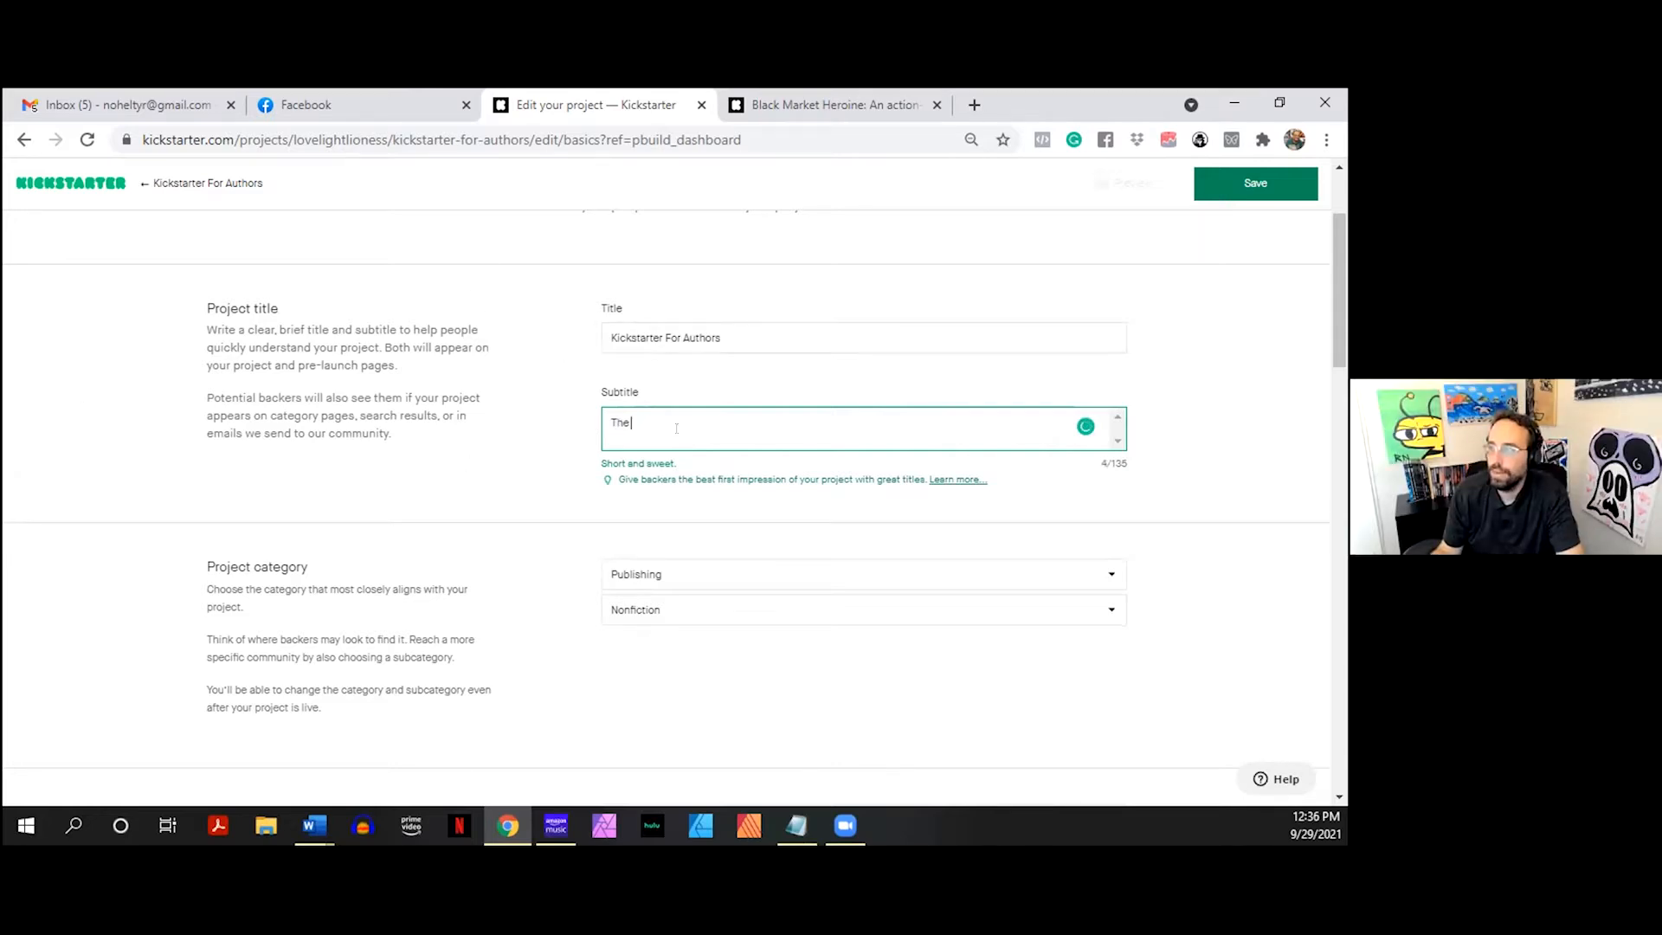
key("ctrl+a")
key("BackSpace")
scroll(467, 442, "up", 2)
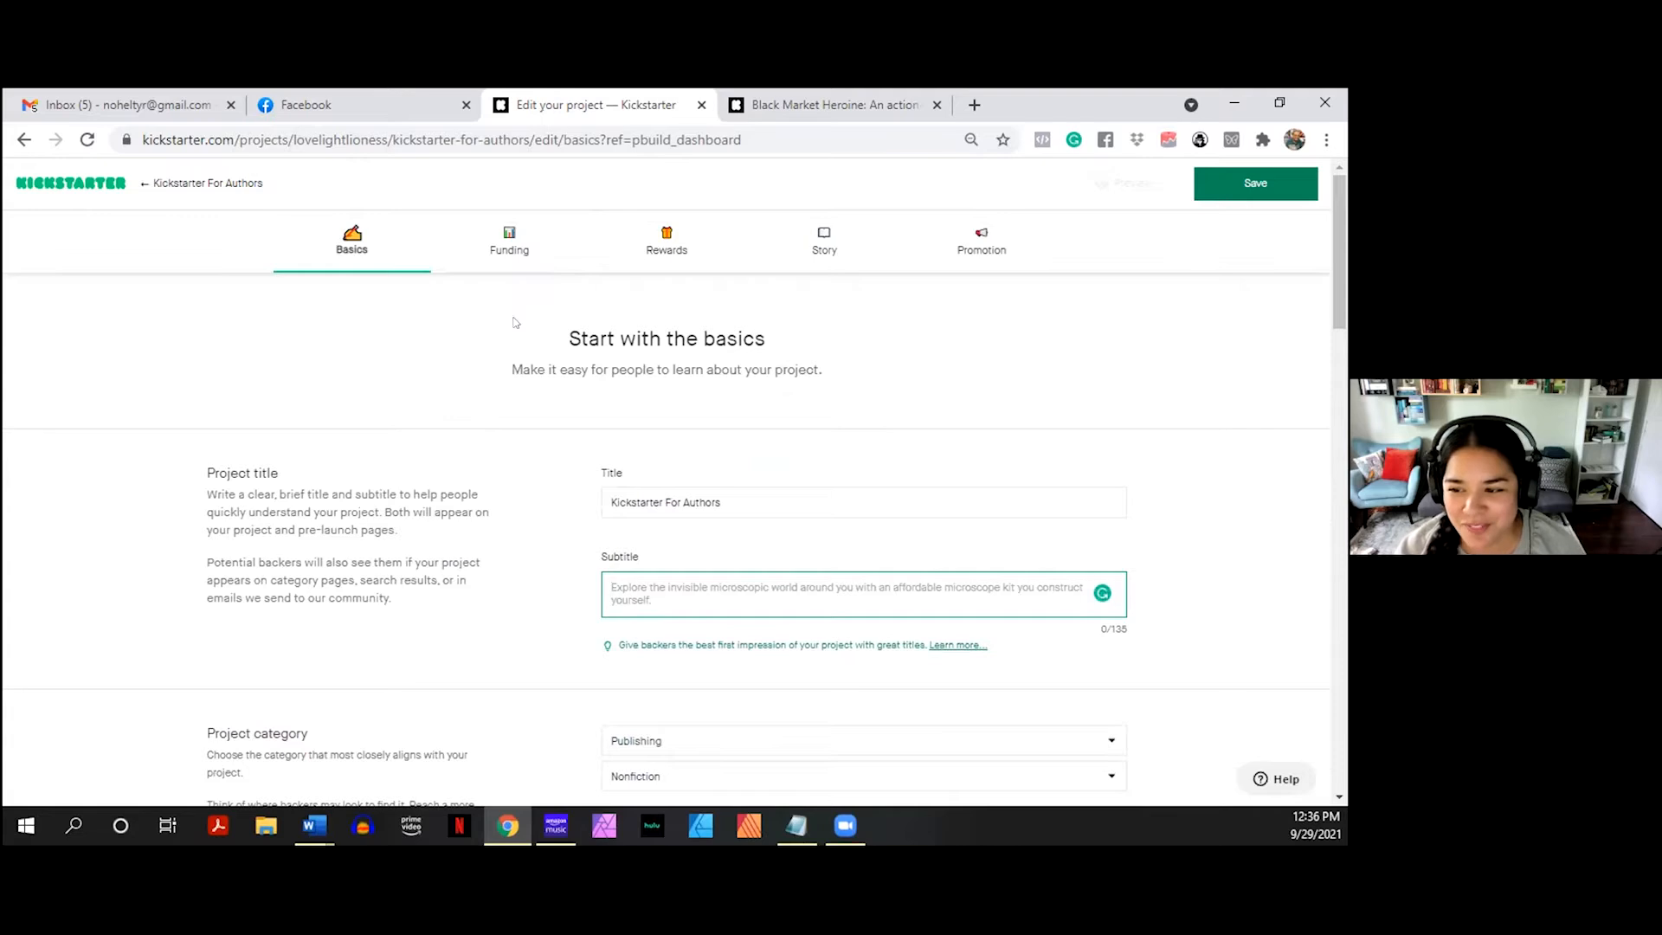
scroll(472, 359, "down", 2)
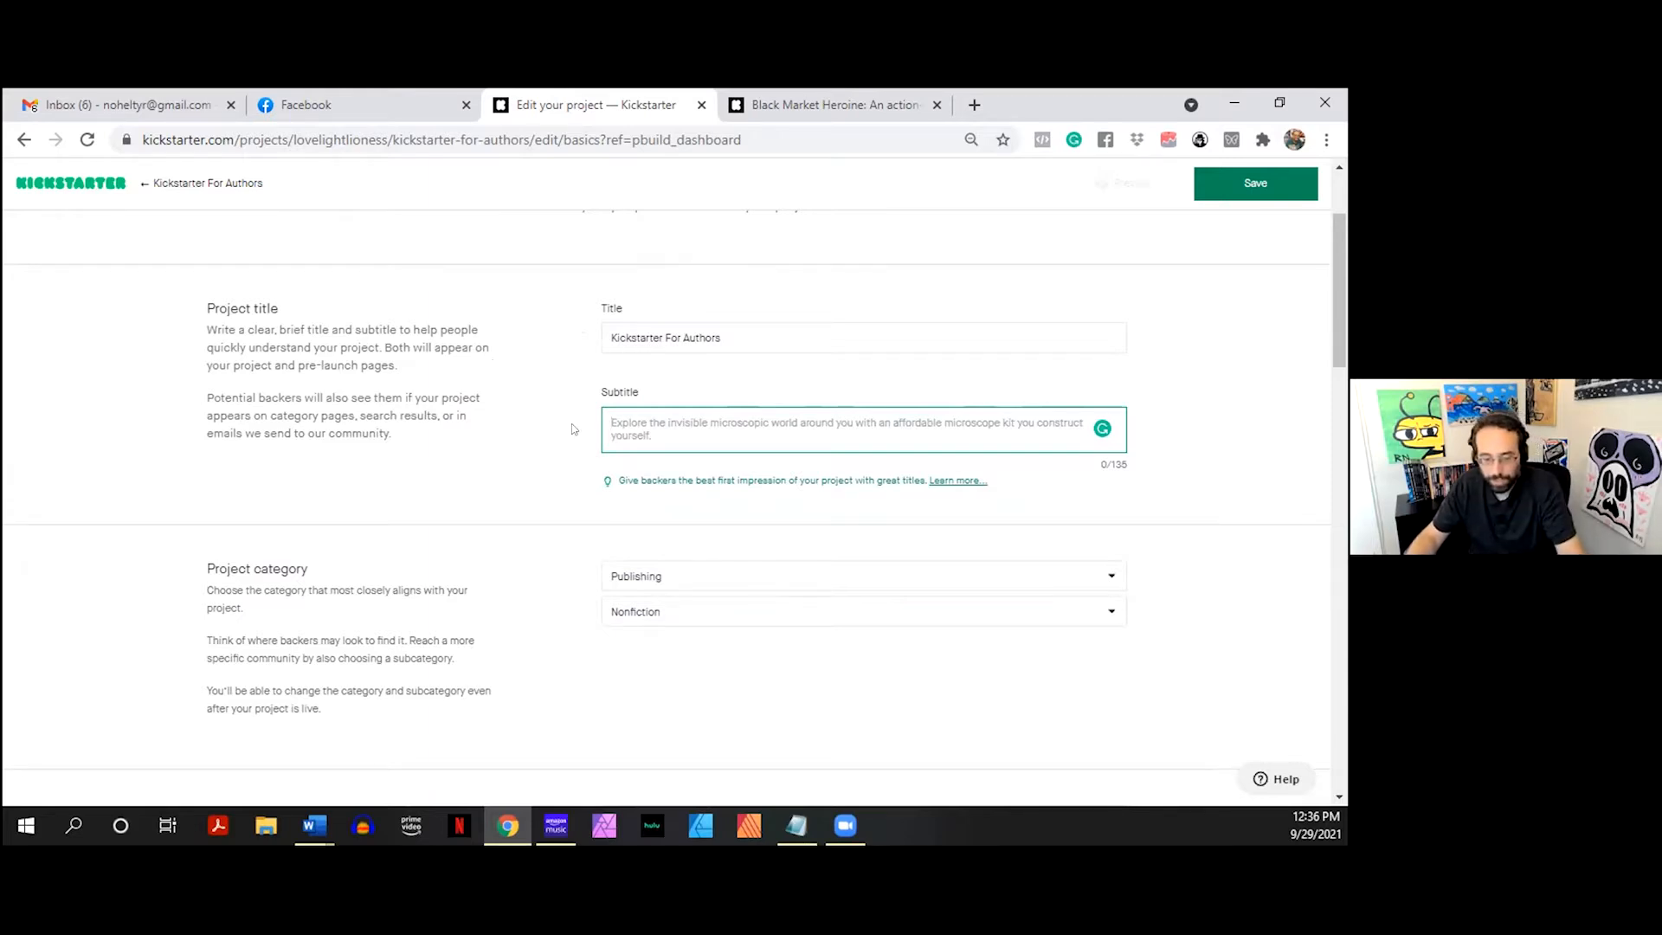
type("The")
key("ctrl+a")
type("Lea")
key("BackSpace")
key("BackSpace")
- Undo the subtitle edits to restore the original book description with its author credit
key("ctrl+z")
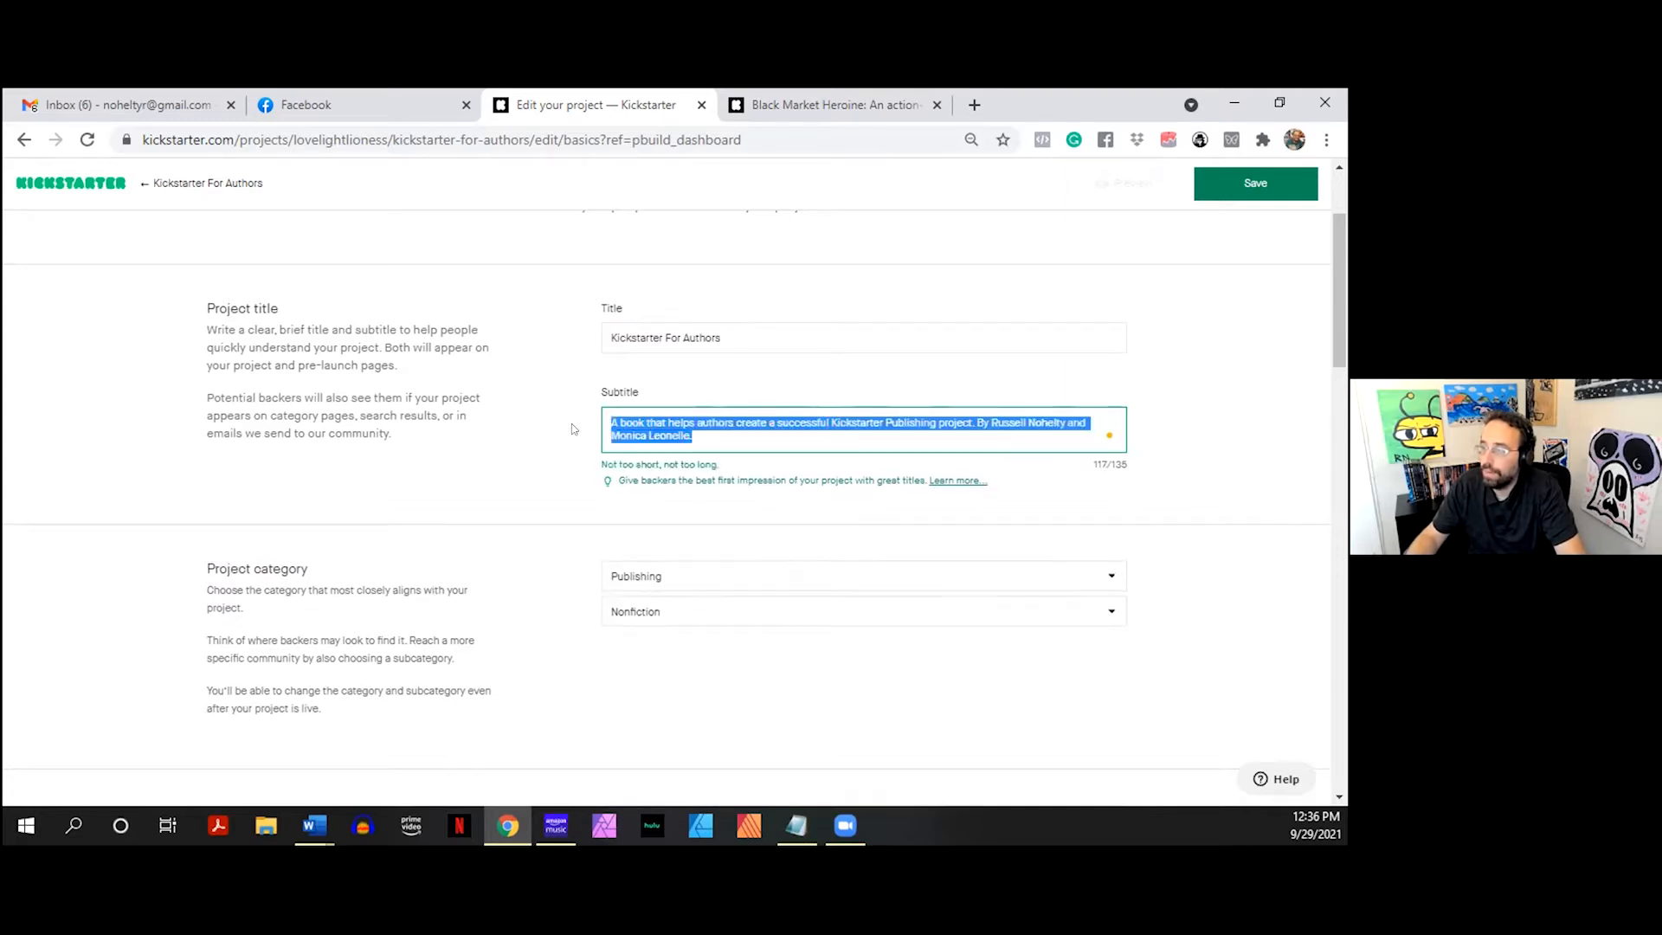
left_click(681, 435)
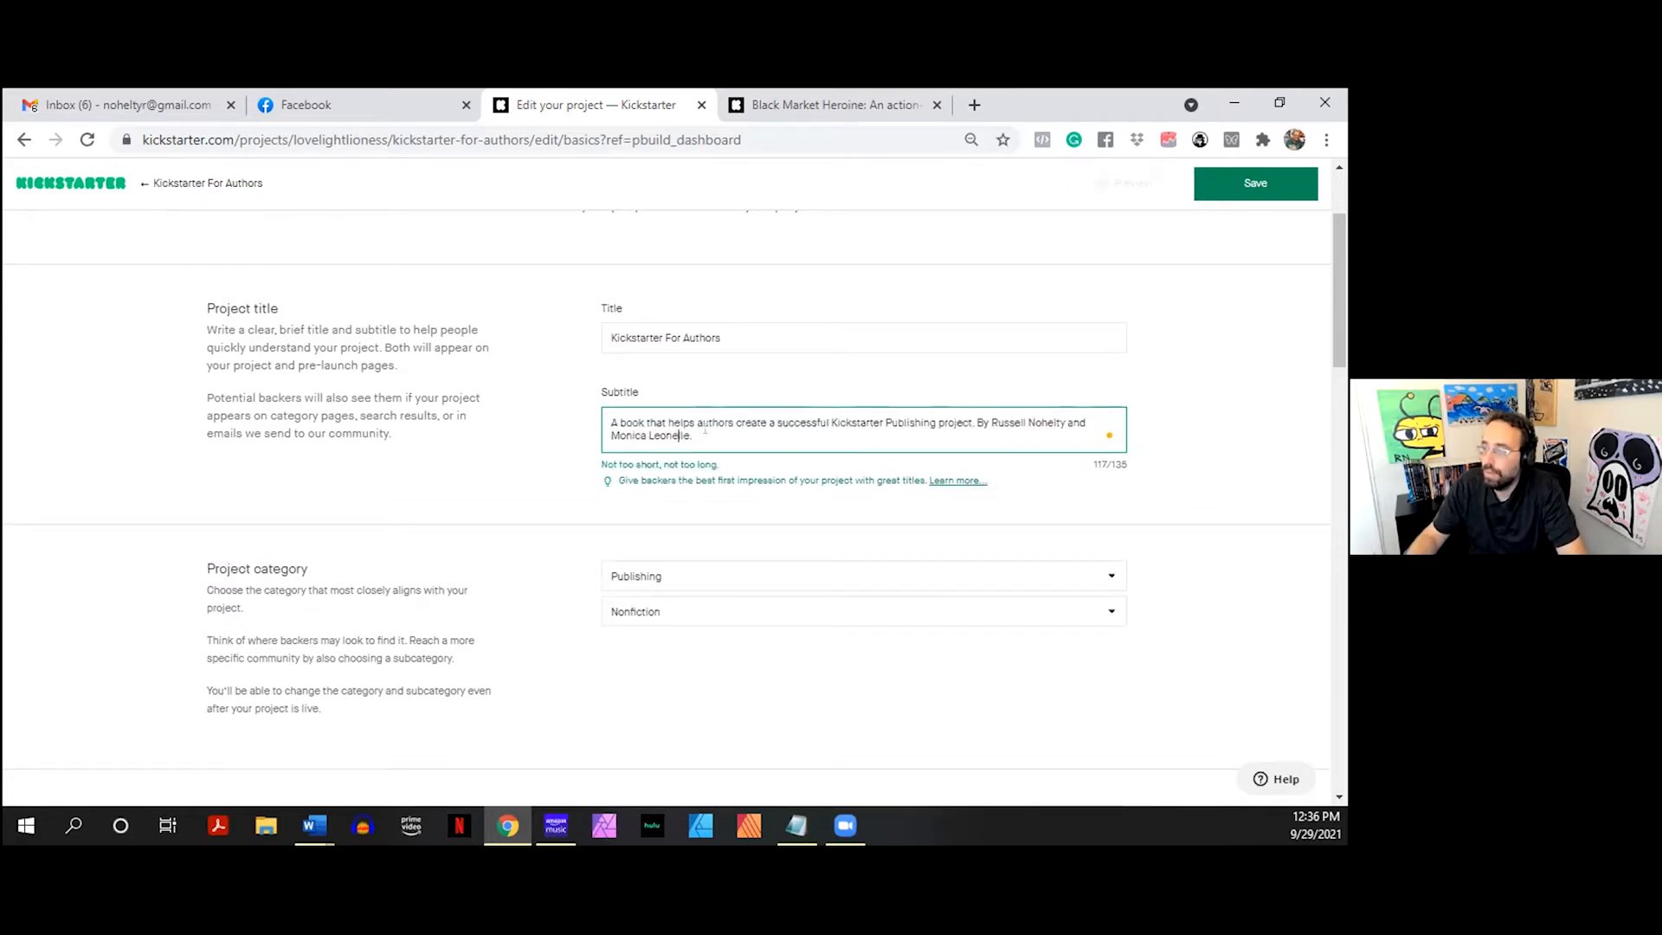
left_click(494, 430)
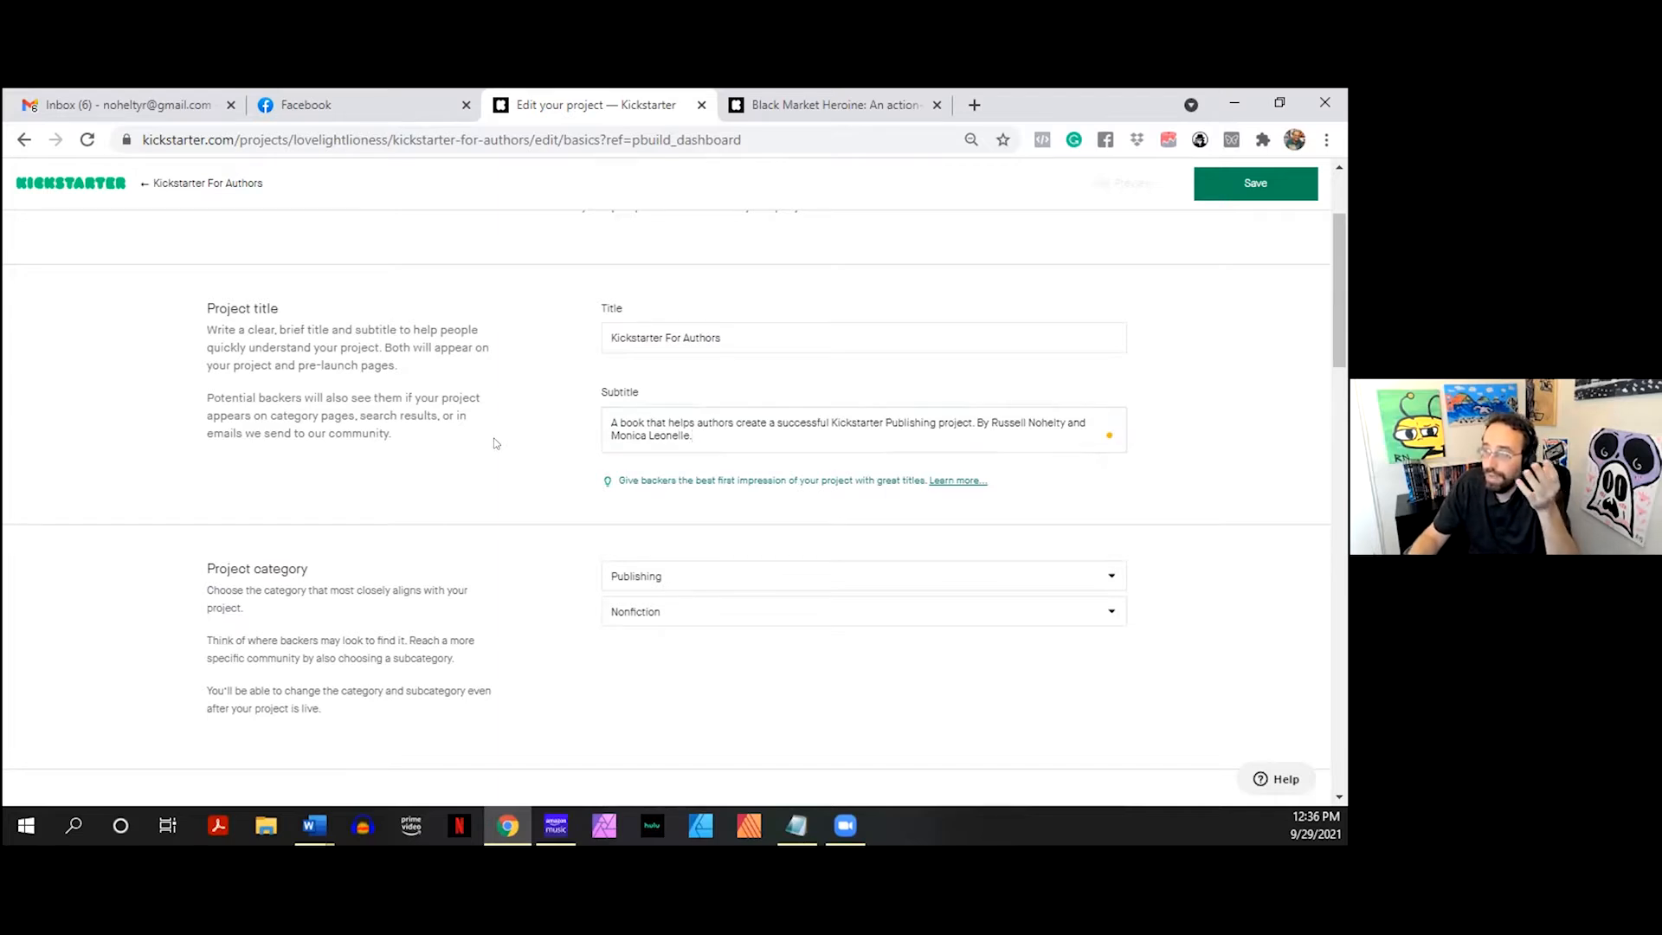
scroll(496, 443, "up", 2)
scroll(496, 443, "down", 3)
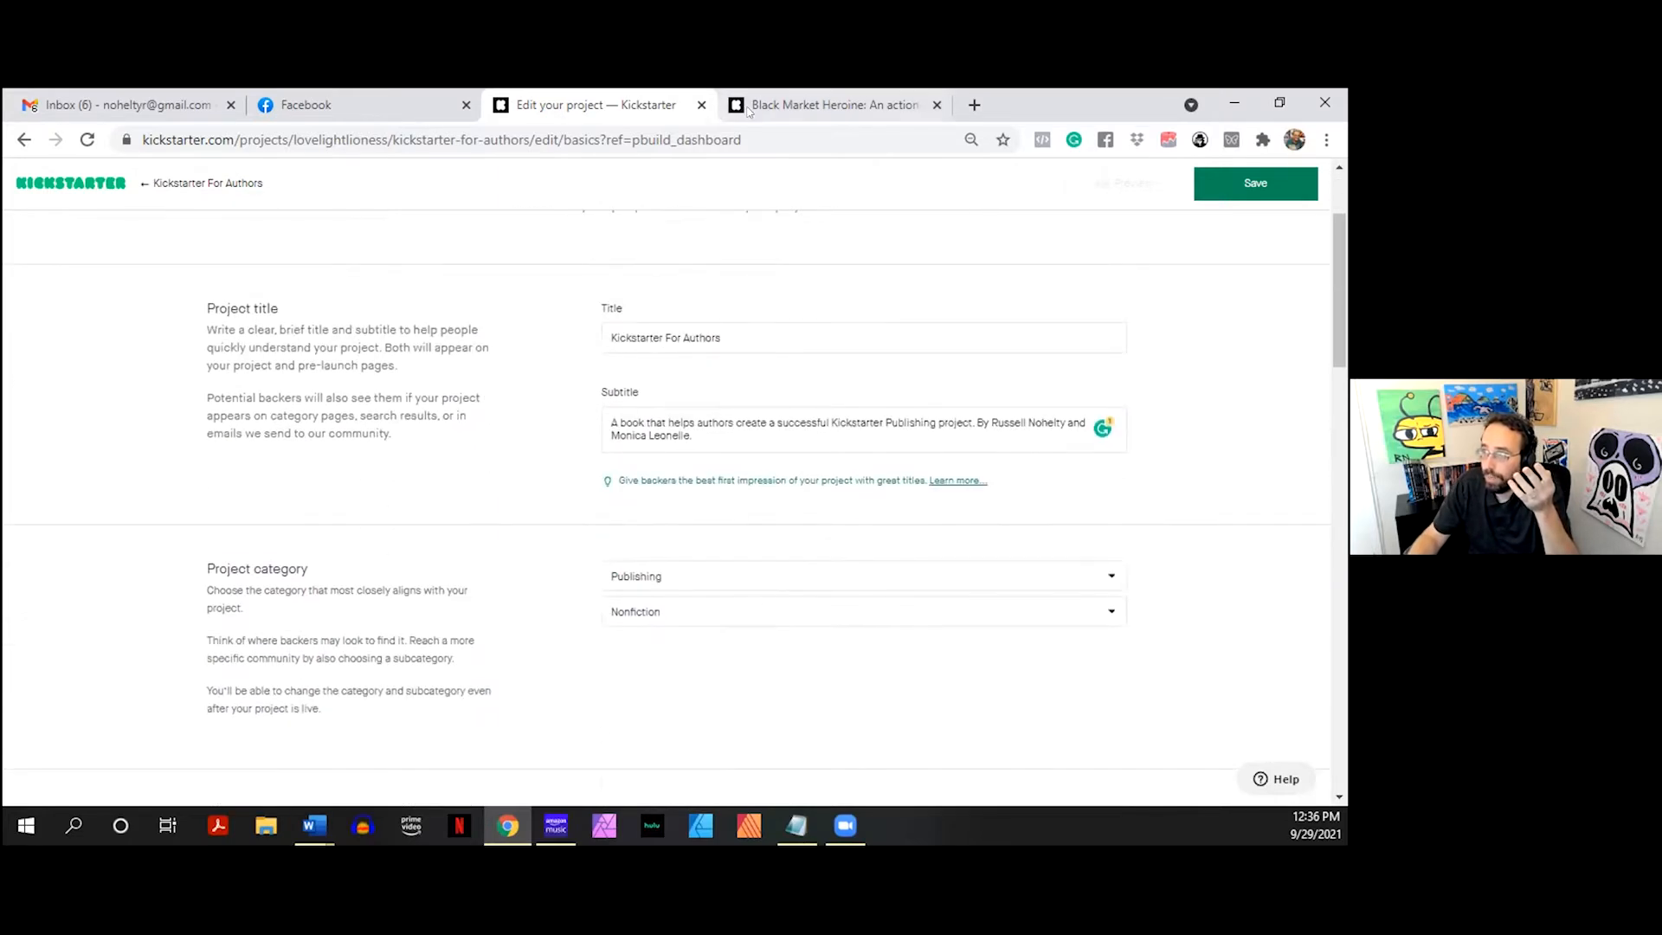
- From the Black Market Heroine campaign page, browse Kickstarter's Comics & Illustration section and open its Comics project listing
left_click(822, 105)
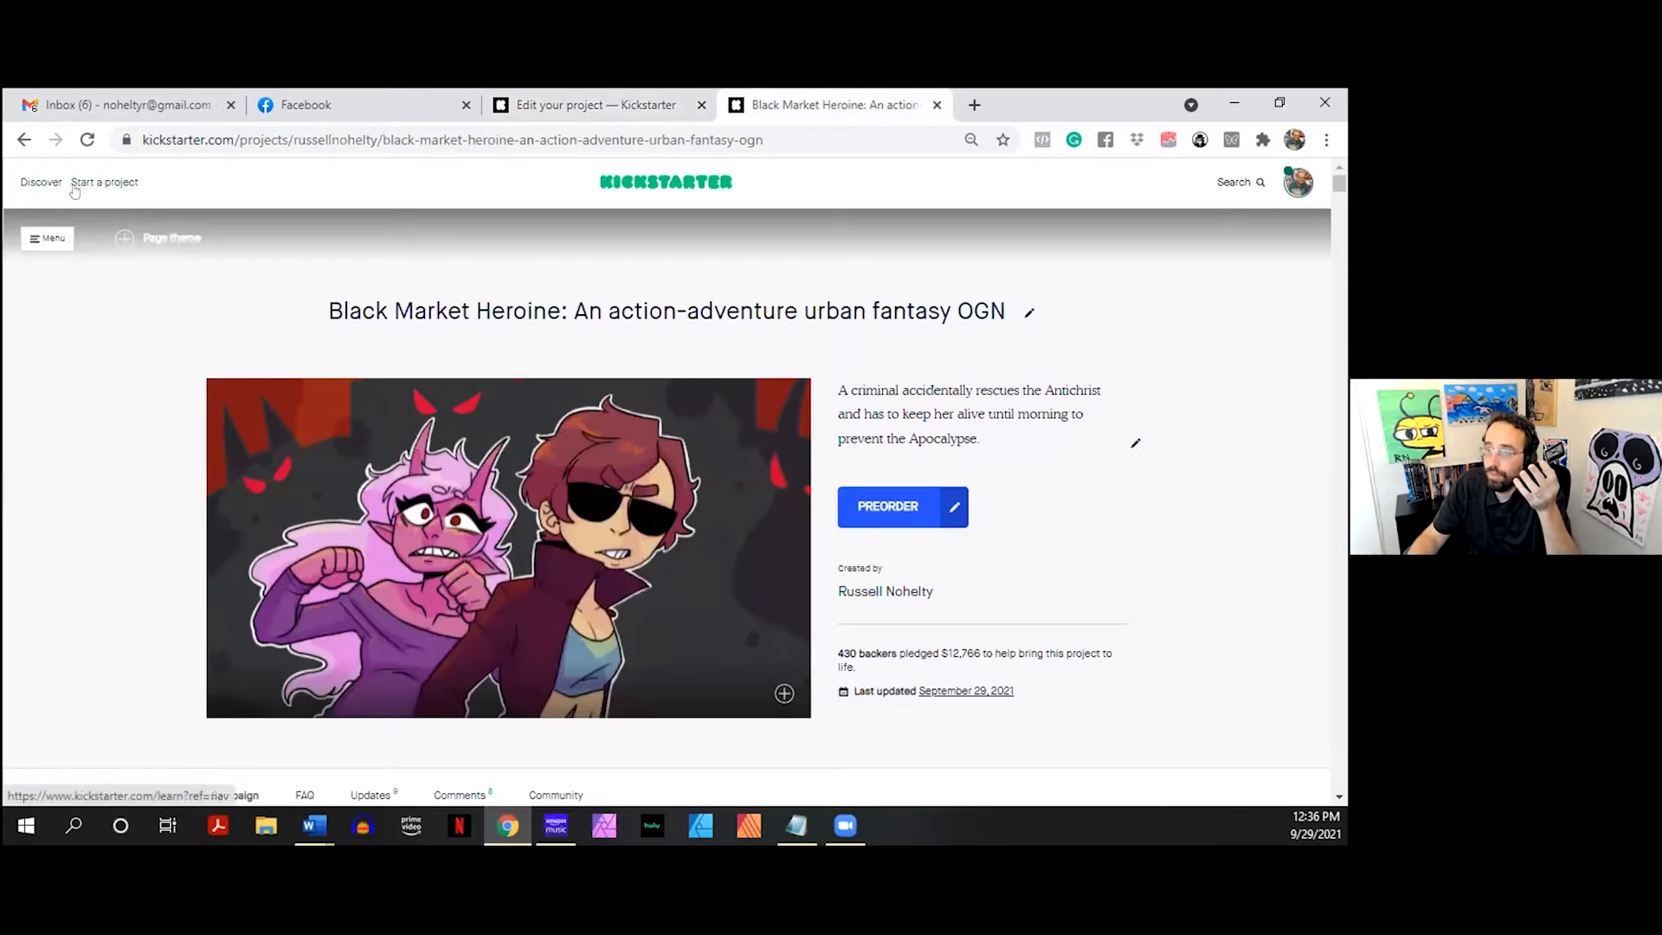
left_click(598, 105)
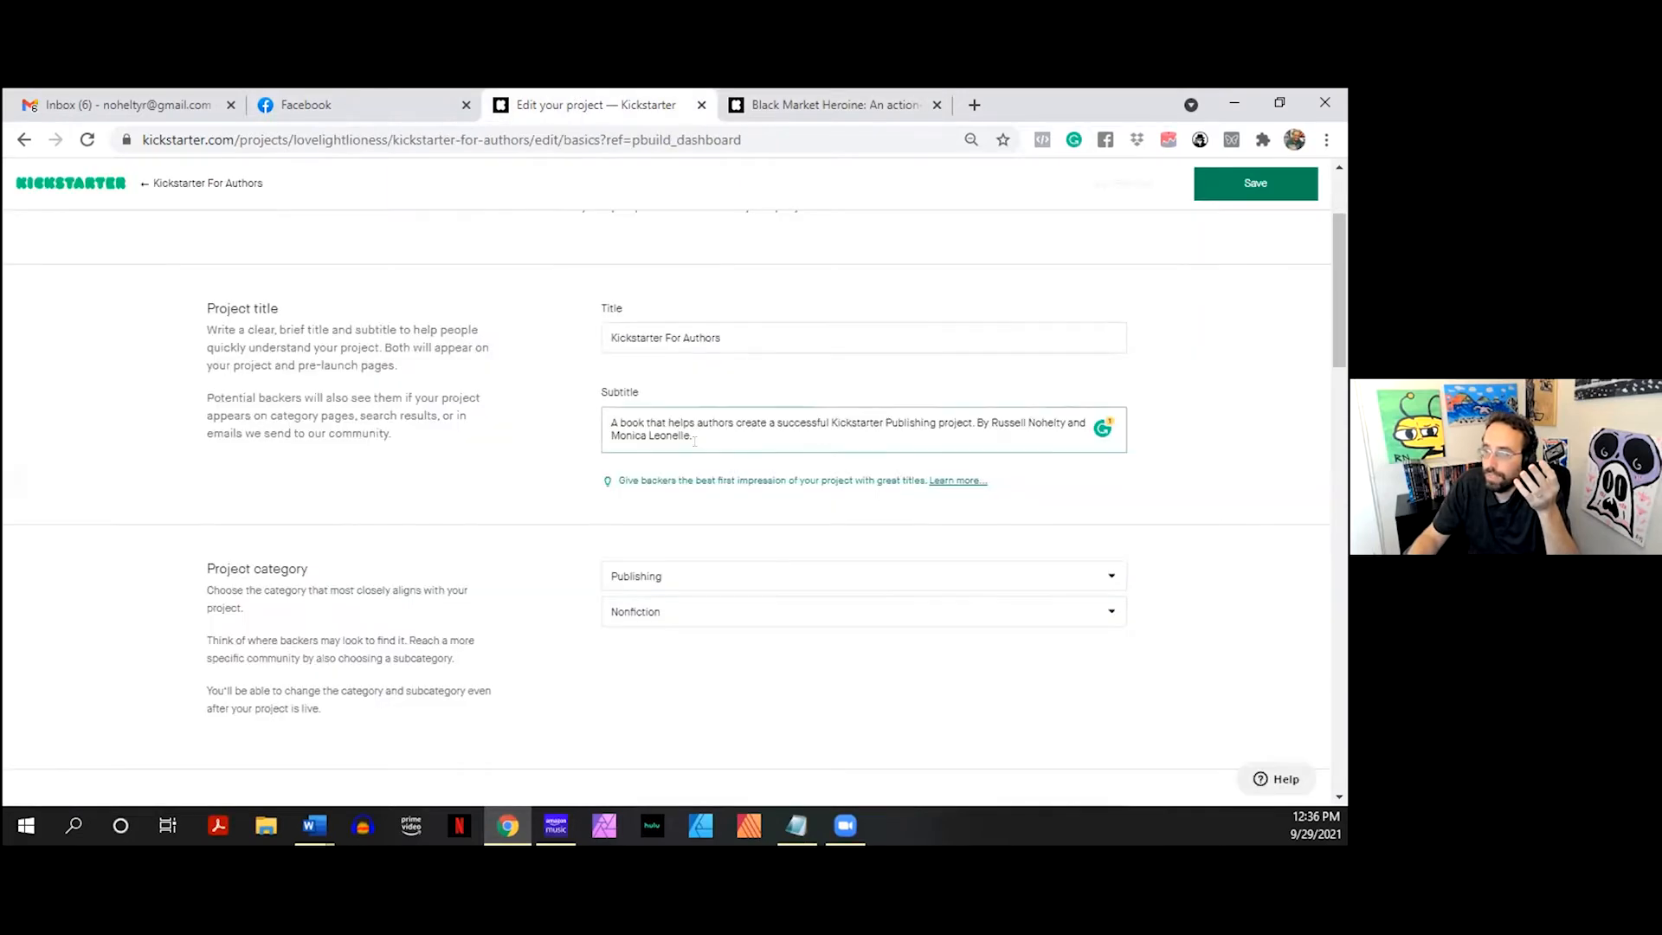
left_click(845, 97)
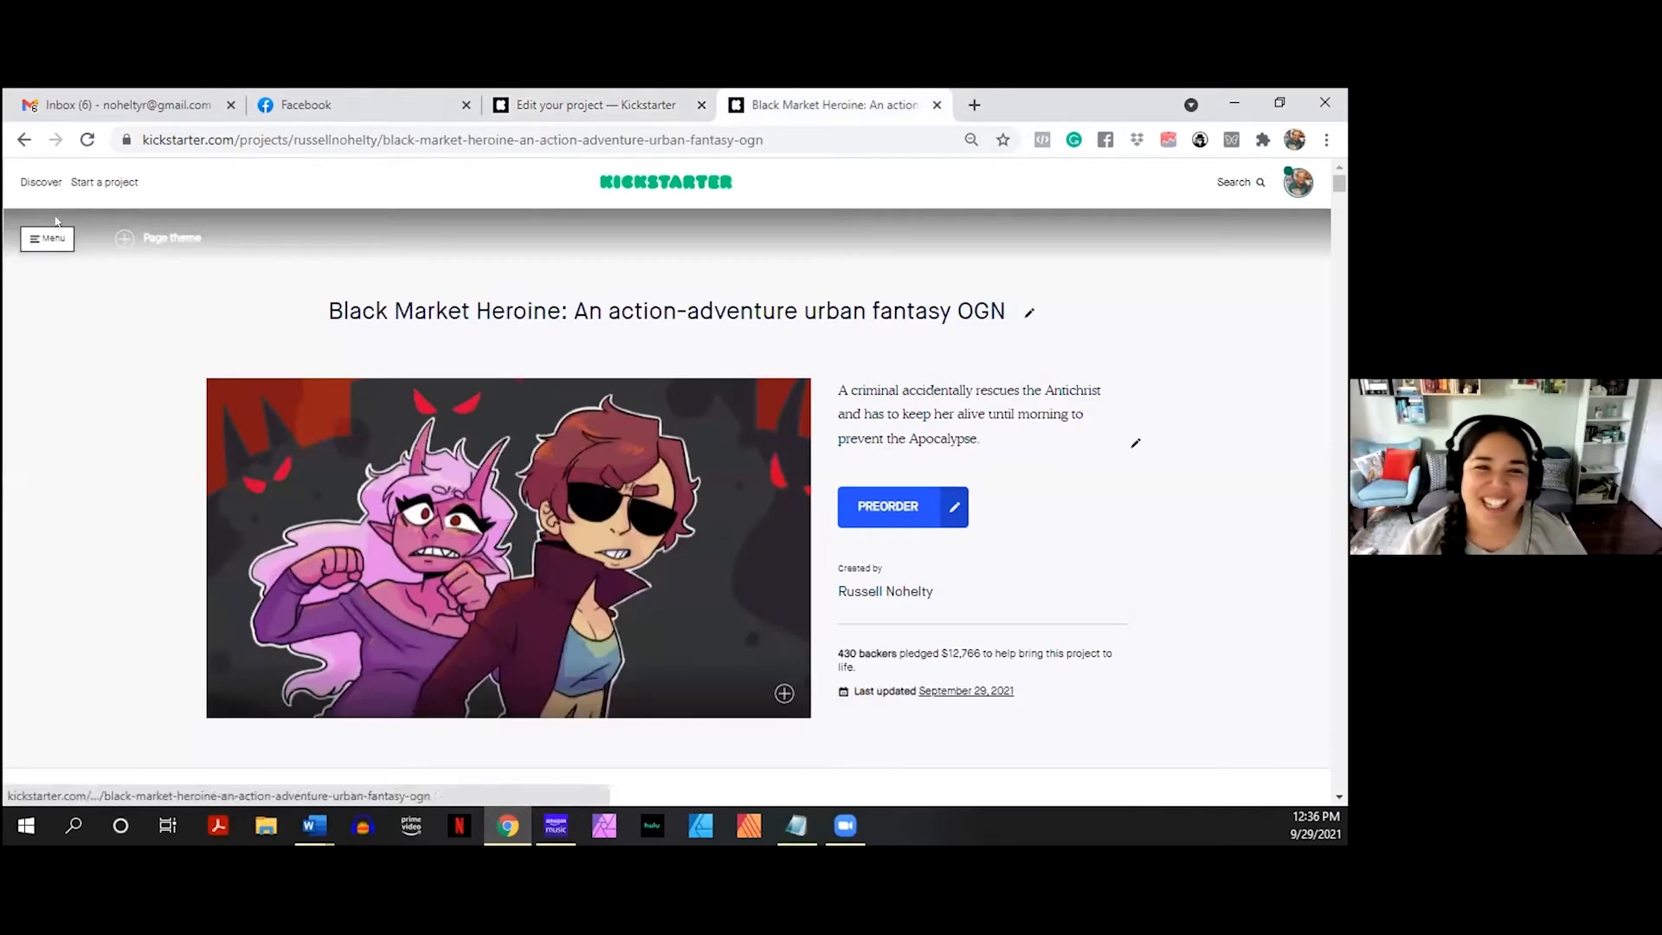
left_click(45, 185)
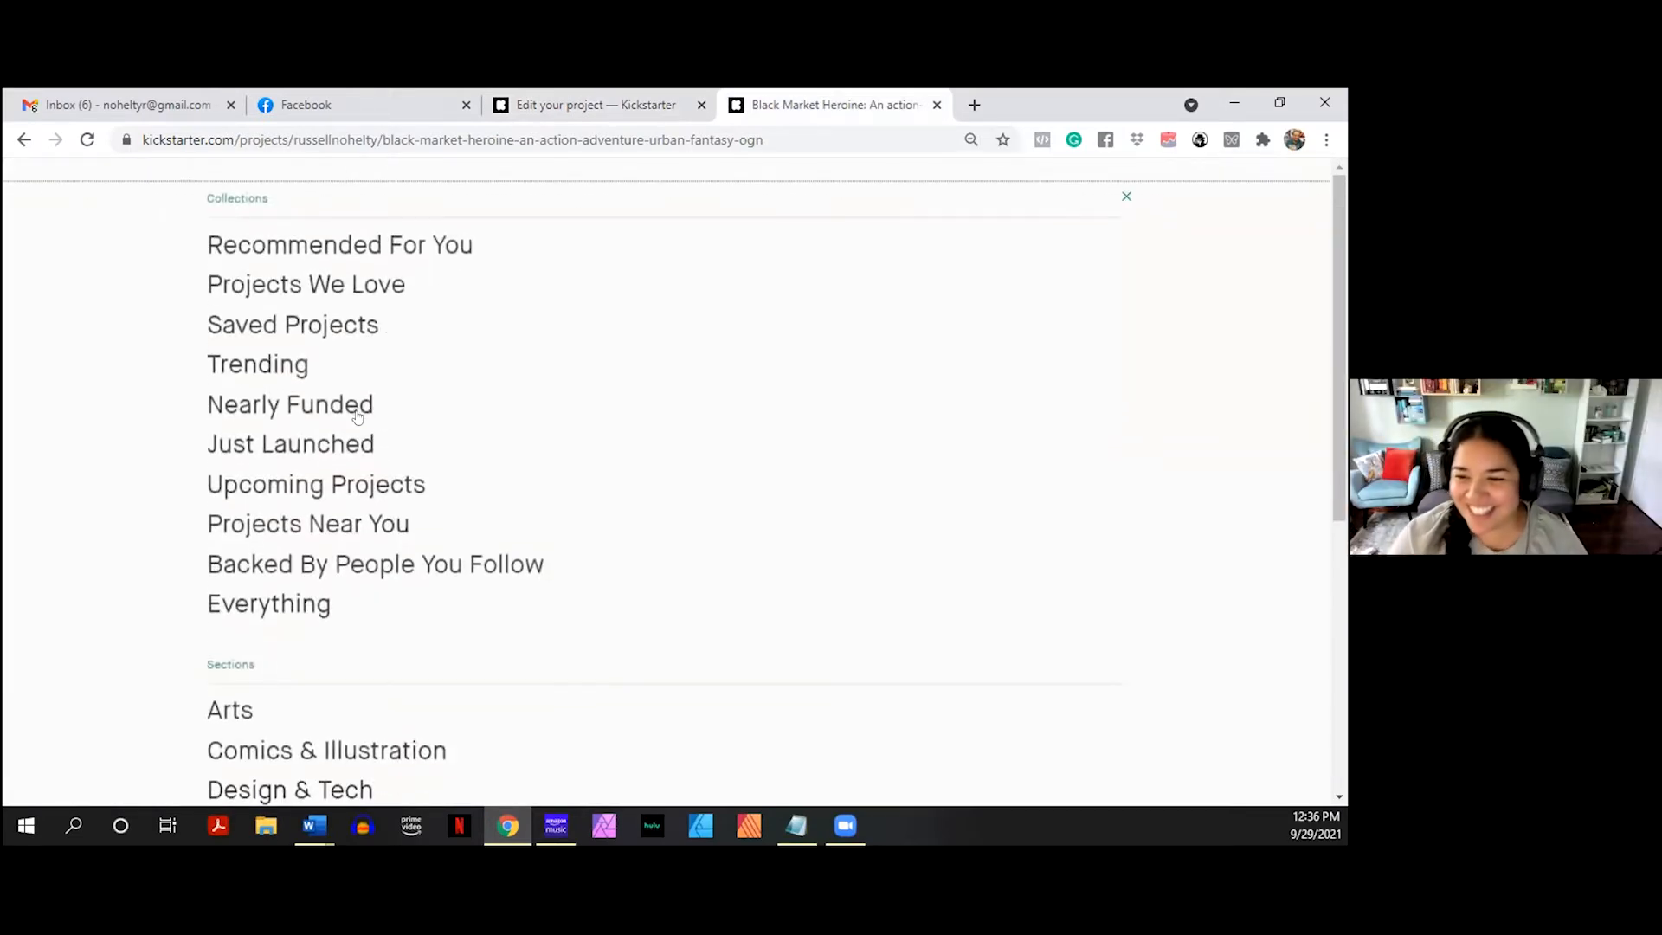
scroll(232, 635, "down", 2)
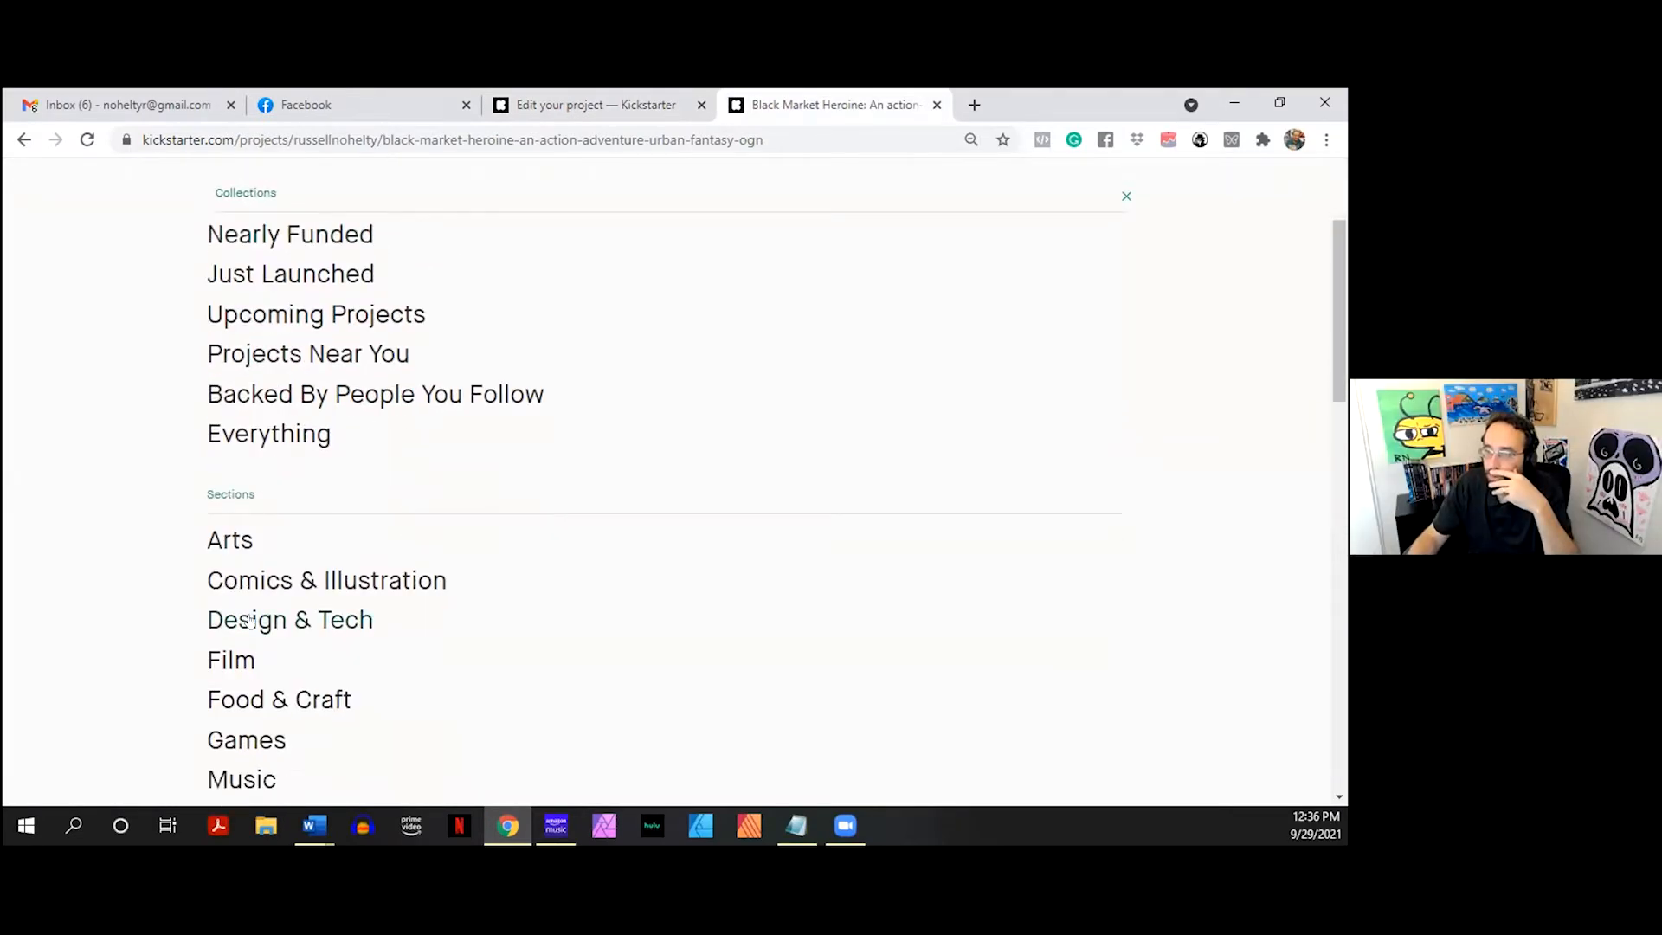
left_click(262, 576)
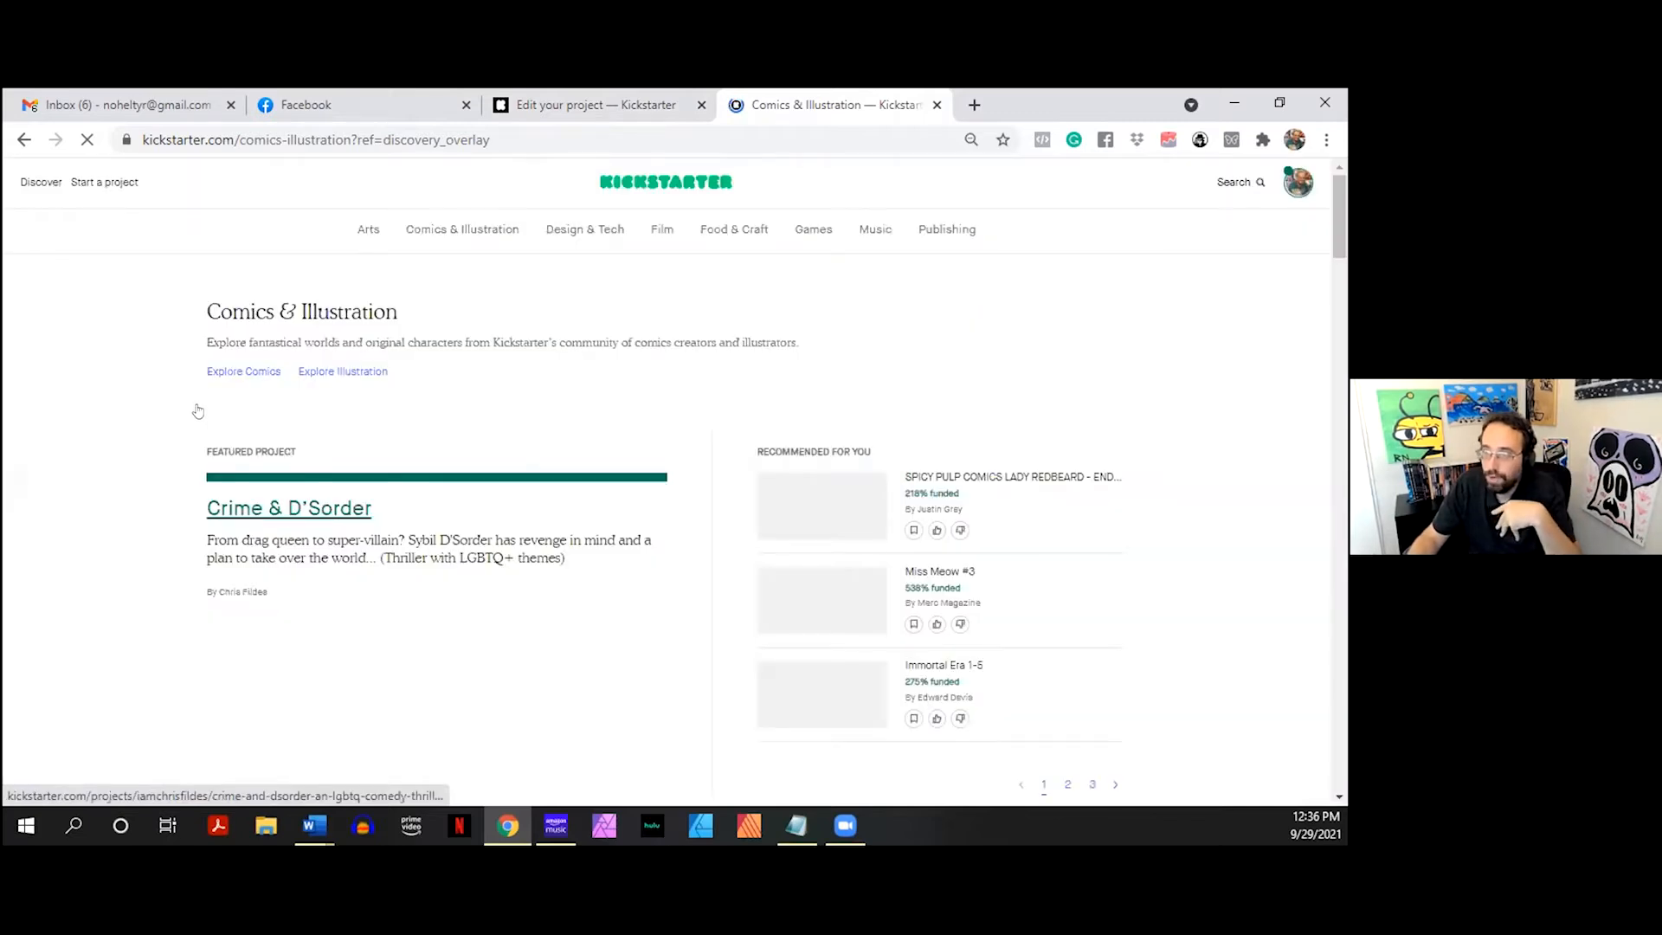
left_click(243, 373)
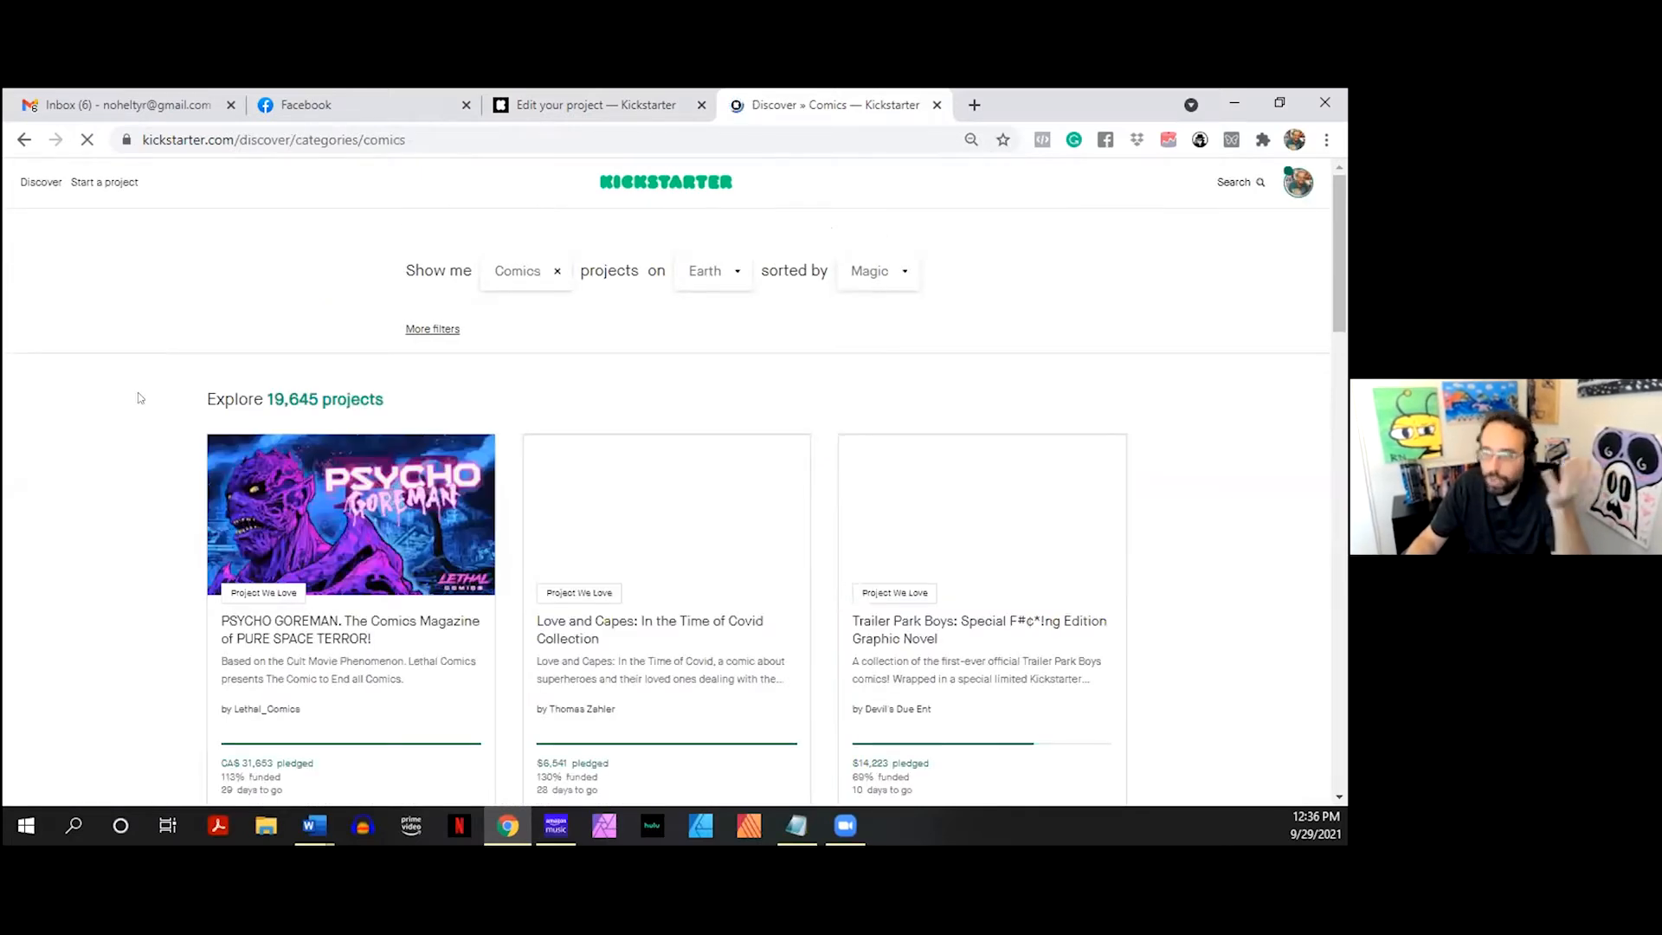
- Open the Kickstarter For Authors pre-launch page in a new browser tab
left_click(587, 106)
left_click(973, 105)
type("kickstar")
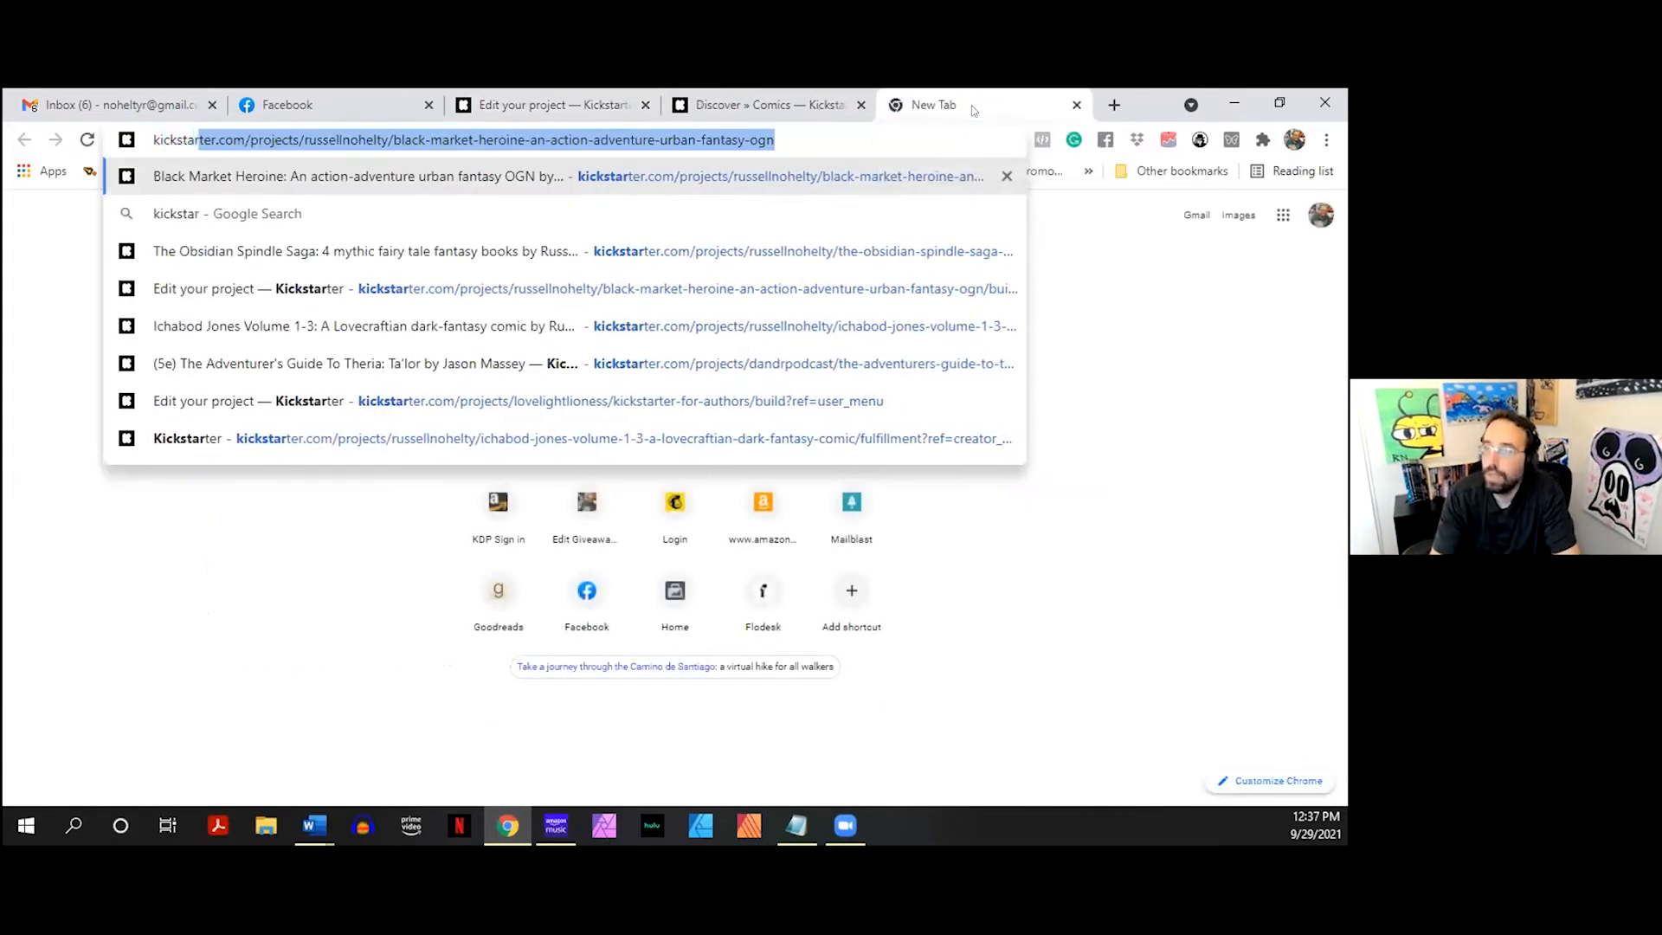
type("ter for autho")
key("Down")
key("Down")
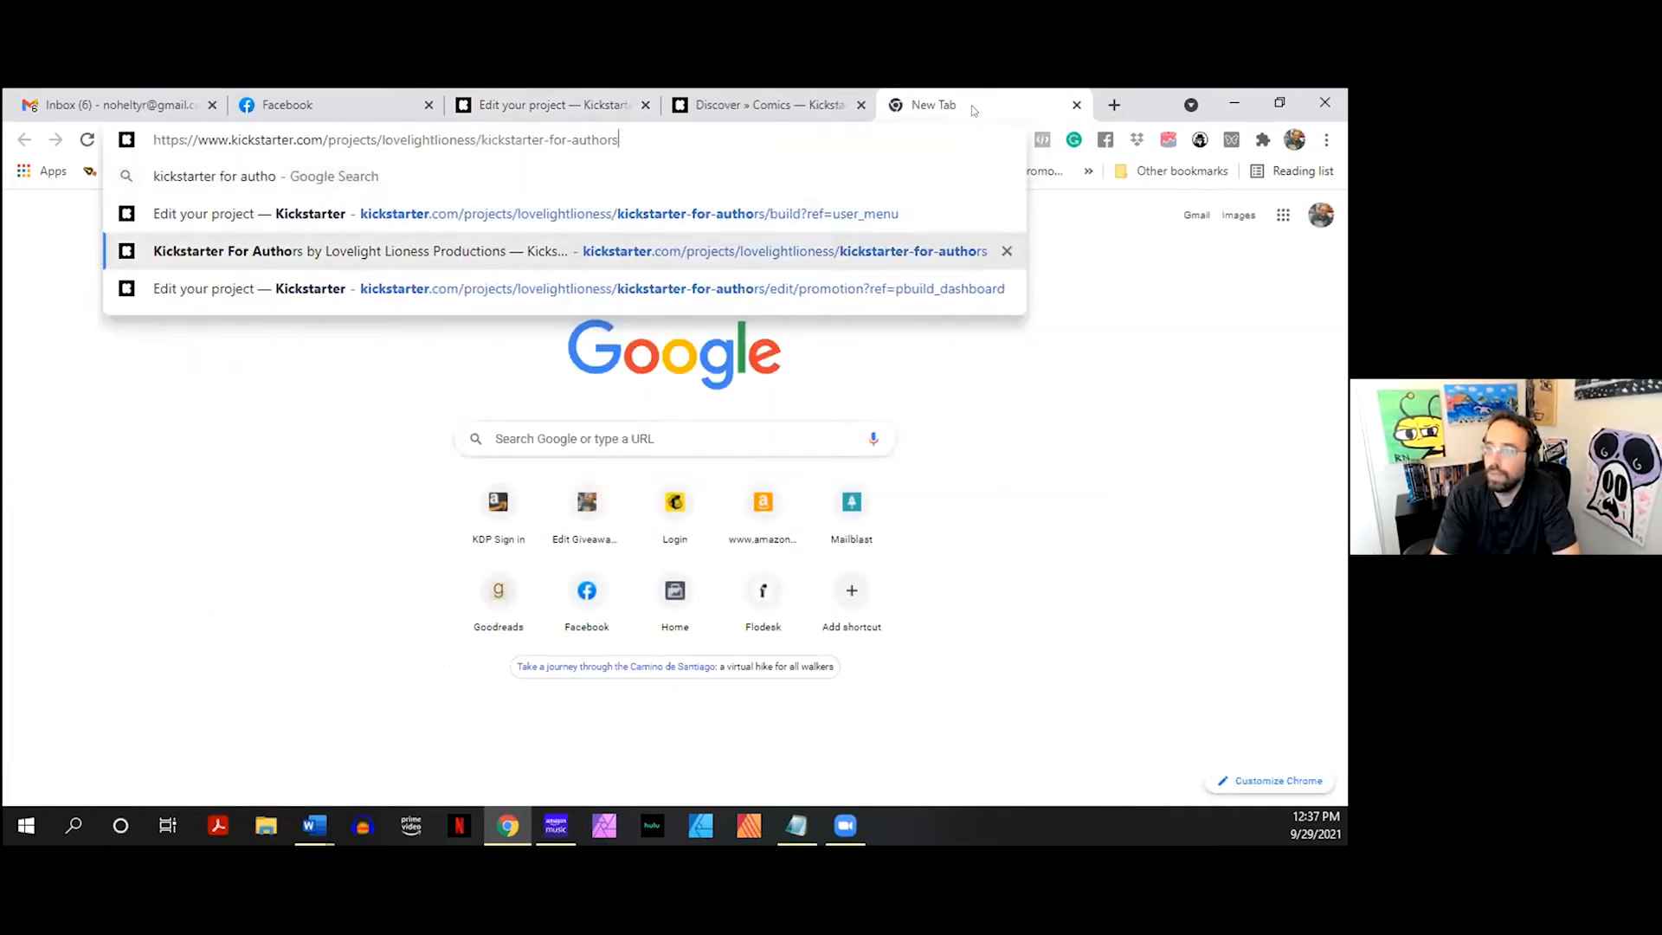
key("Return")
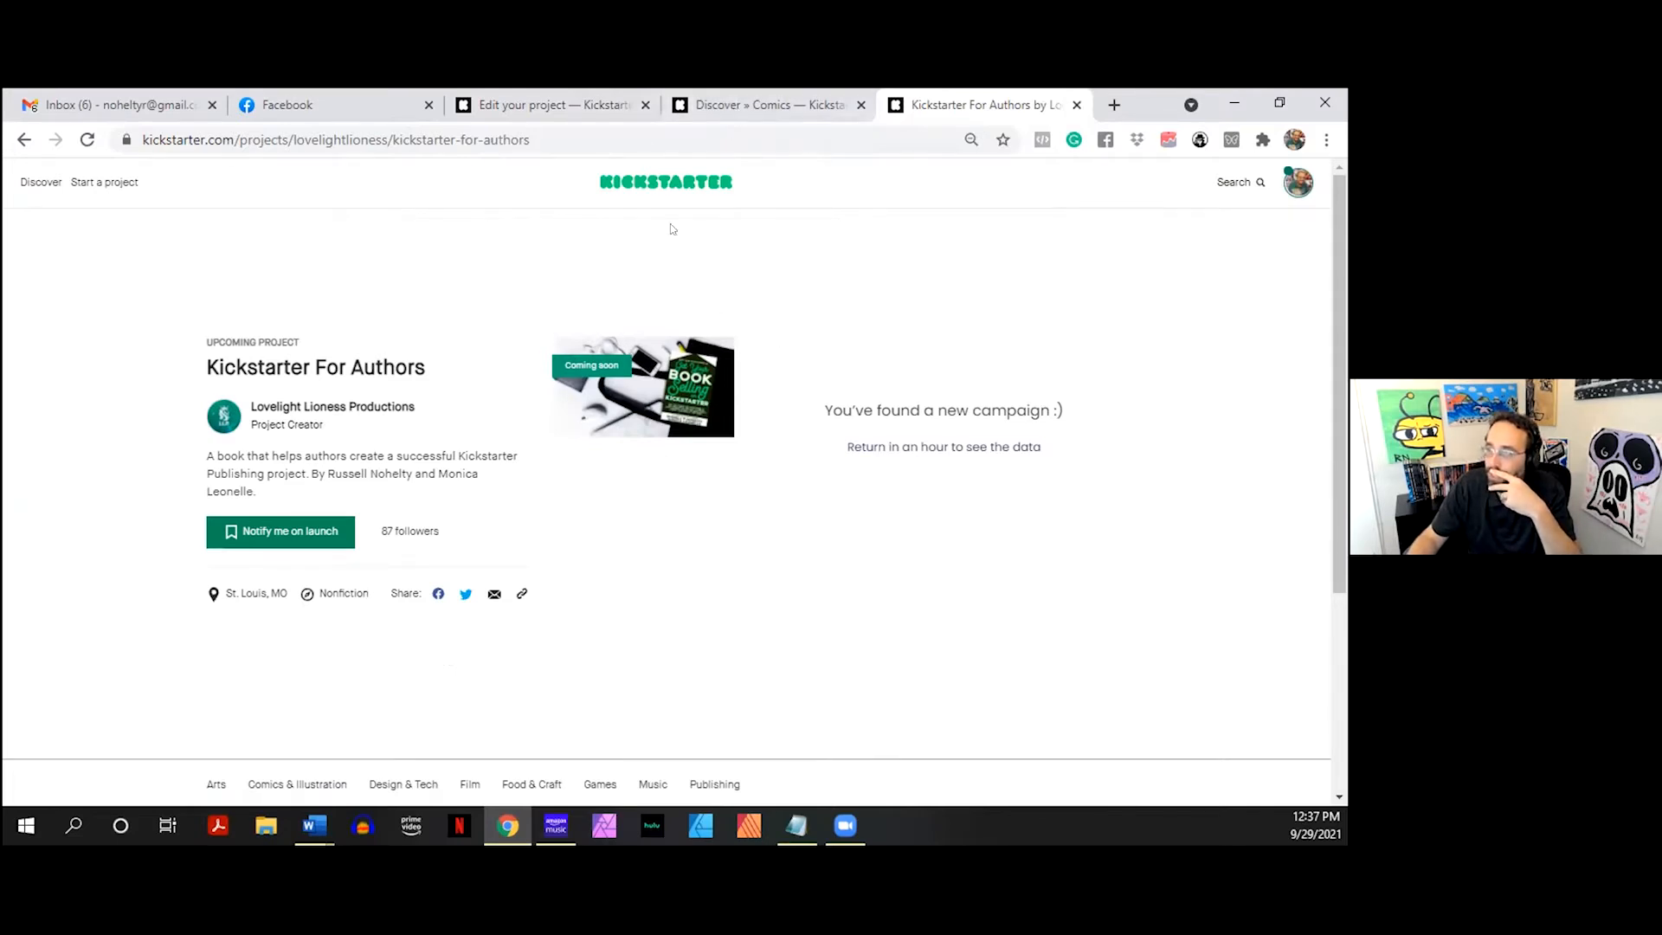
- Compare the subtitle on the pre-launch page with the short descriptions on the Comics project cards
left_click(762, 104)
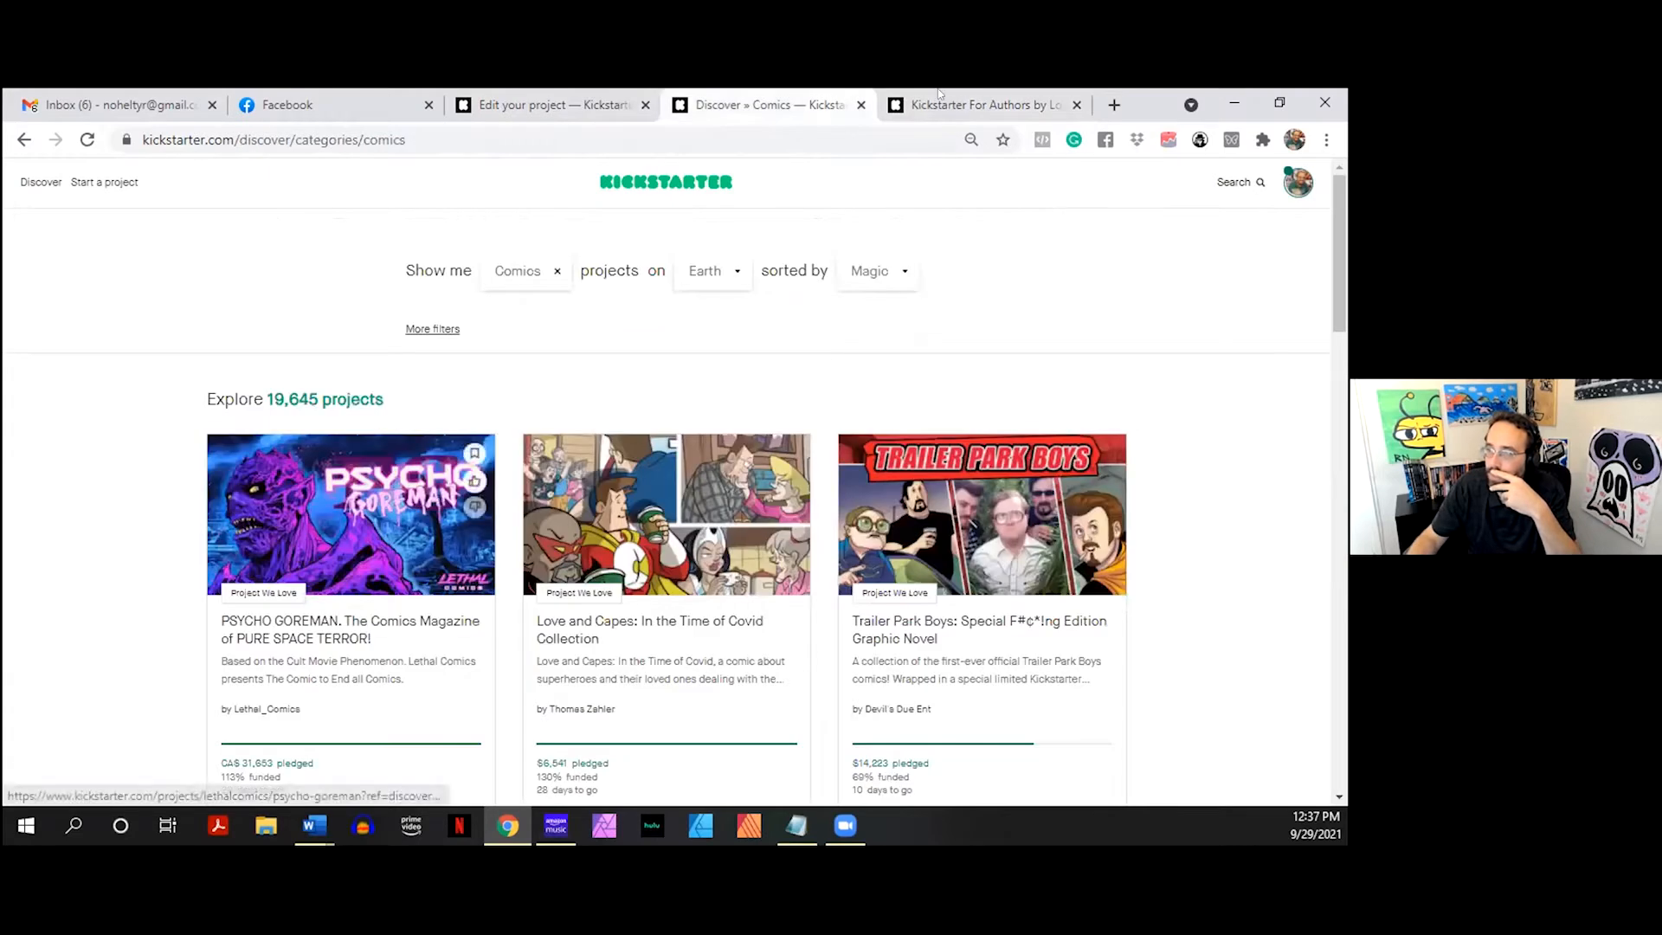
key("ctrl+Tab")
left_click_drag(198, 463, 264, 493)
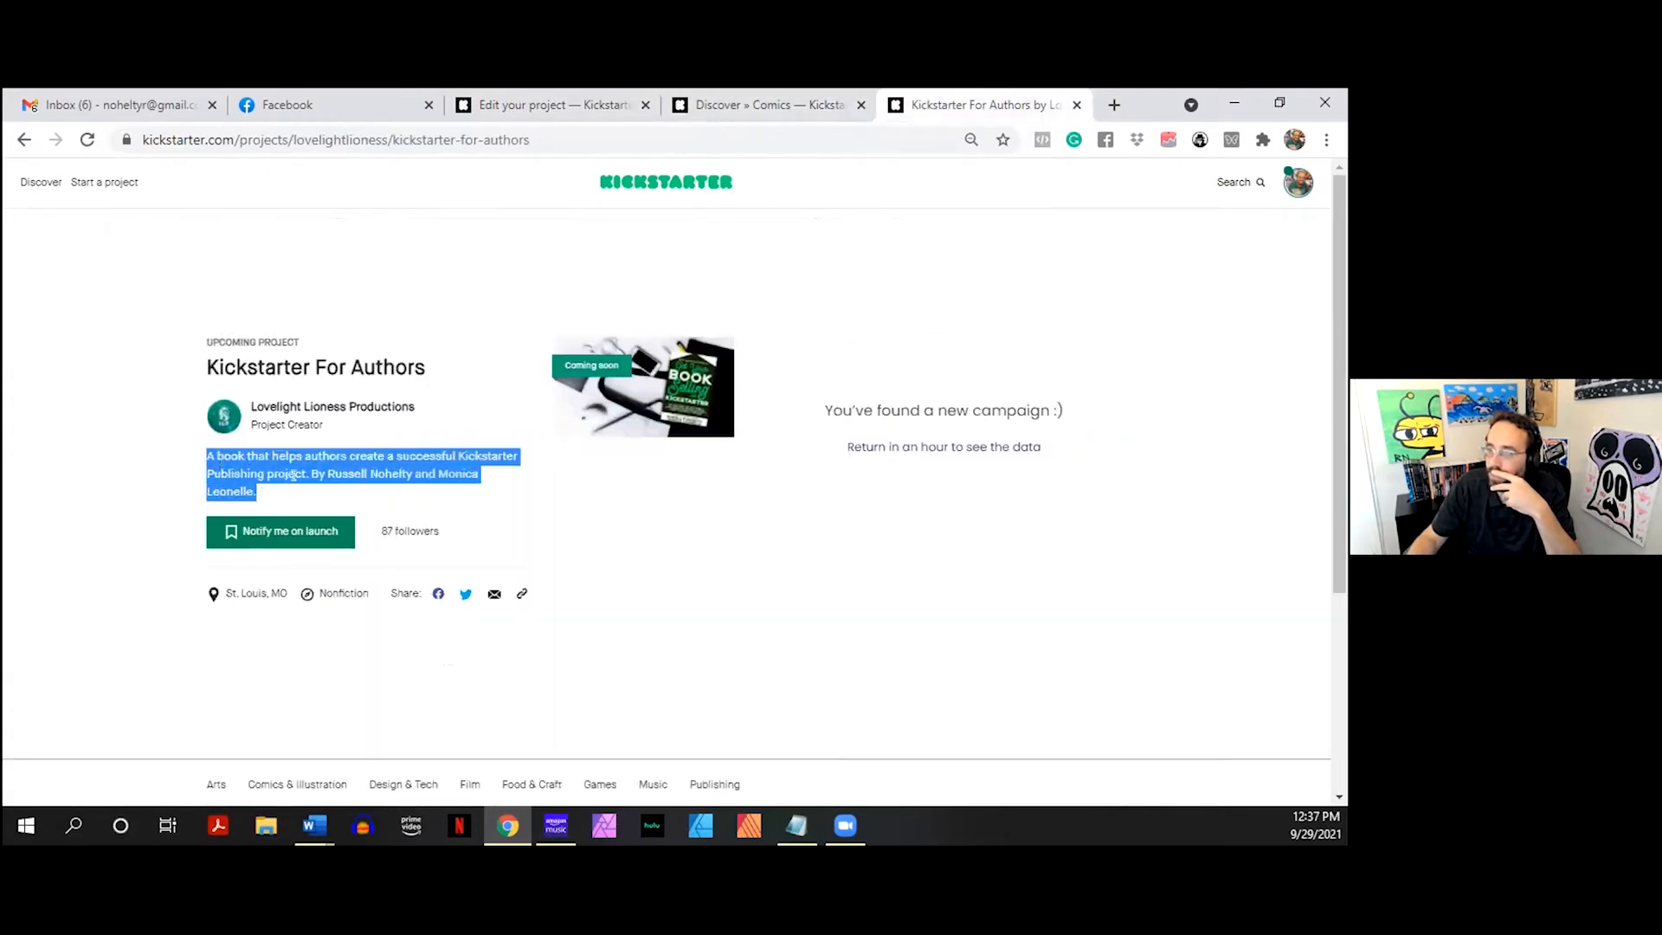
left_click(713, 112)
scroll(231, 496, "down", 3)
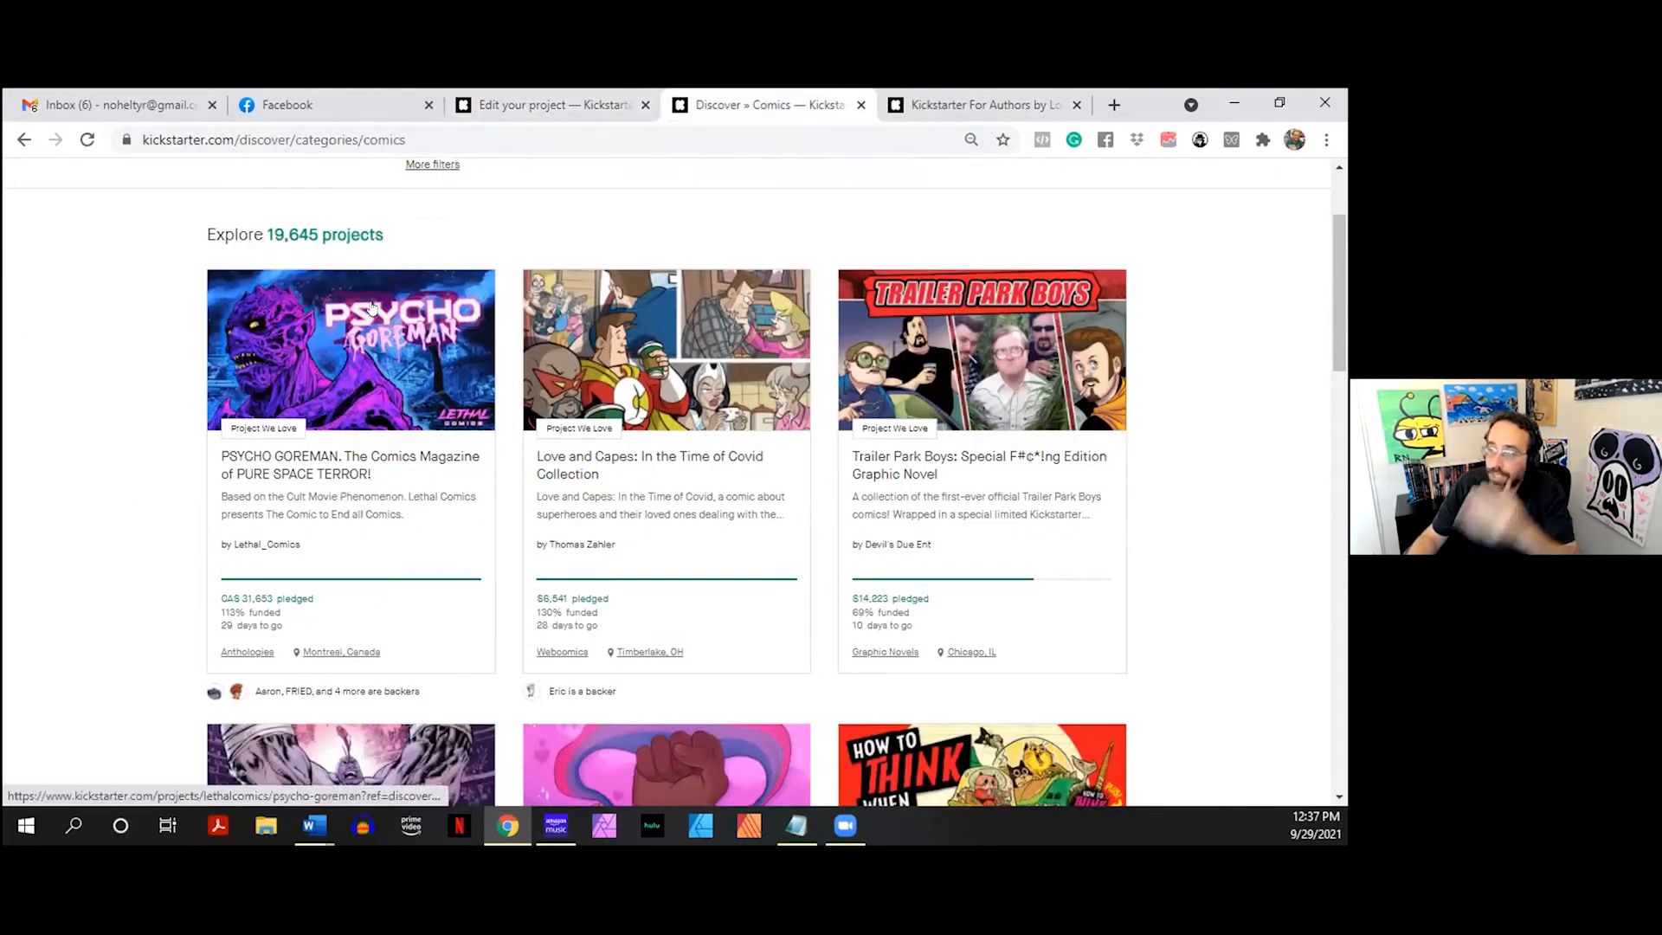
scroll(373, 308, "down", 2)
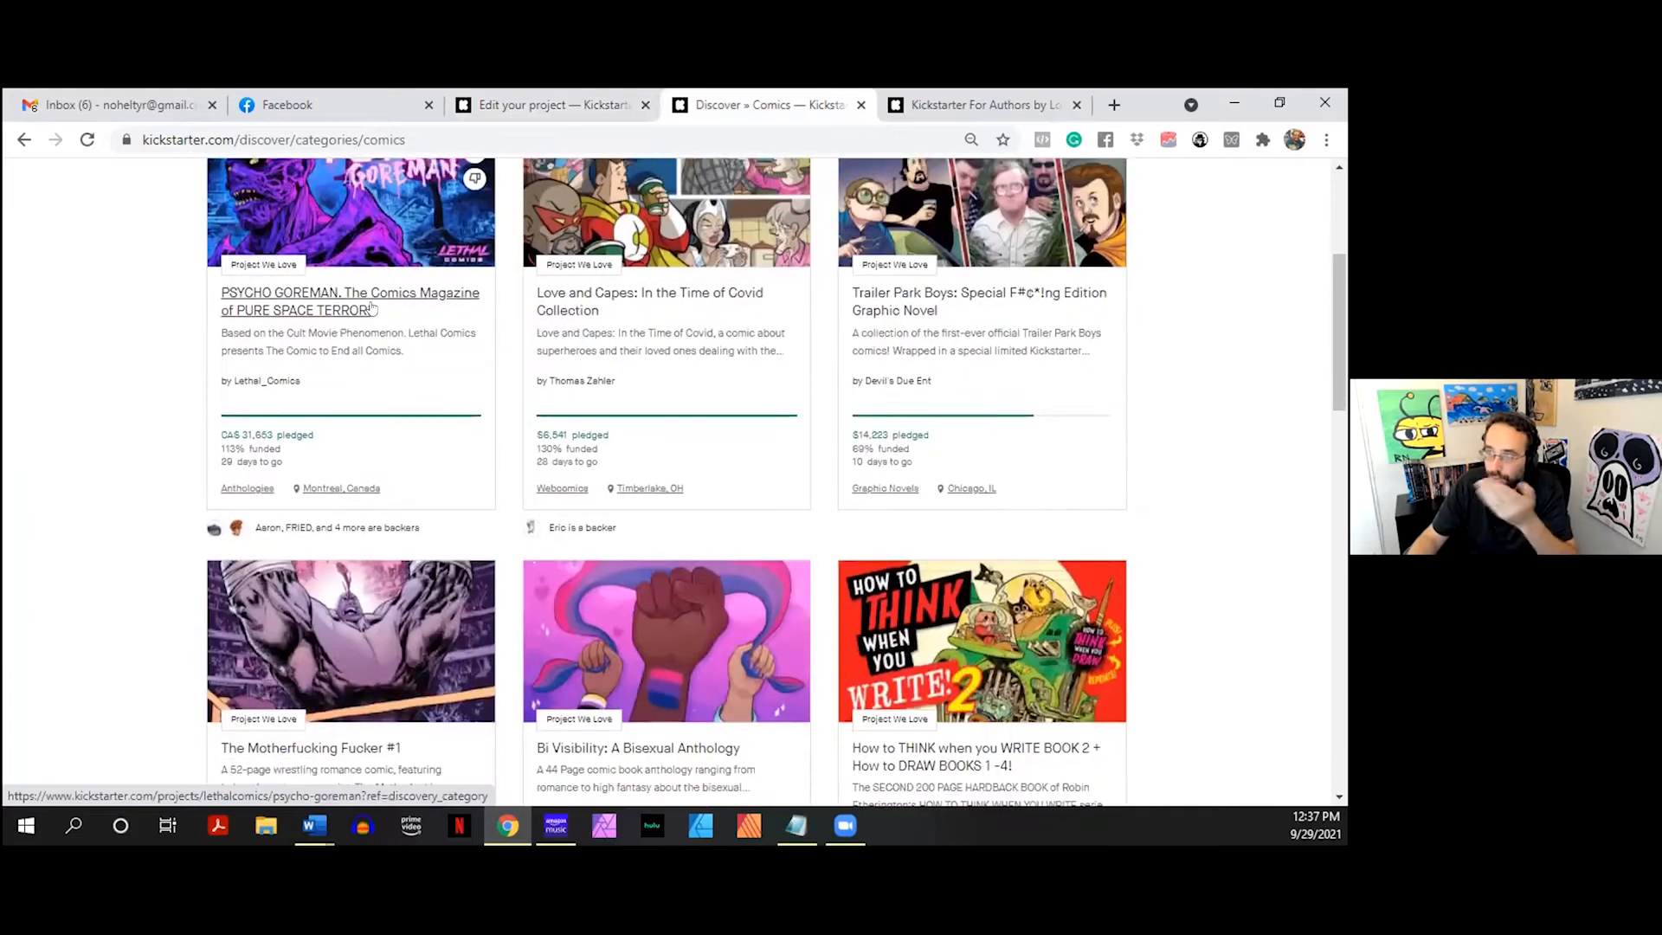
scroll(372, 307, "up", 2)
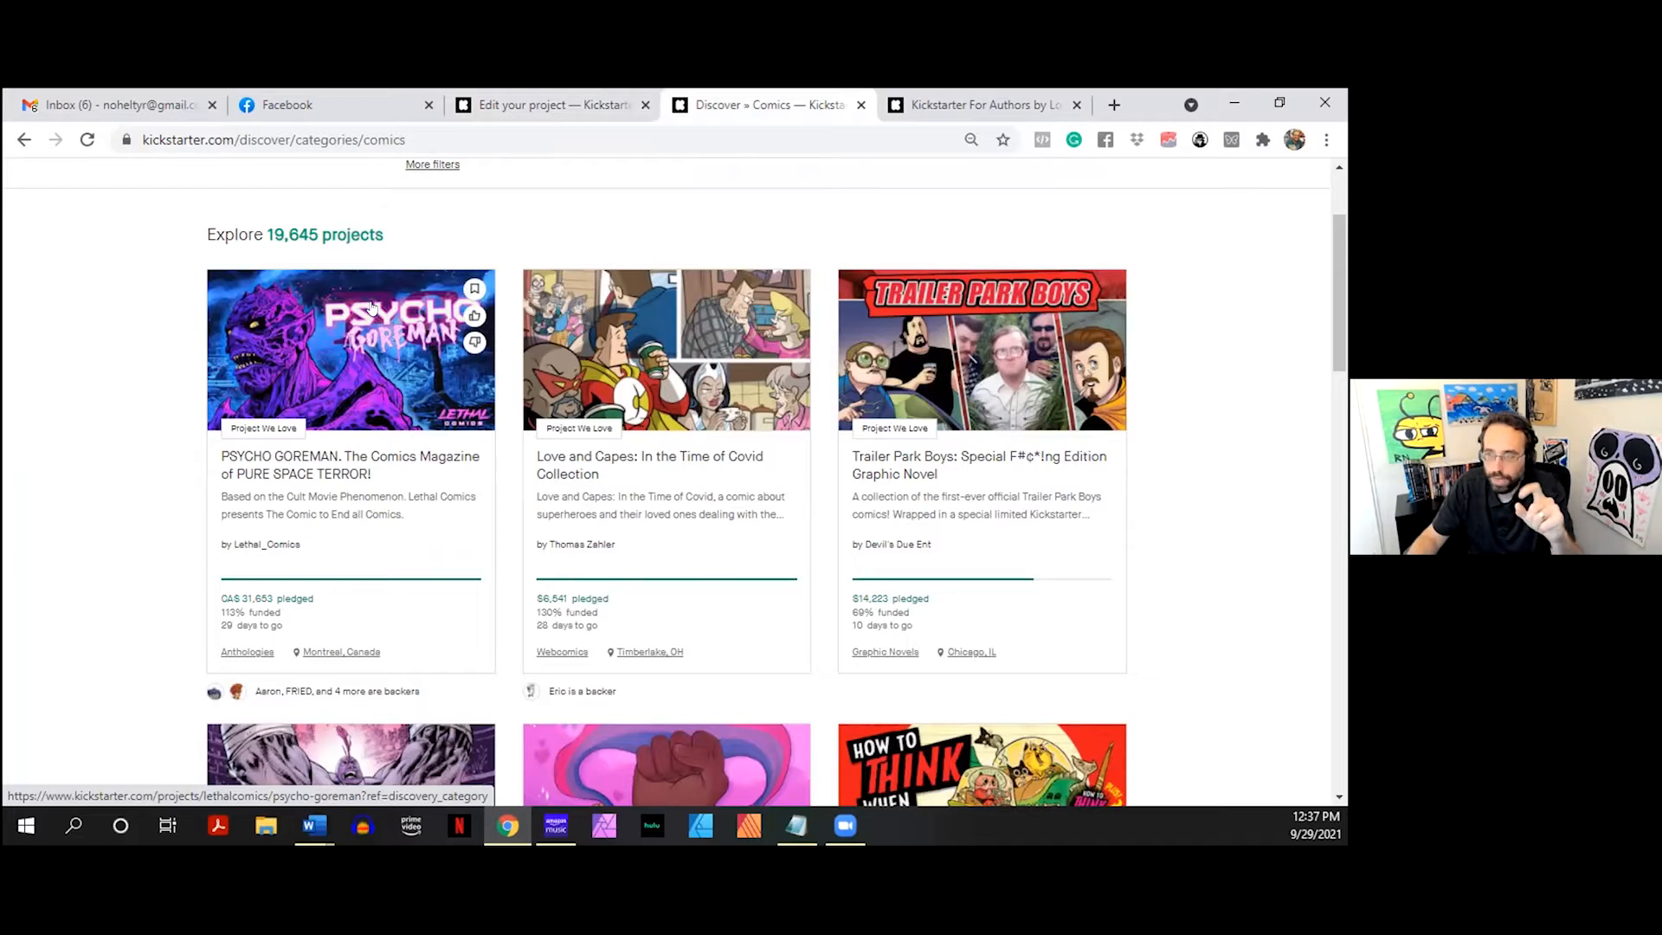
- In the project editor, delete the author credit and the rest of the subtitle text
left_click(622, 103)
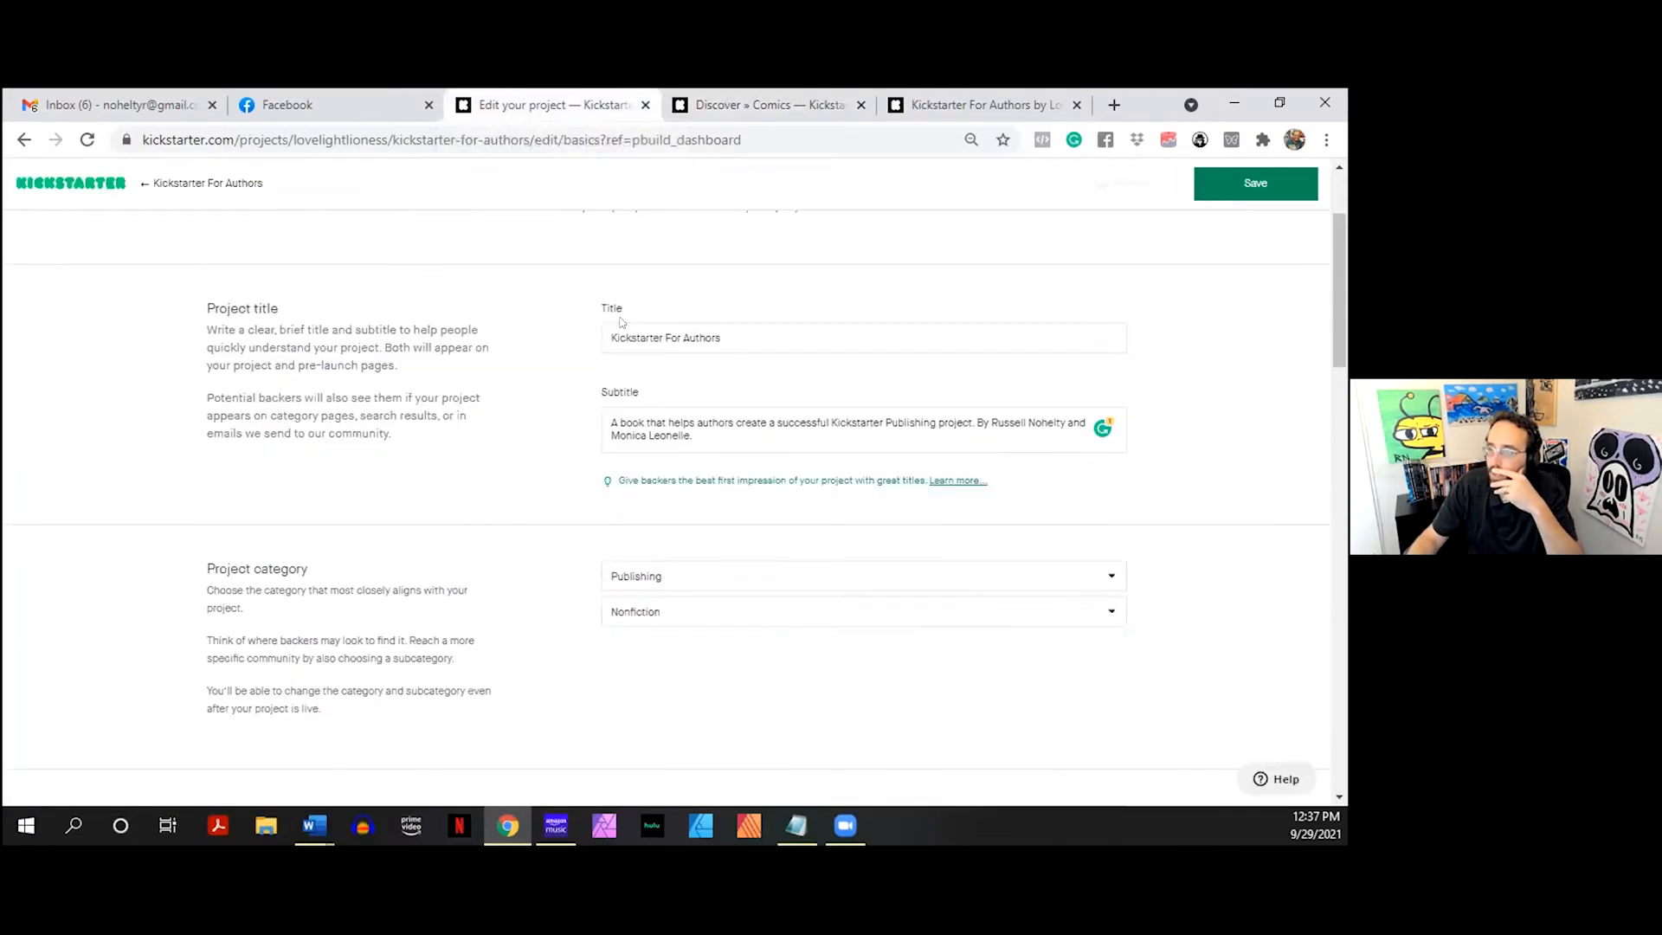
left_click(920, 97)
left_click(501, 95)
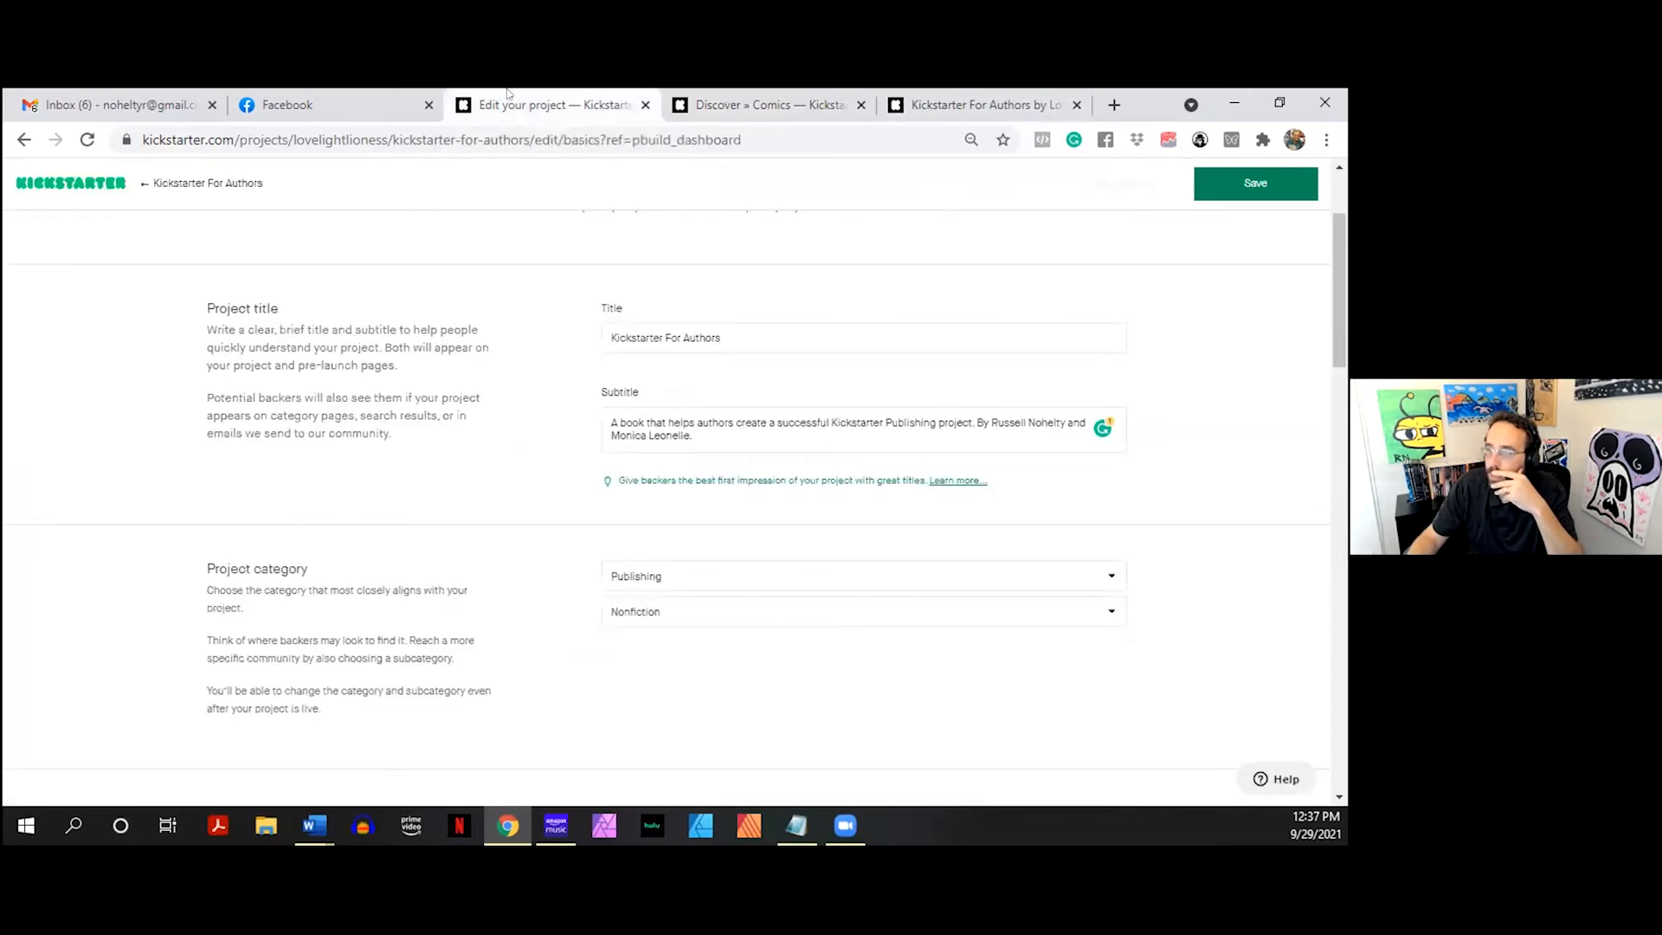
left_click(700, 424)
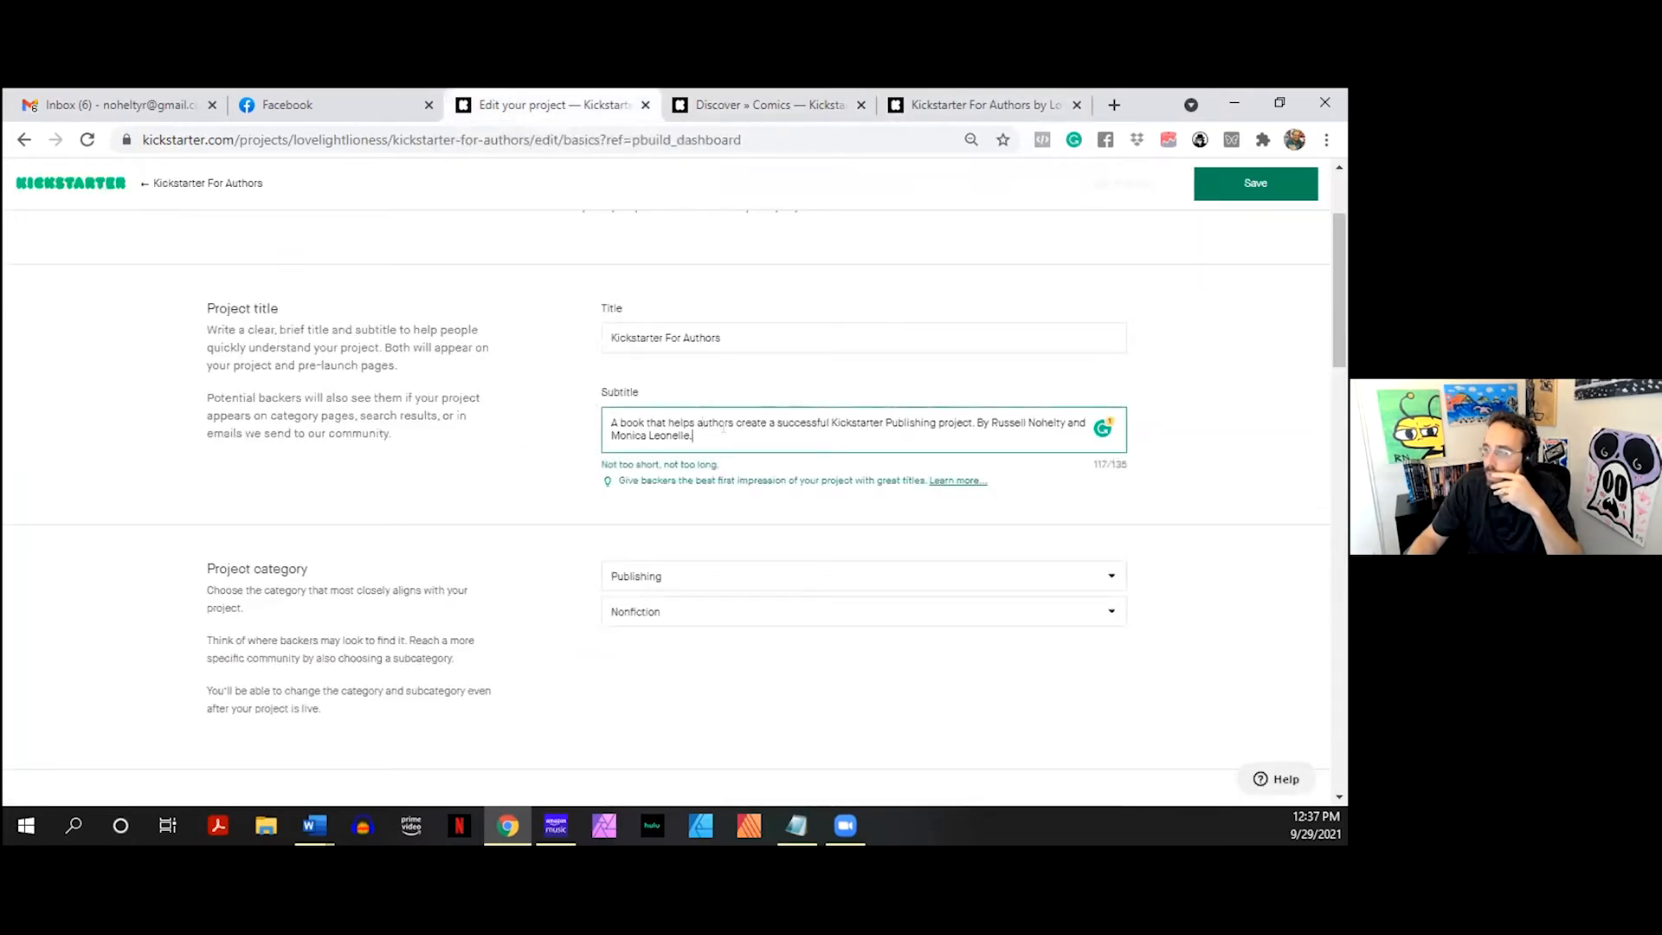
left_click(972, 428, "shift")
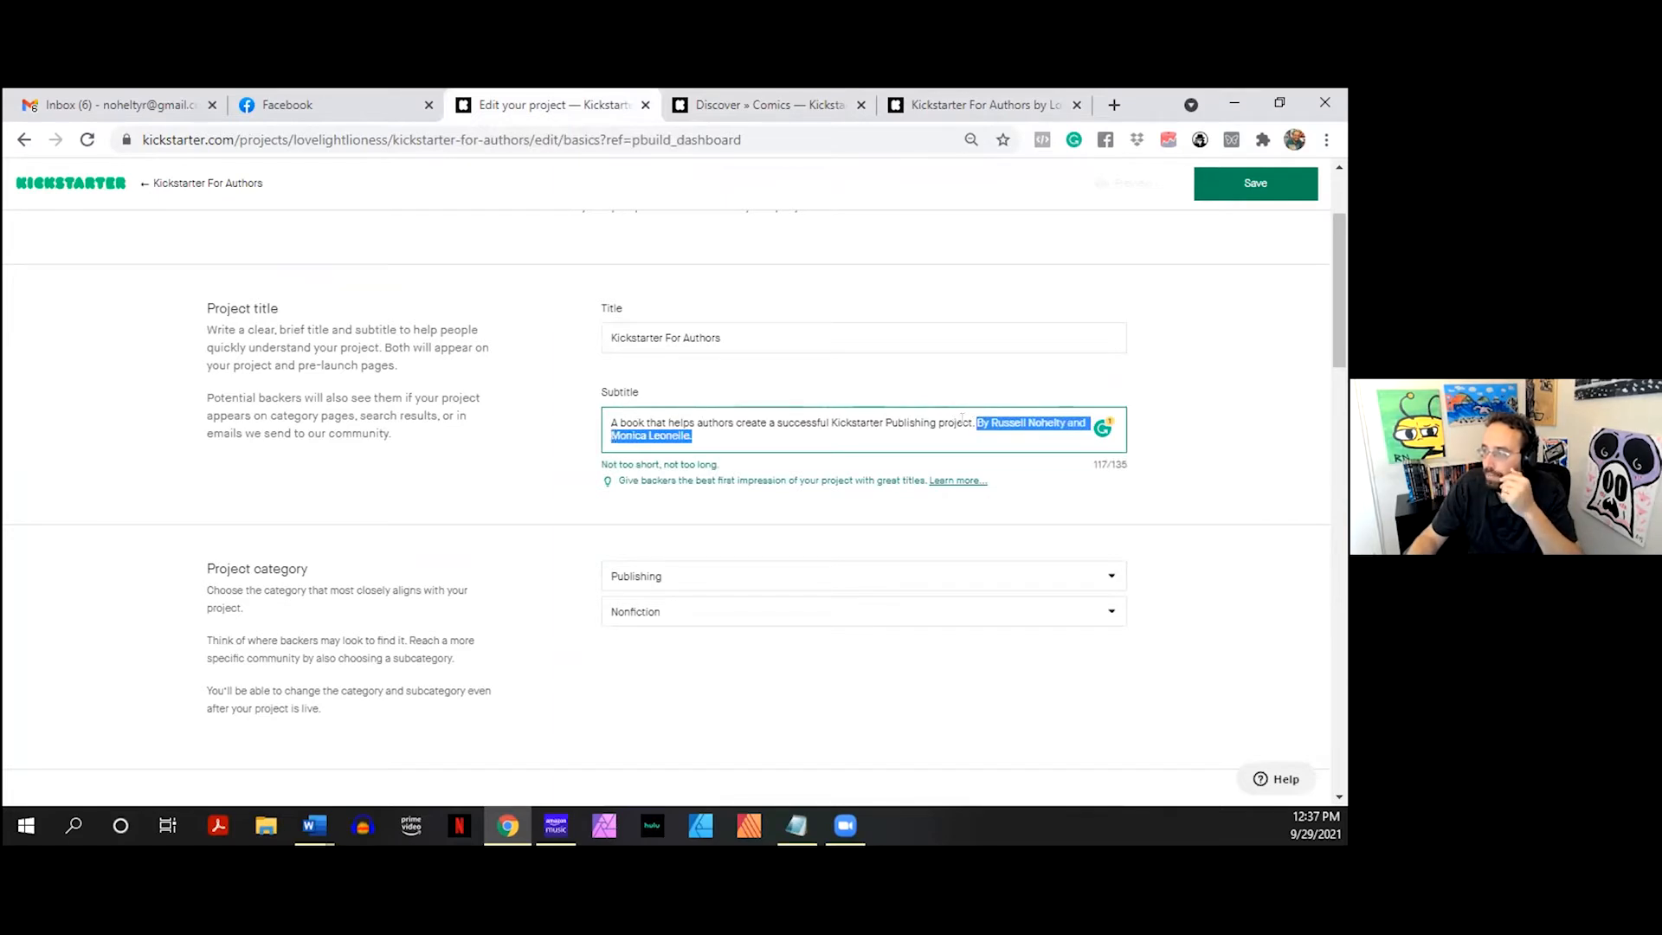
left_click(984, 419)
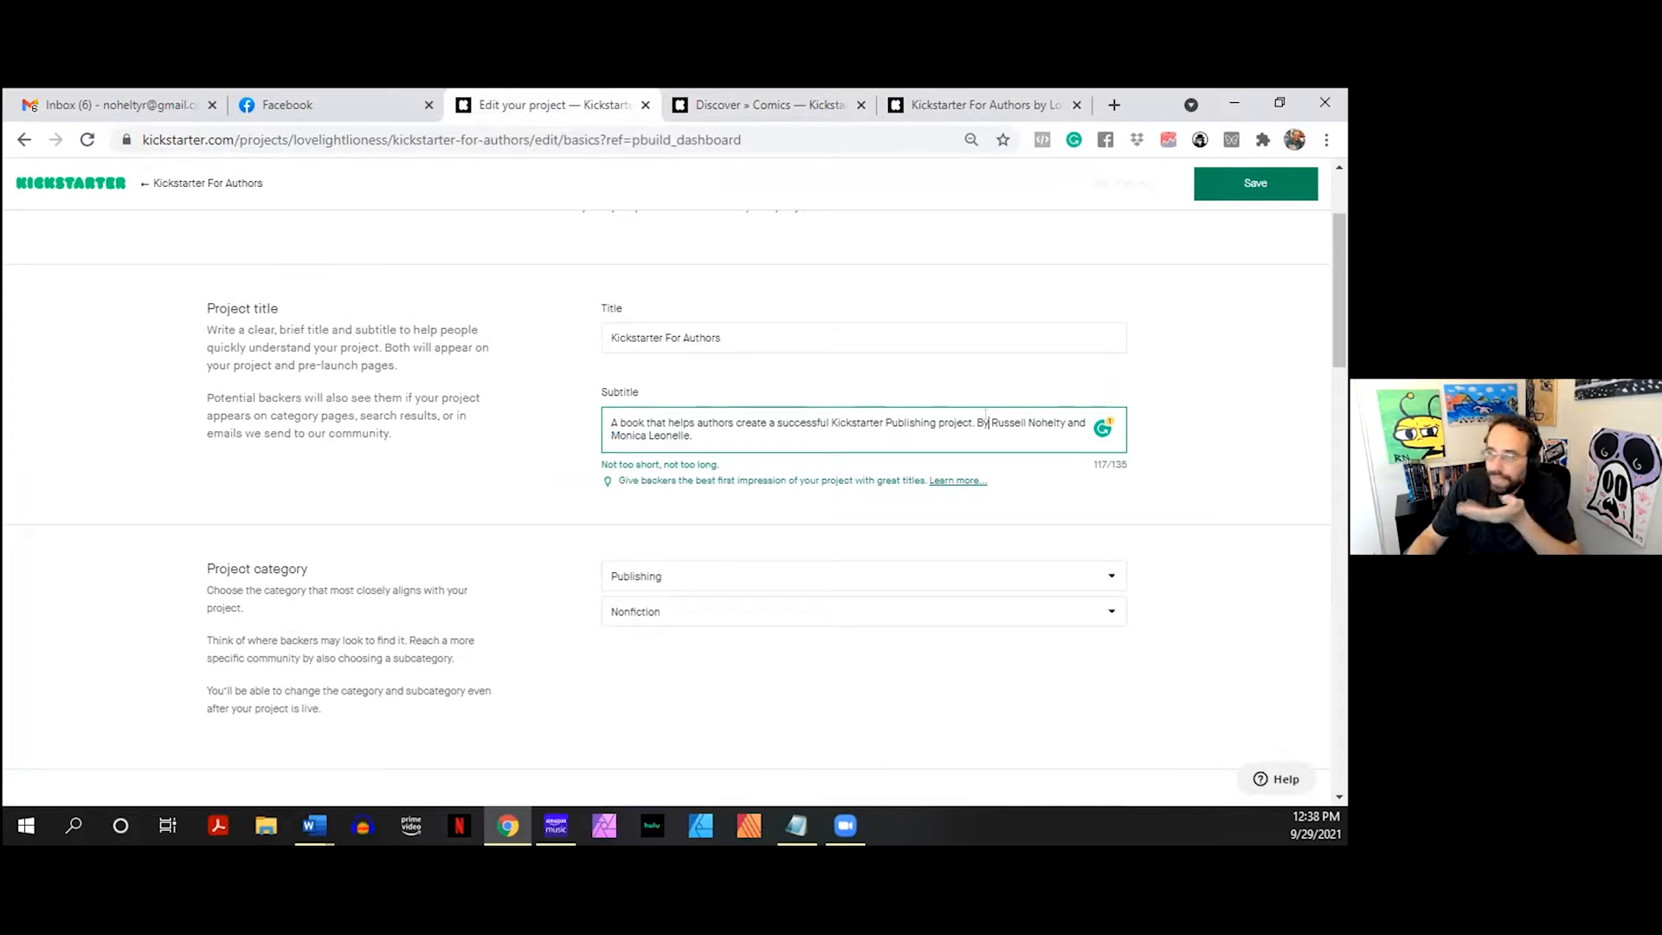
key("ctrl+shift+End")
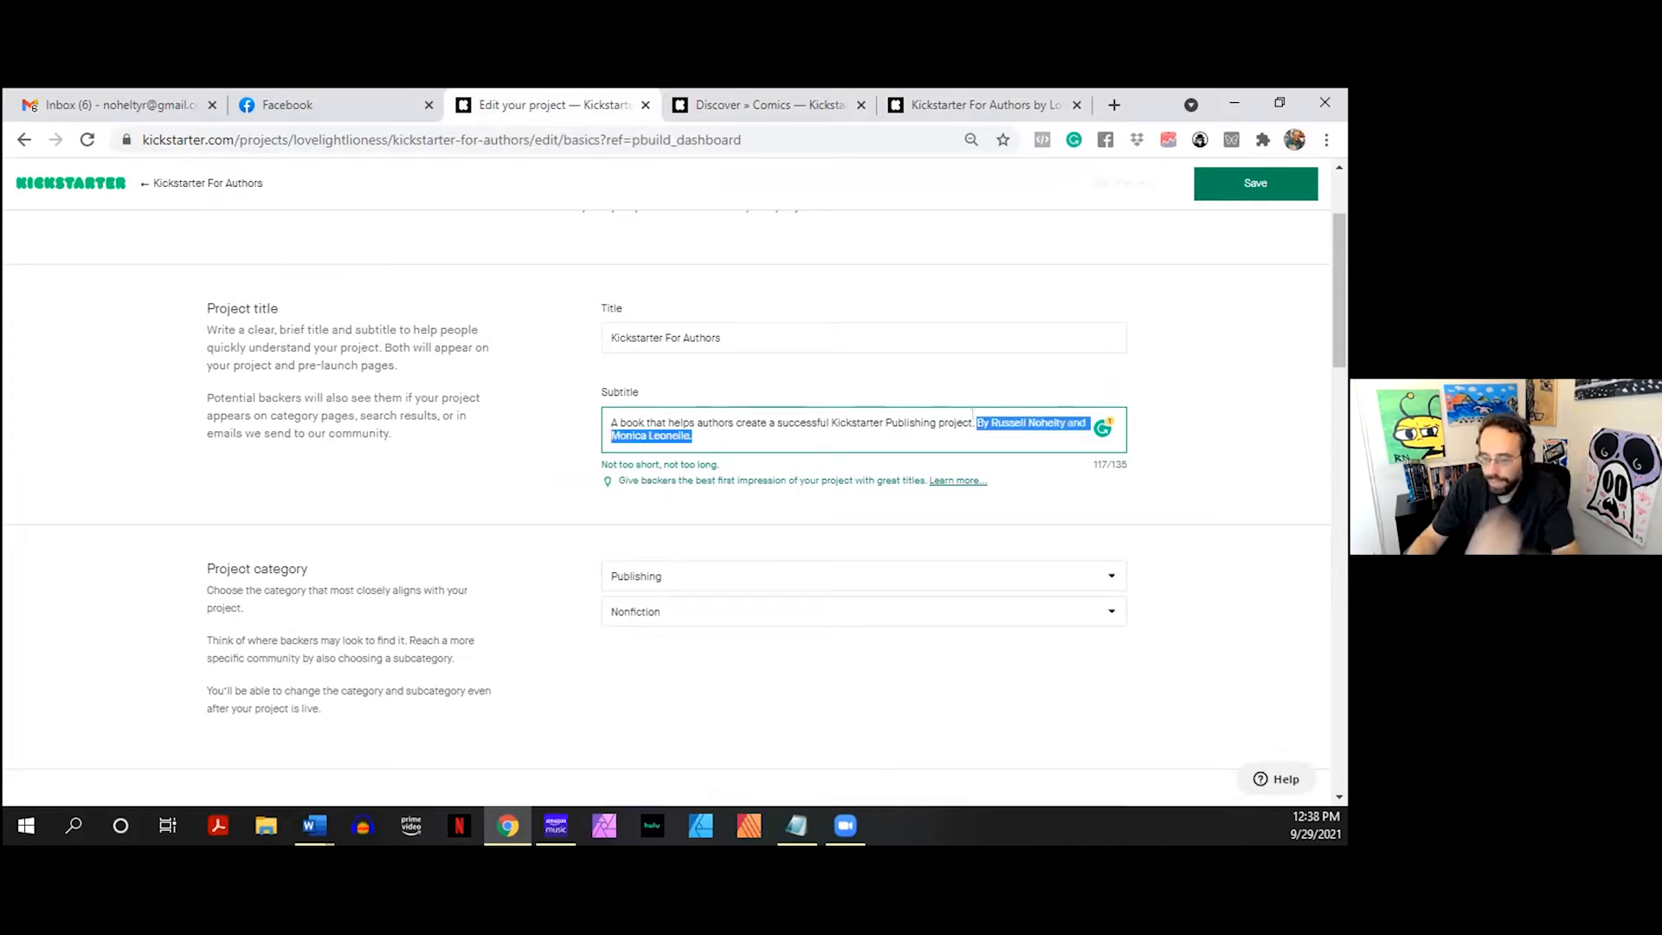
key("BackSpace")
left_click_drag(978, 422, 585, 423)
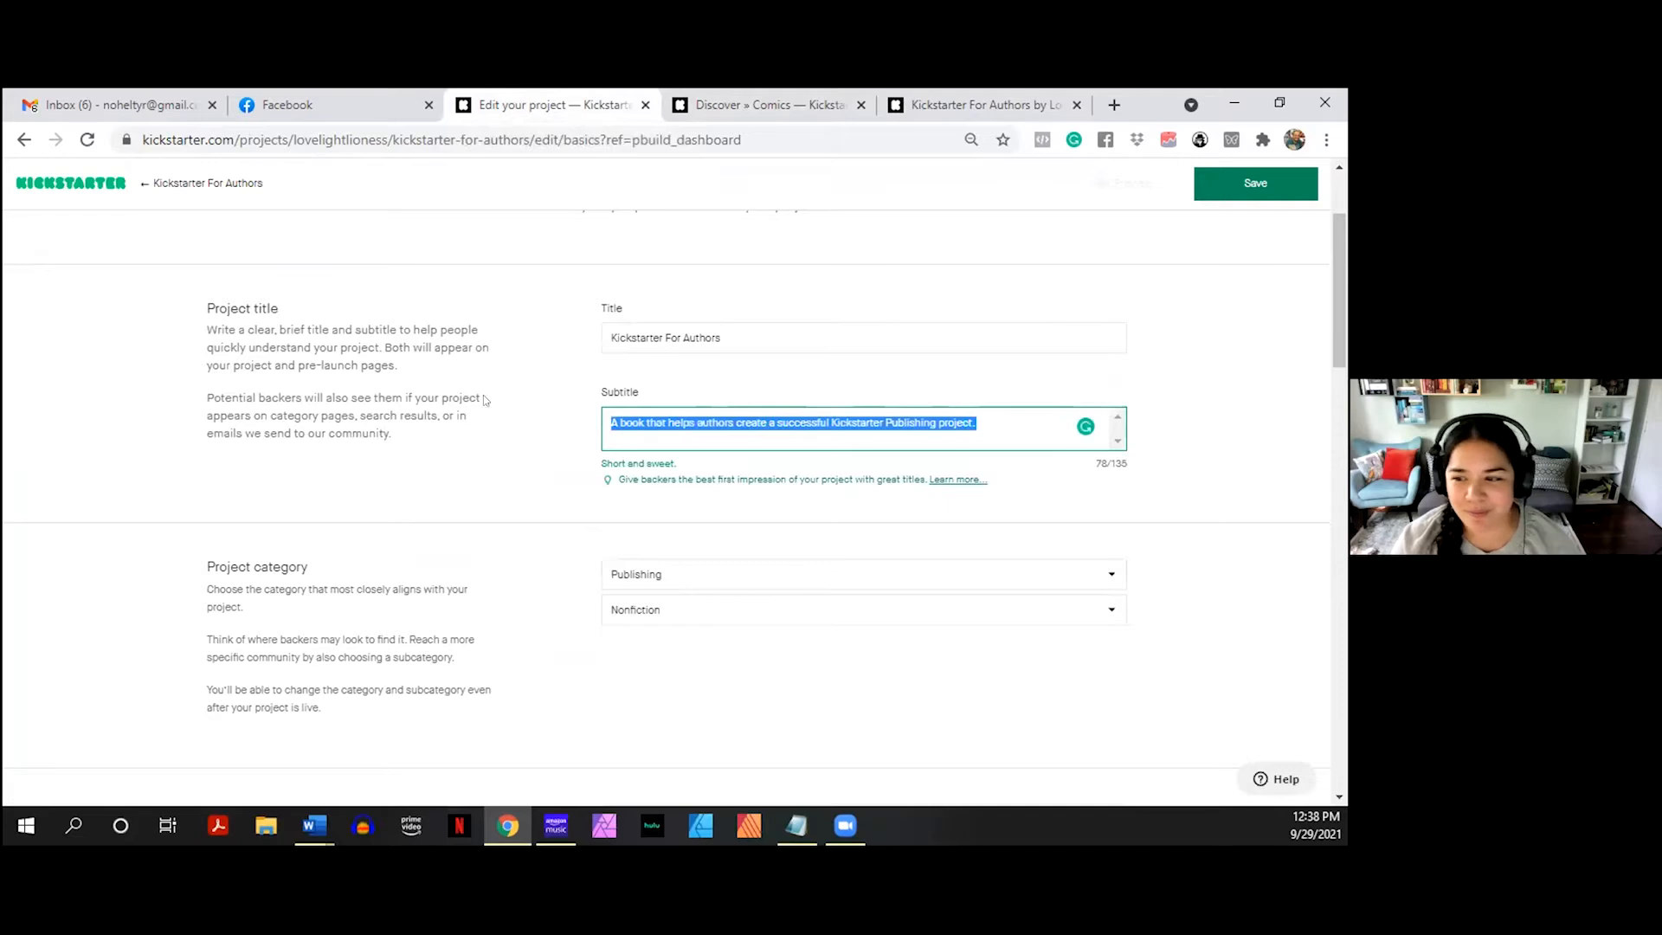
key("BackSpace")
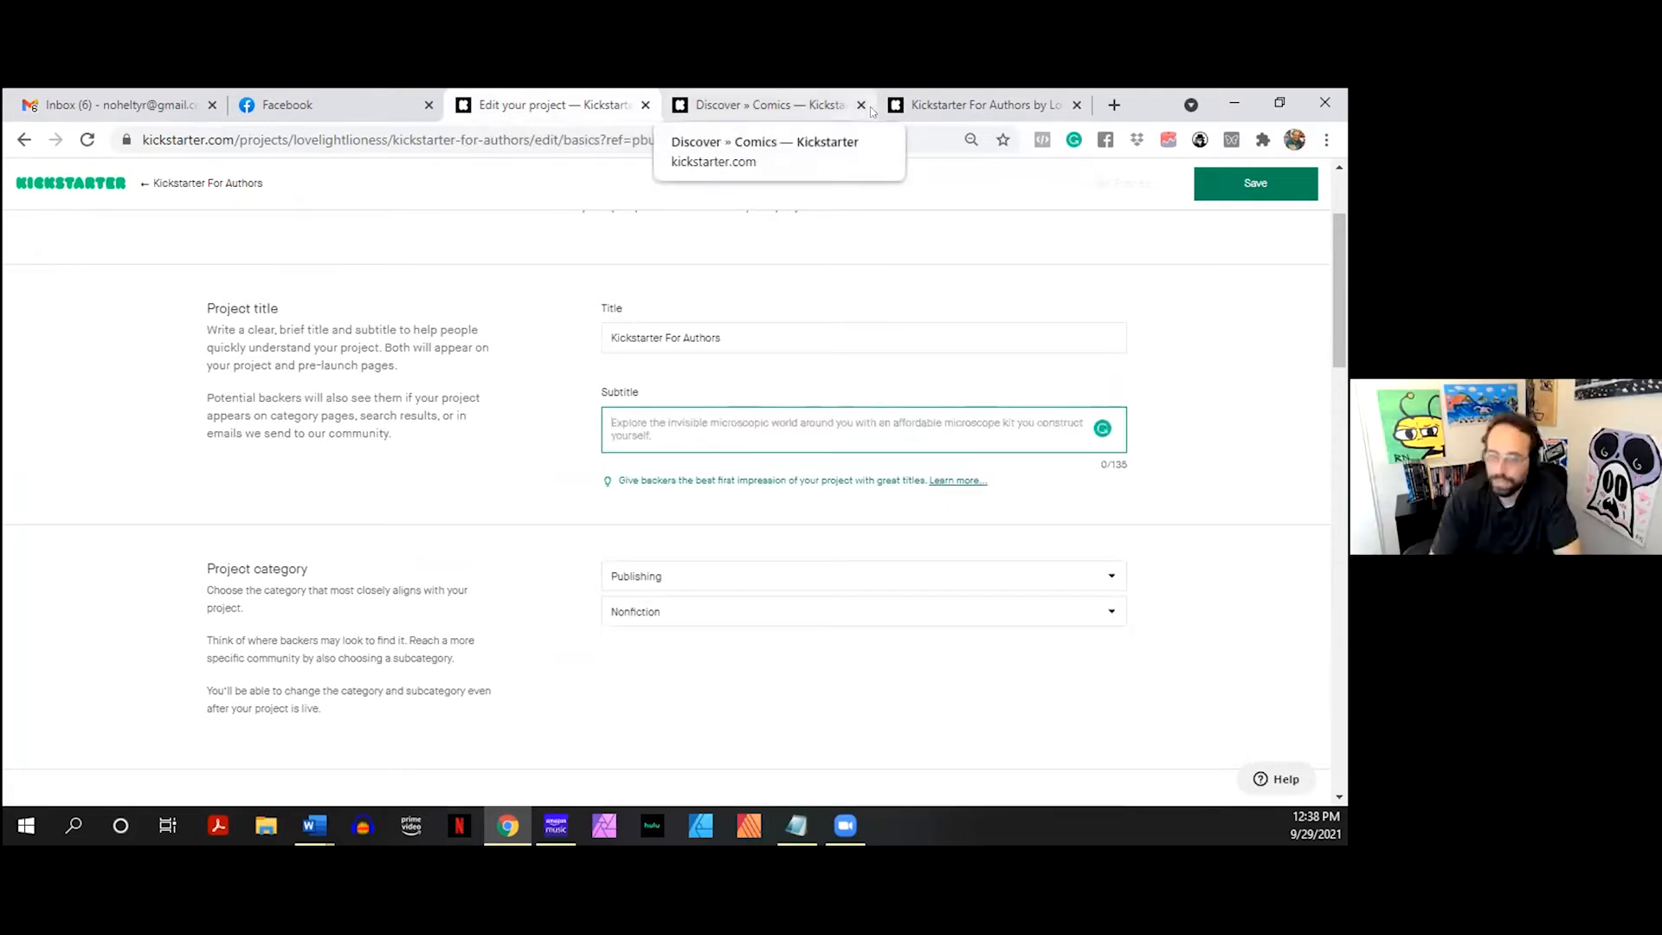
- Start the new subtitle with "The definitive book for launching your books on Kickstarter."
type("The definite")
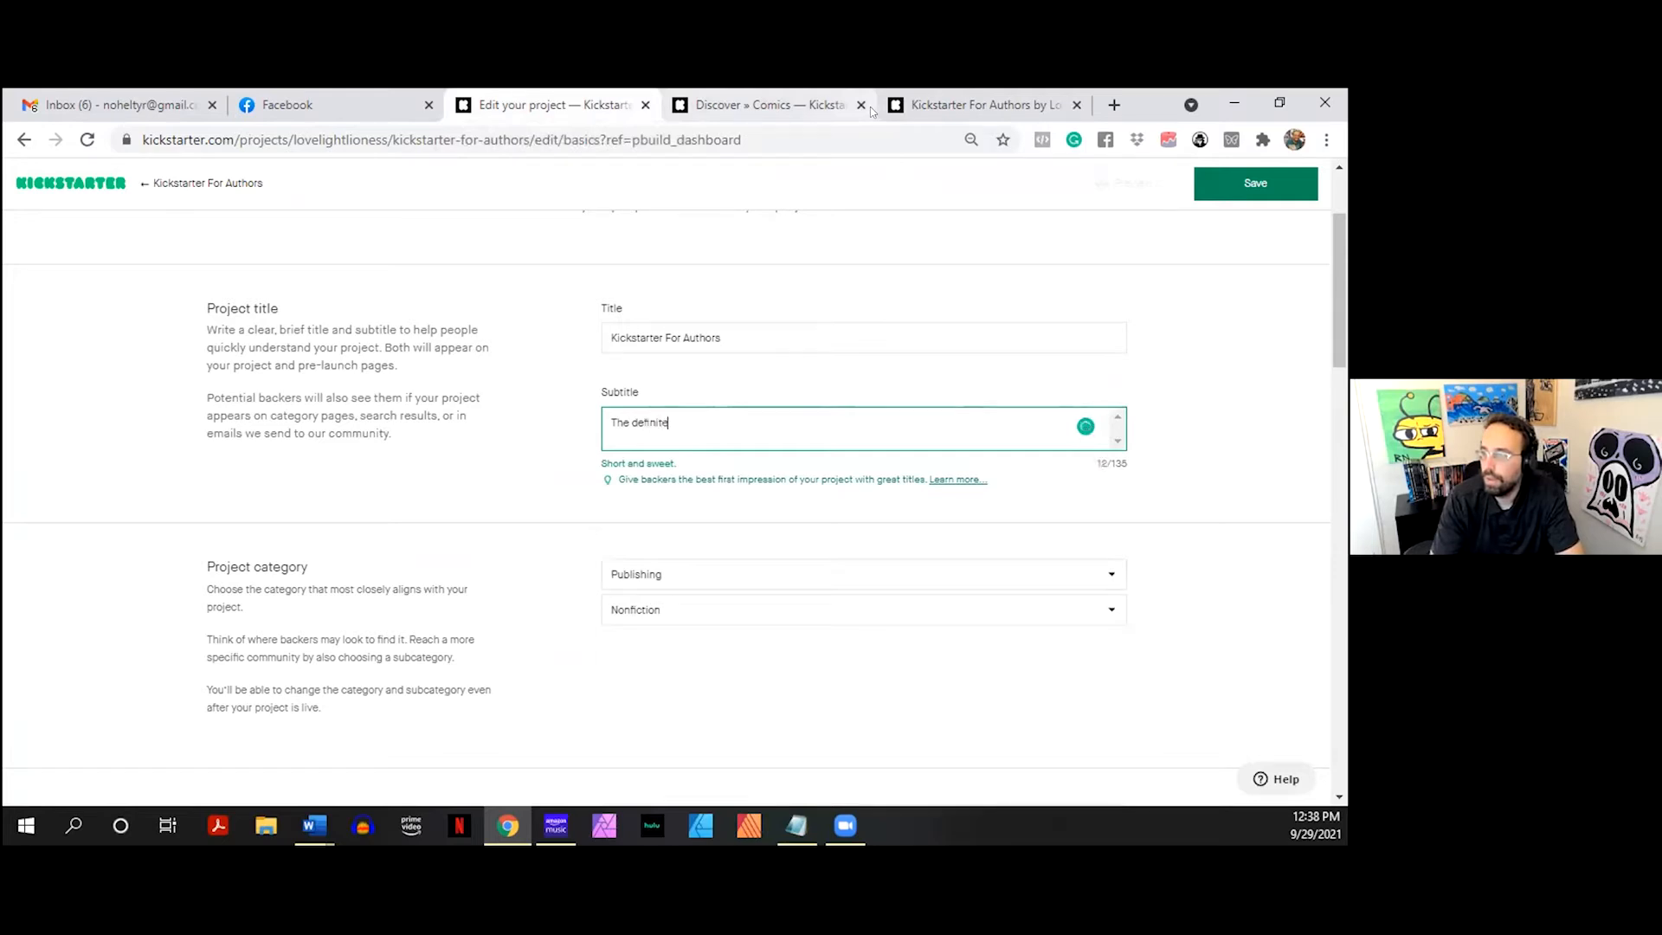
key("BackSpace")
key("BackSpace")
type("nitive f")
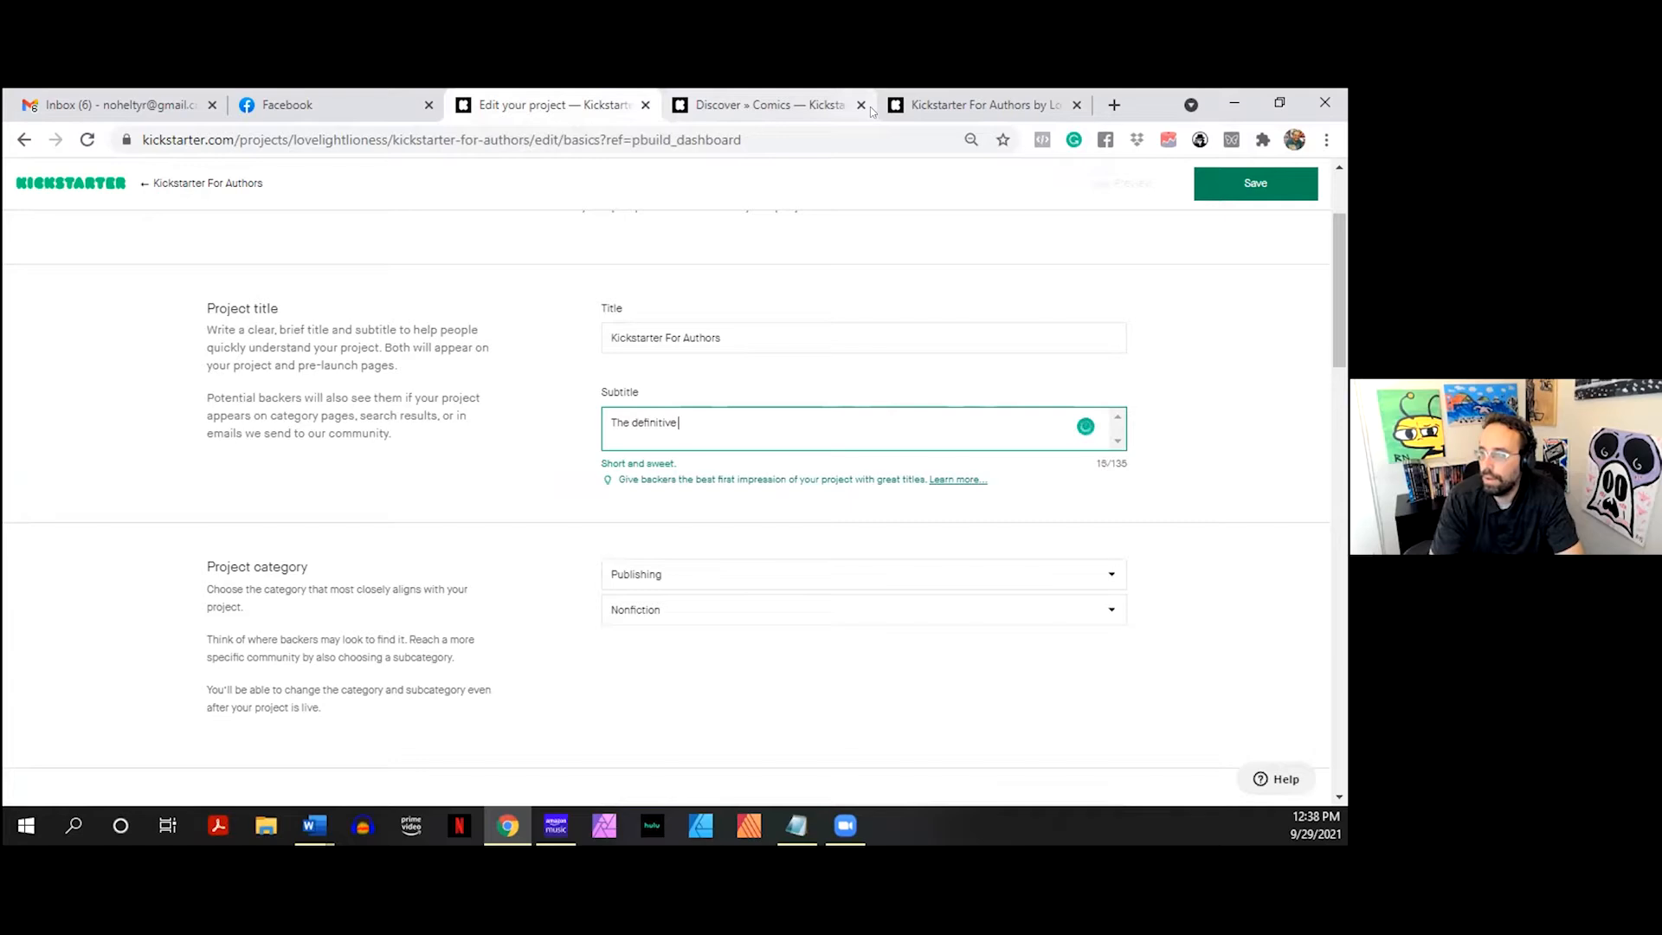
type("book for launching your bo")
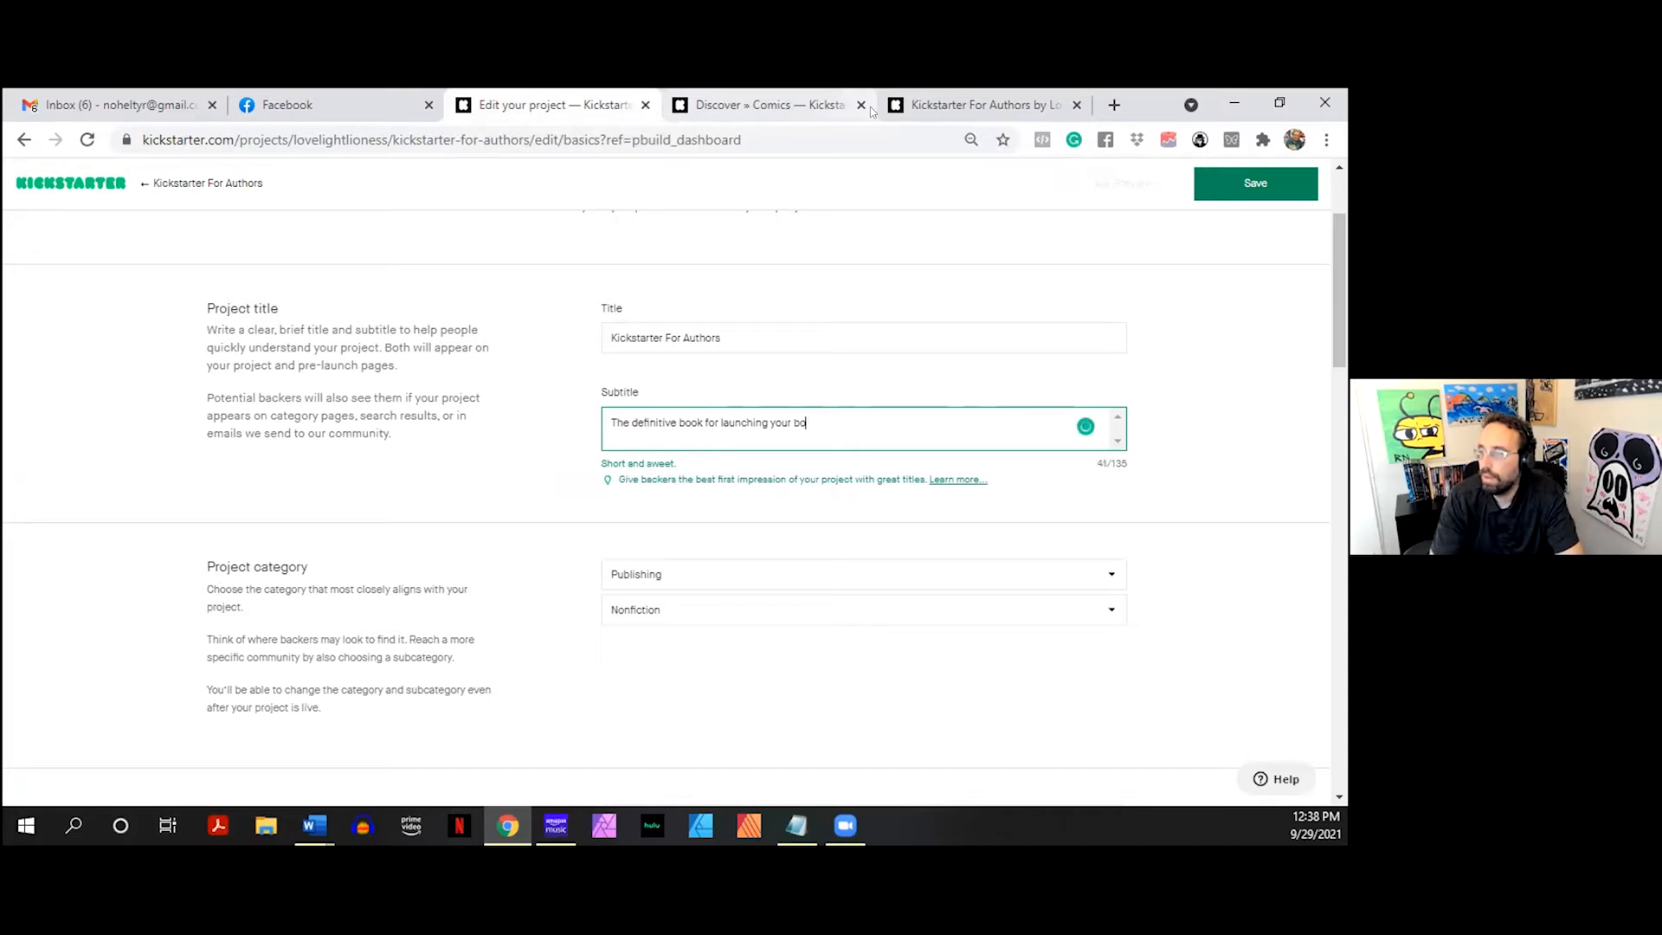
type("oks on Kickstarter.")
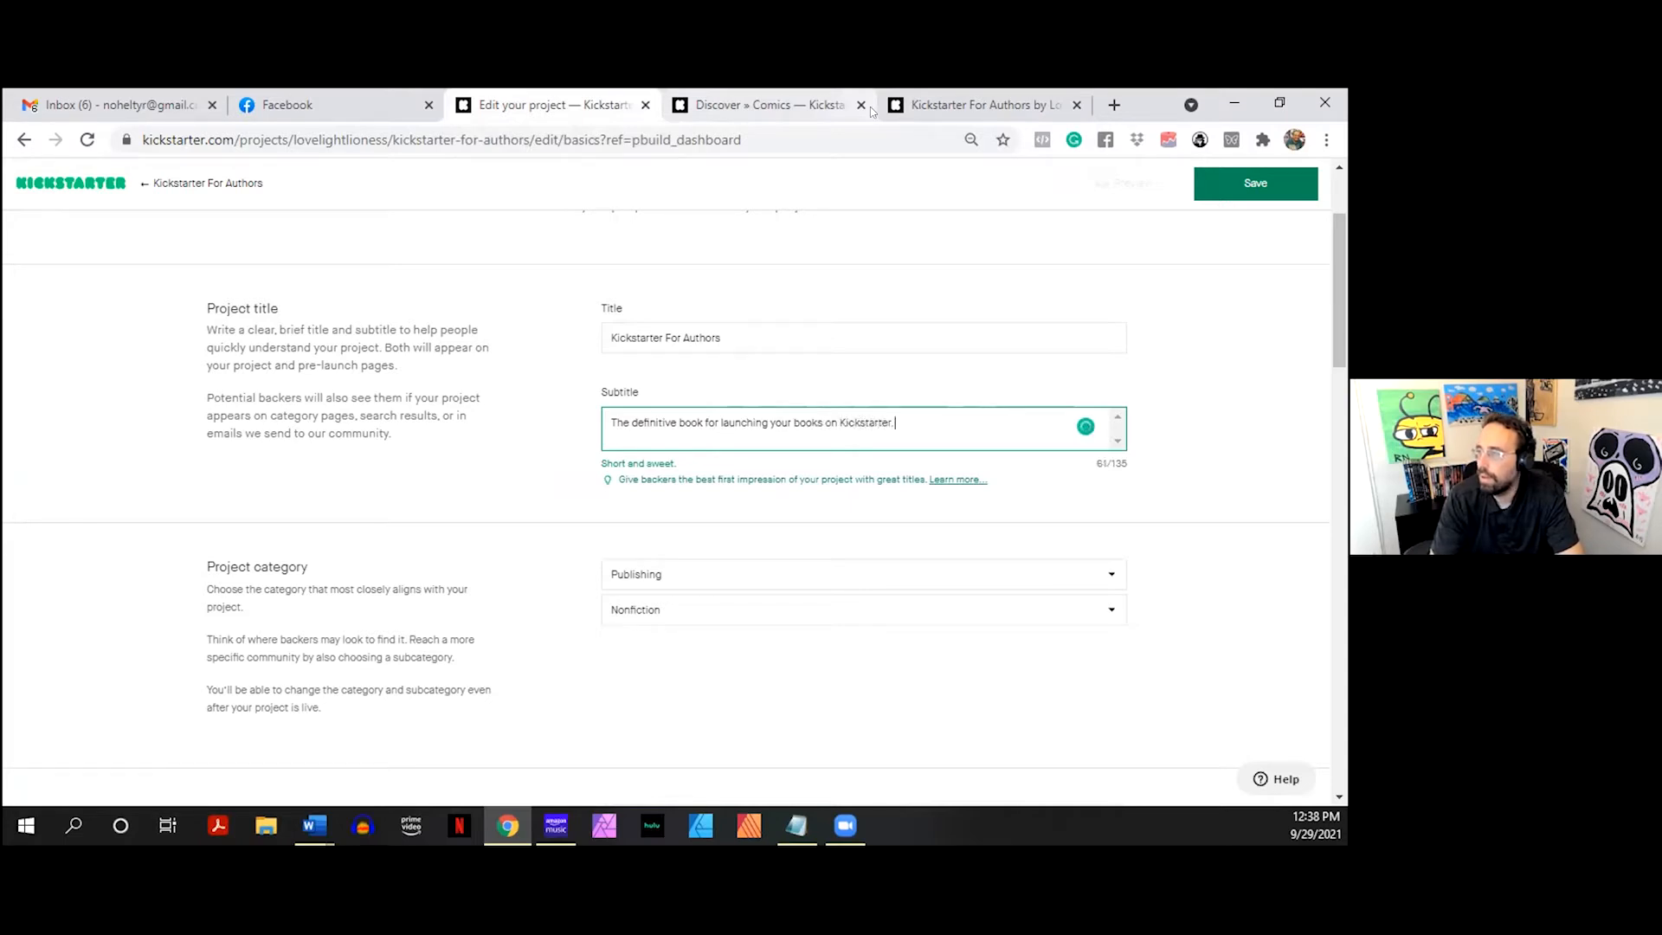
- Continue the subtitle with "Learn how to build your page, excite your fanbase, and crush it"
type(" Learn how to build your page.")
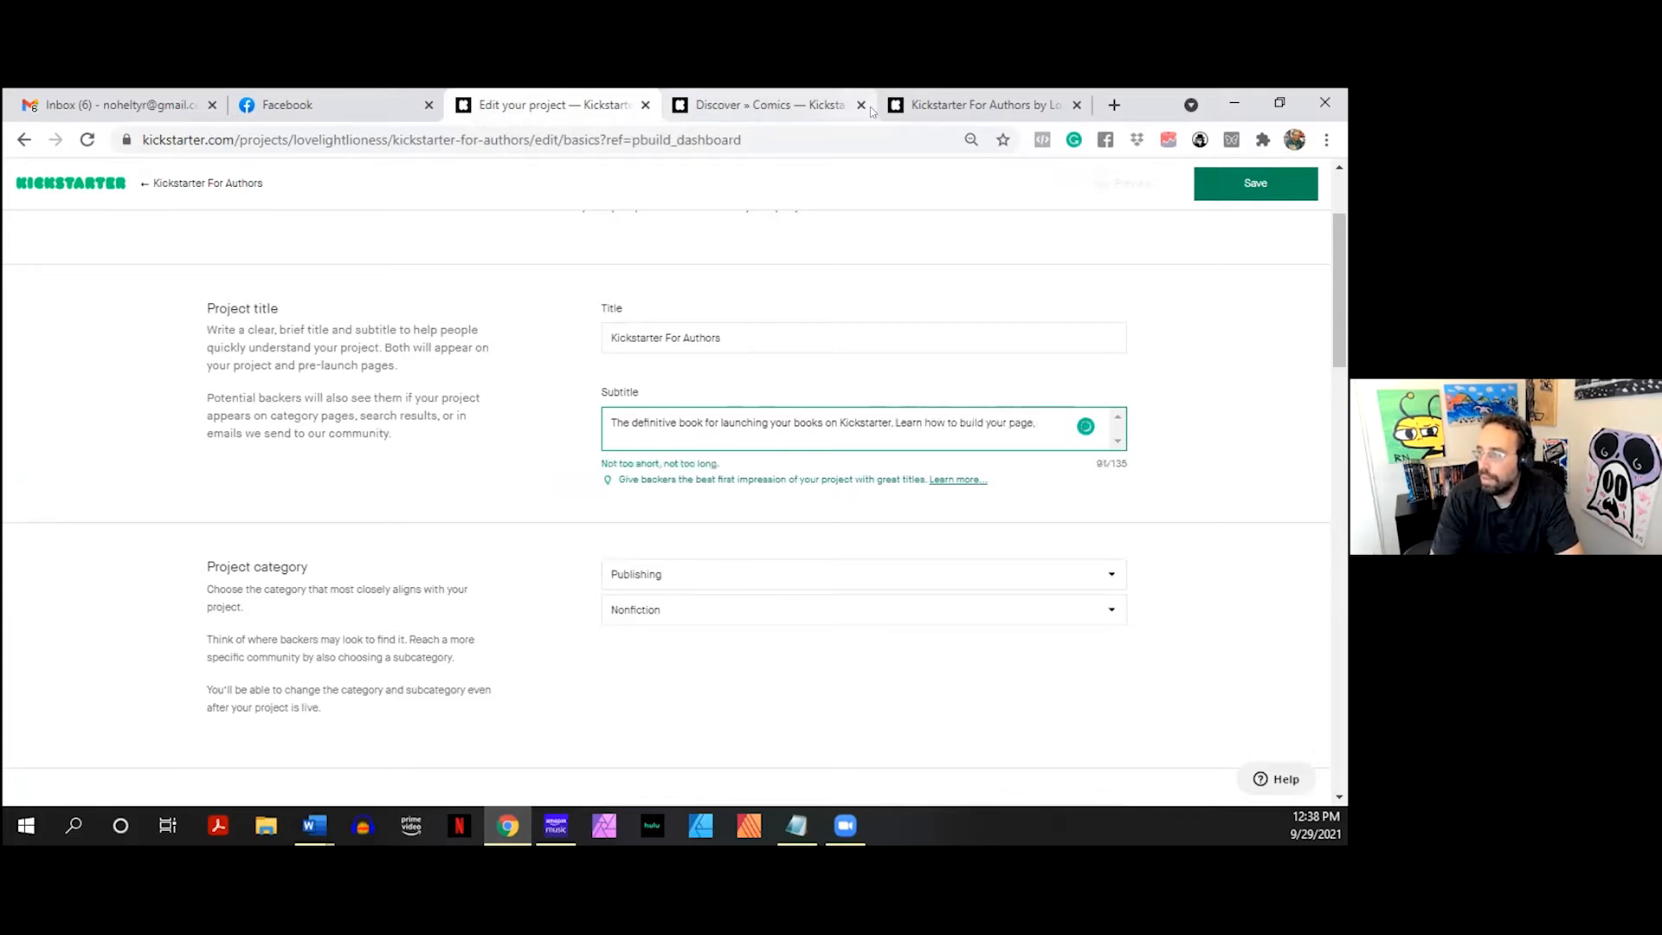
key("BackSpace")
key("BackSpace")
type(", promite")
key("BackSpace")
key("BackSpace")
key("BackSpace")
key("BackSpace")
key("BackSpace")
key("BackSpace")
key("BackSpace")
type("excite your fanbase, and crush it")
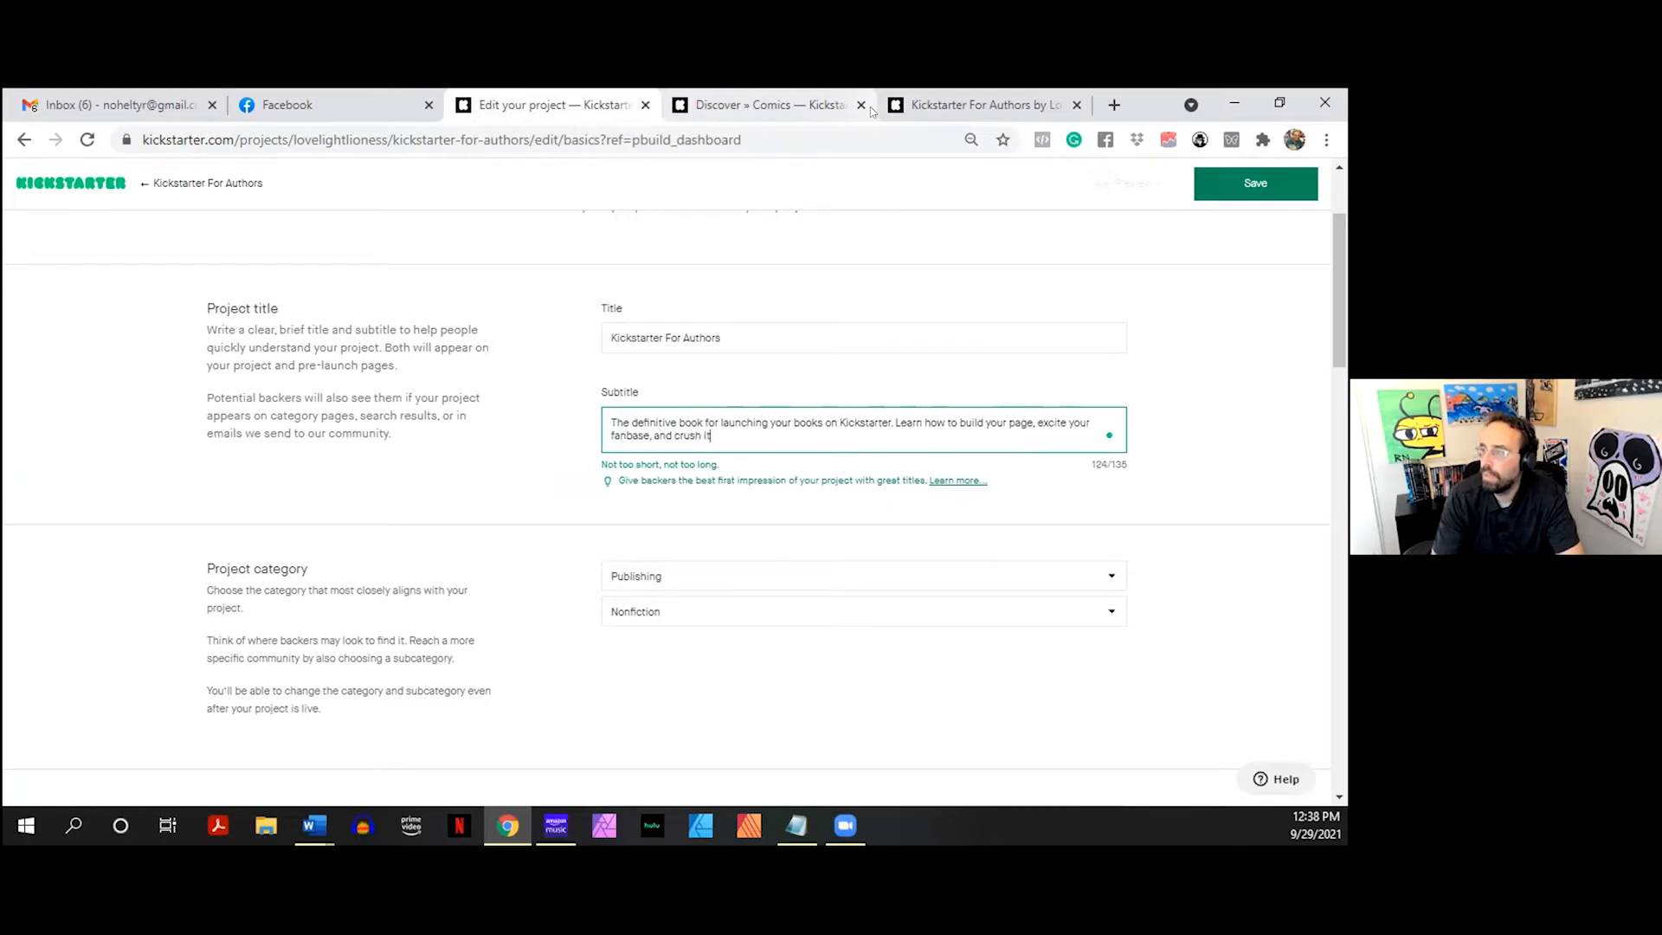
- Replace "it" at the end of the subtitle with "your next cam"
key("BackSpace")
key("BackSpace")
type("your next")
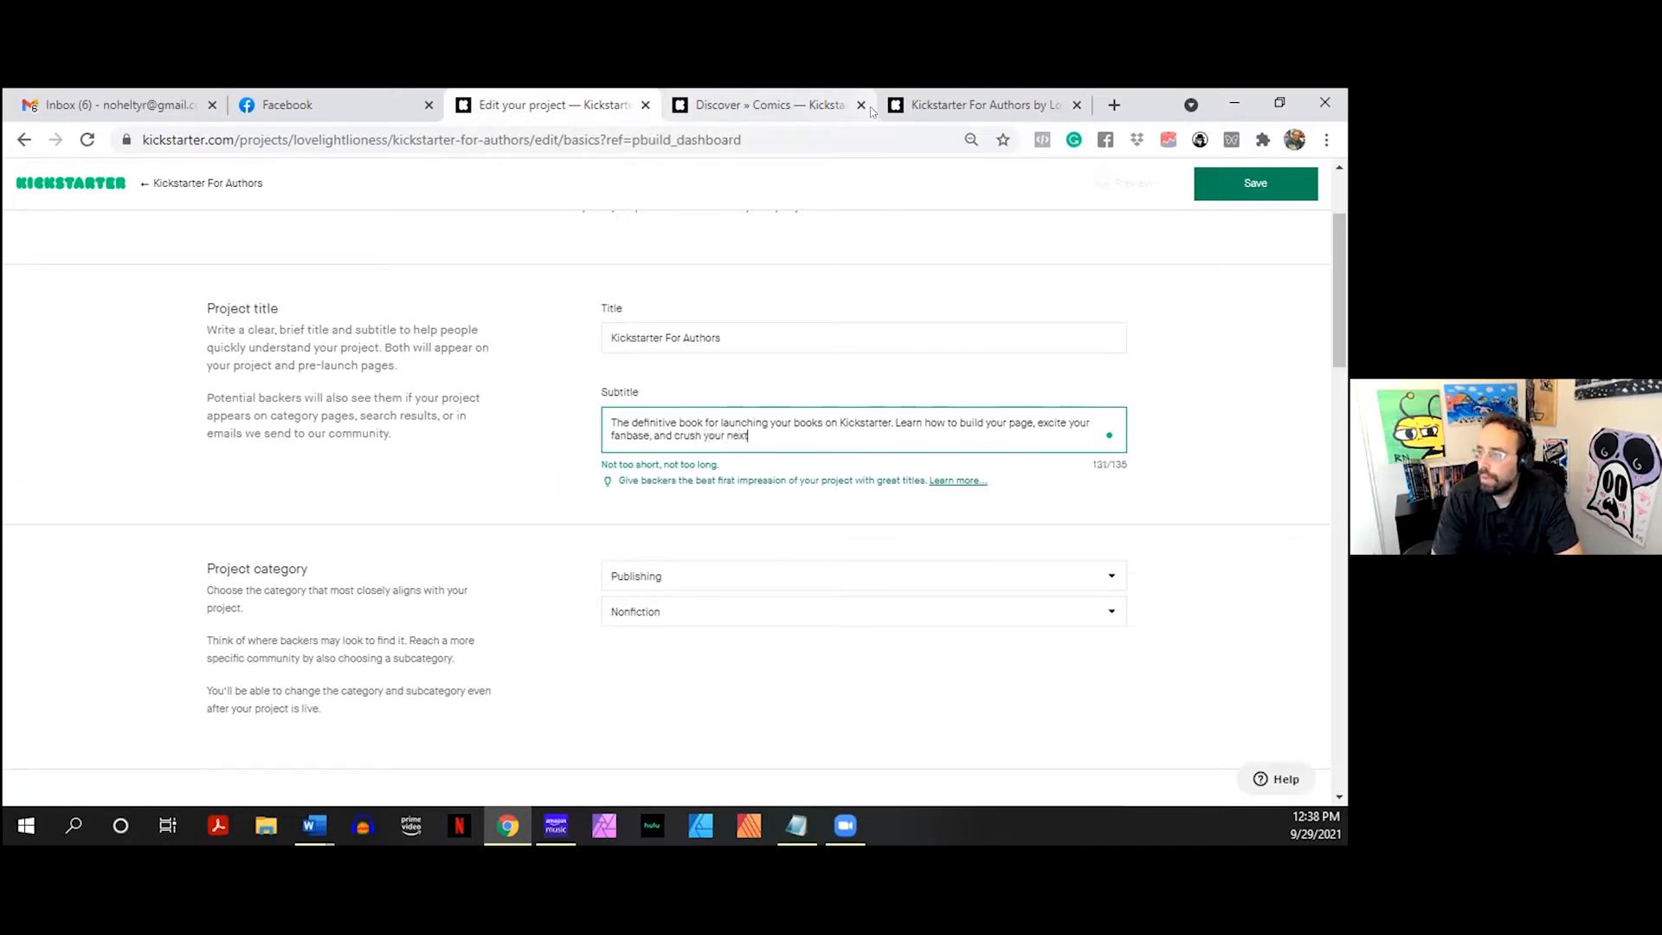
type(" caam")
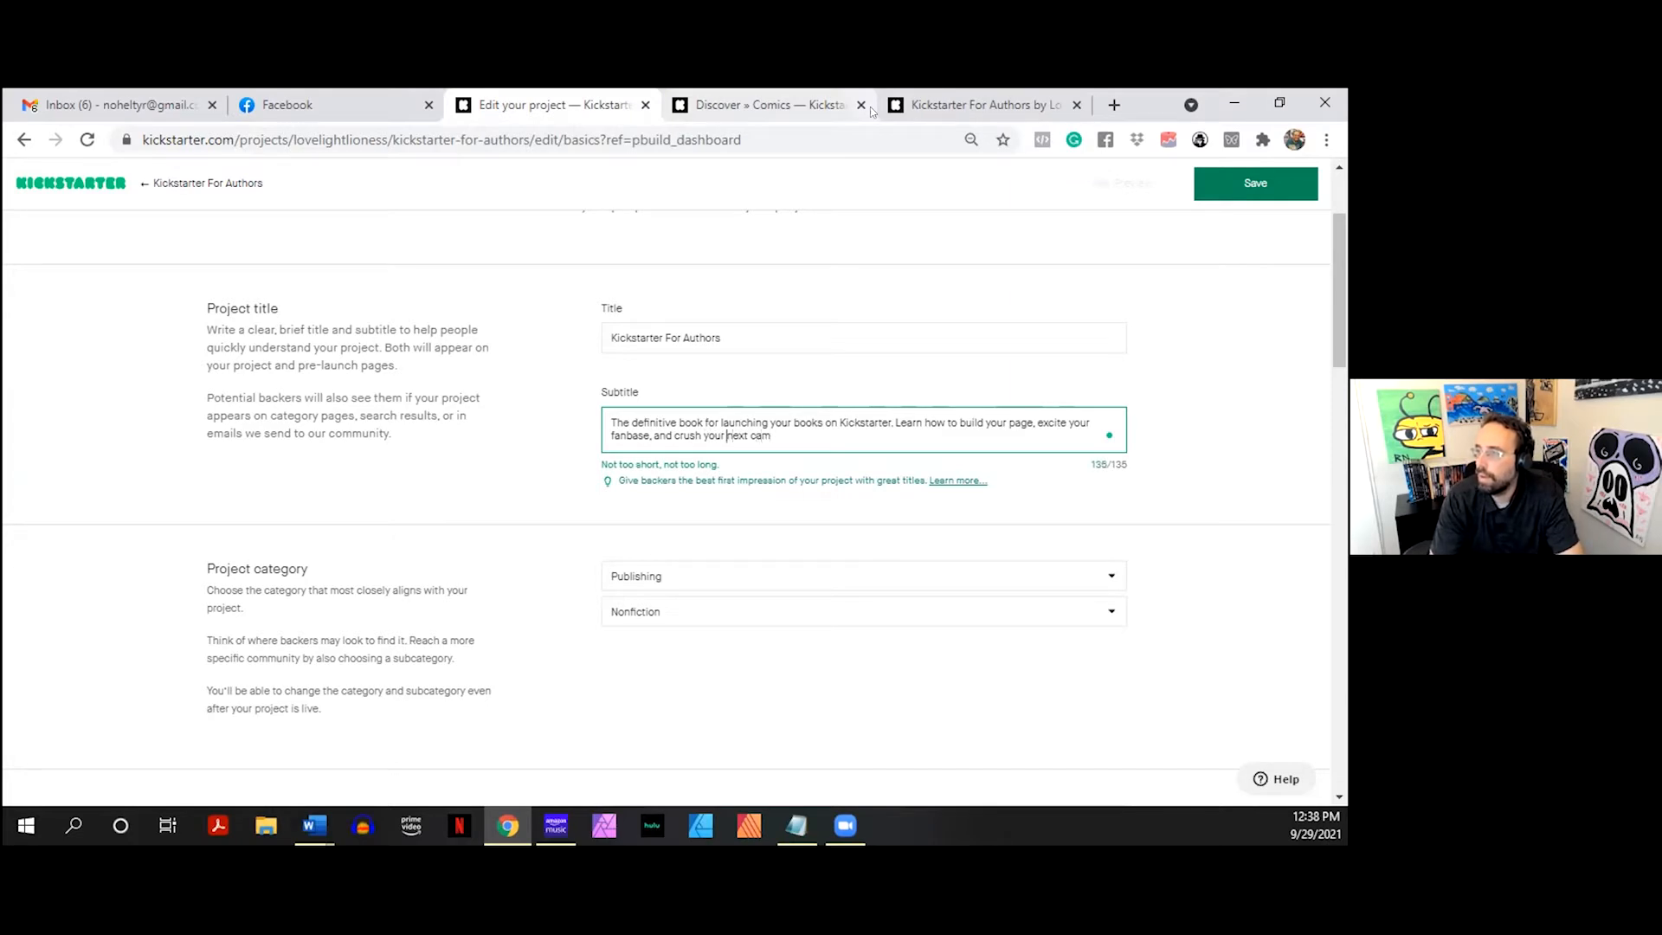
- Delete the opening sentence "The definitive book for launching your books on Kickstarter." from the subtitle
key("Up")
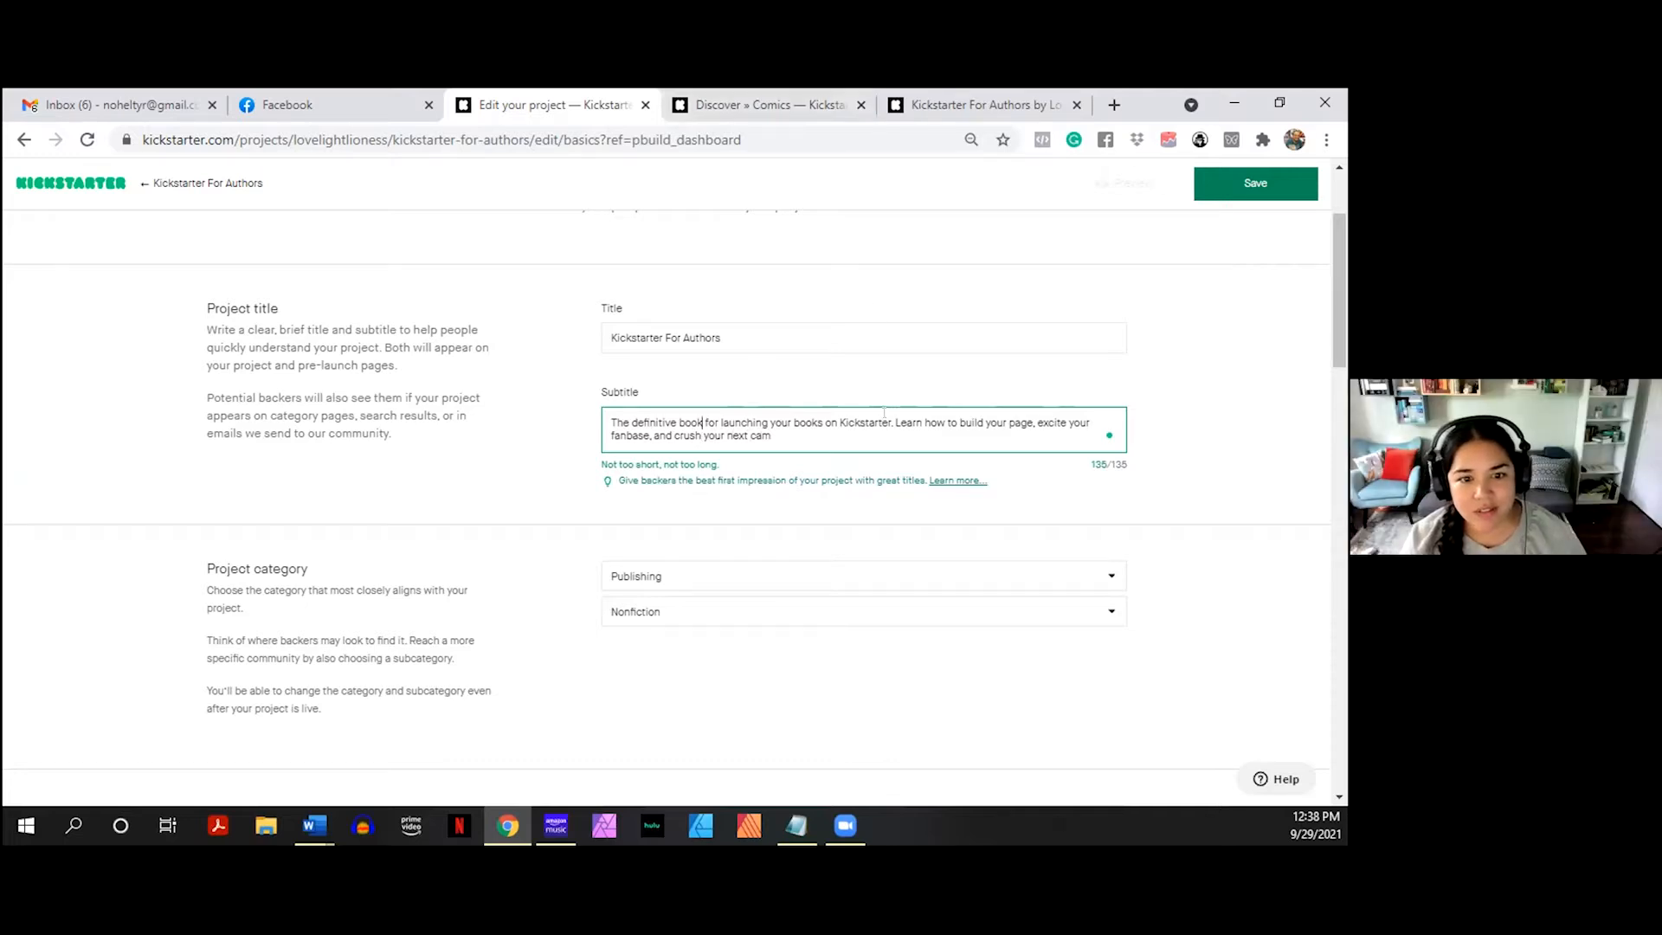
left_click_drag(892, 422, 594, 414)
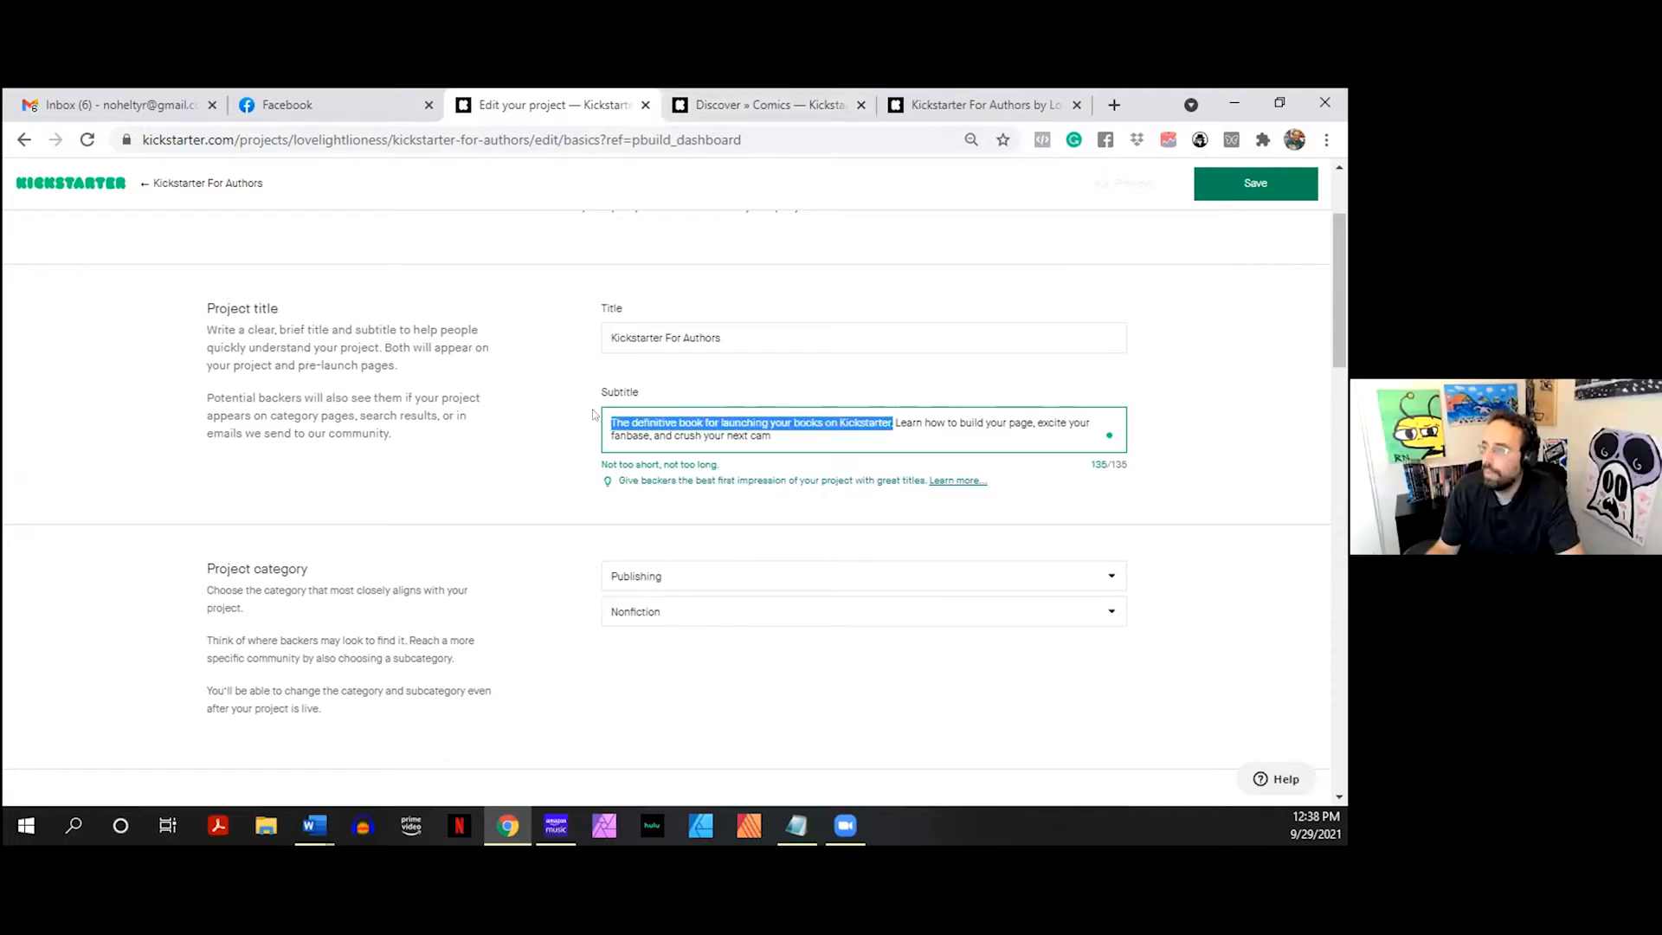
key("BackSpace")
key("Delete")
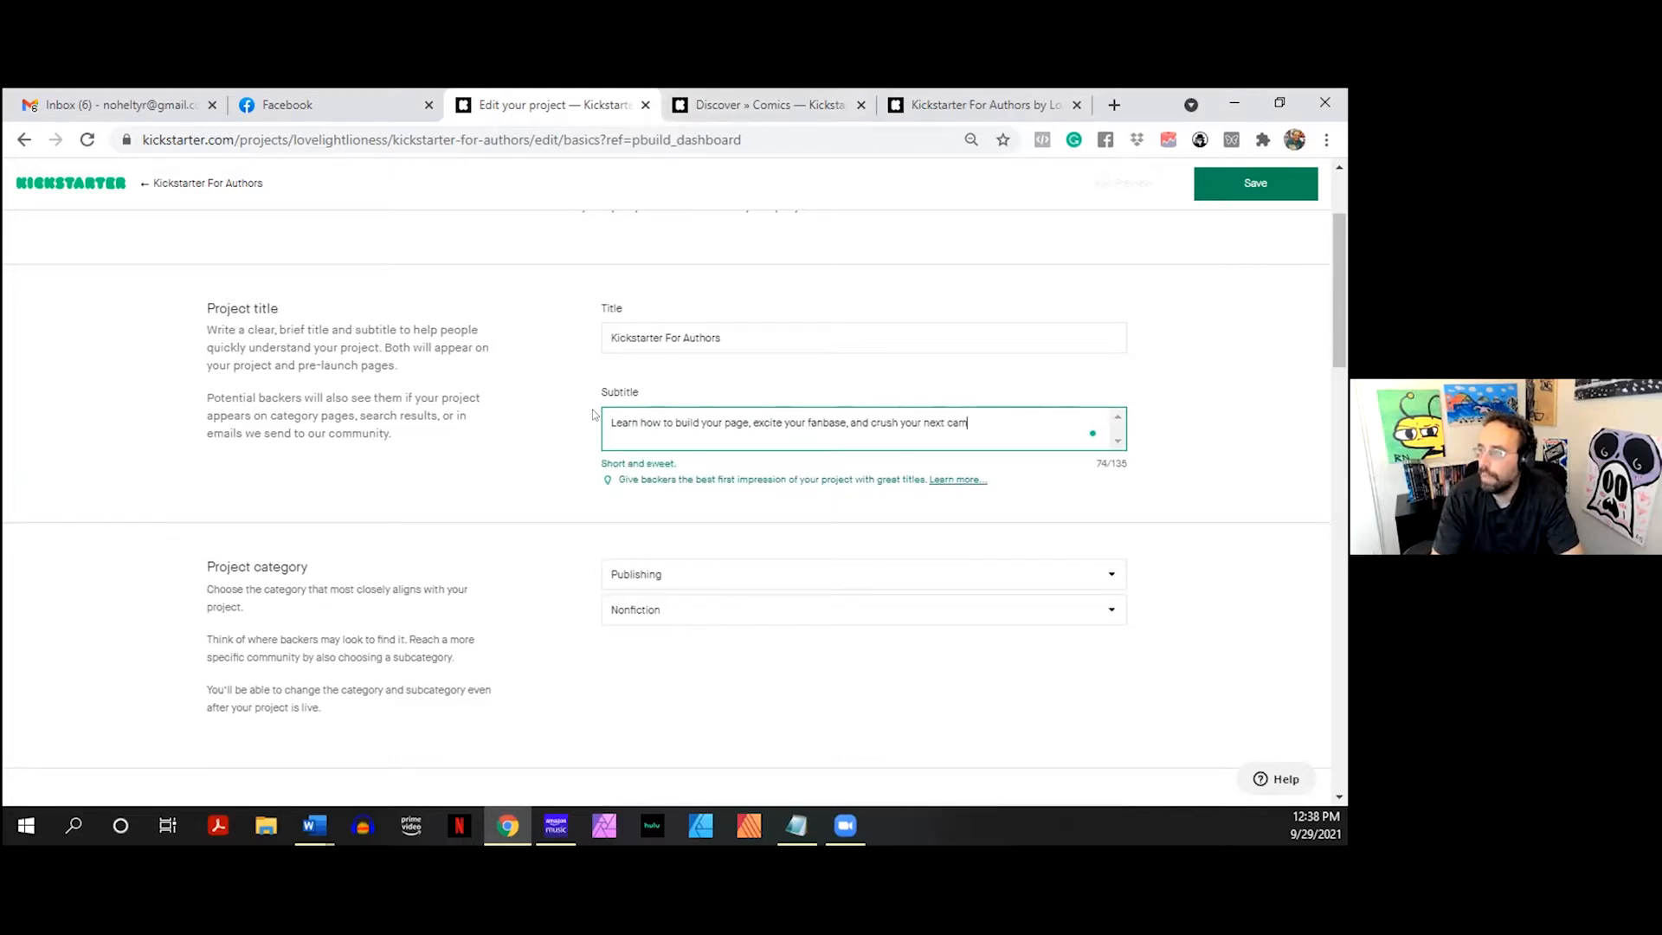
- Complete the subtitle's last word as "campaign" and continue with "from 18 time Kickstar"
type("paign fr")
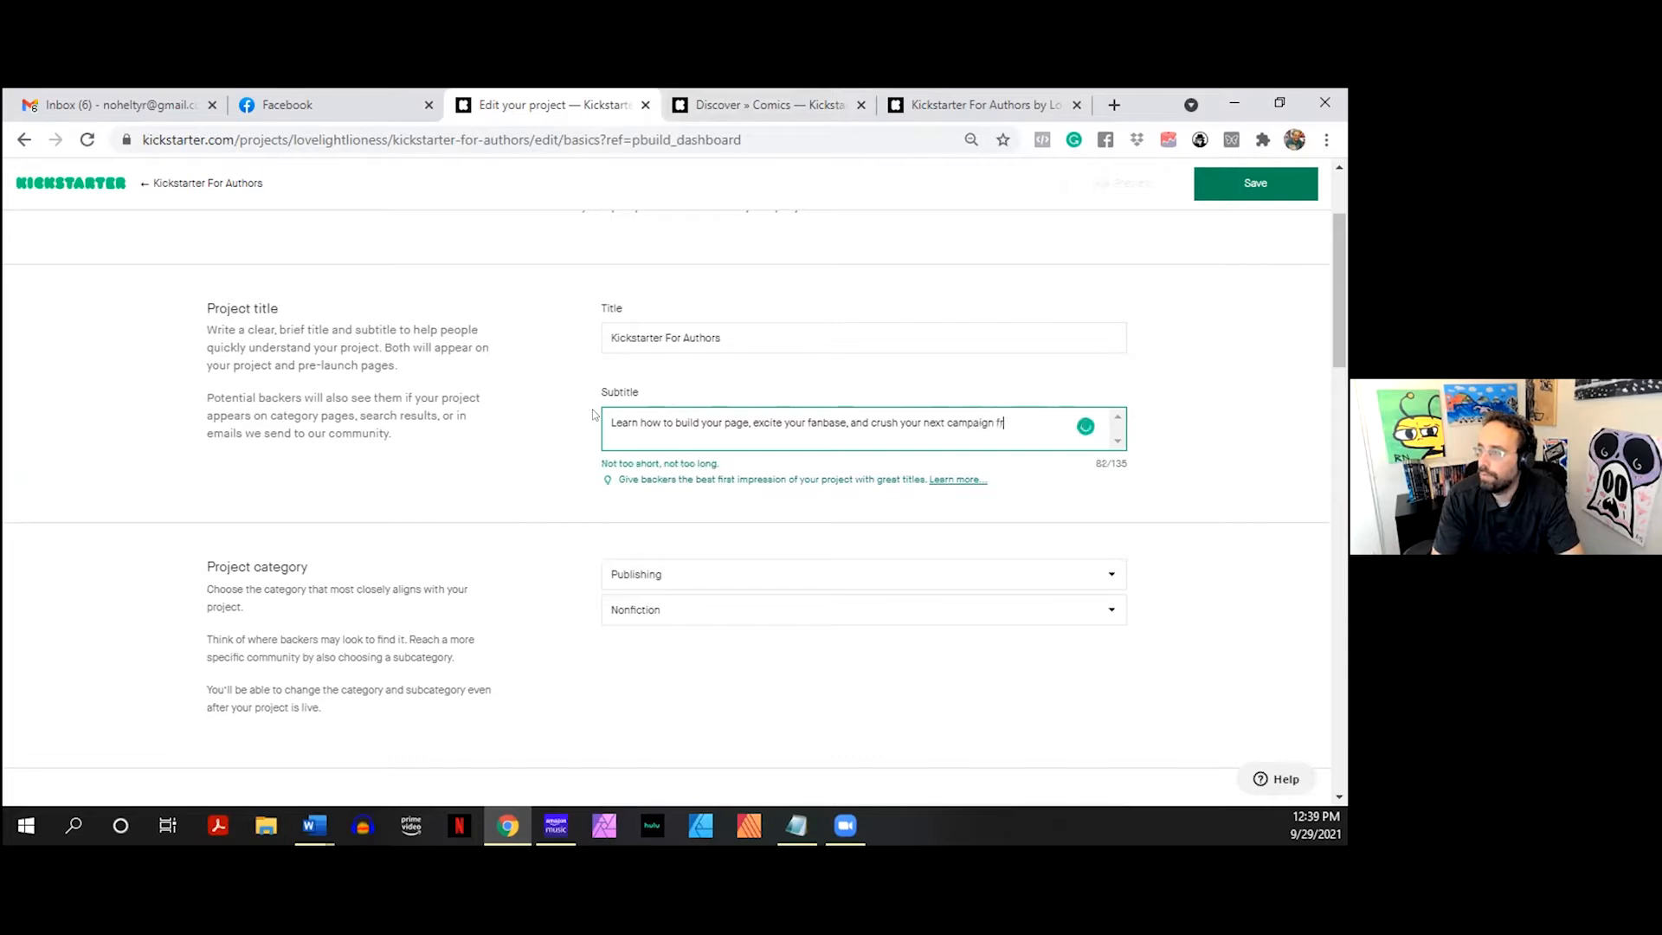
type("om 18 time ")
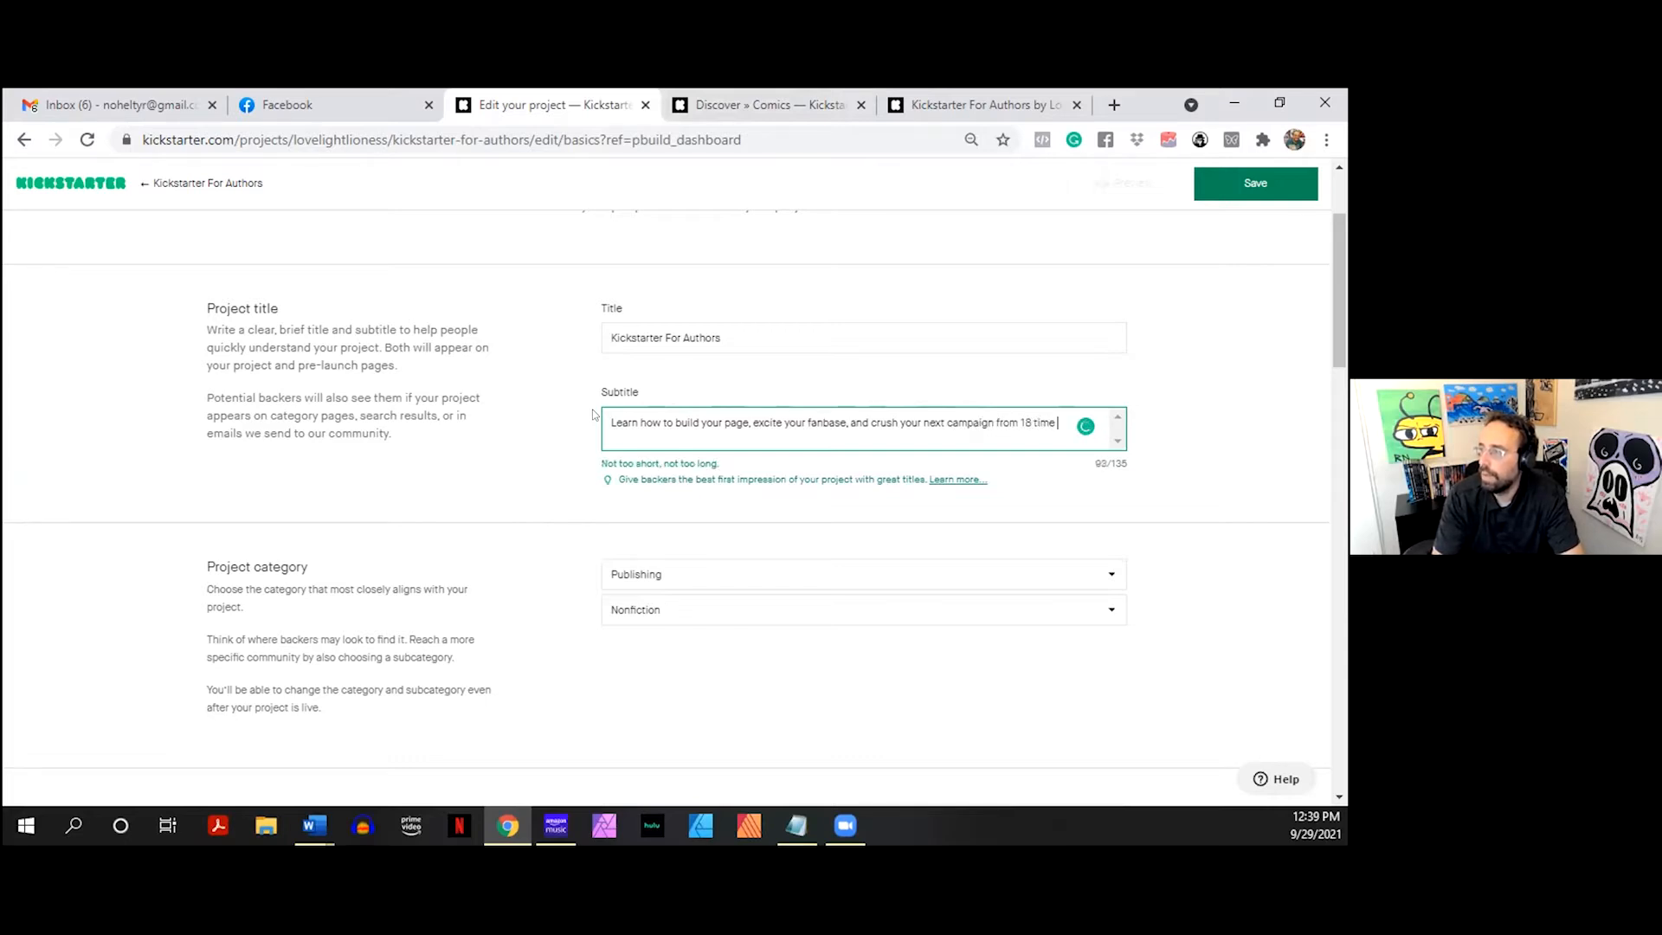
type("Kickstar")
- Replace "18 time Kickstar" in the subtitle with "USA Today bestselling author" and the author's name
key("BackSpace")
key("BackSpace")
key("BackSpace")
key("BackSpace")
key("BackSpace")
key("BackSpace")
key("BackSpace")
key("BackSpace")
key("BackSpace")
key("BackSpace")
type("US")
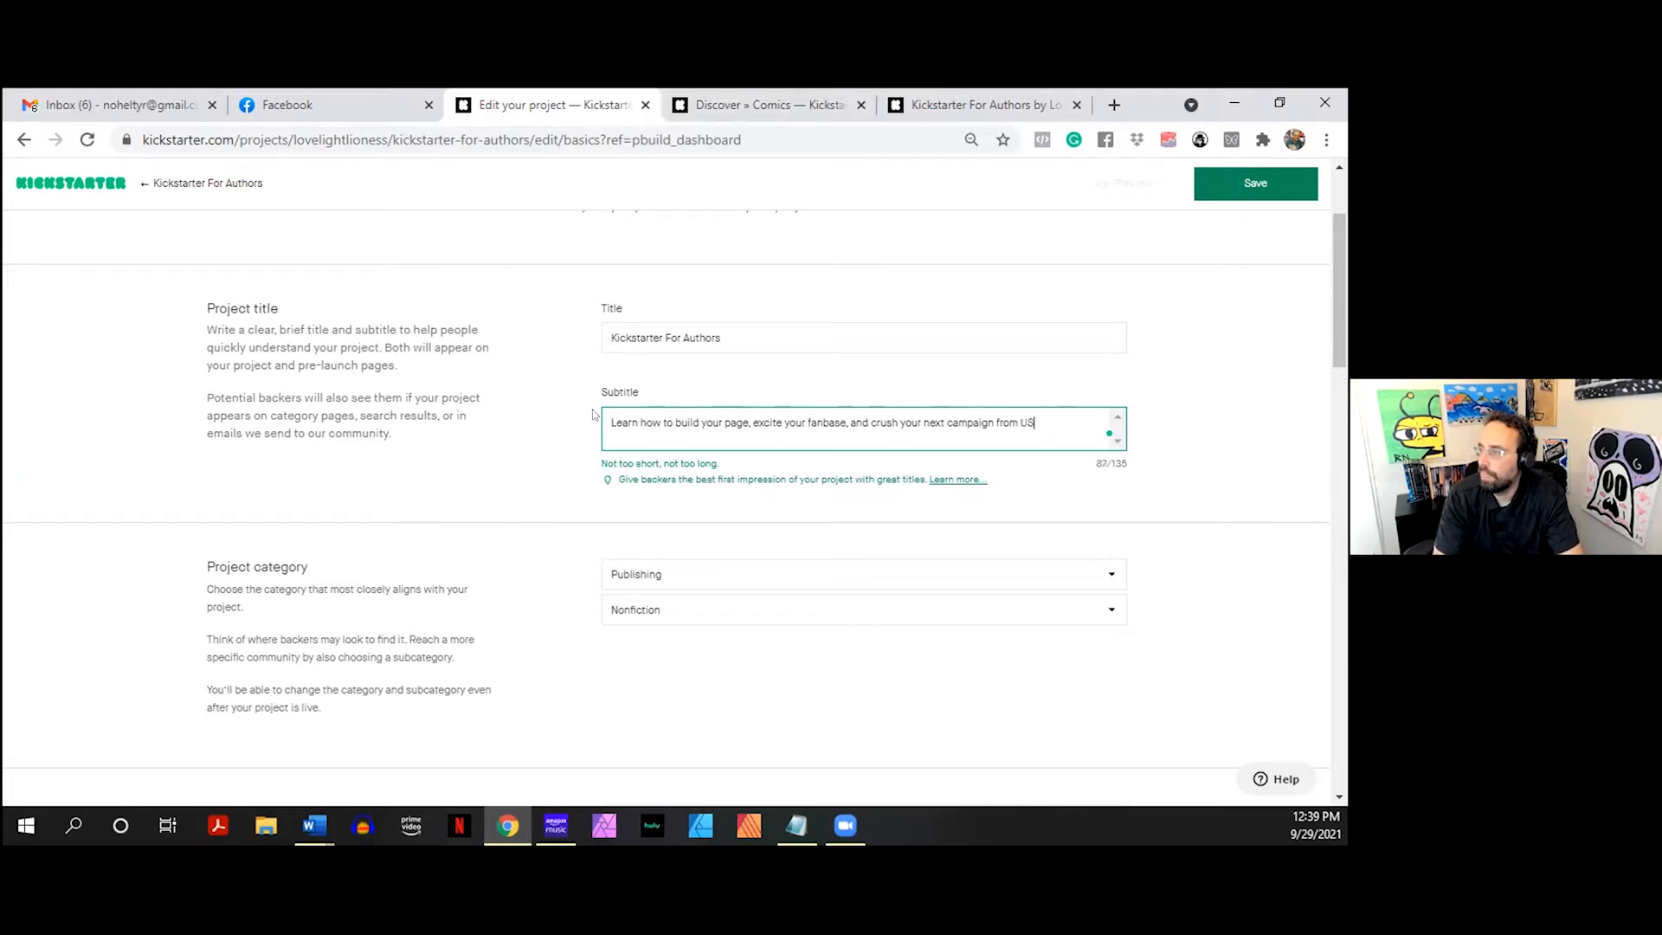
type("A Today bestselling autho")
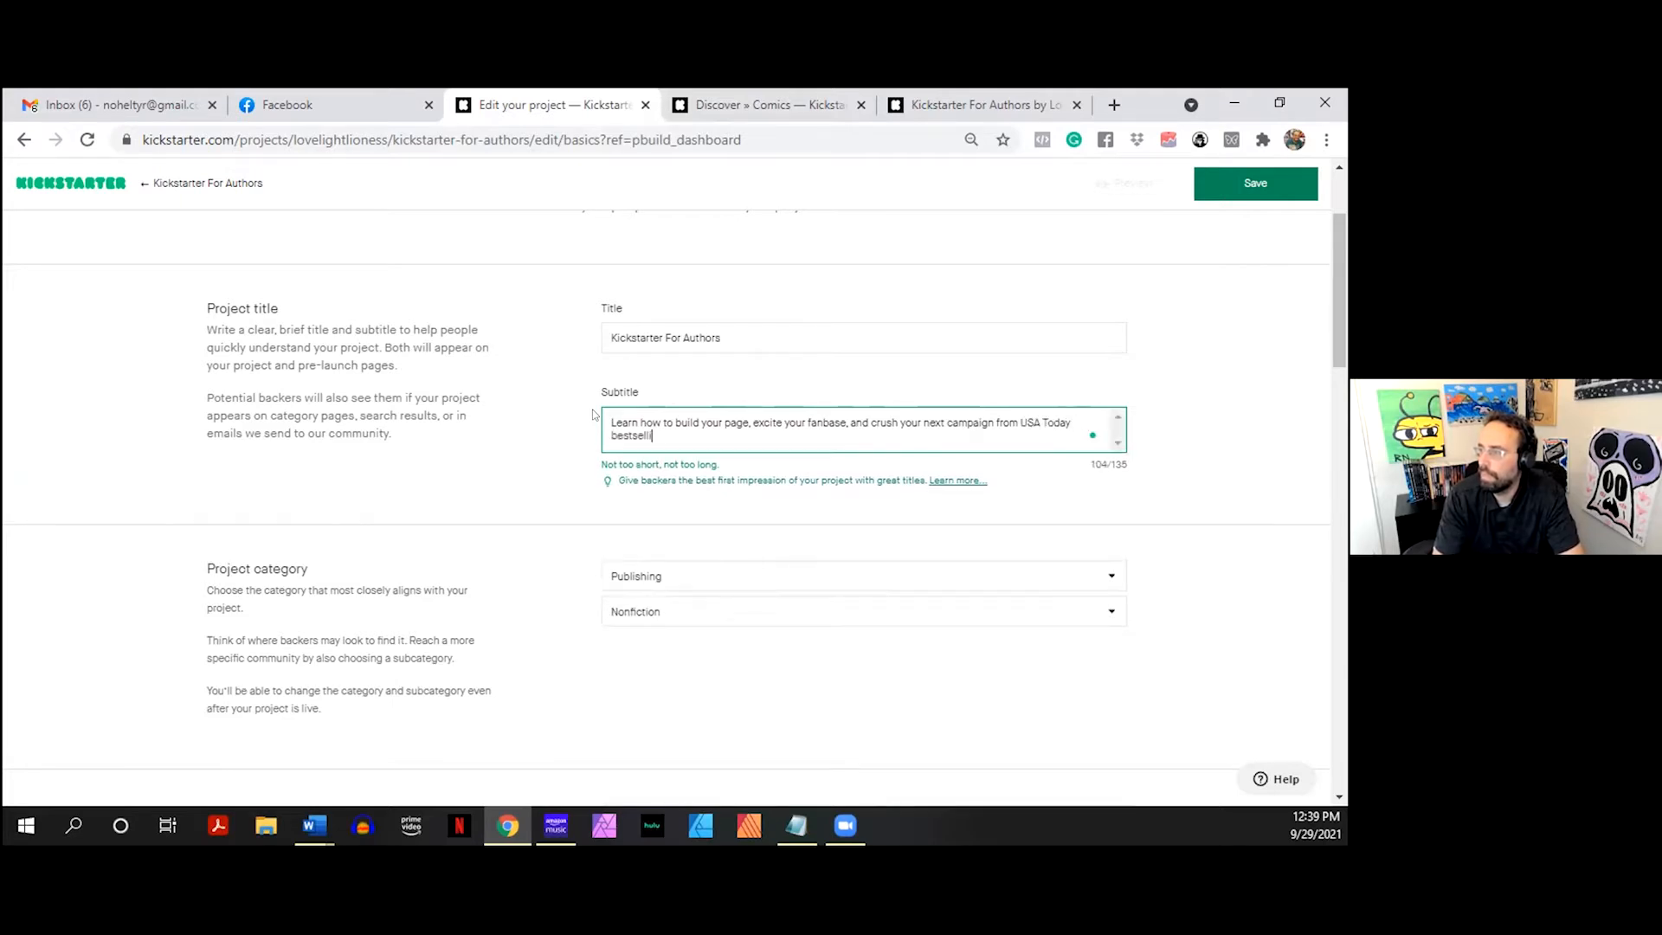
type("ssell Nohelty")
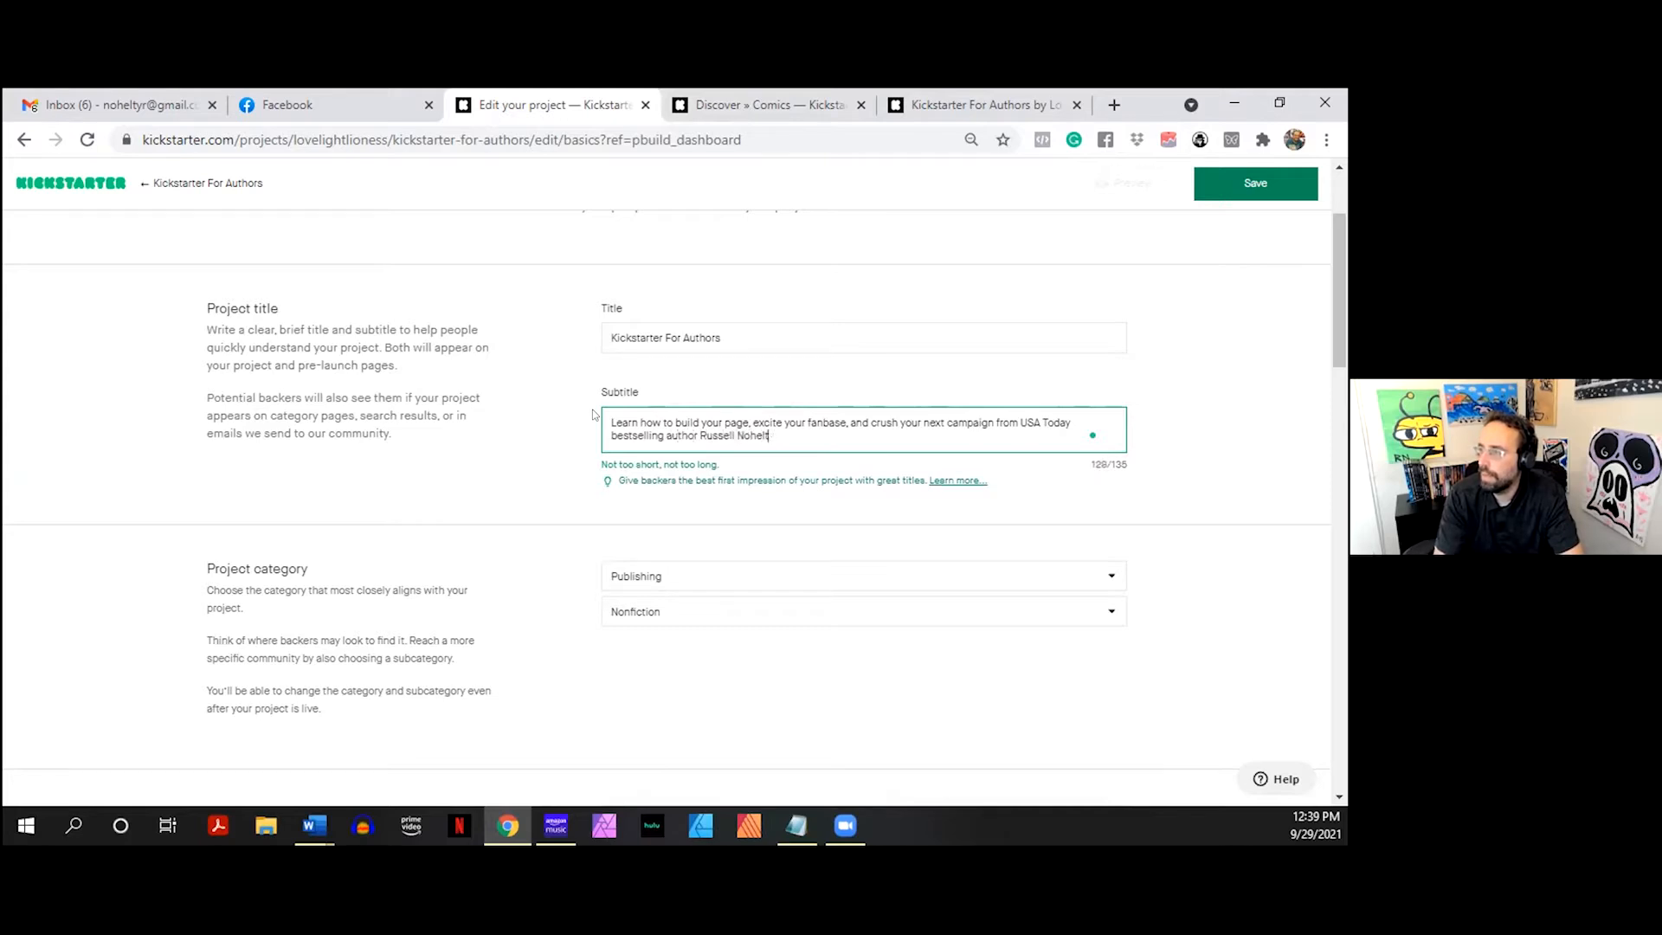
- Delete the author credit, including "from", from the end of the subtitle
key("BackSpace")
key("BackSpace")
key("BackSpace")
key("BackSpace")
key("BackSpace")
key("BackSpace")
key("BackSpace")
key("BackSpace")
key("BackSpace")
key("BackSpace")
key("BackSpace")
key("BackSpace")
key("BackSpace")
key("BackSpace")
key("BackSpace")
key("BackSpace")
key("BackSpace")
key("BackSpace")
key("BackSpace")
key("BackSpace")
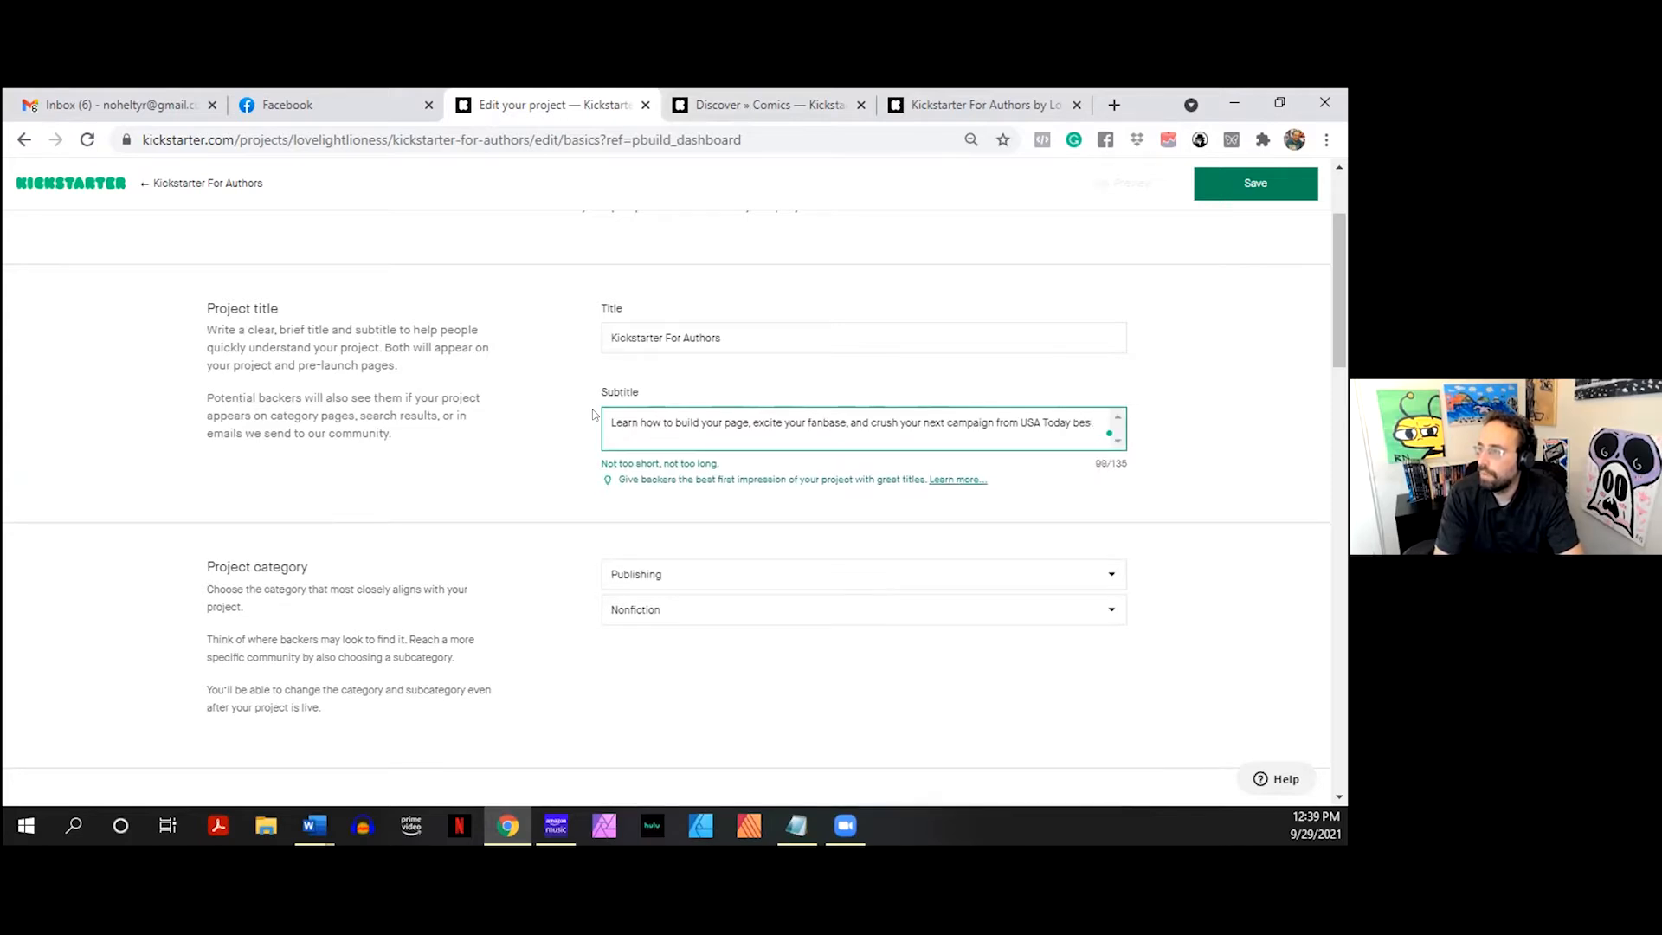
key("BackSpace")
key("BackSpace")
key("BackSpace")
key("BackSpace")
key("BackSpace")
key("BackSpace")
key("BackSpace")
key("BackSpace")
key("BackSpace")
key("BackSpace")
key("BackSpace")
key("BackSpace")
key("BackSpace")
key("BackSpace")
key("BackSpace")
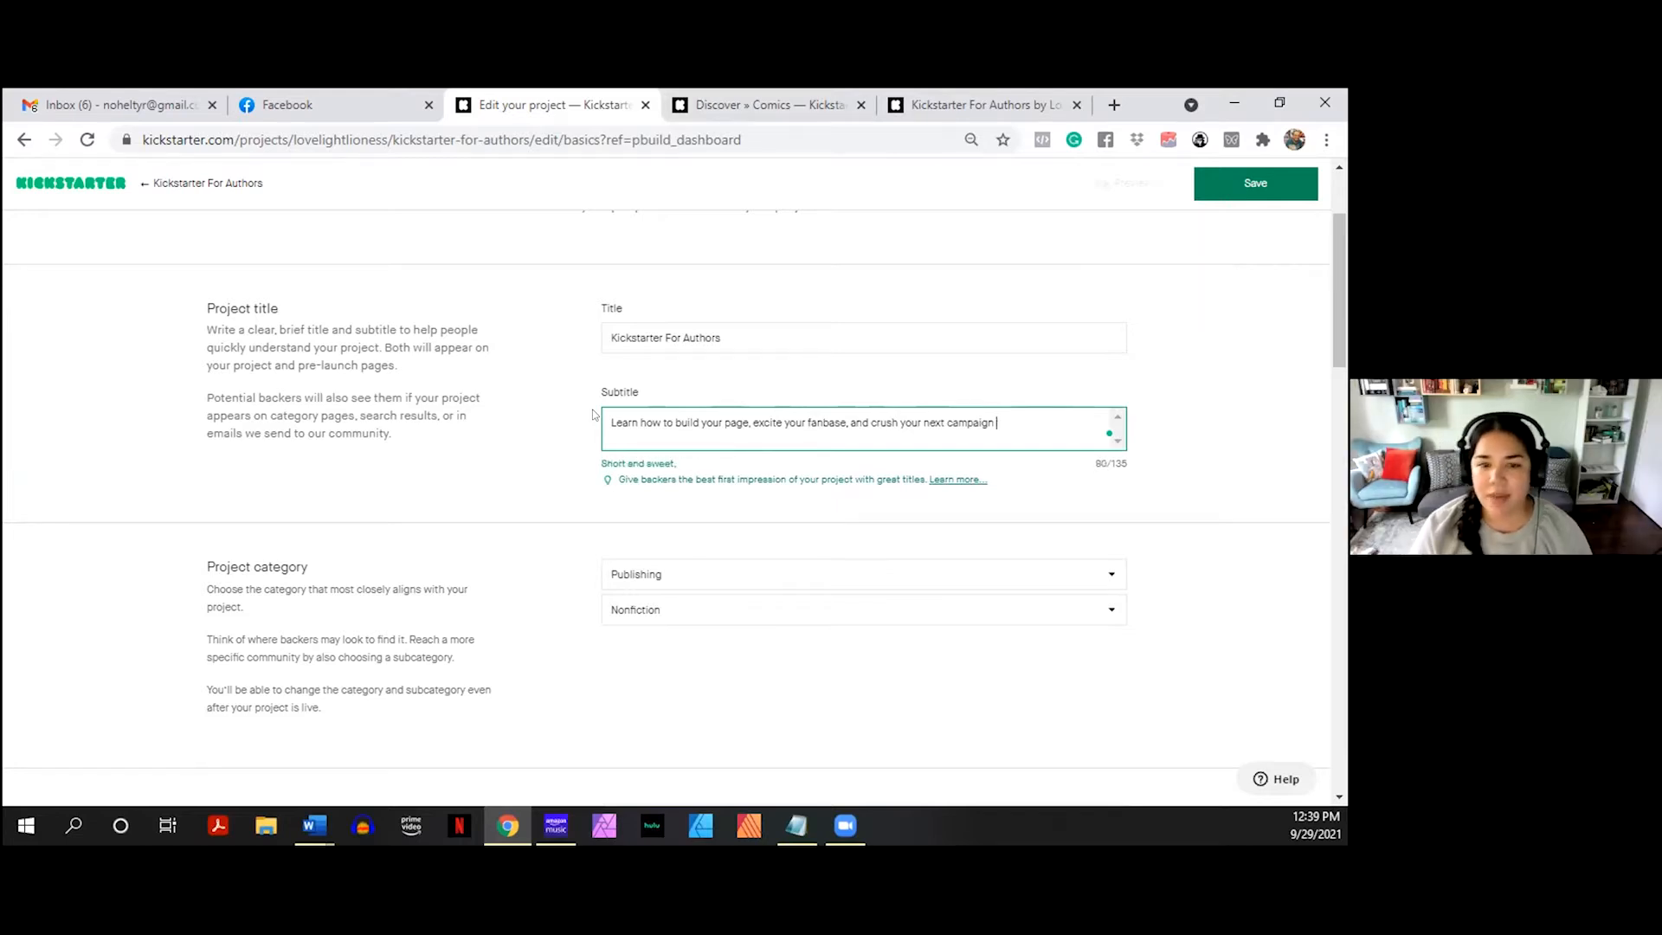
- End the subtitle with a period after "campaign" and go back over its closing words
type(".")
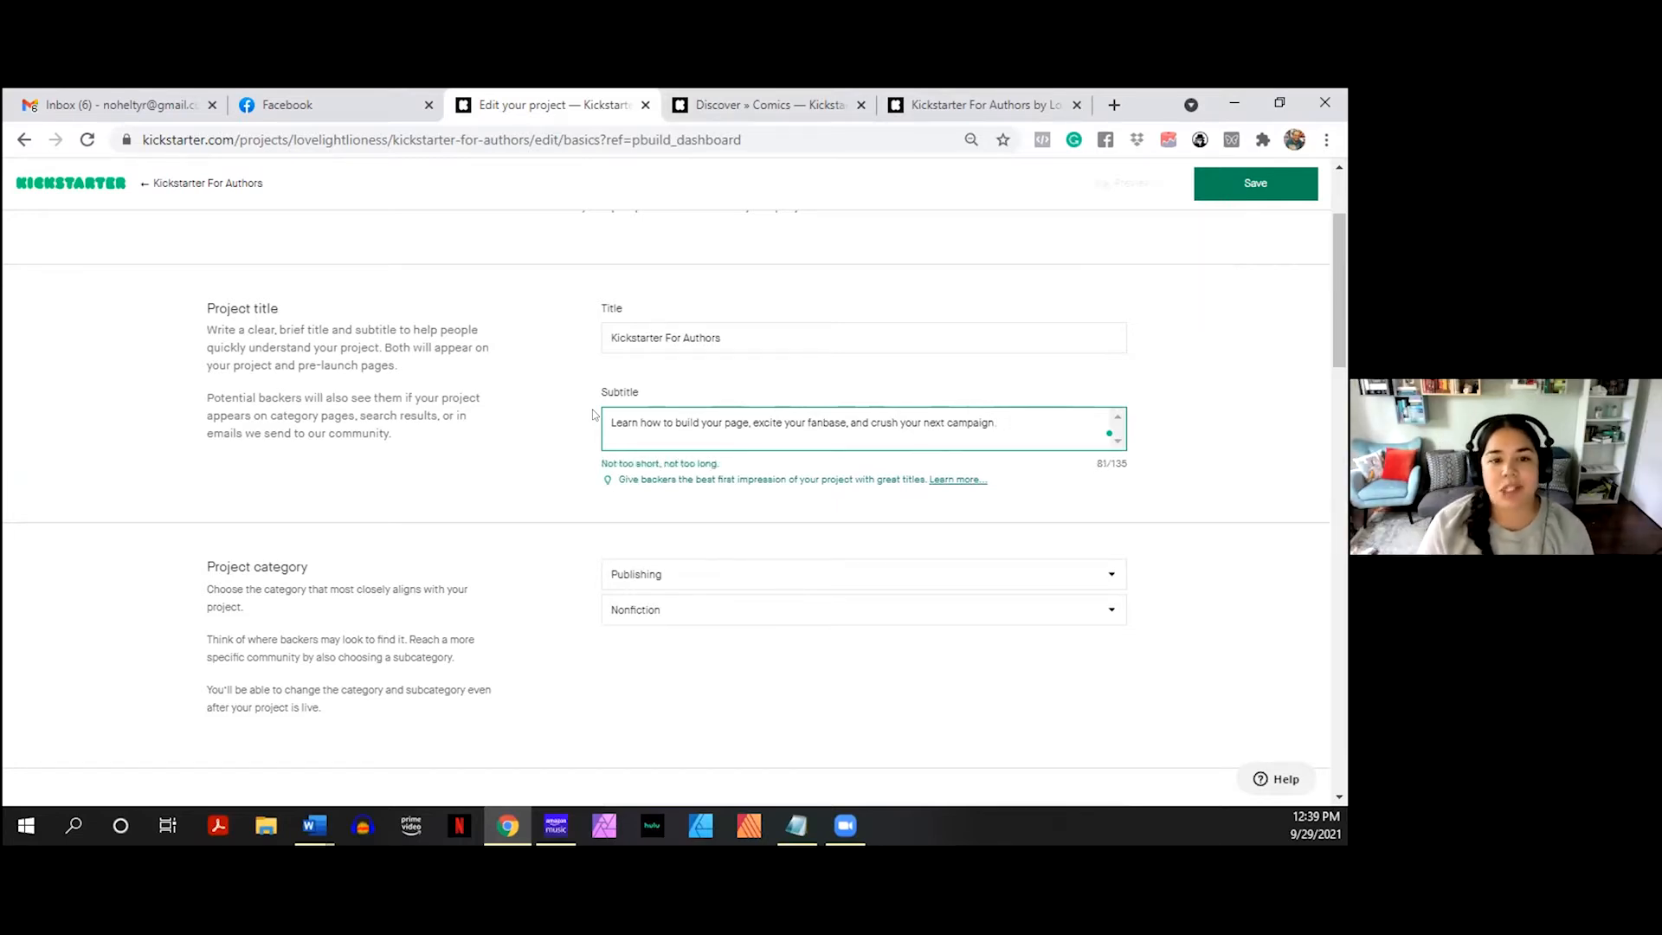
key("Left")
key("Left")
key("Left")
key("Left")
key("Left")
key("Left")
key("Left")
key("Left")
key("Left")
key("Left")
key("Left")
key("Left")
key("Left")
key("Left")
key("Left")
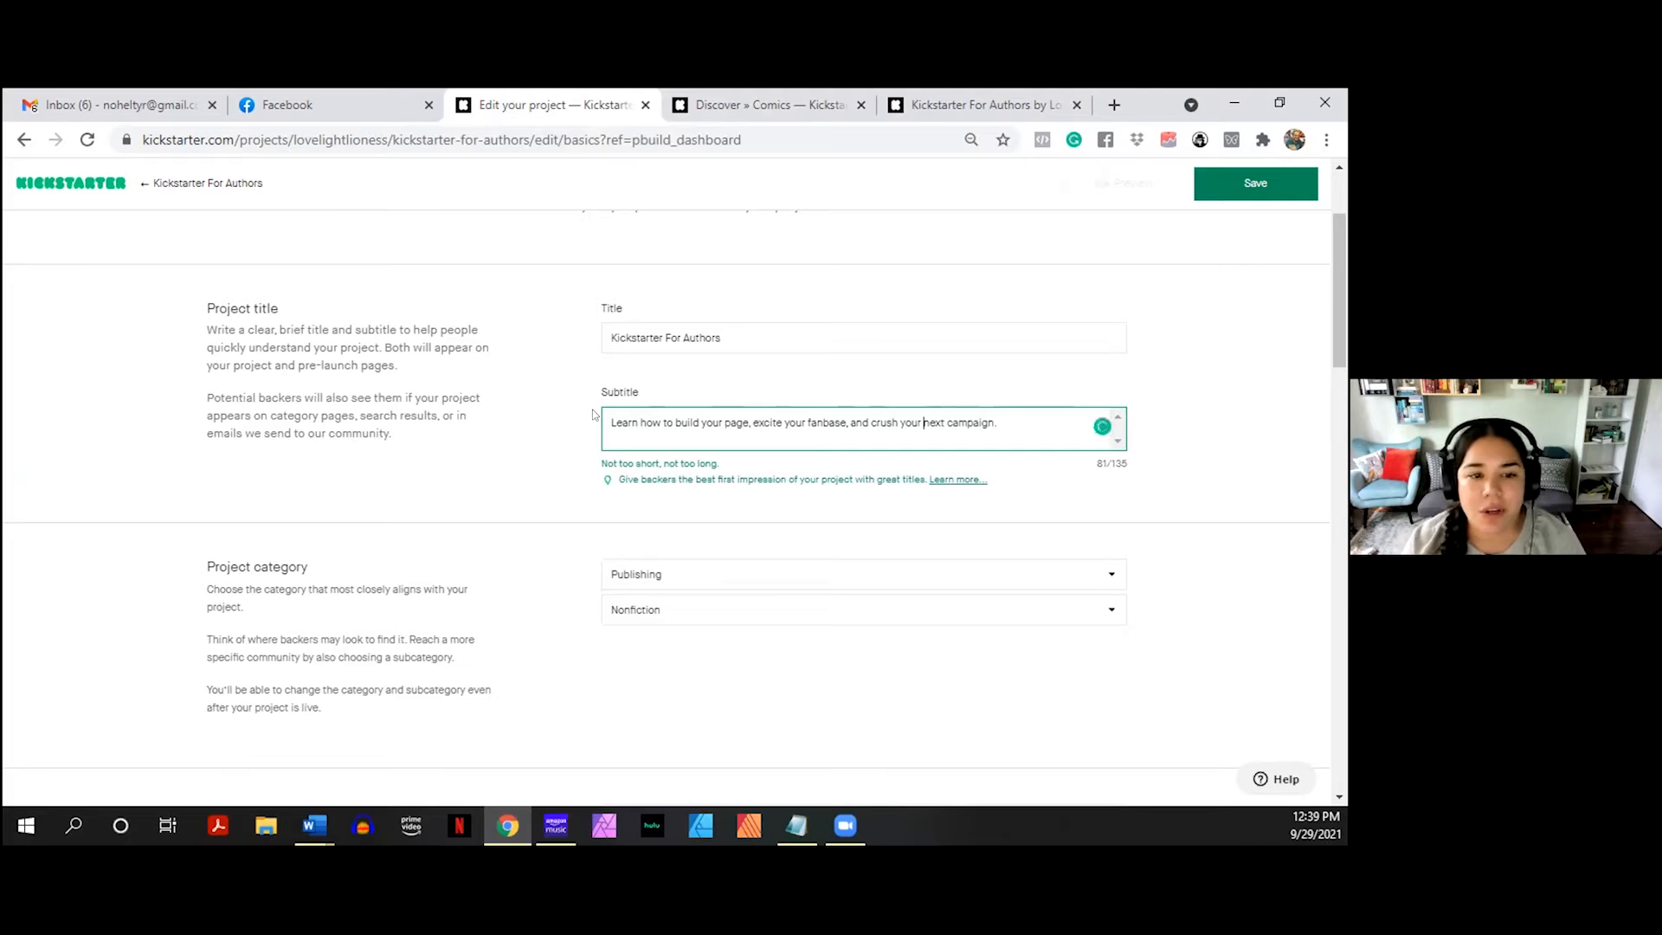
key("Right")
key("Right")
key("Right")
key("Right")
key("Right")
key("Right")
key("Right")
key("Right")
key("Right")
key("Right")
key("Right")
key("Right")
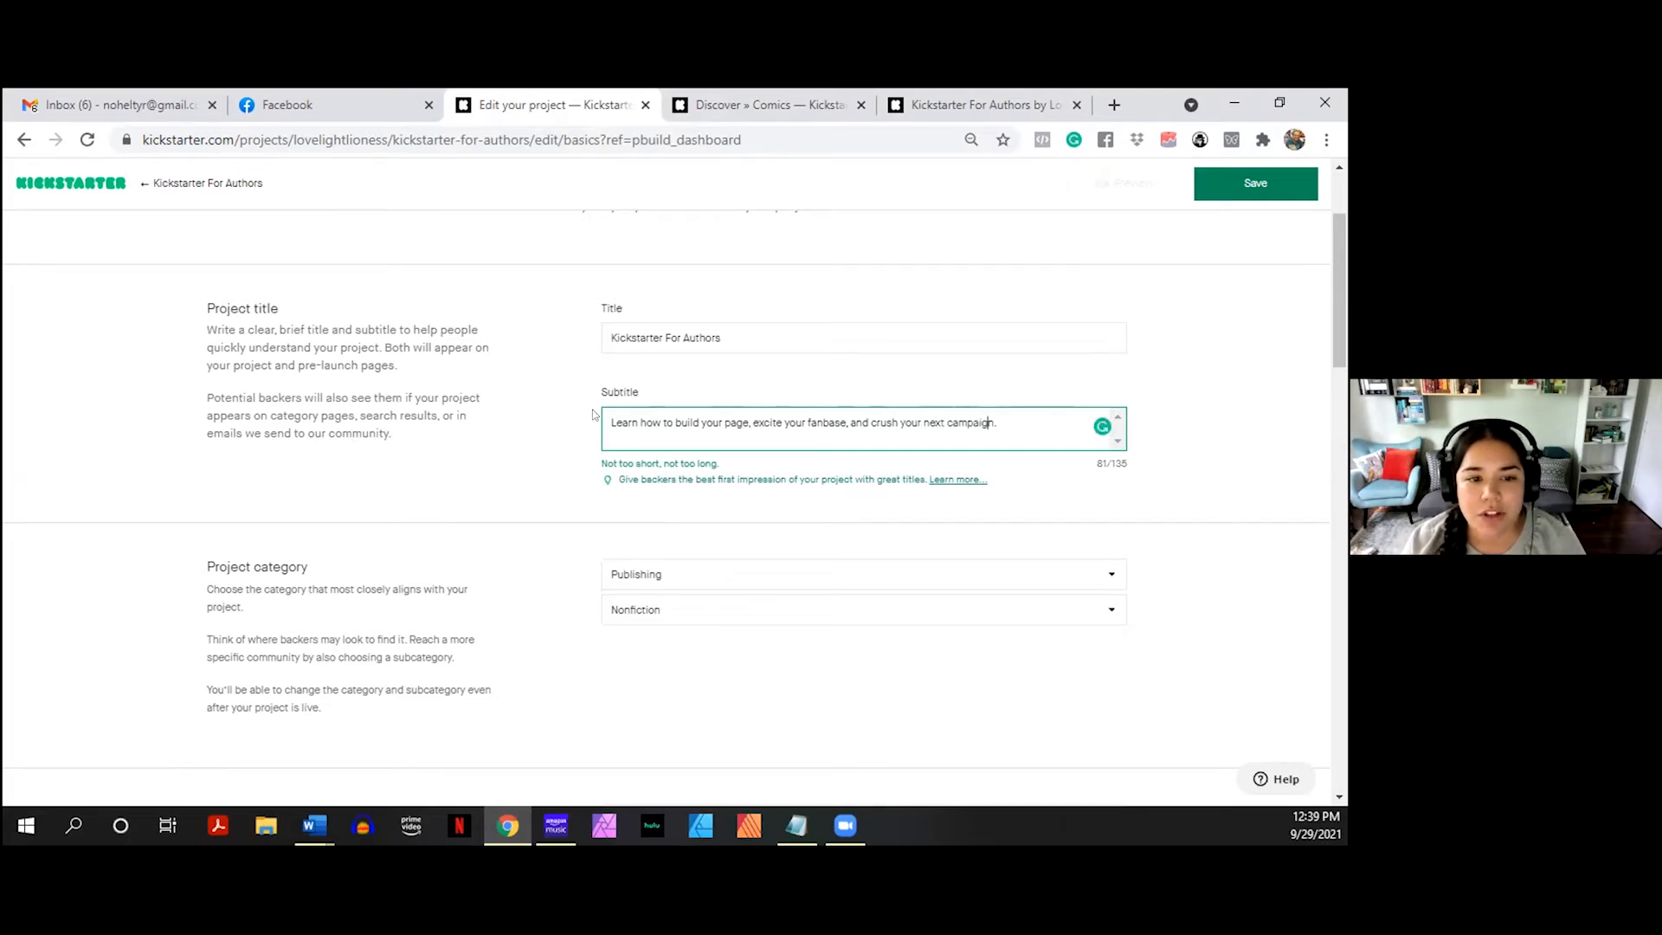
- Try continuing the subtitle with "from" after "campaign"
type("from")
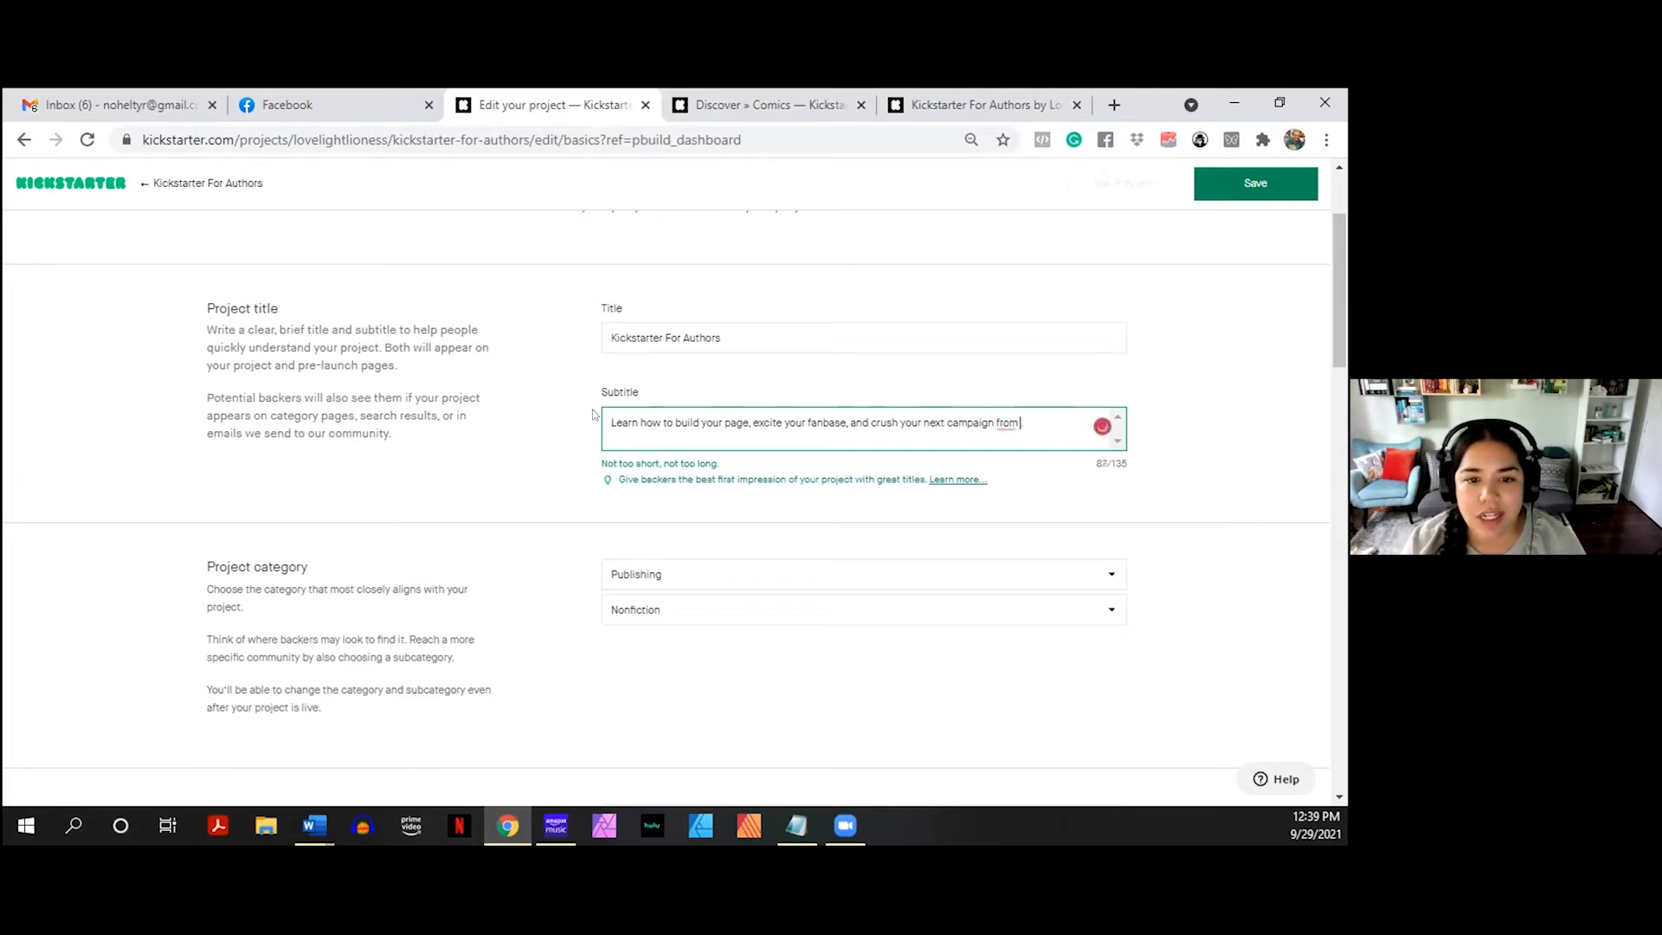
key("BackSpace")
key("BackSpace")
key("BackSpace")
key("BackSpace")
type("ro")
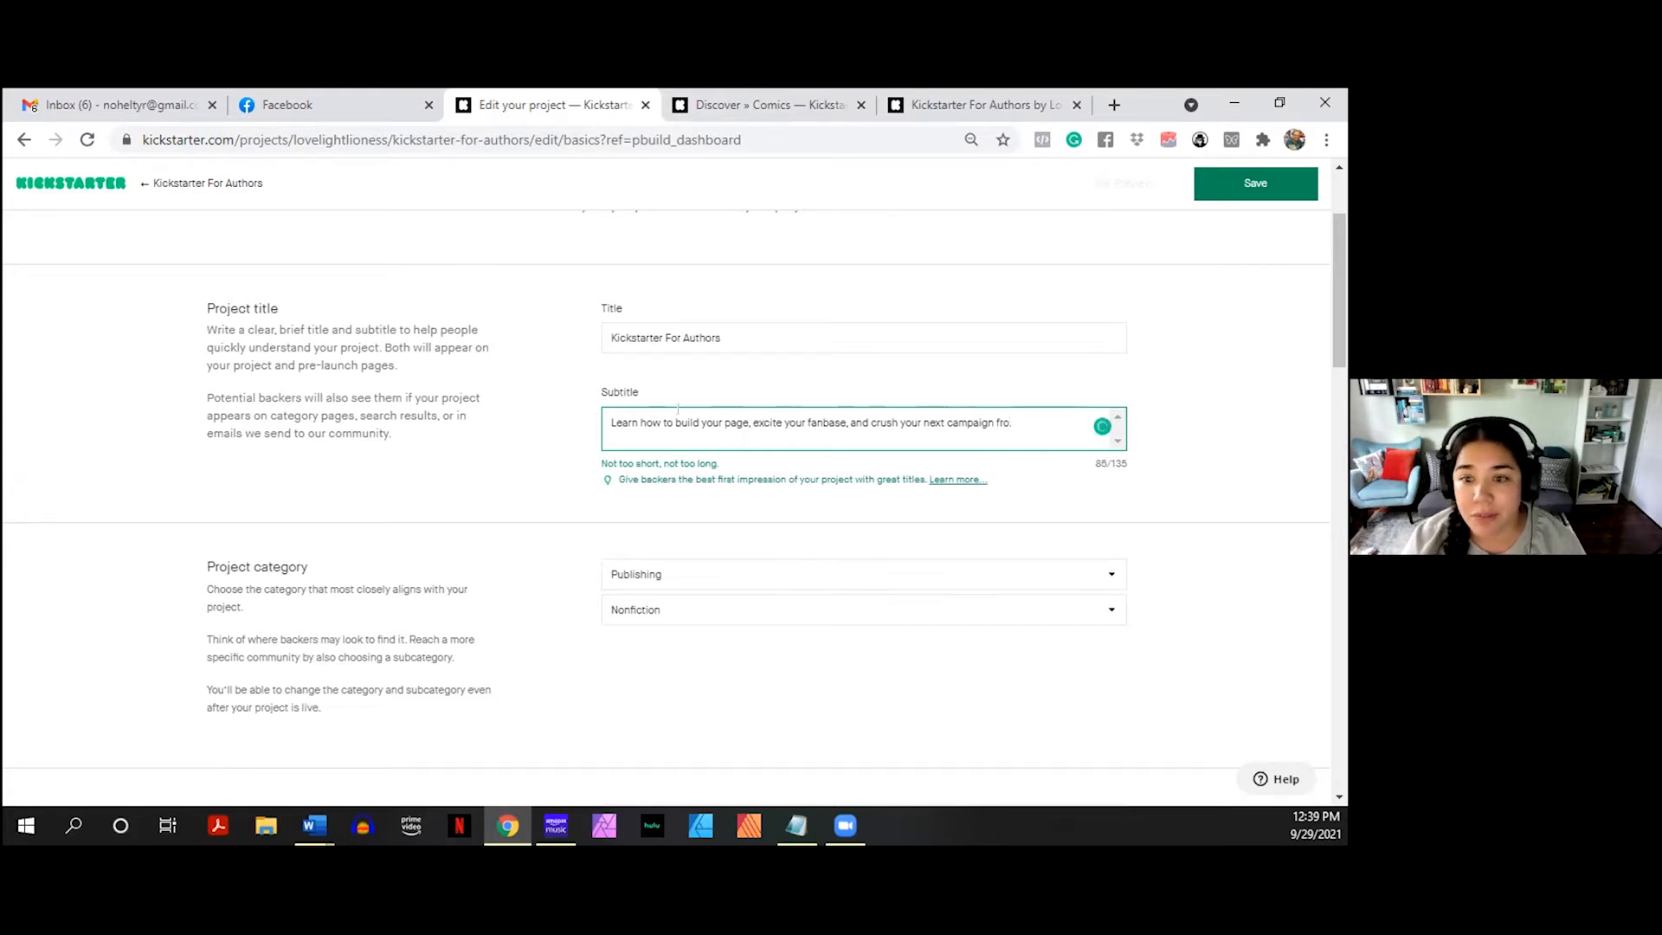
- Remove the unfinished "fro." after "campaign" in the subtitle
left_click_drag(1014, 422, 749, 413)
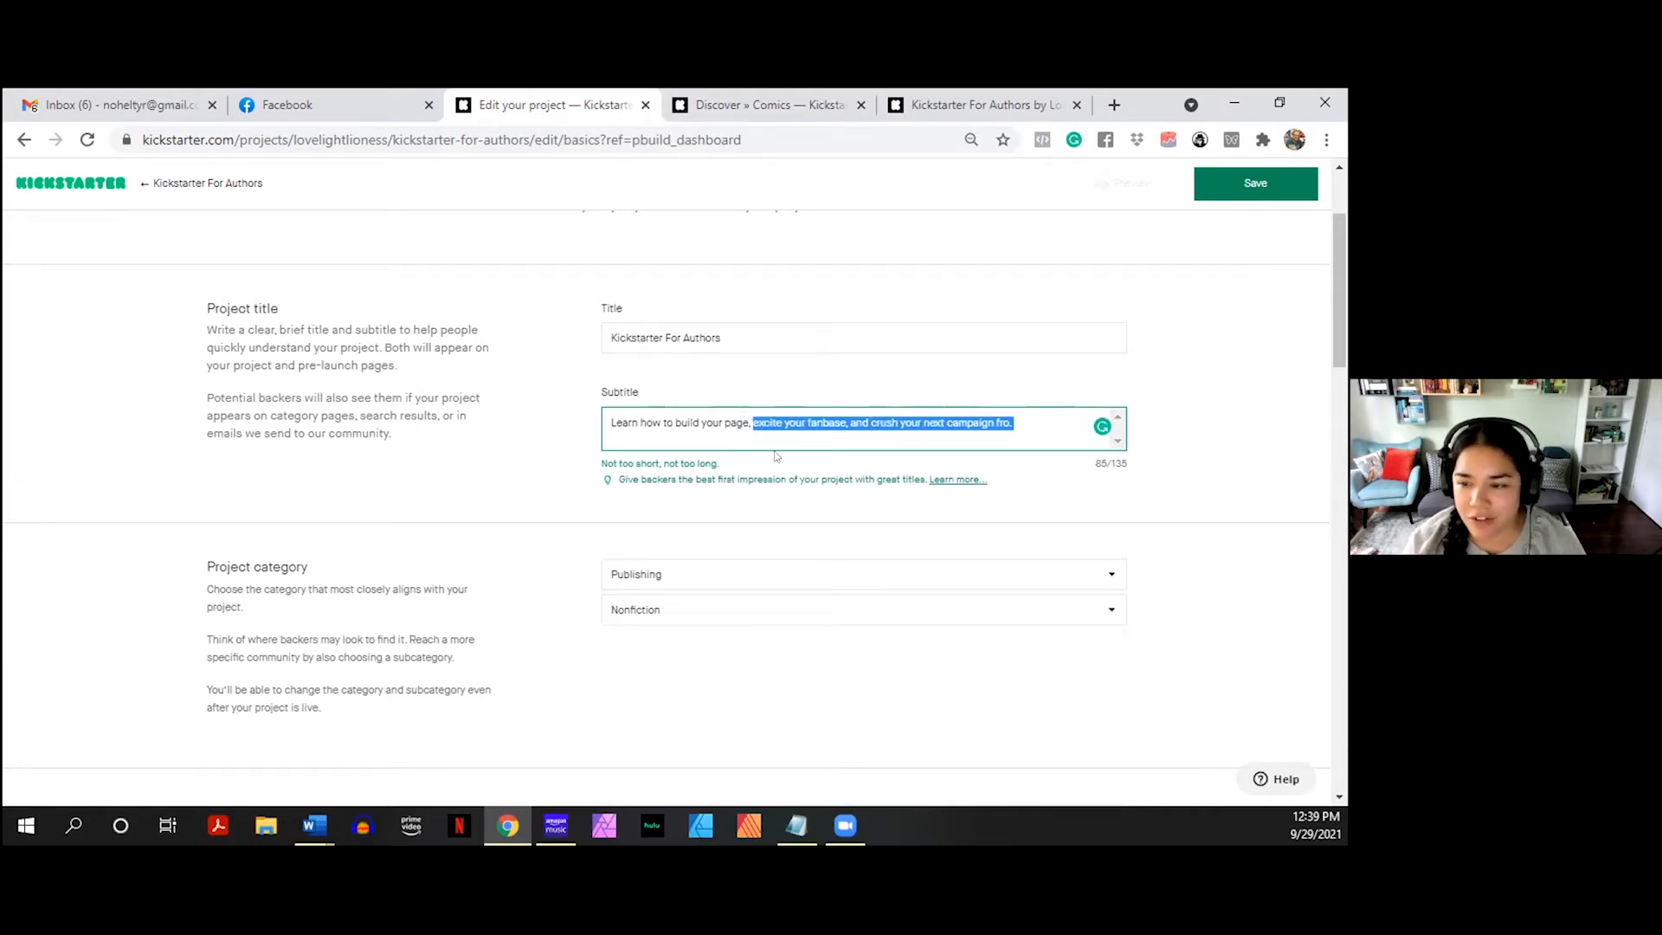
key("Left")
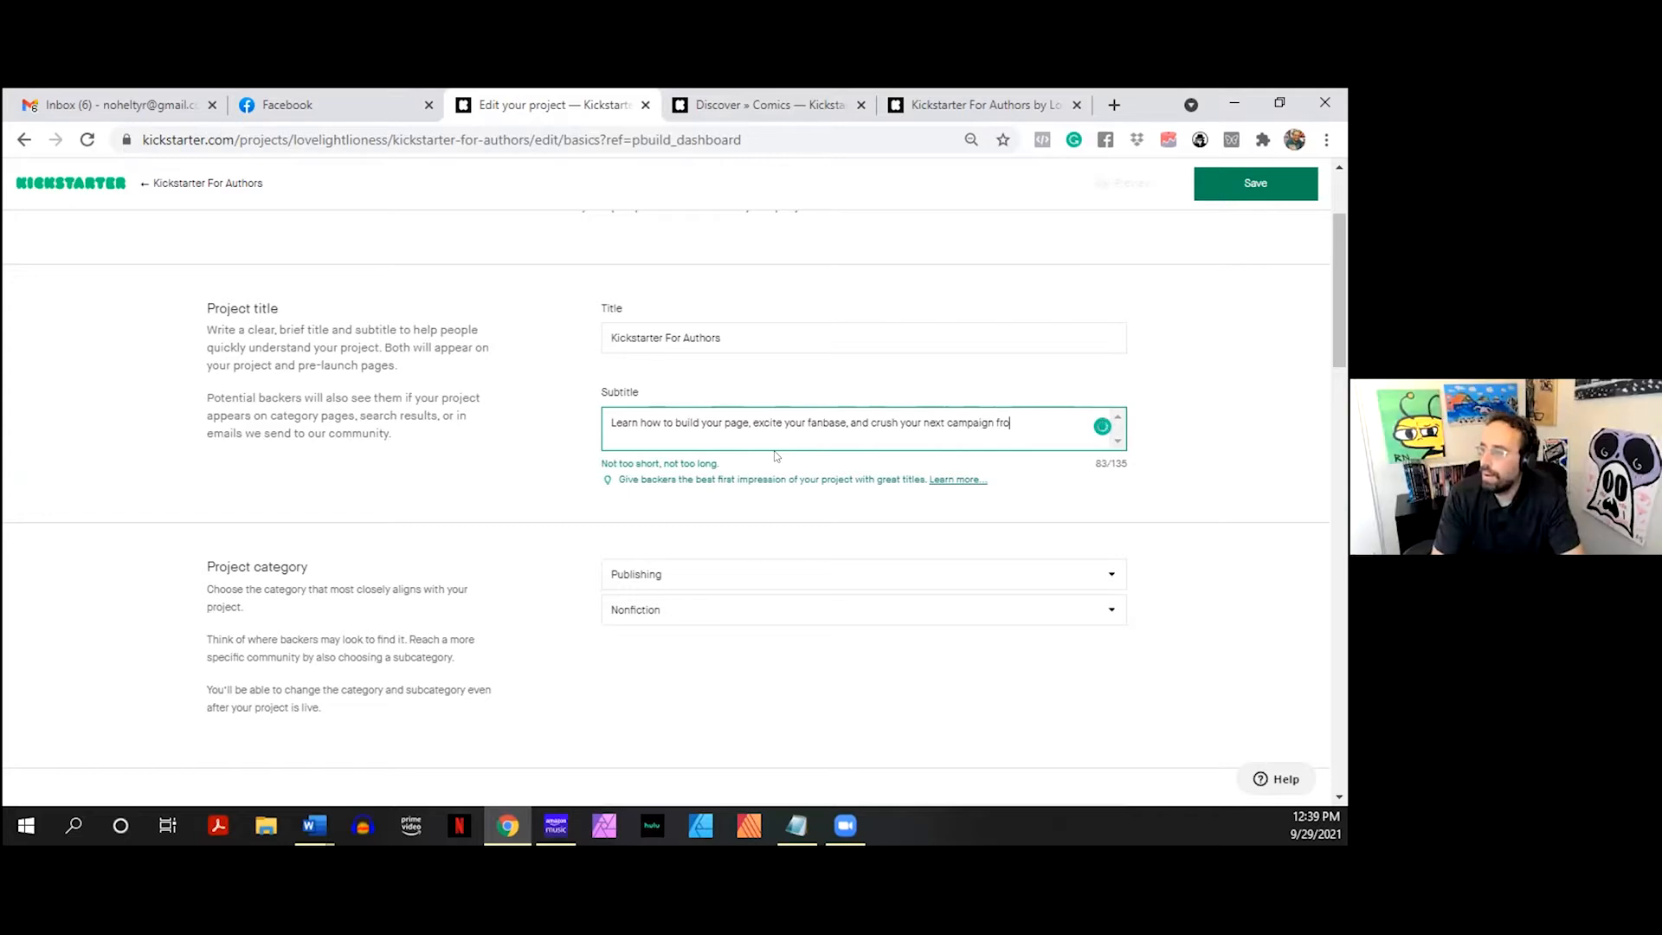
key("BackSpace")
key("BackSpace")
key("BackSpace")
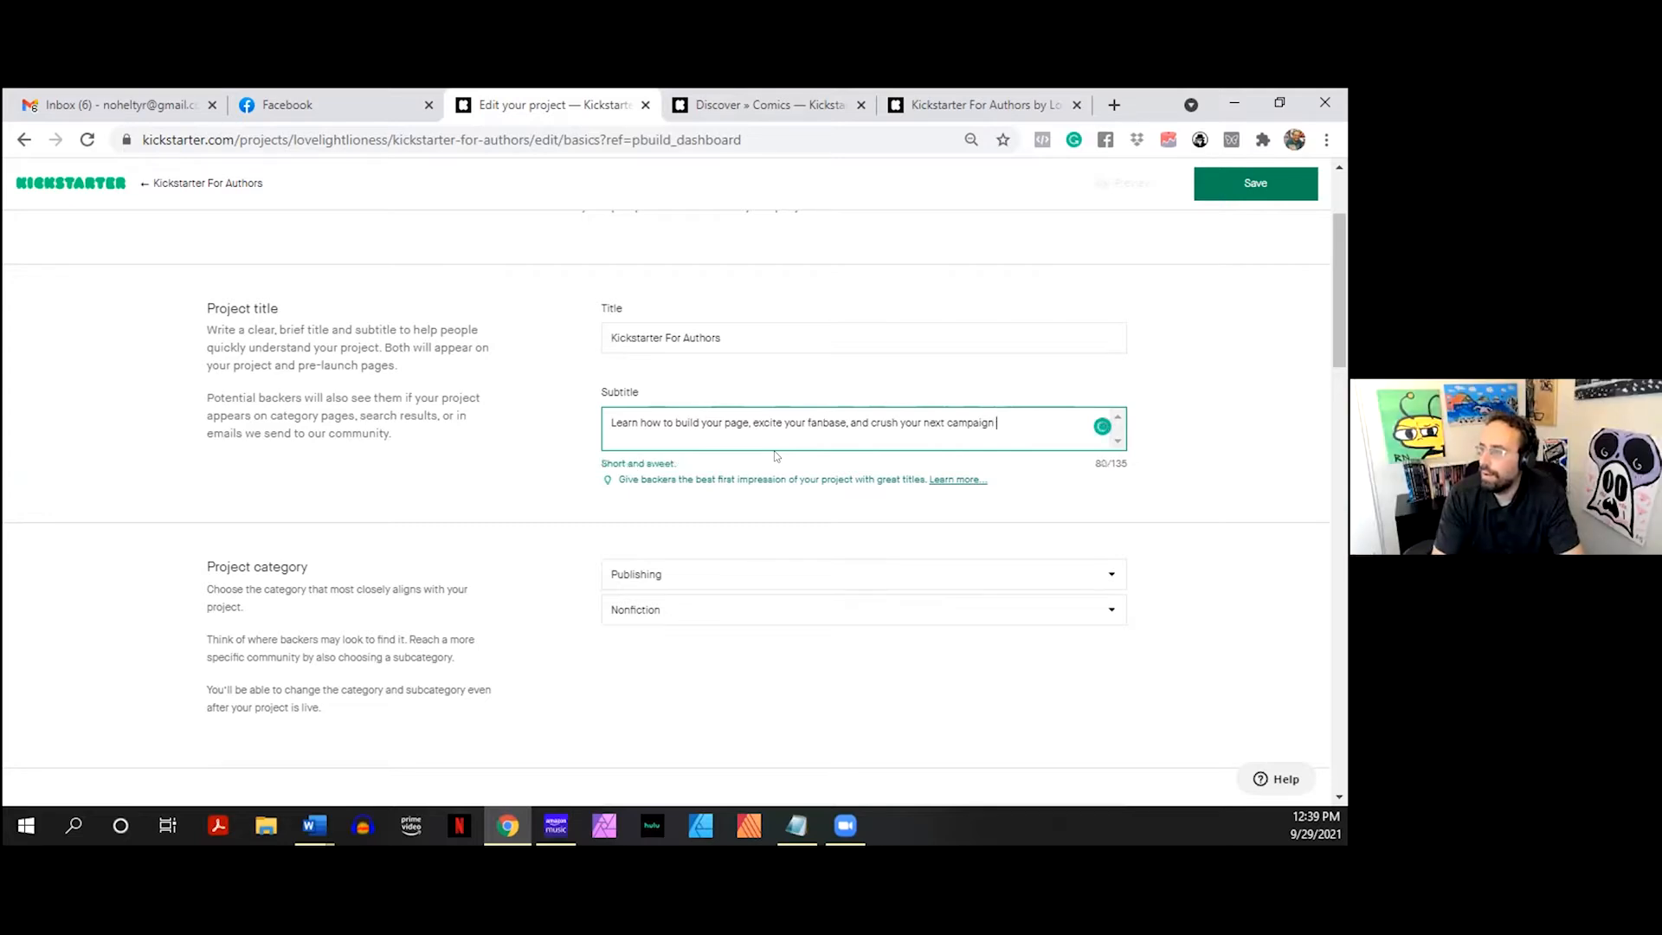
- Add "and" after "campaign" at the end of the subtitle
type("and bu")
key("BackSpace")
key("BackSpace")
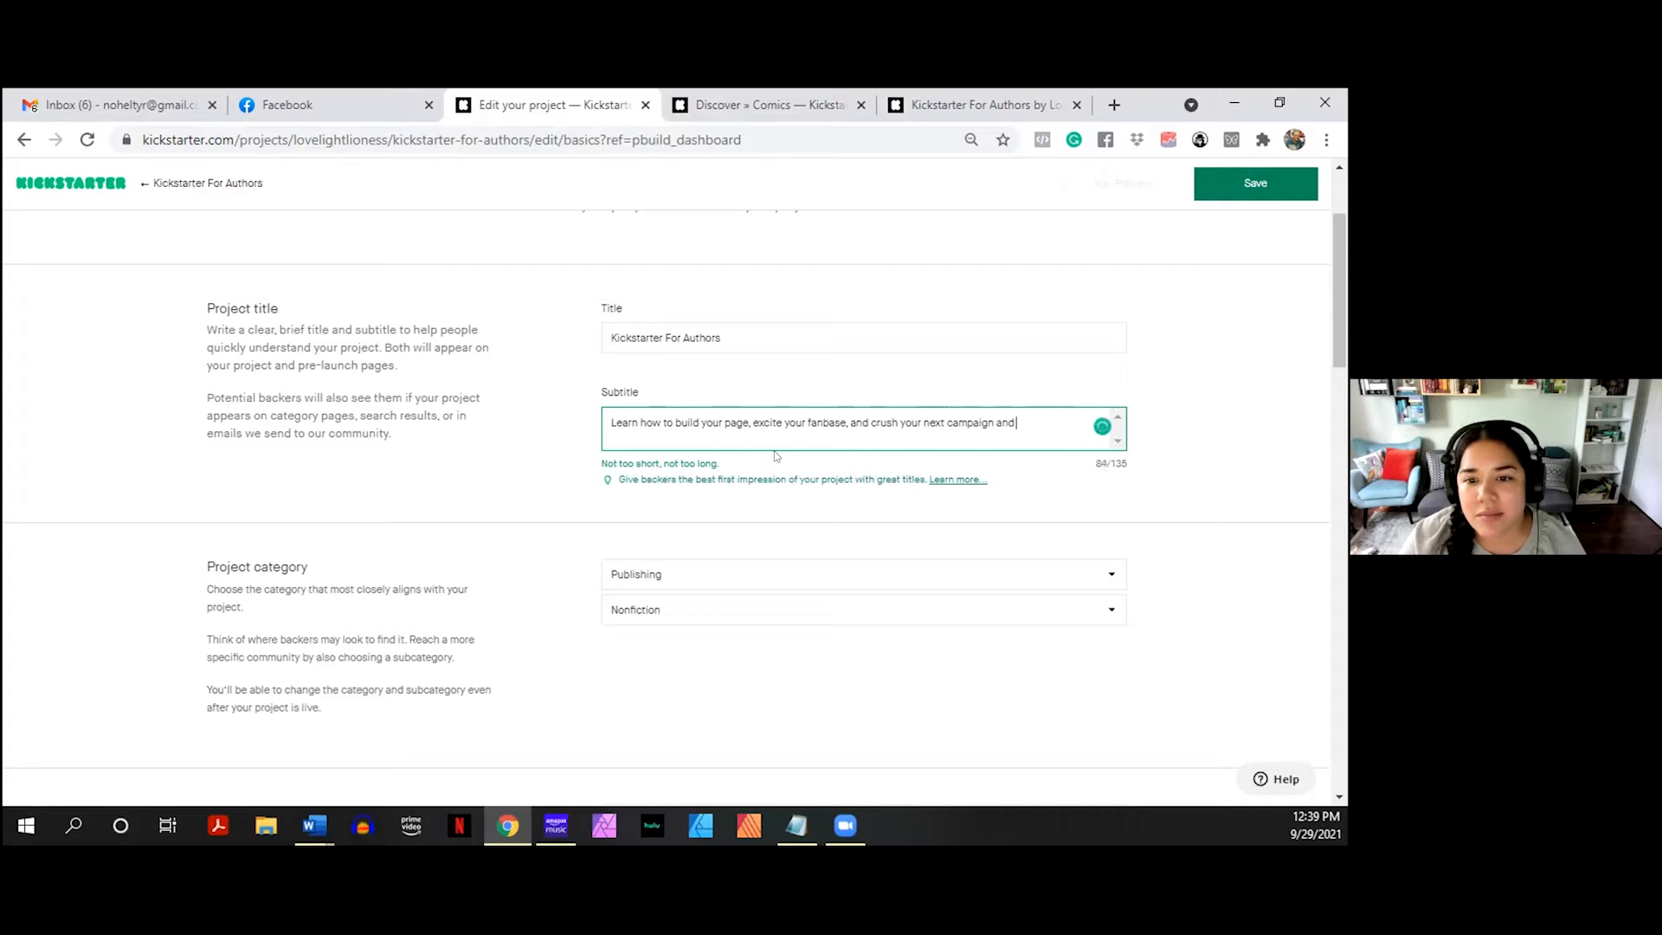
- Delete the phrase "excite your fanbase" from the middle of the subtitle
key("Left")
key("Left")
key("Left")
key("Left")
key("Left")
key("Left")
key("Left")
key("Left")
key("Left")
key("Left")
key("Left")
key("Left")
key("Left")
key("Left")
key("Left")
key("Left")
key("Left")
key("Left")
key("Left")
key("Left")
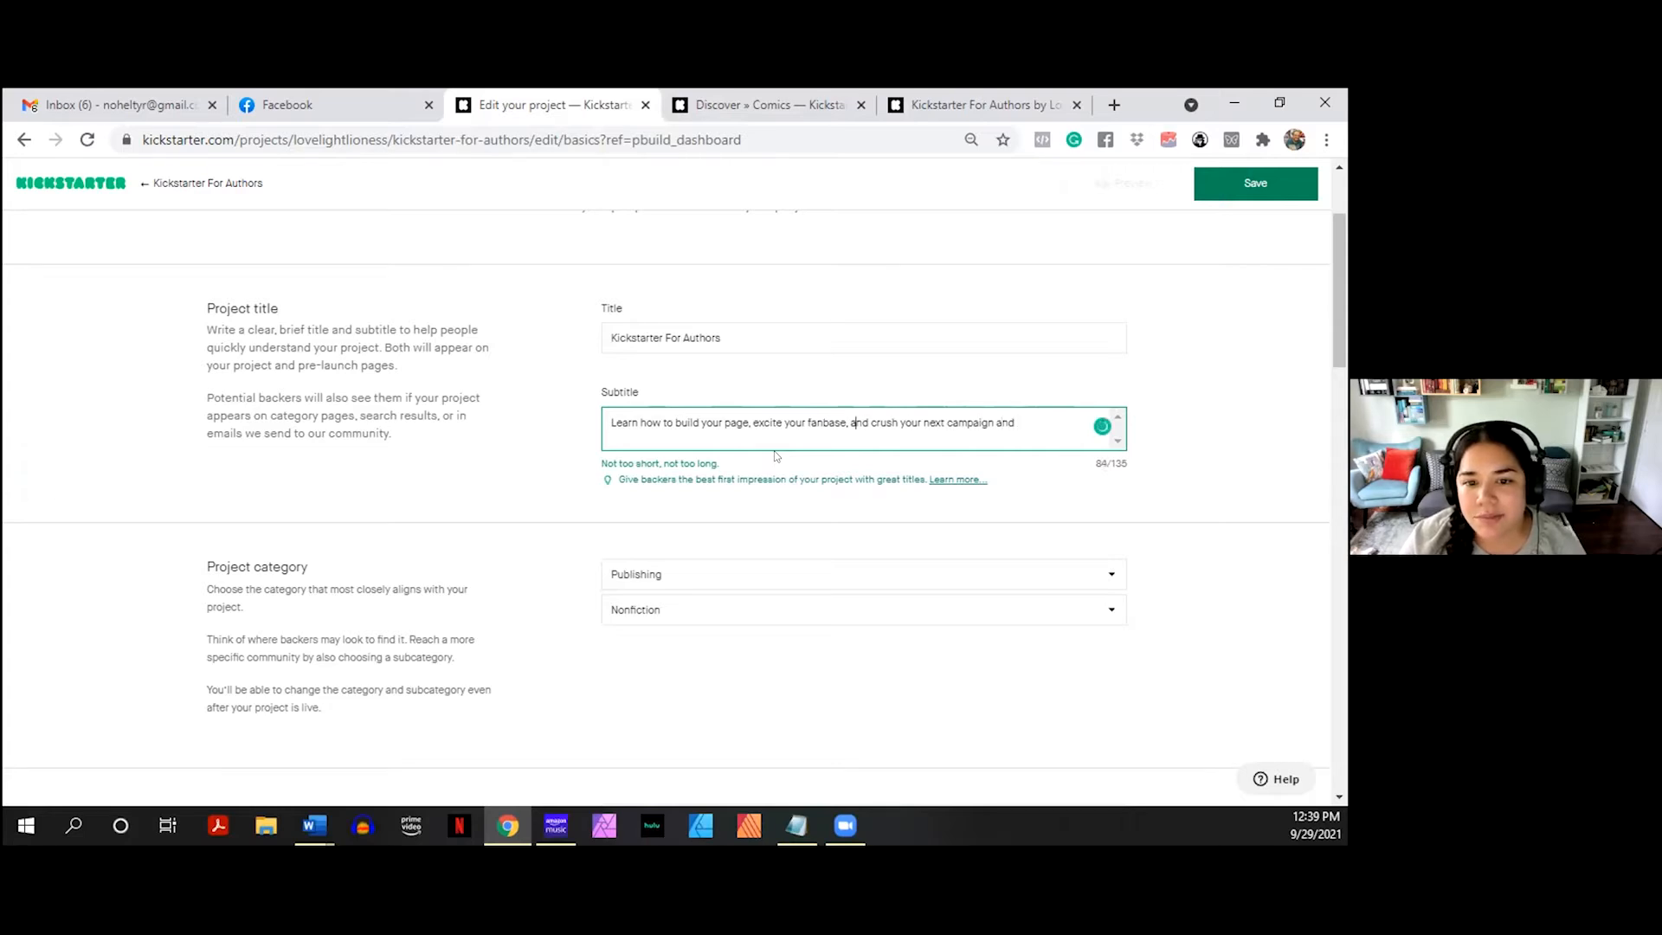
key("Delete")
key("Delete")
key("Delete")
key("Delete")
key("Delete")
key("BackSpace")
key("BackSpace")
key("BackSpace")
key("BackSpace")
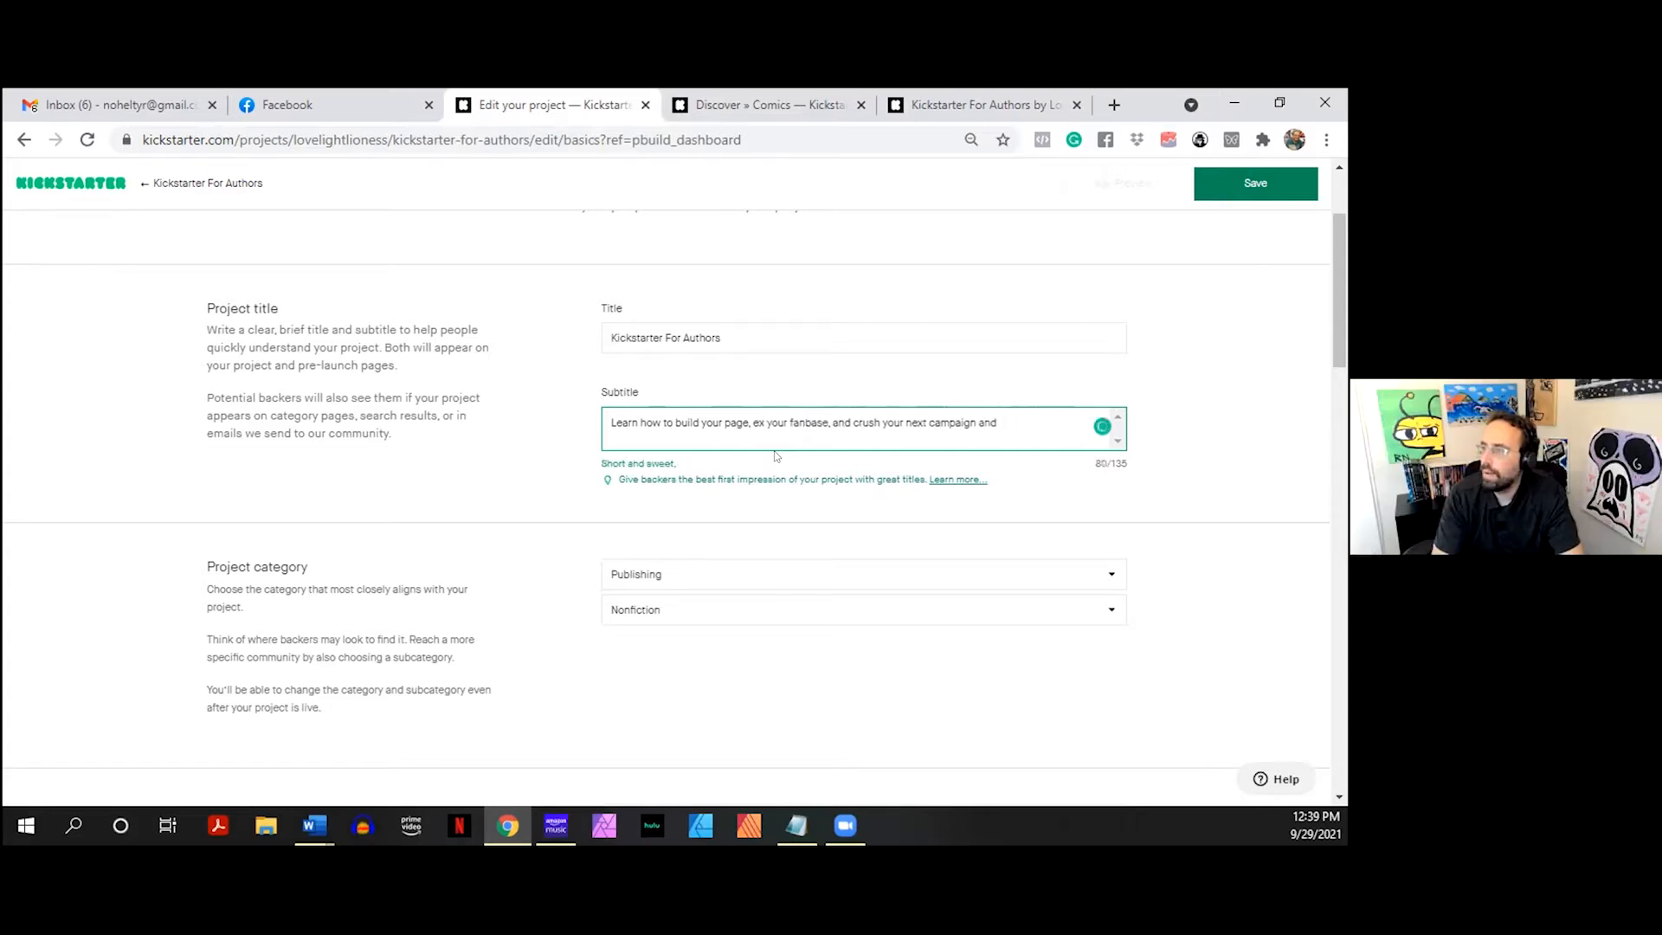
key("Delete")
key("Delete")
key("Delete")
key("Delete")
key("Delete")
key("Delete")
key("Delete")
key("Delete")
key("Delete")
key("Delete")
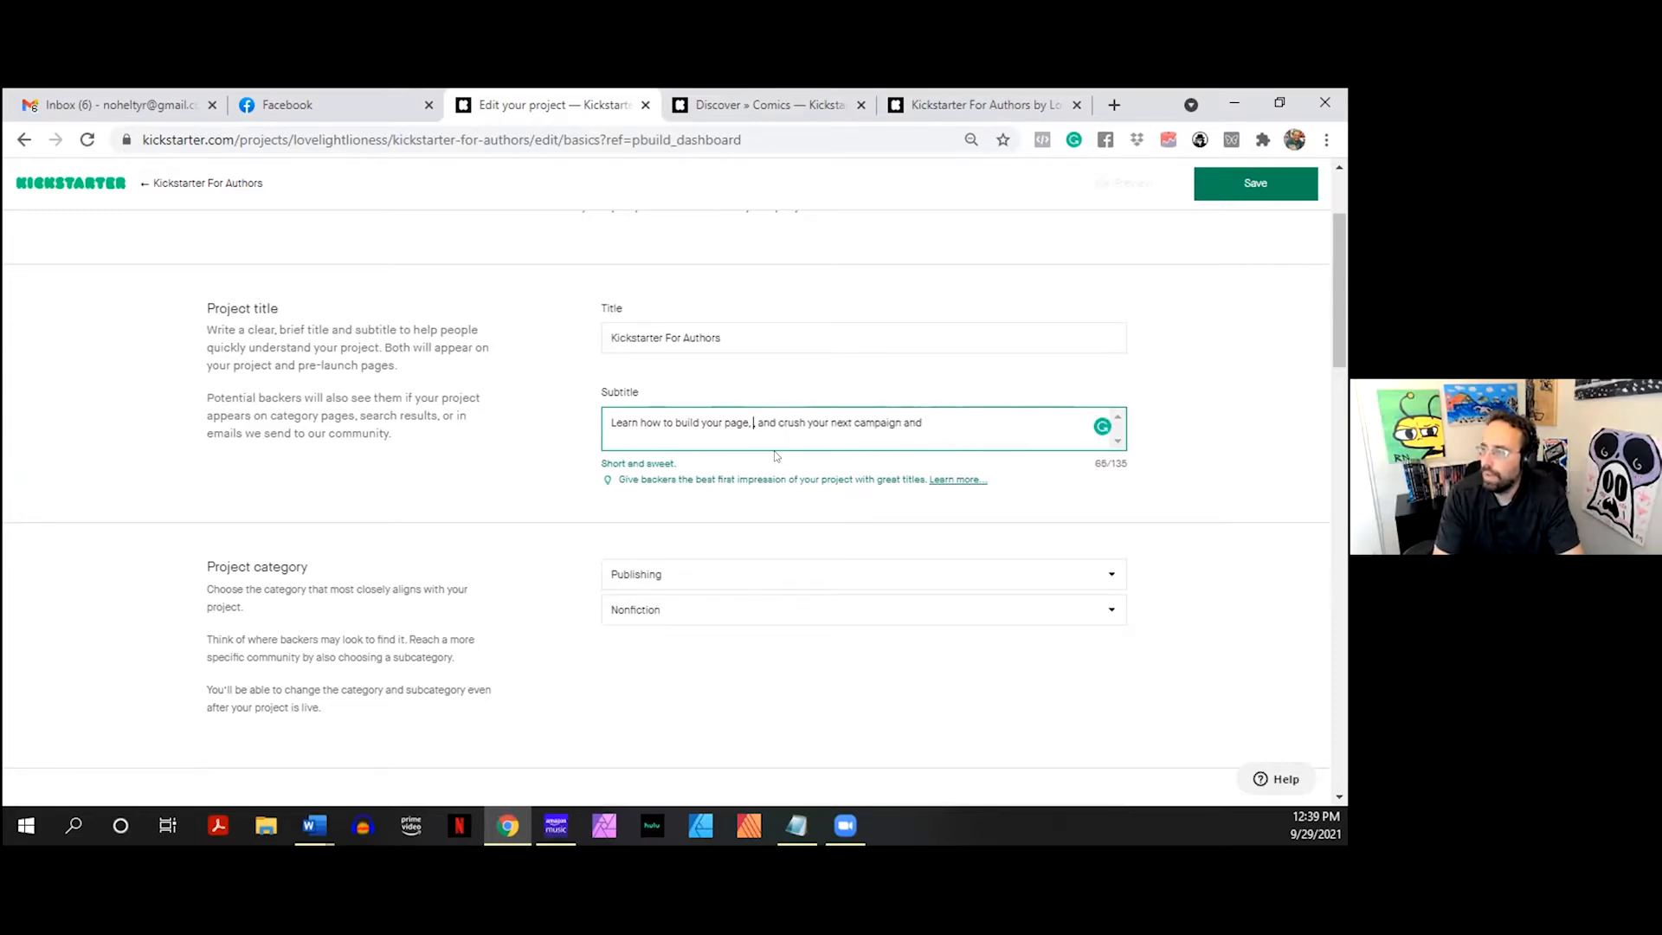
key("Delete")
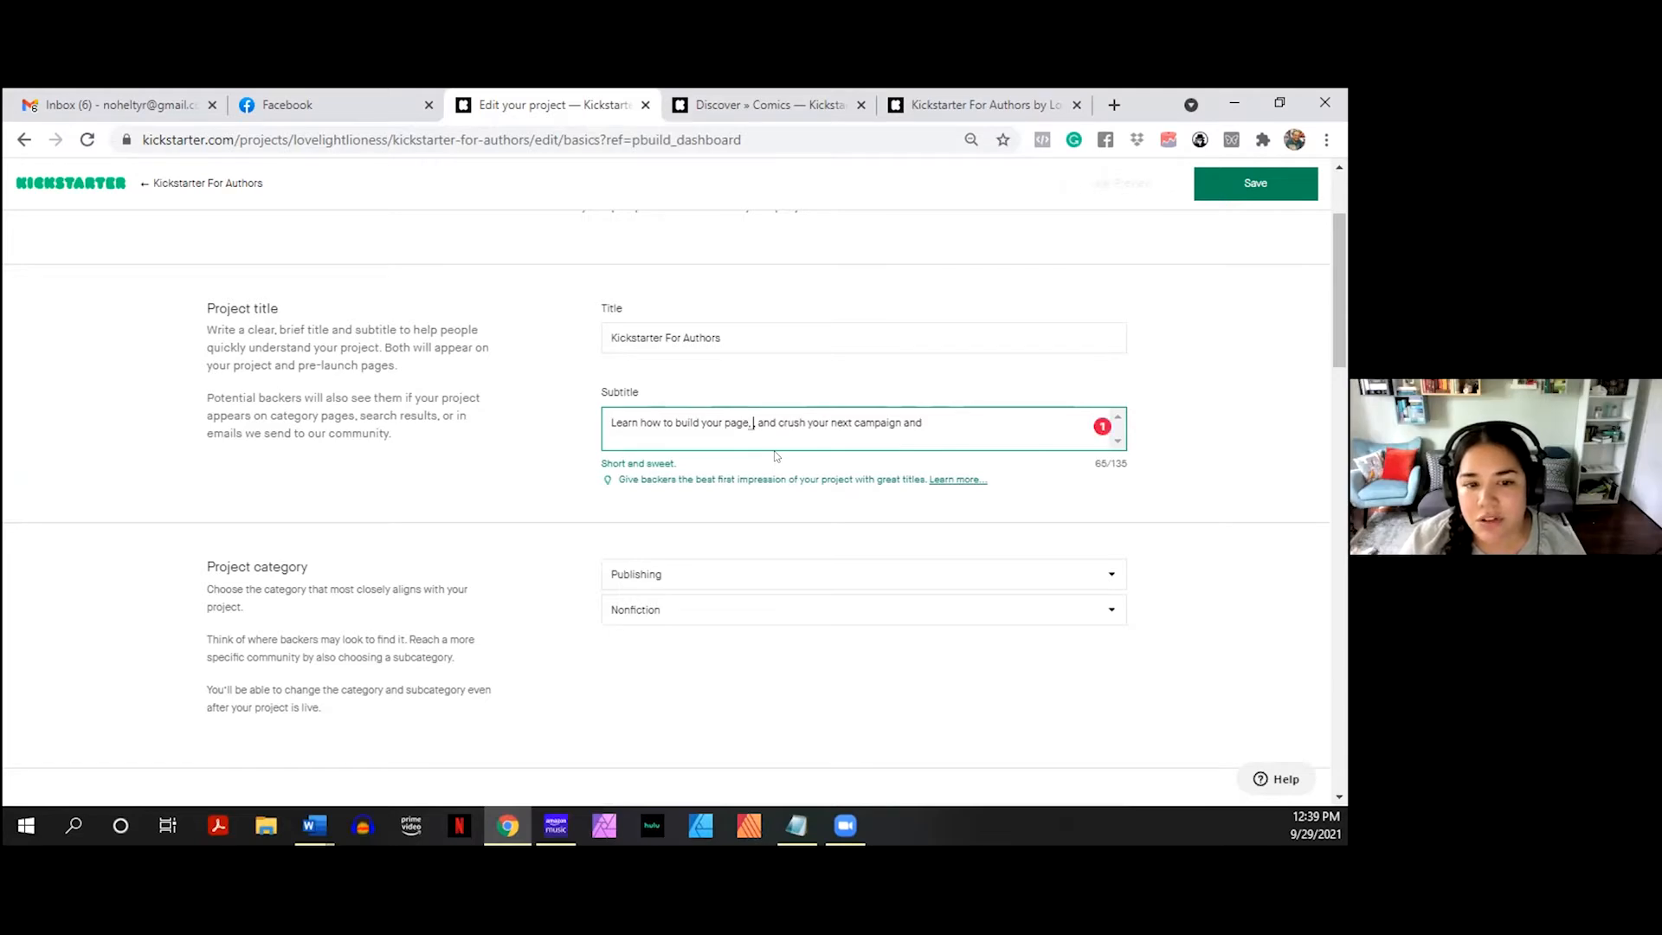
- Try "grow you" as the start of the subtitle's middle phrase and delete it again
type("grow you")
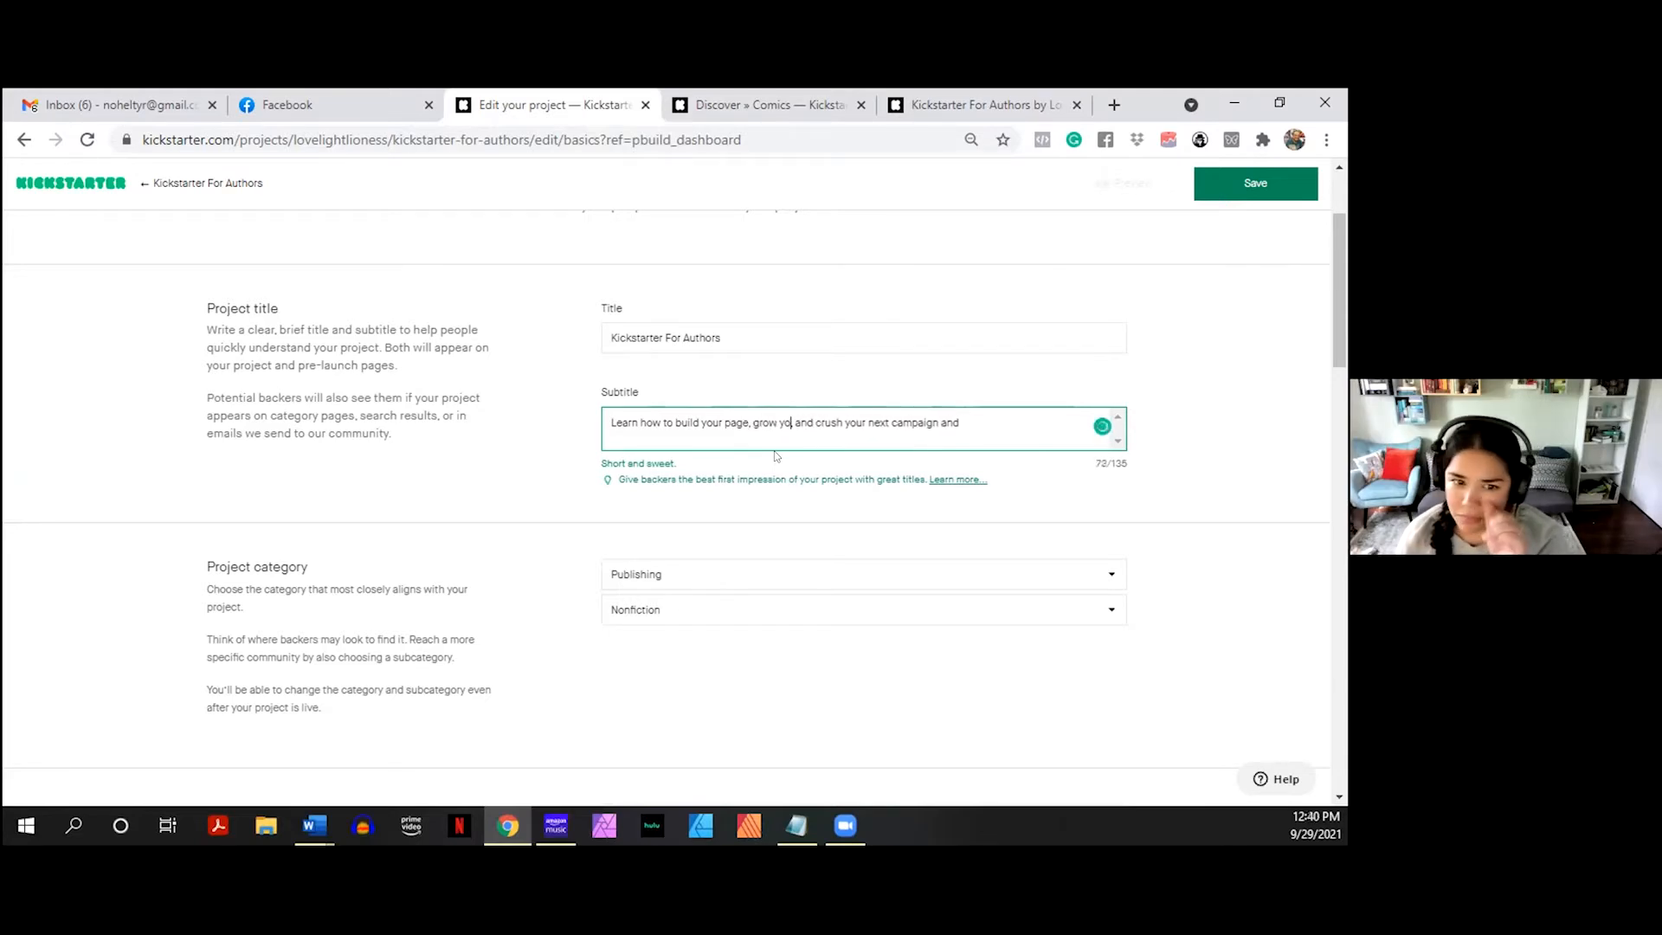
key("BackSpace")
key("BackSpace")
key("BackSpace")
key("BackSpace")
key("BackSpace")
key("BackSpace")
key("BackSpace")
key("BackSpace")
key("BackSpace")
key("BackSpace")
key("BackSpace")
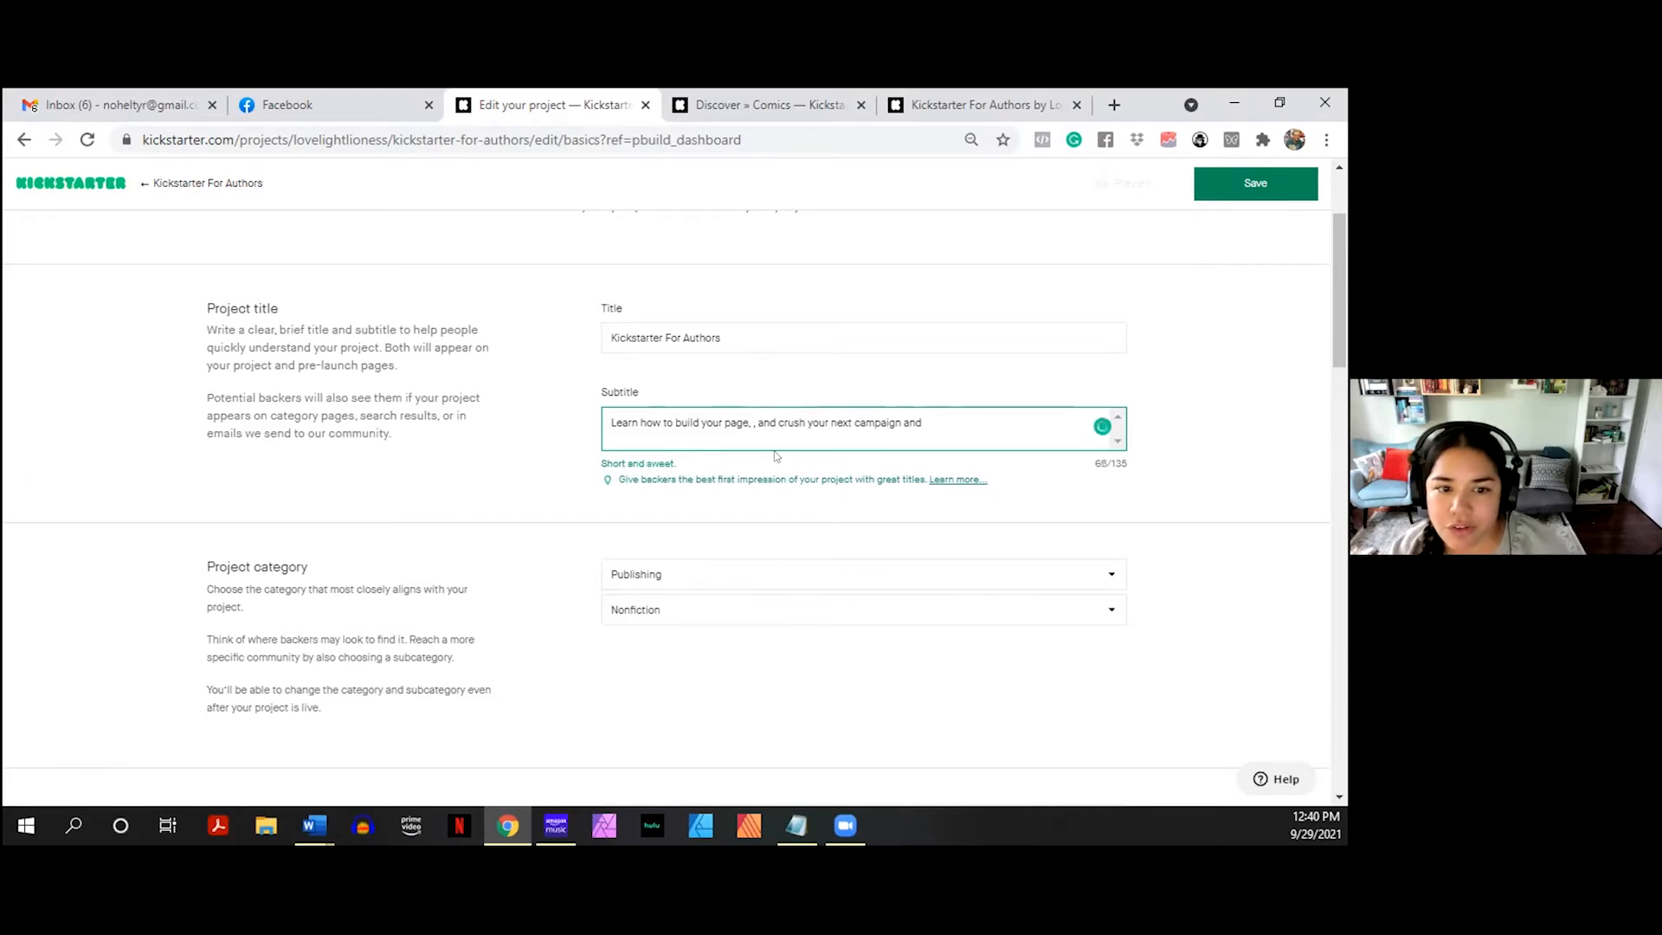
- Replace "page" after "build your" in the subtitle with "campaign, grow your fanbase from the ground up"
key("BackSpace")
key("BackSpace")
key("BackSpace")
type("campai")
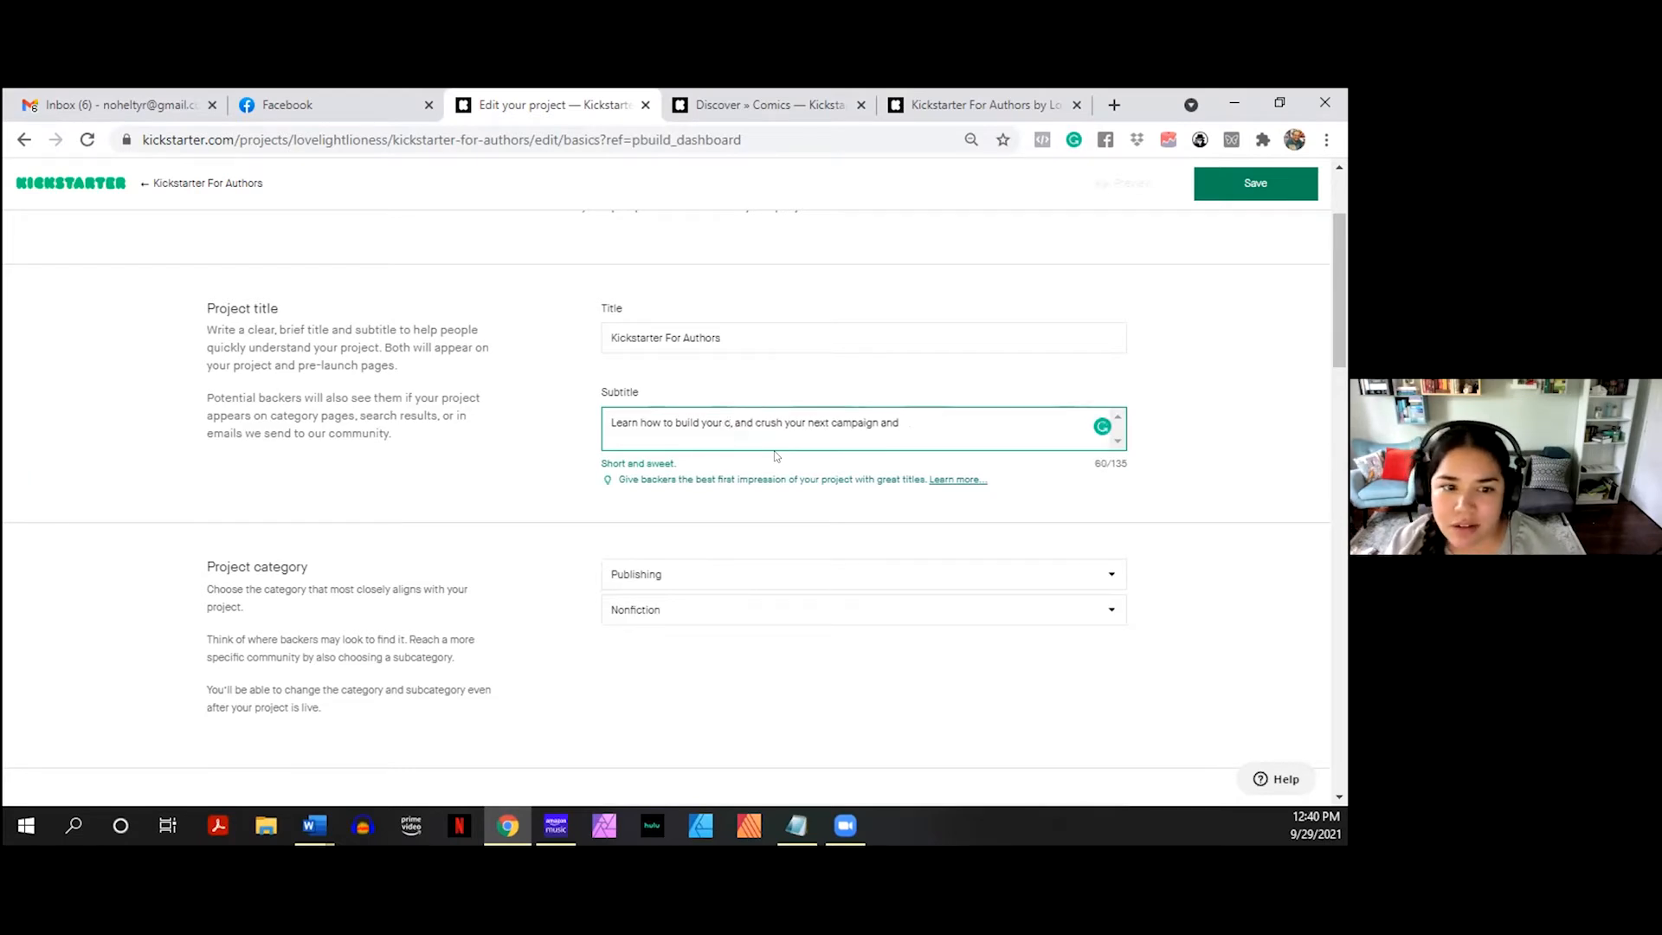
type("gn, grow your")
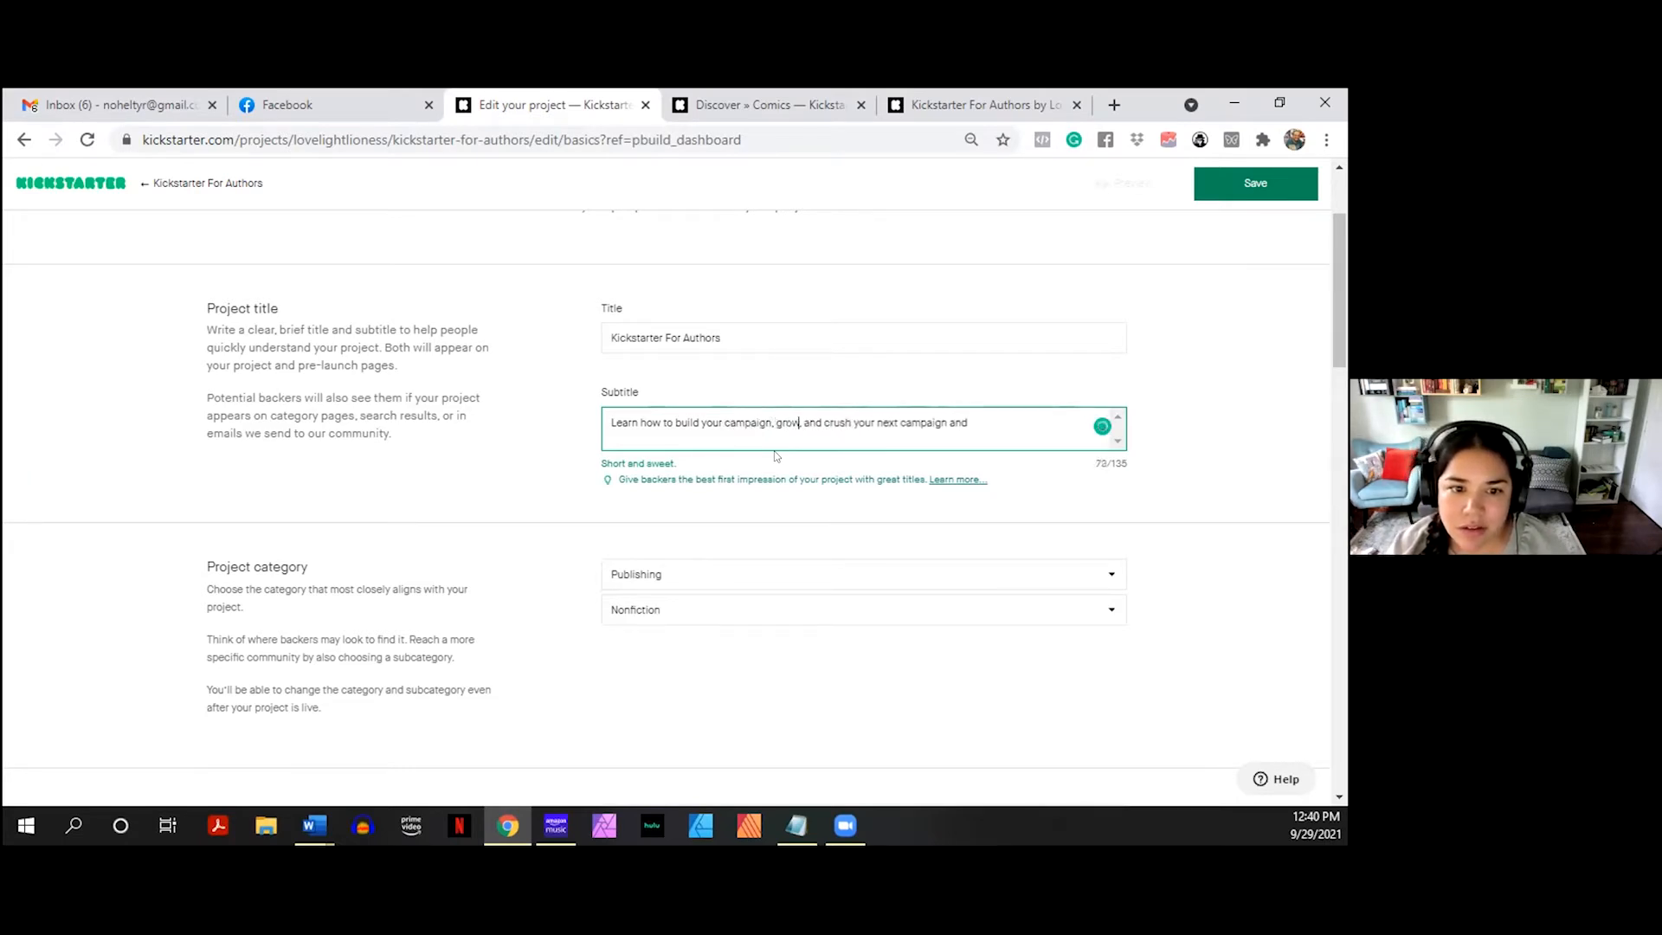
type(" fanbase from the g")
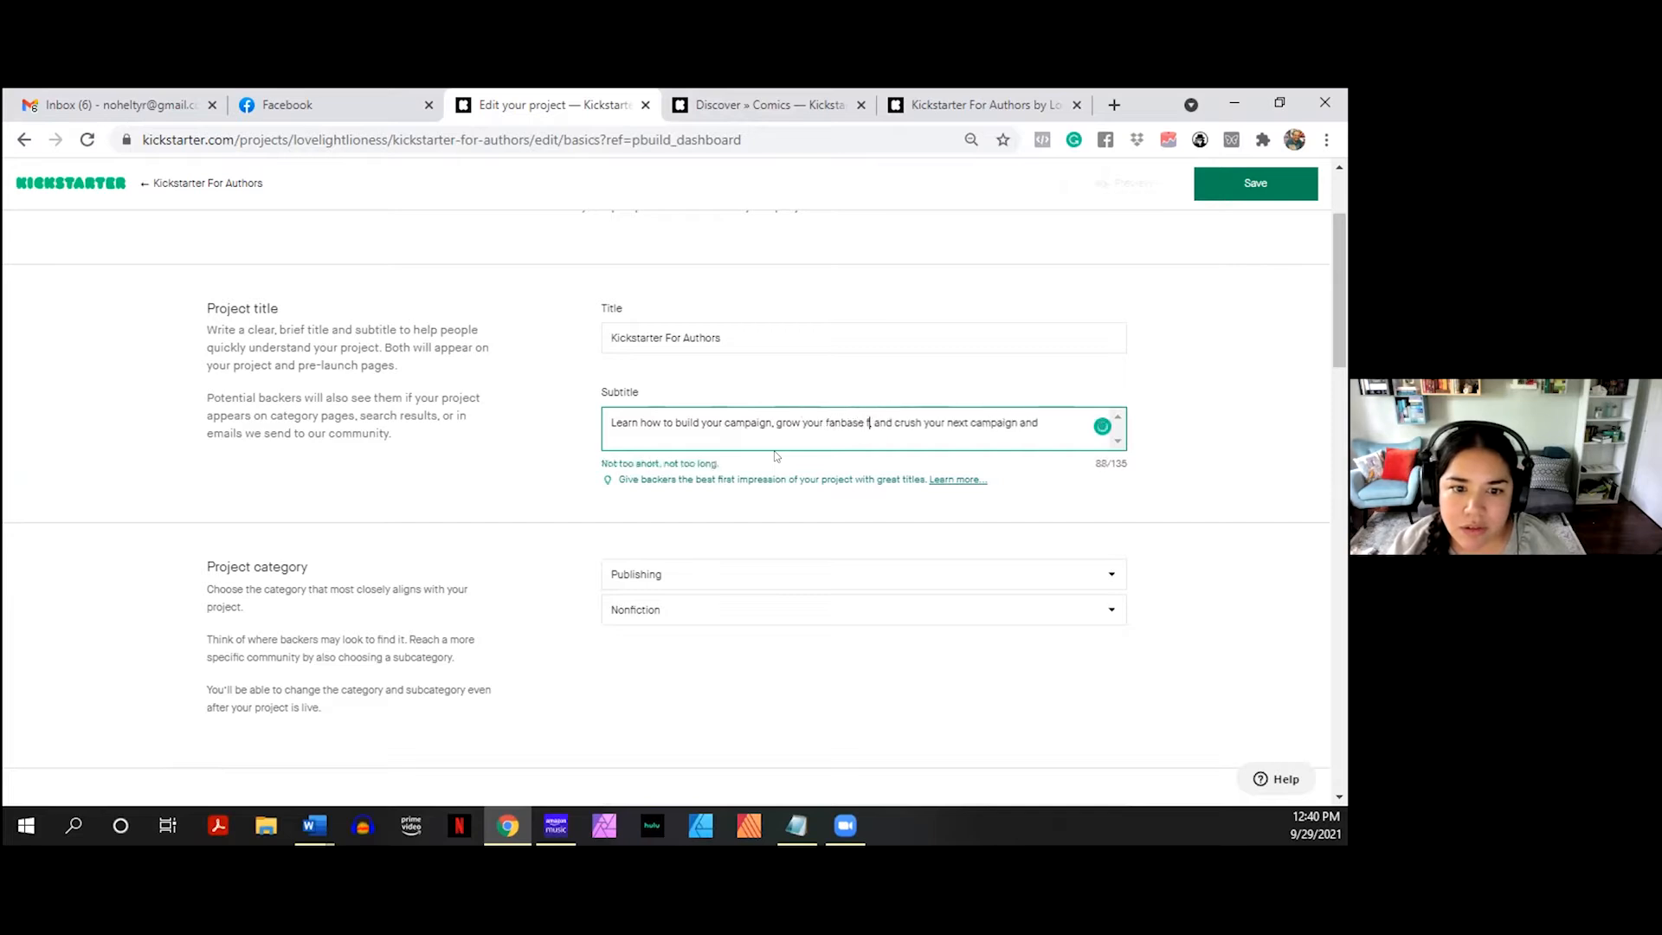
type("round up")
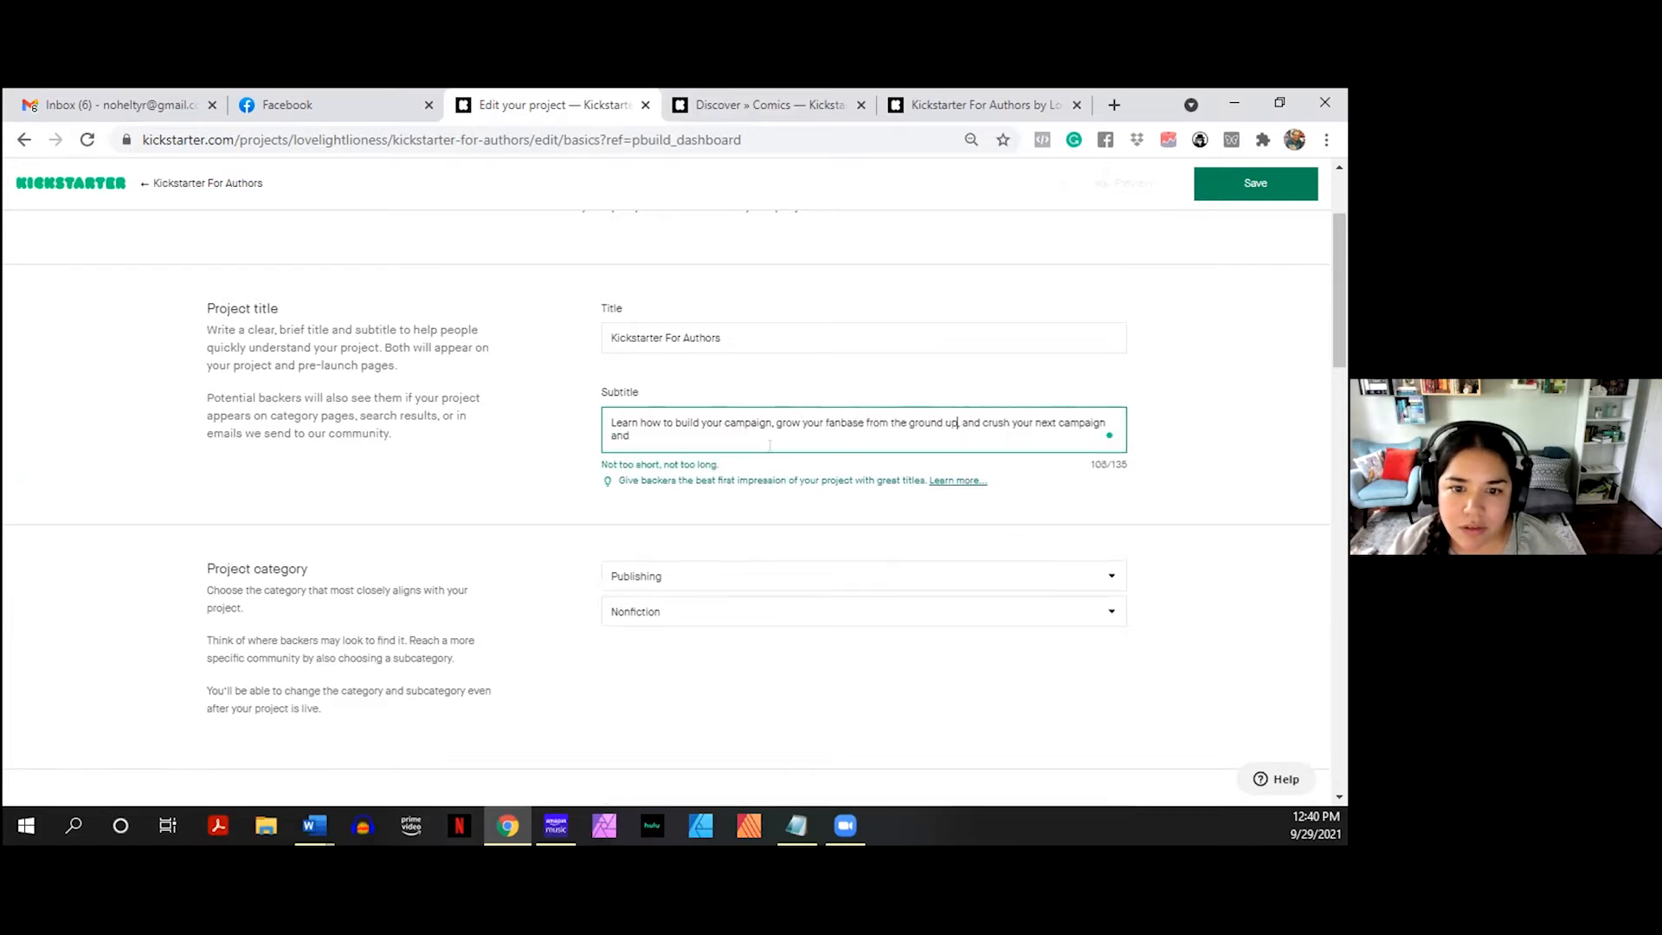
- Delete the trailing "and" from the subtitle and end the sentence with a period after "campaign"
key("ctrl+End")
key("BackSpace")
key("BackSpace")
key("BackSpace")
key("BackSpace")
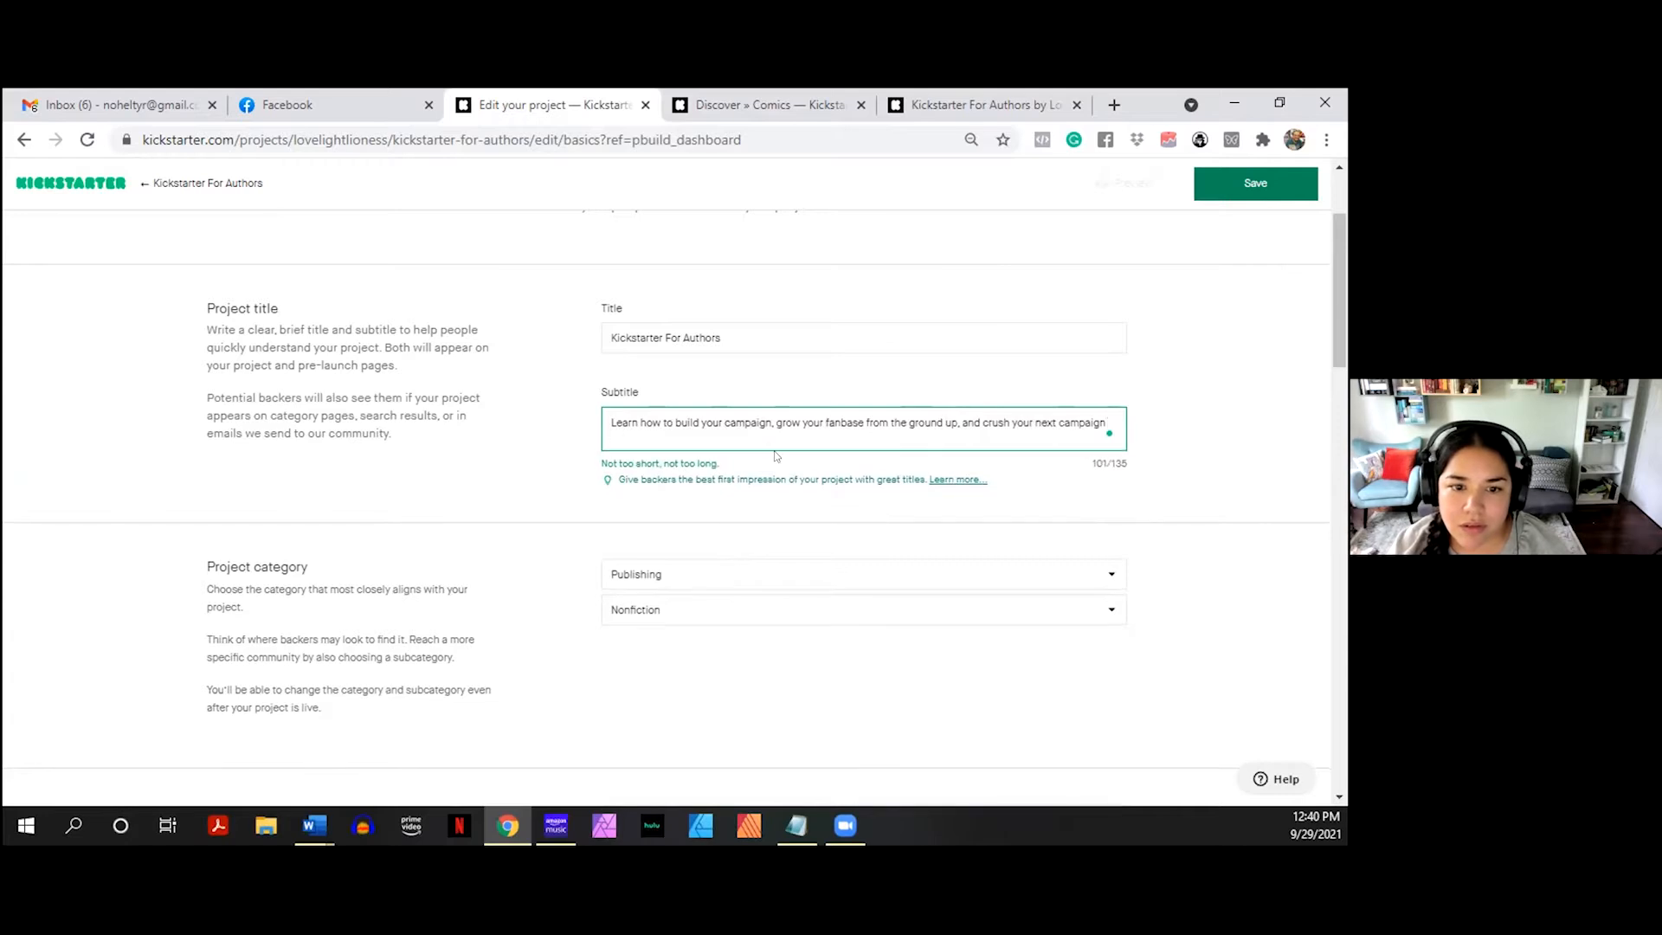
type(".")
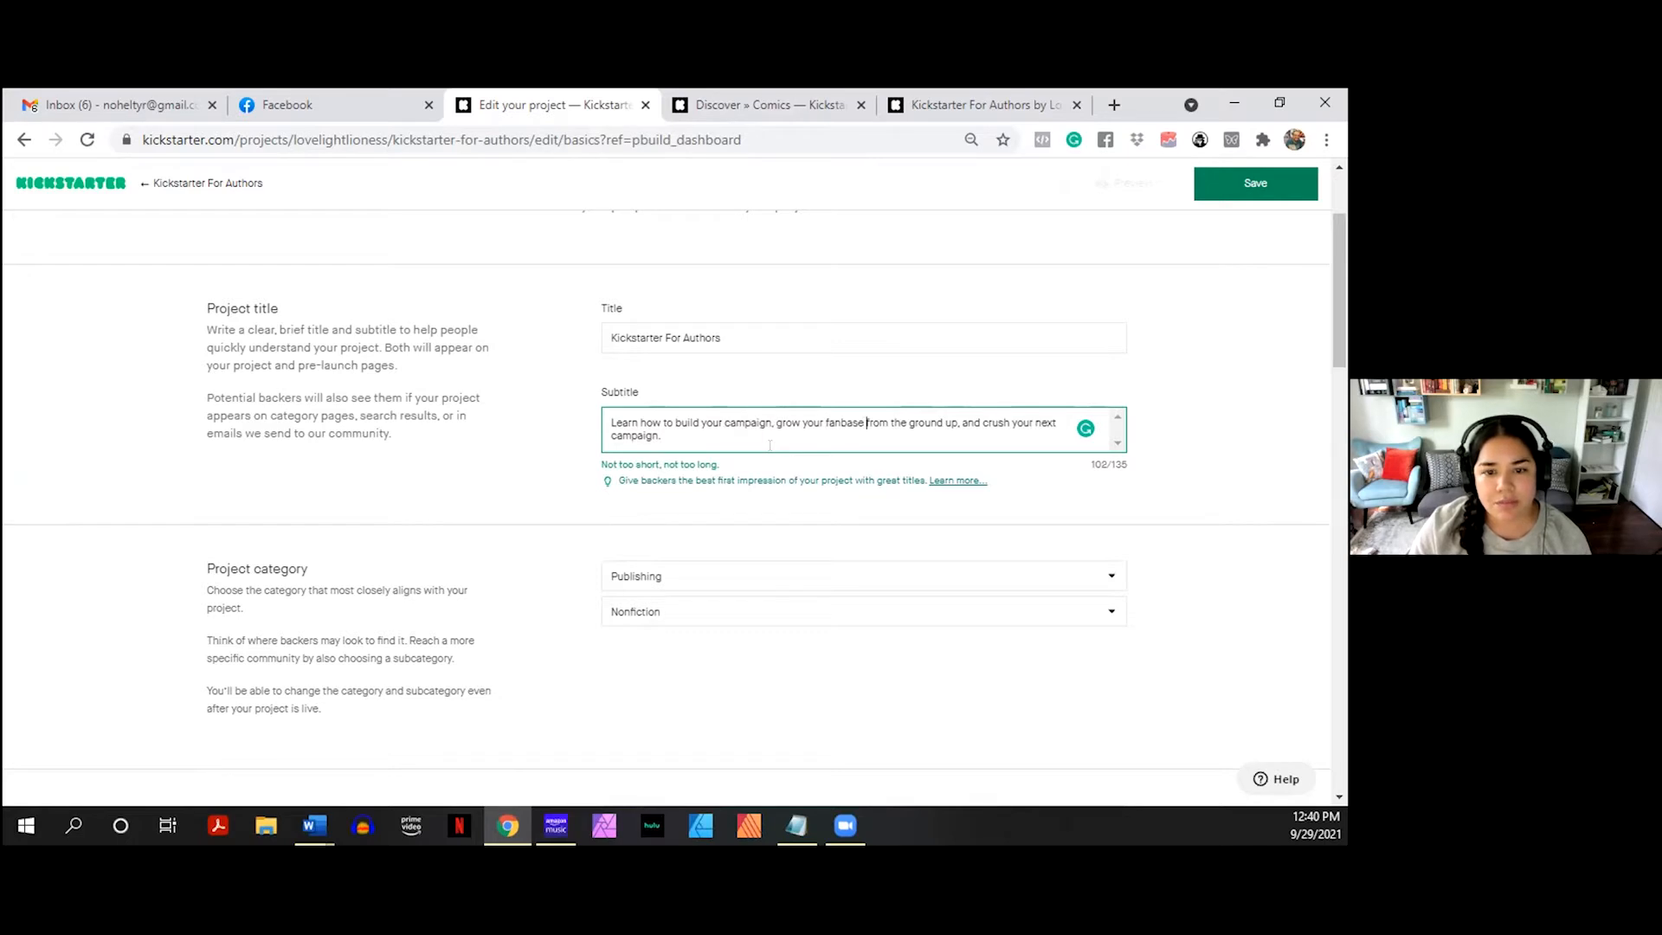
- Delete the phrase "grow your fanbase from the ground up," from the middle of the subtitle
key("Right")
key("Right")
key("Right")
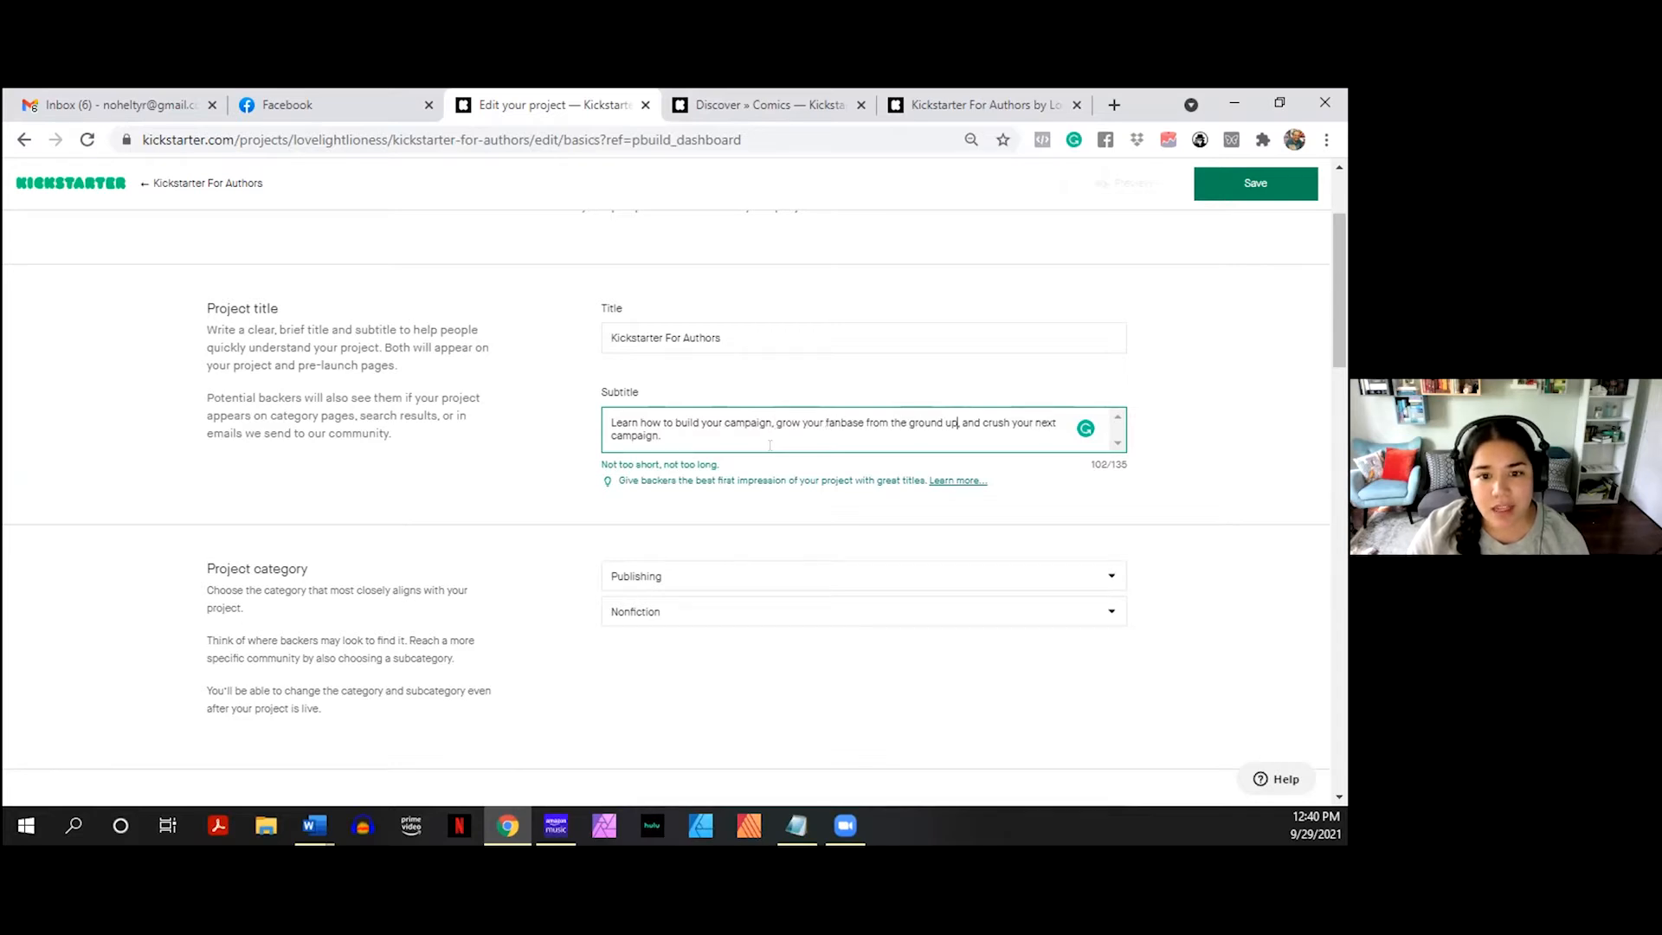
key("BackSpace")
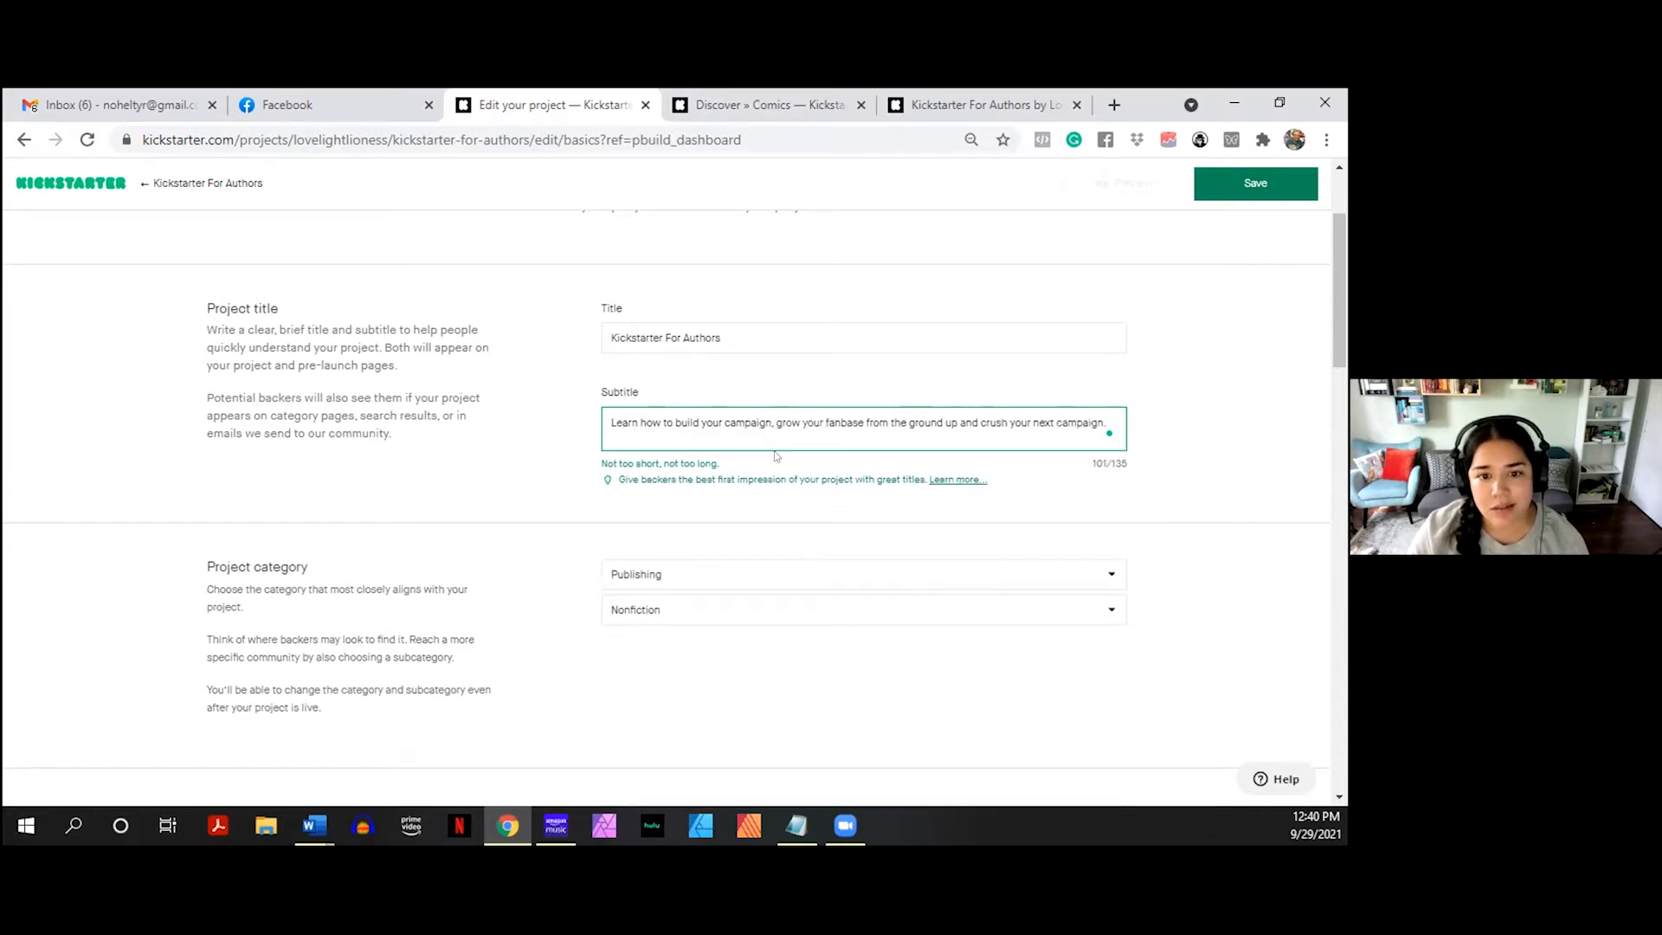
key("BackSpace")
key("BackSpace")
key("BackSpace")
key("BackSpace")
key("BackSpace")
key("BackSpace")
key("BackSpace")
key("BackSpace")
key("BackSpace")
key("BackSpace")
key("BackSpace")
key("BackSpace")
key("BackSpace")
key("BackSpace")
key("BackSpace")
key("BackSpace")
key("BackSpace")
key("BackSpace")
key("BackSpace")
key("BackSpace")
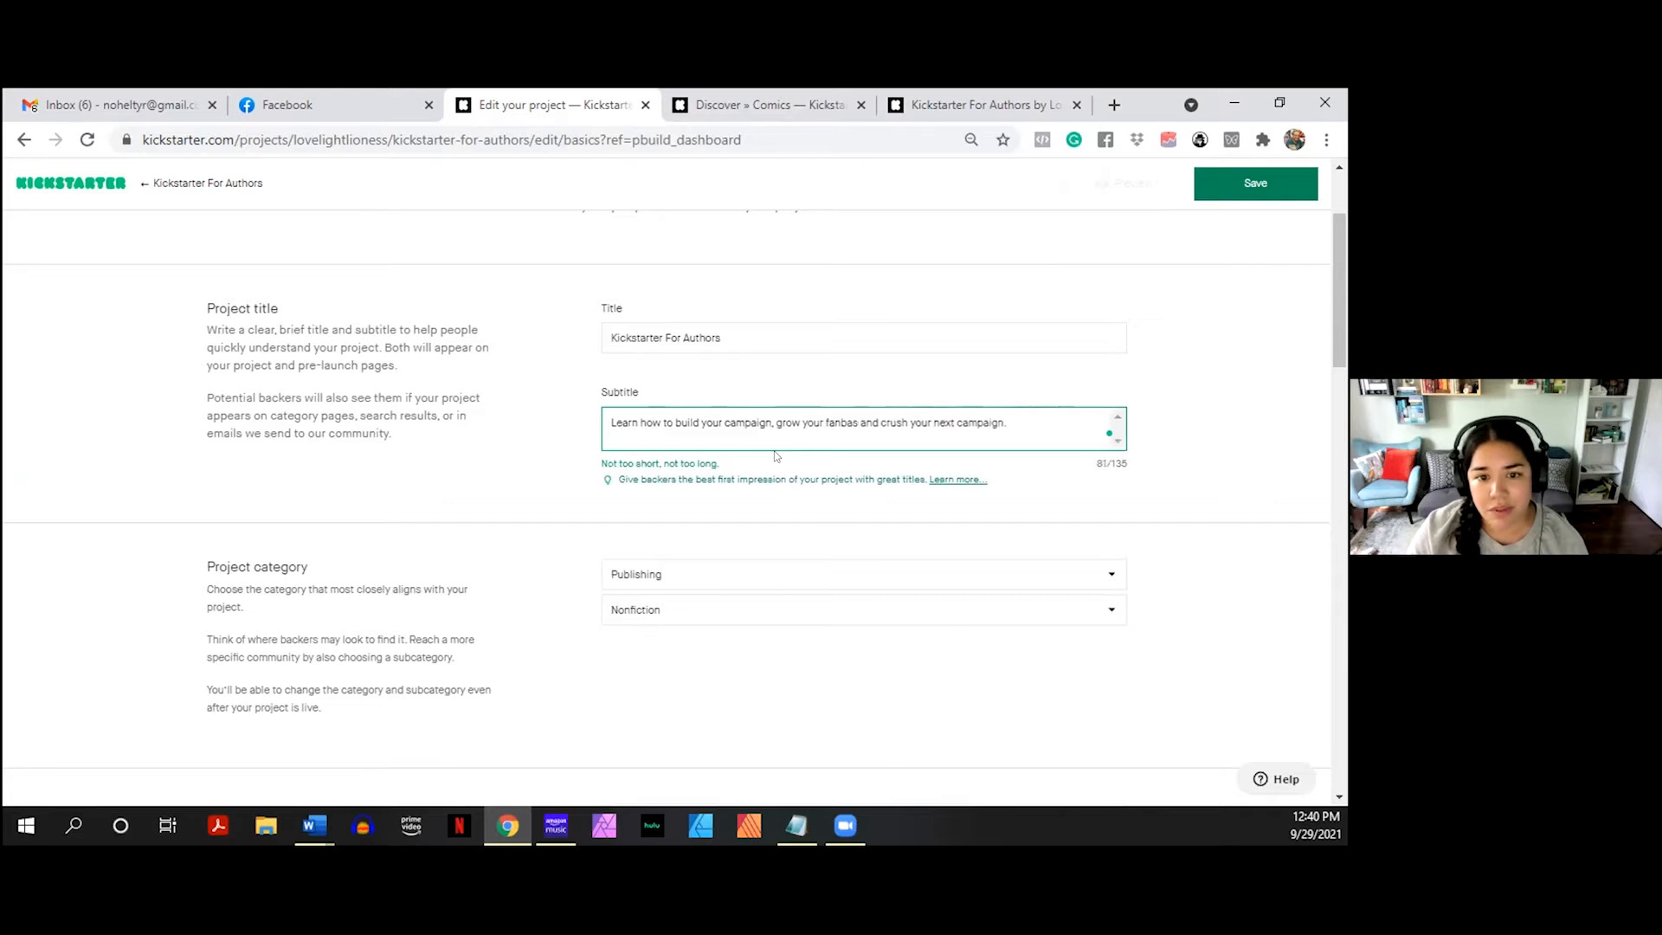
key("BackSpace")
key("BackSpace")
key("BackSpace")
key("BackSpace")
key("BackSpace")
key("BackSpace")
key("BackSpace")
key("BackSpace")
key("BackSpace")
key("BackSpace")
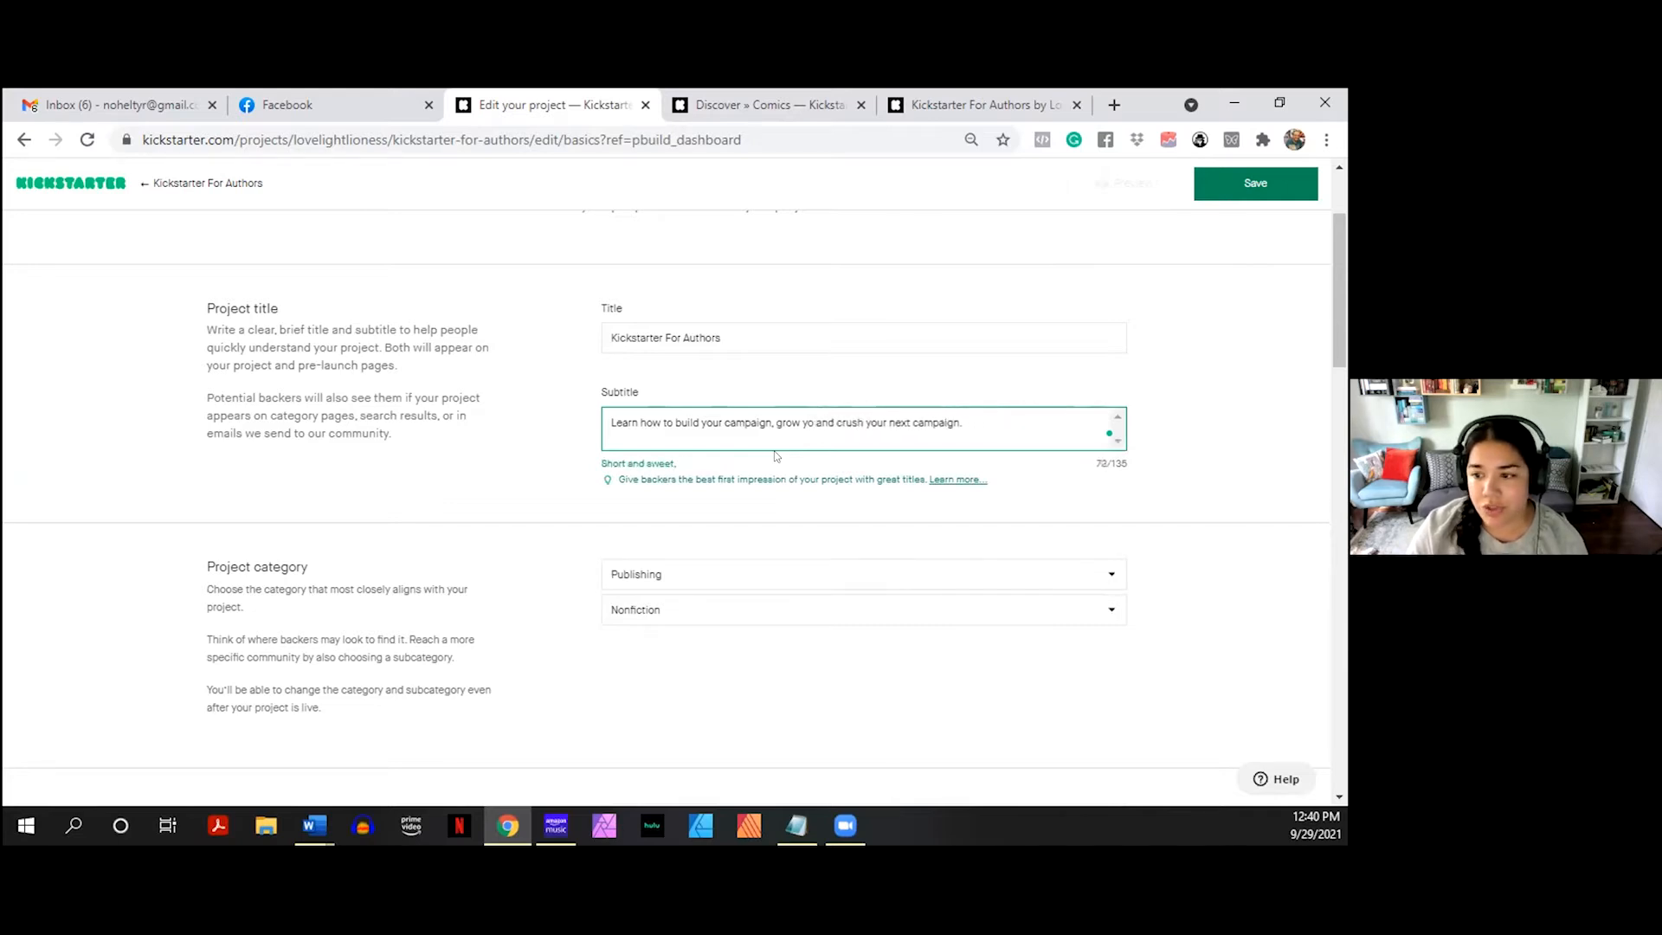
key("BackSpace")
key("BackSpace")
key("BackSpace")
key("BackSpace")
key("BackSpace")
key("BackSpace")
key("BackSpace")
key("BackSpace")
key("BackSpace")
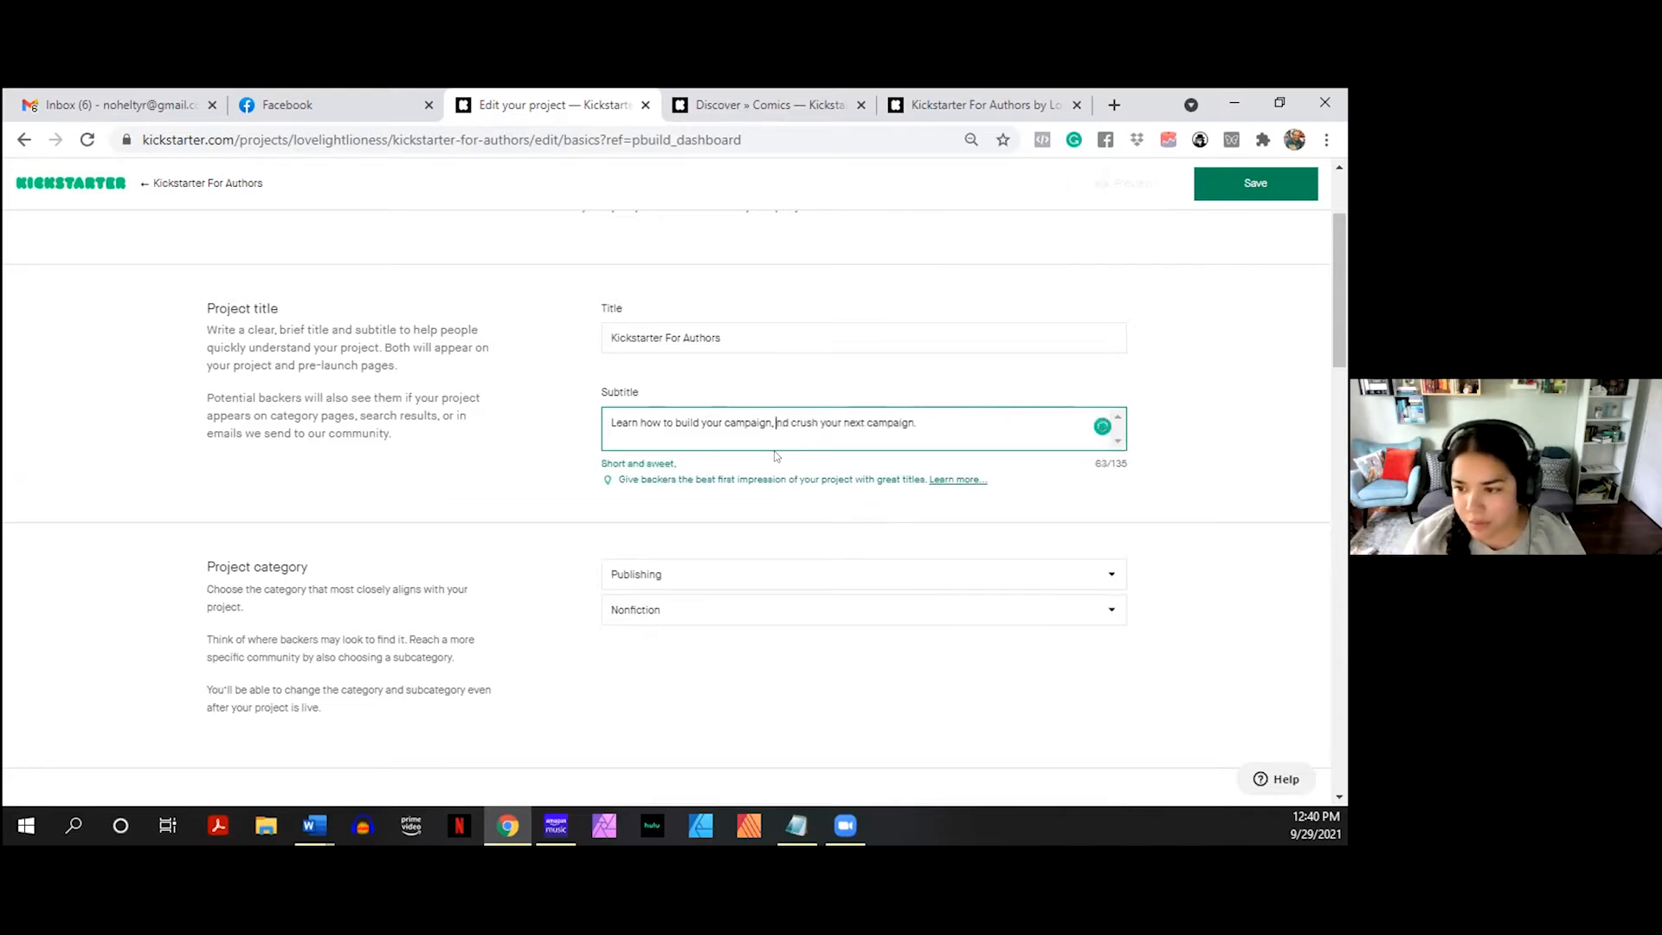
- Delete the rest of the subtitle after "Learn how to build your campaign,"
key("Delete")
key("Delete")
key("Delete")
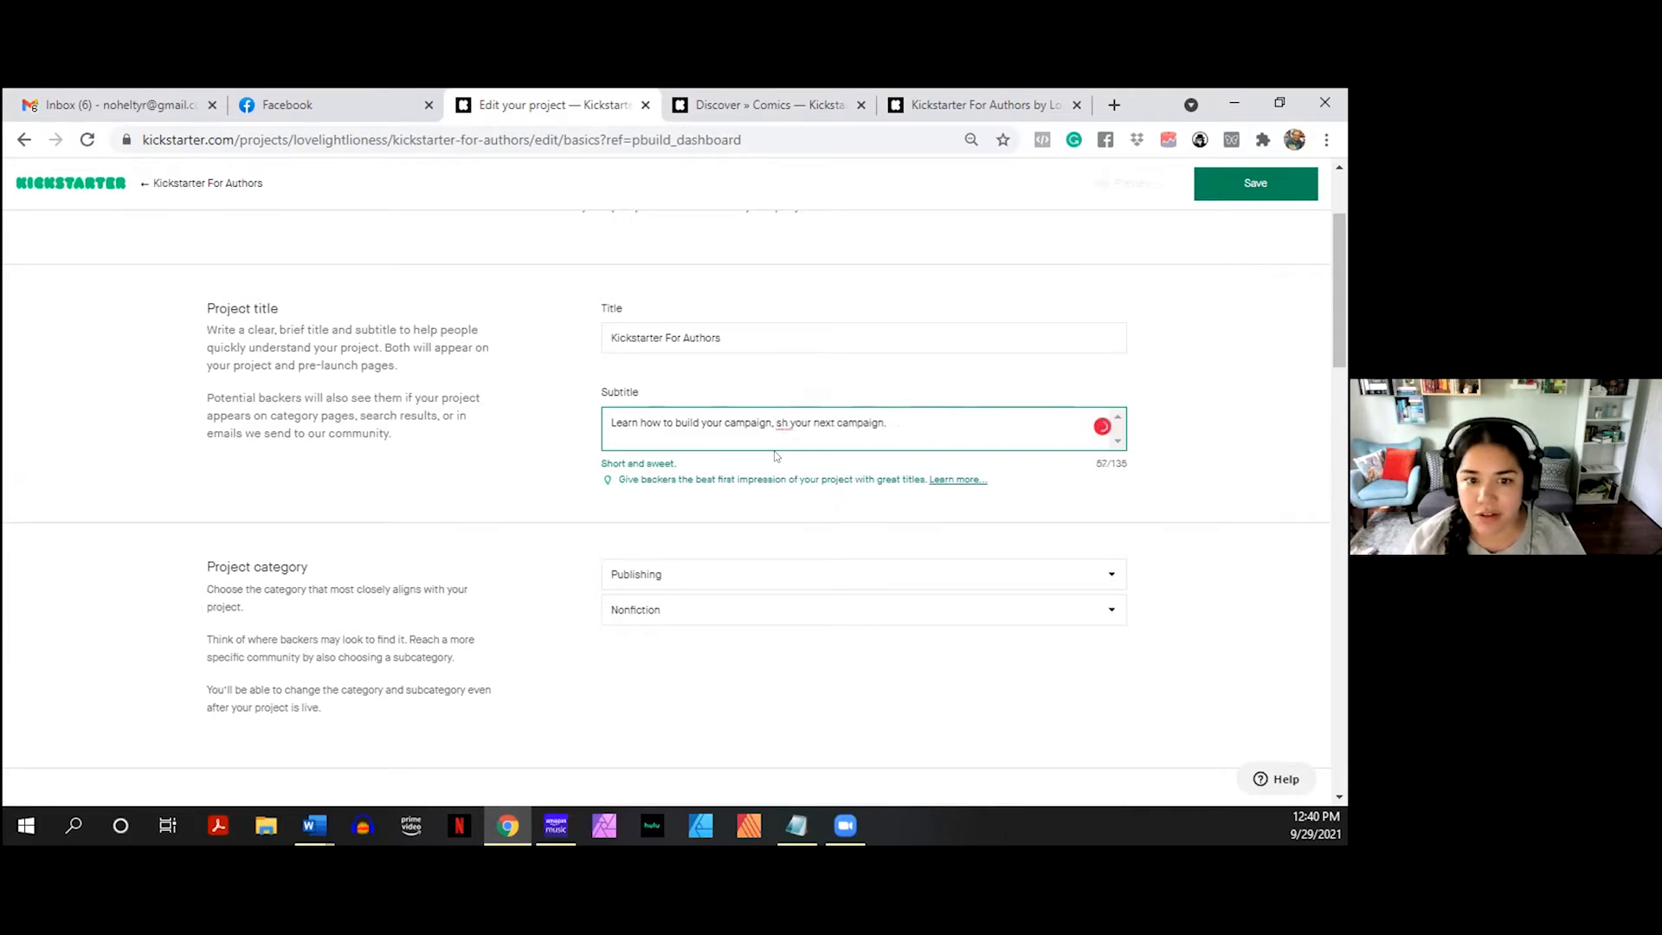
key("Delete")
key("Delete")
key("Delete")
key("Delete")
key("Delete")
key("Delete")
key("Delete")
key("Delete")
key("Delete")
key("Delete")
key("Delete")
key("Delete")
key("Delete")
key("Delete")
key("Delete")
key("Delete")
key("Delete")
key("Delete")
key("Delete")
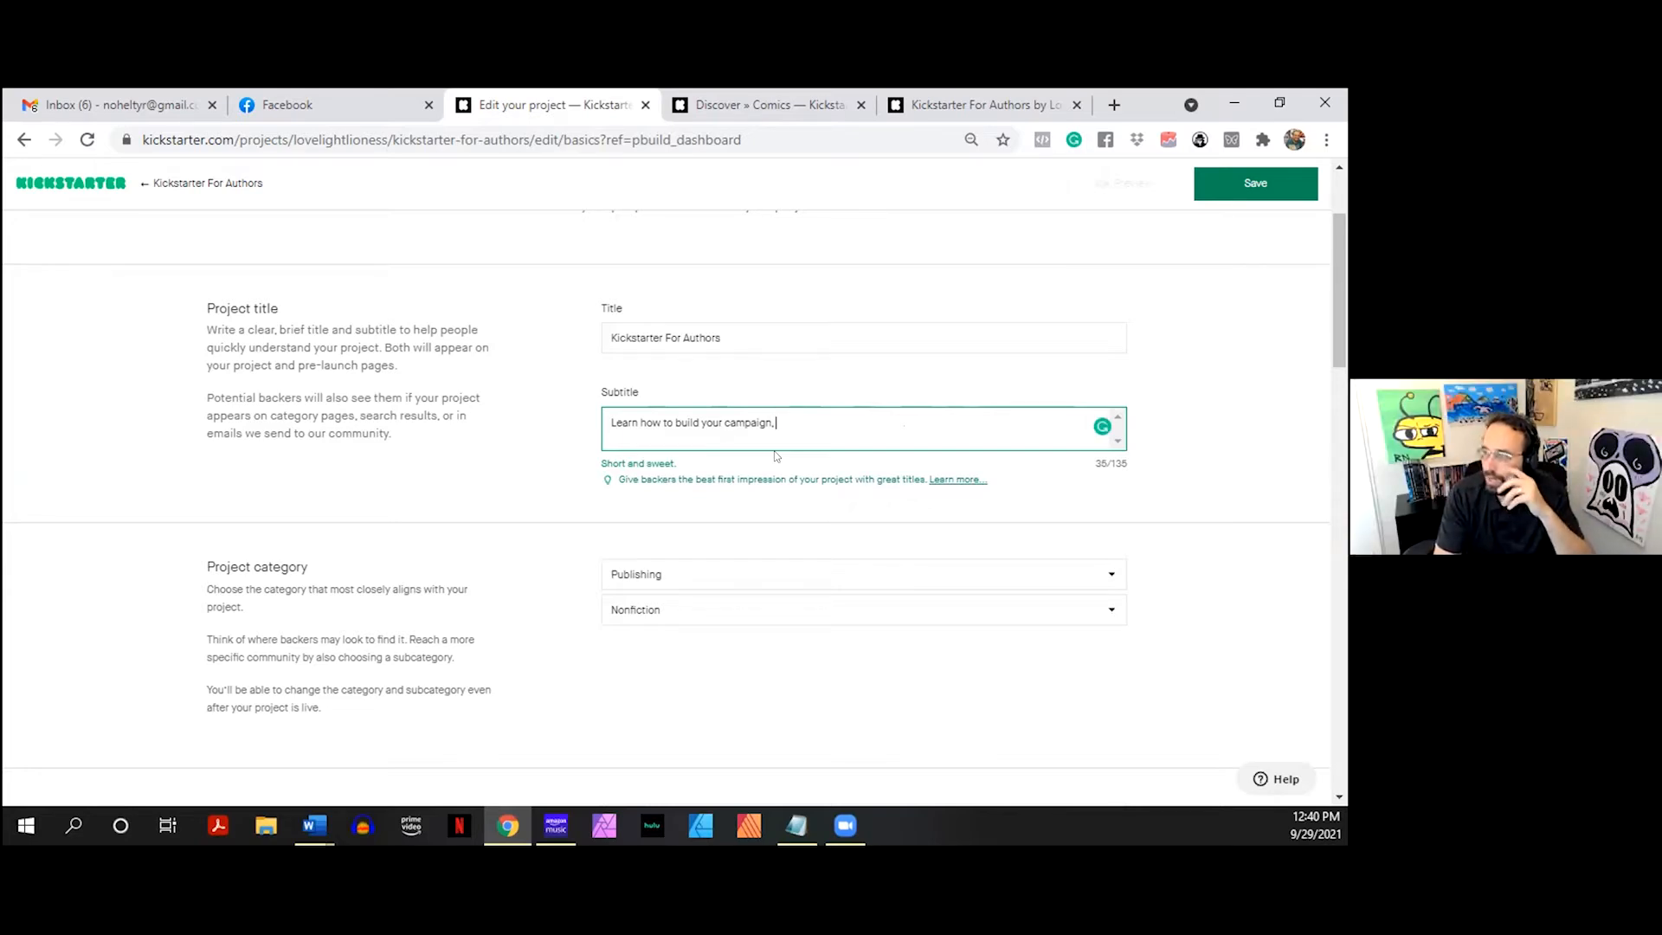
- Replace "build your campaign," after "Learn how to" in the subtitle with "crush your next campaign"
key("BackSpace")
key("BackSpace")
key("BackSpace")
key("BackSpace")
key("BackSpace")
key("BackSpace")
key("BackSpace")
key("BackSpace")
key("BackSpace")
key("BackSpace")
key("BackSpace")
key("BackSpace")
key("BackSpace")
key("BackSpace")
key("BackSpace")
key("BackSpace")
key("BackSpace")
key("BackSpace")
key("BackSpace")
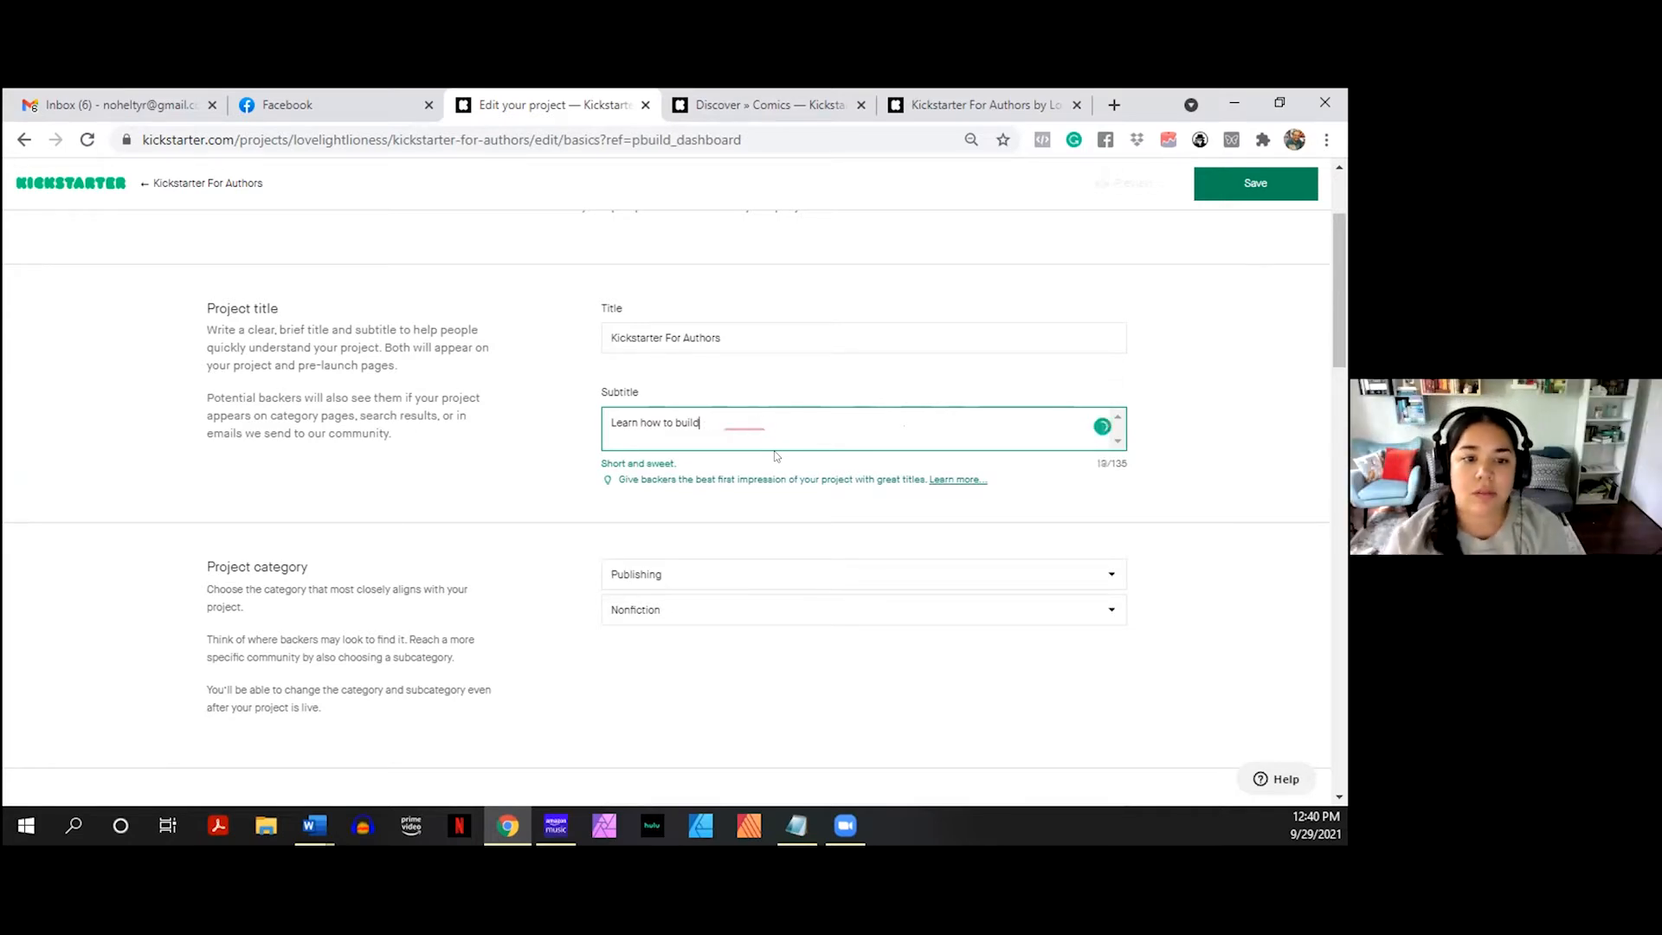
type("c")
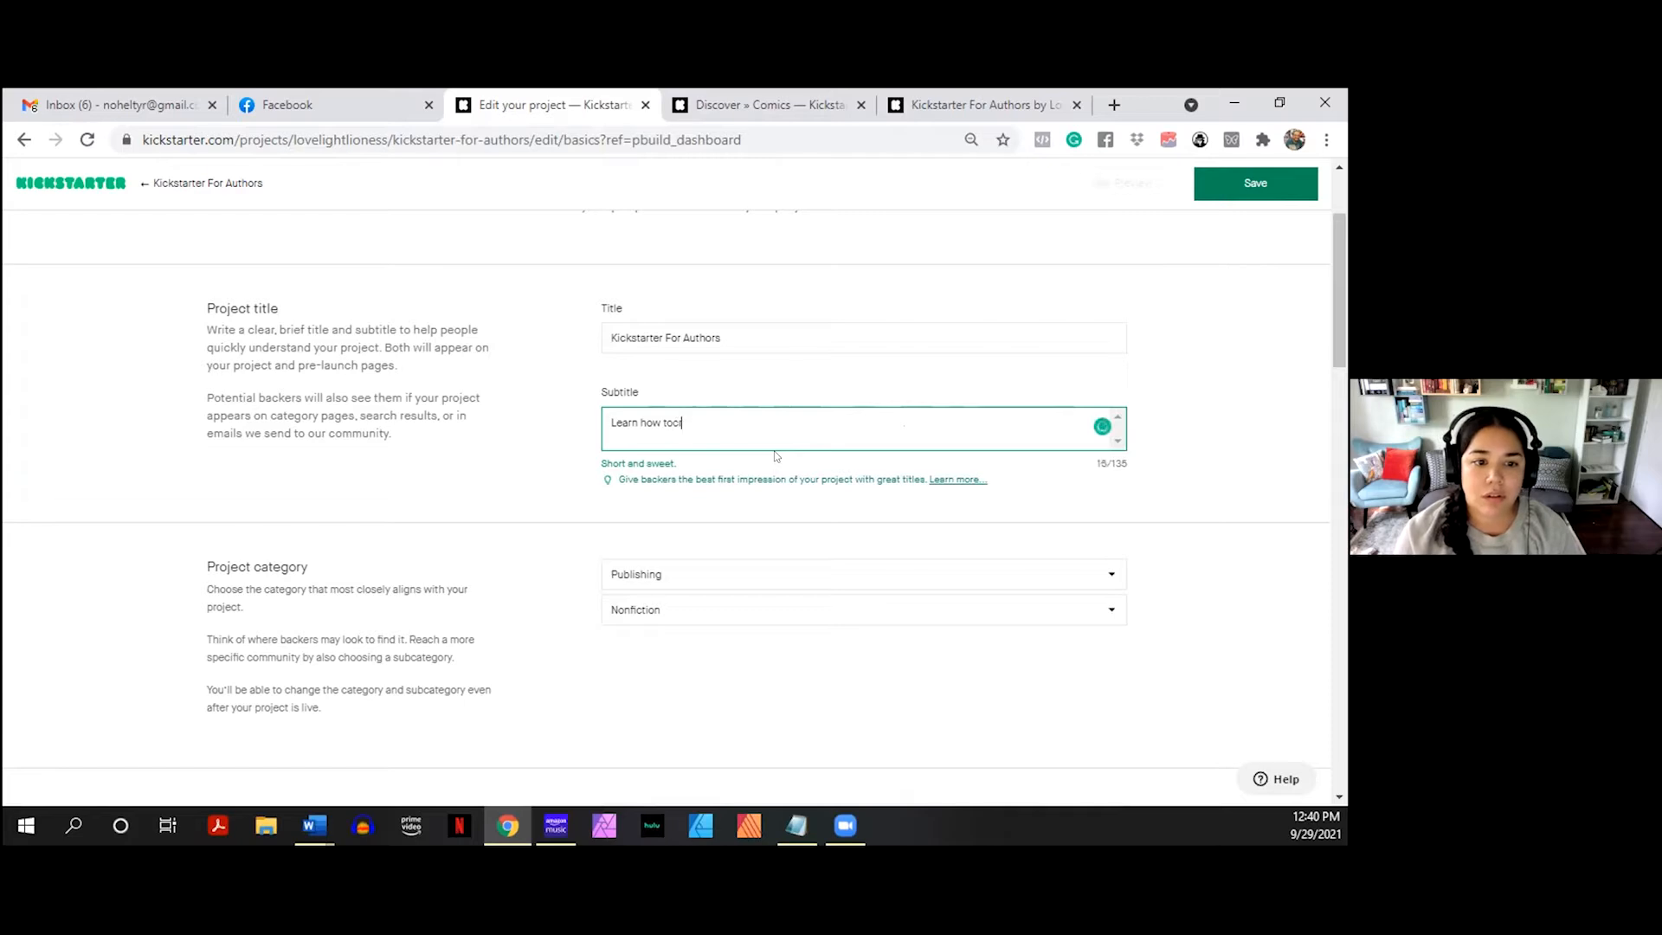
key("BackSpace")
type("crush your next")
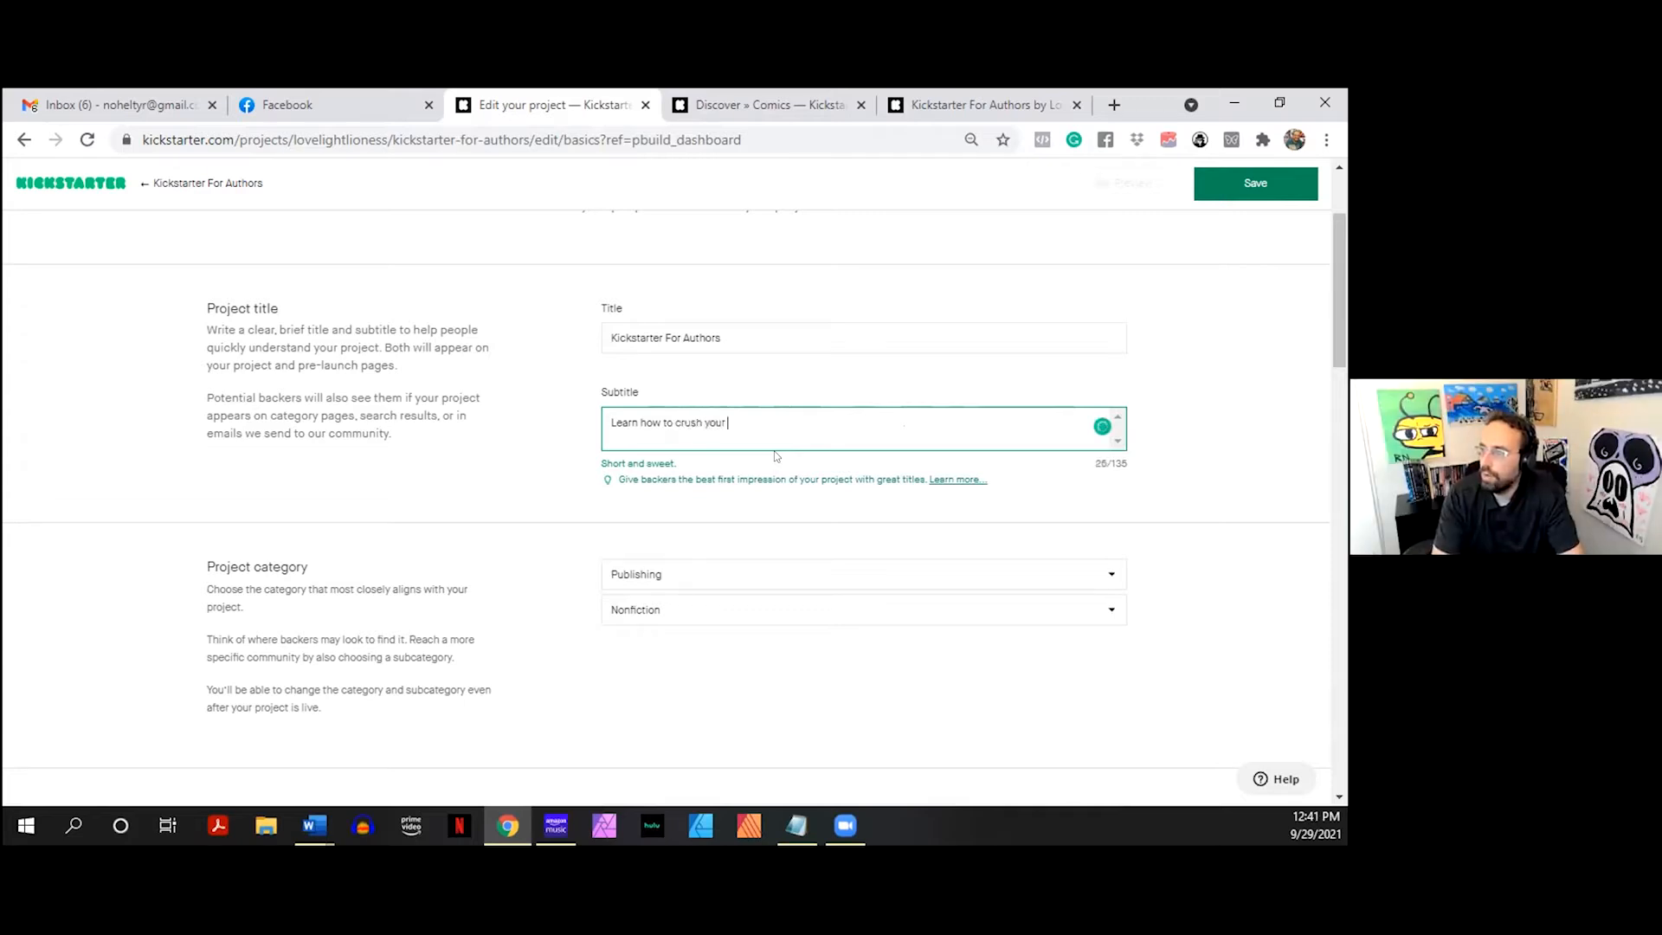
key("BackSpace")
key("BackSpace")
type("campaign ")
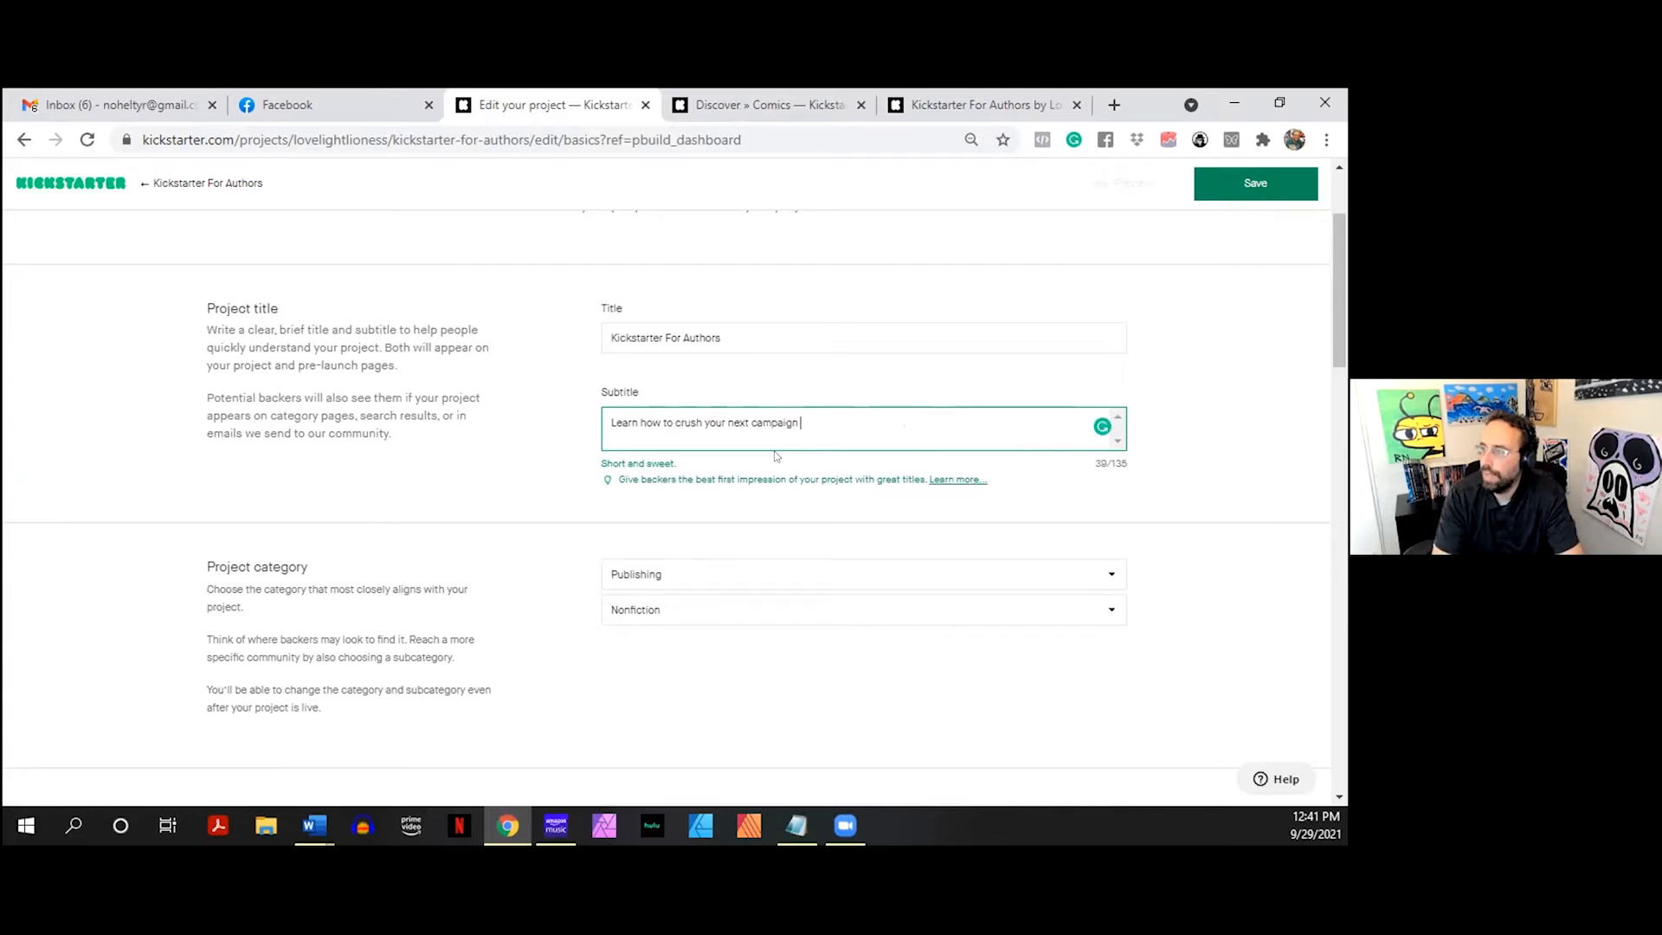
- Try continuing the subtitle with "with USA Today bestselling author and 18-tim" and delete everything after "with" again
type("with USA Today bestselling author and ")
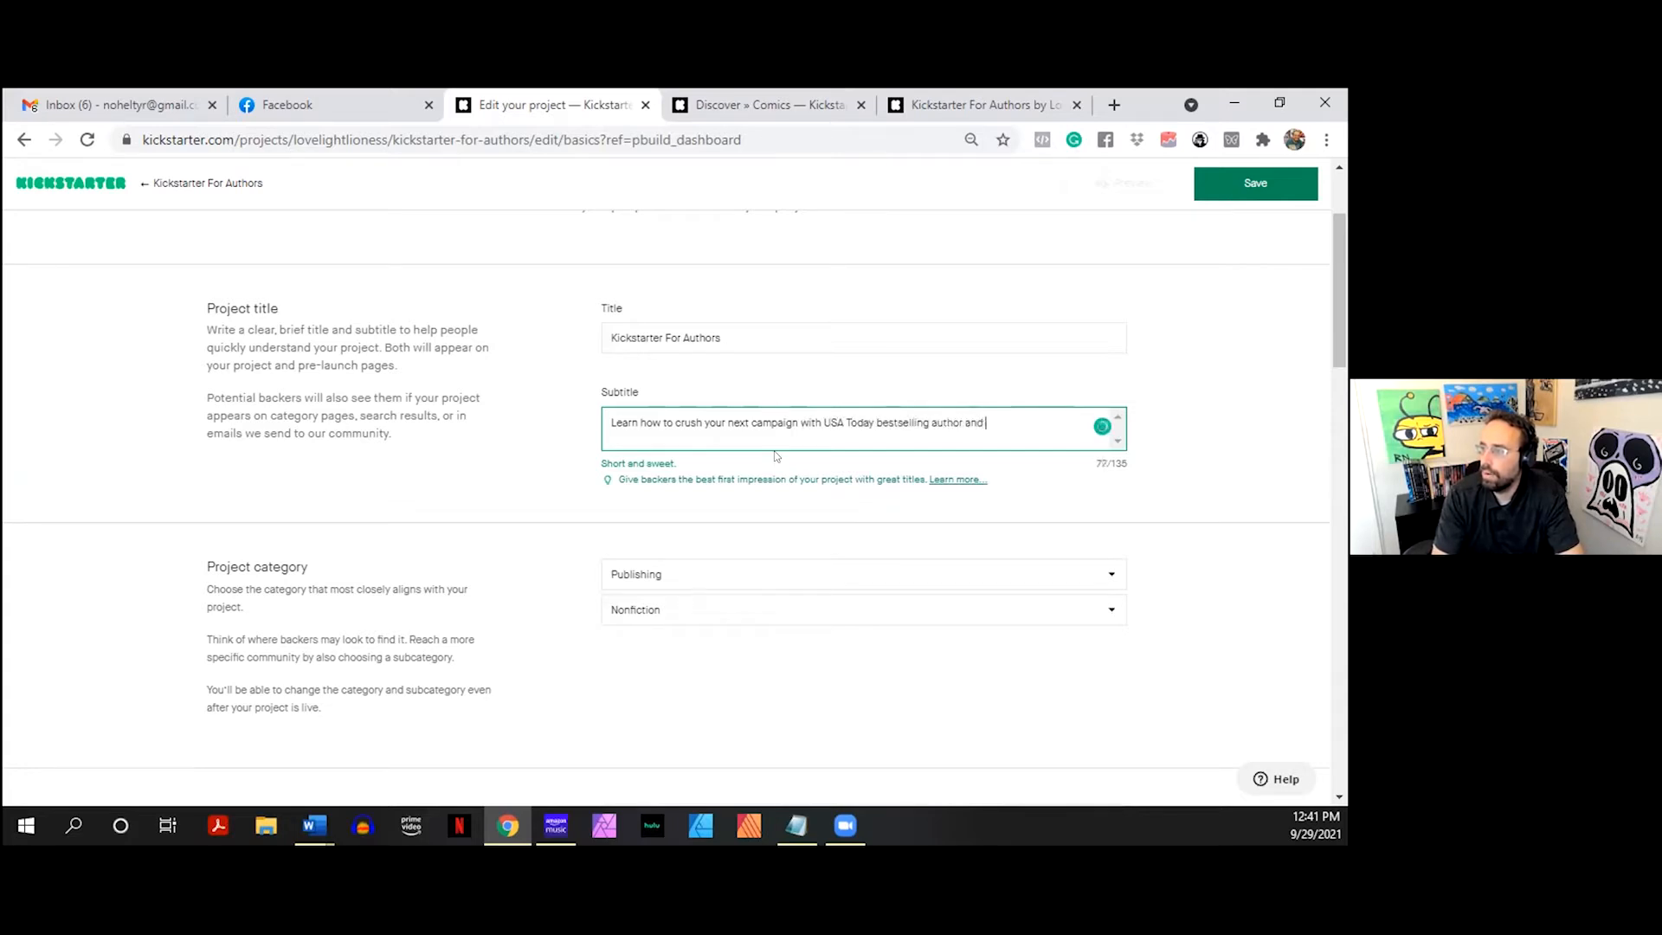
type("18-")
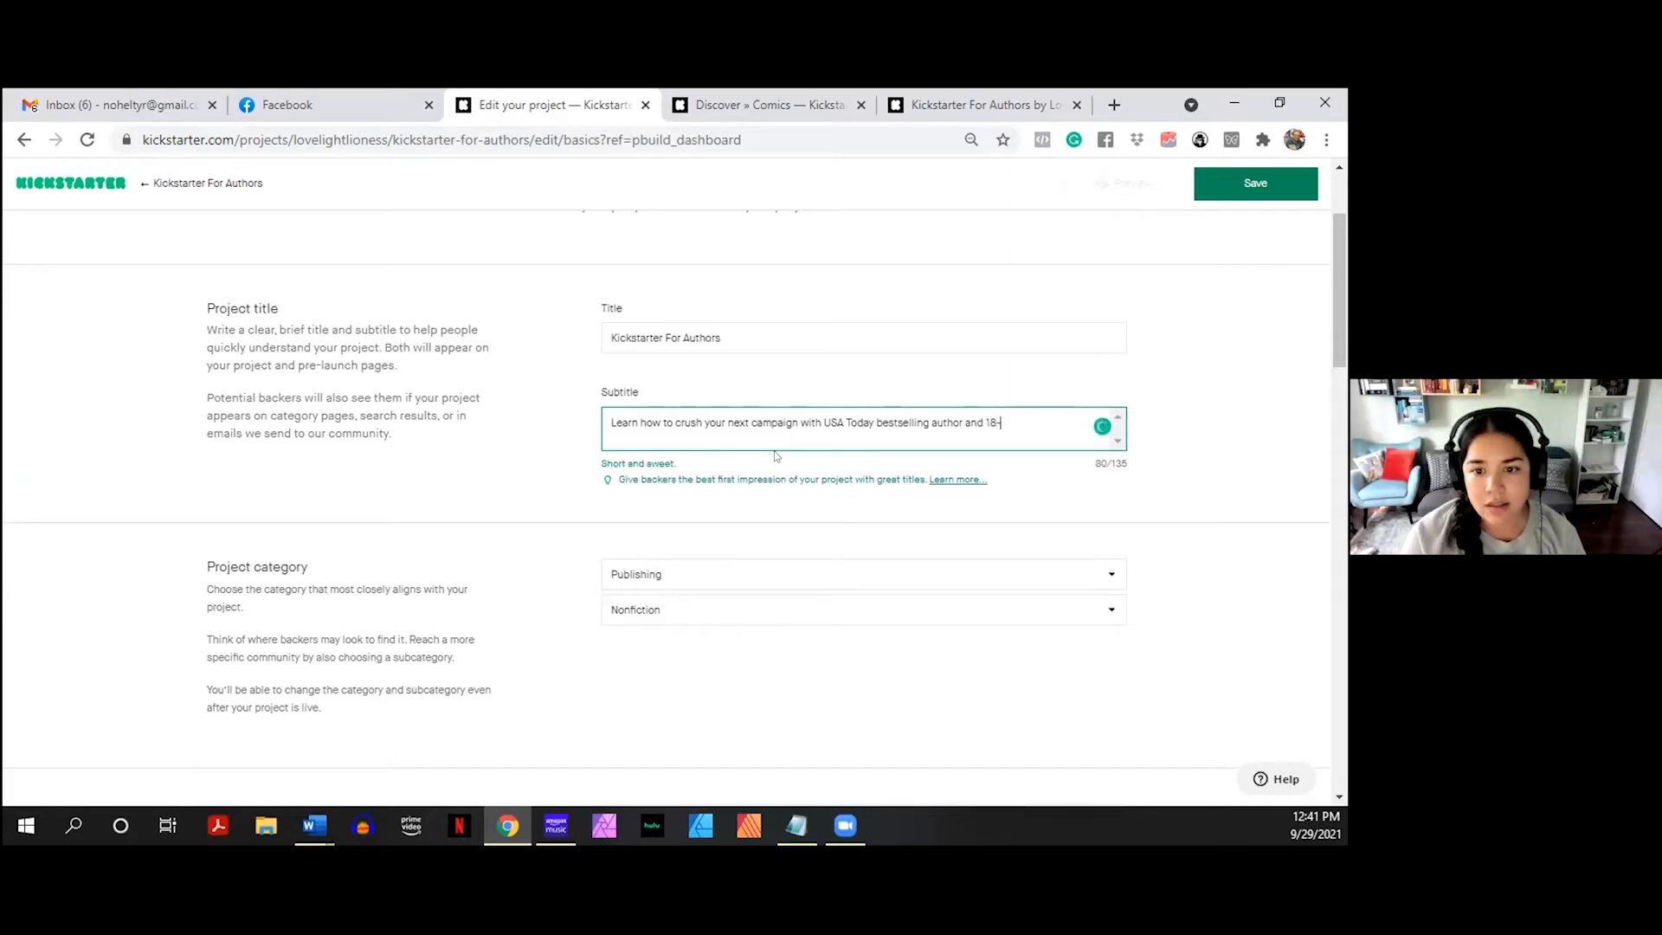
key("BackSpace")
key("BackSpace")
type("18-tim")
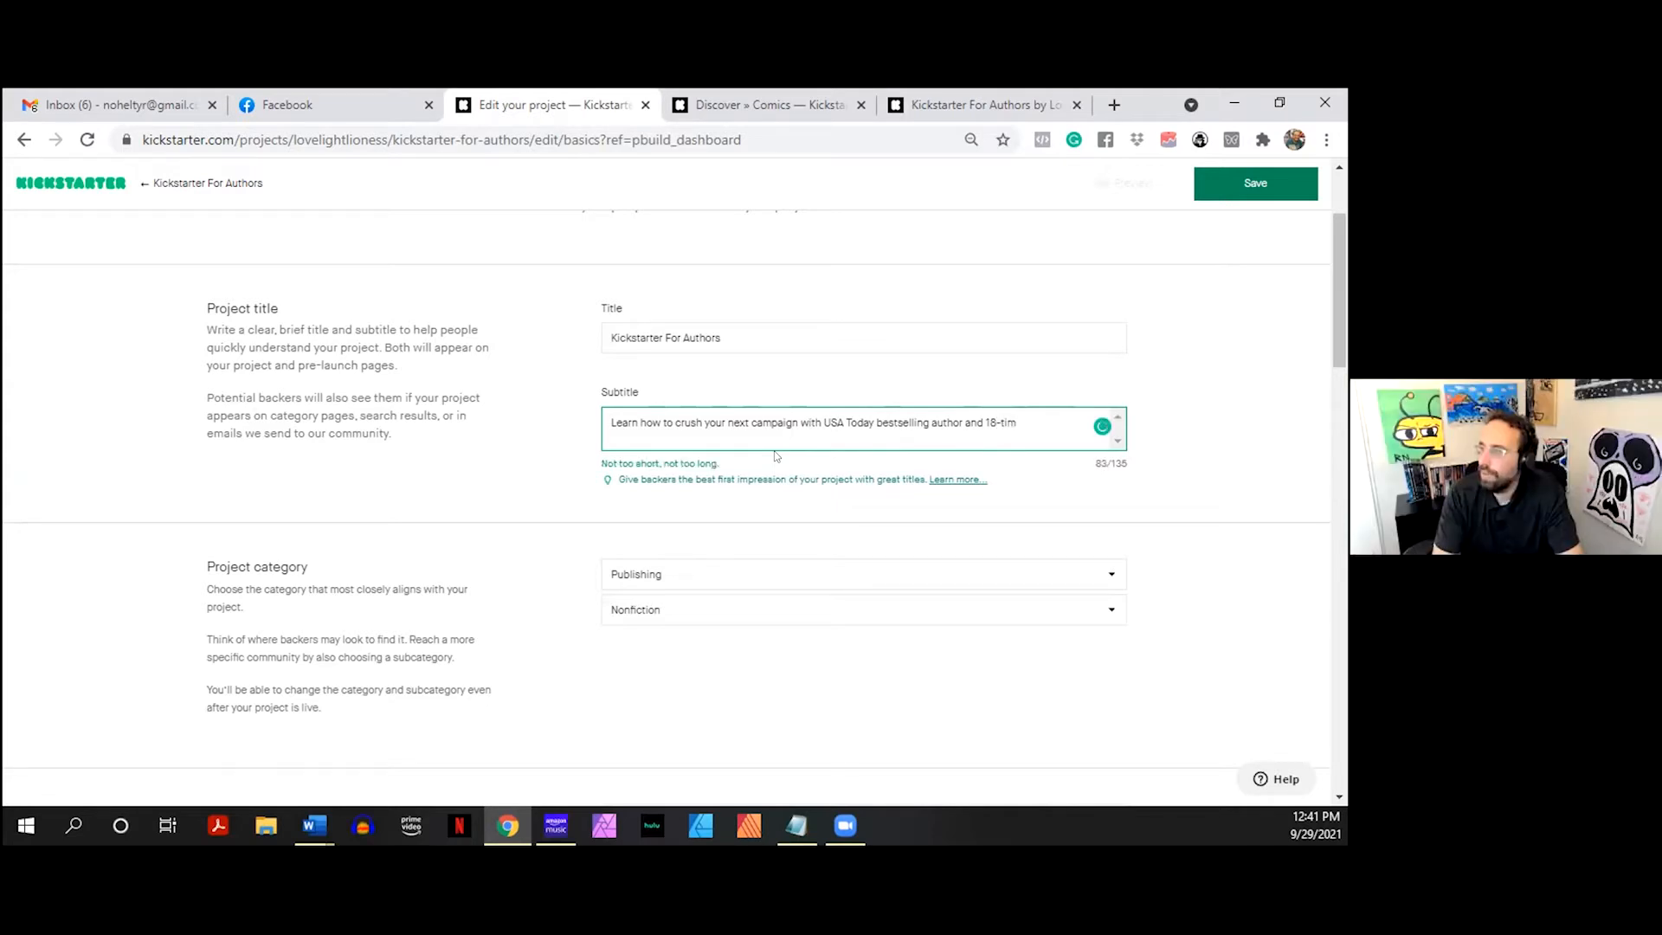
key("BackSpace")
key("BackSpace")
key("BackSpace")
key("BackSpace")
key("BackSpace")
key("BackSpace")
key("BackSpace")
key("BackSpace")
key("BackSpace")
key("BackSpace")
key("BackSpace")
key("BackSpace")
key("BackSpace")
key("BackSpace")
key("BackSpace")
key("BackSpace")
key("BackSpace")
key("BackSpace")
key("BackSpace")
key("BackSpace")
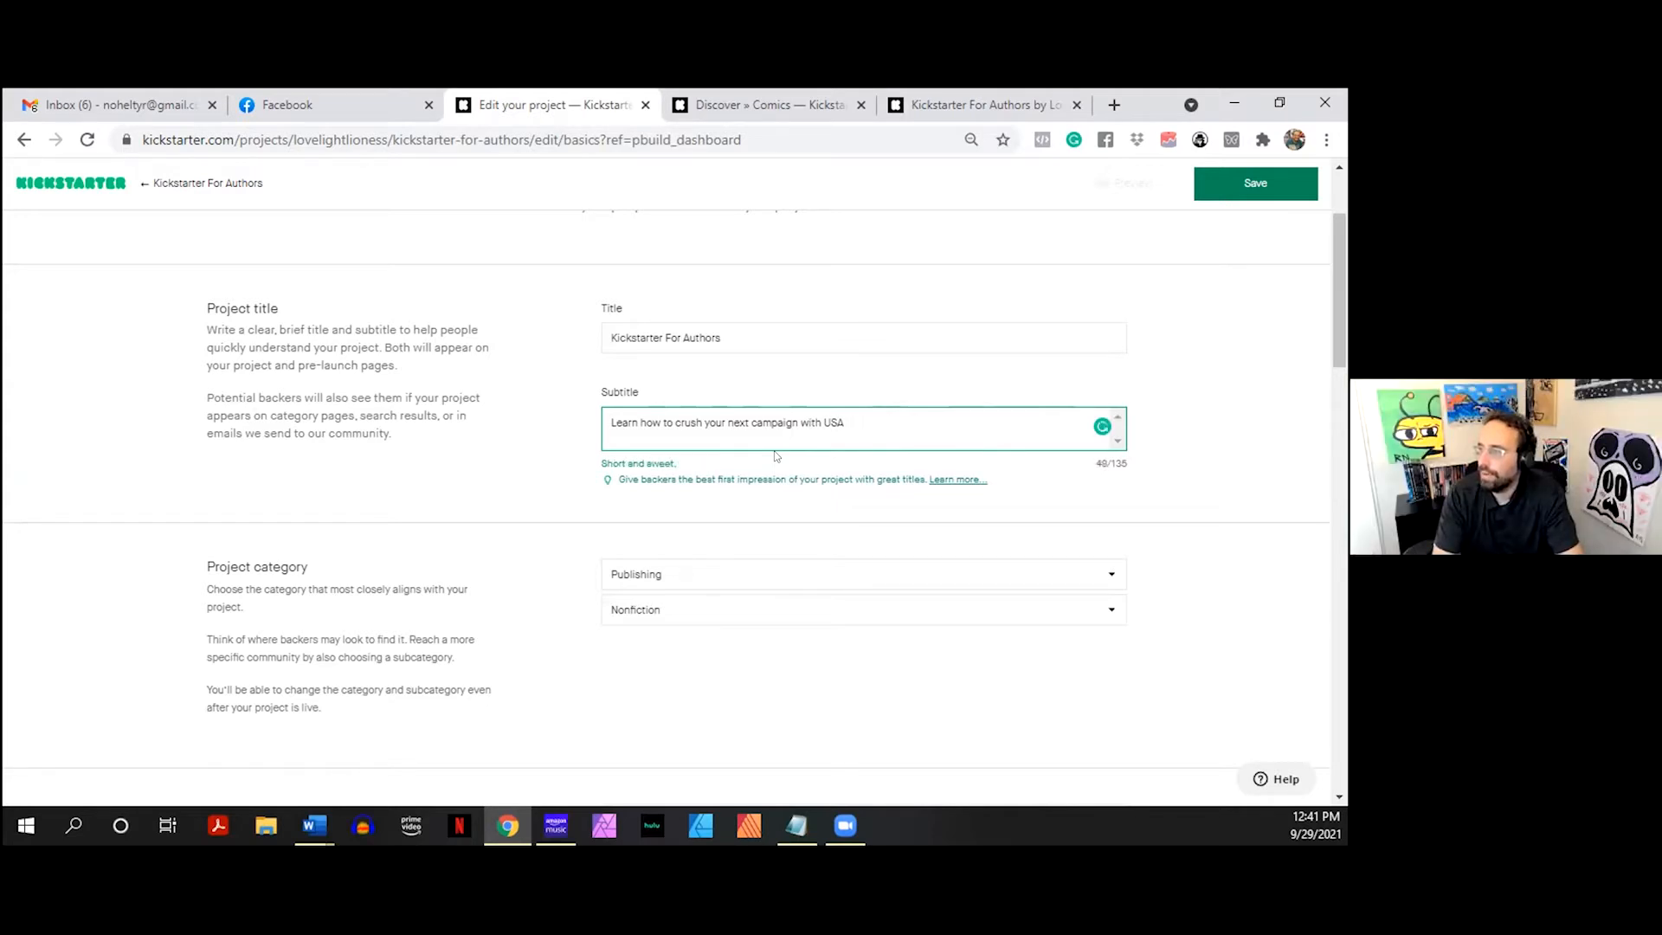
- Try "18-time Kickstar" after "with" at the end of the subtitle and delete it again
type("18-")
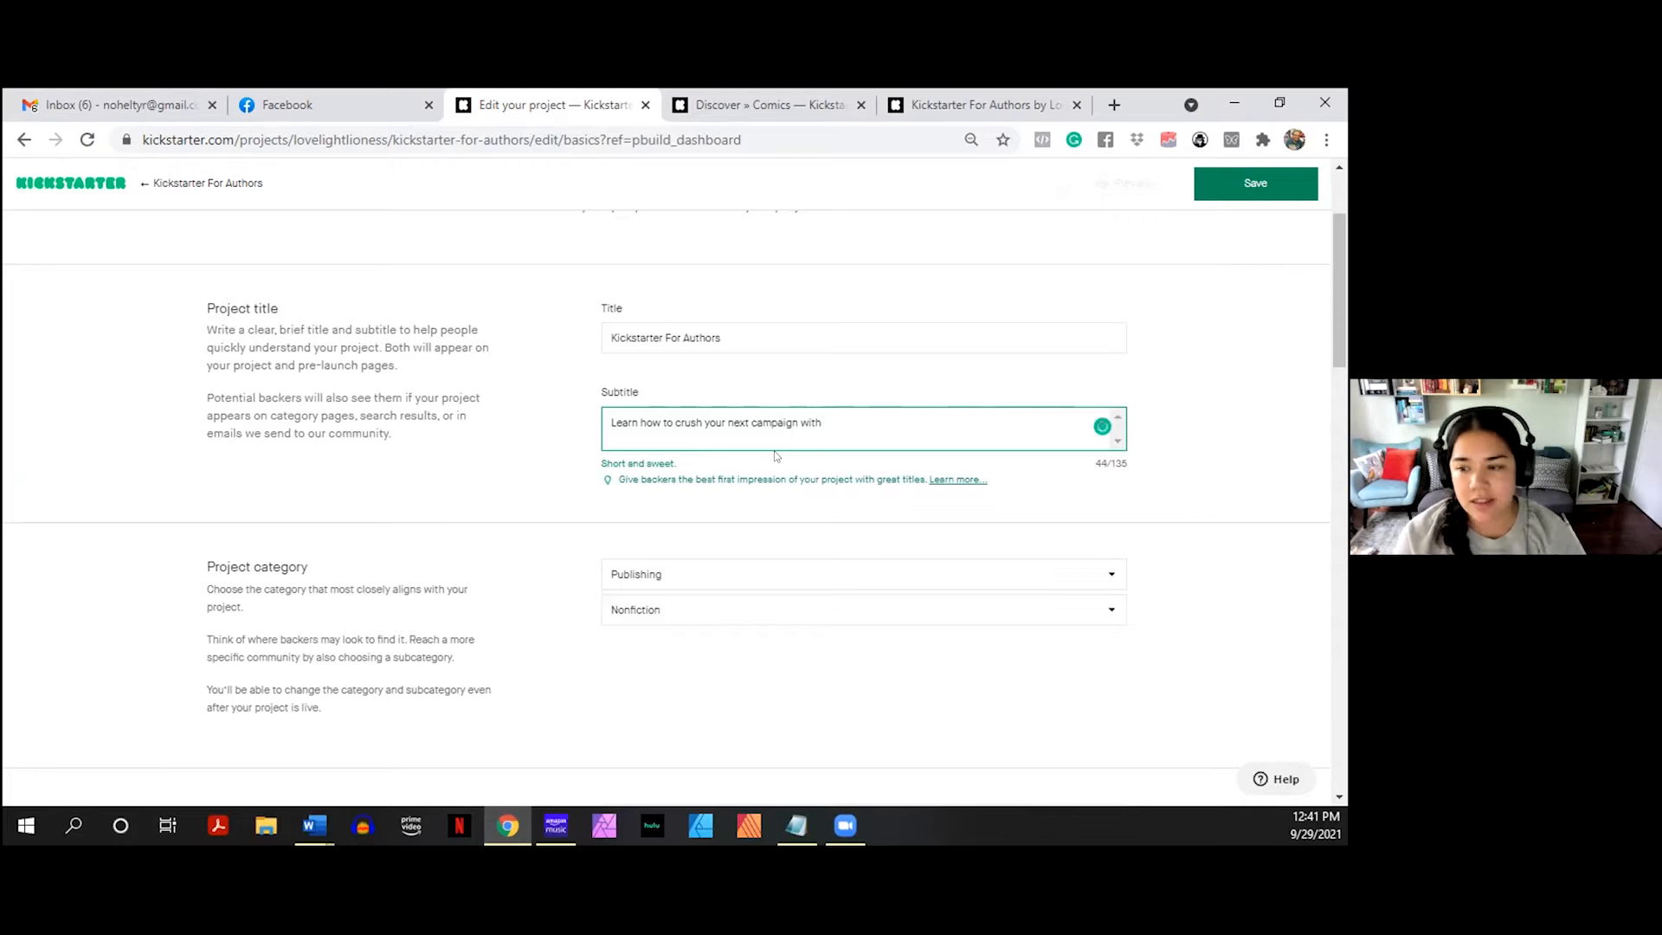
type("tyim")
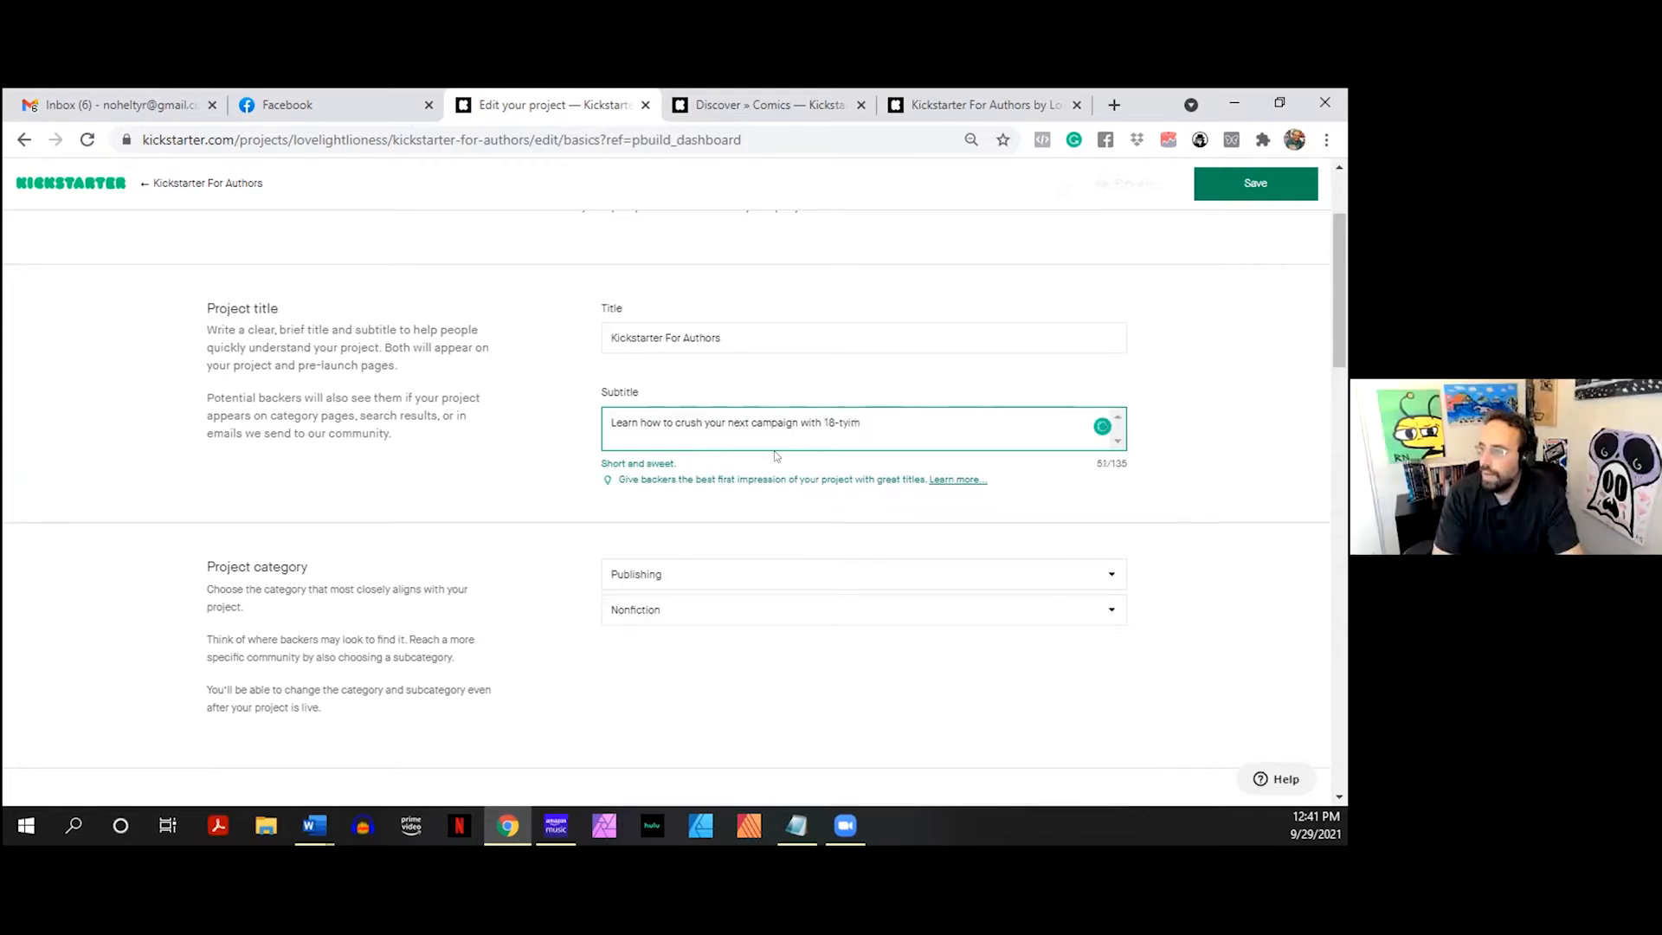
type("eme Kickstar")
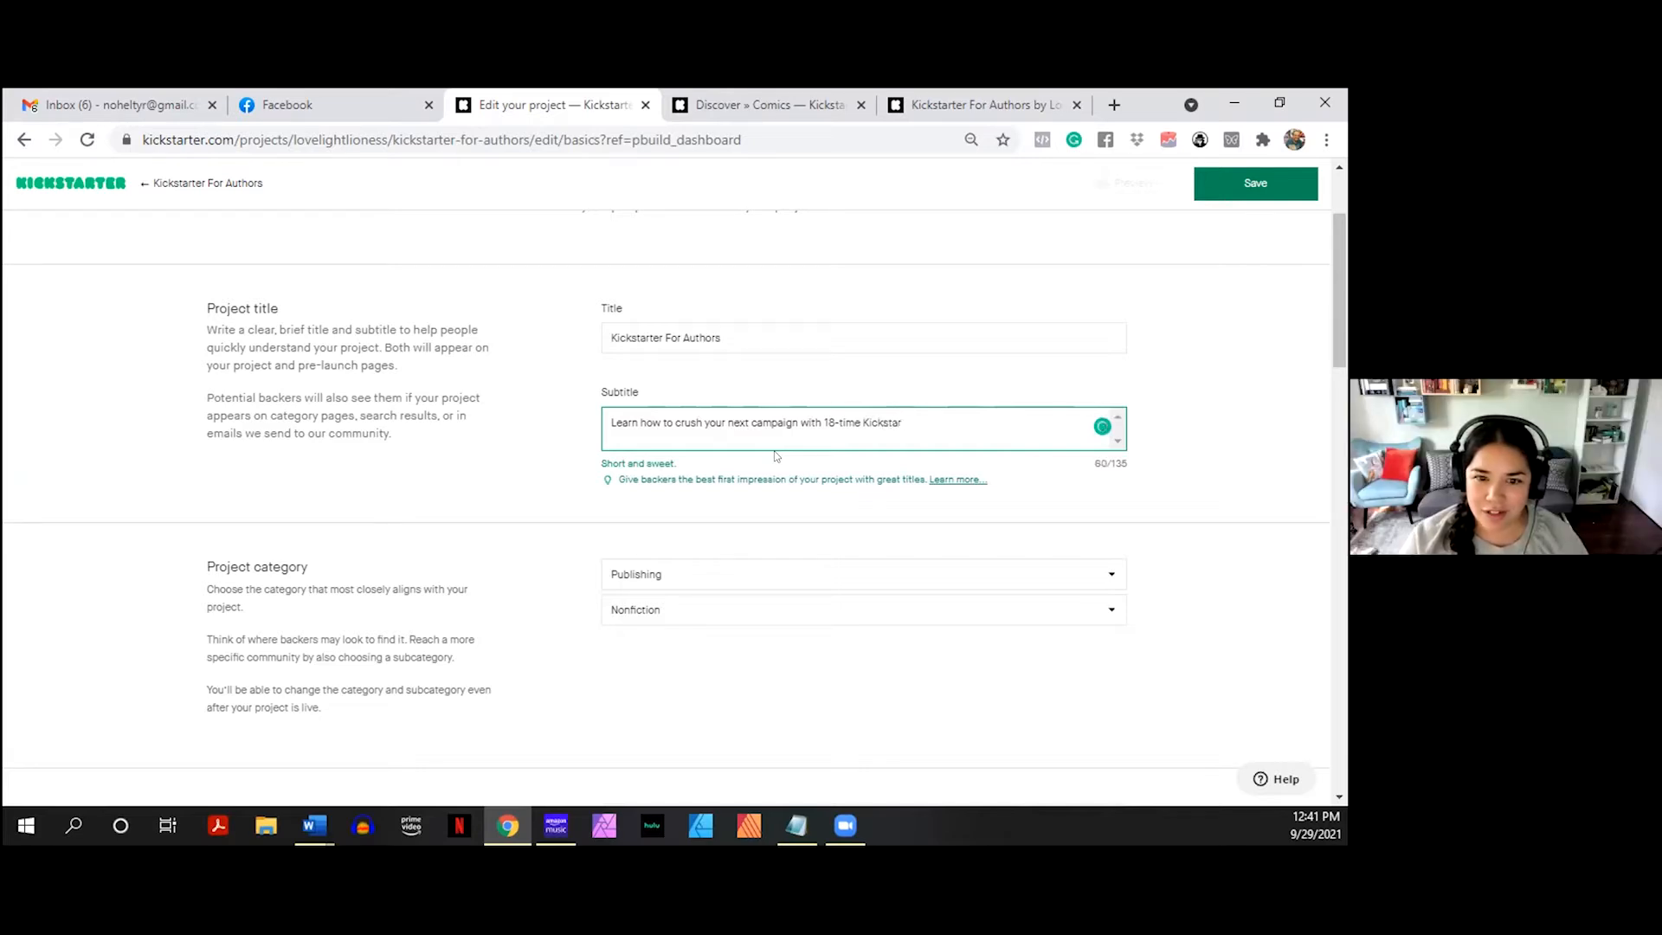
key("BackSpace")
key("BackSpace")
key("BackSpace")
key("BackSpace")
key("BackSpace")
key("BackSpace")
key("BackSpace")
key("BackSpace")
key("BackSpace")
key("BackSpace")
key("BackSpace")
key("BackSpace")
key("BackSpace")
key("BackSpace")
key("BackSpace")
key("BackSpace")
key("BackSpace")
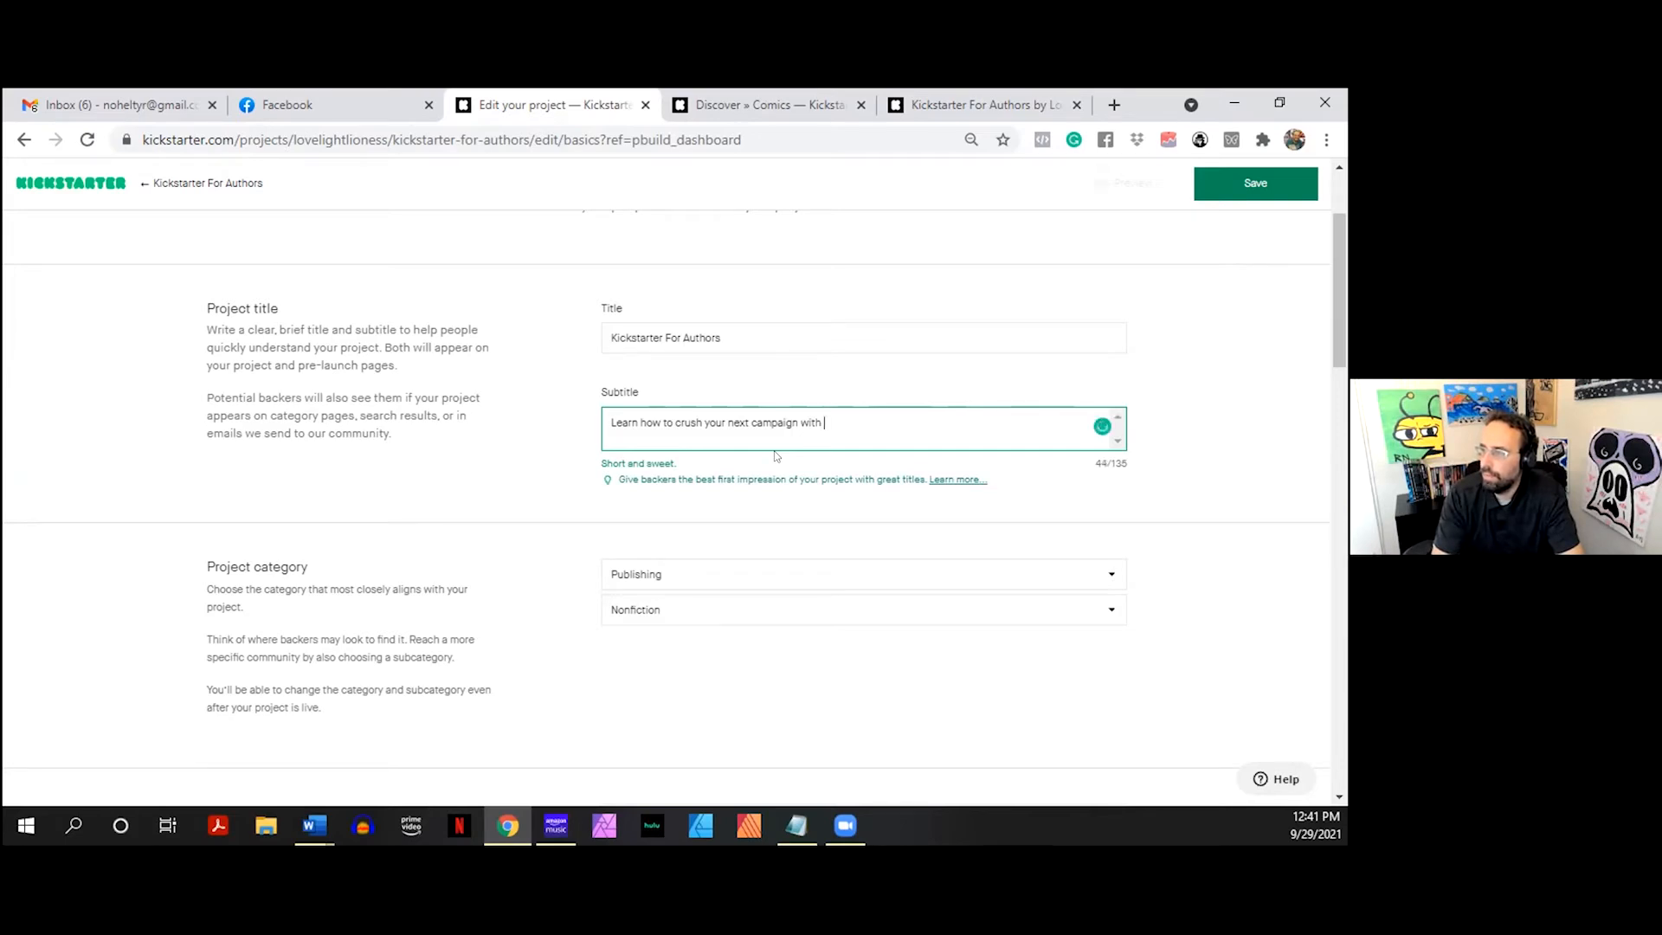
- Replace "with" at the end of the subtitle with "from a publisher who has raised over $250,000 on Kickstarter"
key("BackSpace")
key("BackSpace")
key("BackSpace")
type("from a publisher ")
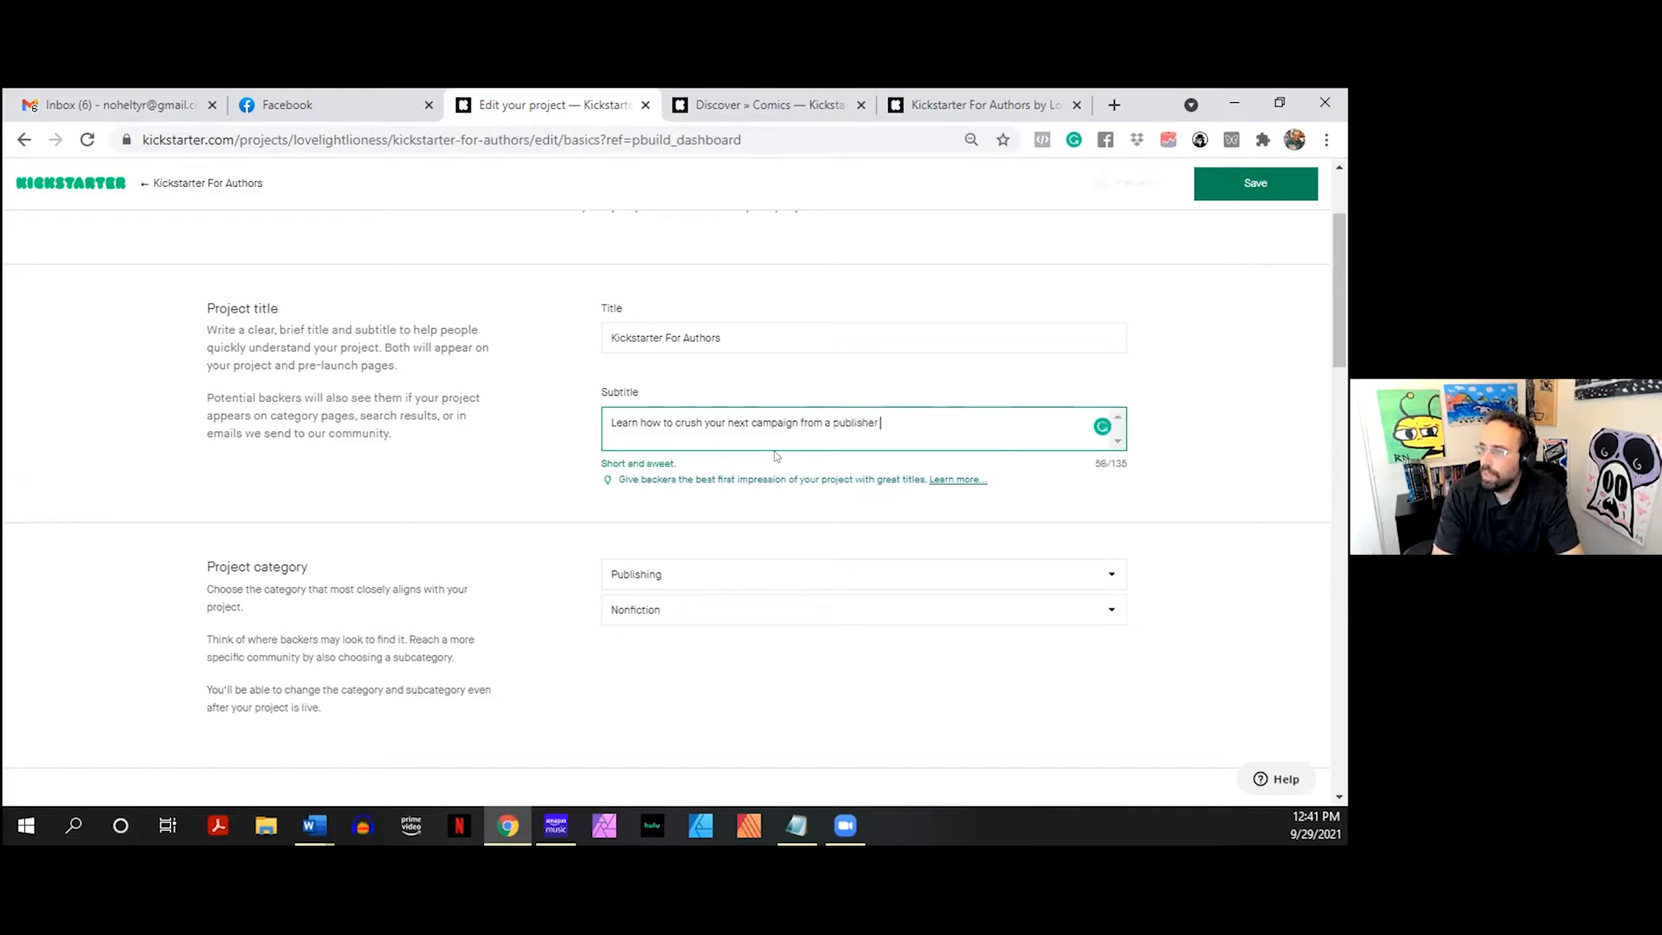
type("who has raised over $180,0")
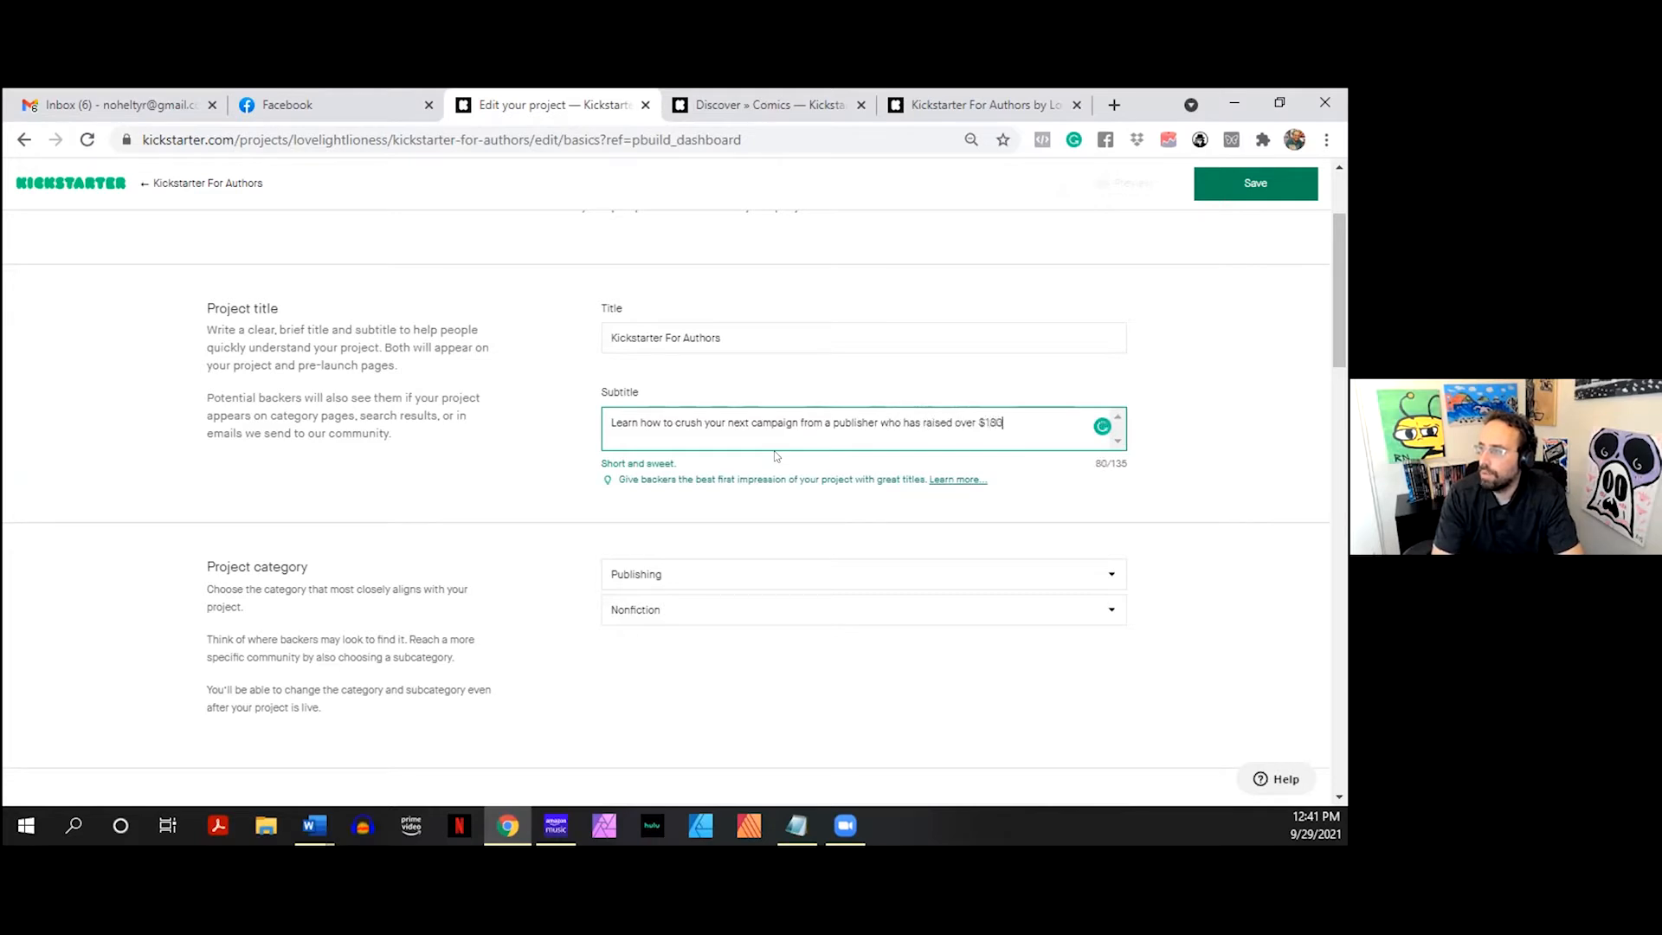
type("0")
key("BackSpace")
key("BackSpace")
key("BackSpace")
key("BackSpace")
key("BackSpace")
key("BackSpace")
type("250,000 on")
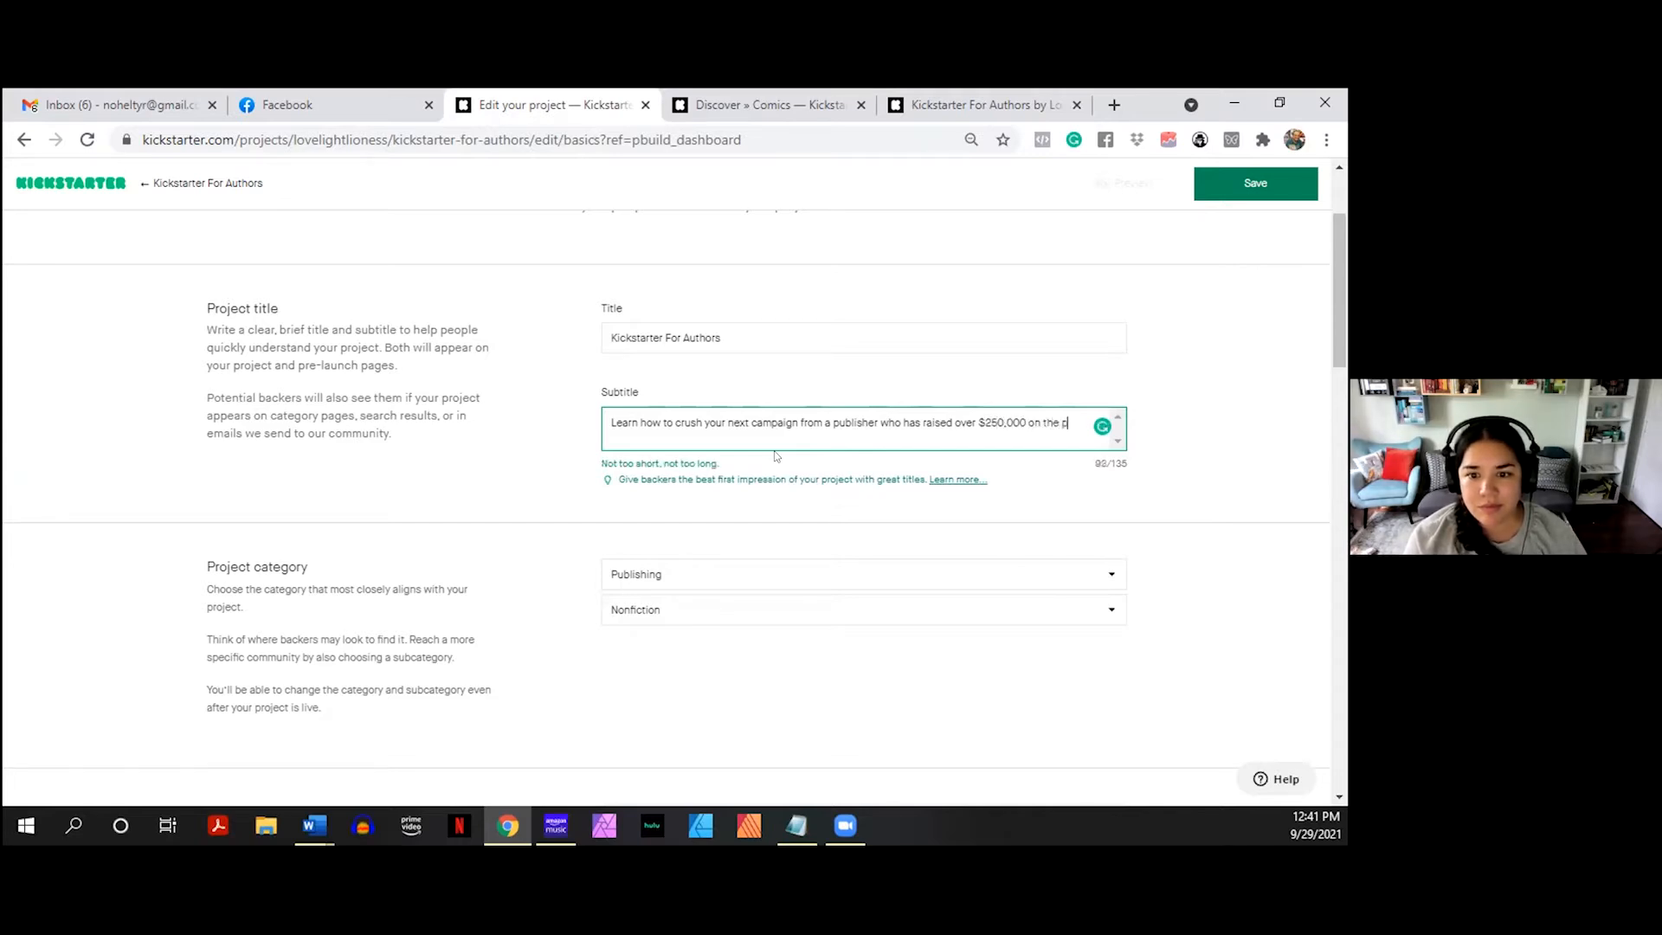
type(" Kickstarter")
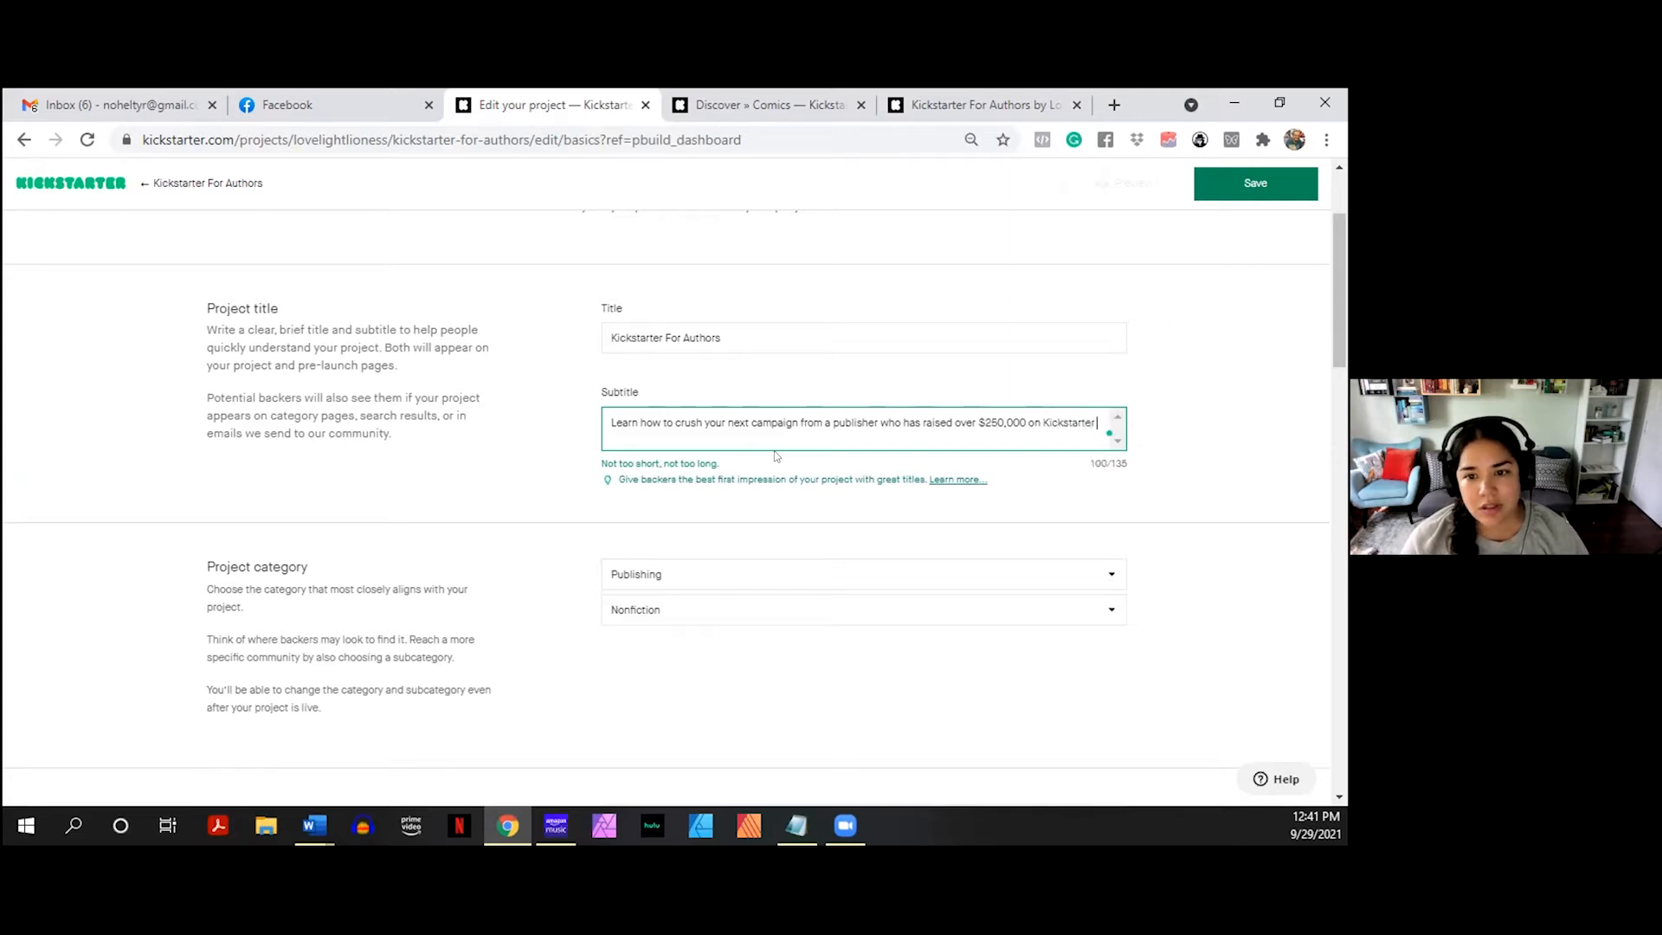
- Append "across 18 projects." after "Kickstarter" at the end of the project's subtitle
key("BackSpace")
type("across ")
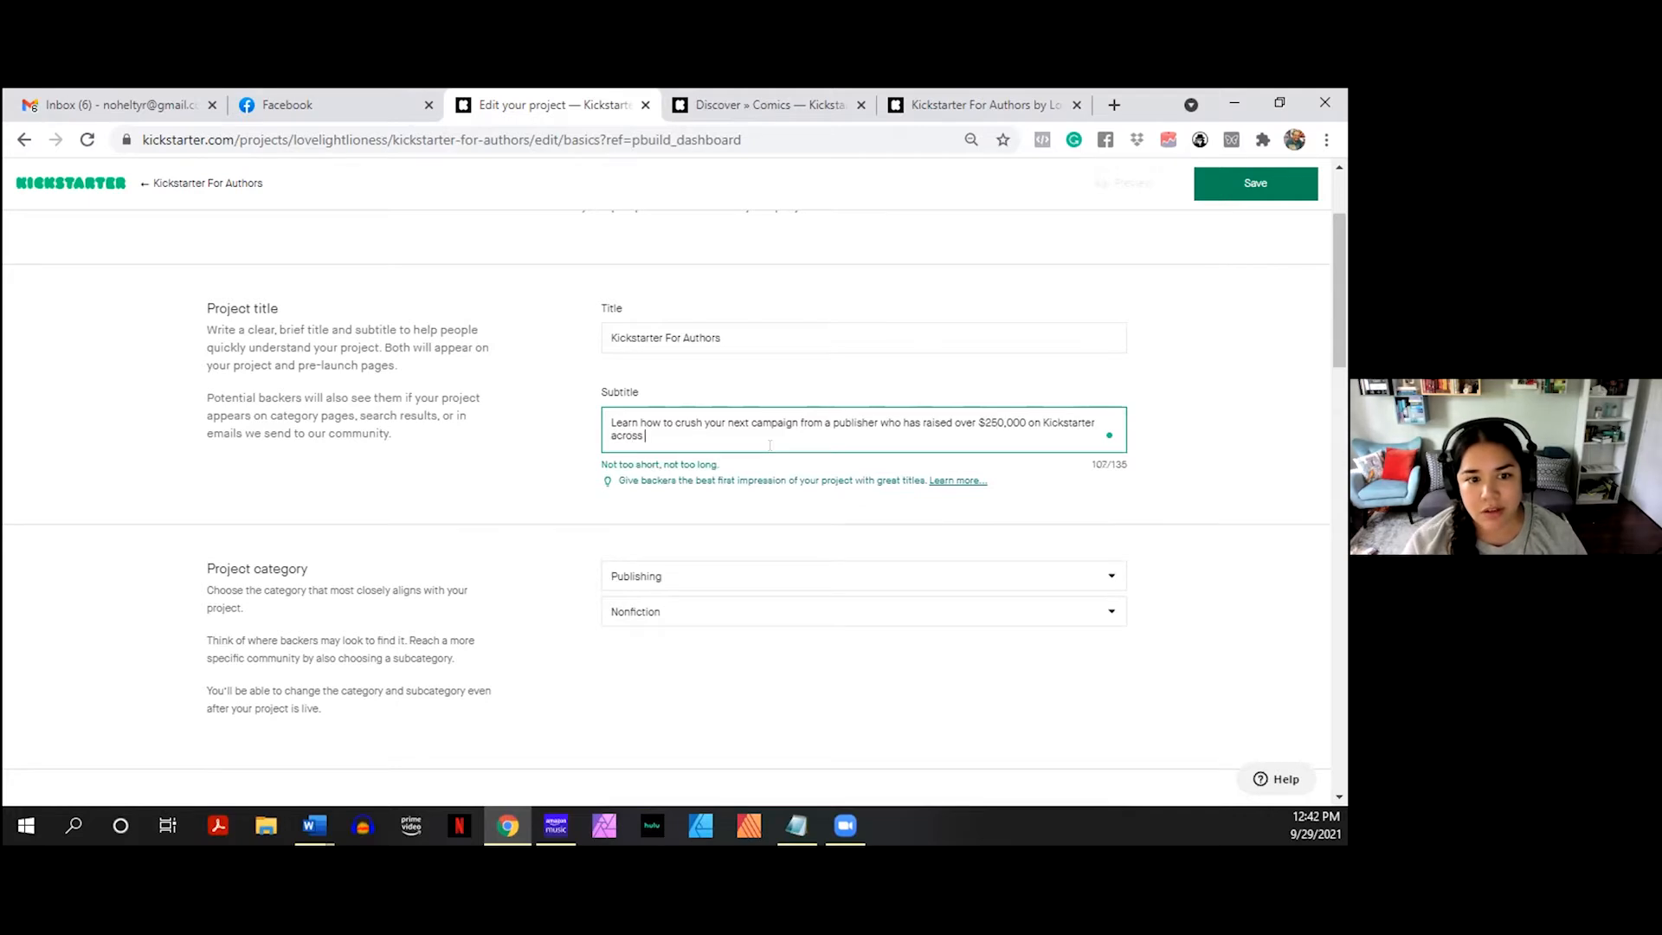
type("17")
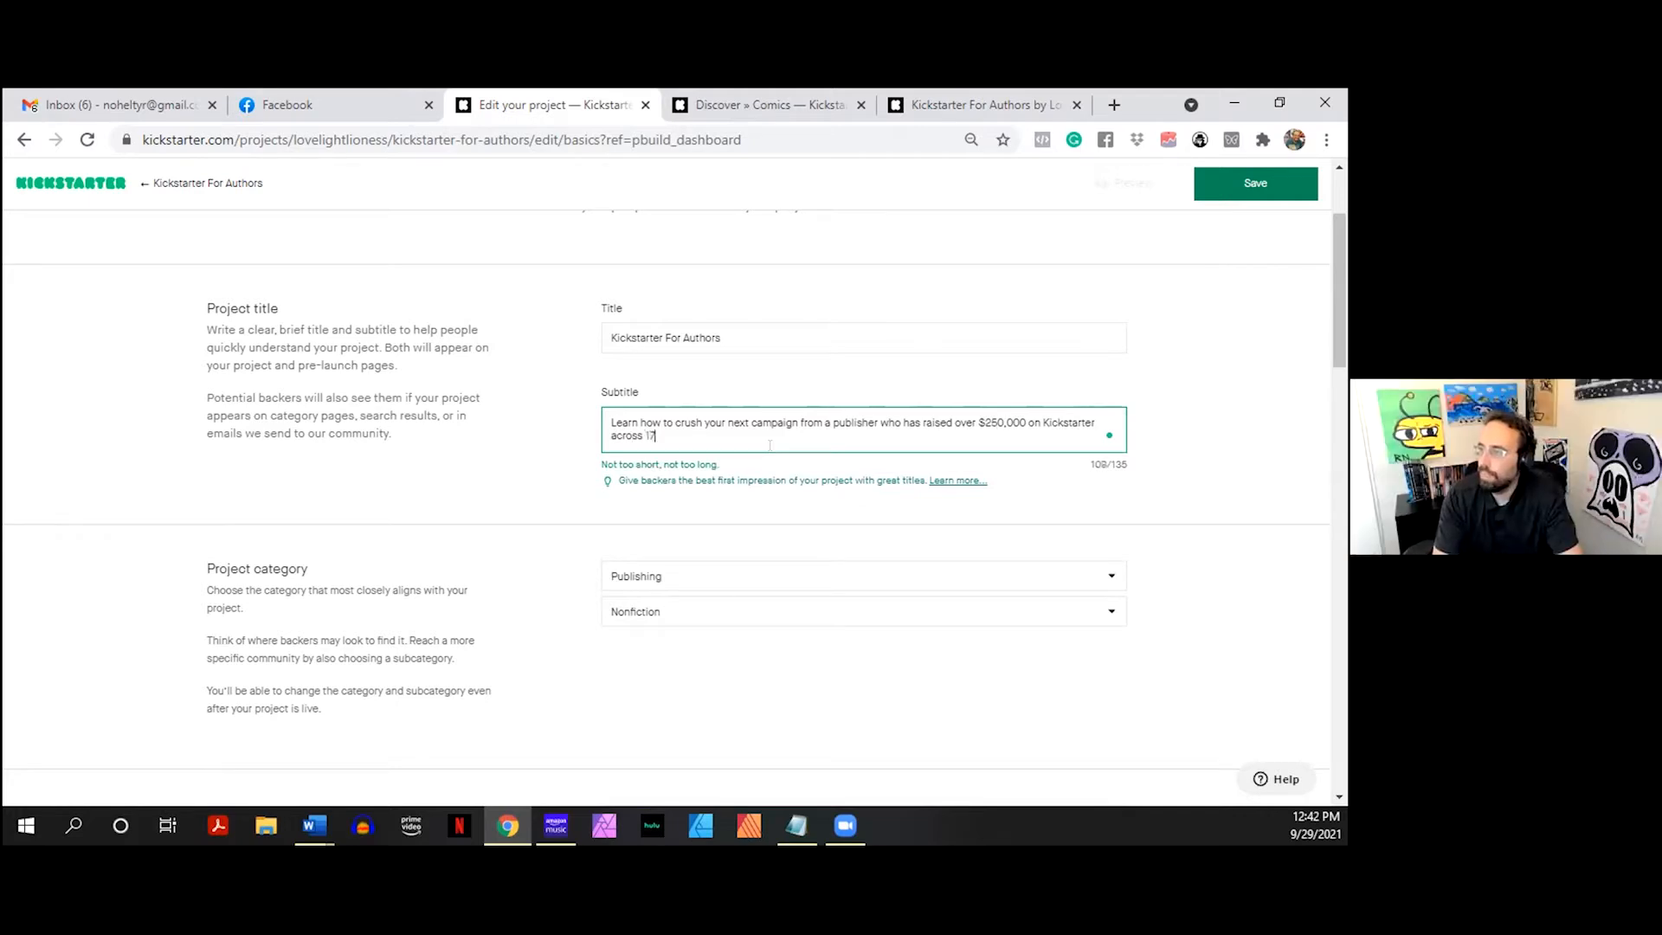
type("8+proj")
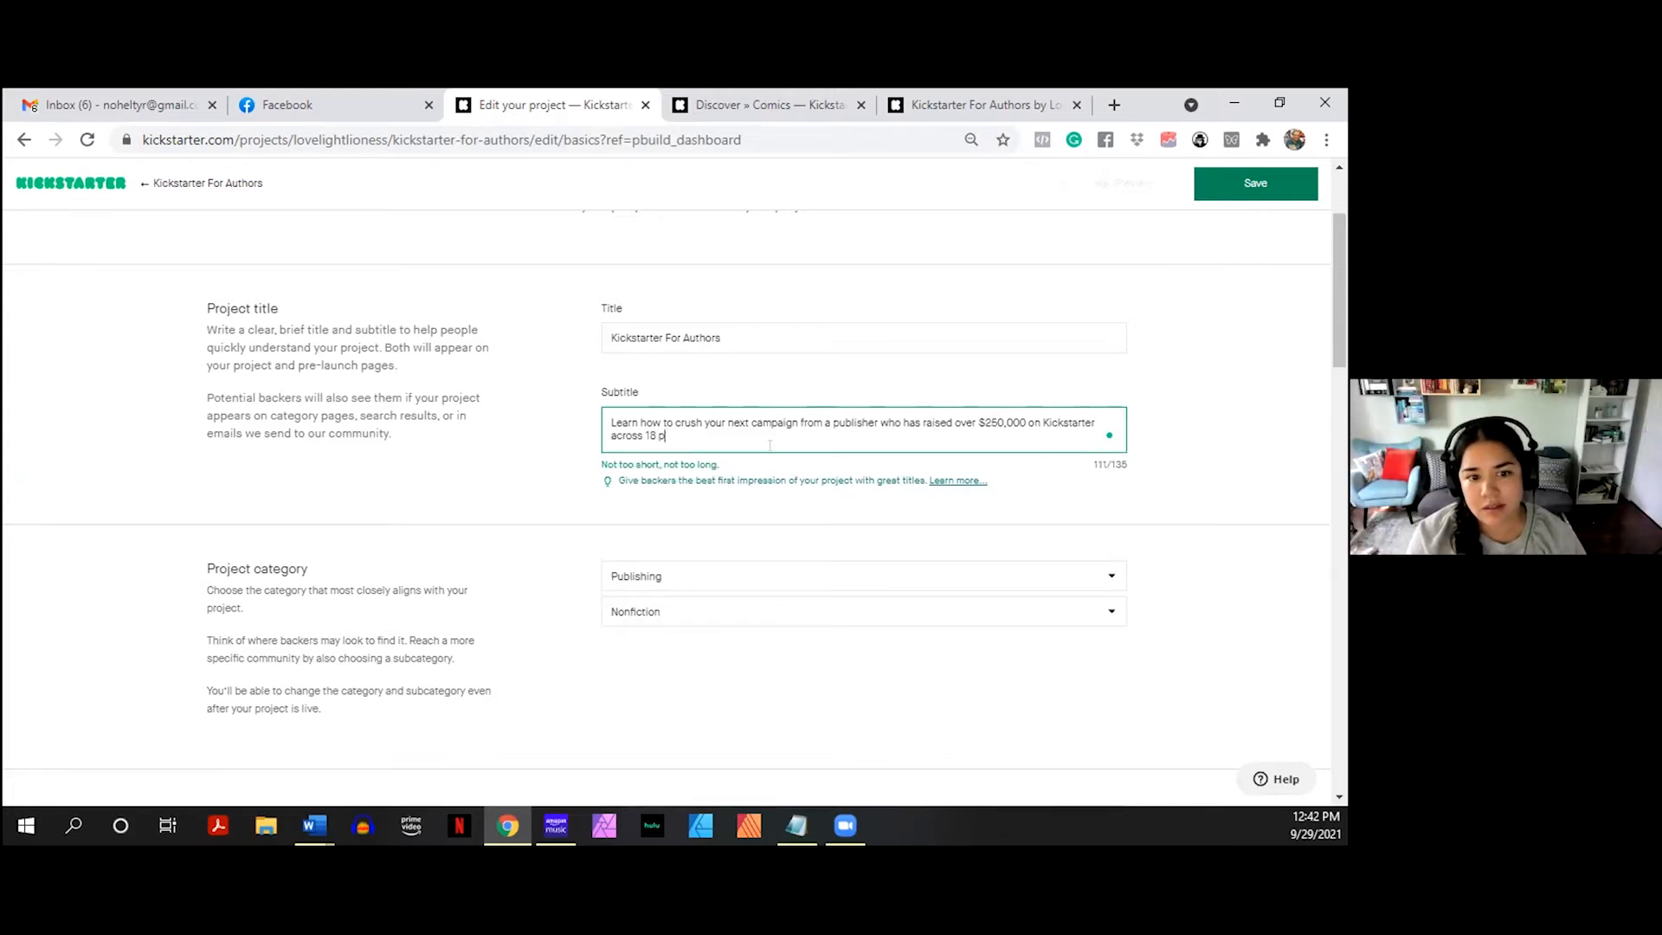
key("BackSpace")
key("BackSpace")
type("rojects.")
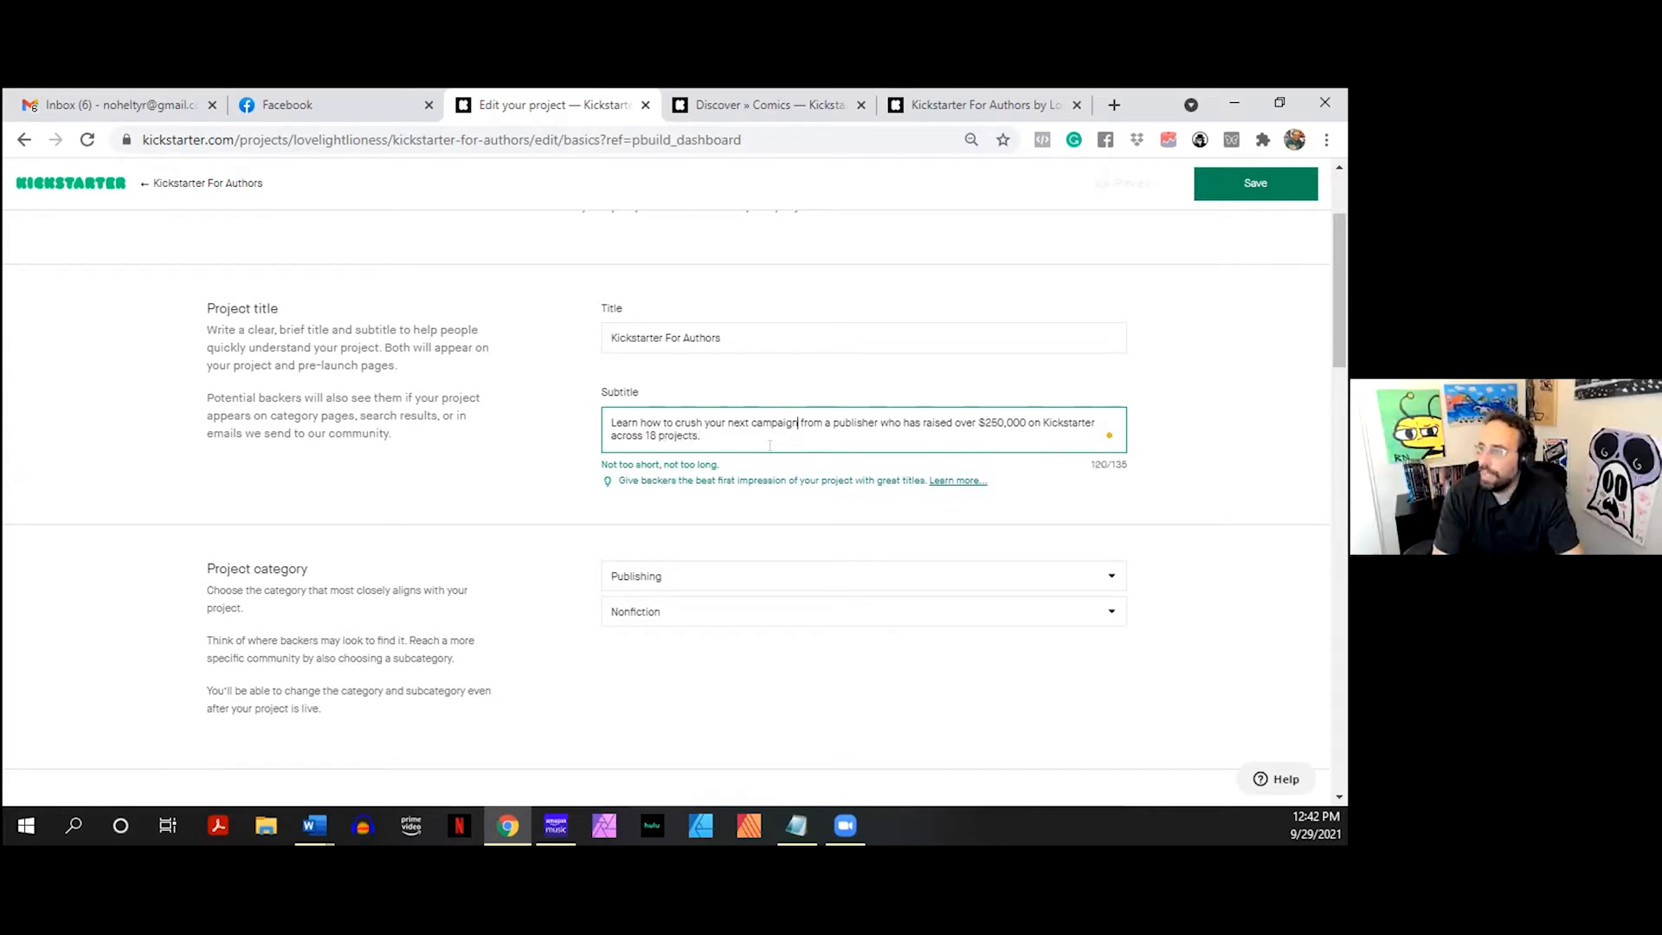
- Replace "a publisher" with "an author" in the subtitle, before "who has raised over $250,000"
key("BackSpace")
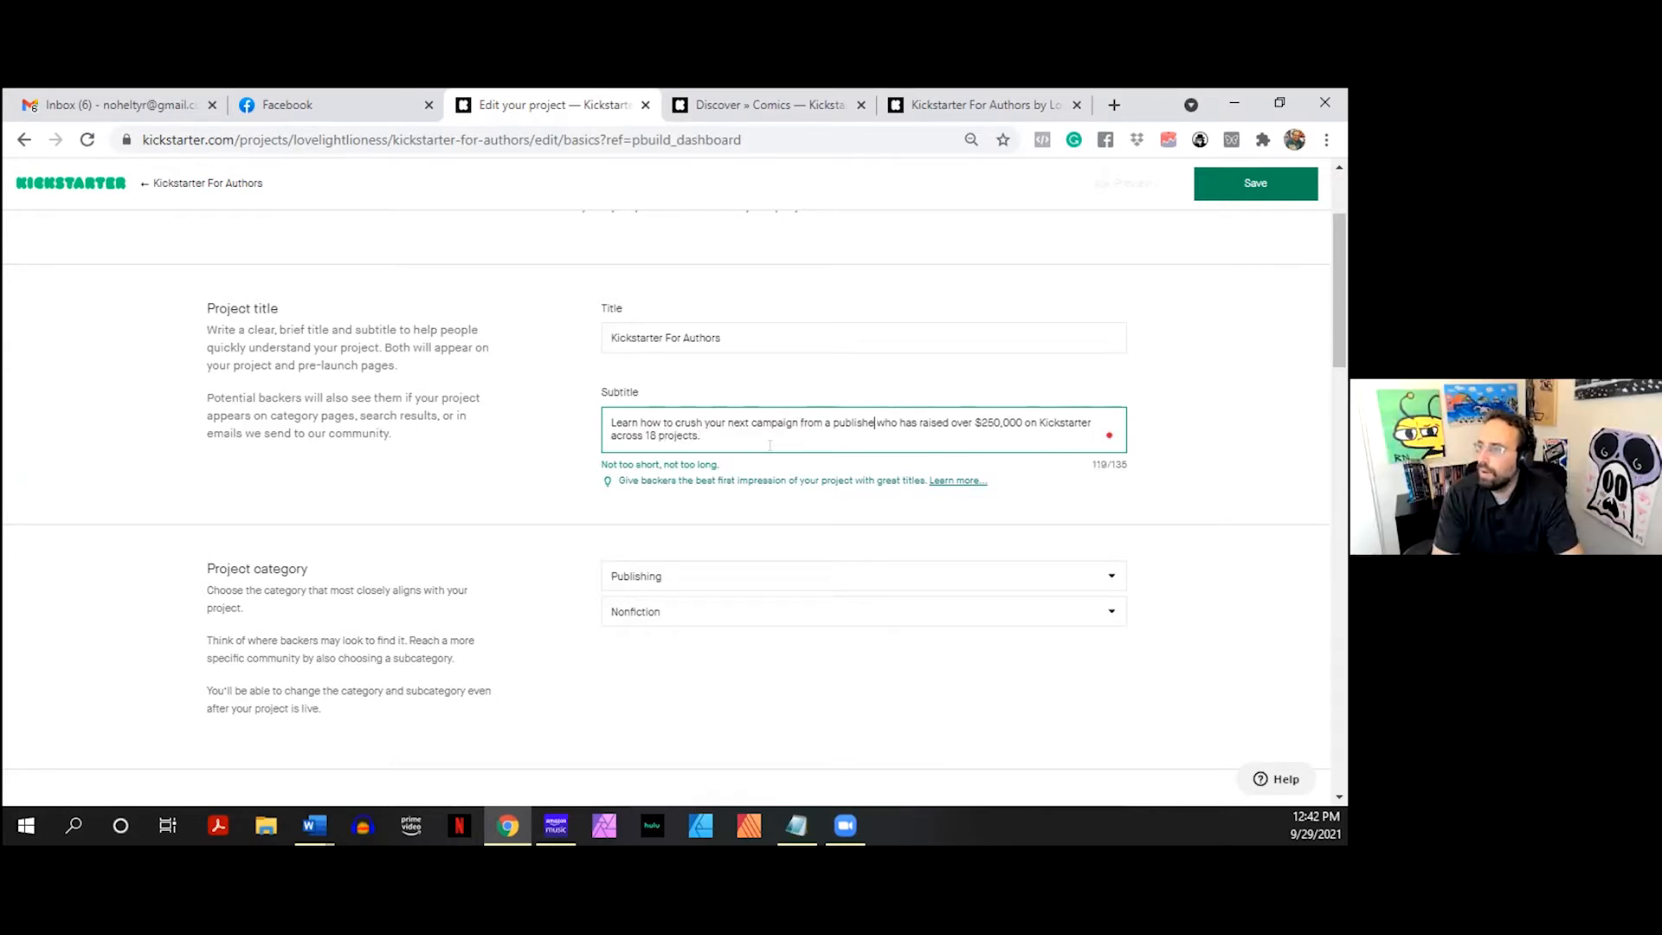
key("BackSpace")
key("BackSpace")
key("BackSpace")
key("BackSpace")
key("BackSpace")
key("BackSpace")
key("BackSpace")
key("BackSpace")
key("BackSpace")
type("n")
key("Left")
key("Left")
key("Left")
key("Left")
key("Left")
key("Left")
key("Left")
key("Left")
key("Left")
key("Left")
key("Left")
key("Left")
key("Left")
key("Left")
key("Left")
key("Left")
key("Left")
key("Left")
key("Left")
key("Left")
key("Left")
key("Left")
key("Left")
key("Left")
key("Left")
key("Left")
key("Left")
key("Left")
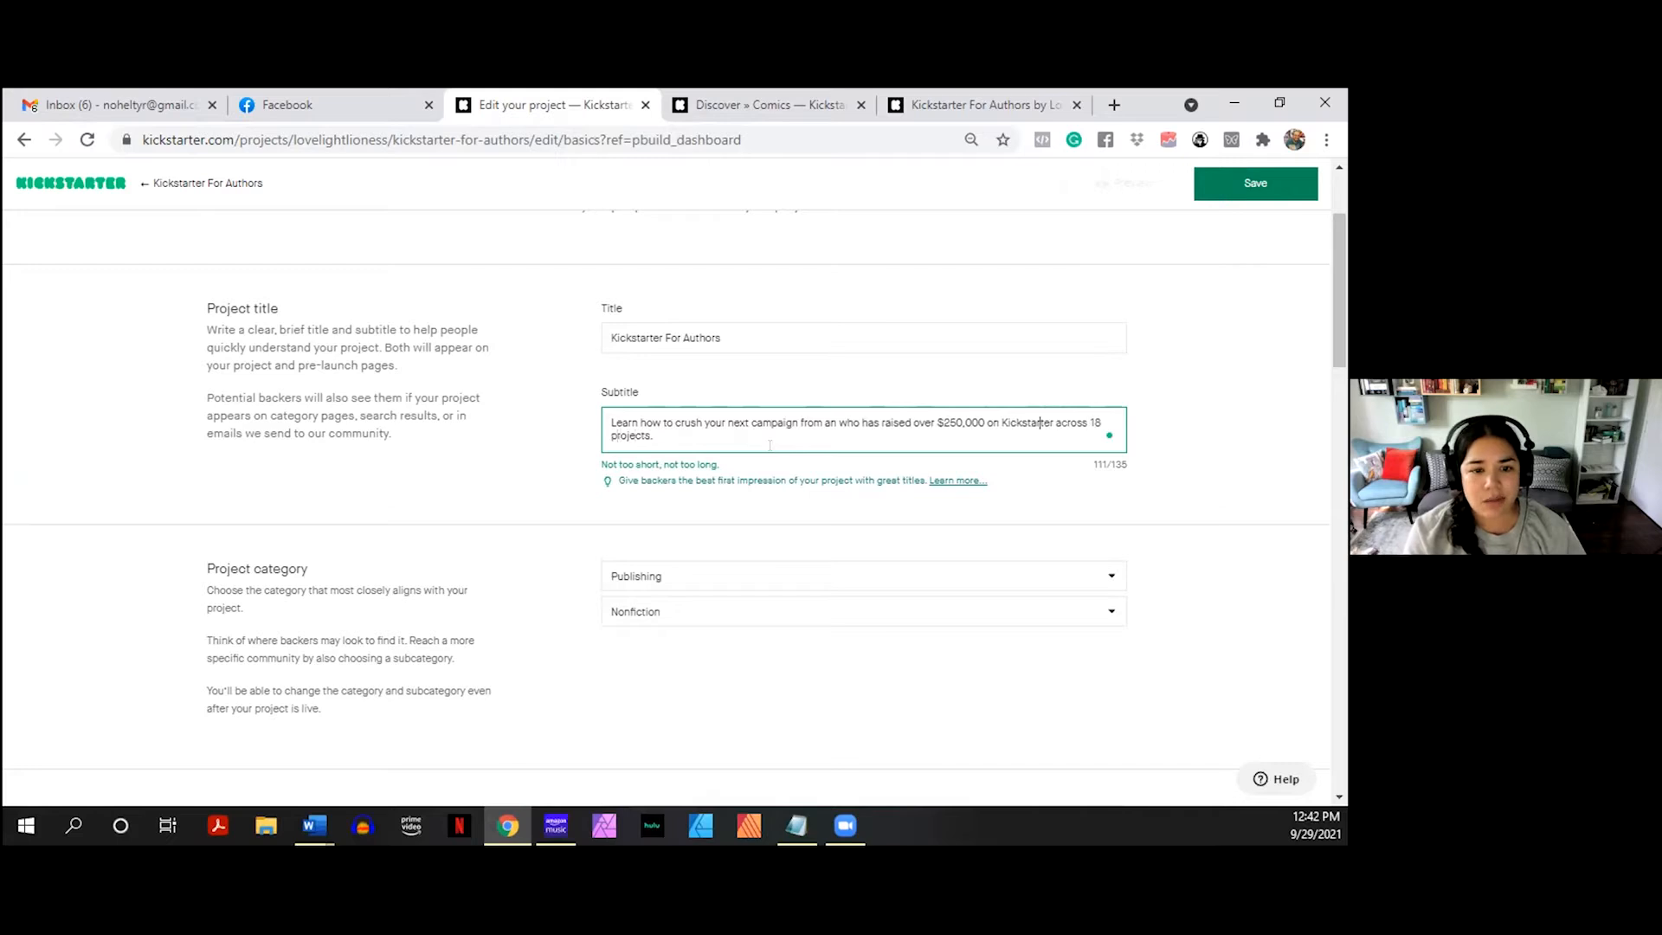
type("author")
key("End")
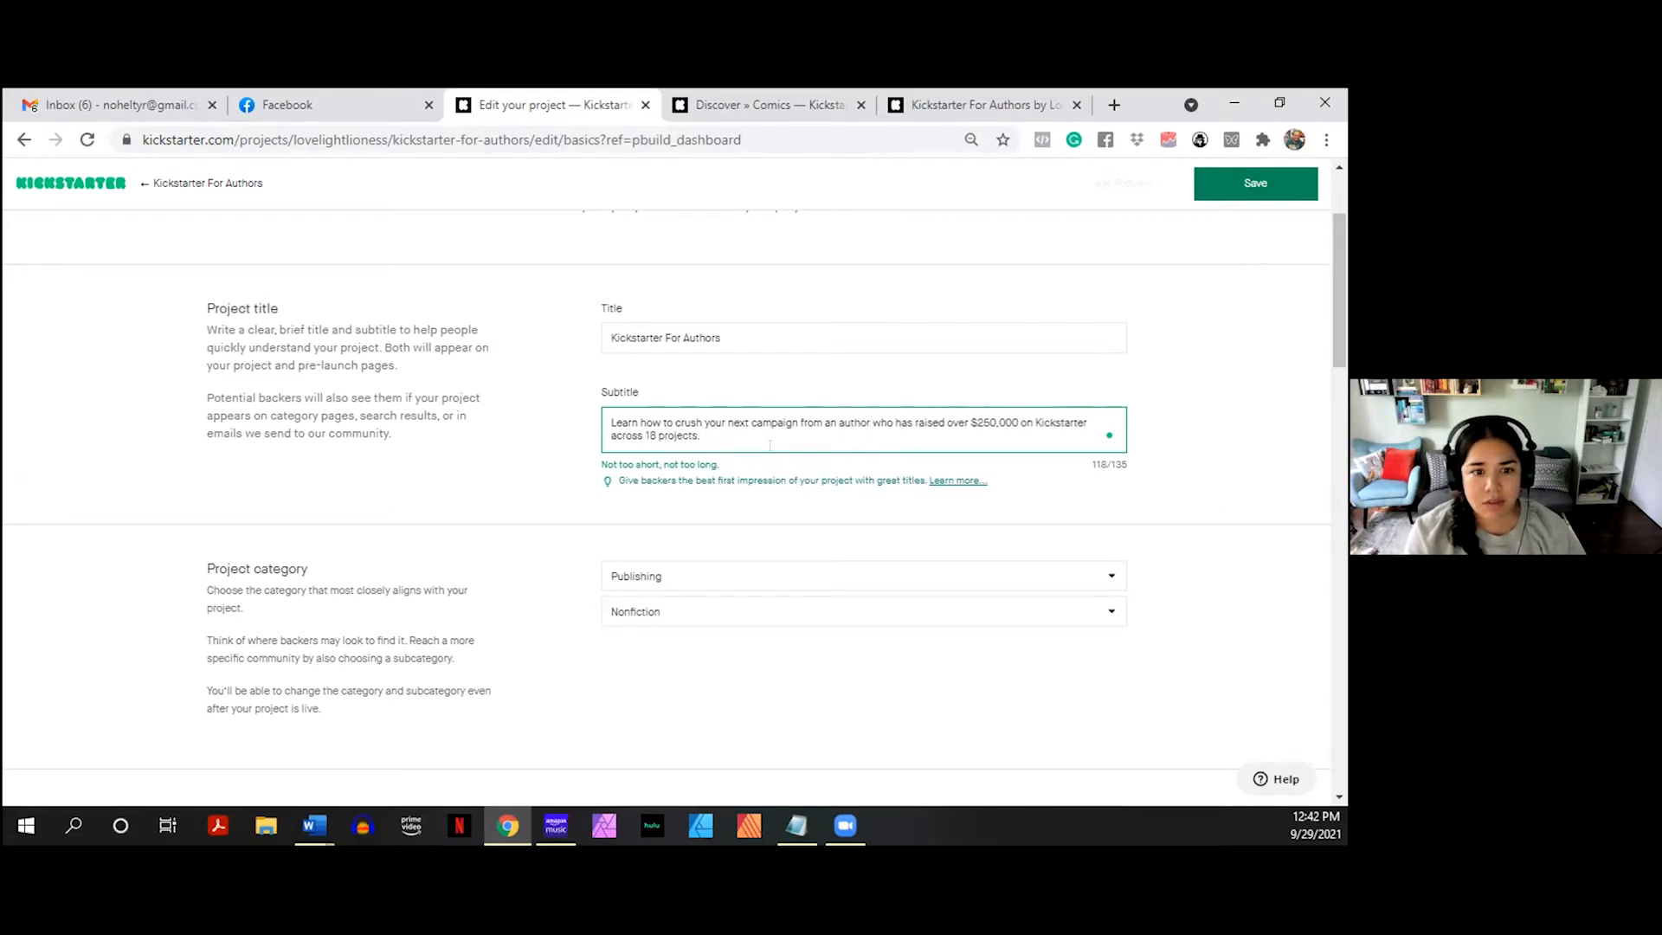
- Reword the end of the subtitle after "across 18" to "publishing projects."
key("BackSpace")
key("BackSpace")
key("BackSpace")
key("BackSpace")
key("BackSpace")
key("BackSpace")
key("BackSpace")
key("BackSpace")
key("BackSpace")
type("novel")
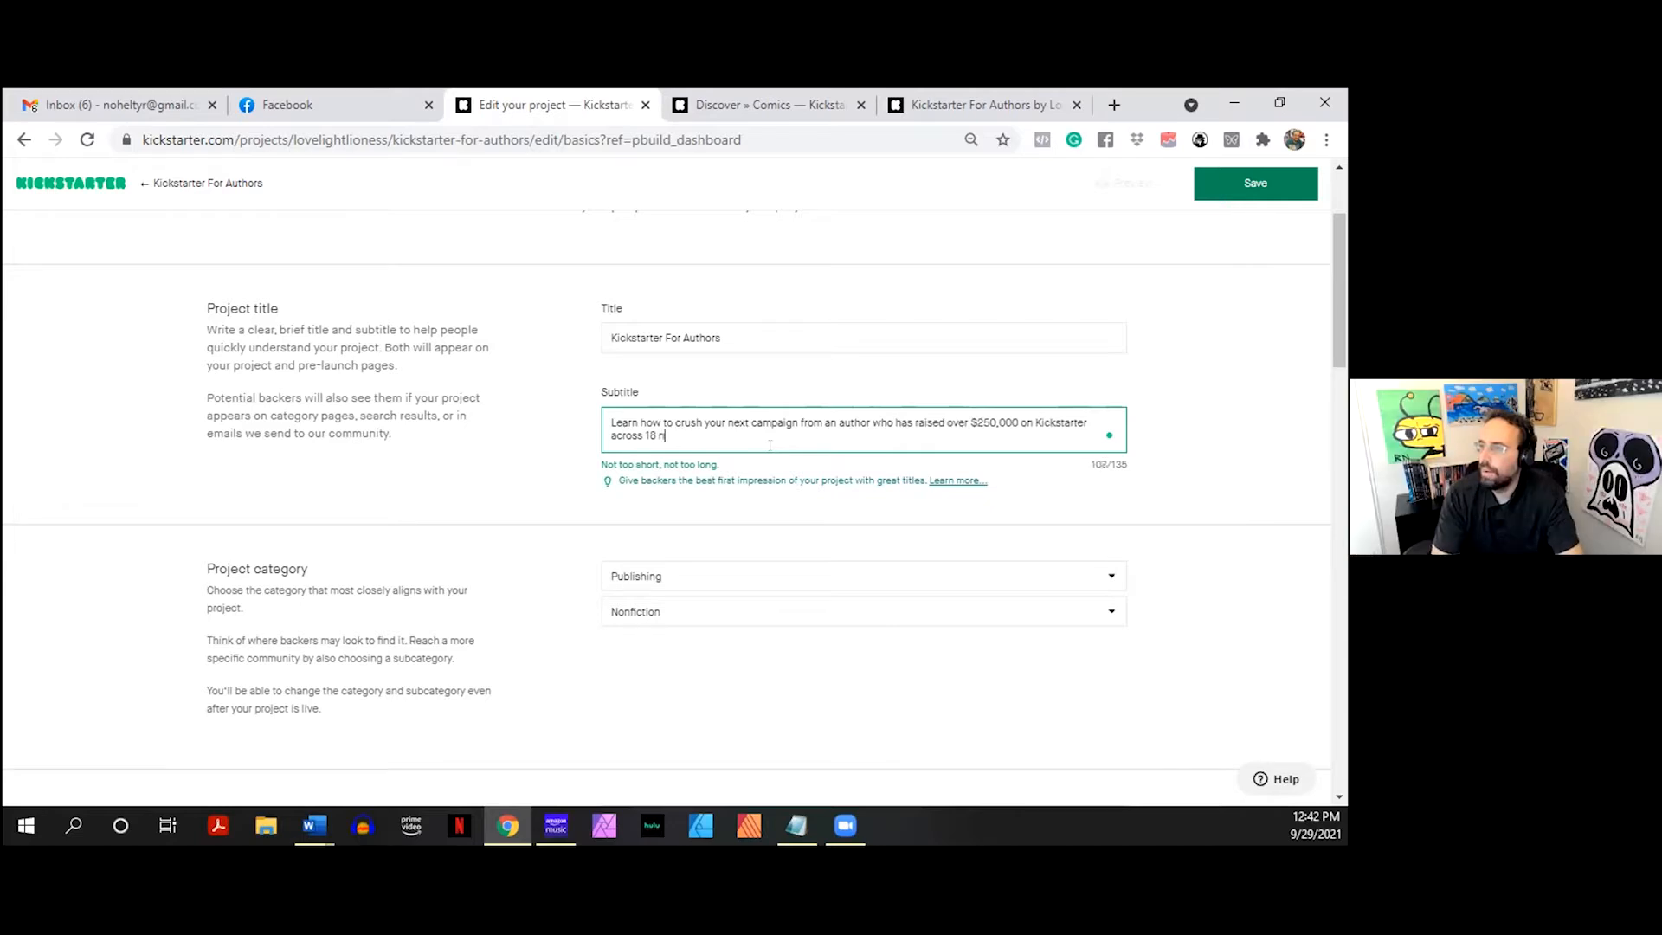
key("BackSpace")
key("BackSpace")
key("BackSpace")
key("BackSpace")
key("BackSpace")
type("publishing pro")
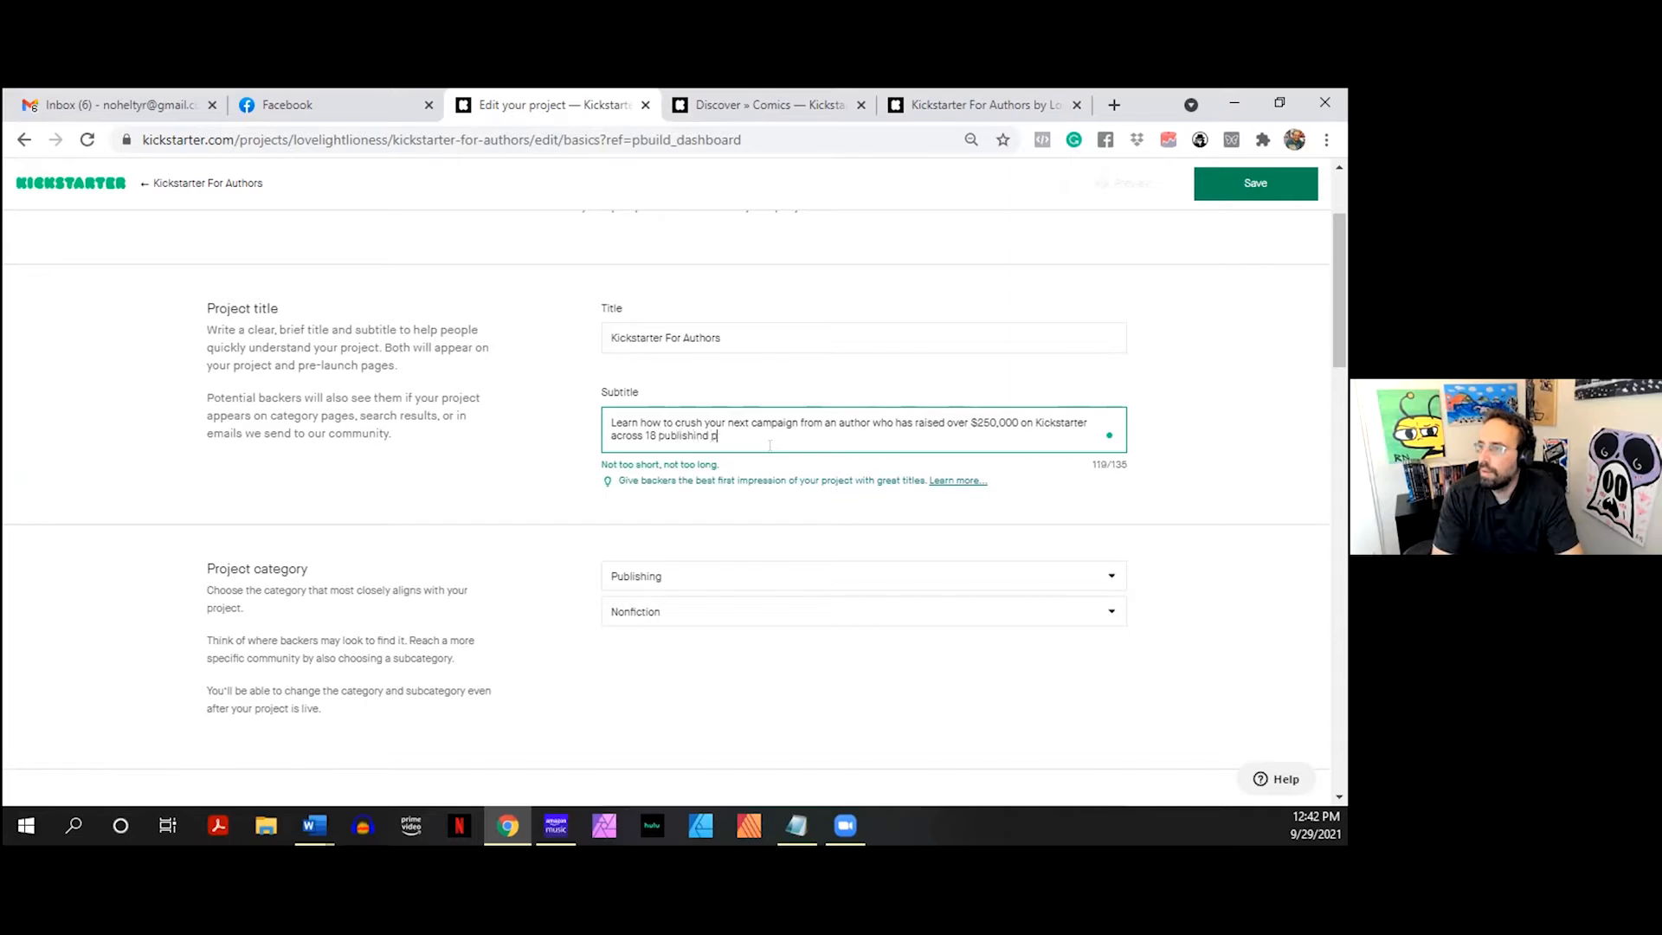
type("jects.")
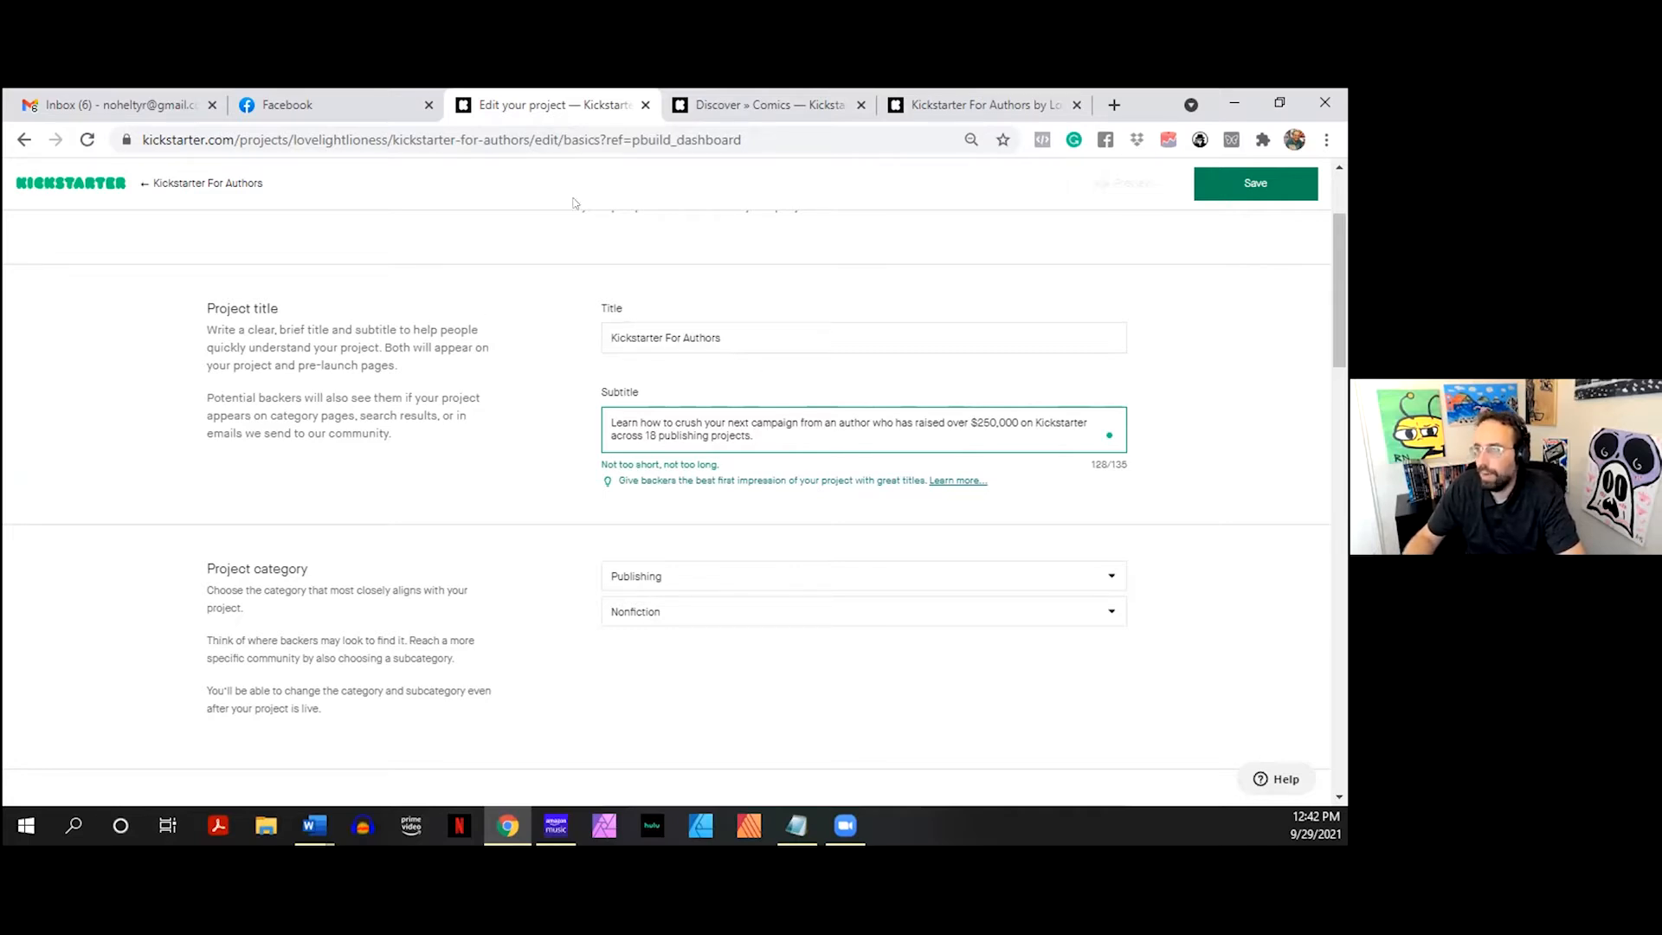
- Review the published blurb on the Kickstarter For Authors pre-launch page and return to the project editor
left_click(970, 105)
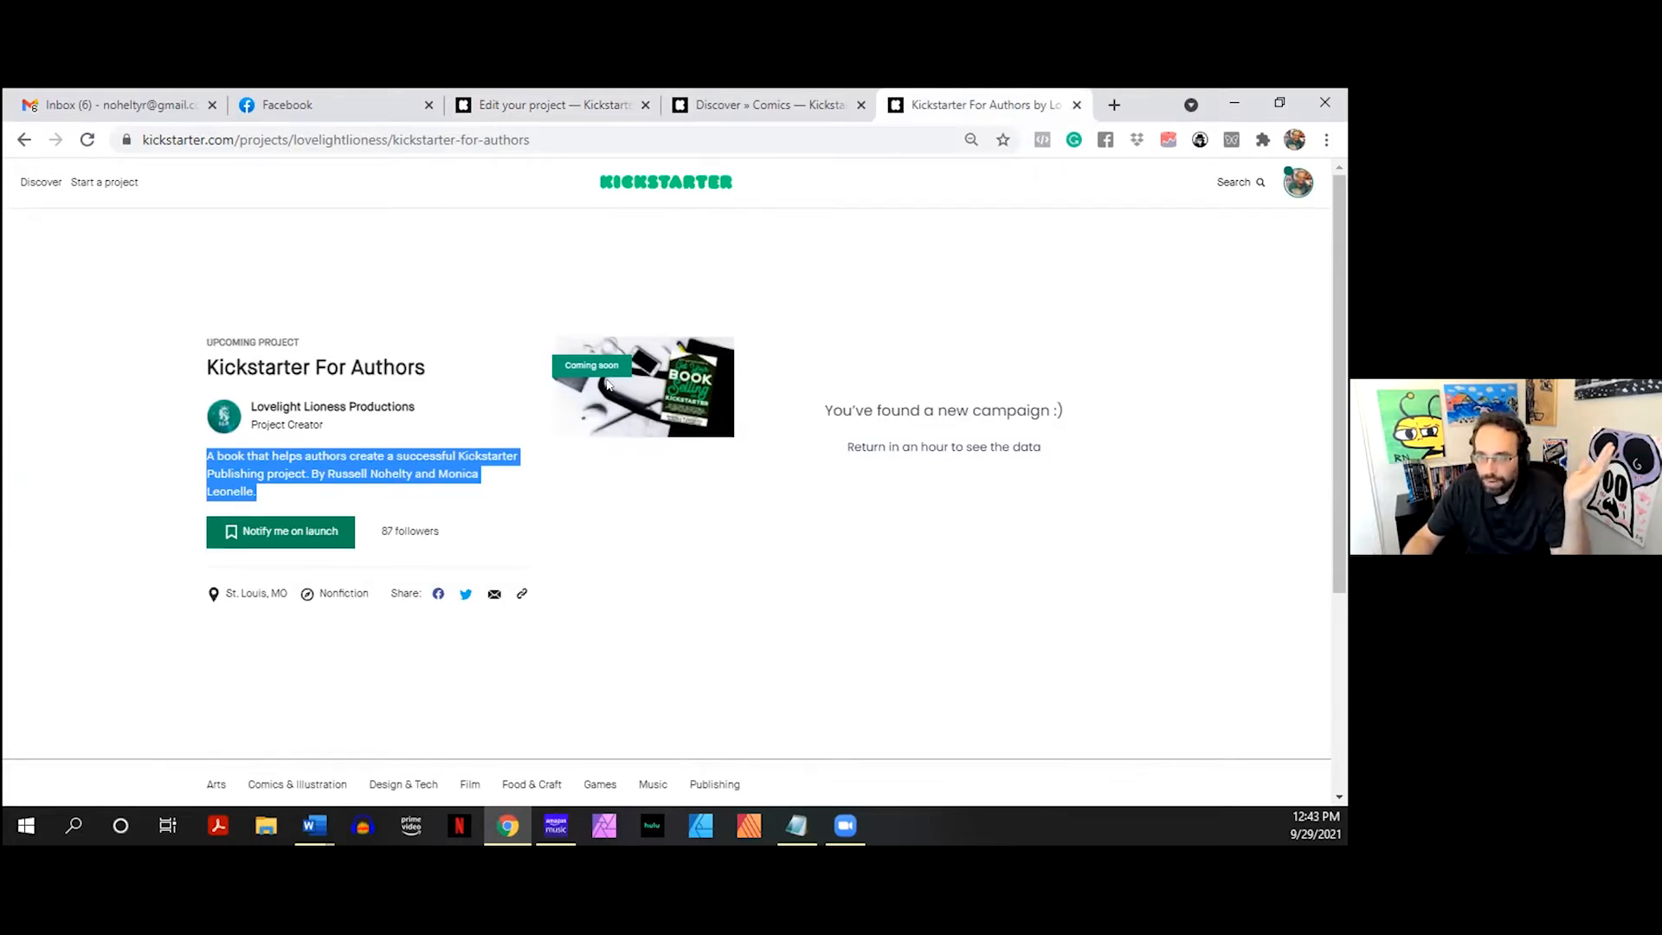
left_click(373, 463)
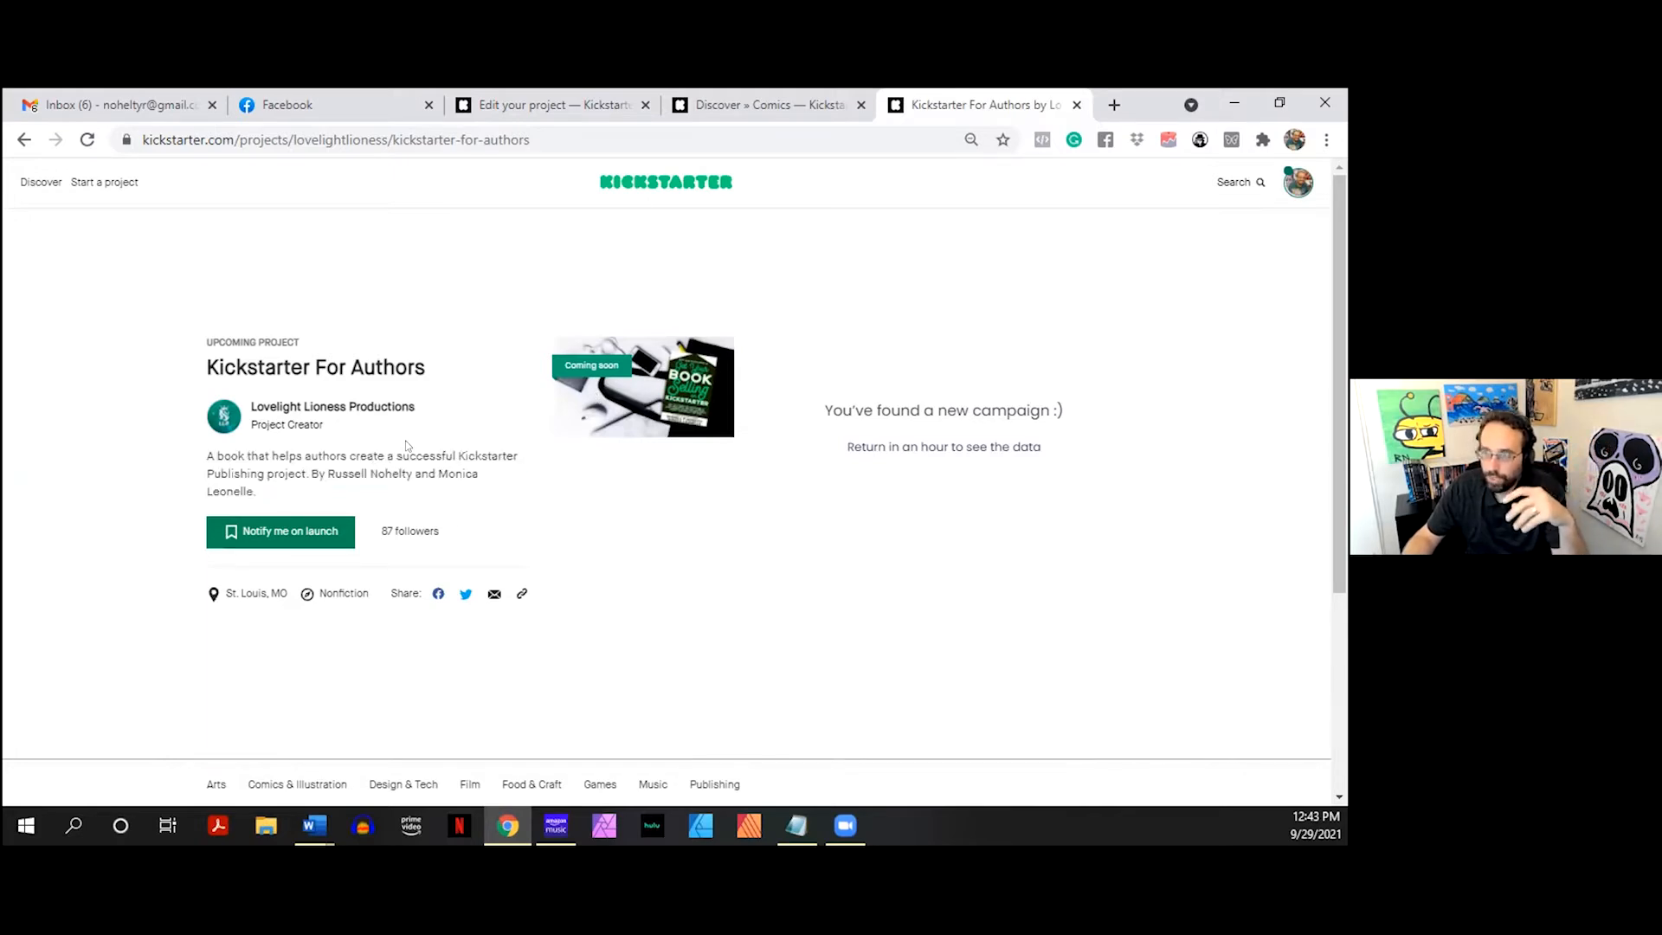
left_click(760, 102)
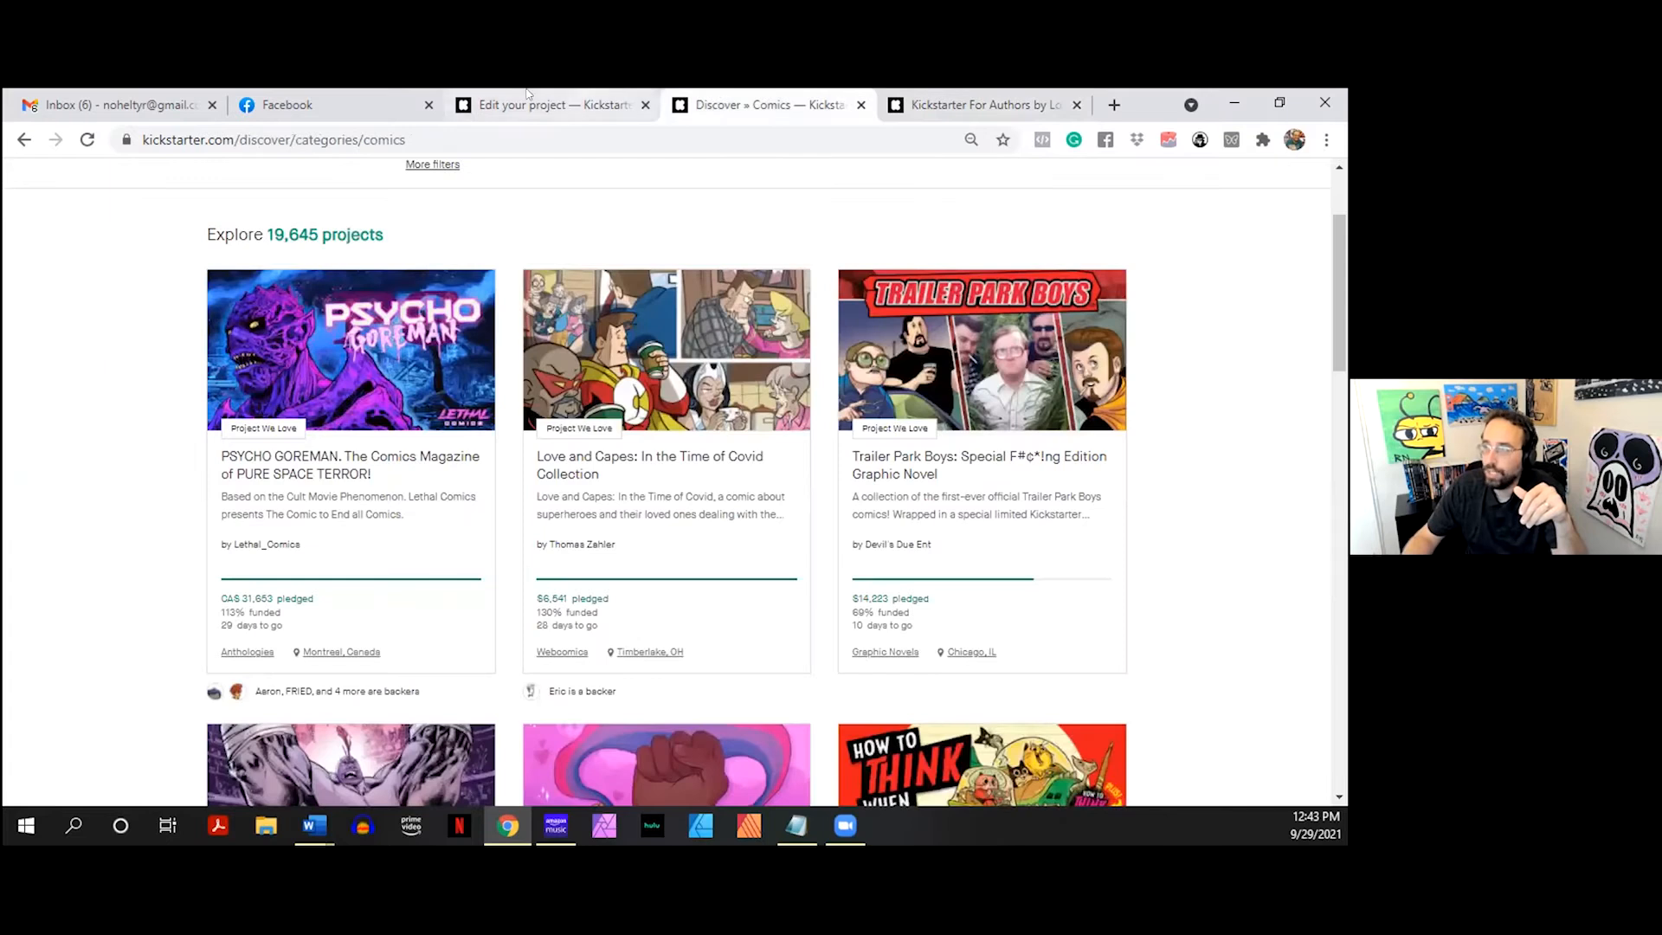
left_click(554, 104)
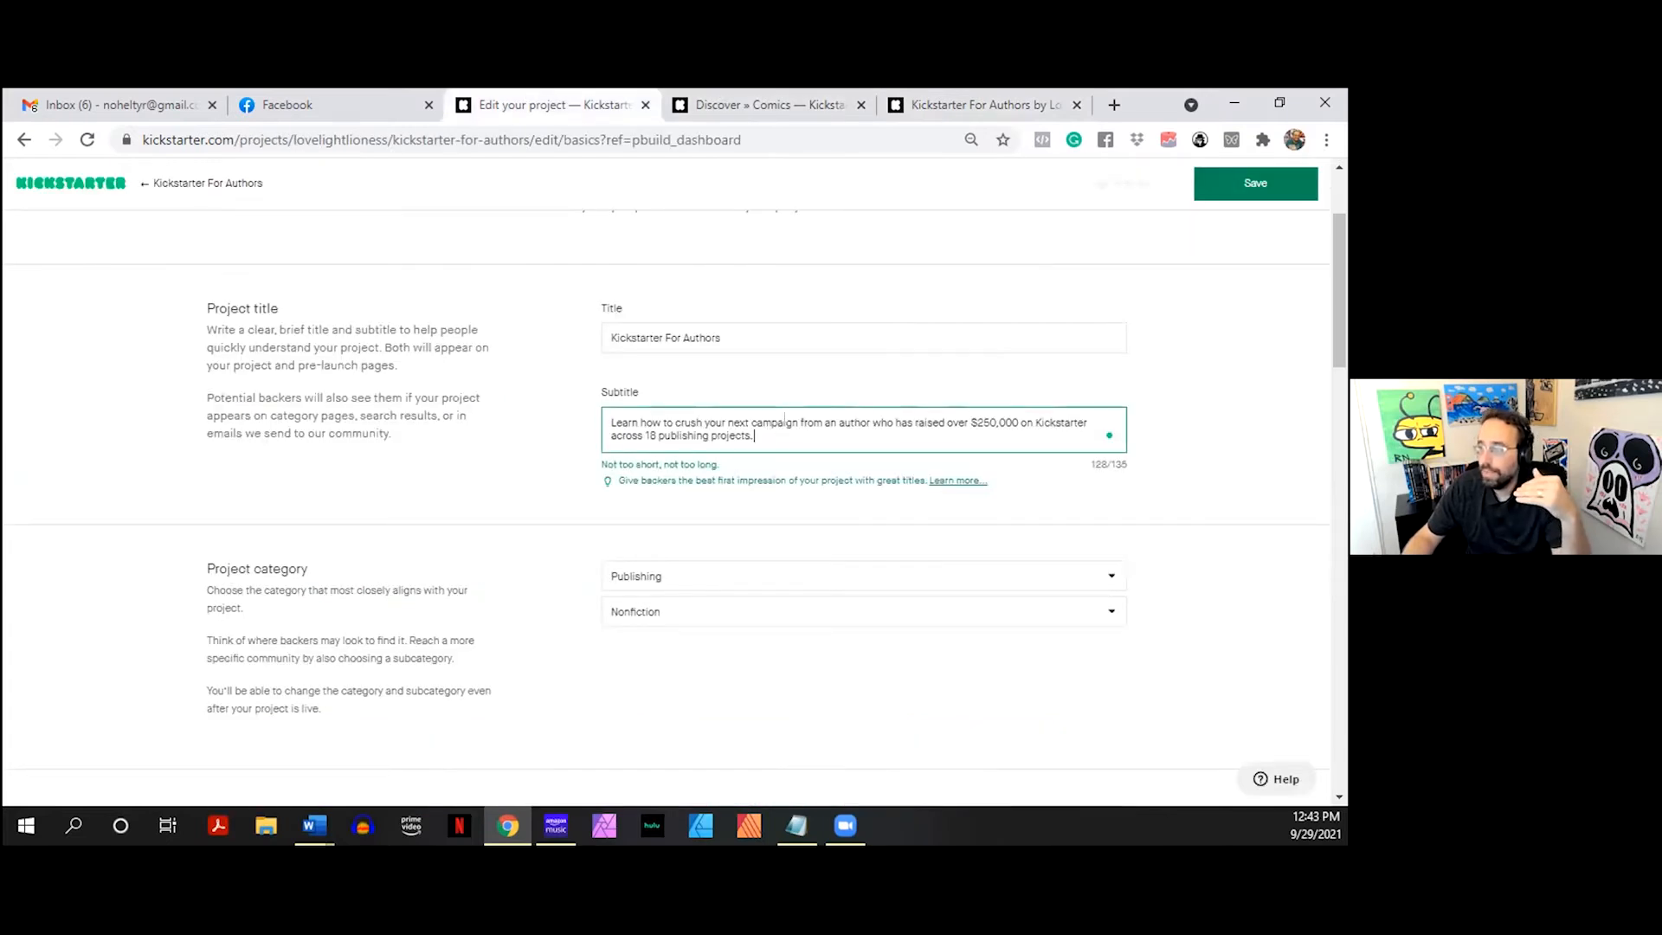
- Reread the subtitle's credentials: "author", "18 publishing projects" and the "$250,000" raised
double_click(852, 422)
left_click(853, 423)
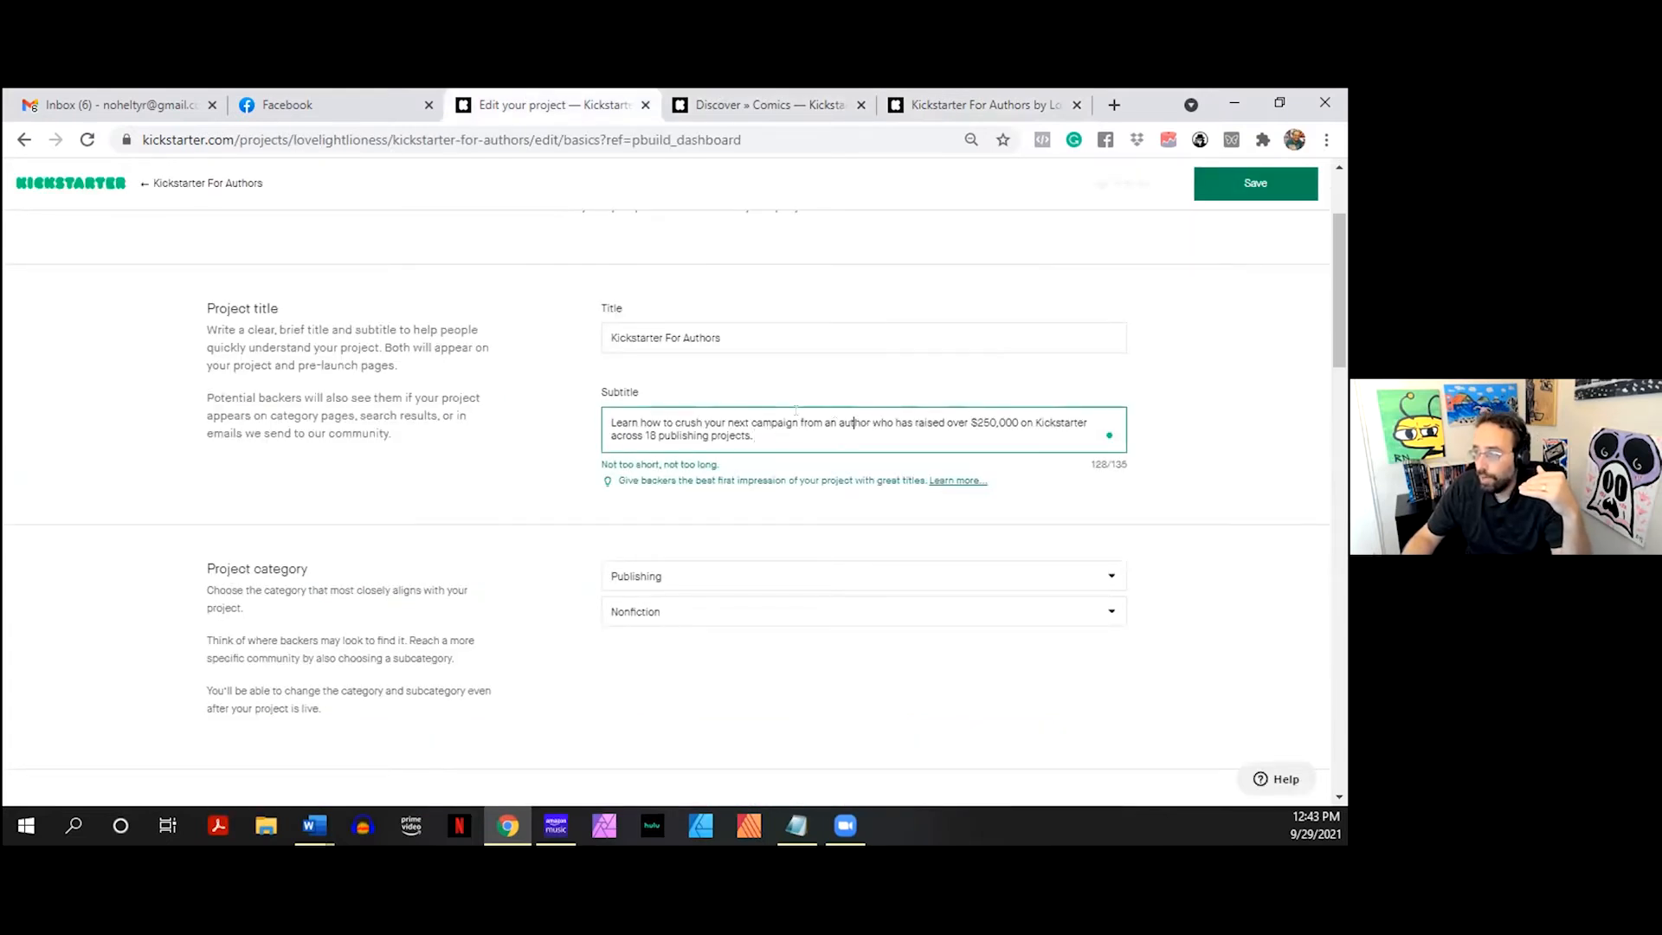
left_click_drag(644, 436, 755, 432)
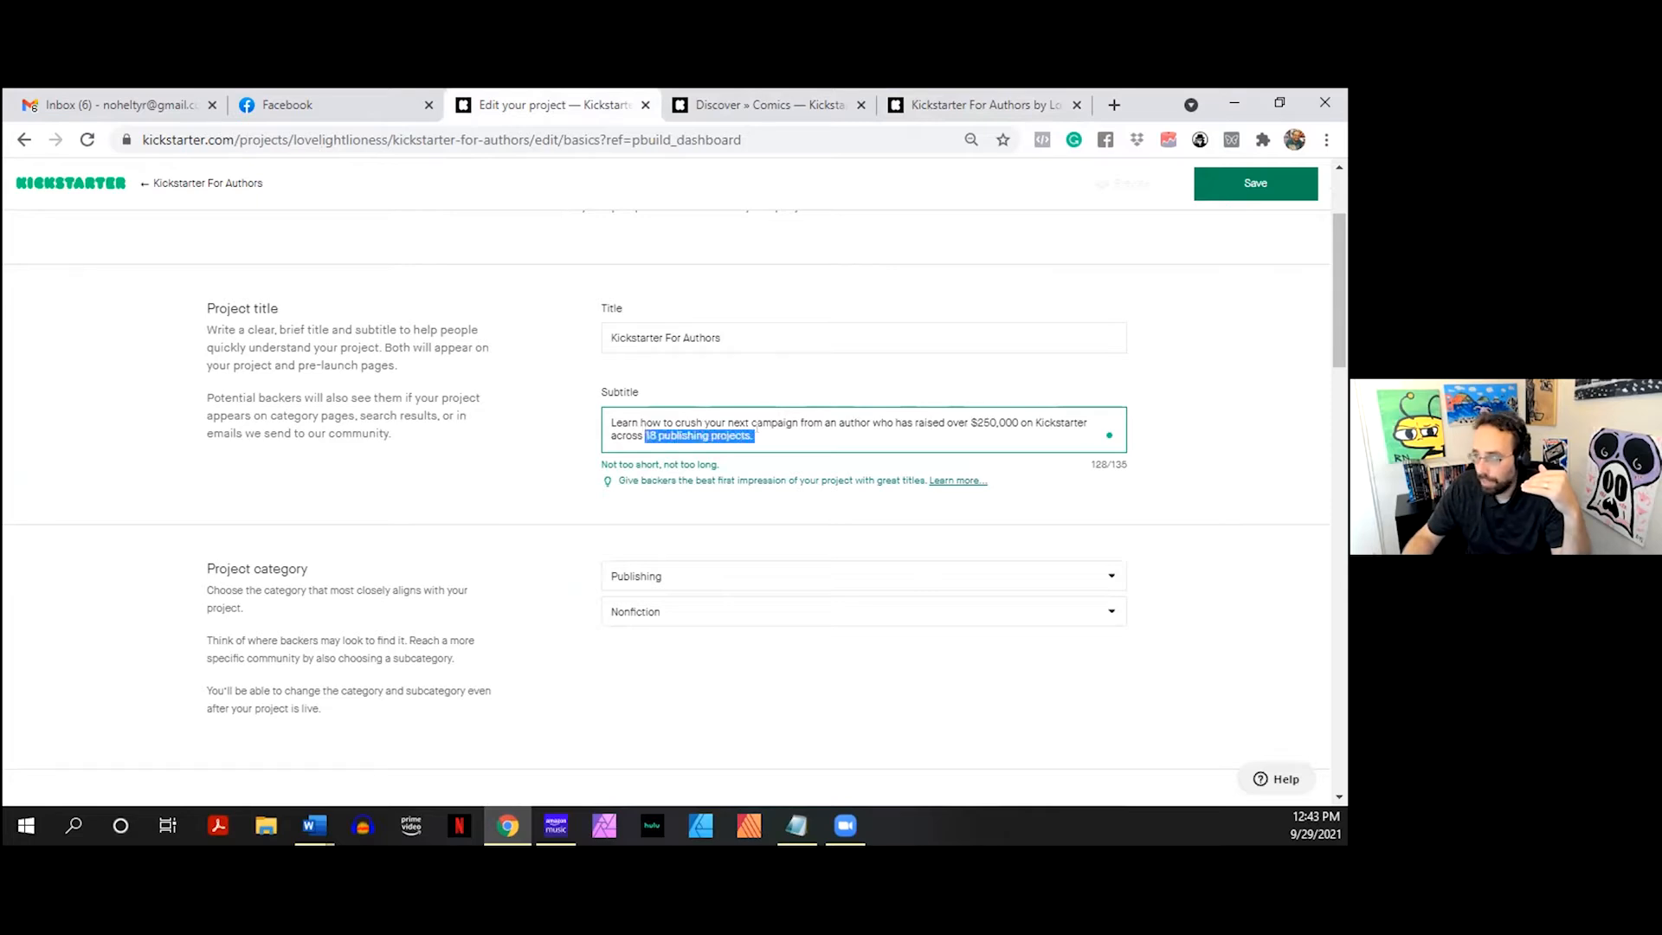
left_click(755, 434)
left_click_drag(970, 423, 1010, 422)
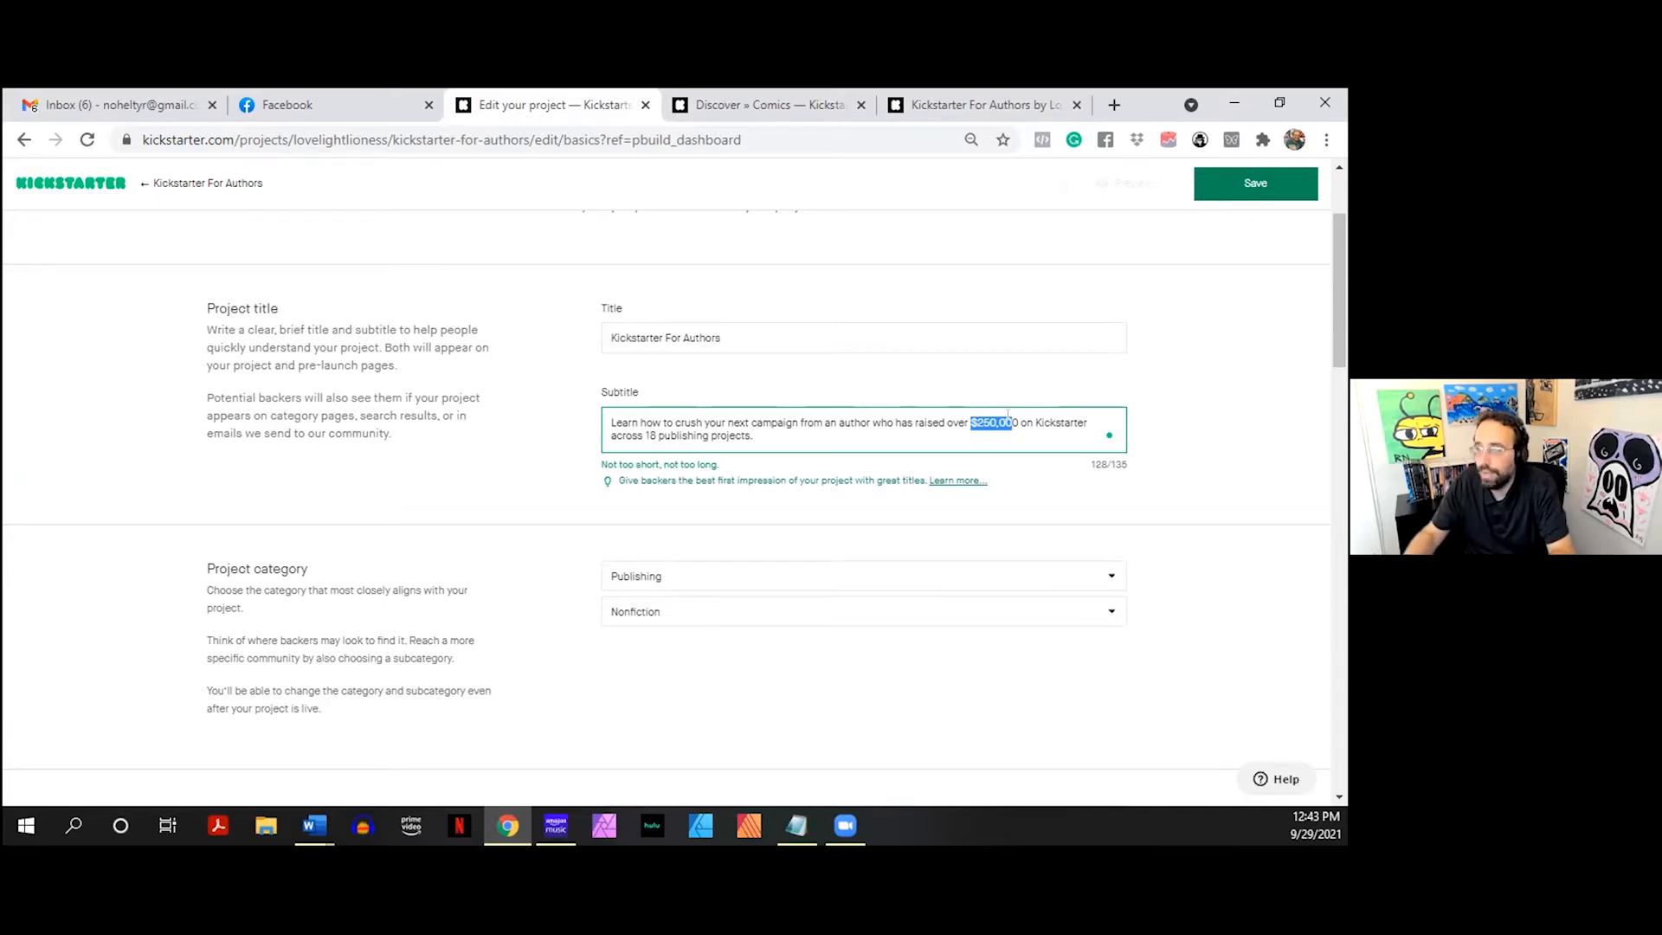
left_click(547, 441)
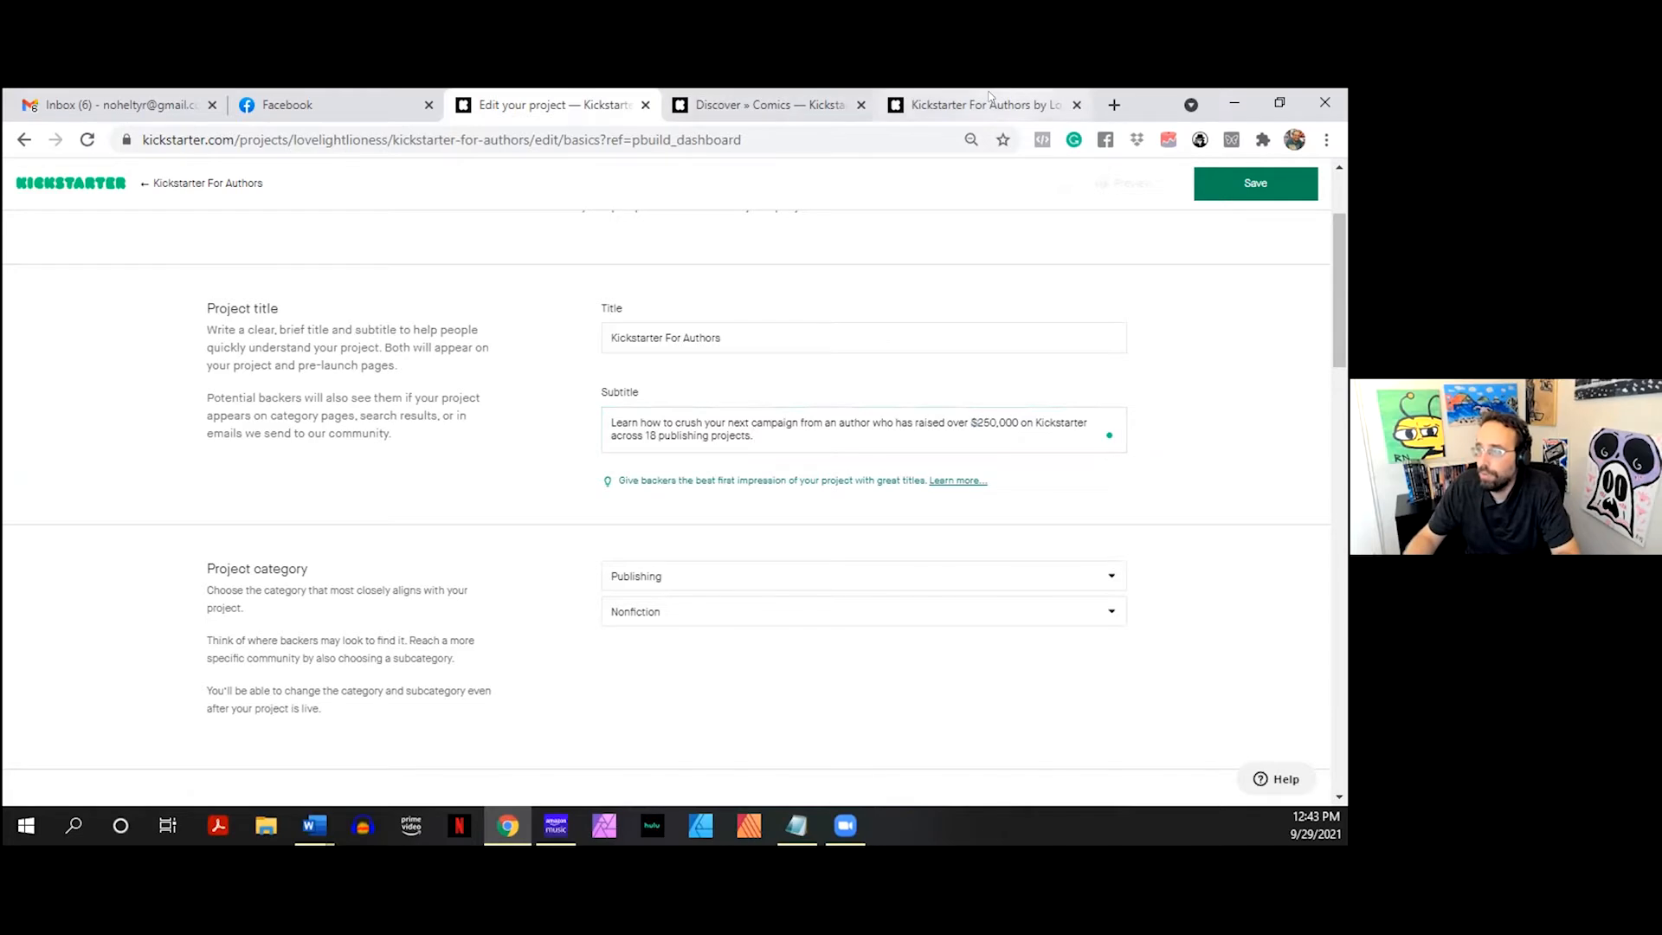
- Open the Black Market Heroine campaign page on Kickstarter in place of the Kickstarter For Authors pre-launch page
left_click(960, 106)
left_click(743, 127)
type("black market")
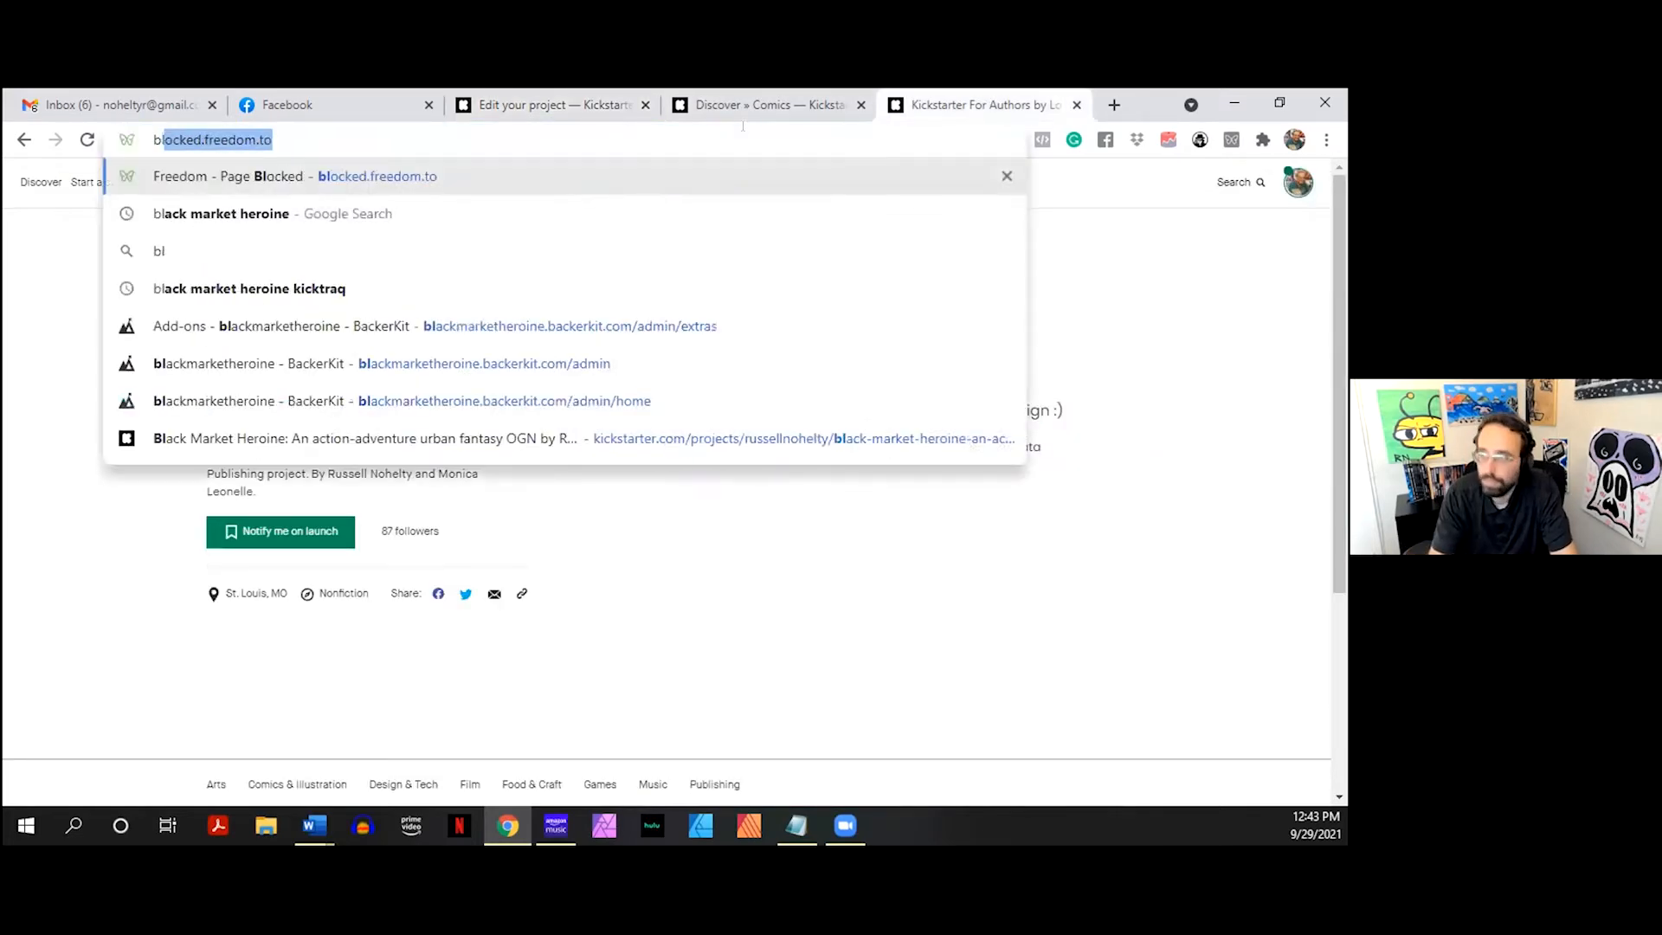
key("BackSpace")
key("Down")
key("Down")
key("Down")
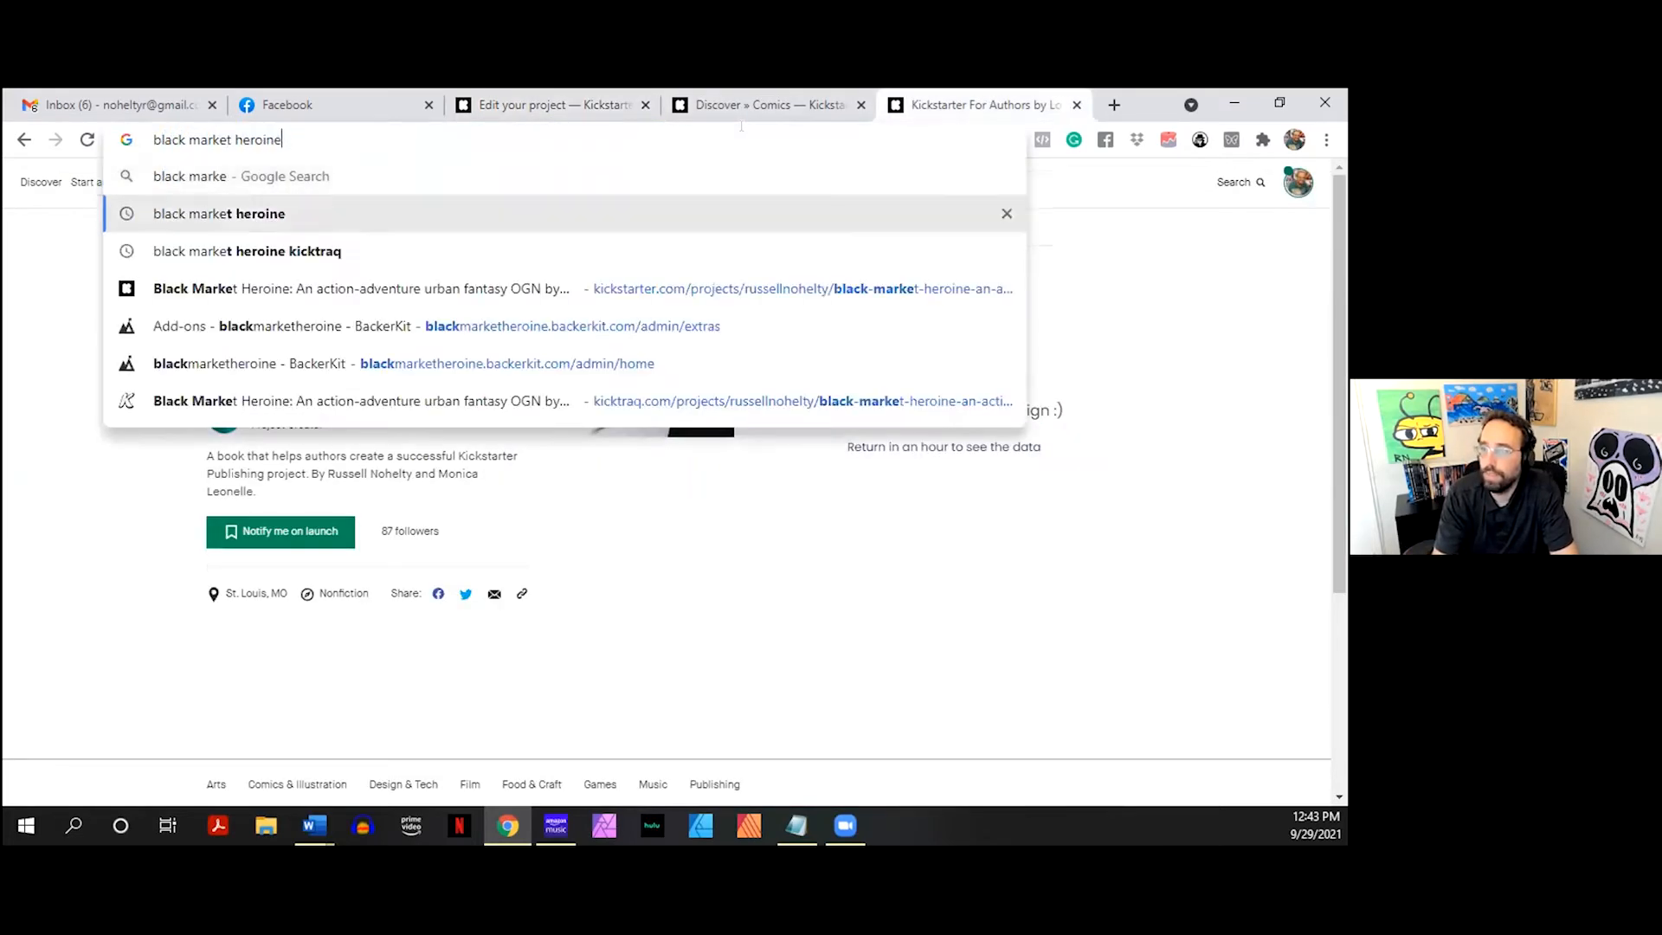
key("Return")
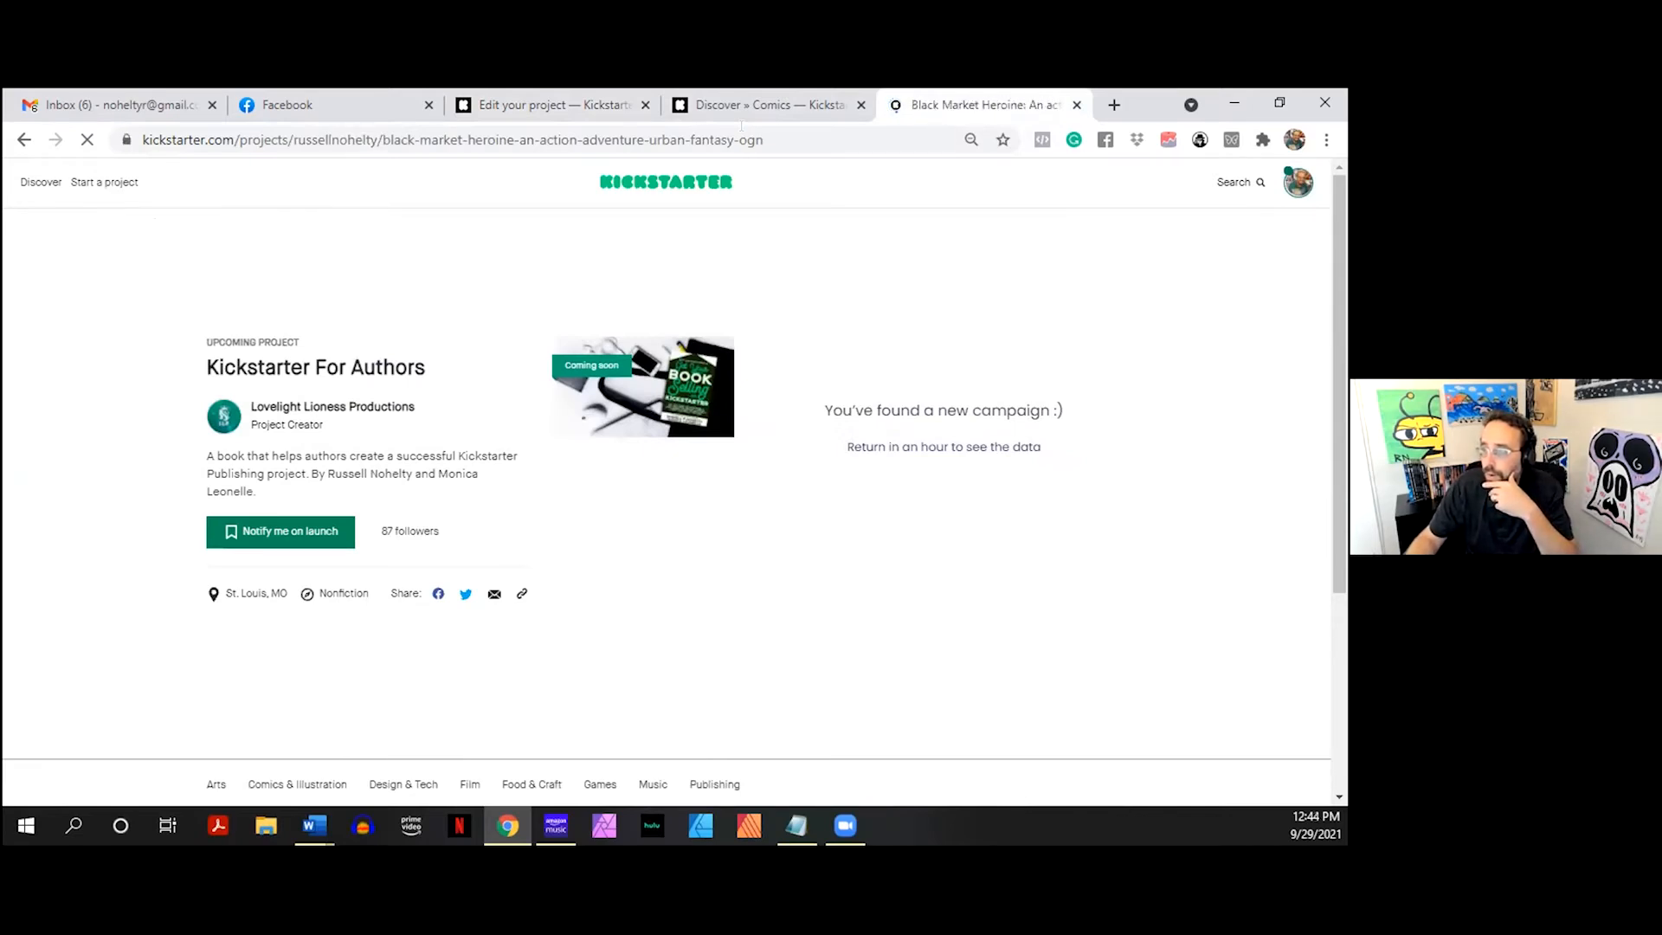
- Examine the Black Market Heroine campaign page, going through its short description phrase by phrase as a subtitle example
scroll(516, 303, "down", 12)
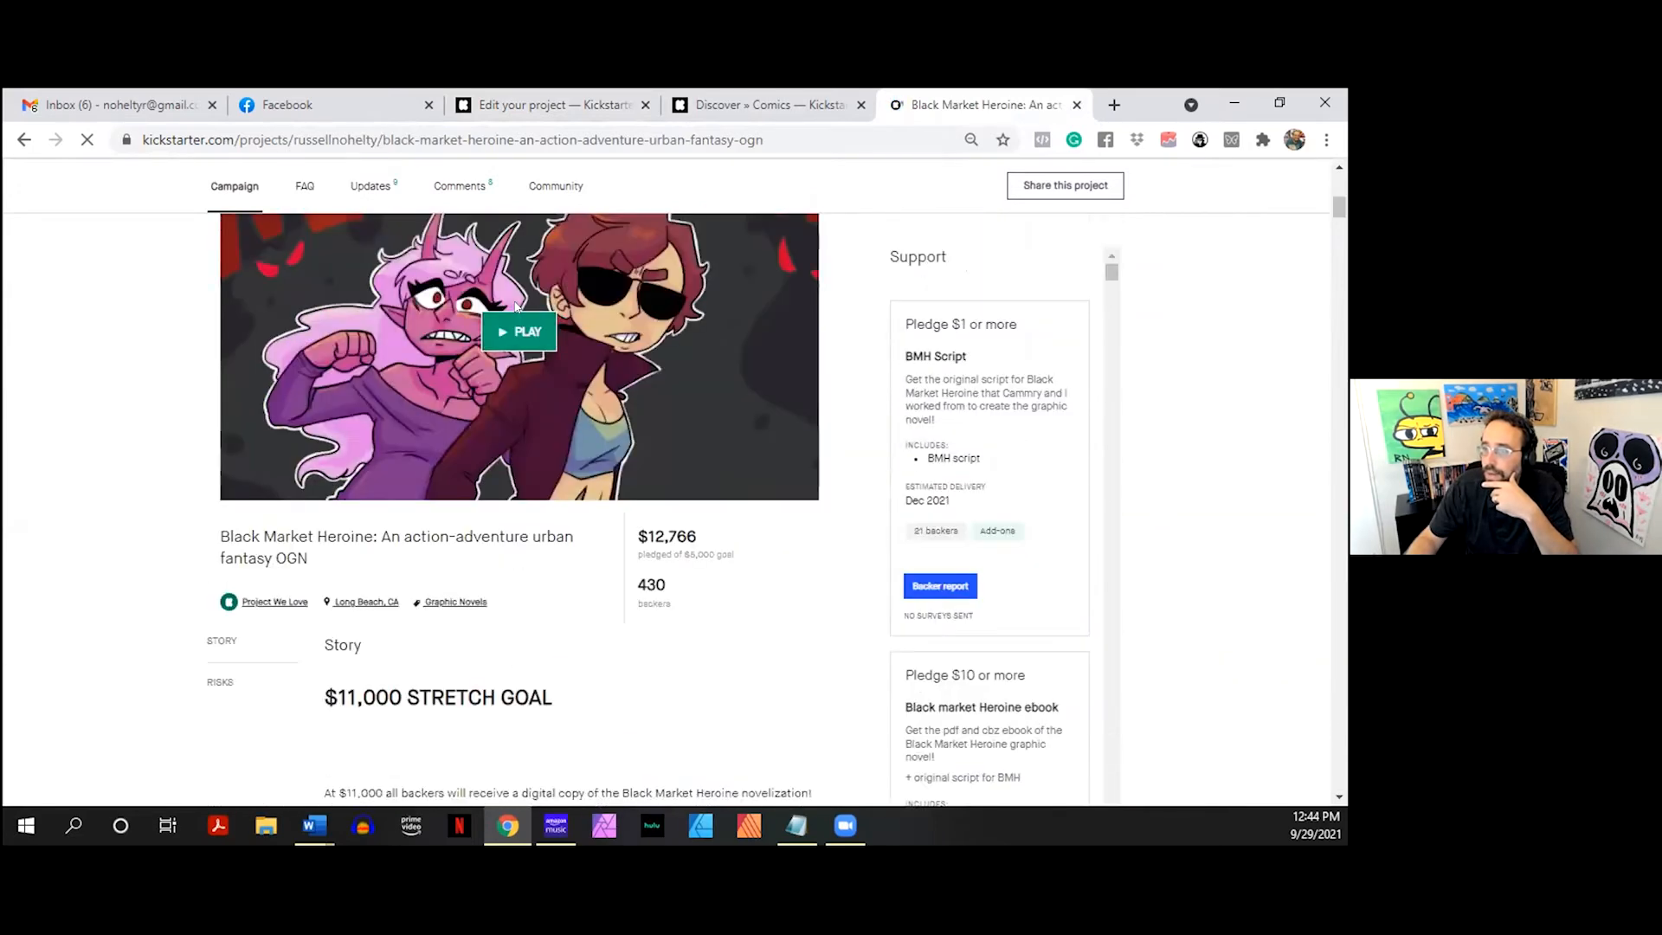
scroll(515, 306, "down", 10)
scroll(516, 306, "up", 12)
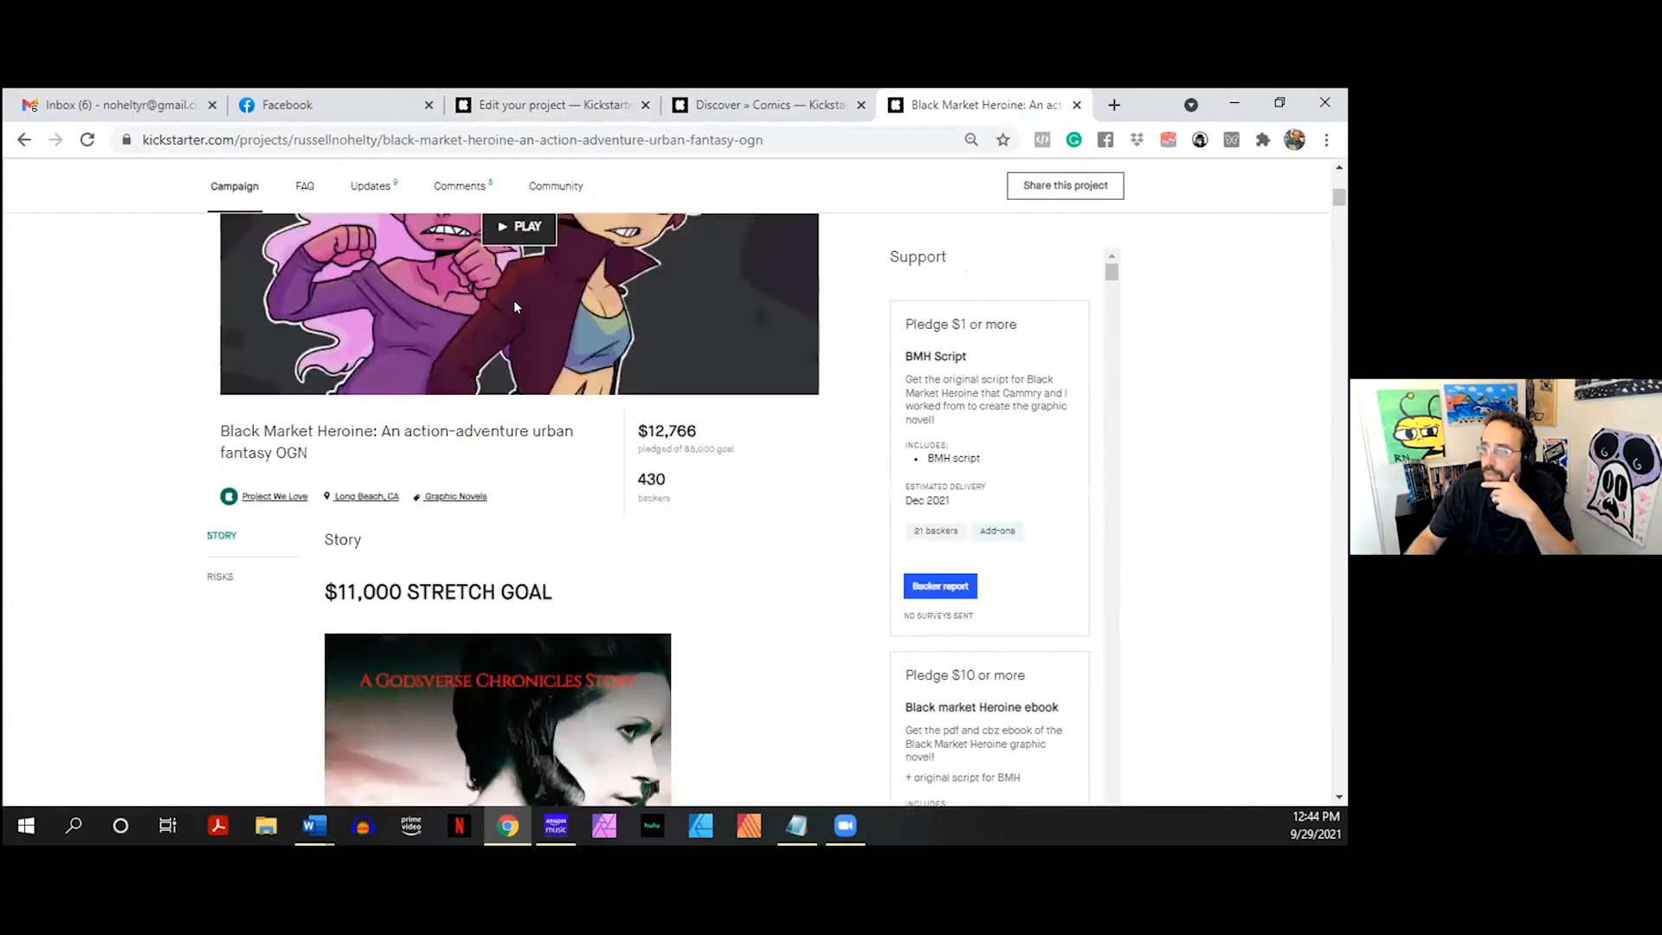
scroll(517, 306, "down", 2)
scroll(516, 307, "up", 12)
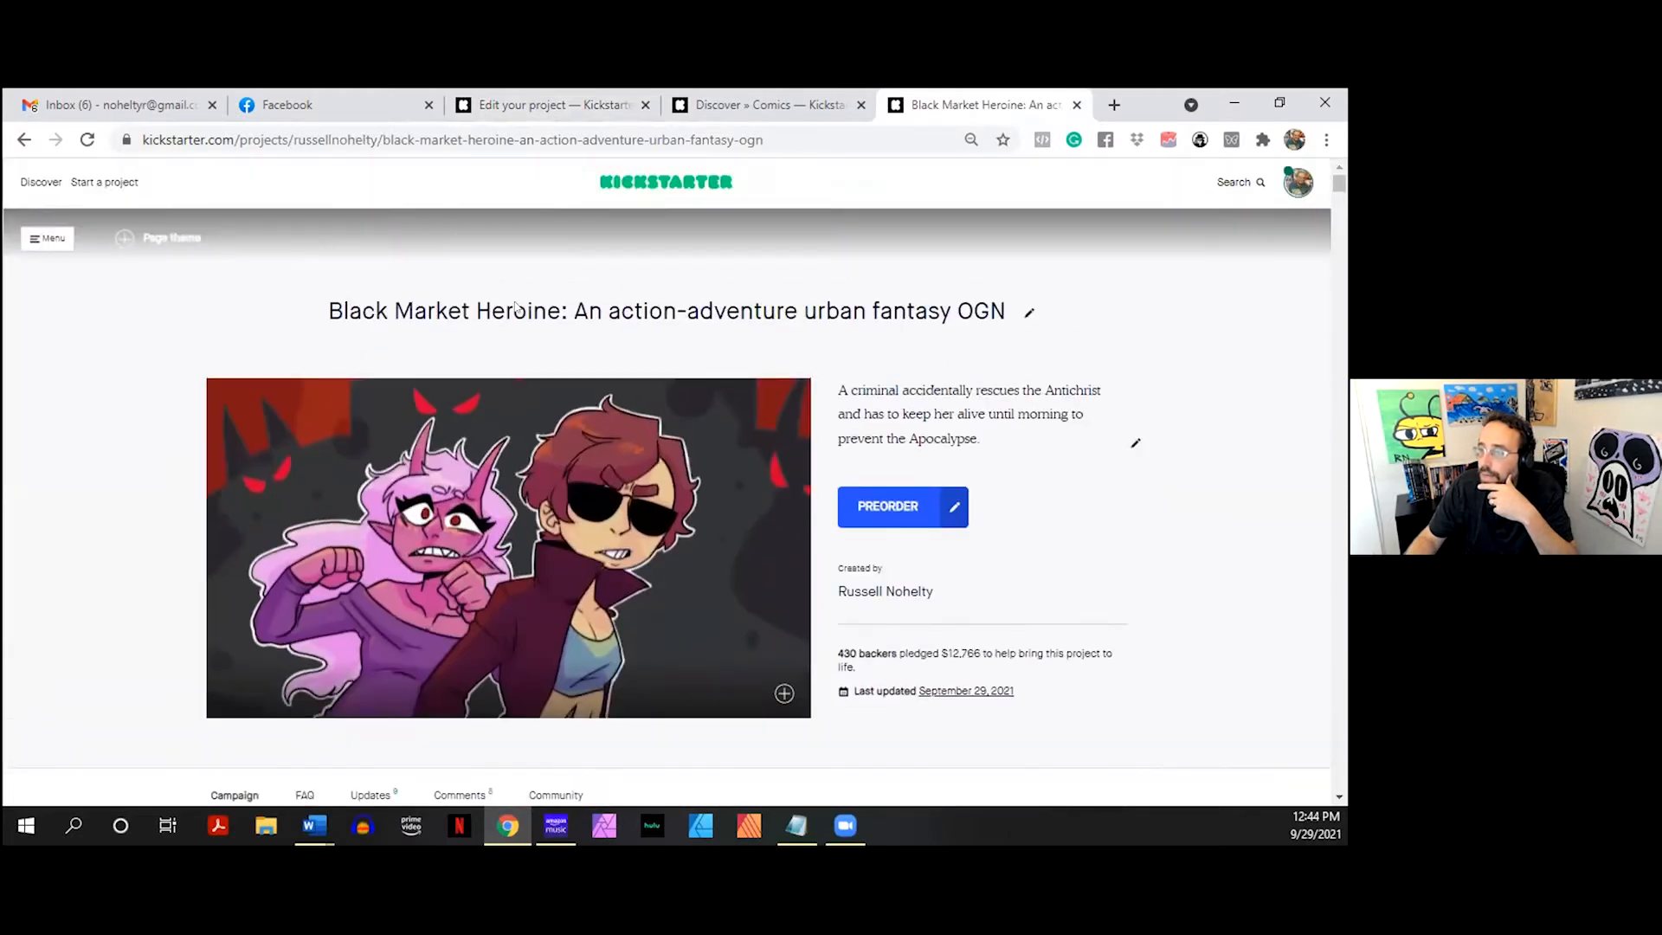
scroll(515, 303, "down", 2)
scroll(952, 260, "up", 2)
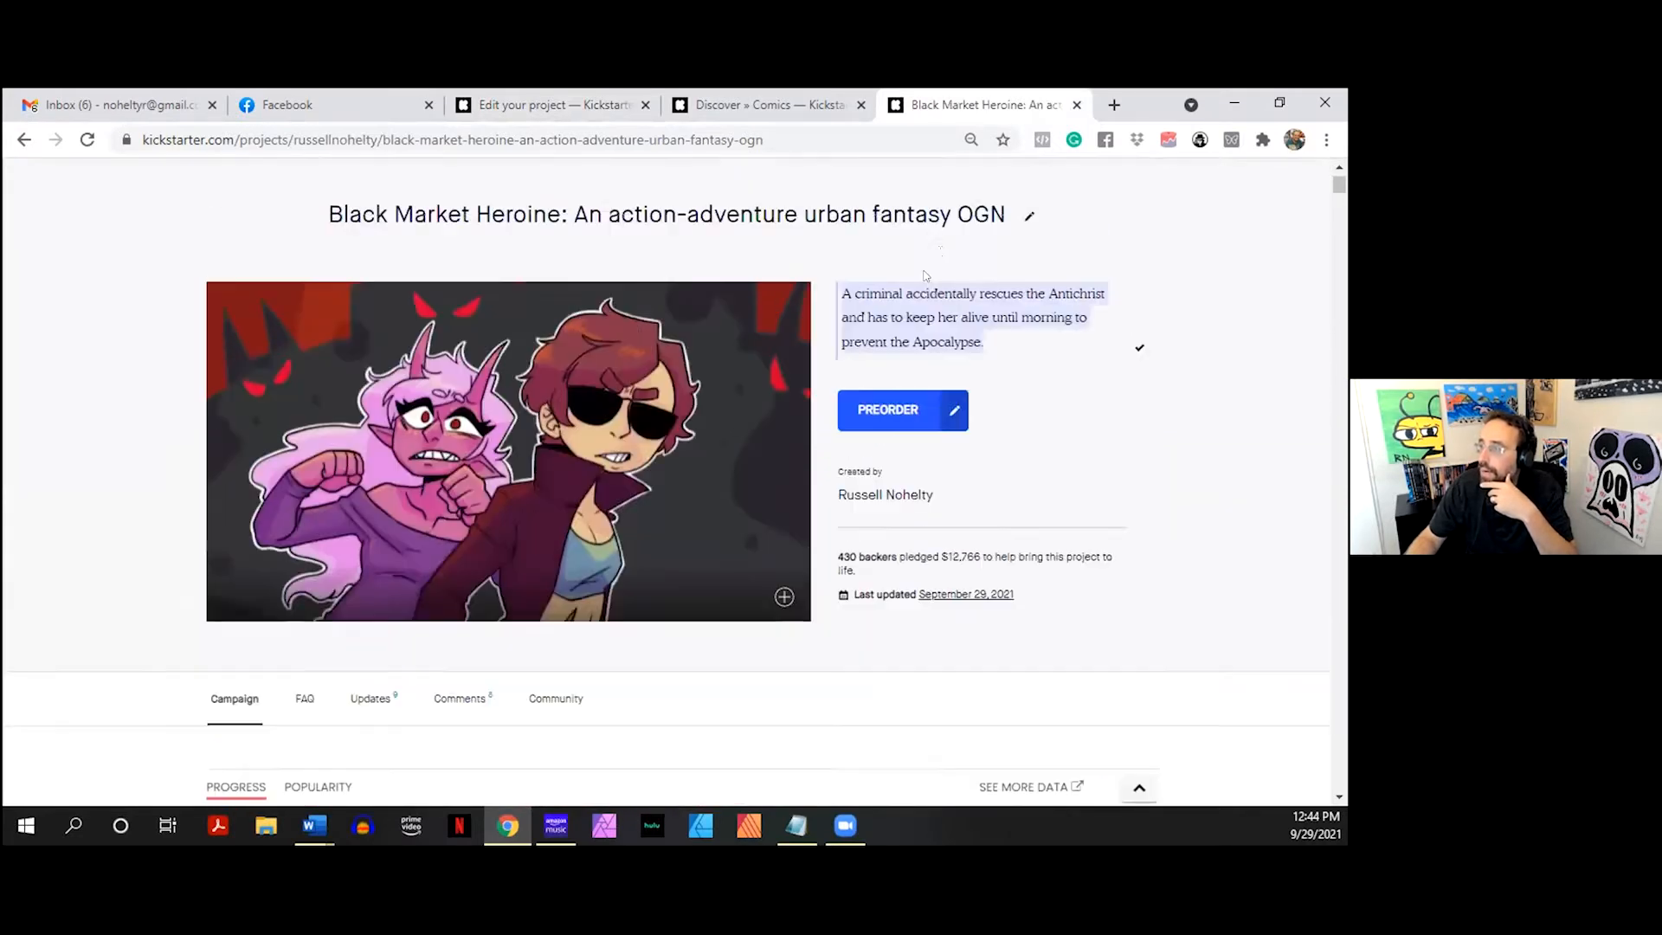
left_click(973, 413)
left_click_drag(1005, 441, 852, 389)
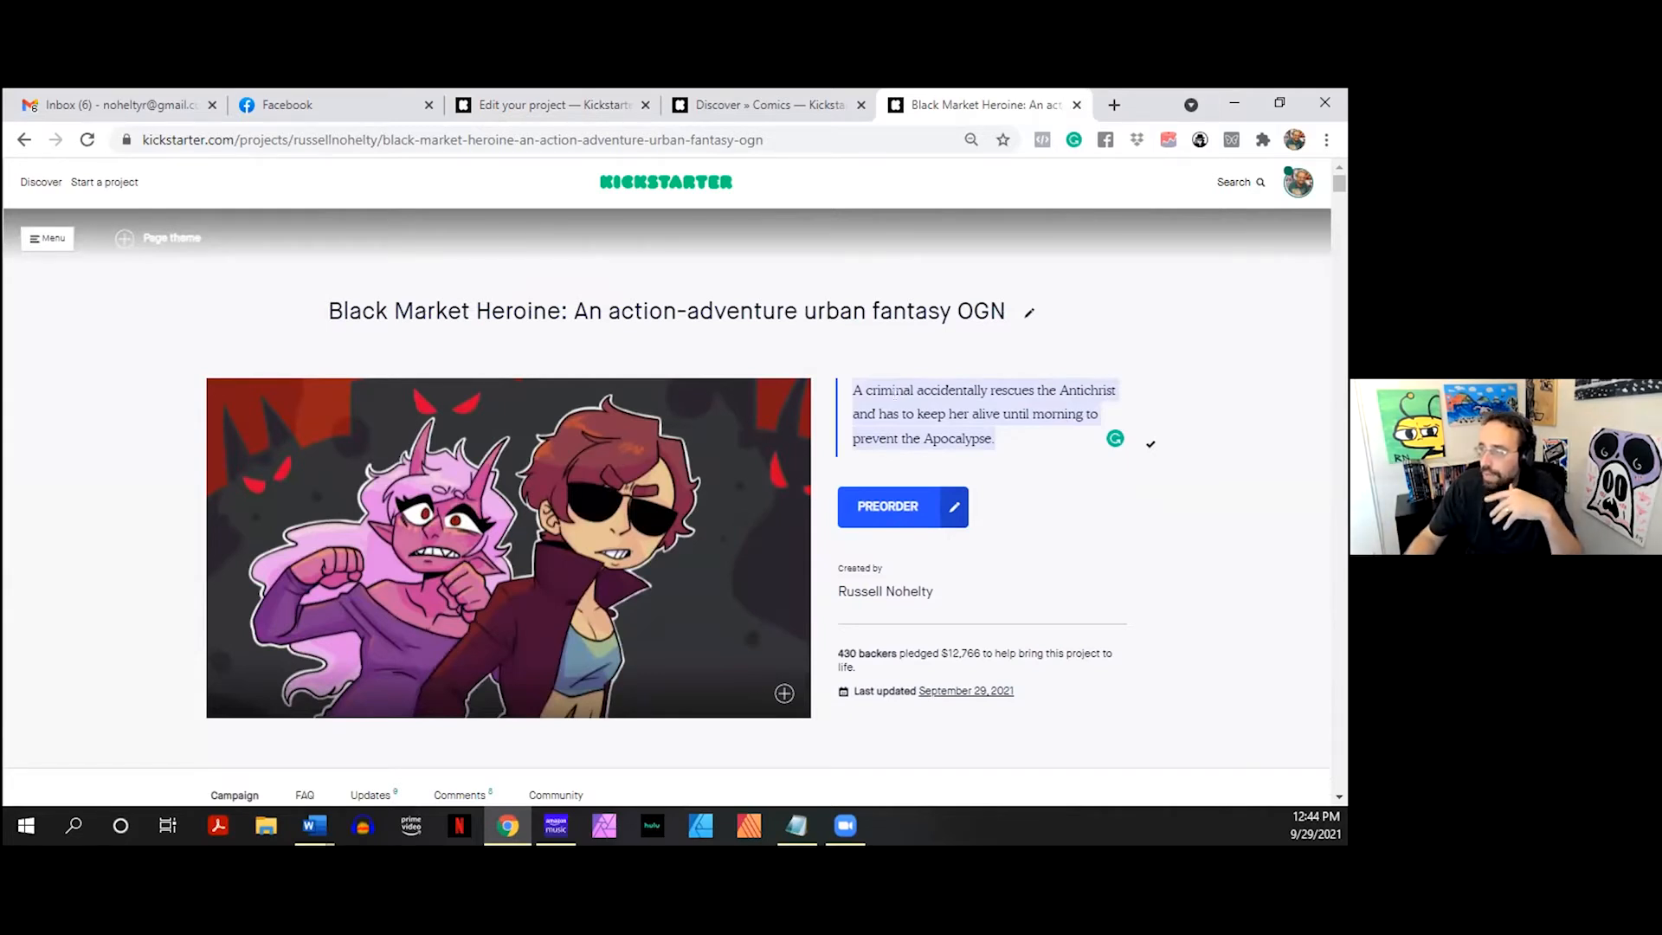
left_click(897, 389)
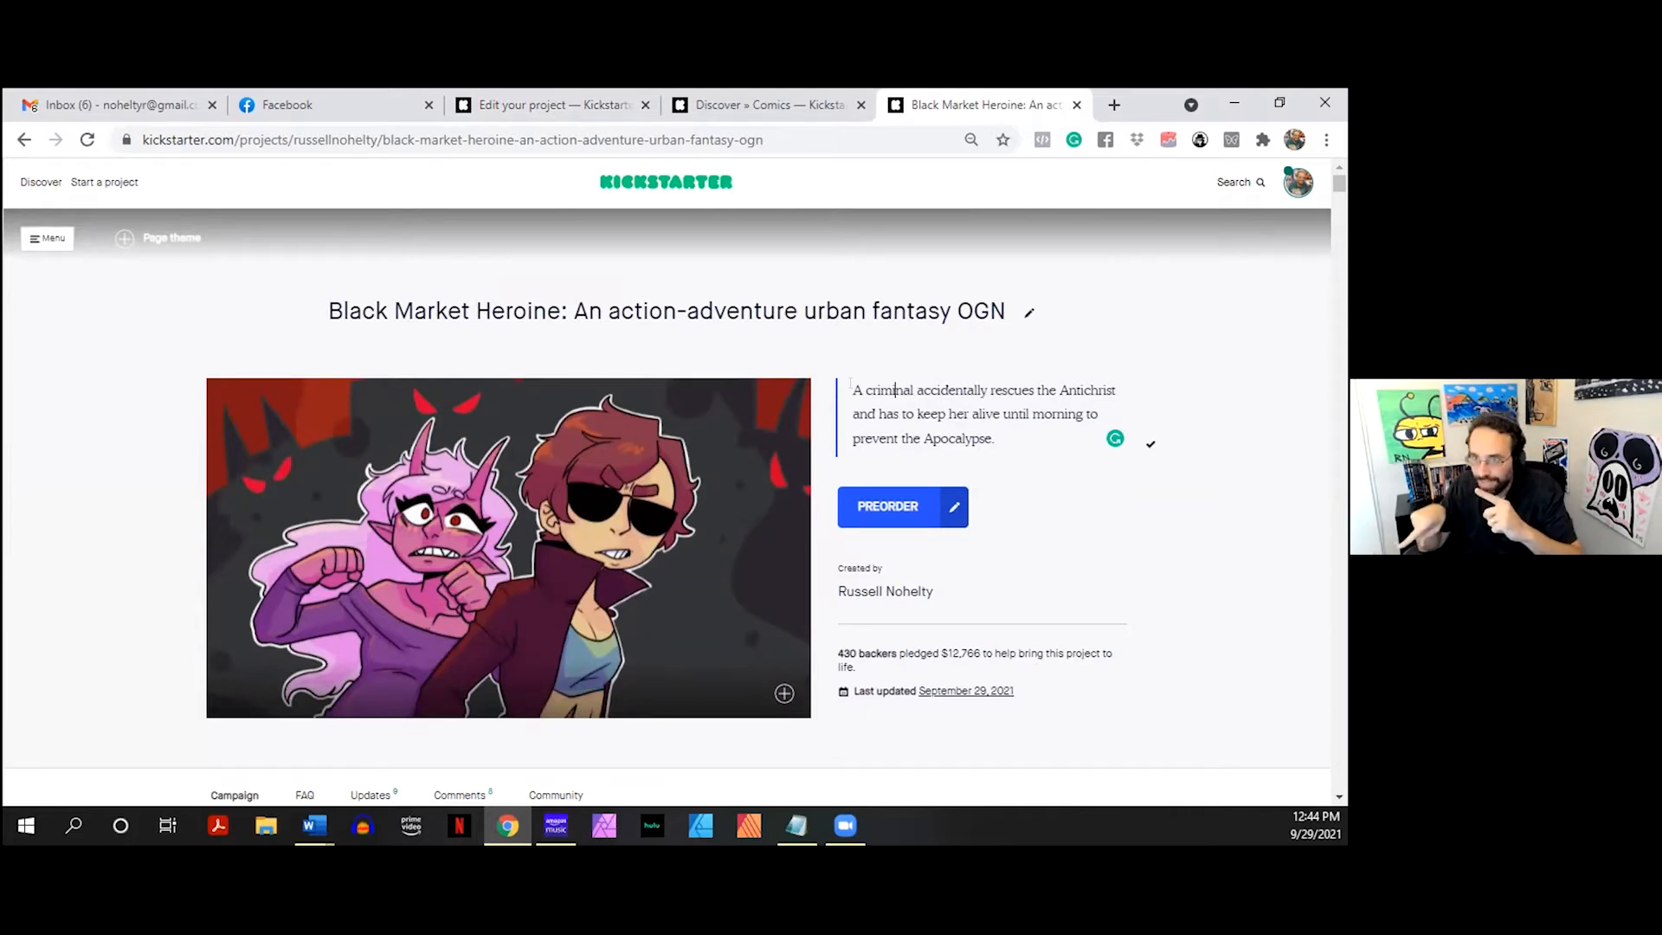
left_click_drag(851, 388, 1114, 371)
left_click(1003, 389)
left_click_drag(916, 414, 993, 413)
left_click(993, 414)
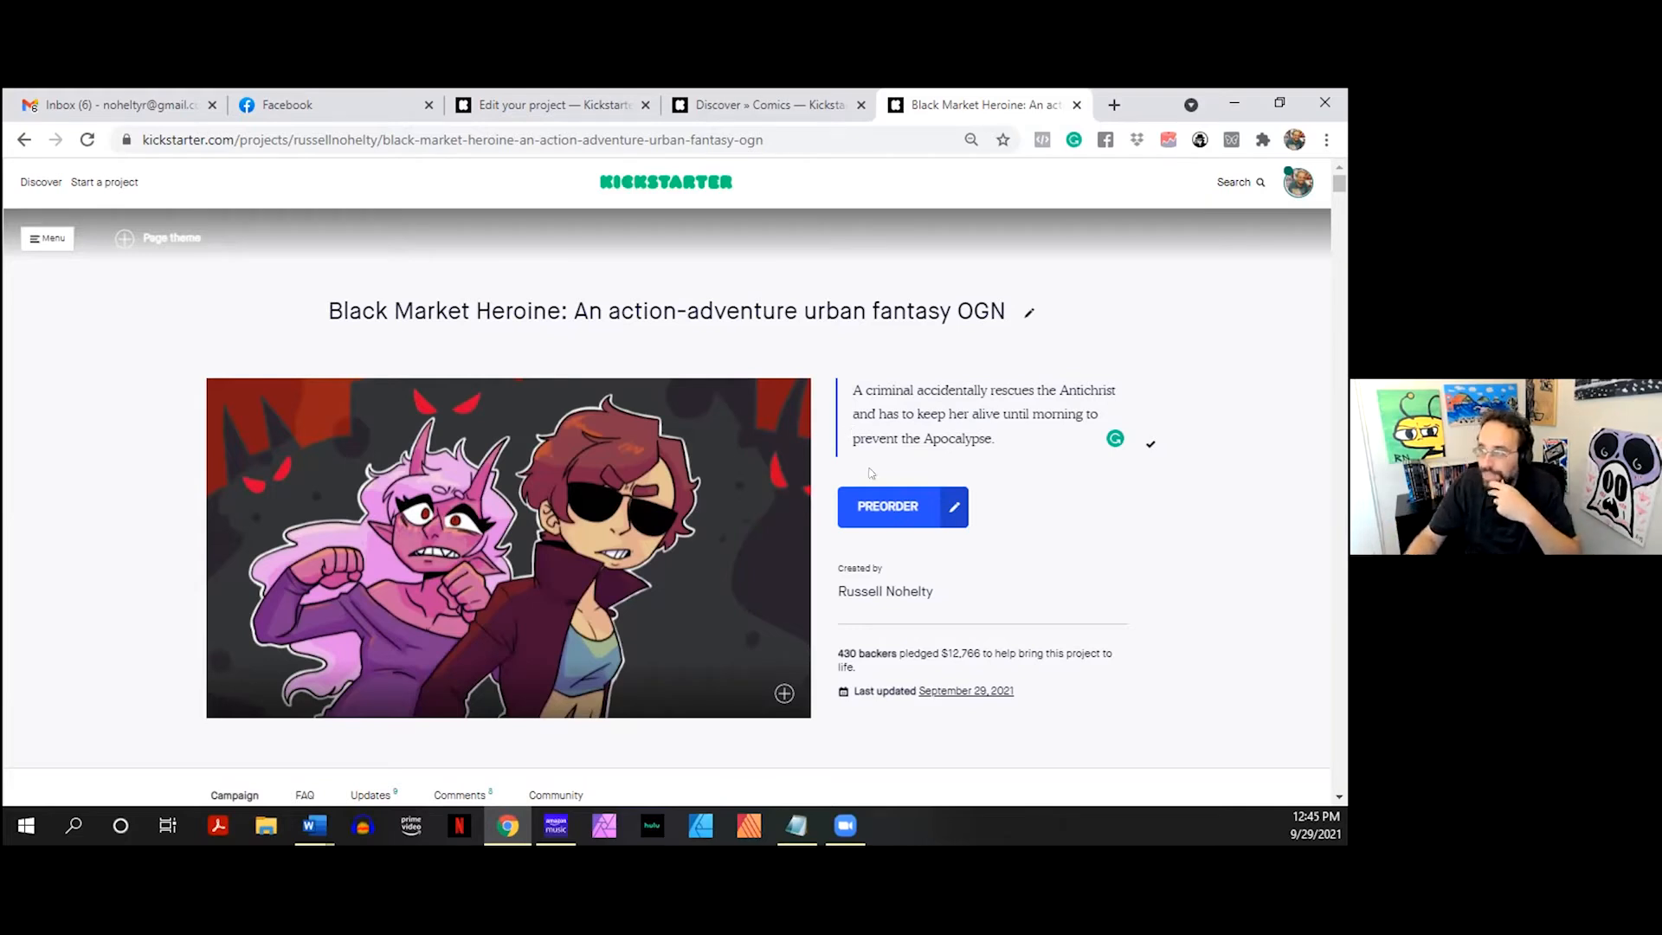
left_click(1006, 429)
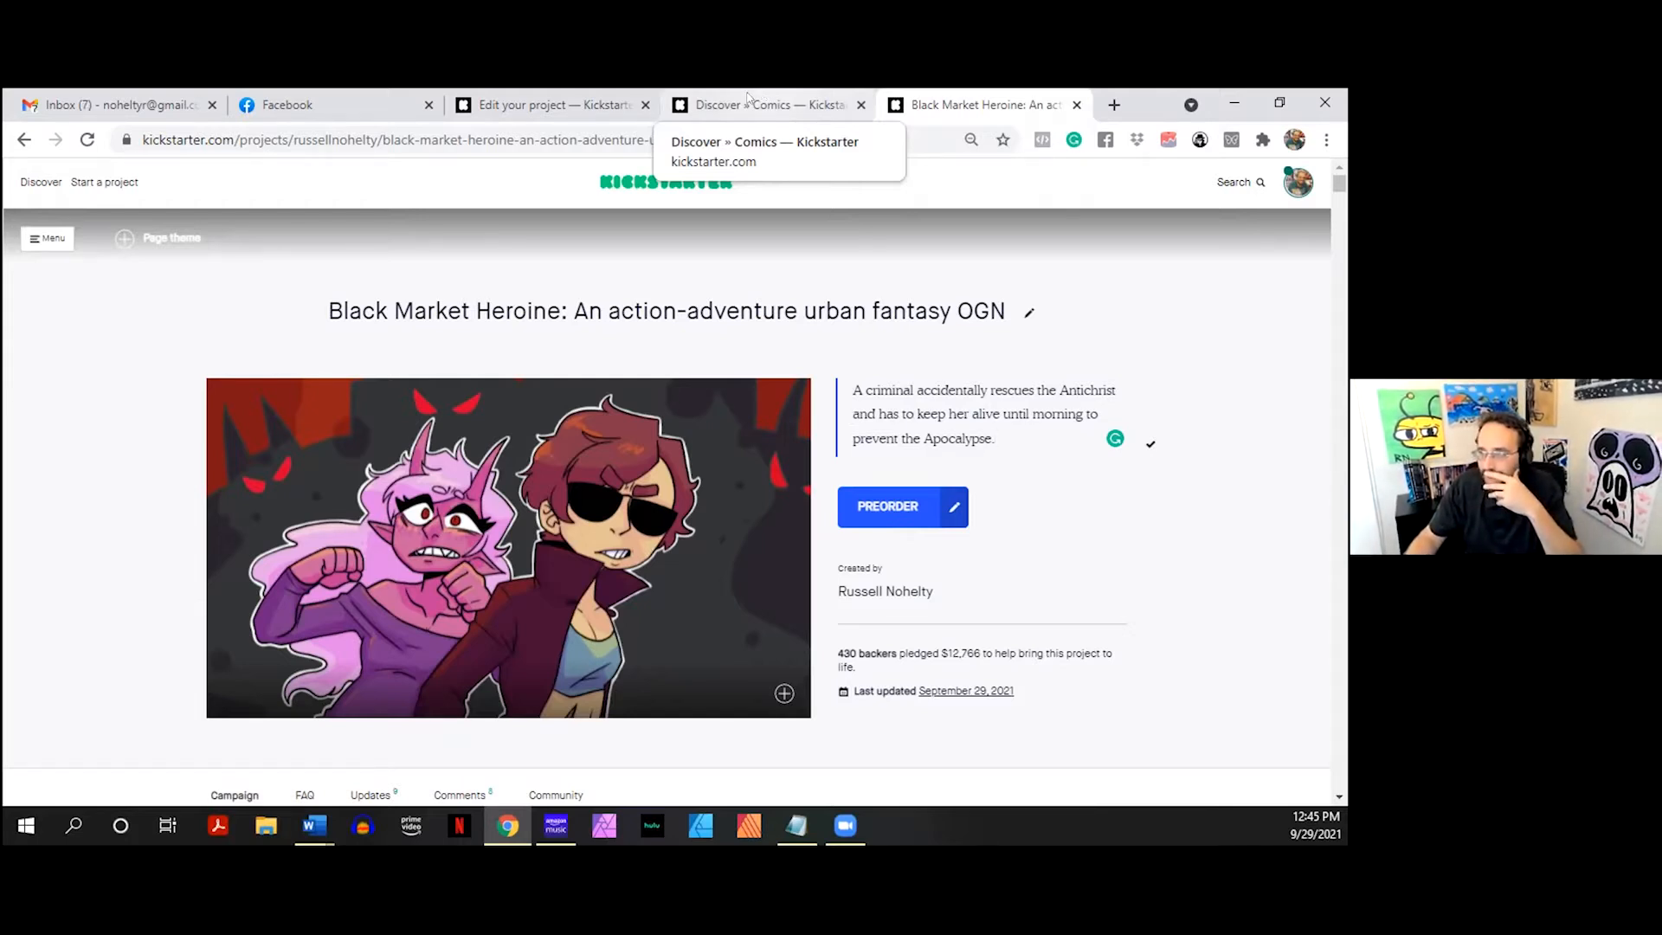
- Return to the Kickstarter For Authors project editor and reread the subtitle's opening, "Learn how to crush your next campaign"
left_click(748, 100)
left_click(545, 105)
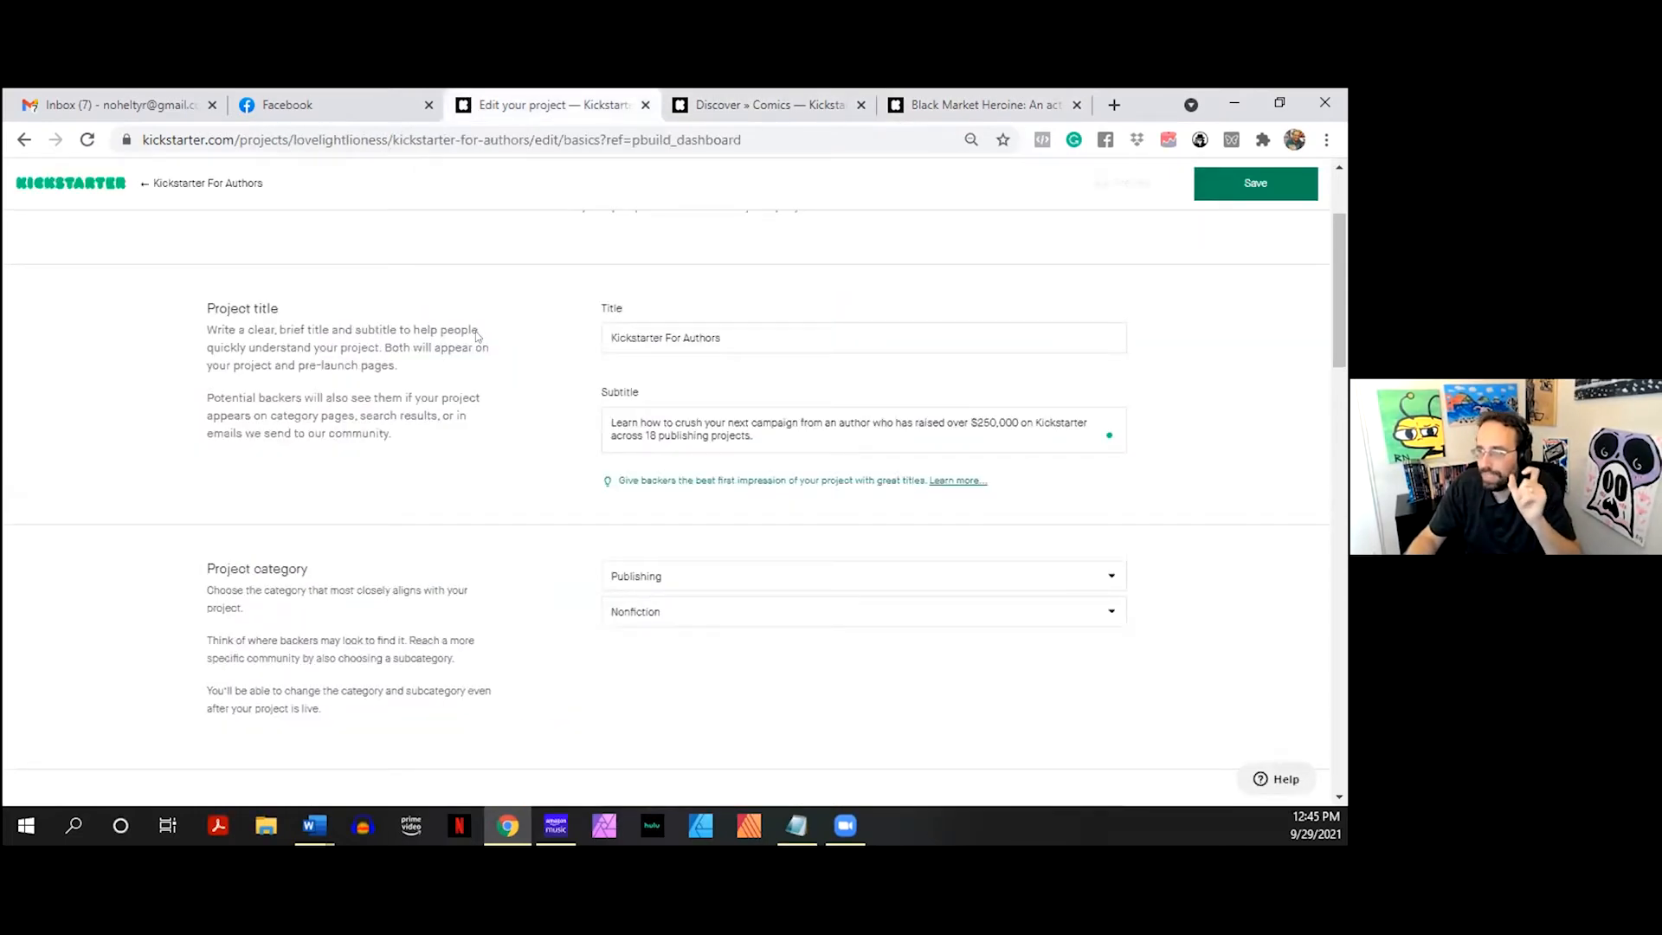
left_click(672, 441)
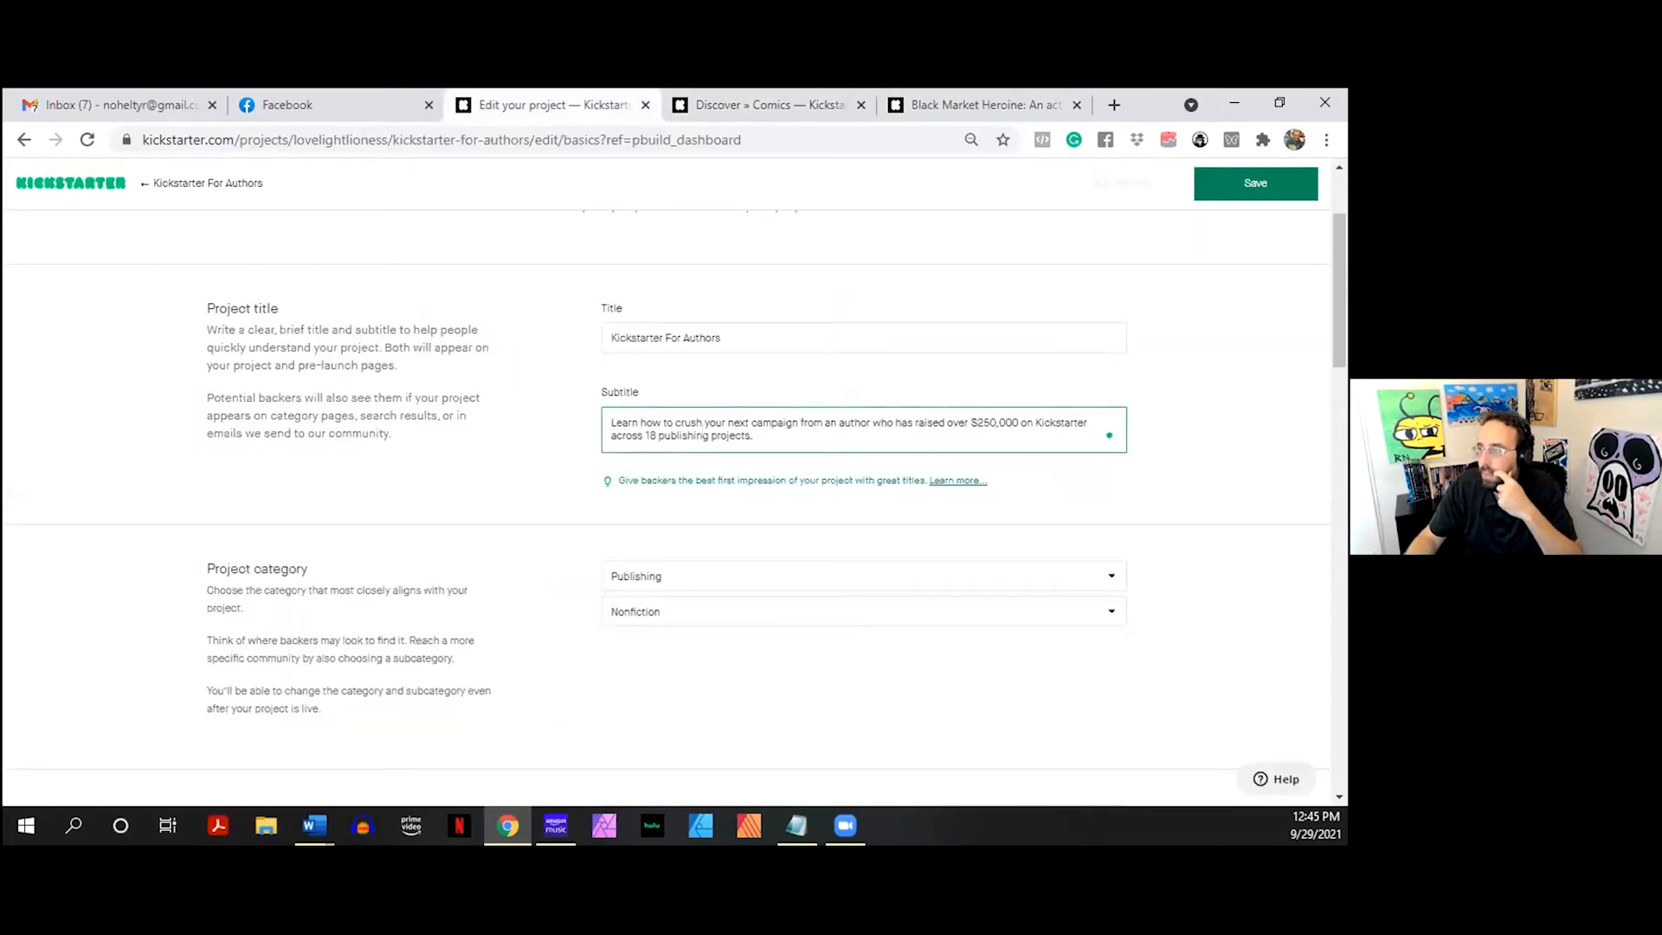
left_click_drag(611, 424, 749, 424)
left_click(736, 412)
left_click_drag(611, 423, 800, 418)
left_click(798, 417)
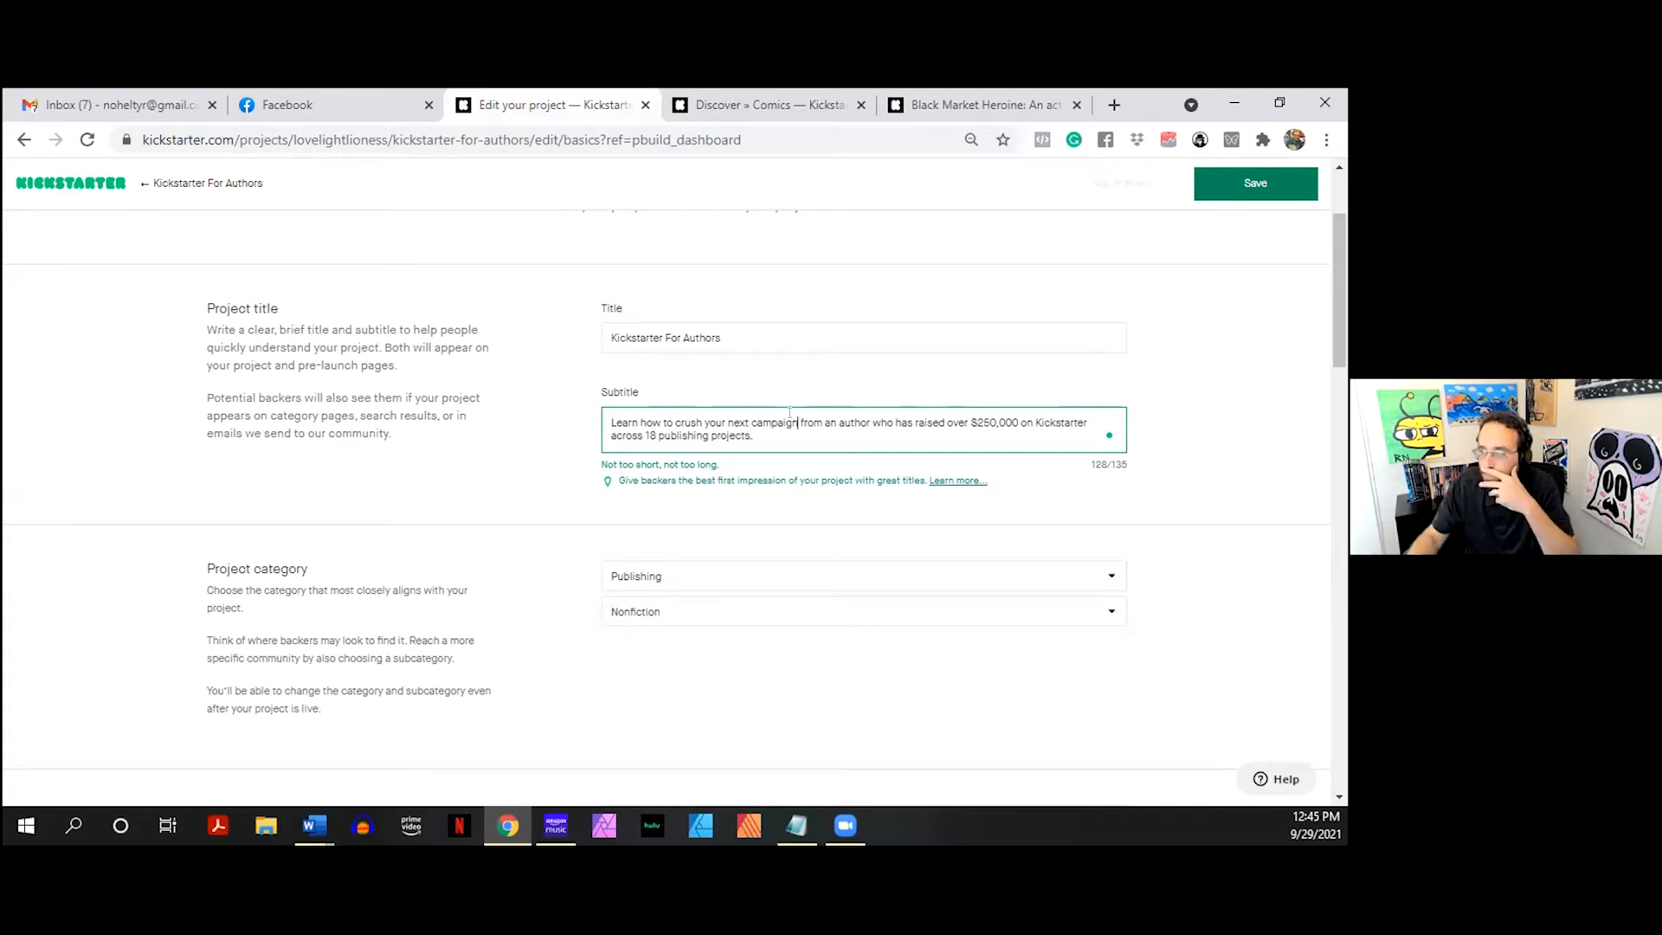
- Leave the subtitle field and save the project's basics with the rewritten subtitle
left_click(496, 426)
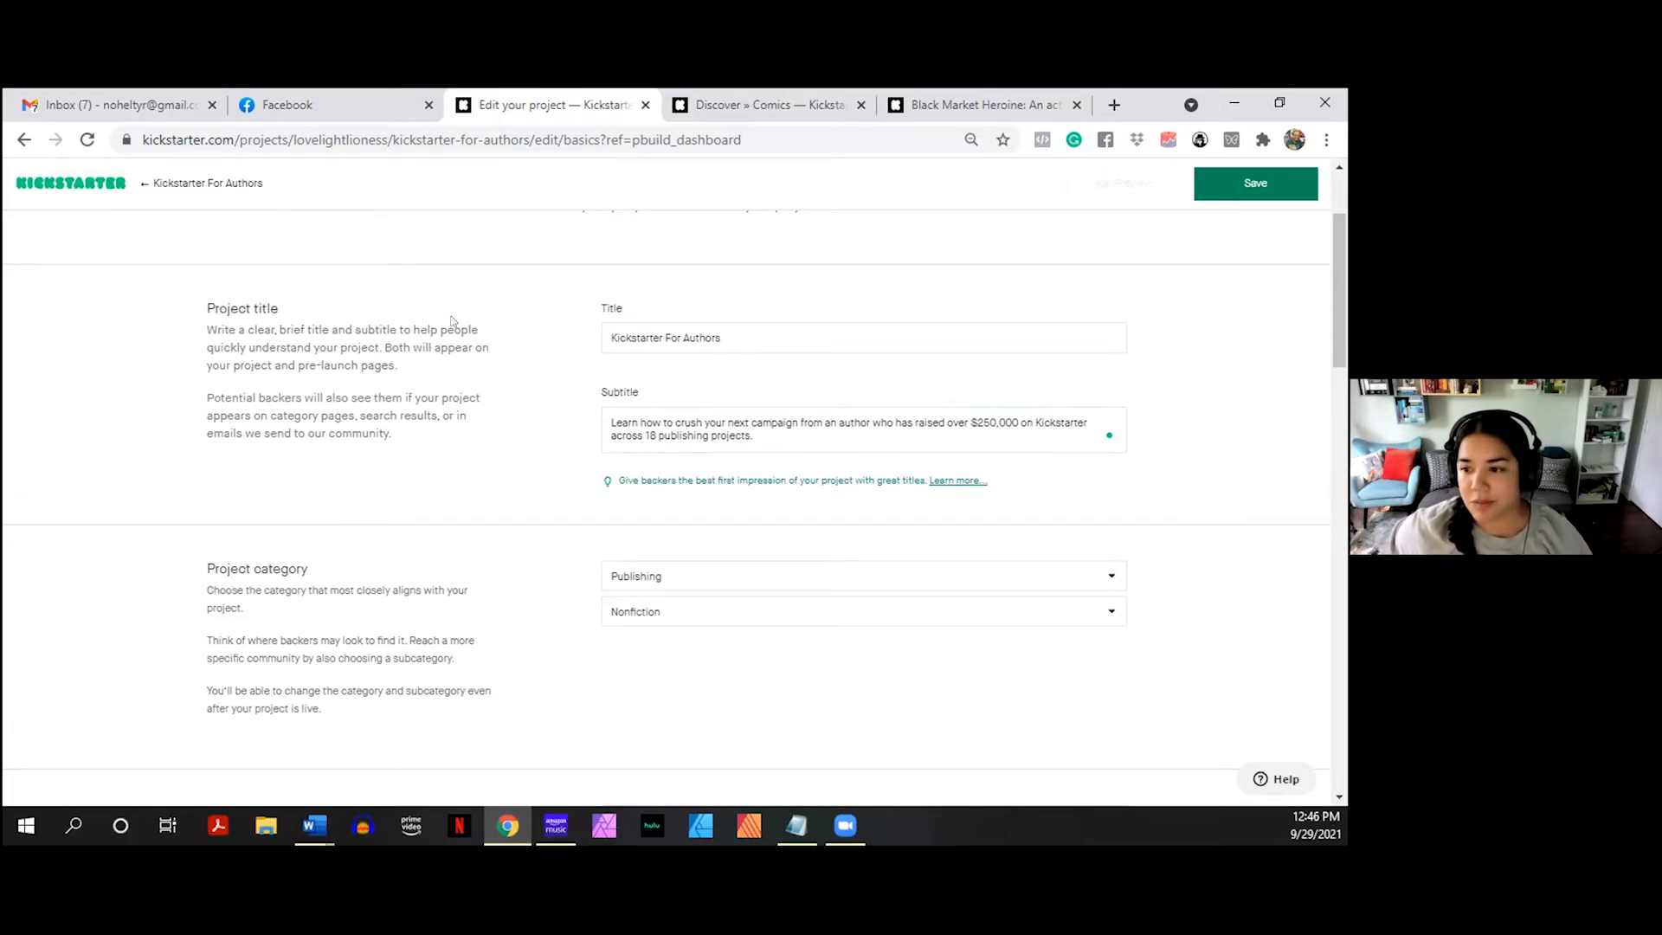
left_click(1253, 193)
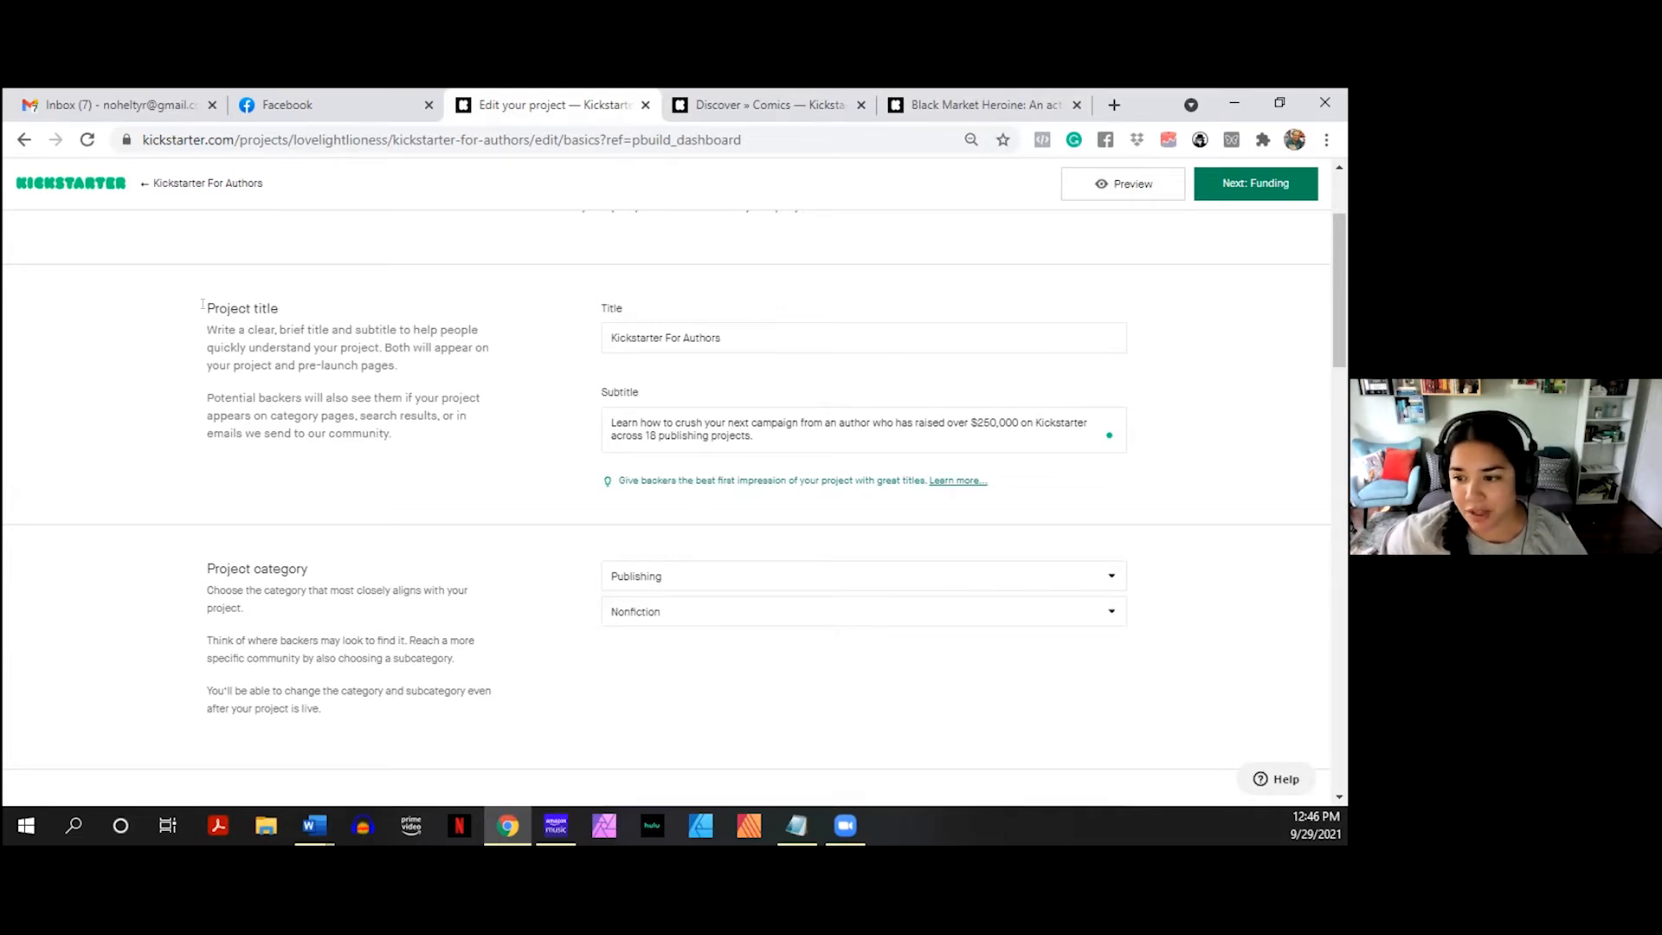
mouse_move(202, 304)
left_mouse_down()
mouse_move(339, 376)
mouse_move(390, 439)
mouse_move(197, 313)
left_mouse_up()
left_click(390, 439)
left_click(197, 313)
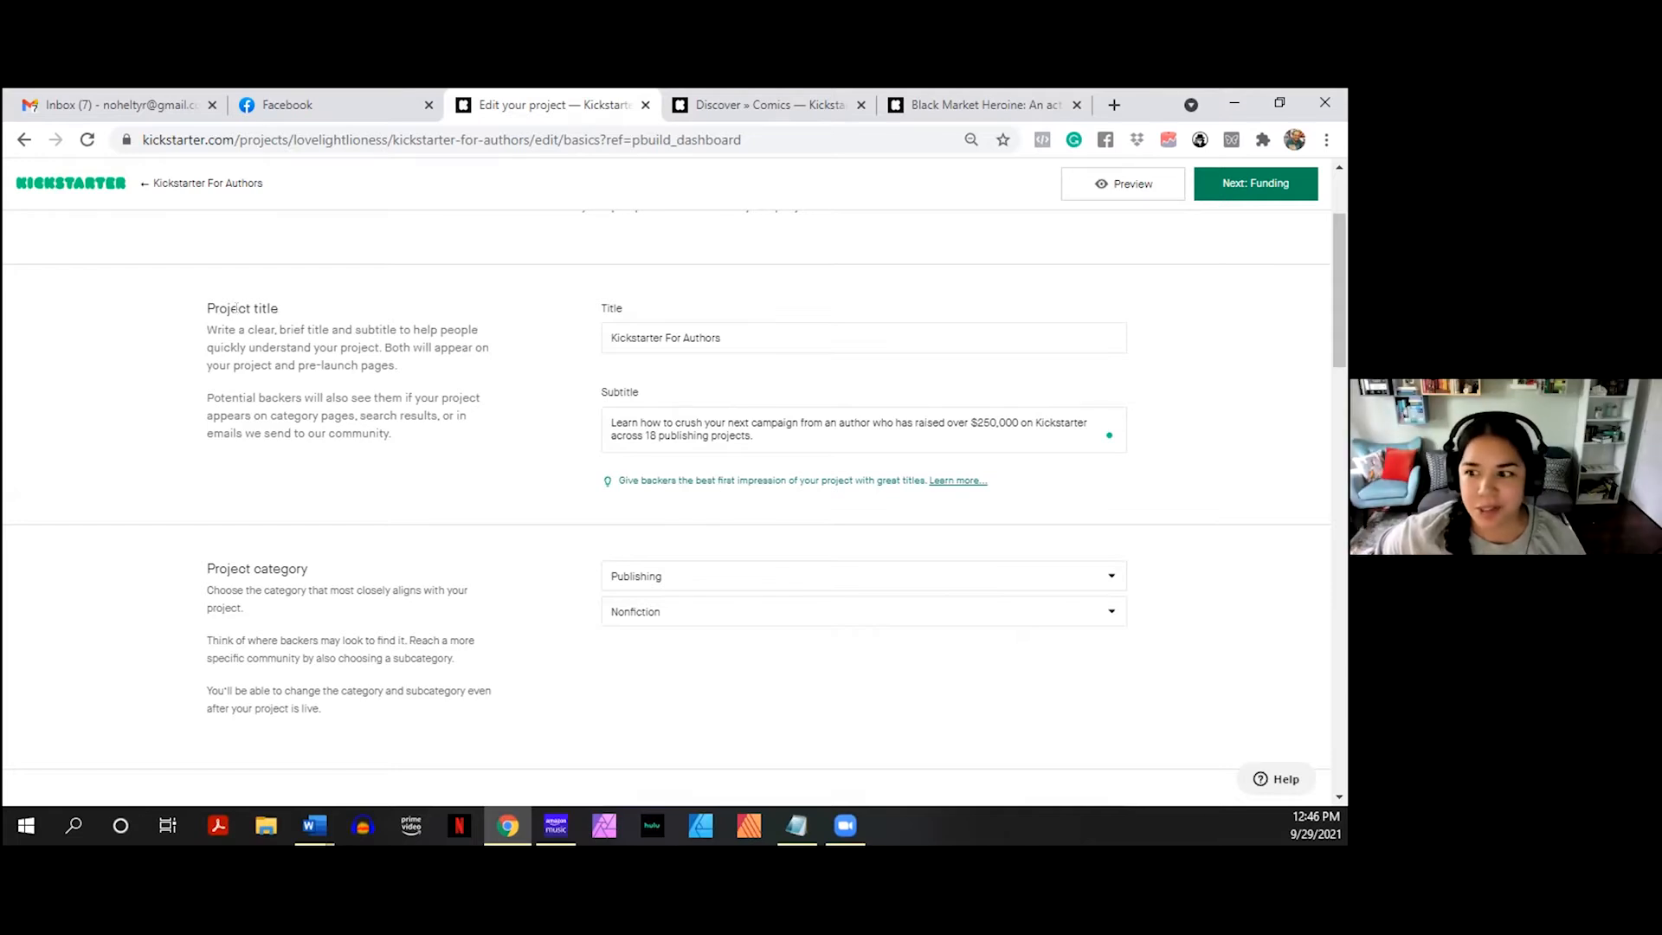
- Look over the project's category, location, image and video sections on the basics page
scroll(236, 308, "down", 2)
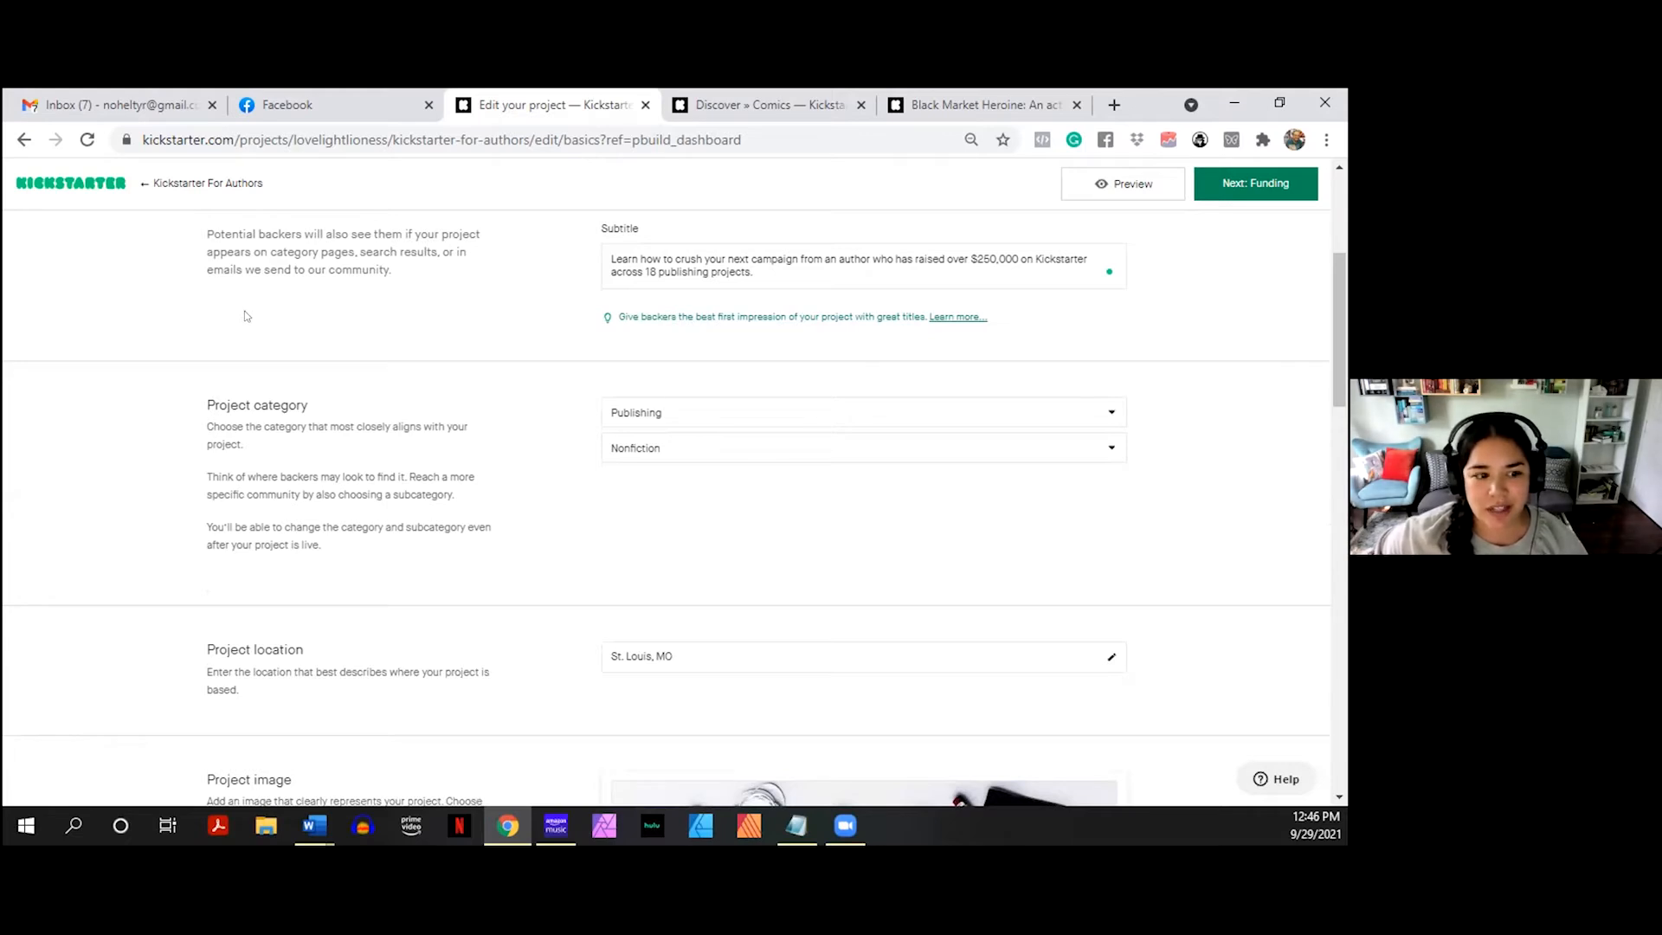
scroll(245, 316, "down", 7)
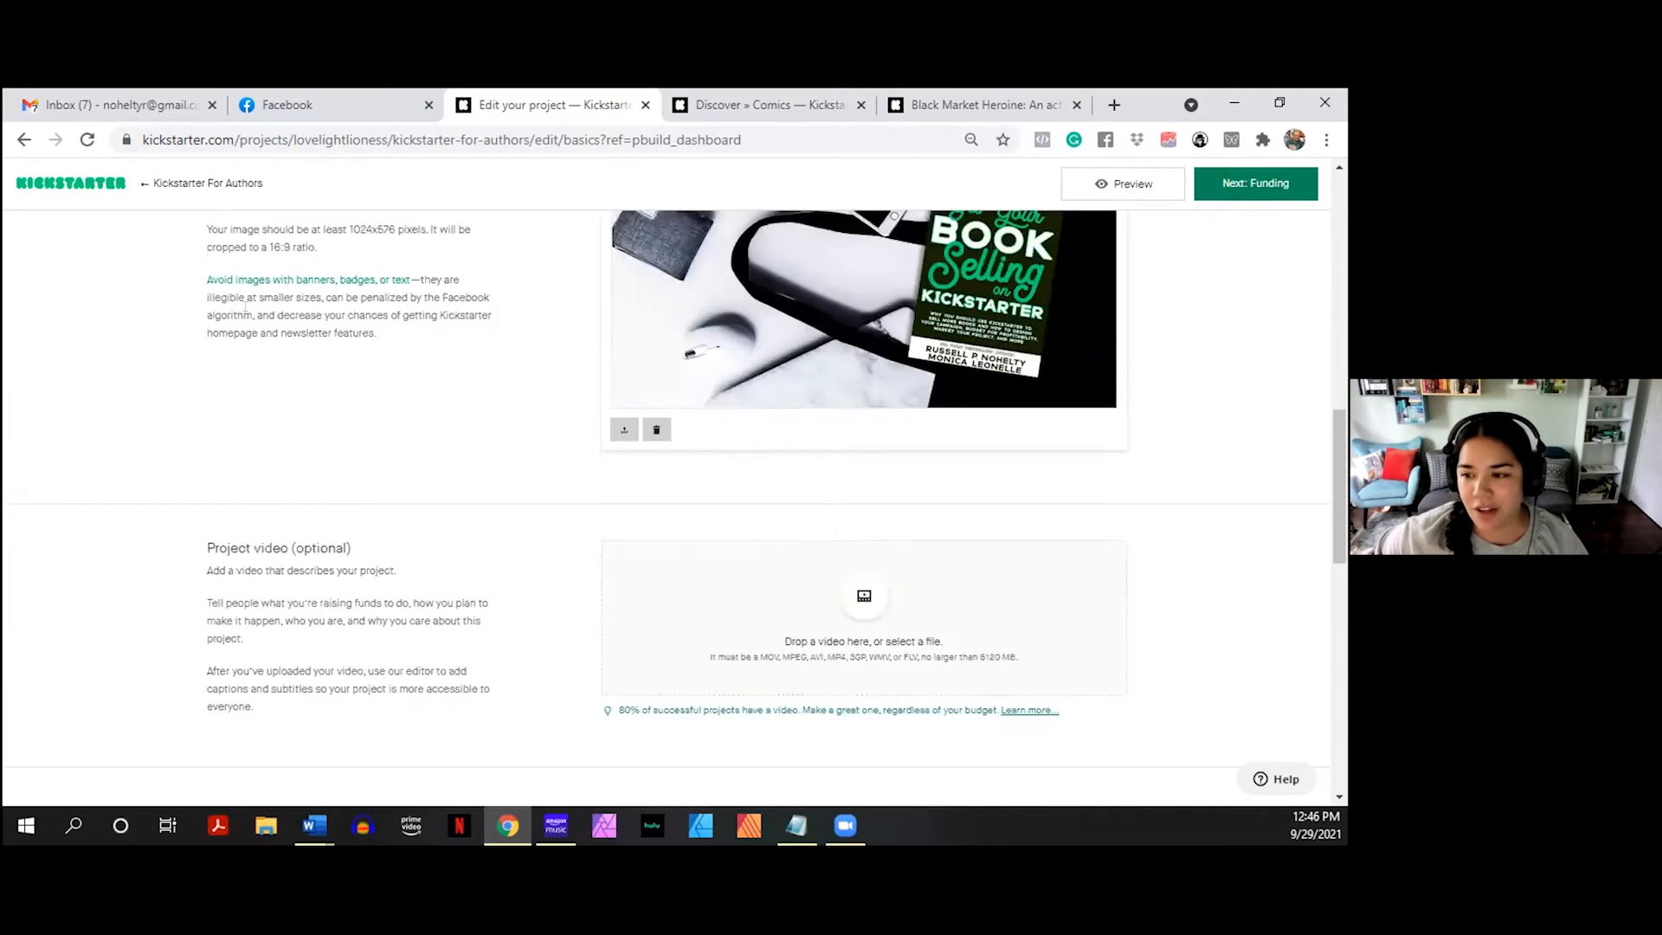
scroll(245, 304, "down", 4)
scroll(245, 316, "up", 15)
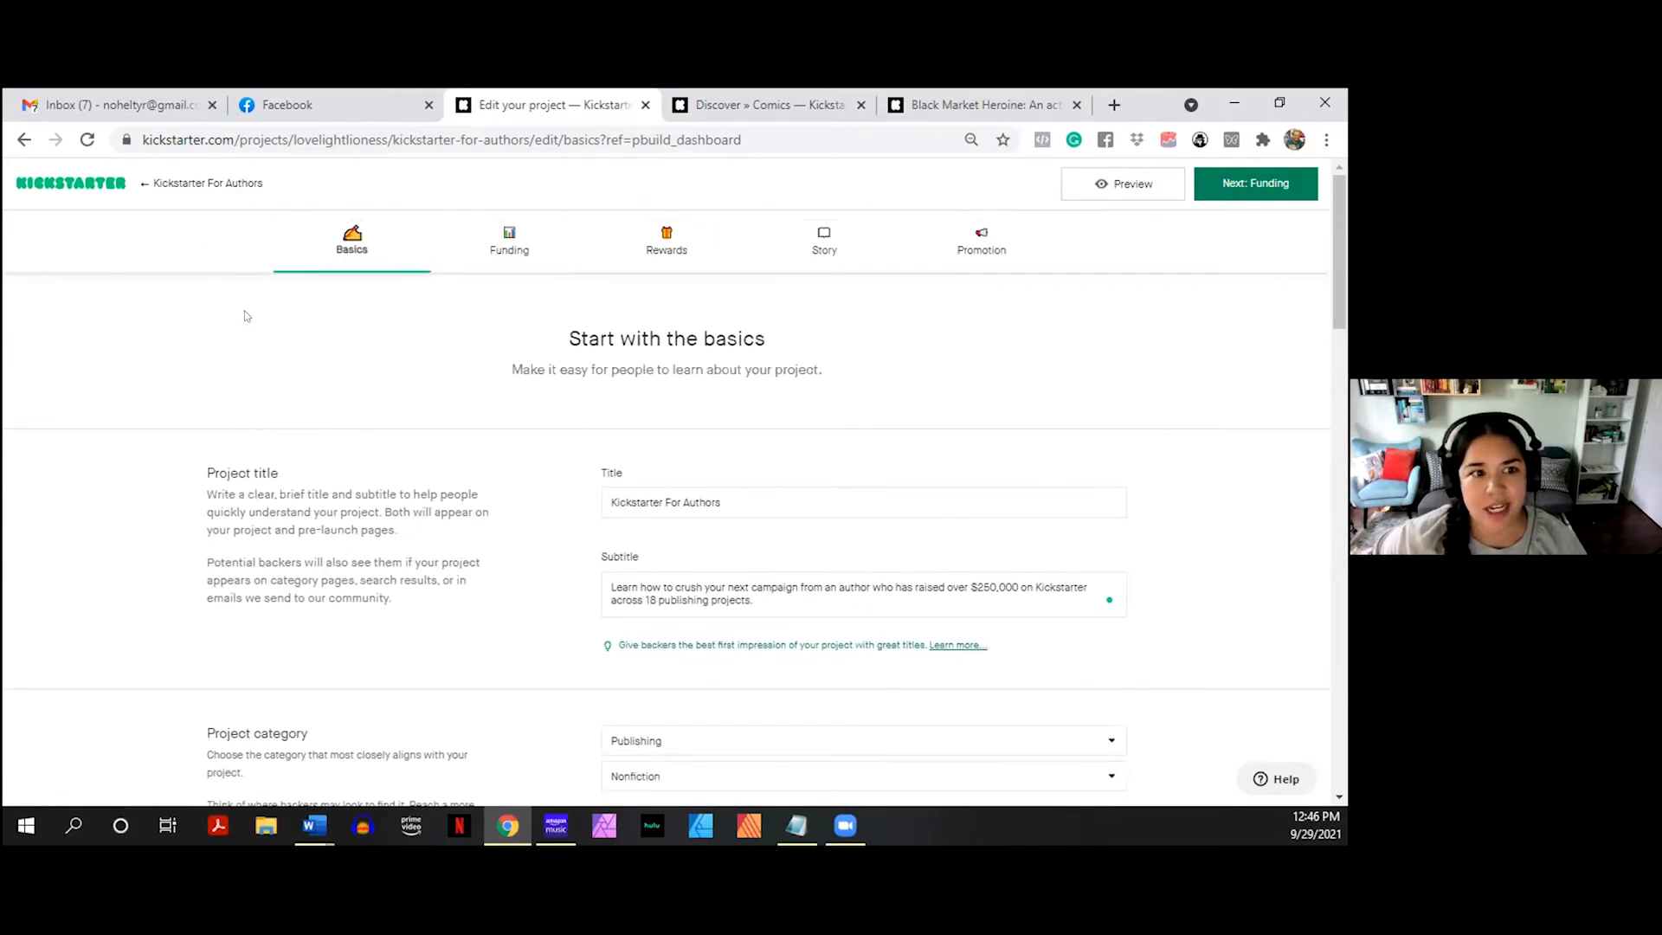
- Review the Black Market Heroine campaign title and the titles of projects in Kickstarter's Comics category as examples
left_click(971, 102)
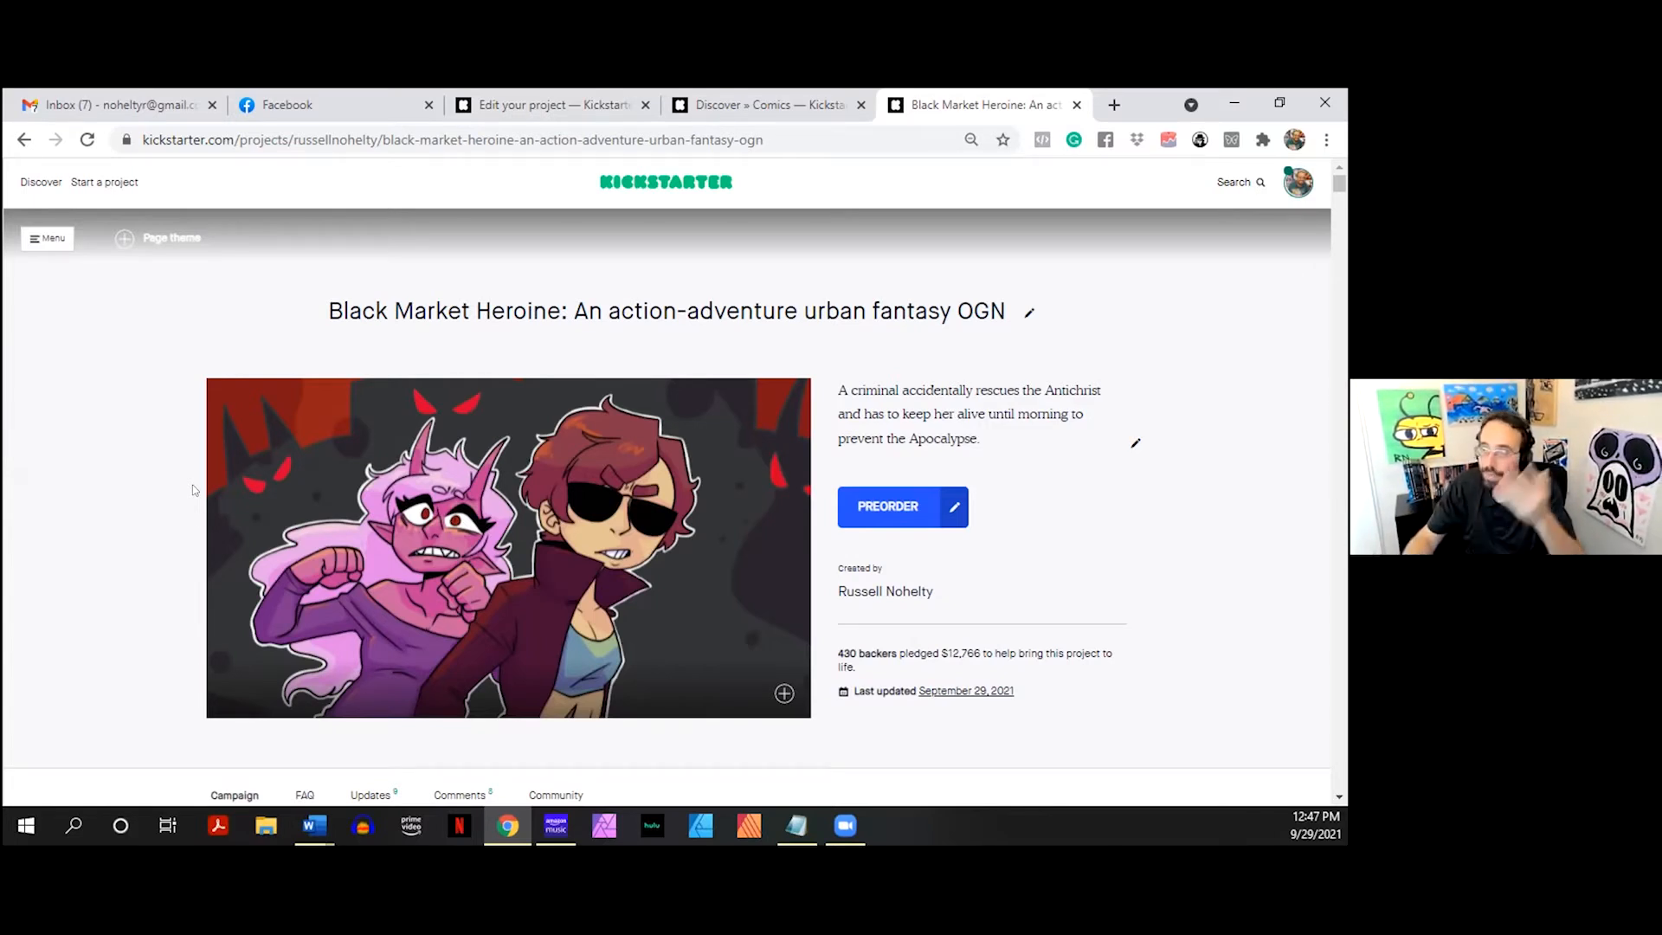
left_click(718, 105)
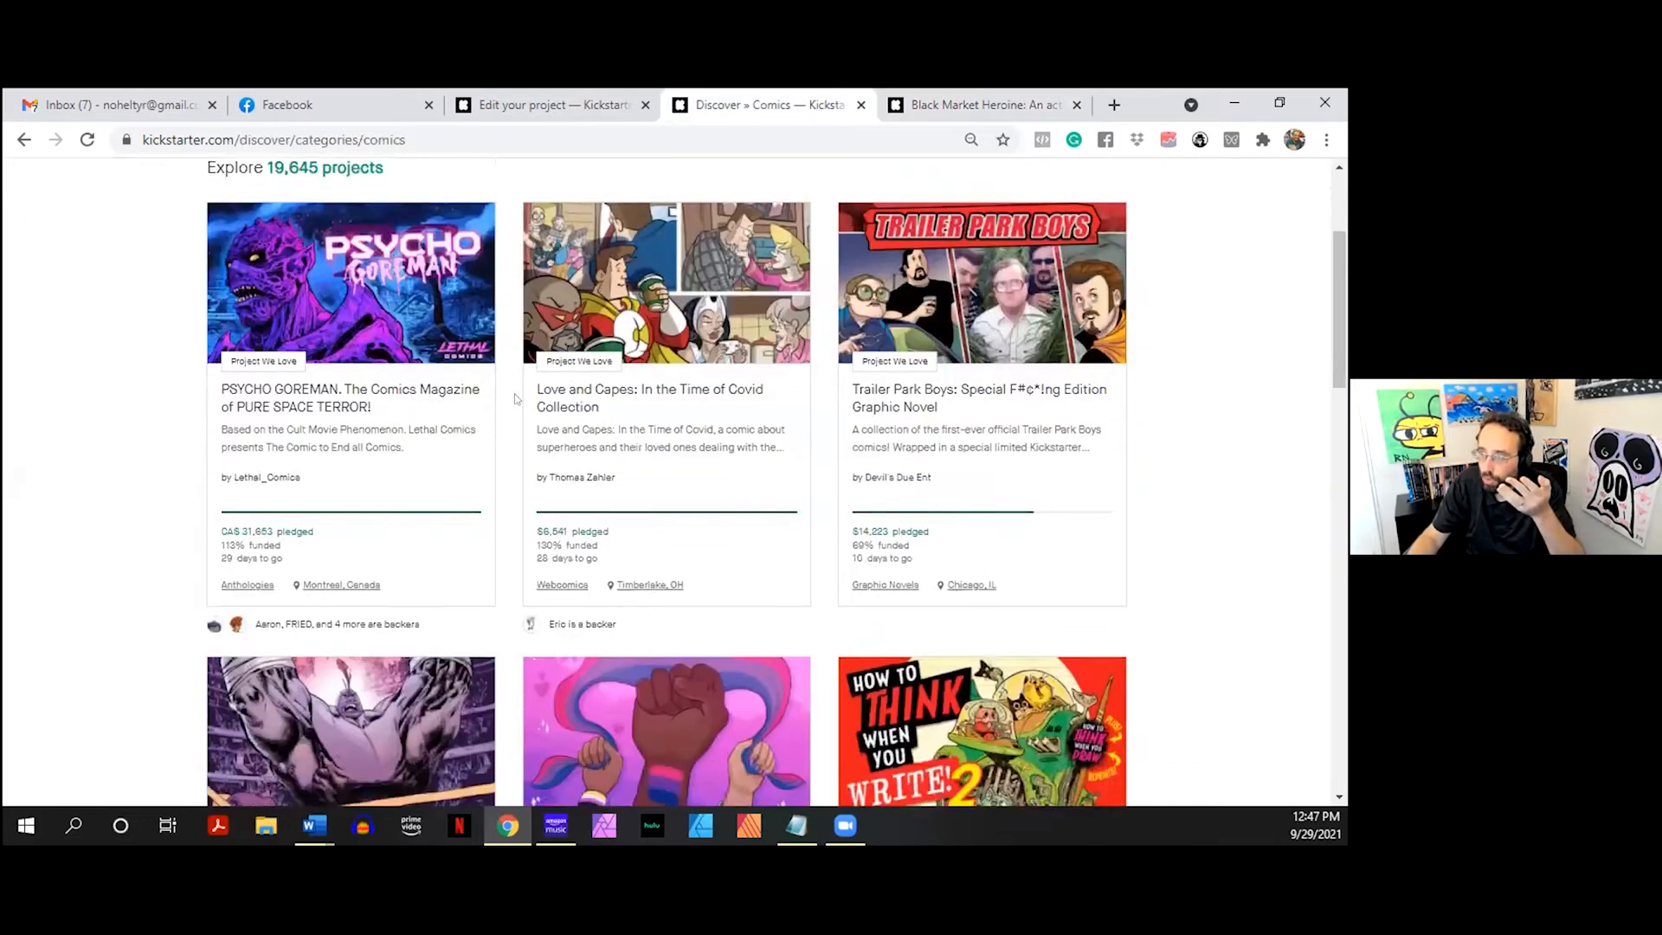
scroll(514, 399, "down", 5)
left_click(965, 103)
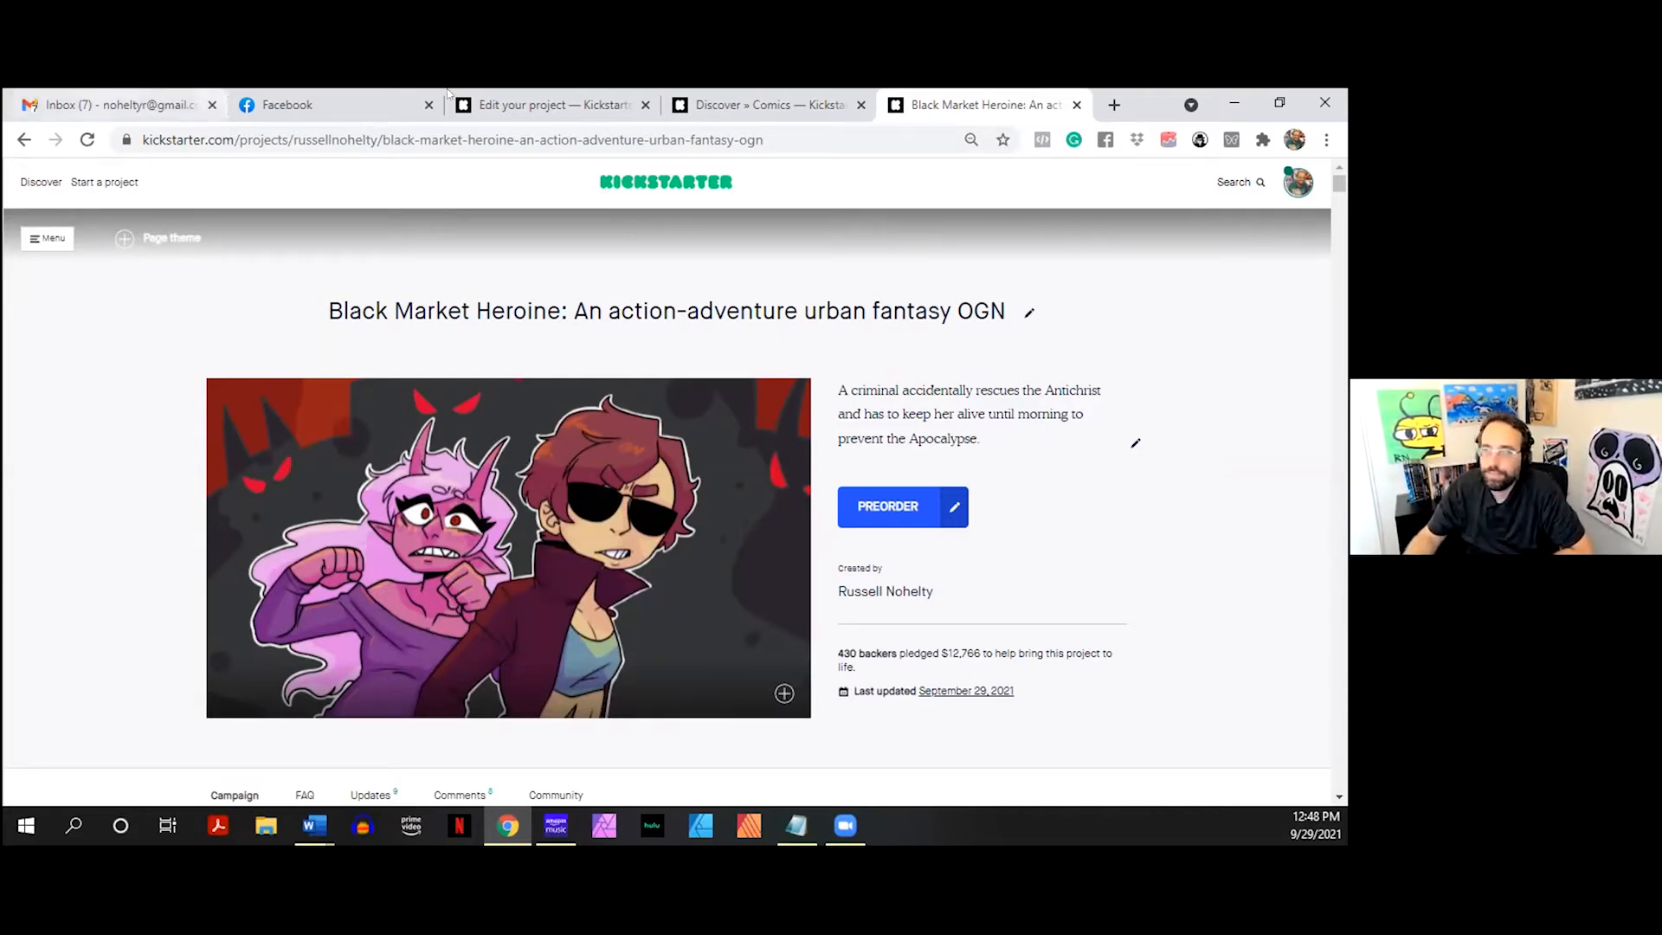
- Return to the Kickstarter For Authors project editor and add a colon at the end of the project title
left_click(502, 97)
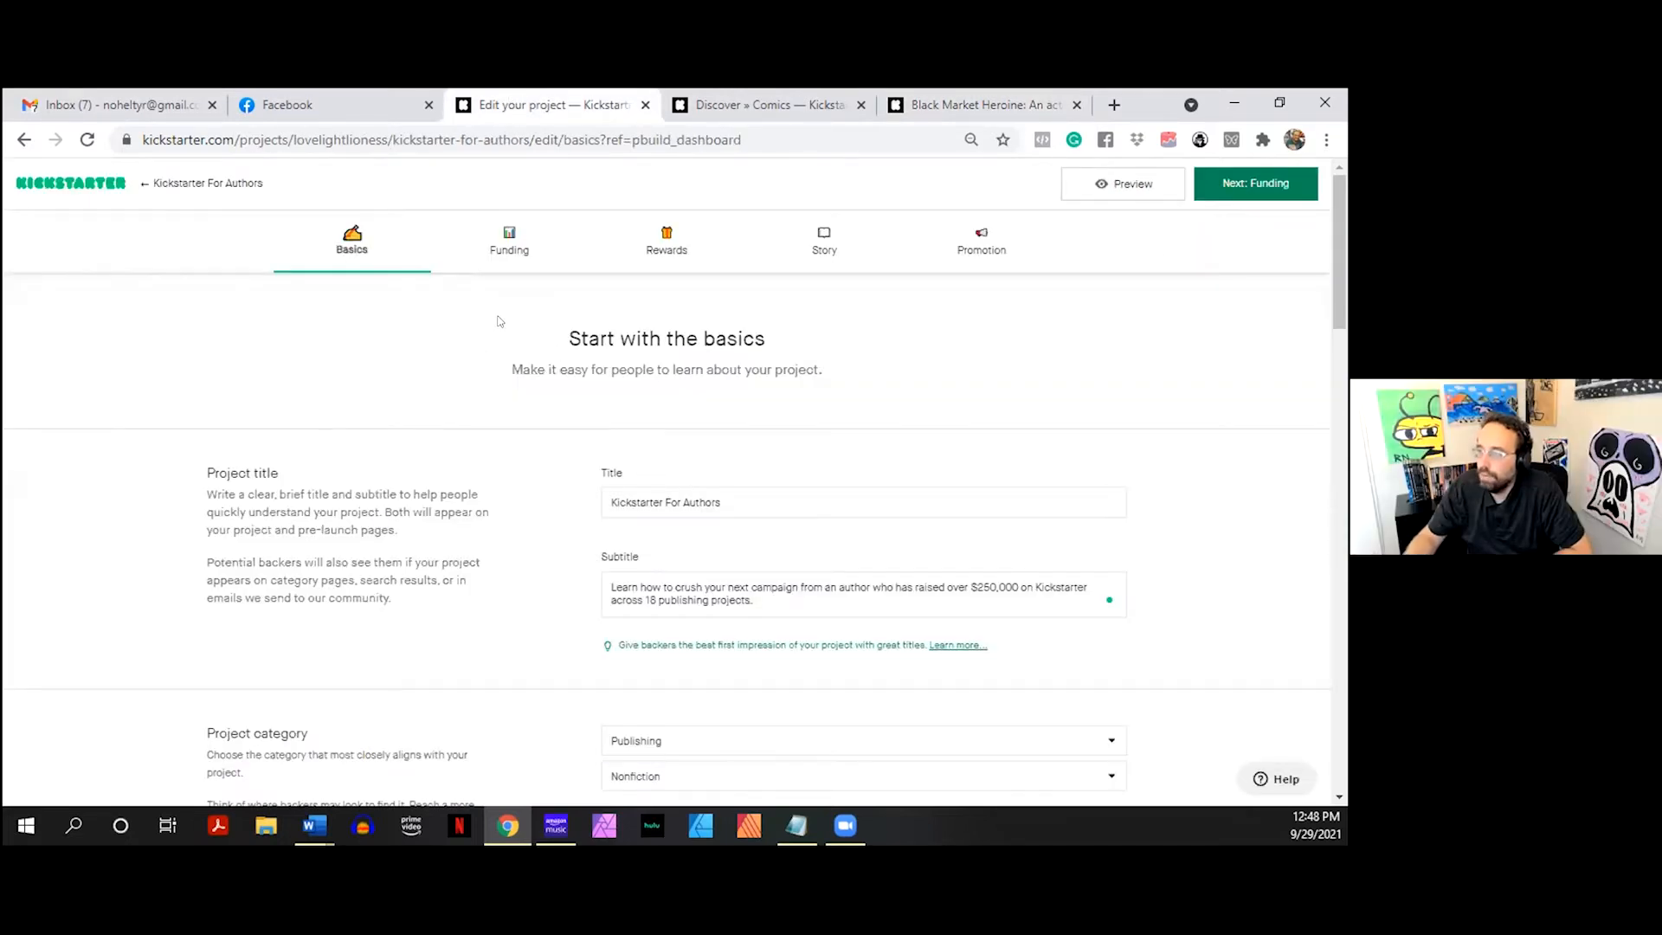
scroll(489, 321, "down", 20)
scroll(498, 321, "up", 20)
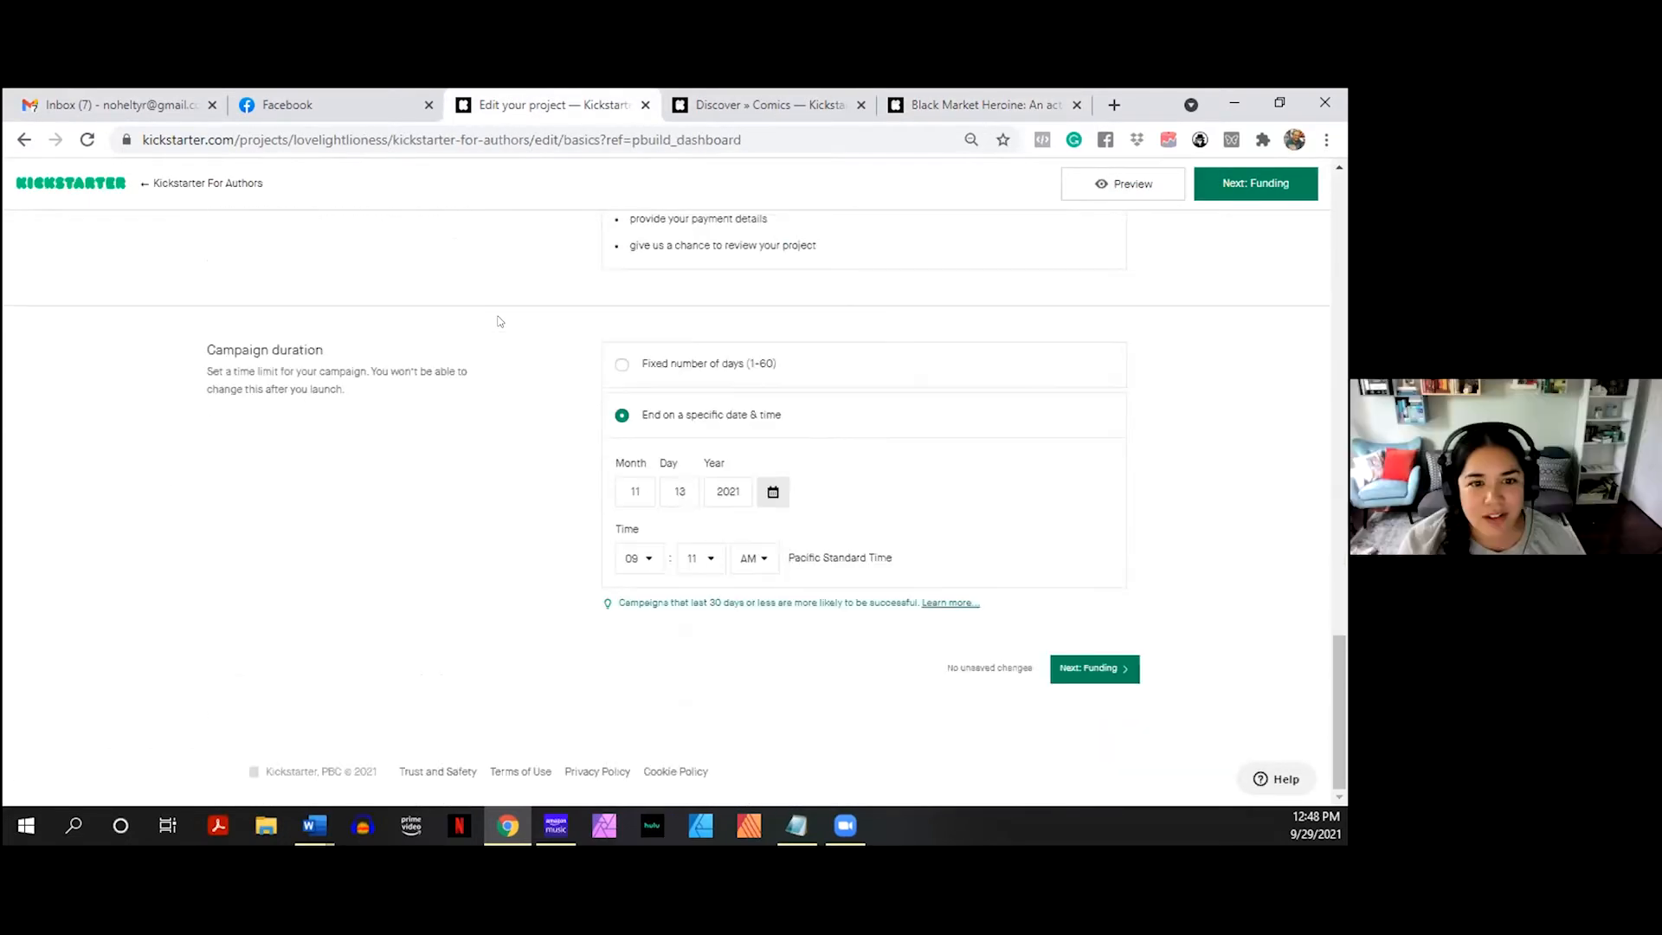
left_click(723, 500)
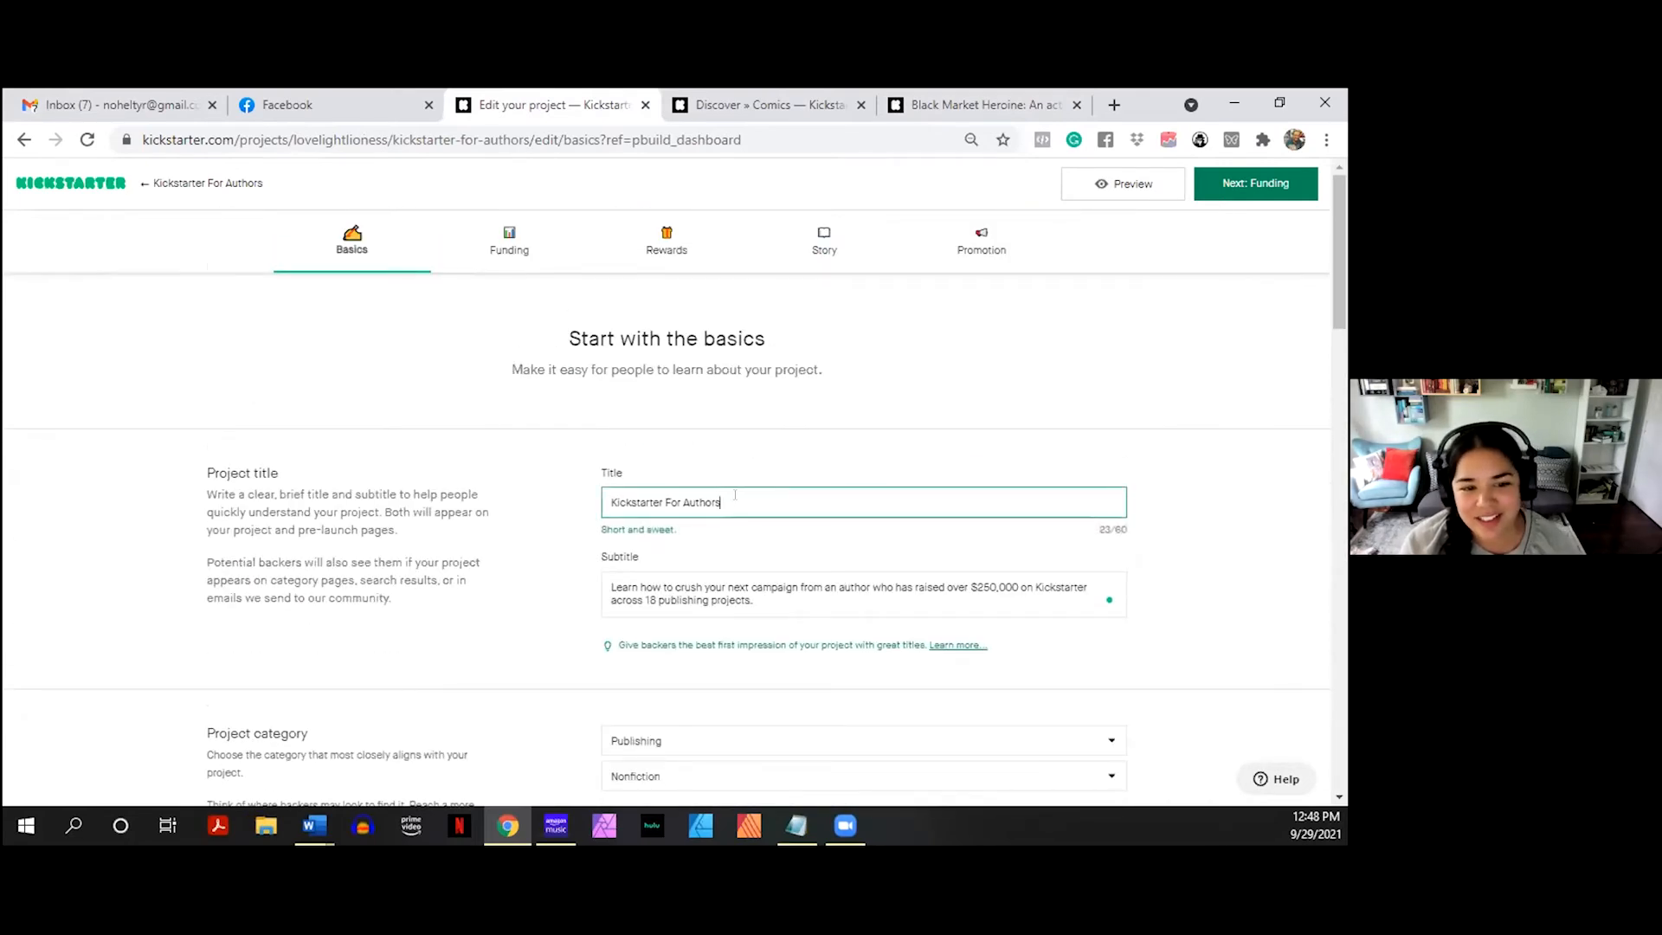
type(":")
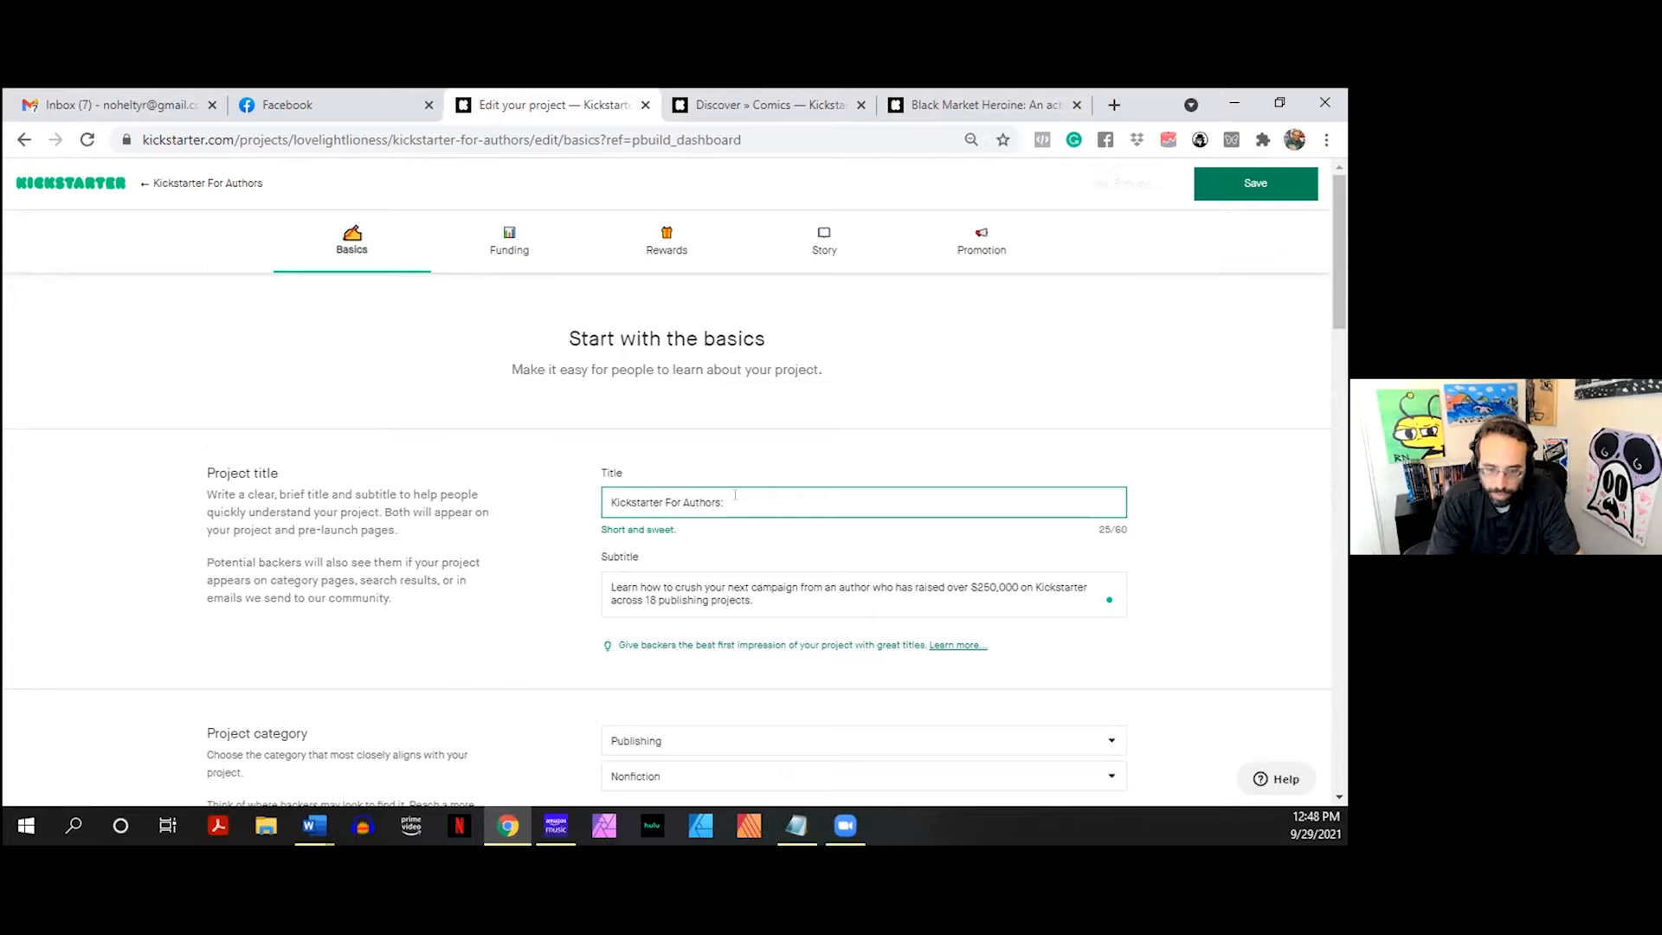
- Try the tagline "Written by authors FOR authors" after the title's colon and remove it again
type("Wirrte")
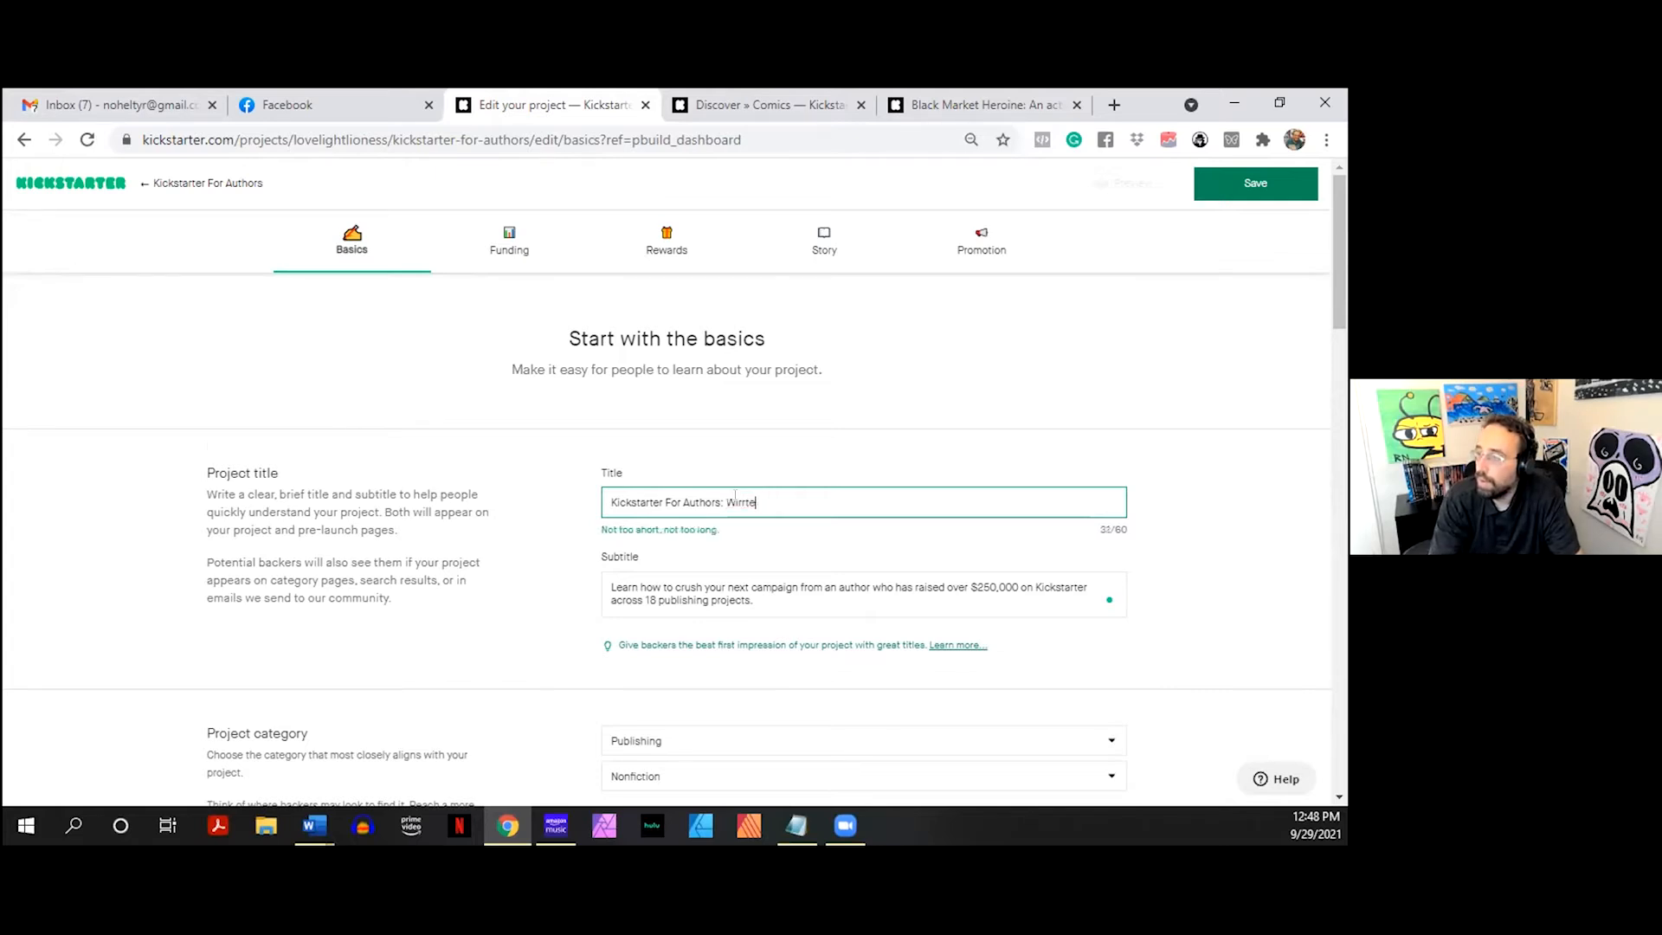
key("BackSpace")
key("BackSpace")
key("BackSpace")
key("BackSpace")
key("BackSpace")
type("ritt")
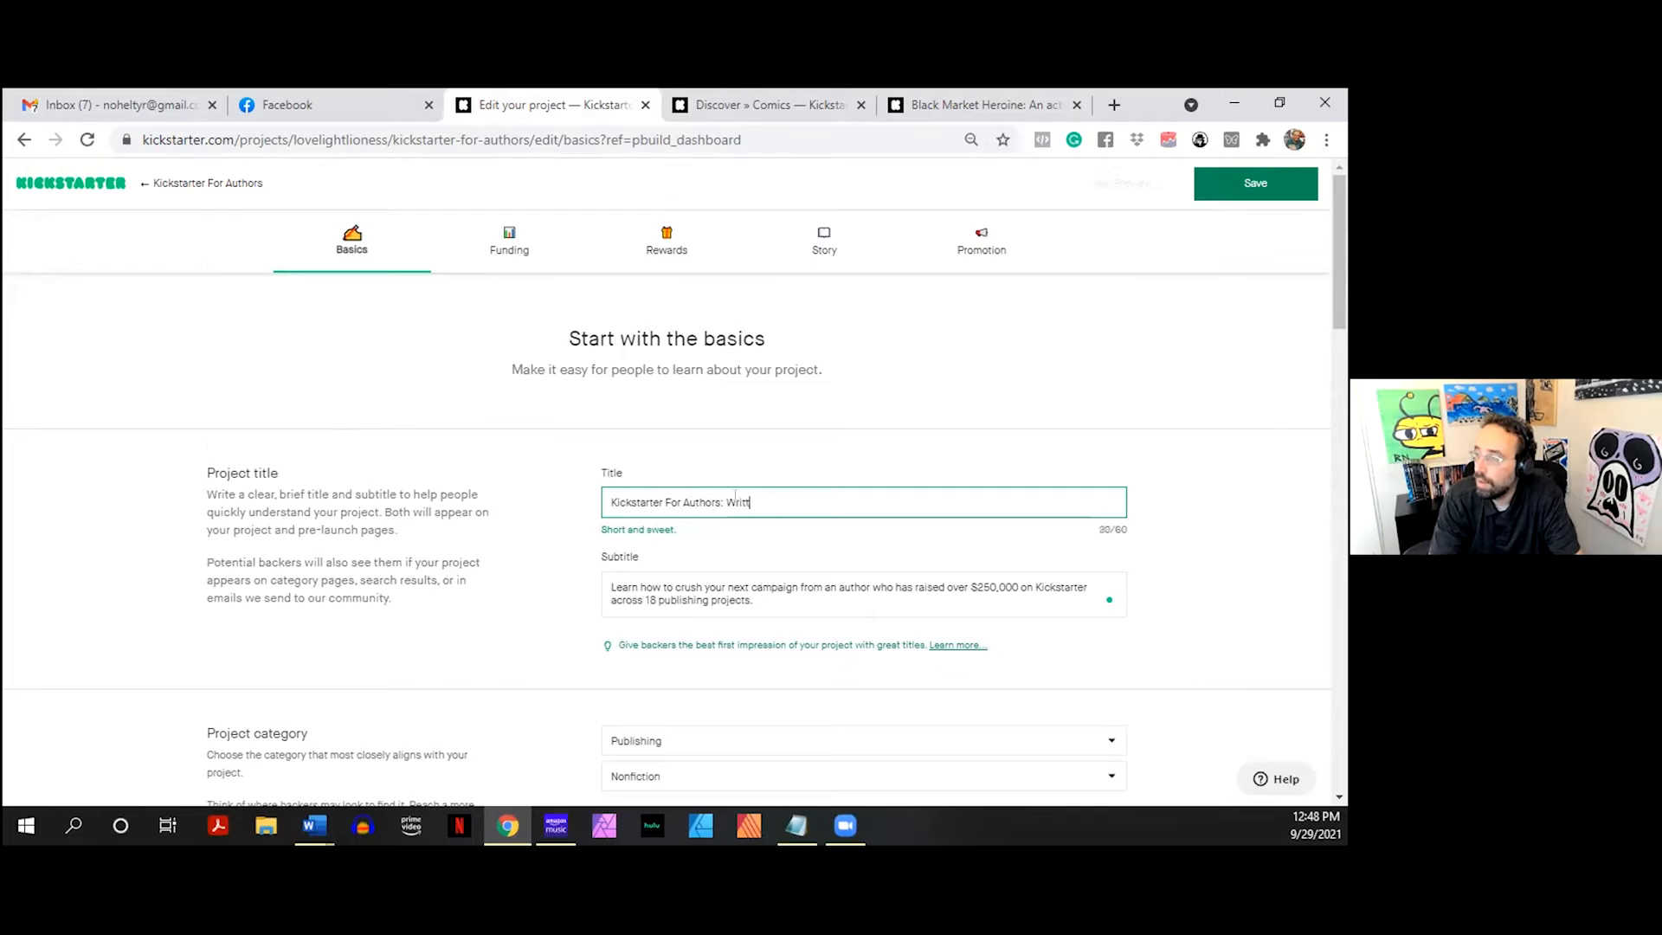
type("en by authors ")
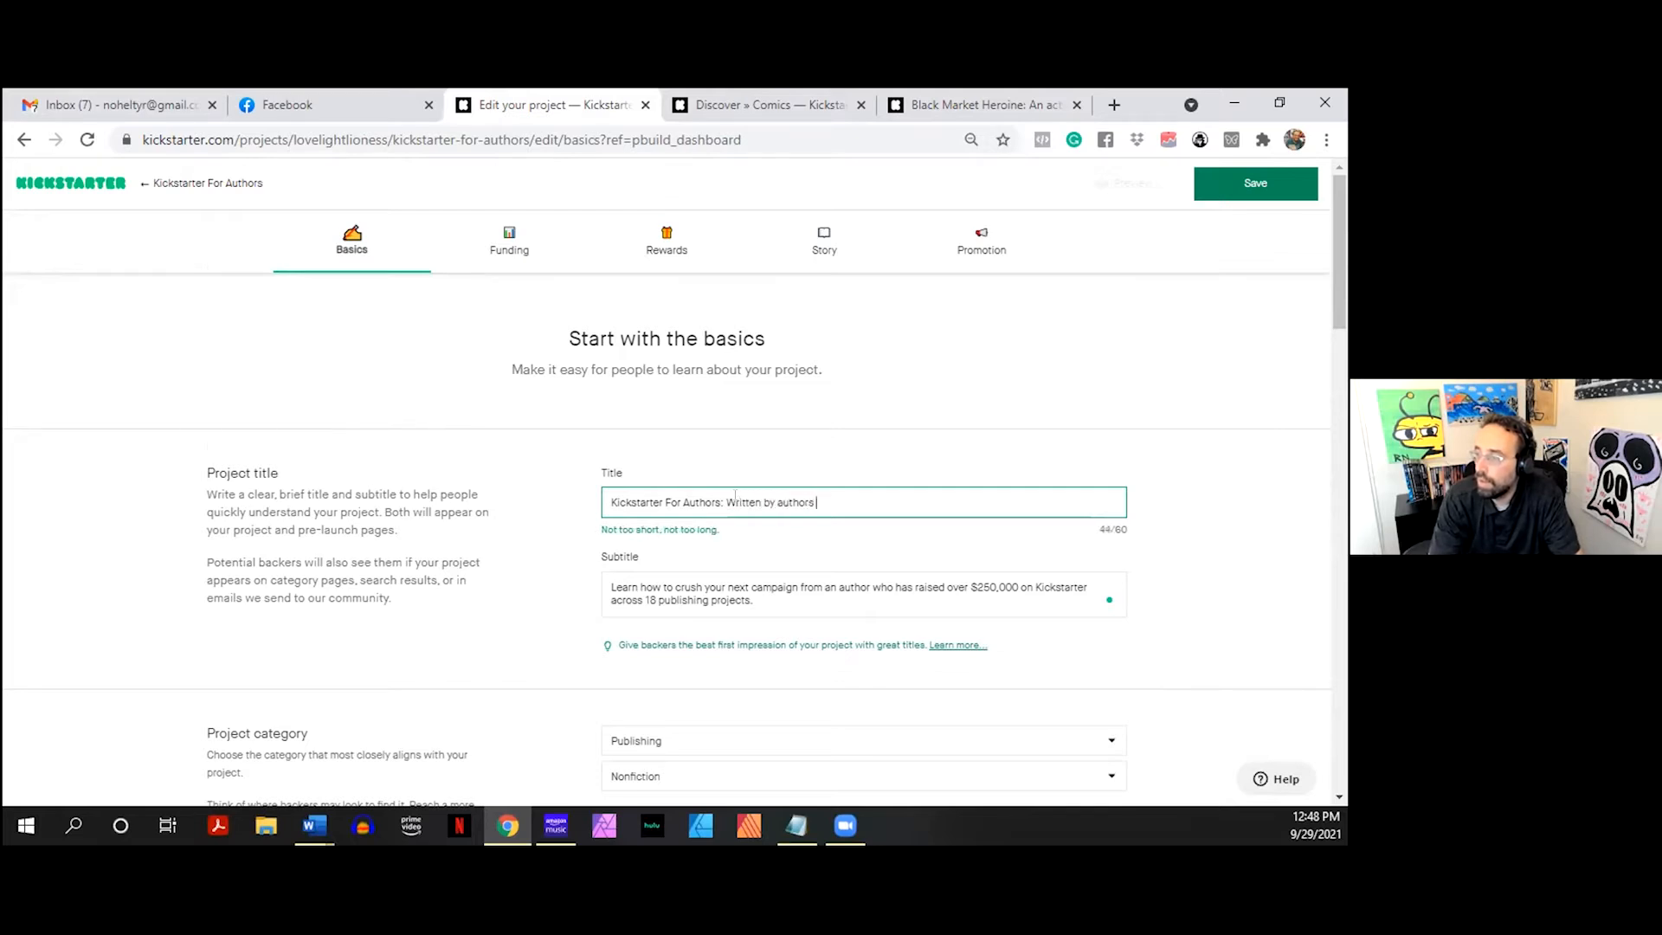
type("FOR authors")
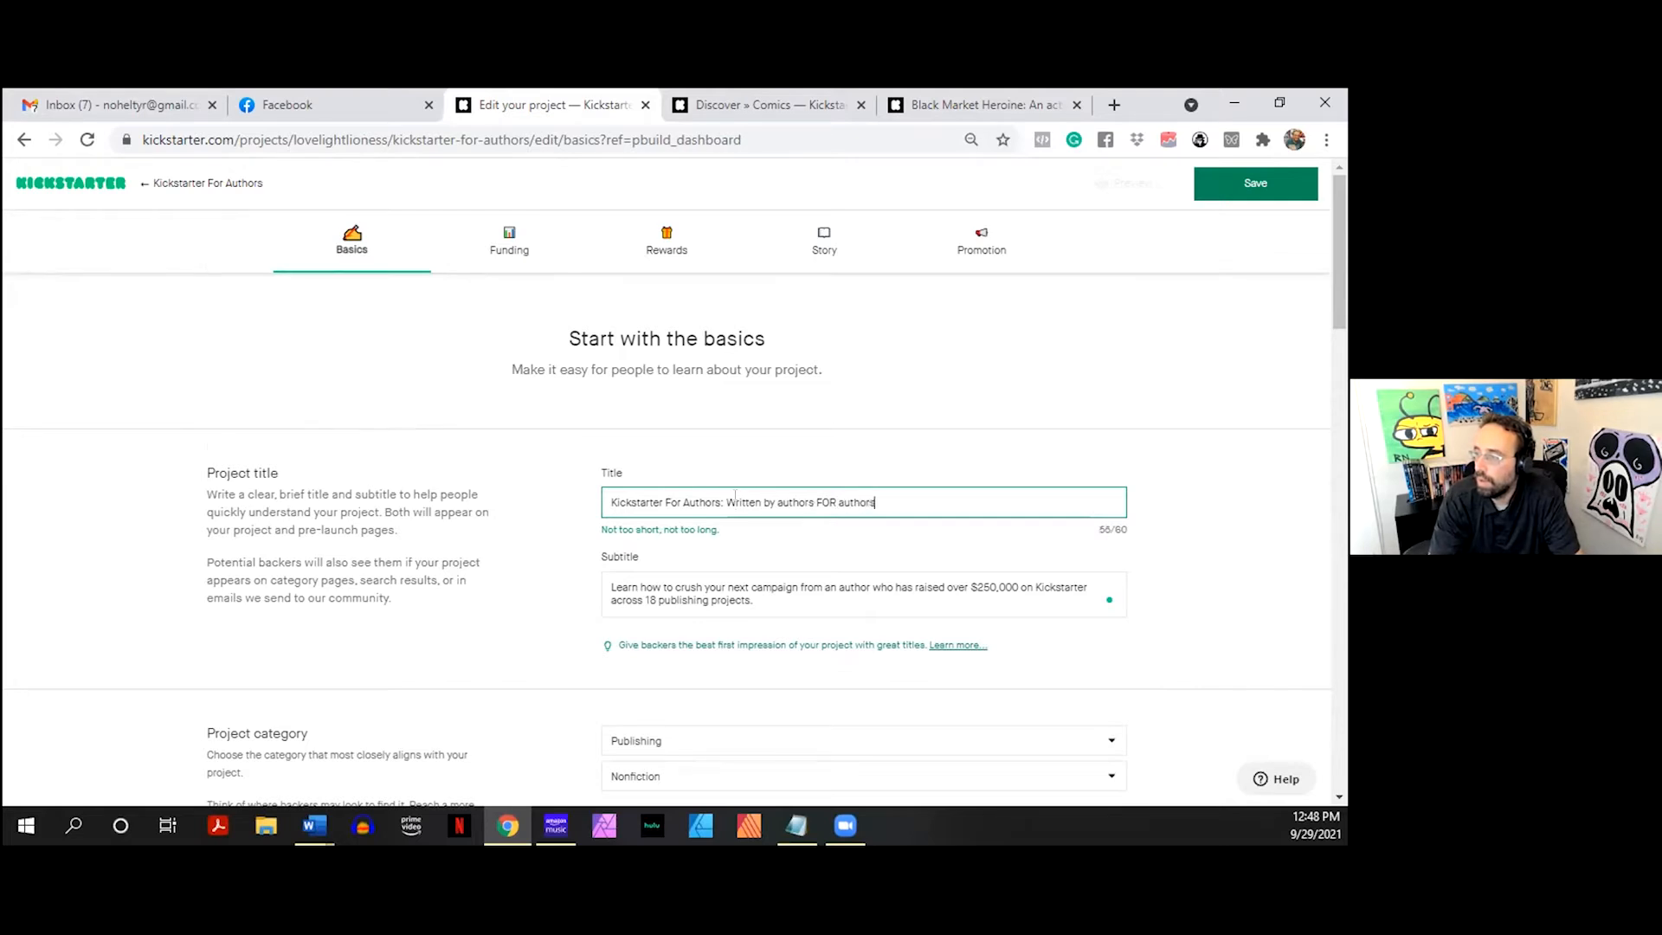
key("BackSpace")
key("BackSpace")
key("BackSpace")
key("BackSpace")
key("BackSpace")
key("BackSpace")
key("BackSpace")
key("BackSpace")
key("BackSpace")
key("BackSpace")
key("BackSpace")
key("BackSpace")
key("BackSpace")
key("BackSpace")
key("BackSpace")
key("BackSpace")
key("BackSpace")
key("BackSpace")
key("BackSpace")
key("BackSpace")
key("BackSpace")
key("BackSpace")
key("BackSpace")
key("BackSpace")
- Try starting the title's tagline with "The definitive guide to" and clear it again
type("The definitive guide to")
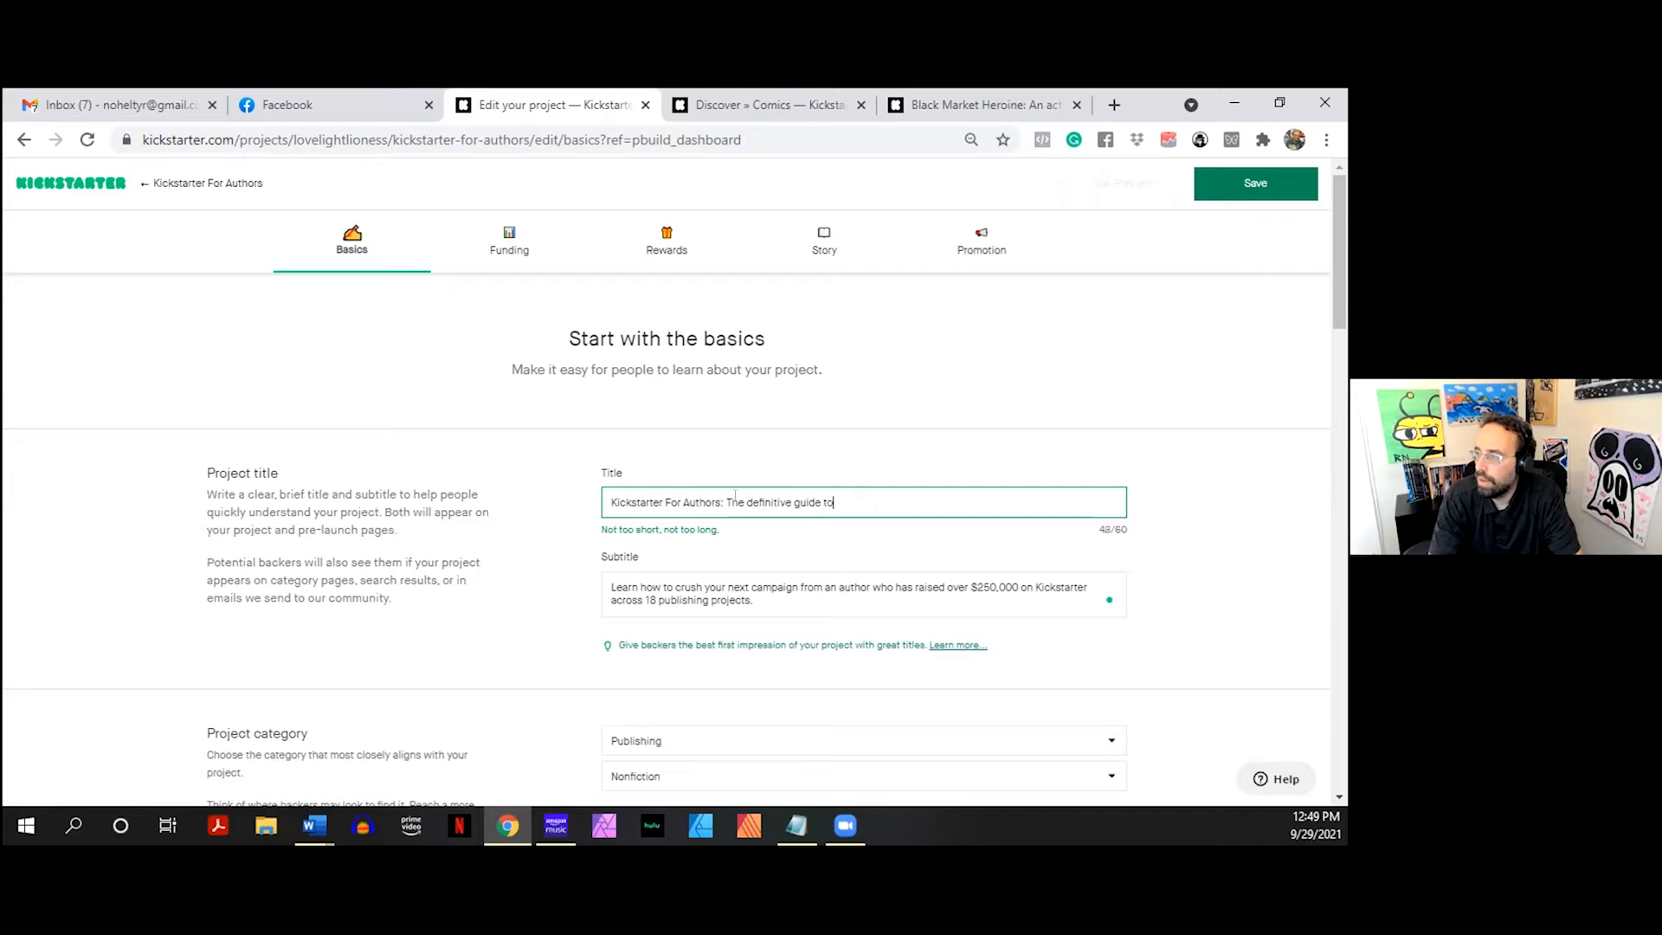
key("BackSpace")
key("BackSpace")
key("BackSpace")
key("BackSpace")
key("BackSpace")
key("BackSpace")
key("BackSpace")
key("BackSpace")
key("BackSpace")
key("BackSpace")
key("BackSpace")
key("BackSpace")
key("BackSpace")
key("BackSpace")
key("BackSpace")
key("BackSpace")
key("BackSpace")
key("BackSpace")
key("BackSpace")
key("BackSpace")
key("BackSpace")
key("BackSpace")
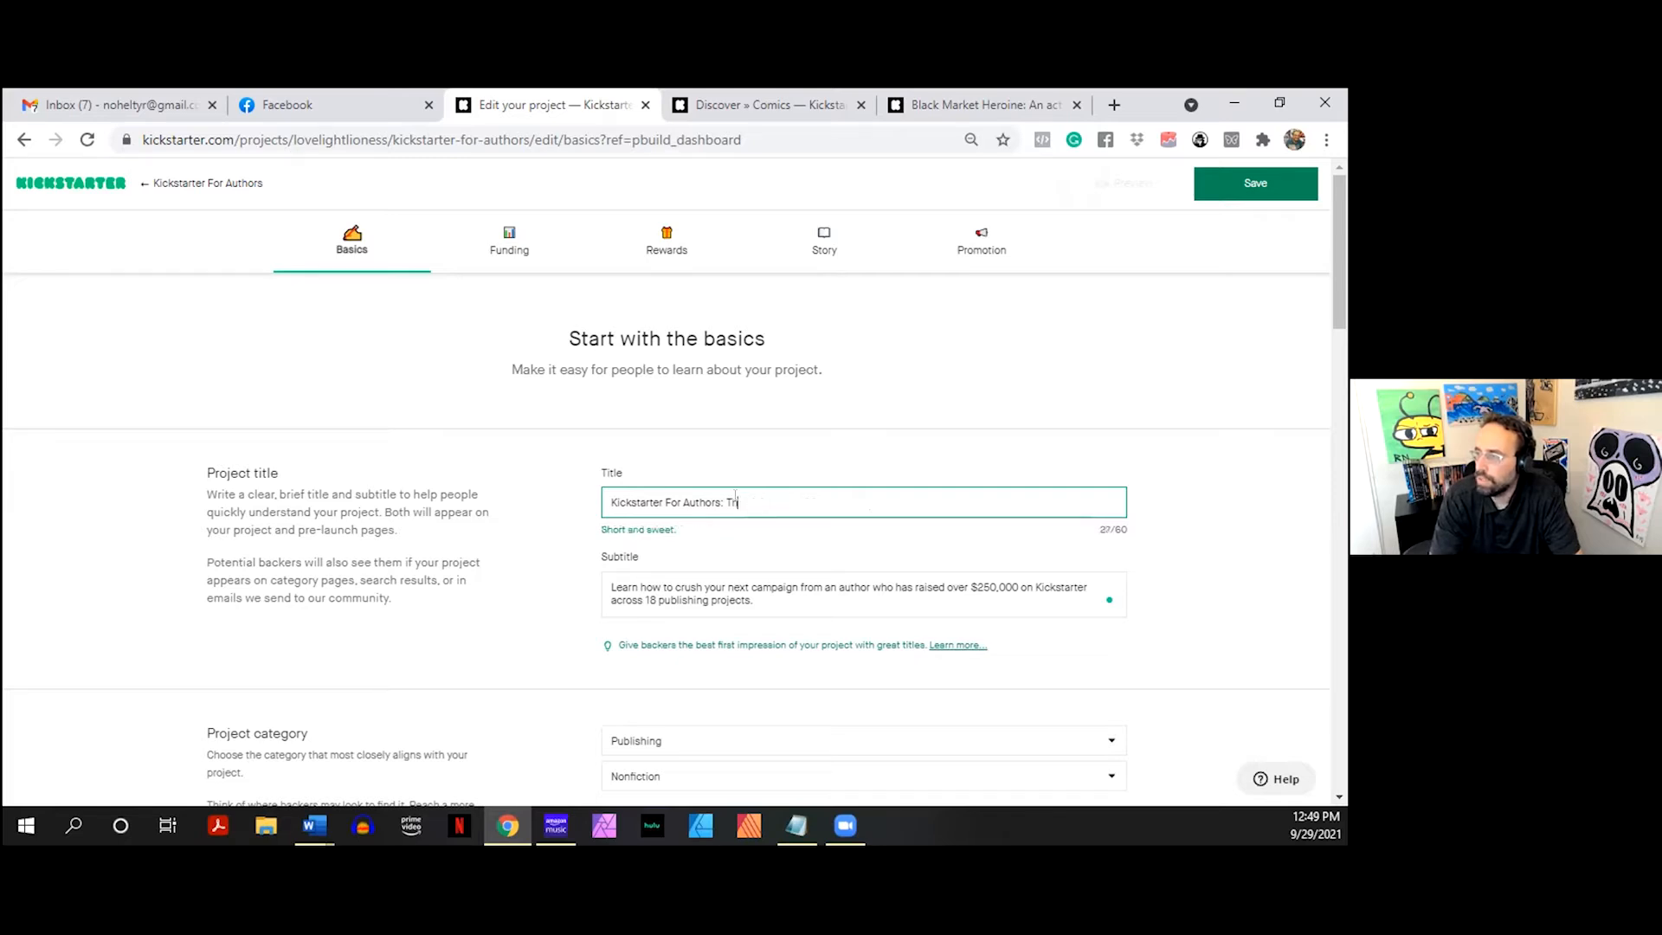
- Add "The definitive guide for launchig b" as the tagline after the colon in the project title
type("he definitiv")
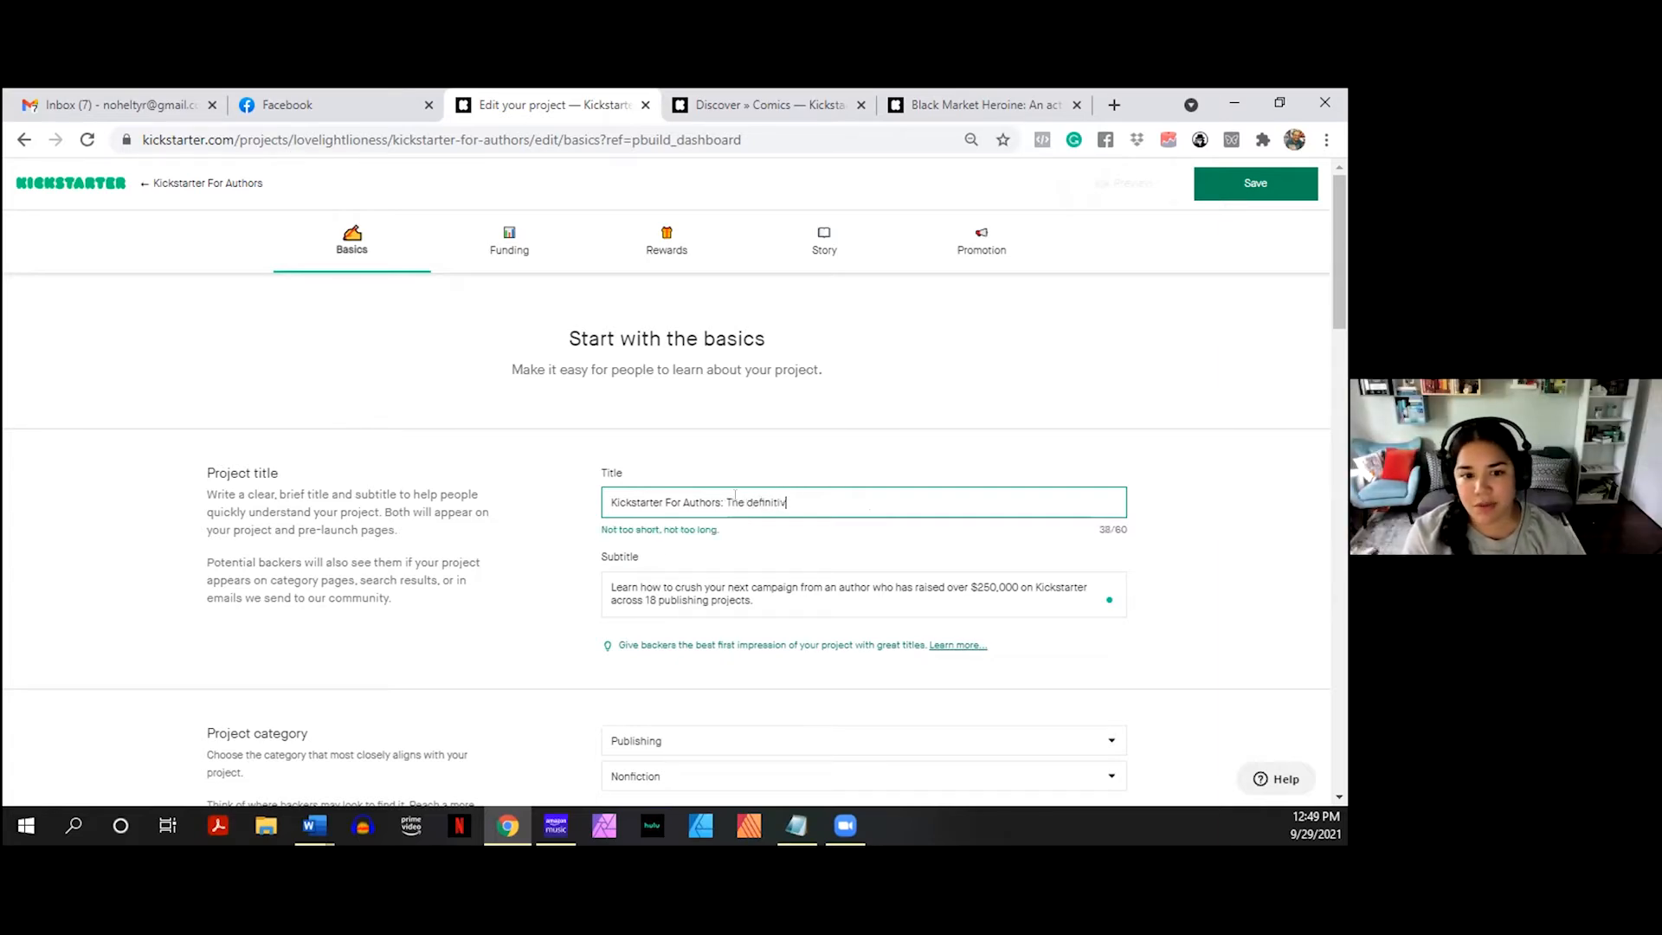
type("e guid")
type("or ")
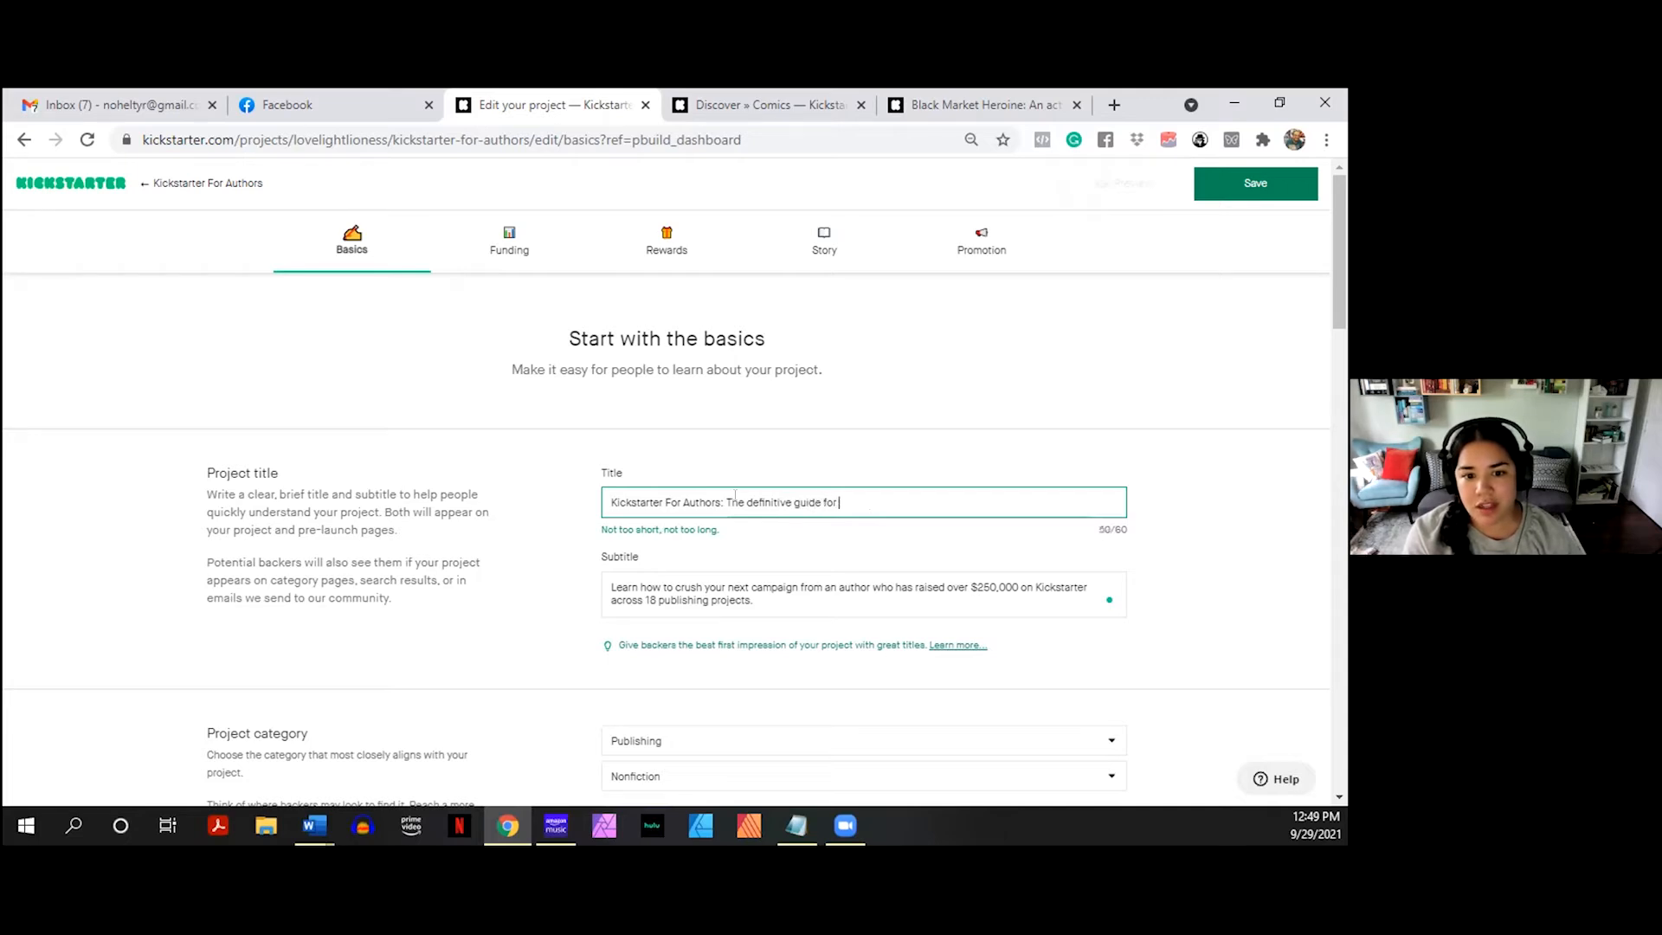
type("launchig b")
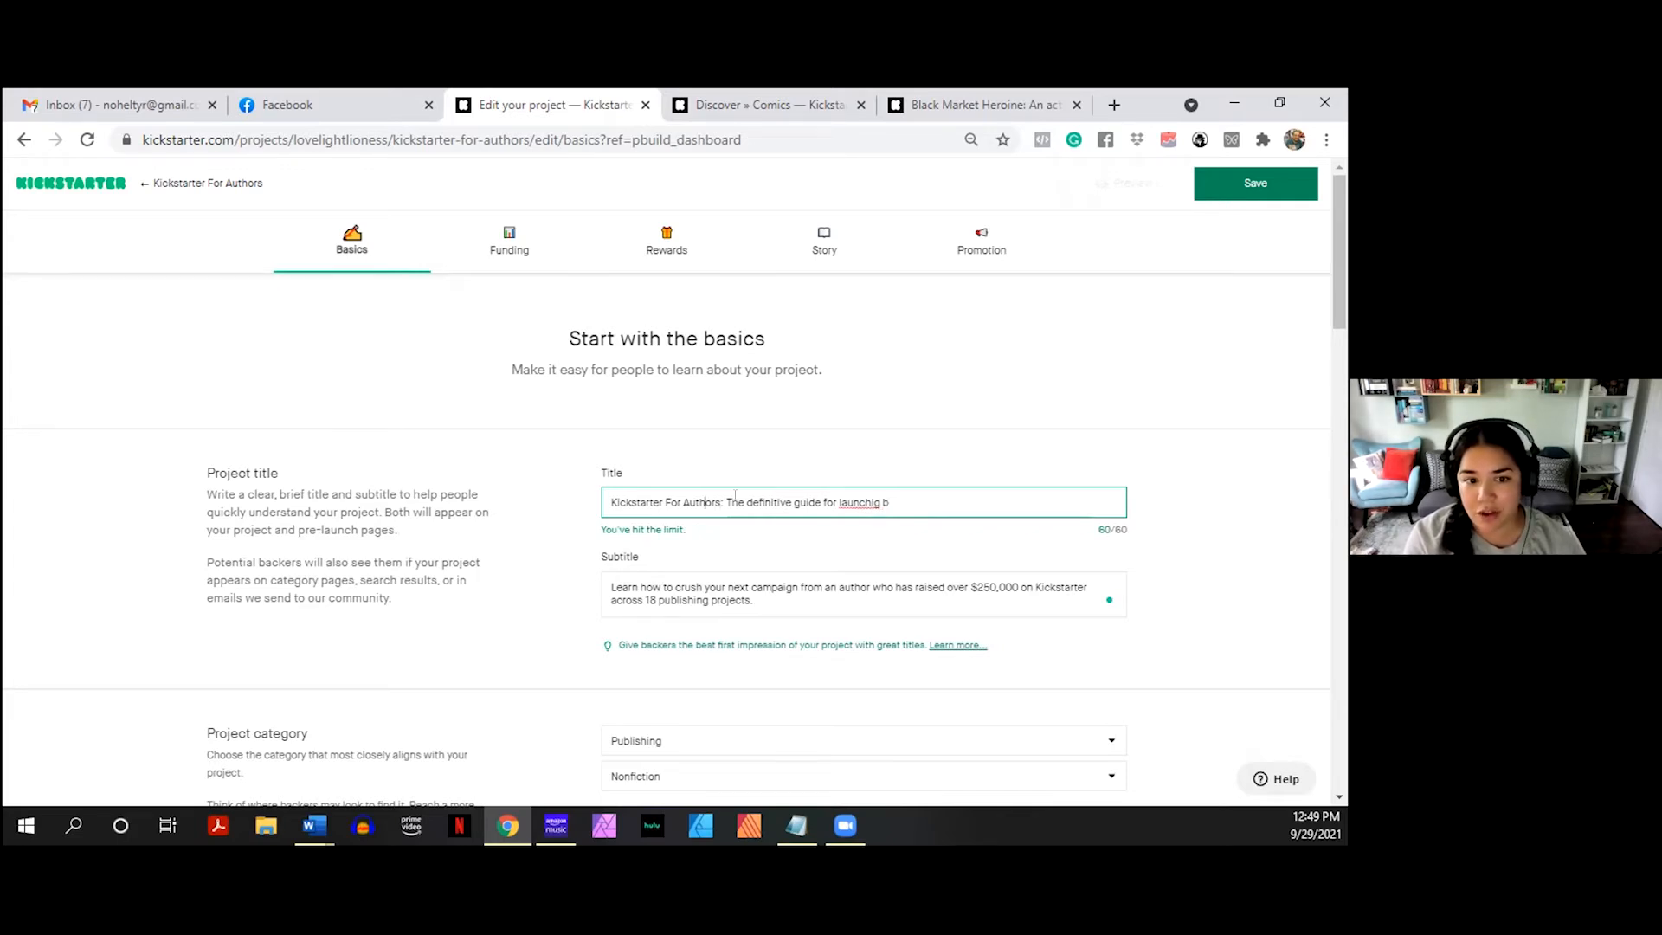
- Shorten "For" to "4" in the project title and correct the tagline's ending to "launching bo"
key("BackSpace")
key("BackSpace")
key("BackSpace")
key("BackSpace")
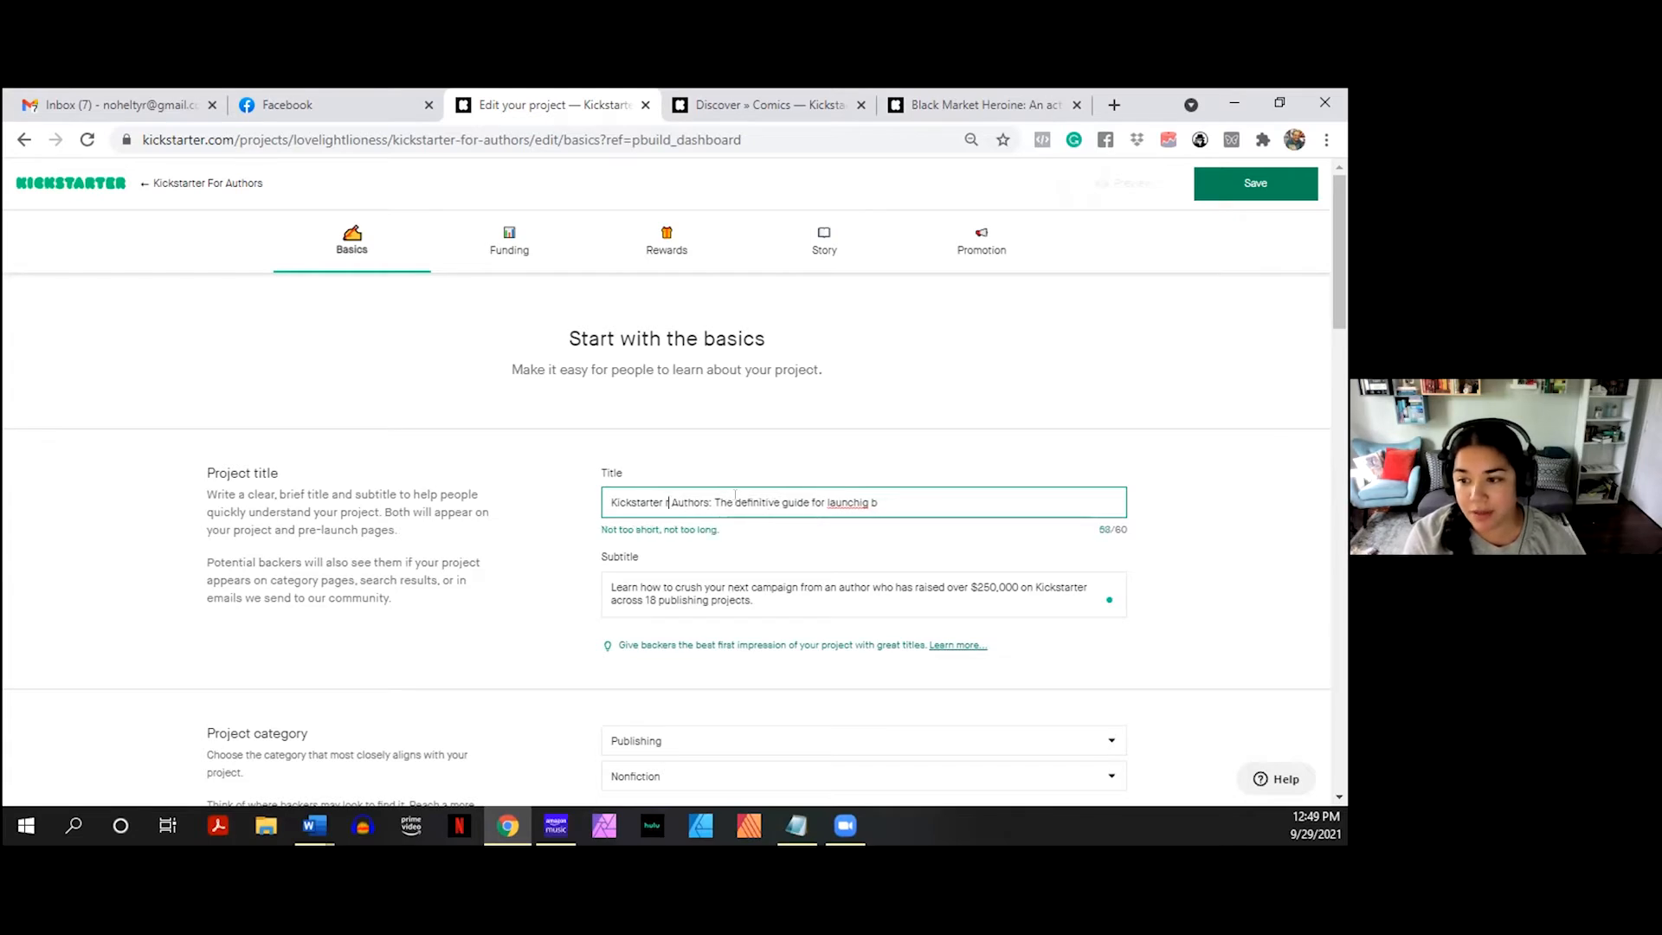
key("BackSpace")
type("4")
key("Right")
key("Right")
key("Right")
type("ng bo")
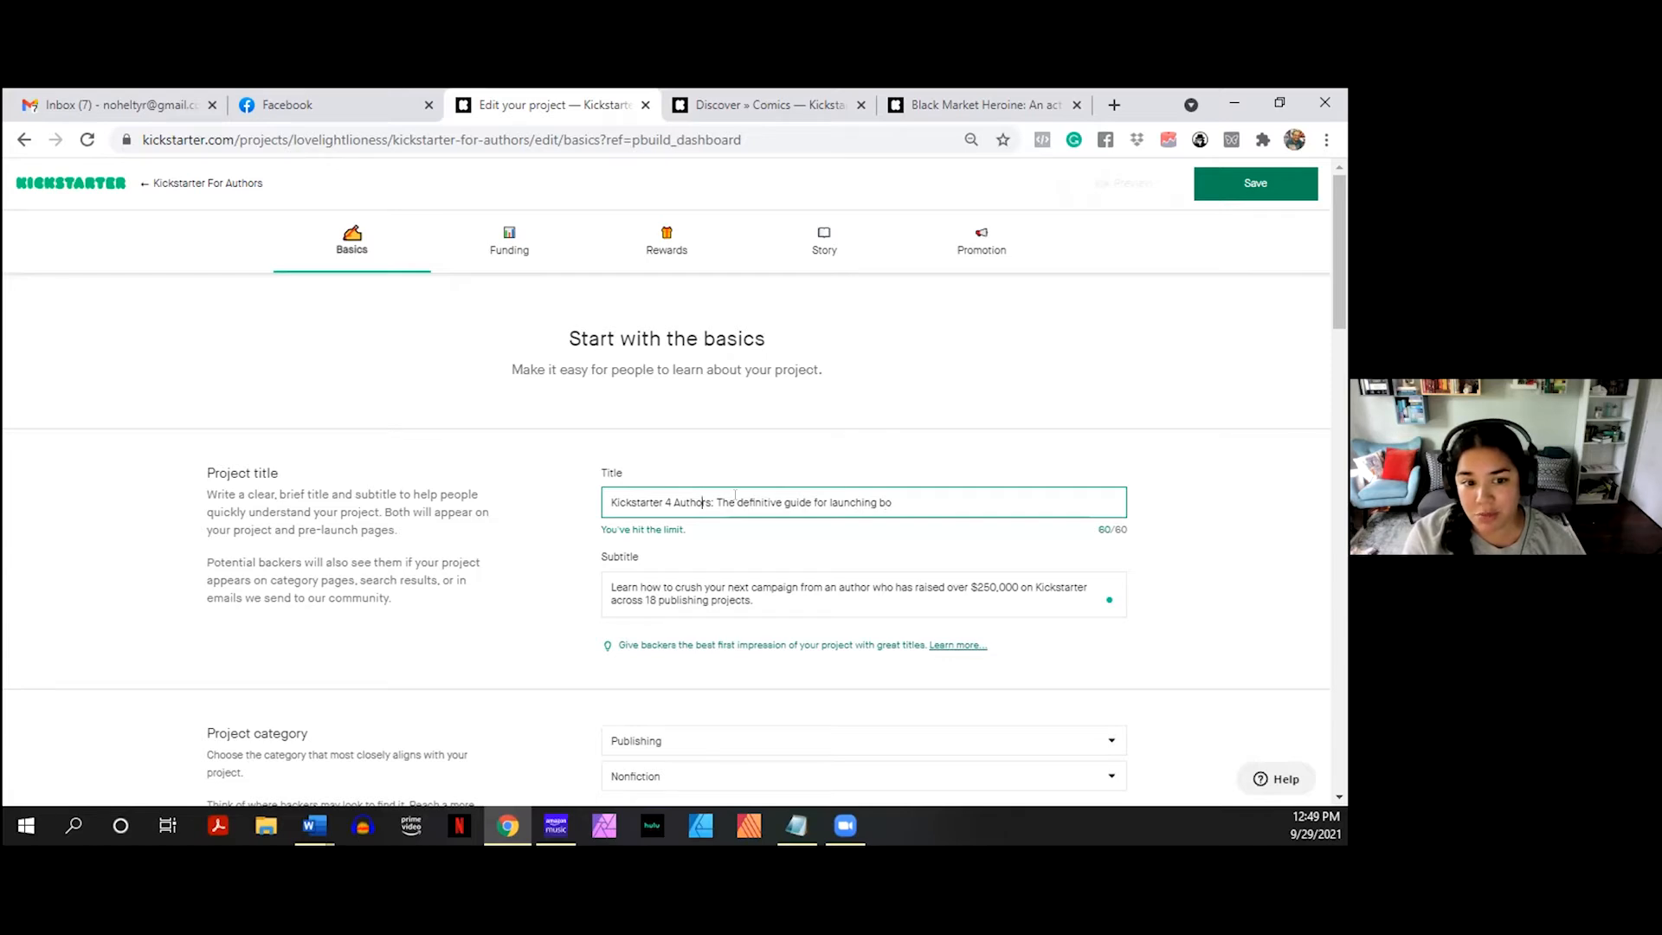
- Replace "guide" with "book" in the title's tagline and remove the trailing "bo" after "launching"
key("Right")
key("Right")
key("Right")
key("Right")
key("Right")
key("Right")
key("Right")
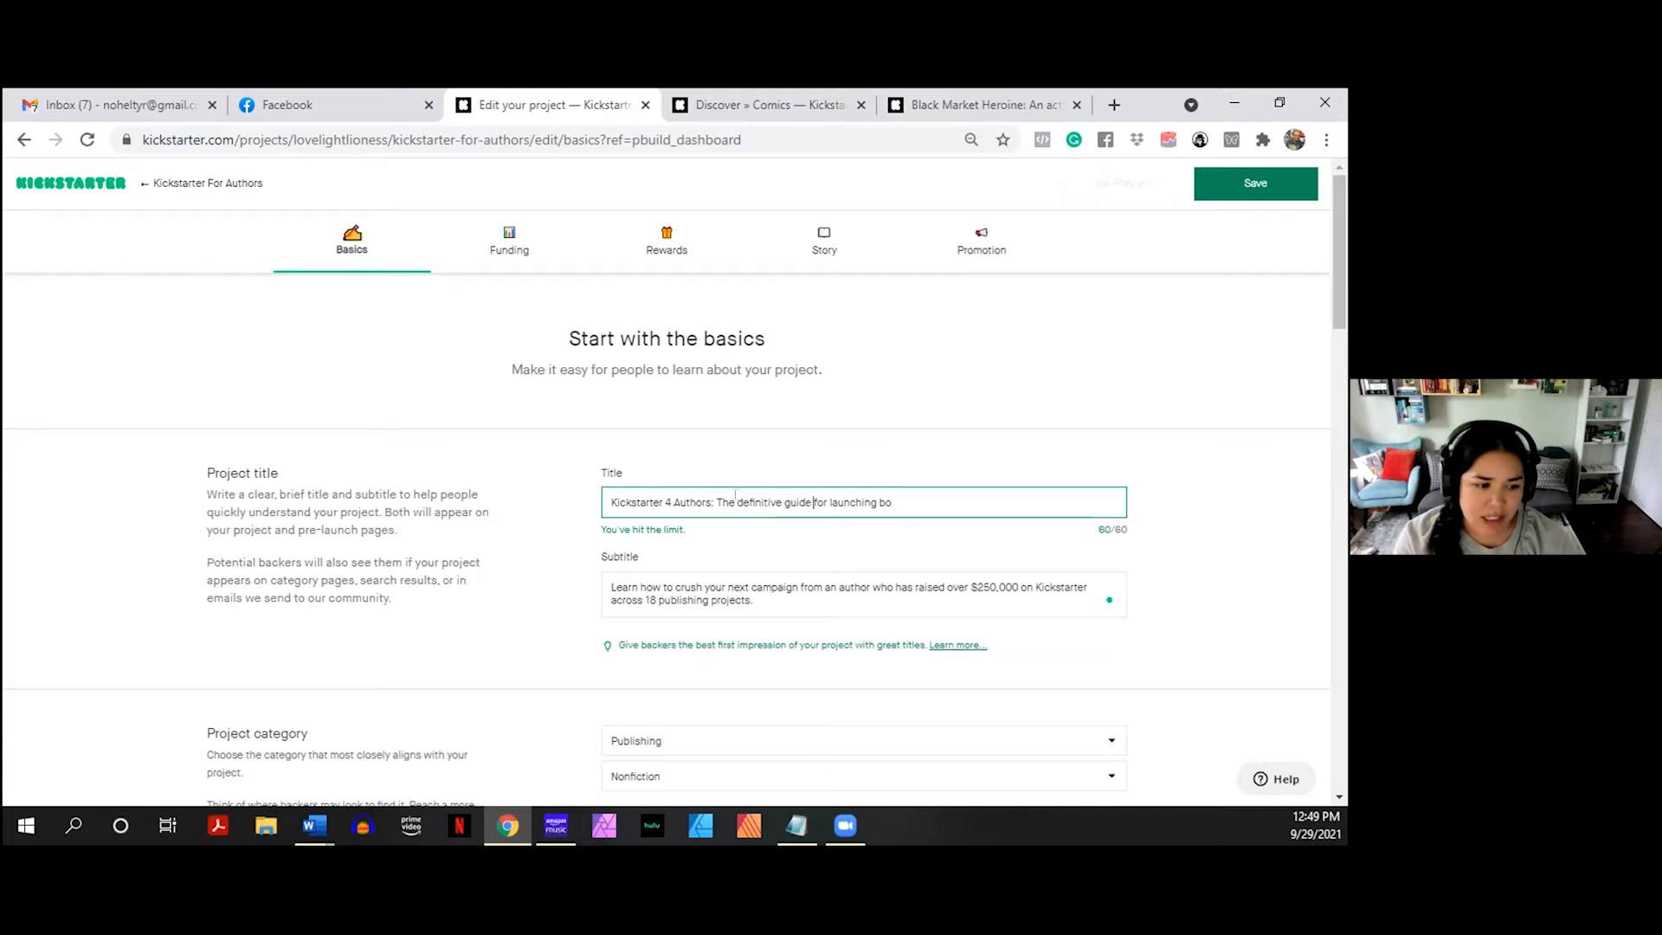
key("BackSpace")
key("BackSpace")
key("BackSpace")
key("BackSpace")
key("BackSpace")
type("book")
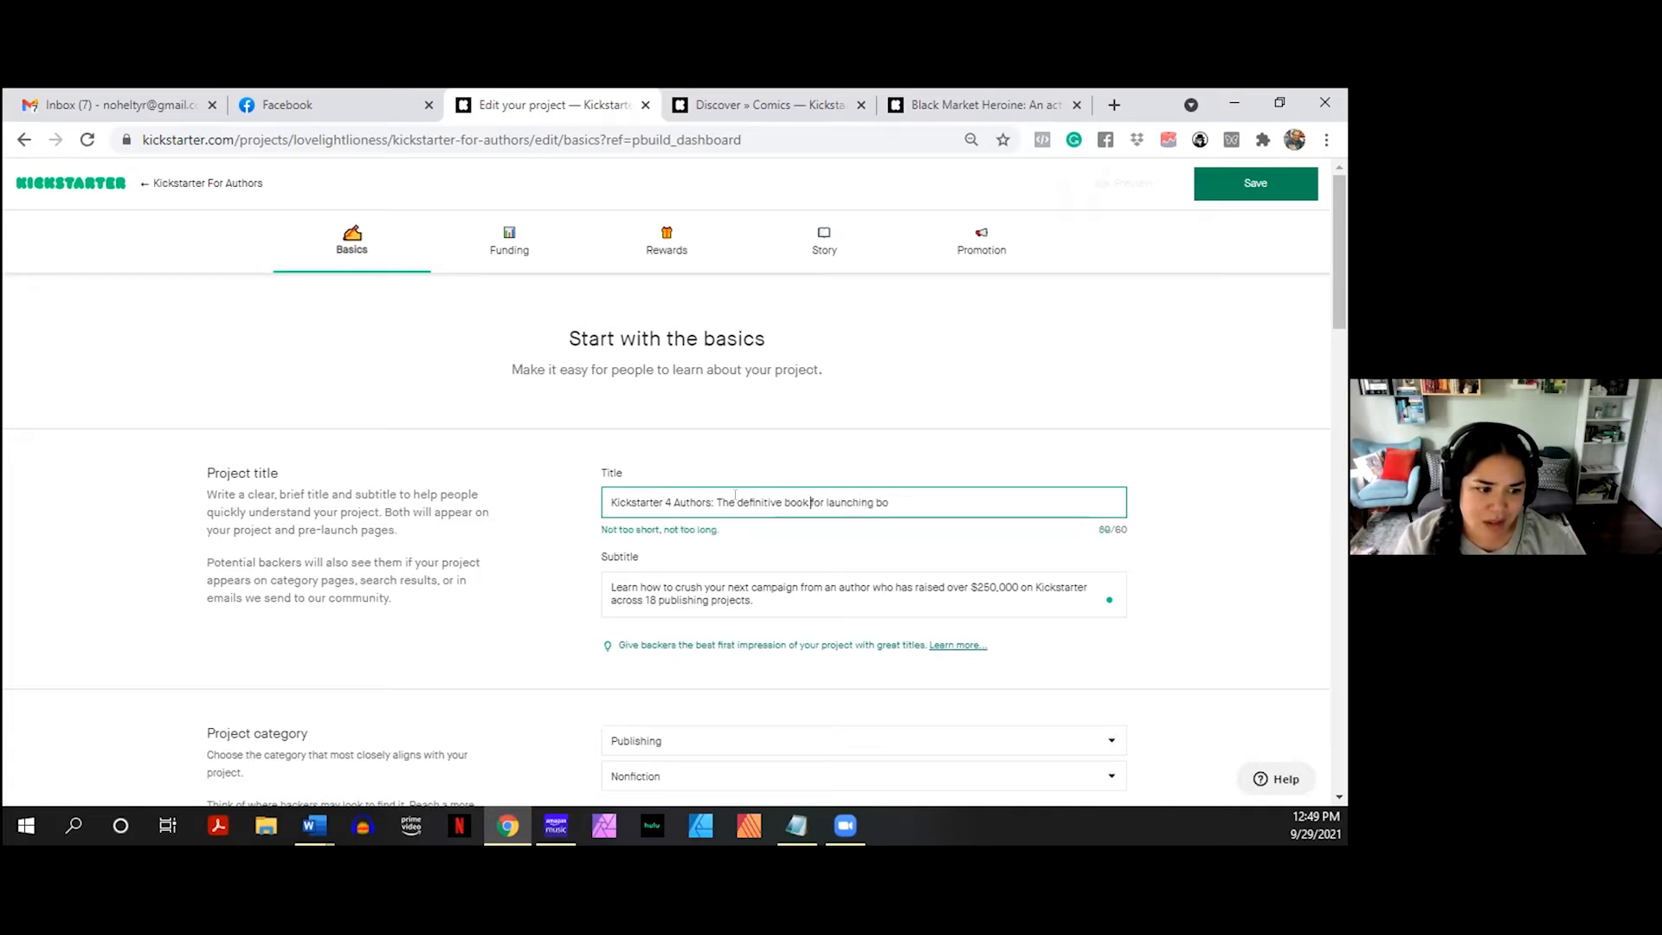
key("BackSpace")
key("BackSpace")
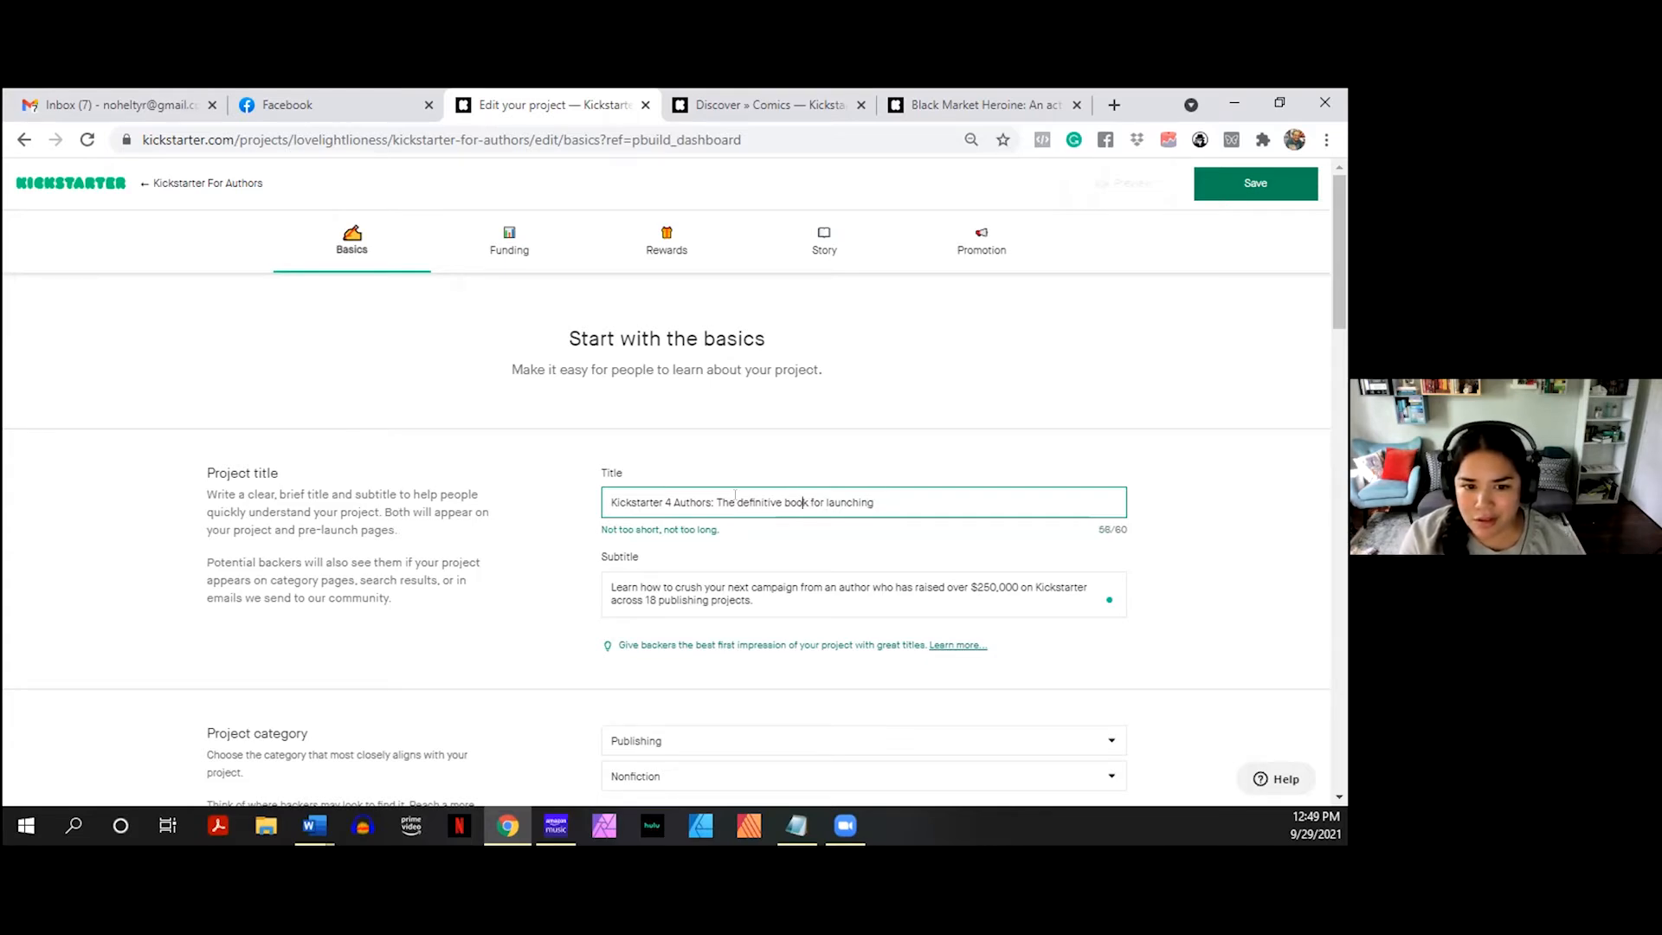
- Change "definitive book" to "ultimate guide" in the title's tagline
key("BackSpace")
key("BackSpace")
key("BackSpace")
key("BackSpace")
key("BackSpace")
key("BackSpace")
key("BackSpace")
key("BackSpace")
key("BackSpace")
key("BackSpace")
type("ultimate")
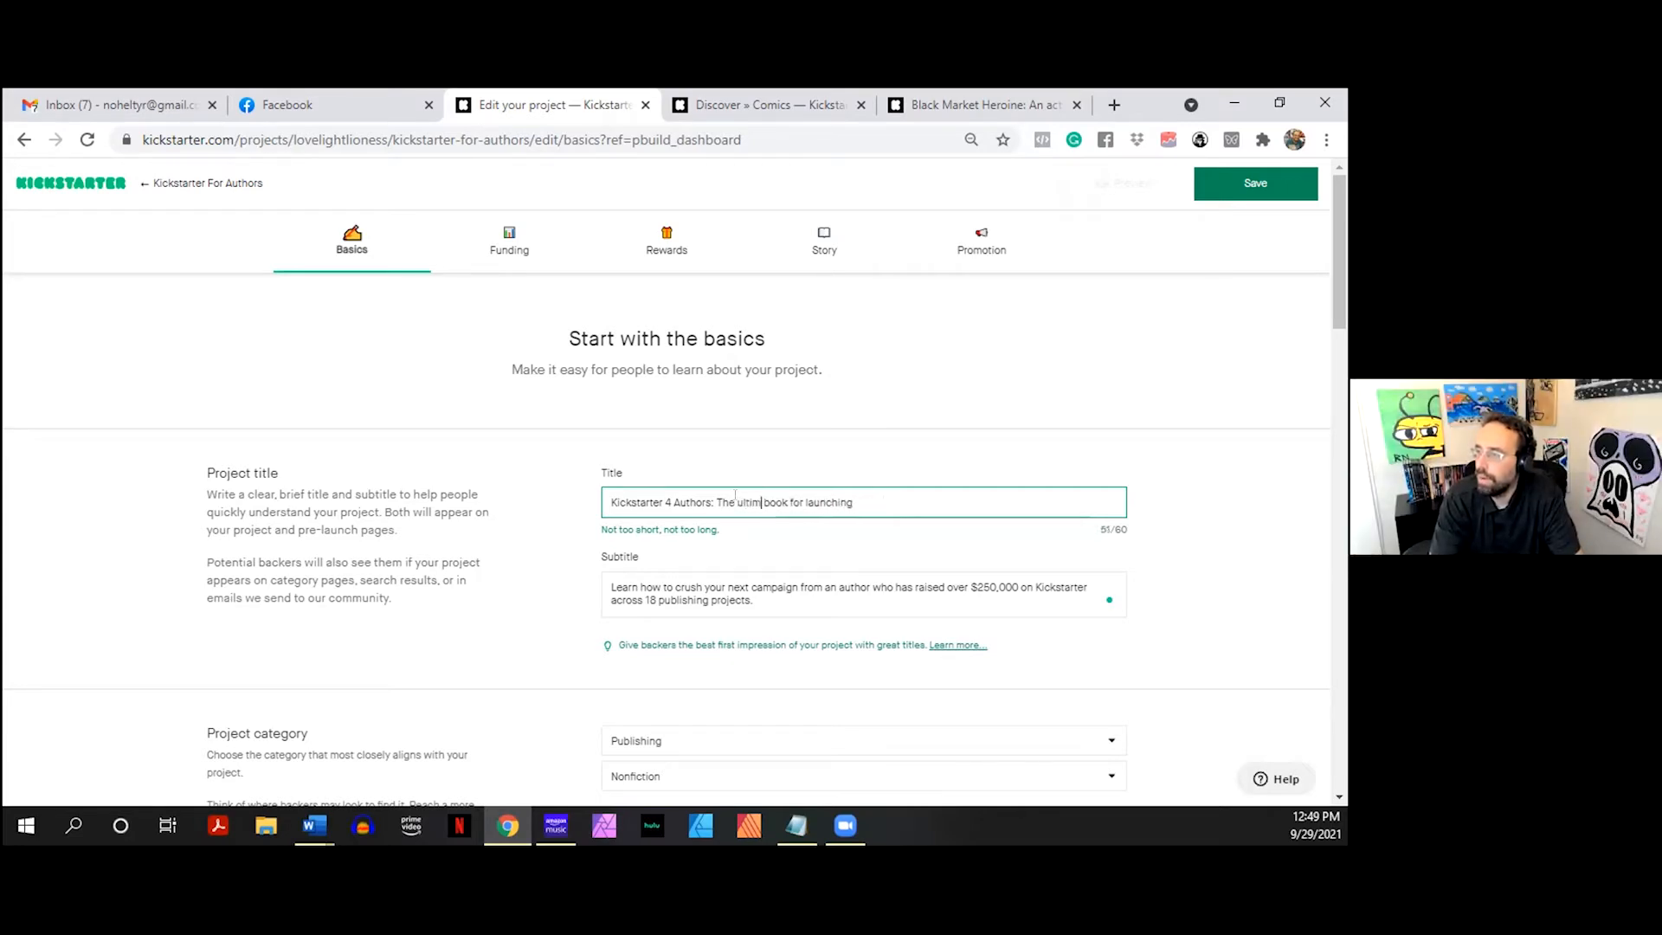
key("Right")
key("Right")
key("Right")
key("BackSpace")
key("BackSpace")
key("BackSpace")
key("BackSpace")
type("guide")
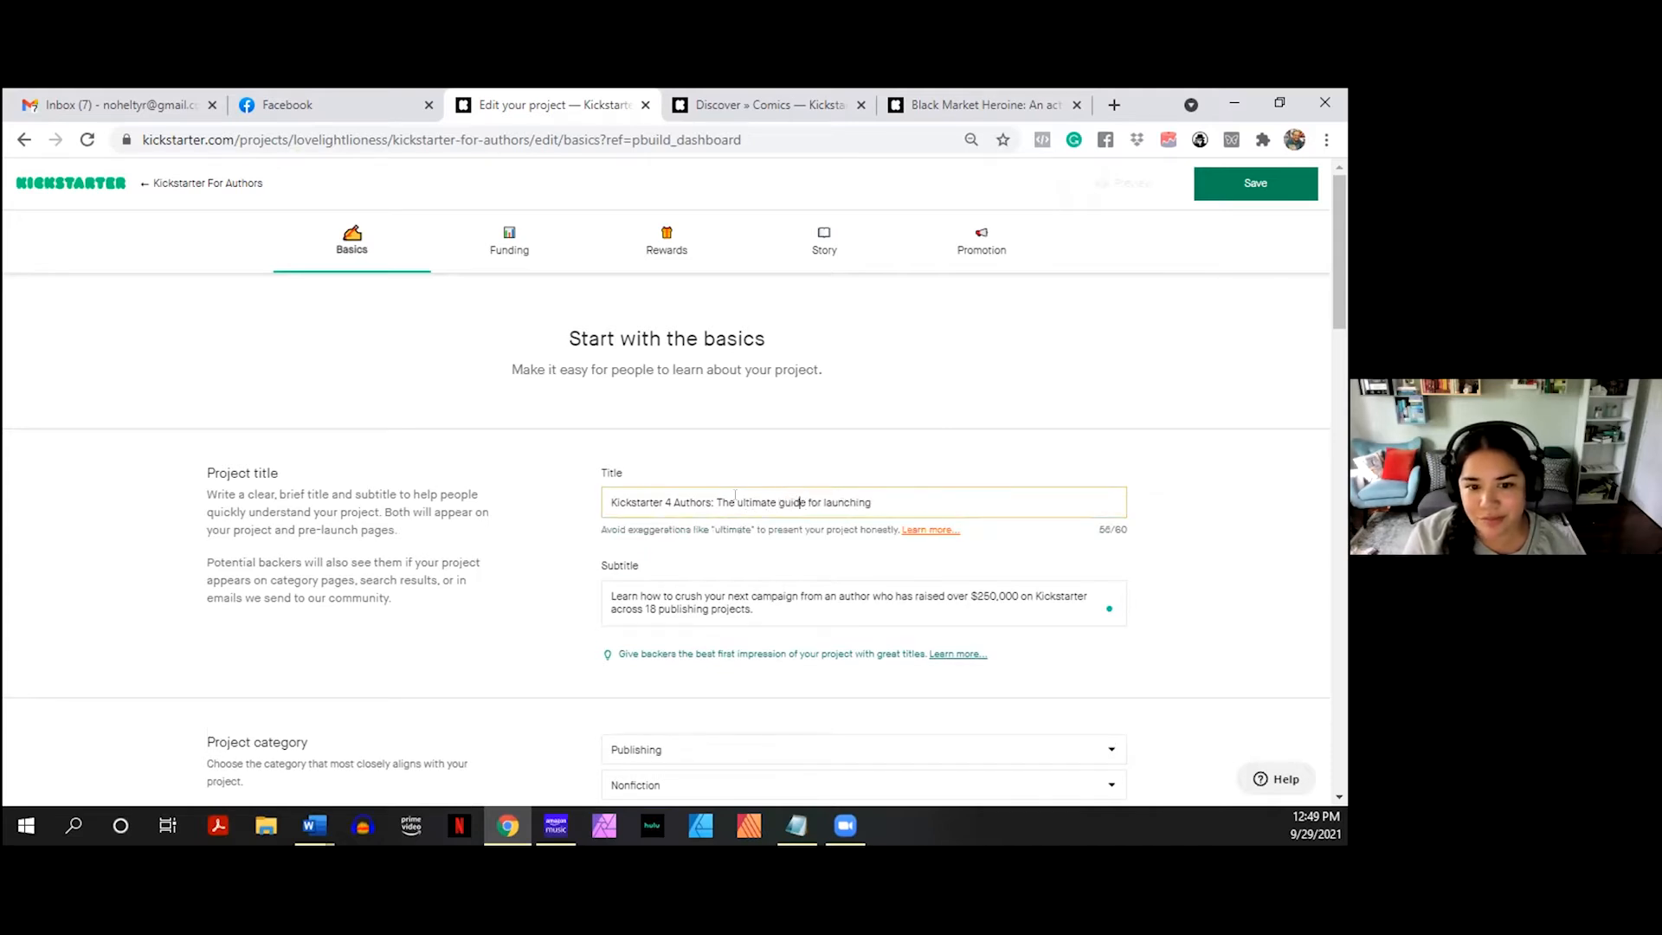
- Replace "ultimate" with "premiere" so the title's tagline reads "The premiere guide for launching"
key("Left")
key("Left")
key("Left")
key("Left")
key("Left")
key("Left")
key("Left")
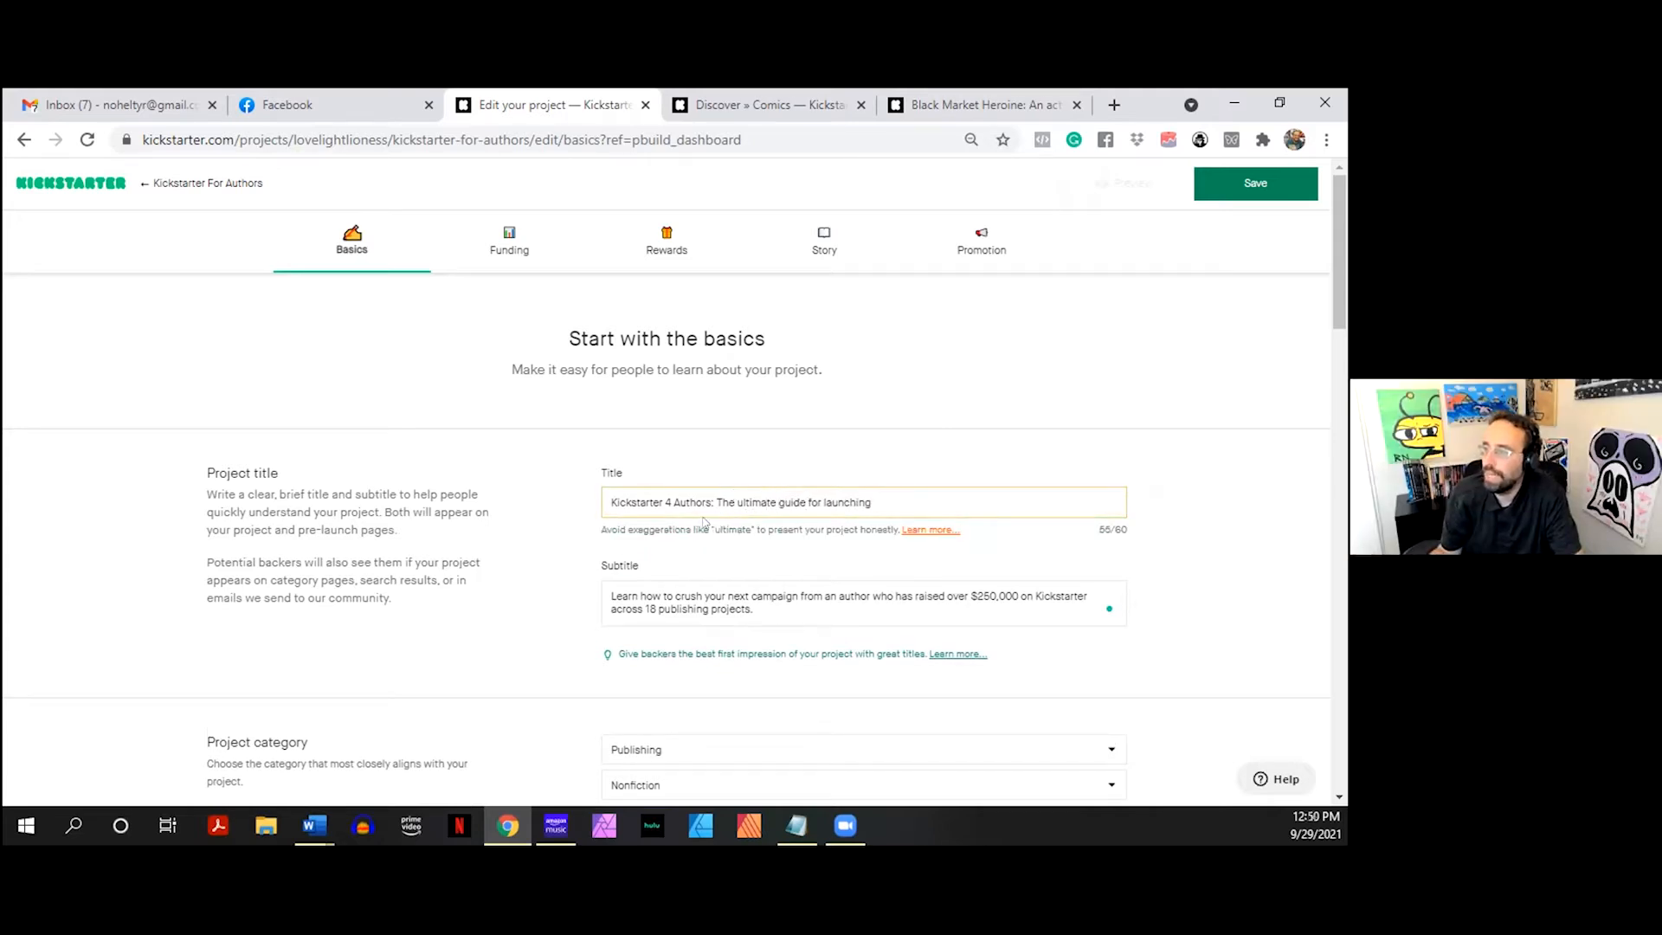
left_click_drag(776, 501, 735, 501)
key("BackSpace")
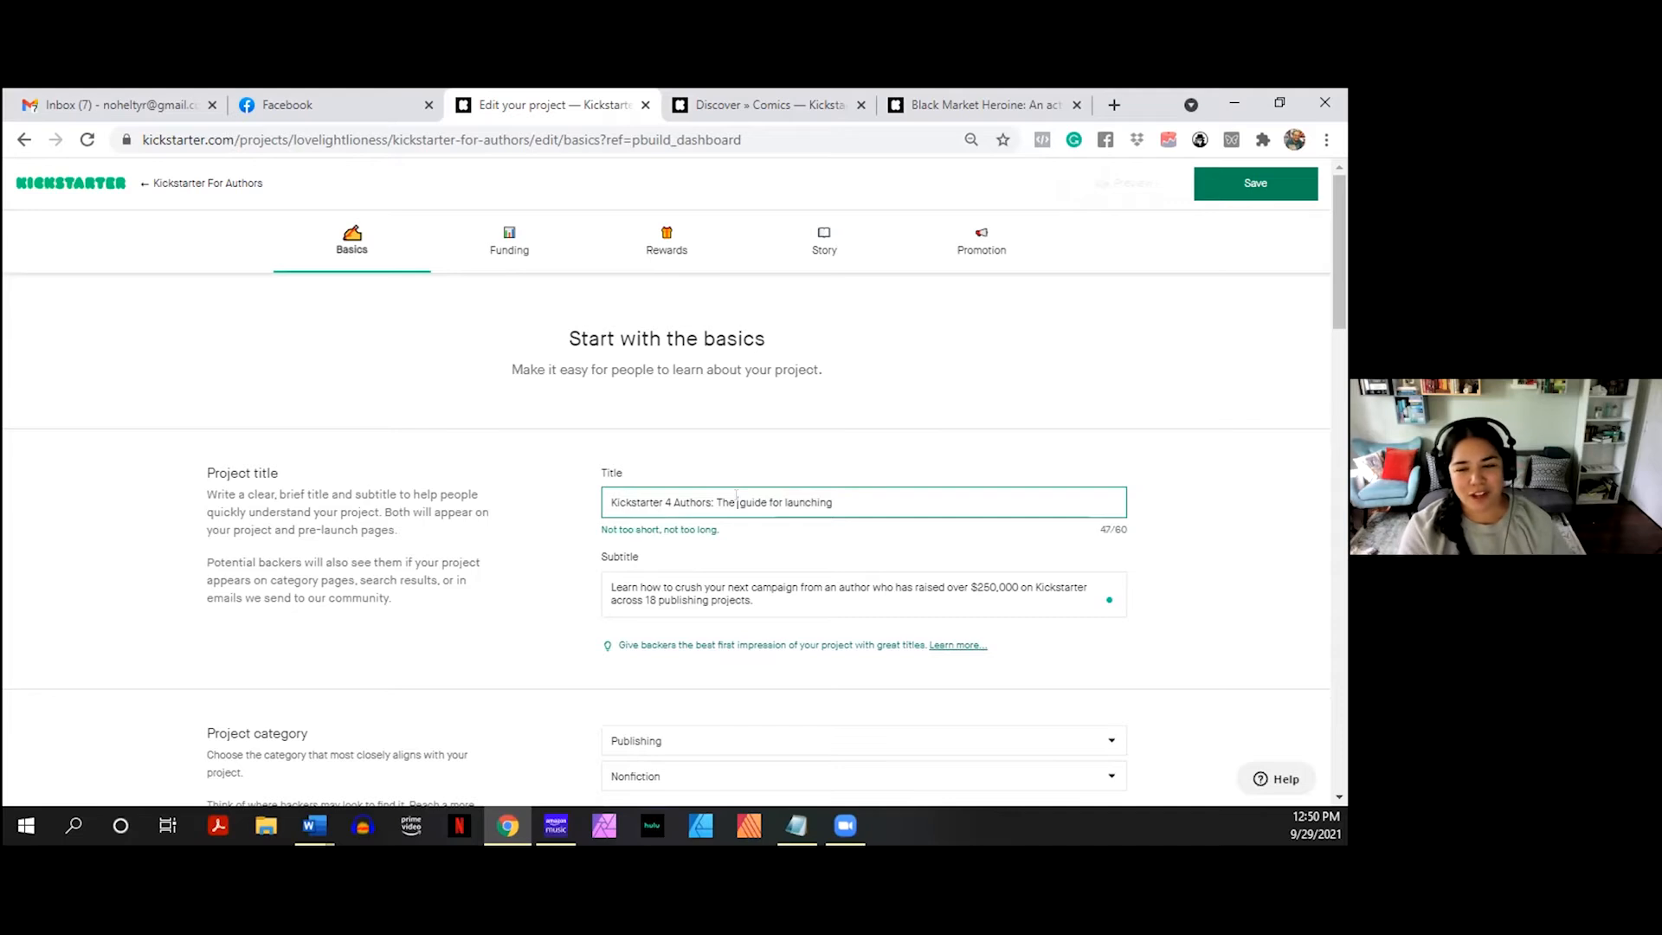
type("insan")
key("BackSpace")
key("BackSpace")
key("BackSpace")
key("BackSpace")
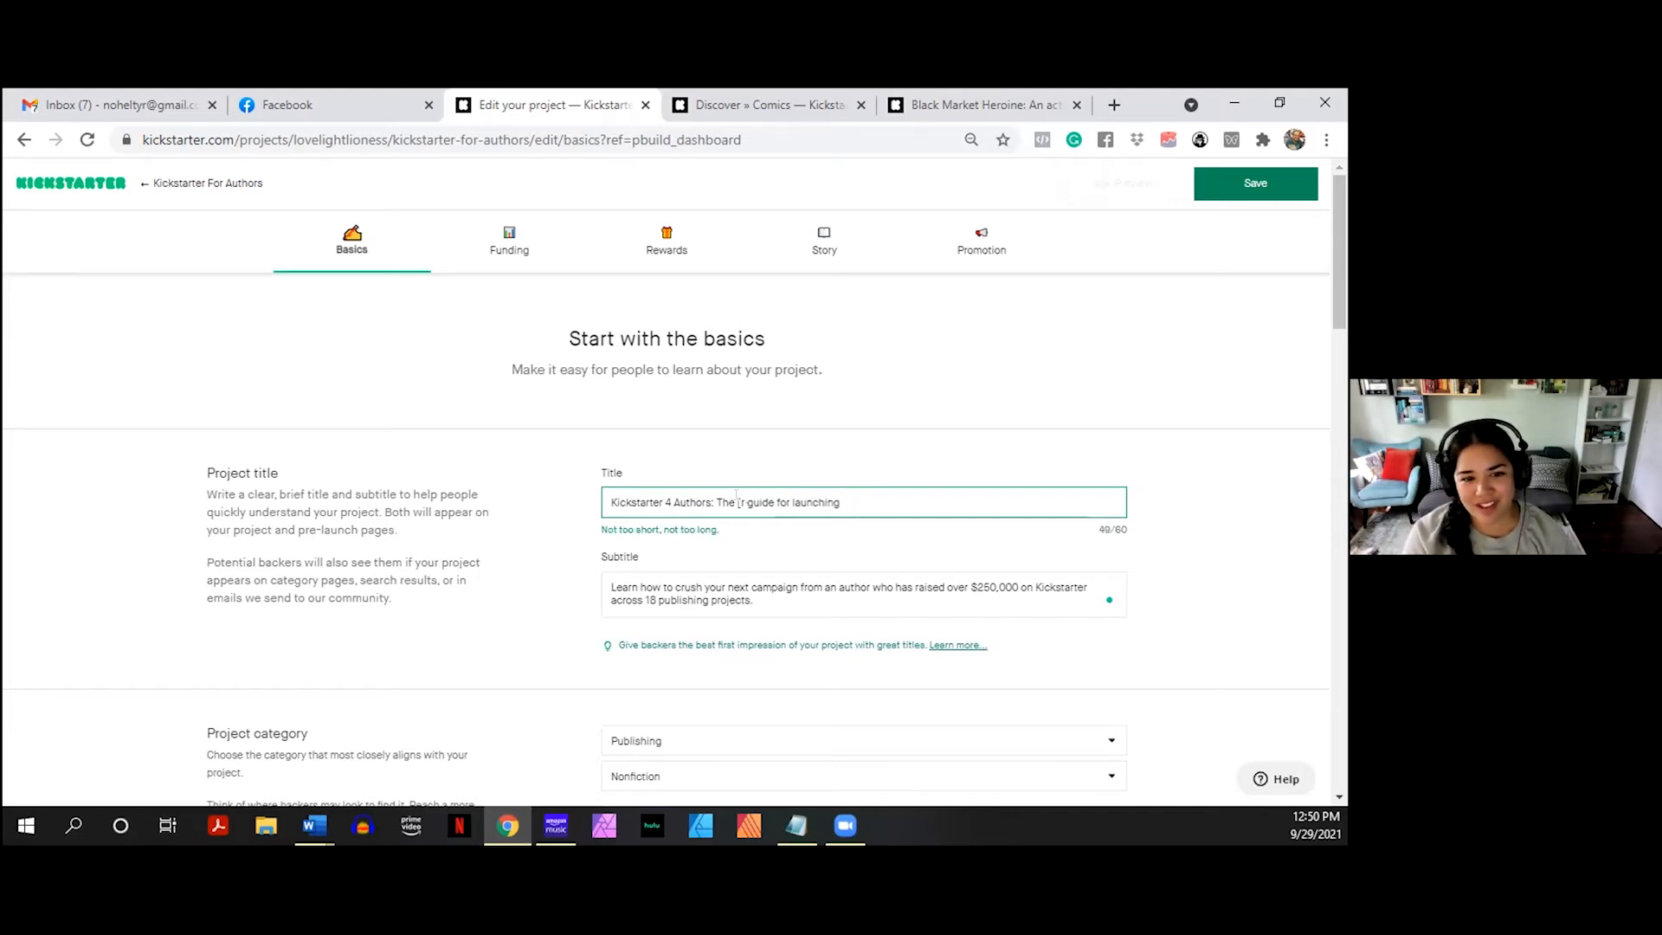
type("premiere")
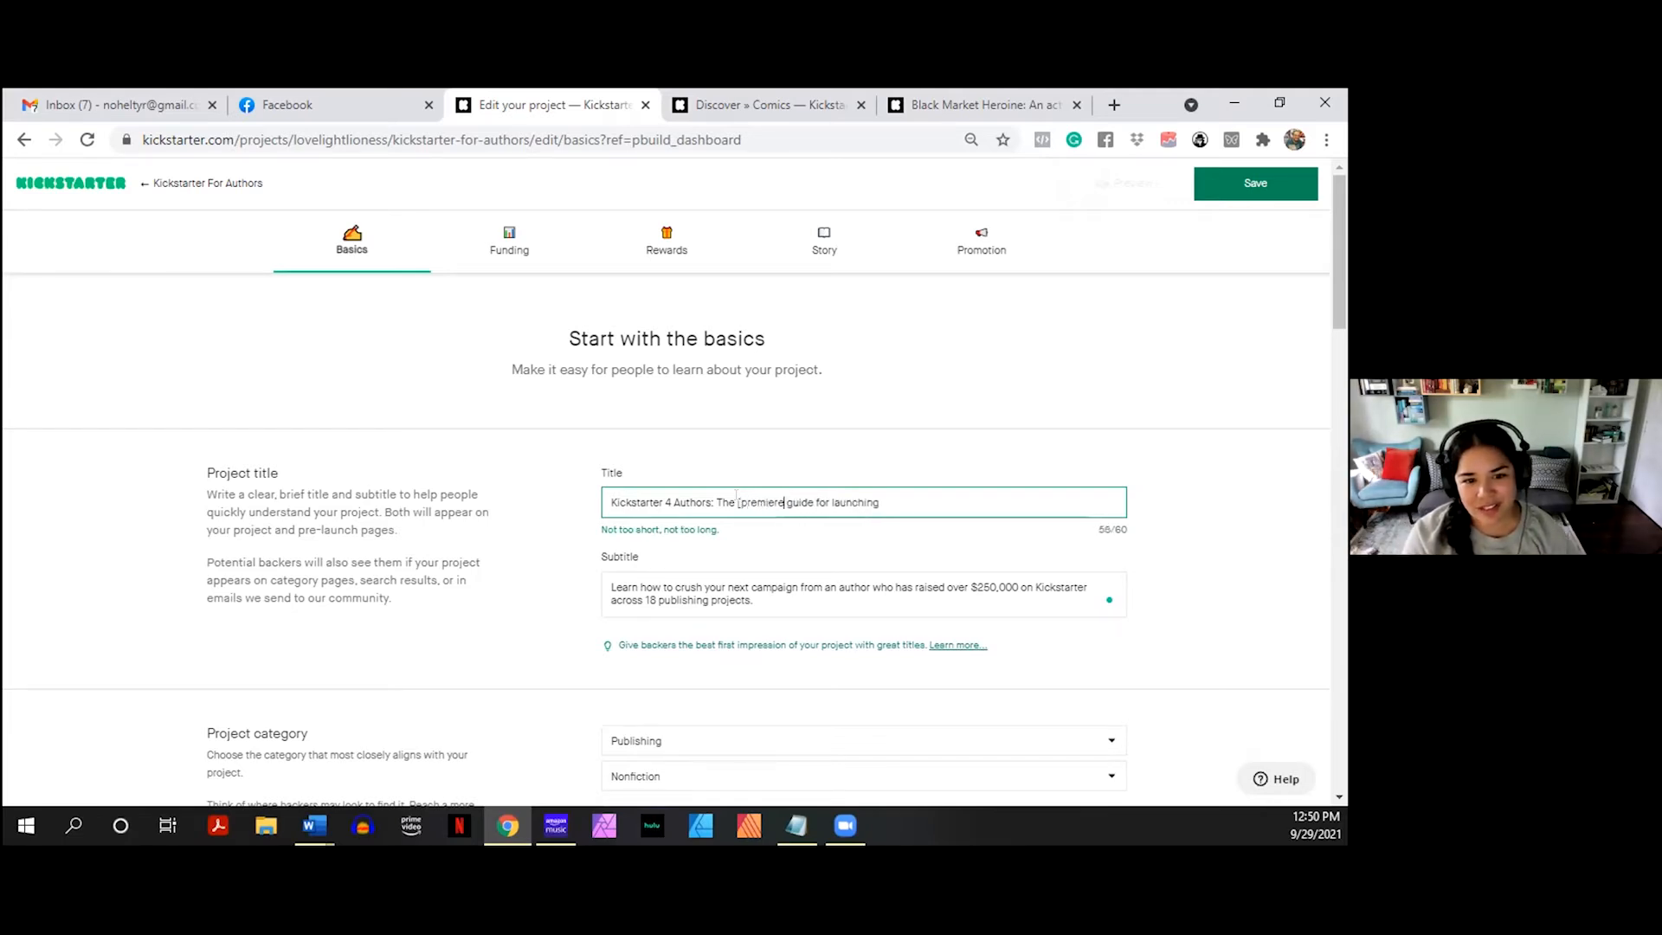
left_click(738, 502)
key("BackSpace")
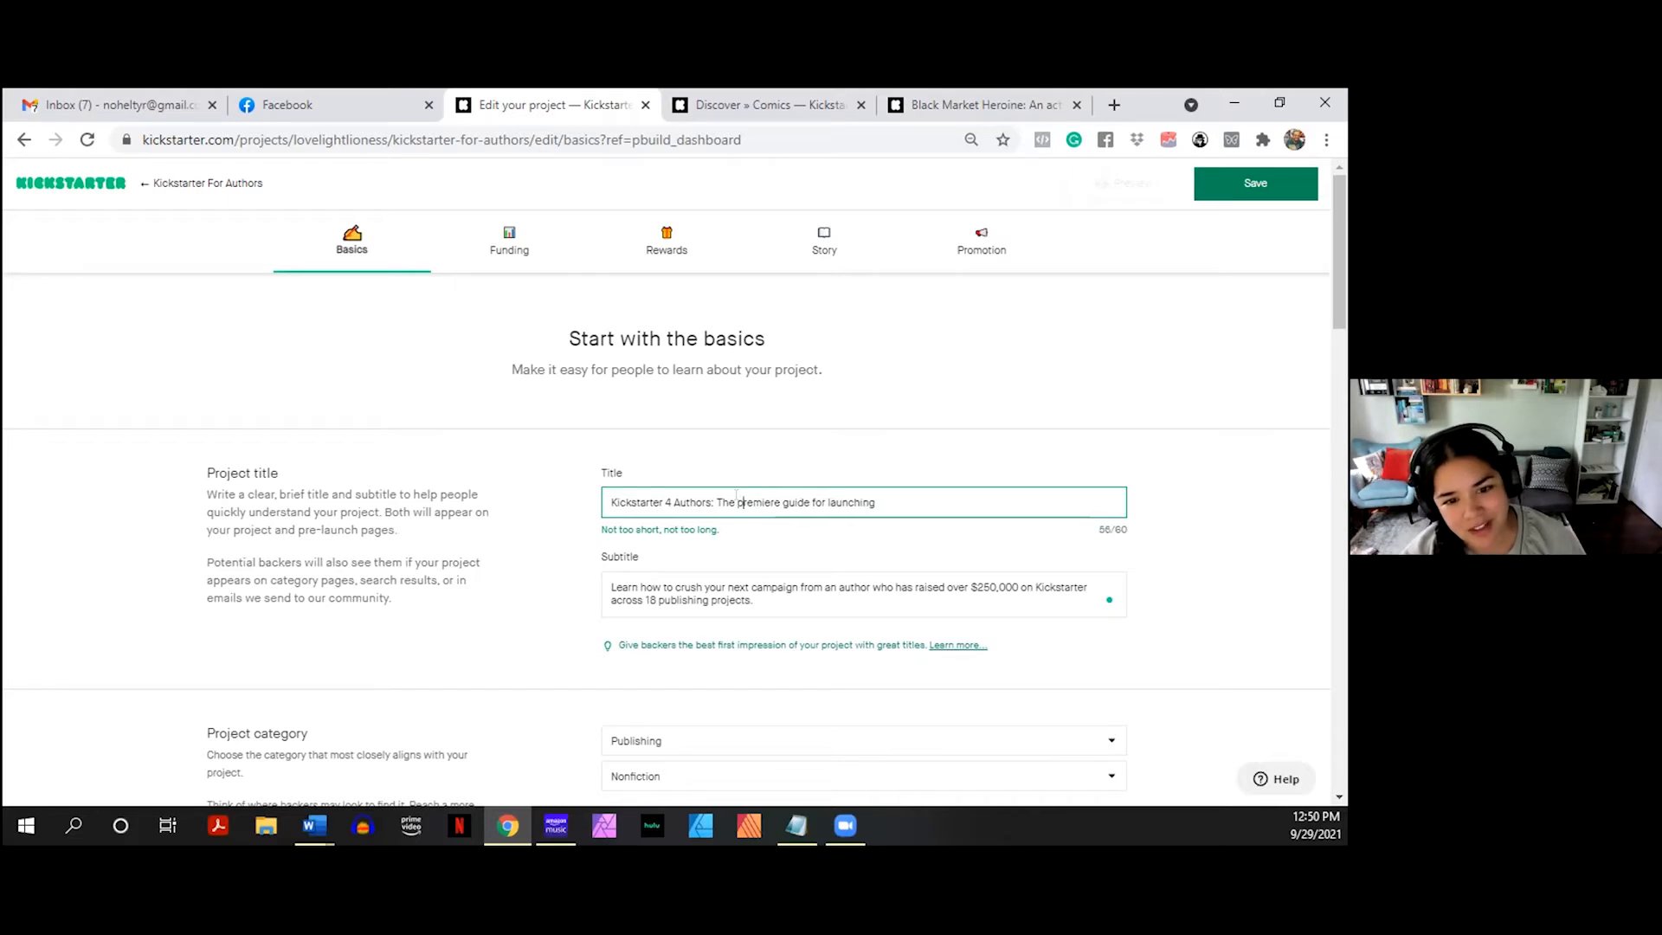
- Try continuing the title with "your" after "launching" and delete it again
type("your")
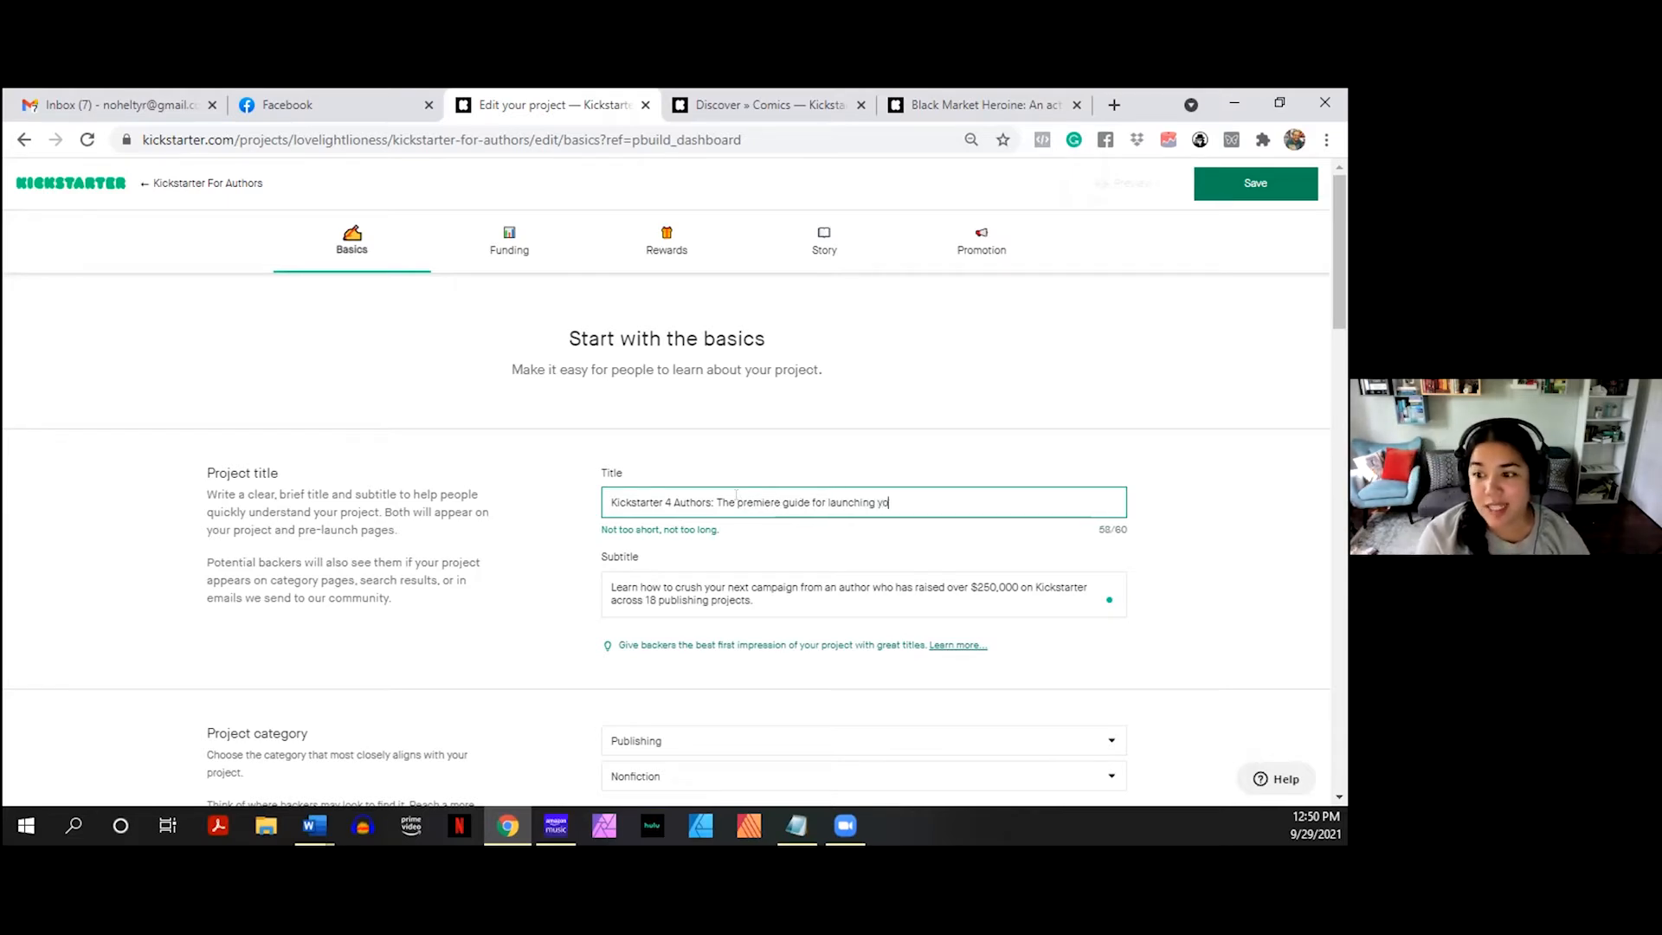
key("BackSpace")
key("BackSpace")
key("BackSpace")
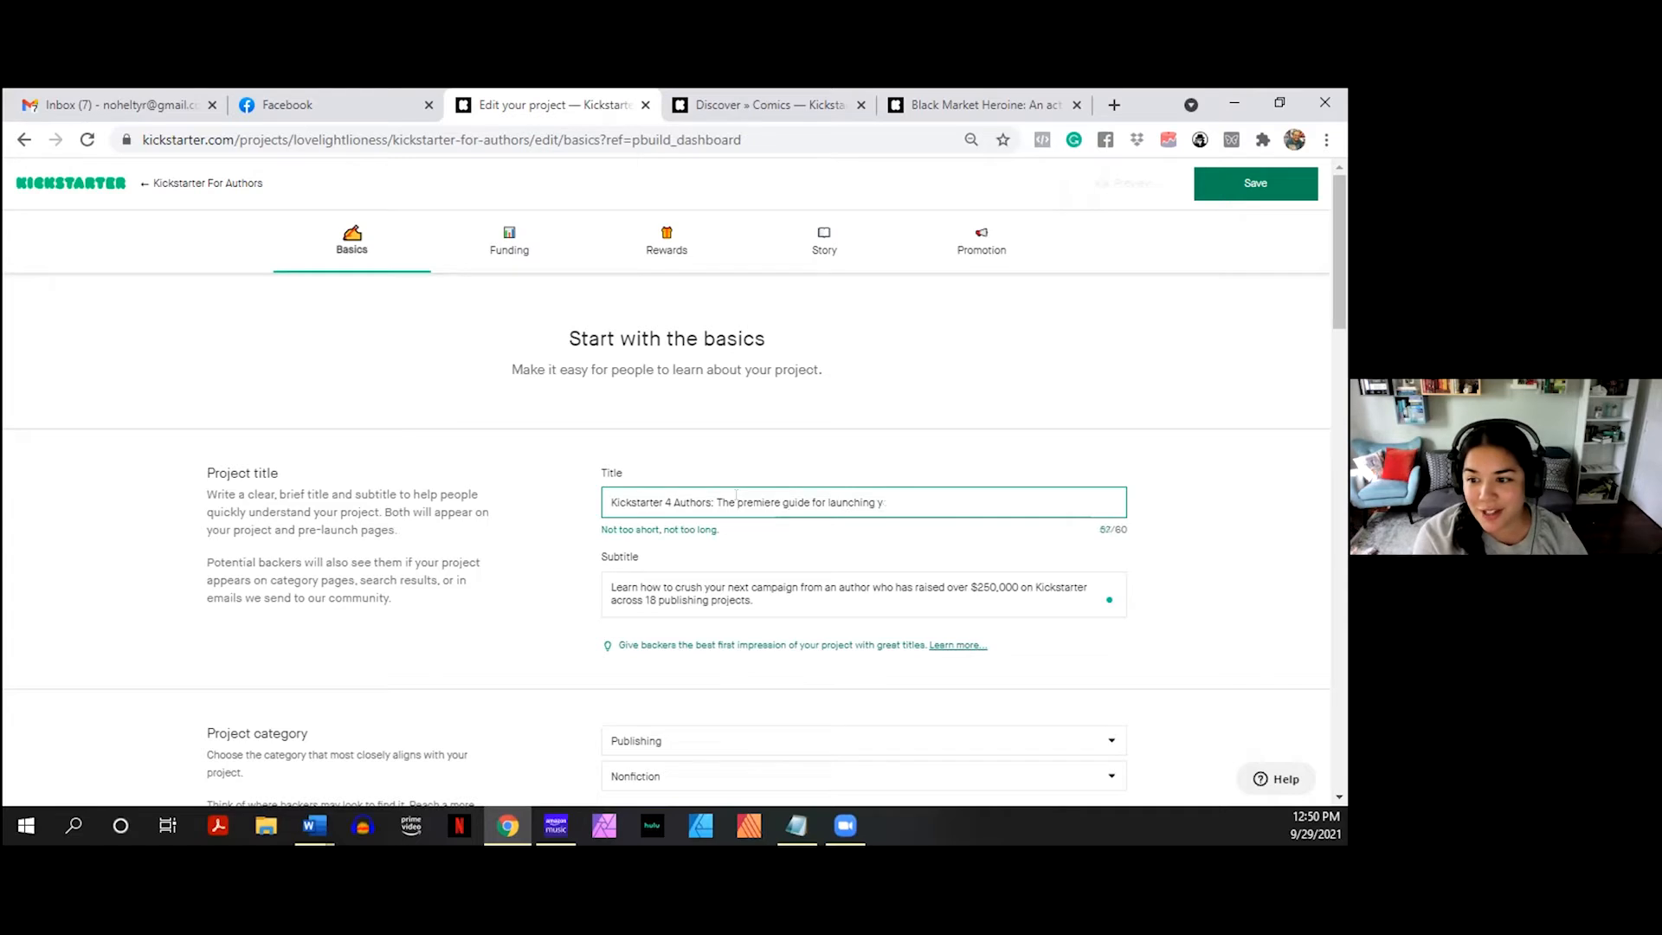
- Add "Book" with a capital B as the last word of the project title, after "launching"
type("book")
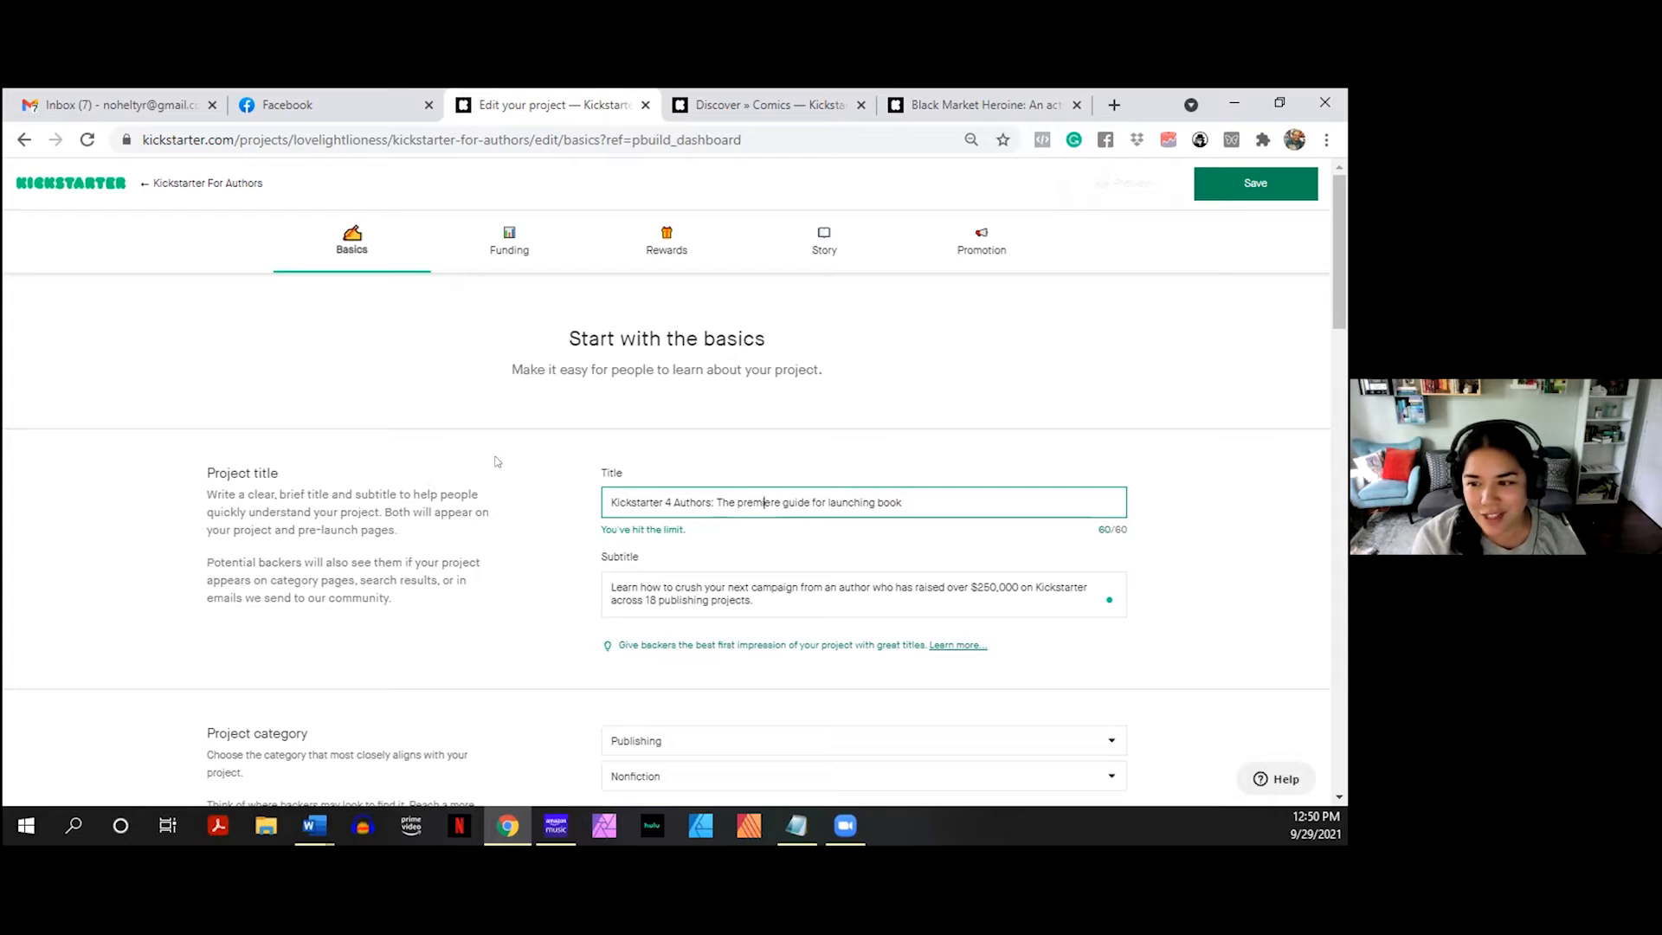
key("Left")
key("BackSpace")
type("B")
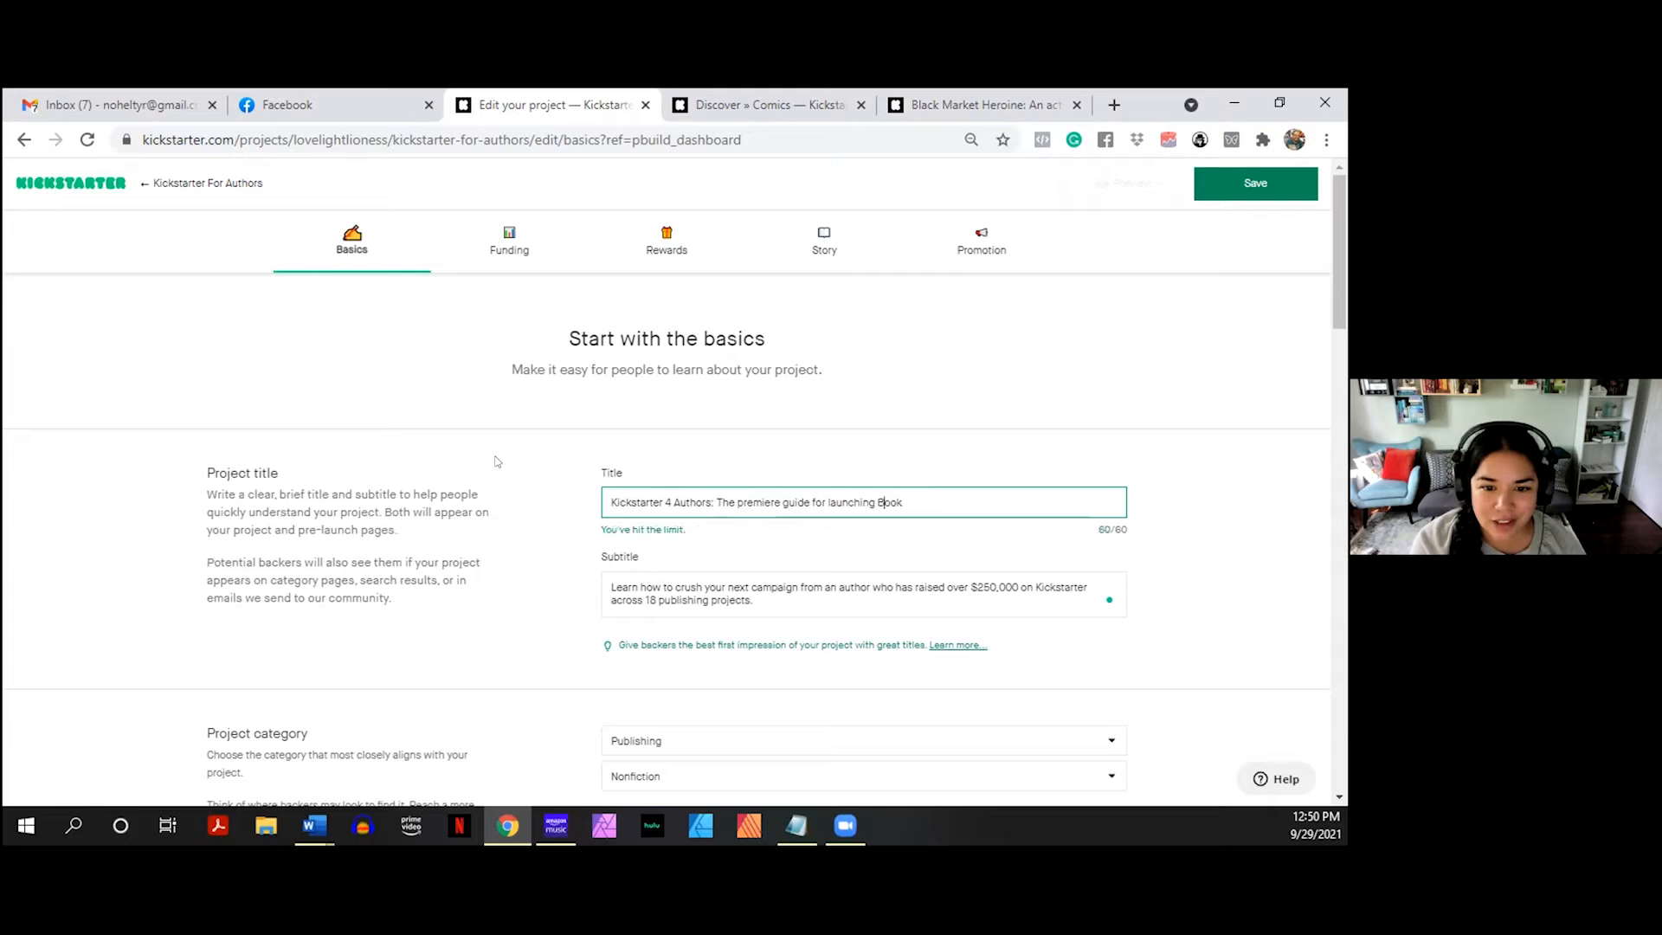
- Capitalize "Launching" in the project title and replace the "4" before "Authors" with "f"
key("BackSpace")
type("L")
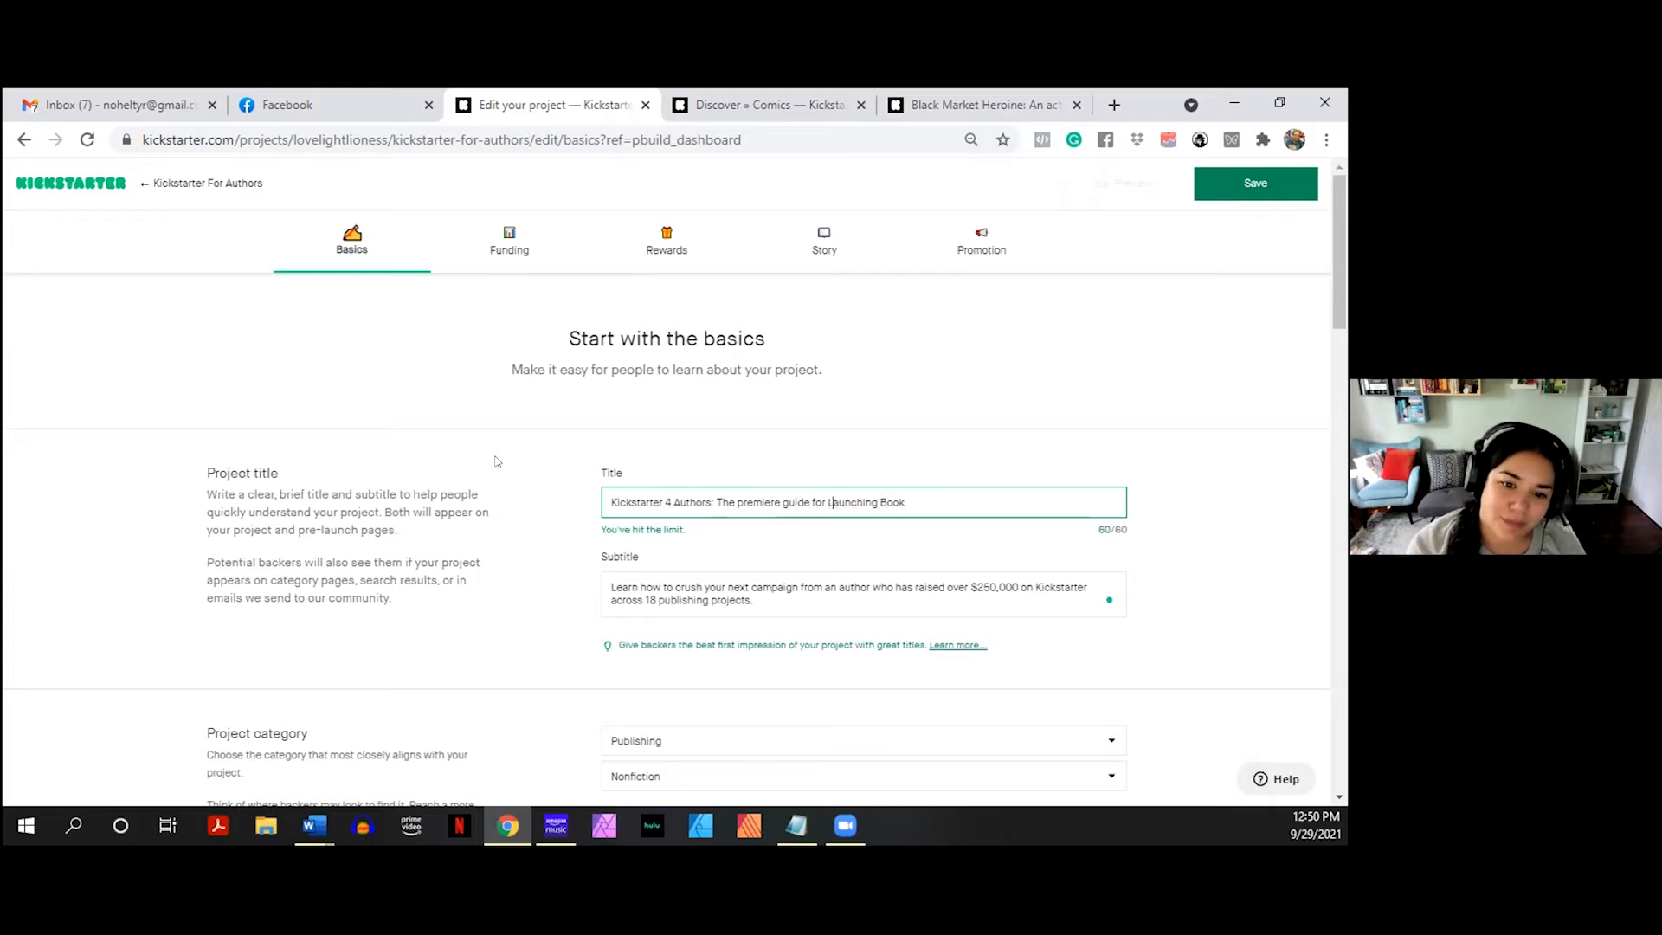
key("Left")
key("Left")
key("Left")
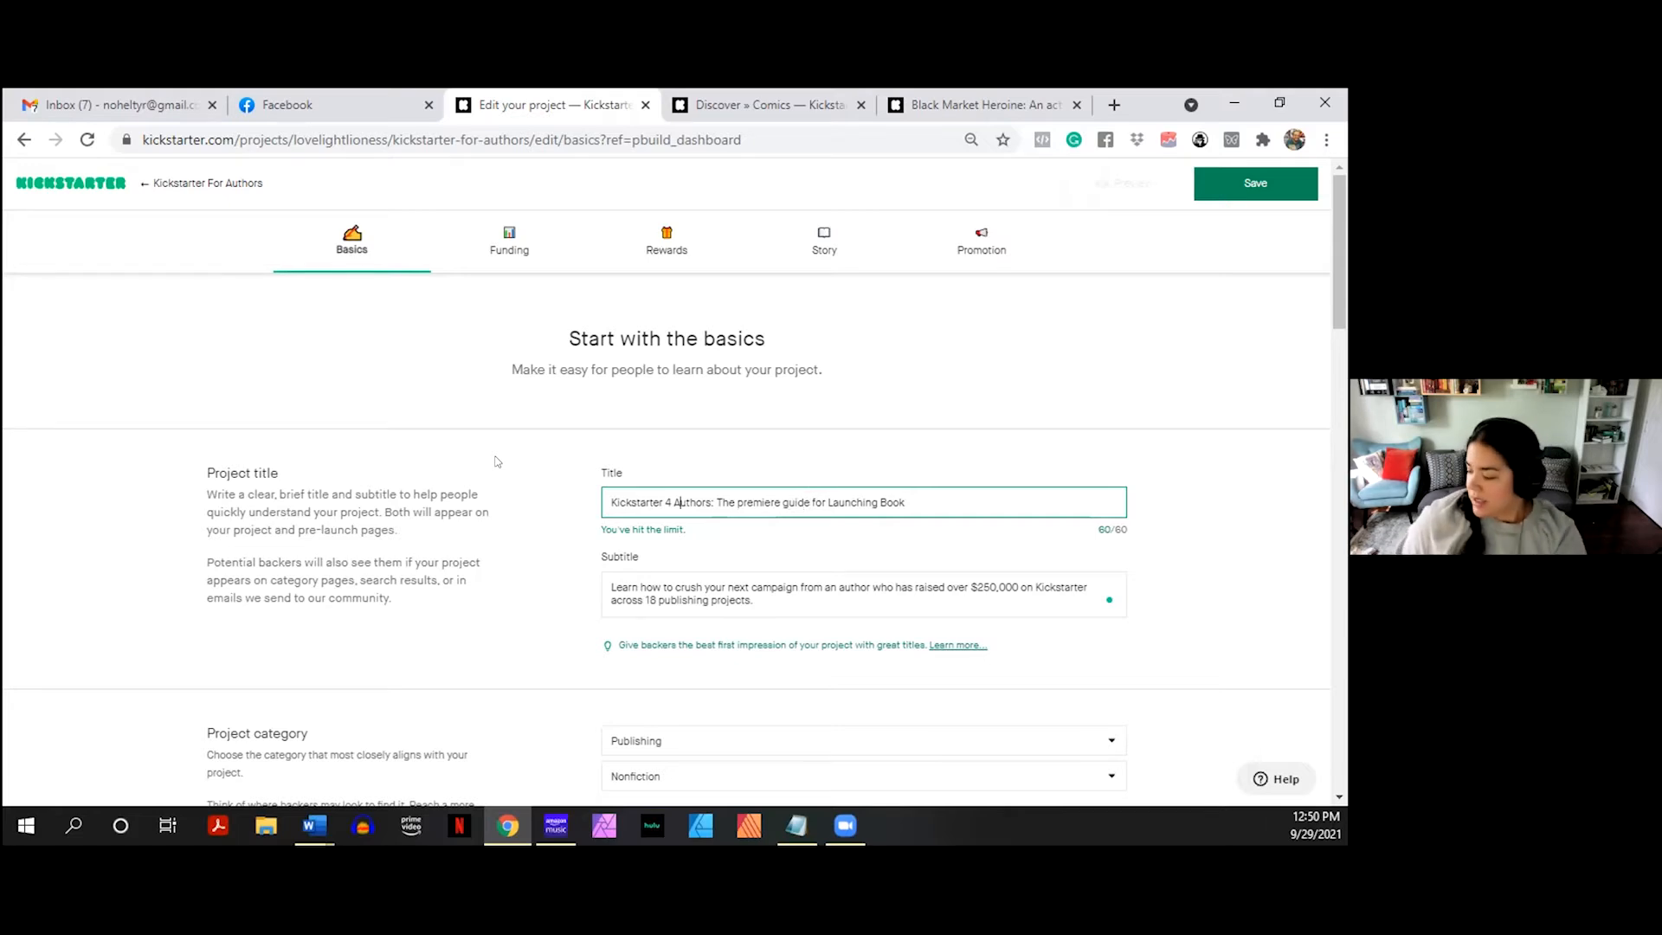
key("BackSpace")
key("BackSpace")
type("f")
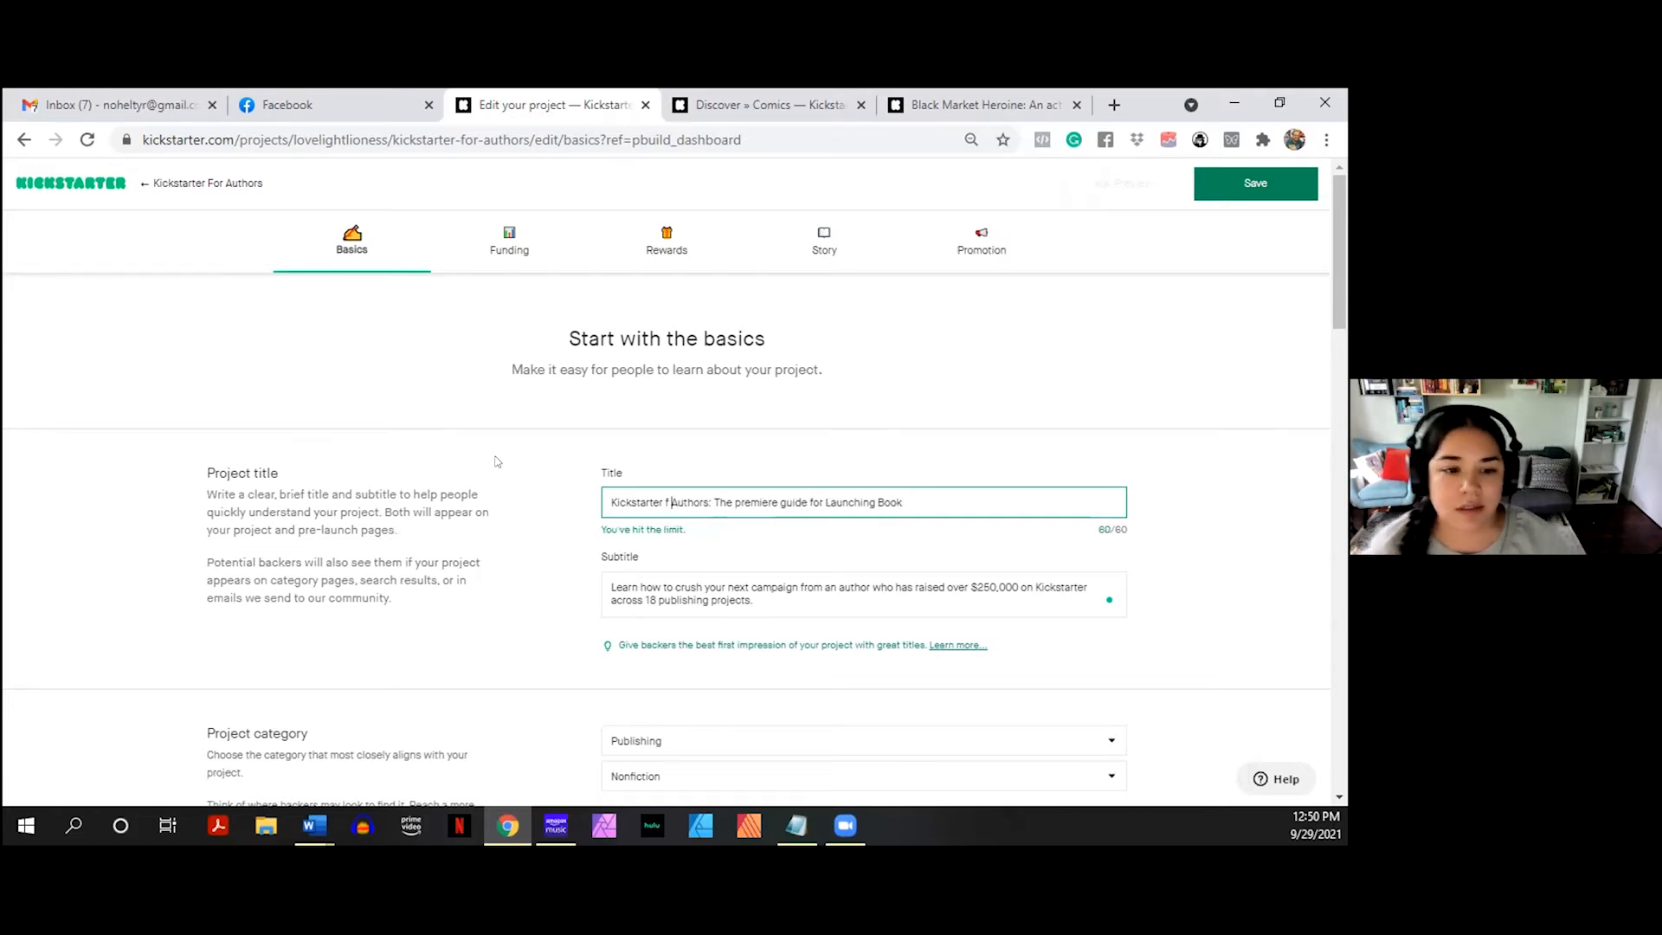
- Delete "The premiere guide" from the title's tagline and complete the word "for" before "Authors"
key("BackSpace")
key("BackSpace")
key("BackSpace")
key("BackSpace")
key("BackSpace")
key("BackSpace")
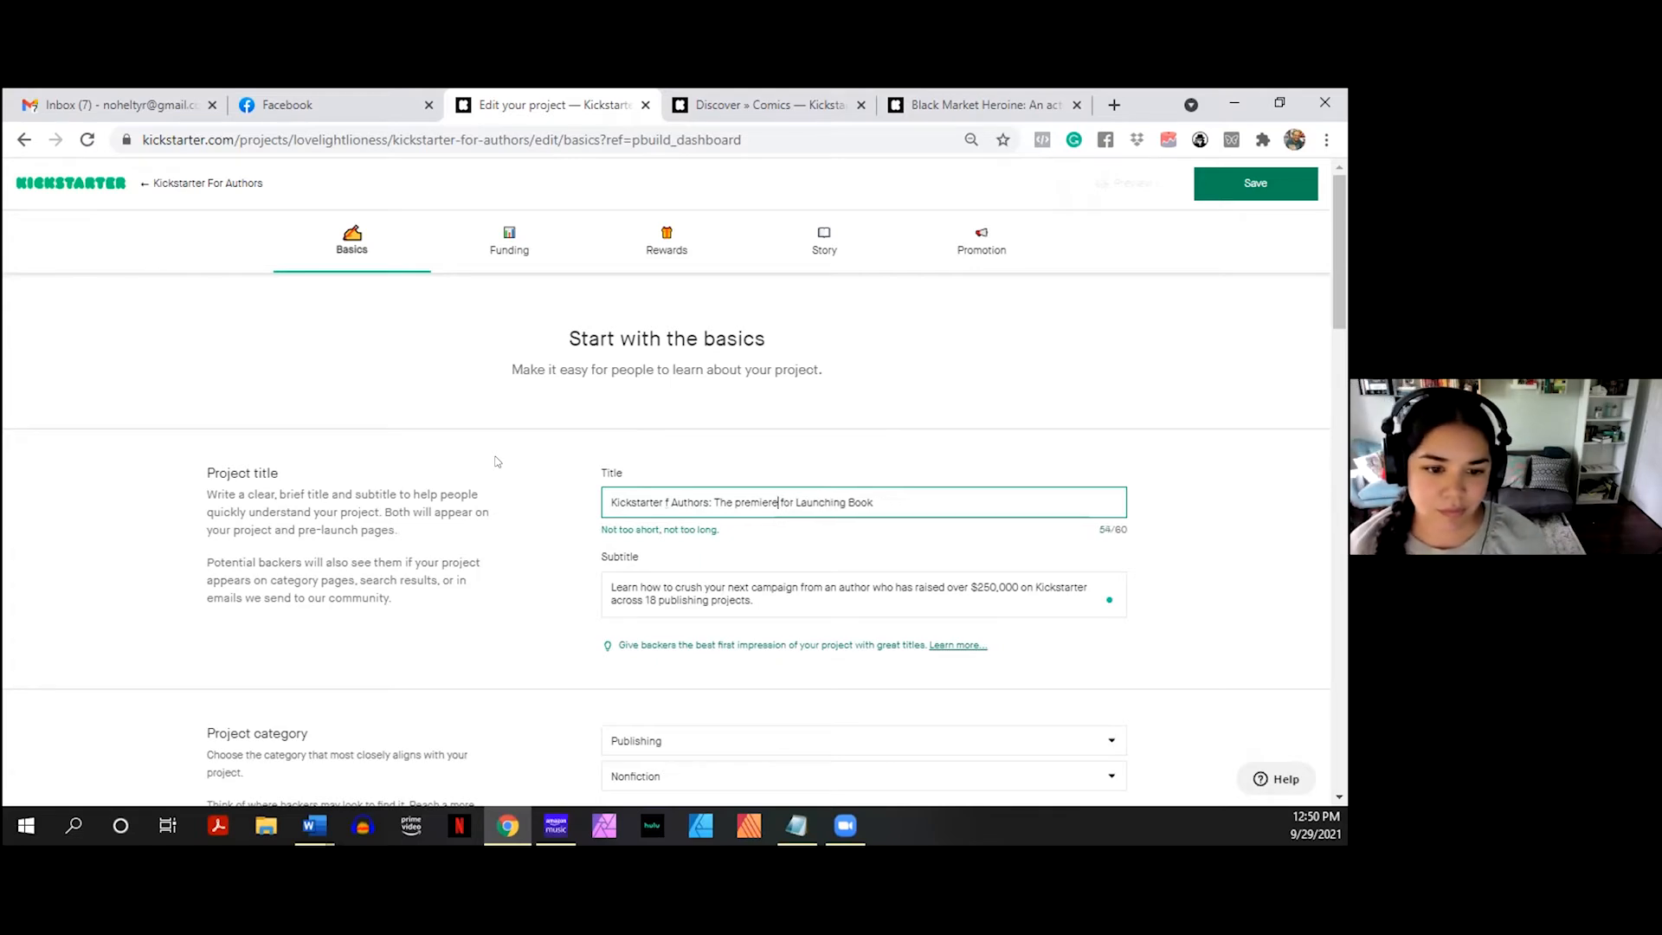
key("BackSpace")
key("BackSpace")
key("BackSpace")
key("BackSpace")
key("BackSpace")
key("BackSpace")
key("BackSpace")
key("BackSpace")
key("BackSpace")
key("BackSpace")
key("BackSpace")
key("BackSpace")
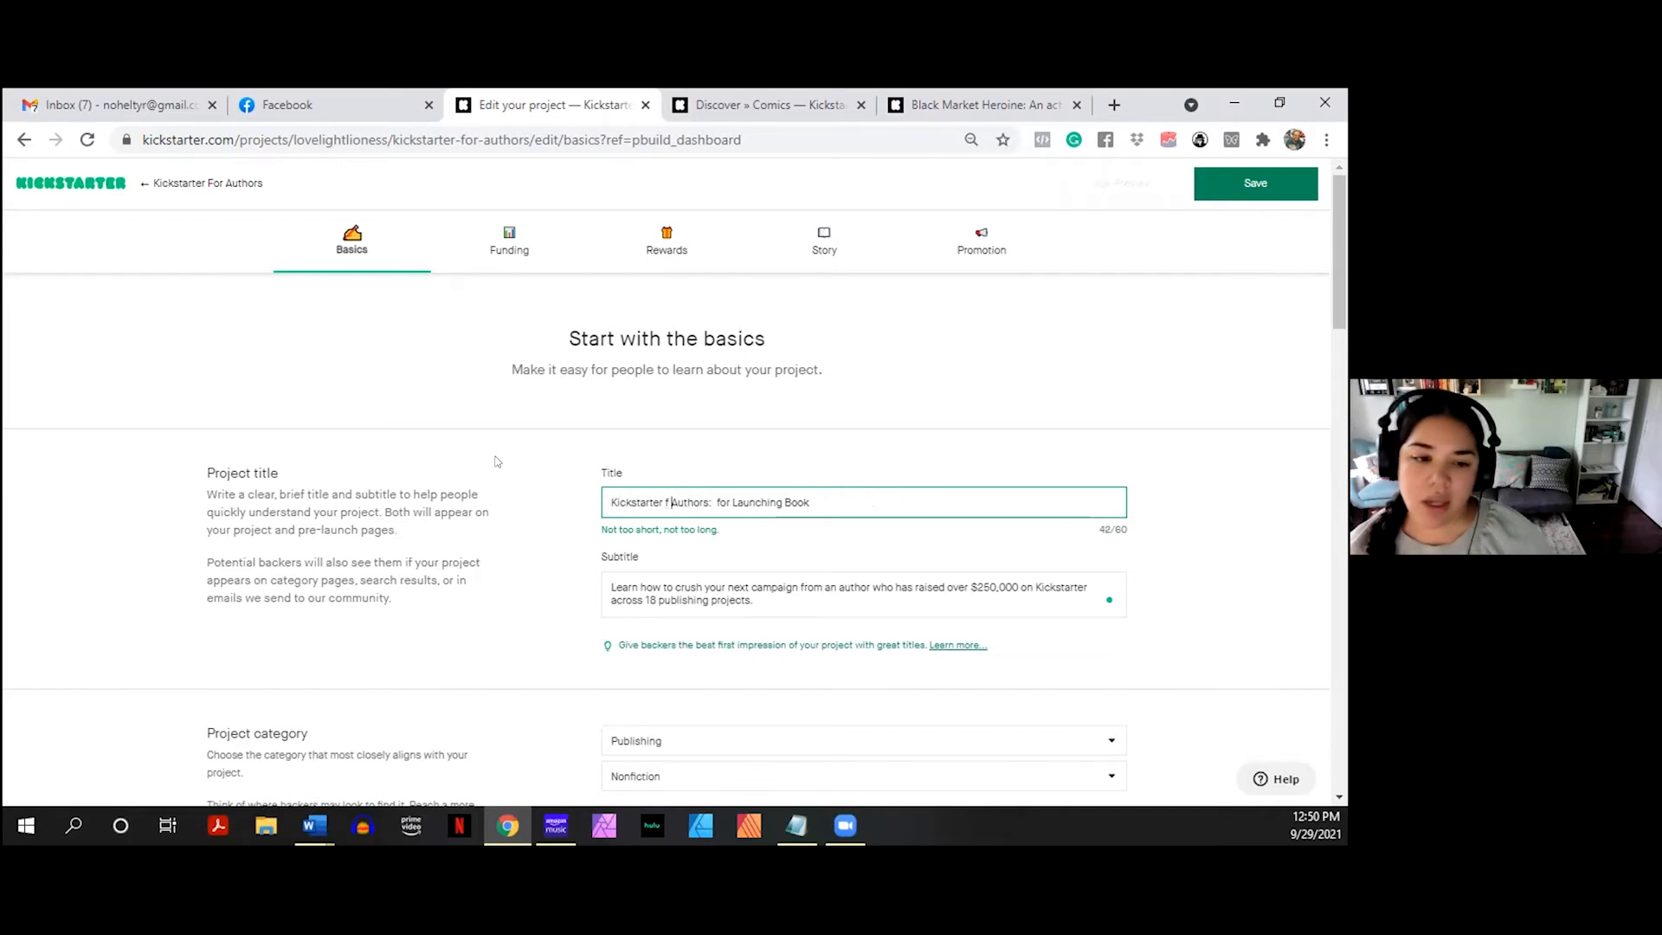
type("or")
- Insert "The ultimate gui" into the title between "Kickstarter for Authors:" and "for Launching Book"
key("Right")
type("The ")
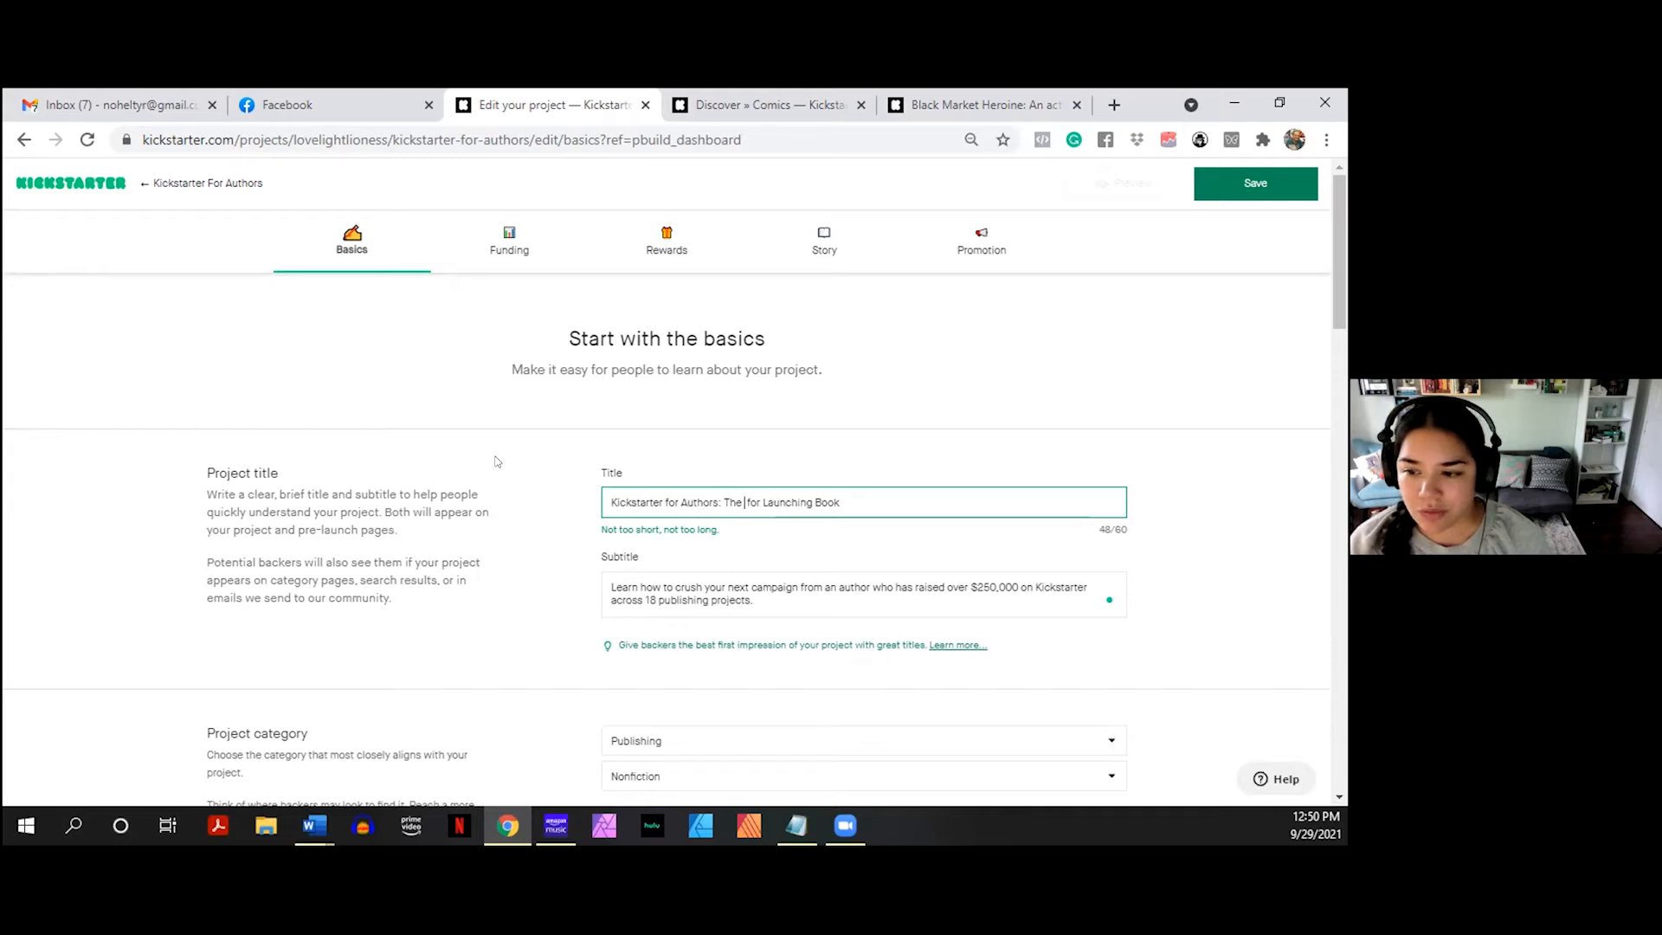
type("ultimate gui")
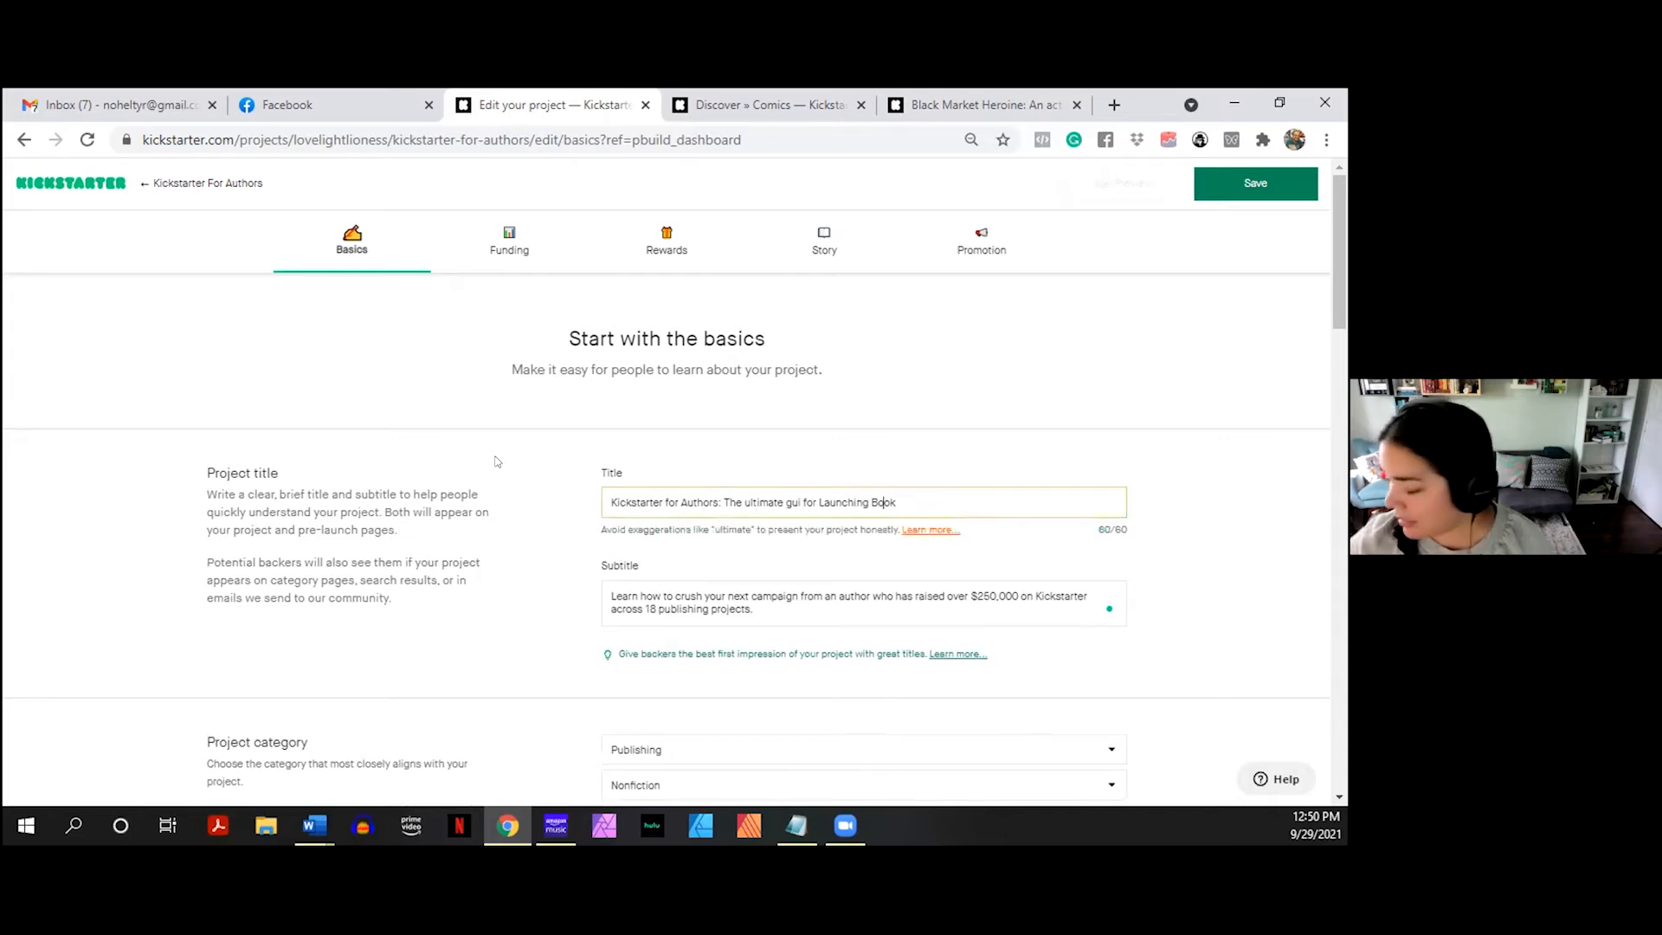
- Replace the title's ending "for Launching Book" so the tagline reads "The ultimate guide for book launche"
key("BackSpace")
key("BackSpace")
key("BackSpace")
key("BackSpace")
key("BackSpace")
key("BackSpace")
key("BackSpace")
key("BackSpace")
key("BackSpace")
key("BackSpace")
key("BackSpace")
key("BackSpace")
key("BackSpace")
key("BackSpace")
key("BackSpace")
key("BackSpace")
key("BackSpace")
key("BackSpace")
key("BackSpace")
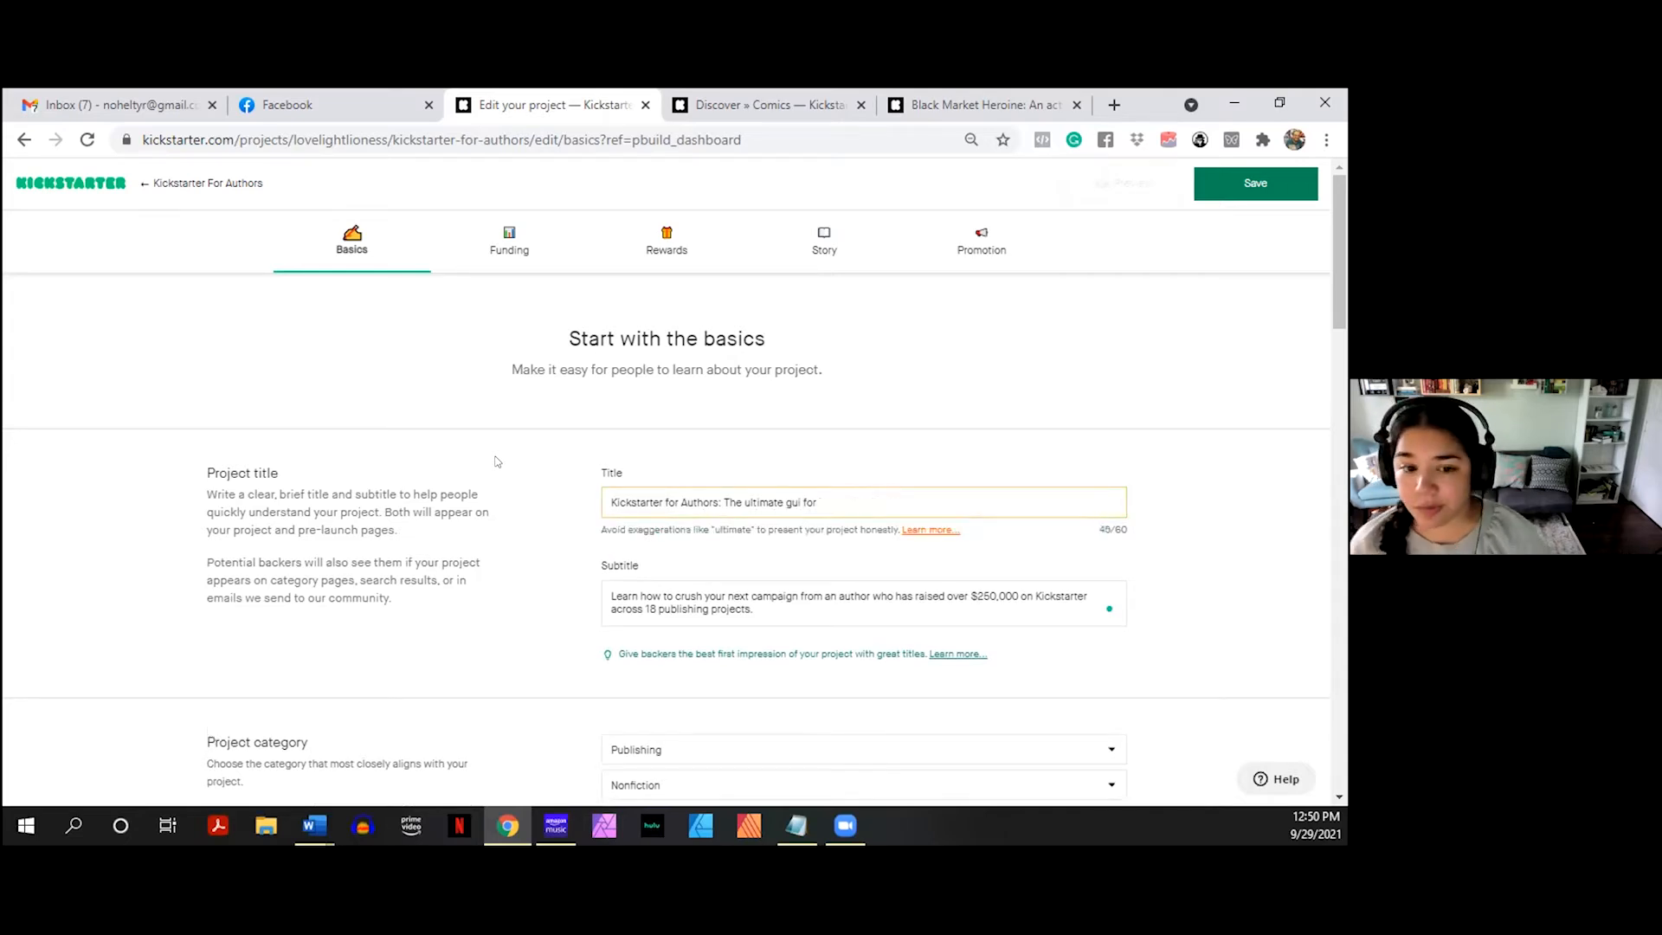
type("de for book launche")
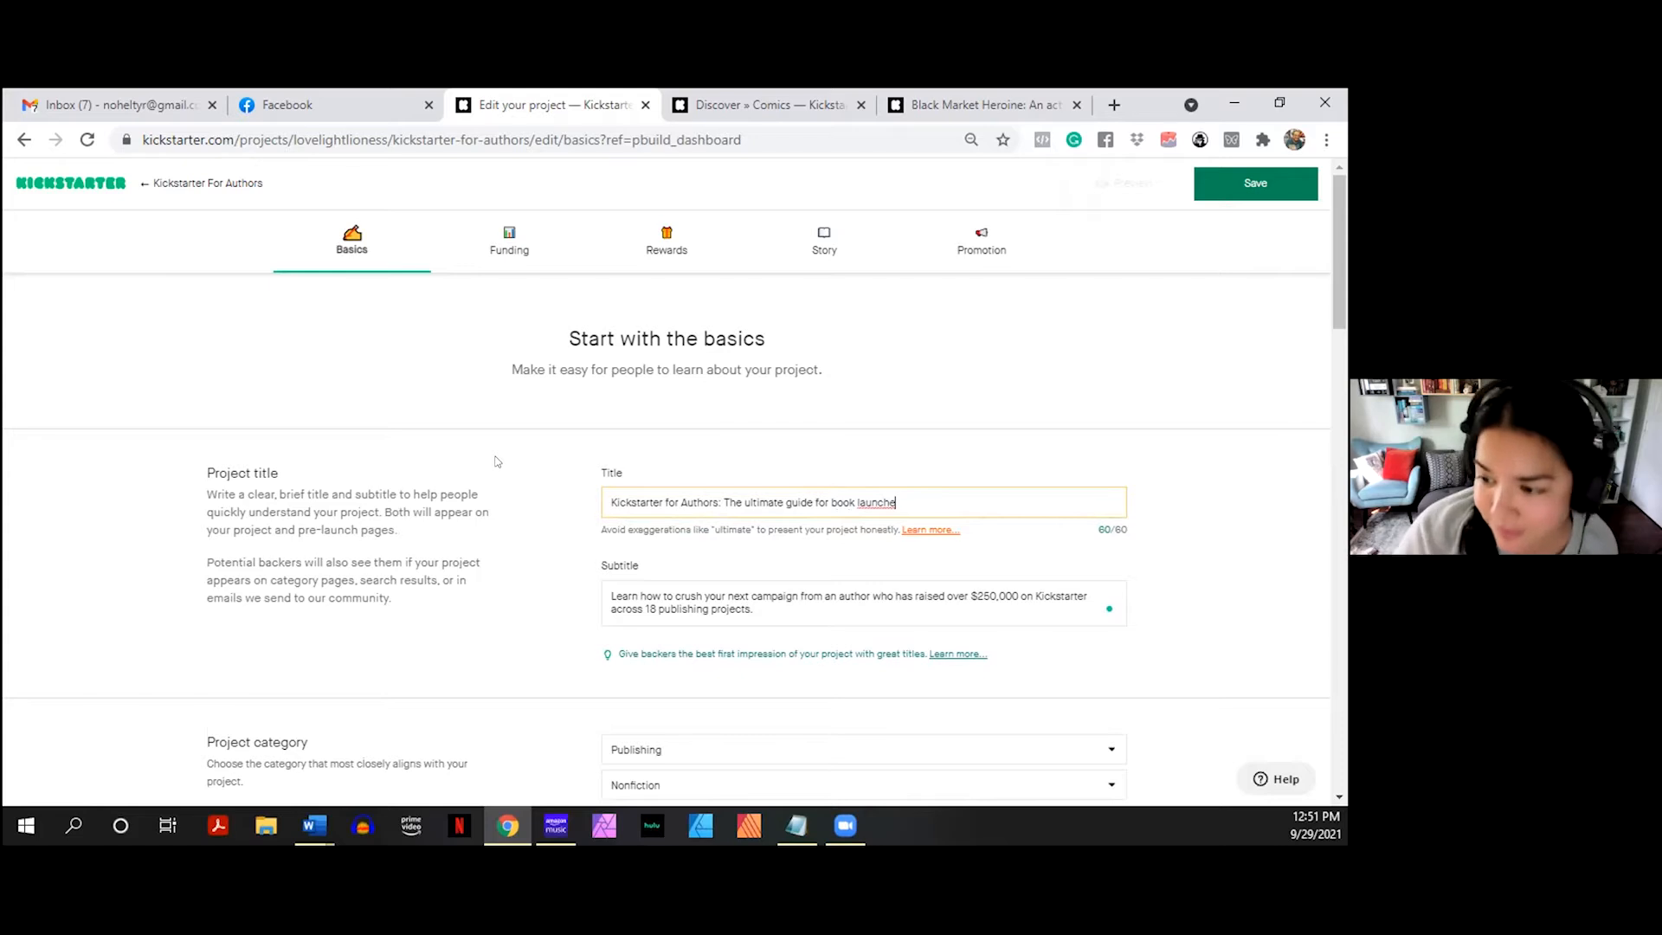
- Shorten the "for" before "book" to "4" and add the final "s" to complete "launches" in the title
key("Left")
key("Left")
key("Left")
key("Left")
key("Left")
key("Left")
key("Left")
key("Left")
key("Left")
key("Left")
key("Left")
key("Left")
key("Left")
key("Left")
key("Left")
key("Left")
key("Left")
key("Left")
key("Left")
key("Left")
key("Left")
key("Left")
key("Left")
key("Left")
key("Left")
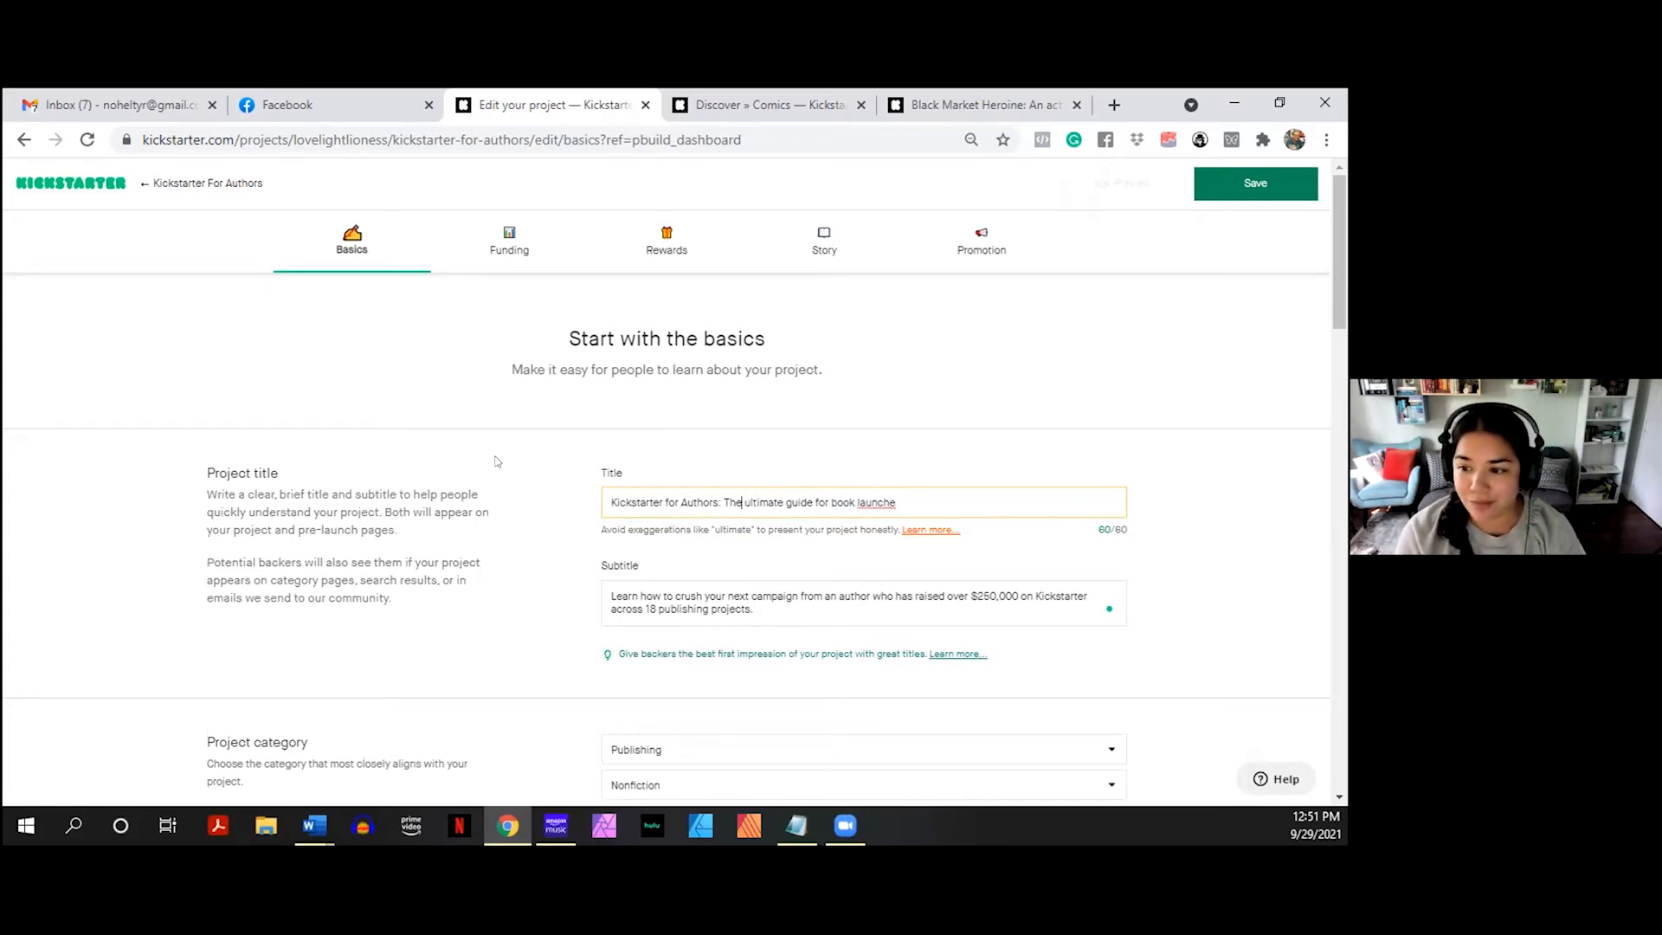
key("Right")
key("Right")
key("Right")
key("Right")
key("BackSpace")
key("BackSpace")
key("BackSpace")
type("5")
key("BackSpace")
type("4")
key("End")
type("s")
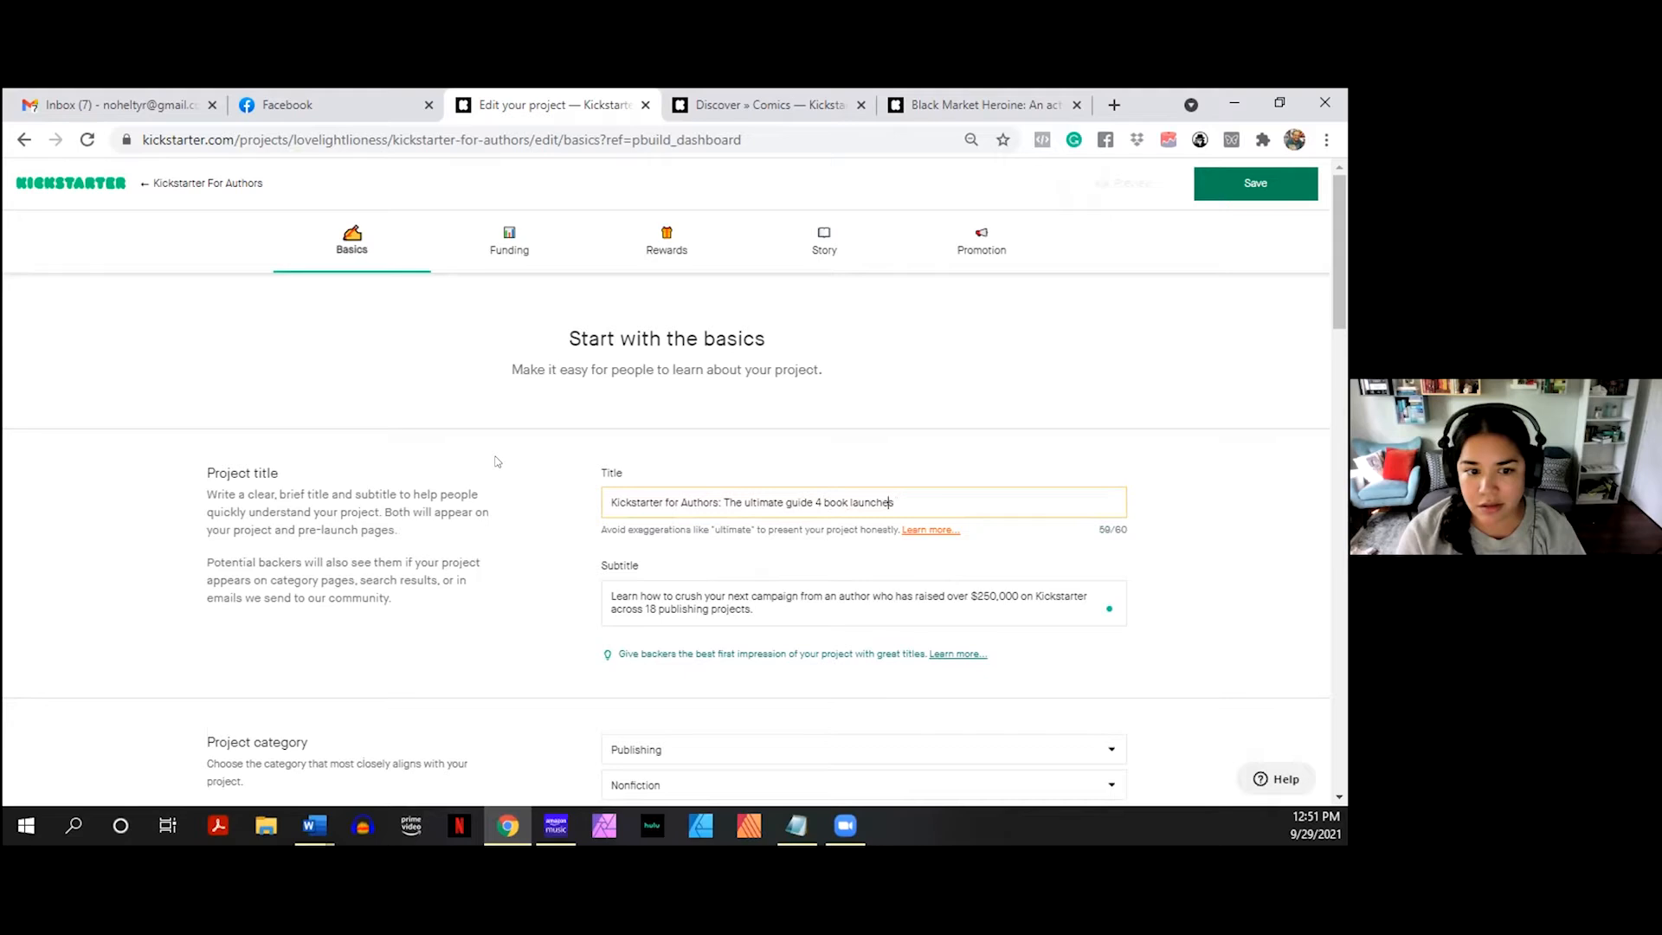
- Replace the "4" before "book launches" in the title with "fo"
key("BackSpace")
type("fo")
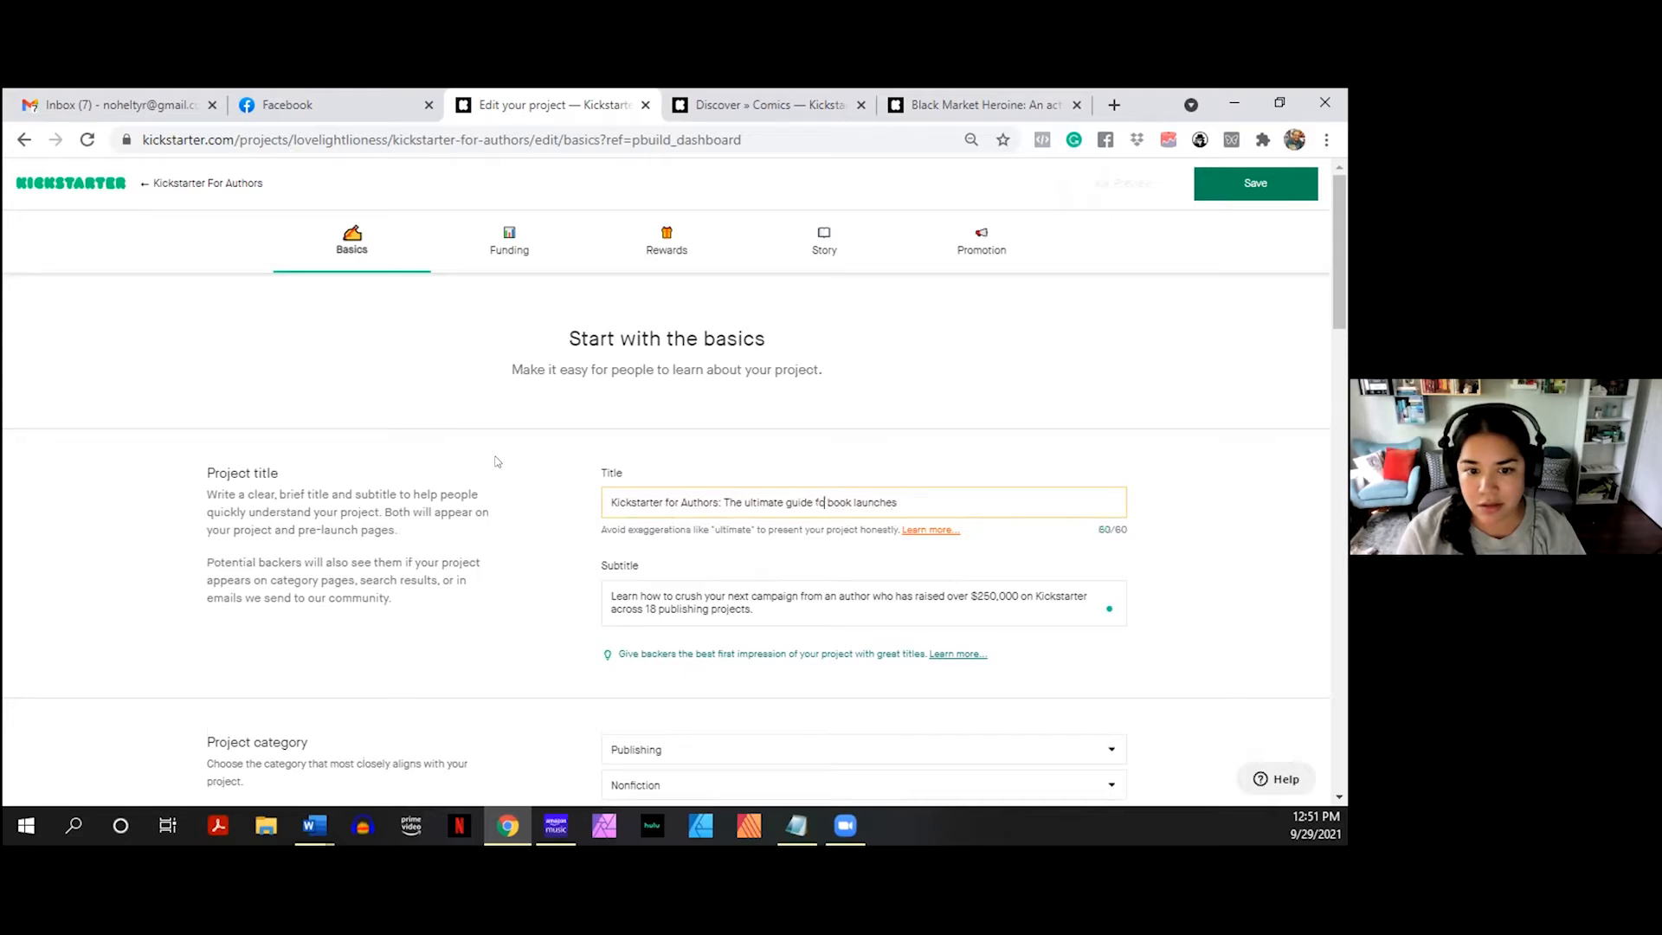
key("Left")
key("Left")
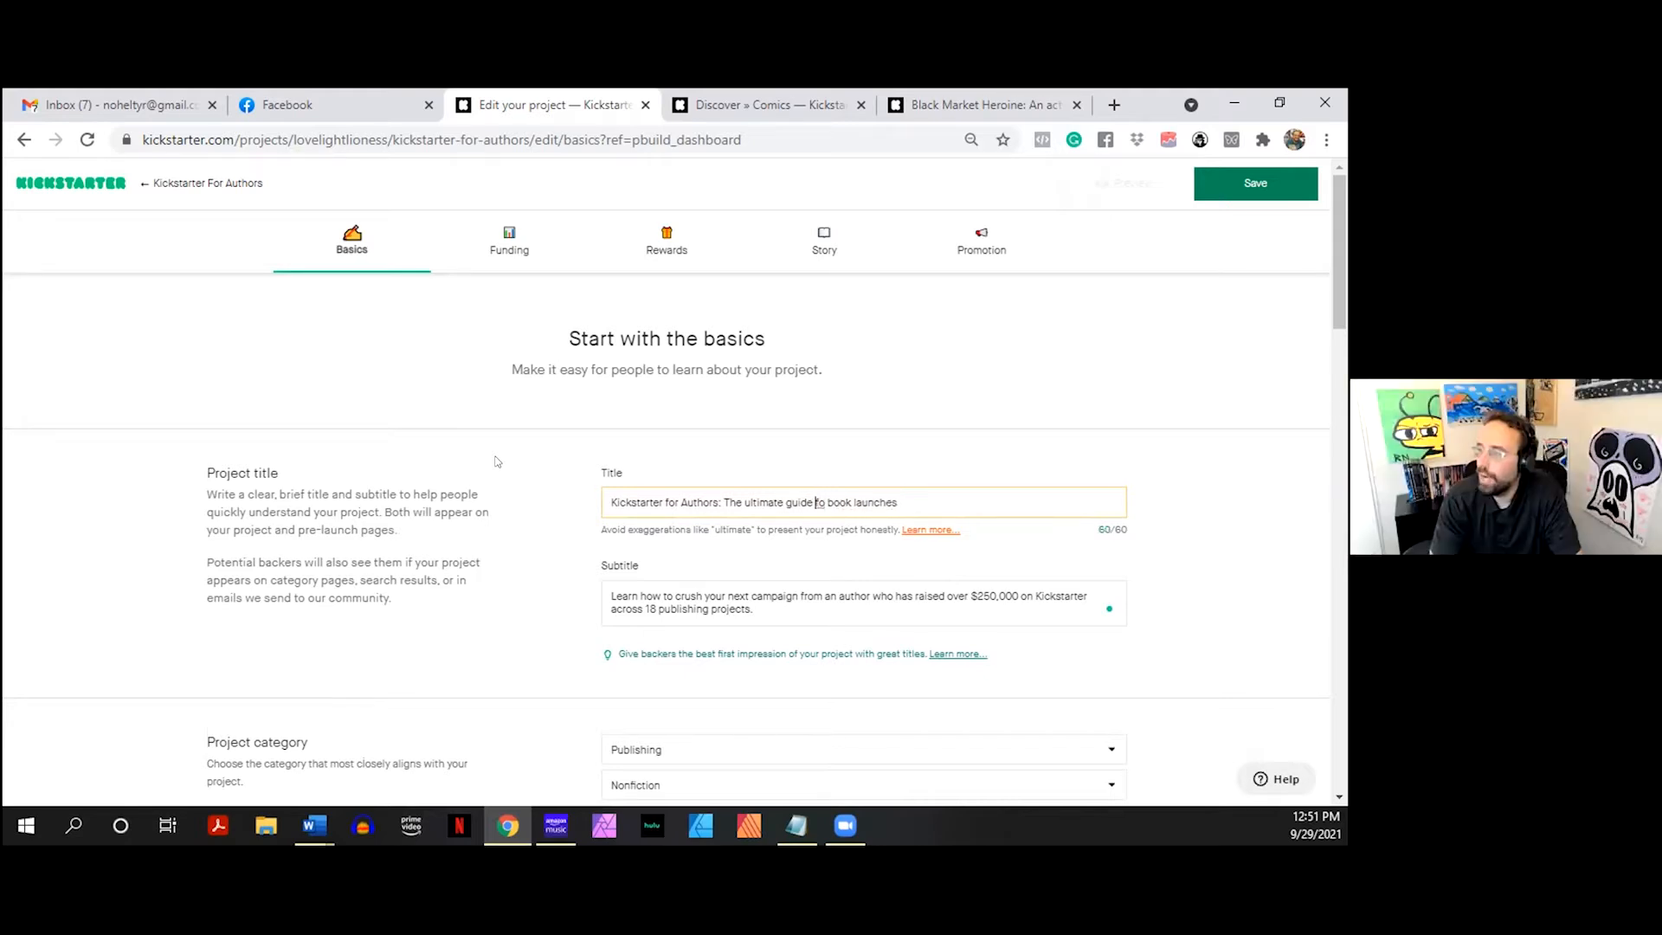
key("Right")
key("Right")
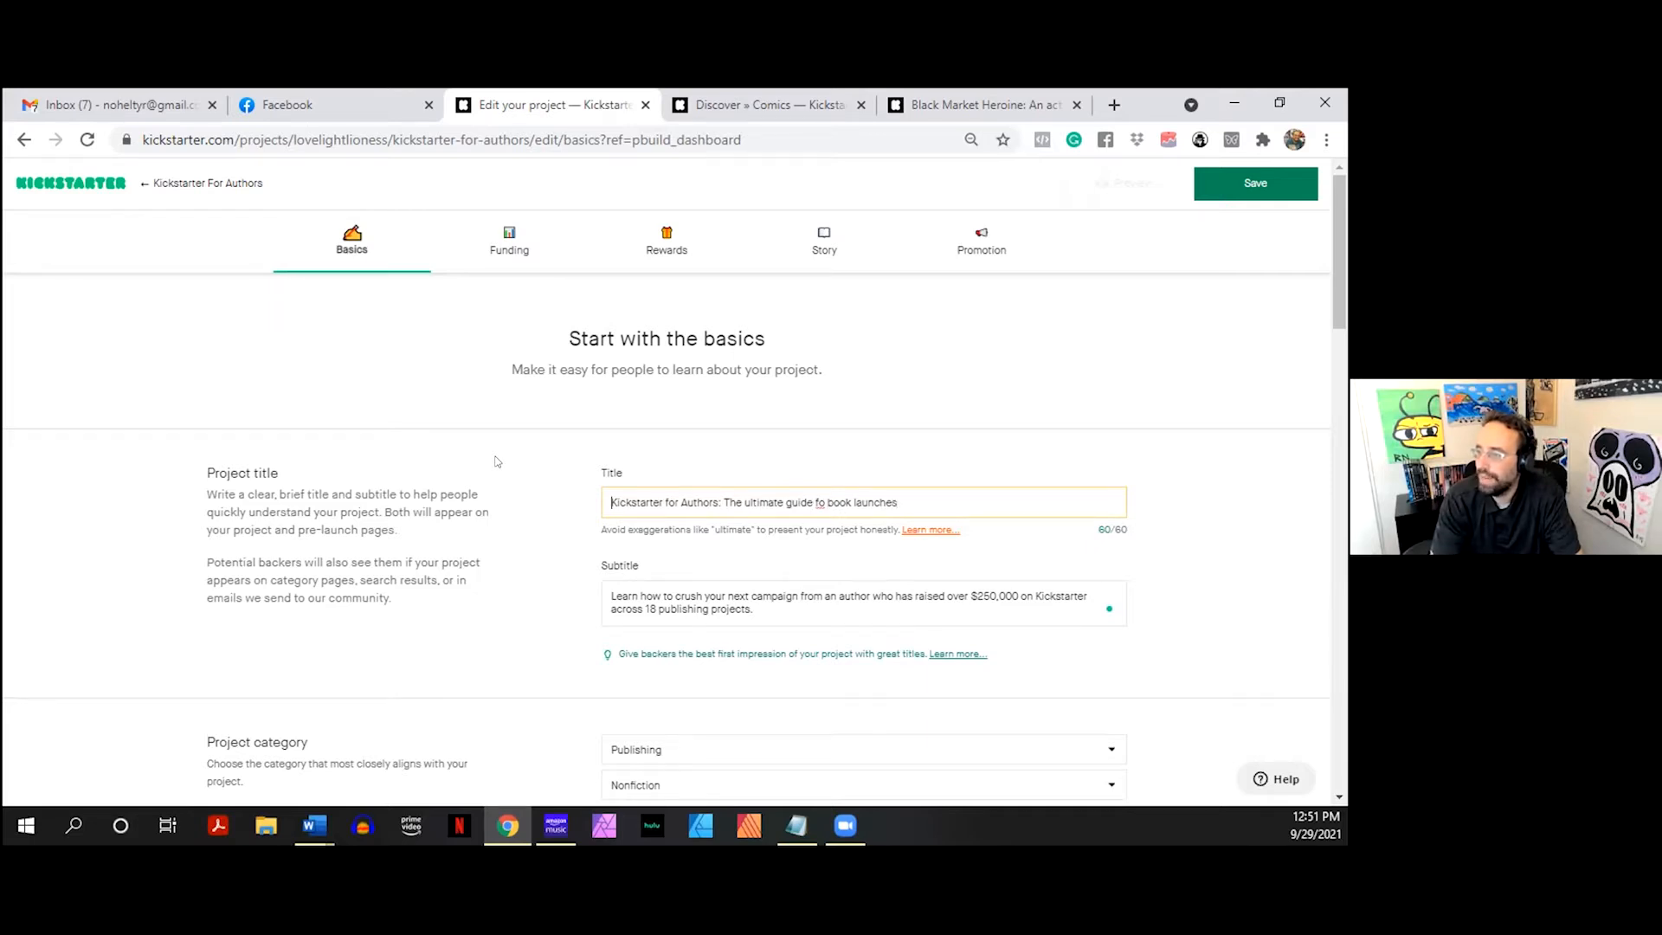
key("Right")
key("Right")
key("Right")
key("Right")
key("Right")
key("Right")
key("Right")
key("Right")
key("Right")
key("Right")
key("Right")
key("Right")
key("Right")
key("Right")
key("Right")
key("Right")
key("Right")
key("Right")
key("Right")
key("Right")
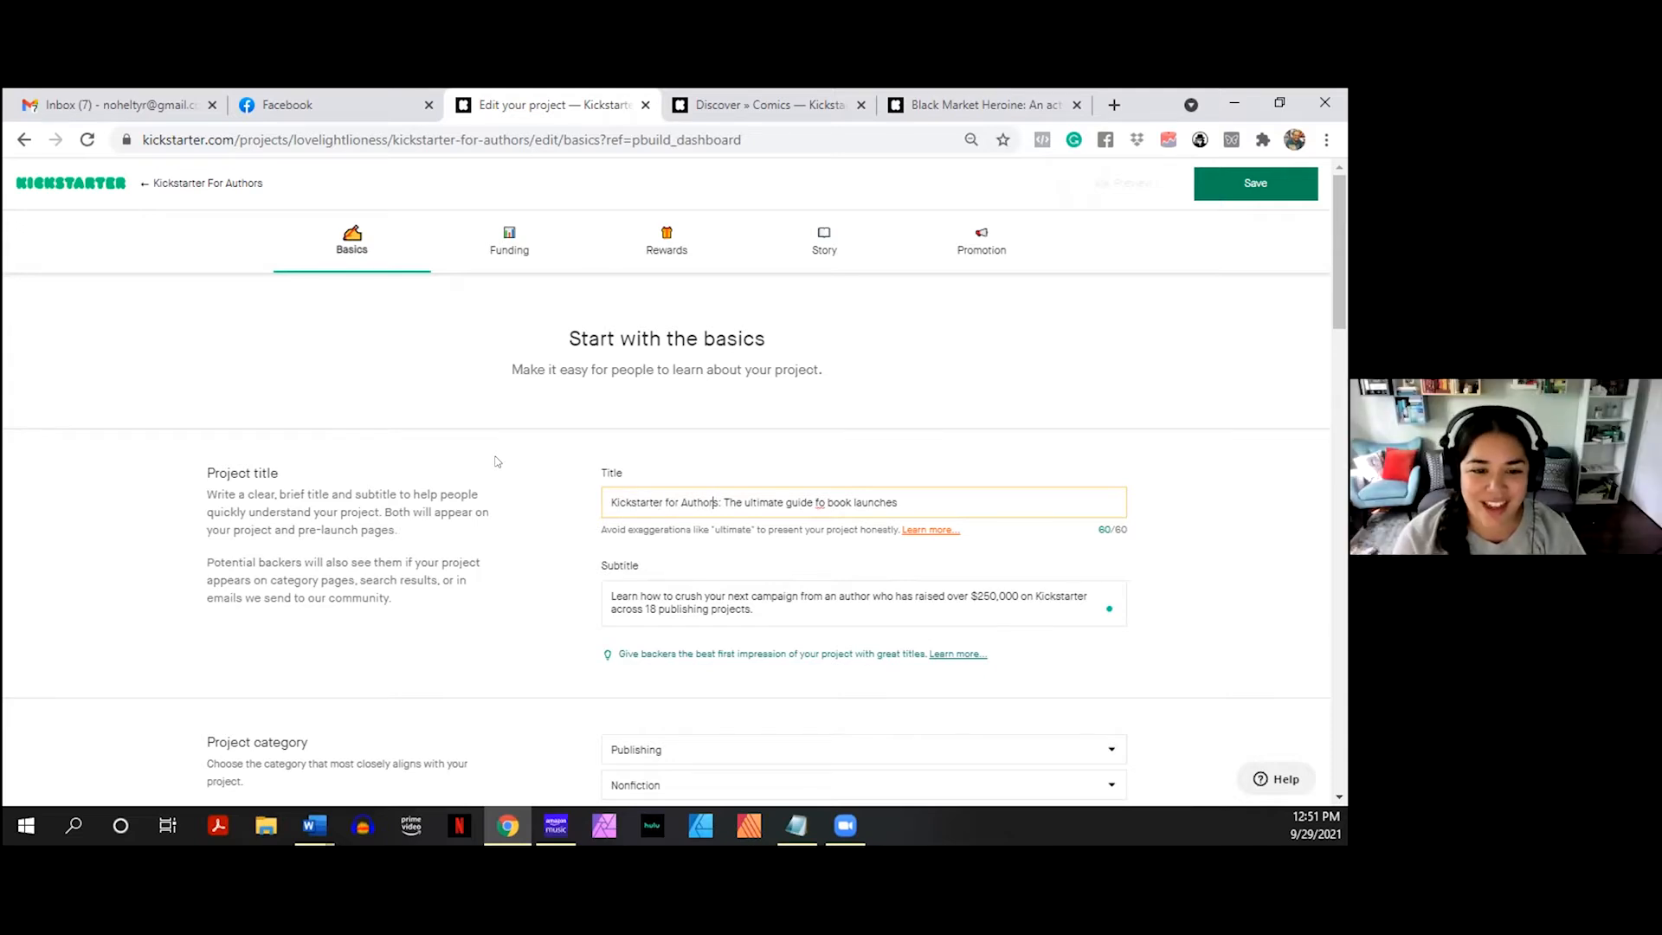
key("Right")
key("Right")
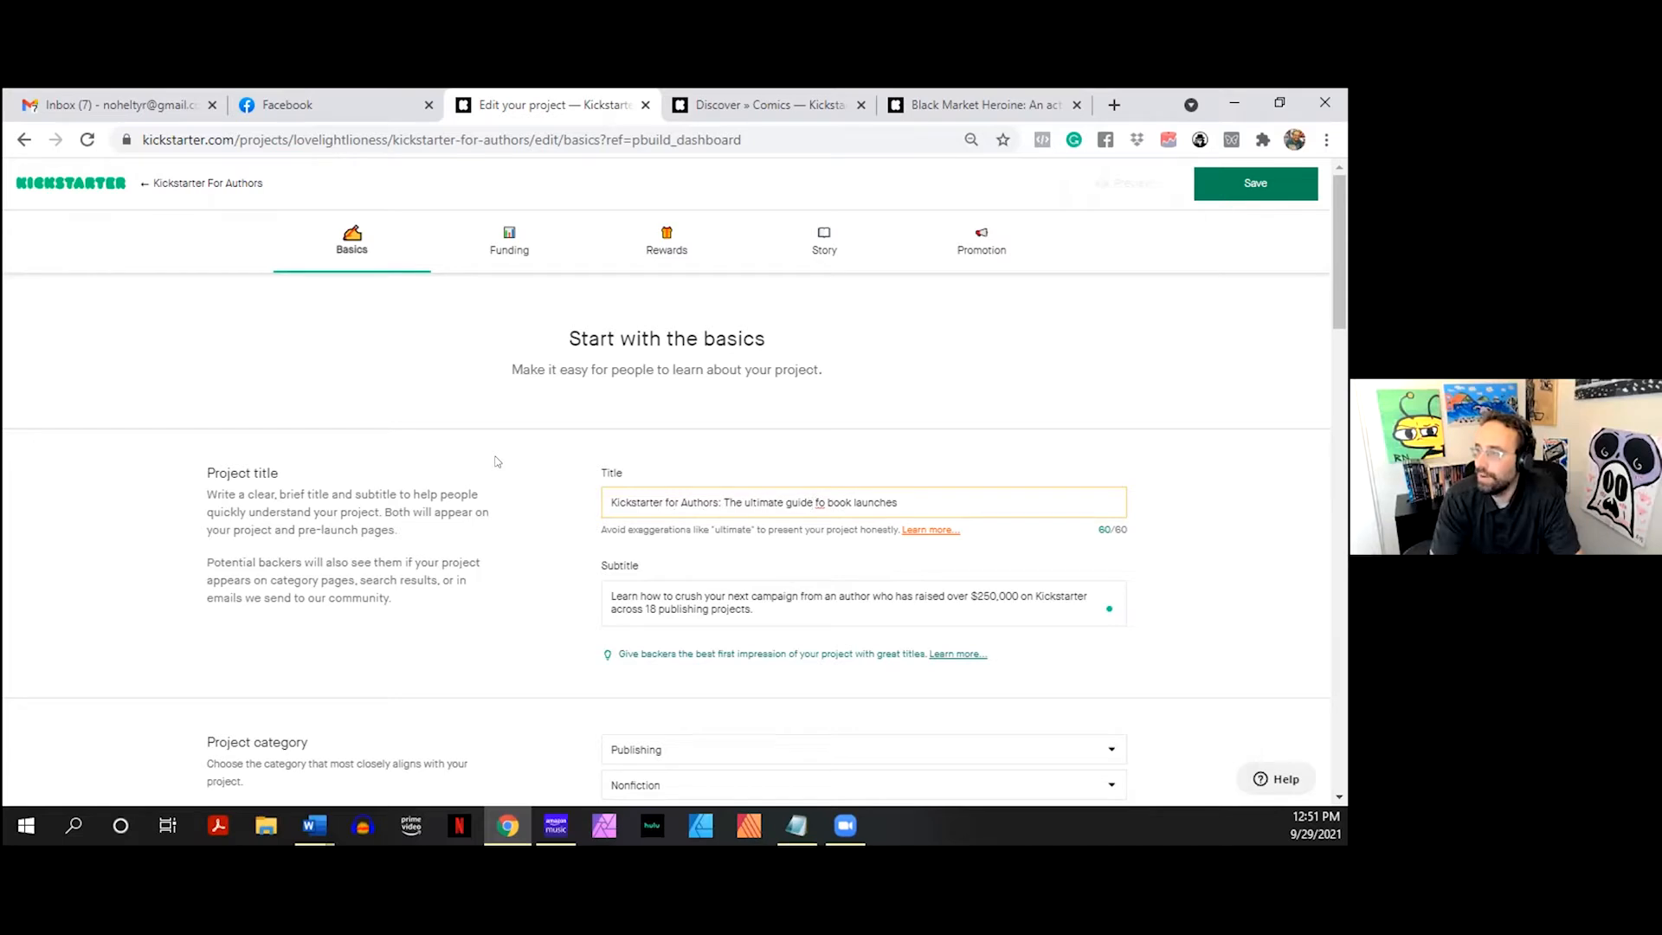
- Open a new browser tab for a web search
left_click(1114, 103)
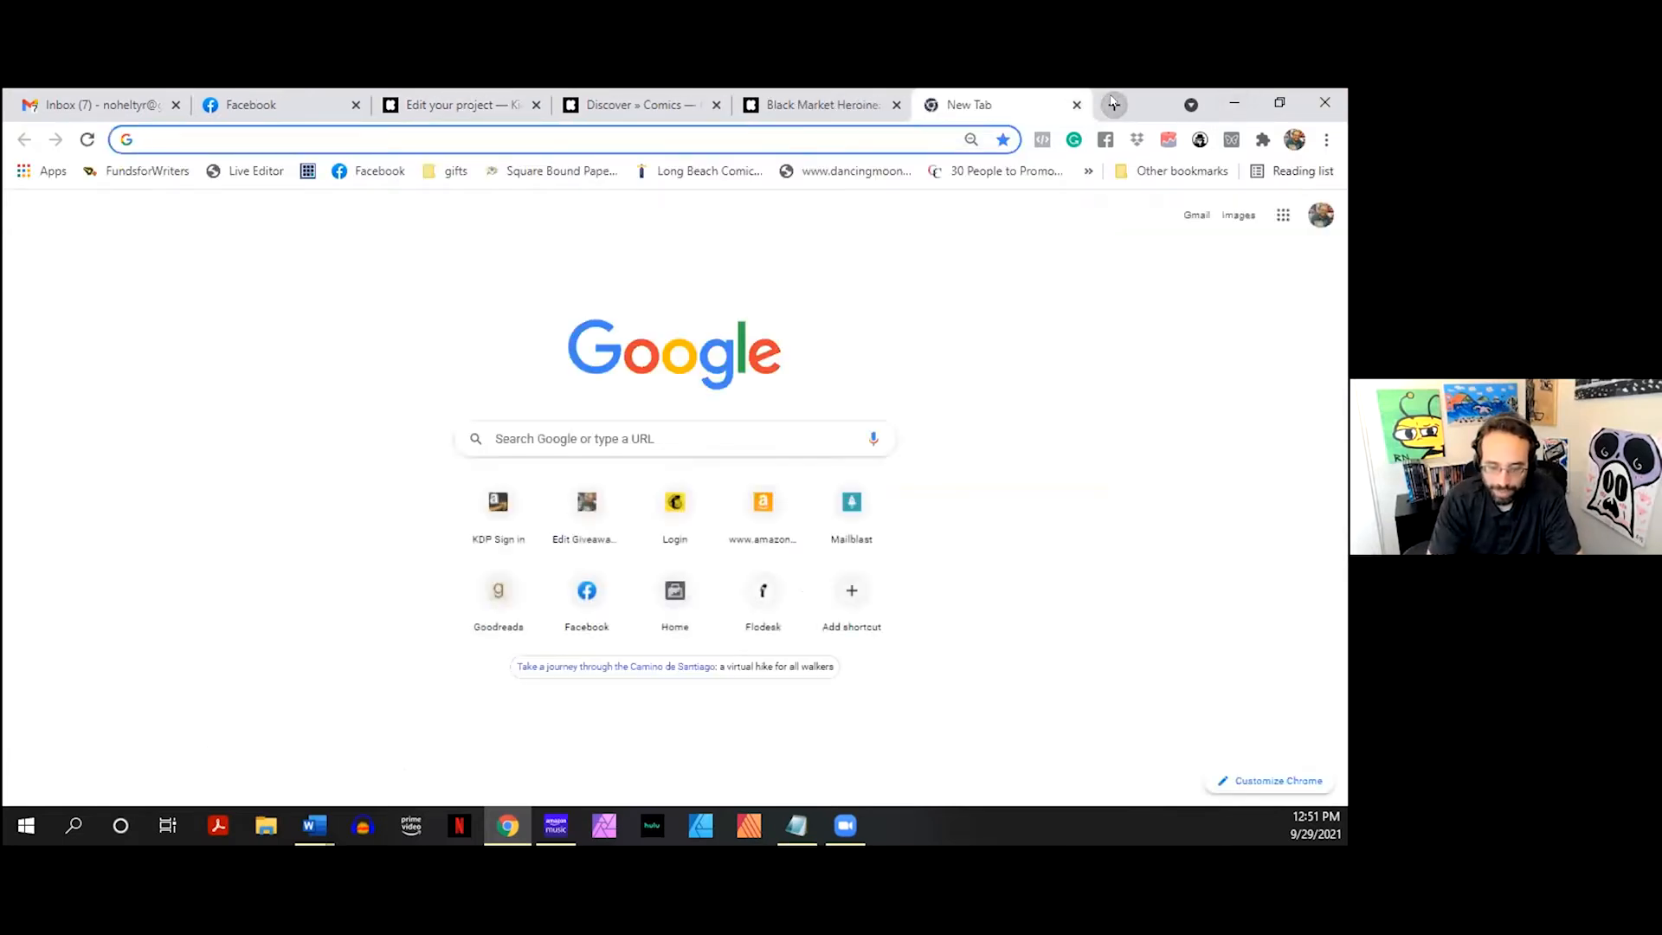
type("guid")
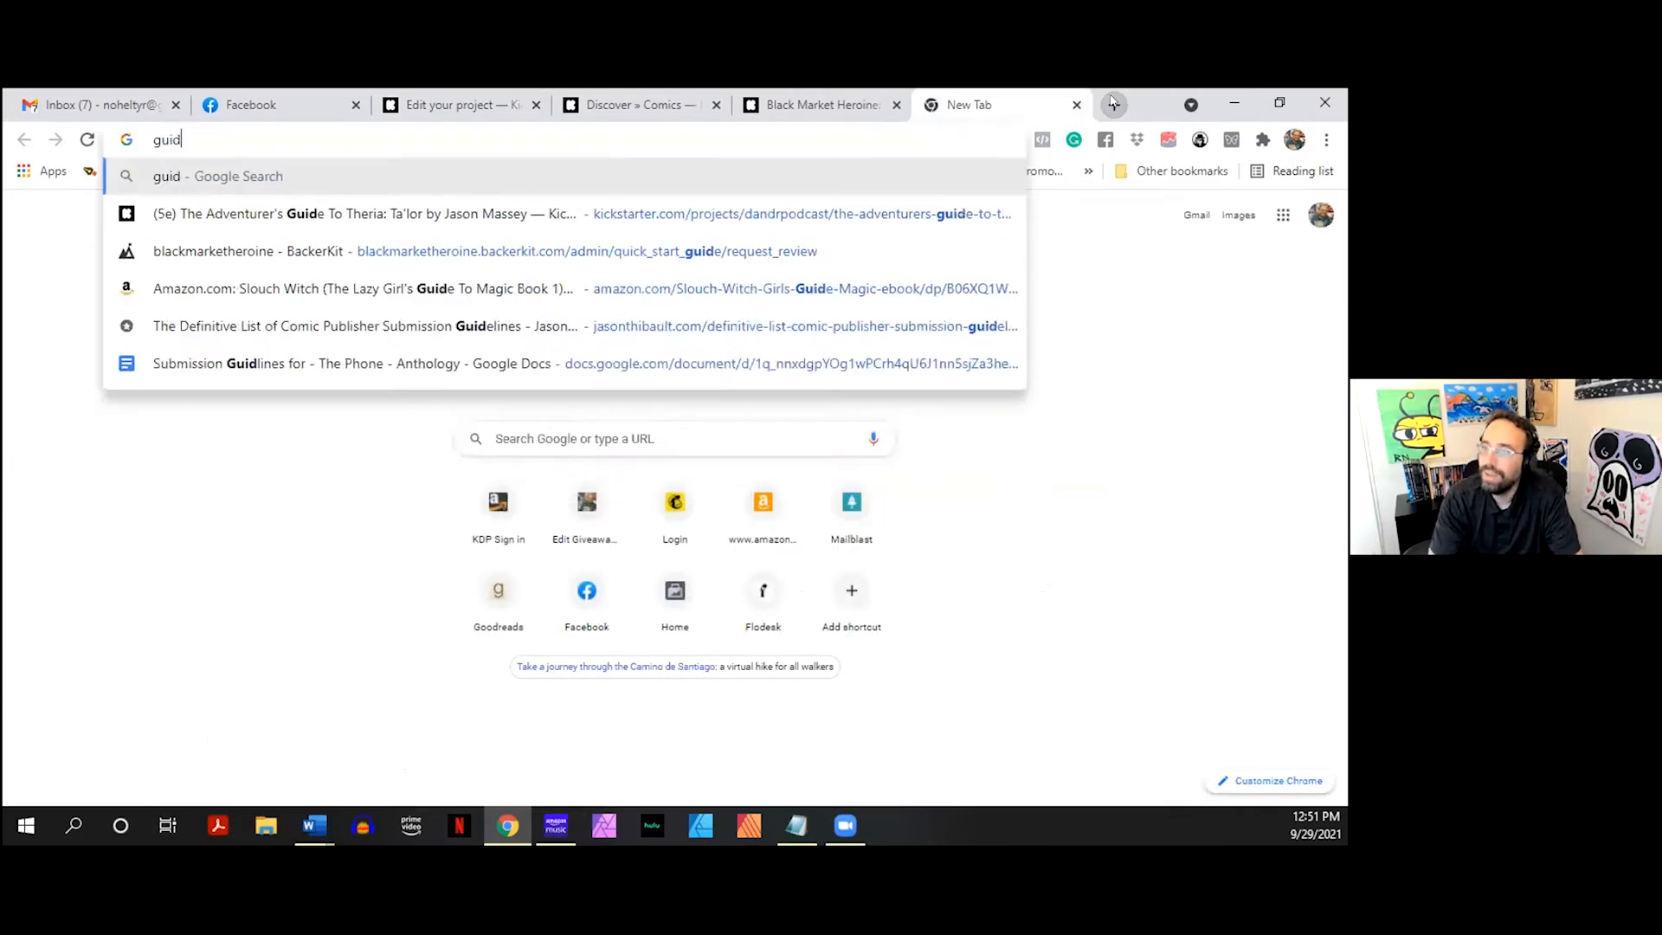
type("e syu")
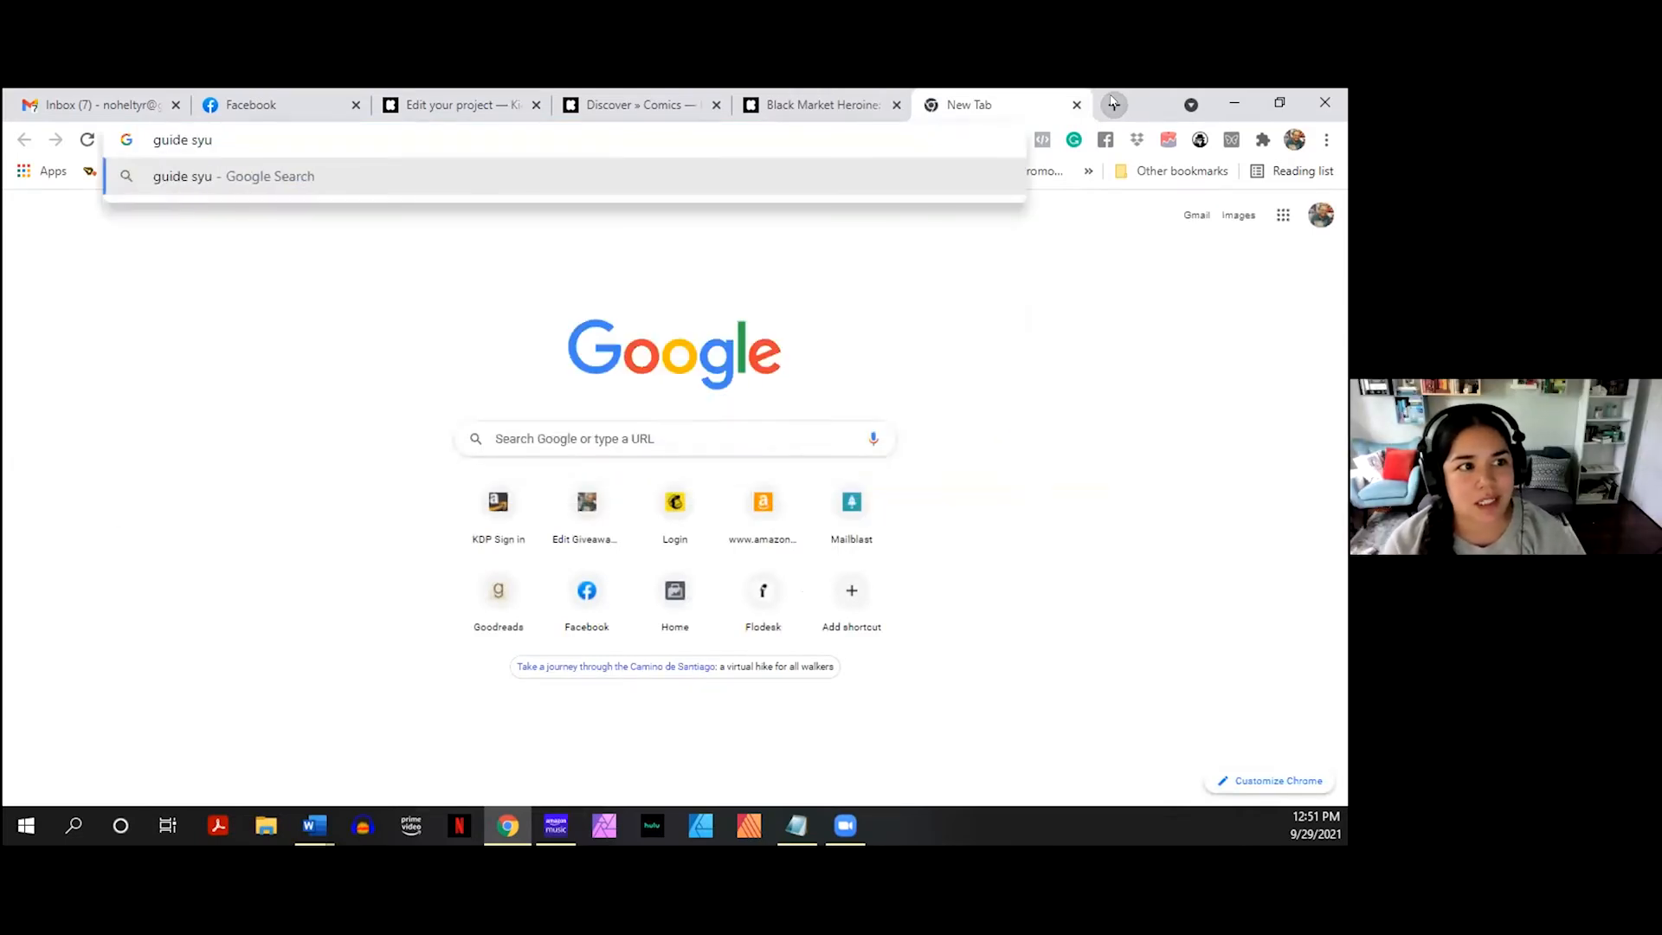
key("BackSpace")
key("BackSpace")
key("BackSpace")
key("BackSpace")
key("Escape")
- Search Google for "ultimate synonym" to find alternative wording for the title
type("ultimate")
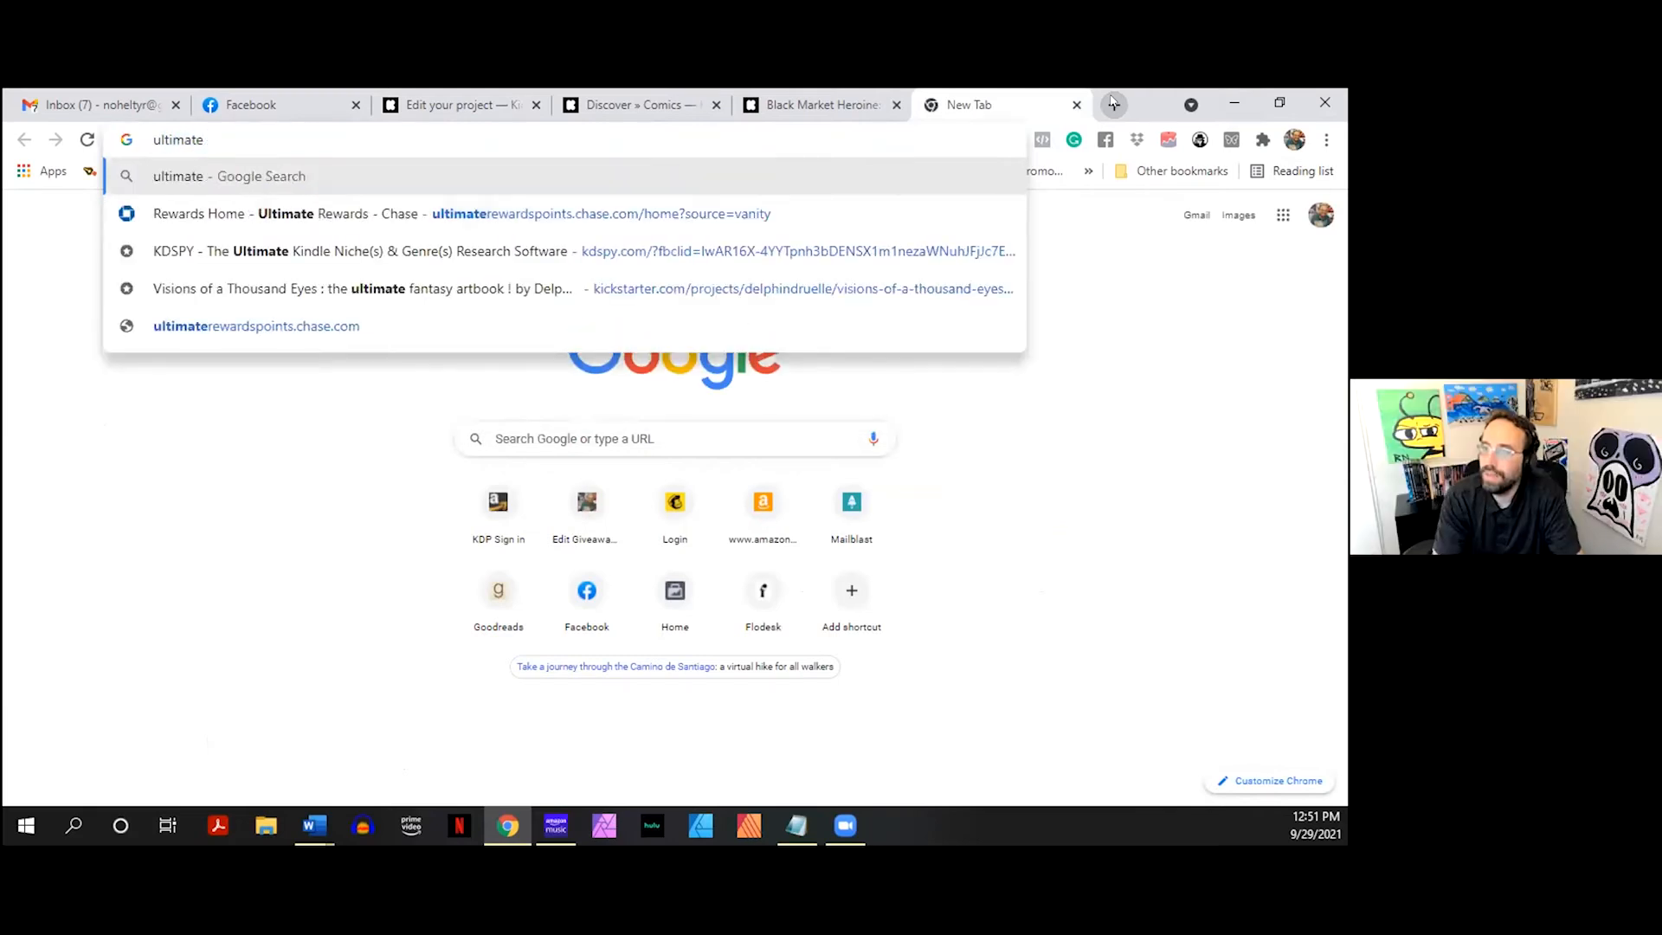
type(" s")
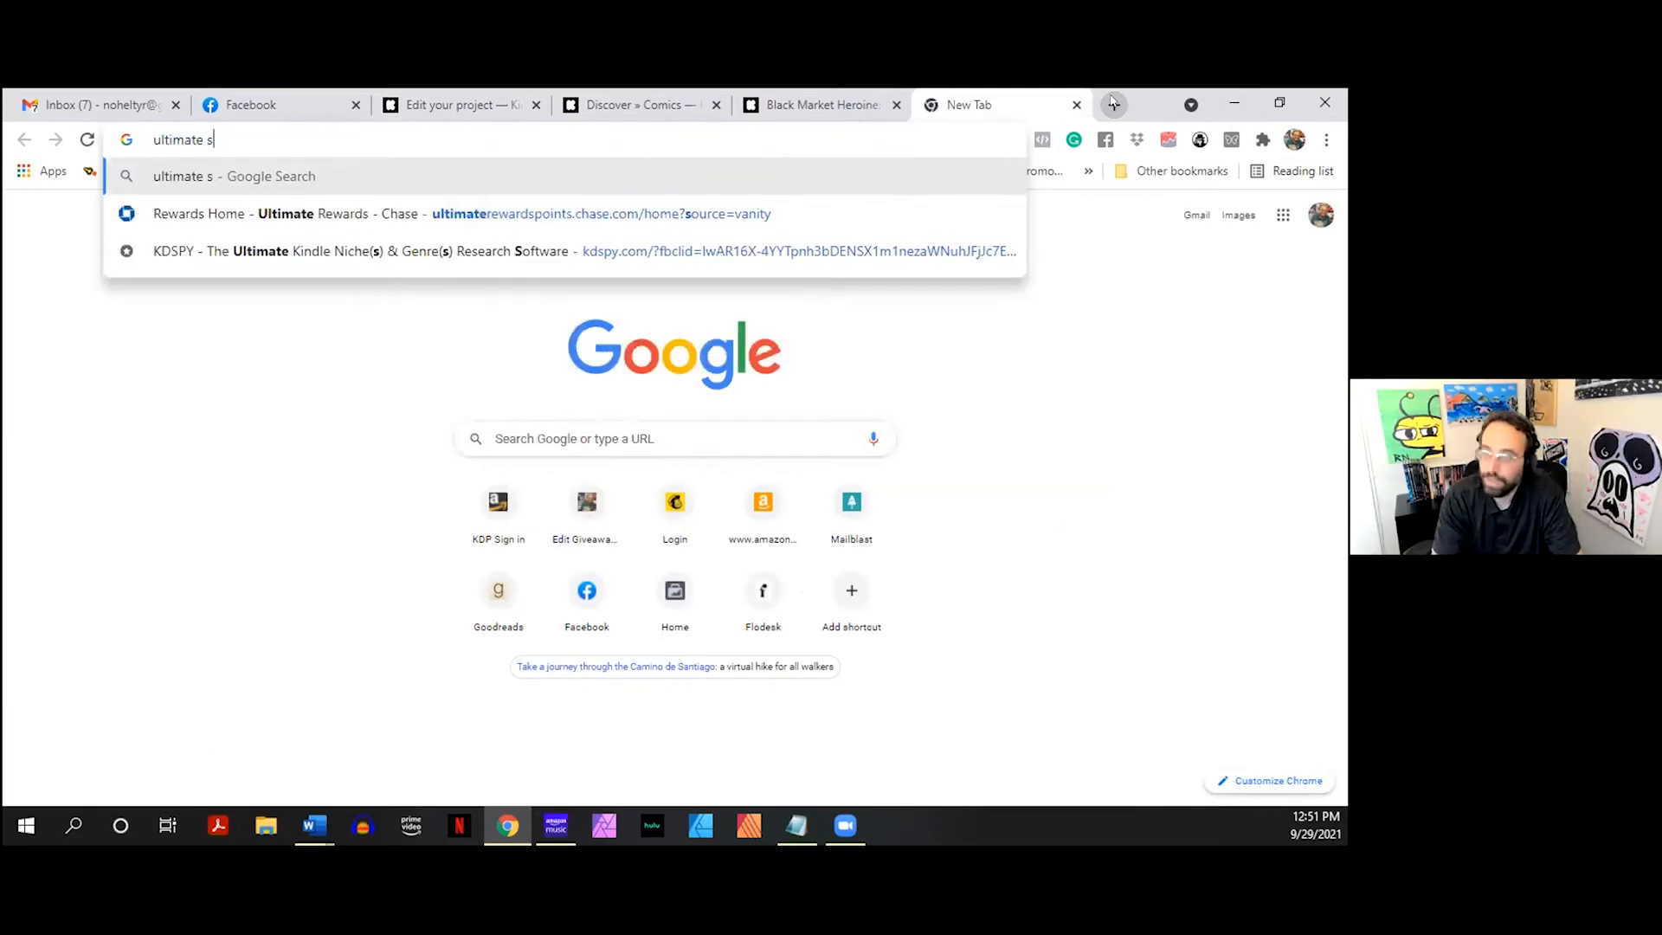
type("ynonym")
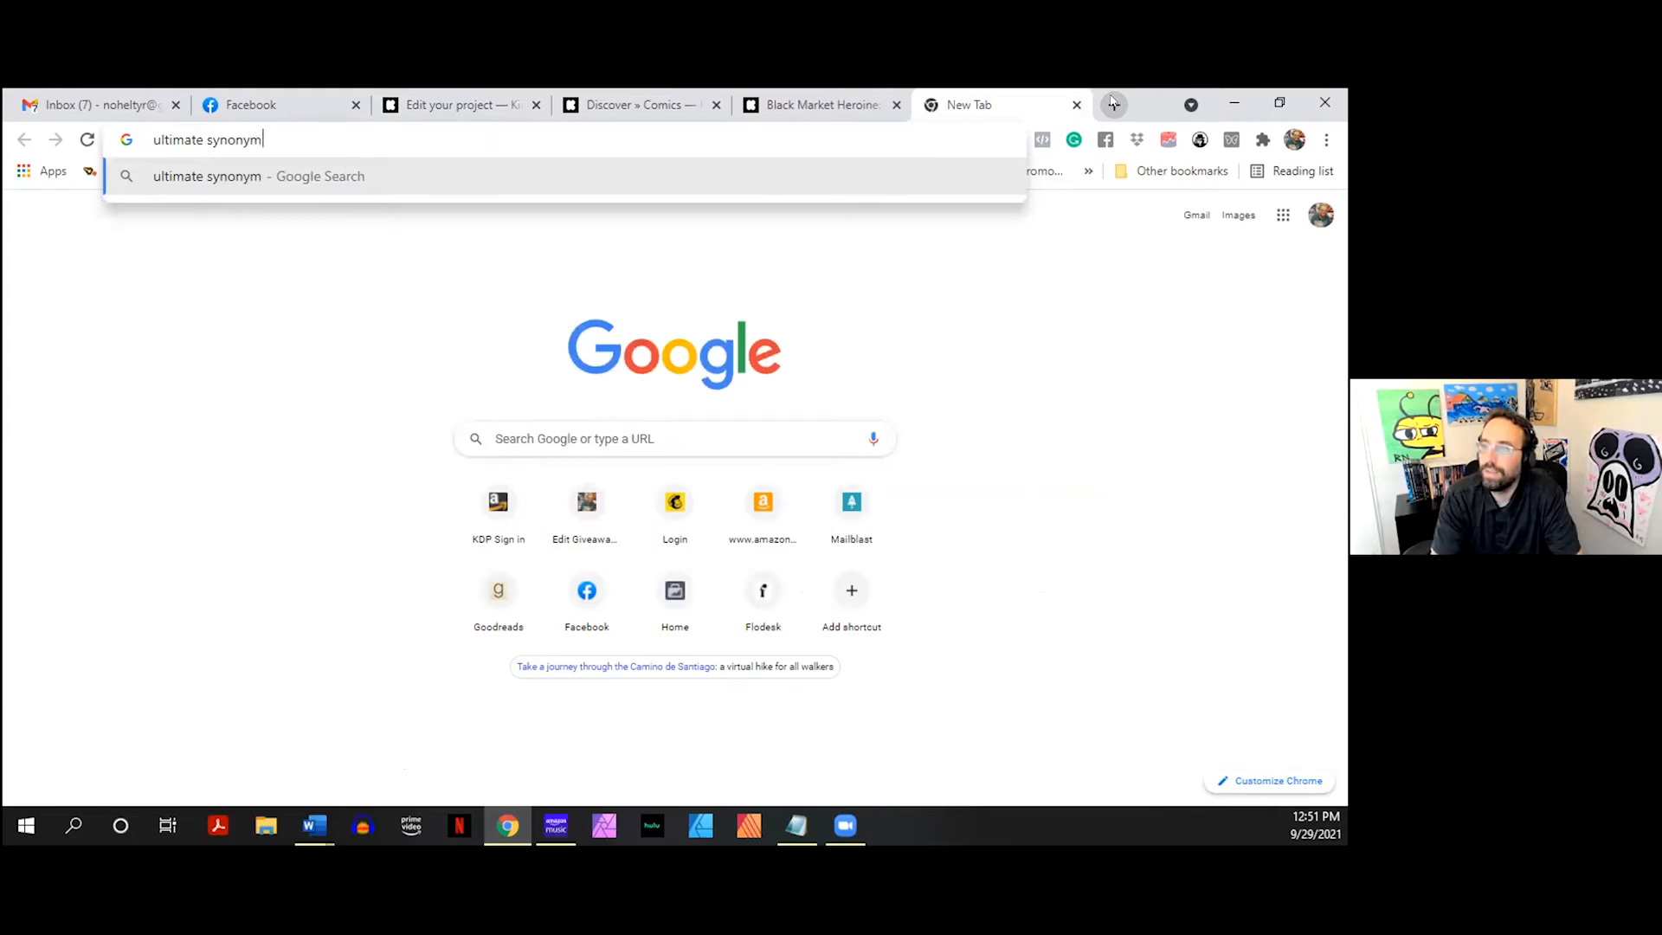
key("Return")
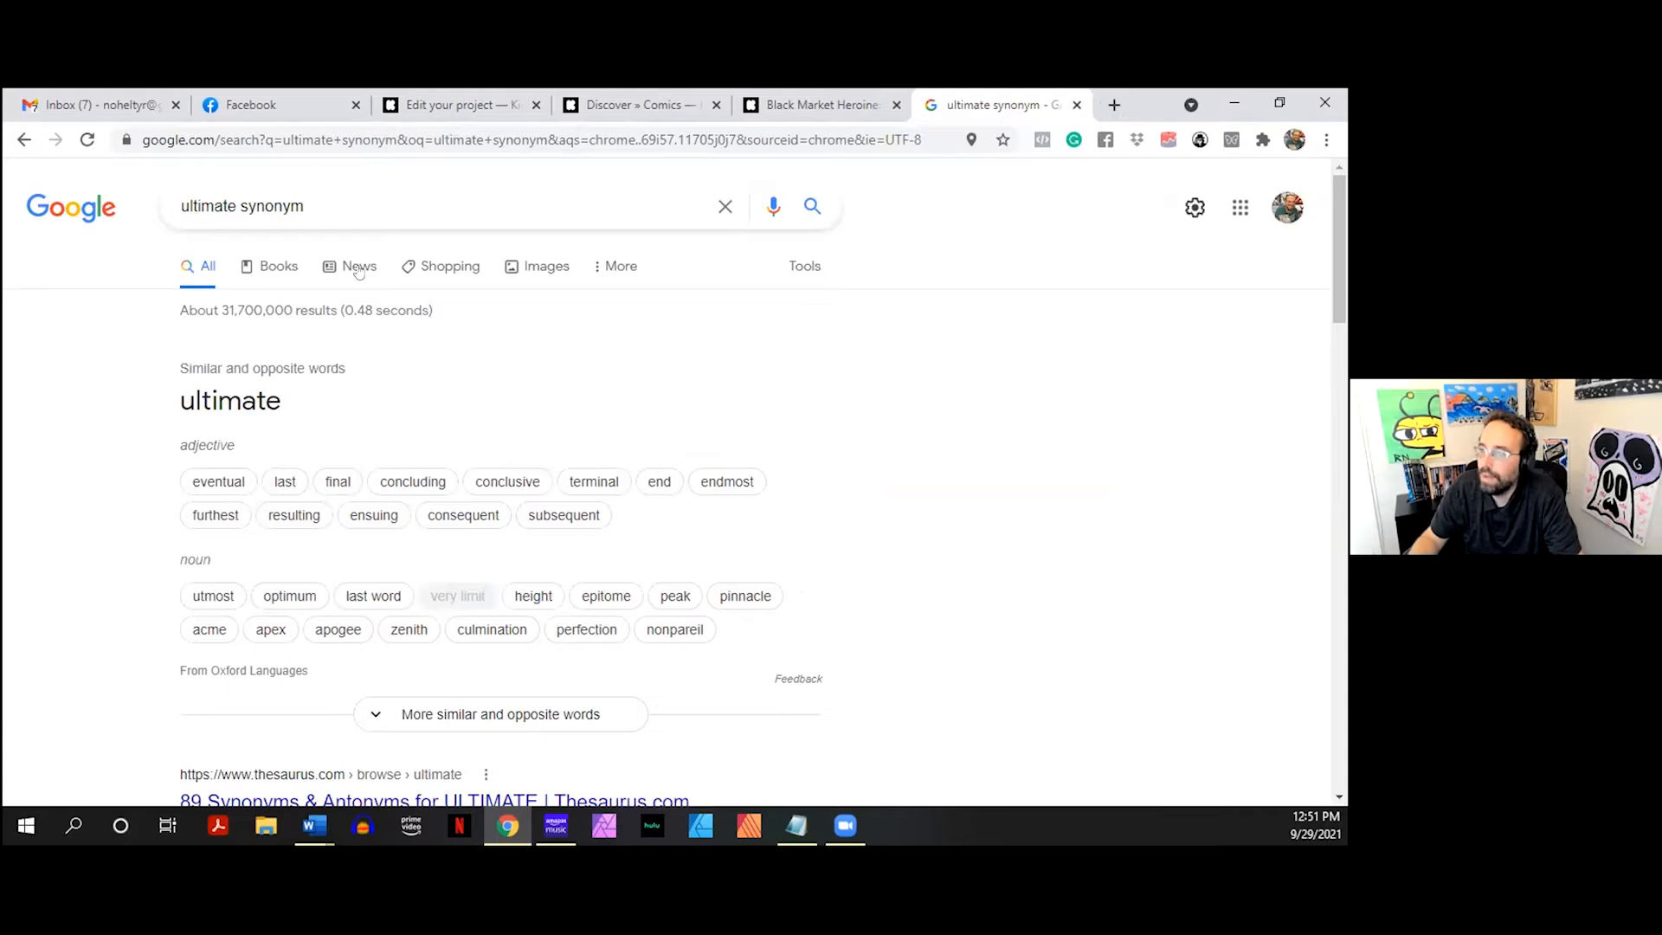
- Search for "definitive synonym" instead and expand the full set of similar and opposite words
left_click_drag(236, 206, 104, 198)
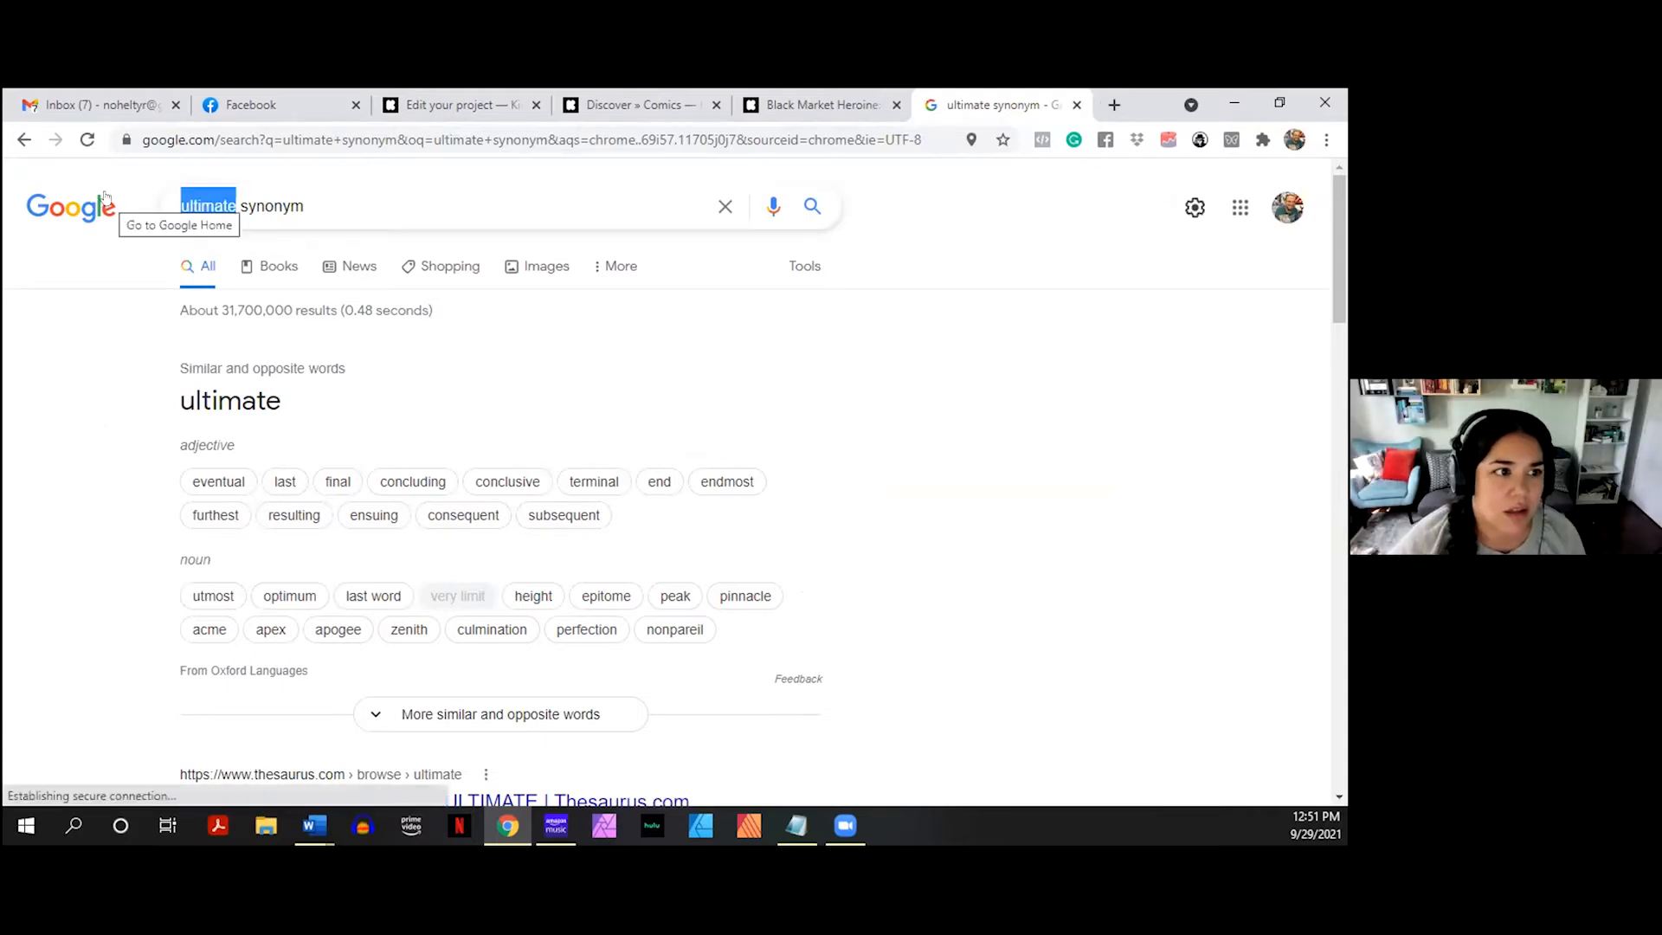
type("definitive")
key("Return")
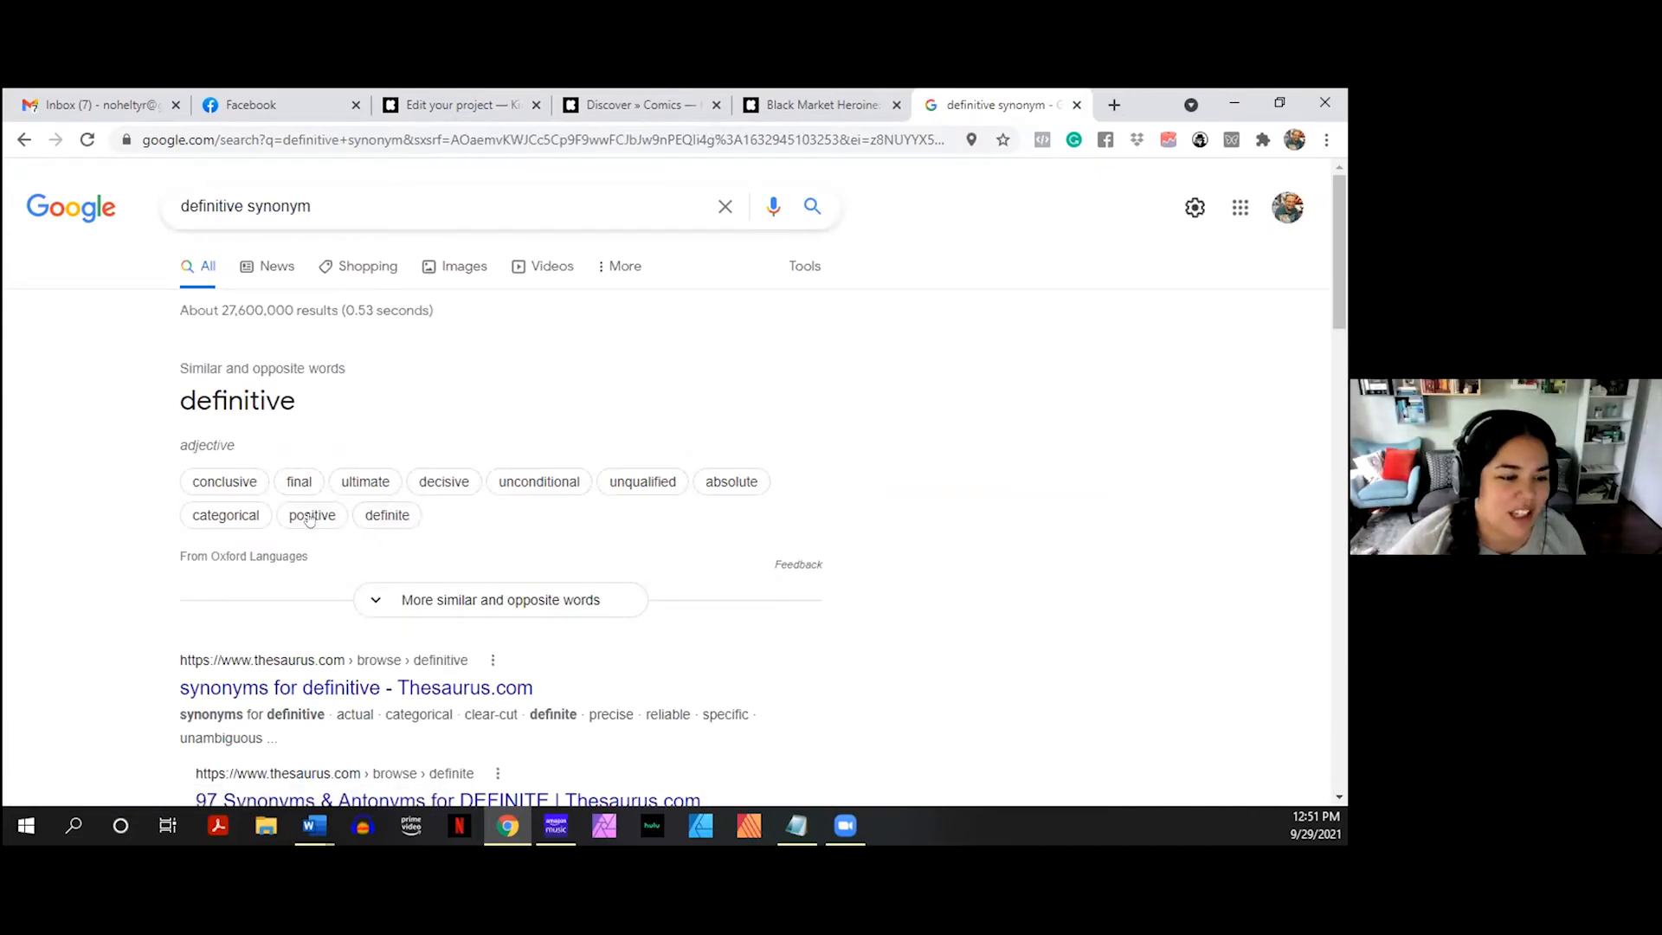
left_click(434, 604)
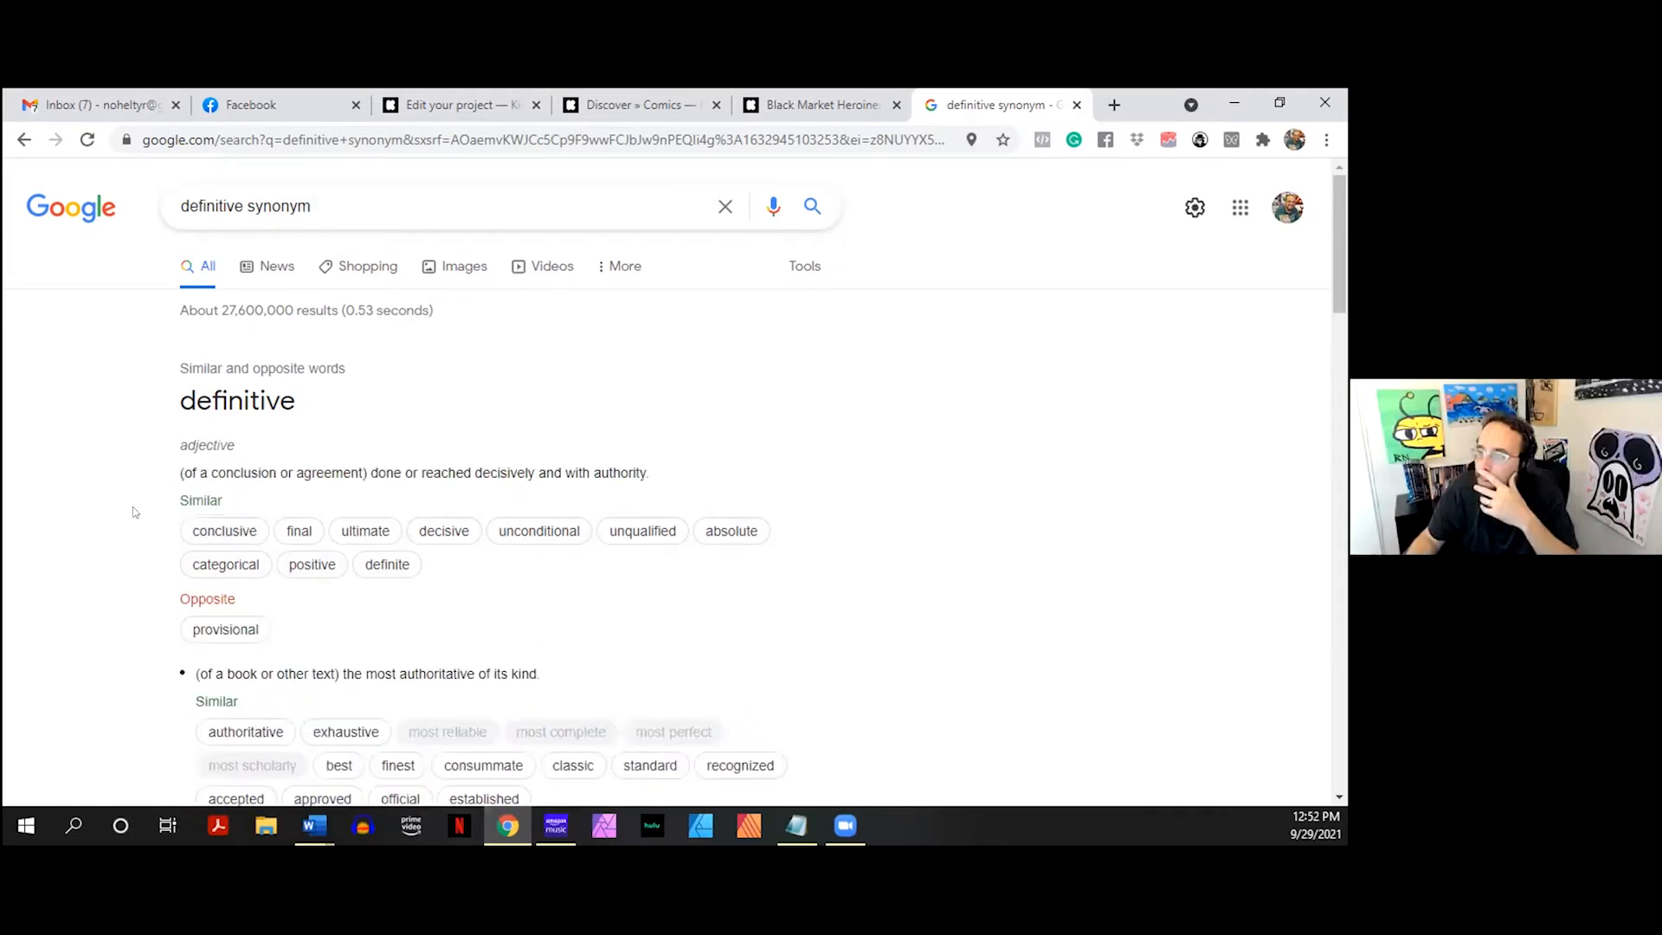
scroll(143, 478, "down", 4)
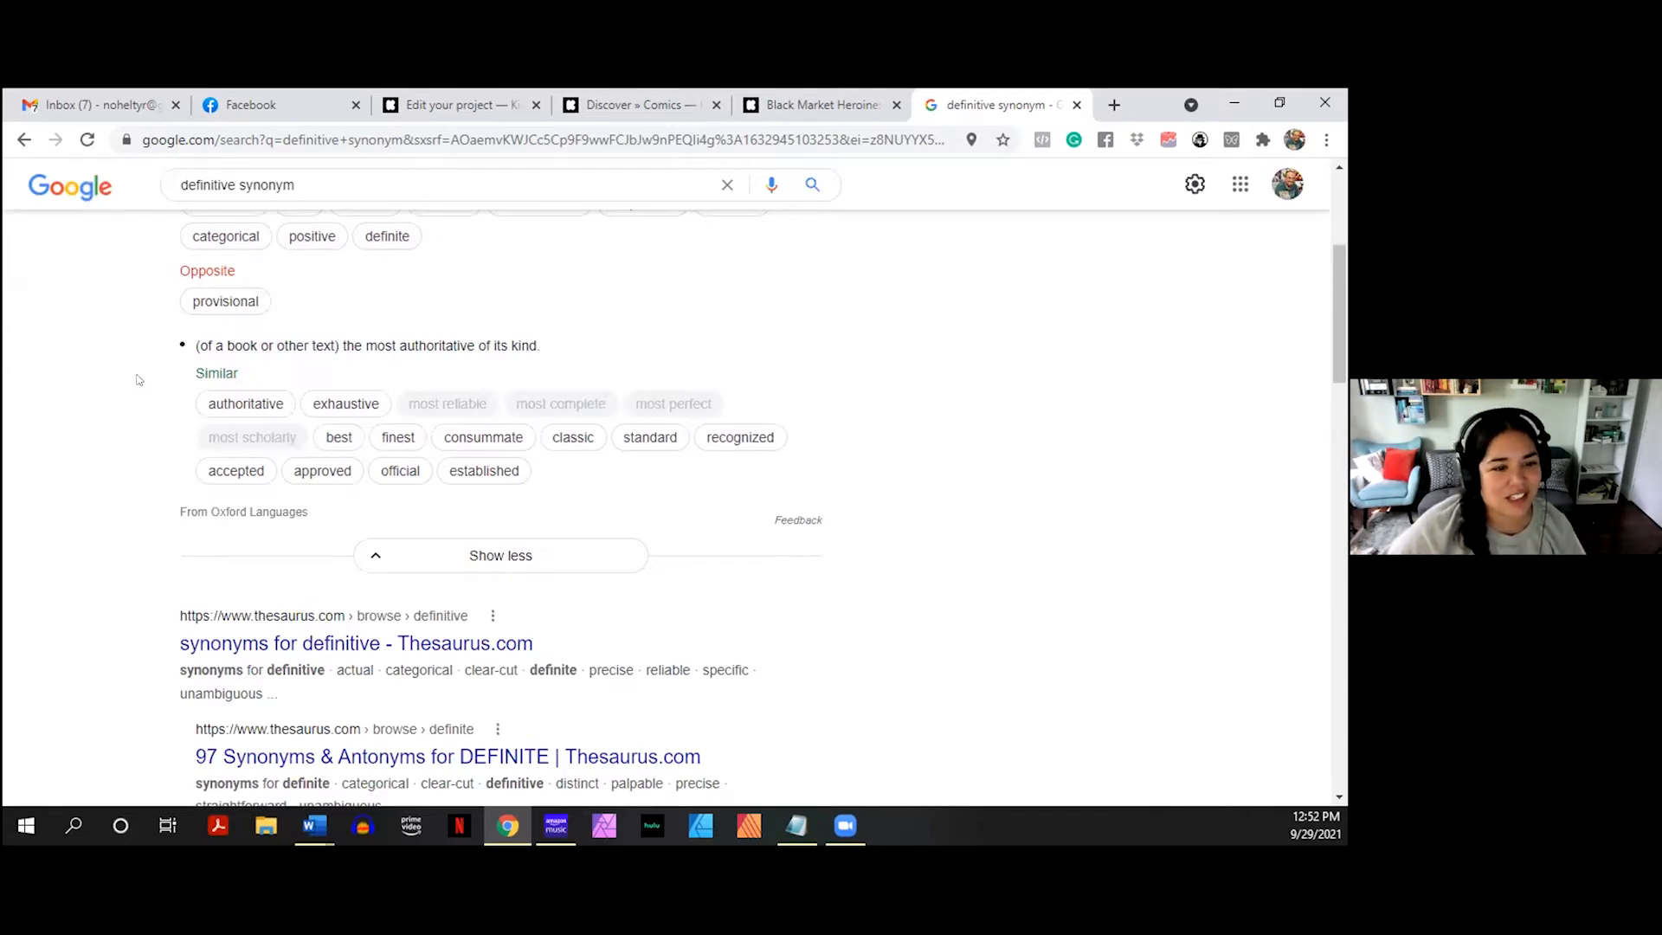
- Return to the Kickstarter project's edit page and delete "ultimate guide" from the title's tagline
left_click(636, 105)
left_click(818, 105)
left_click(422, 97)
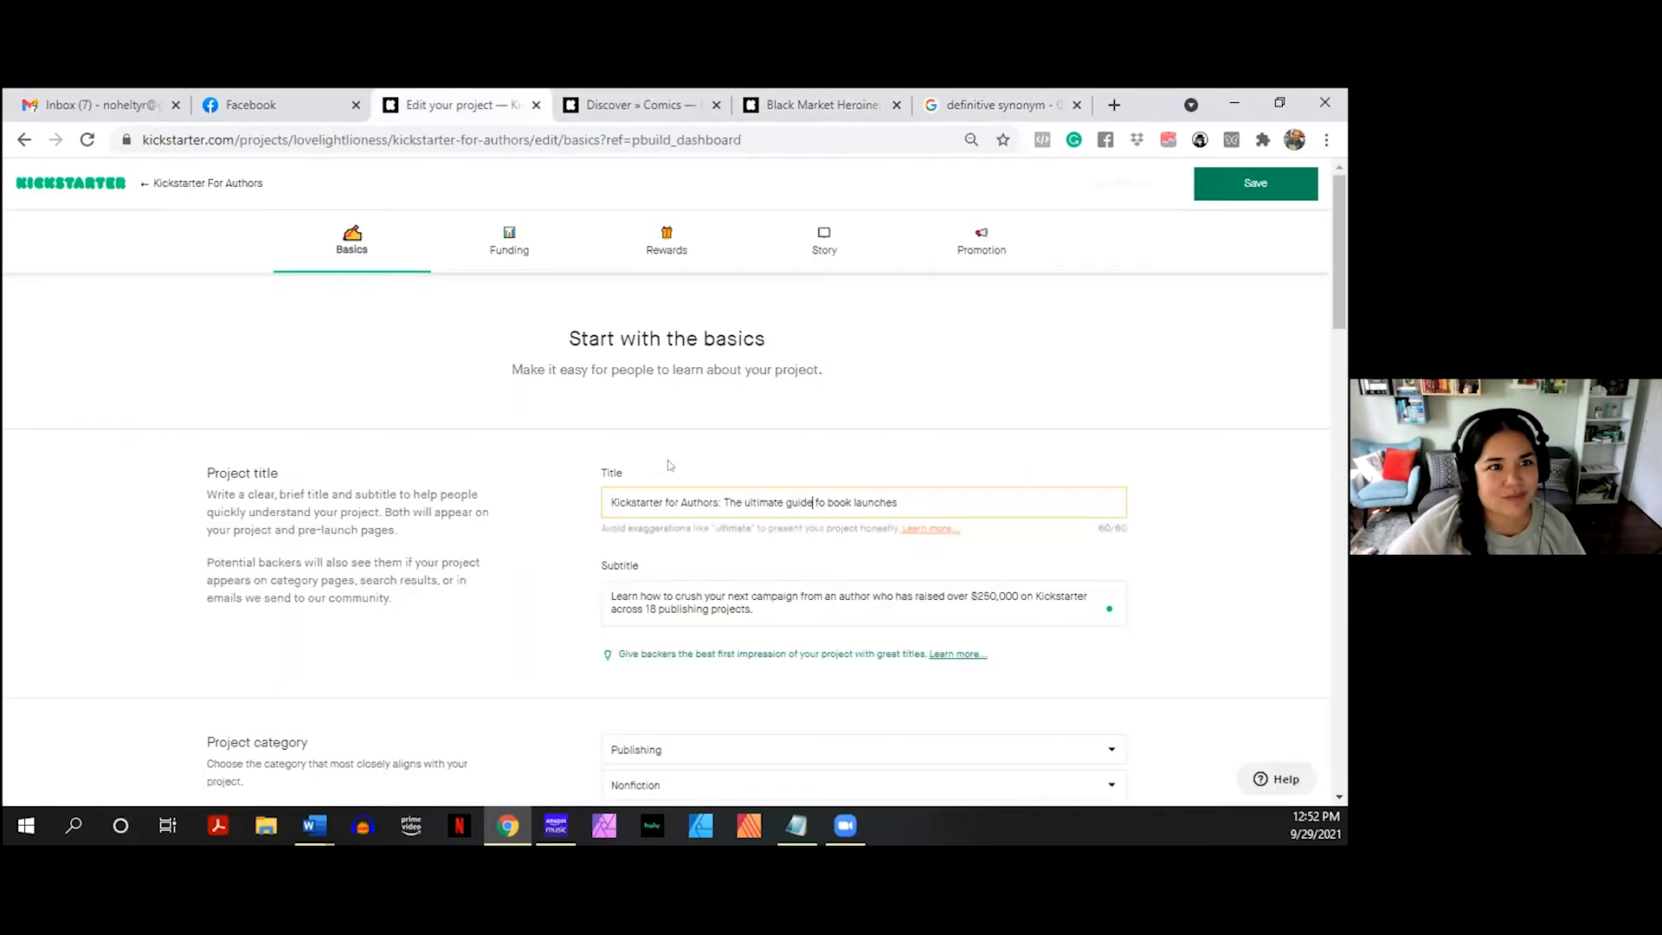
left_click_drag(805, 500, 740, 500)
key("Delete")
key("Delete")
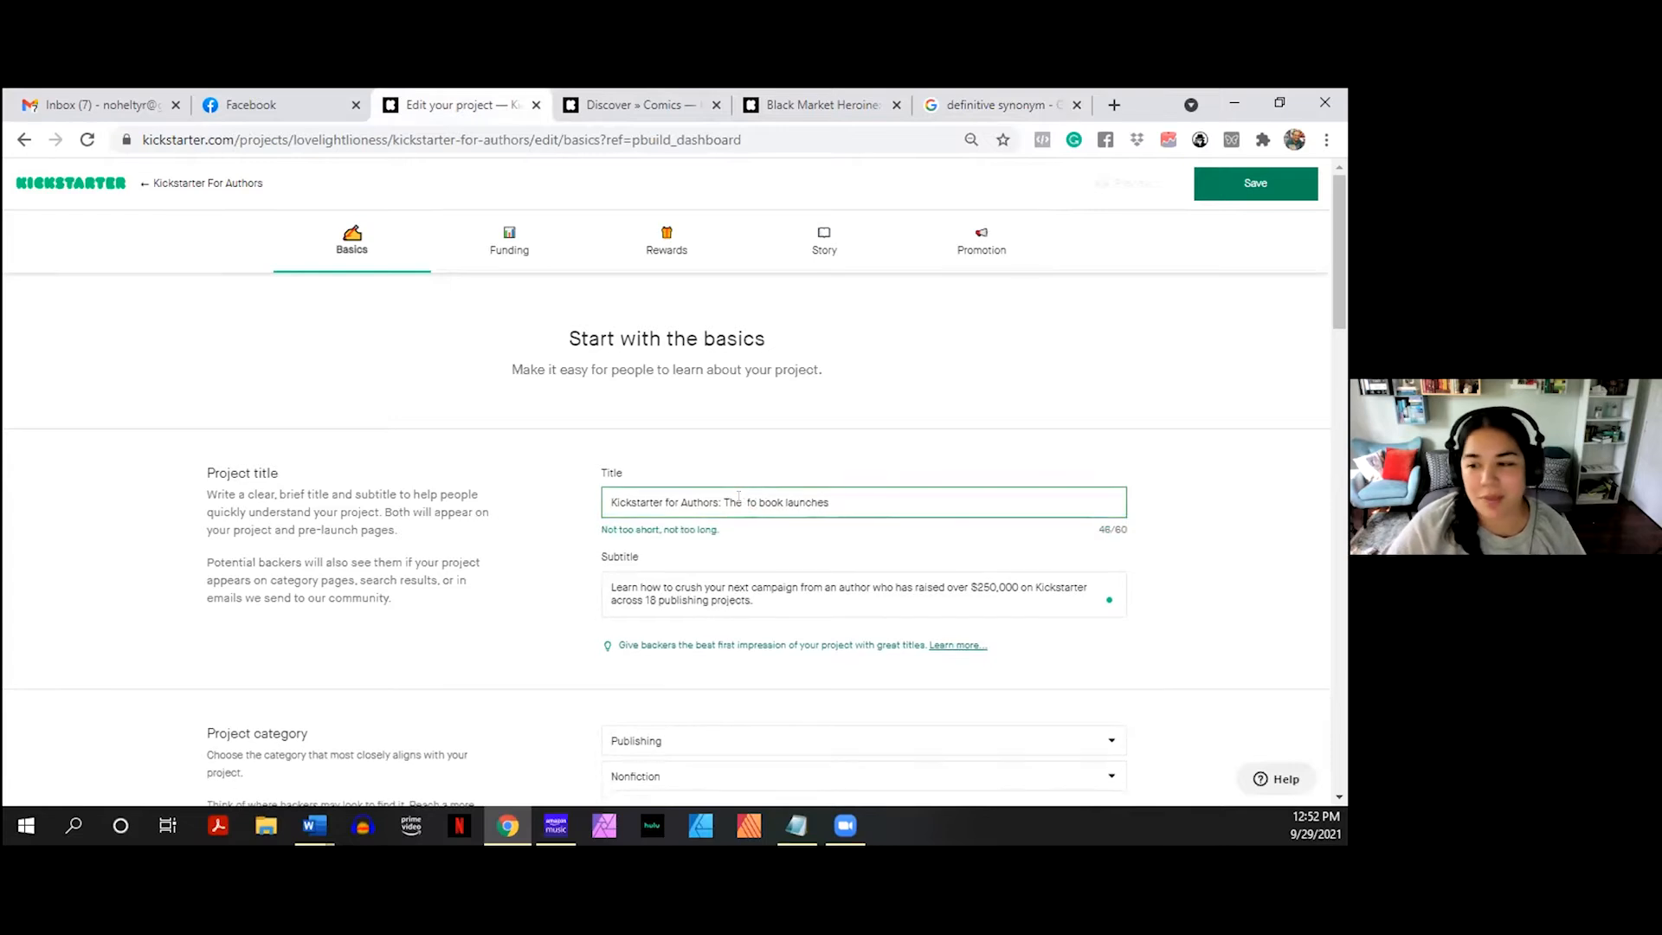
- Try "authory on" after "The" in the title, then remove it and the leftover "fo" so the tagline reads "The book launches"
type("authory on")
key("Delete")
key("Delete")
key("BackSpace")
key("BackSpace")
key("BackSpace")
key("BackSpace")
key("BackSpace")
key("BackSpace")
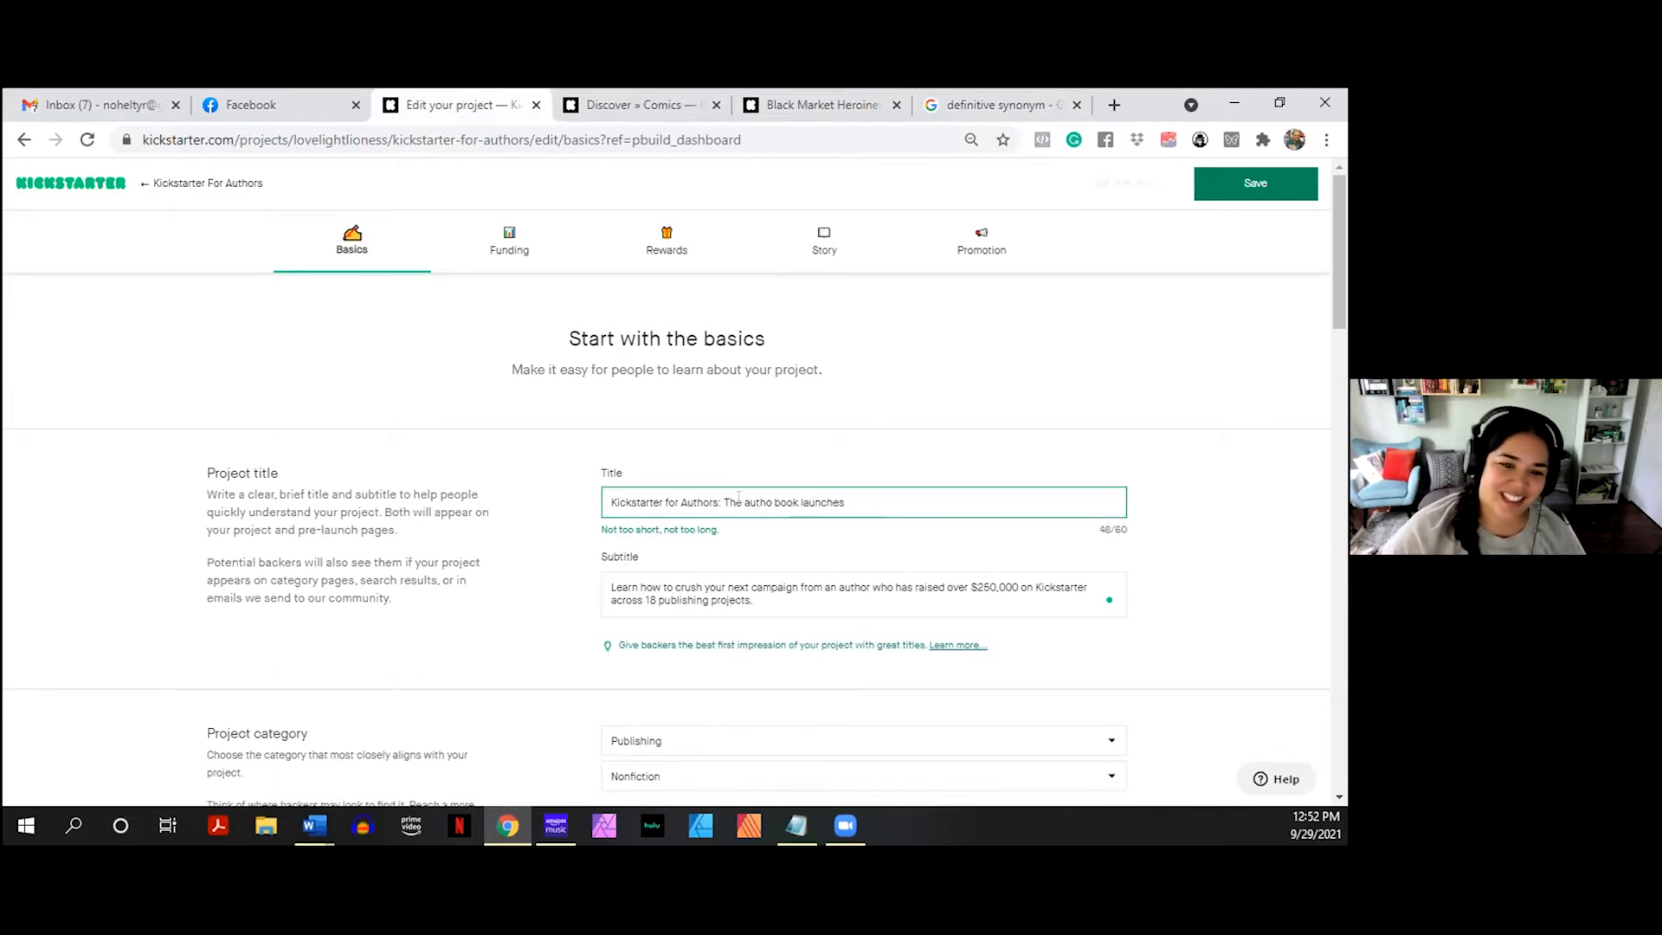
key("BackSpace")
key("BackSpace")
key("BackSpace")
key("BackSpace")
key("BackSpace")
key("Delete")
key("Delete")
key("Delete")
key("Delete")
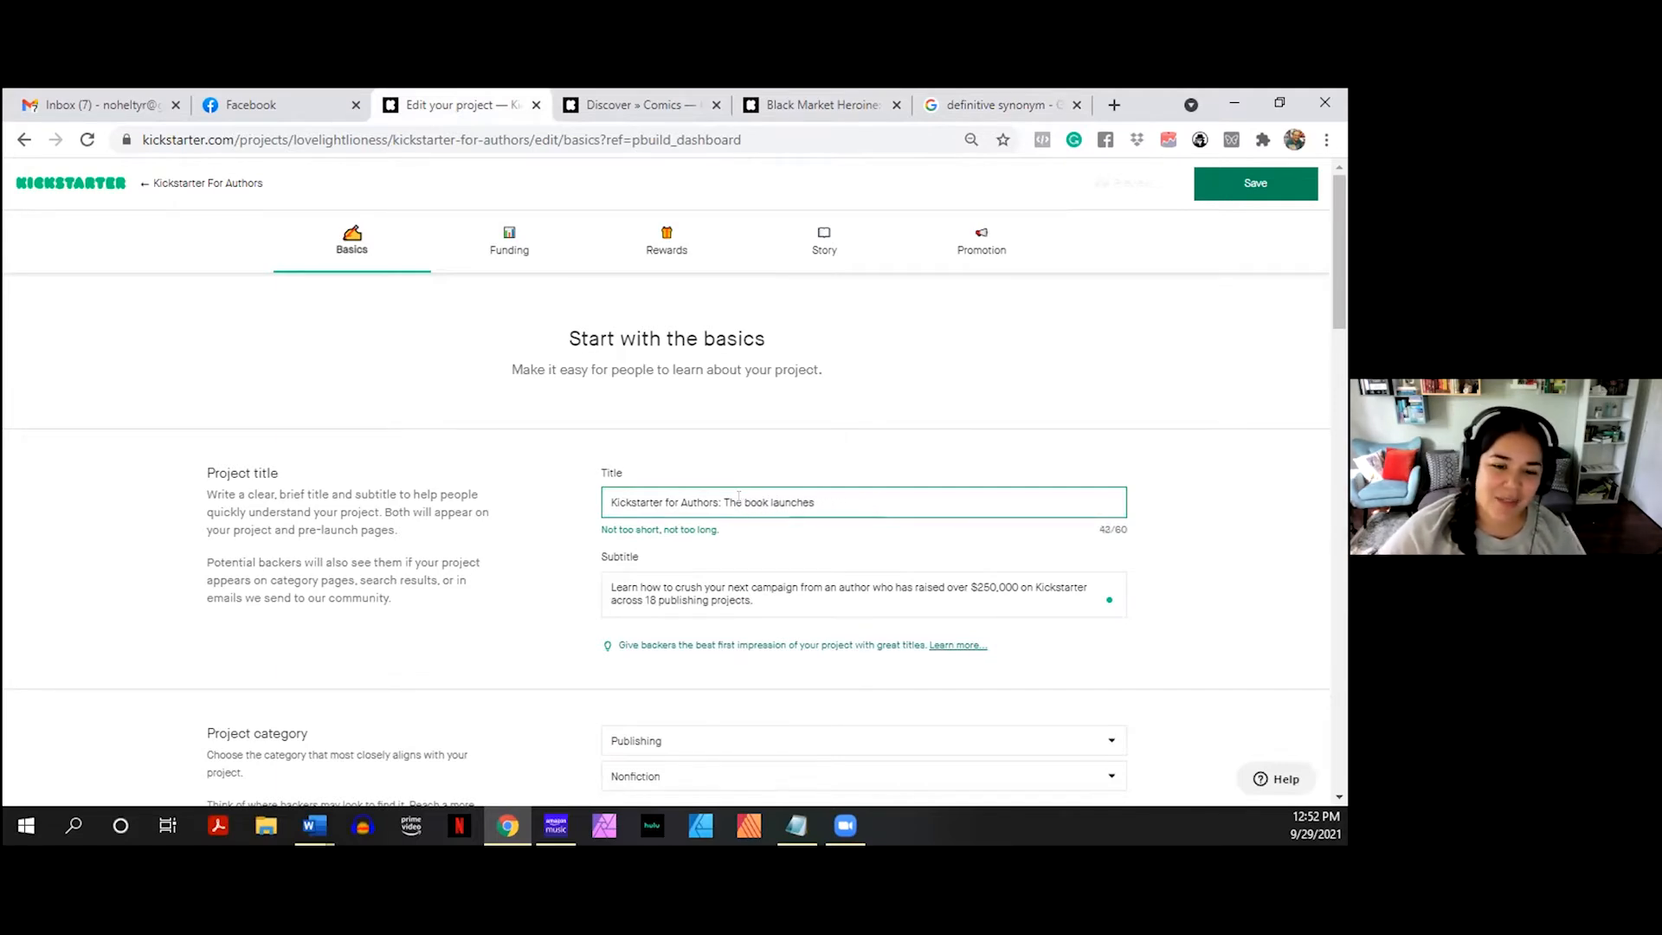
- Replace the tagline "The book launches" in the title with "The definitive guide"
key("Delete")
key("Delete")
key("Delete")
key("Delete")
key("Delete")
key("Delete")
key("Delete")
key("Delete")
key("Delete")
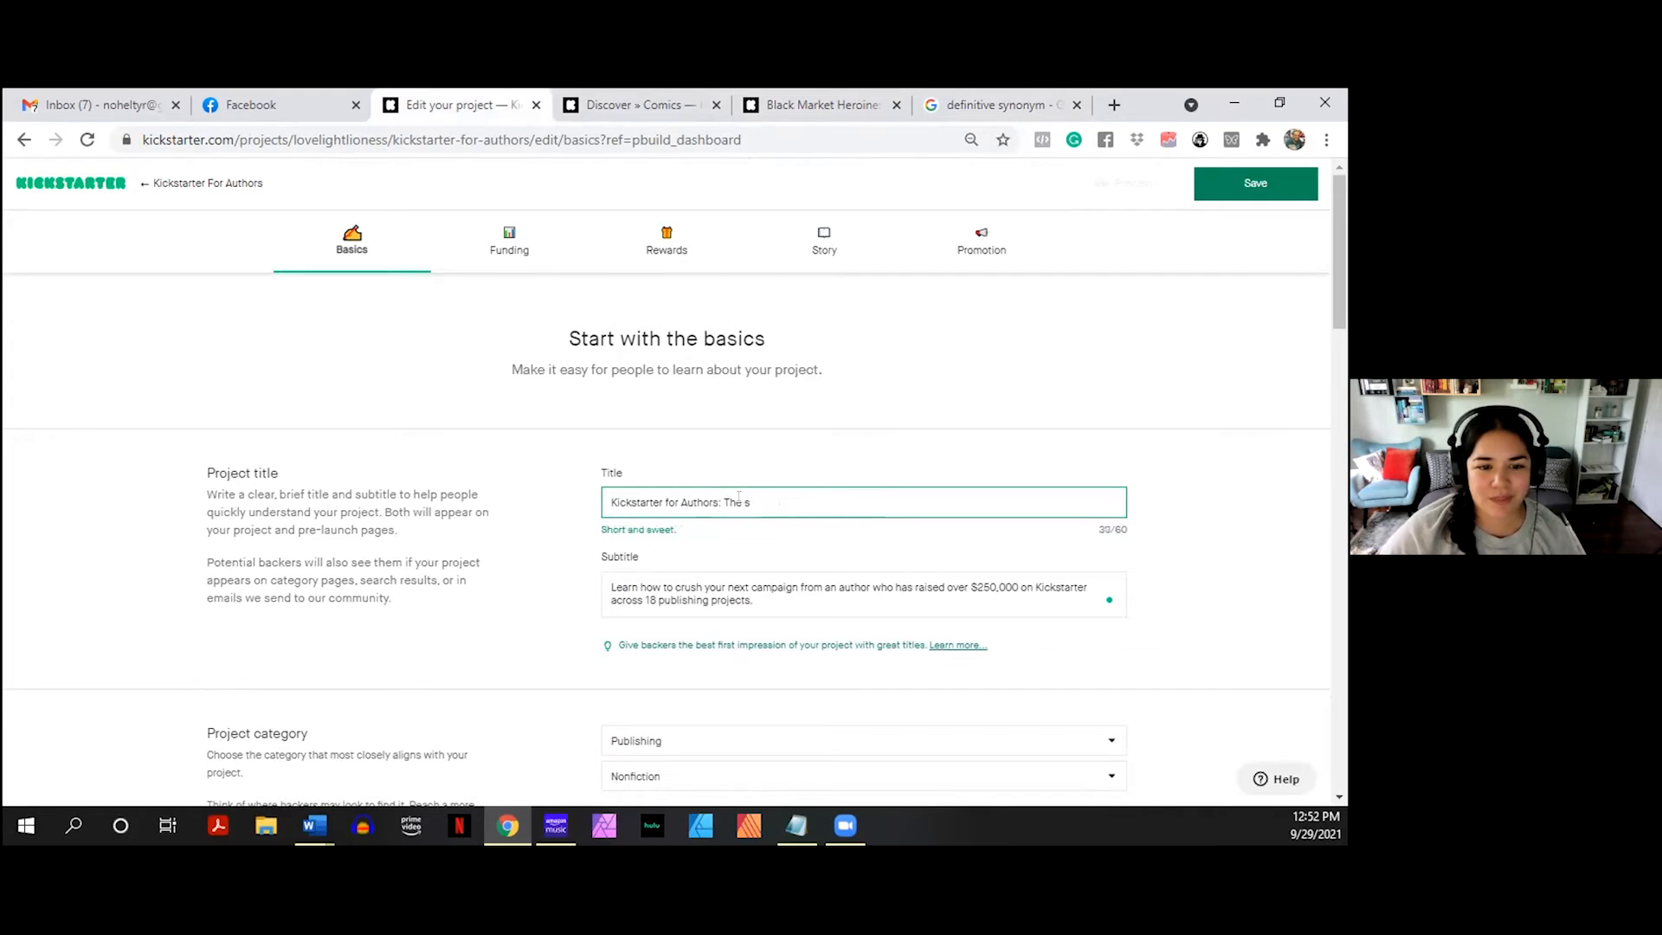
key("BackSpace")
key("BackSpace")
key("BackSpace")
key("BackSpace")
type("T")
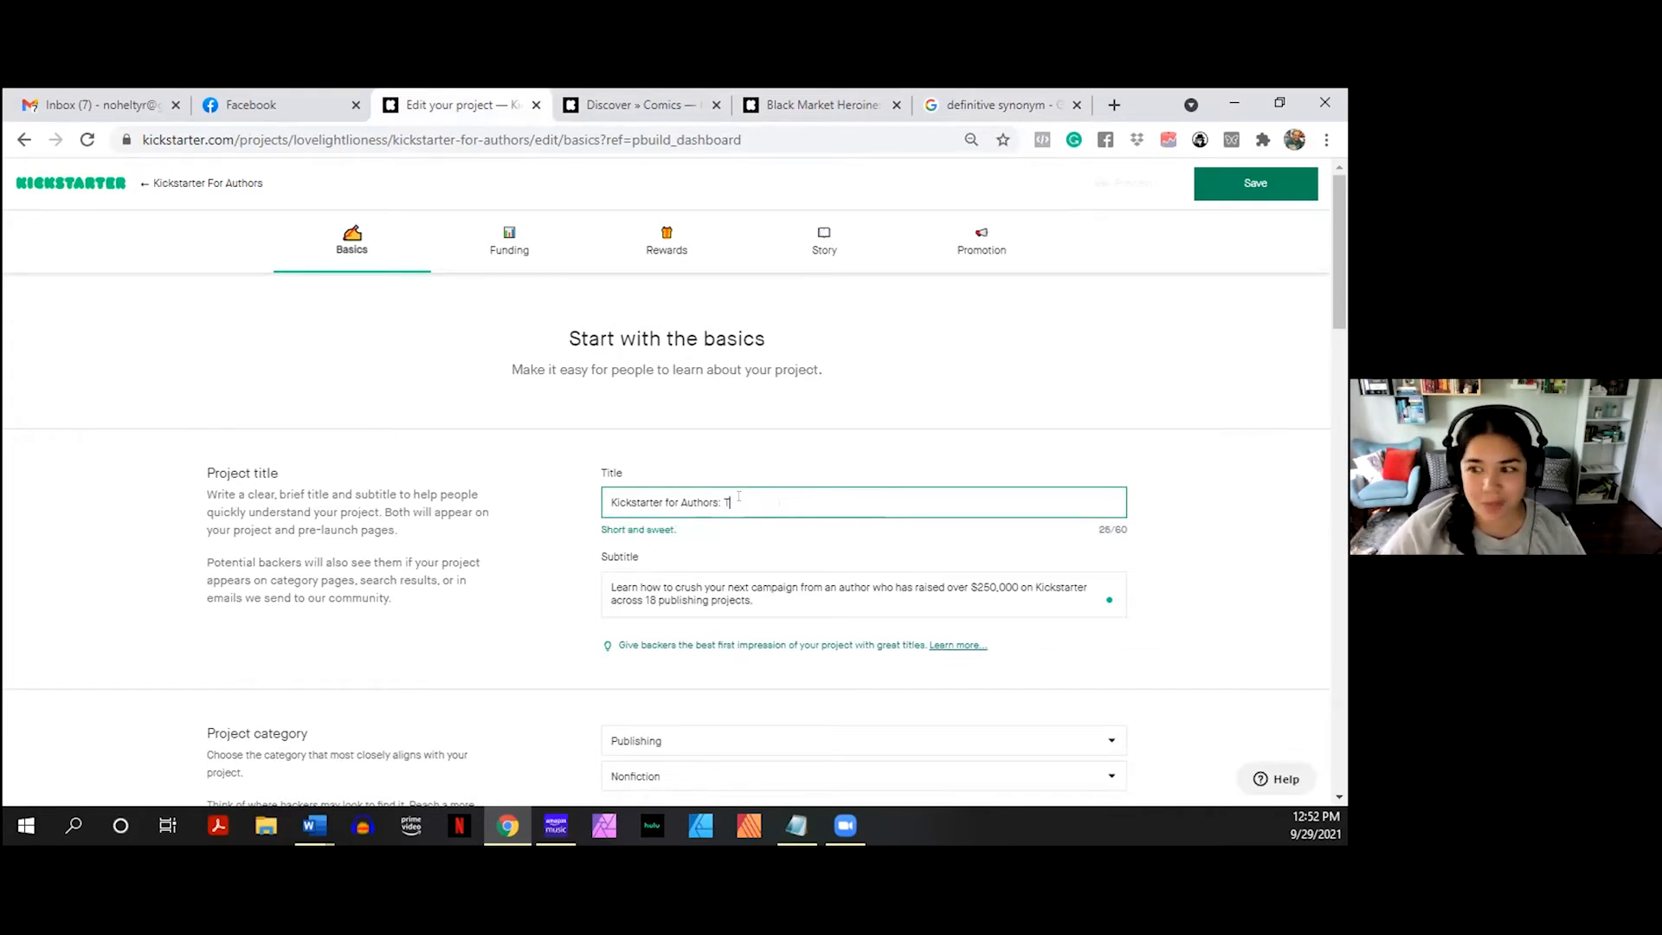
type("he defini")
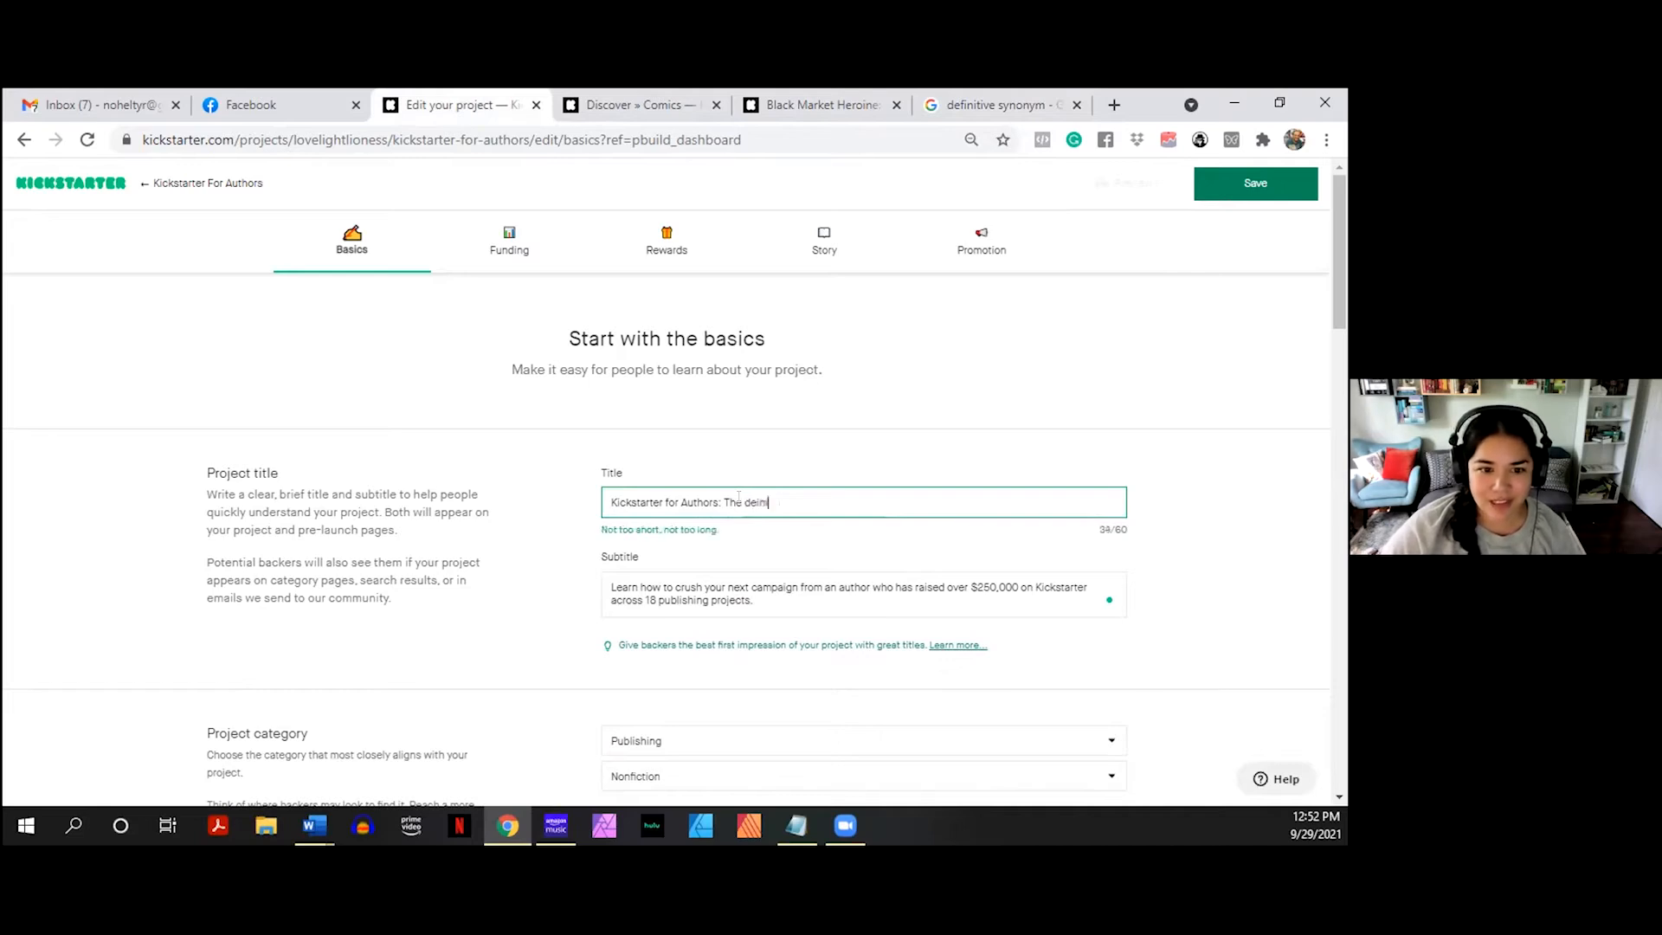
type("tive guide")
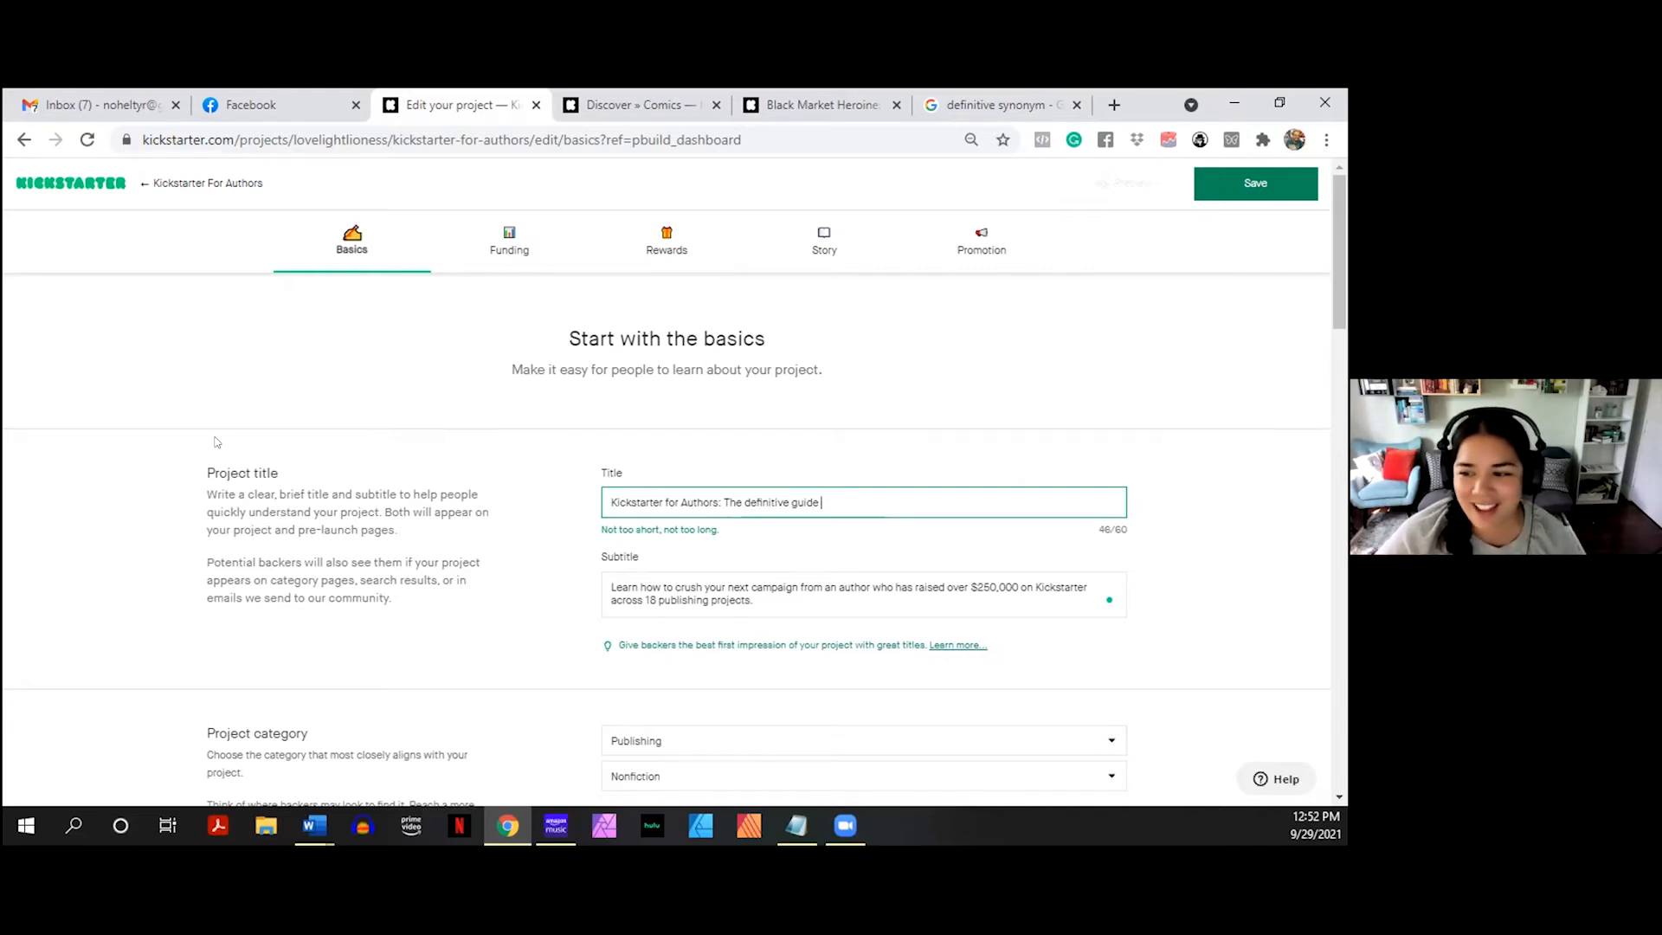
- Try extending the title's tagline with "to book launc", then remove that addition so it ends at "guide"
type("to book launc")
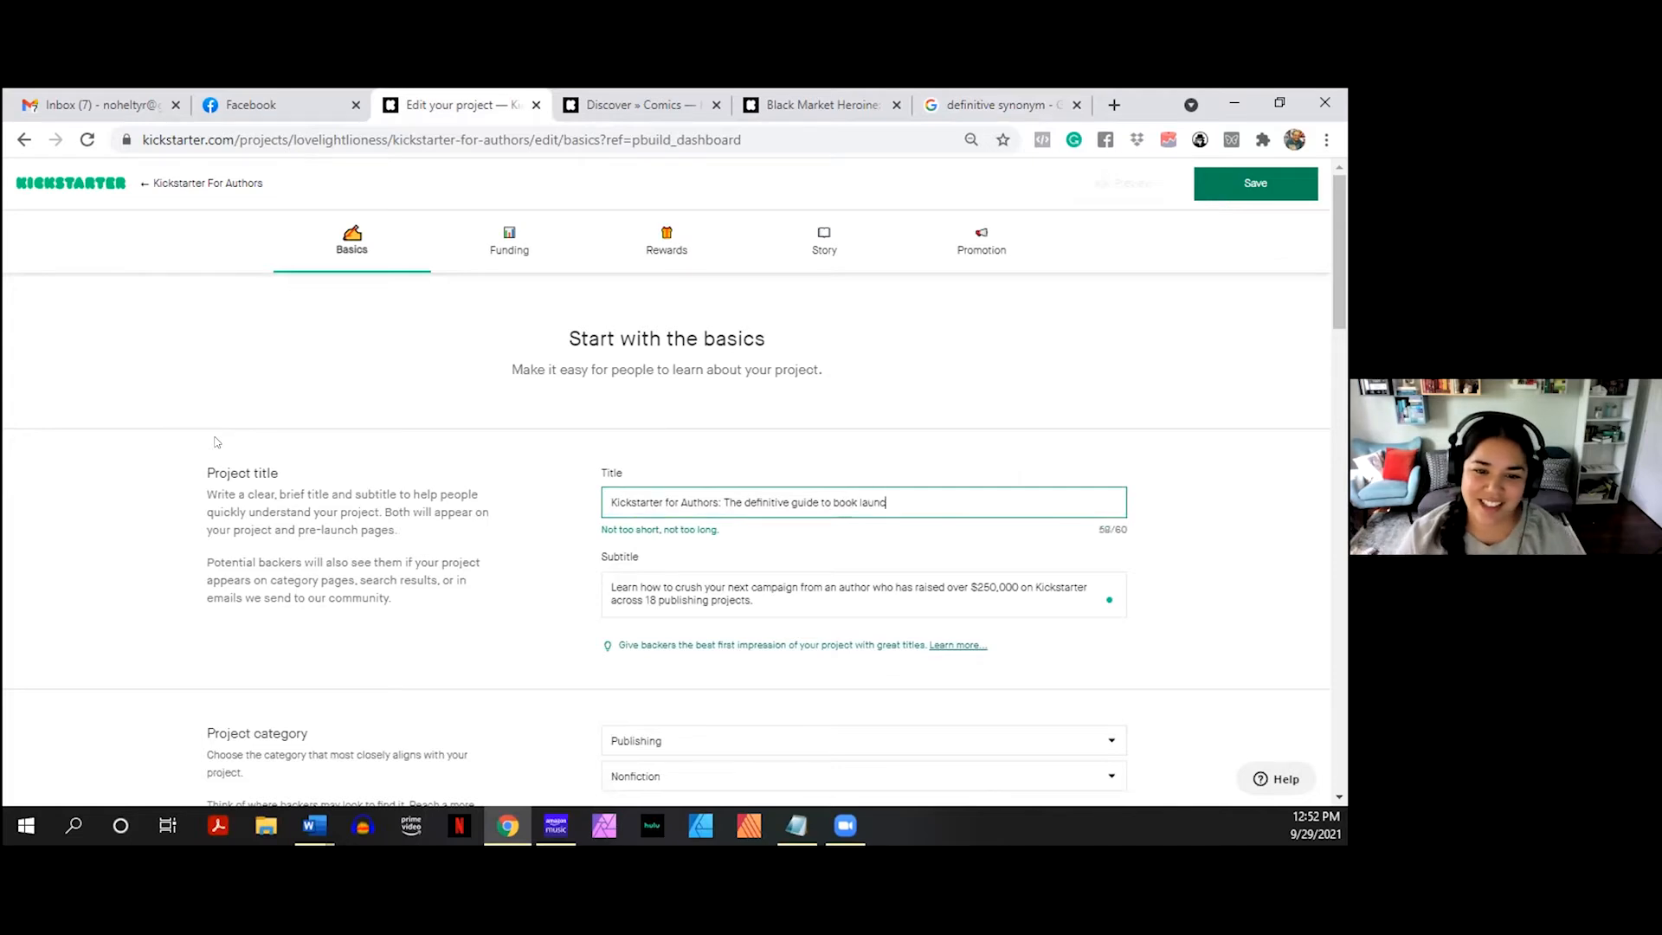
key("BackSpace")
key("BackSpace")
key("BackSpace")
key("BackSpace")
key("BackSpace")
key("BackSpace")
key("BackSpace")
key("BackSpace")
key("BackSpace")
key("BackSpace")
key("BackSpace")
key("BackSpace")
- Change "The" to "Your" in the title so the tagline reads "Your definitive guide"
key("Left")
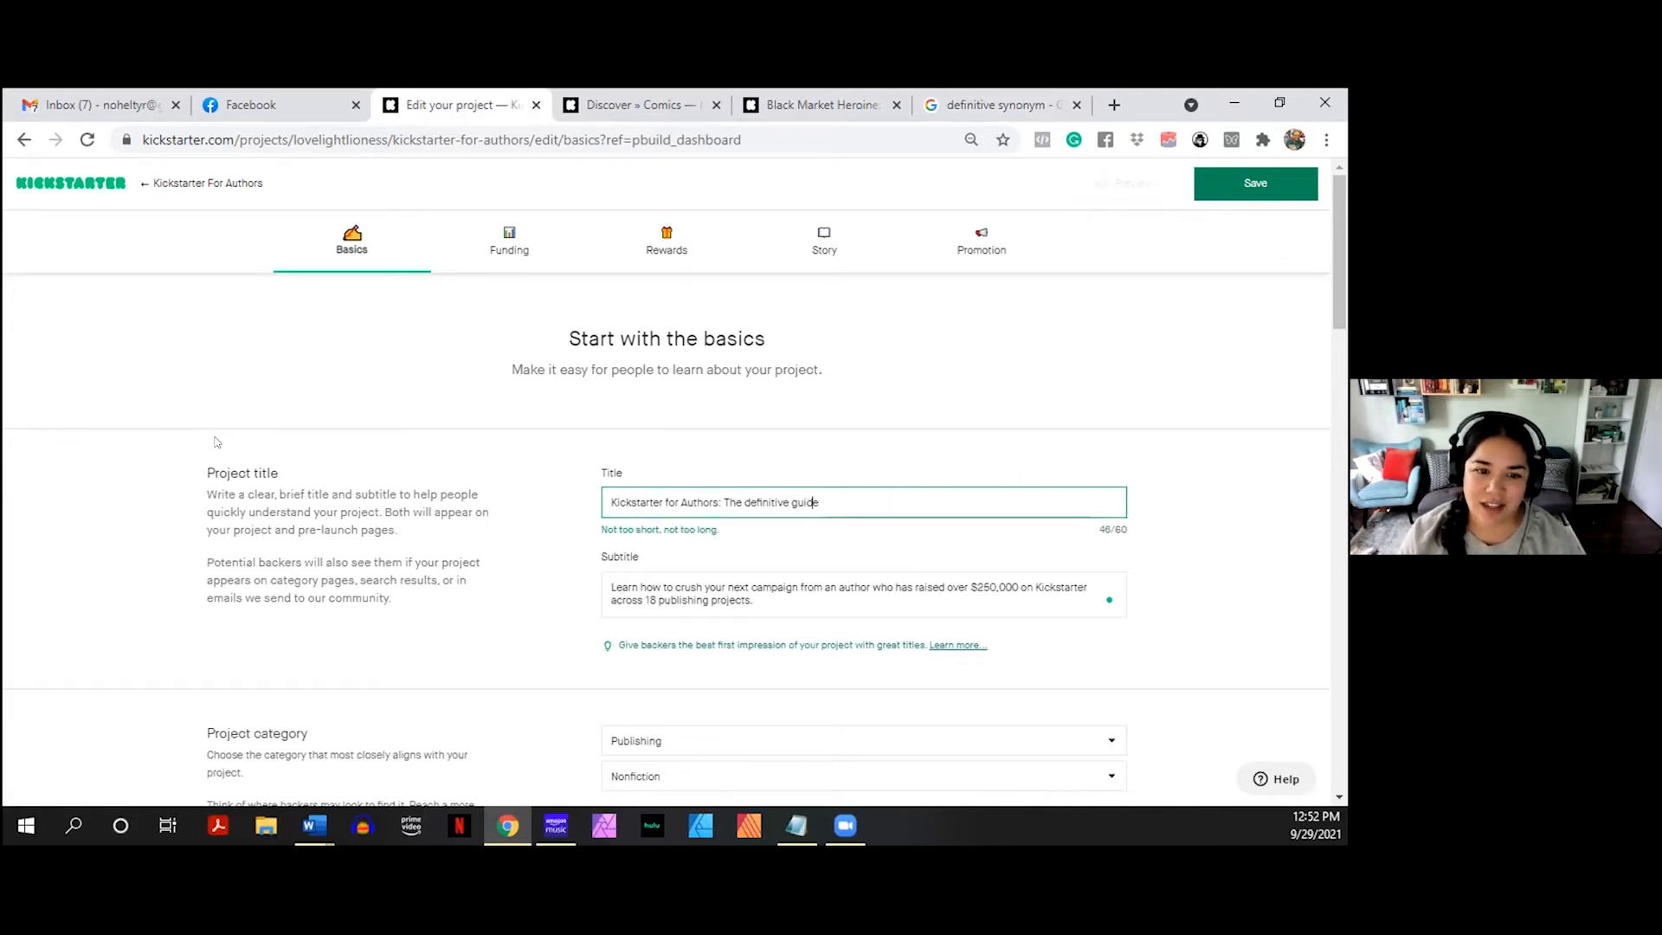
key("Left")
key("Left")
key("Left")
key("Left")
key("BackSpace")
key("BackSpace")
key("BackSpace")
type("Your")
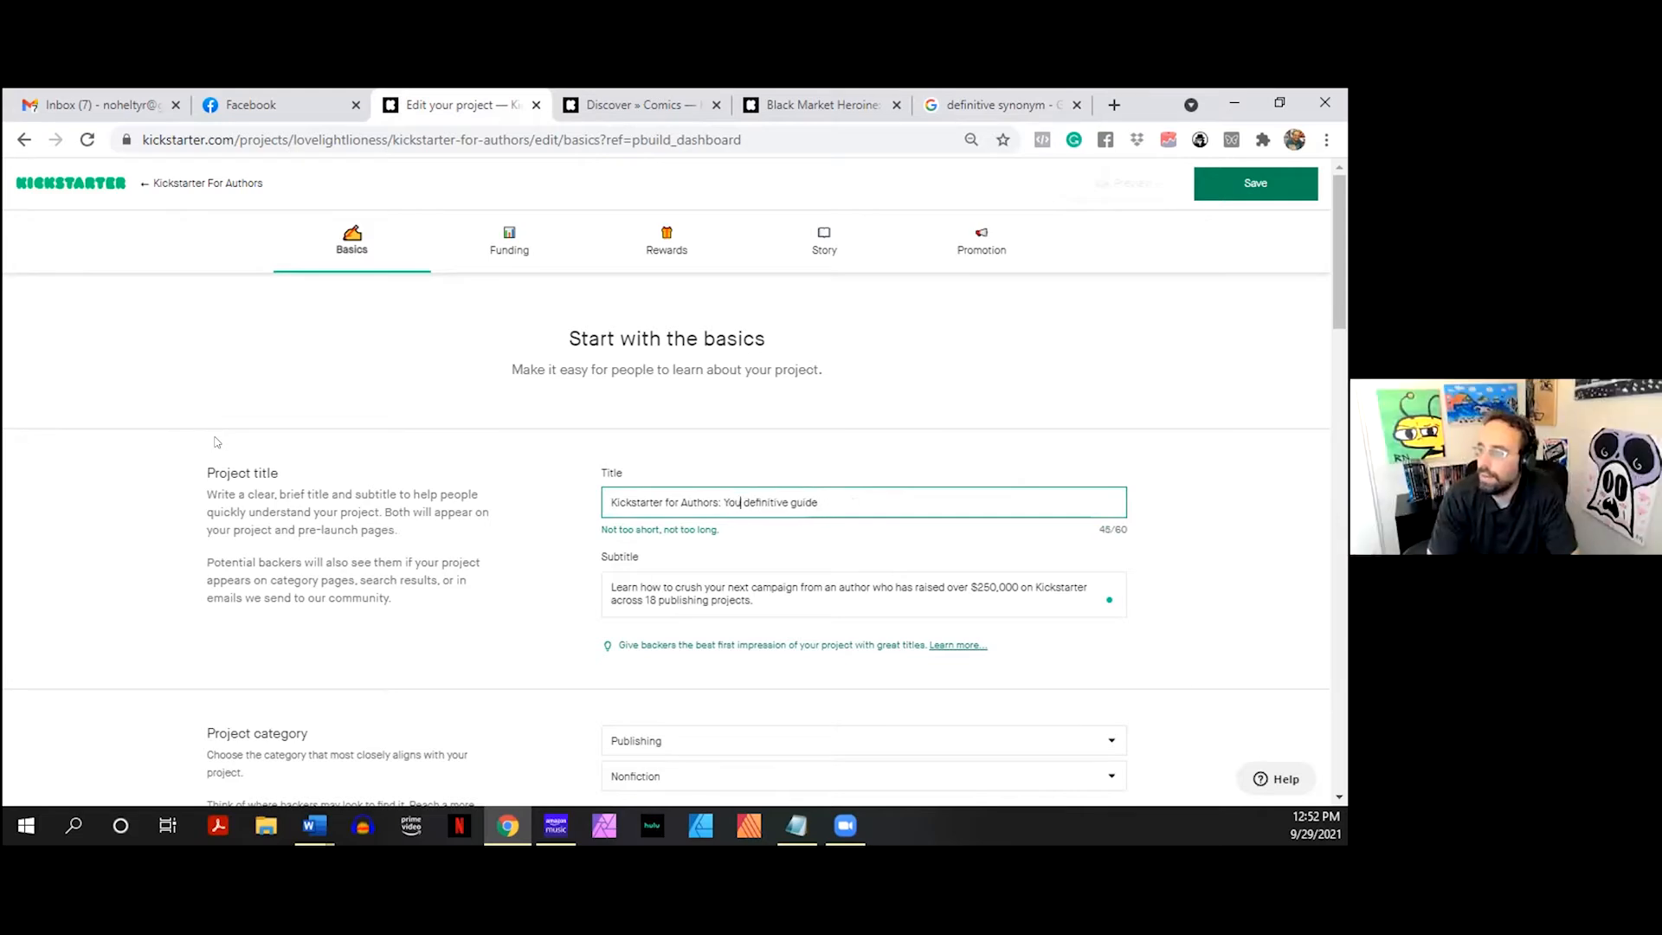
key("Right")
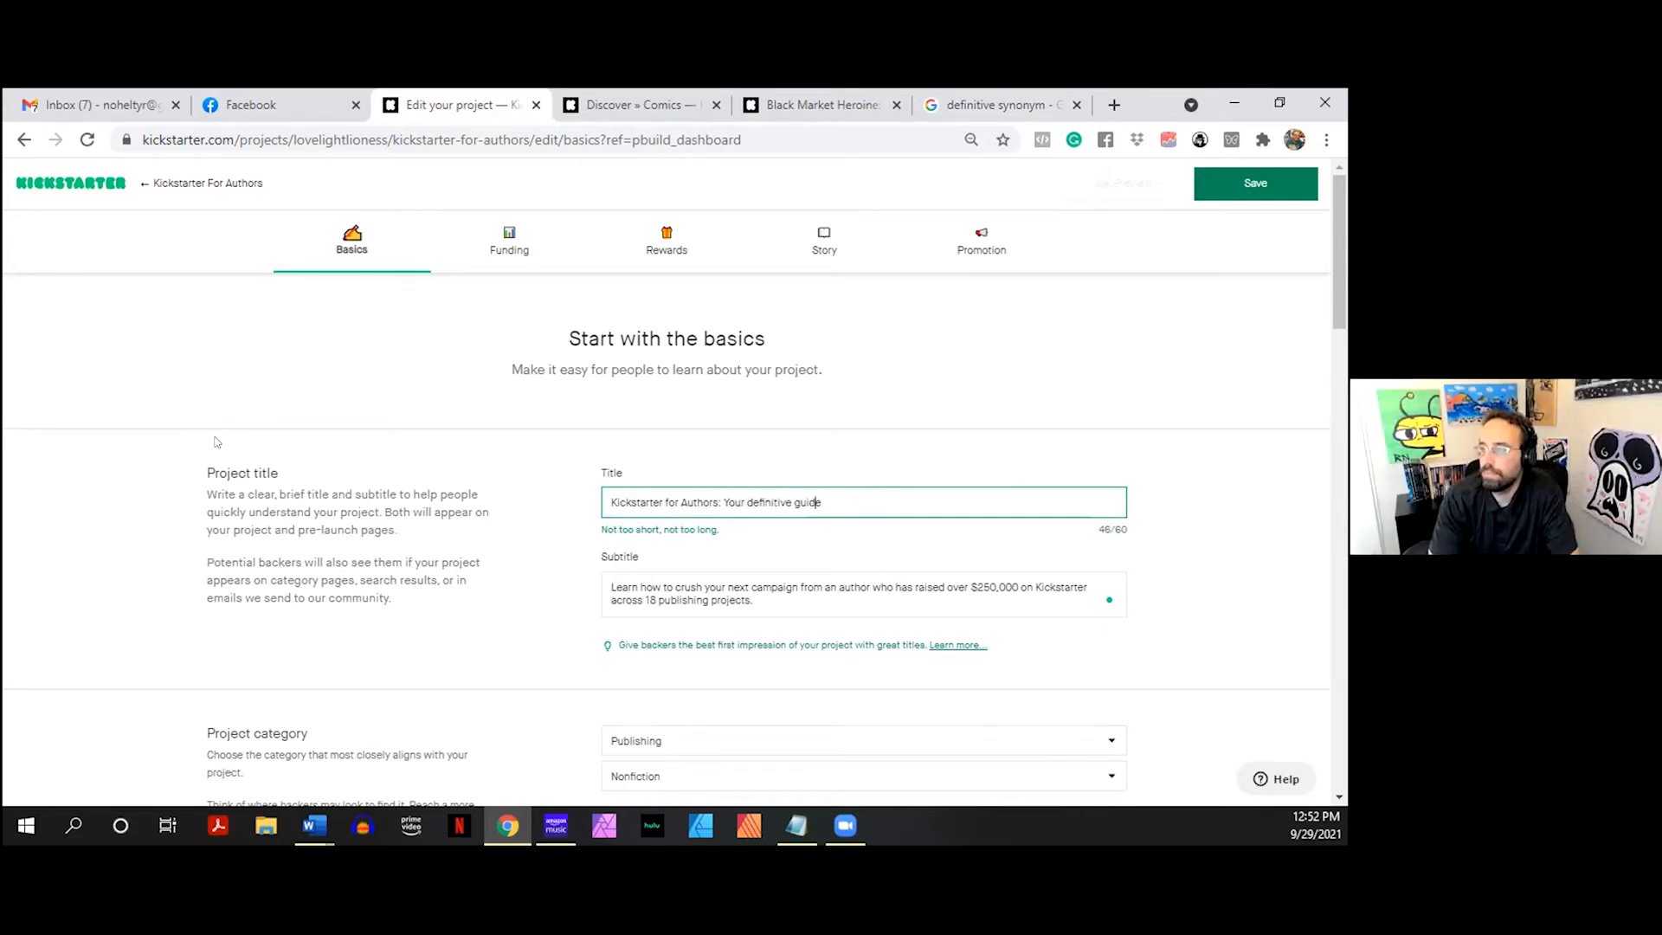
- Change "Your" in the title's tagline back to "The"
key("Left")
key("Left")
key("Left")
key("Left")
key("Left")
key("Left")
key("Left")
key("Left")
key("Left")
key("Left")
key("Left")
key("Left")
key("Left")
key("Left")
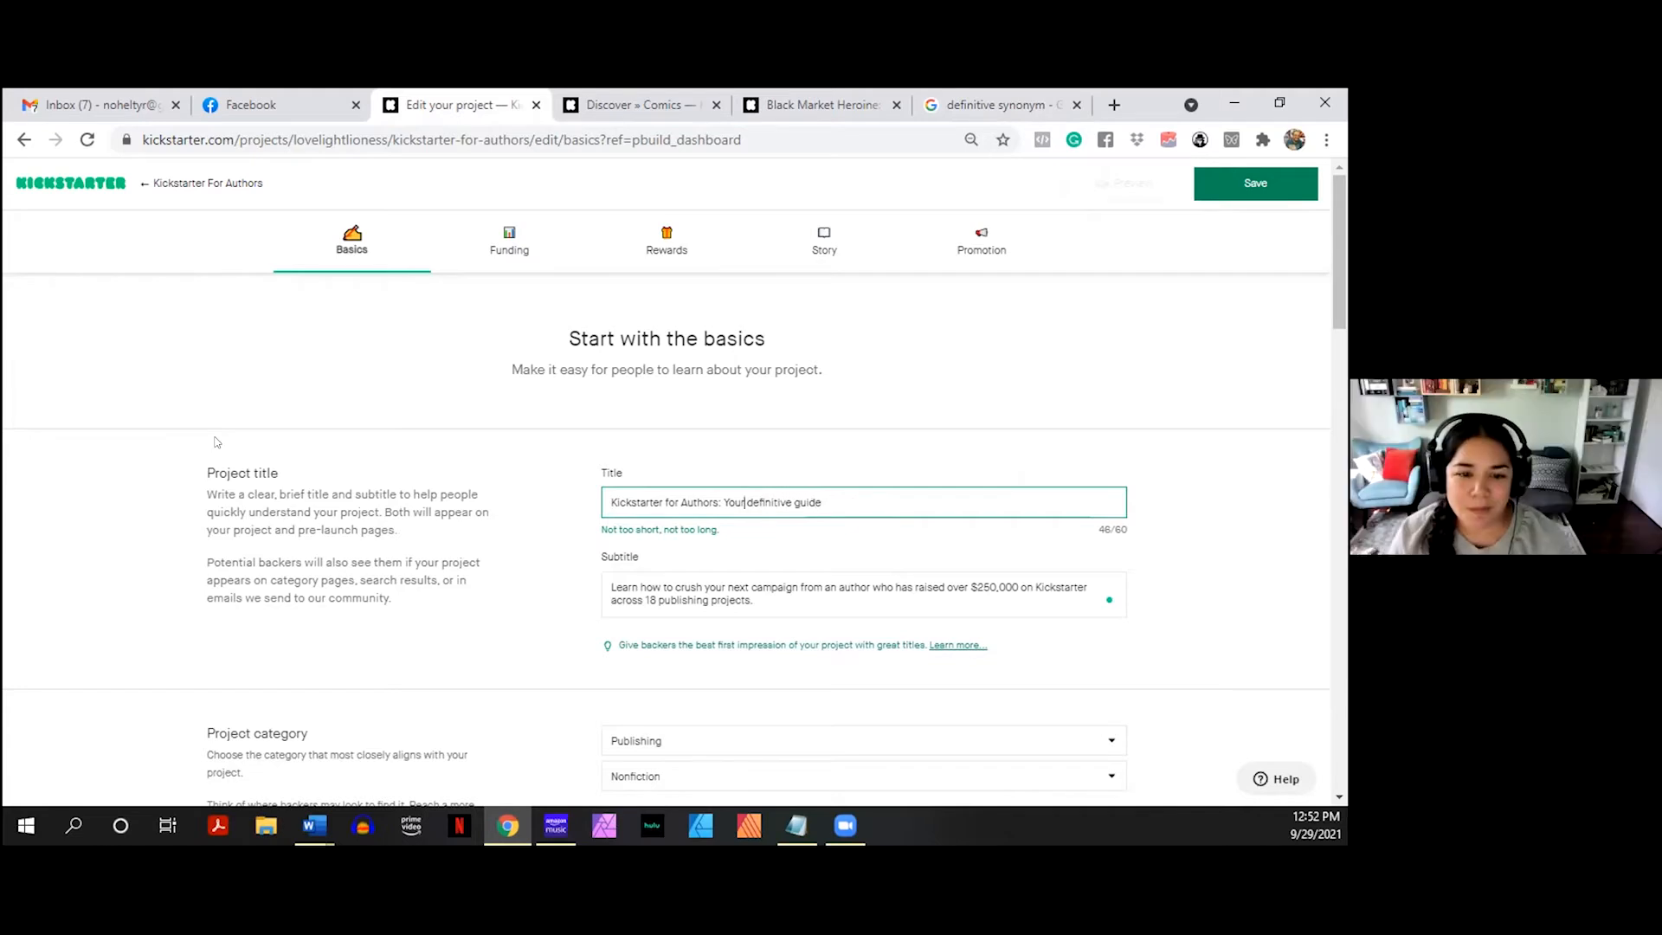
key("BackSpace")
key("BackSpace")
key("BackSpace")
key("BackSpace")
type("The")
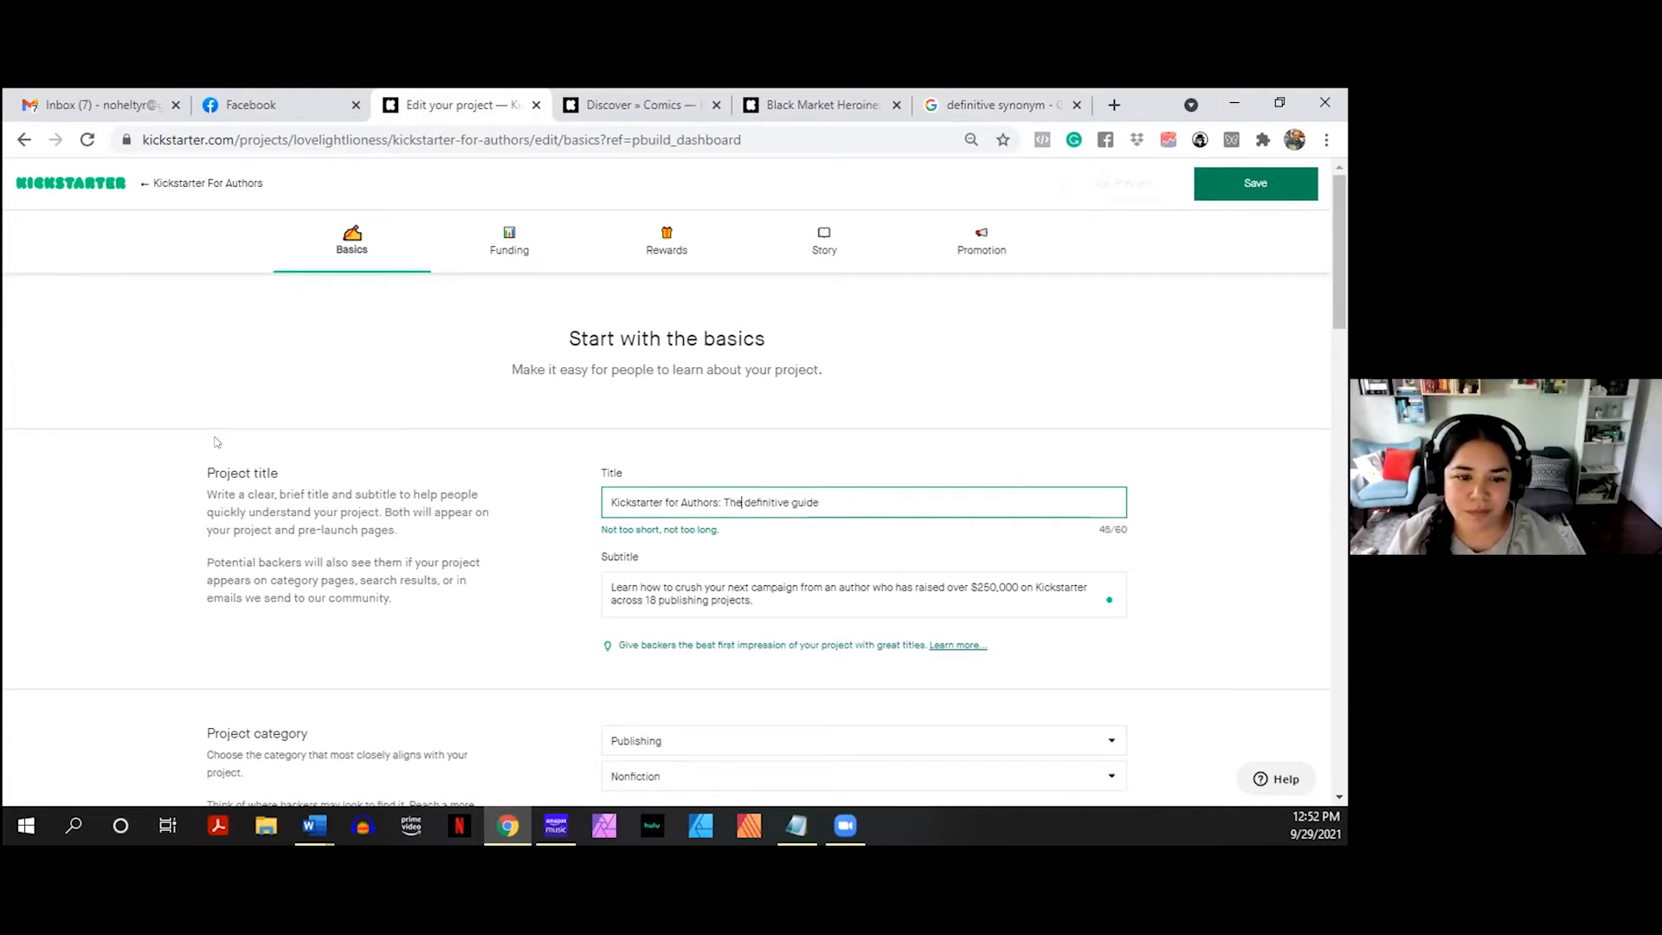
- Try capitalizing "Definitive" in the title's tagline, then restore the lowercase wording "The definitive guide"
key("Delete")
type("D")
key("Delete")
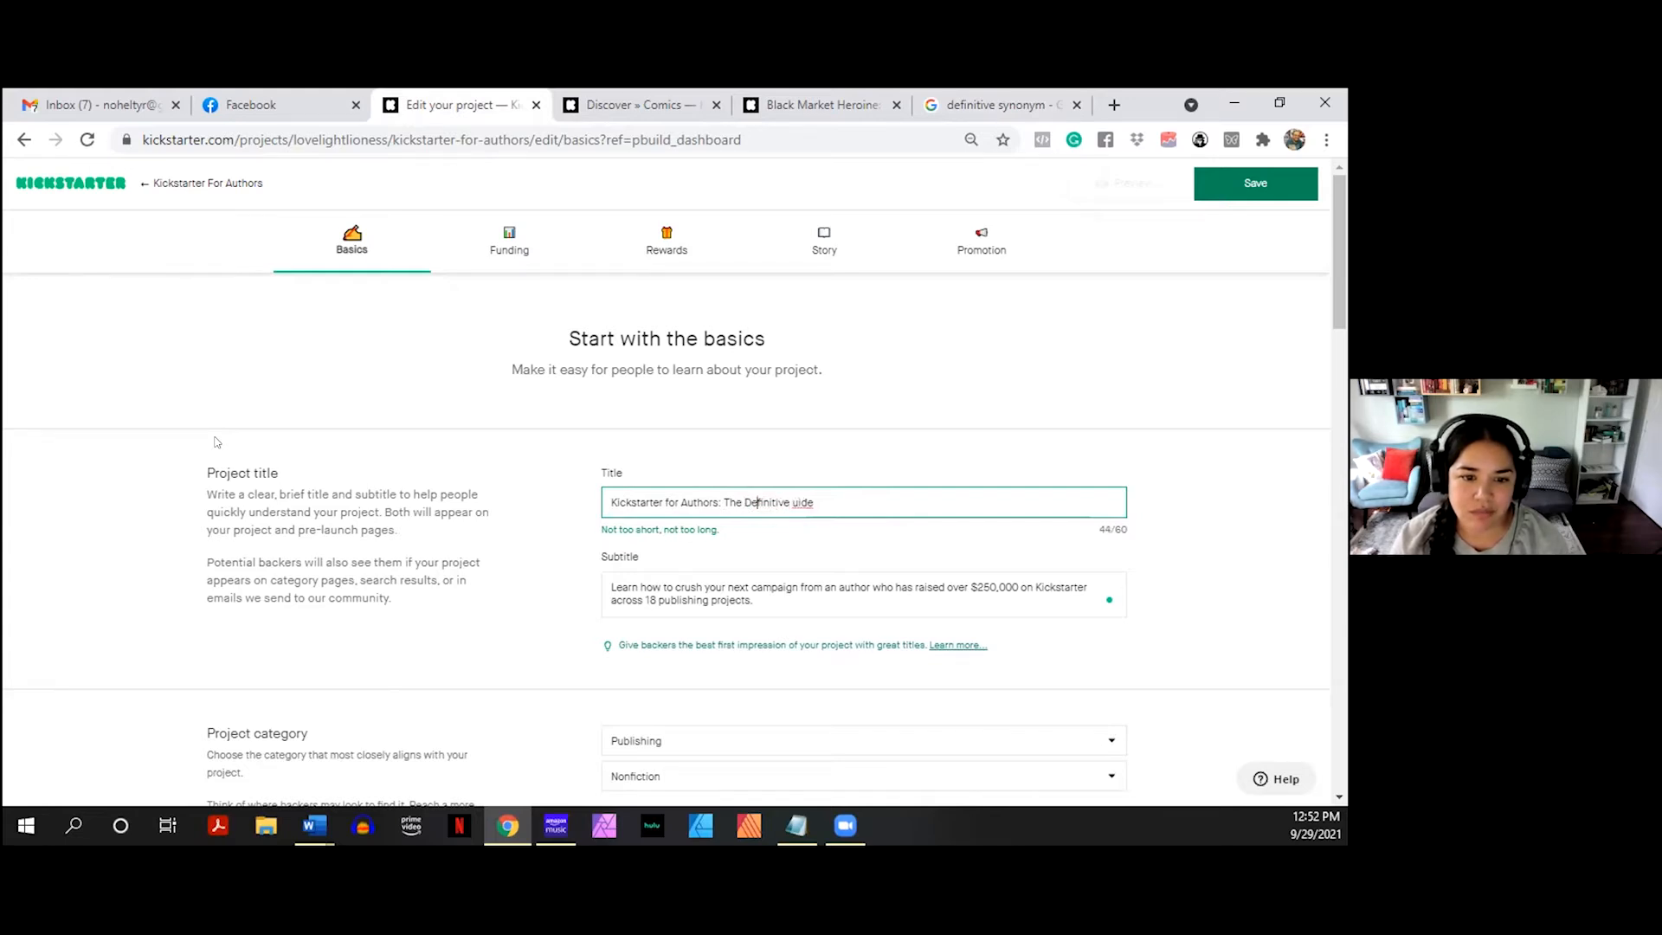
key("BackSpace")
type("d")
key("Right")
type("g")
key("Right")
- Add "to book" after "The definitive guide" in the title, then delete "book" so it ends with "to"
type("to book (")
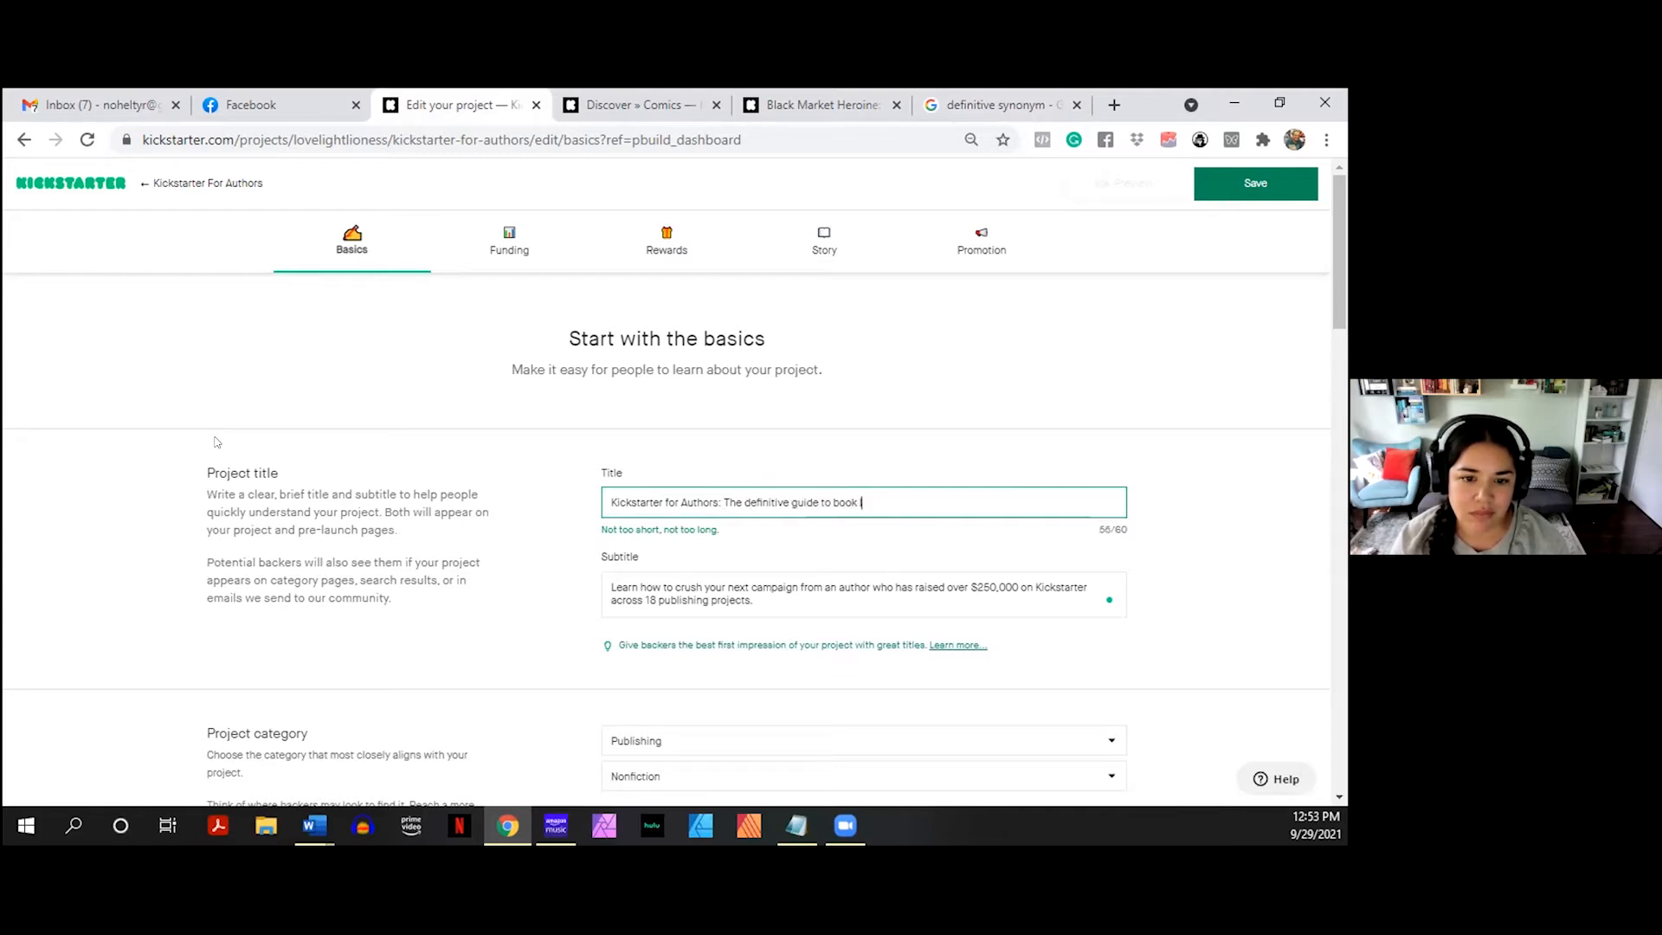
key("BackSpace")
key("BackSpace")
key("BackSpace")
key("BackSpace")
key("BackSpace")
key("BackSpace")
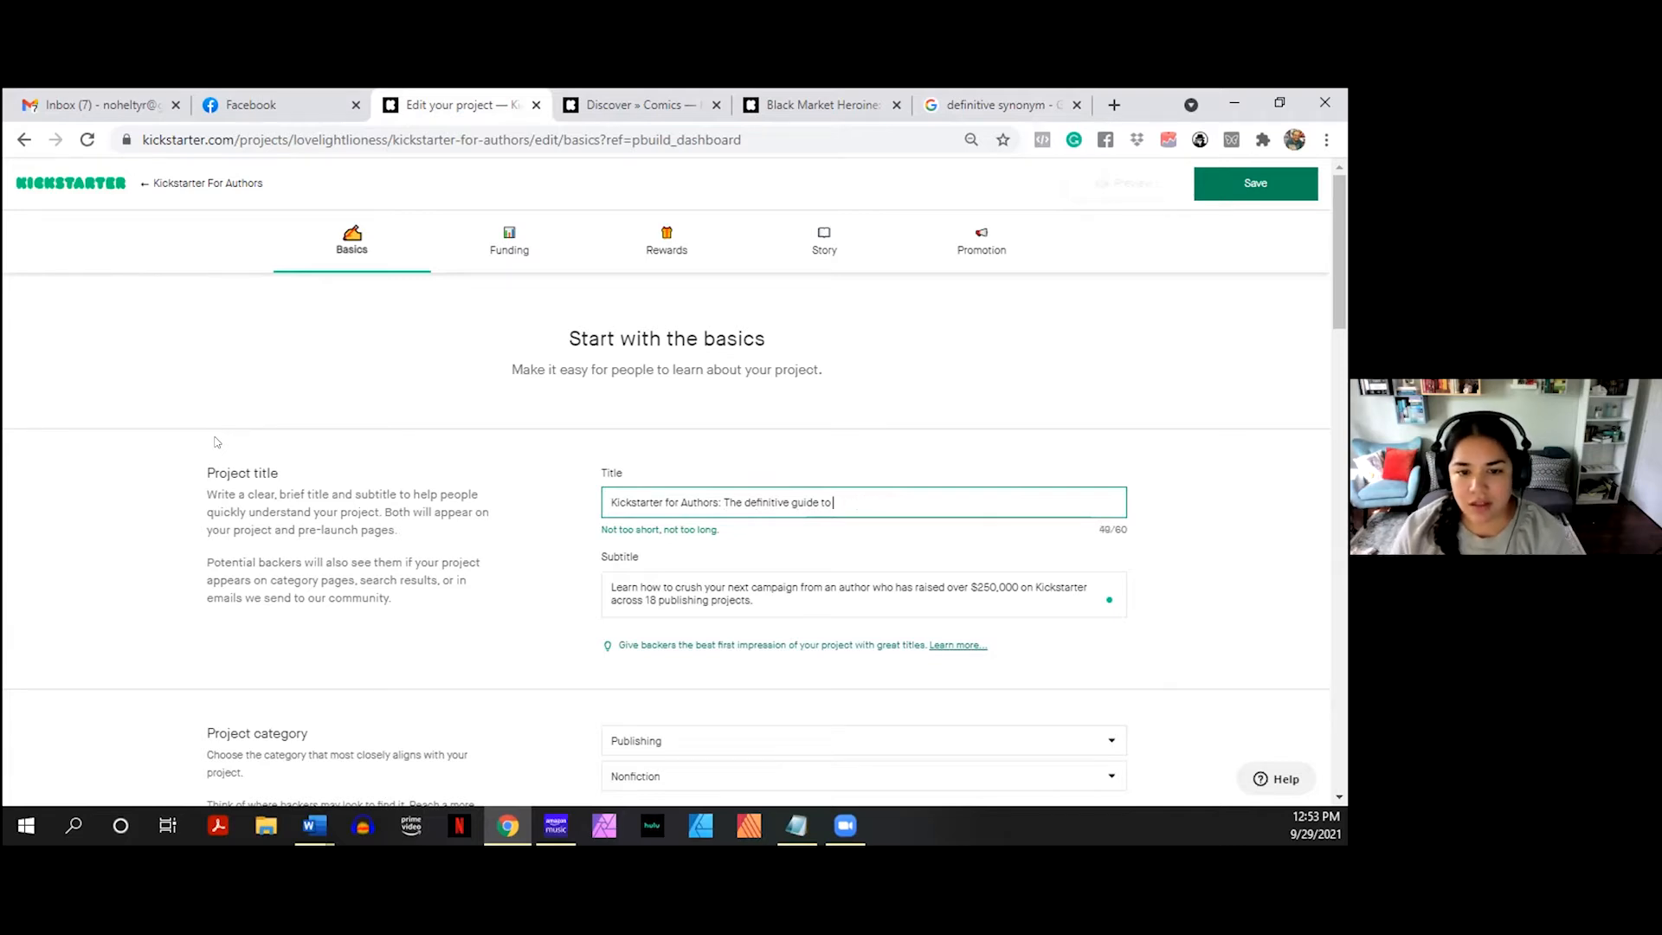
- Try ending the title with "book campai", then cut the tagline back to "The definitive guide"
type("book c")
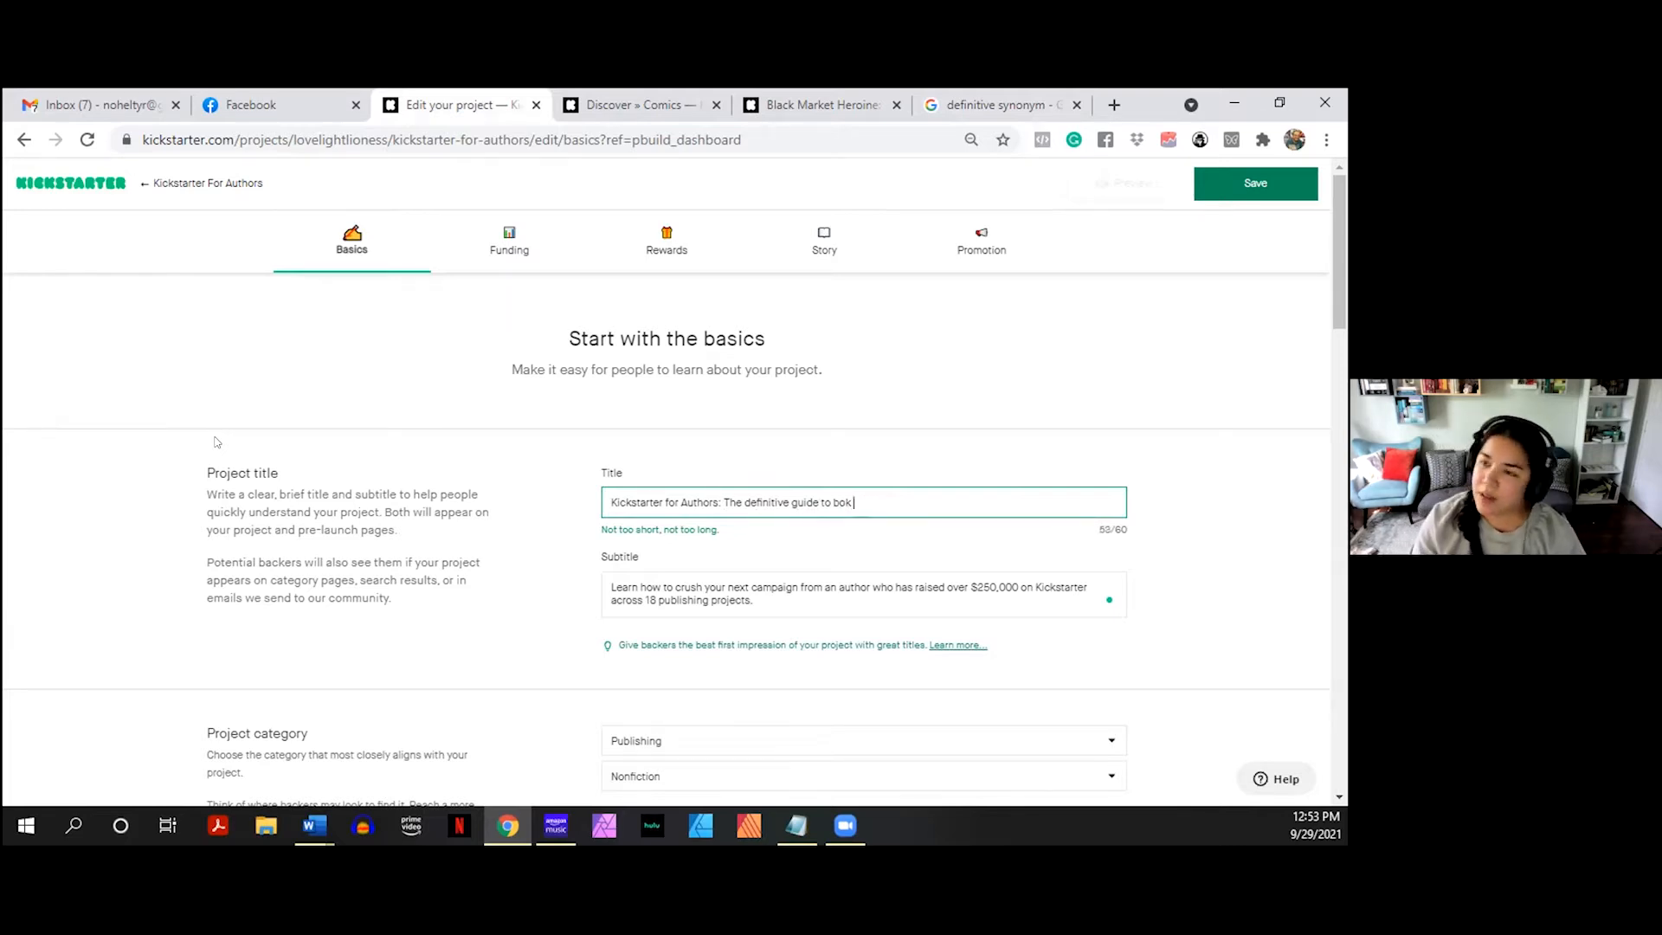
type("ampai")
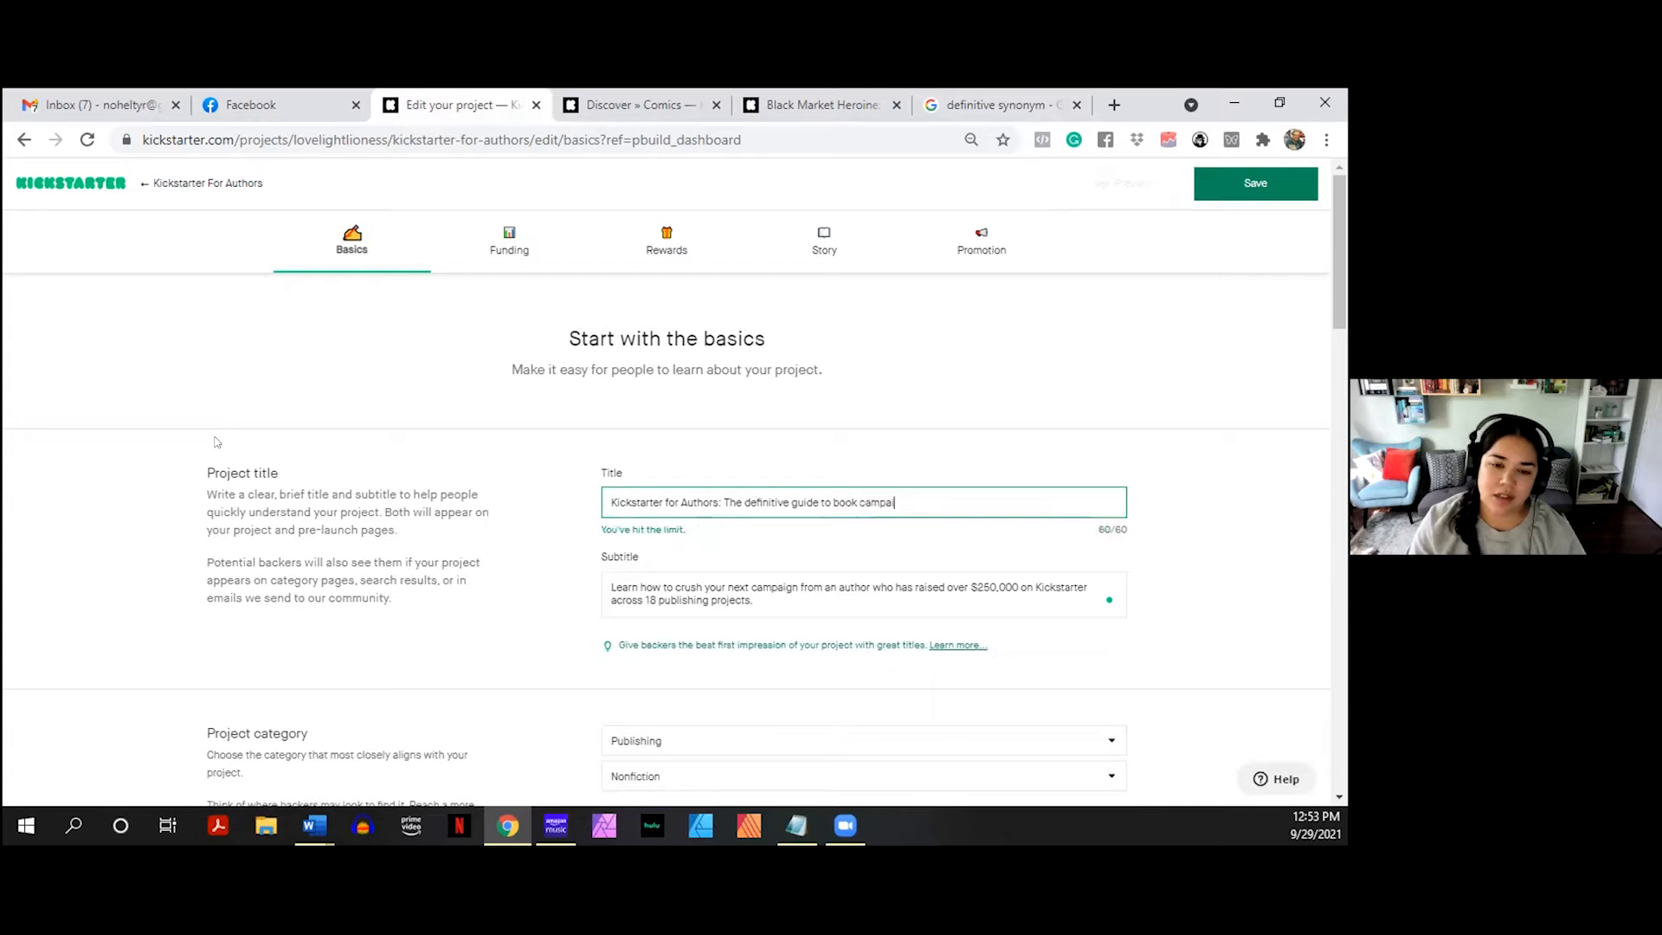
key("Right")
key("BackSpace")
key("BackSpace")
key("BackSpace")
key("BackSpace")
key("BackSpace")
key("BackSpace")
key("BackSpace")
key("BackSpace")
key("BackSpace")
key("BackSpace")
key("BackSpace")
key("BackSpace")
key("BackSpace")
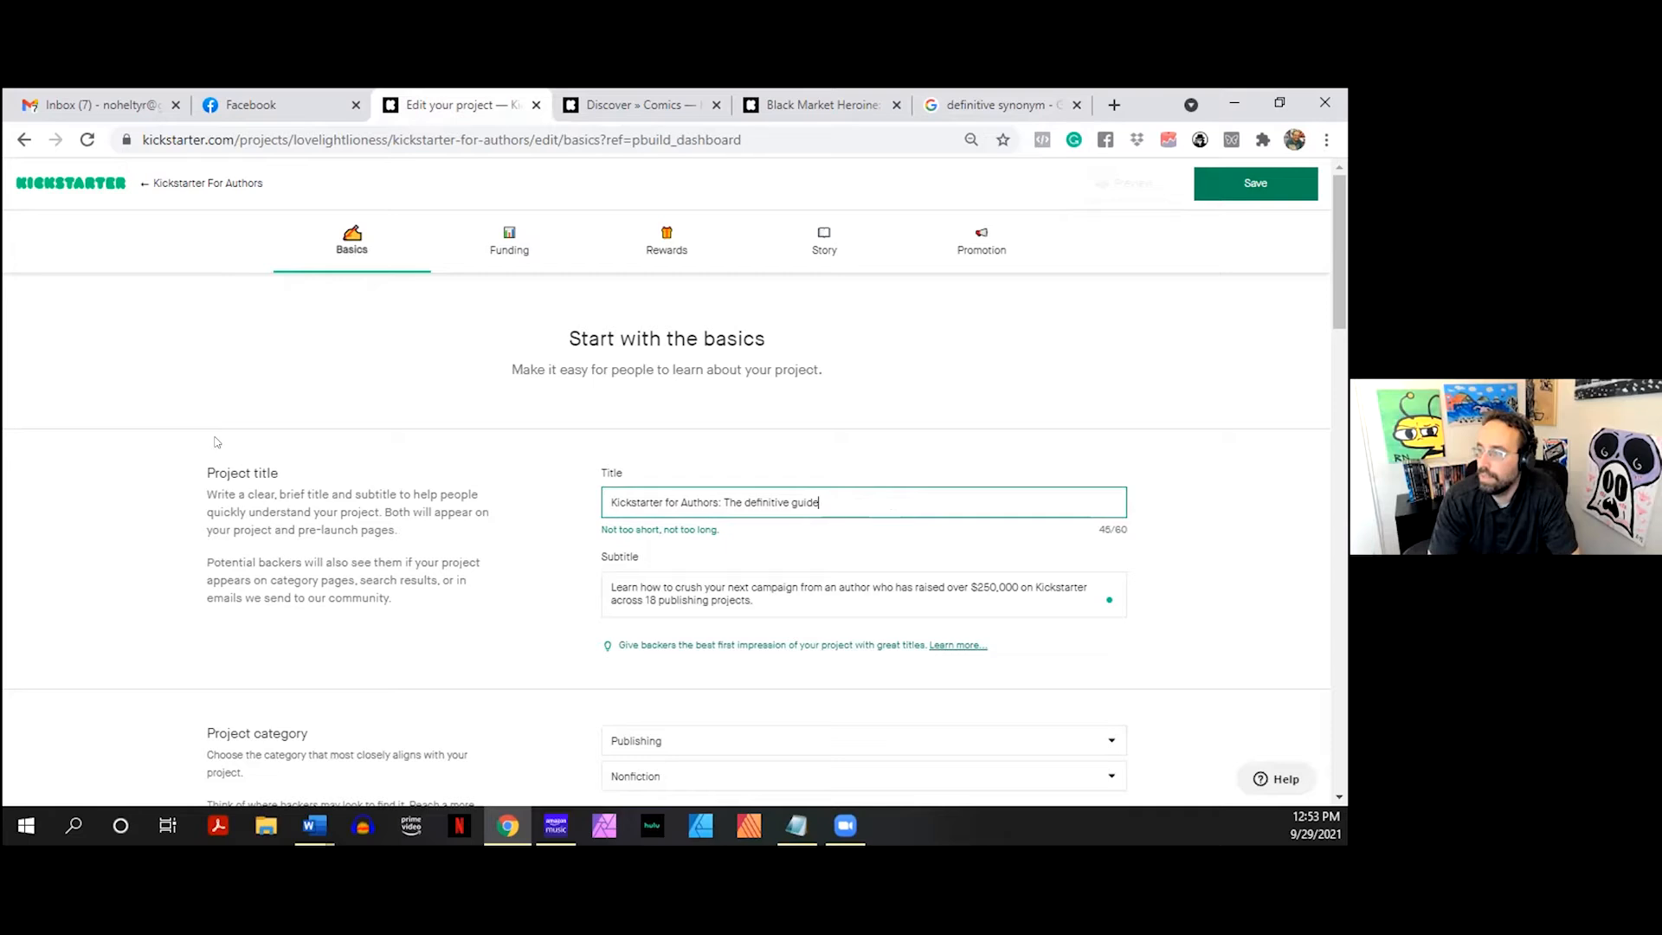
- Append "to campaigns" to the title so the tagline reads "The definitive guide to campaigns"
key("Left")
key("Left")
key("Left")
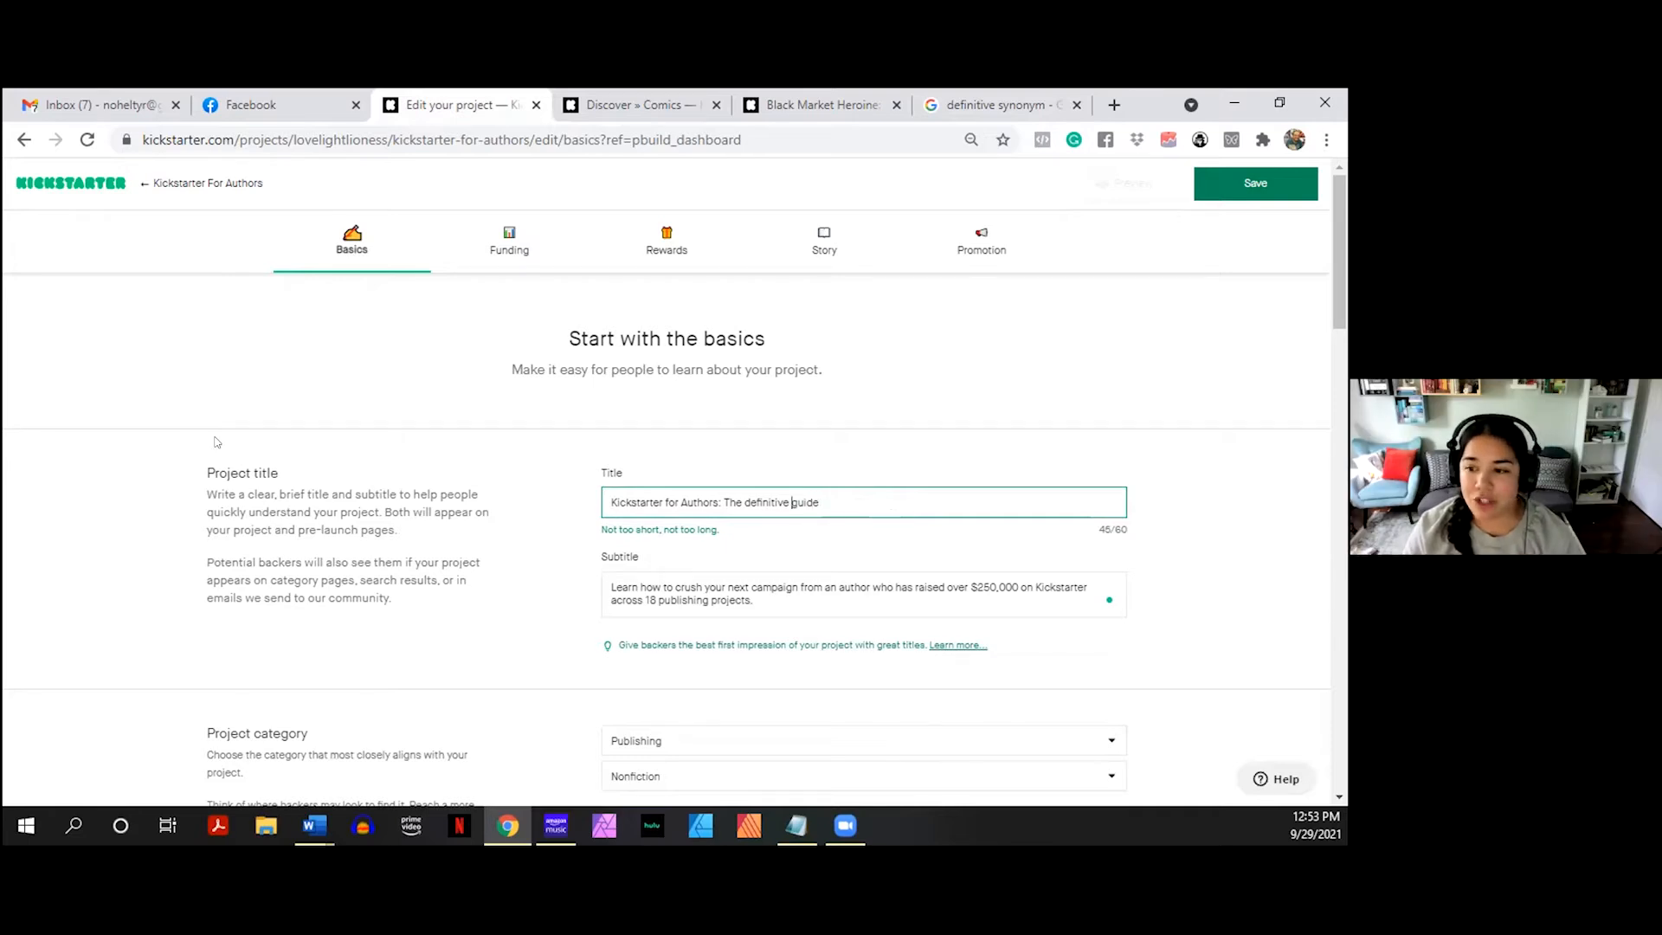
key("Right")
type("to campaigns")
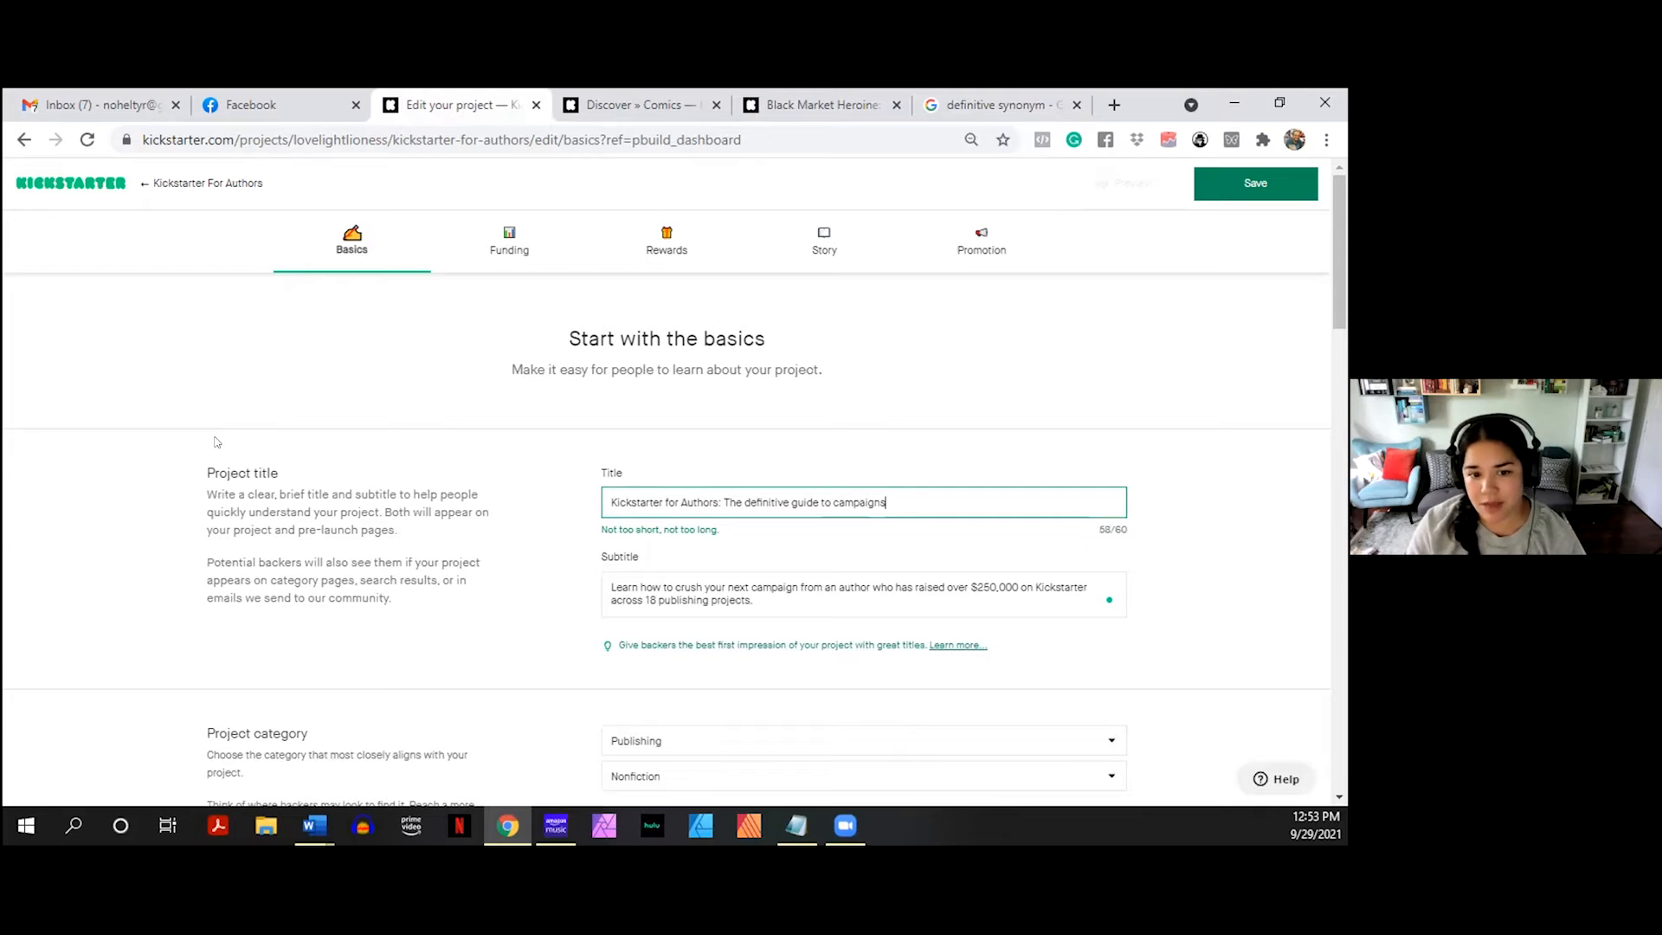
- Replace "campaigns" at the end of the title with "success"
left_click(790, 501)
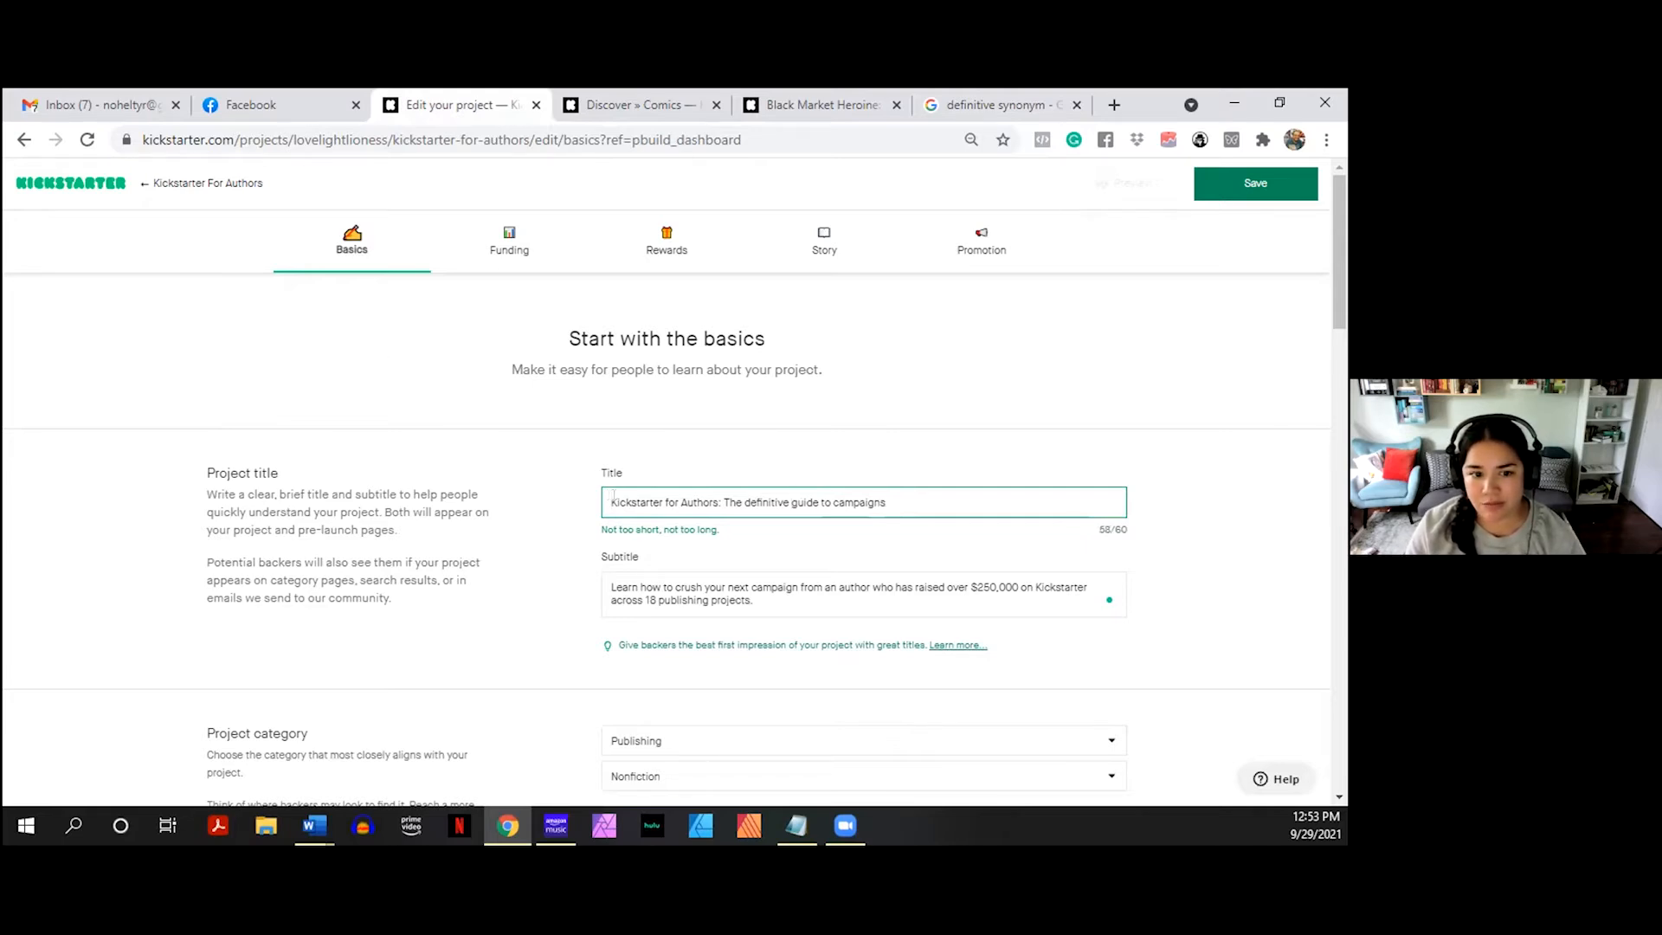
left_click_drag(612, 500, 831, 501)
left_click(908, 495)
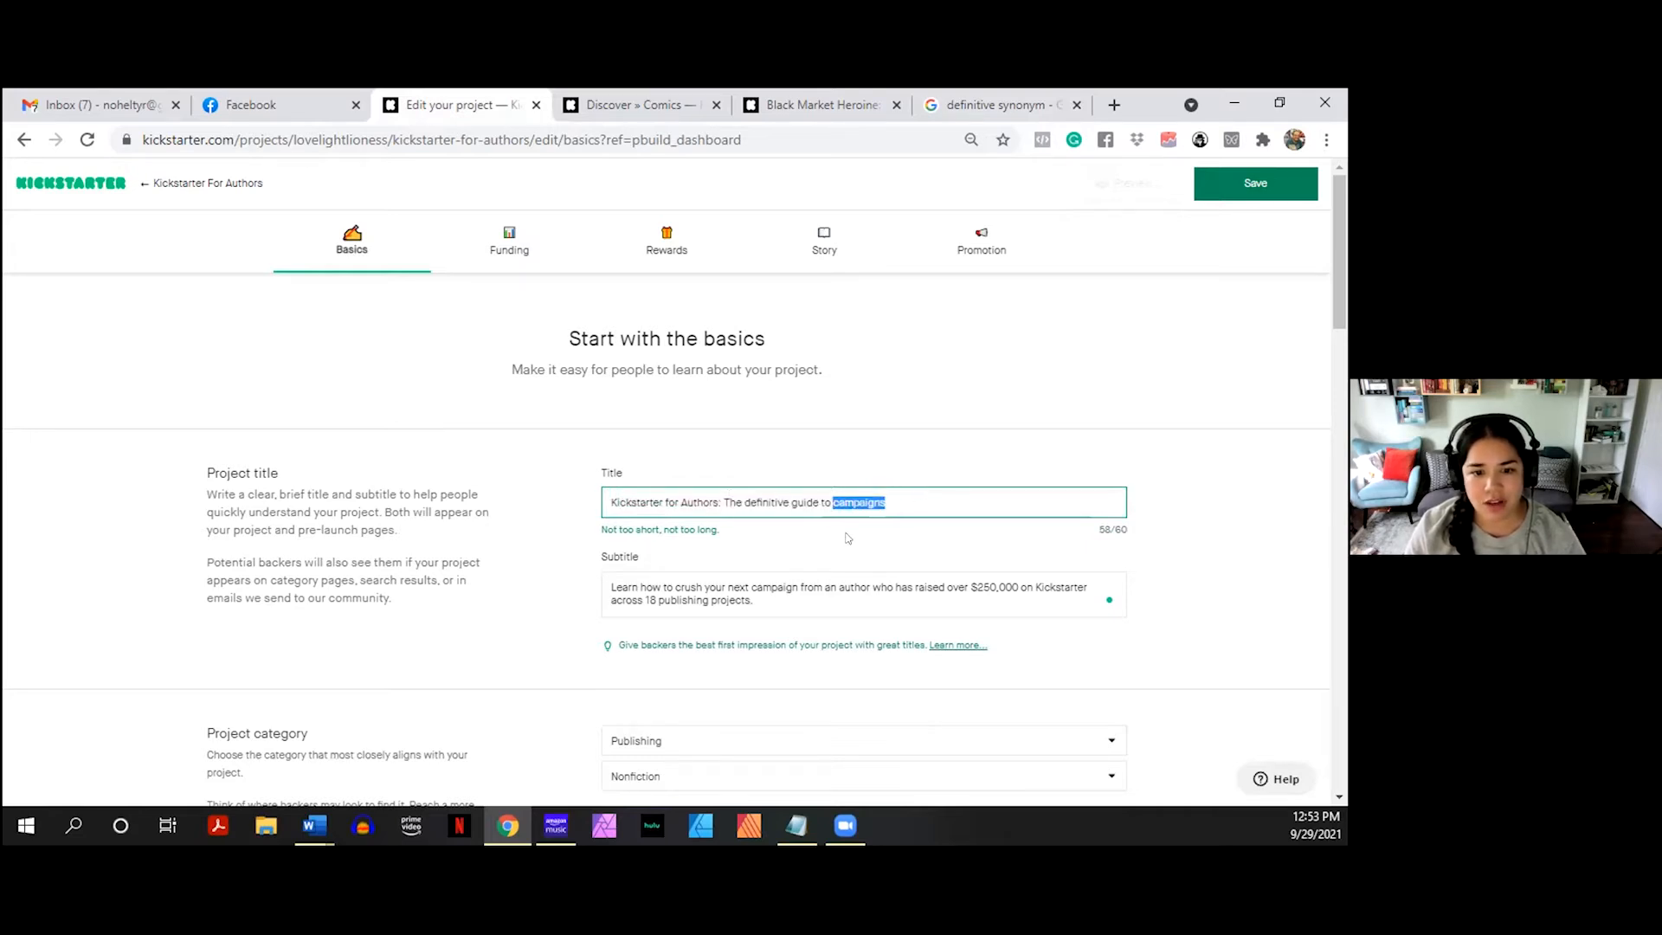
type("success")
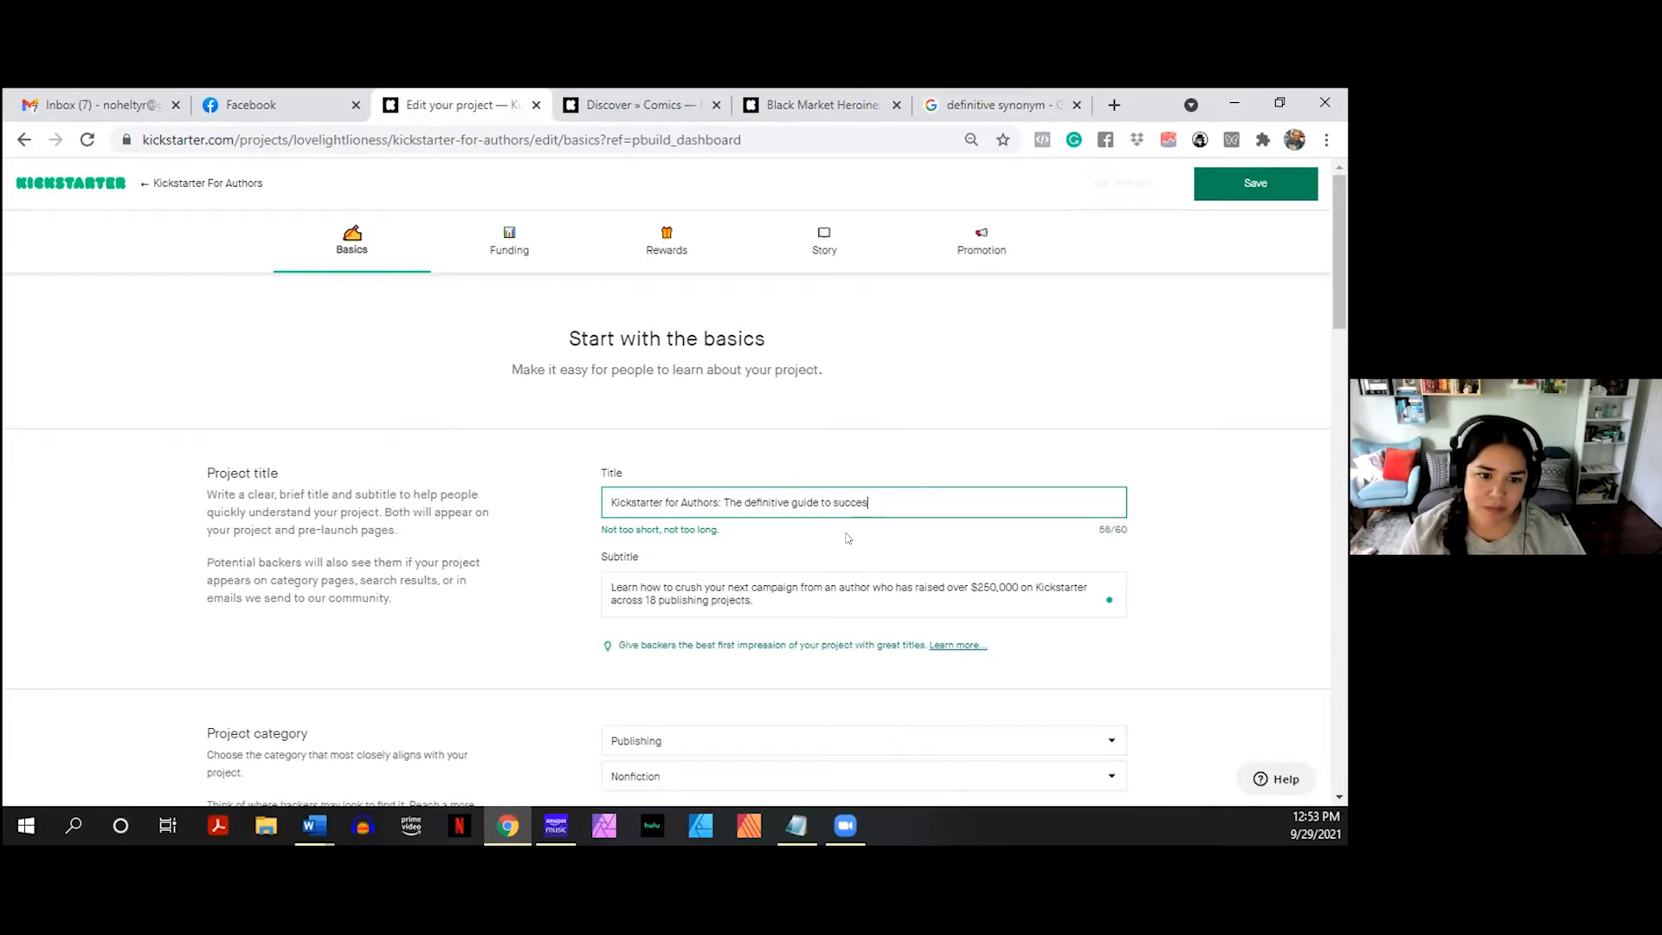
- Reword the ending of the title so the tagline reads "The definitive success guidebook"
key("BackSpace")
key("BackSpace")
key("BackSpace")
key("BackSpace")
key("BackSpace")
key("BackSpace")
key("BackSpace")
key("BackSpace")
key("BackSpace")
key("BackSpace")
type("success guide")
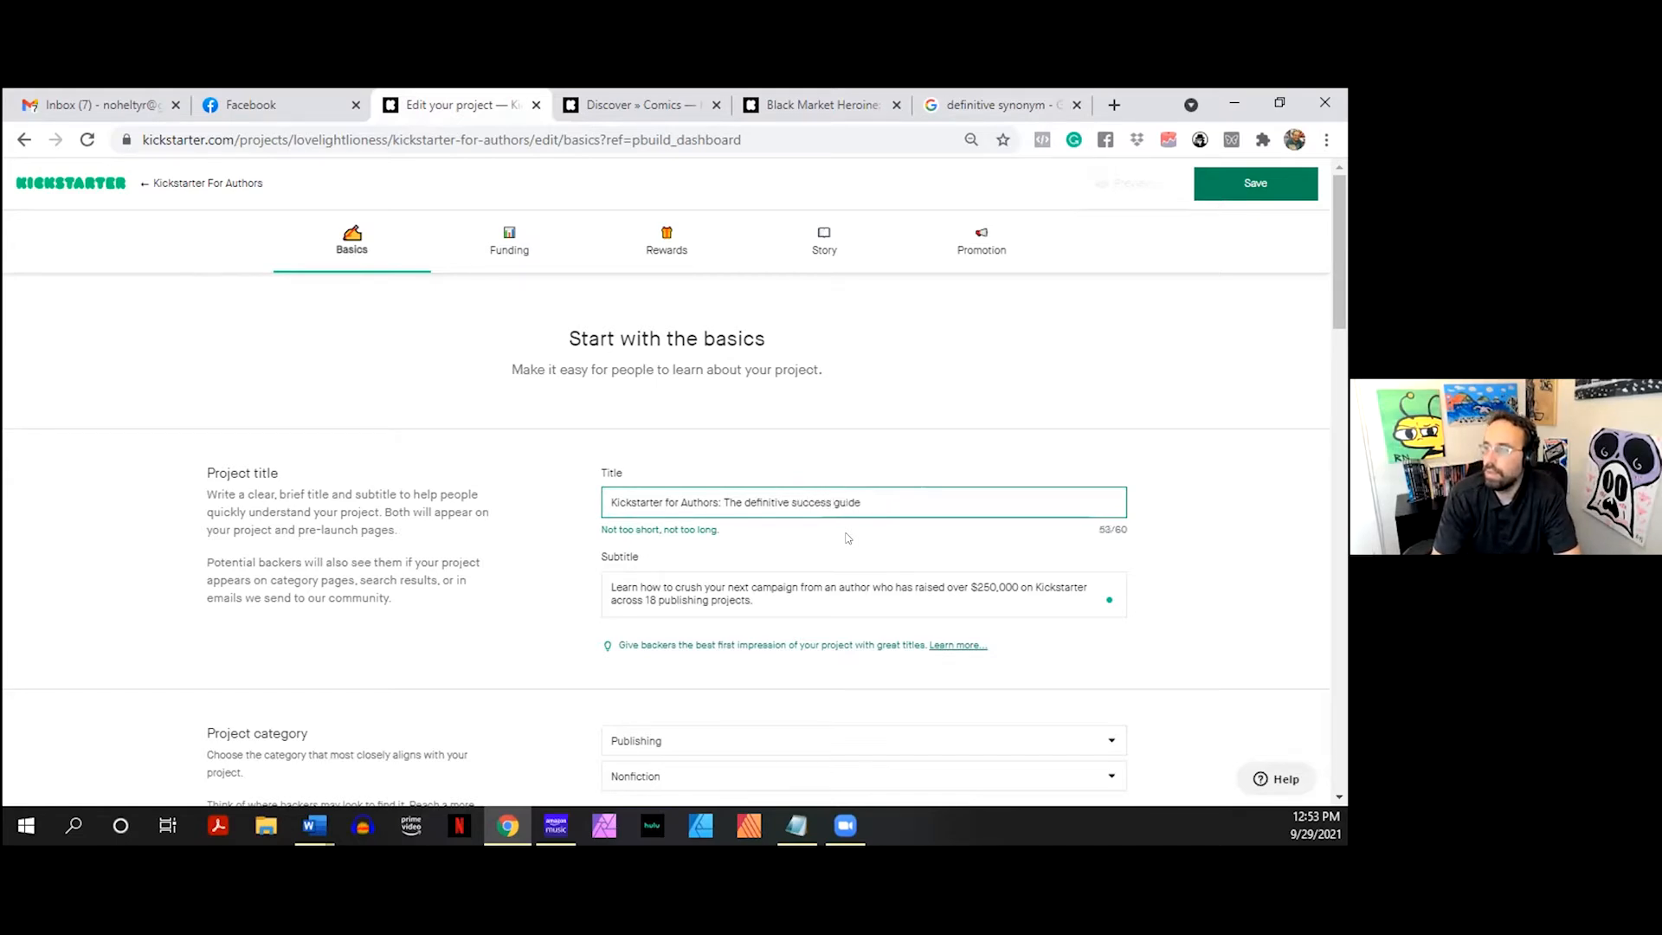
type("book")
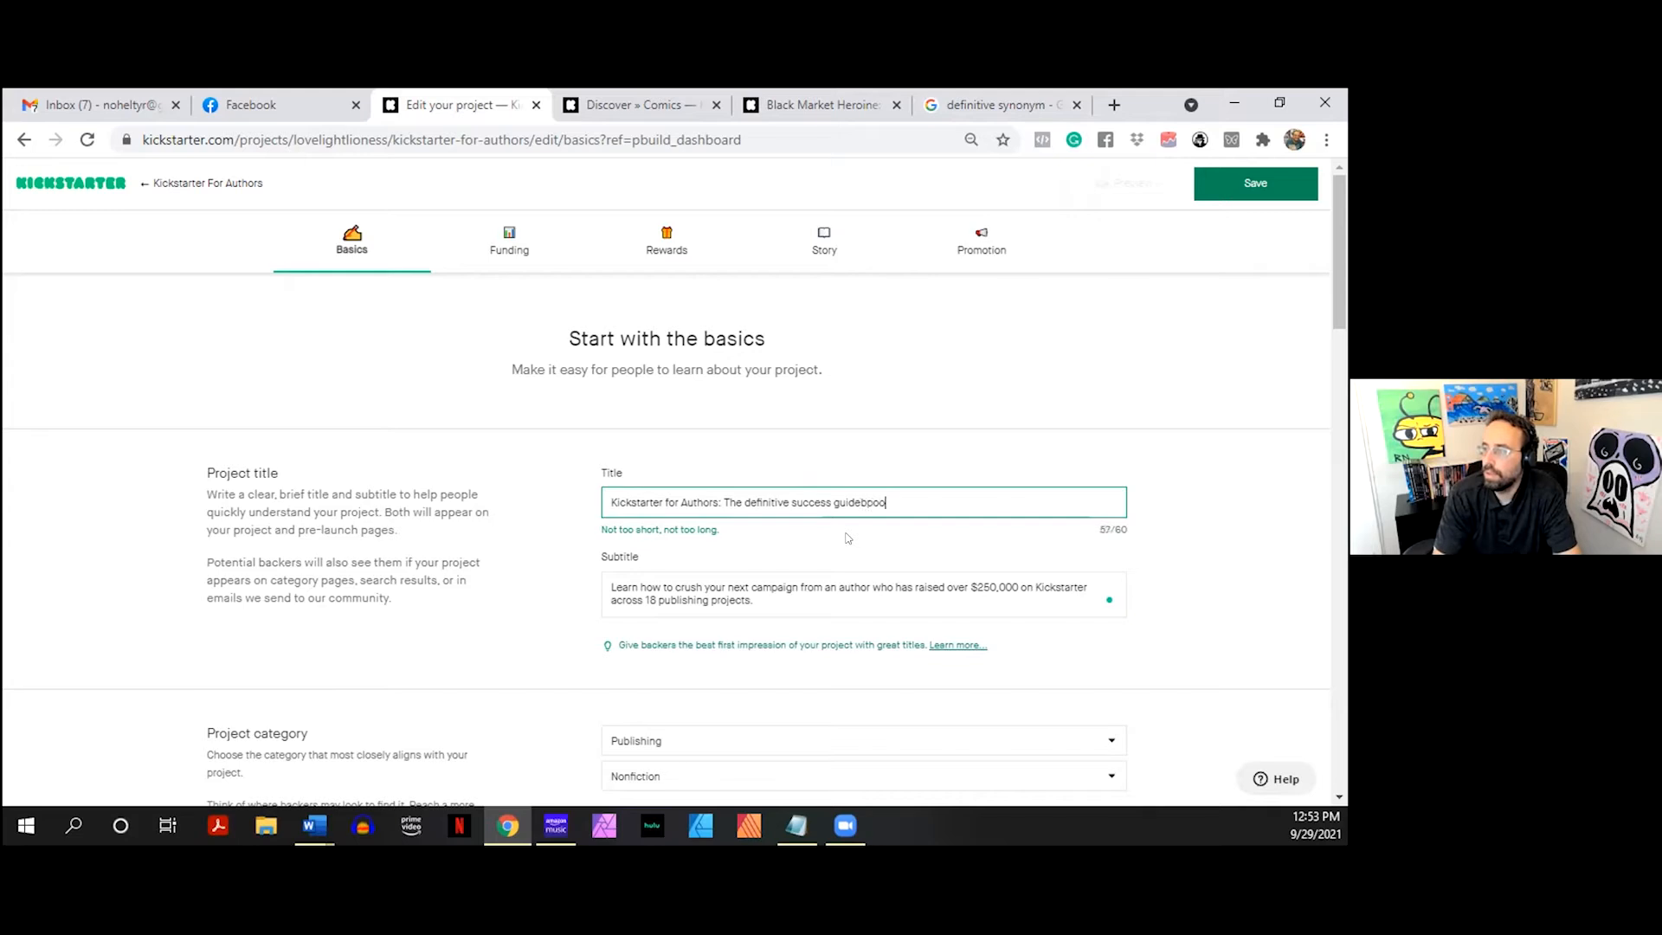
left_click(847, 537)
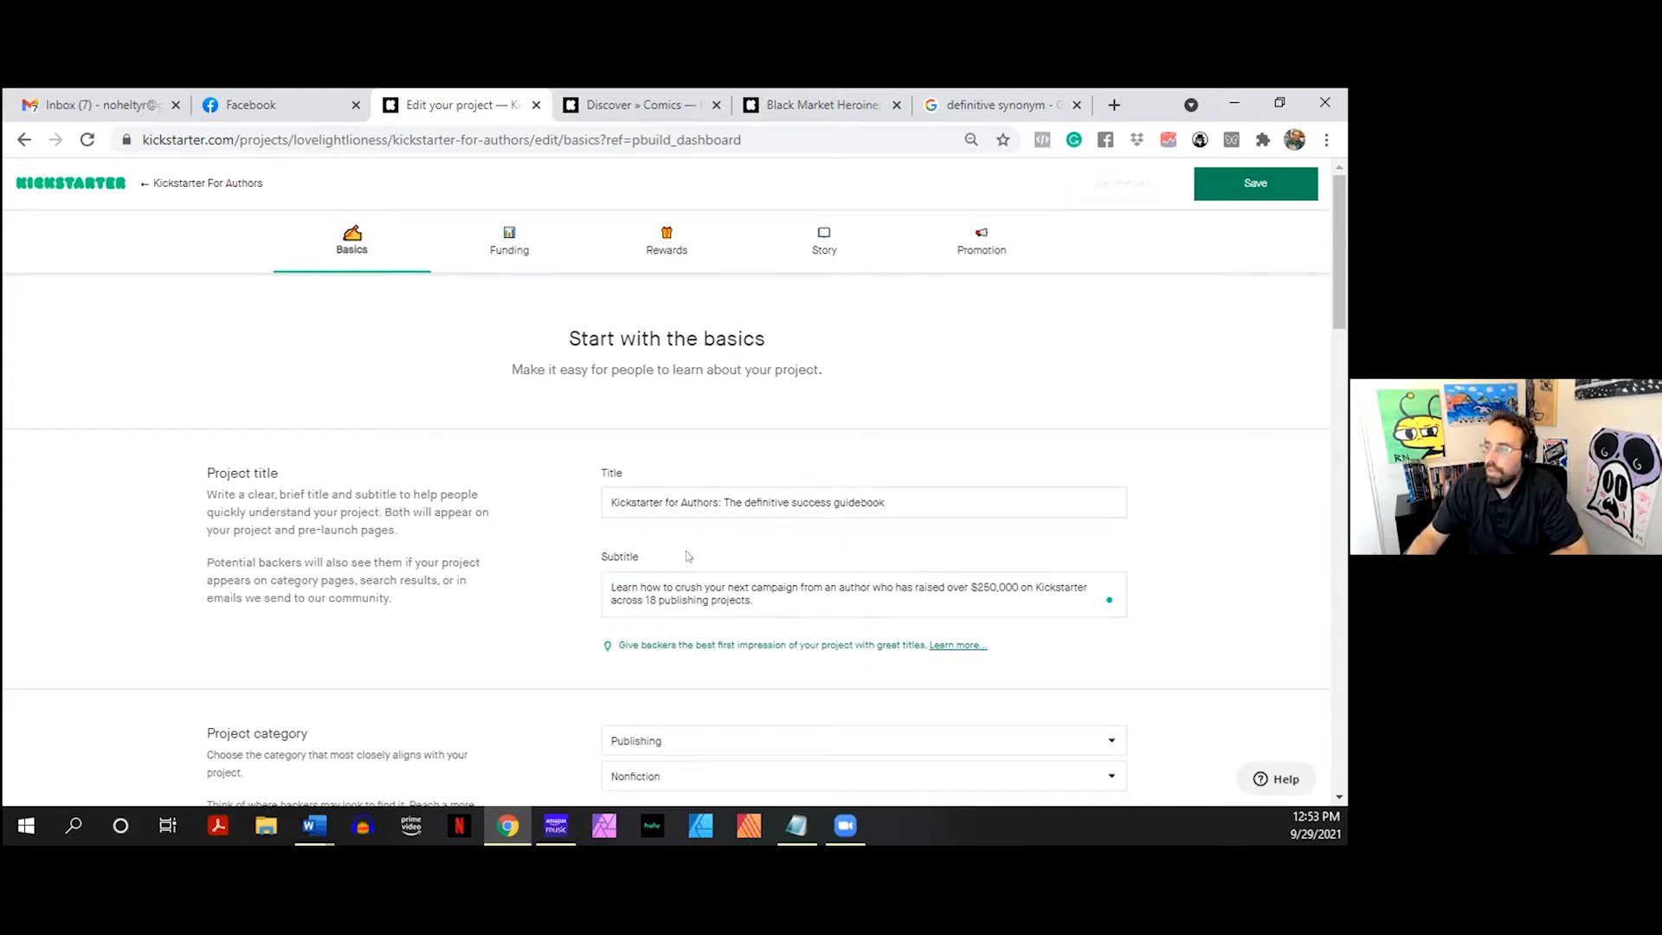
- Replace the entire title with a new opening, "Get your"
left_click(641, 498)
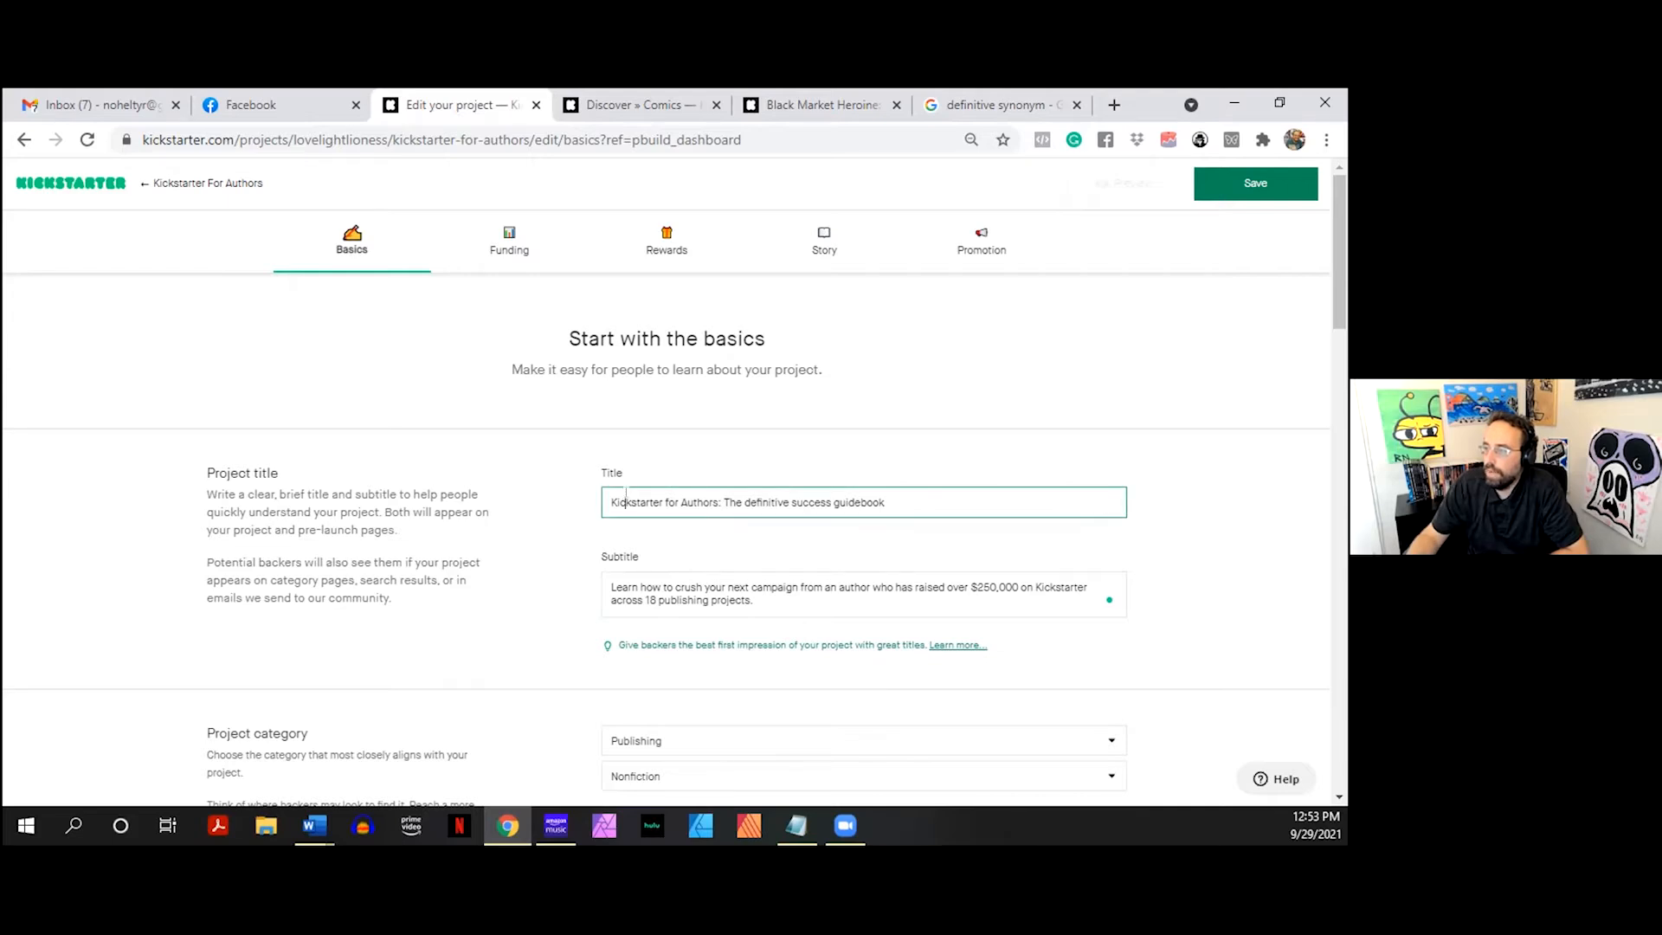
left_click(853, 495)
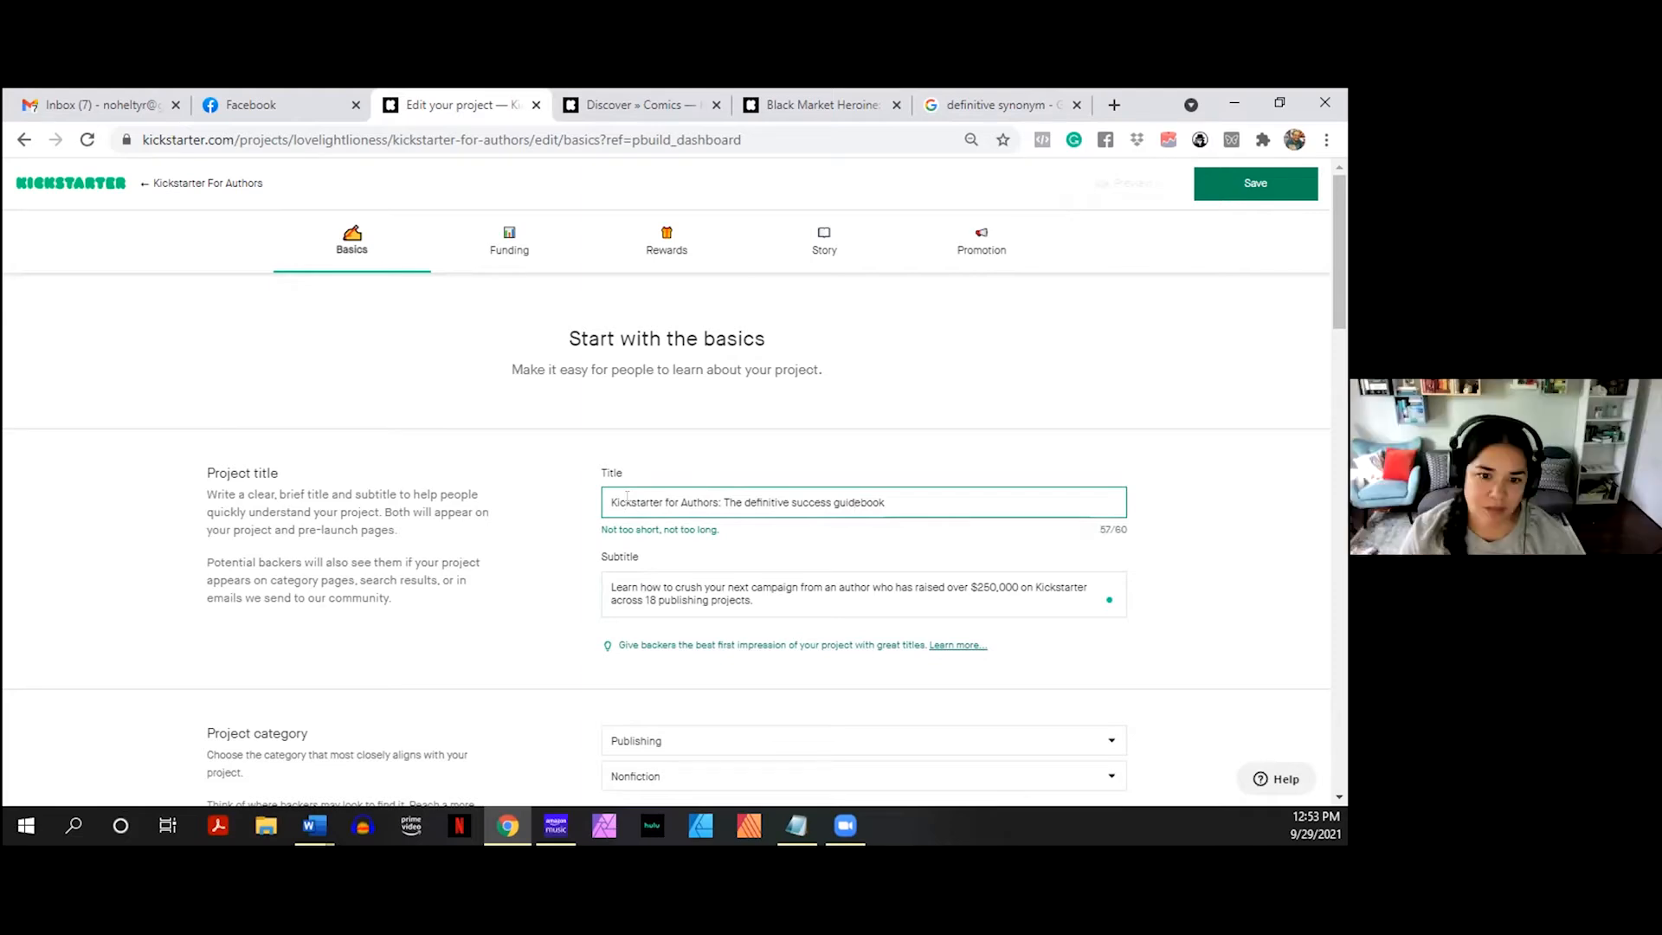
left_click_drag(885, 502, 576, 524)
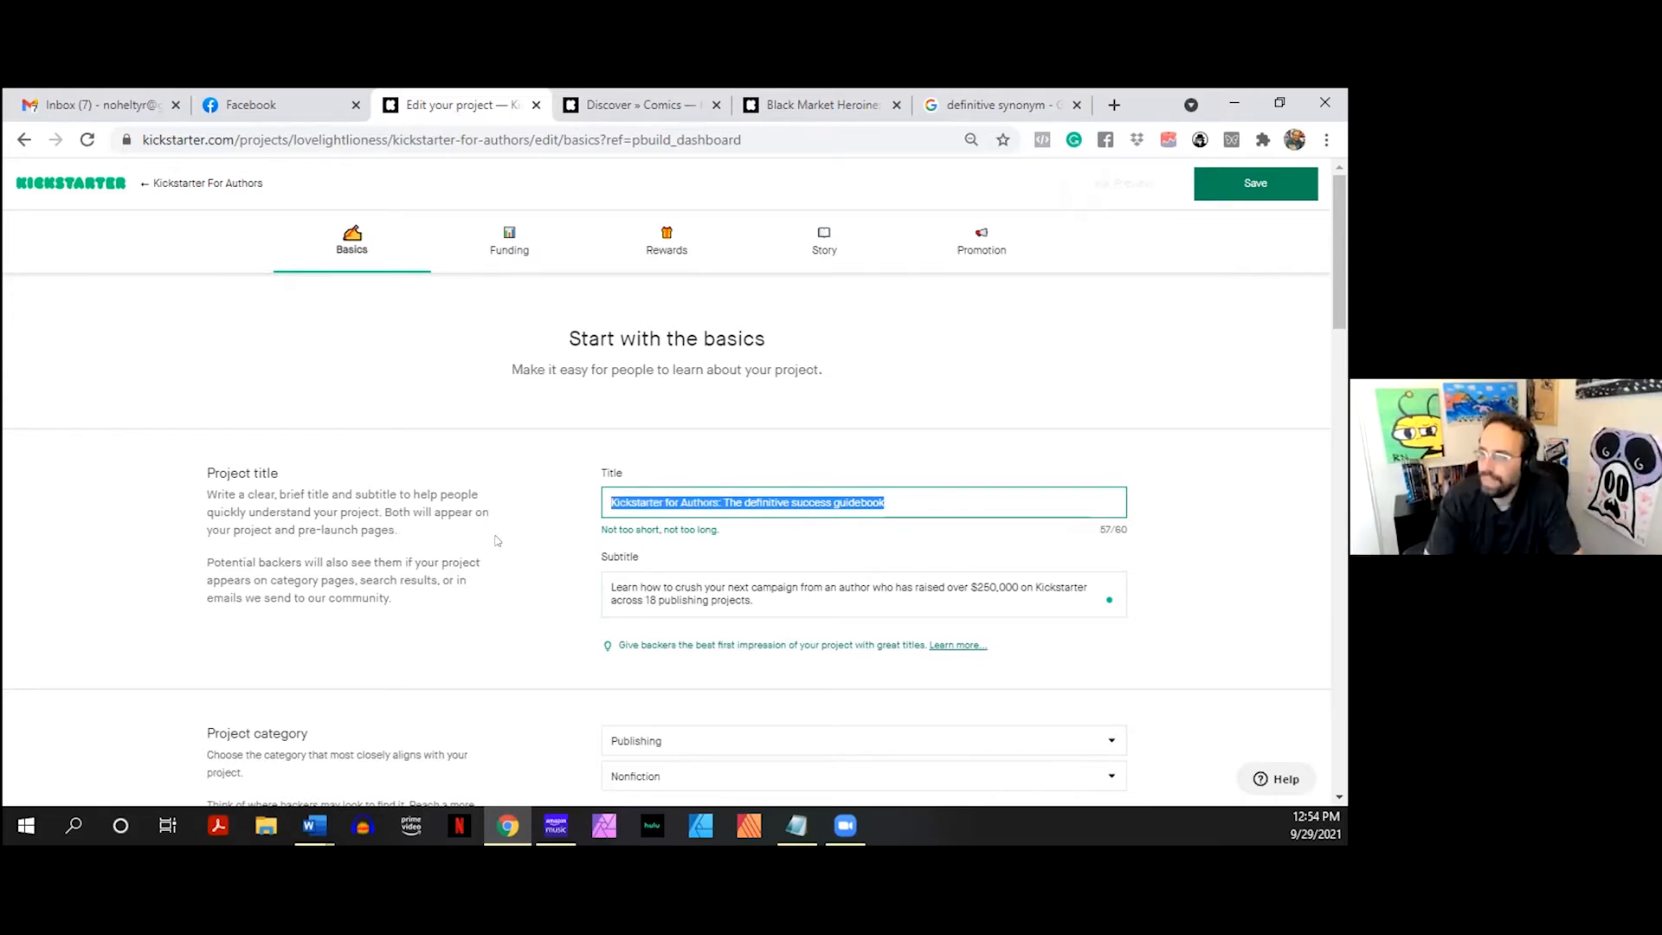
type("The")
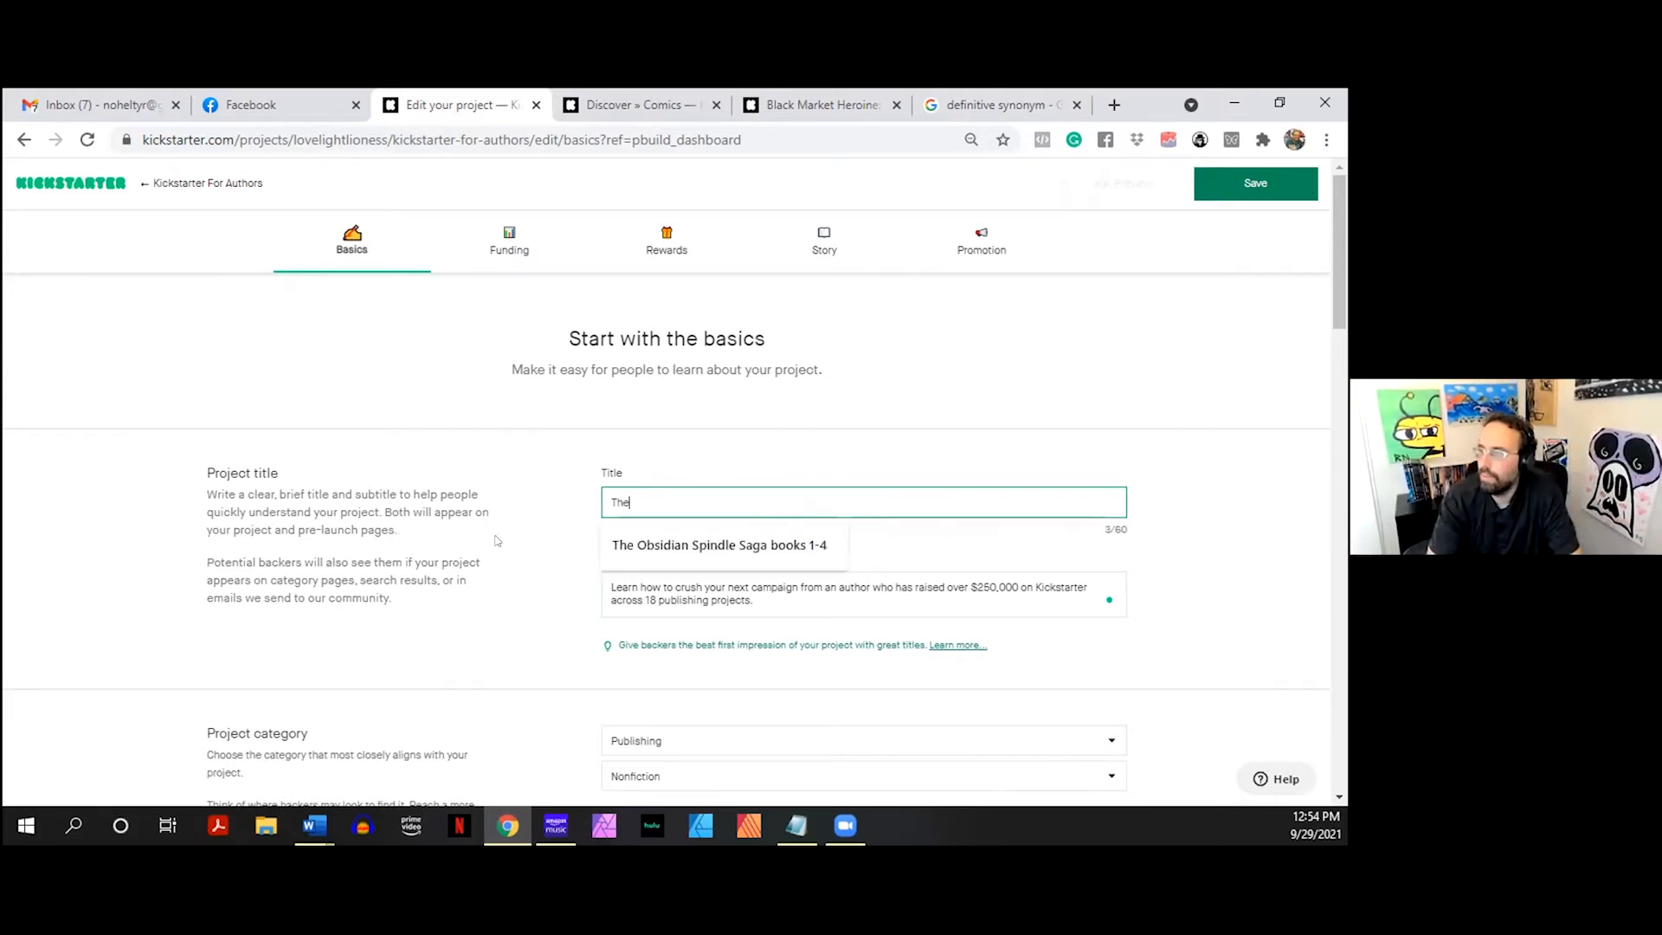
key("BackSpace")
key("BackSpace")
key("BackSpace")
type("Get your book")
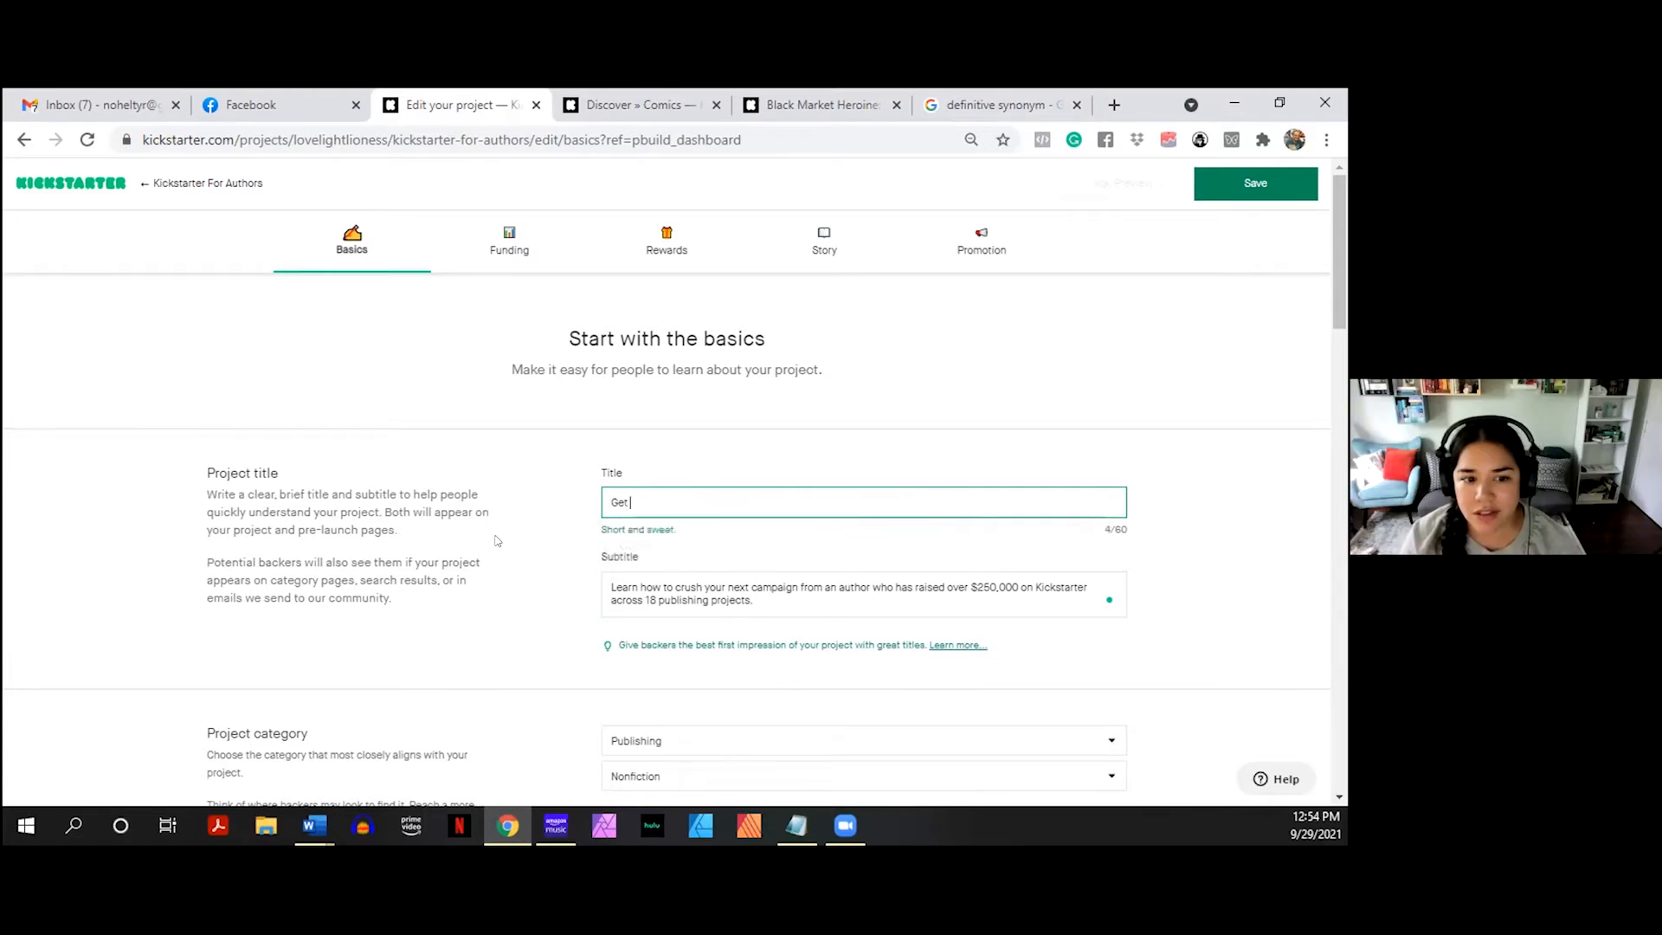
key("BackSpace")
key("BackSpace")
key("BackSpace")
key("BackSpace")
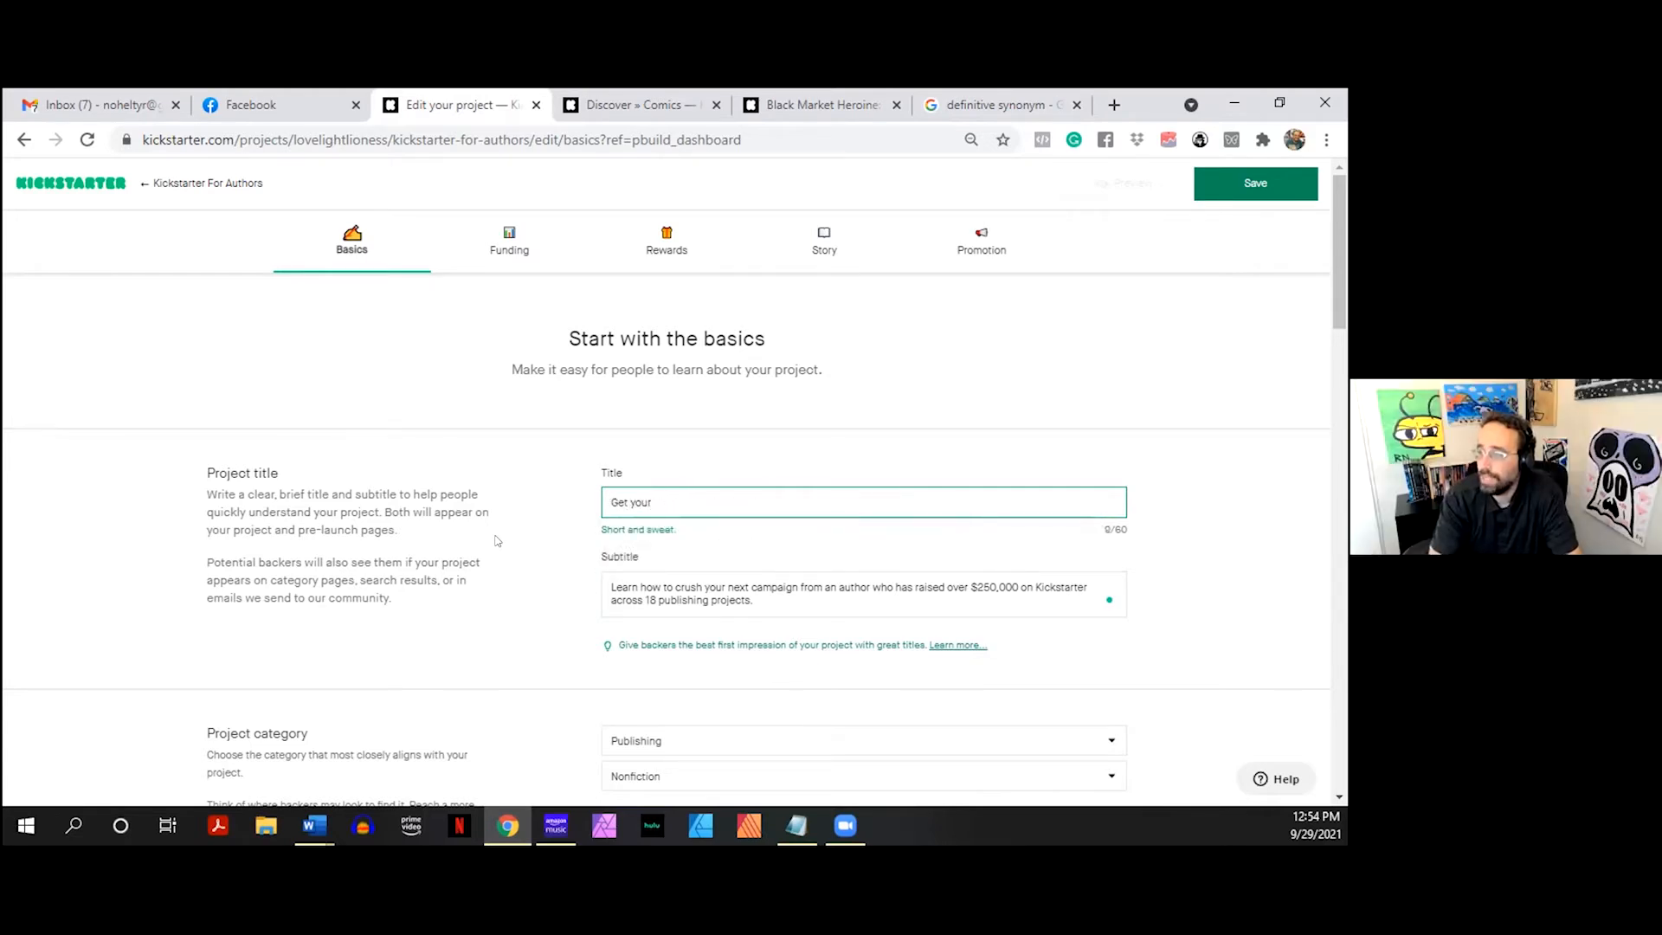
- Complete the project title as "Get Your Book Selling on Kickstarter: The definitive guide", capitalizing "Your"
type("Bo")
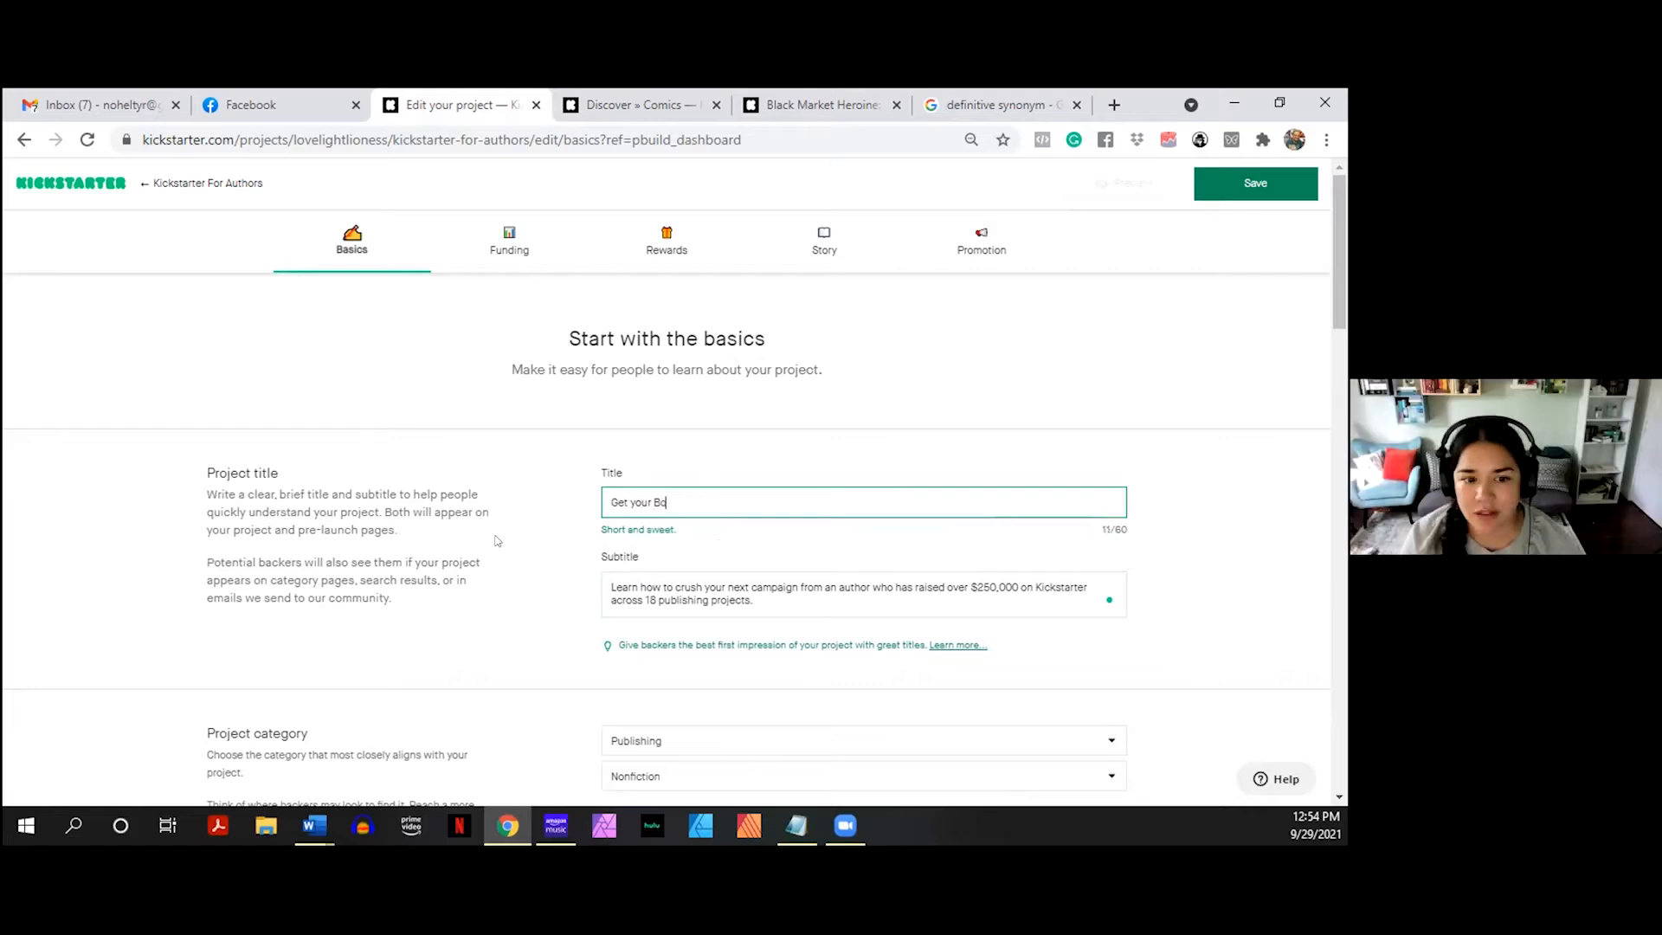
type("ok Sel;l")
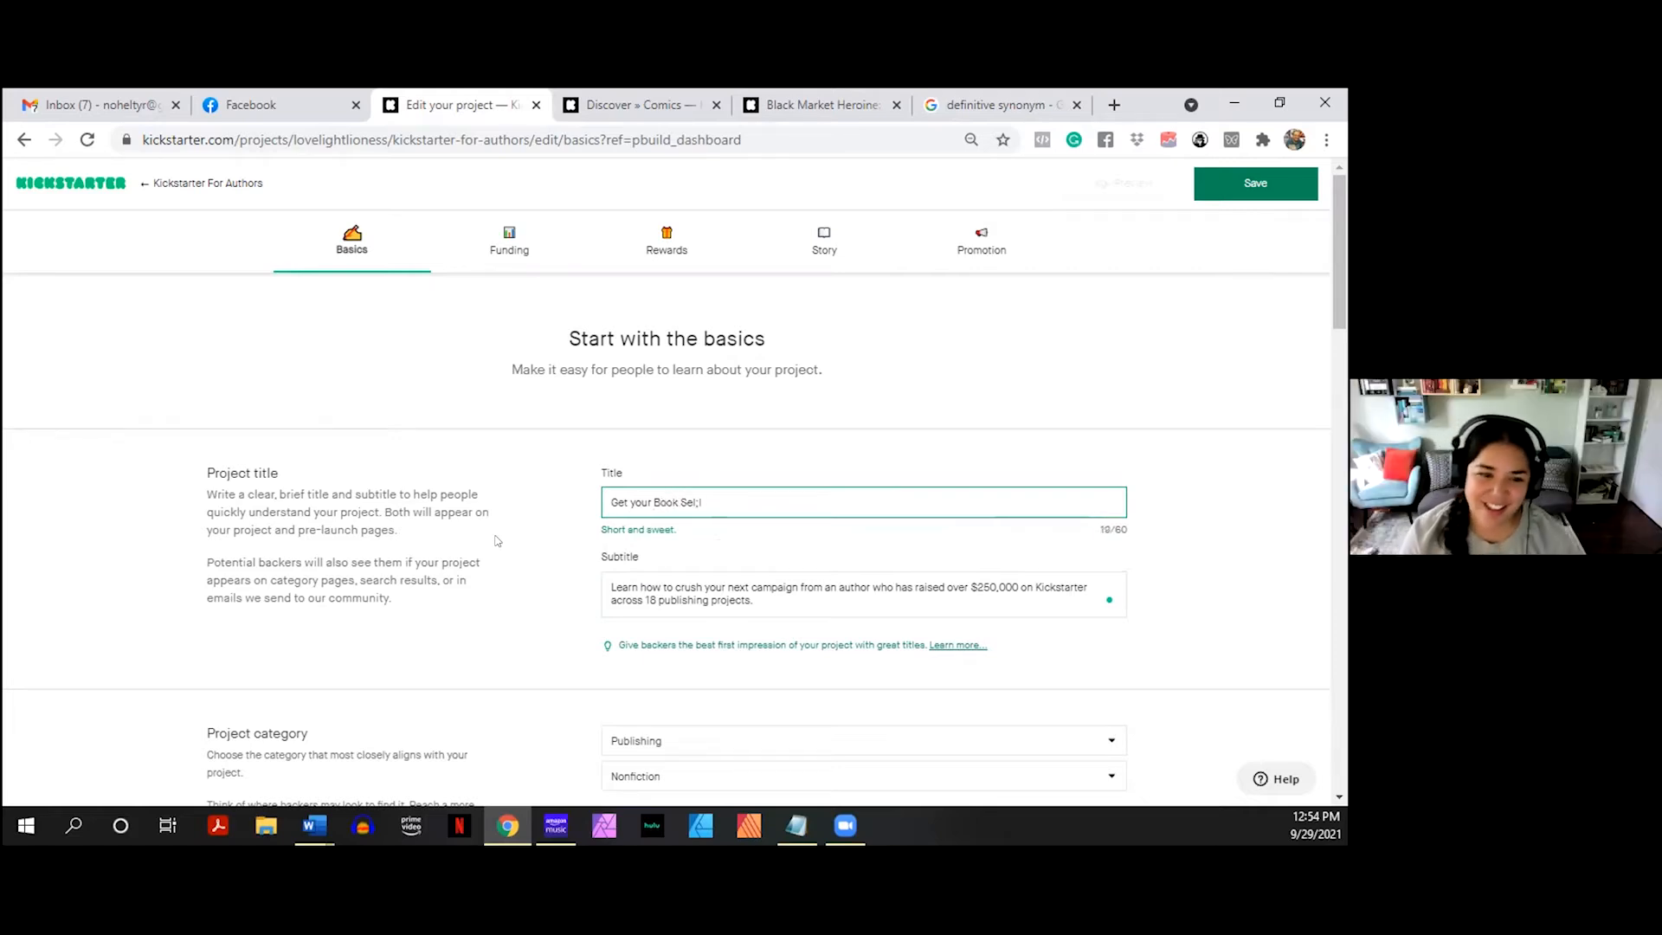
key("BackSpace")
key("BackSpace")
type("ling on Kicksta")
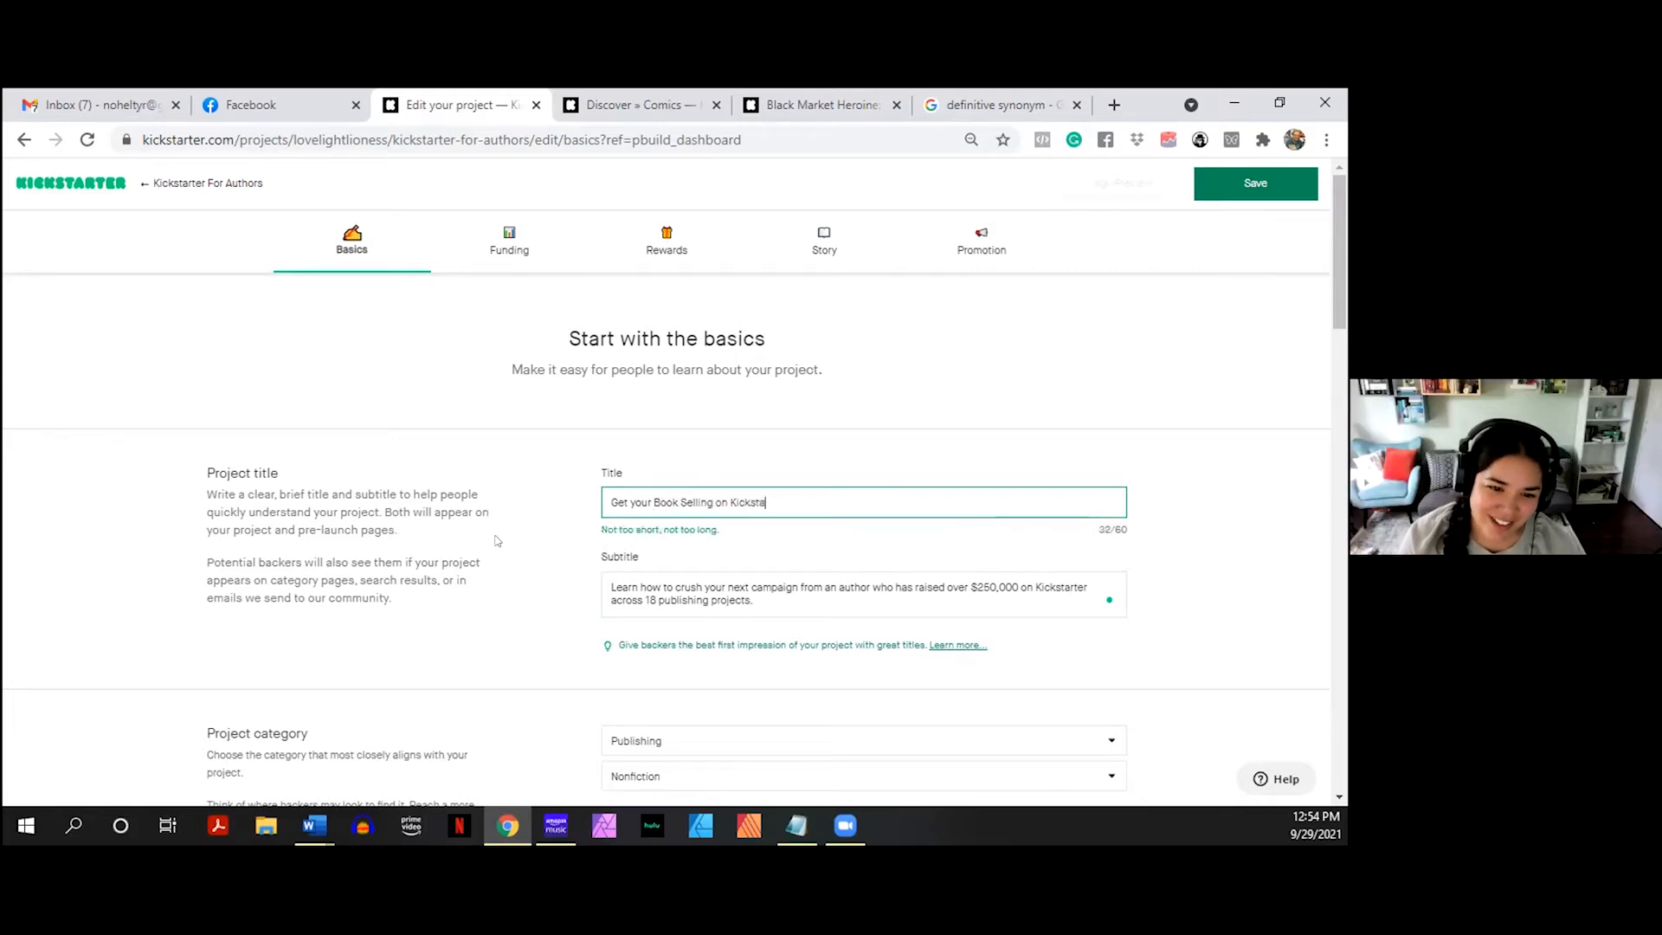
type("rter: The definitive guide")
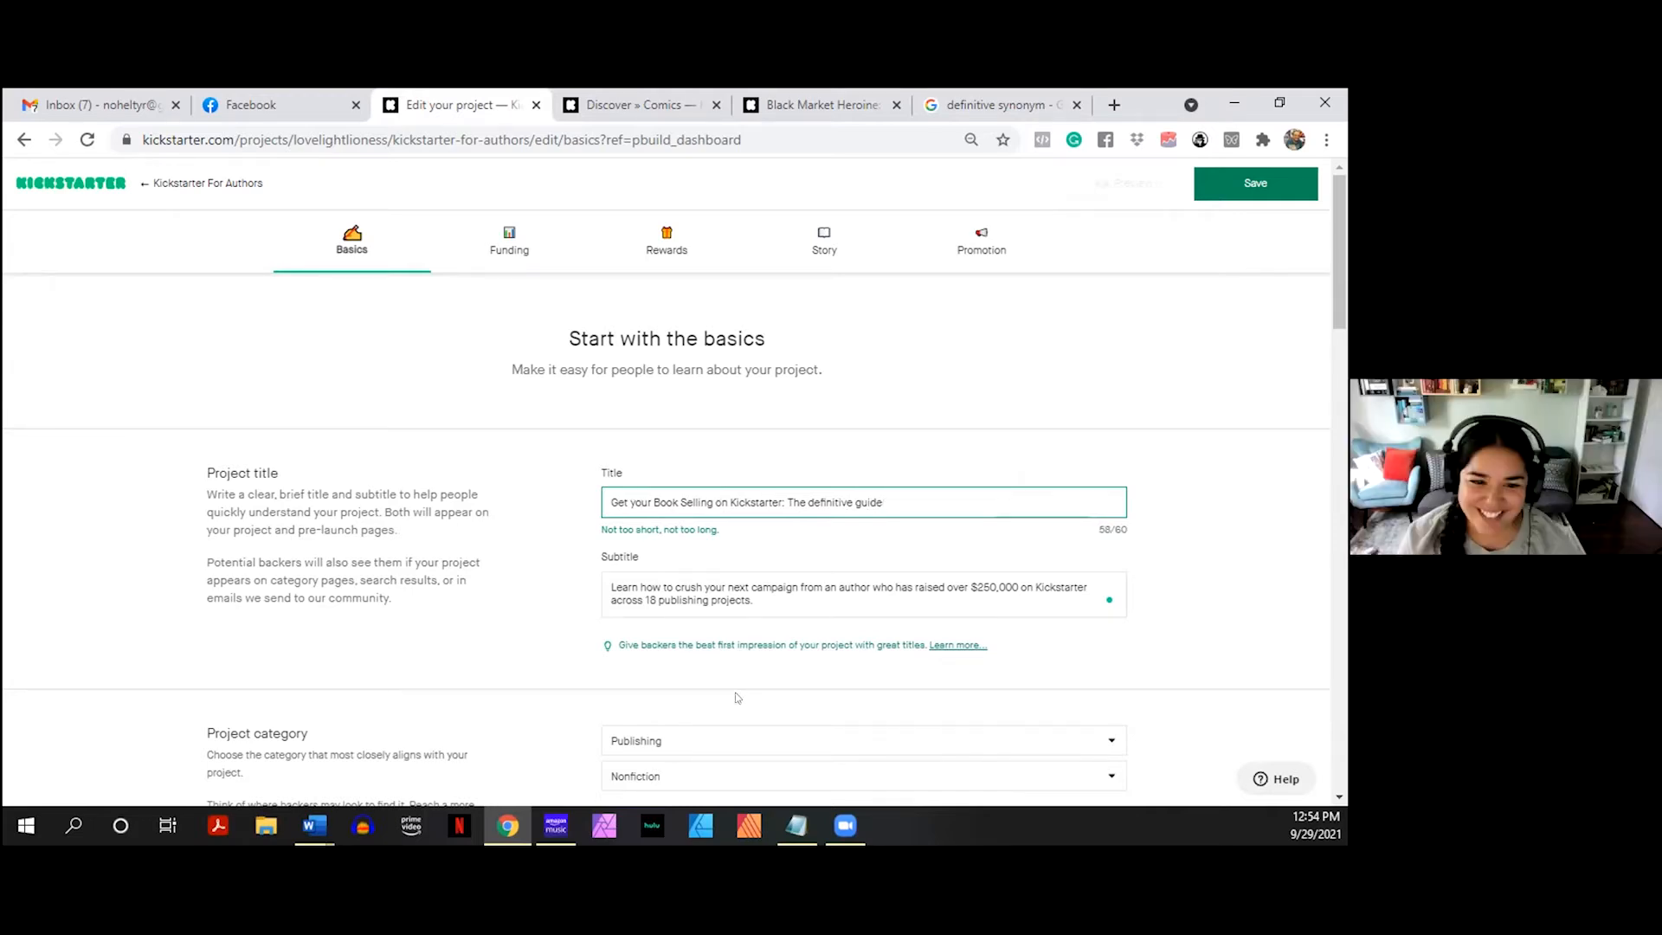
key("BackSpace")
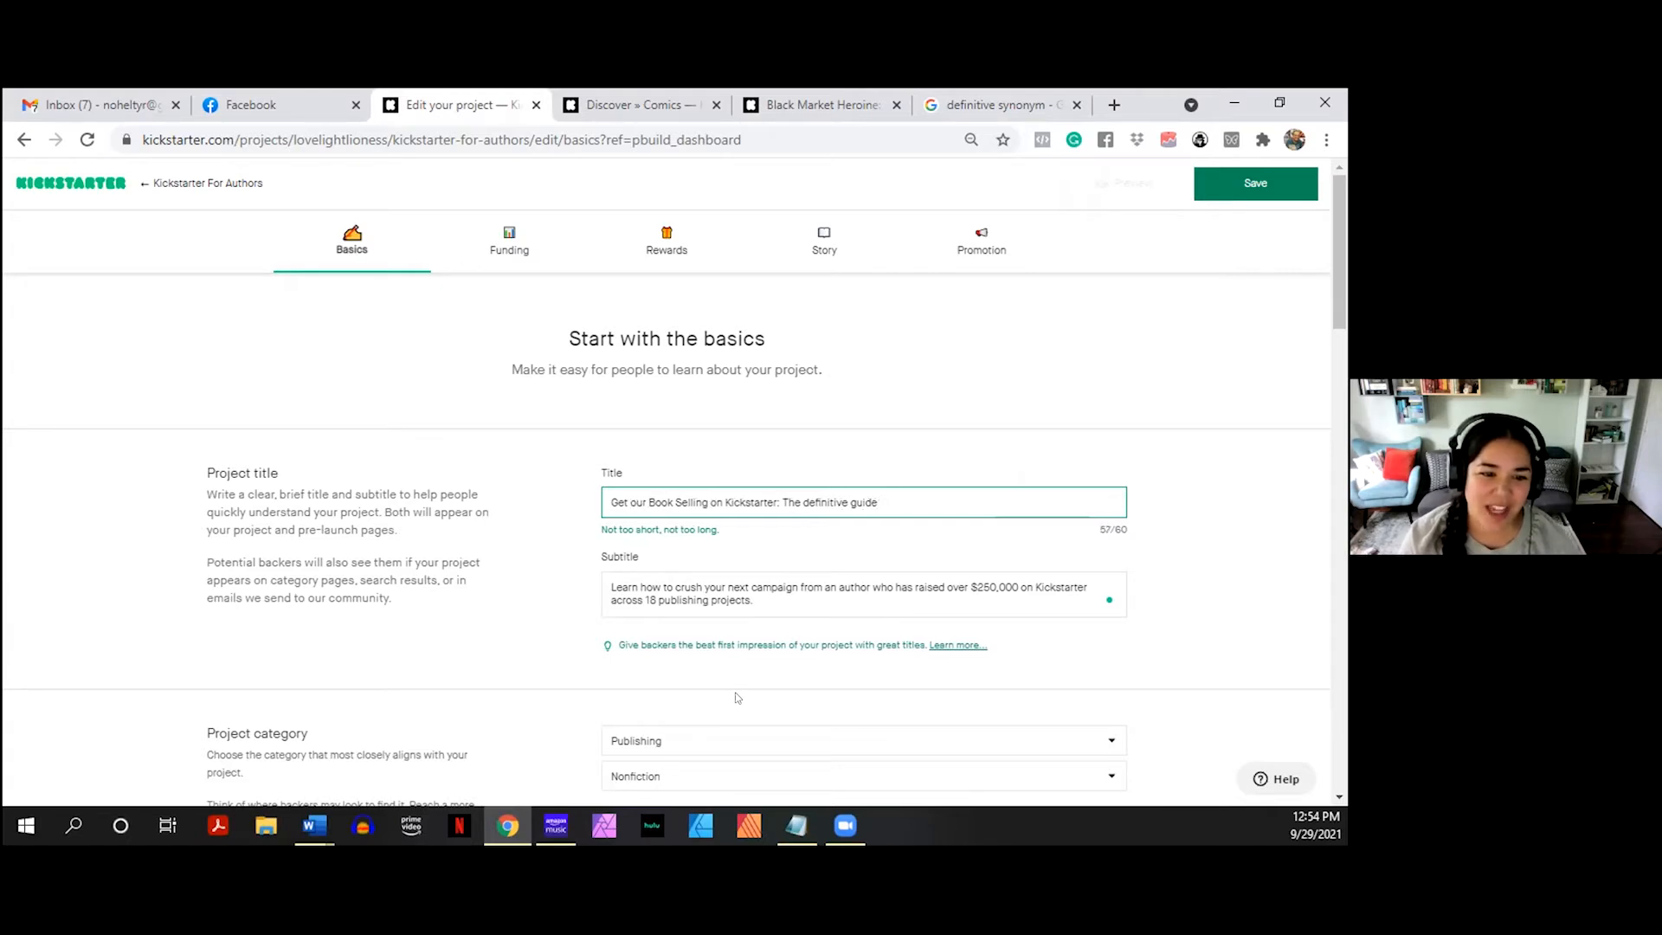
type("Y")
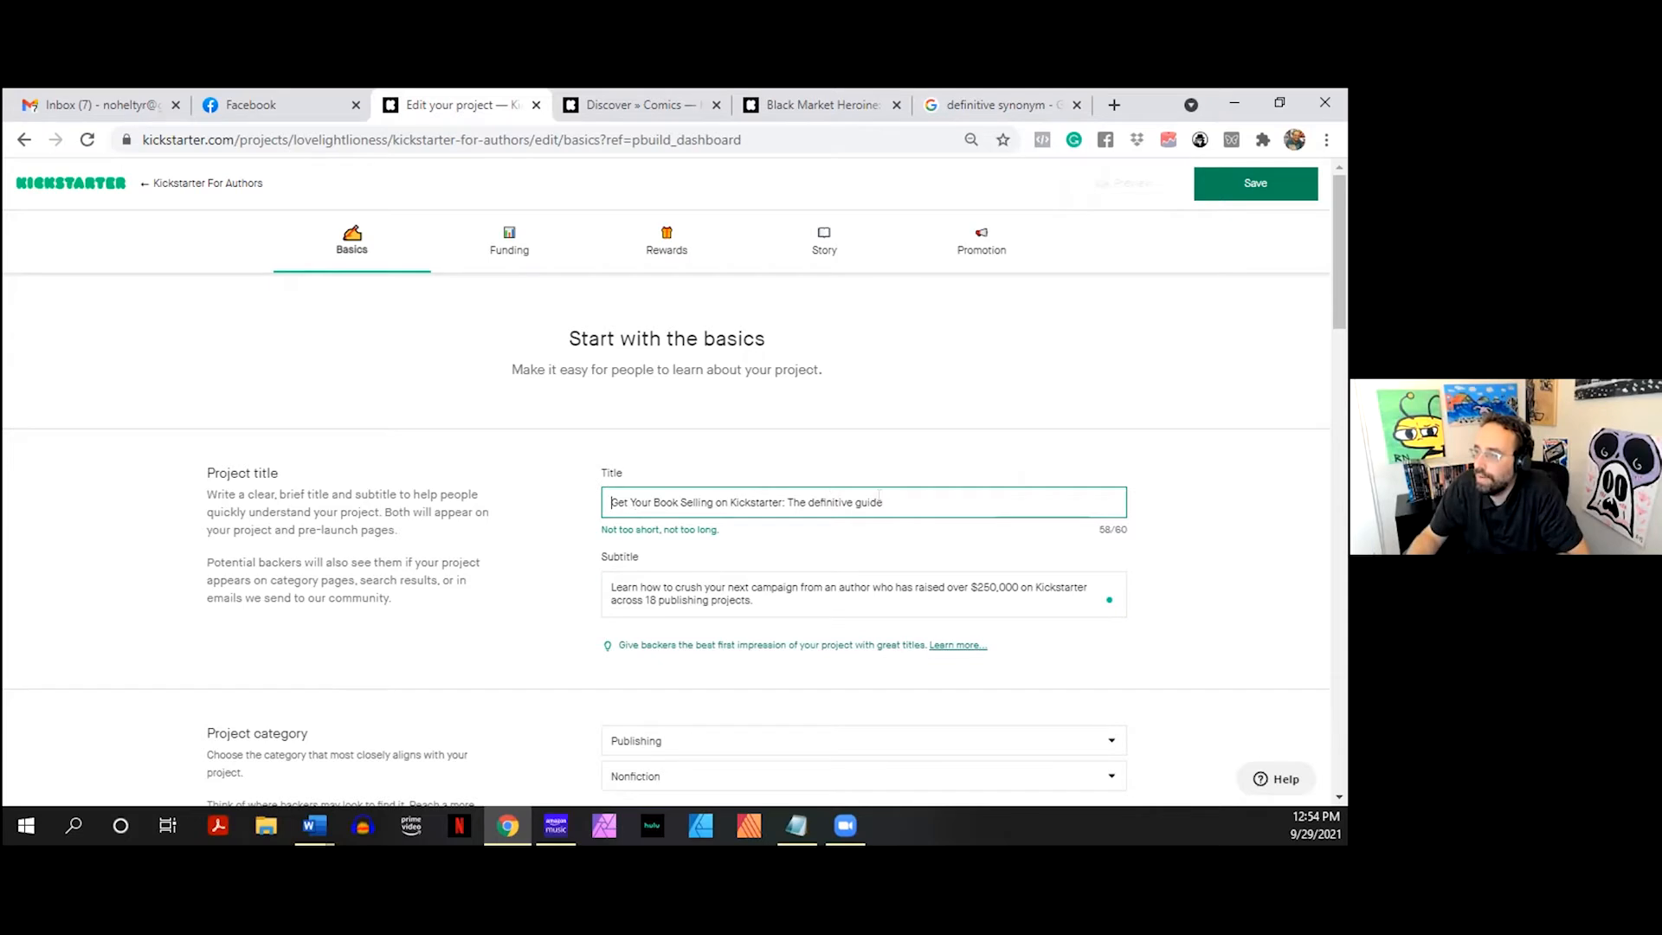
left_click(454, 566)
left_click(654, 585)
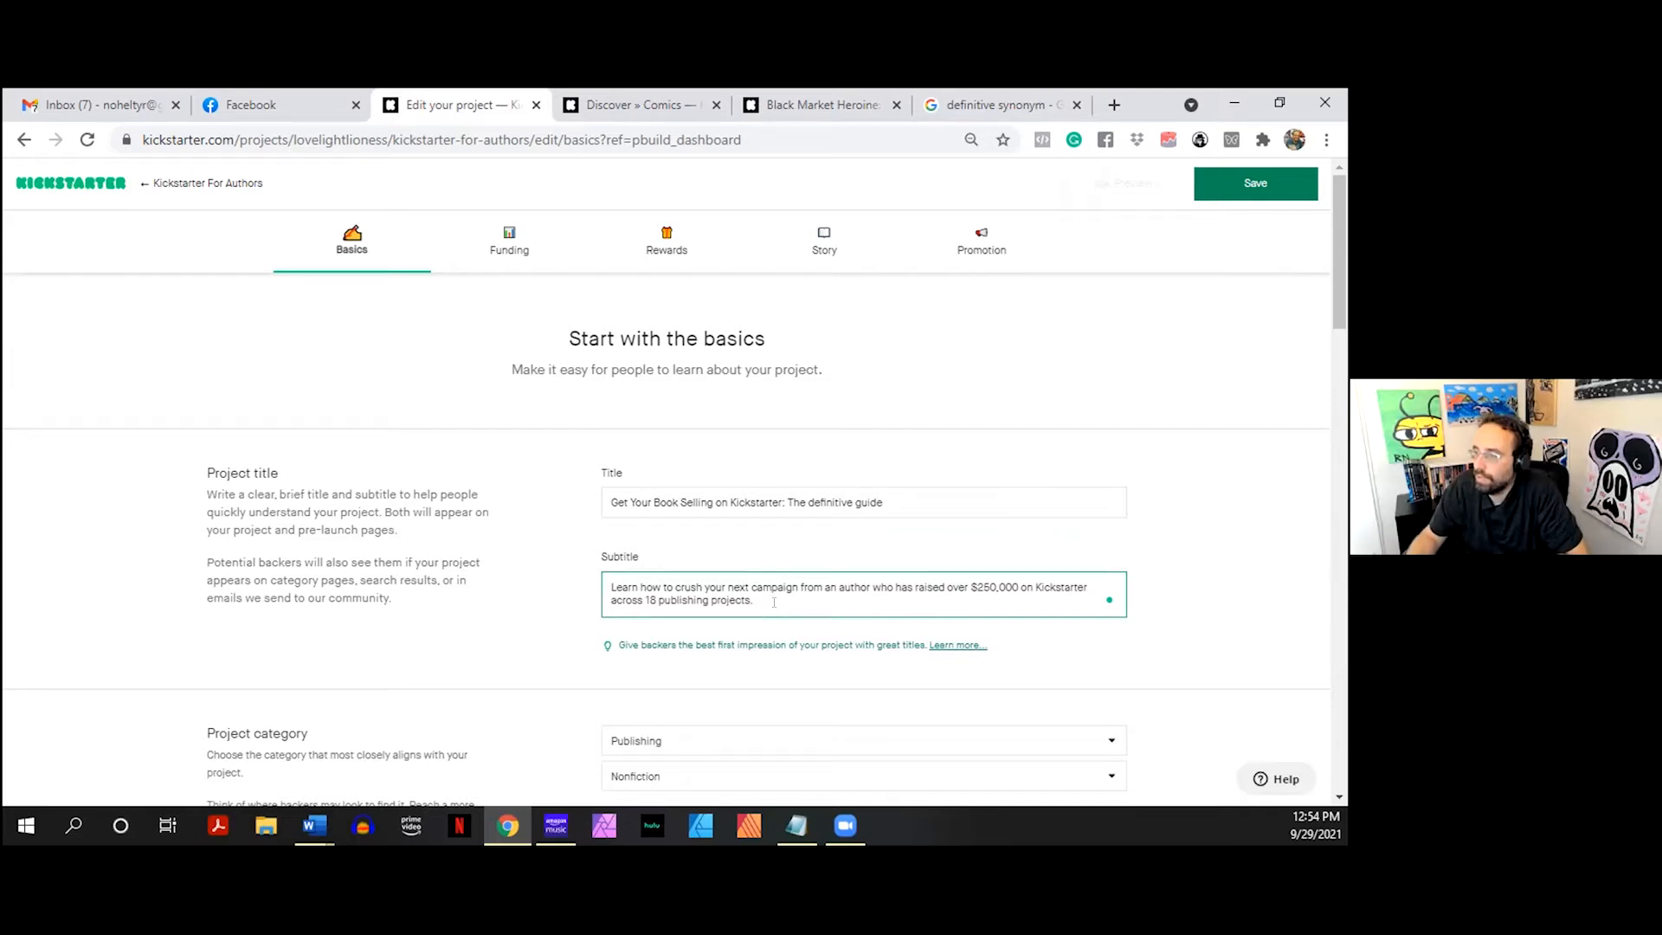
left_click(325, 555)
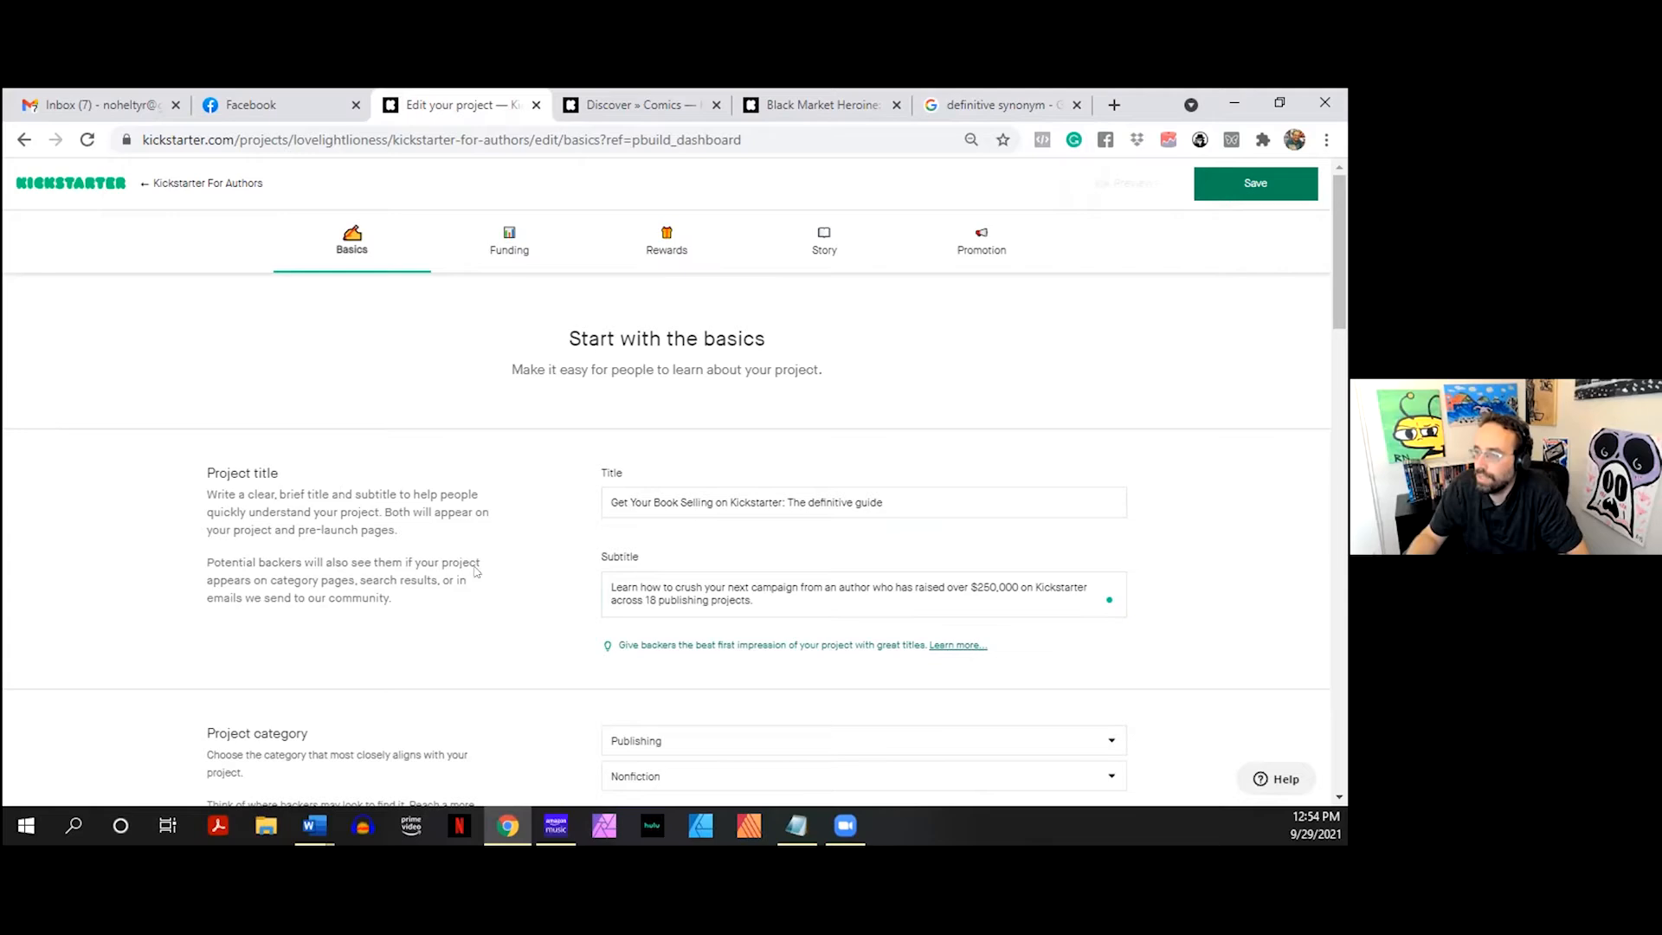
scroll(447, 520, "down", 4)
scroll(447, 519, "up", 4)
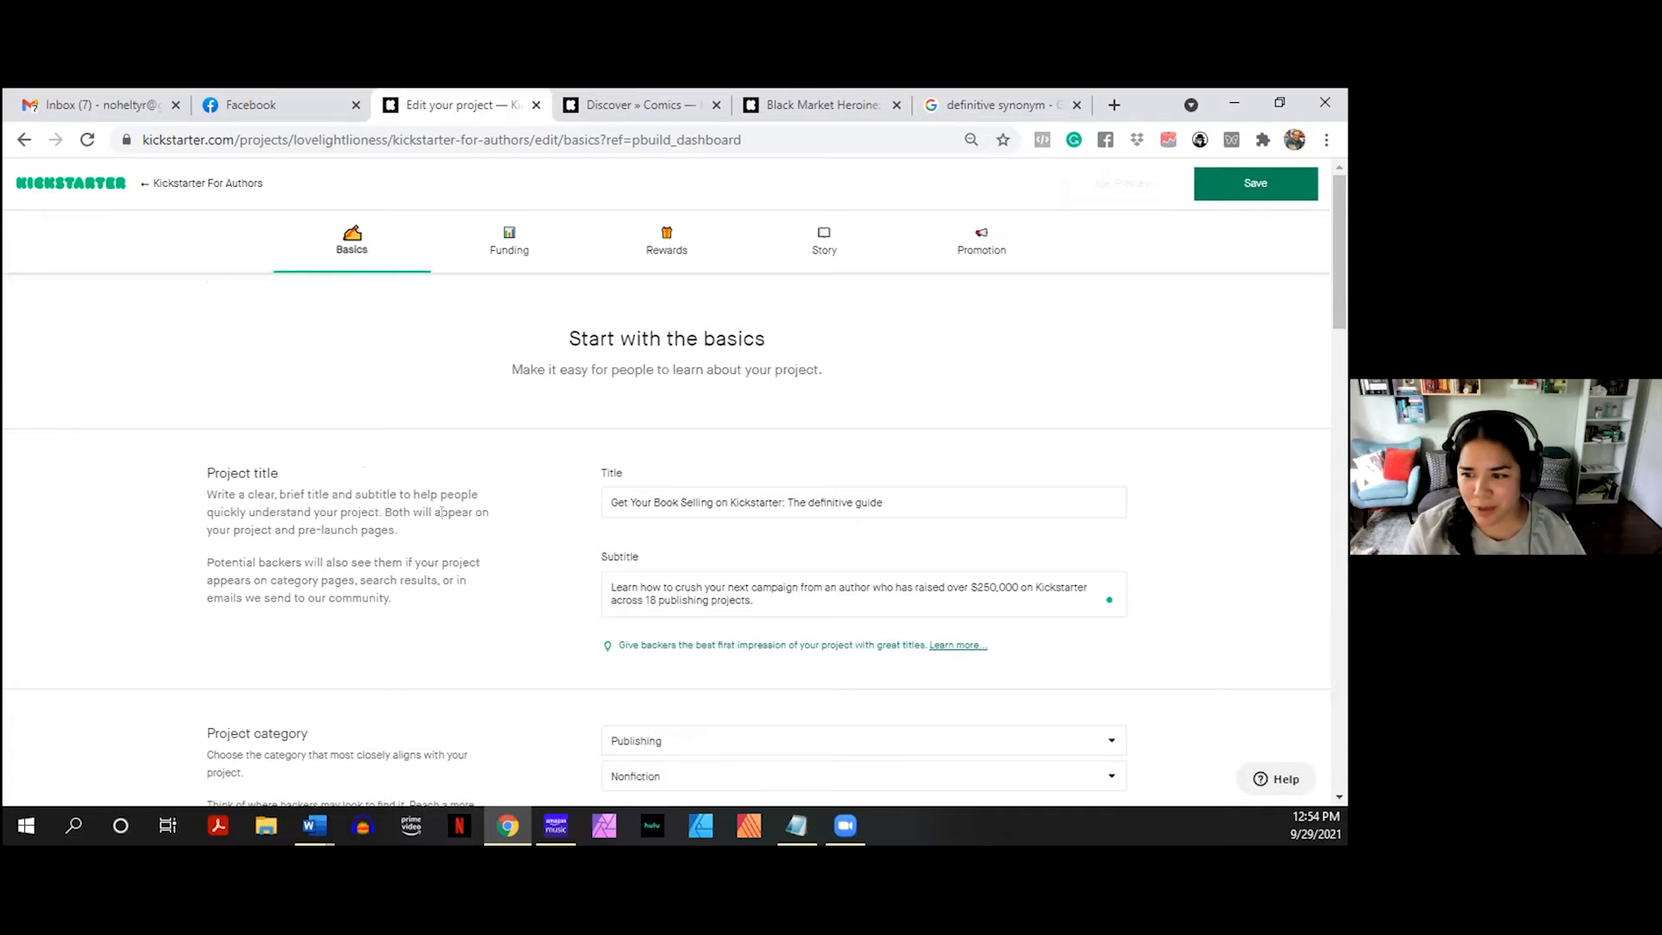
scroll(443, 515, "down", 2)
scroll(447, 519, "up", 2)
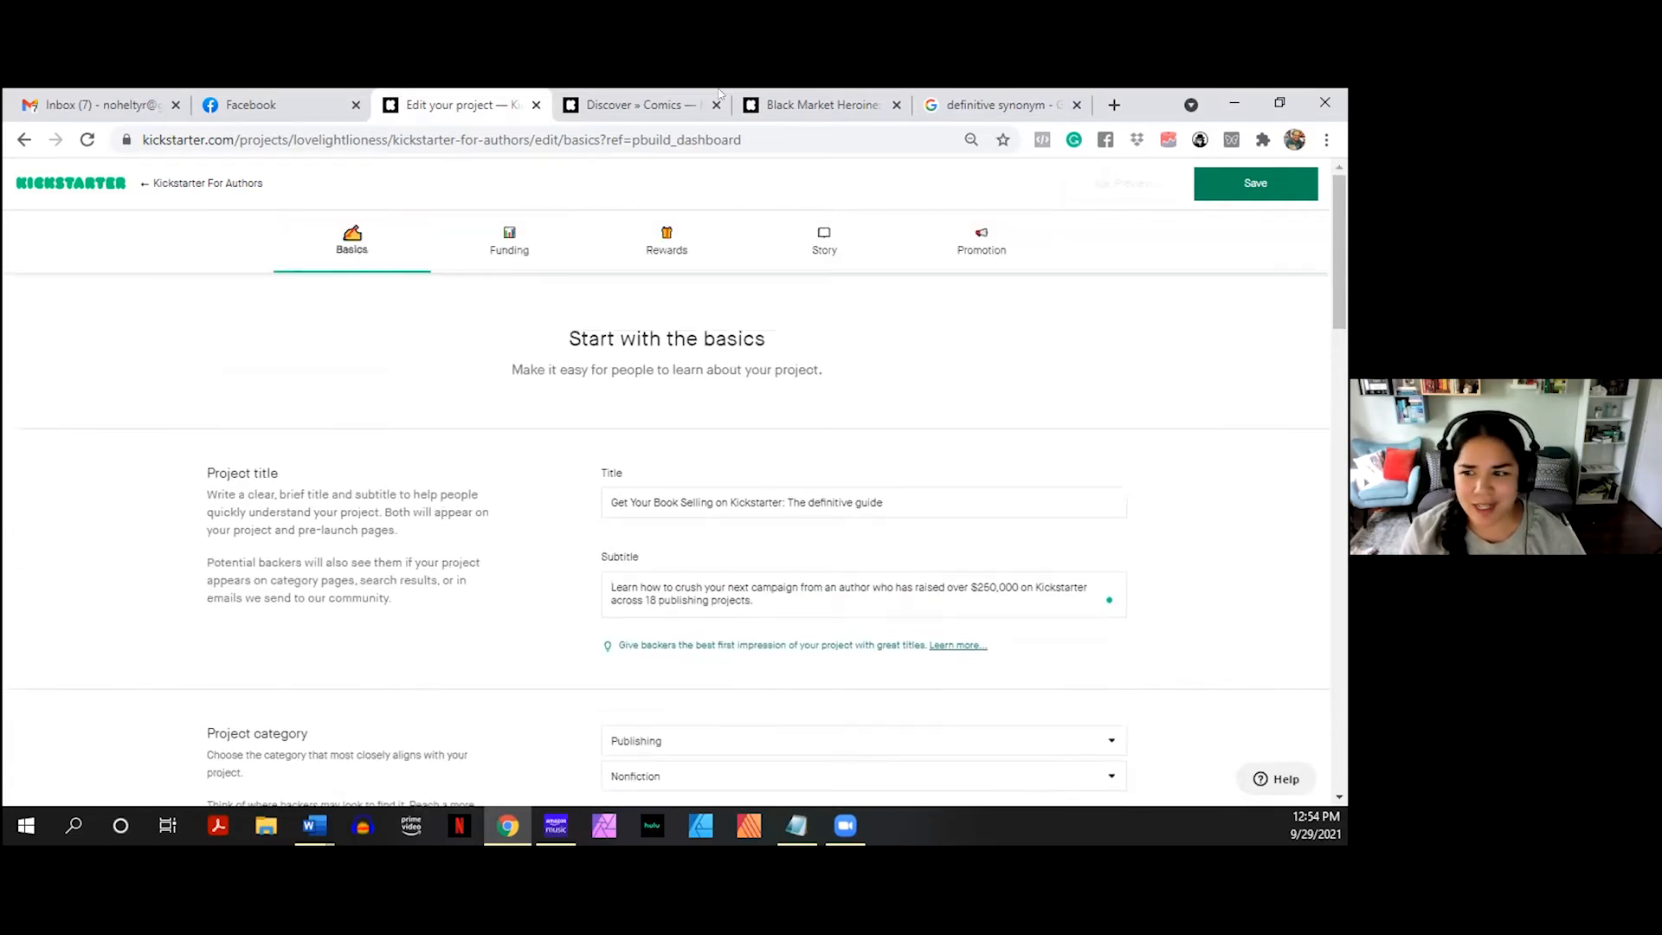
- Go back from the Black Market Heroine page to the Kickstarter For Authors pre-launch page and examine its title and subtitle
left_click(641, 104)
left_click(822, 105)
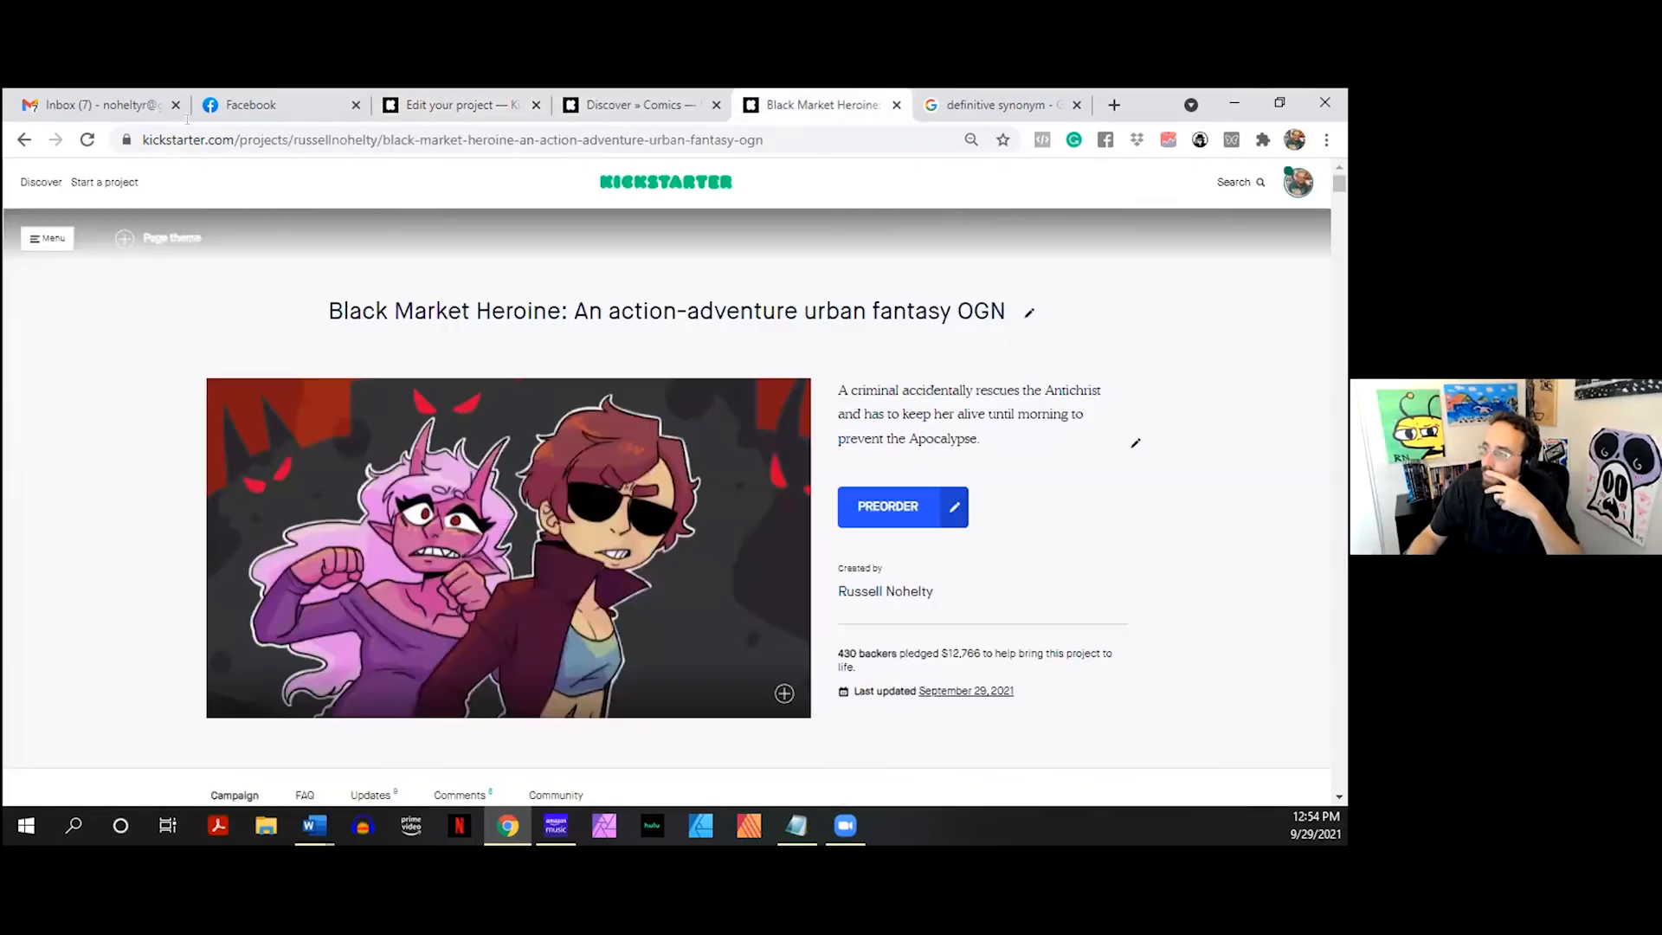
left_click(23, 140)
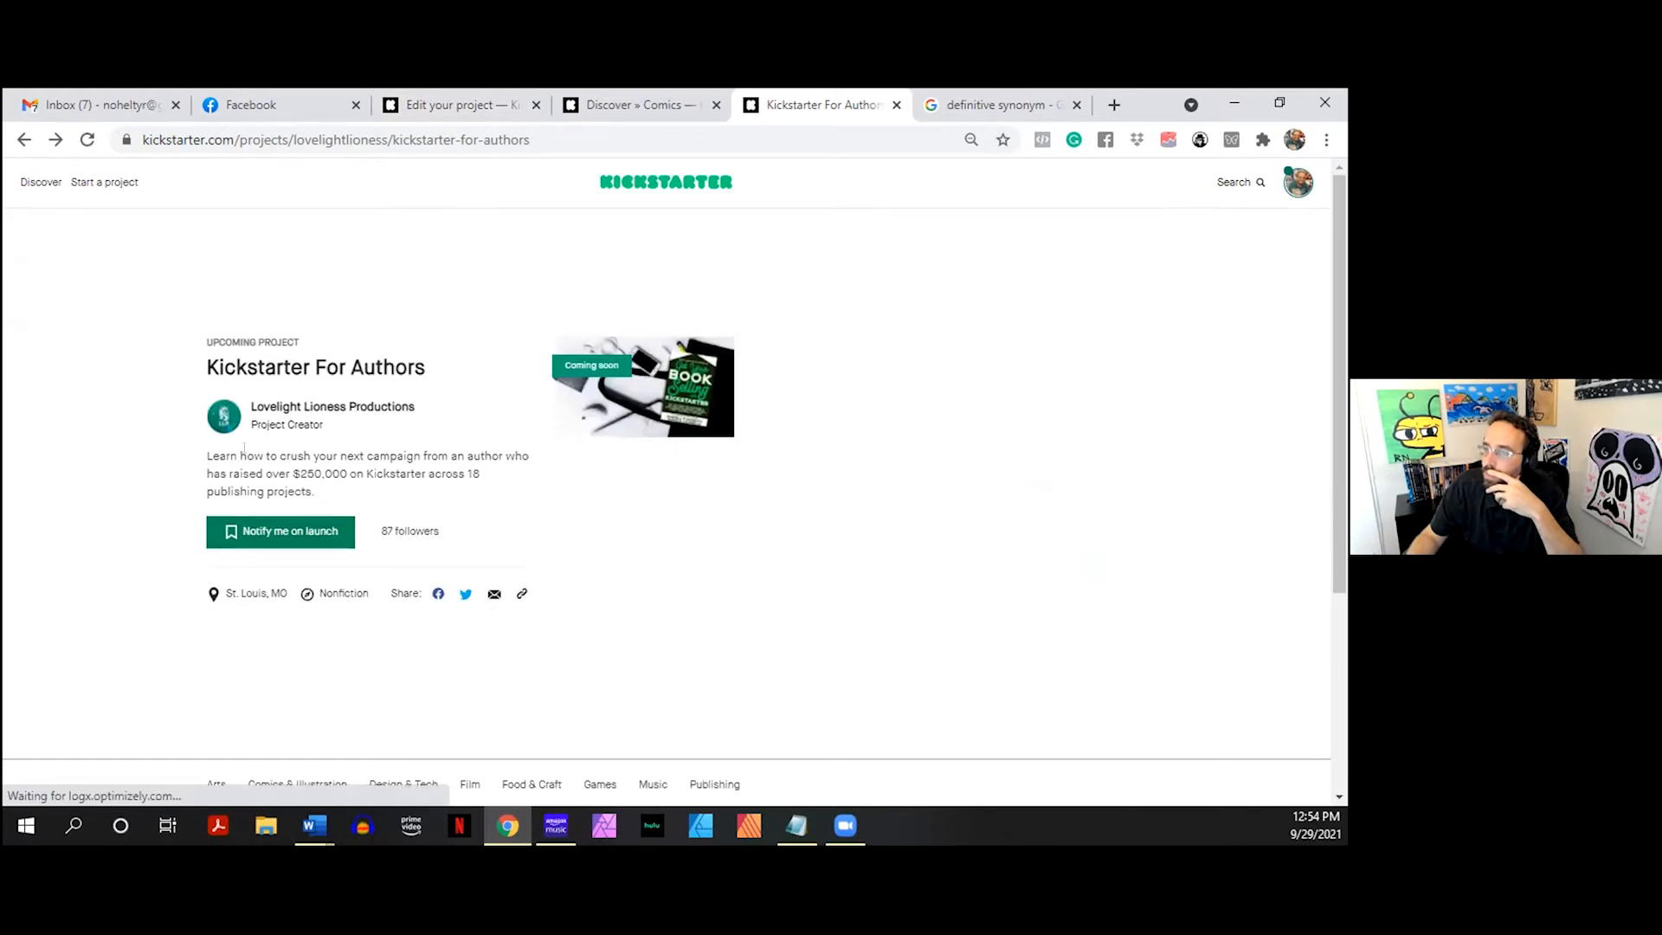
left_click_drag(207, 456, 350, 490)
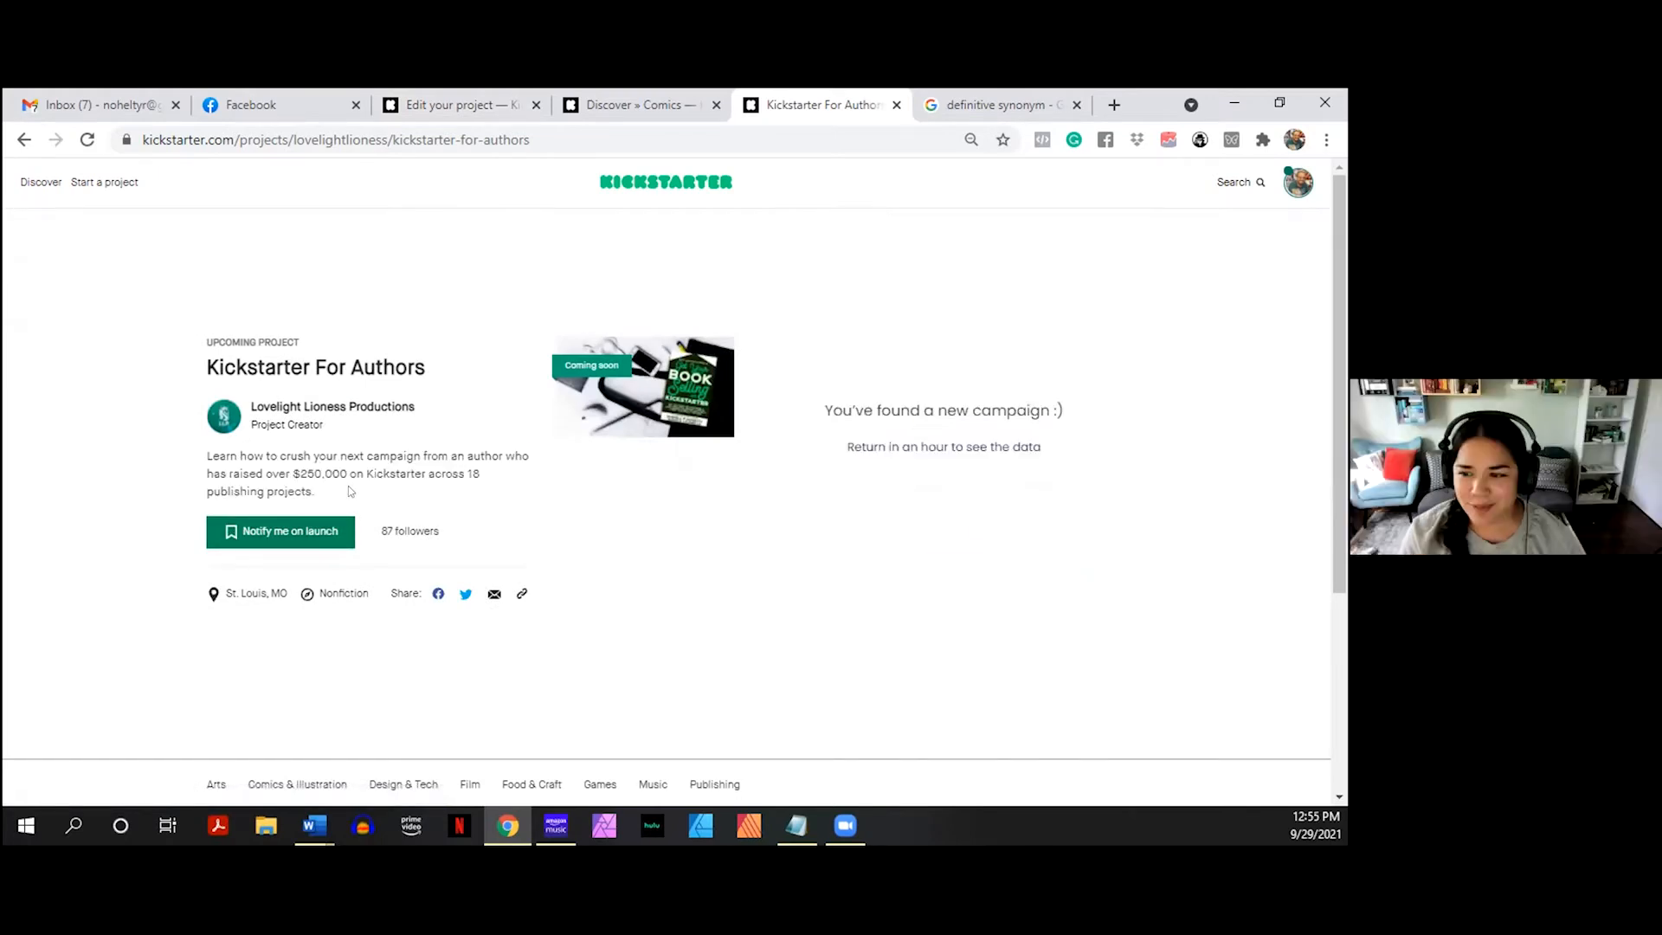
left_click_drag(347, 487, 354, 460)
left_click(355, 462)
left_click(621, 98)
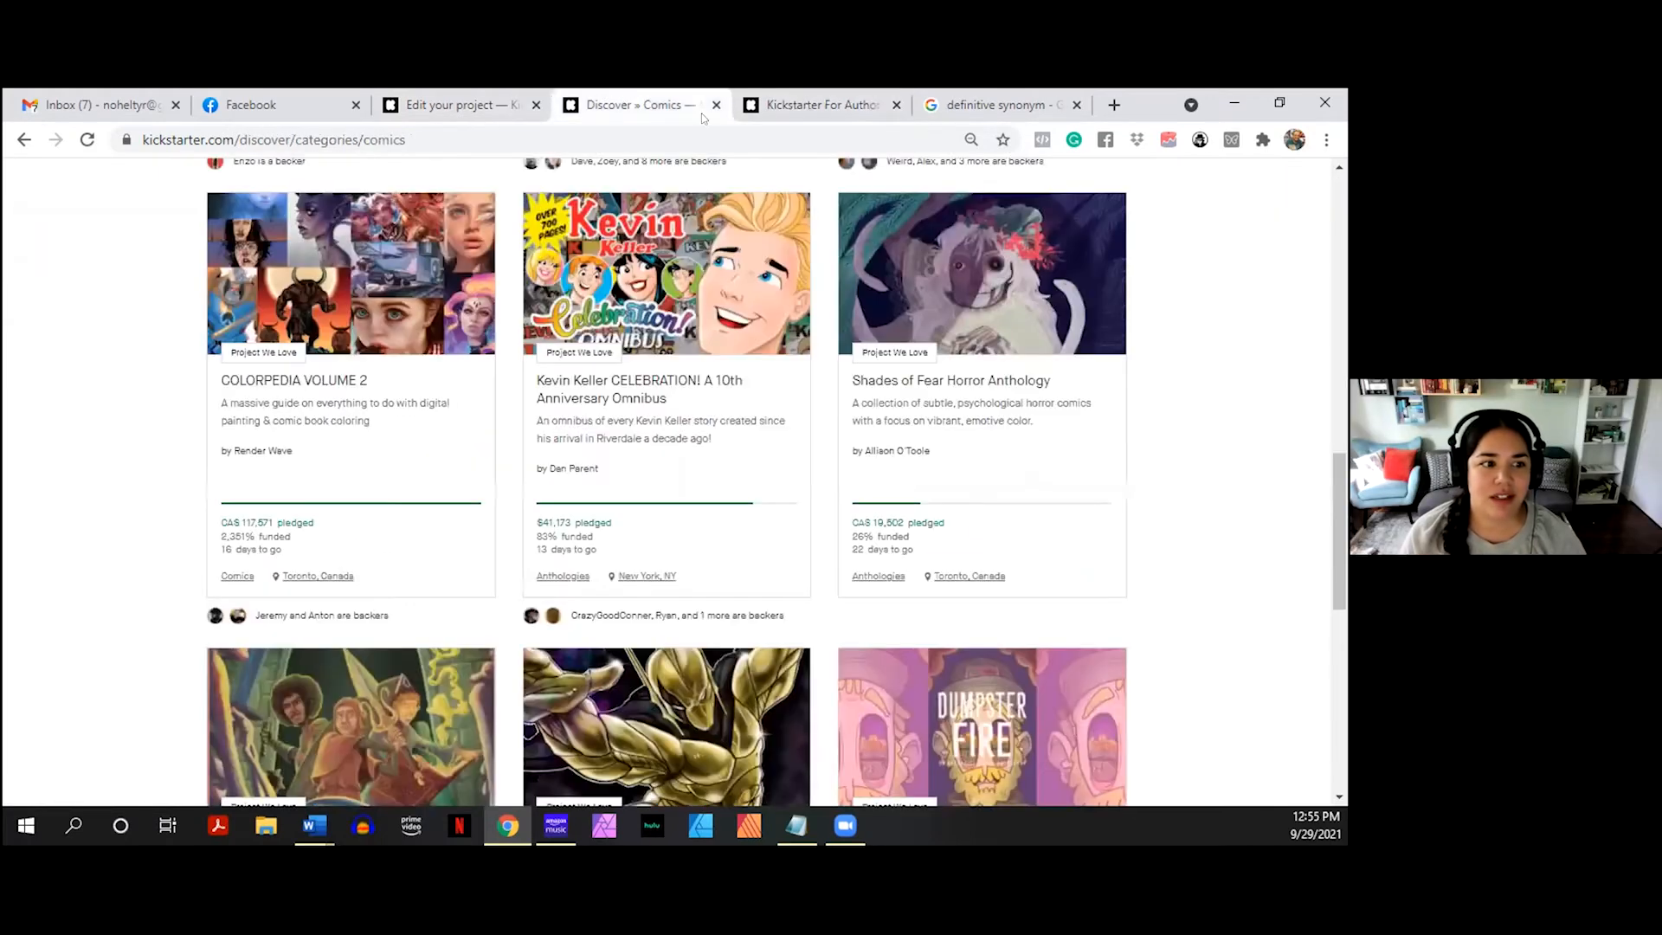
- Return to the project editor and save the new title on the Basics page
left_click(818, 104)
left_click(450, 105)
left_click(1269, 197)
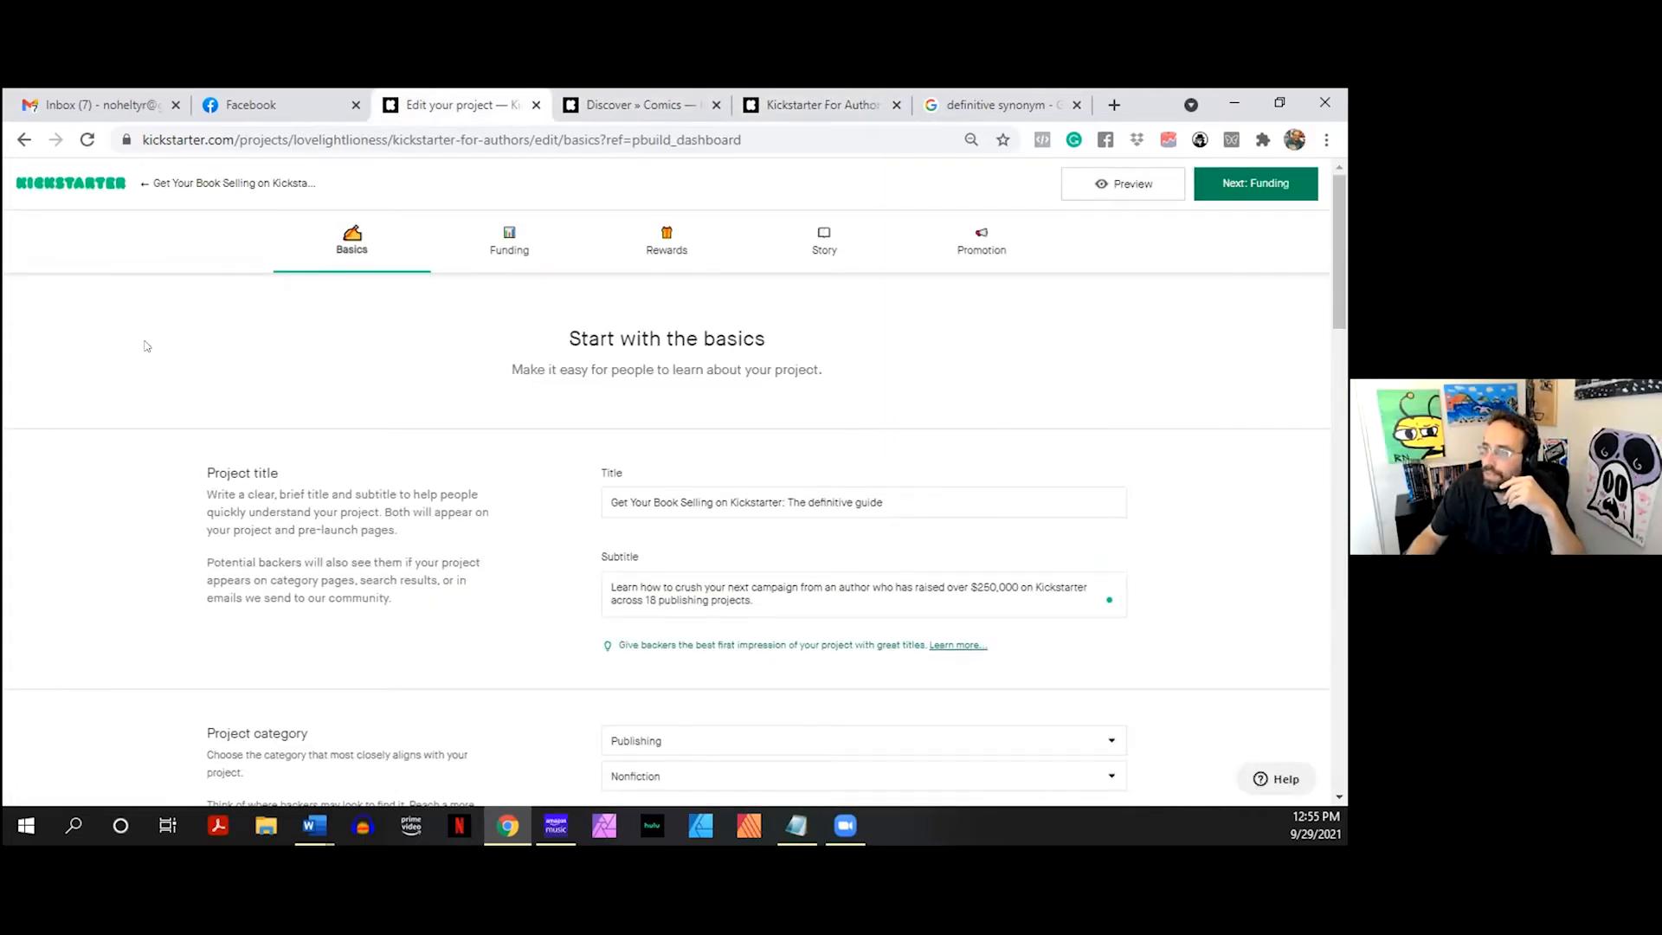
scroll(147, 346, "down", 4)
scroll(147, 346, "up", 4)
scroll(147, 347, "down", 2)
left_click(630, 336)
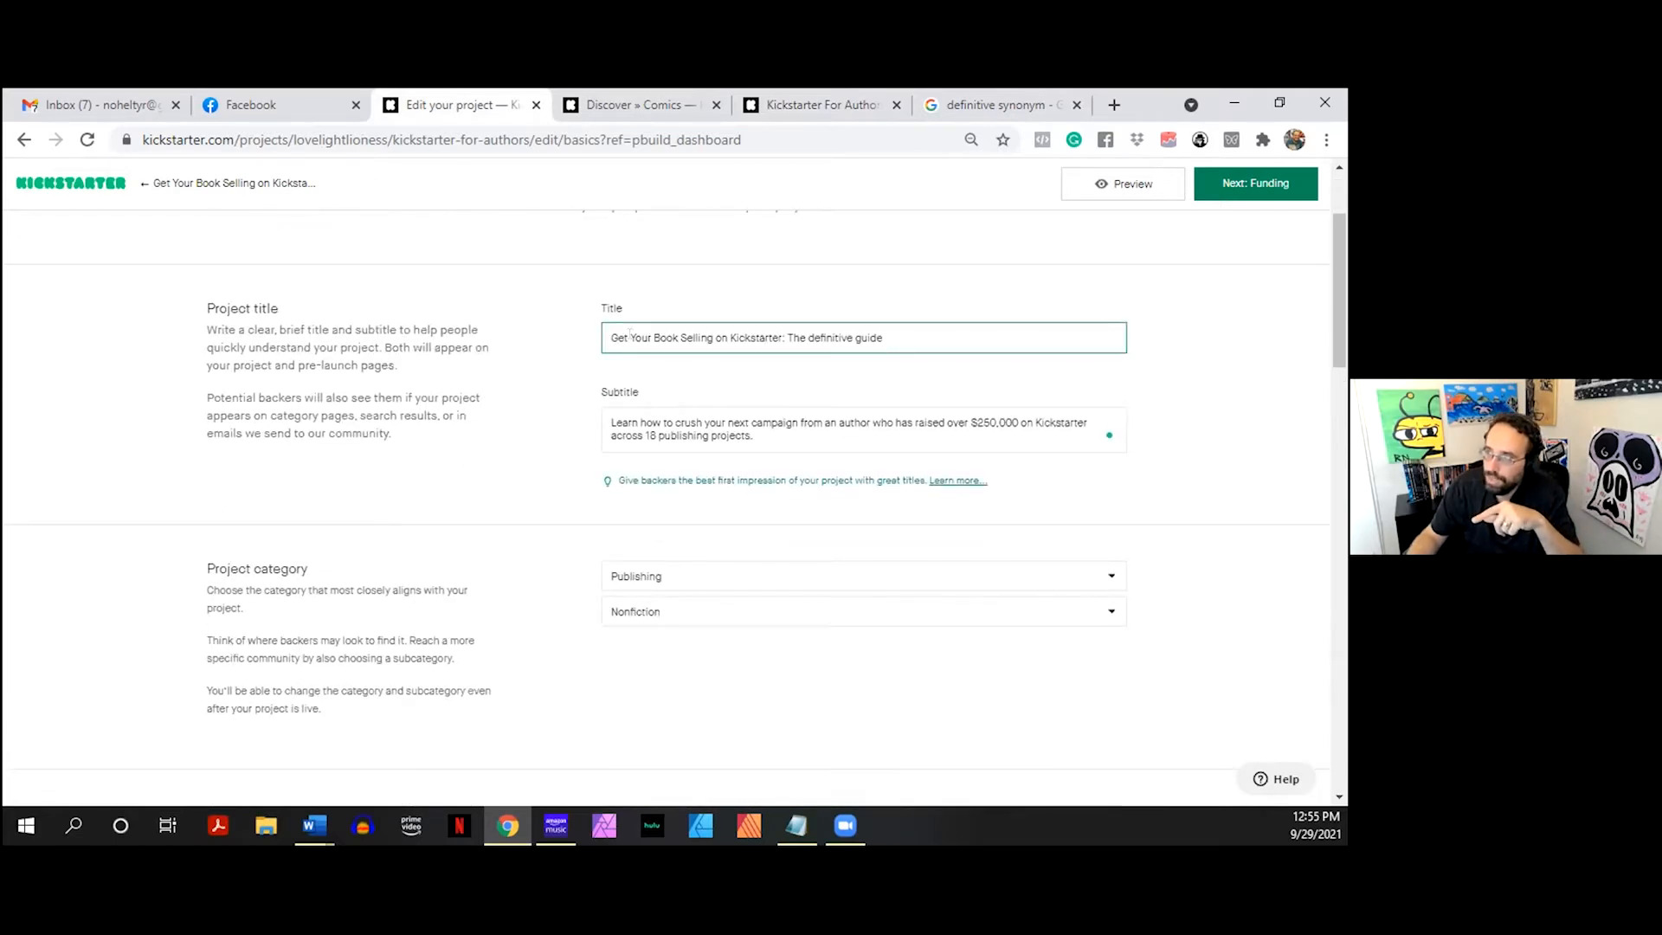
left_click(328, 346)
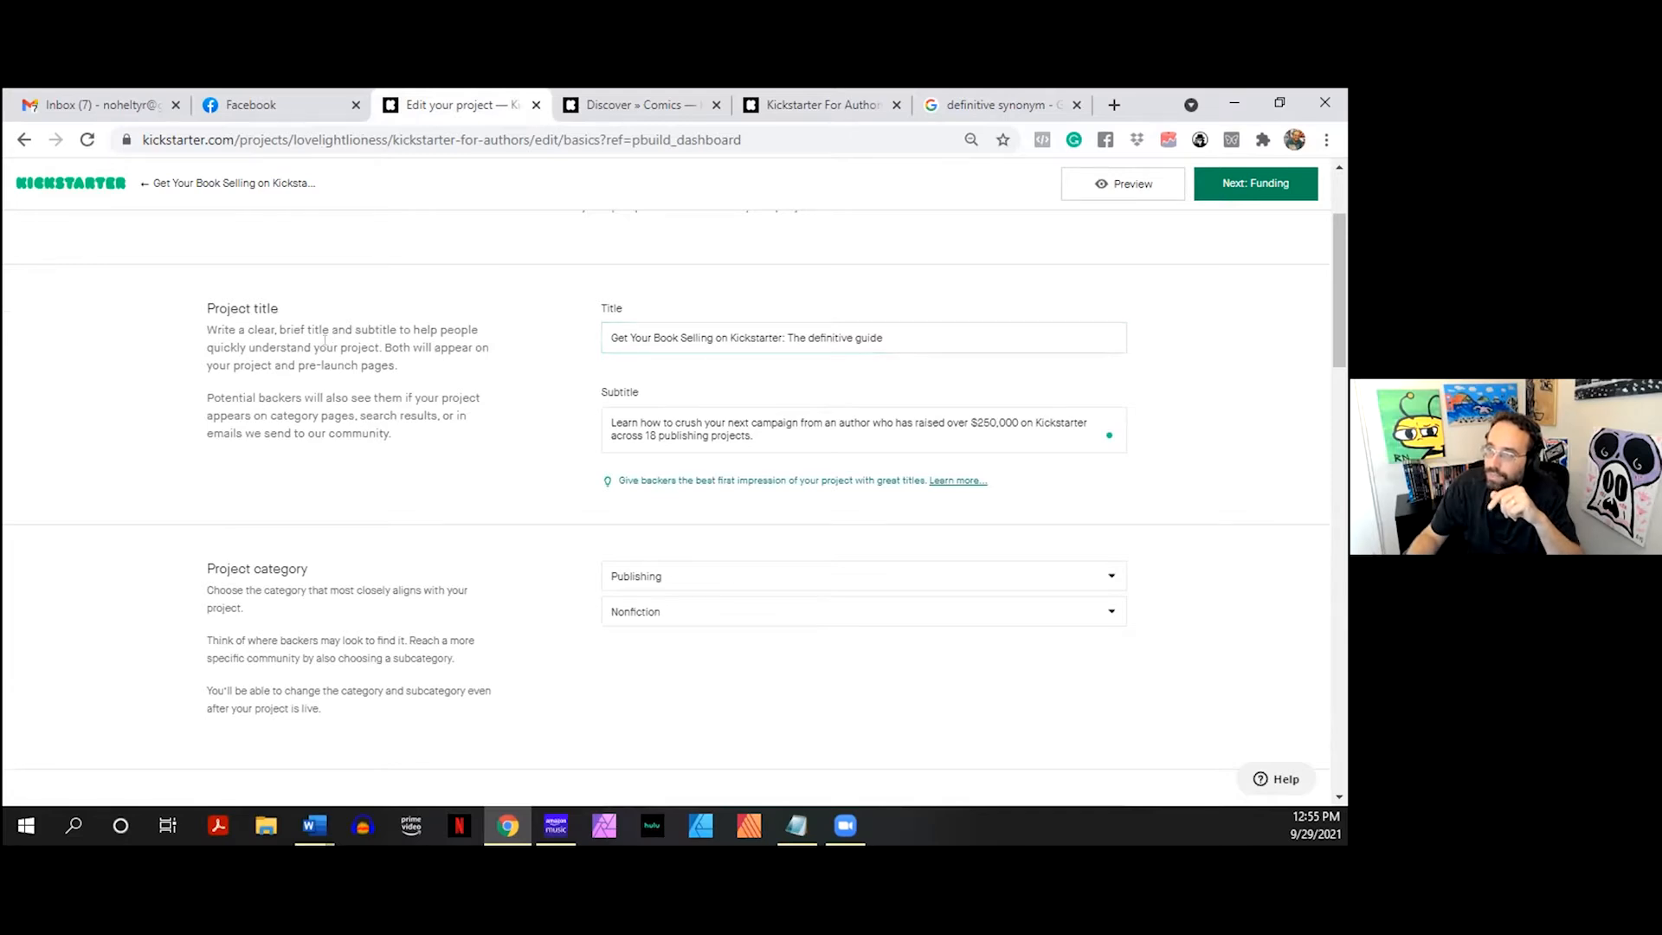
scroll(325, 342, "up", 2)
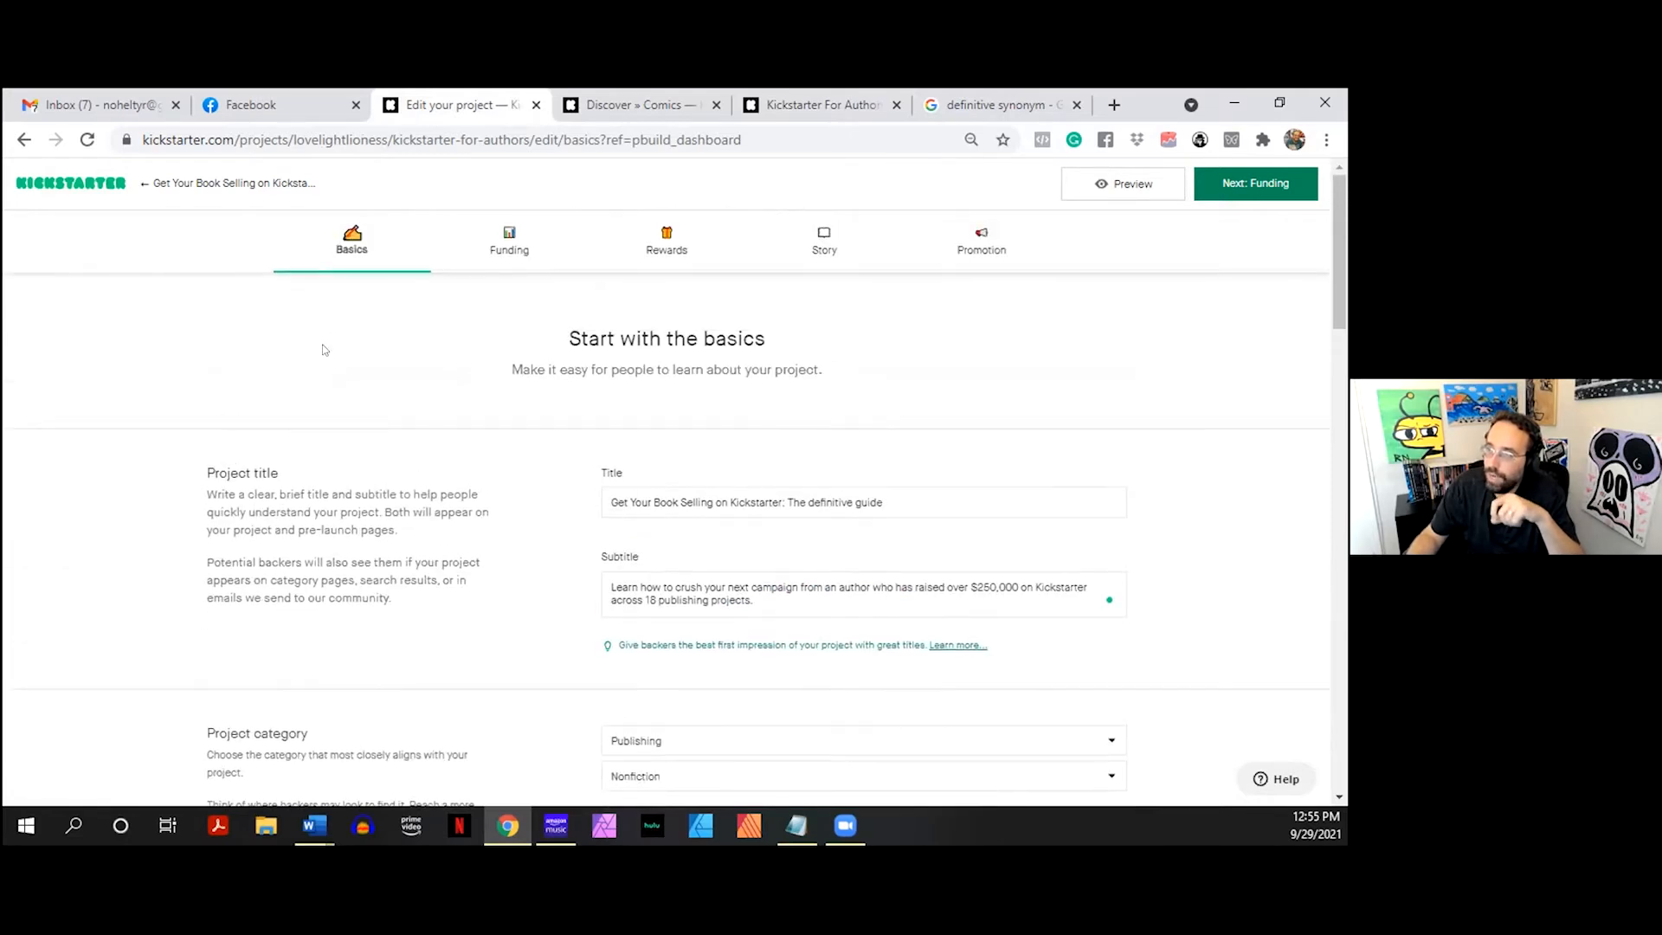
- Return to the Kickstarter For Authors pre-launch page and examine the project-name part of its URL
left_click(793, 102)
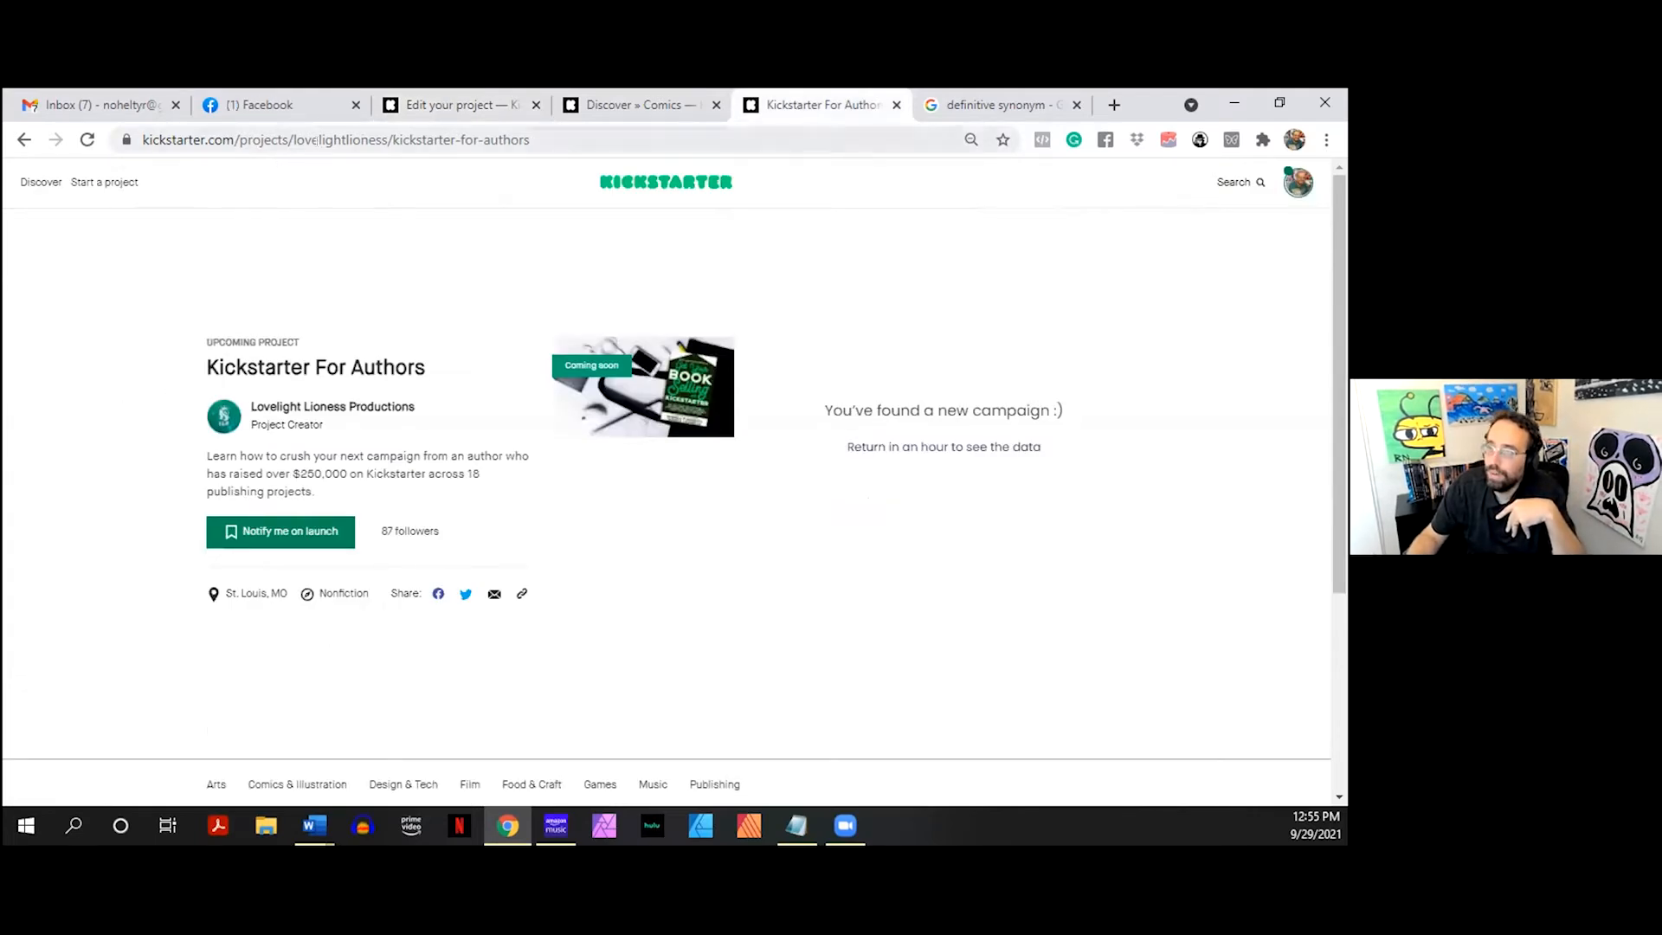
left_click_drag(388, 139, 467, 120)
double_click(560, 139)
left_click(472, 139)
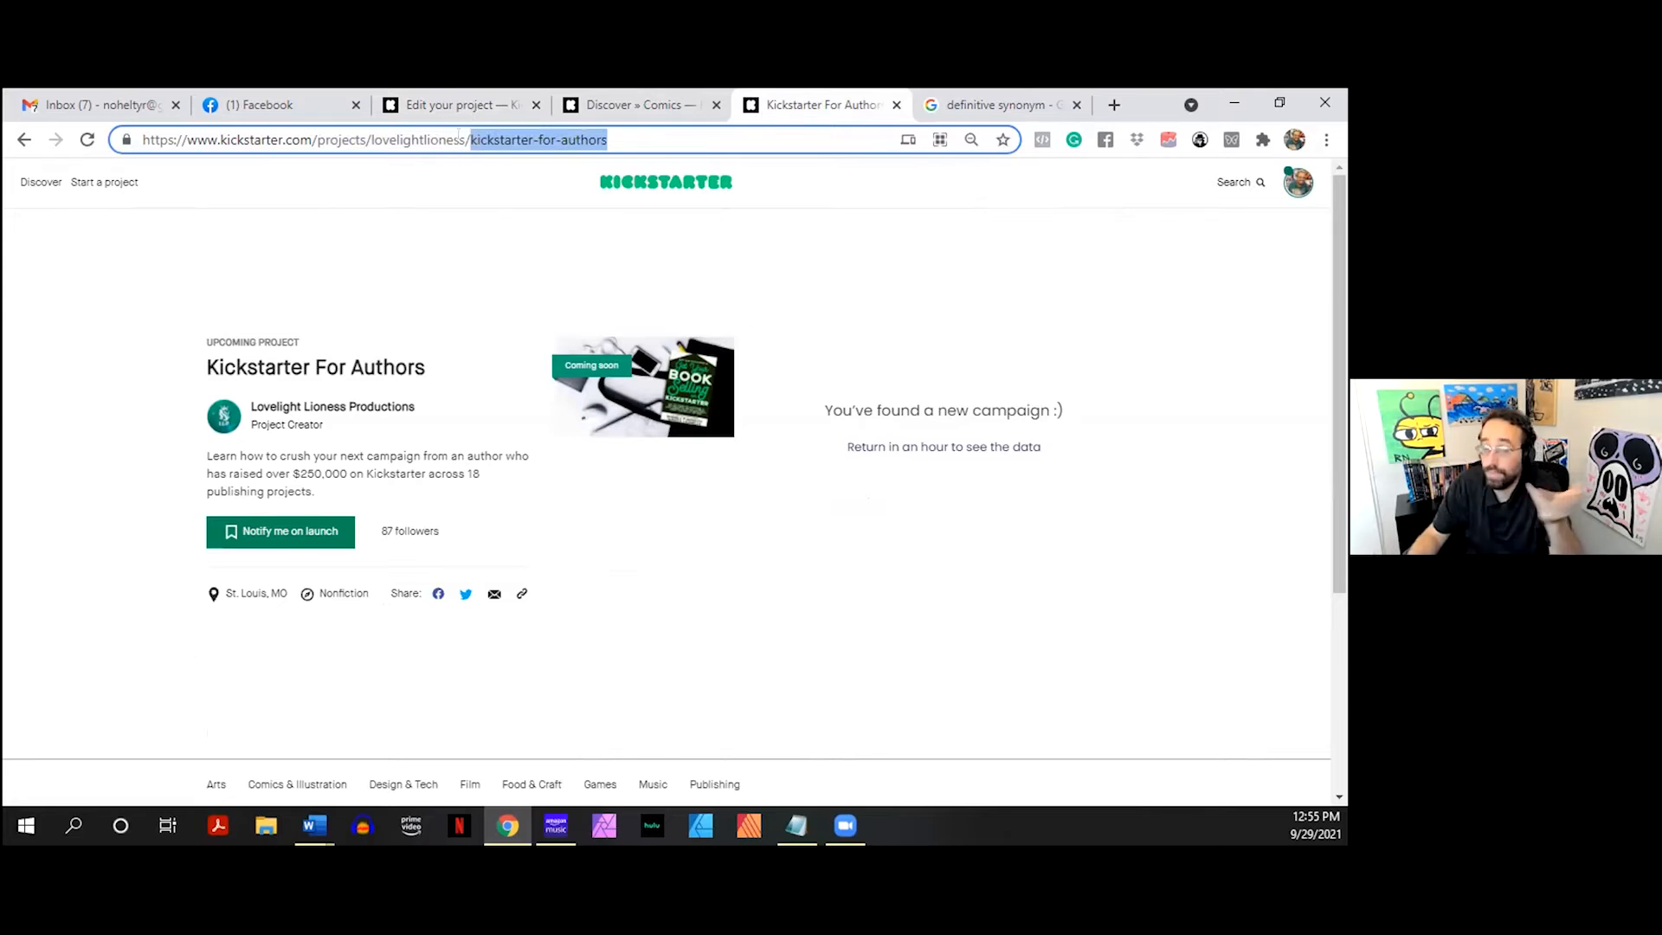
left_click(468, 133)
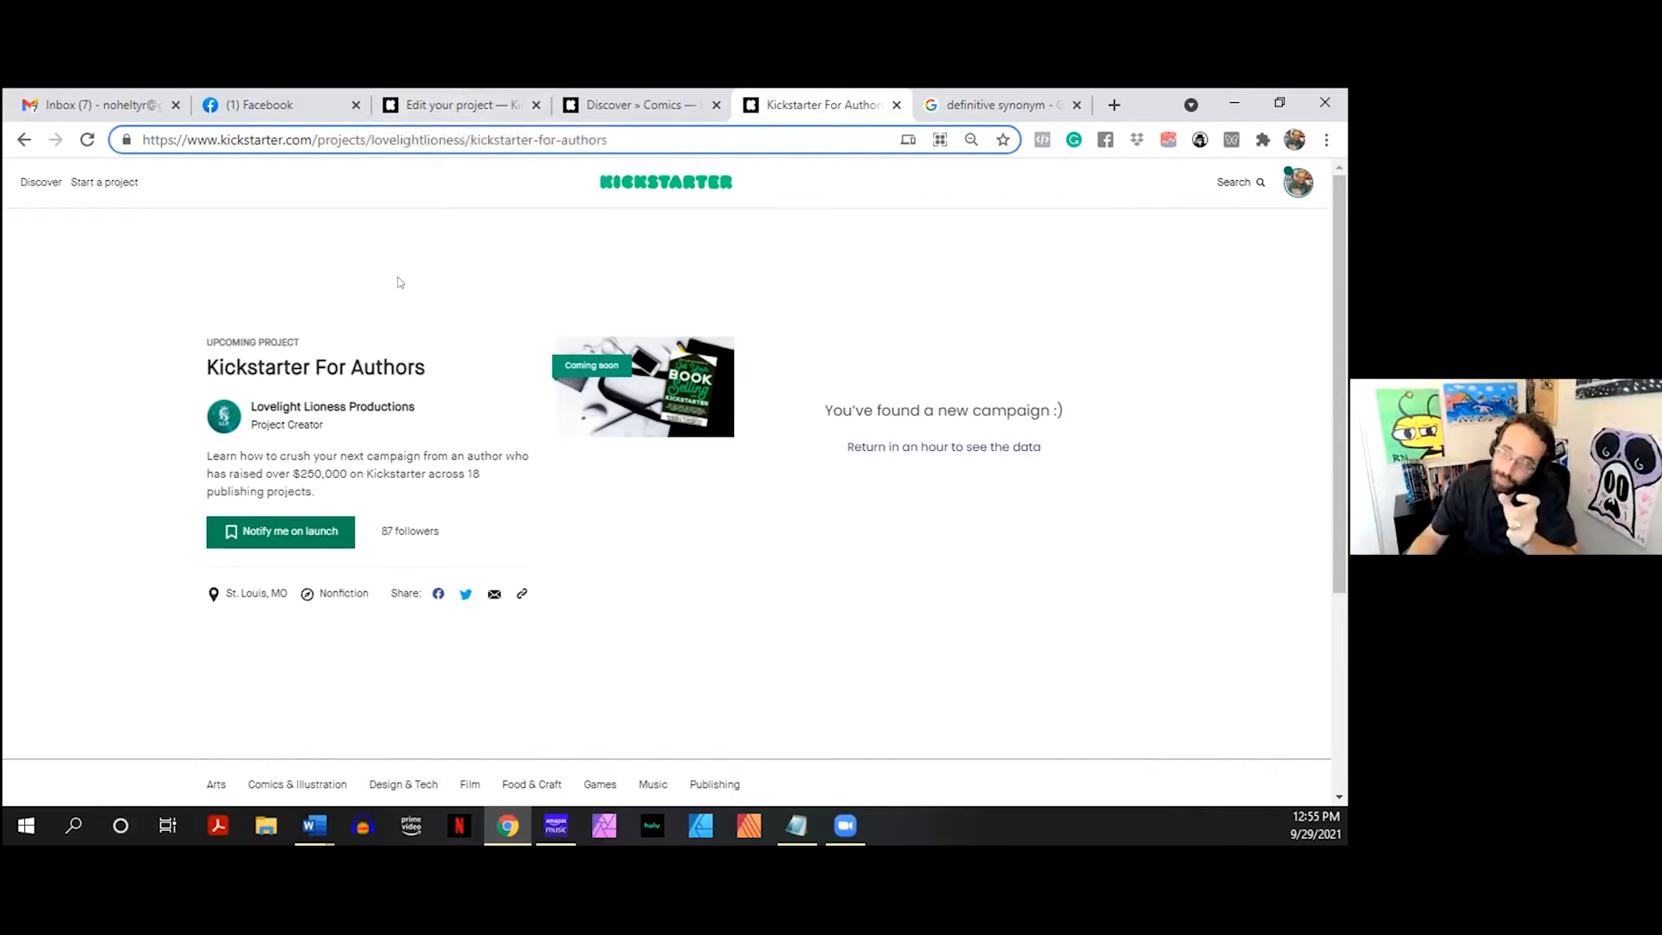
left_click_drag(609, 140, 529, 138)
left_click(528, 139)
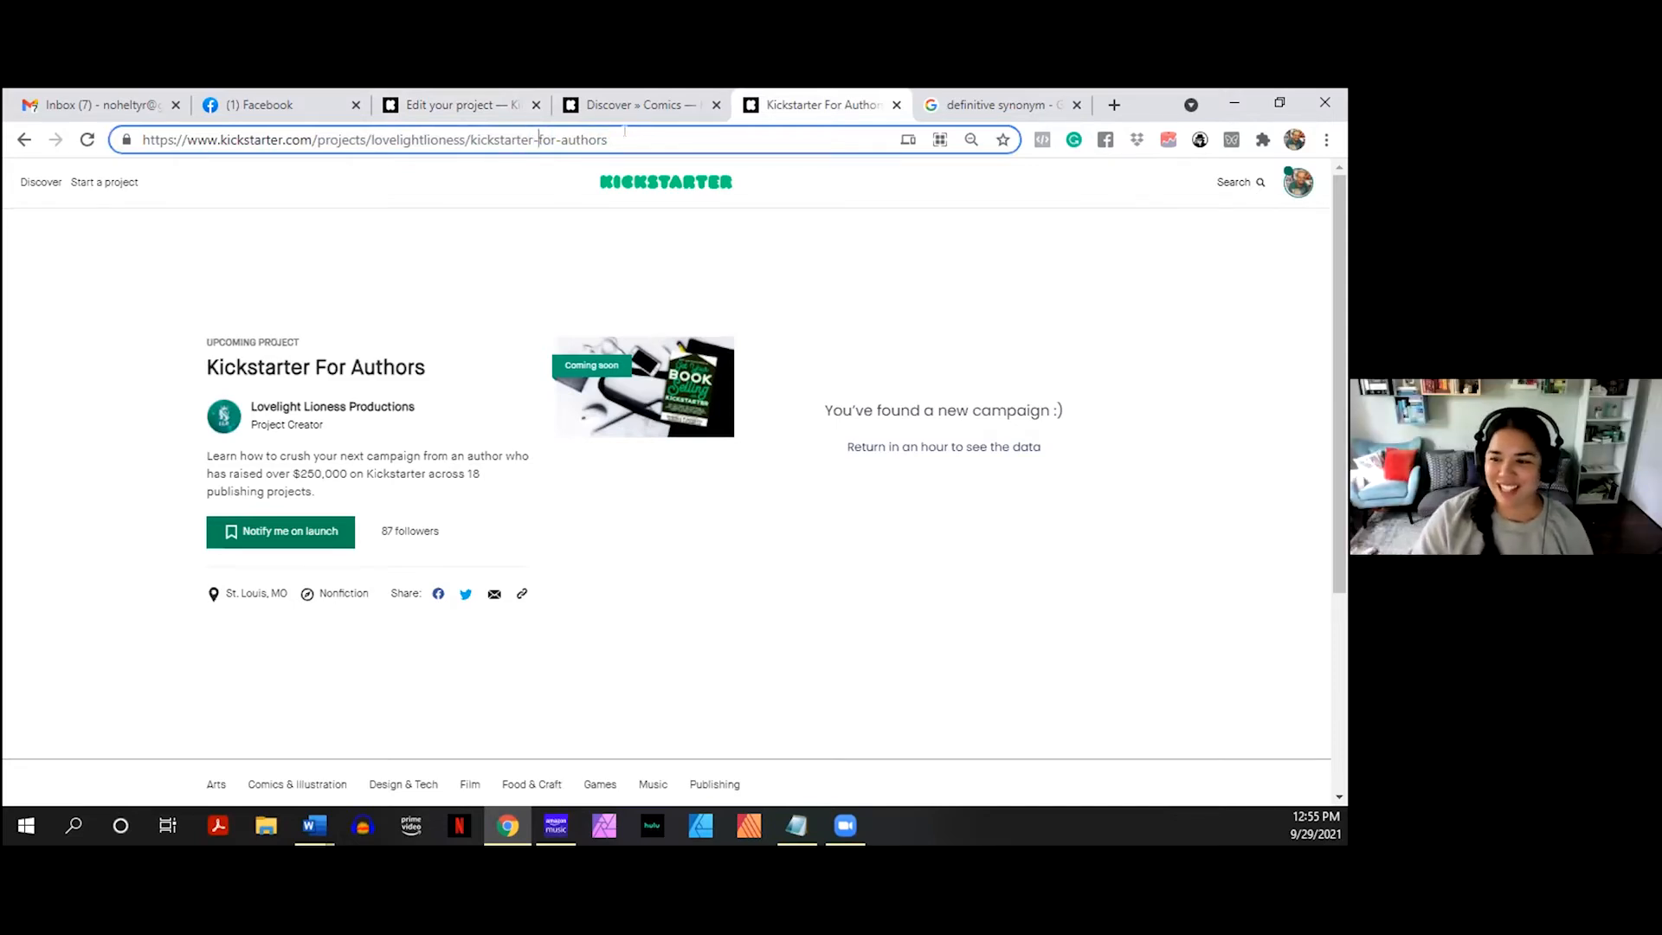
- Open the Black Market Heroine campaign in place of the Discover Comics page and examine the title part of its URL
left_click(620, 104)
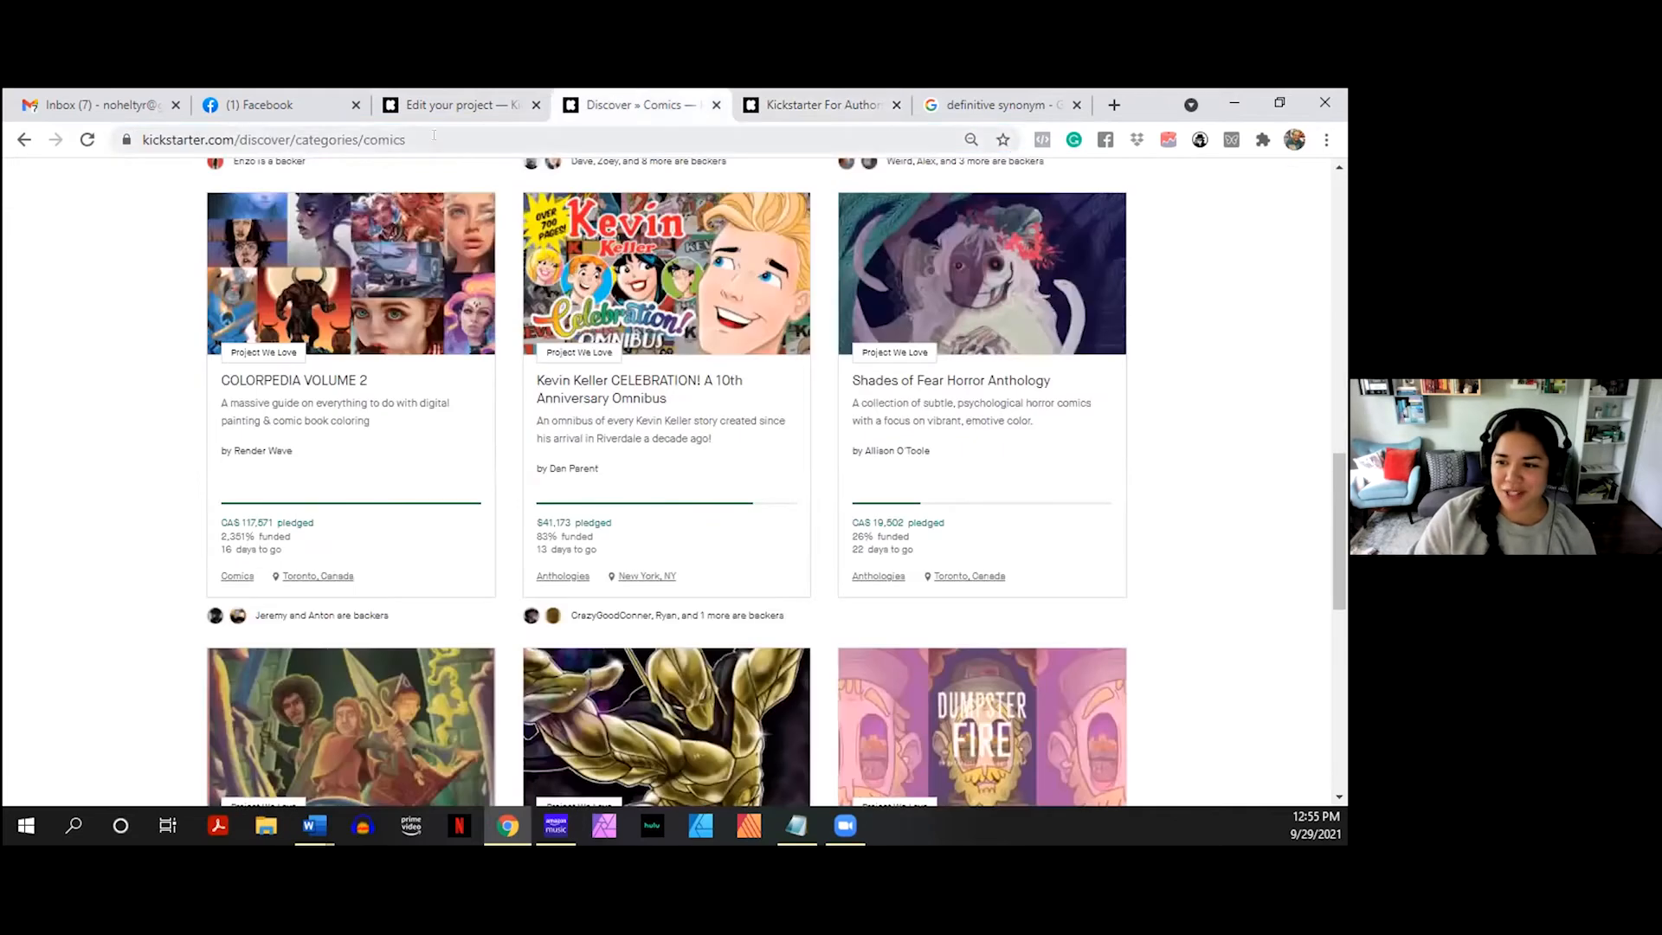
left_click(433, 135)
type("black")
key("Down")
key("Down")
key("Down")
key("Down")
key("Down")
key("Down")
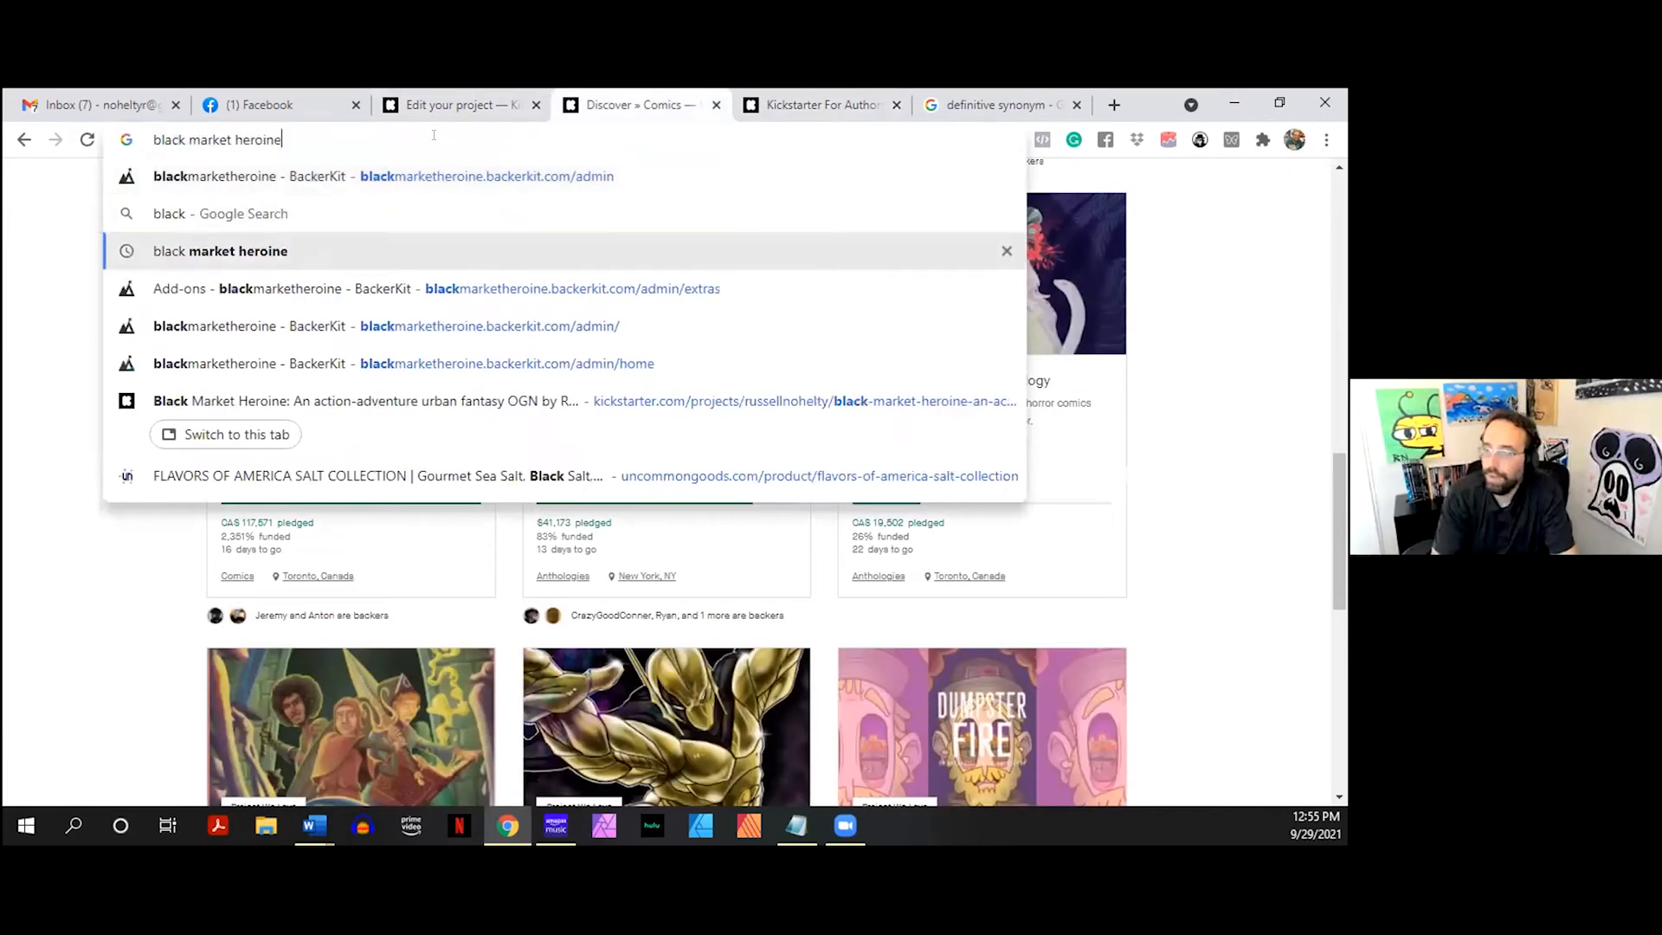
key("Return")
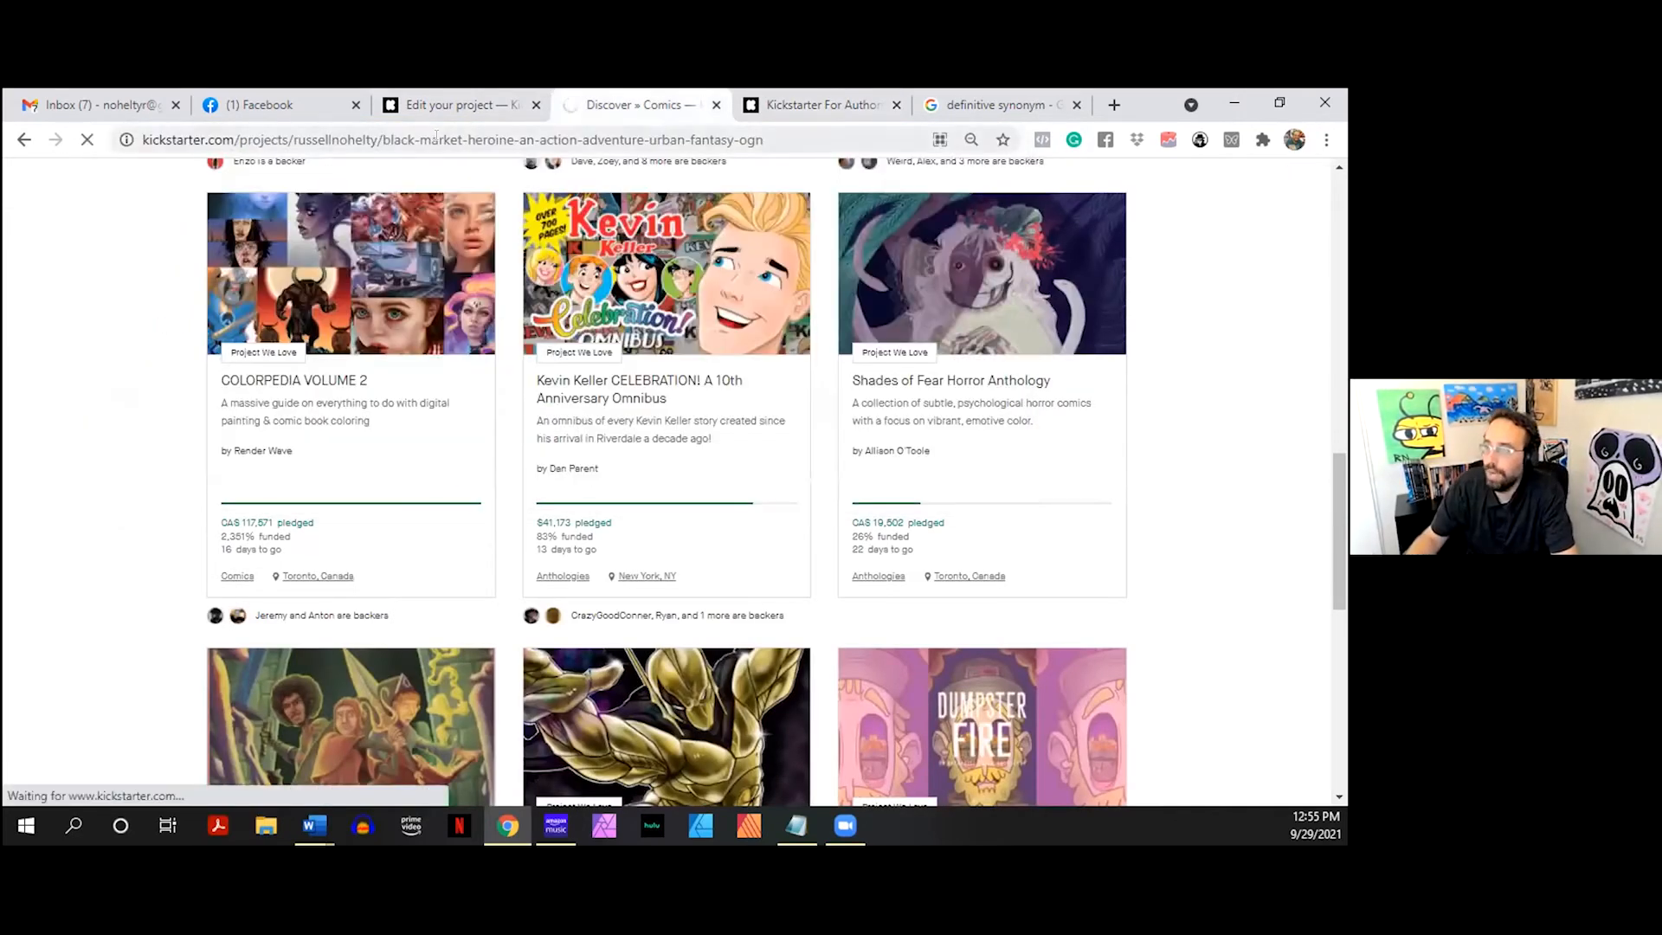
left_click_drag(383, 140, 766, 138)
left_click(593, 140)
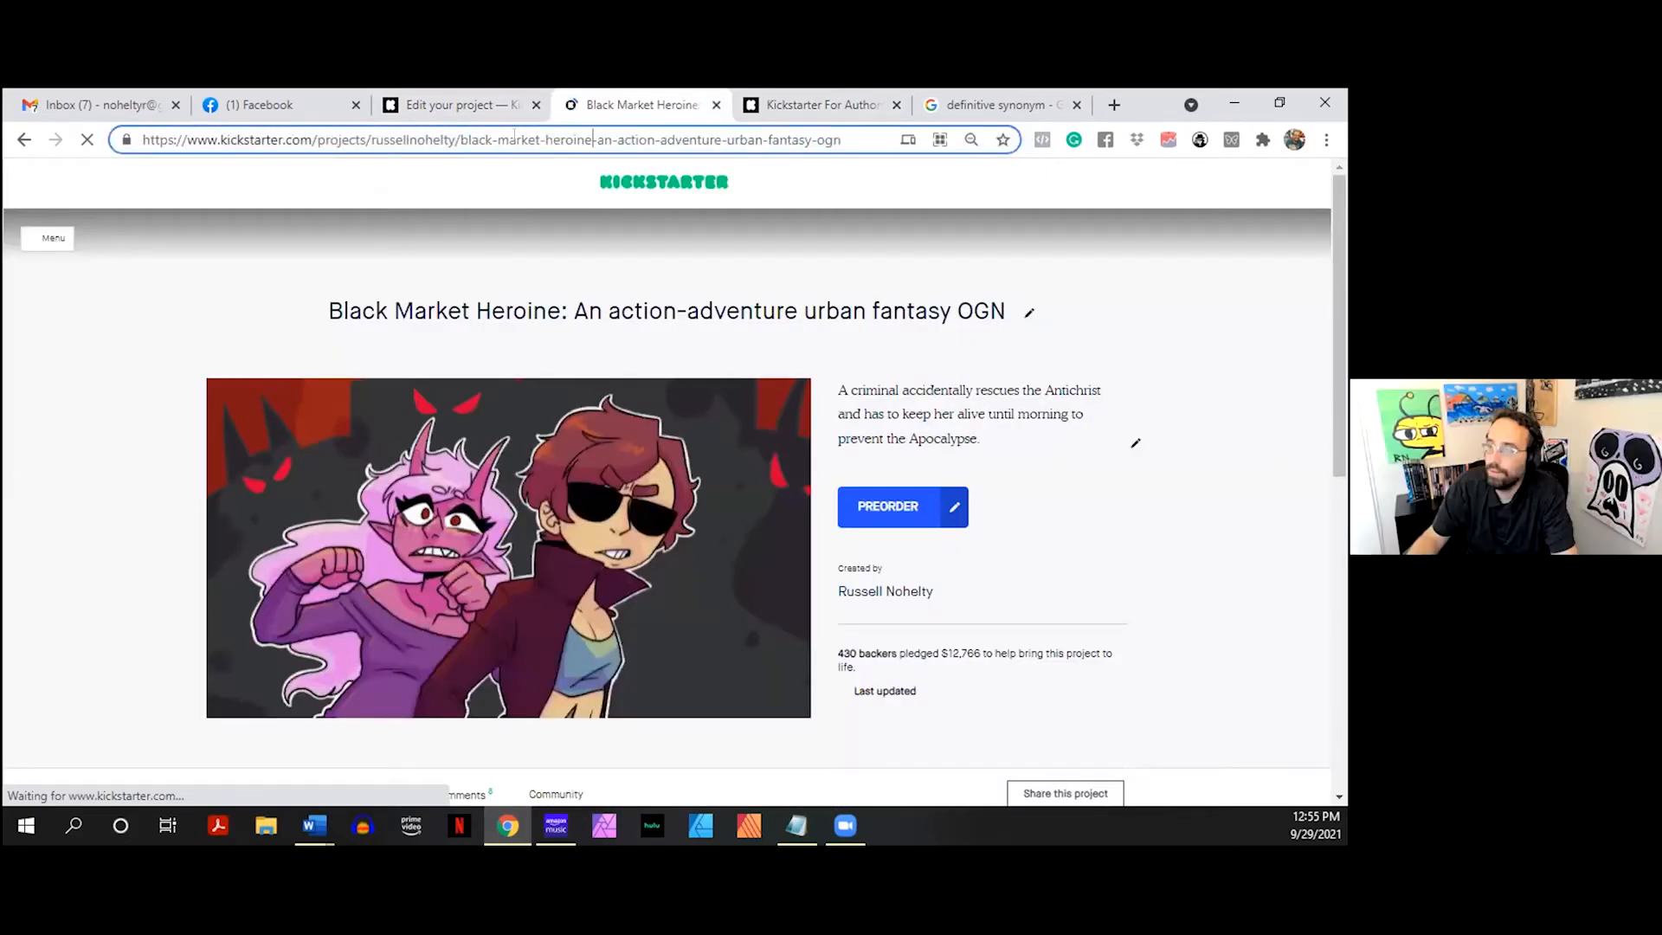
- Check the project URL in the editor's Promotion section and return to Basics
left_click(818, 104)
left_click(611, 102)
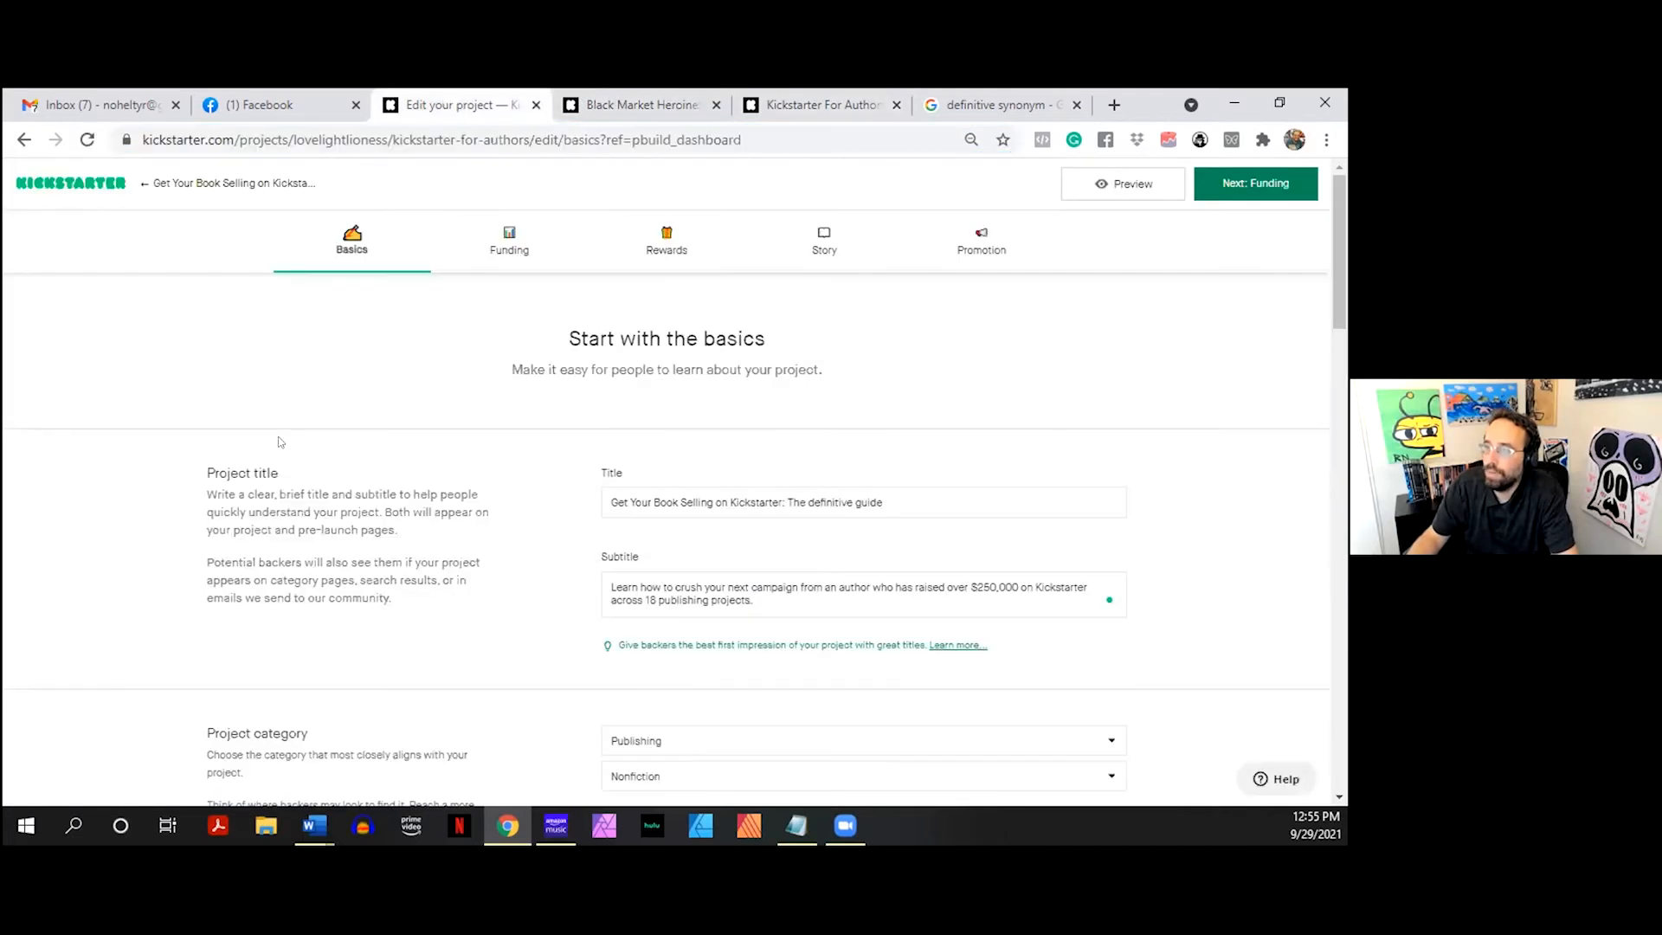
left_click(979, 241)
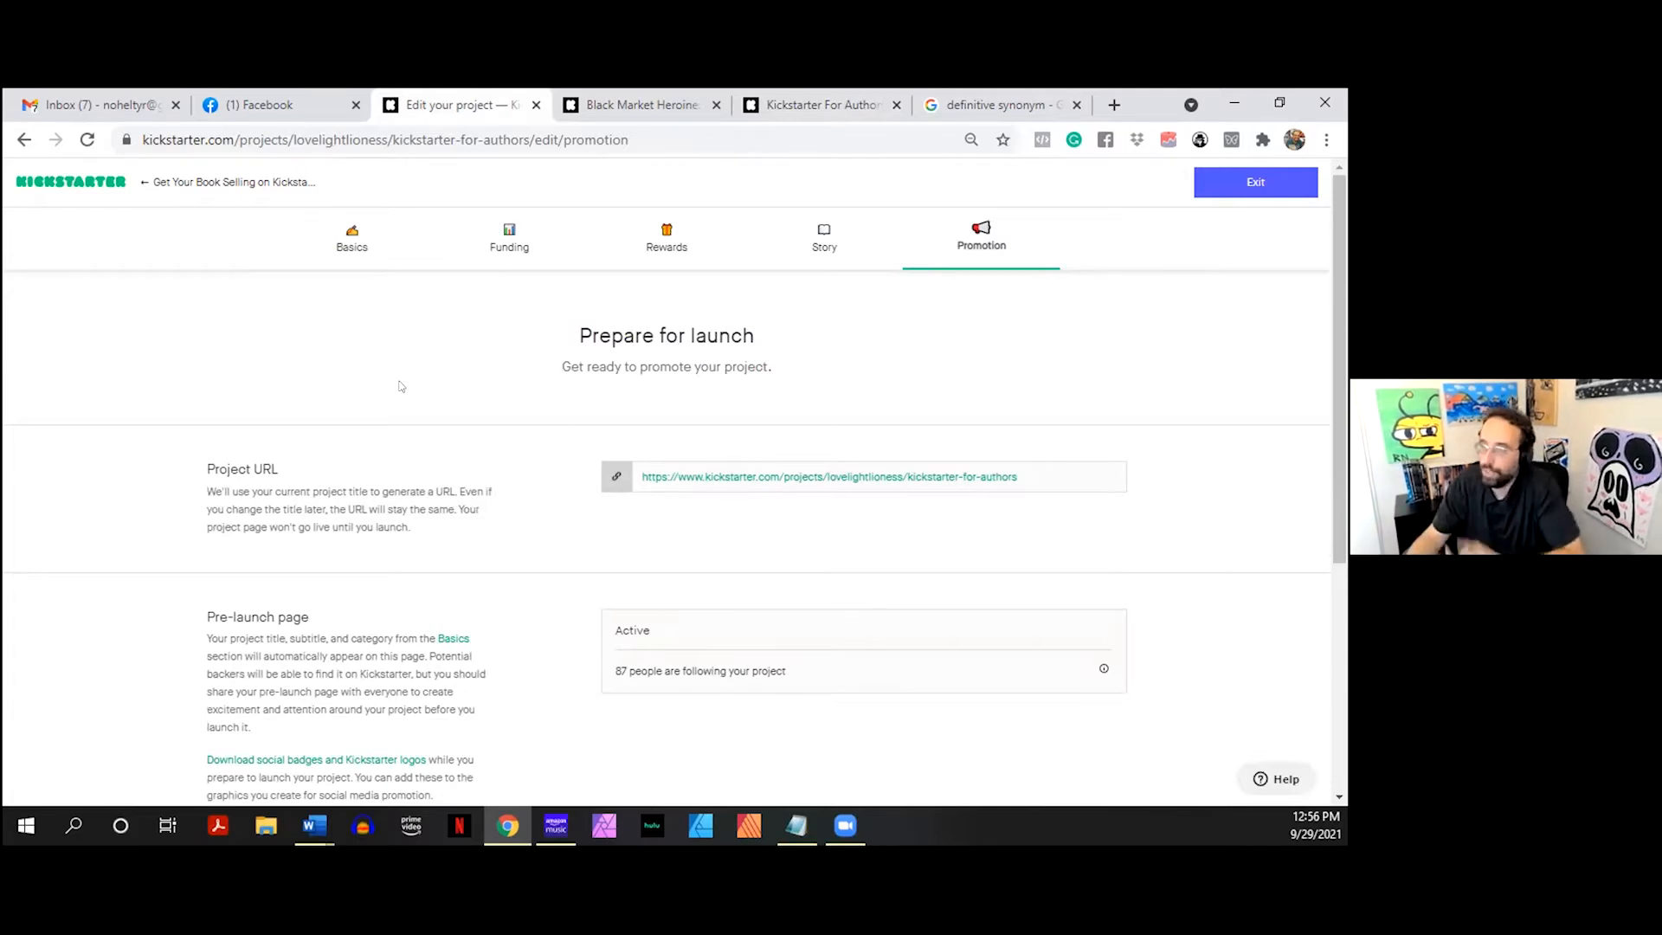
left_click(341, 243)
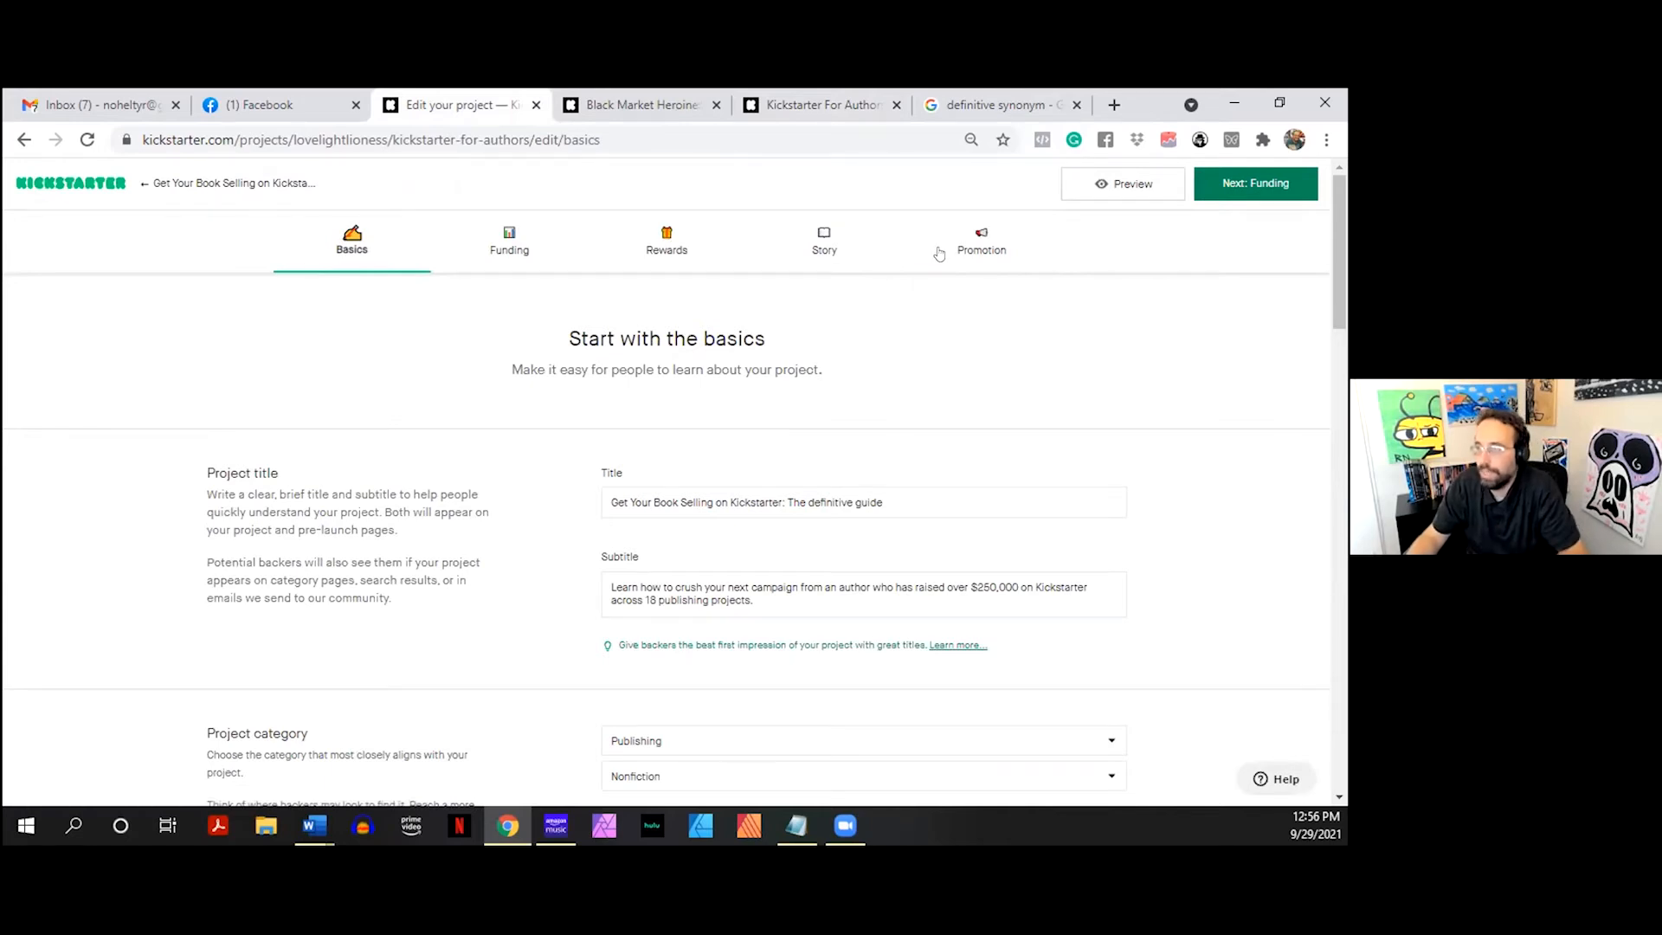
- Examine the Funding goal section in Basics, including the goal amount and the all-or-nothing funding guidance
scroll(389, 363, "down", 20)
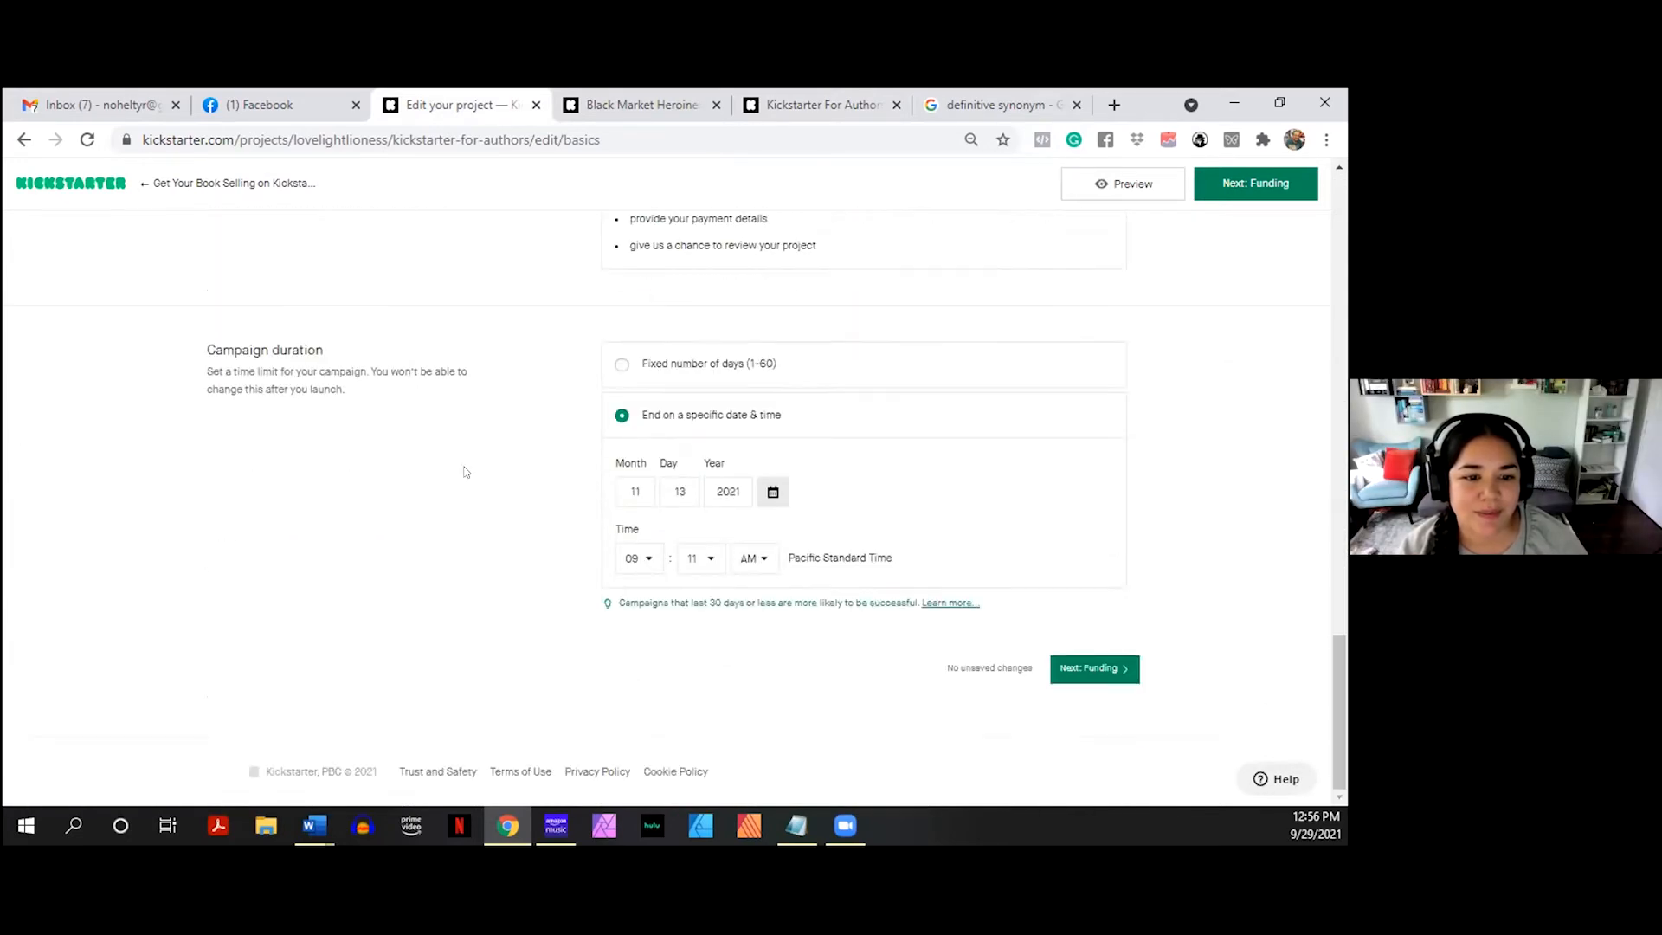
scroll(465, 471, "up", 5)
left_click(691, 382)
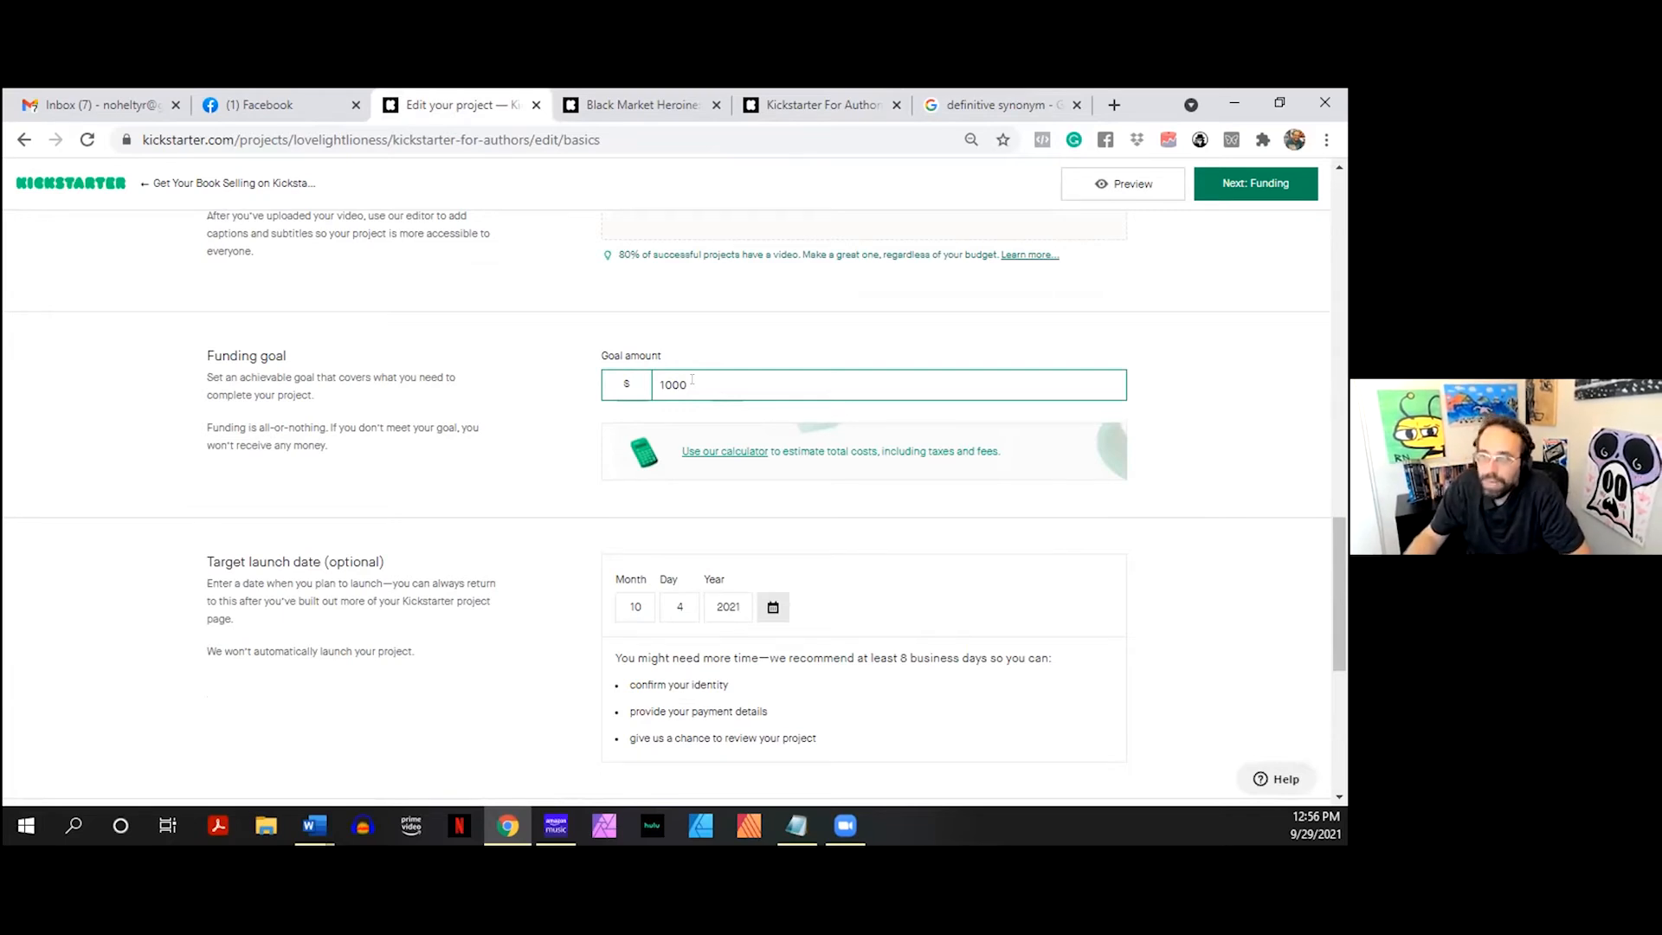
left_click(564, 368)
left_click(719, 379)
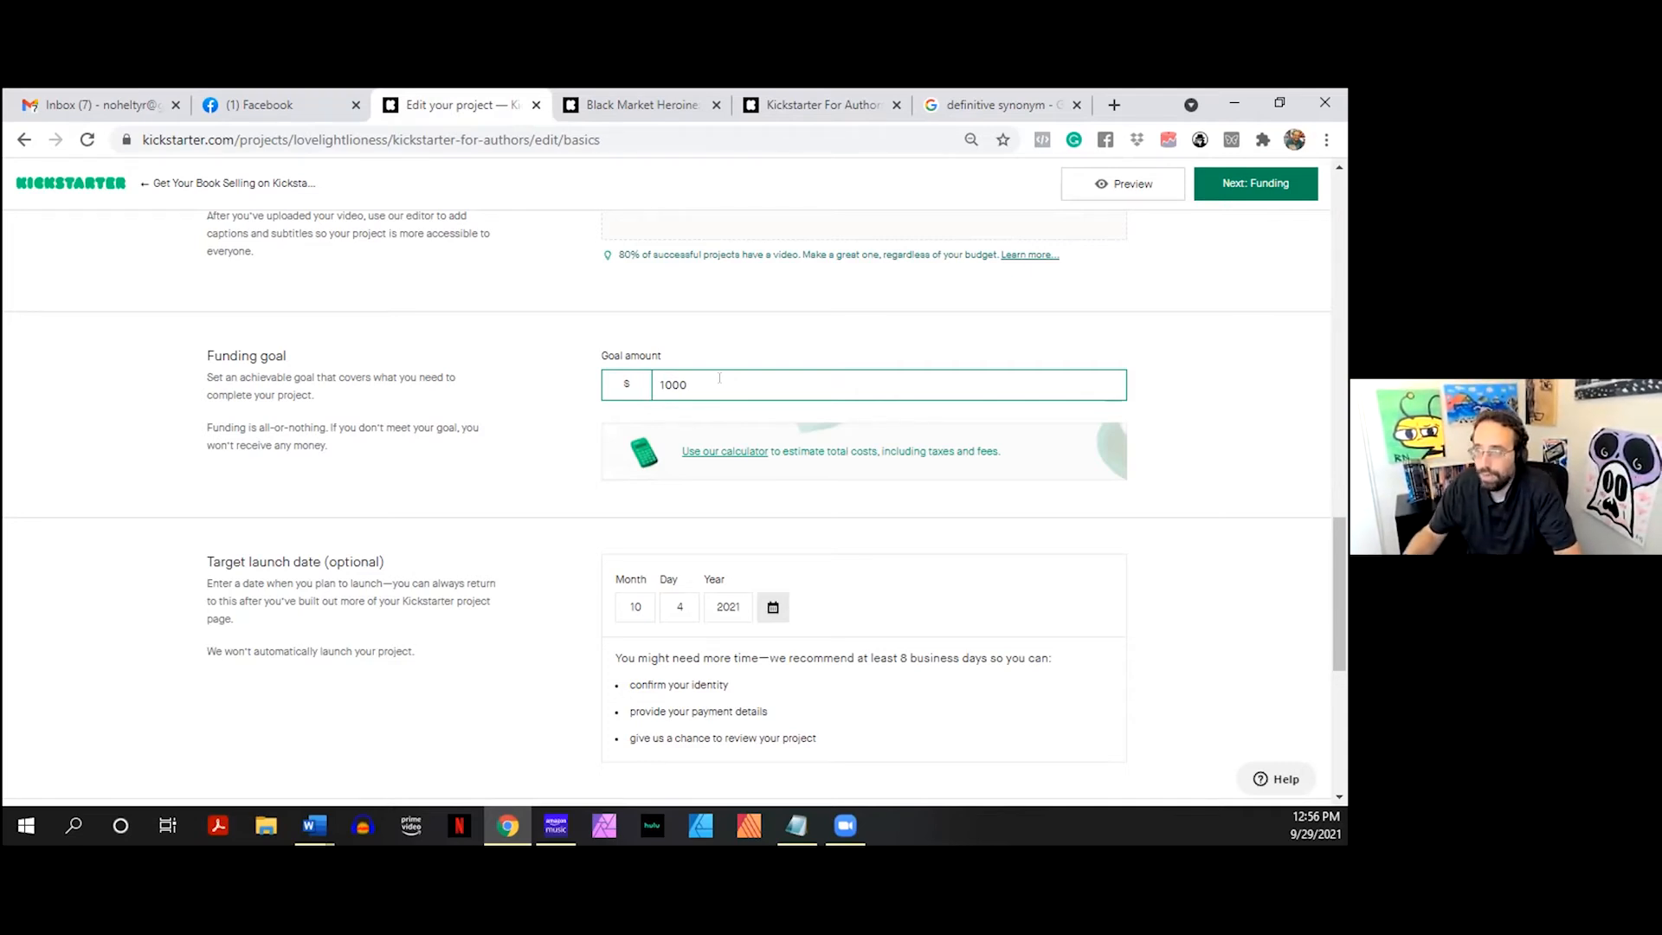
left_click(475, 383)
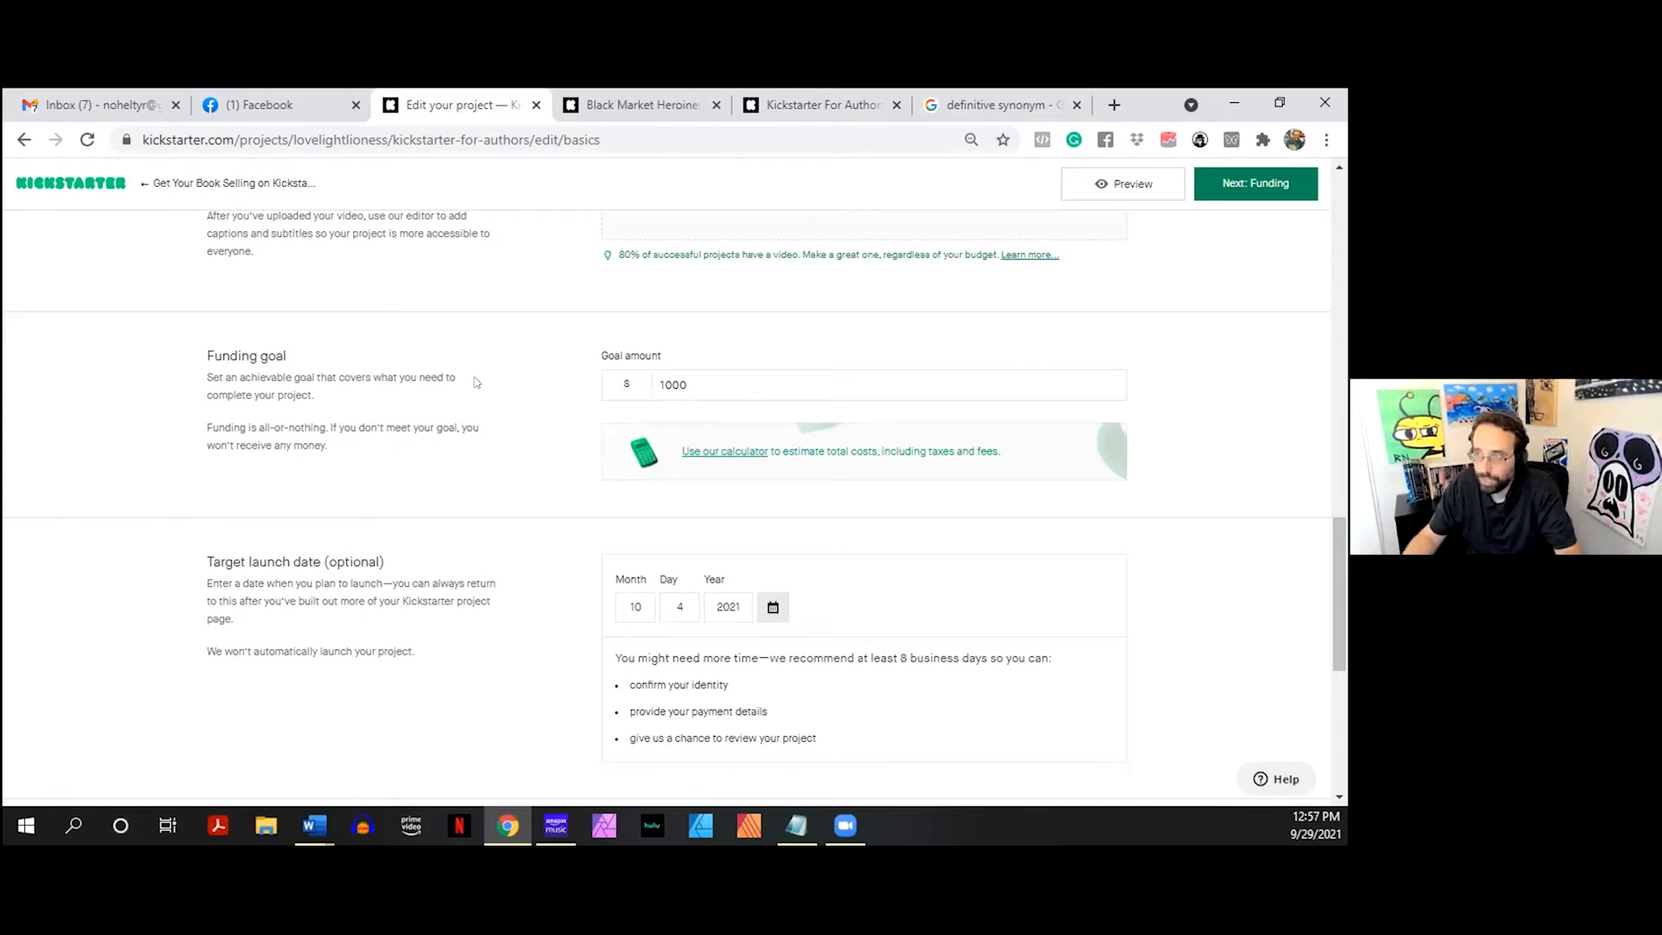
left_click_drag(386, 446, 309, 367)
left_click(309, 372)
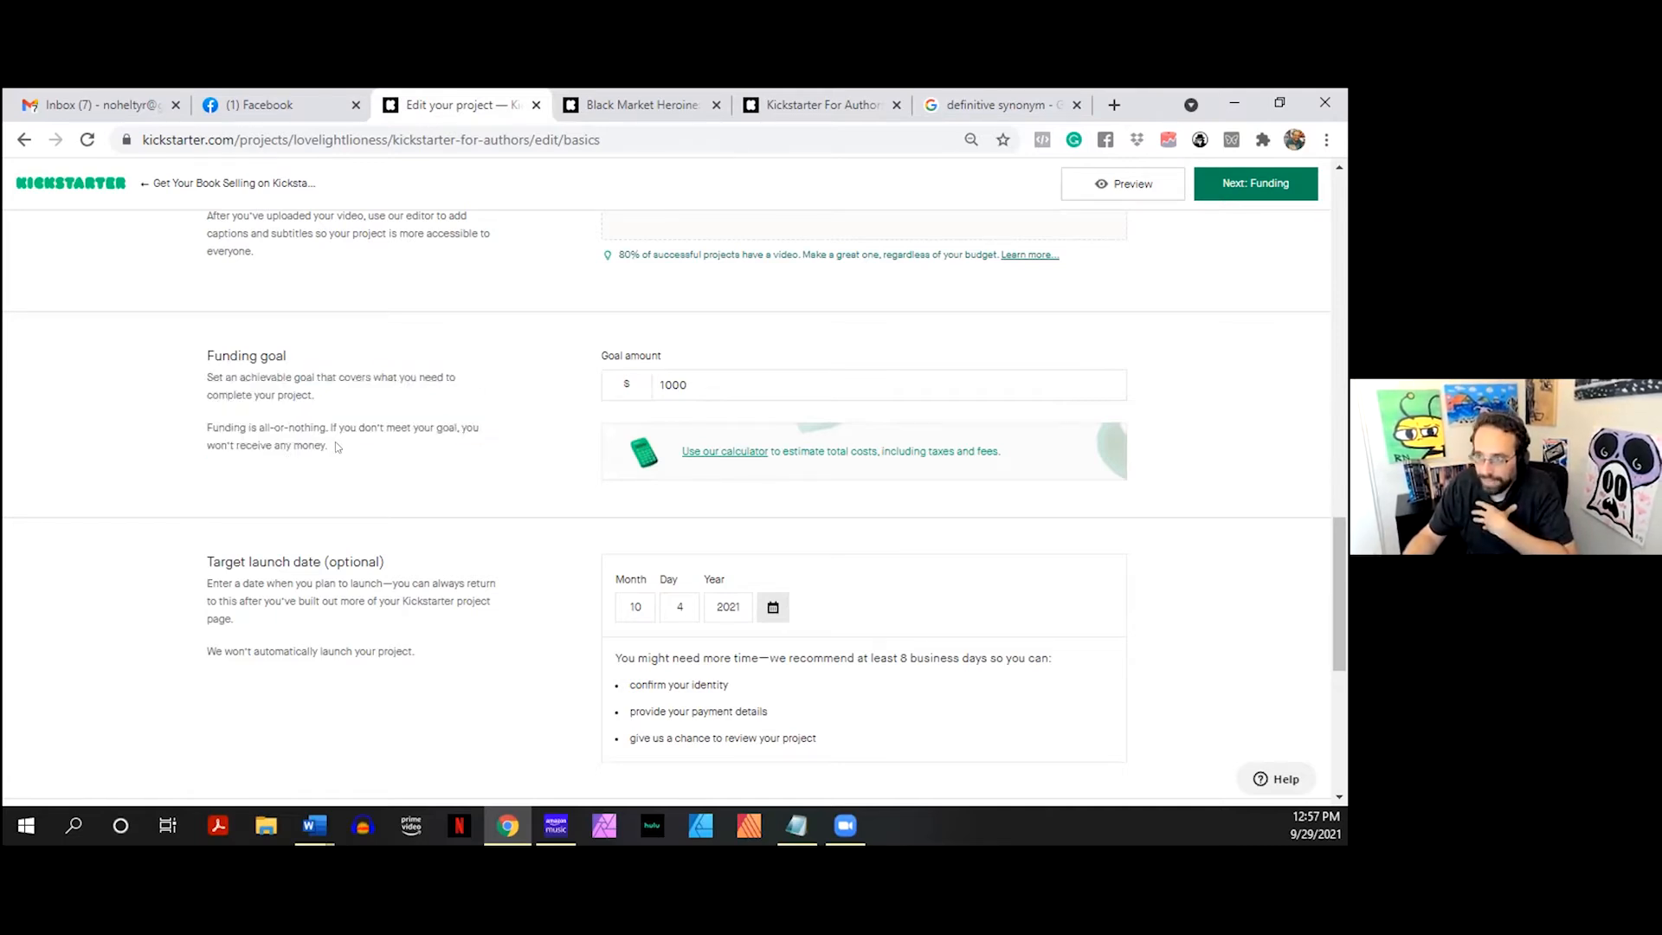
left_click_drag(335, 443, 179, 362)
left_click(325, 417)
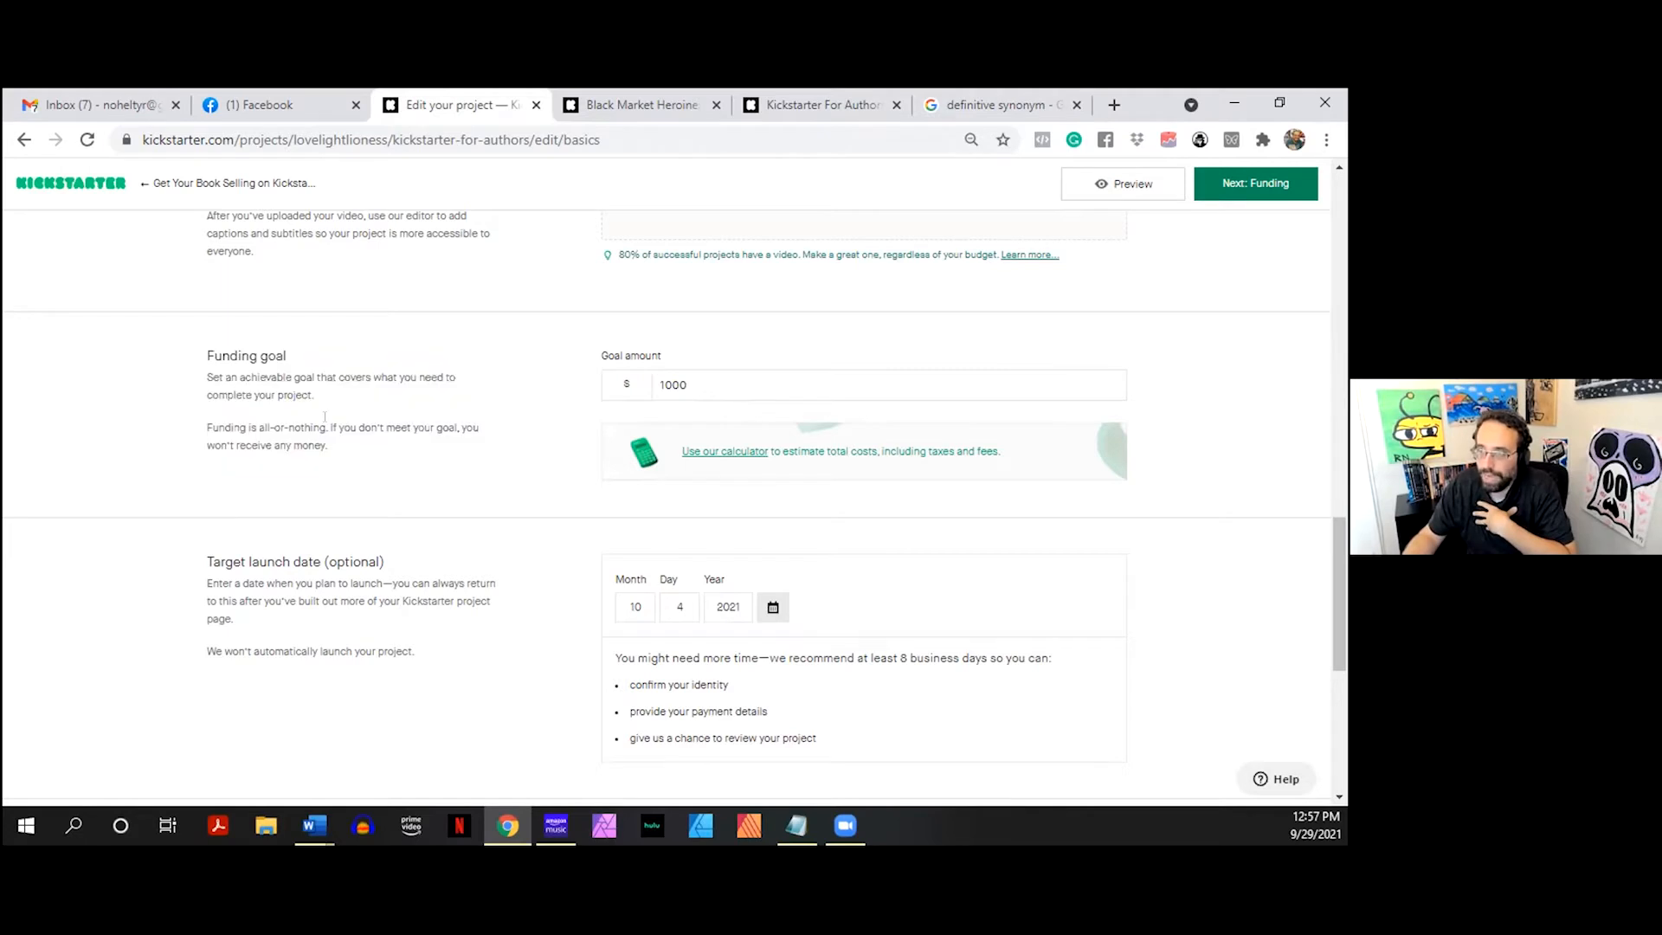
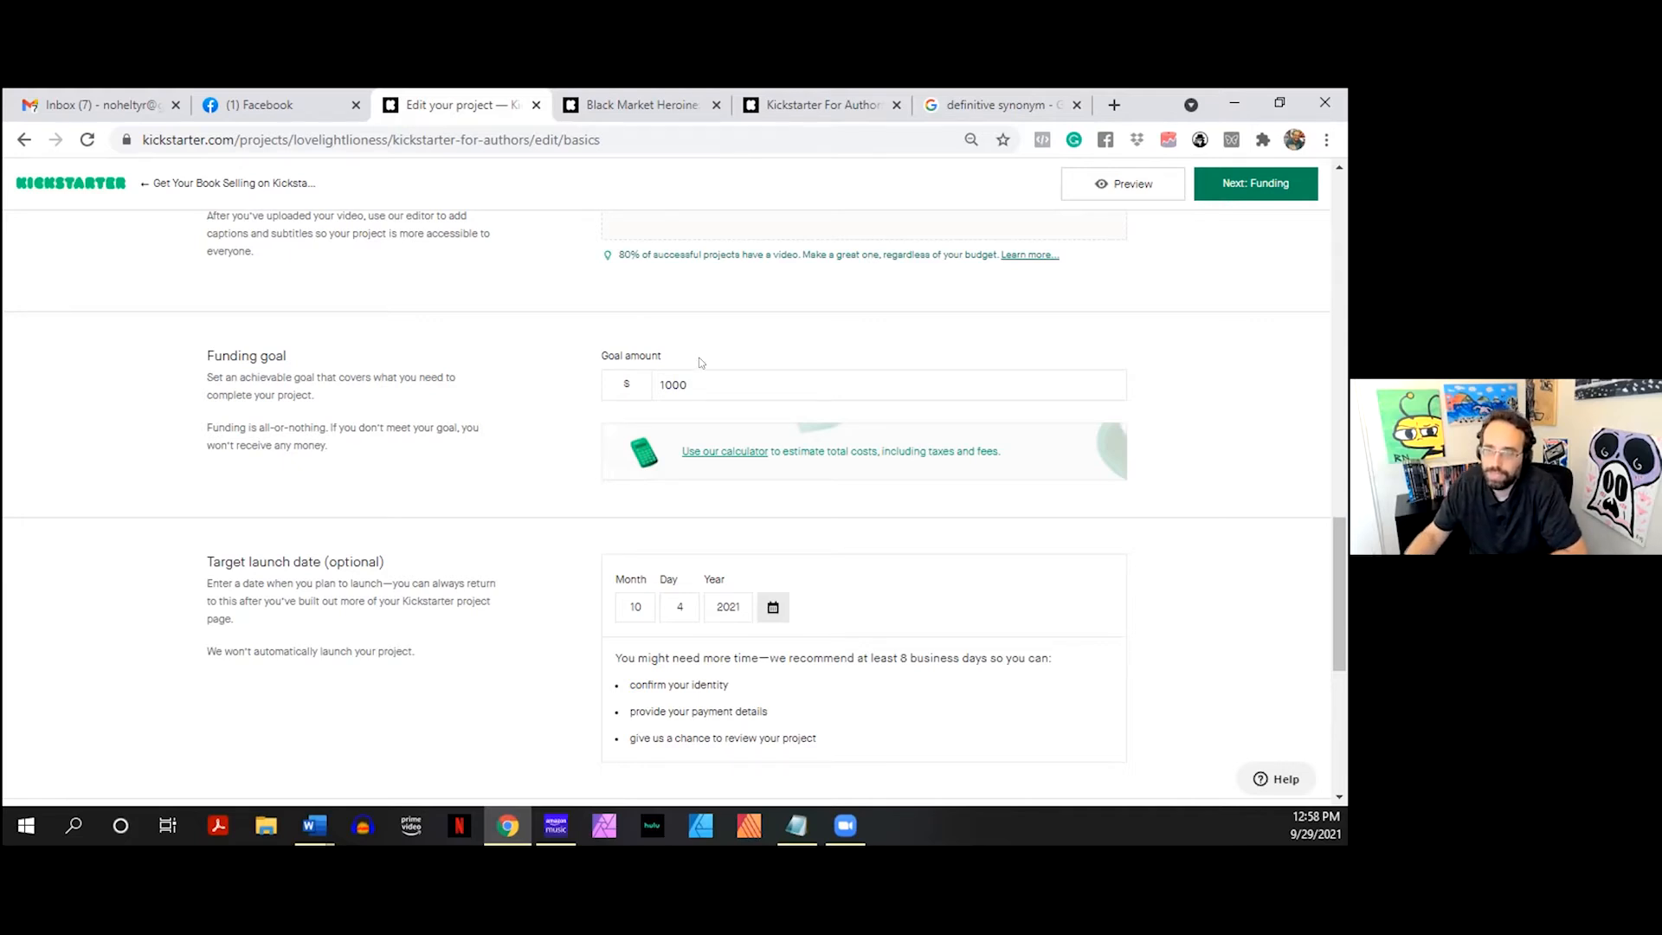
- View the project's Funding section and open its Story section
scroll(670, 413, "up", 10)
scroll(670, 413, "up", 5)
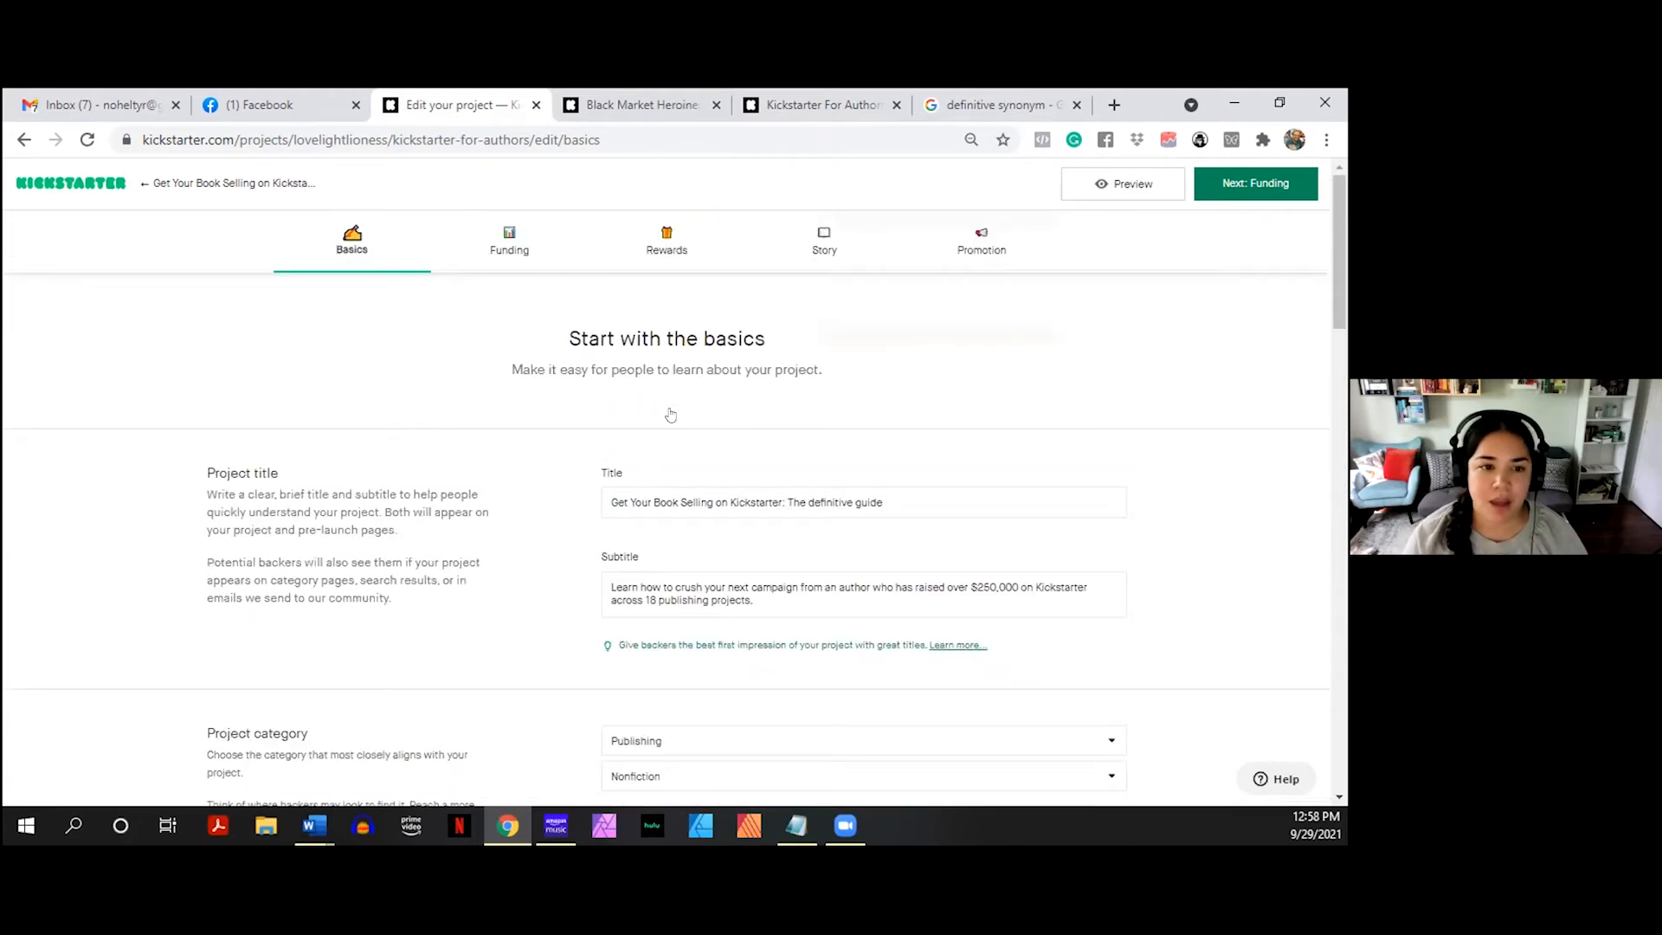
left_click(502, 231)
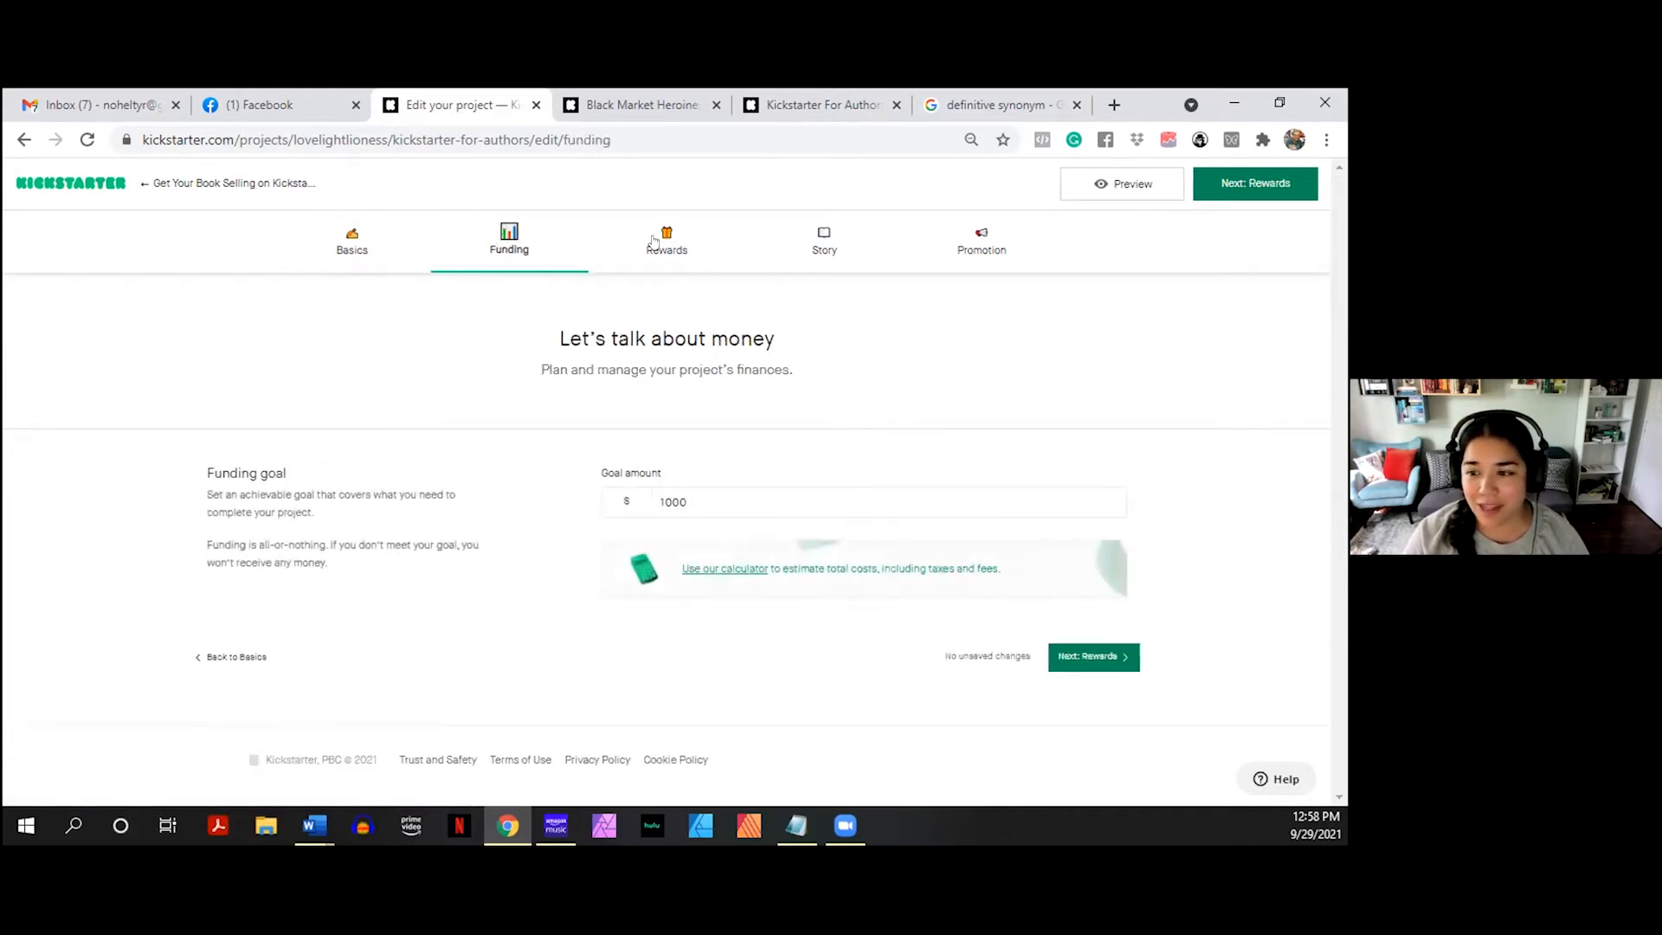
left_click(821, 239)
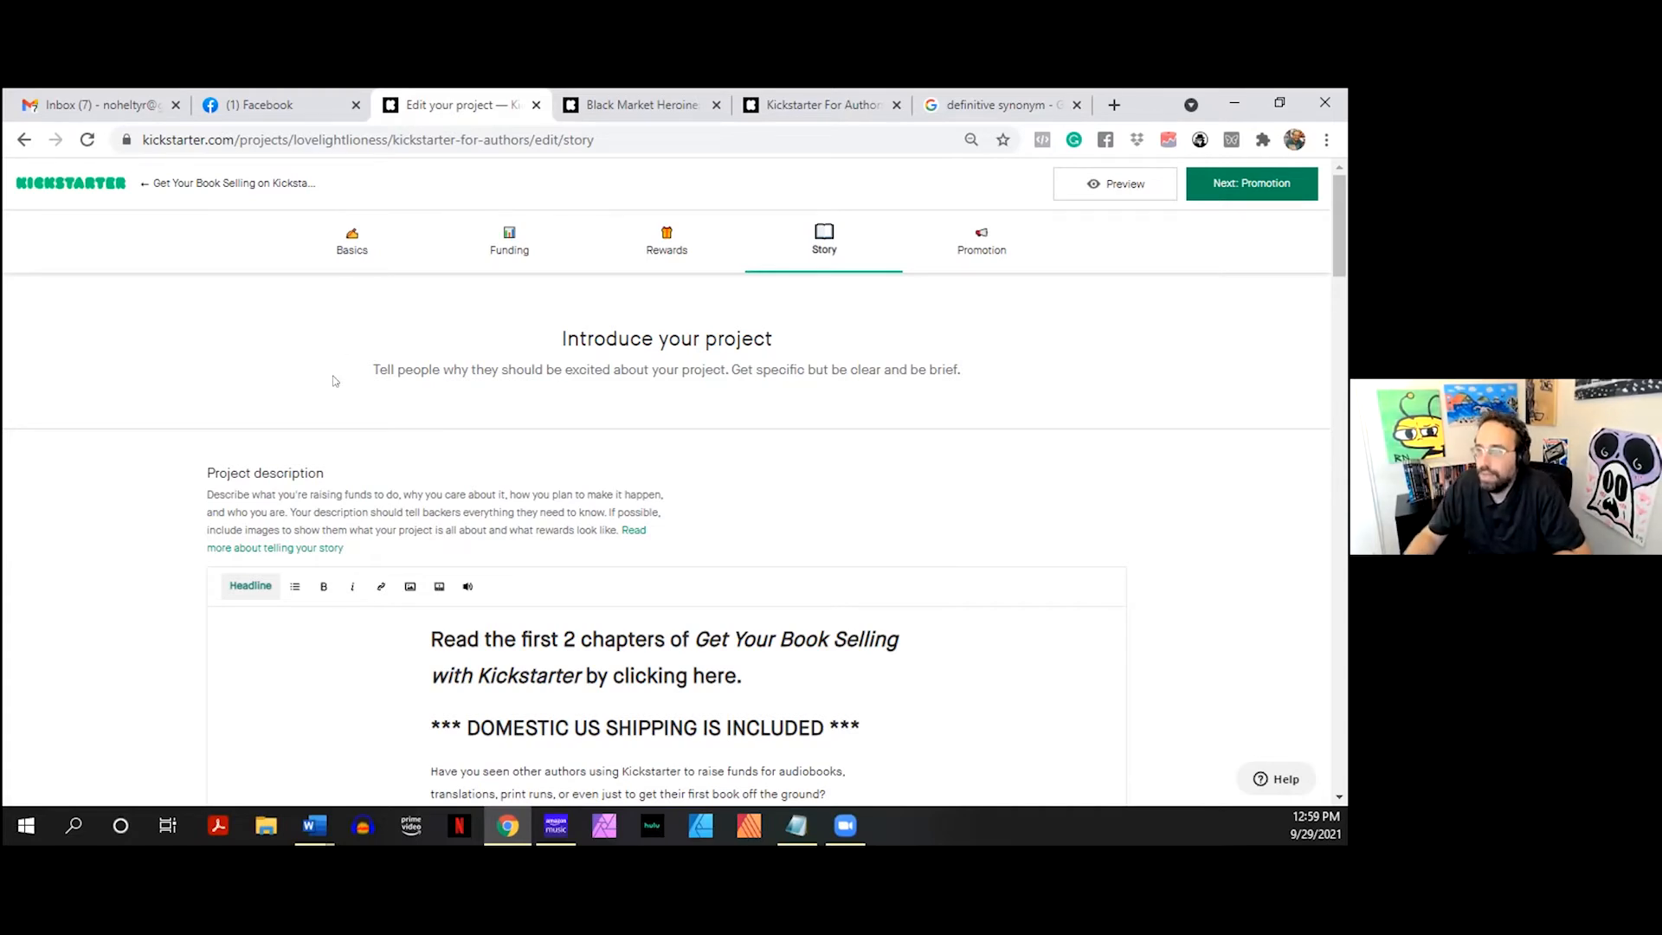
- Skim the project description from the opening headings through the author background and return to its beginning
scroll(327, 394, "down", 3)
scroll(347, 407, "down", 1)
left_click(474, 444)
scroll(457, 399, "down", 15)
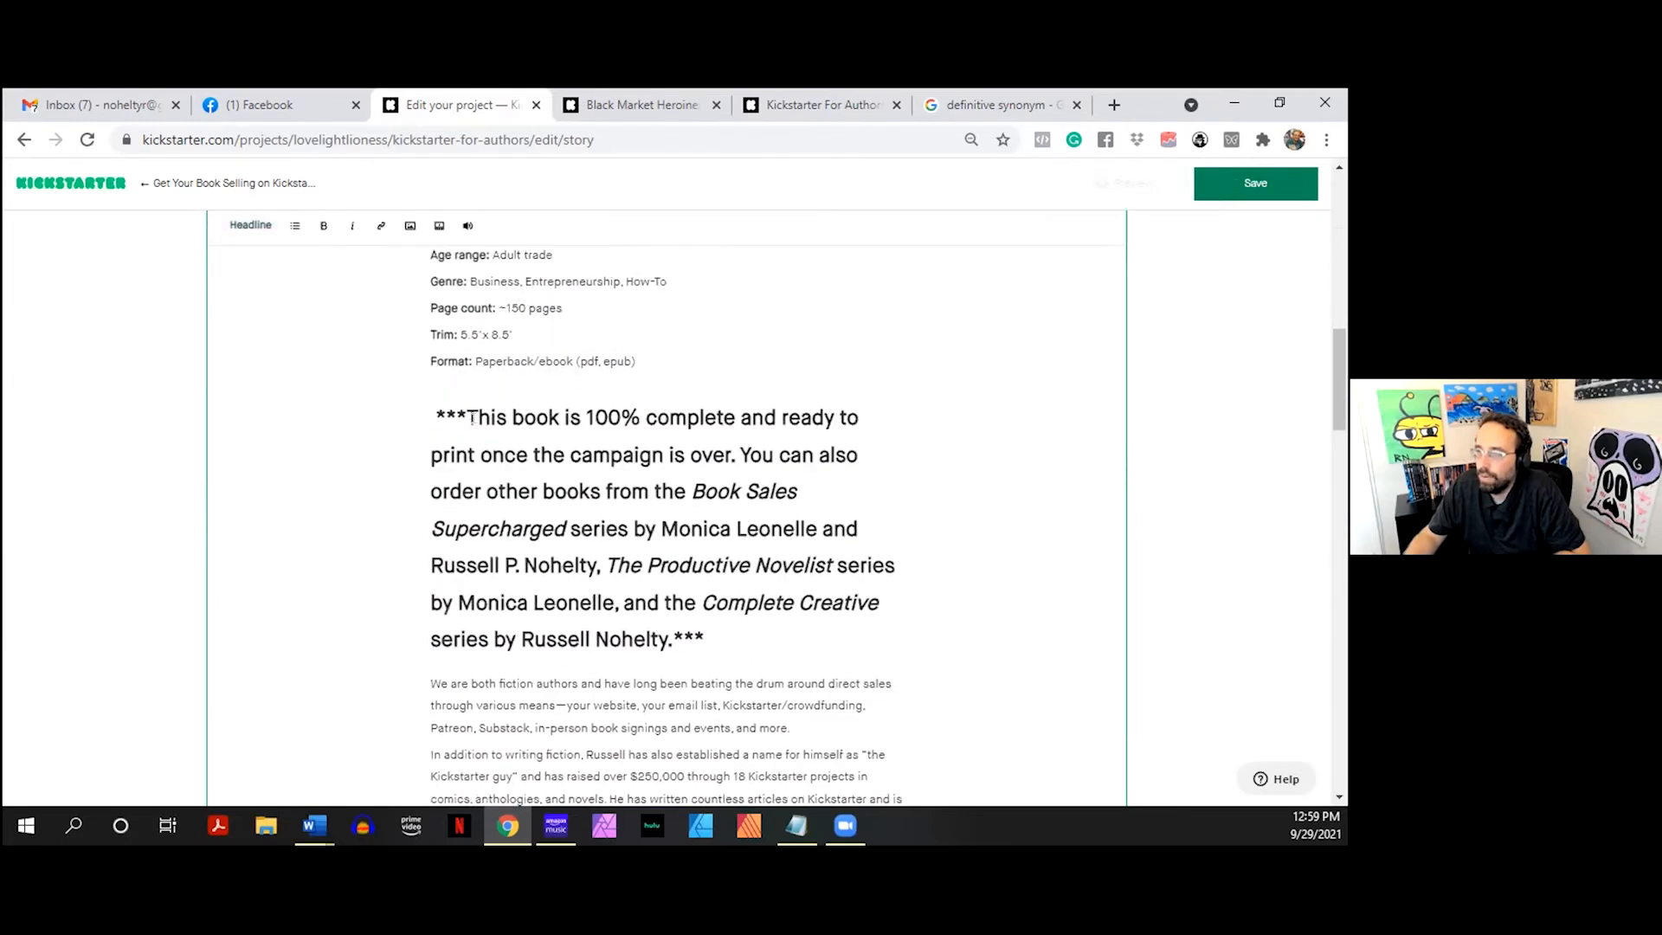
scroll(481, 417, "down", 1)
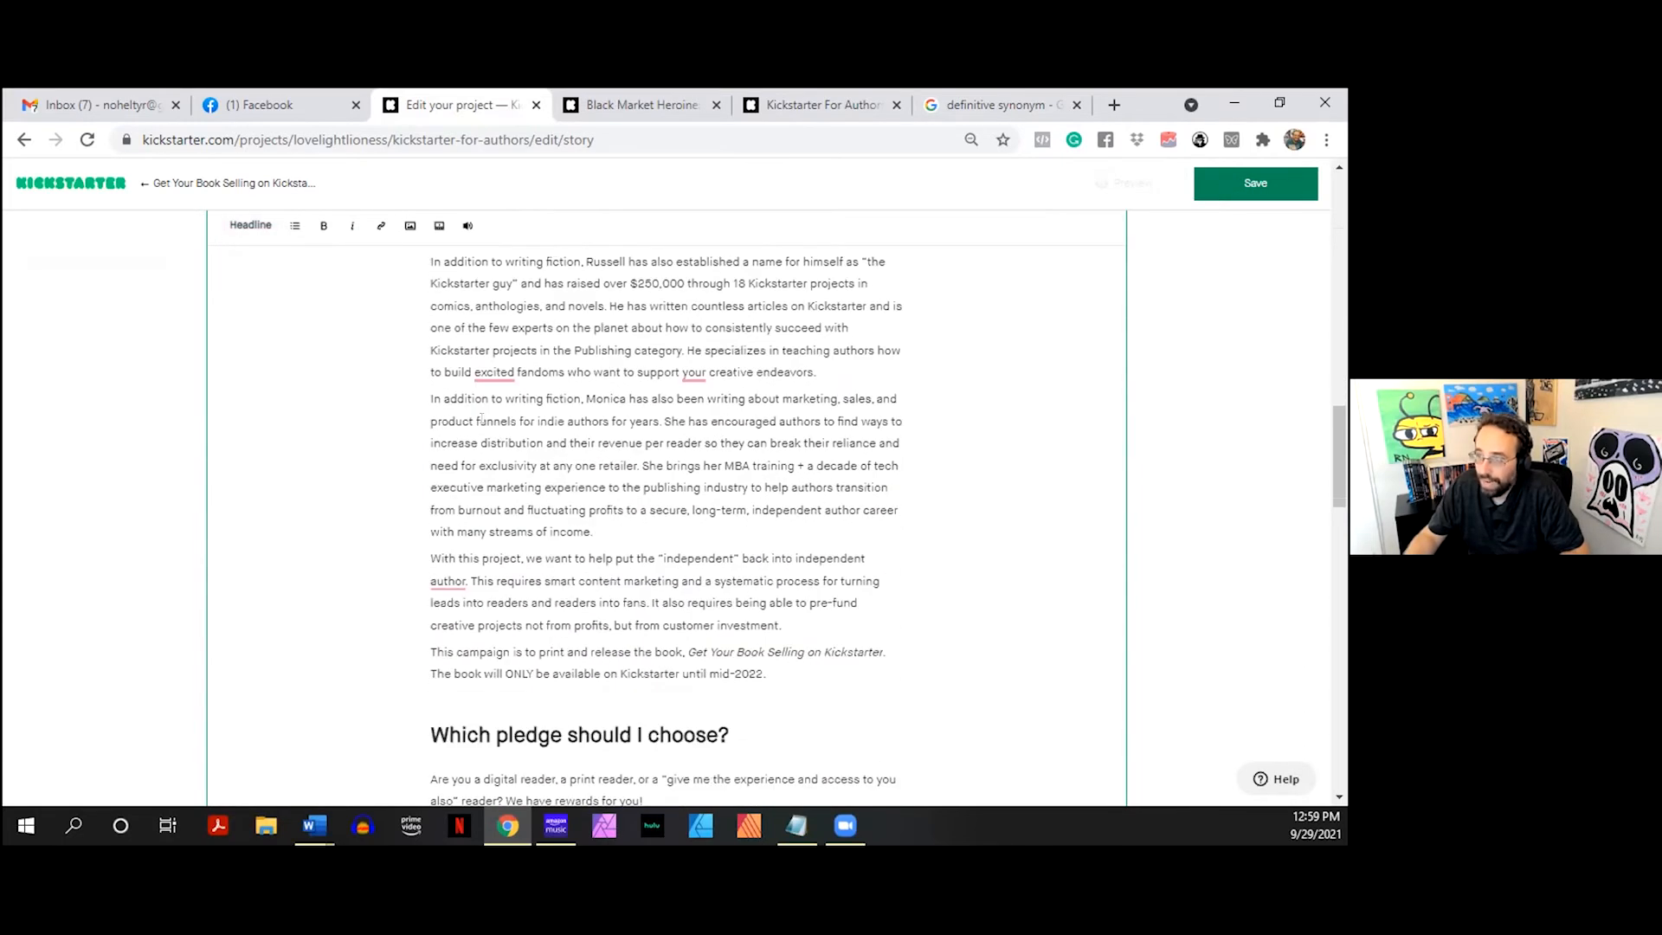
scroll(481, 417, "up", 15)
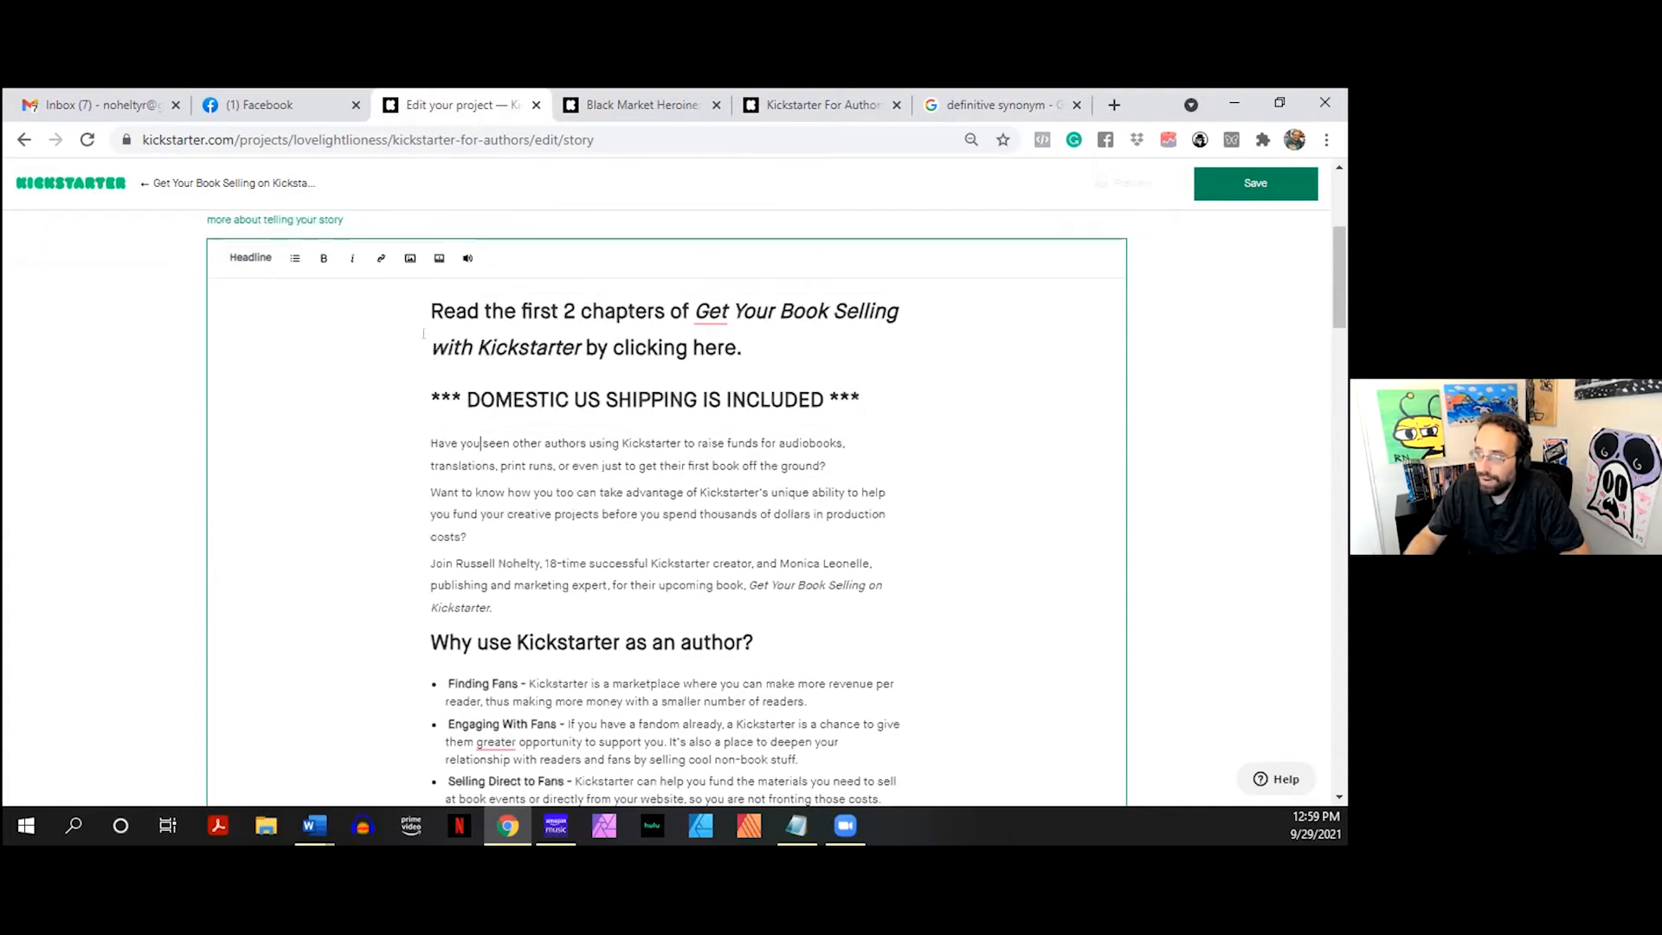
- Insert a blank line above the "Read the first 2 chapters" heading and reapply the Headline format to that heading
left_click(424, 305)
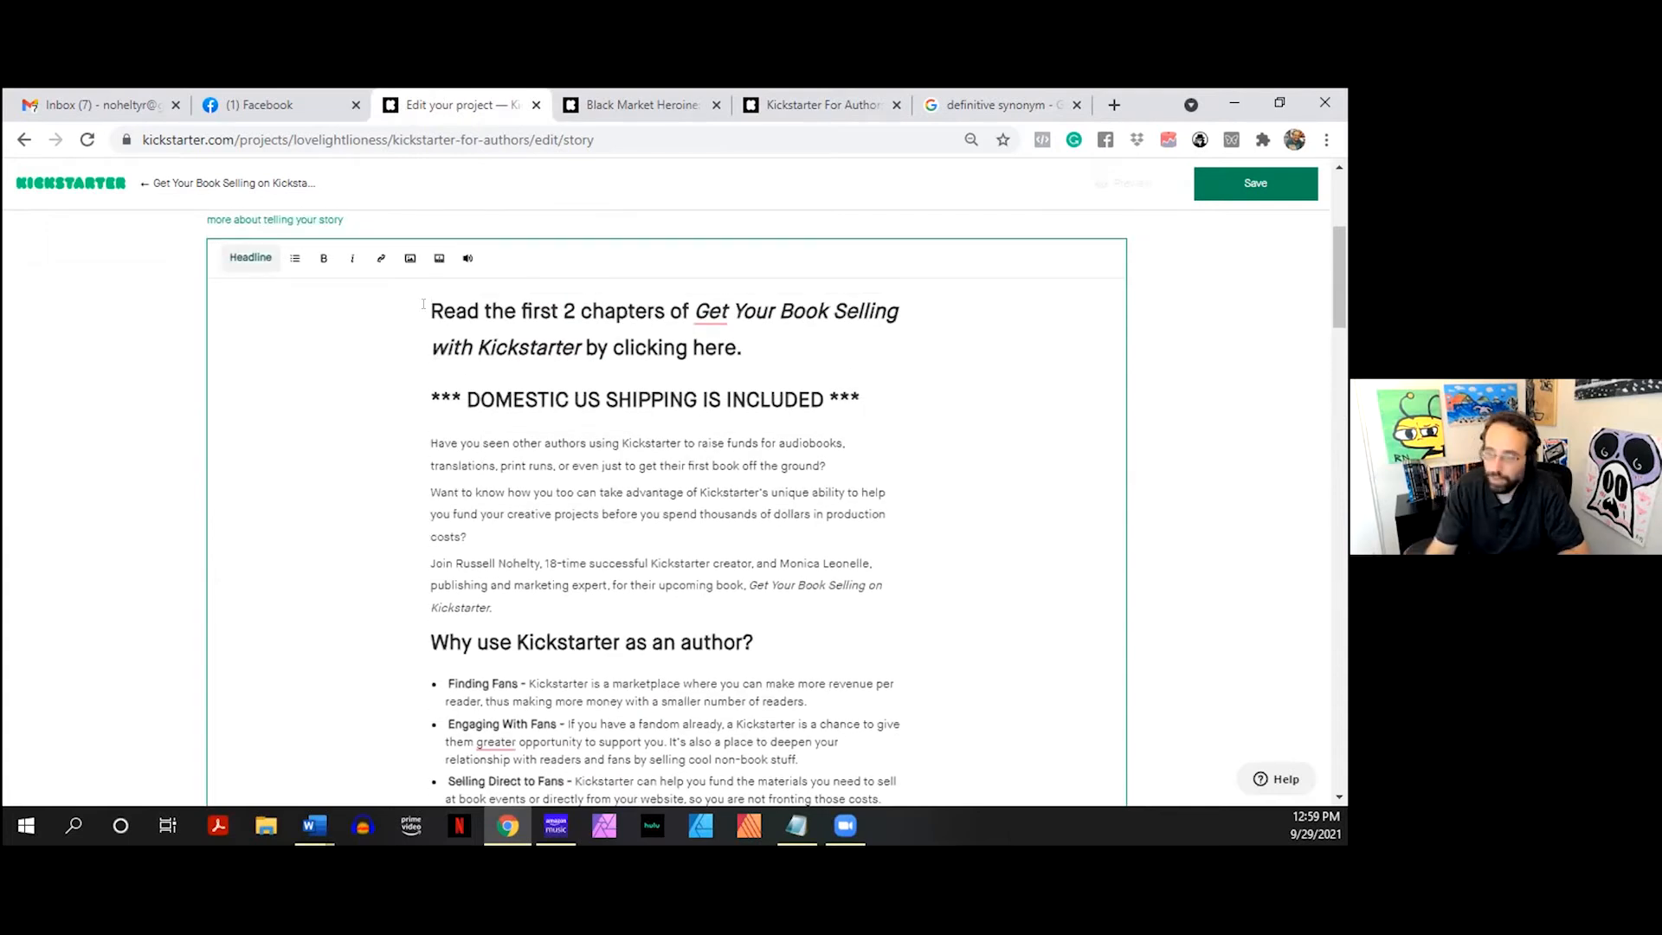
key("Return")
left_click(426, 305)
key("Down")
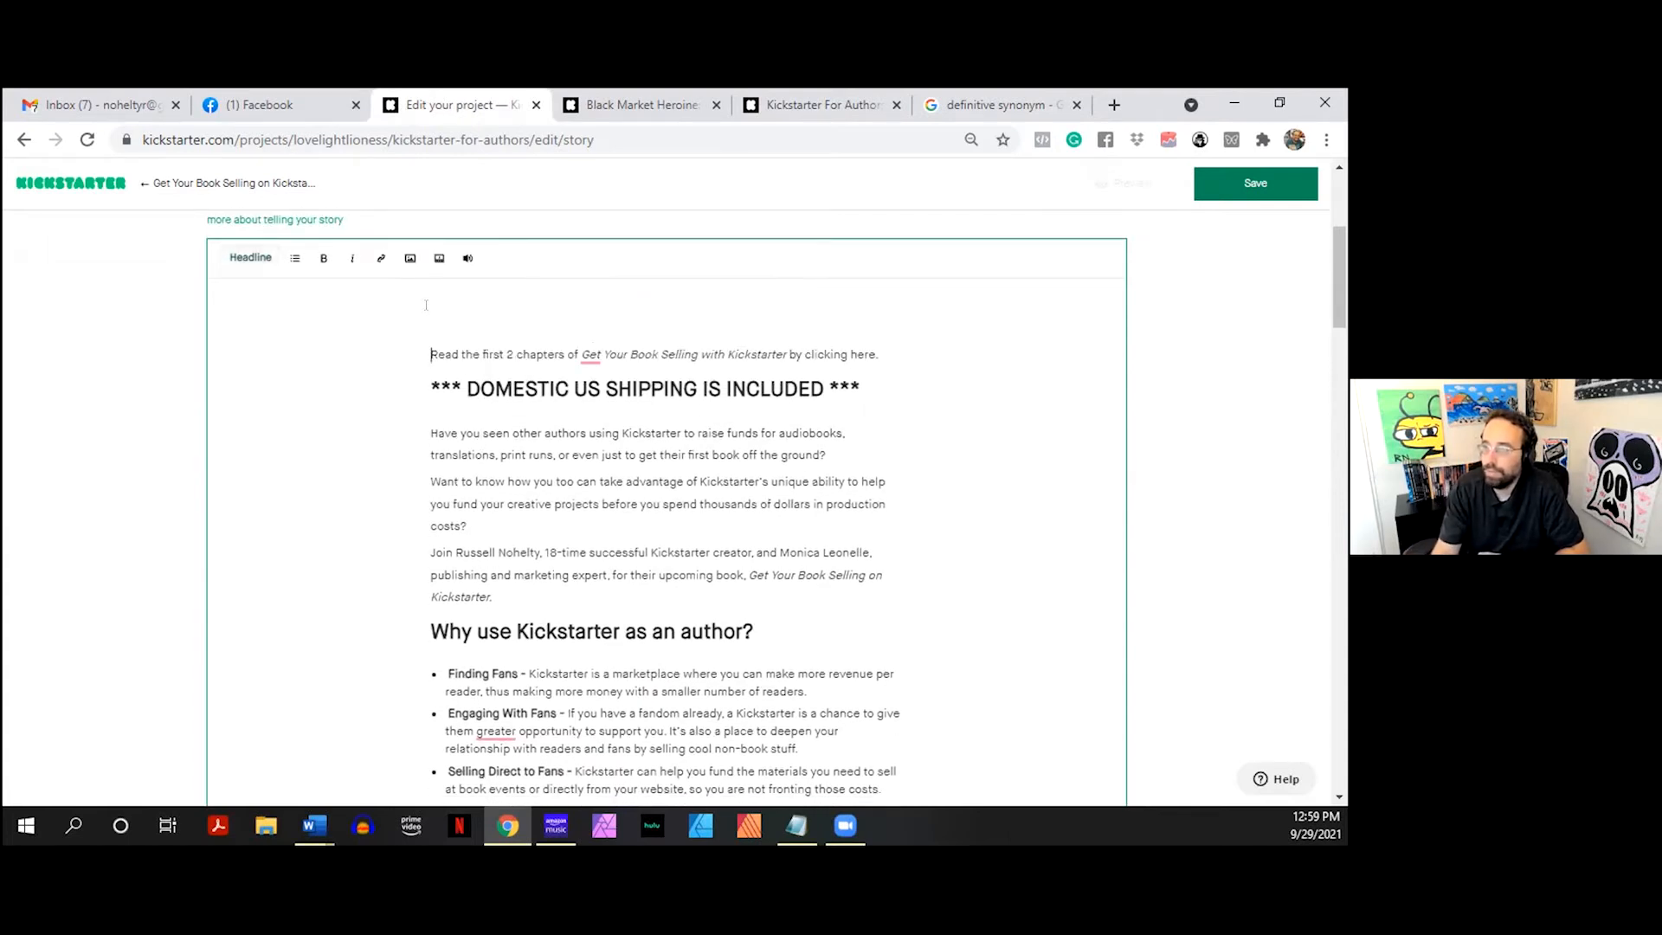
left_click(249, 257)
- Add a blank line below the "Read the first 2 chapters" heading and delete the empty line above it
left_click(758, 386)
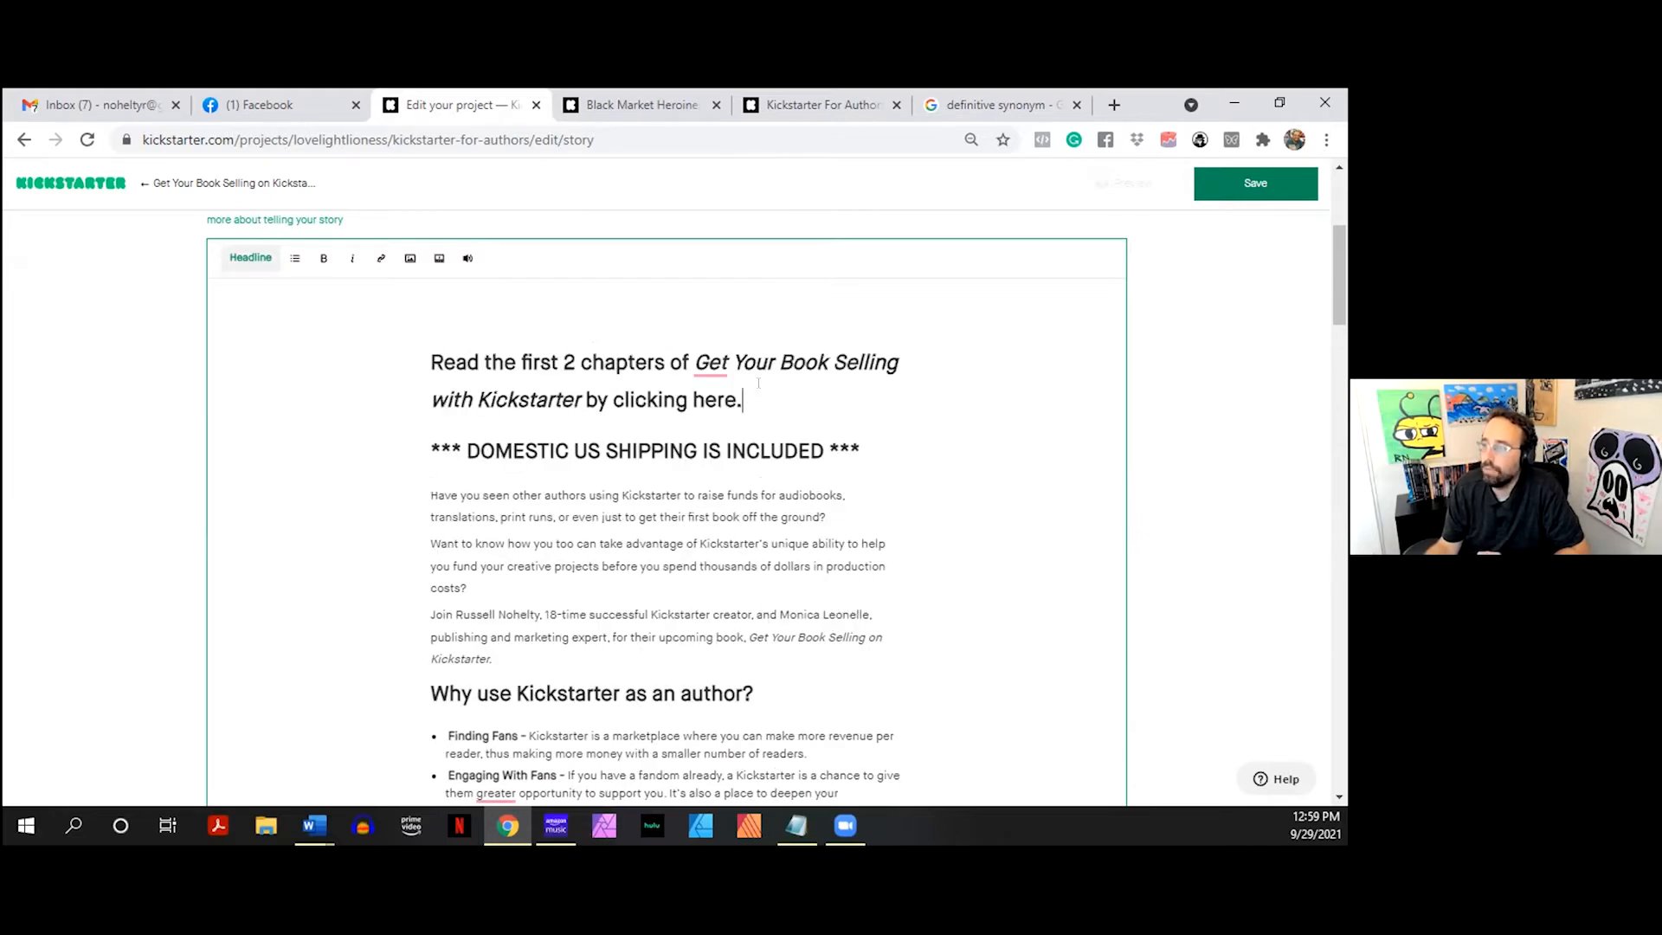
key("Return")
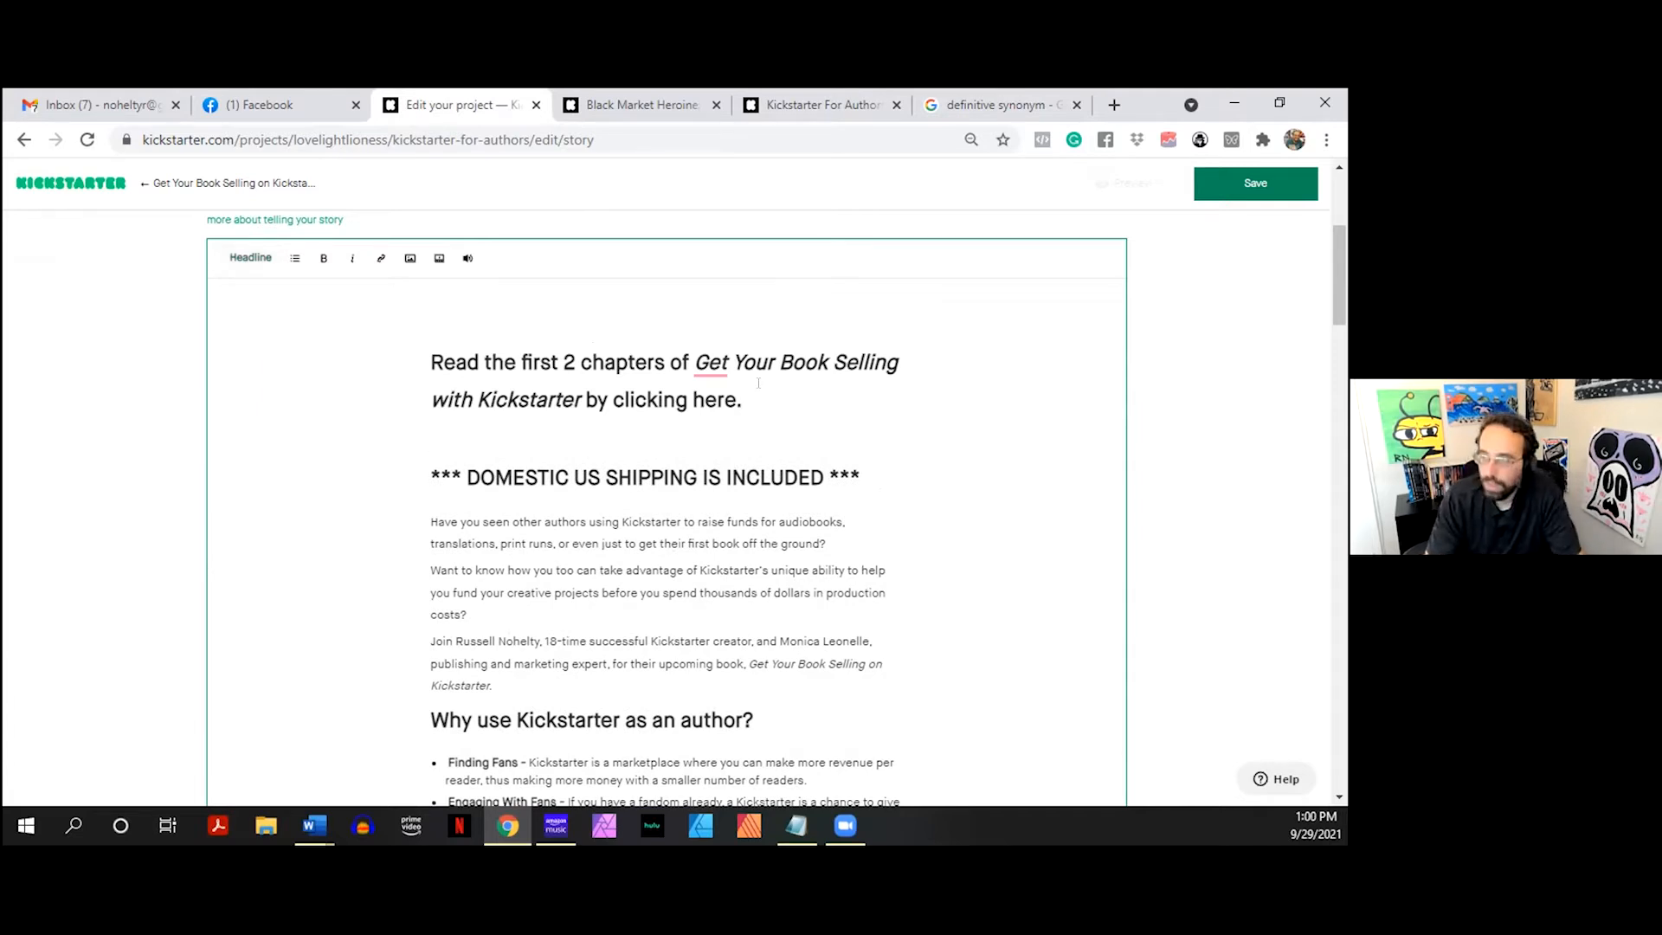
key("Up")
key("Up")
key("Up")
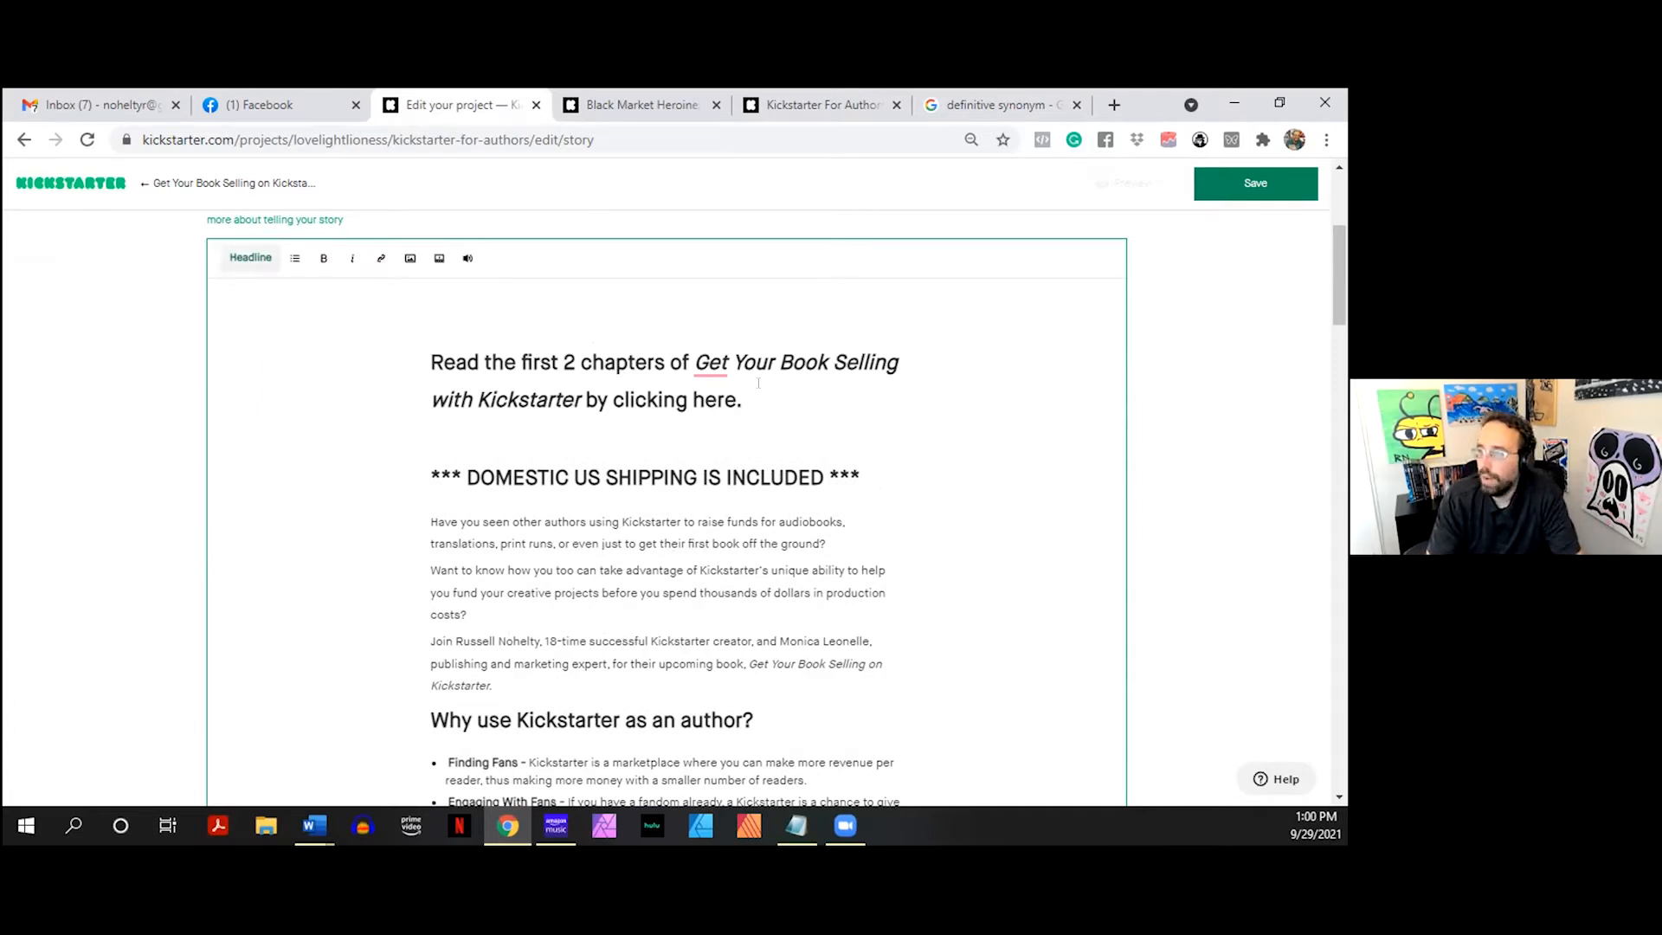
key("Delete")
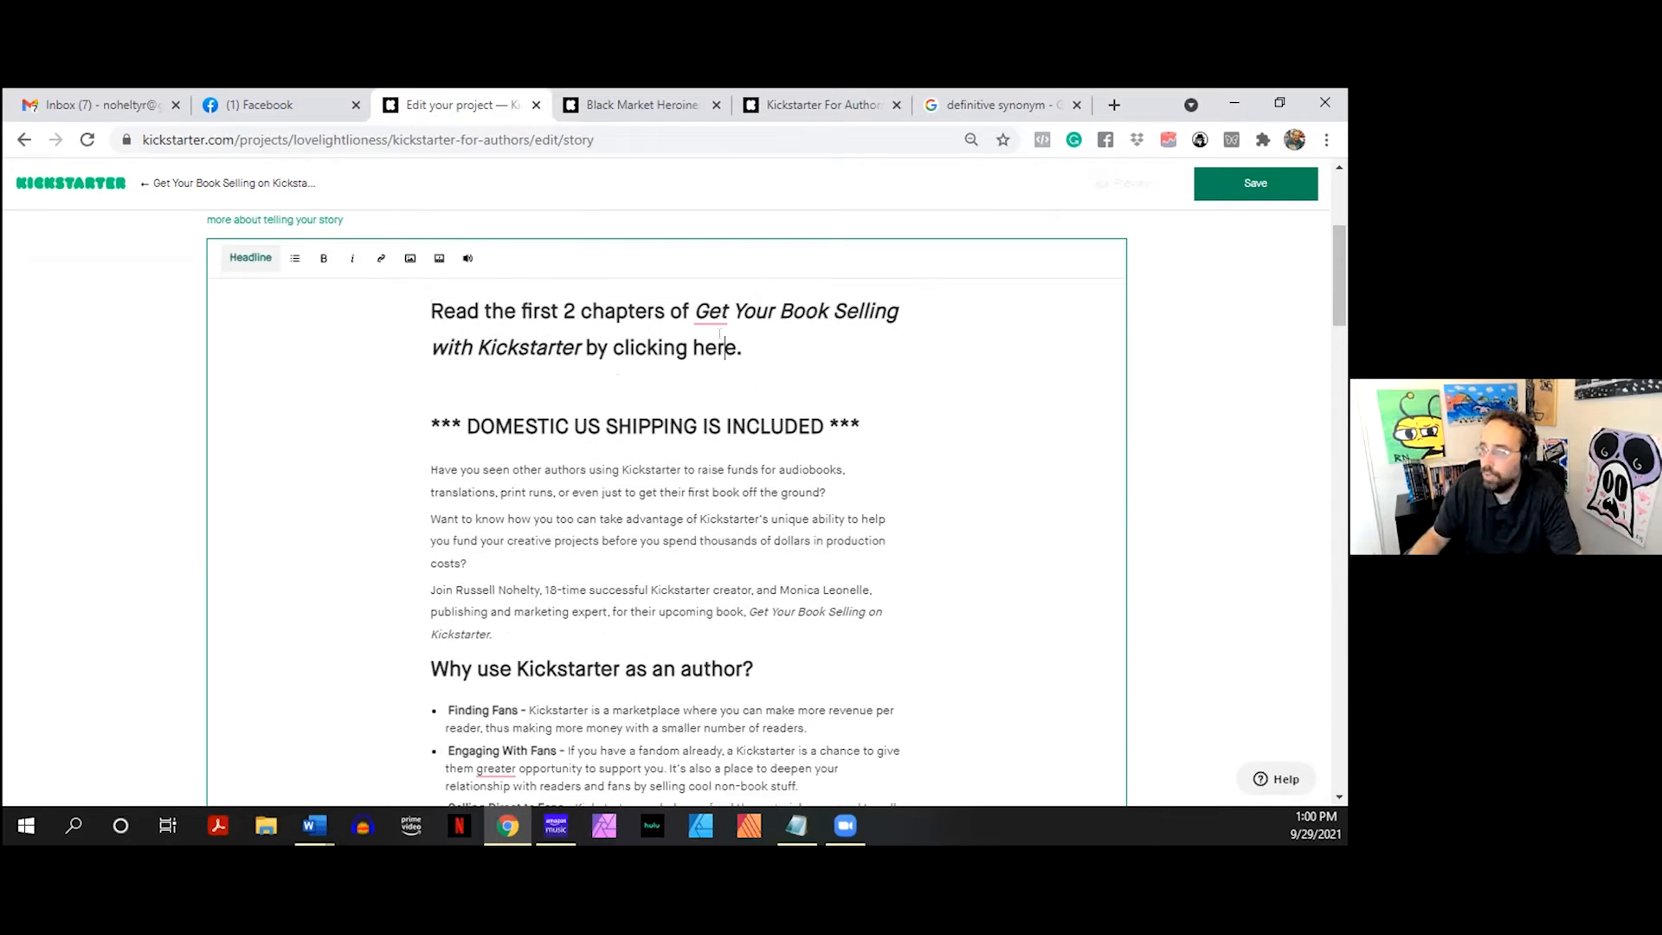
- Write "Do you struggling with book launches?" beneath the opening heading and start a new line under it
left_click_drag(737, 350, 623, 350)
left_click(623, 350)
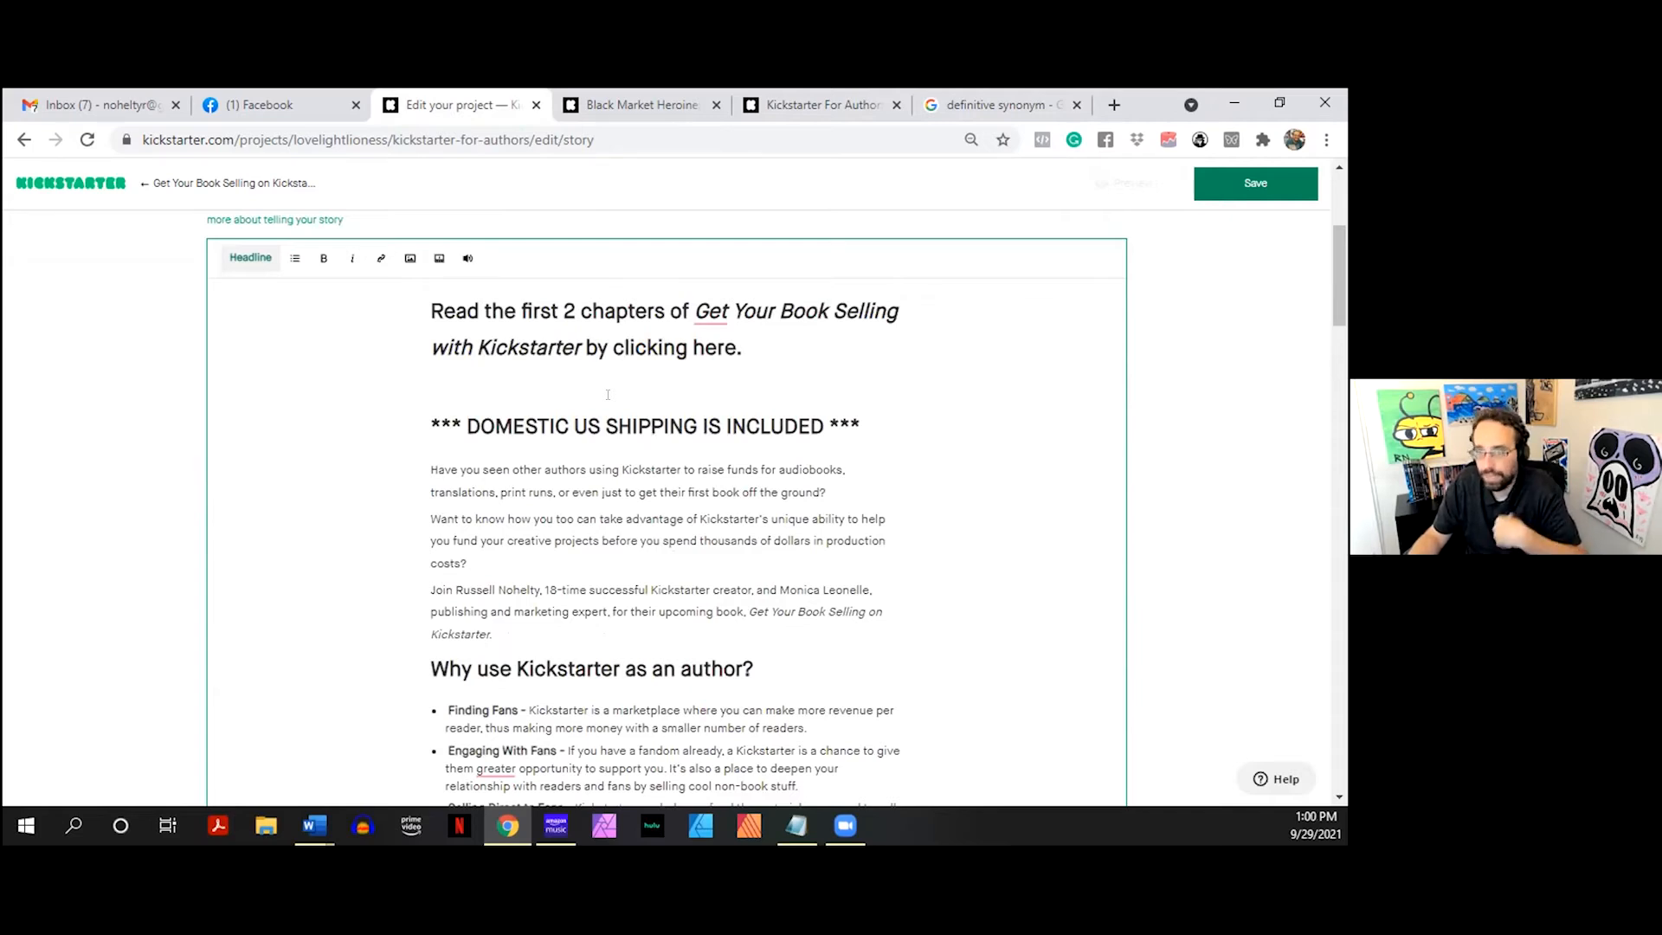
left_click(607, 395)
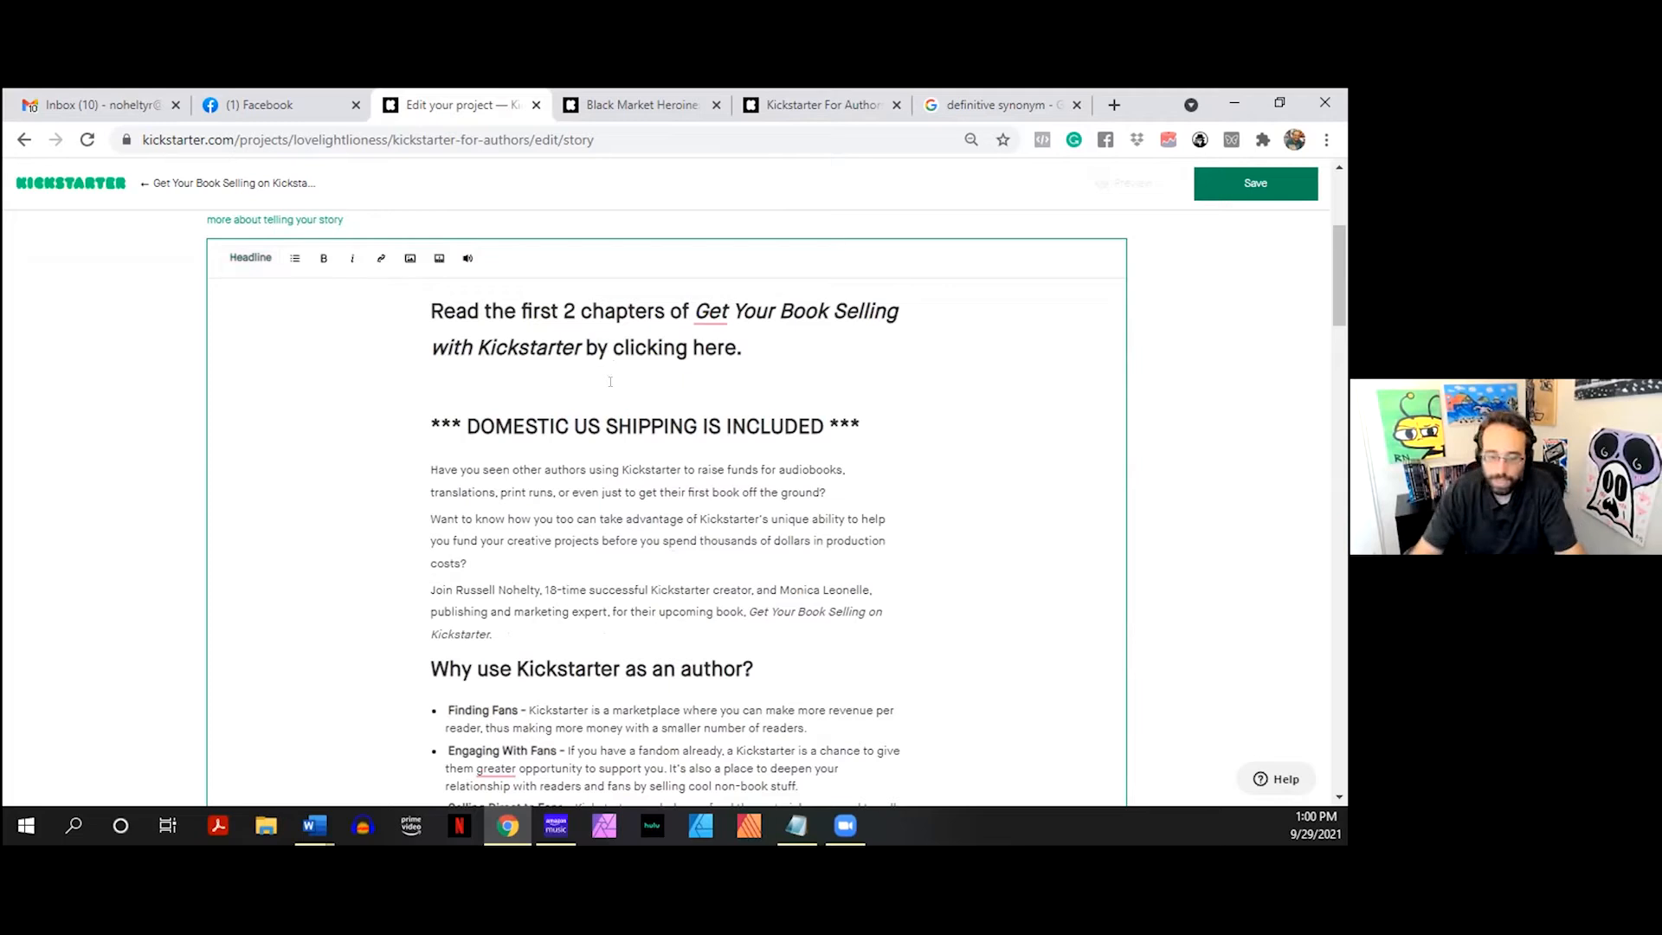
type("Do y")
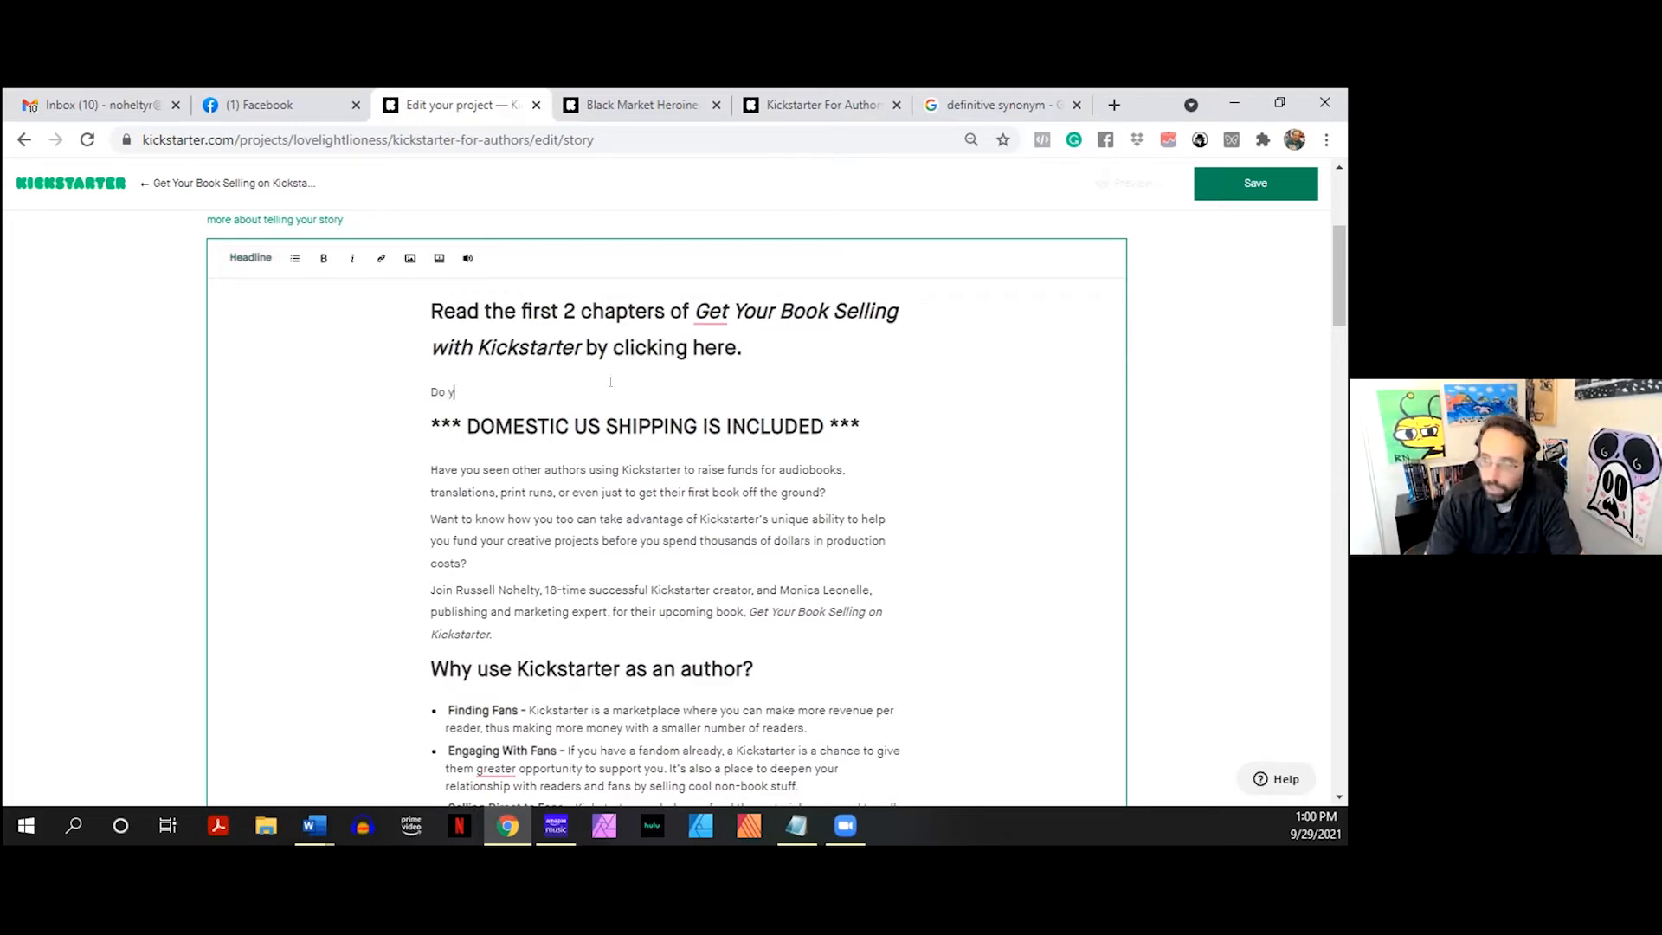
type("ou st")
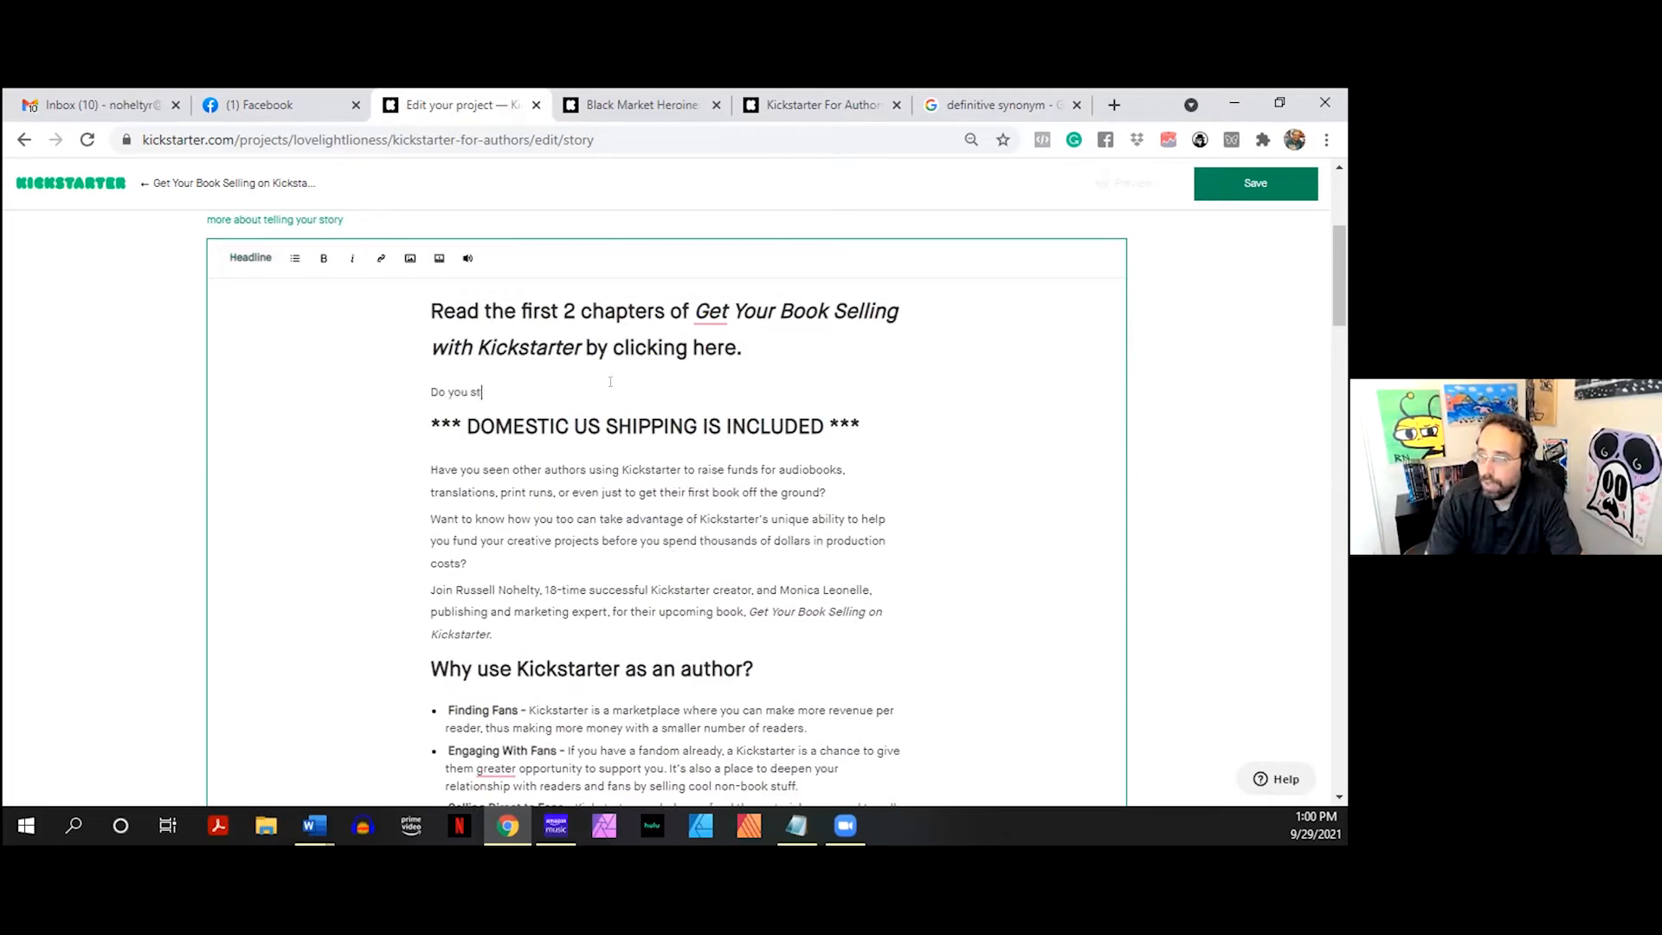
type("uggling with")
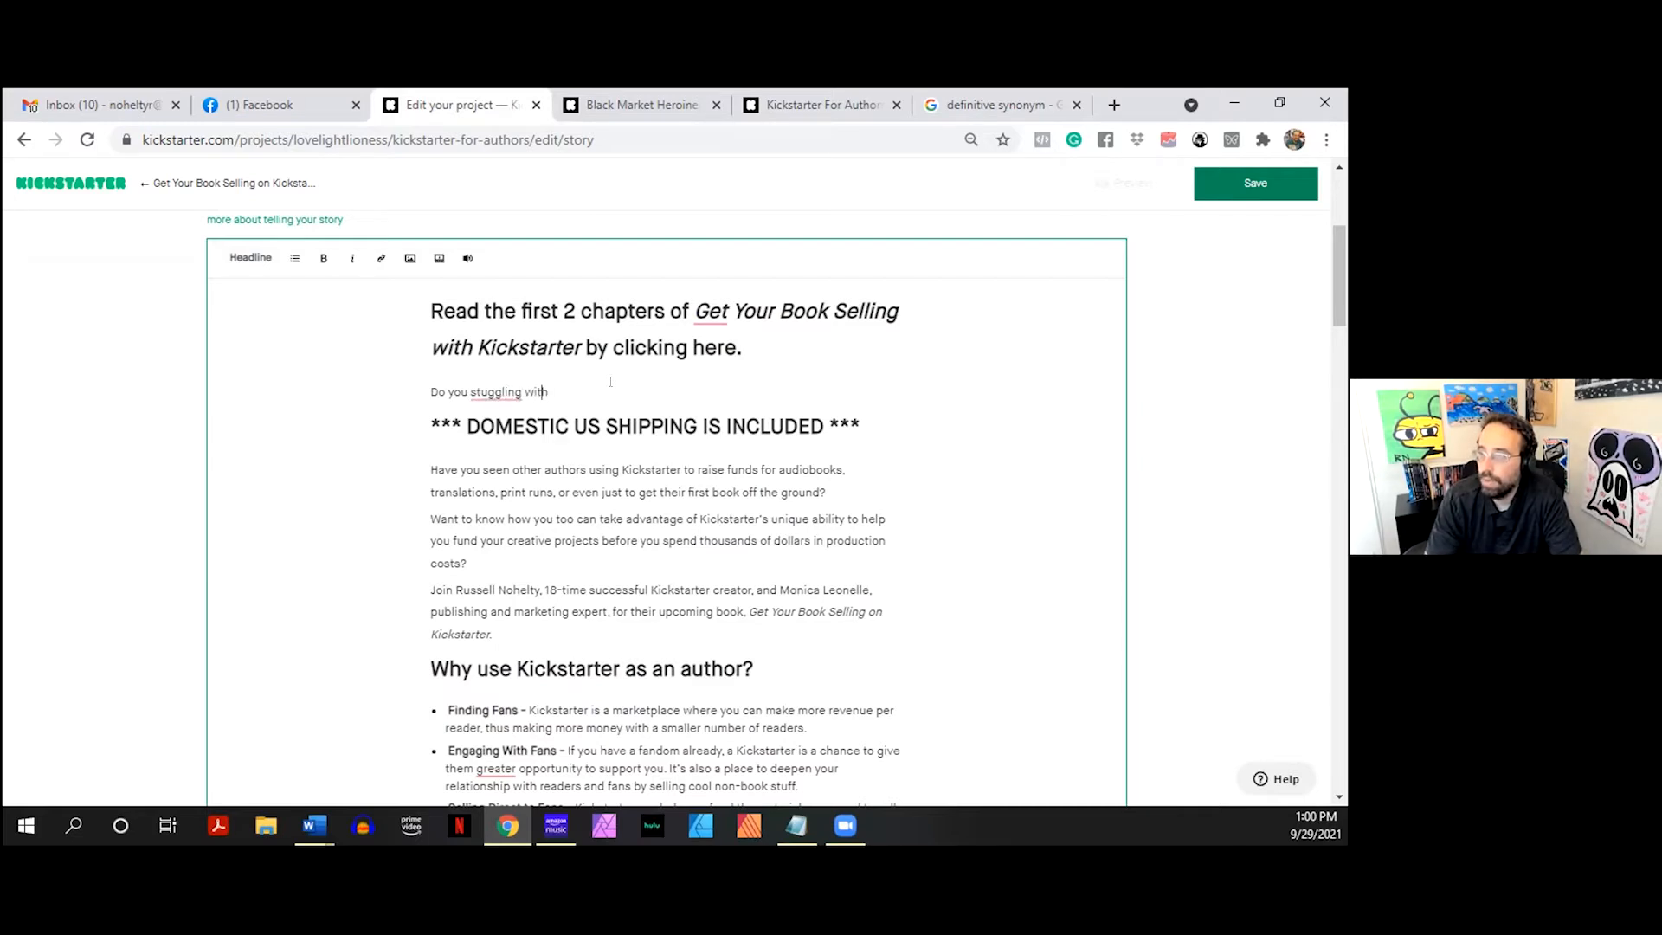
key("Right")
type("r")
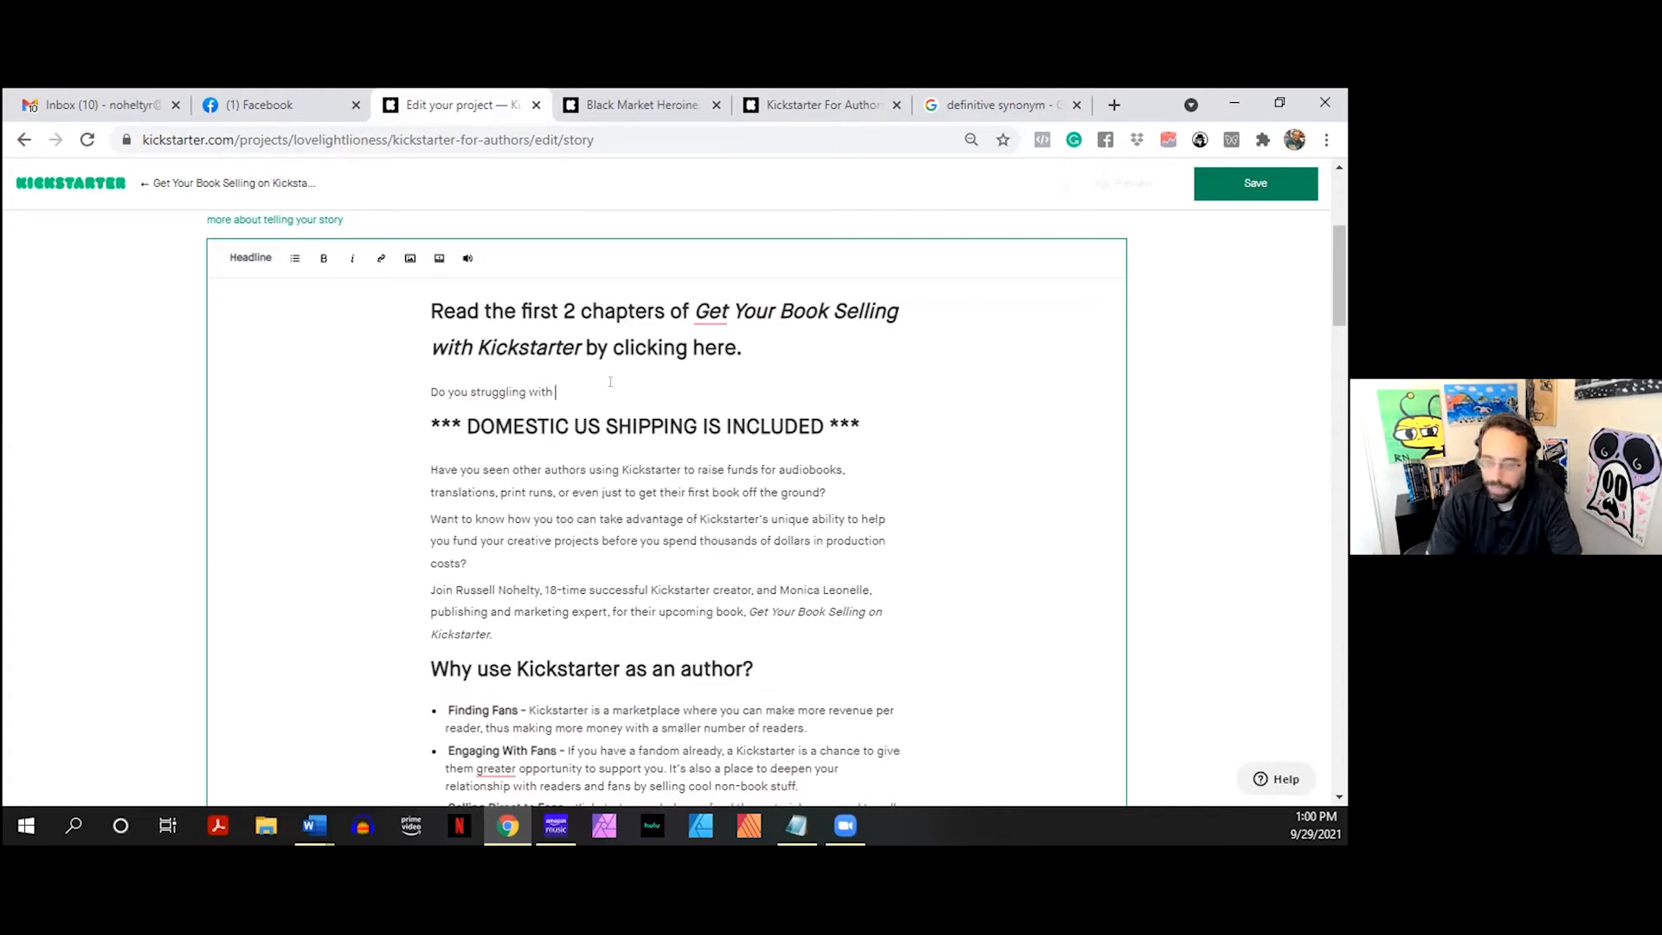
type("w")
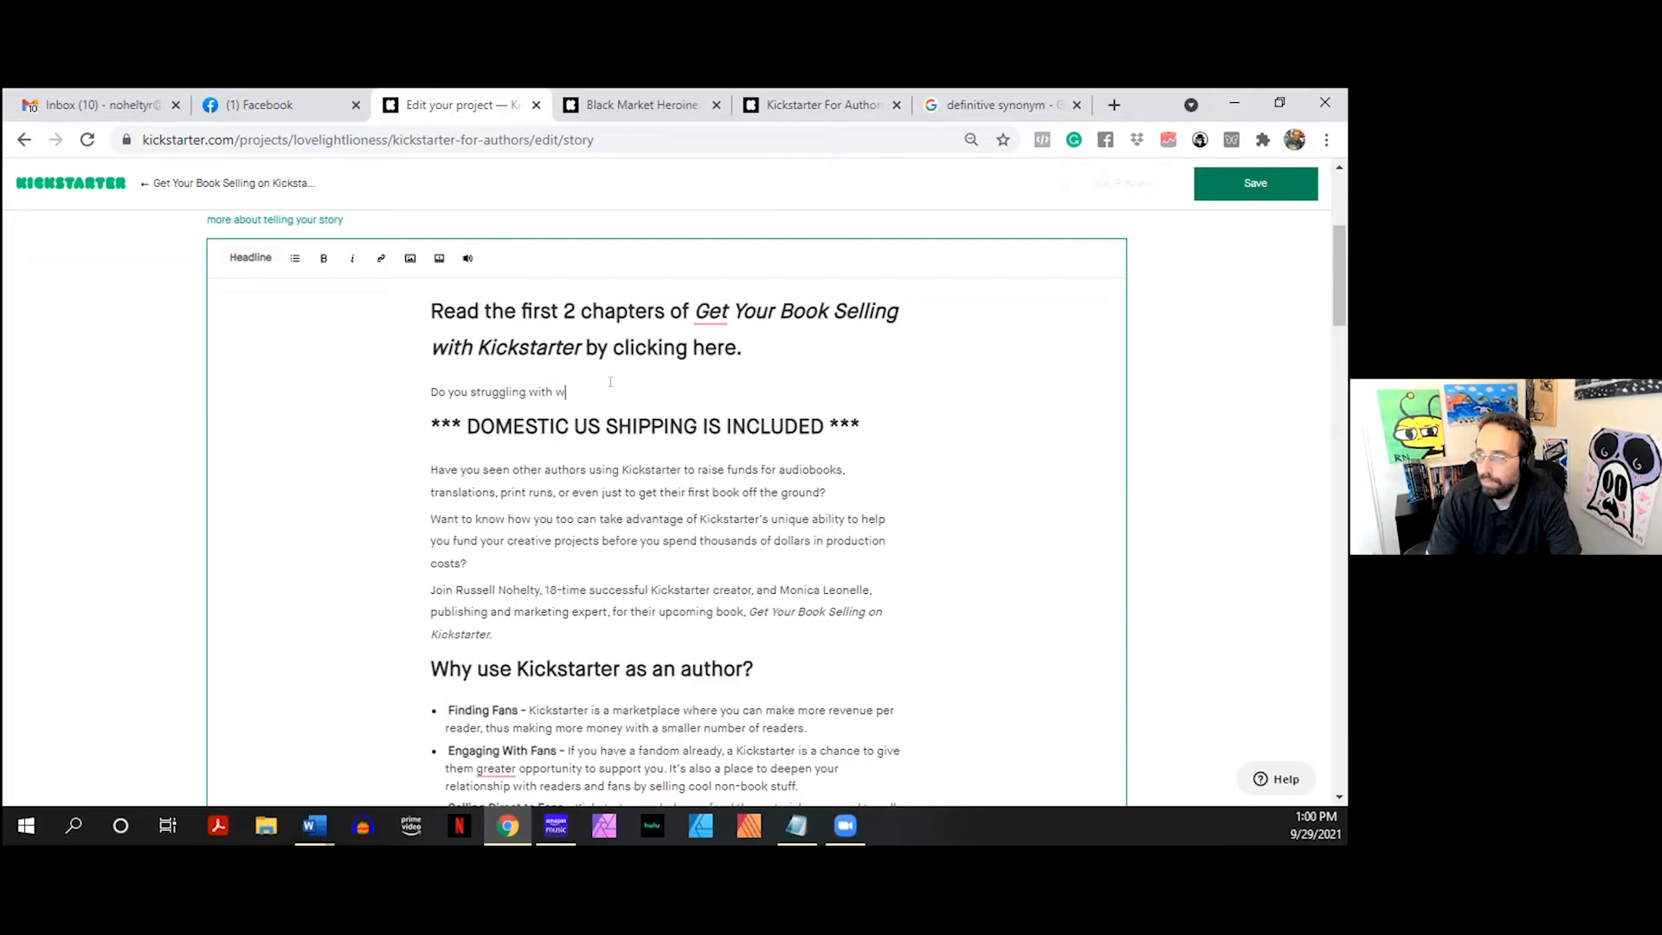
key("BackSpace")
type("book launches?")
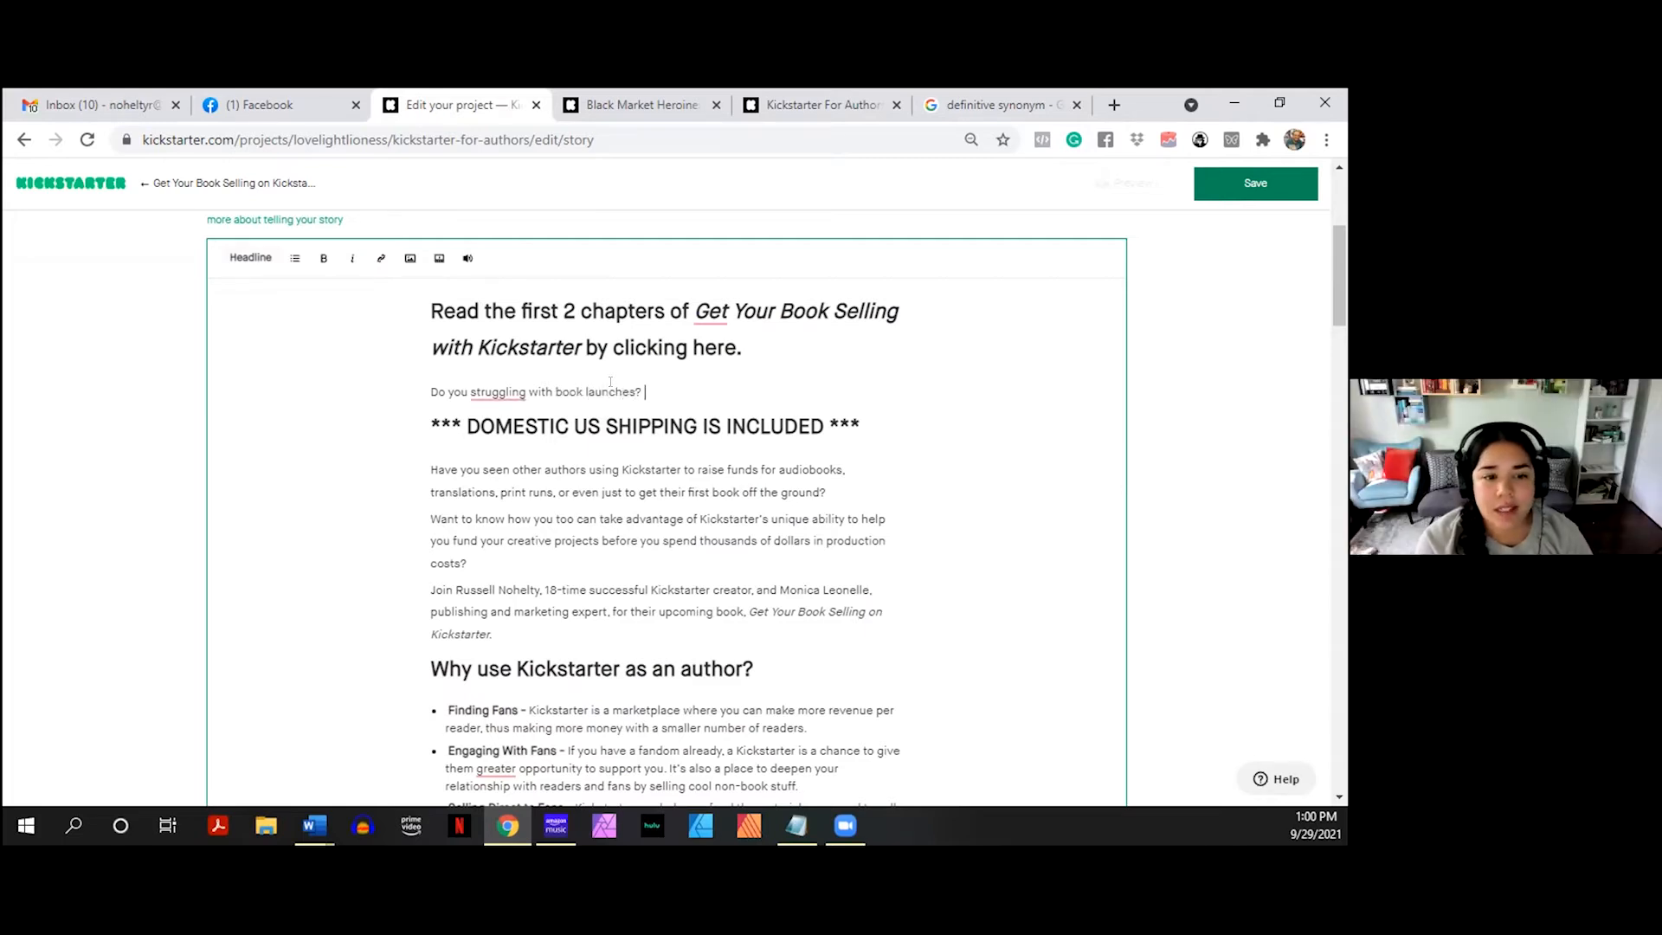
key("Return")
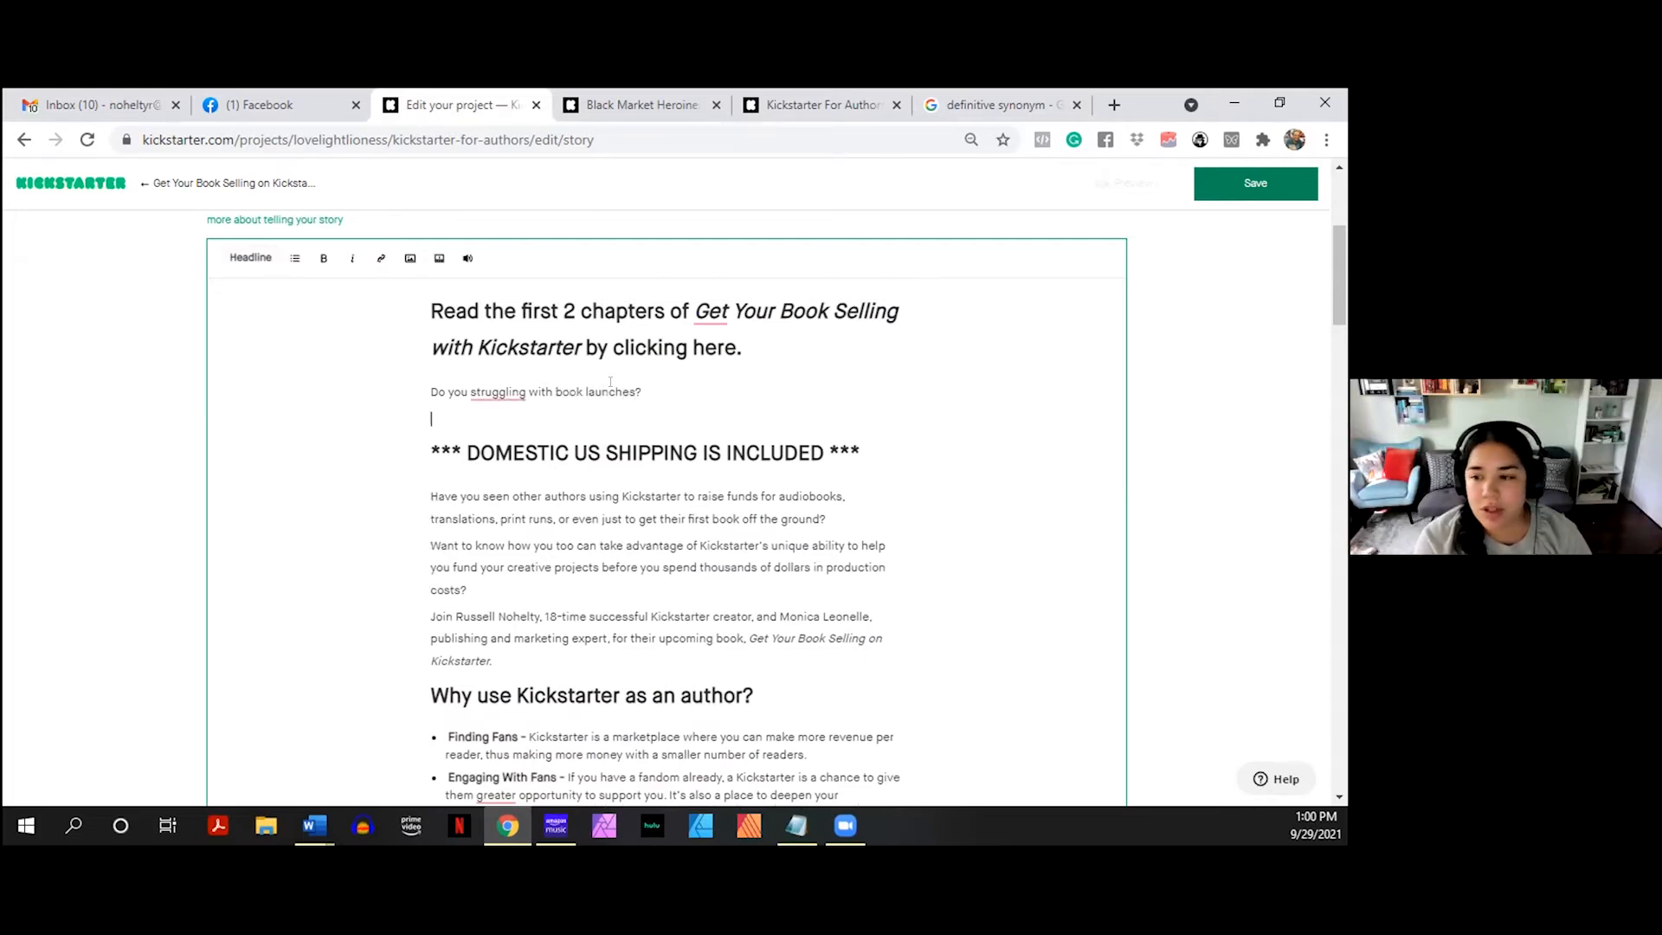
- Change "struggling" to "struggle" in the question about book launches
key("Up")
key("Right")
key("Right")
key("Right")
key("Right")
key("Right")
key("Right")
key("Right")
key("Right")
key("Right")
key("Right")
key("Right")
key("Right")
key("Right")
key("Right")
key("Right")
key("Right")
key("Right")
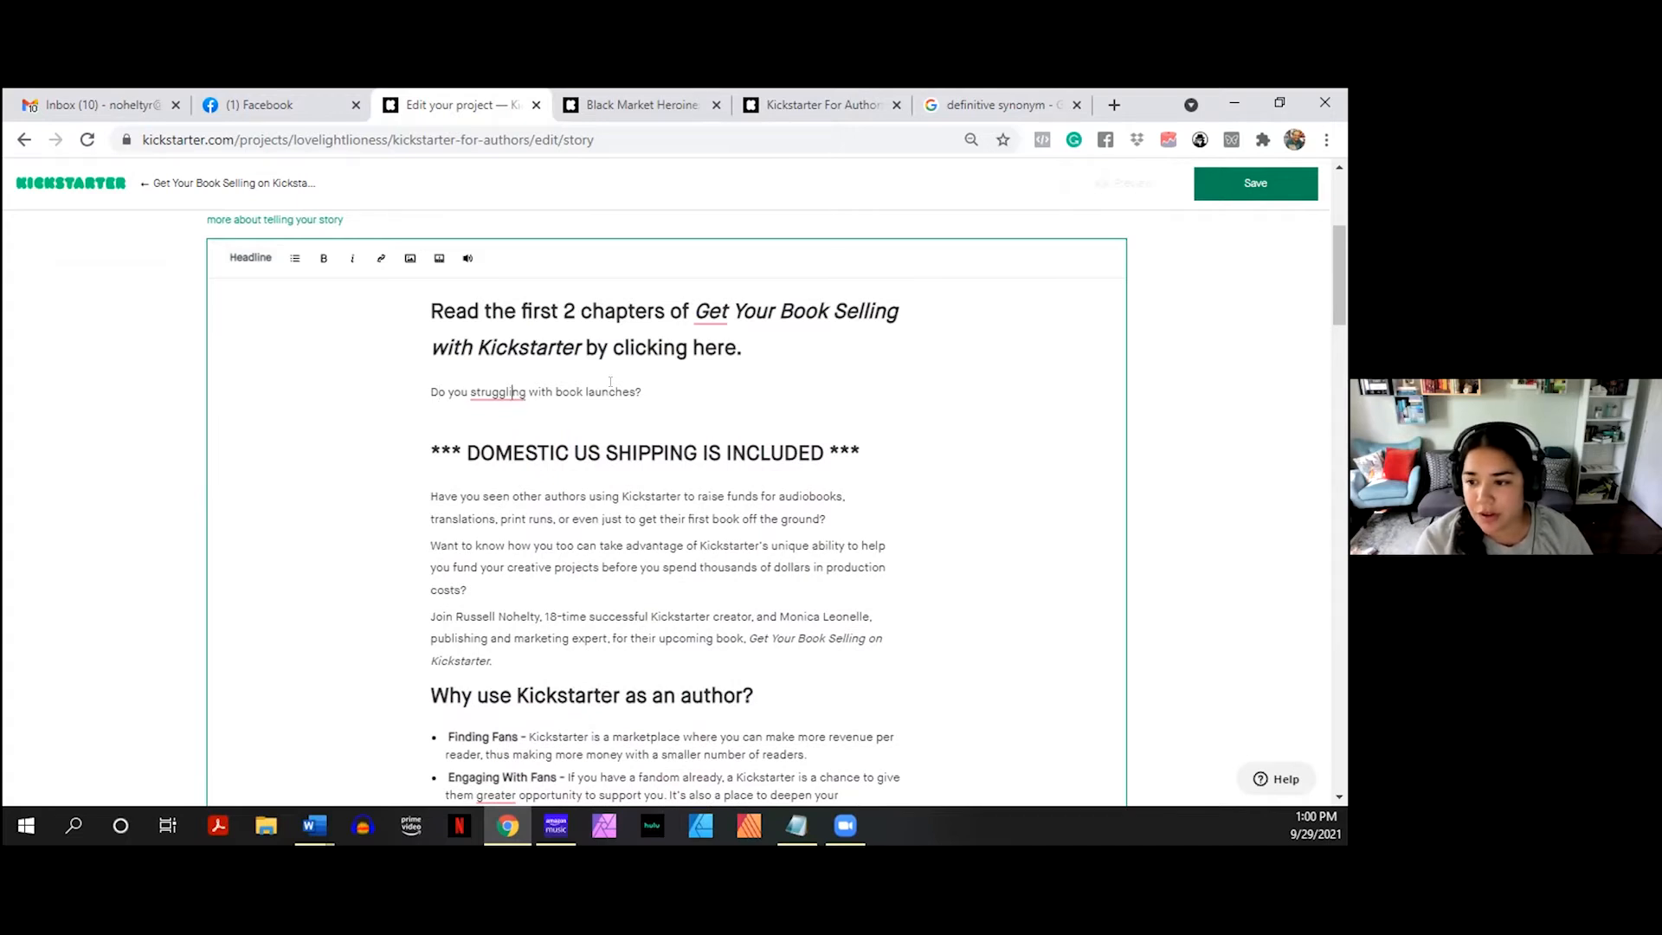
key("BackSpace")
key("BackSpace")
key("BackSpace")
type("e")
- Write "Are you sick of selling book without idea who is buying them?" on the line below the book launches question
key("Down")
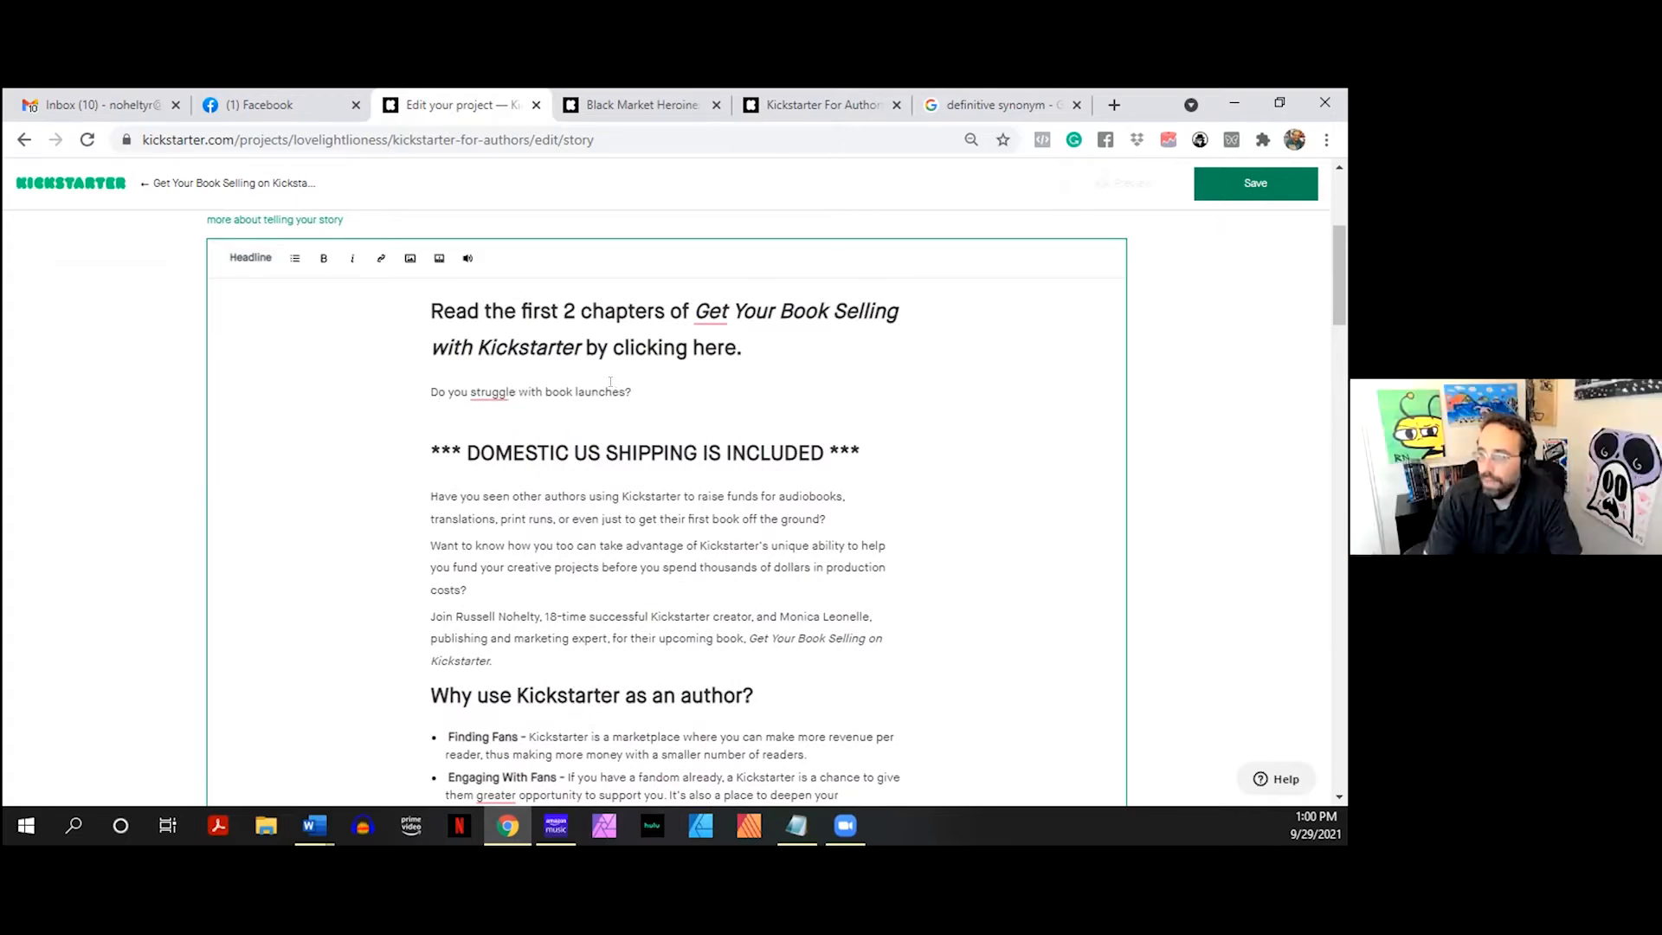
key("Up")
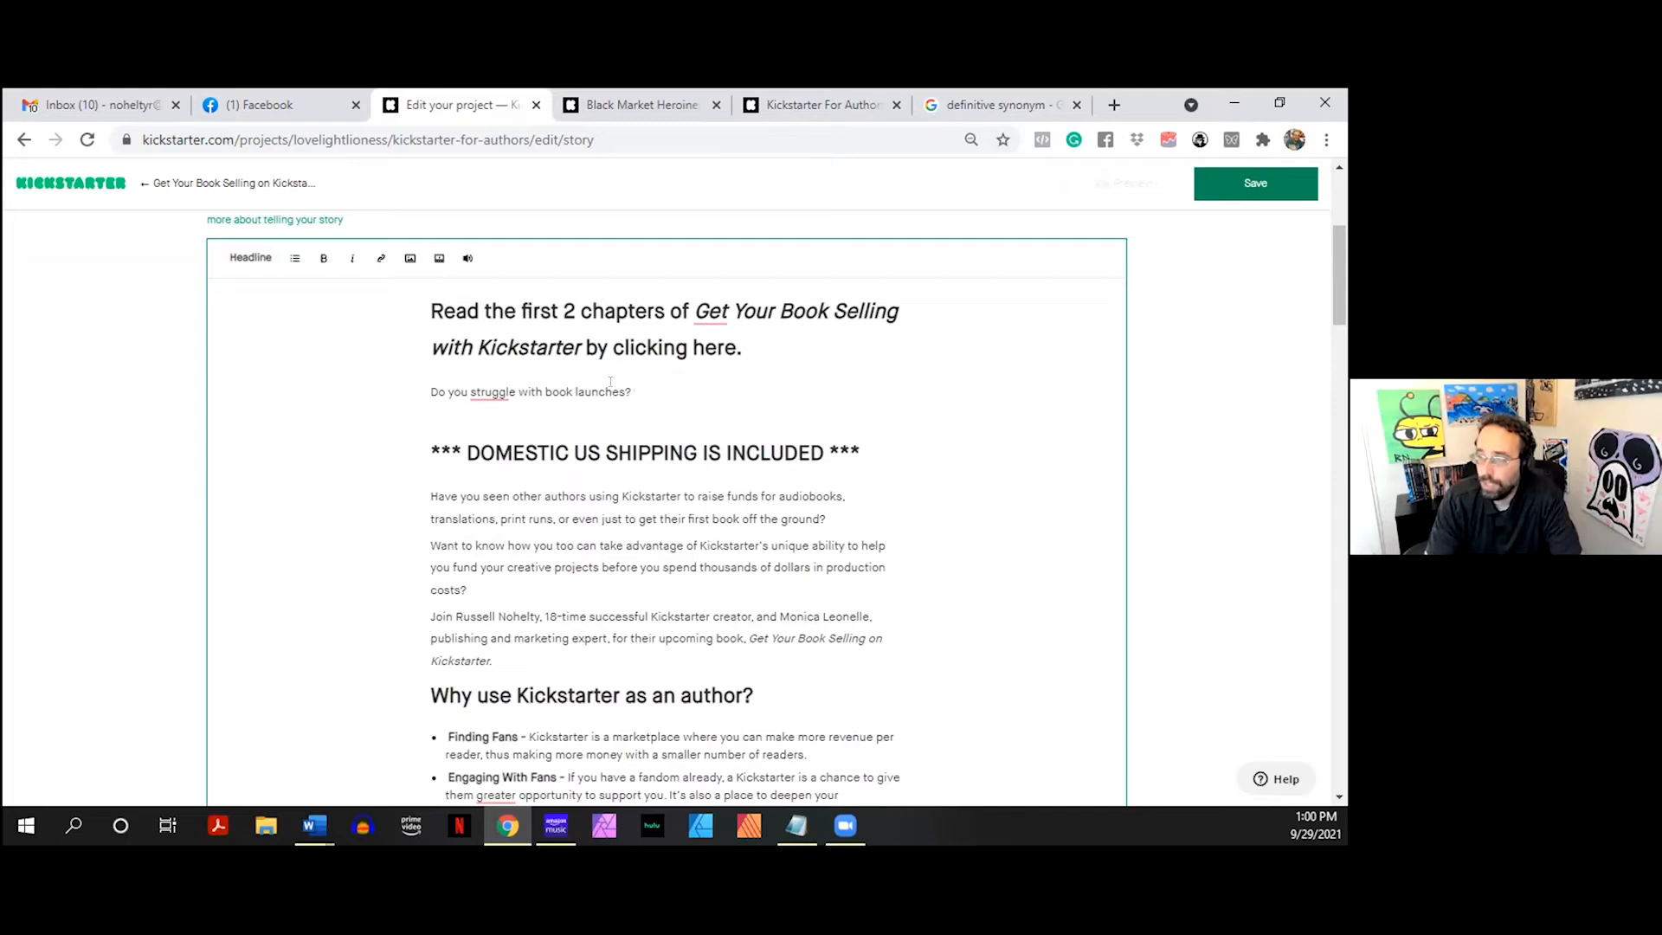
type("Are you sick of ")
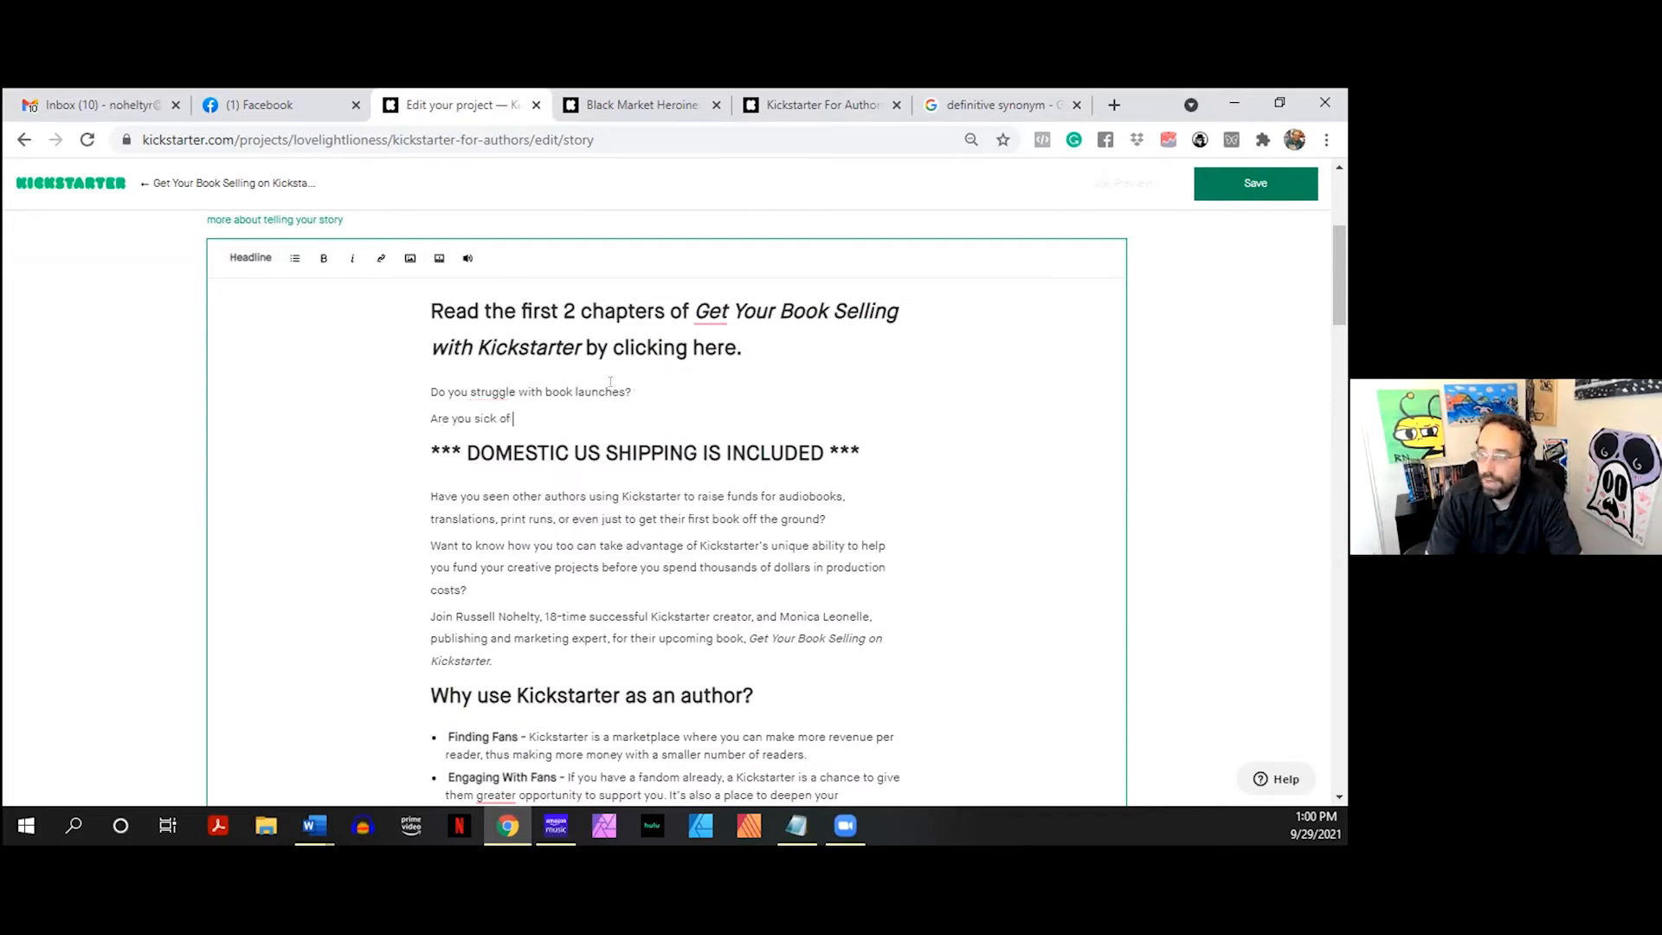
type("selling book wih")
key("BackSpace")
type("though any")
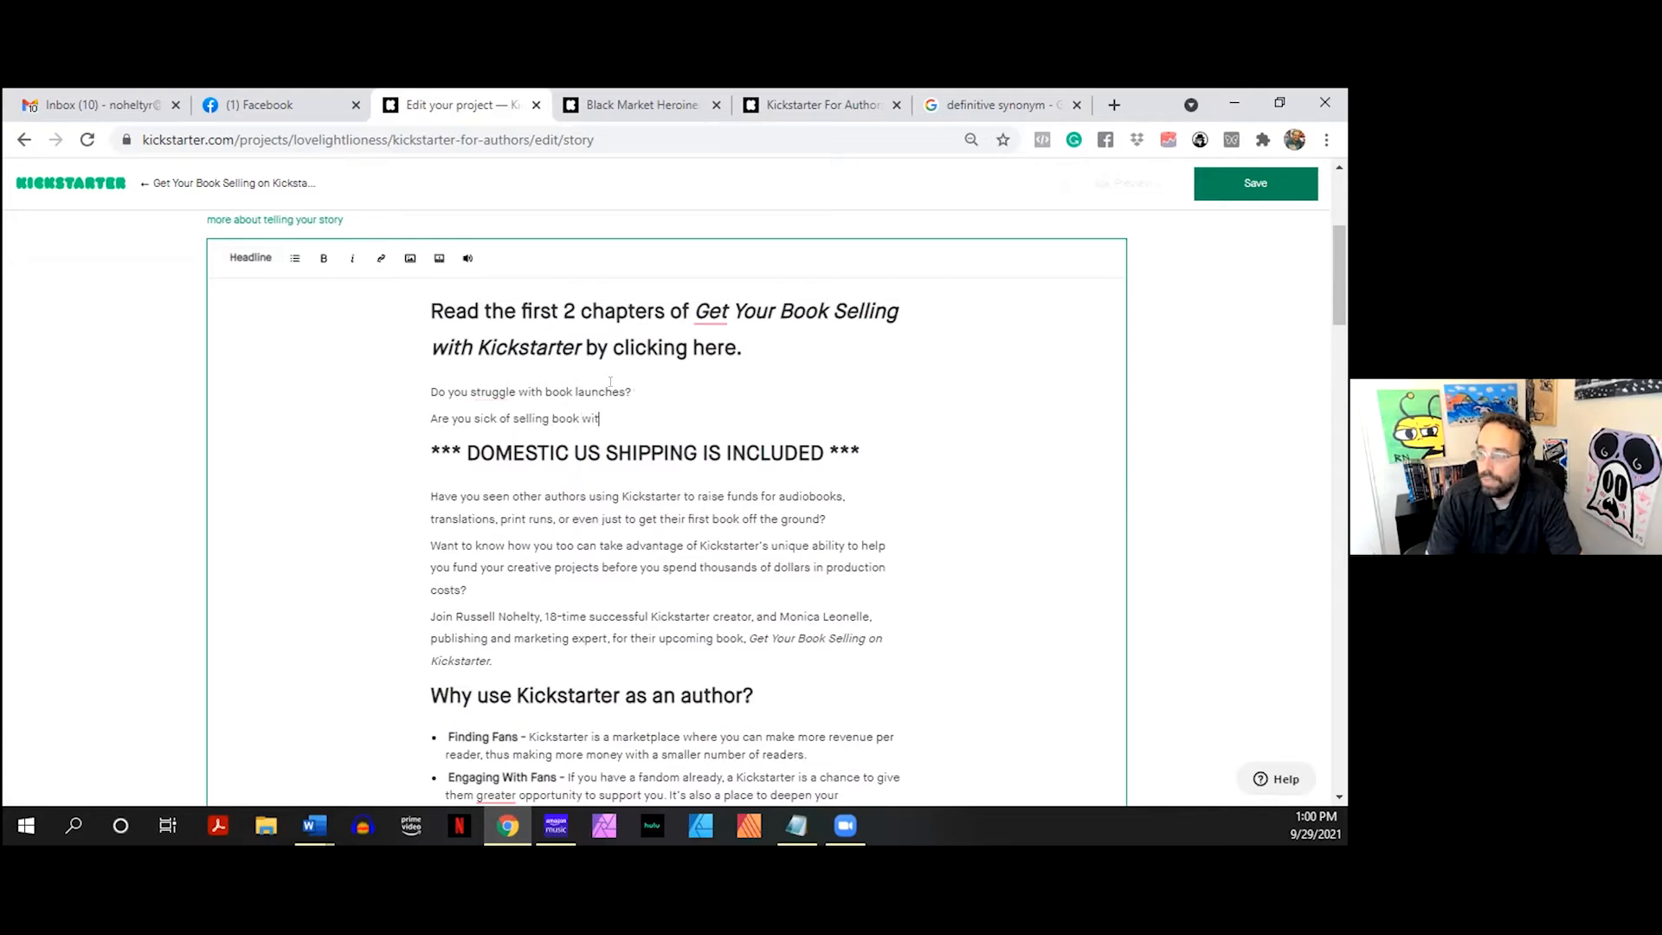
key("BackSpace")
key("BackSpace")
key("BackSpace")
key("BackSpace")
key("BackSpace")
key("BackSpace")
type("t idea who is buying them?")
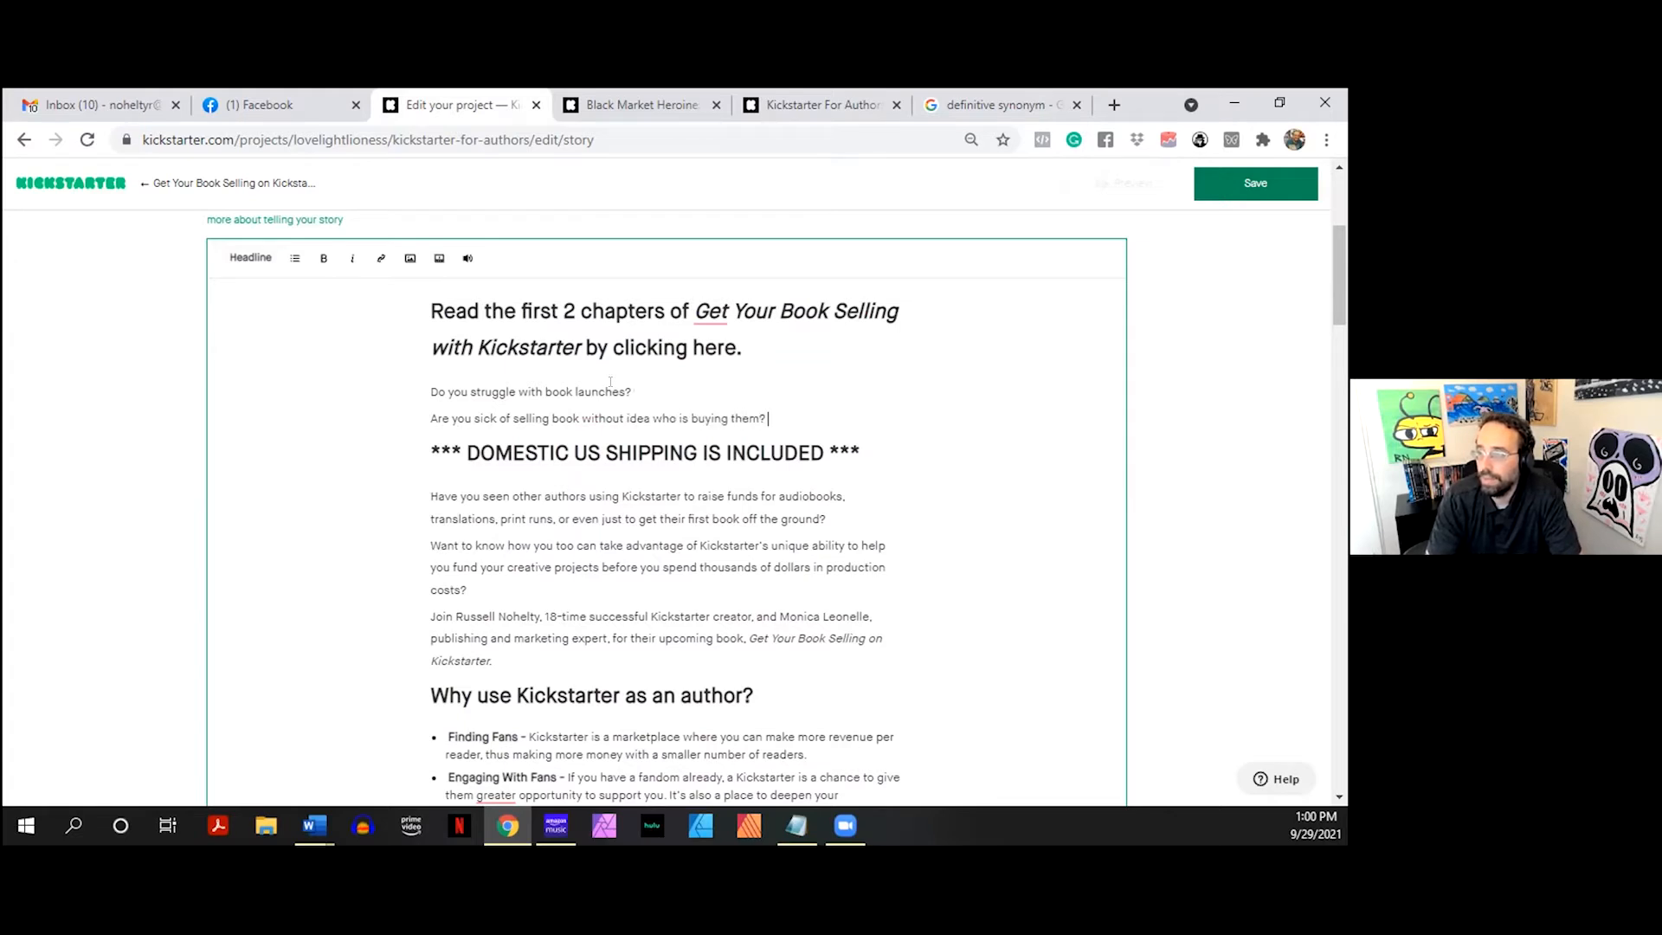
- Add the question "Are you ready to crush your next campaign?" as a new line
key("Return")
type("Are you ready to ")
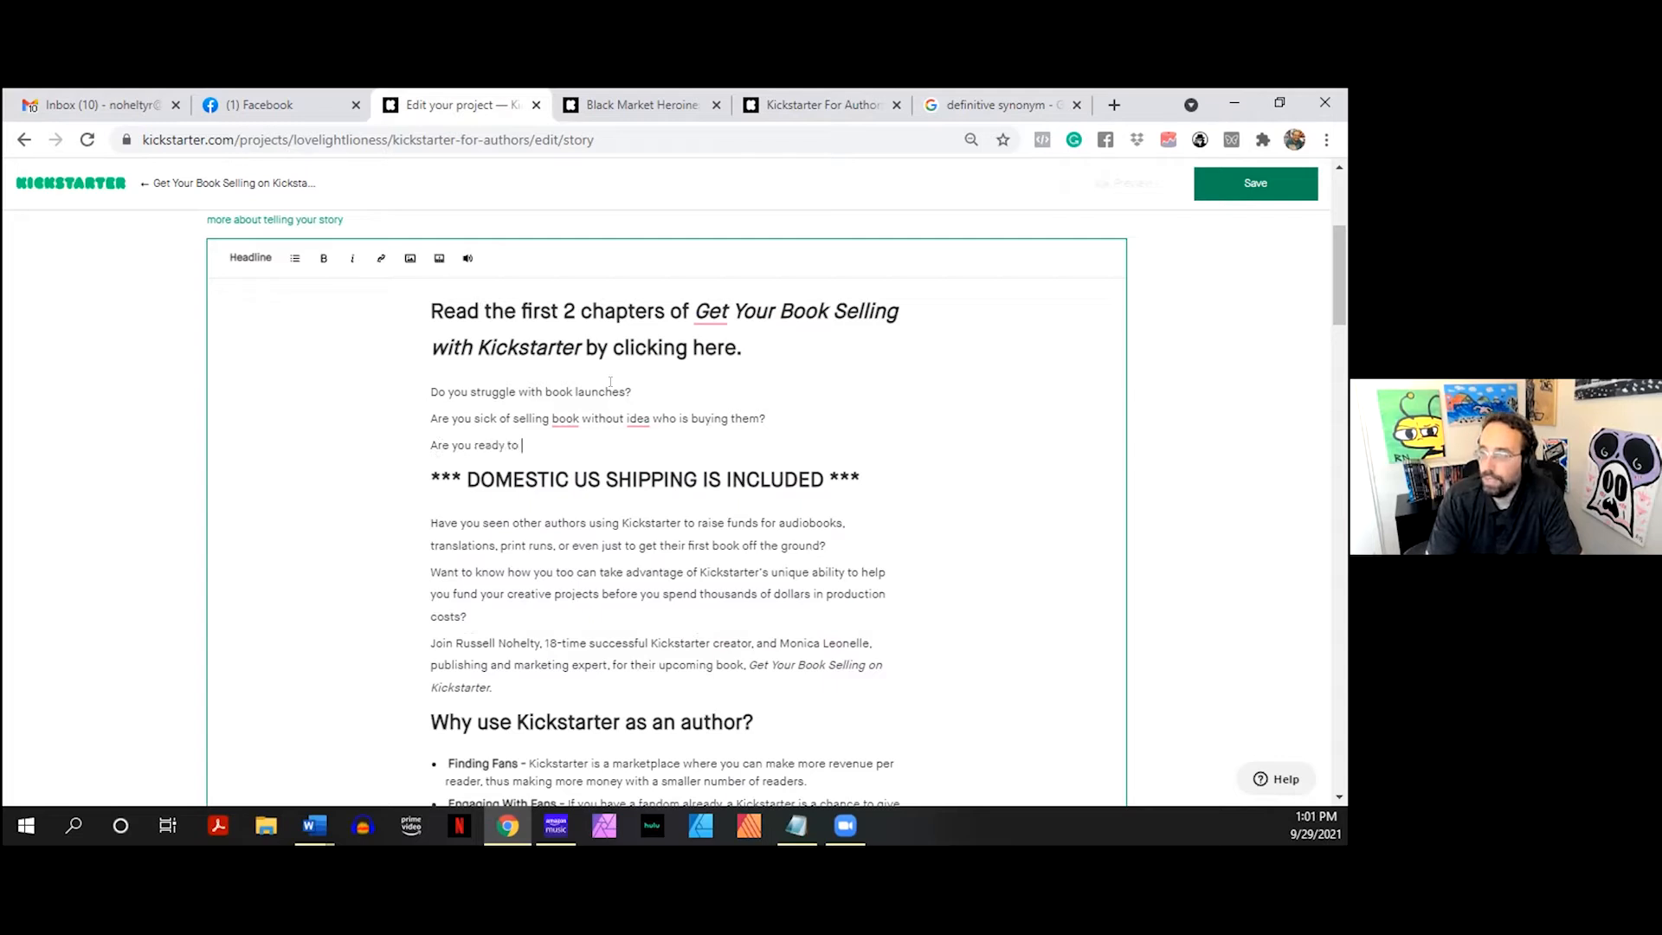
type("crush y")
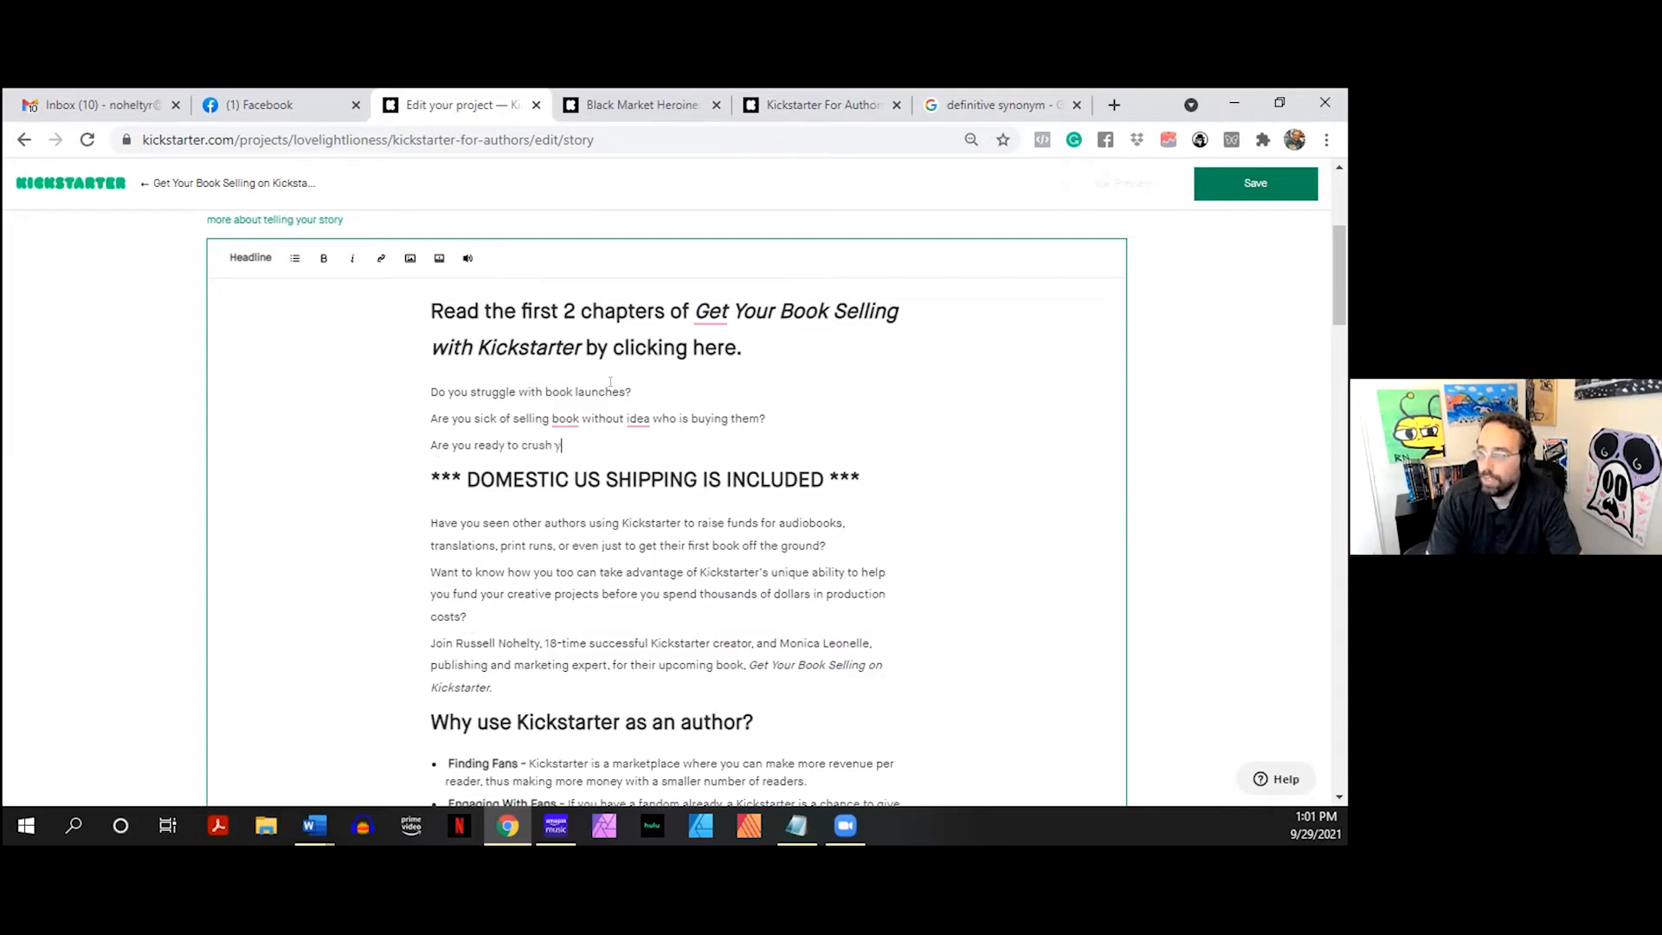
type("our next campaign?")
- Add the closing line "Then Get your Book Selling on Kickstarter is perfect for you" under the three questions
key("Return")
type("Then ")
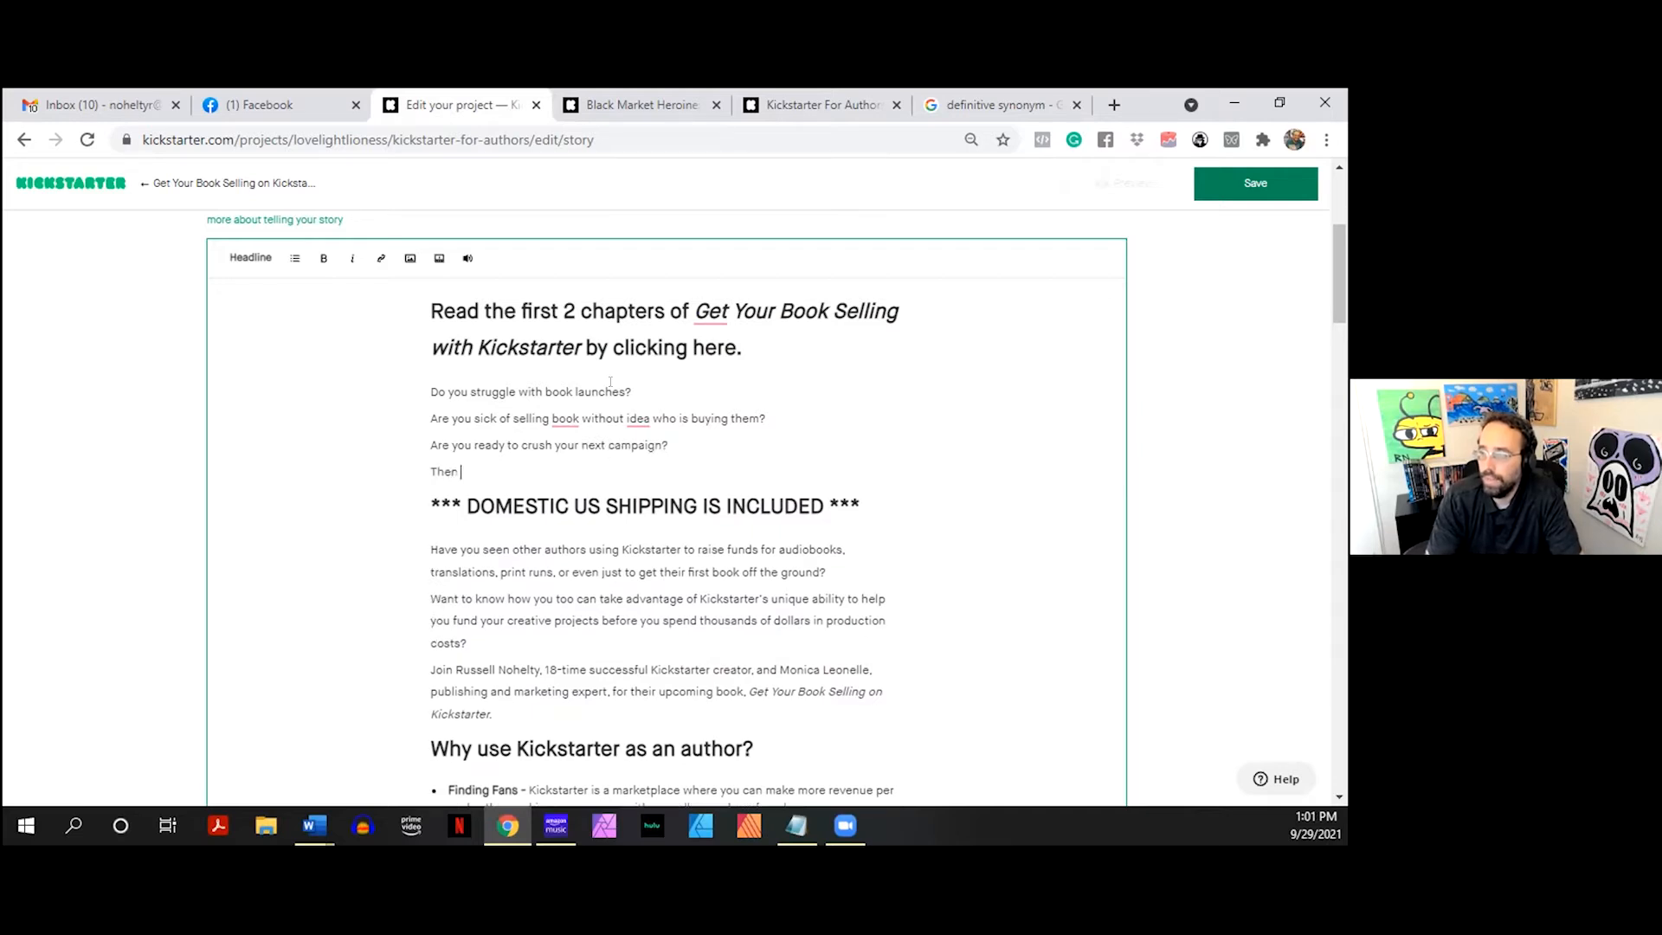
type("Get your Book")
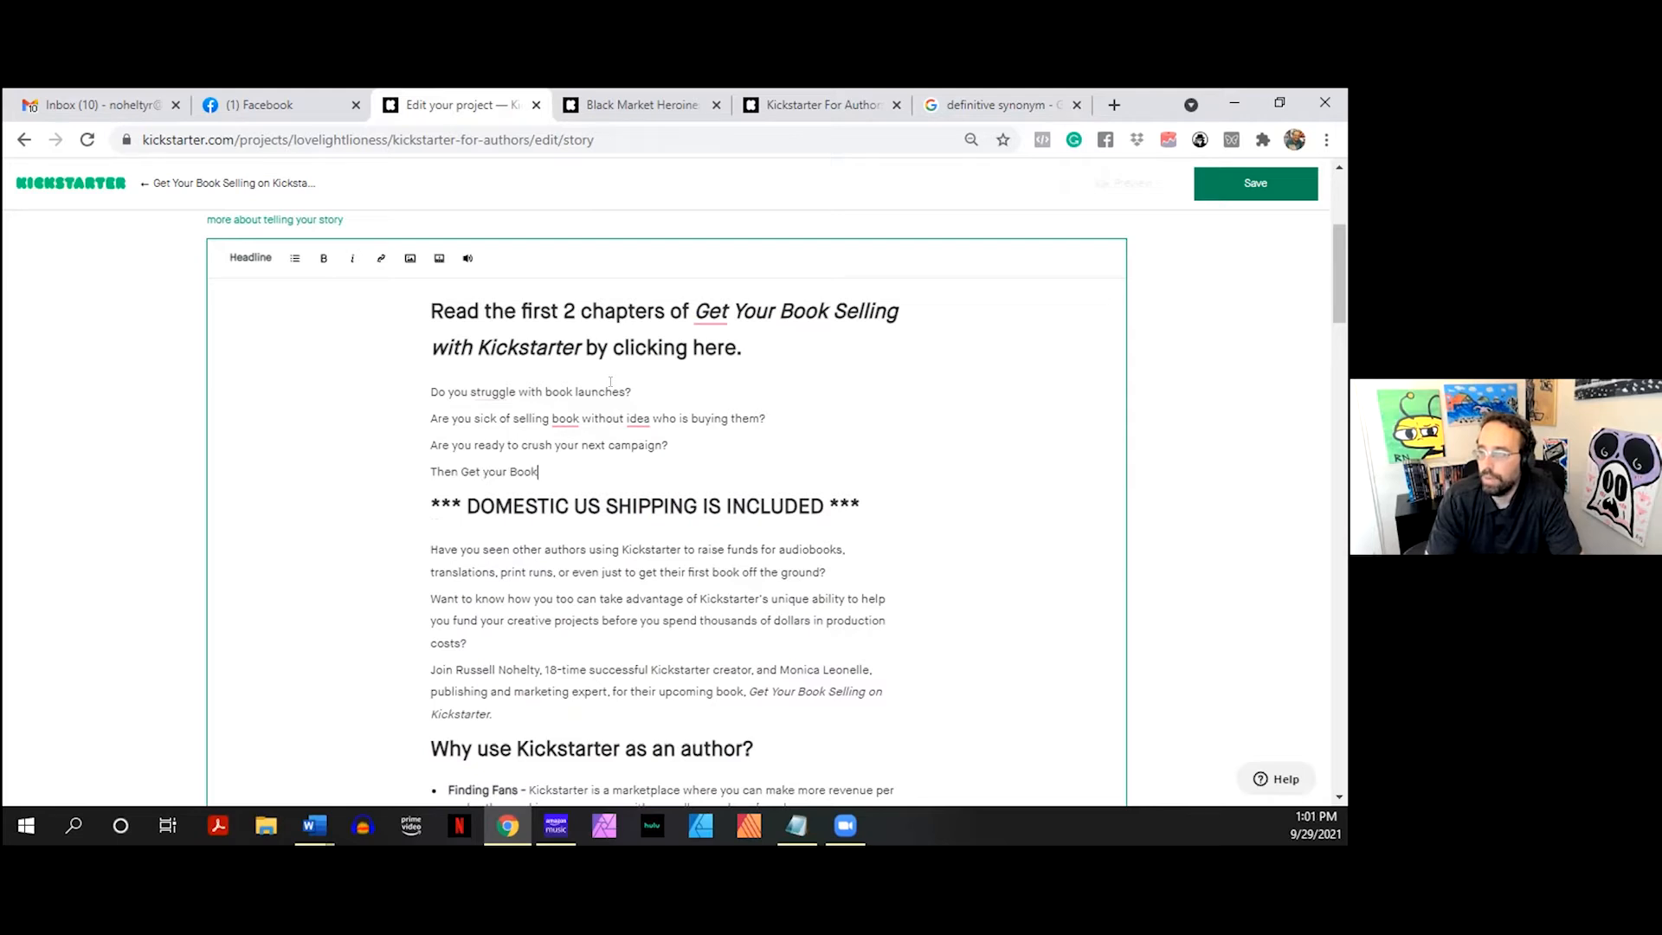
type(" Selling on Kickstart")
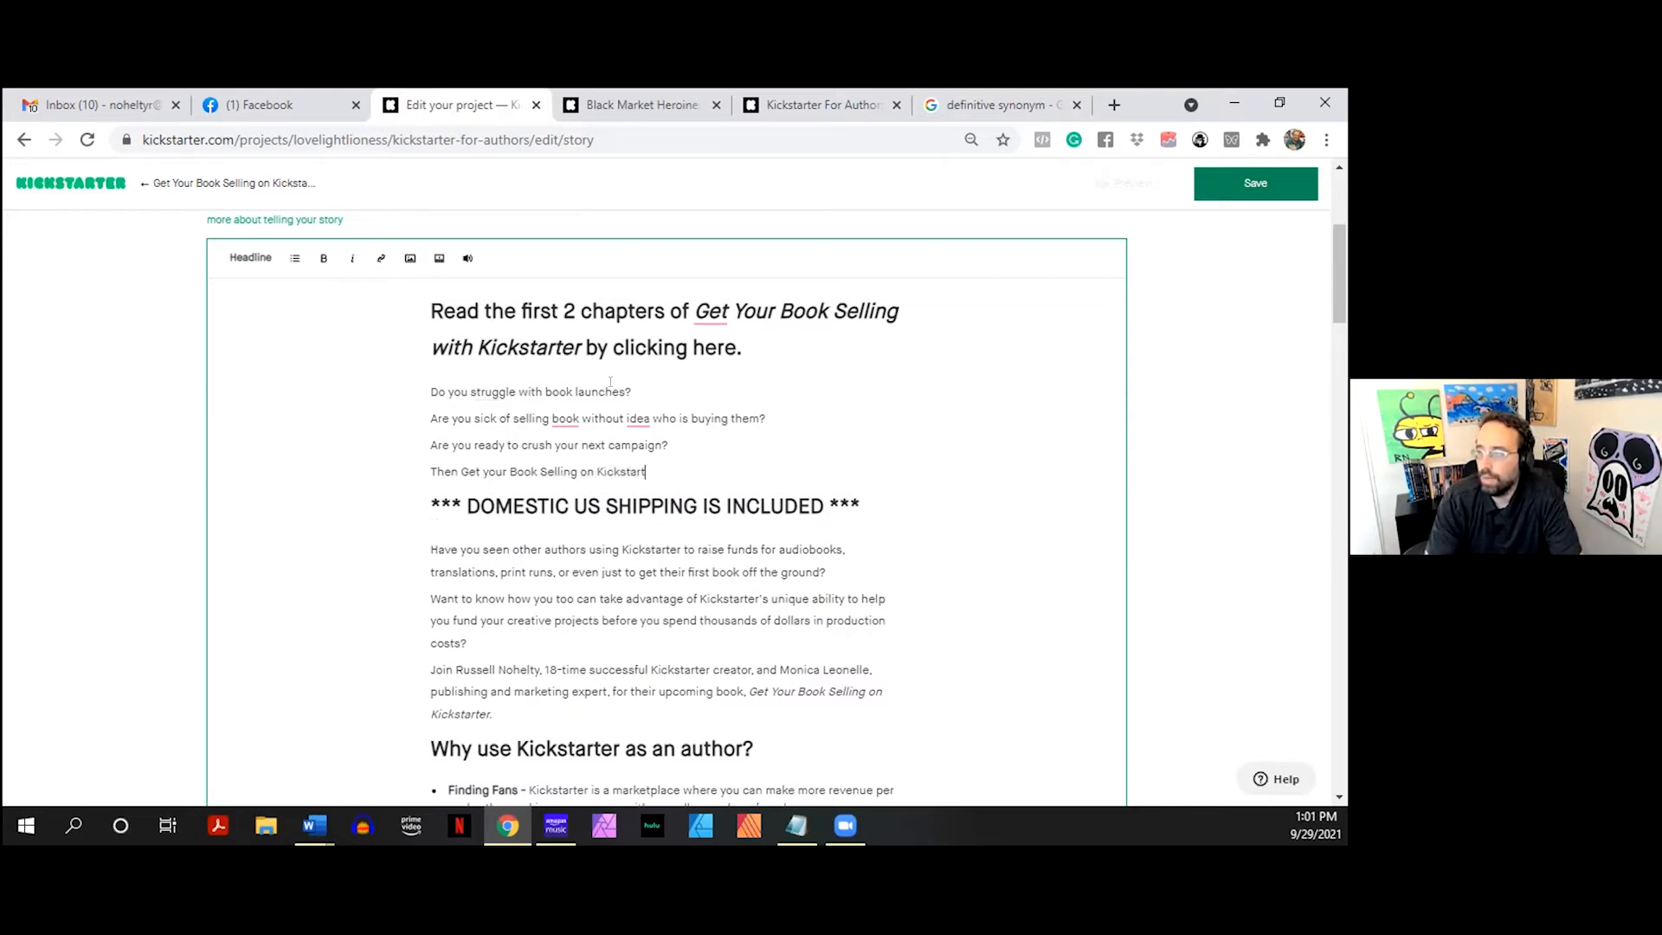
type("er is perfect you")
key("Left")
key("Left")
key("Left")
type("for")
- Reword the first question as "Are you an author who struggles with book launches?"
key("Up")
key("Up")
key("Up")
key("BackSpace")
key("BackSpace")
type("Are you an author who")
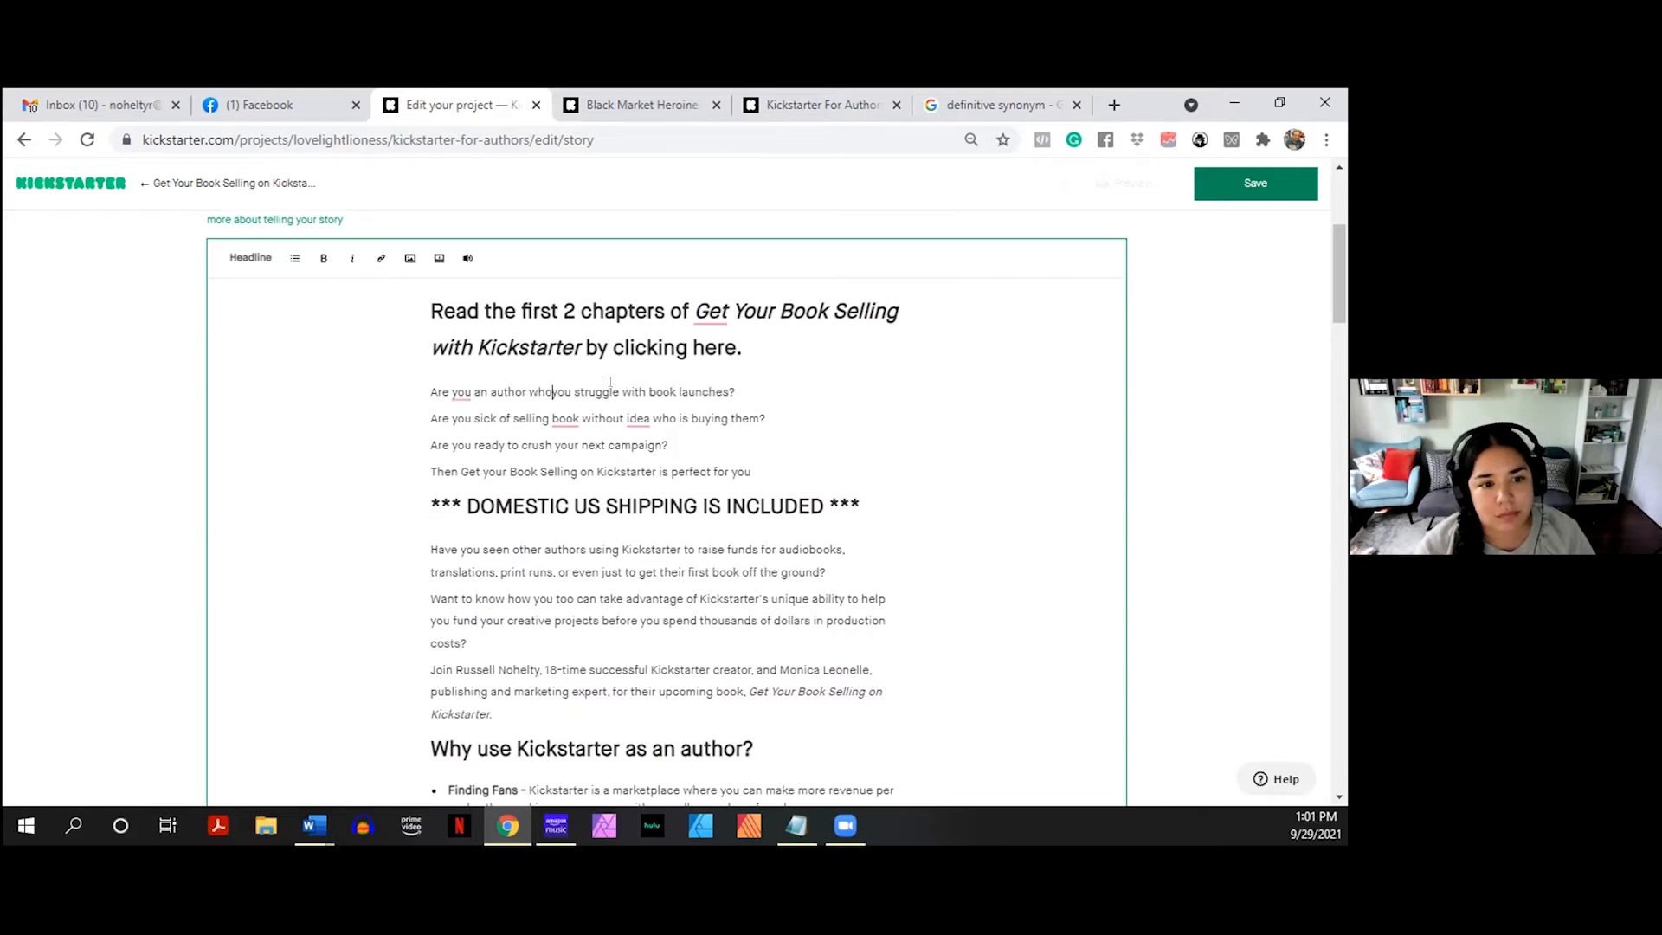
key("Delete")
key("Delete")
key("Delete")
key("Right")
key("Right")
key("Right")
key("Right")
key("Right")
key("Right")
key("Right")
type("s")
key("Down")
key("Down")
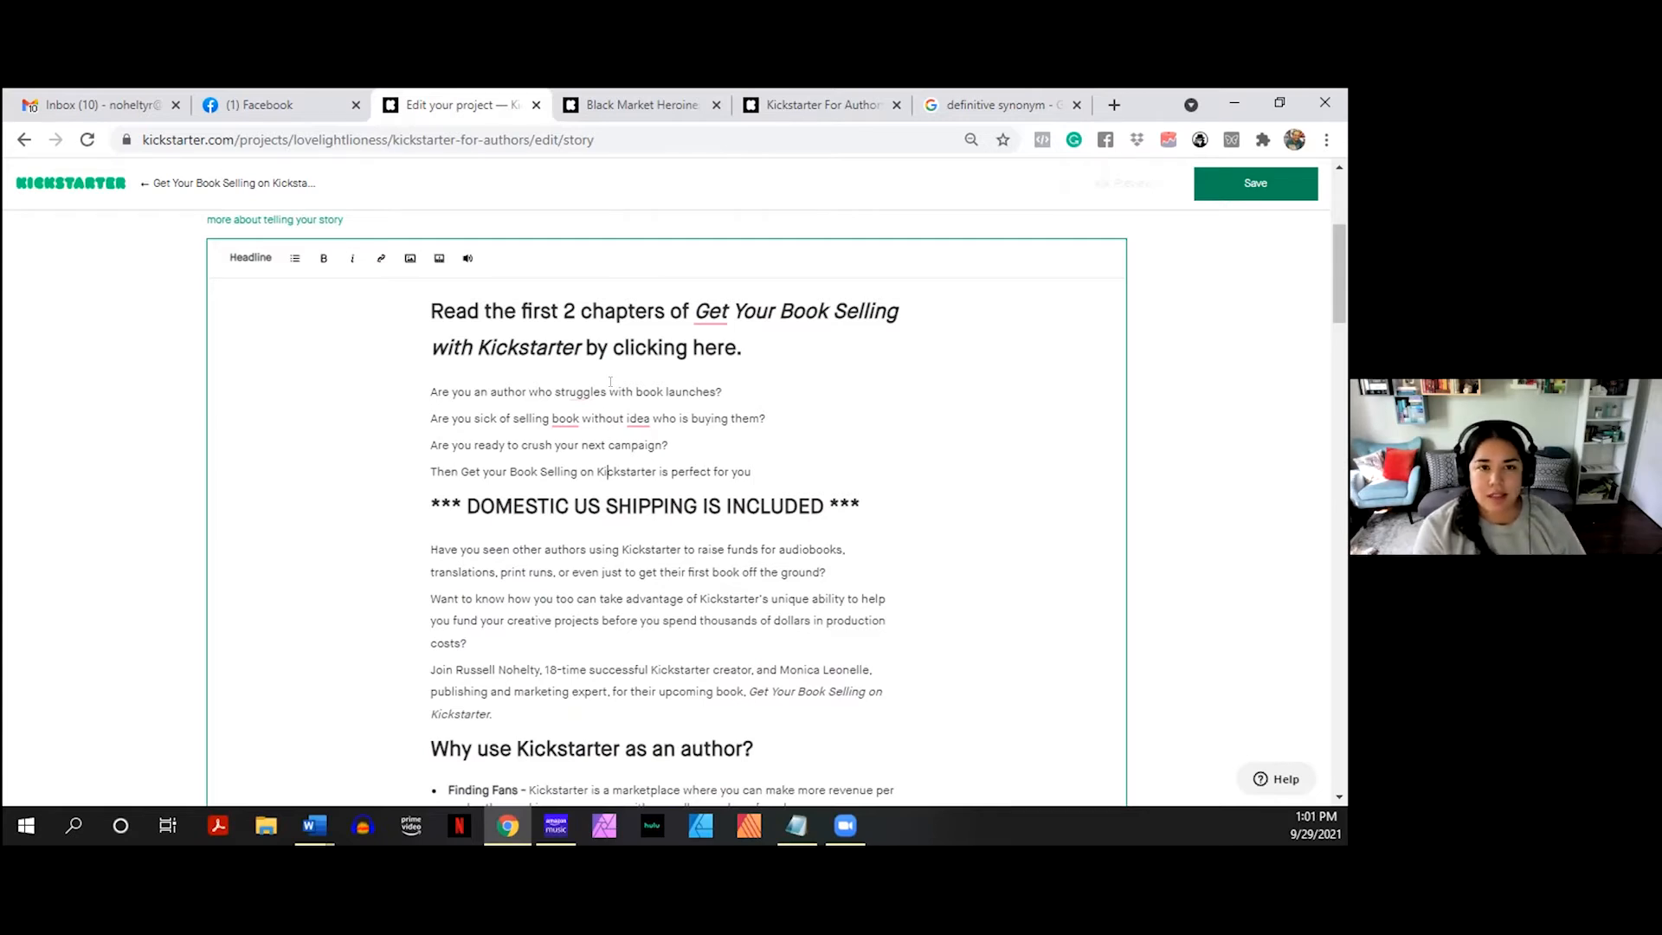
- End the closing line with a period and insert "any" before "idea" in the second question
key("Right")
key("Right")
key("Right")
key("Right")
key("Right")
key("Right")
key("Right")
key("Right")
key("Right")
key("Right")
key("Right")
key("Right")
key("Right")
key("Right")
key("Right")
key("Right")
key("Right")
key("Right")
key("Right")
key("Right")
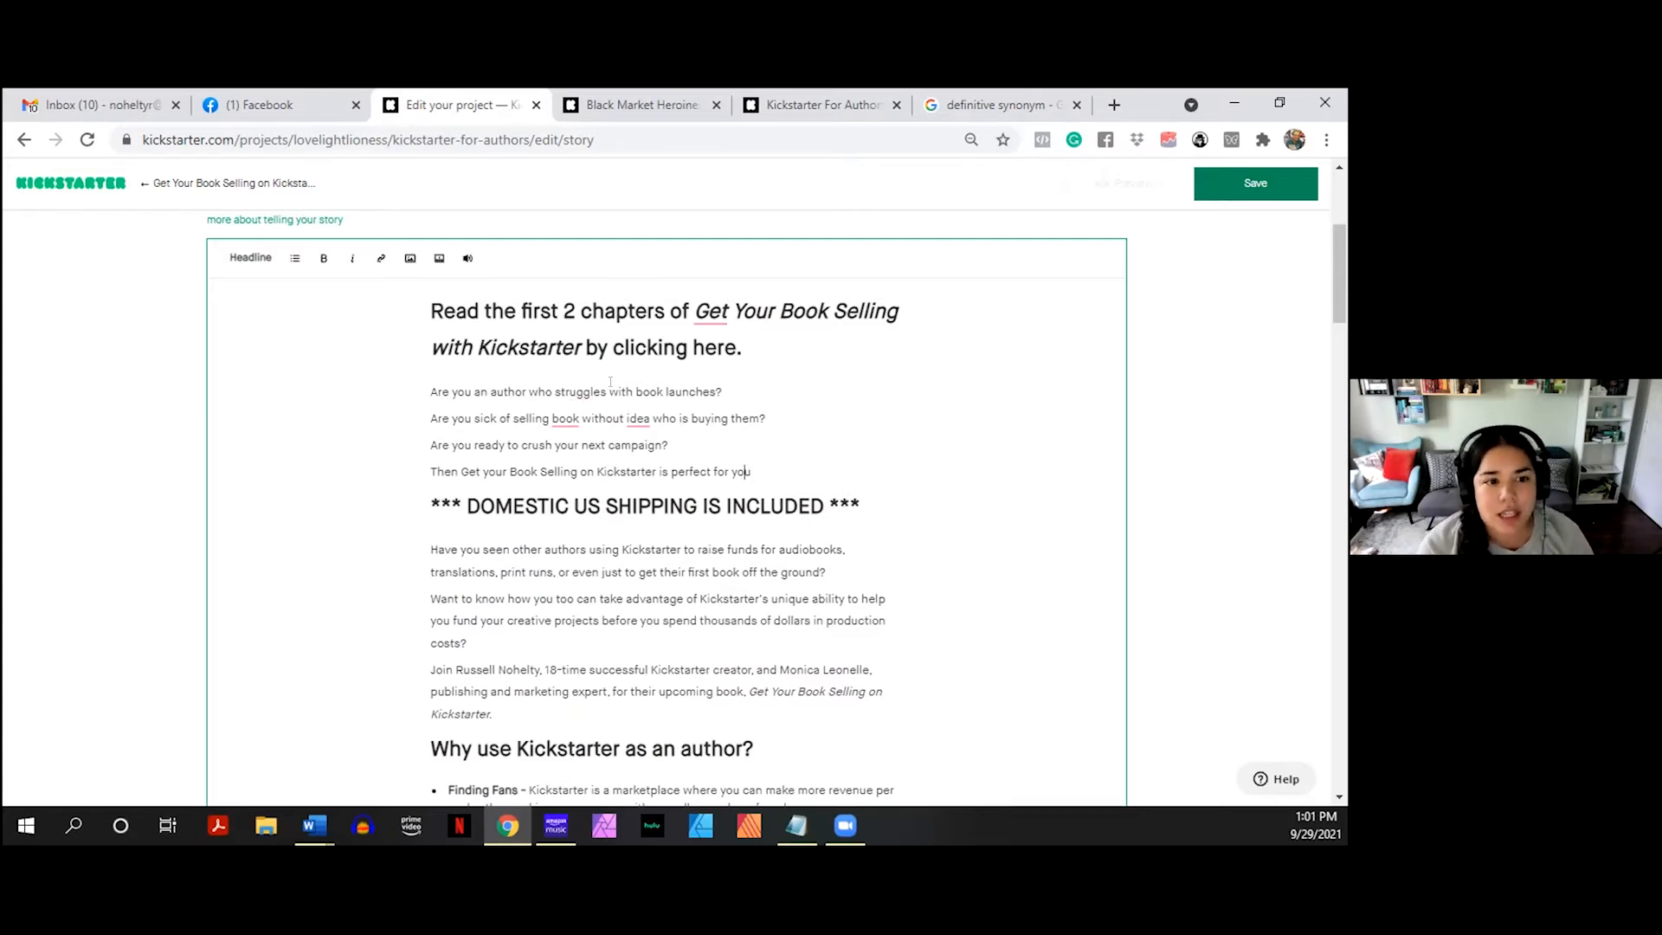
type(".")
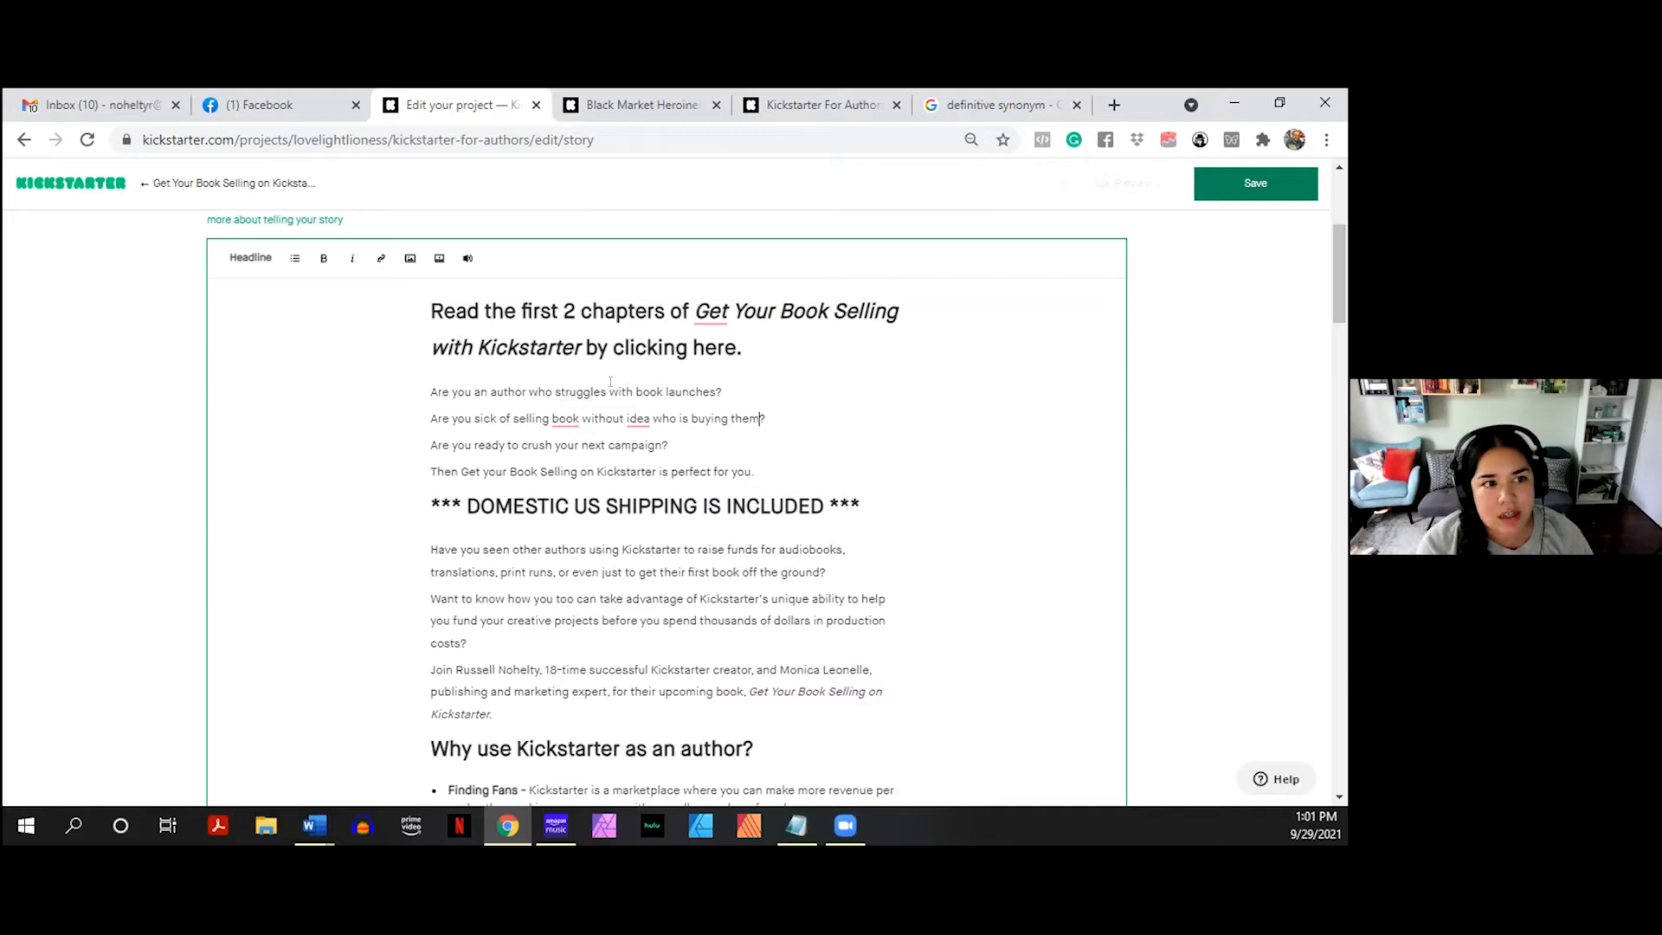
type("any")
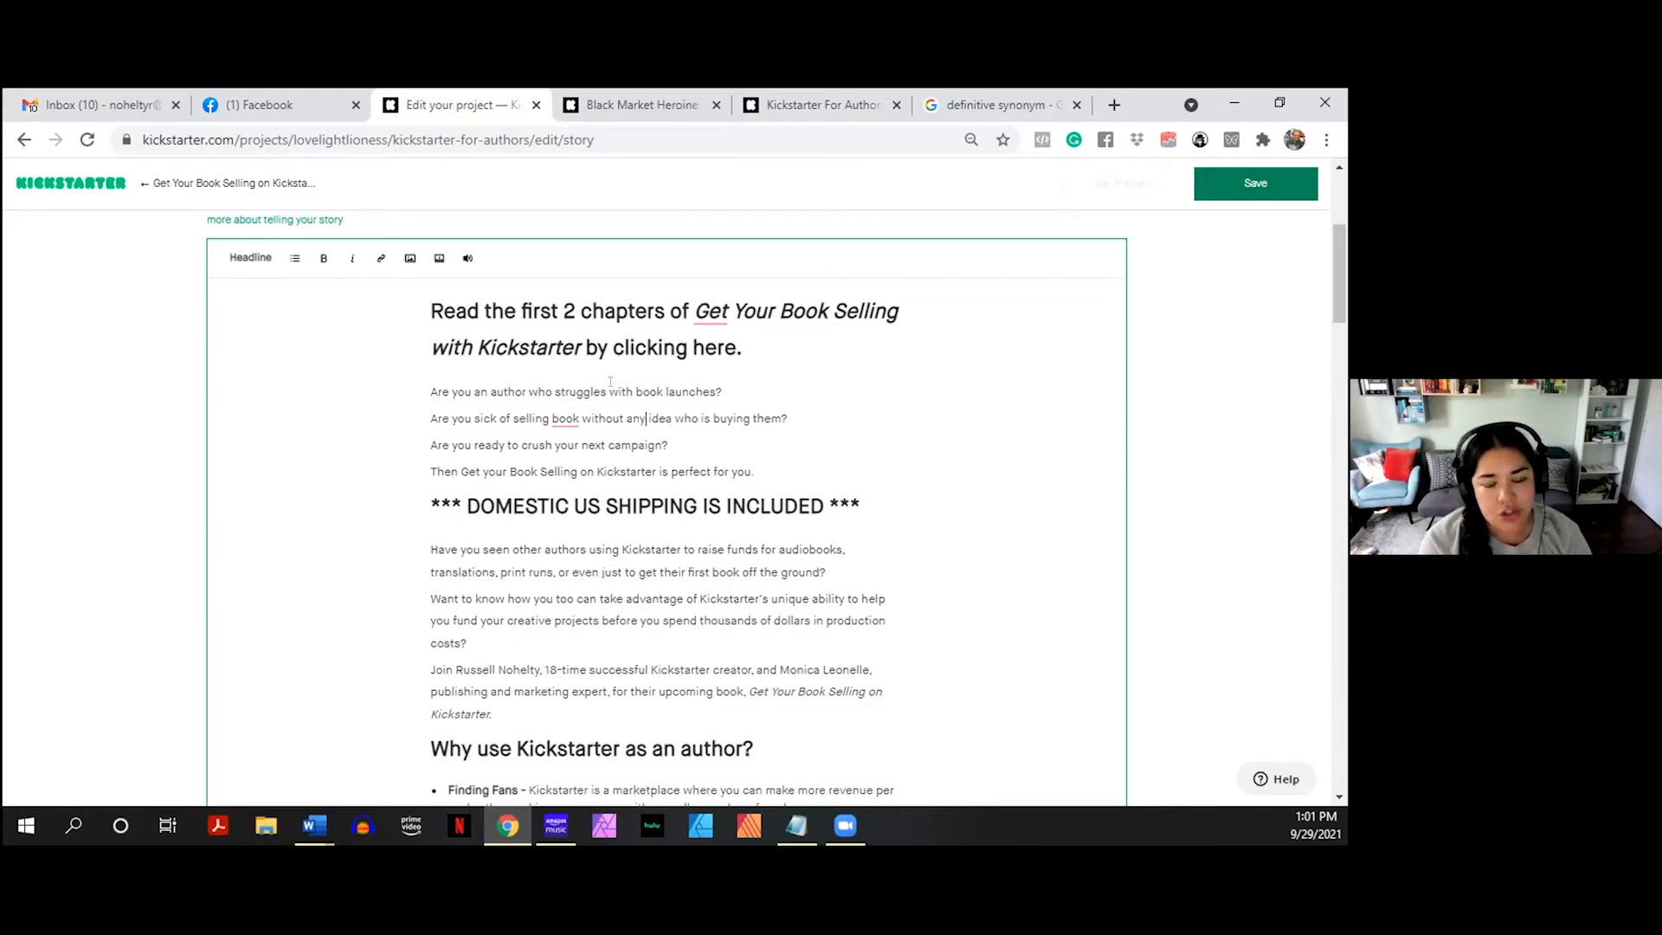
- Replace "launches?" with "sales?" at the end of the first question
key("Right")
key("Right")
key("Right")
key("Right")
key("Right")
key("Right")
key("Right")
key("Right")
key("Right")
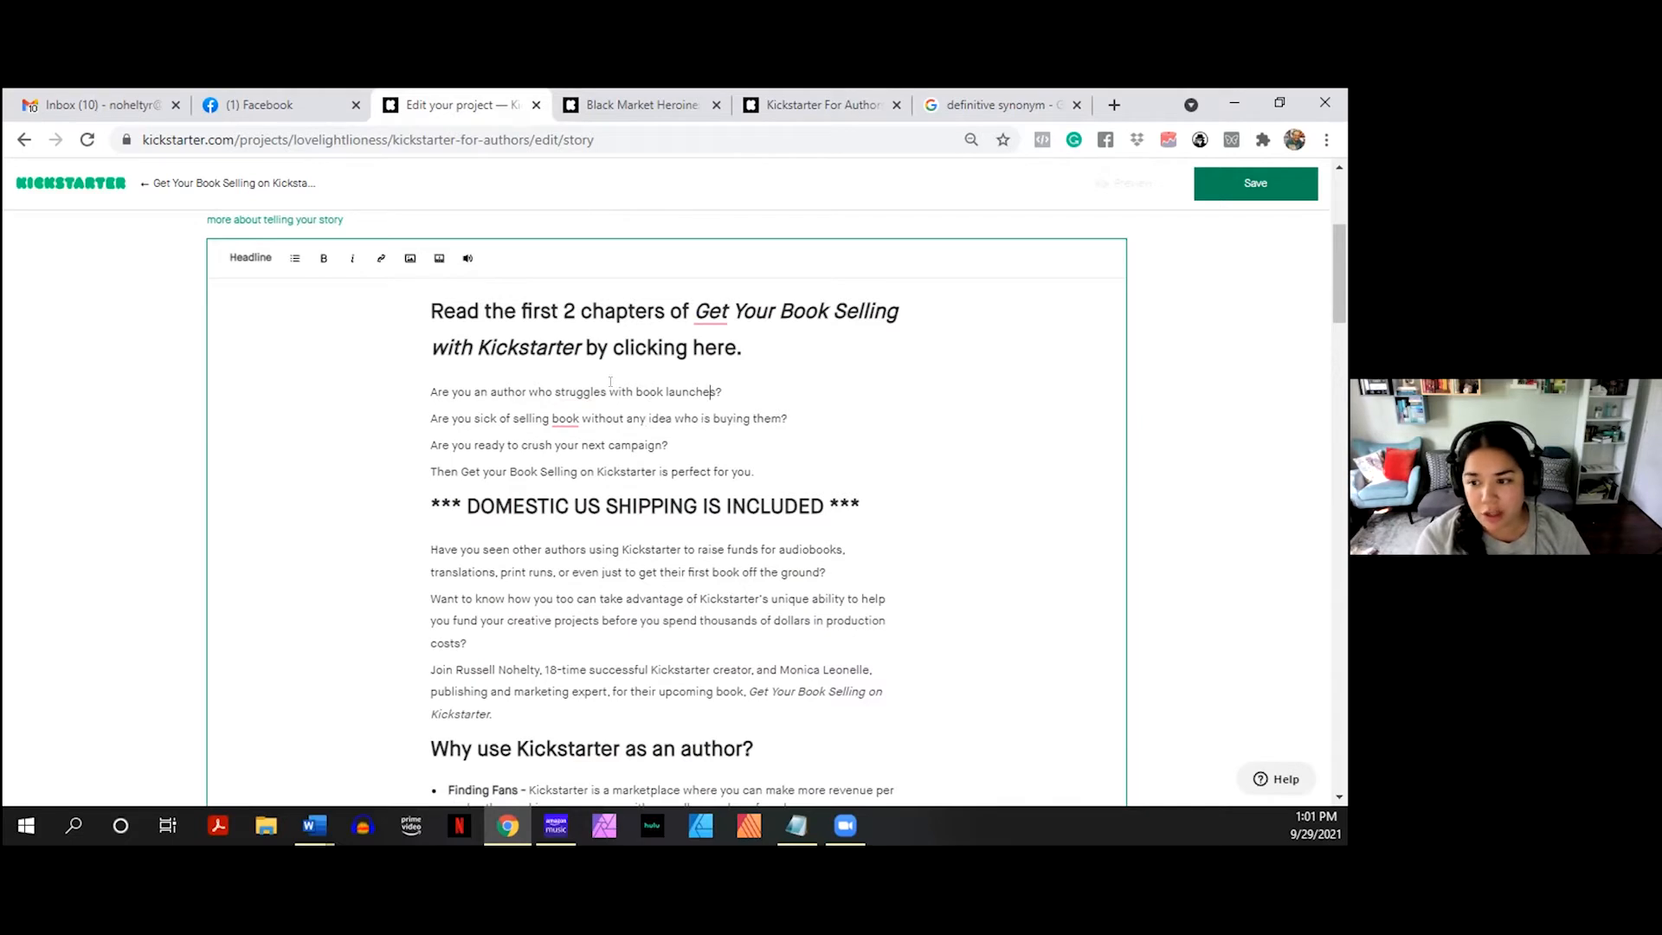
key("Left")
key("Left")
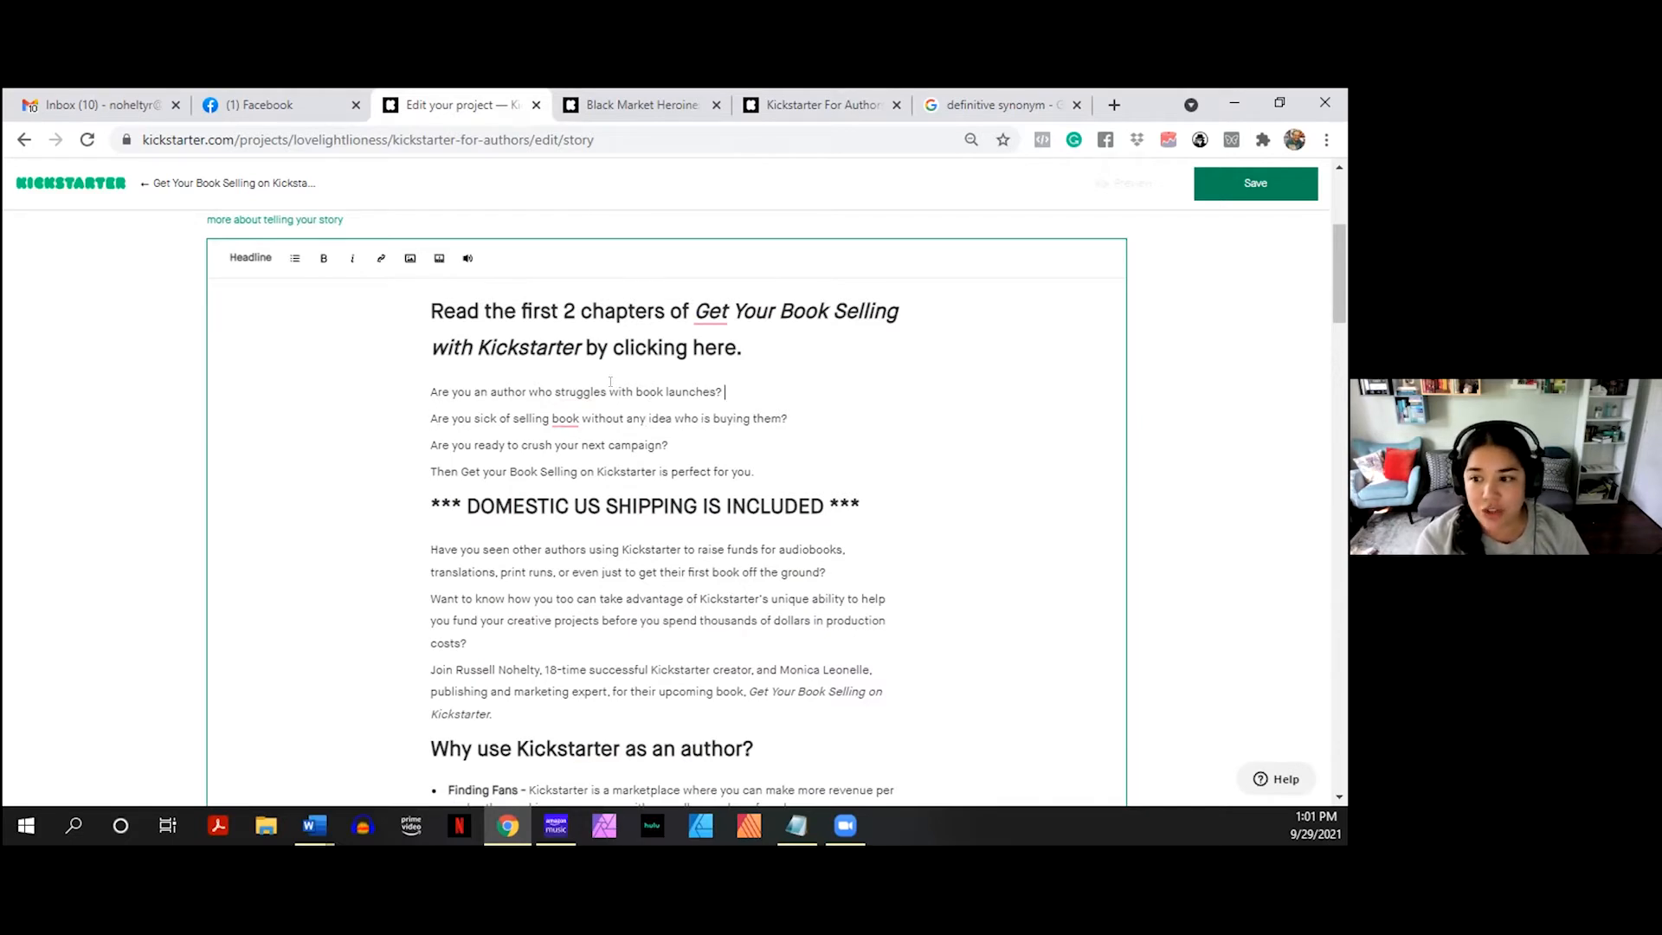
left_click_drag(719, 382, 660, 379)
type("sales?")
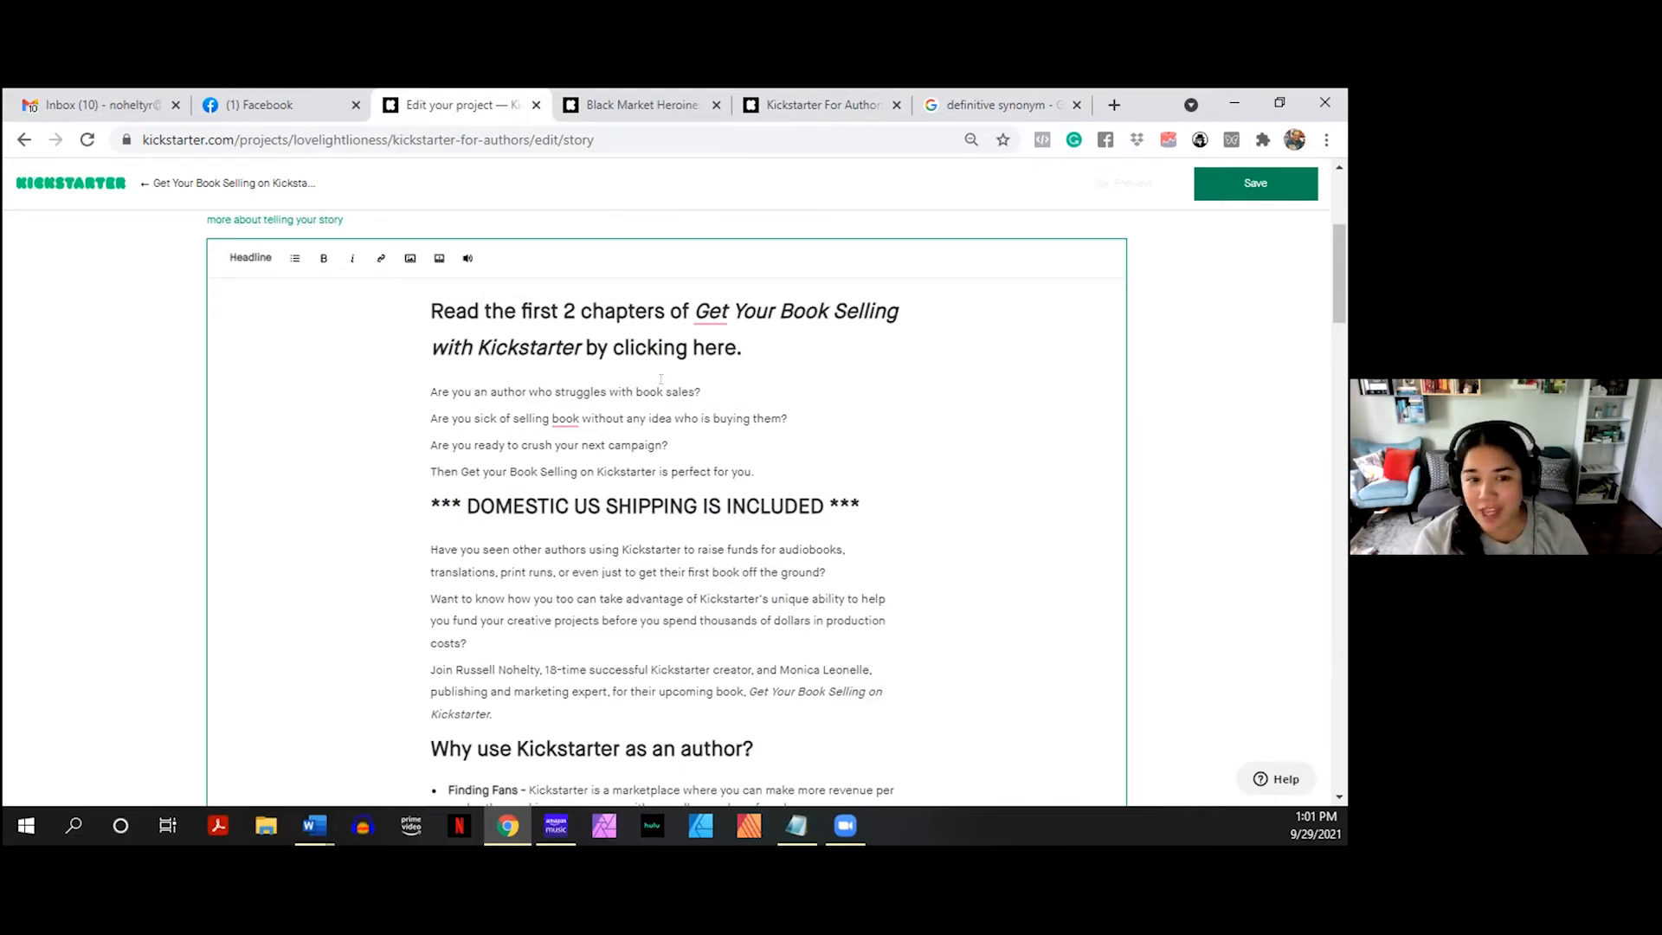
- Remove the word "book" before "sales" in the first question
key("BackSpace")
key("BackSpace")
key("BackSpace")
key("BackSpace")
key("BackSpace")
type("mediocre")
key("BackSpace")
key("BackSpace")
key("BackSpace")
key("BackSpace")
key("BackSpace")
key("BackSpace")
key("BackSpace")
key("BackSpace")
- Insert "lackluster" before "sales" in the first question and change "book" to "books" in the second question
type("lackluster")
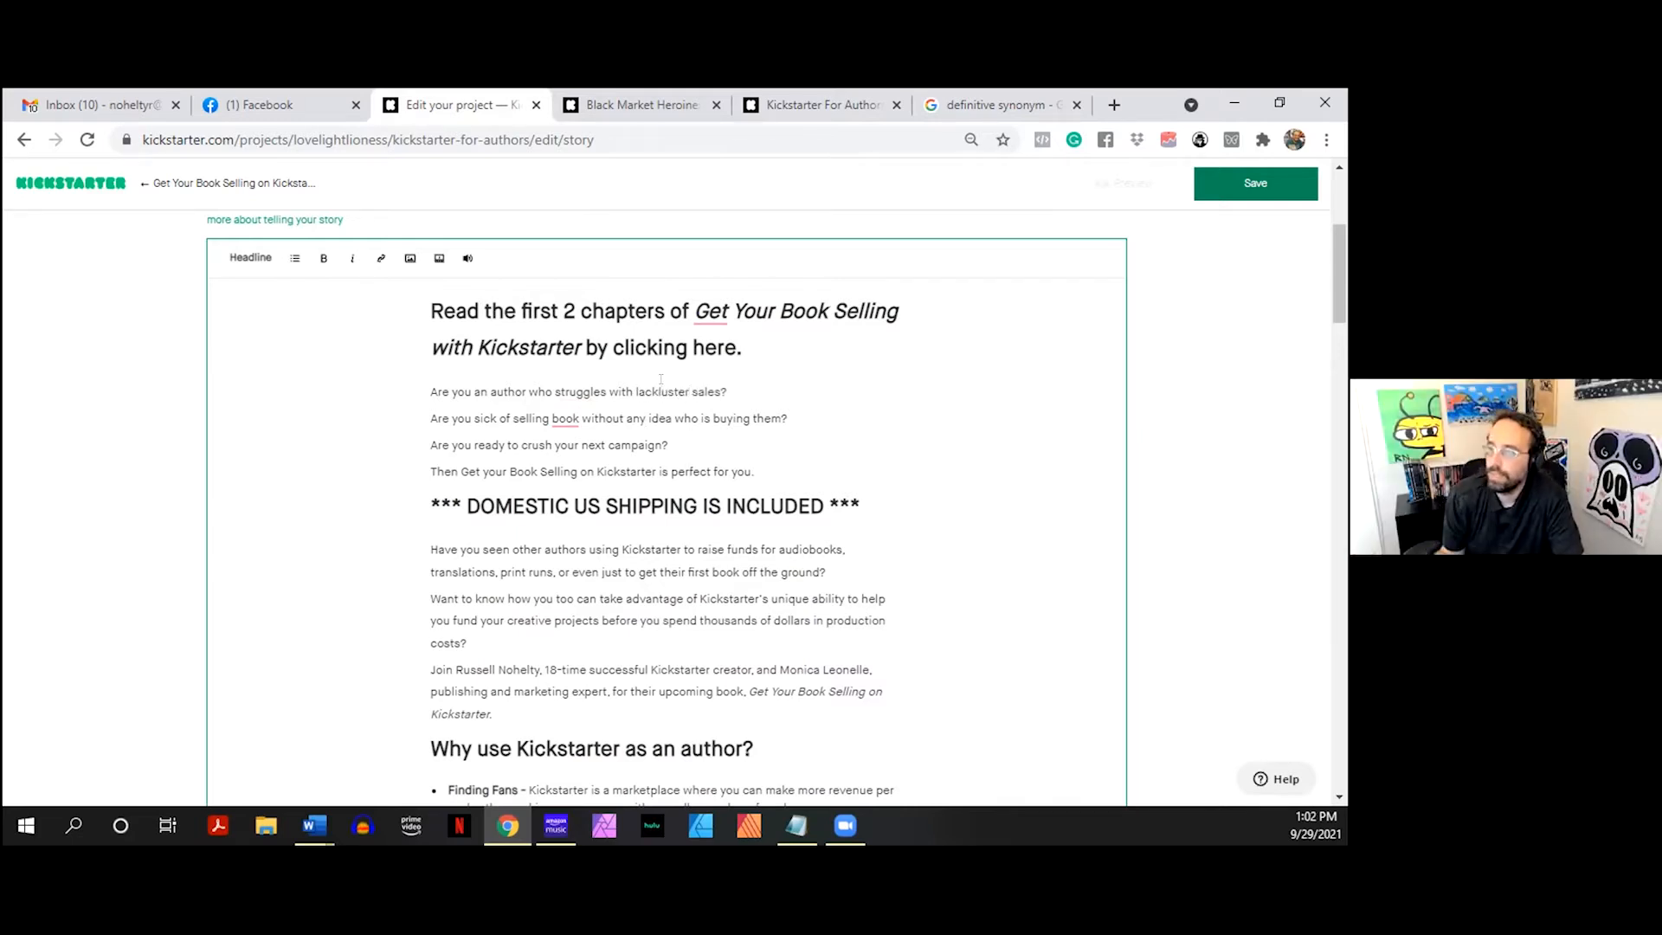
left_click(802, 465)
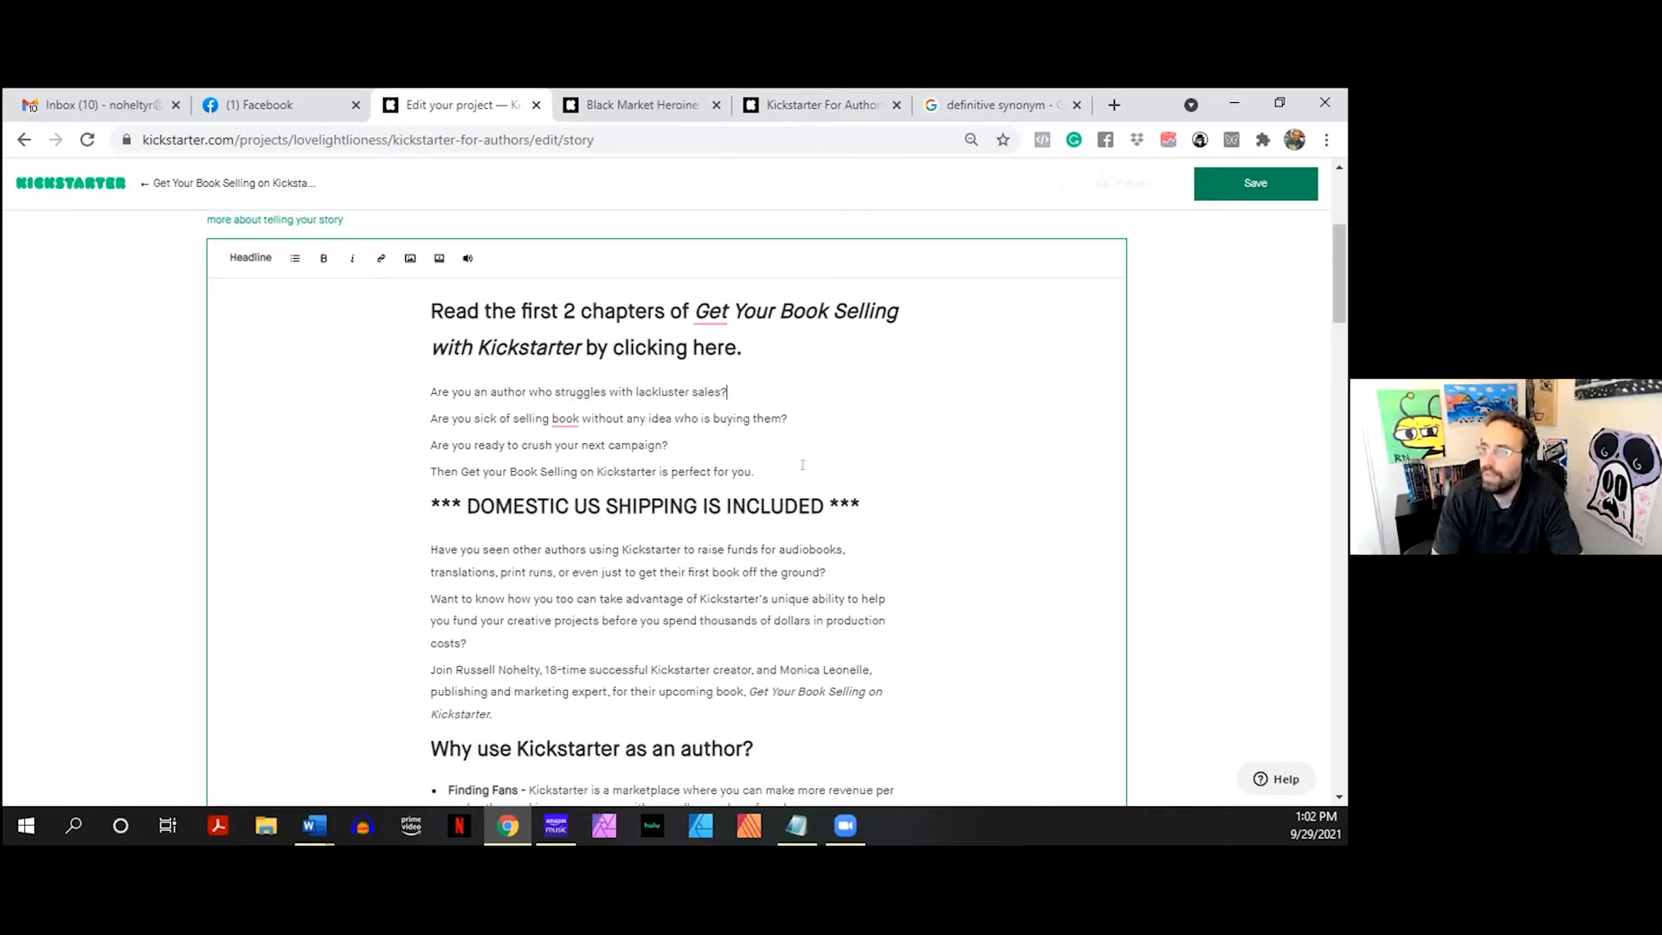
key("Right")
key("Right")
key("Right")
type("s")
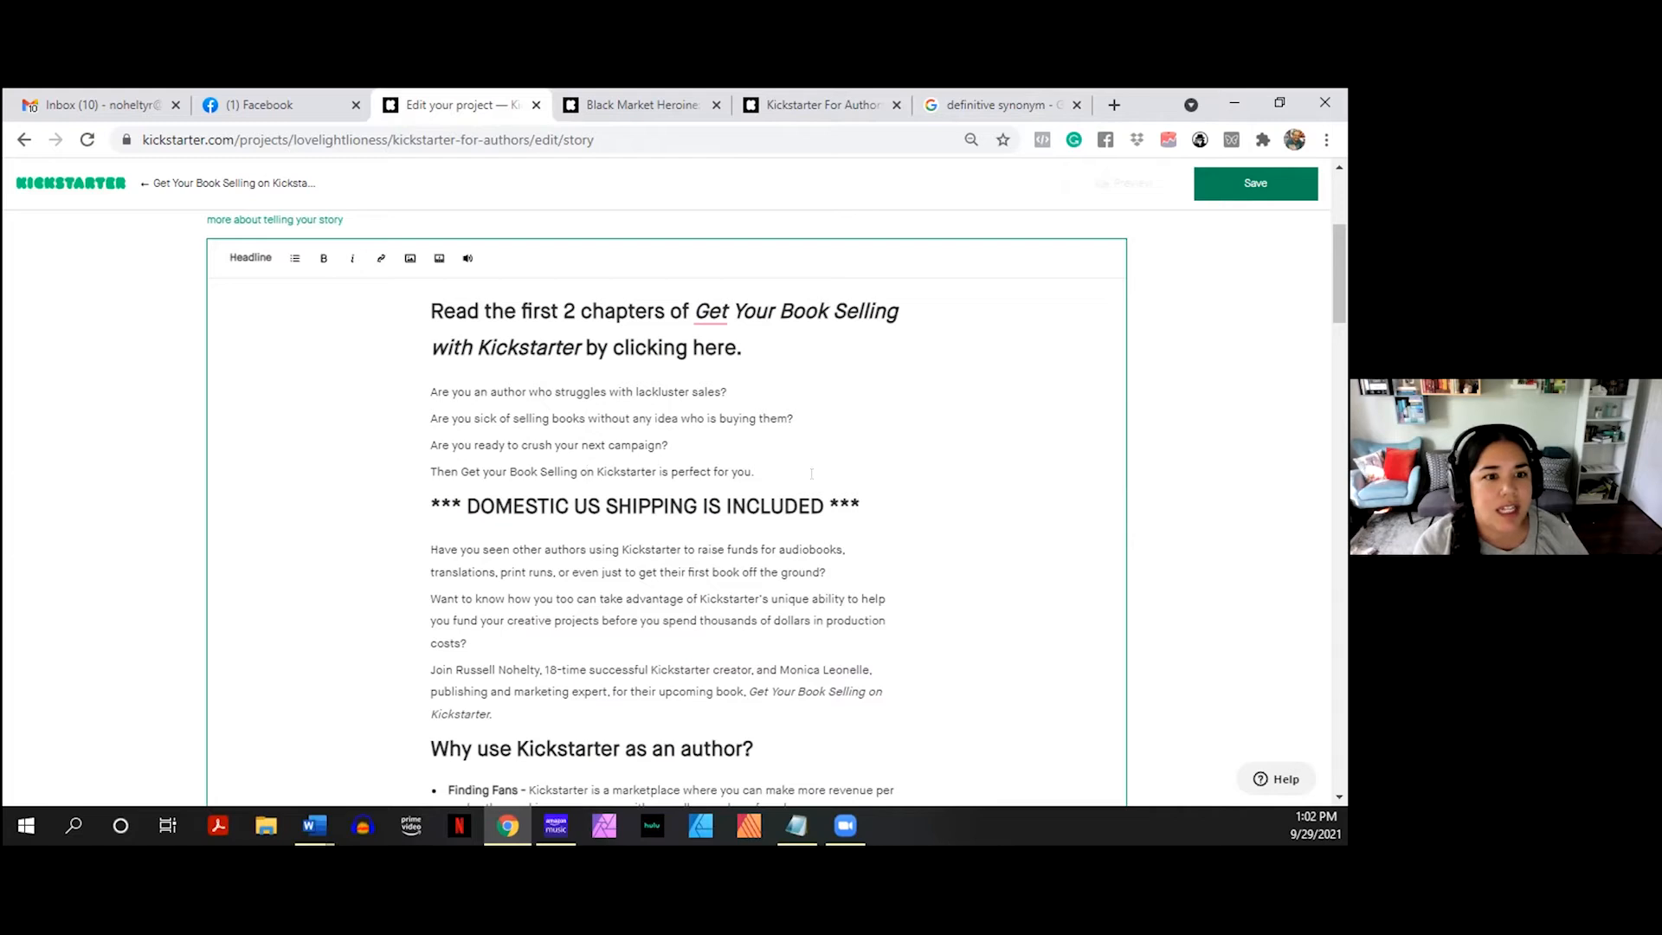
- Italicize the book title "Get your Book Selling on Kickstarter" in the sentence starting with "Then"
left_click_drag(655, 471, 460, 472)
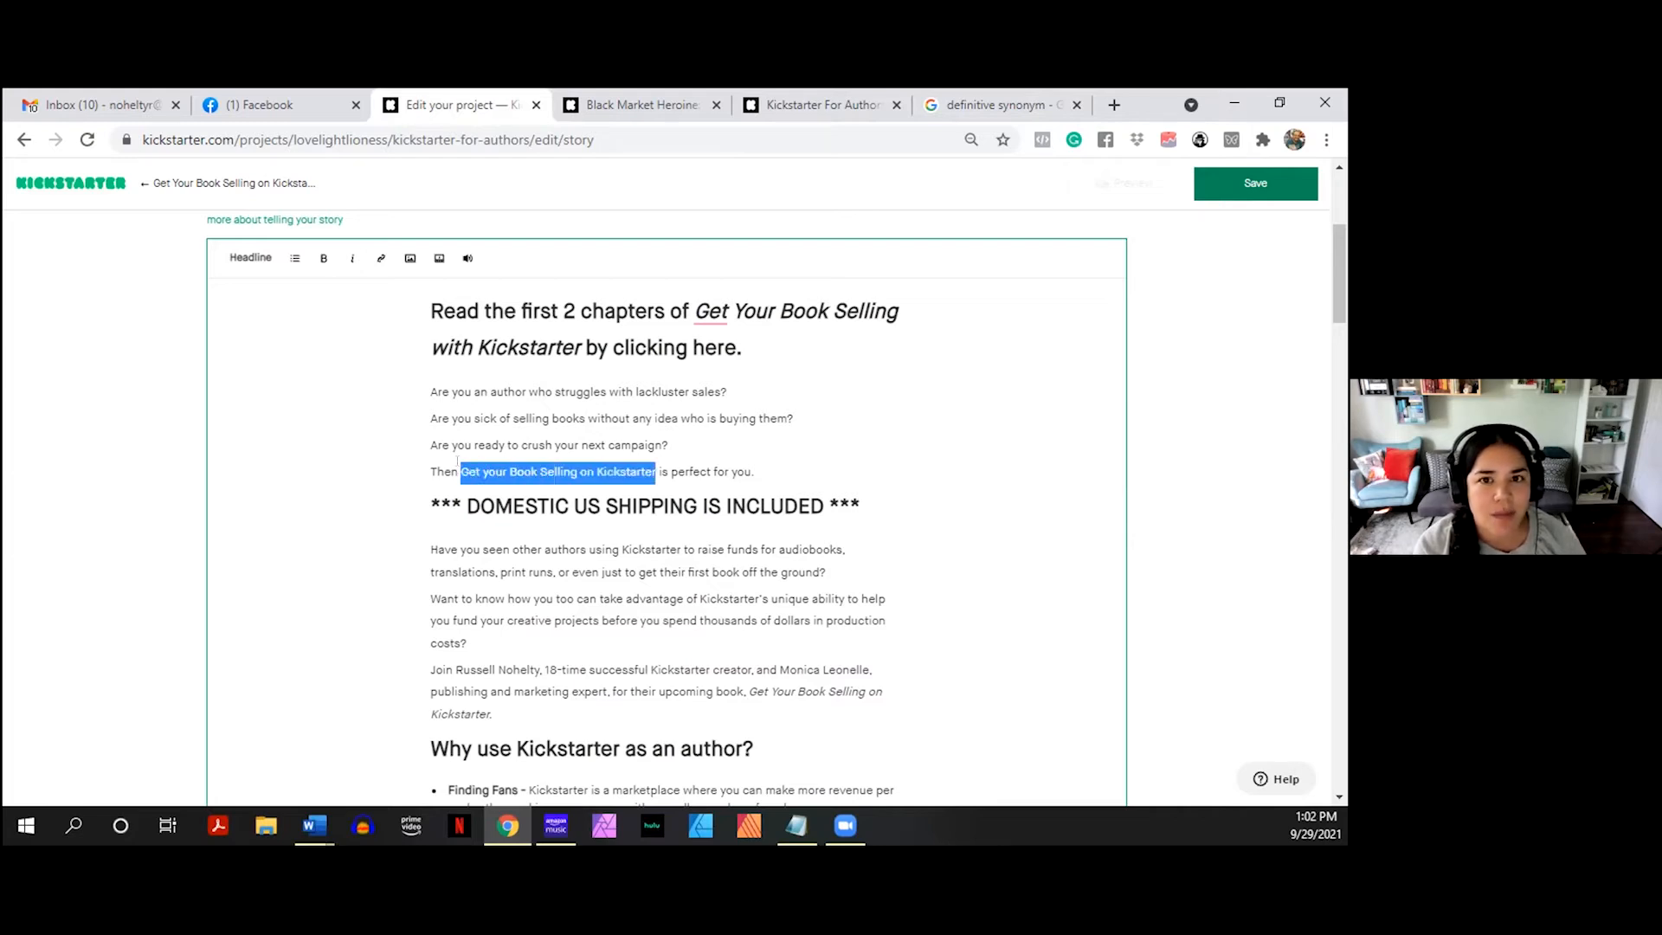
left_click(352, 258)
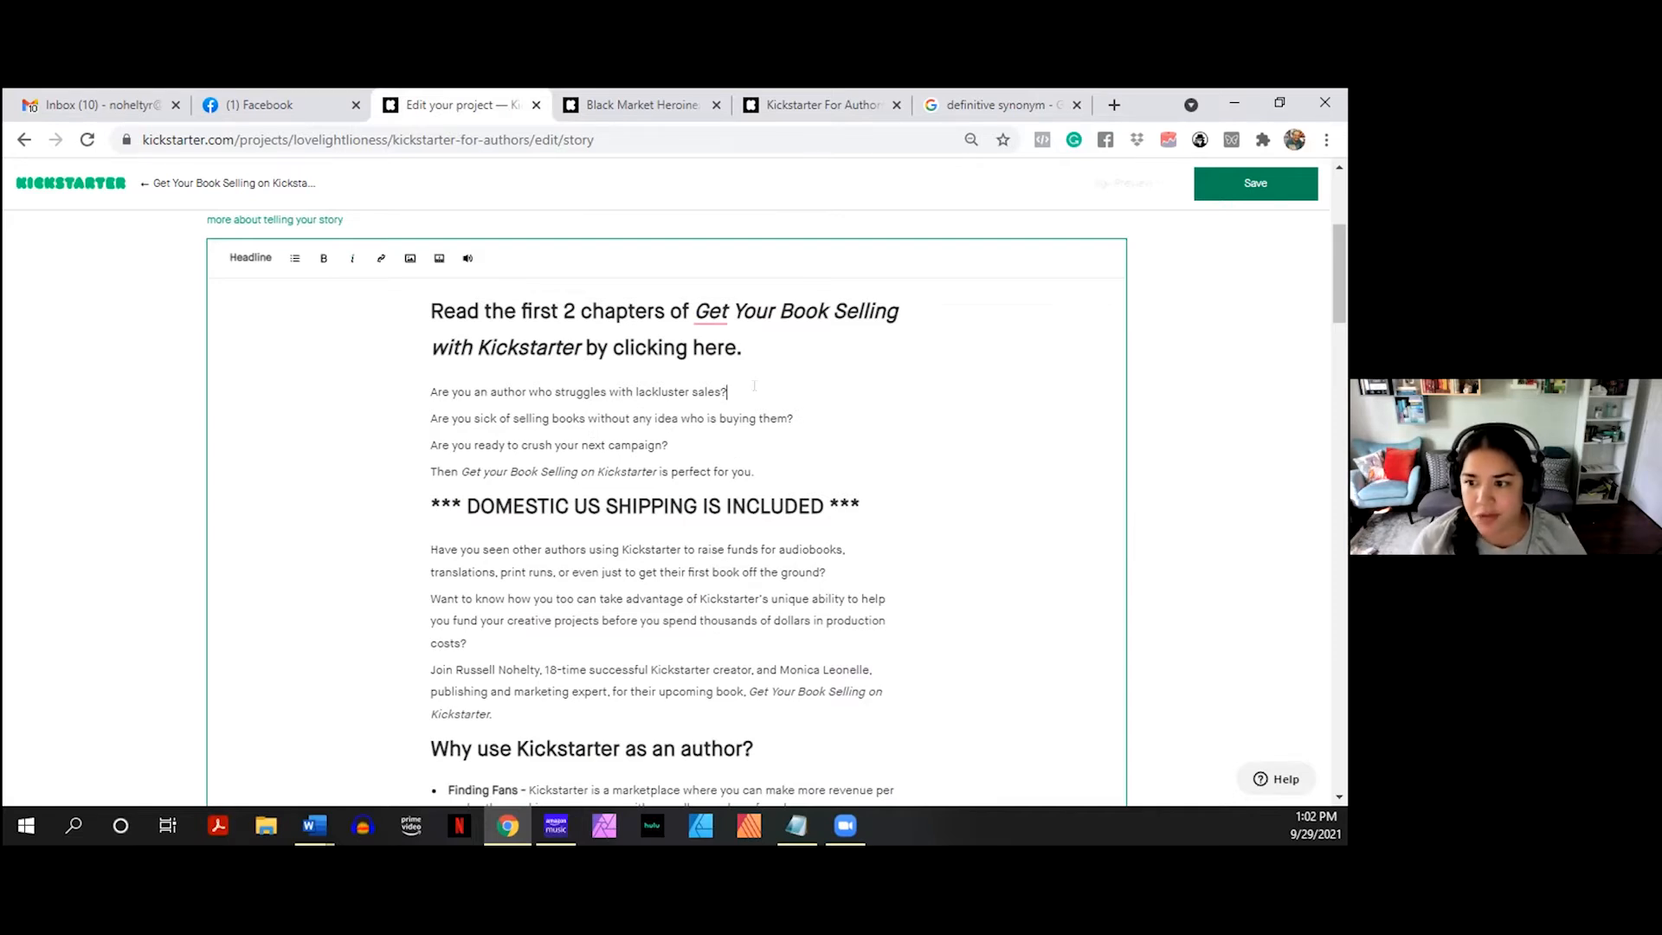
- Add the line "Do you lack the funds to publish your book the way you want?" below the lackluster sales question
left_click(754, 385)
key("Return")
type("Do you lack th")
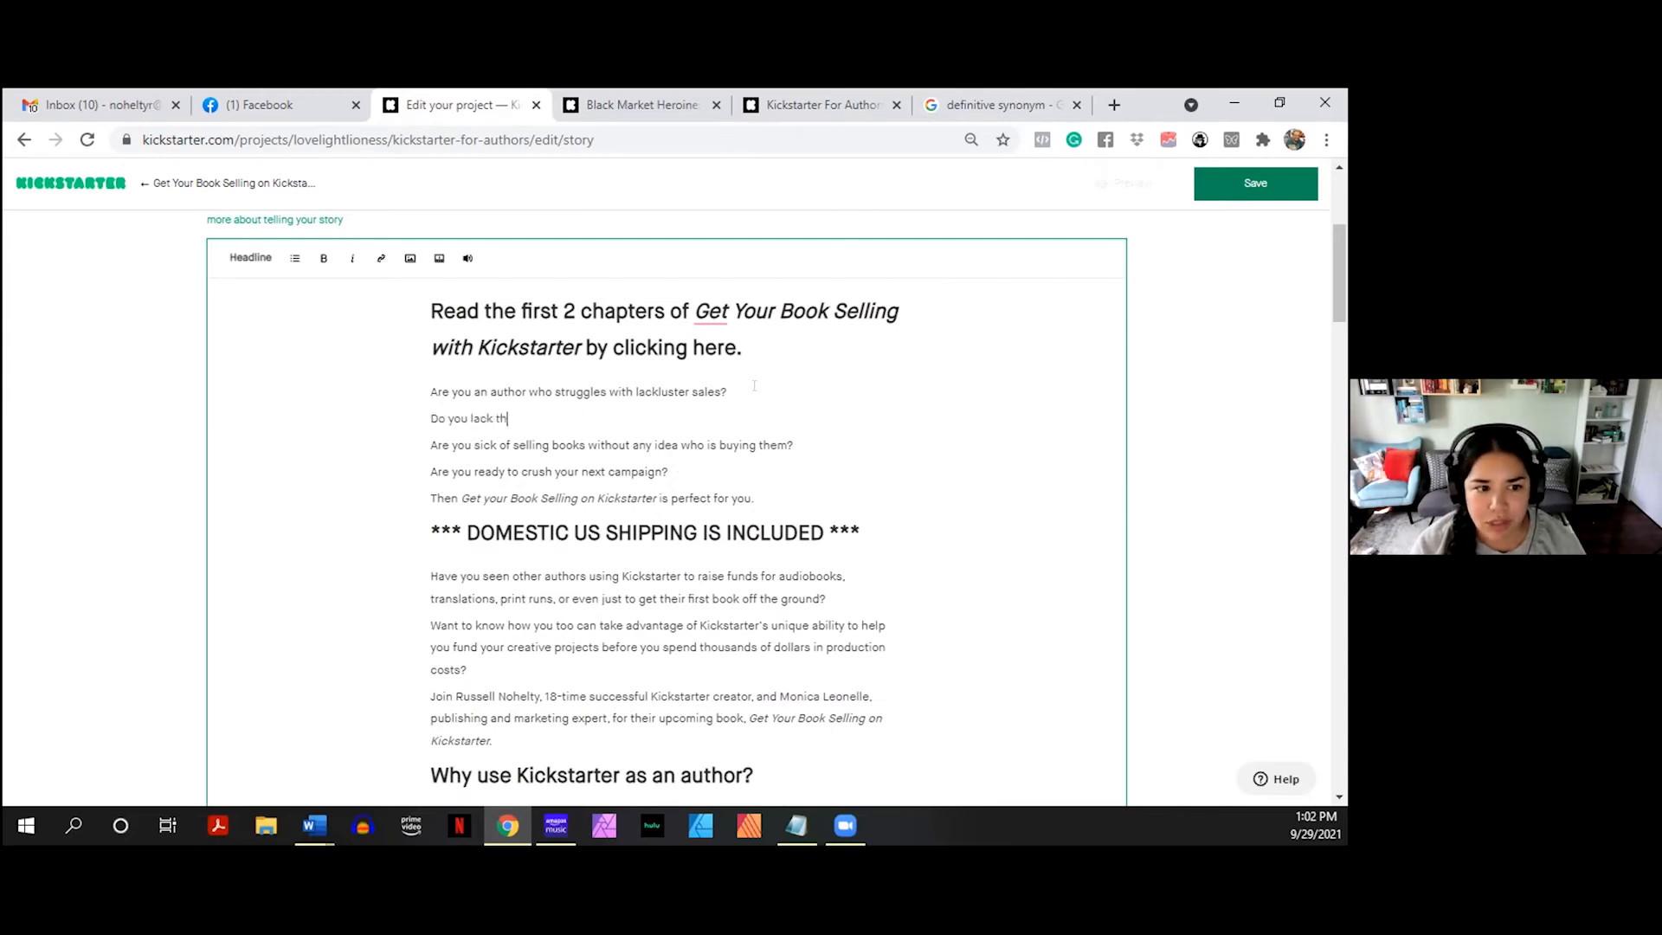
type("e funds to ")
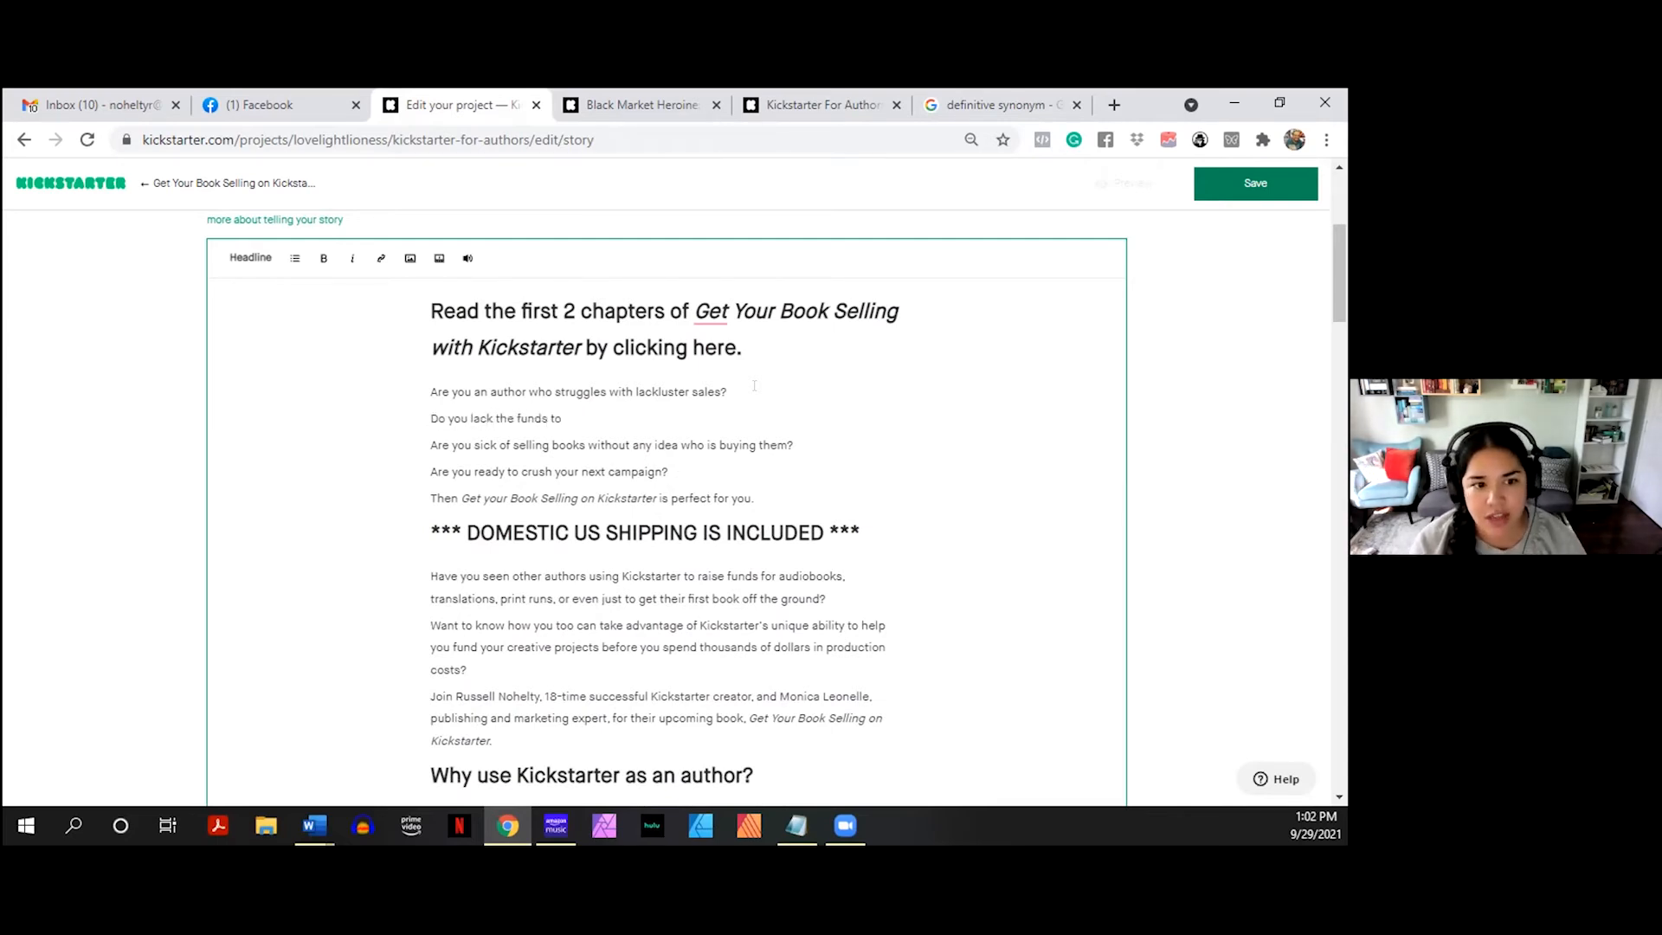
type("publish th")
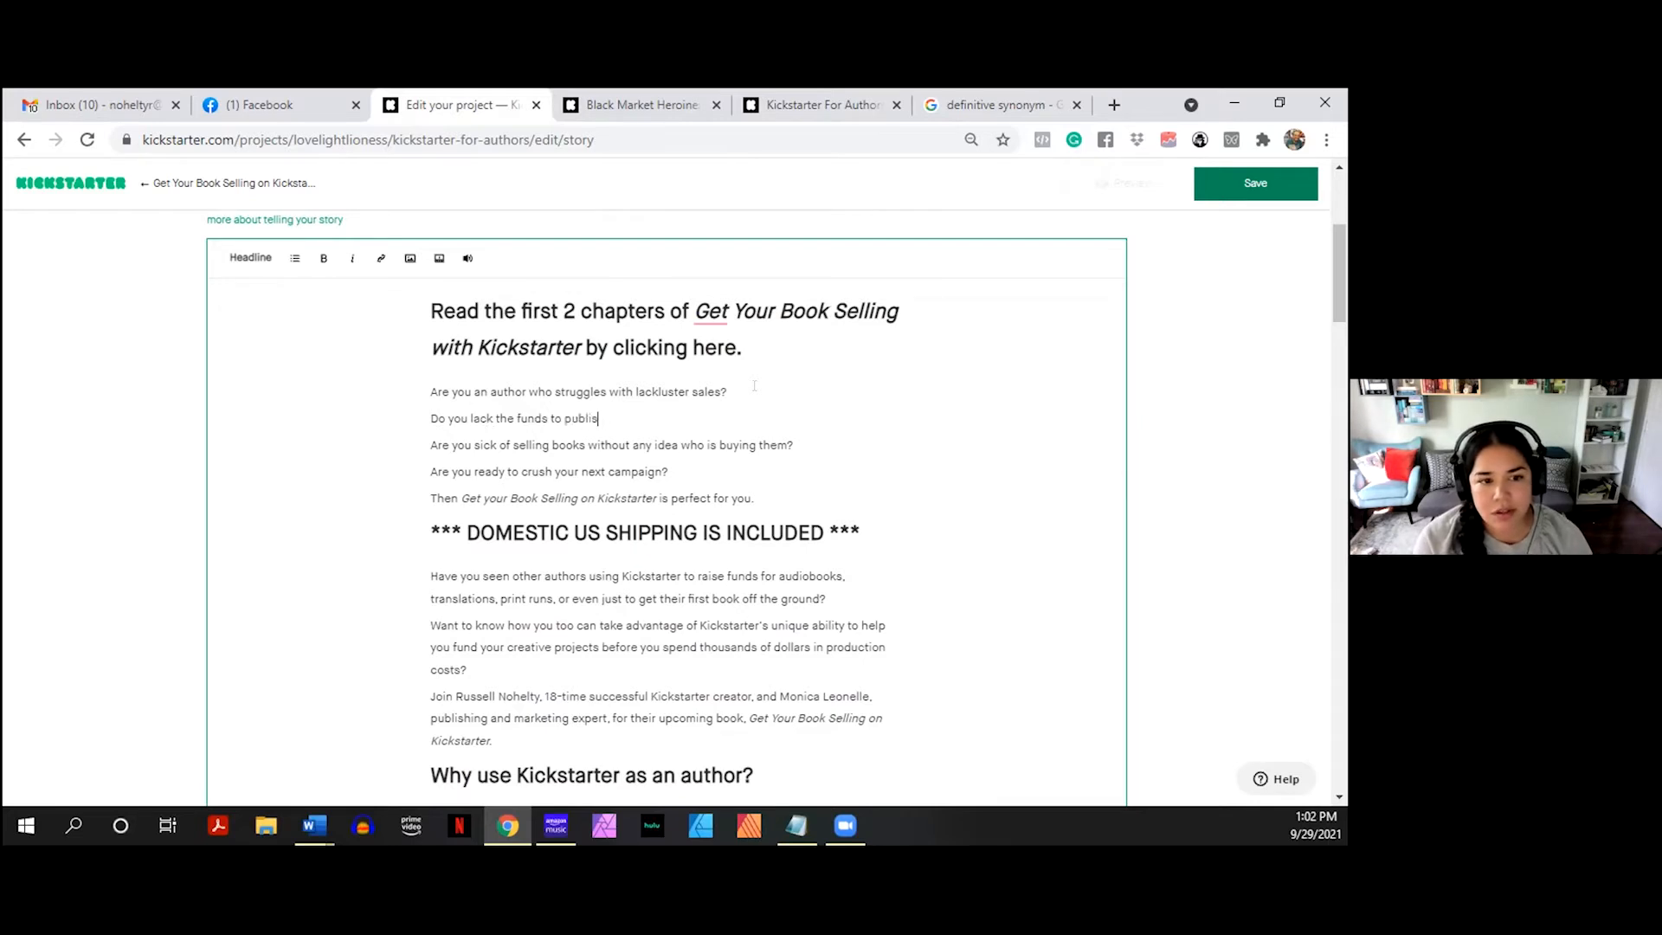
type("r boo")
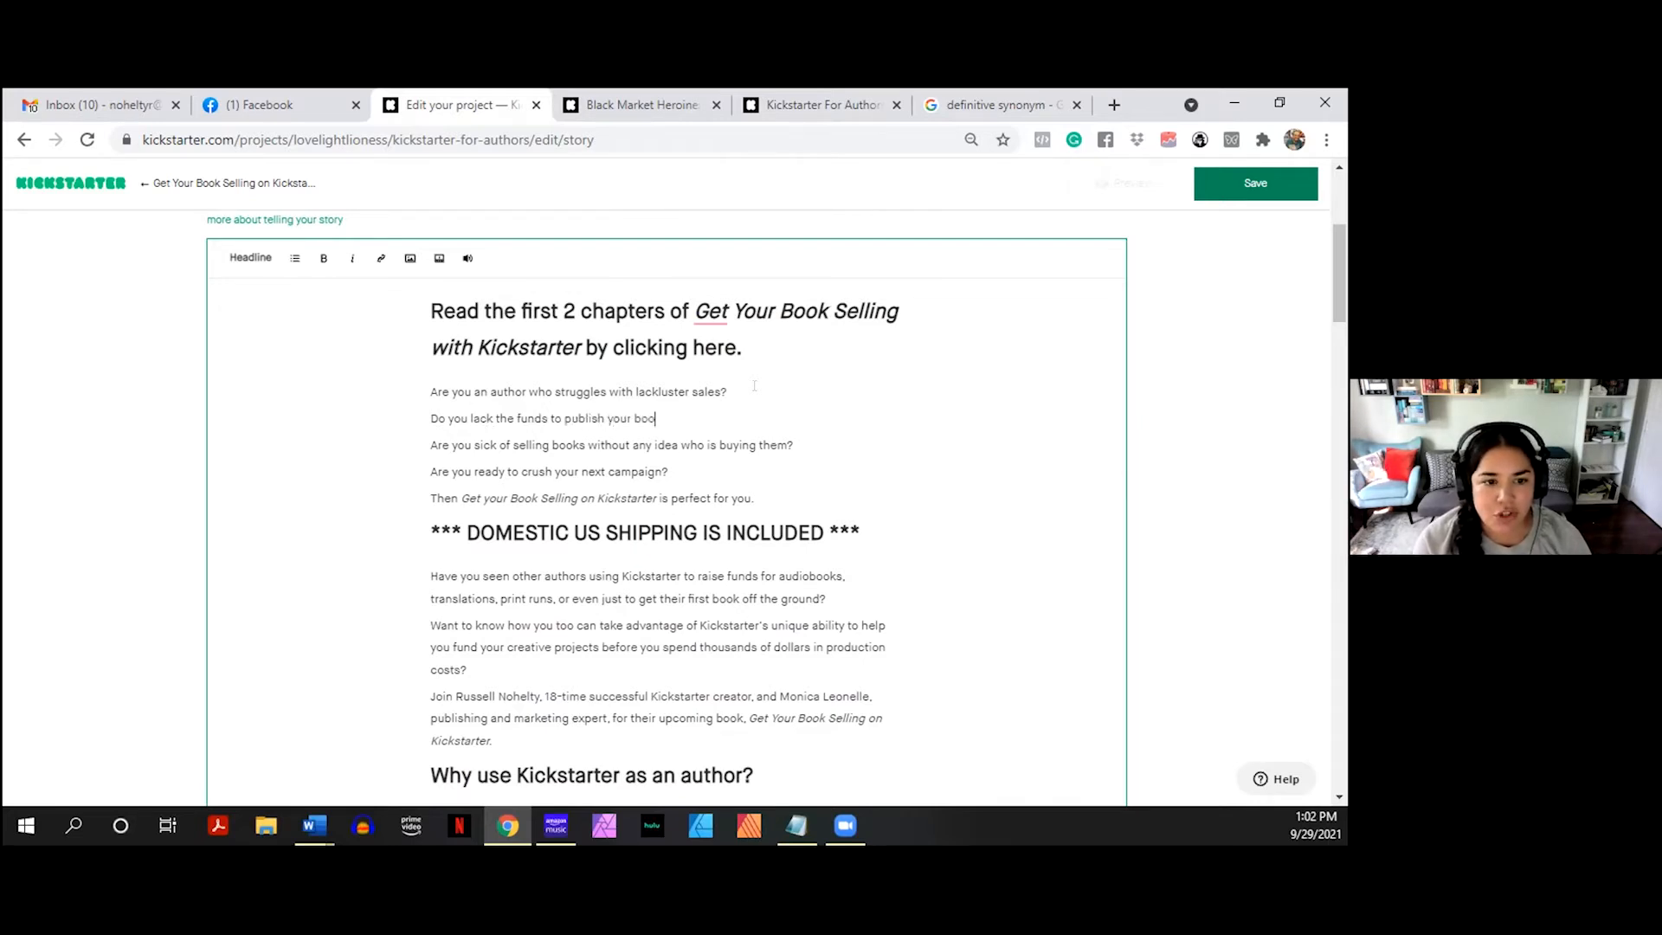
type("k the way you want?")
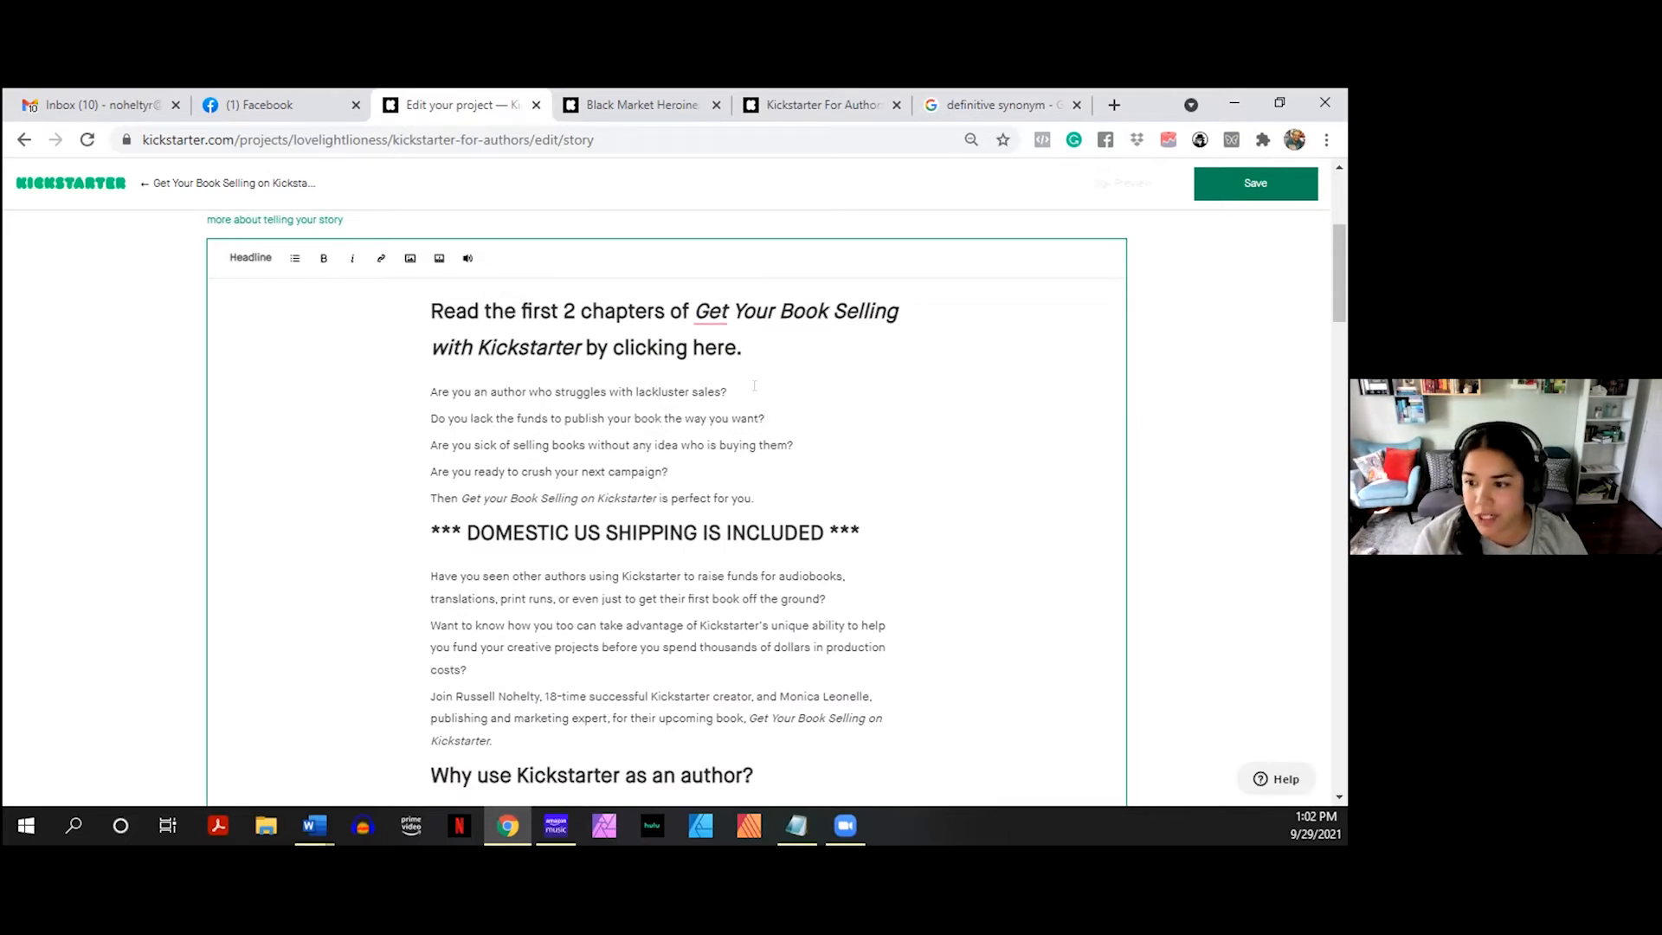
- Reword the funds question to read "Do you lack the funds to publish and/or market your book?"
key("BackSpace")
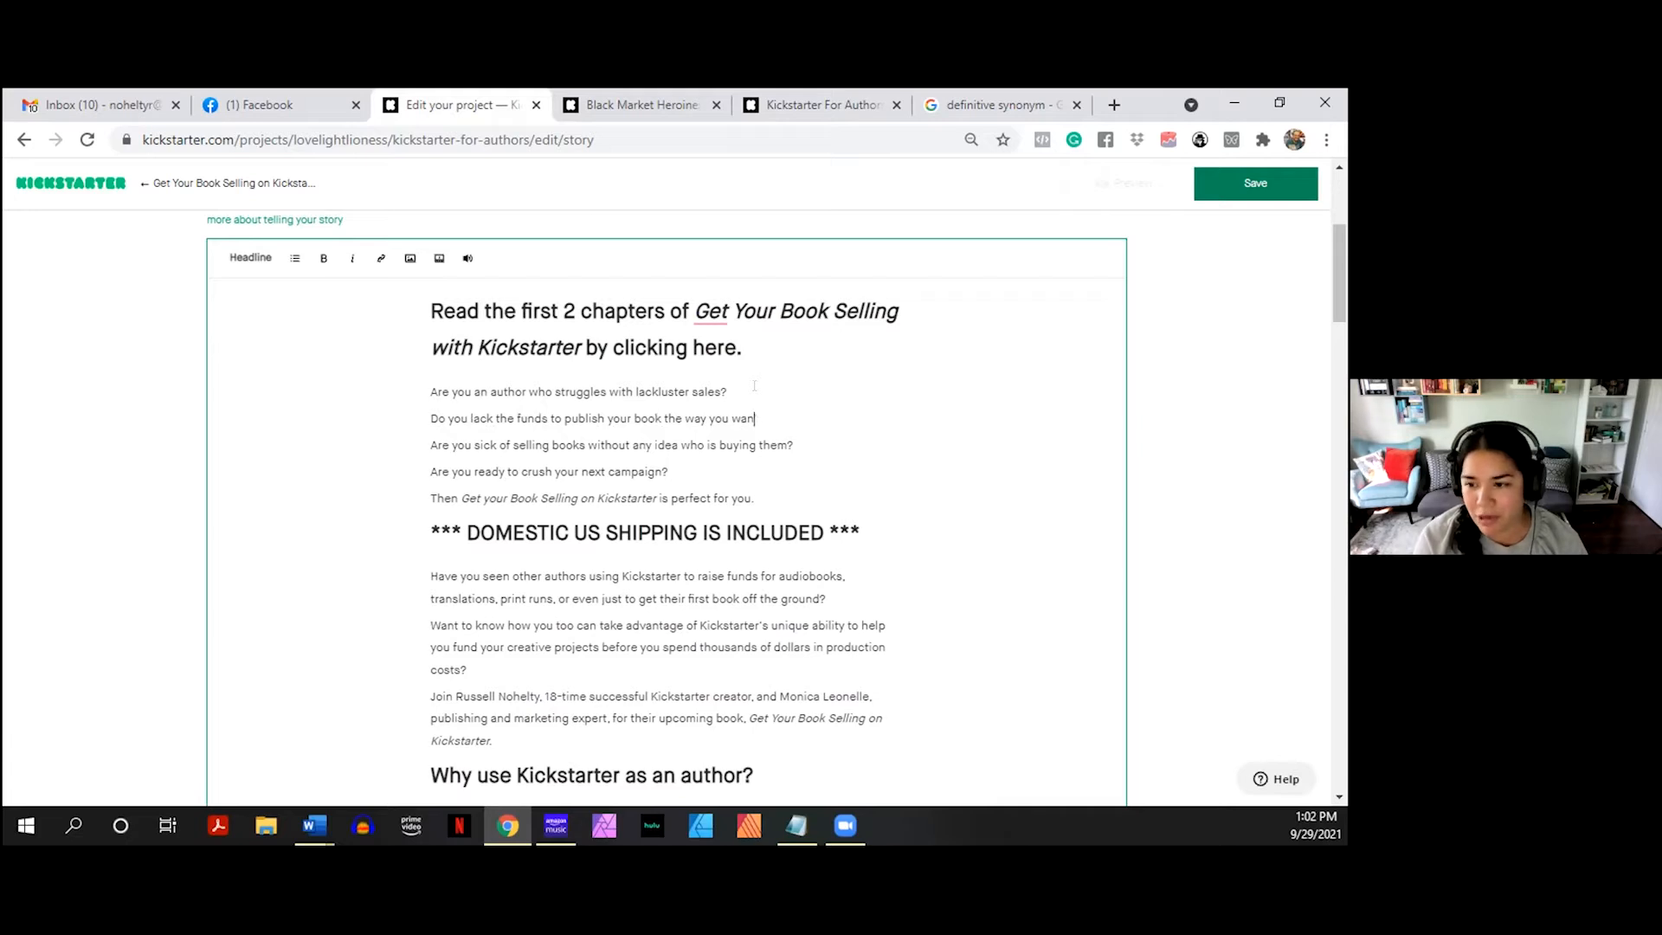
key("BackSpace")
key("BackSpace")
key("BackSpace")
key("BackSpace")
key("BackSpace")
key("BackSpace")
key("BackSpace")
key("BackSpace")
key("BackSpace")
key("BackSpace")
key("BackSpace")
key("BackSpace")
key("BackSpace")
key("BackSpace")
key("BackSpace")
key("BackSpace")
key("BackSpace")
key("BackSpace")
key("BackSpace")
key("BackSpace")
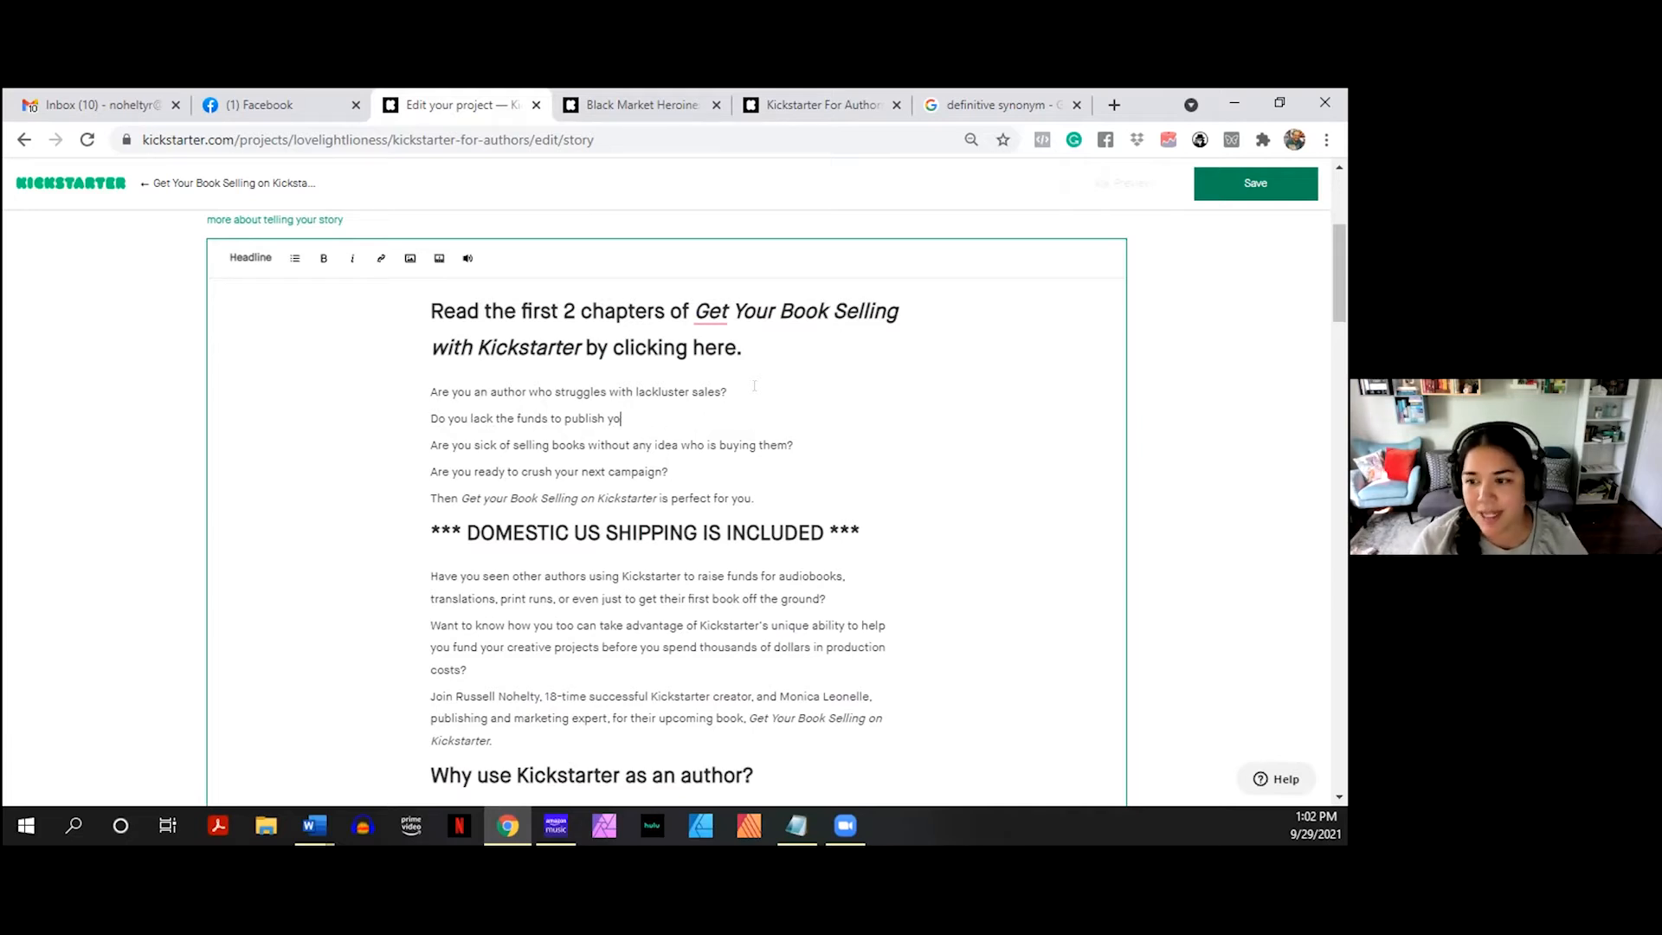
type("and/or ma")
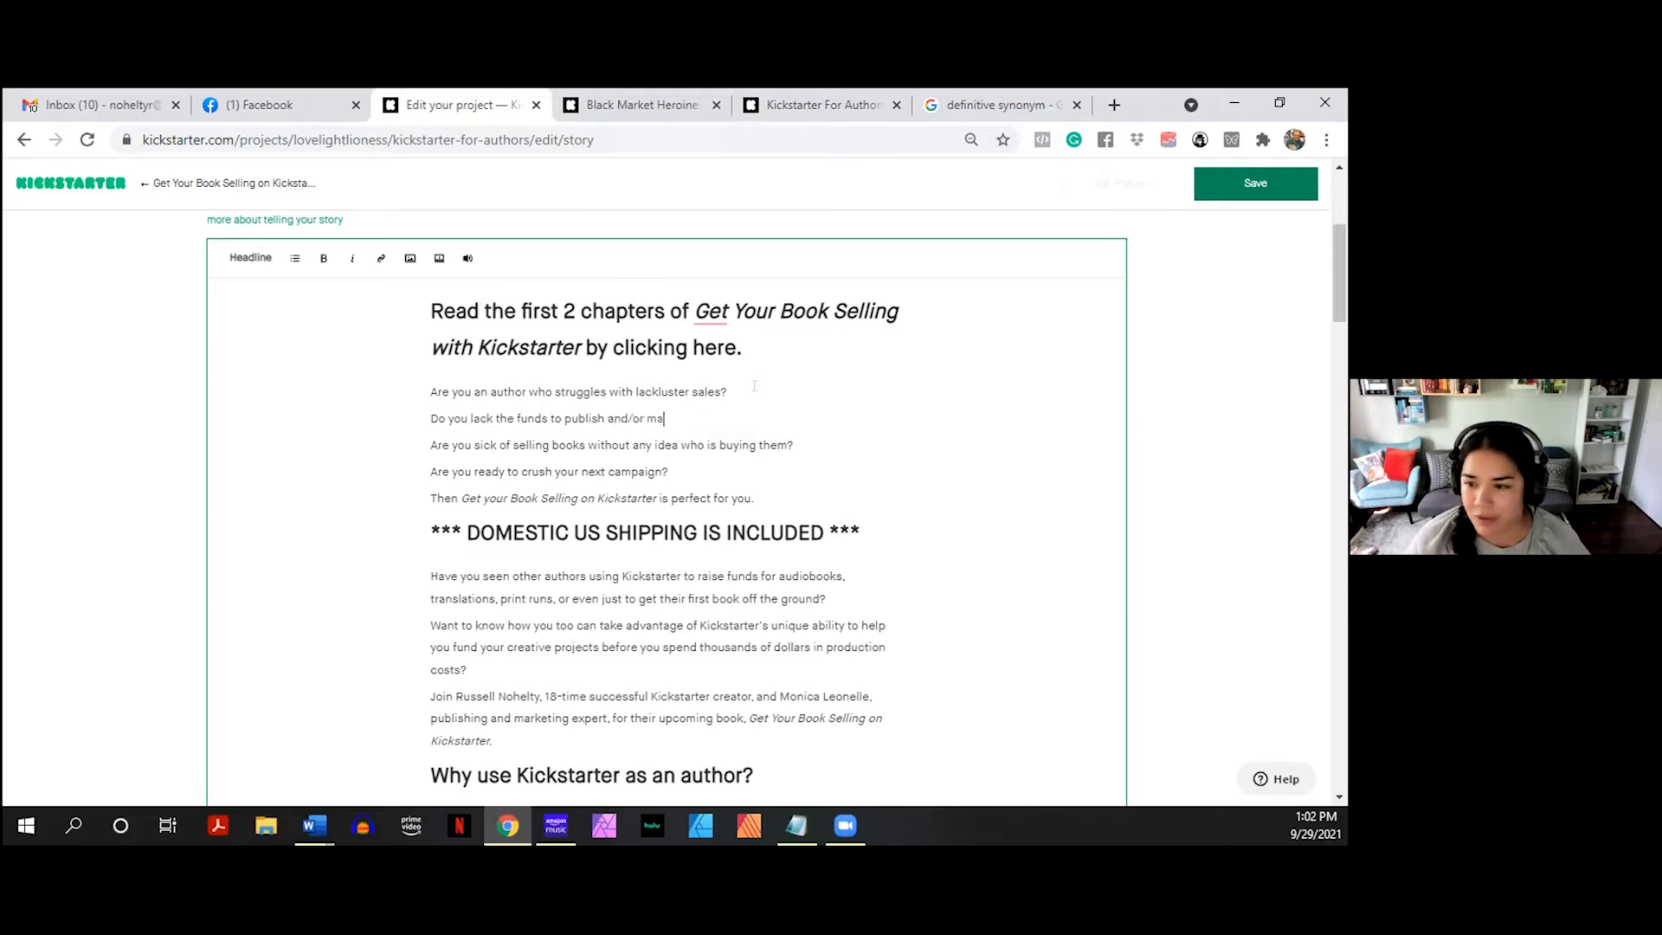
type("rket your book?")
- Add a line below reading "Are you tired of going into your book launch drastically in the red after producing your book?"
key("Return")
type("Are you tired of ")
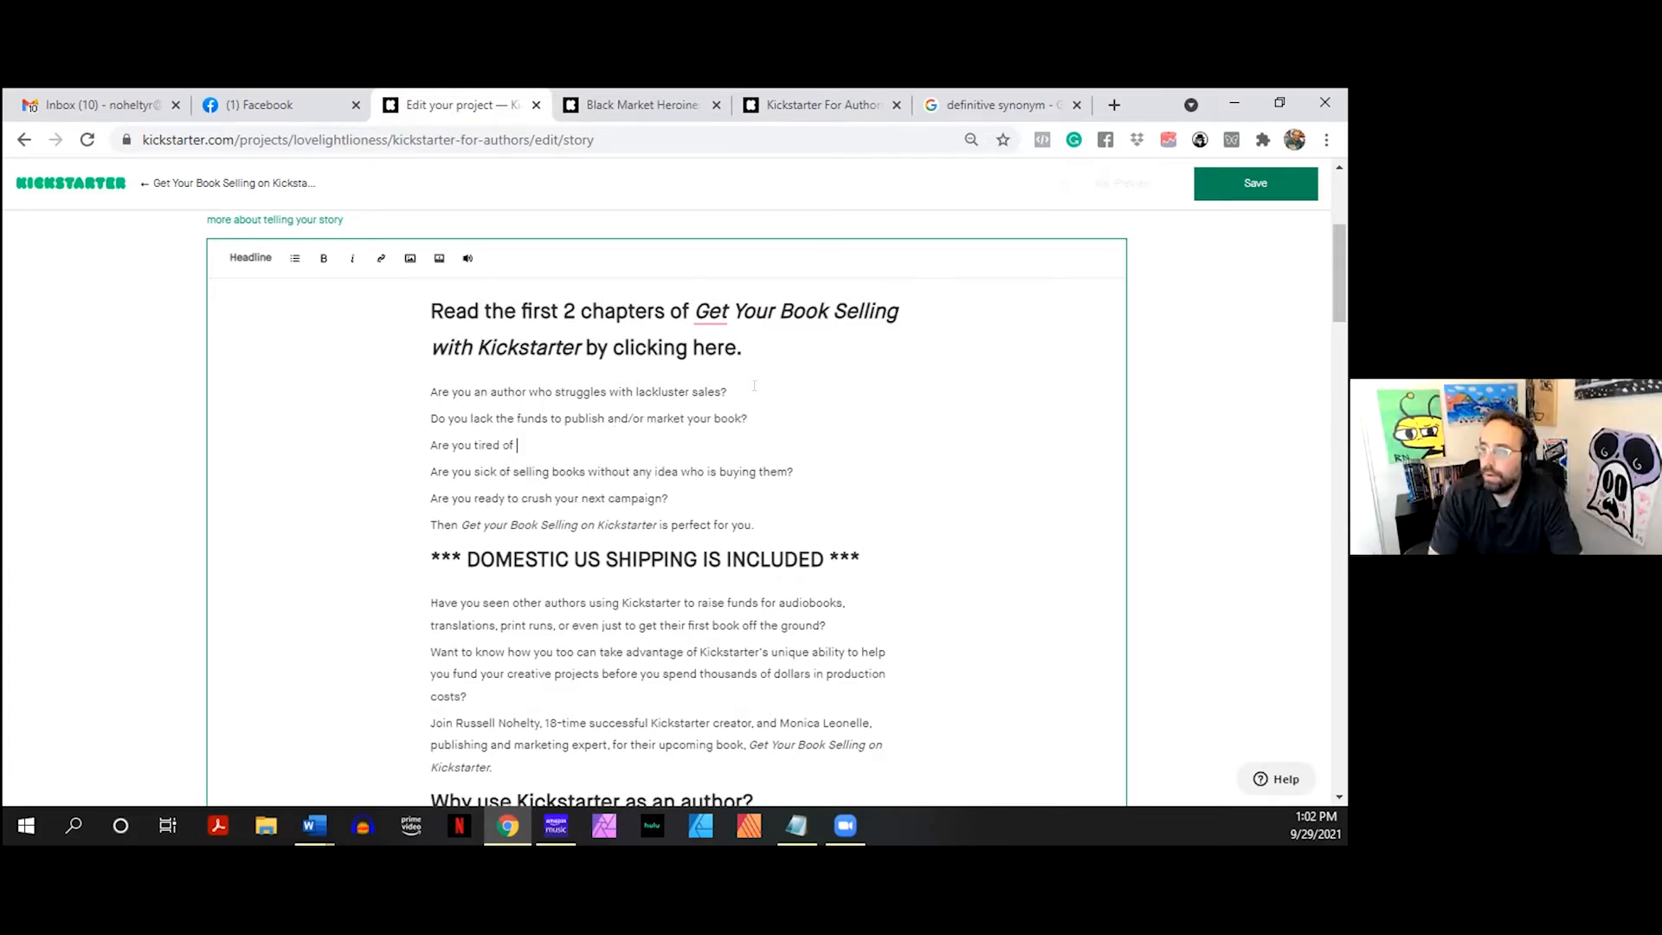
type("going into your book launch")
key("BackSpace")
key("BackSpace")
key("BackSpace")
key("BackSpace")
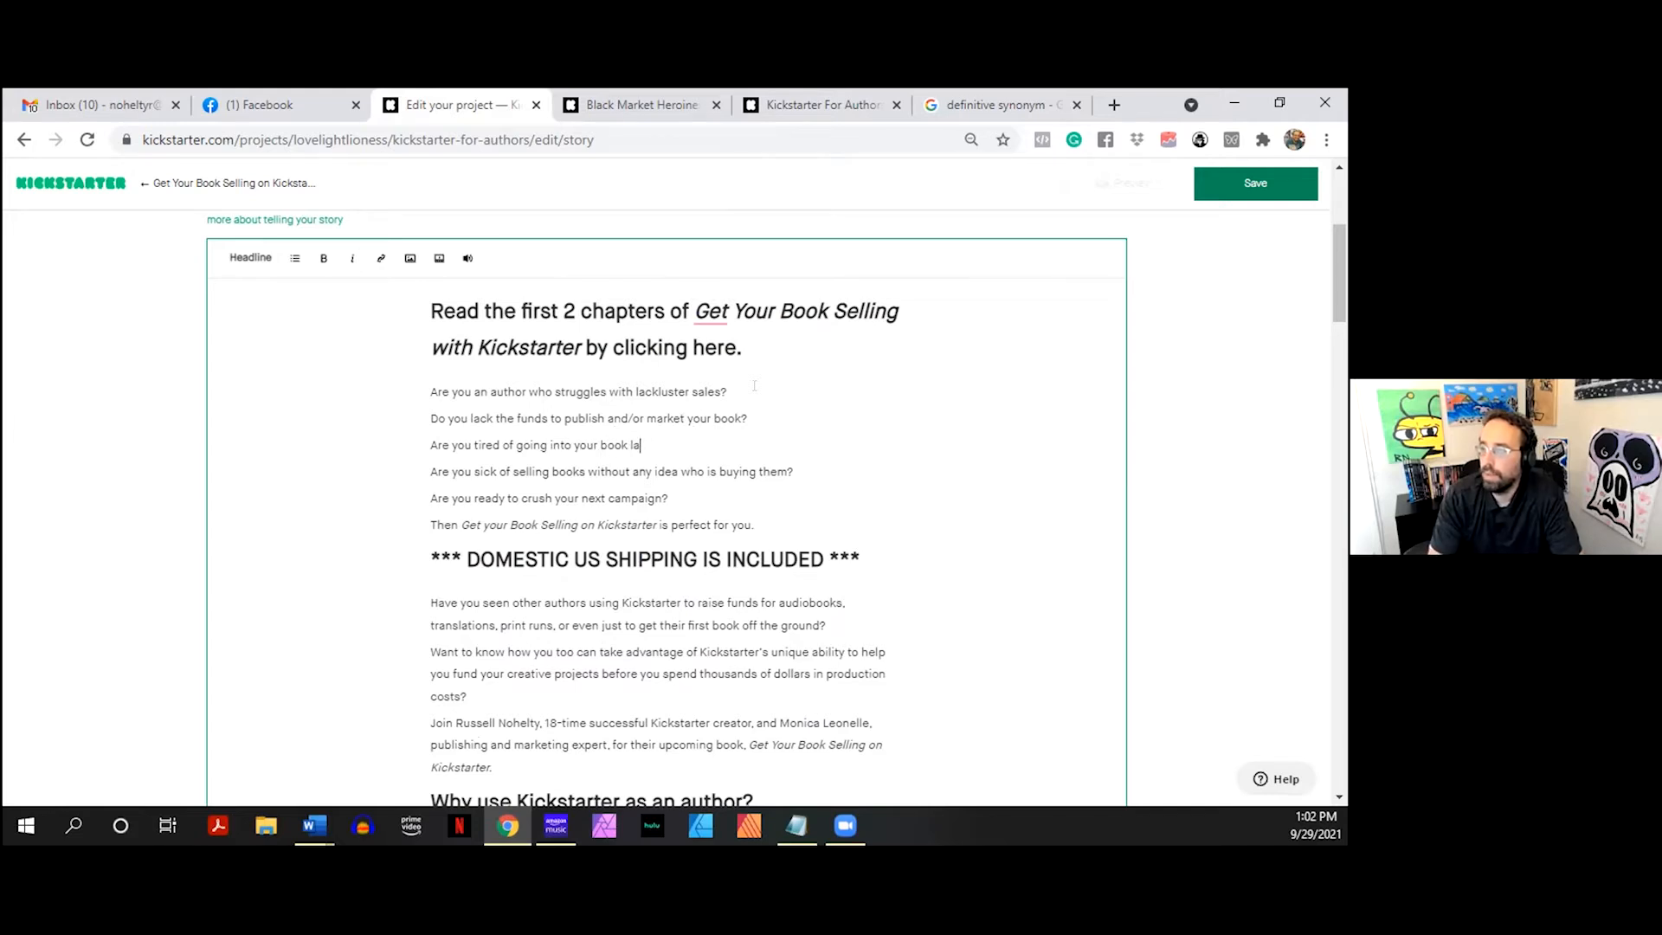
type("unch drastically in the red")
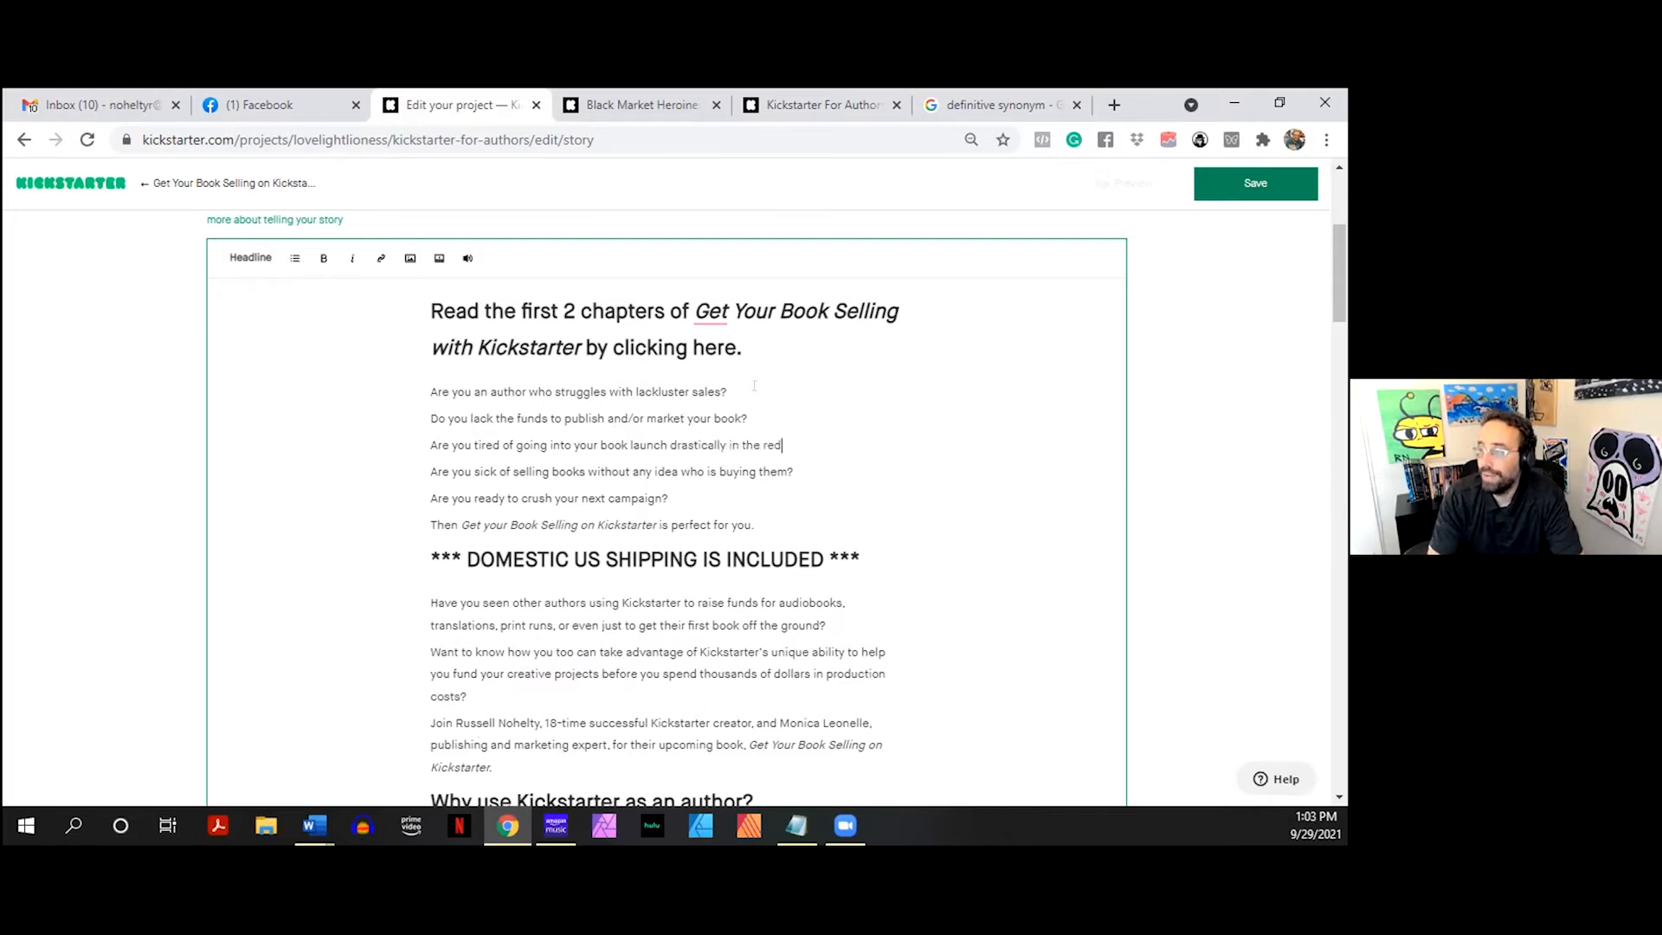
type(" a")
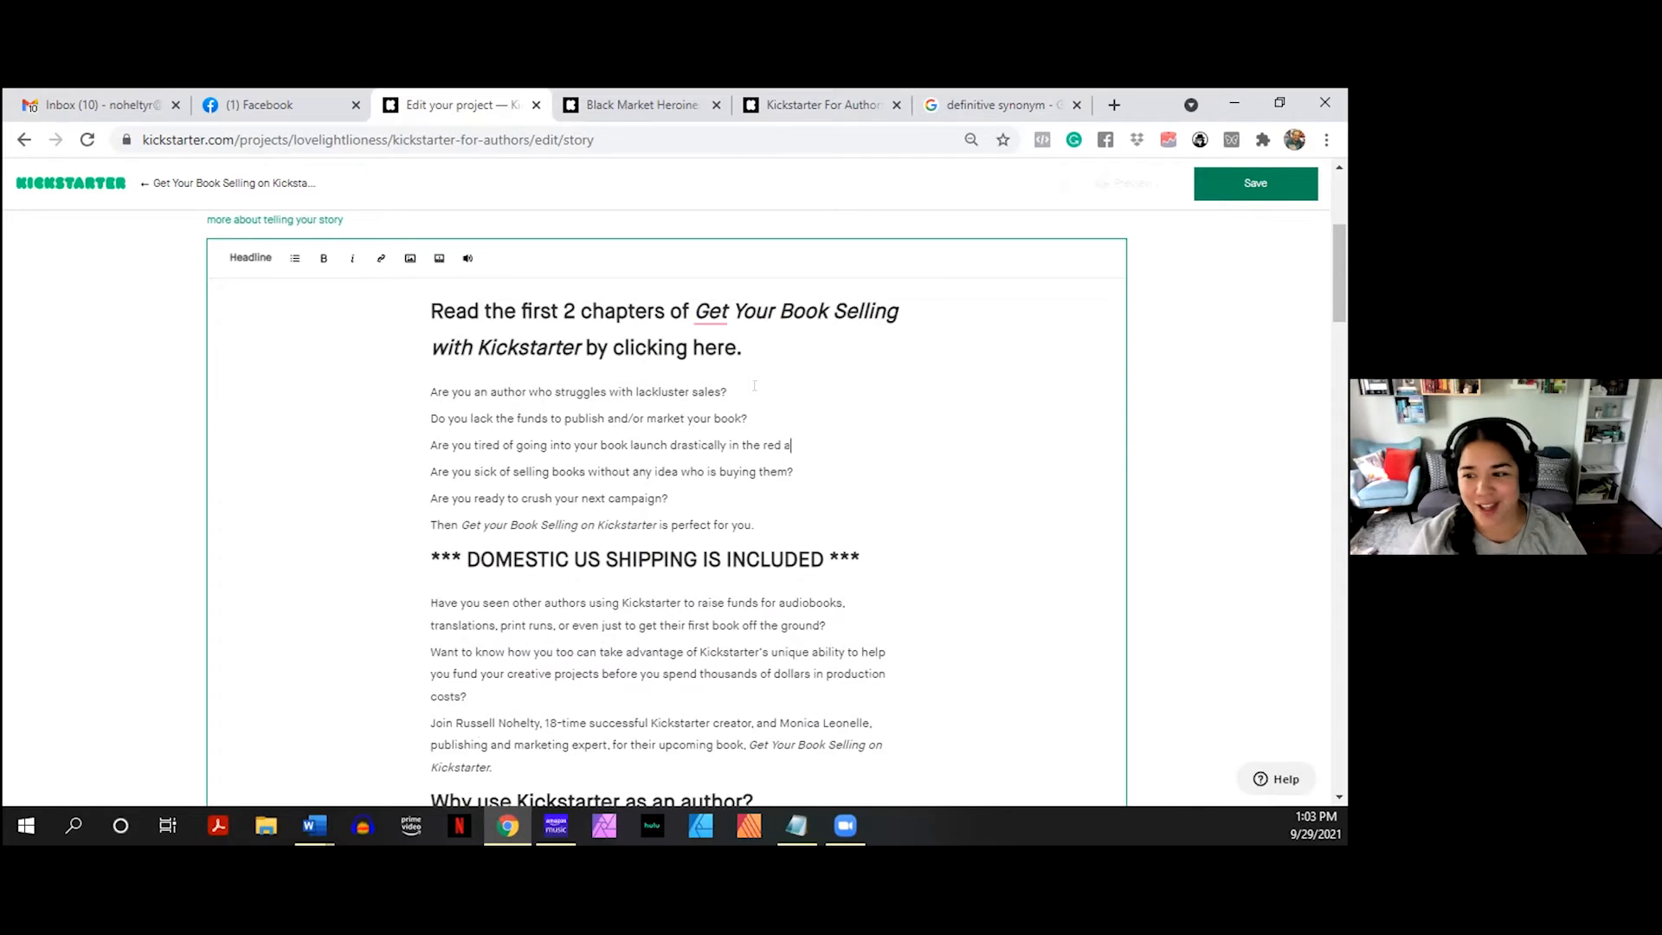
type("fter prod")
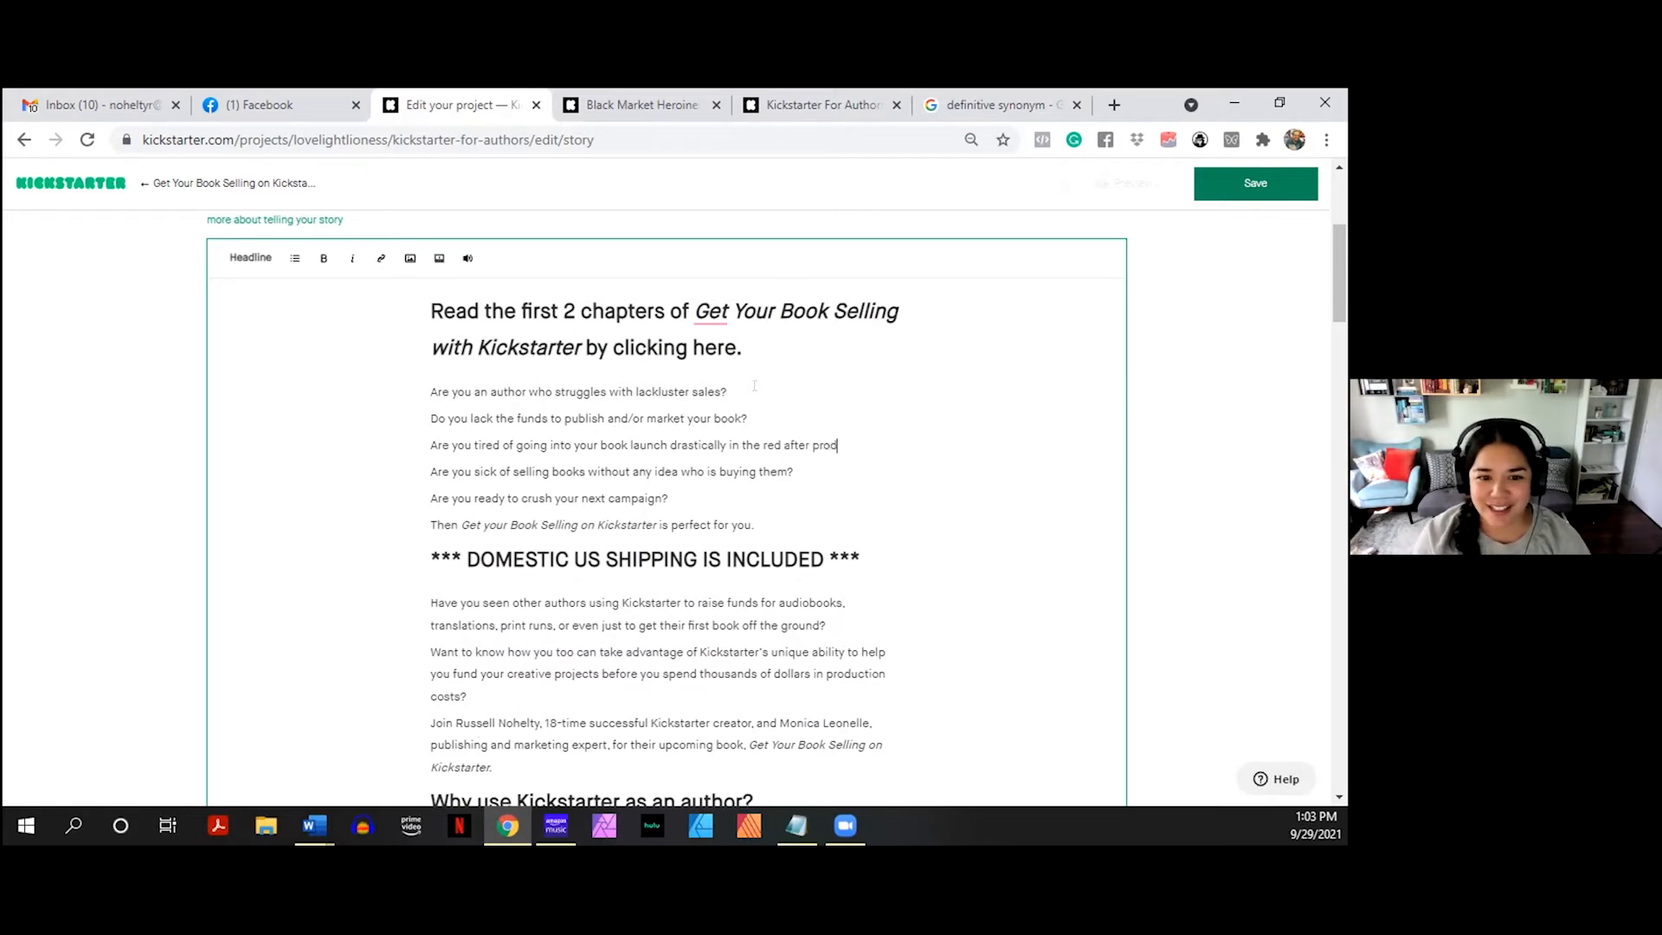
type("ucing your ")
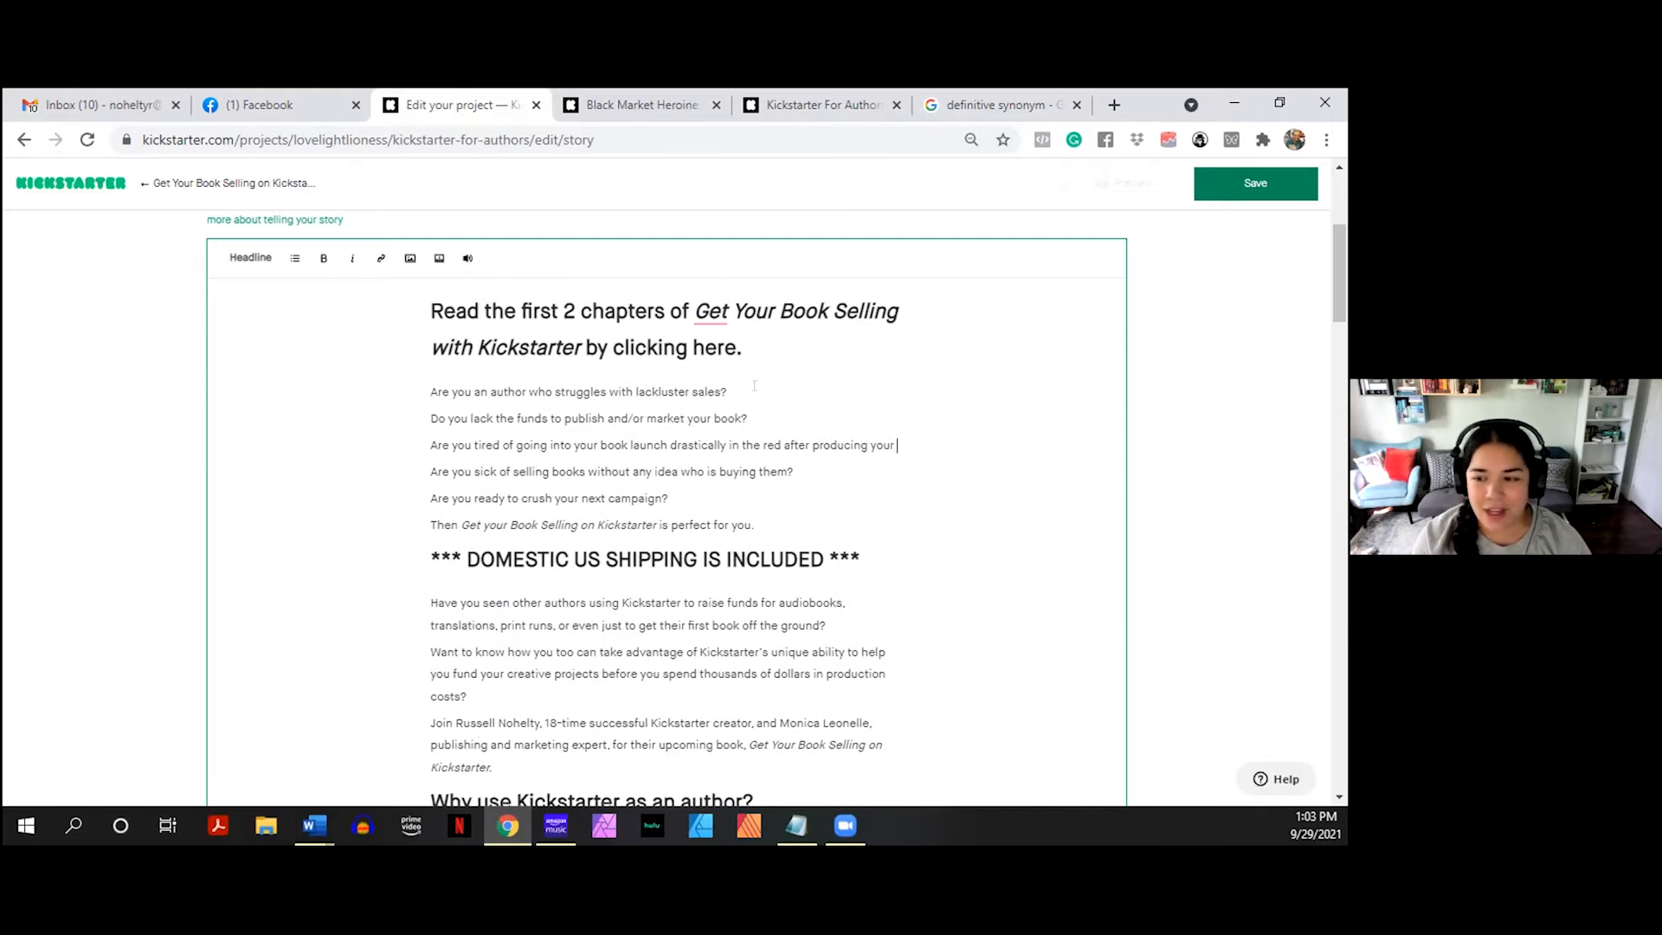
type("book?")
- Remove the word "book" before "launch" in the "Are you tired of" question
key("Up")
key("ctrl+Right")
key("ctrl+Right")
key("ctrl+Right")
key("BackSpace")
key("BackSpace")
key("BackSpace")
key("BackSpace")
key("BackSpace")
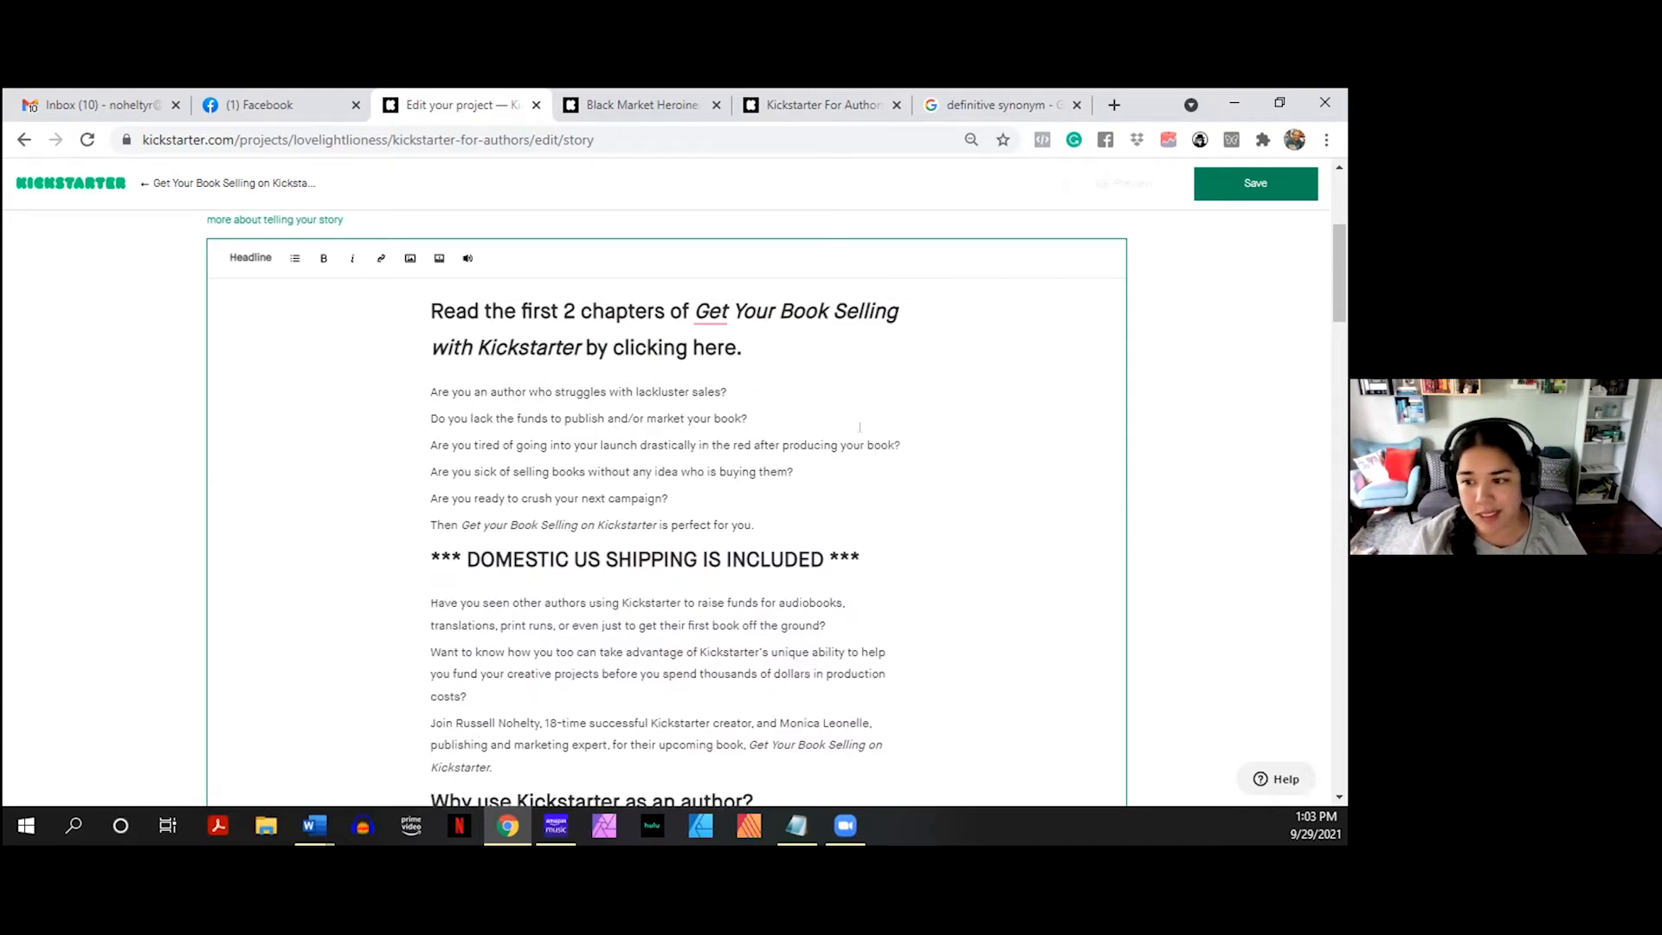
- Delete the question "Are you ready to crush your next campaign?" from the story's opening
left_click_drag(670, 498, 431, 475)
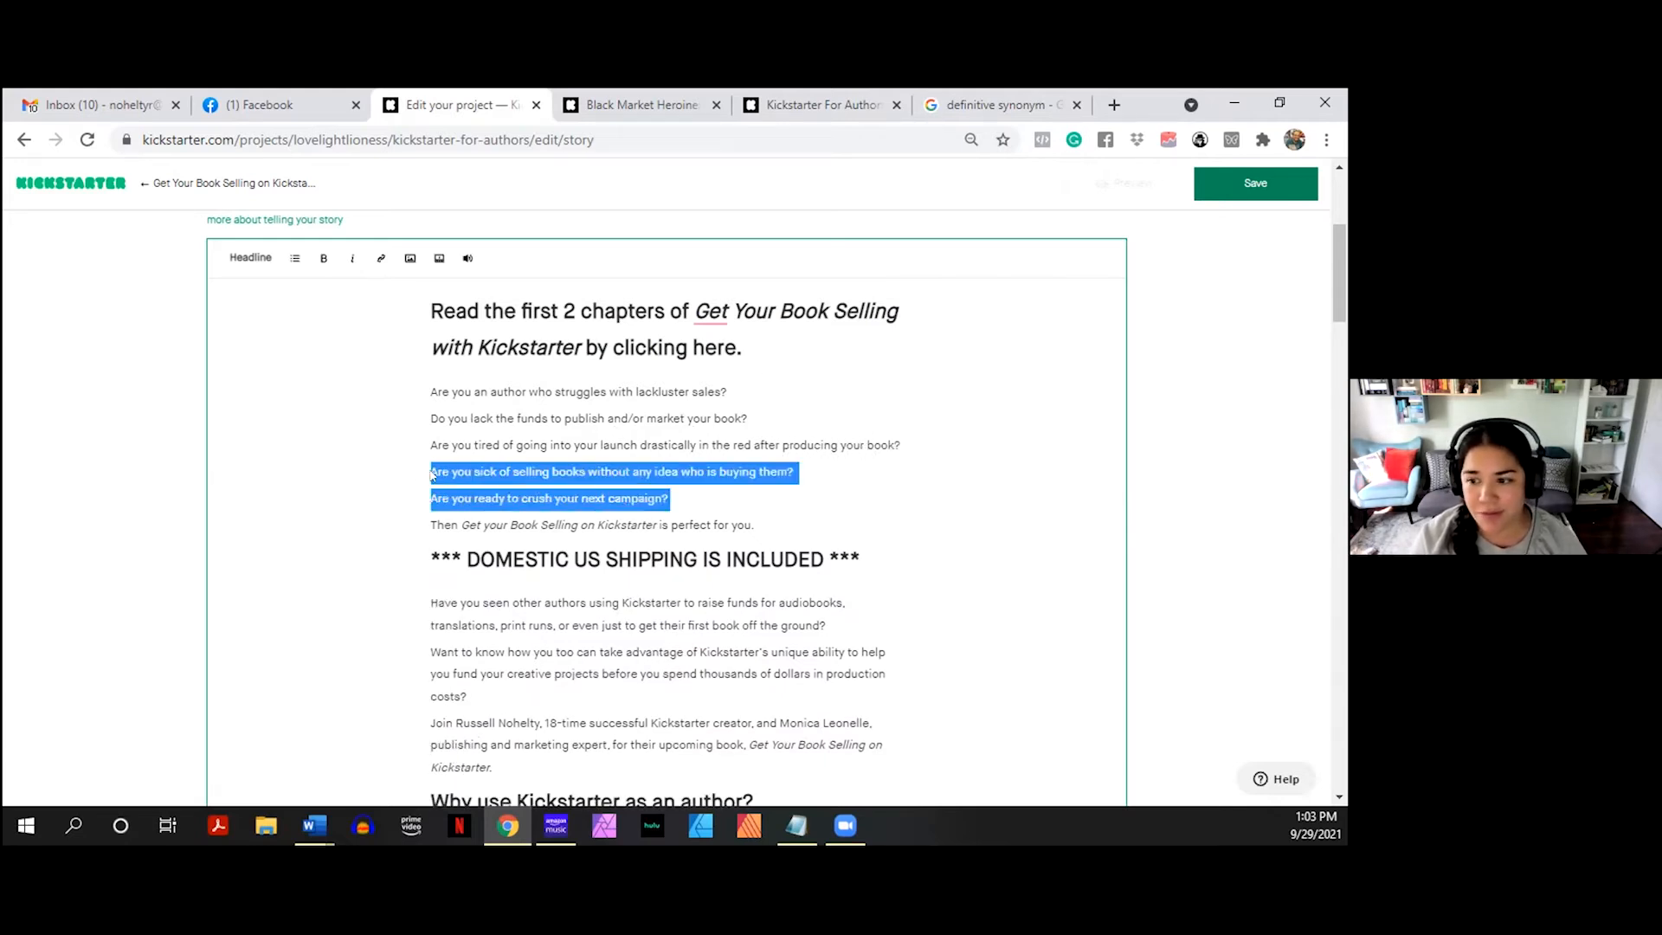
left_click(595, 495)
left_click_drag(670, 499, 428, 499)
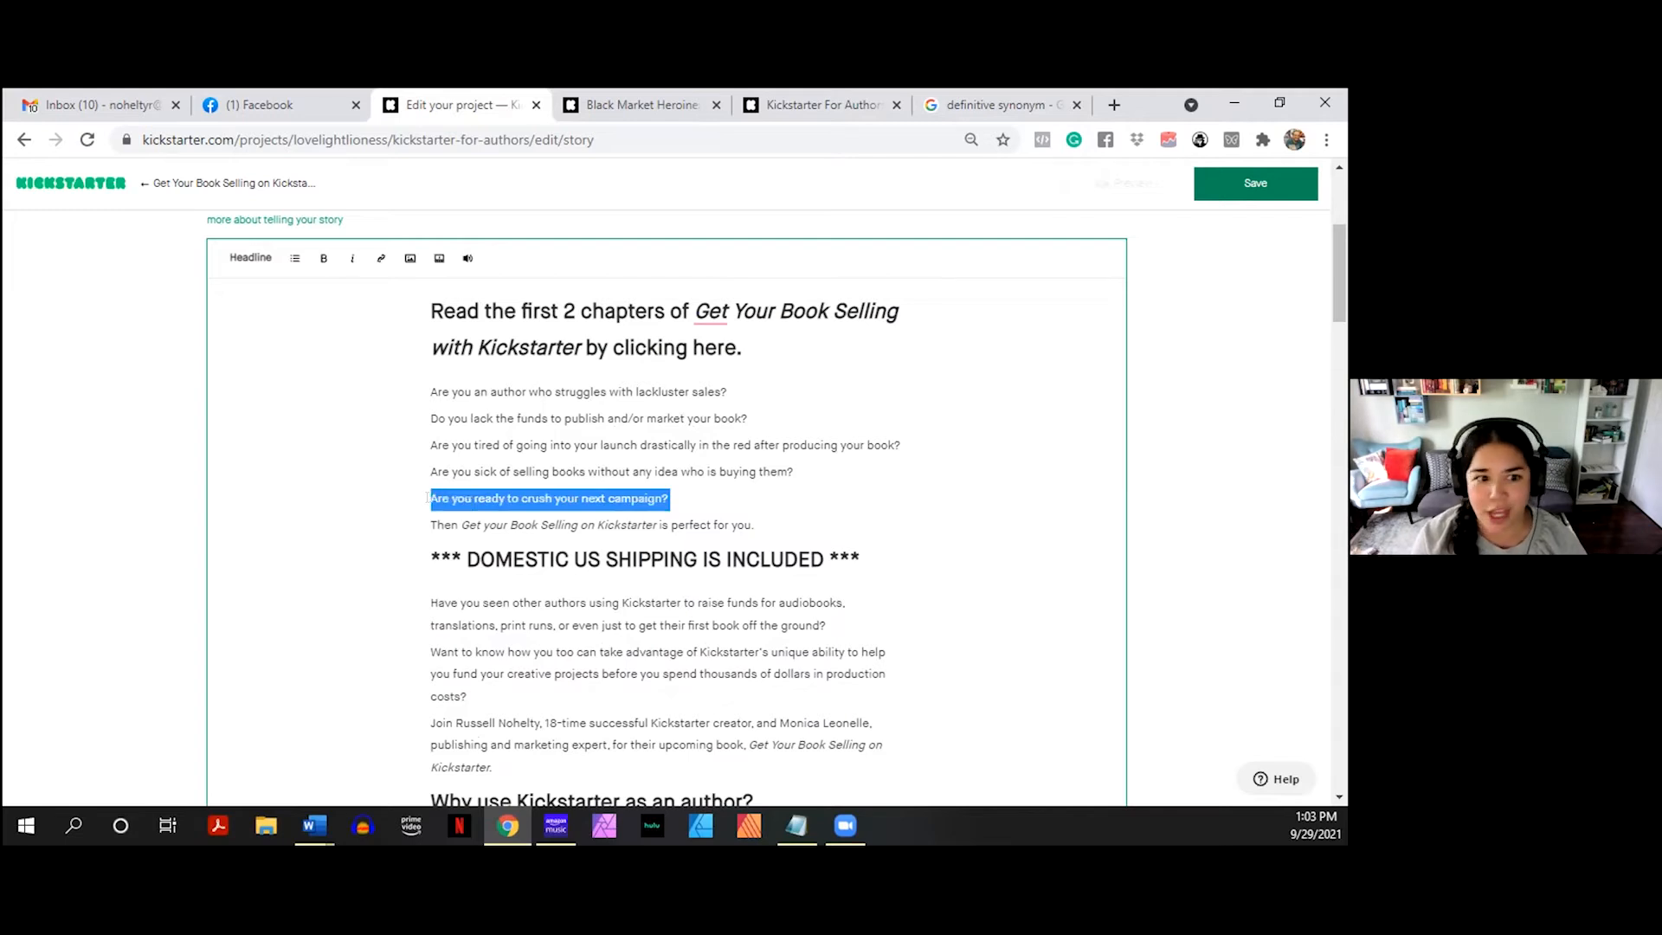
key("BackSpace")
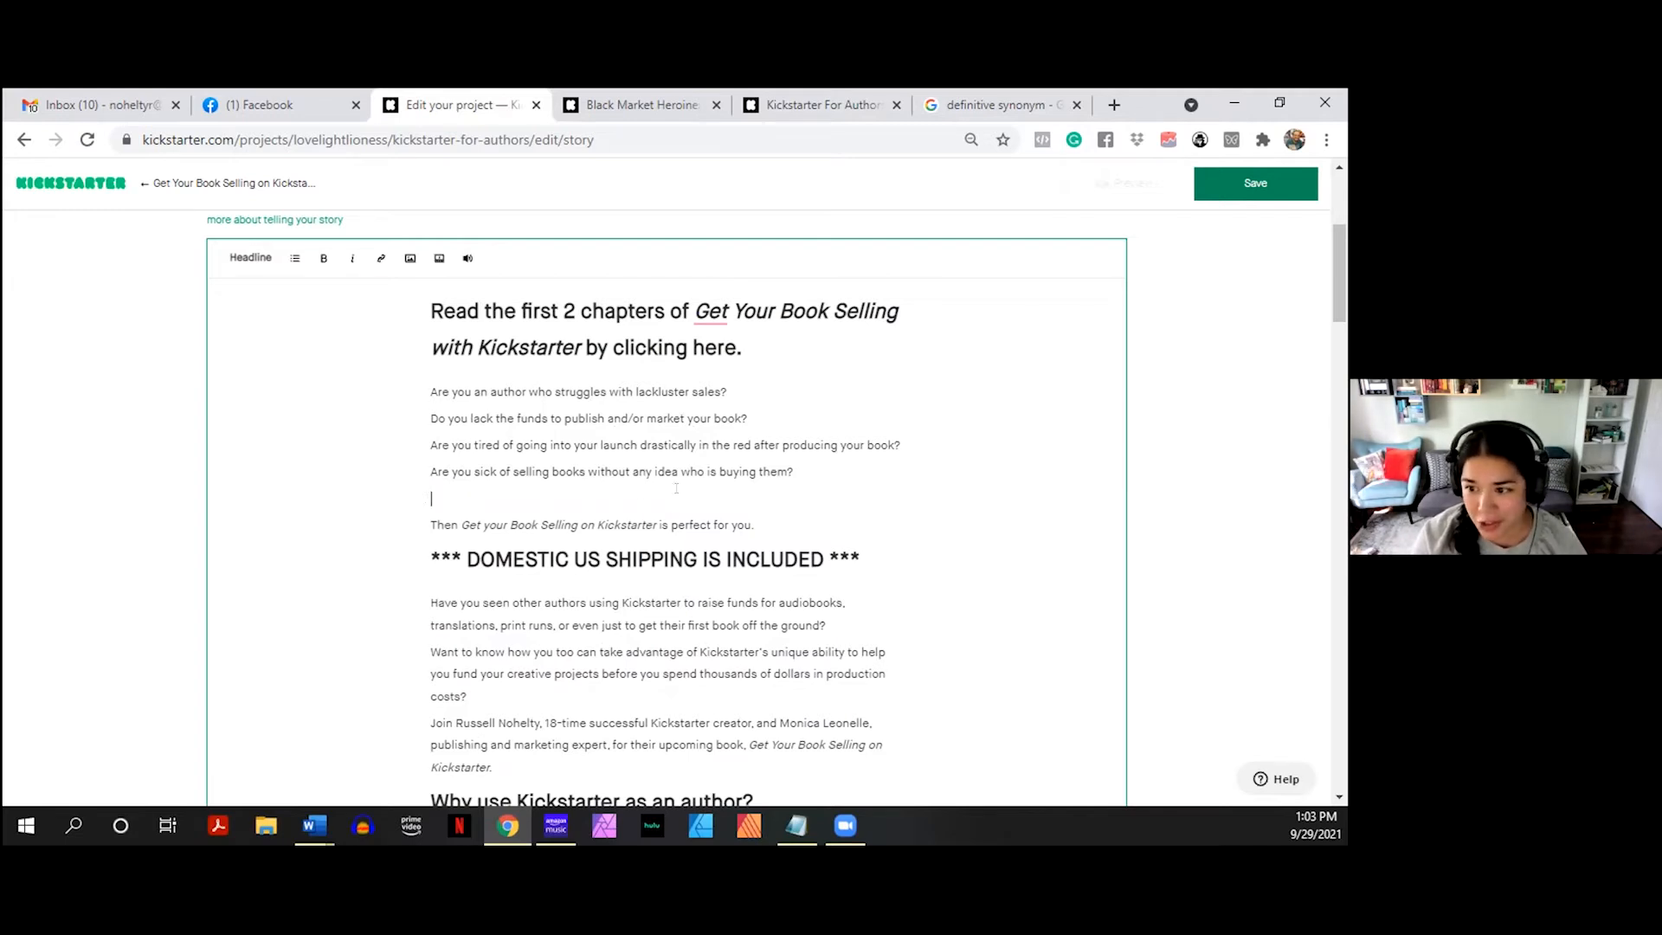
- Review the opening questions on sales, funds, launching in the red and unknown buyers for wording and overlap
left_click(606, 418)
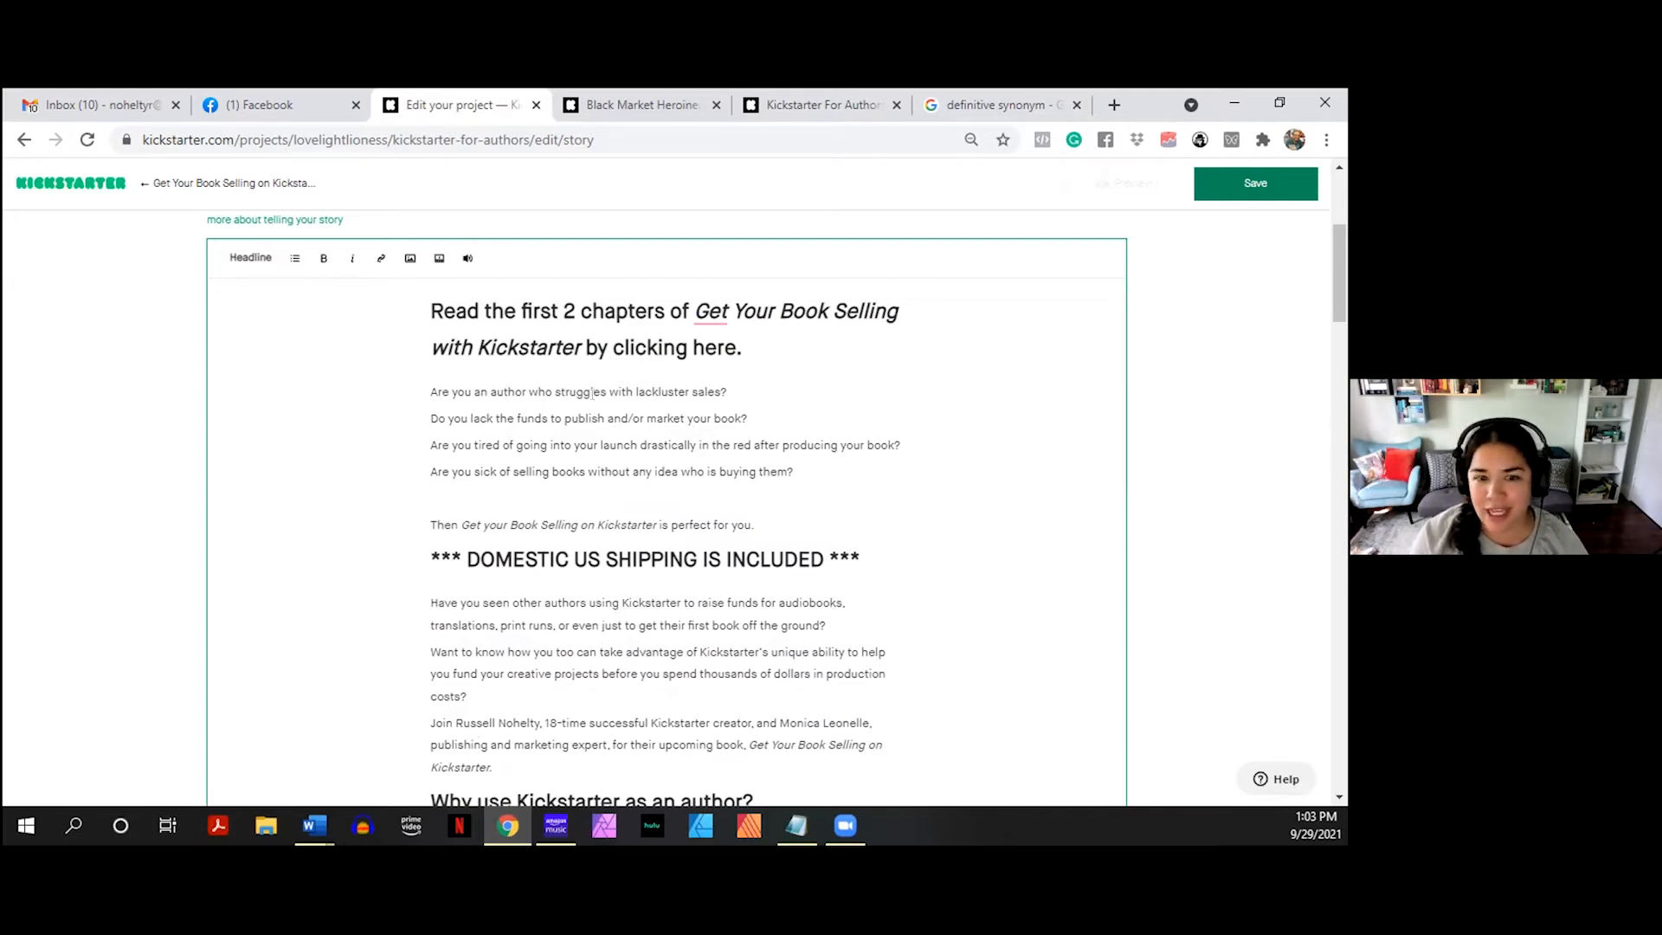
left_click_drag(496, 392, 522, 491)
left_click(522, 491)
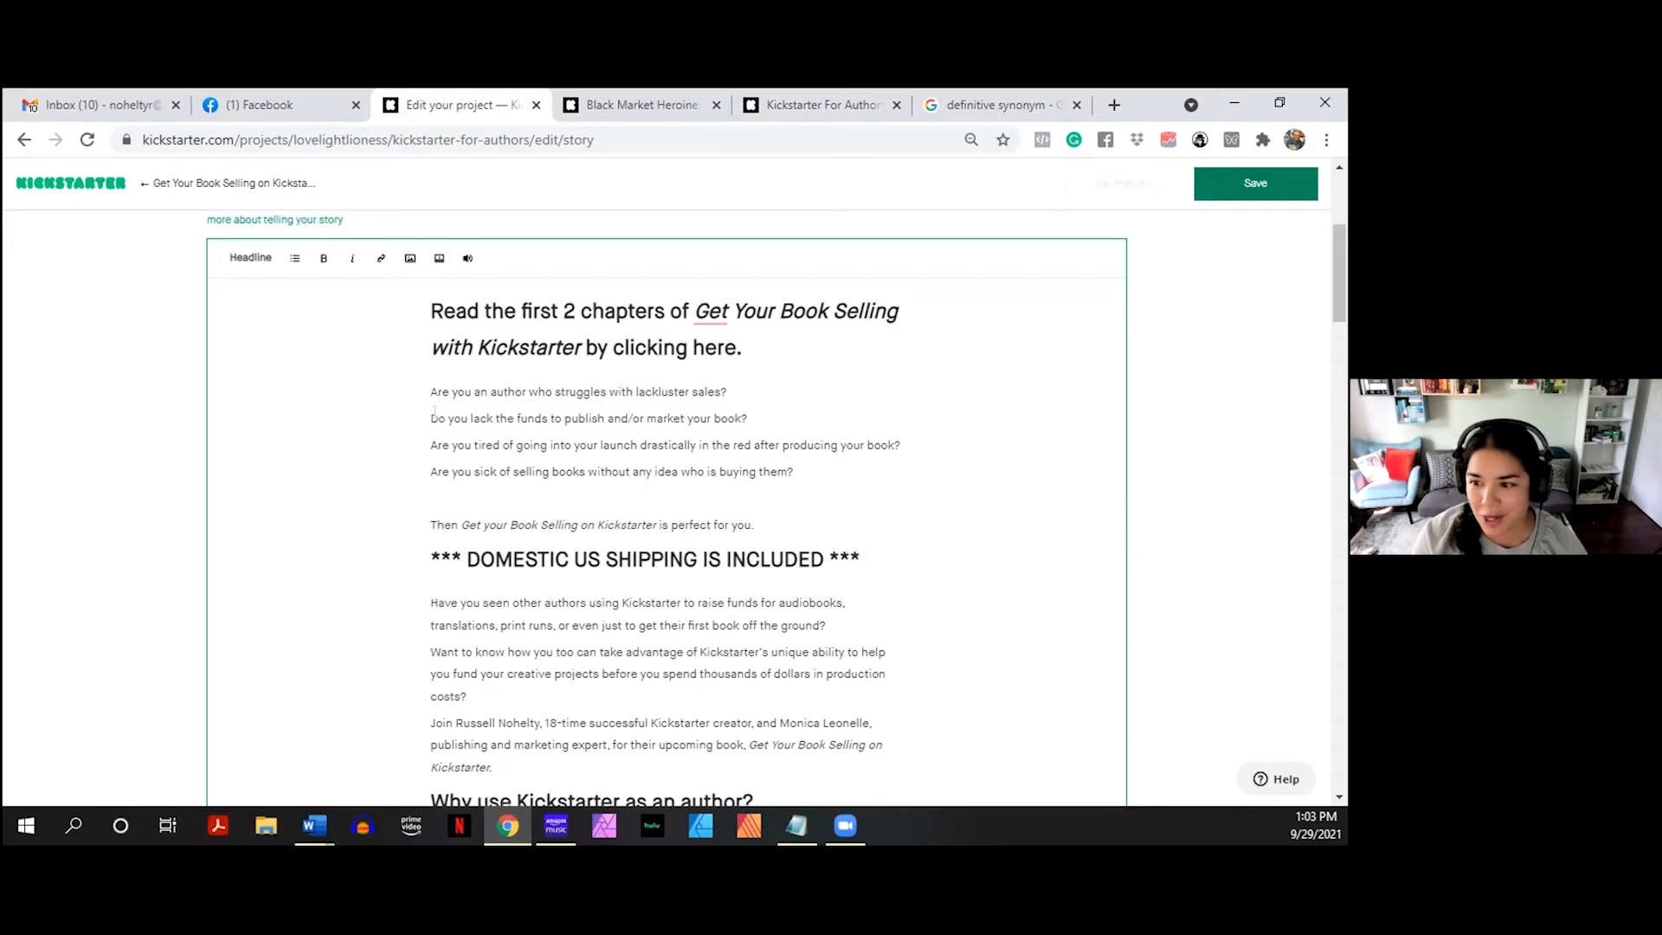
left_click_drag(424, 412, 751, 417)
left_click(749, 417)
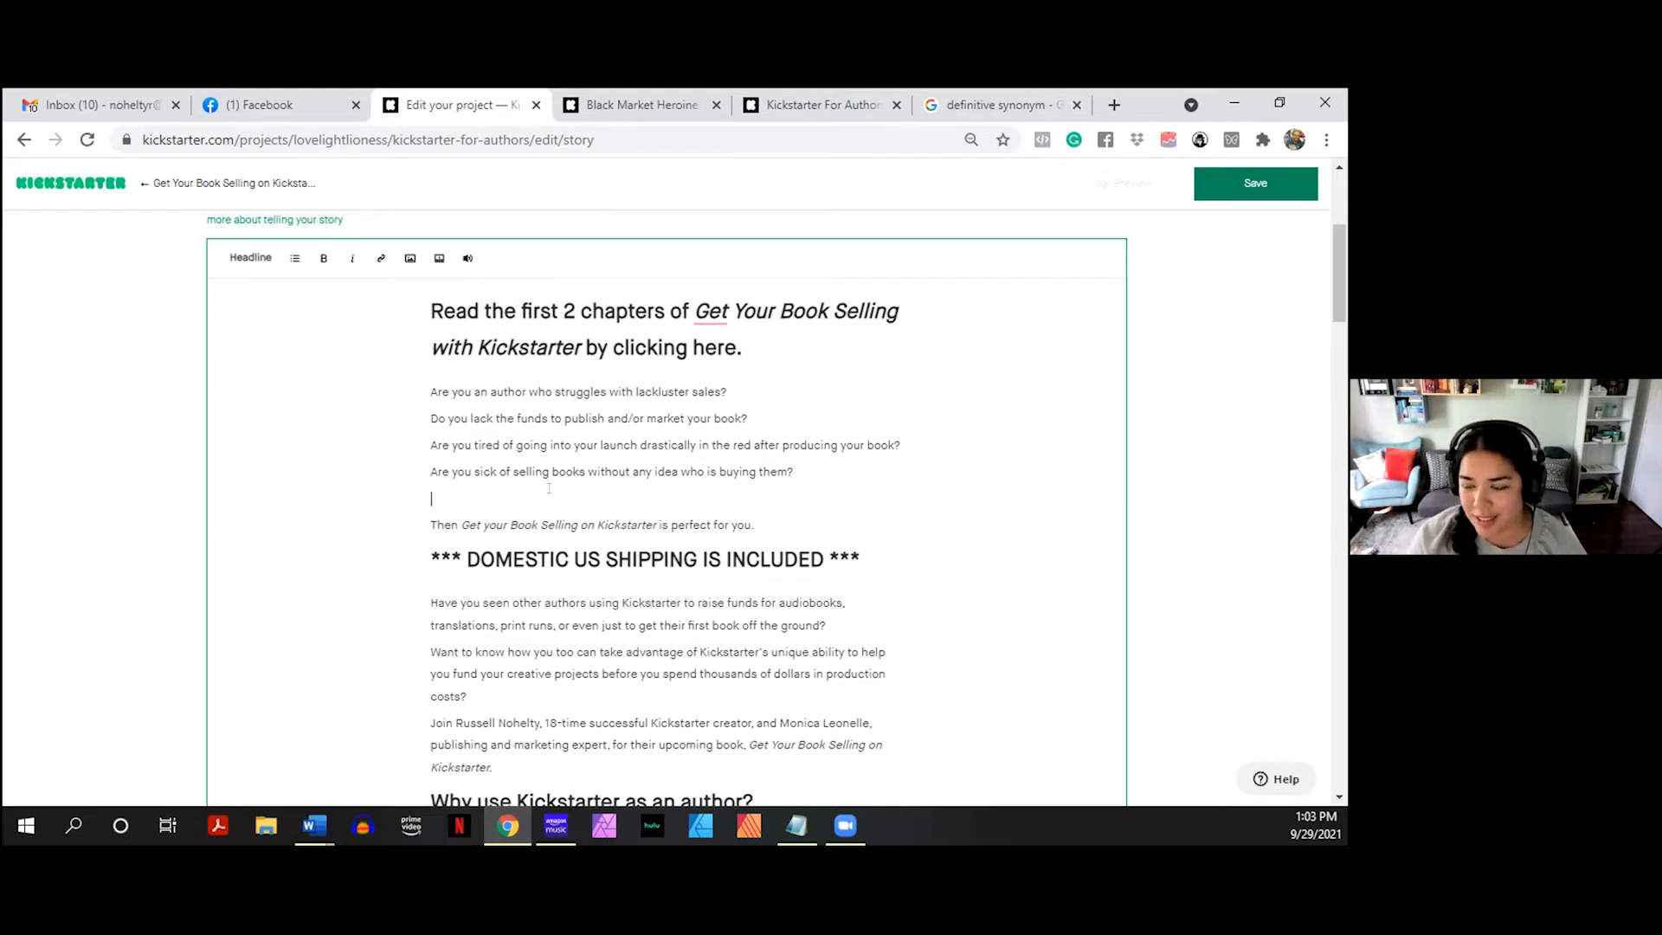
left_click(548, 488)
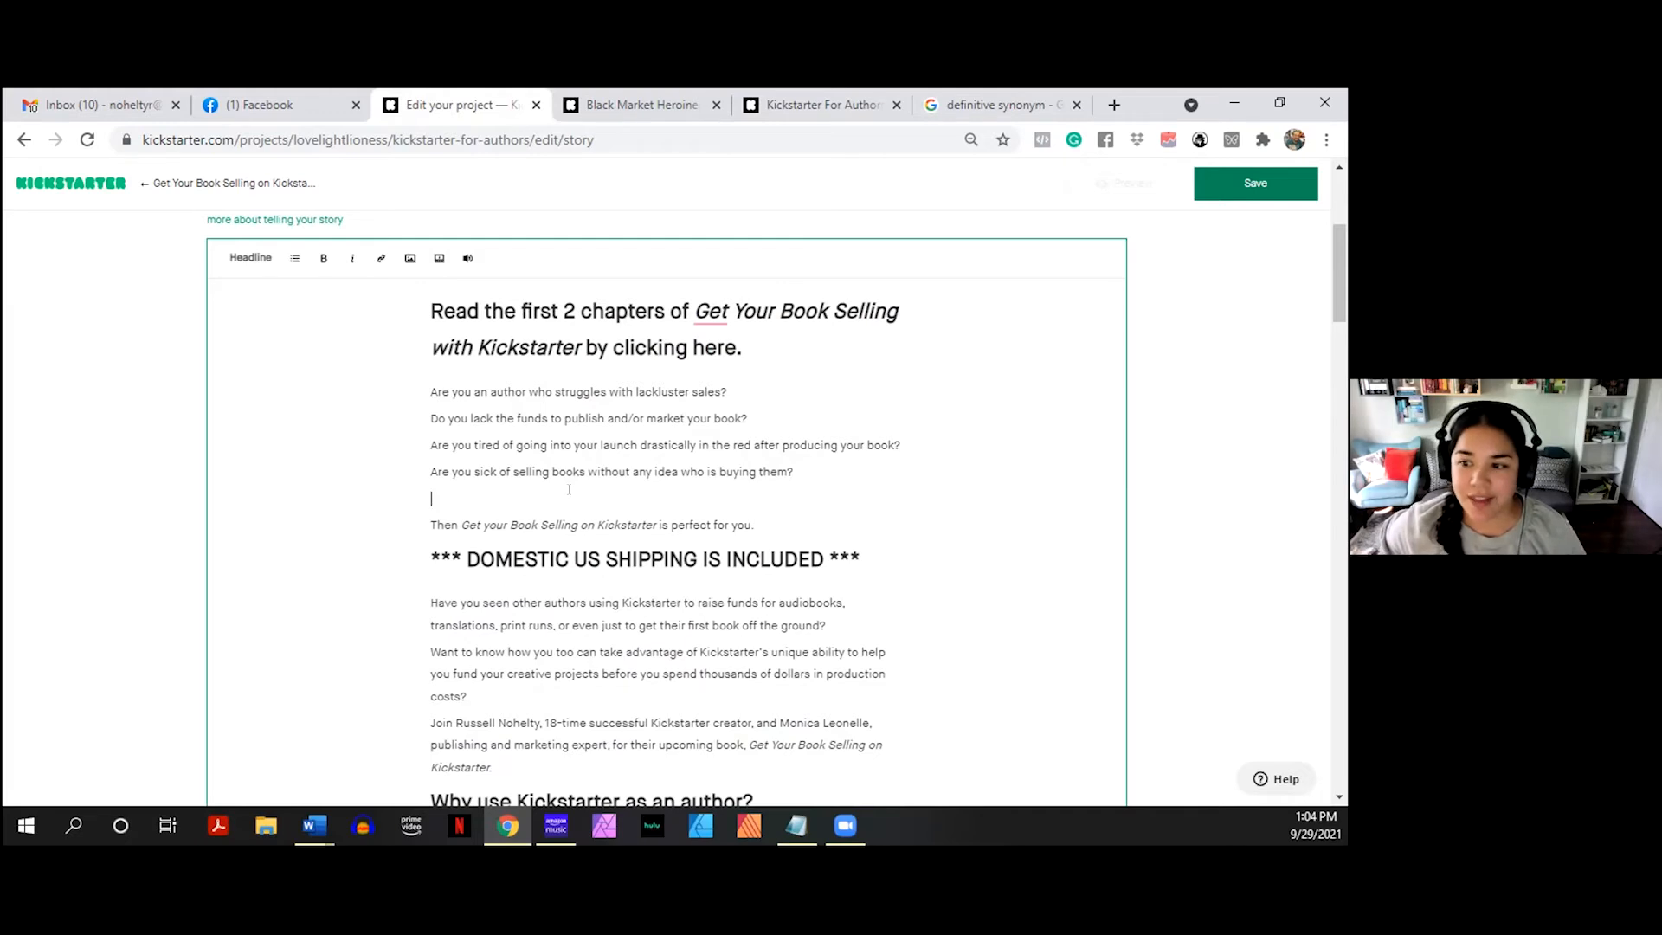
left_click(771, 410)
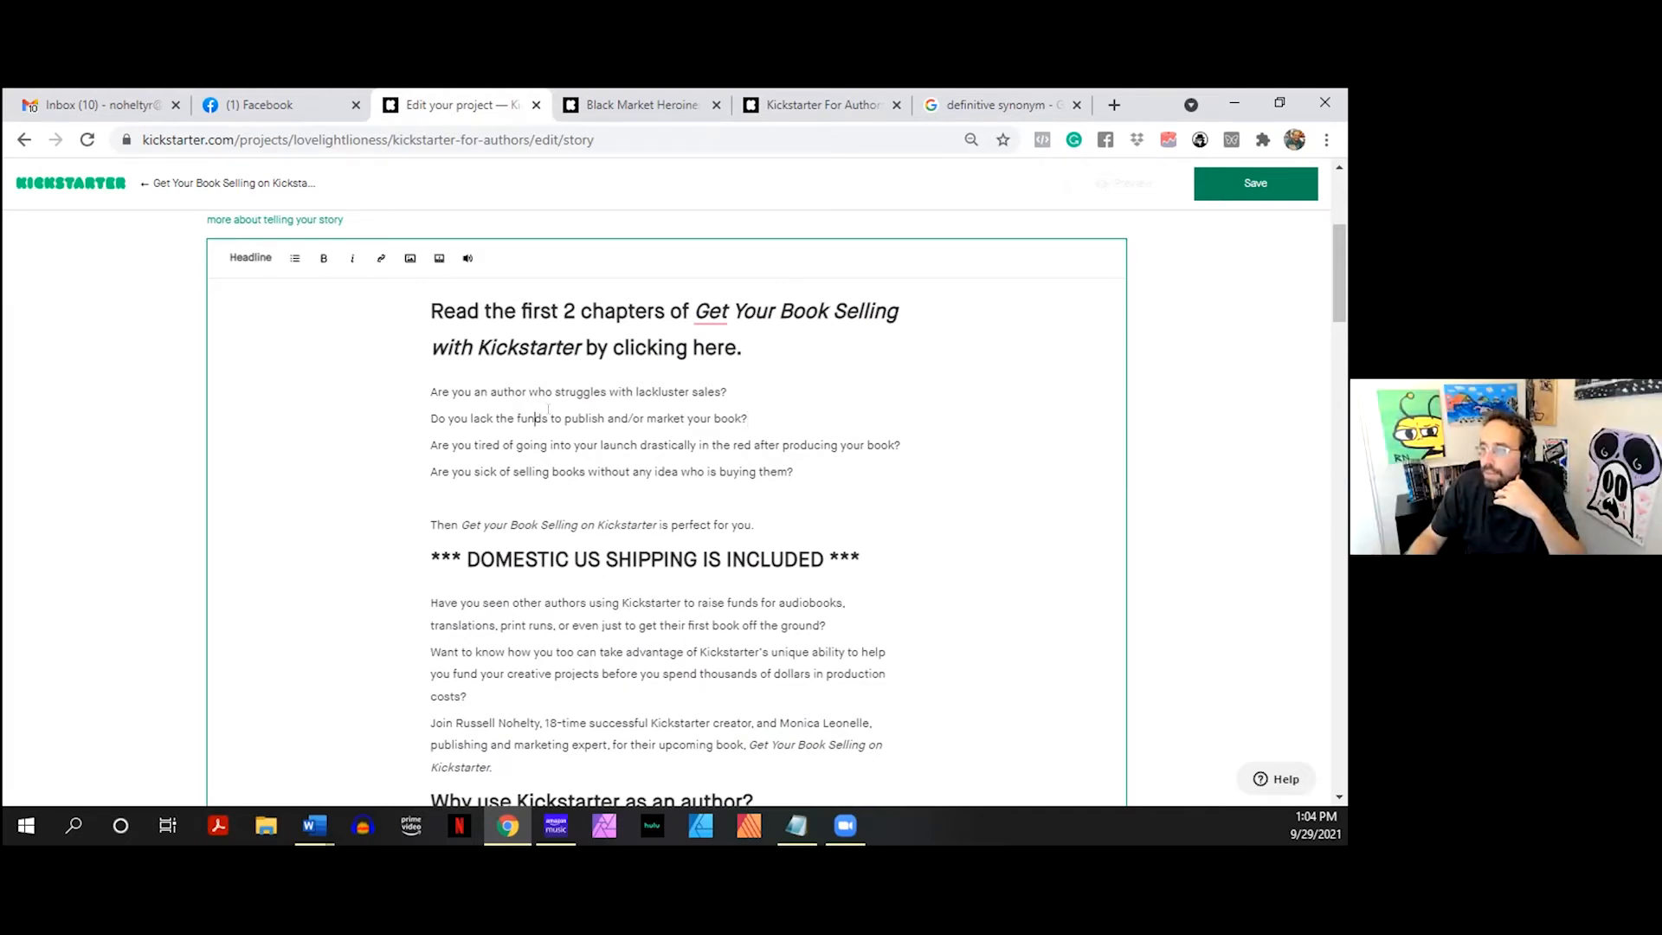
left_click(645, 419)
left_click(629, 420)
left_click_drag(746, 419, 386, 412)
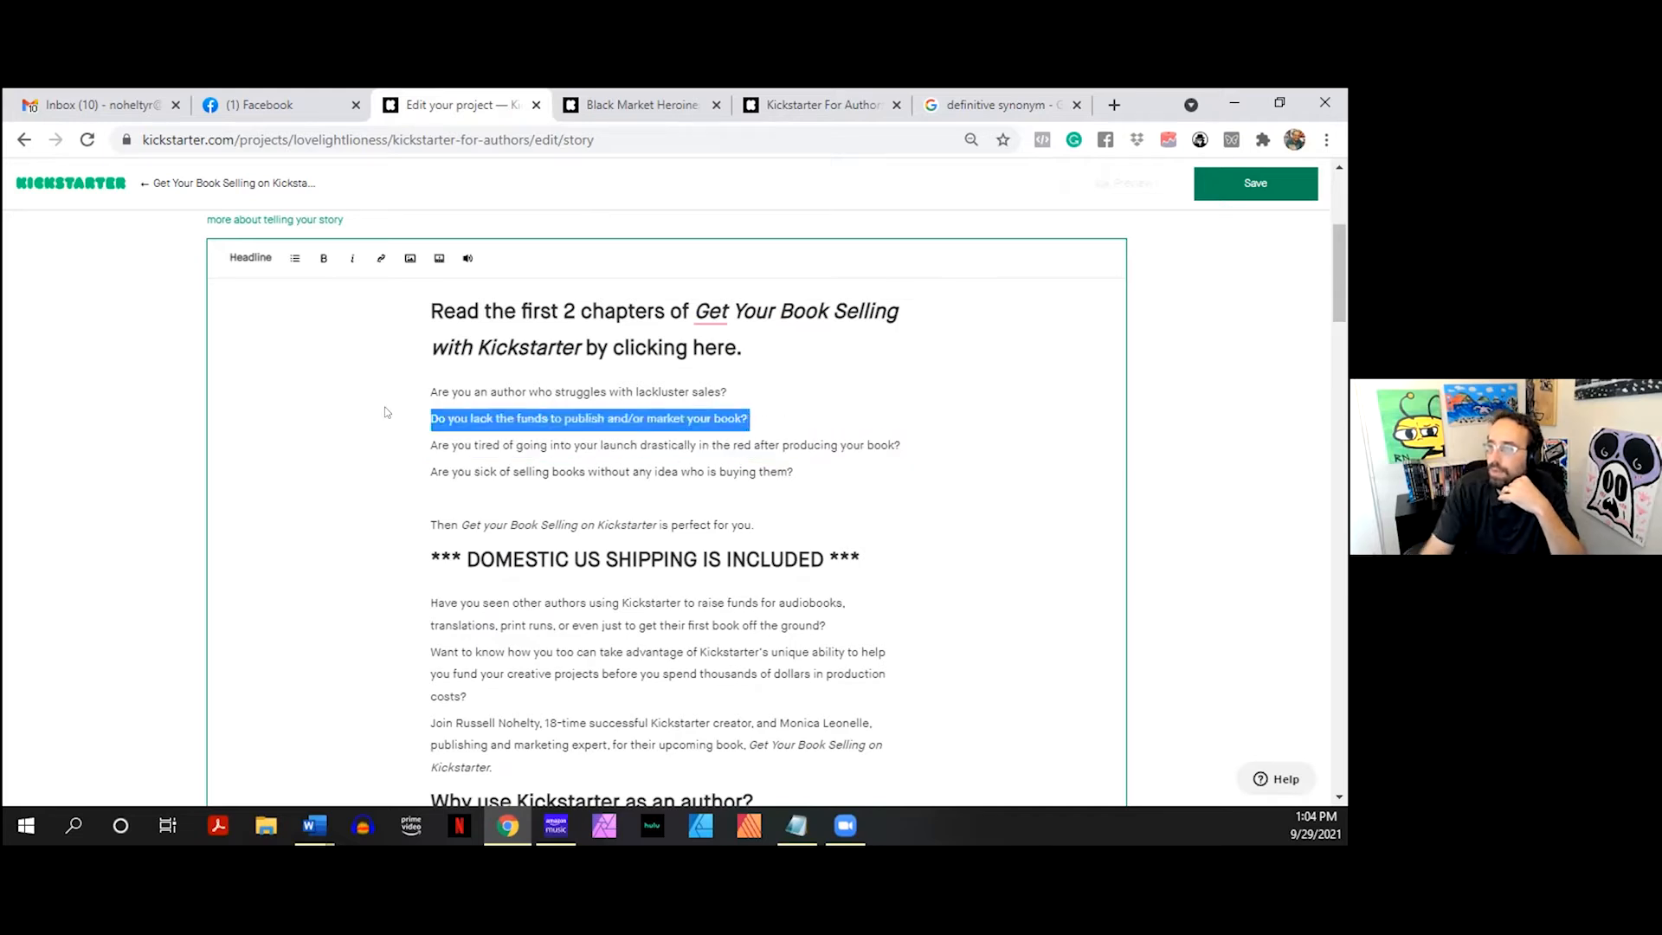
key("Down")
key("Down")
key("Up")
key("Down")
key("Up")
key("Down")
key("Down")
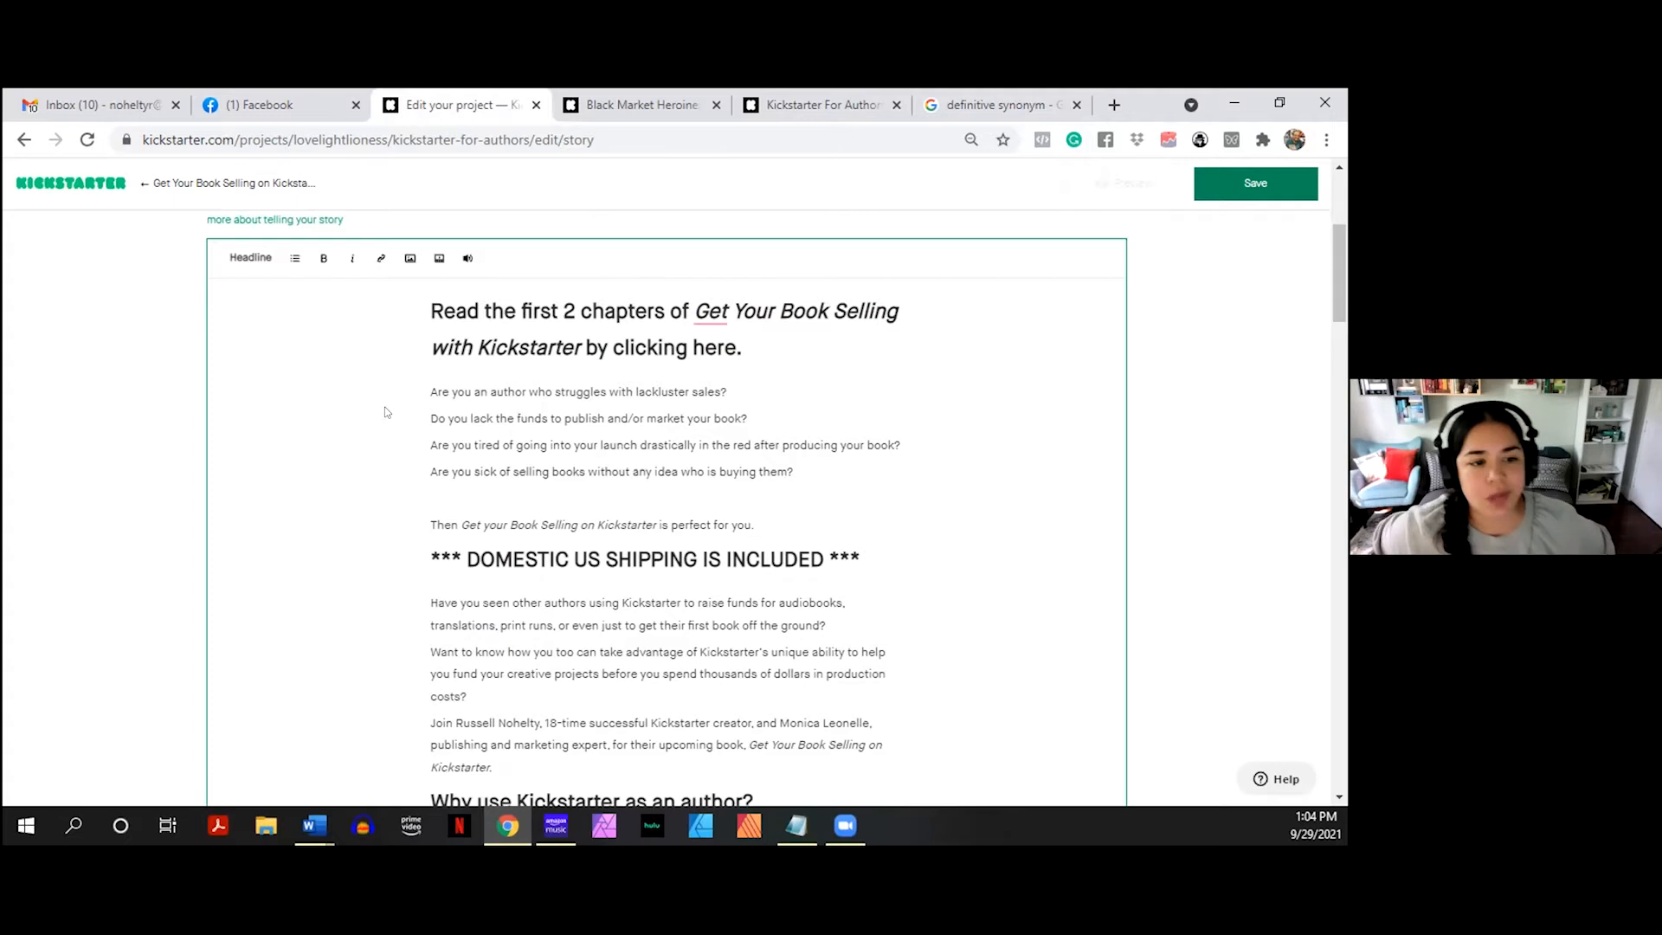
left_click_drag(727, 391, 369, 399)
left_click(516, 418)
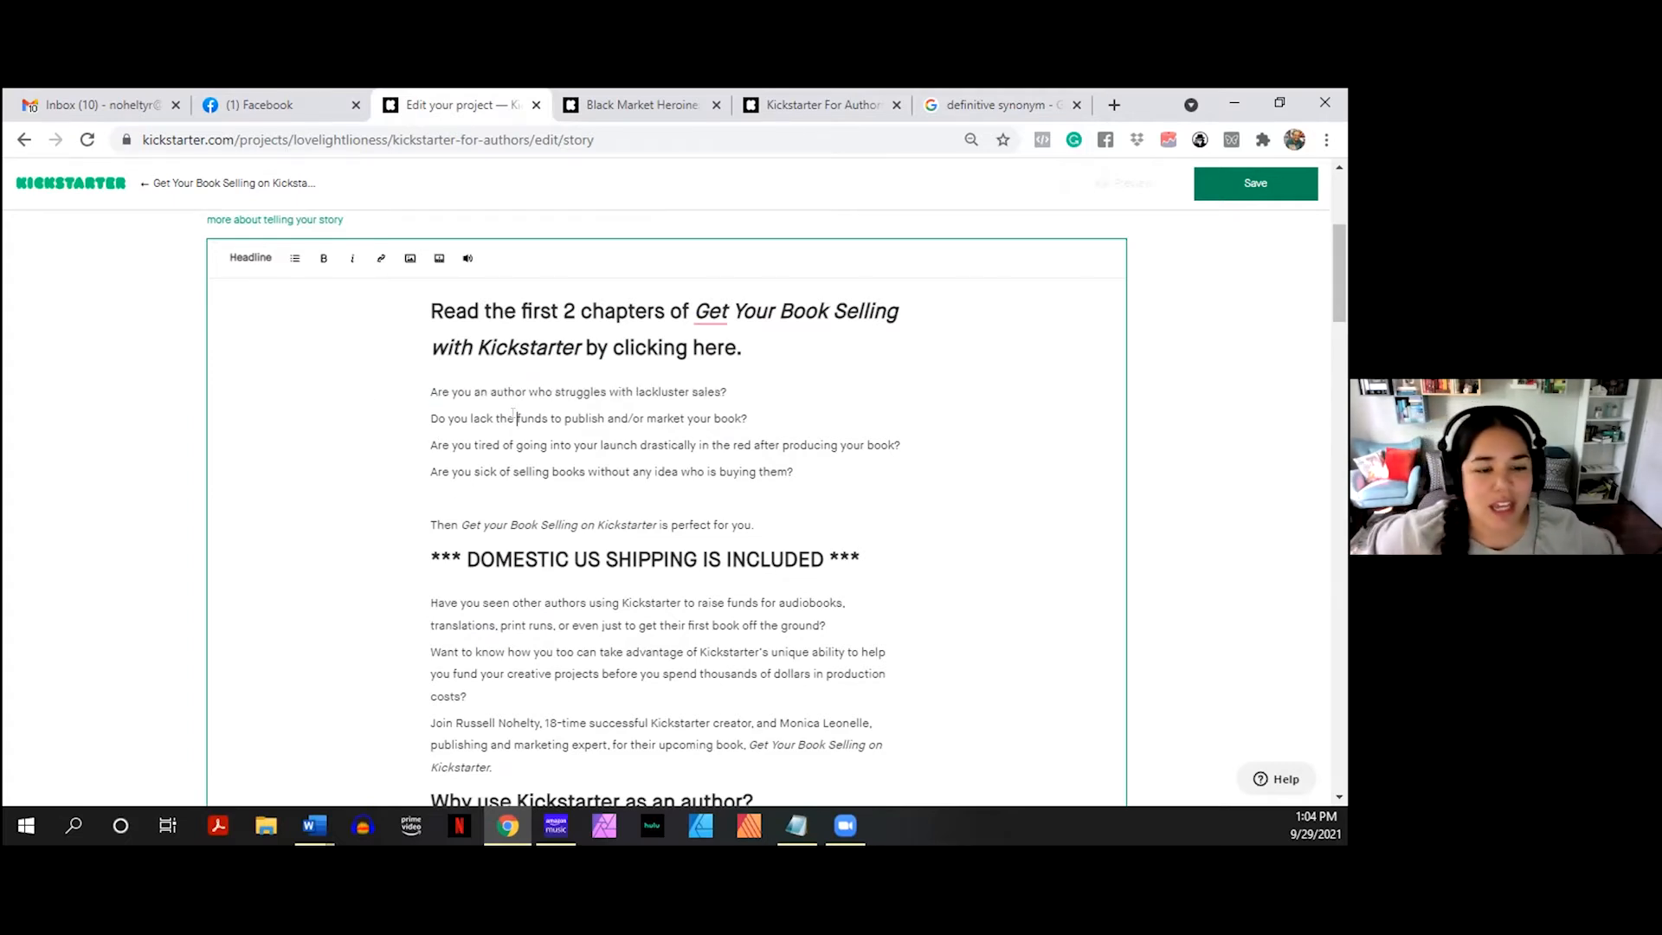
left_click(548, 445)
left_click(557, 394)
left_click(556, 419)
left_click(552, 470)
left_click(561, 415)
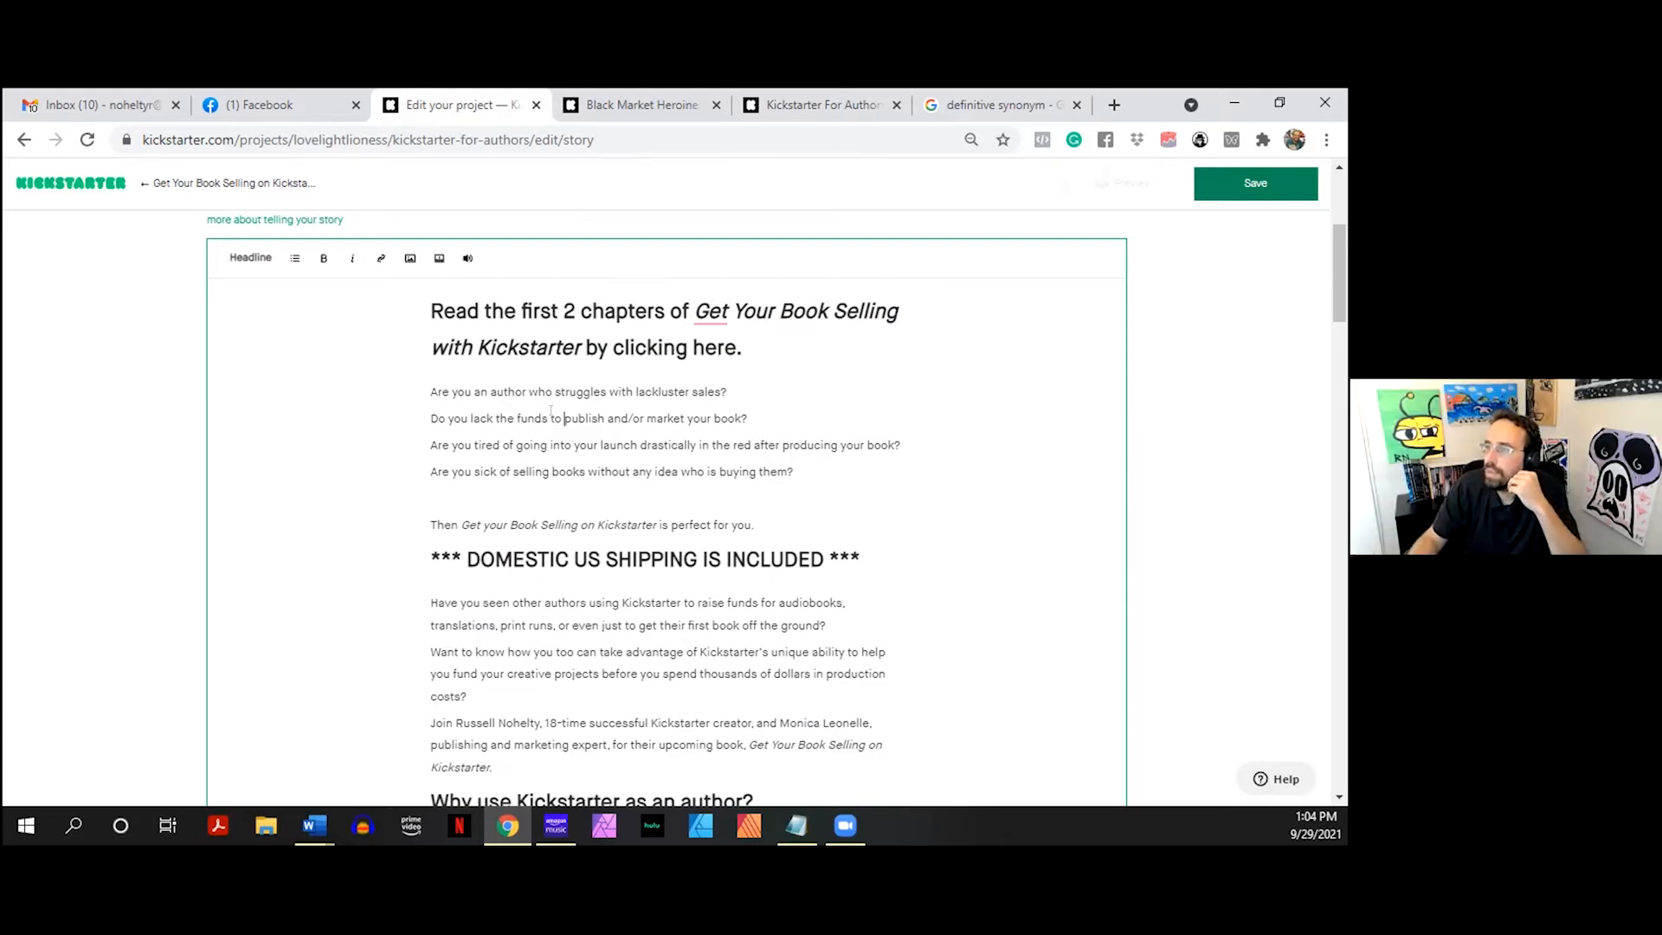
left_click(575, 443)
left_click(581, 393)
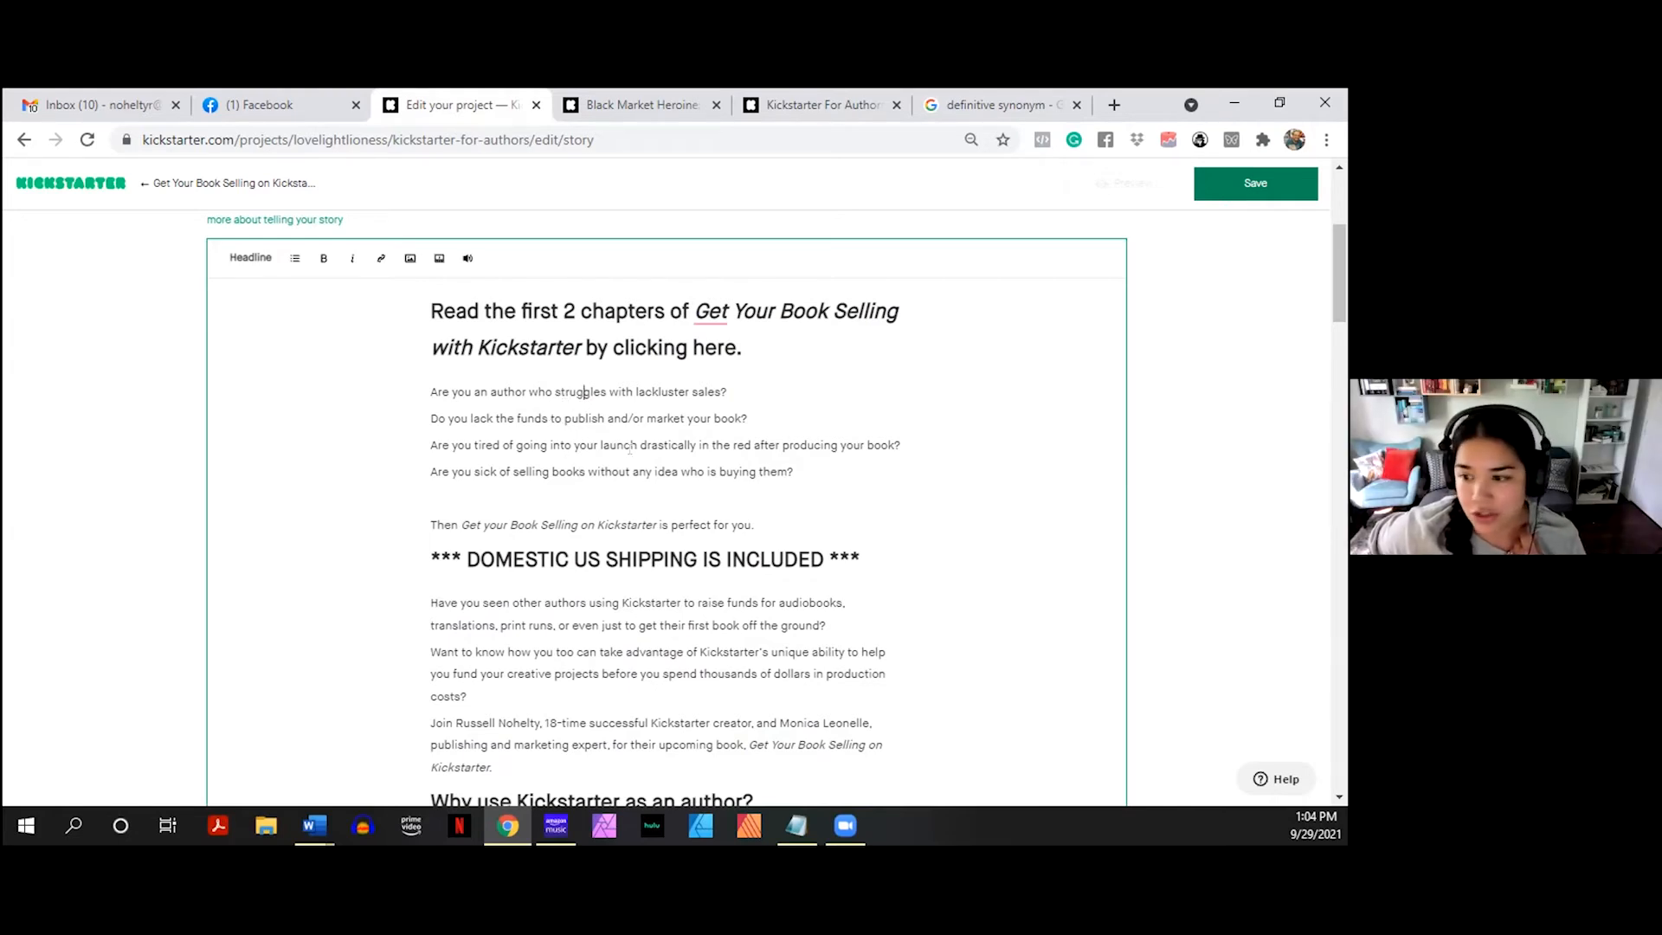
- Delete the question "Are you sick of selling books without any idea who is buying them?" and the empty line below it
left_click_drag(815, 467, 349, 459)
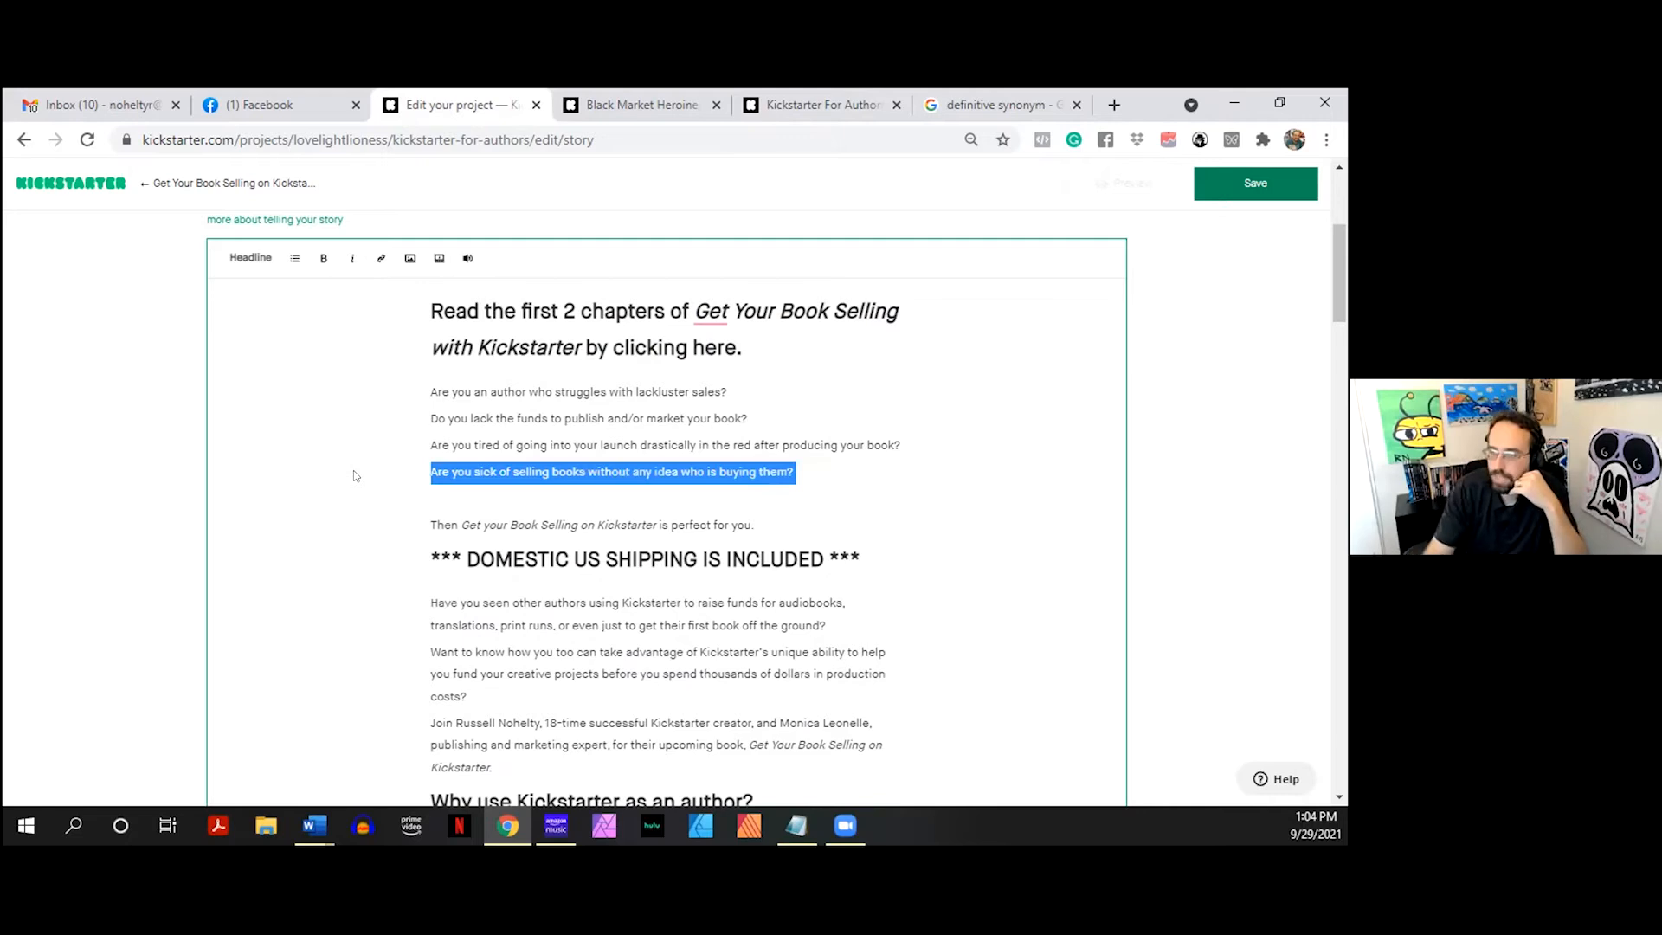
key("BackSpace")
key("Delete")
key("Delete")
key("Down")
key("Left")
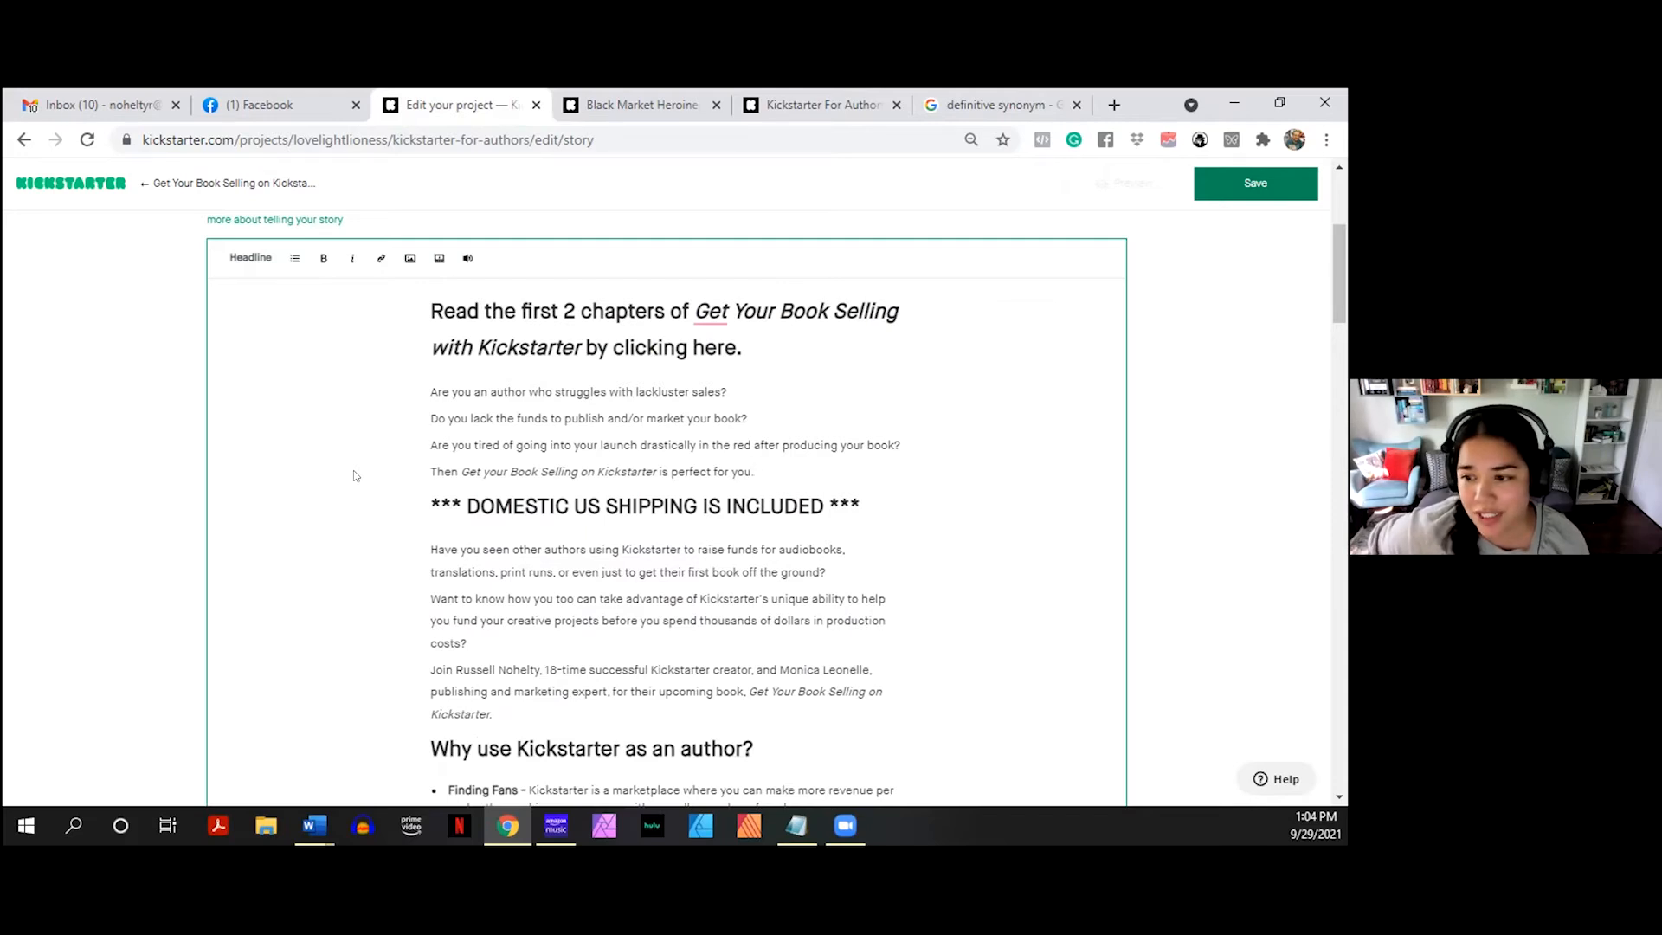
left_click(425, 466)
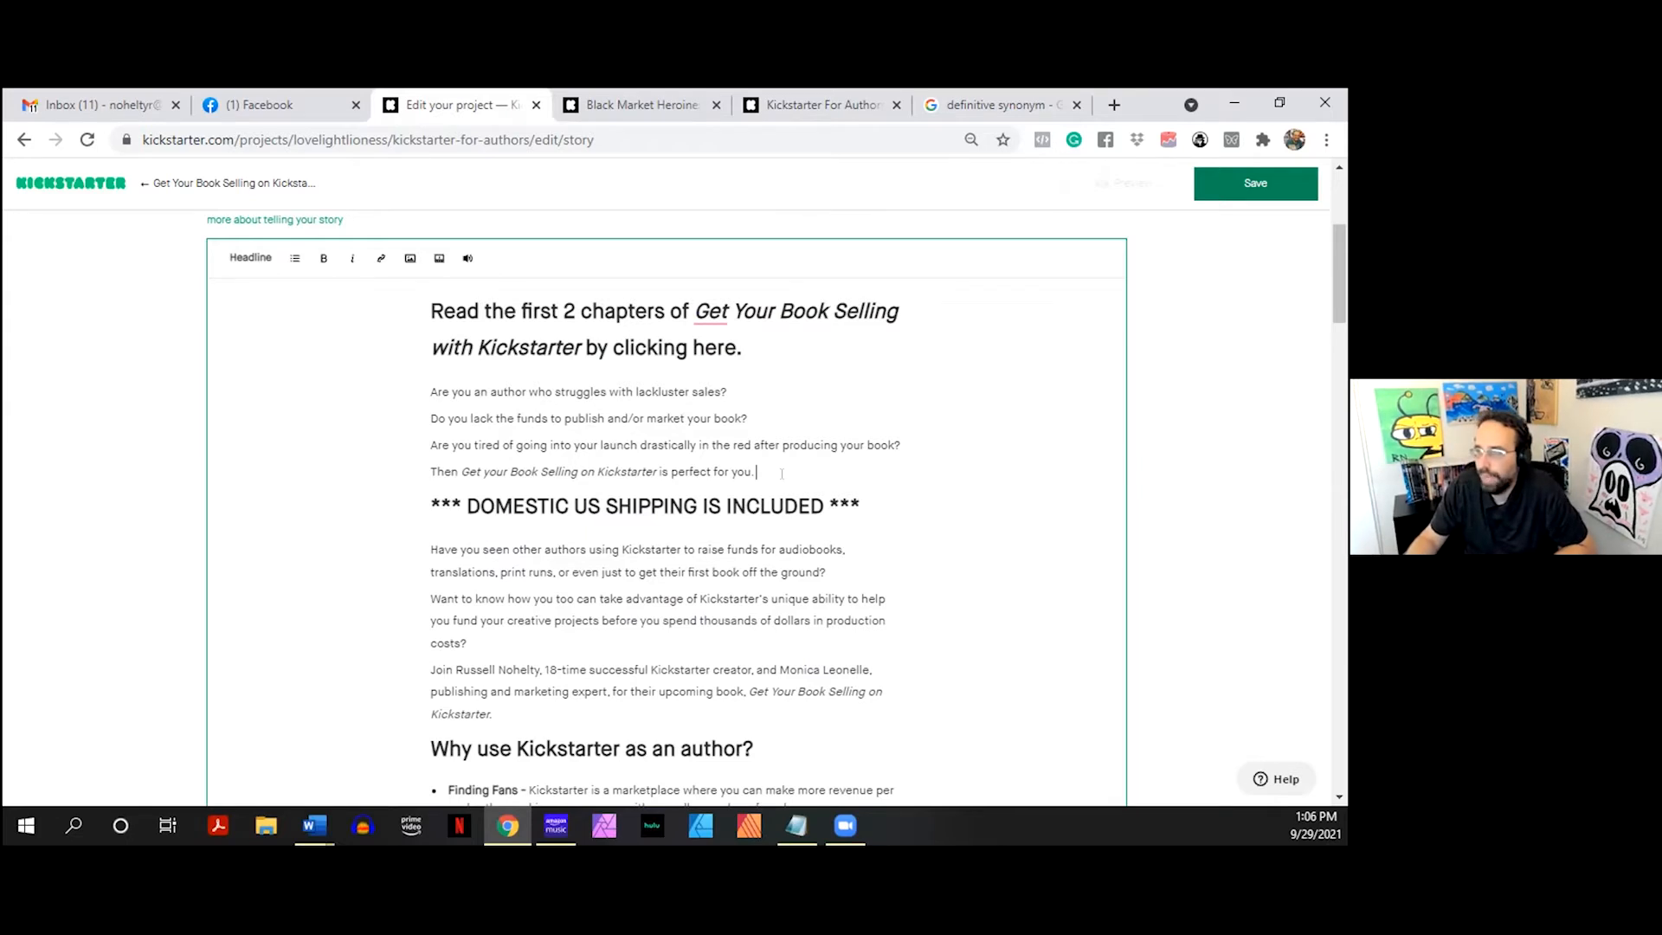
- Switch to the Black Market Heroine campaign page and examine the opening questions of its story
left_click(641, 105)
scroll(154, 410, "down", 5)
scroll(154, 410, "down", 10)
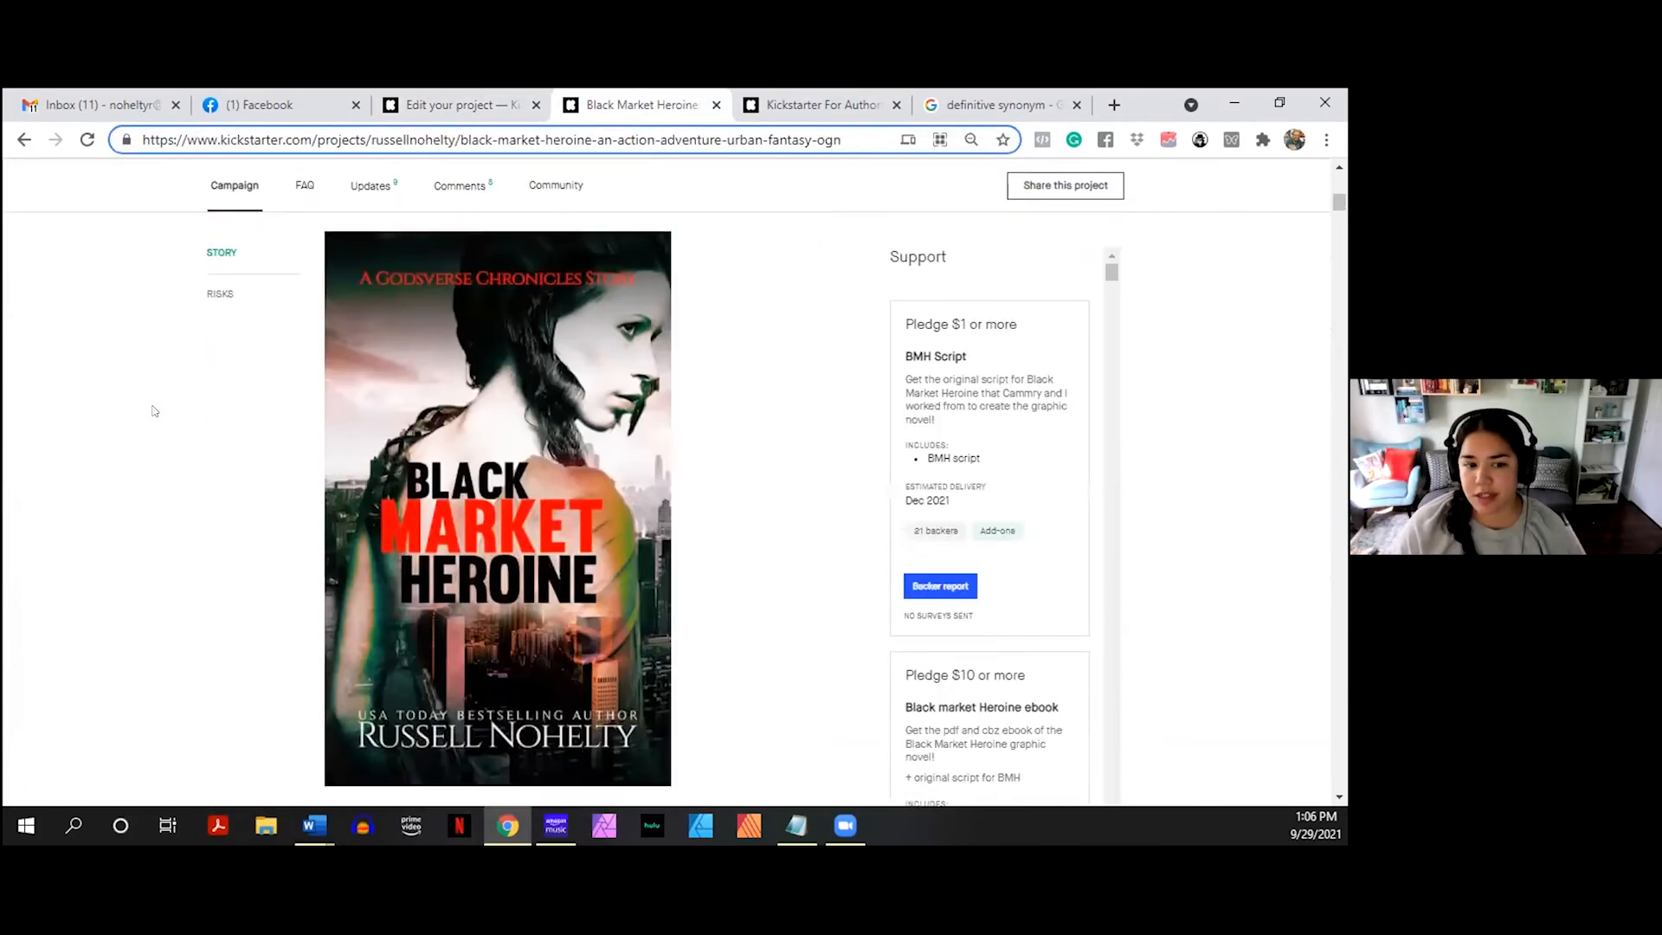
scroll(154, 410, "down", 5)
scroll(156, 412, "up", 2)
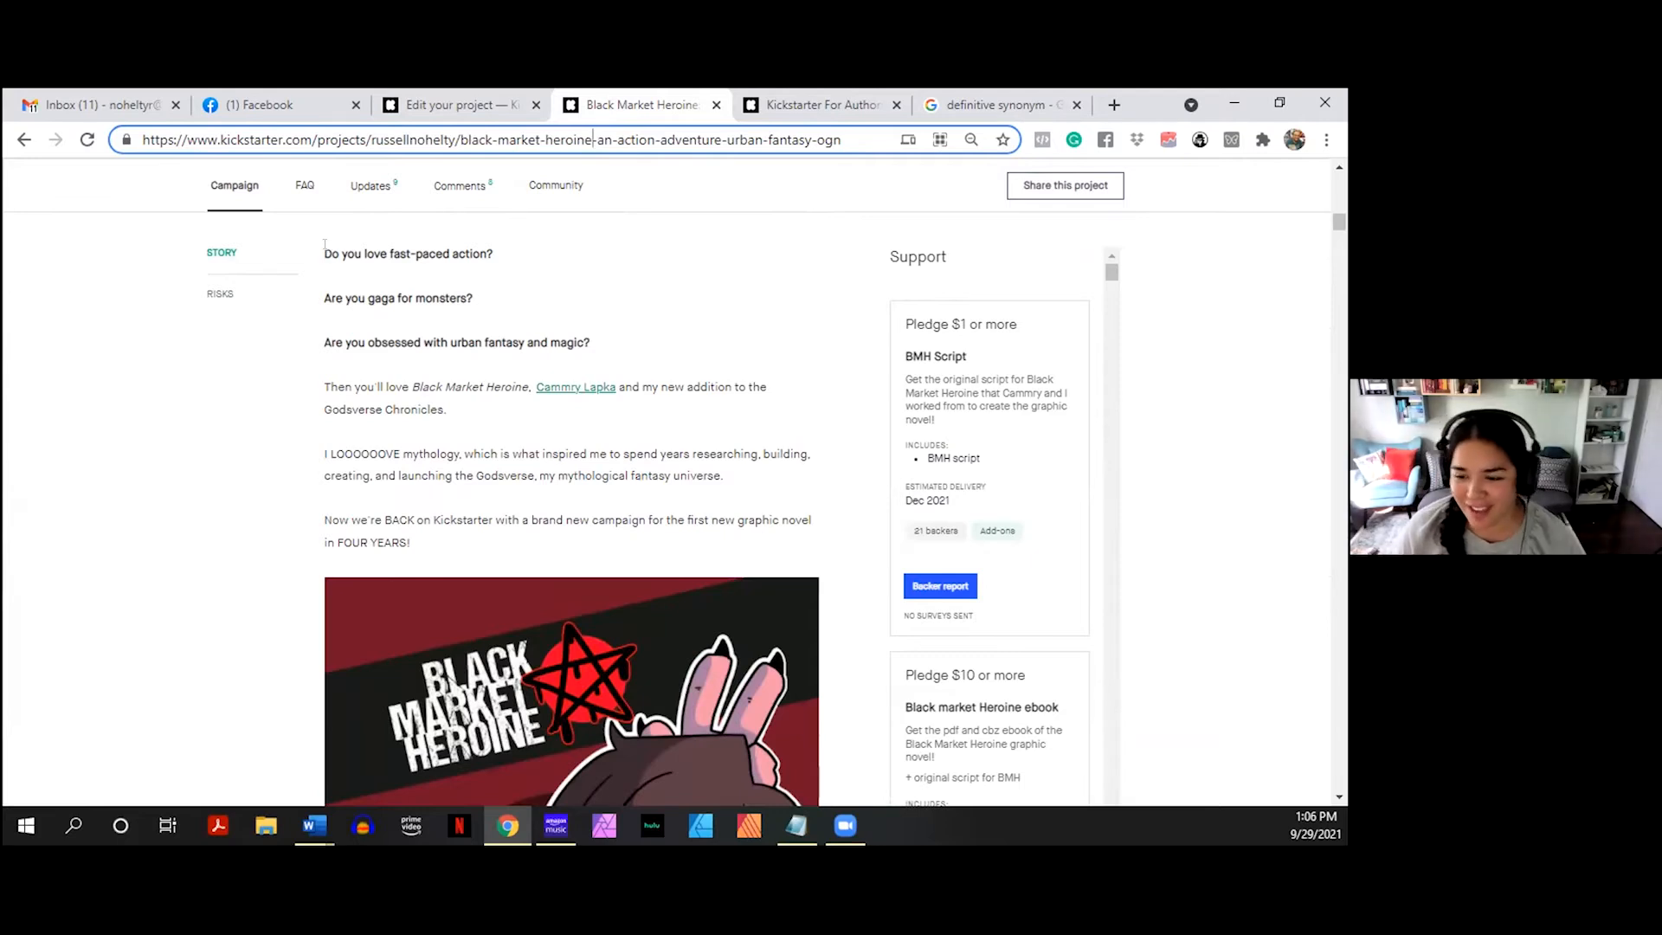
- Reread the three opening questions on action, monsters and urban fantasy as a model for the book's own story
left_click_drag(324, 247, 372, 270)
left_click(561, 319)
left_click(325, 248)
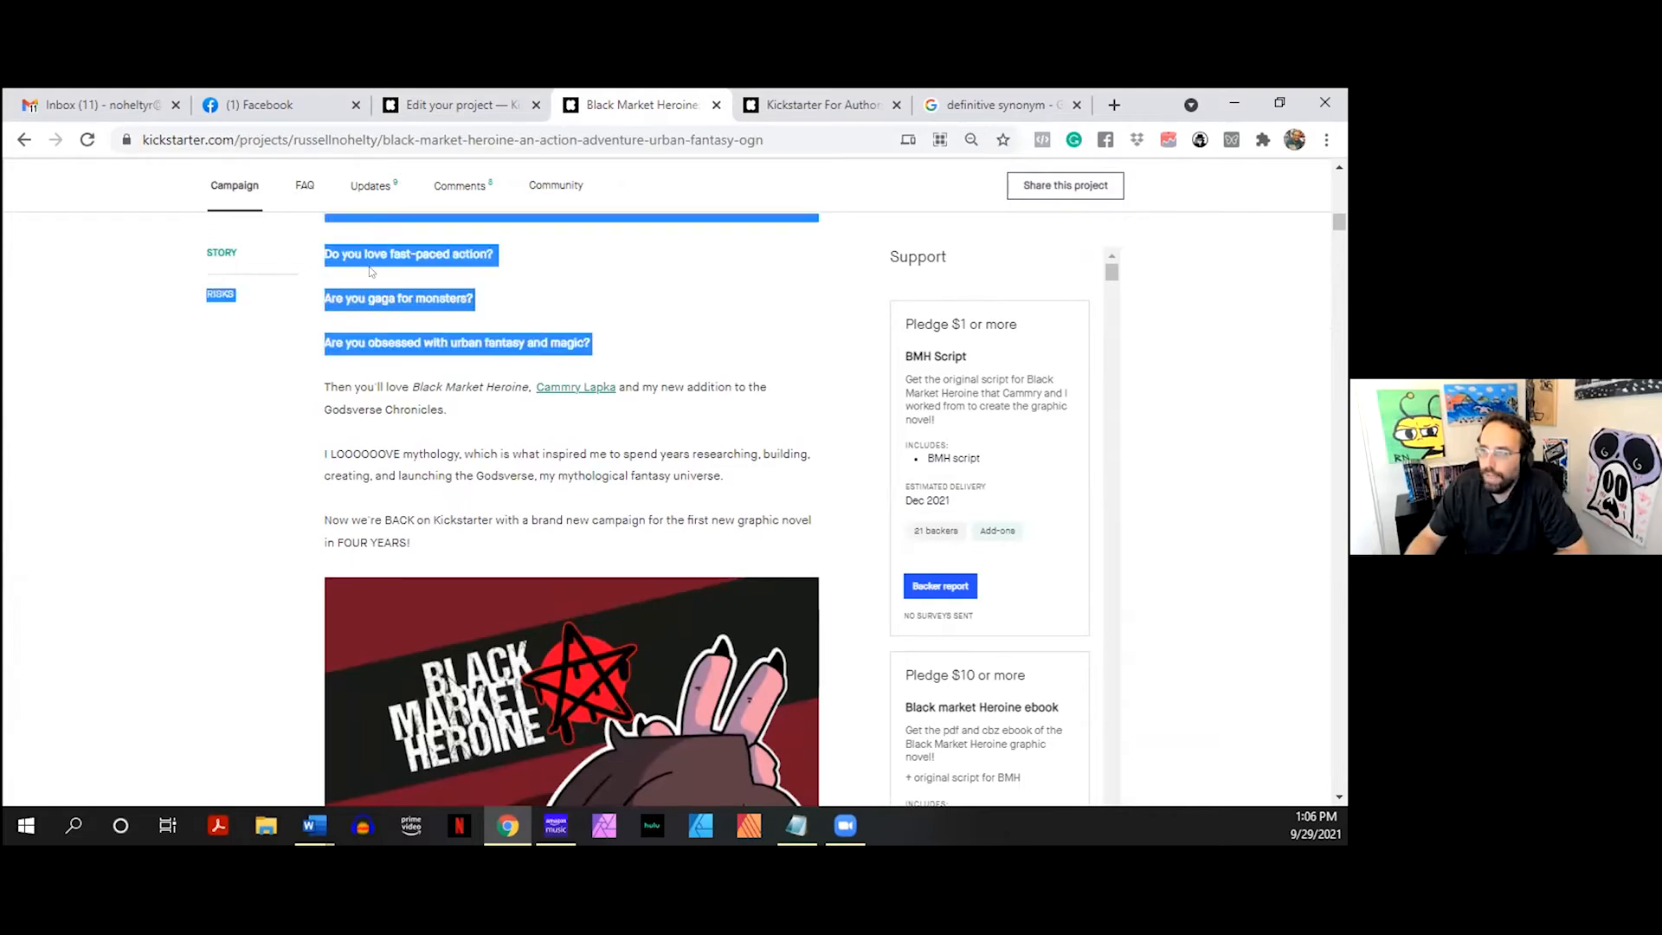
left_click(625, 346)
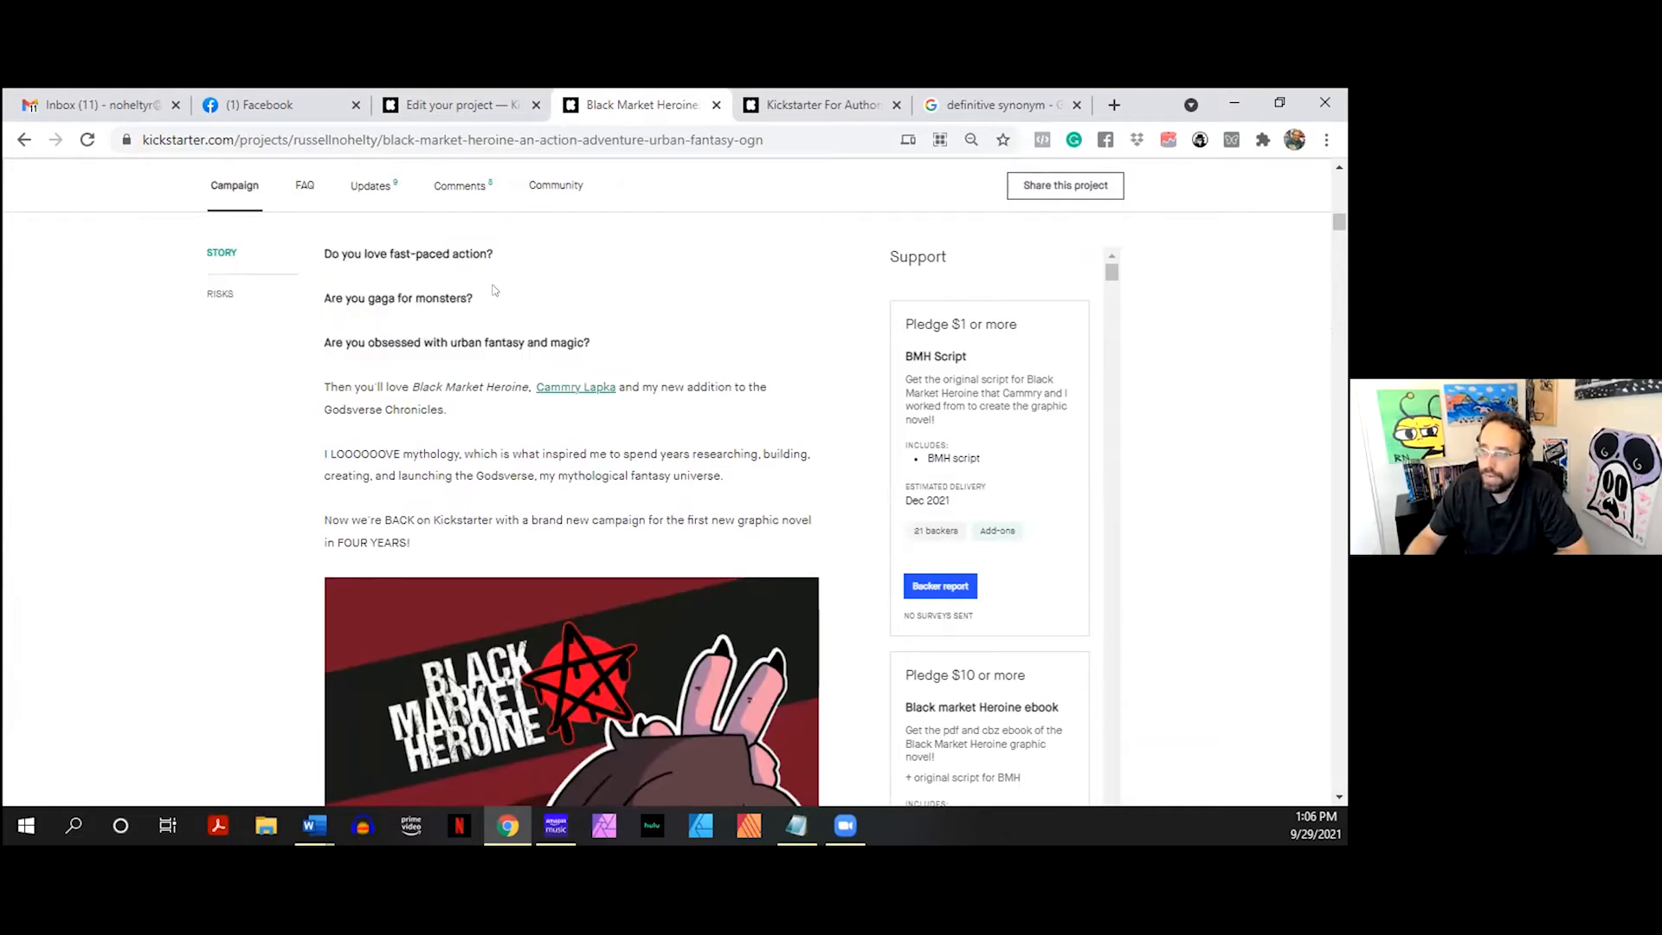
left_click_drag(512, 297, 335, 252)
left_click(599, 338)
left_click(510, 331)
left_click_drag(626, 356, 326, 252)
left_click(513, 310)
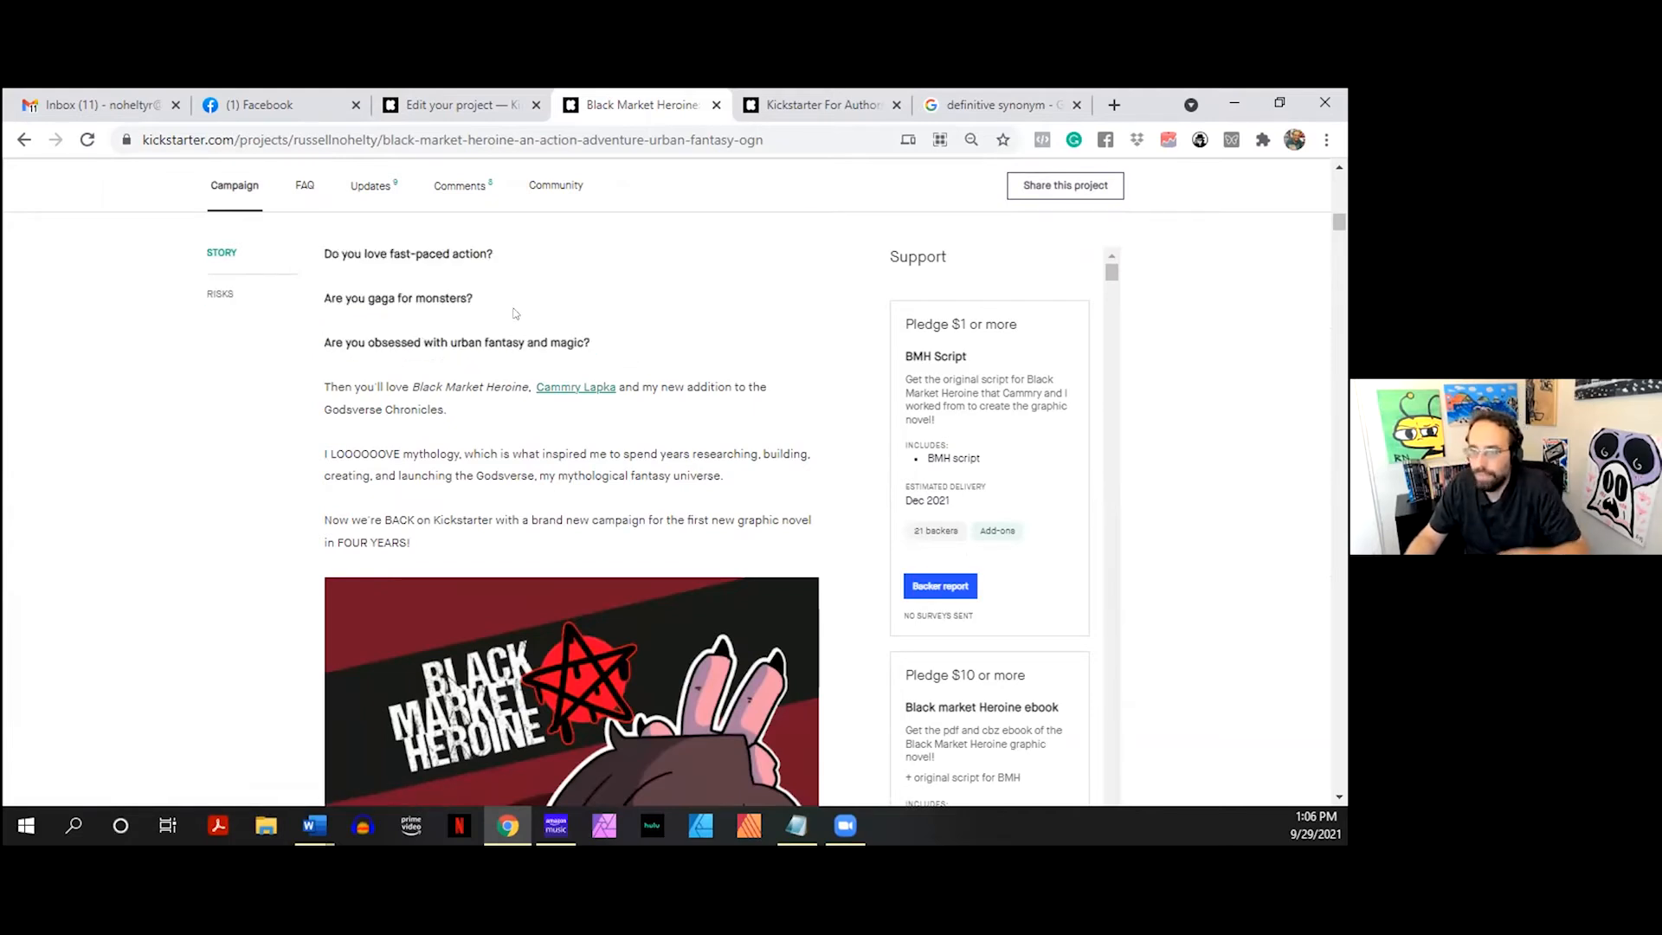
- Return to the story editor and, after "is perfect for you.", add "Written by USA Today bestselling author", the first author's name and ", who has launched"
key("ctrl+Tab")
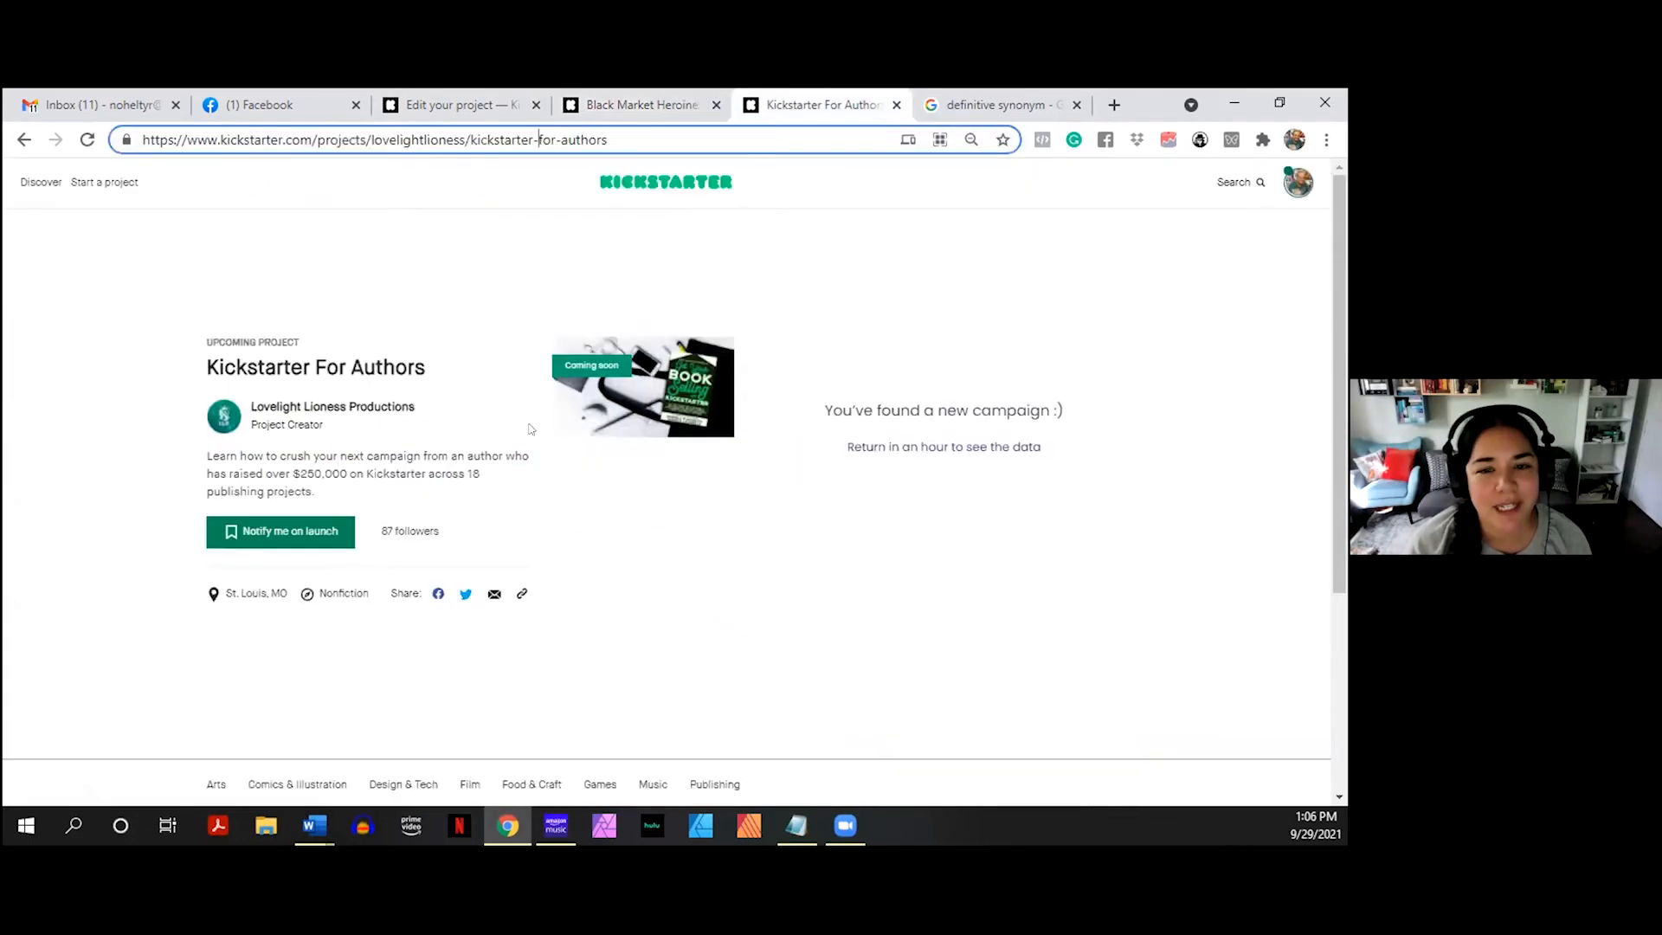
key("ctrl+shift+Tab")
key("ctrl+shift+Tab")
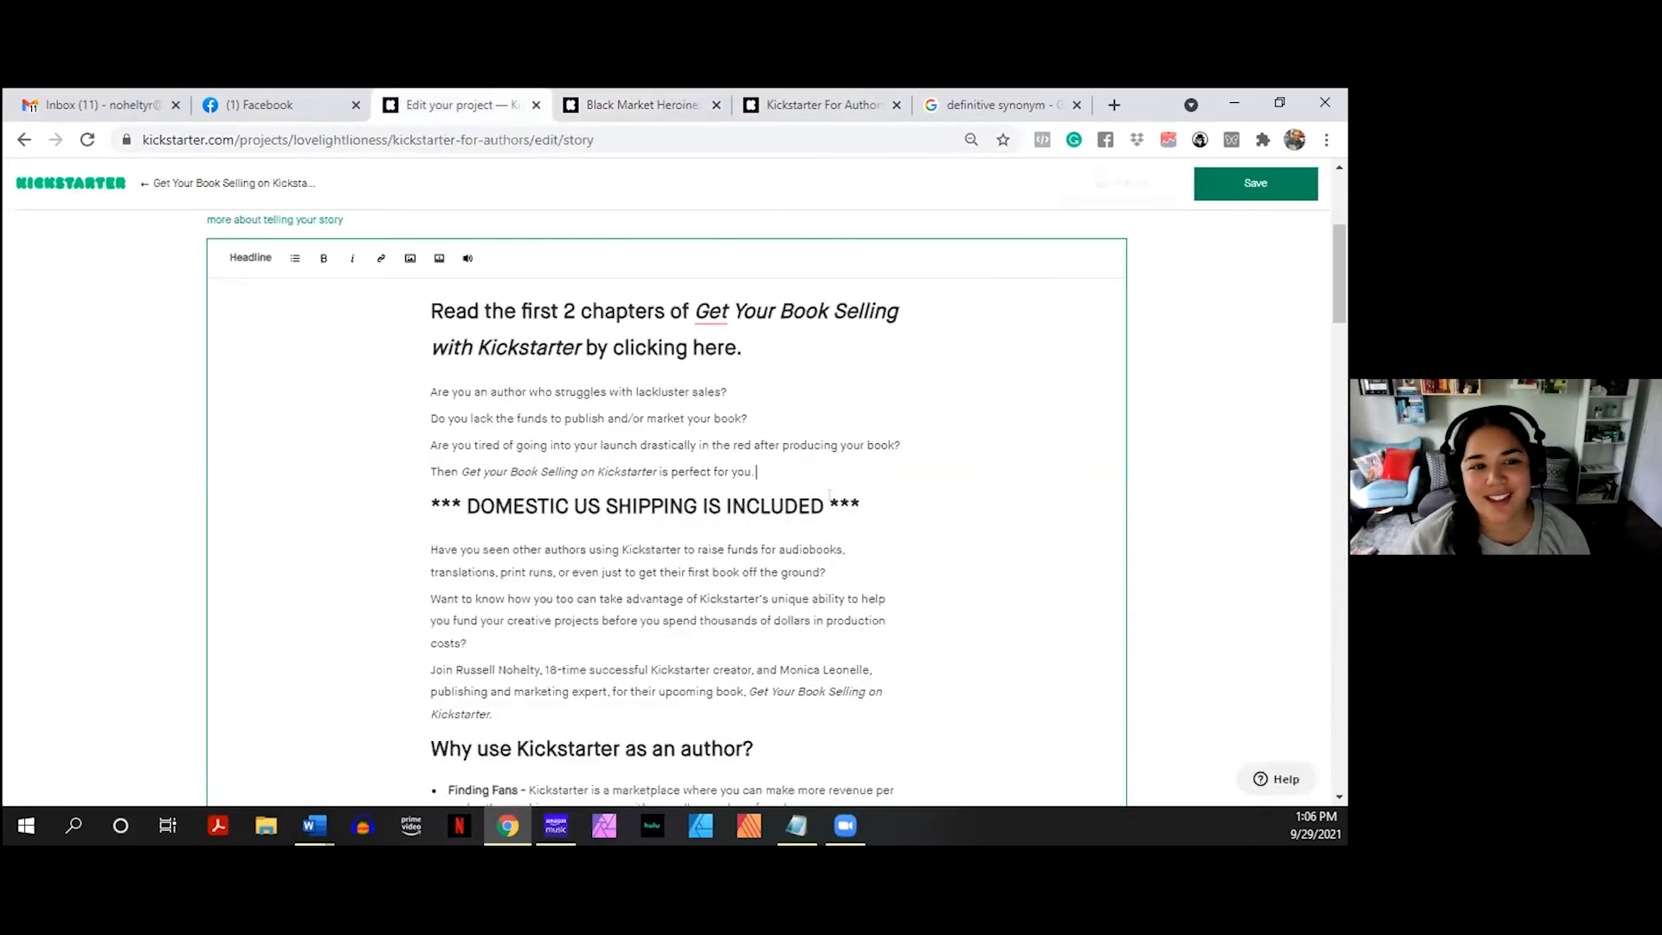
type("Written ")
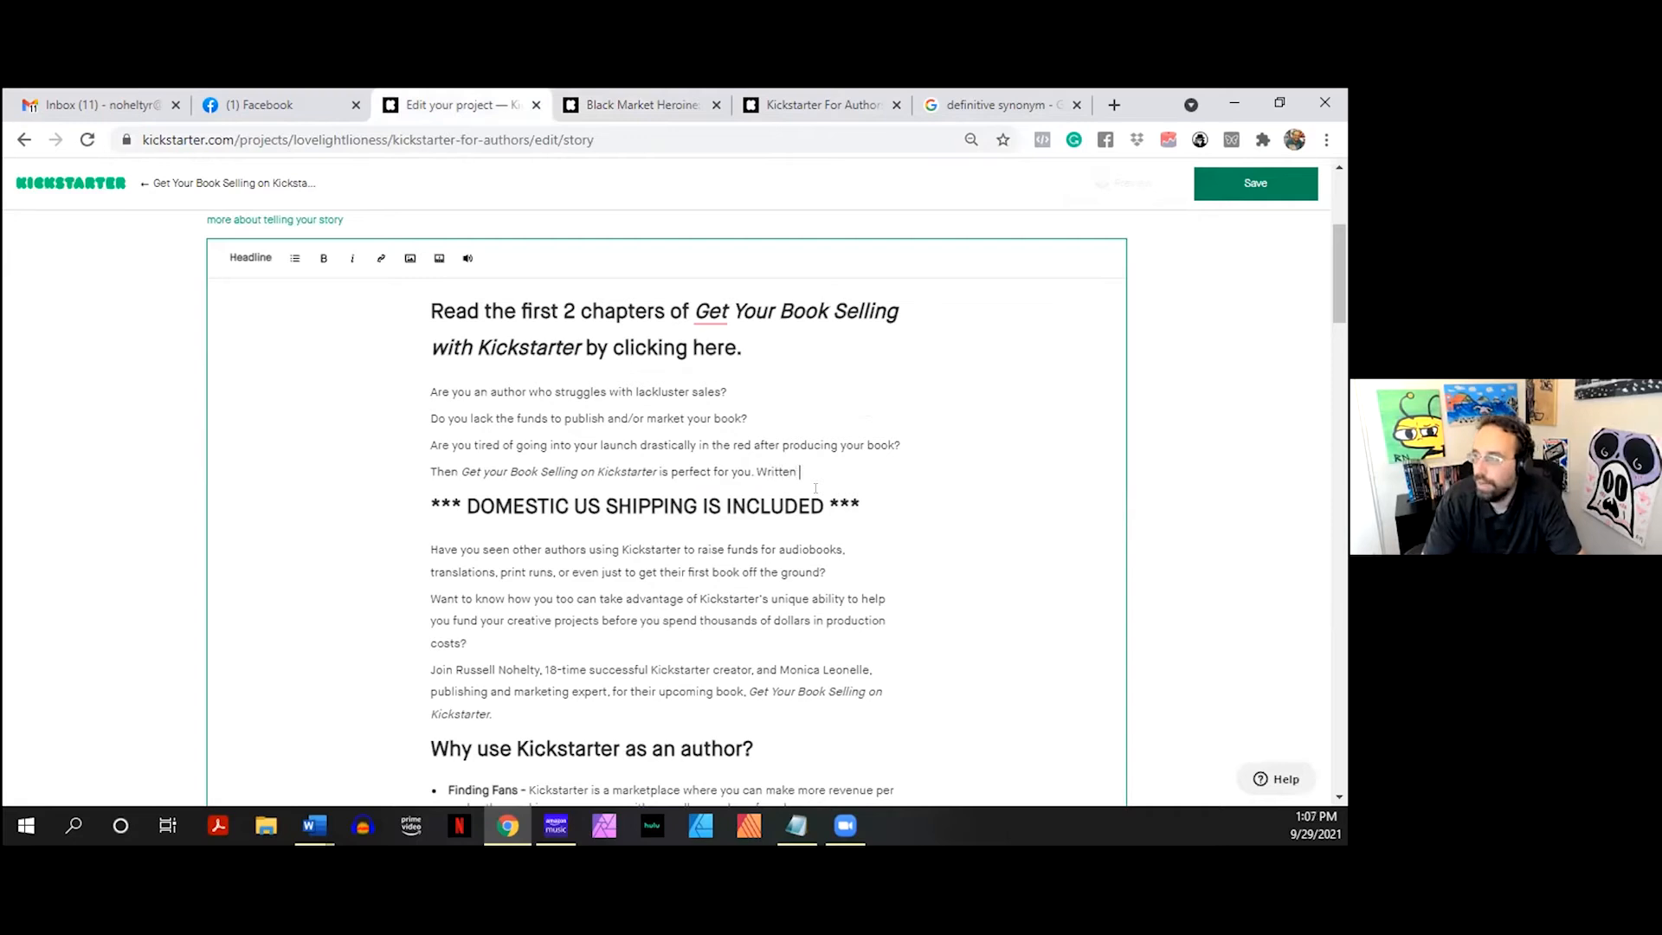
type("by USA Today bestselling a")
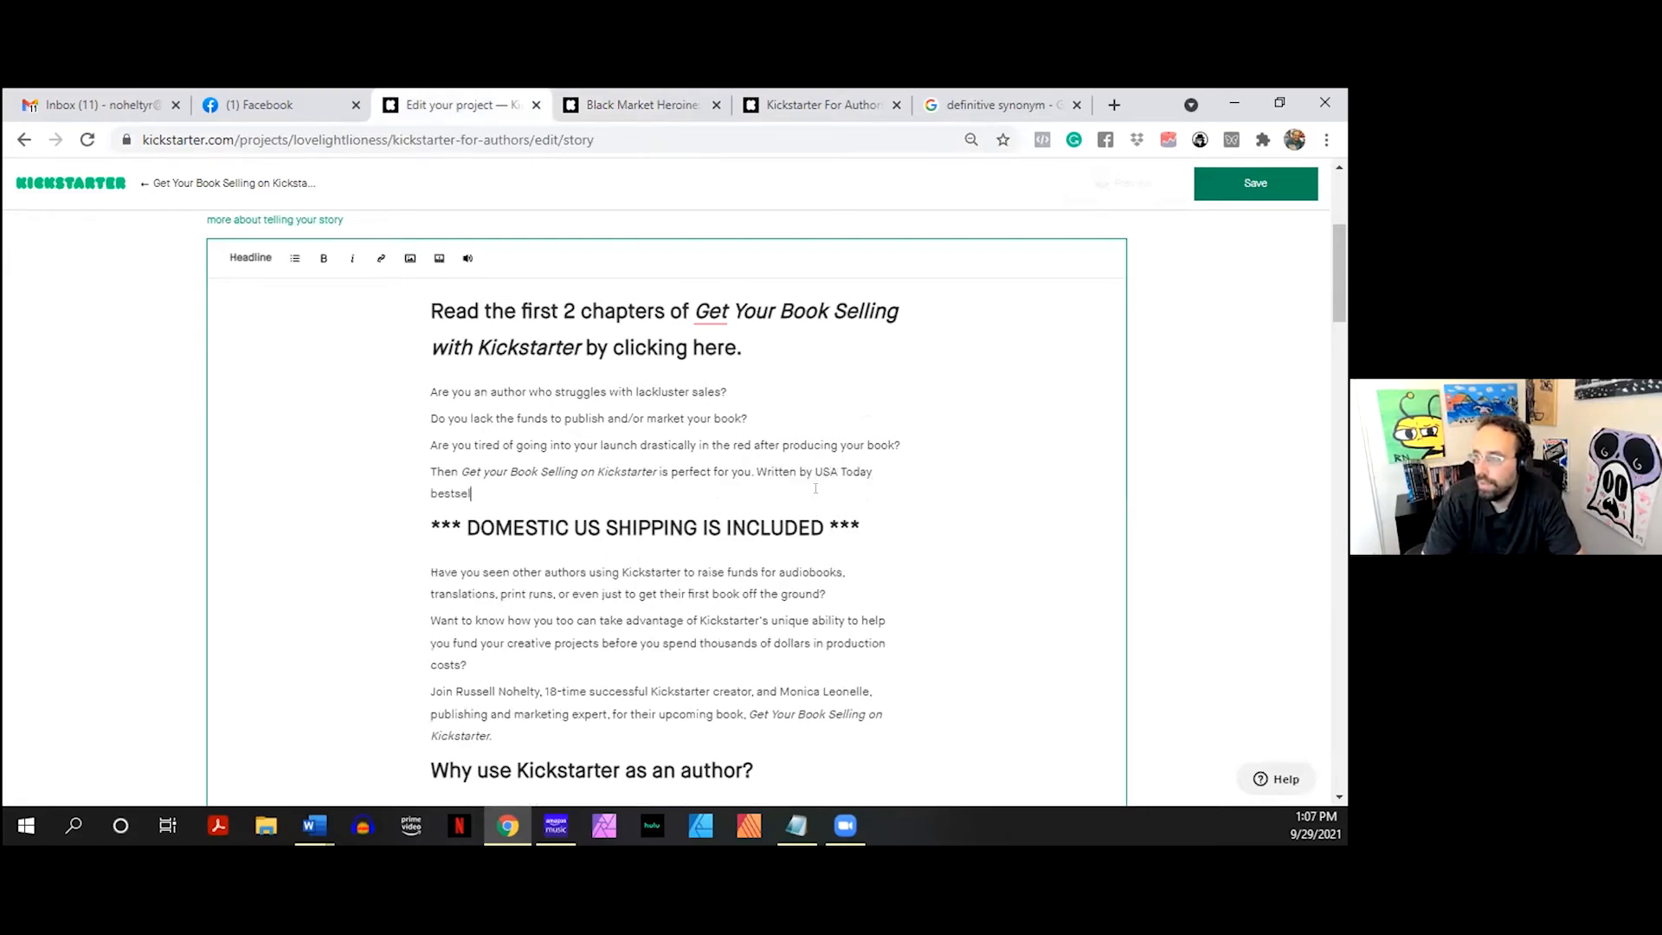
type("uthor Russell N")
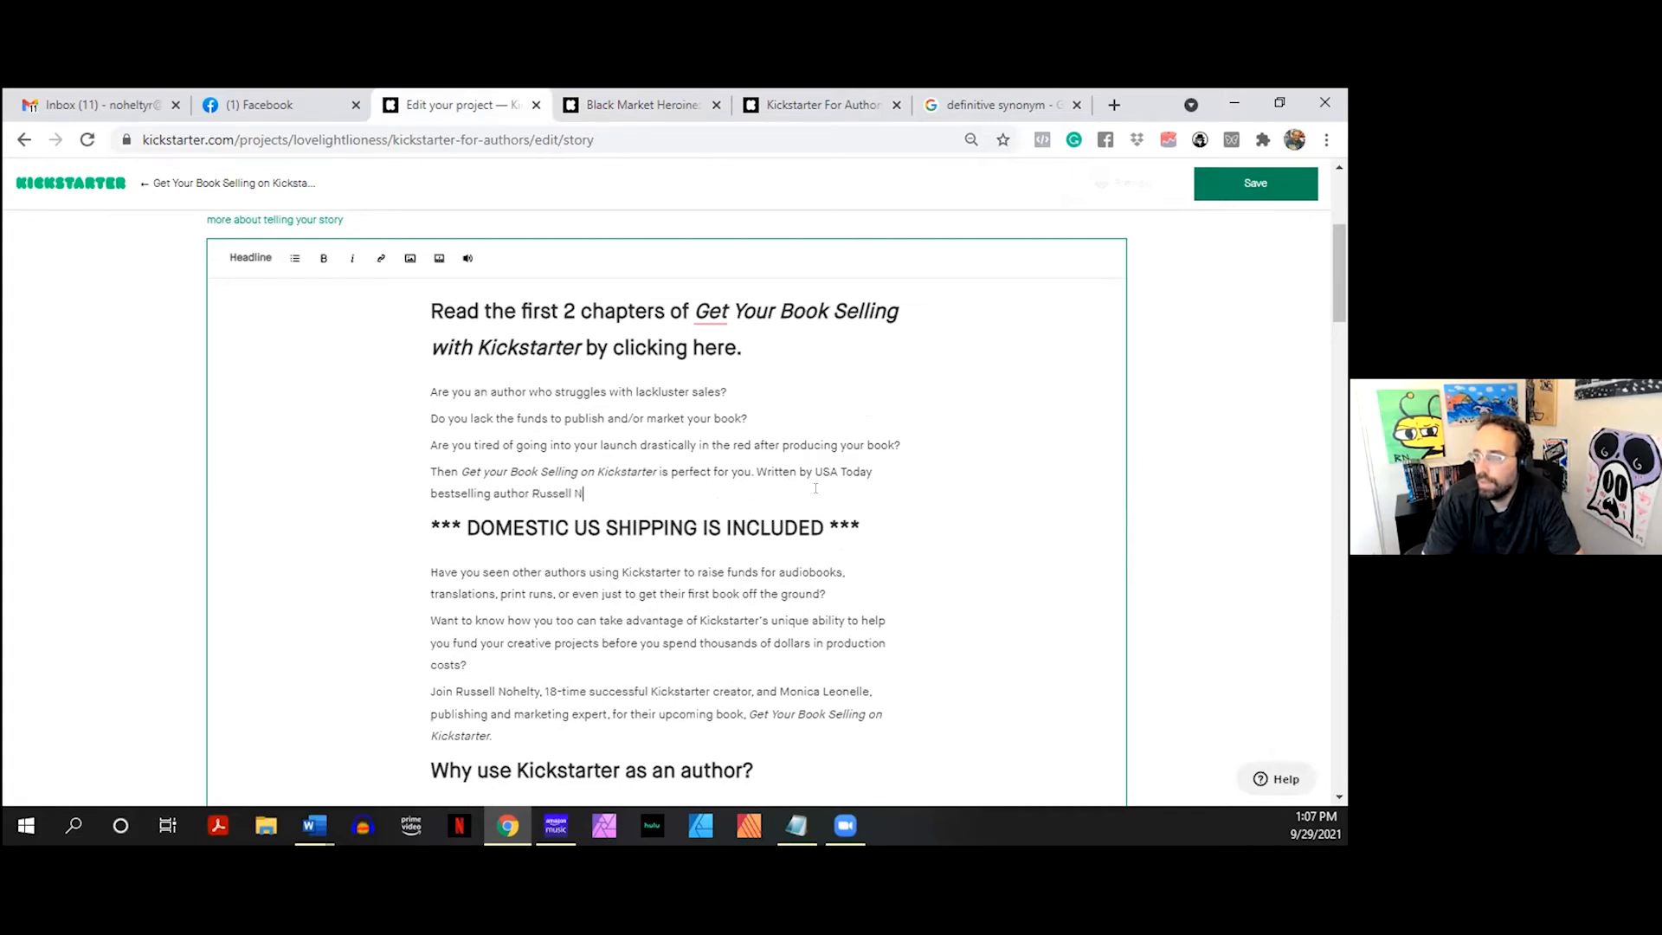
type("ohelty, who has launched")
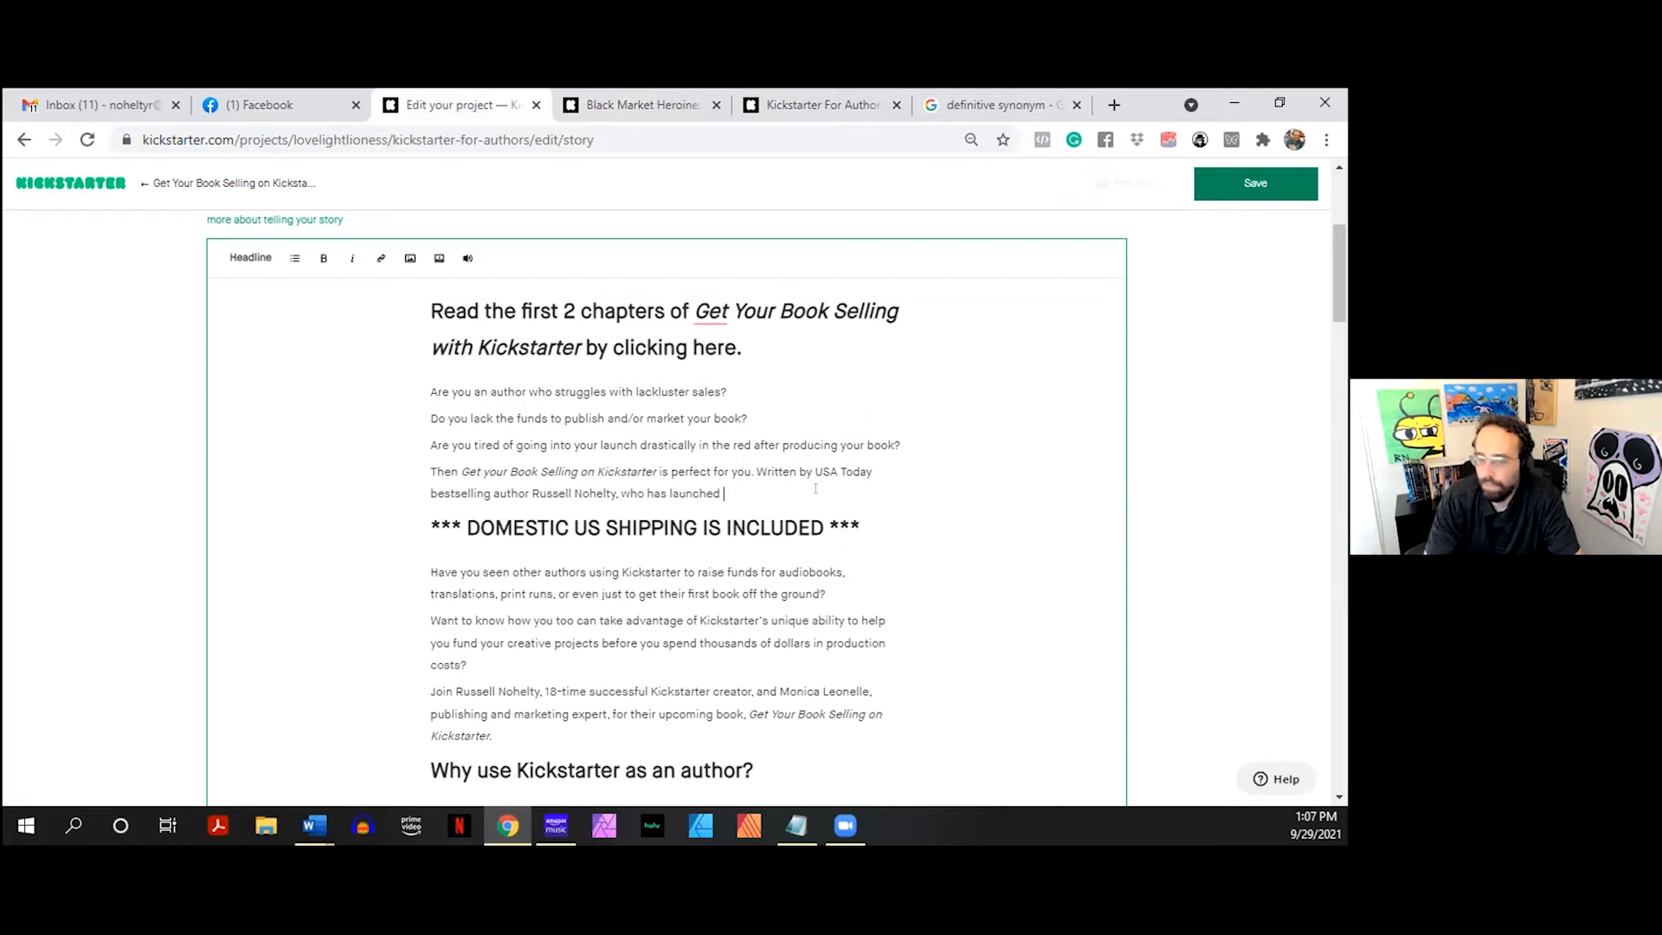
- Continue the first author's credit with "18 publishing projects on Kickstarter and raised $250,000"
type(" 18 projec")
key("BackSpace")
key("BackSpace")
key("BackSpace")
key("BackSpace")
key("BackSpace")
type("ublishing pro")
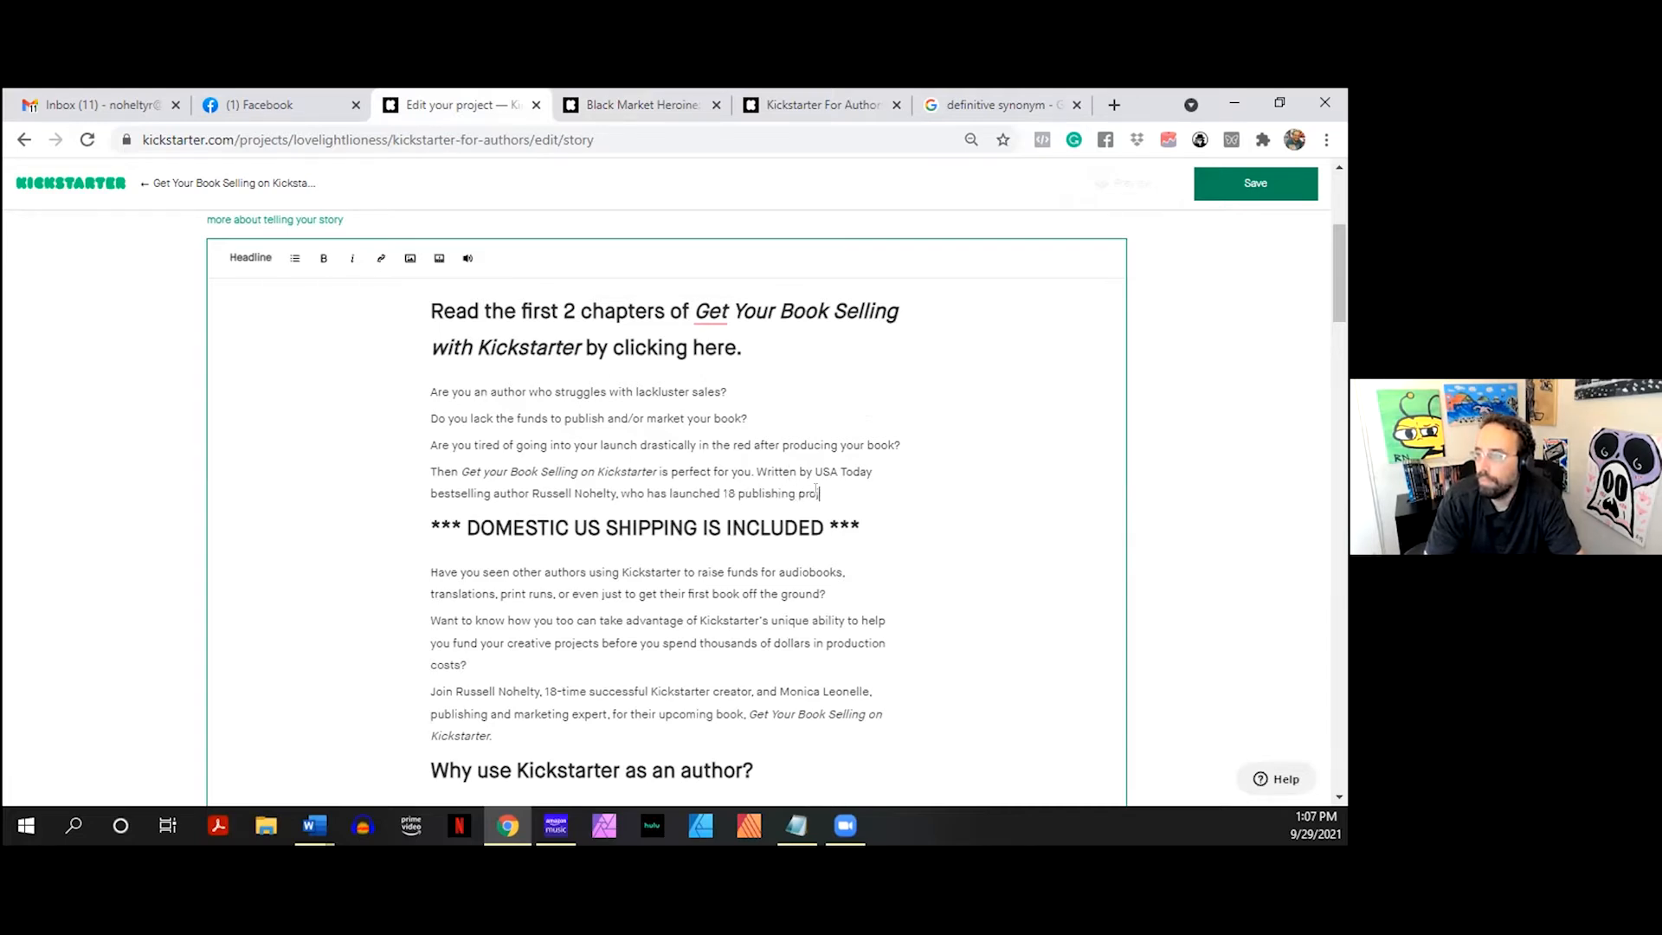
type("jects on Kickstart")
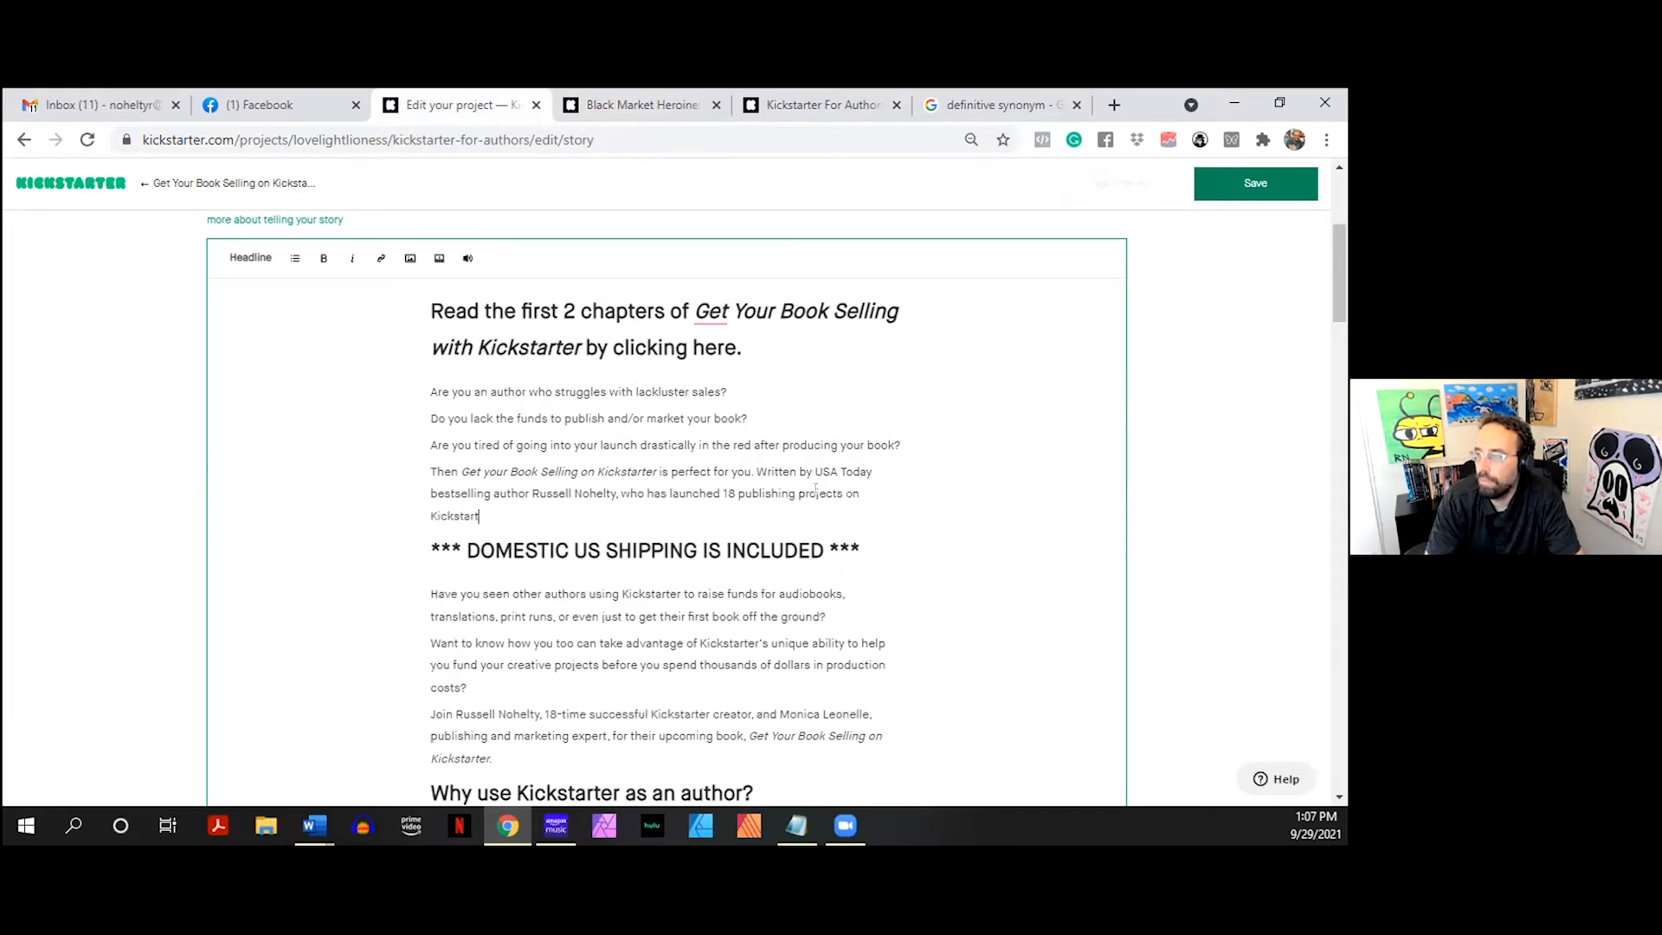
type("er and raise")
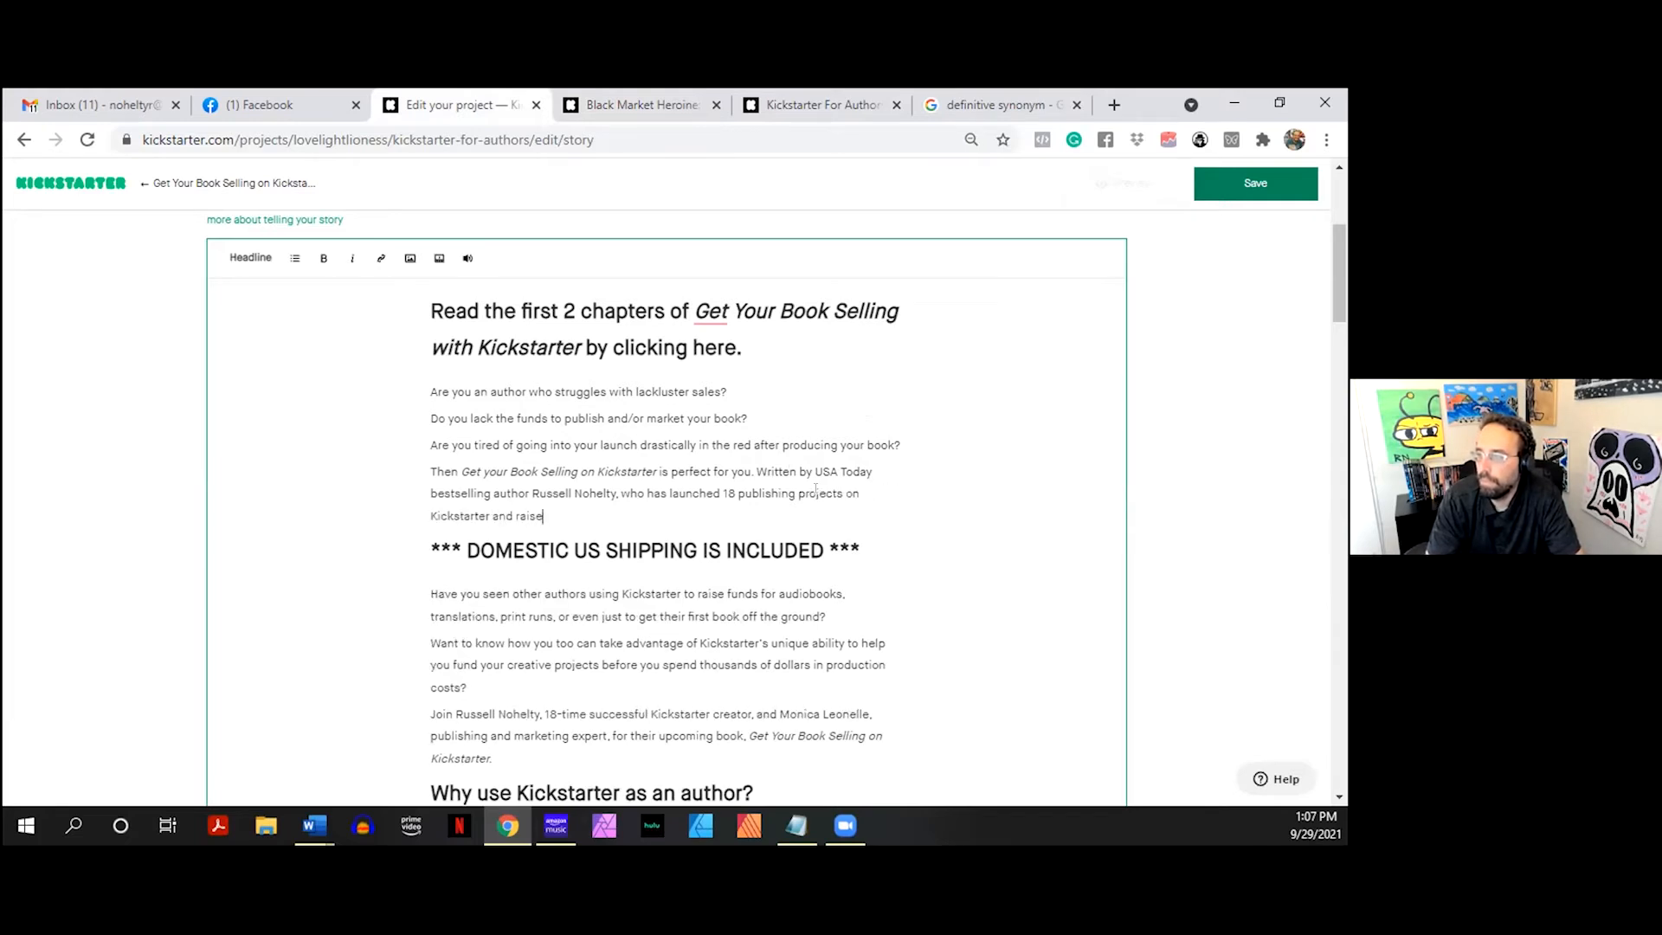
type("d $250,00")
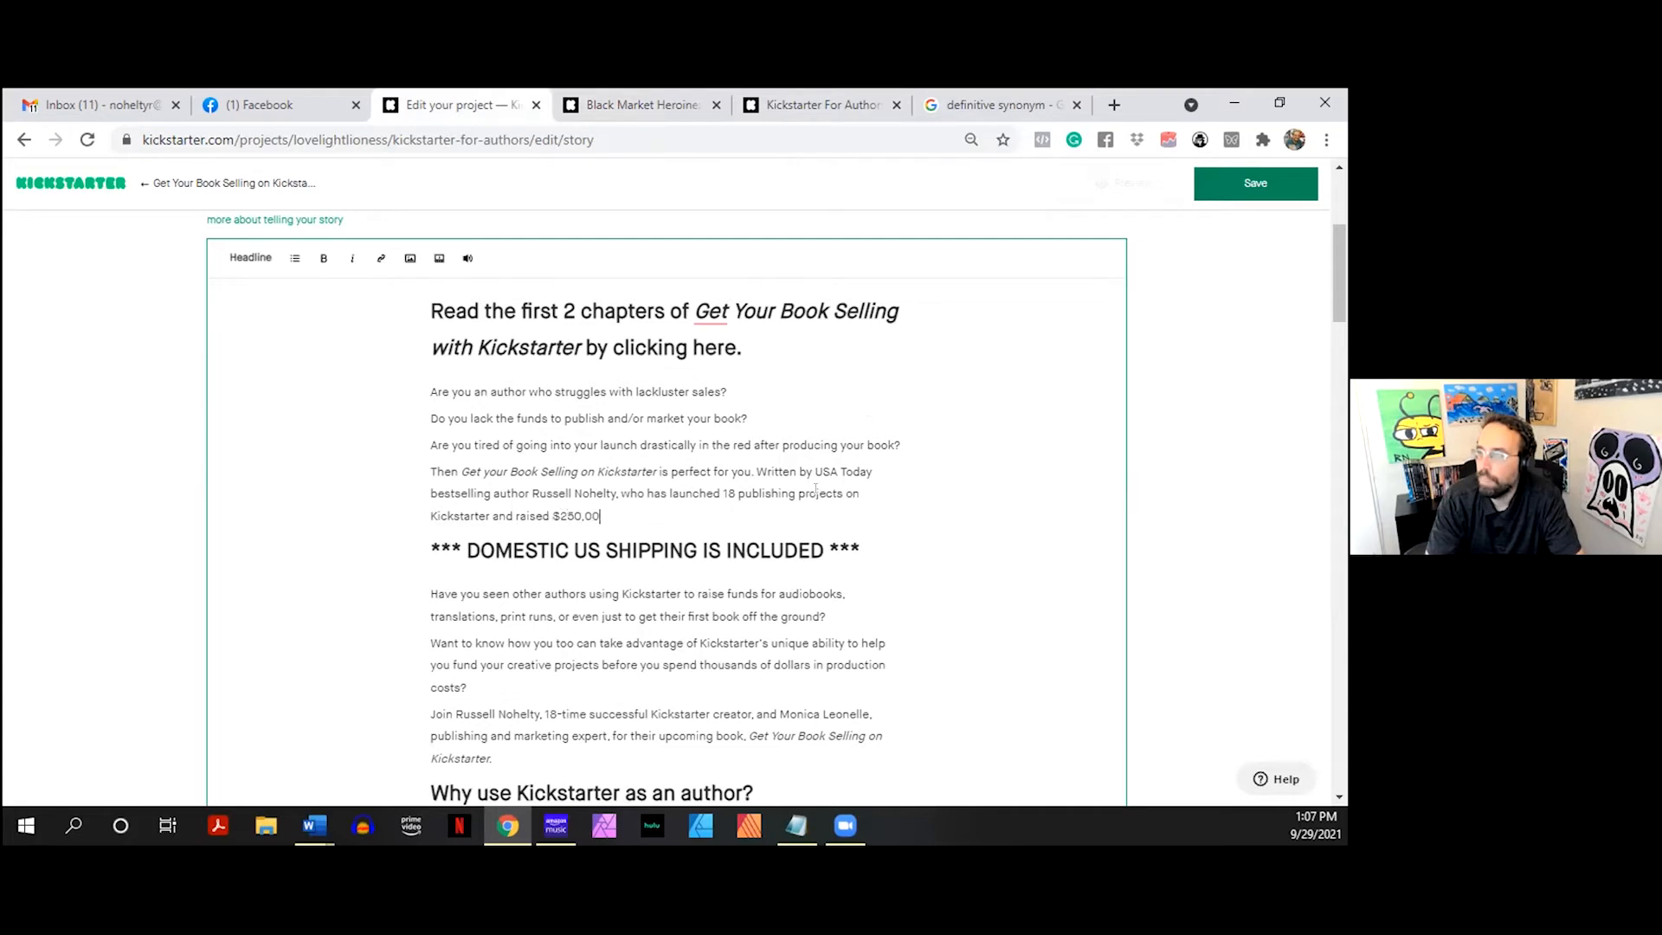
- Credit the co-author by name, followed by ", who literally wrote the book on book launches"
type("0, and Monica Le")
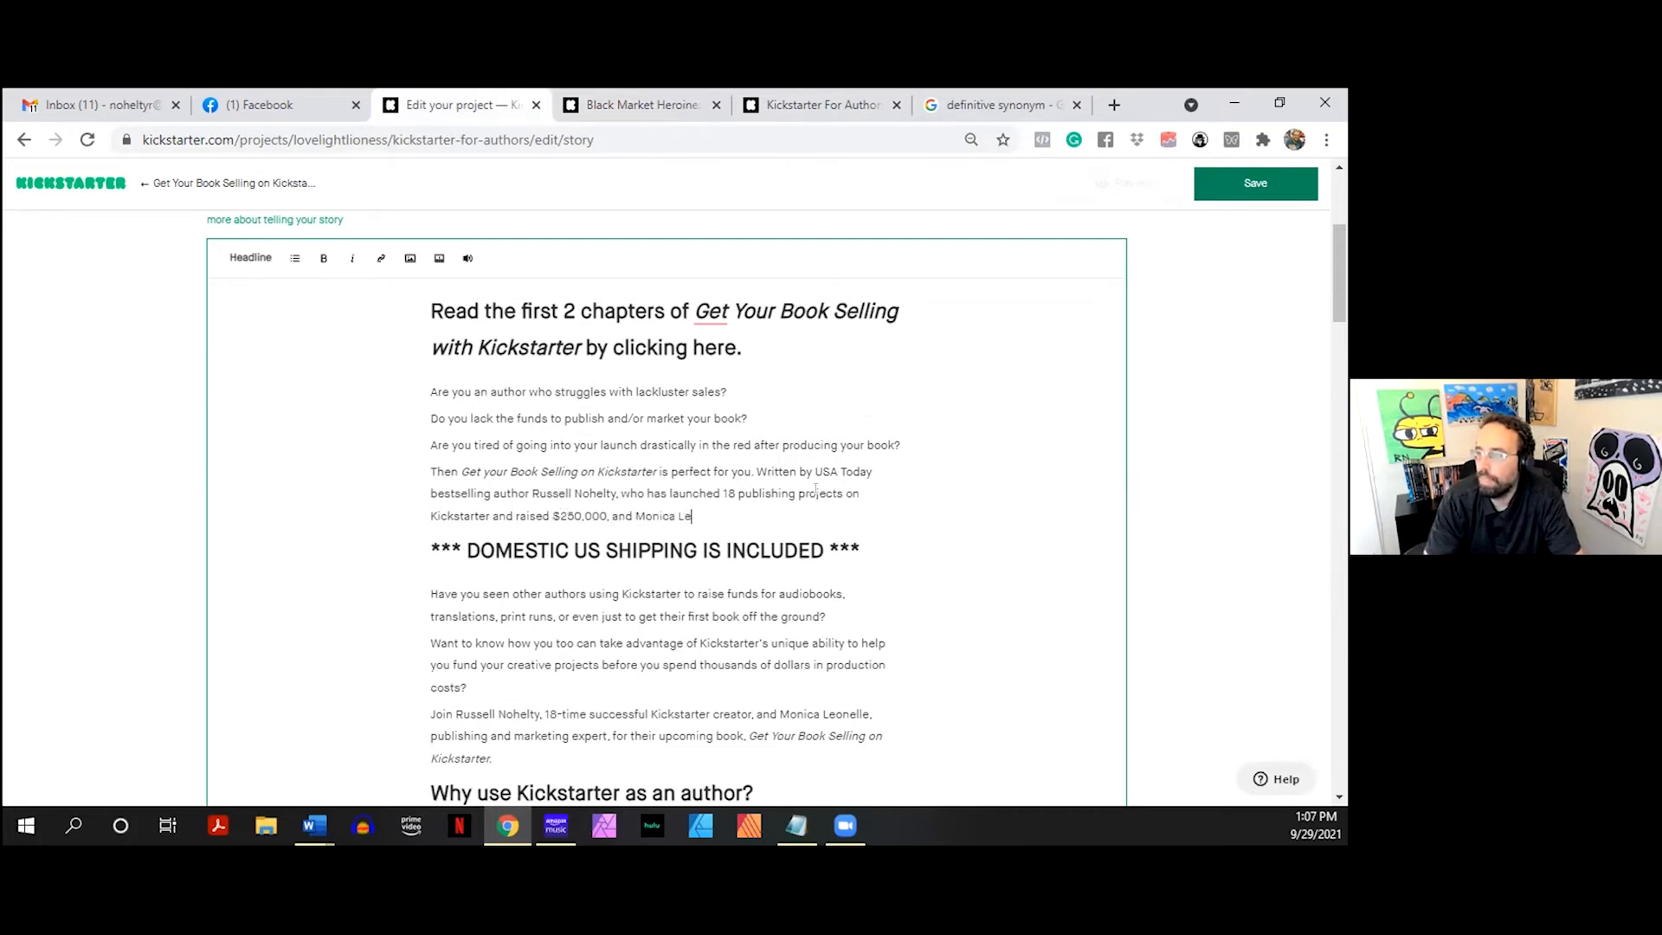
type("onelle, who literally wrote the book on ")
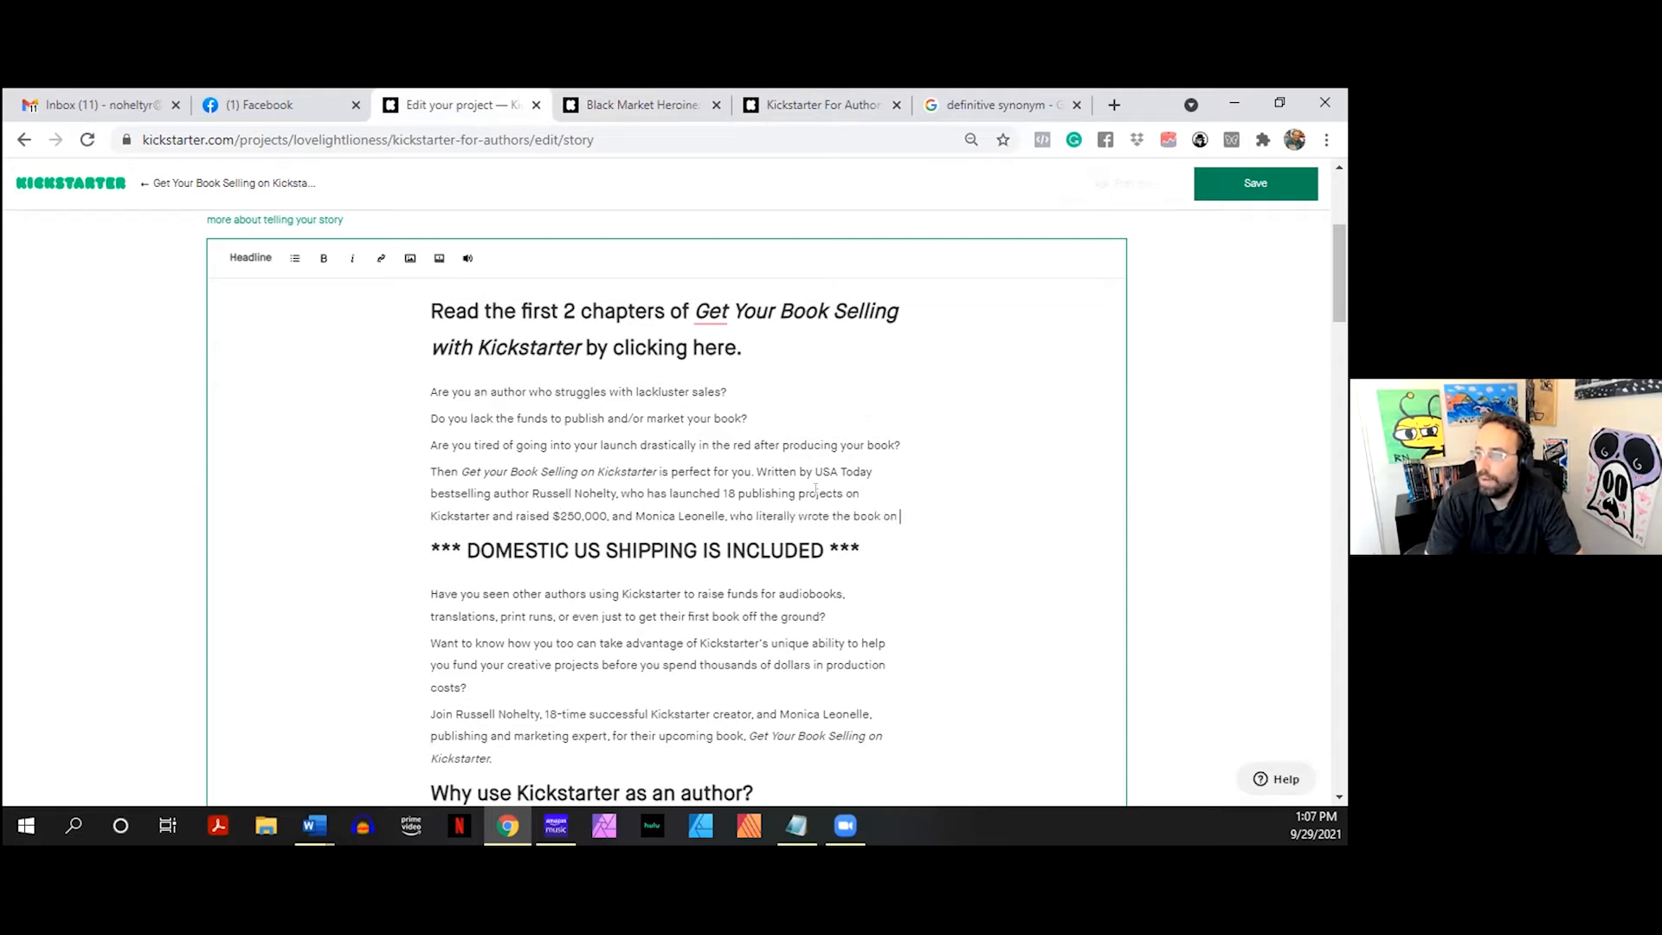
type("book launches")
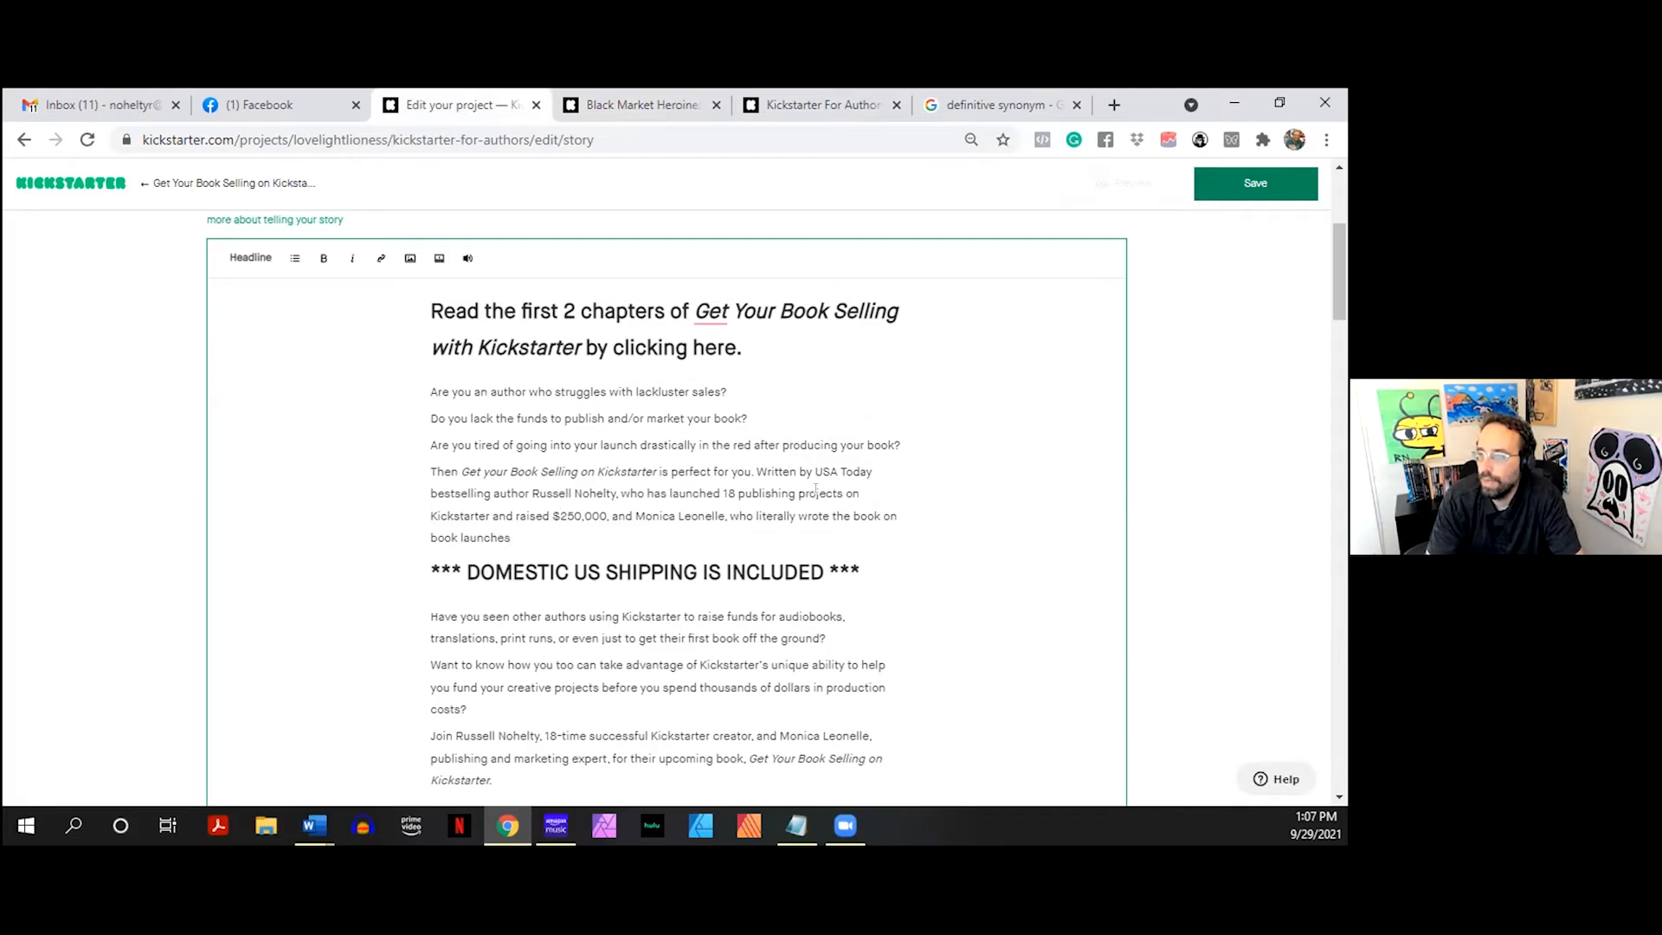
type(", we ")
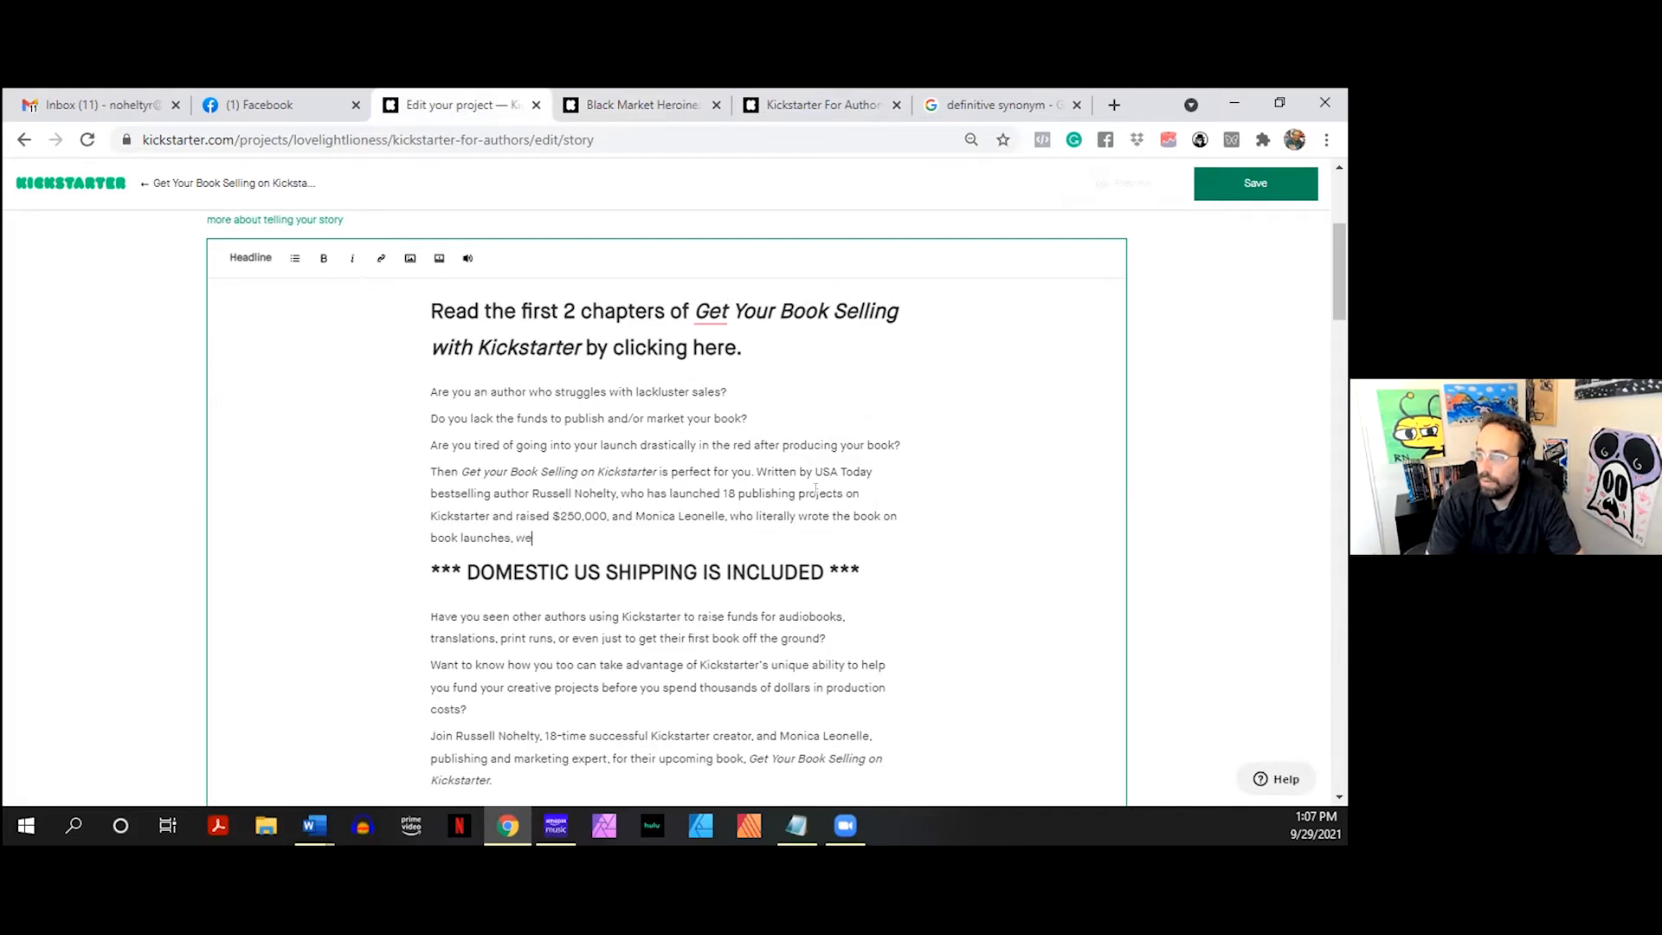
type("have spent our careers h")
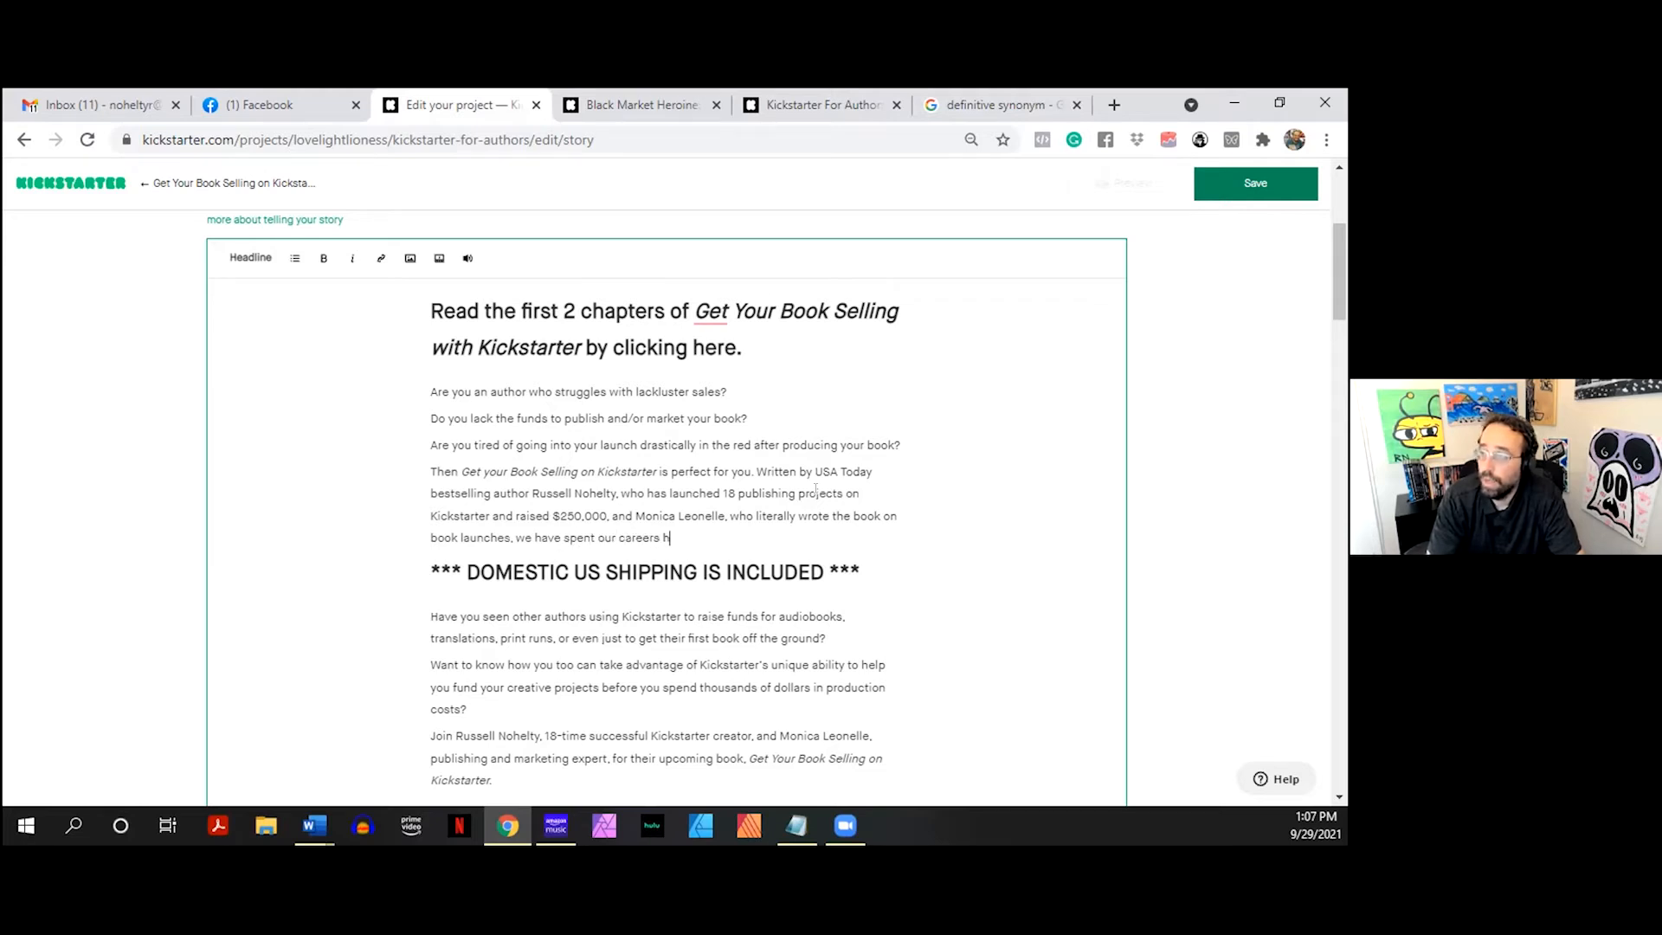
key("ctrl+BackSpace")
key("ctrl+BackSpace")
key("ctrl+BackSpace")
key("ctrl+BackSpace")
key("ctrl+BackSpace")
key("ctrl+BackSpace")
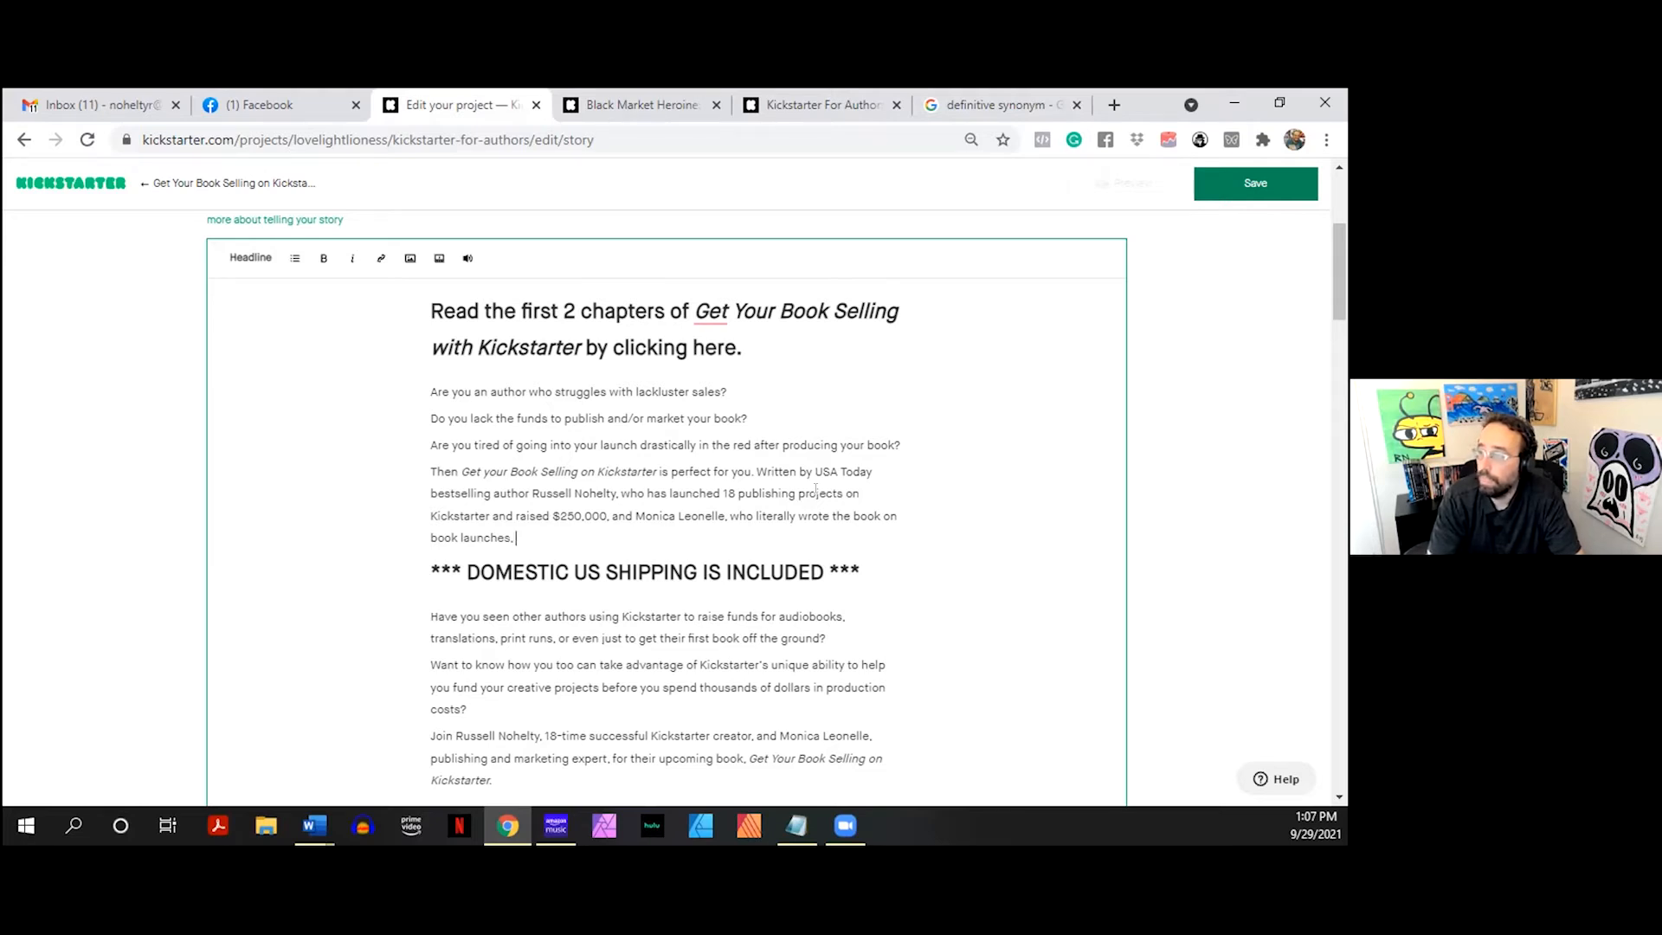
type("They")
key("BackSpace")
key("BackSpace")
key("BackSpace")
key("BackSpace")
key("BackSpace")
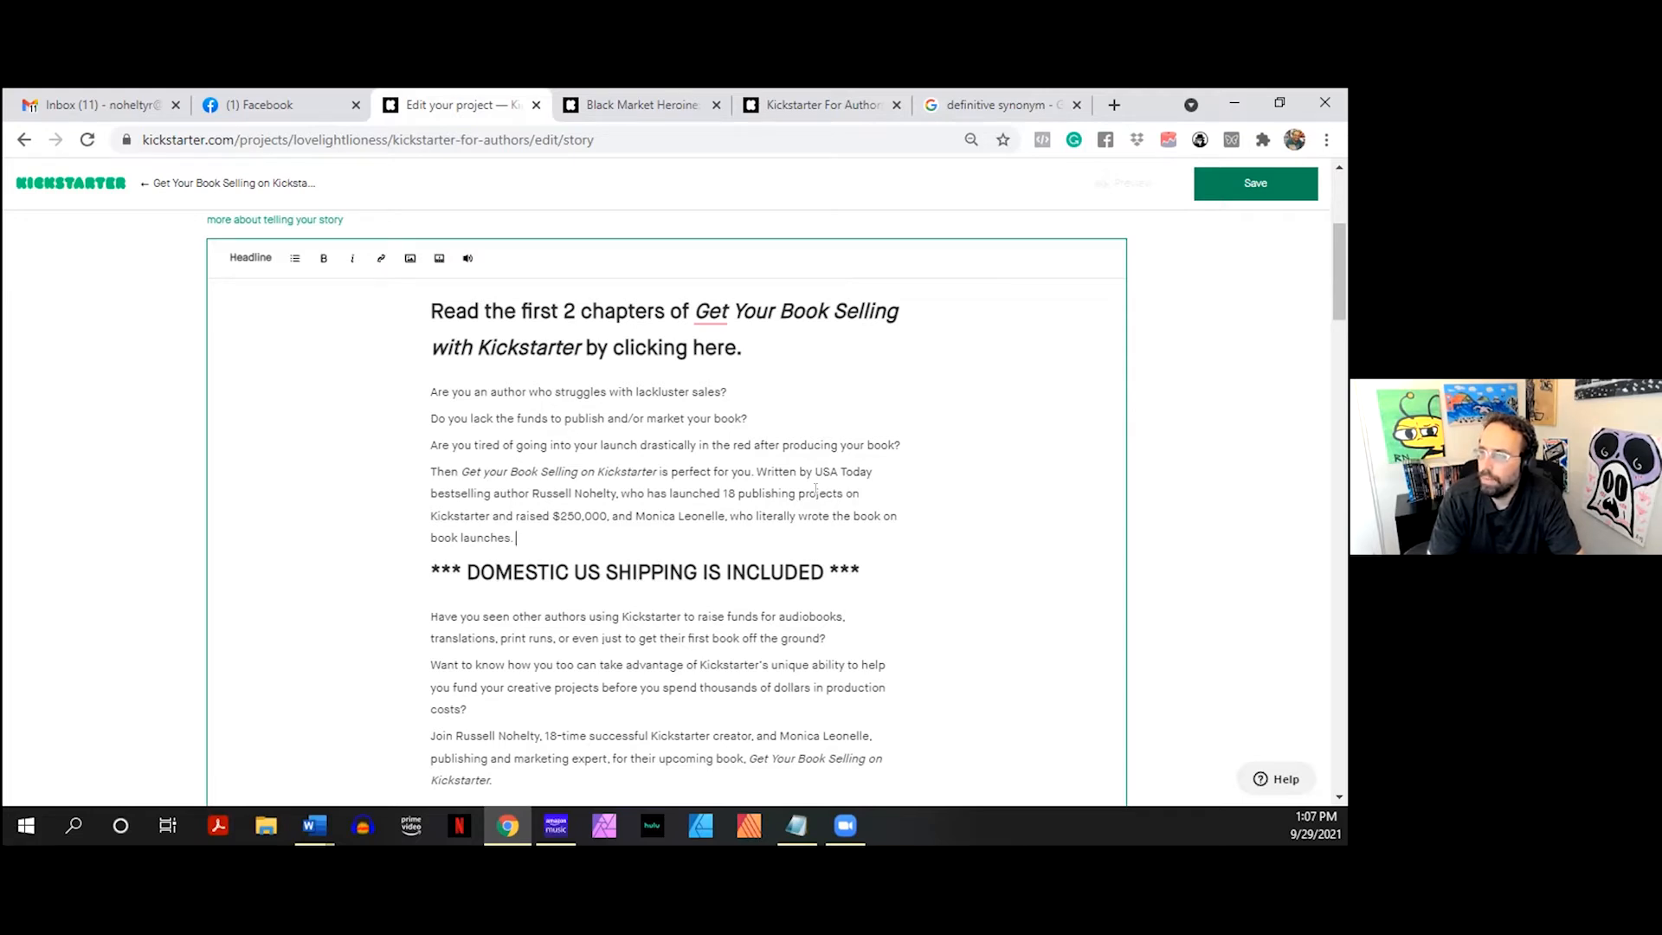
type("who have spe")
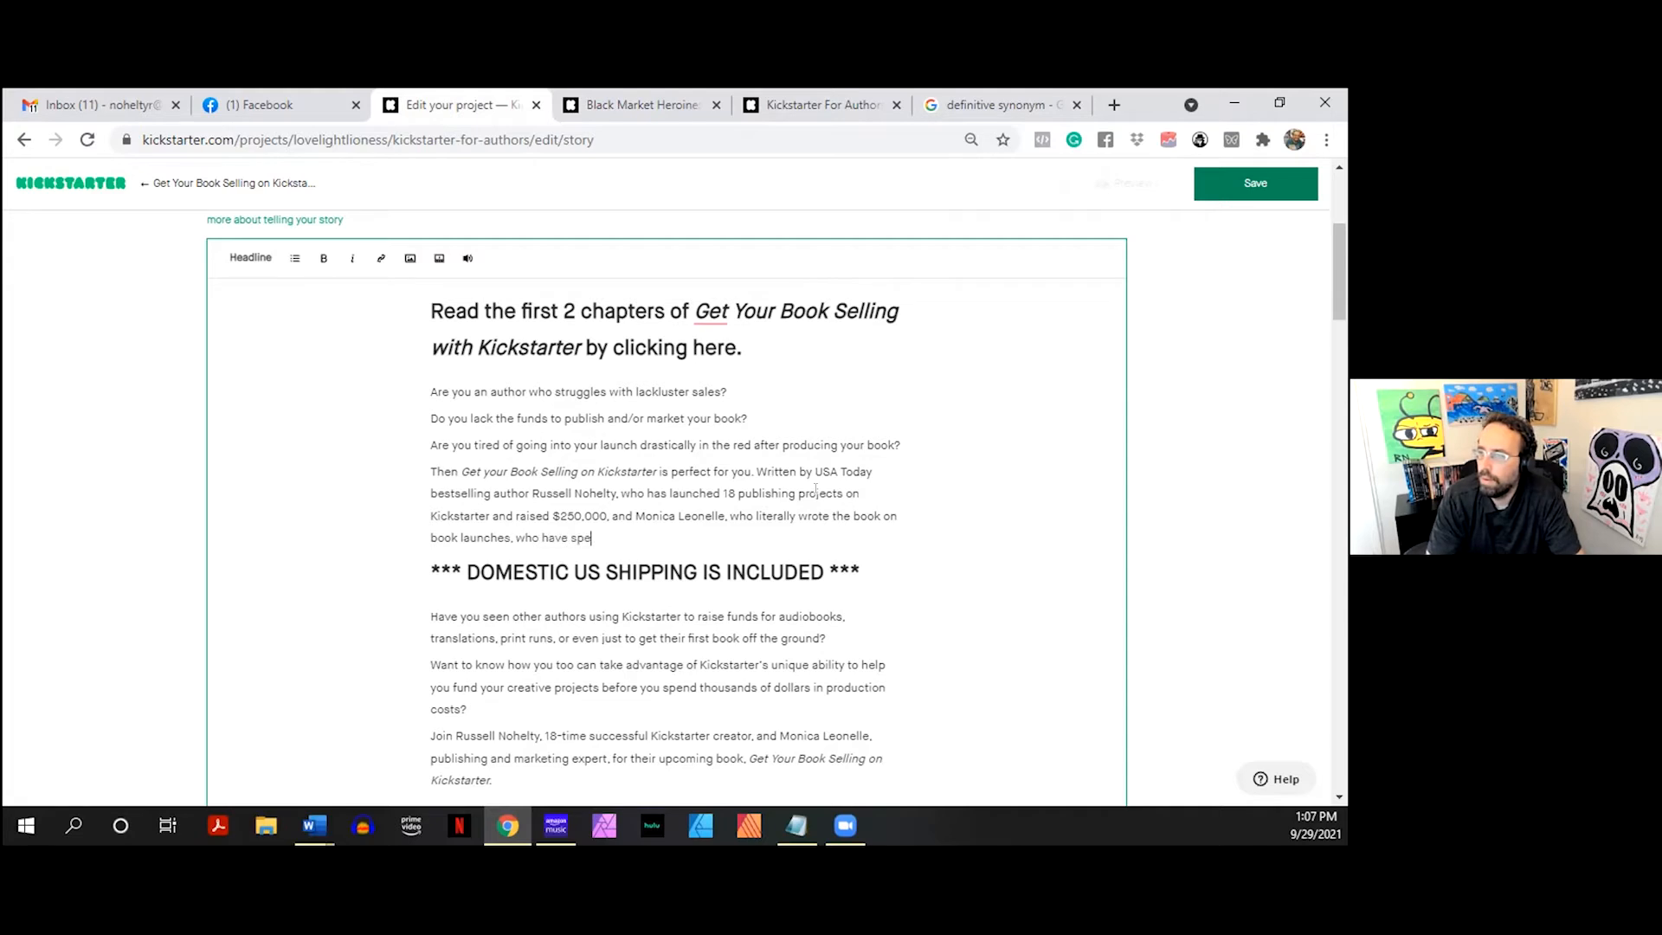
type("nt their caree")
key("BackSpace")
key("BackSpace")
key("BackSpace")
key("BackSpace")
key("BackSpace")
key("BackSpace")
key("BackSpace")
key("BackSpace")
key("BackSpace")
key("BackSpace")
key("BackSpace")
key("BackSpace")
key("BackSpace")
key("BackSpace")
key("BackSpace")
key("BackSpace")
key("BackSpace")
key("BackSpace")
key("BackSpace")
key("BackSpace")
key("BackSpace")
key("BackSpace")
key("BackSpace")
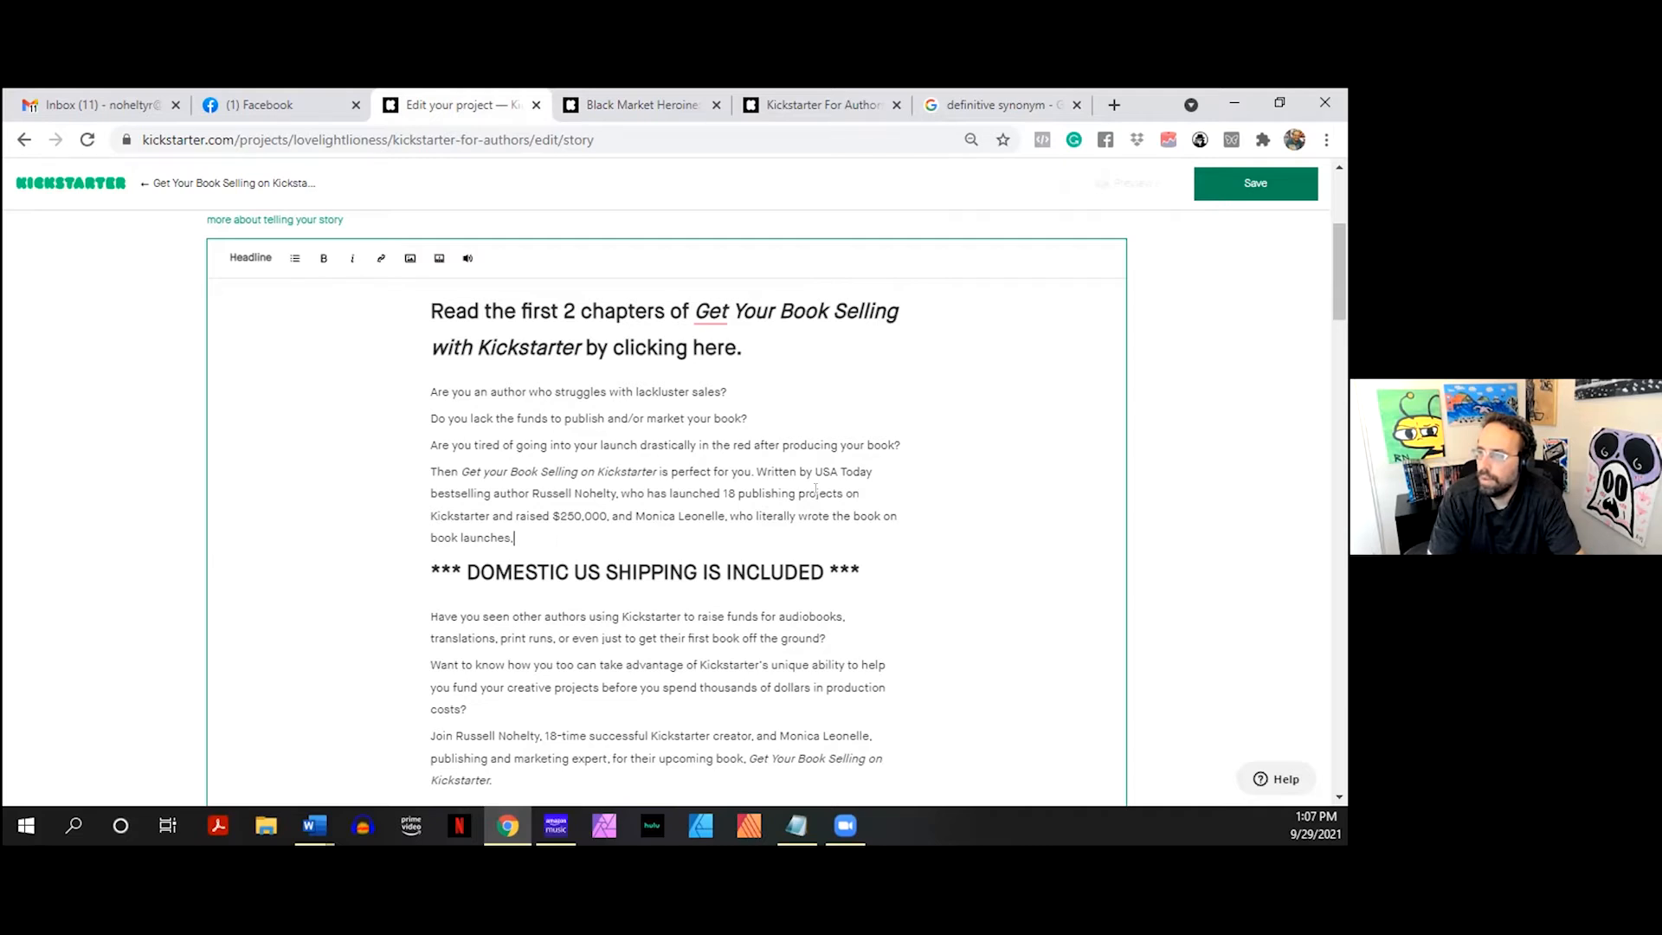
type("They")
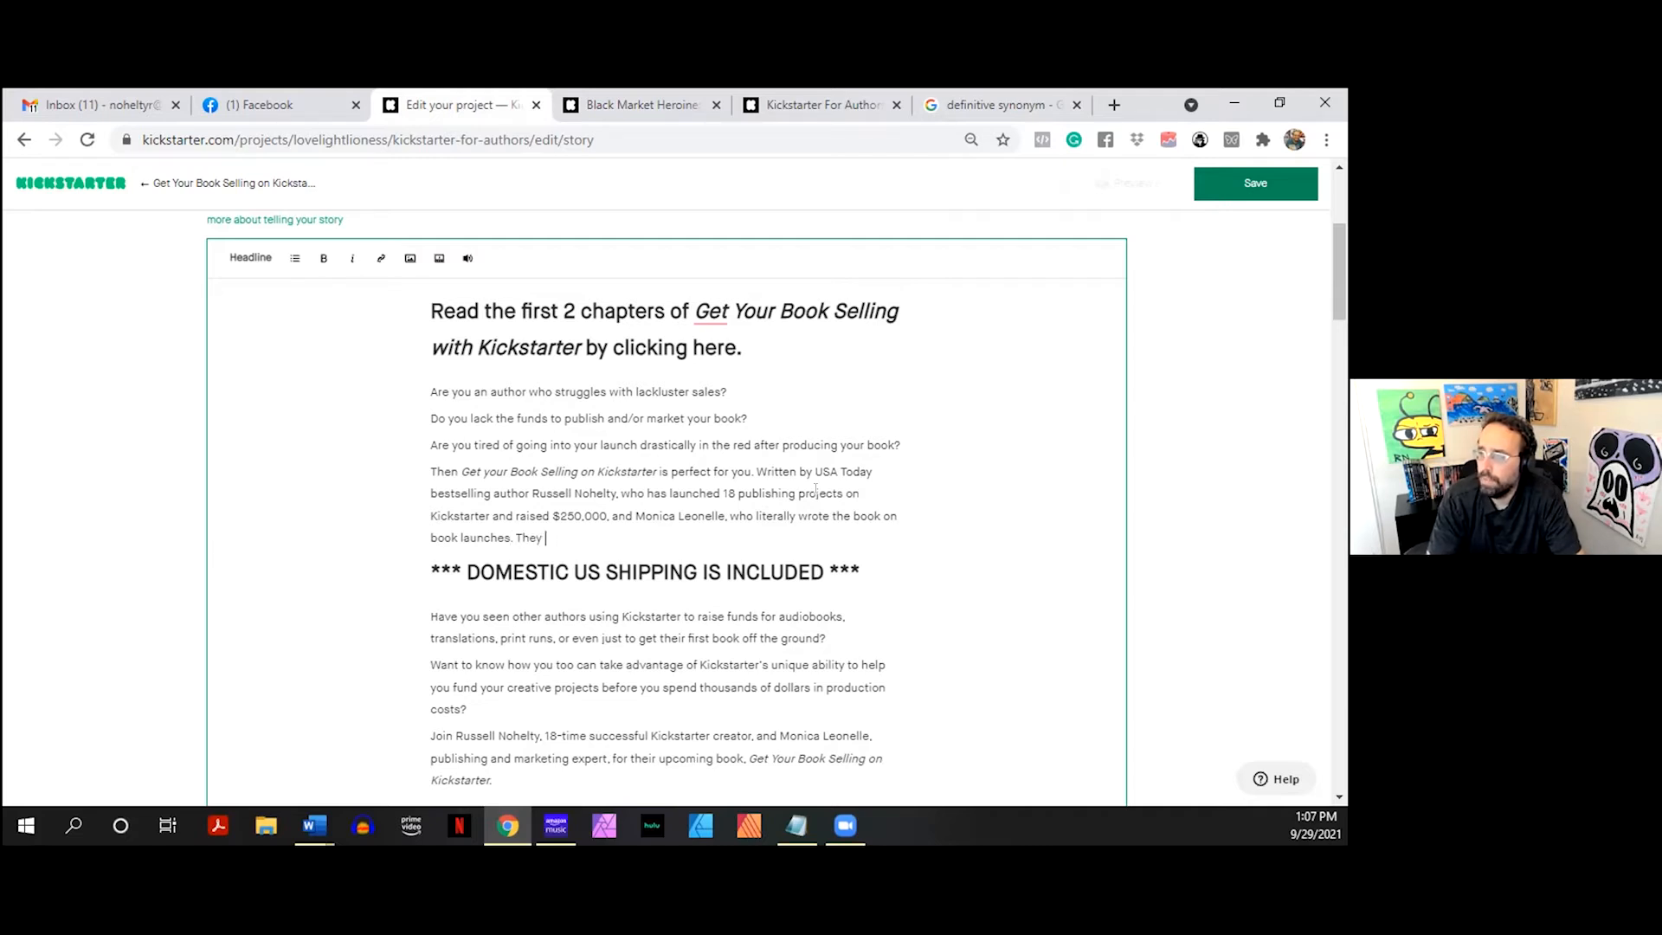
key("BackSpace")
key("BackSpace")
key("BackSpace")
key("BackSpace")
- End the author credit with ", AND THEN SOMETHING ELSE GOES HERE." and start a new paragraph below it with "GYBSOK"
key("Return")
key("Return")
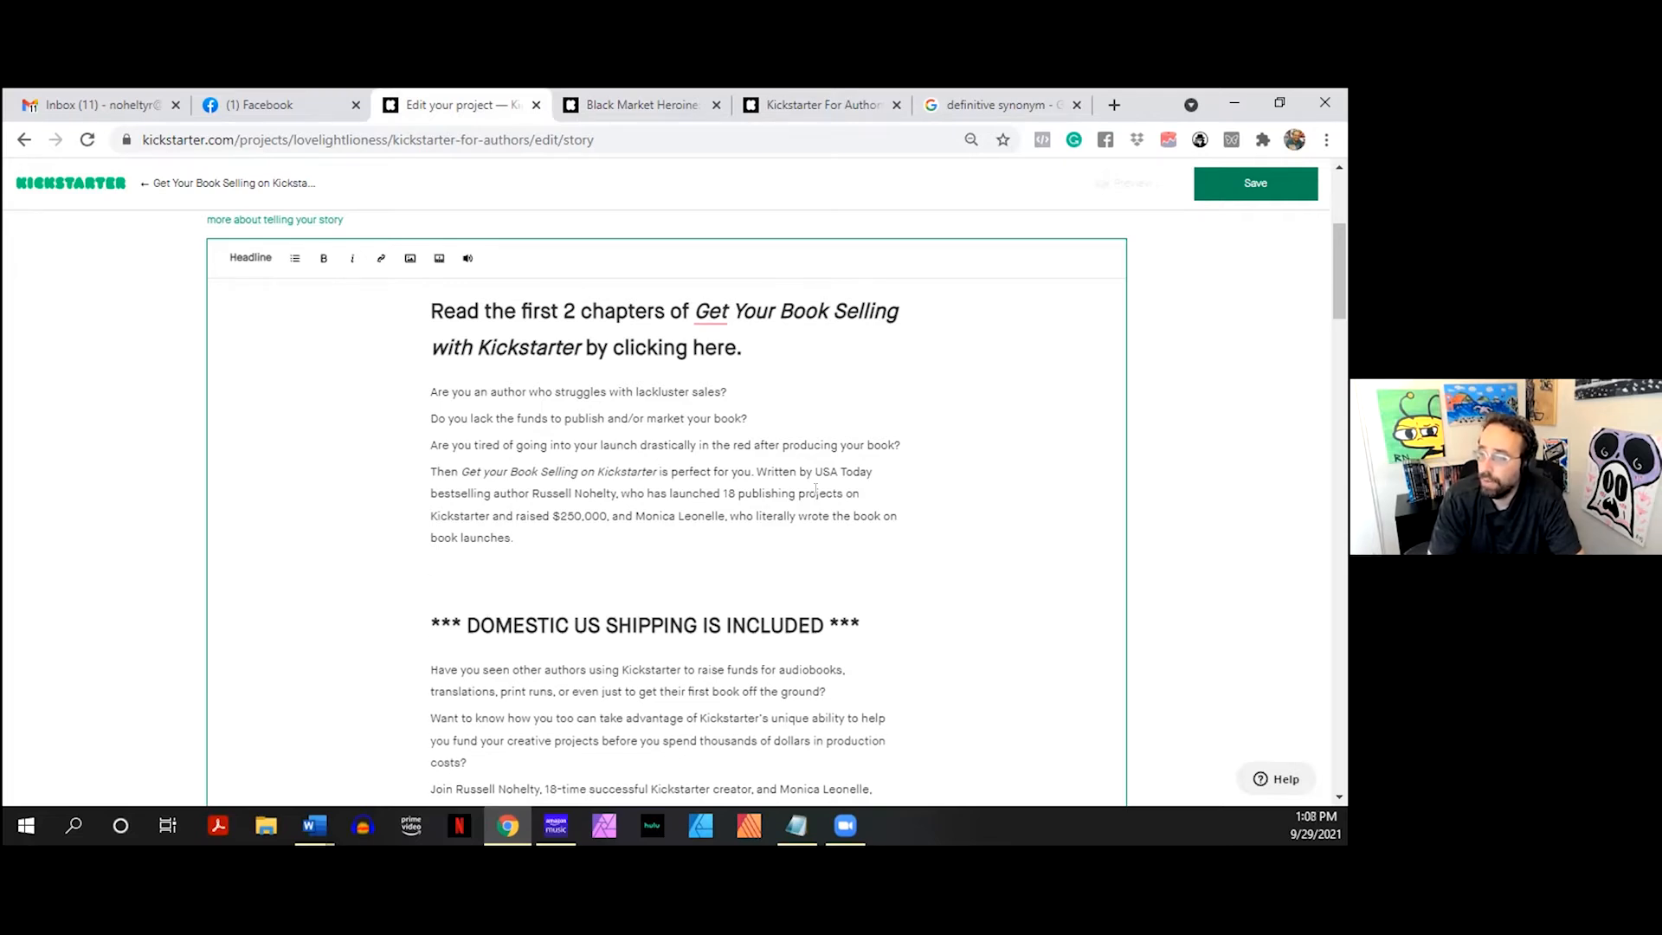
key("BackSpace")
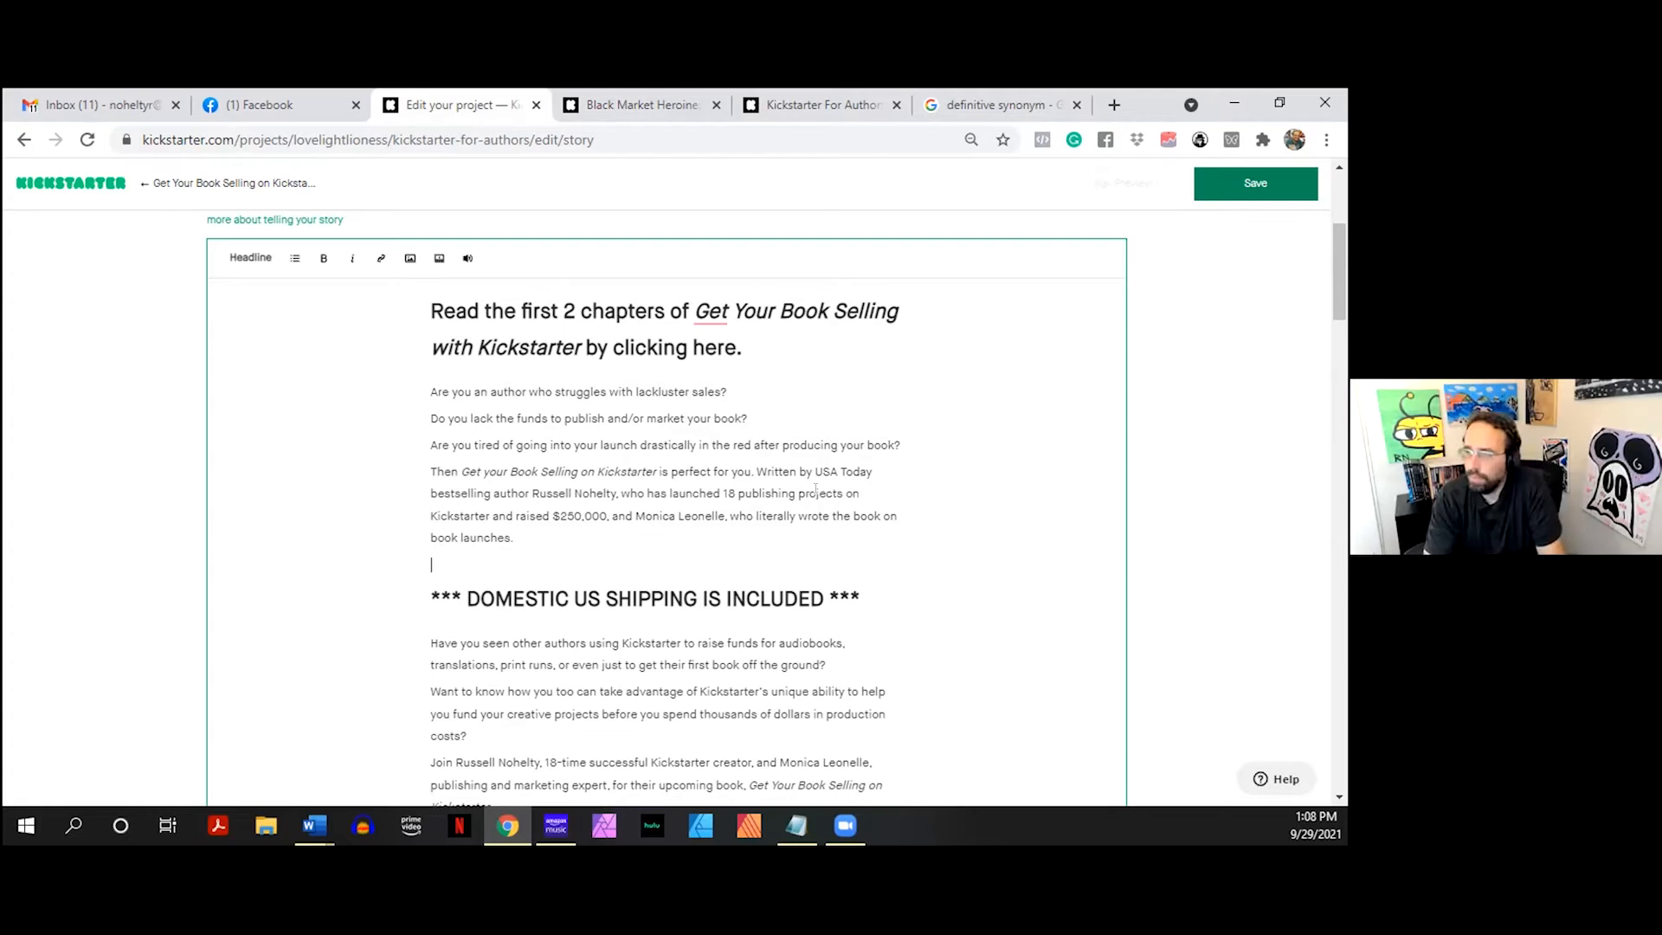
key("Left")
type("m")
key("BackSpace")
type(". AND THEN S")
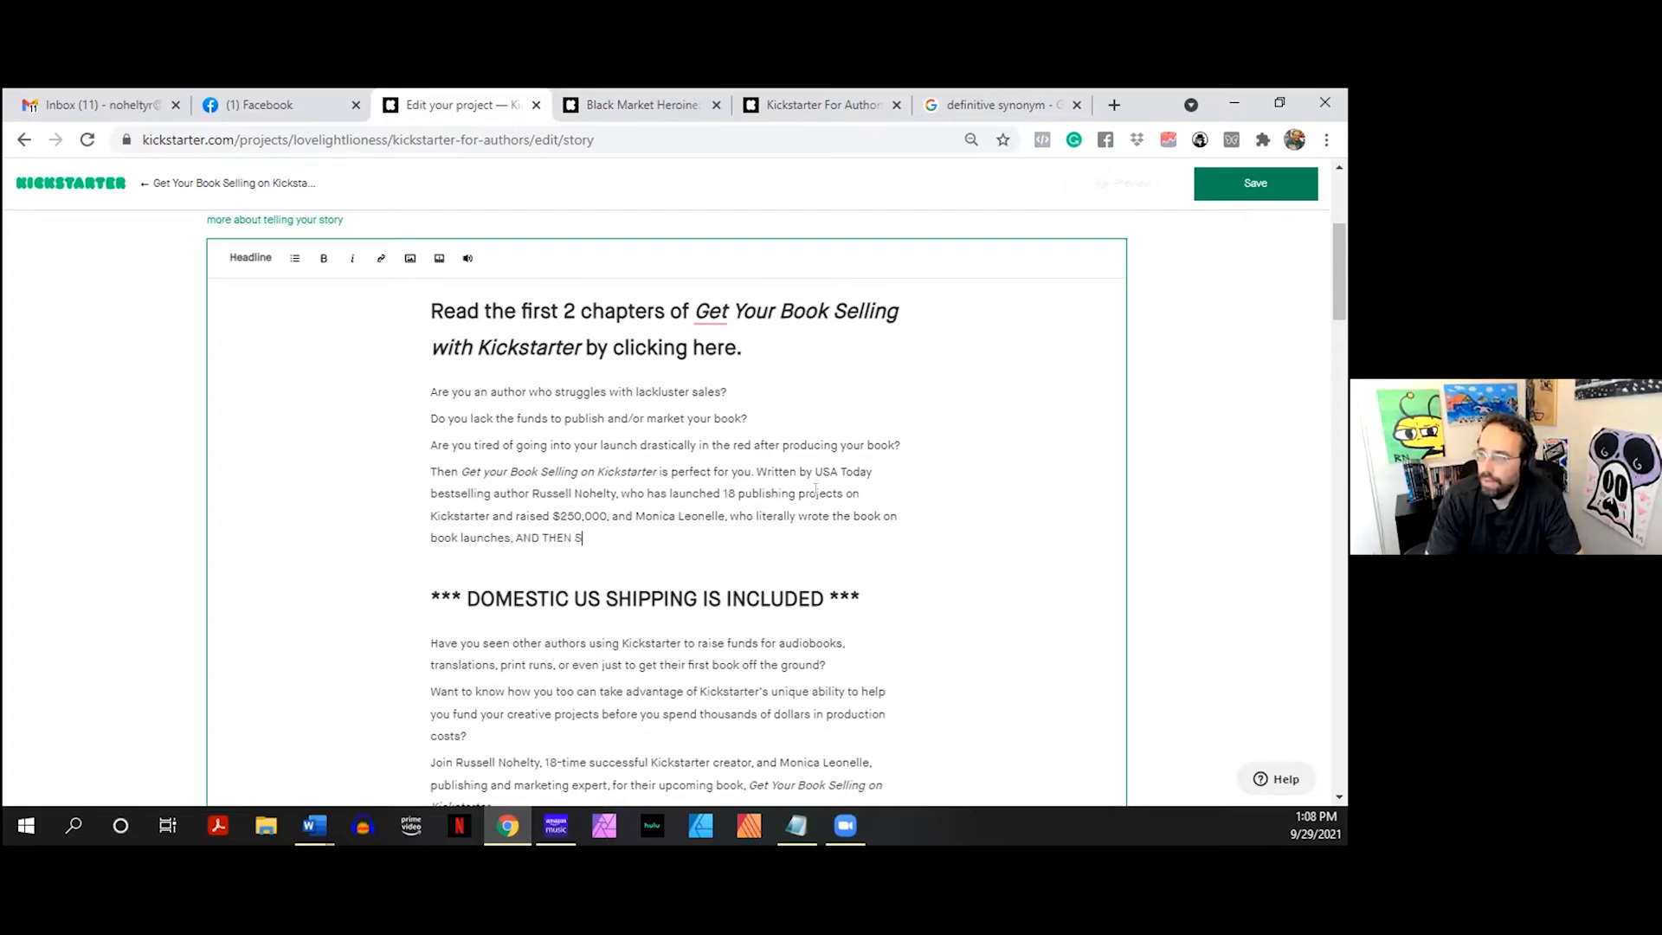
type("OMETHING ELSE GOES HERE.")
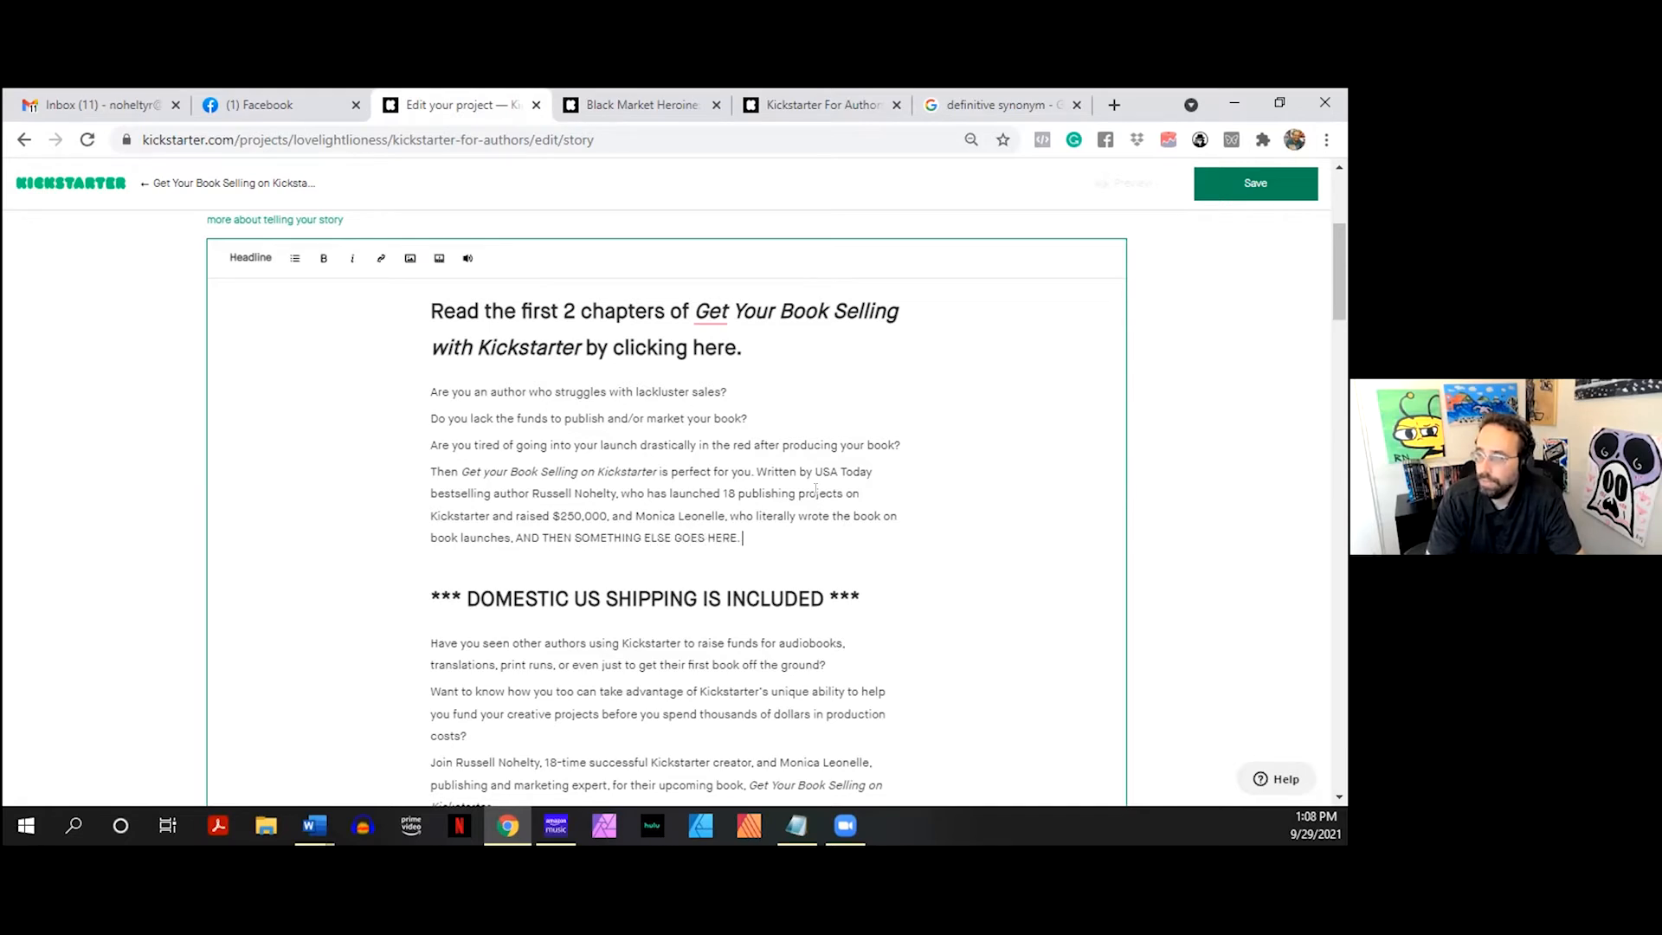
key("Return")
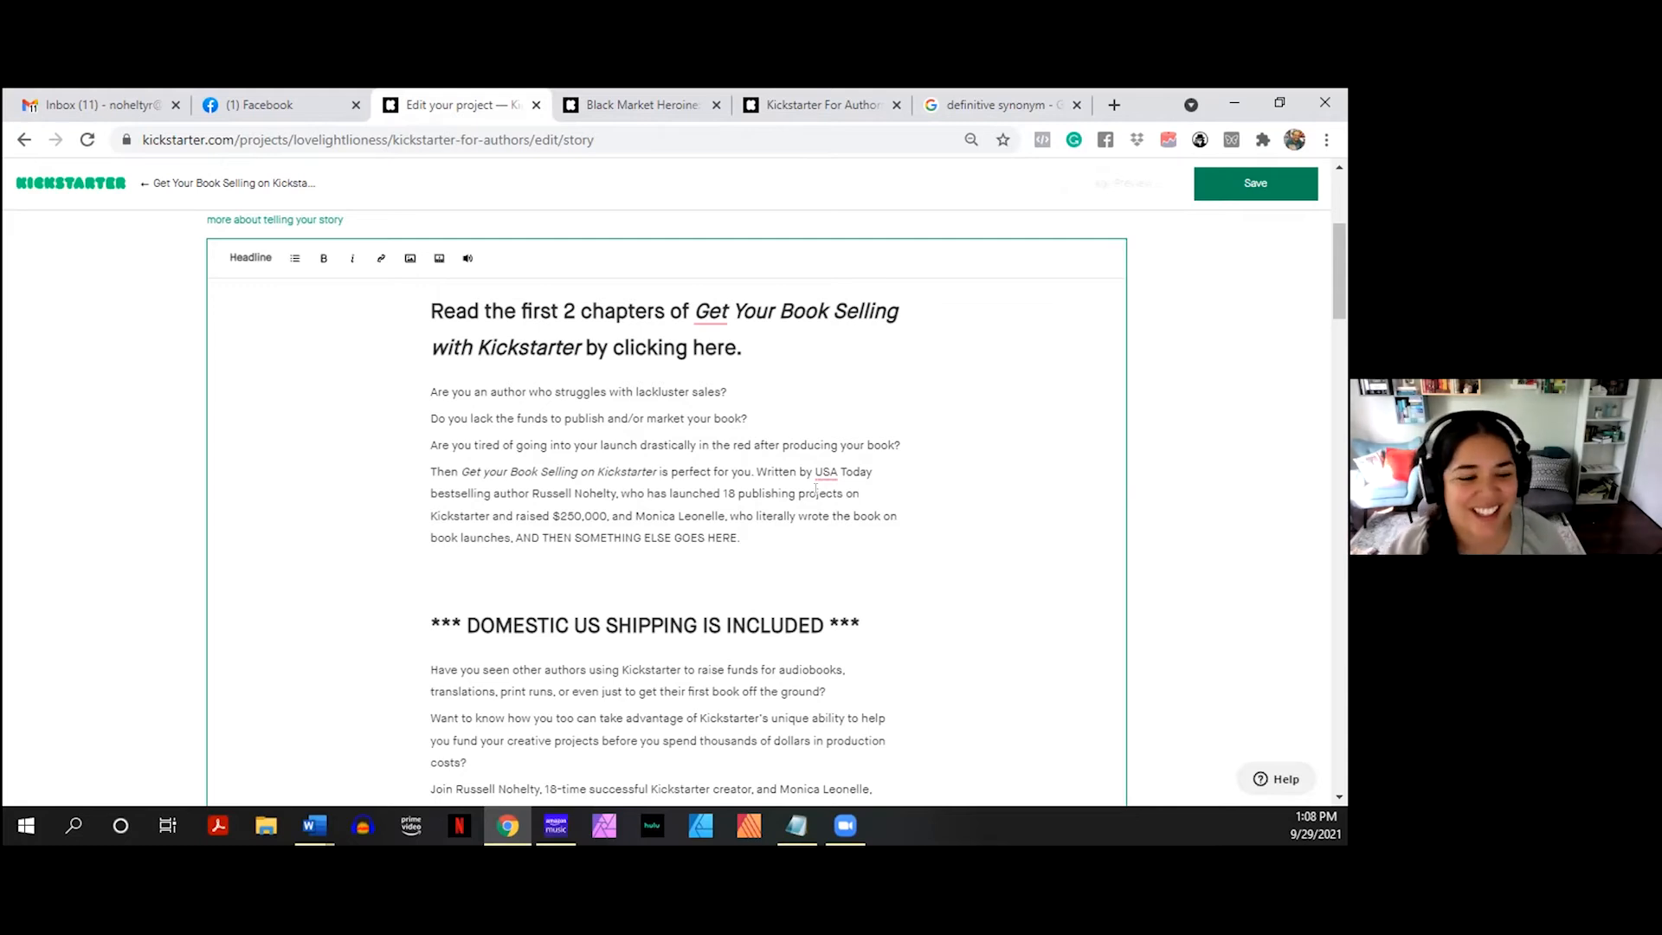
type("GYBSOK")
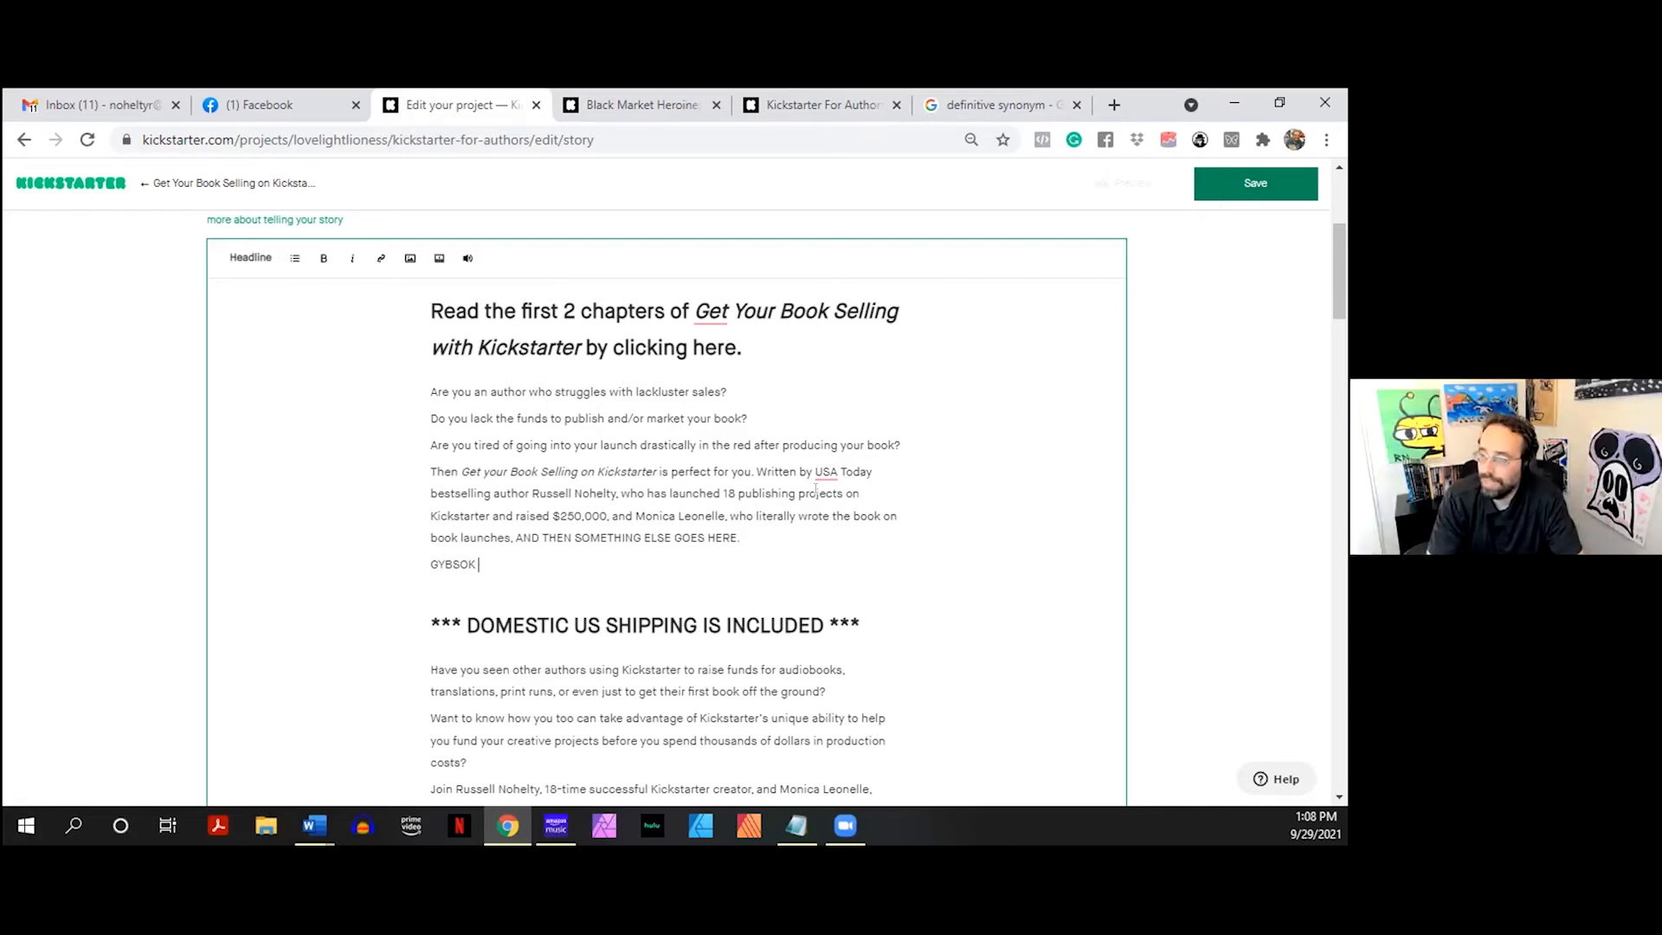
key("shift+Left")
key("shift+Left")
key("shift+Left")
key("shift+Left")
key("shift+Left")
key("shift+Left")
key("ctrl+b")
key("shift+Left")
key("shift+Left")
key("shift+Left")
key("shift+Left")
key("shift+Left")
key("shift+Left")
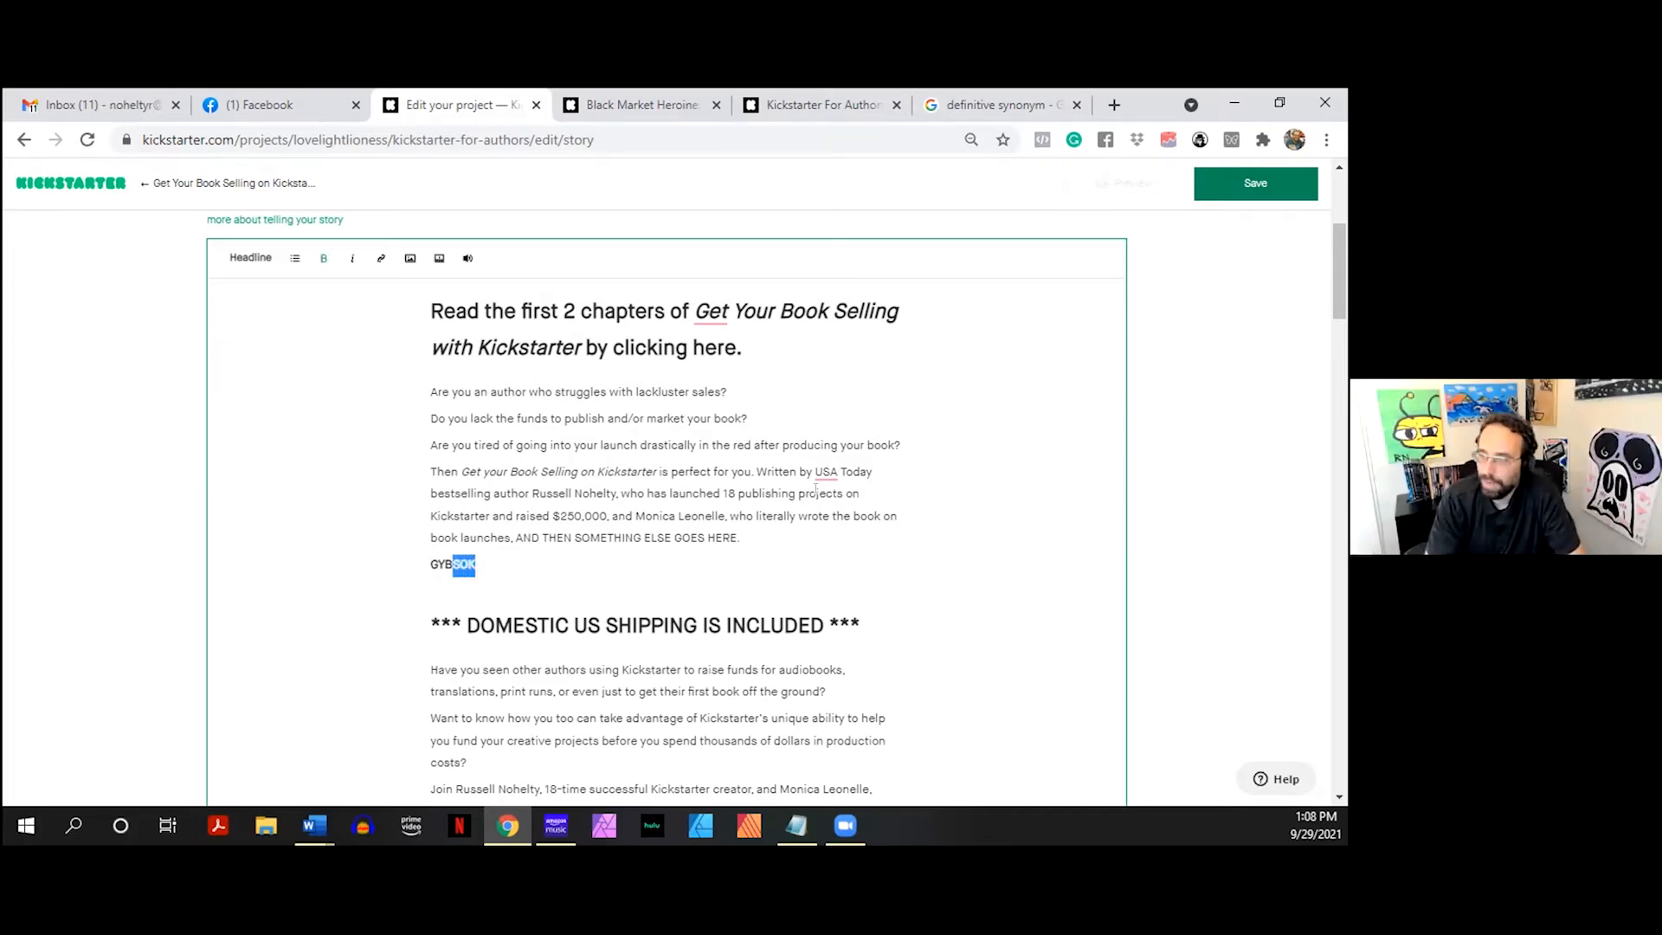
key("ctrl+b")
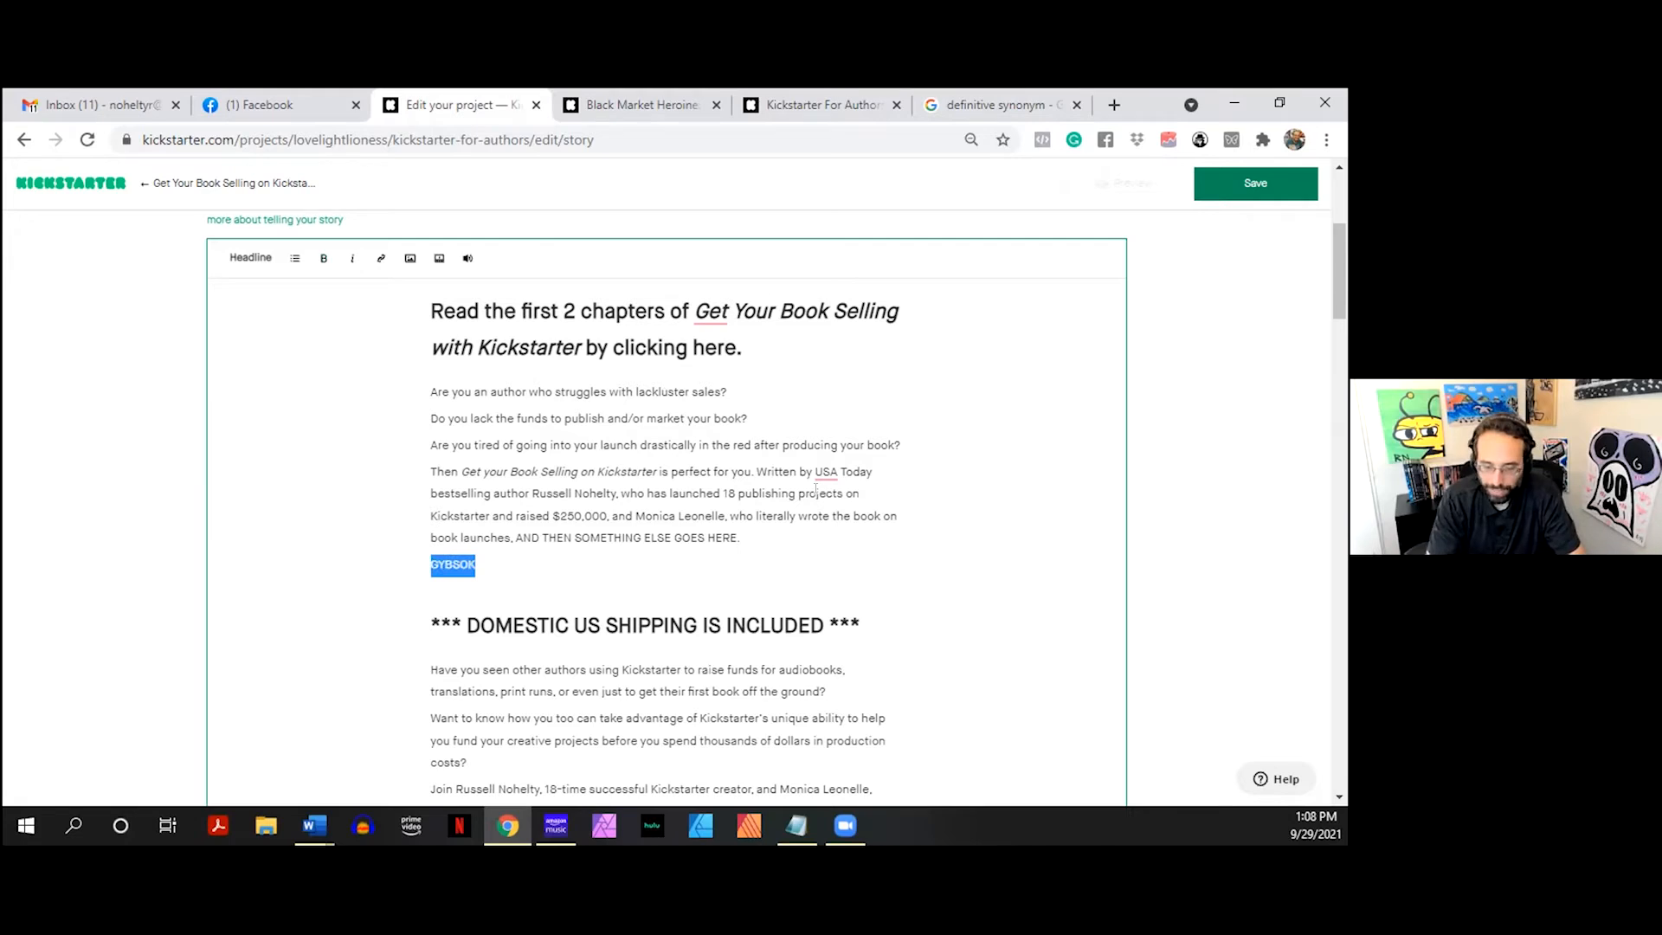
key("Left")
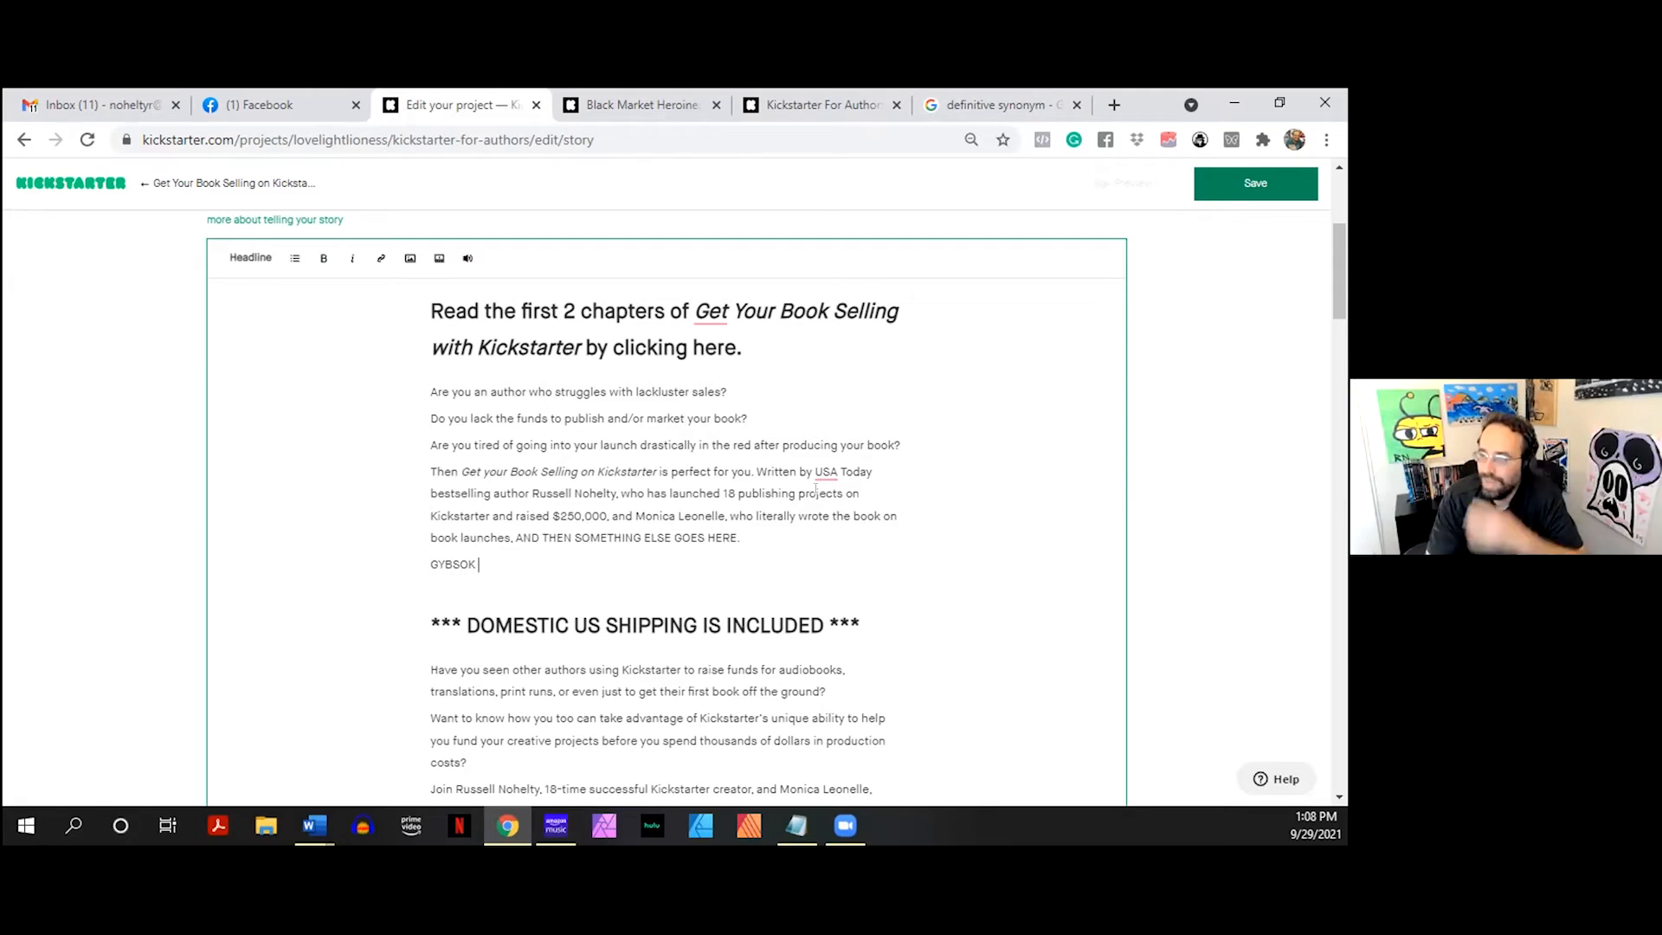
- Continue the GYBSOK paragraph with "combines all the combined knowledge", both authors' first names and "have learned about"
type("combines ")
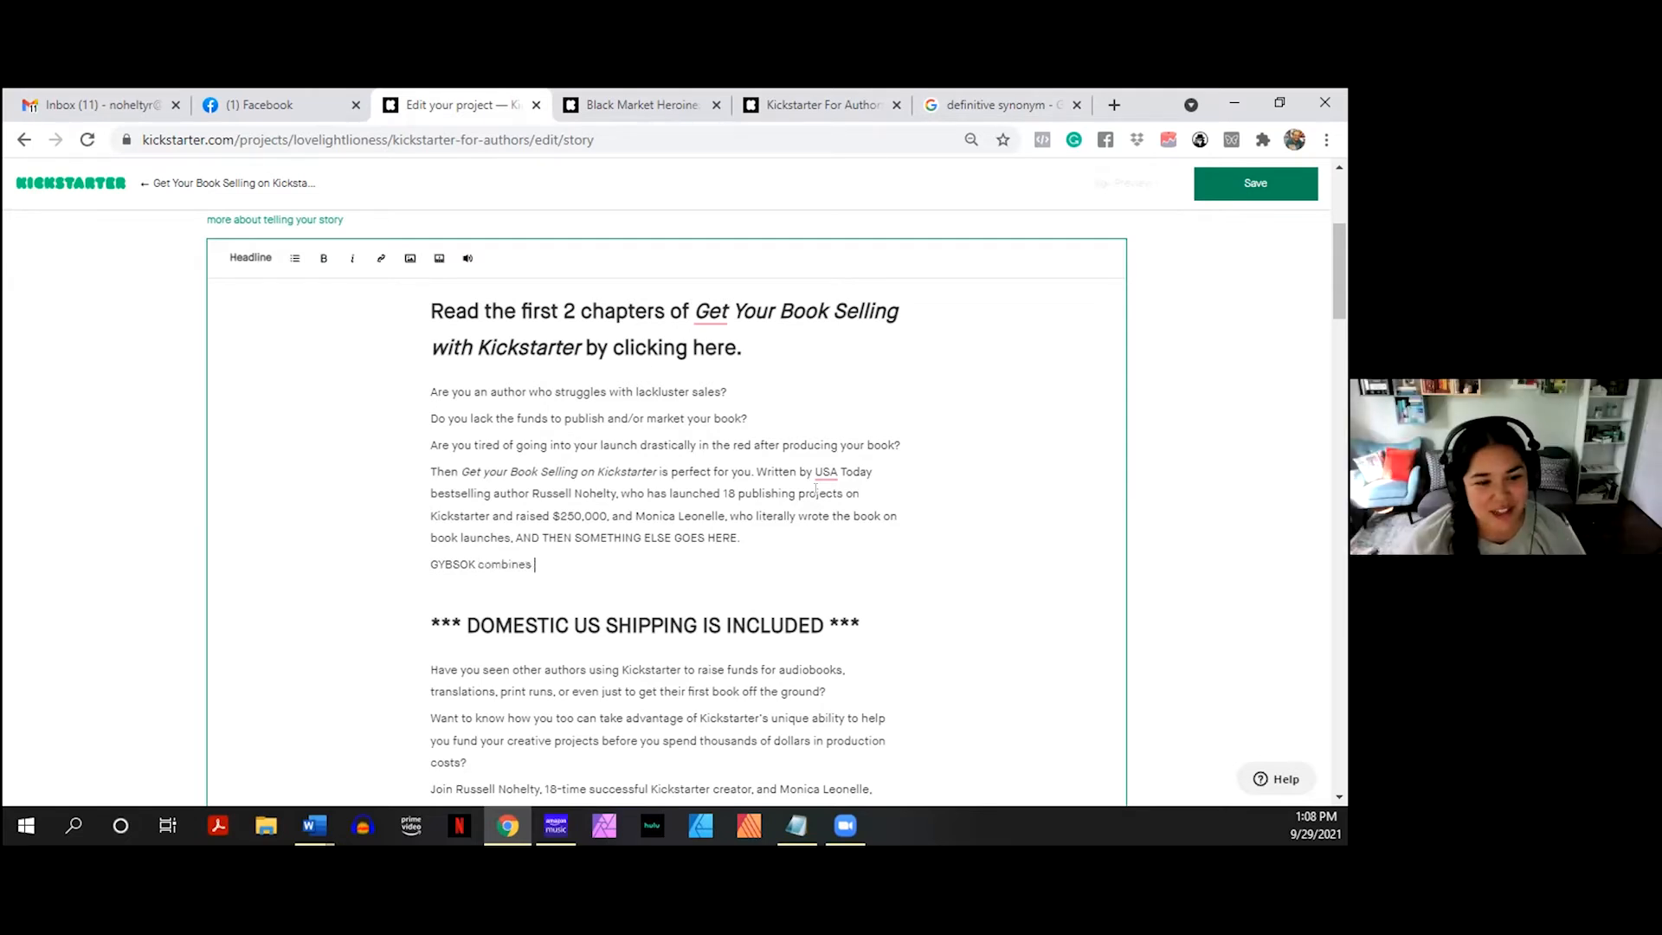
type("all")
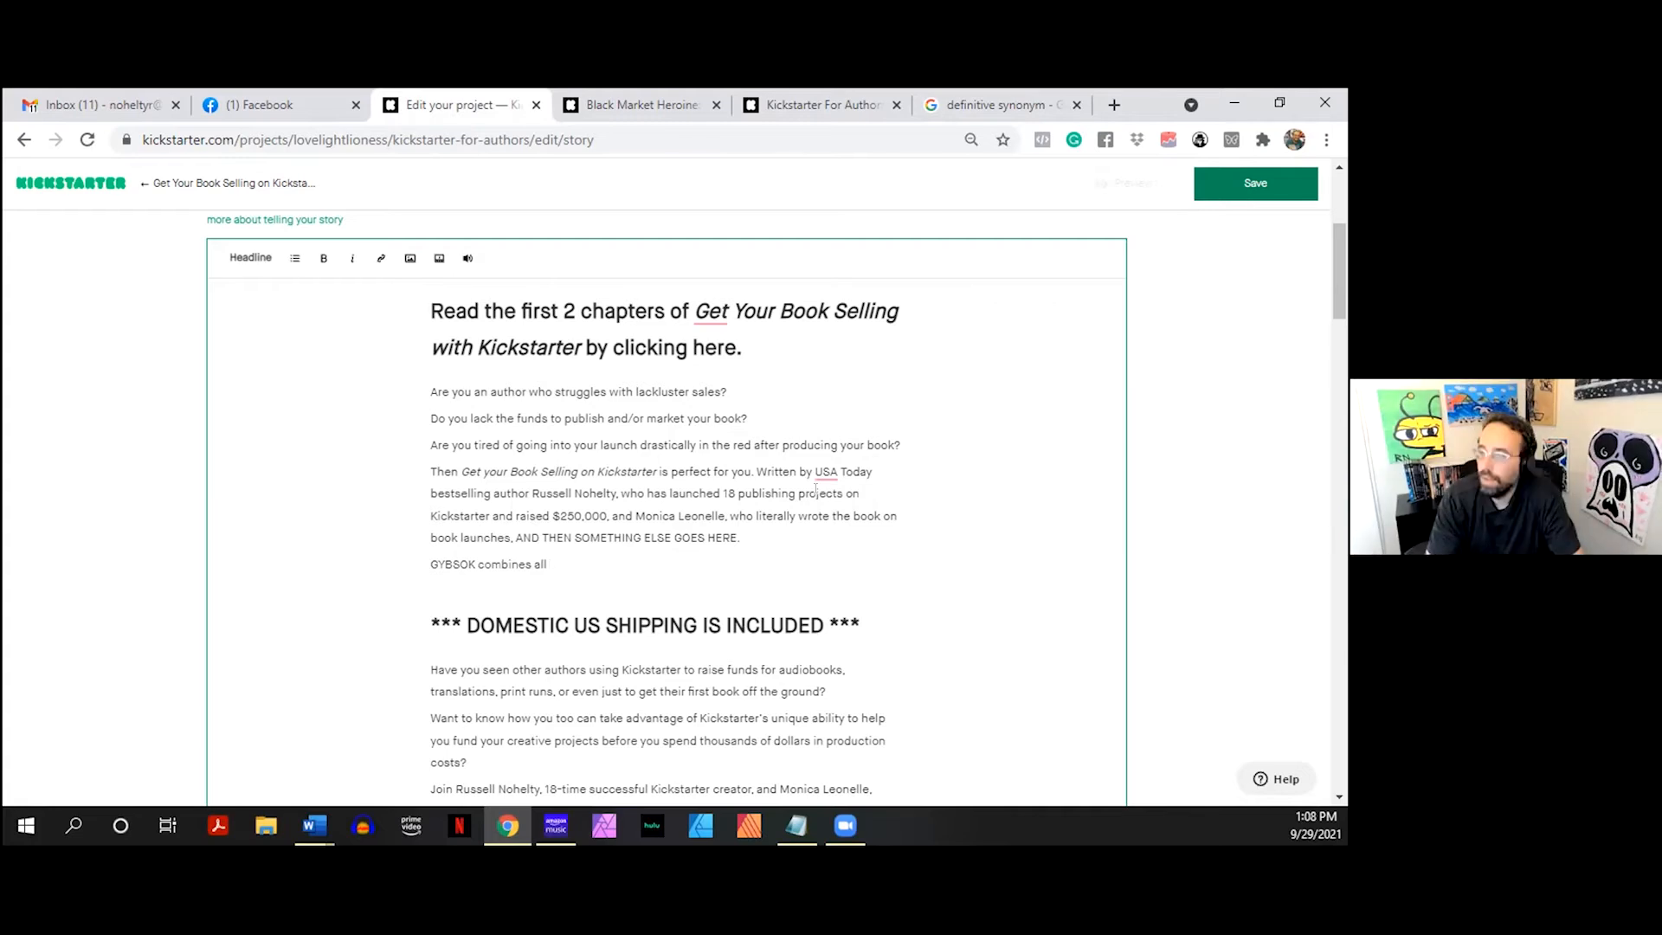
type(" the comb")
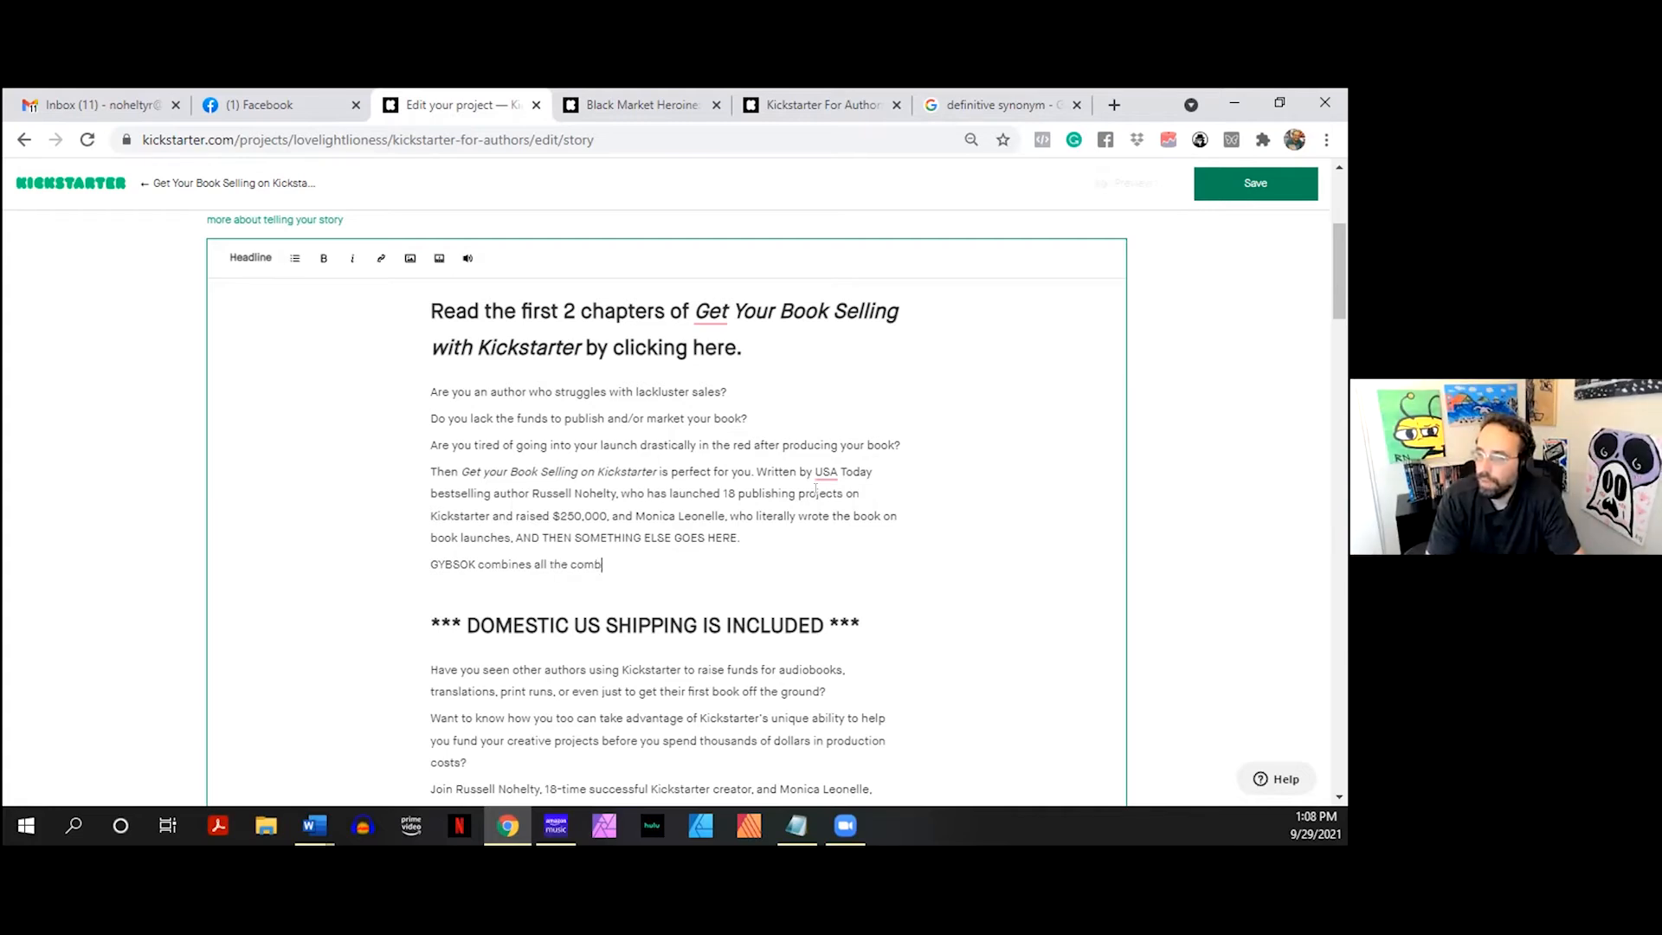
type("ined b")
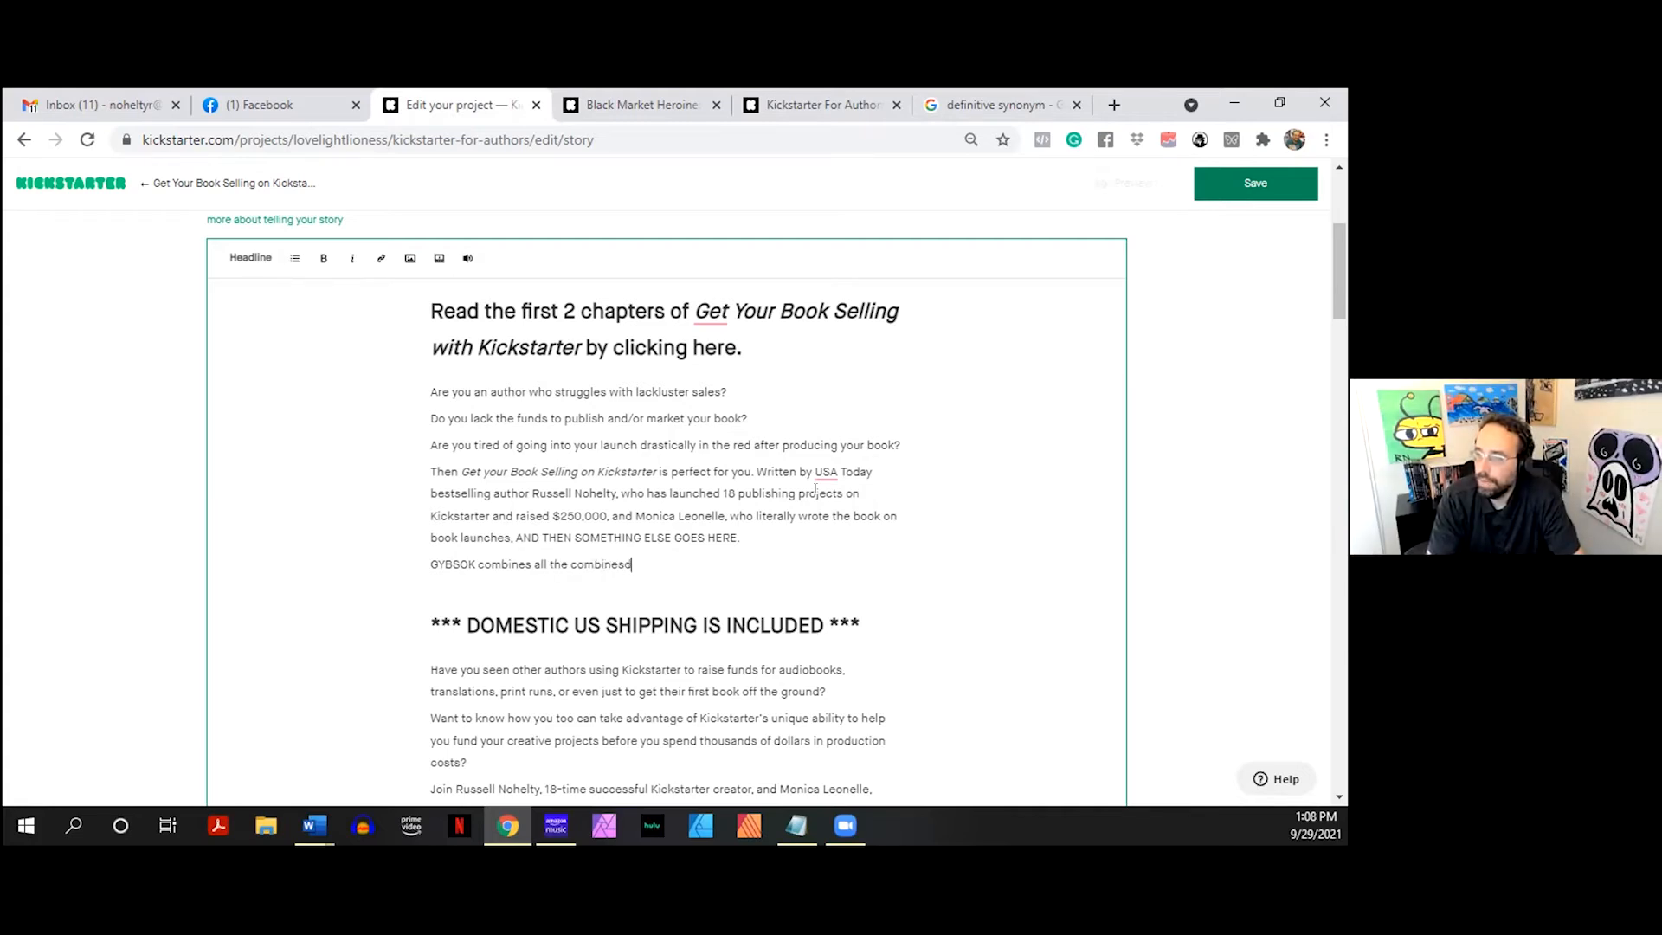
type("knowledge rus")
key("BackSpace")
key("BackSpace")
key("BackSpace")
type("Russell and Monic")
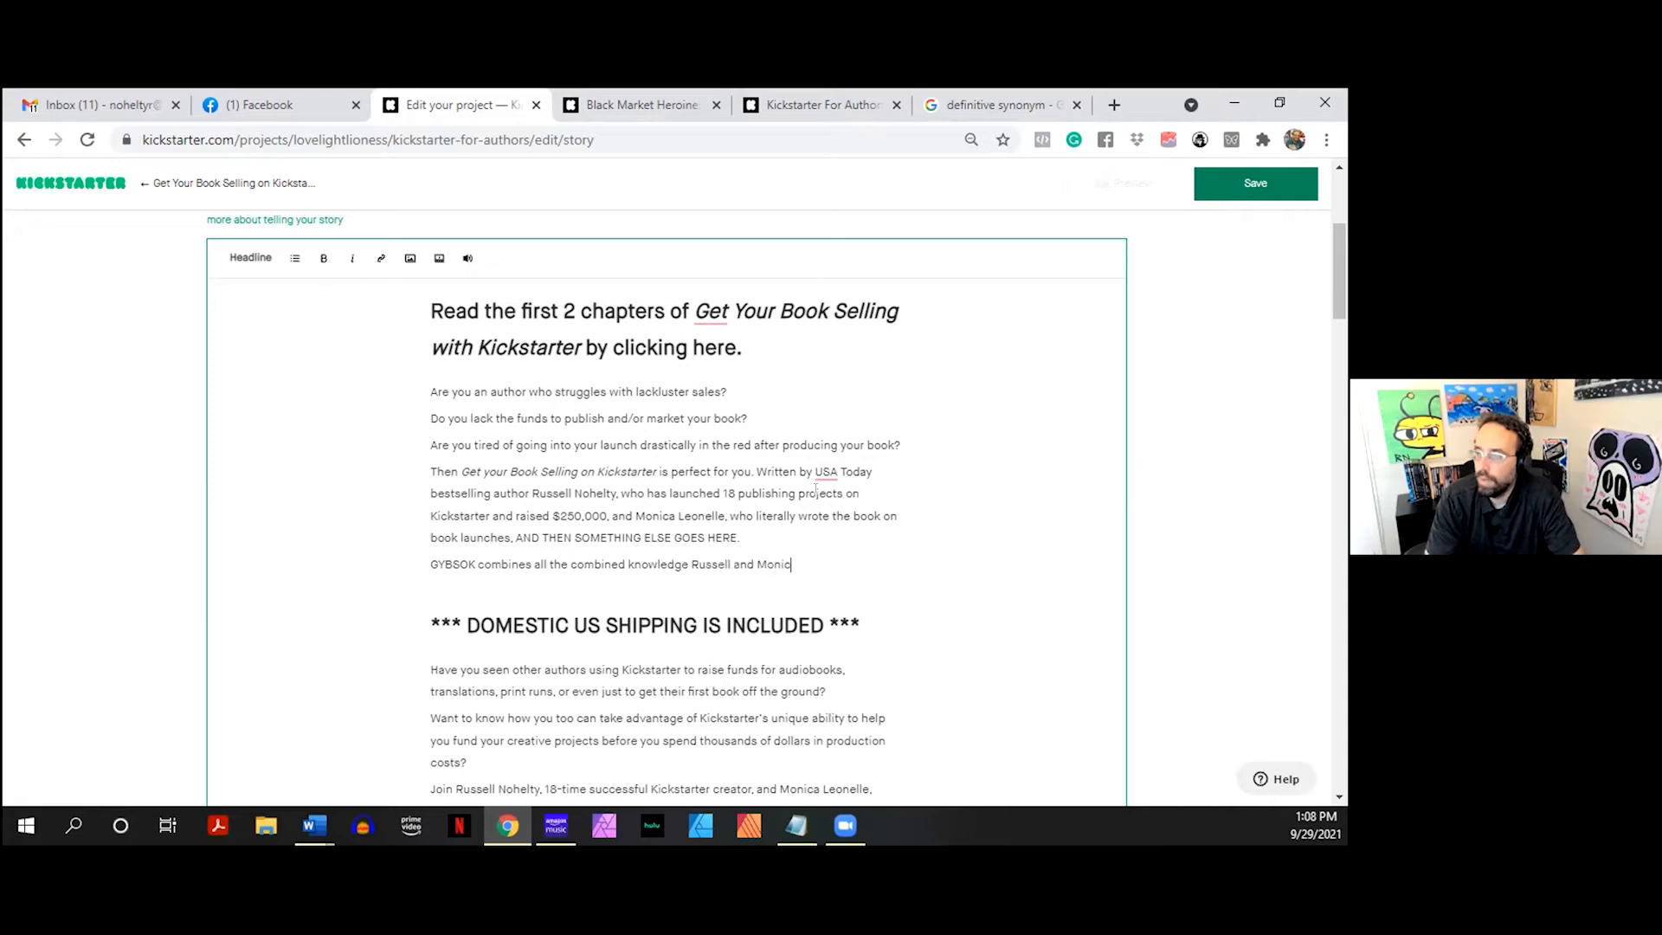
type("a have learned about g")
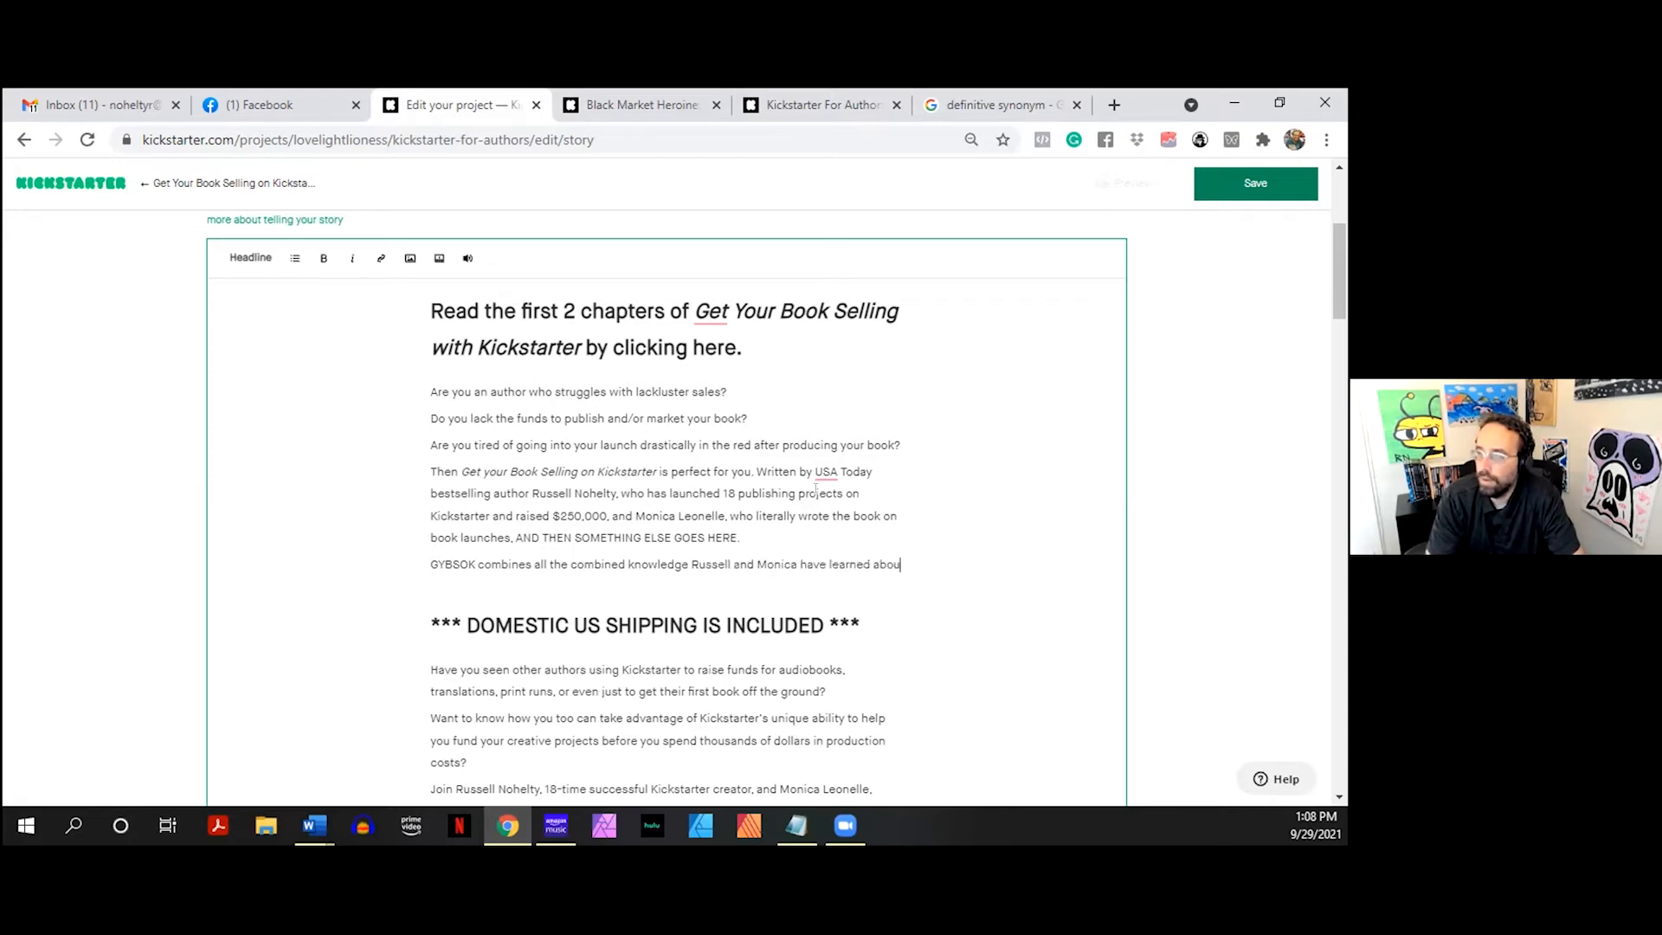
key("BackSpace")
key("BackSpace")
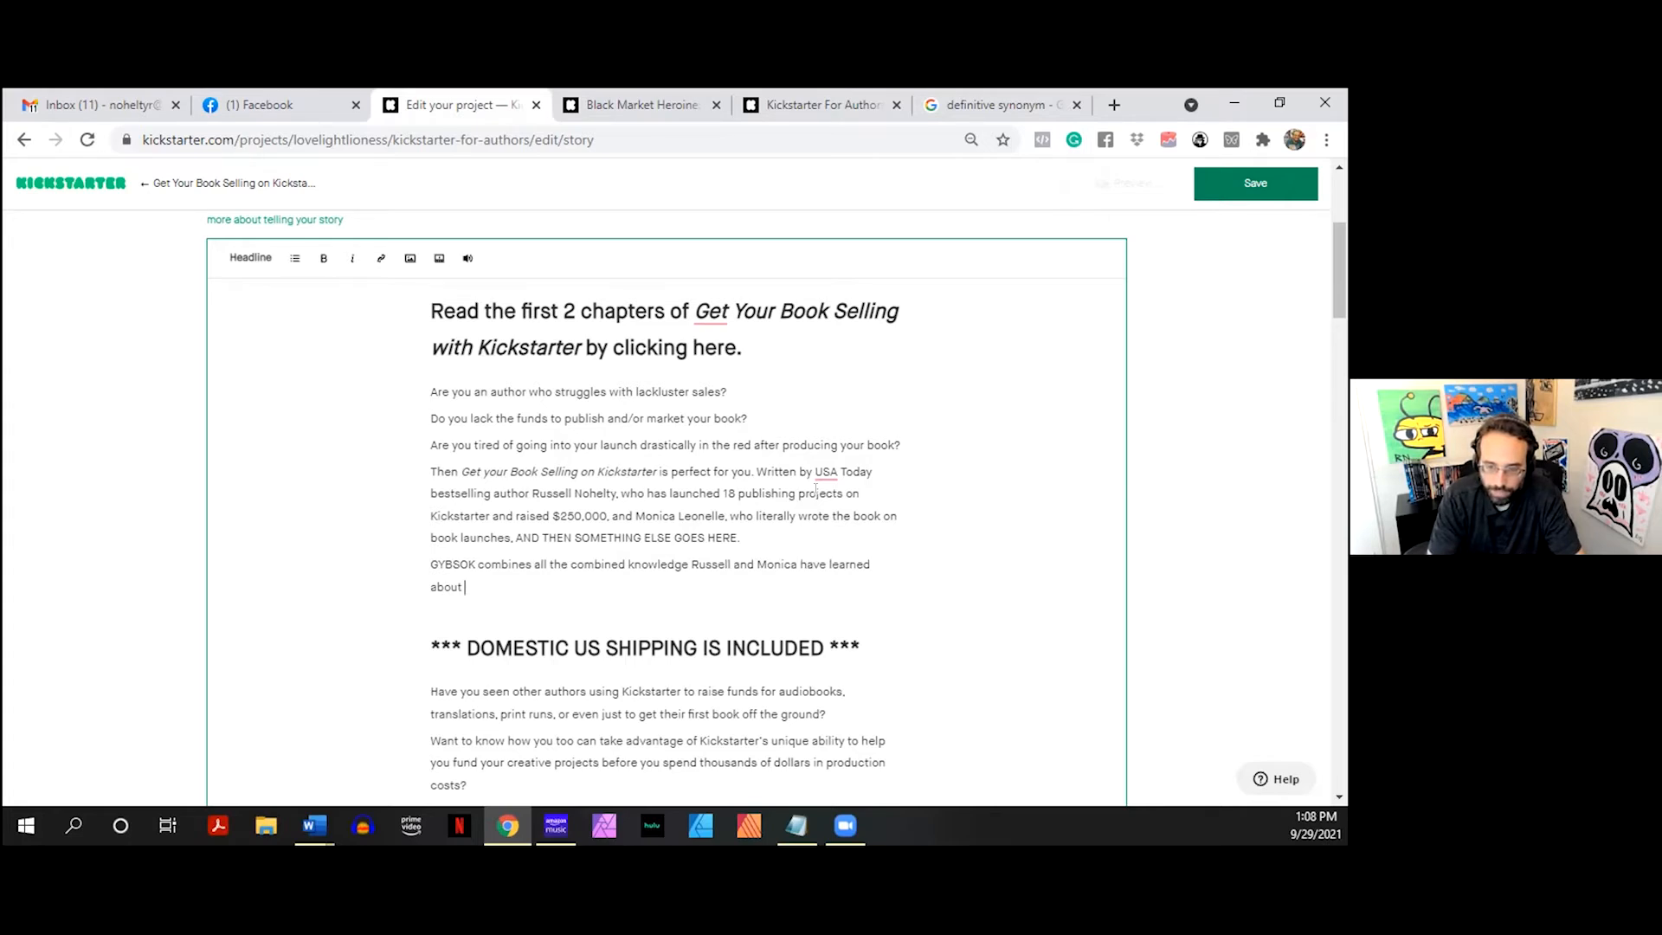
- Continue the pitch with "book launching and Kickstarter into one package. This book was written FOR authors BY authors"
type("book")
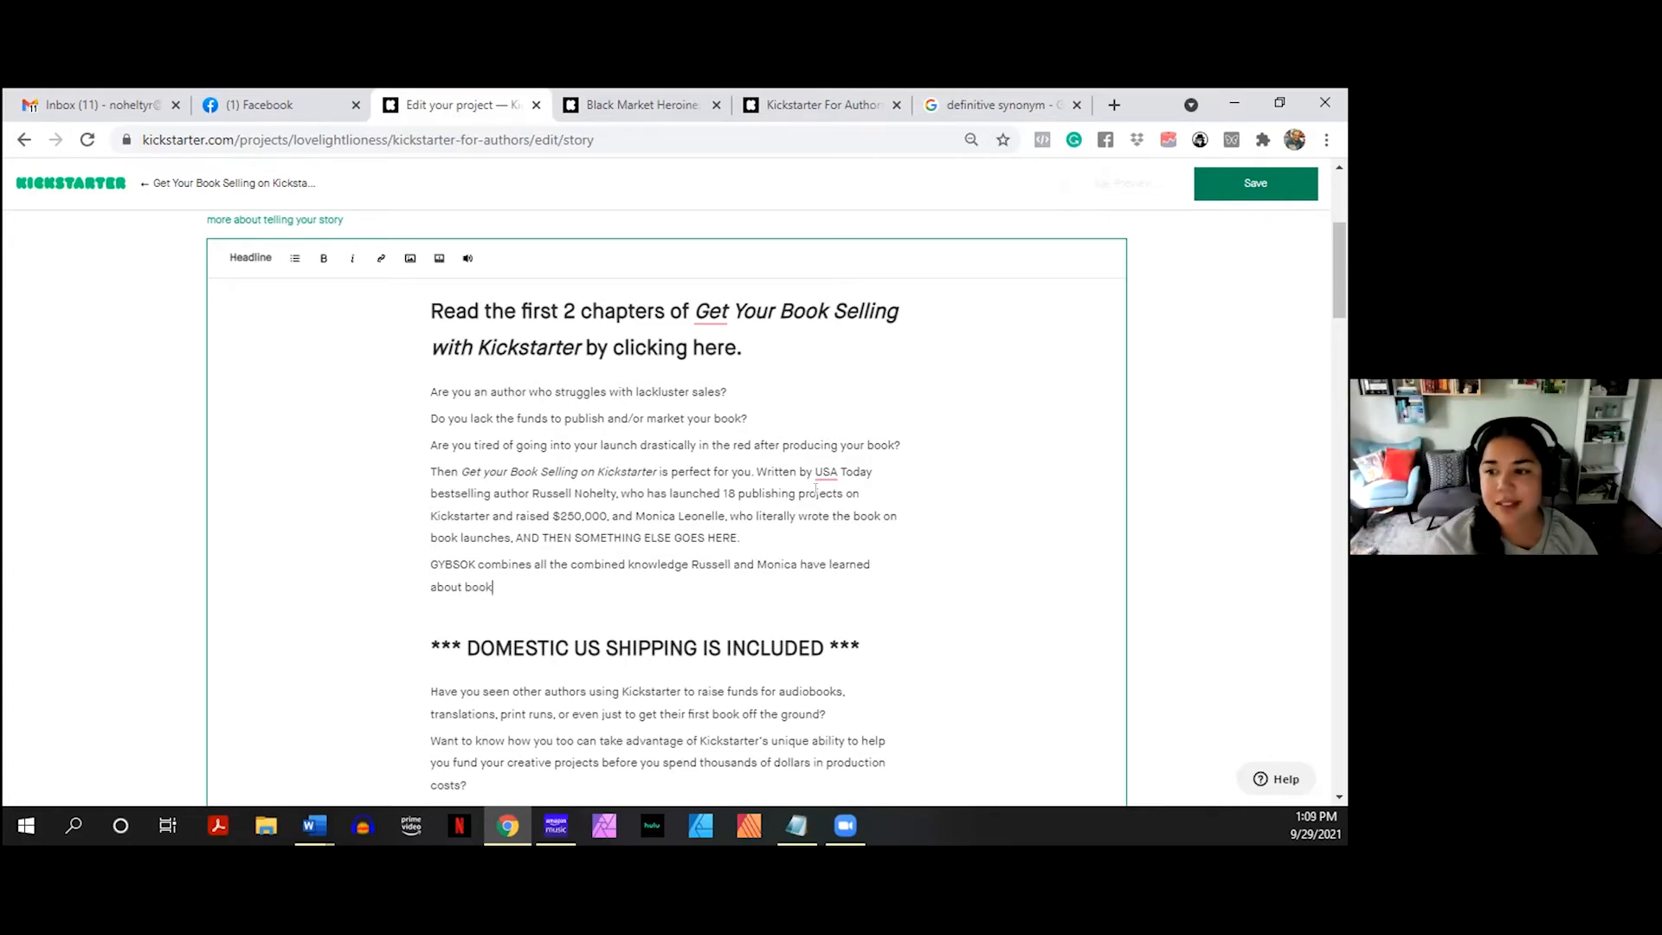
type(" launching and Kickstarter into one ")
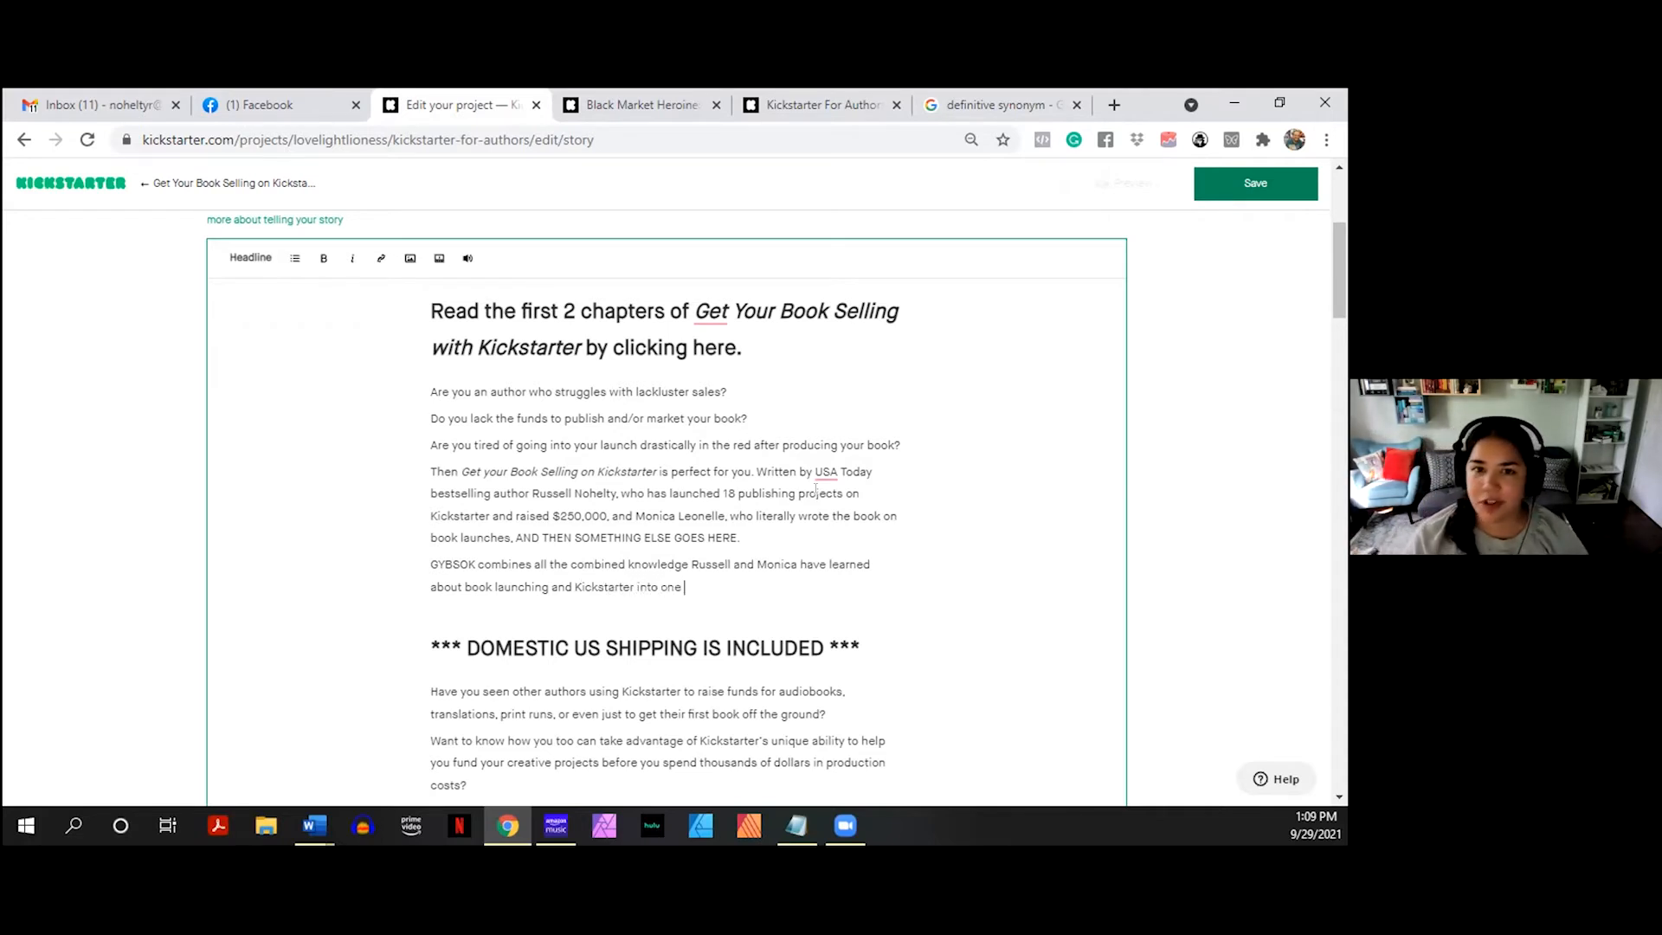
type("package")
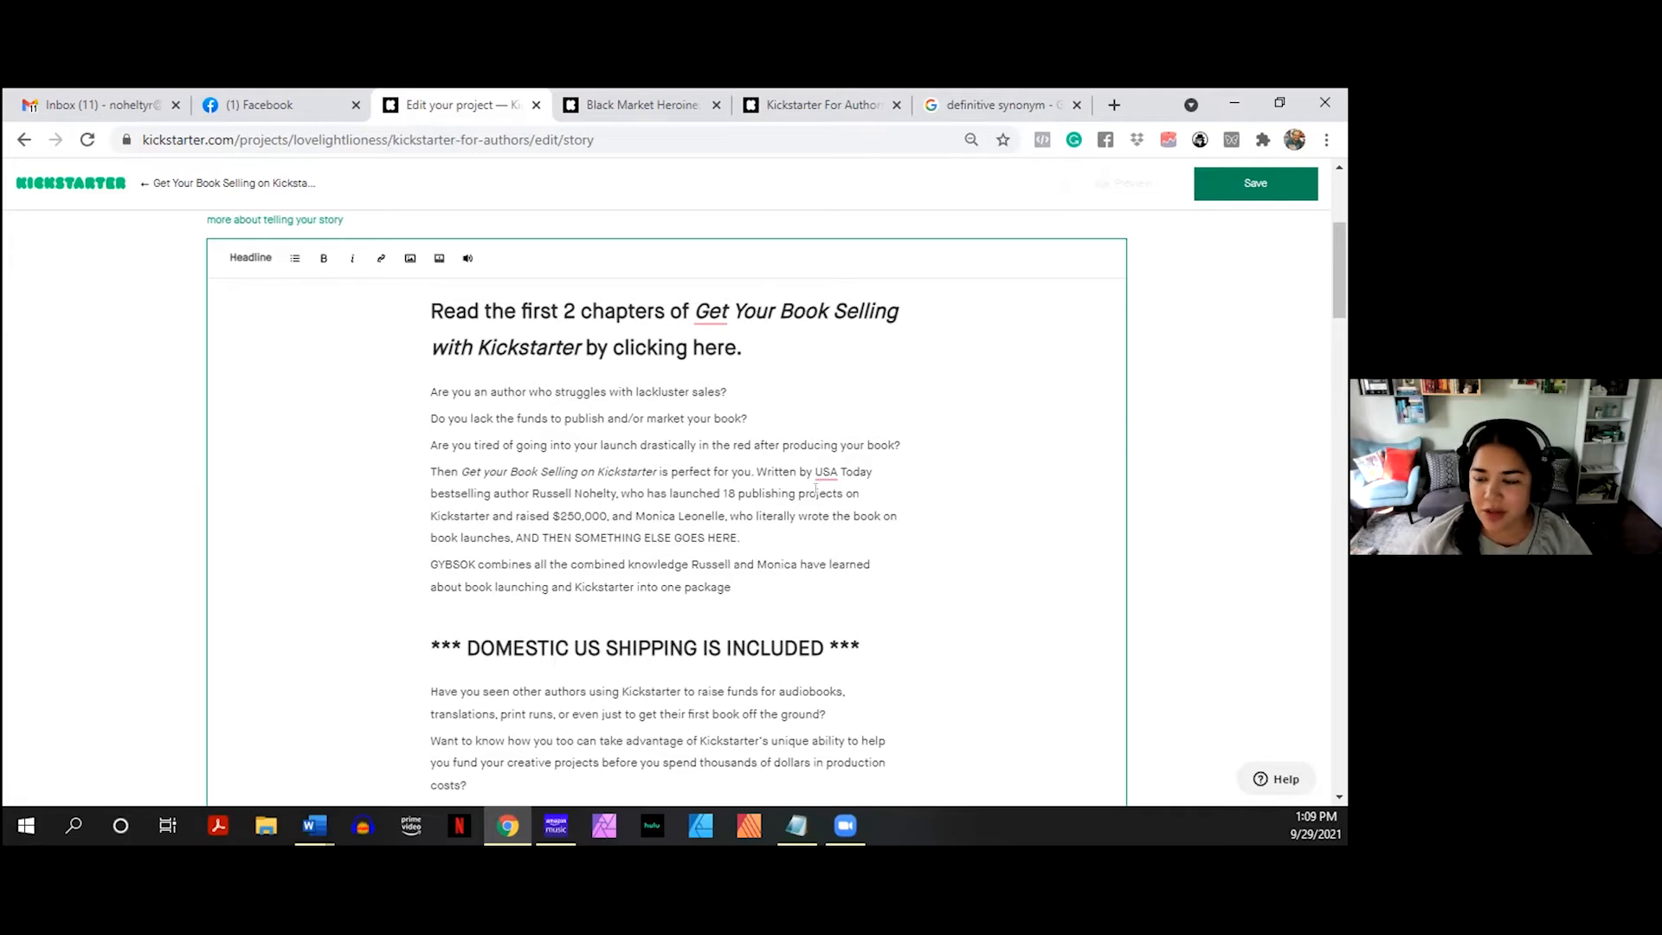
key("BackSpace")
key("BackSpace")
key("BackSpace")
key("BackSpace")
key("BackSpace")
key("BackSpace")
key("BackSpace")
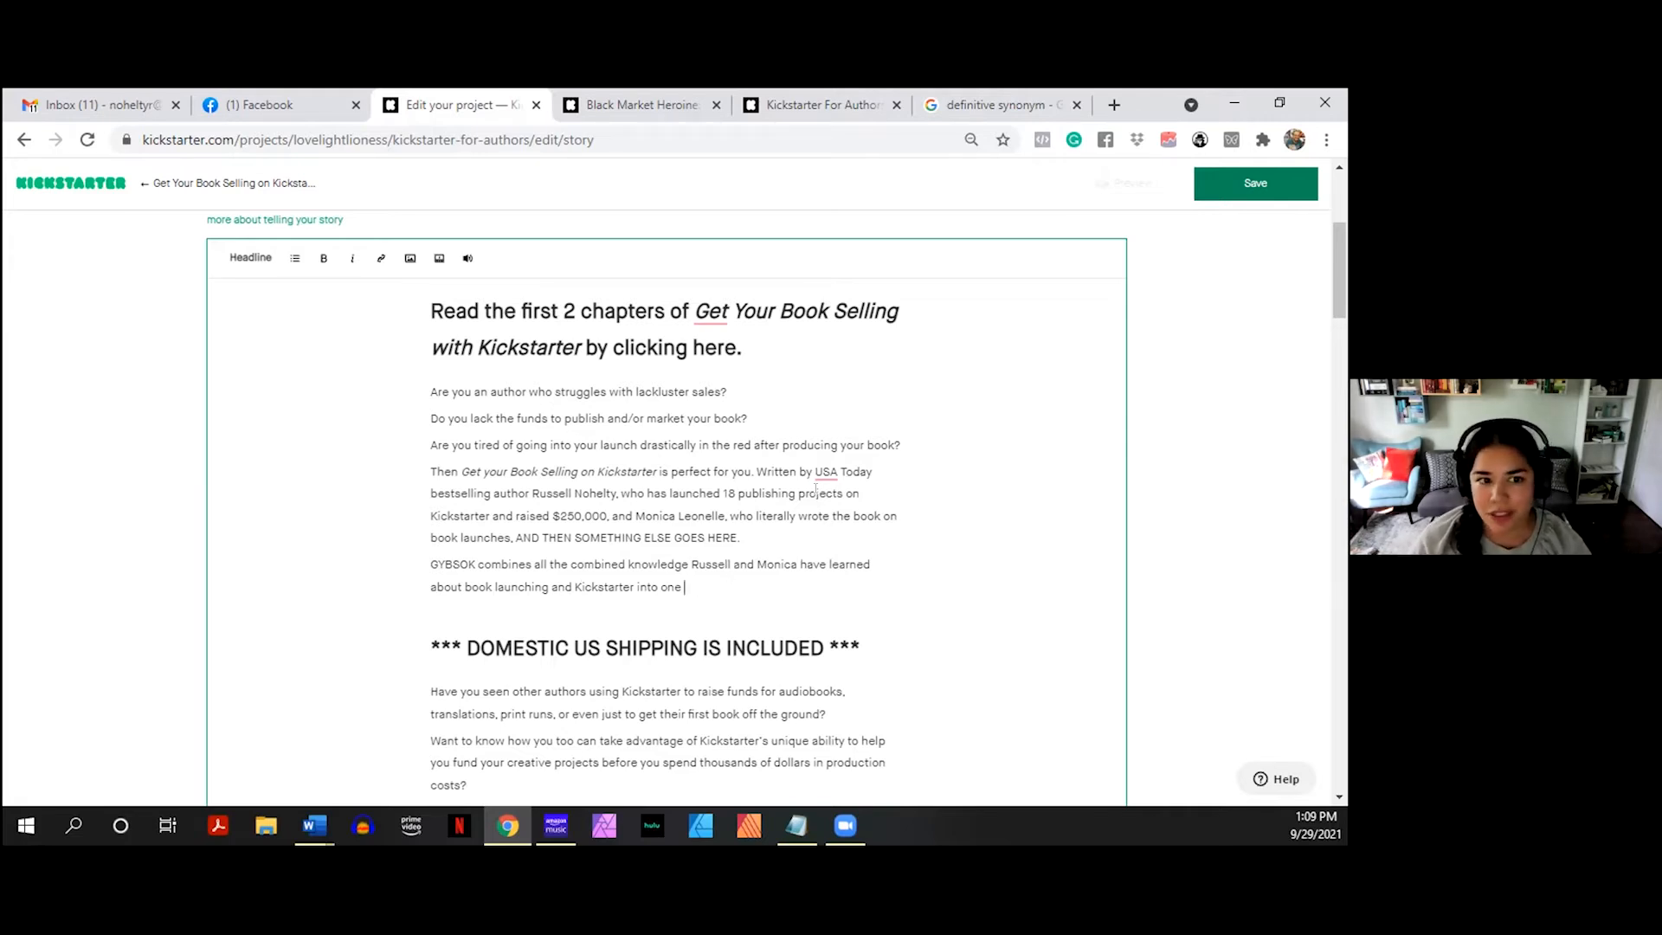
type("package. This book was written")
type("FOR authors BY authors ")
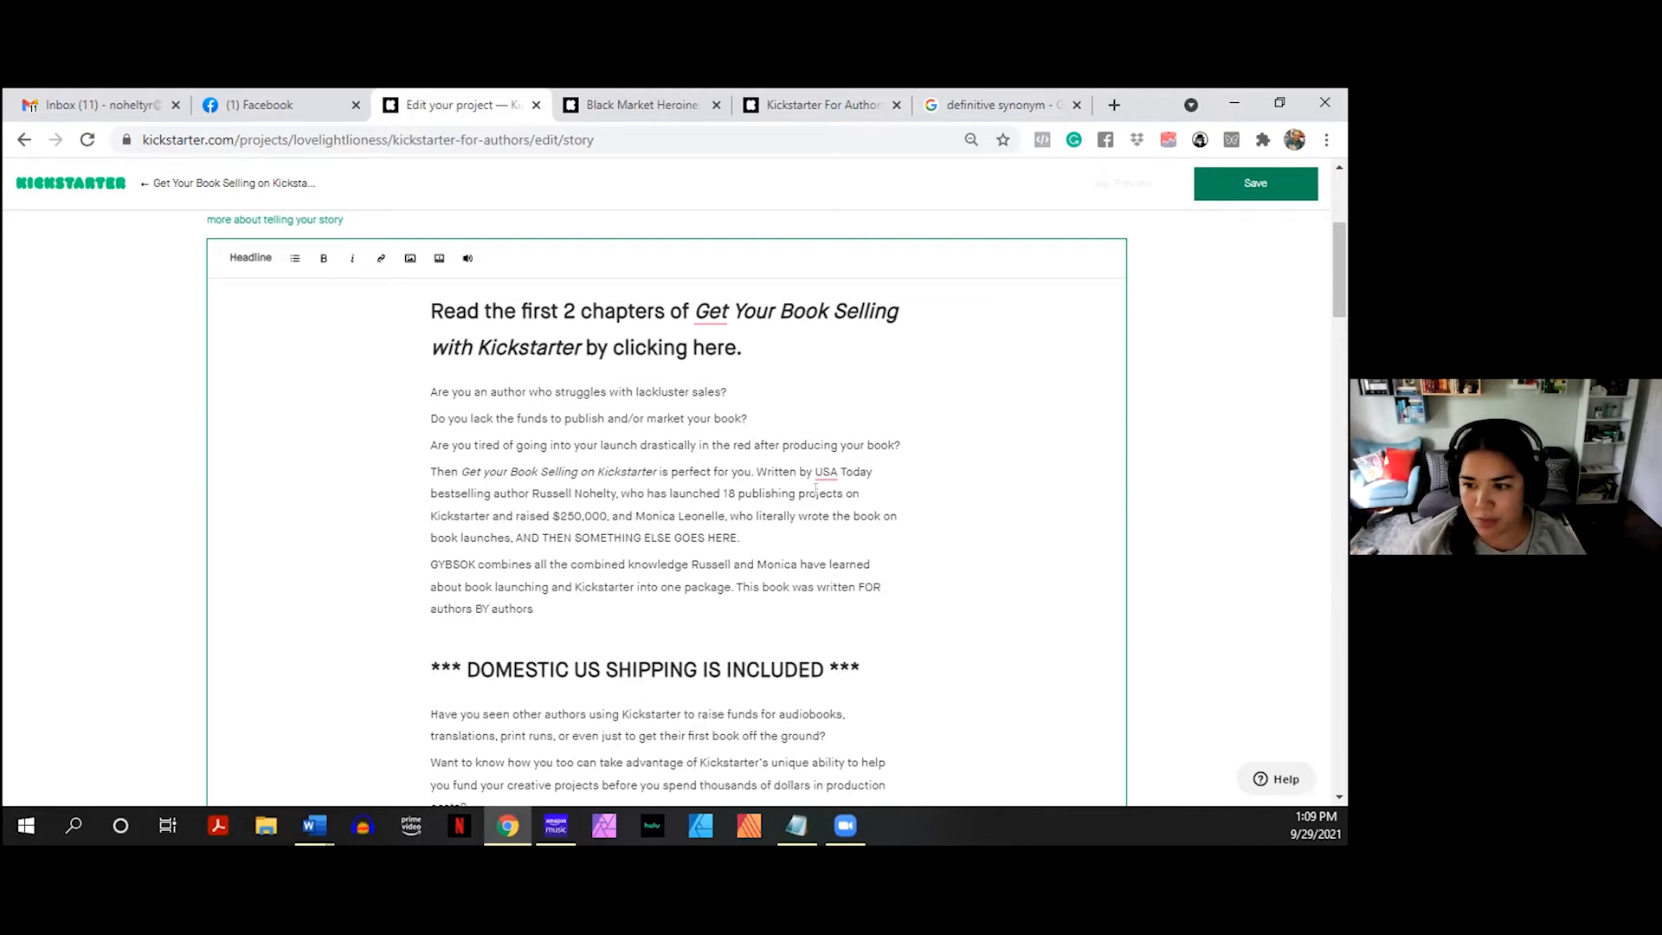
- Finish the pitch sentence with "and focusing specifically on the things that authors need to do on Kickstarter."
type("and ")
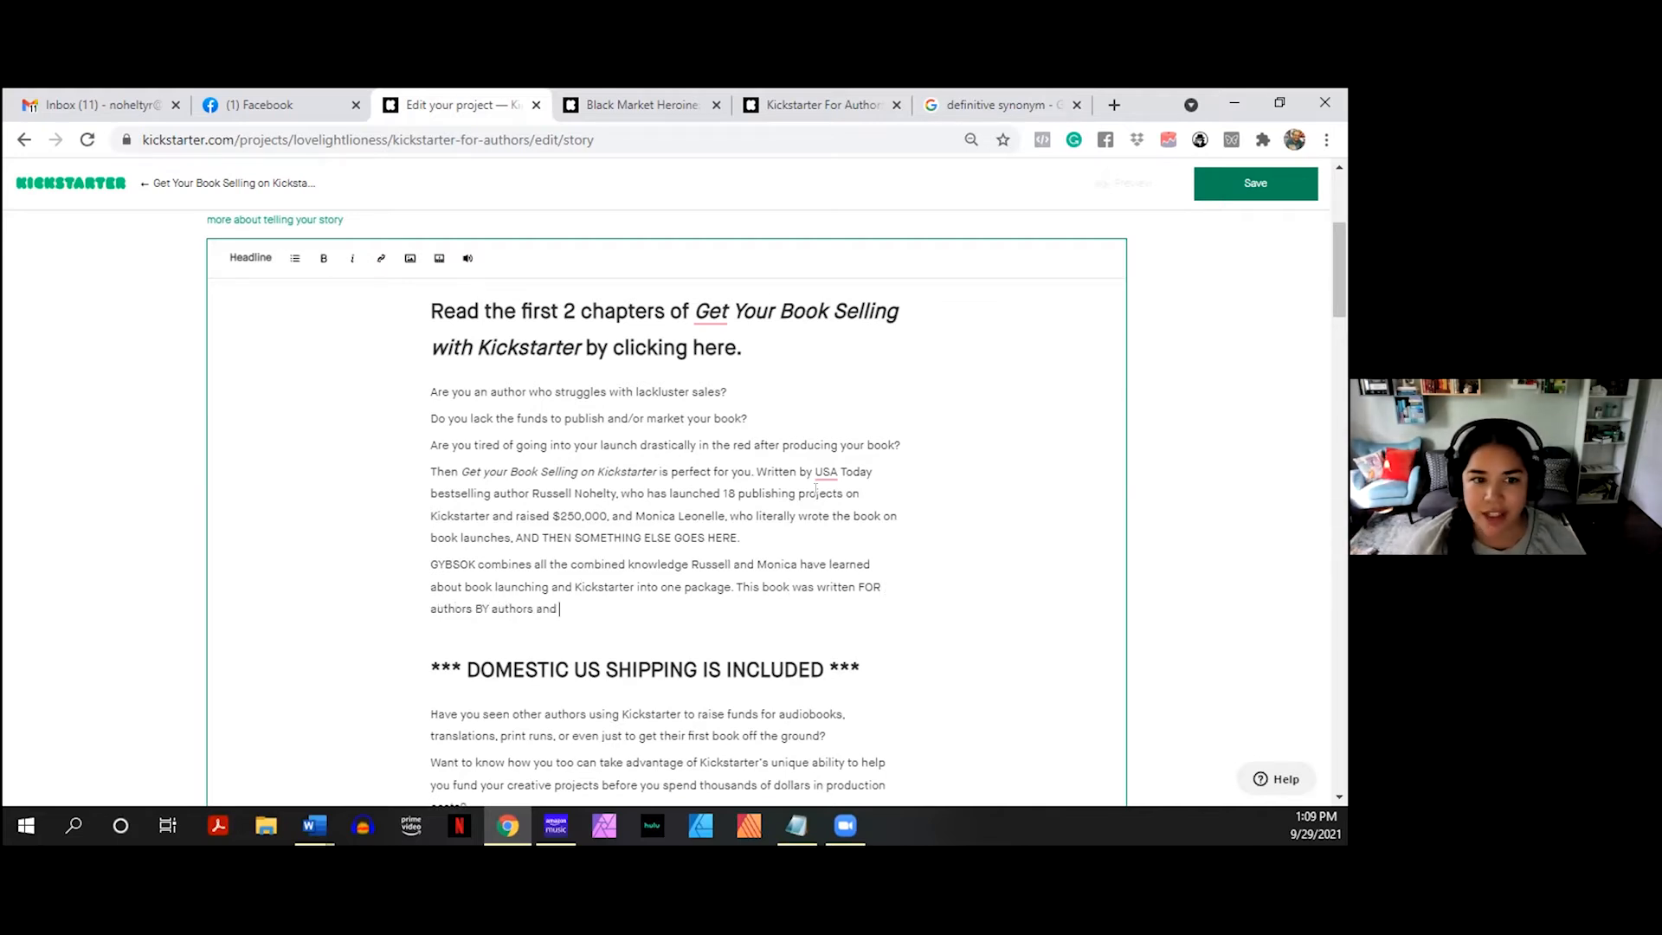
type("focusing on")
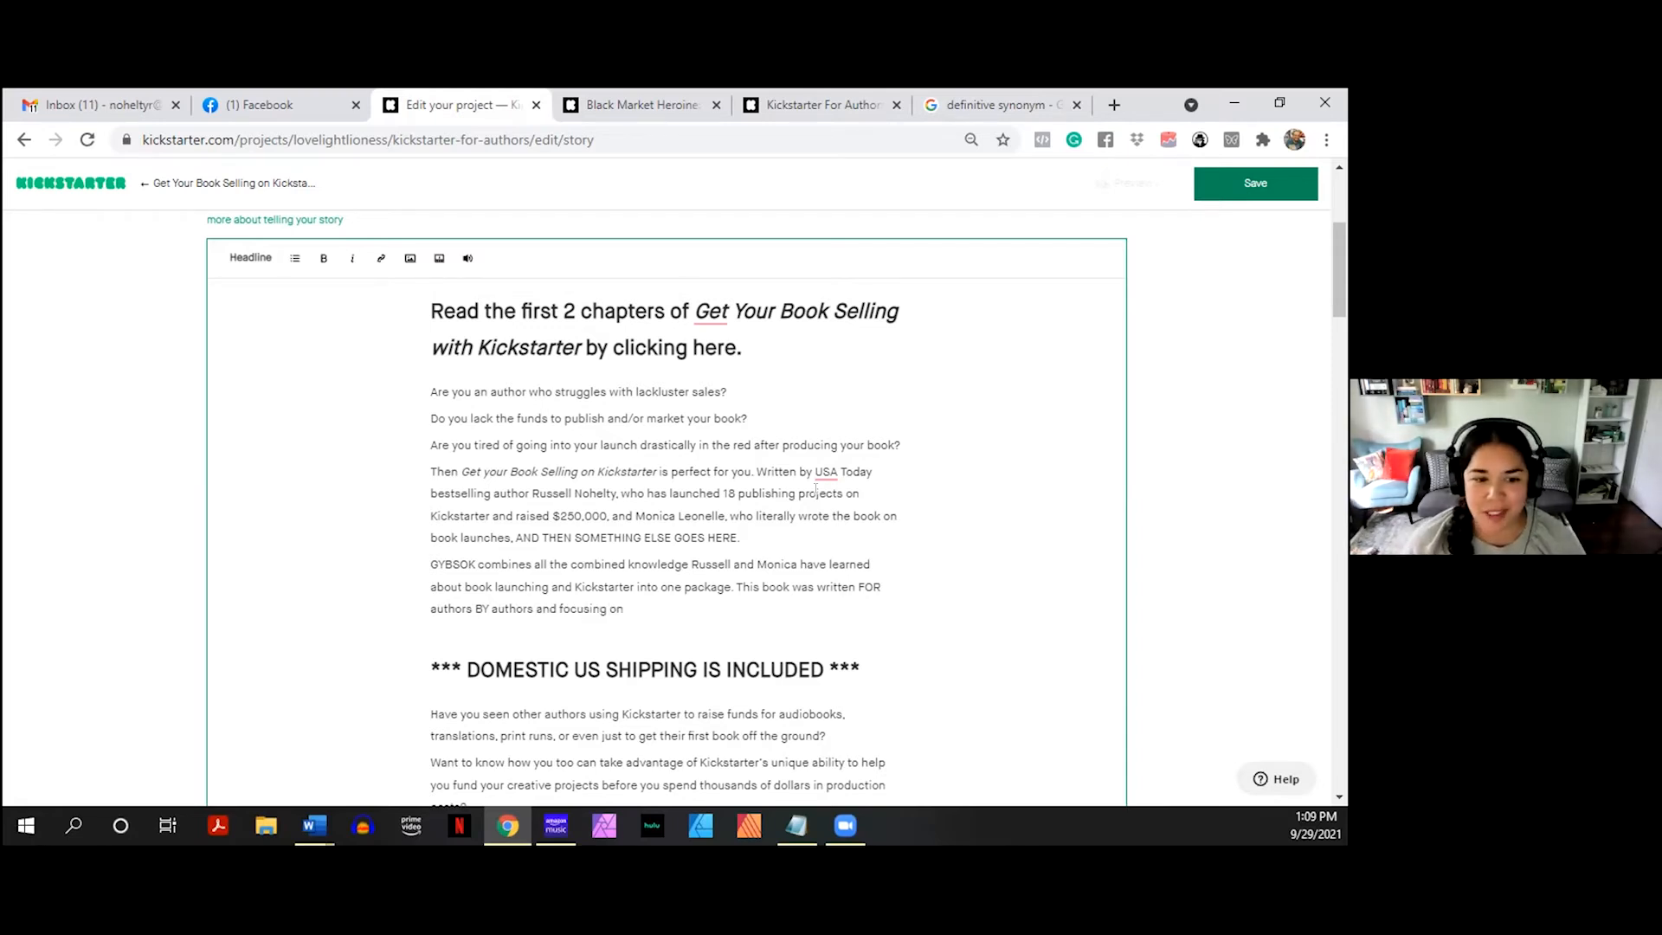
key("BackSpace")
key("BackSpace")
type("s")
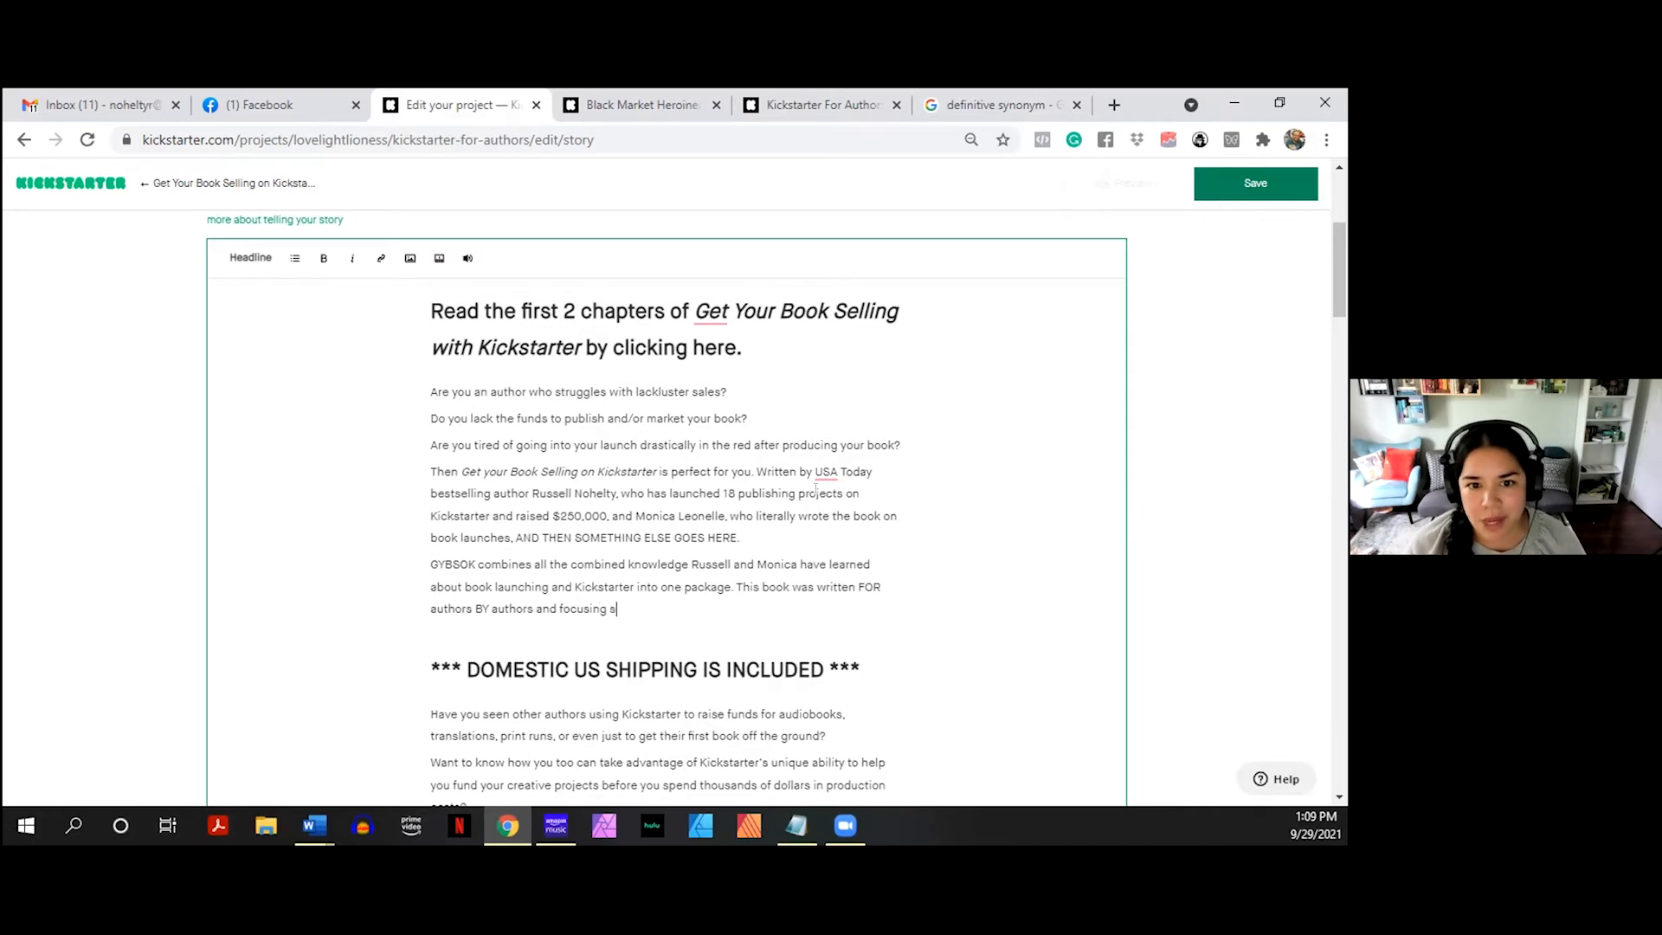
type("pecifically on the t")
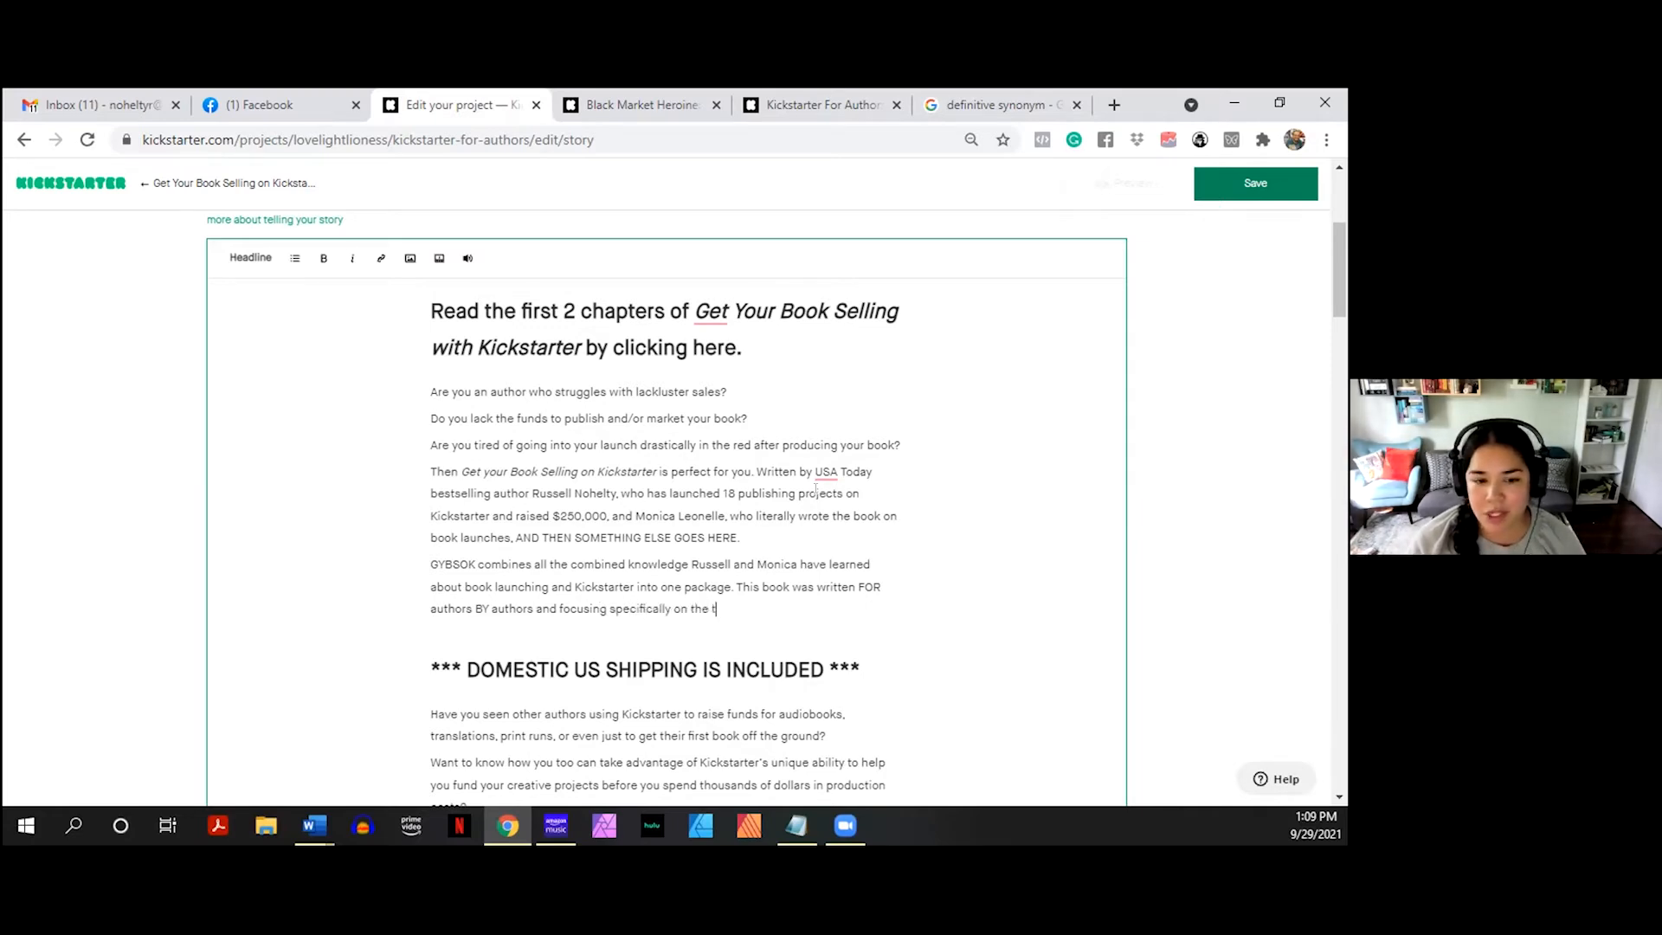
type("hings that author")
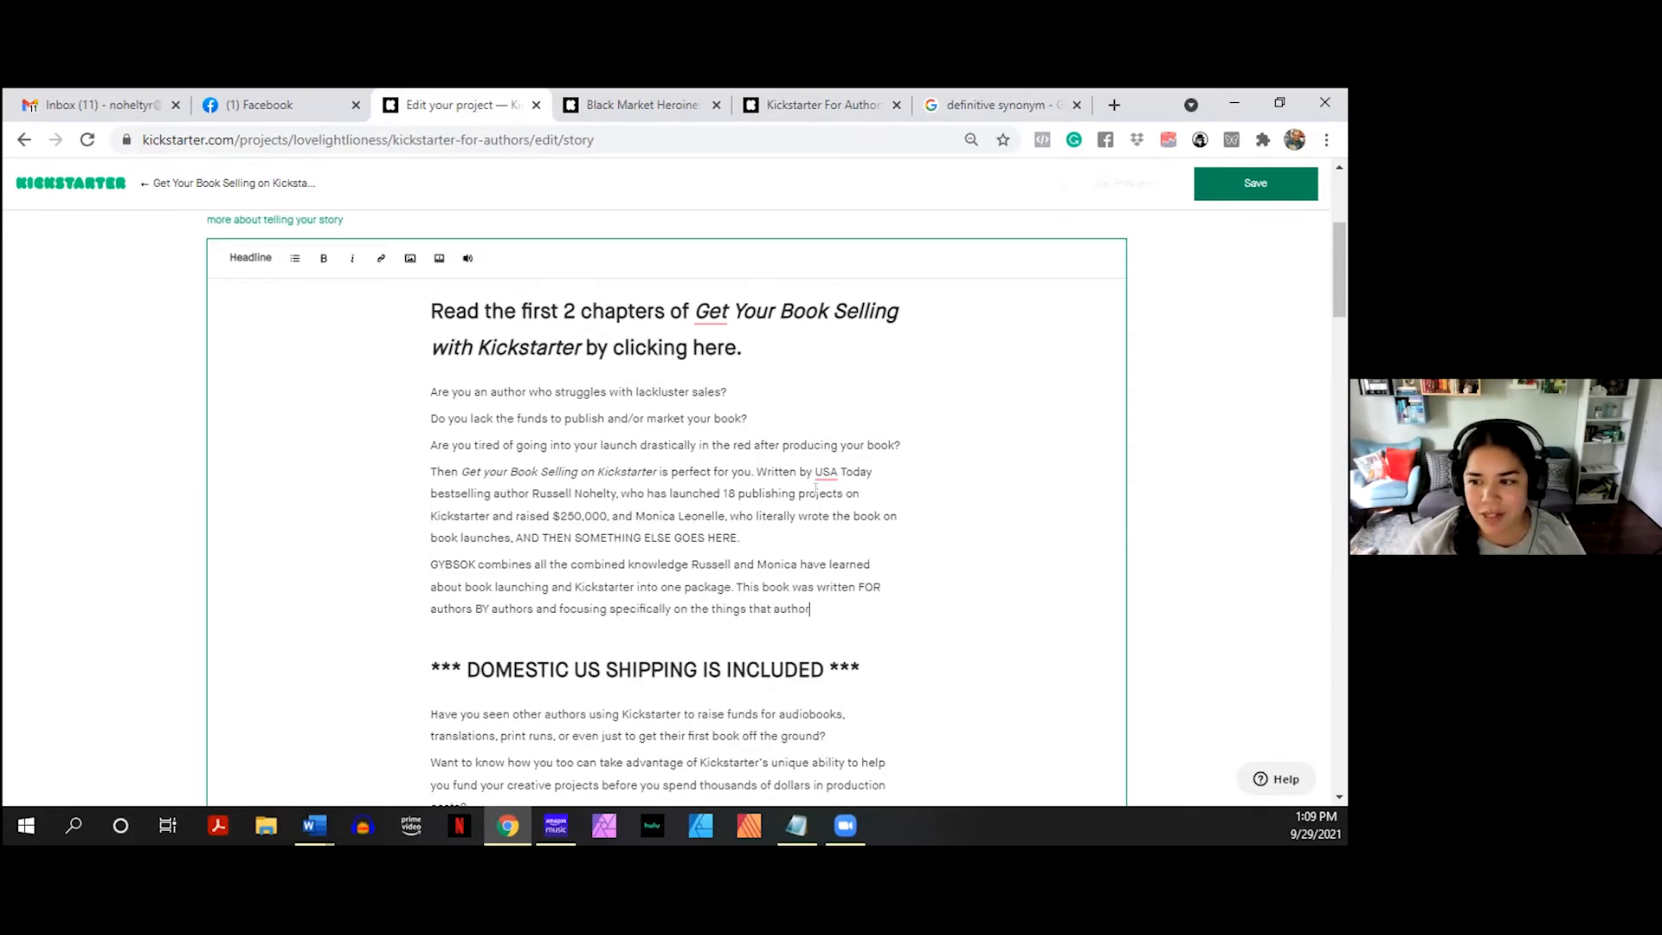
type("s need to do on Kickstarter.")
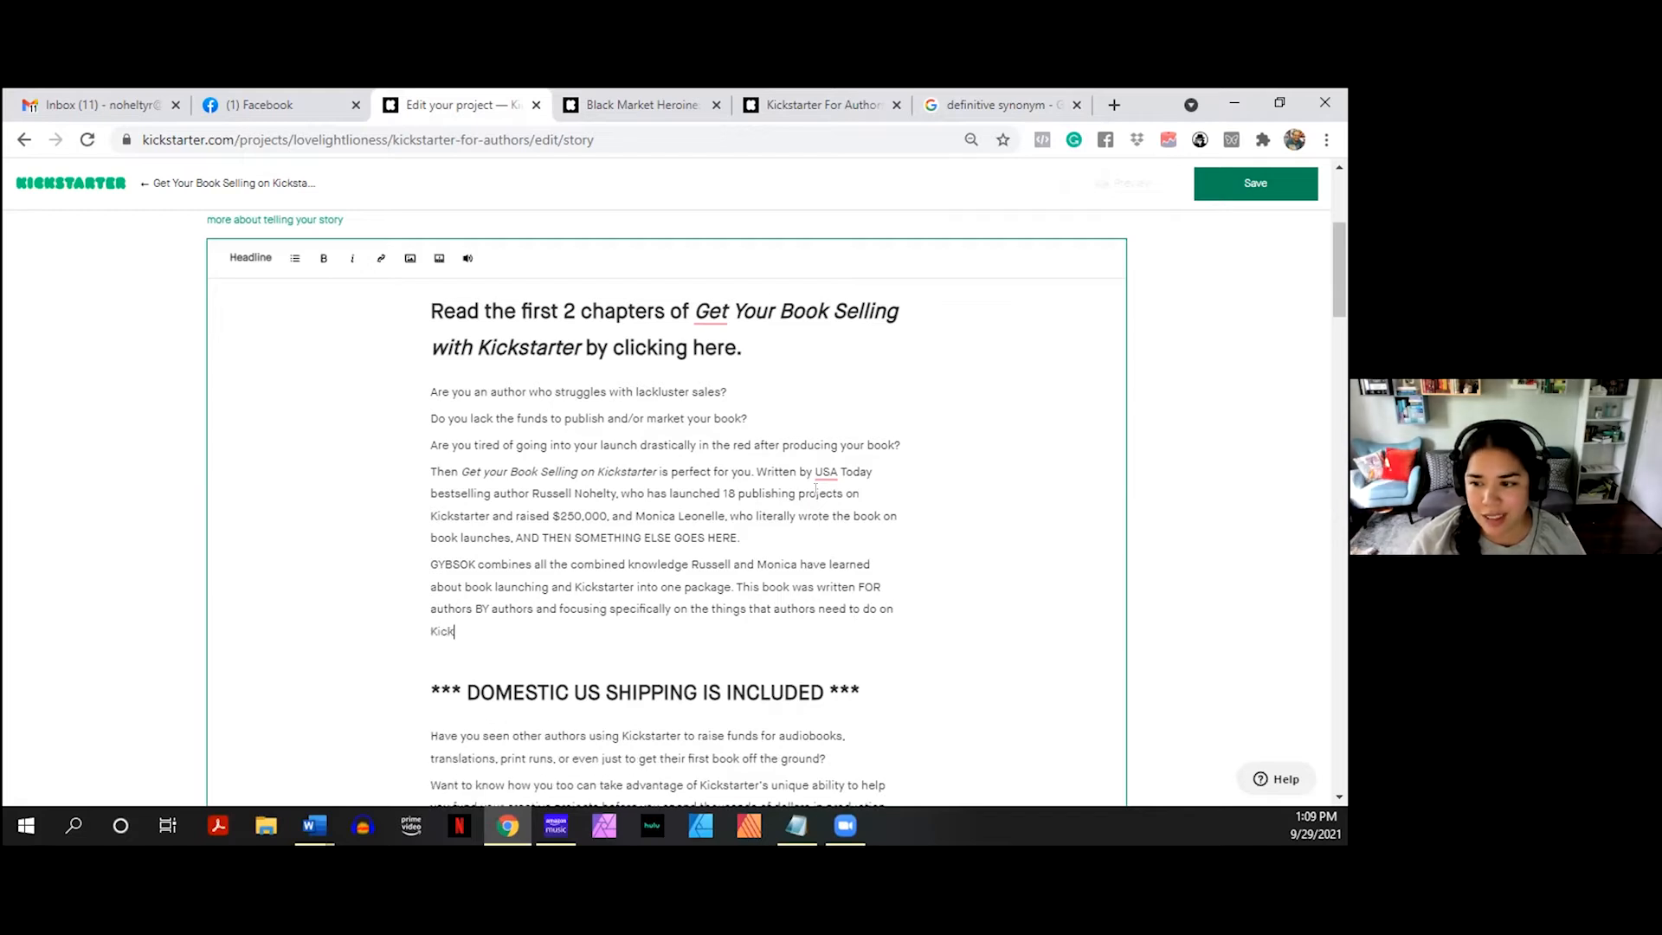
- Bring the domestic US shipping line up directly below the GYBSOK paragraph as body text
key("Return")
type("Mon")
key("BackSpace")
key("BackSpace")
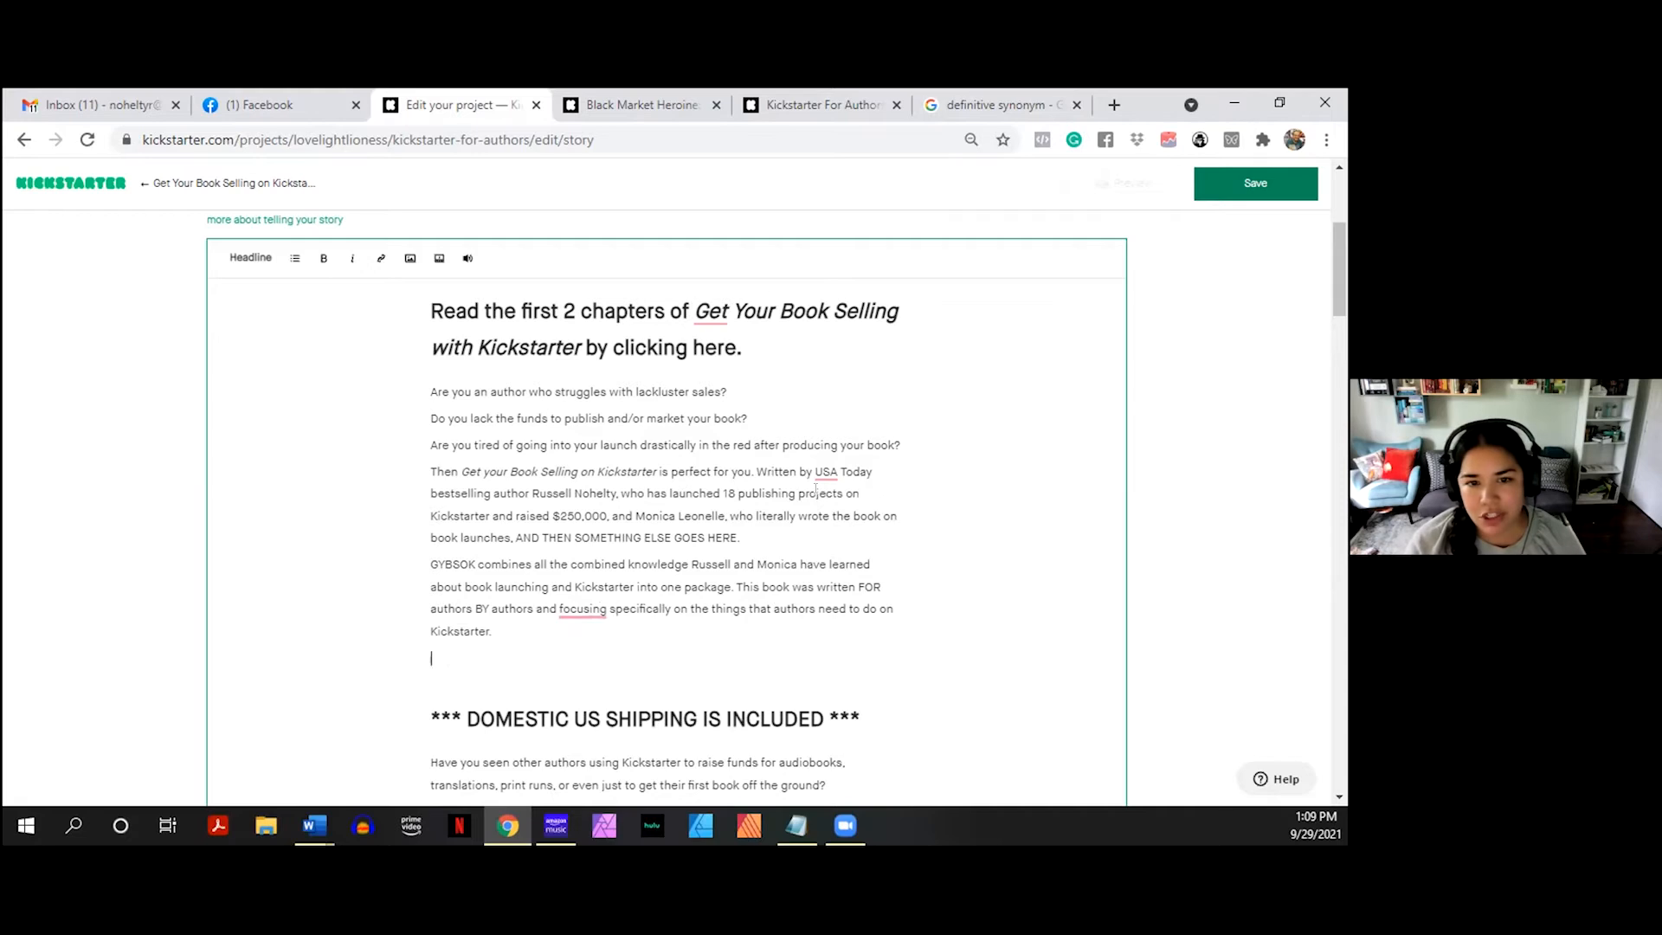
key("Delete")
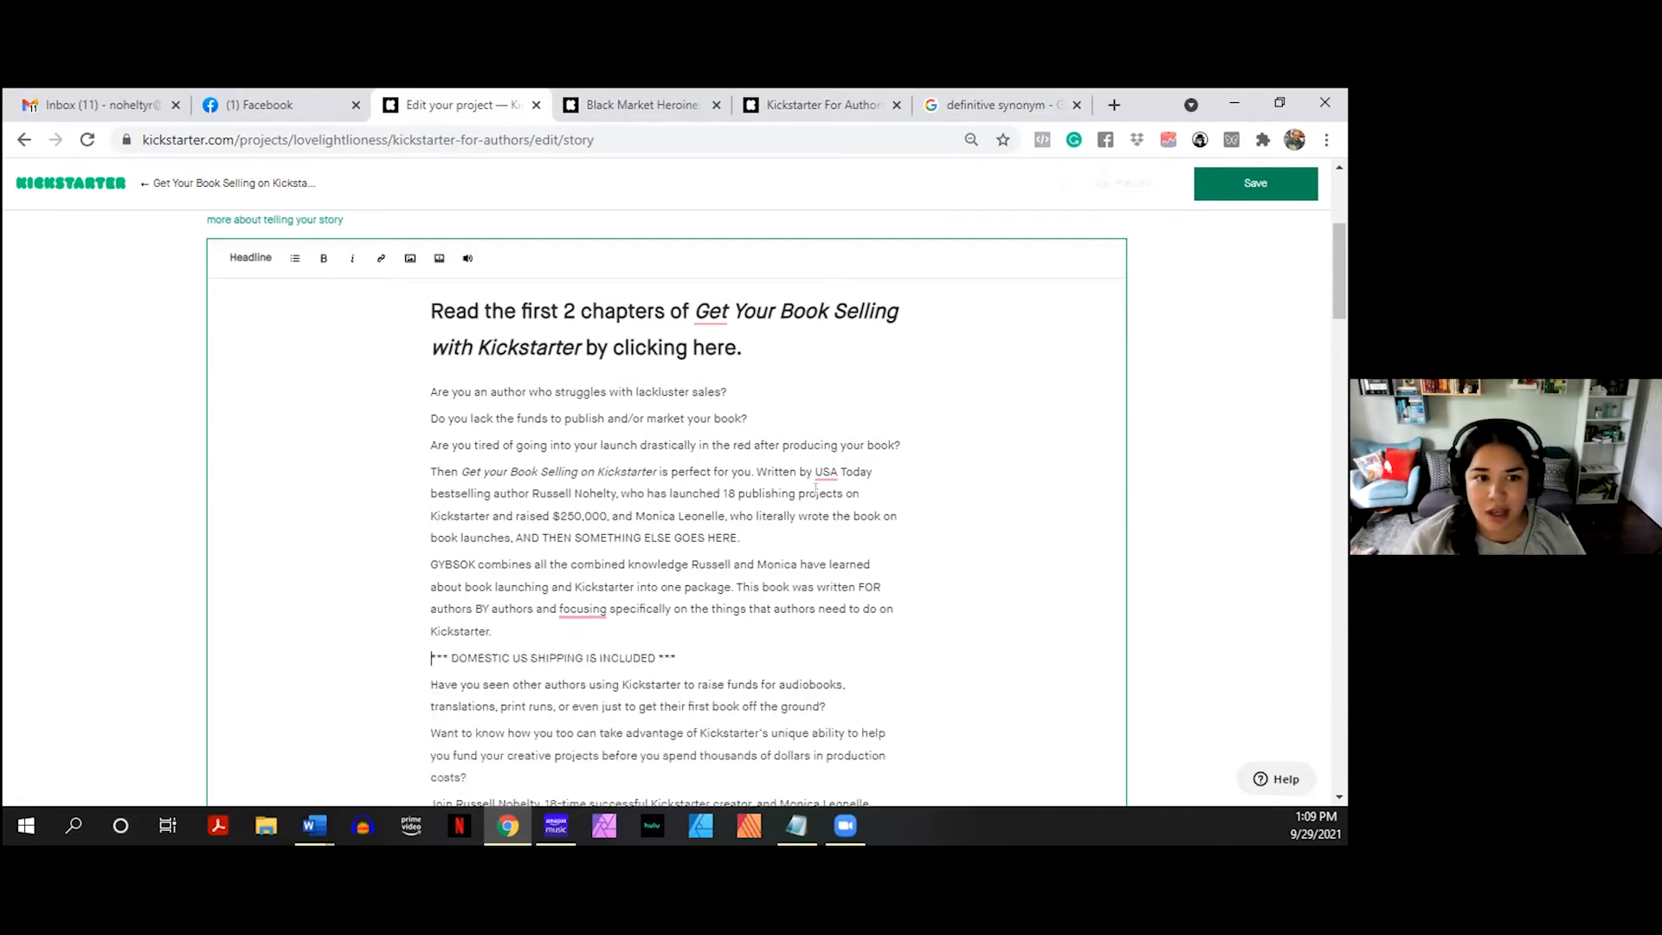
- Insert the placeholder line "[BOOK IMAGE HERE]" between the author credit and the GYBSOK paragraph
left_click(796, 528)
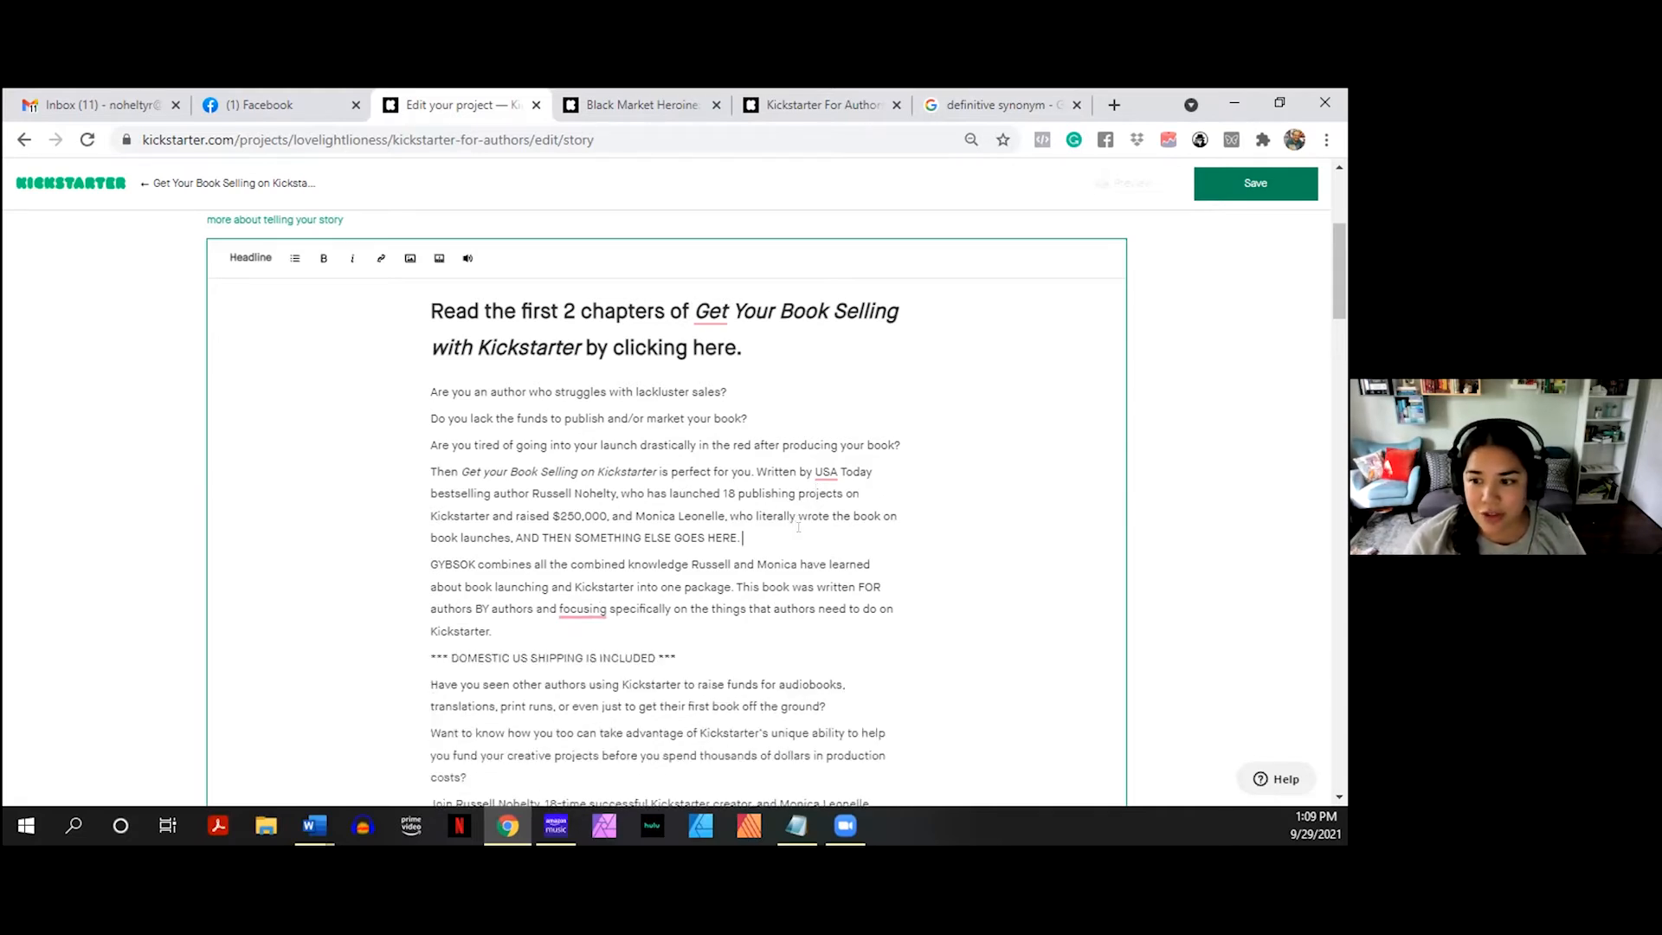
key("Return")
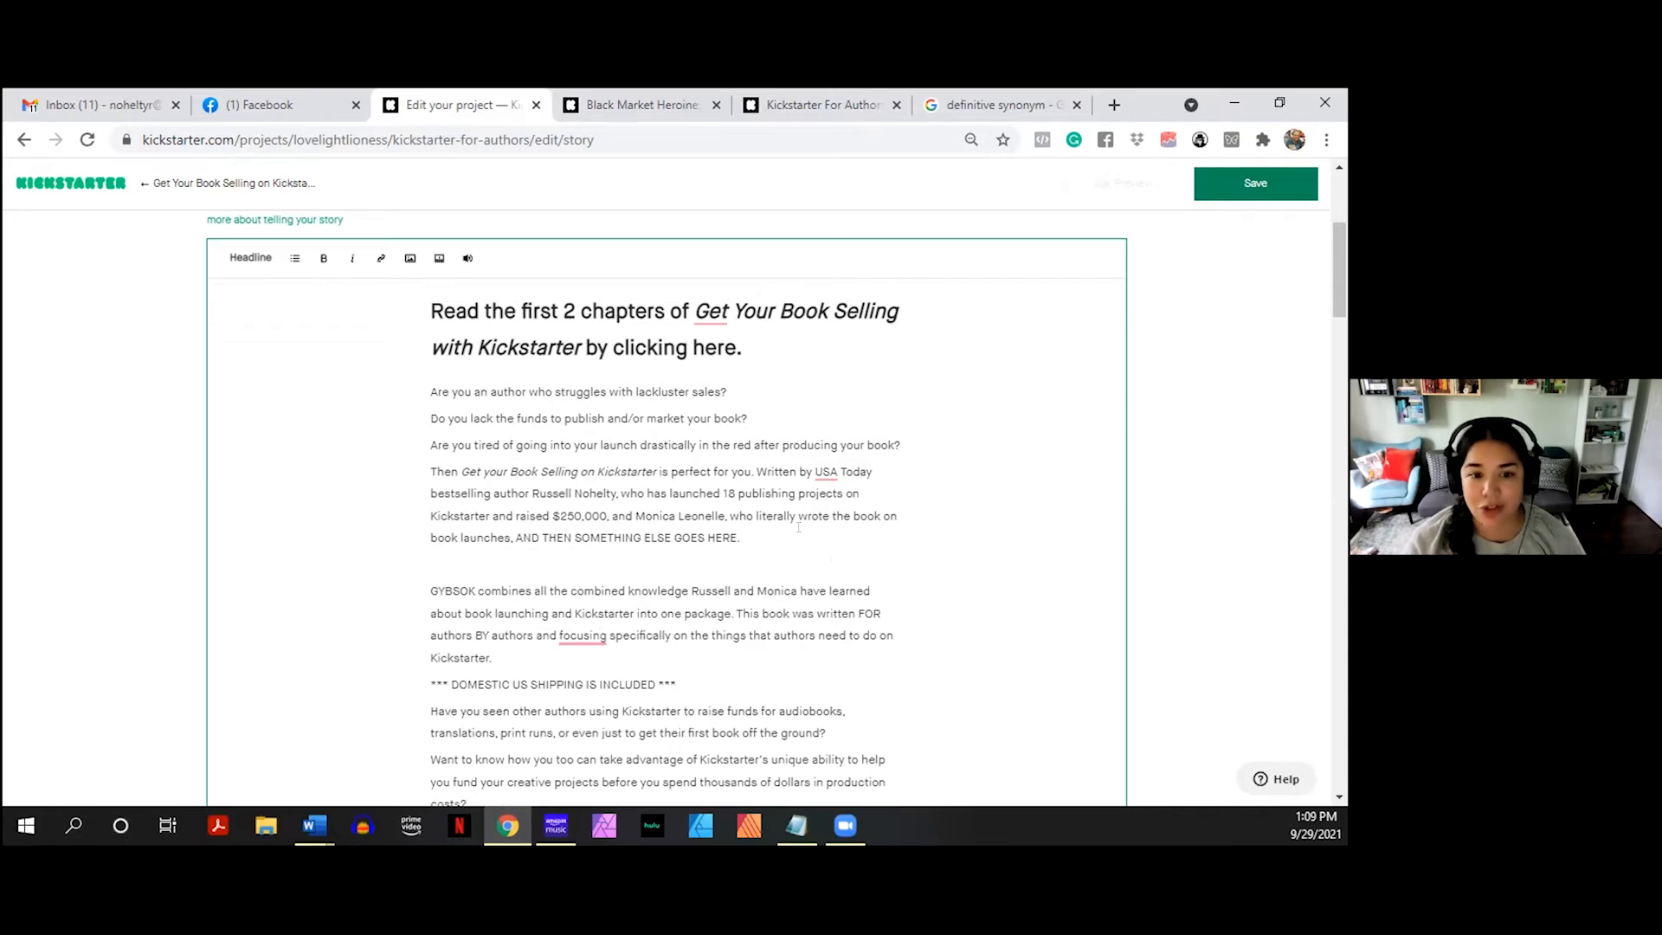
type("BOOK IMAGE")
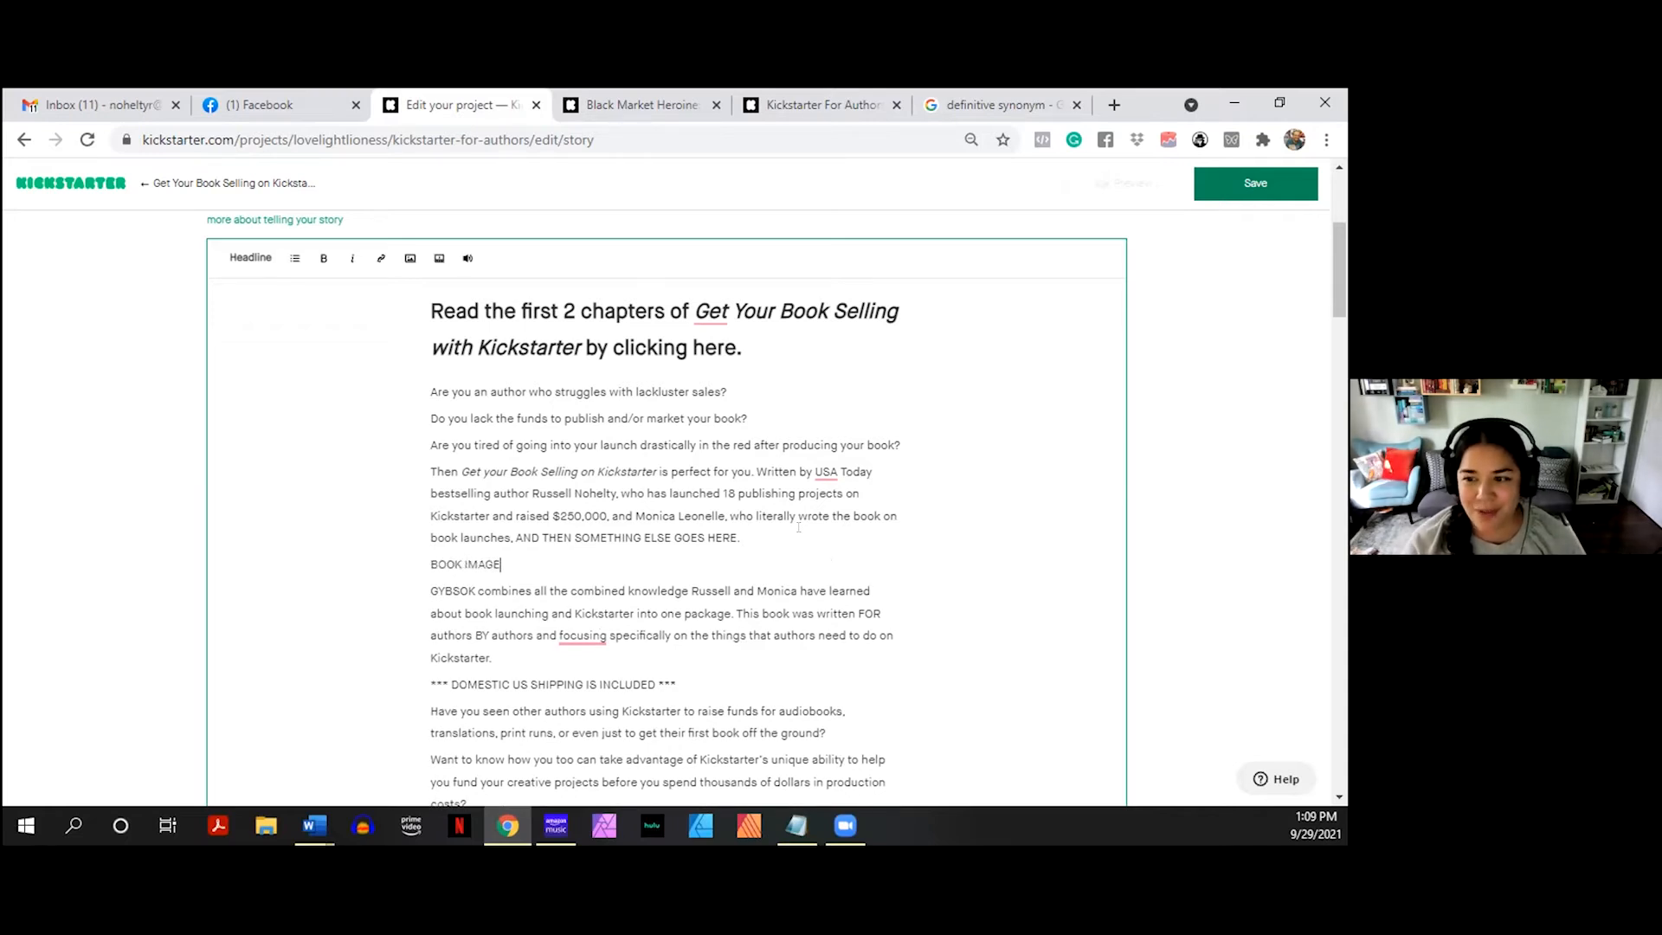
type(" HERE")
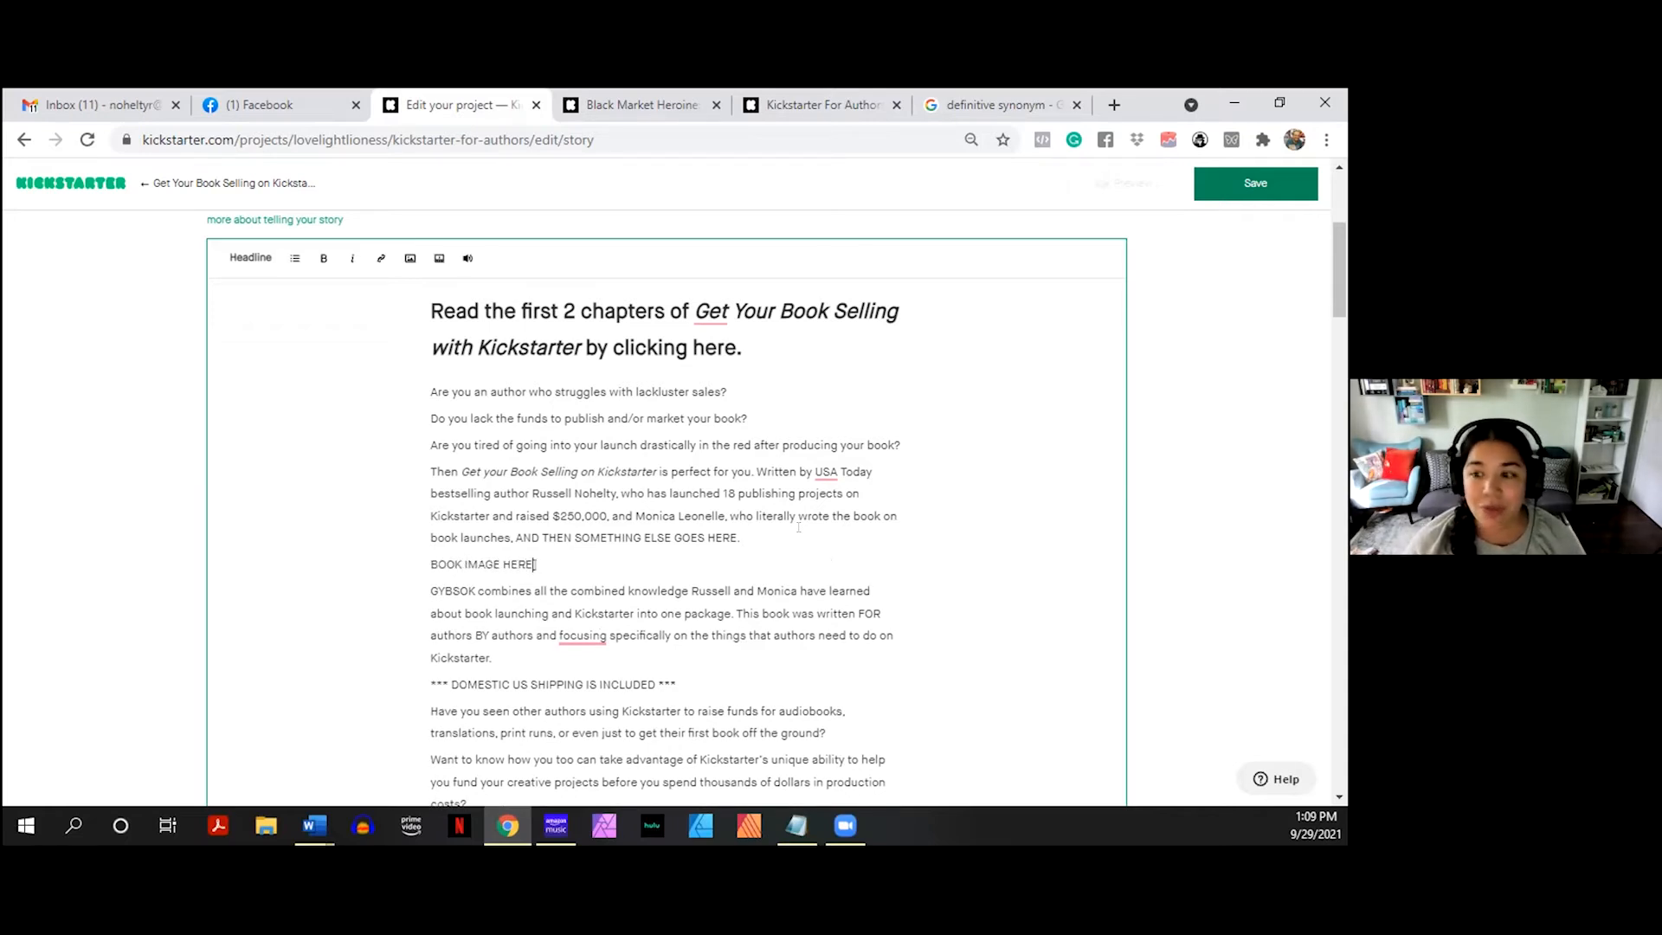
key("Left")
key("Left")
key("Left")
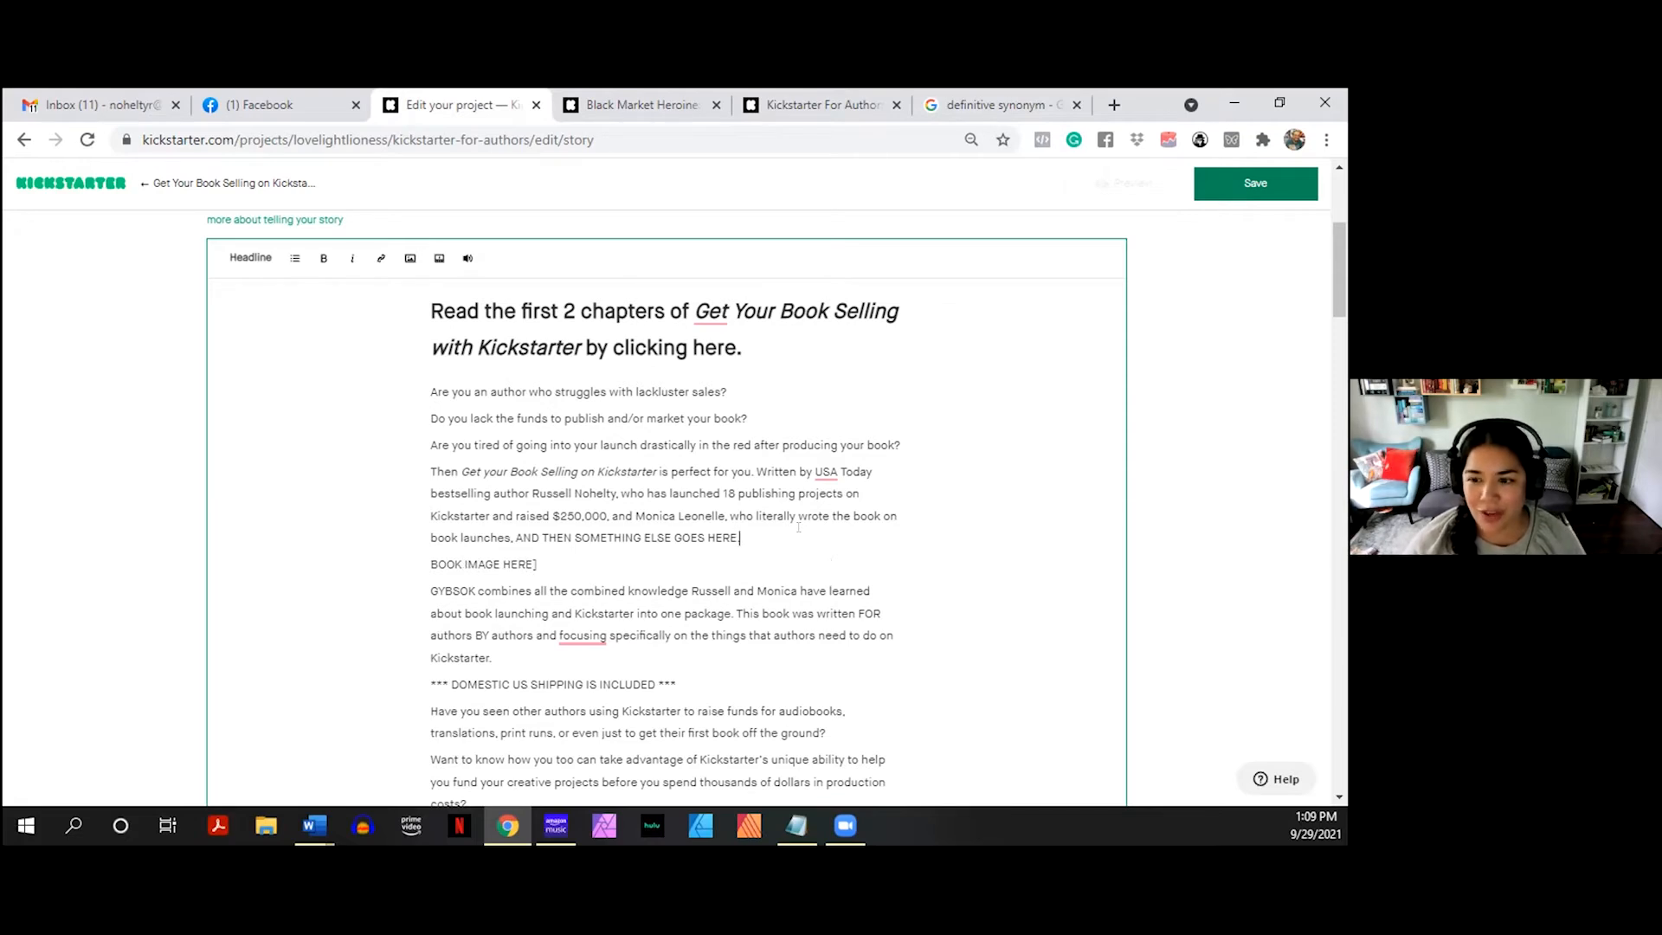
key("Right")
type("[")
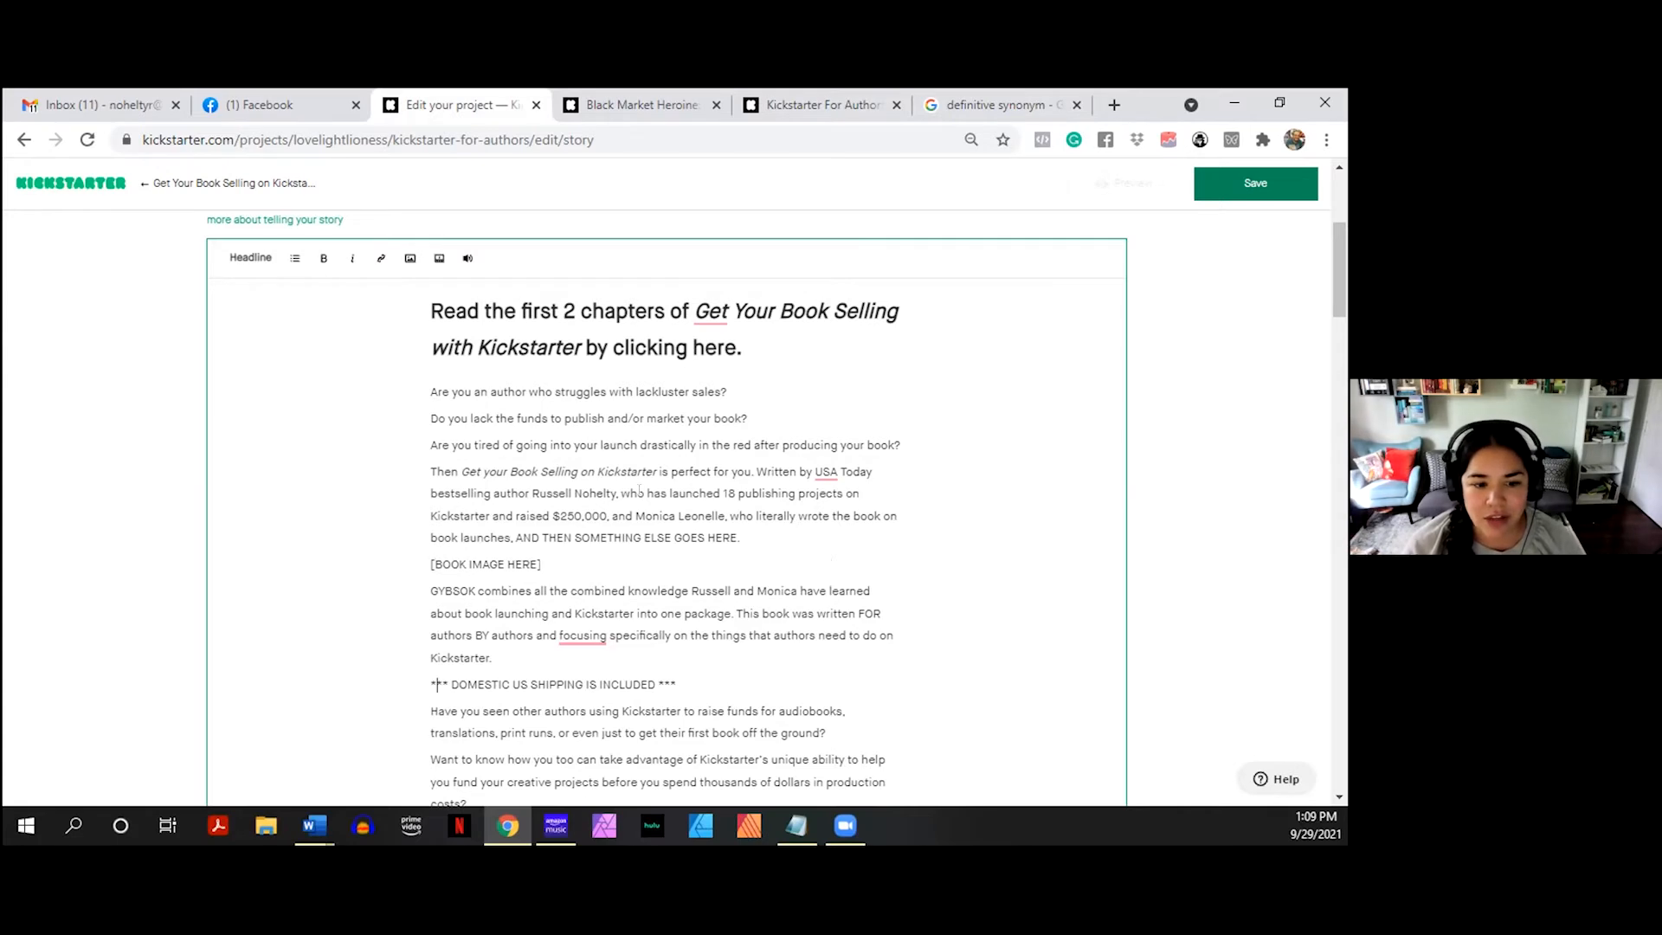
- Start a new paragraph below the GYBSOK paragraph with "There has NEVER been a book"
scroll(636, 484, "down", 2)
left_click(633, 448)
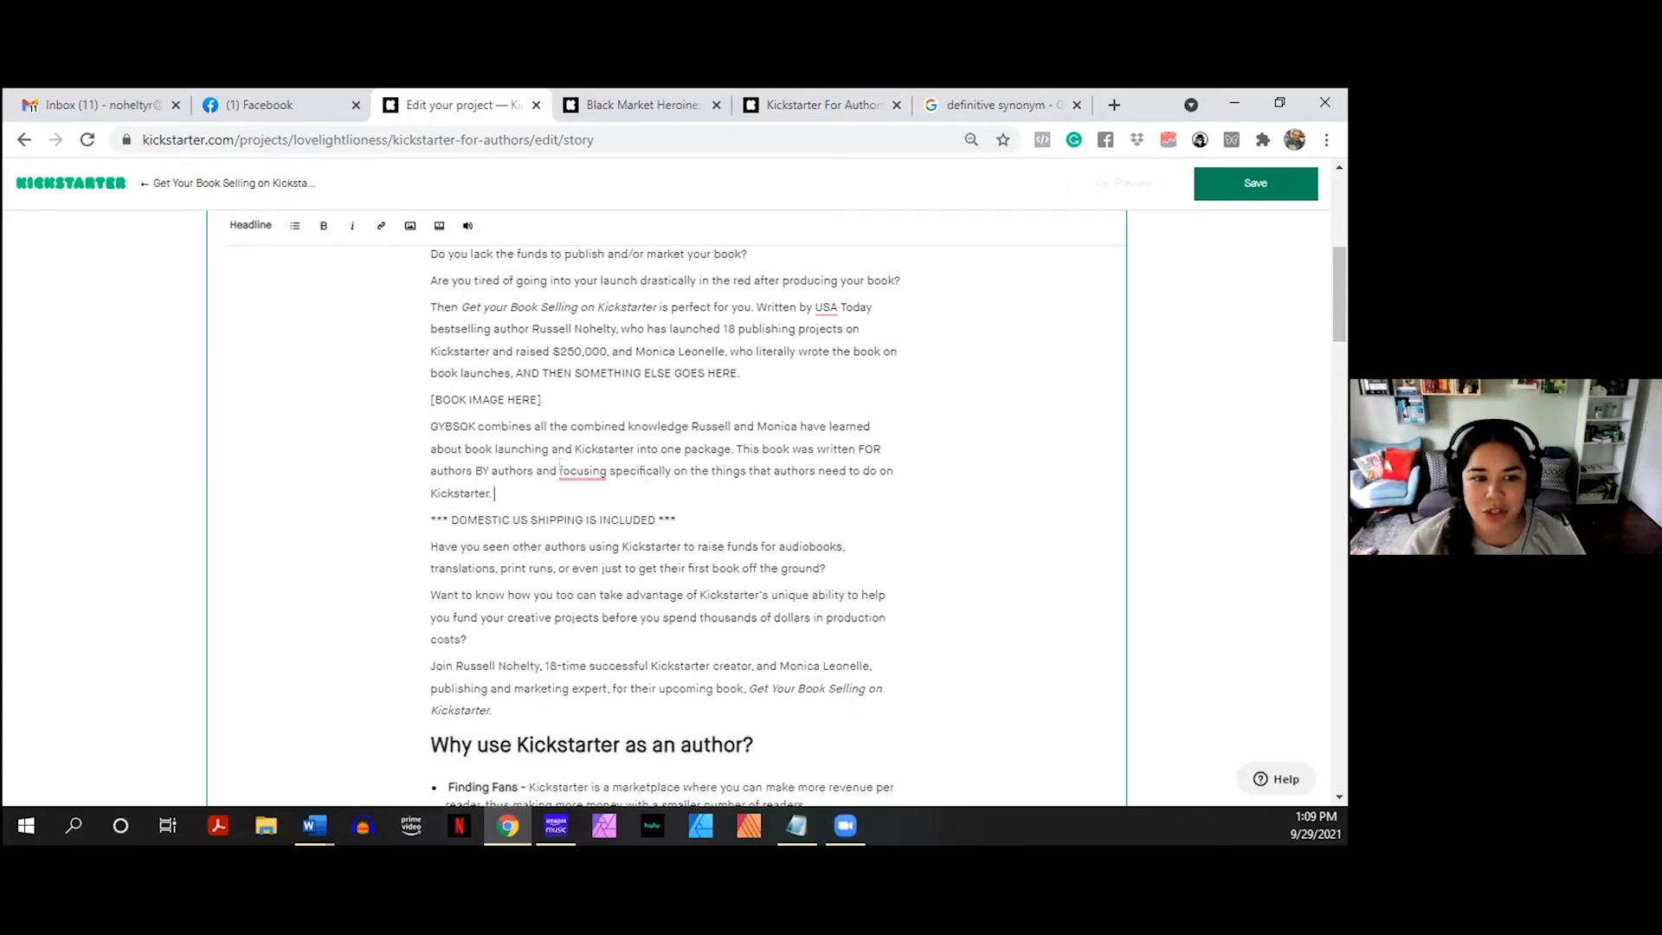
mouse_move(561, 463)
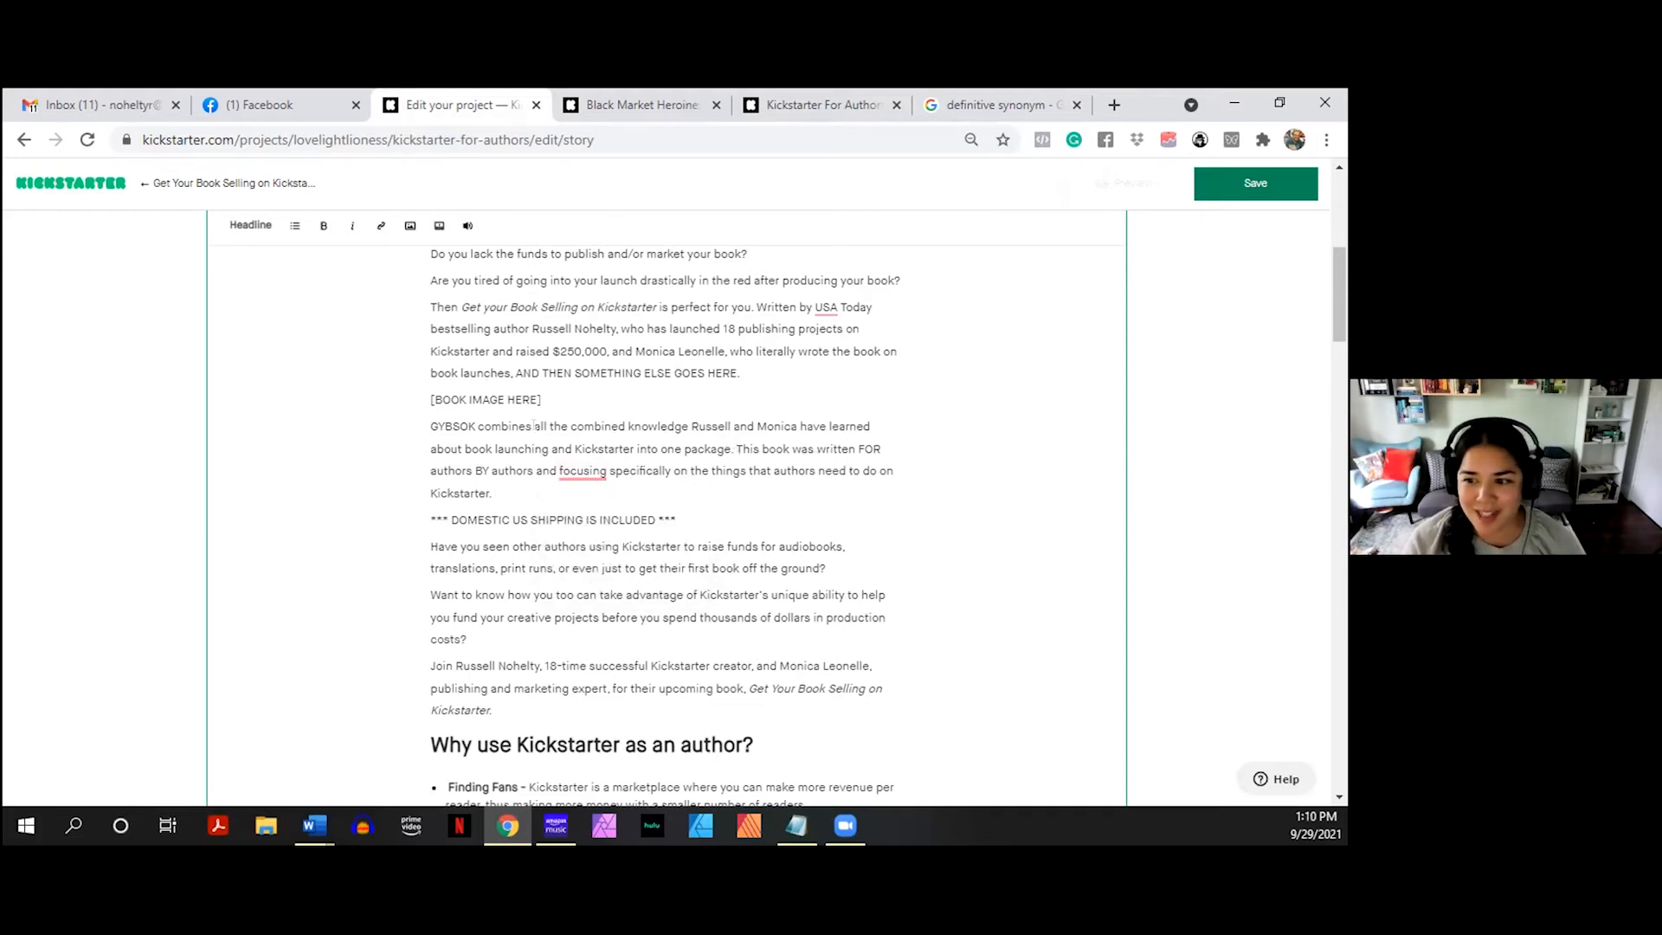
left_click(532, 491)
key("Return")
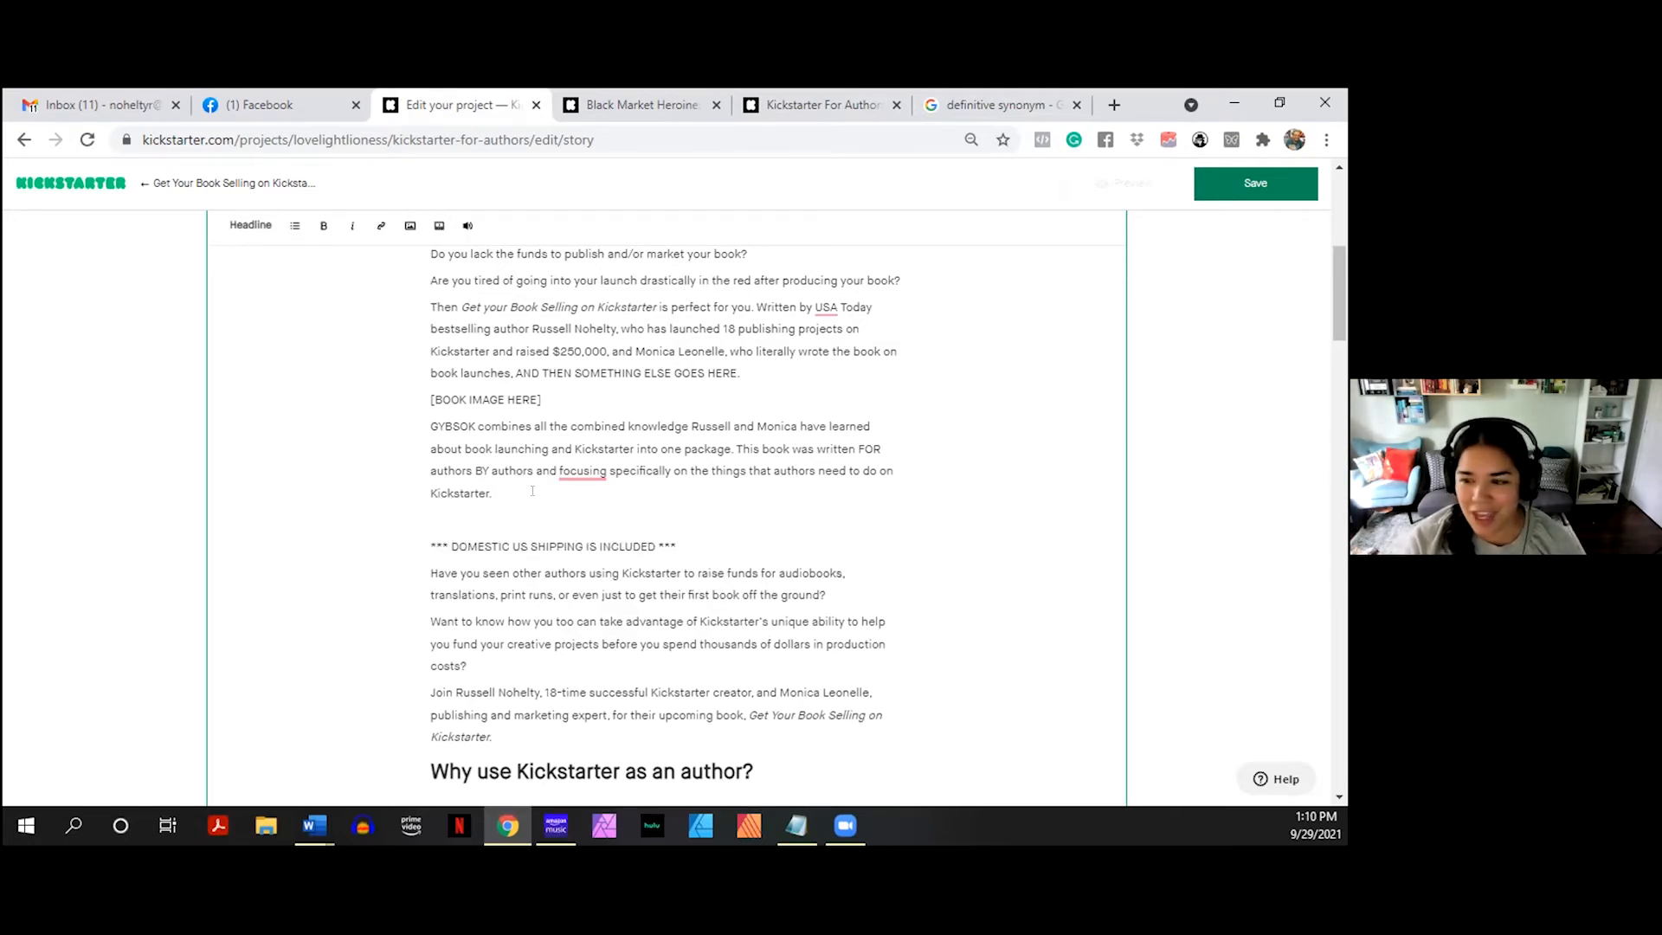
type("Th")
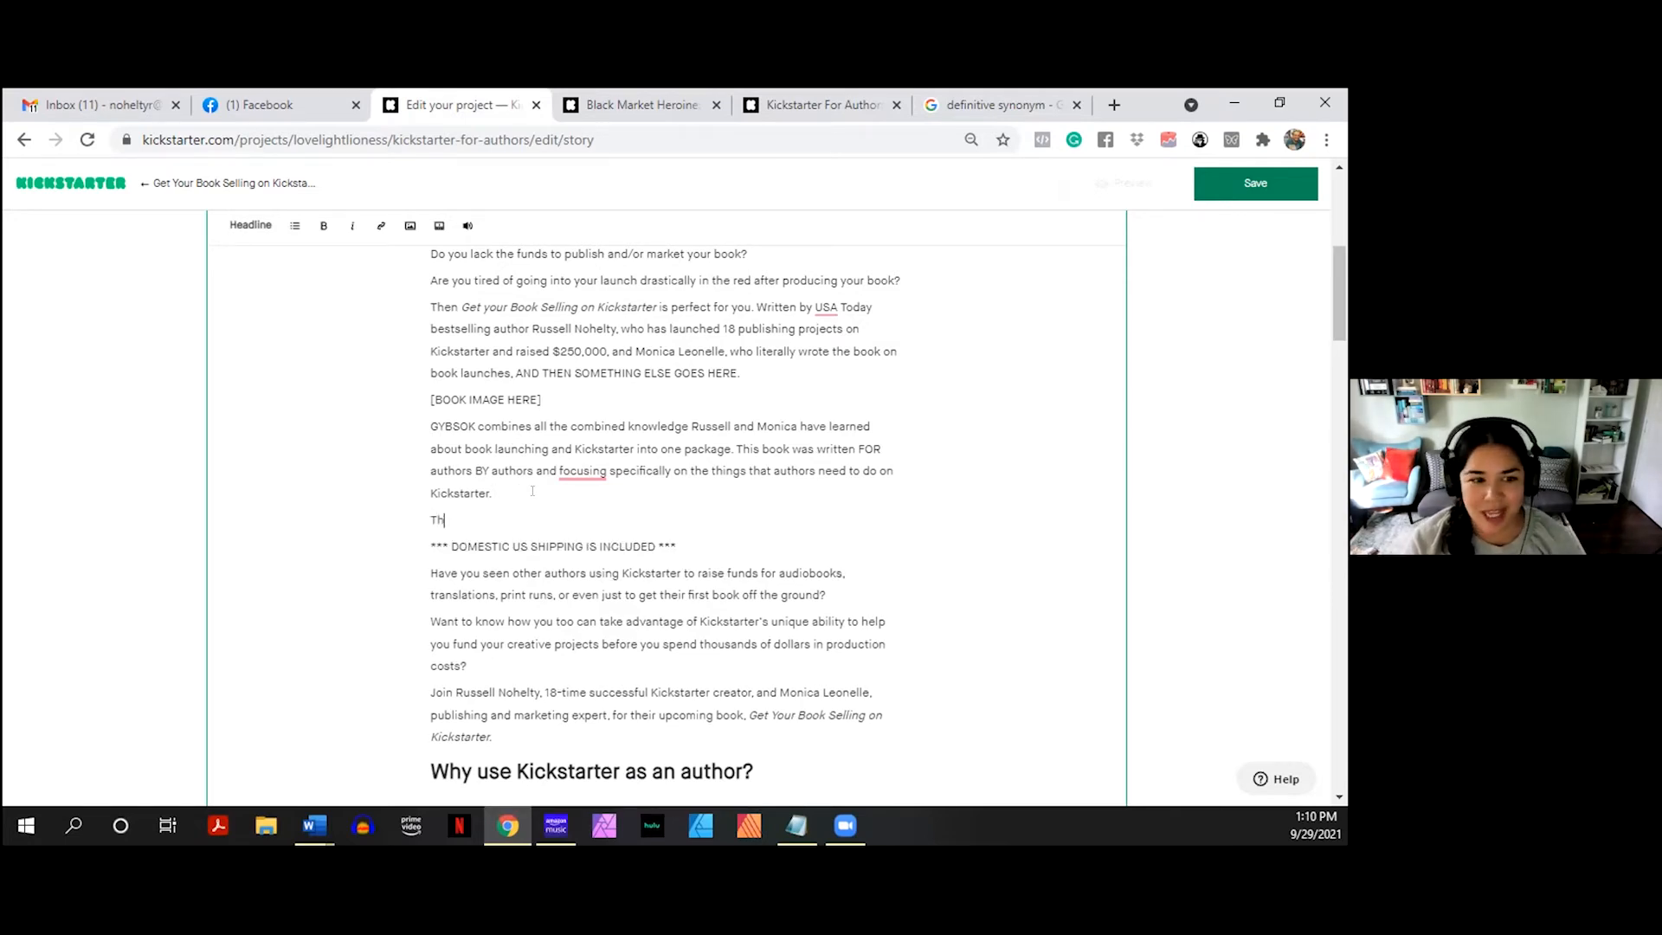
type("ere has NEVER bo")
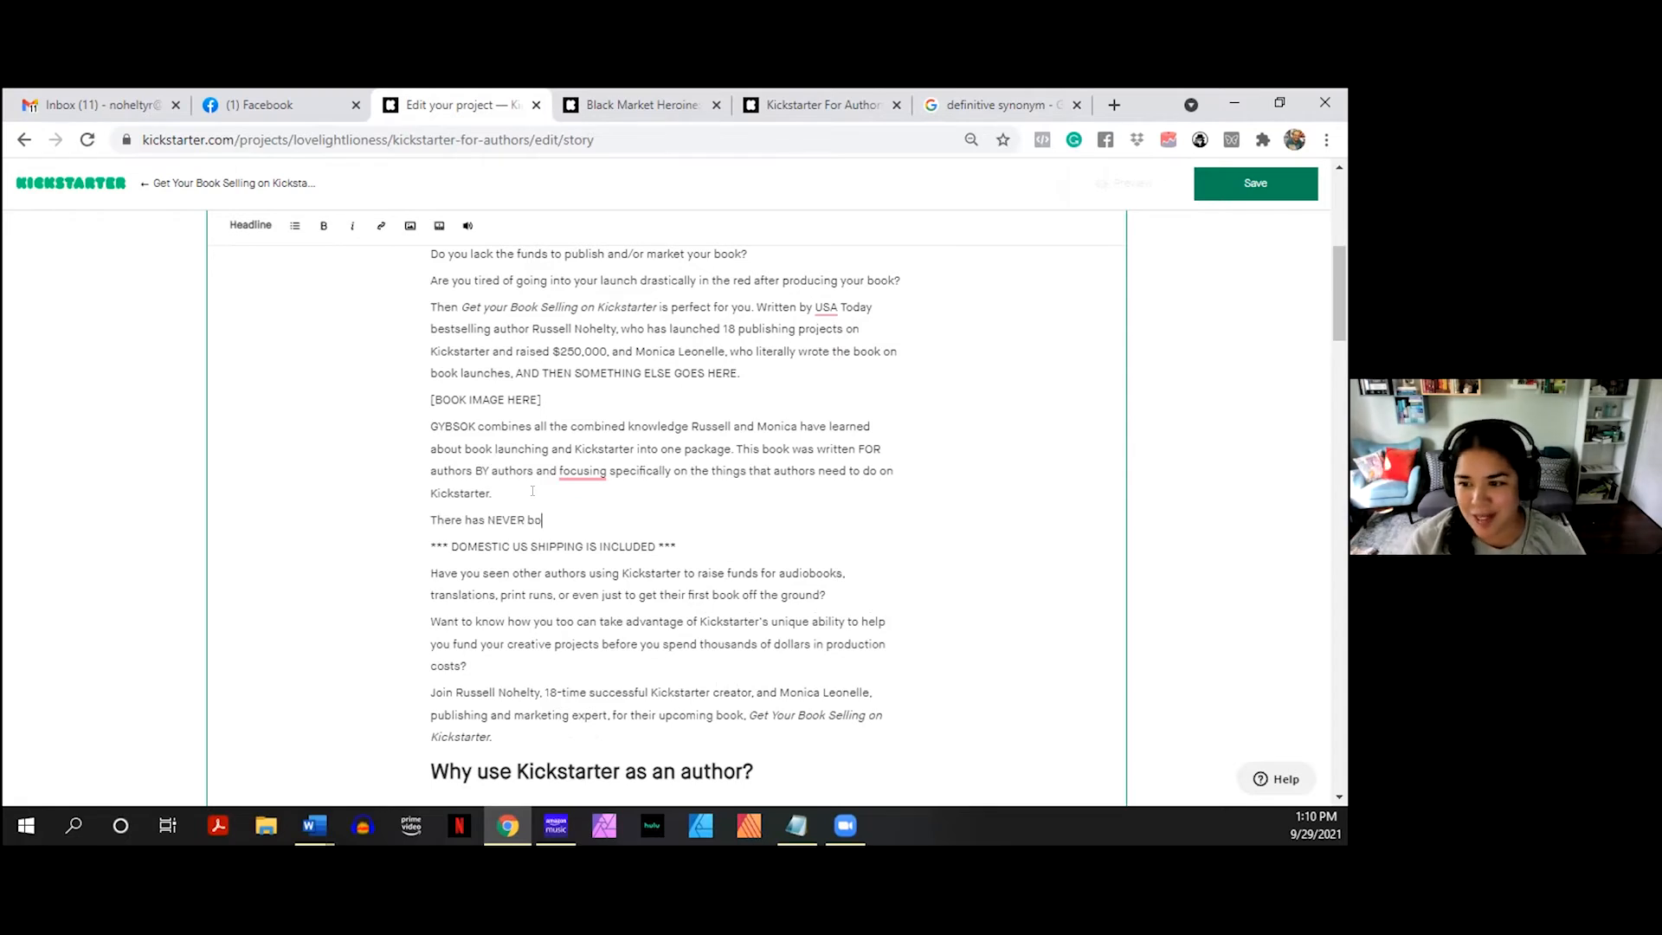
type("ok a book")
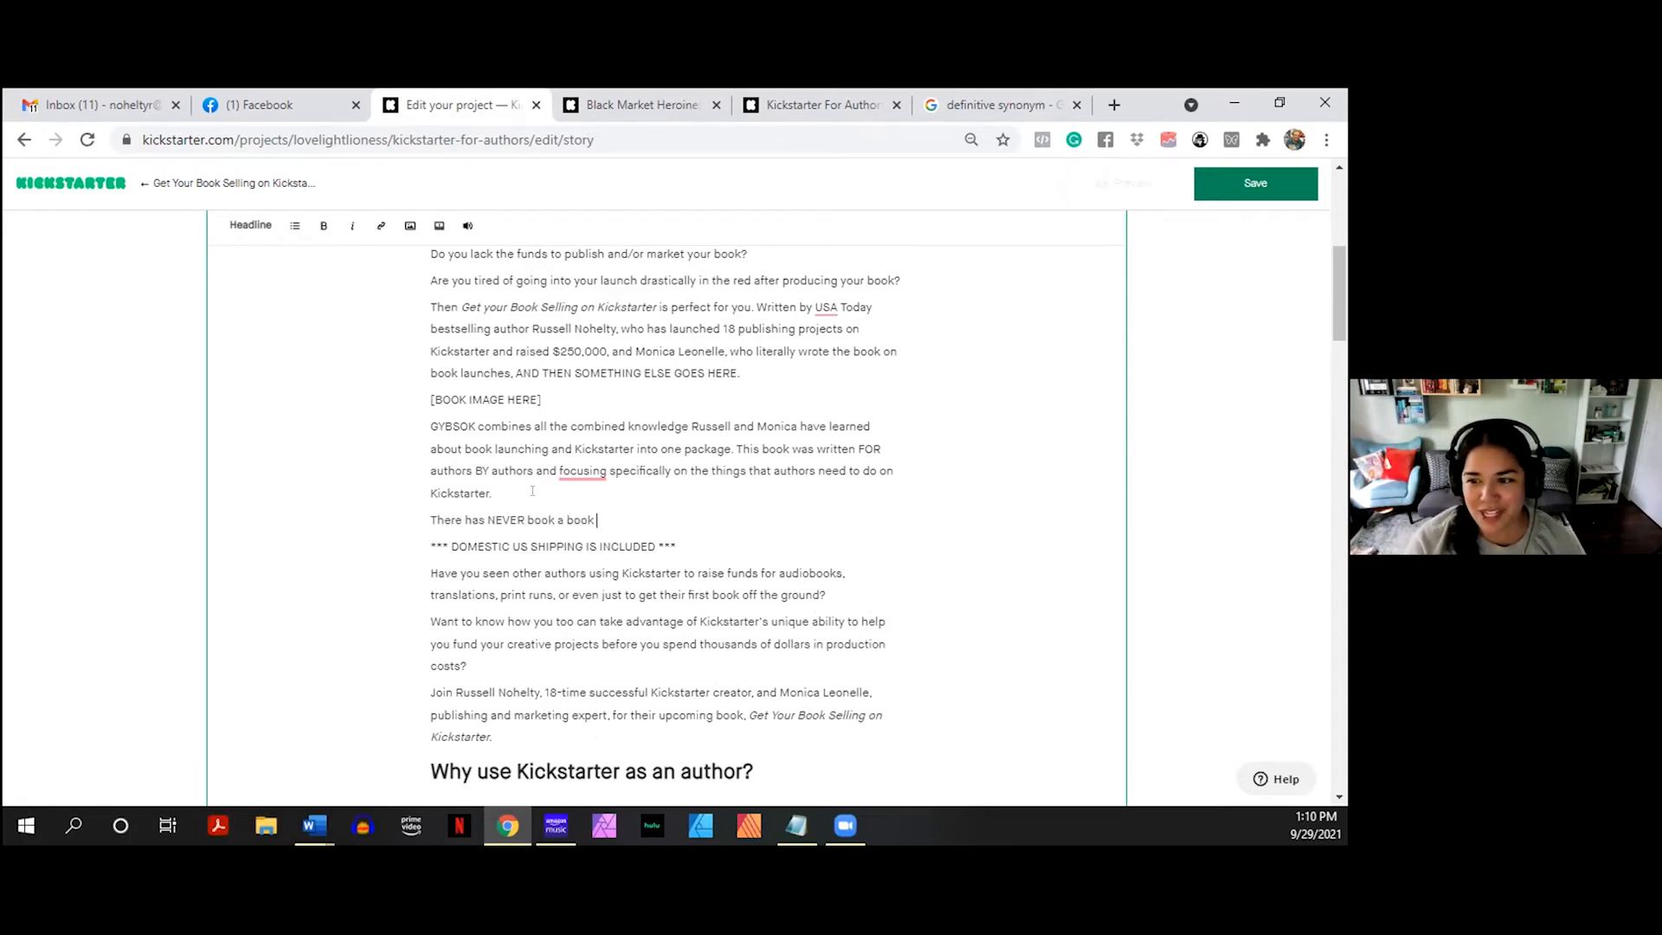
type(" fopc")
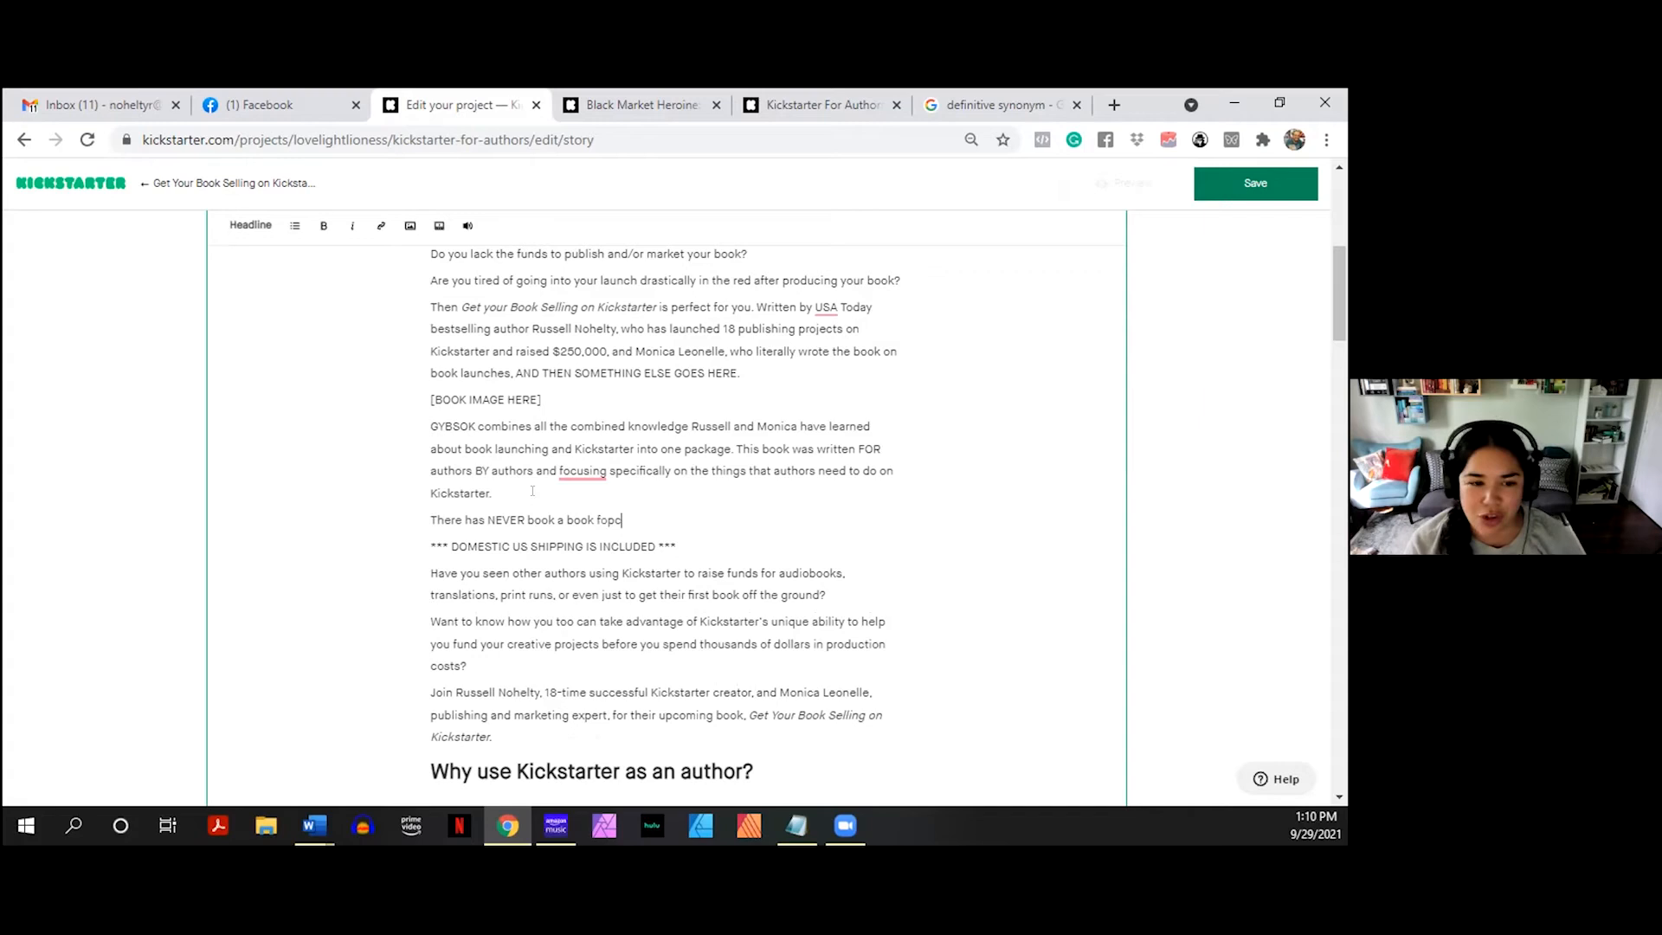
key("BackSpace")
key("BackSpace")
key("BackSpace")
key("BackSpace")
key("BackSpace")
key("BackSpace")
key("BackSpace")
key("BackSpace")
key("BackSpace")
key("BackSpace")
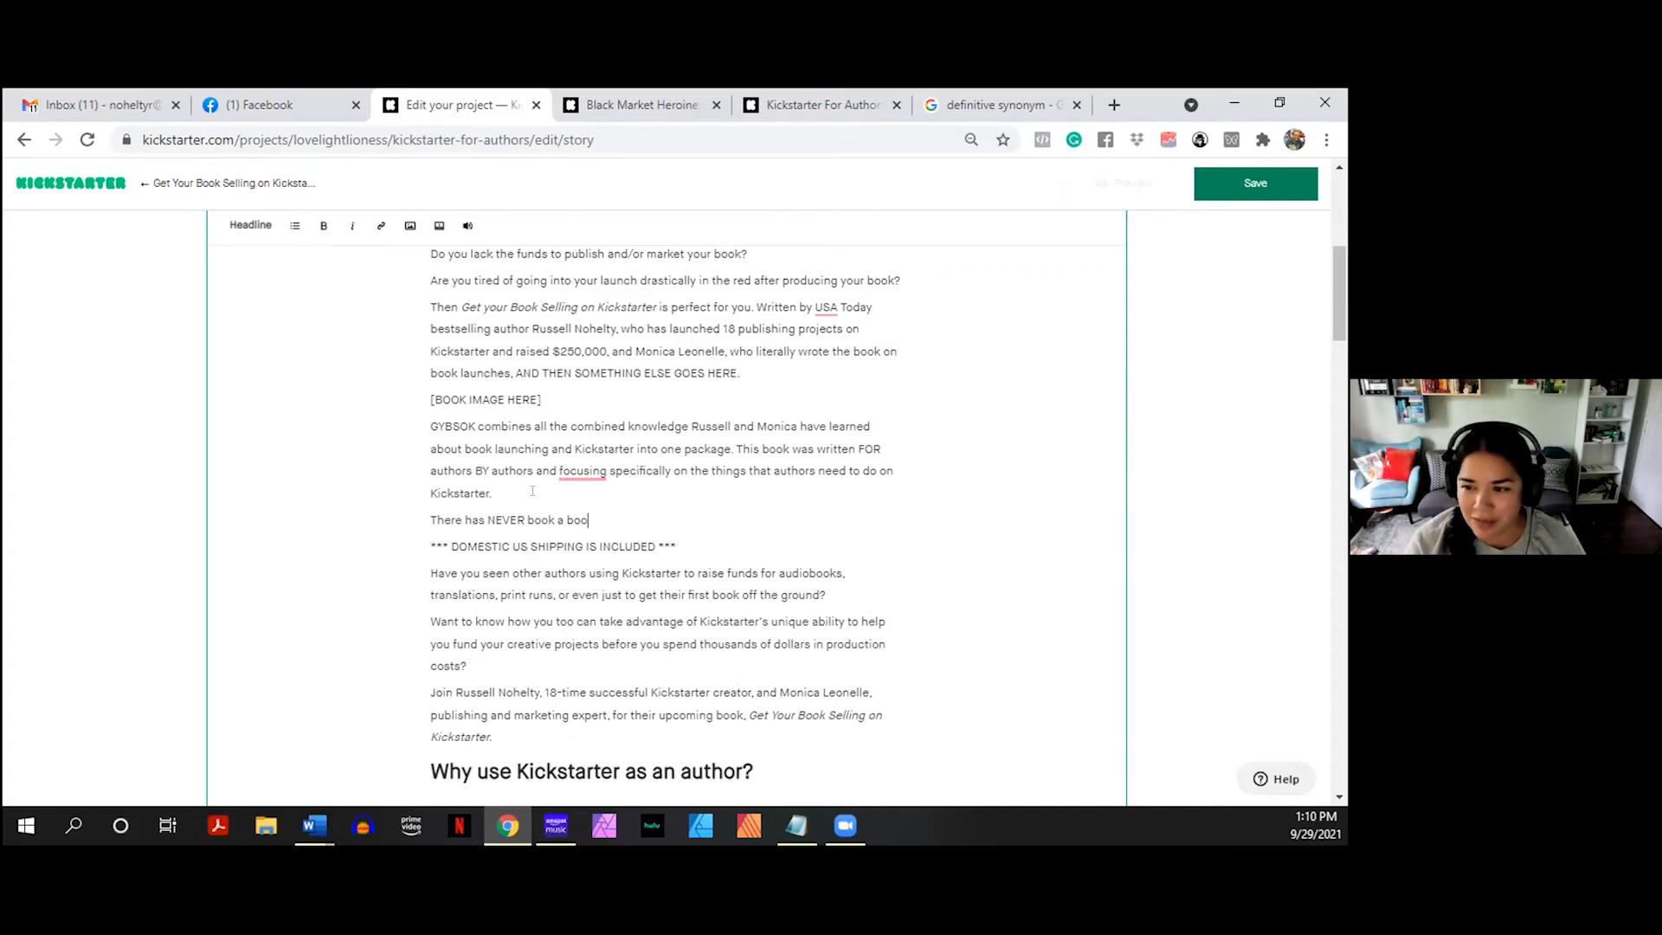
key("BackSpace")
type("een a book ")
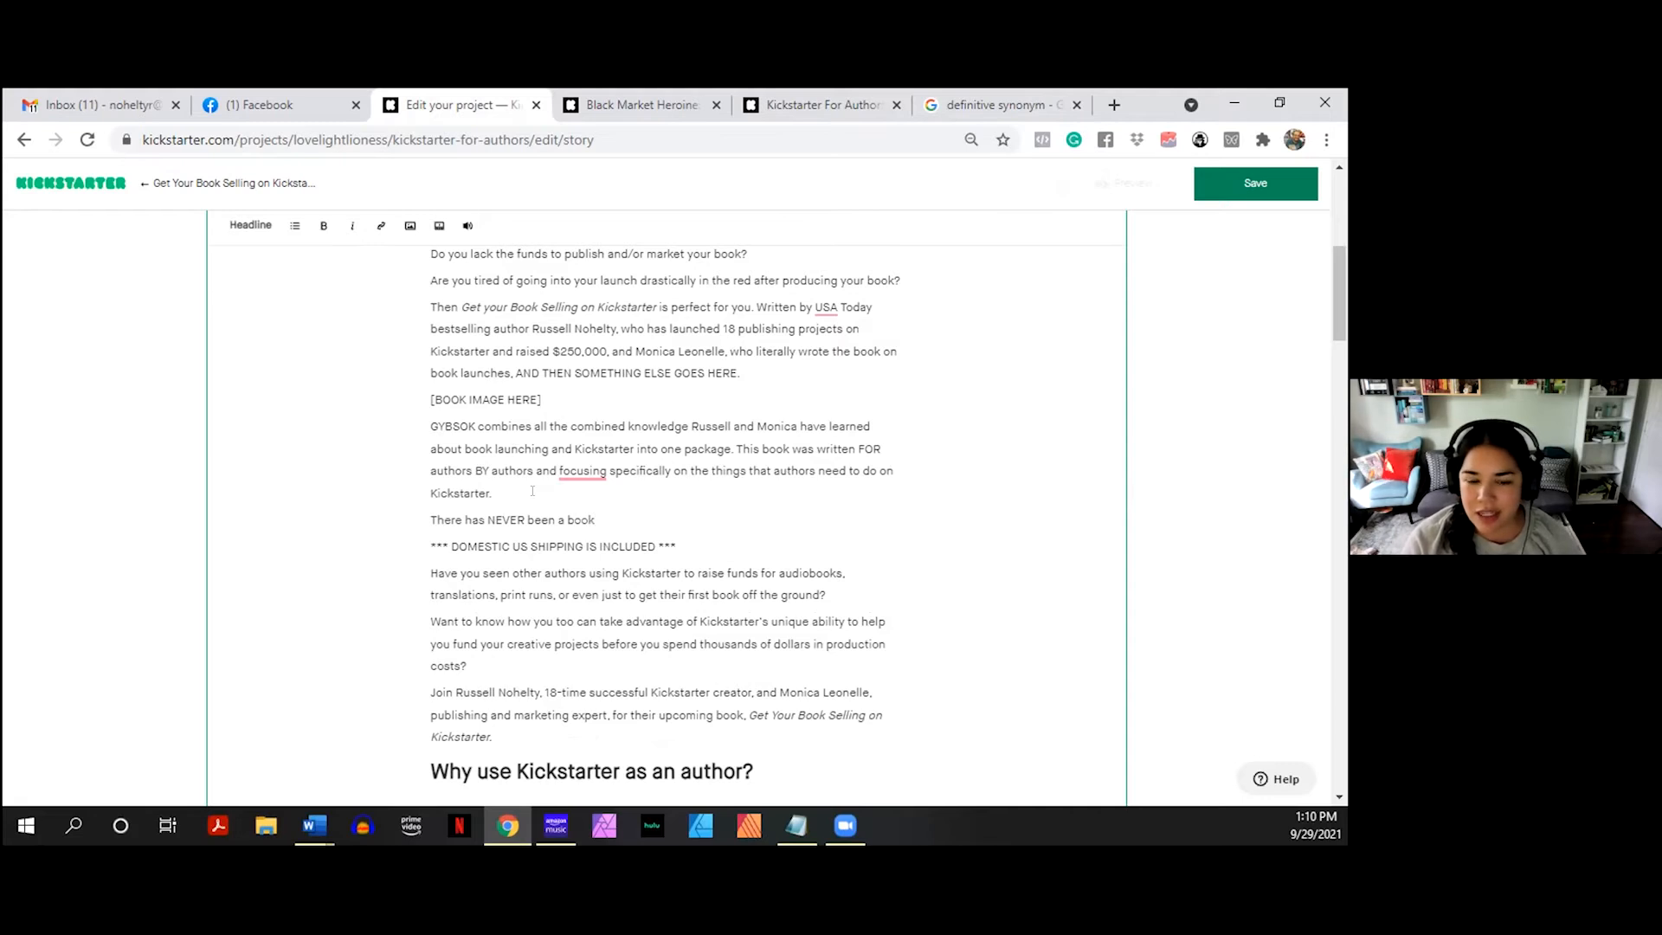
- Continue the new paragraph with "on publishing books on Kickstarter written by"
type("on ")
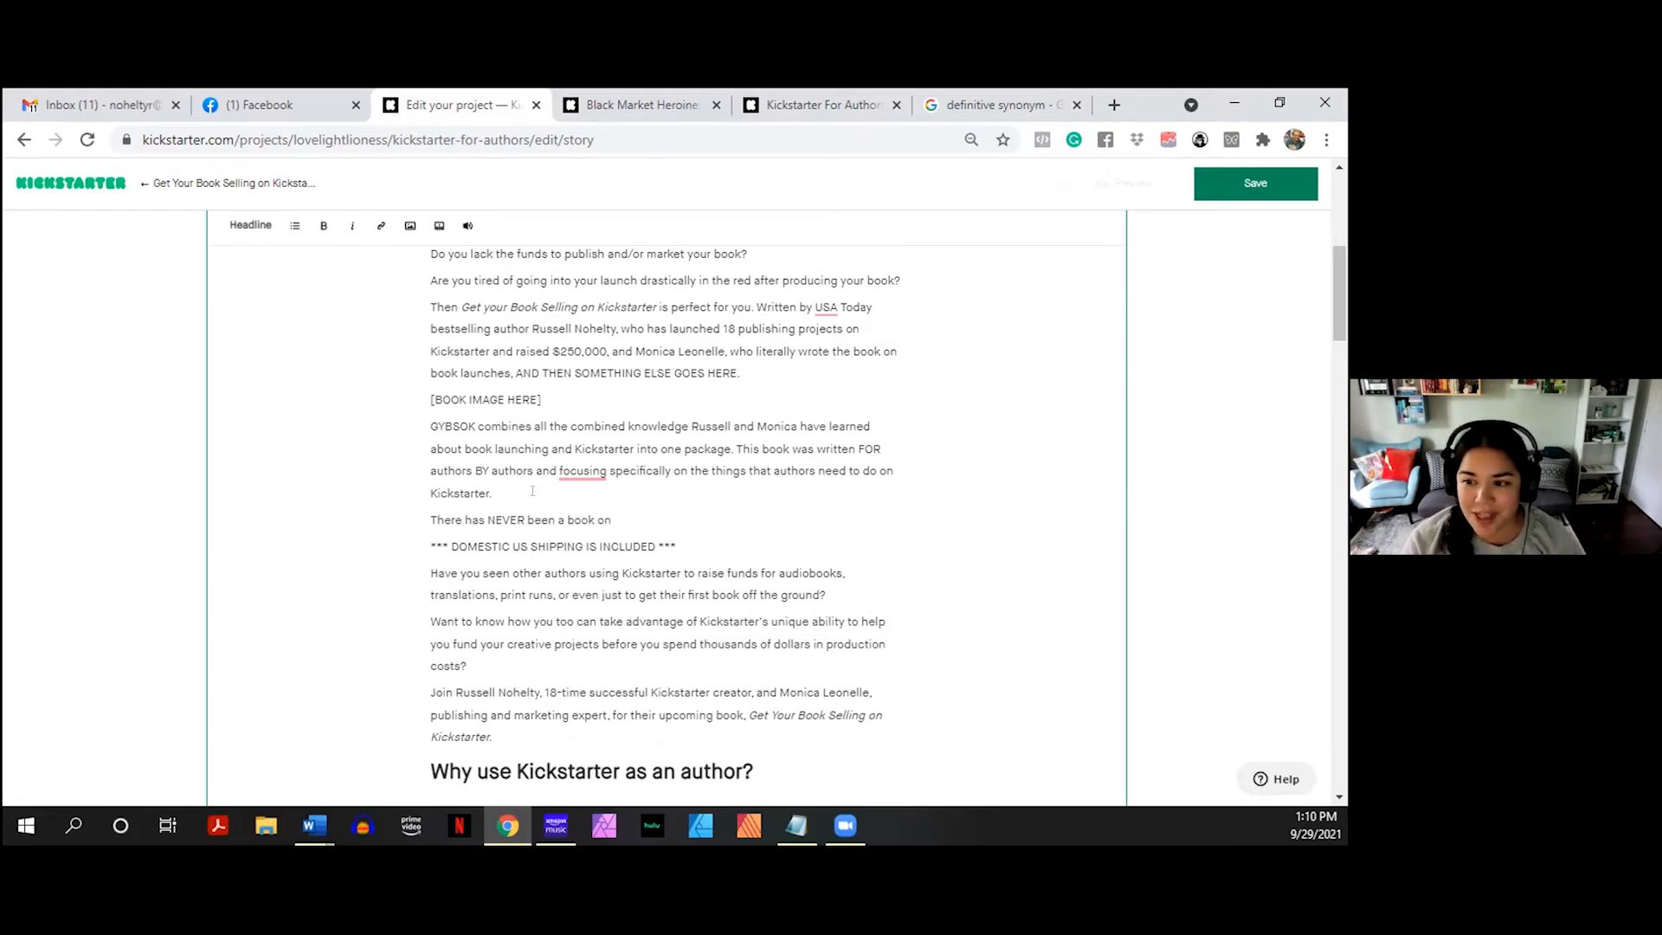
type("publishing")
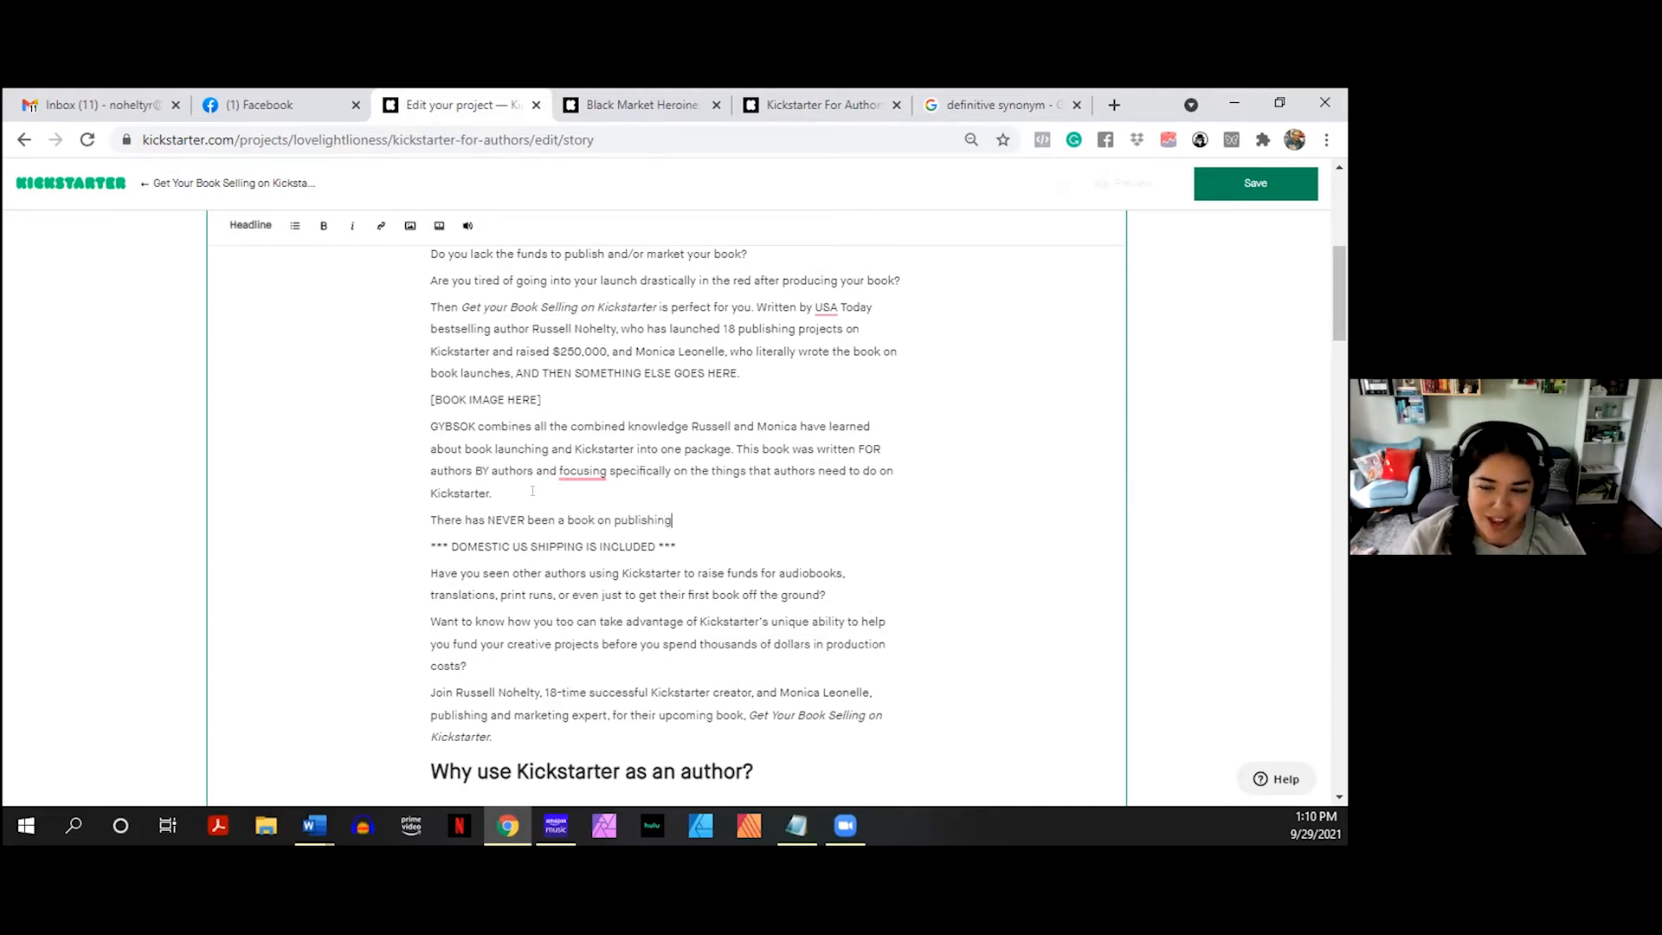
type(" books on Kickstar")
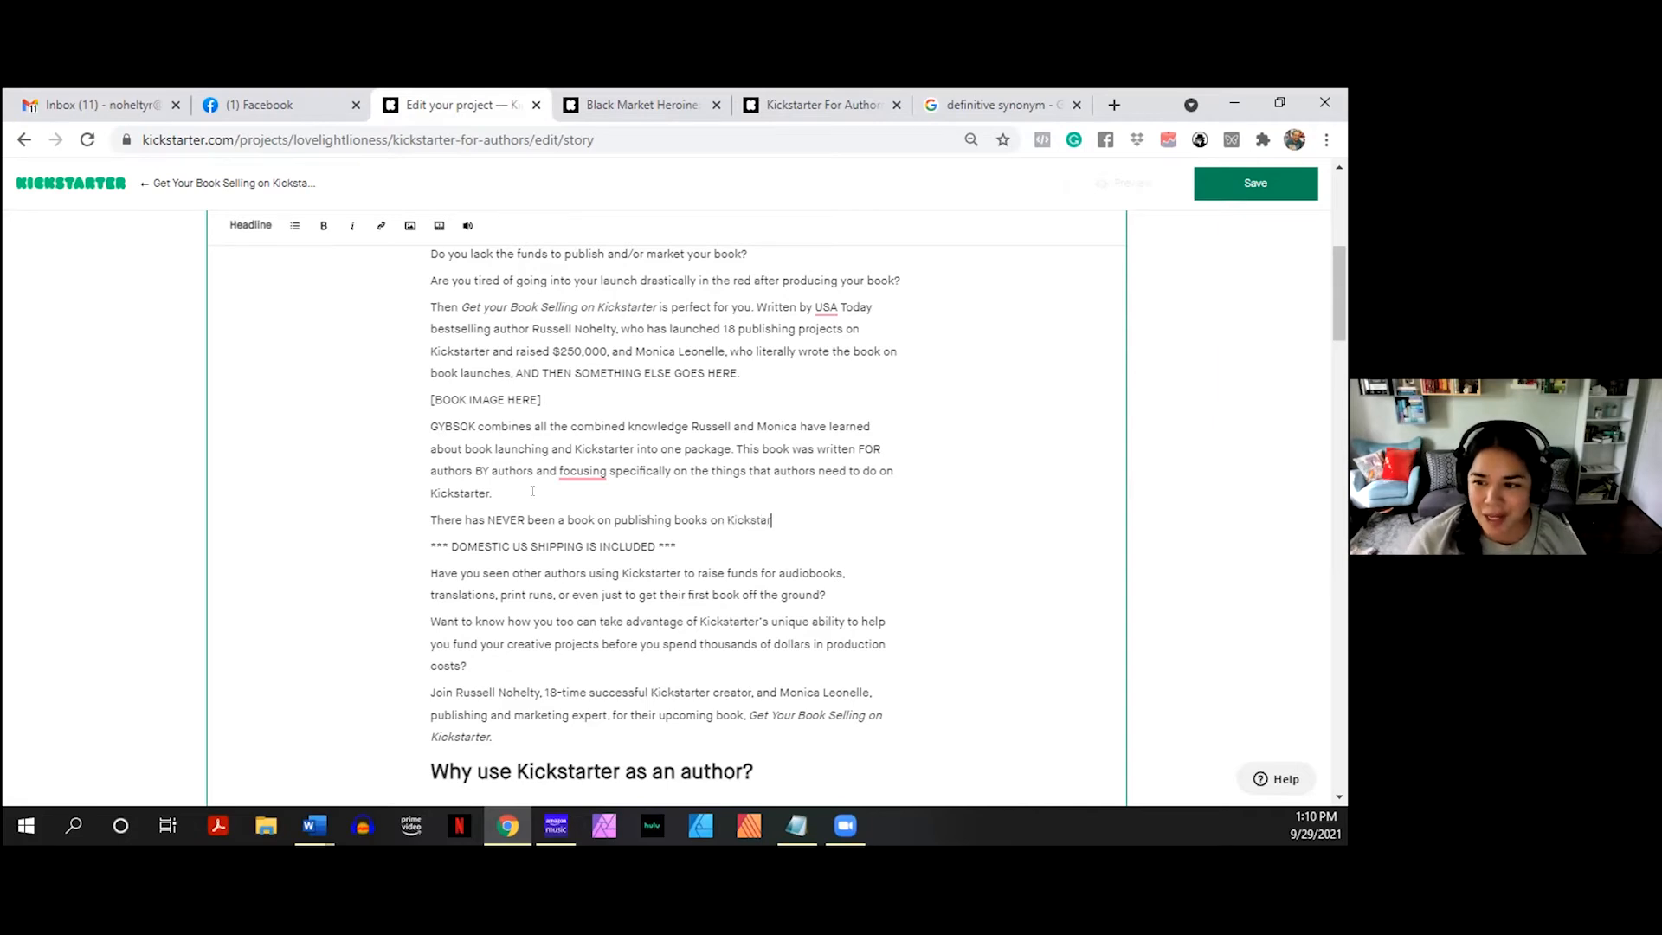
type("ter weitten by")
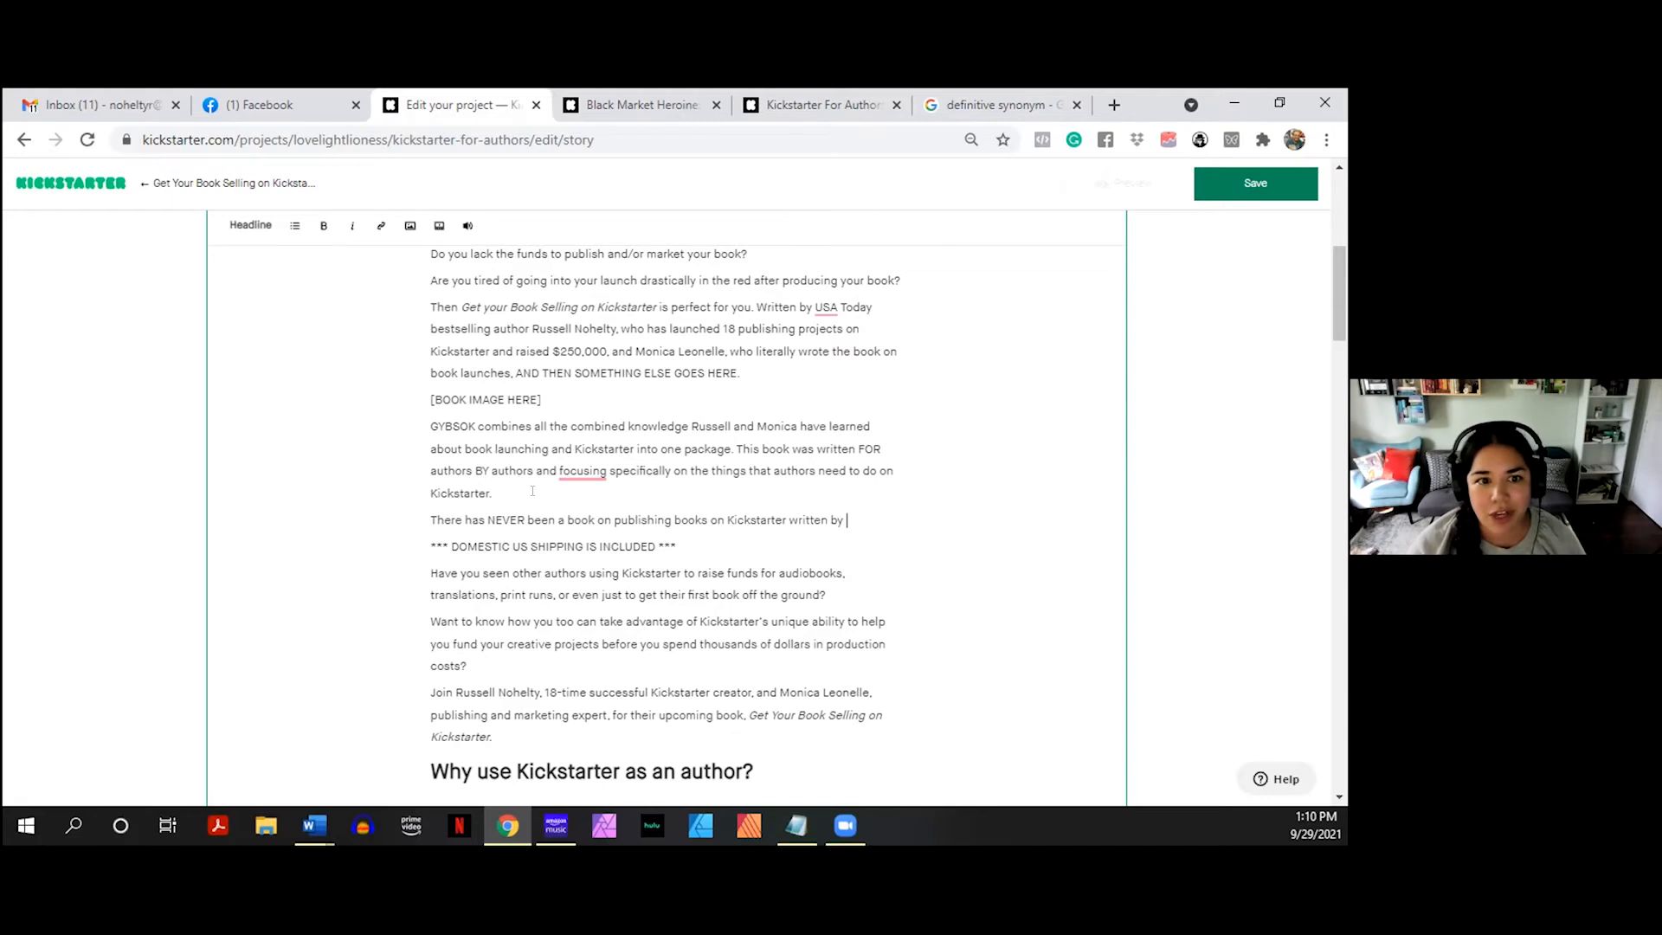
- Delete the unfinished "There has NEVER been a book" paragraph and its line above the domestic US shipping note
left_click_drag(844, 522, 432, 524)
key("BackSpace")
key("BackSpace")
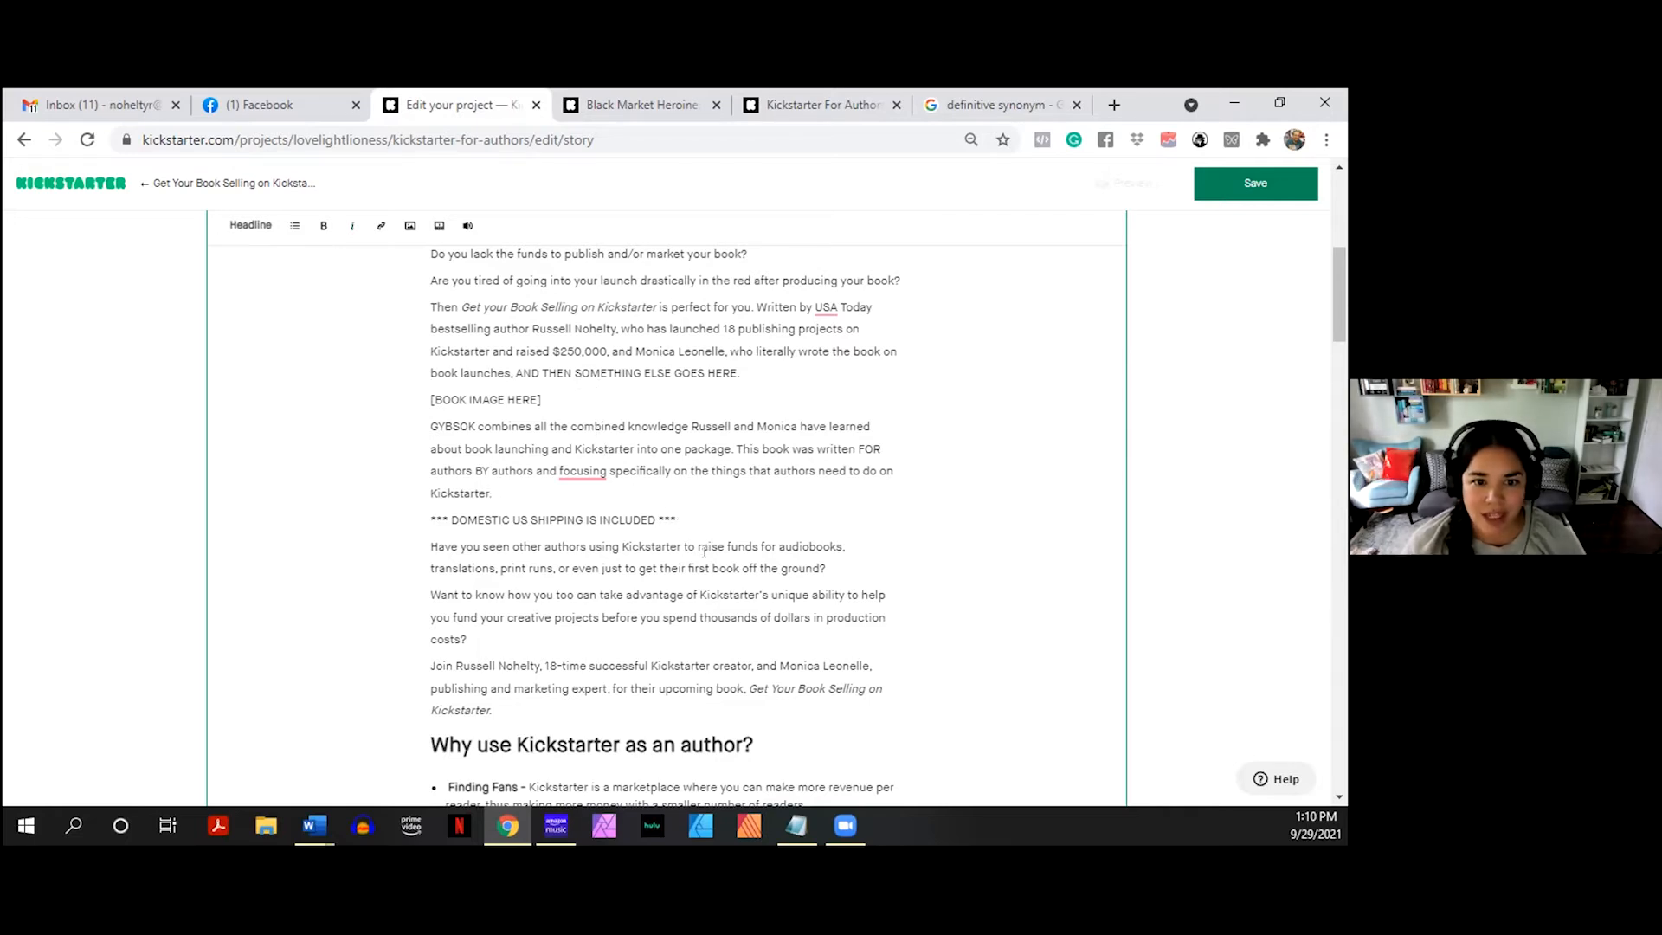
- Insert the non-italic placeholder line "[INSERT BOOK IMAGE HERE]" directly above the "Why use Kickstarter as an author?" heading
scroll(529, 441, "down", 4)
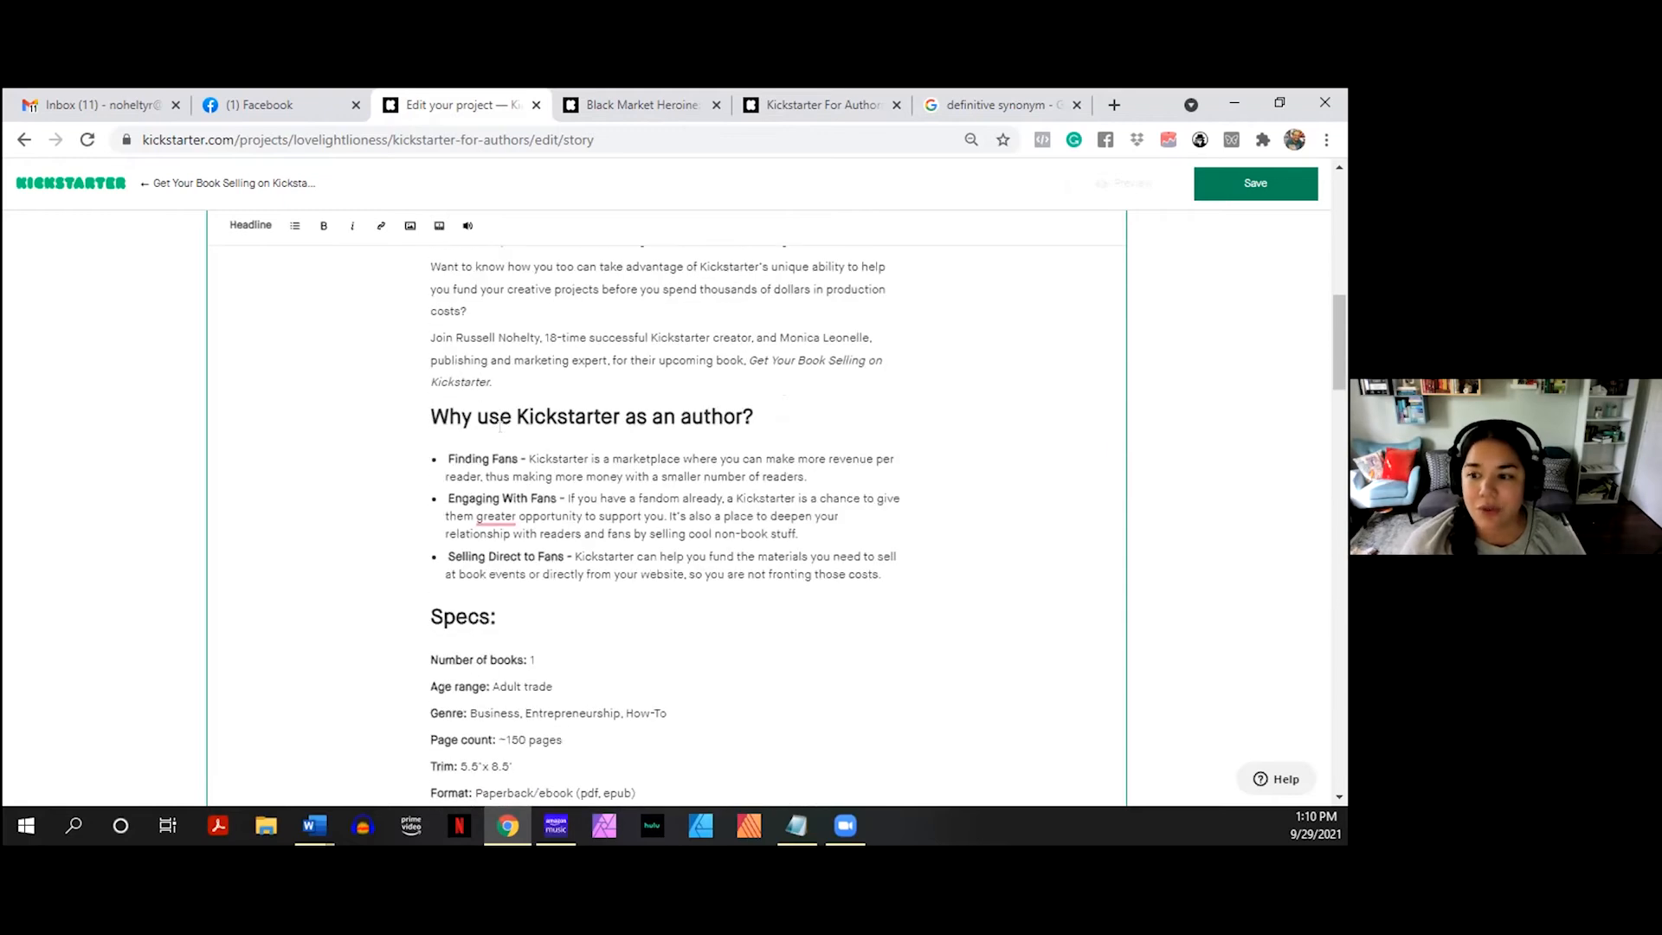
left_click(514, 368)
key("Return")
type("[BO")
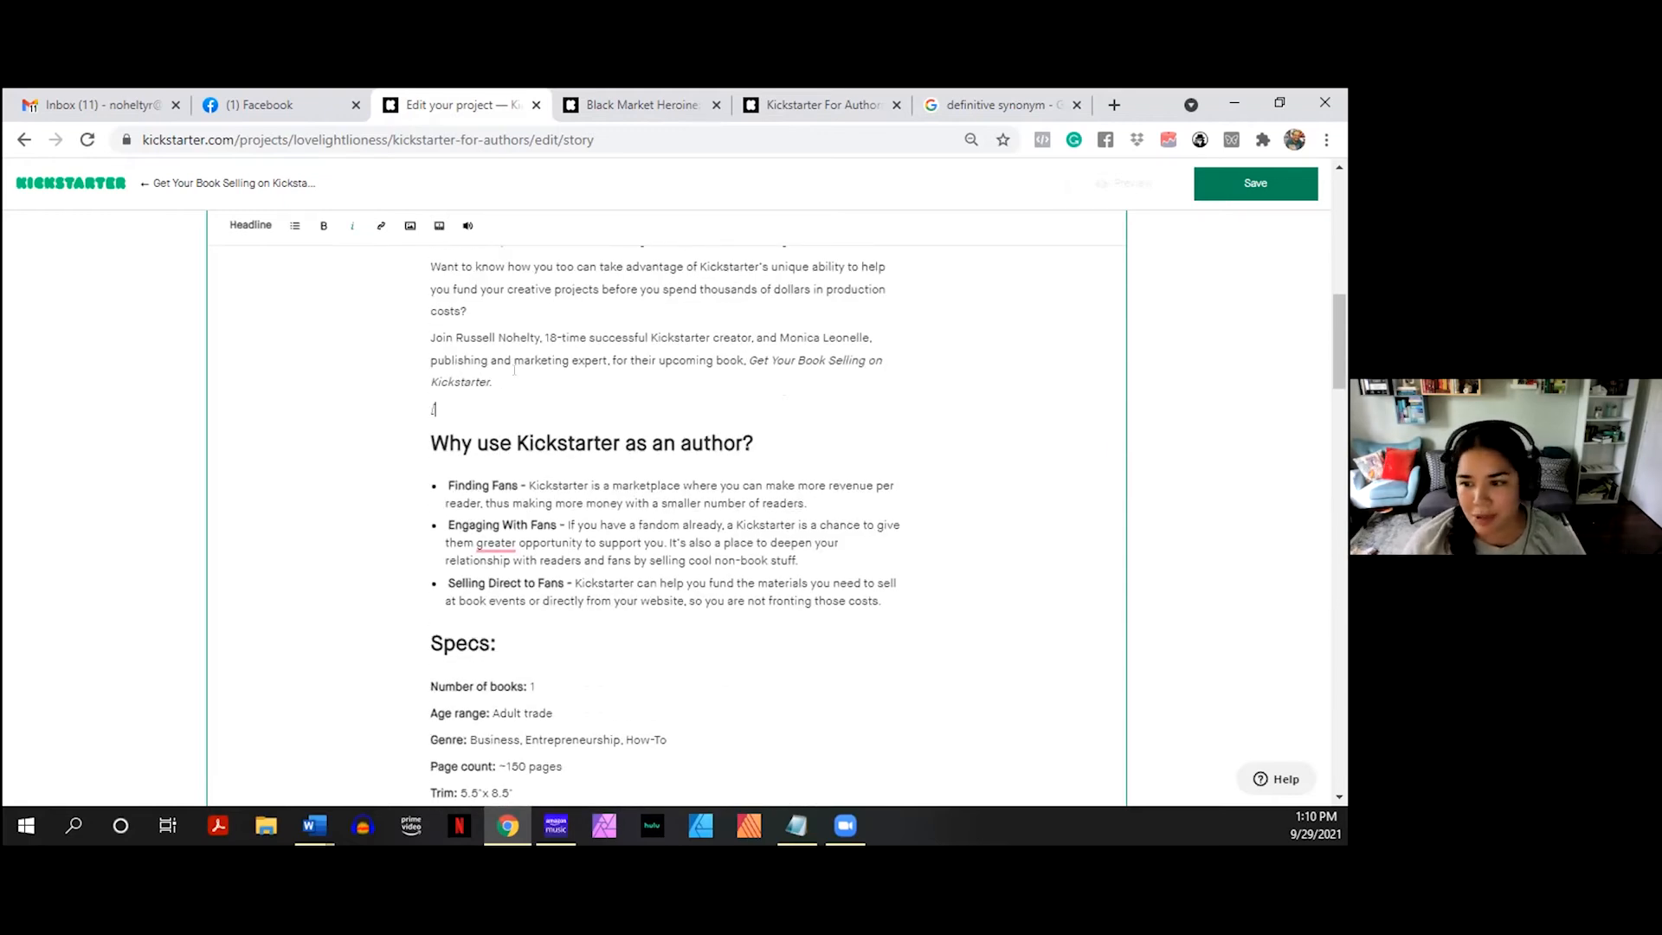
key("BackSpace")
key("BackSpace")
key("BackSpace")
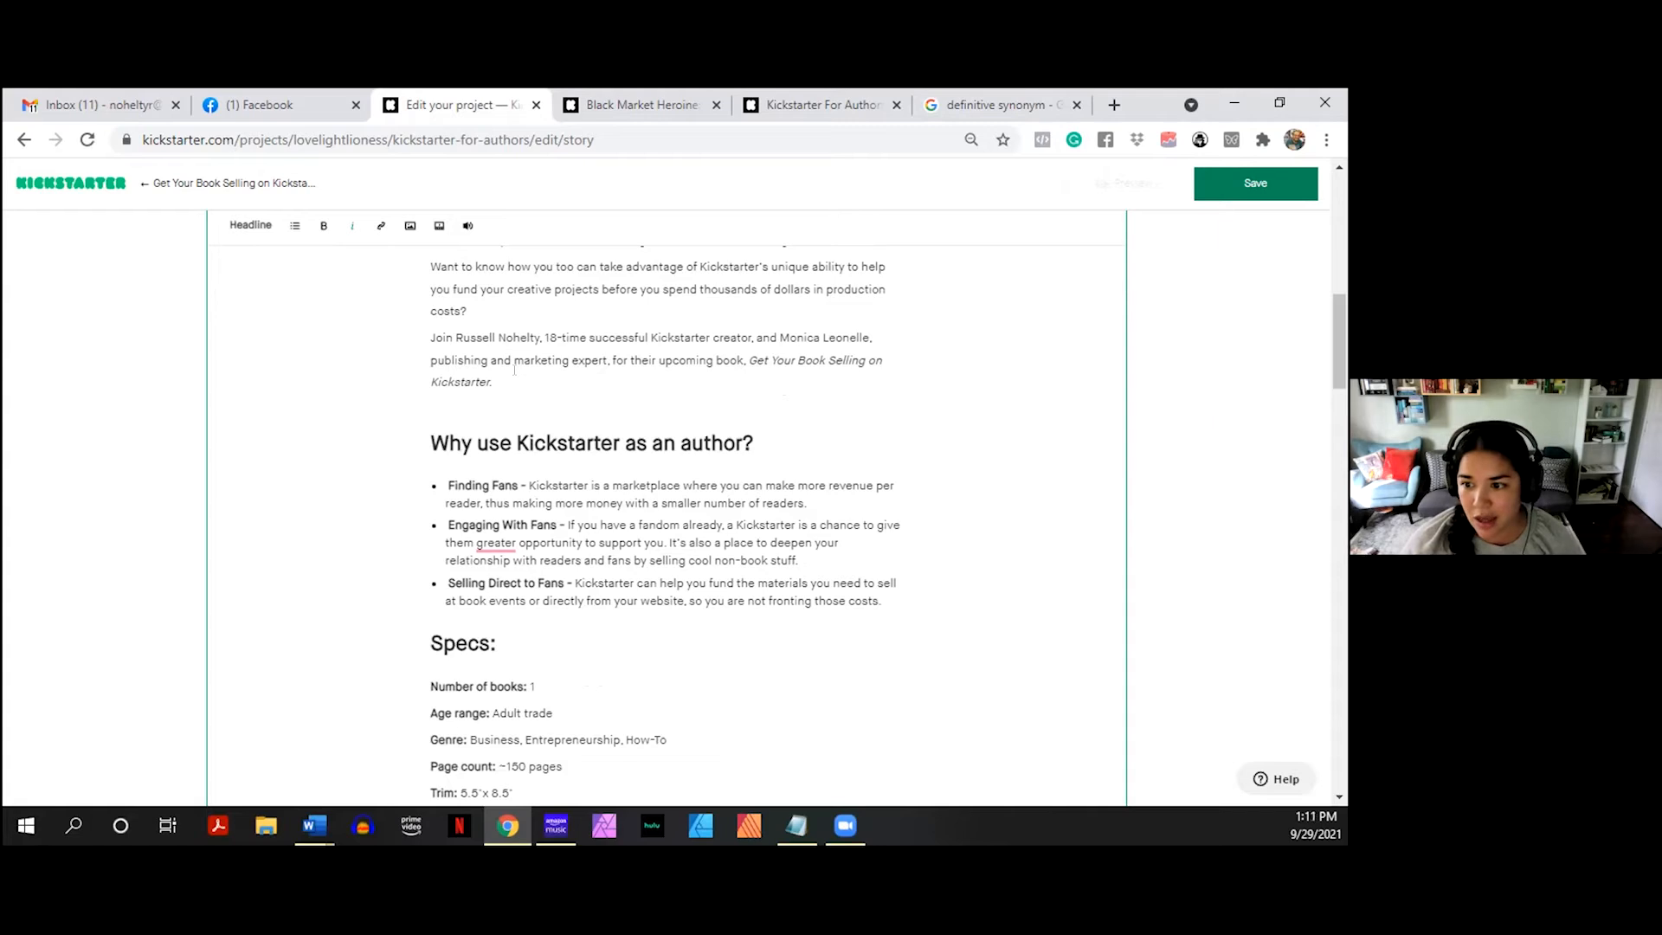
type("[INSERT")
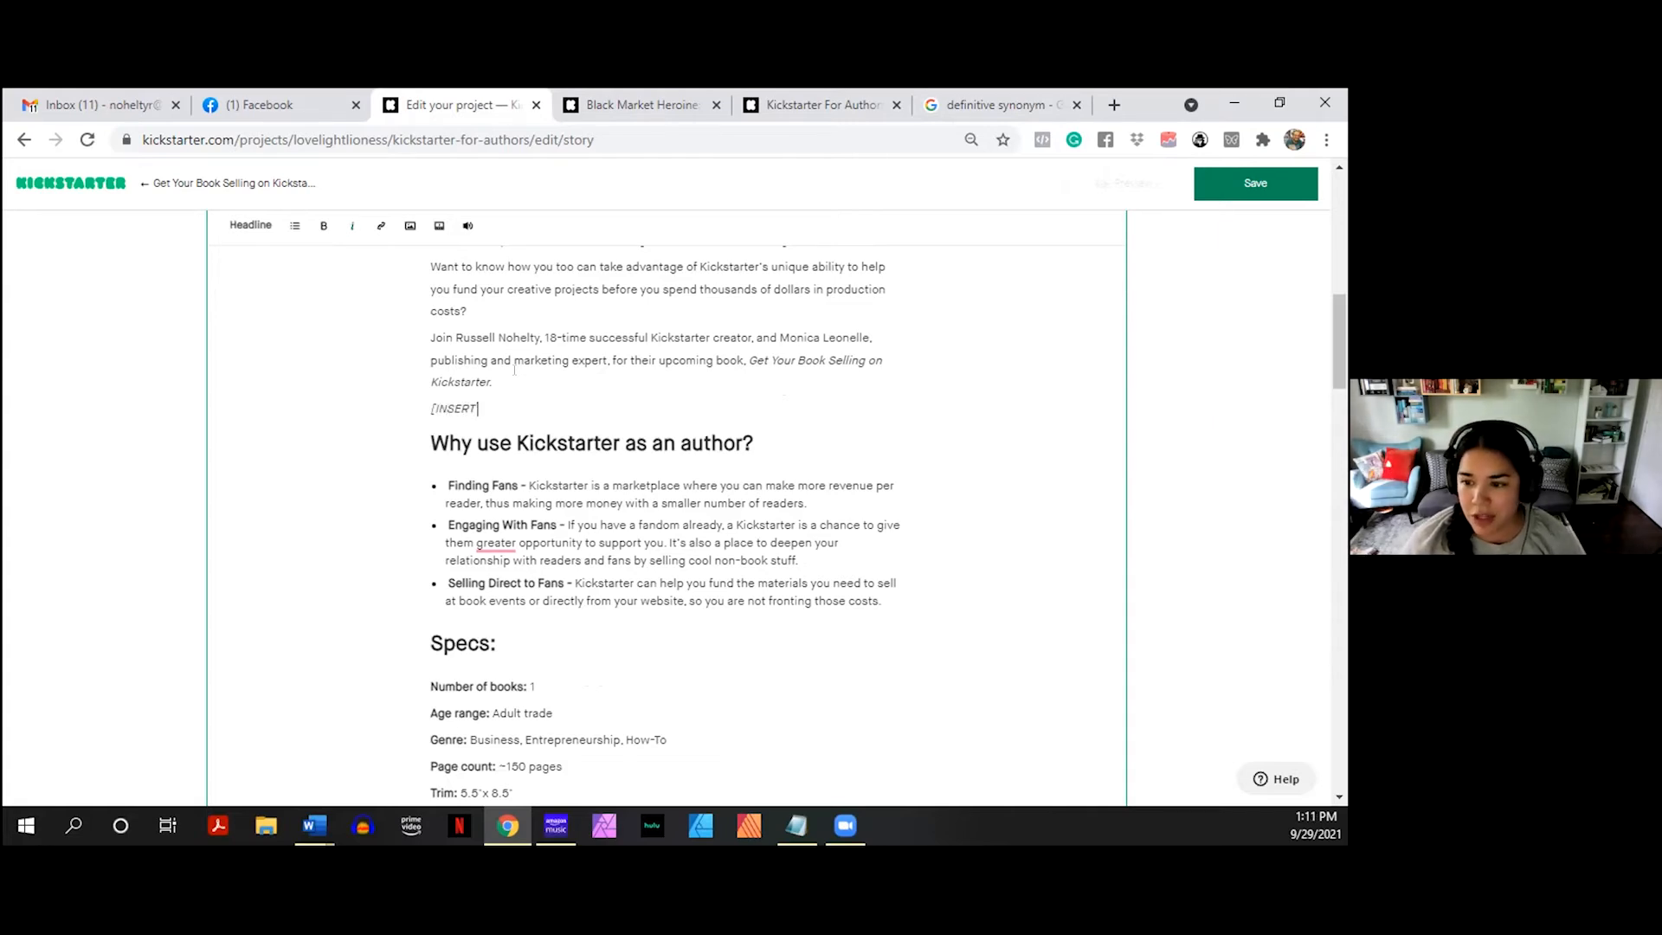
type(" BOOK IMAGE HER")
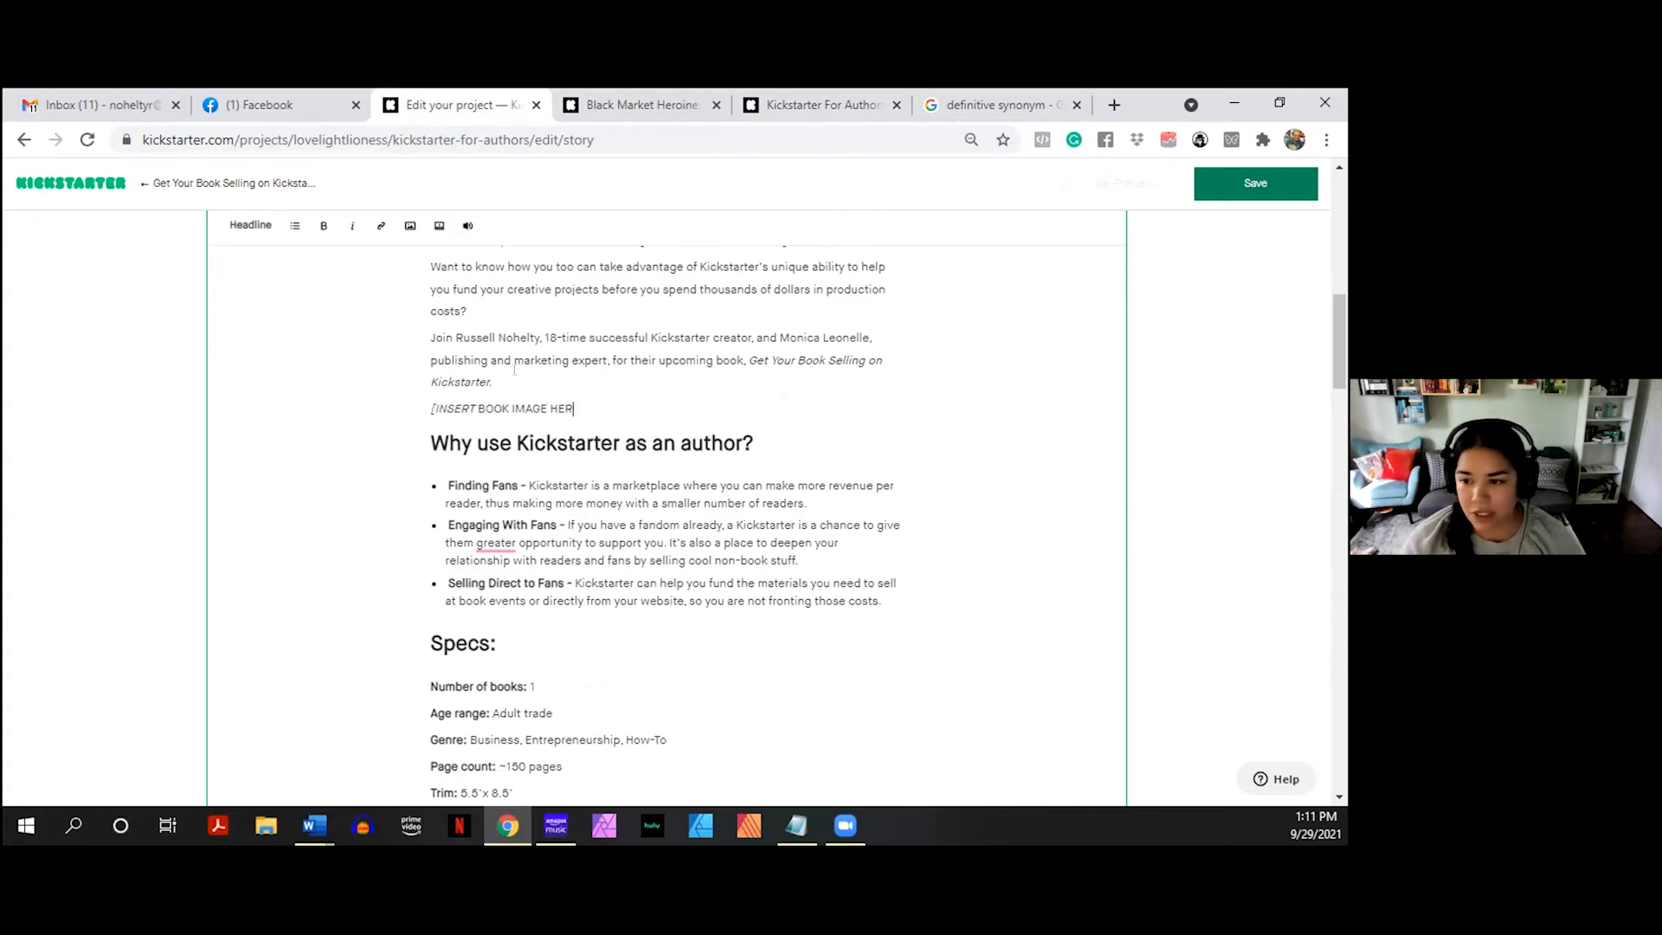
type("E]")
left_click_drag(627, 410, 392, 398)
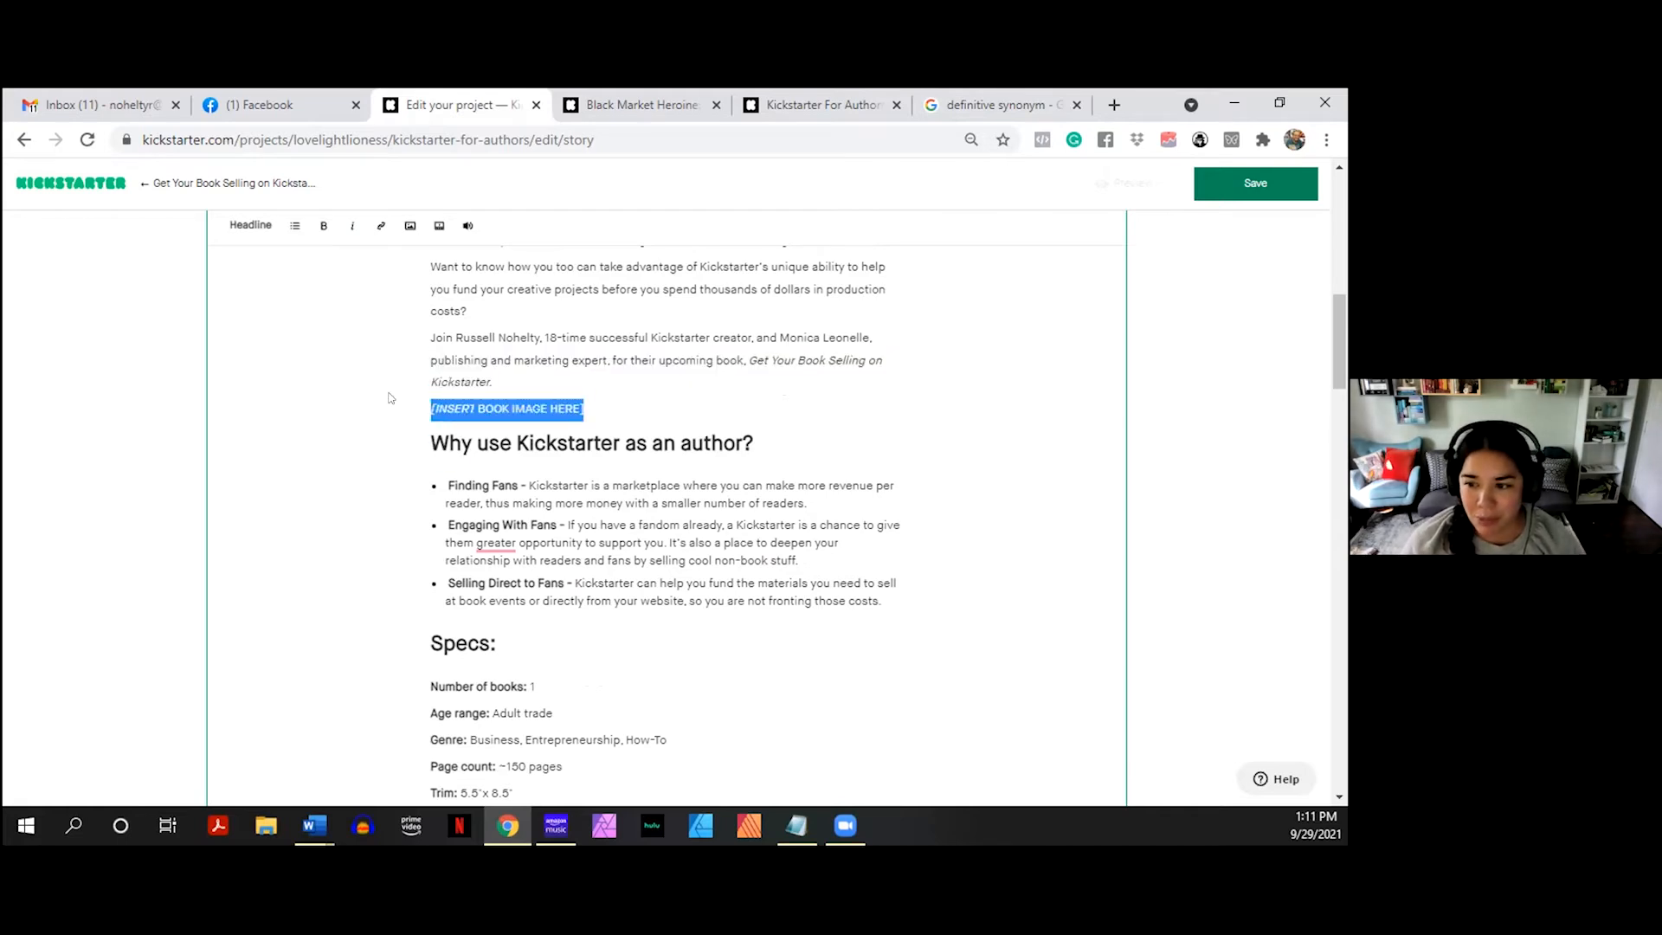
left_click(340, 227)
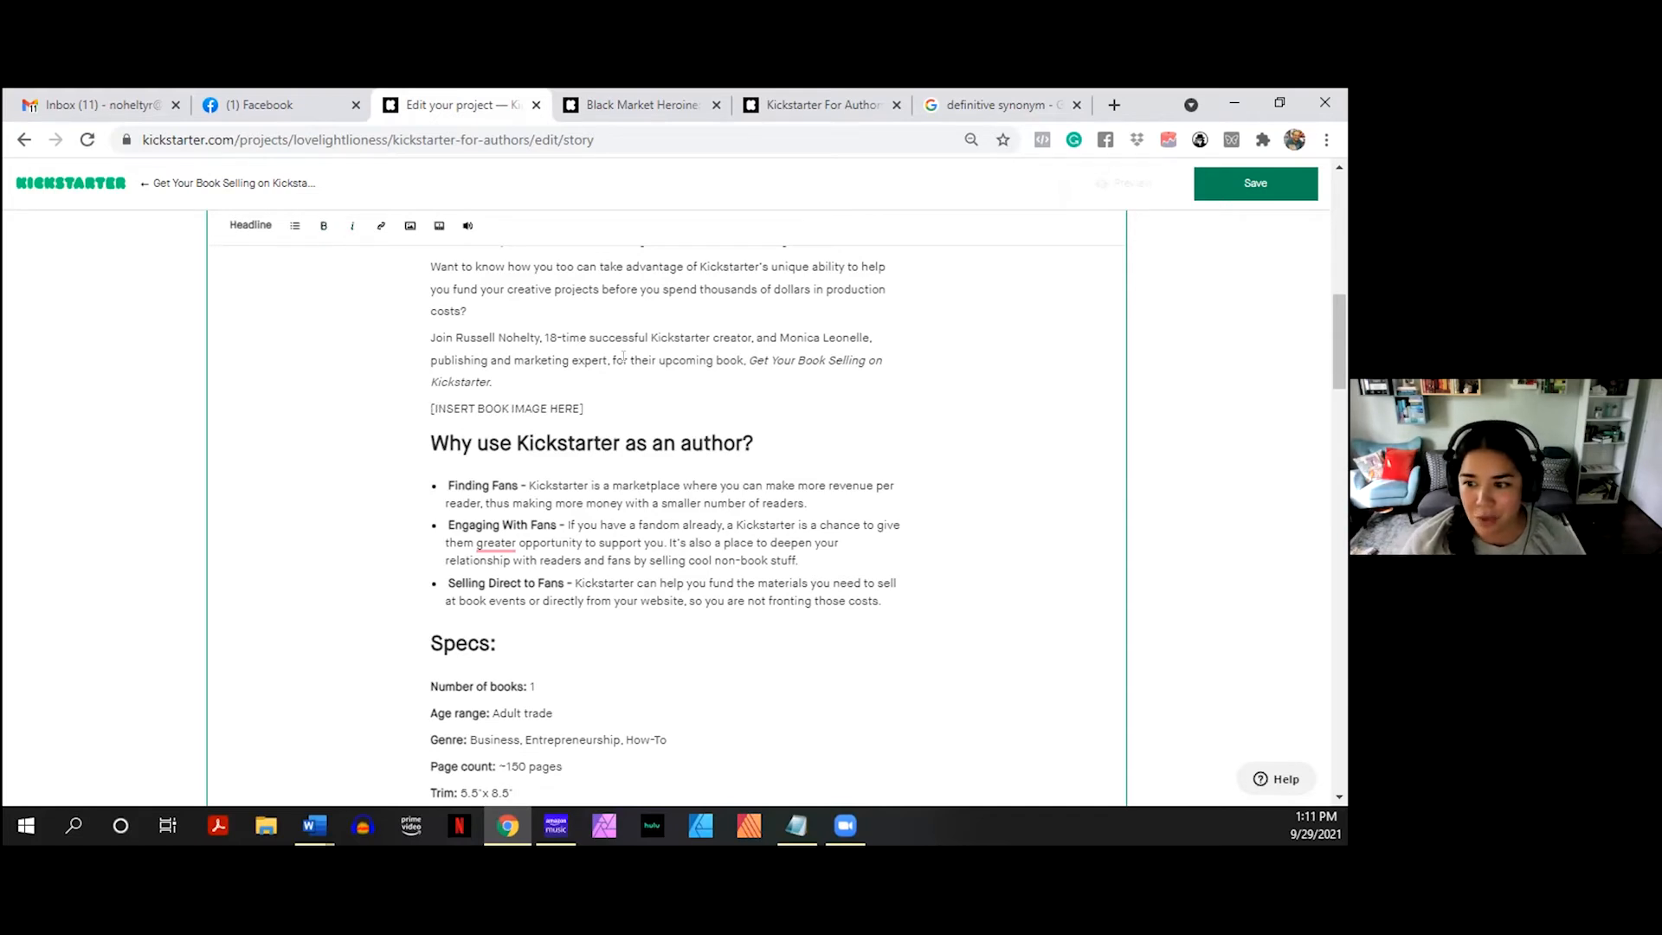
- Add an empty line between the "Selling Direct to Fans" bullet and the Specs heading
scroll(600, 524, "down", 2)
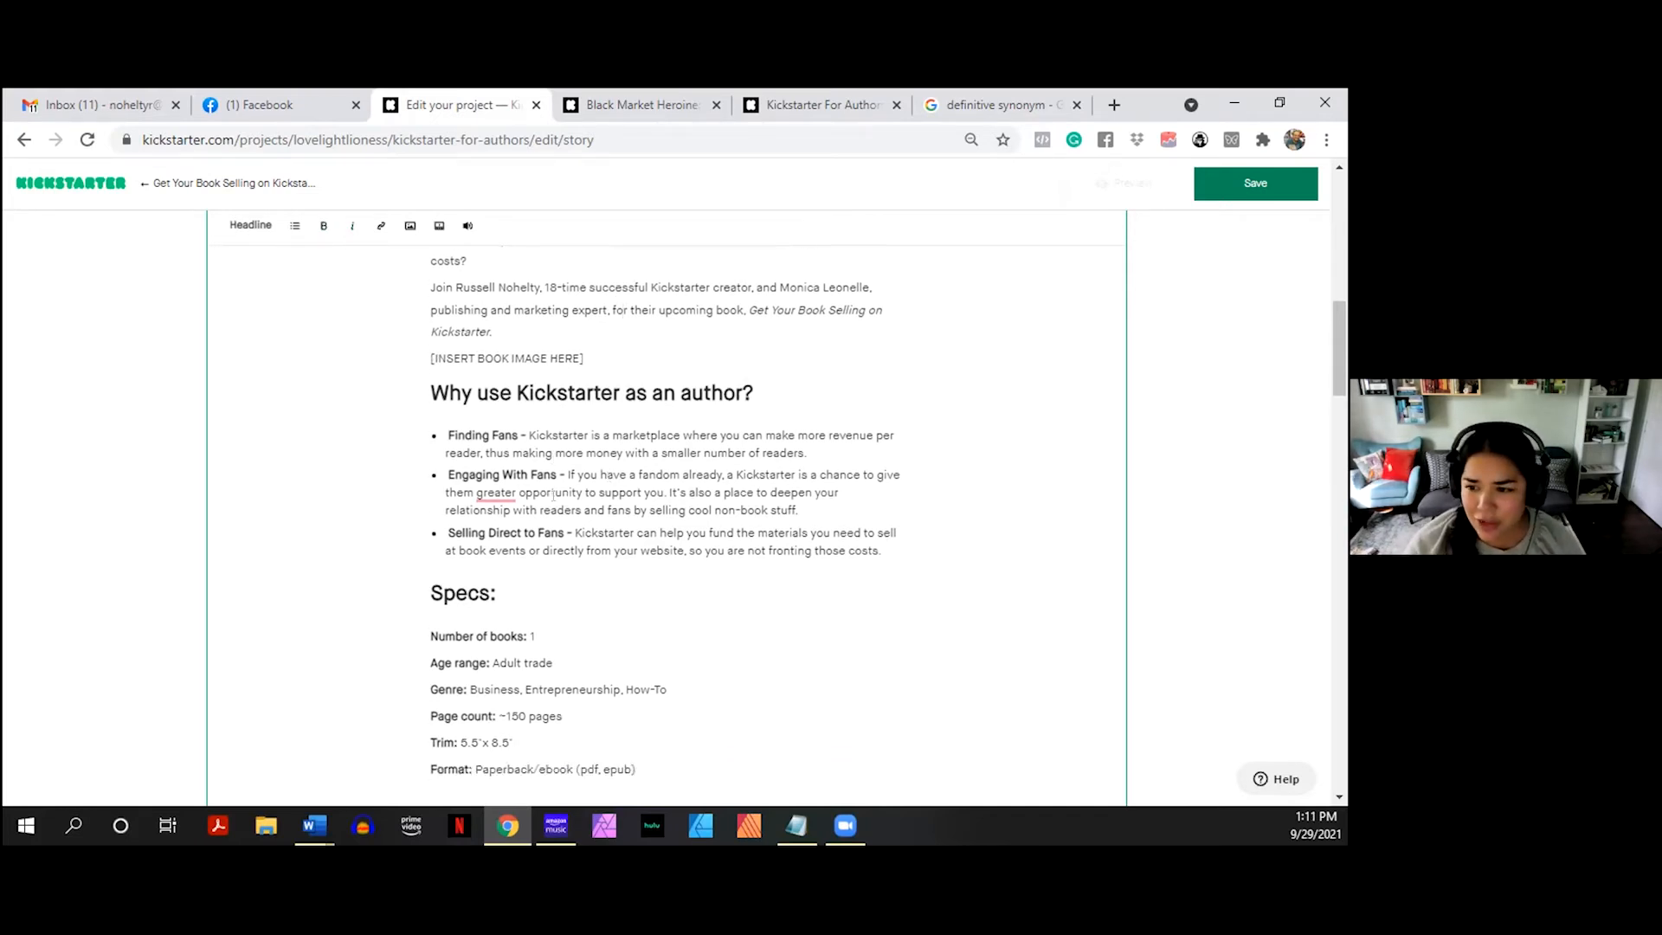
left_click(502, 476)
left_click(883, 435)
key("Return")
key("Return")
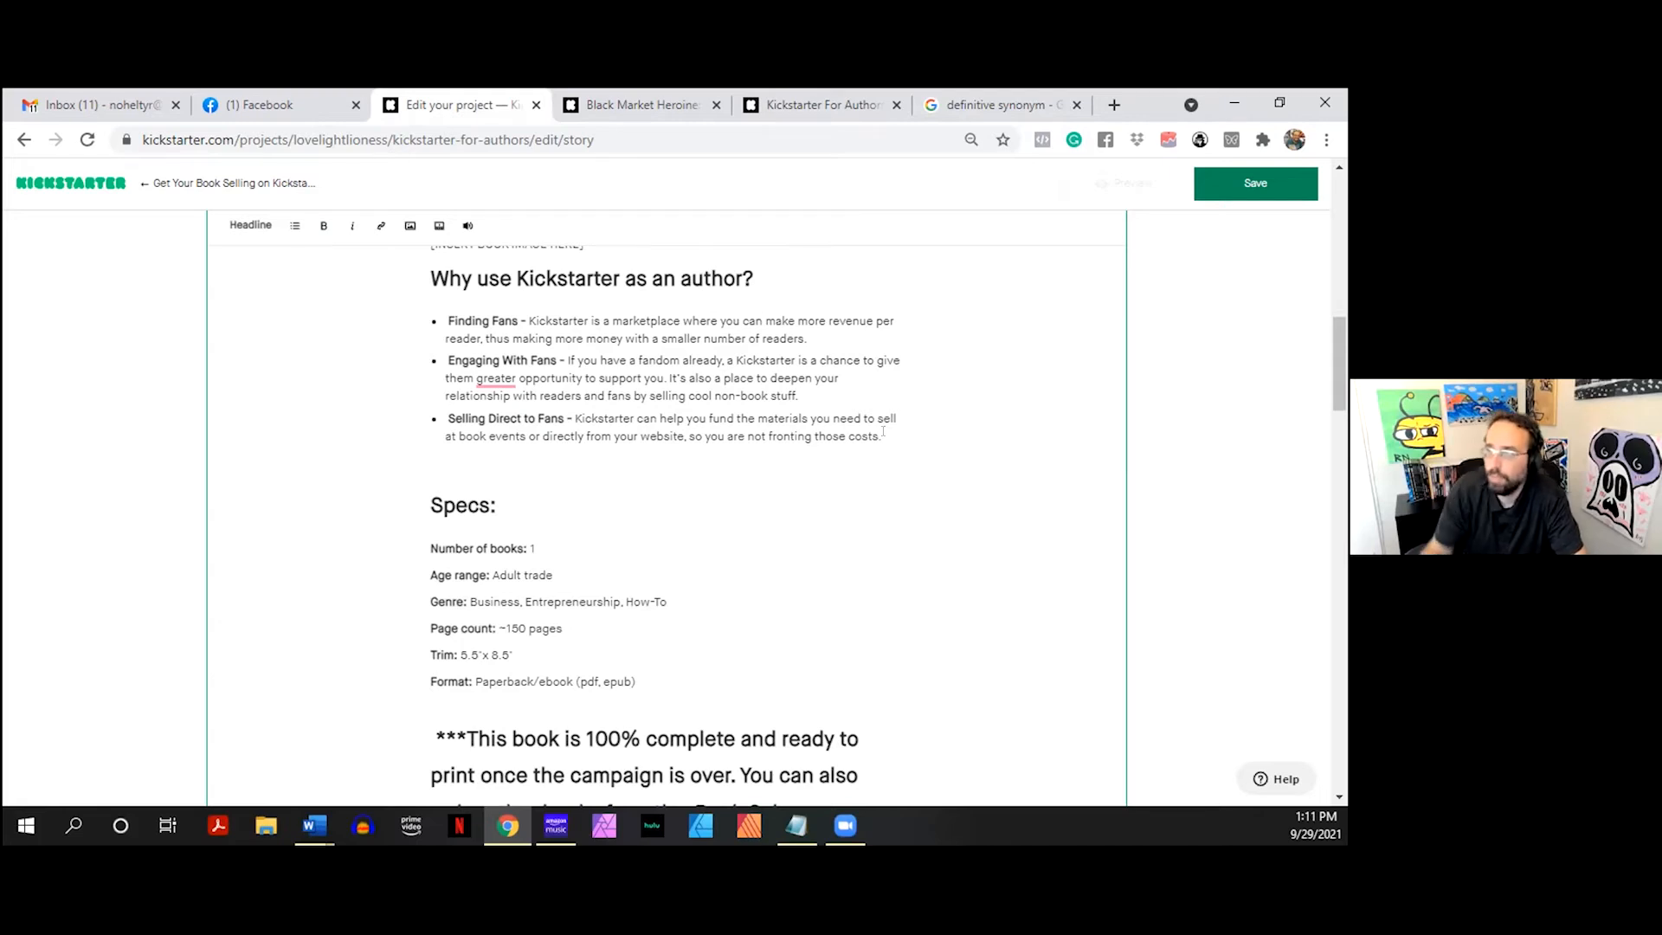
- Switch to the Black Market Heroine campaign and examine its $21 Complete Obsidian Spindle collection reward
left_click(673, 92)
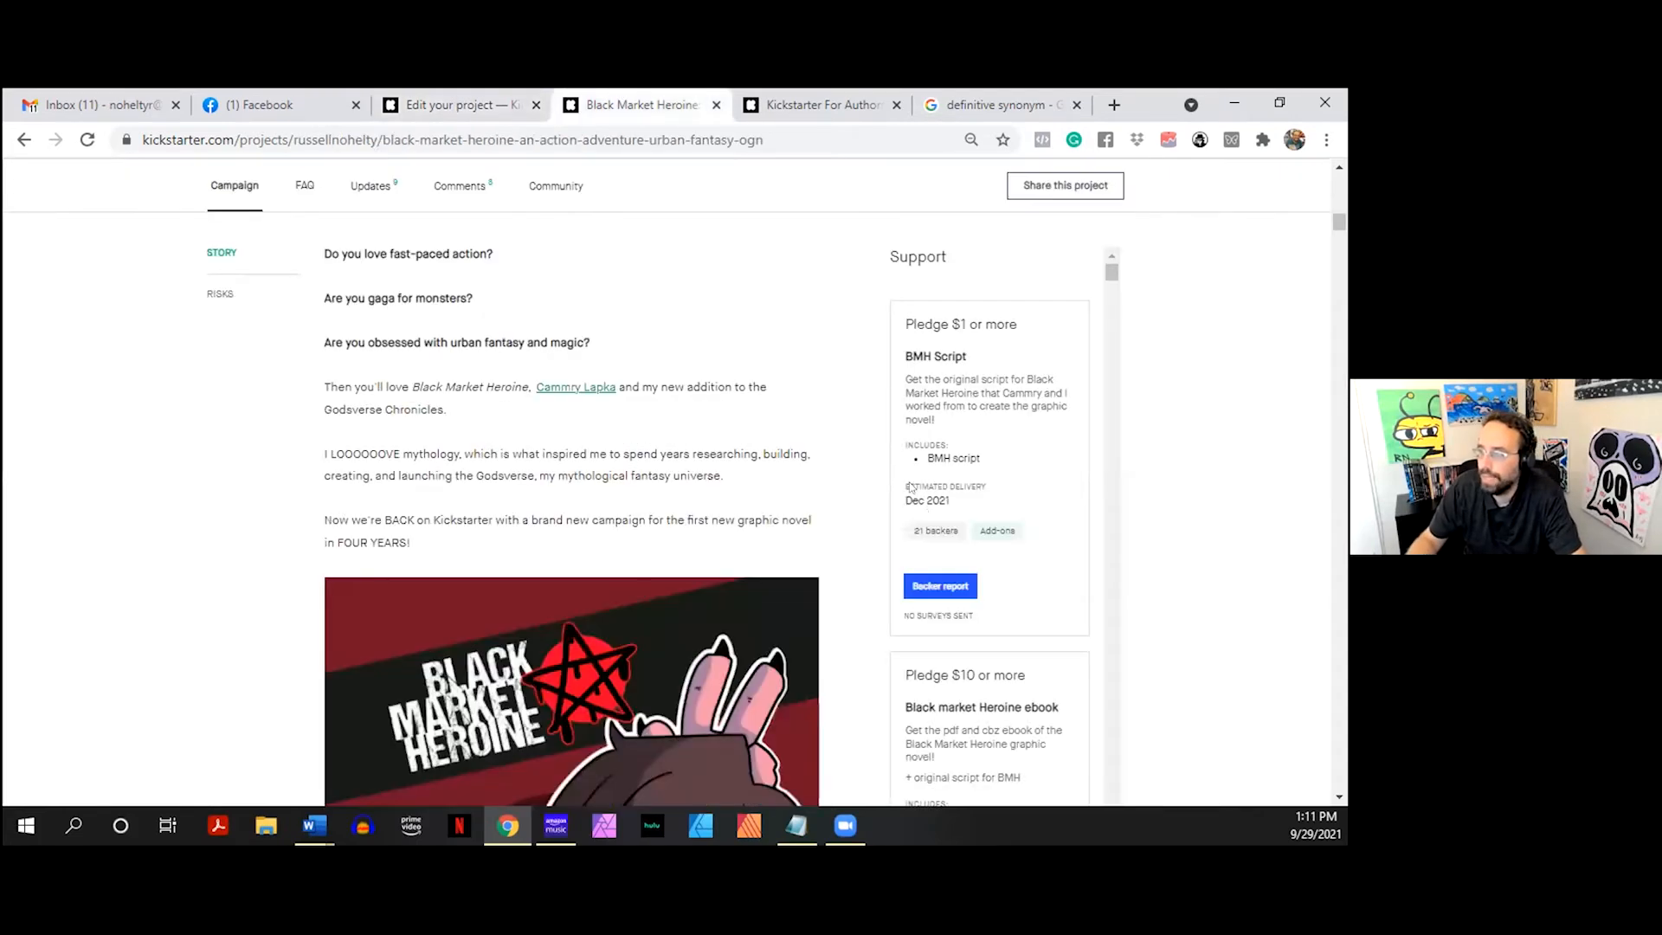
scroll(925, 430, "down", 10)
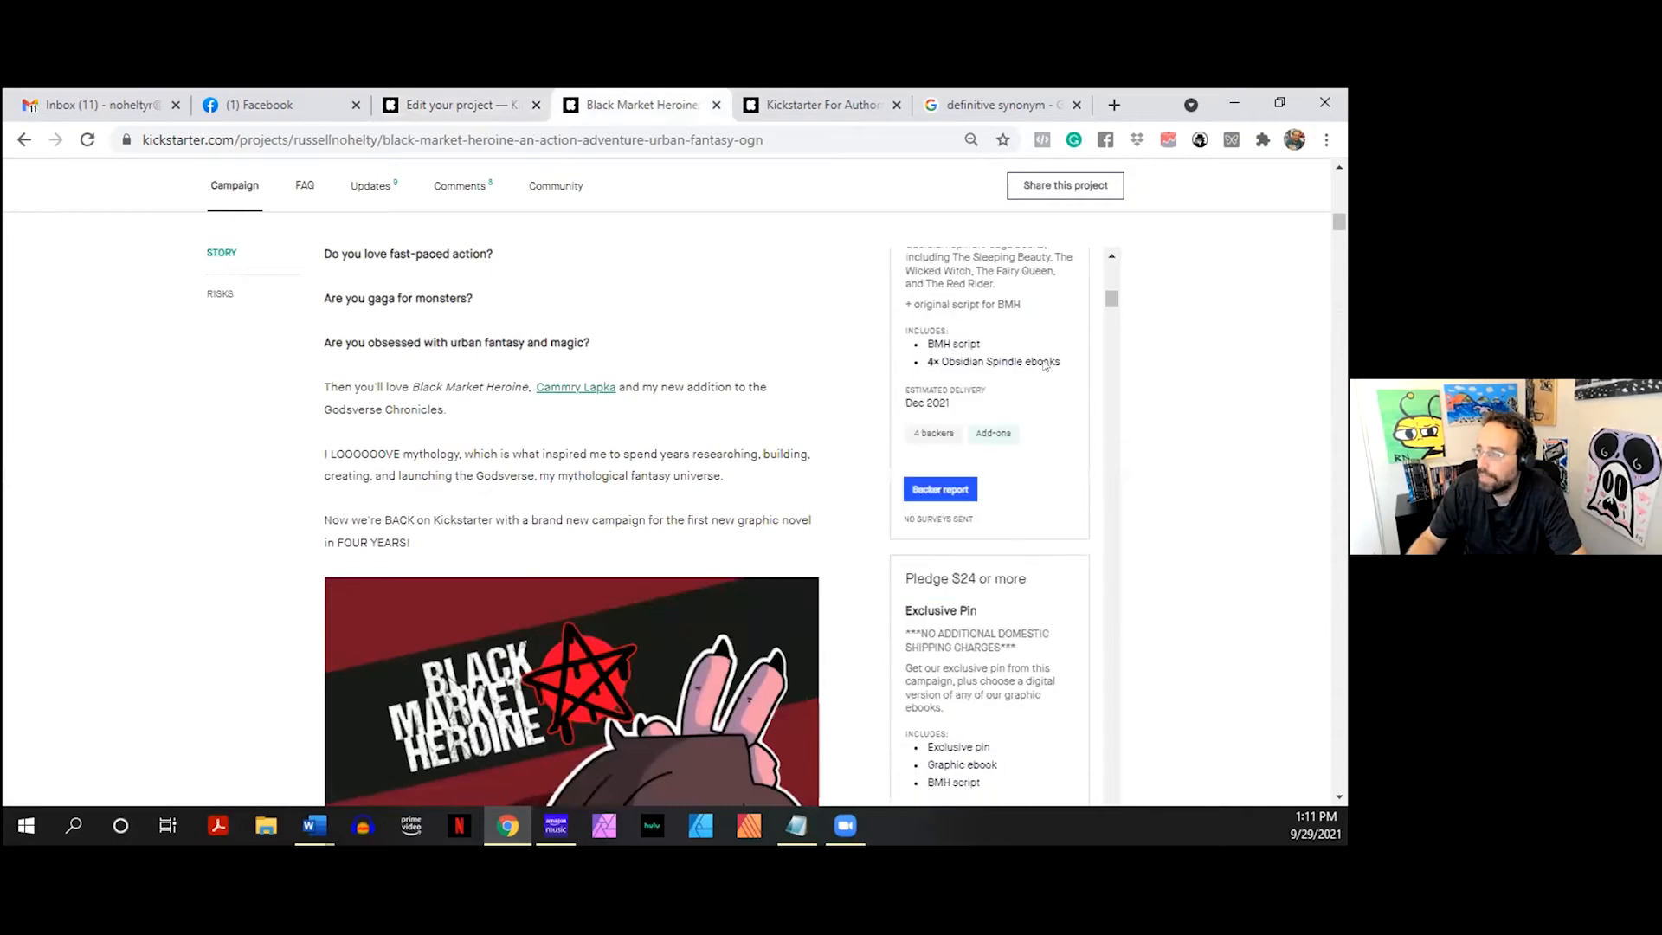
scroll(1035, 370, "up", 2)
mouse_move(905, 353)
left_mouse_down()
mouse_move(969, 371)
mouse_move(876, 345)
left_mouse_up()
left_click(971, 370)
left_click(964, 371)
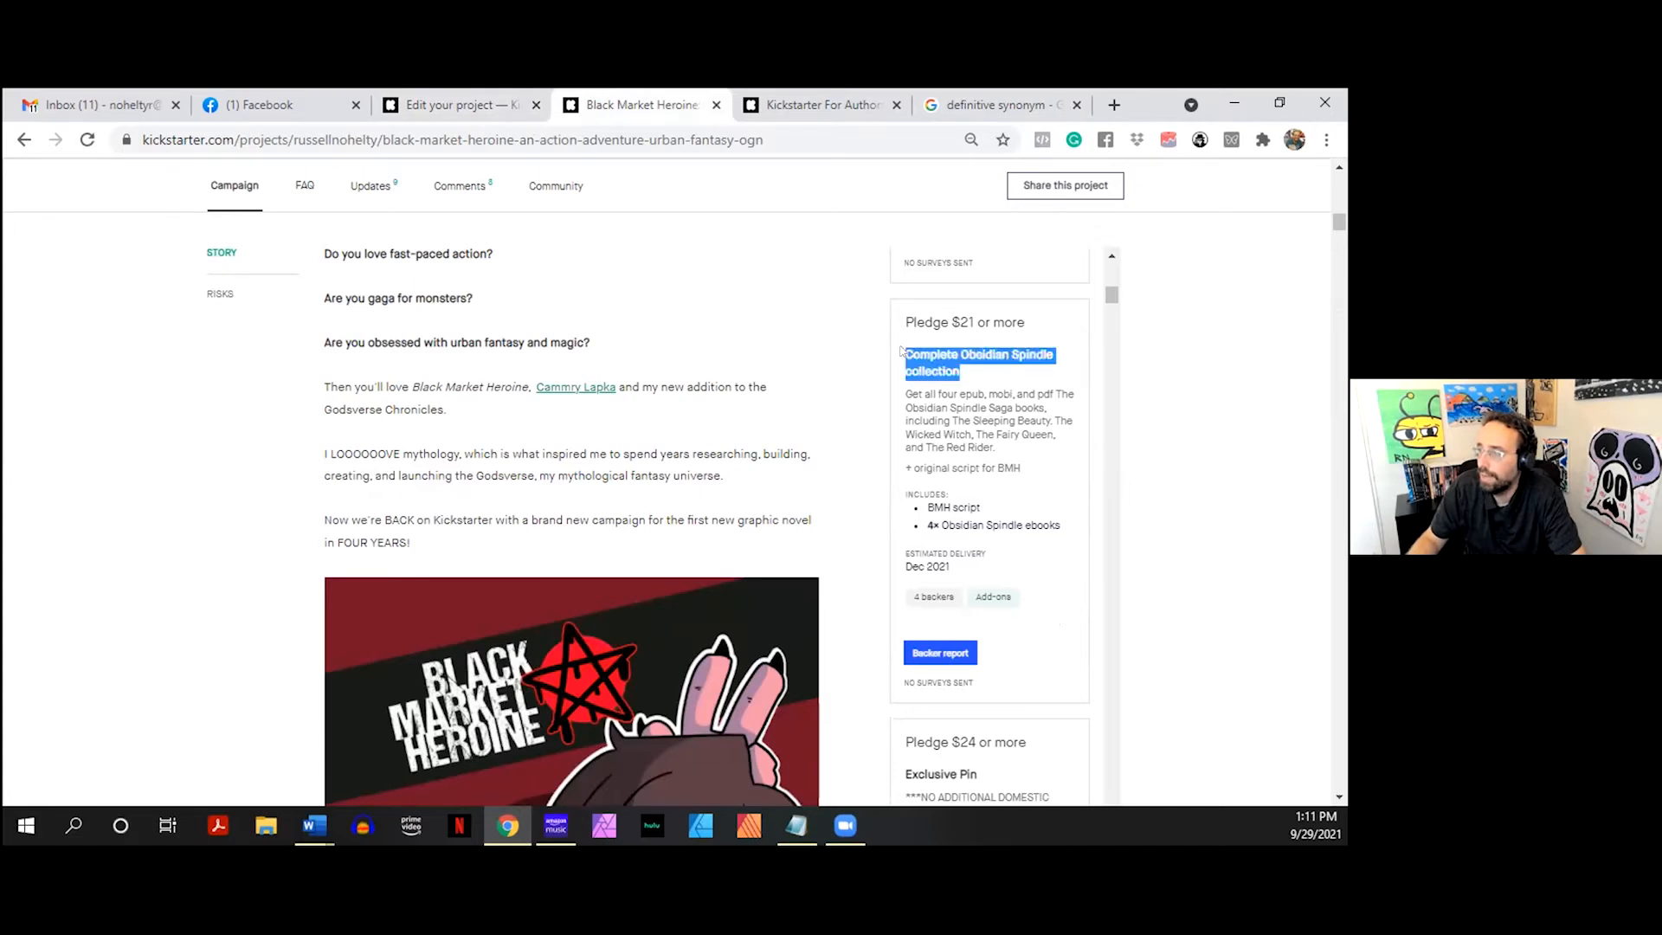
left_click(966, 369)
- Review the higher reward tiers up to the $94 Complete digital novel collection and examine what that tier offers
scroll(1082, 346, "down", 4)
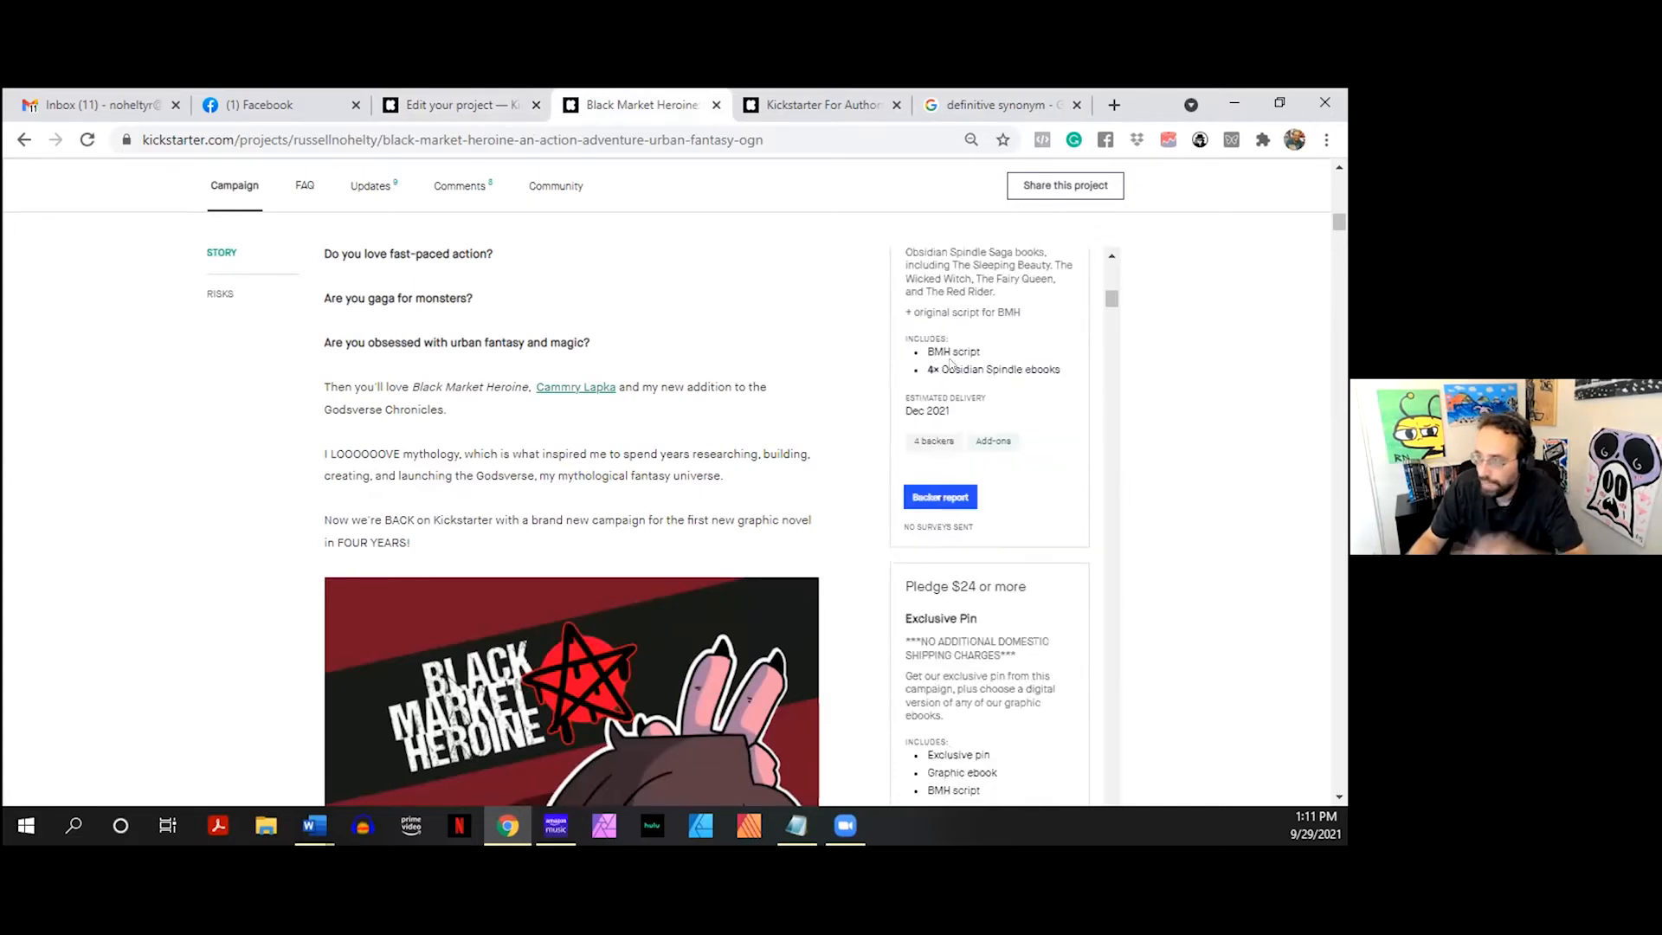
scroll(1093, 338, "down", 8)
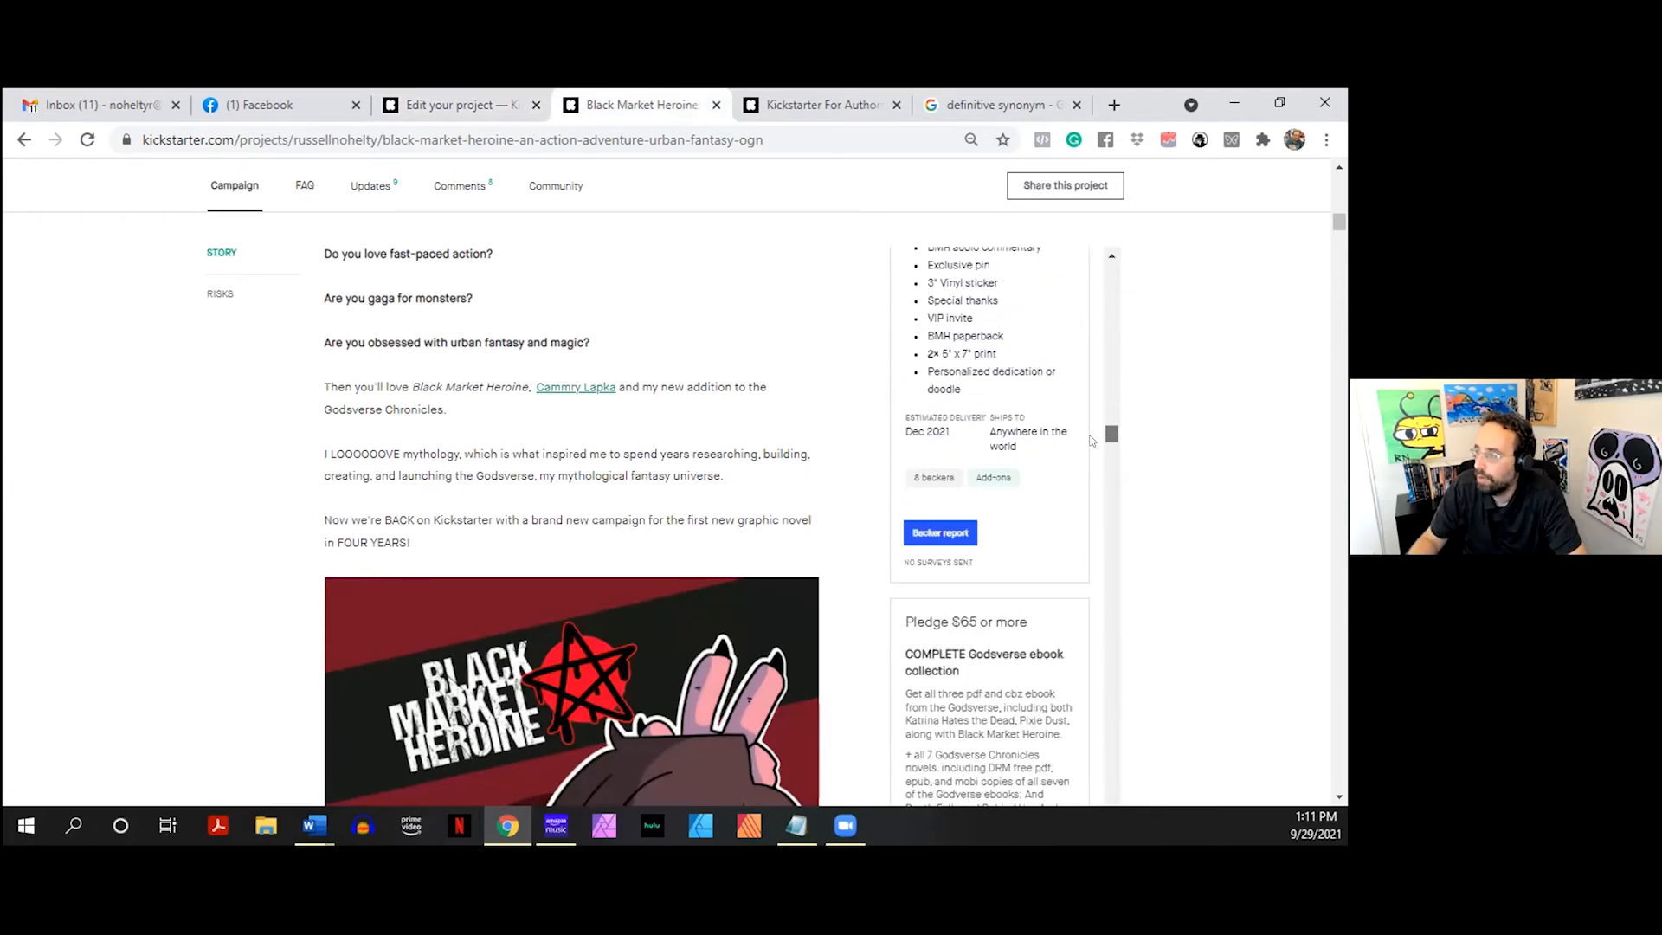
scroll(1092, 442, "down", 5)
scroll(1092, 443, "up", 2)
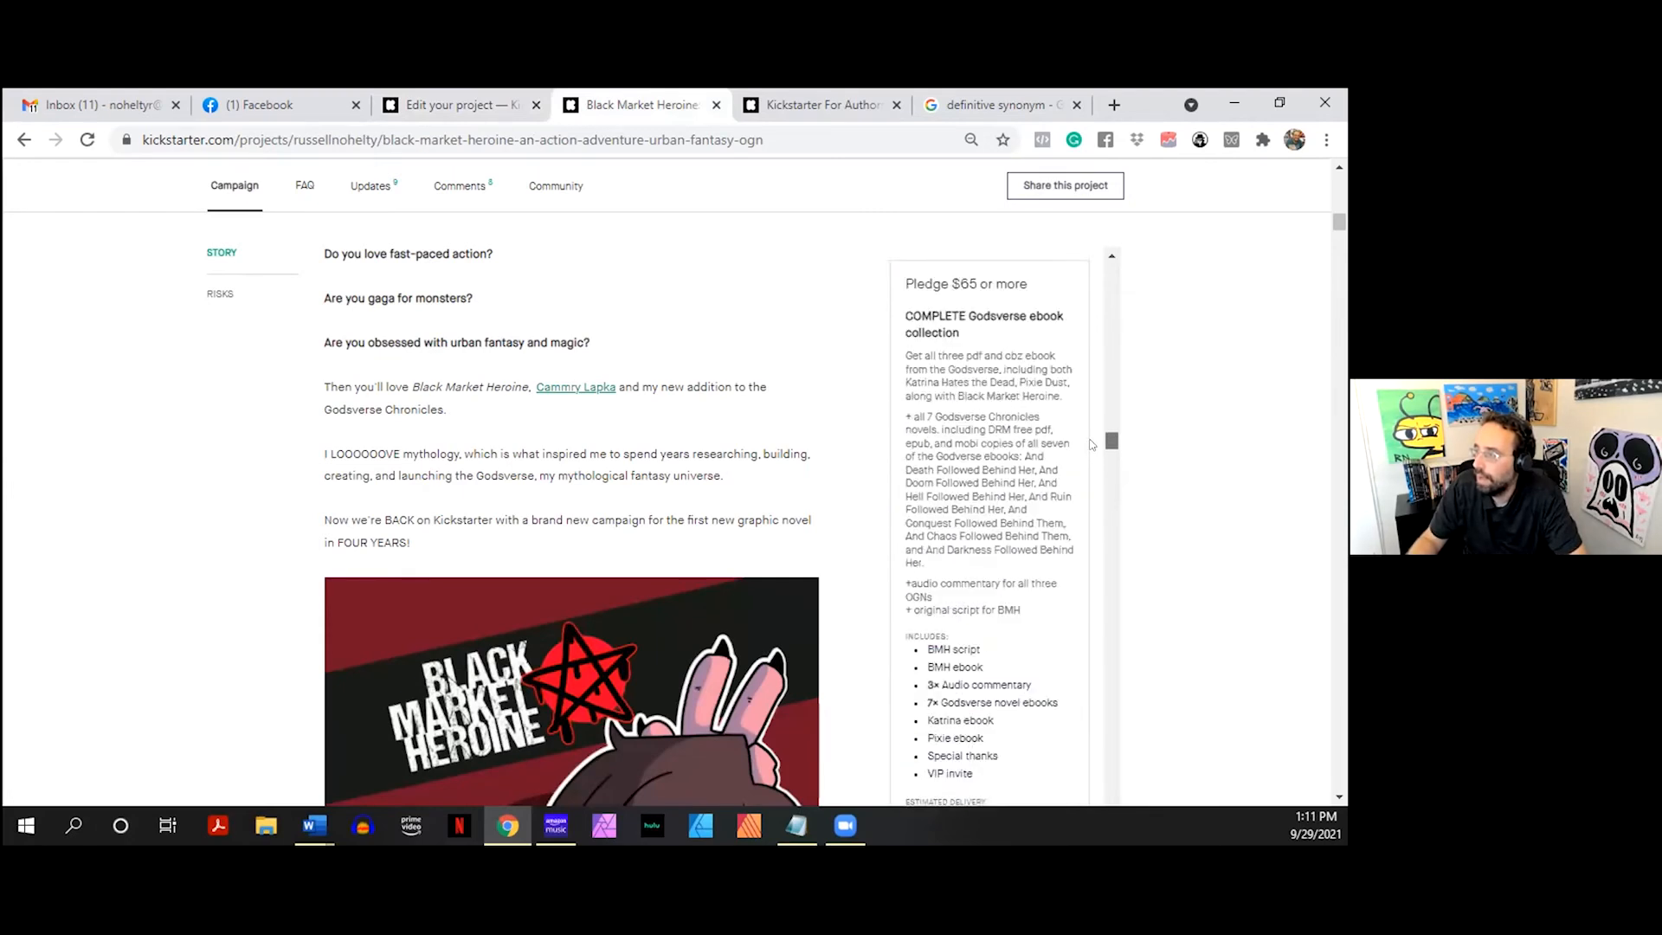
scroll(1091, 444, "down", 8)
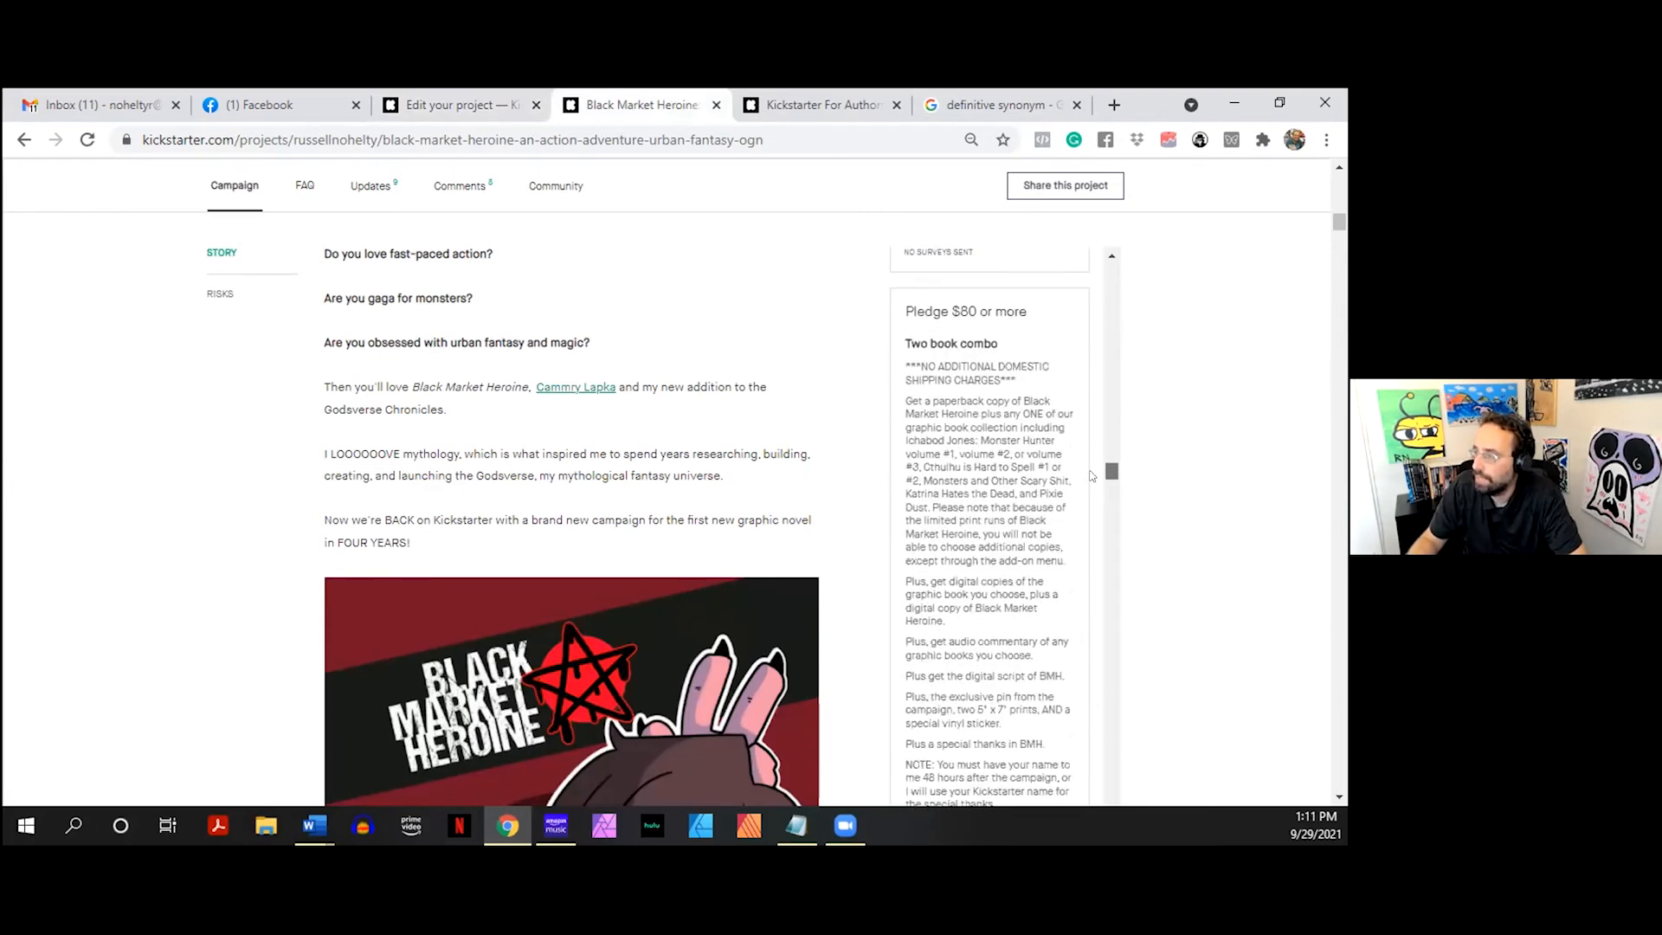
scroll(1092, 475, "down", 8)
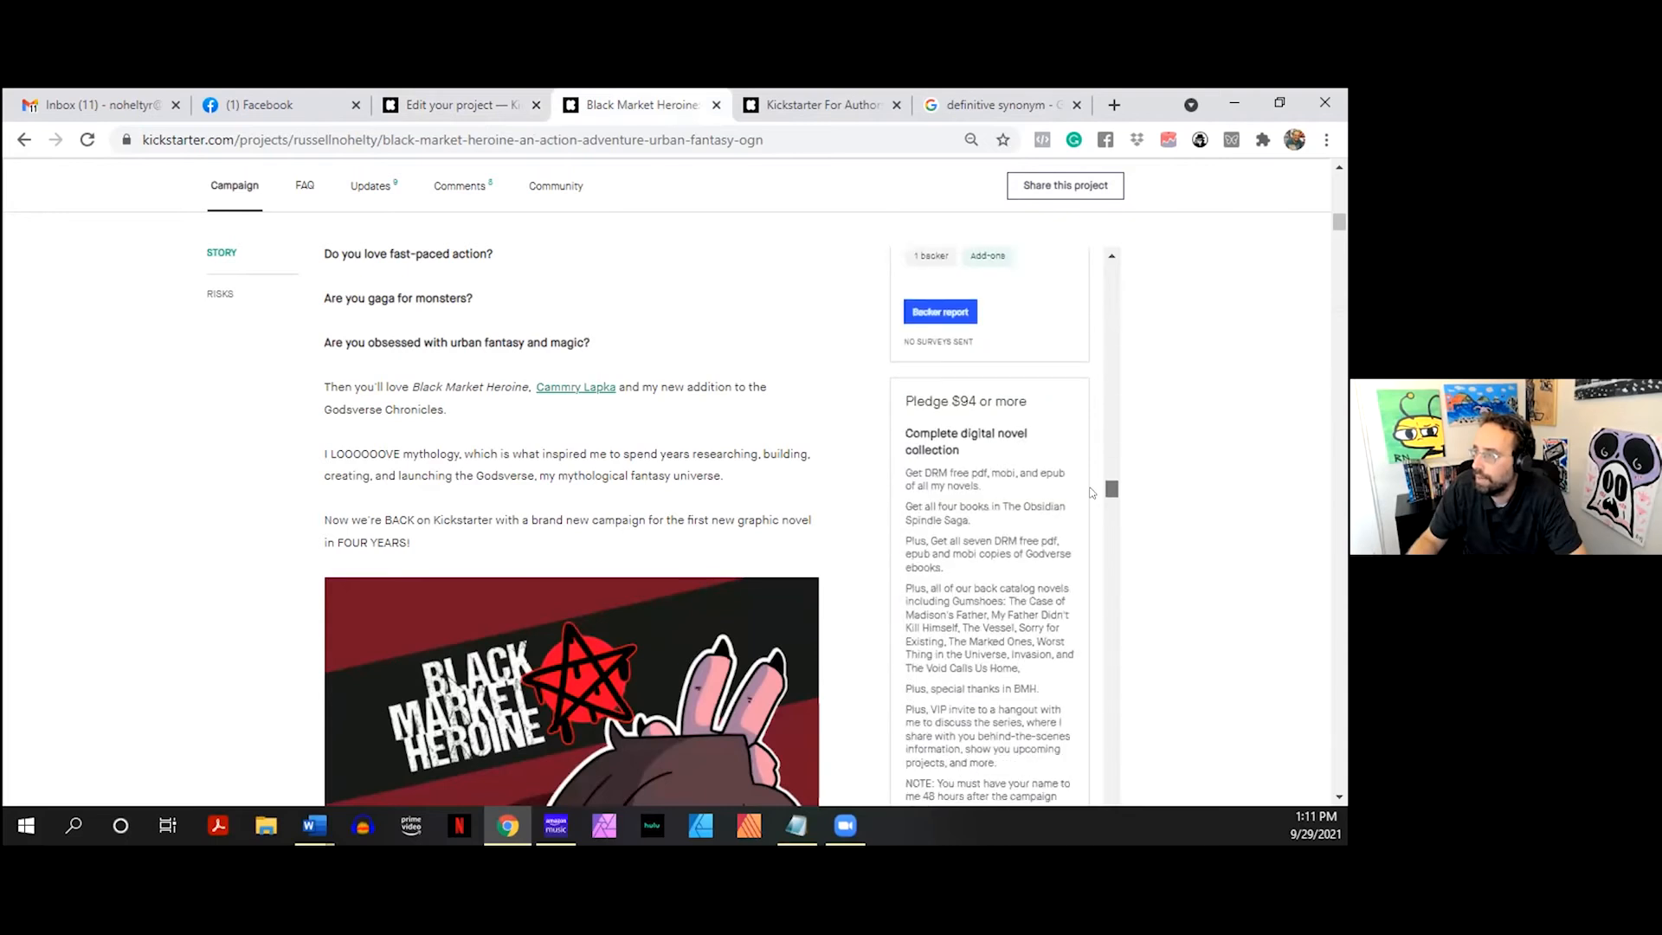
left_click_drag(918, 350, 1039, 688)
left_click(965, 460)
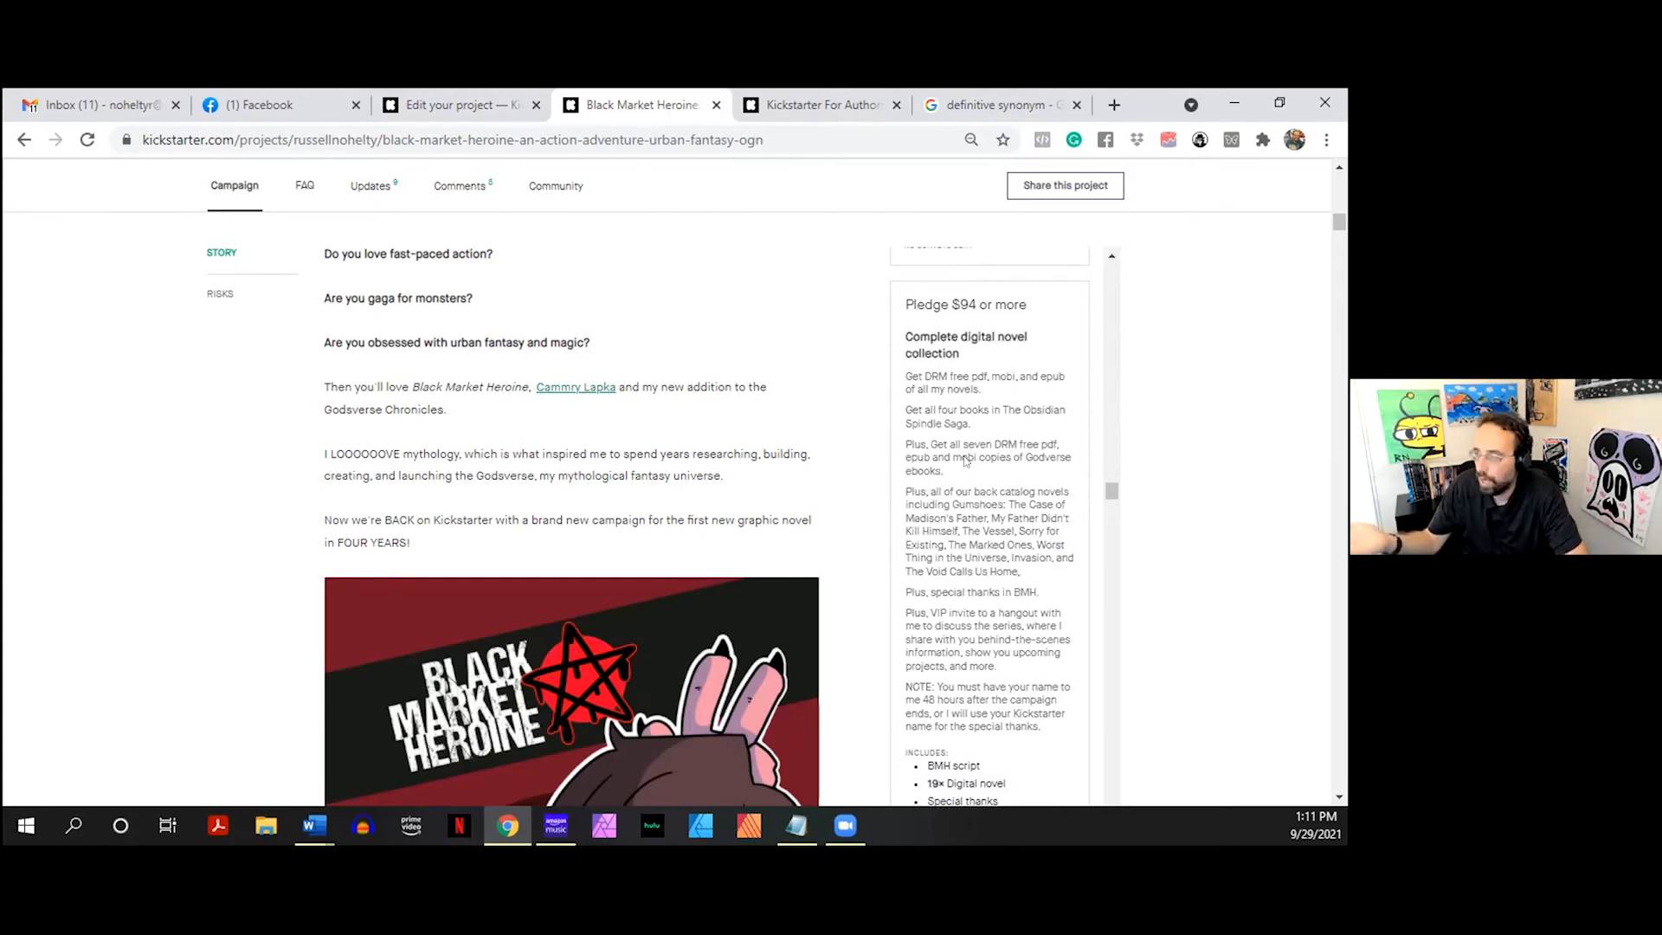
- Examine the contents and backer count of the Graphic ebook collection reward
scroll(961, 460, "down", 2)
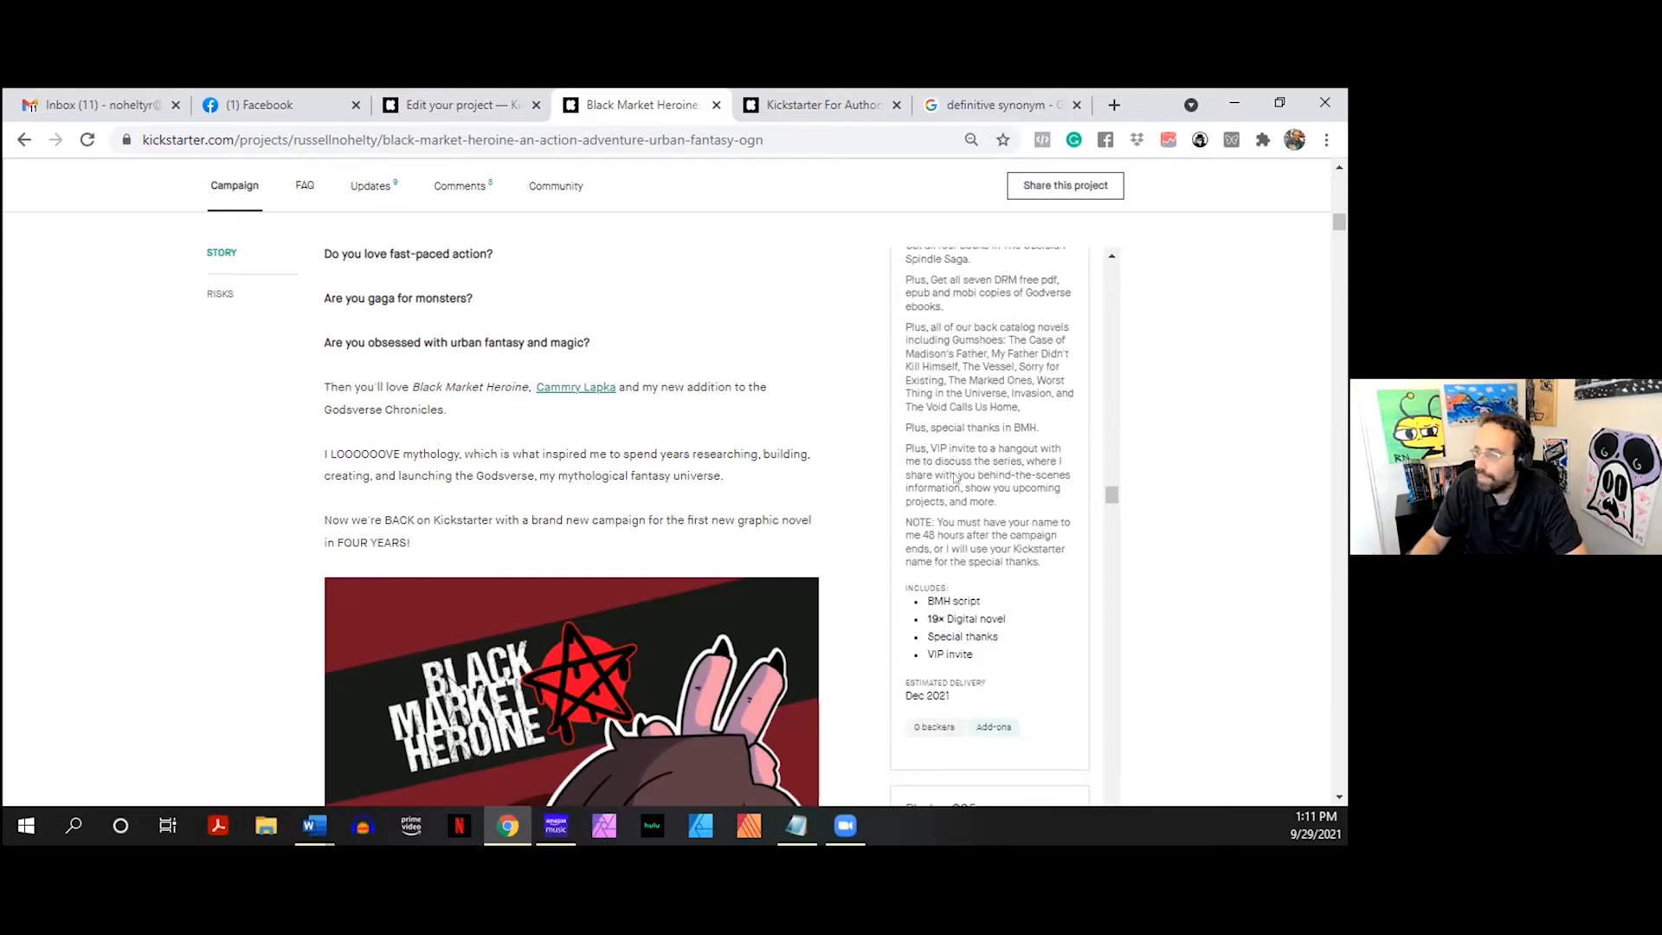
scroll(953, 477, "down", 5)
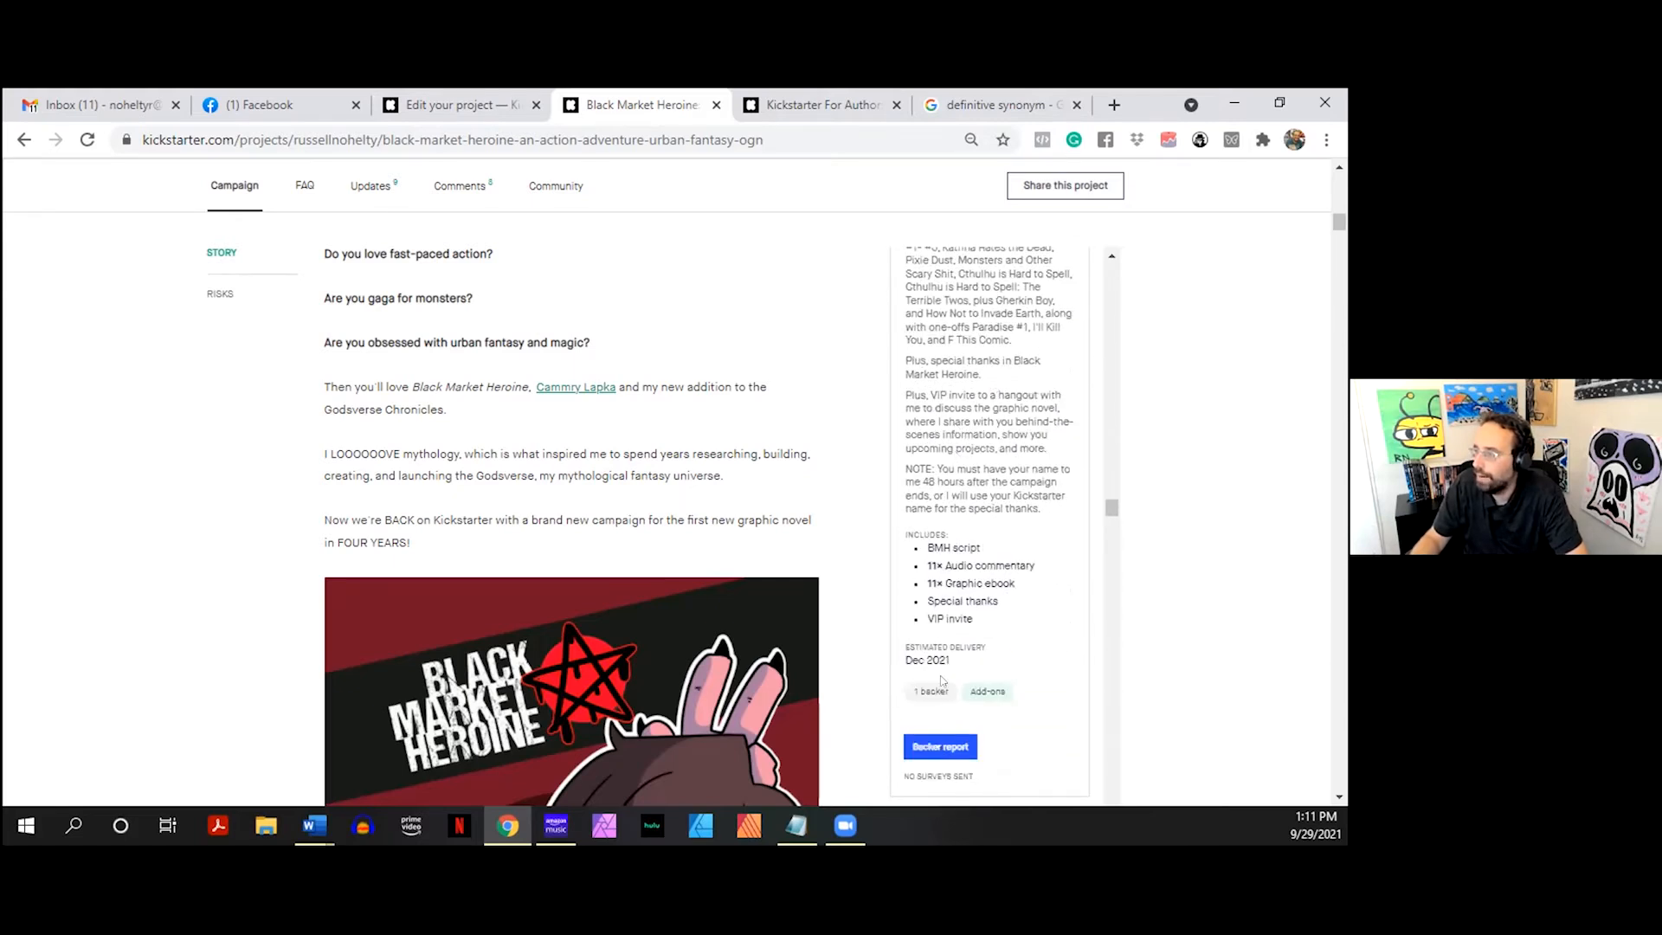
left_click_drag(956, 693, 915, 697)
scroll(969, 443, "up", 1)
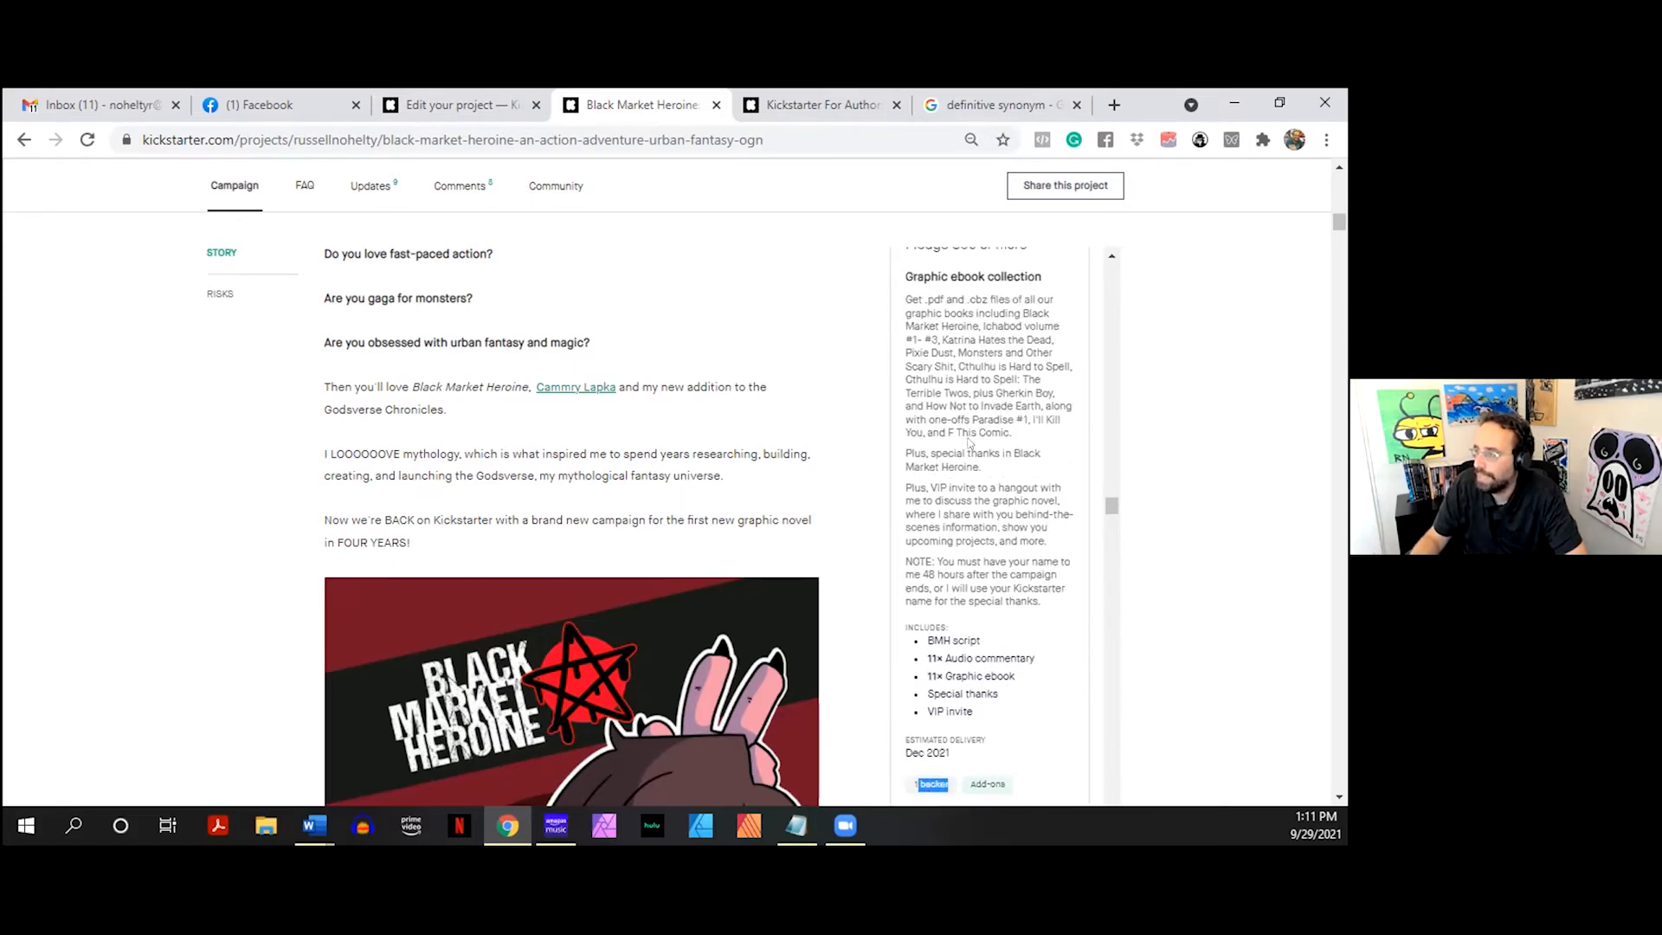
- Compare the contents of the $95 Graphic ebook collection with the back catalog novels listed in the $94 Complete digital novel collection
scroll(969, 442, "up", 1)
mouse_move(905, 370)
left_mouse_down()
mouse_move(1014, 508)
mouse_move(973, 433)
mouse_move(907, 371)
left_mouse_up()
left_click(952, 413)
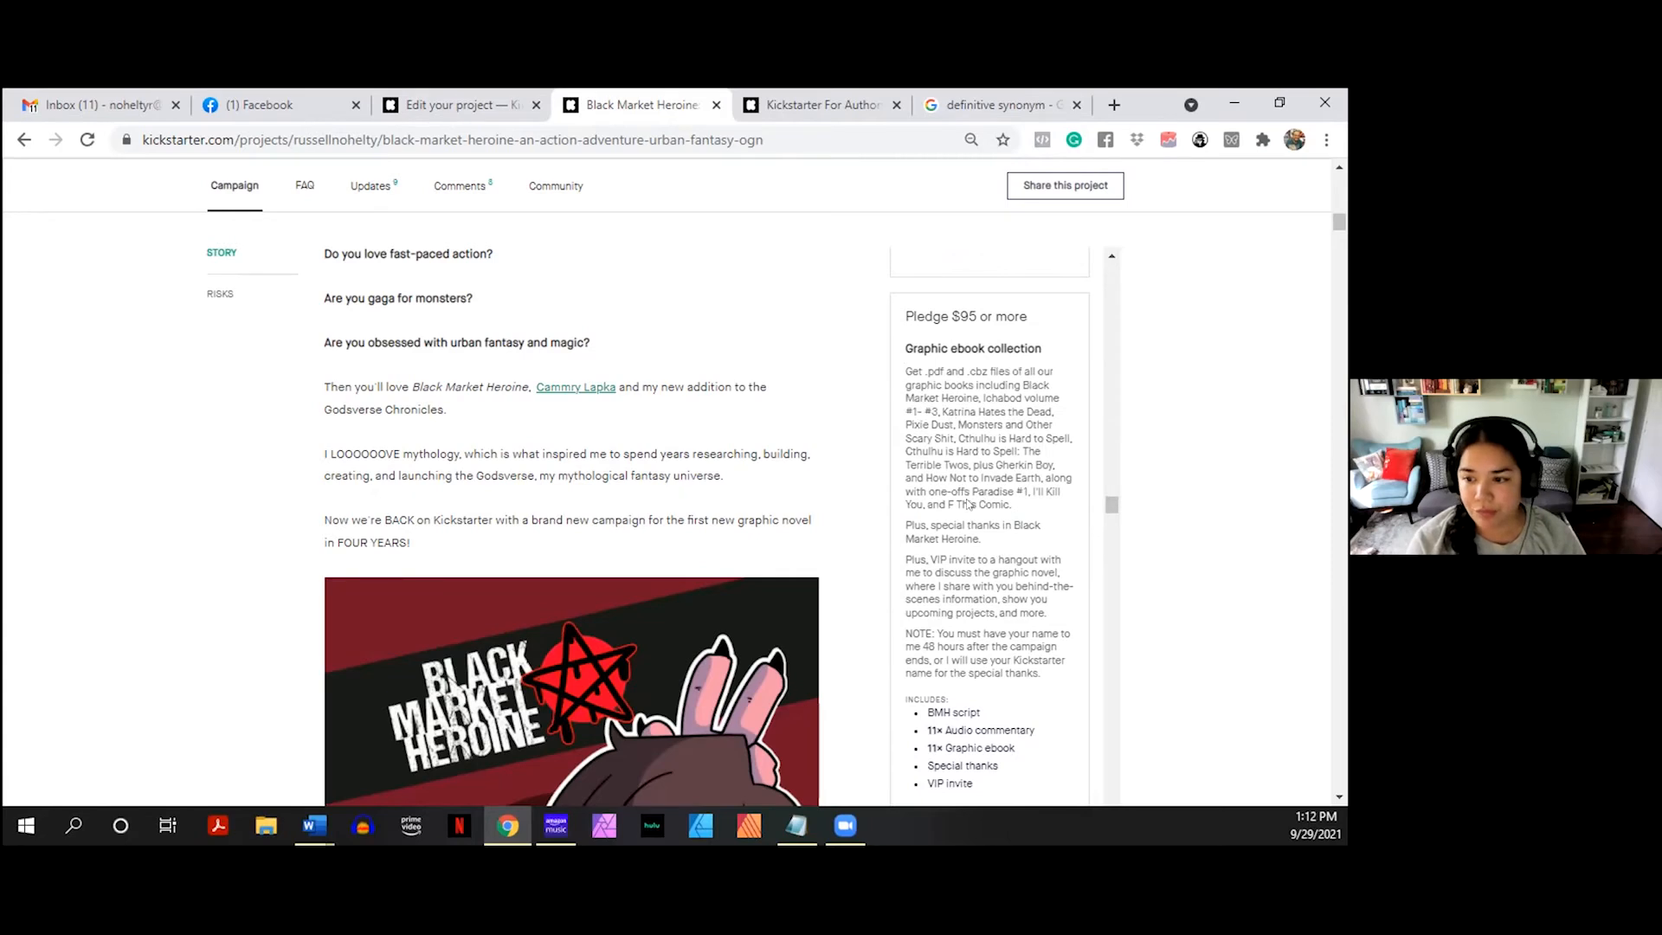
scroll(968, 503, "up", 8)
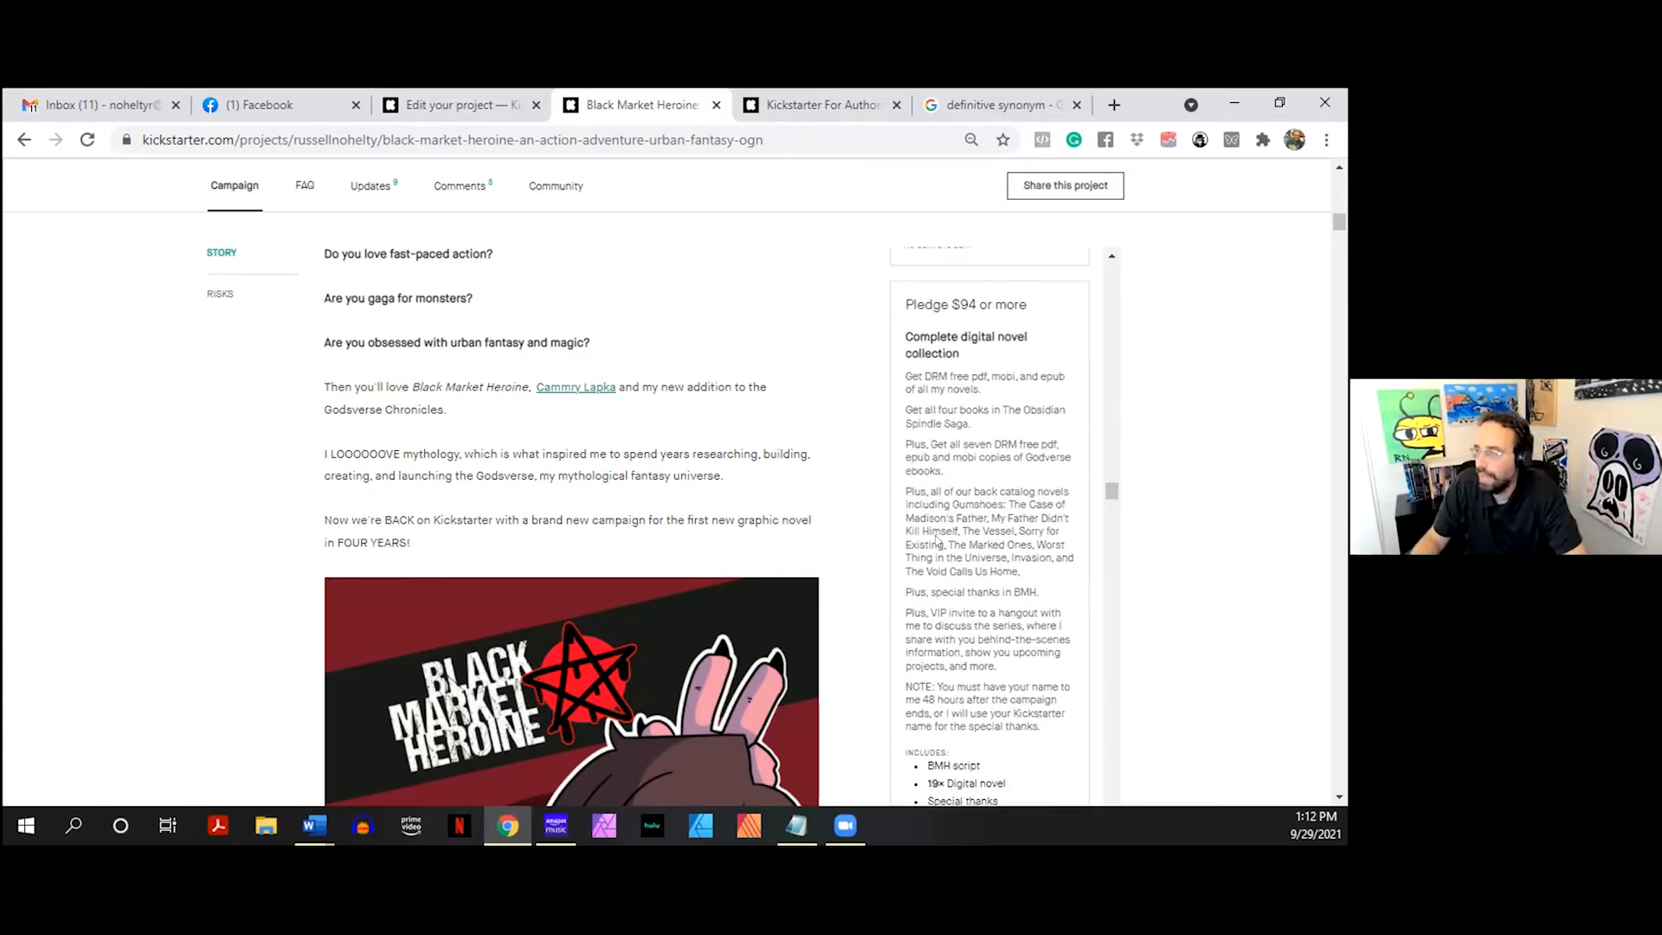
left_click_drag(956, 532, 1021, 571)
left_click(1021, 571)
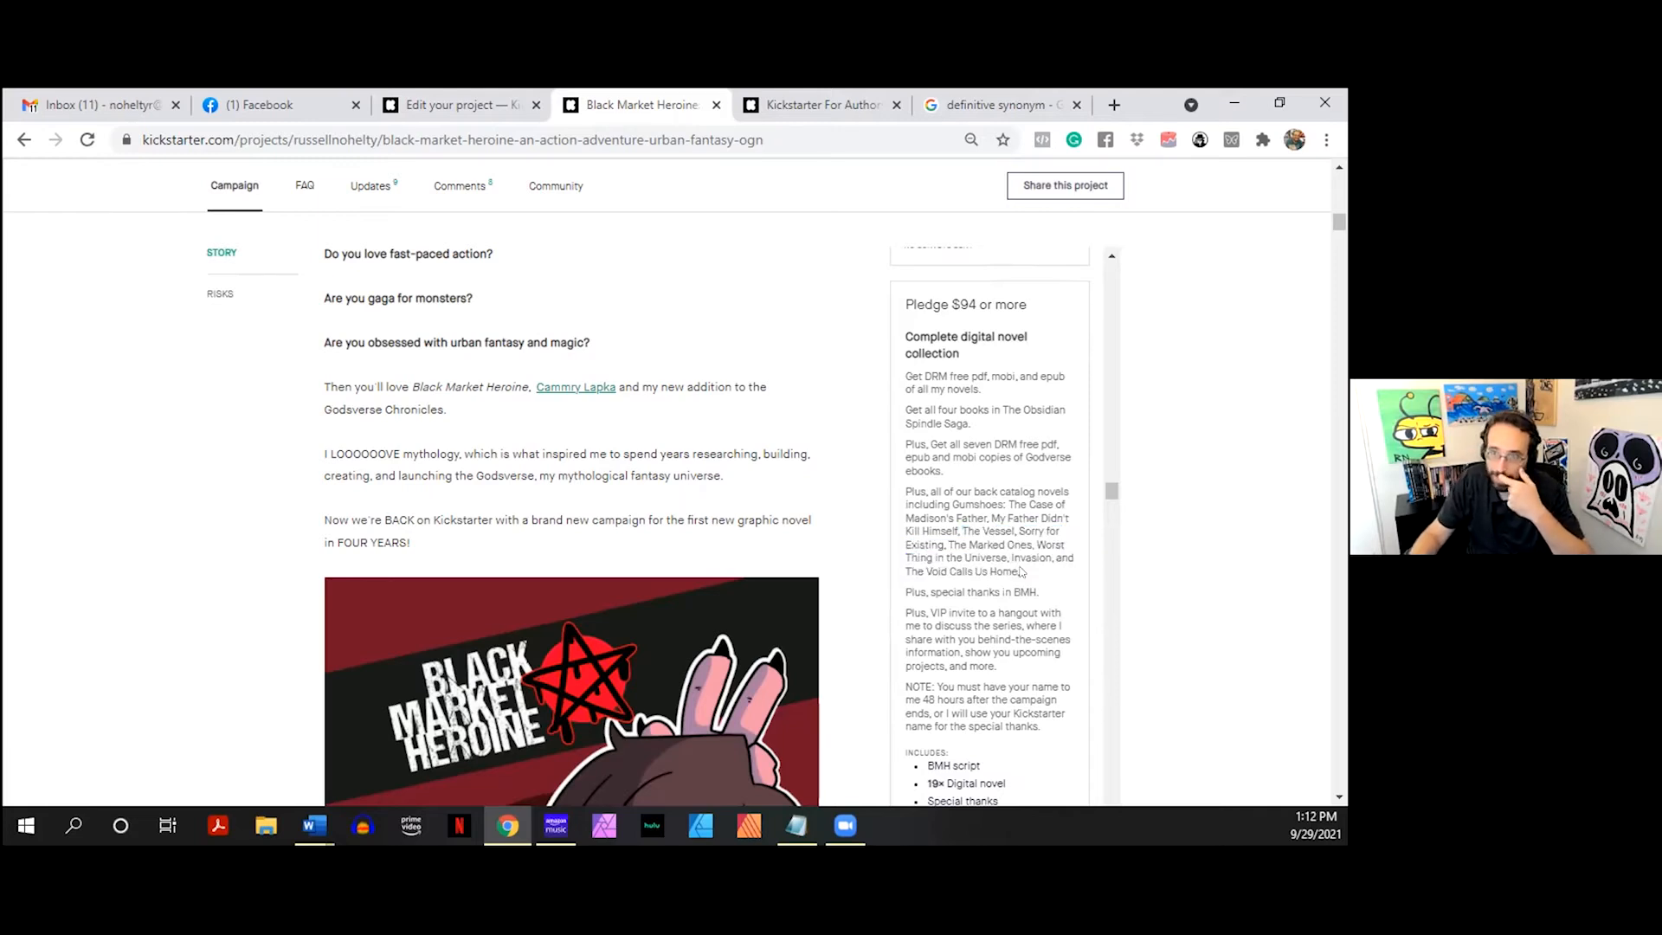
left_click_drag(1021, 571, 989, 519)
left_click(989, 519)
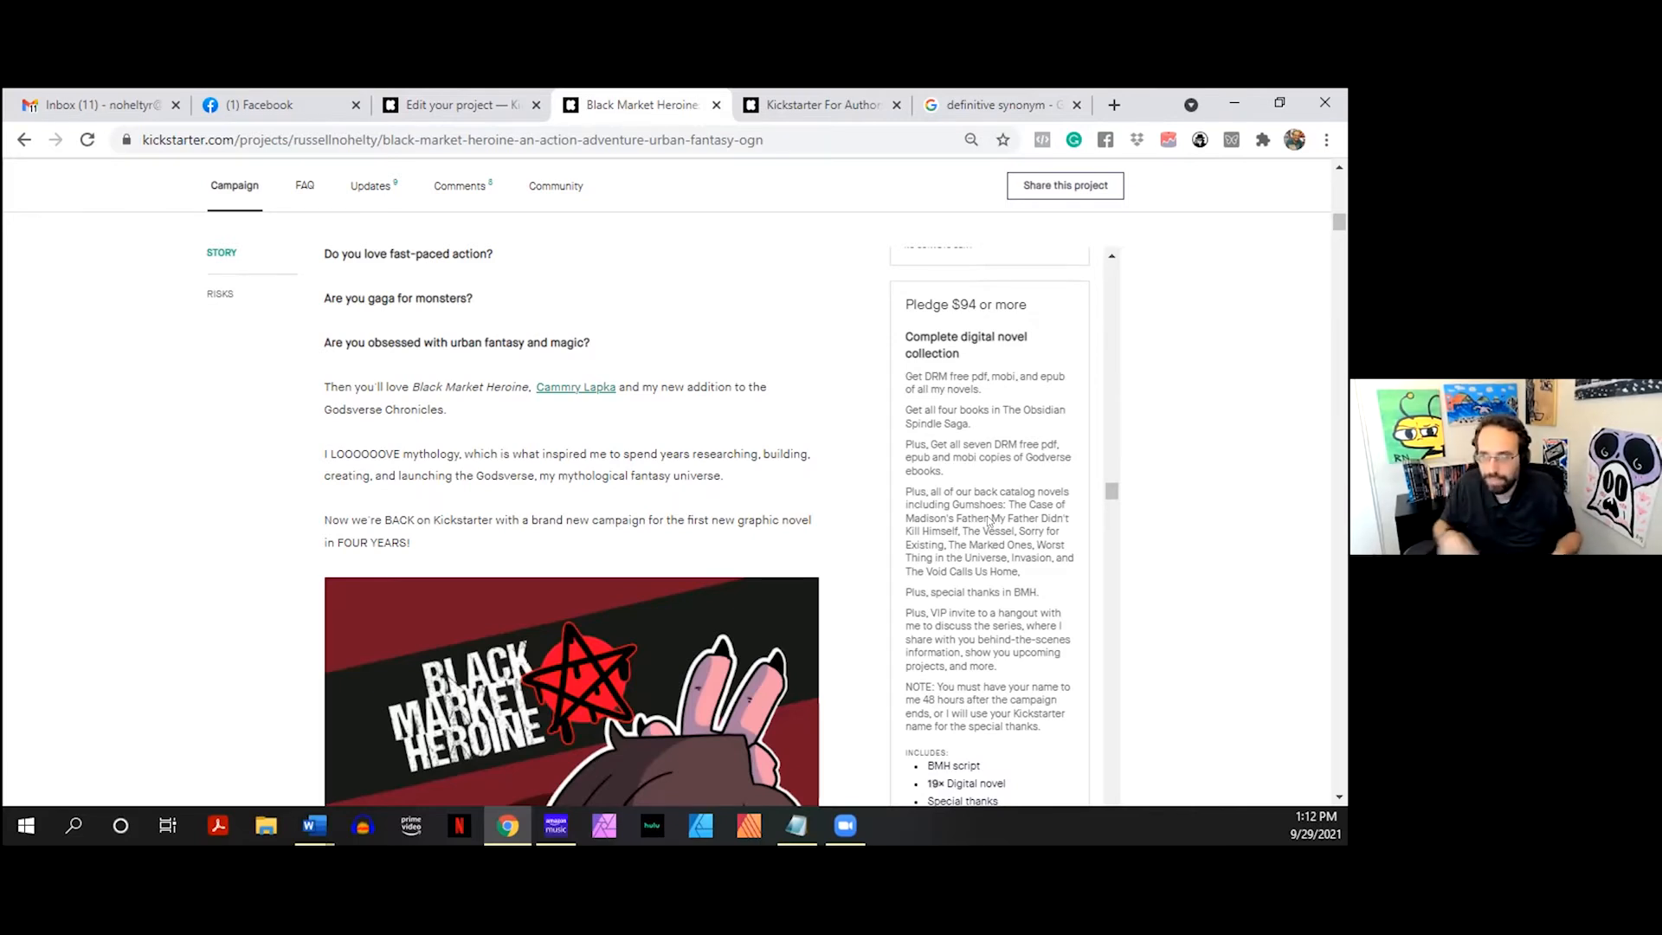
- Return to the project story editor and add the placeholder "[INSERT BOOK IMAGE HERE]" on the empty line above the Specs heading
left_click(443, 104)
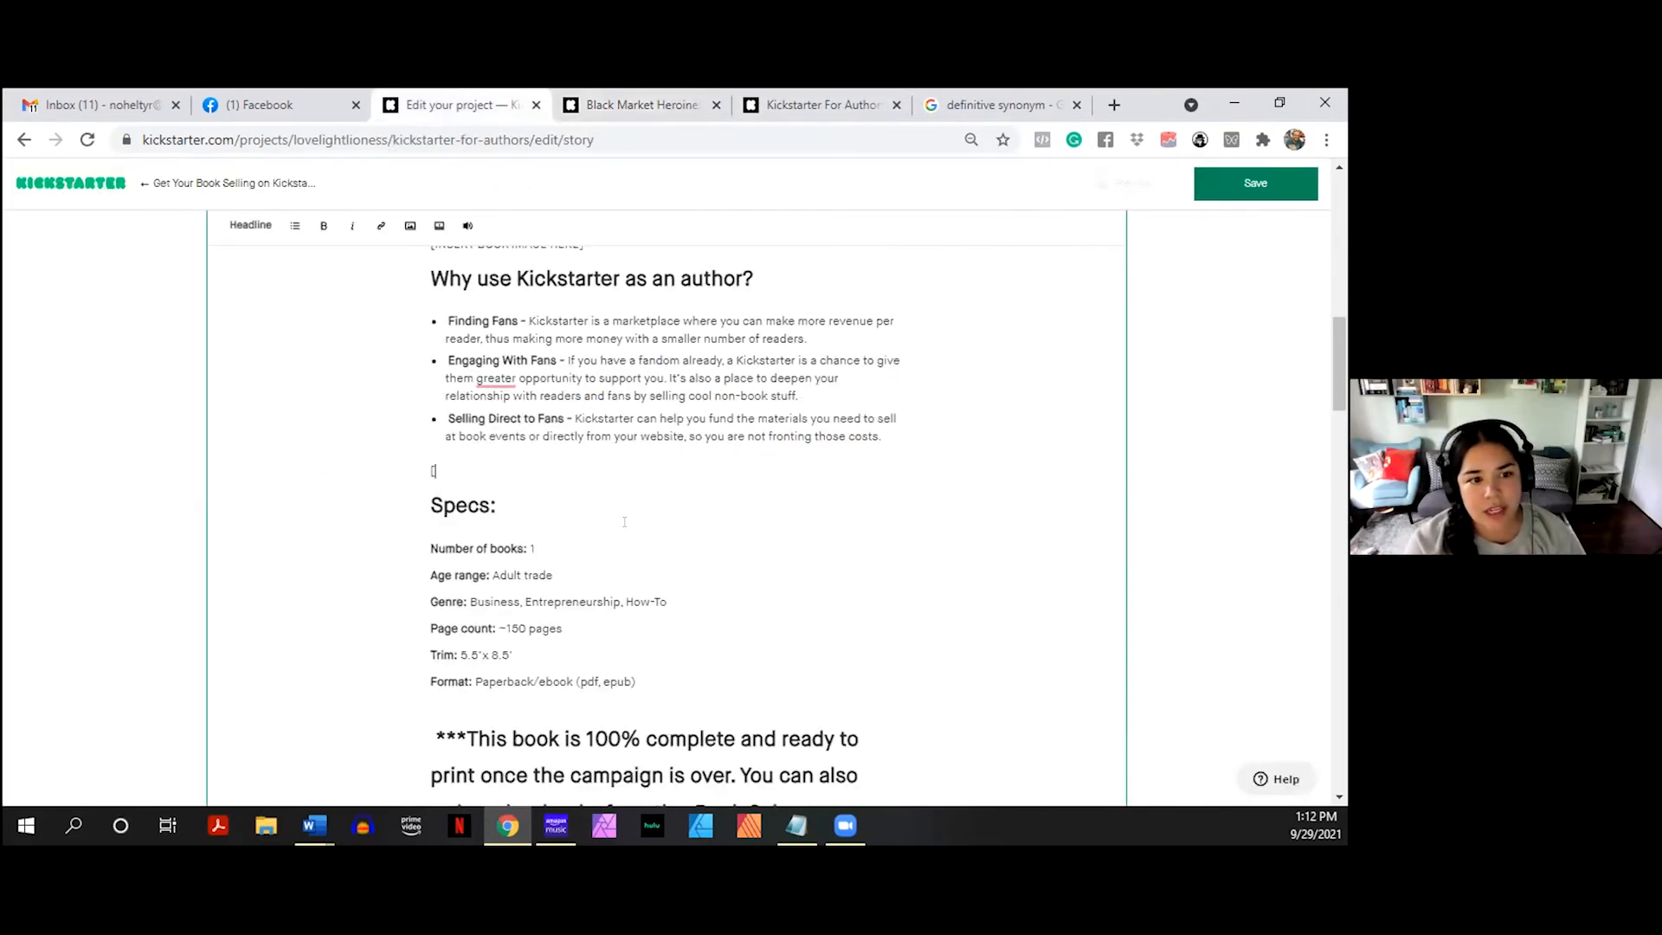
type("[INSDE")
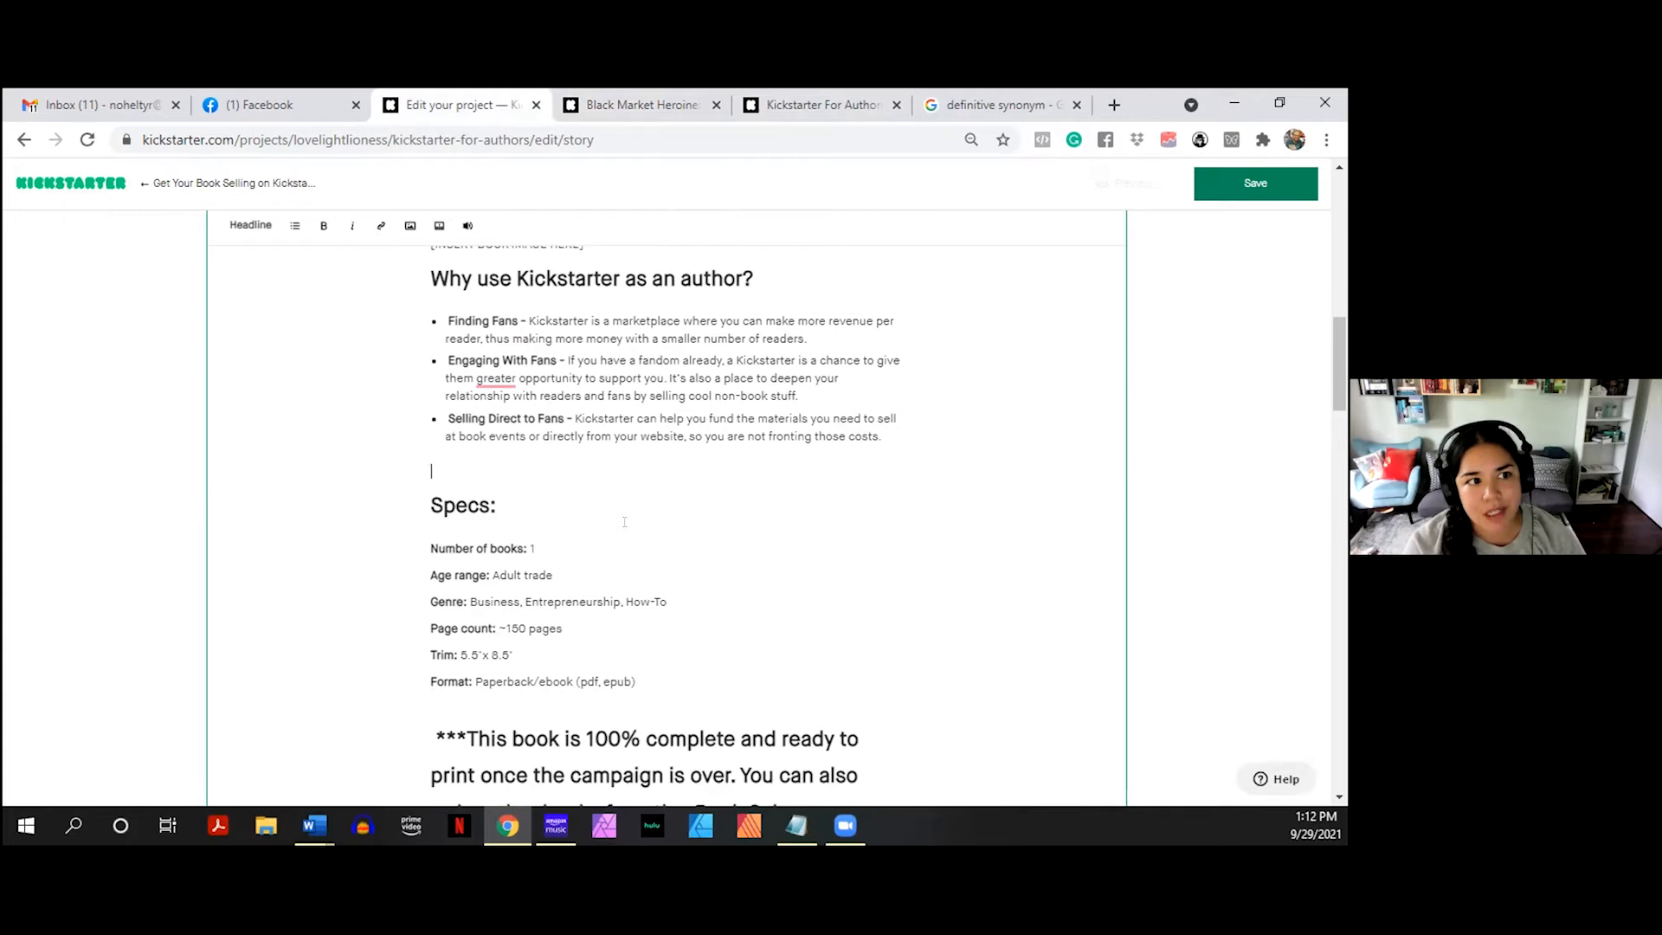
key("BackSpace")
key("BackSpace")
key("BackSpace")
type("SERT BOO")
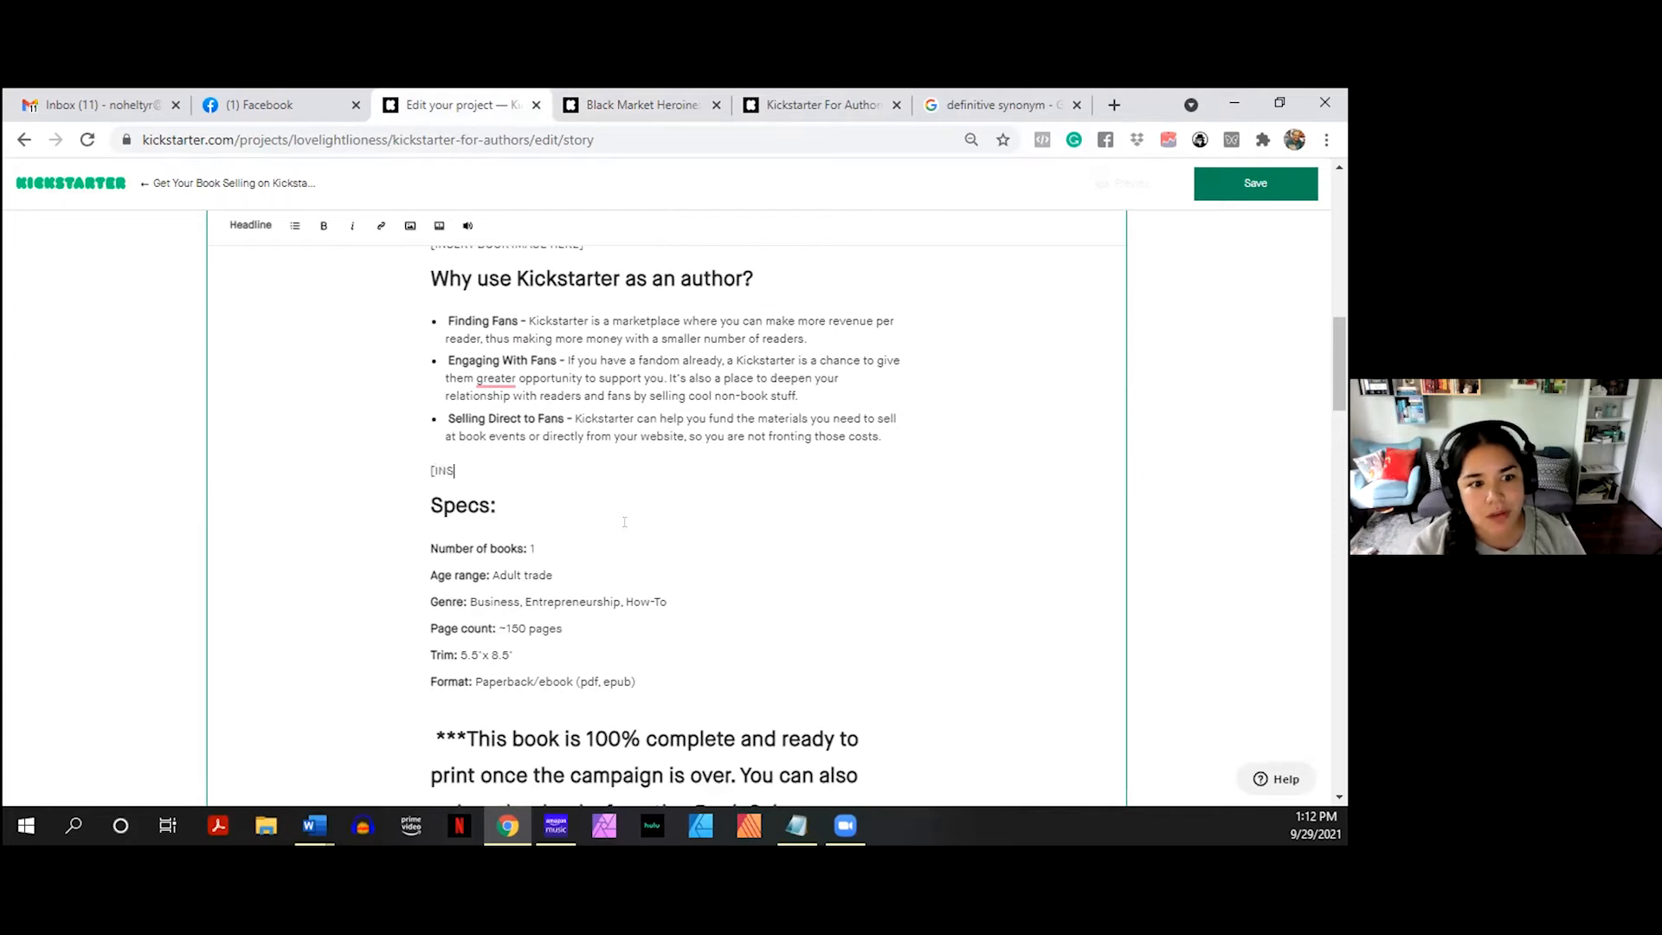
type("GE")
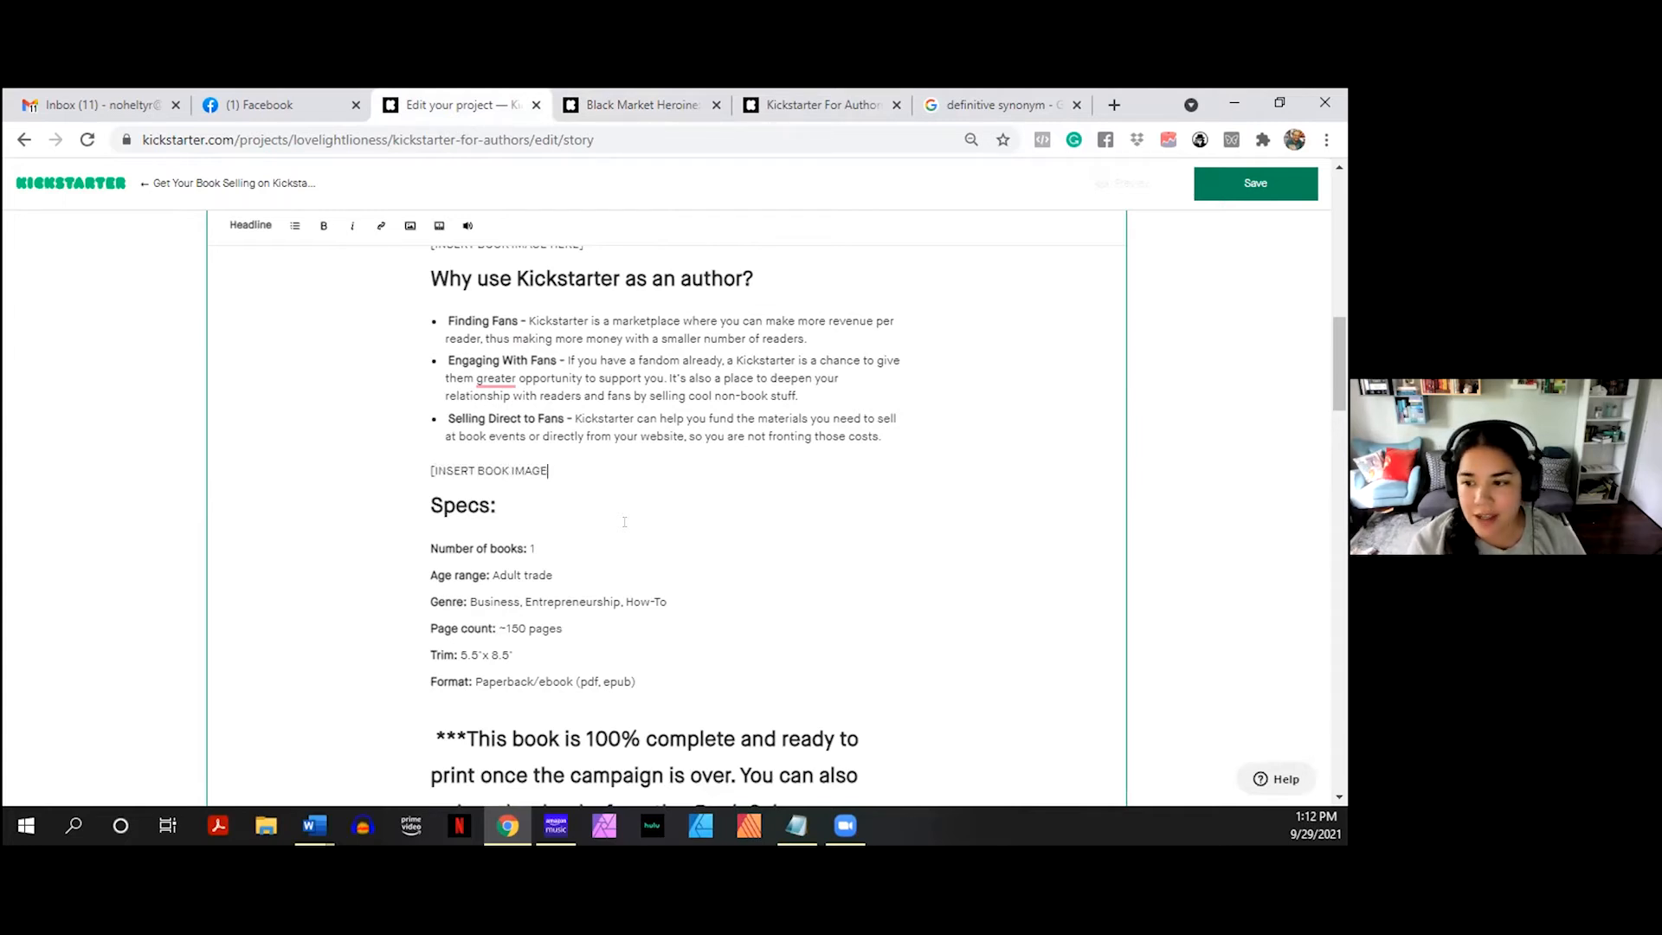
type(" HERE]")
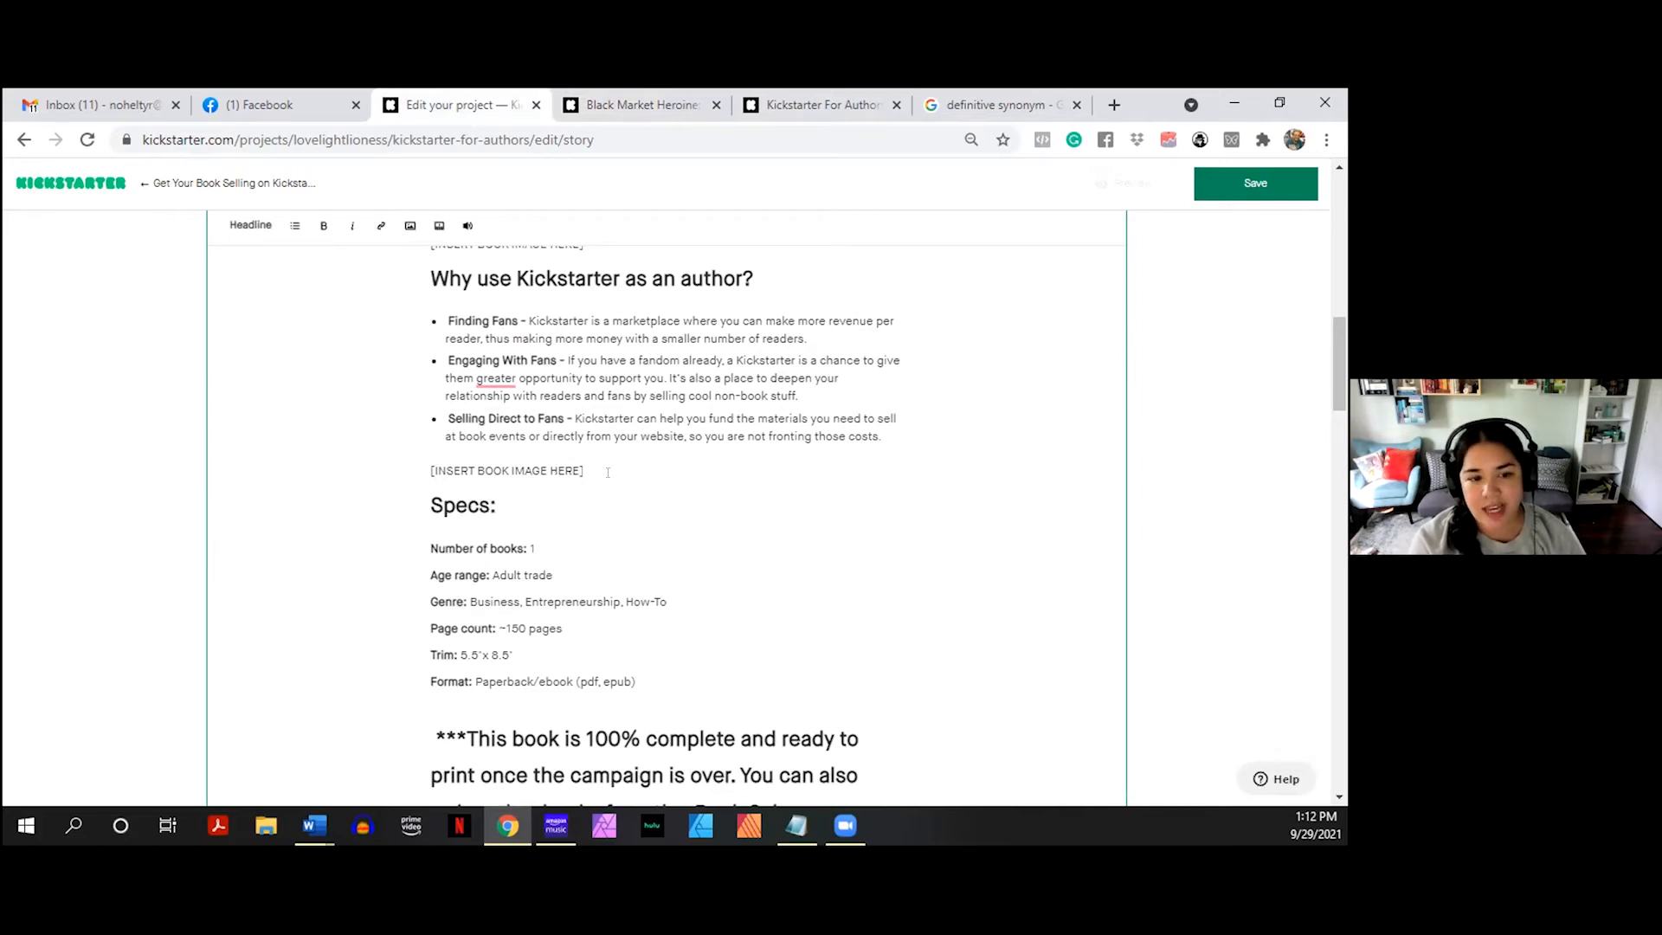
- Review the story's flow from the Specs section through the author background paragraphs and back to the reasons for using Kickstarter
scroll(608, 472, "down", 4)
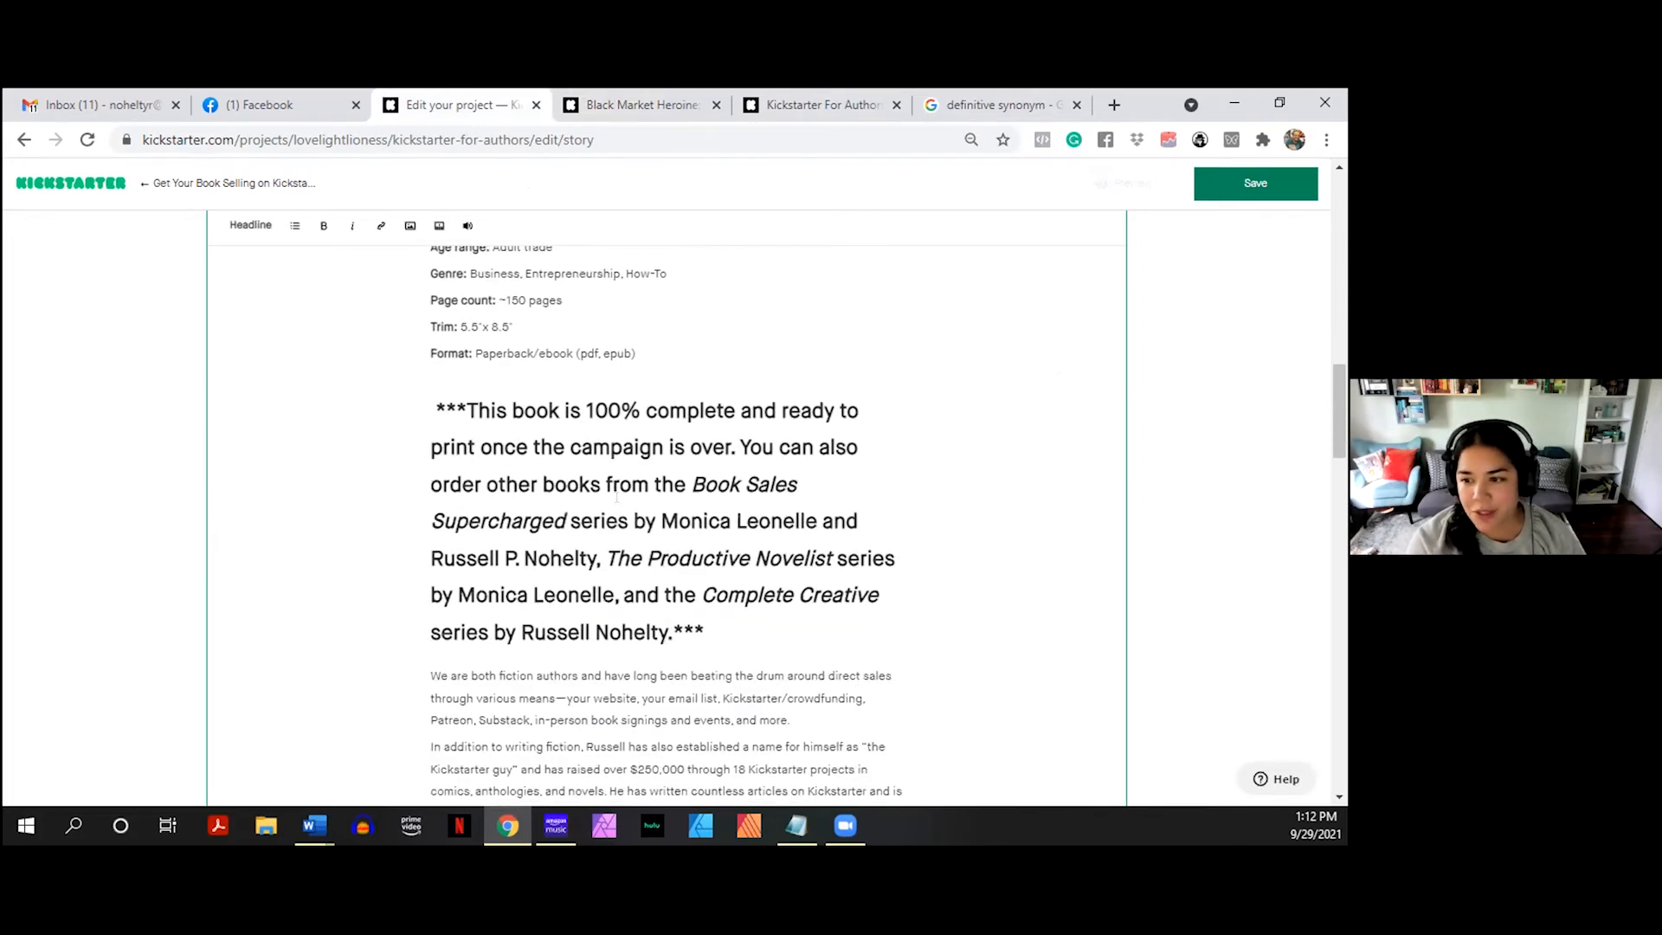
scroll(616, 497, "down", 4)
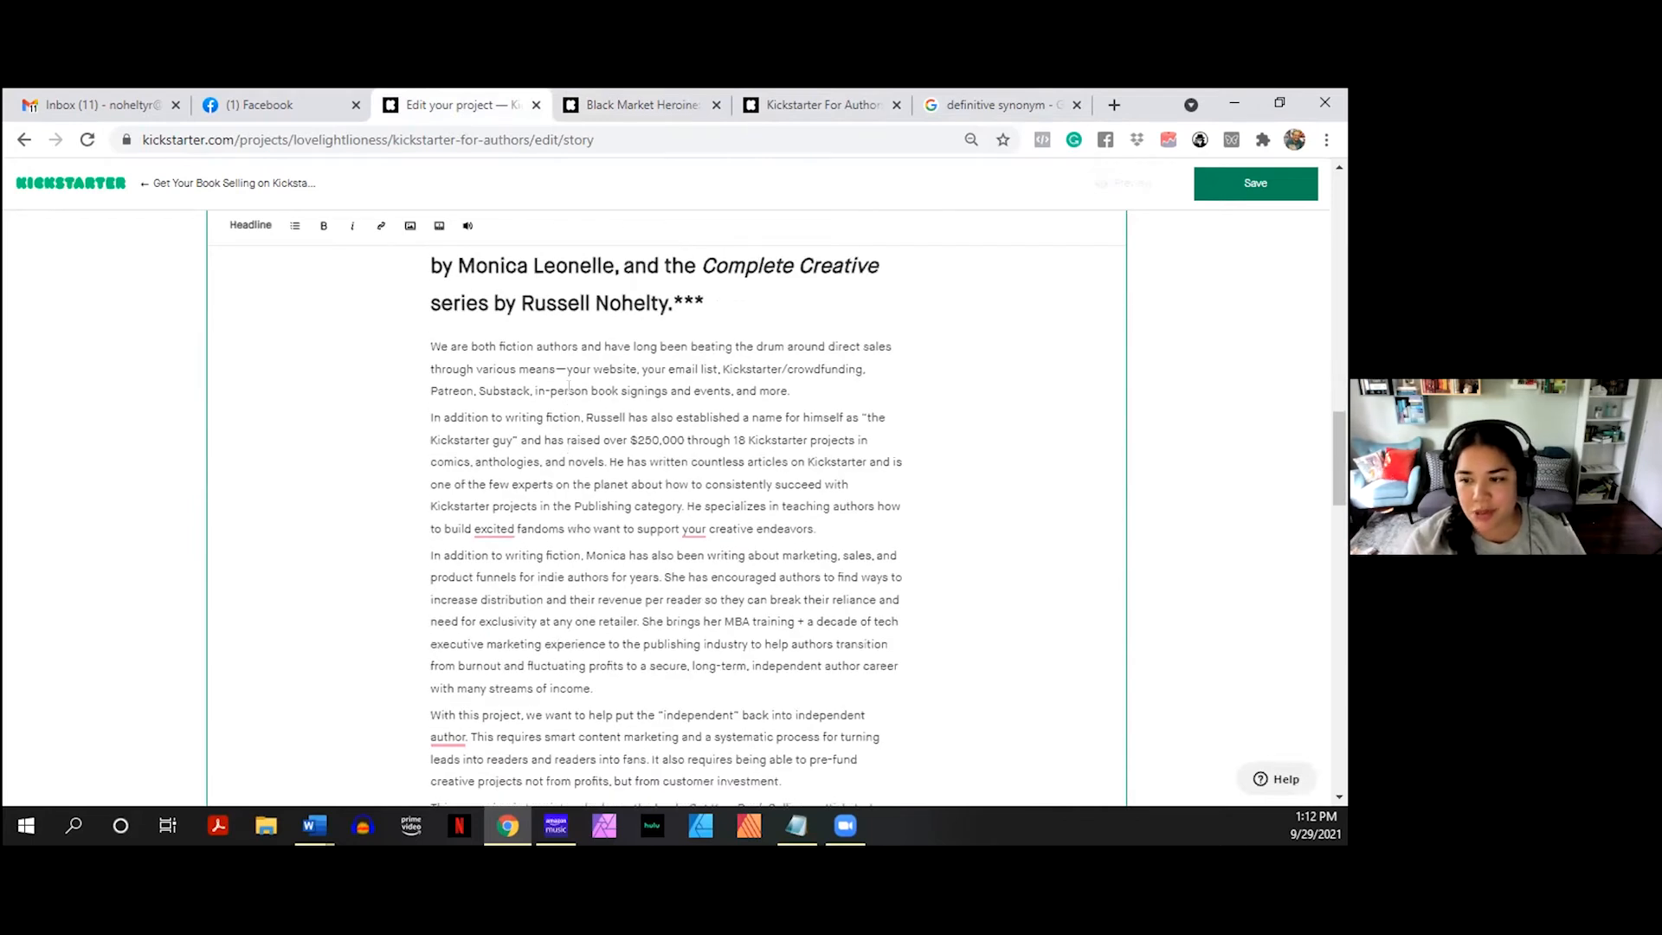
left_click_drag(586, 346, 831, 387)
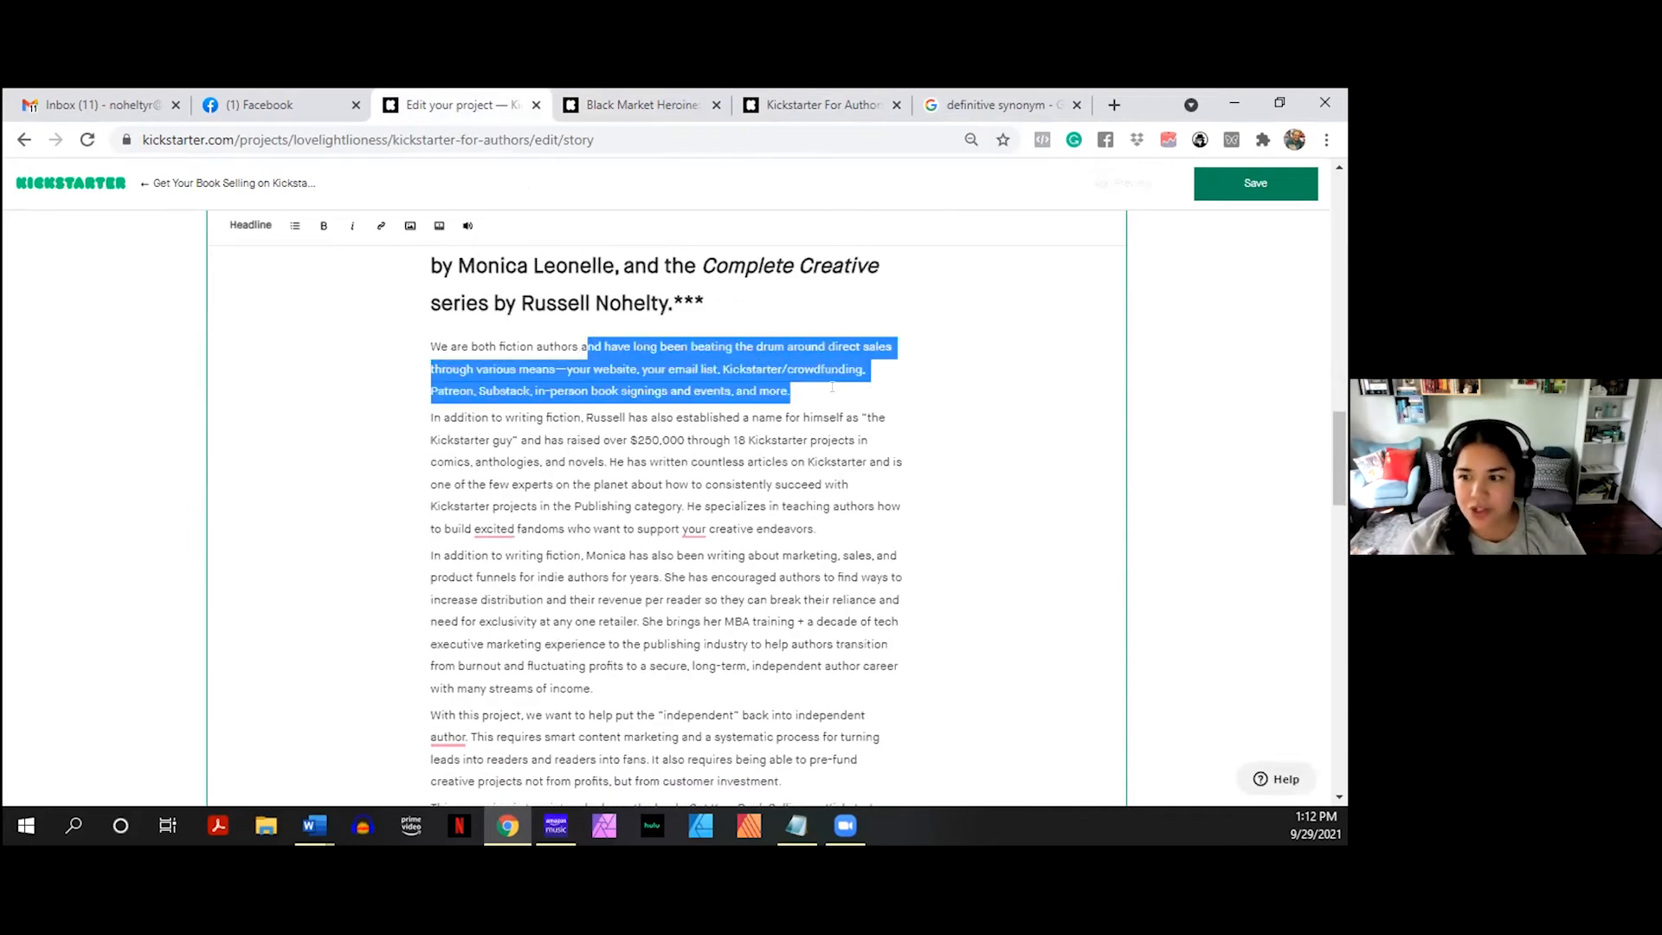
left_click(703, 388)
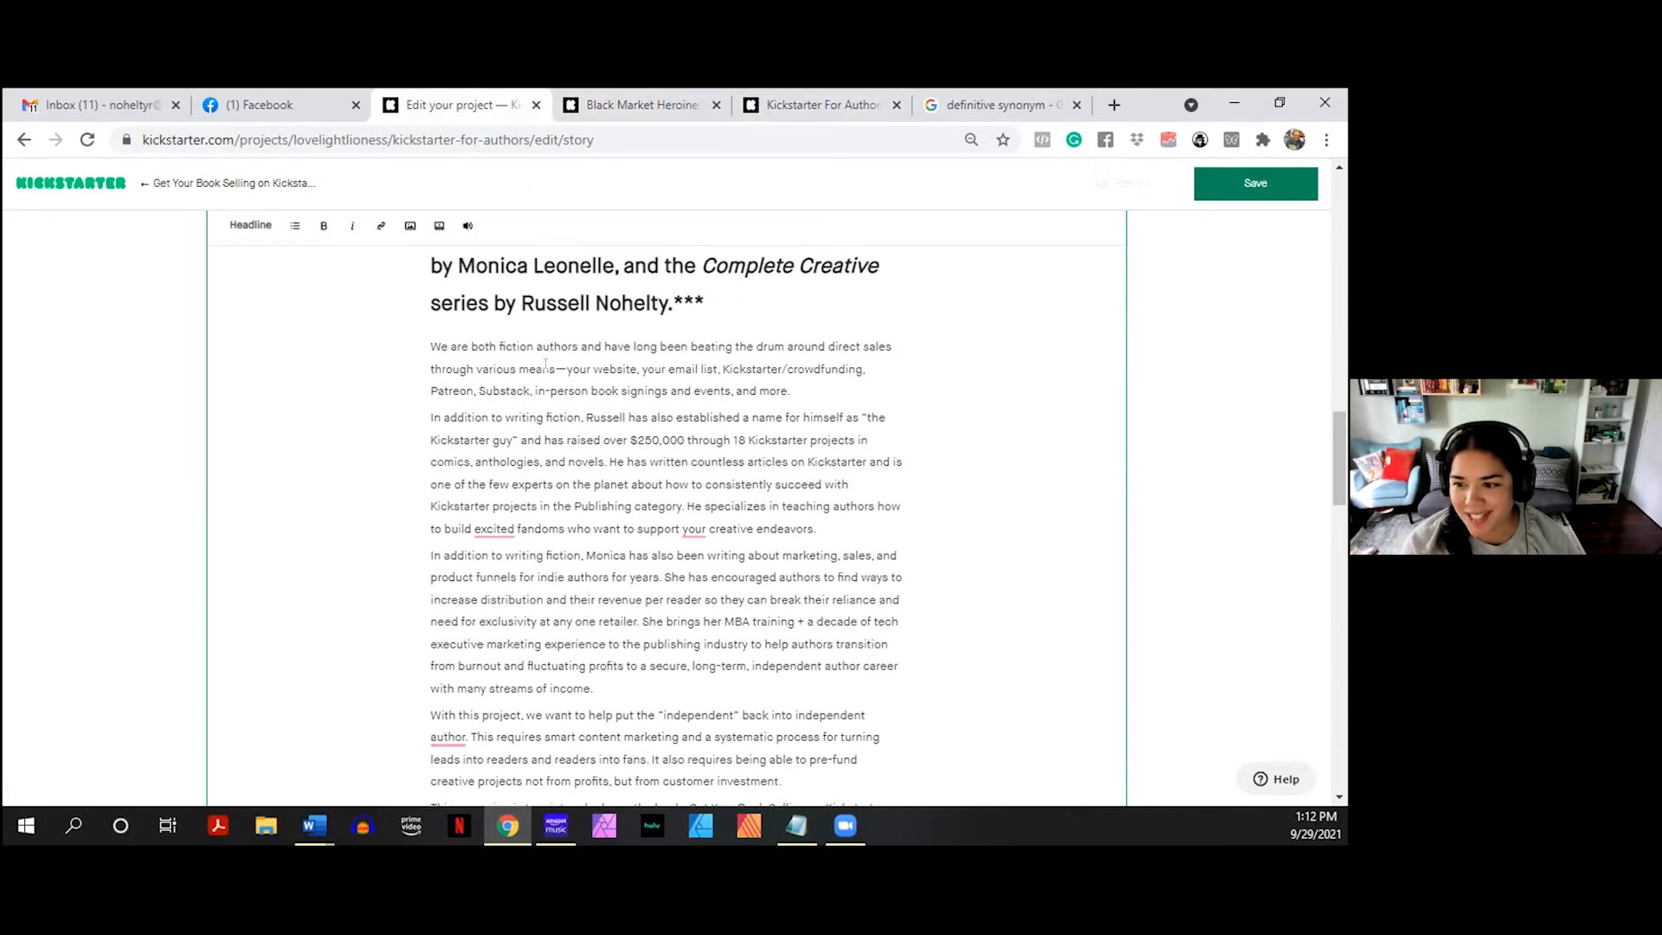
scroll(546, 365, "down", 2)
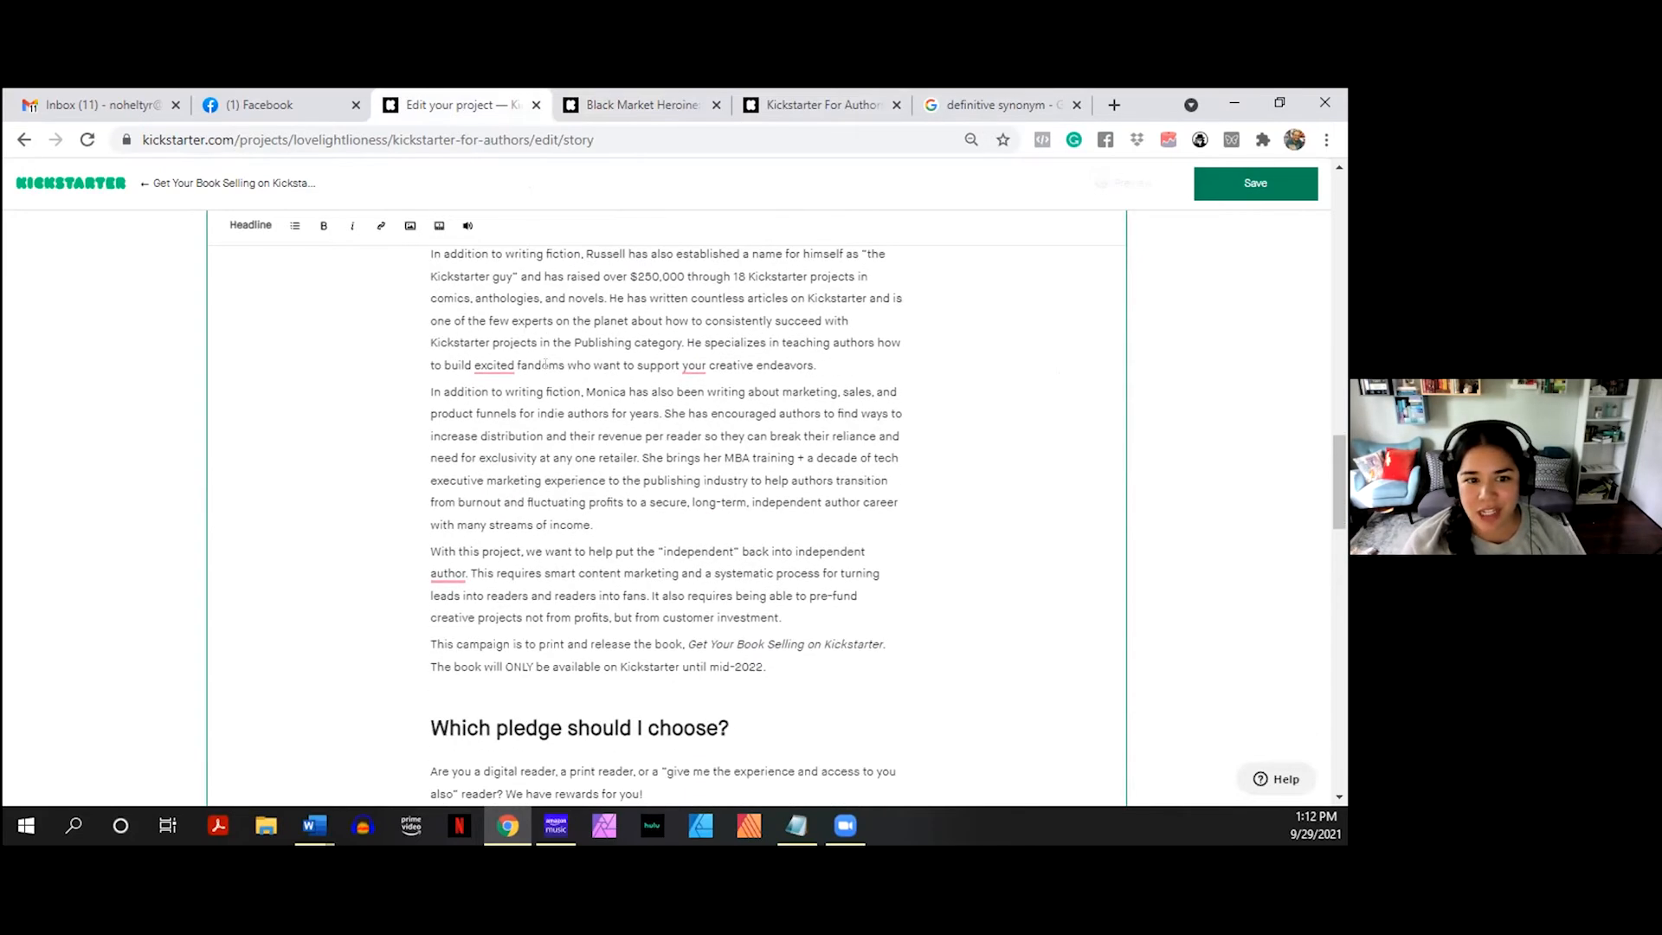
left_click(598, 484)
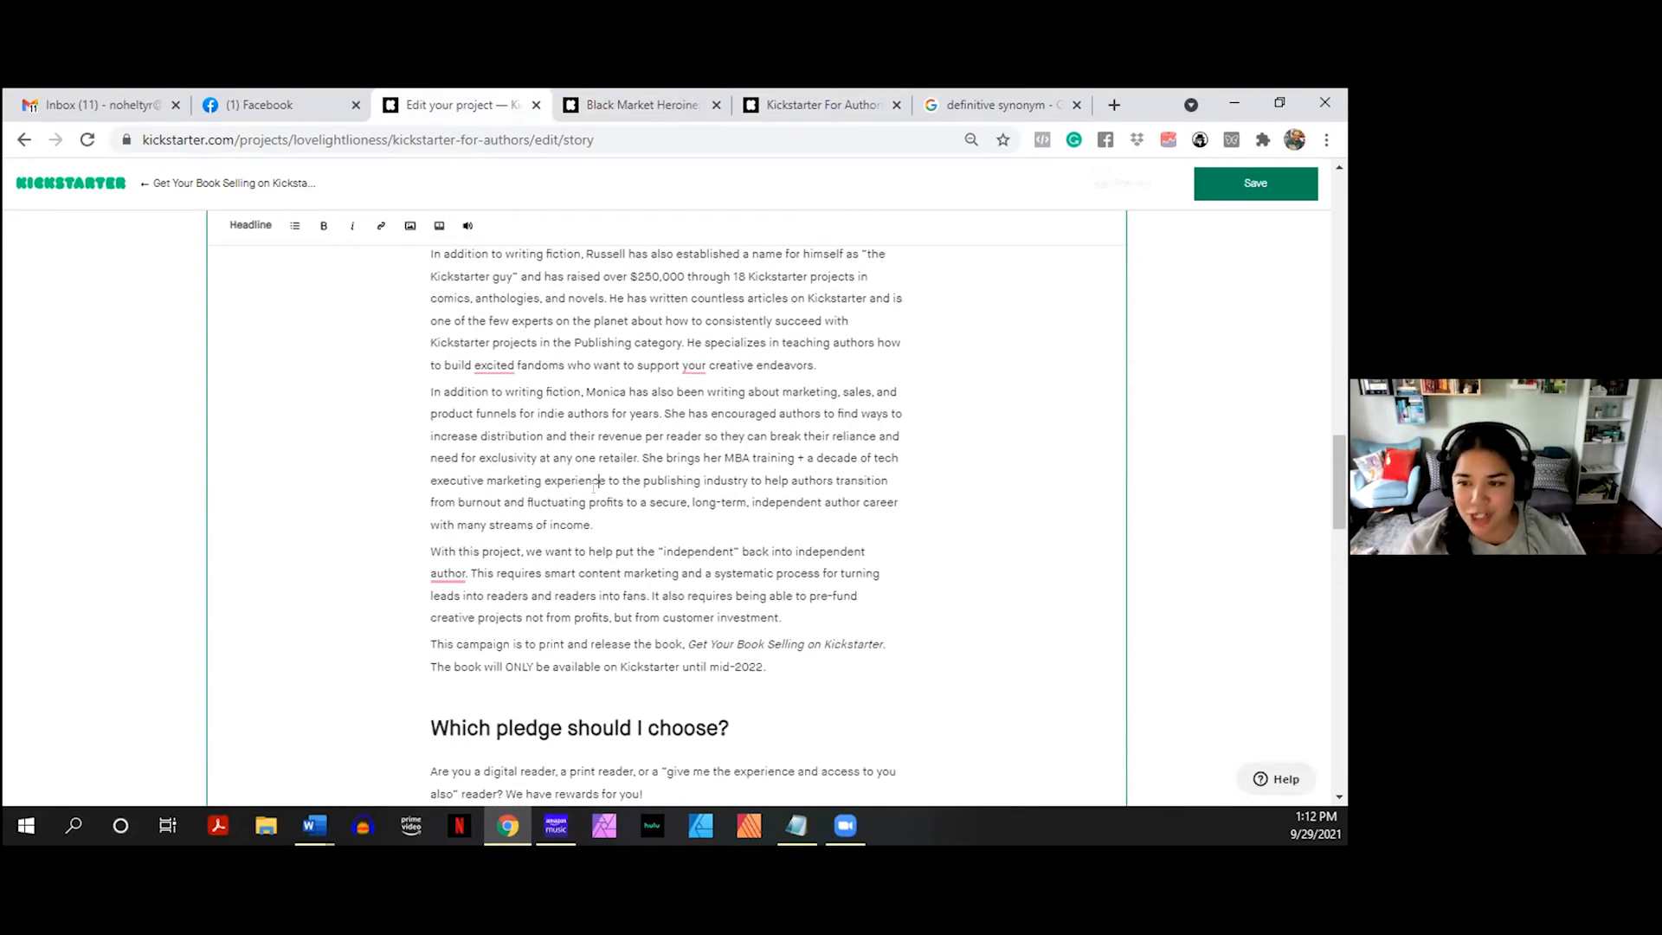
scroll(600, 498, "up", 2)
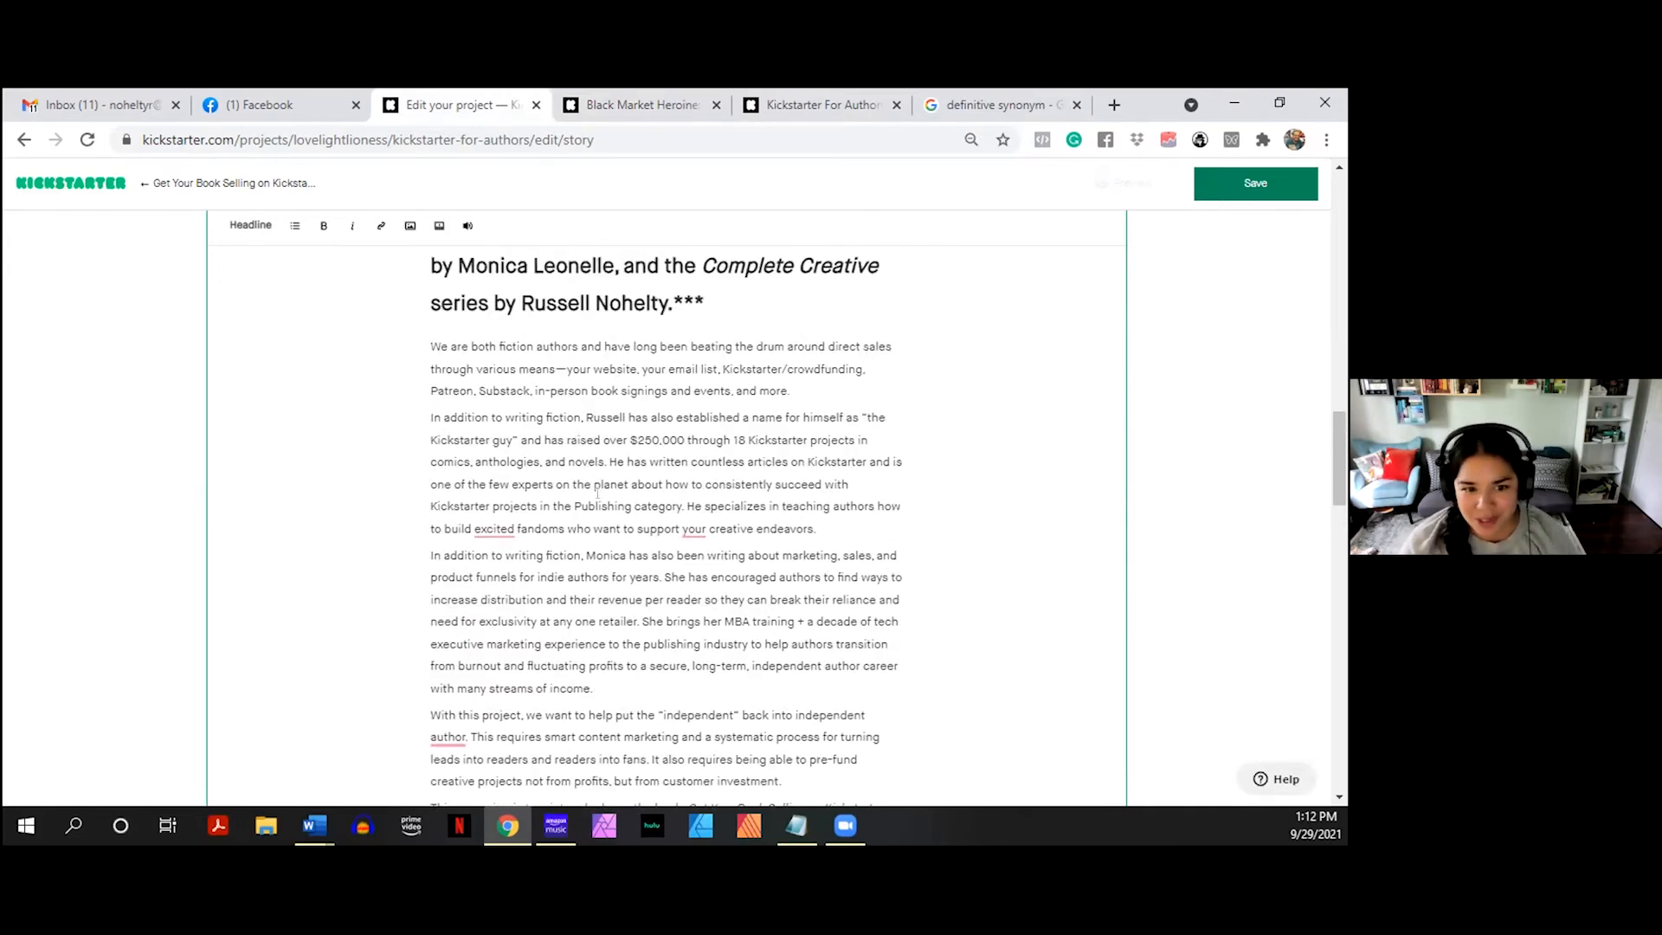
scroll(597, 493, "up", 10)
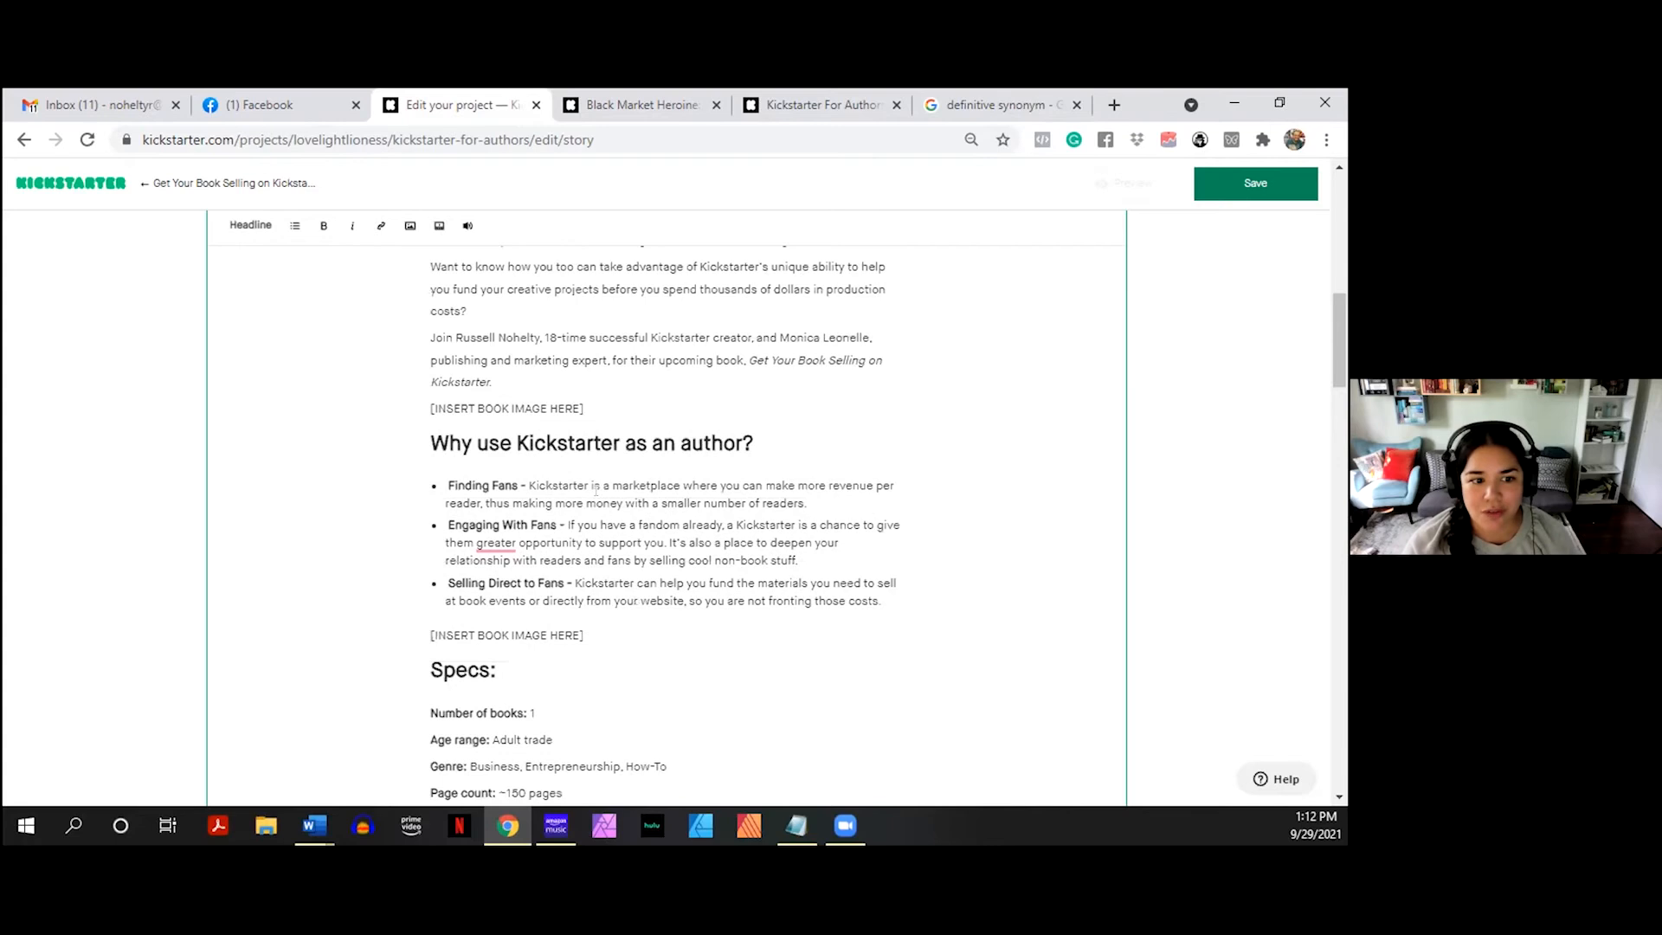
- Add the headline "Why is this book different?" above the paragraph starting "We are both fiction authors"
scroll(596, 490, "down", 7)
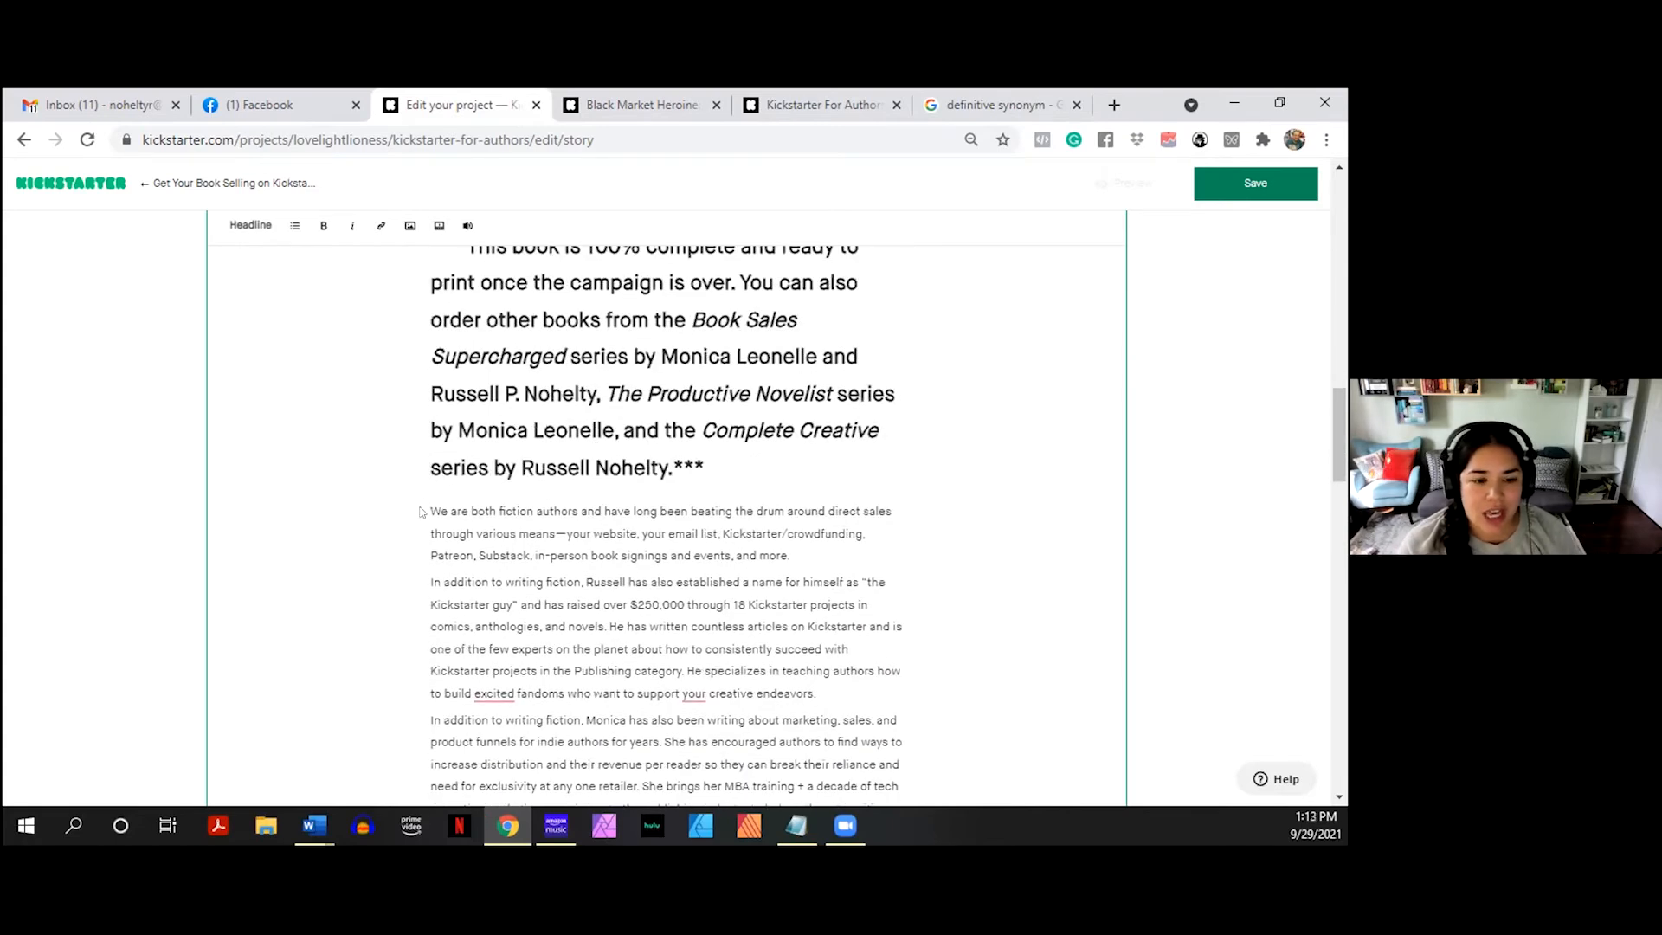
key("Return")
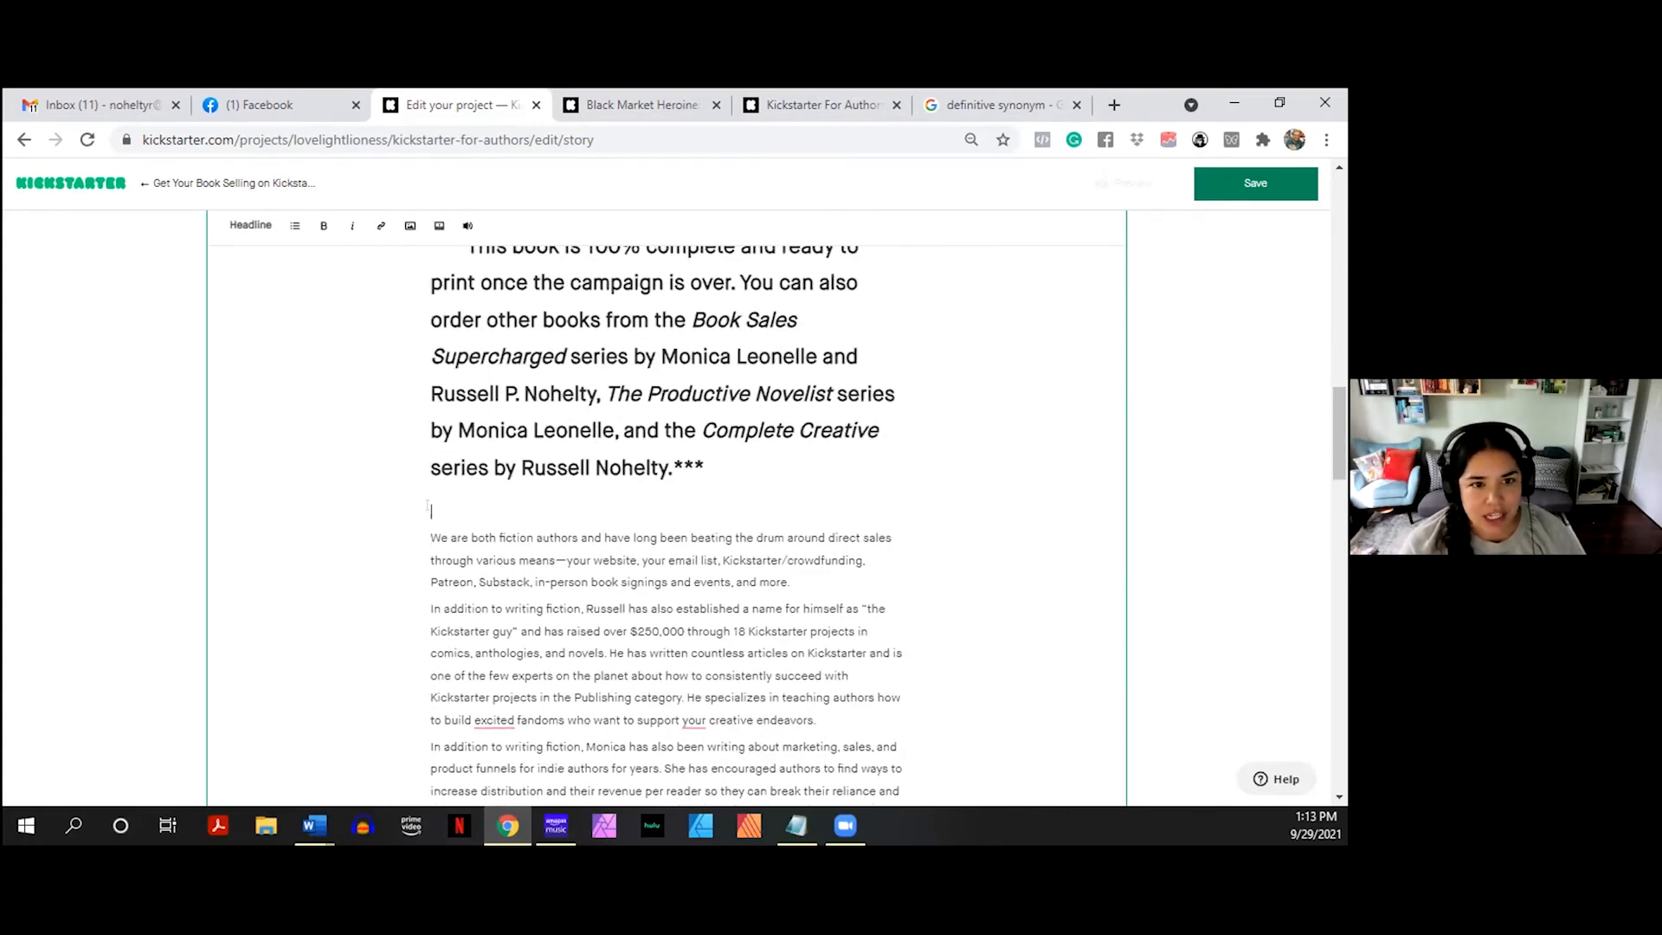
type("Why i")
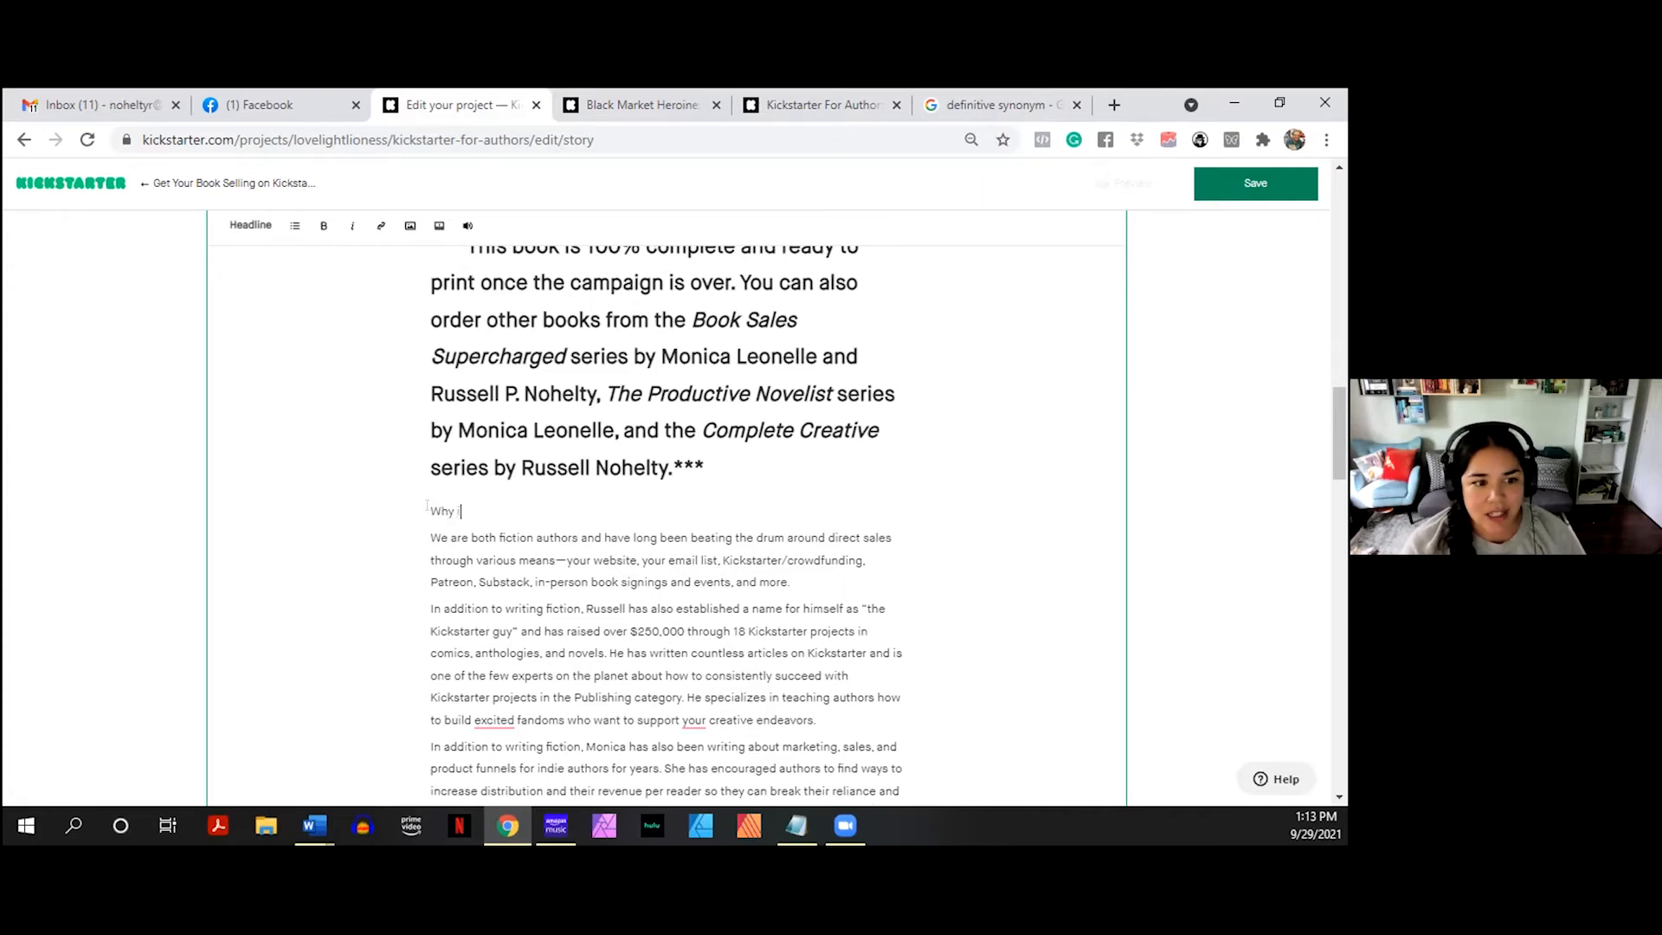
type("s this book diffe")
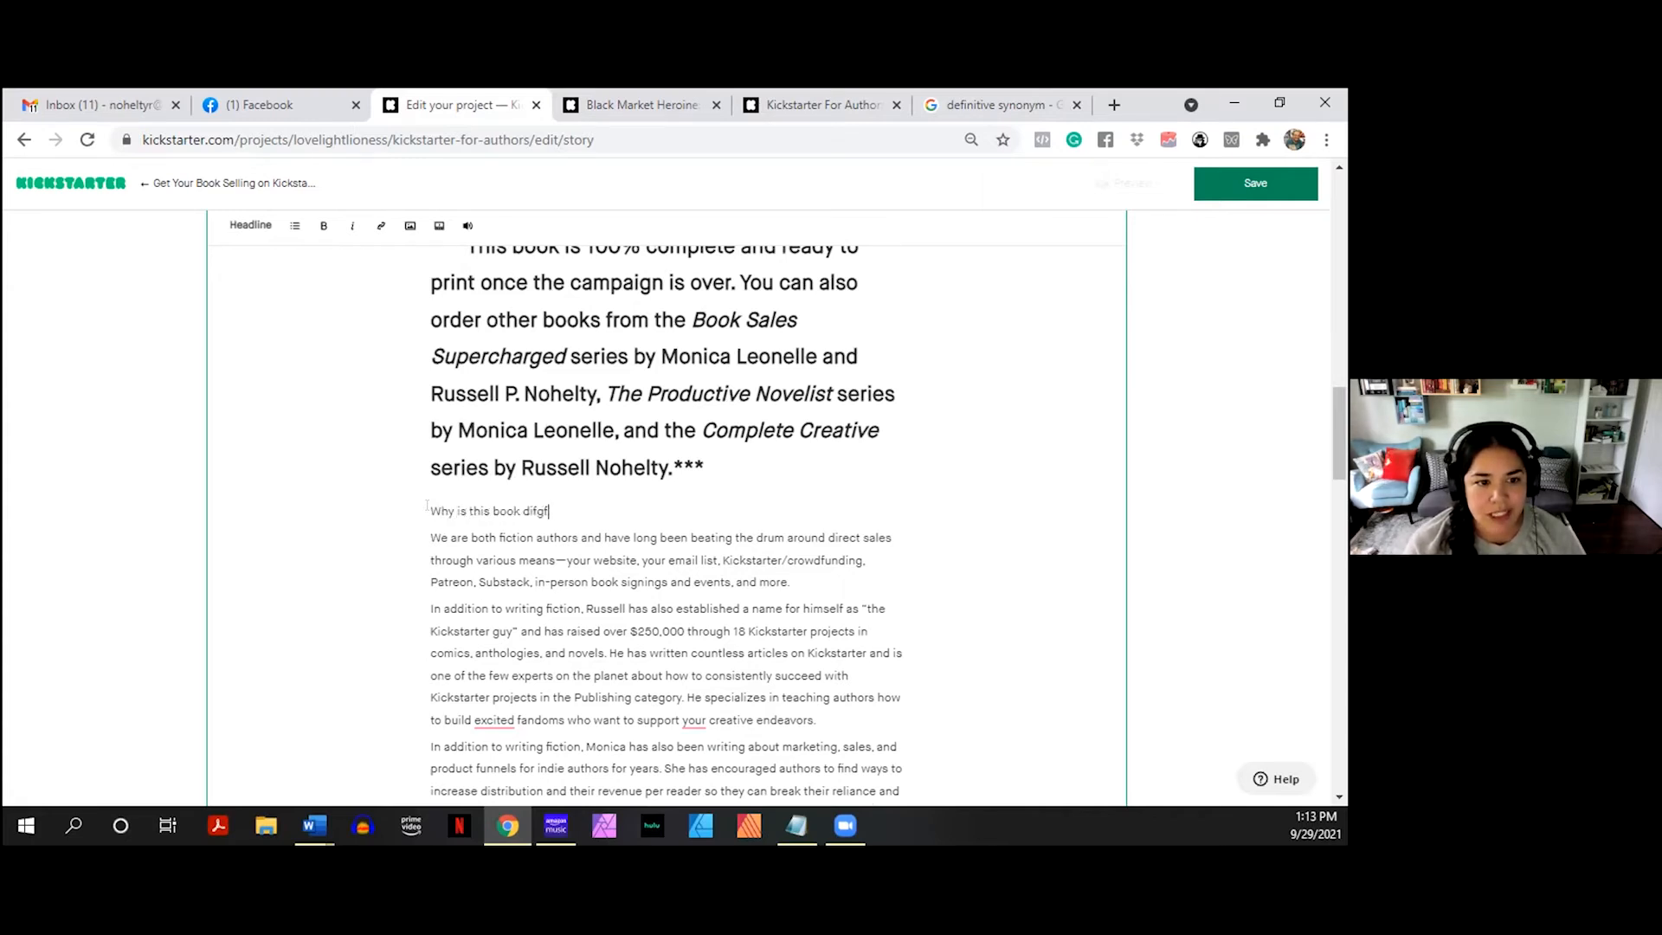
type("rent?")
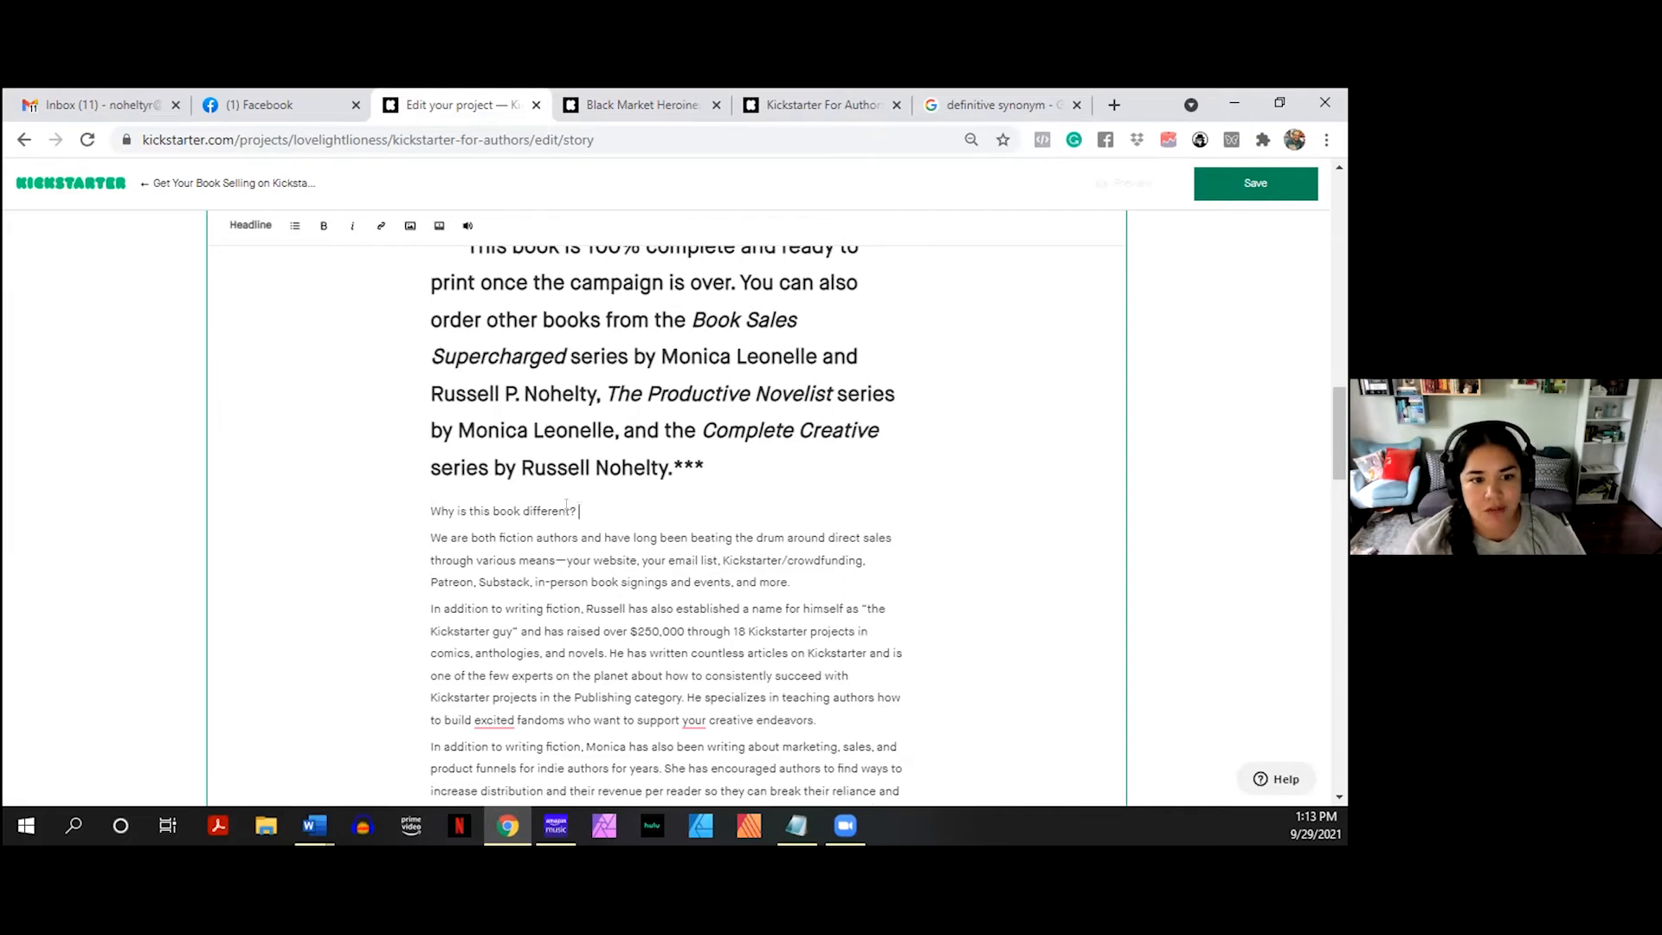
left_click_drag(578, 510, 430, 512)
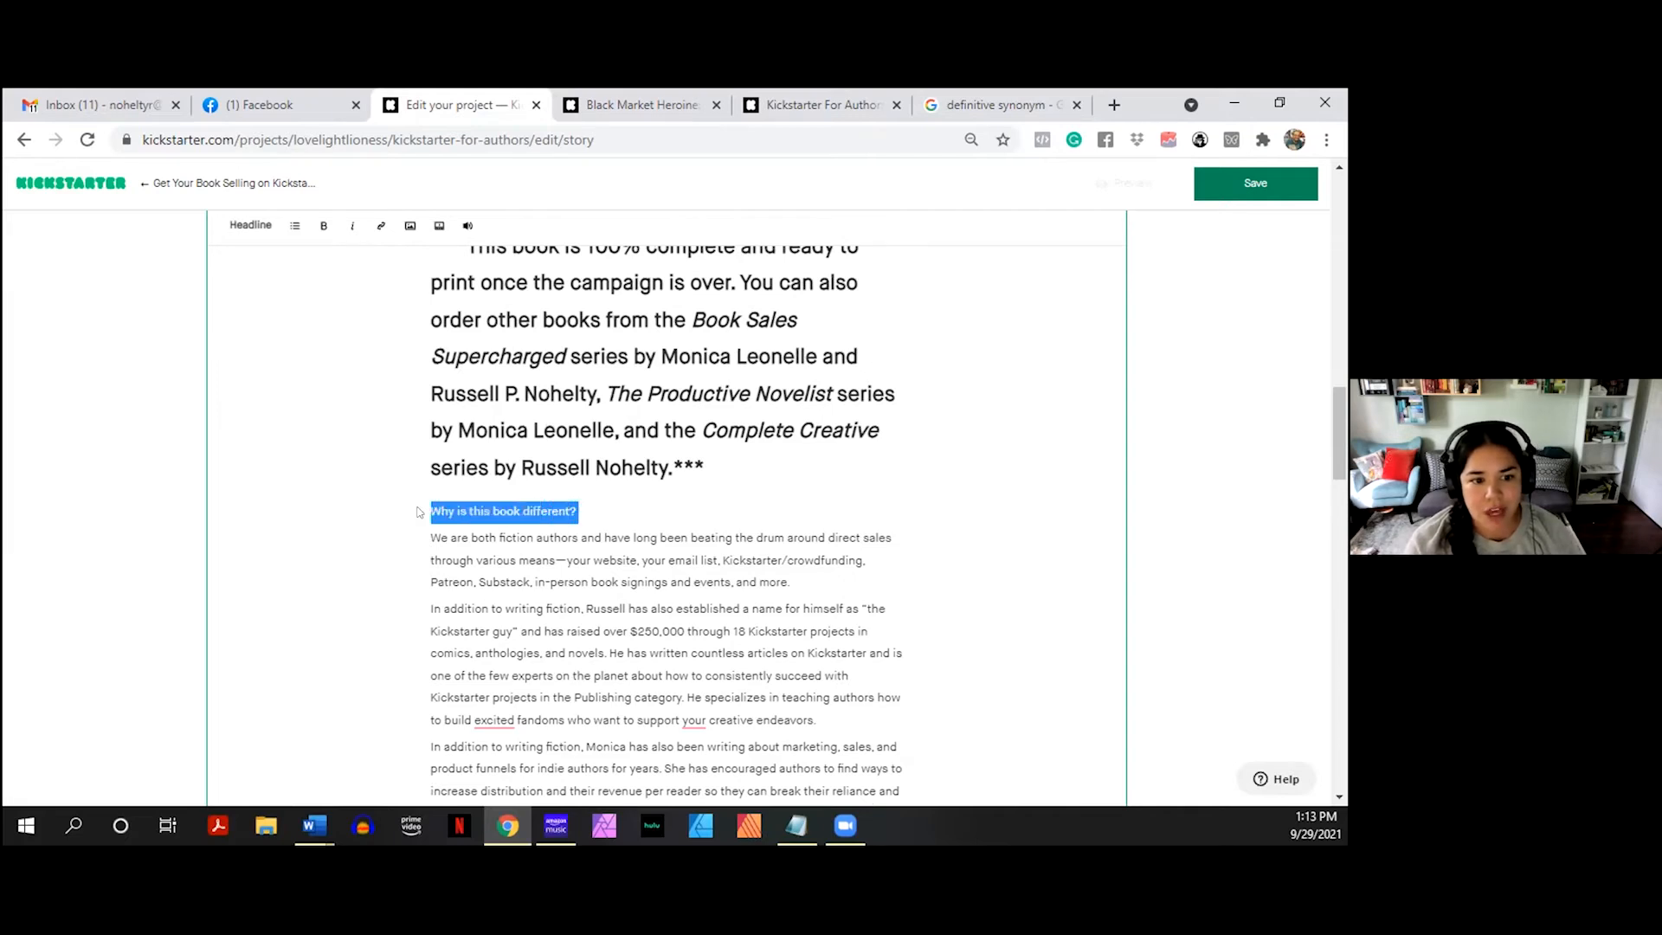
left_click(250, 225)
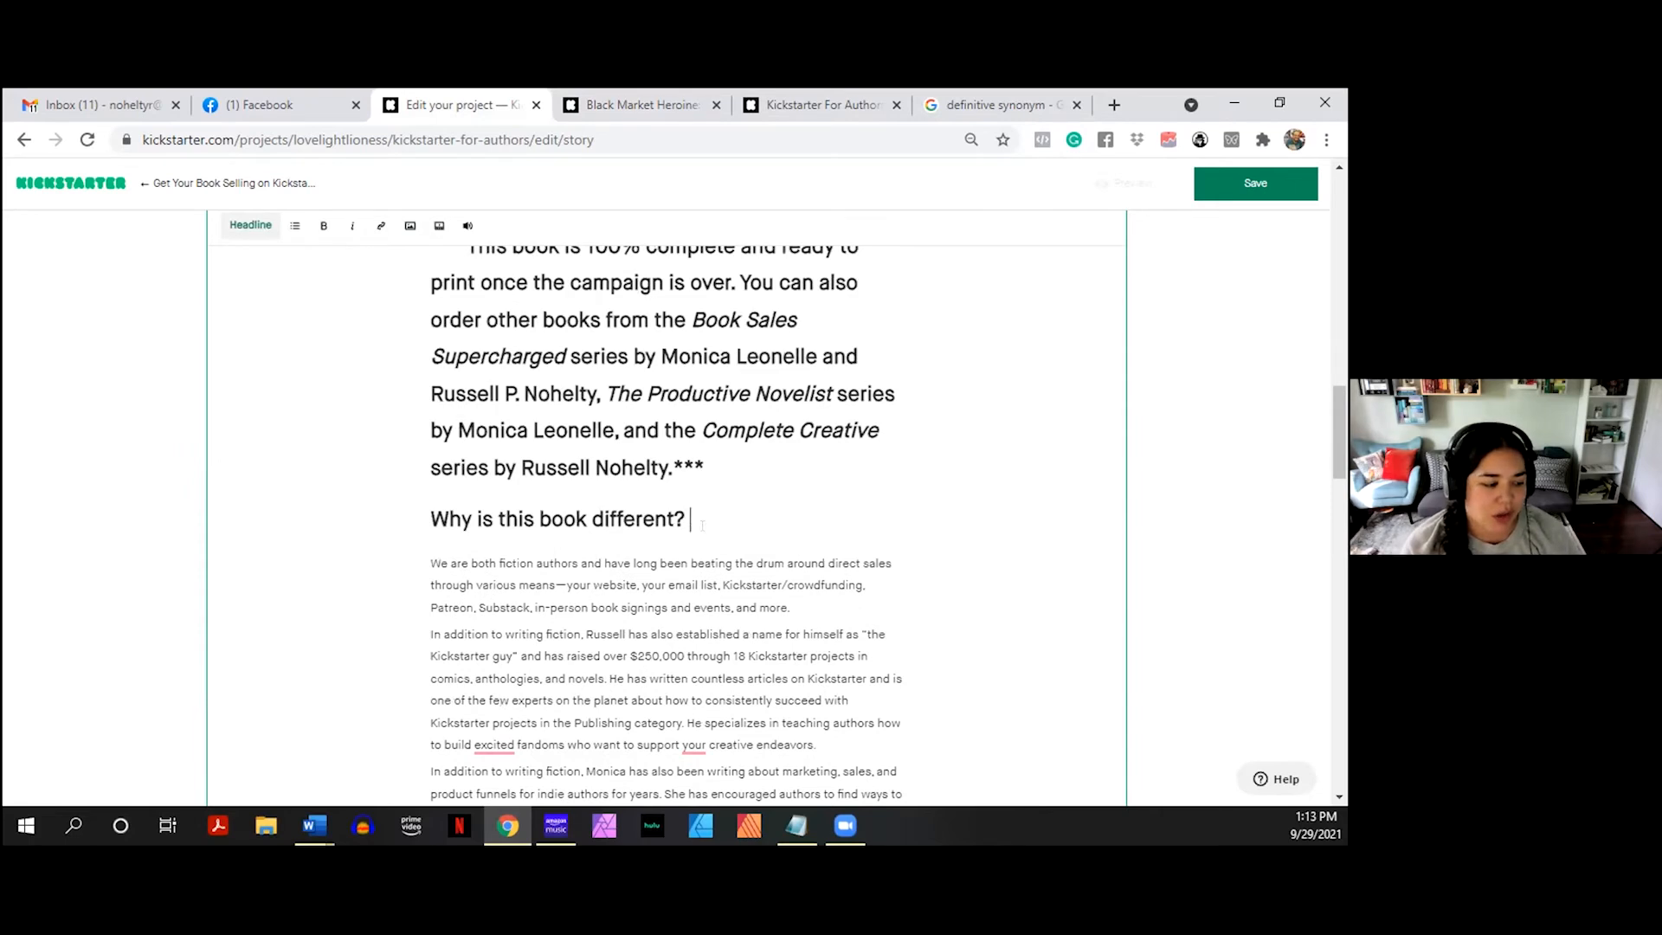
key("Return")
key("Delete")
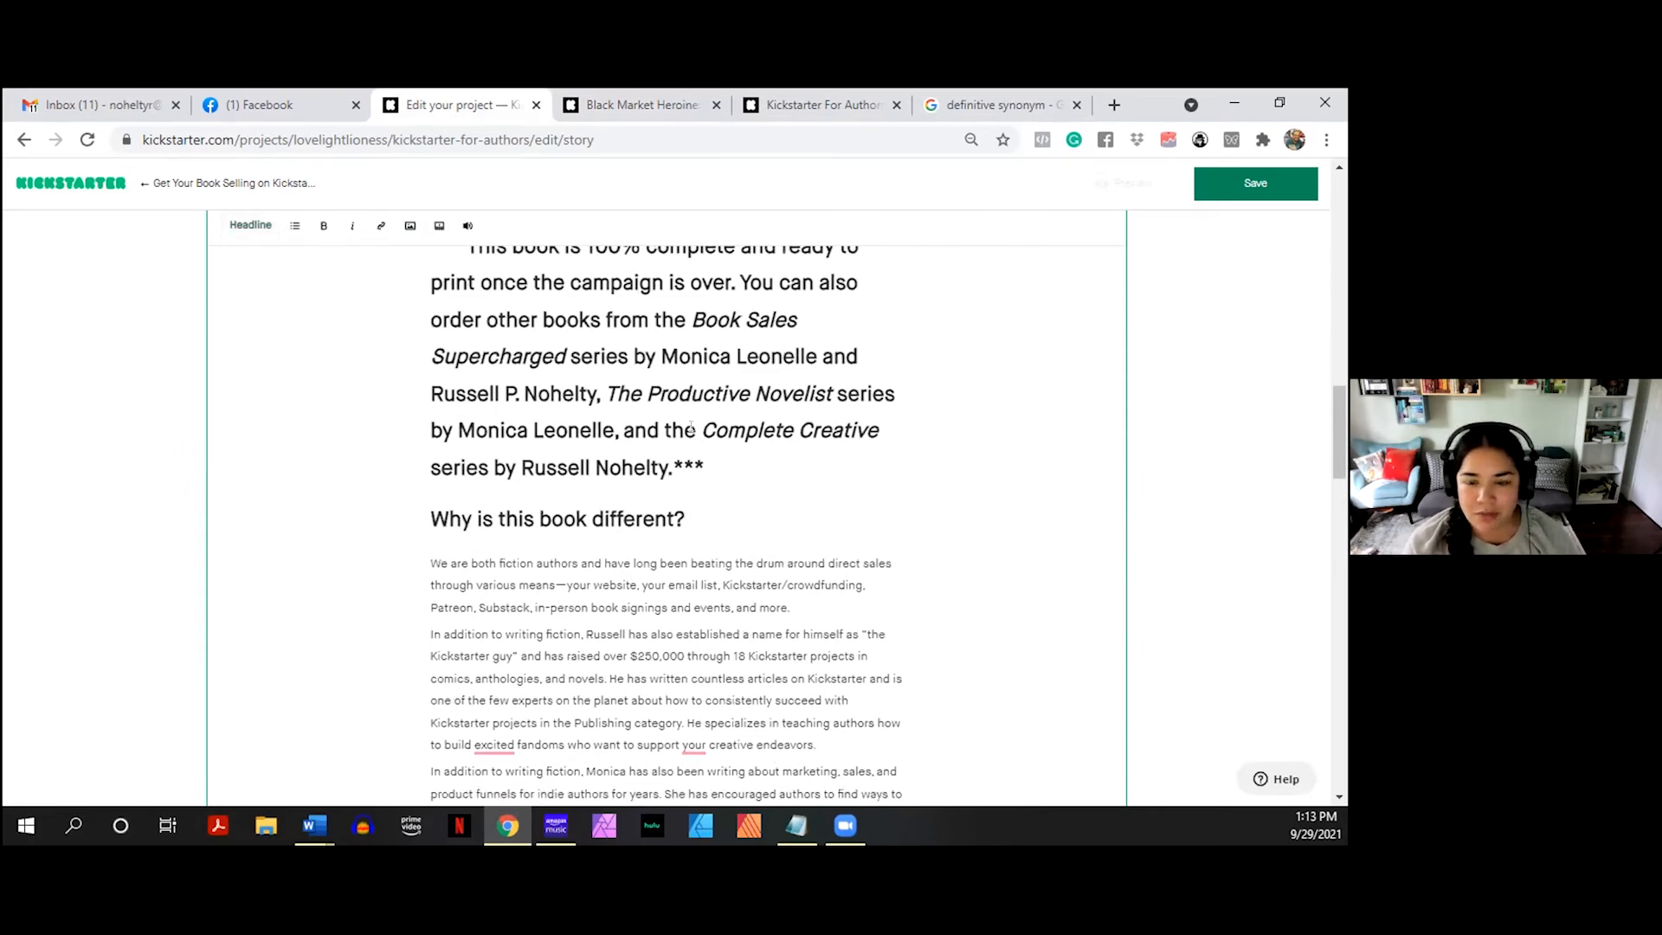
- Delete the "Why is this book different?" headline above the author background and set the paragraph below it back to body text
scroll(639, 414, "down", 2)
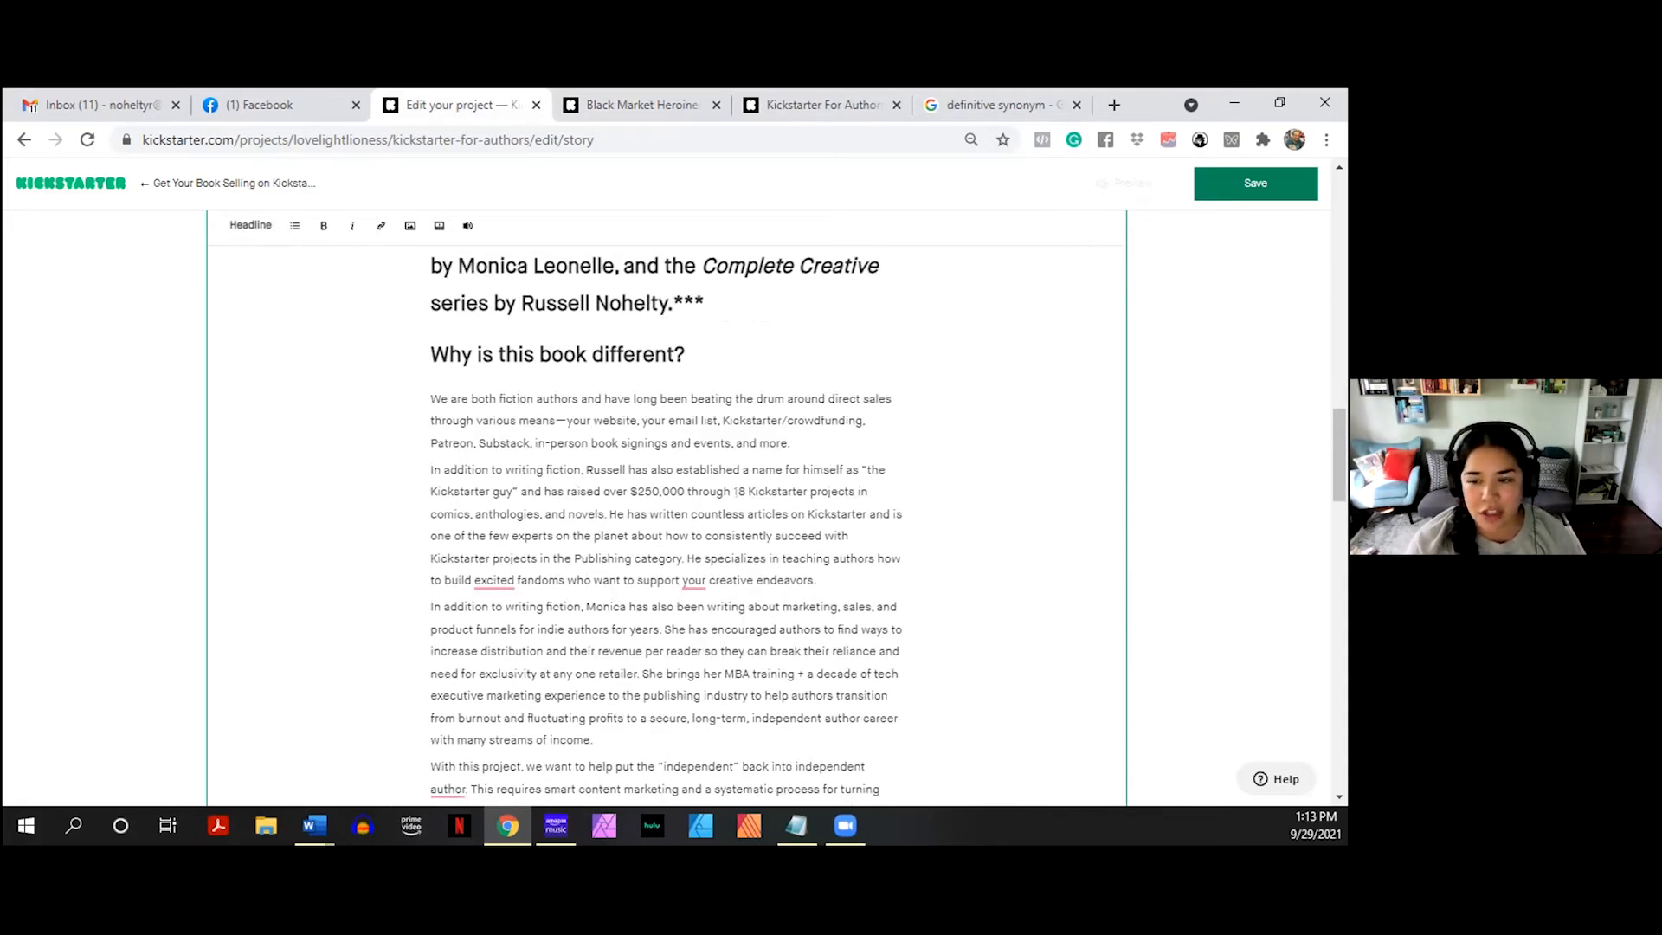
left_click_drag(792, 443, 402, 392)
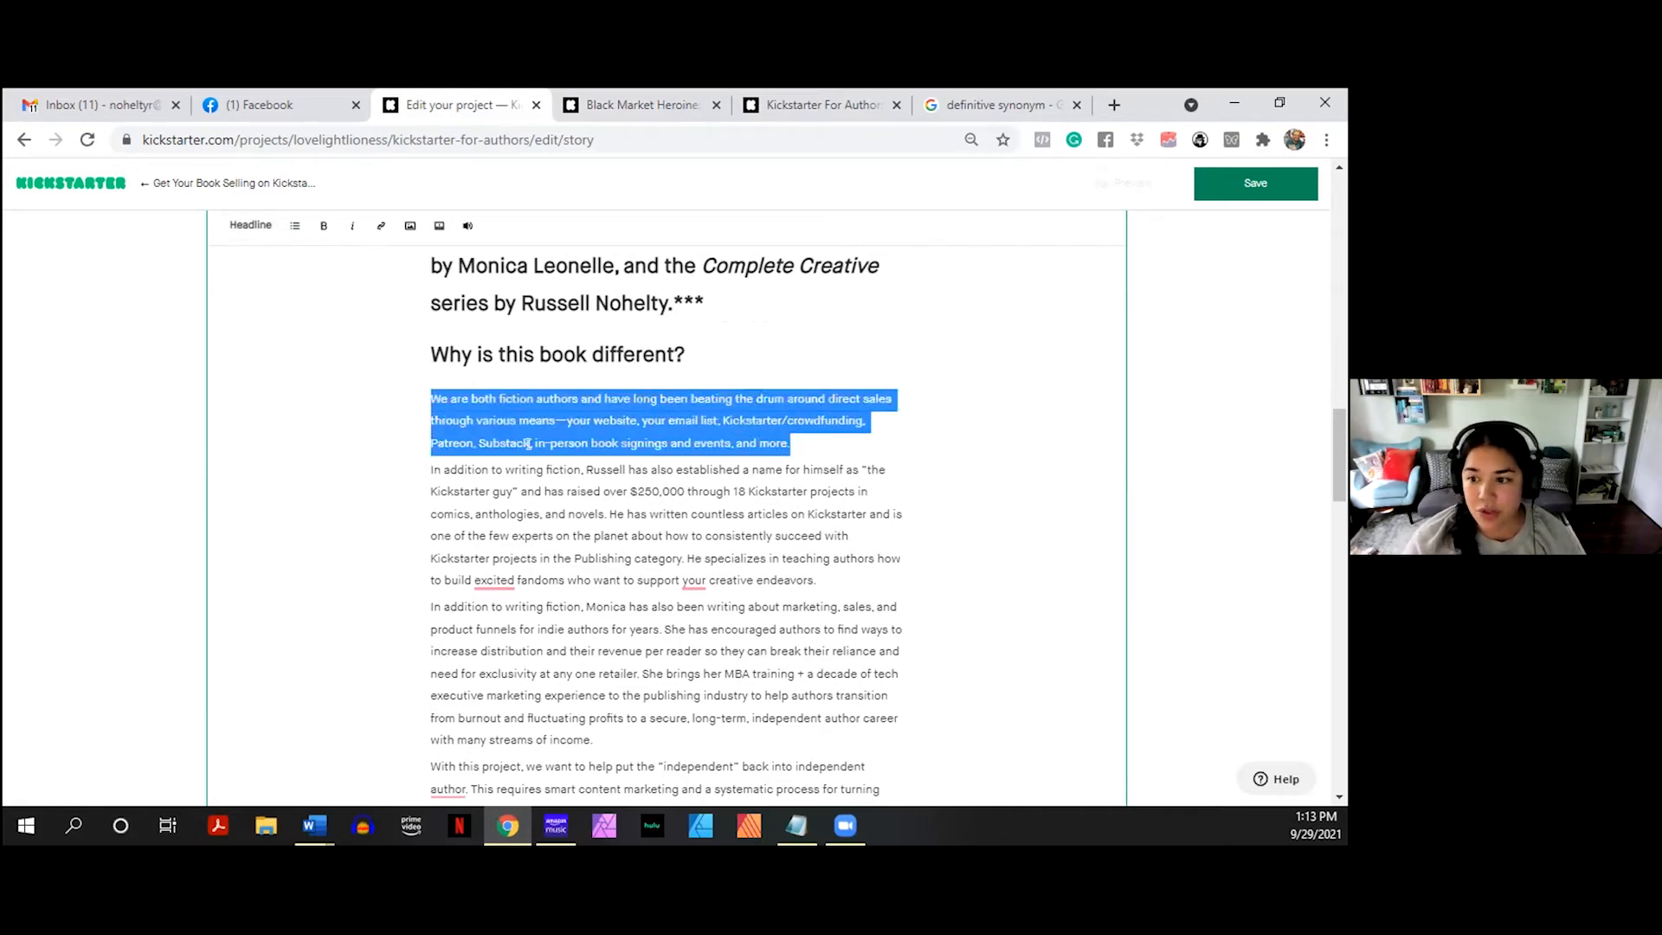
left_click(432, 356)
left_click_drag(715, 350, 338, 346)
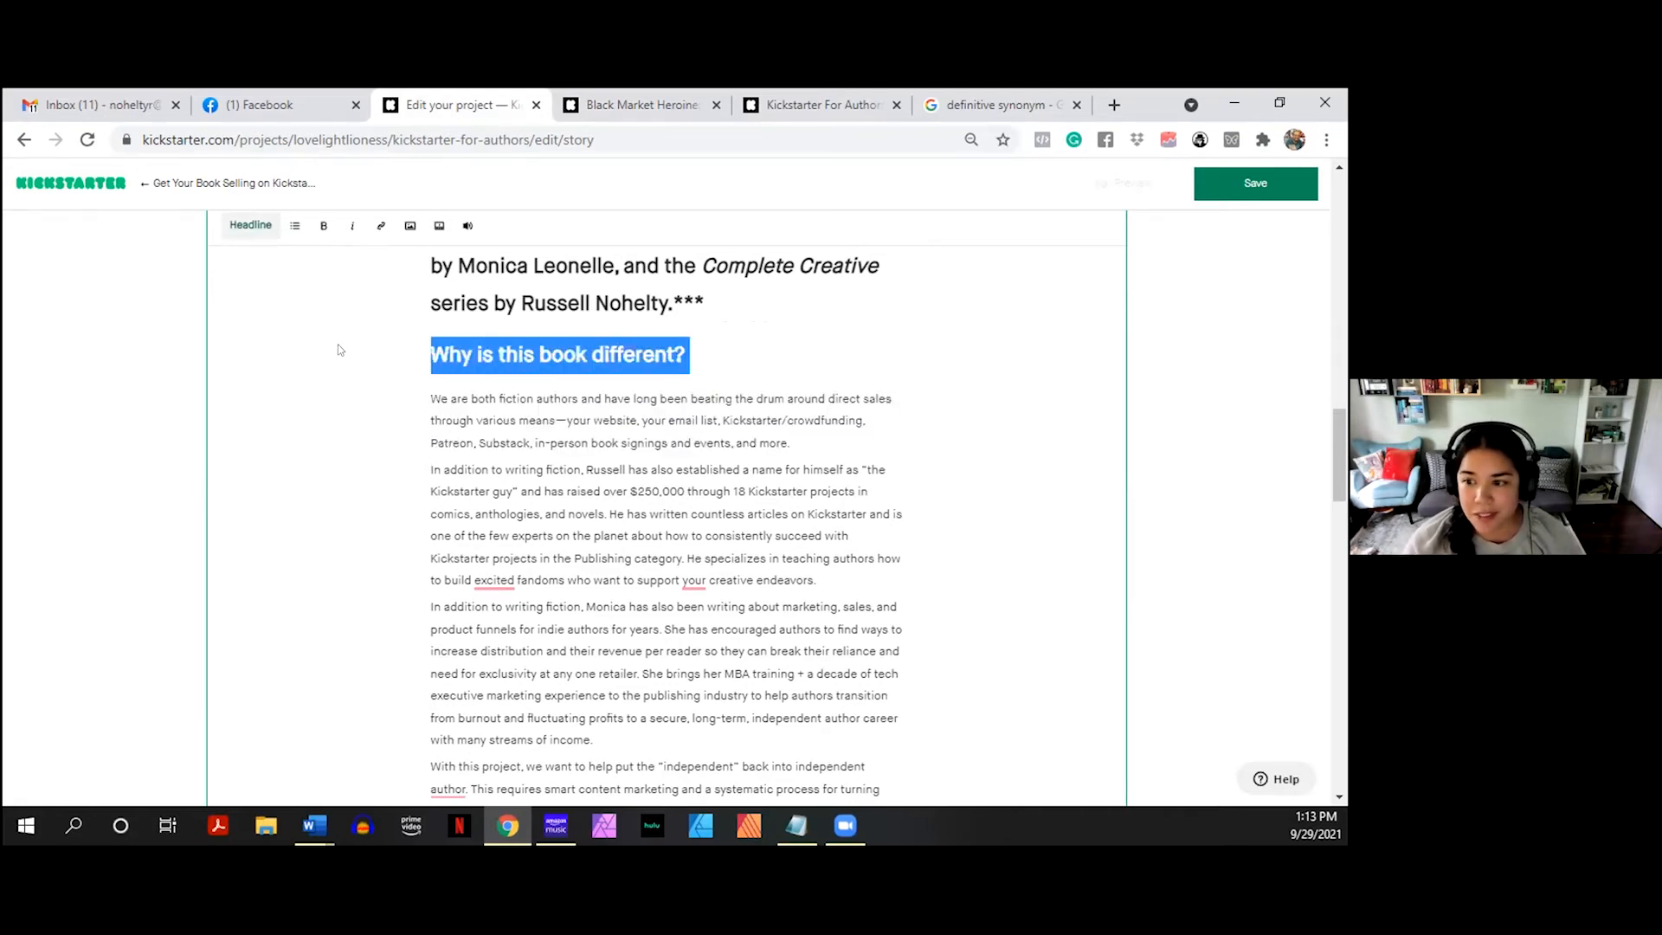
key("Delete")
key("Delete")
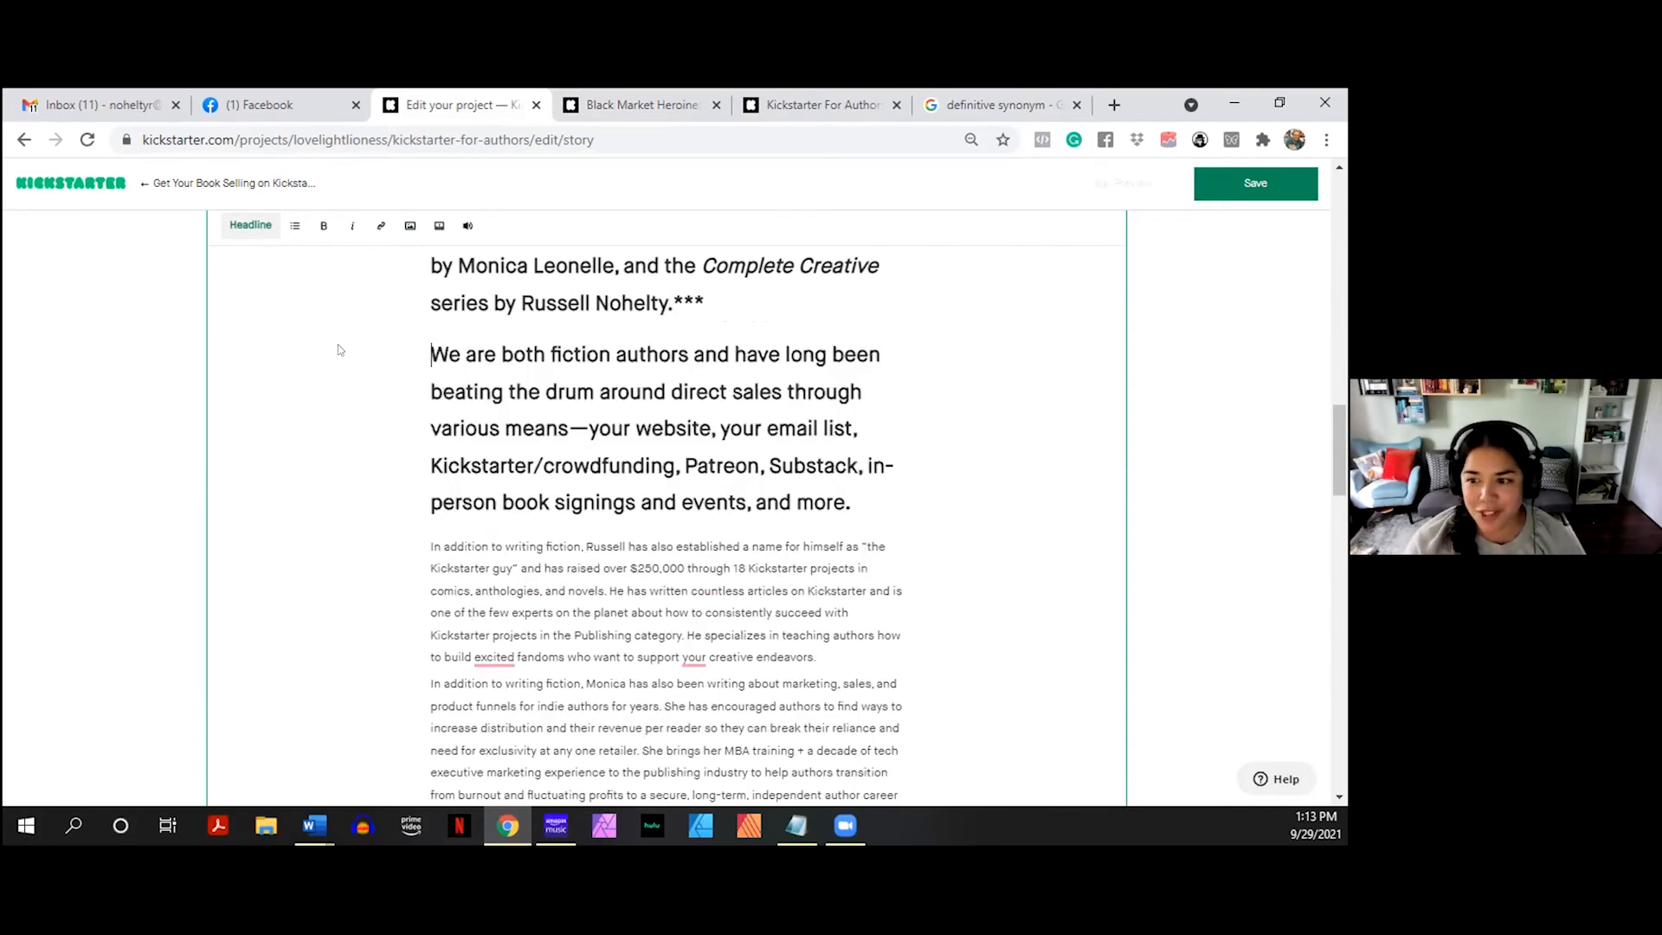
left_click(250, 225)
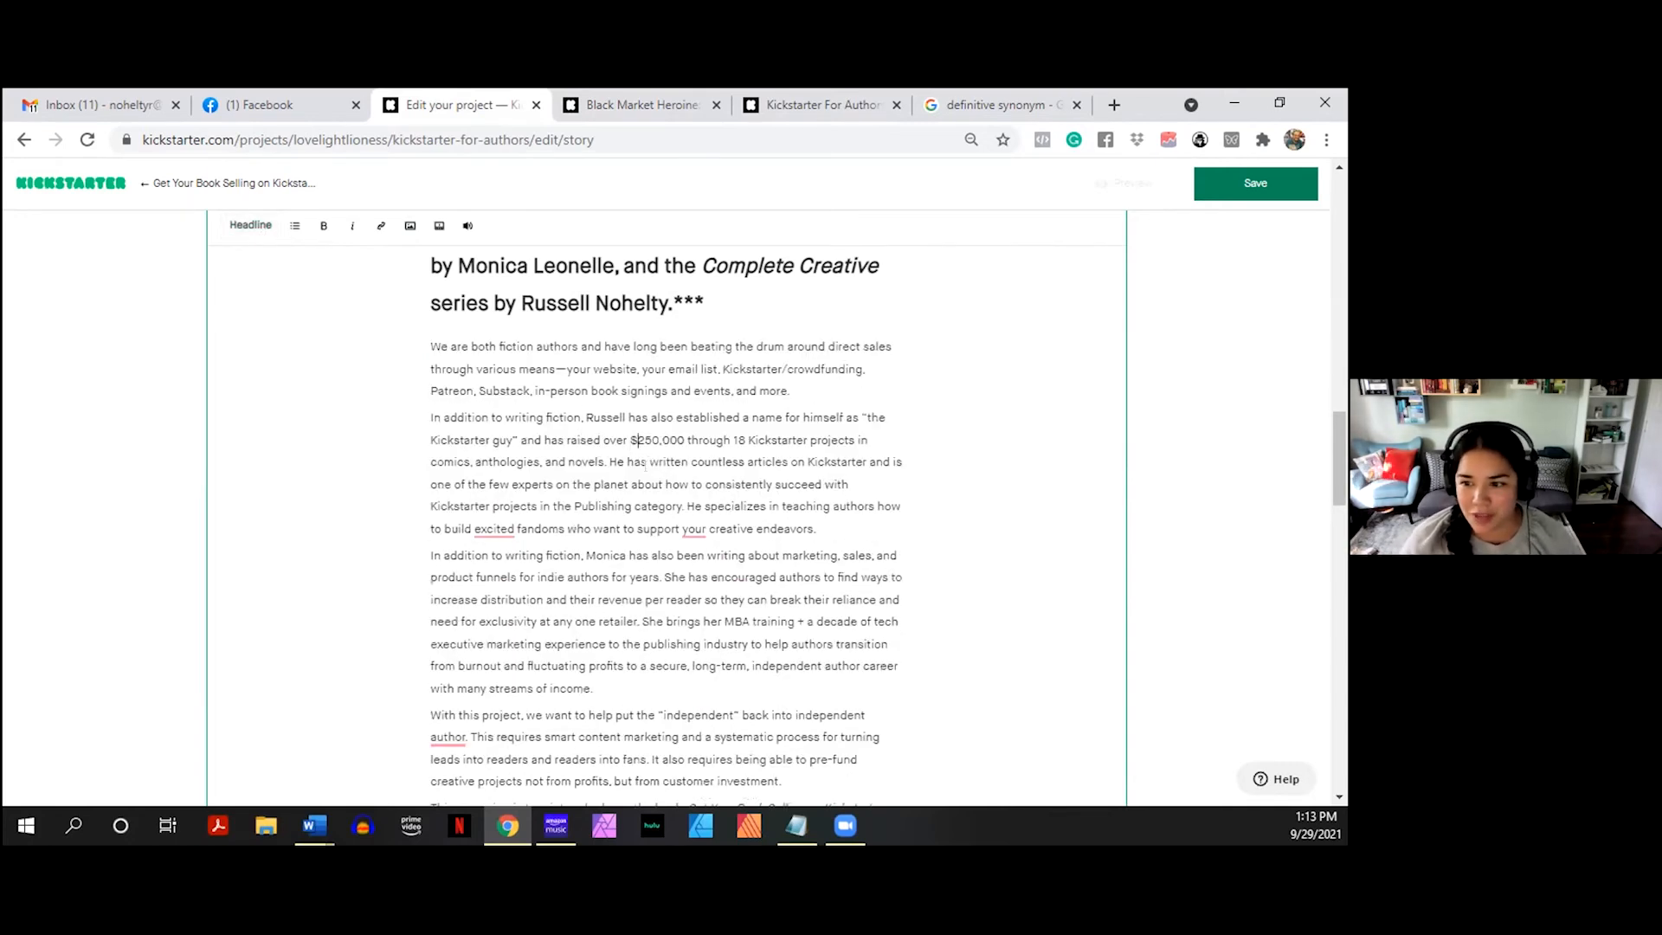
- Add the headline "Why is this book different?" with an empty line below it, just above "Which pledge should I choose?"
scroll(520, 399, "down", 2)
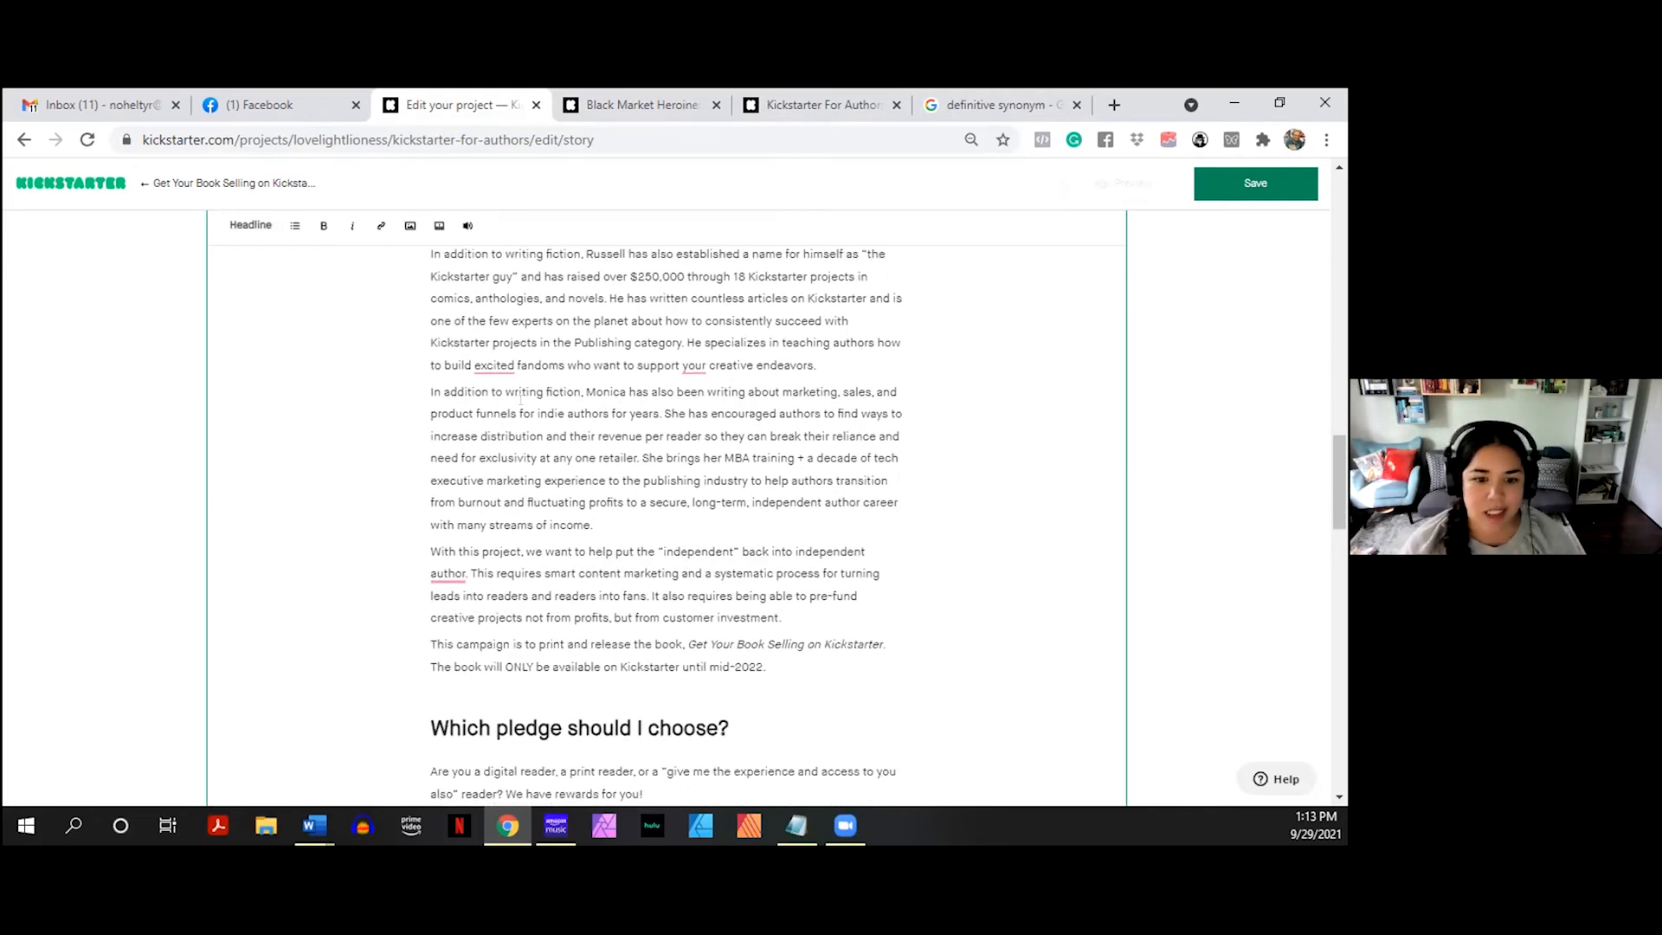
scroll(521, 399, "down", 2)
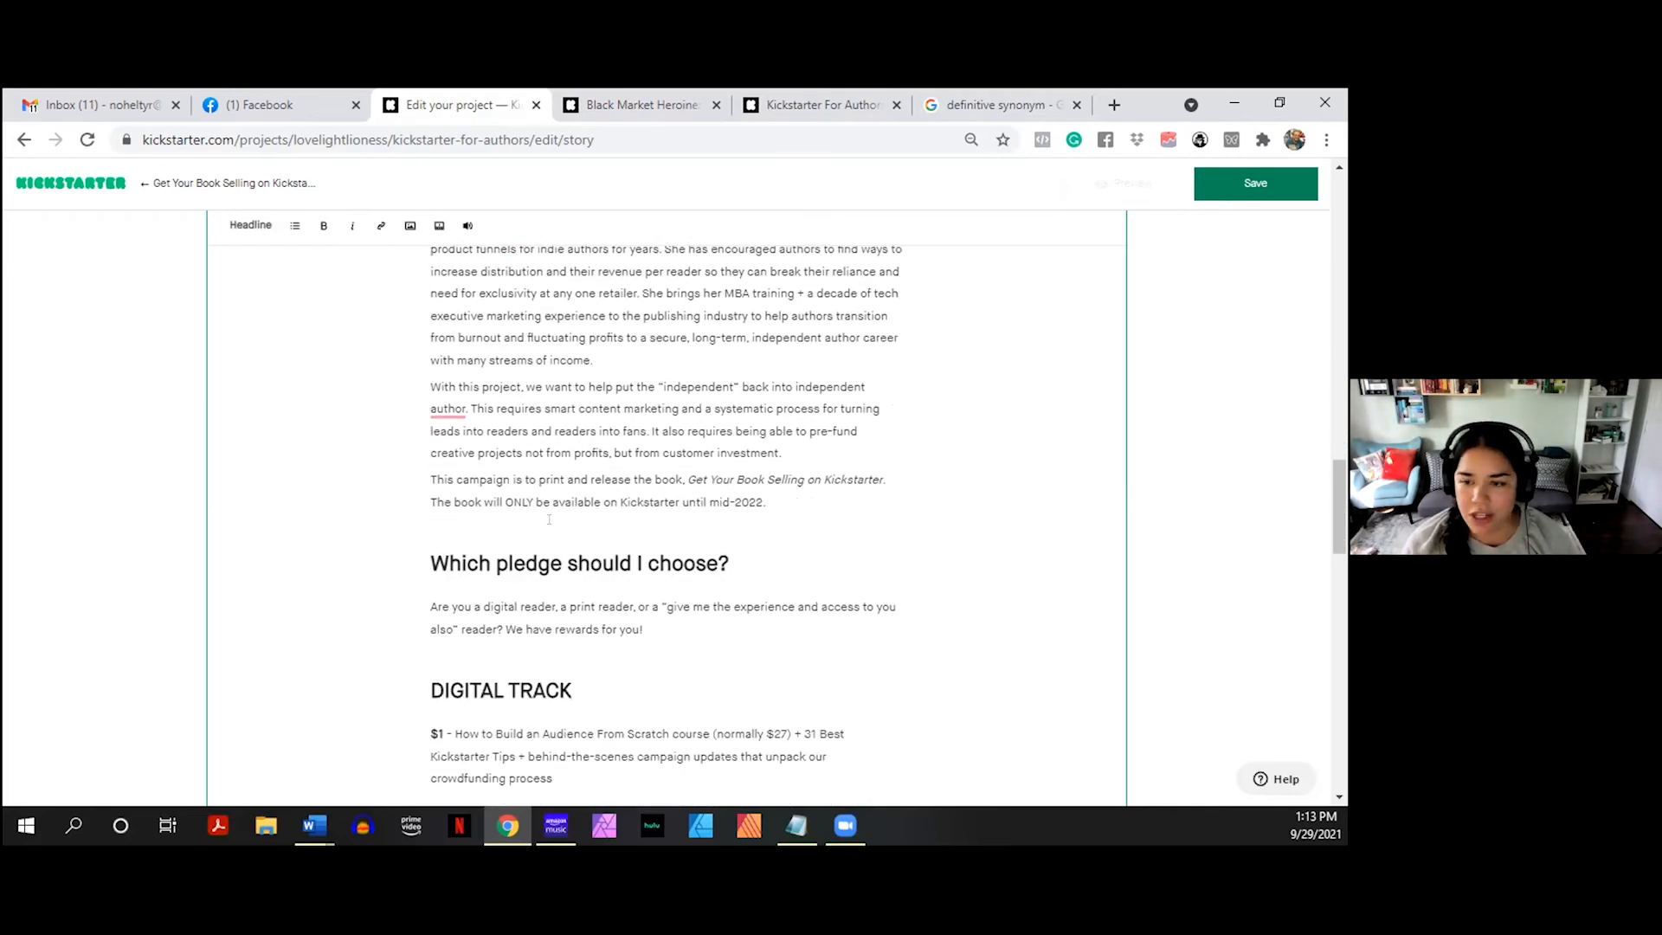
type("Why is this ")
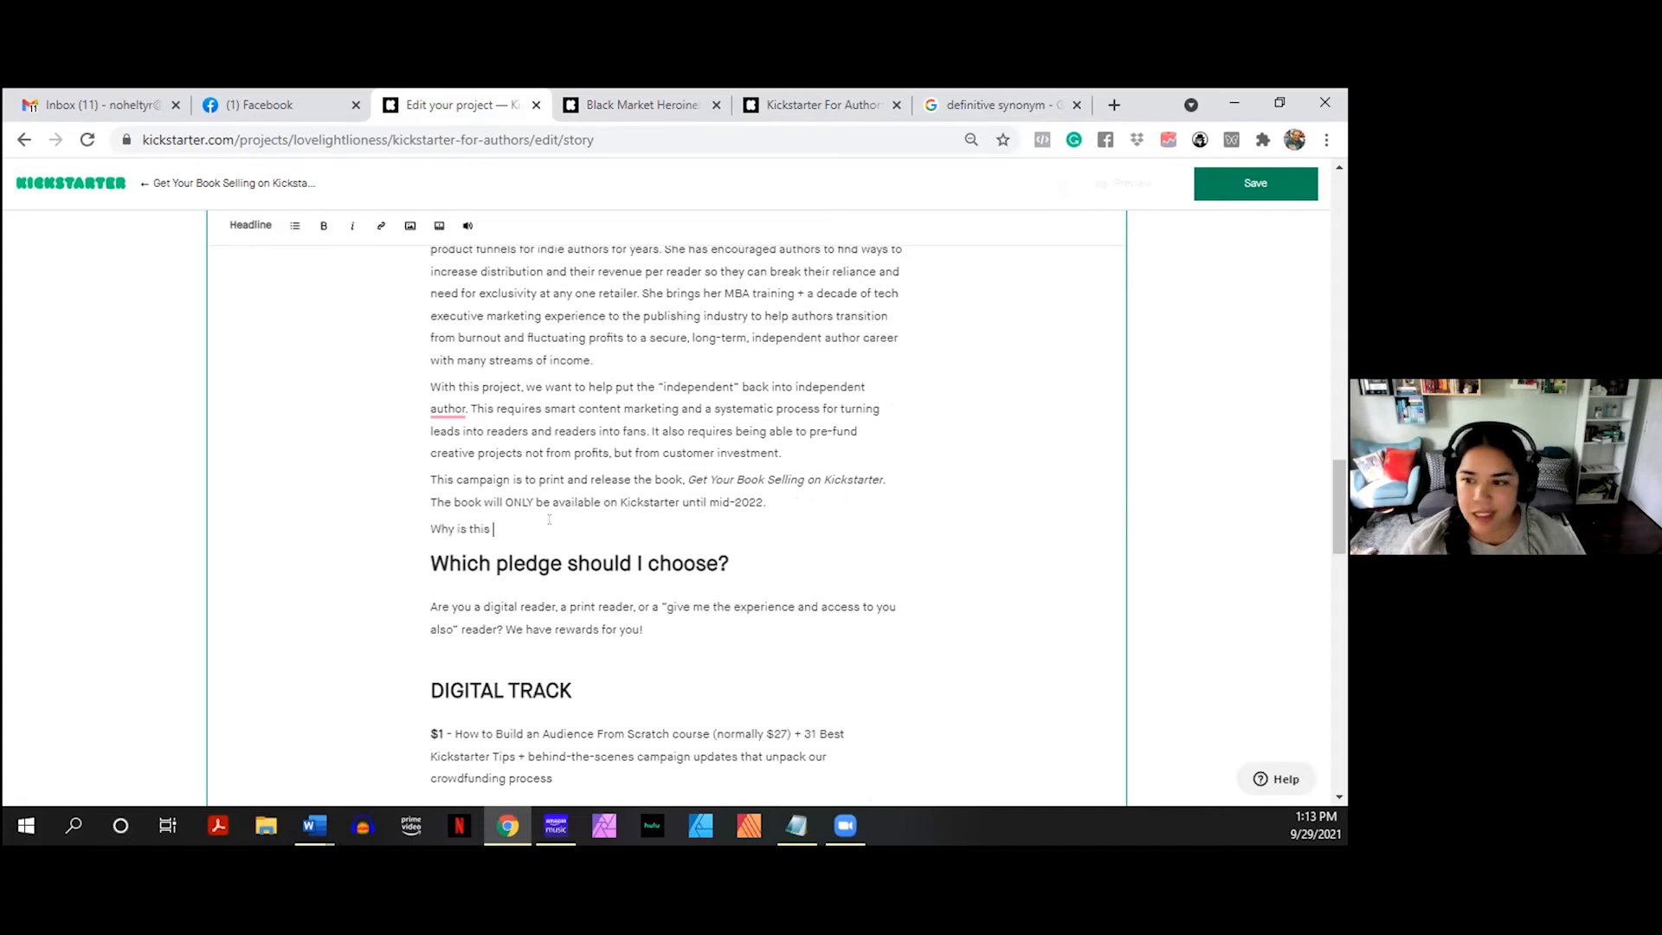
type("book different")
key("Return")
key("BackSpace")
type("?")
key("Return")
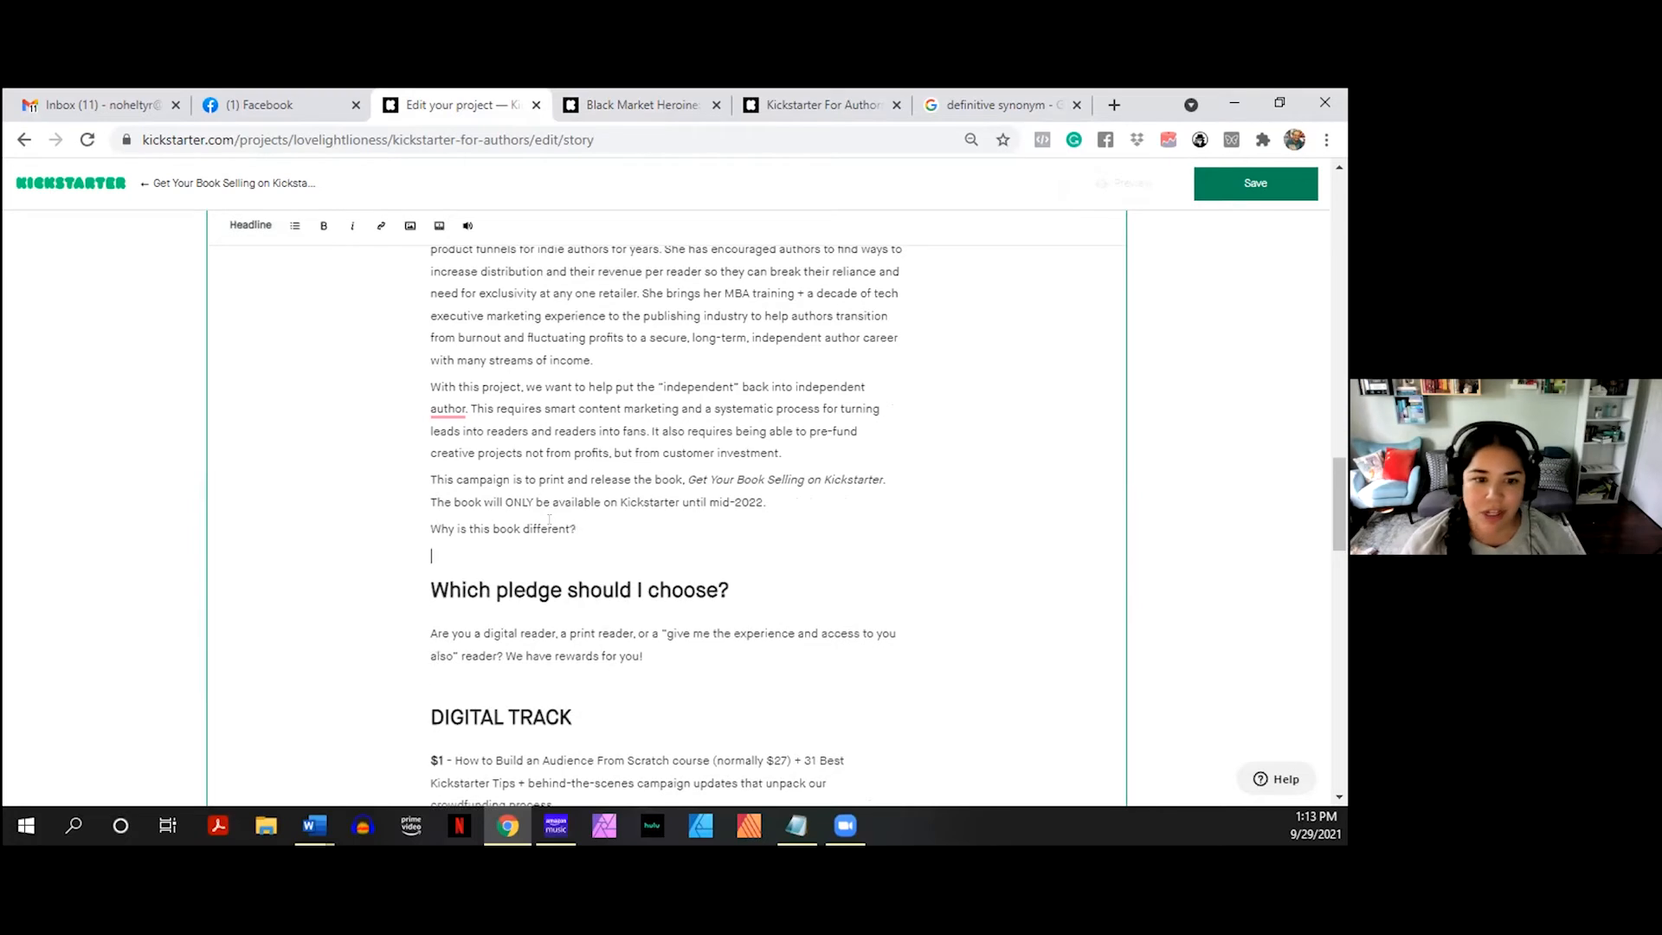
left_click(250, 225)
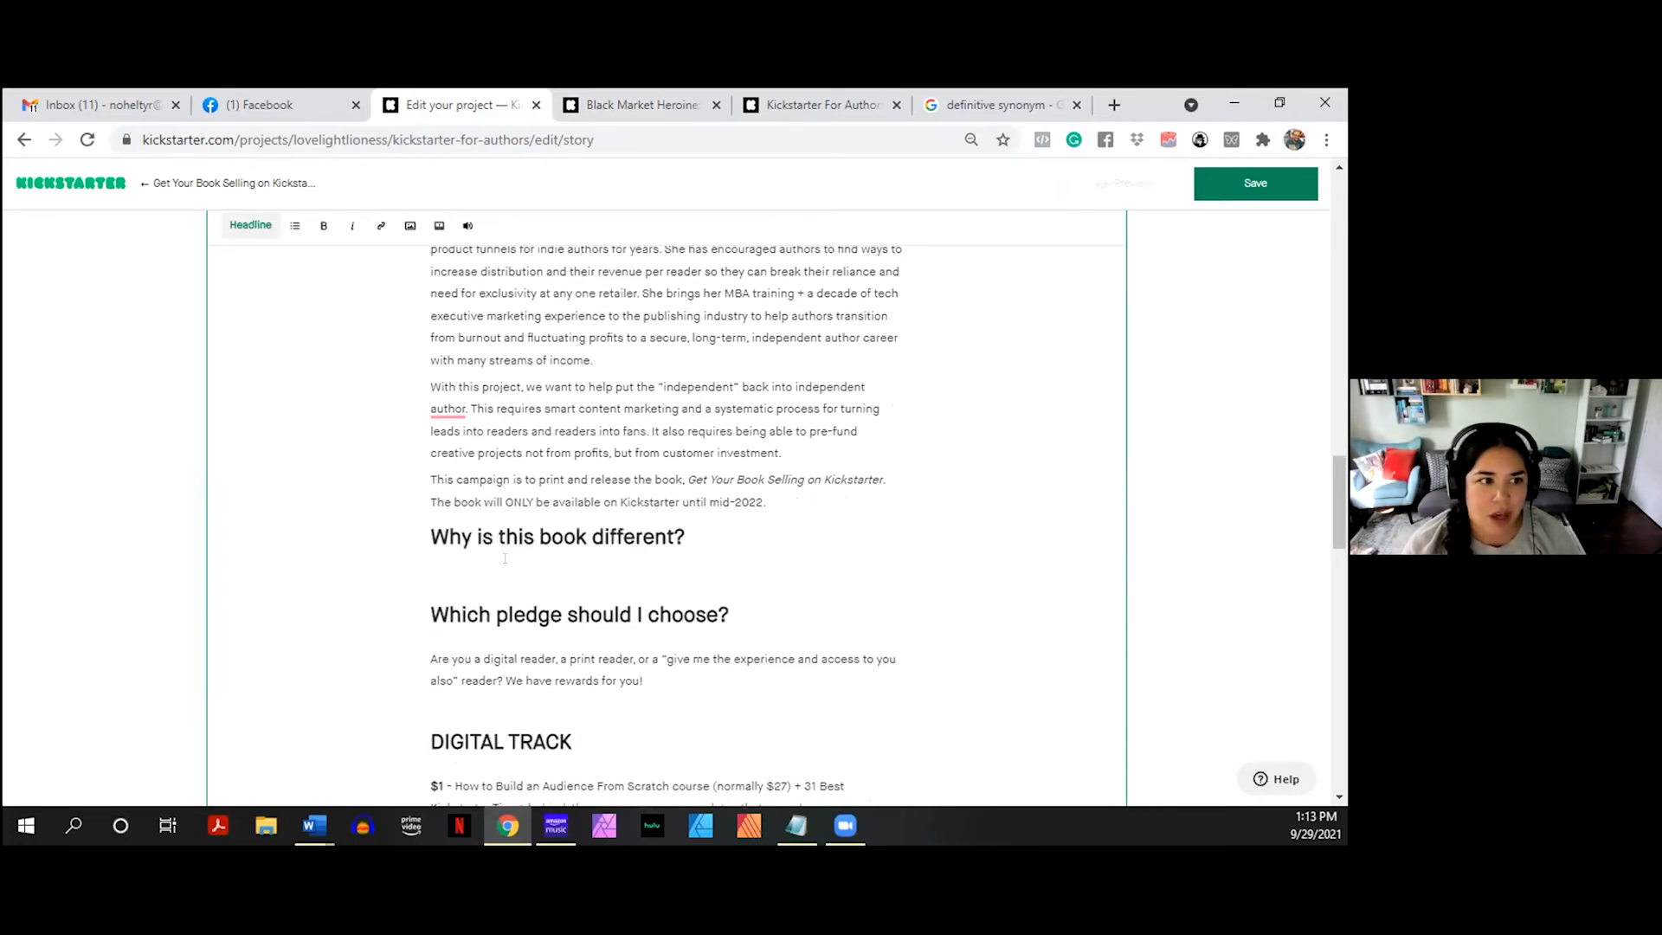
- Begin the paragraph under "Why is this book different?" with "Look, we understand that there are OTHER Kickstarter books out there"
type("Look, we")
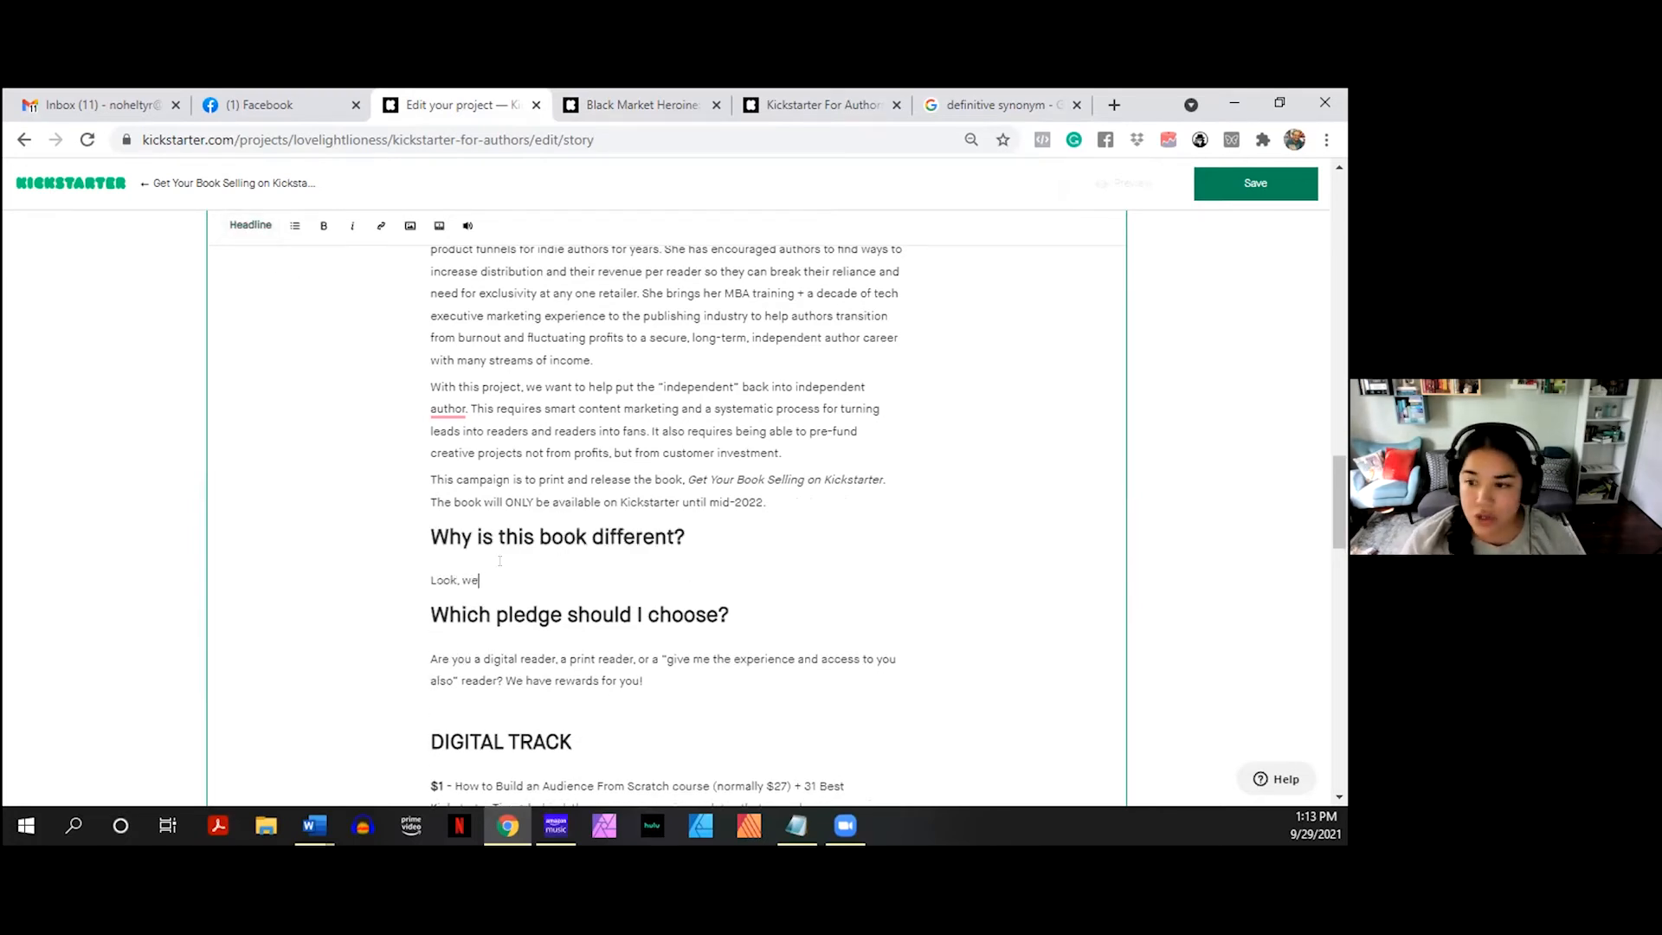
type(" understand that")
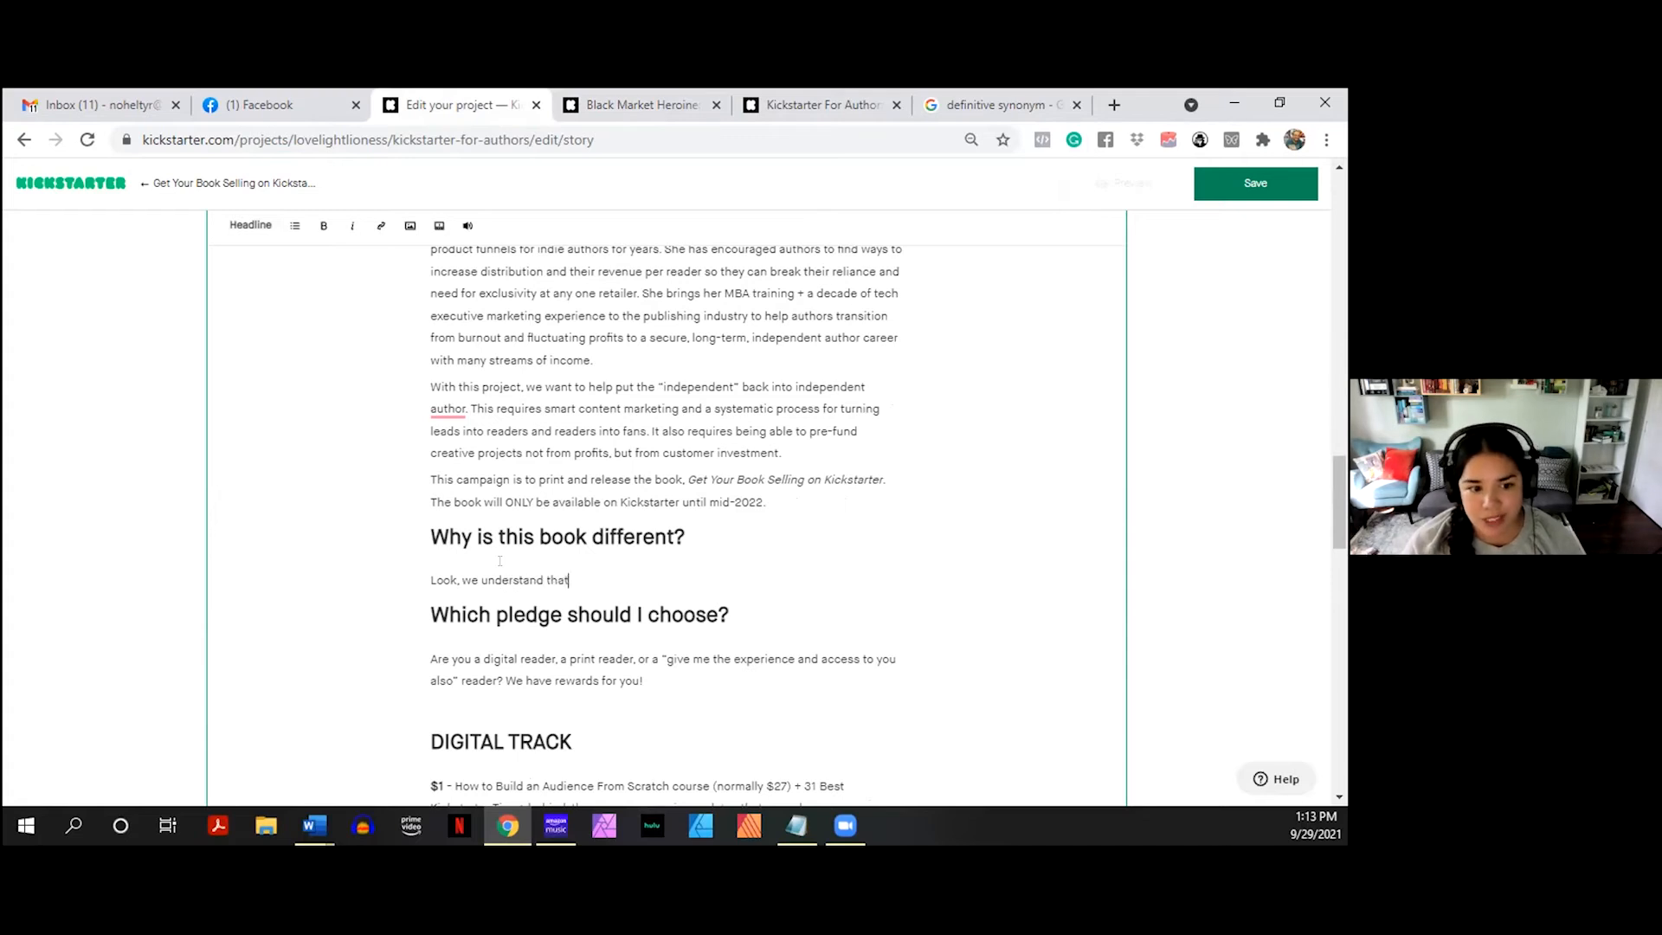
type(" there are OTHER ")
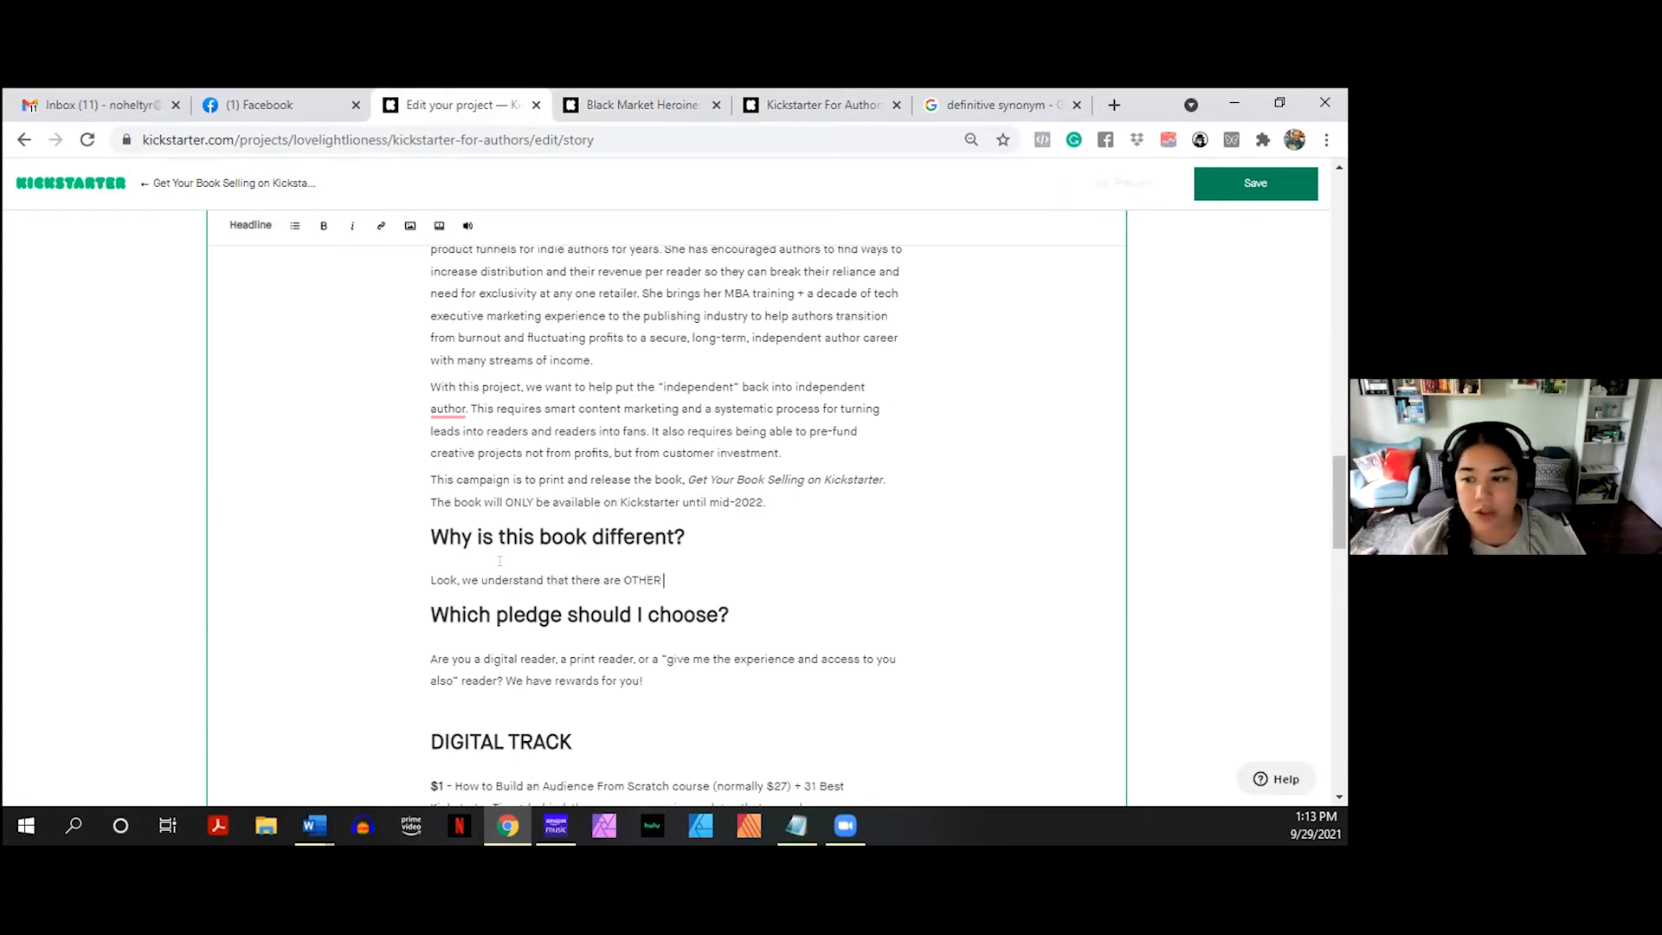
type("Kickstarter boo")
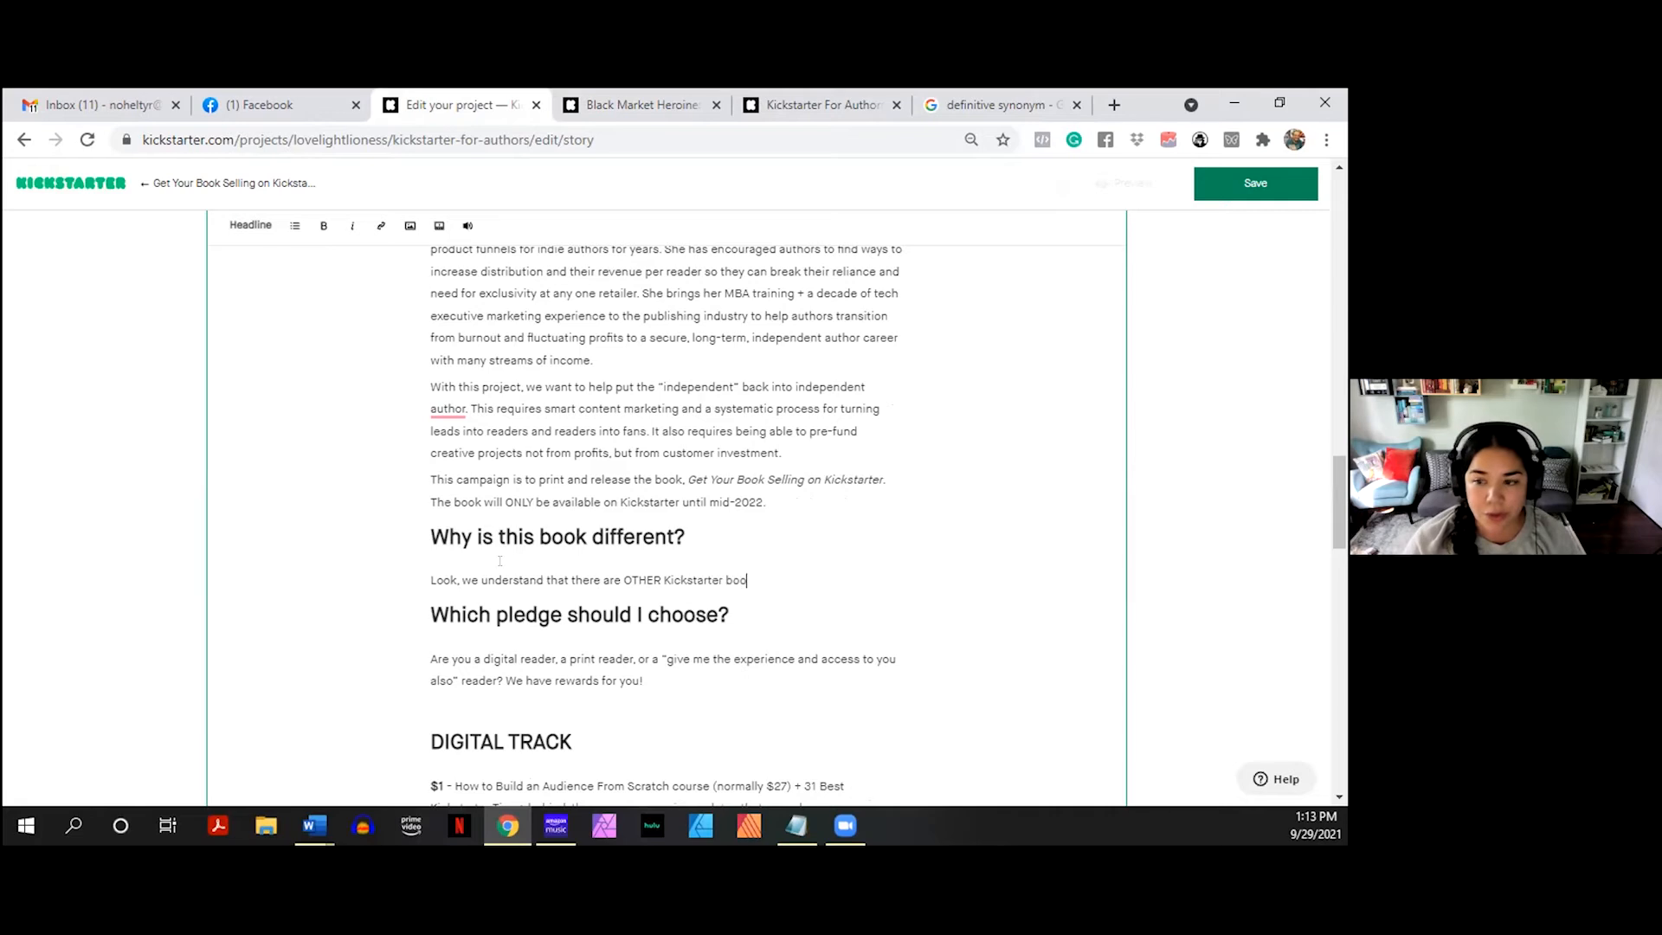
type("ks out there")
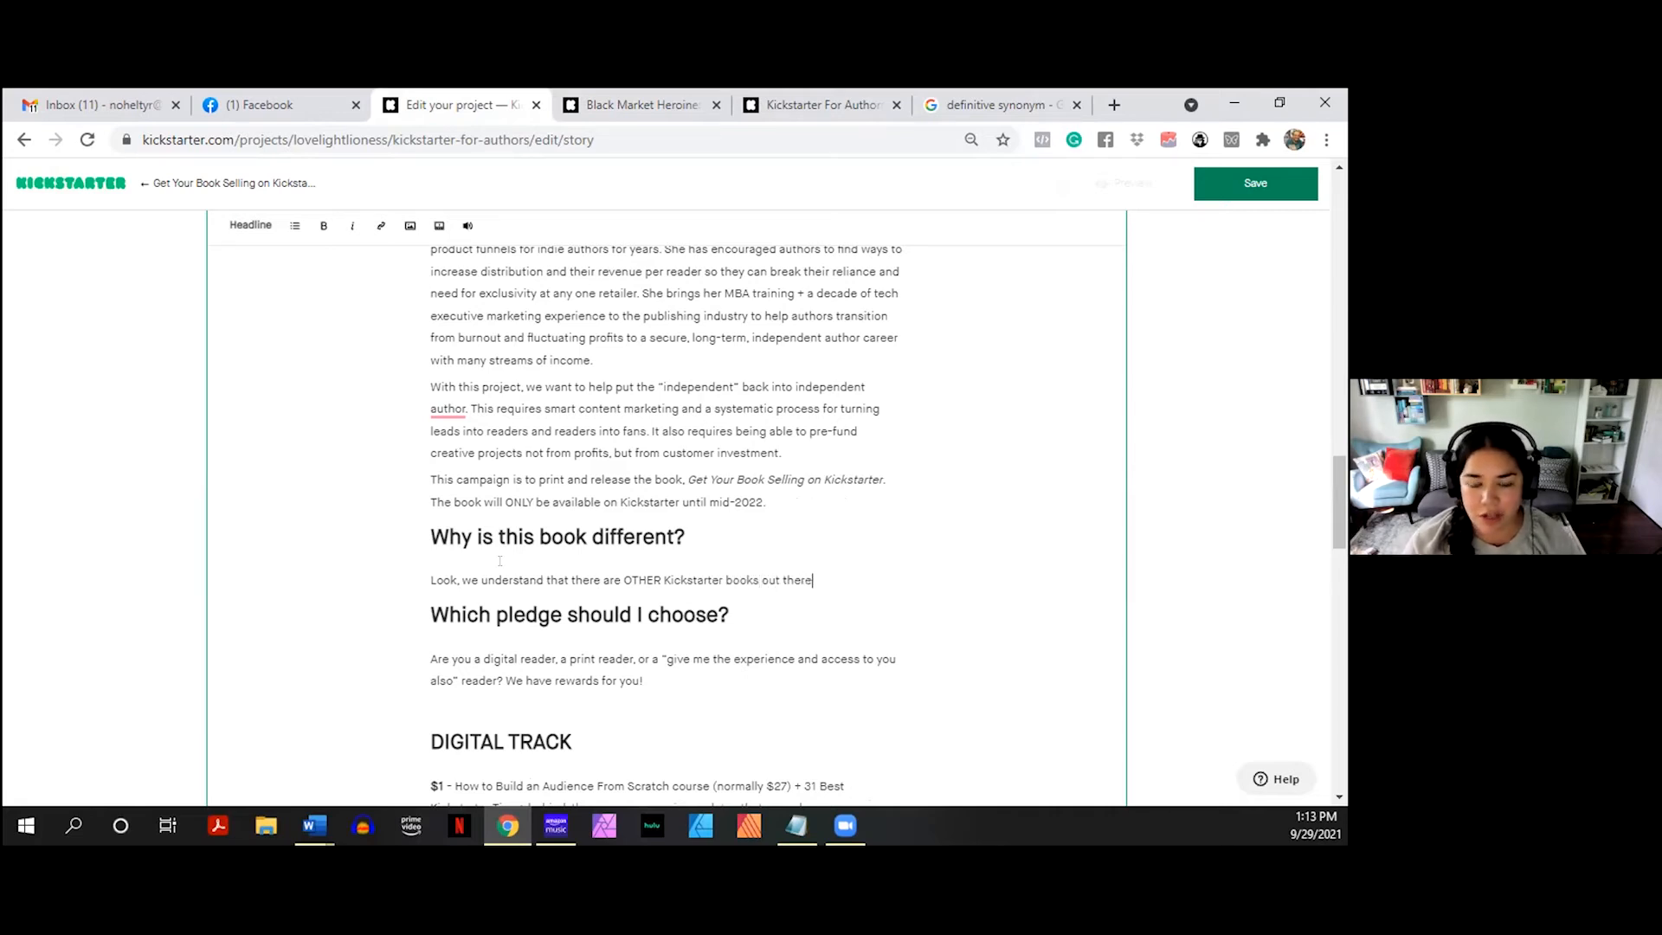
- Finish that sentence with ", but there has never been a book written FROM an author TO an author before."
type(", but there has ne")
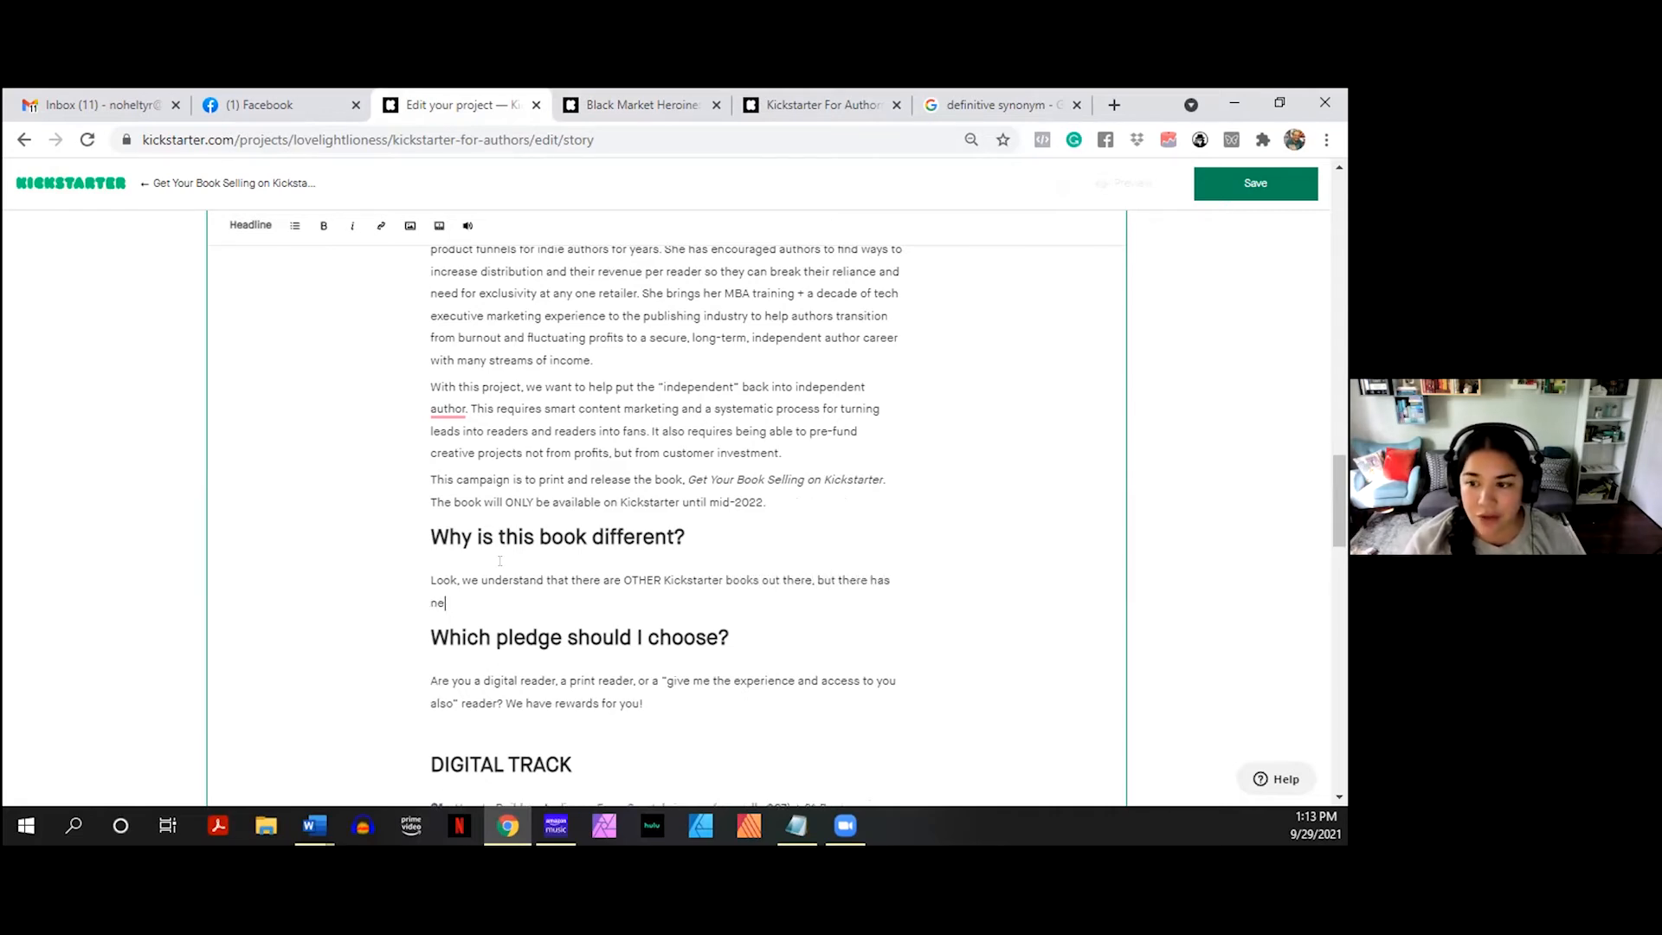
type("ver been a book ")
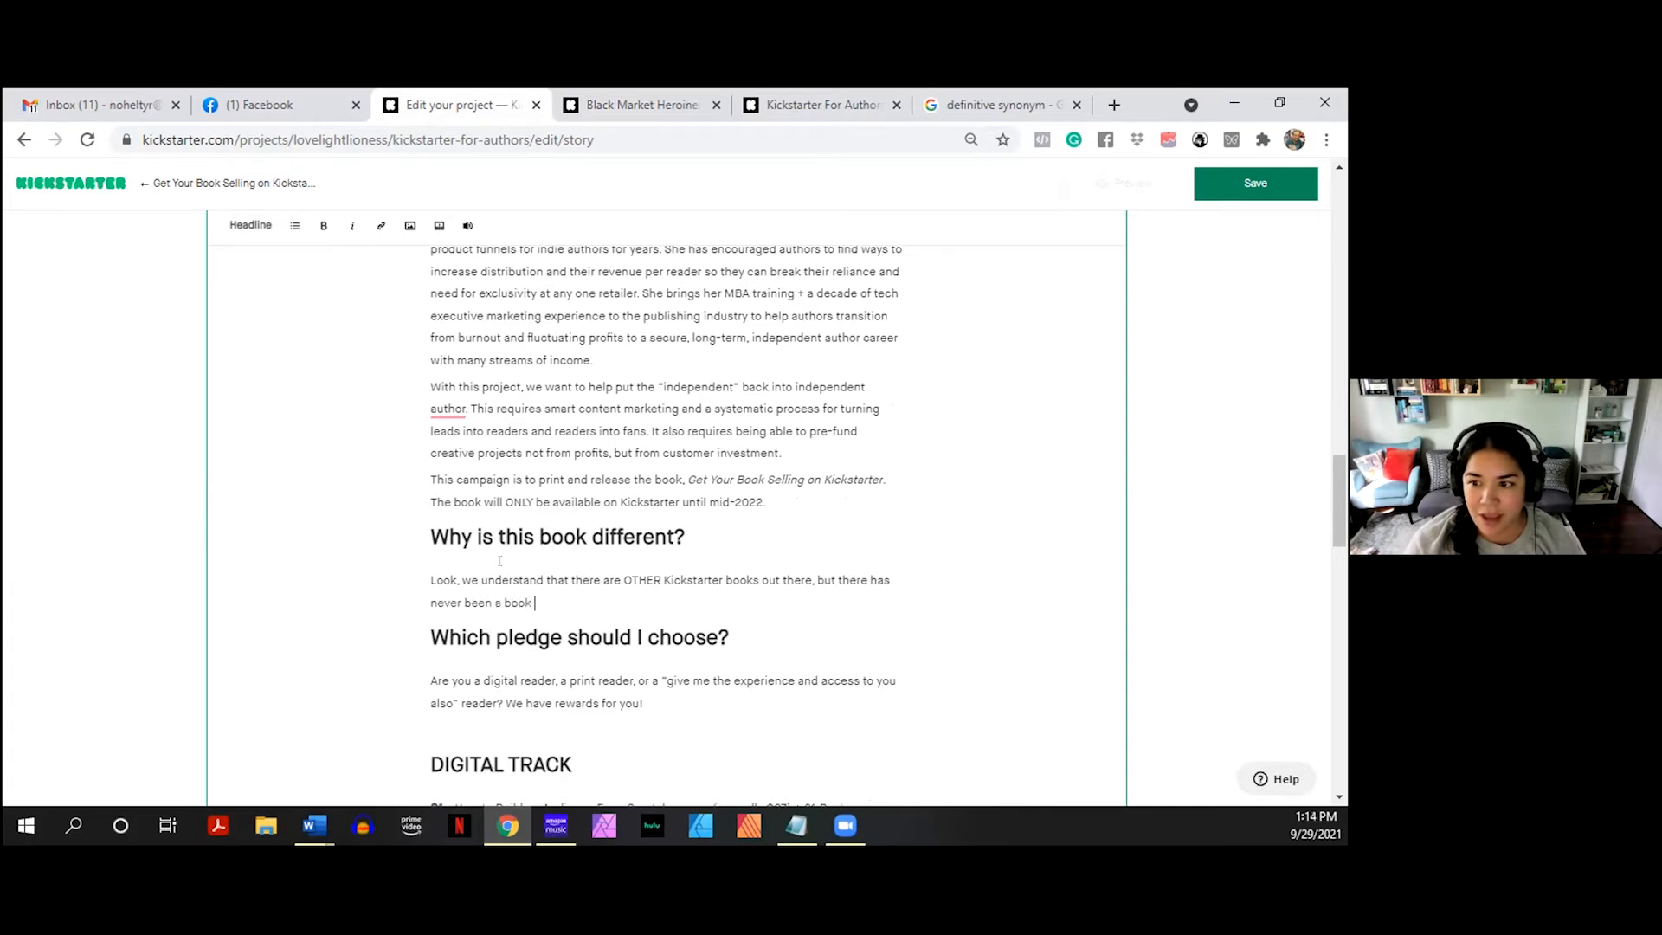
type("written FROM an author")
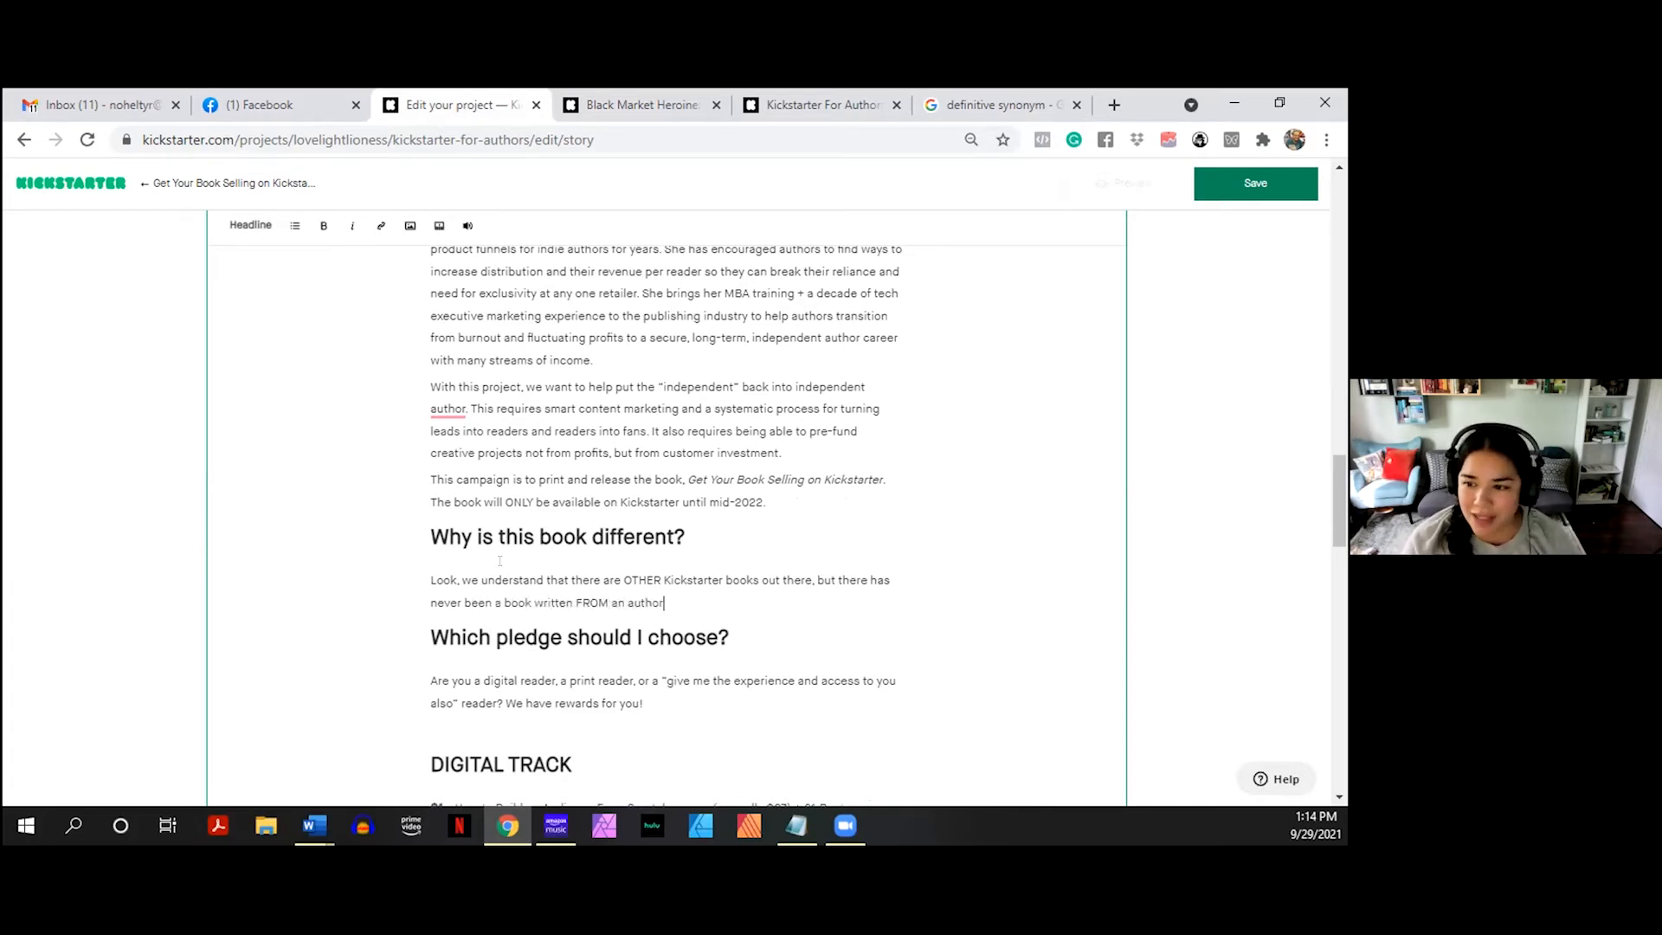
type(" TO au")
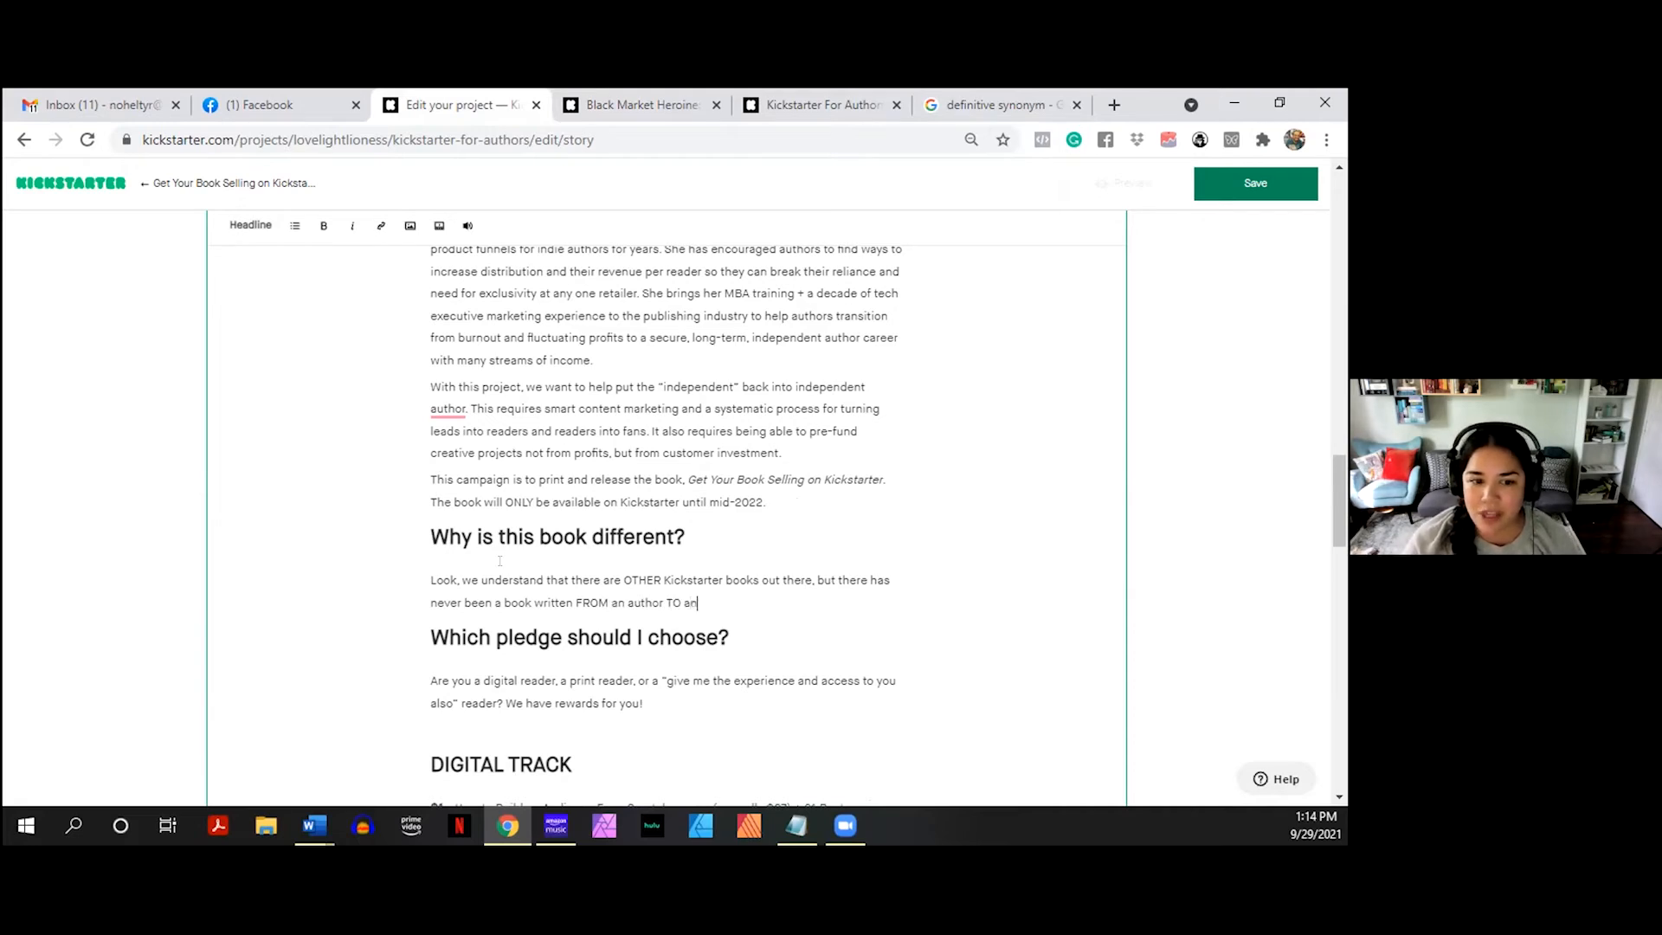
type(" author")
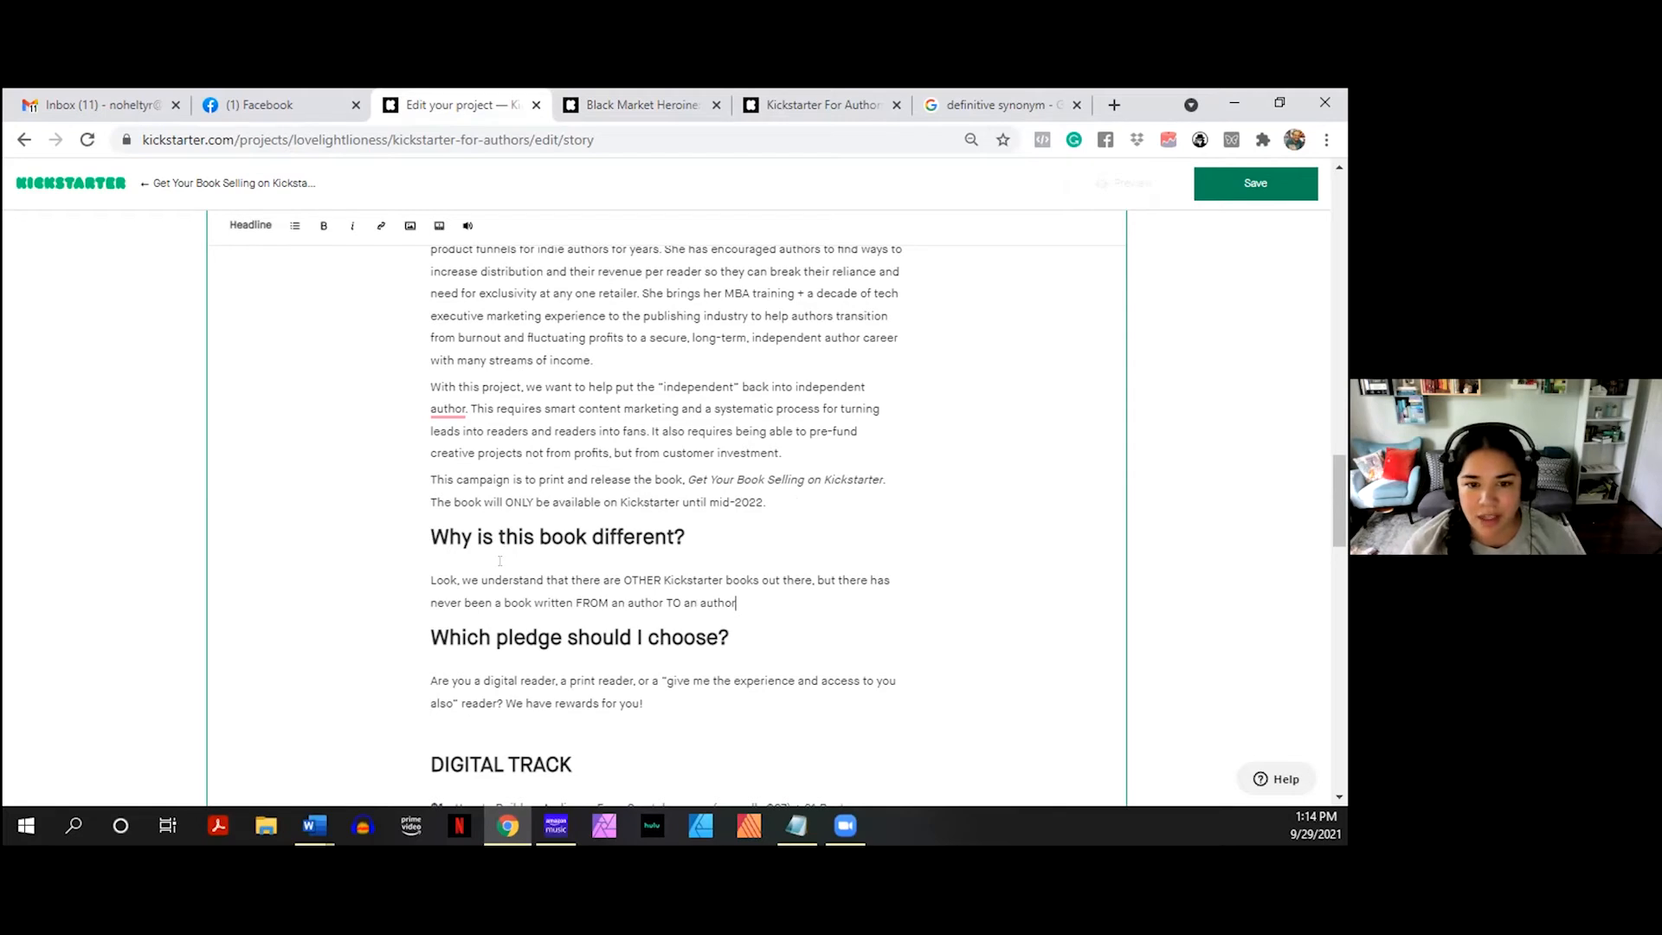
type(" befor")
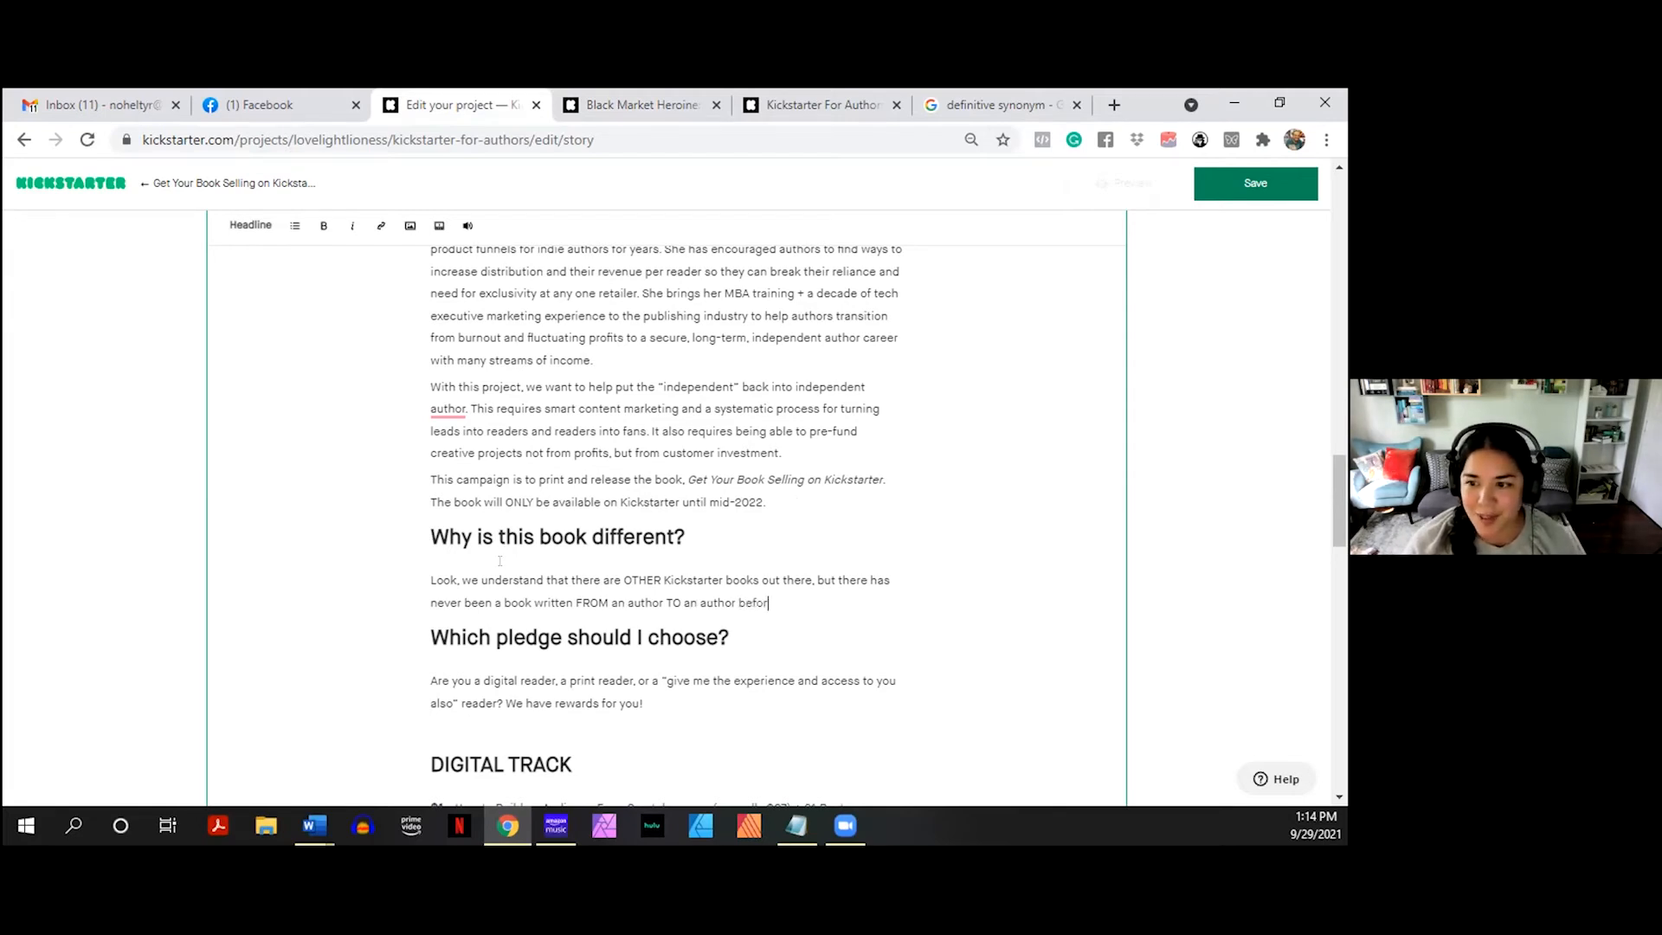
type("e.")
- Start a second paragraph below it with "The best part about this book is that because it's written"
key("Return")
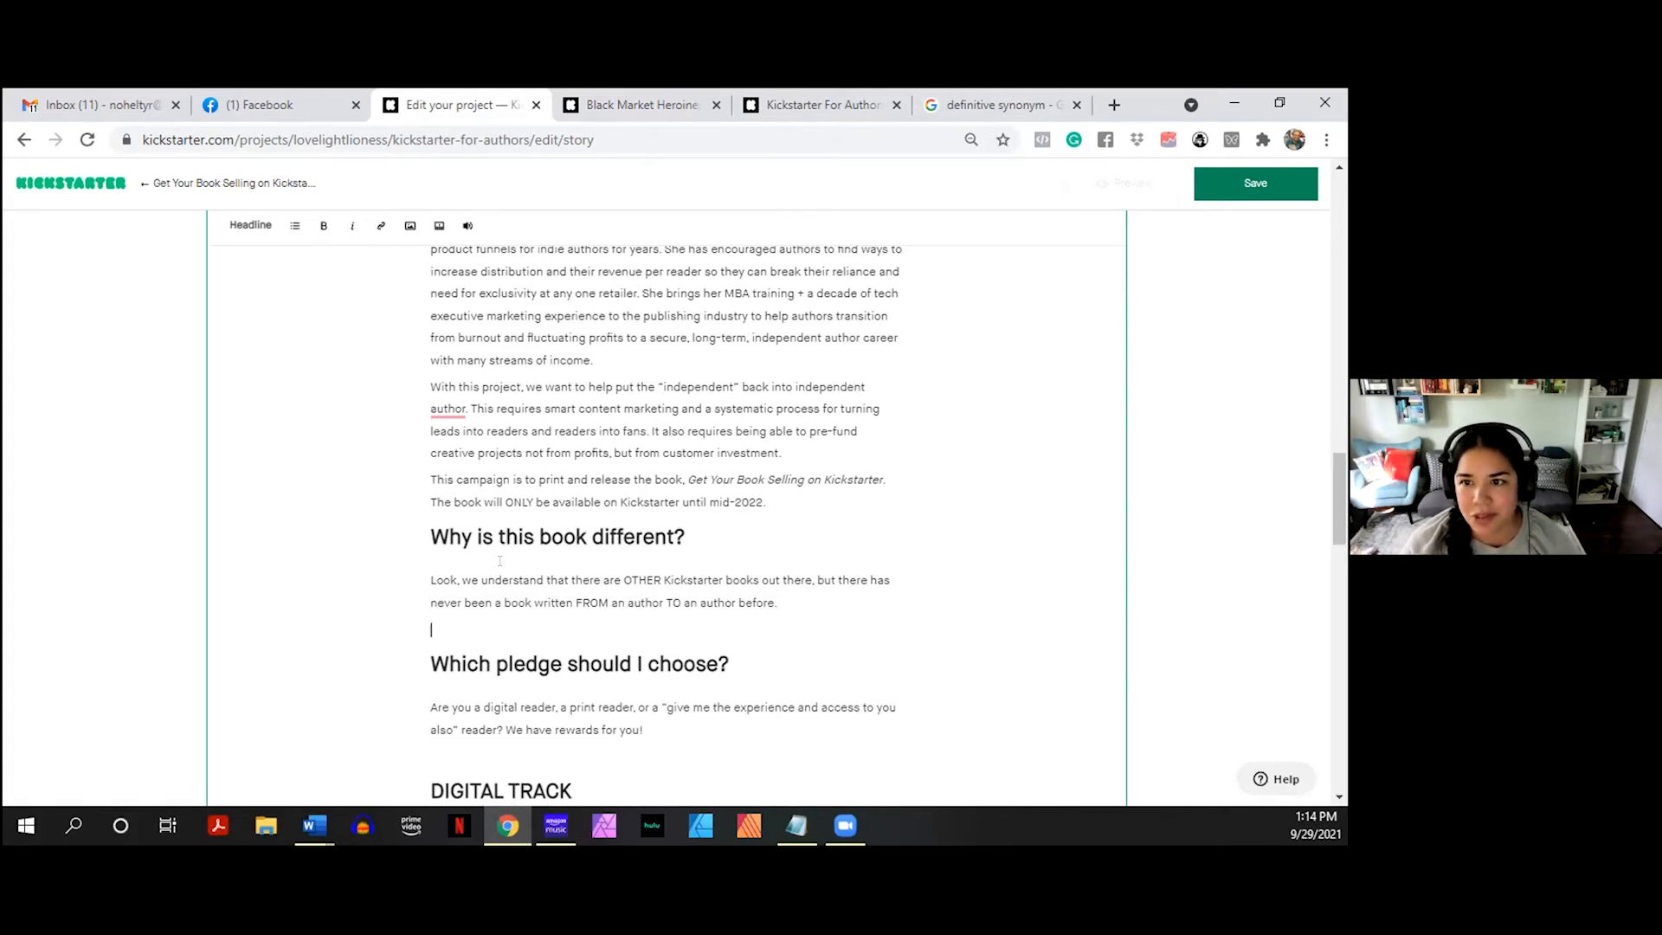
type("The best part oab")
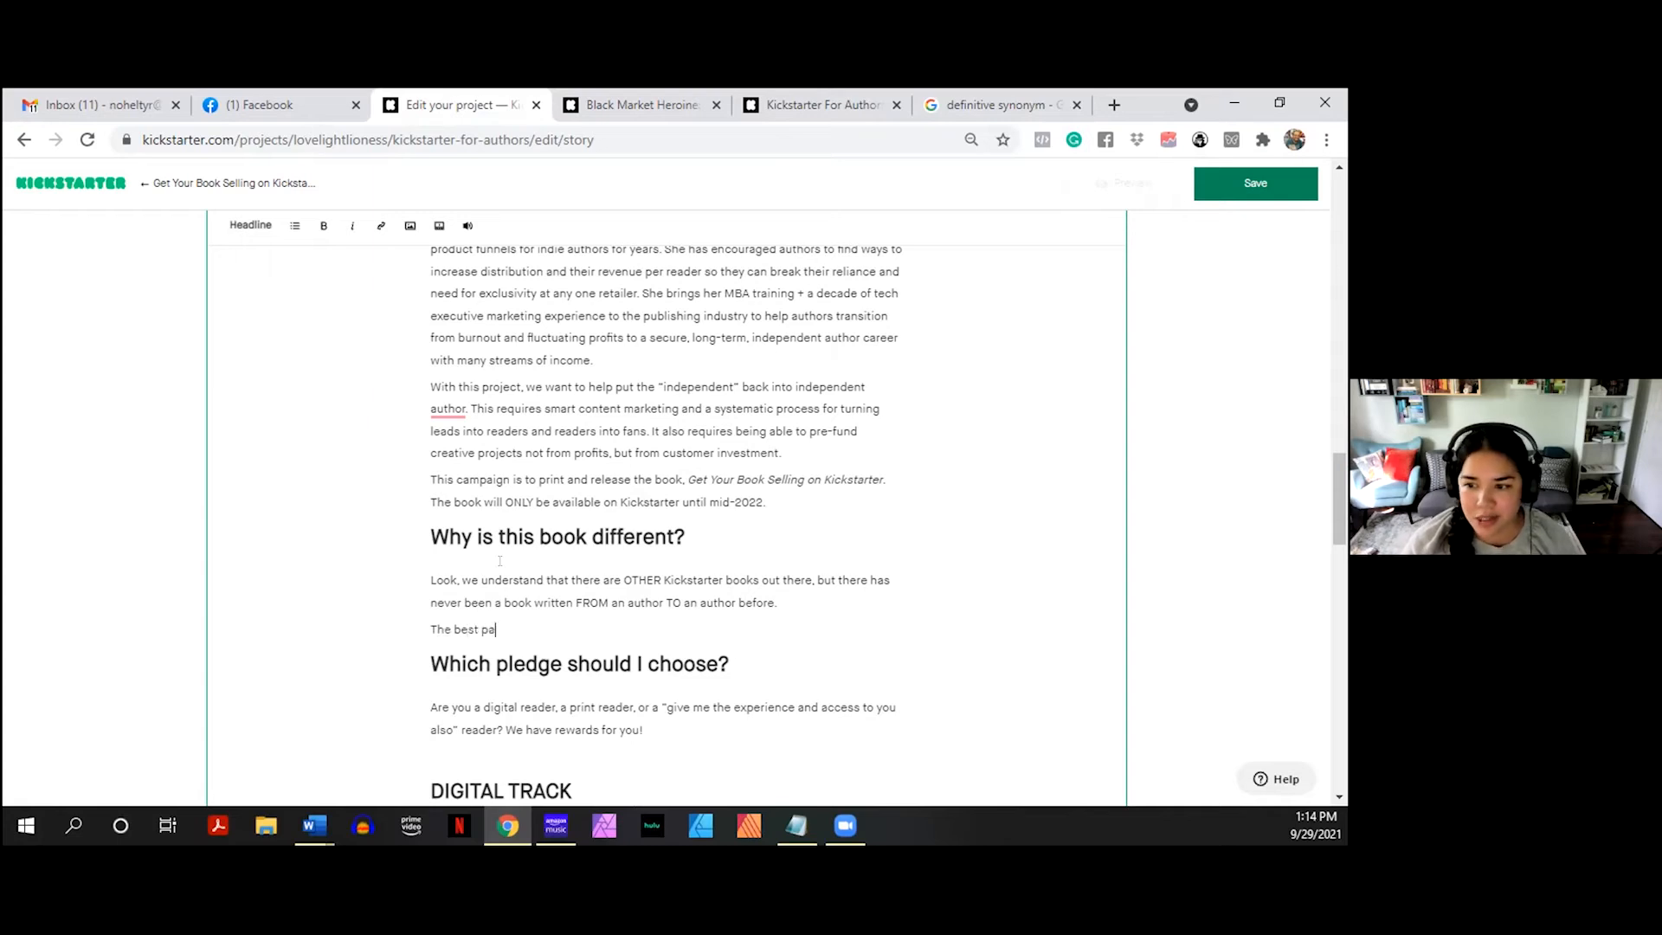
key("BackSpace")
key("BackSpace")
key("BackSpace")
type("about ")
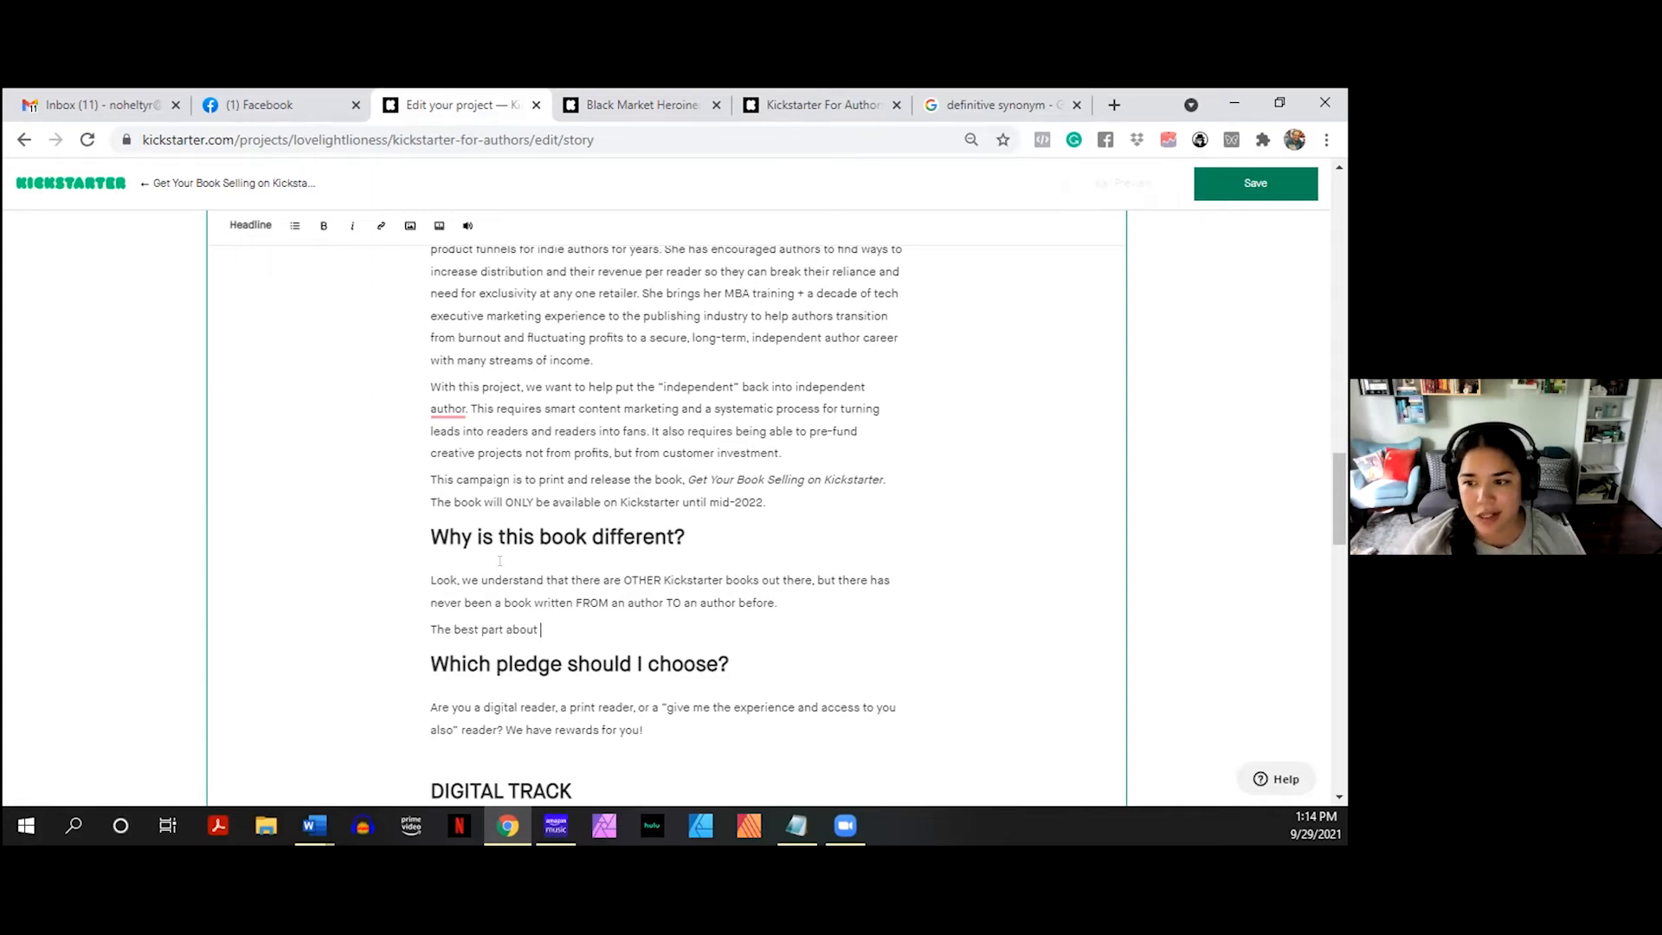
type("this book is that because it's written")
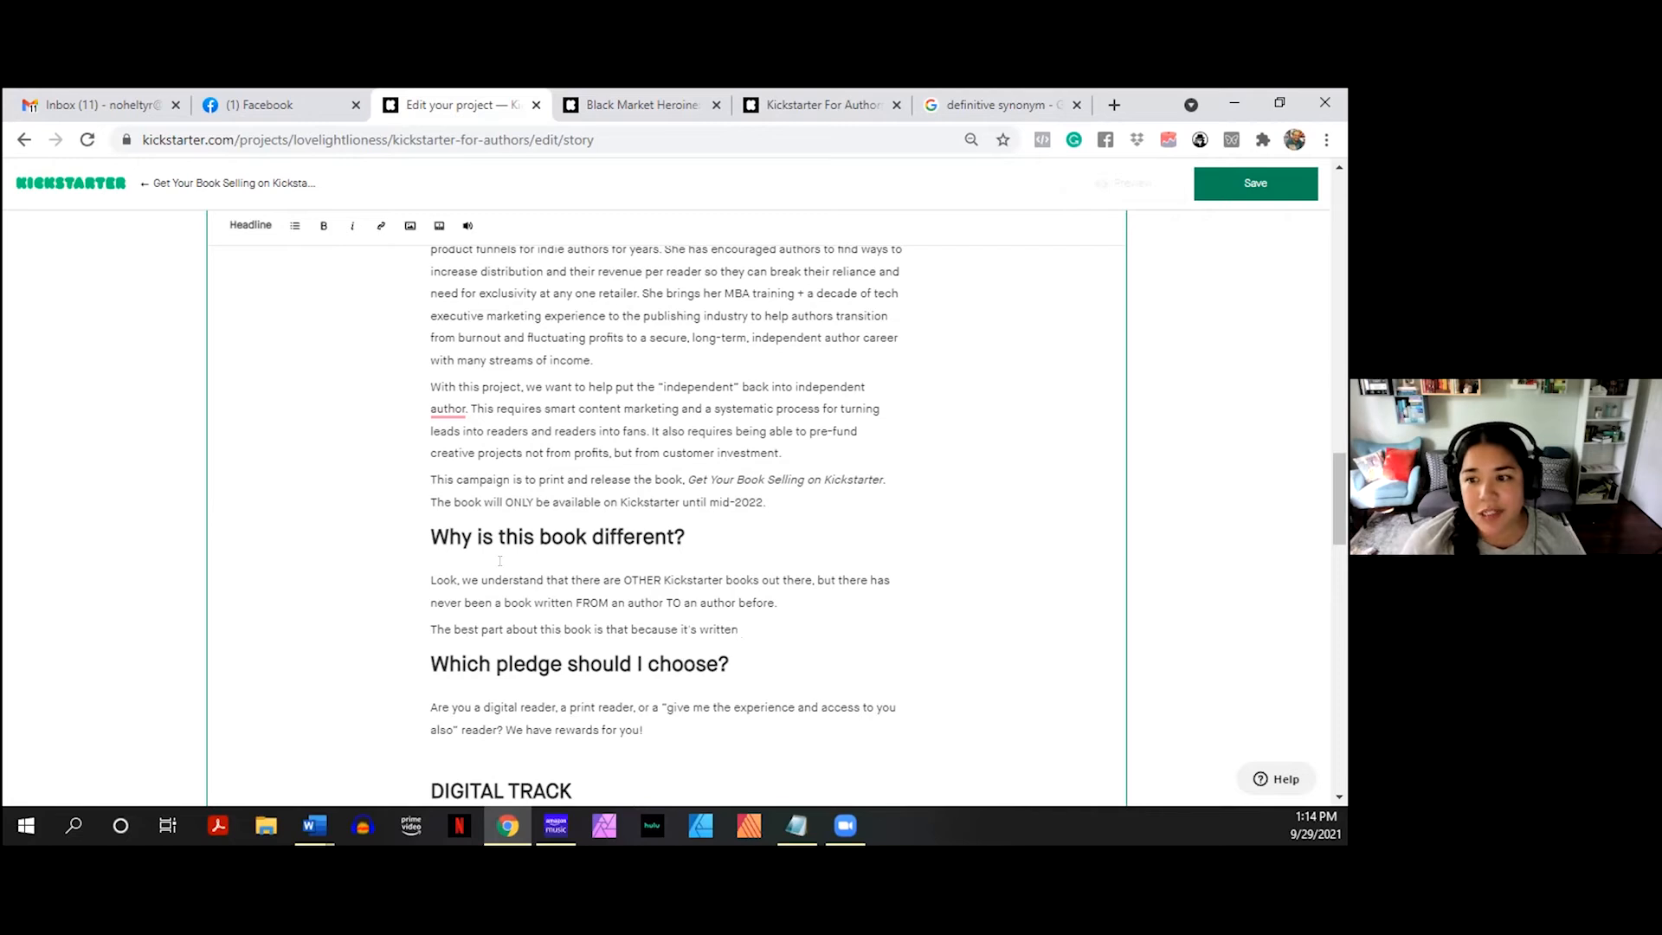
type("from Monica and")
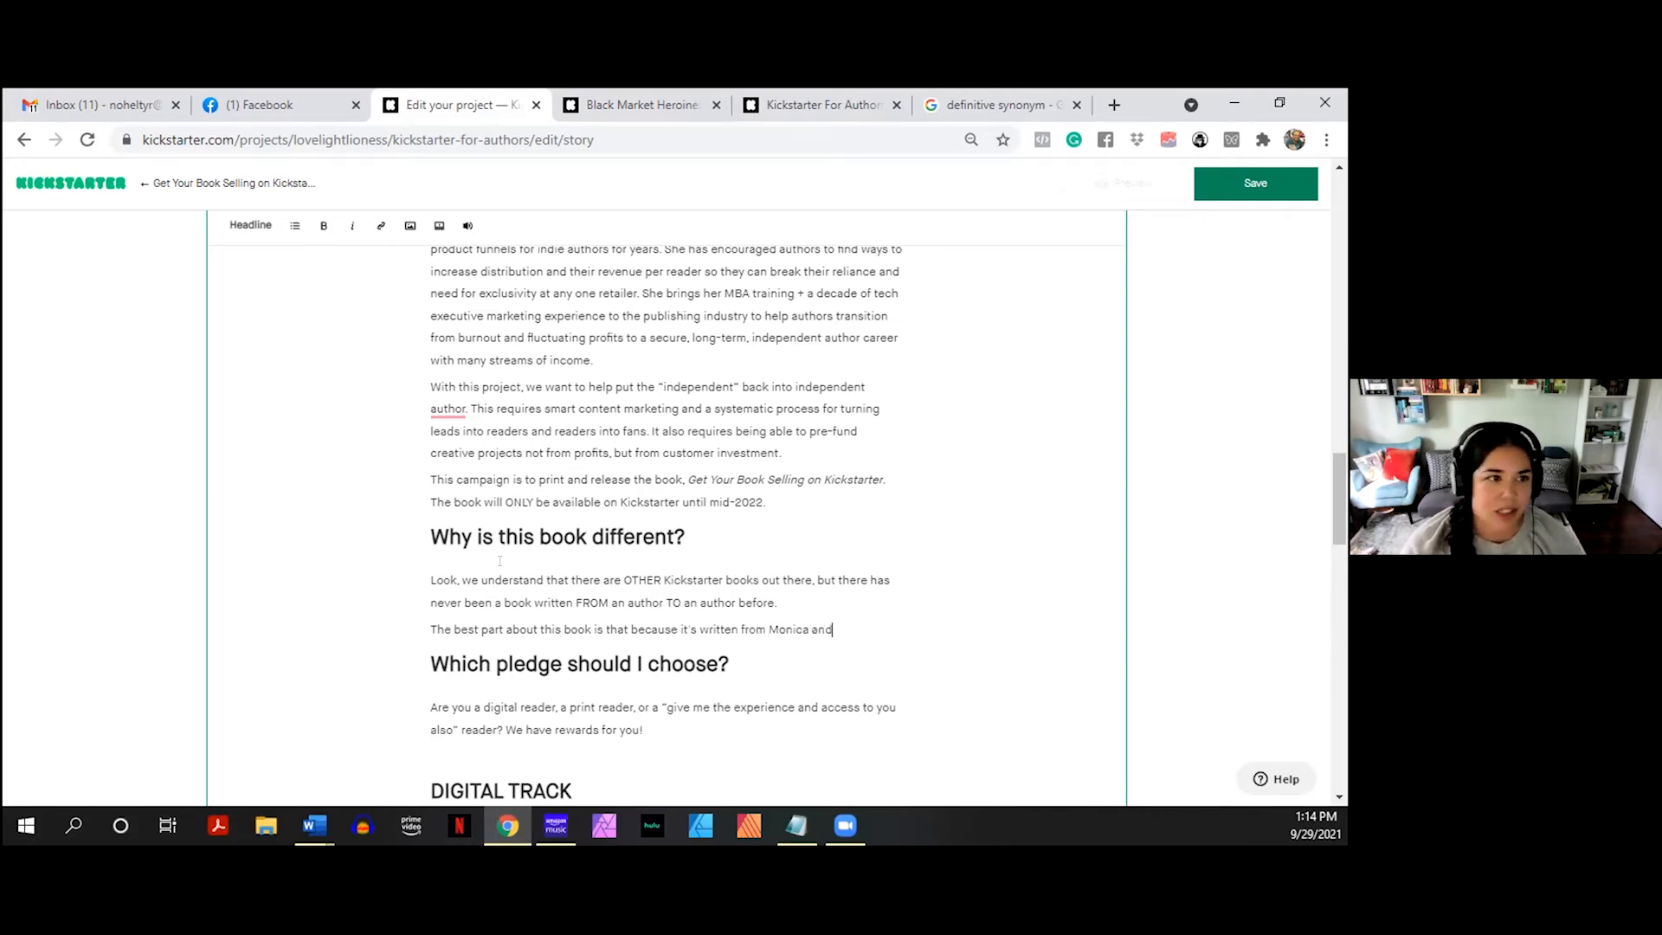
key("BackSpace")
key("BackSpace")
key("BackSpace")
key("BackSpace")
key("BackSpace")
key("BackSpace")
key("BackSpace")
key("BackSpace")
key("BackSpace")
key("BackSpace")
key("BackSpace")
key("BackSpace")
key("BackSpace")
key("BackSpace")
key("BackSpace")
- Complete the sentence with "by both", the co-authors' first names and "you get the best of Kickstarter AND the best of book launches in one book."
type("by both Monica an")
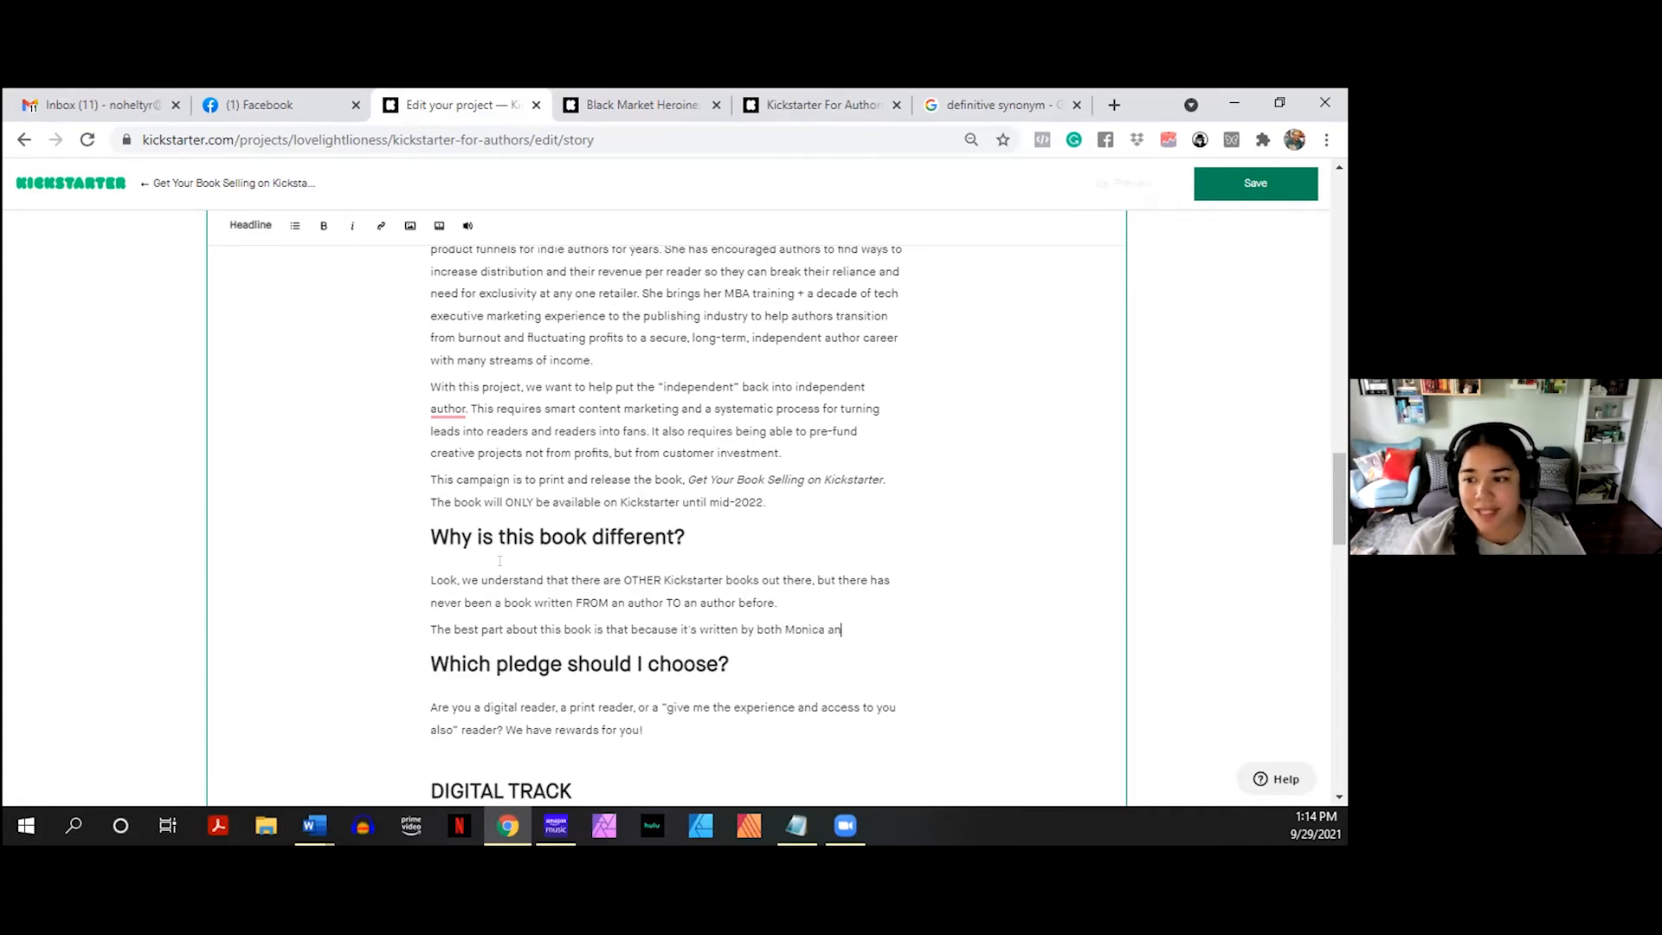
type("d Russell, ")
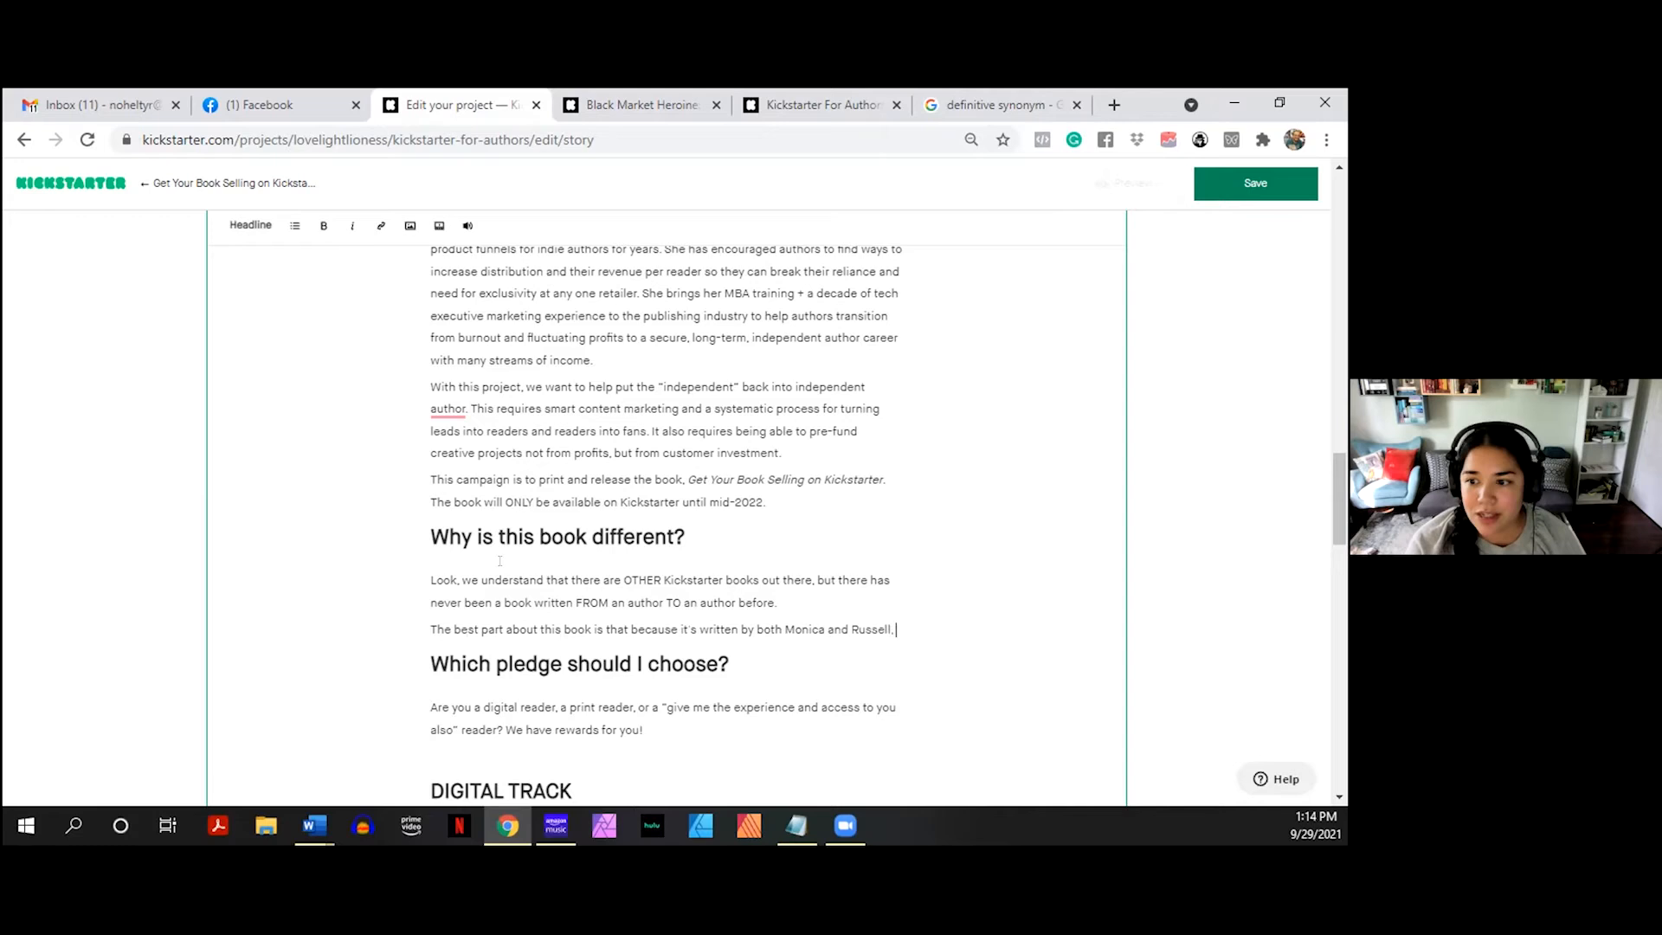
type("you get the best o")
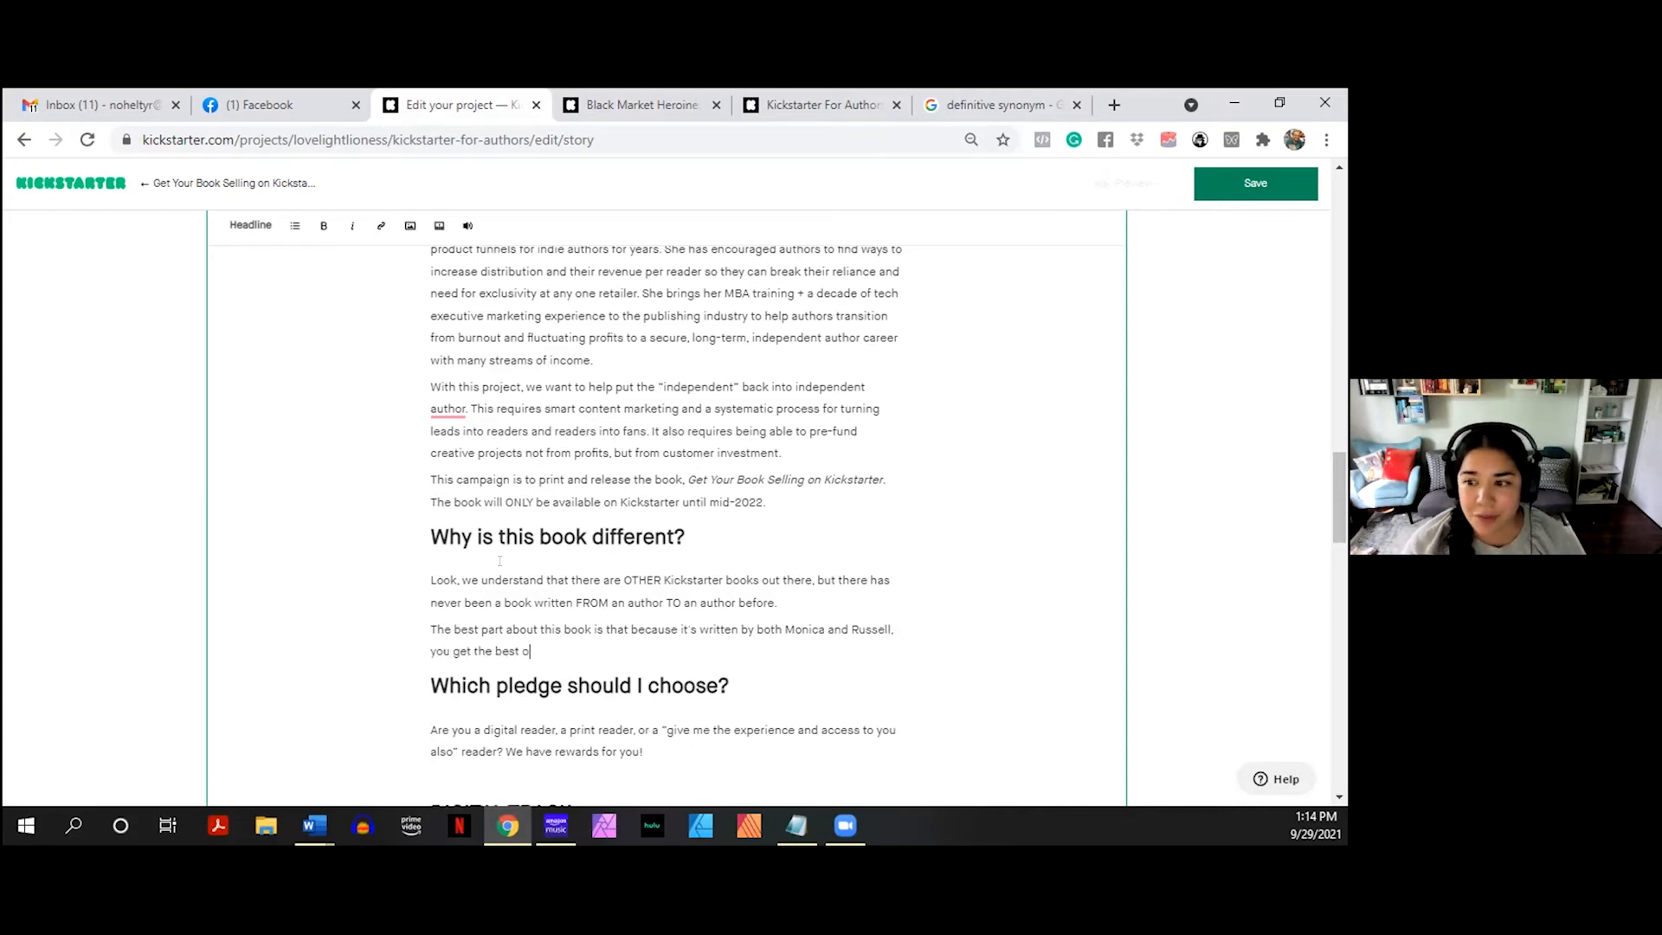
type("f Kickstarter")
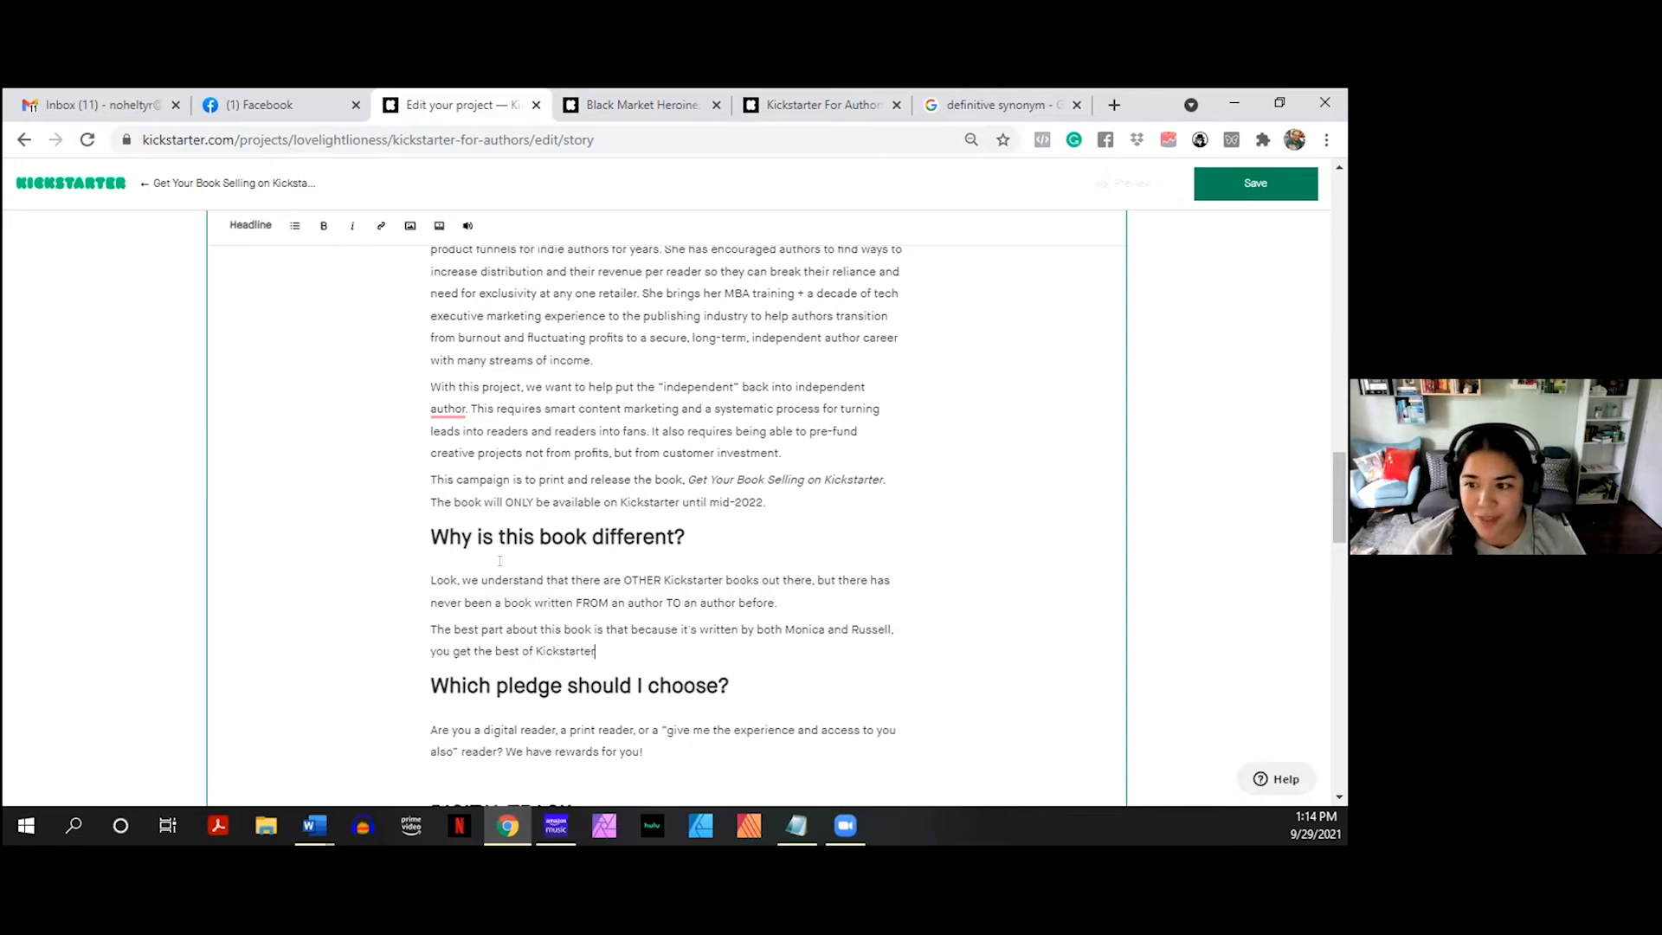
type(", ")
type(" AND the best of ")
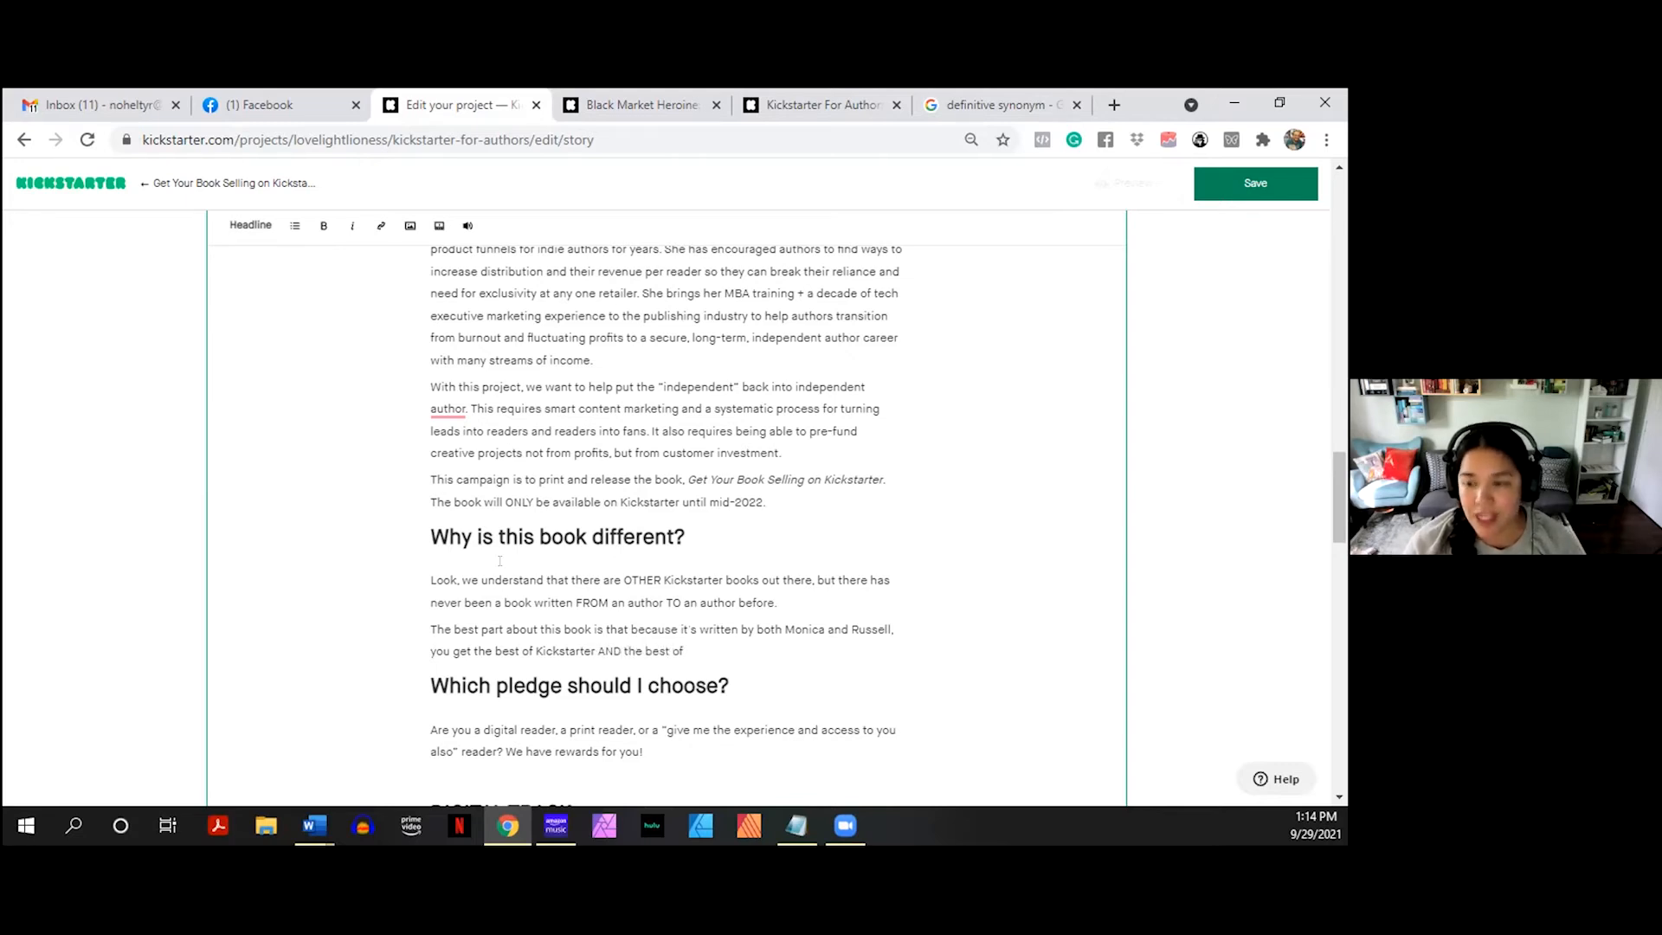
type("bo")
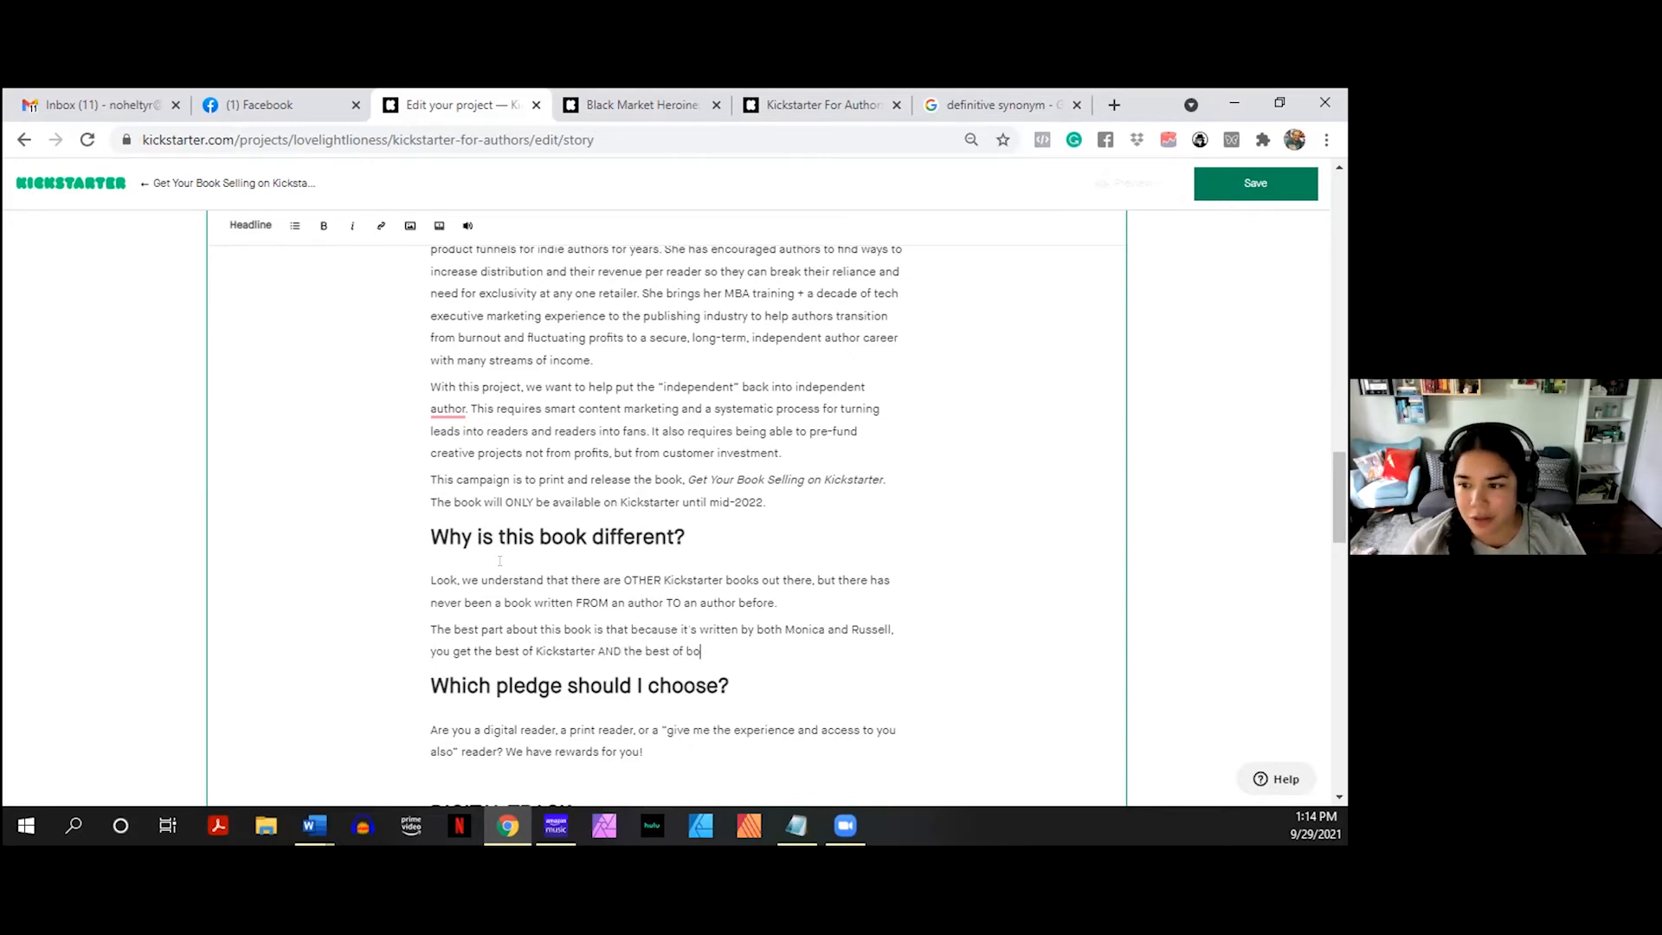
type("ok launches in one book.")
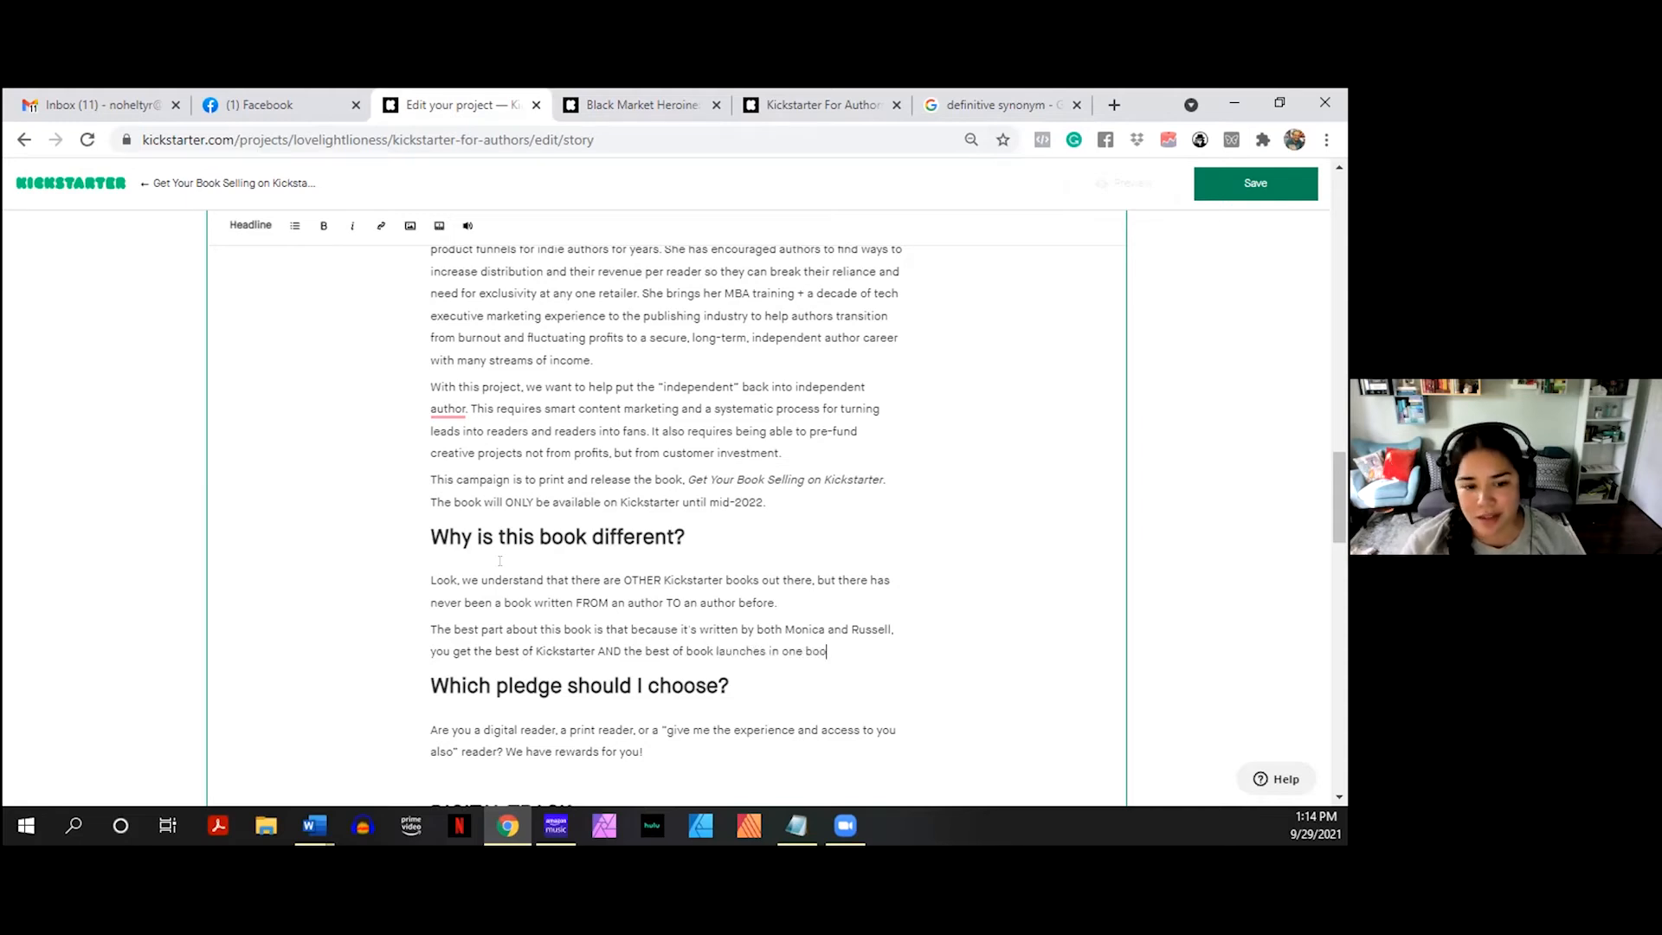
- Start a third paragraph saying one co-author "writes from the perspective of Kickstarter" and the other "synthesizes that information into the book world at large"
key("Return")
type("Russell w")
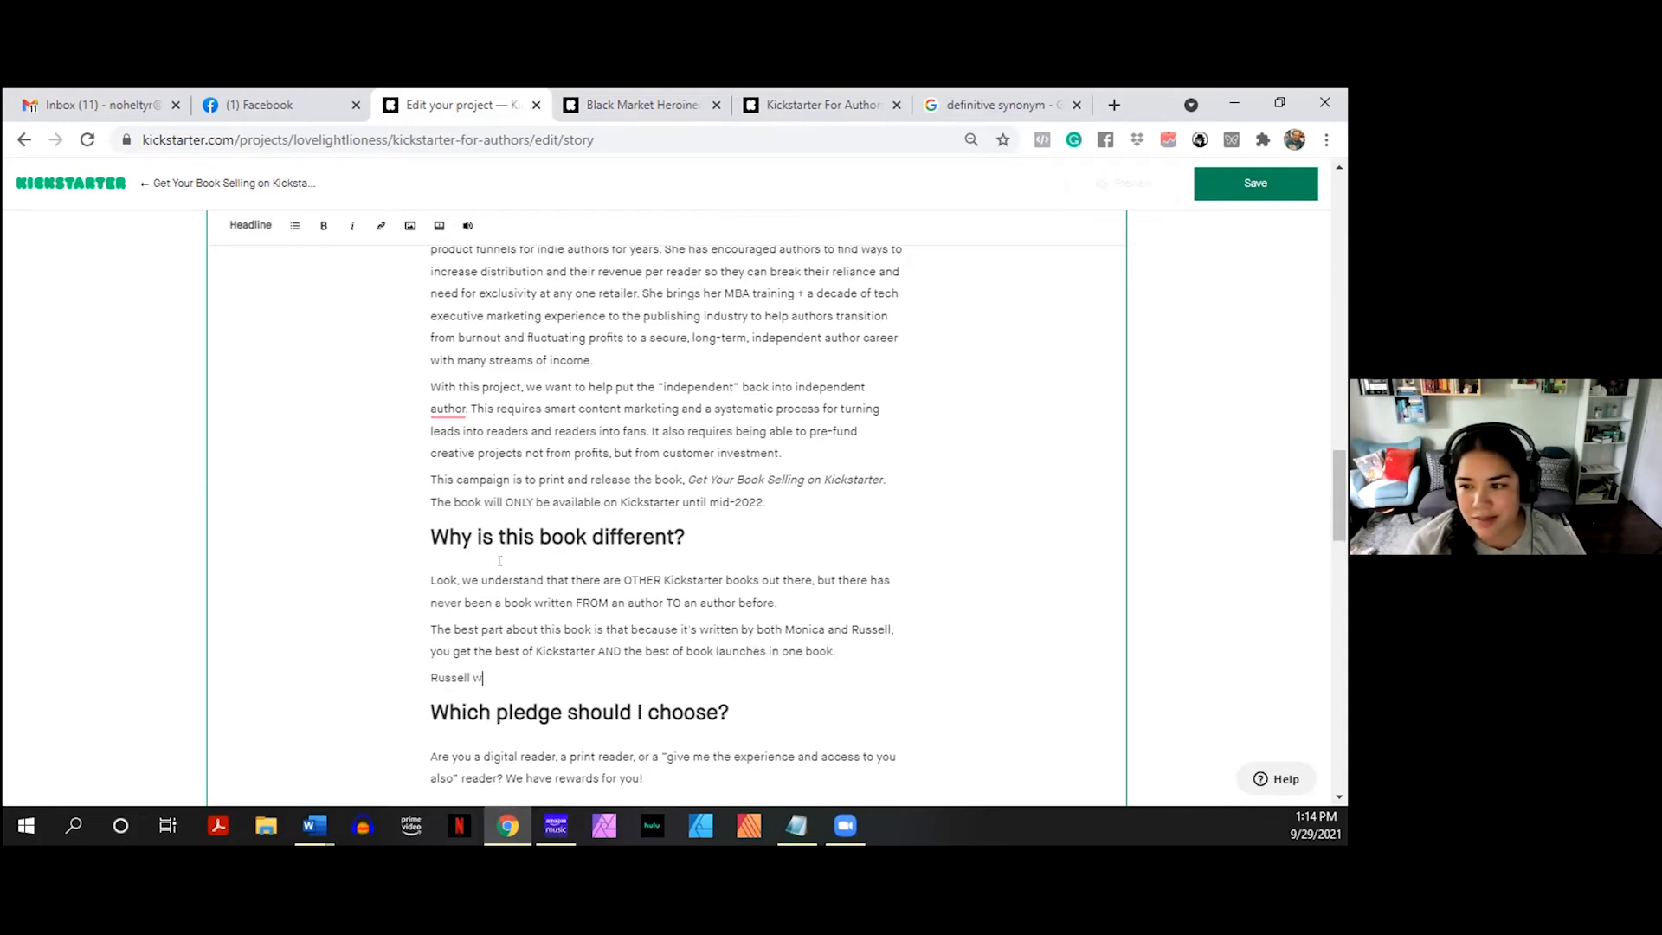
type("rites from the perspective of Kickstarter and then Monica synthesiz")
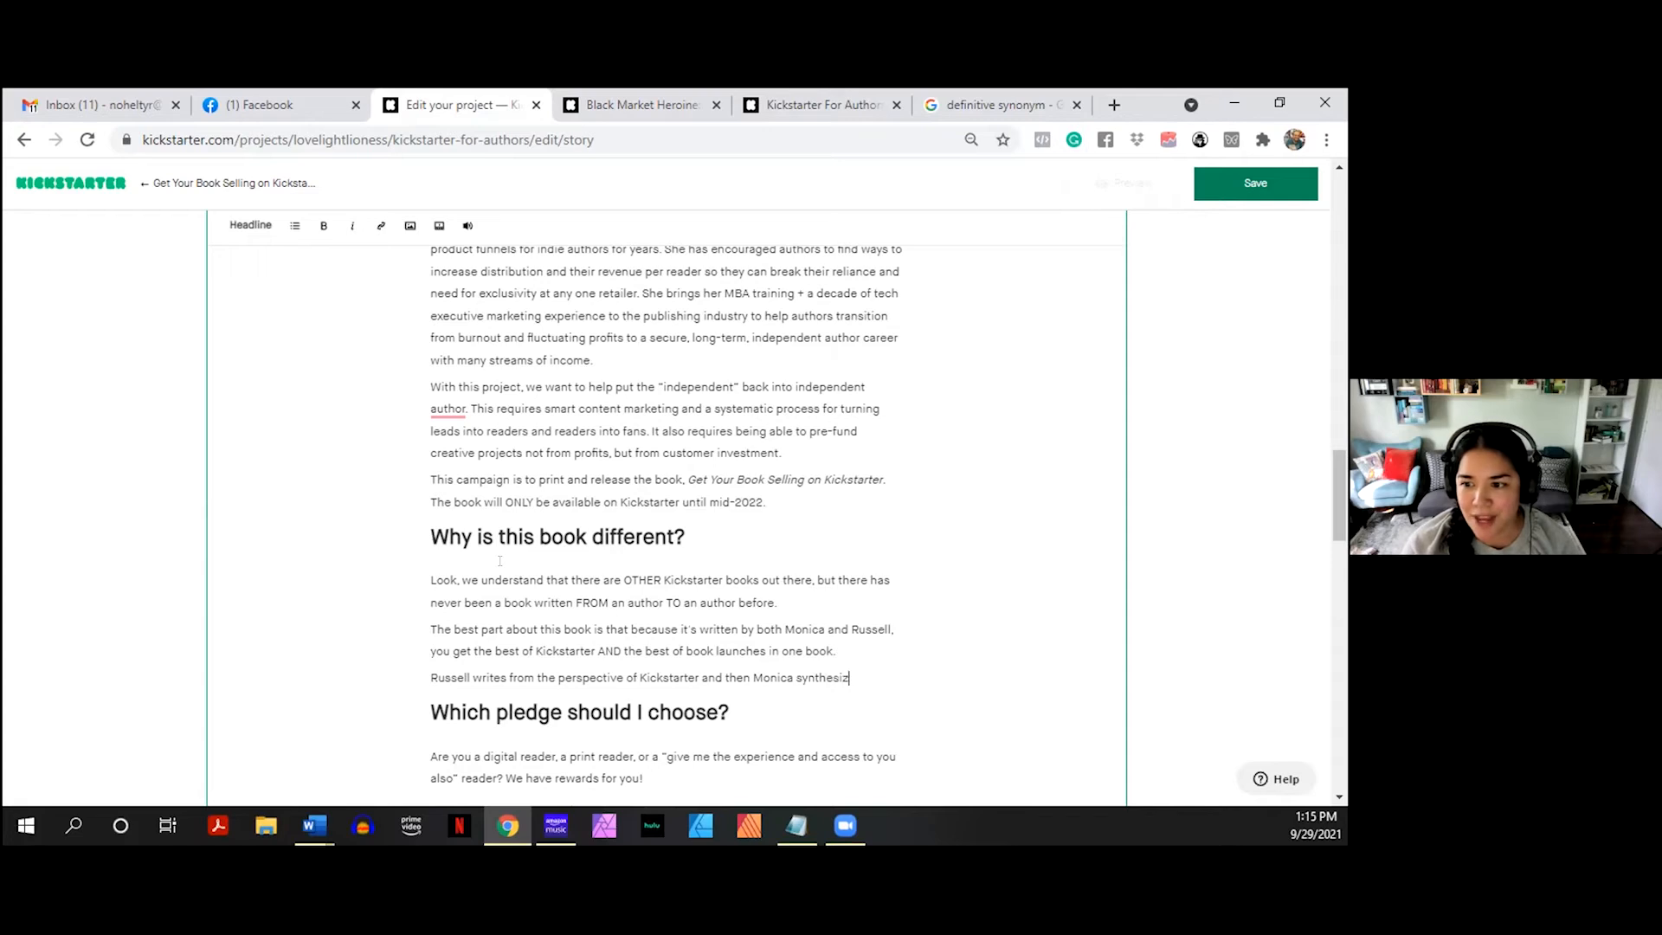
type("es that informa")
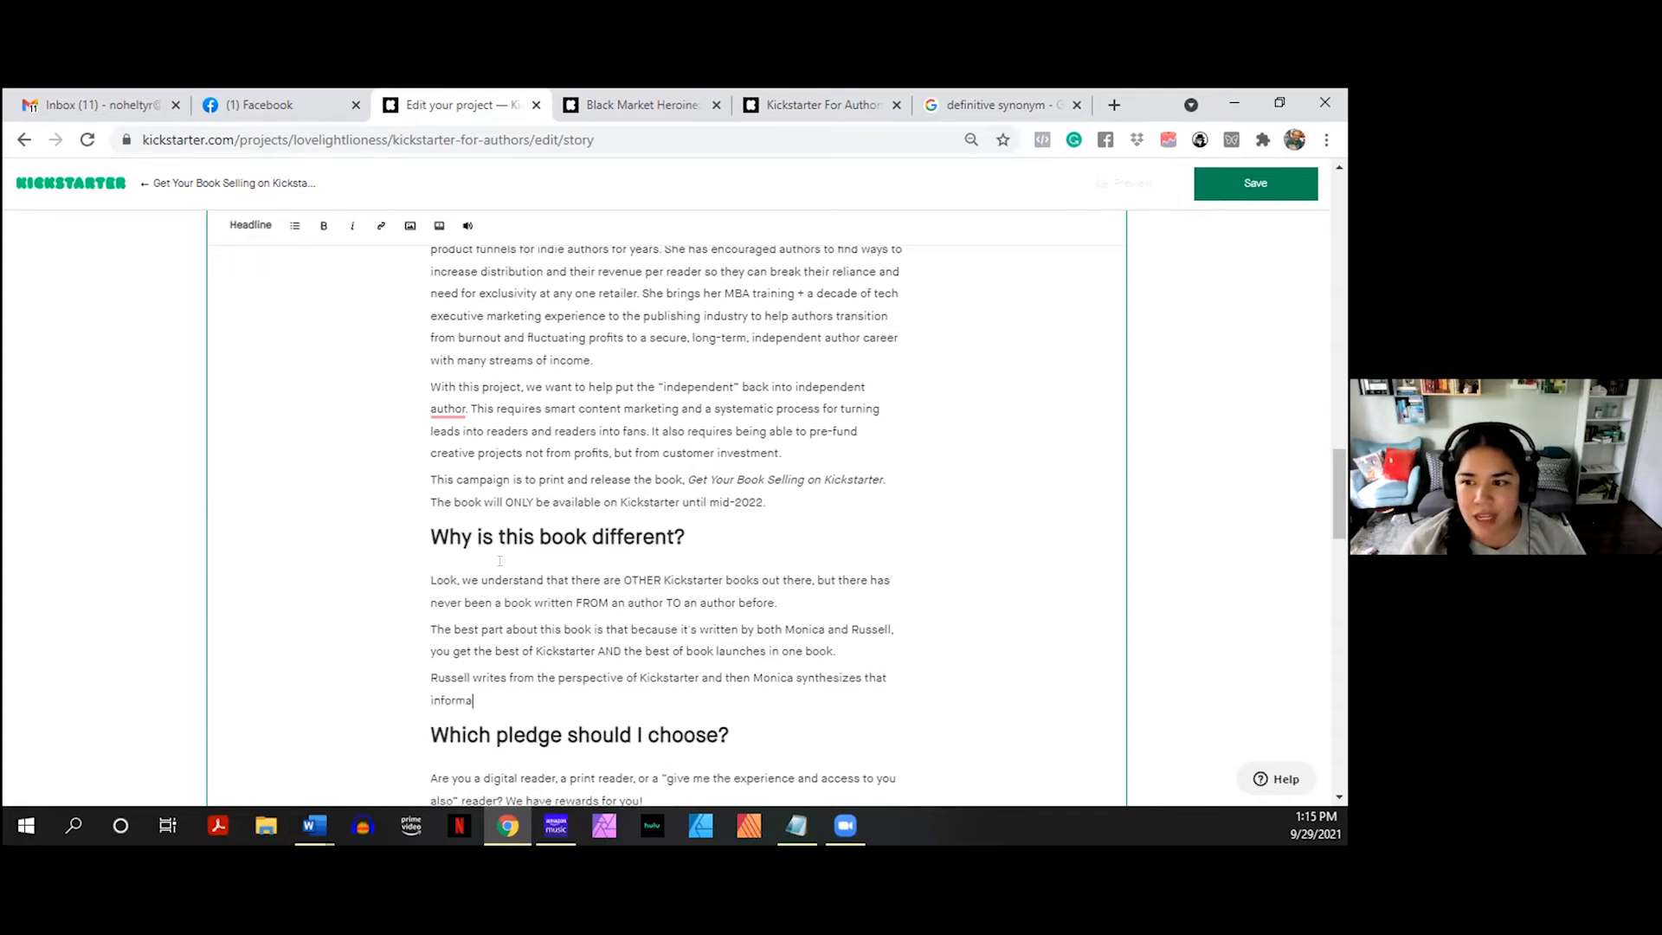
type("tion into the b")
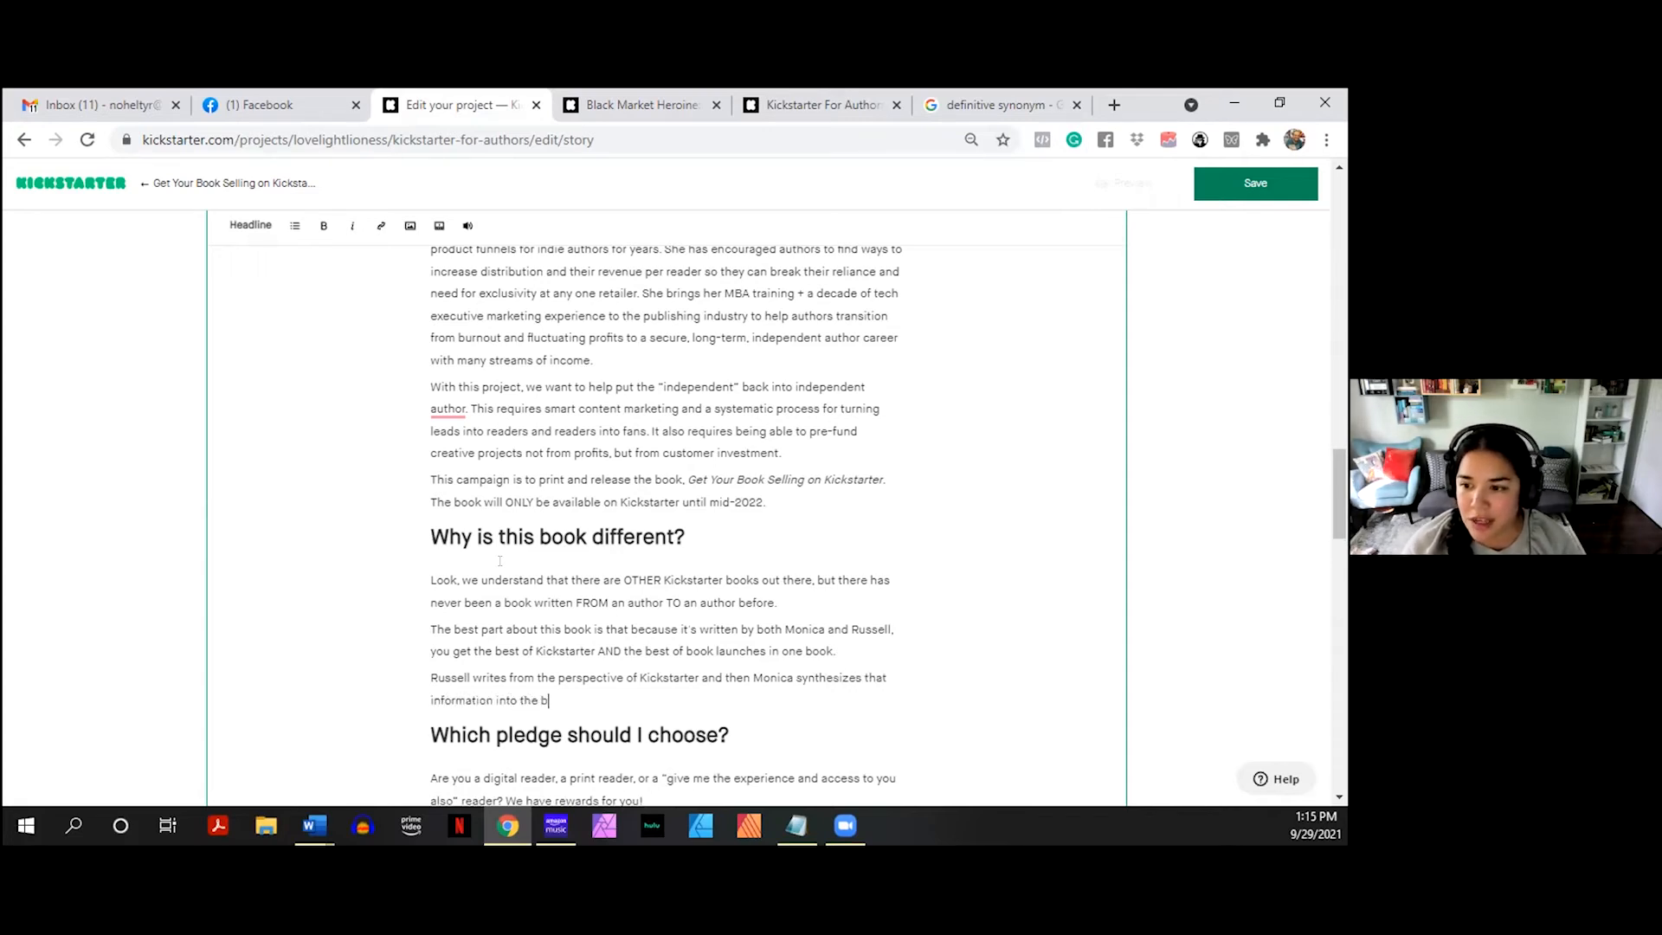
type("ook world at larg")
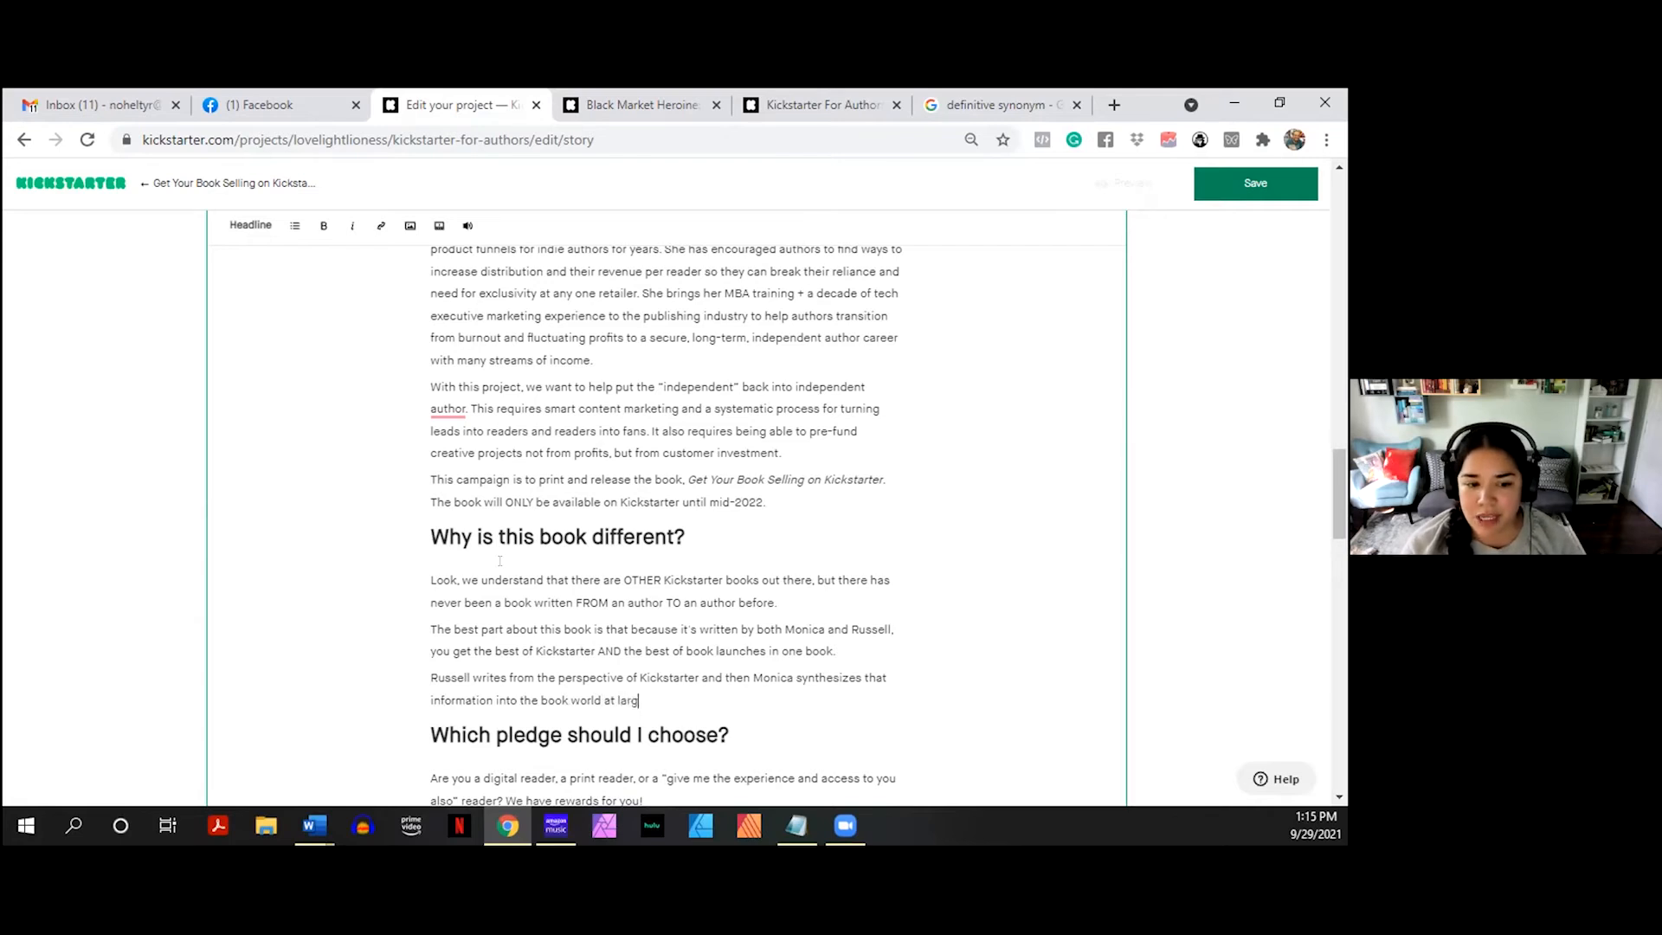
type("e, making i")
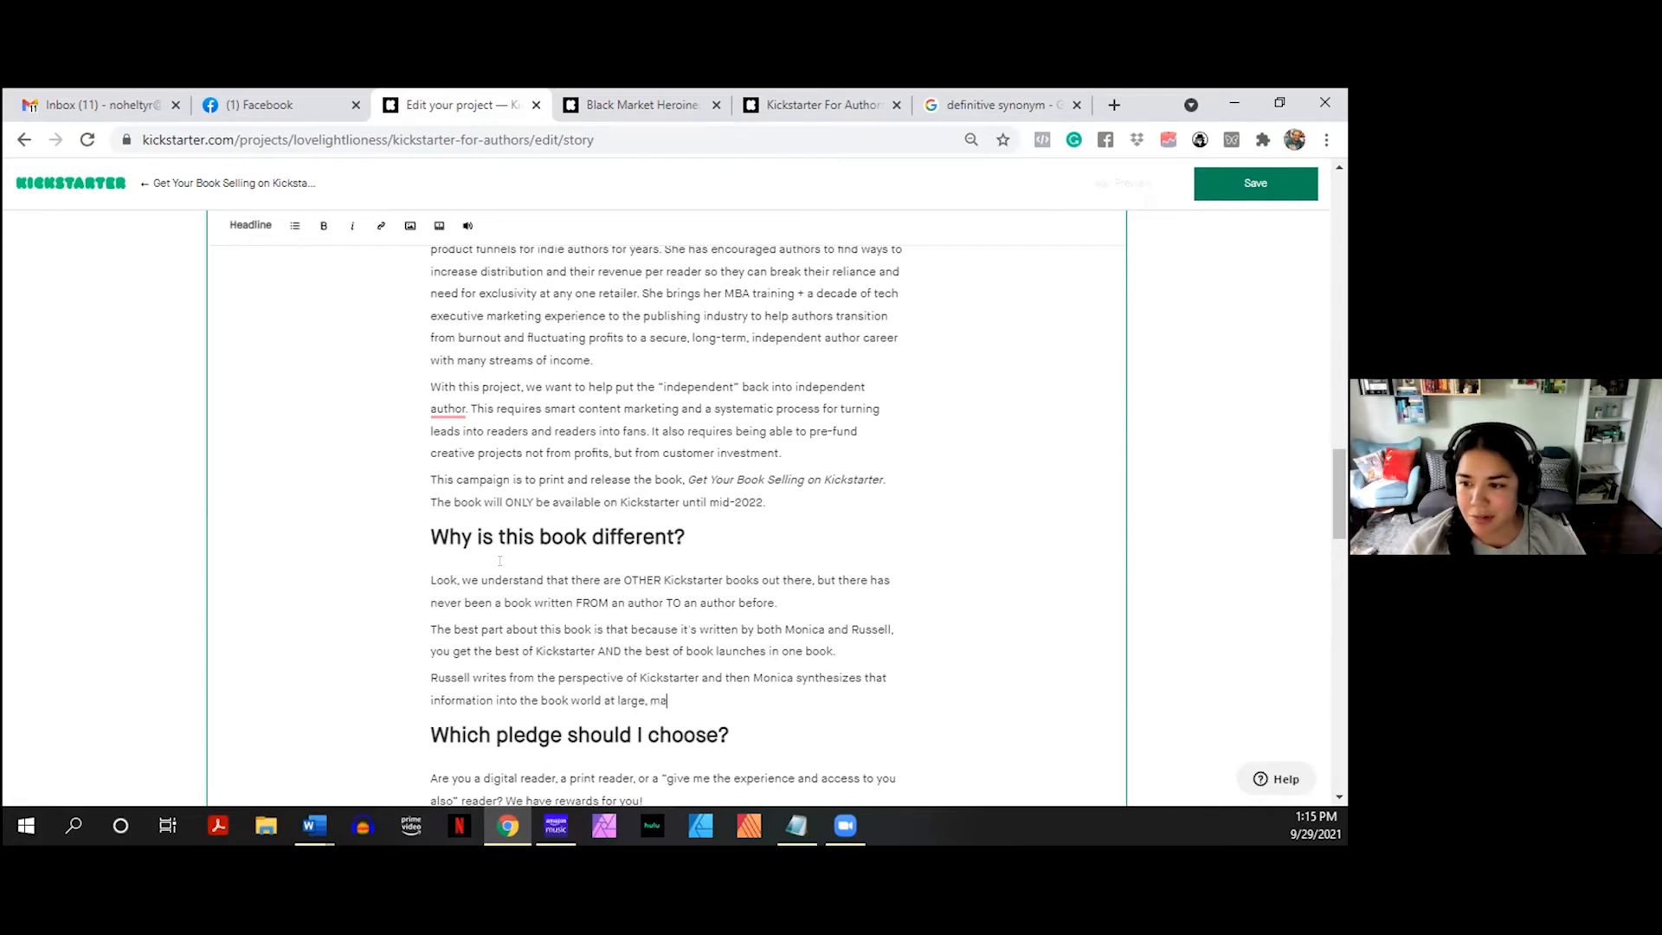
key("BackSpace")
key("BackSpace")
key("BackSpace")
key("BackSpace")
key("BackSpace")
key("BackSpace")
key("BackSpace")
key("BackSpace")
key("BackSpace")
key("BackSpace")
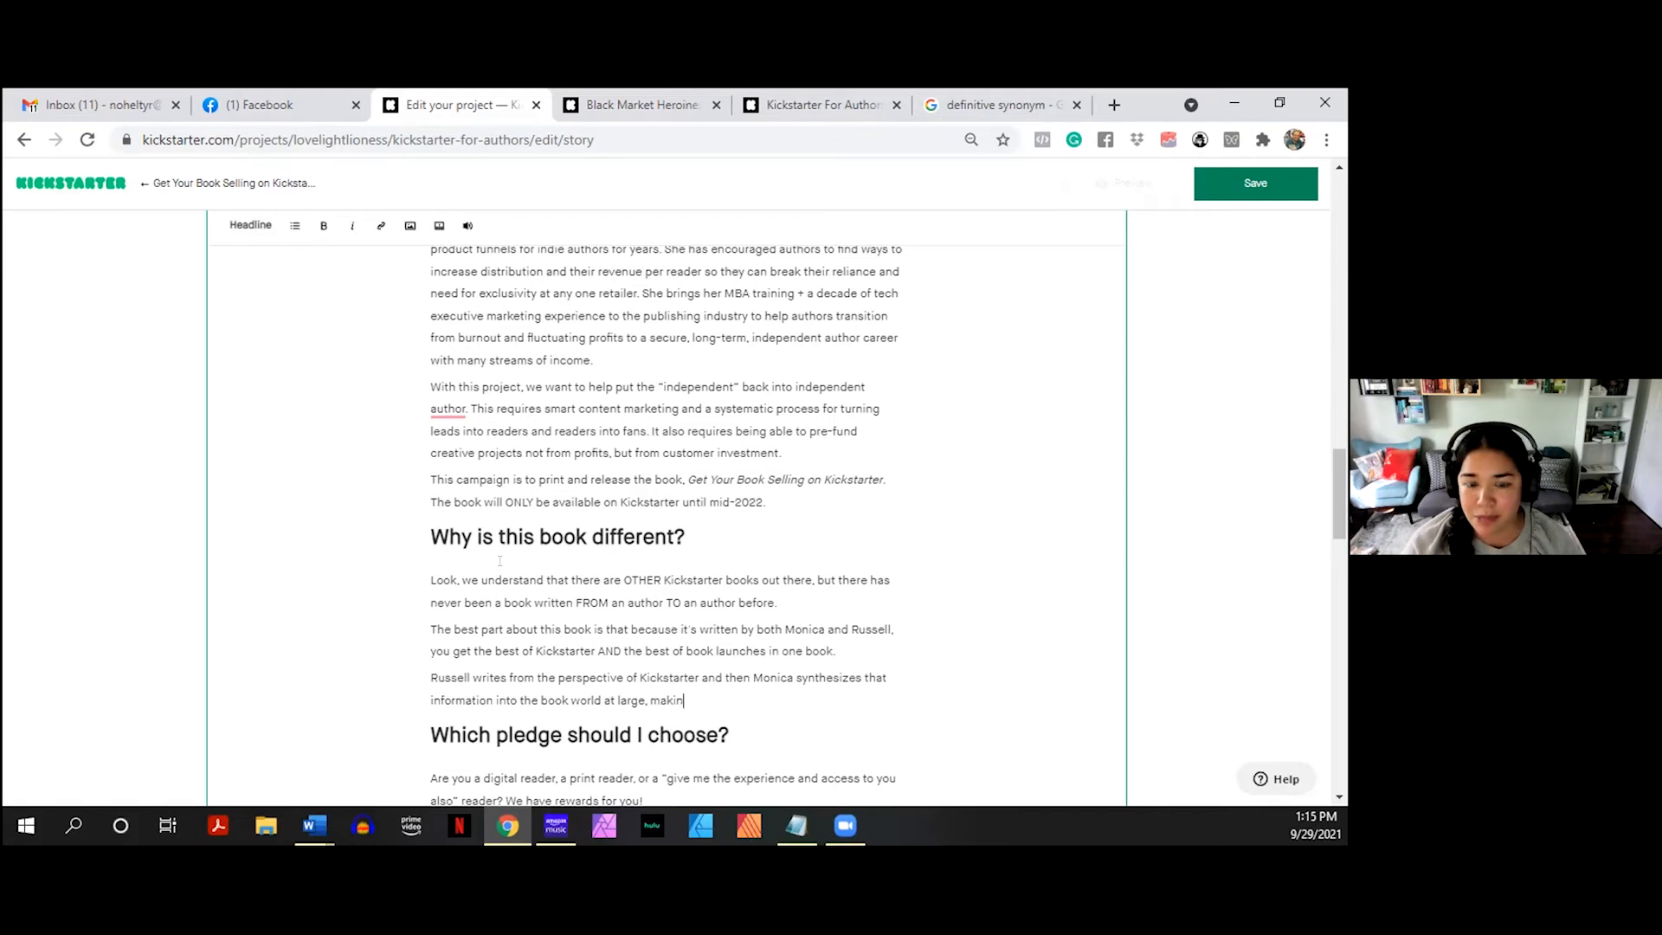
- End the third paragraph's sentence with "by speaking the language of publishing, a language authors already understand."
type("by spe")
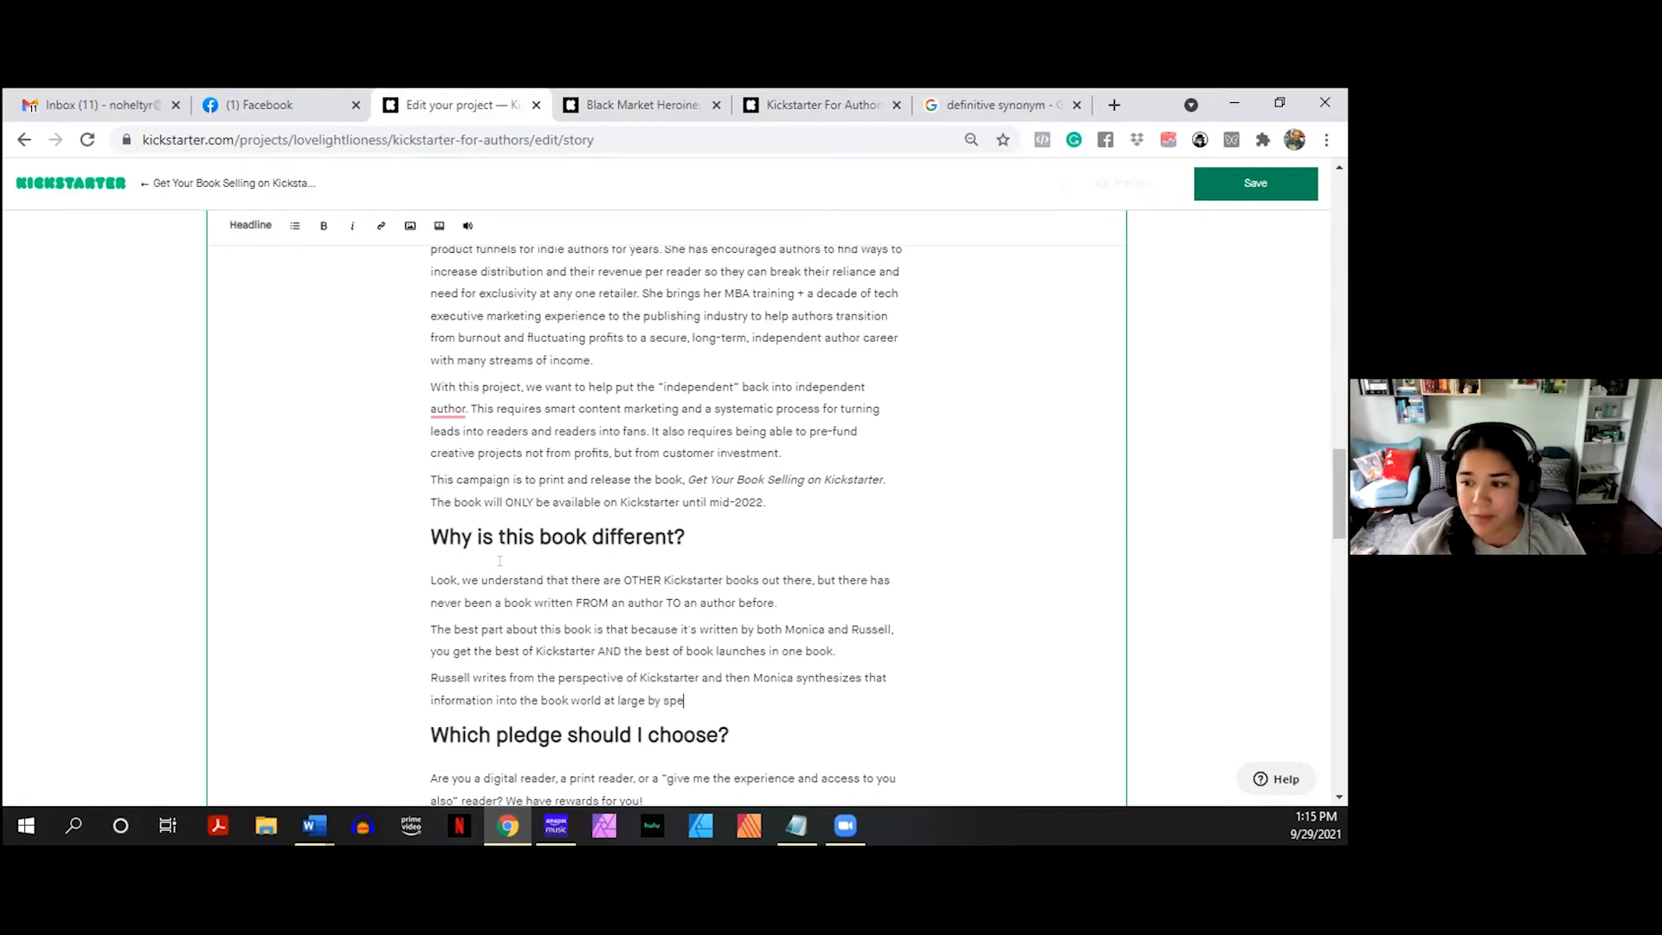
type("aking the lang")
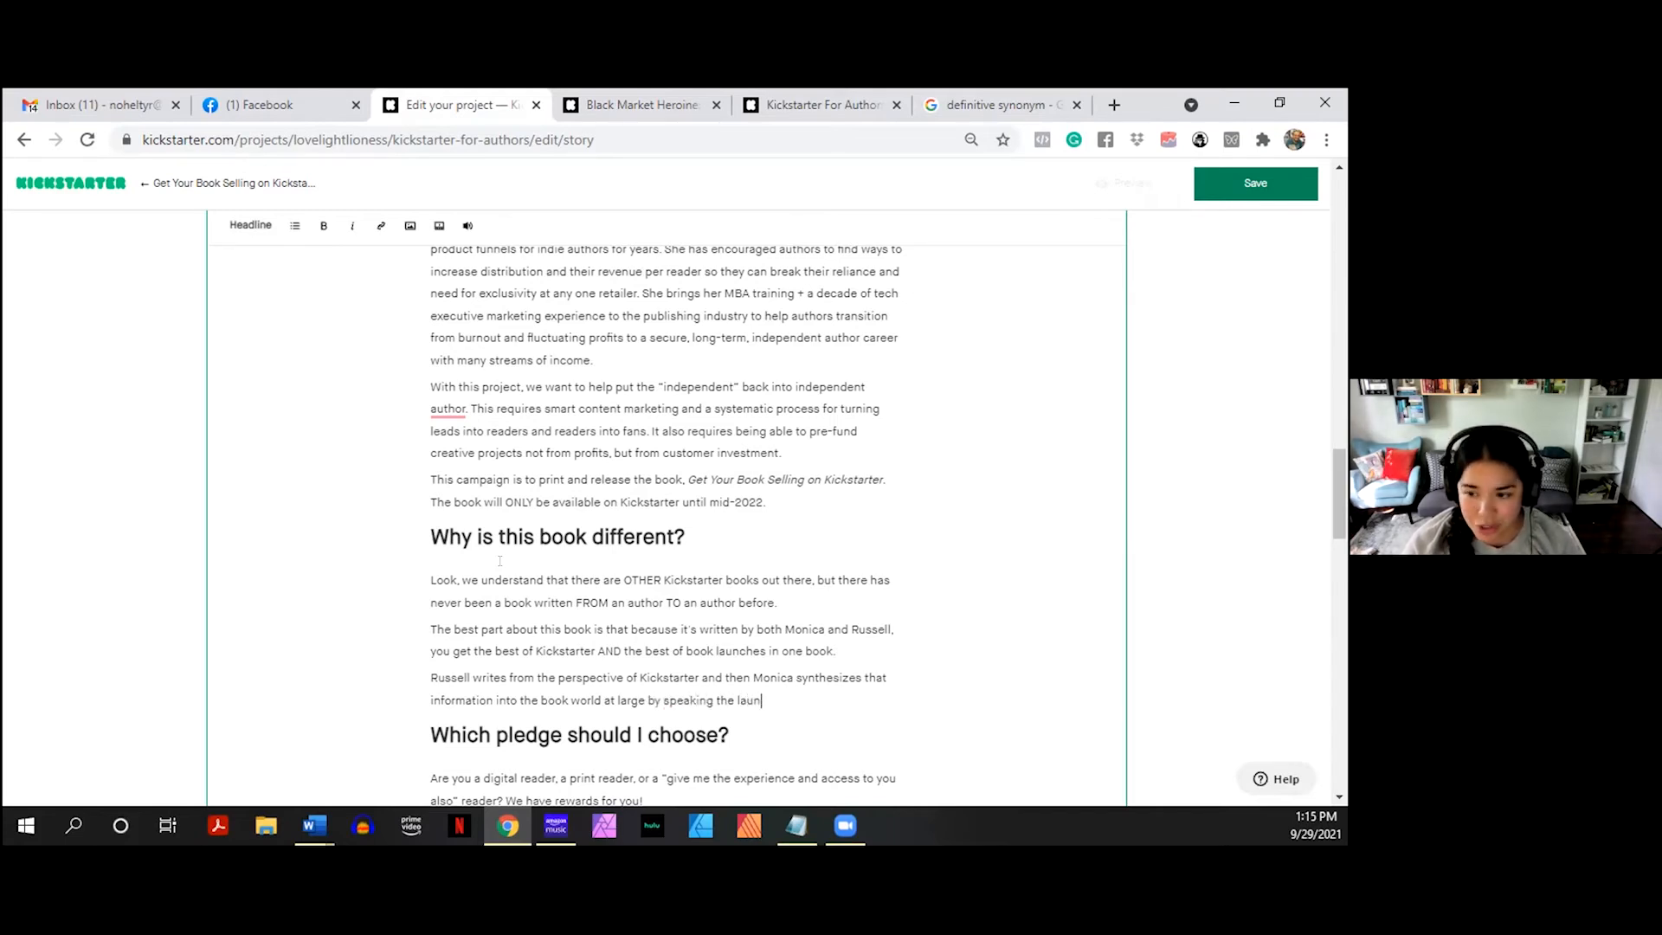
type("ua")
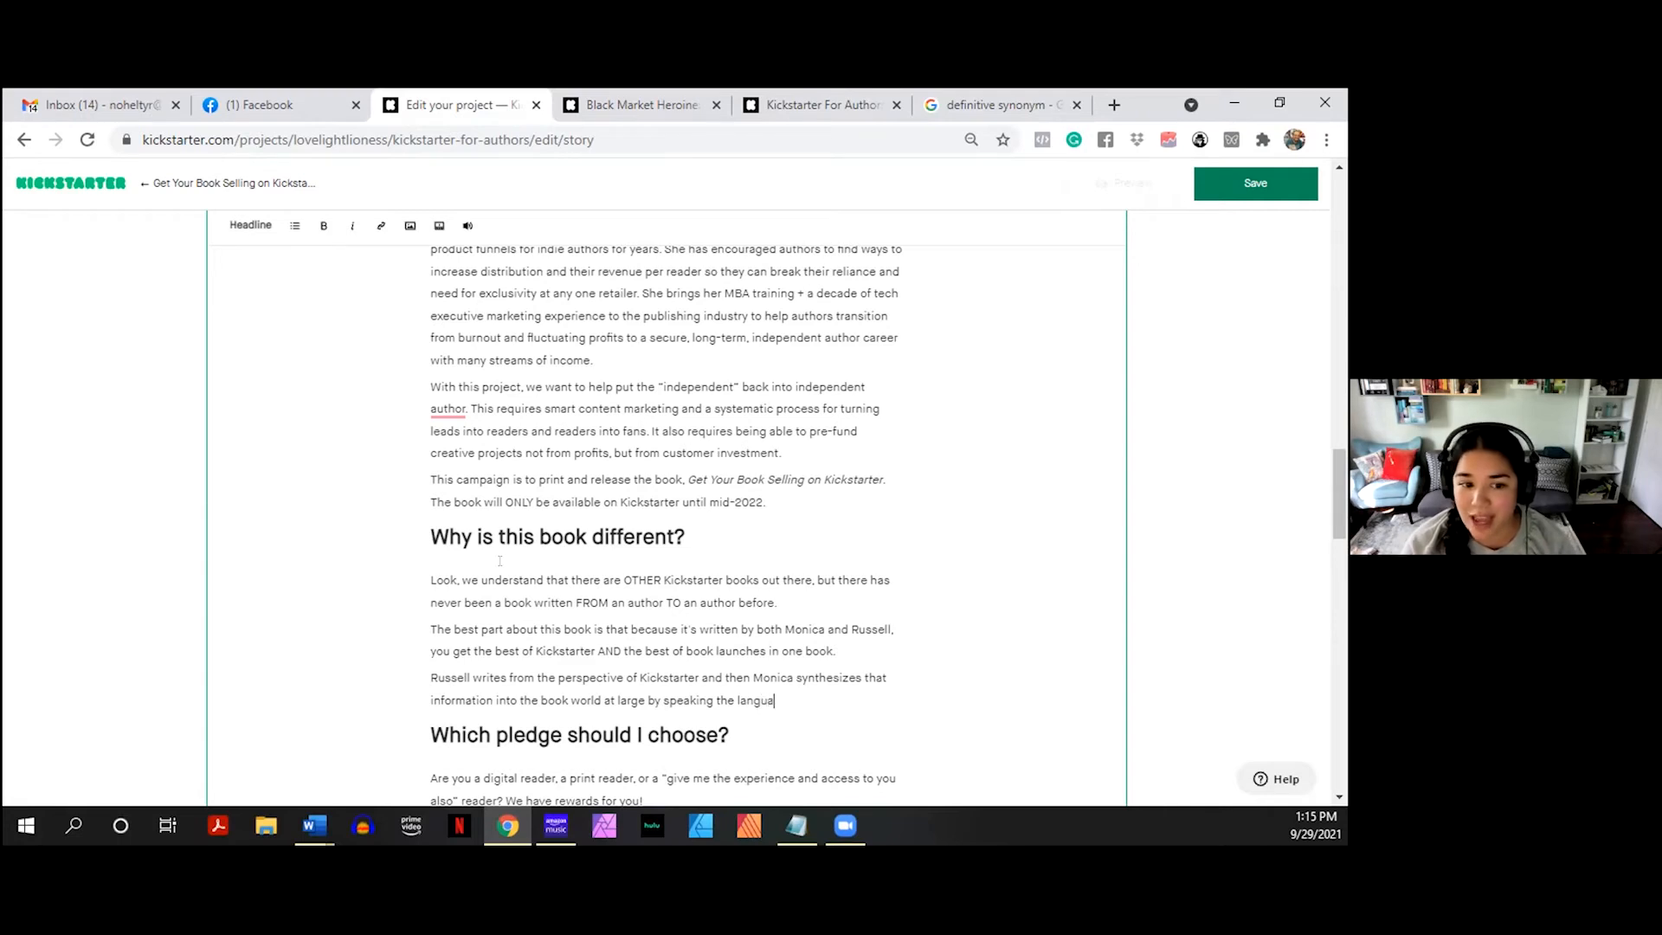
type("ge of publishing ")
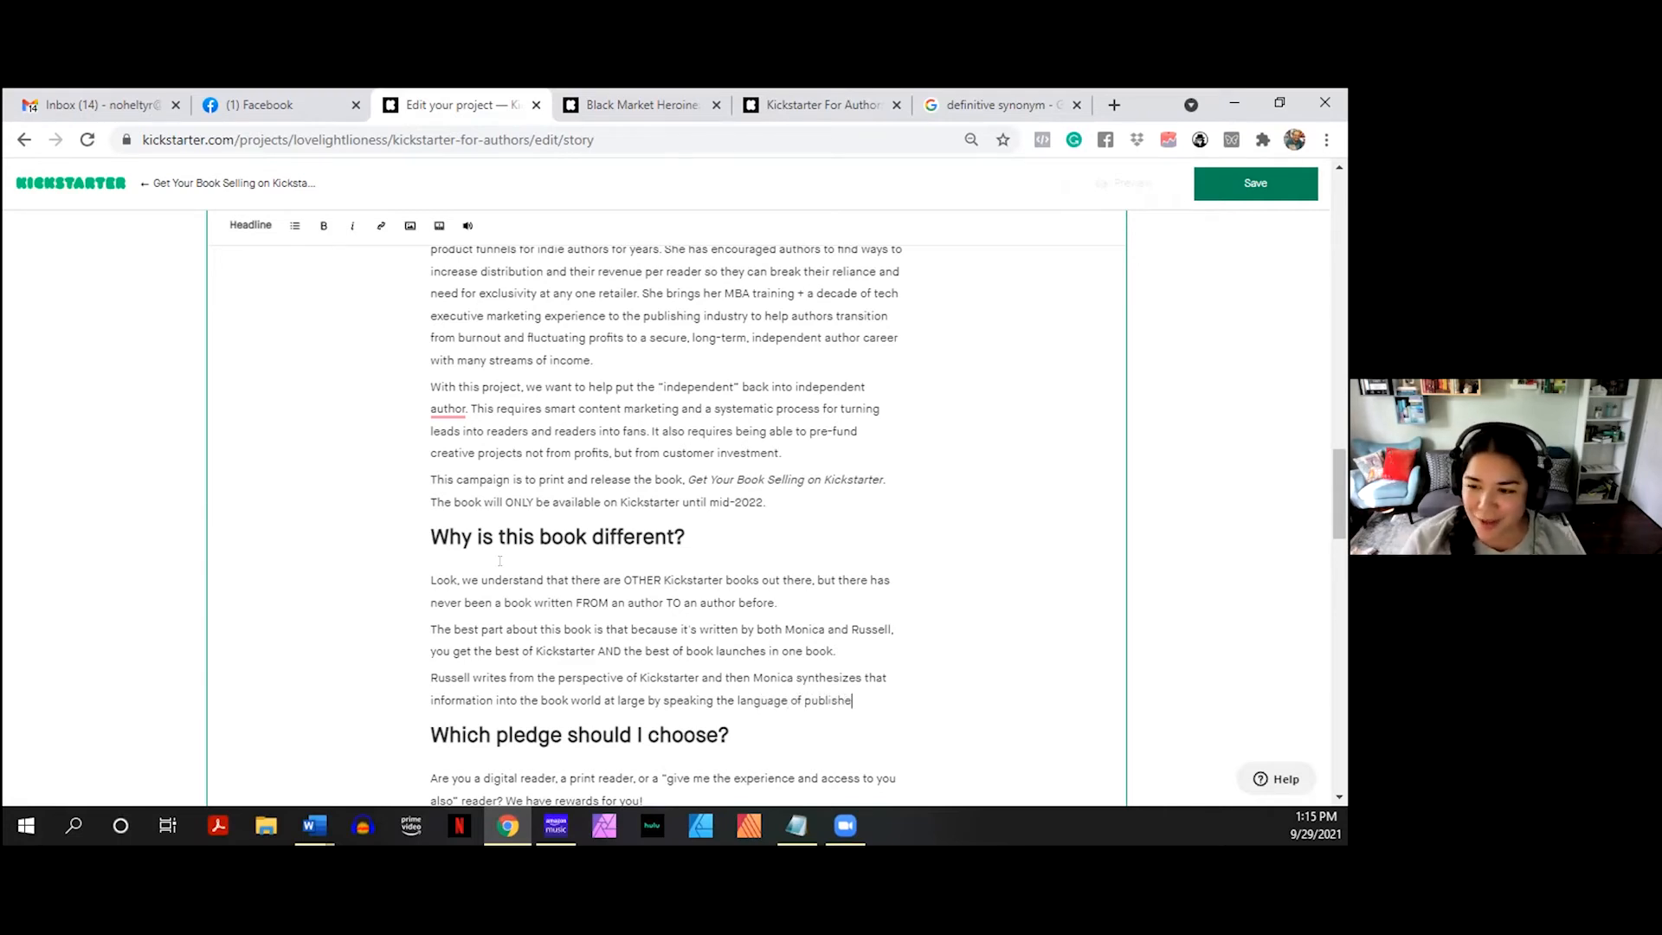
type(", ")
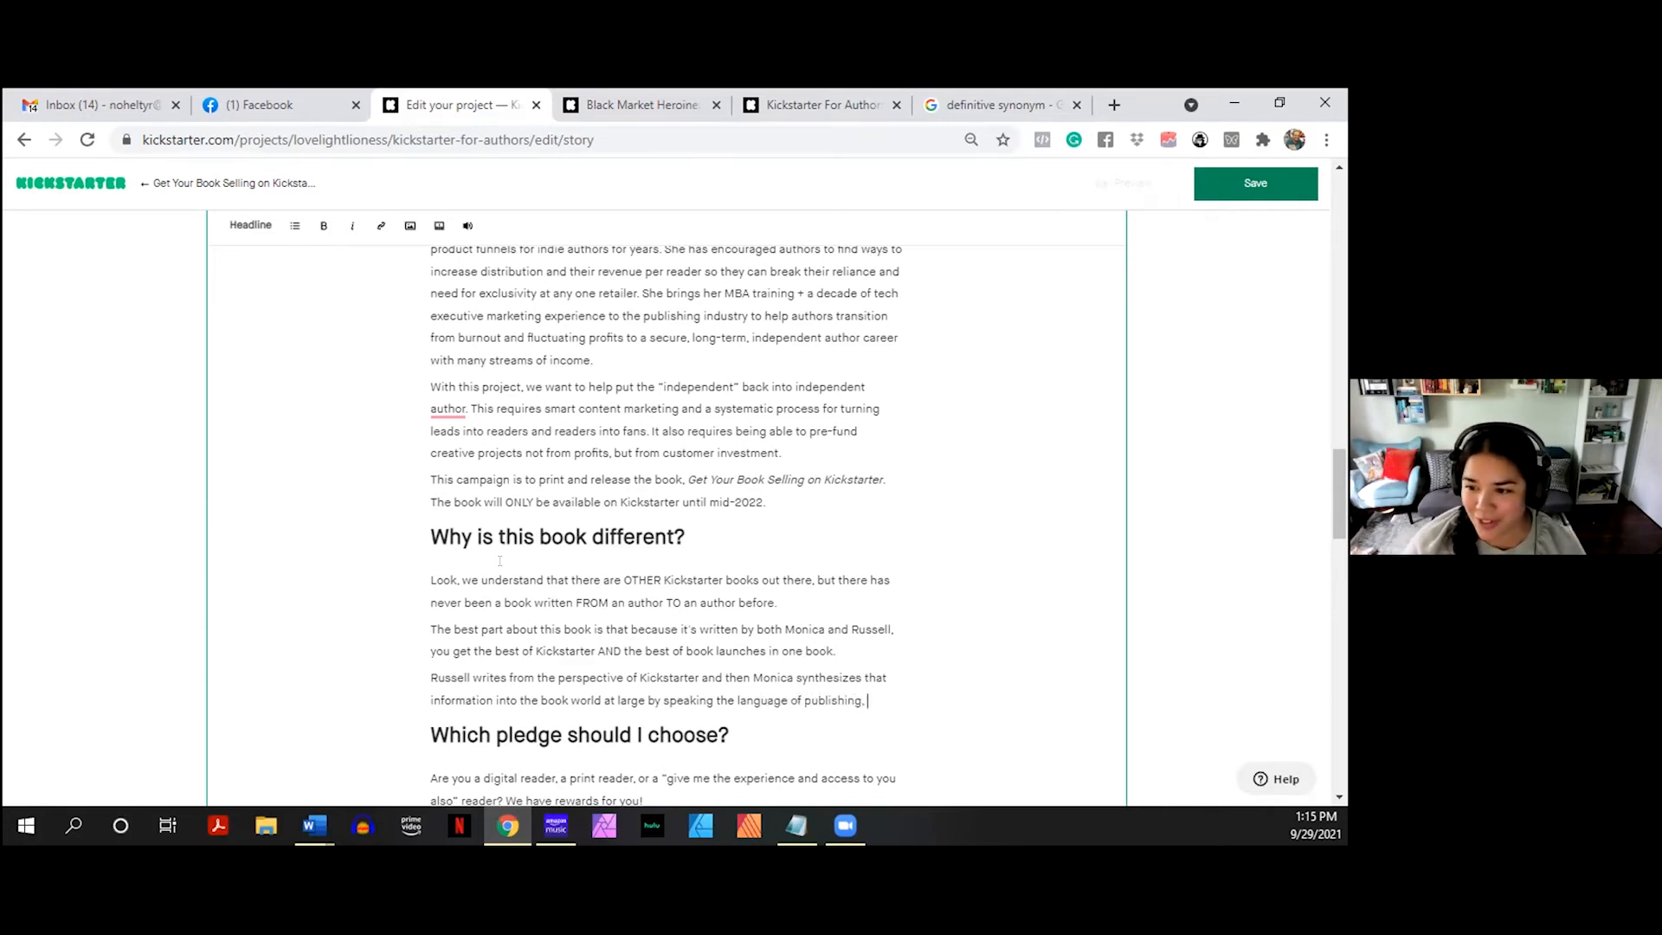
type("a language autho")
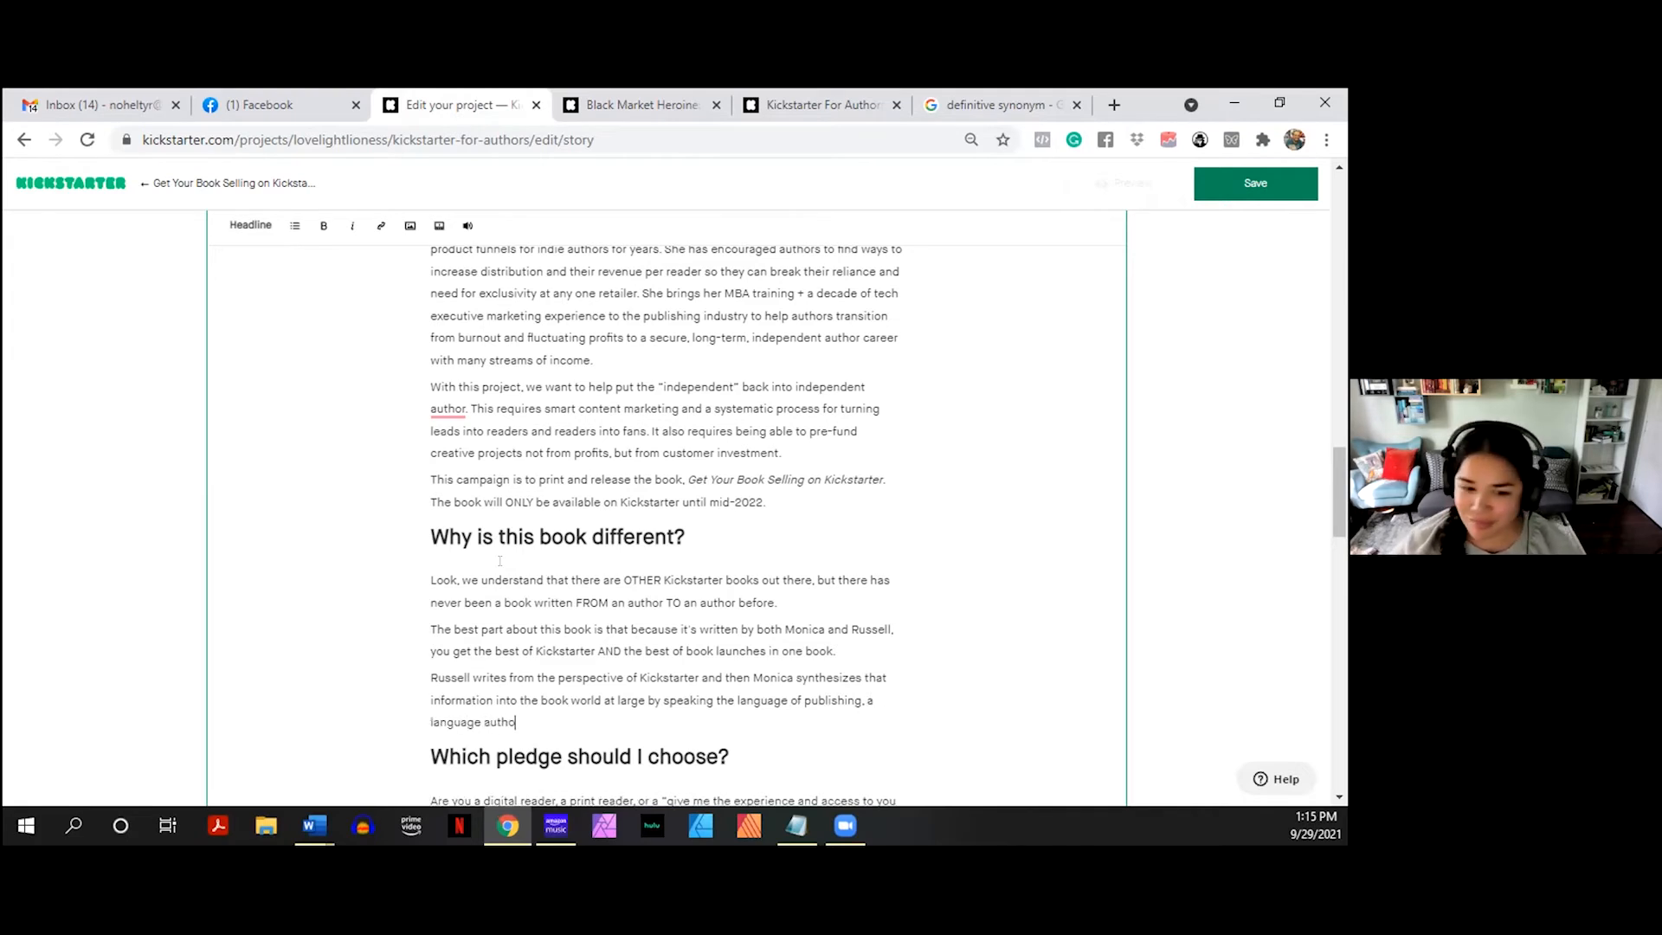
type("rs already understand.")
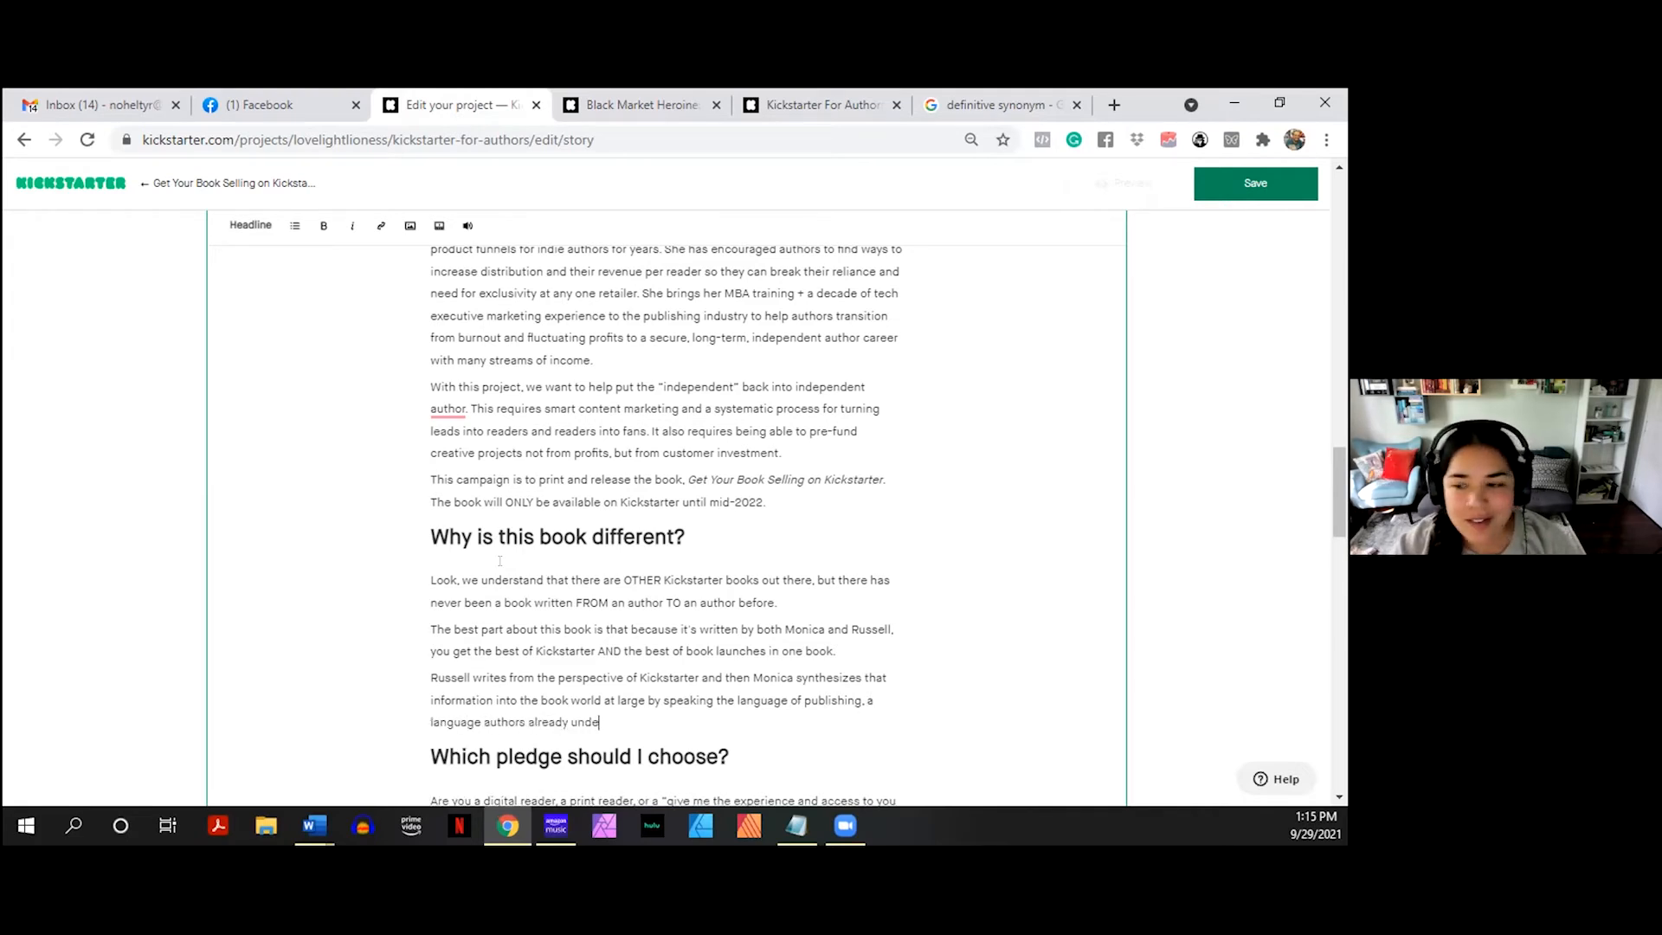
- Add an "[INSERT IMAGE HERE]" placeholder line below the third paragraph, before the "Which pledge should I choose?" headline
key("Return")
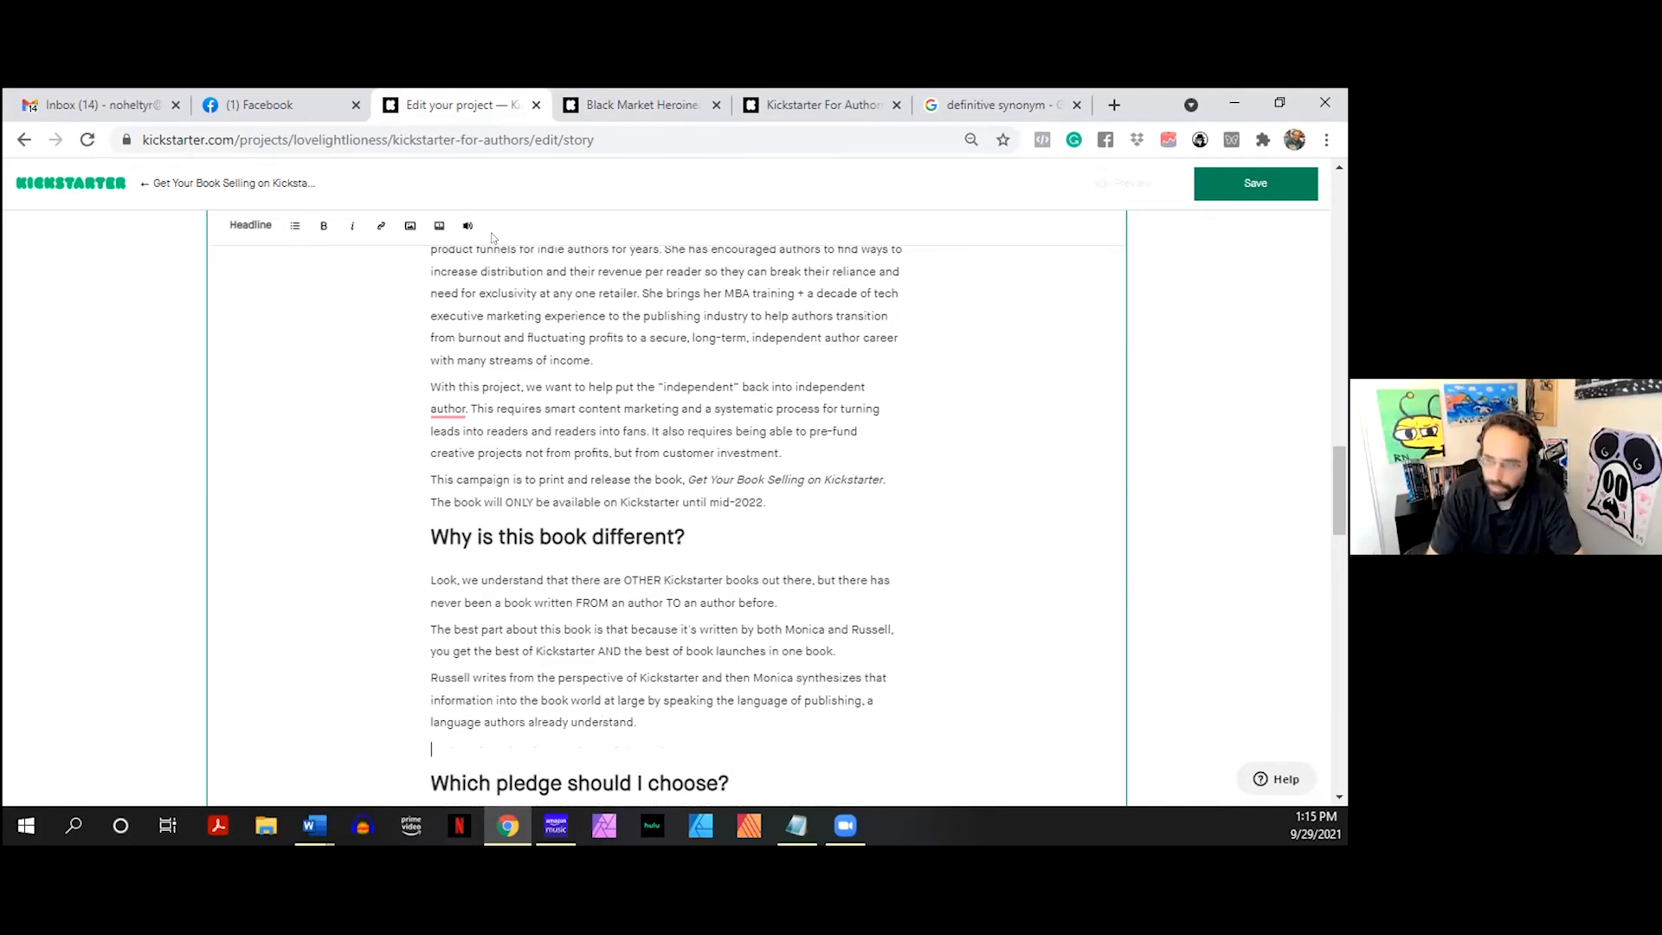
type("[INS")
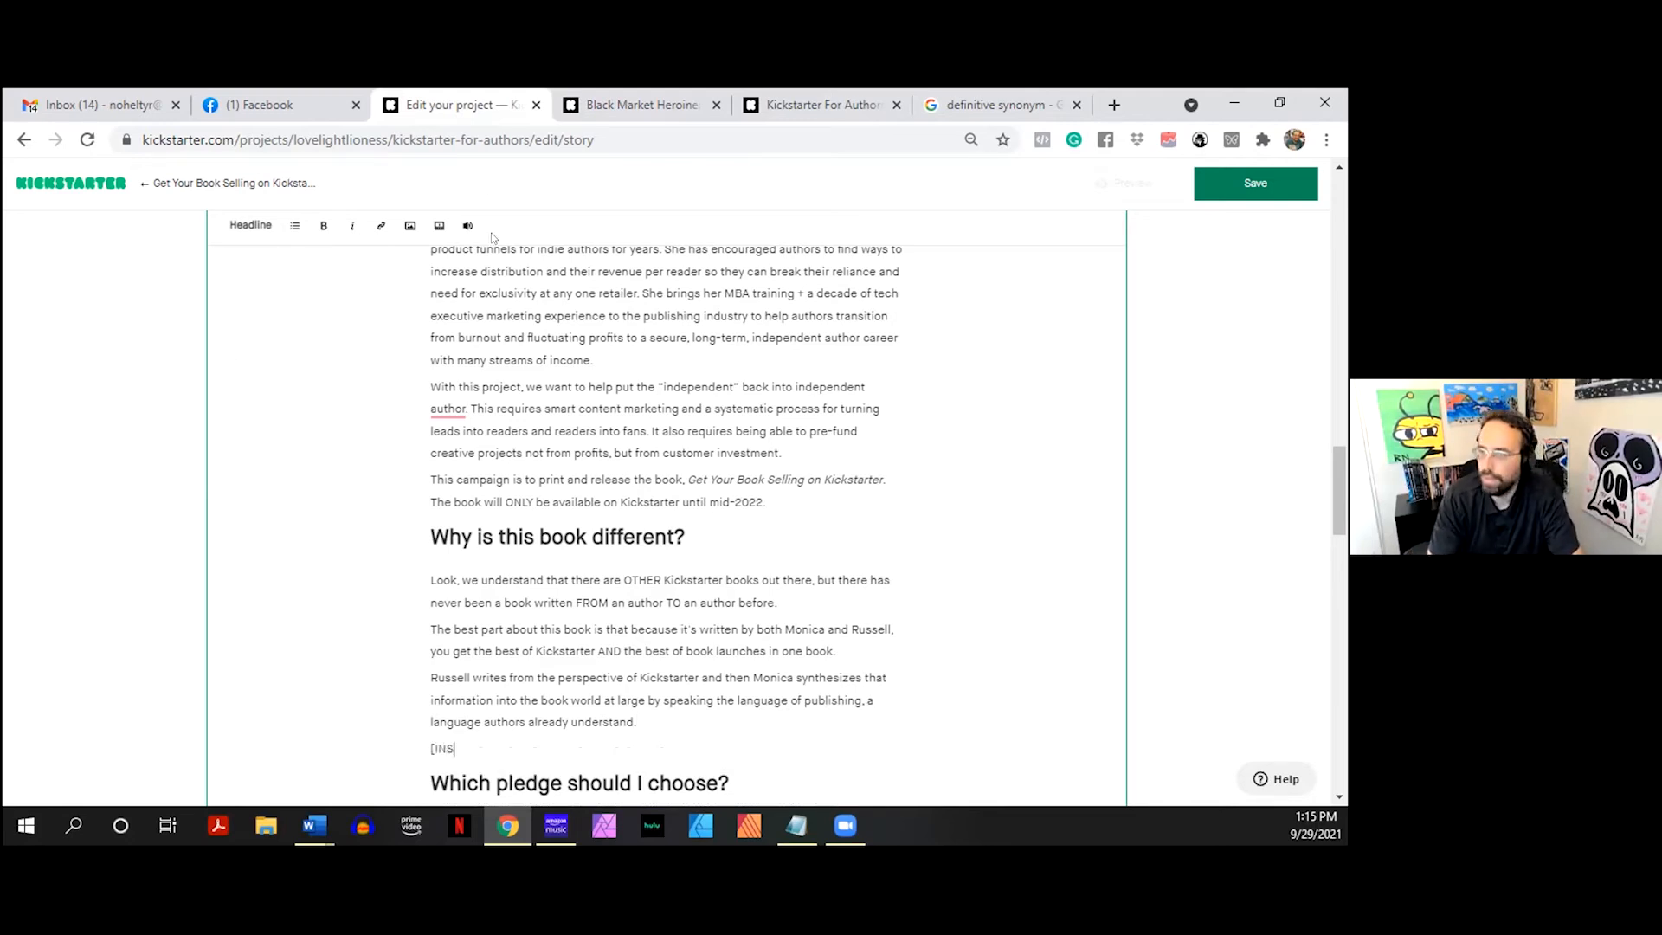
type("ERT IMAGE HERE]")
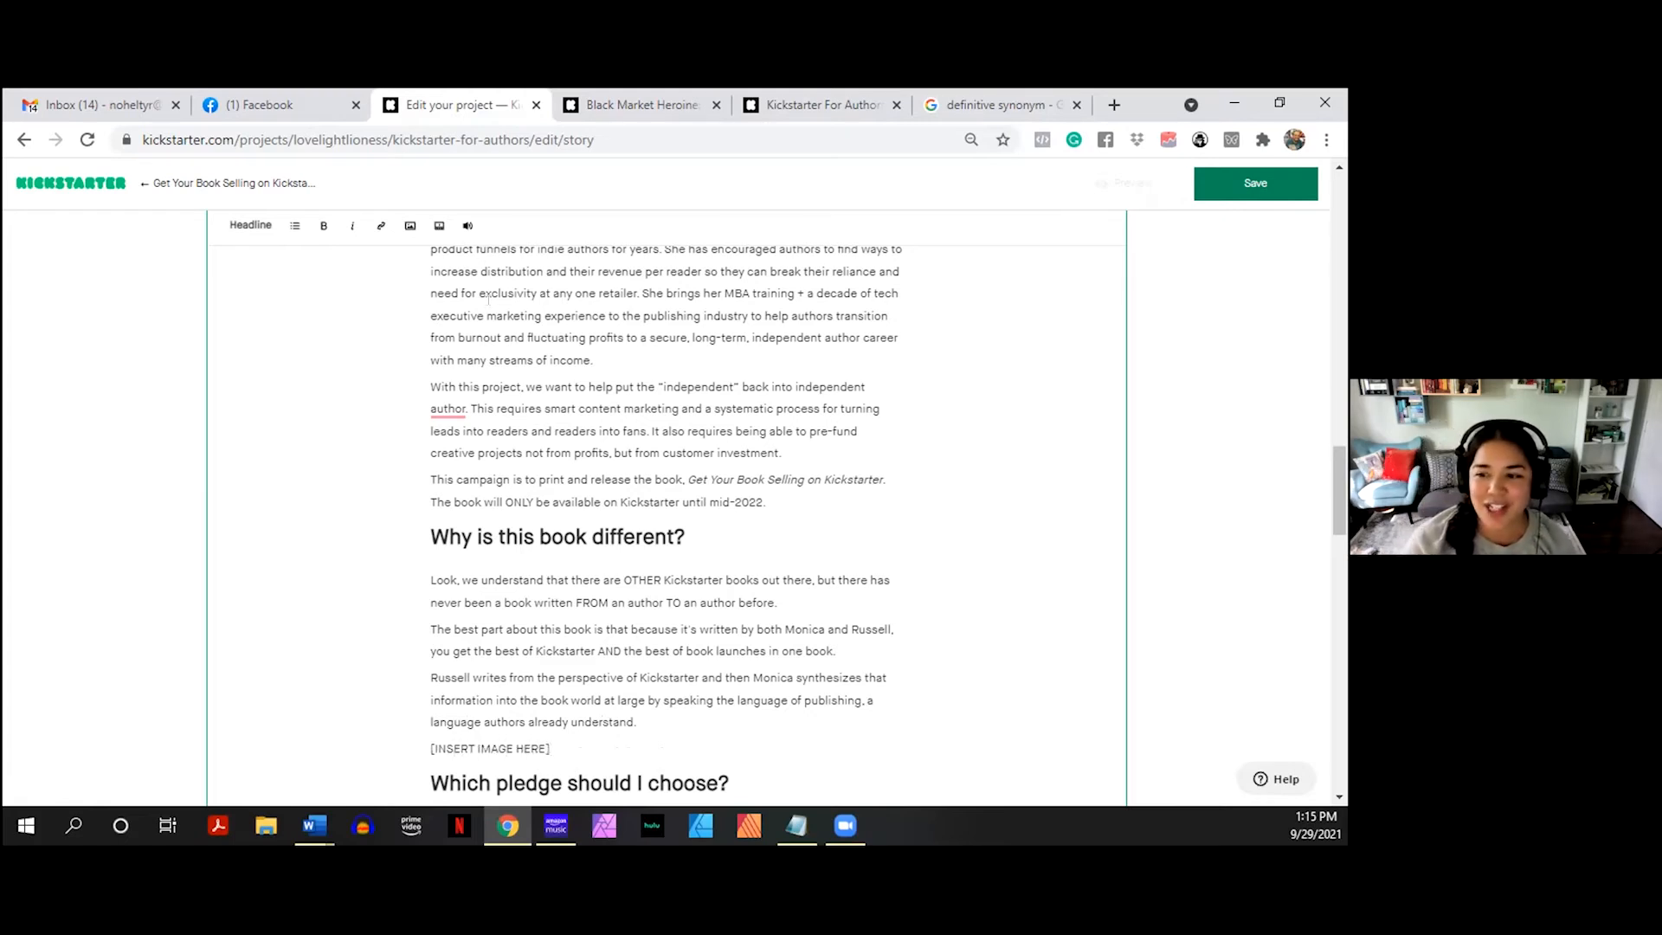
- Add another "[INSERT IMAGE HERE]" placeholder line after the mid-2022 availability sentence, above the "Why is this book different?" headline
left_click(784, 504)
key("Return")
type("[")
type("INSTE")
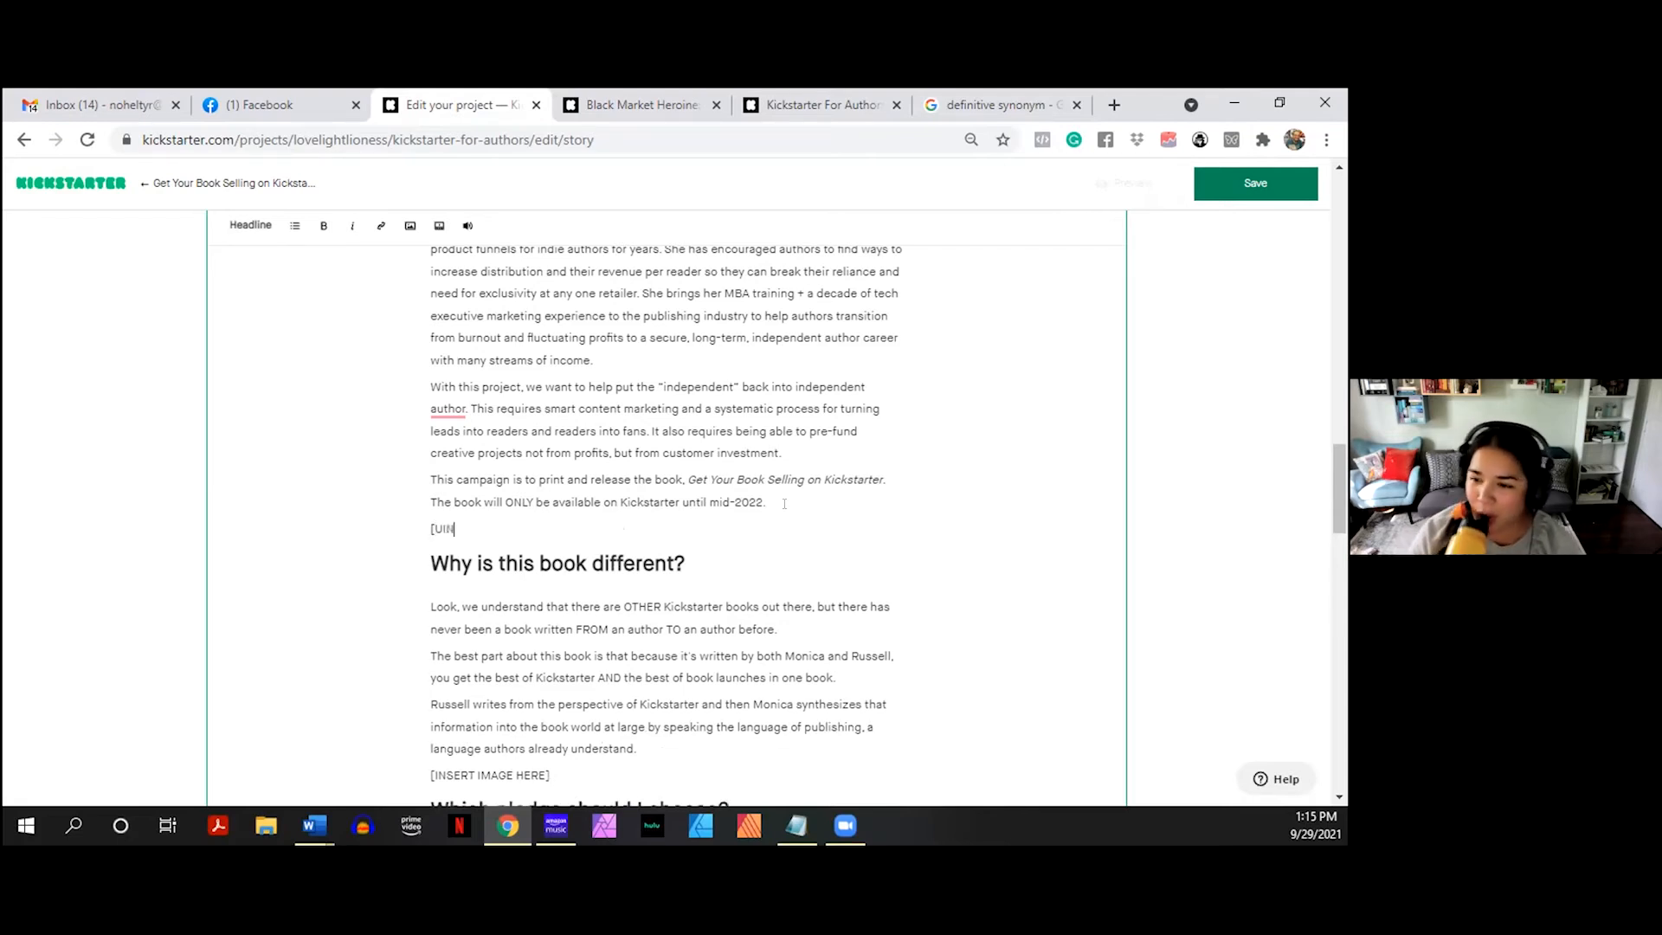
key("BackSpace")
key("BackSpace")
type("ERT I")
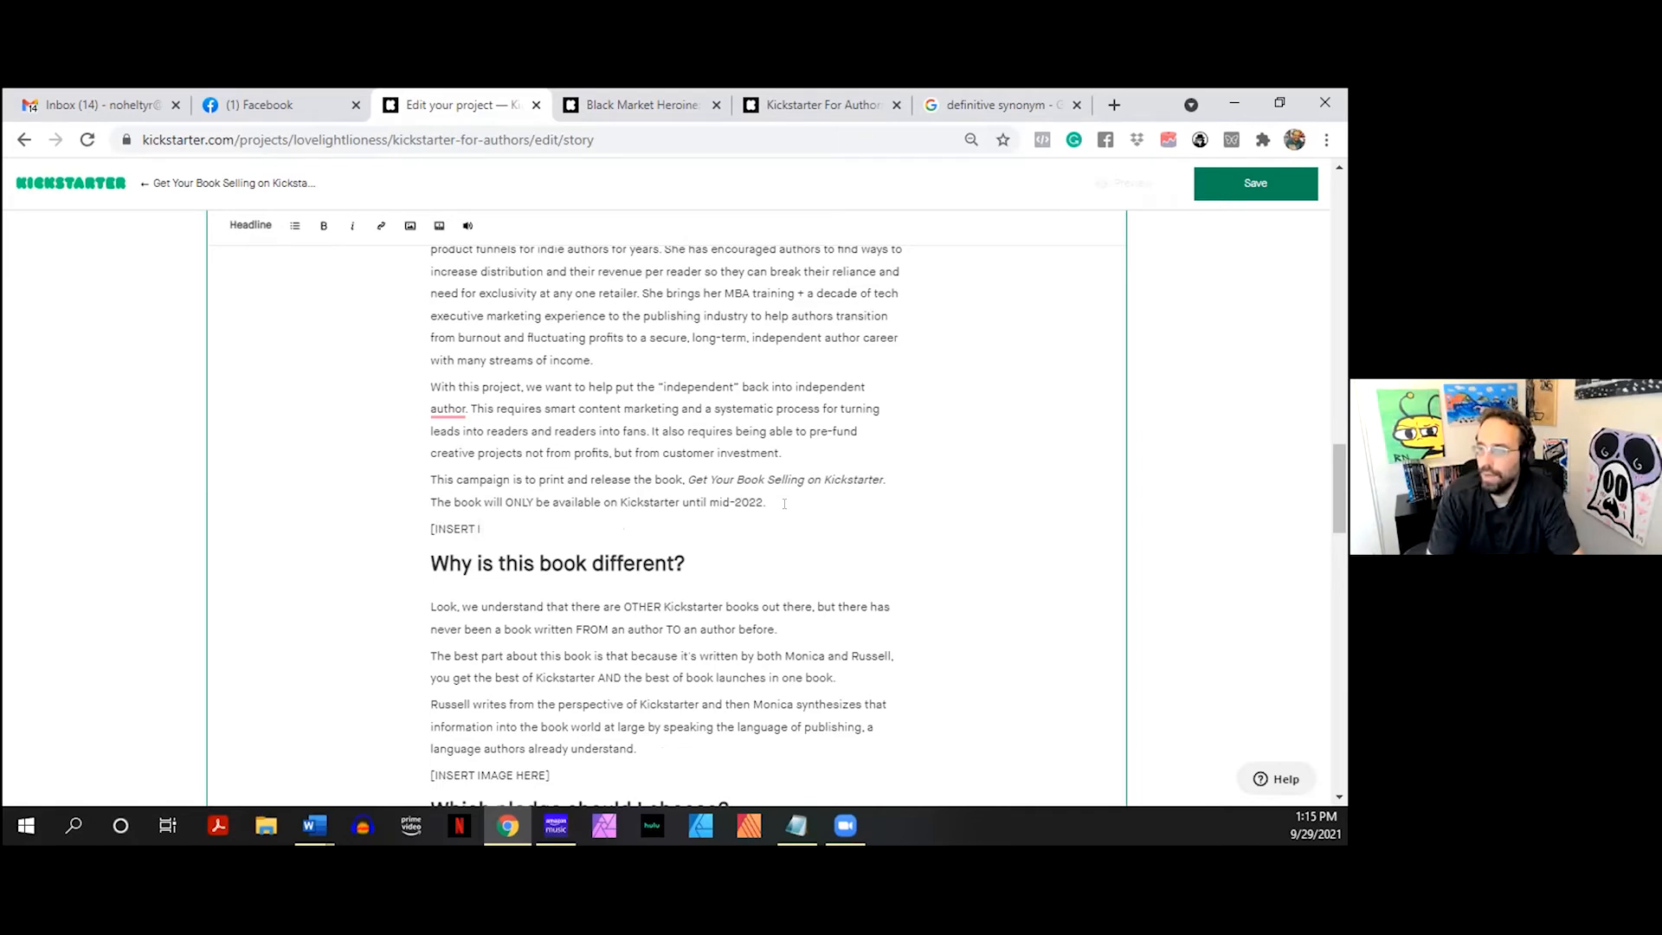
type("MAGE HERE]")
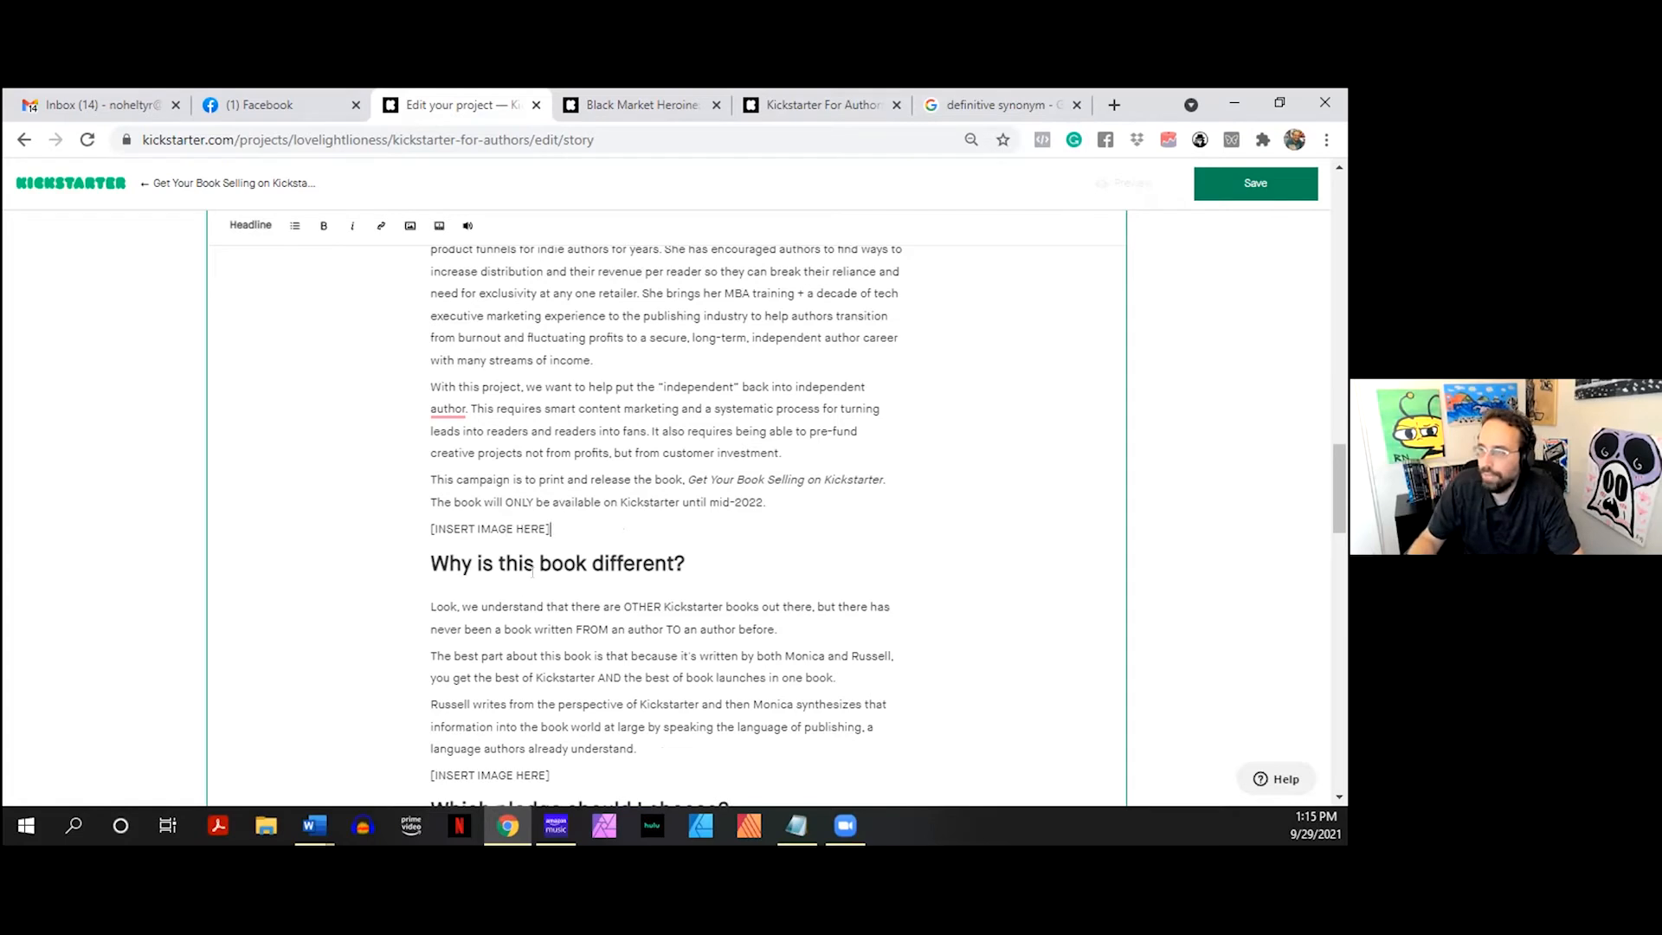
- Try to make the image placeholder above the "Why is this book different?" headline bold
left_click_drag(553, 531, 427, 530)
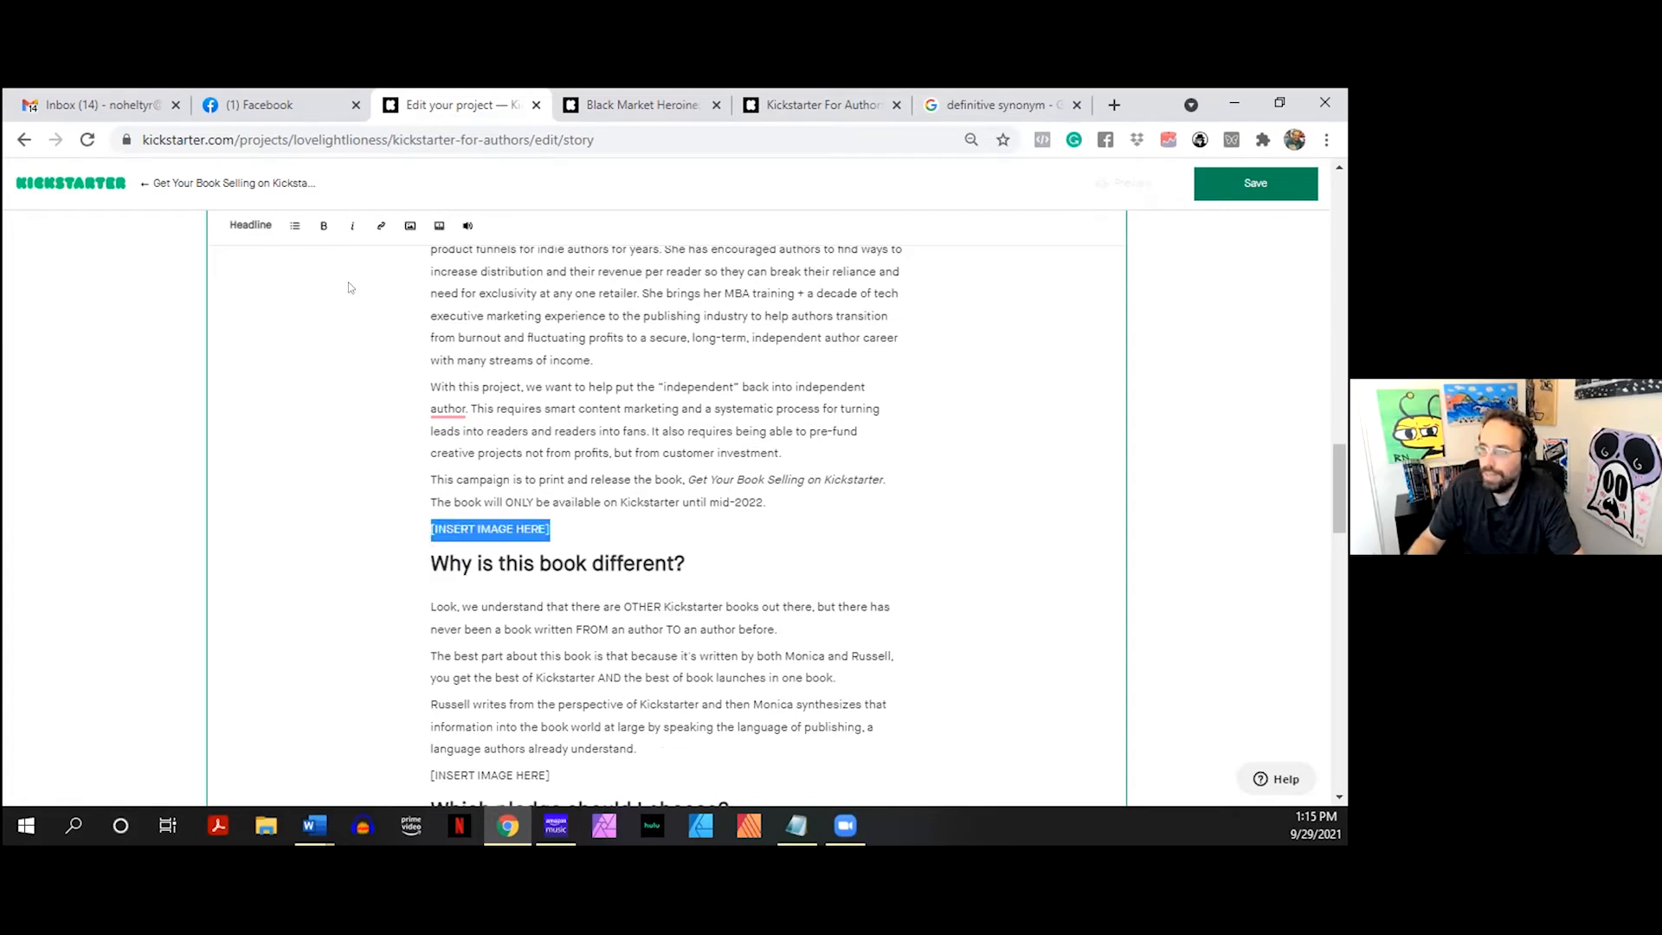
left_click(324, 225)
left_click_drag(548, 526, 430, 519)
left_click(484, 480)
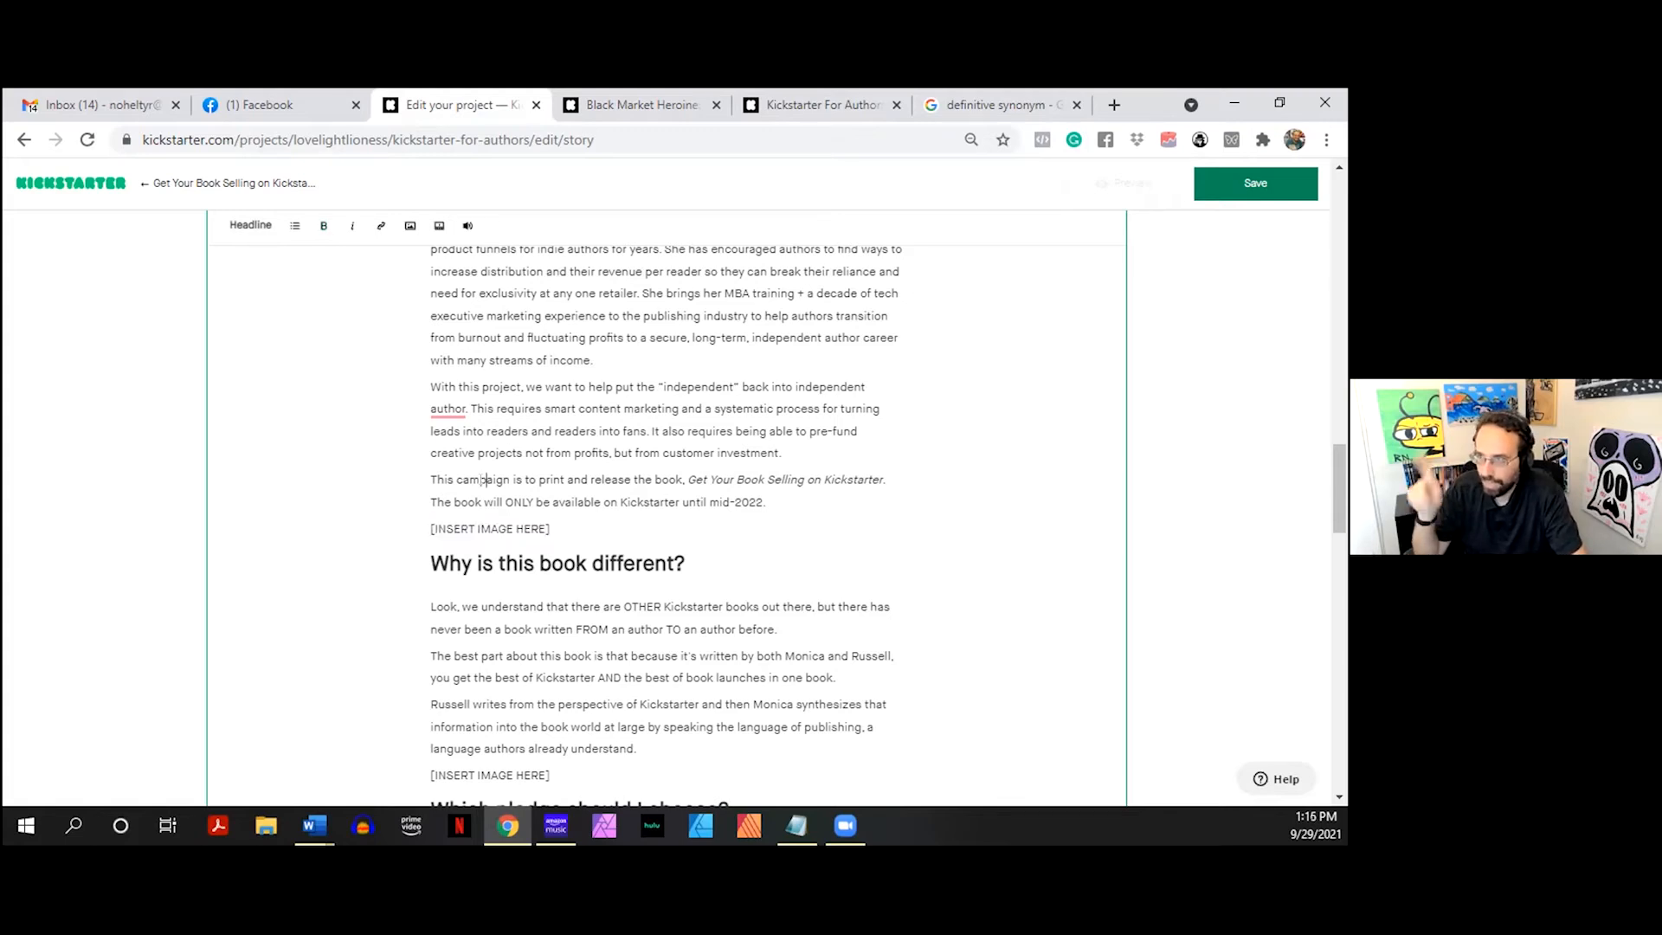
left_click_drag(685, 564, 430, 565)
left_click(534, 566)
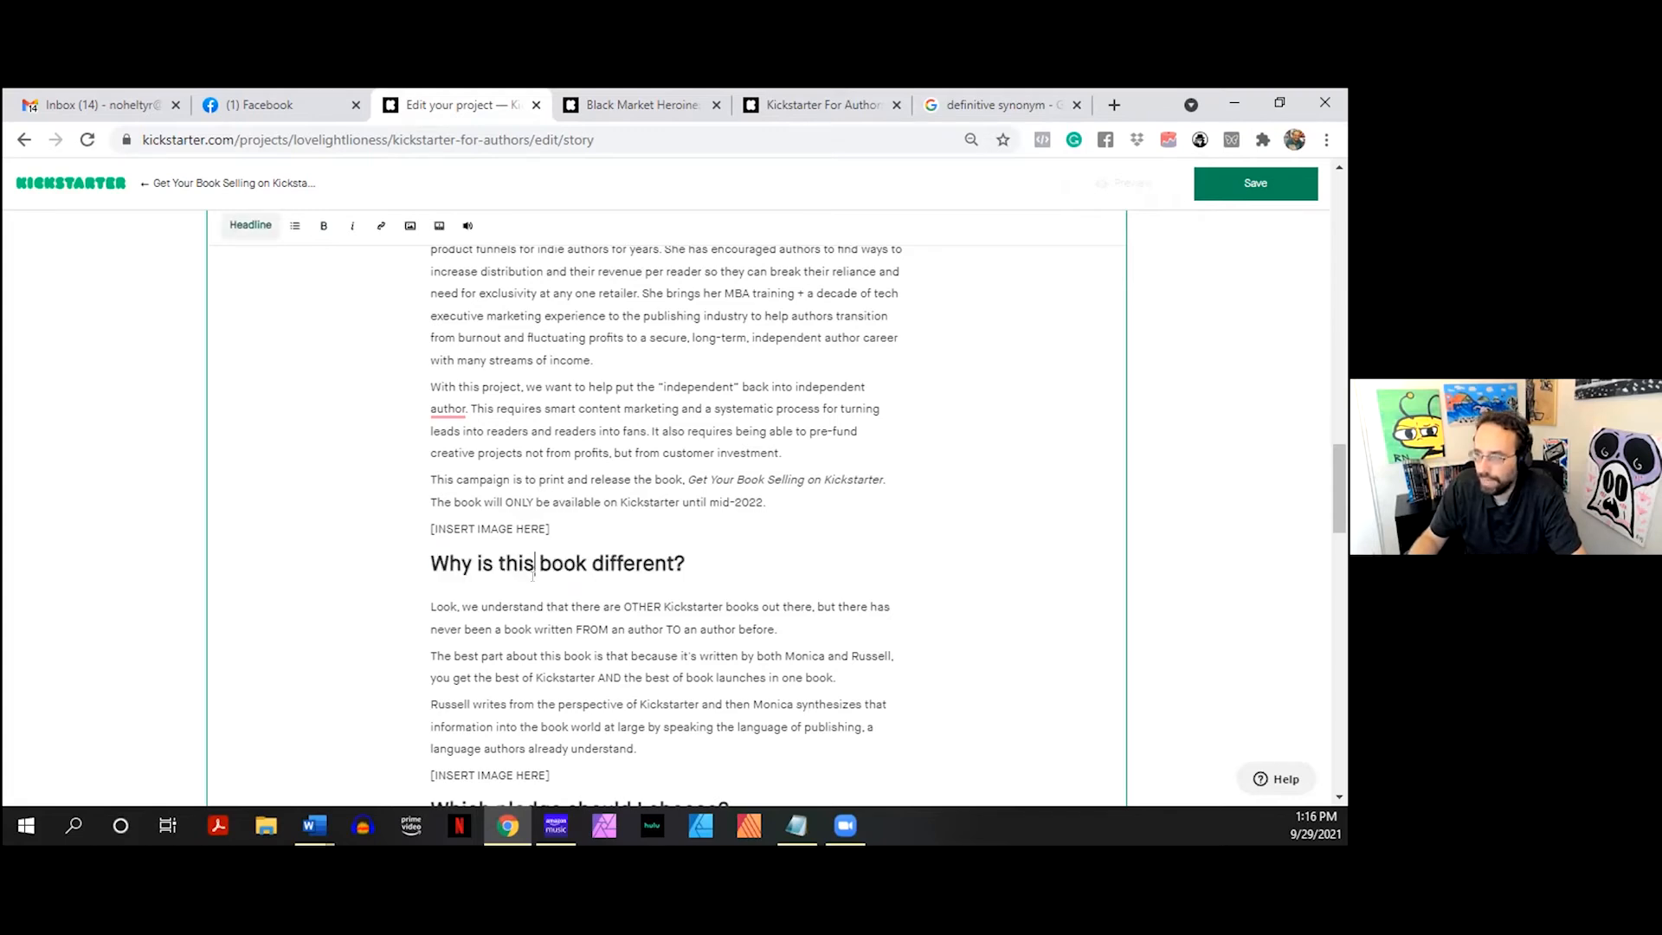
- Look through the Black Market Heroine campaign page for how images are placed between its story text
key("ctrl+Tab")
scroll(498, 413, "down", 6)
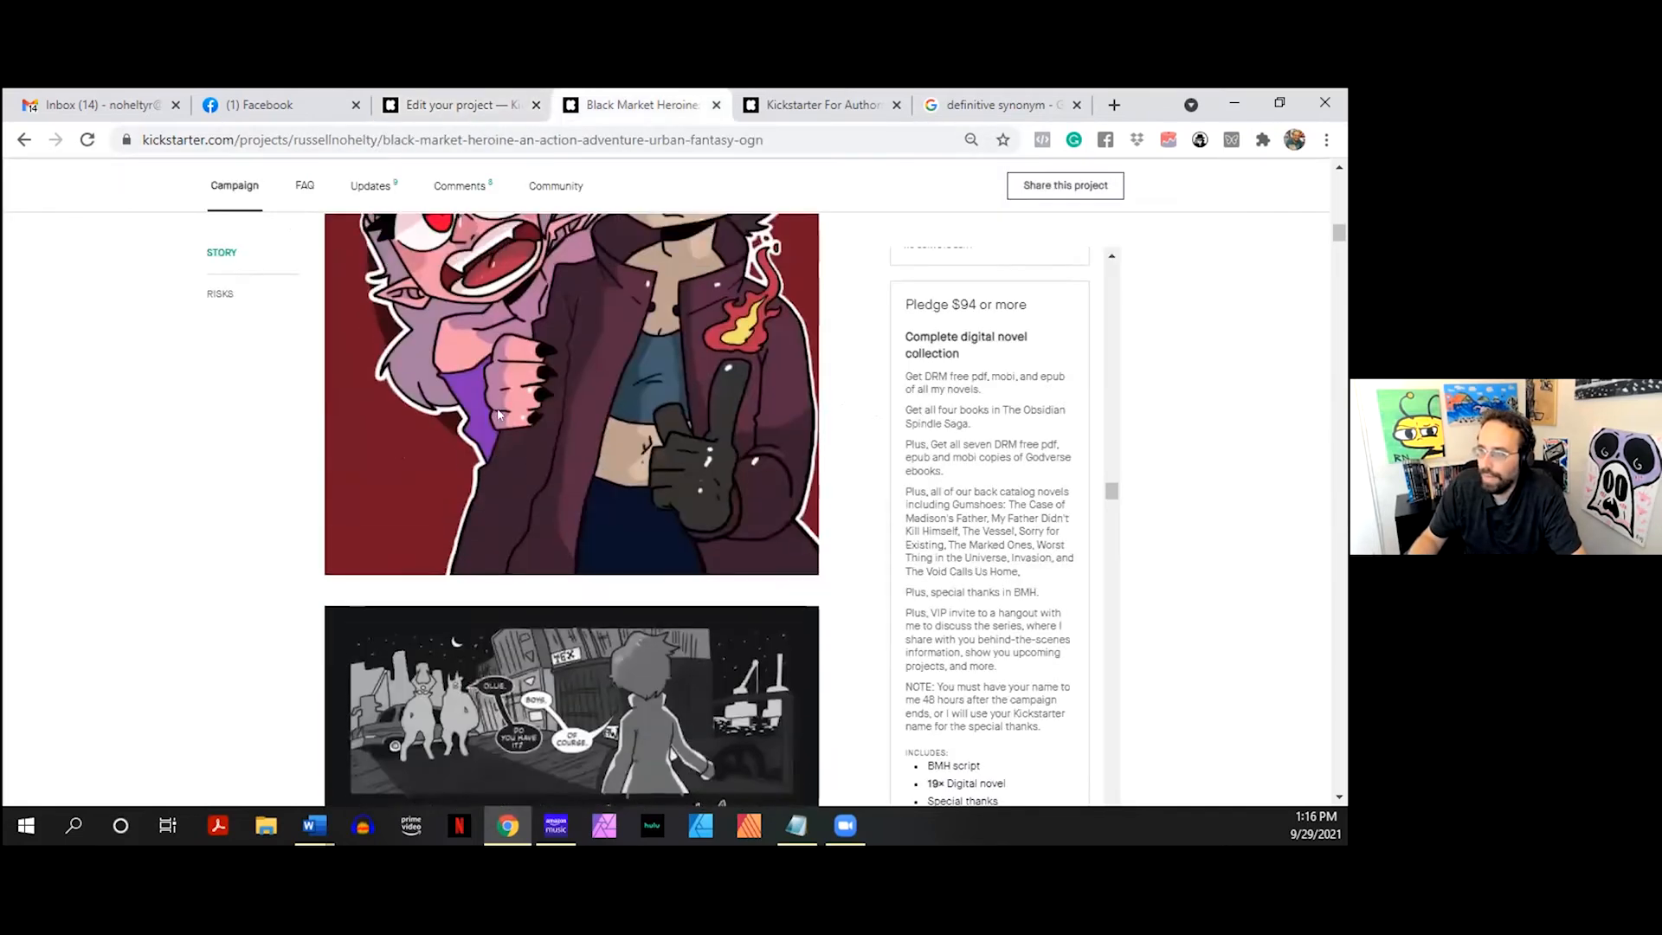
scroll(499, 415, "up", 3)
scroll(499, 414, "down", 10)
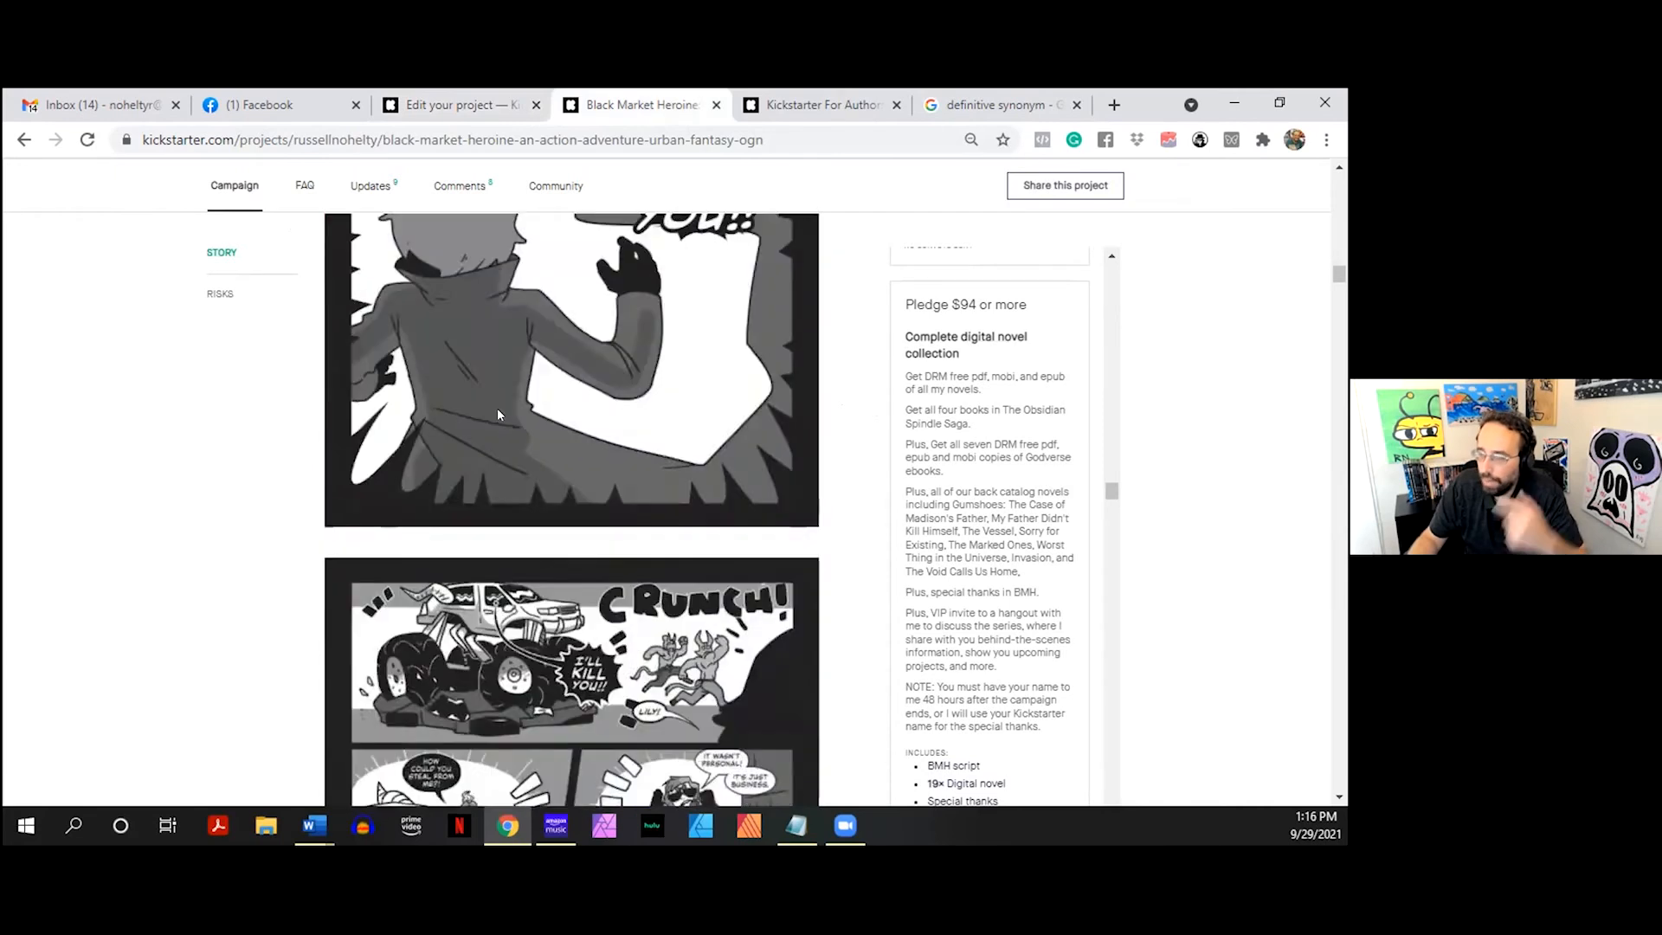
scroll(496, 408, "up", 6)
scroll(496, 407, "down", 3)
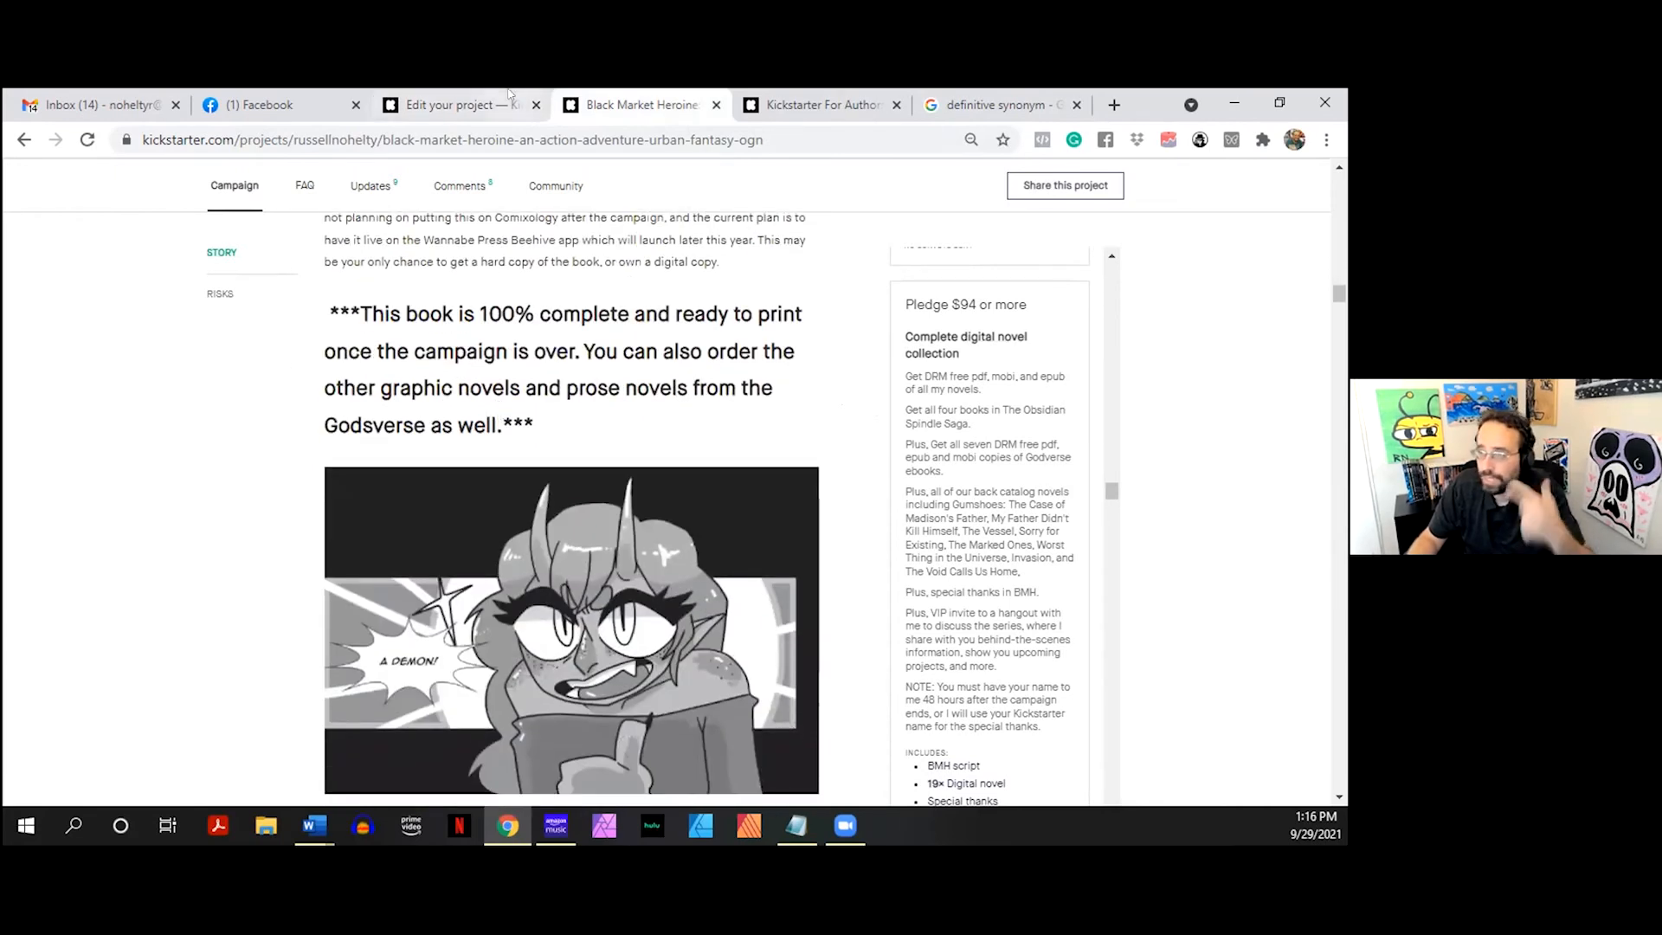
- Return to the story editor and accept the suggested correction "authors" in the "With this project" paragraph
left_click(476, 99)
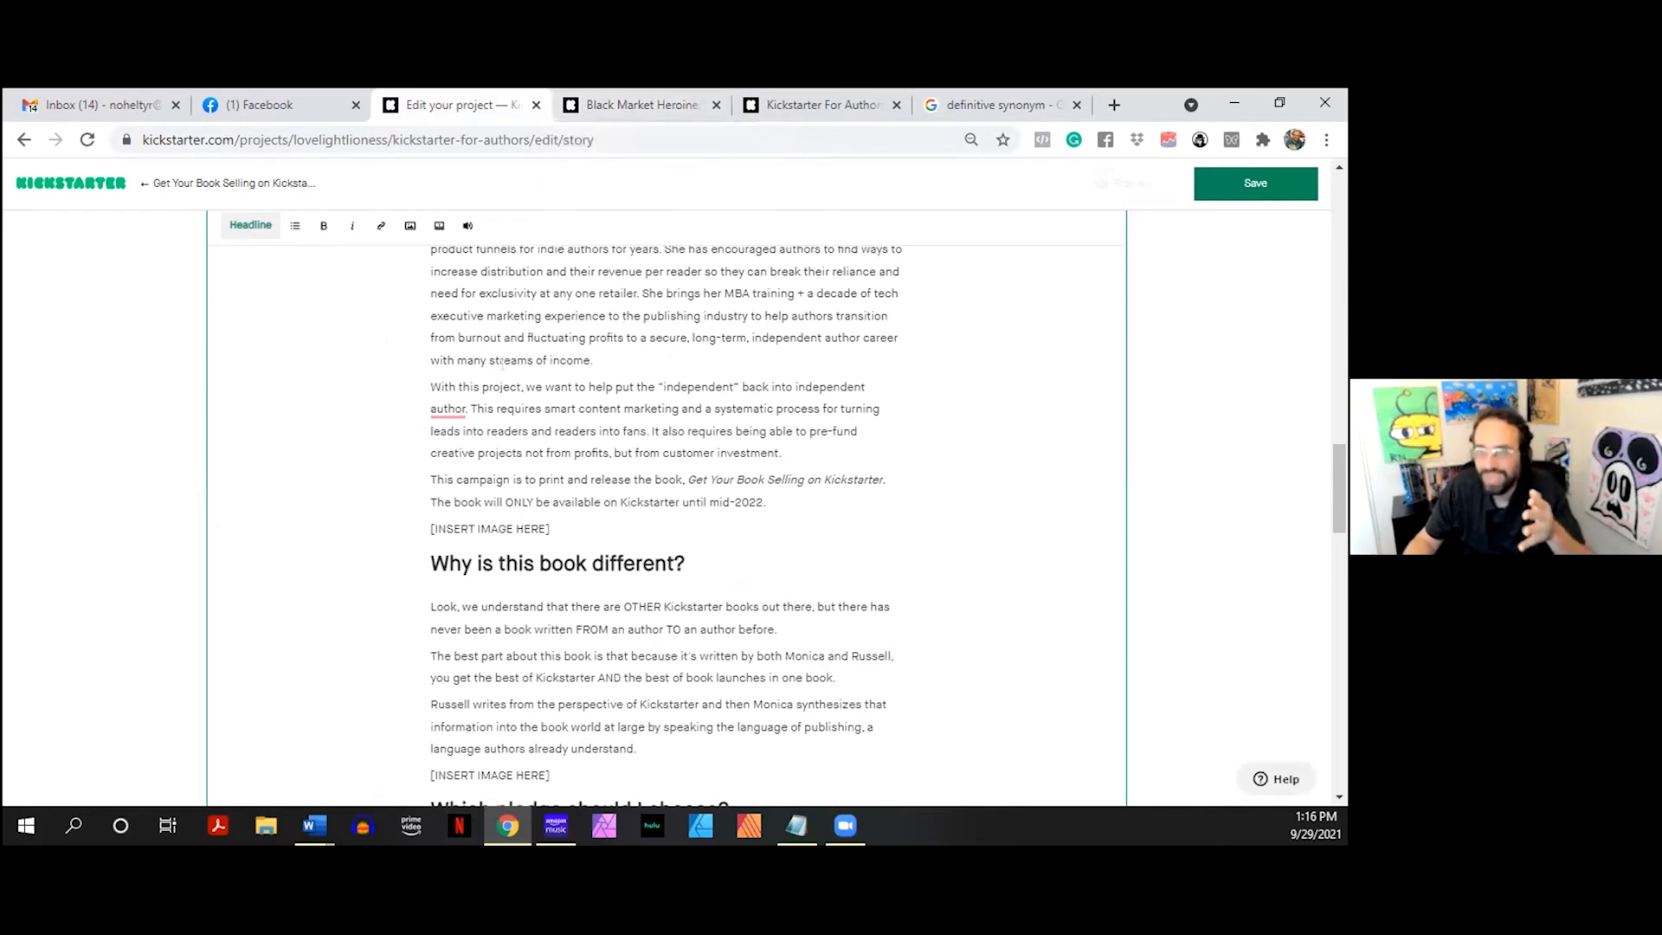
mouse_move(455, 400)
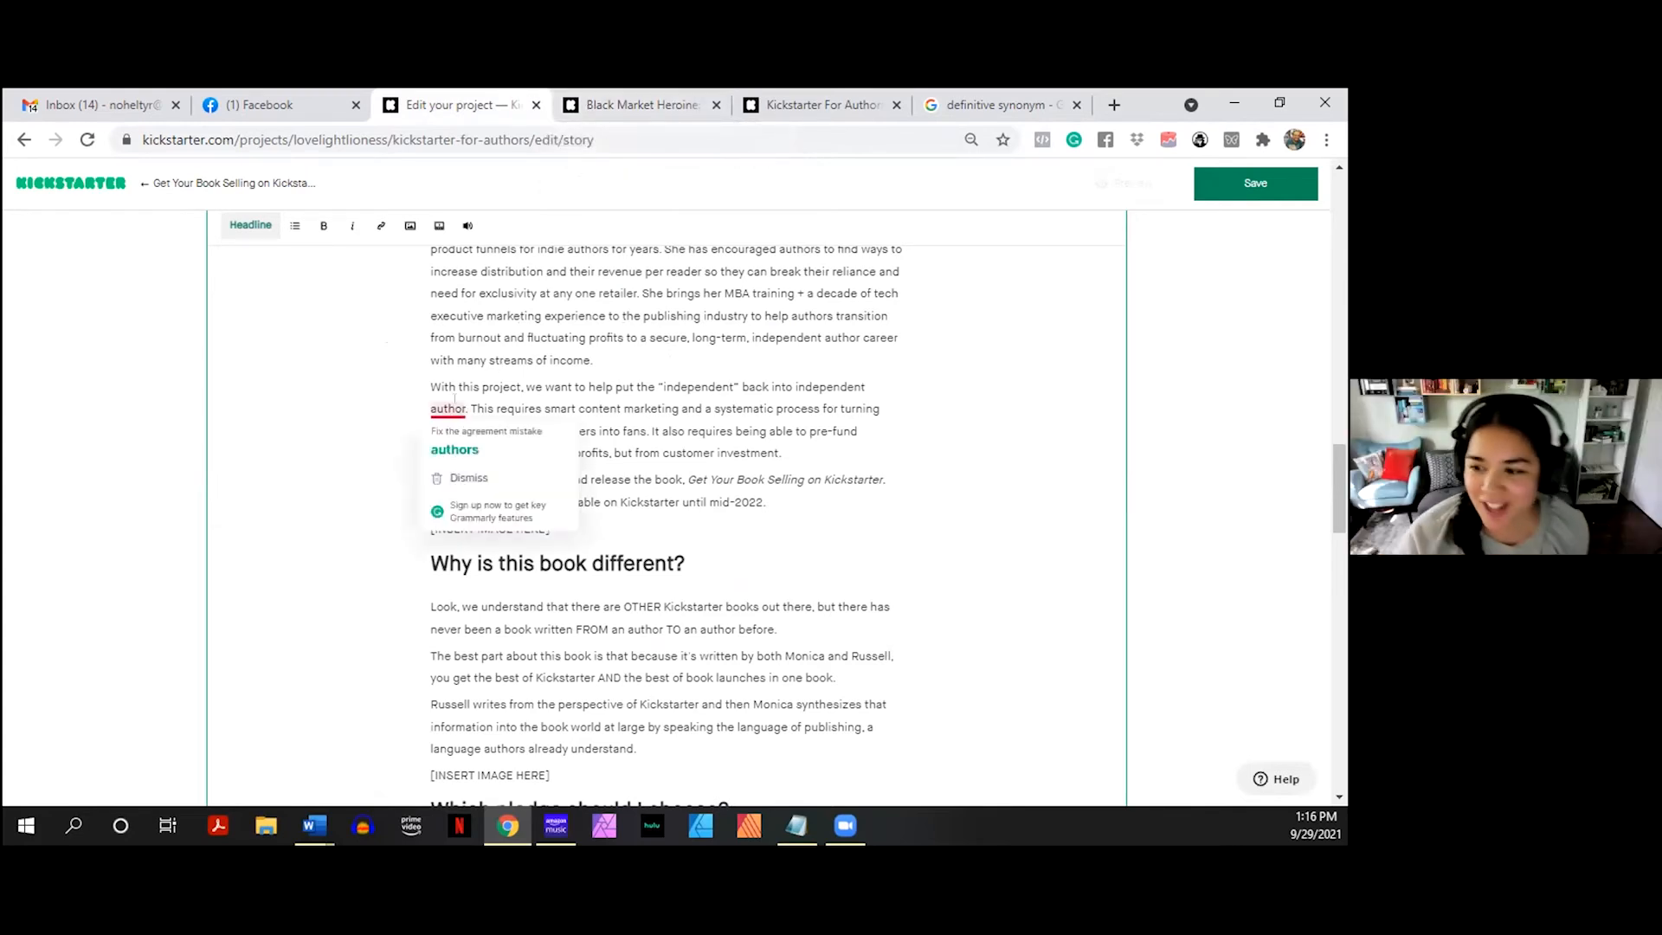
left_click(454, 449)
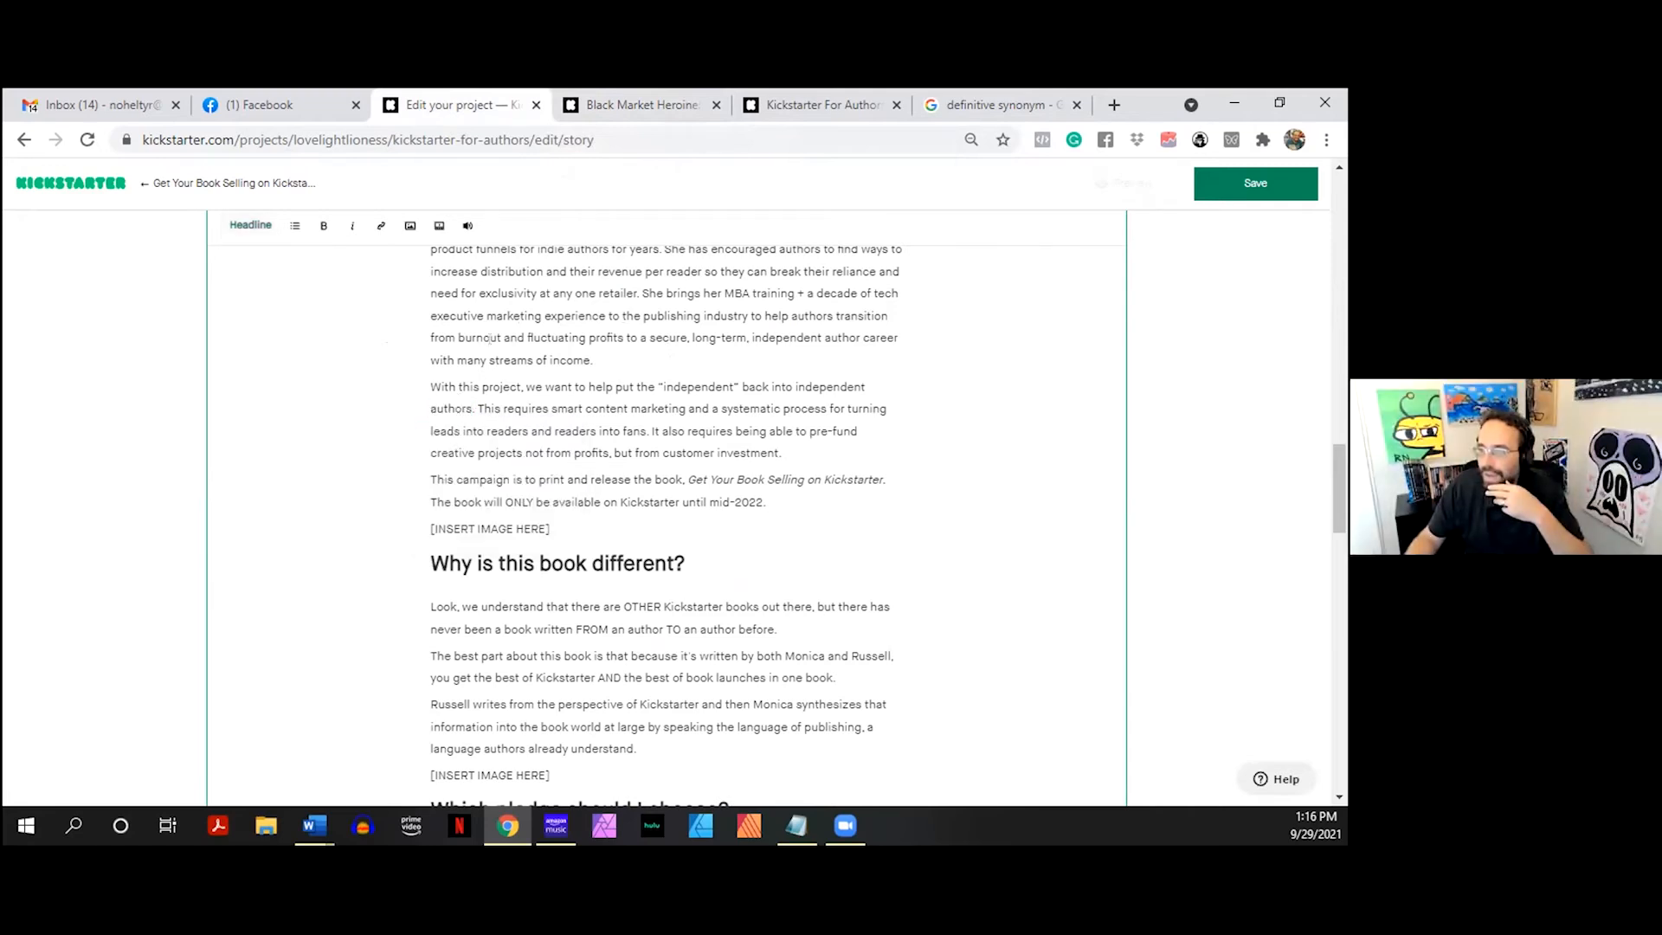
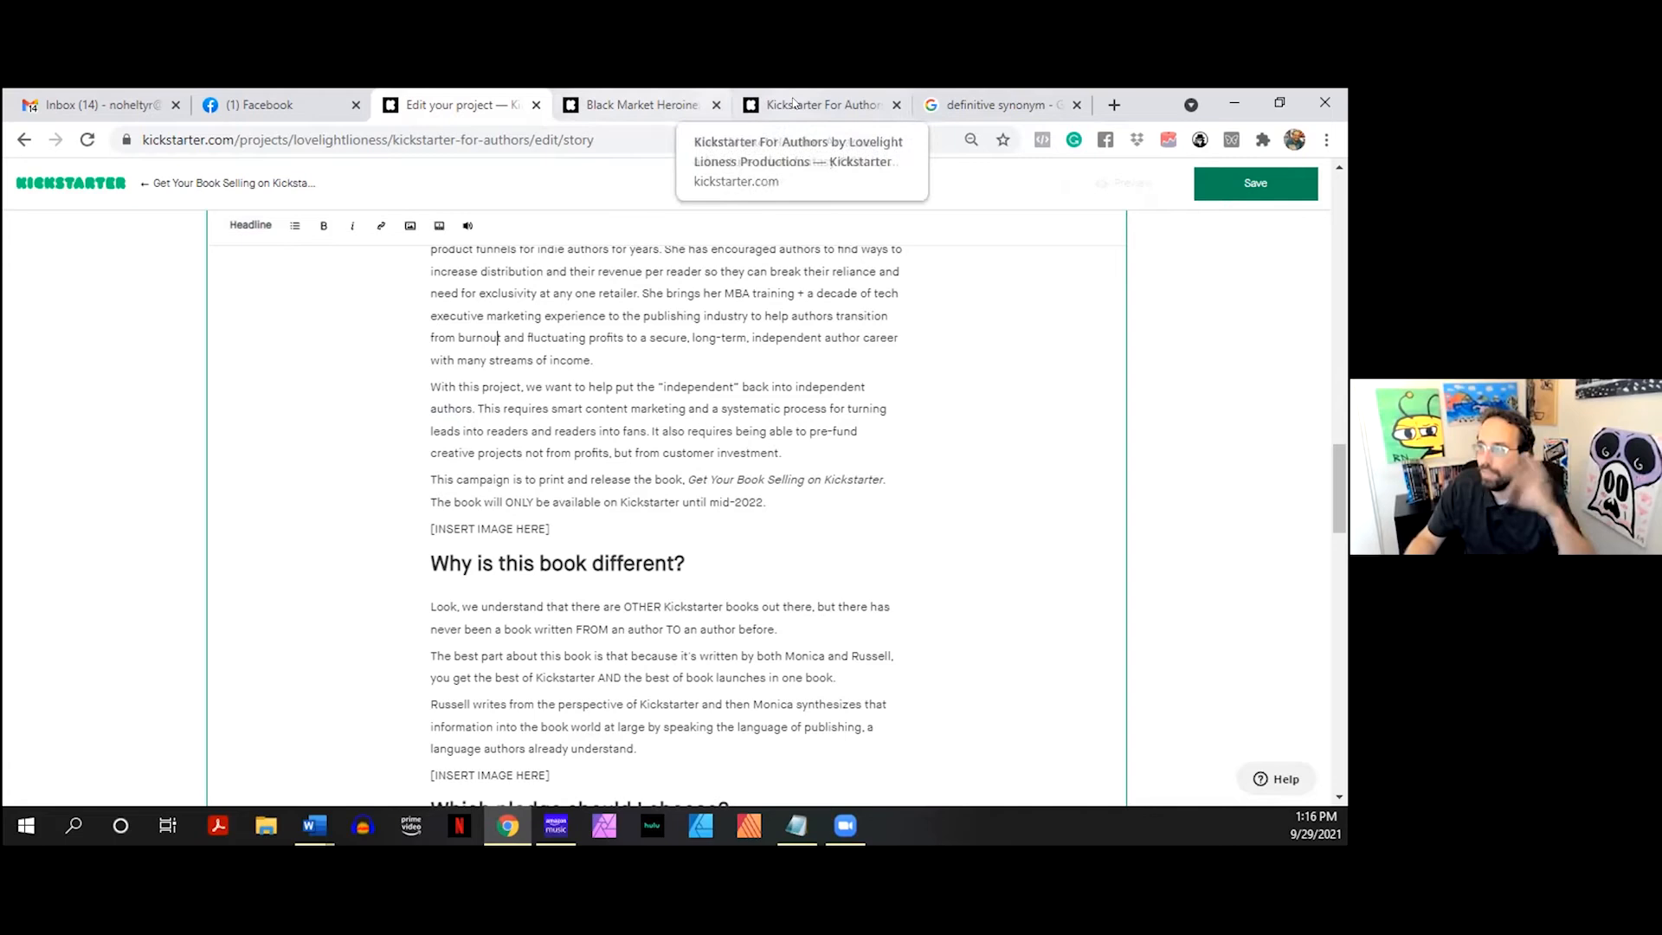
- Open the "Godsverse Chronicles: 7 mythological fantasy adventure books" campaign in place of the Kickstarter For Authors preview page
left_click(636, 105)
left_click(800, 107)
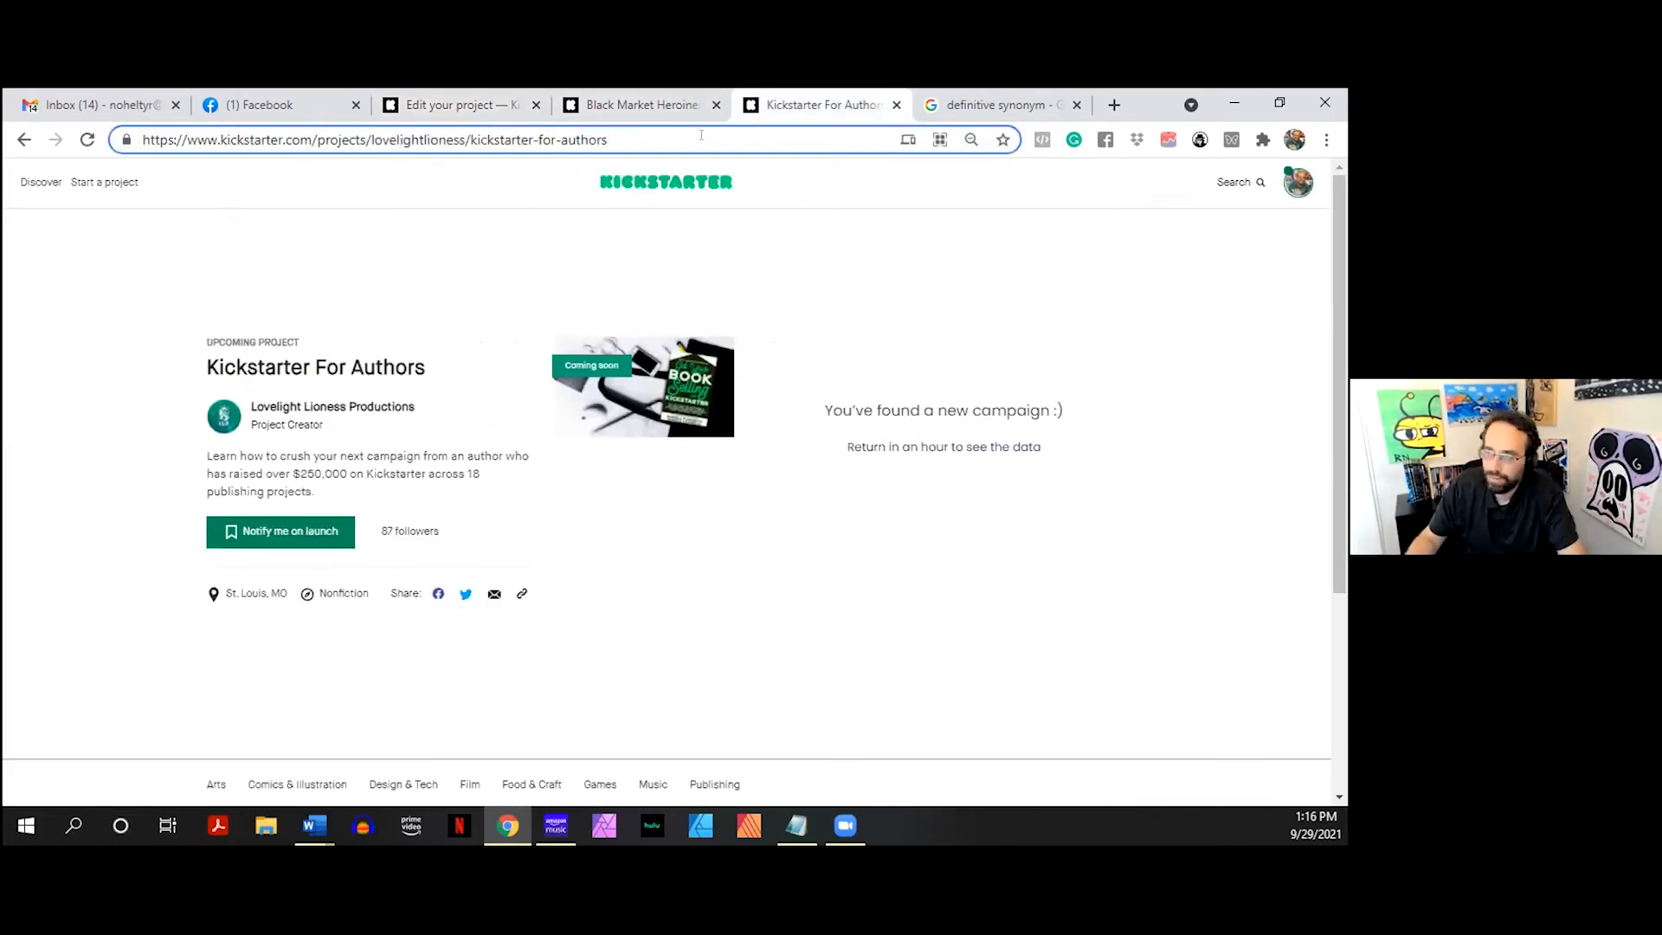
triple_click(701, 135)
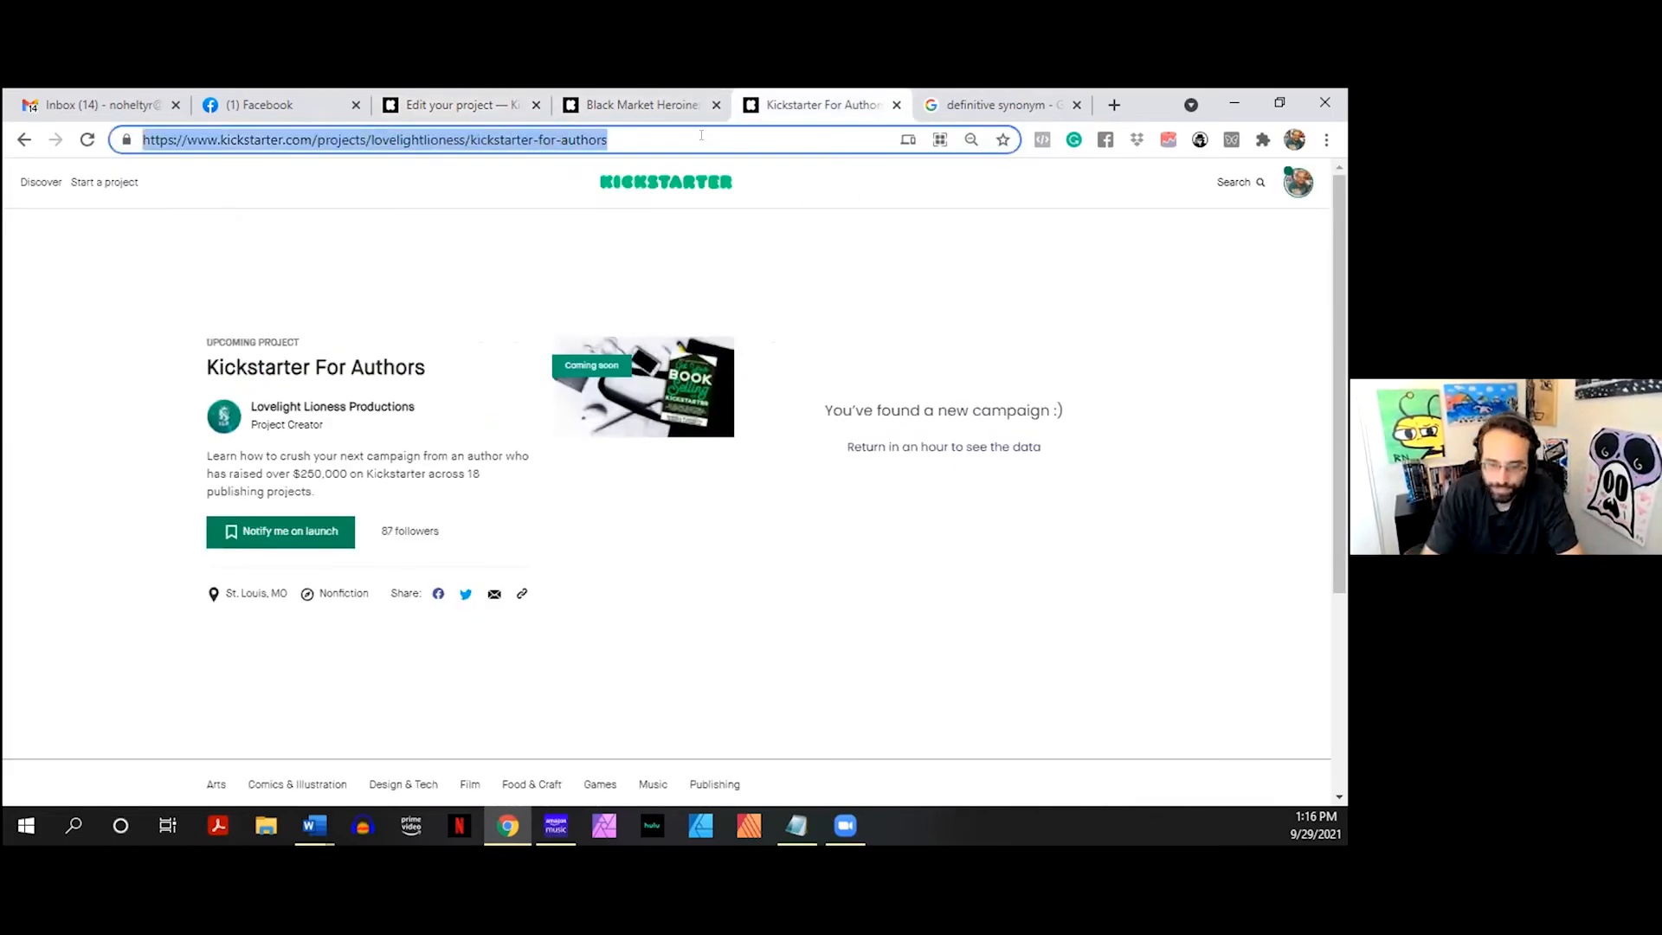
type("godsver")
key("BackSpace")
key("BackSpace")
key("BackSpace")
key("BackSpace")
type("verse")
key("Down")
key("Down")
key("Down")
key("Up")
key("Up")
key("Up")
key("Down")
key("Down")
key("Down")
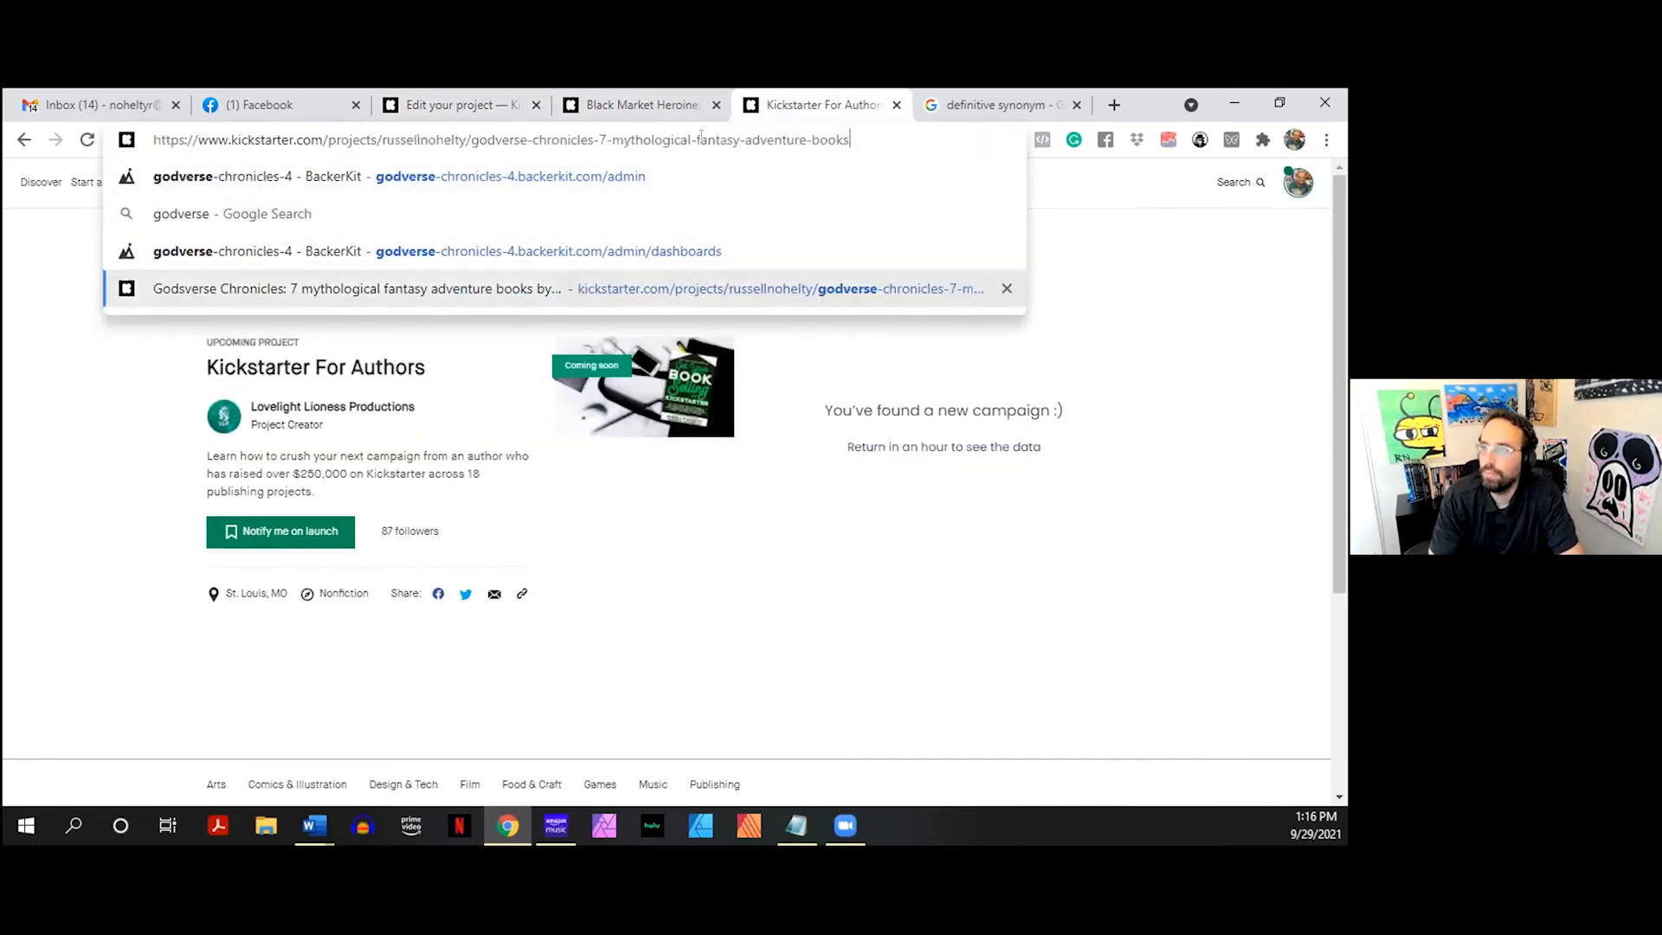
key("Return")
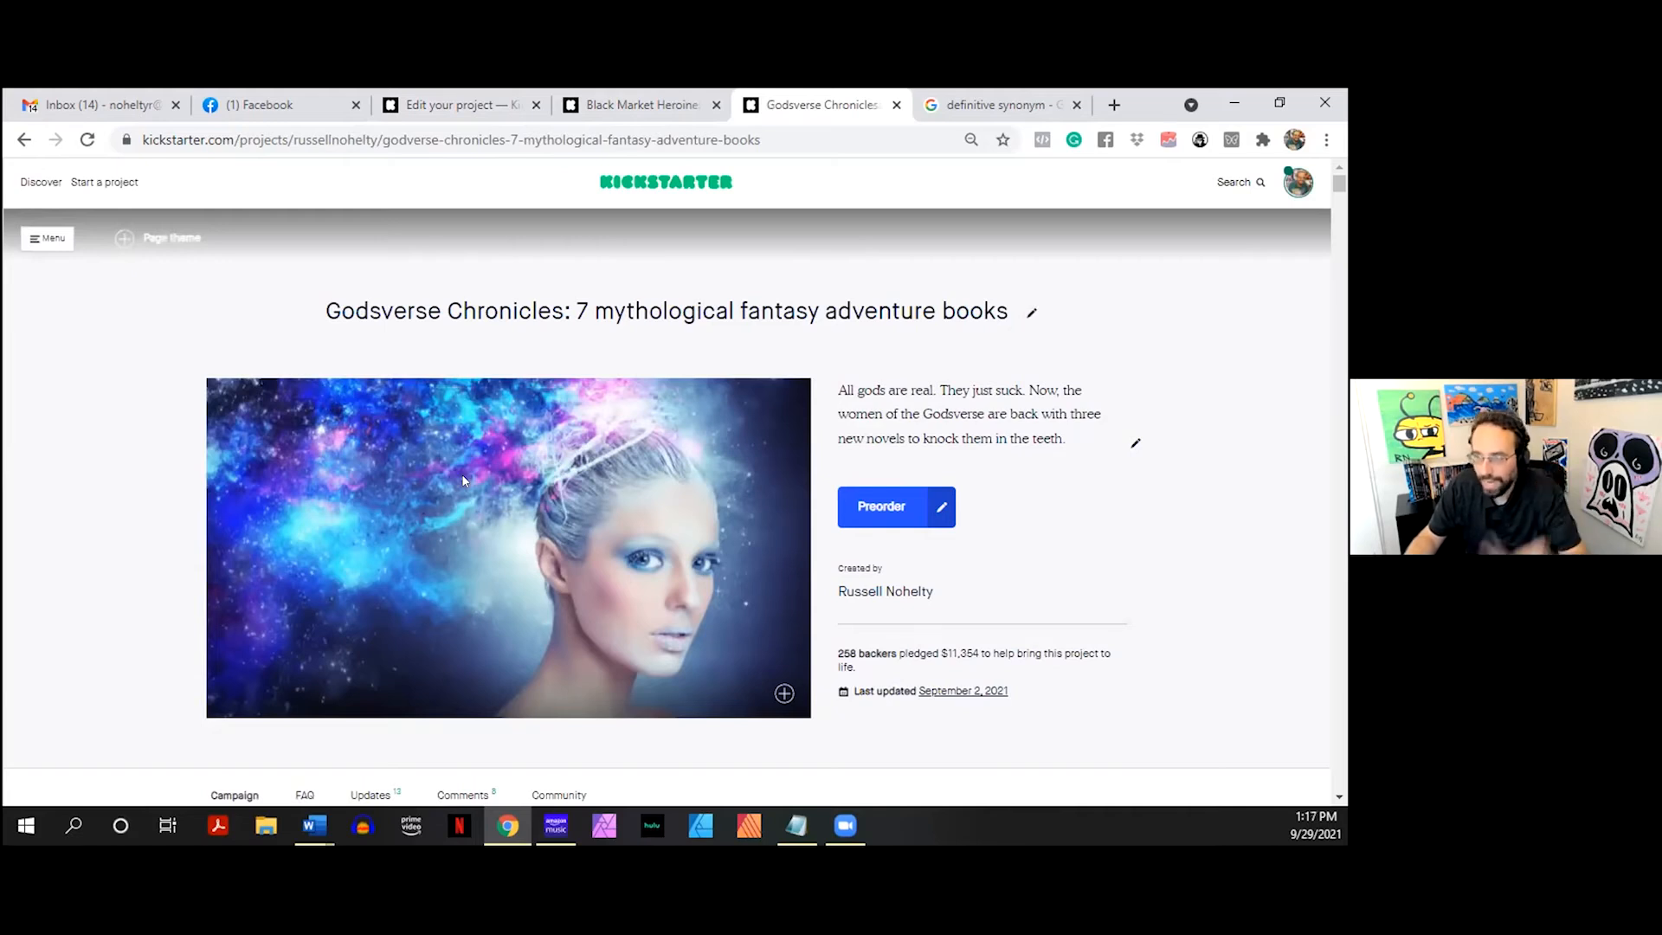
- Examine how the Godsverse Chronicles story places images between its sections and reviews, and return to the story editor
scroll(474, 492, "down", 10)
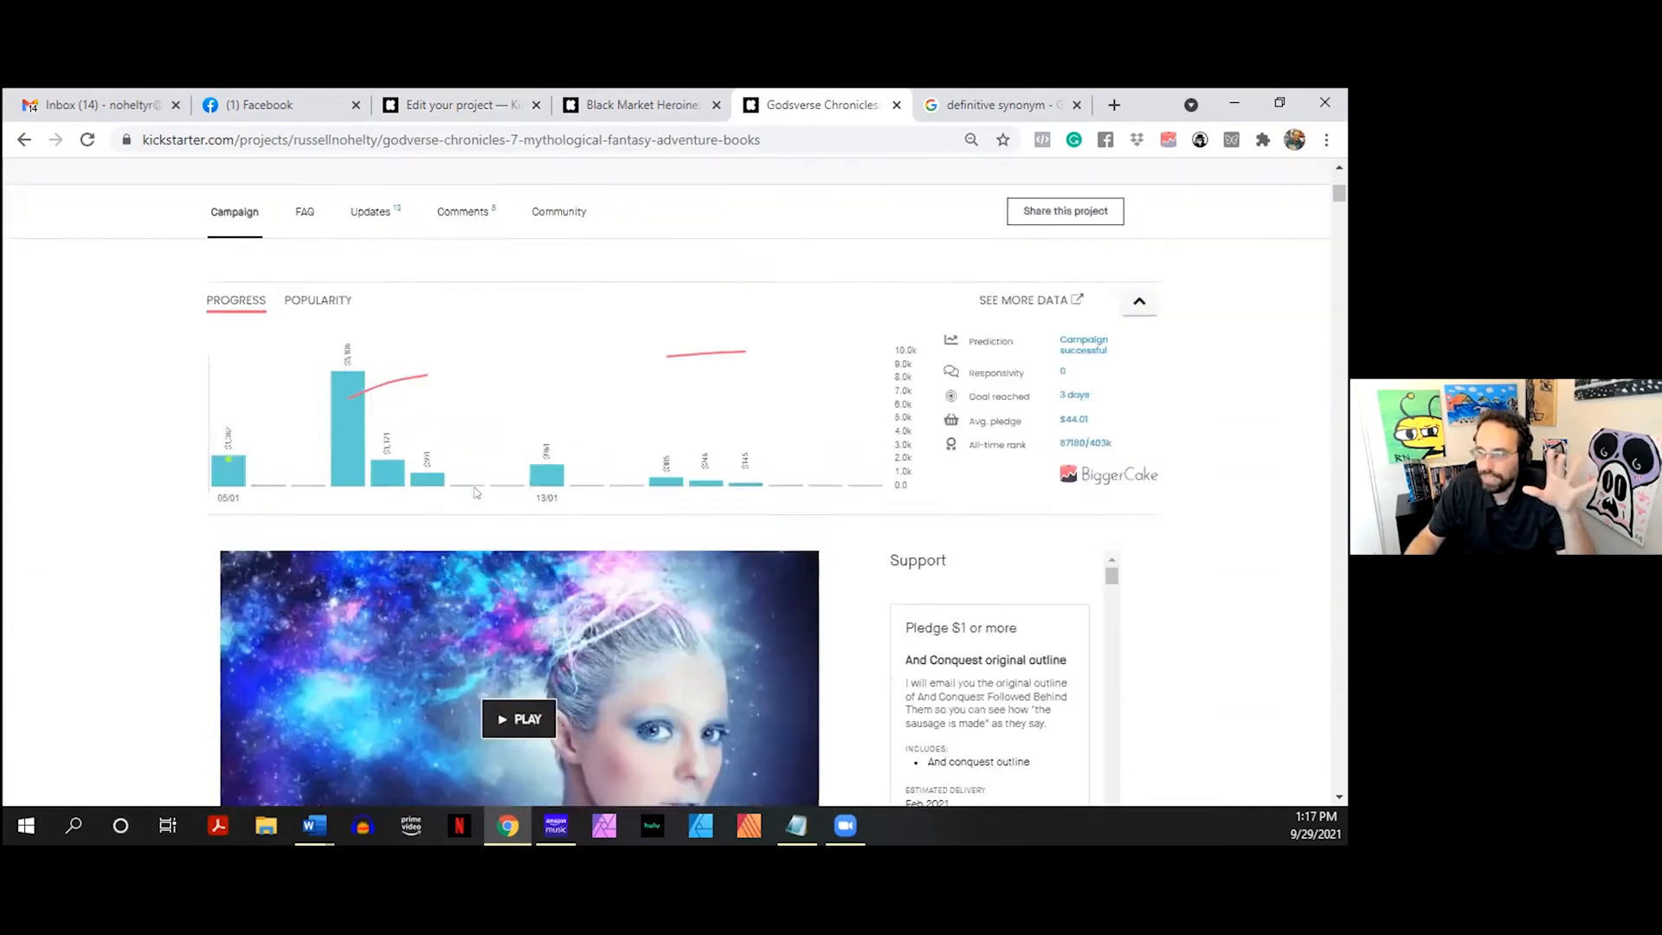
scroll(474, 493, "up", 5)
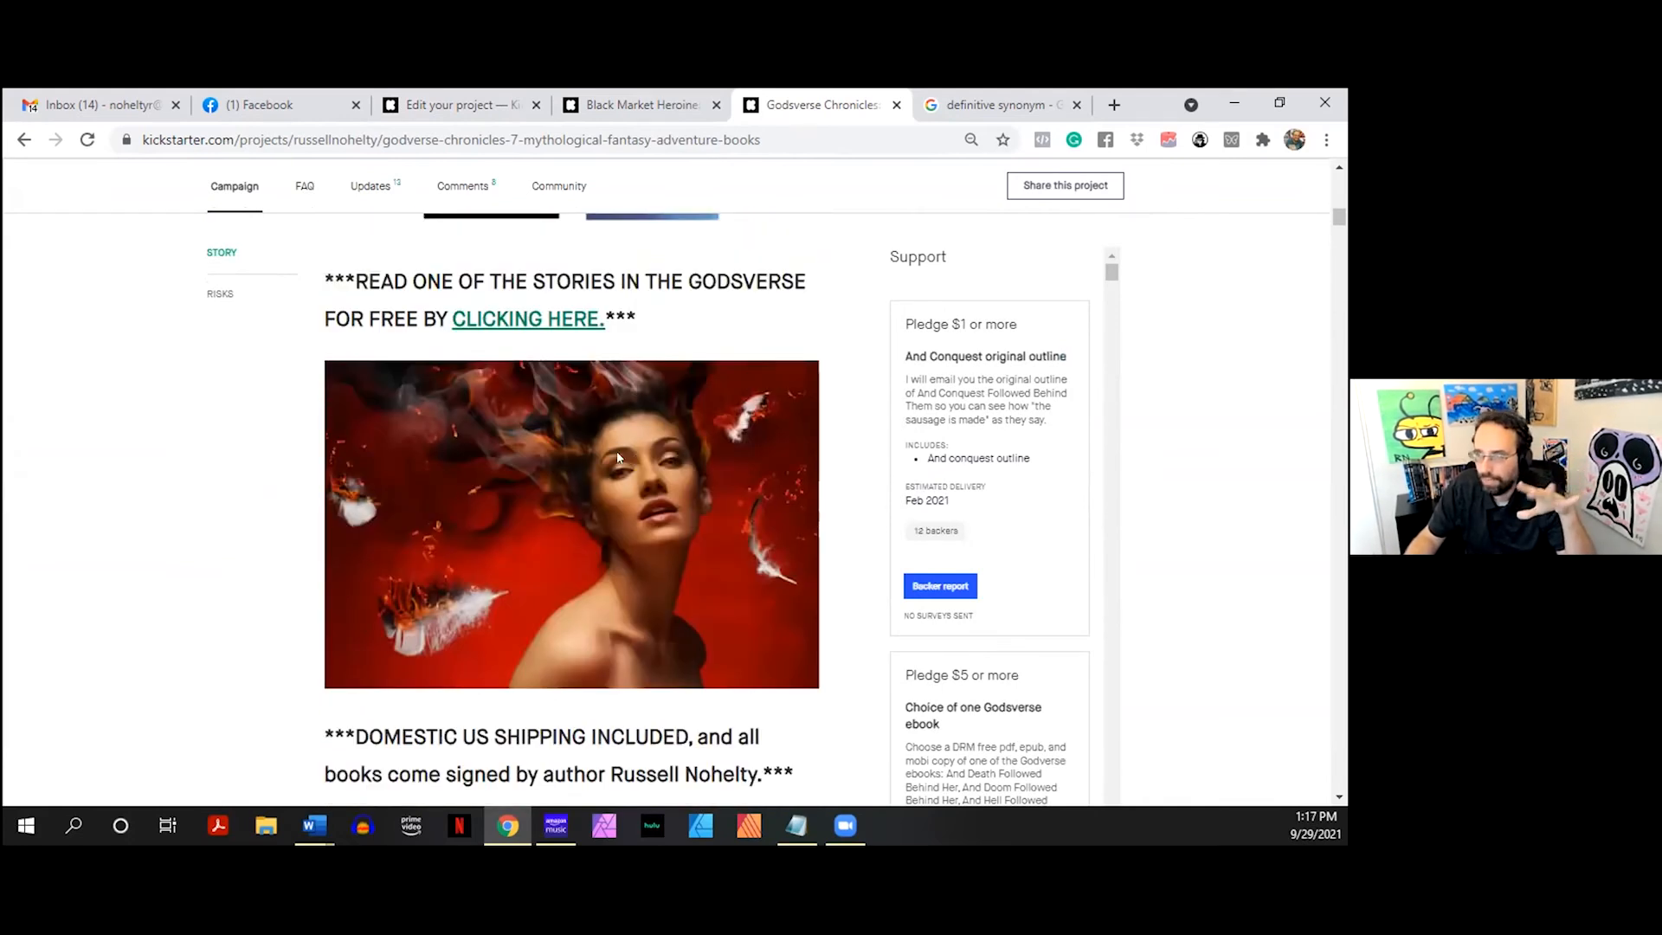
scroll(537, 438, "down", 13)
scroll(538, 443, "down", 10)
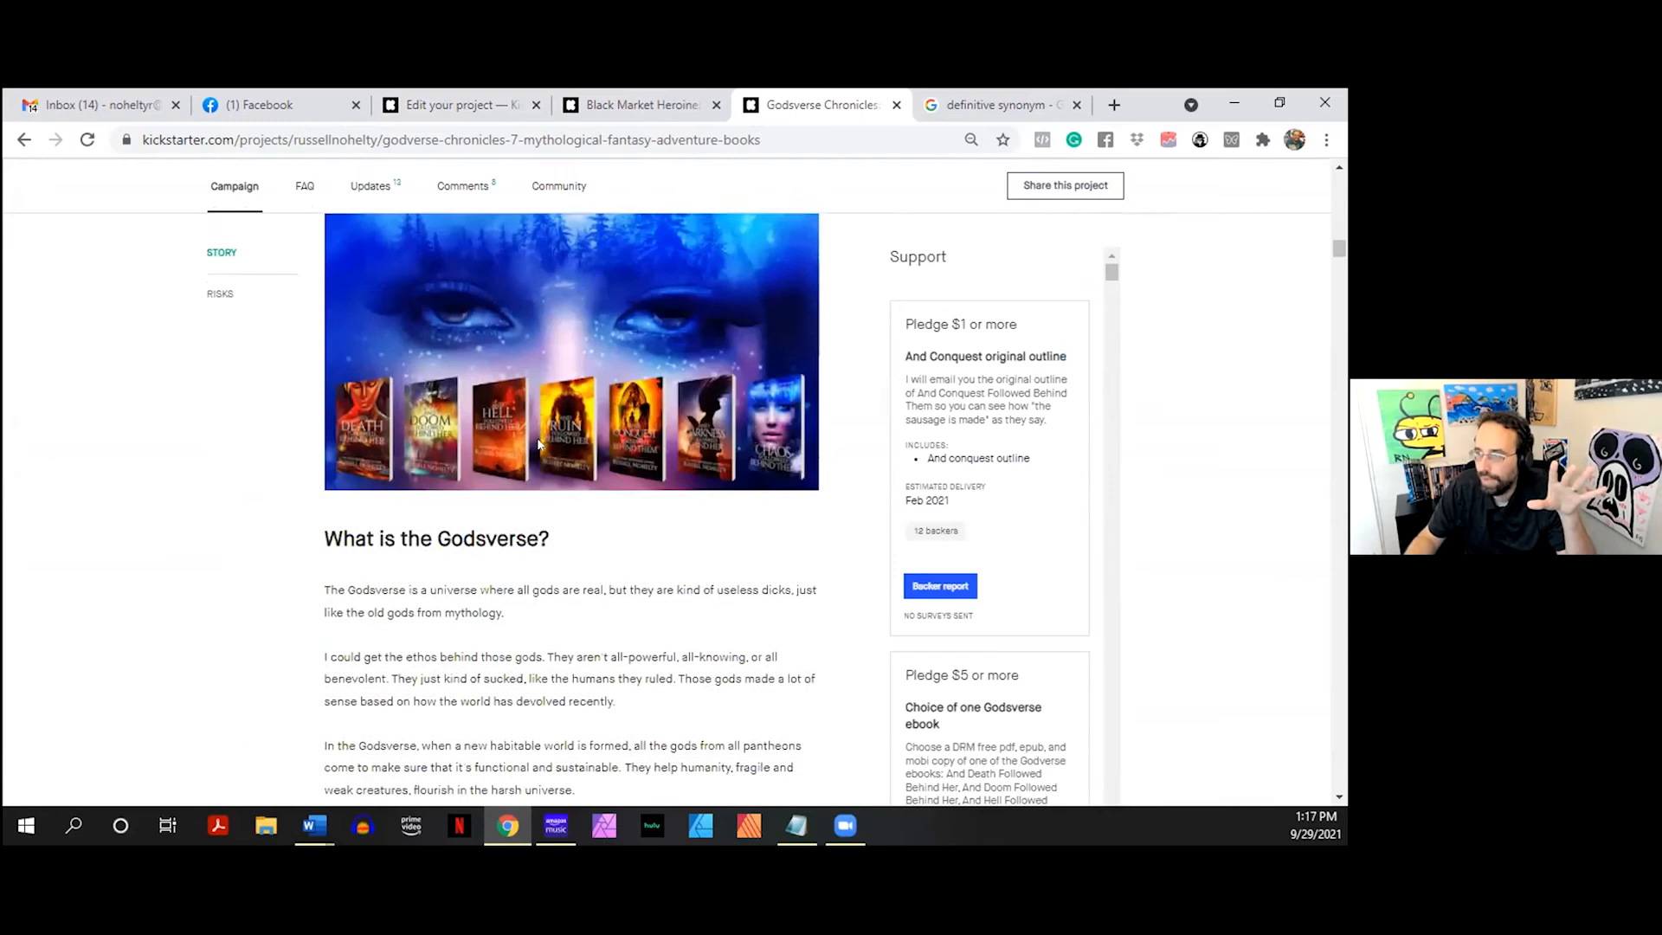
scroll(458, 477, "up", 1)
scroll(459, 477, "down", 2)
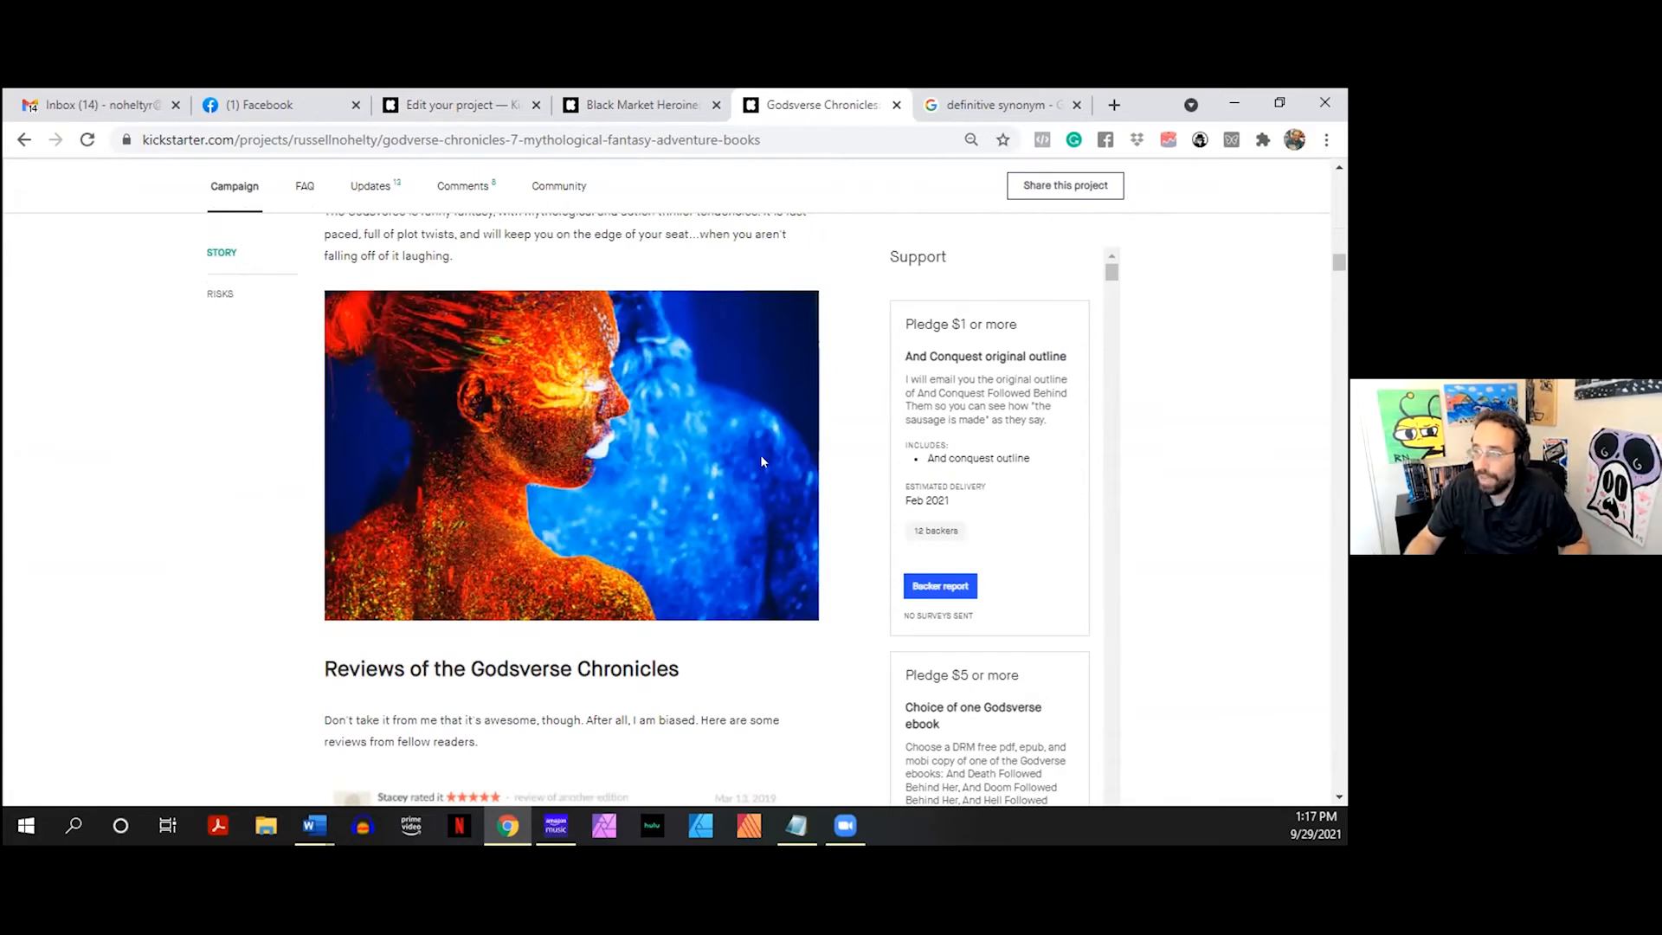
scroll(512, 440, "down", 5)
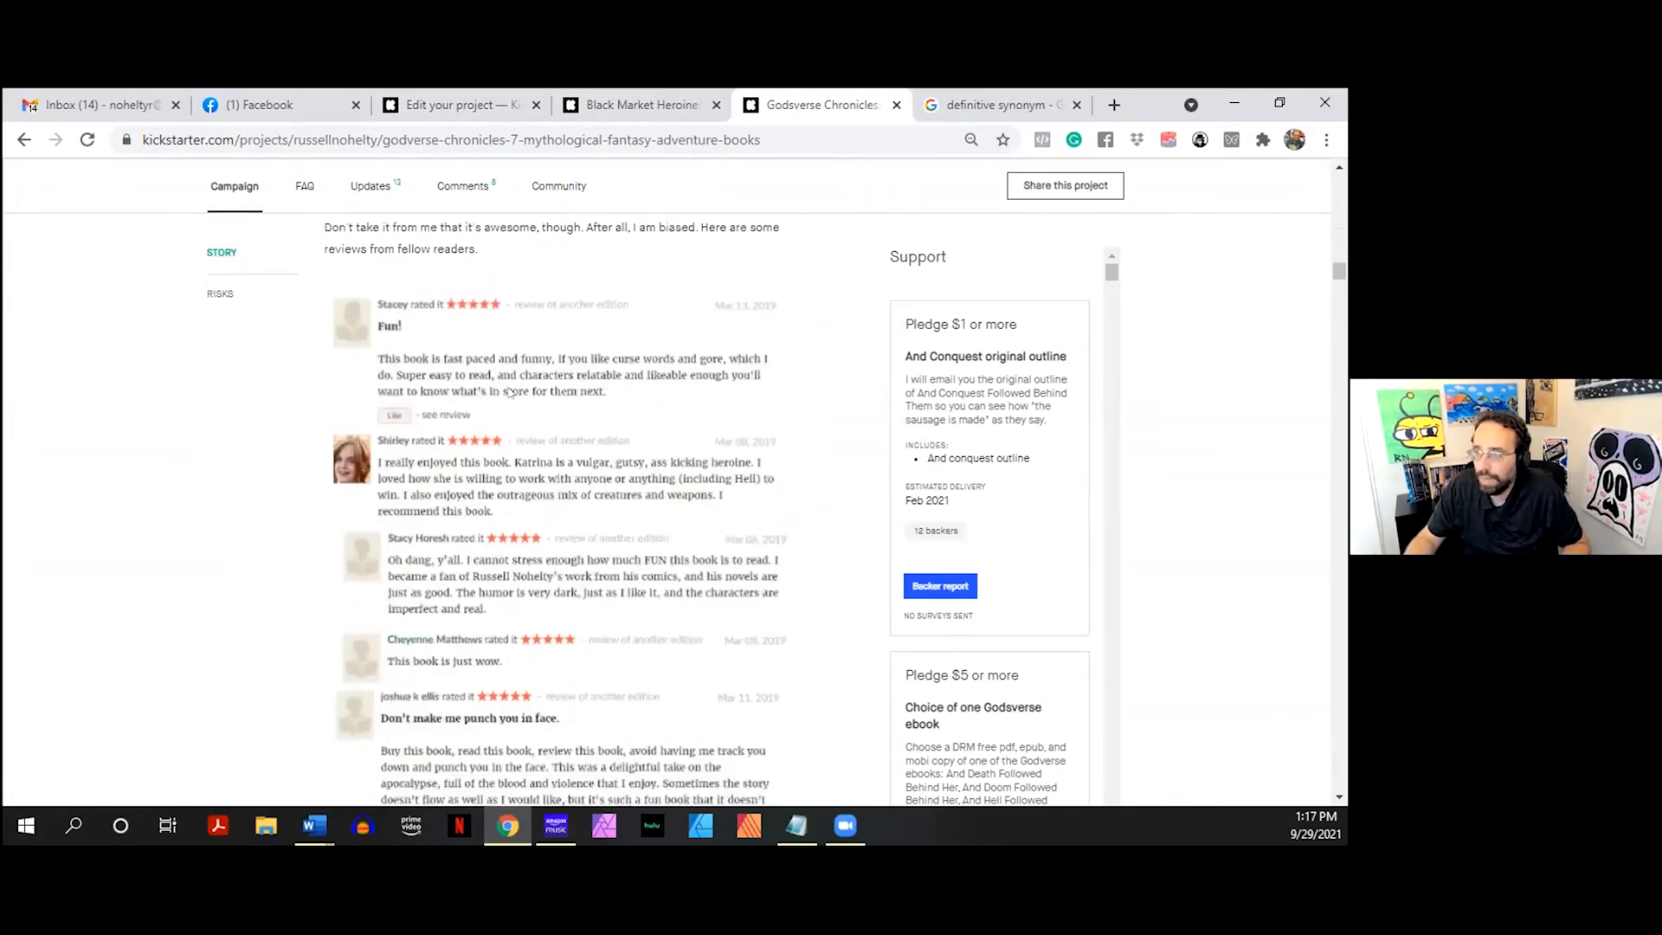
left_click(450, 105)
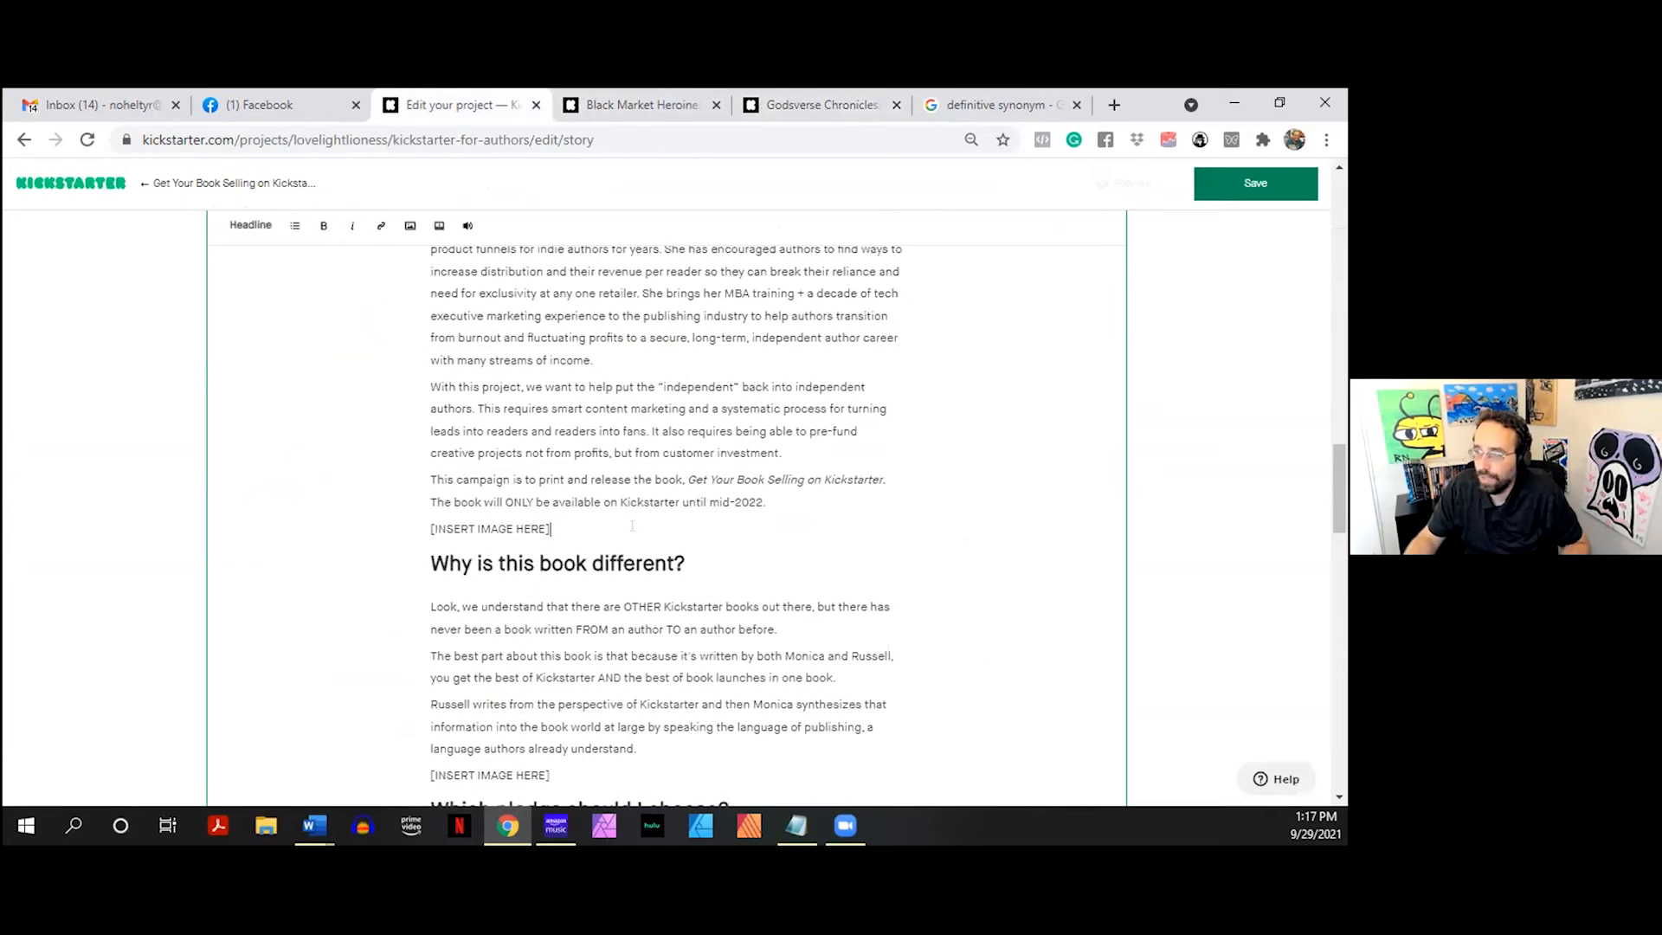
- Add the line "REVIEWS OF OUR BOOKS" below the image placeholder that precedes the "Why is this book different?" headline
key("Return")
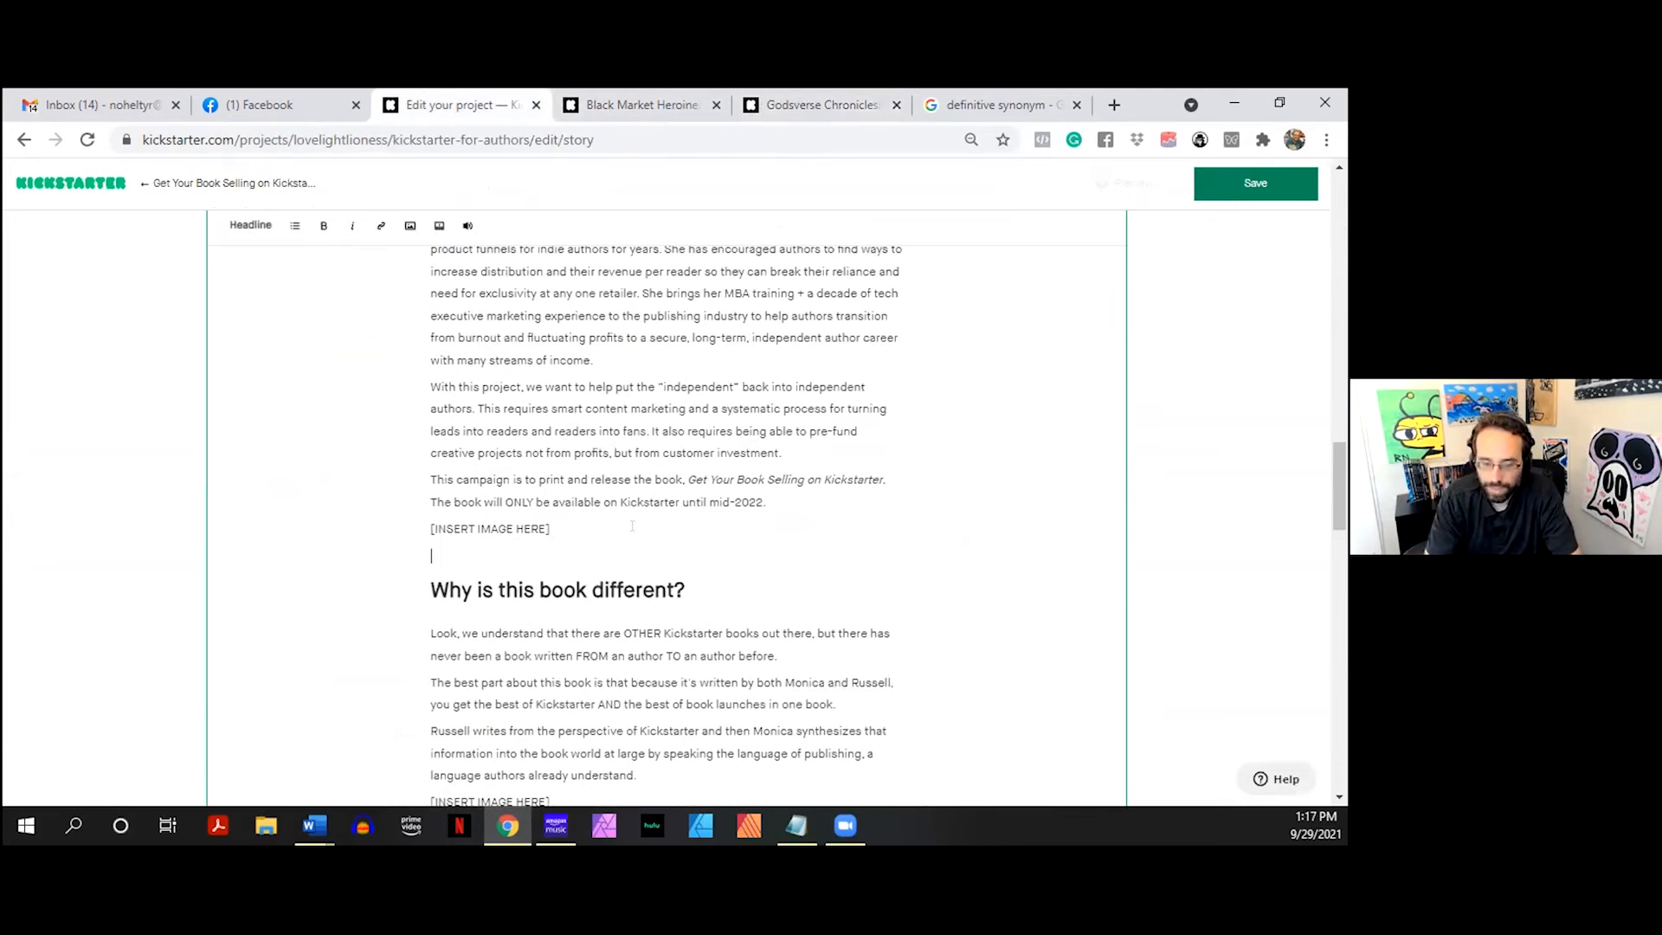
type("REVIEWS ")
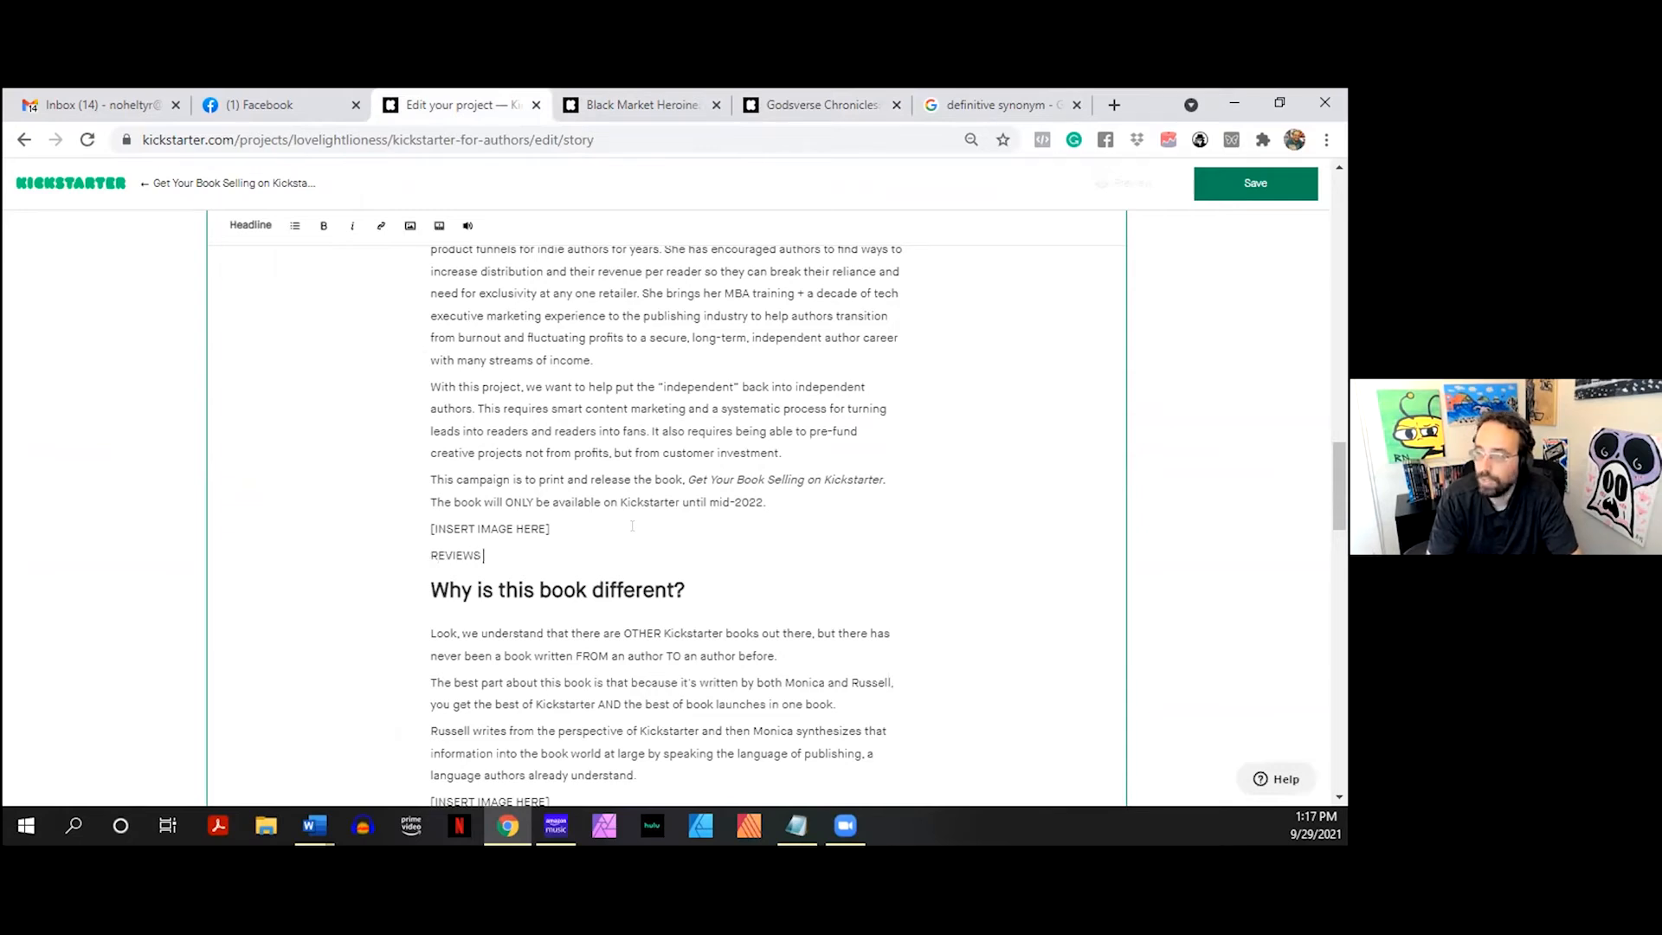
type("OF OUR BOOKS")
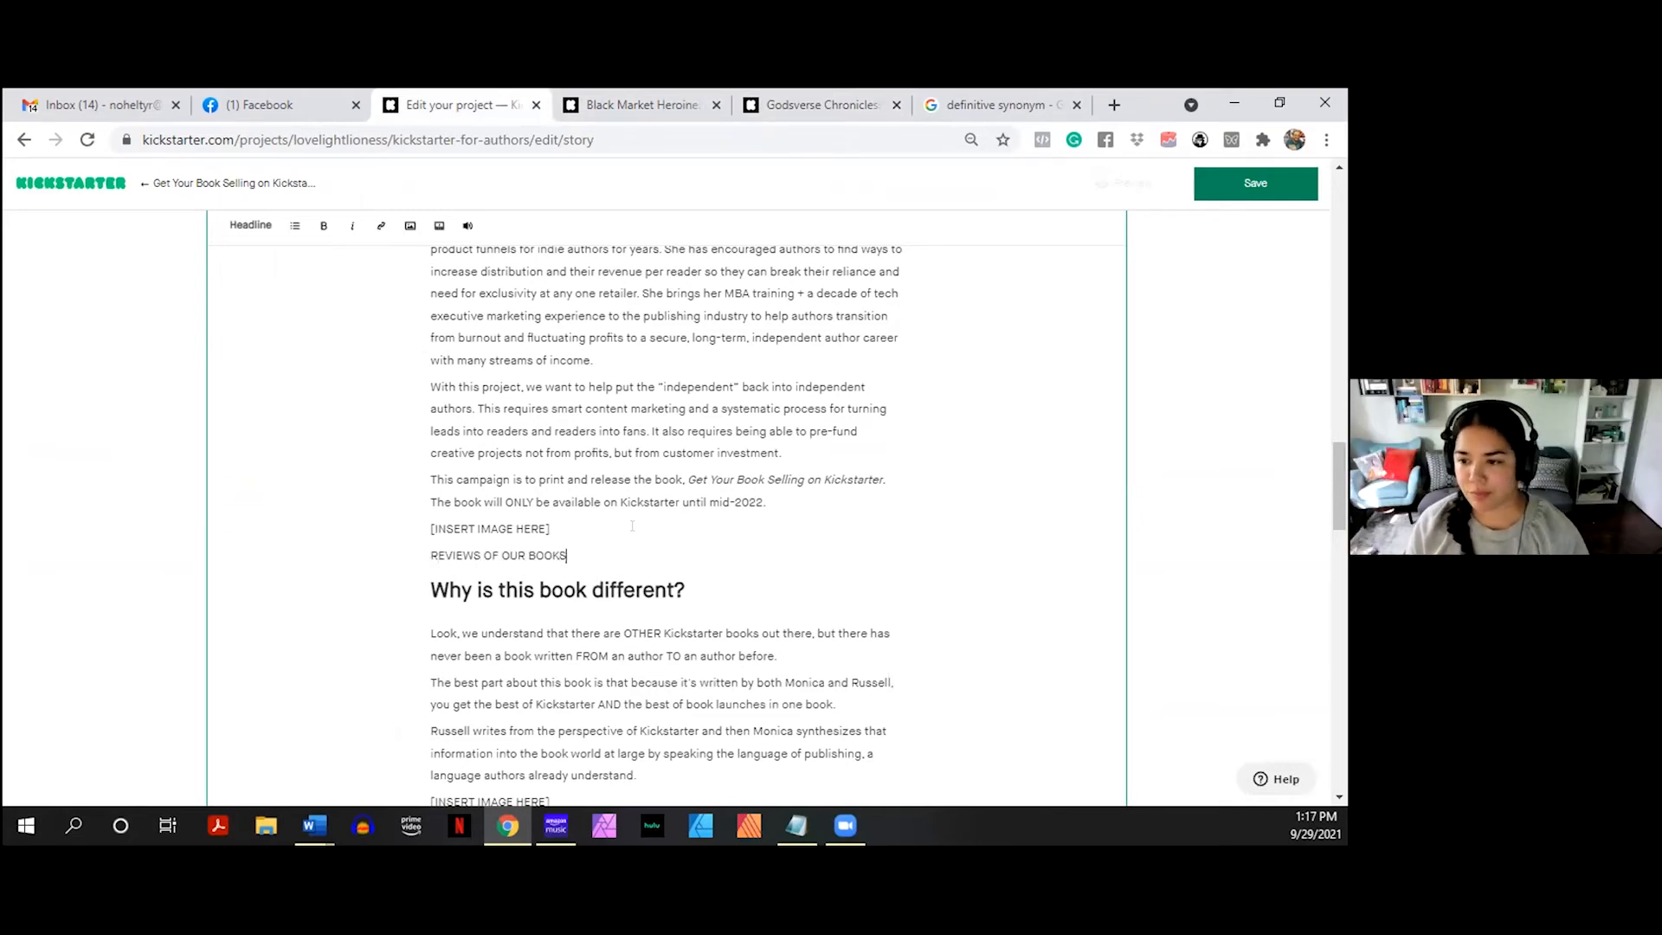
- Write "Check out these awesome reviews for the Book Sales Supercharged series." under the reviews line and italicize "Book Sales Supercharged"
key("Return")
type("Check out")
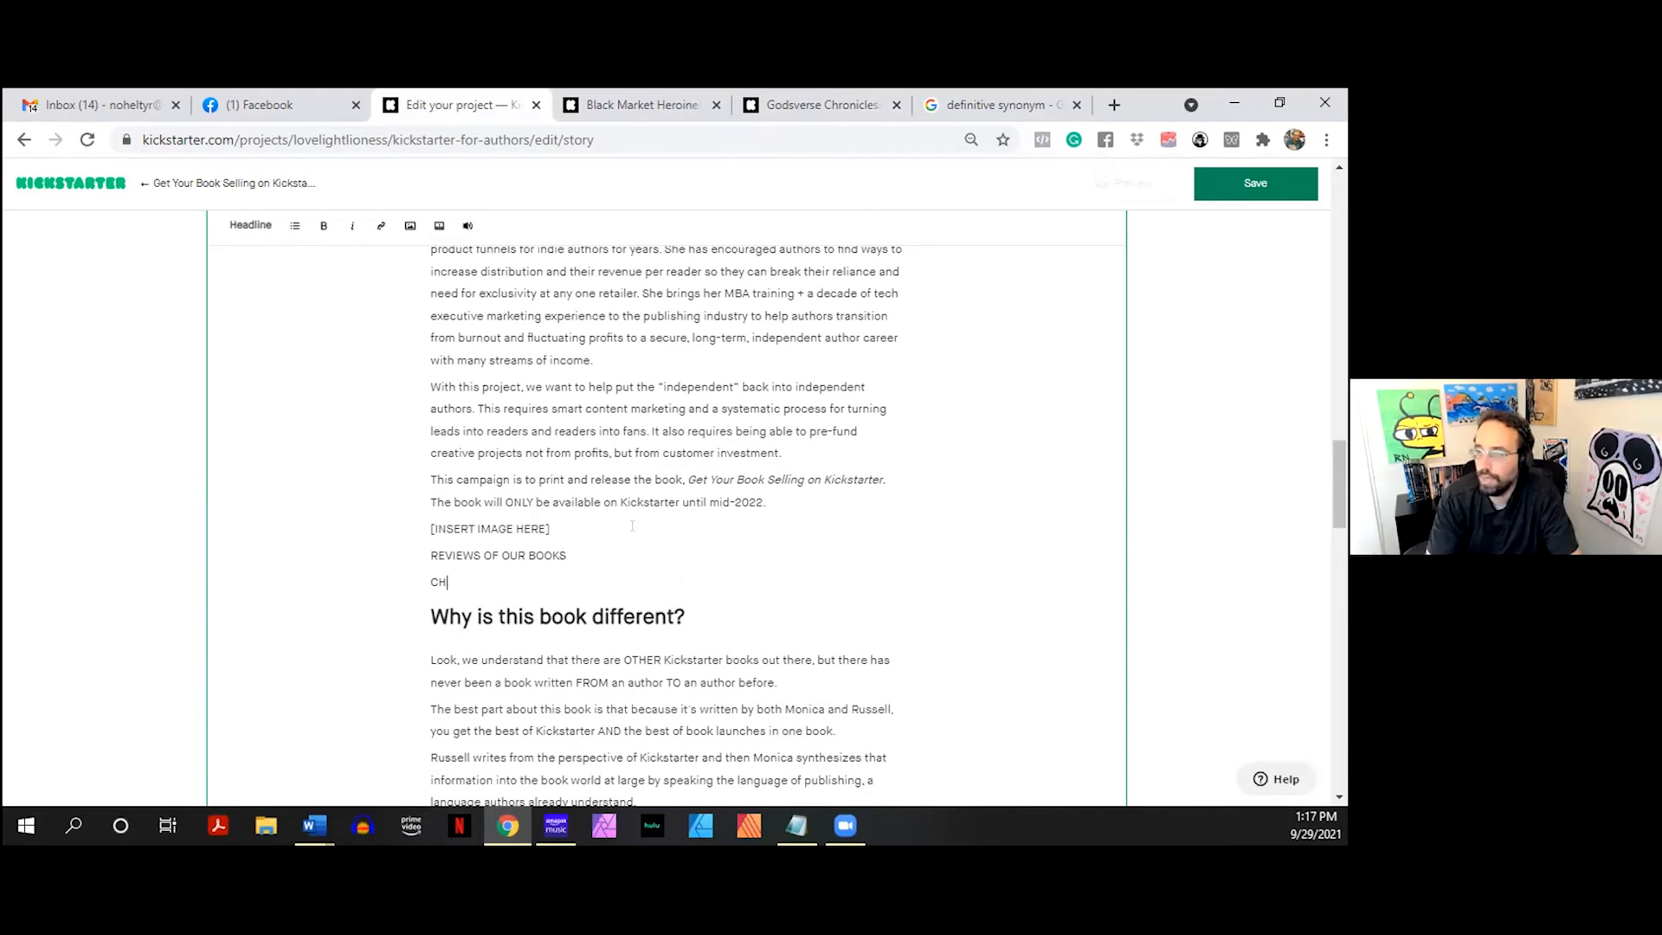
type(" these a")
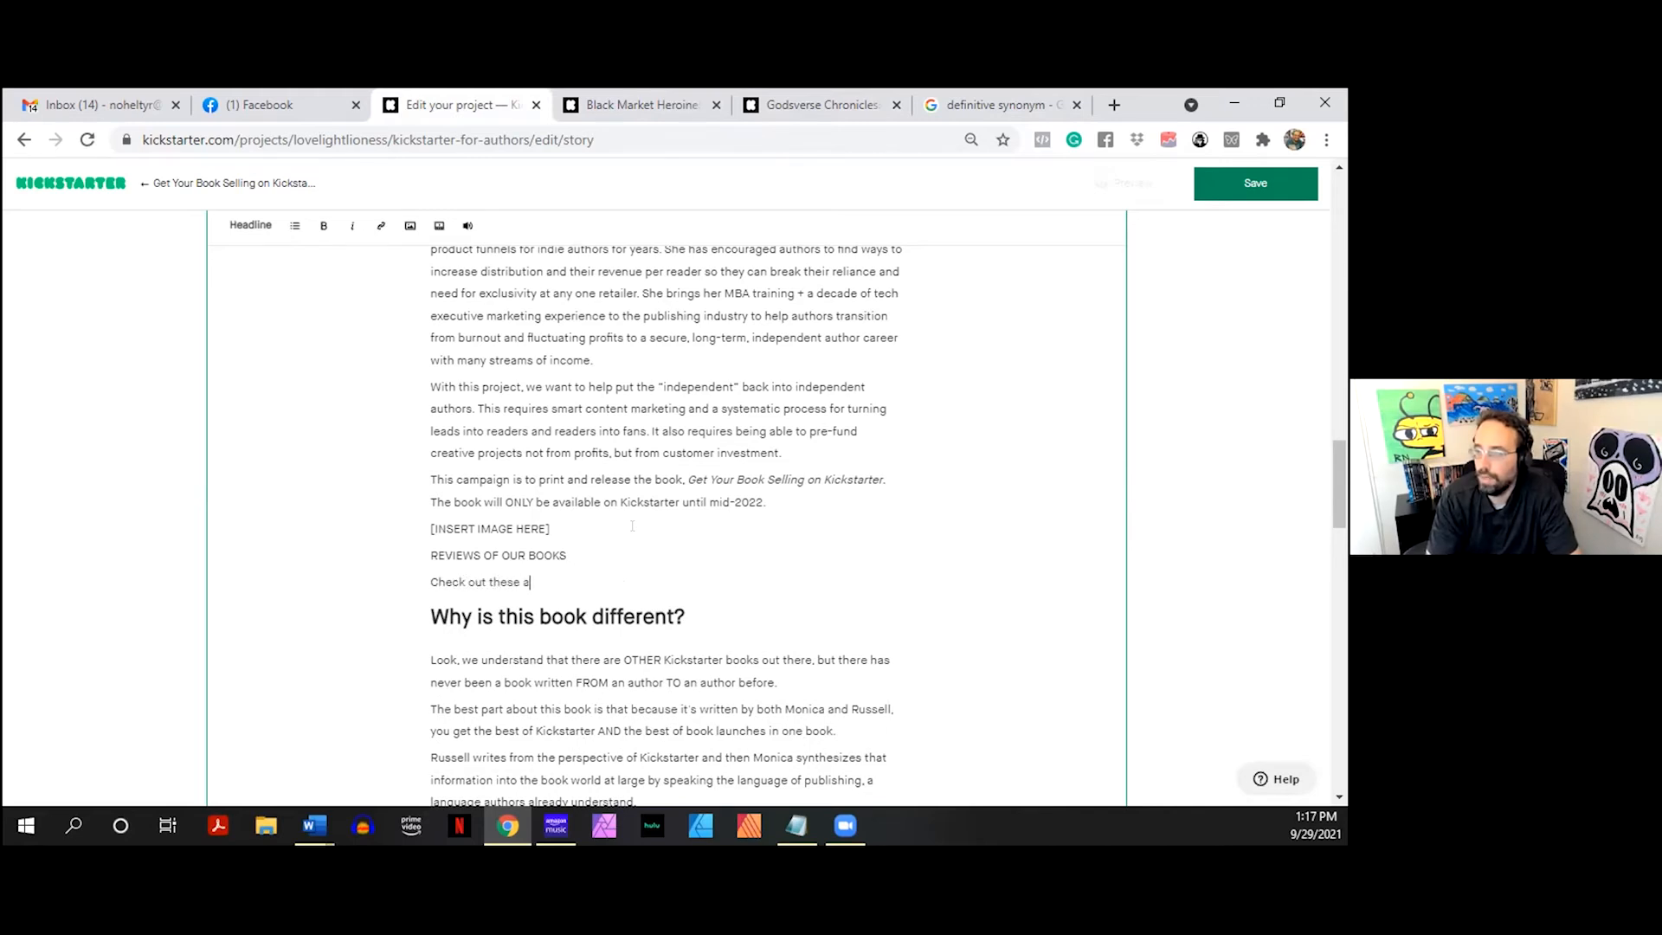
type("wesome review")
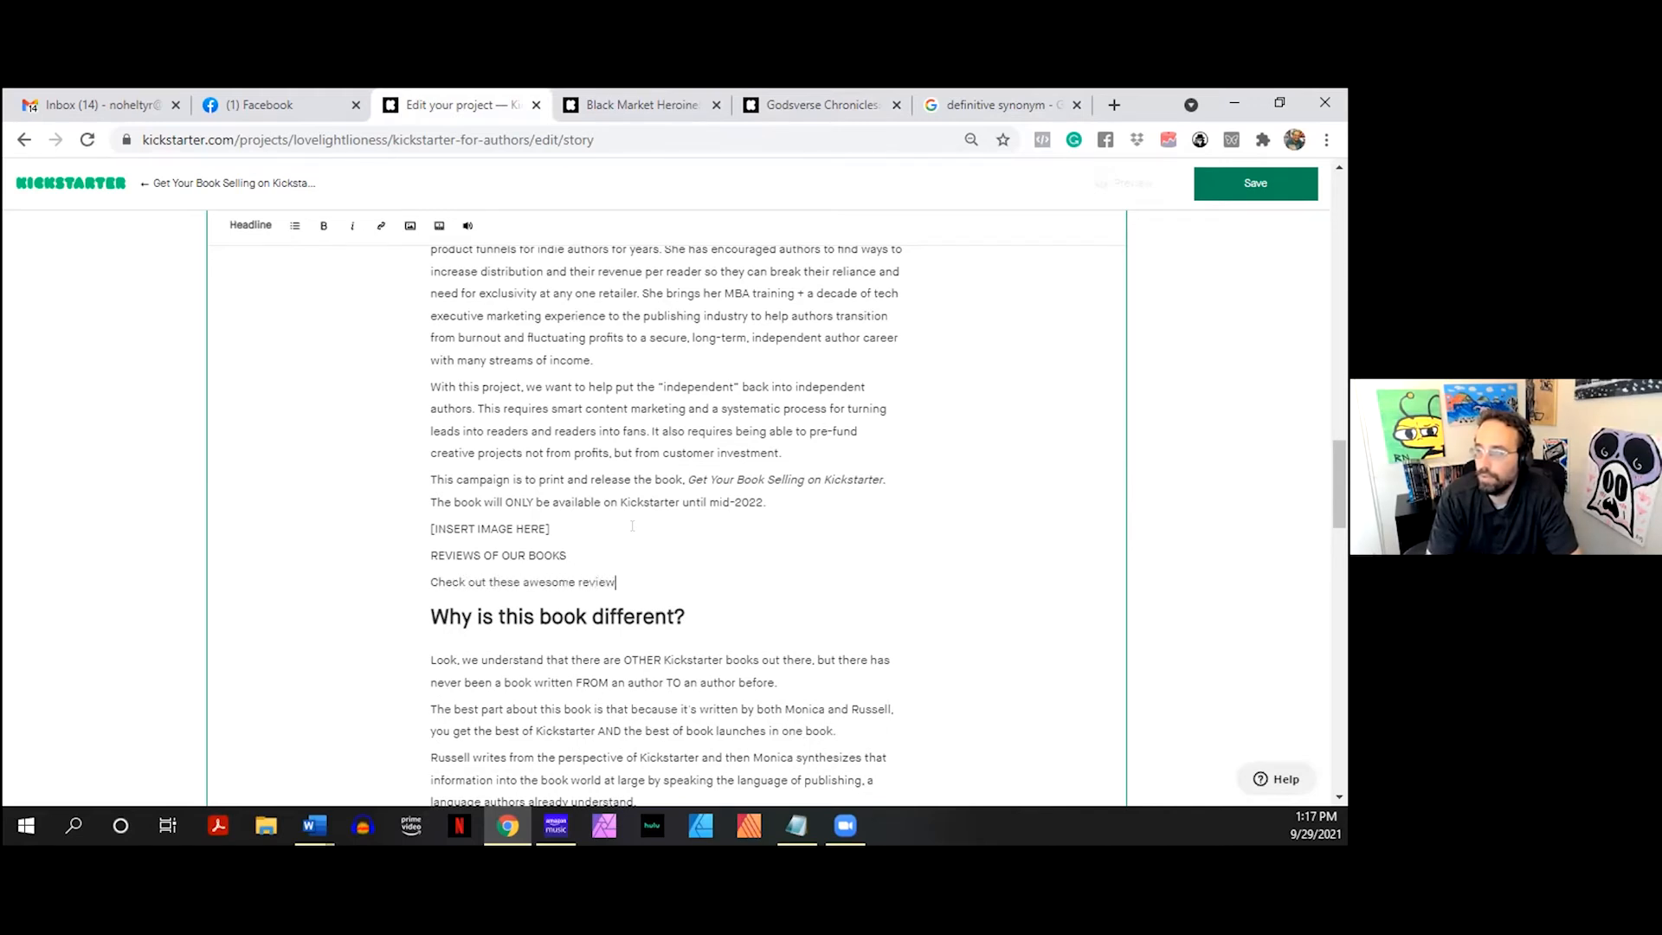
type("s for Monic")
key("BackSpace")
key("BackSpace")
key("BackSpace")
type("the ")
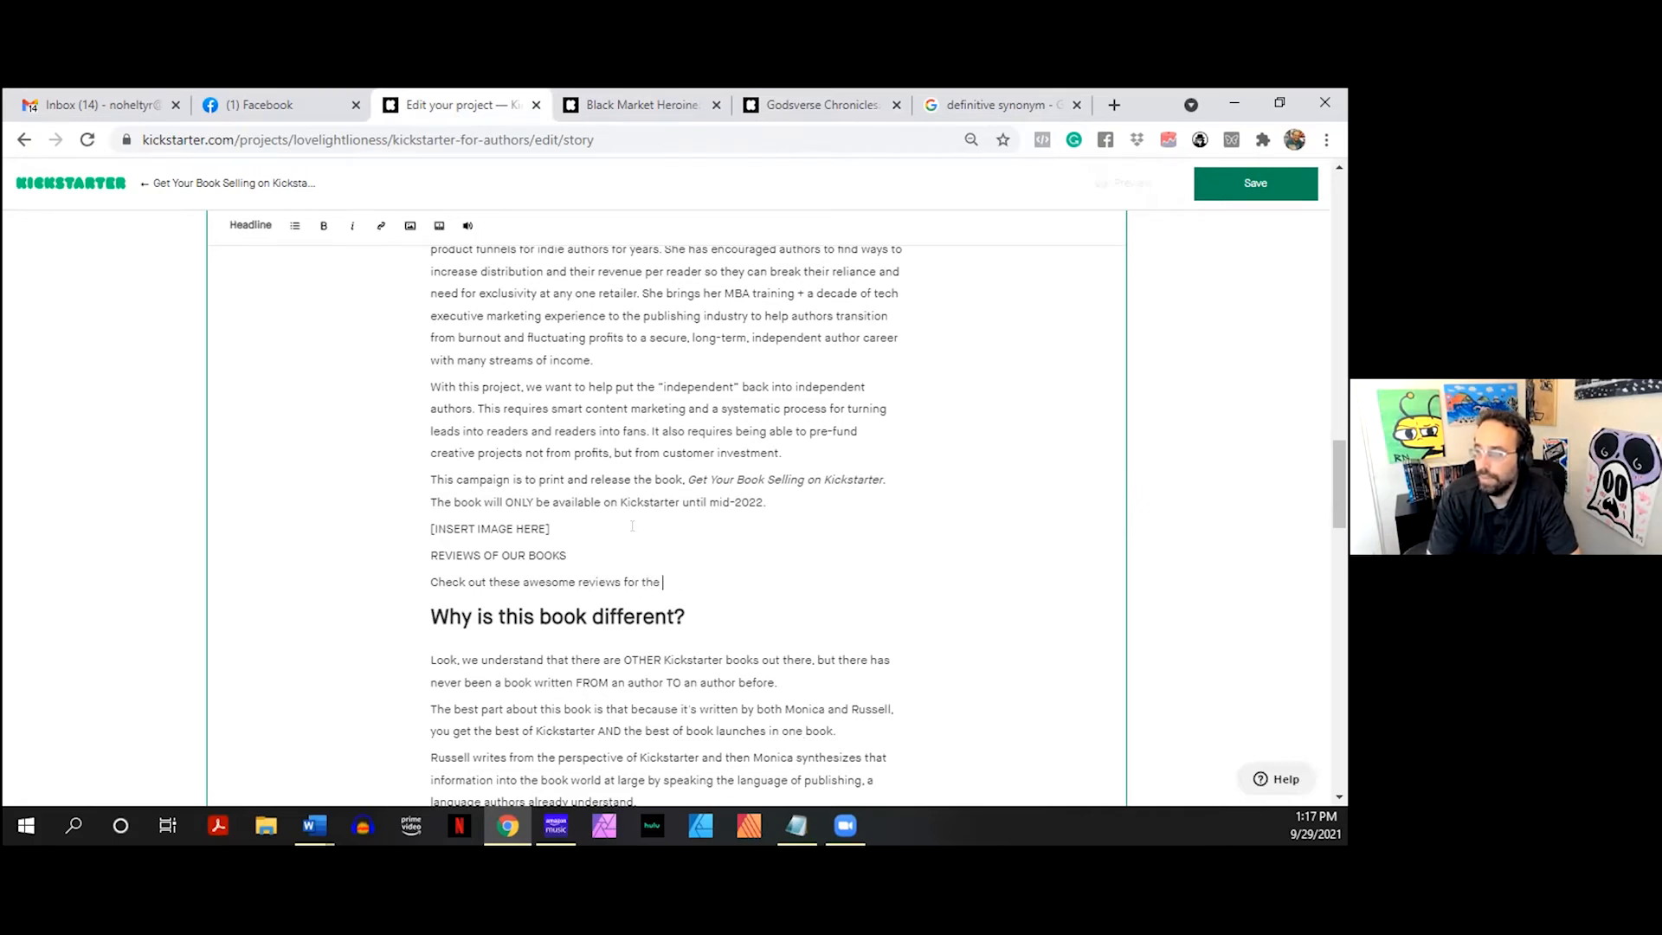
type("Book Sales Supercharged series.")
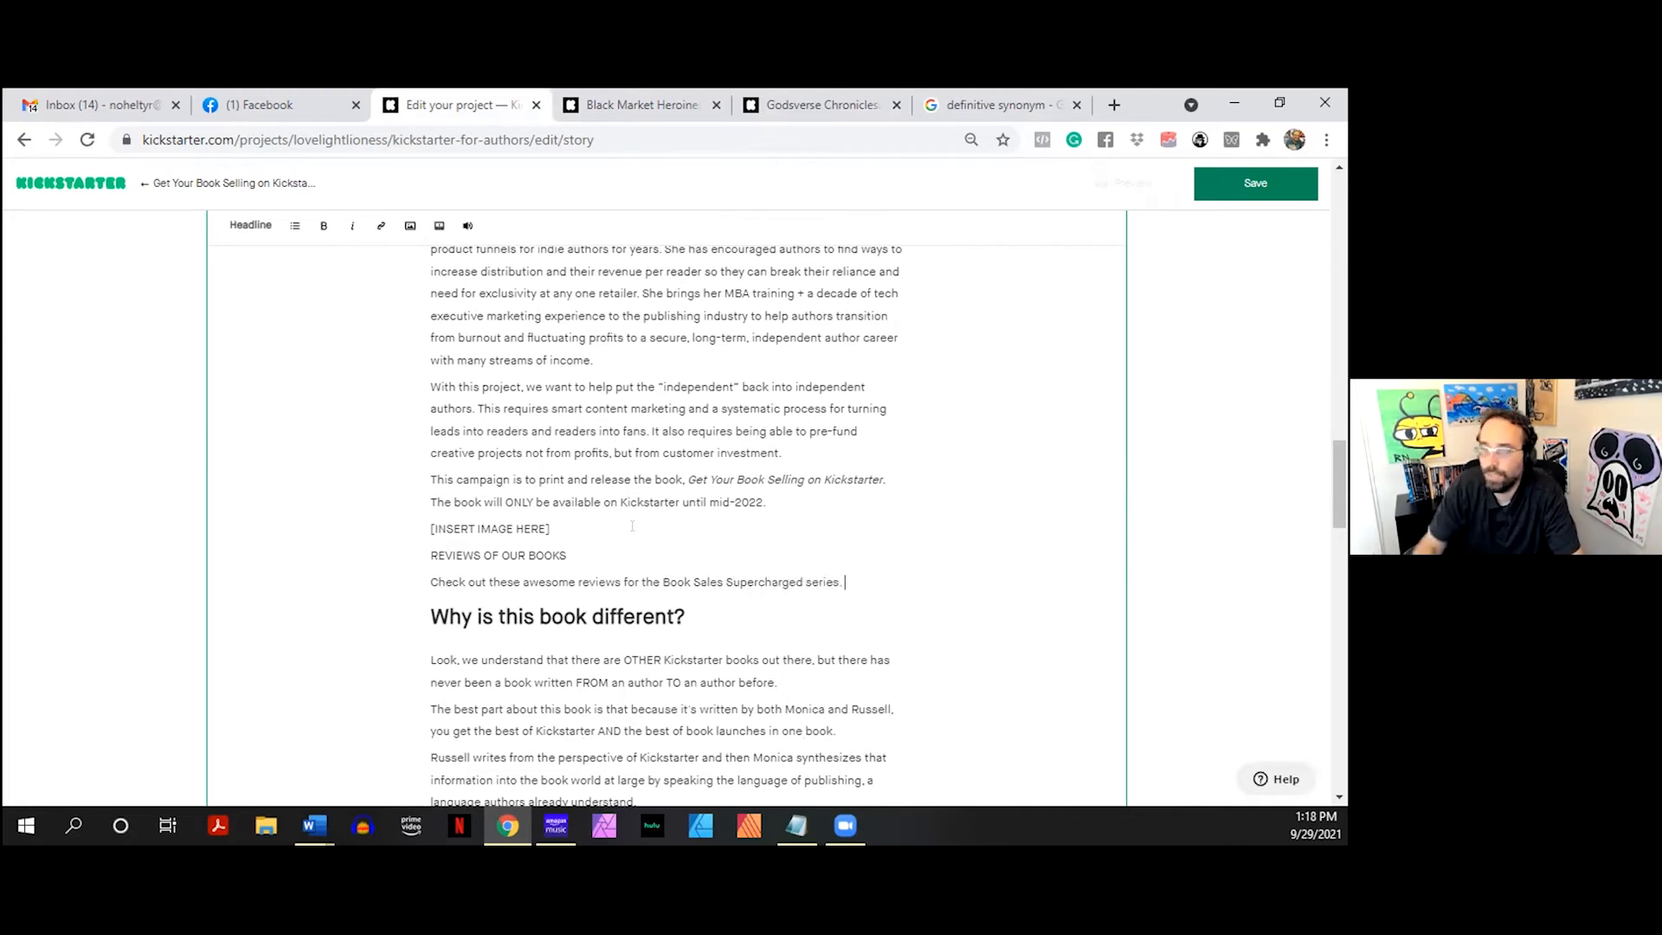
left_click_drag(802, 582, 661, 581)
left_click(346, 226)
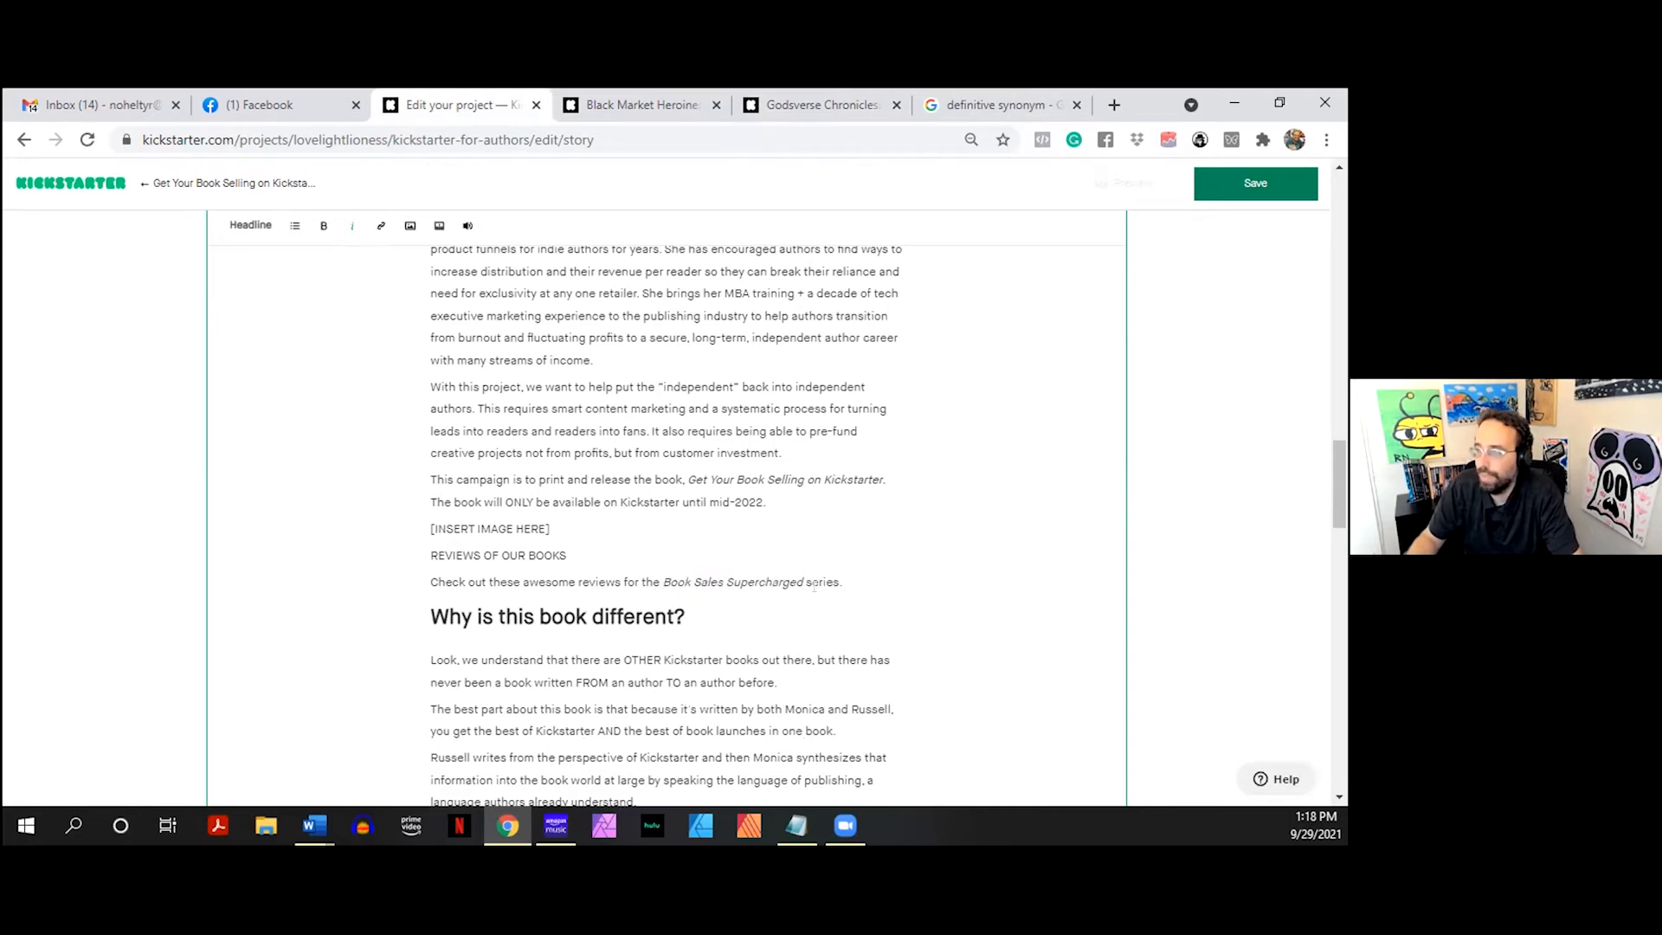
- Examine the Godsverse Chronicles story from its reviews and "Who am I?" section through to the individual book descriptions
left_click(641, 104)
left_click(820, 104)
scroll(541, 350, "down", 1)
scroll(541, 350, "down", 3)
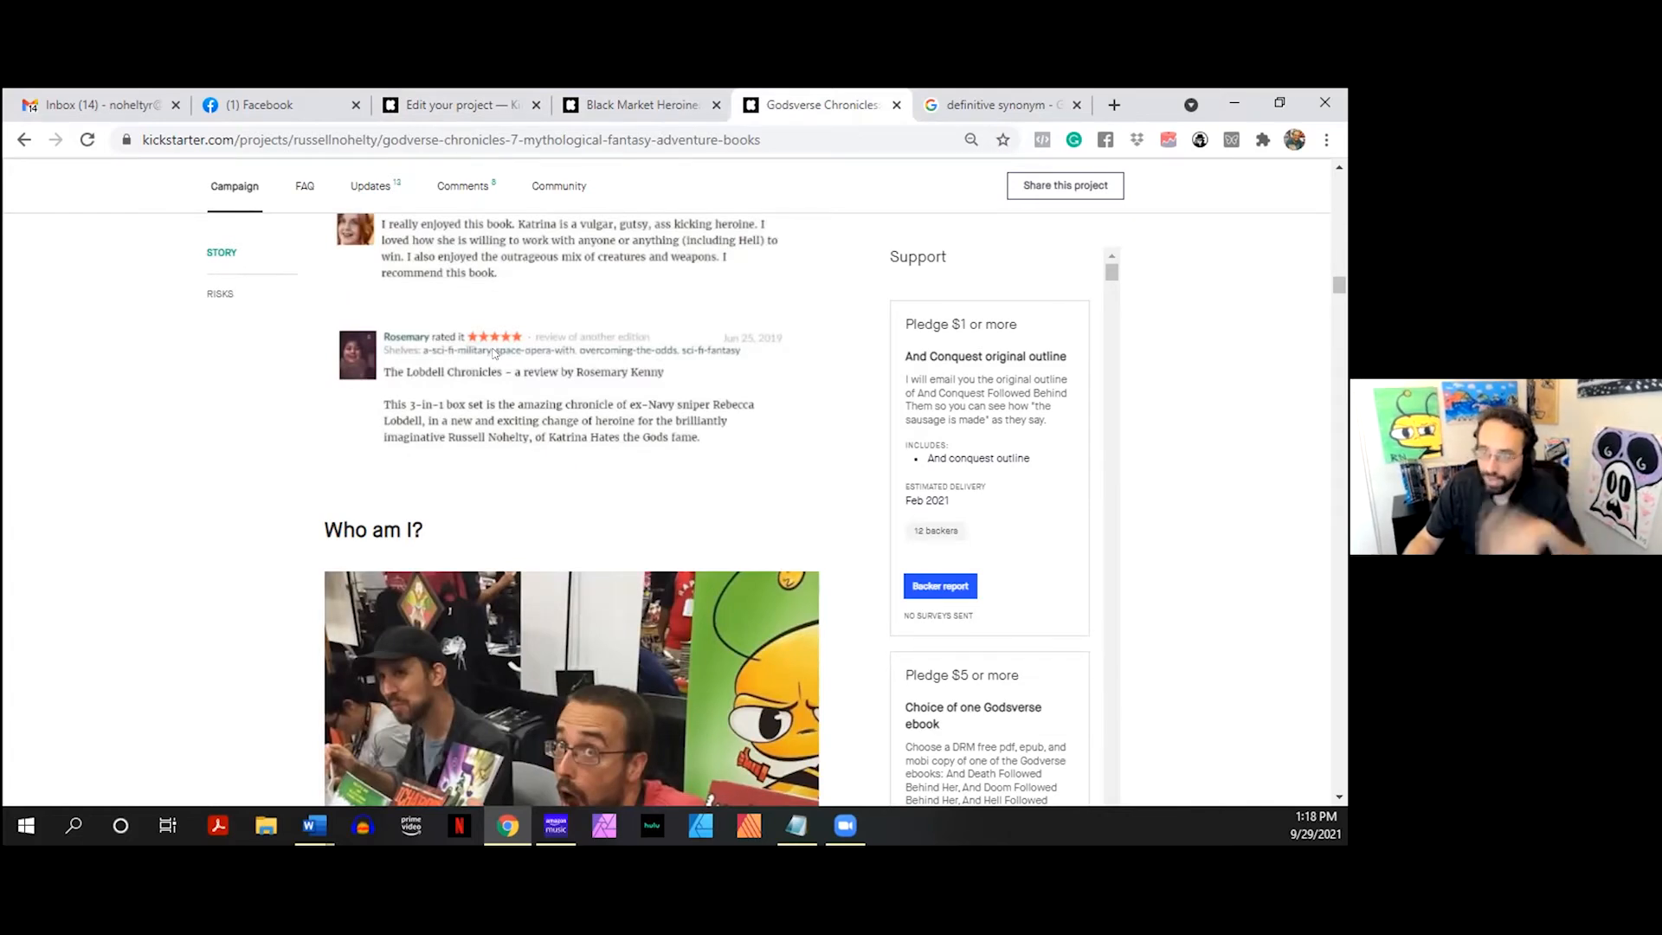
scroll(491, 371, "down", 4)
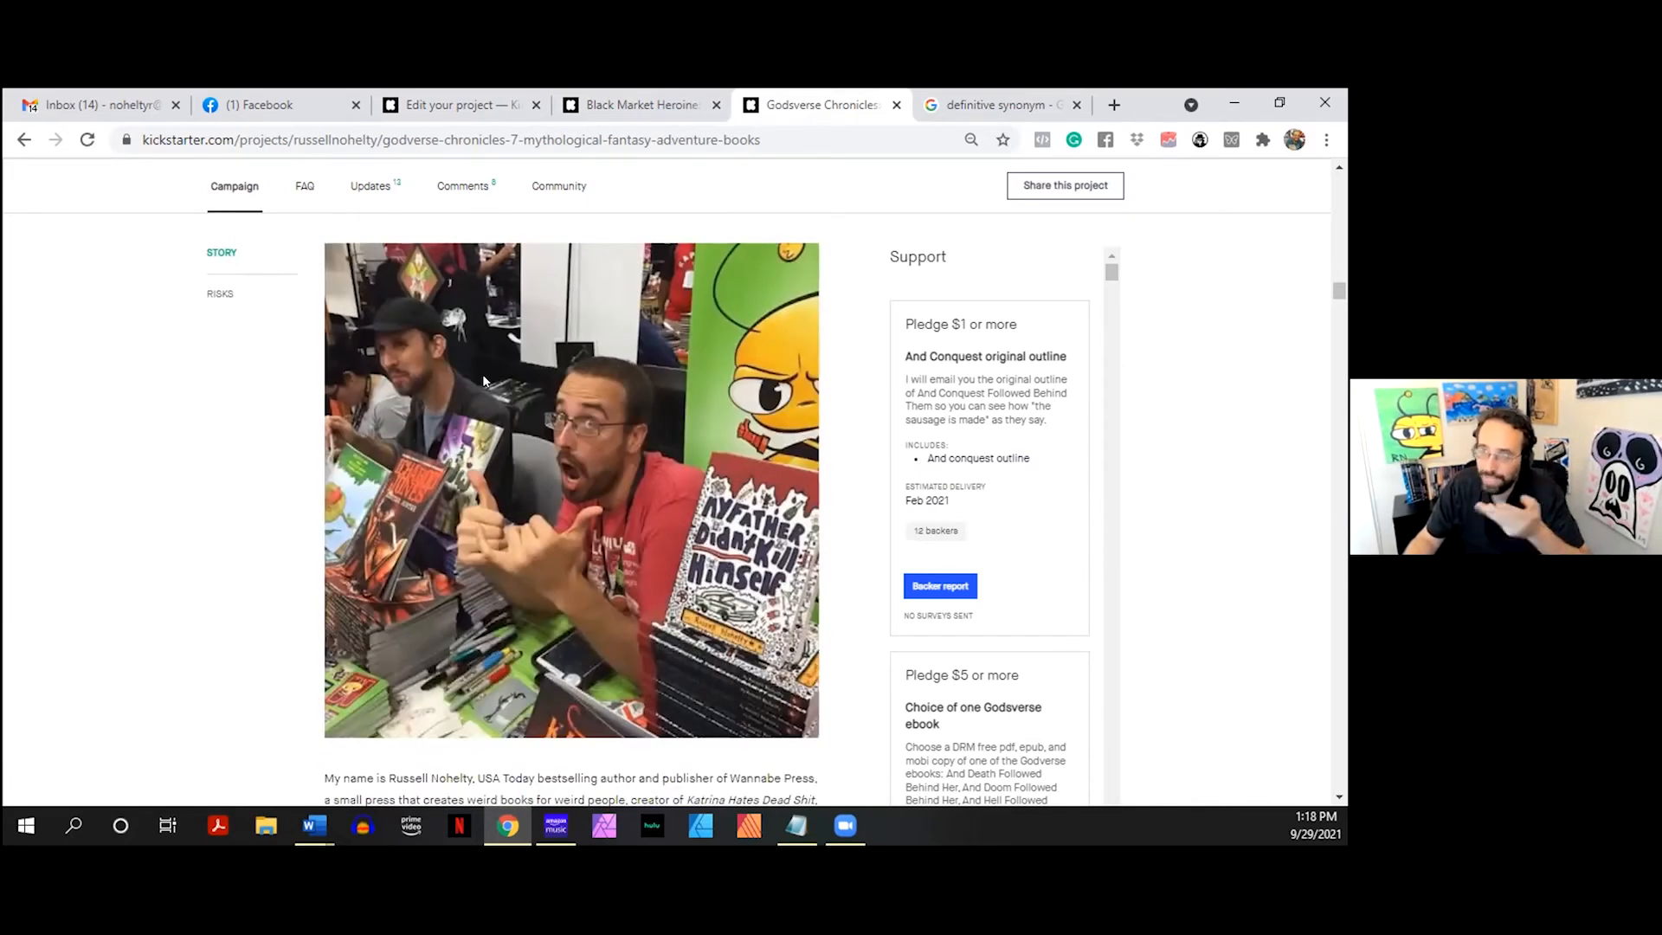
scroll(481, 379, "up", 4)
scroll(462, 439, "down", 13)
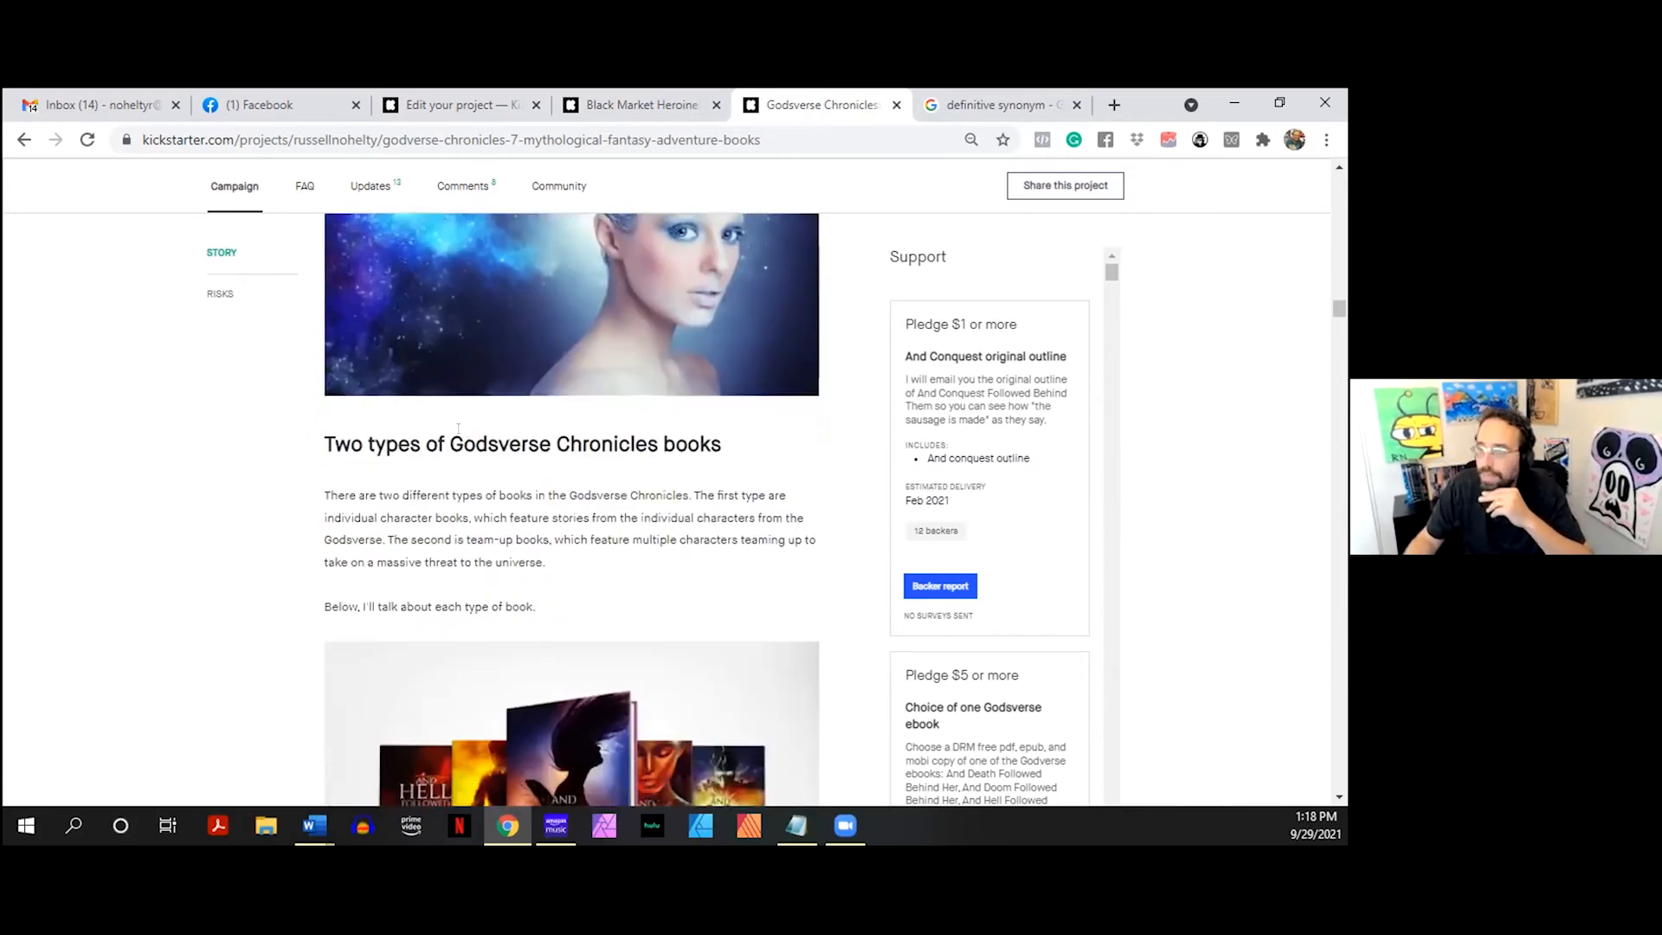
scroll(458, 428, "down", 2)
scroll(458, 427, "up", 3)
scroll(458, 428, "down", 20)
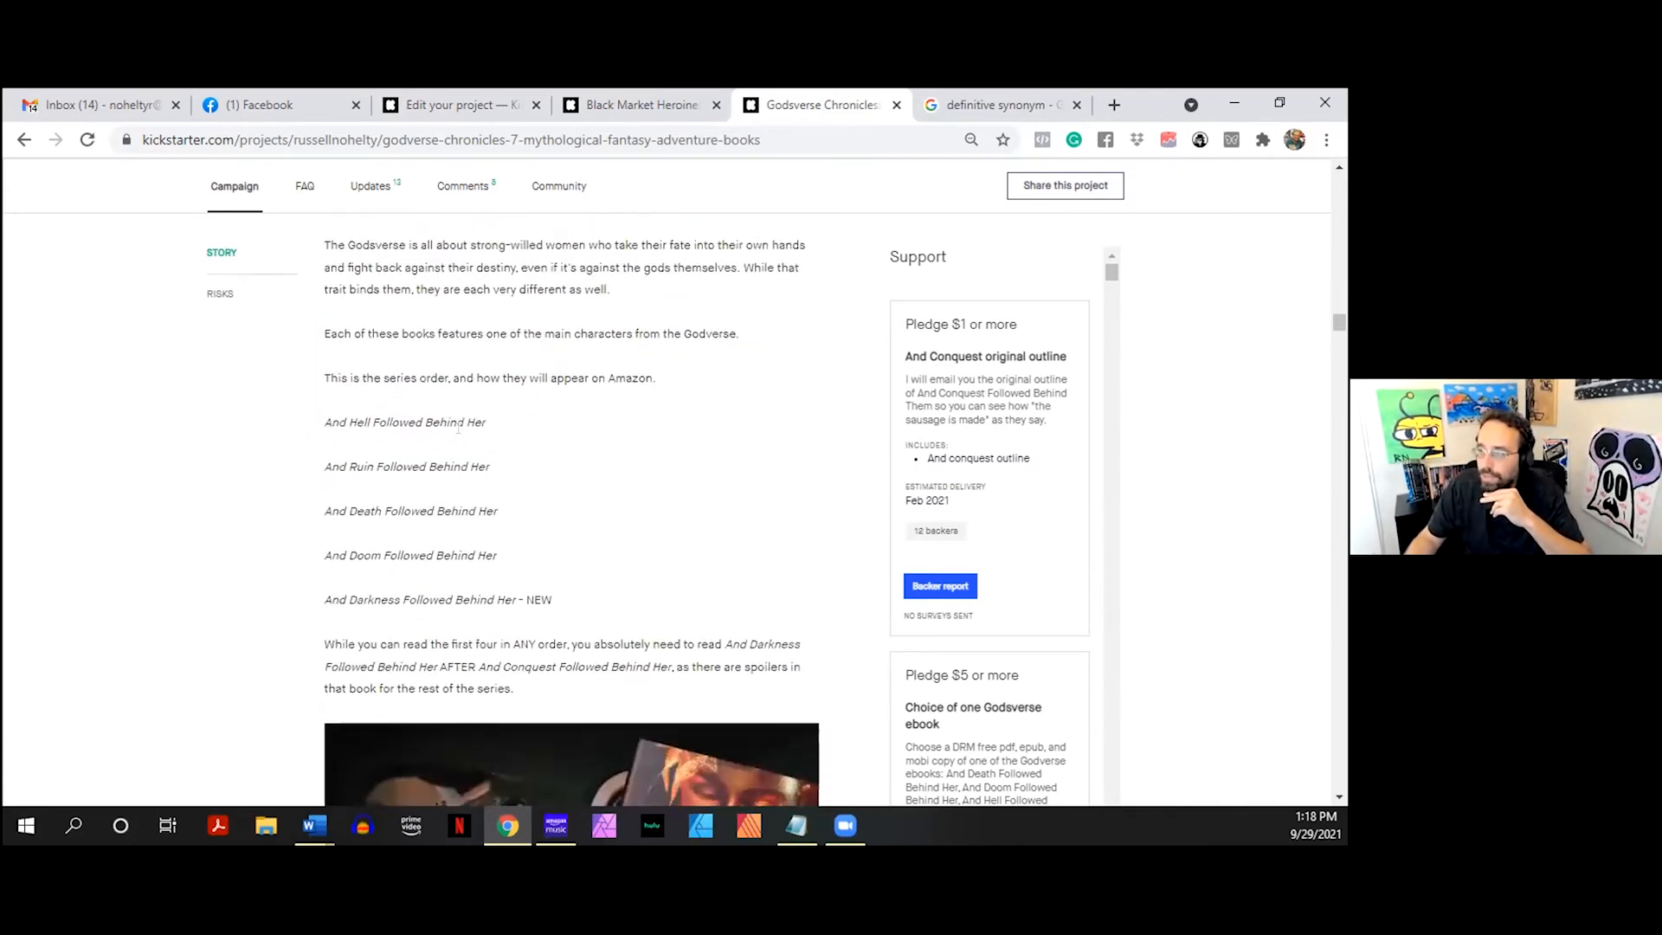
scroll(458, 428, "down", 12)
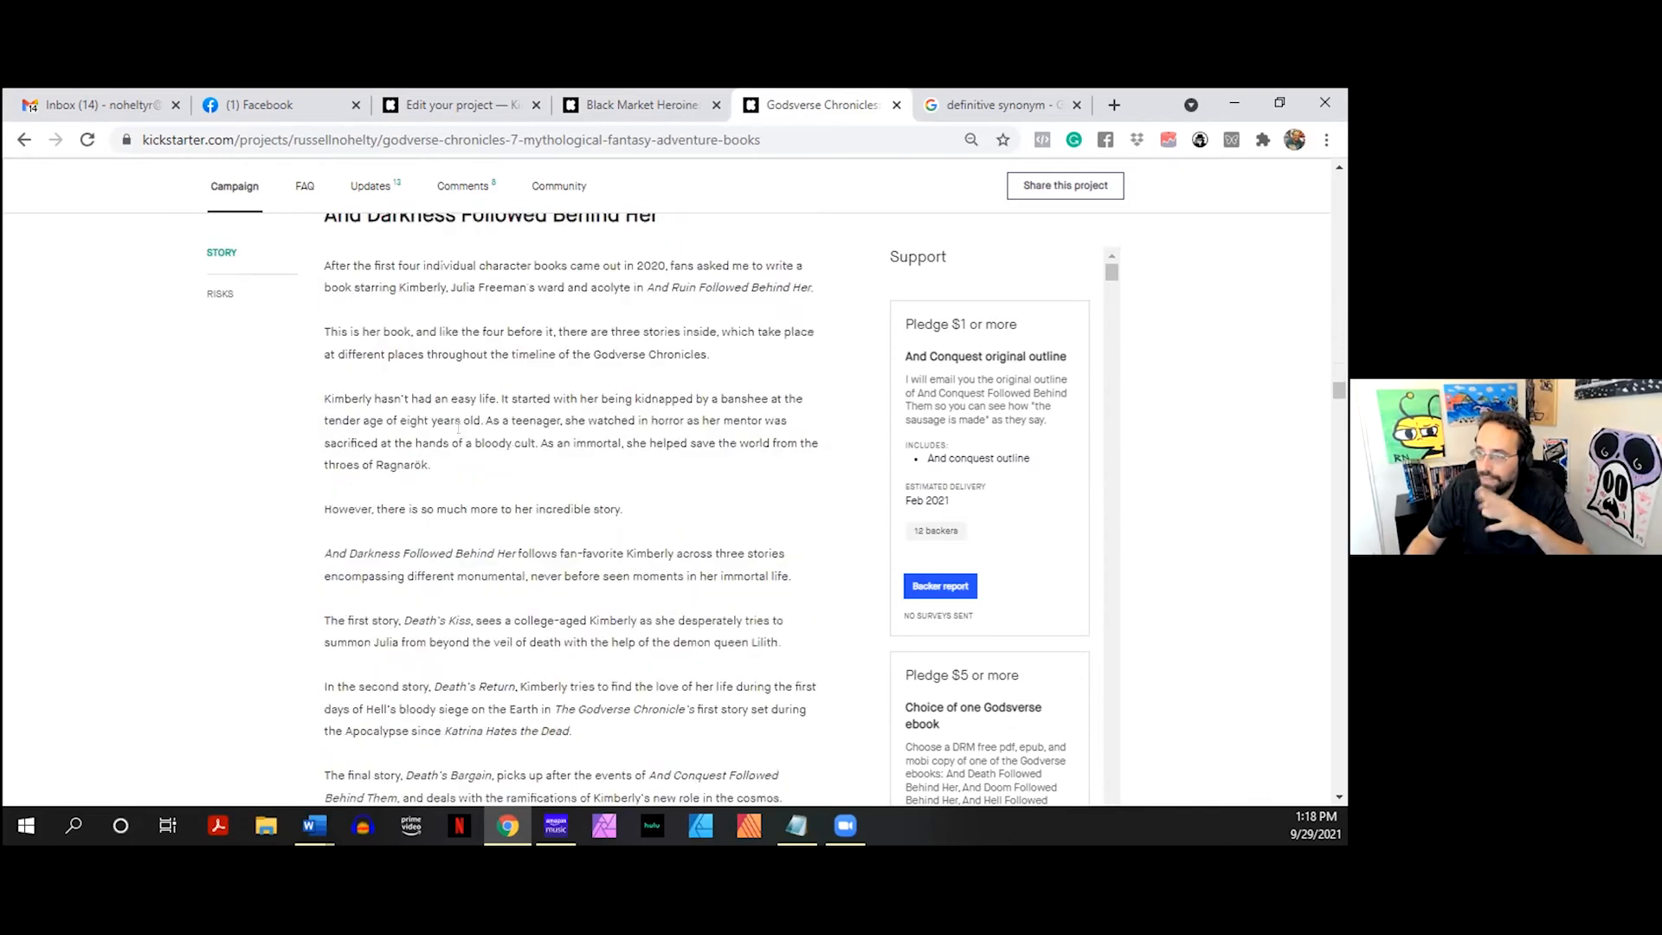
scroll(464, 433, "up", 2)
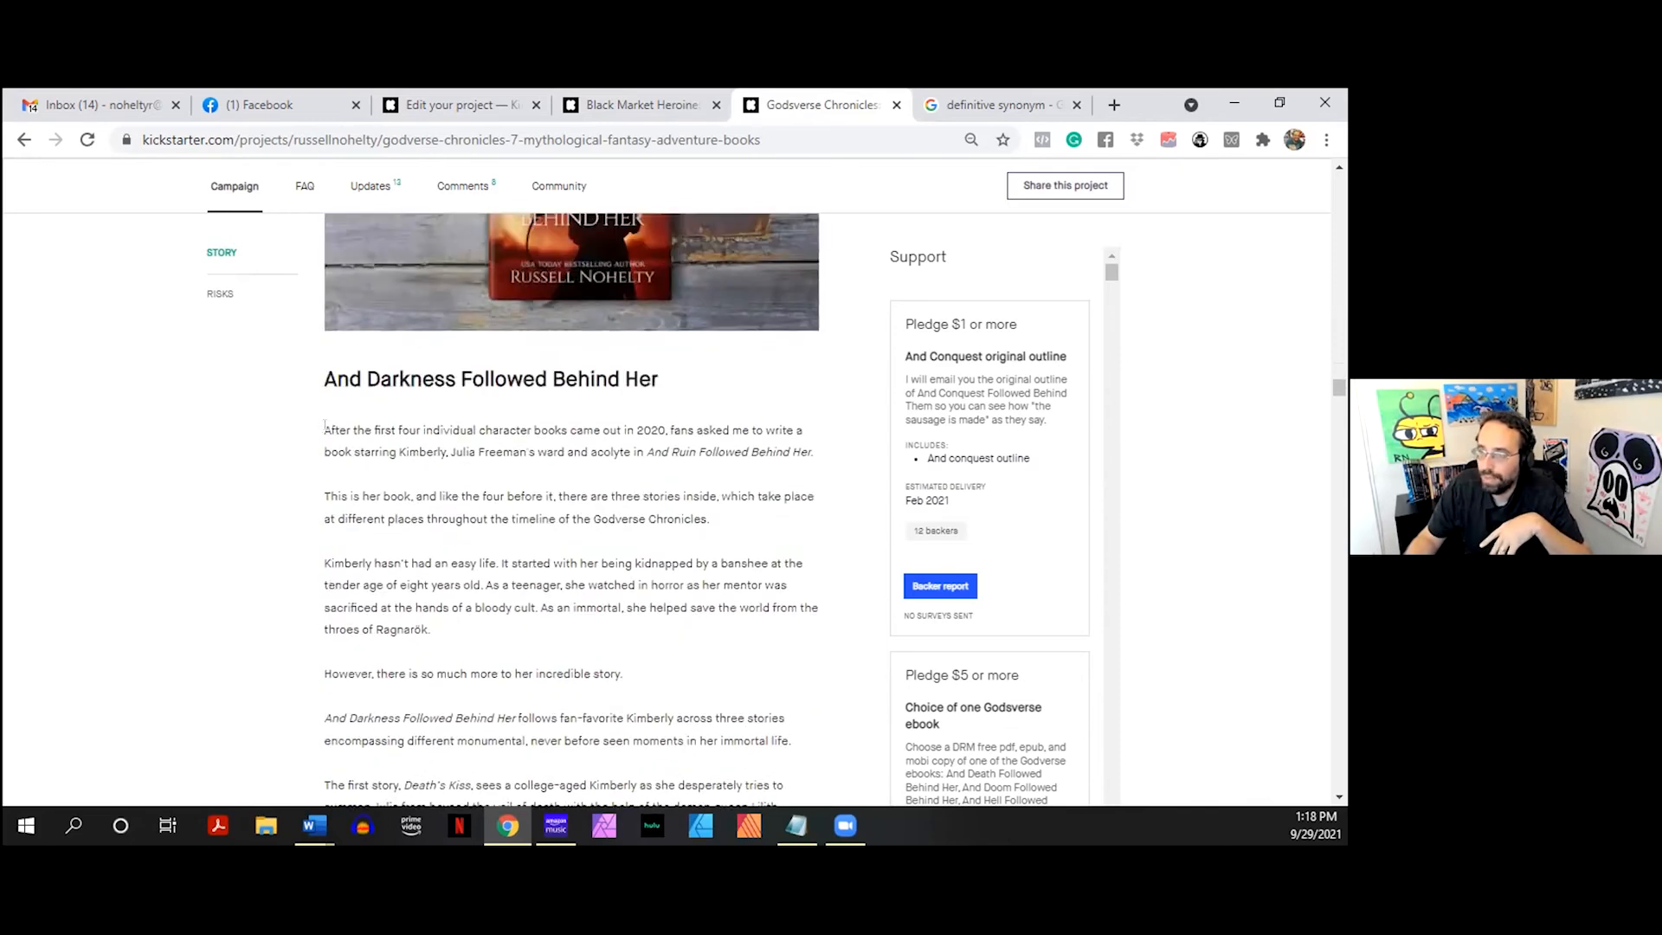
- Return to the story editor and review the opening pitch above the "Why use Kickstarter as an author?" headline
left_click(456, 105)
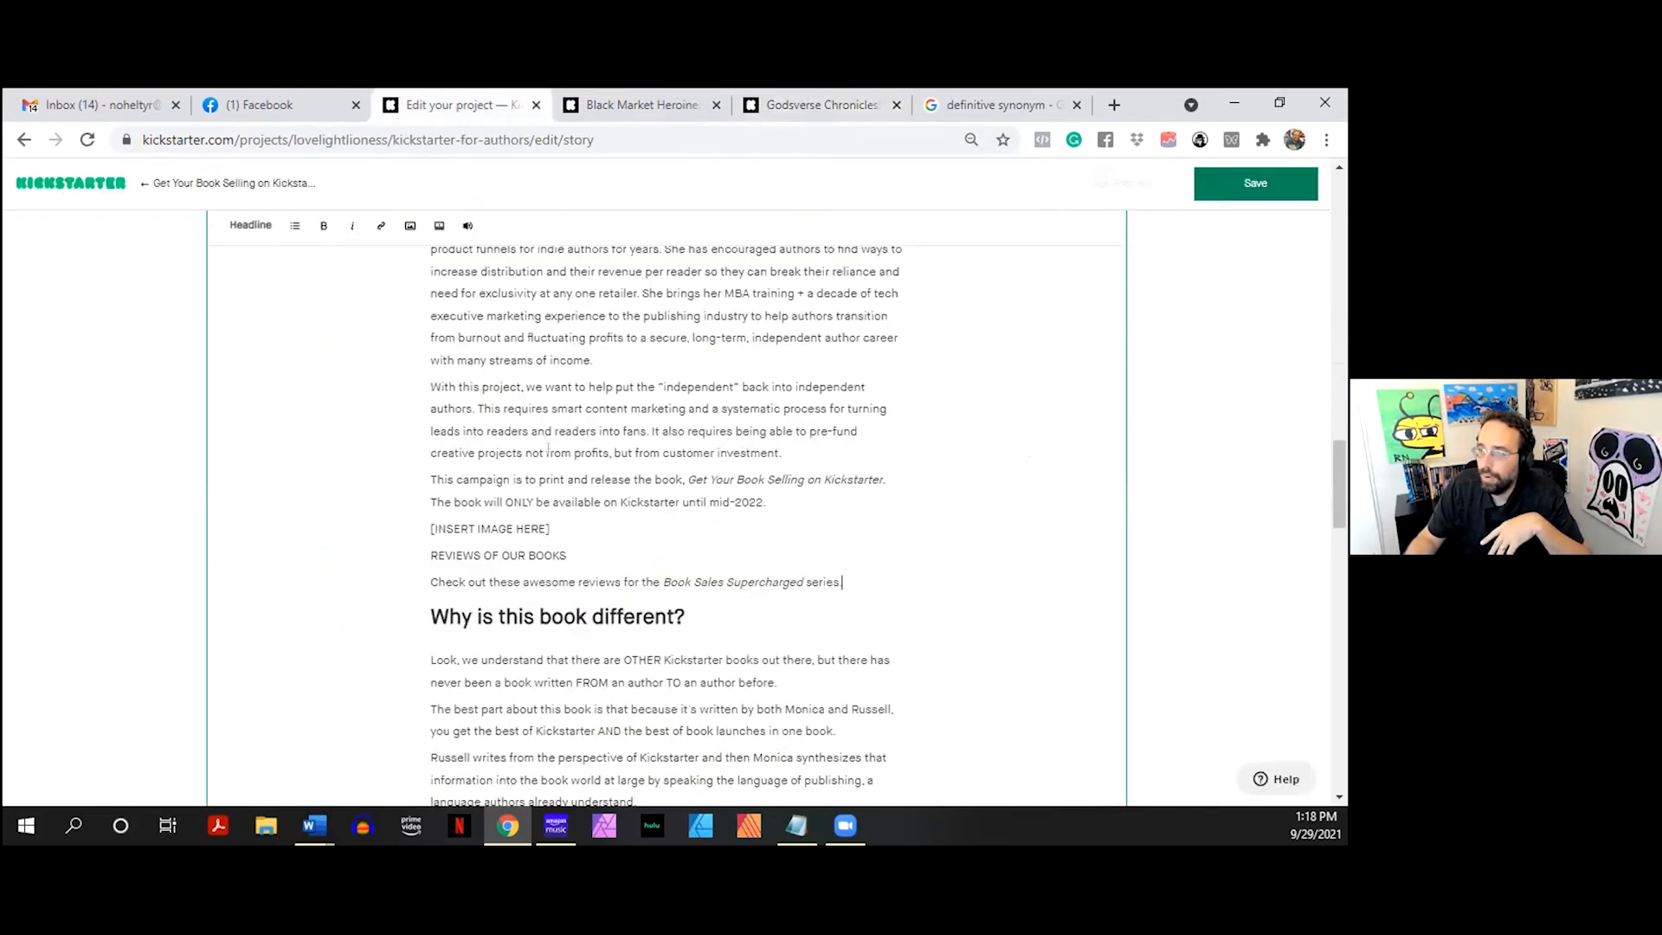
scroll(551, 479, "down", 10)
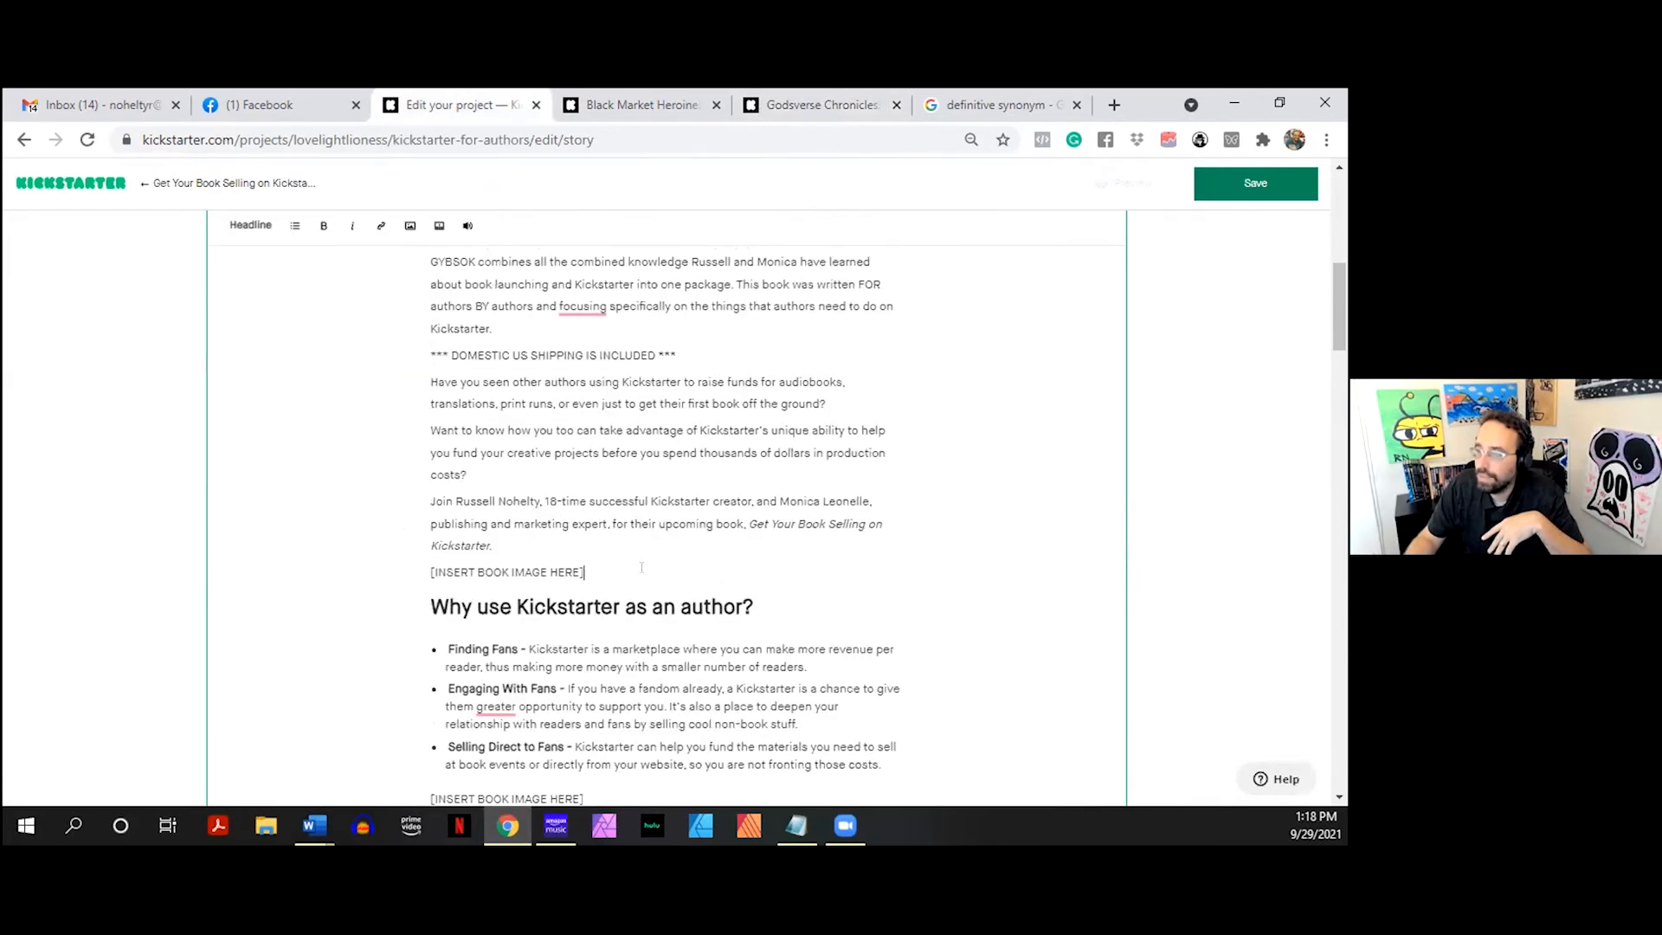
scroll(577, 520, "up", 6)
scroll(578, 520, "down", 4)
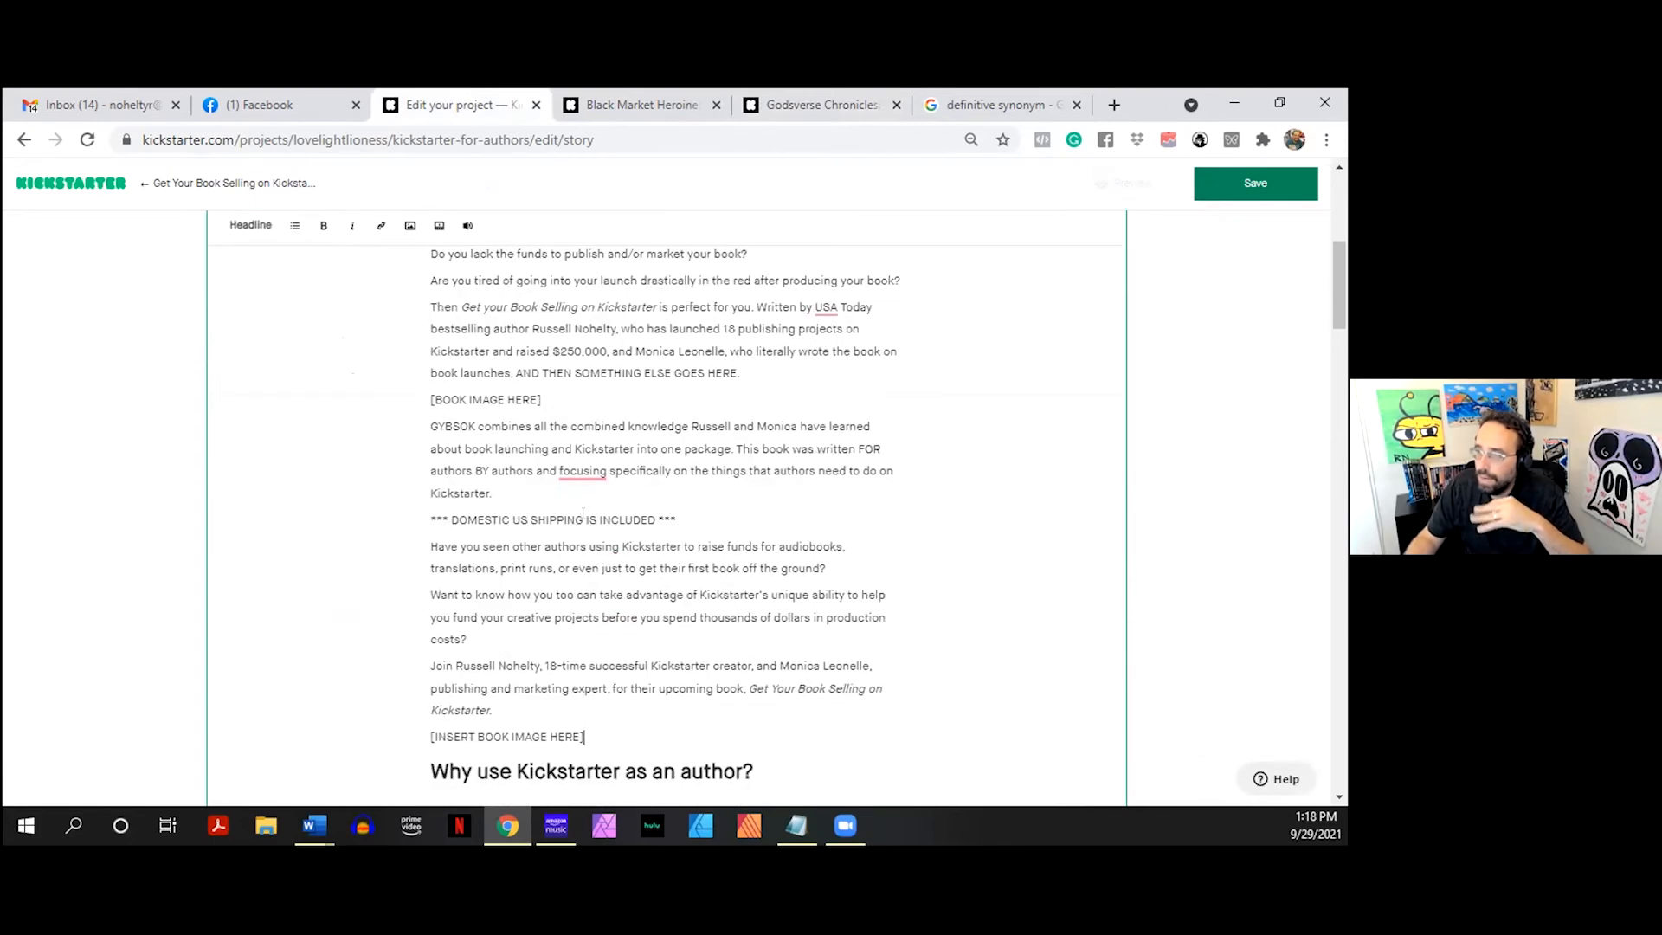
- Examine the Godsverse Chronicles story from "And Darkness Followed Behind Her" through the team-up books to the physical book track
key("ctrl+Tab")
key("ctrl+Tab")
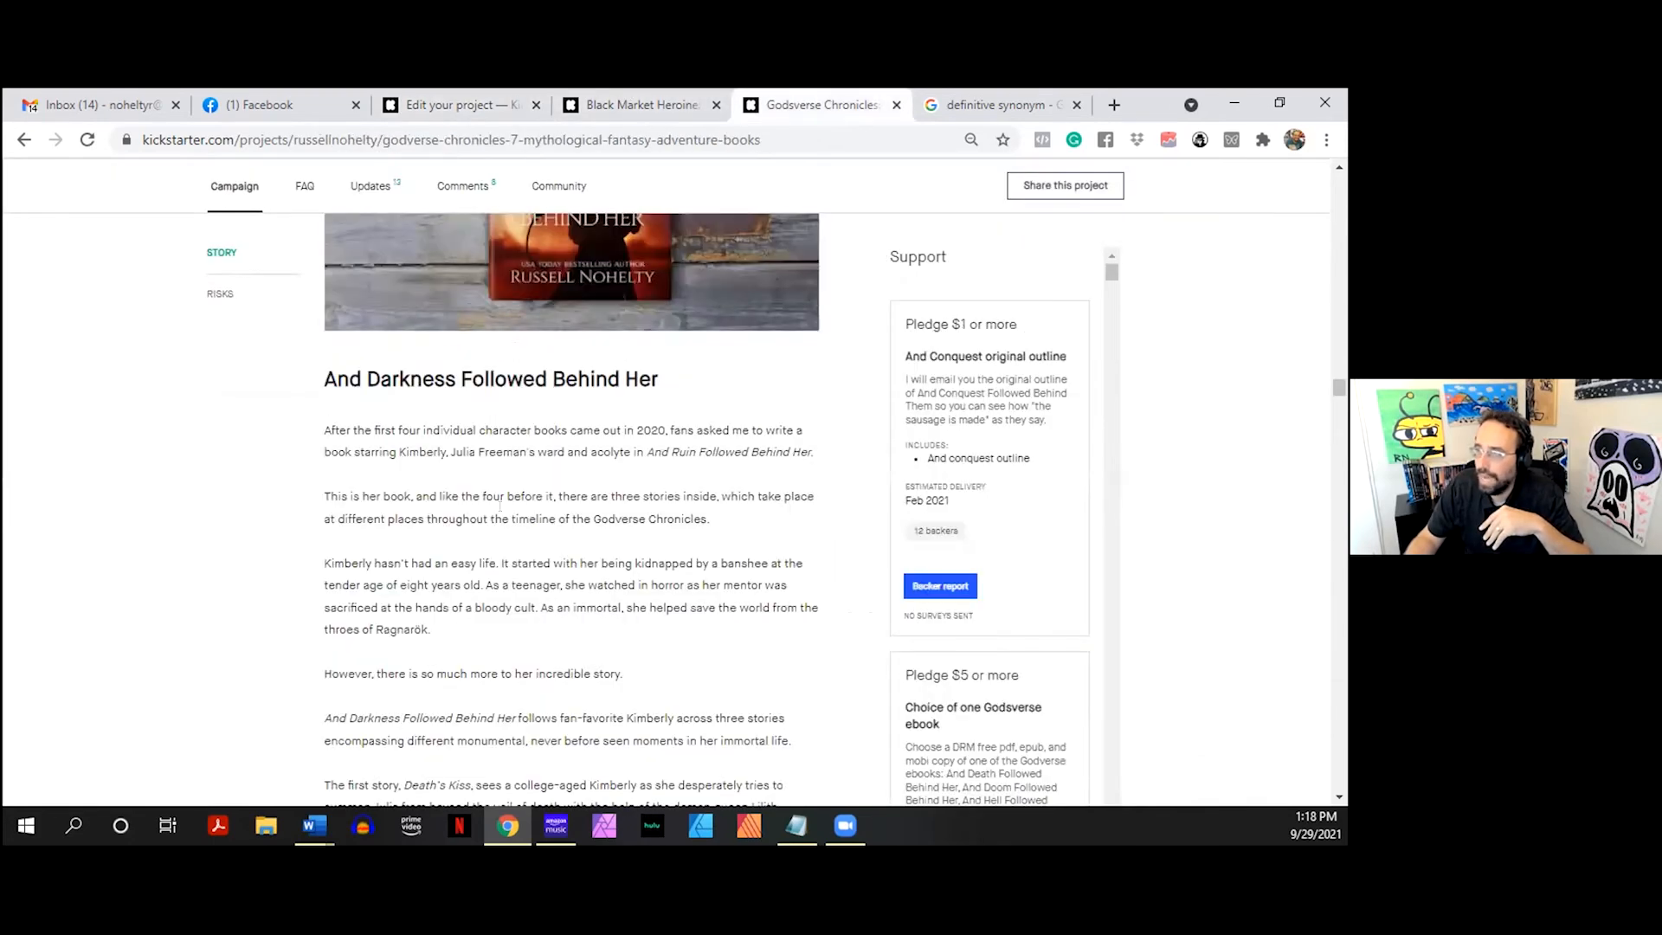
scroll(465, 538, "down", 8)
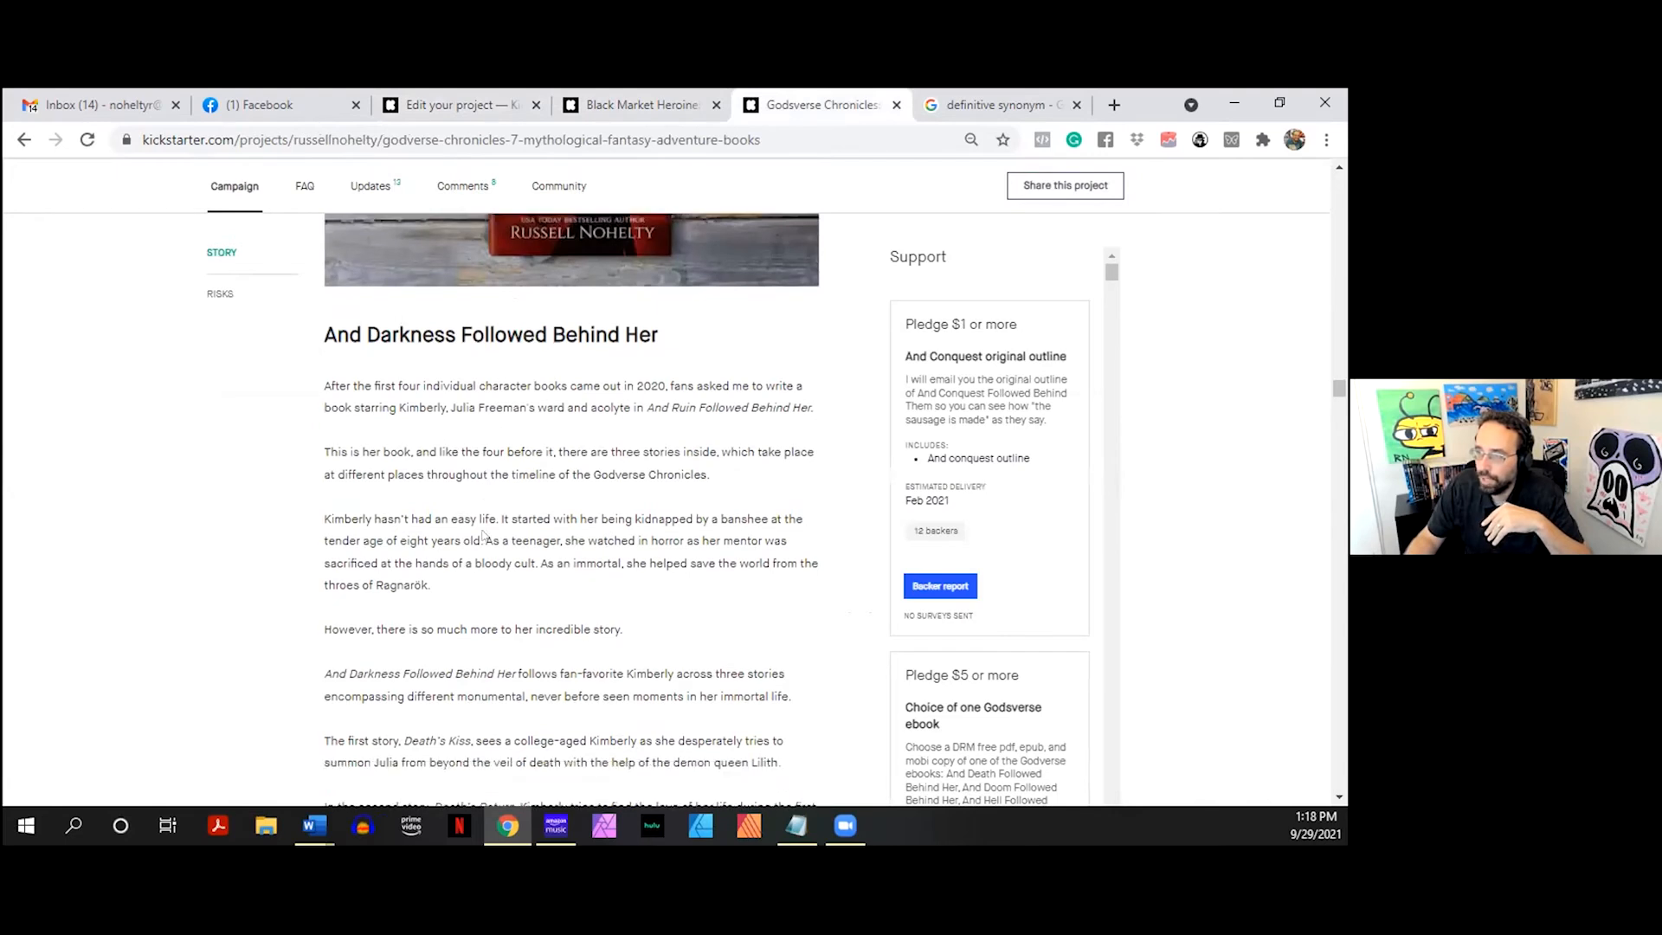
scroll(496, 486, "down", 10)
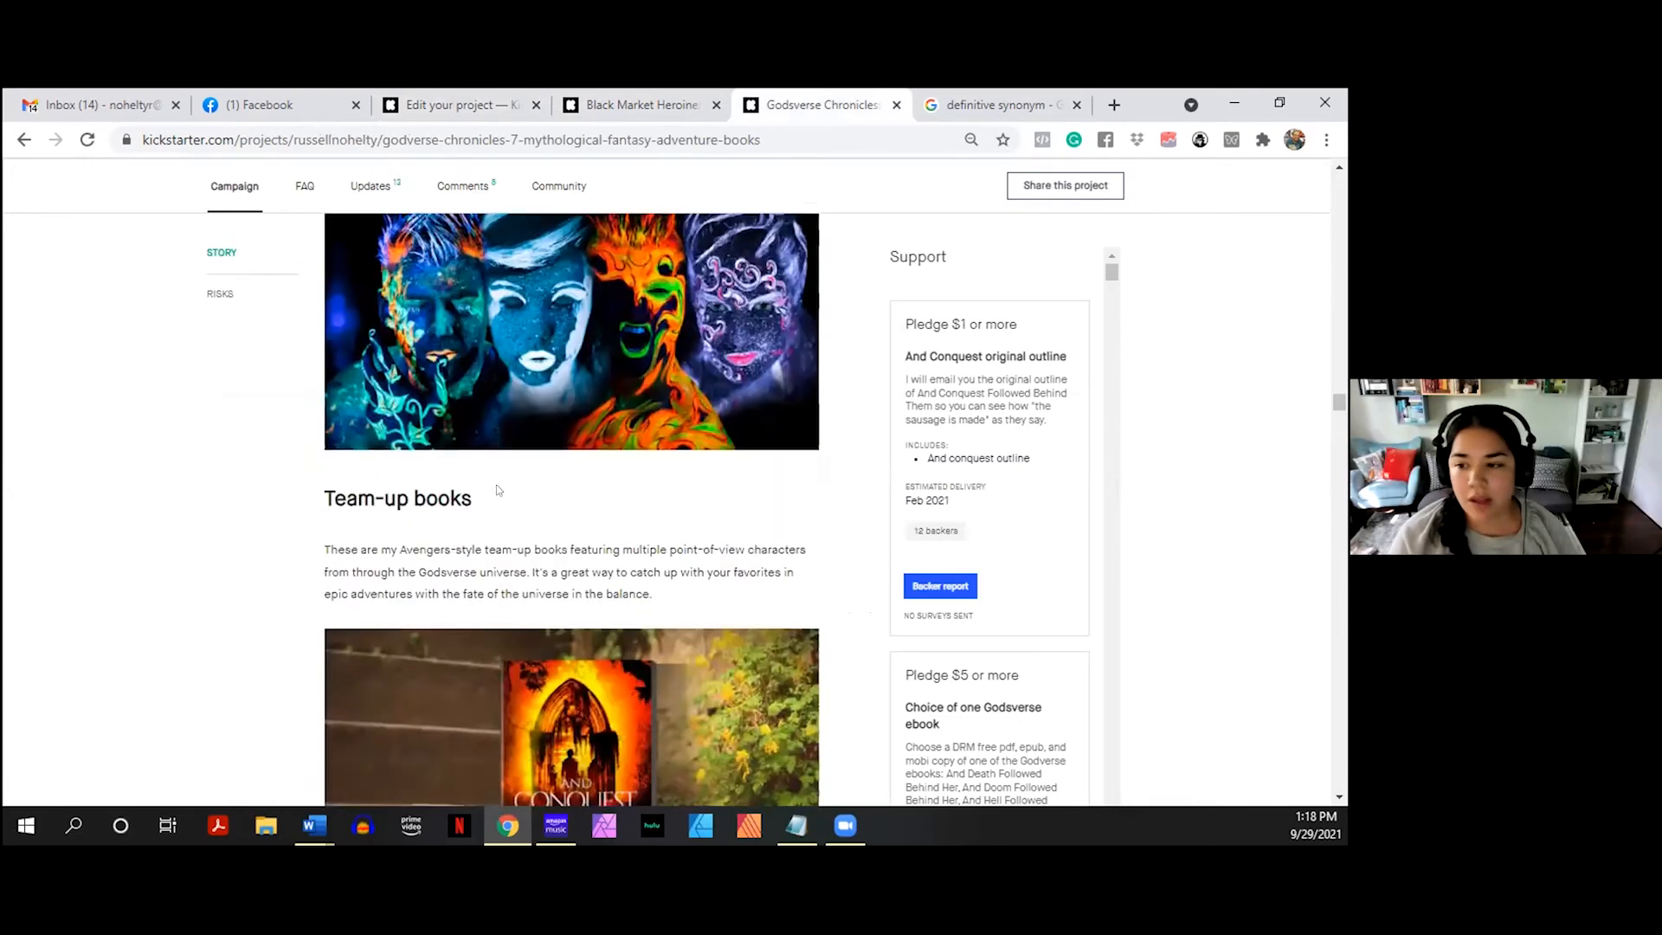
scroll(544, 377, "up", 1)
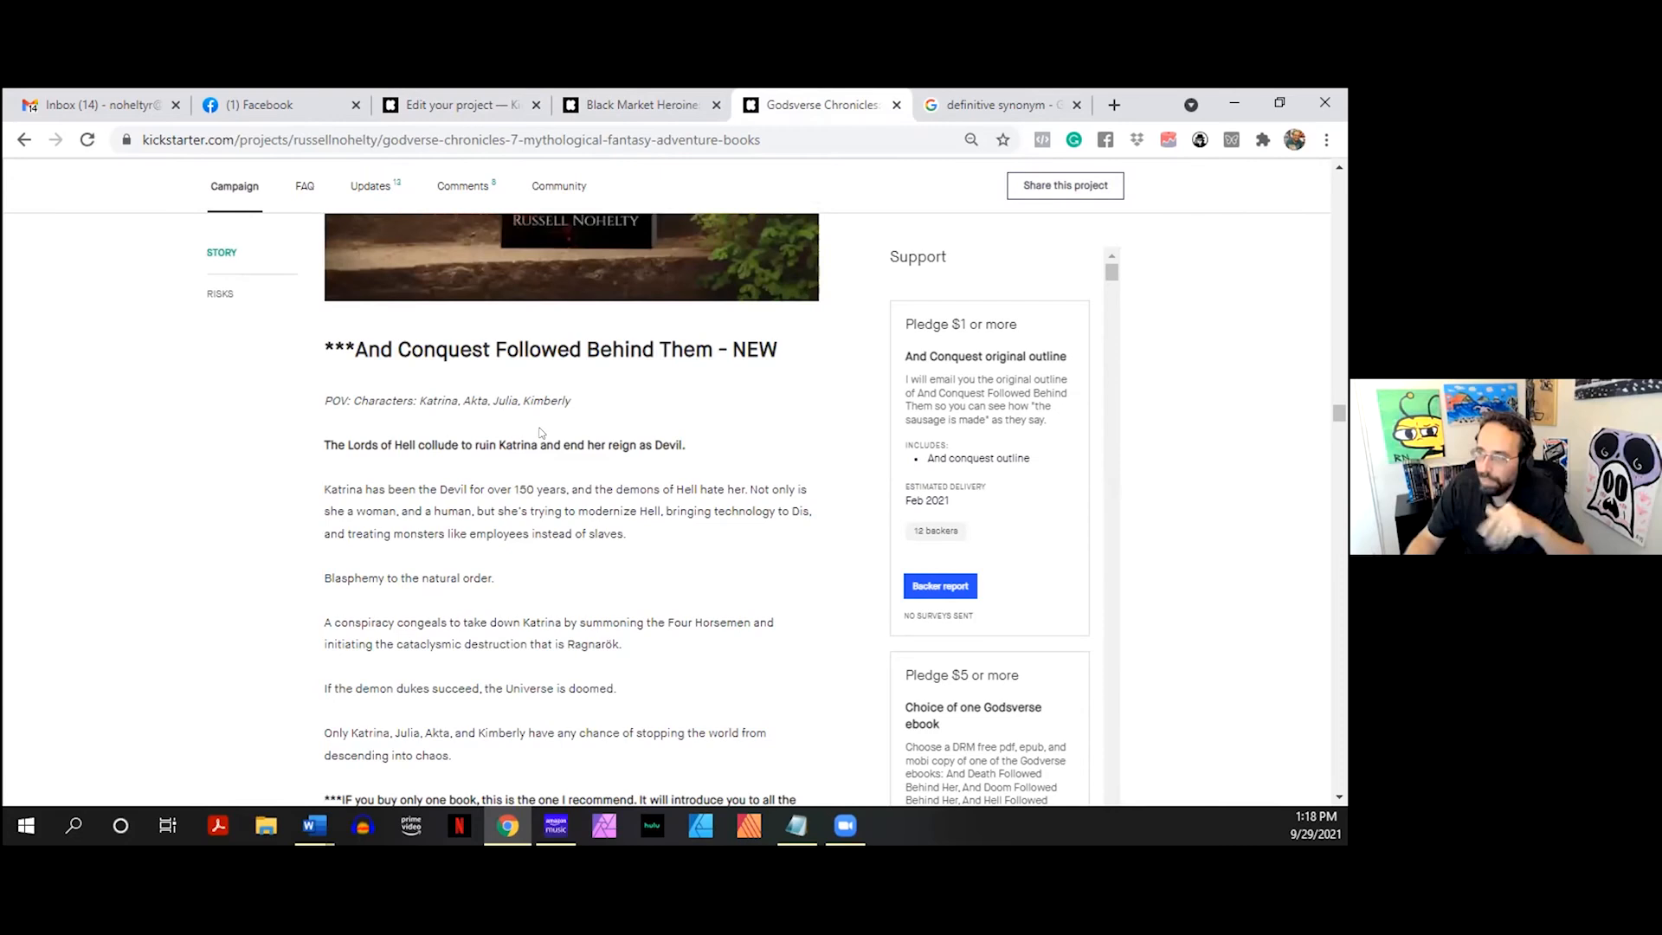
scroll(544, 376, "down", 15)
scroll(540, 441, "down", 14)
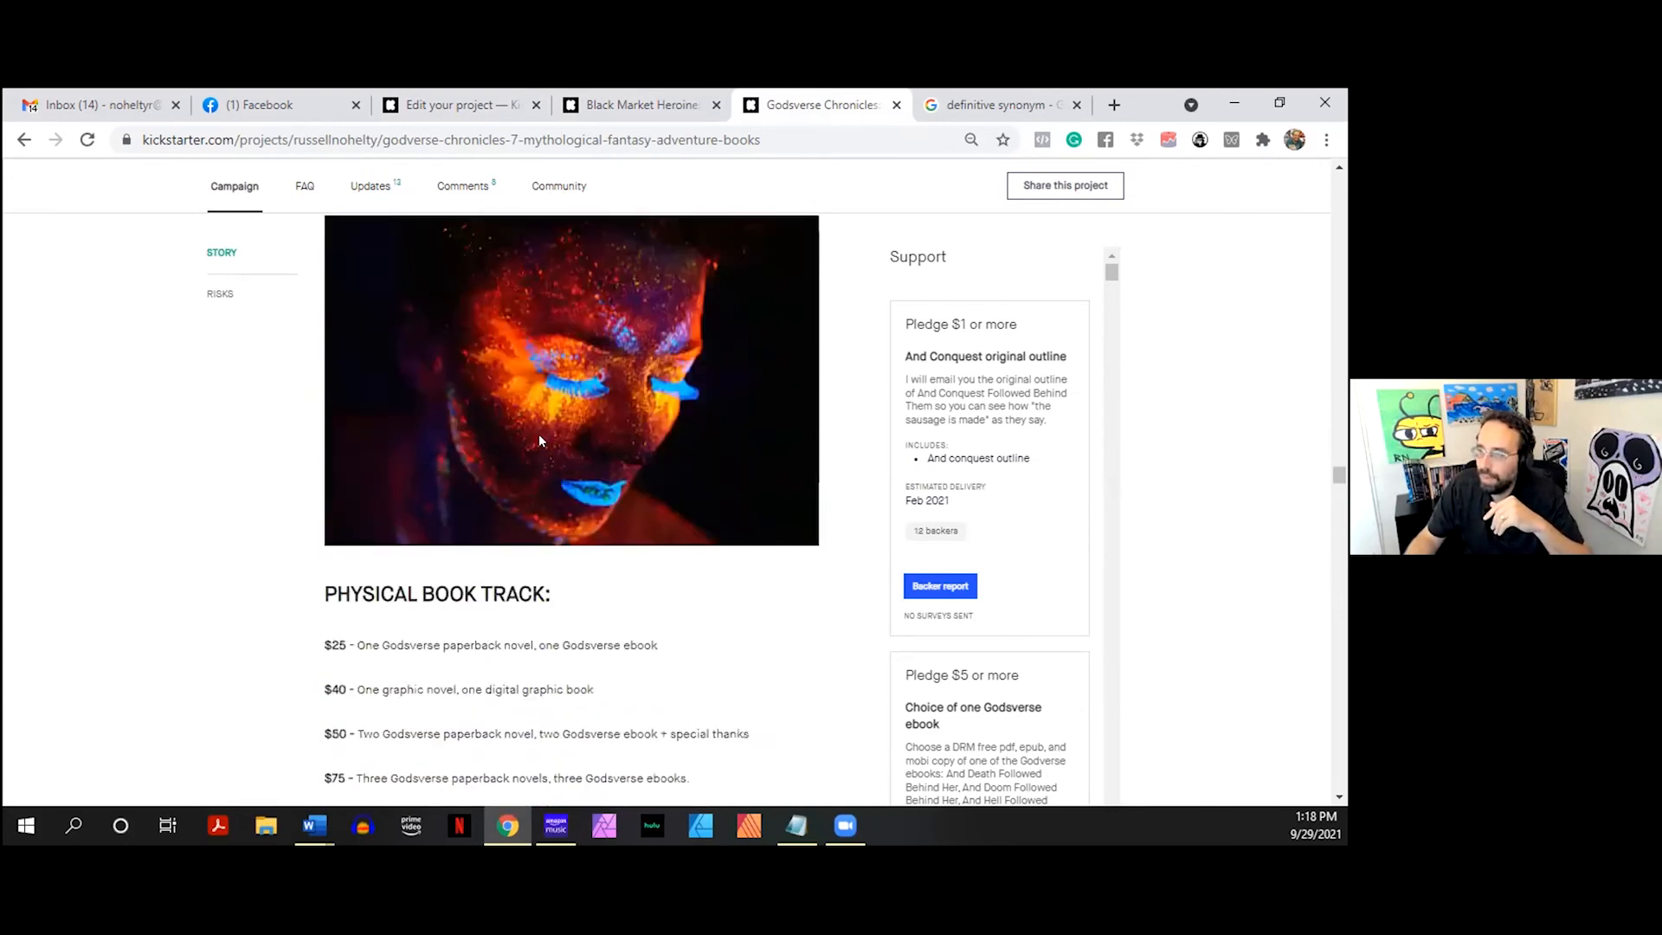
scroll(540, 441, "up", 4)
- Compare the draft story with the Godsverse Chronicles sections on campaign-only goodies and where the money goes
left_click(441, 105)
scroll(580, 569, "up", 5)
scroll(579, 570, "down", 20)
scroll(580, 572, "down", 9)
scroll(580, 572, "up", 10)
left_click(632, 105)
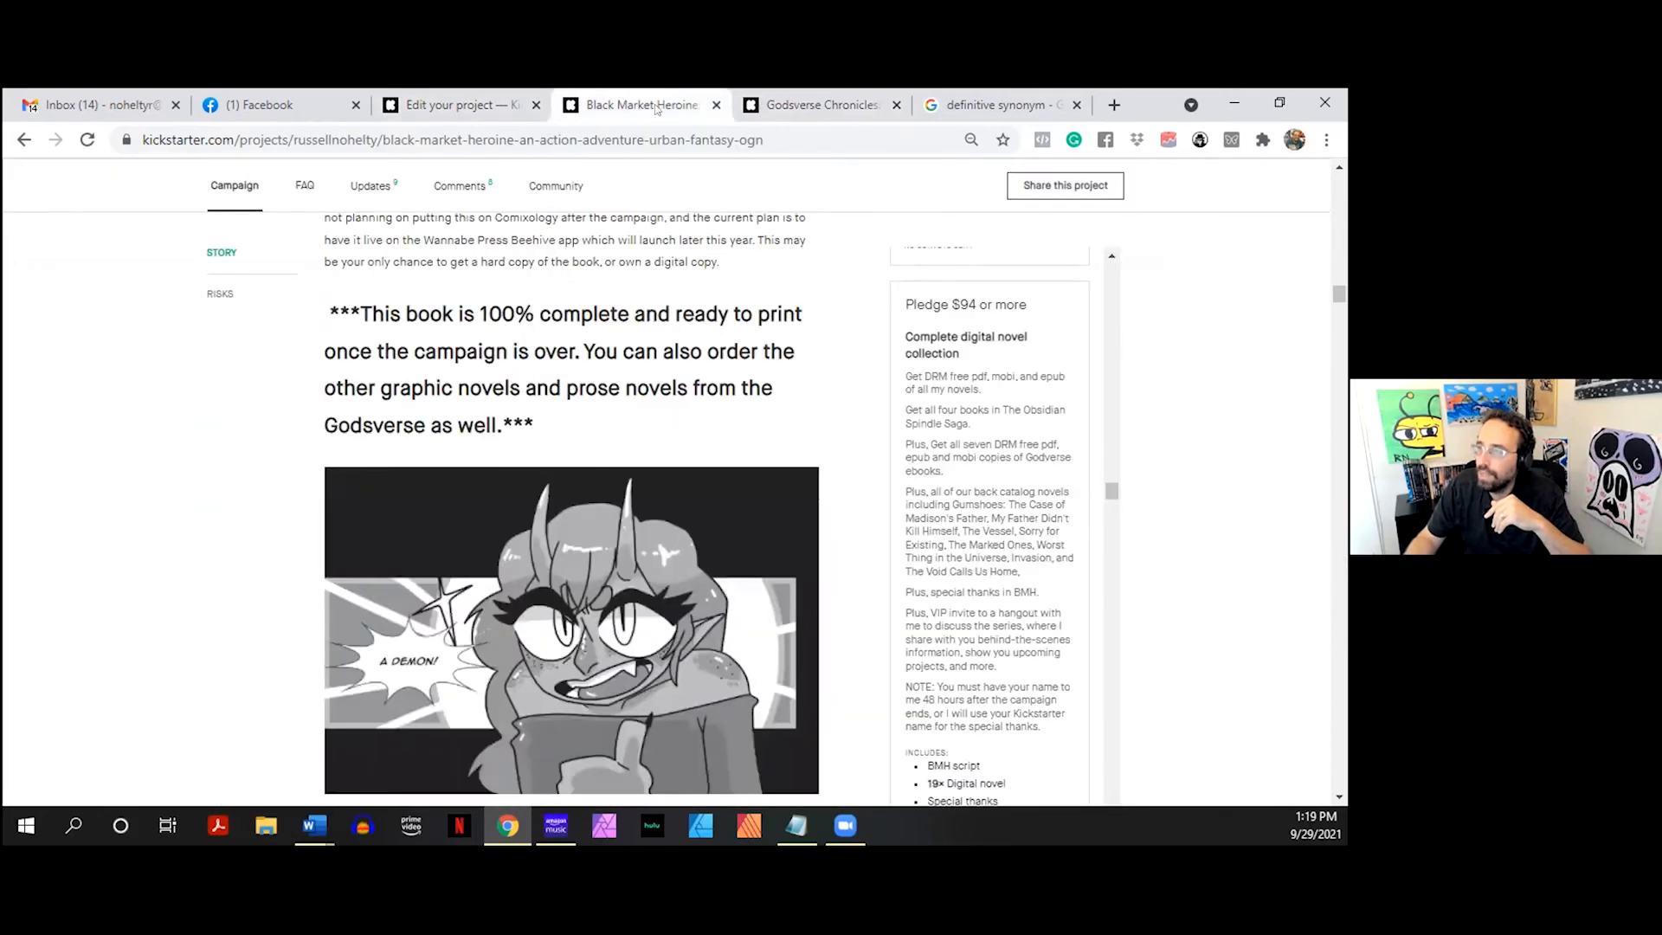
left_click(818, 105)
scroll(449, 395, "down", 8)
scroll(449, 396, "down", 15)
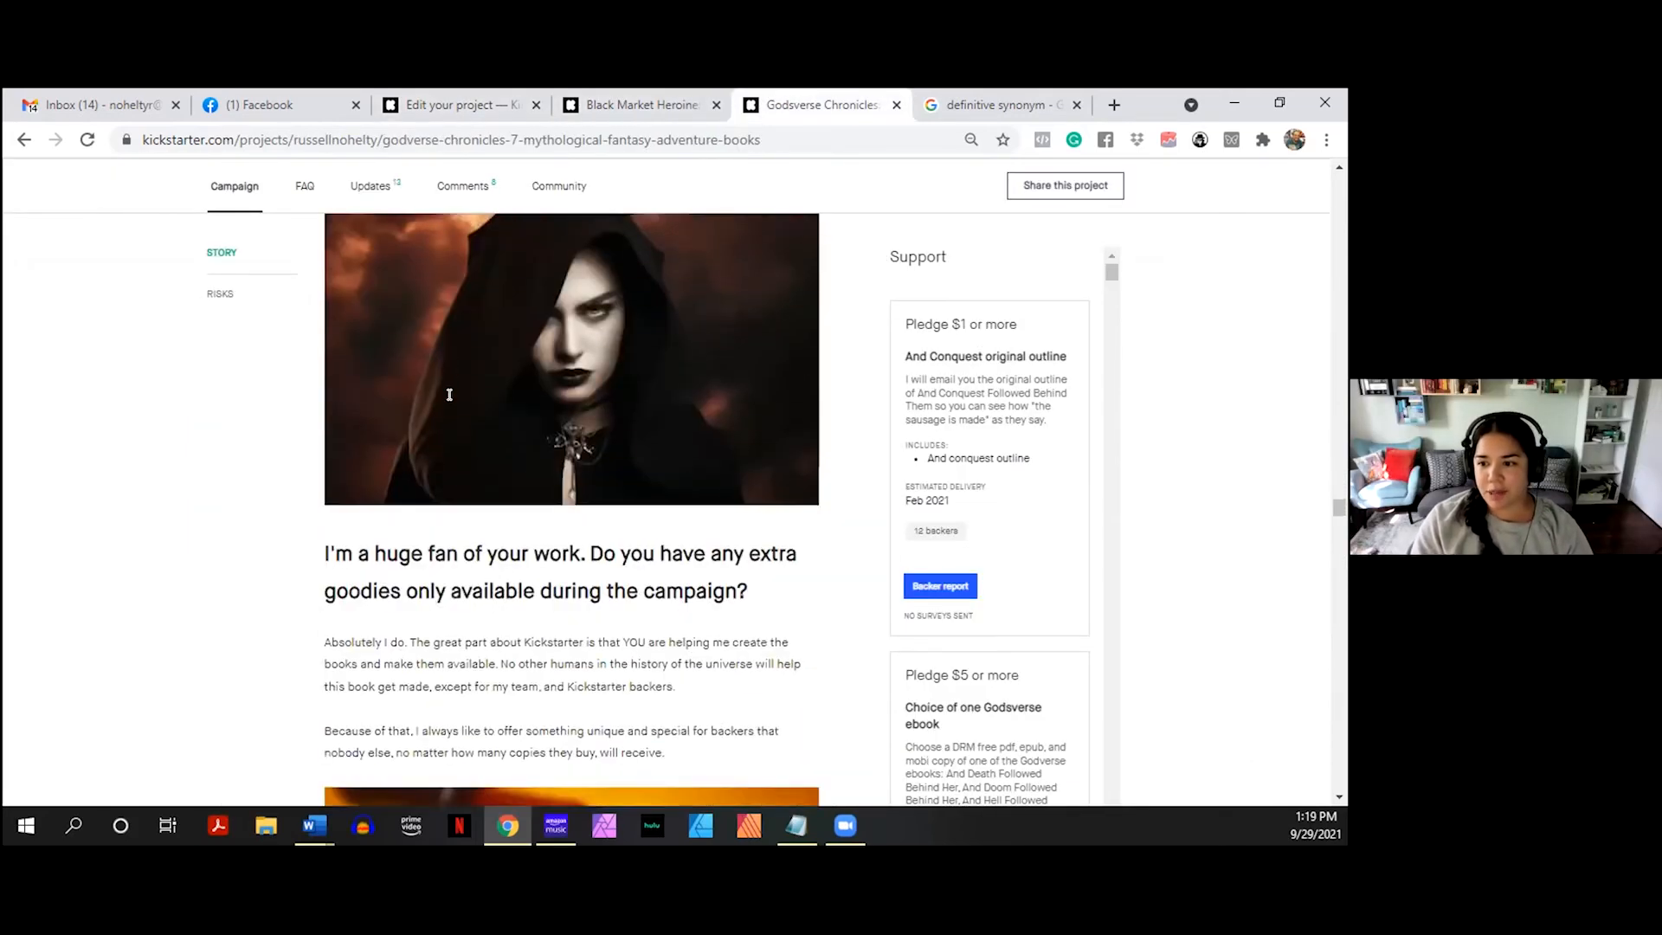
scroll(449, 398, "up", 5)
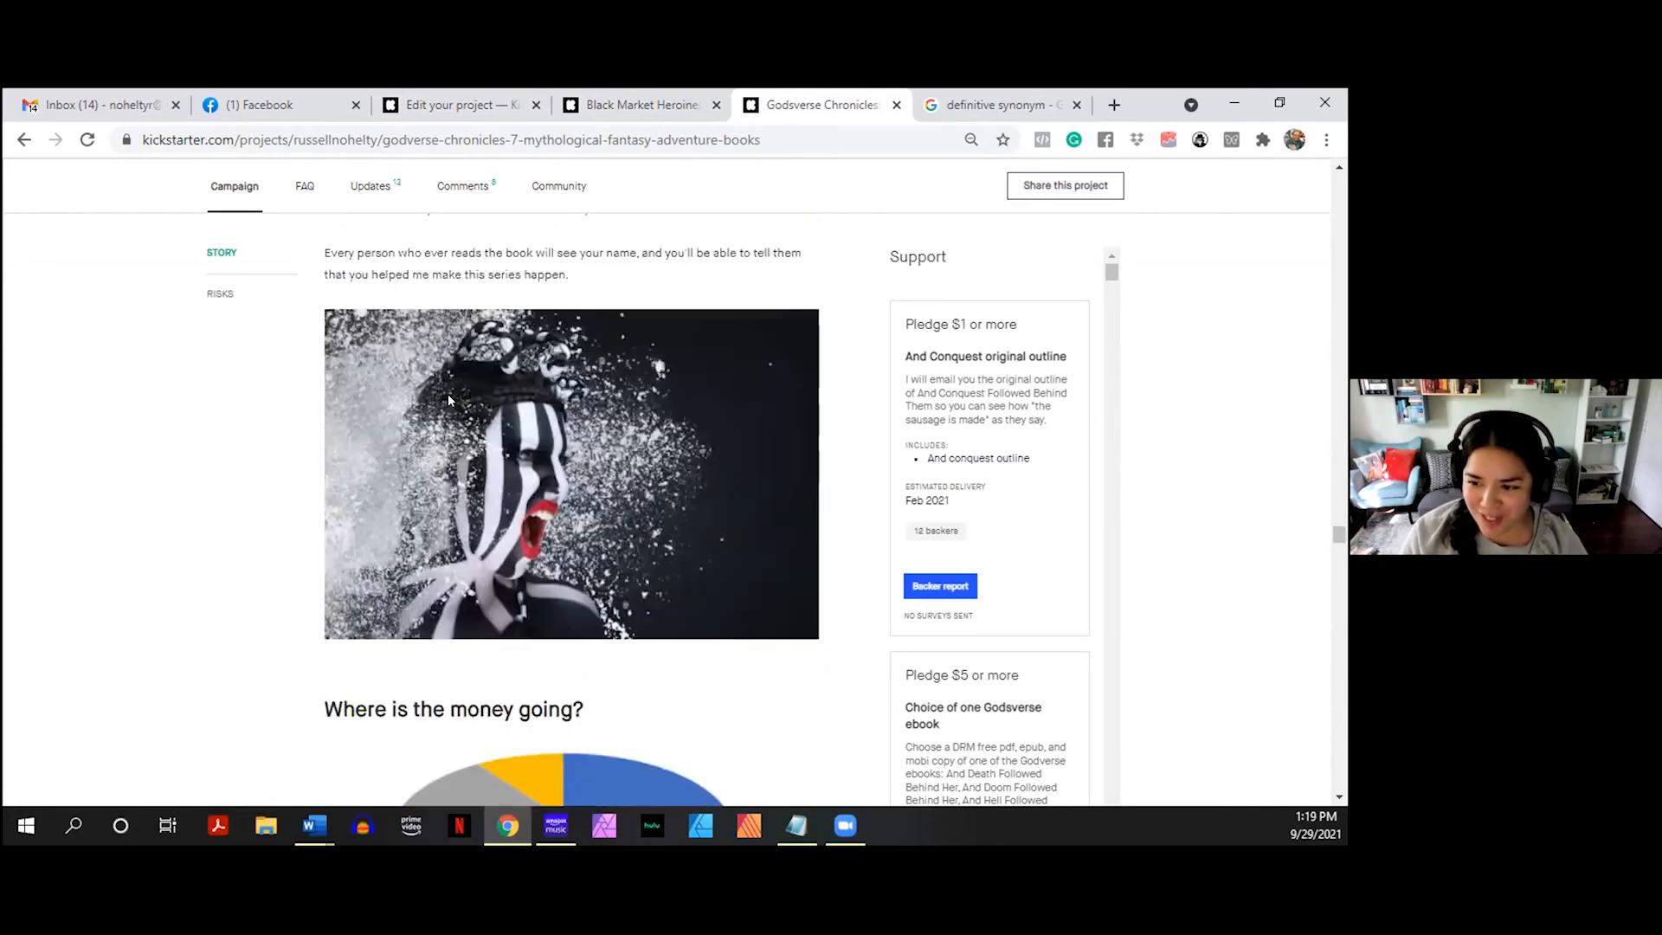
- Return to the story editor and review the print track and event track pledge tiers near the story's end
left_click(611, 105)
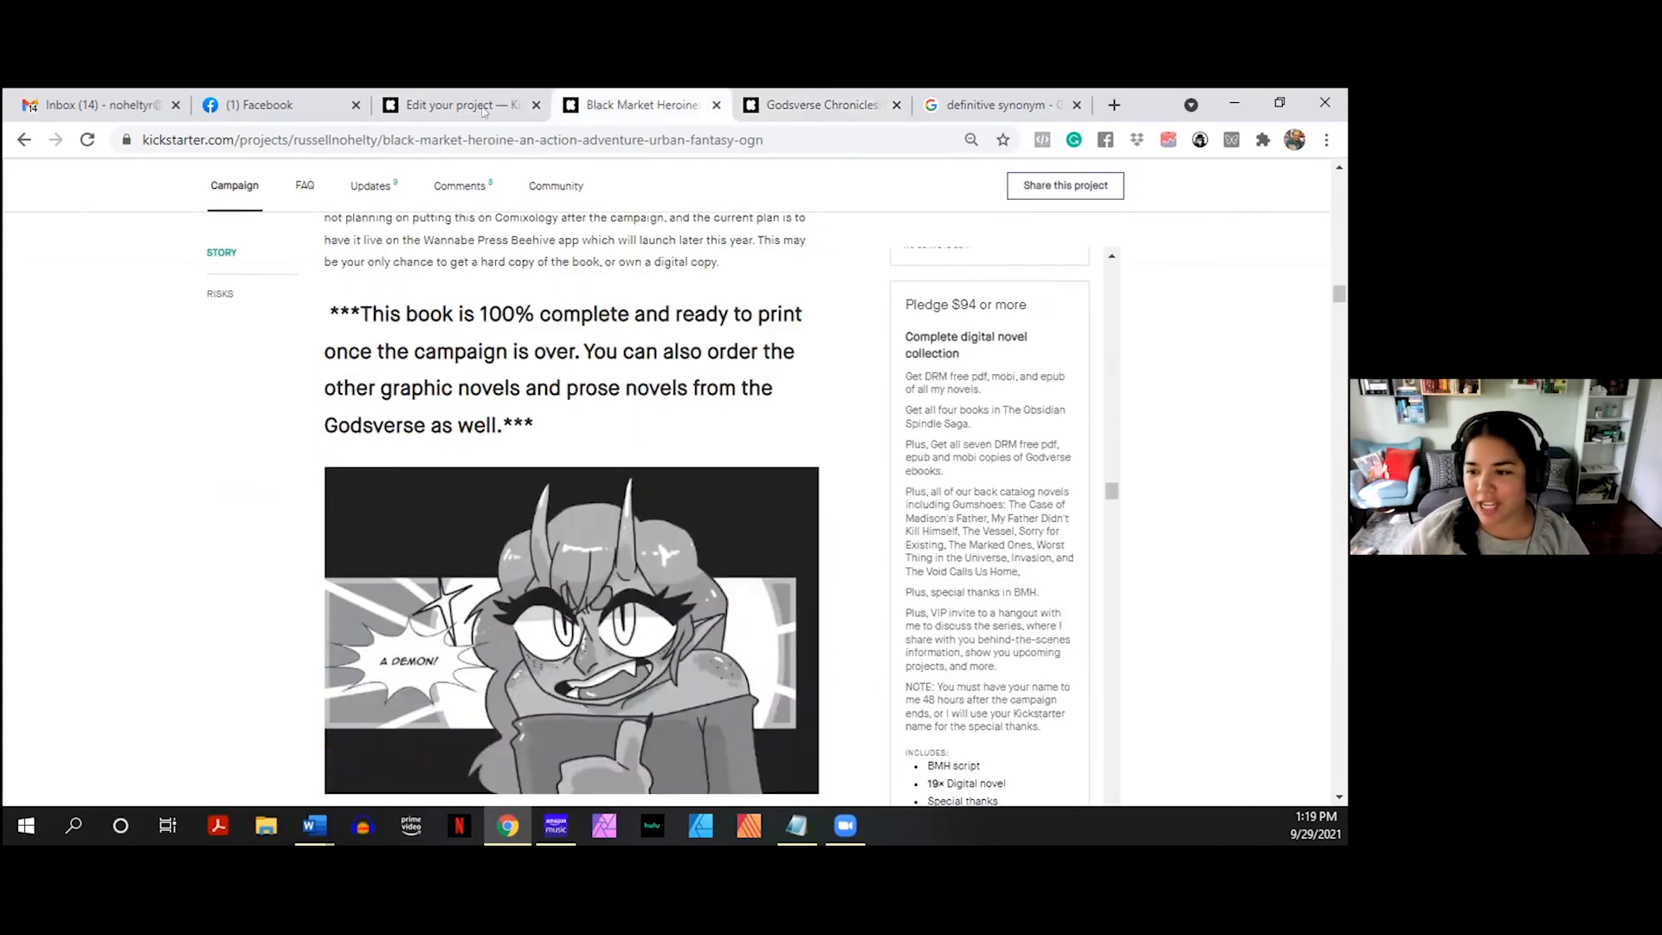
left_click(450, 104)
scroll(472, 394, "down", 10)
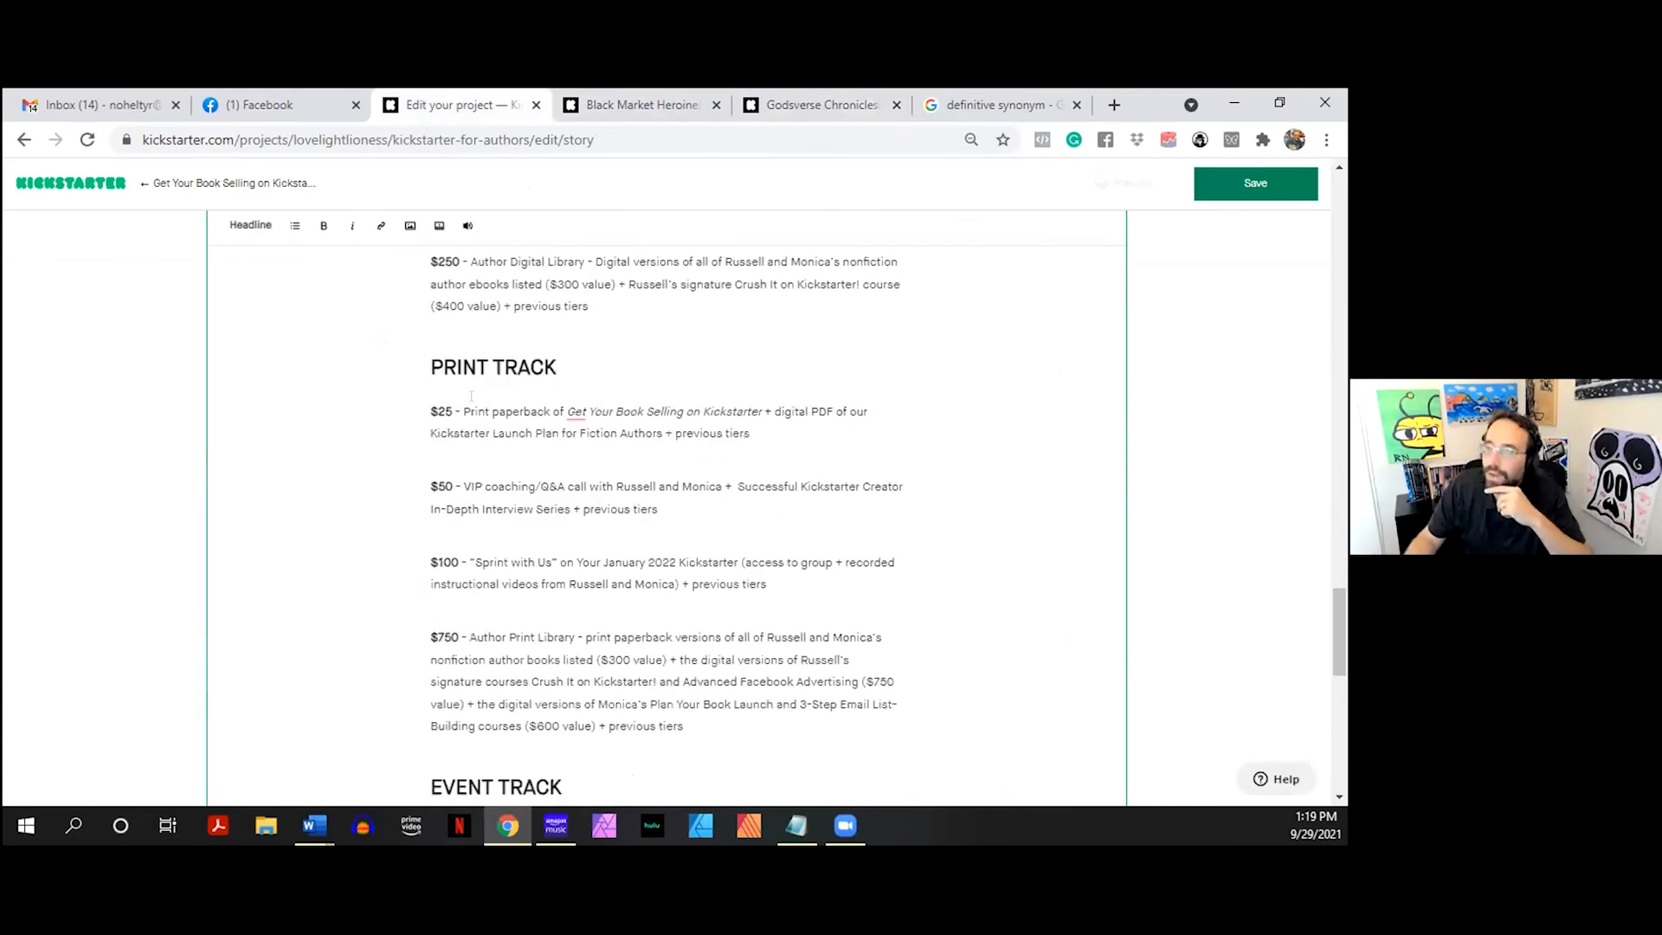
scroll(475, 408, "up", 2)
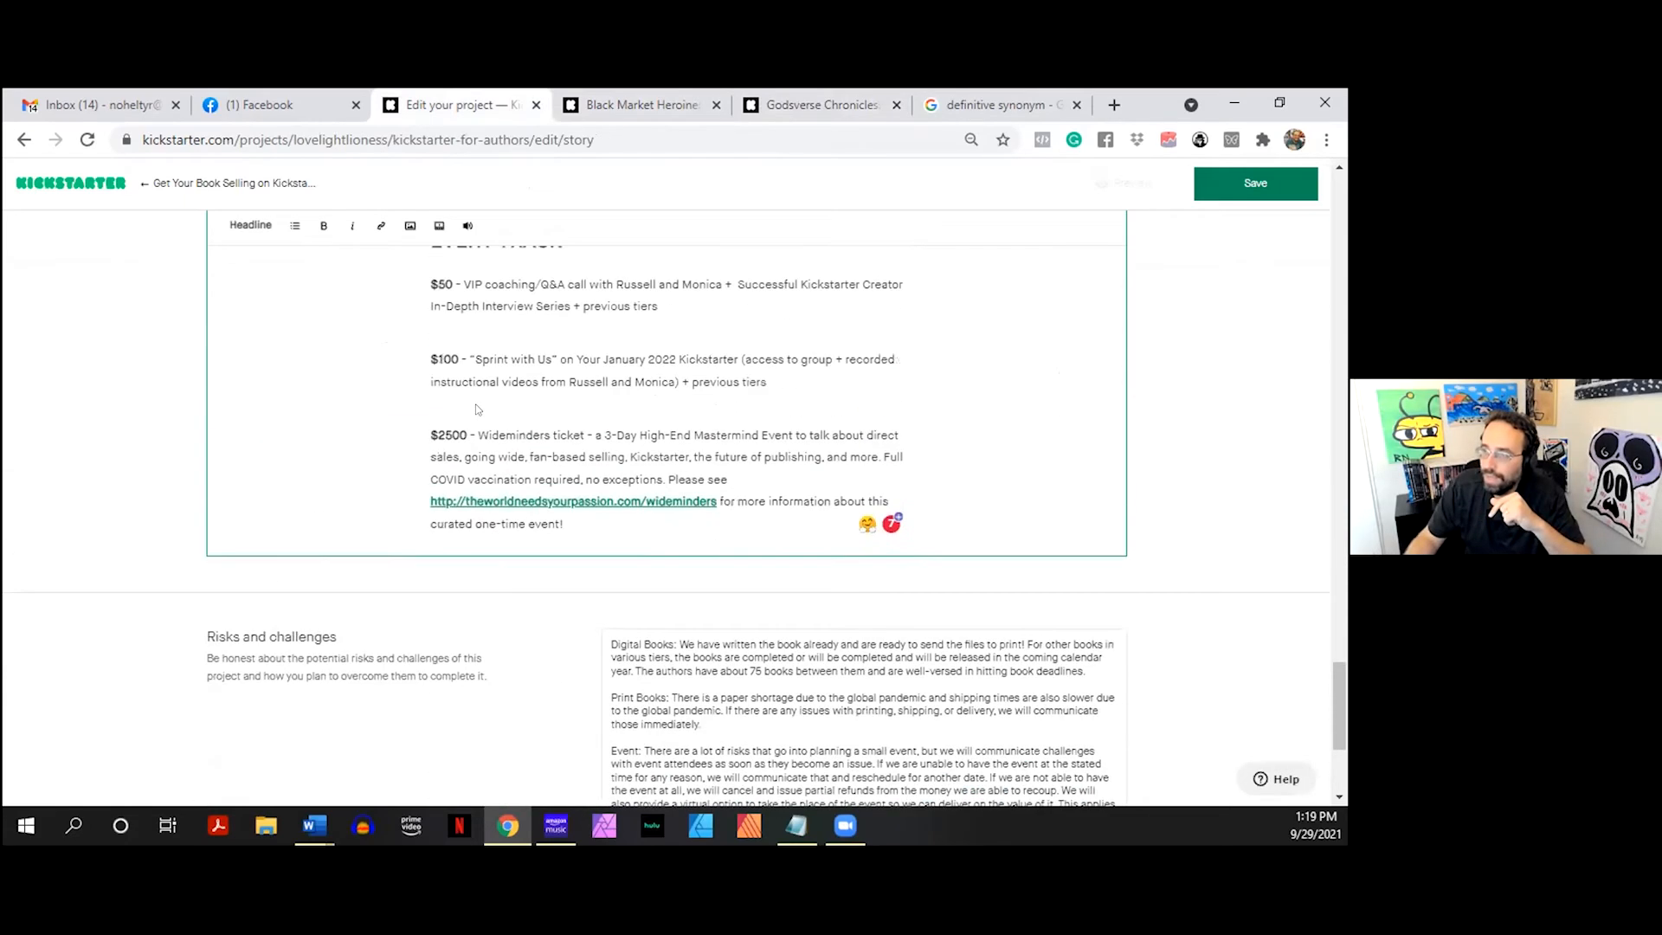
scroll(505, 442, "up", 1)
scroll(505, 443, "down", 2)
- Reread the Godsverse Chronicles section on extra campaign goodies and check the Black Market Heroine story around "What is the Godsverse?"
left_click(619, 110)
left_click(798, 102)
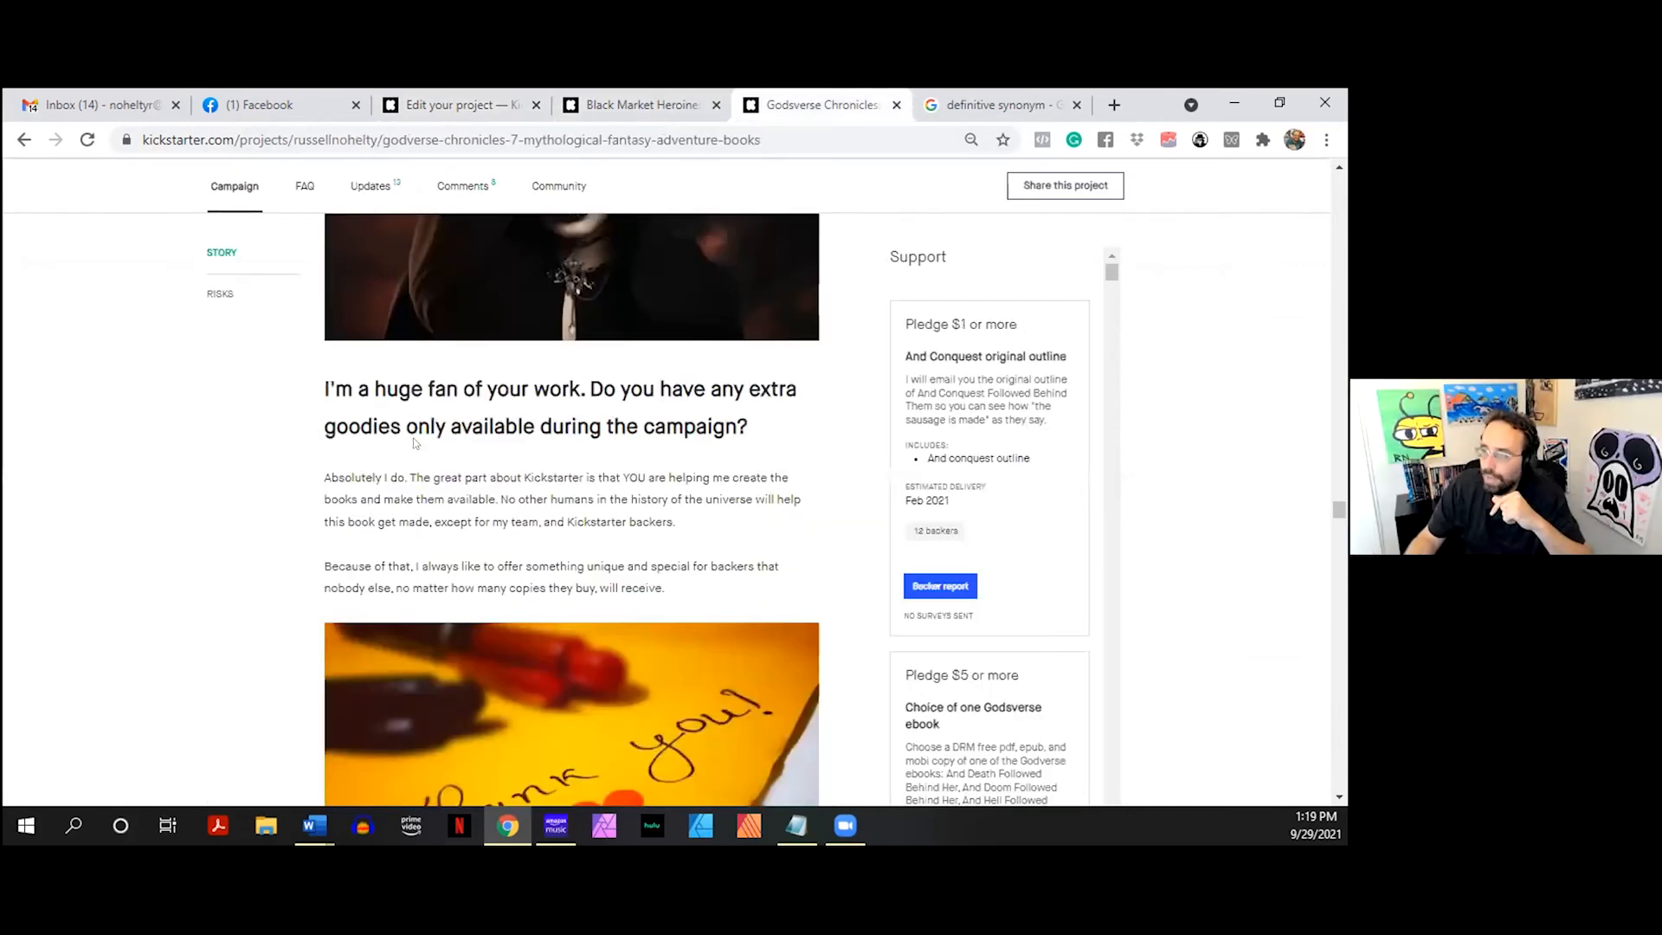
scroll(412, 438, "up", 2)
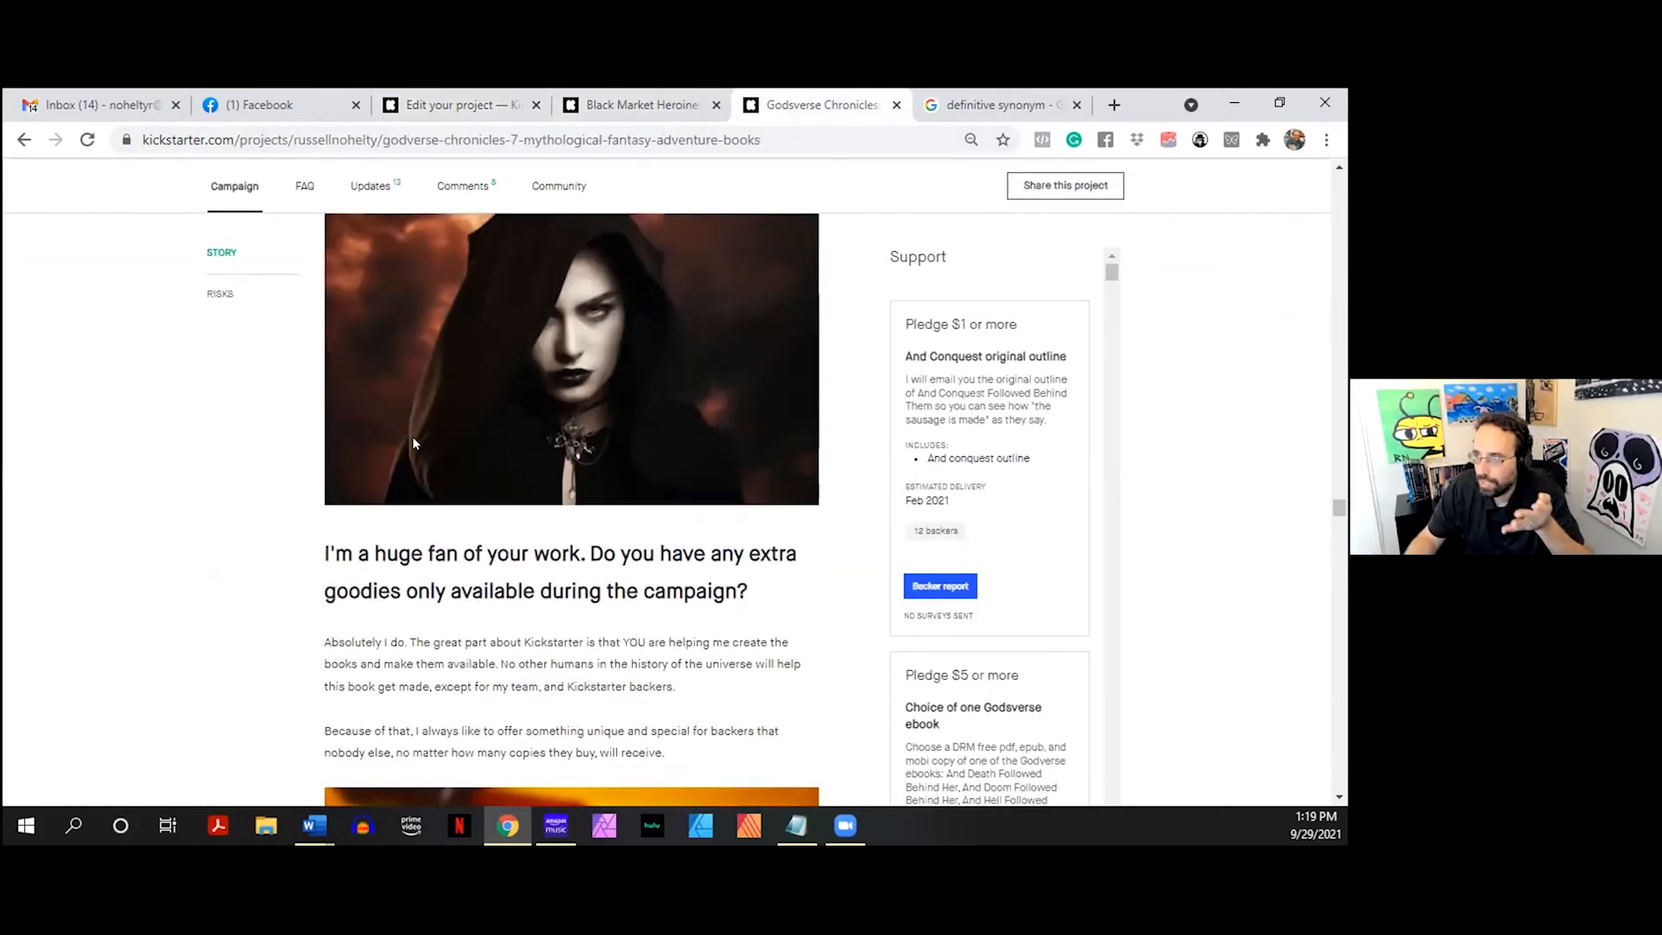
scroll(414, 410, "down", 4)
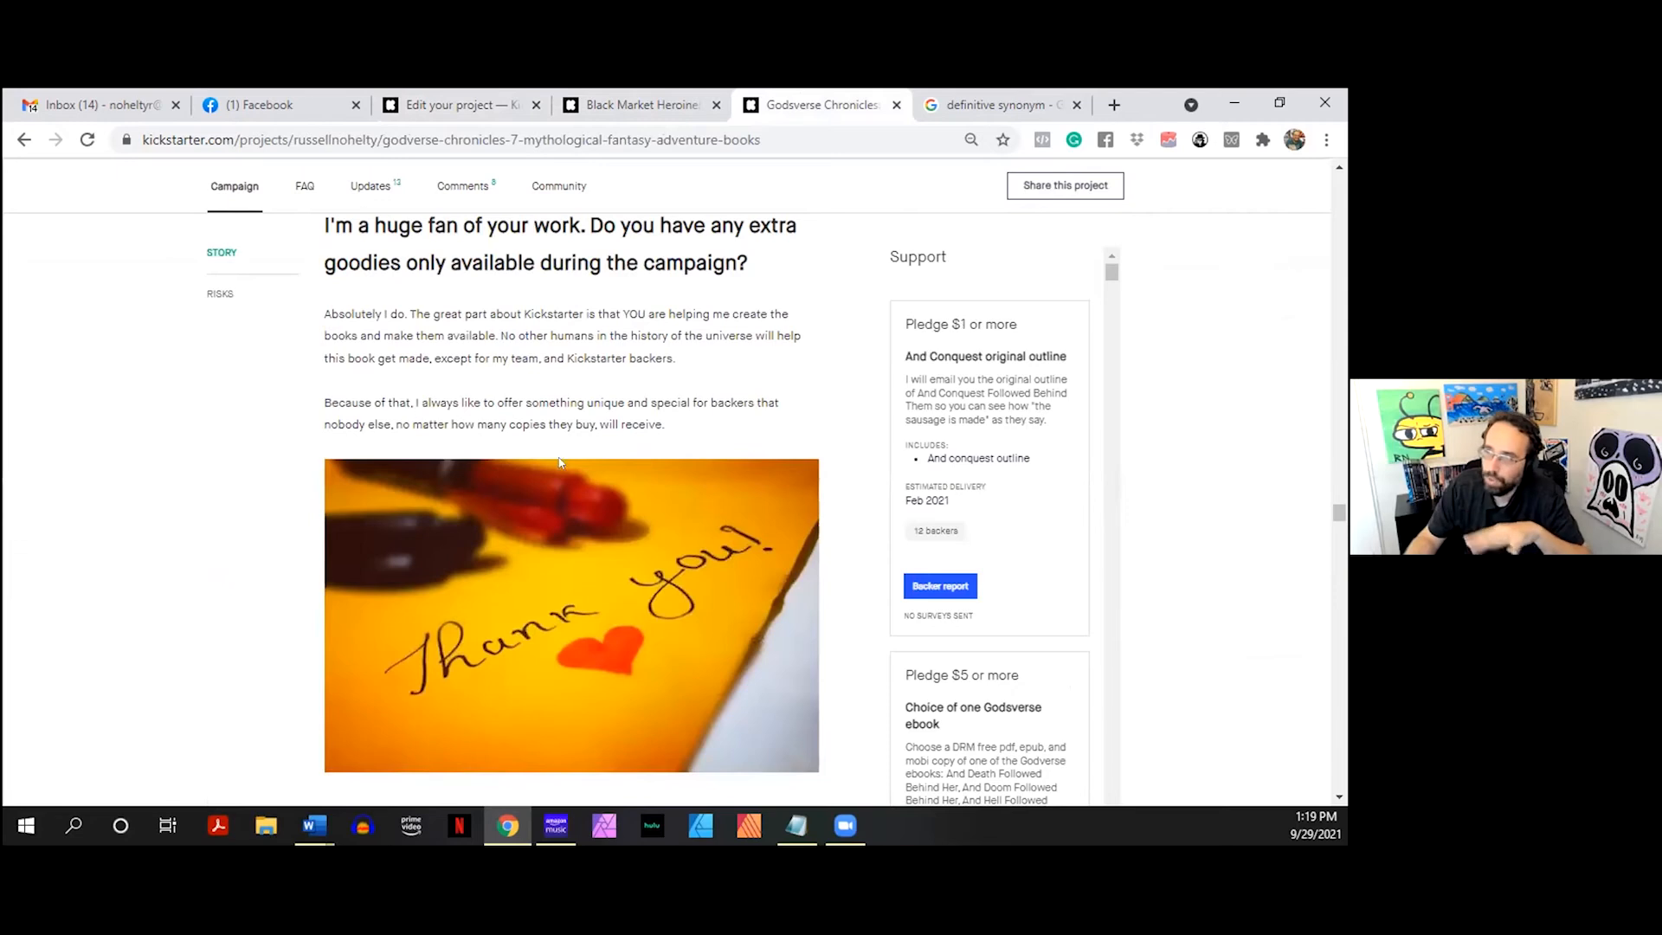
left_click(567, 105)
scroll(477, 475, "down", 20)
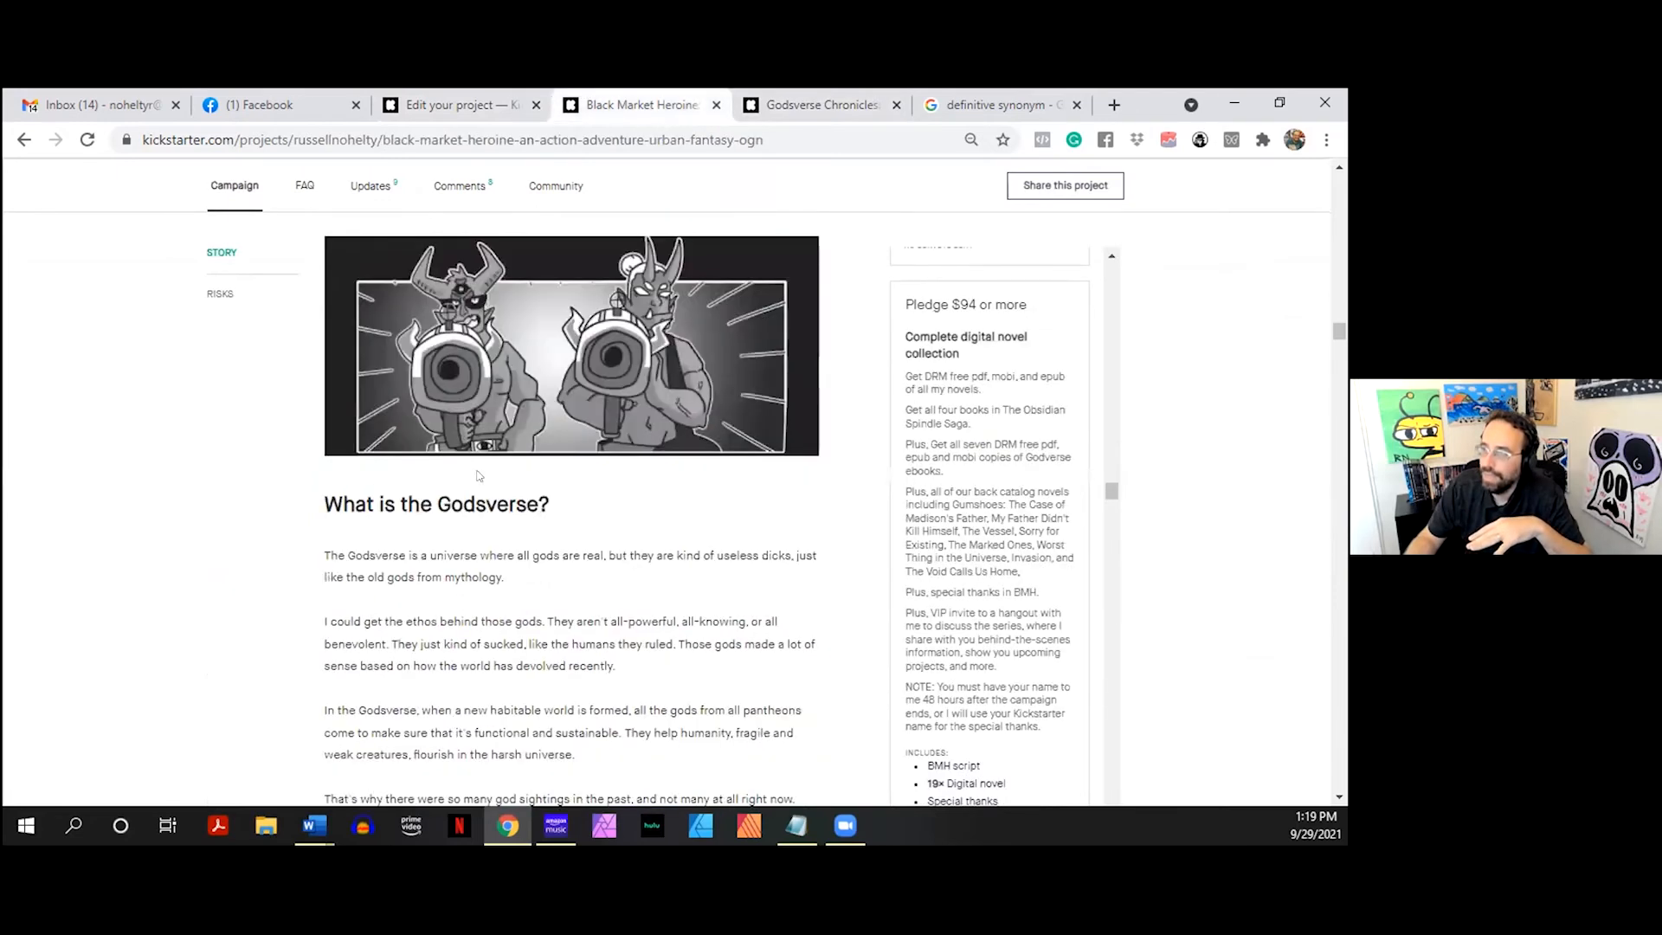
- Return to the story editor and add an [INSERT IMAGE] placeholder between the EVENT TRACK headline and its $50 tier
left_click(464, 105)
scroll(562, 554, "up", 4)
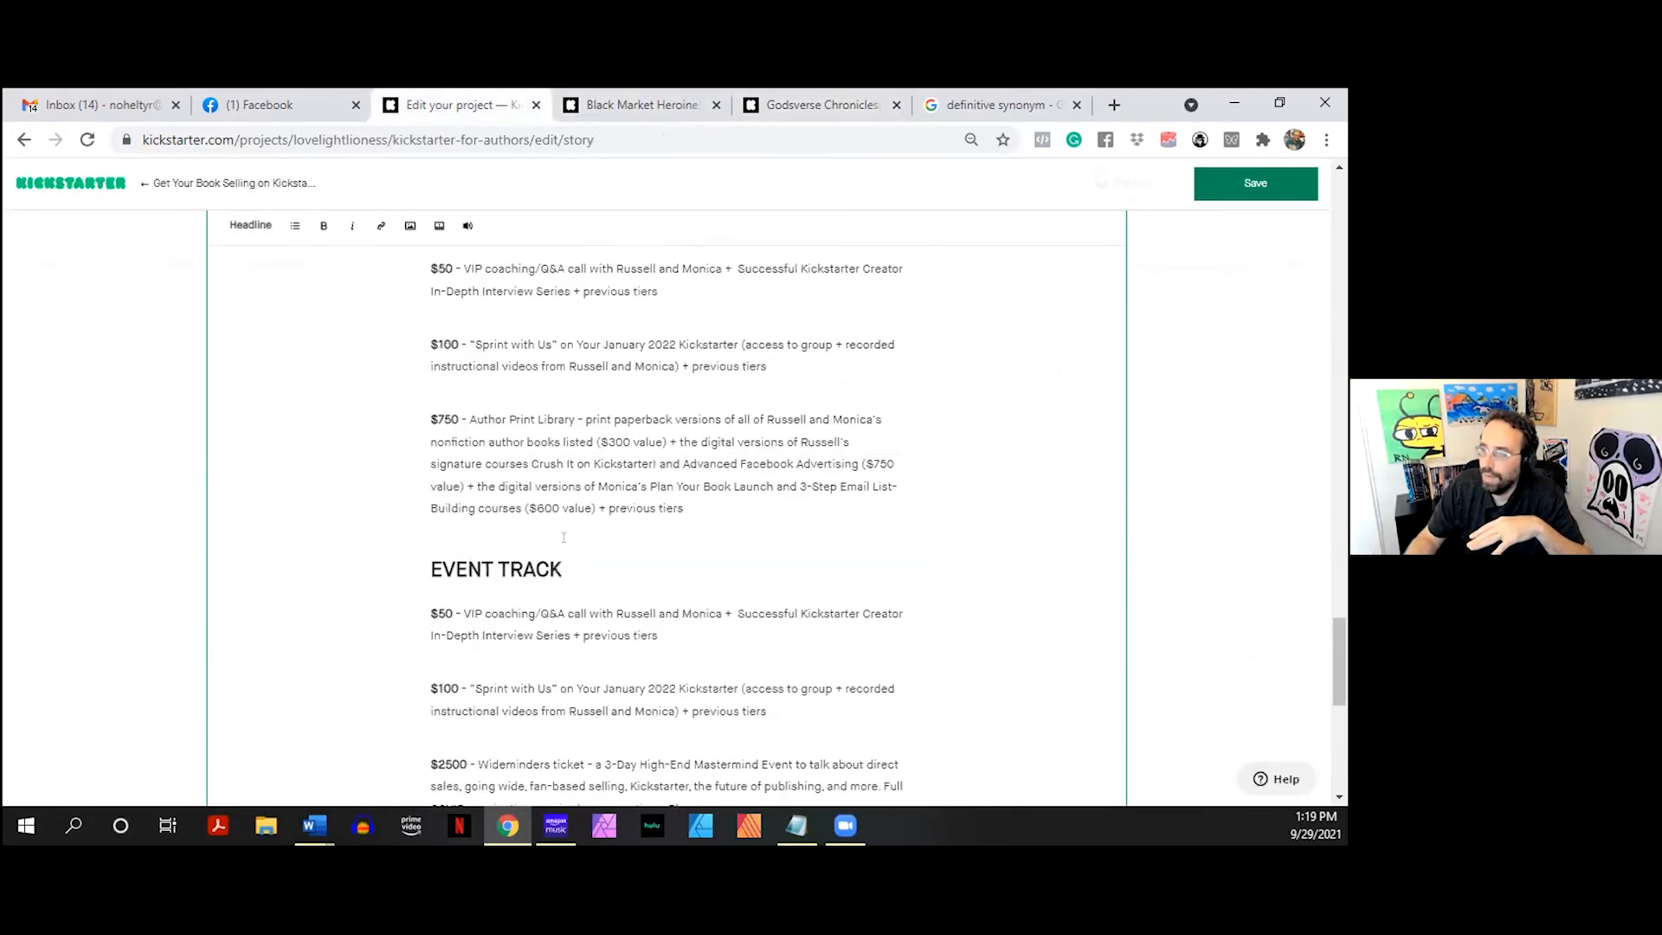
scroll(564, 536, "down", 2)
left_click(578, 399)
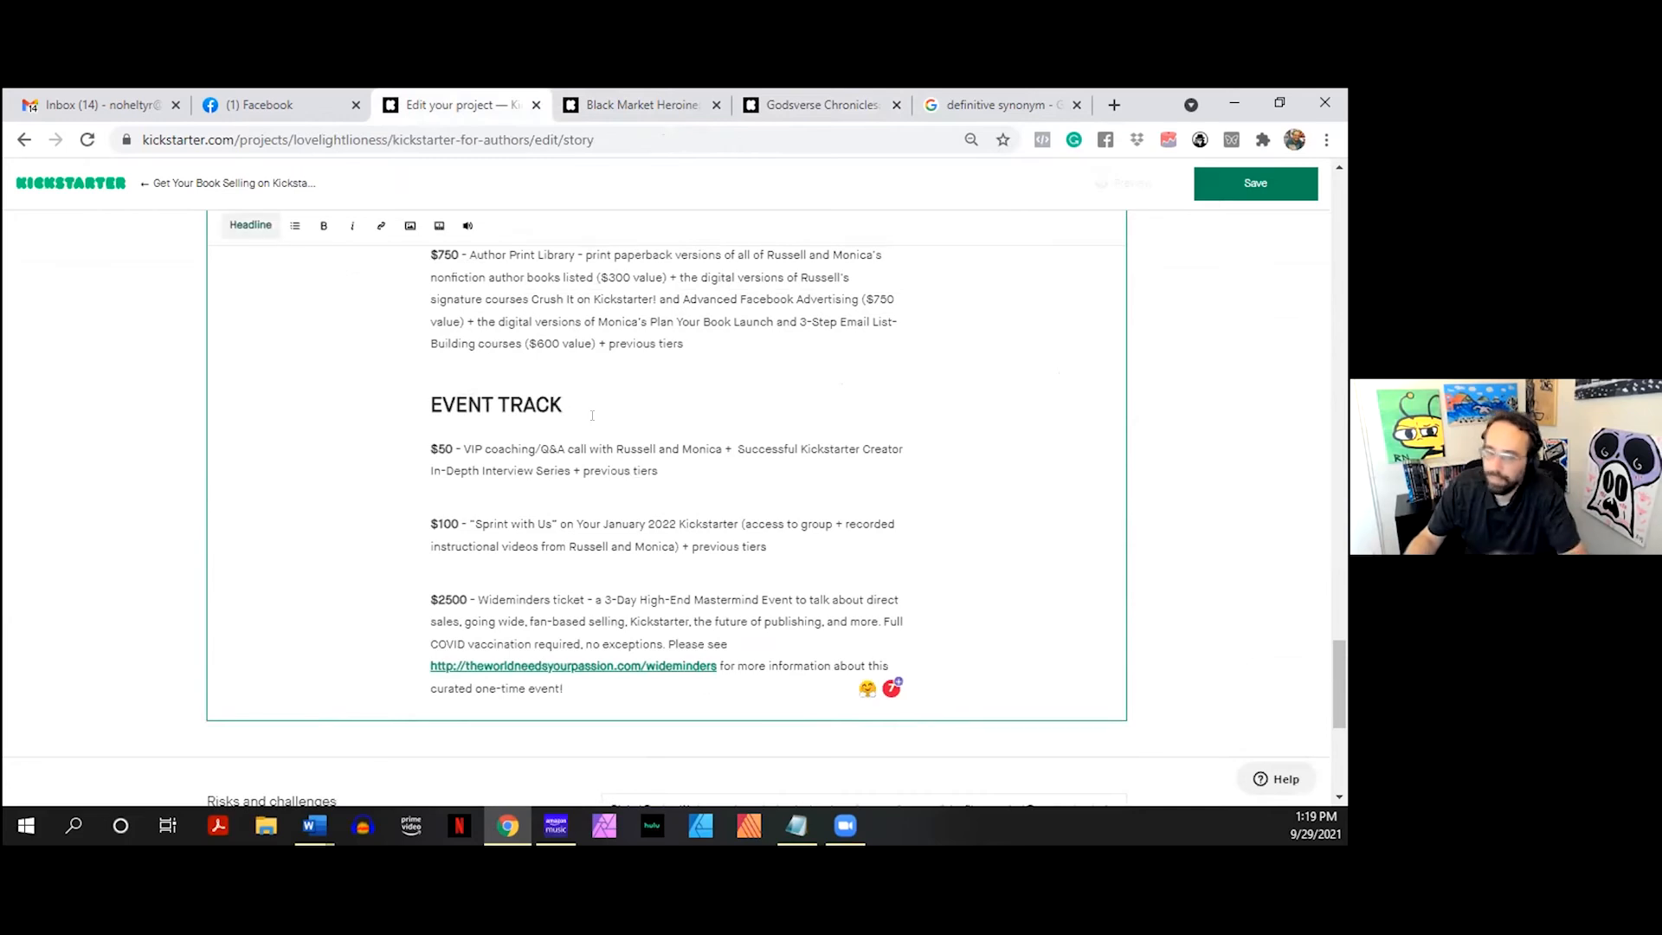
key("Return")
type("[")
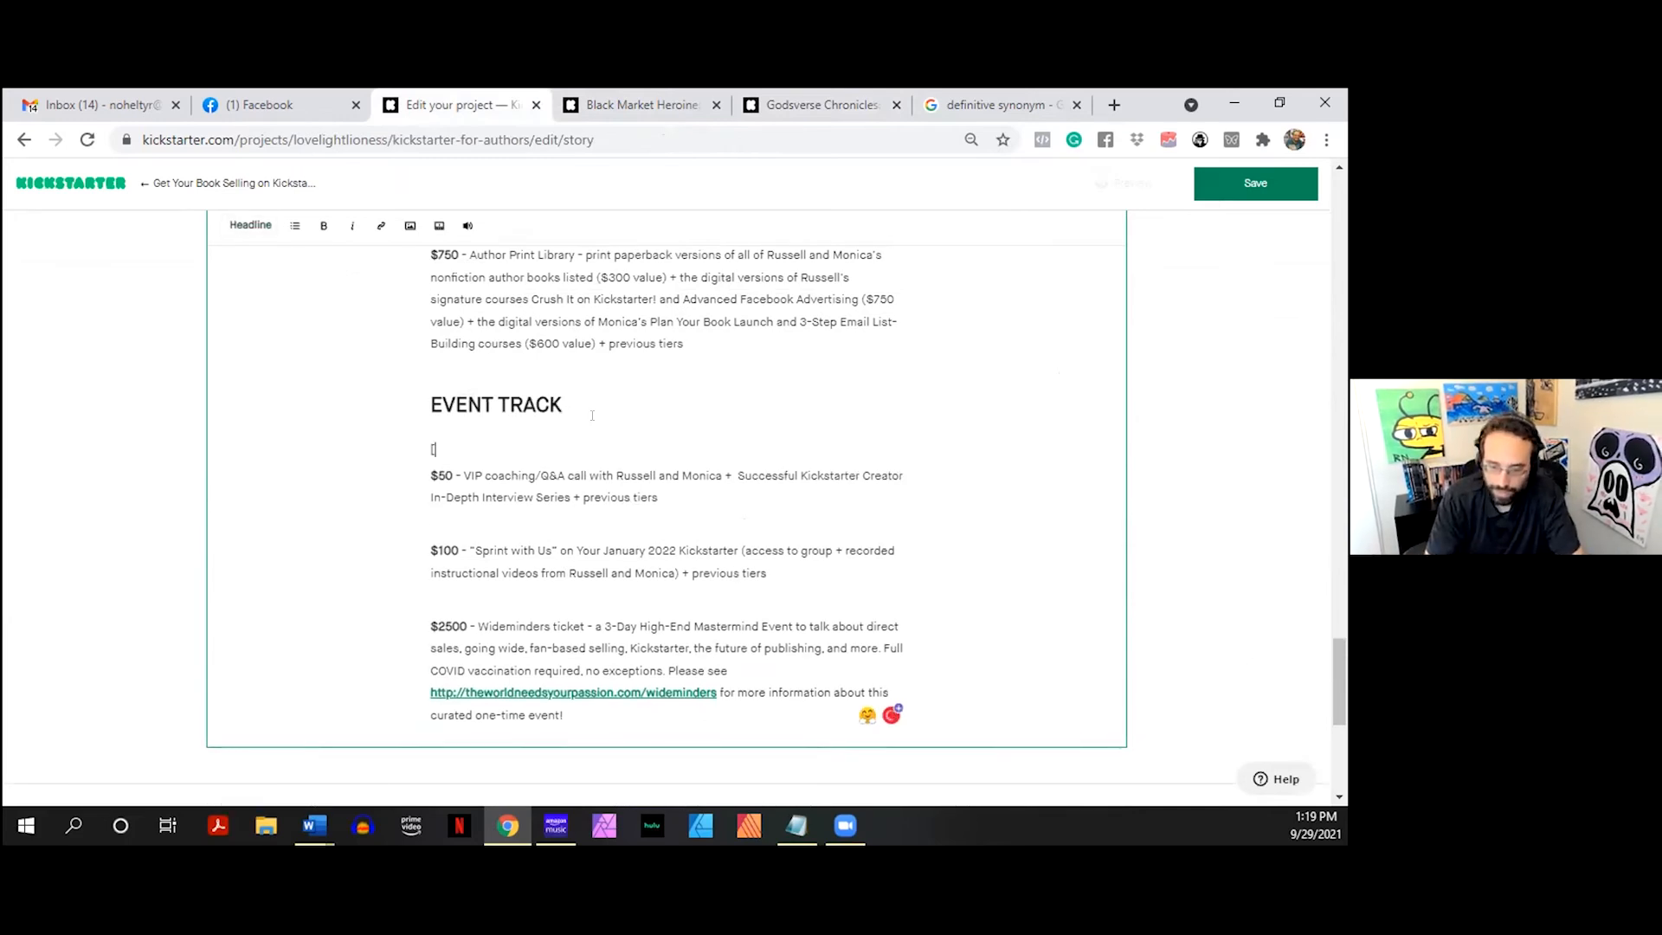
type("INSERT IMAGE]")
key("Right")
- Add [INSERT IMAGE] placeholders above the $100 and $2500 tiers in the event track
key("Down")
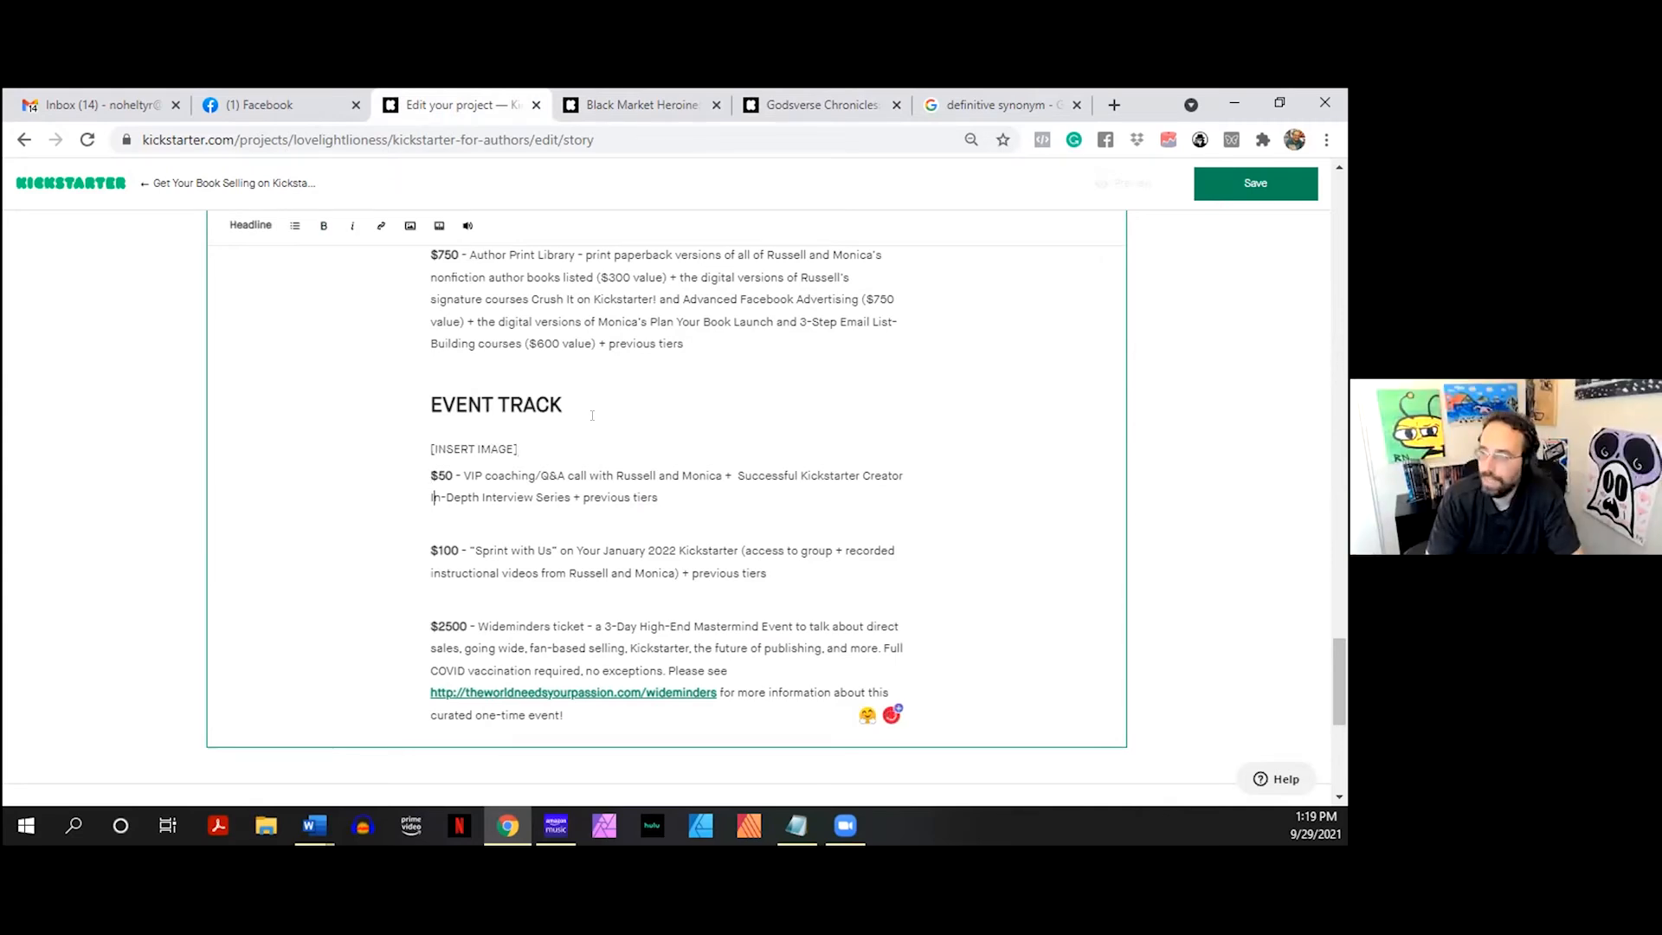
key("Down")
type("[INSERT IMAGE")
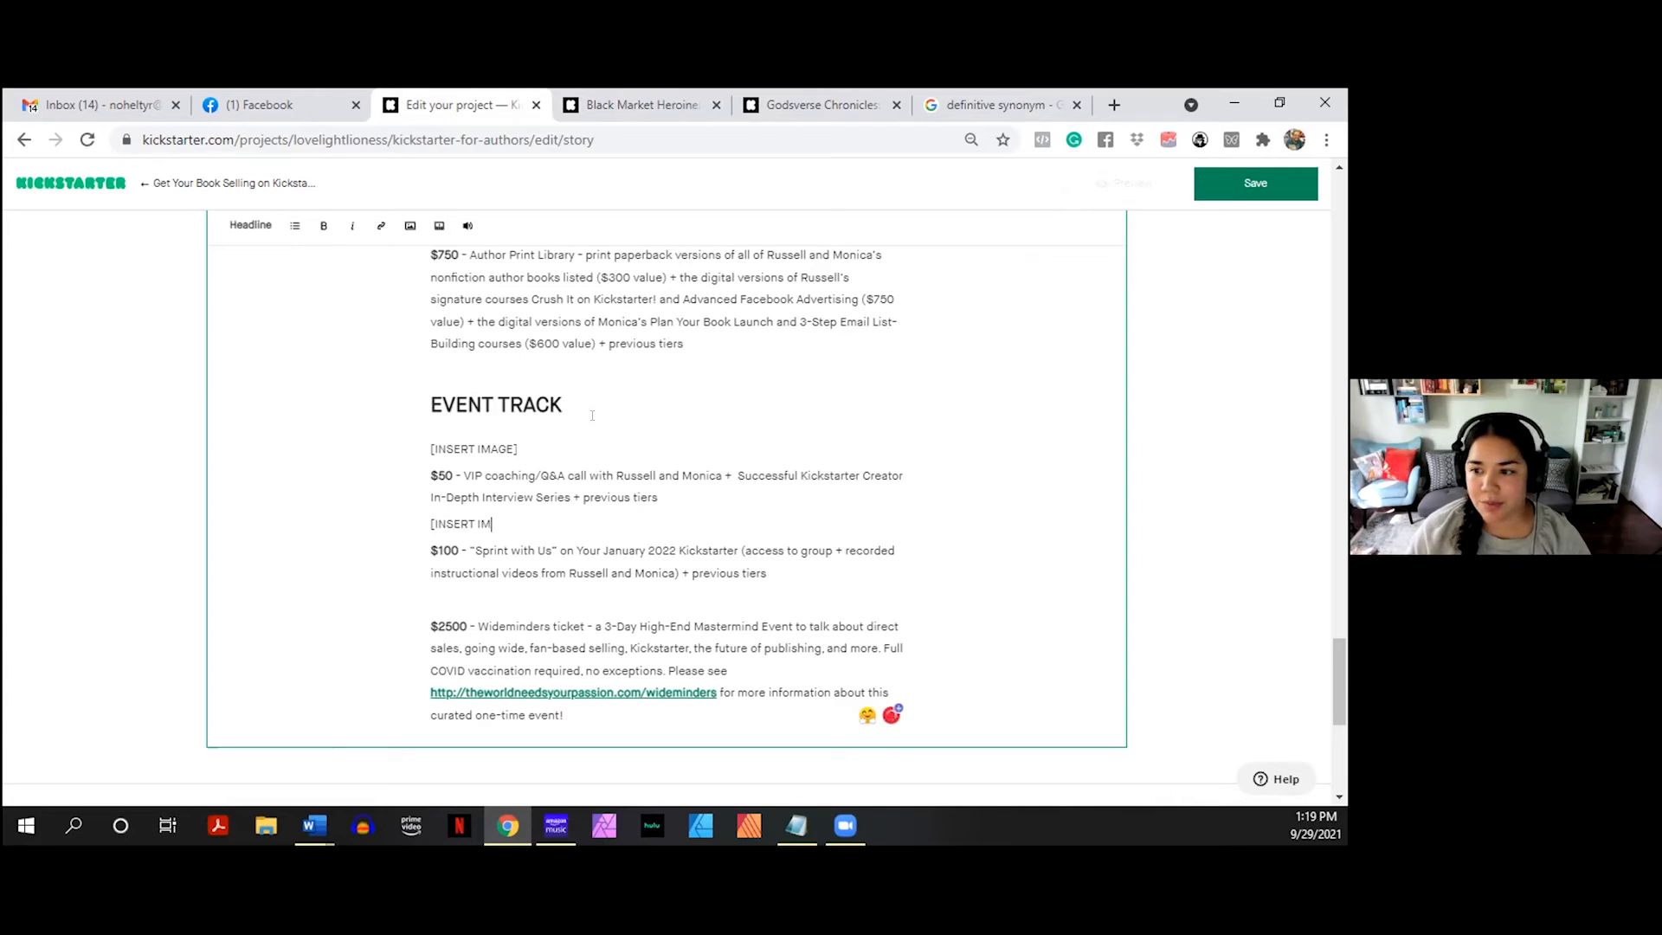
key("Down")
key("Down")
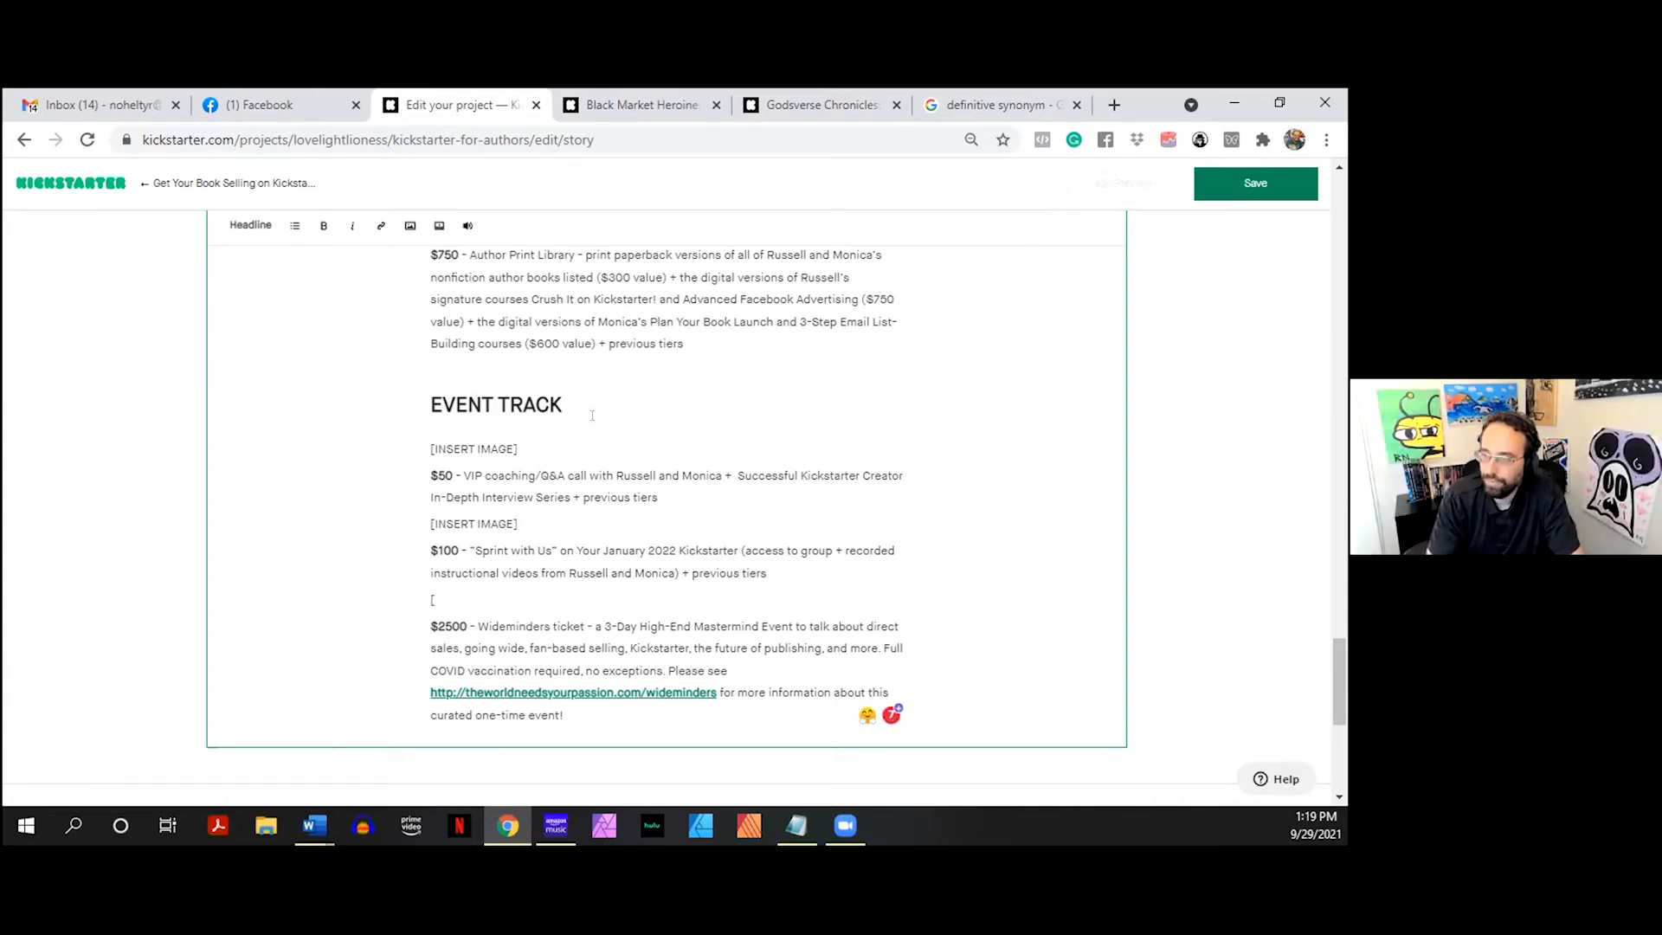
type("NSERT")
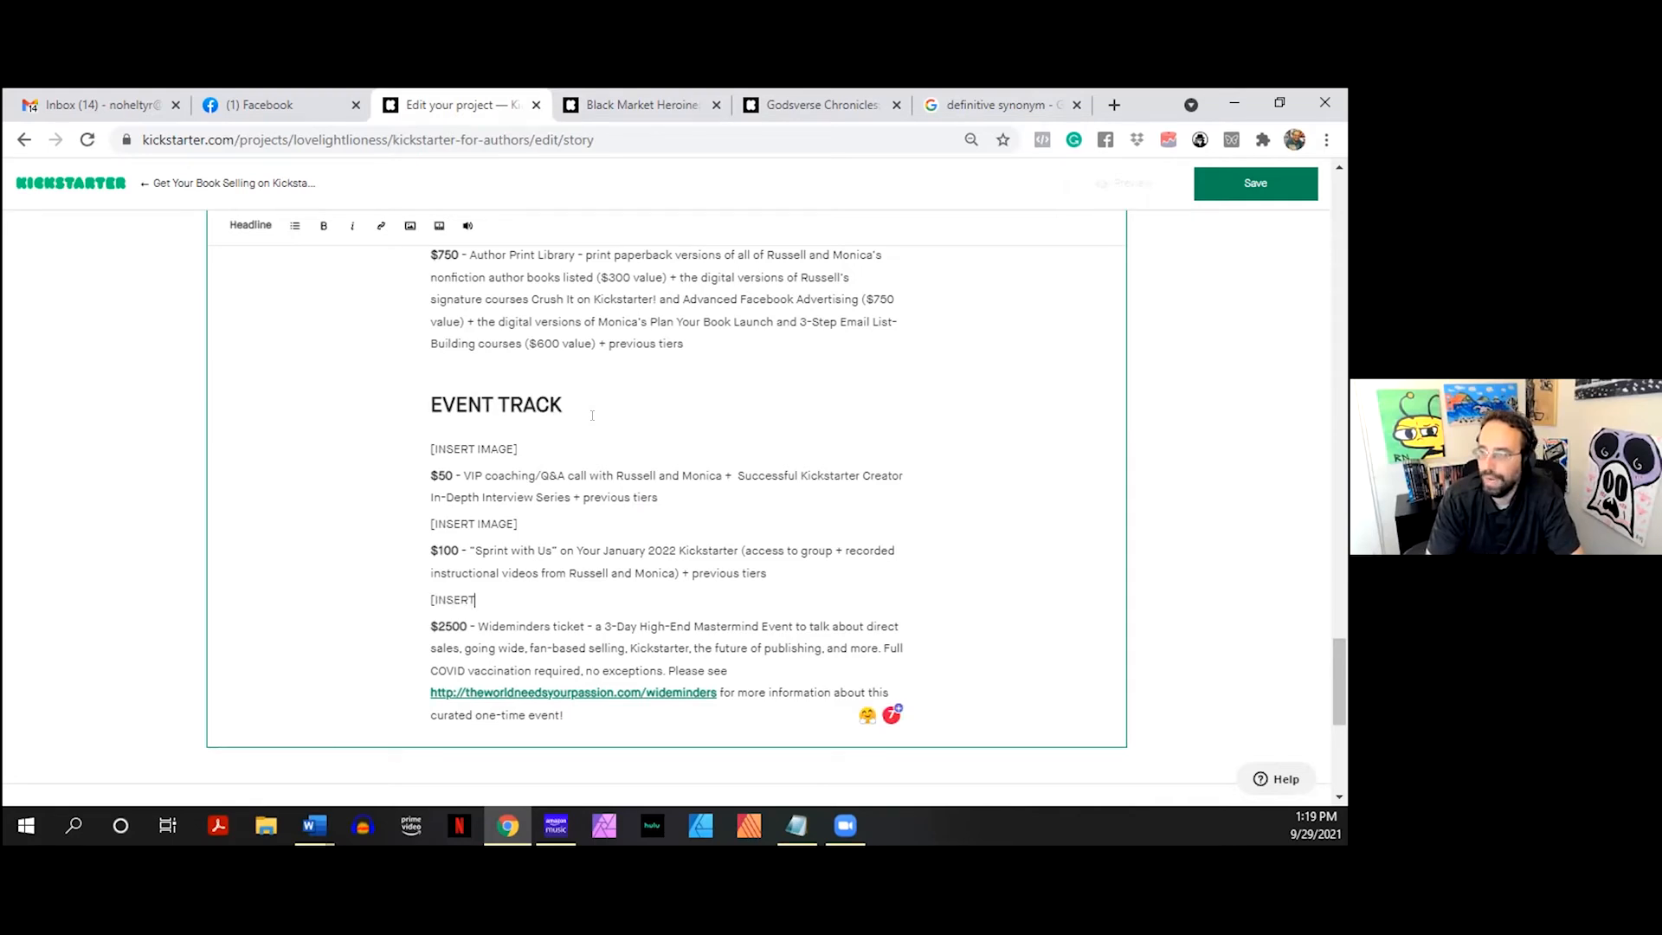
type(" IMAGE")
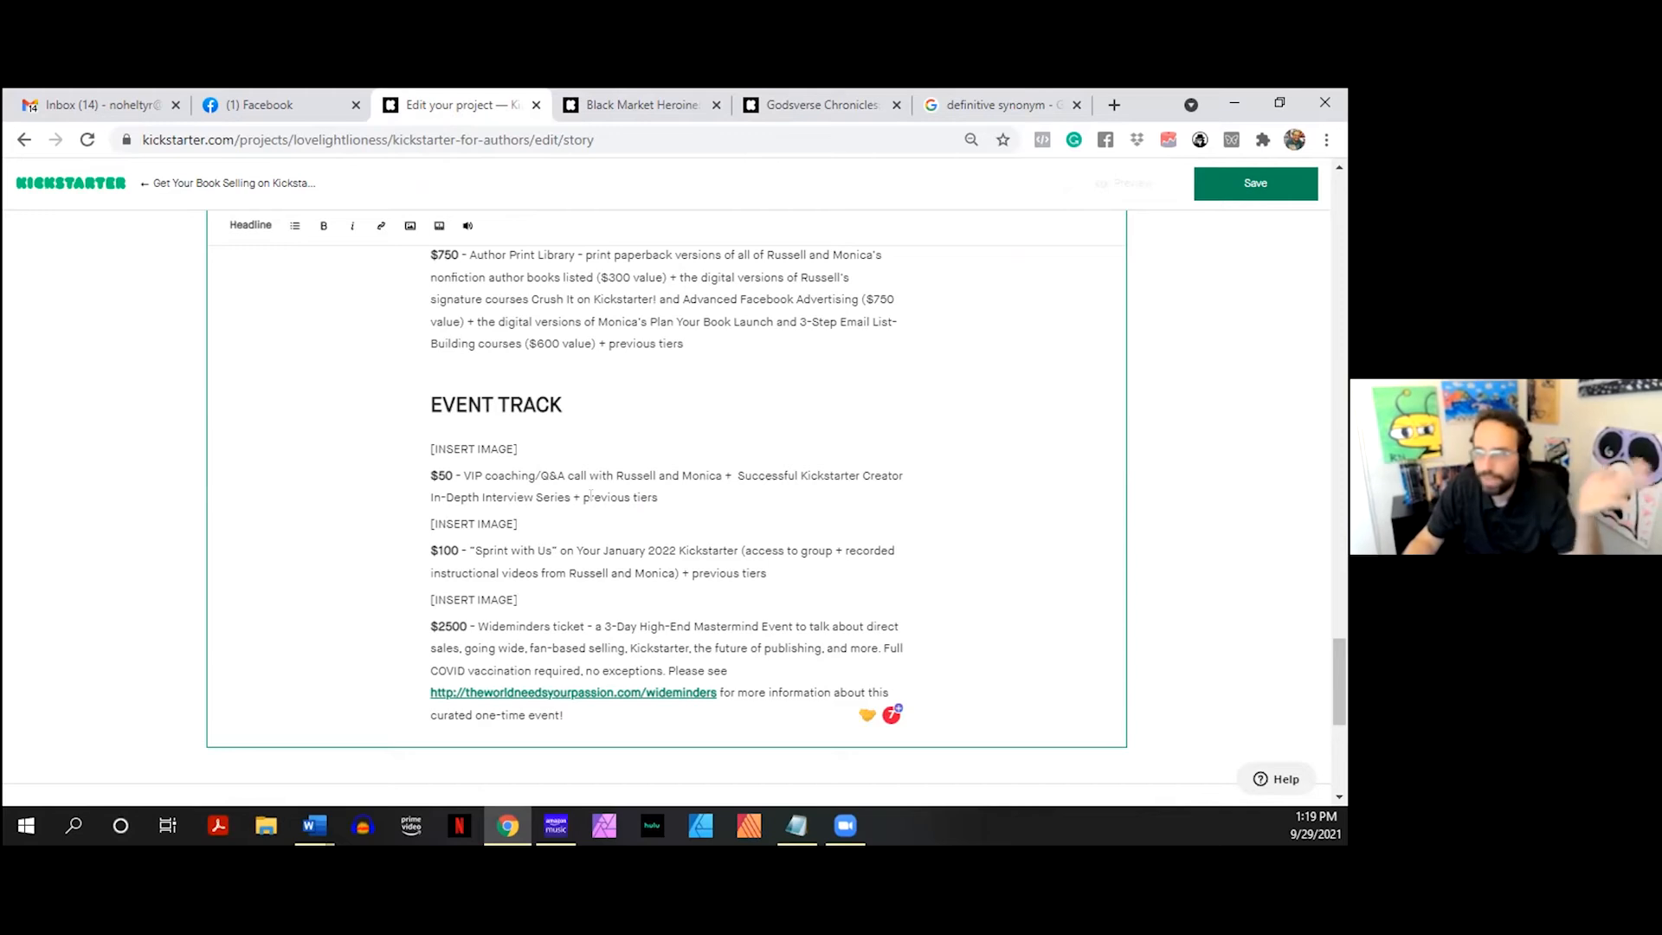
- Add an "[INSERT IMAGE" placeholder line directly above the EVENT TRACK headline, after the $750 print tier
scroll(591, 495, "up", 4)
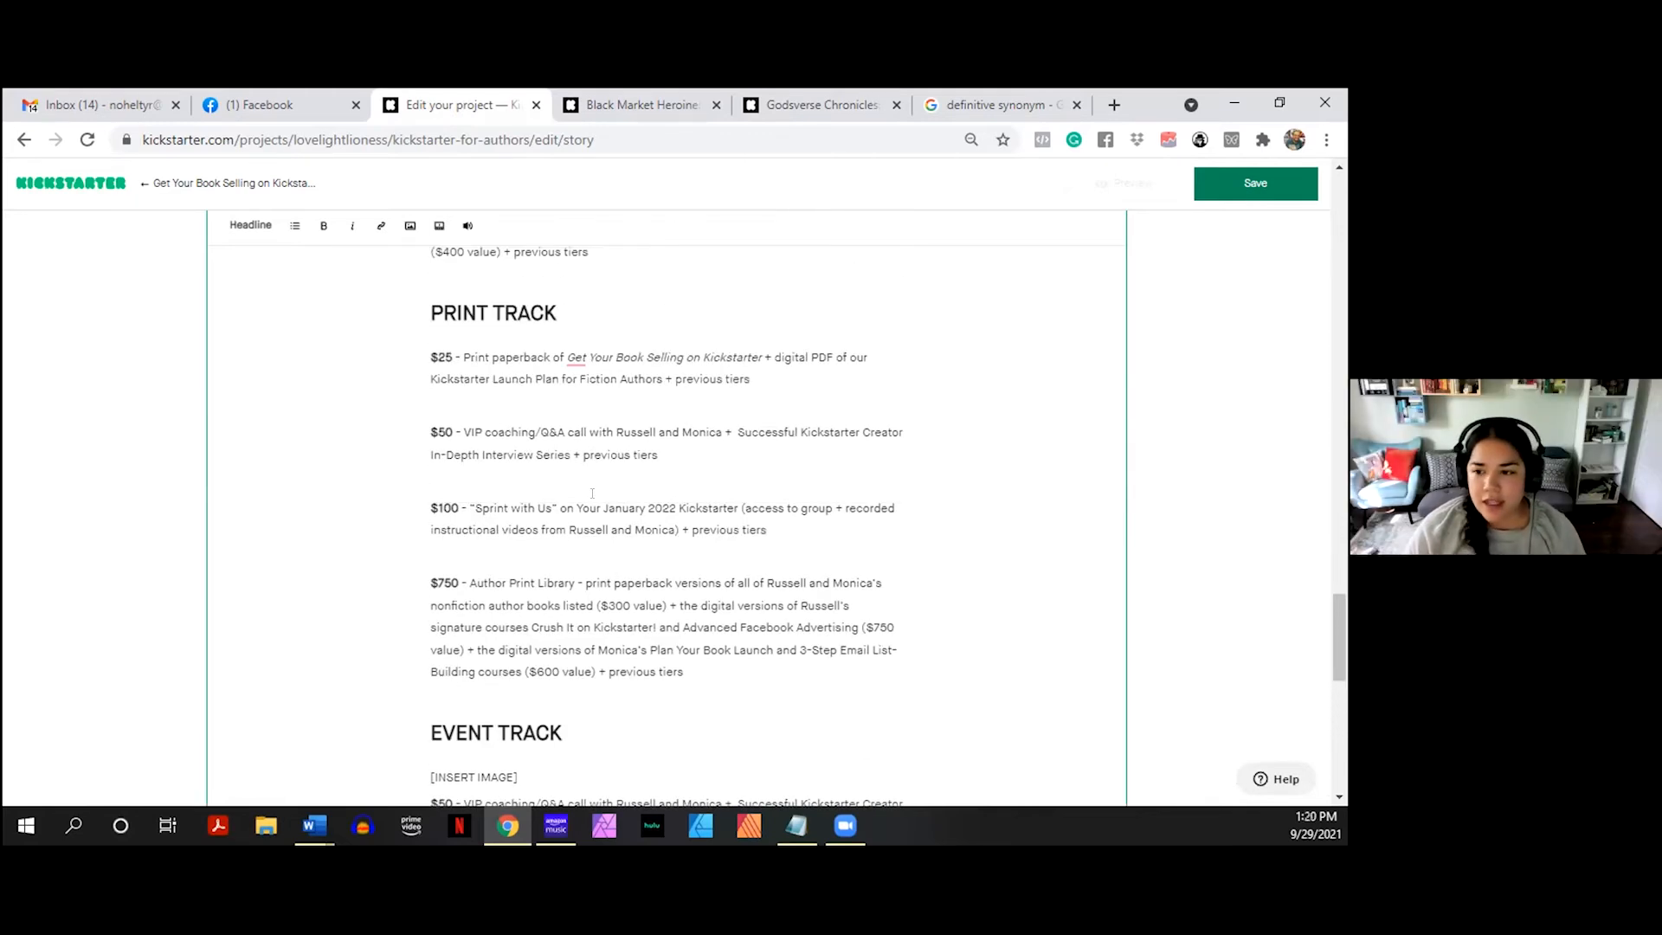
left_click(519, 699)
key("Return")
type("[INSERT IMAGE")
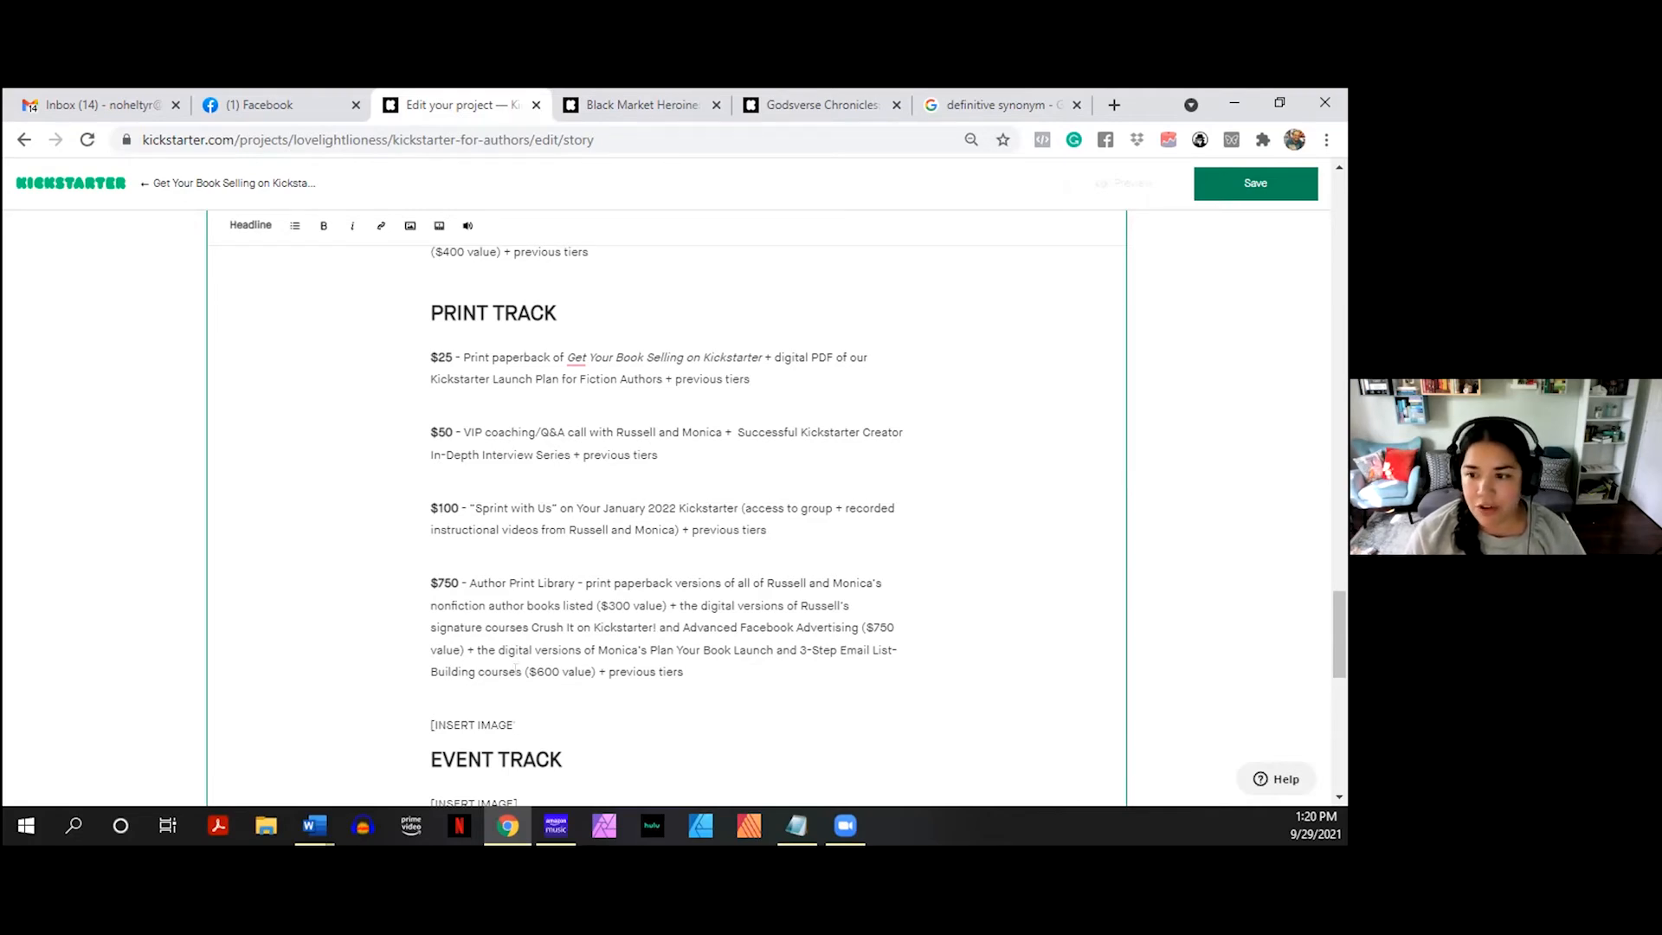
- Add [INSERT IMAGE] placeholders directly above the PRINT TRACK and DIGITAL TRACK headlines
scroll(511, 606, "up", 2)
type("INSE")
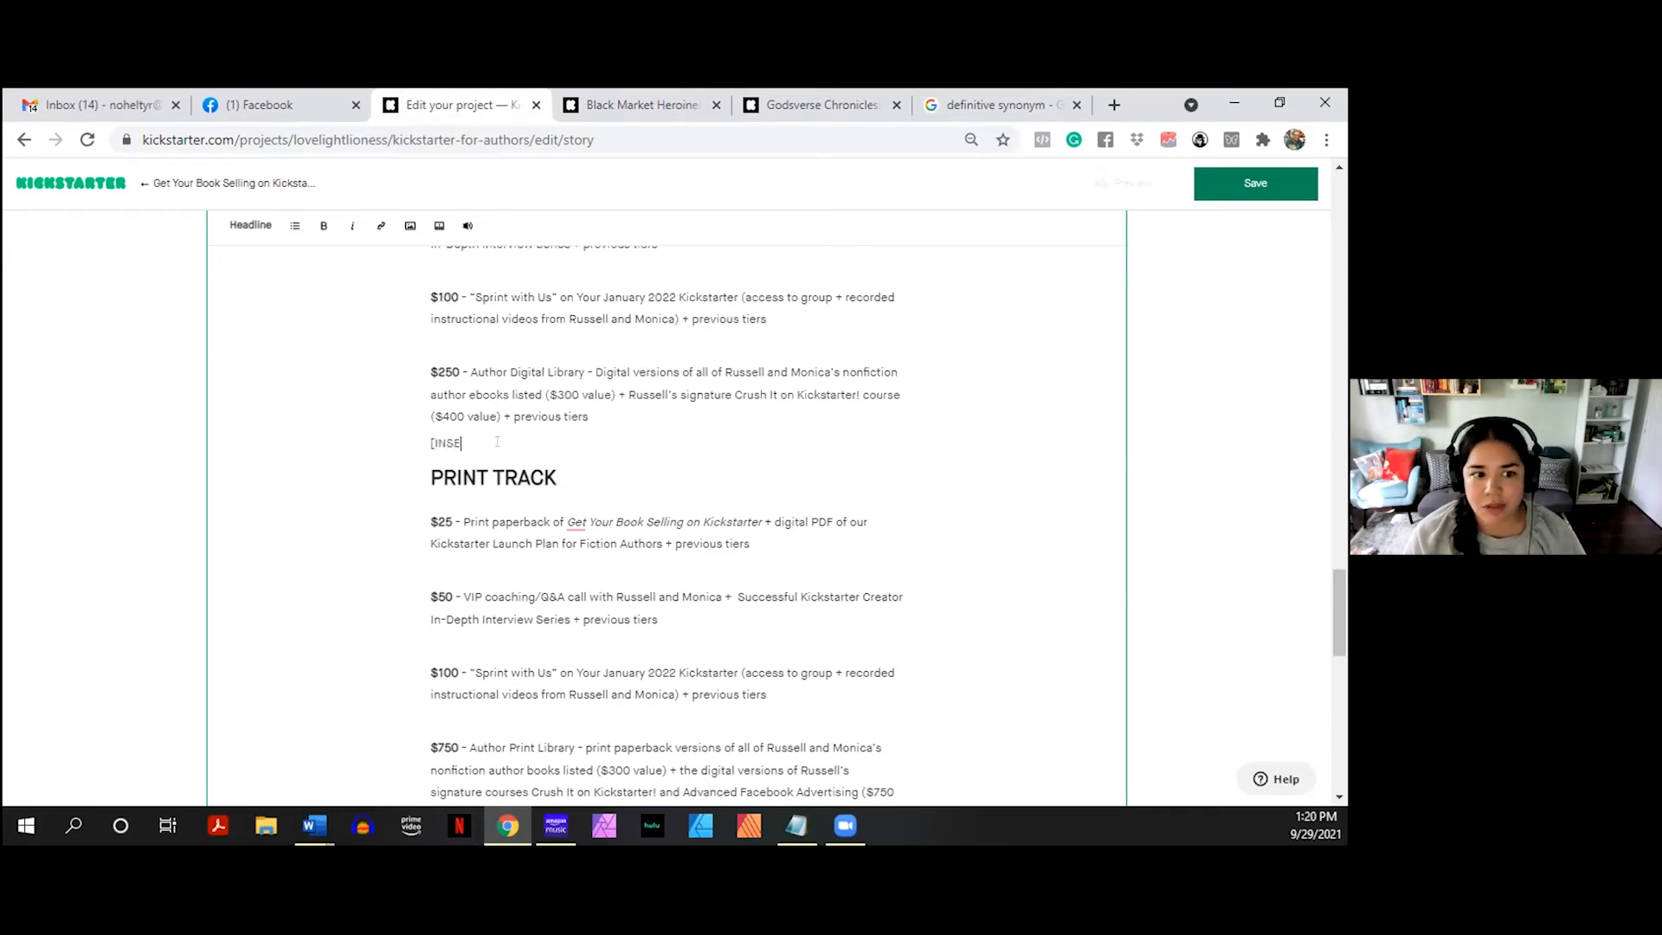
type("RT IMAGE]")
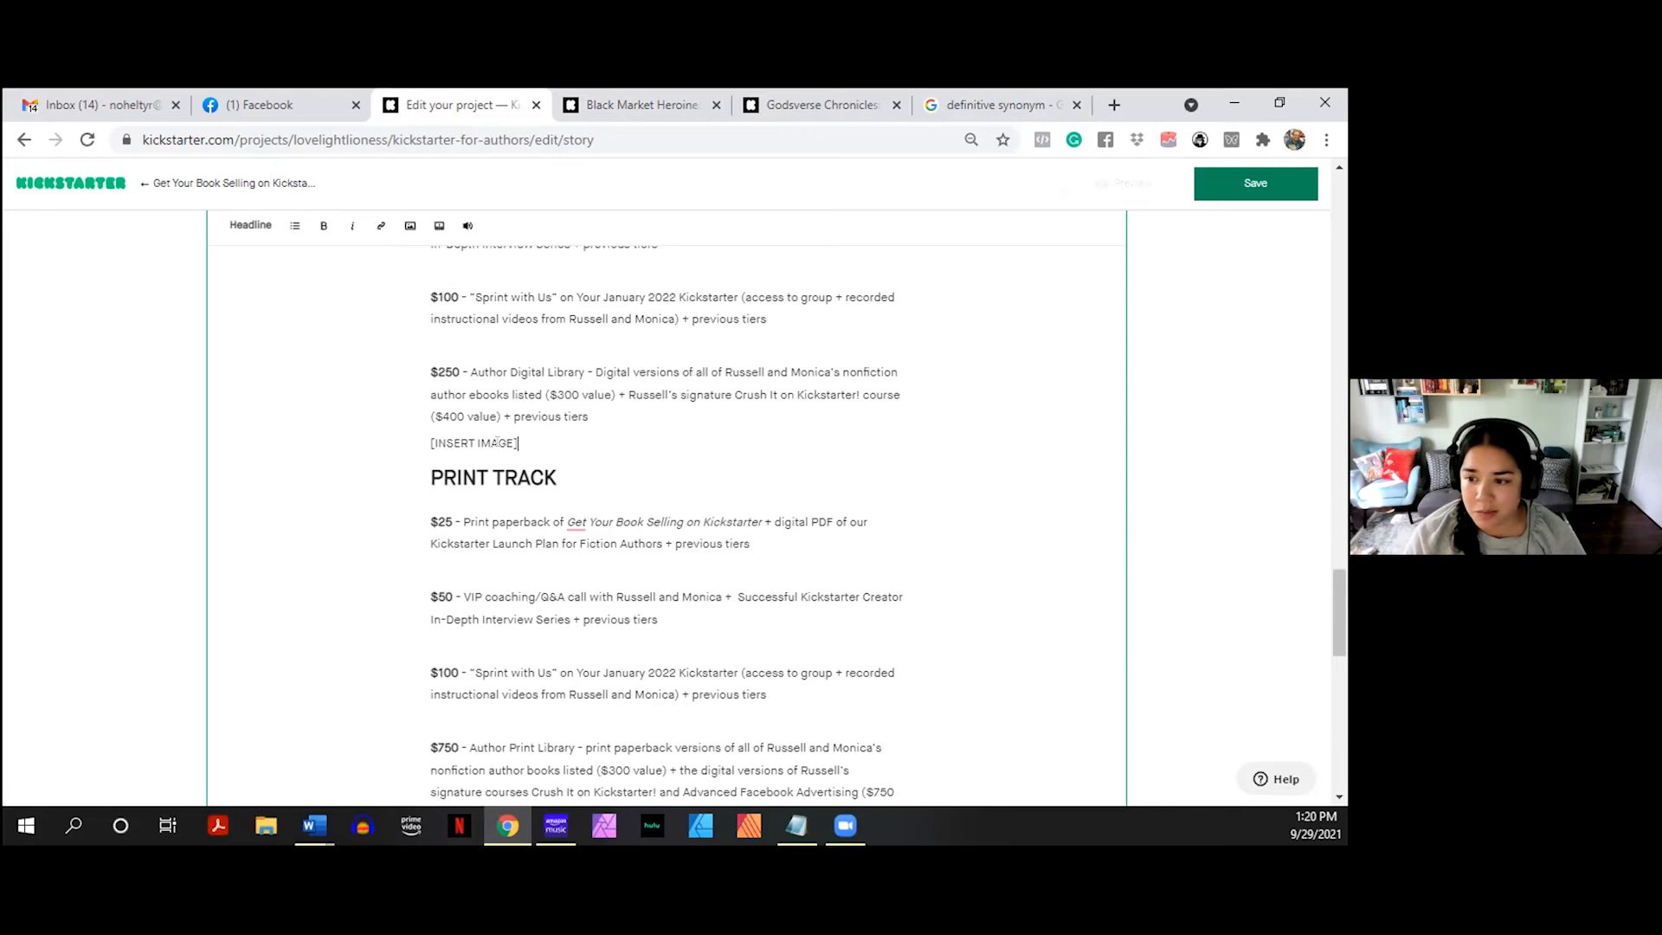
scroll(499, 443, "up", 4)
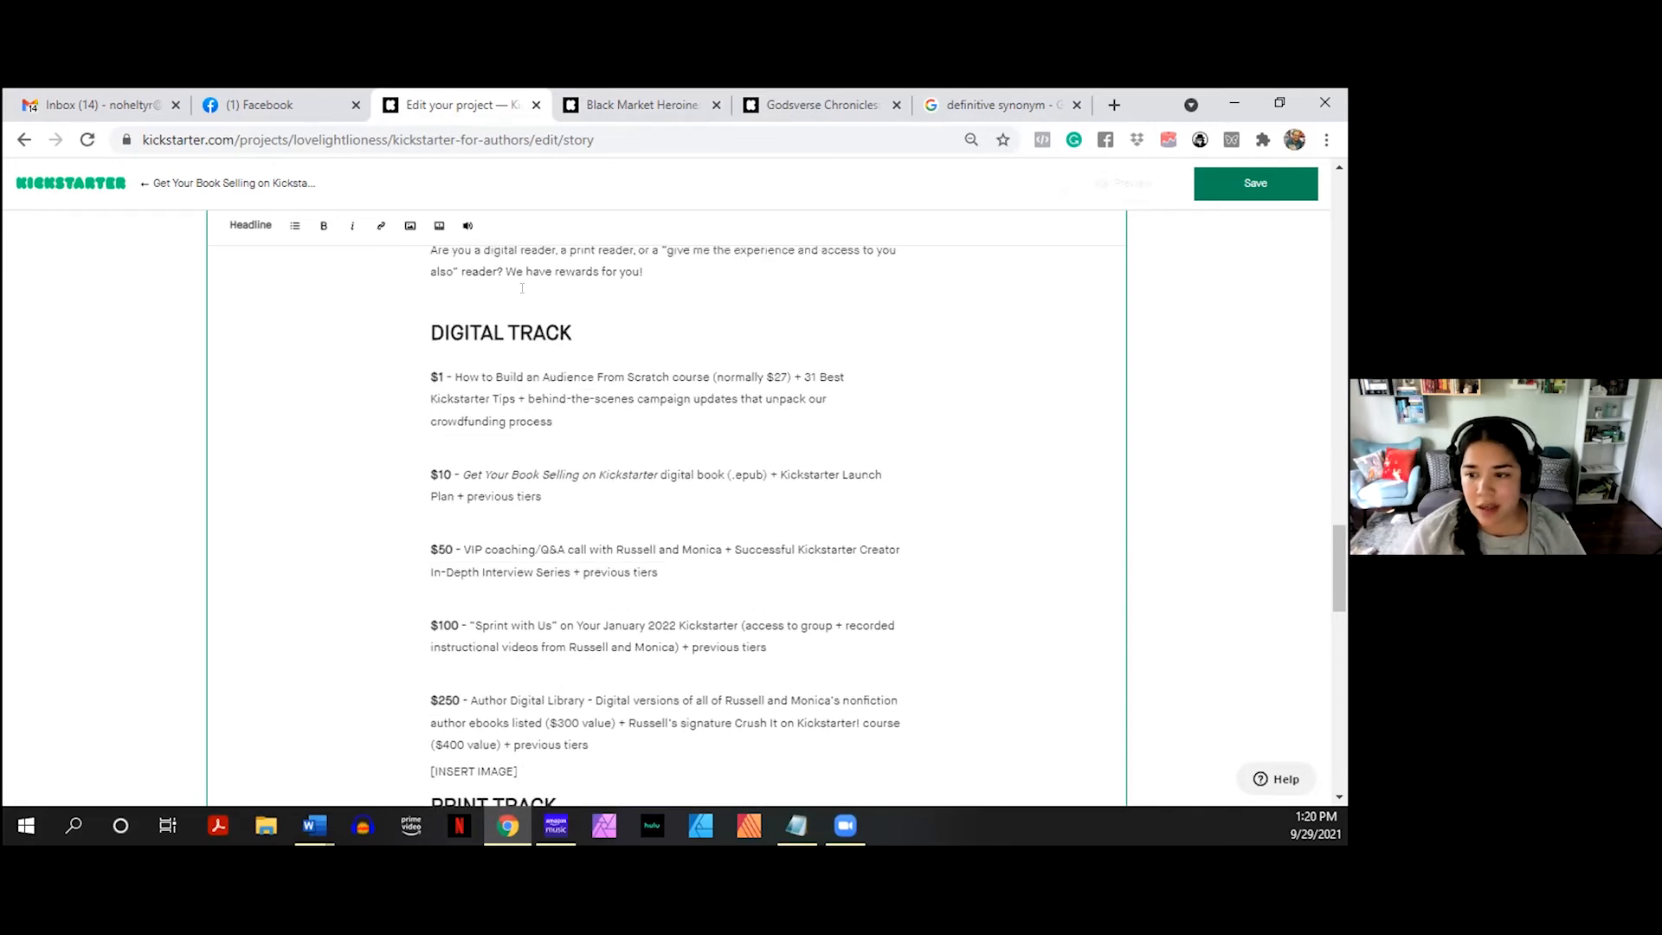
type("INSERT IMAGE")
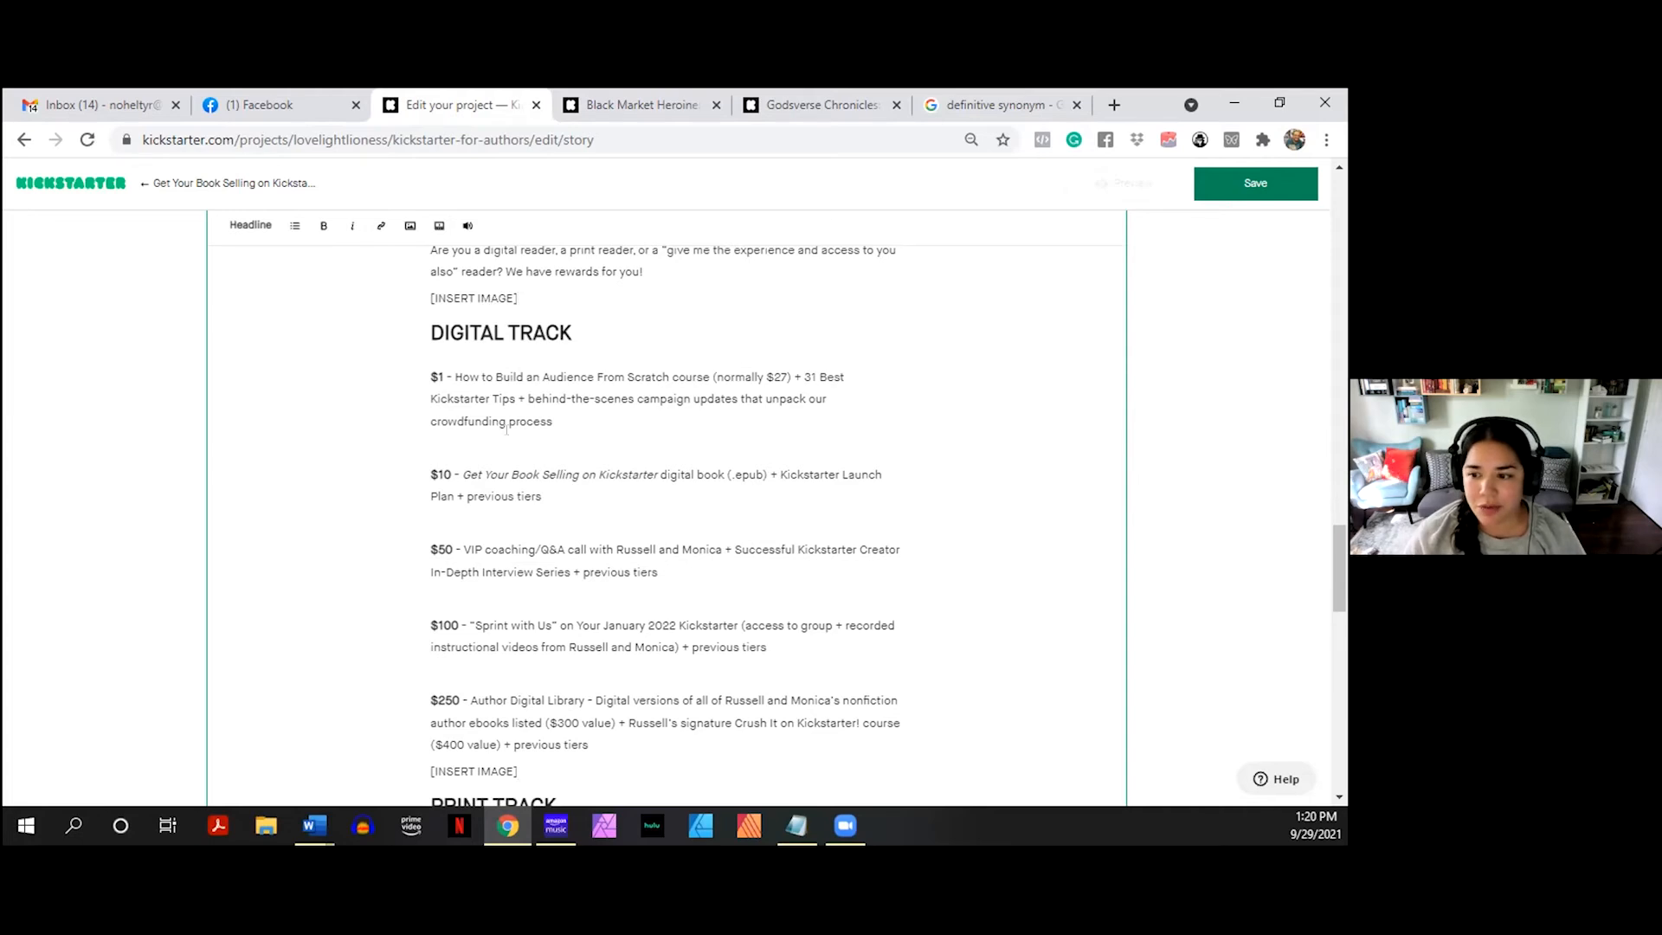
- Review the reward track placeholders and compare the draft's ending with the Godsverse Chronicles "Where is the money going?" section
scroll(507, 430, "down", 10)
scroll(510, 431, "up", 3)
scroll(510, 431, "up", 5)
scroll(519, 429, "down", 4)
scroll(537, 421, "up", 2)
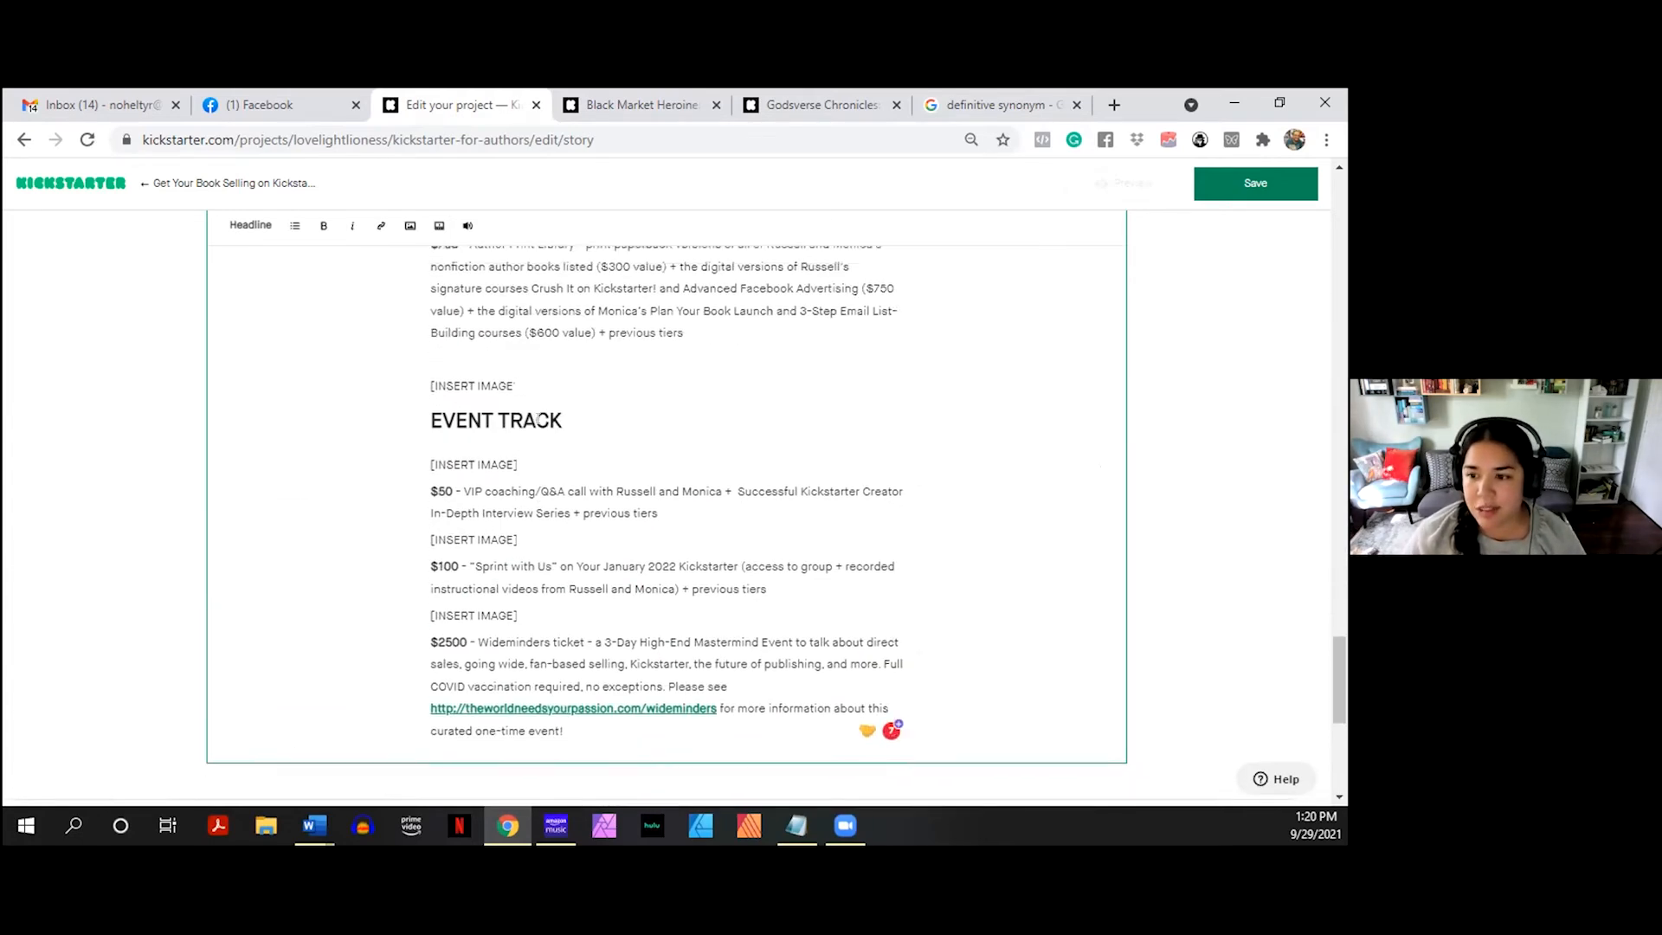
scroll(536, 420, "up", 2)
left_click(820, 104)
scroll(515, 398, "down", 3)
scroll(515, 398, "down", 12)
scroll(515, 398, "up", 4)
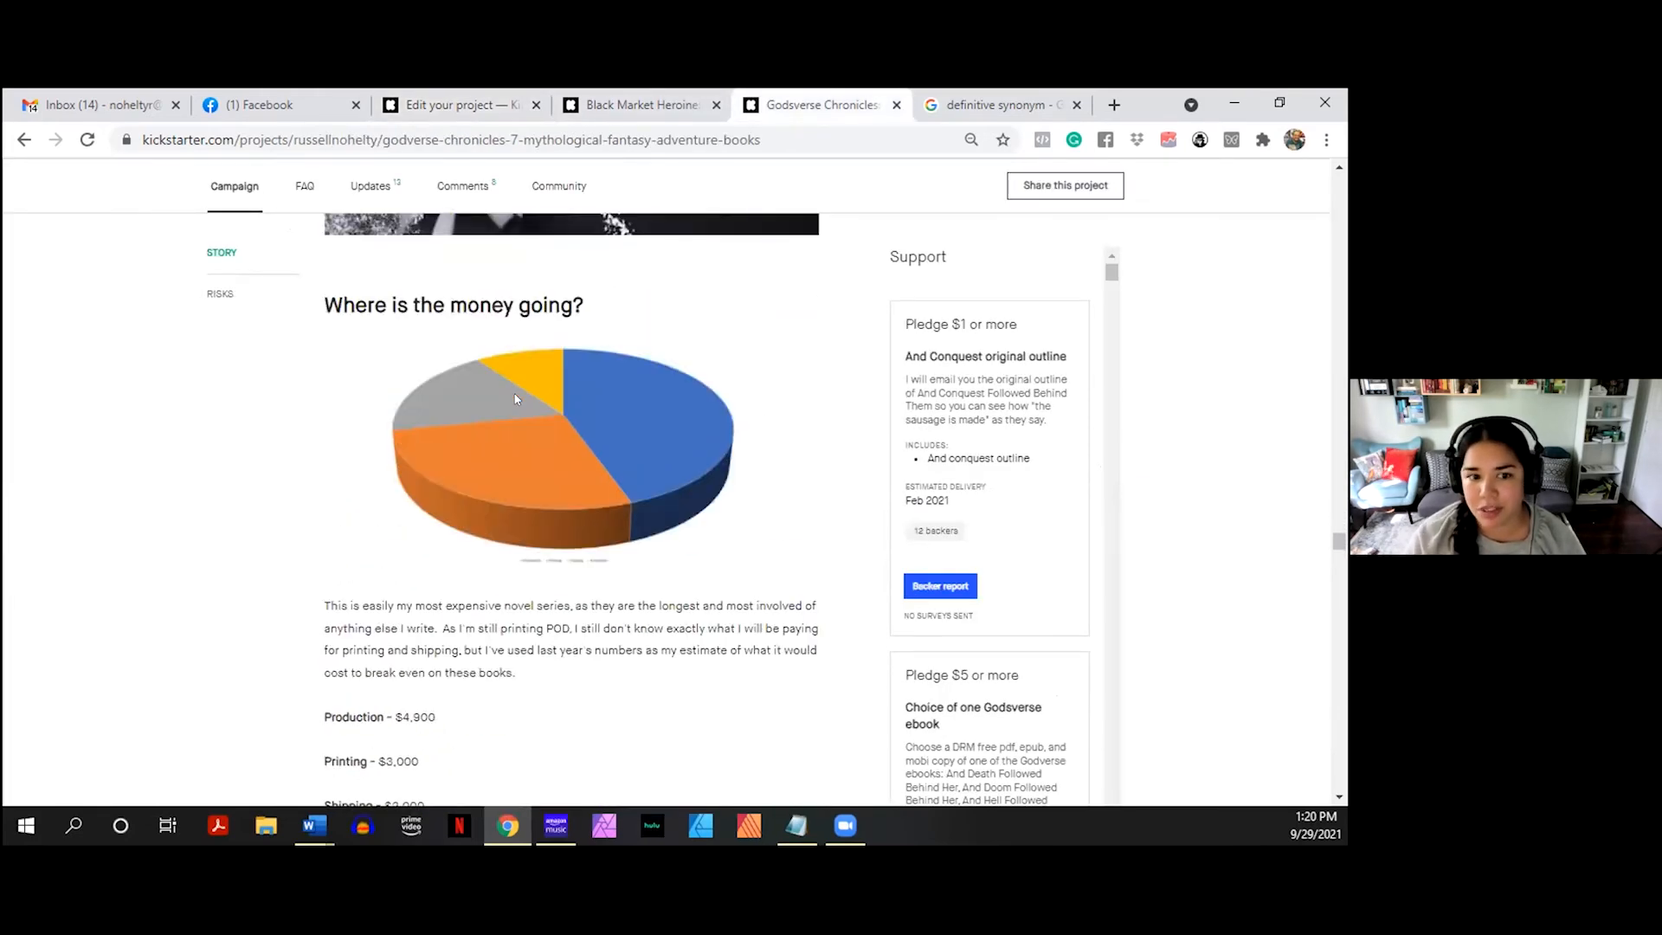
left_click(623, 104)
left_click(454, 104)
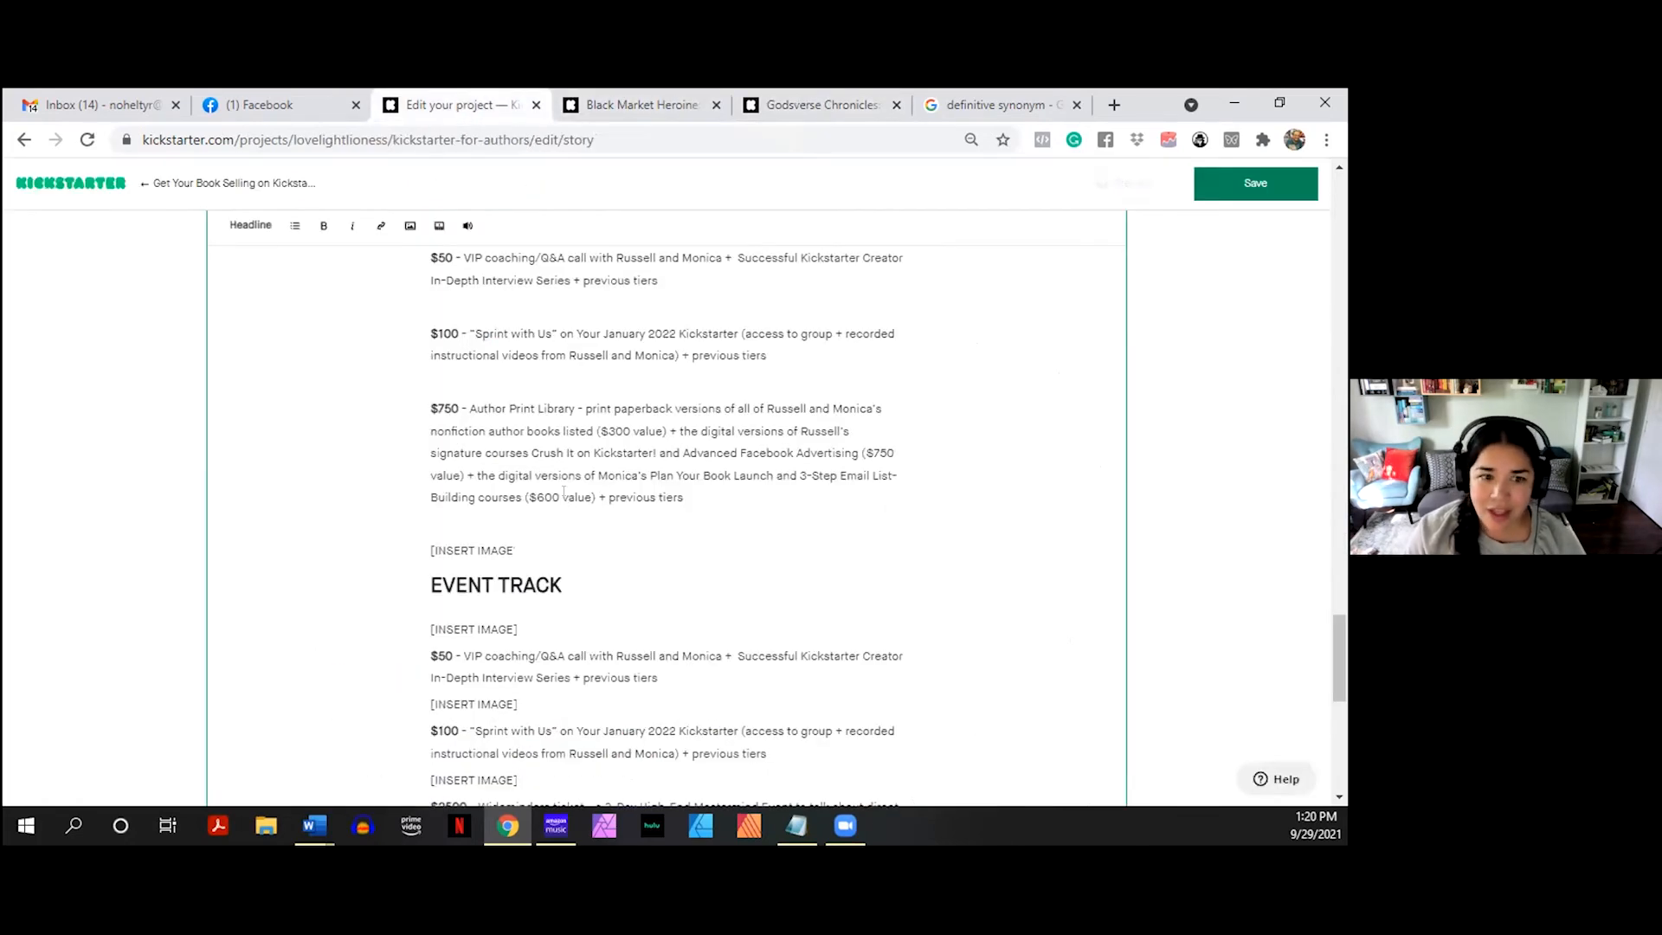
left_click(822, 105)
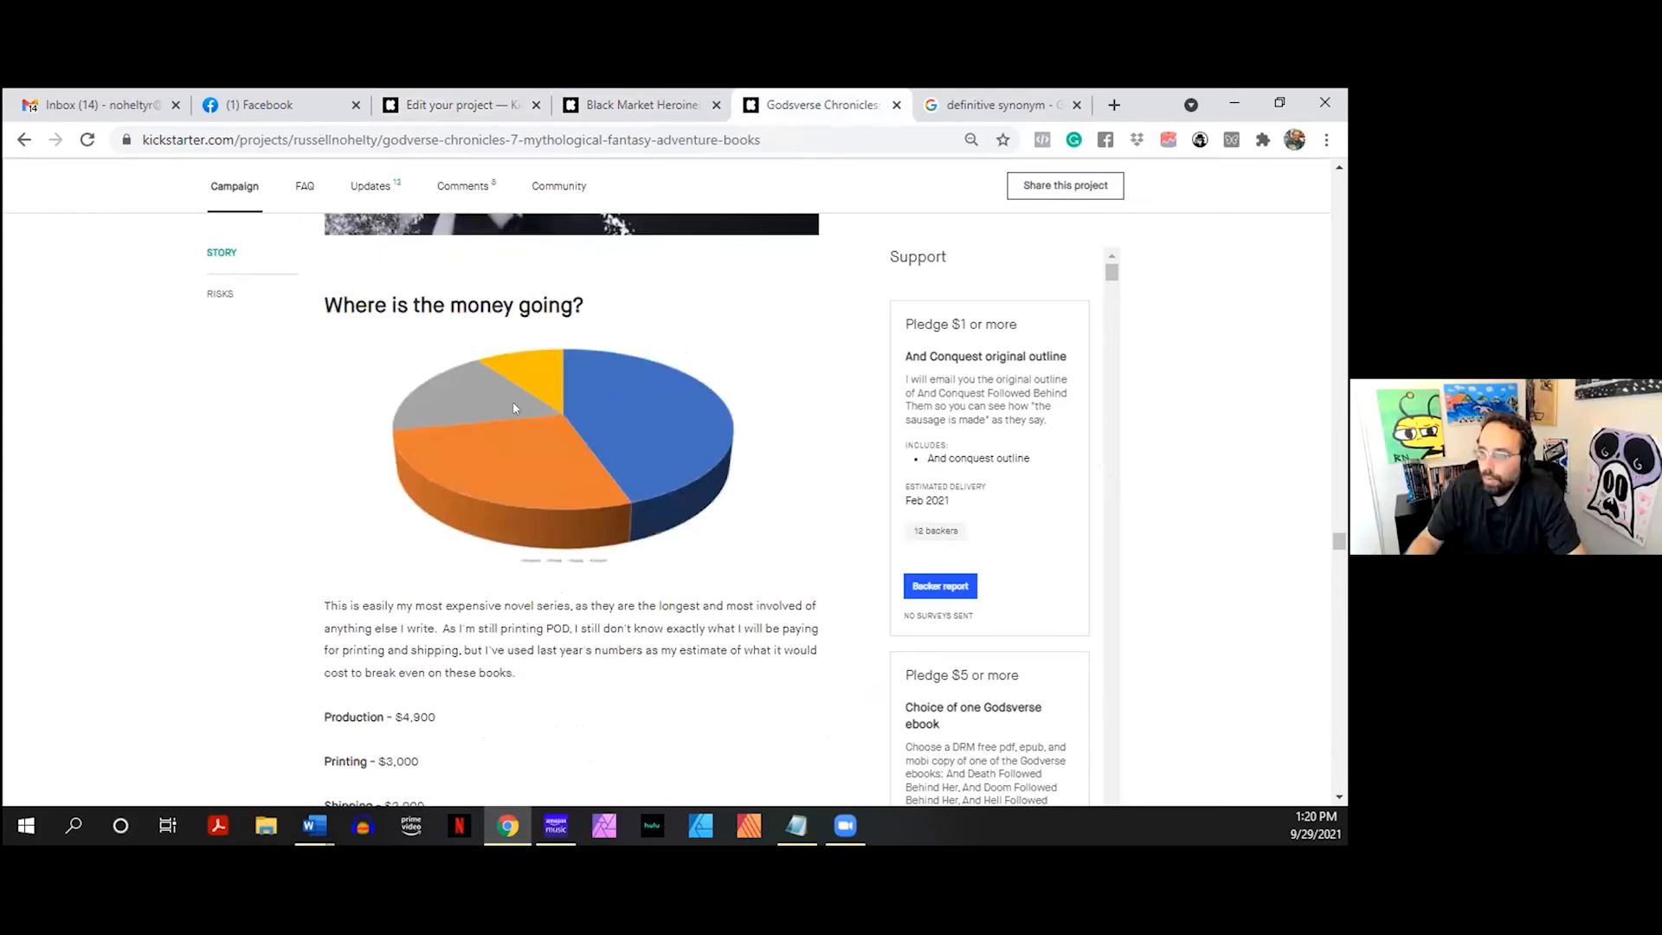
scroll(513, 401, "down", 5)
scroll(513, 402, "up", 5)
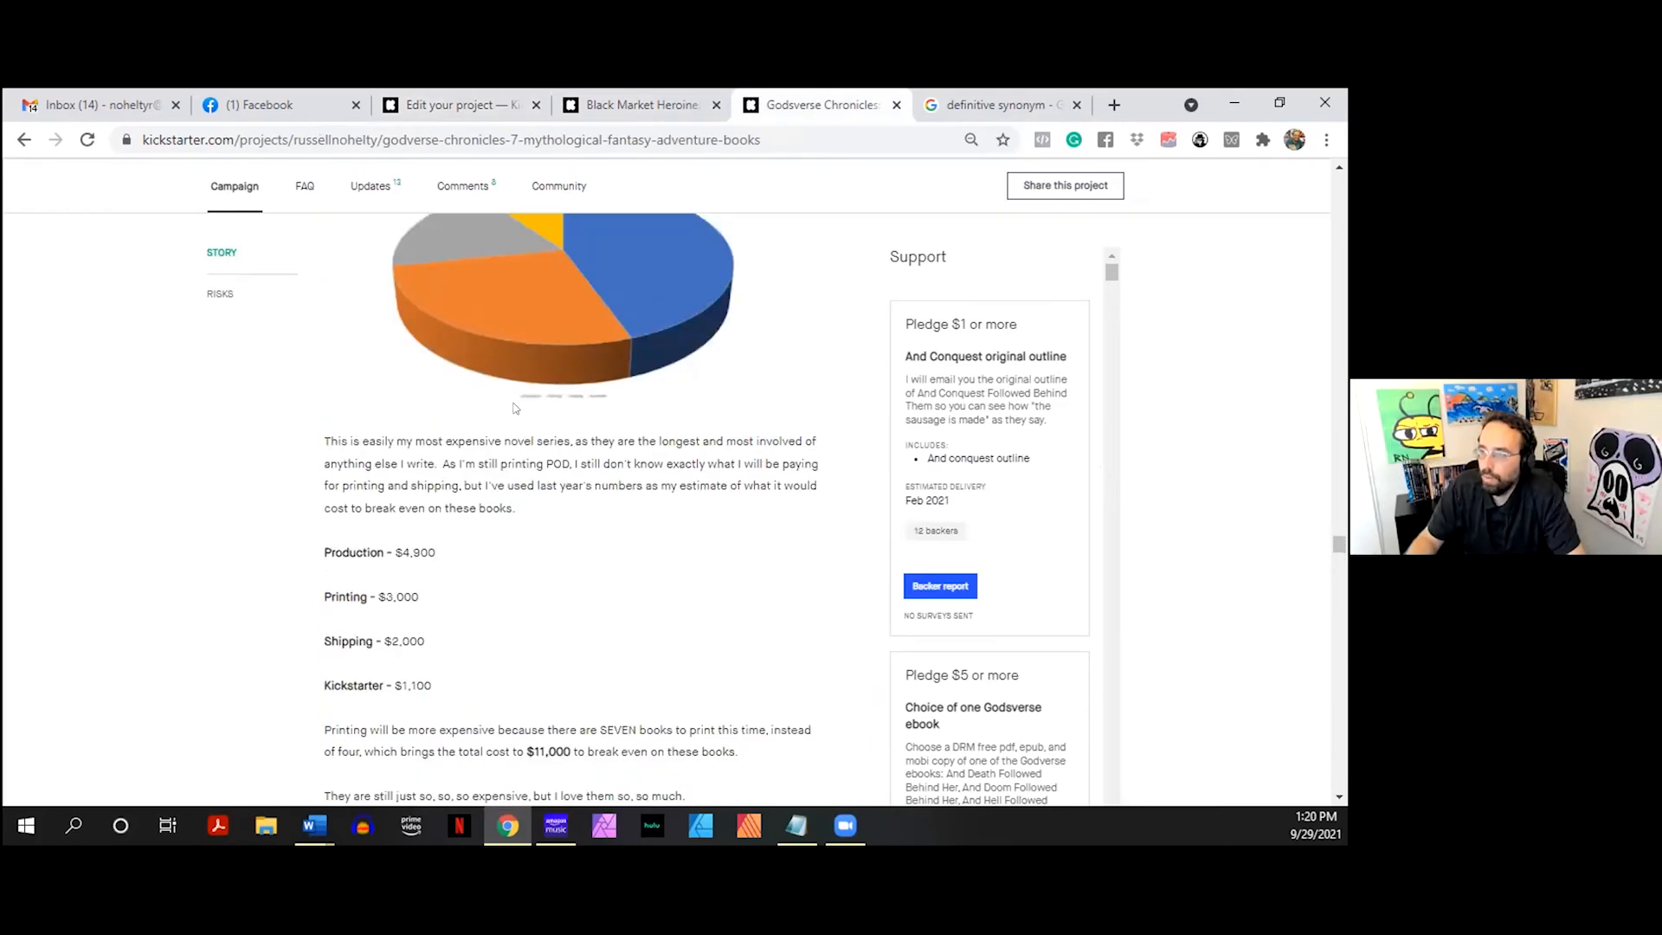
- Add the line "WHERE IS THE MONEY GOING" below the $2500 Wideminders tier at the end of the draft story
left_click(446, 101)
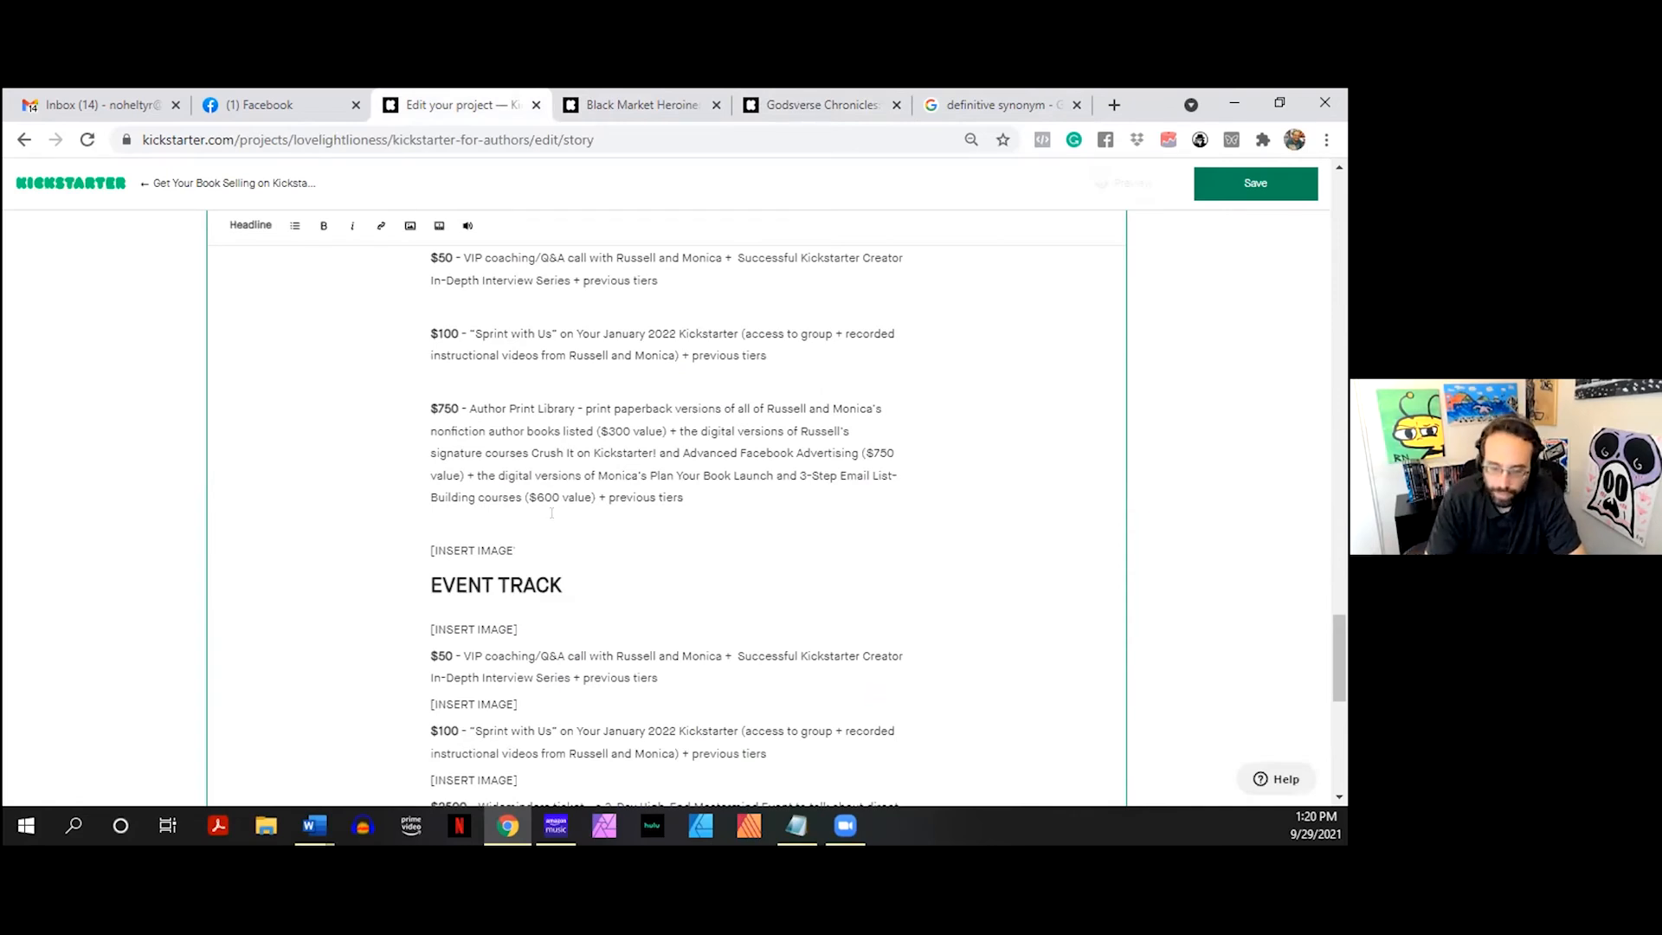
scroll(576, 525, "down", 8)
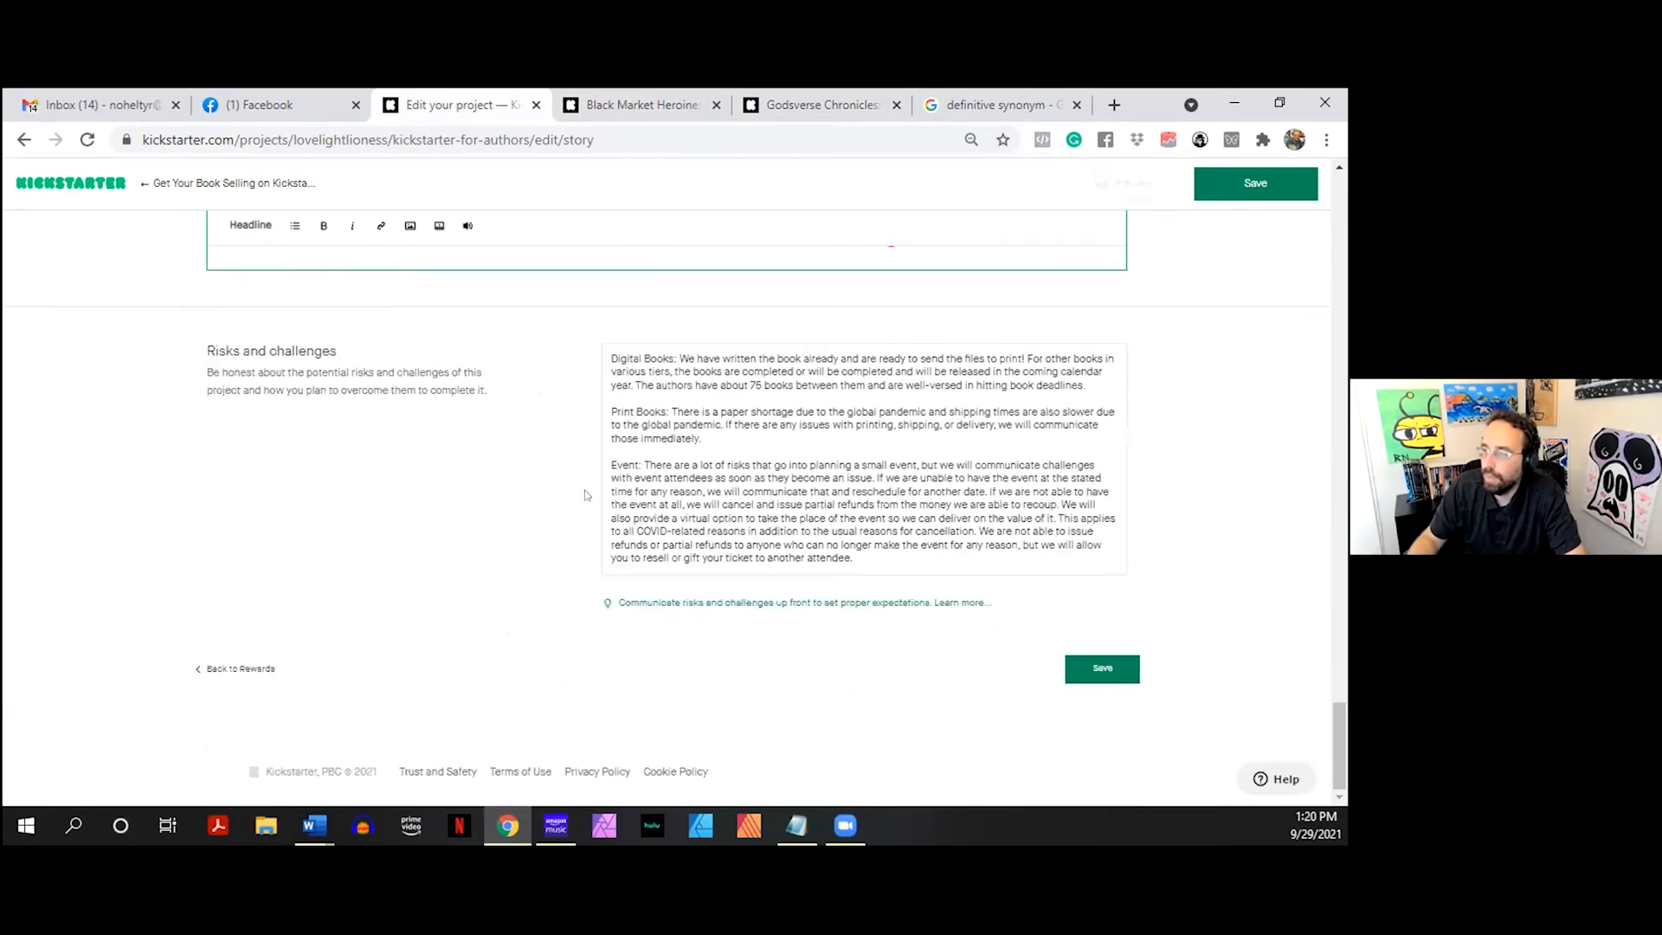
scroll(606, 554, "up", 5)
scroll(613, 561, "down", 1)
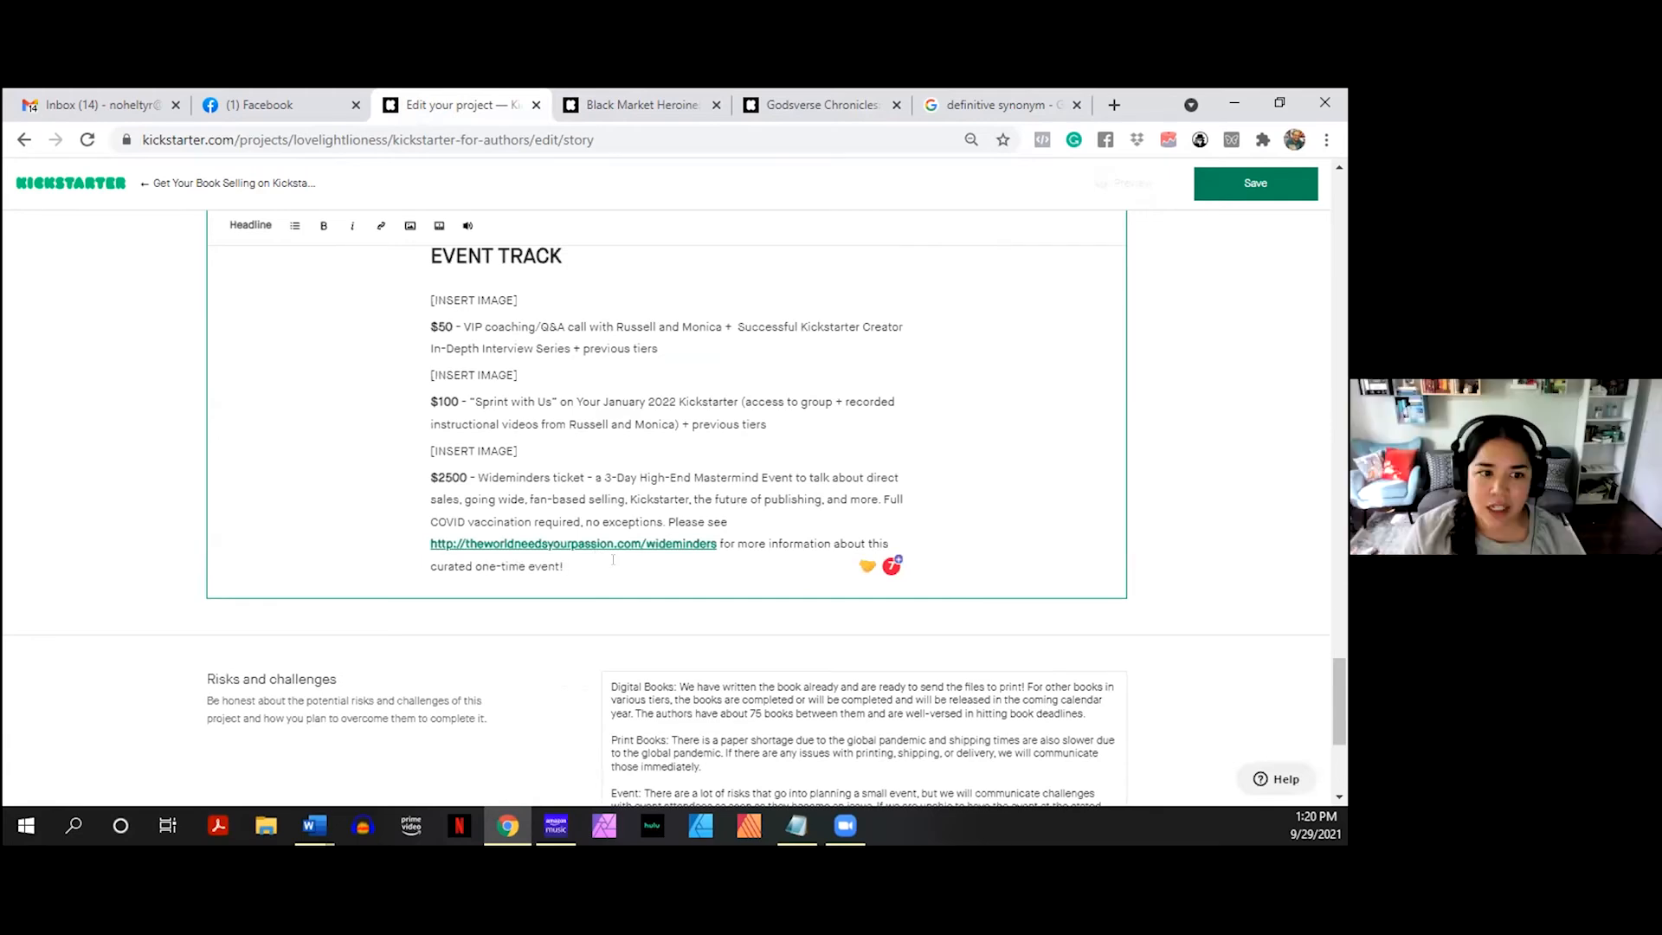
key("Return")
type("WHERE I")
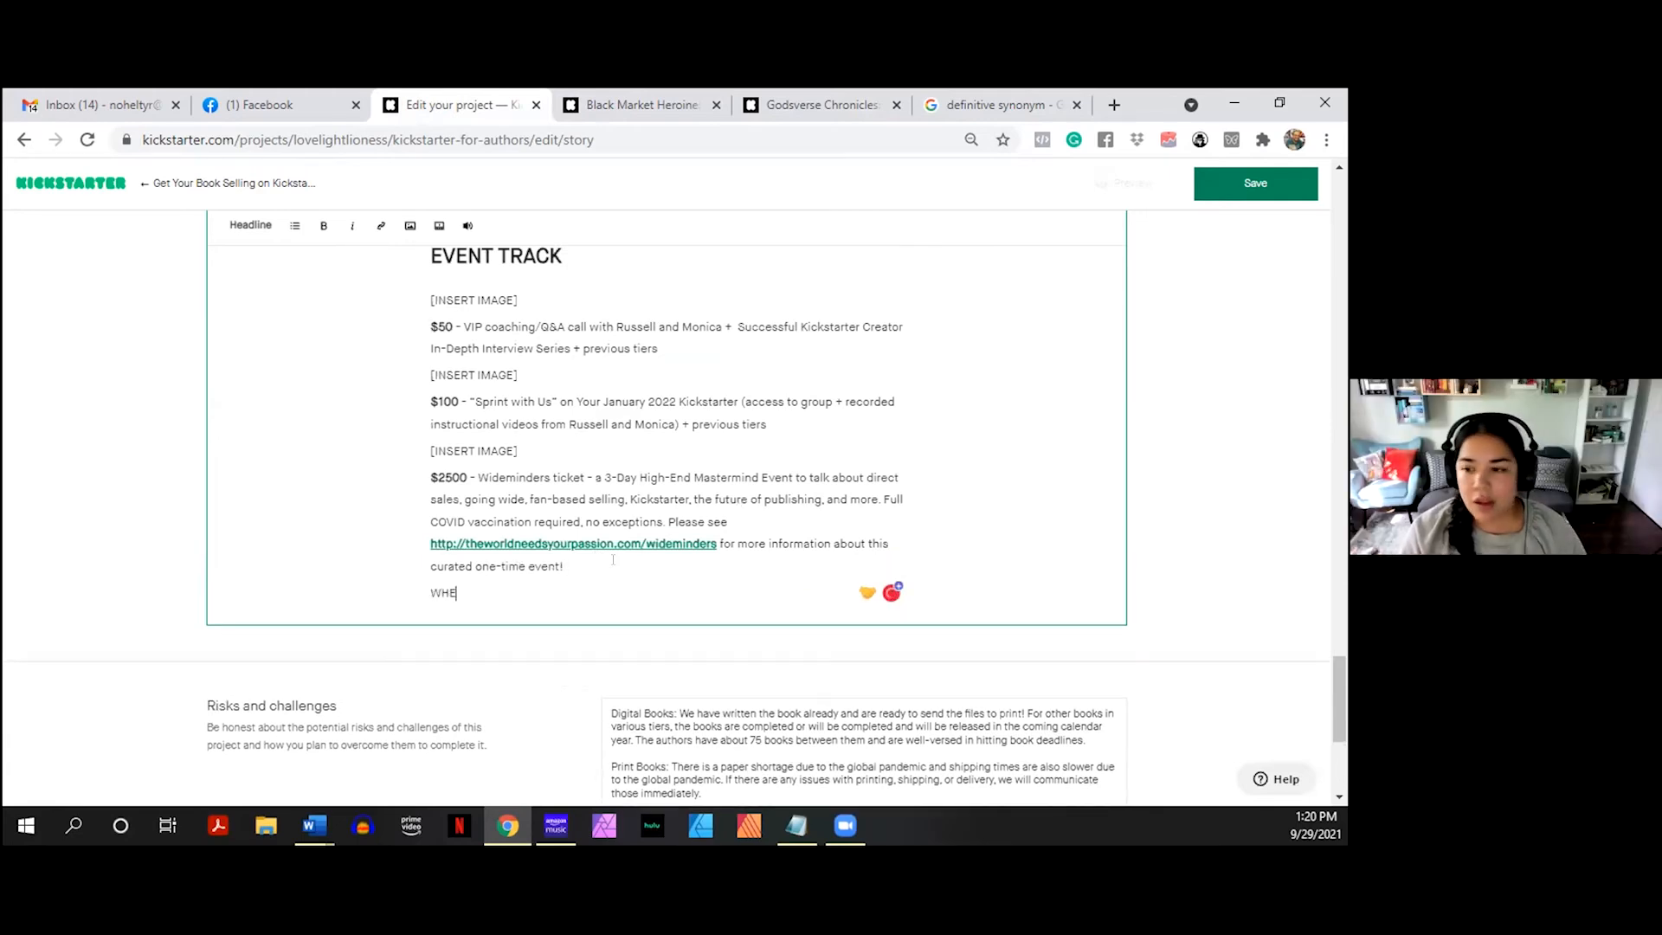
key("BackSpace")
key("BackSpace")
key("BackSpace")
key("BackSpace")
key("BackSpace")
type("ERE IS THE MONEY GOING")
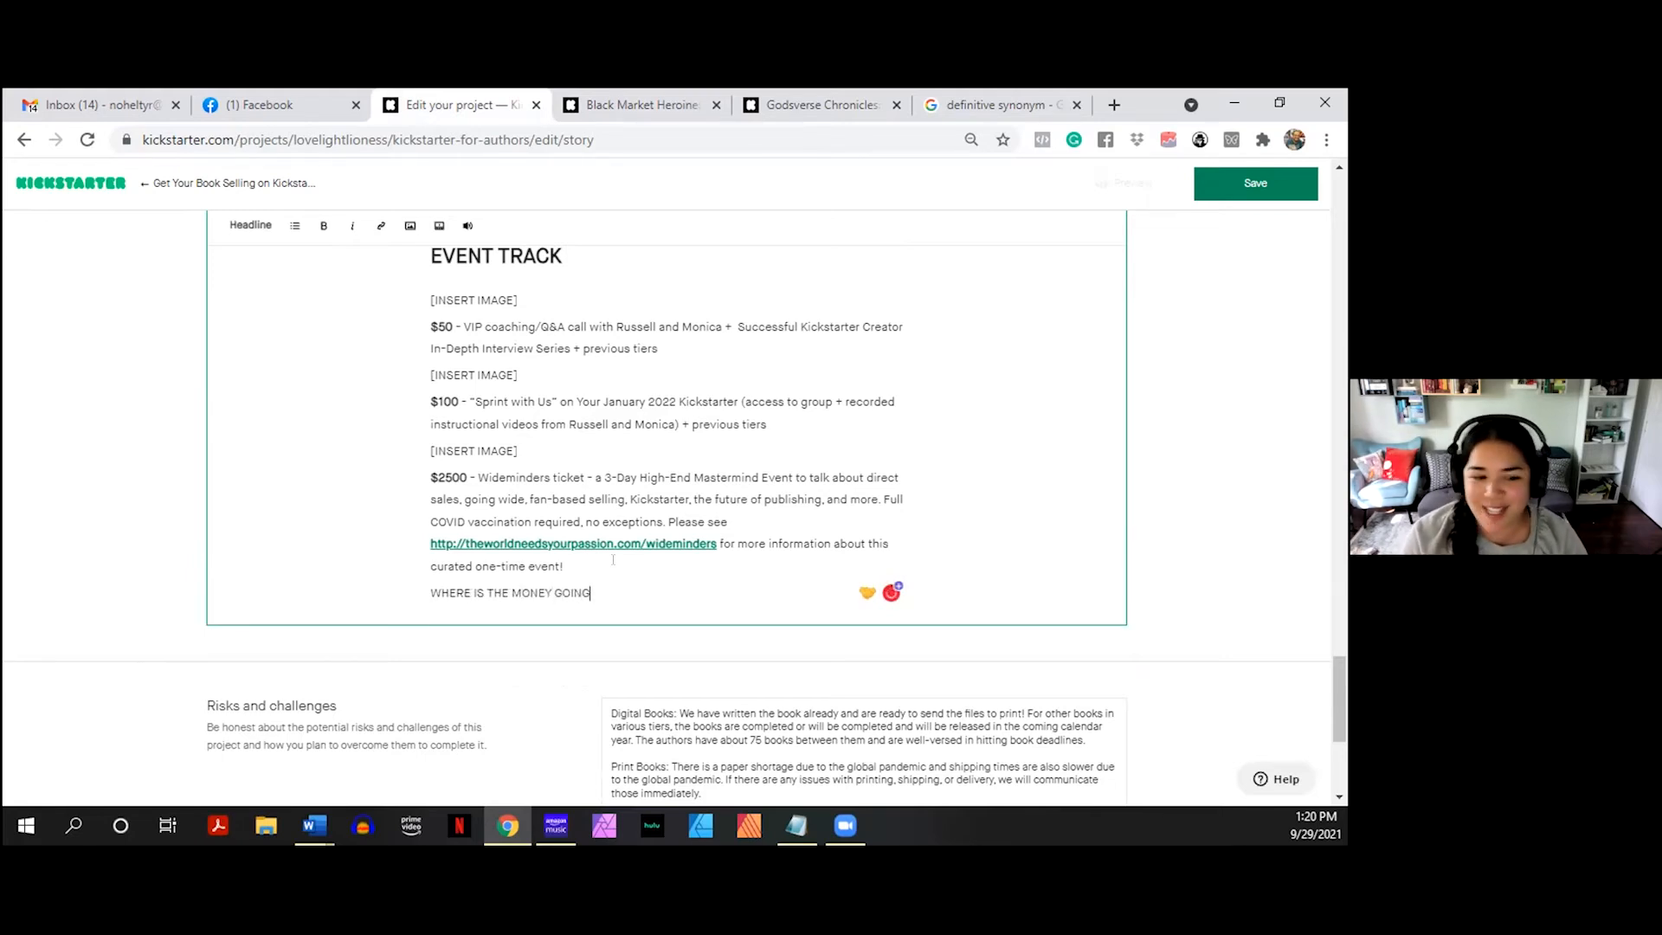
- Add an [INSERT GRAPH] placeholder under WHERE IS THE MONEY GOING and apply headline formatting to both lines
key("Return")
type("[INSERT GRAPH")
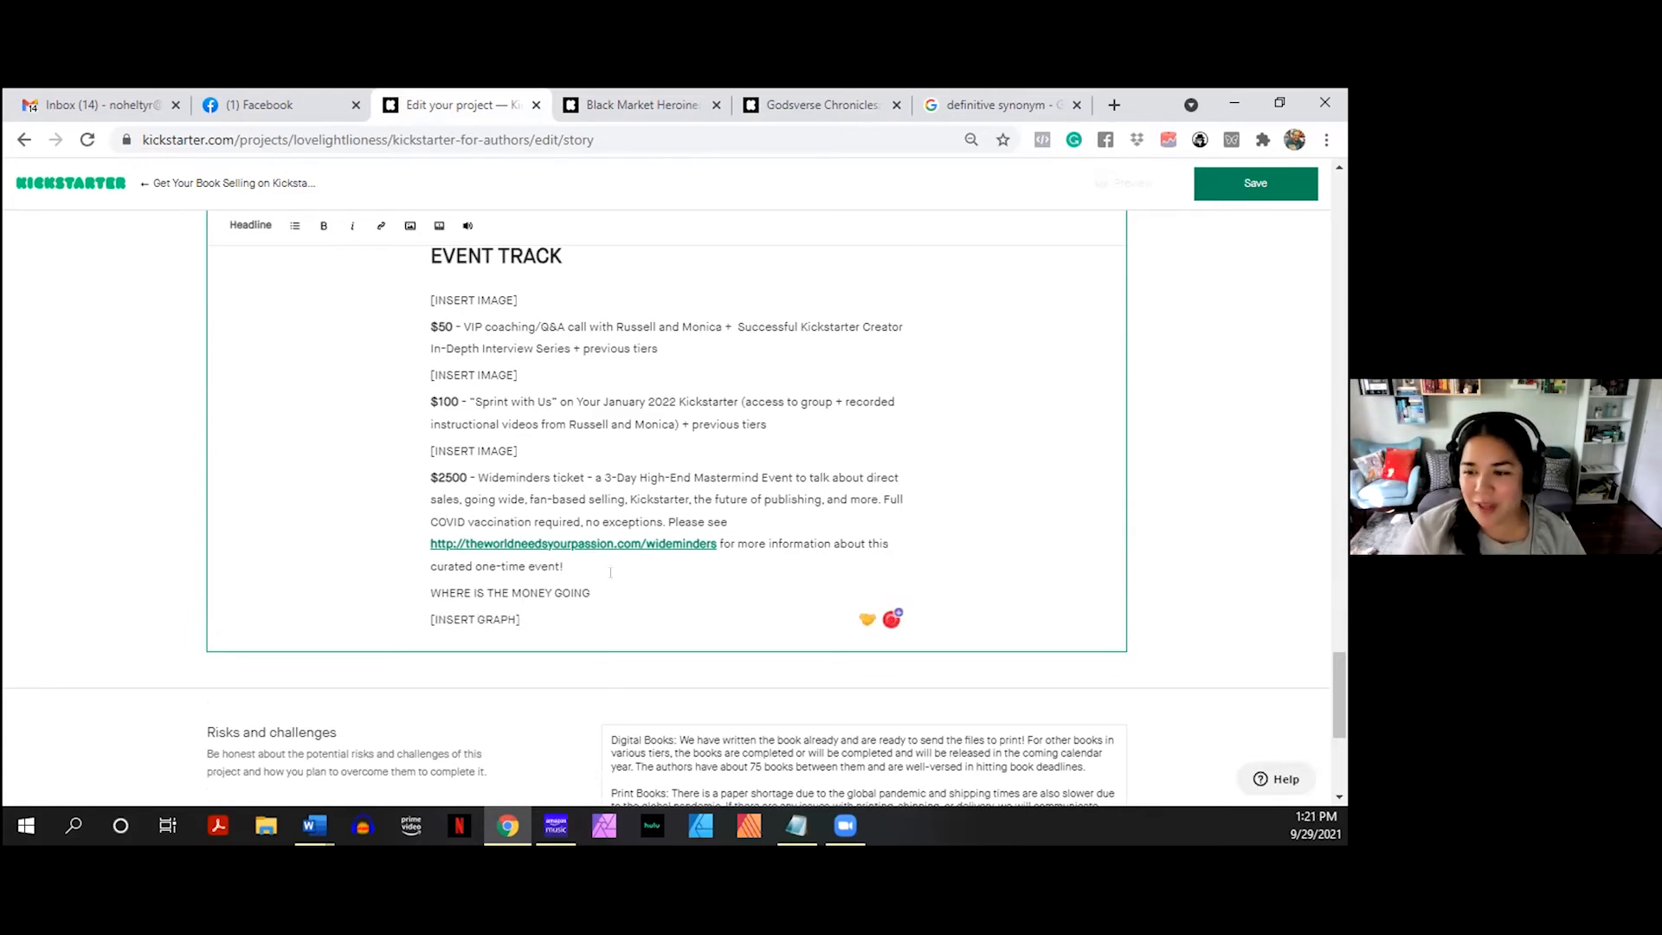
left_click(250, 225)
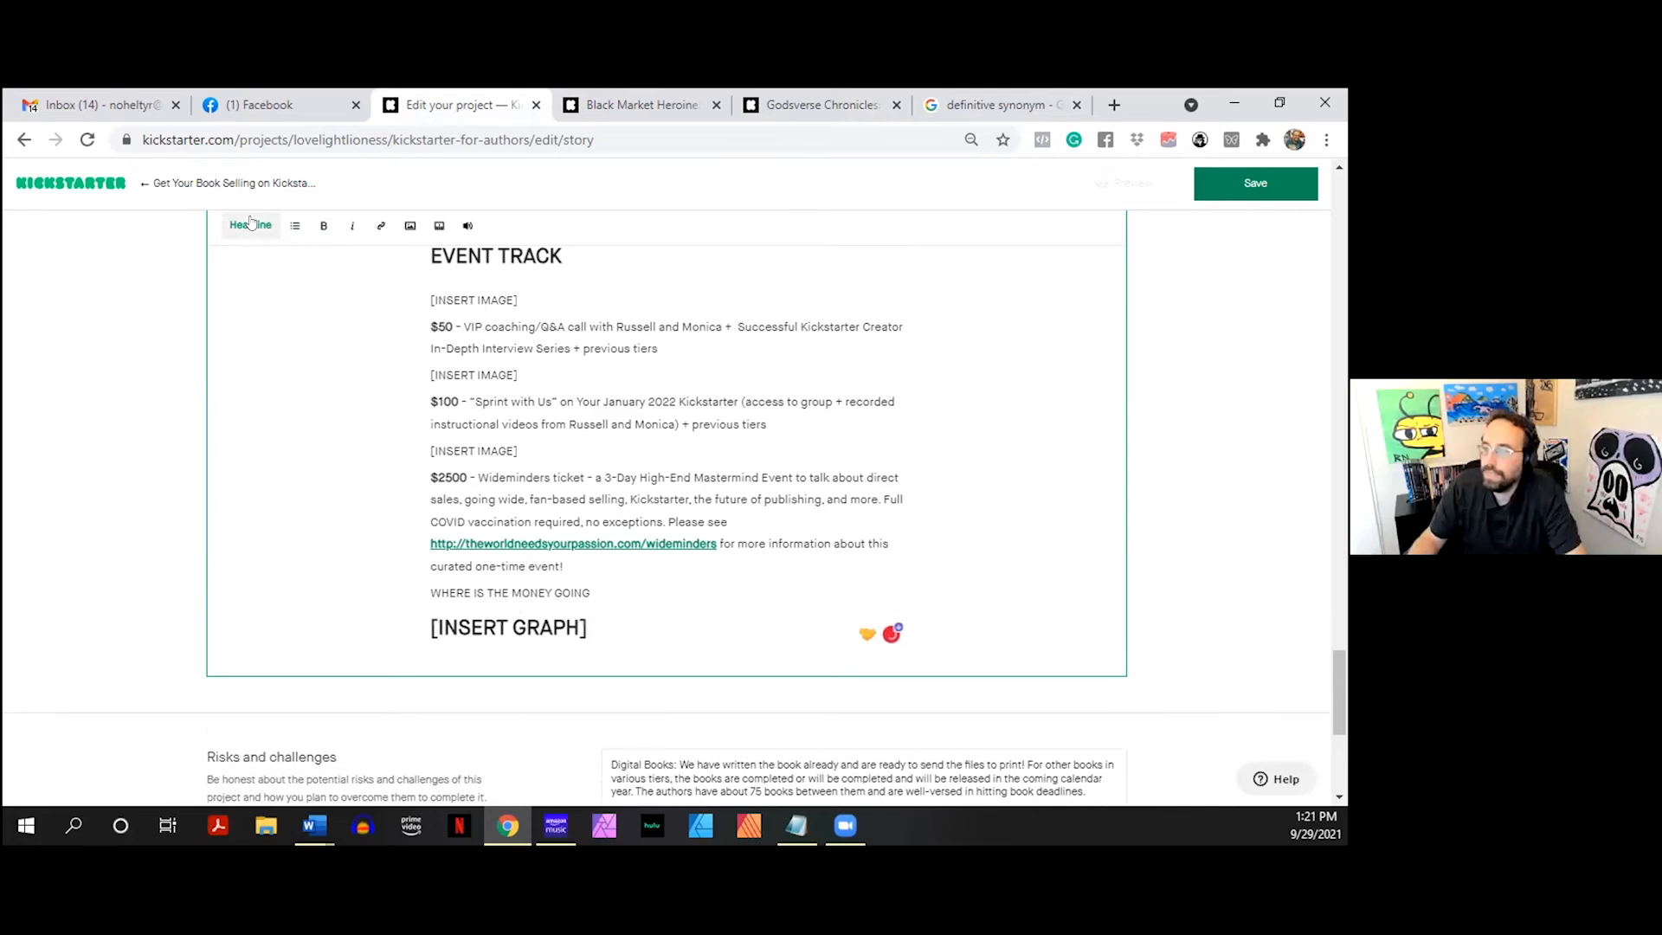
left_click(594, 593)
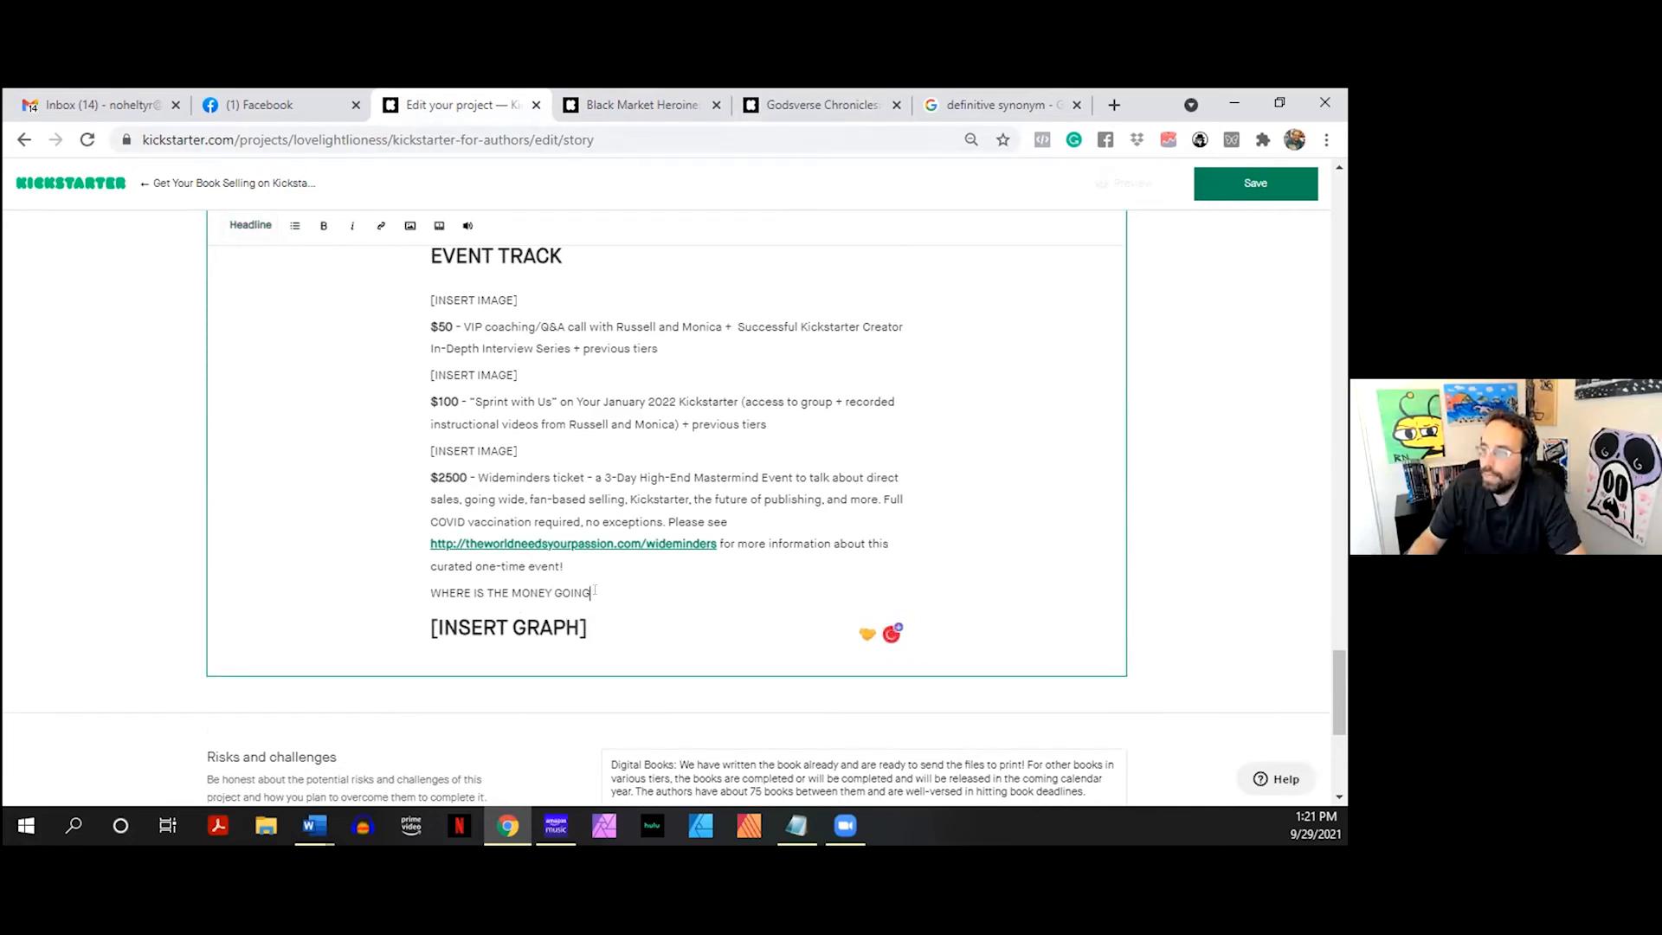
left_click(250, 225)
- Examine the Godsverse Chronicles budget pie chart, its production, printing, shipping and Kickstarter costs, and the break-even total
left_click(784, 107)
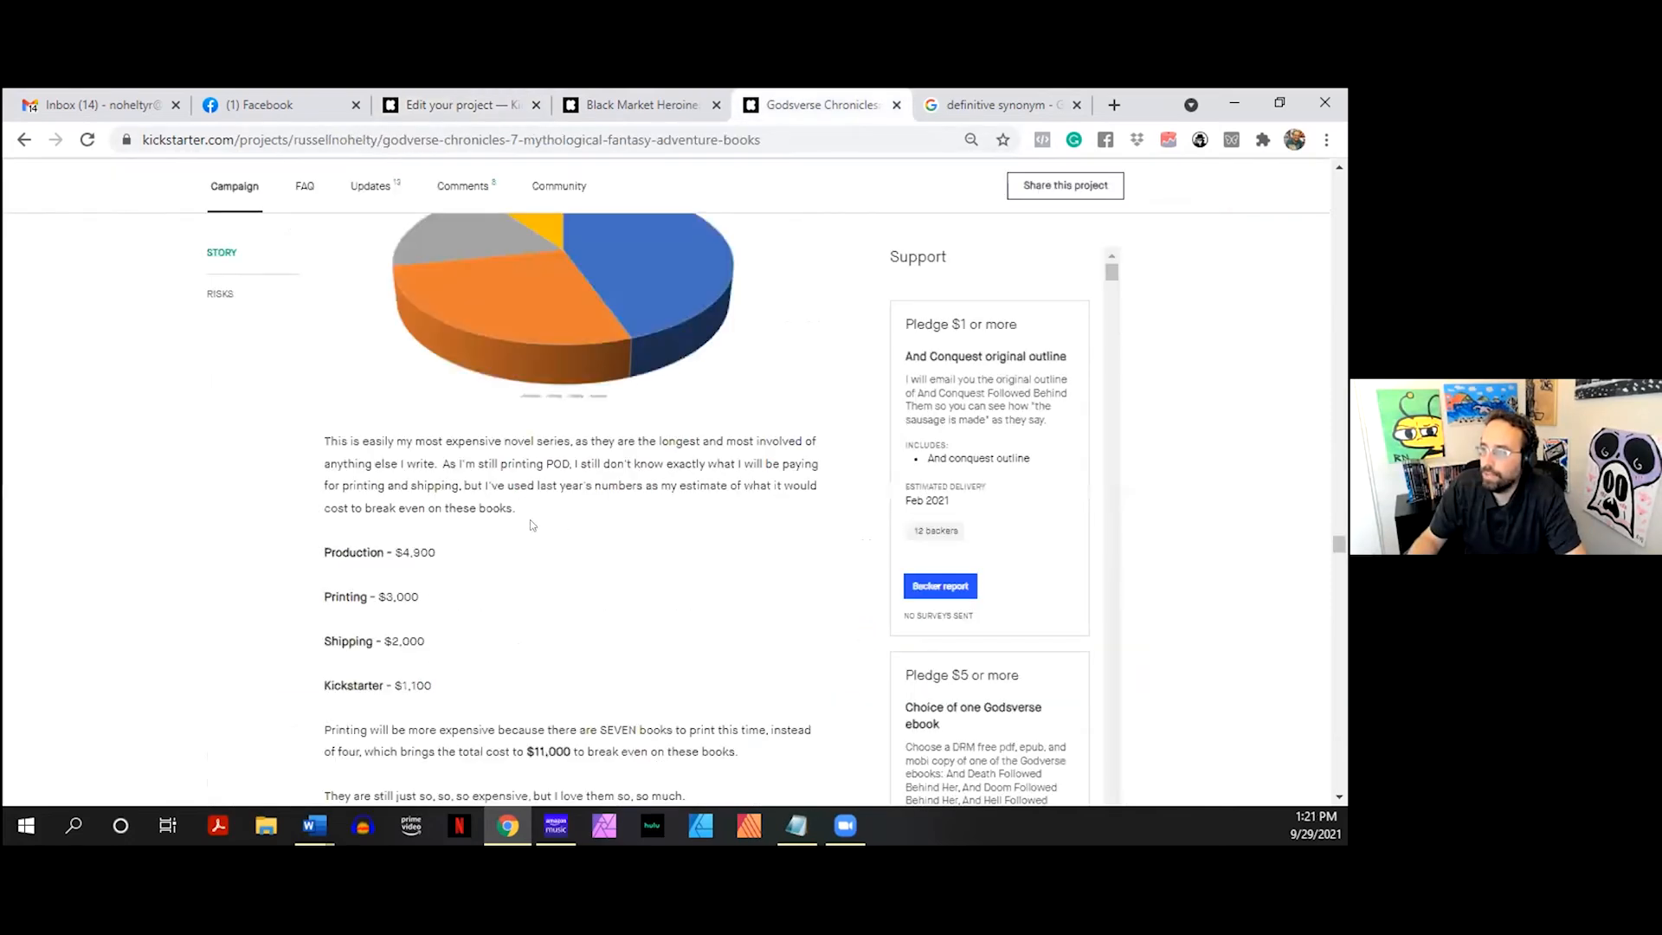
scroll(523, 519, "up", 2)
scroll(464, 335, "down", 2)
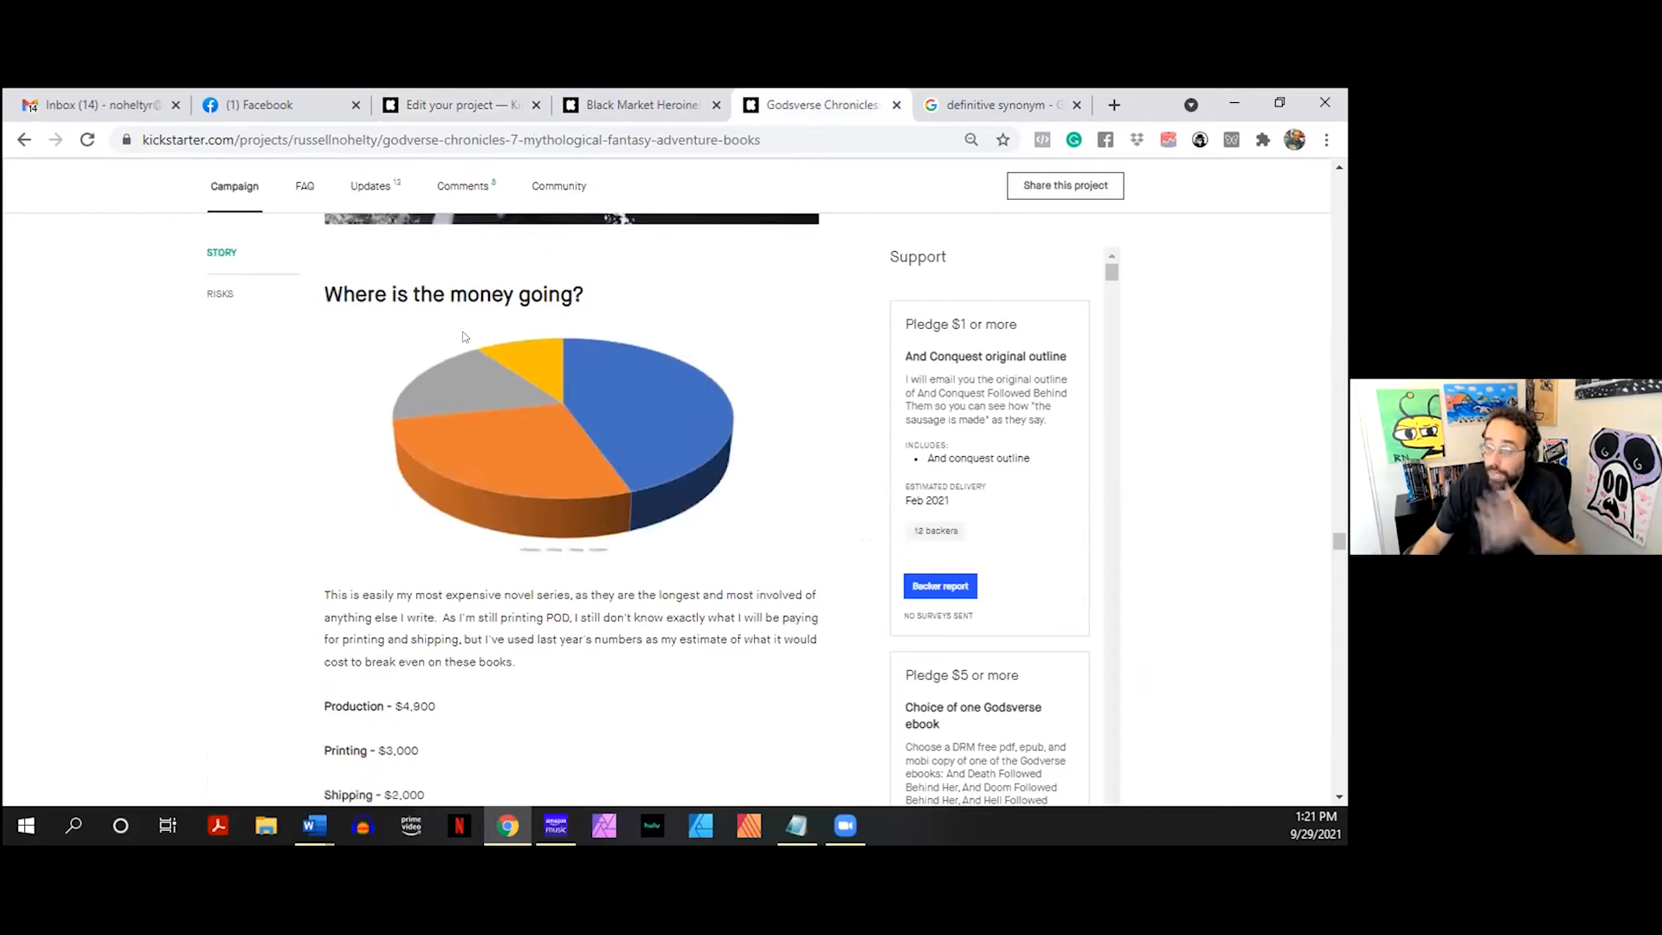
left_click_drag(340, 434, 545, 509)
left_click(544, 509)
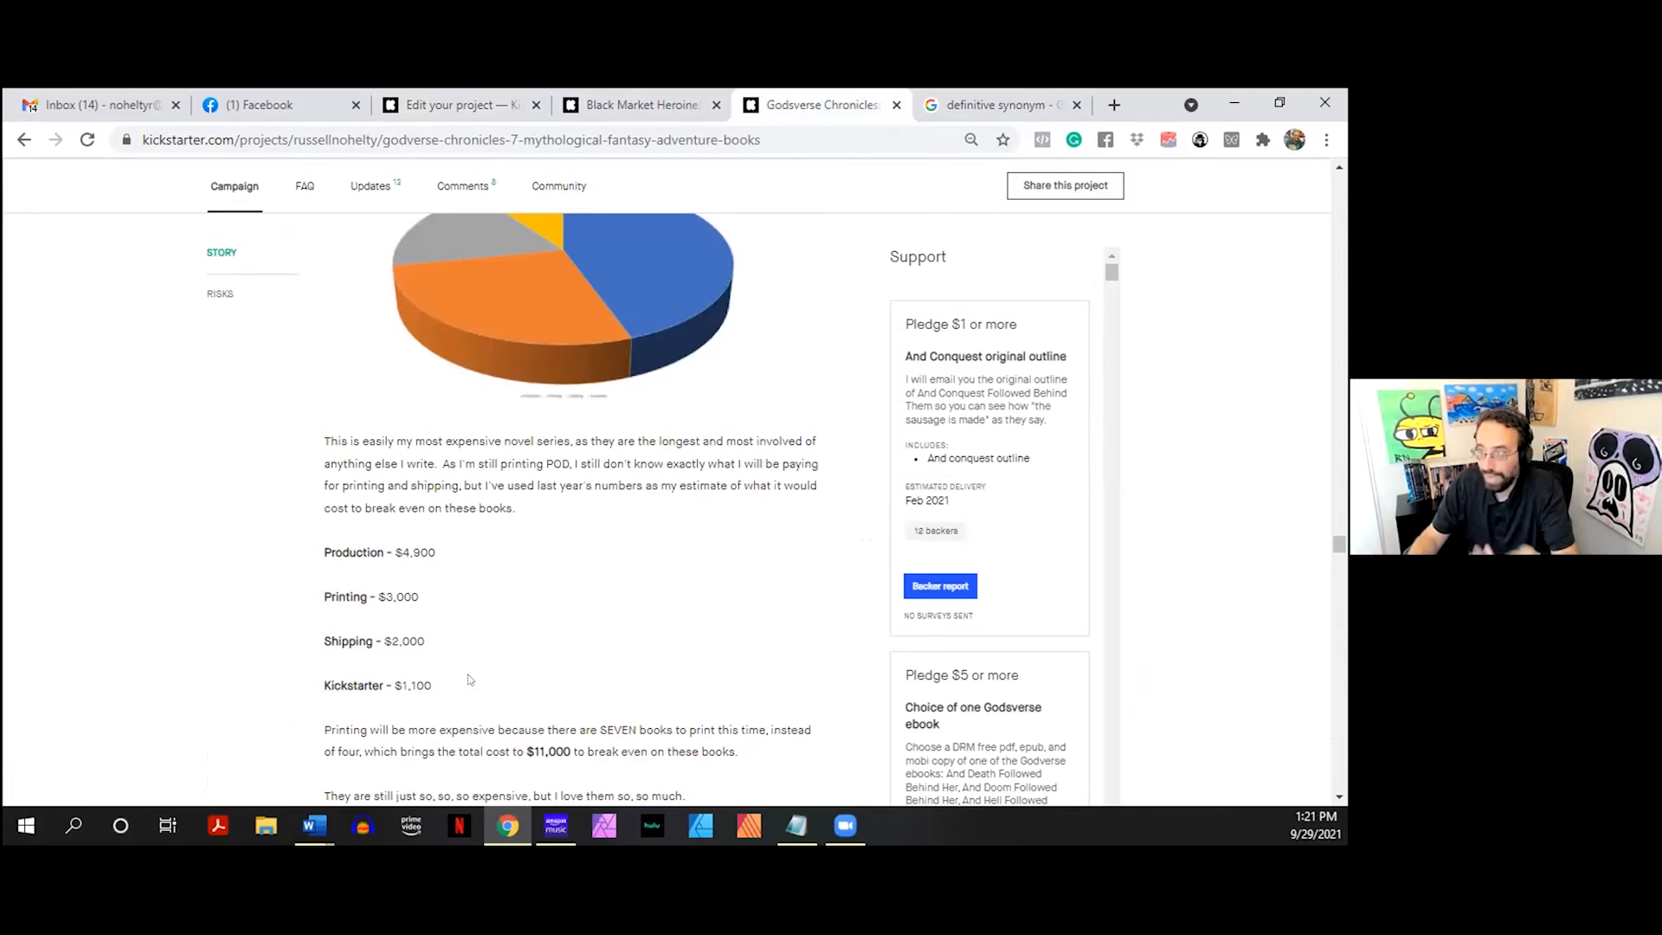
left_click_drag(469, 681, 396, 542)
left_click(344, 543)
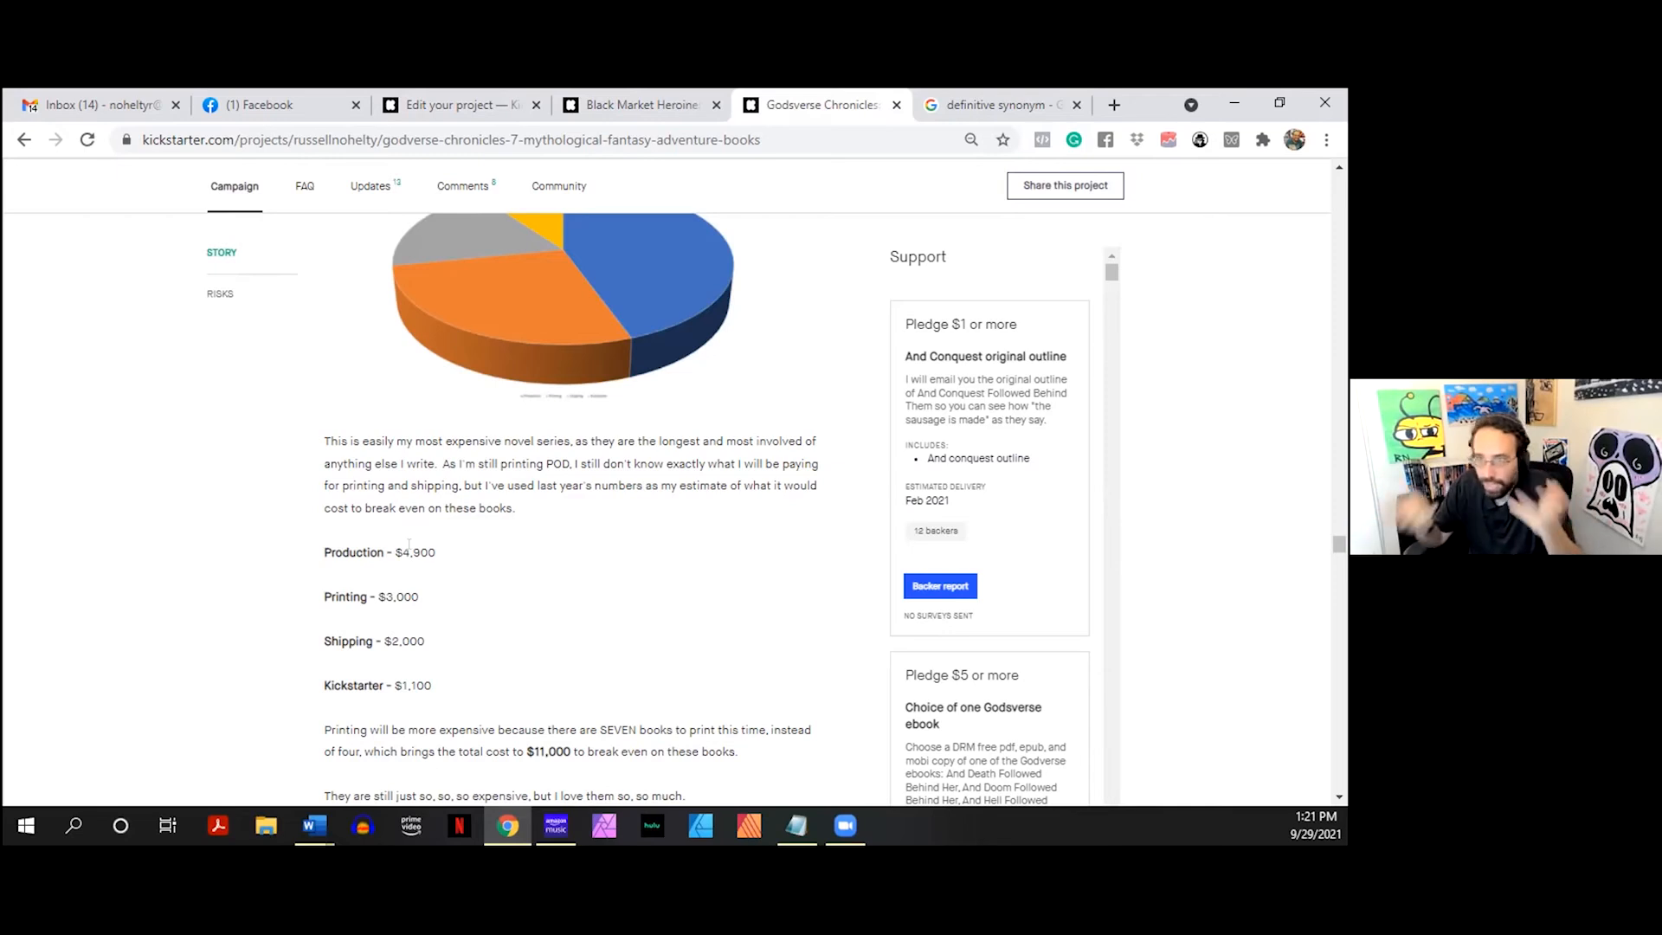
scroll(408, 543, "up", 2)
scroll(413, 567, "down", 2)
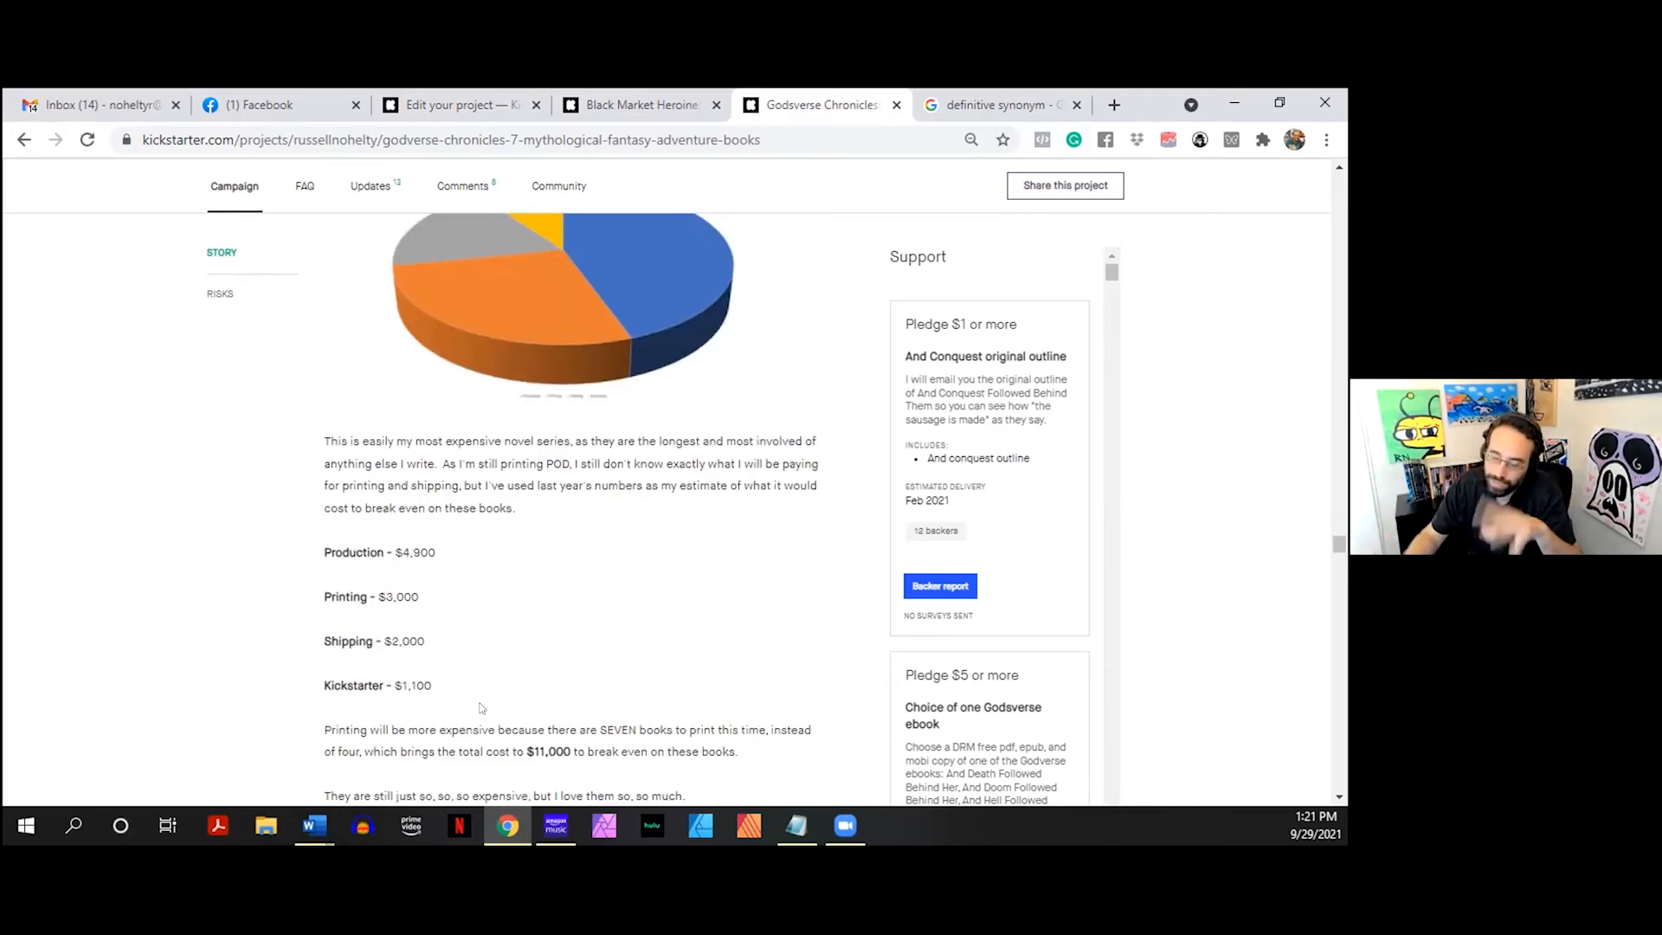
mouse_move(571, 751)
left_mouse_down()
mouse_move(523, 751)
mouse_move(562, 752)
left_mouse_up()
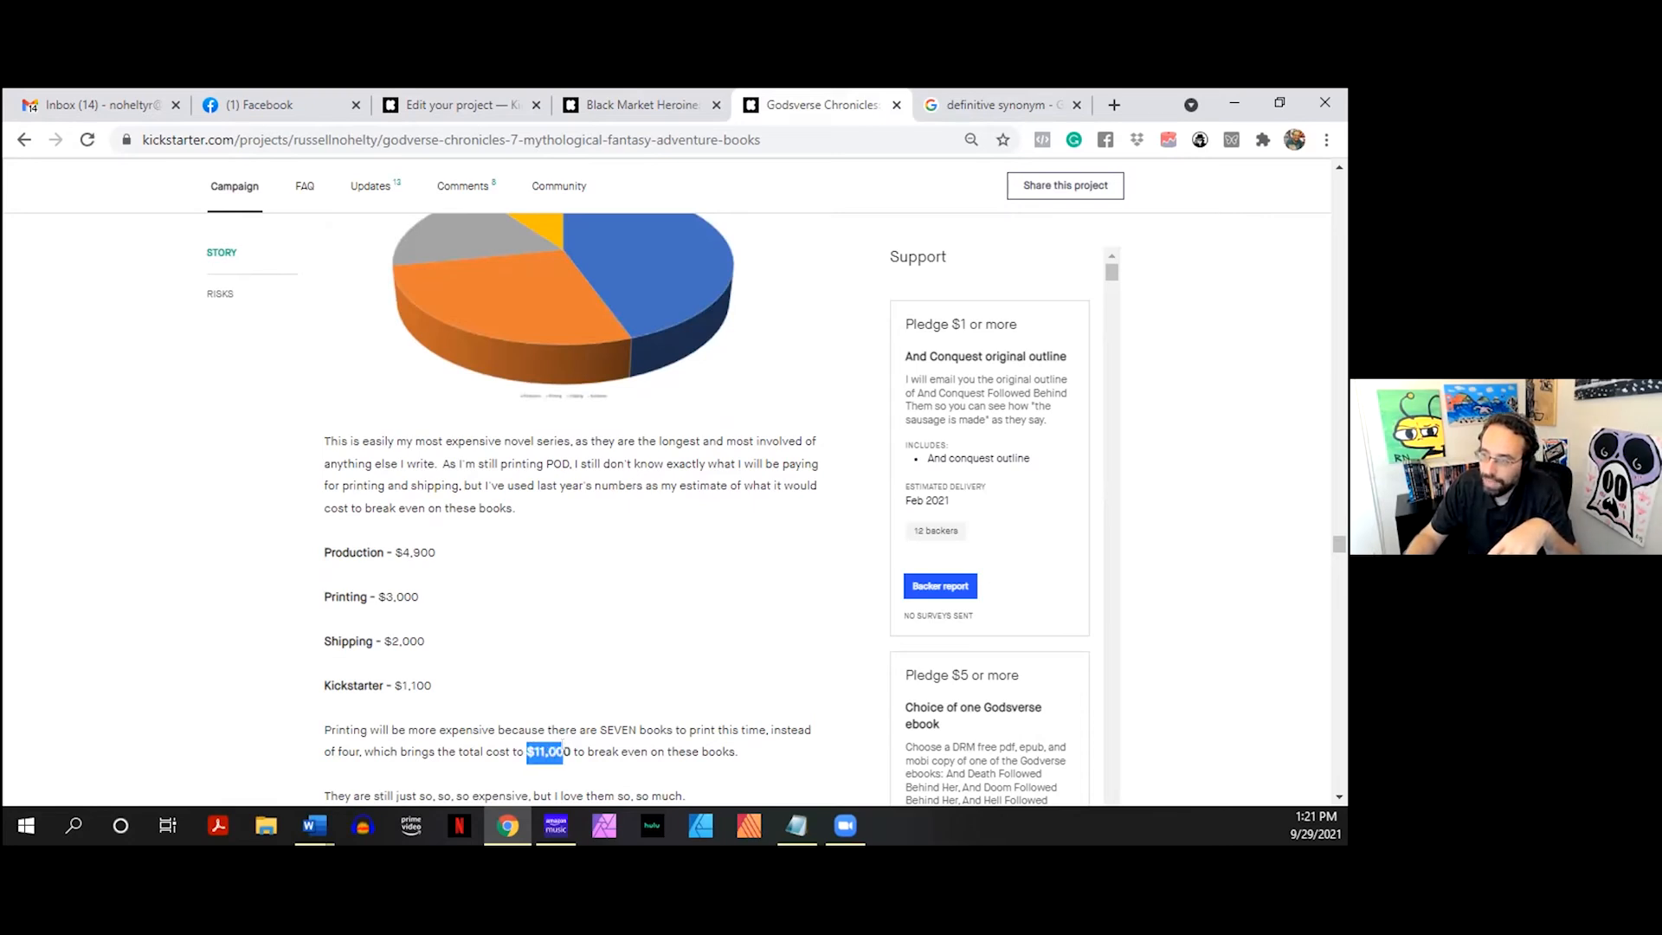
left_click(565, 750)
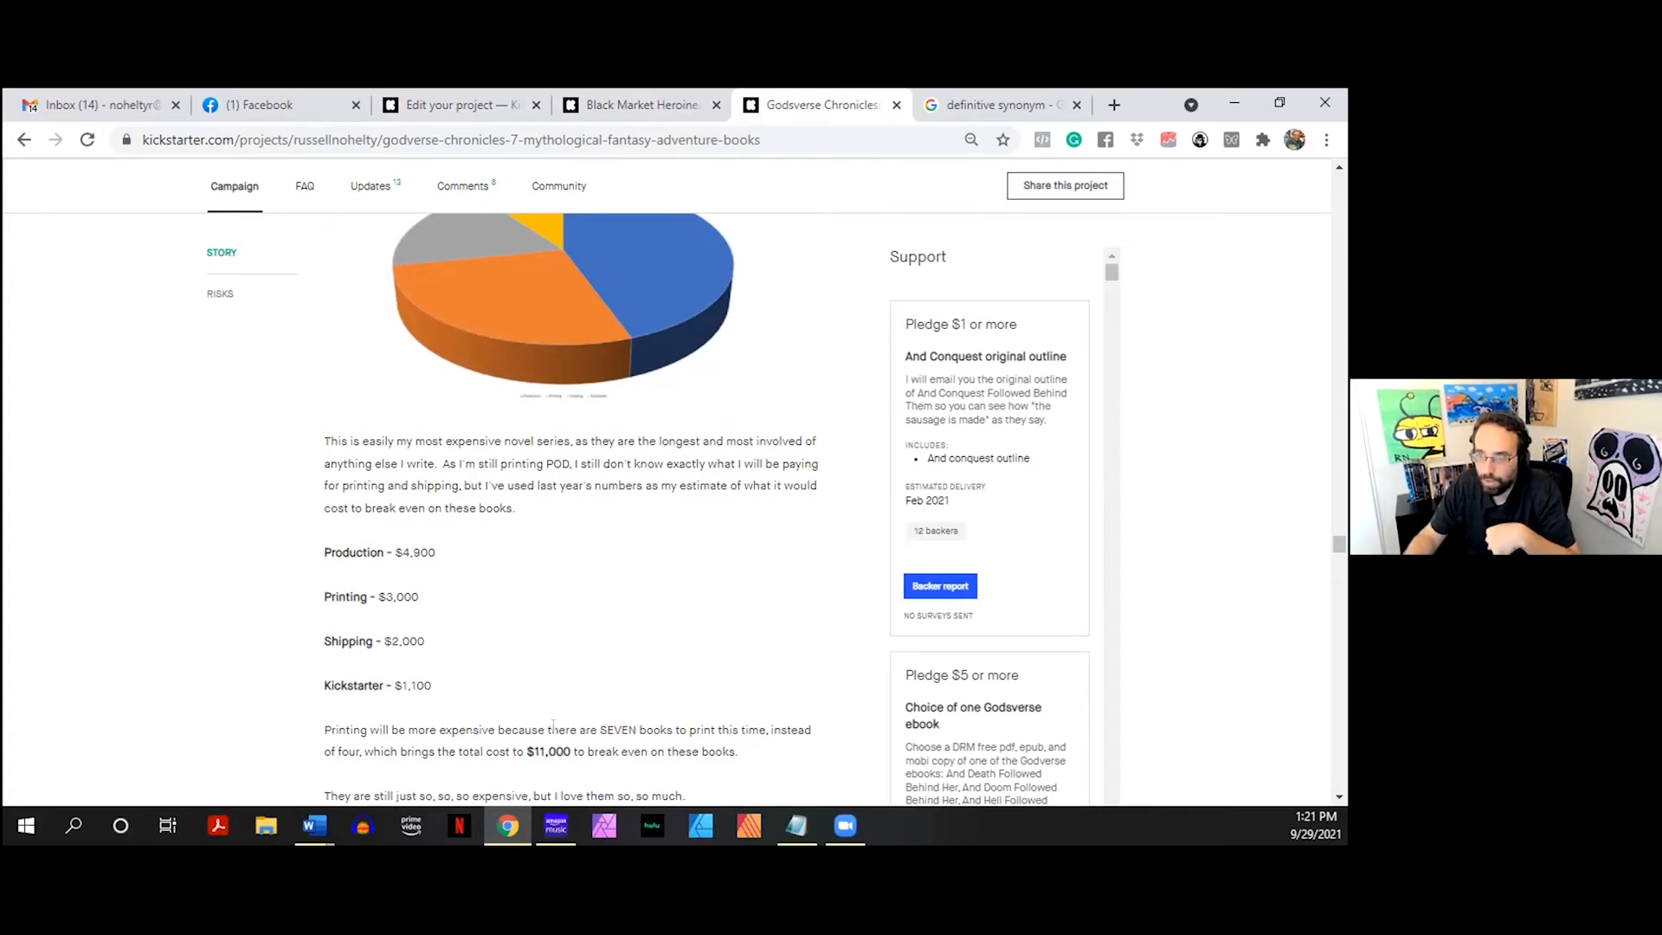
left_click_drag(565, 749, 523, 750)
left_click(478, 574)
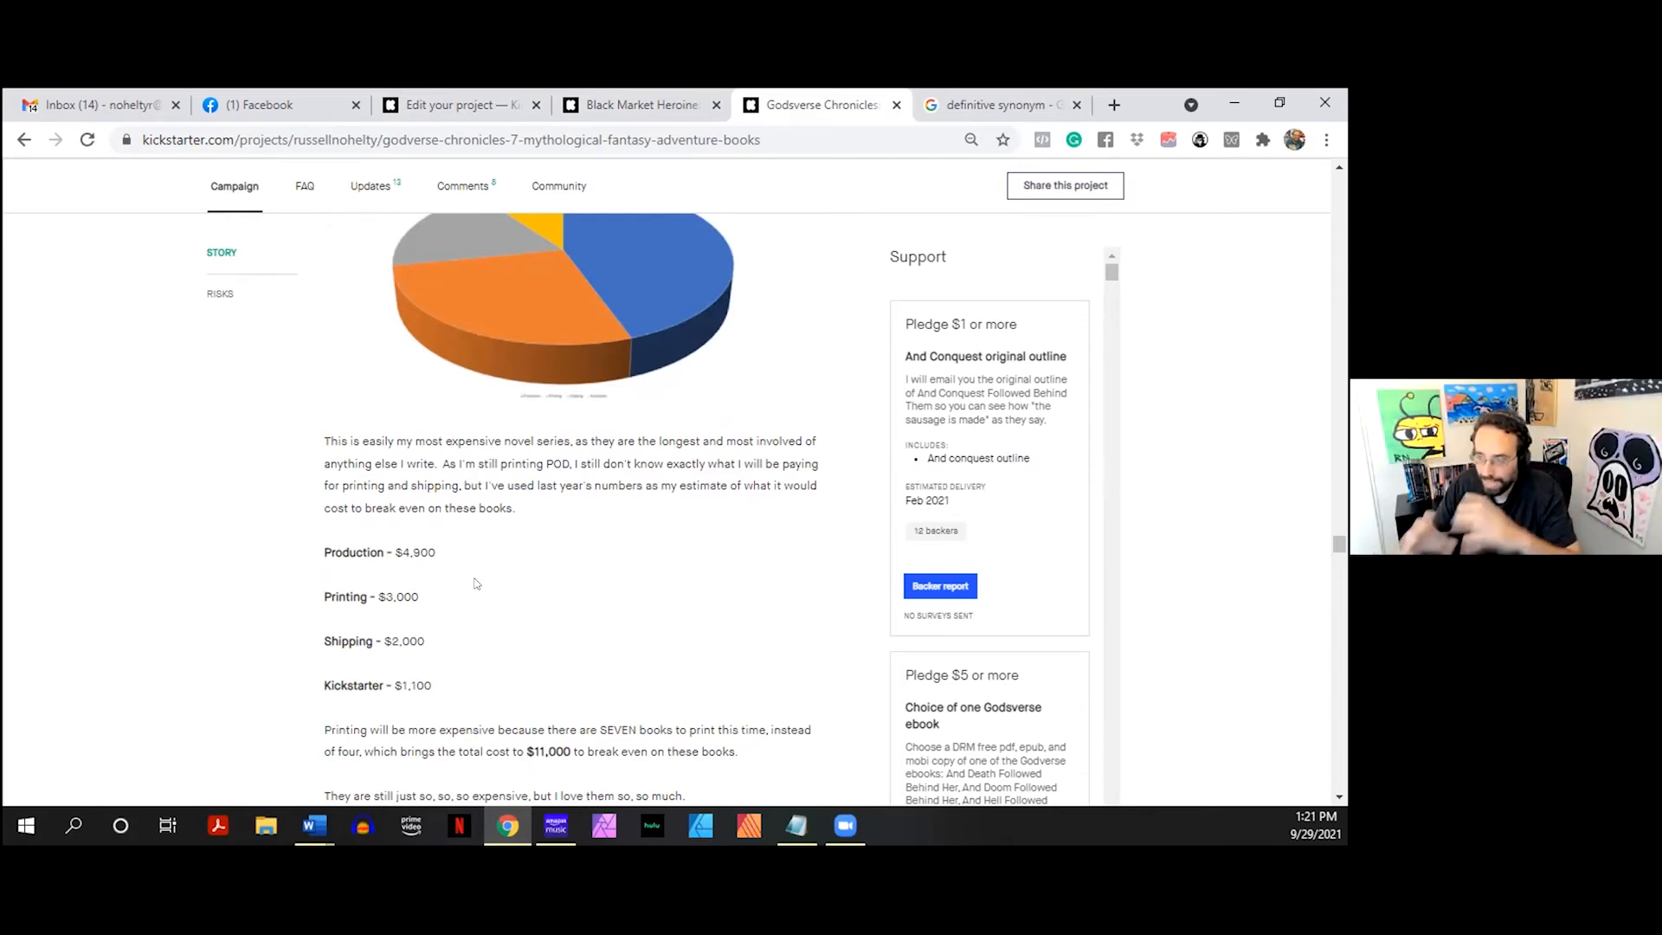
- Review how the Godsverse Chronicles story moves from "Where is the money going?" to the other available books, including the Ichabod Jones: Monster Hunter cover and sample pages
scroll(476, 582, "up", 2)
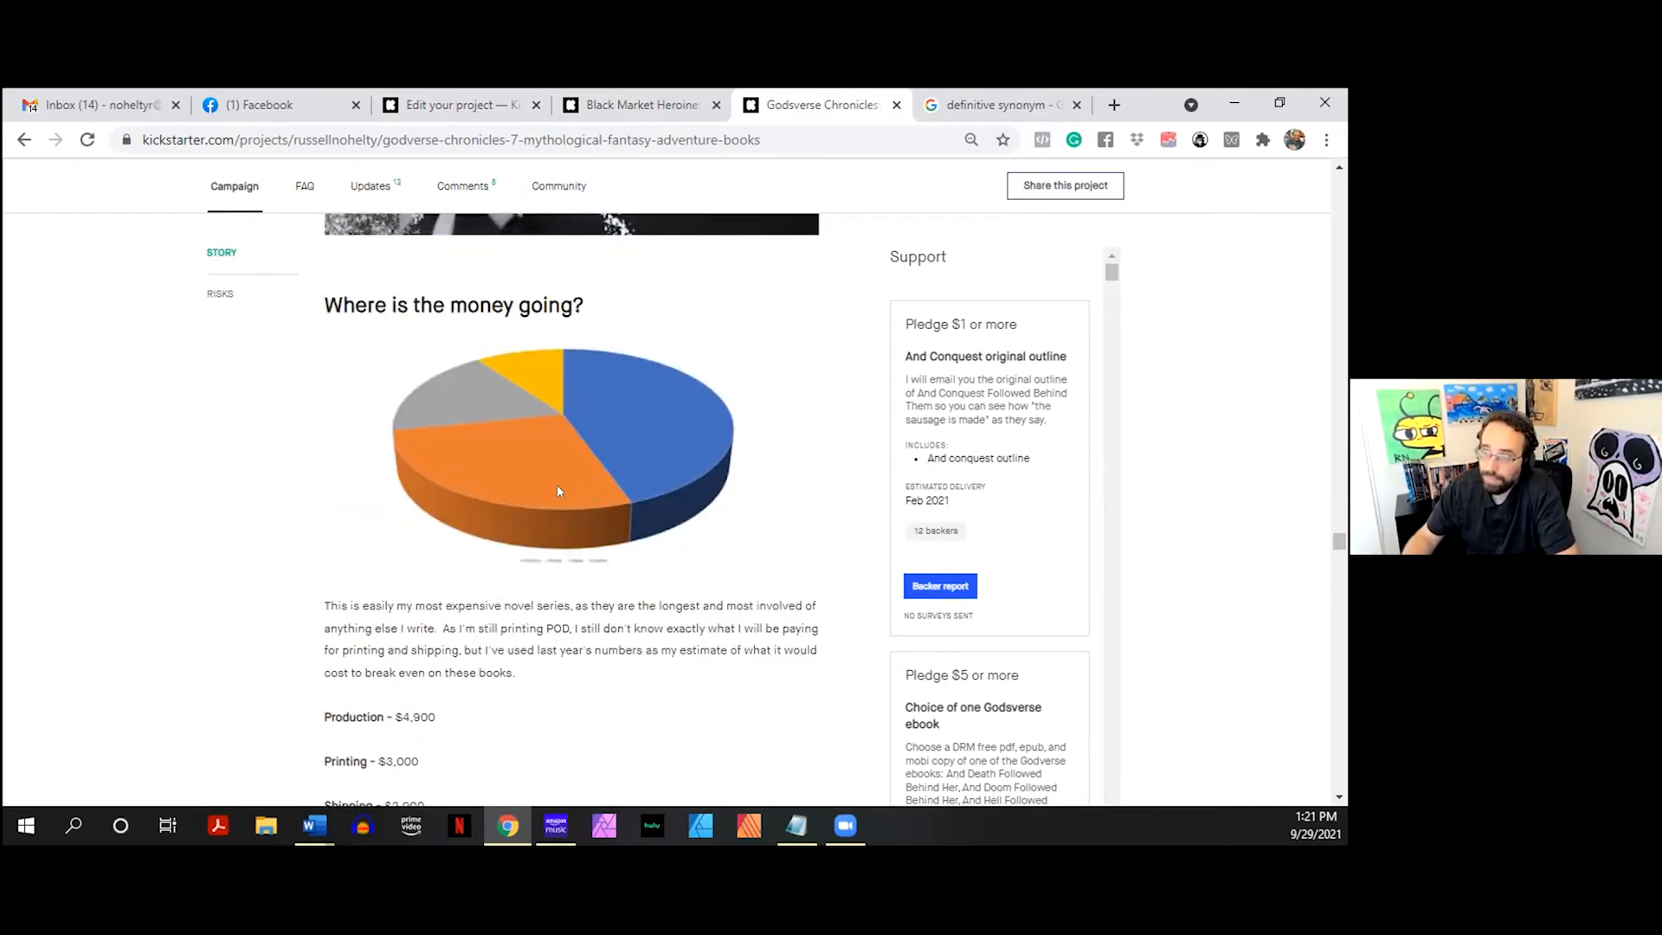
scroll(558, 491, "down", 10)
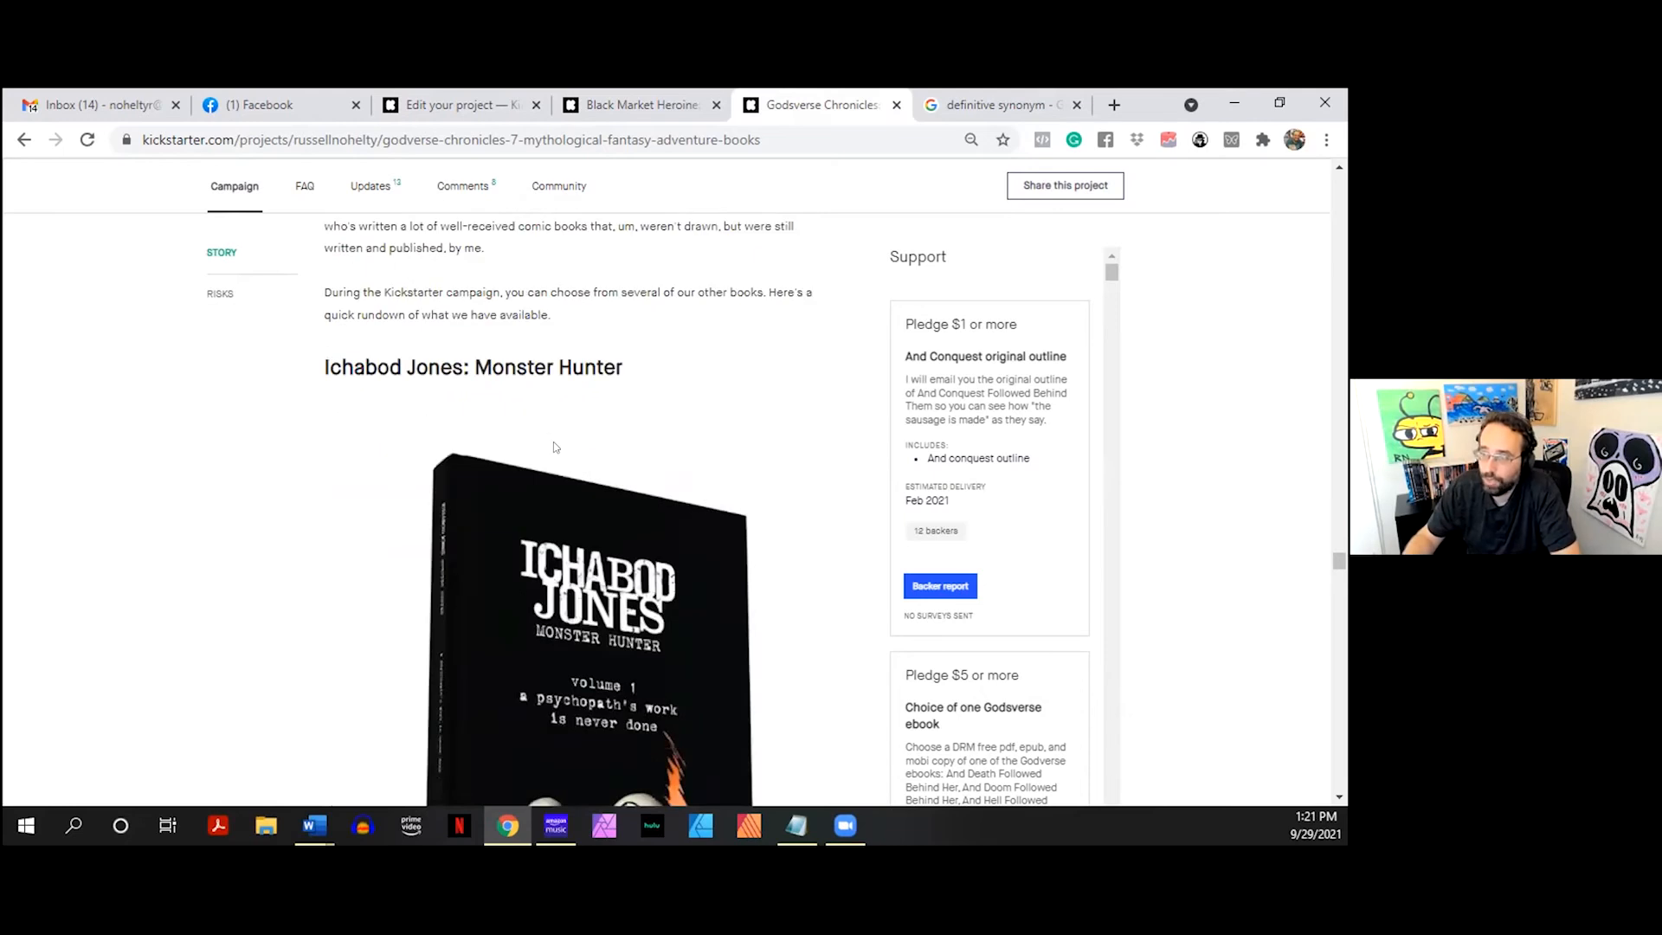
scroll(547, 447, "up", 8)
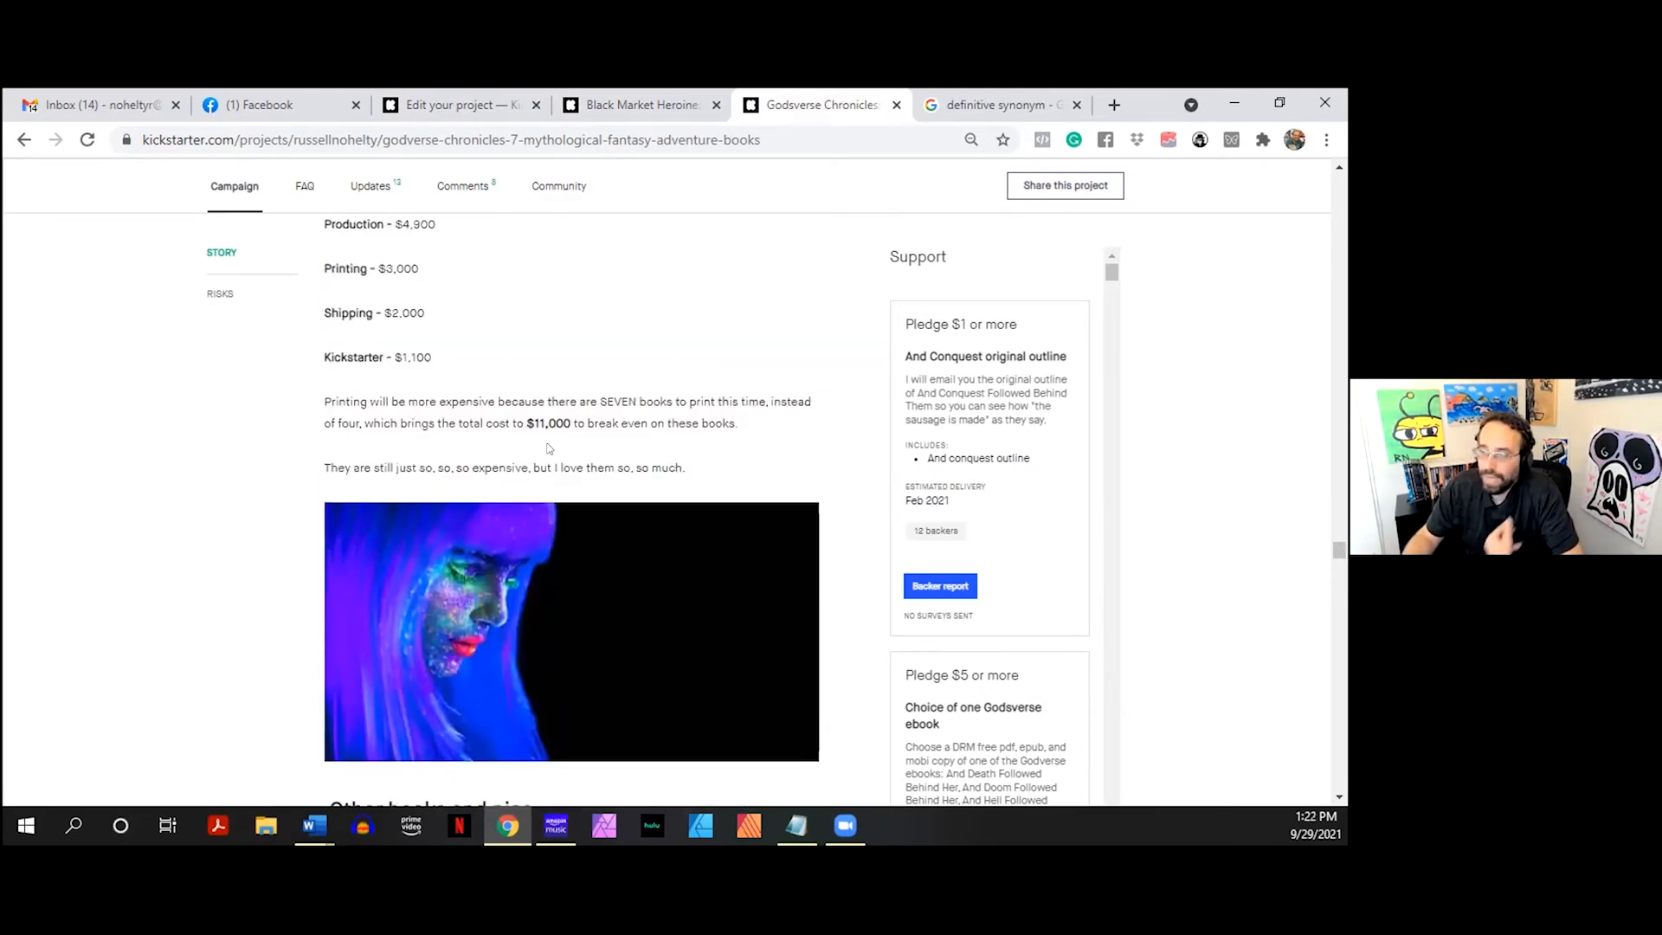
scroll(547, 447, "up", 5)
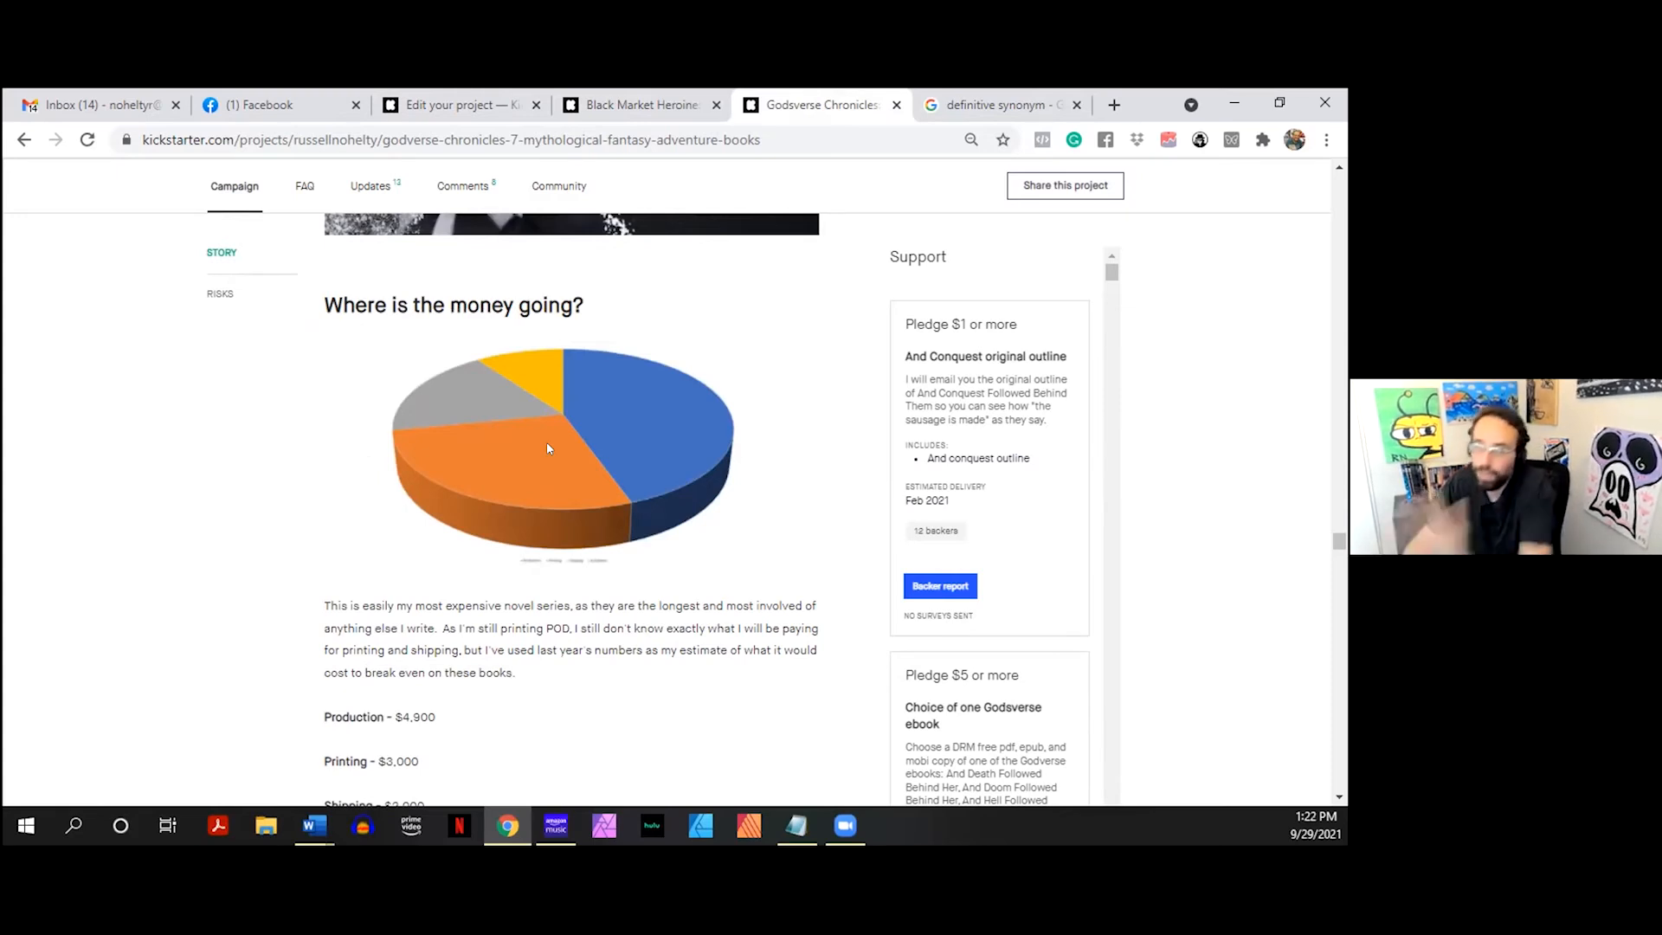
scroll(547, 445, "down", 2)
scroll(547, 445, "up", 2)
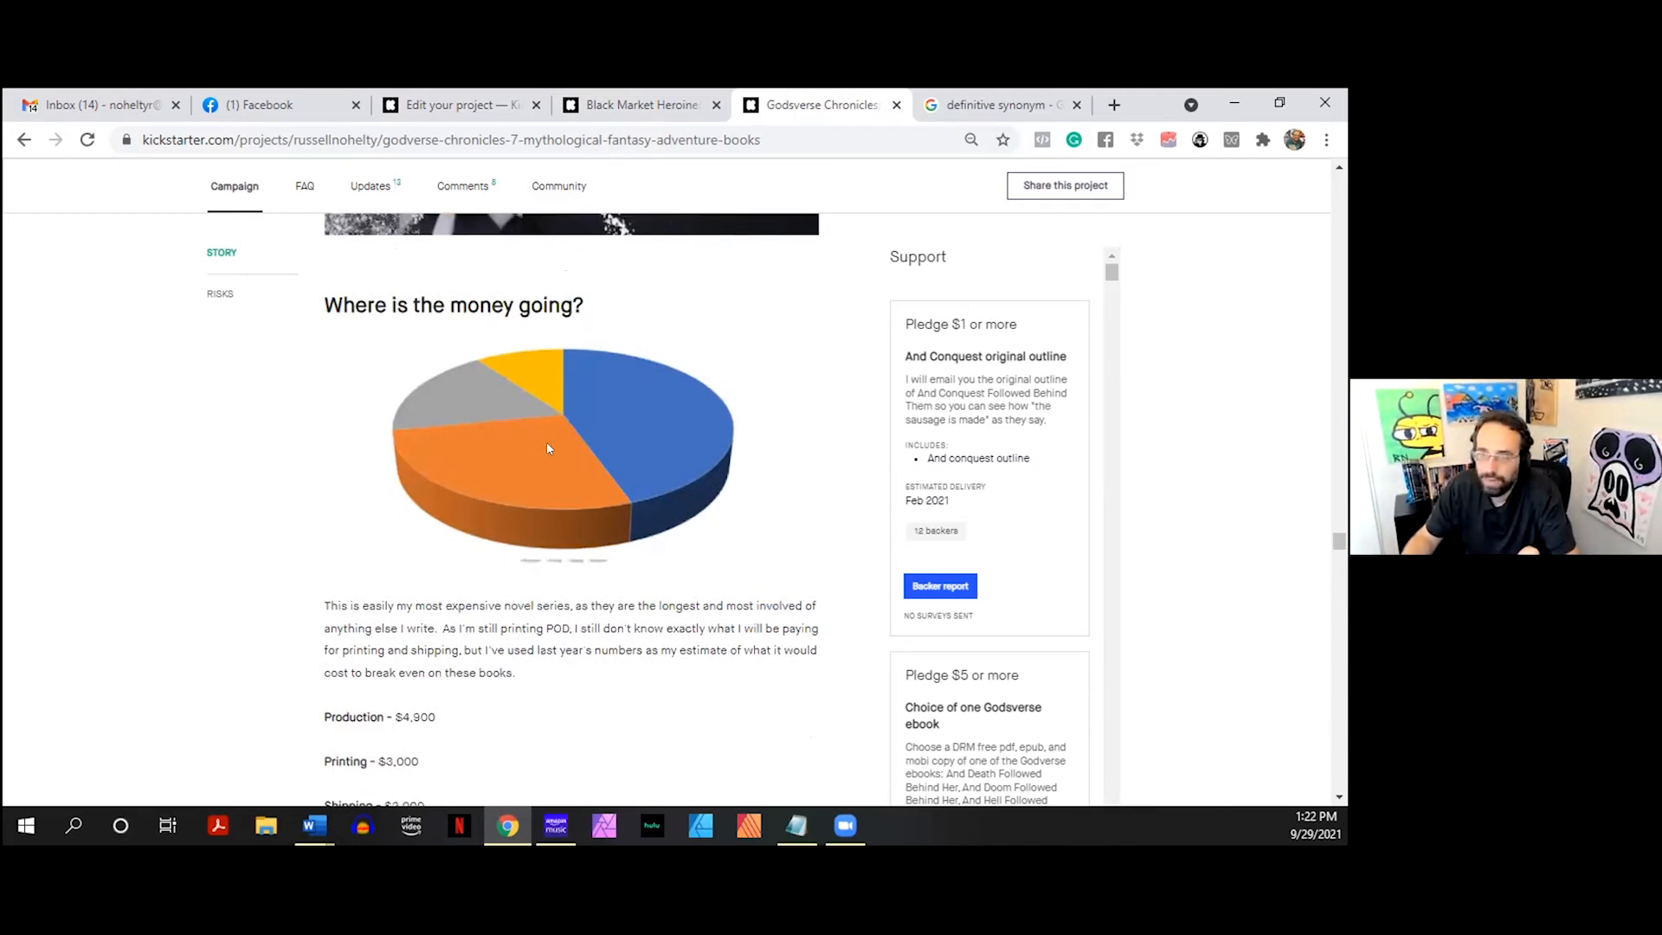
scroll(546, 448, "down", 4)
scroll(547, 449, "down", 8)
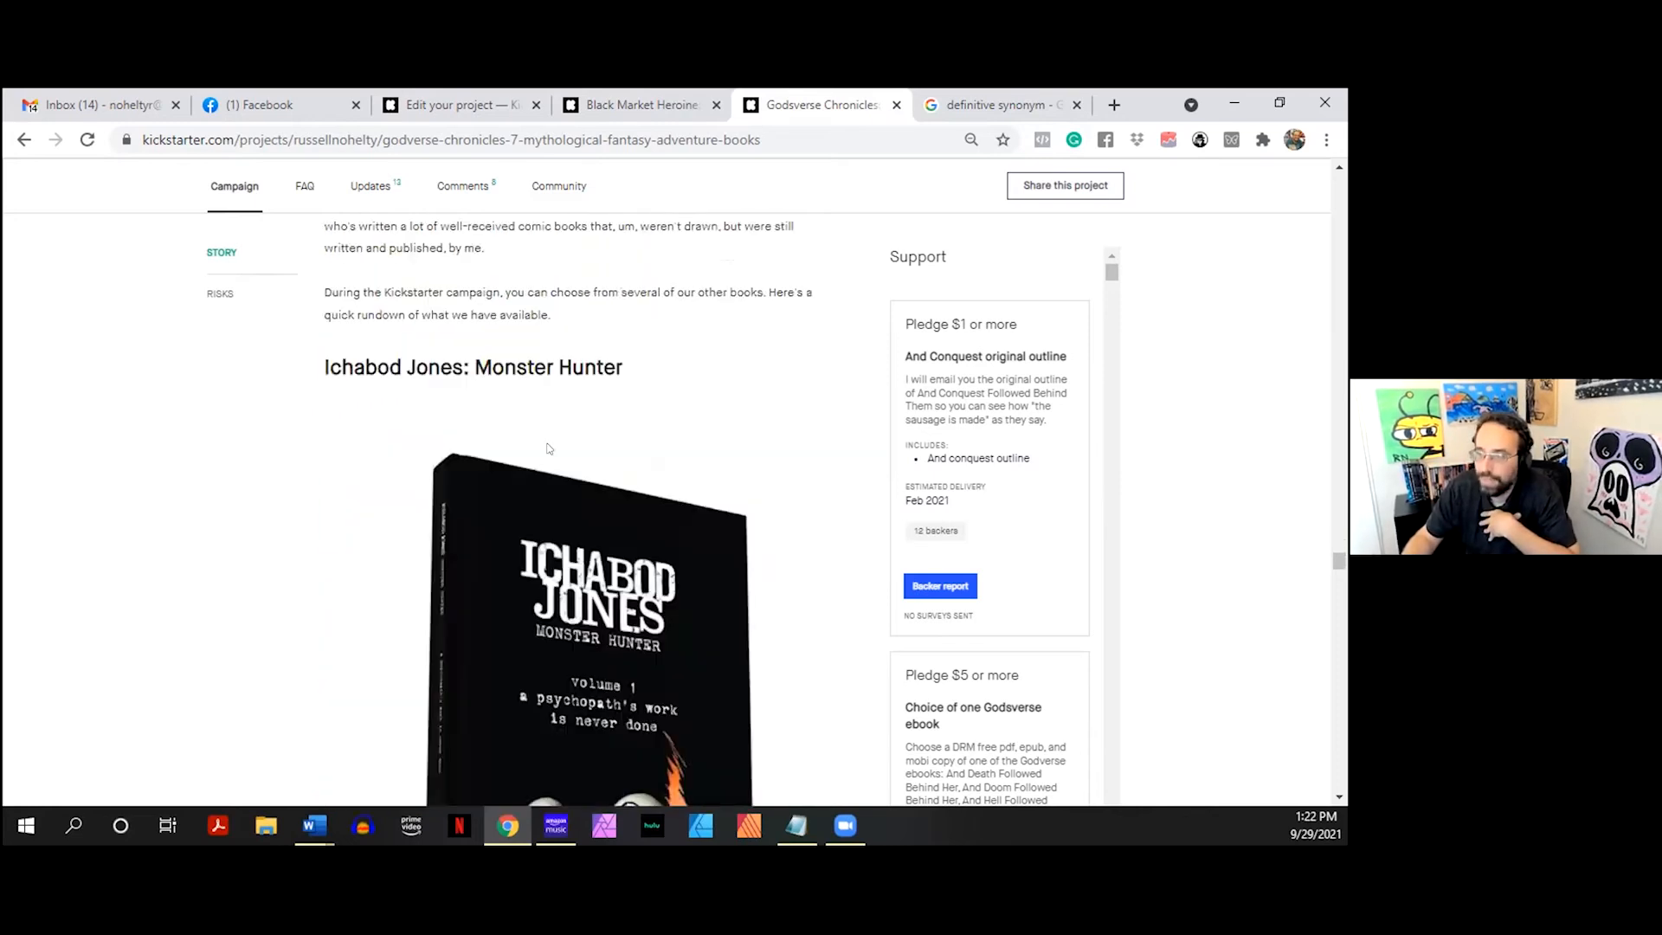
scroll(554, 468, "down", 1)
scroll(547, 502, "down", 6)
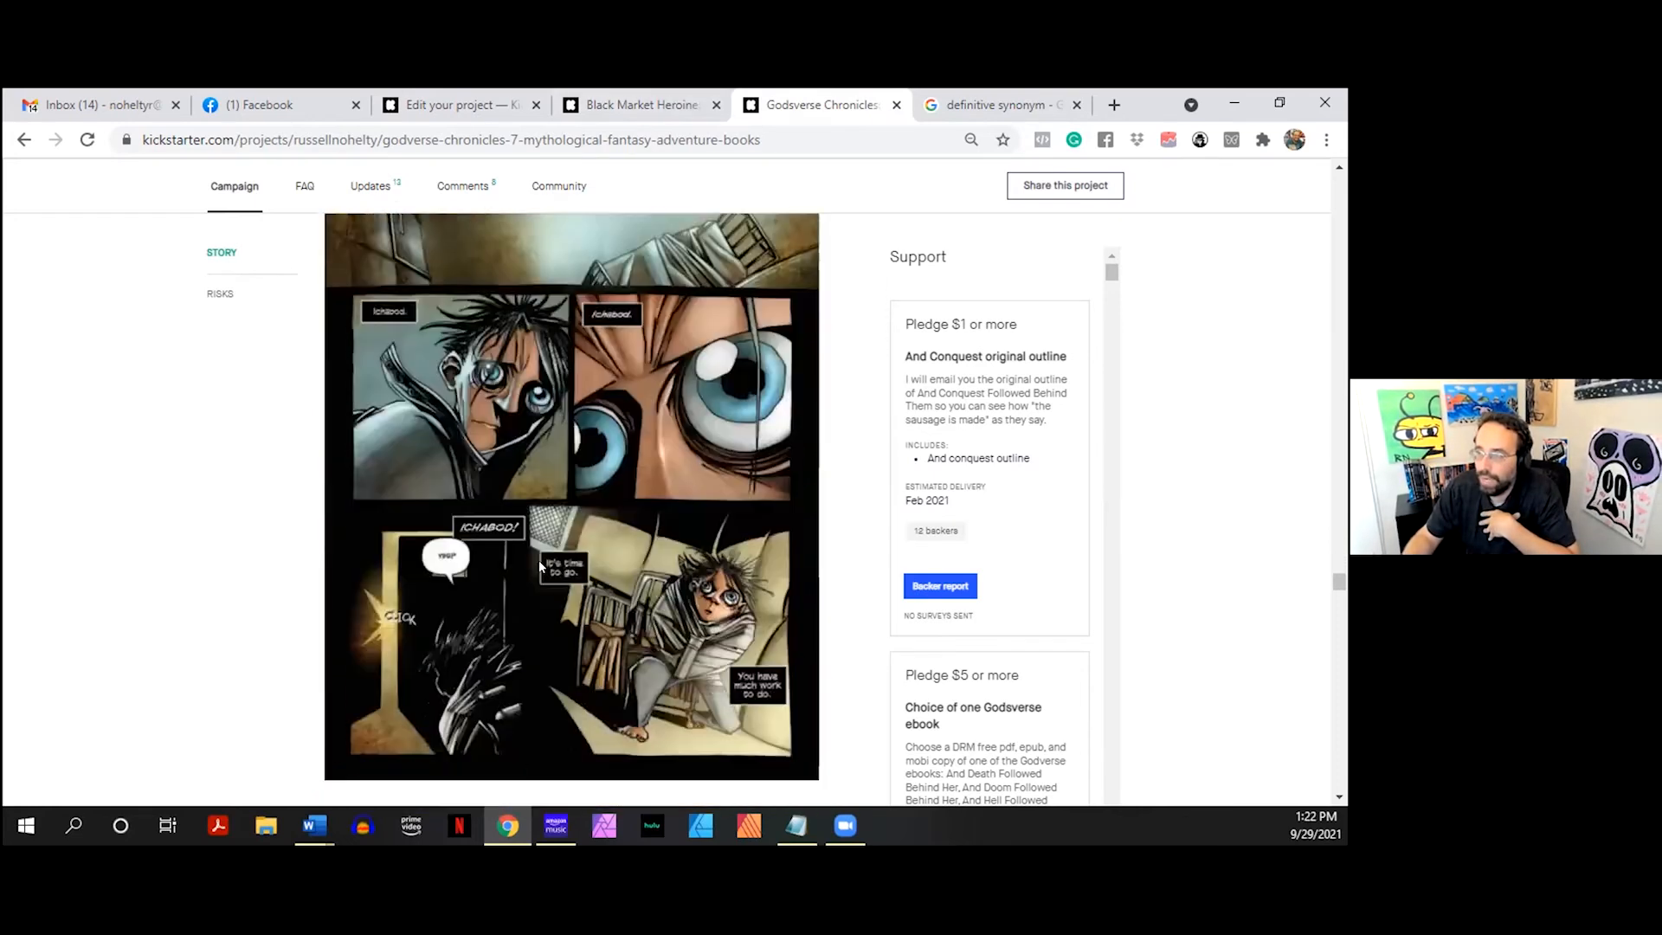
scroll(538, 559, "up", 15)
scroll(535, 554, "down", 4)
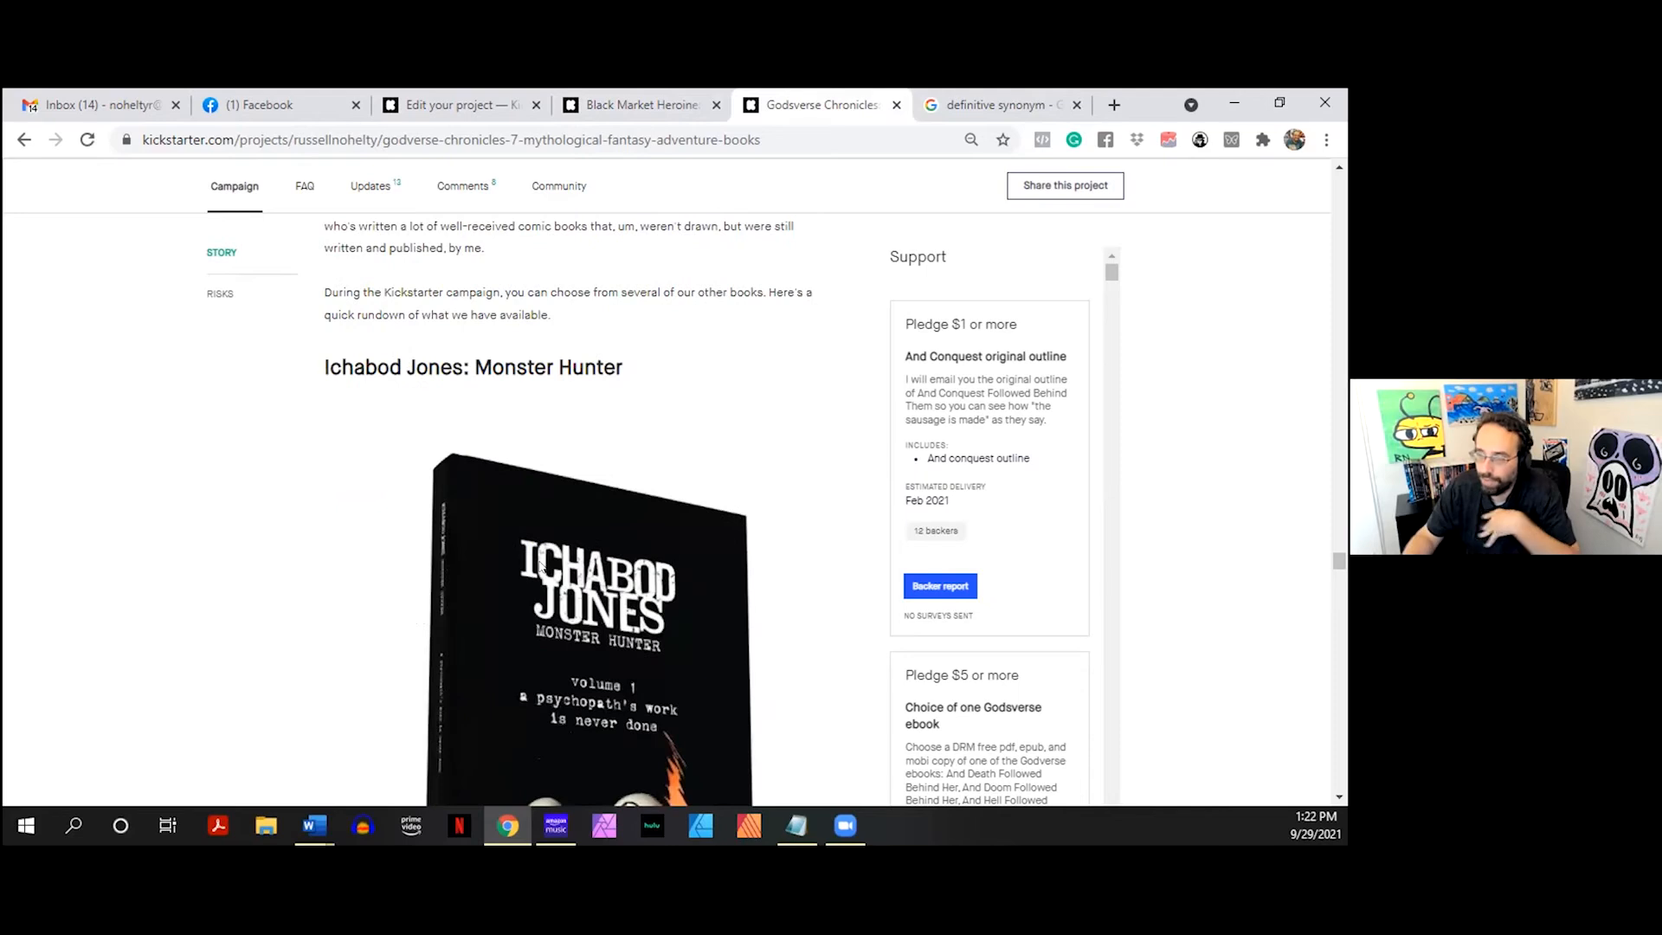
- Examine how the Godsverse Chronicles campaign presents its other available books, from Ichabod Jones: Monster Hunter through Katrina to Pixie Dust
scroll(540, 566, "down", 5)
scroll(539, 527, "up", 3)
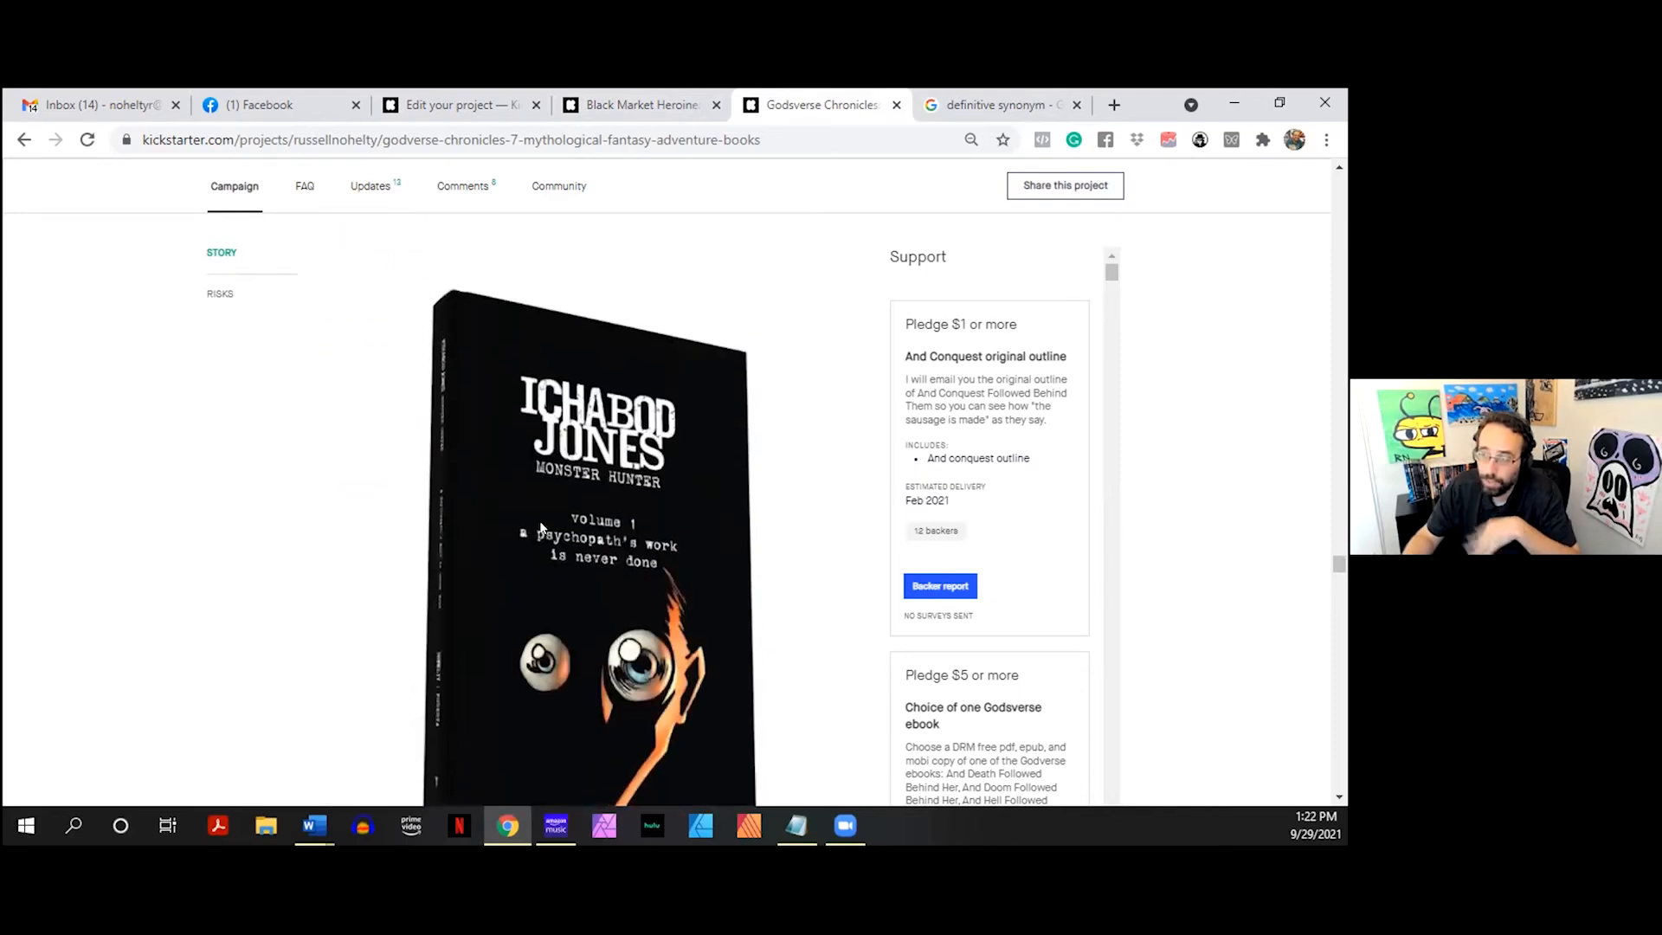
scroll(541, 530, "up", 2)
left_click_drag(378, 368, 623, 369)
left_click(589, 428)
scroll(567, 450, "down", 4)
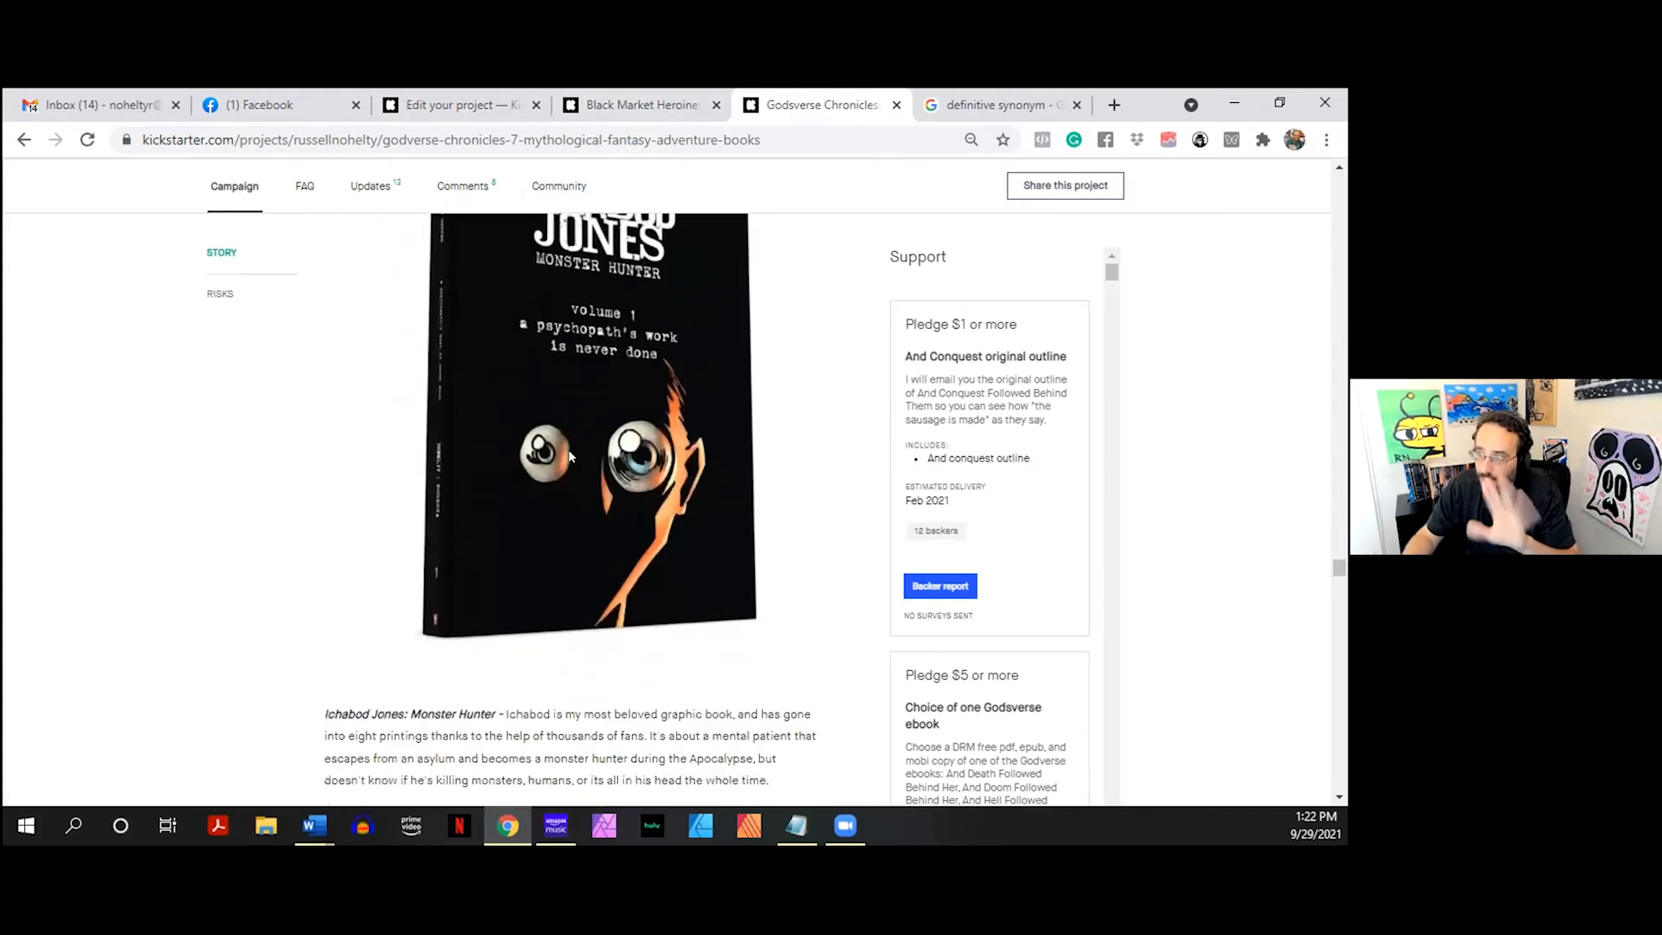
scroll(570, 453, "down", 3)
left_click_drag(502, 427, 769, 496)
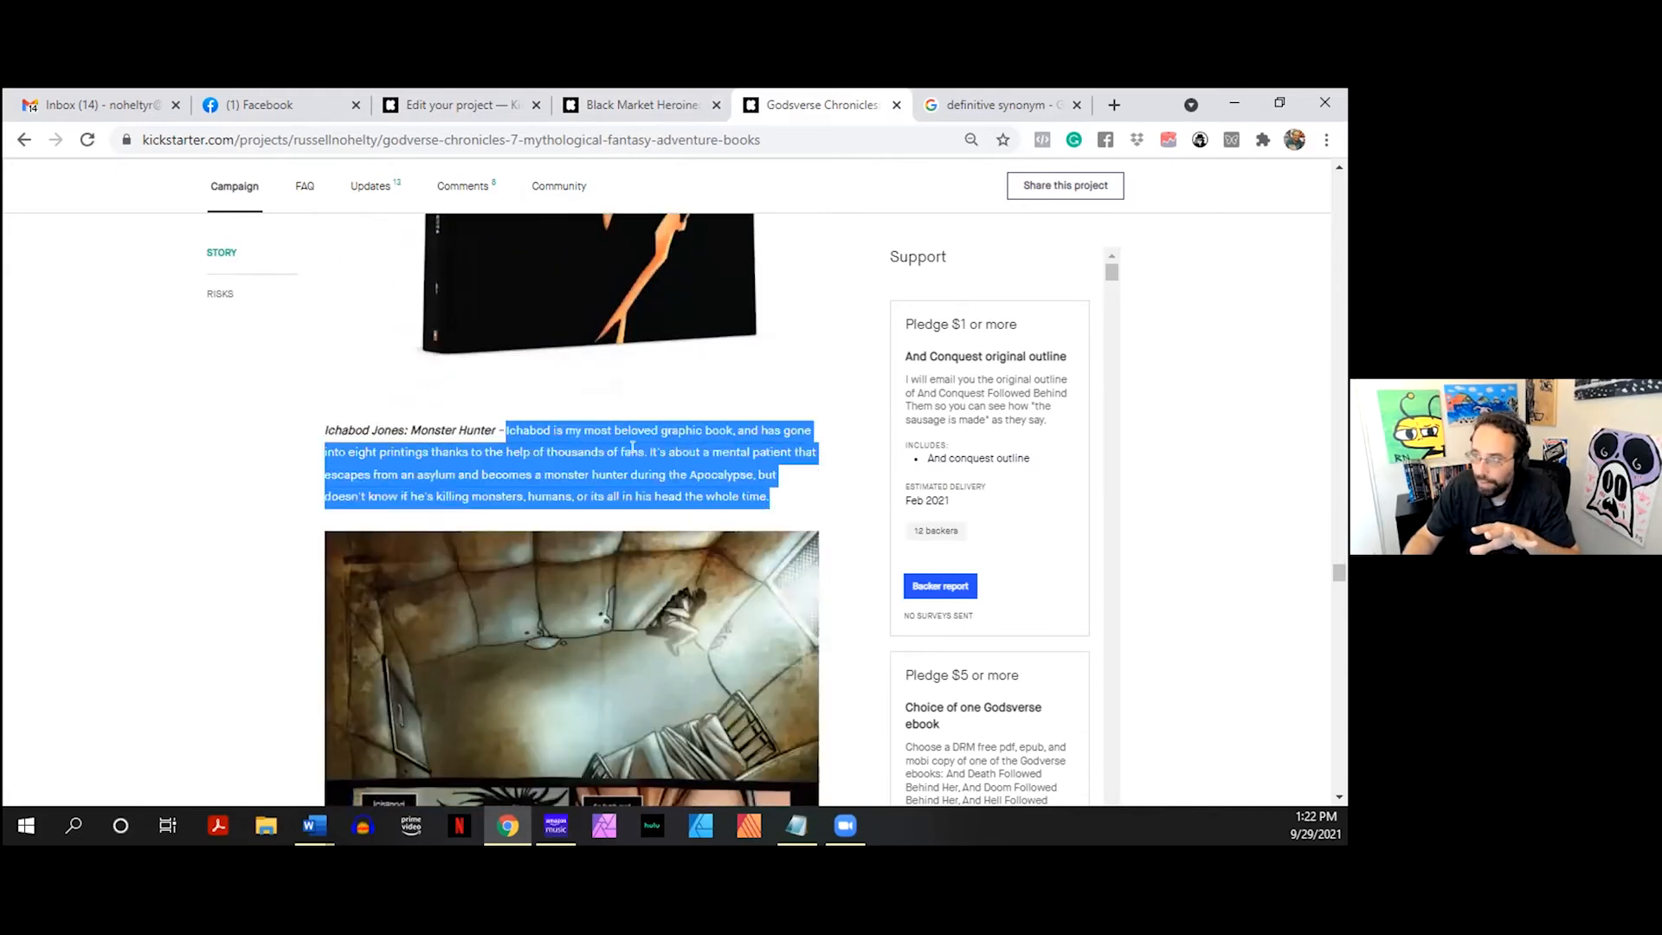
left_click(631, 447)
scroll(632, 447, "down", 6)
scroll(632, 445, "down", 5)
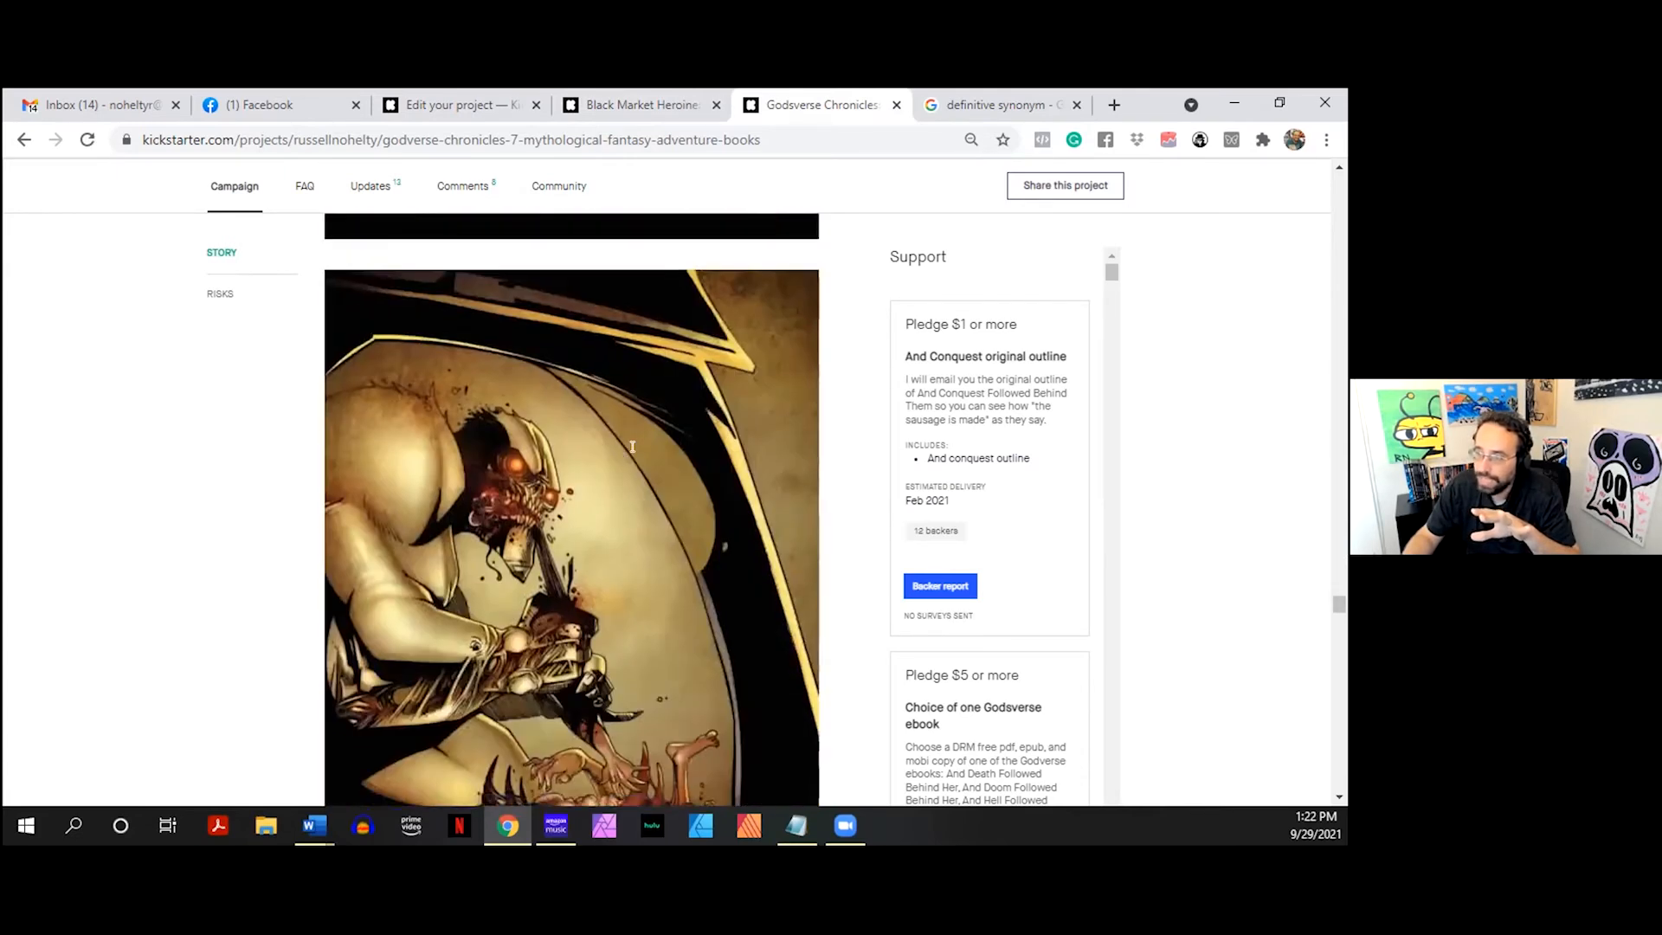
left_click_drag(597, 452, 642, 402)
left_click(641, 399)
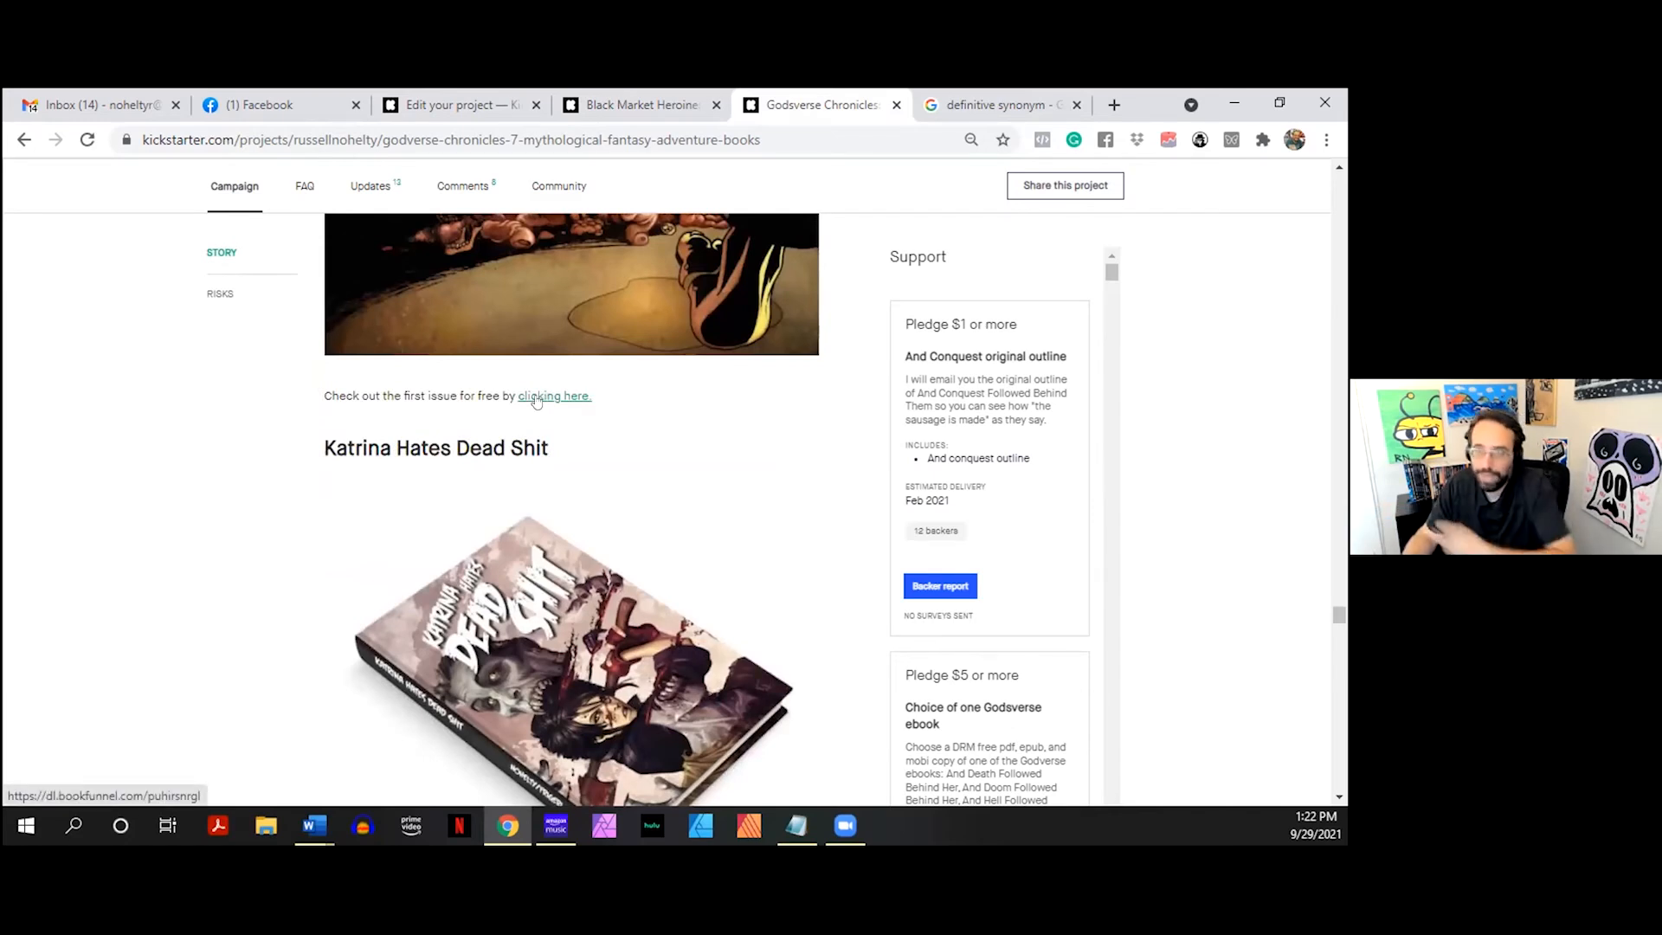
scroll(543, 424, "down", 5)
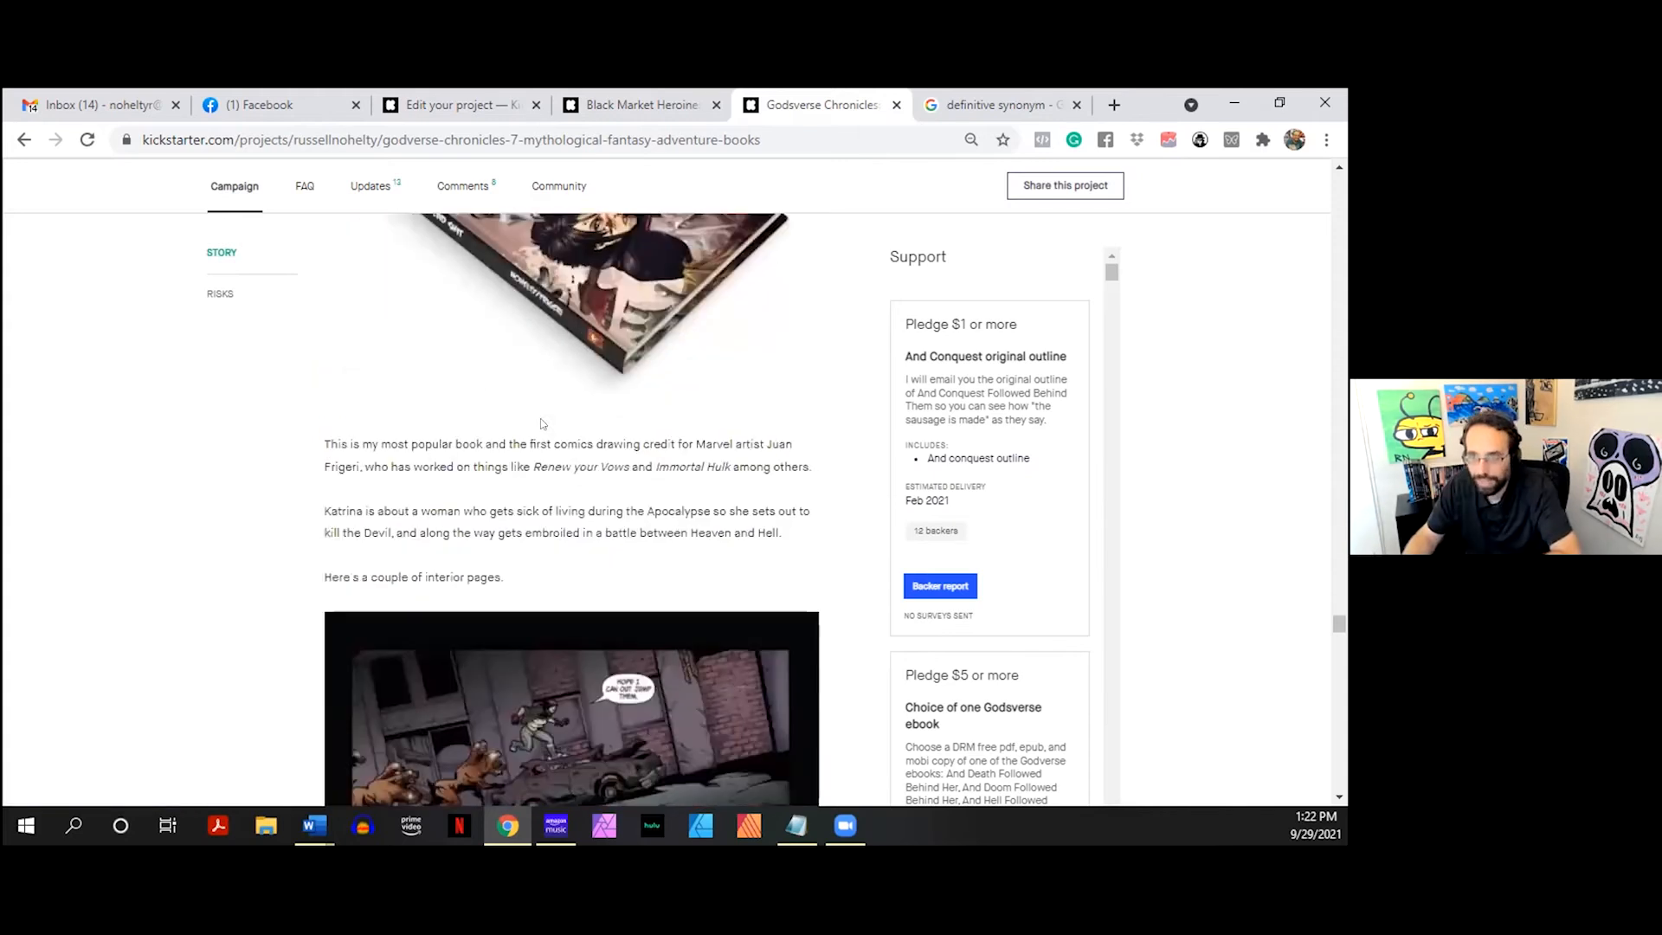
scroll(542, 423, "down", 20)
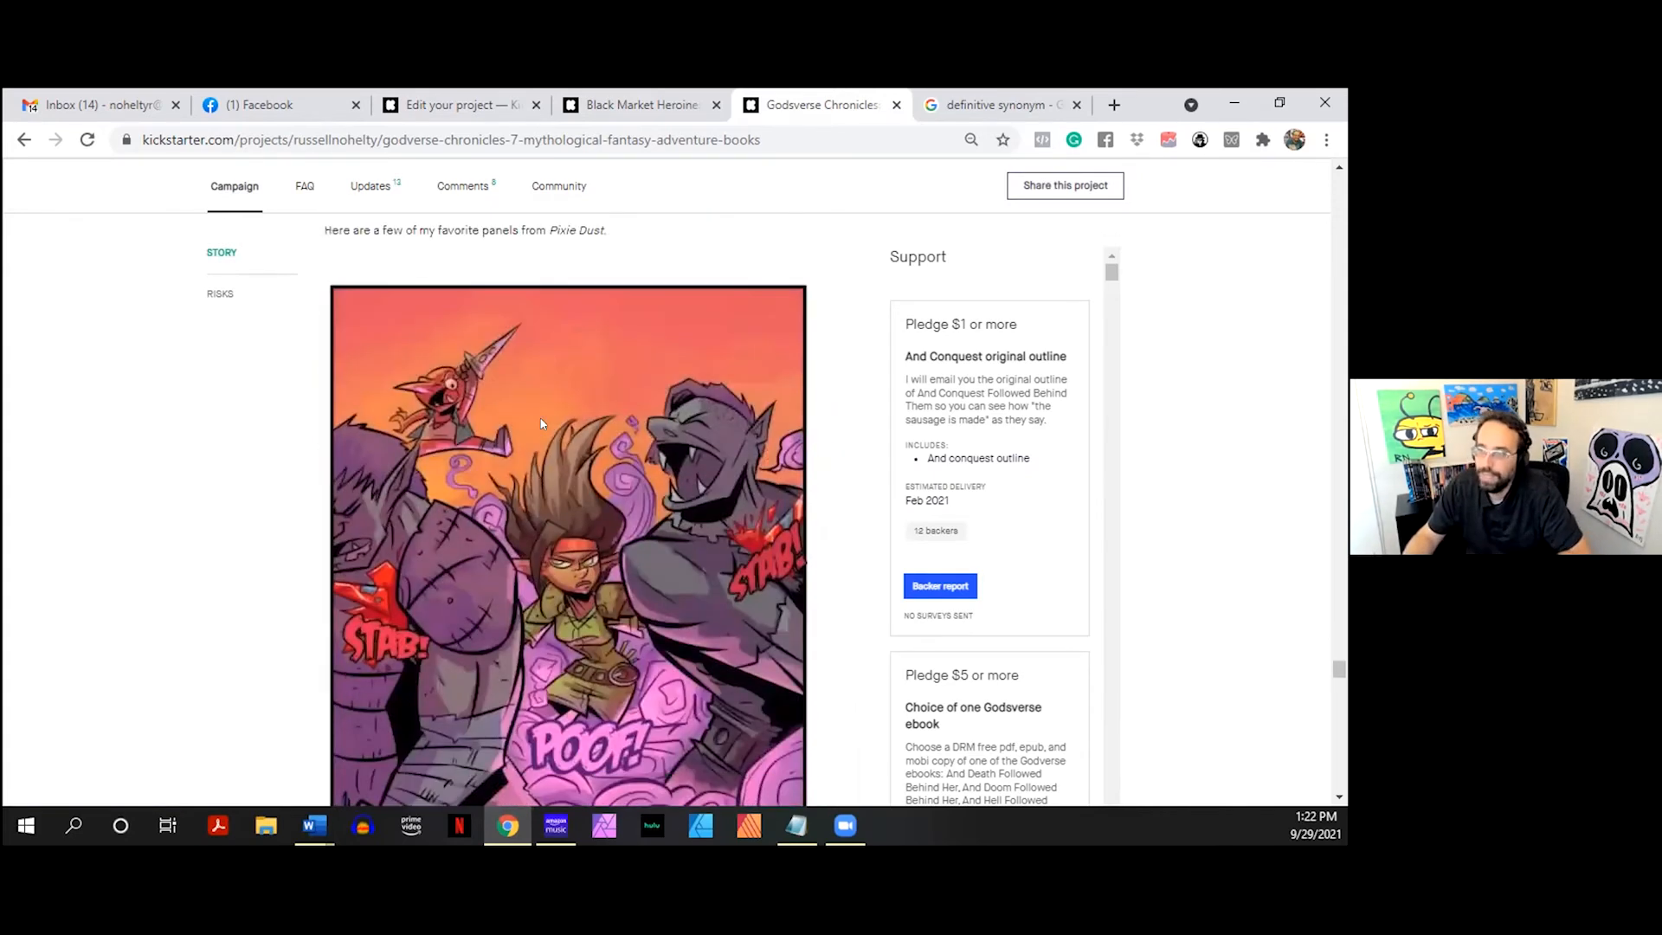
- In the project story draft, turn the [INSERT GRAPH] headline into body text and add the line "Then some stuff goes here." below it
left_click(456, 105)
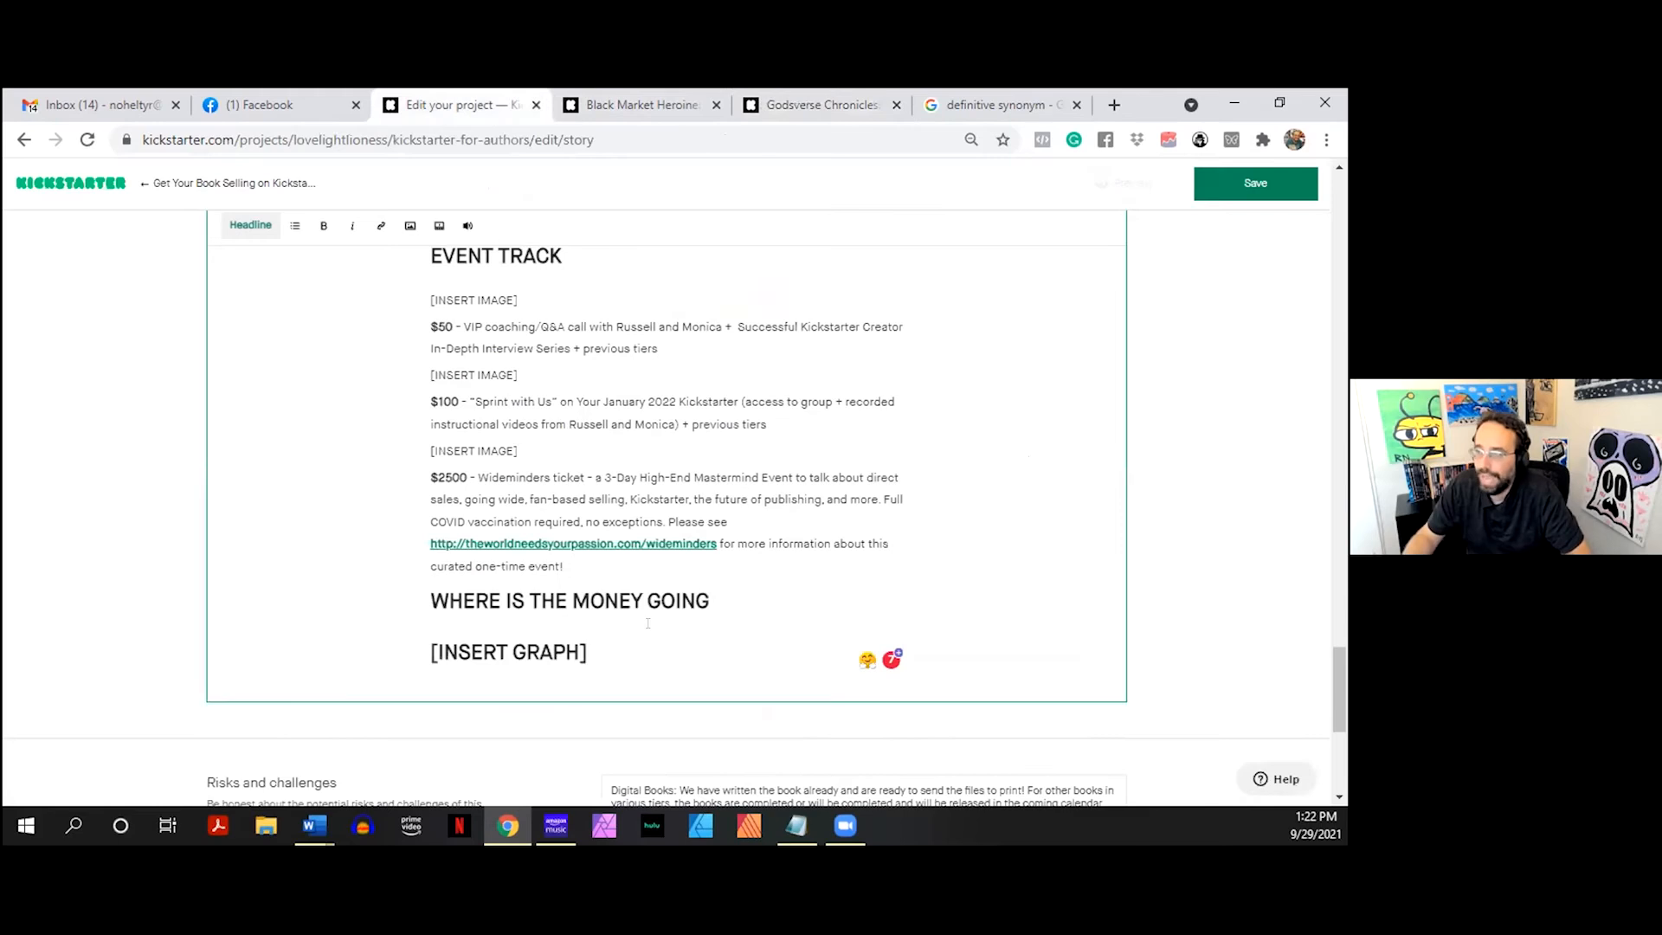
left_click(248, 227)
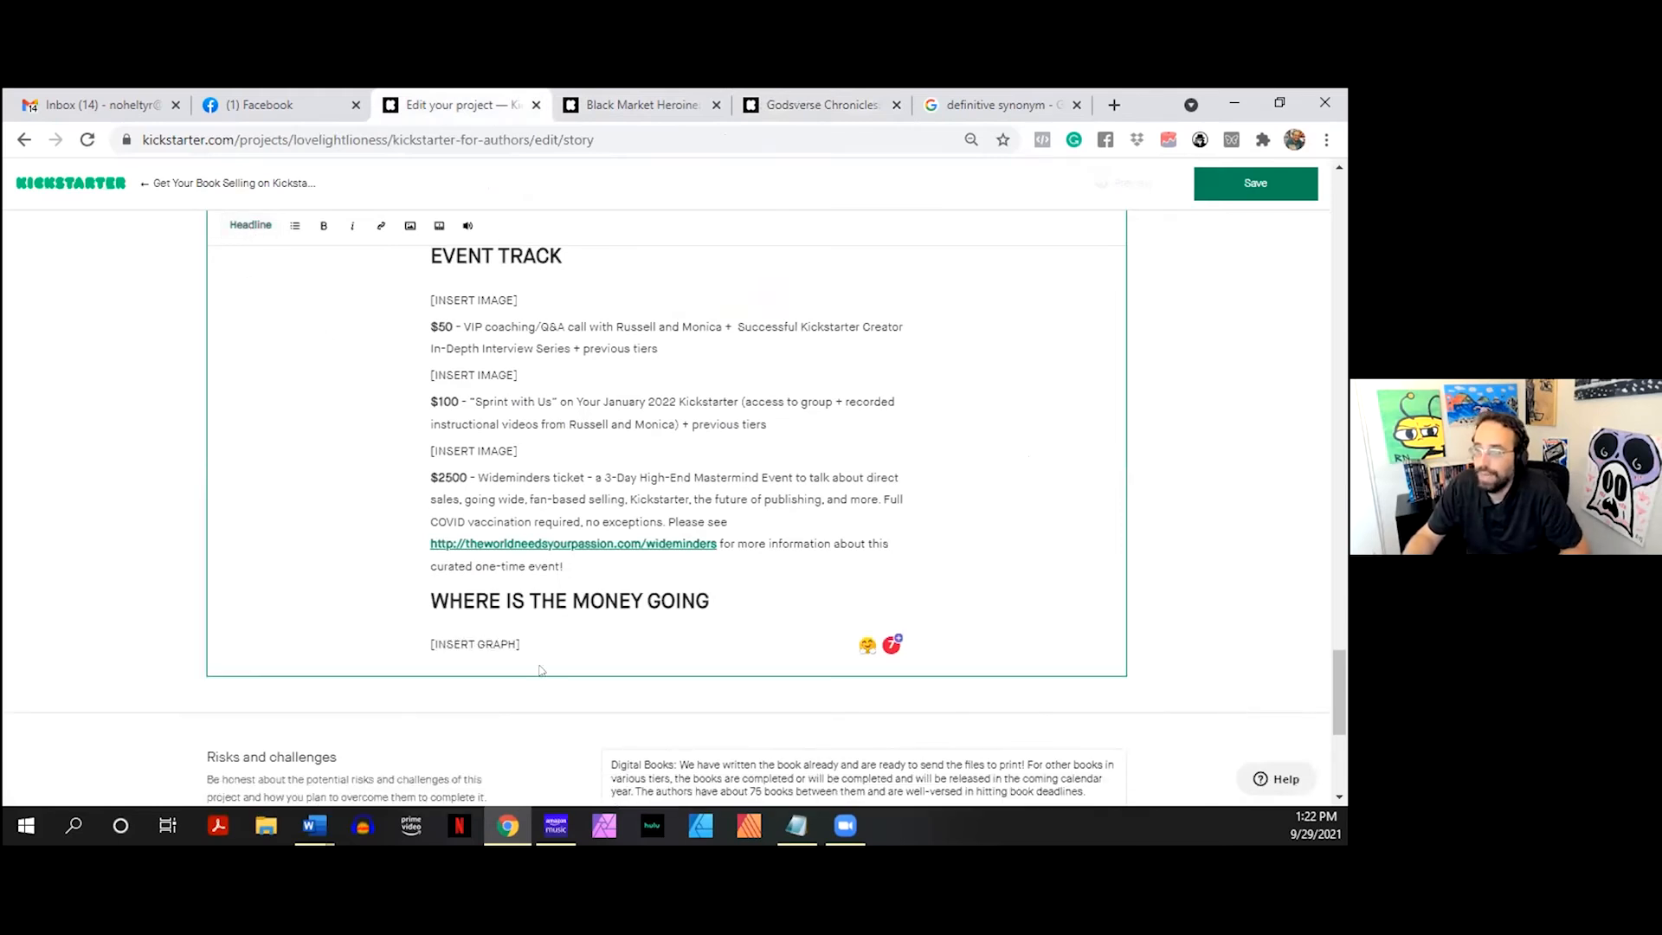
key("Return")
type("T")
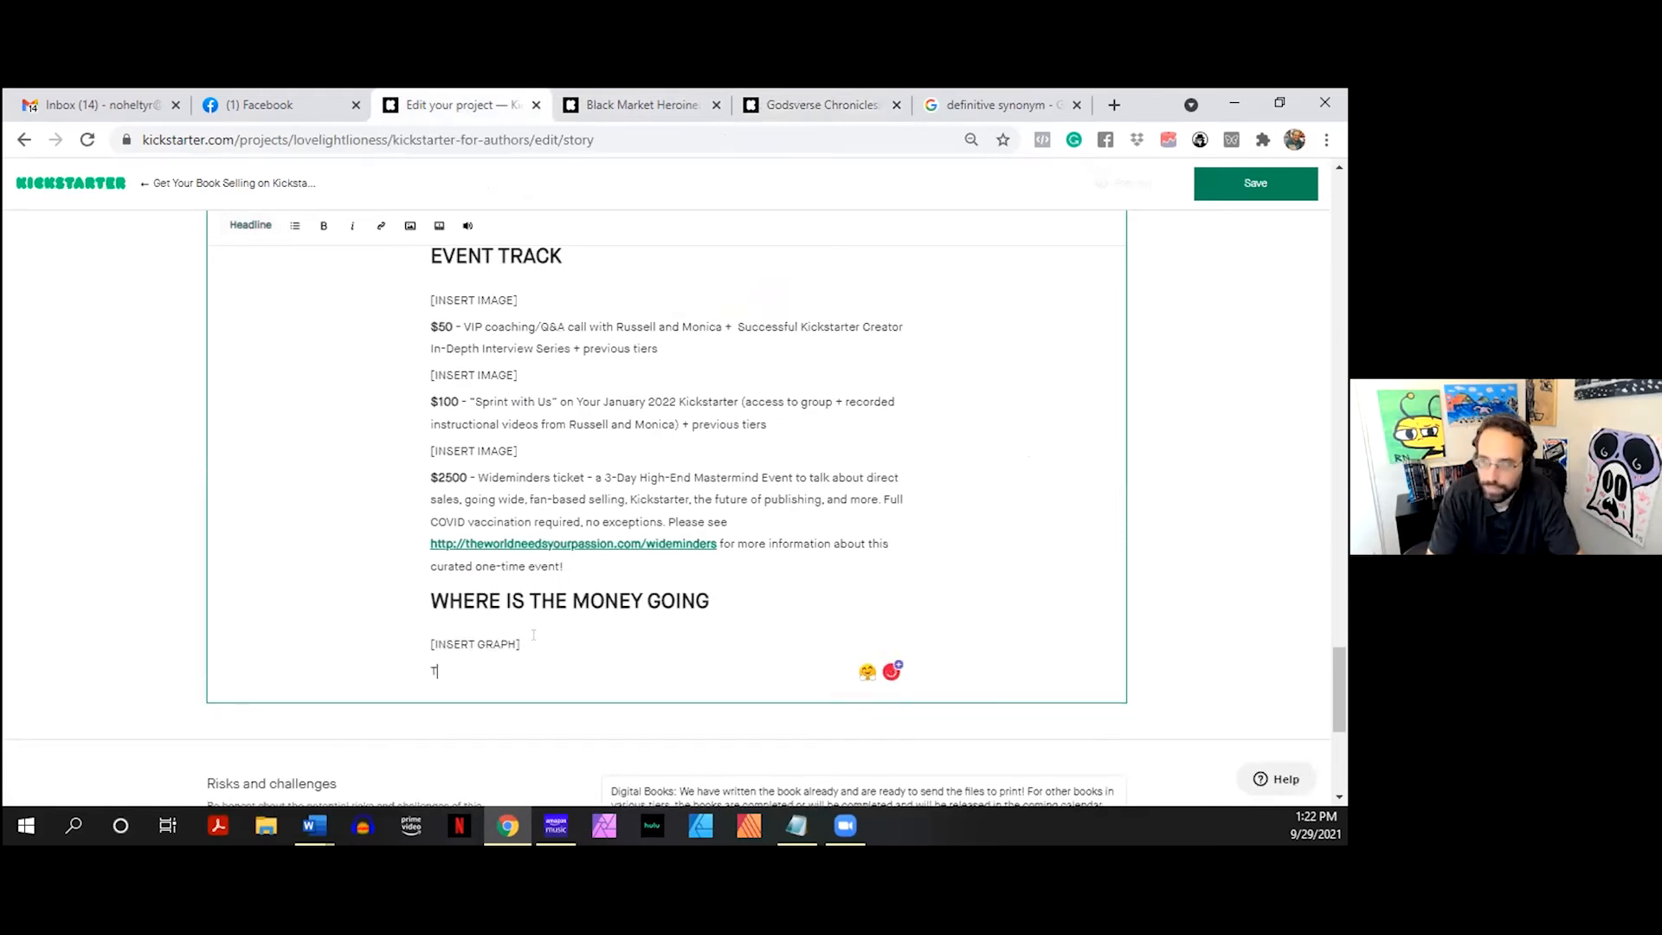
type("hen some stuff goes here.")
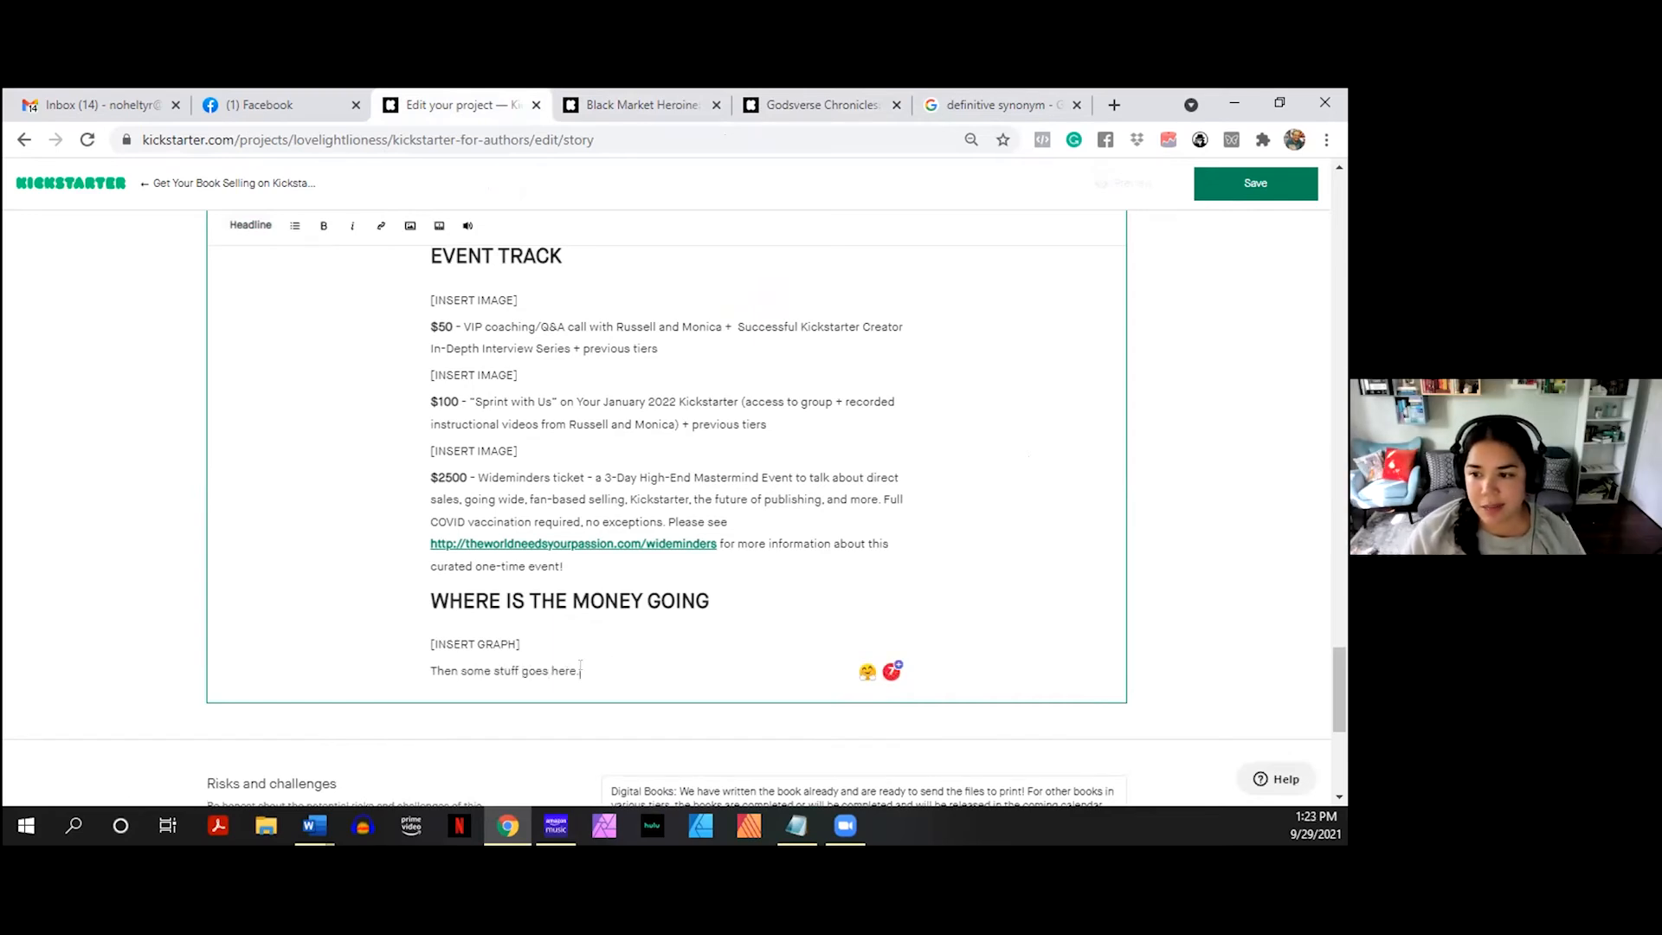
- Make the "Then some stuff goes here." line bold and enclose it in square brackets
left_click_drag(580, 671, 408, 668)
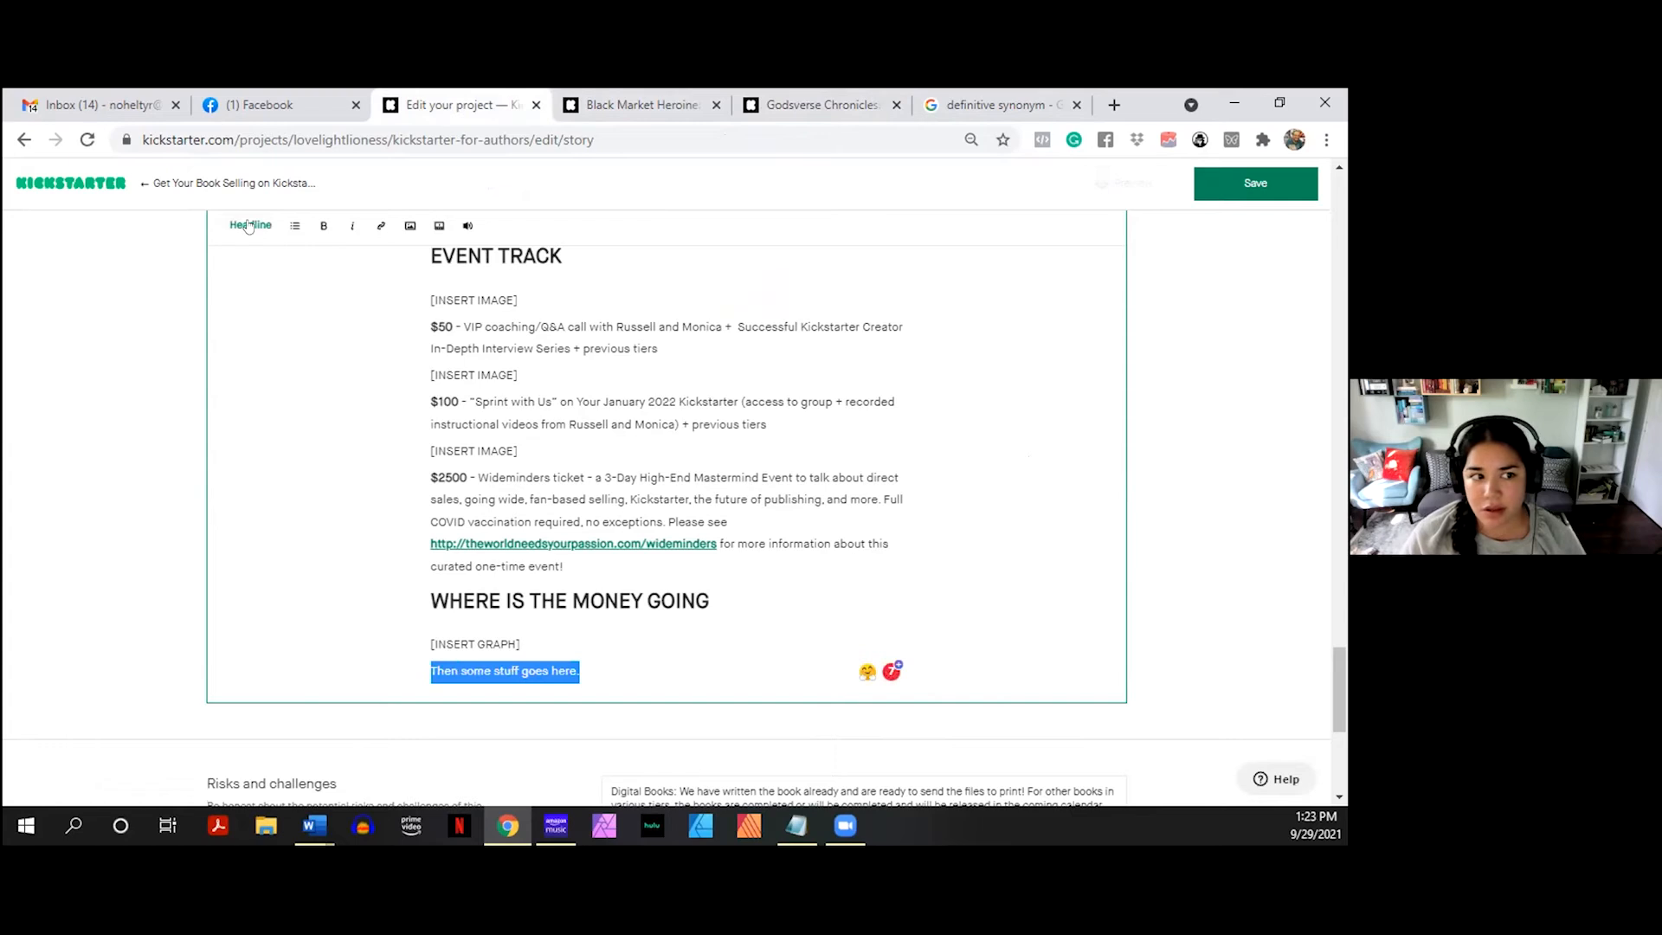
left_click(325, 232)
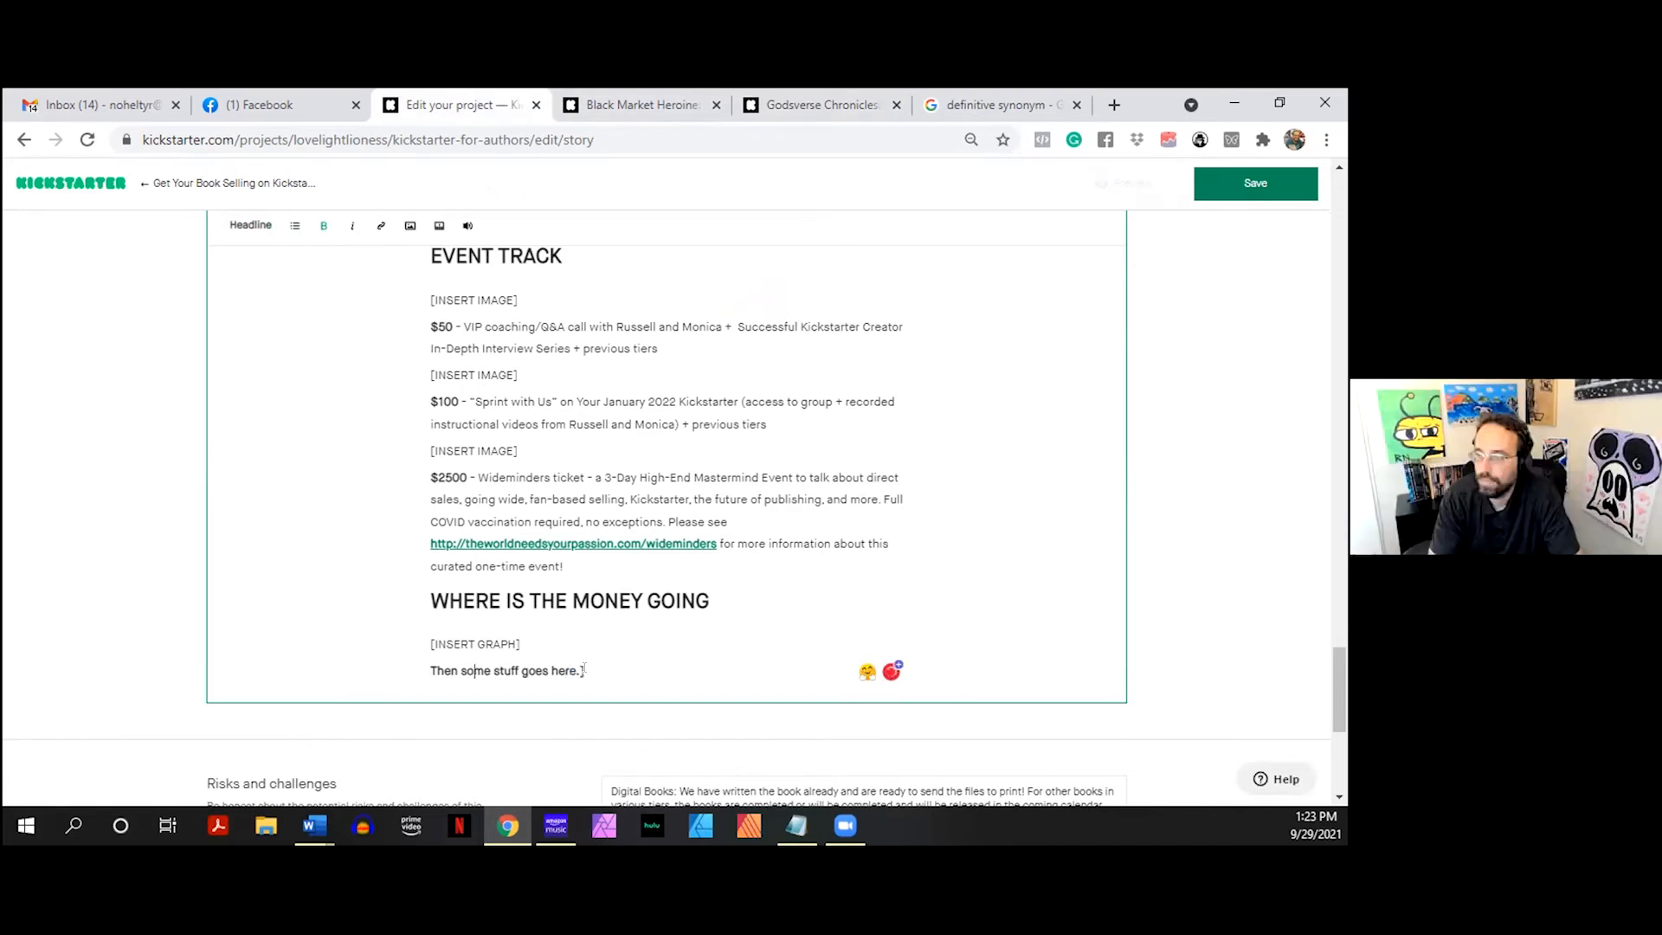
key("Home")
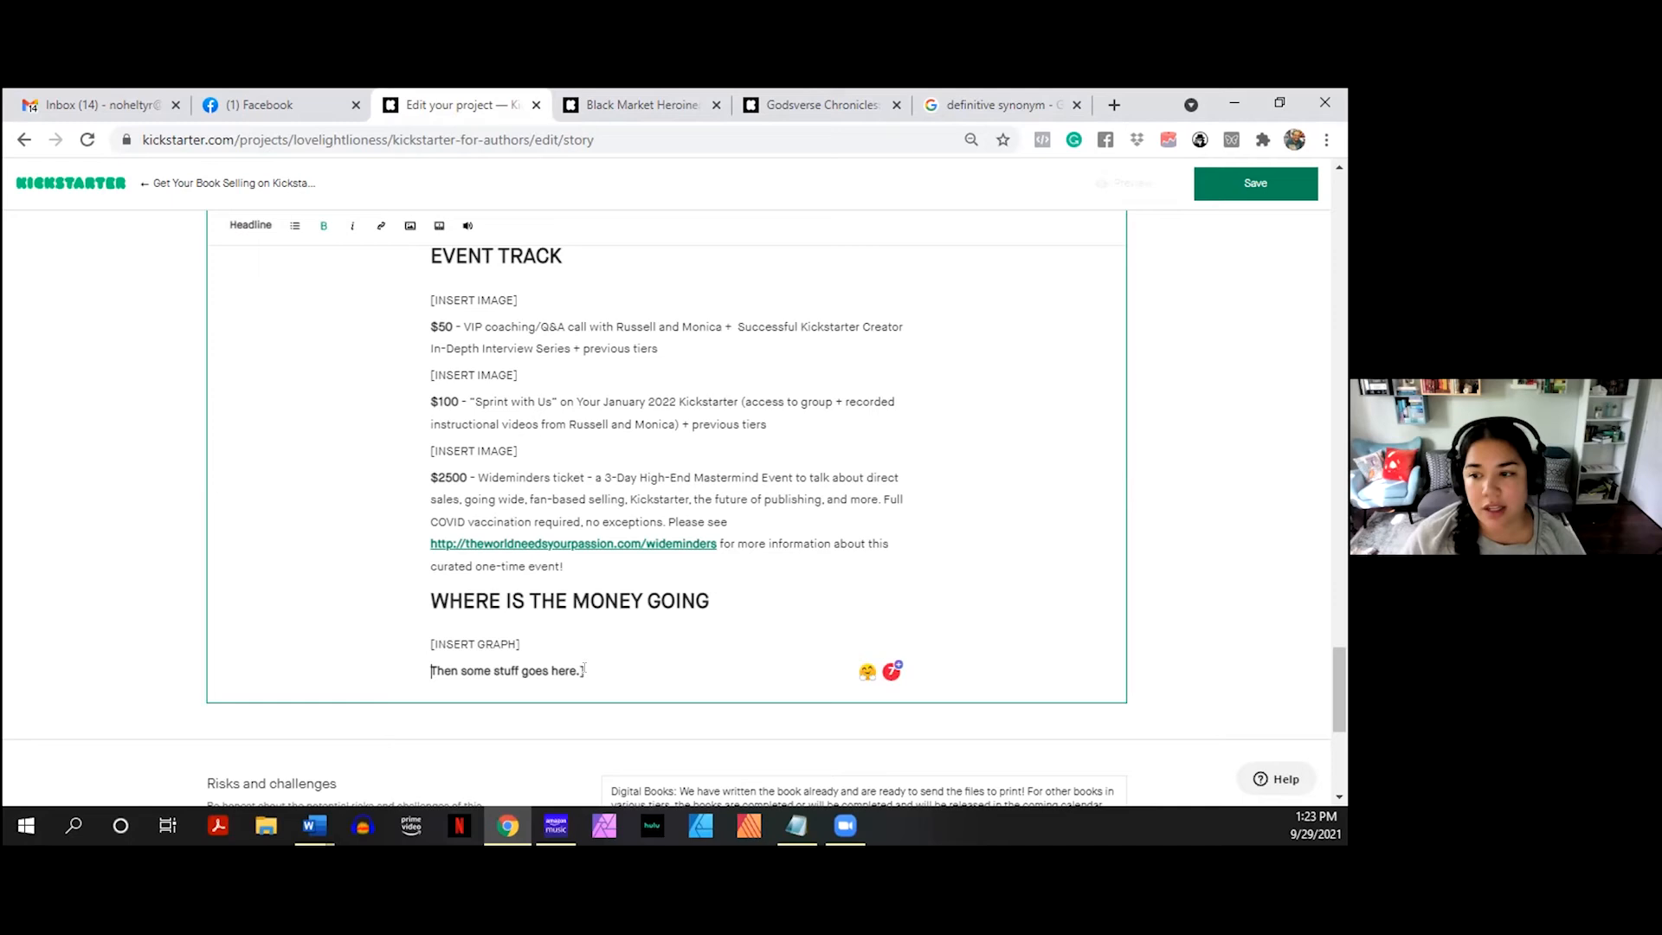
type("[")
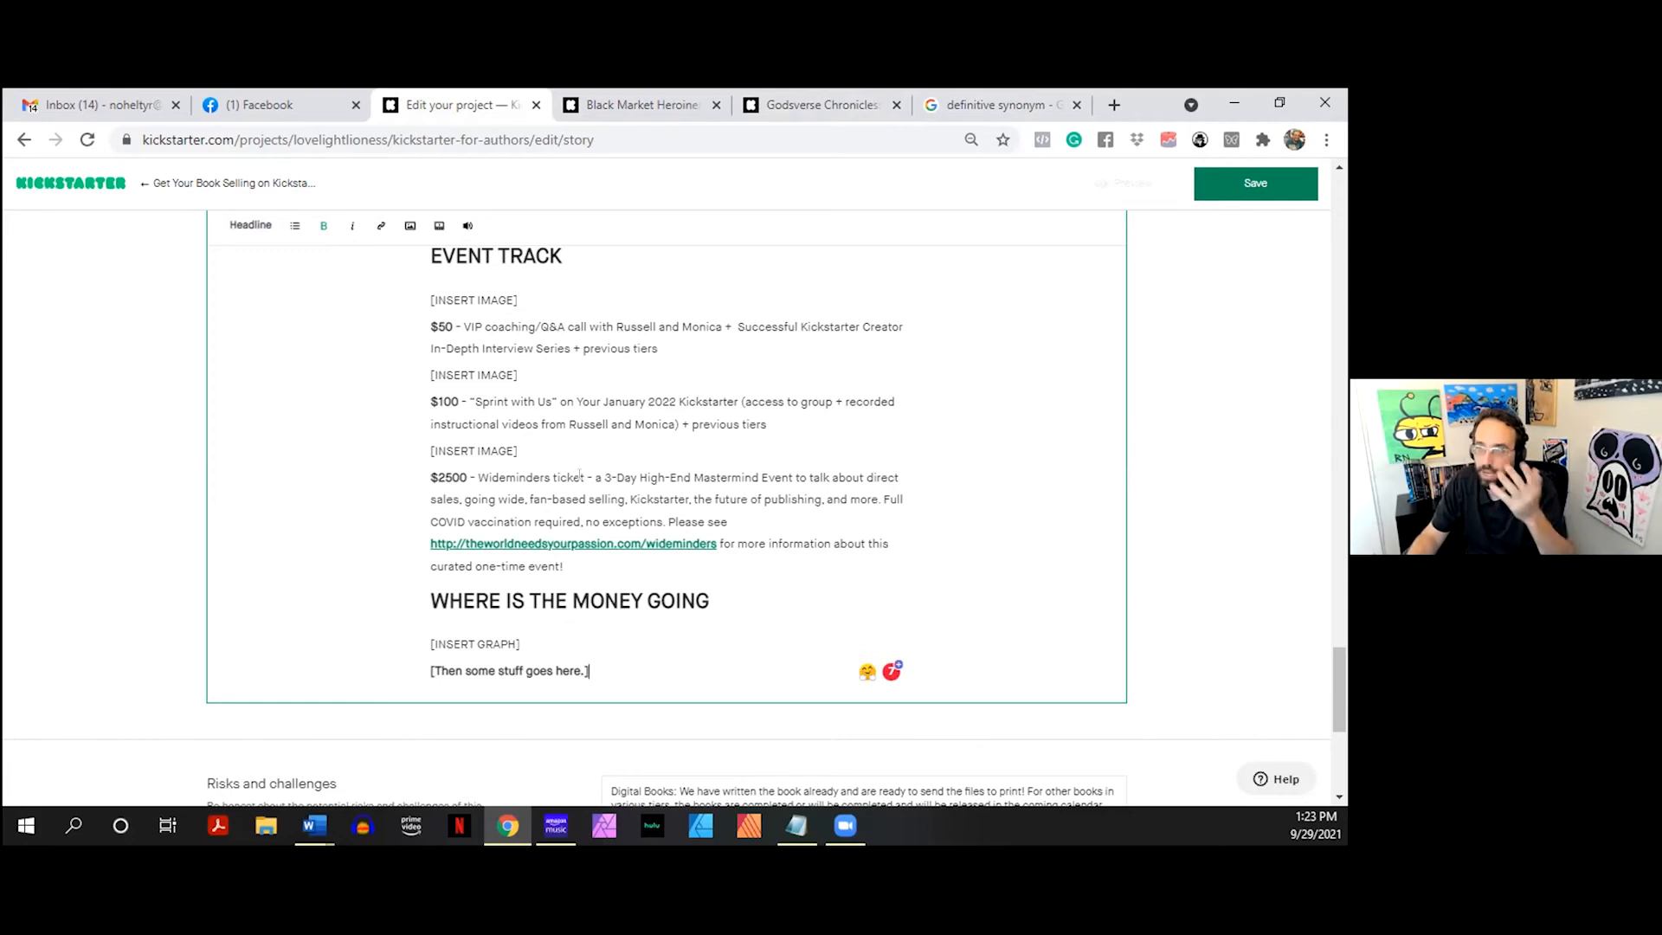
- Add an empty line below the sentence about the awesome Book Sales Supercharged reviews
scroll(578, 473, "up", 15)
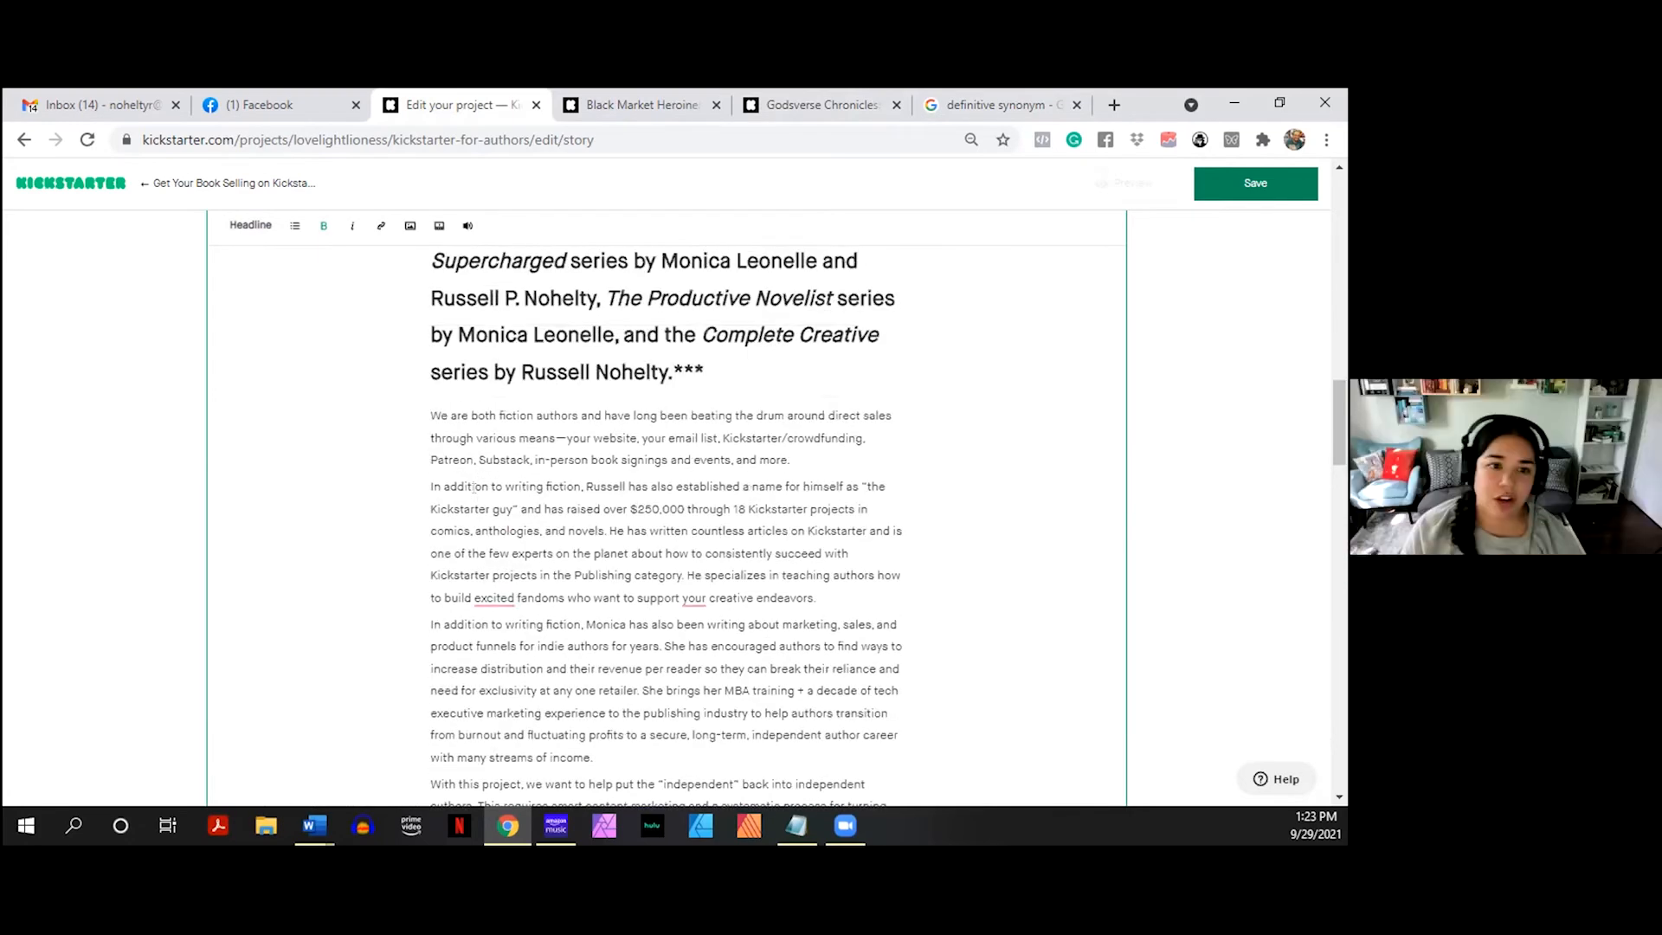
scroll(474, 486, "up", 5)
scroll(579, 473, "down", 5)
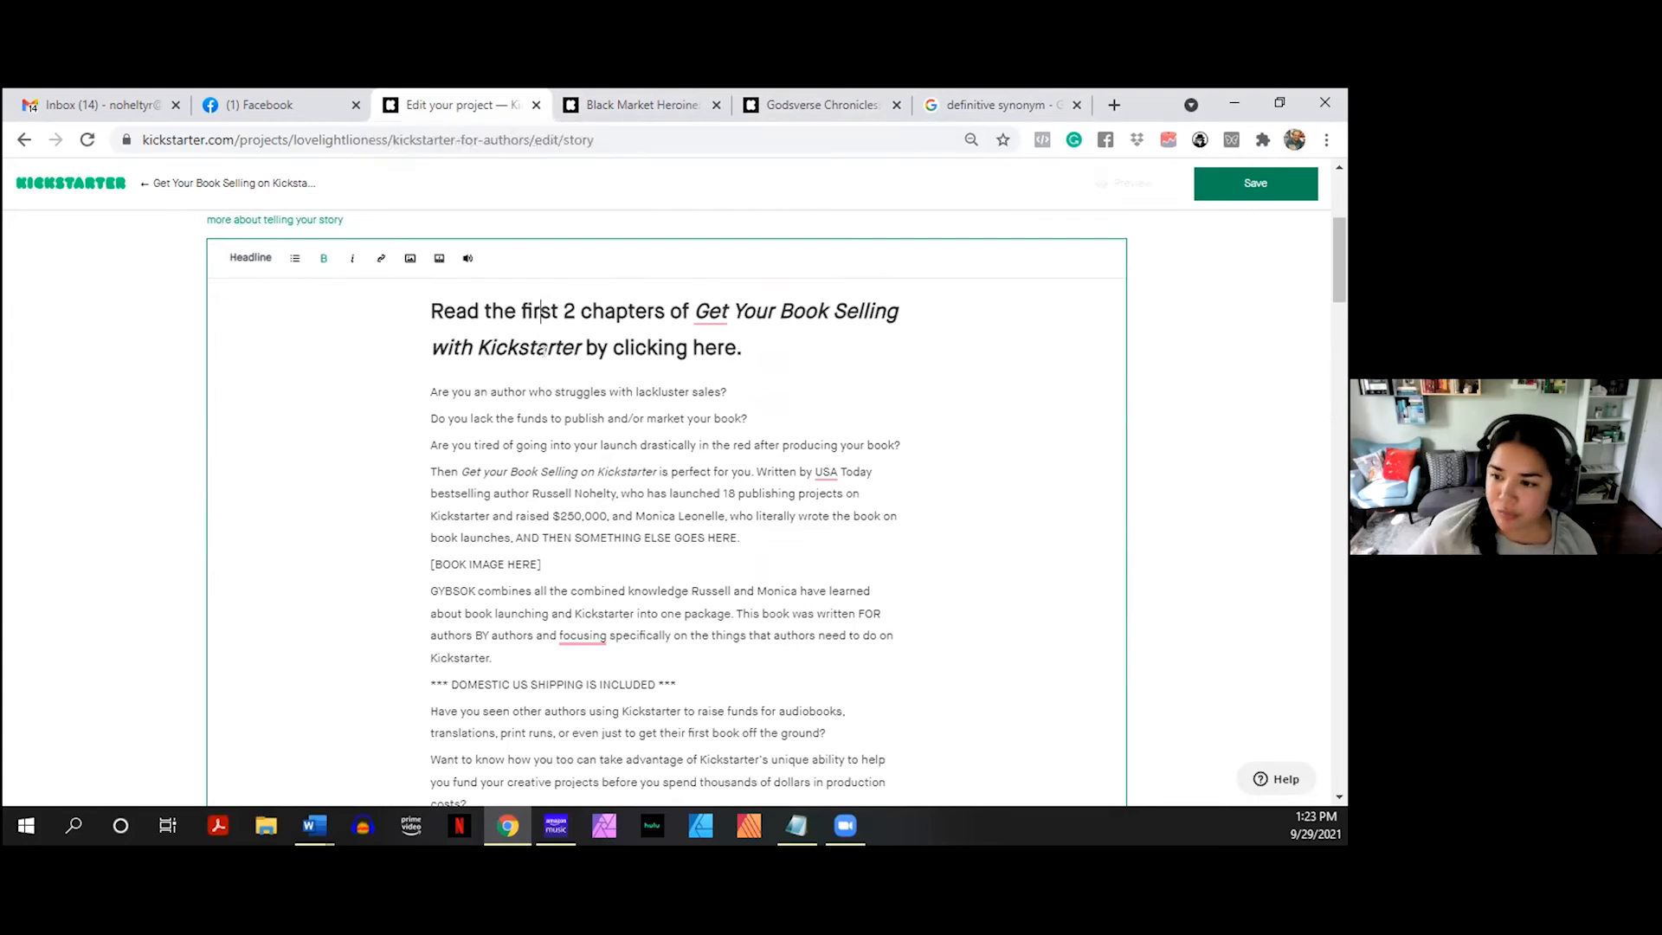
scroll(549, 394, "down", 8)
scroll(549, 393, "down", 2)
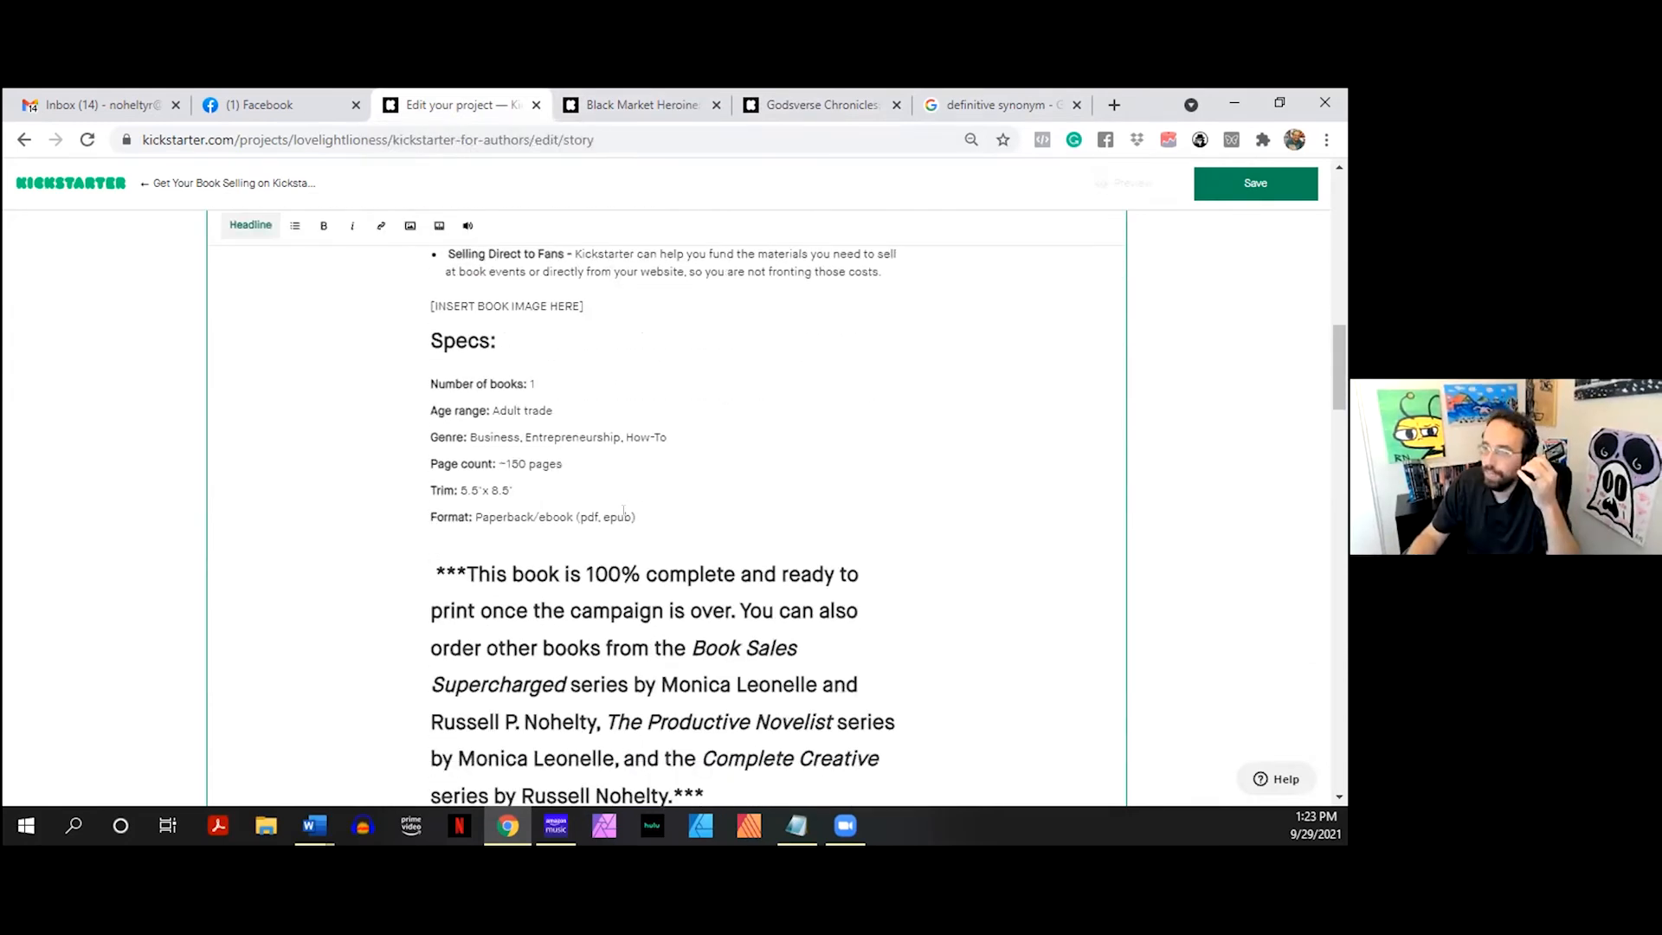
scroll(624, 510, "down", 6)
scroll(623, 511, "up", 1)
left_click(875, 576)
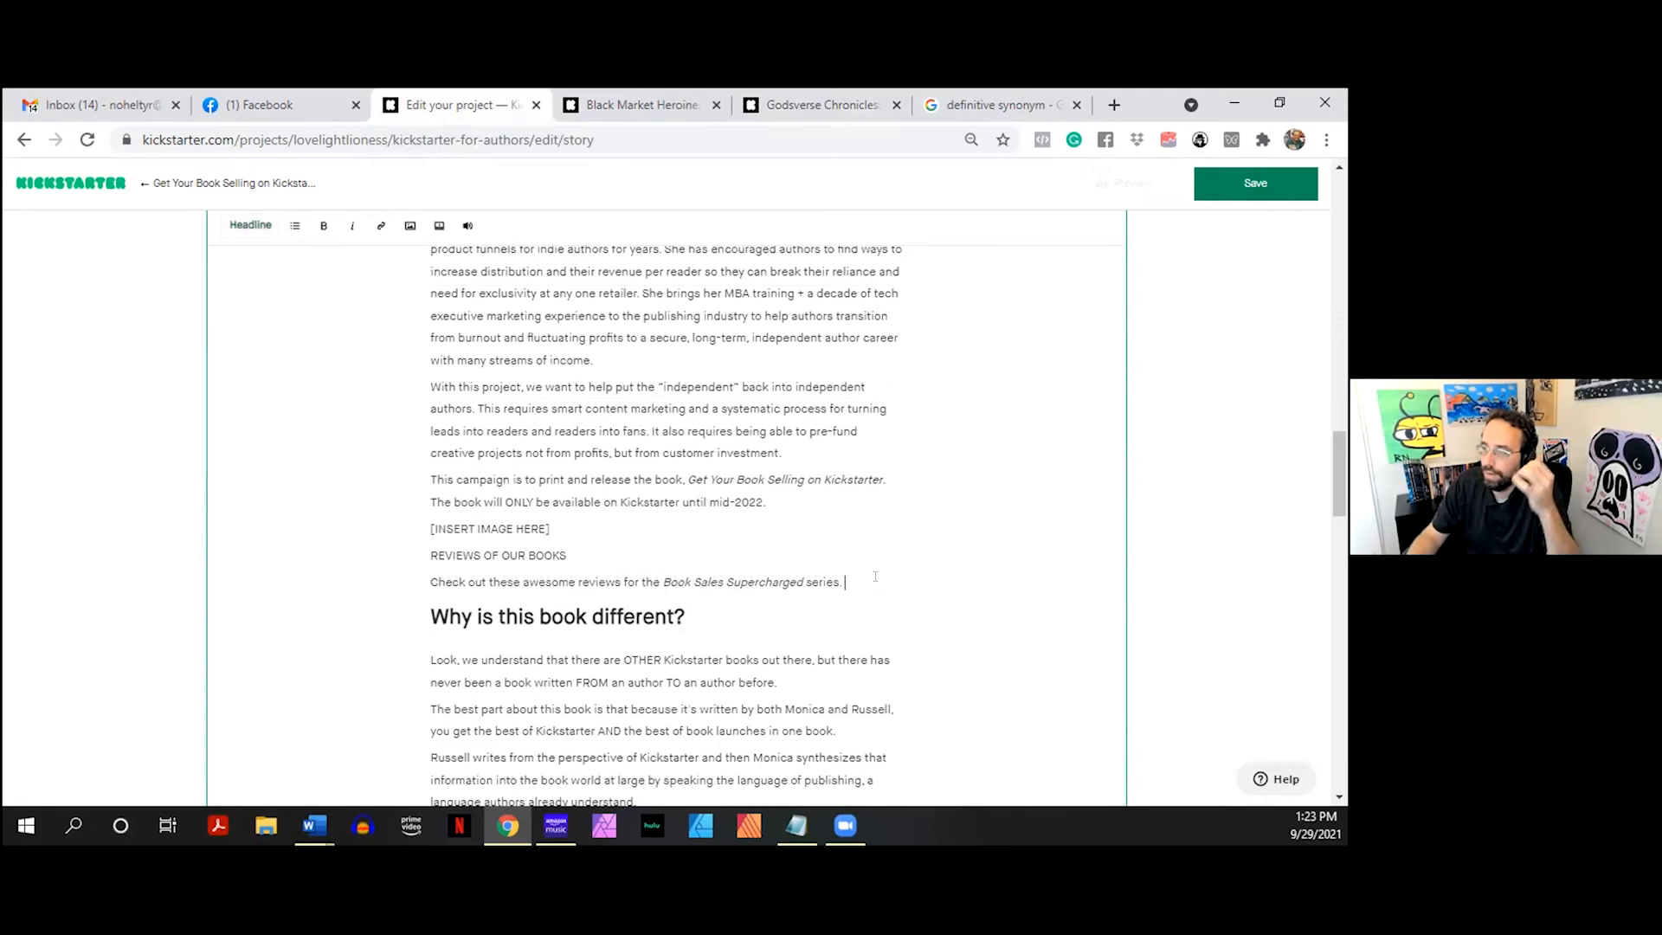
key("Return")
scroll(548, 459, "up", 5)
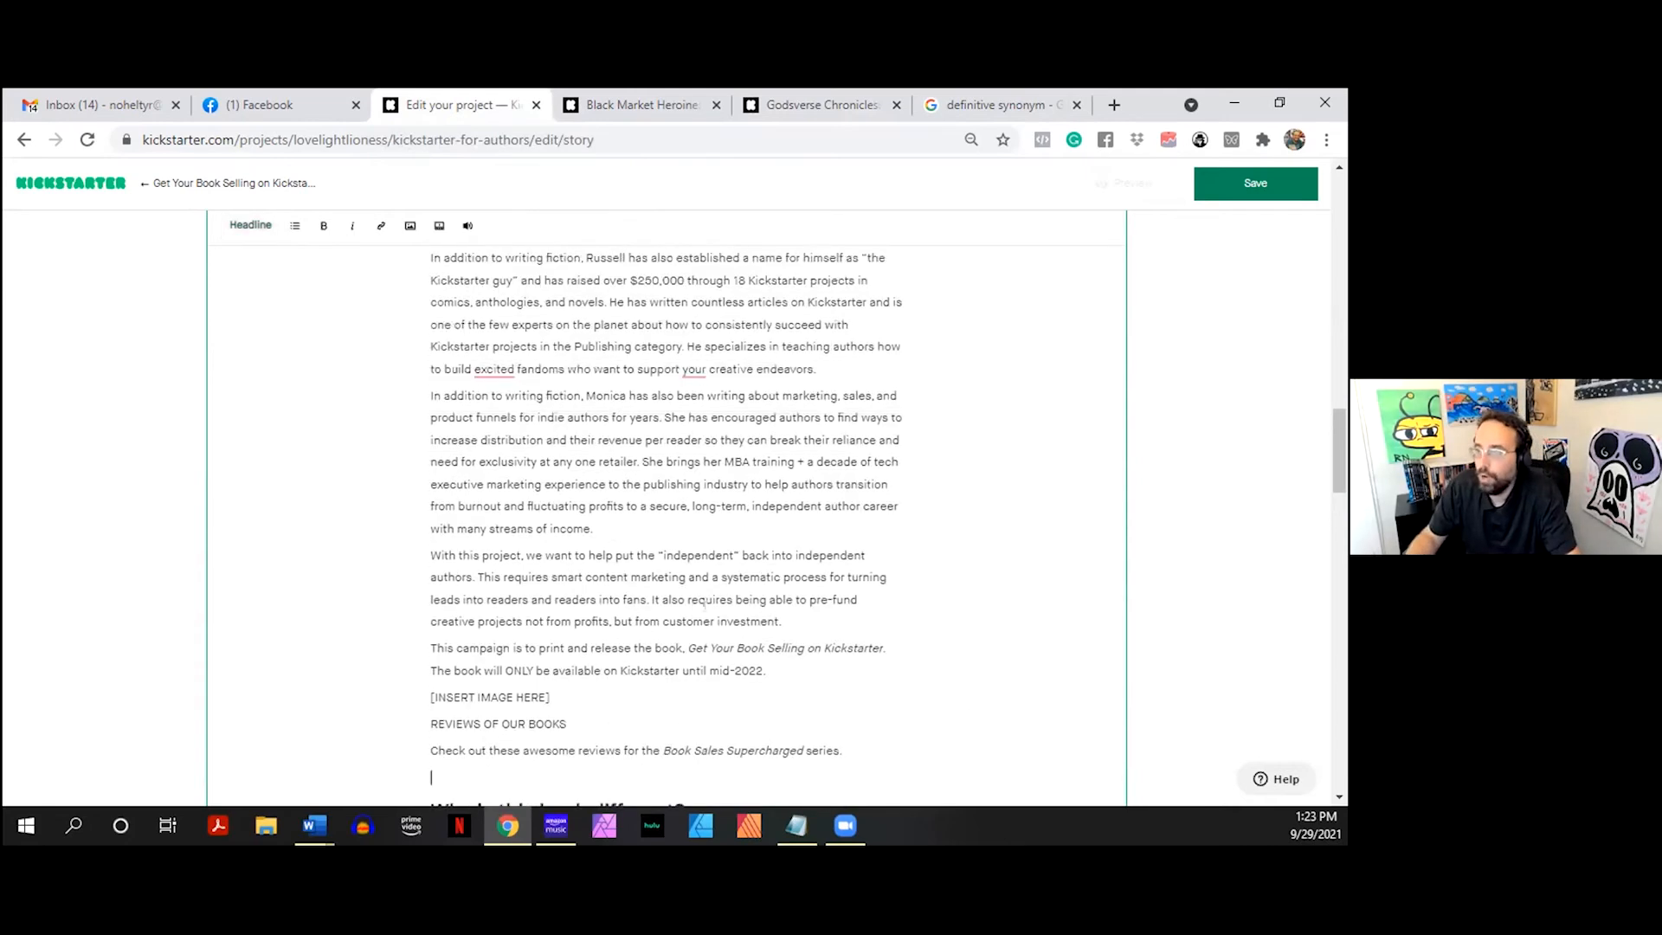
- Examine the story draft from the book specs through the author background paragraphs to the reviews section
scroll(615, 506, "up", 1)
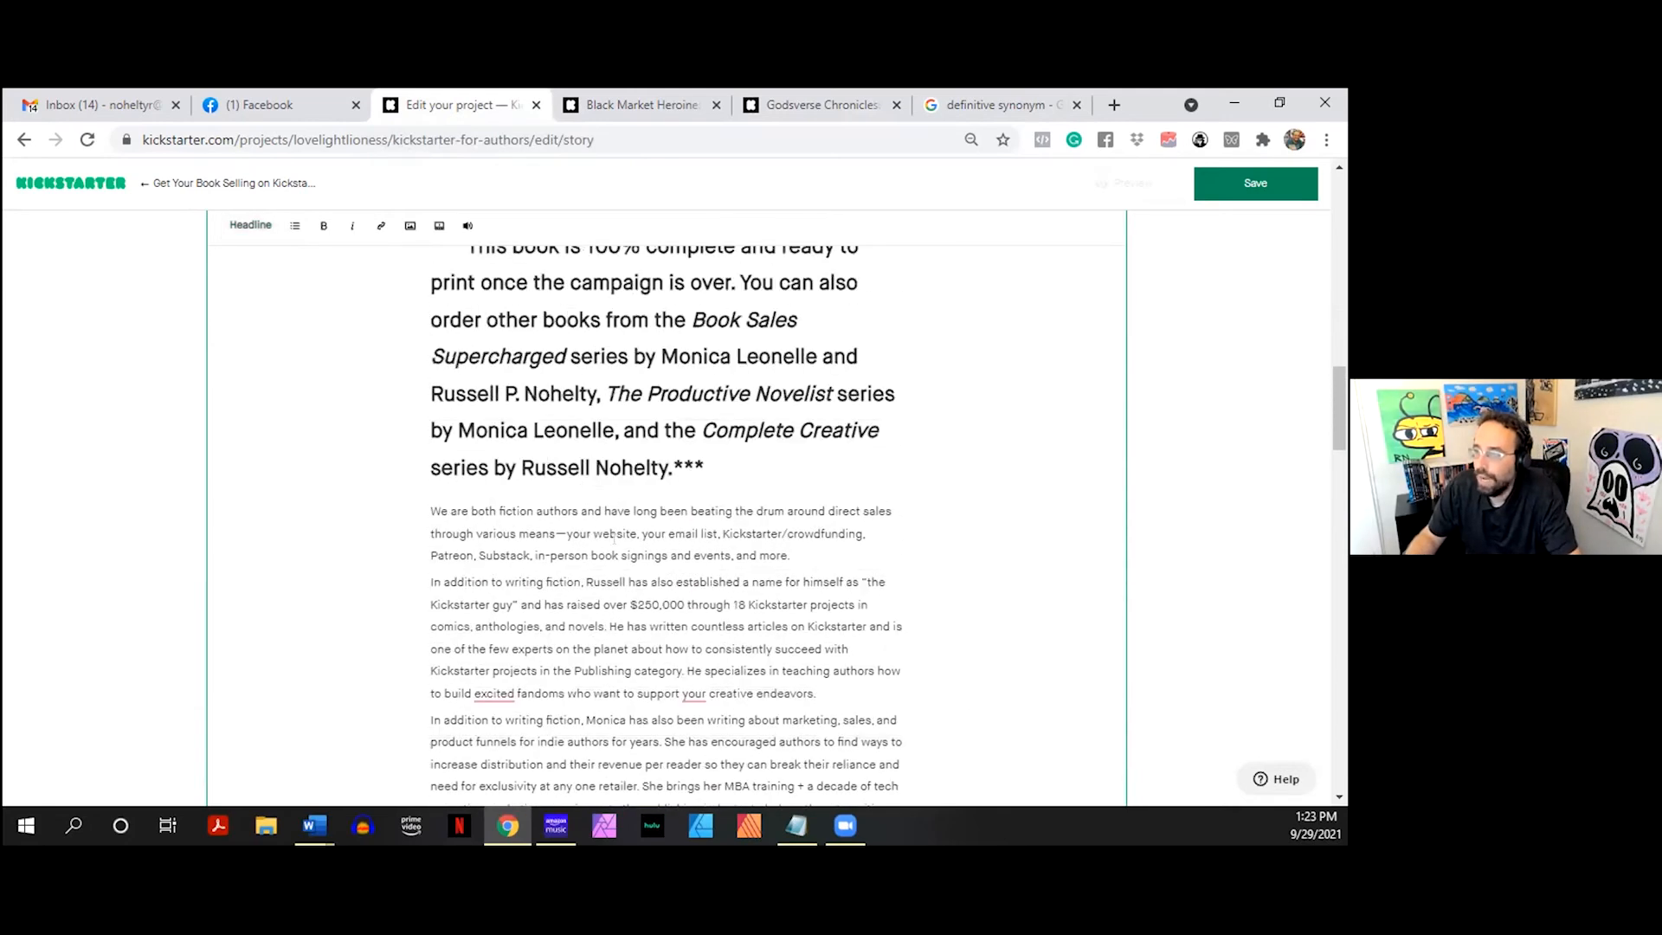
scroll(615, 538, "down", 2)
left_click_drag(426, 346, 644, 715)
left_click(571, 506)
scroll(573, 519, "down", 2)
scroll(576, 530, "up", 8)
scroll(567, 494, "down", 8)
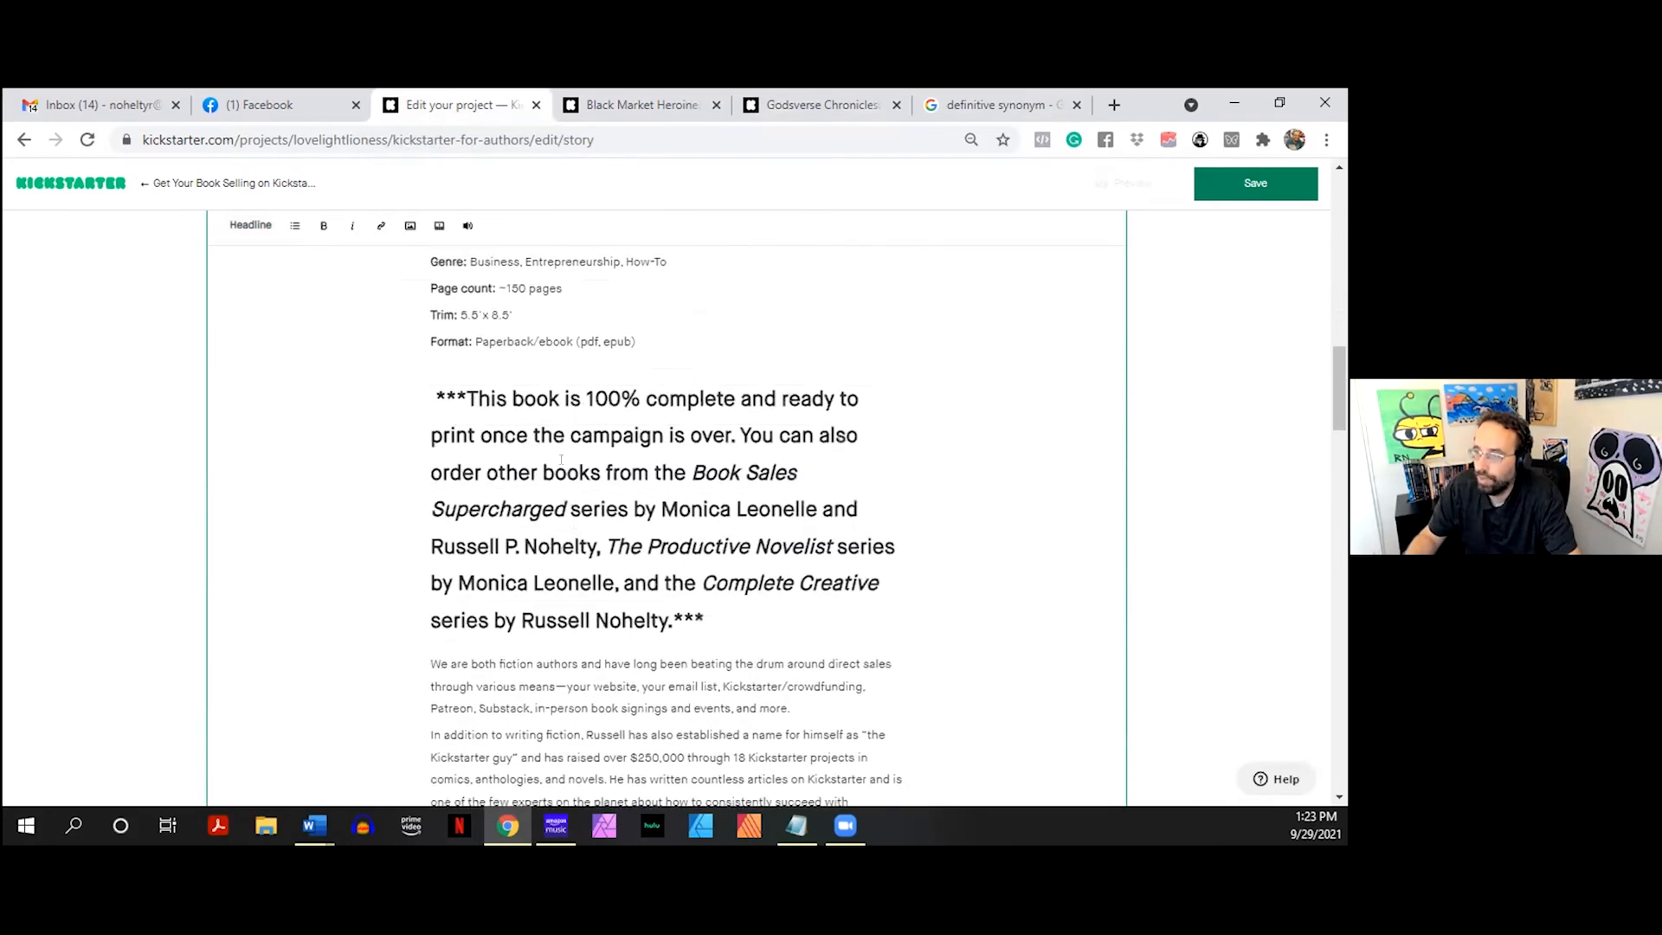
scroll(560, 461, "down", 1)
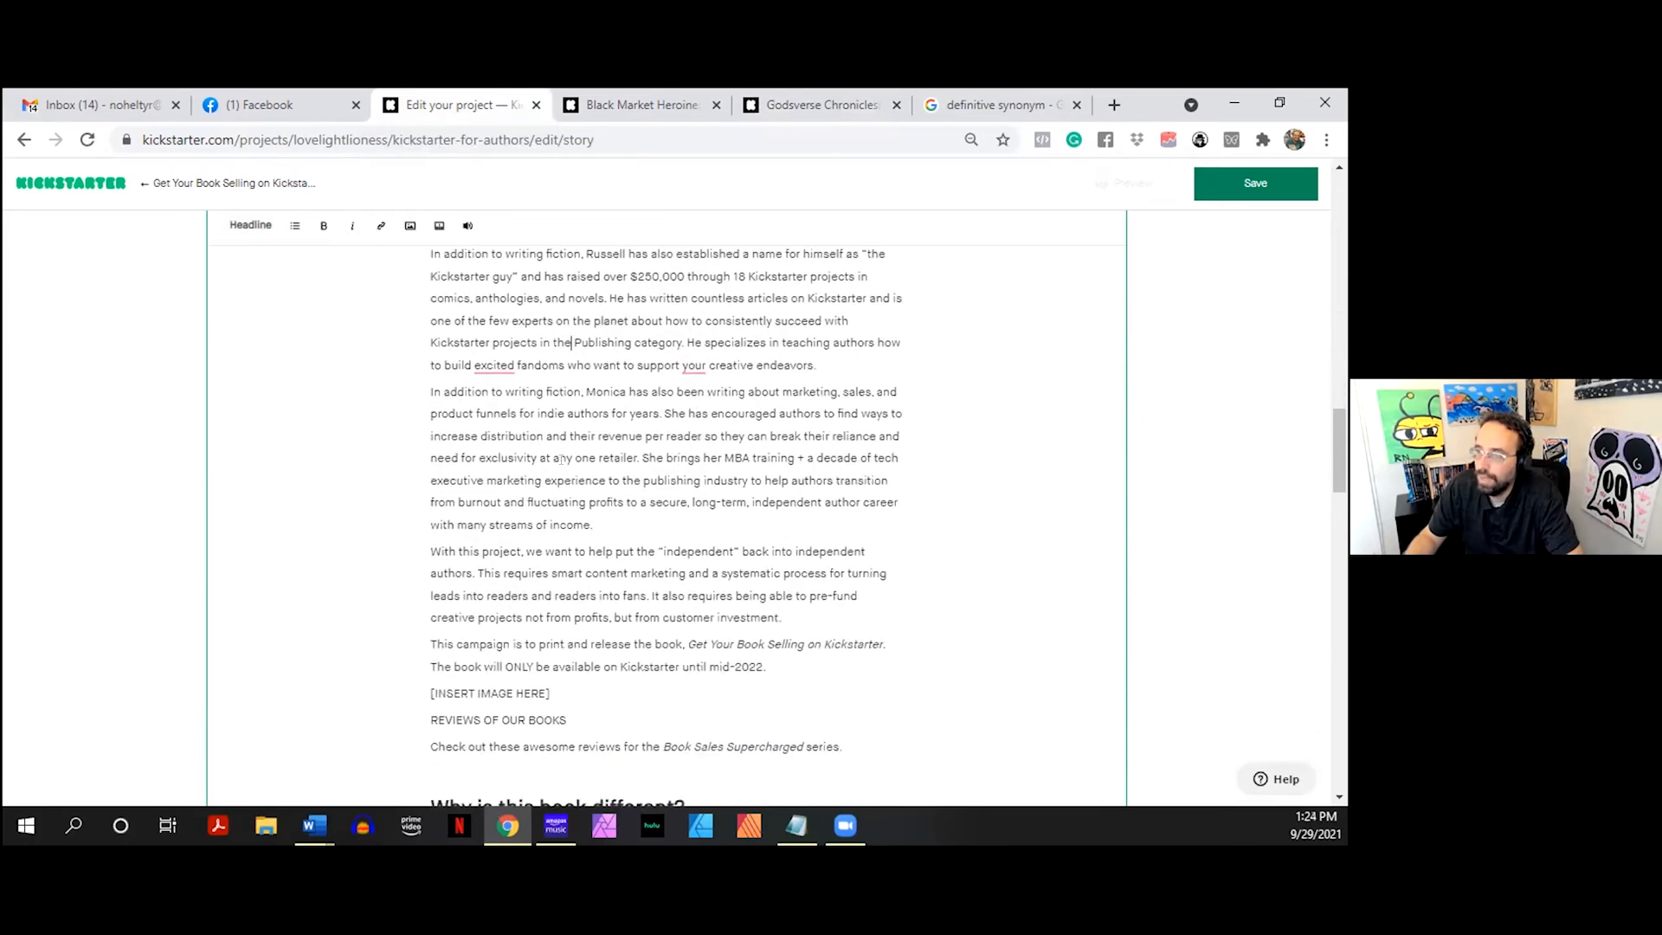
- Add the line "WHAT IS THIS BOOK ABOUT" directly below the headline stating that the book is 100% complete
scroll(560, 460, "up", 4)
left_click(735, 477)
key("Return")
type("WHAT IS THIS BPOOK")
key("BackSpace")
key("BackSpace")
key("BackSpace")
key("BackSpace")
type("OOK ABOUT")
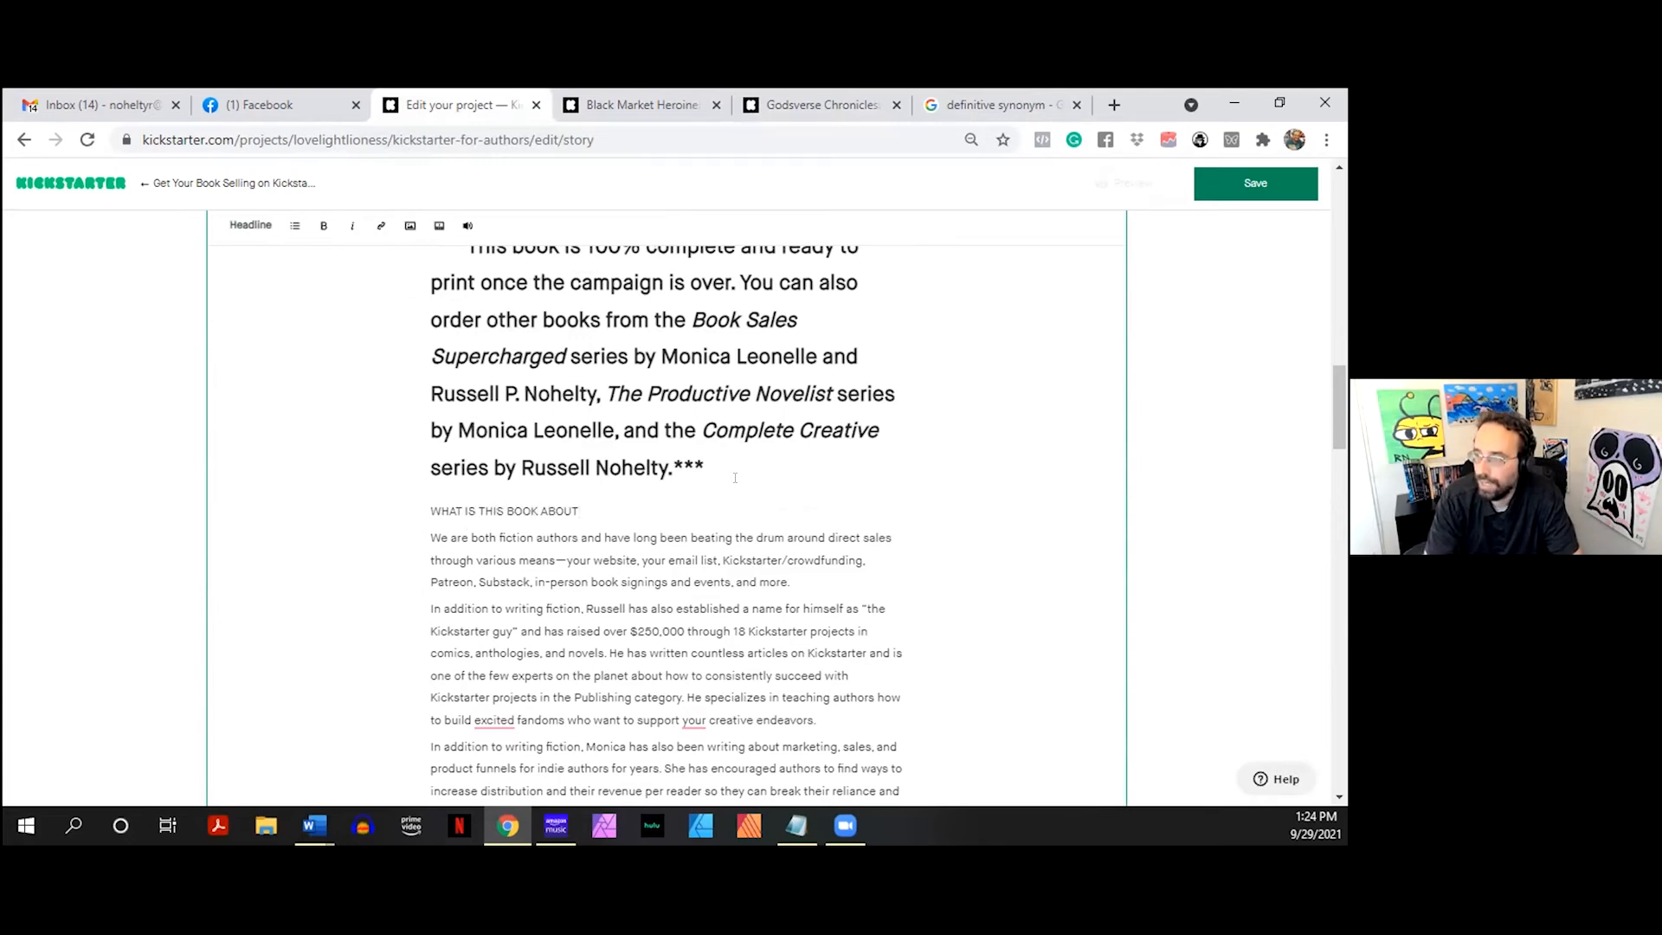
- Add the line "WHAT IS THE SERIES ABOUT?" underneath and end the book line above it with a question mark
key("Return")
type("WHAT IS THE SERIES ABOUT?")
key("Up")
type("?")
- Format the lines "WHAT IS THIS BOOK ABOUT?" and "WHAT IS THE SERIES ABOUT?" as headlines
left_click_drag(589, 512, 429, 518)
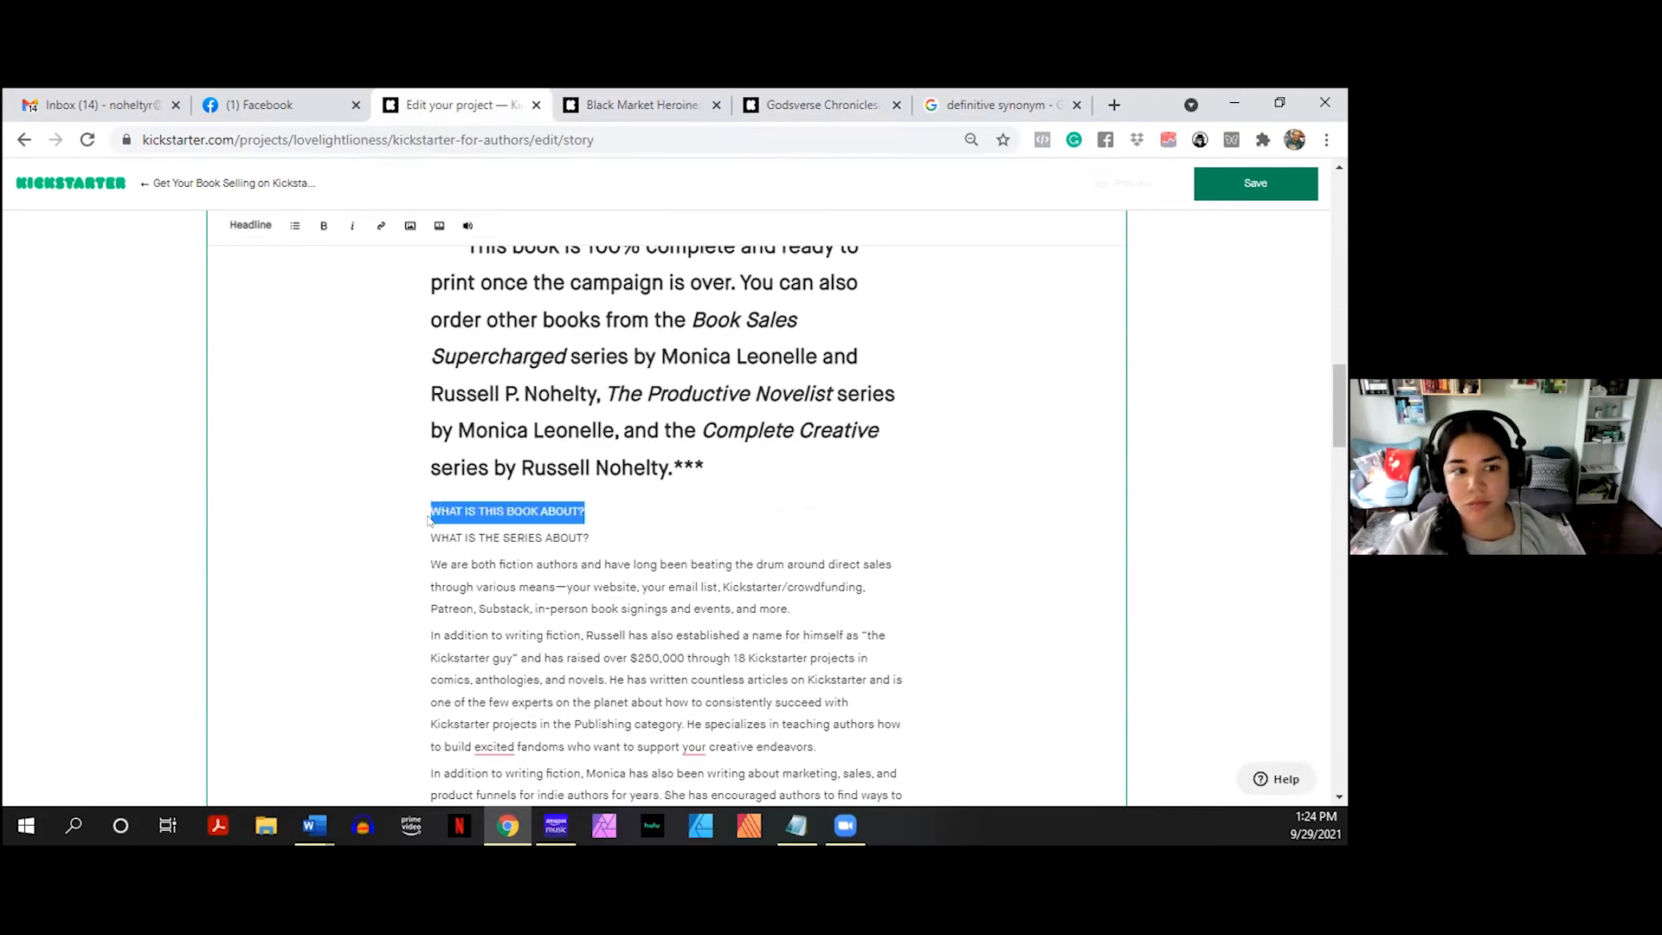
left_click(325, 227)
left_click(251, 225)
left_click(592, 563)
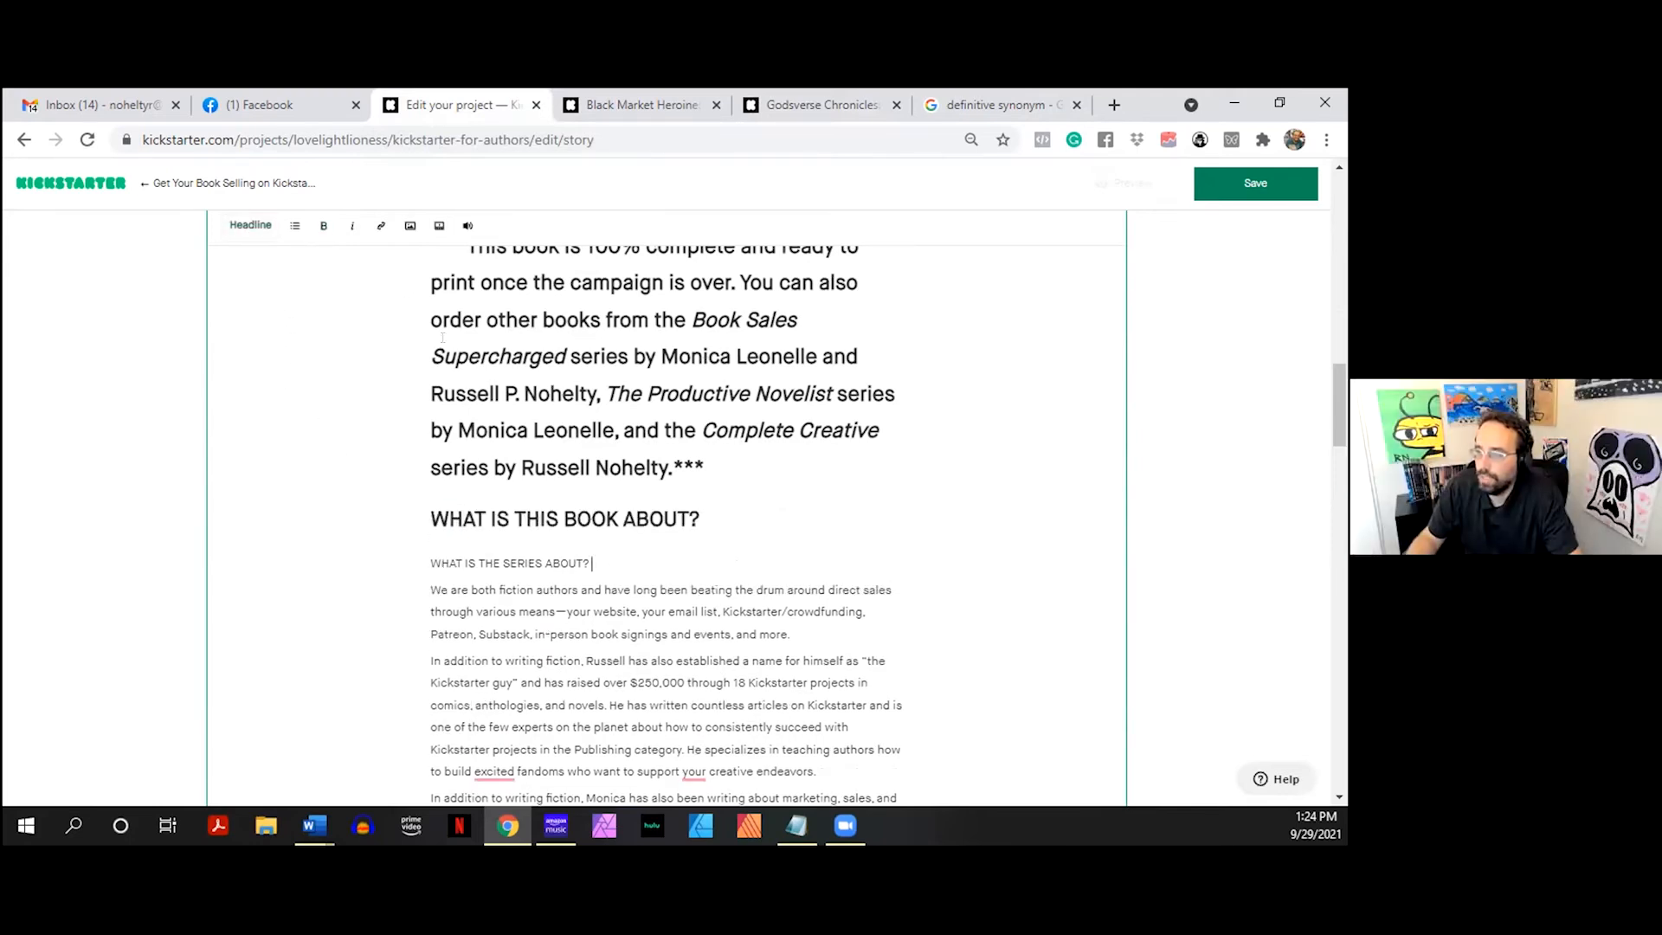
left_click(251, 226)
- Add the placeholder "[INSERT IMAGE]" on its own line above the "WHAT IS THIS BOOK ABOUT?" headline
key("Return")
type("Imagery")
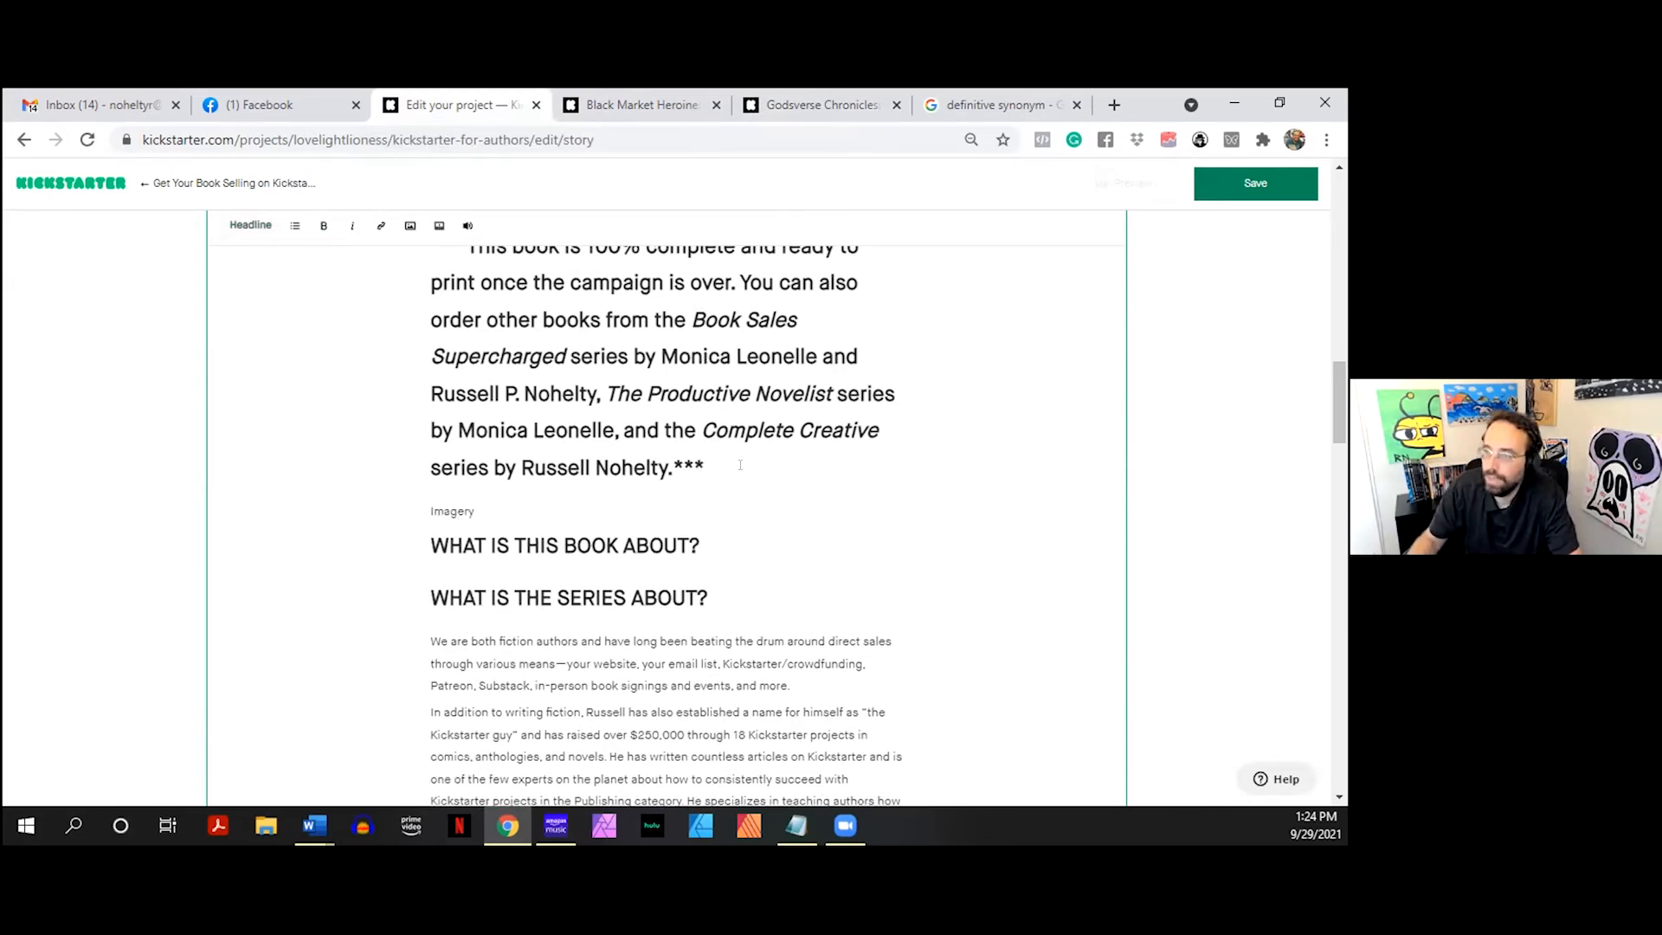
key("BackSpace")
key("BackSpace")
key("BackSpace")
key("BackSpace")
key("BackSpace")
key("BackSpace")
key("BackSpace")
type("[INSERT IMAGE")
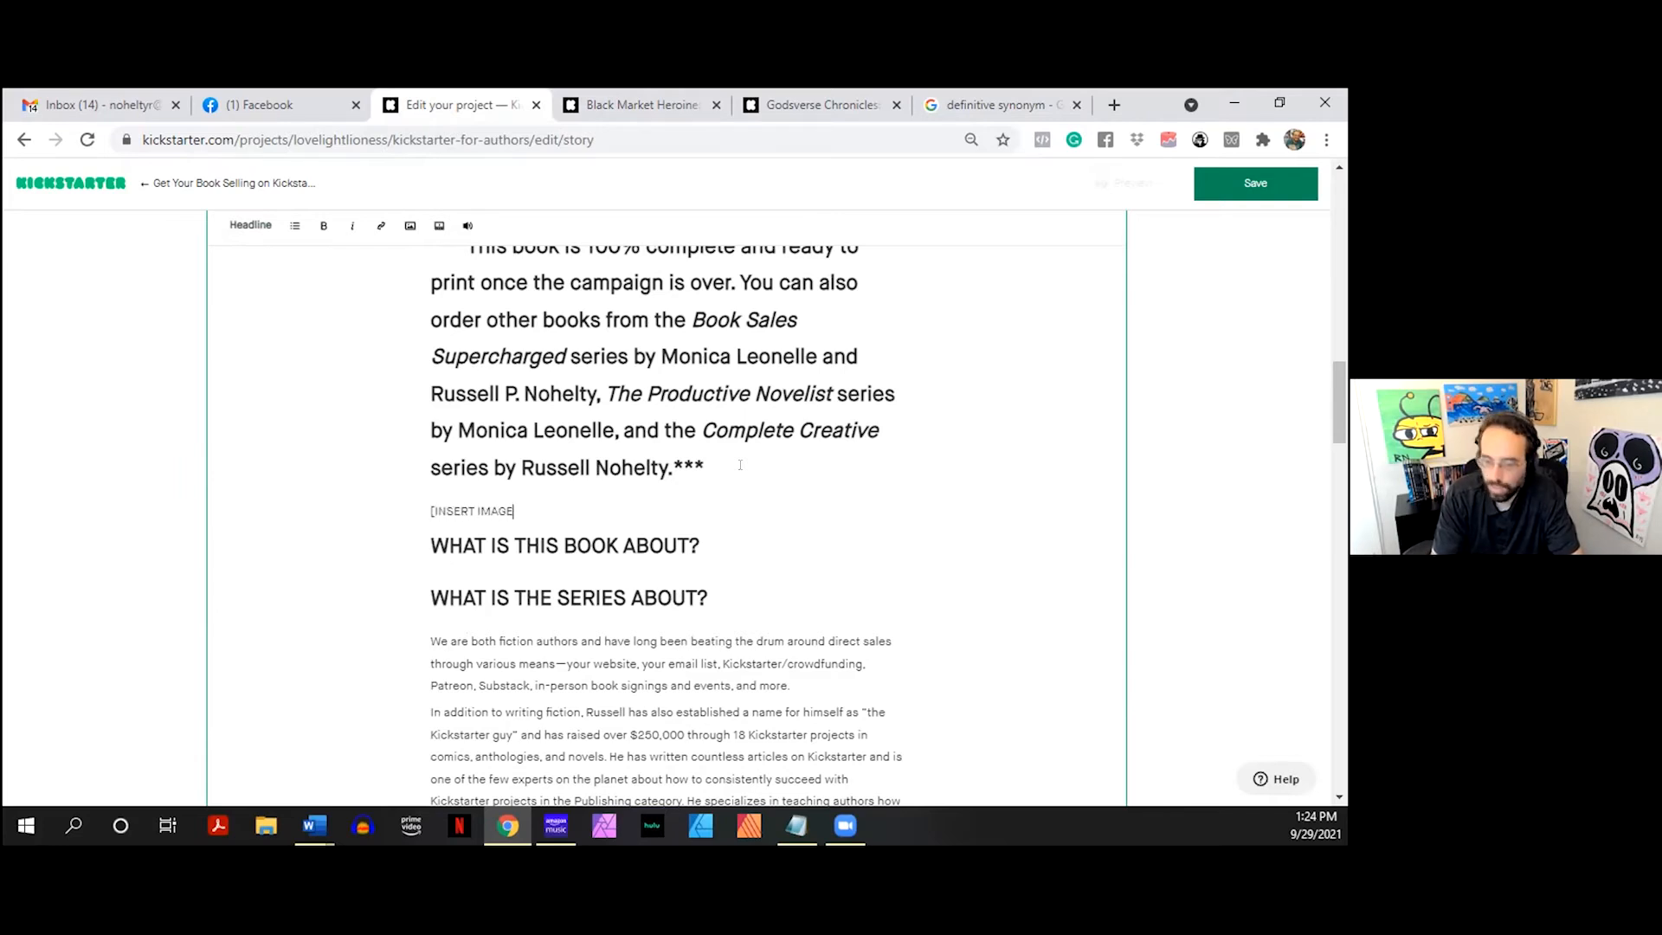
- Add the non-bold placeholder "[INSERT IMAGERY HERE]" on a new line between the book and series headlines
key("Down")
key("Down")
key("Left")
key("Left")
key("Left")
key("Left")
key("Left")
key("Left")
key("Left")
key("Left")
key("Left")
key("Left")
key("Left")
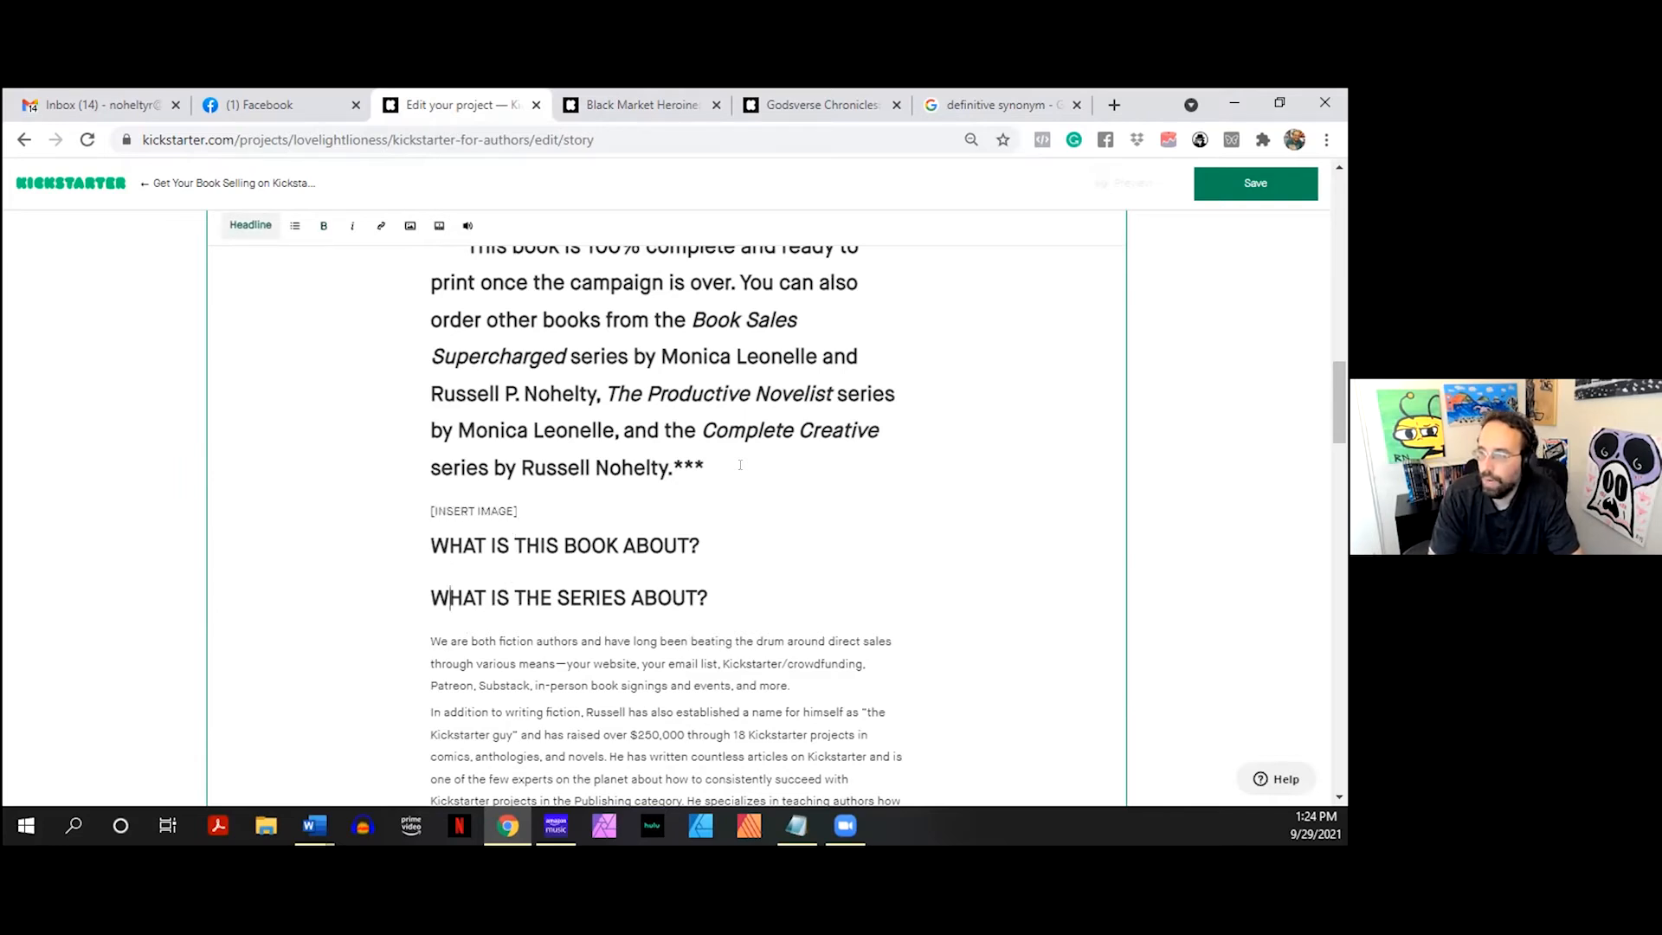
key("End")
key("Return")
type("[")
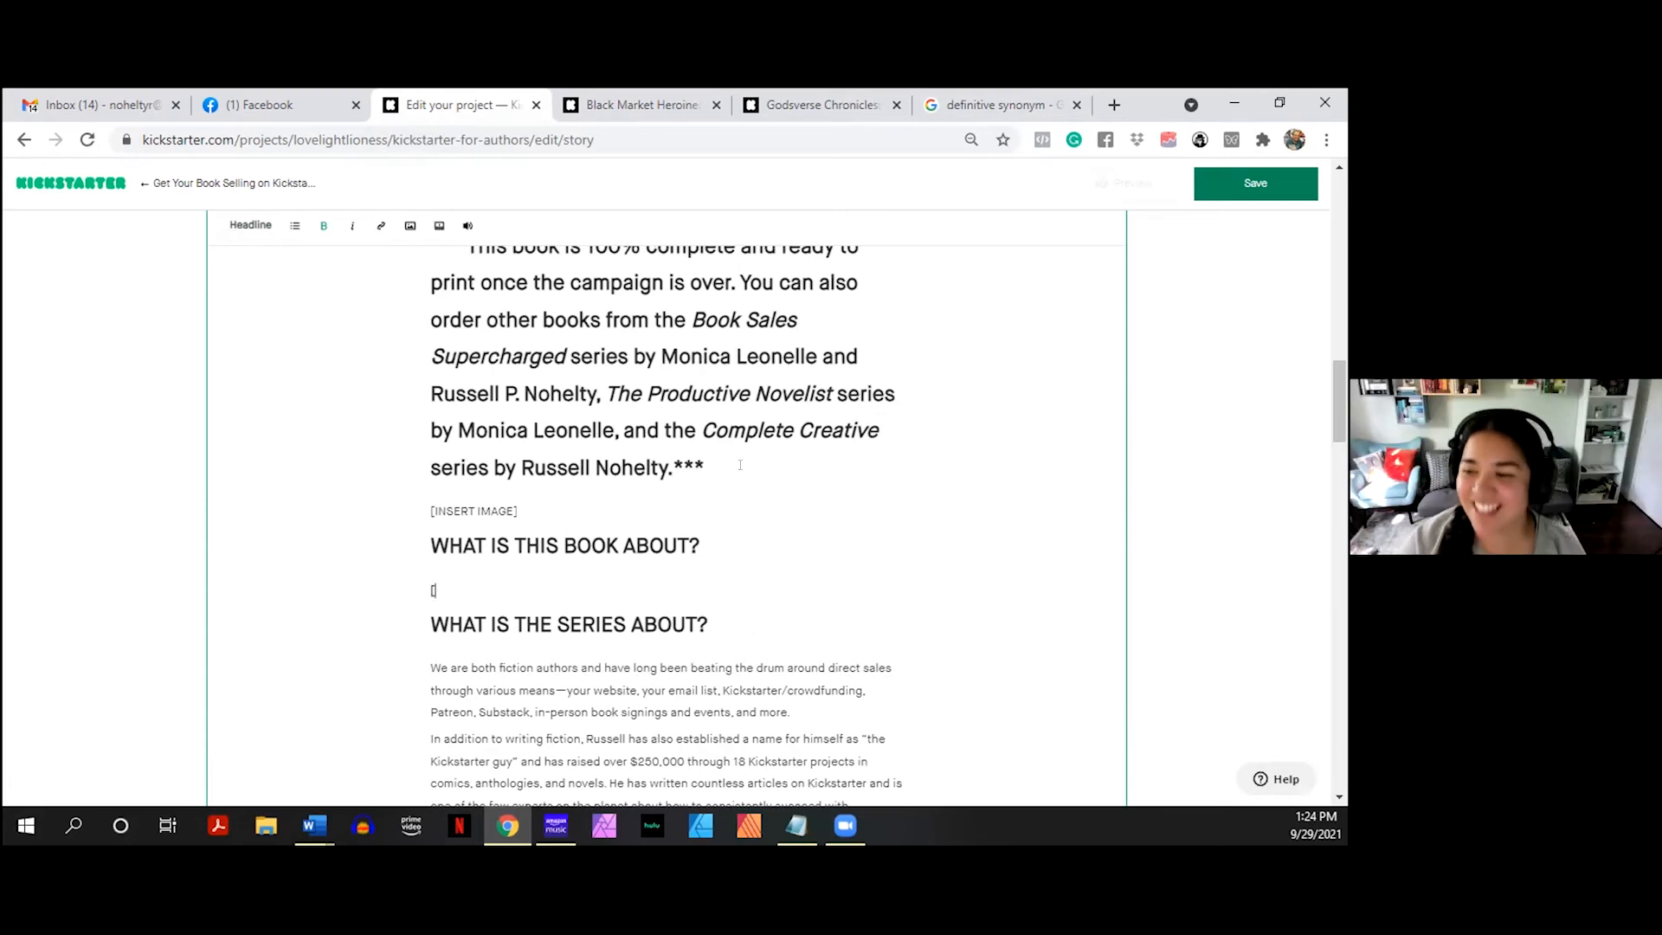
type("INSERT")
key("BackSpace")
key("BackSpace")
key("BackSpace")
key("BackSpace")
key("BackSpace")
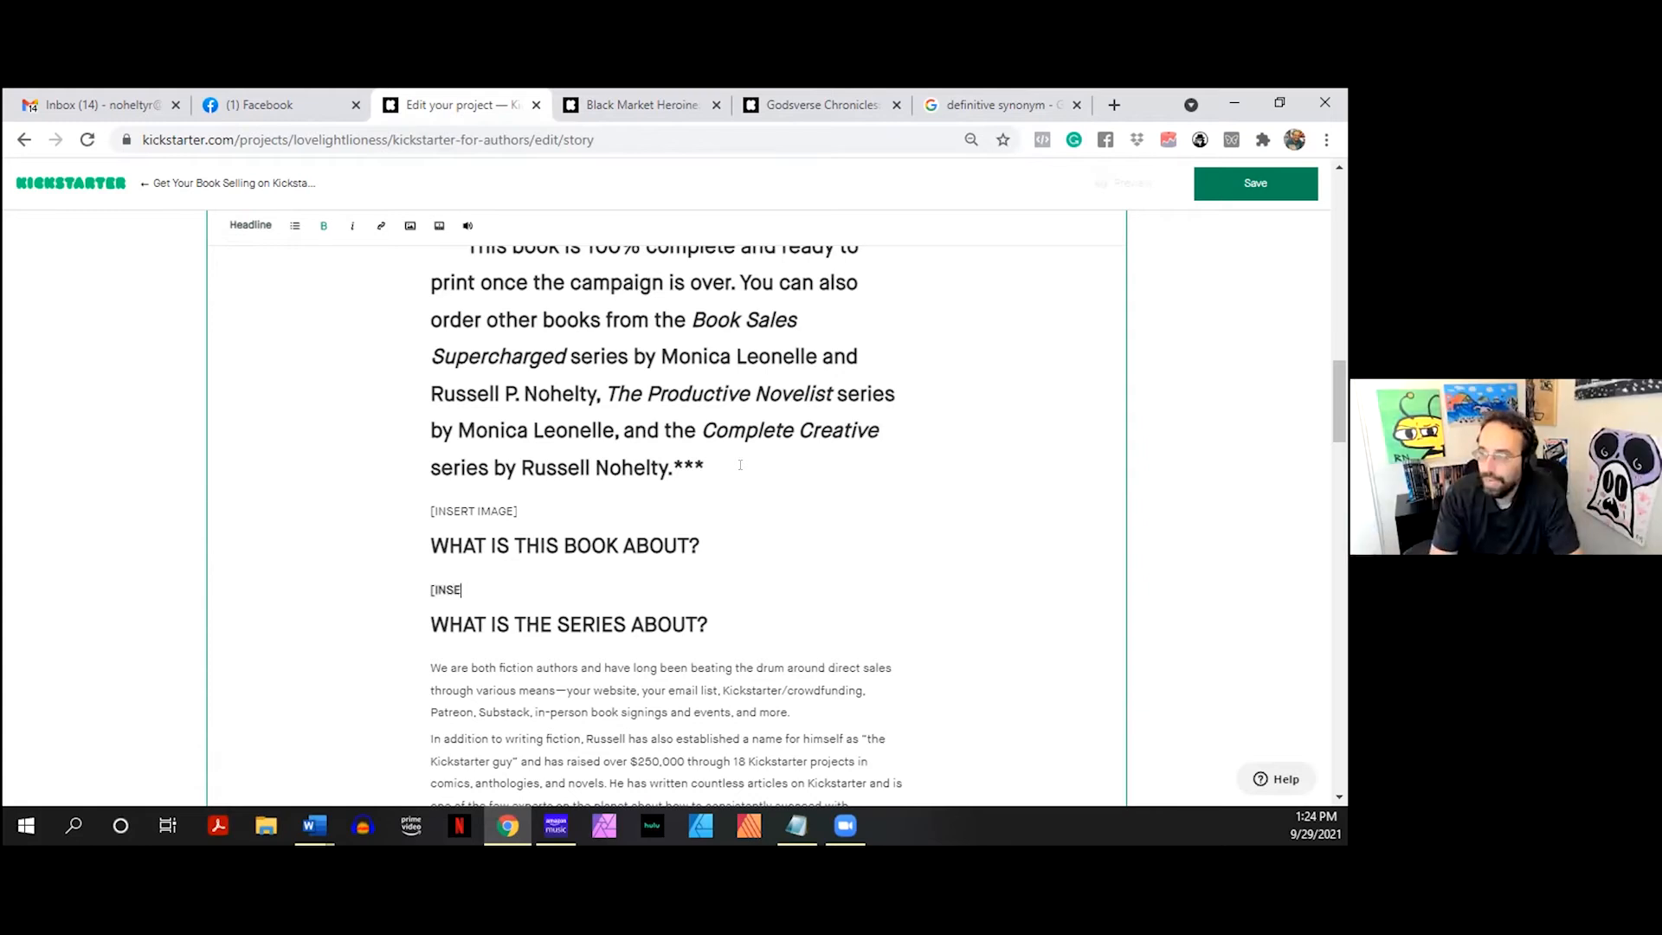
key("BackSpace")
key("BackSpace")
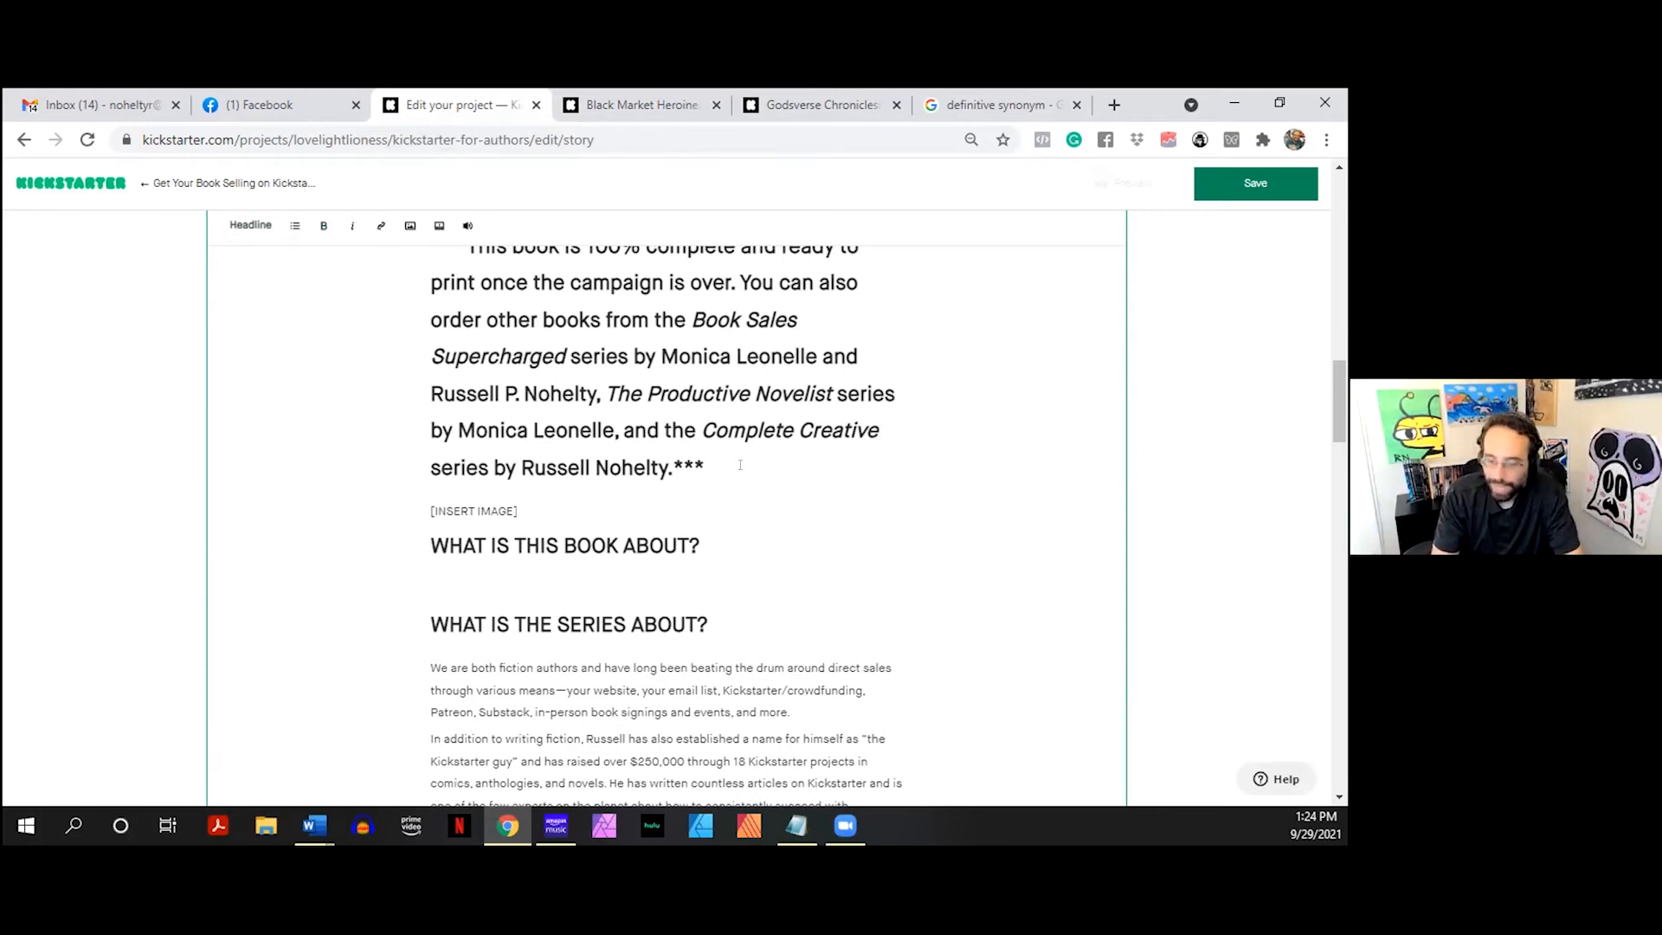
type("[INSERT IMAGERT")
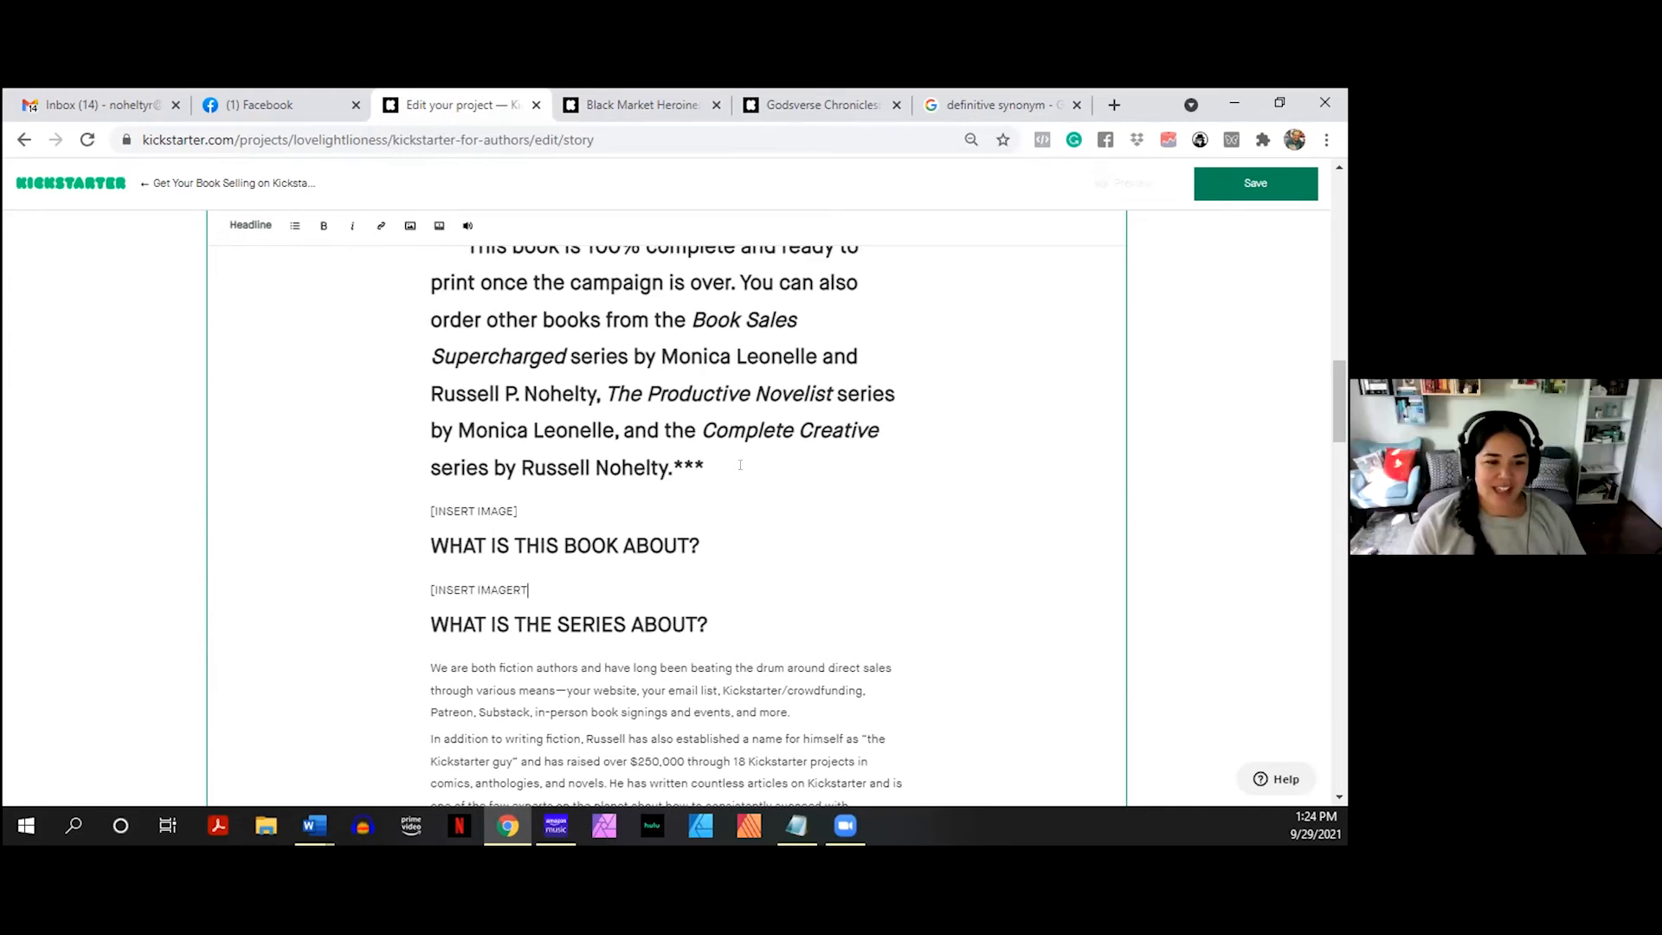
key("BackSpace")
type("Y HERE]")
- Add the word HERE to the [INSERT IMAGE] placeholder above the "WHAT IS THIS BOOK ABOUT?" headline
key("Up")
key("Up")
key("Up")
key("Down")
type("HERE")
- Review the story draft from the opening pitch through the Specs list to the book and series headlines
scroll(740, 464, "up", 15)
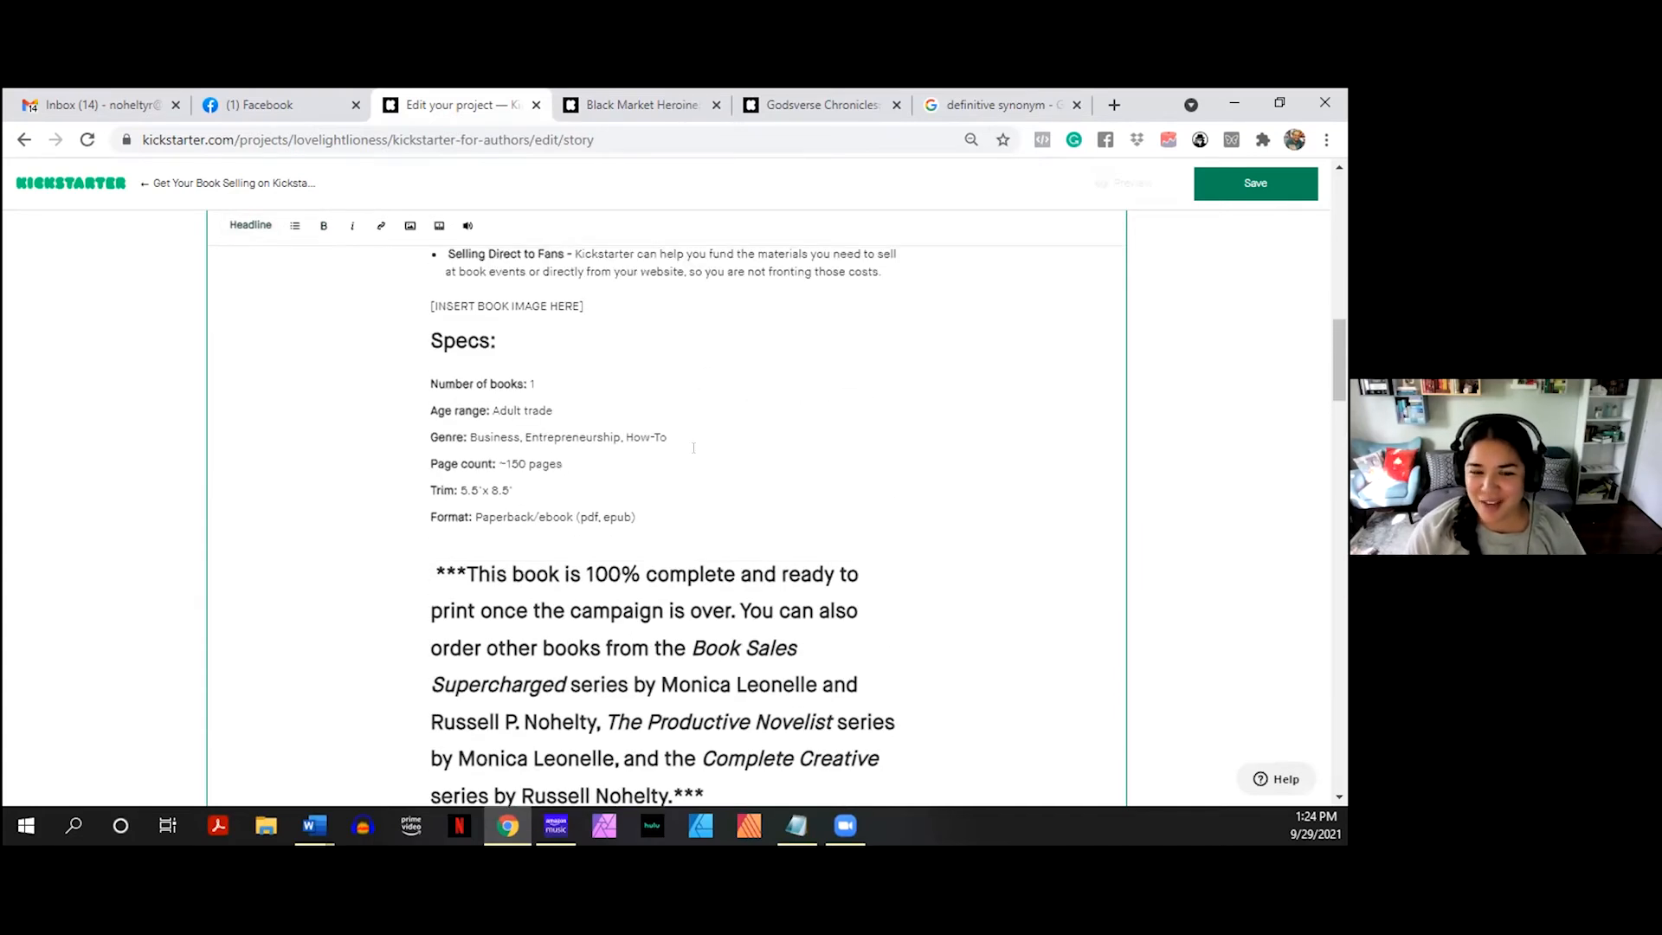
mouse_move(574, 475)
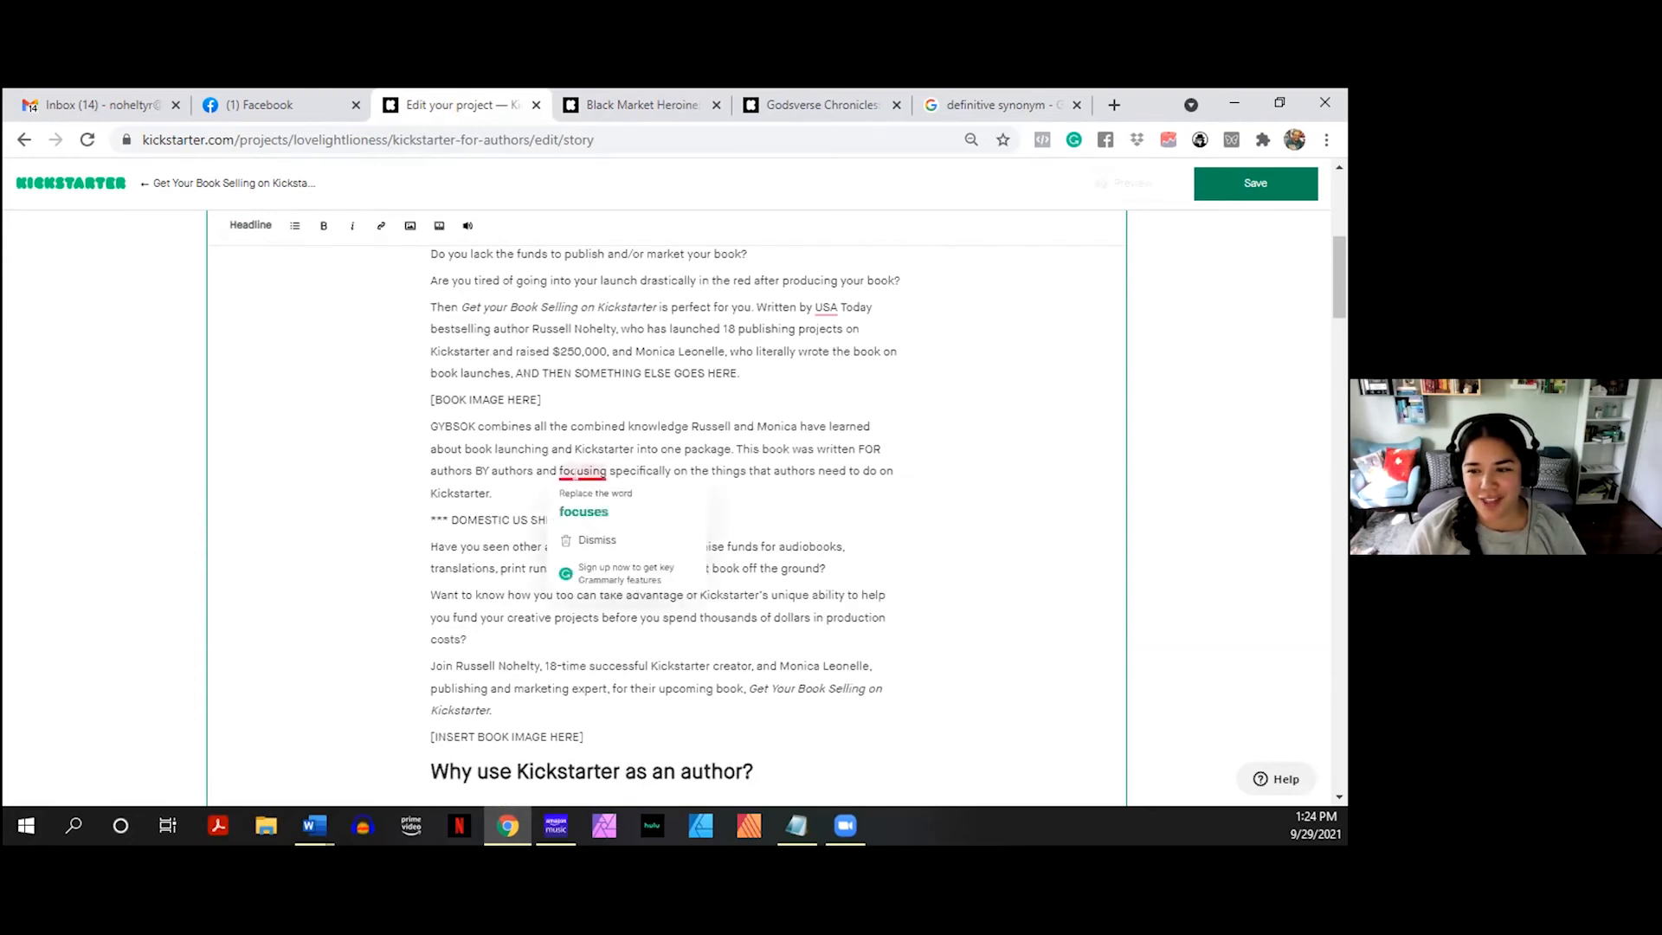
left_click(524, 330)
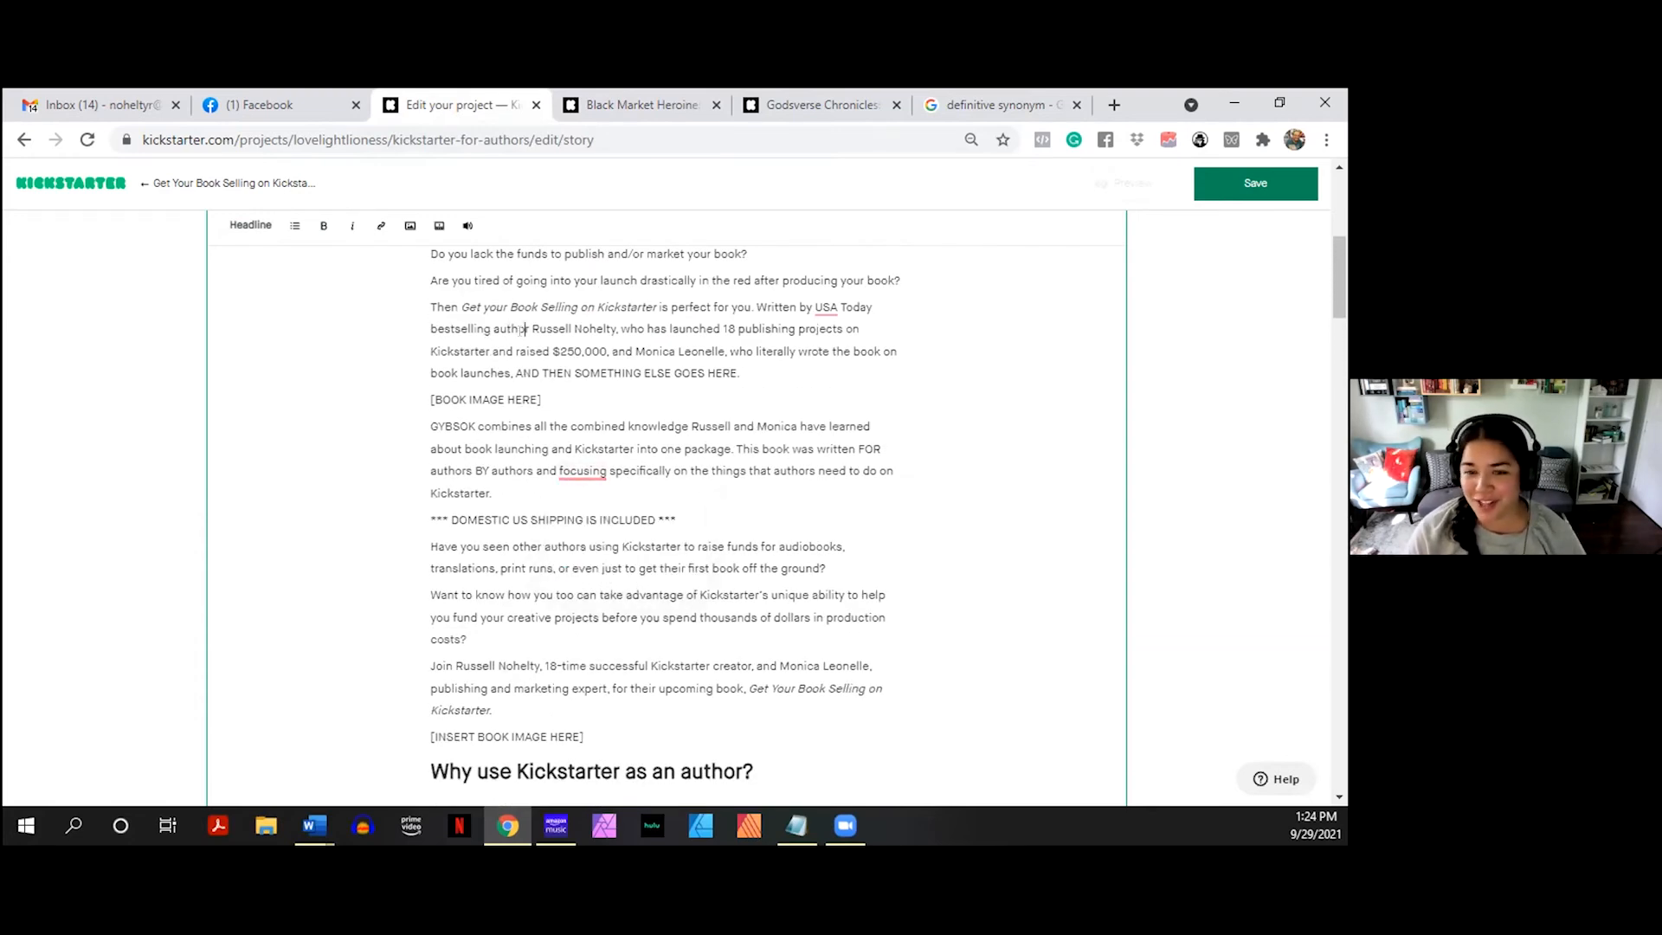
scroll(523, 330, "up", 3)
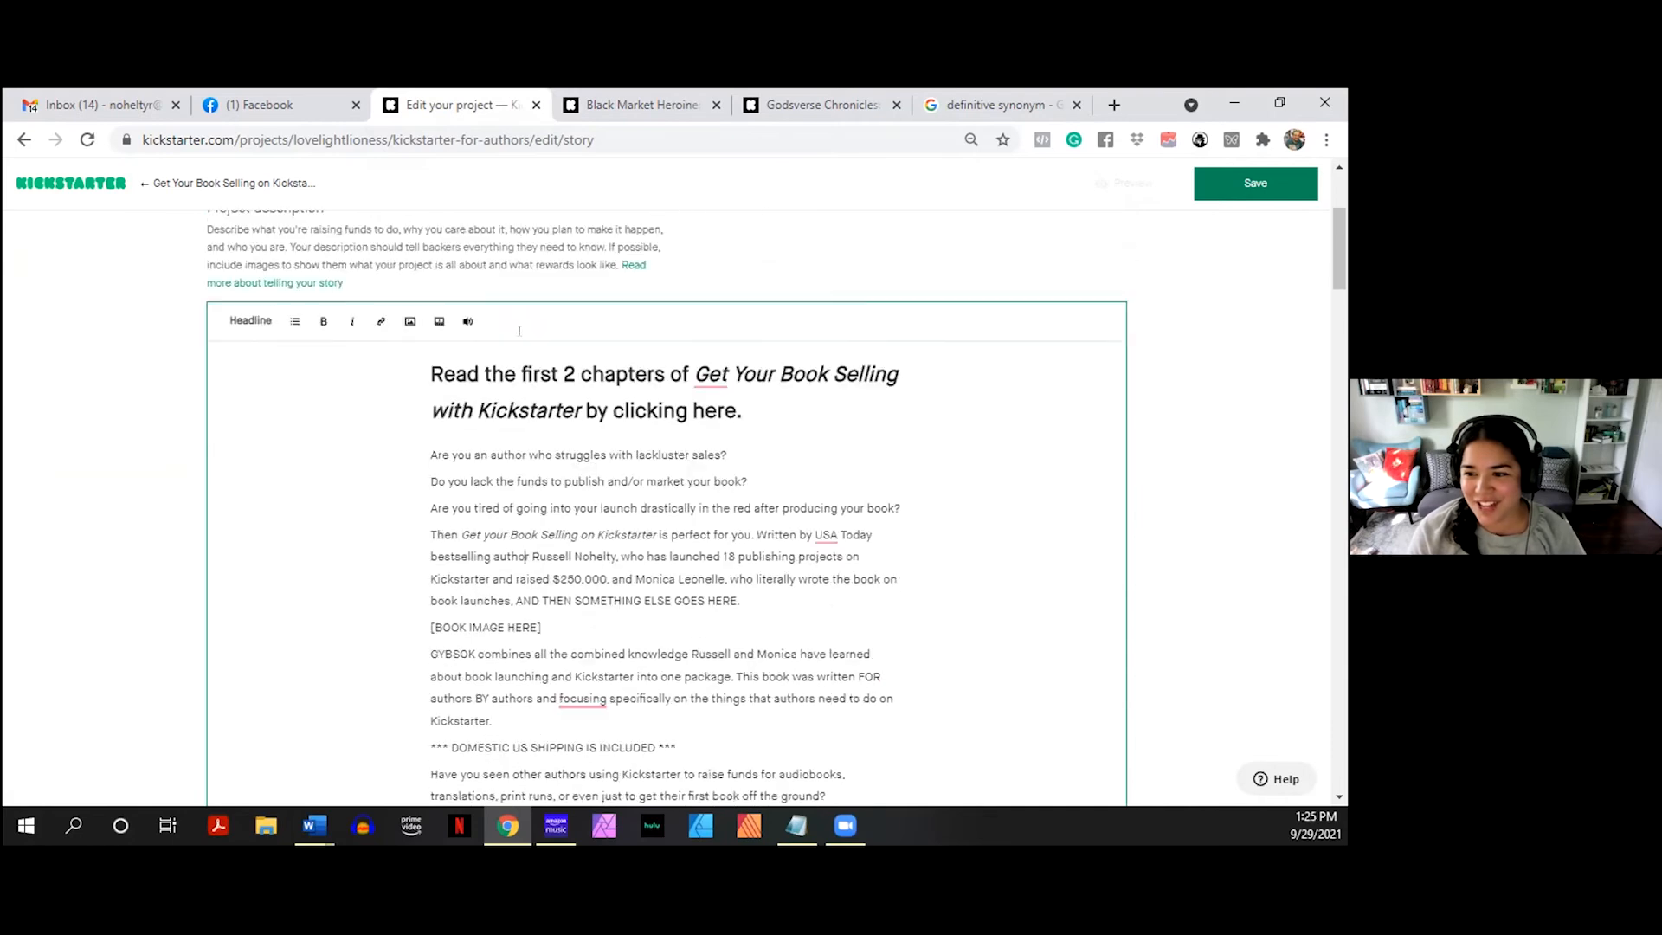
scroll(522, 330, "down", 3)
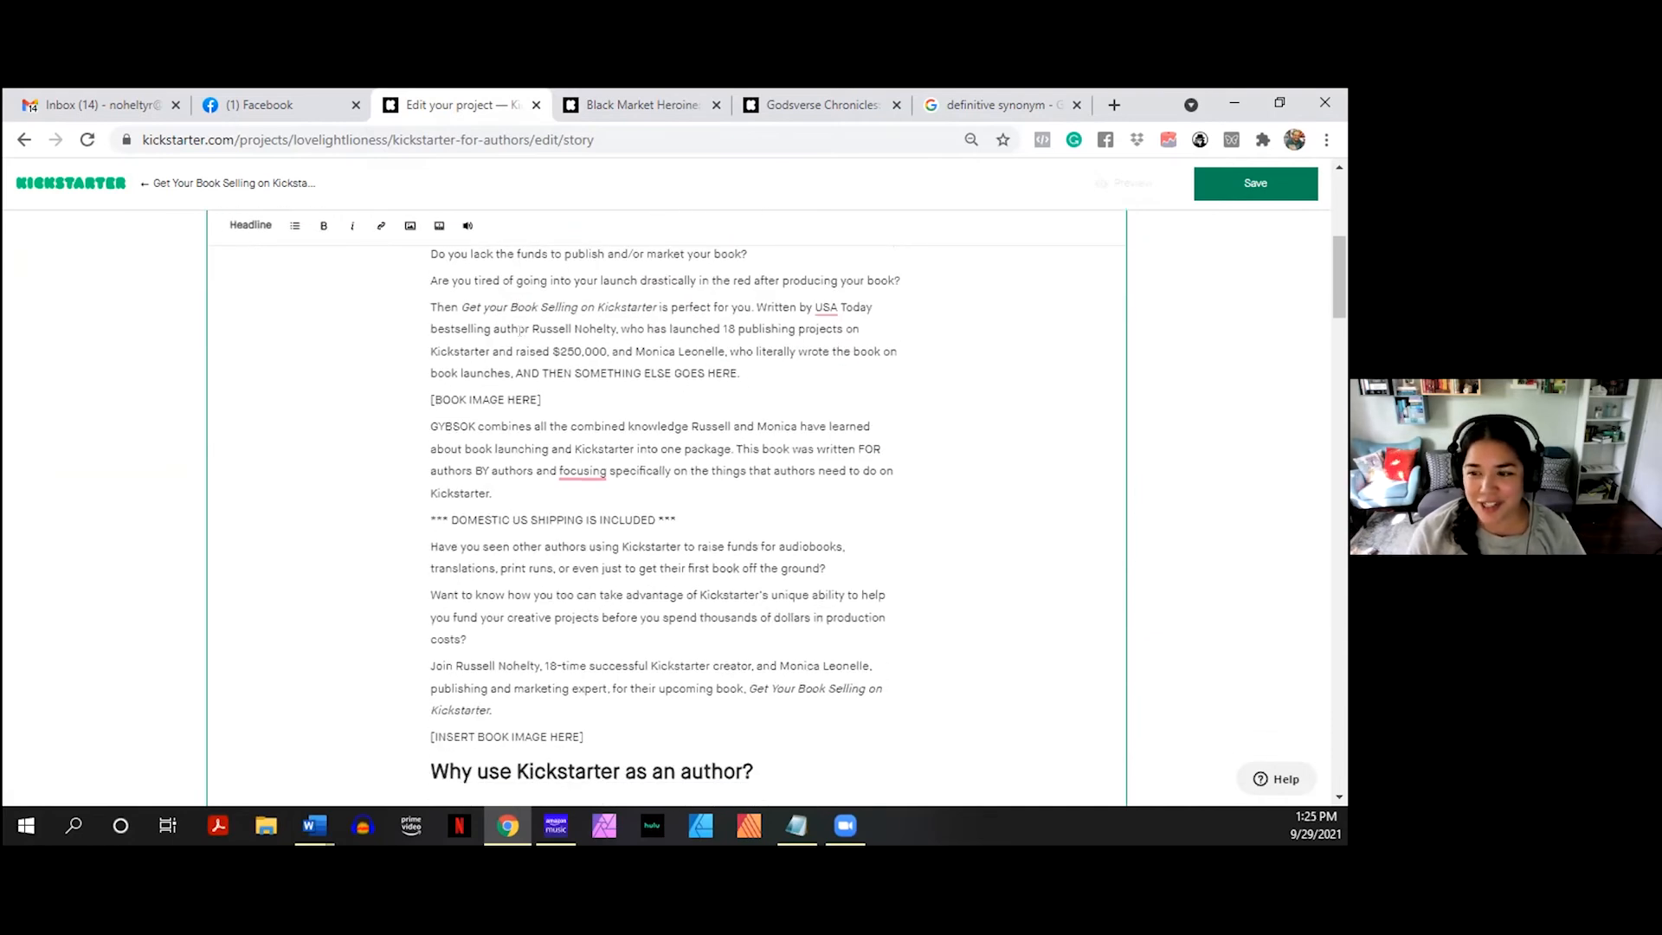
scroll(502, 334, "down", 2)
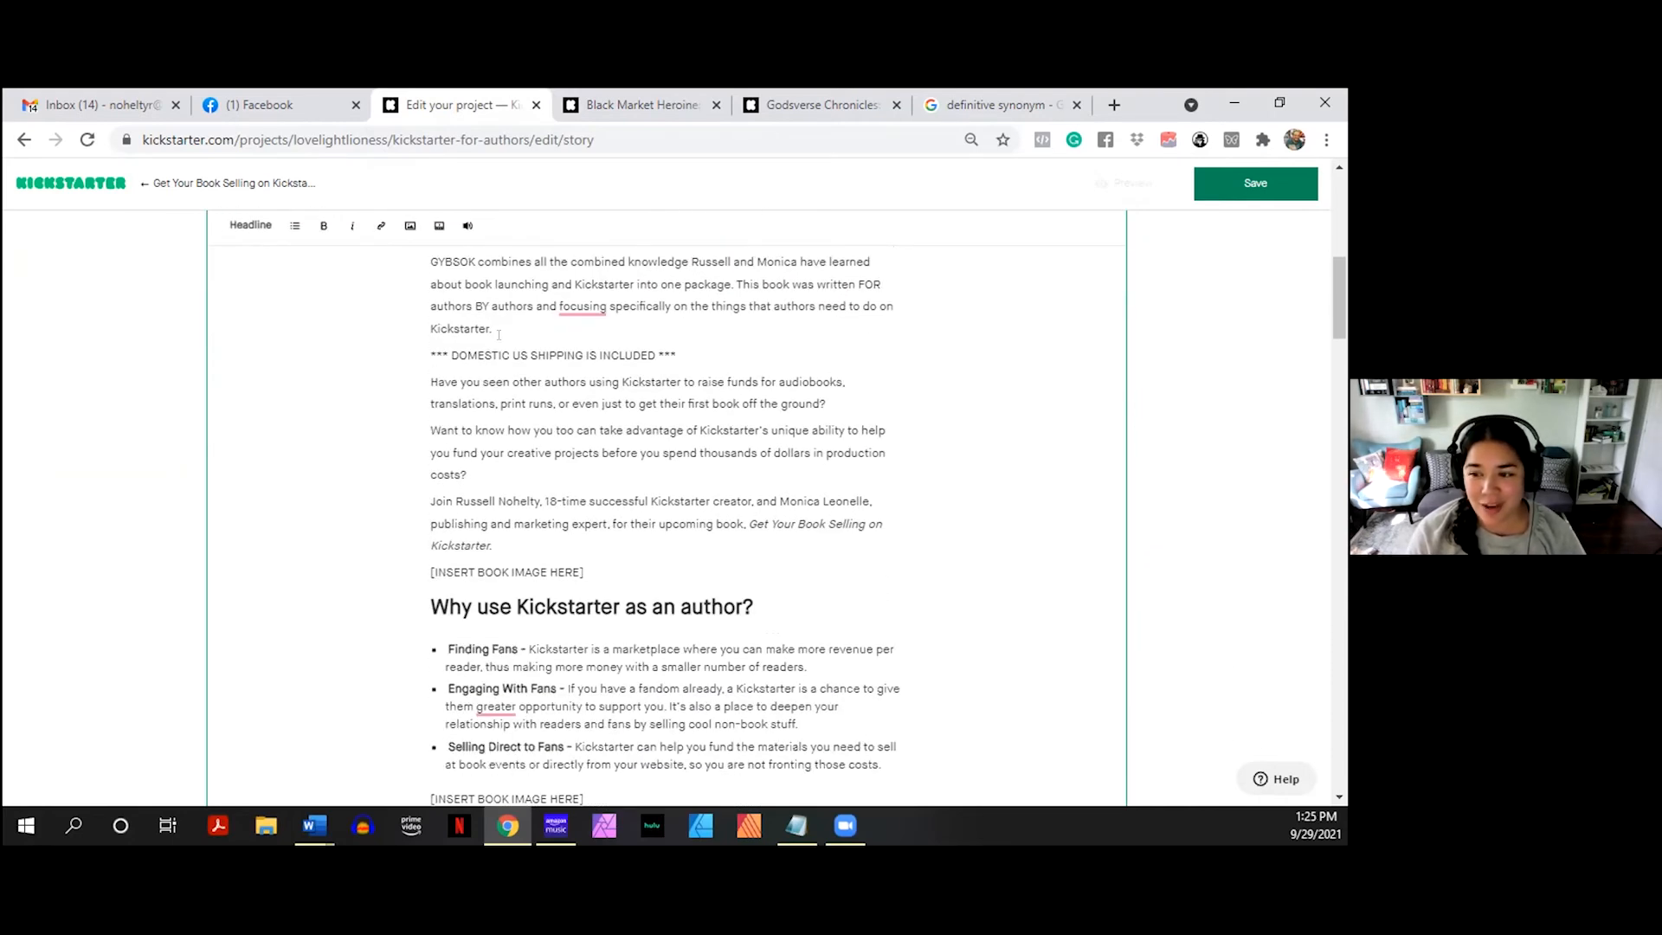
scroll(498, 335, "down", 2)
scroll(498, 337, "down", 2)
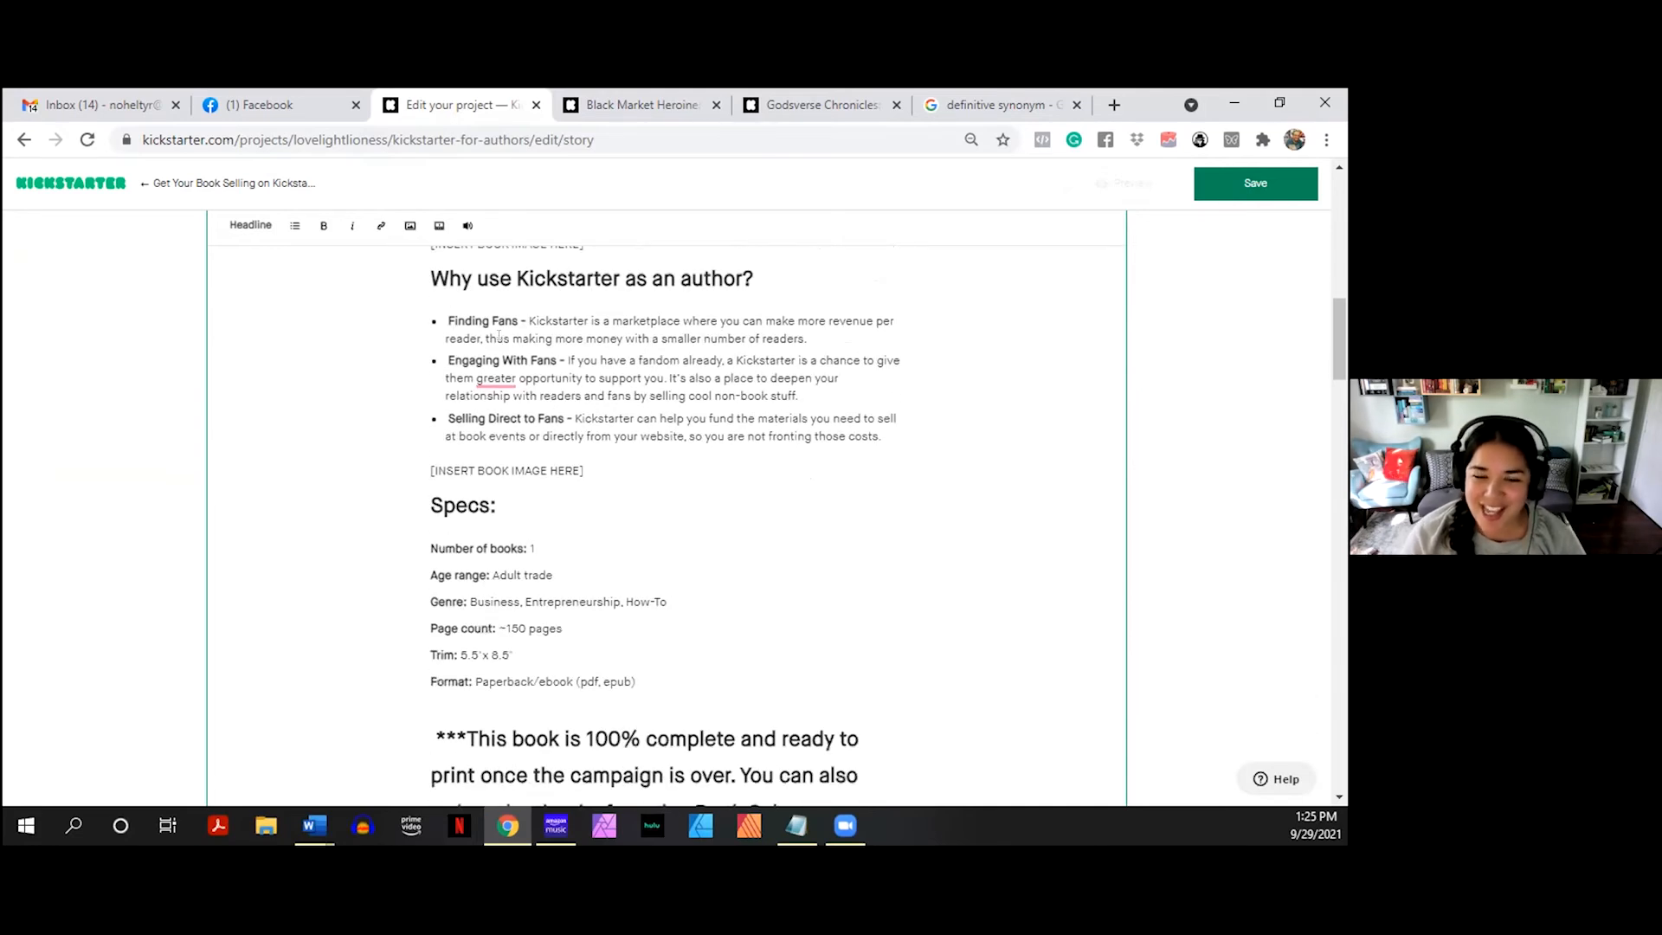
left_click(567, 320)
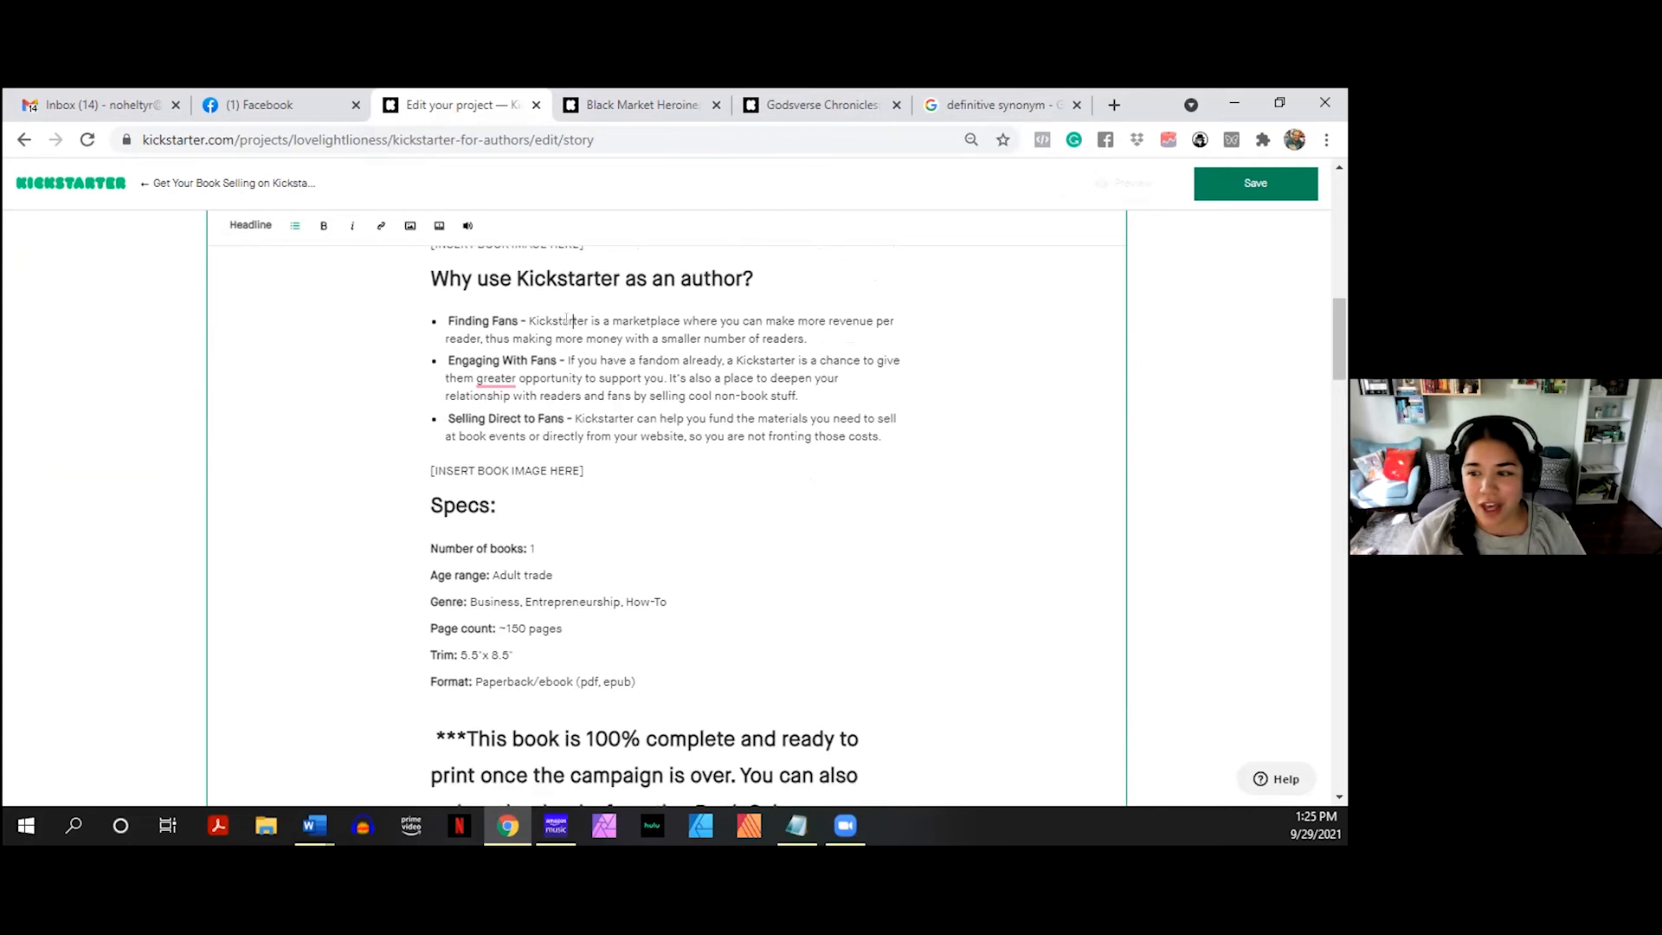
scroll(566, 318, "down", 4)
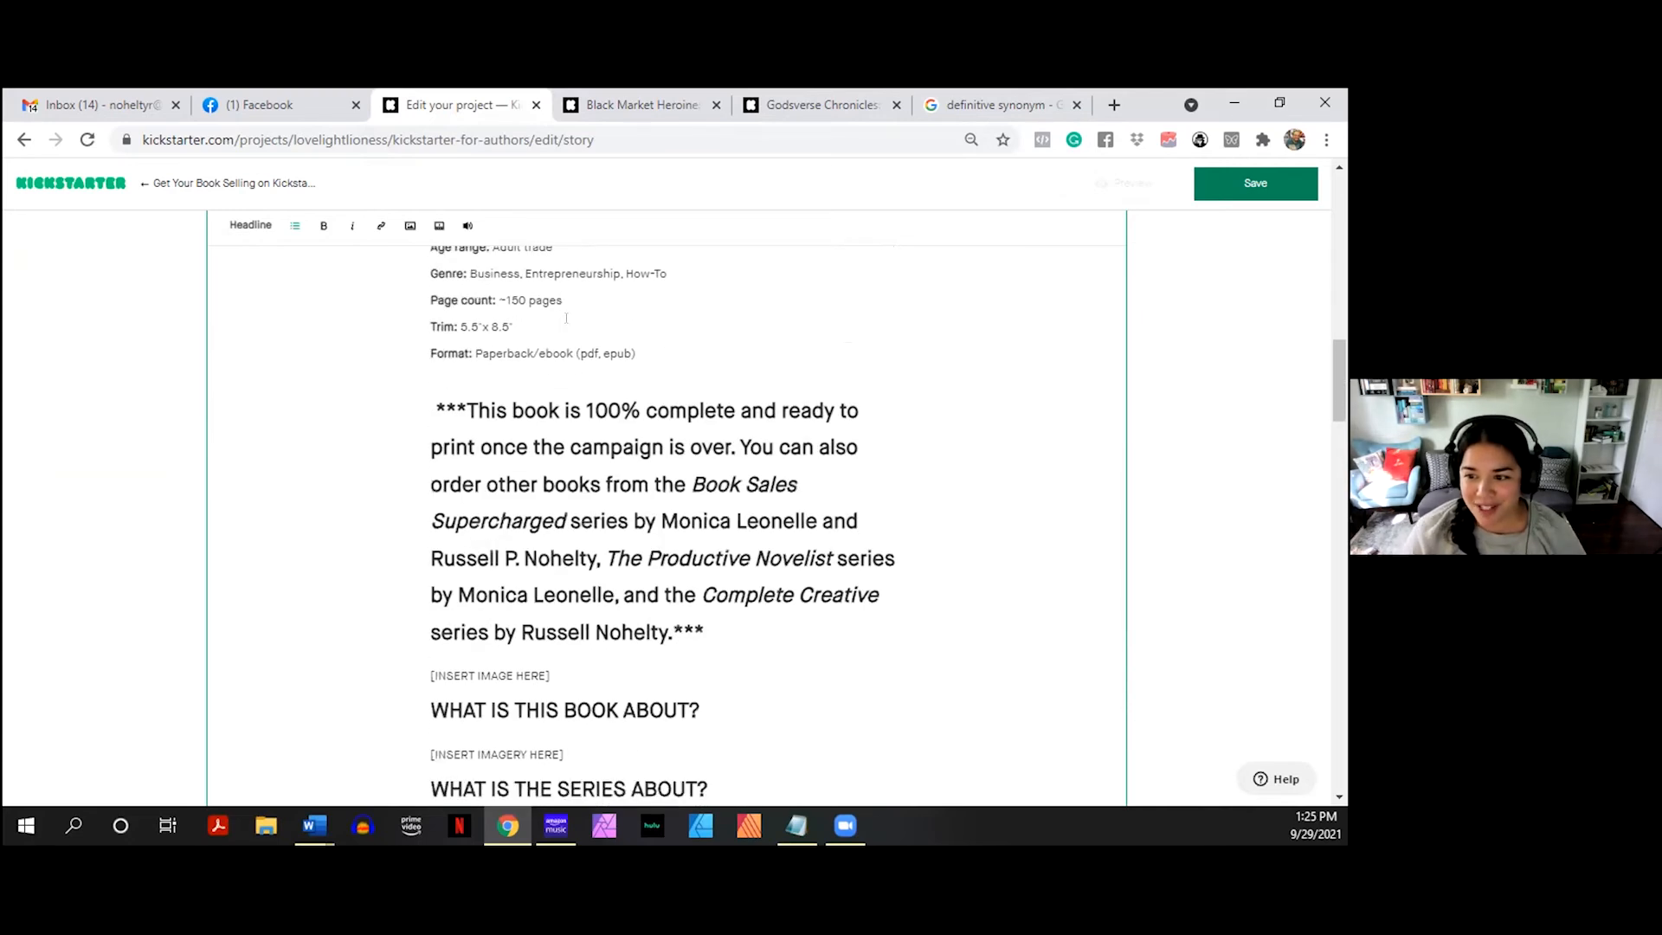
scroll(567, 319, "down", 2)
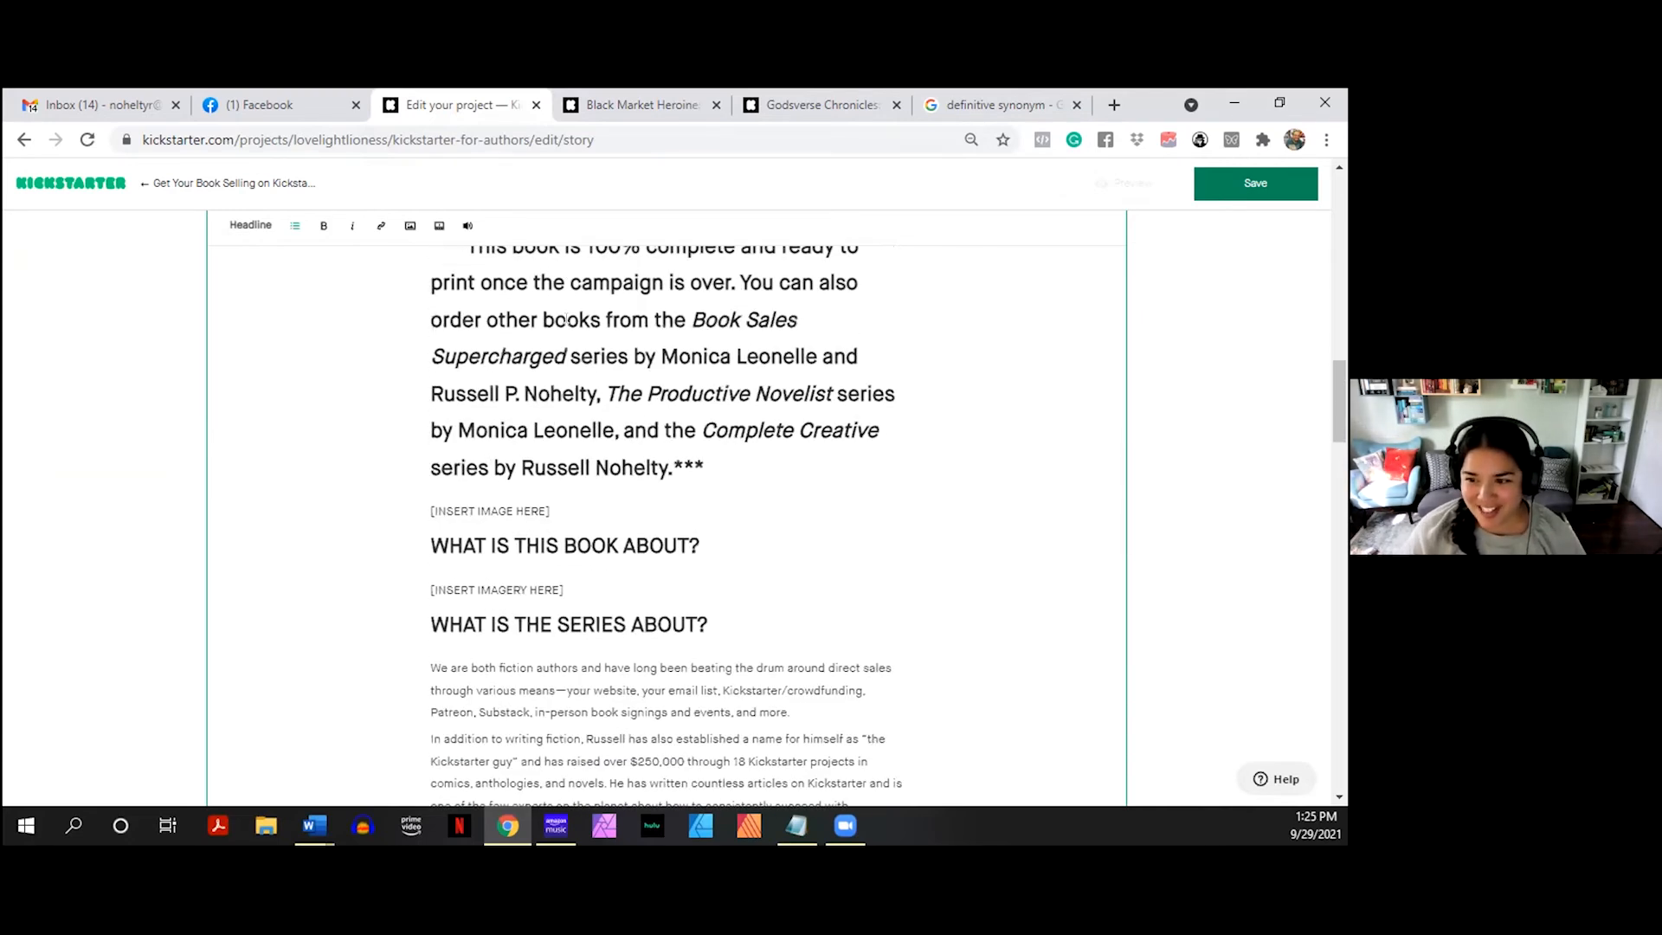
- Delete the empty line between the reviews sentence and the "Why is this book different?" headline
scroll(567, 318, "down", 4)
scroll(567, 318, "down", 6)
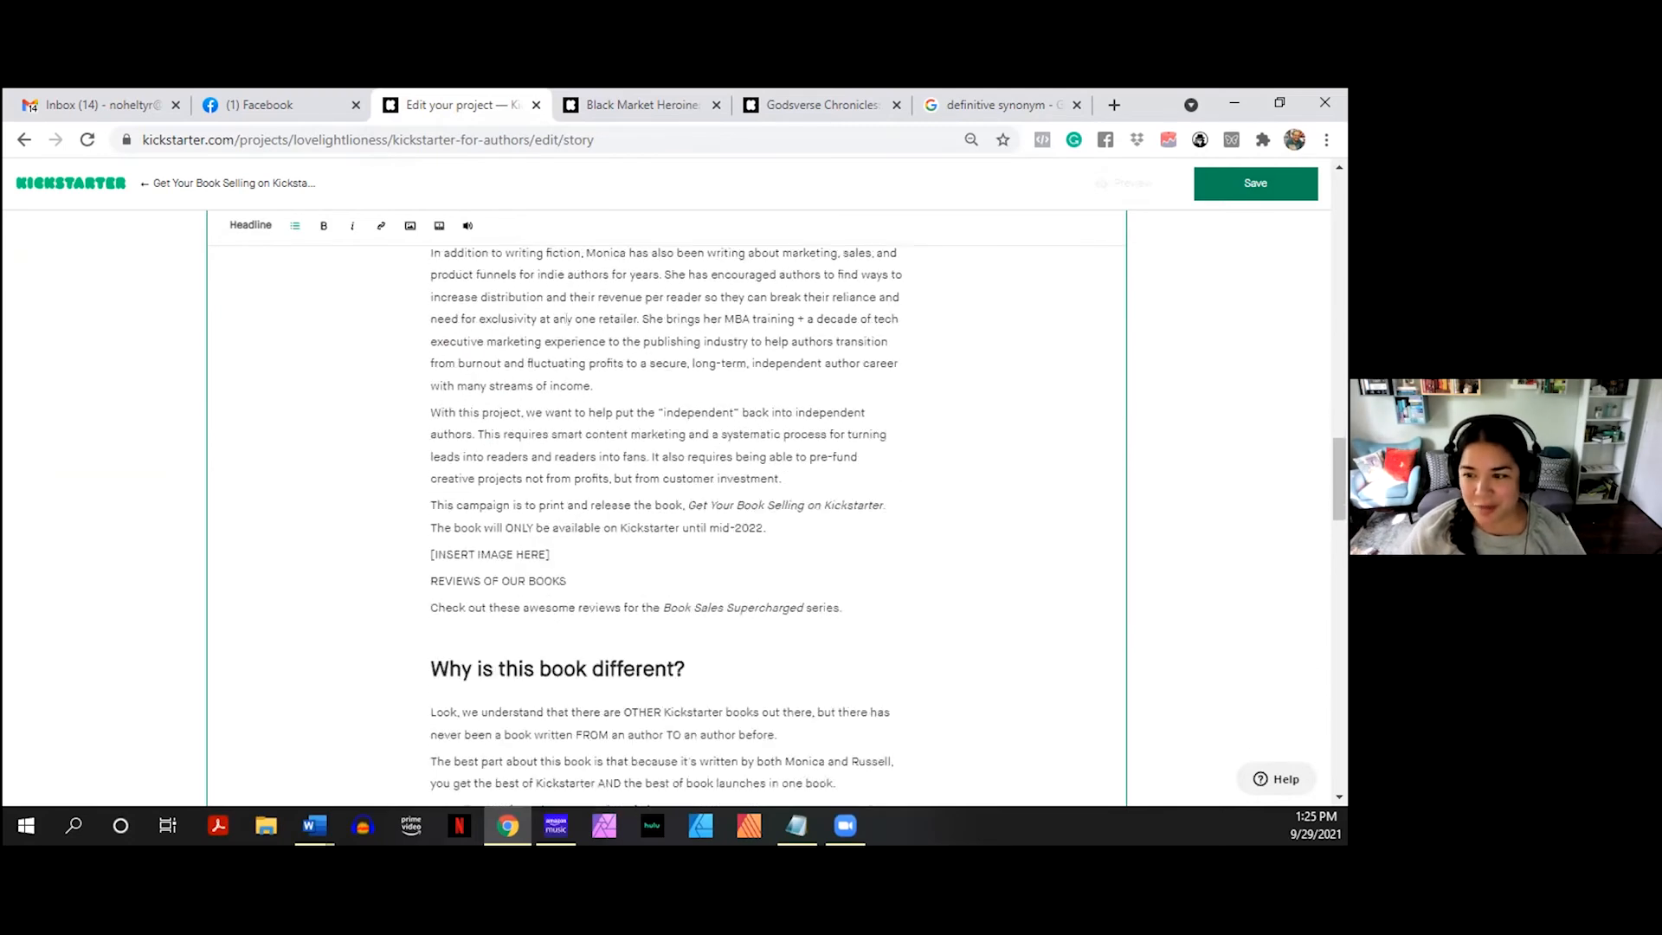
left_click(532, 427)
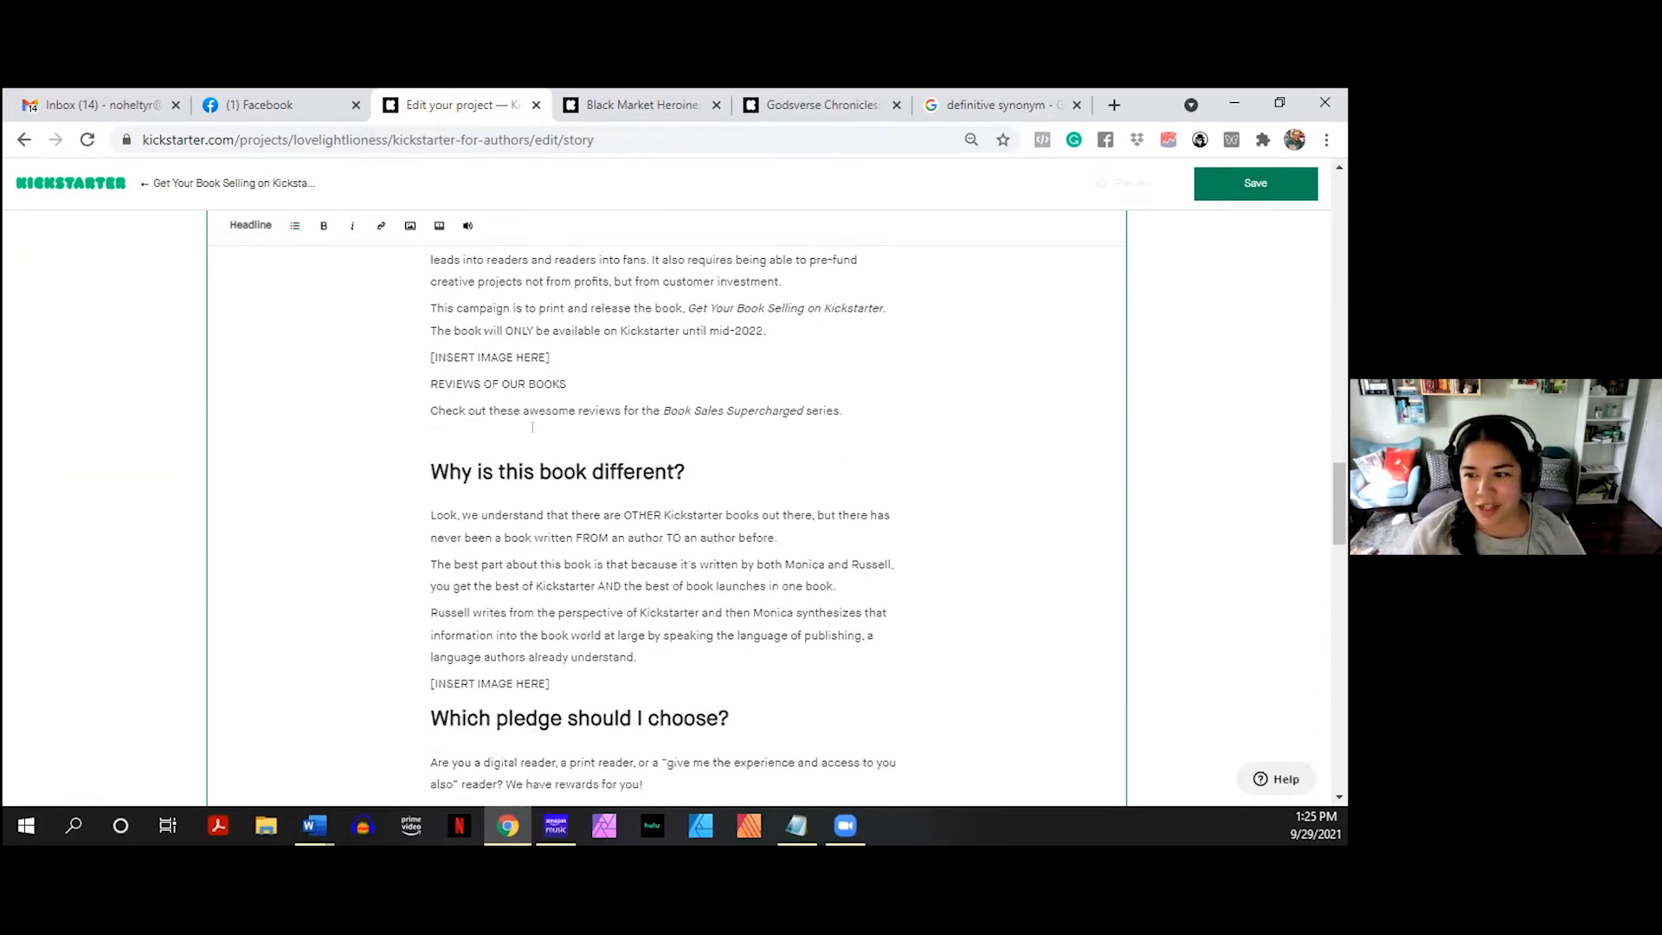
key("BackSpace")
- Review the digital, print and event pledge tracks and the "WHERE IS THE MONEY GOING" section of the story
scroll(532, 426, "down", 10)
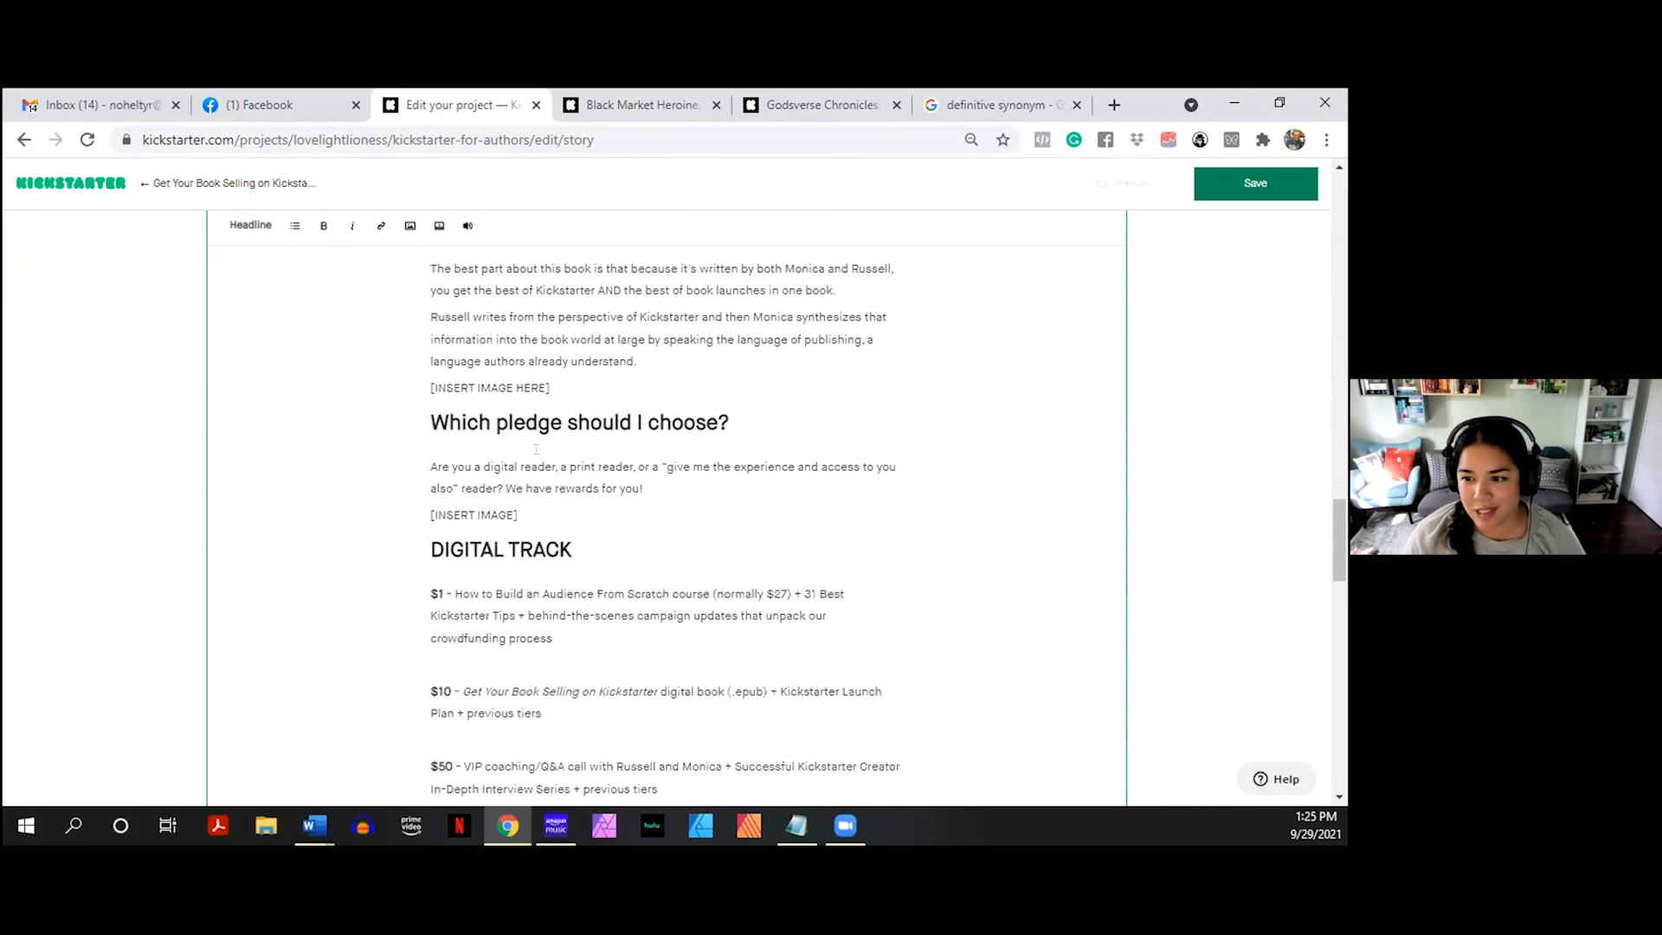
scroll(535, 461, "down", 10)
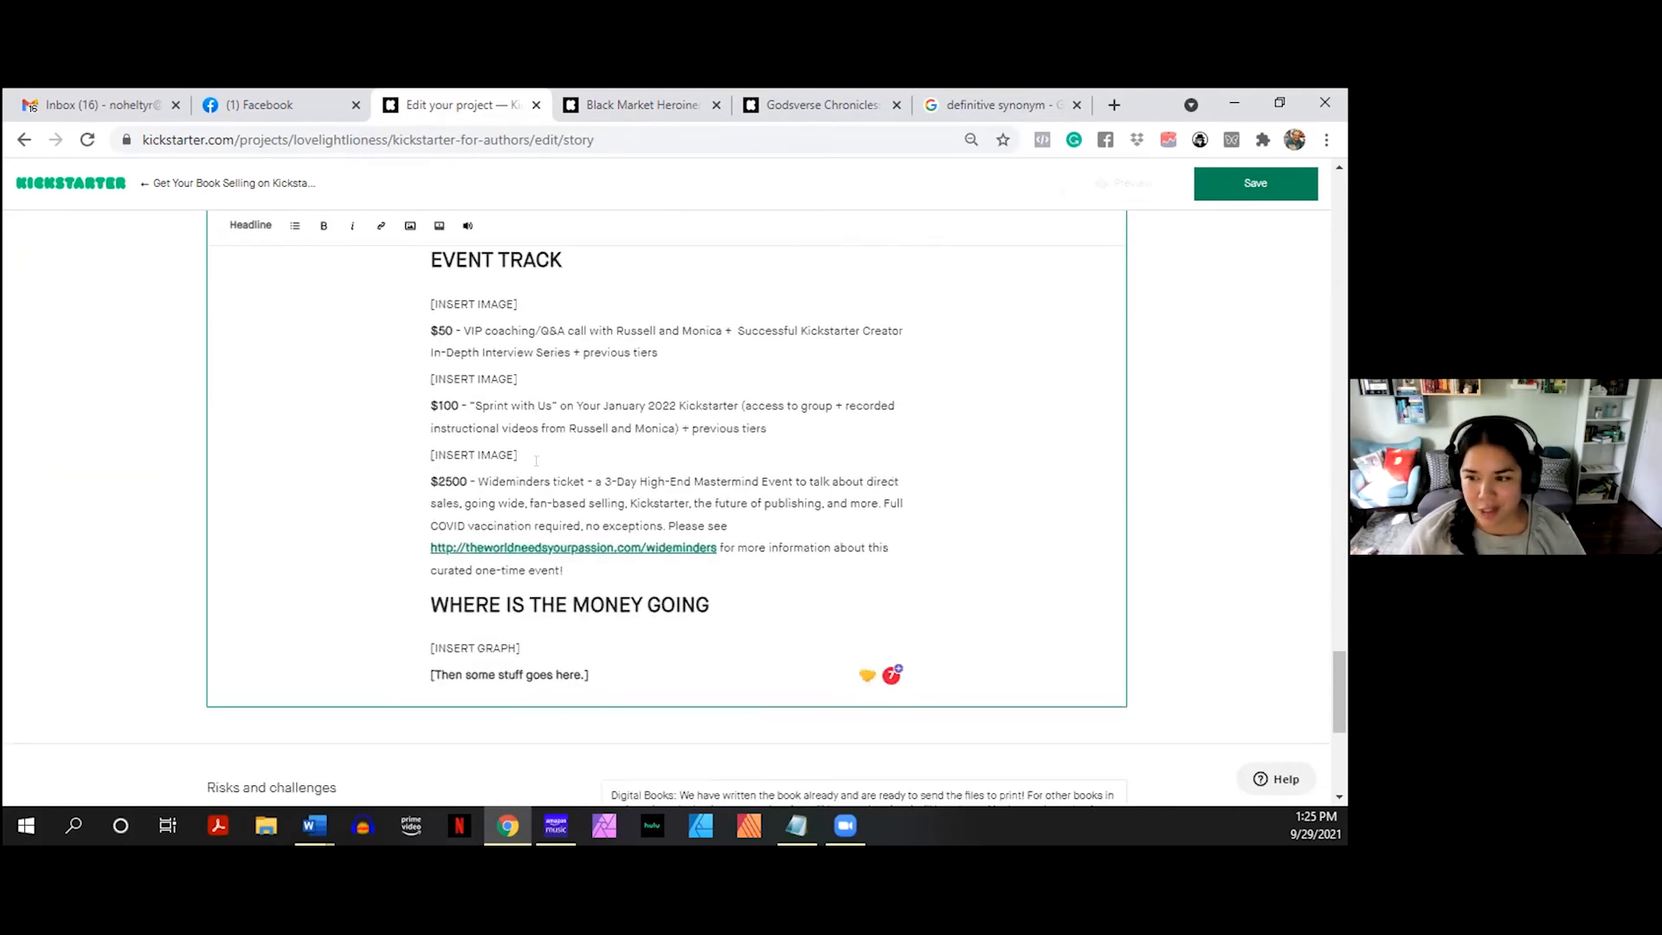
scroll(536, 462, "up", 15)
scroll(536, 461, "up", 10)
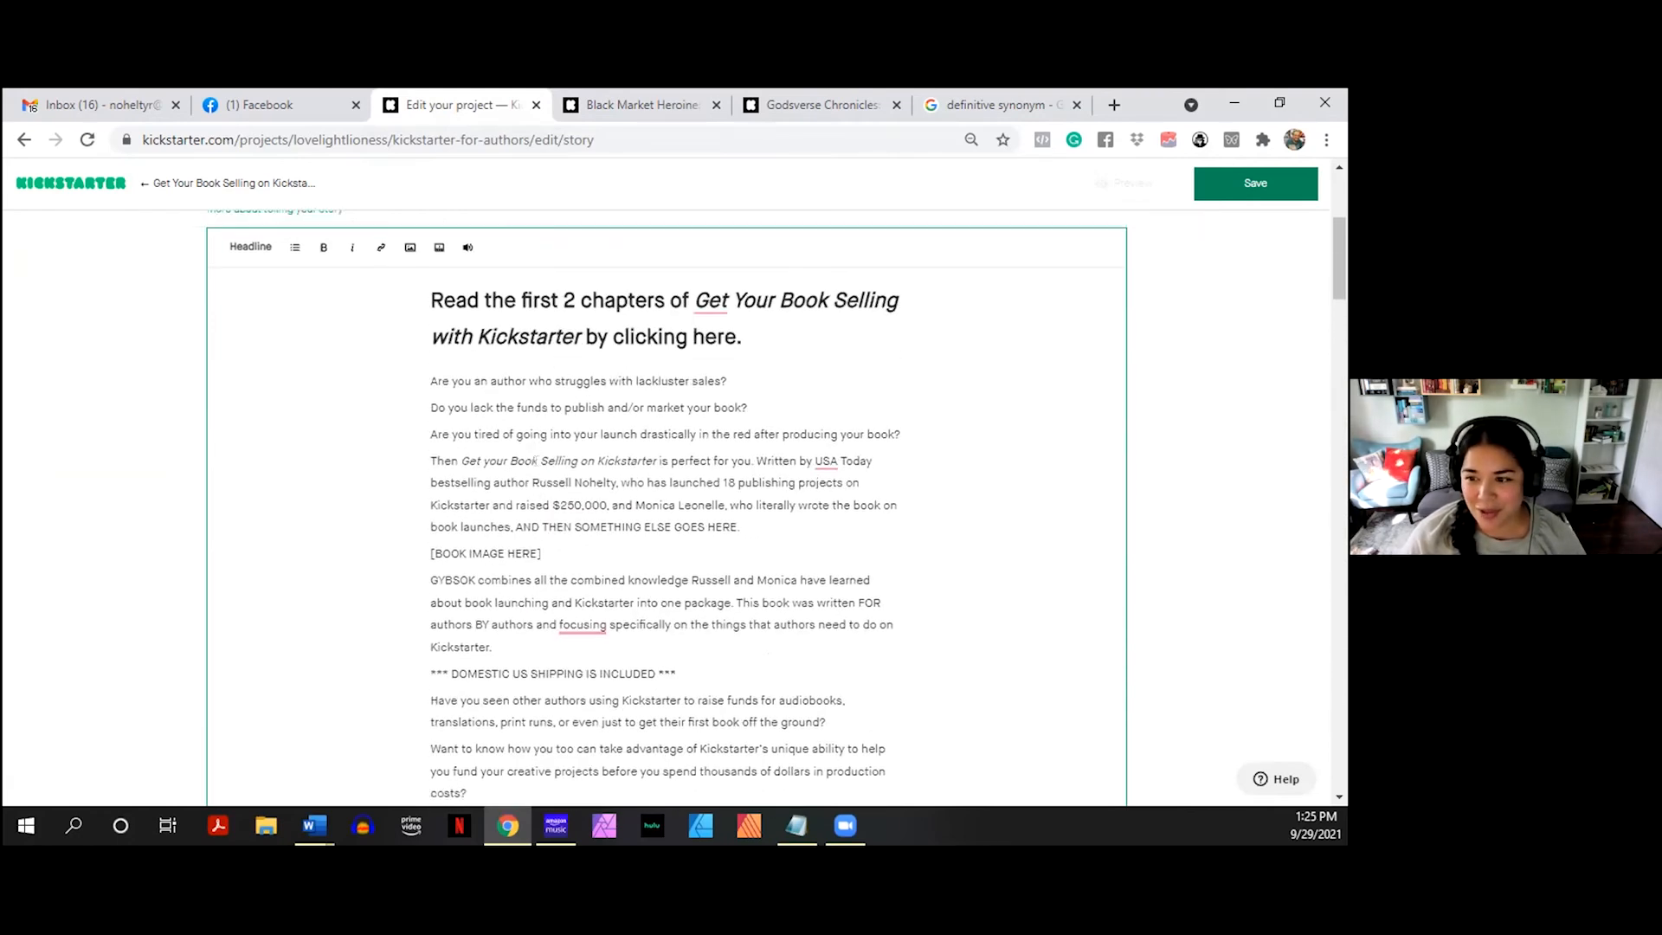
scroll(536, 461, "down", 15)
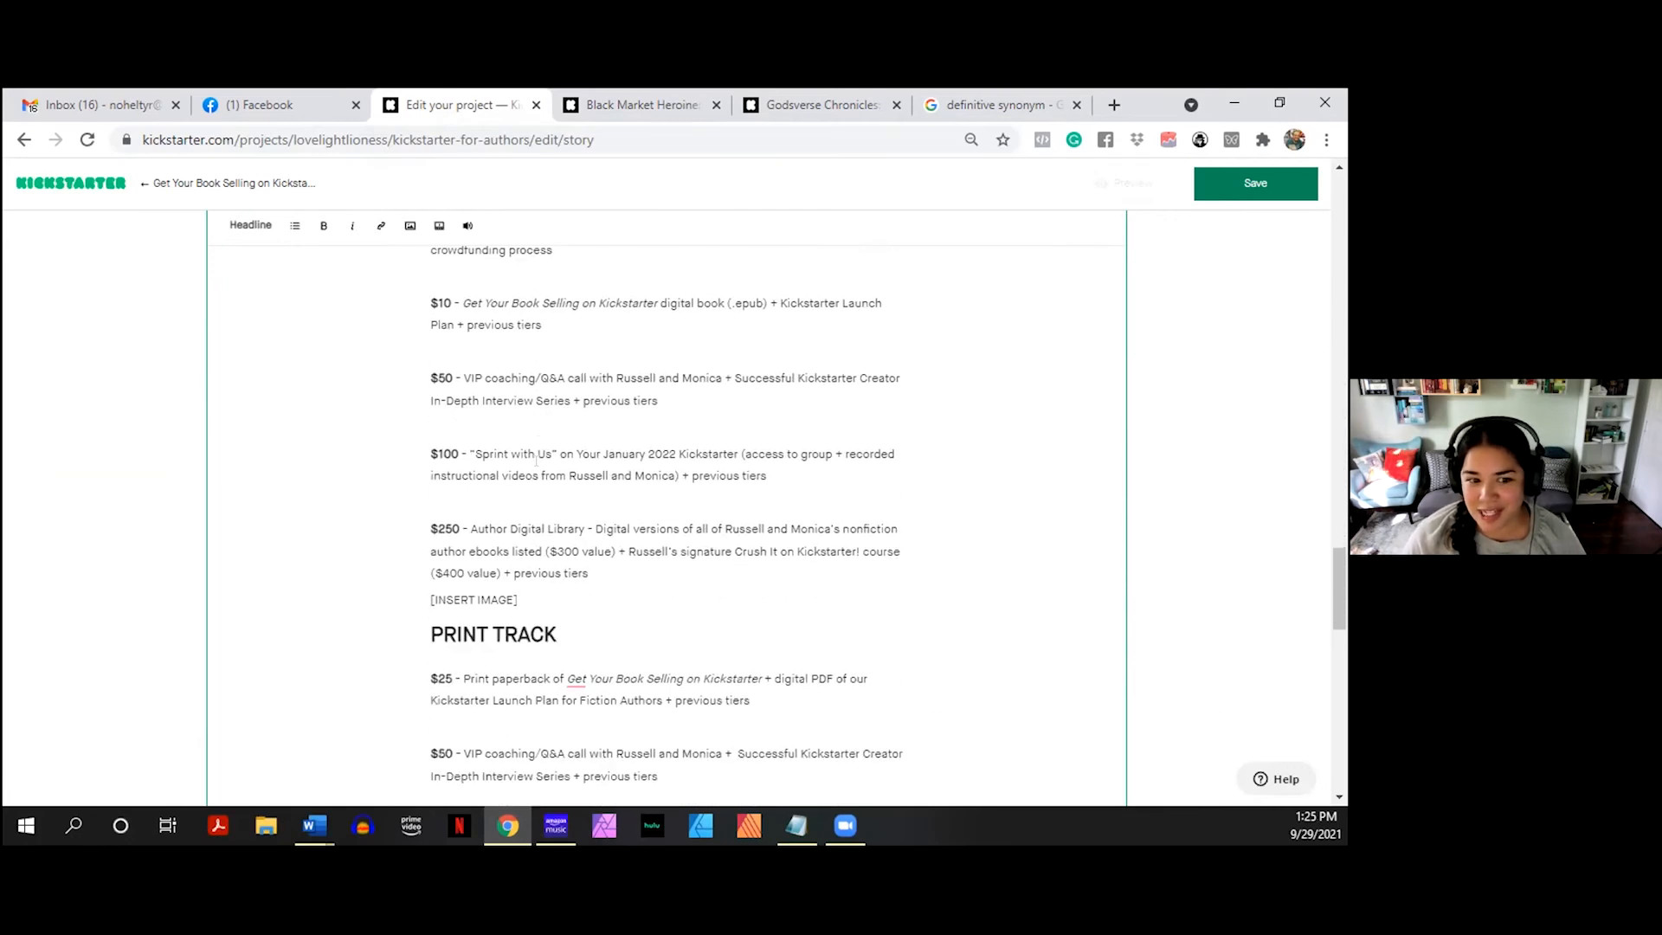
scroll(536, 461, "down", 4)
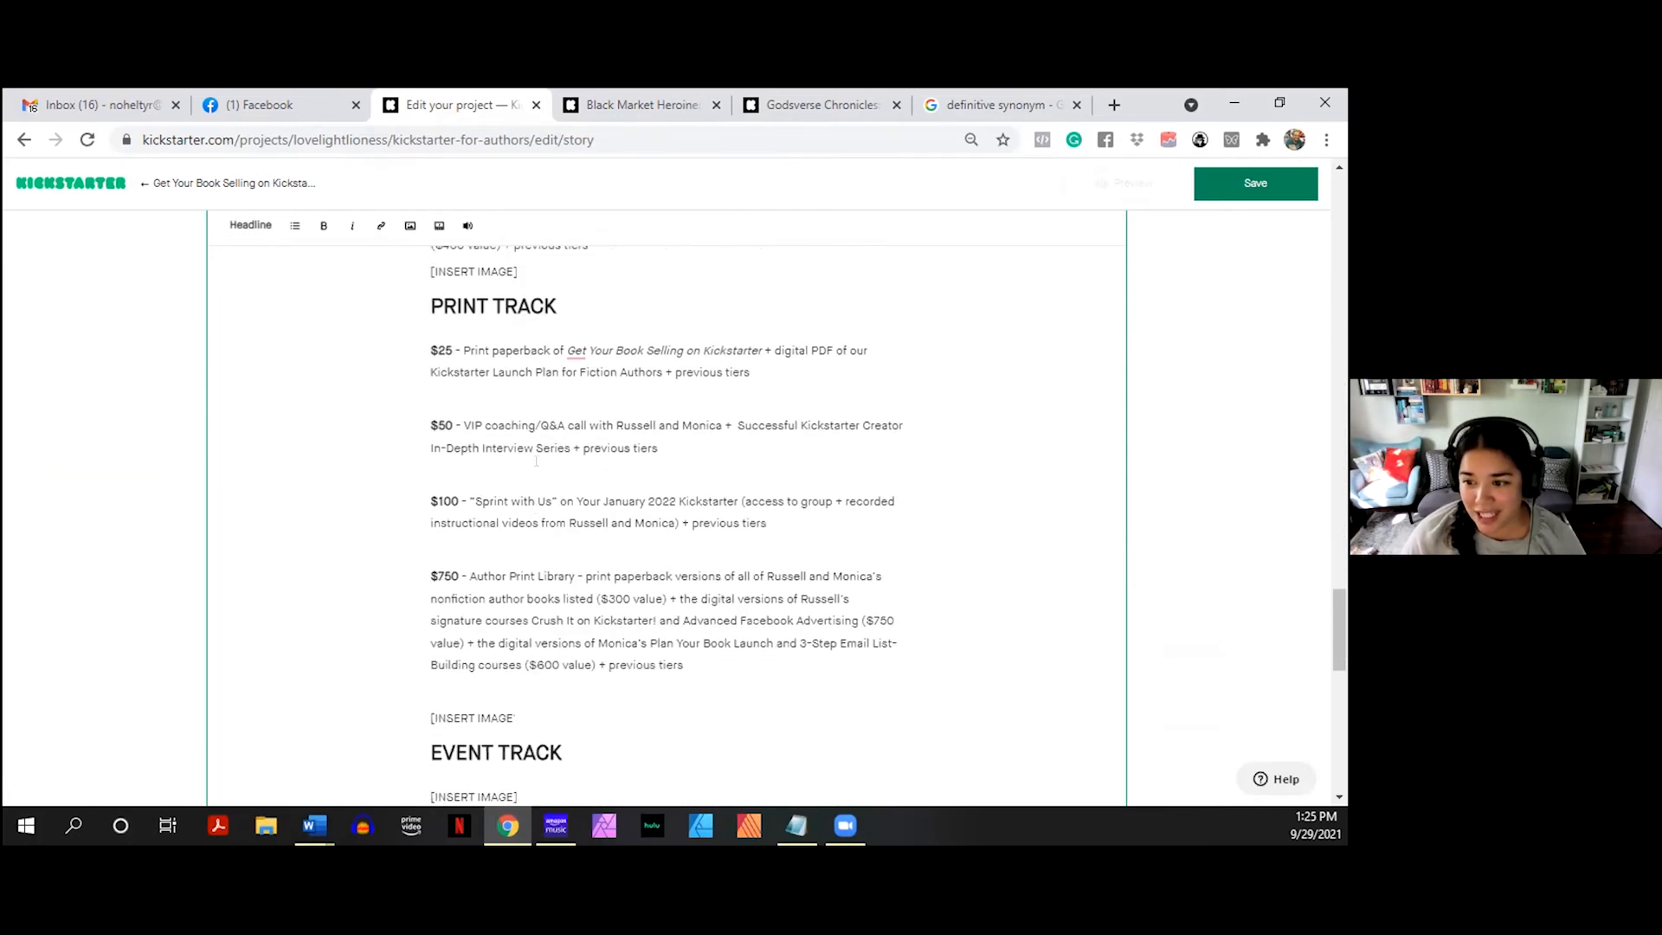
scroll(536, 461, "down", 4)
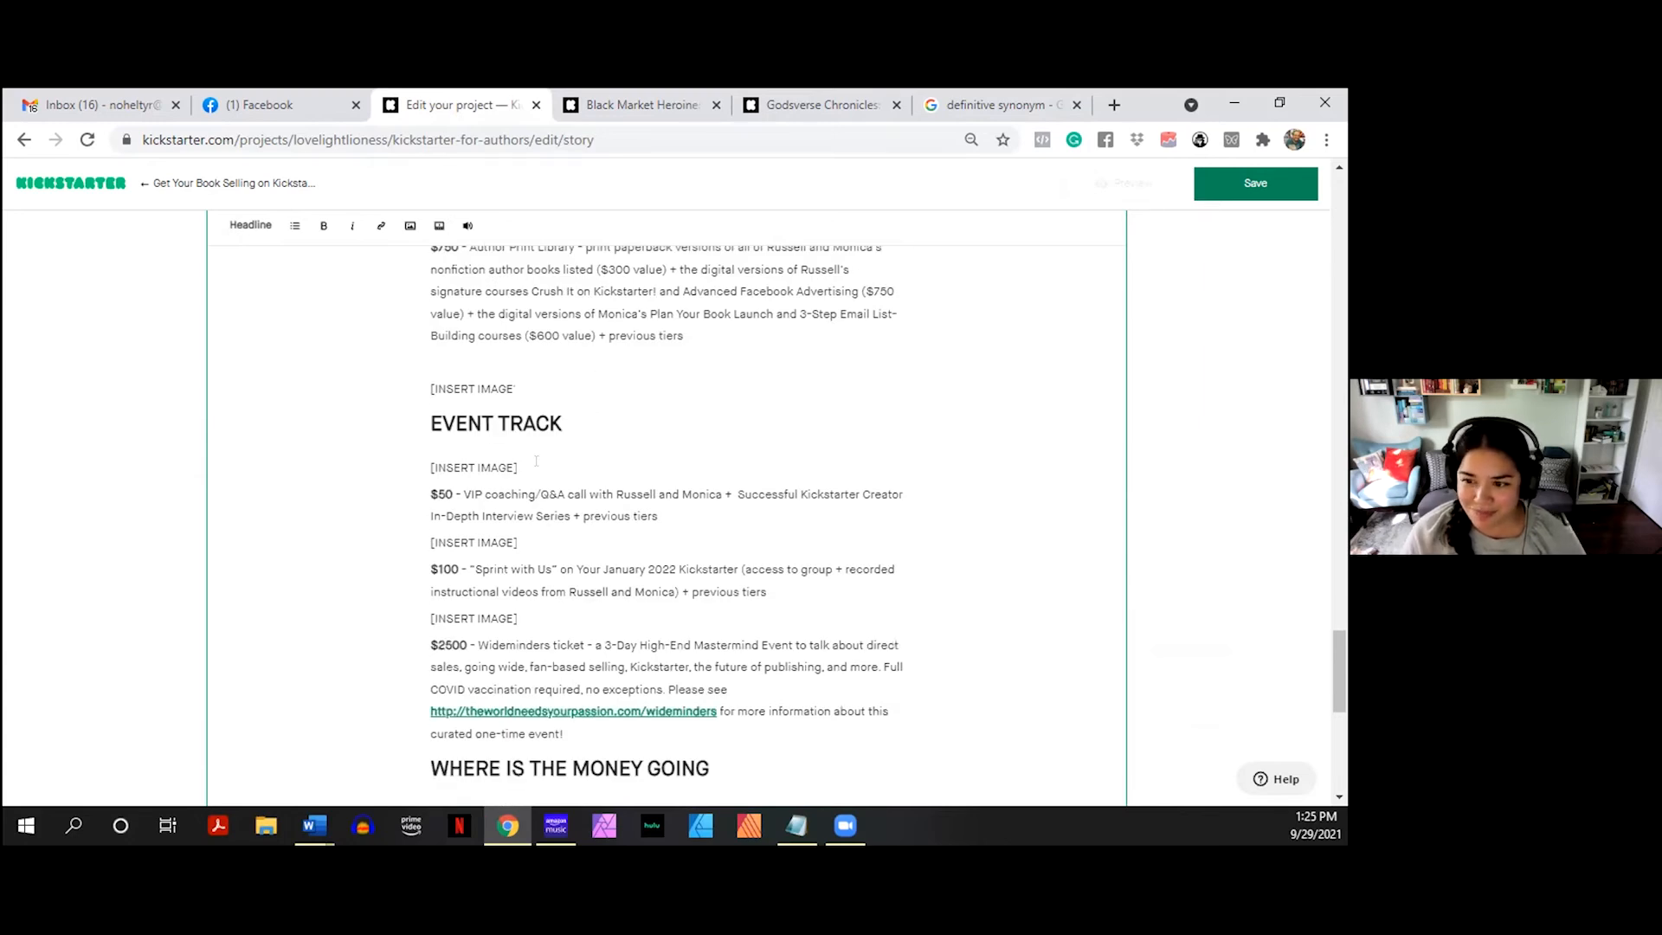
scroll(536, 462, "down", 2)
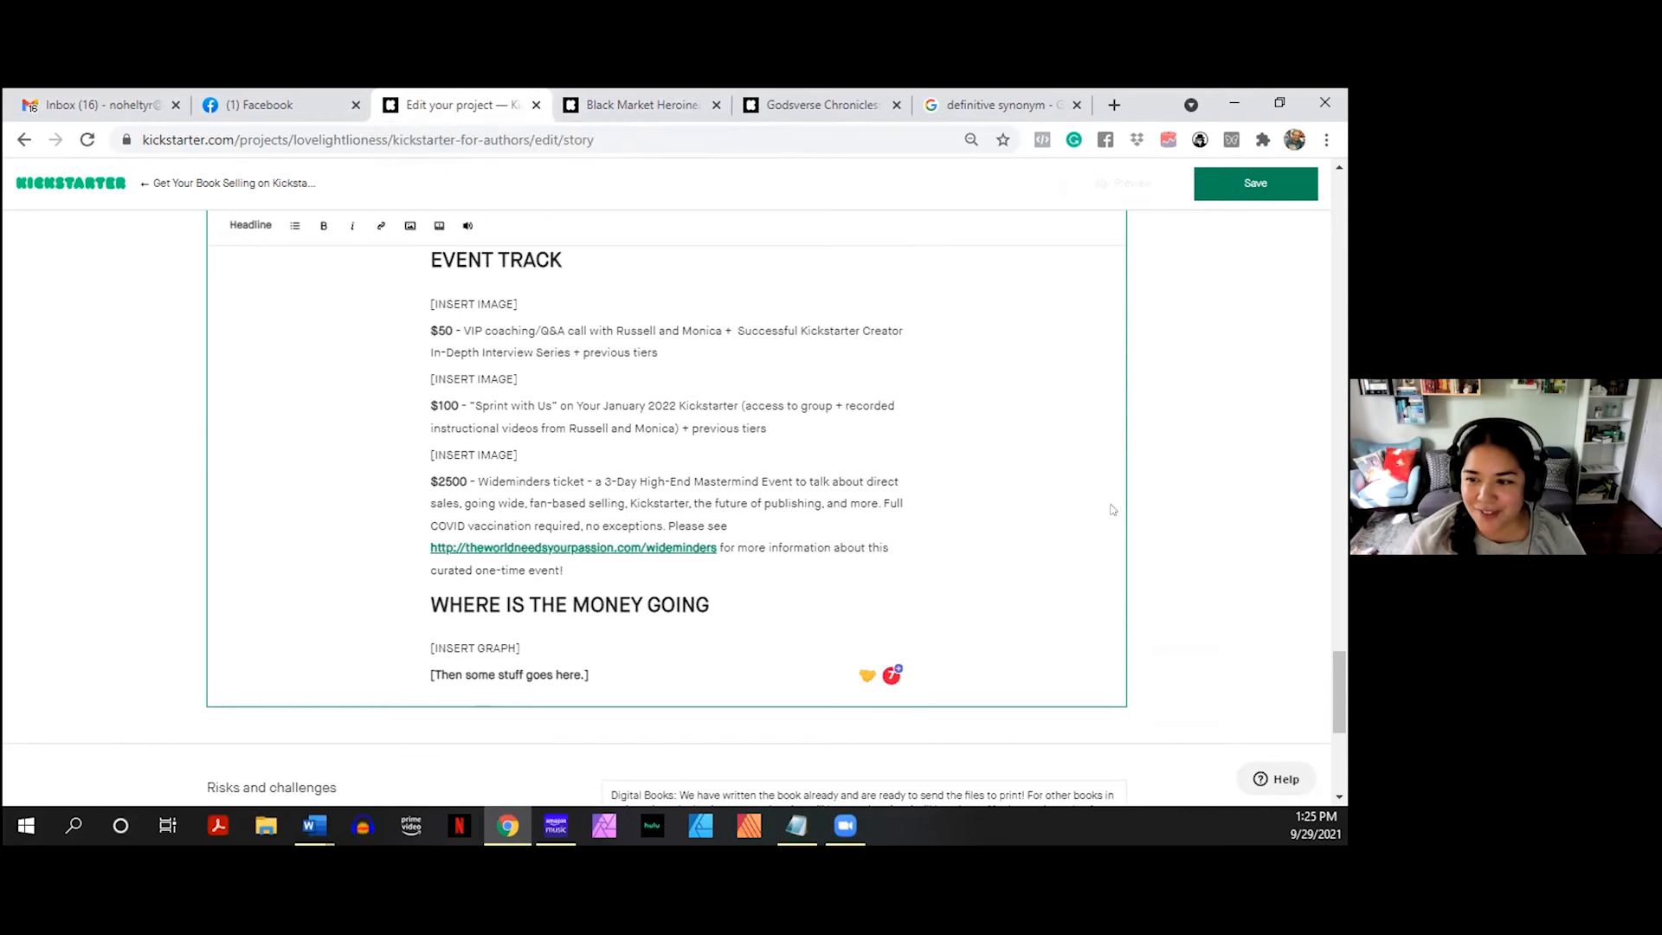
scroll(986, 495, "up", 12)
scroll(986, 495, "up", 15)
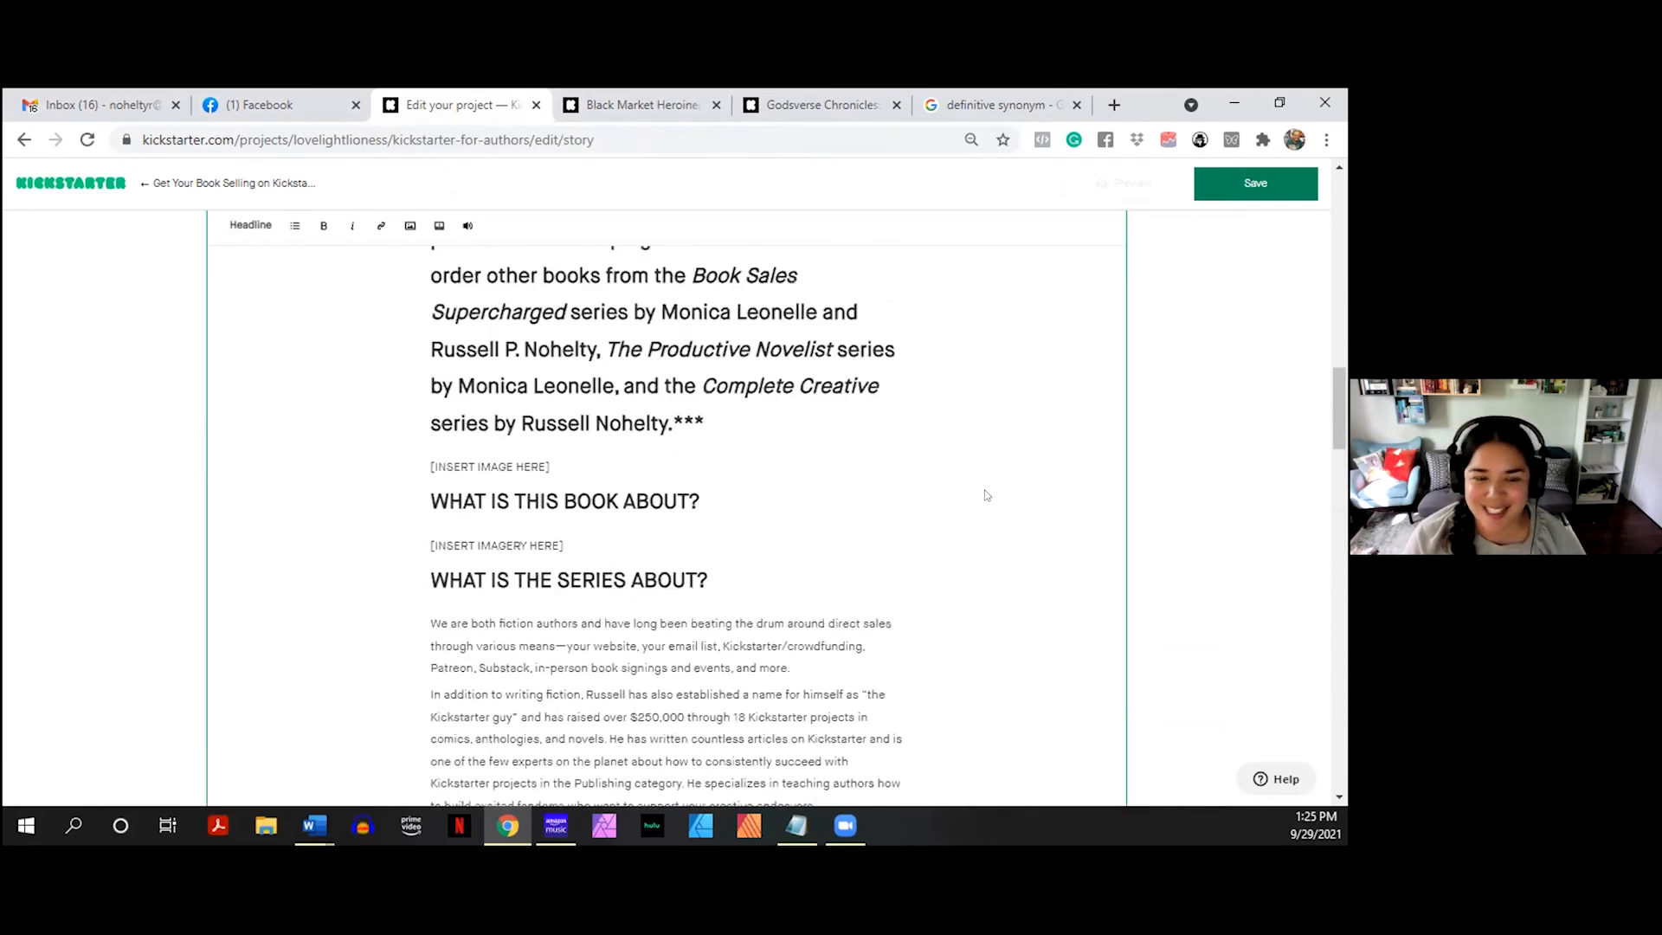
scroll(986, 495, "up", 4)
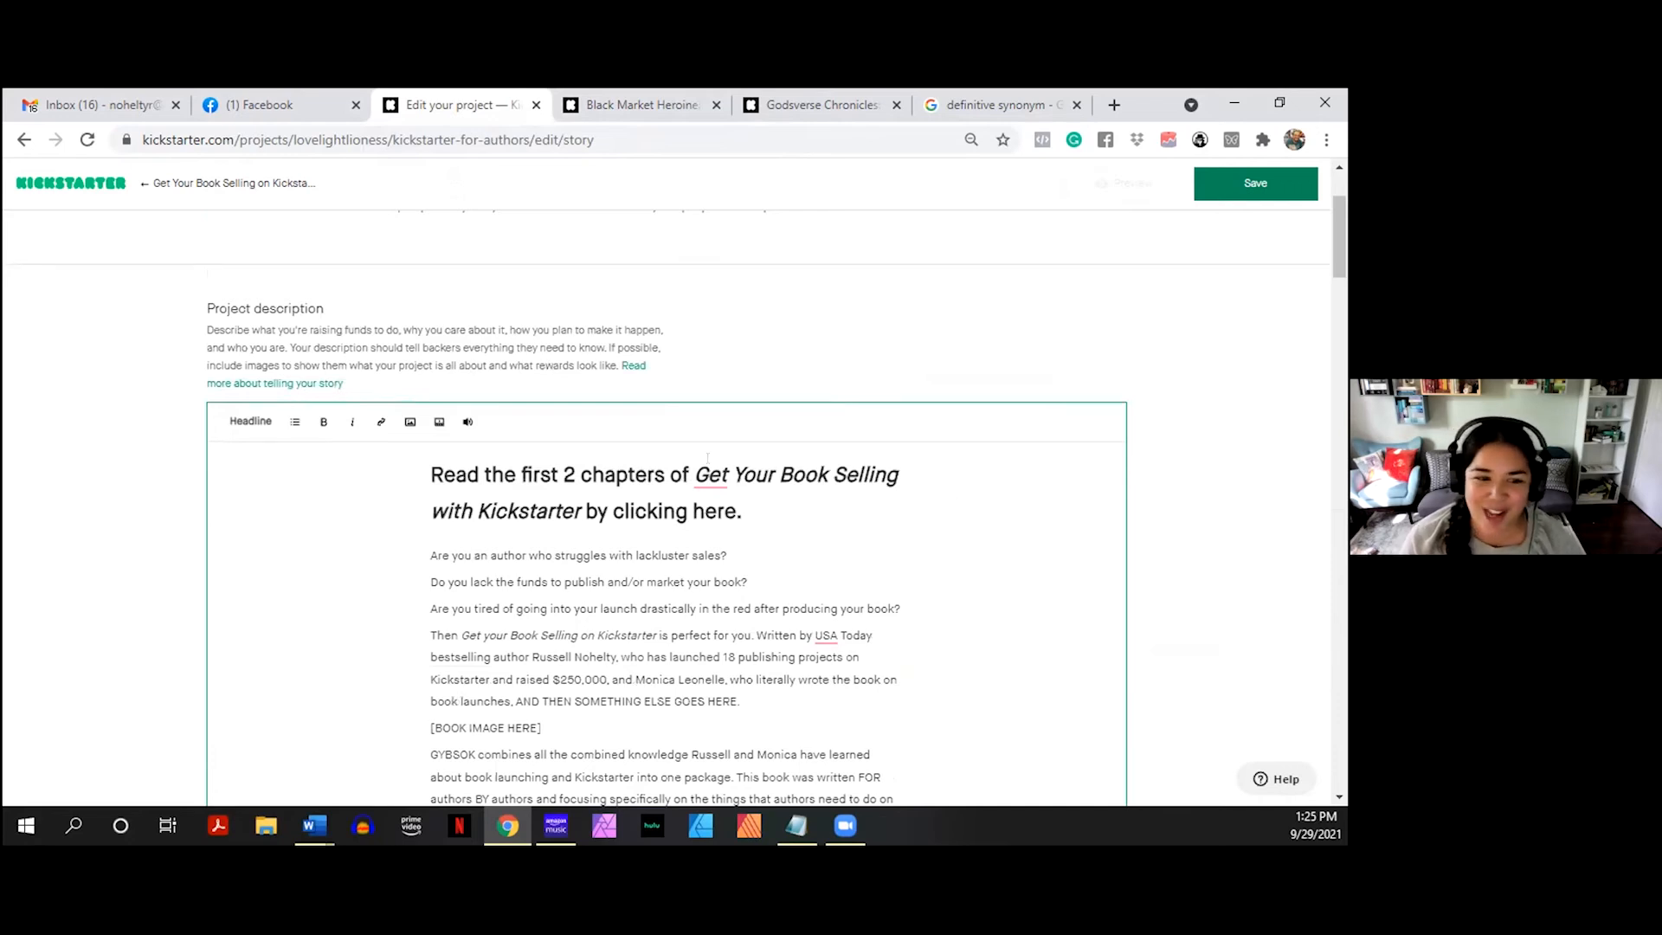
- Make the [BOOK IMAGE HERE] placeholder in the opening pitch bold
scroll(579, 475, "down", 2)
left_click(744, 339)
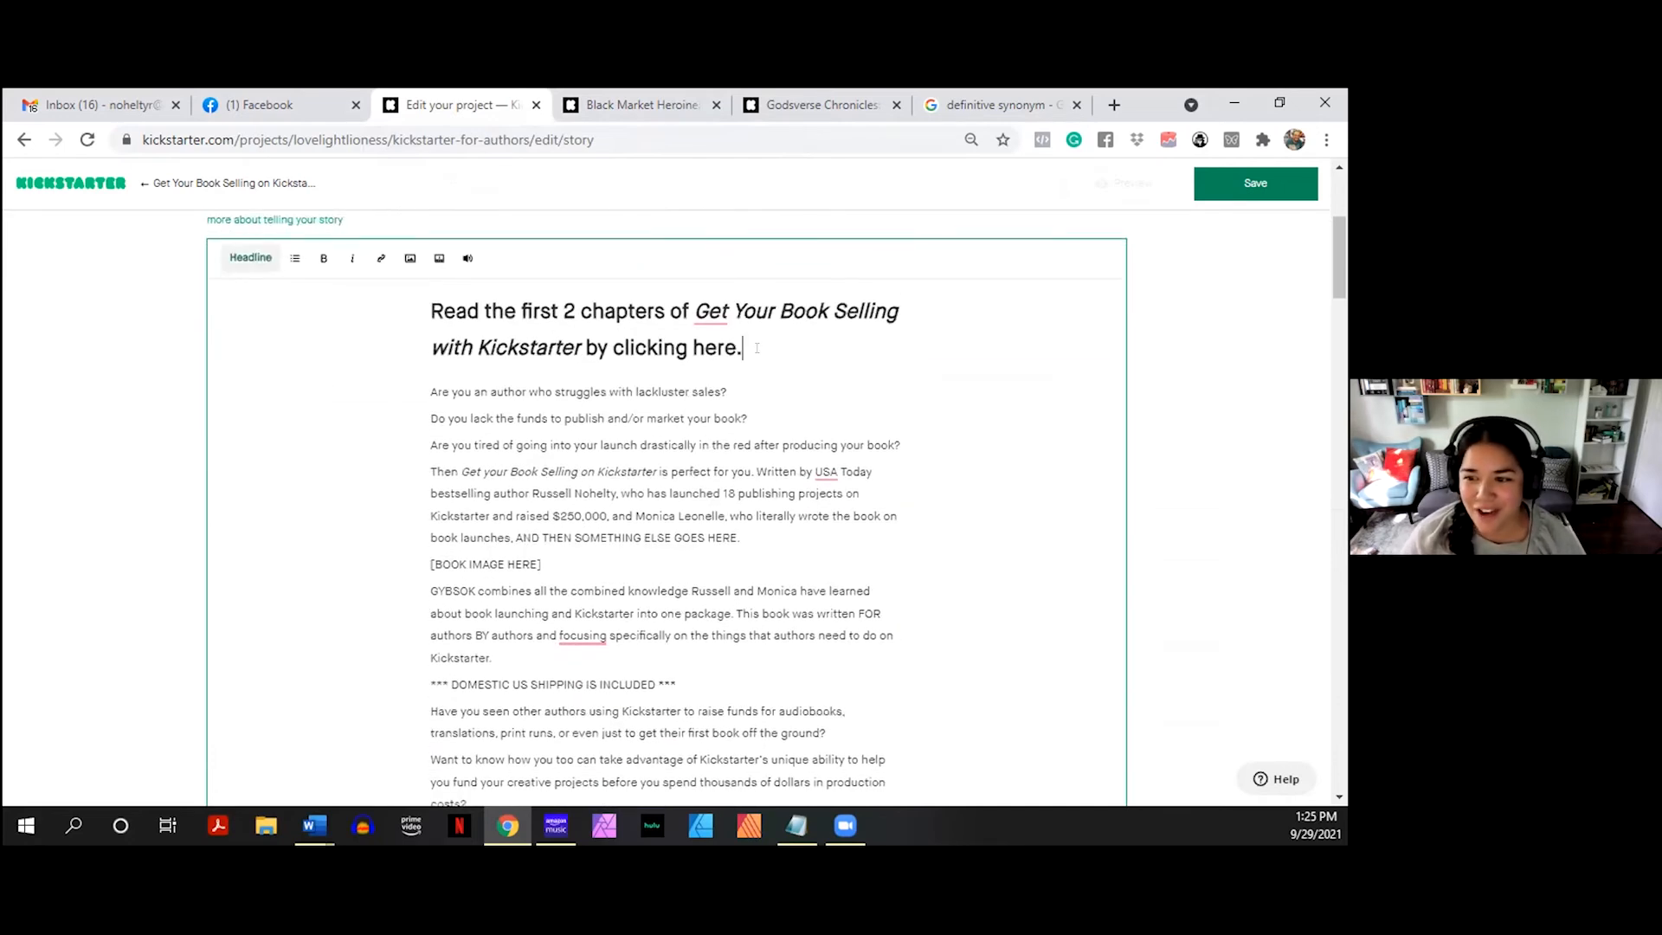
key("Return")
key("Down")
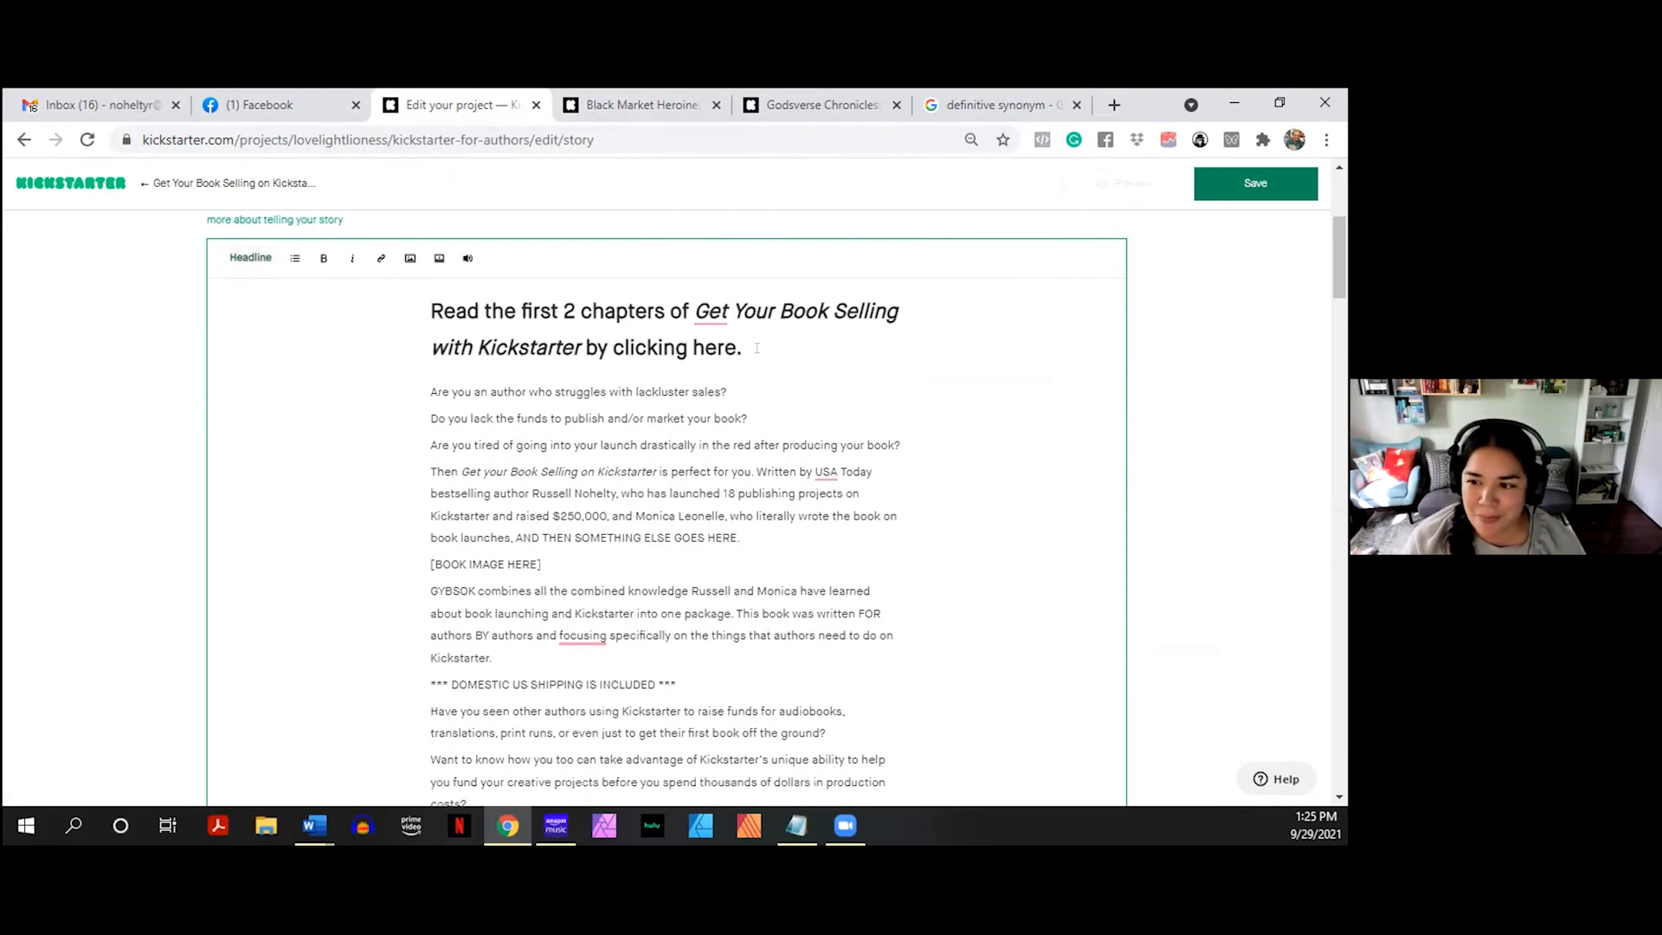
left_click_drag(548, 559, 422, 561)
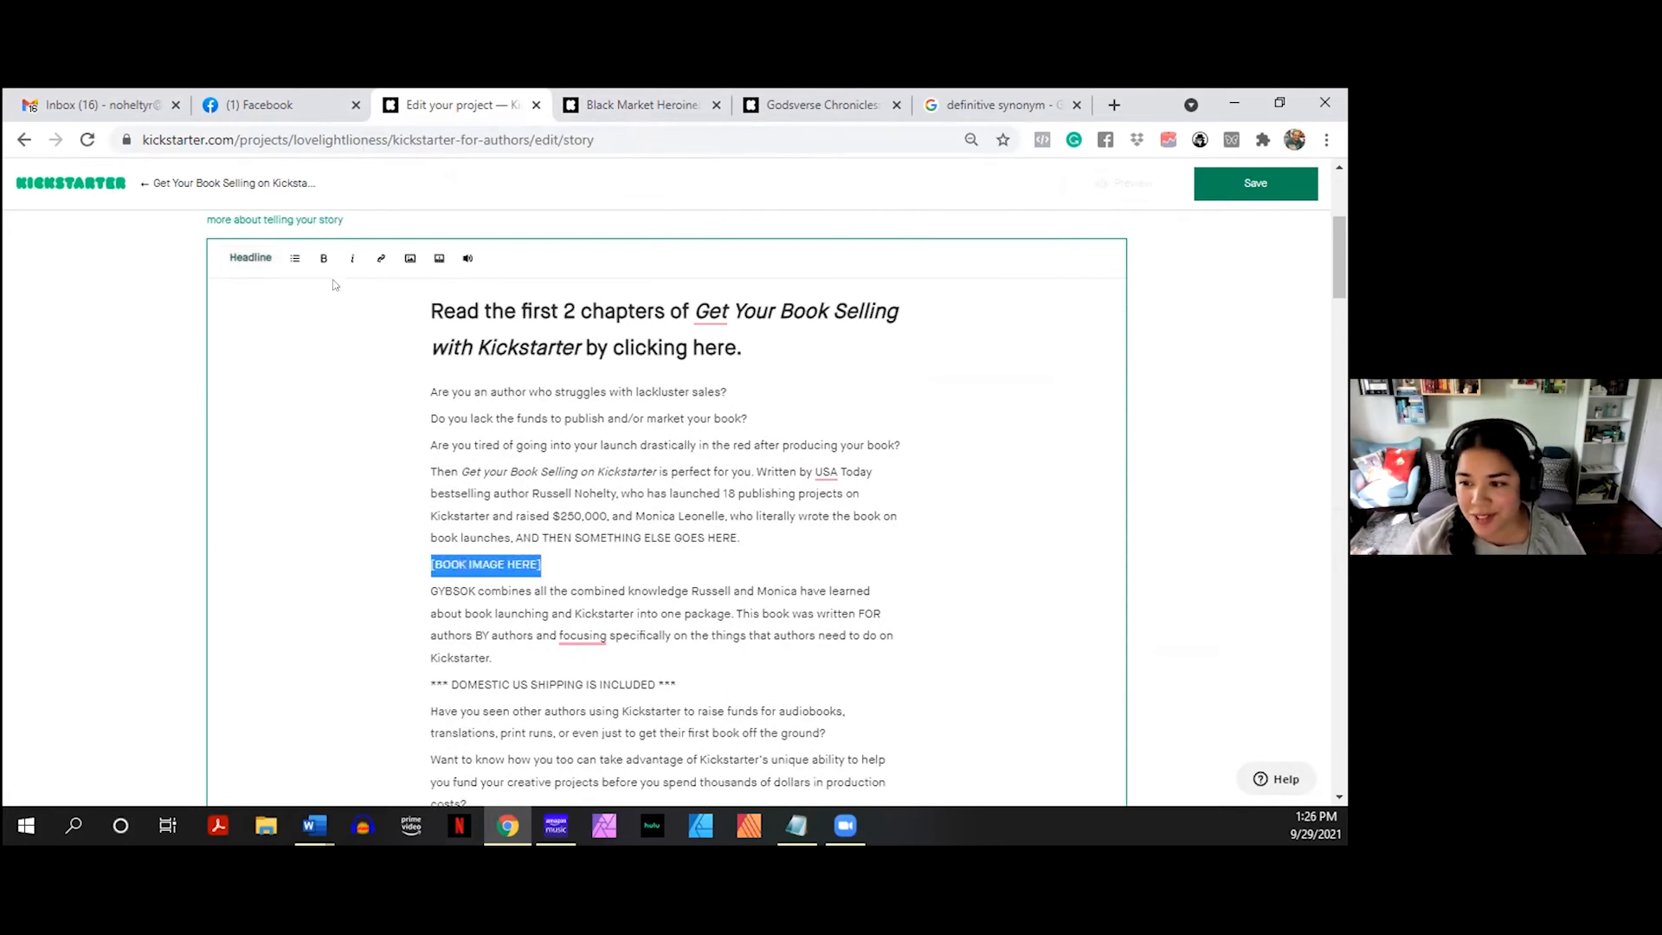
left_click(324, 258)
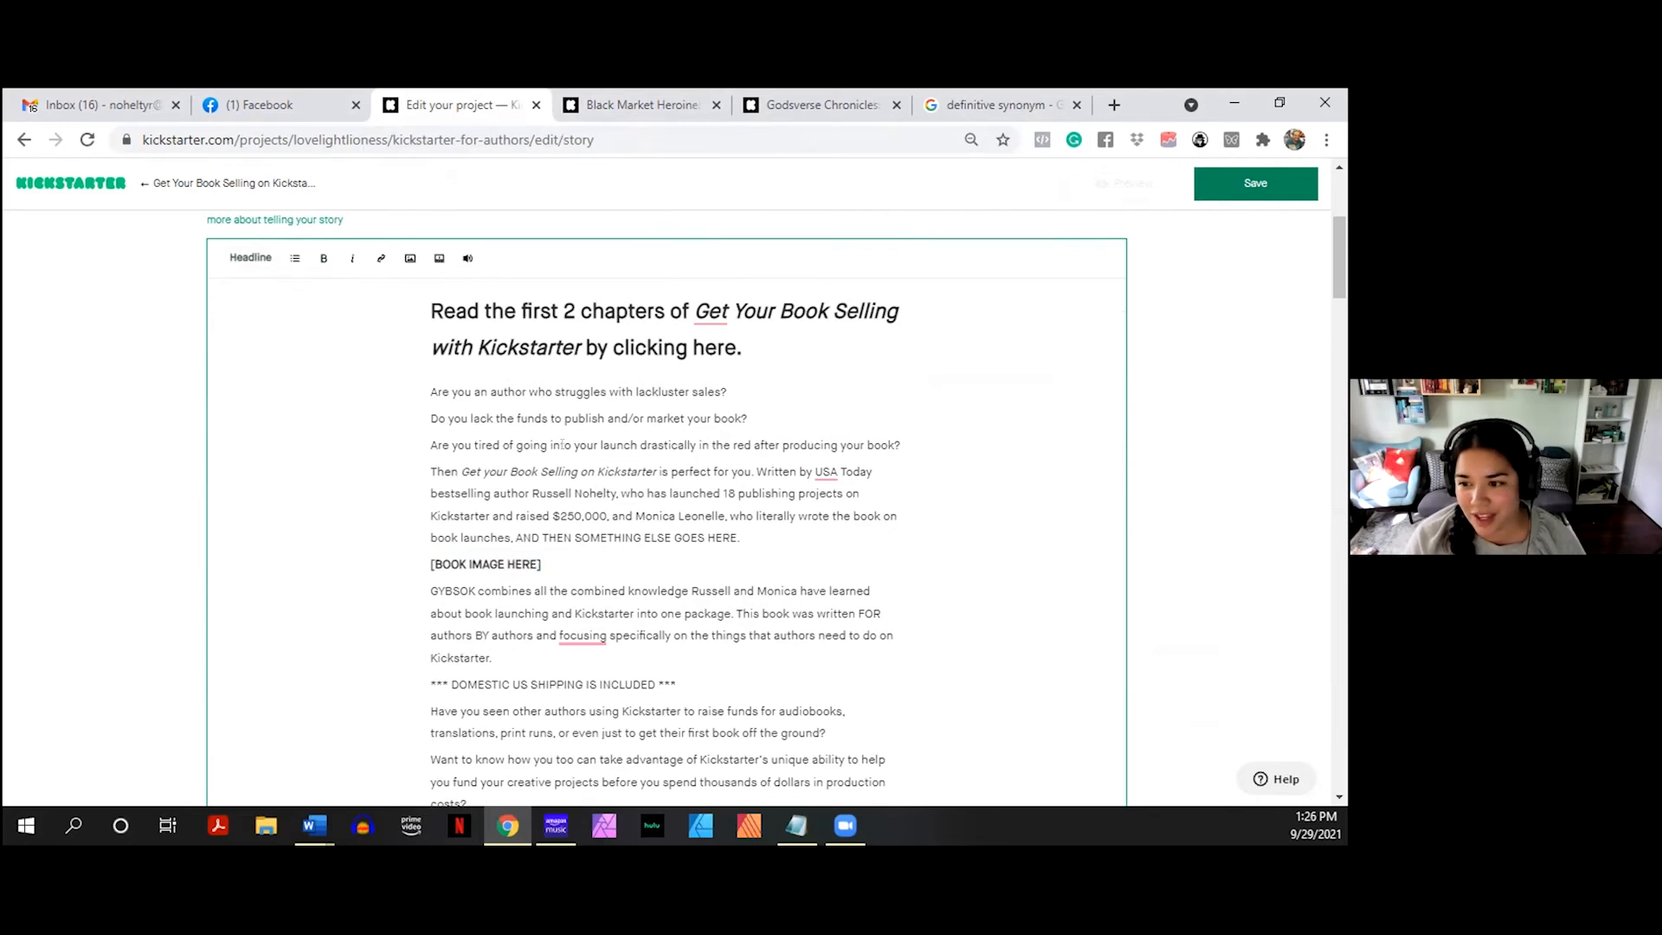
- Format the line "*** DOMESTIC US SHIPPING IS INCLUDED ***" as a headline
scroll(561, 445, "down", 2)
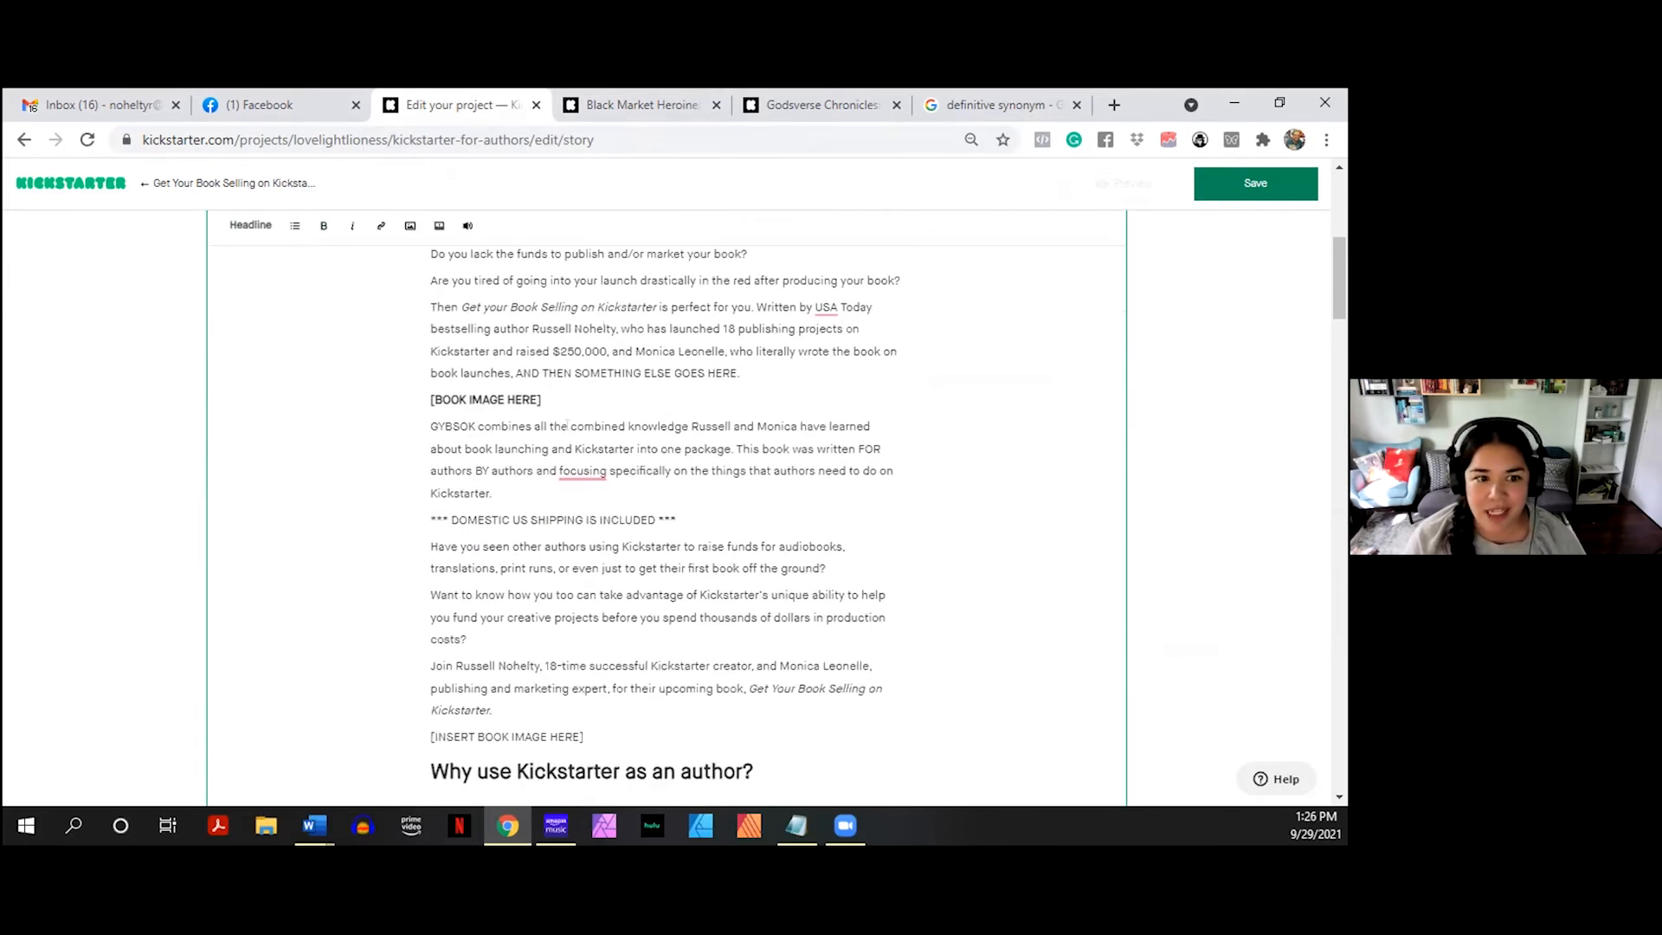
left_click(251, 225)
left_click(592, 427)
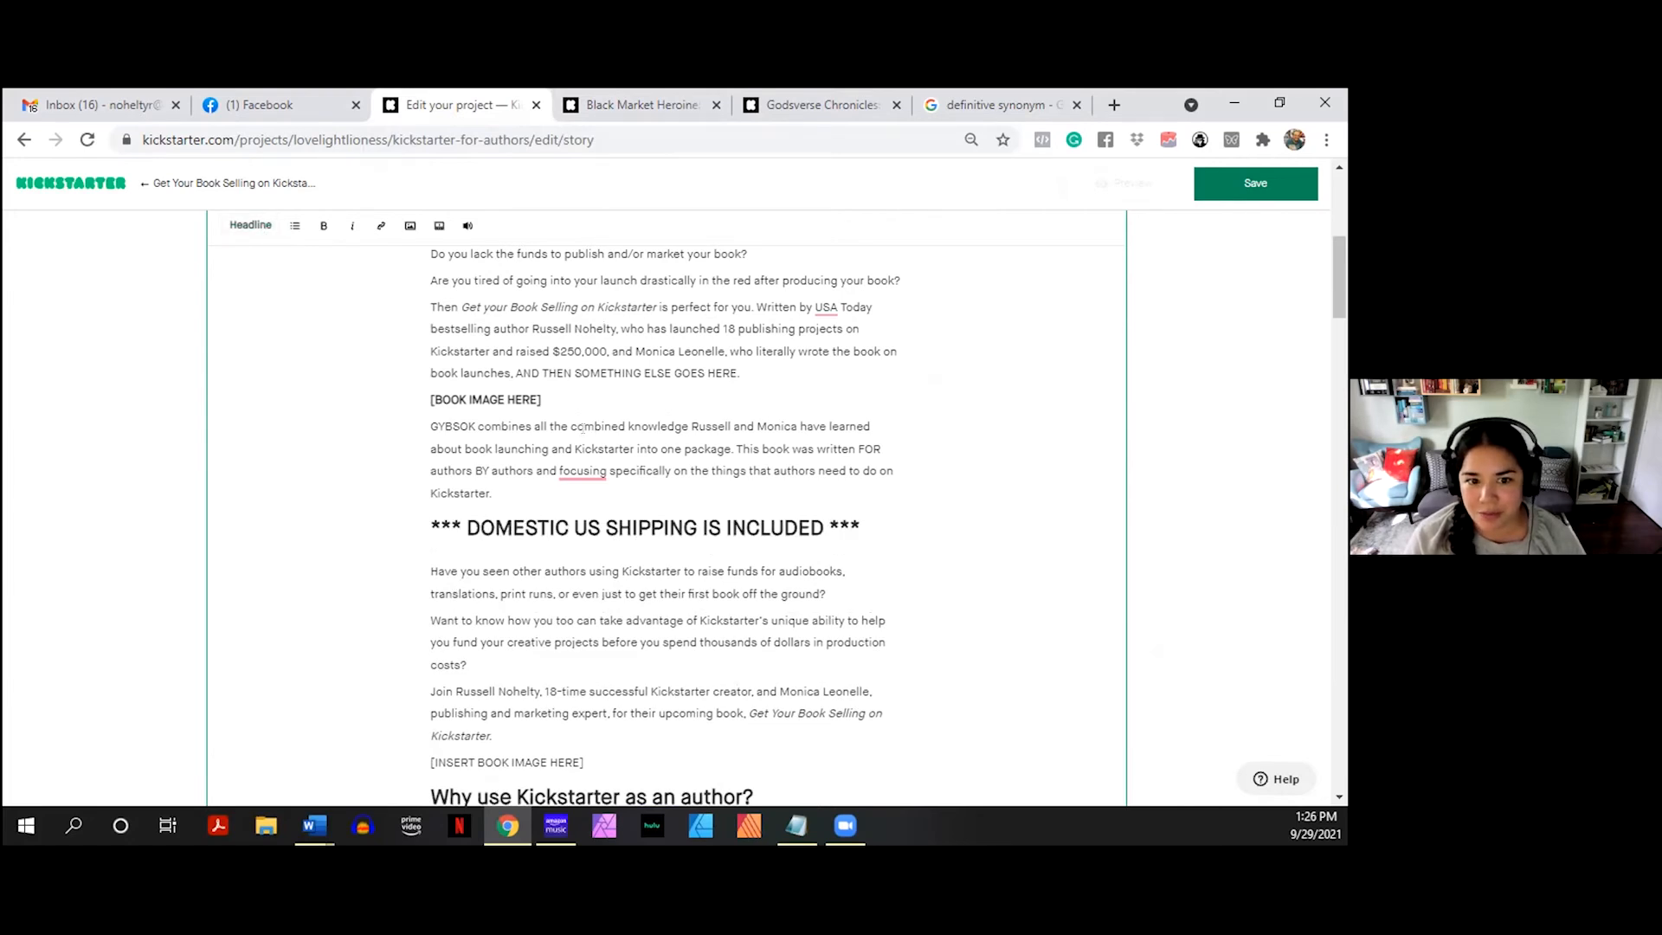
- Examine the book image placeholder and the three bullet points around the "Why use Kickstarter as an author?" headline
scroll(582, 428, "down", 2)
scroll(582, 428, "down", 2)
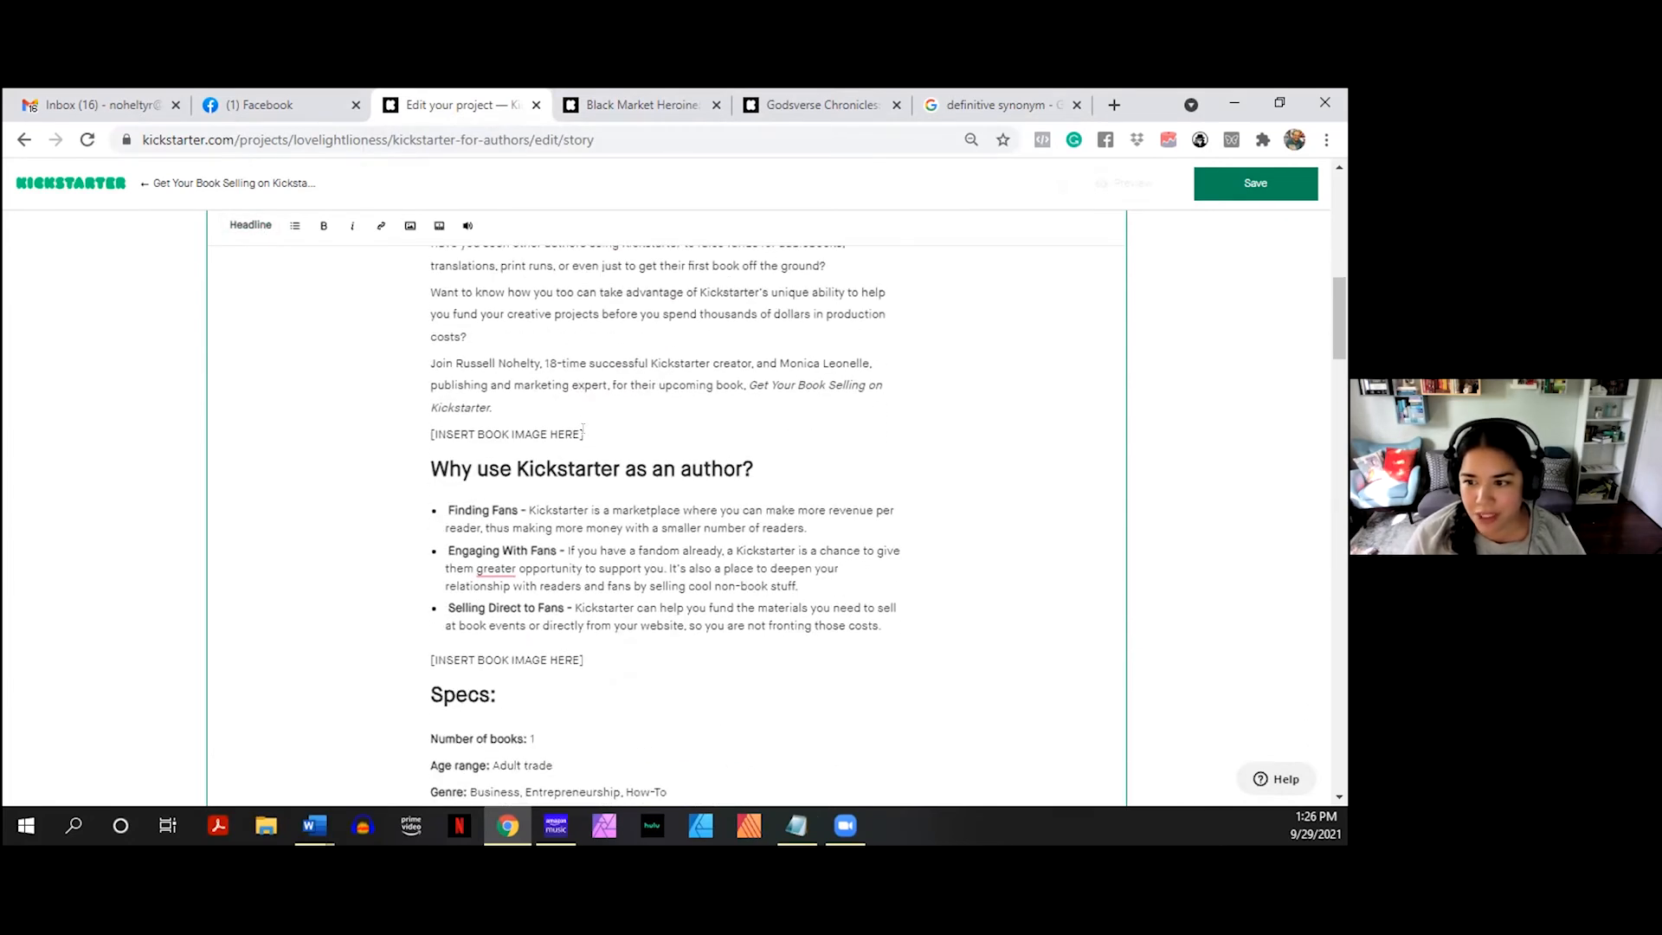
left_click_drag(585, 433, 394, 439)
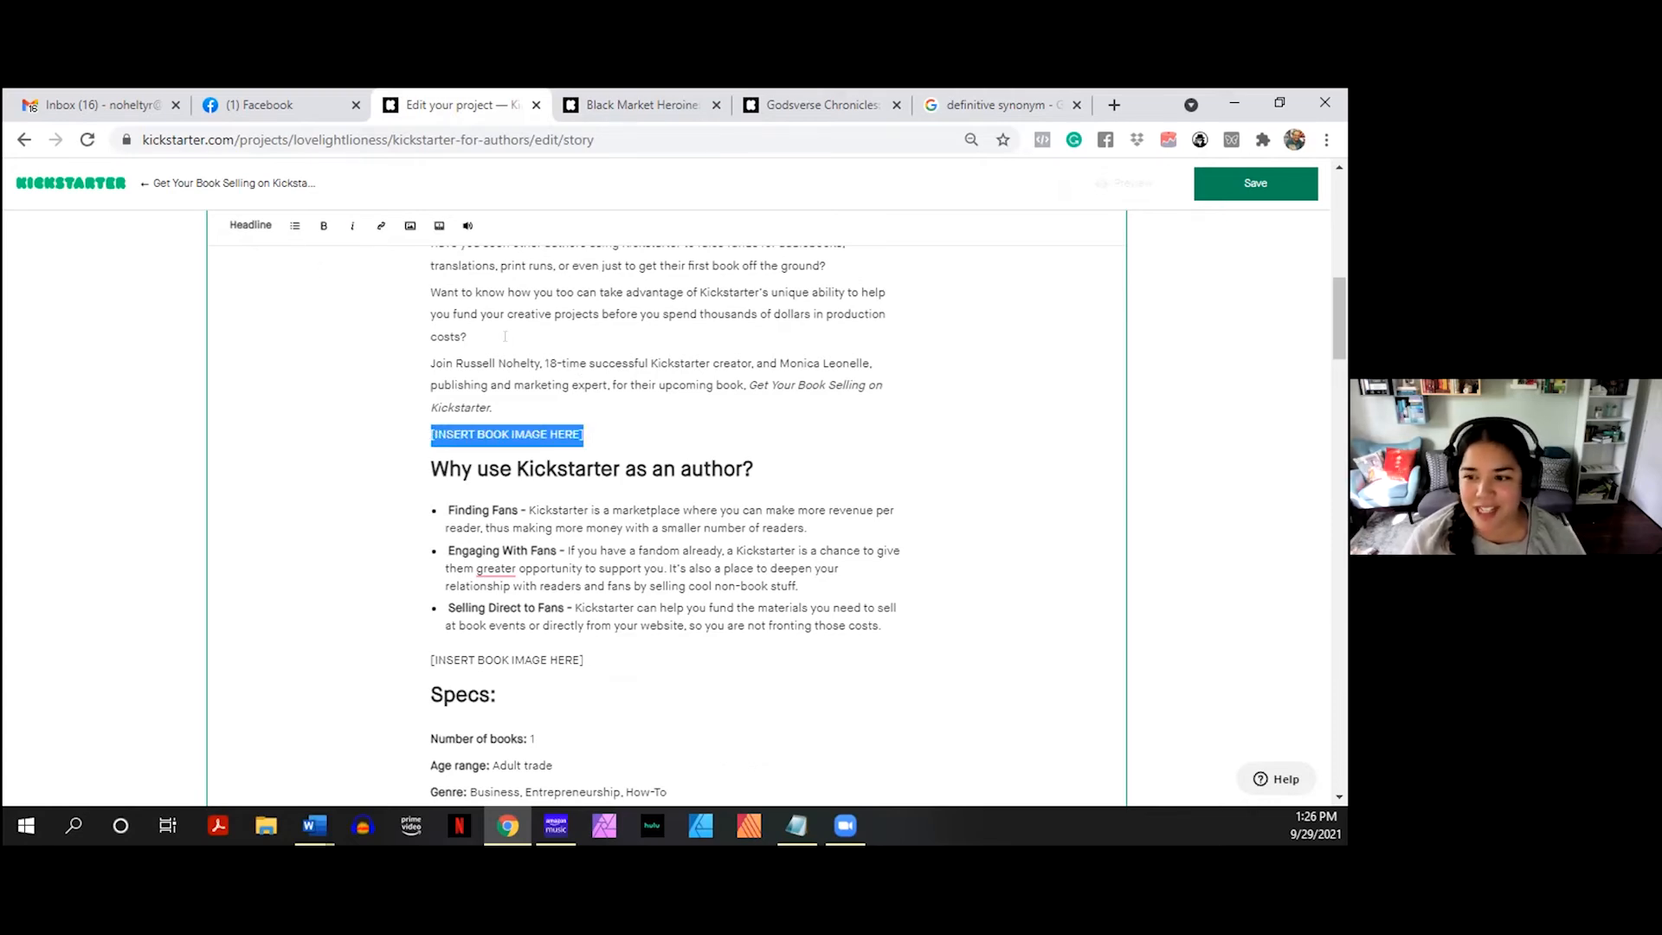
left_click(569, 332)
scroll(568, 332, "down", 2)
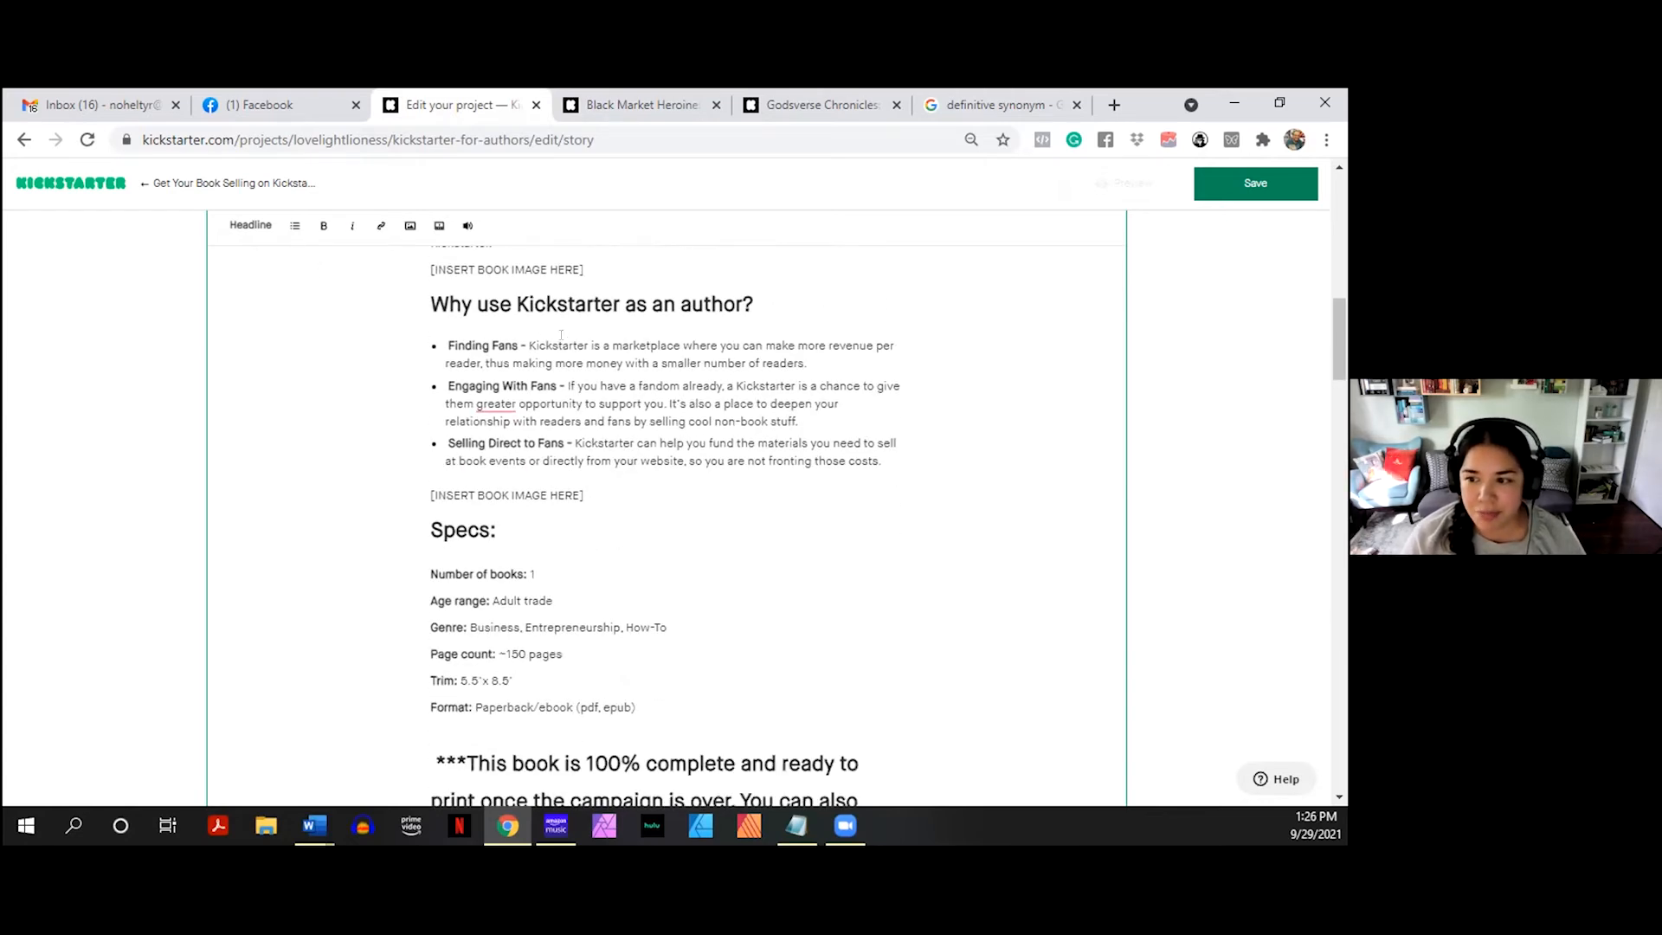
left_click_drag(440, 334, 881, 460)
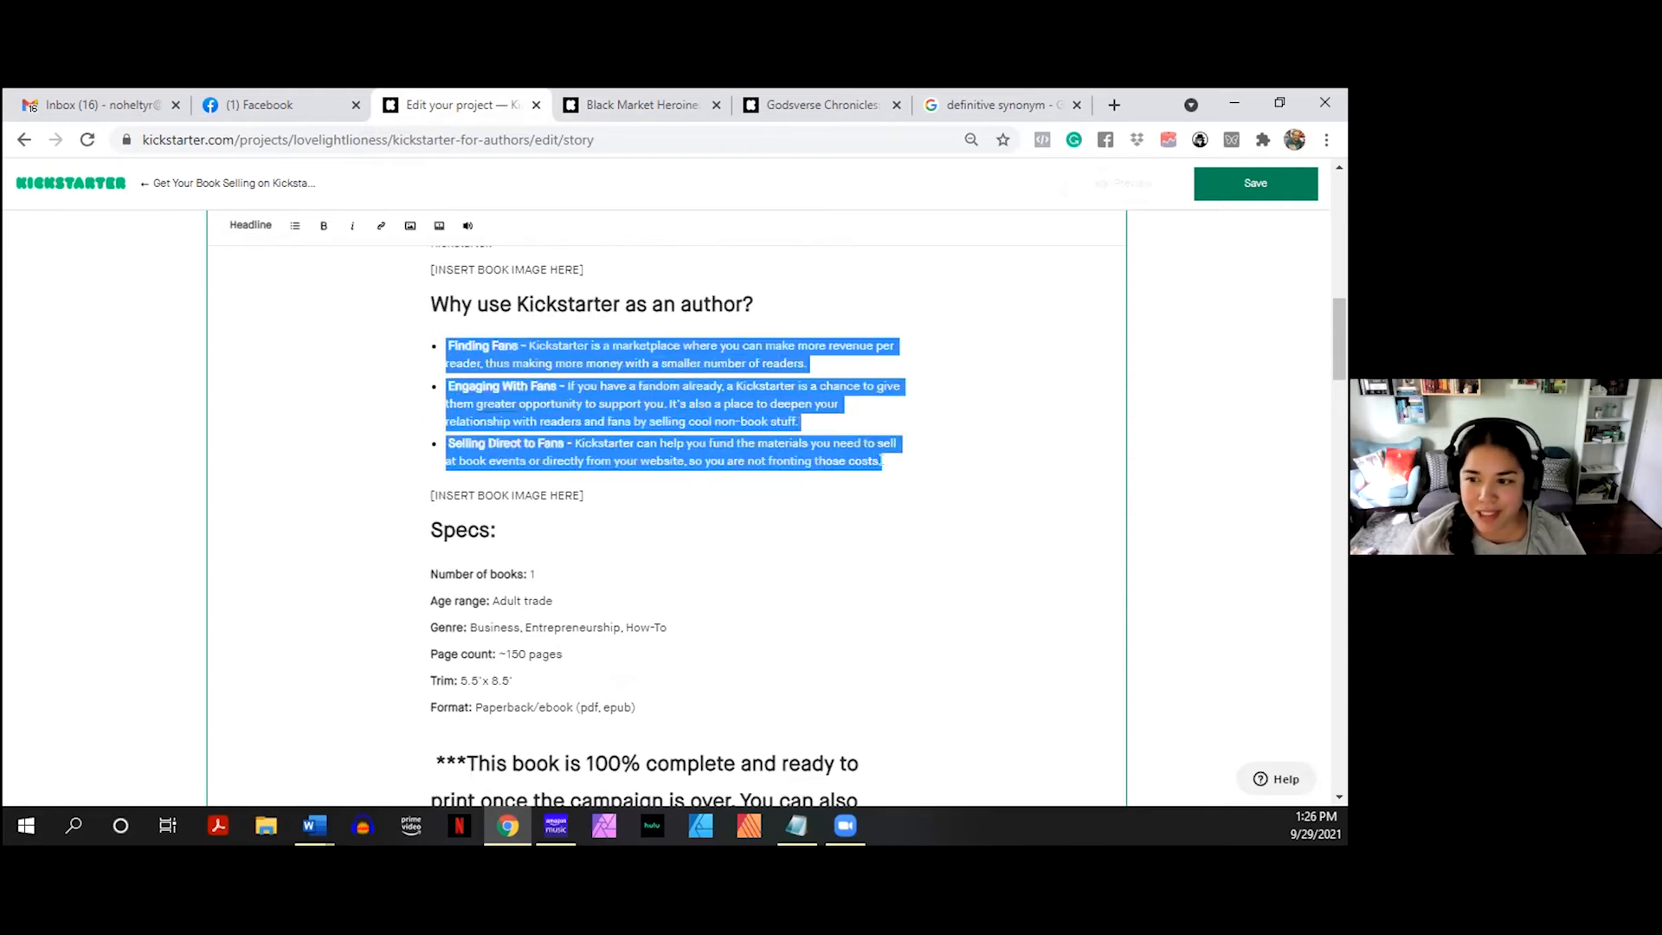
left_click(662, 407)
left_click_drag(441, 338, 924, 458)
left_click(812, 439)
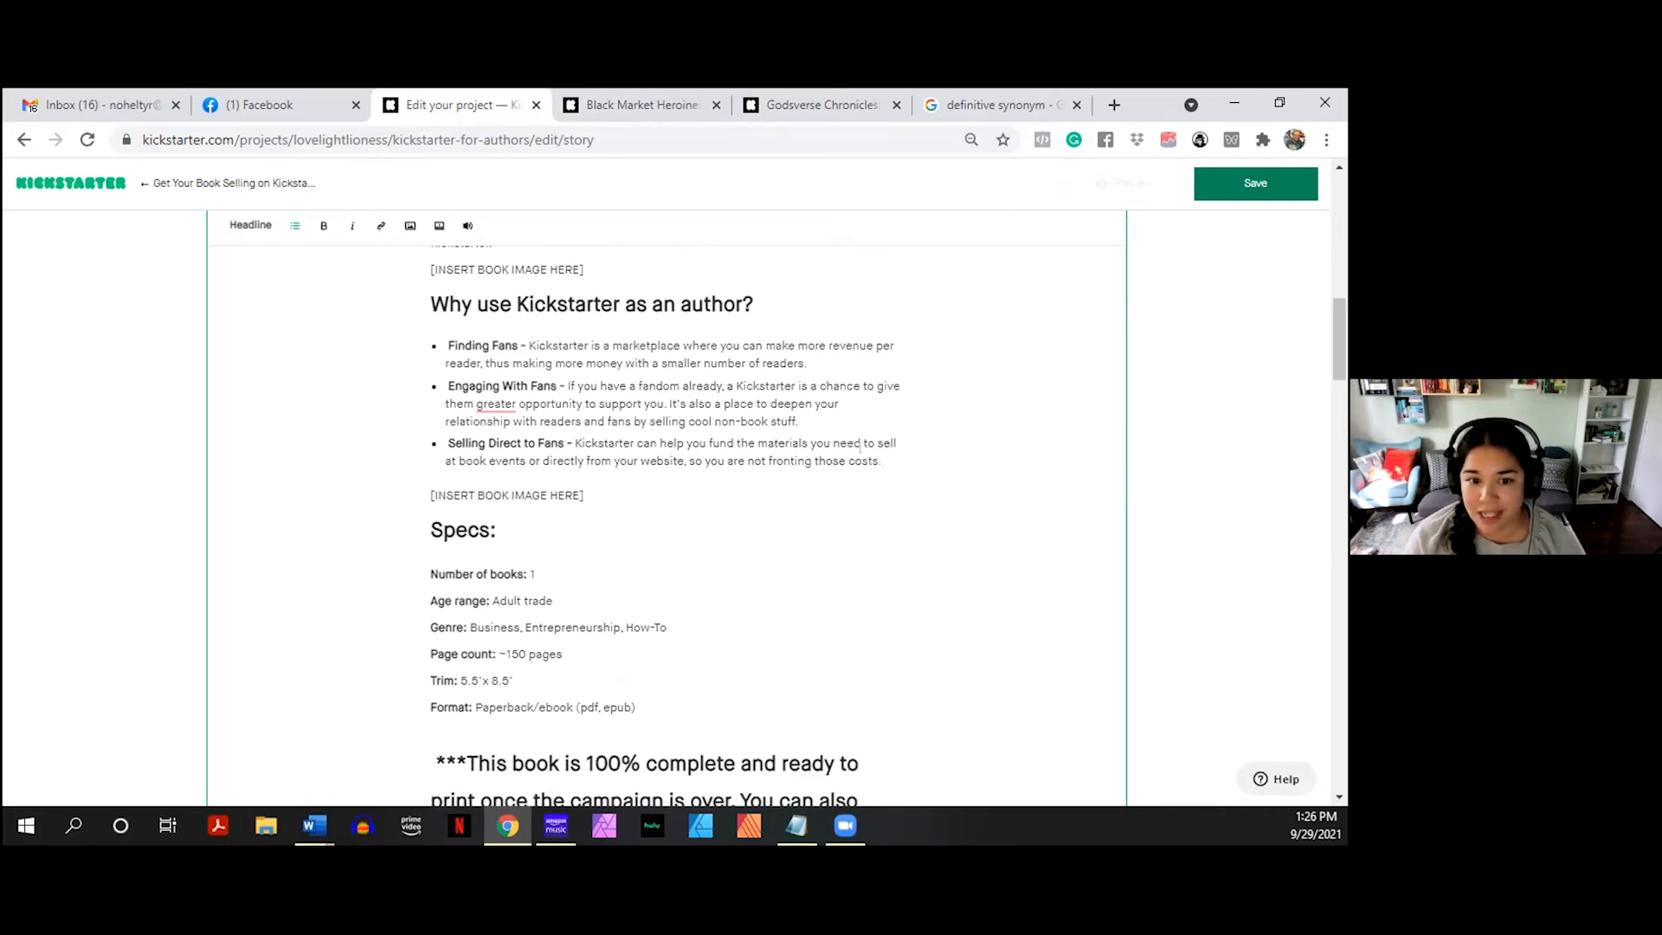
left_click(581, 420)
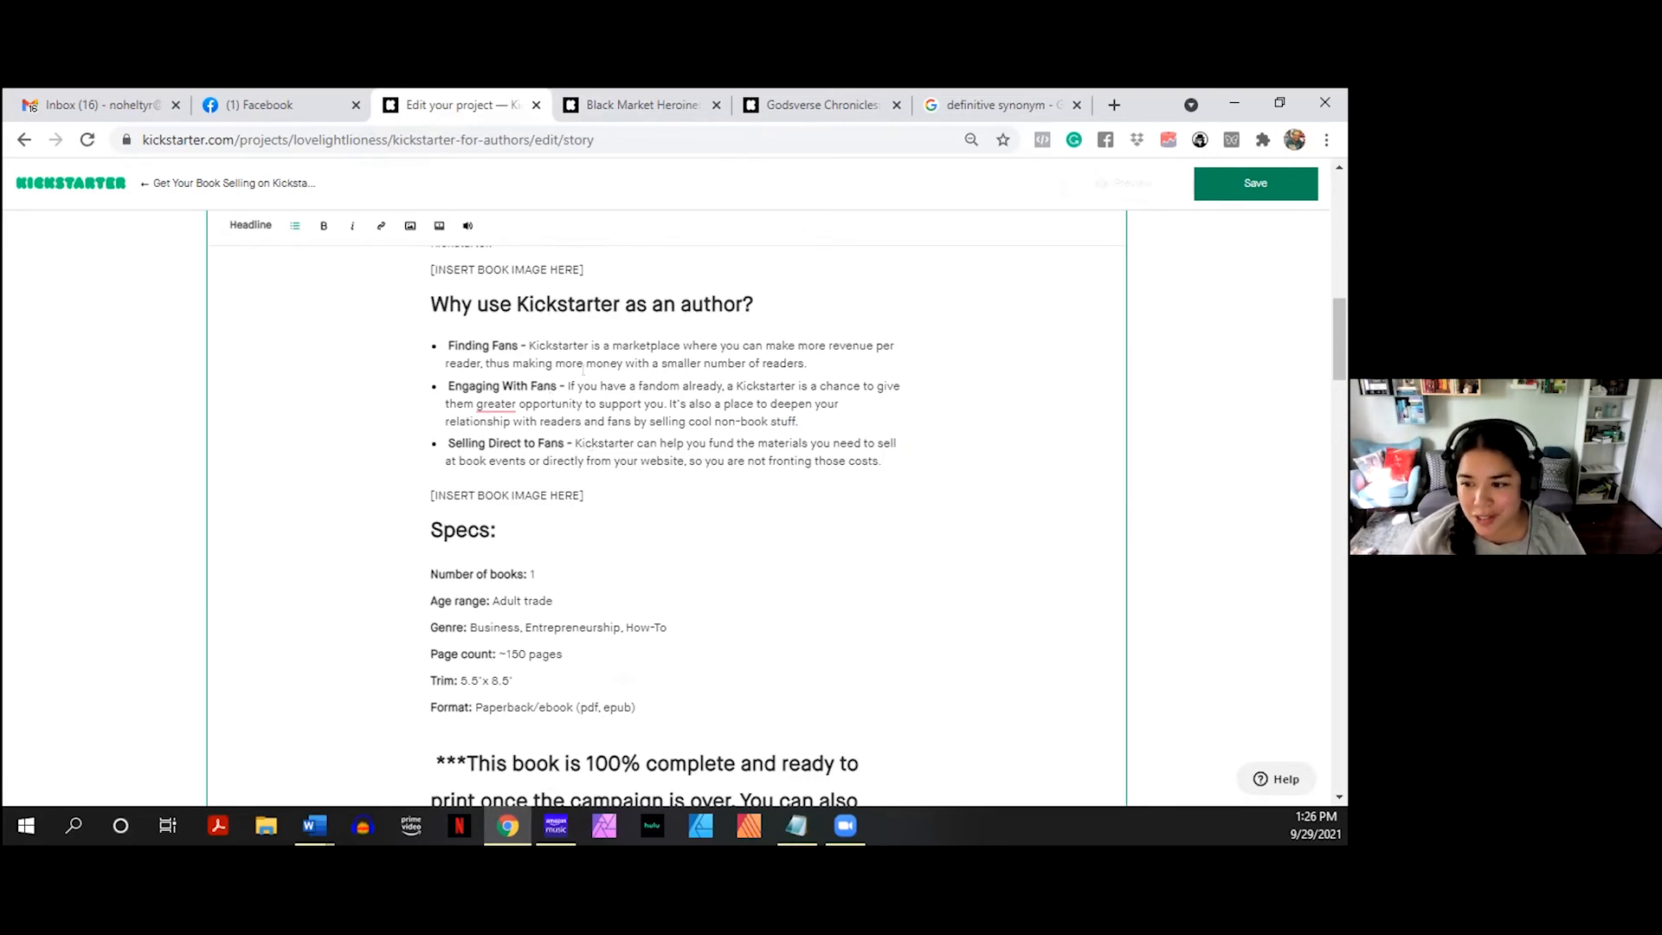
- Format the [INSERT BOOK IMAGE HERE] placeholder above Specs as a headline
scroll(582, 371, "down", 2)
left_click(582, 327)
left_click(255, 227)
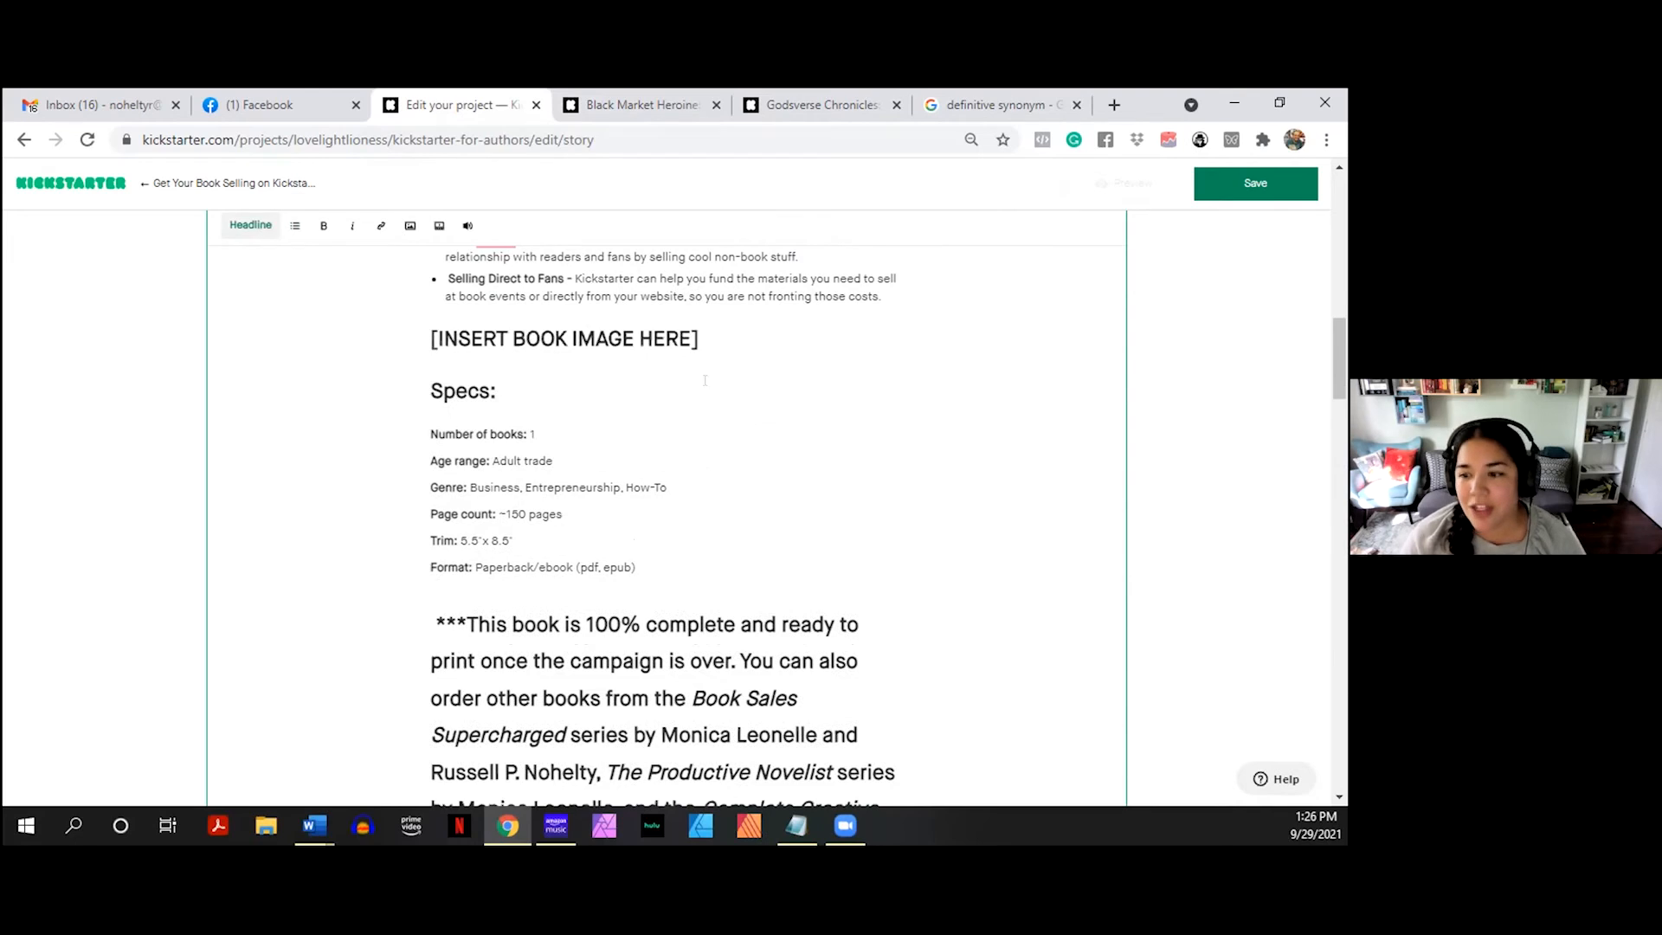
left_click(690, 382)
left_click(694, 483)
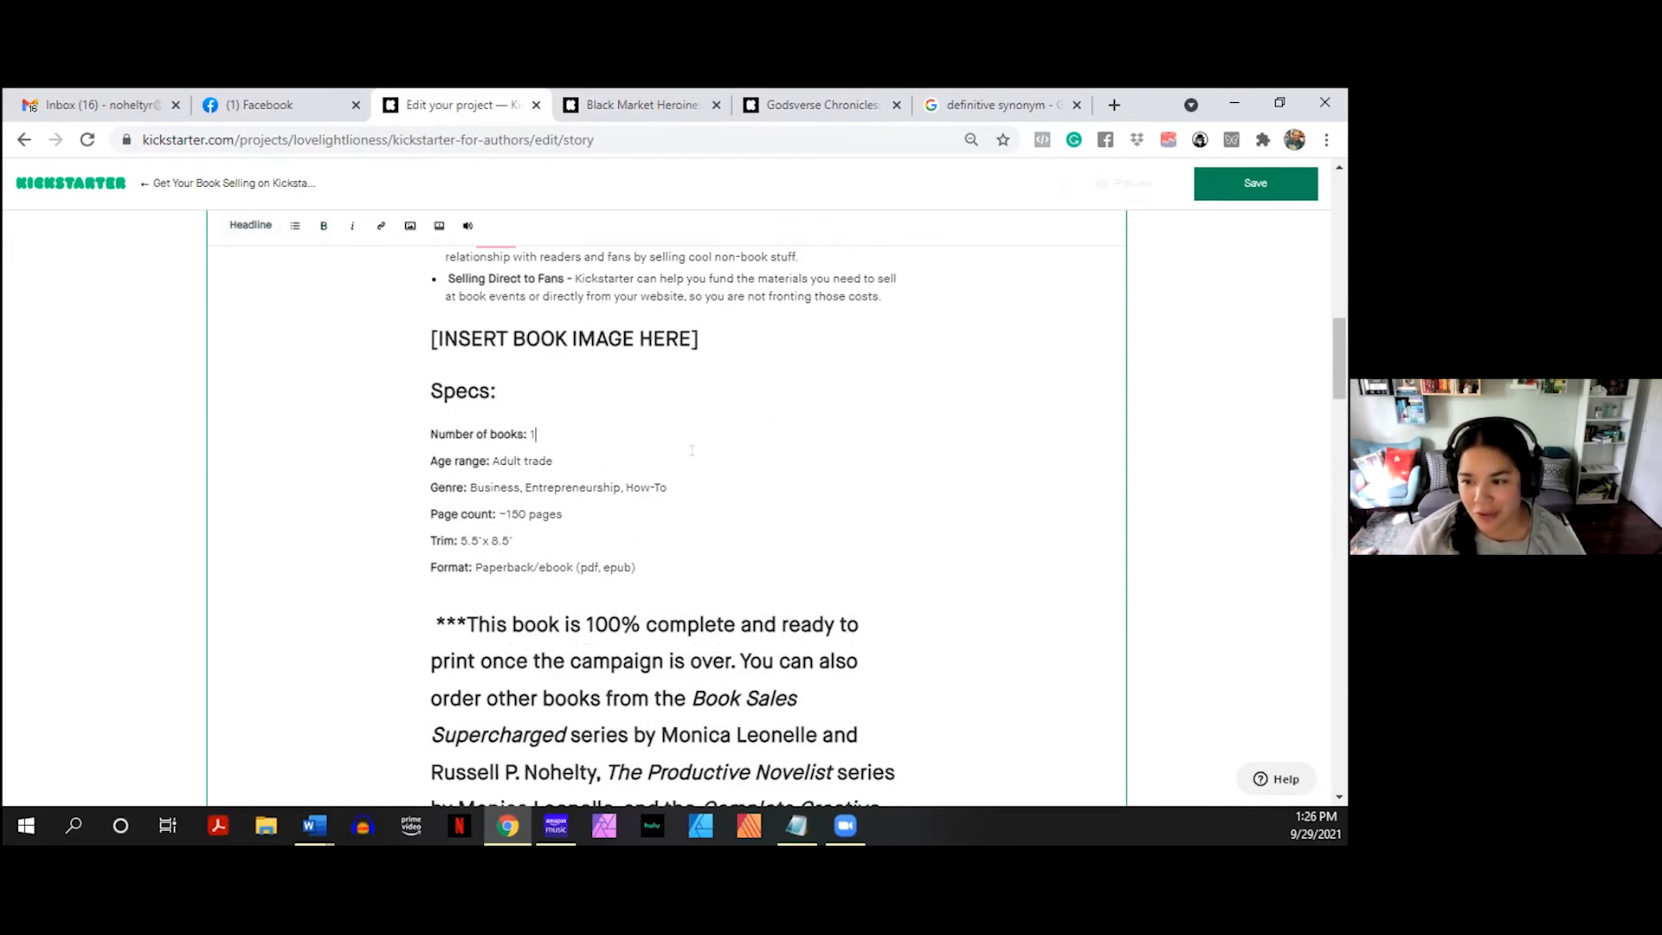
- Examine the Specs block and the Event Track reward tiers further down the story draft
left_click(693, 542)
left_click(693, 554)
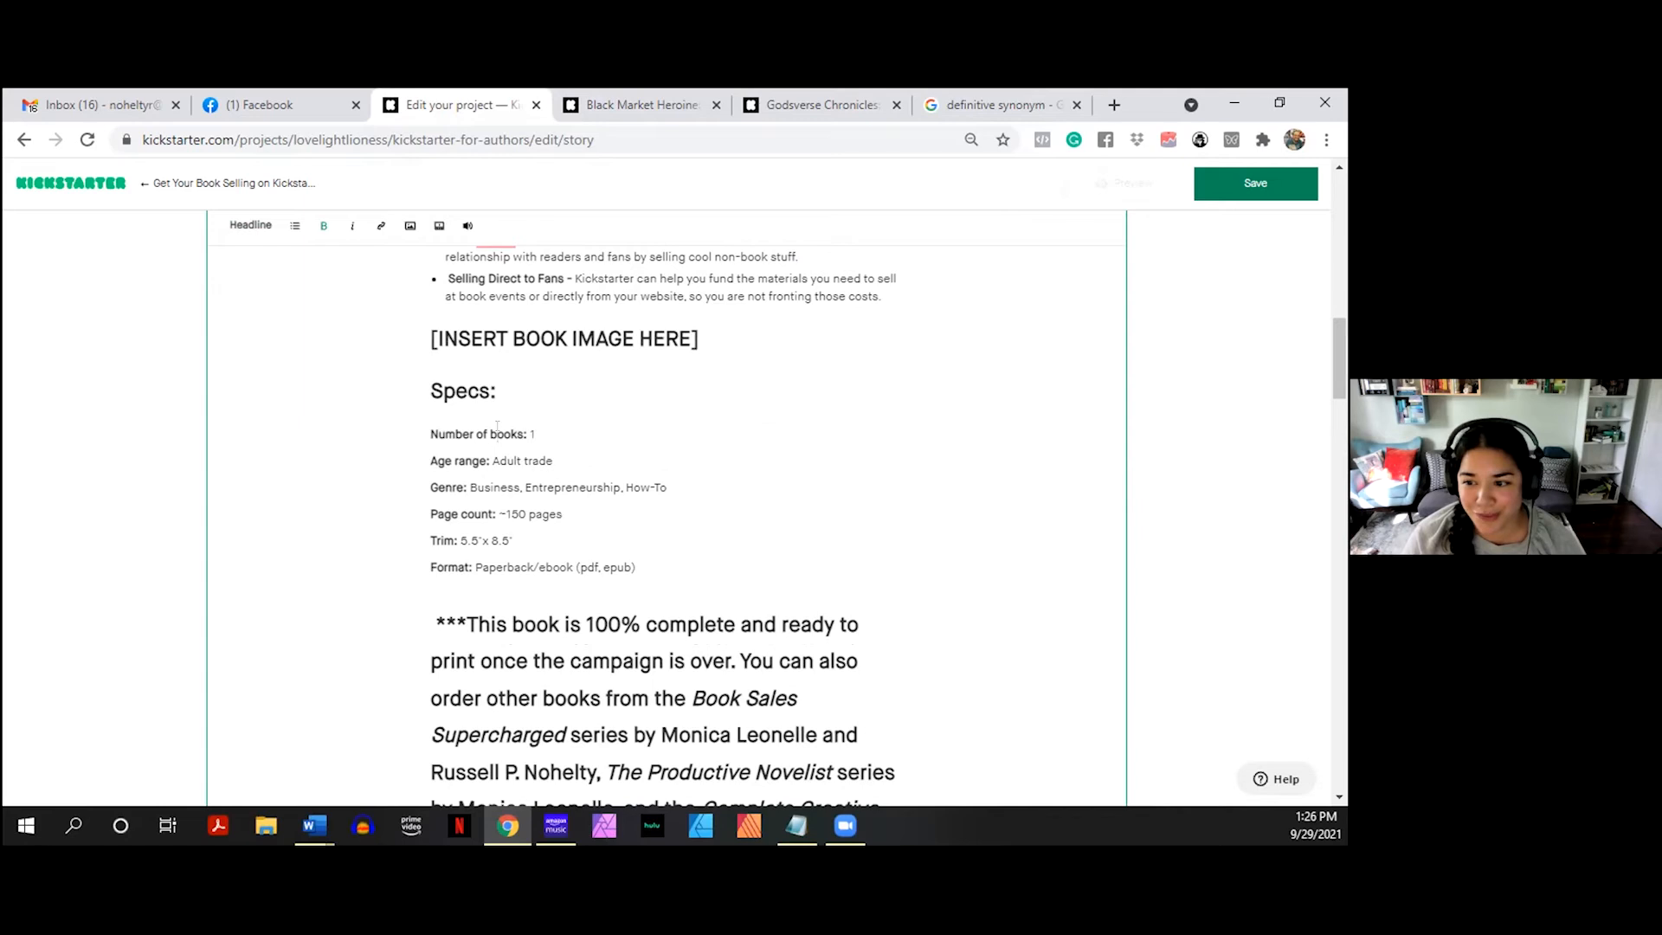
left_click_drag(497, 433, 658, 572)
left_click(657, 554)
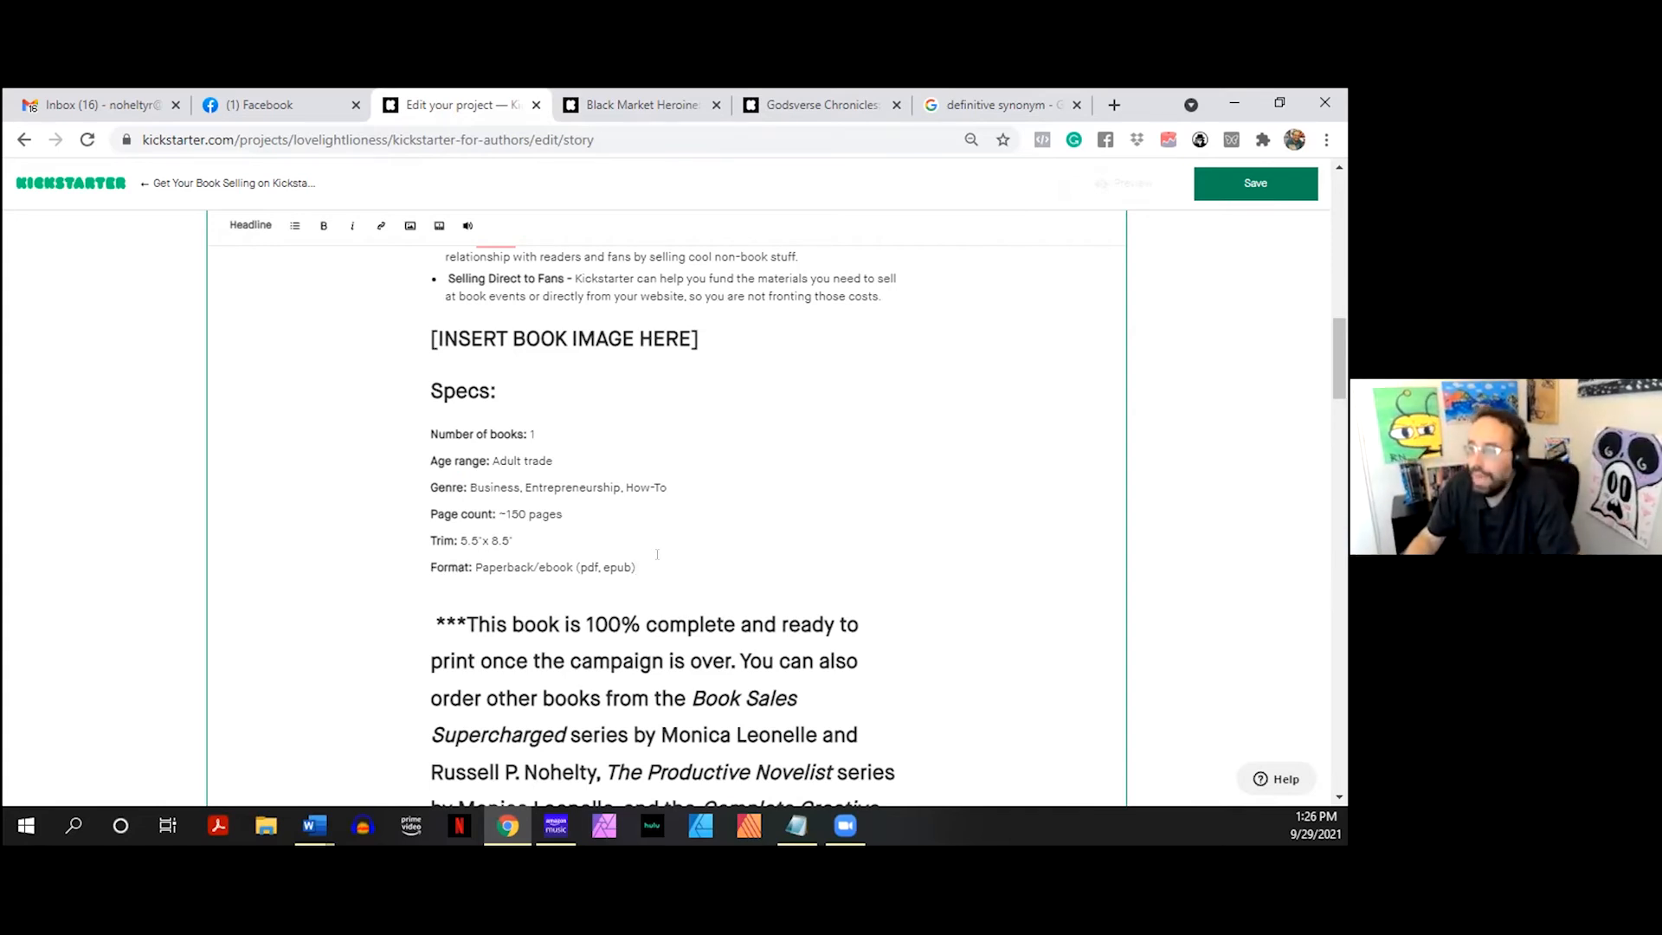
scroll(672, 543, "down", 20)
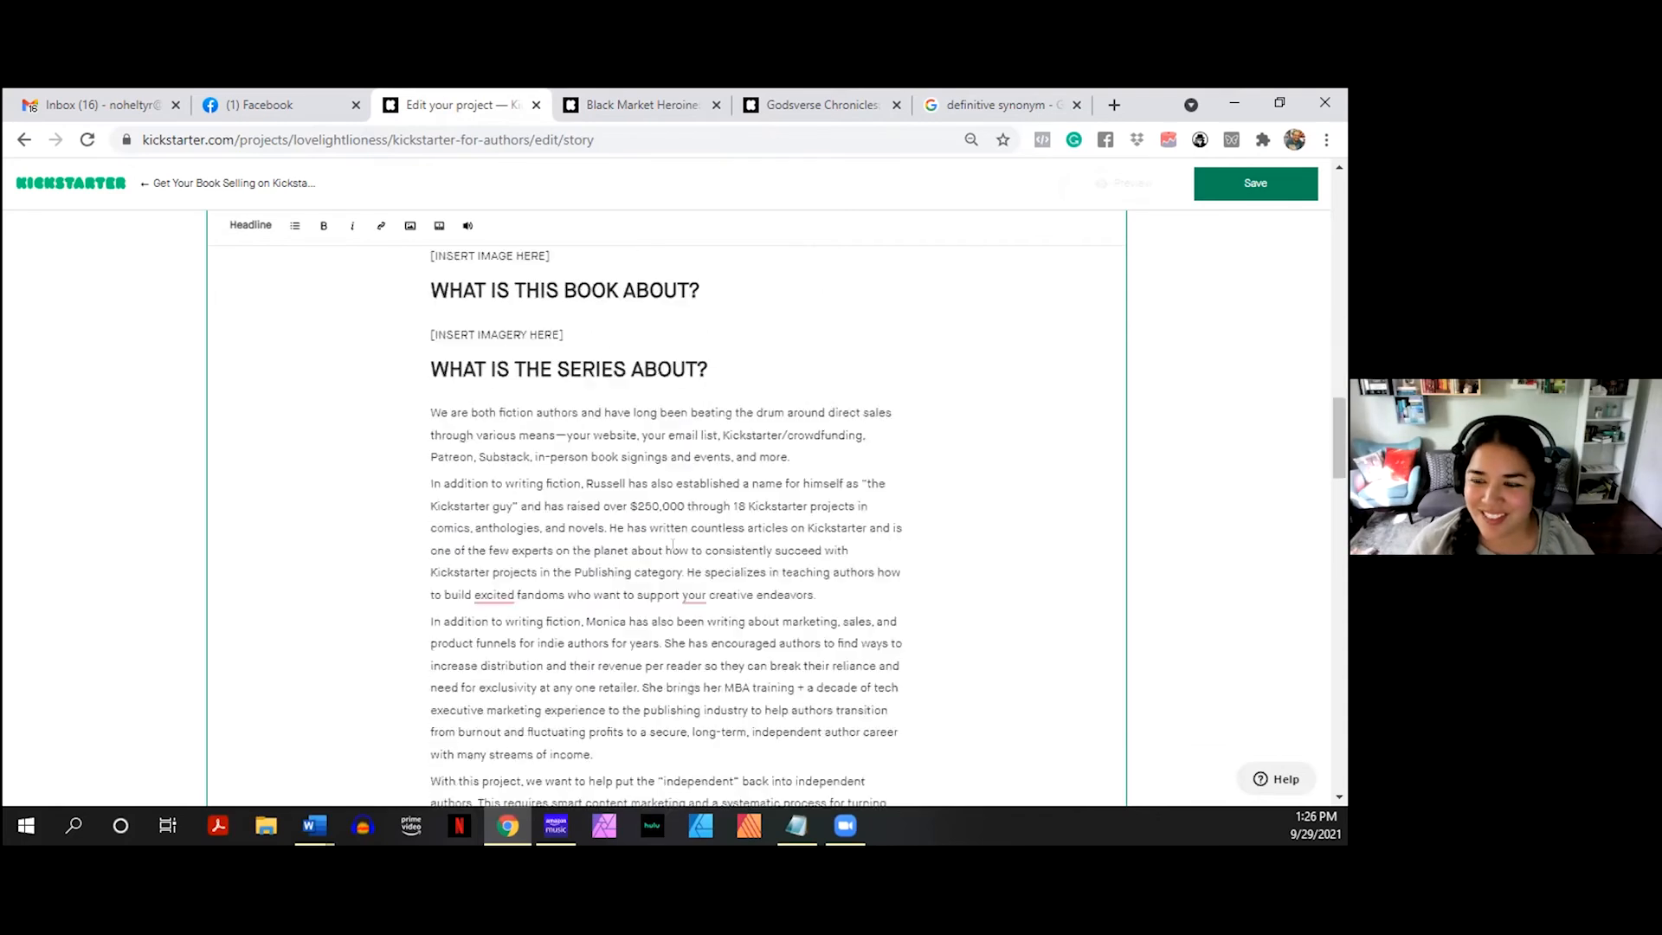
scroll(673, 554, "up", 2)
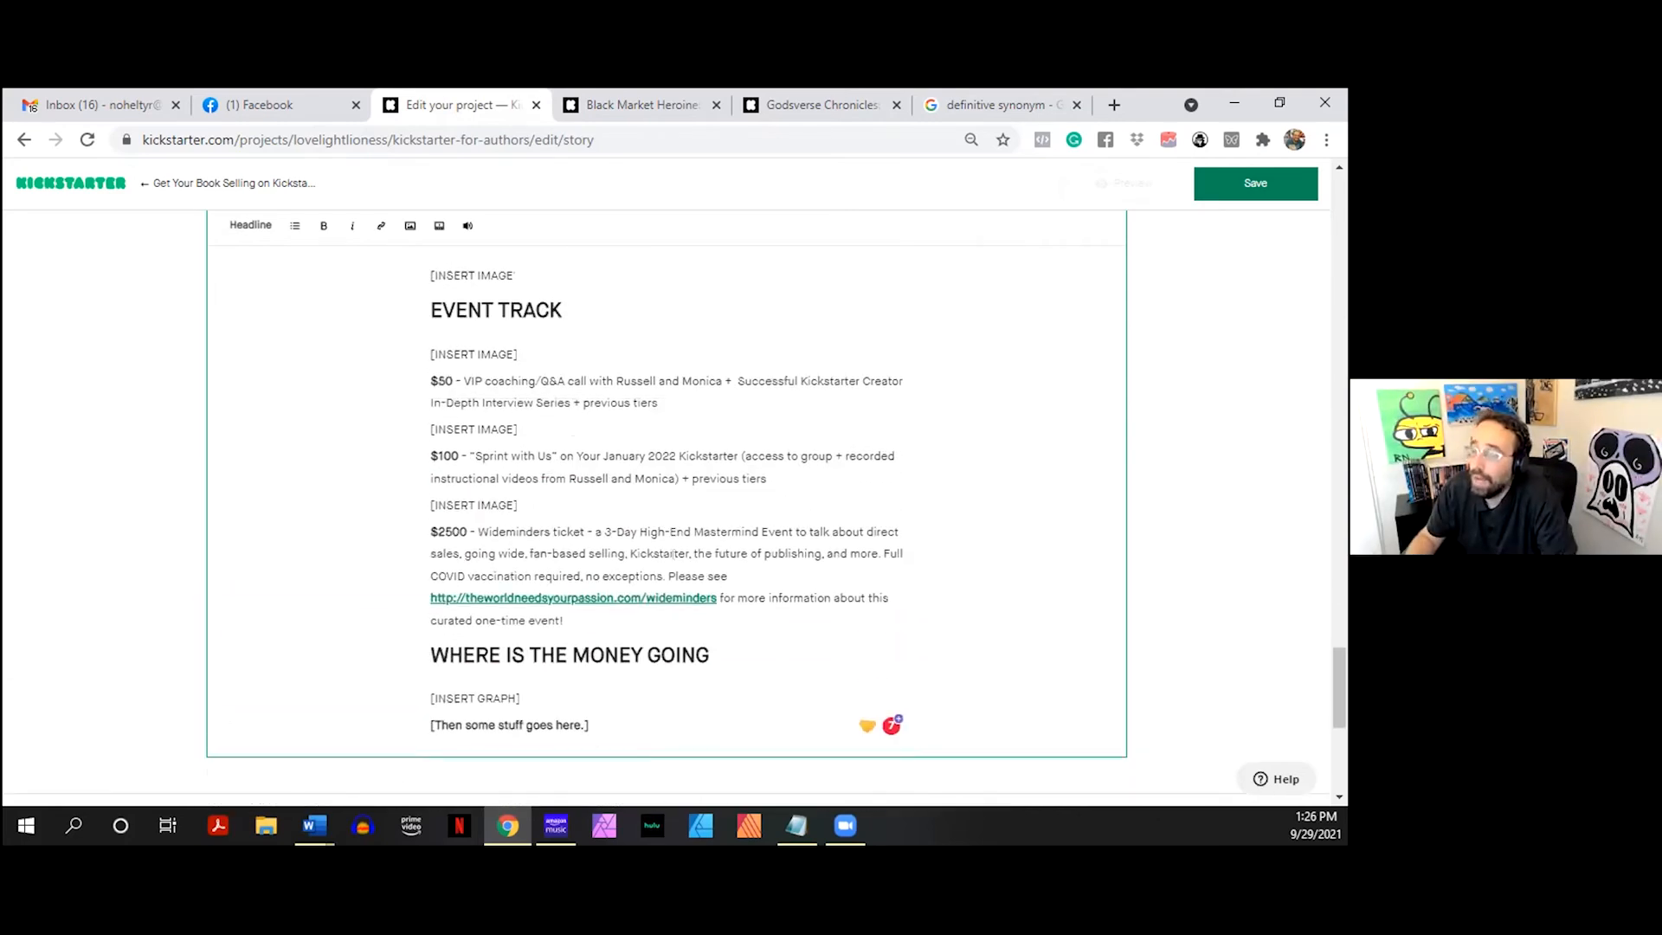
left_click(797, 473)
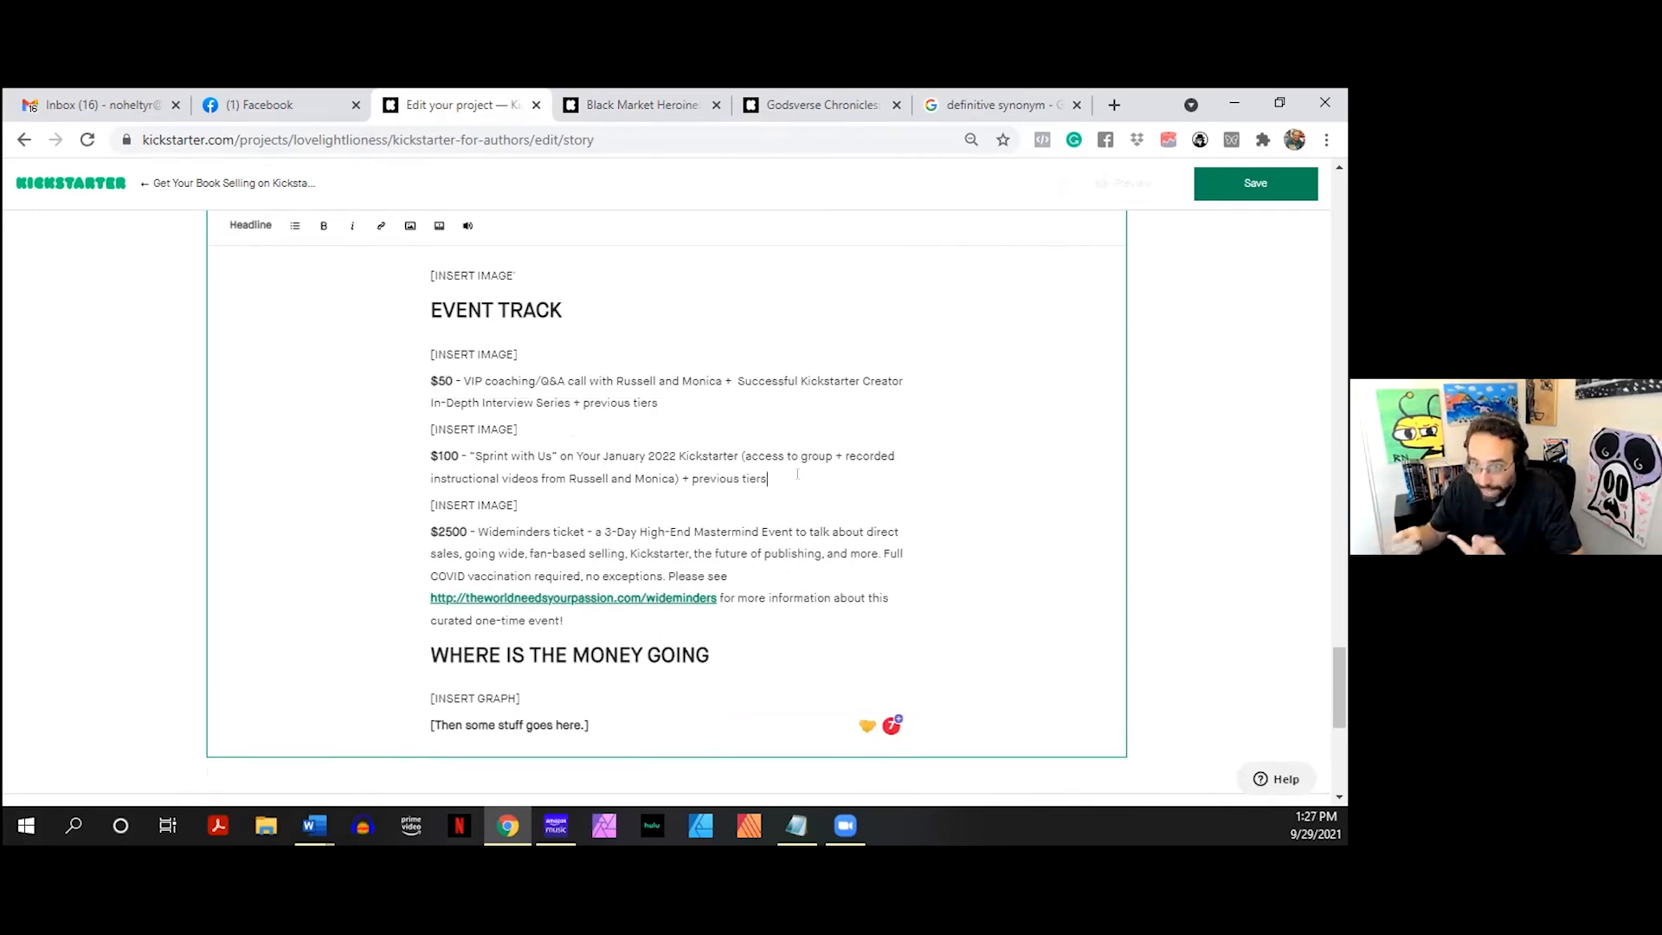
left_click(679, 607)
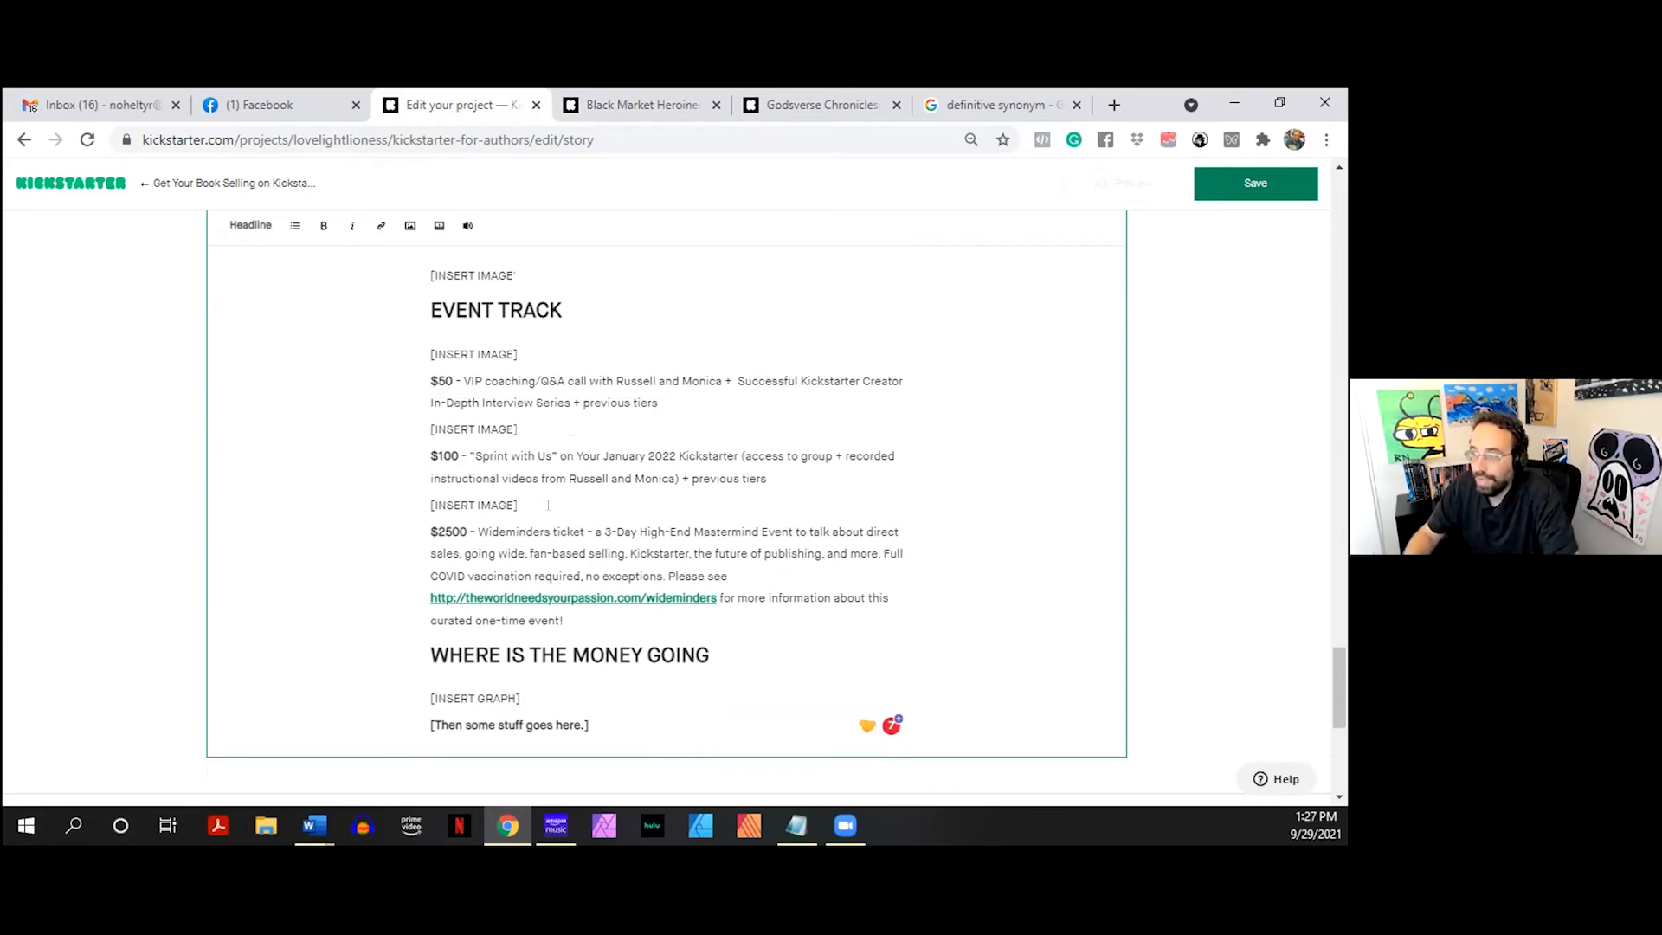
- Make the three opening questions under the "Read the first 2 chapters" headline bold
scroll(547, 504, "up", 15)
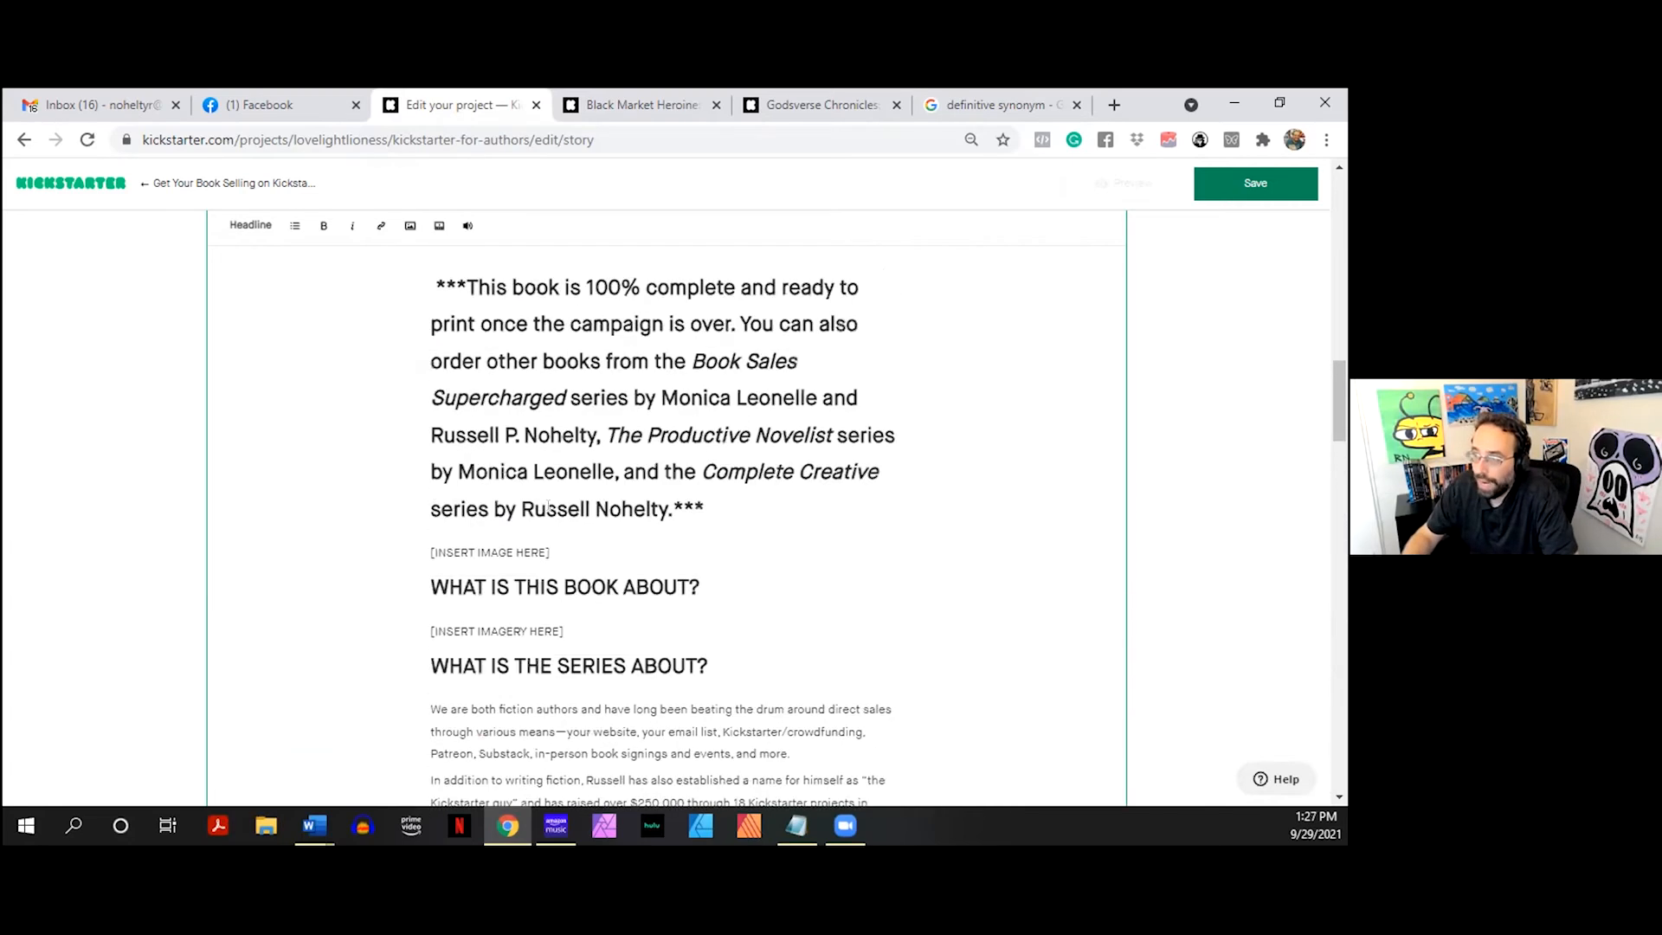
scroll(548, 505, "up", 6)
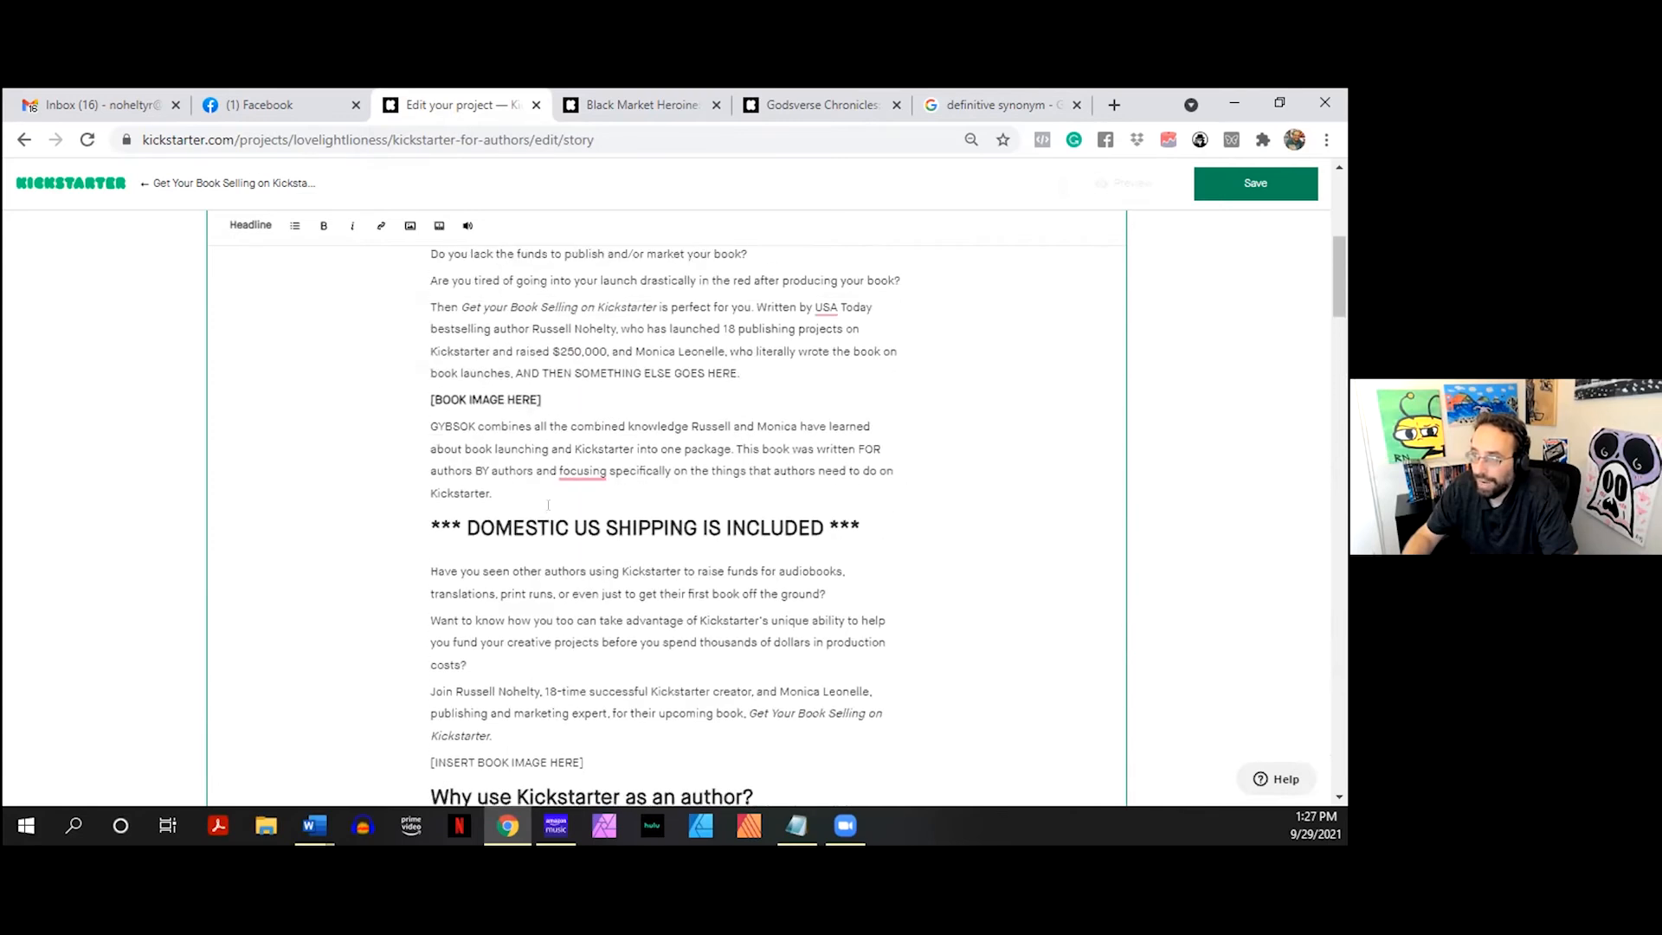
scroll(548, 504, "up", 2)
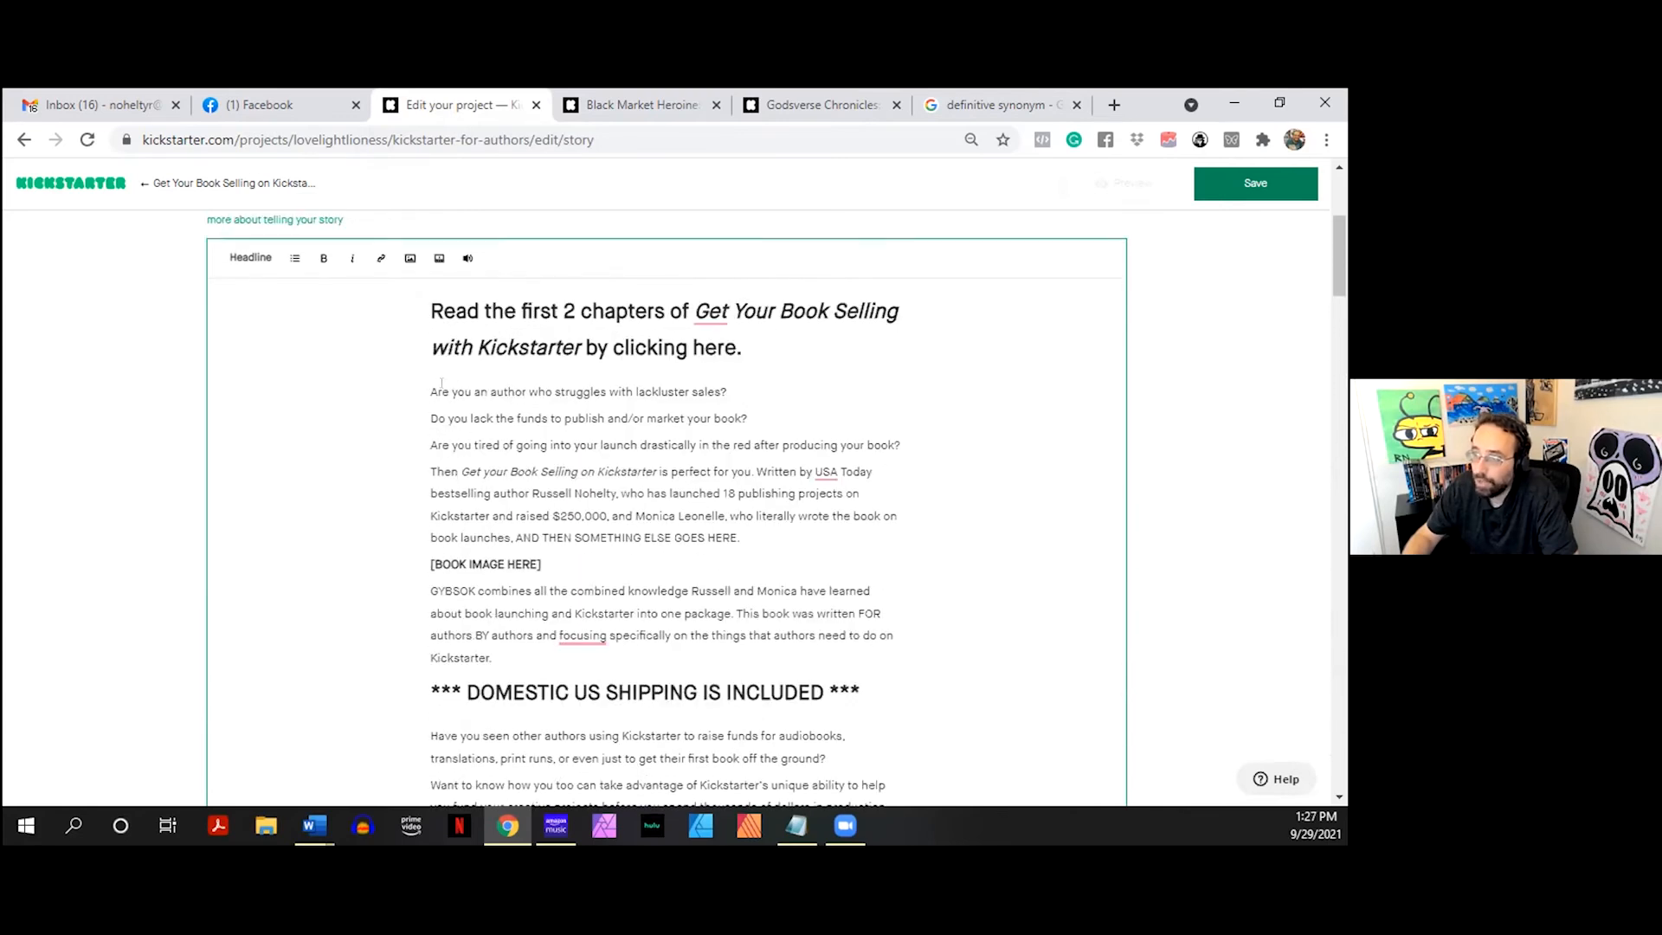
left_click_drag(424, 384, 904, 450)
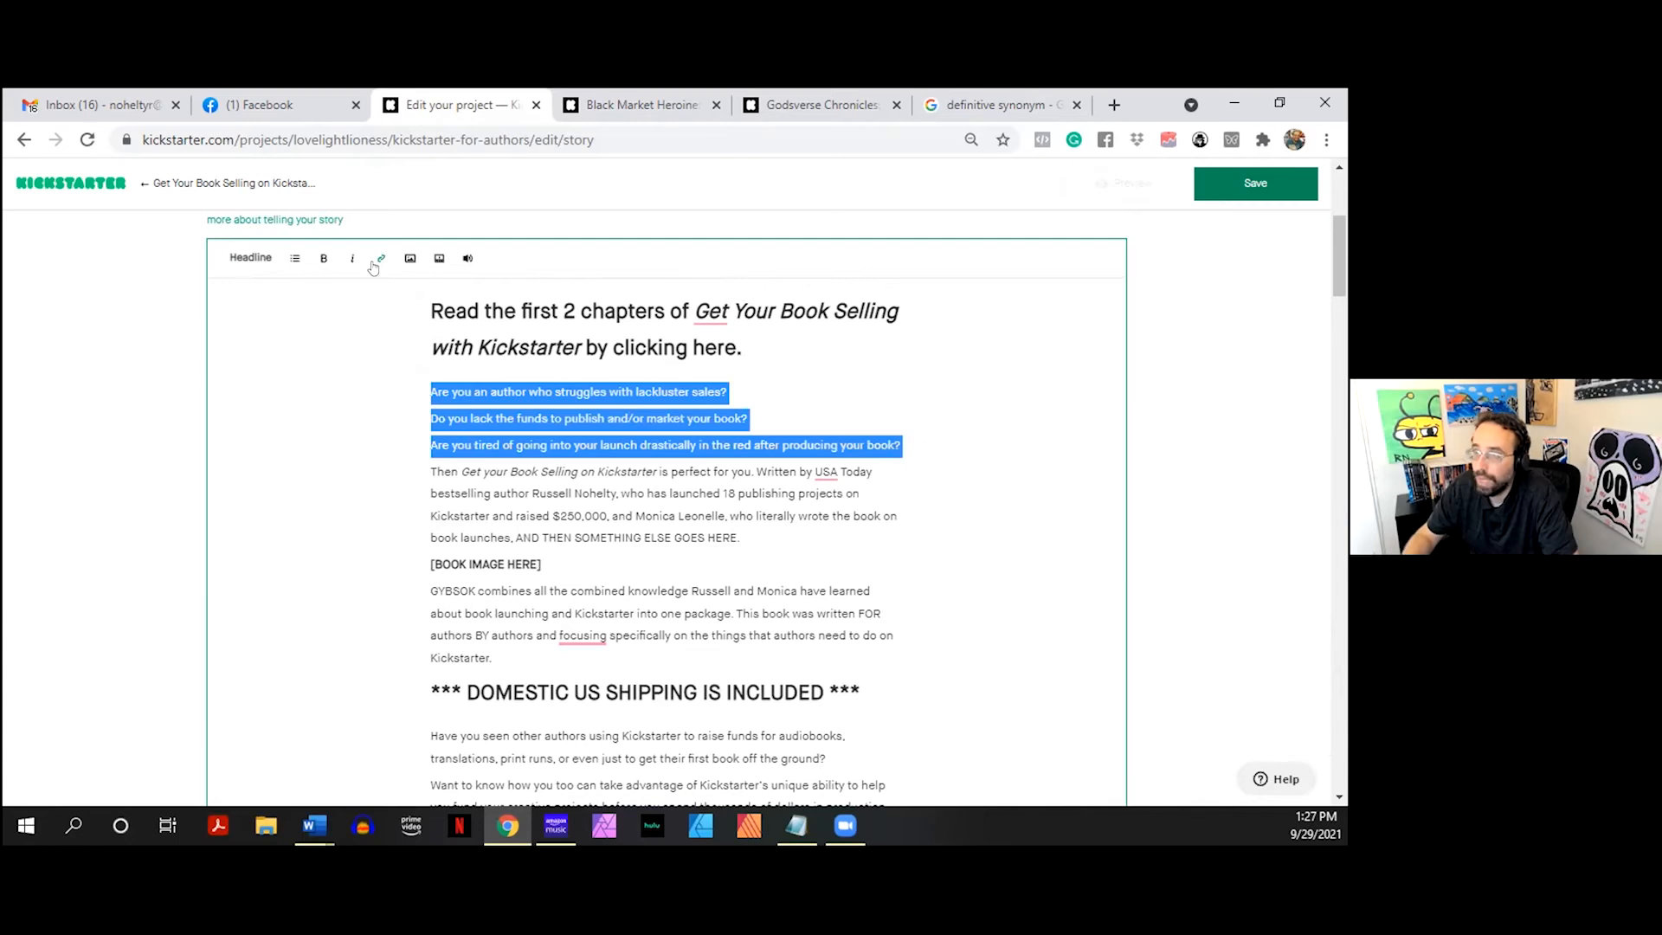
left_click(551, 410)
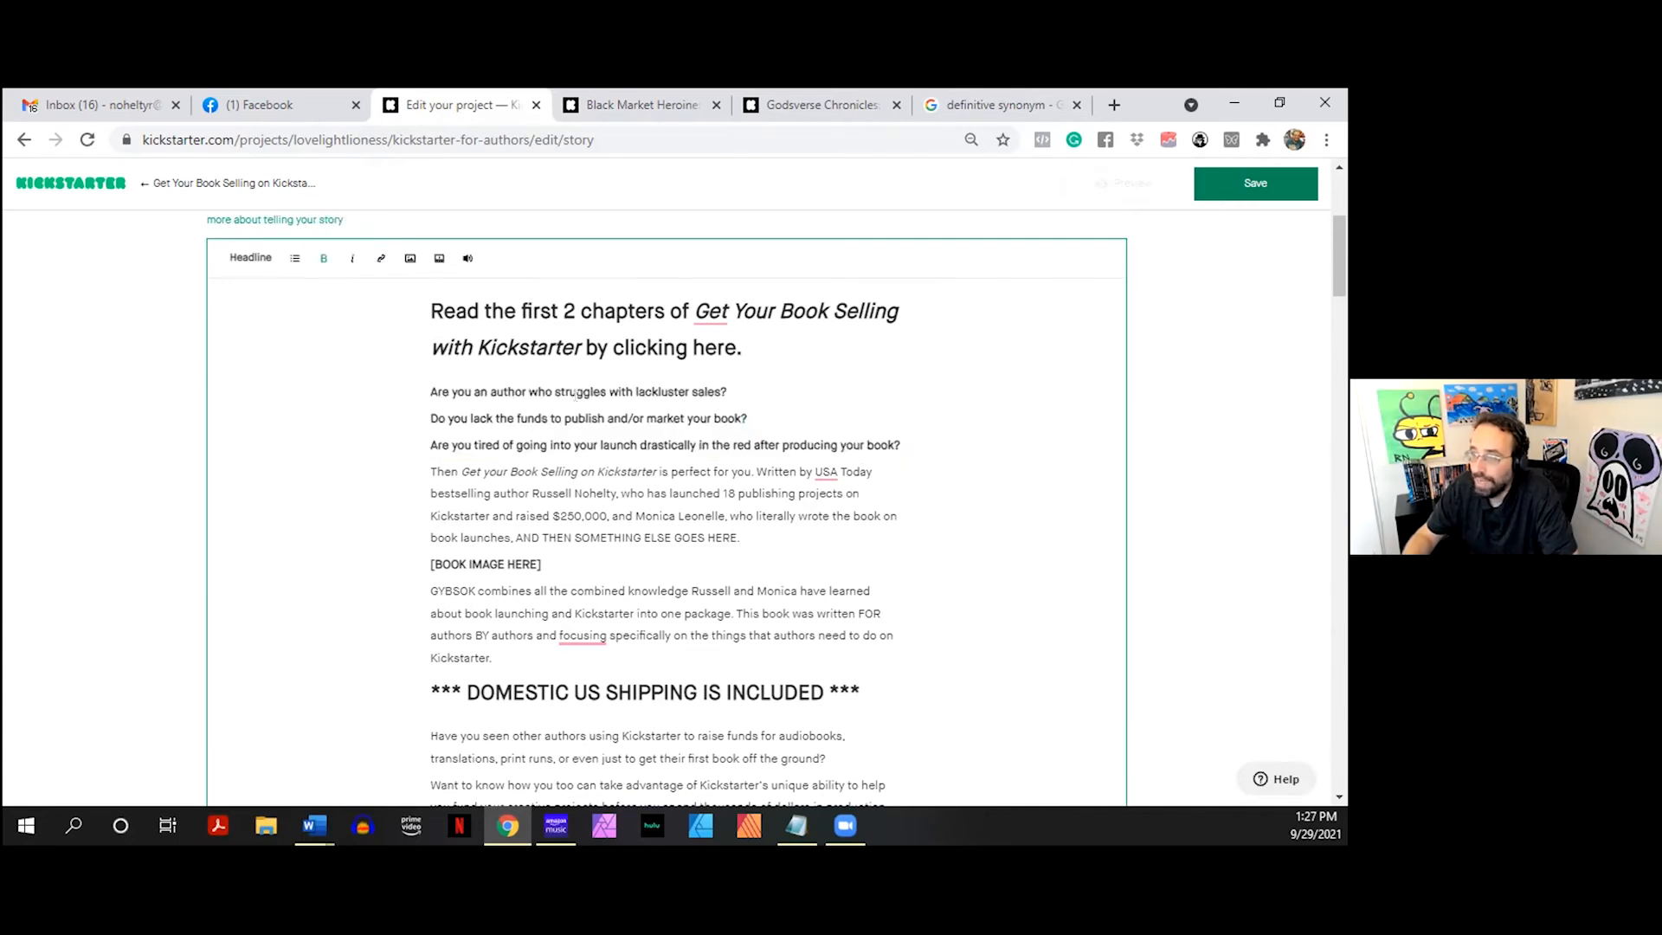
- Examine the opening questions, the book pitch, the [BOOK IMAGE HERE] placeholder and the GYBSOK paragraph for the order of the content
scroll(575, 395, "down", 2)
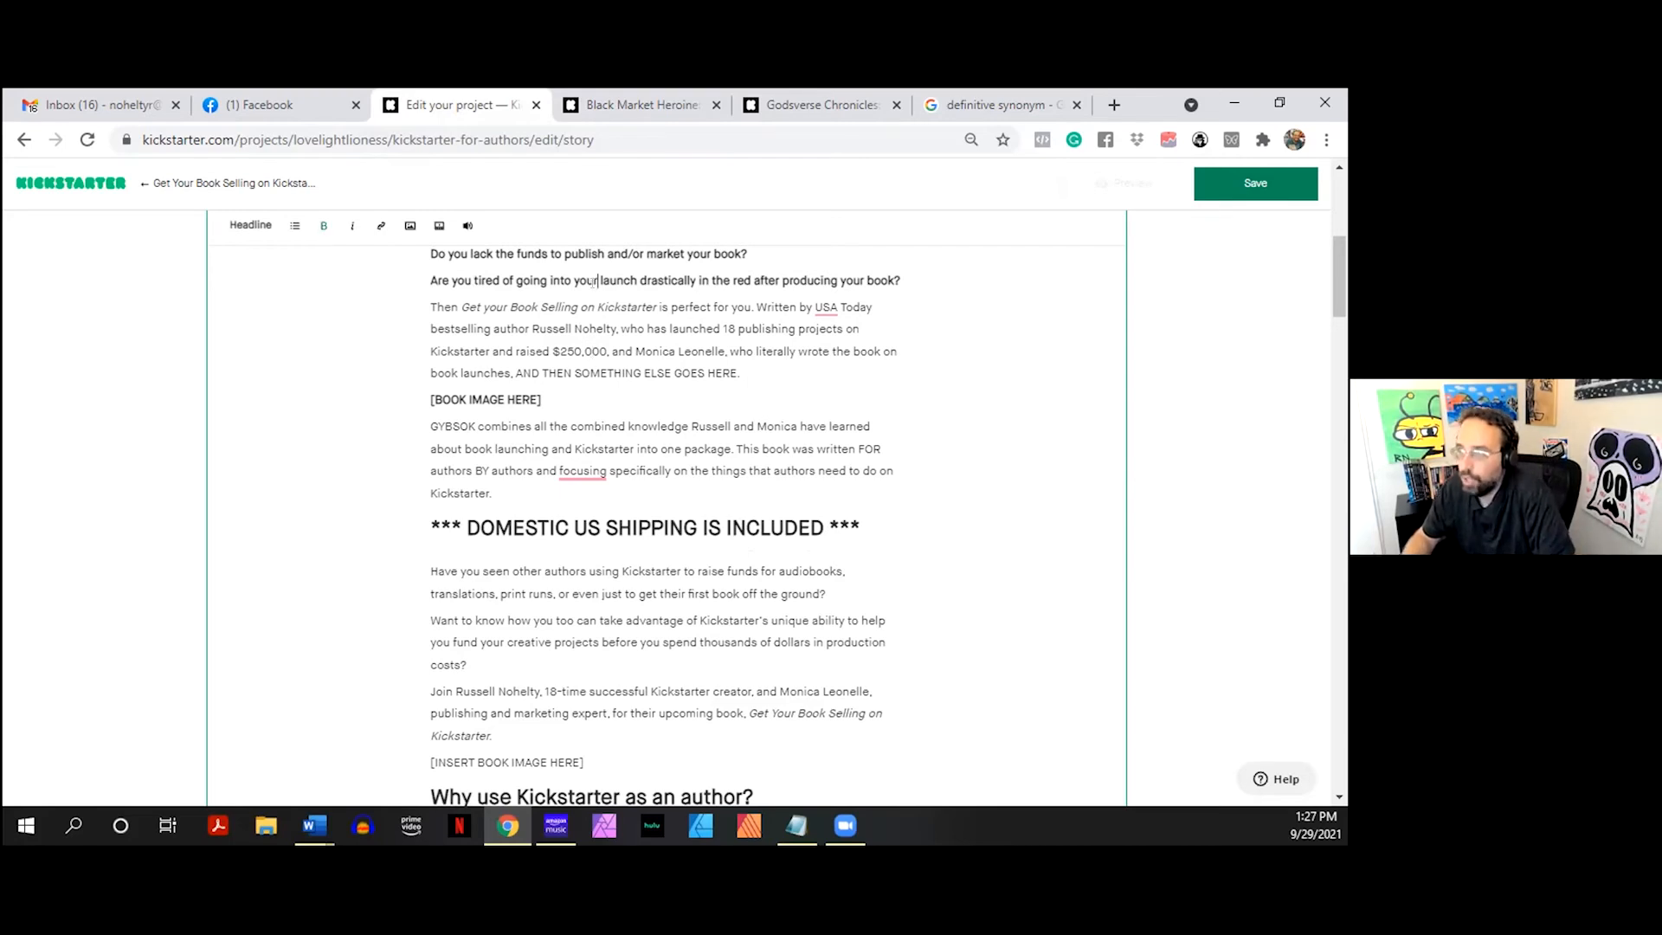
scroll(598, 317, "down", 4)
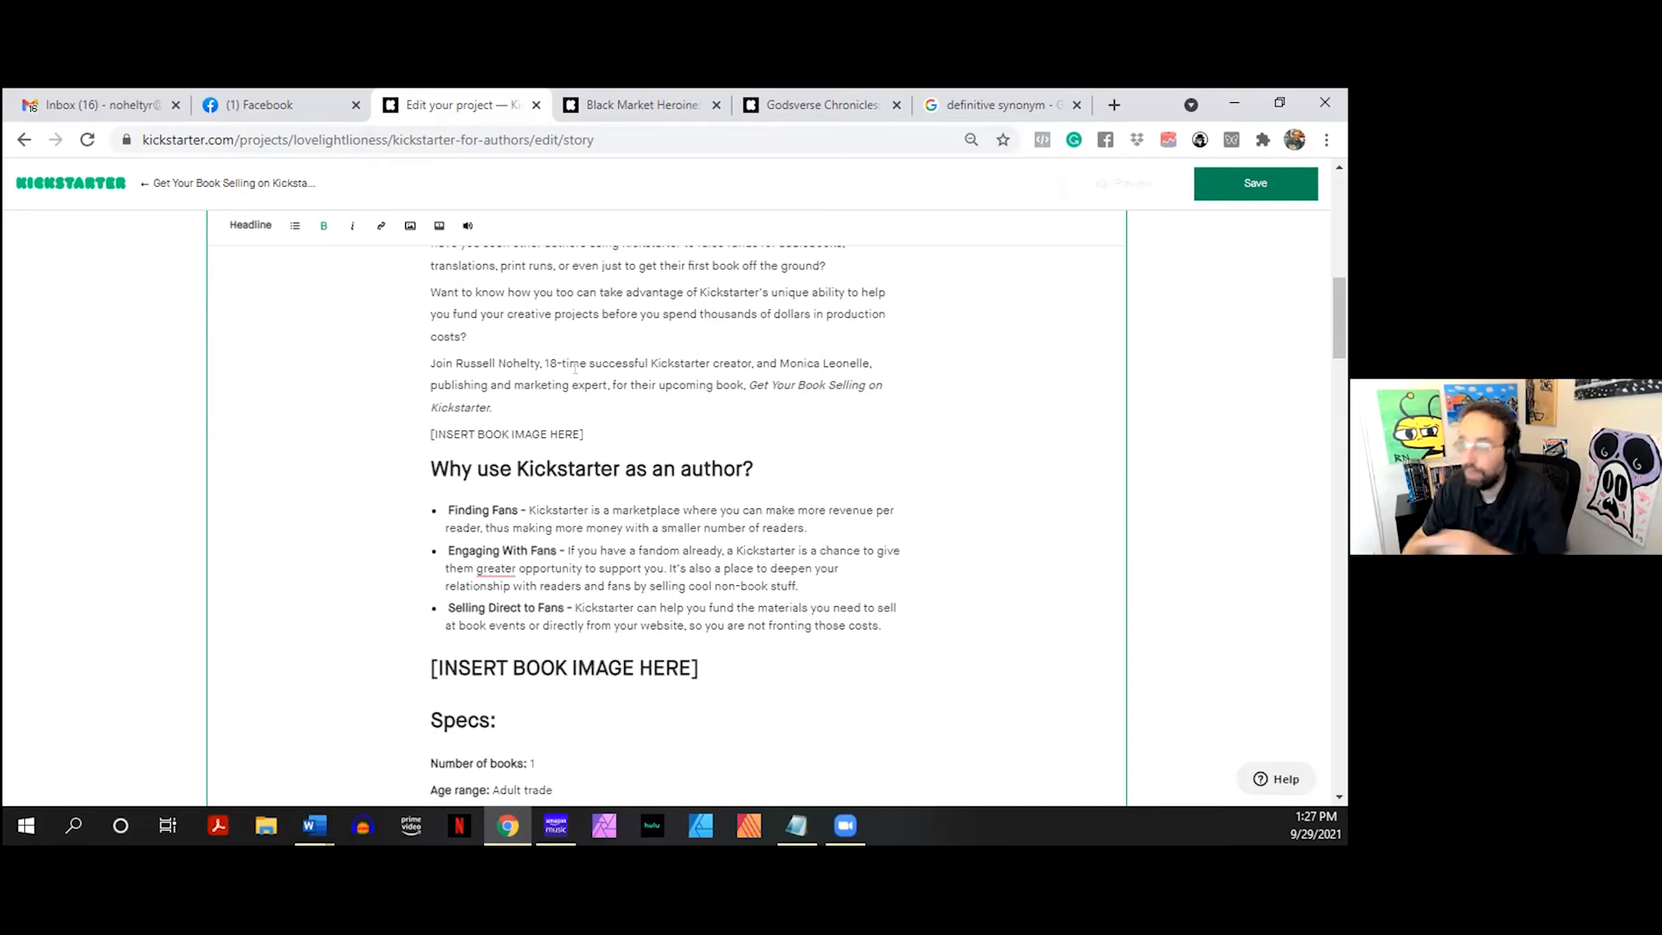
scroll(579, 392, "up", 6)
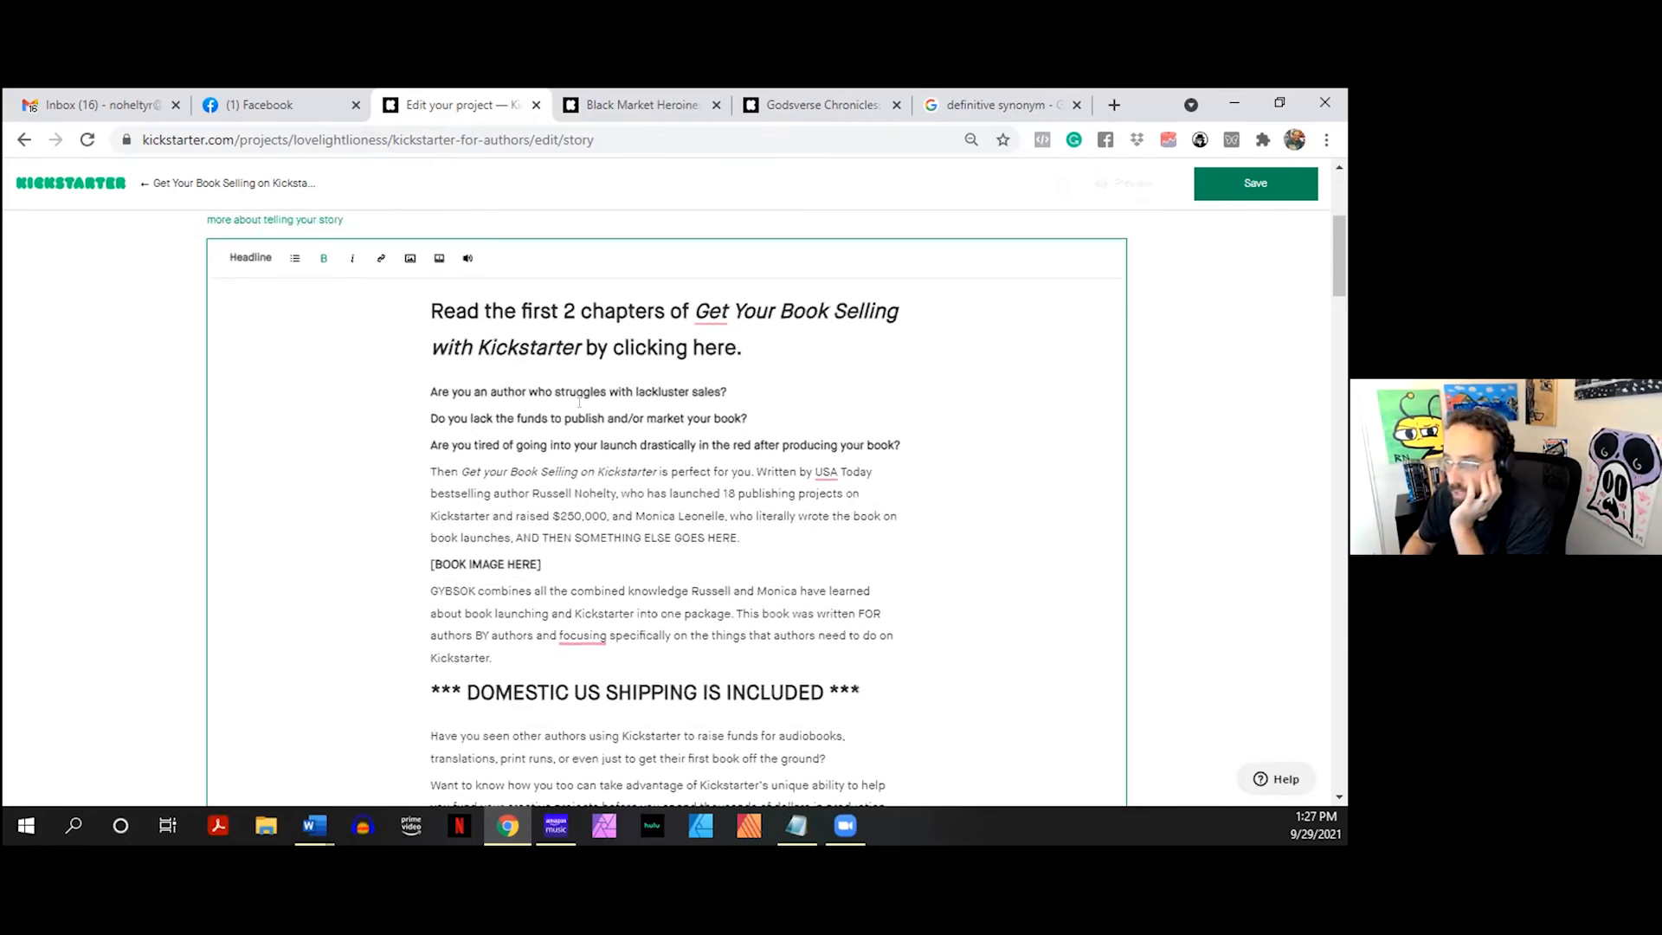
left_click_drag(430, 391, 749, 540)
left_click(750, 539)
left_click_drag(529, 393, 429, 401)
left_click(753, 538)
left_click(484, 493)
left_click_drag(577, 561, 424, 565)
left_click(577, 491)
scroll(577, 491, "down", 2)
left_click_drag(528, 489, 420, 426)
left_click(487, 449)
left_click_drag(499, 481, 420, 426)
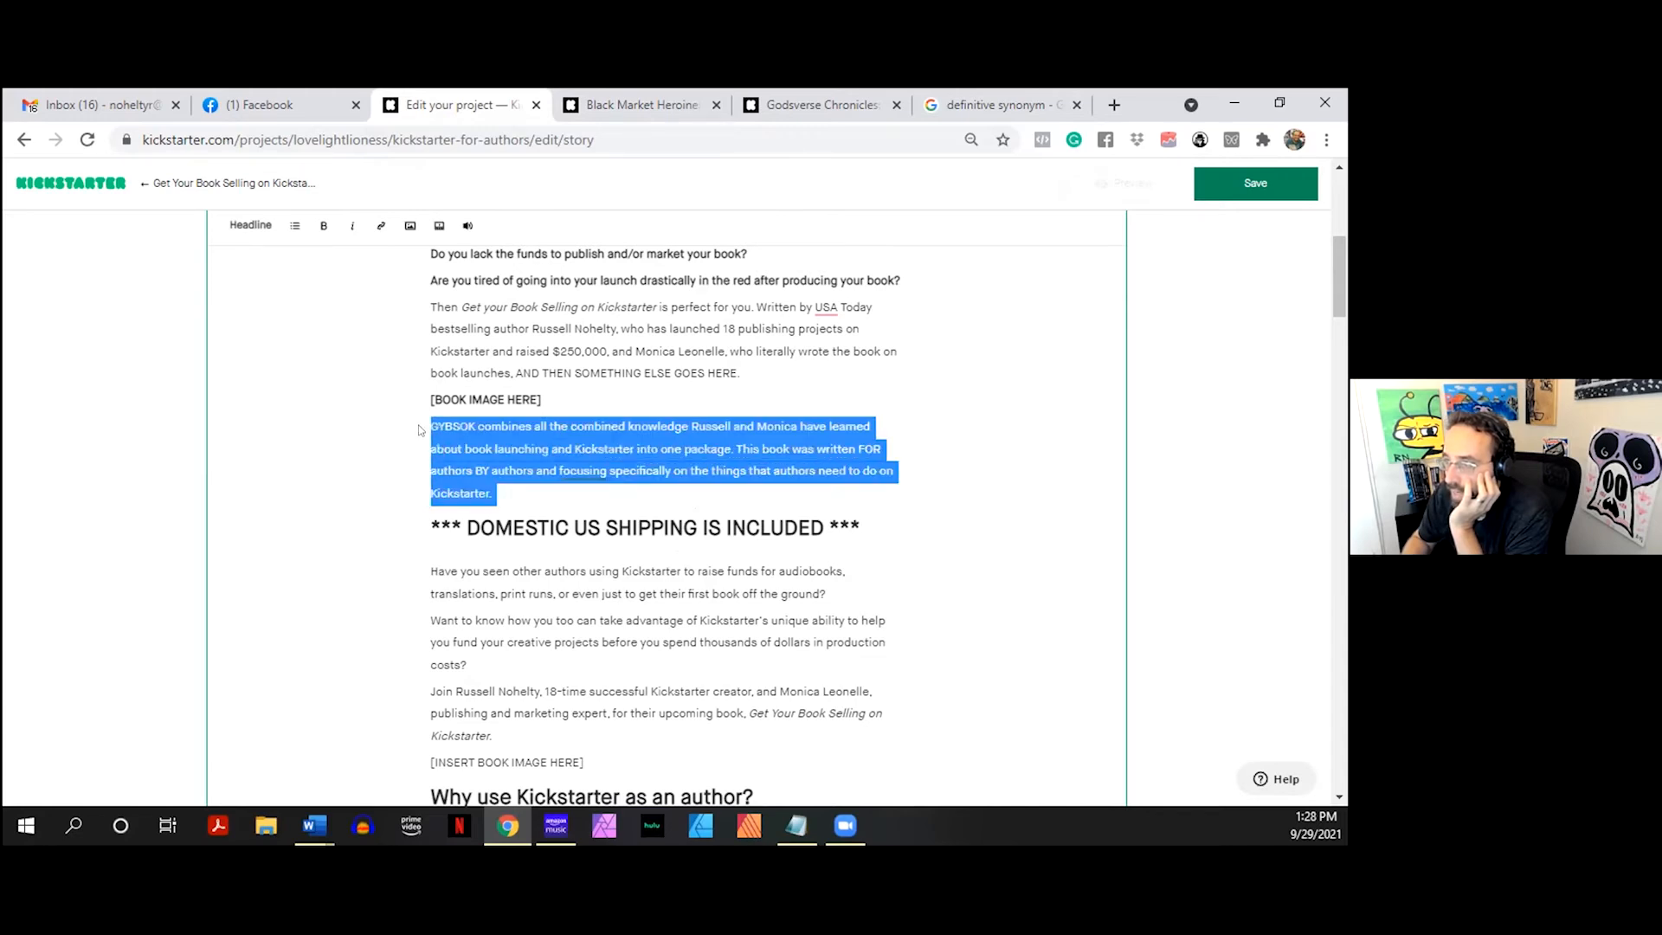
- Add a bold line "SECTIONS OF THE BOOK:" below the GYBSOK paragraph
left_click(503, 481)
key("Return")
type("SECTIONS")
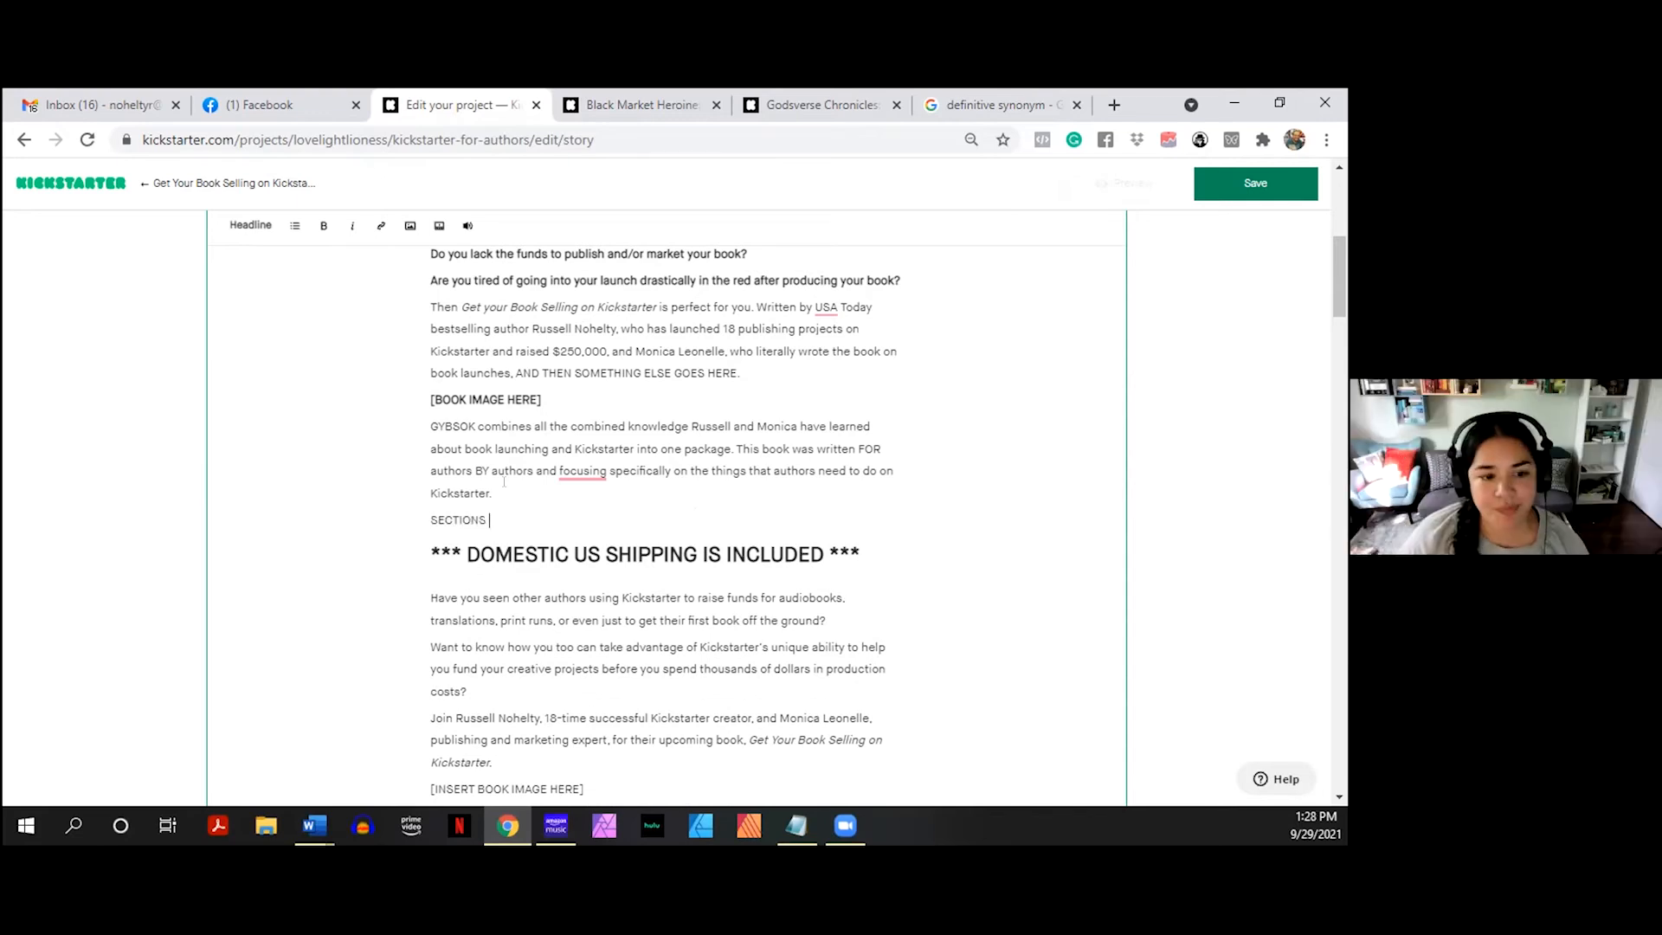
type(" P")
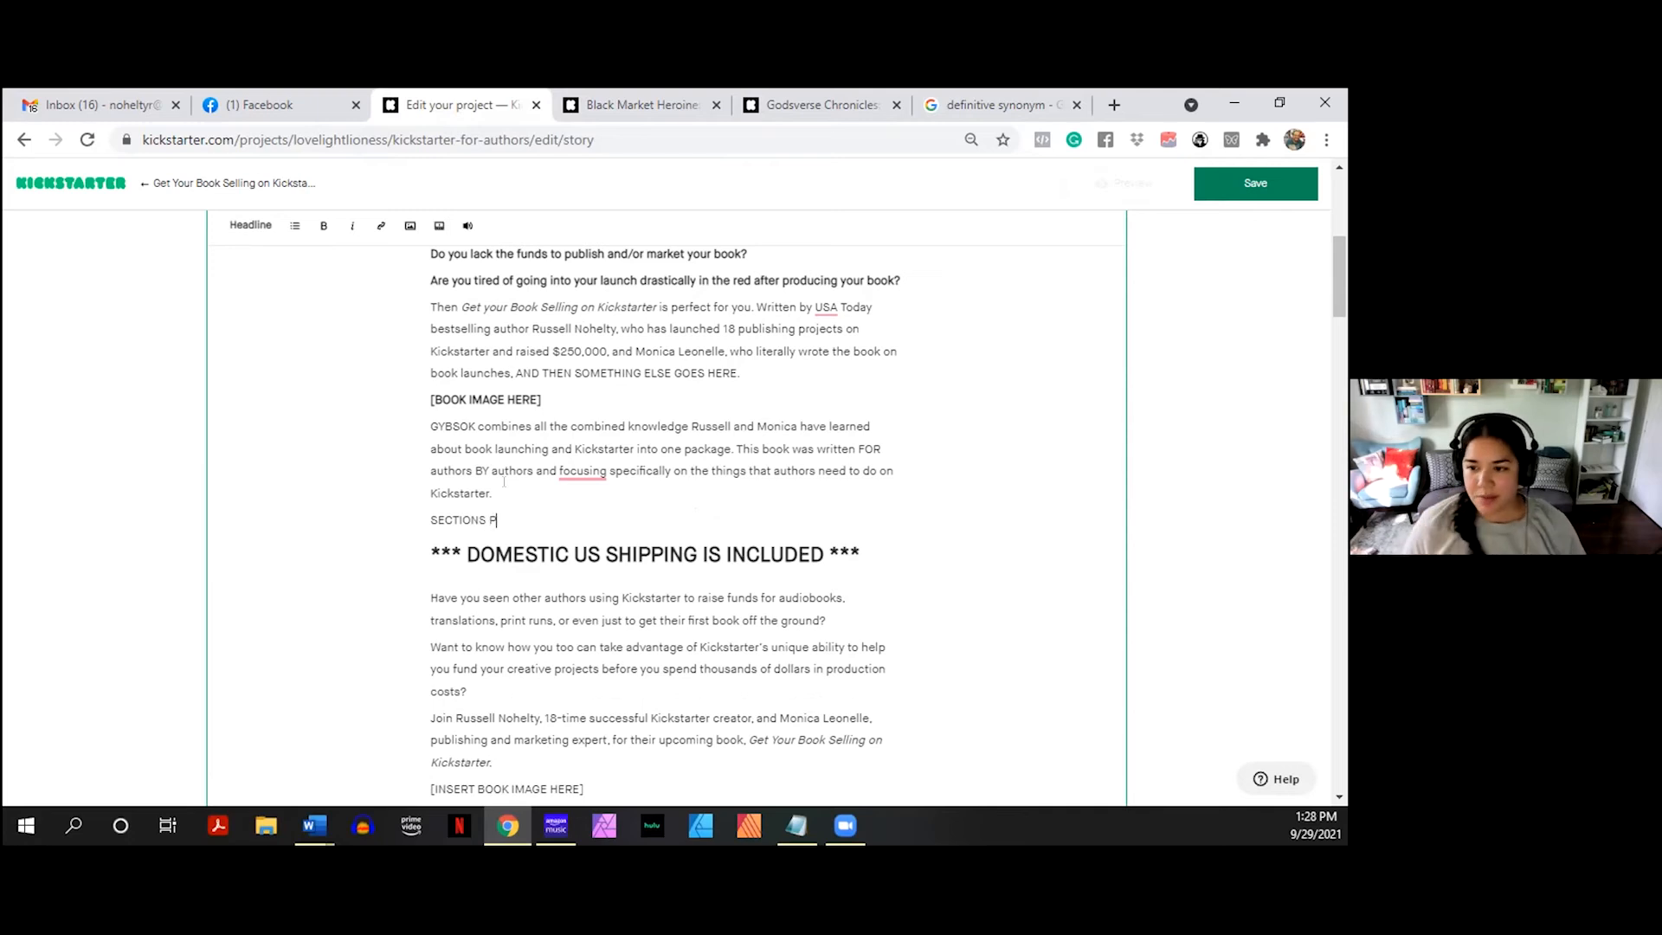
key("BackSpace")
type("OF THE BOOK:")
key("Return")
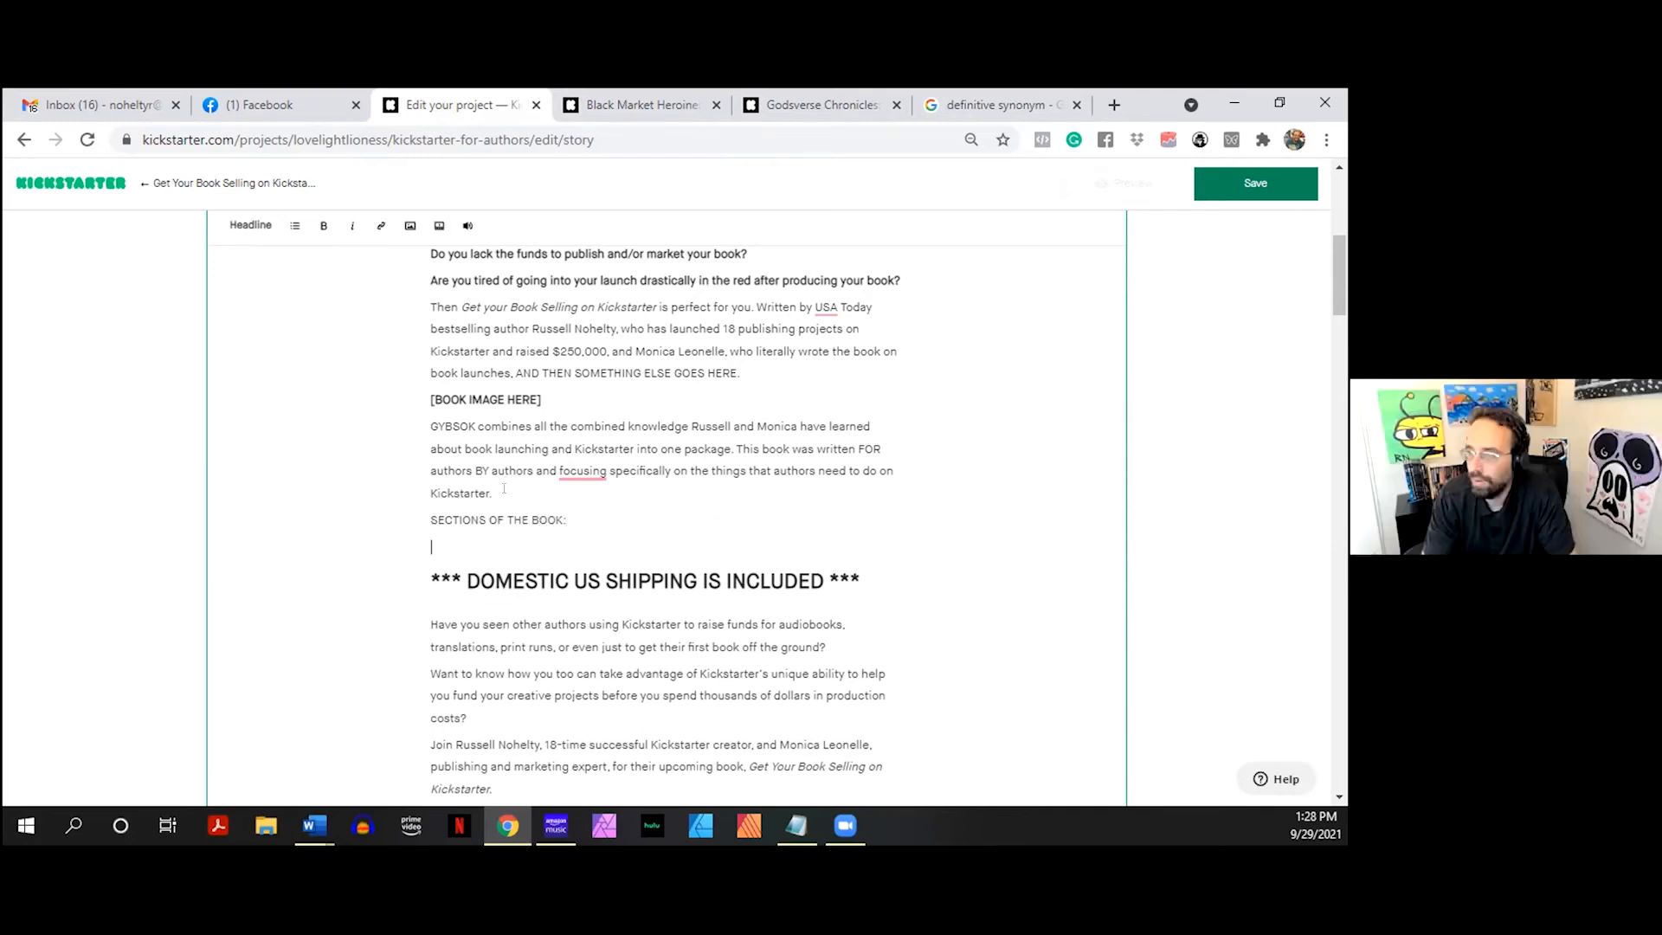
left_click_drag(580, 508, 420, 521)
key("ctrl+b")
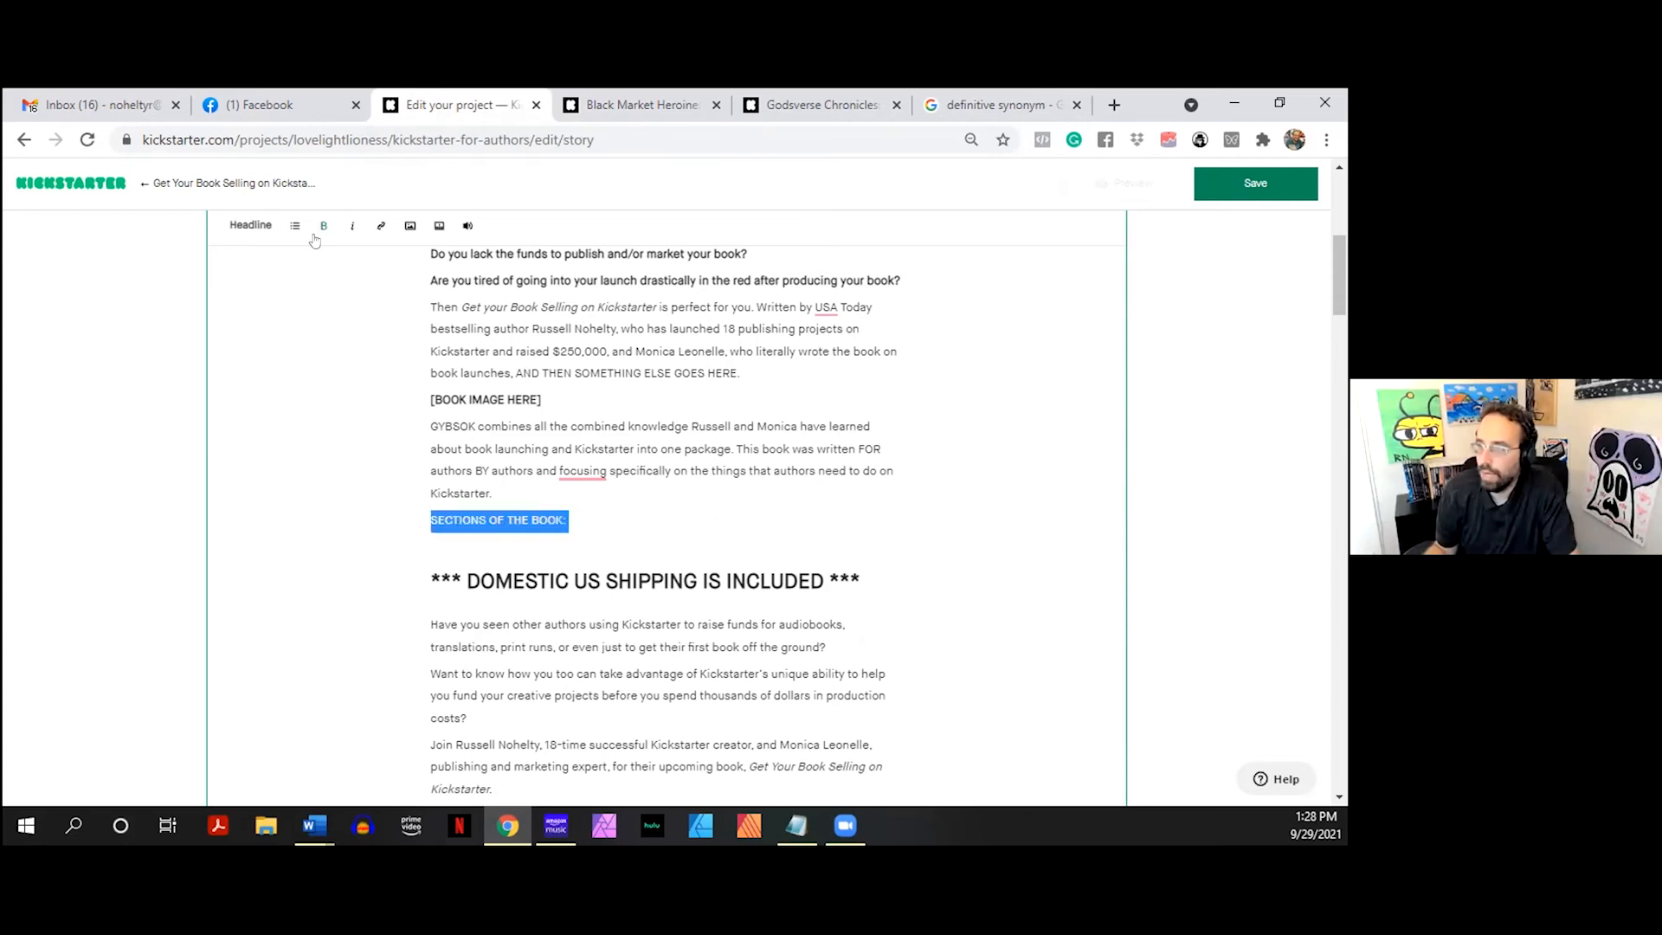
- List "- Designing the page" and "-Figuring out rewards" under the SECTIONS OF THE BOOK line
left_click(425, 430)
type("-The")
key("BackSpace")
key("BackSpace")
key("BackSpace")
key("BackSpace")
type("- Designing the page")
key("Return")
type("-Figu")
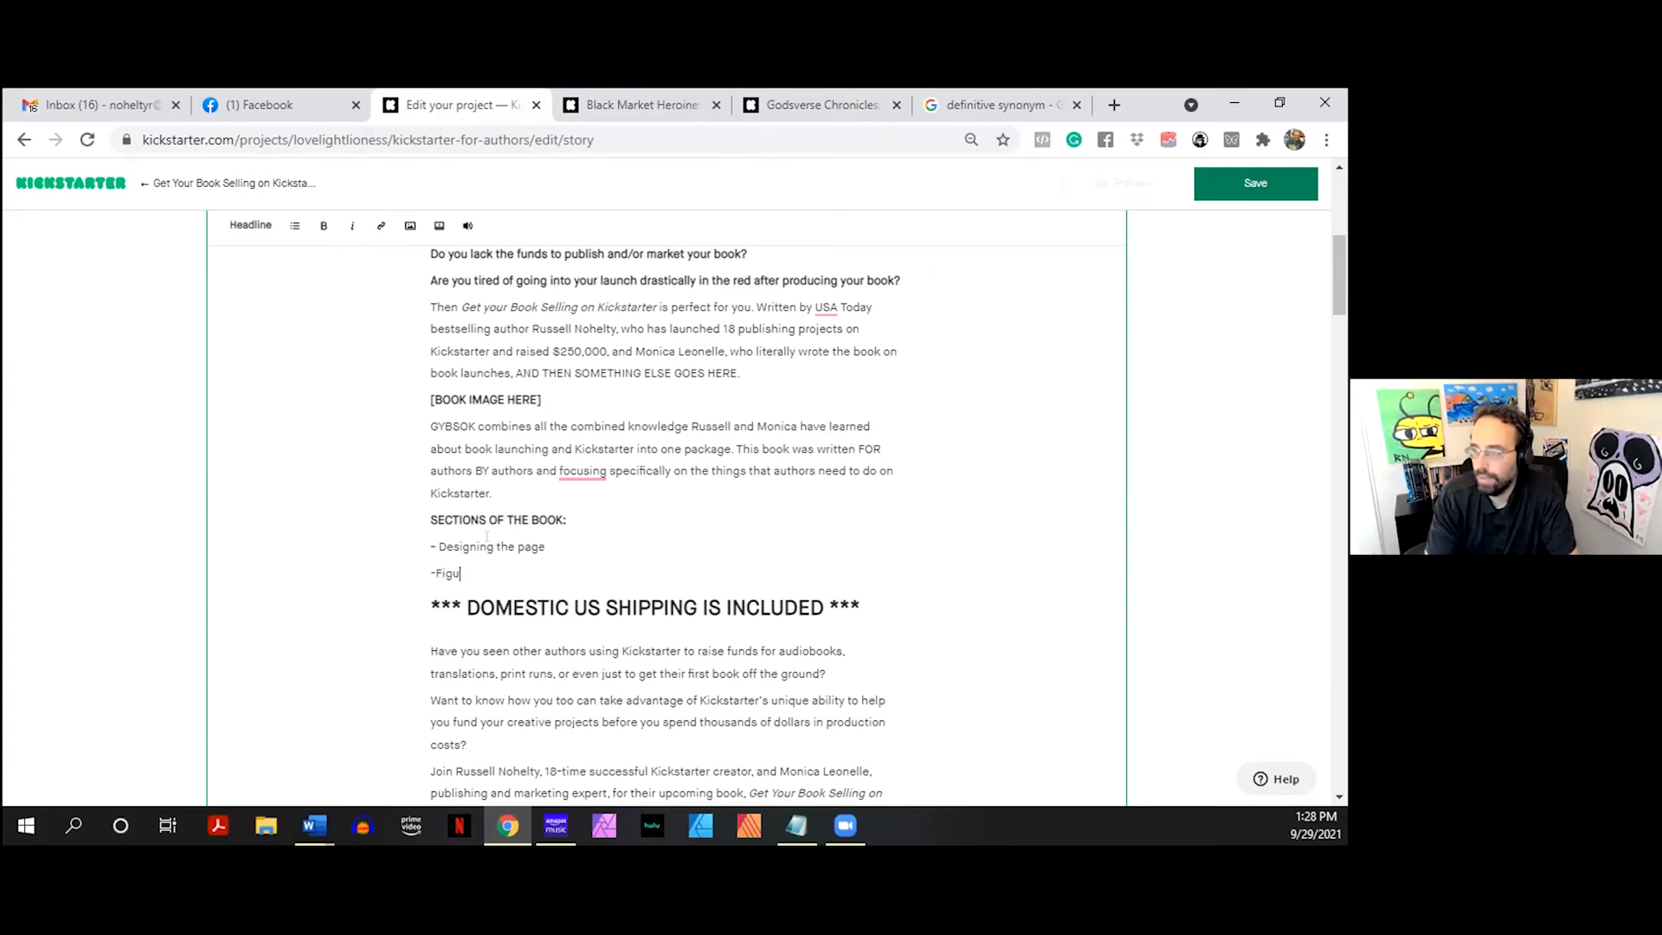
type("ring out rewards")
key("Return")
- Add three placeholder items, "-Yadda", "-yadda" and "-yadda", to the end of the book sections list
type("-Yadda")
key("Return")
type("-=")
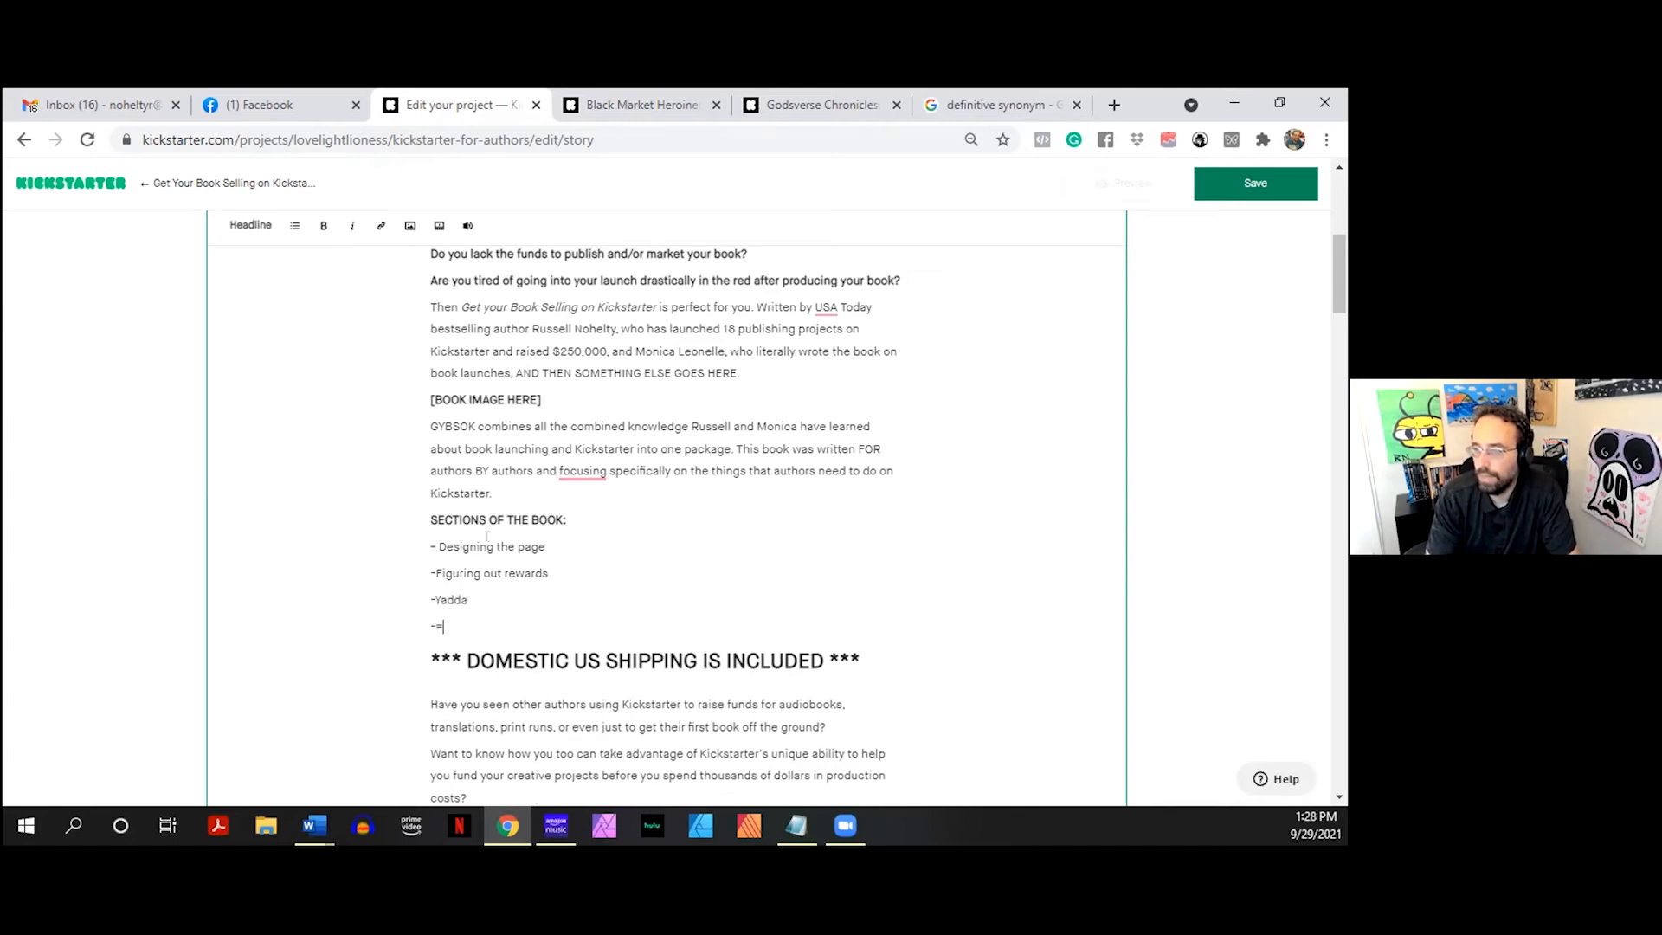
key("BackSpace")
type("yadda-")
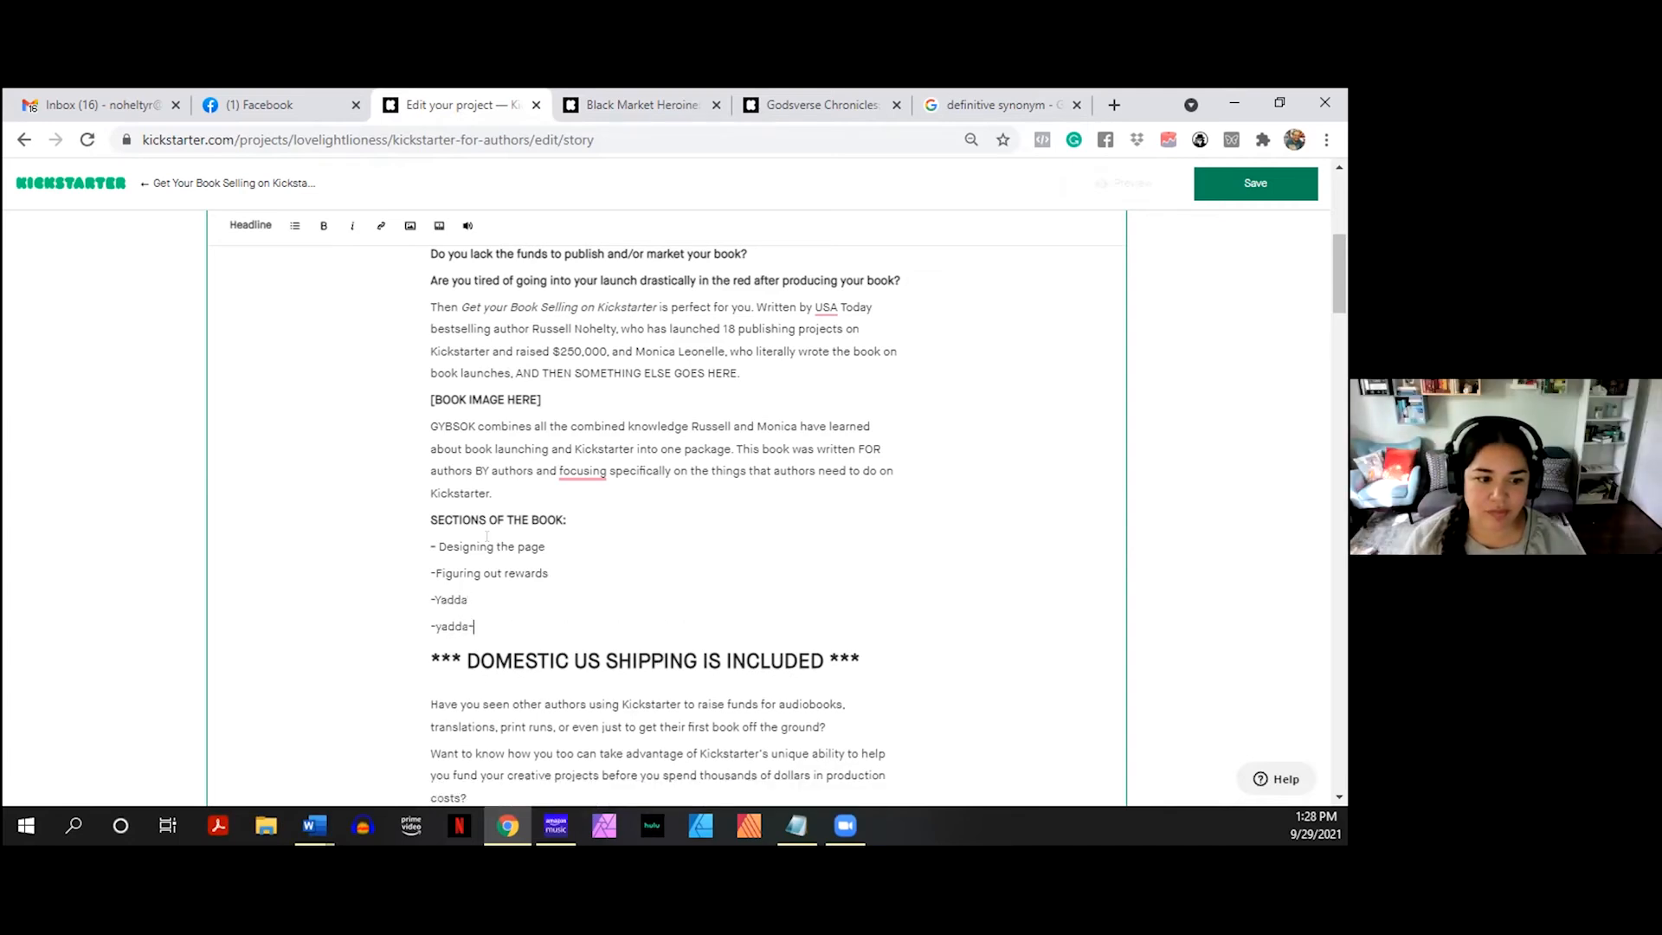
key("BackSpace")
key("Return")
type("-ya")
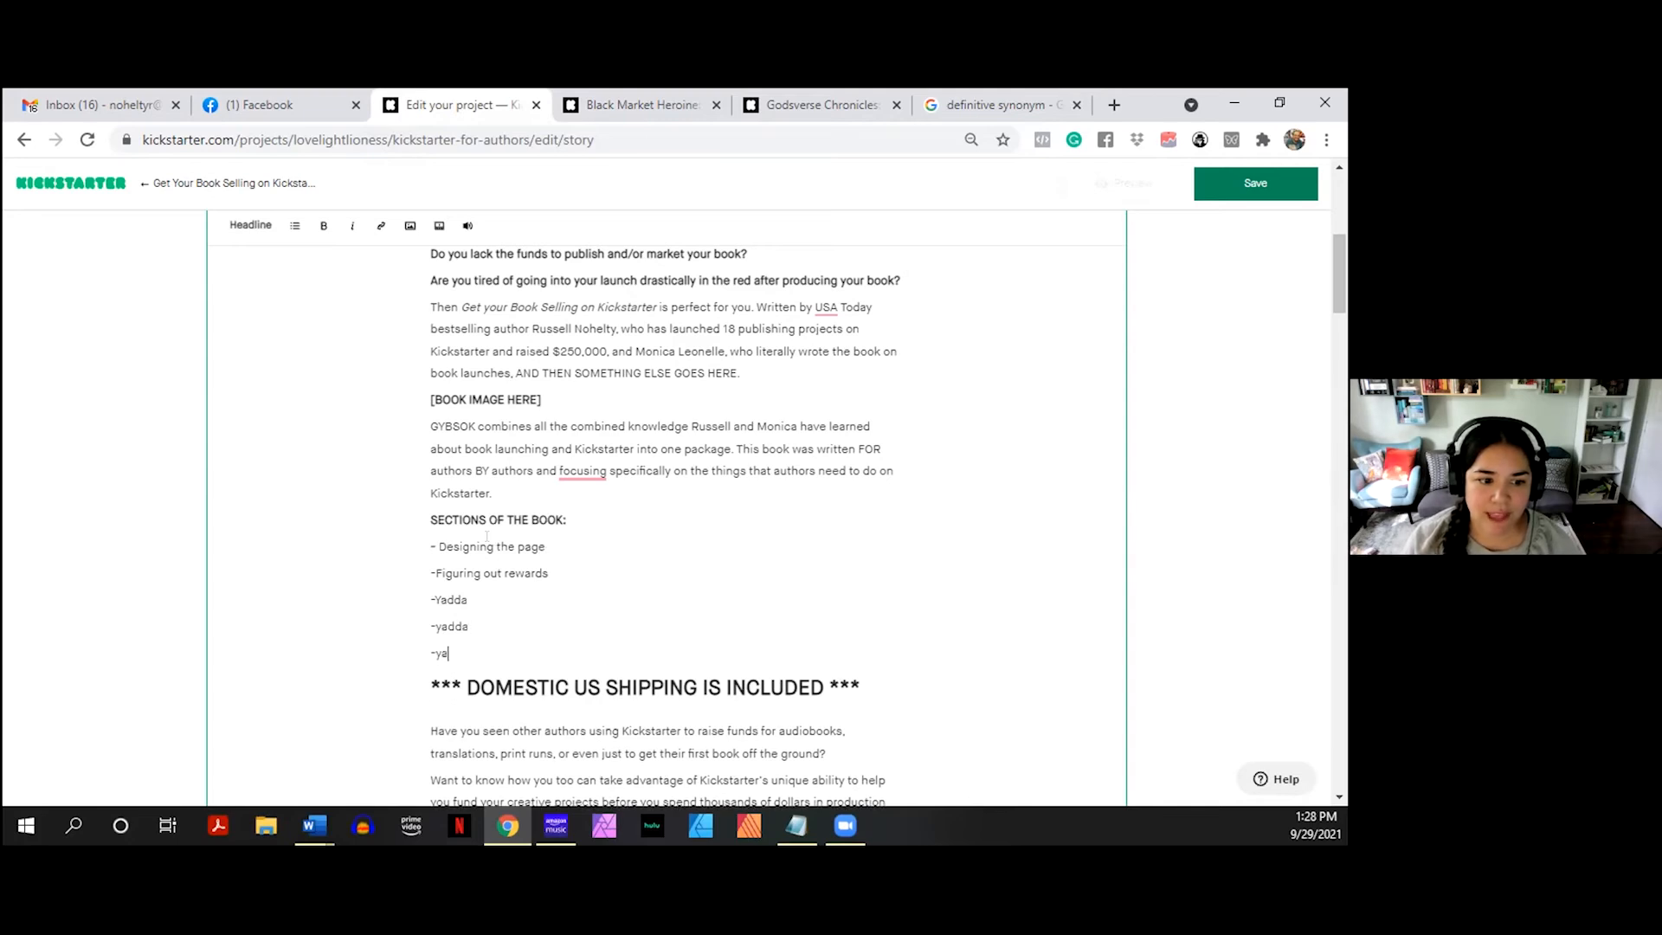
type("sda")
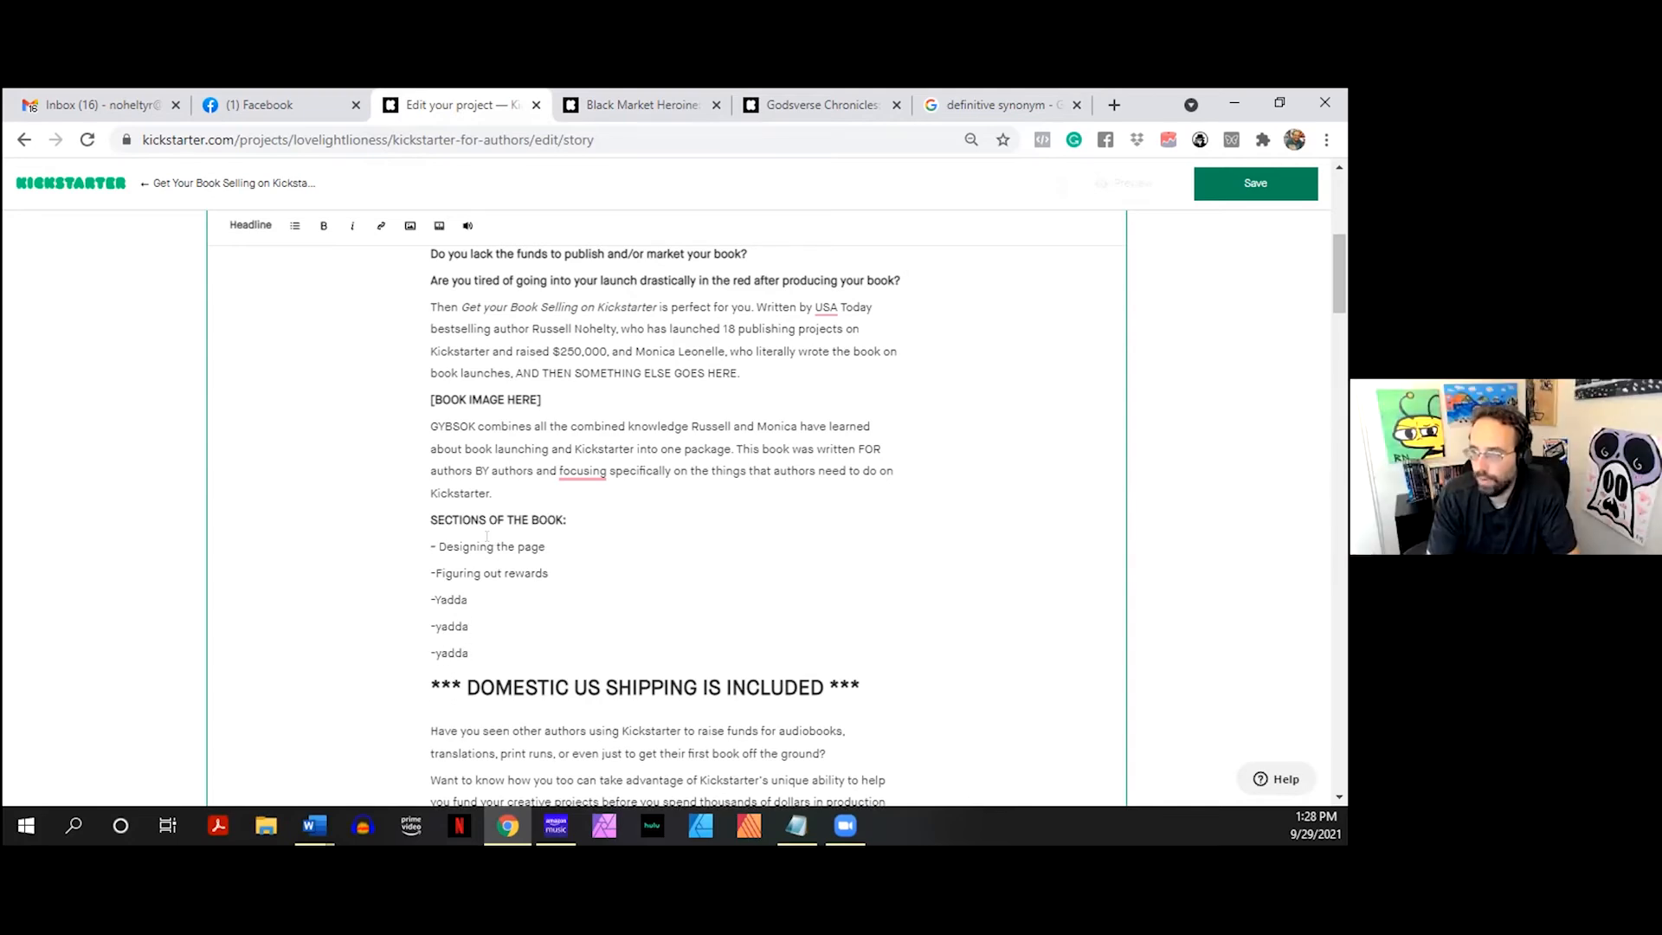
- Append "- in this section..." to the "Designing the page" item
type(" - om y")
key("BackSpace")
key("BackSpace")
key("BackSpace")
key("BackSpace")
type("in yhisd")
key("BackSpace")
key("BackSpace")
key("BackSpace")
key("BackSpace")
key("BackSpace")
key("BackSpace")
type("this section...")
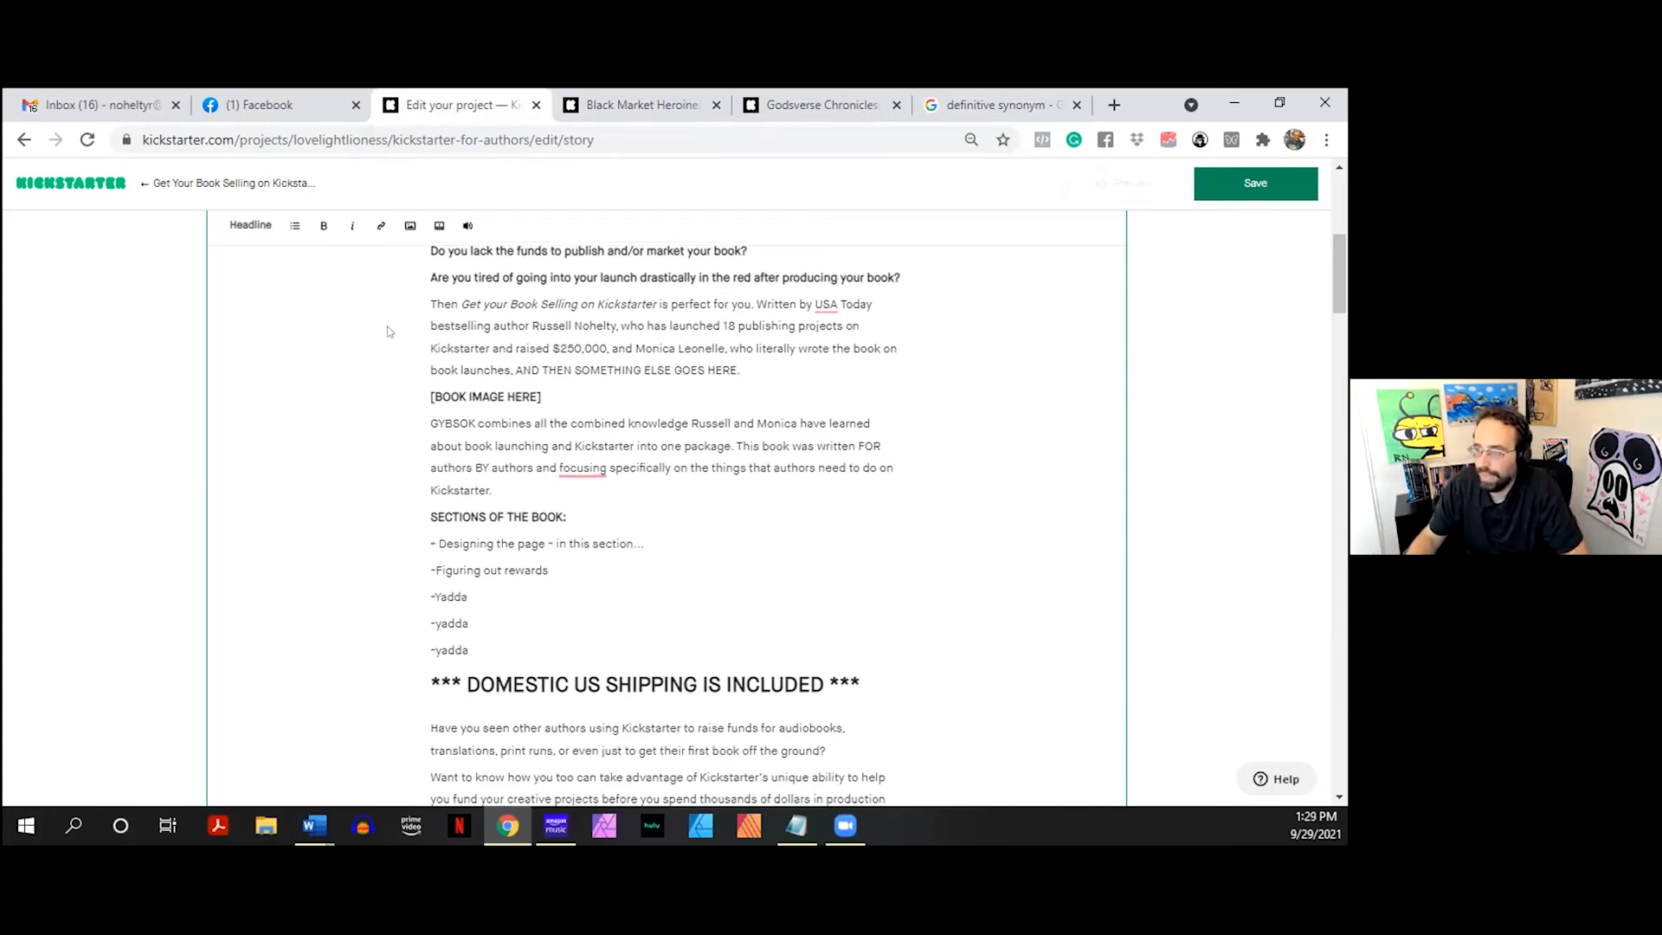
- Move the whole SECTIONS OF THE BOOK list to below the [INSERT BOOK IMAGE HERE] placeholder above "Why use Kickstarter as an author?"
scroll(396, 352, "down", 4)
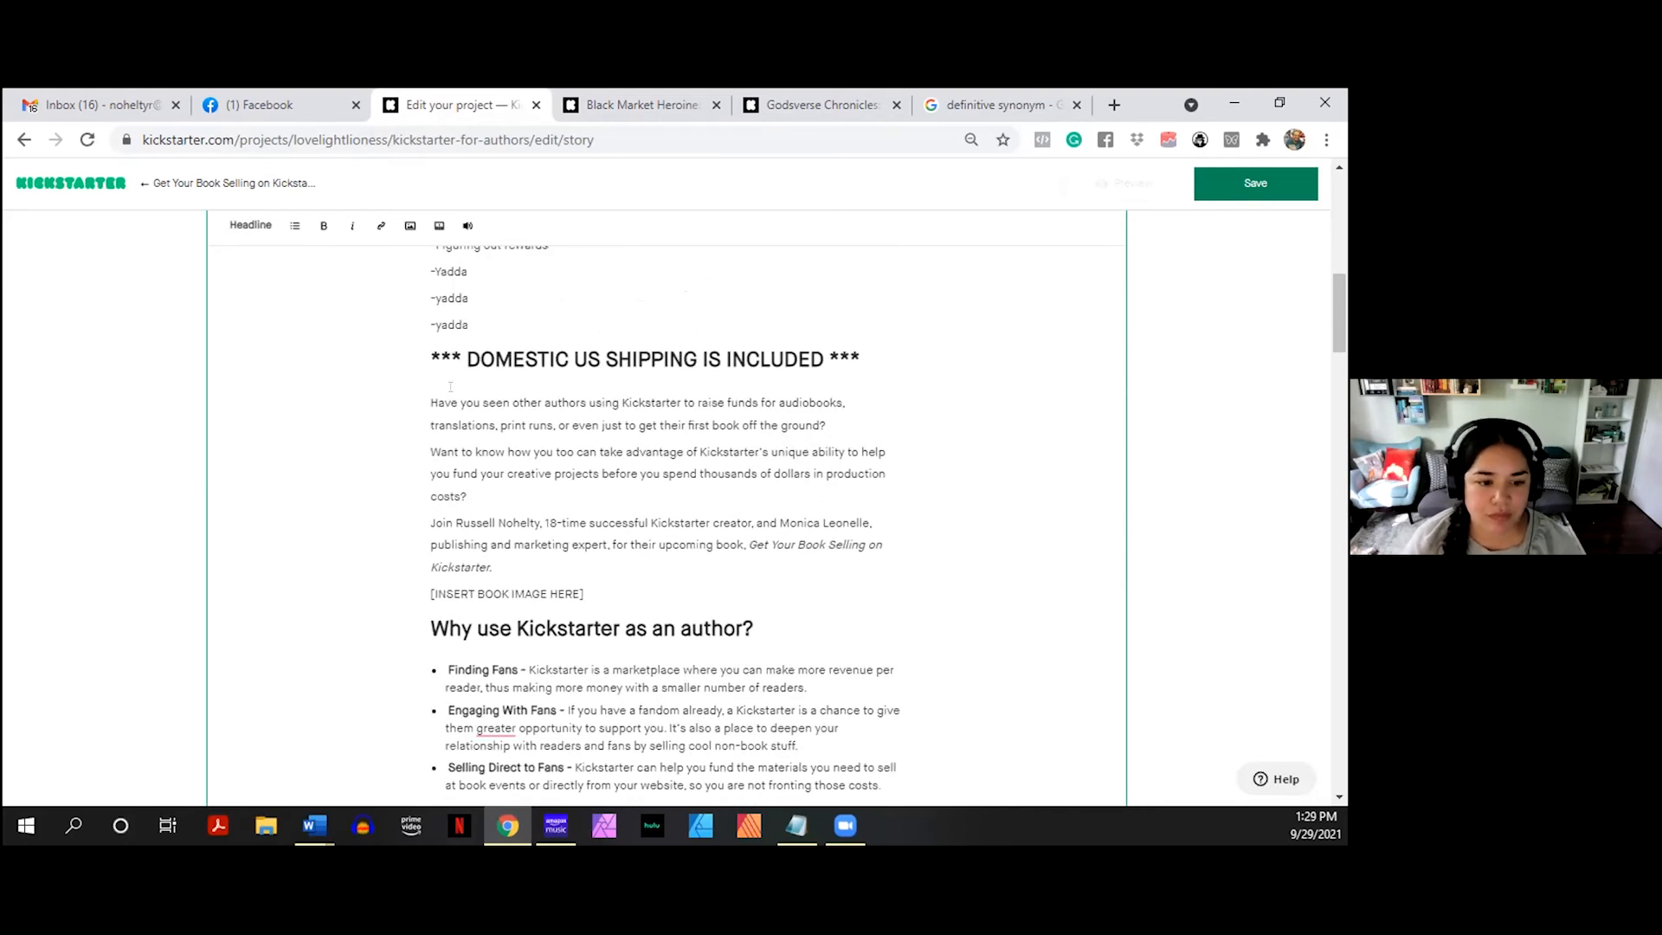
scroll(459, 386, "up", 4)
scroll(481, 387, "down", 4)
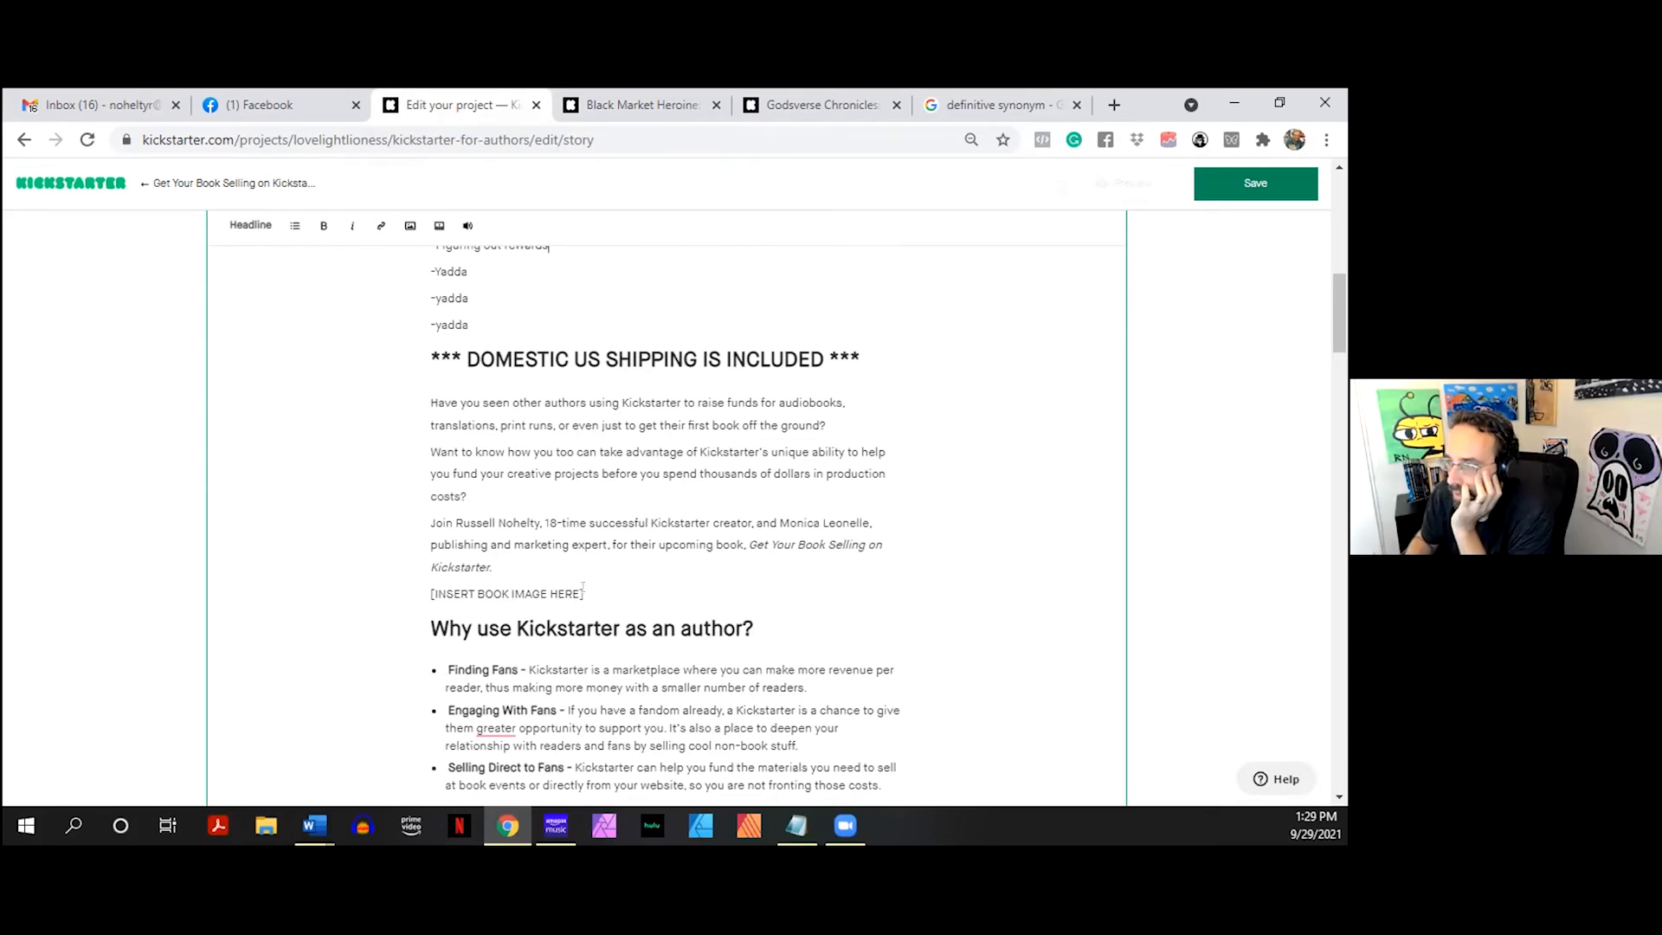
scroll(502, 496, "up", 2)
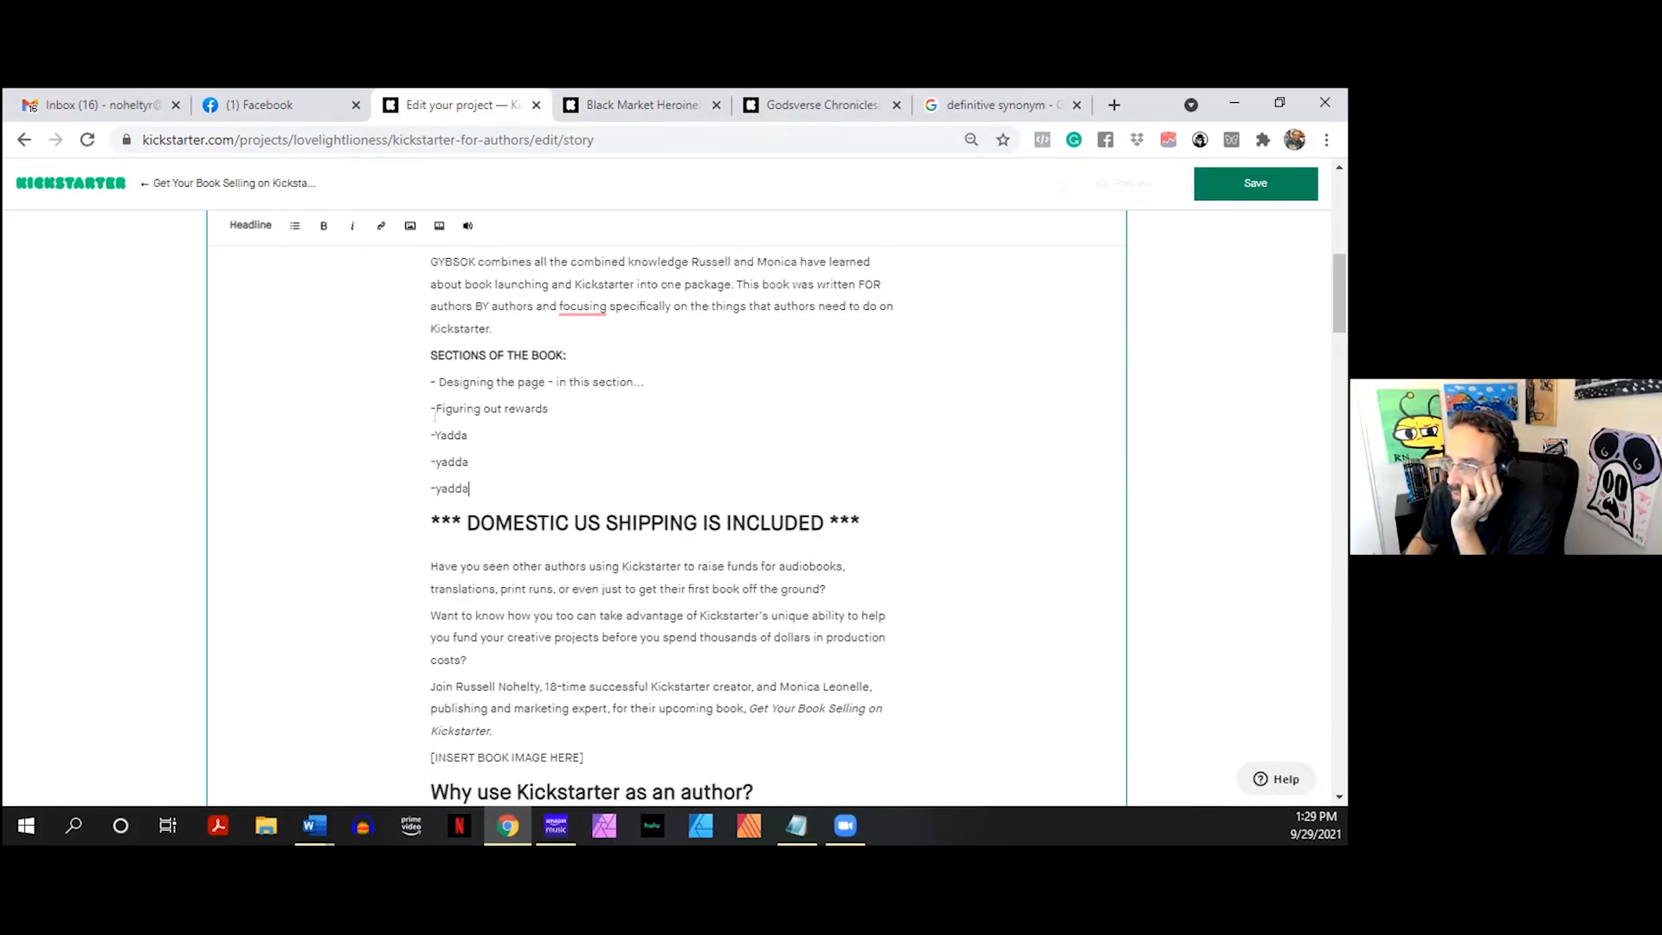
left_click(414, 354, "shift")
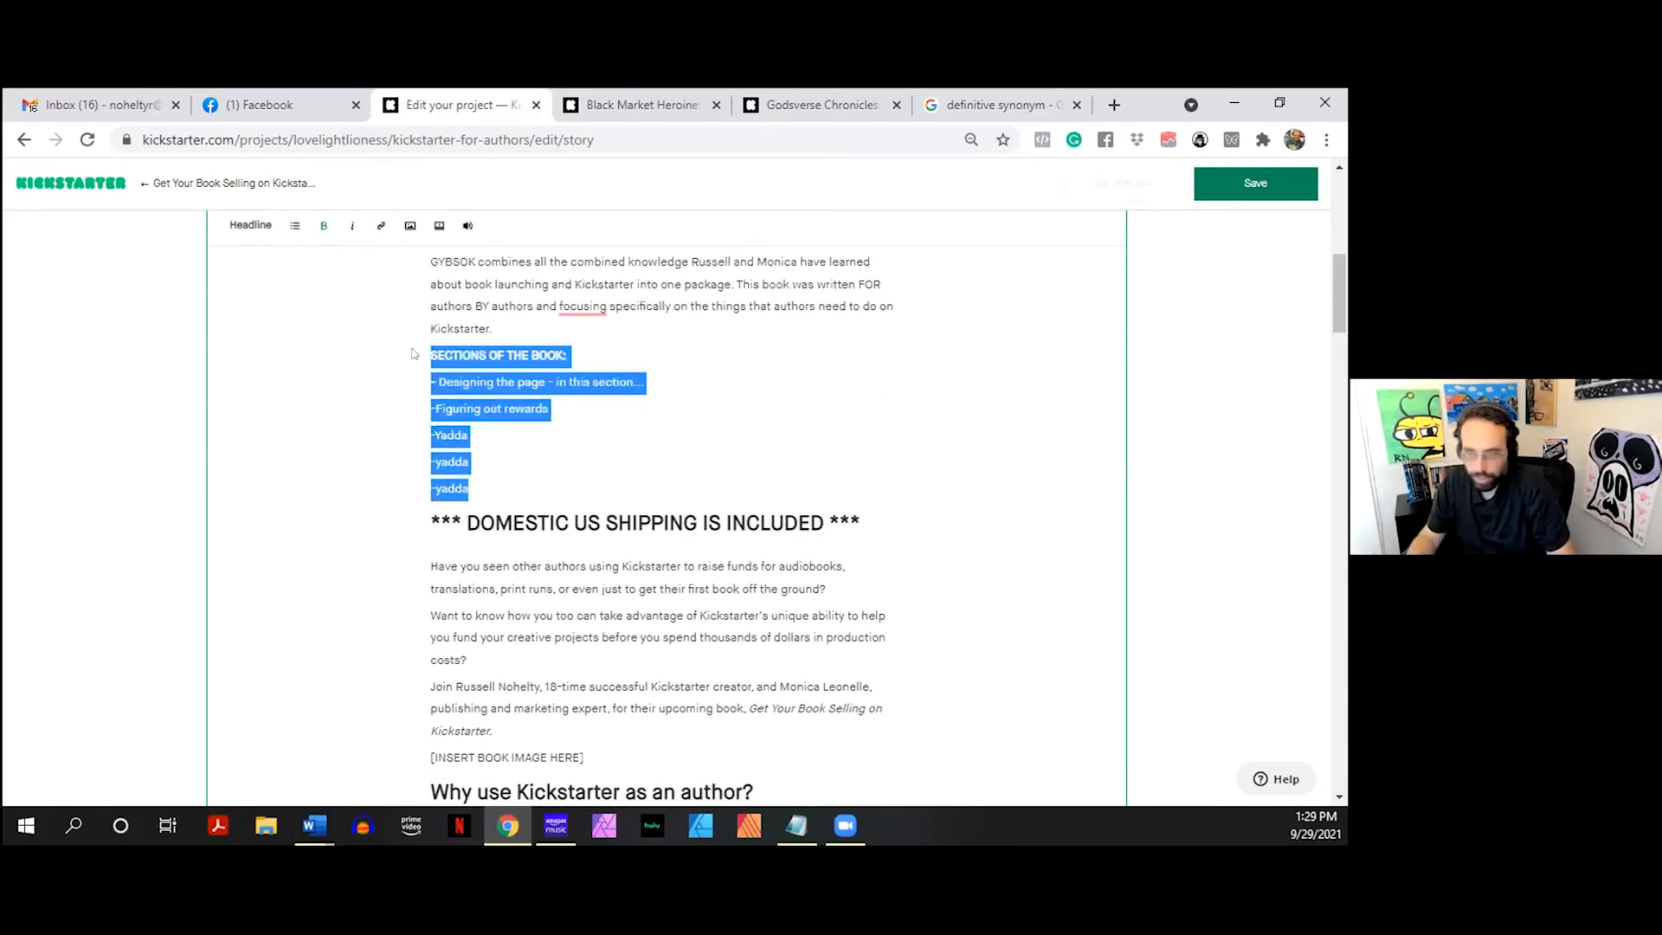
key("BackSpace")
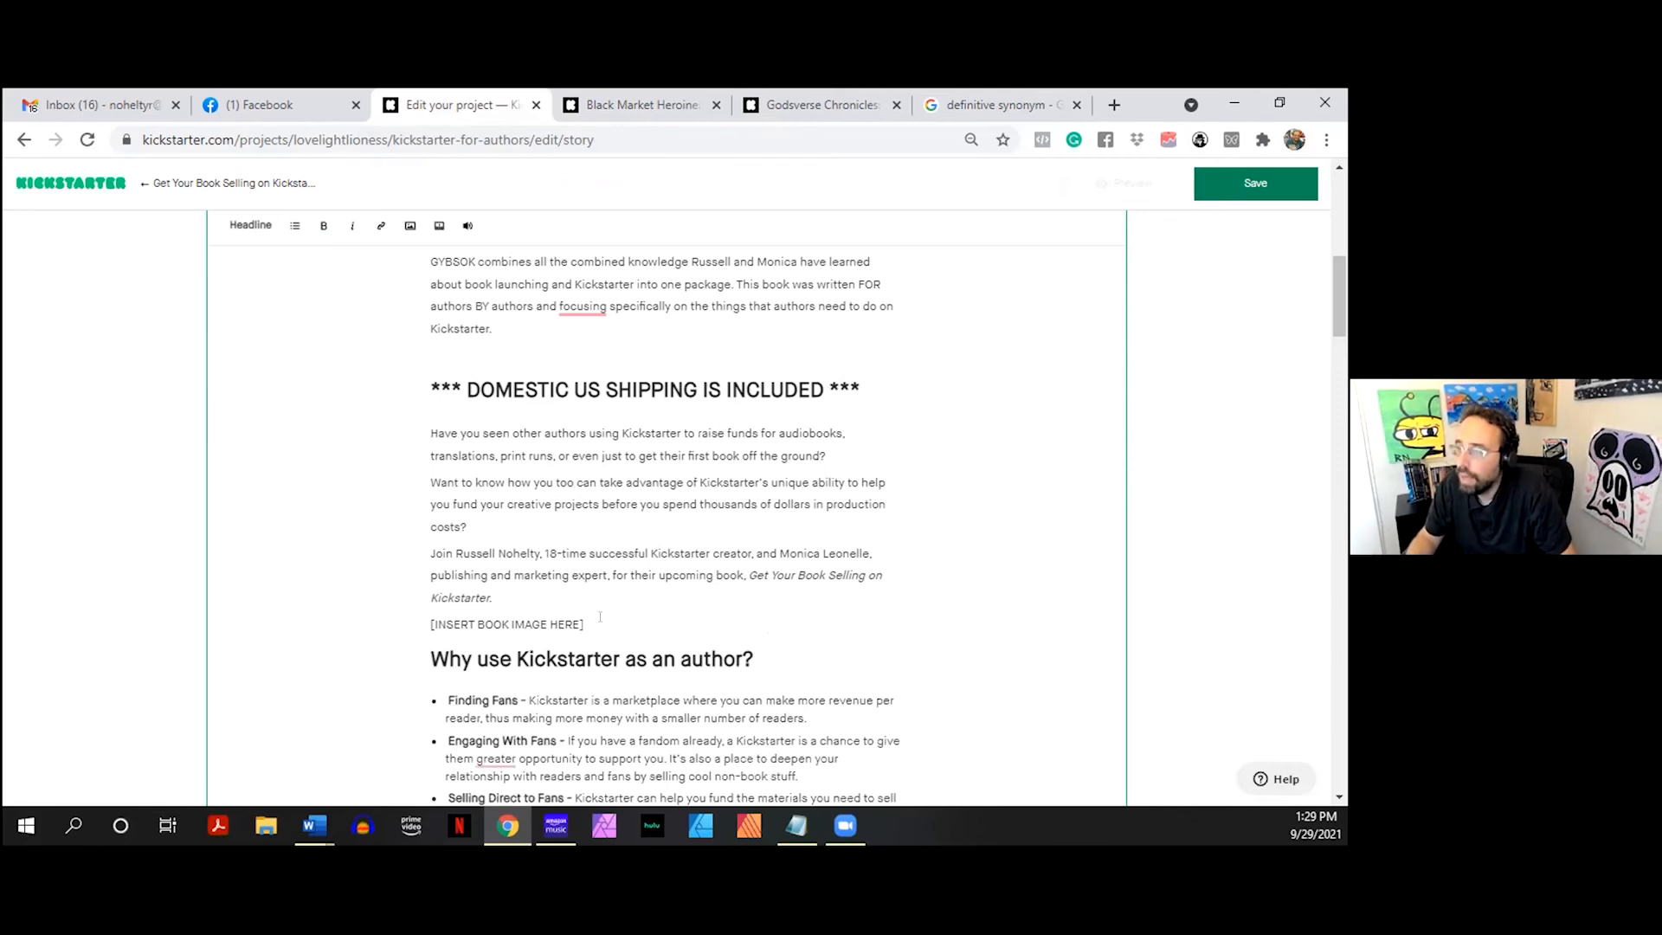
scroll(600, 617, "down", 2)
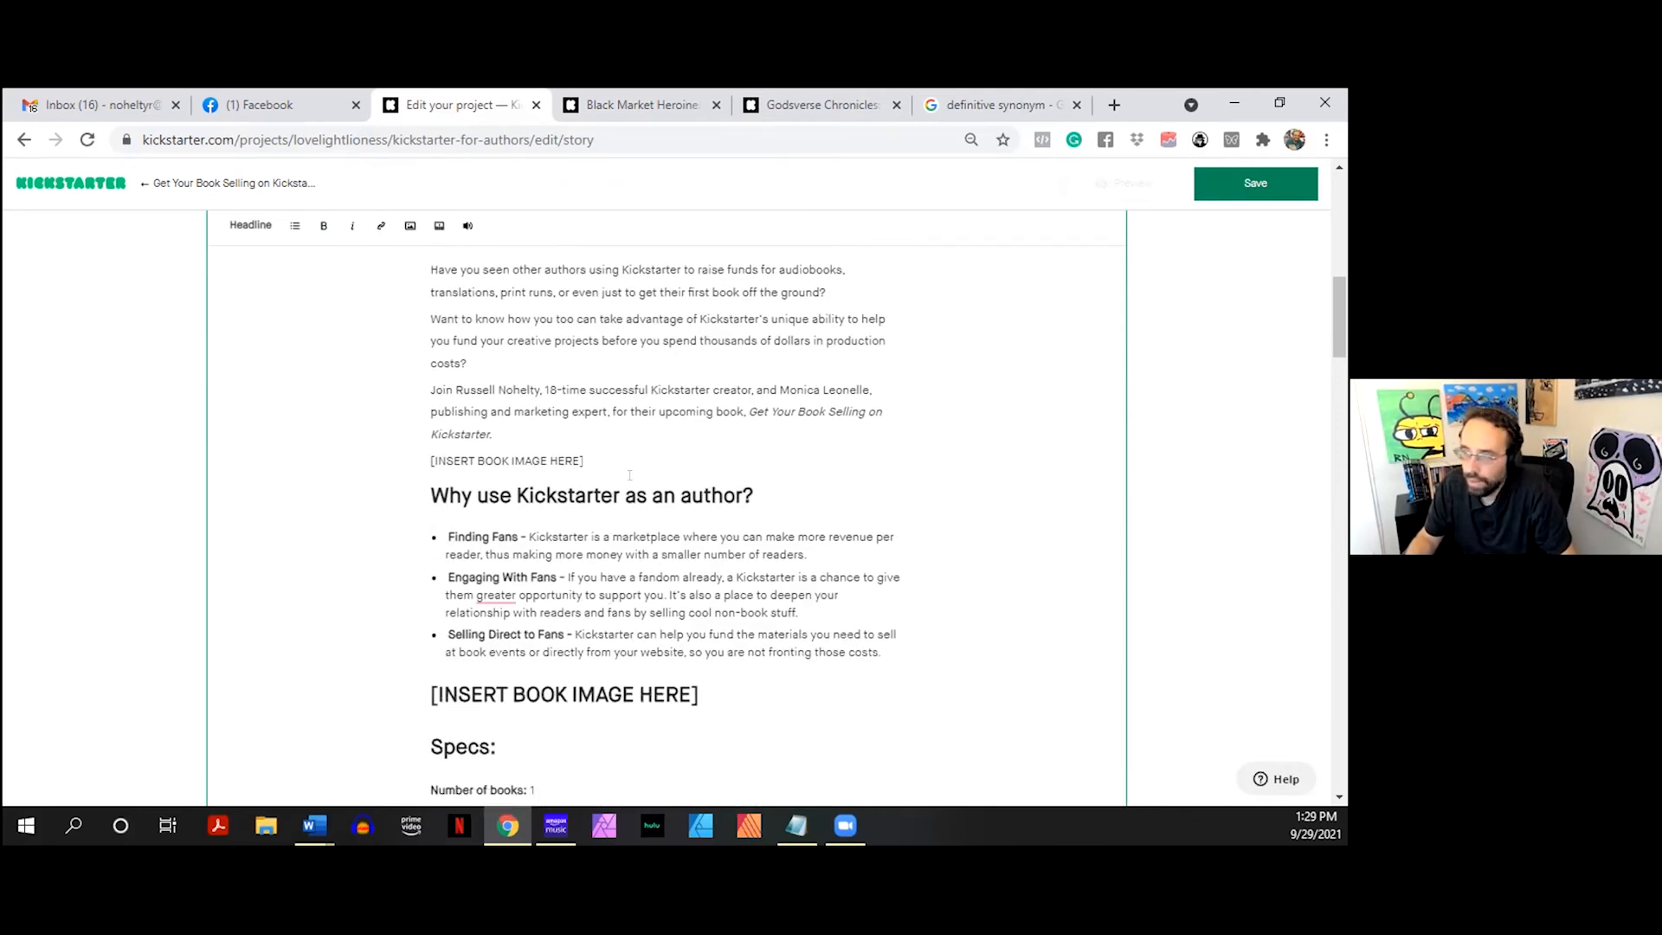
left_click(629, 474)
key("Return")
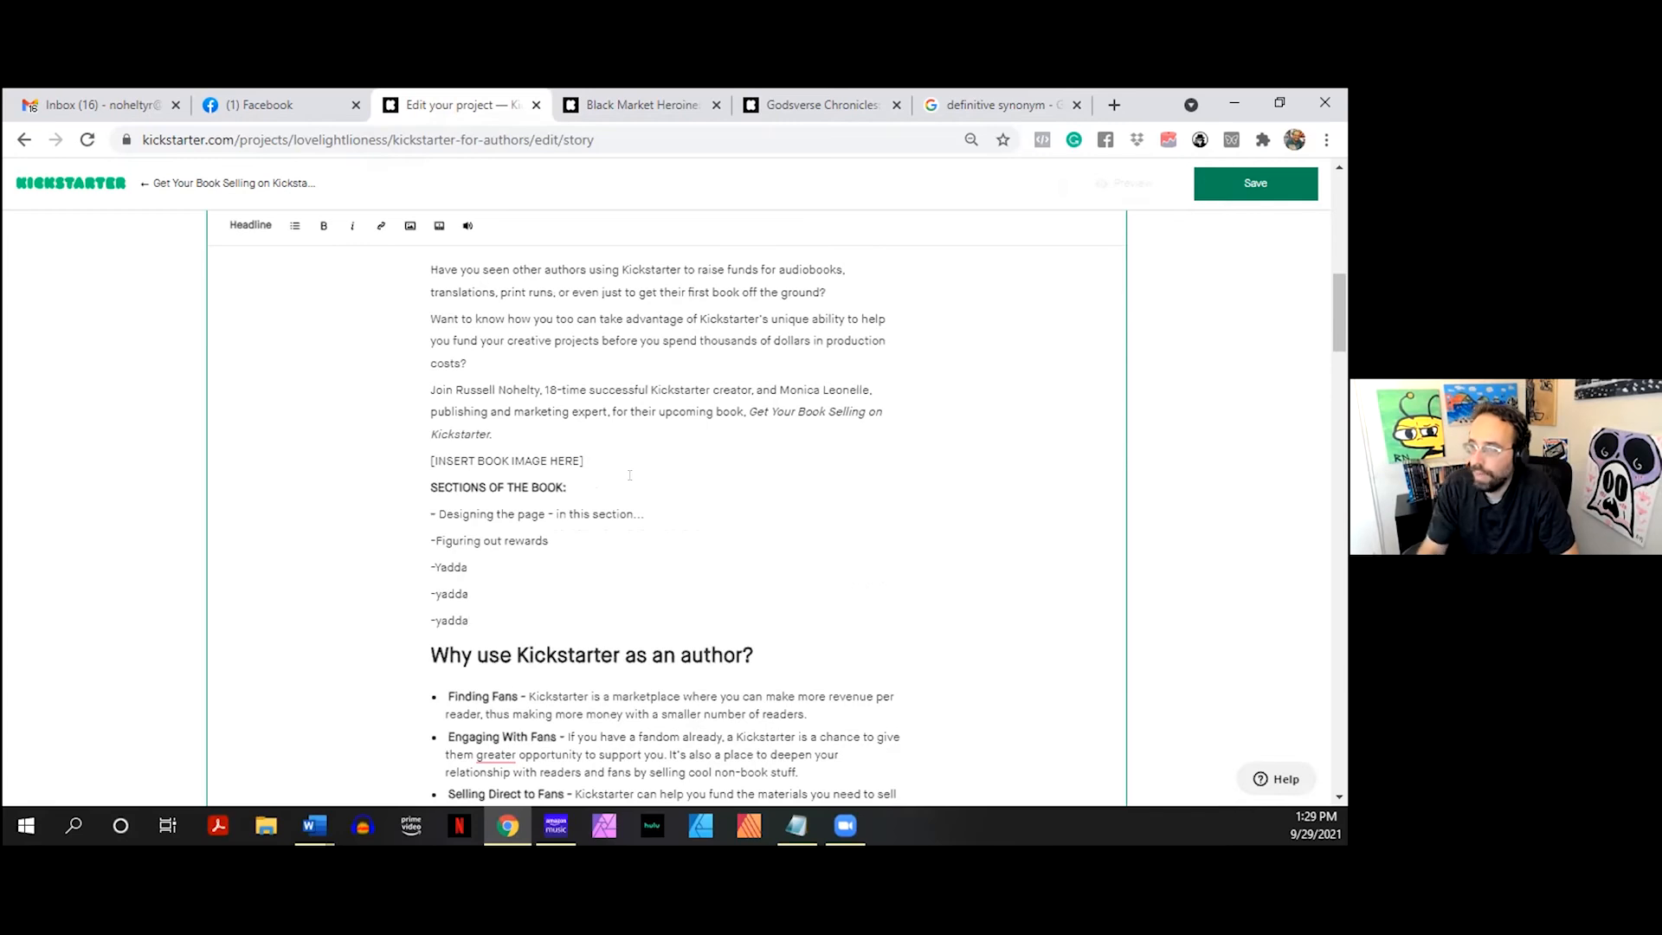
- Cut the SECTIONS OF THE BOOK list and its empty line from above the "Why use Kickstarter as an author?" headline
left_click_drag(499, 621, 412, 493)
key("ctrl+c")
key("BackSpace")
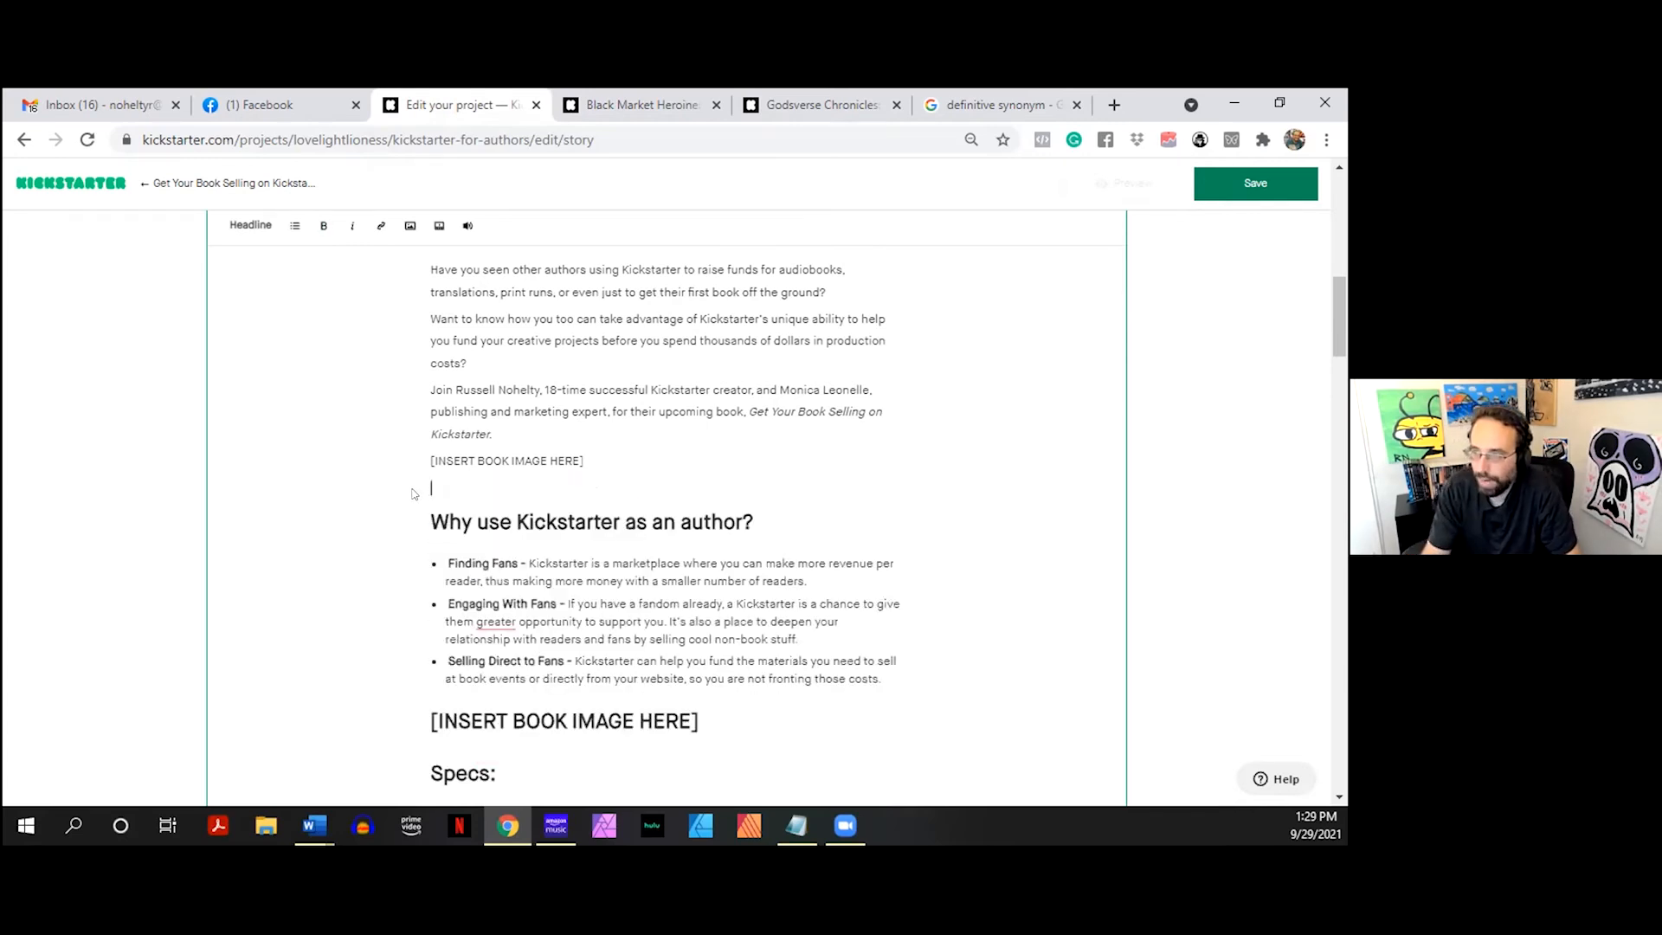
key("BackSpace")
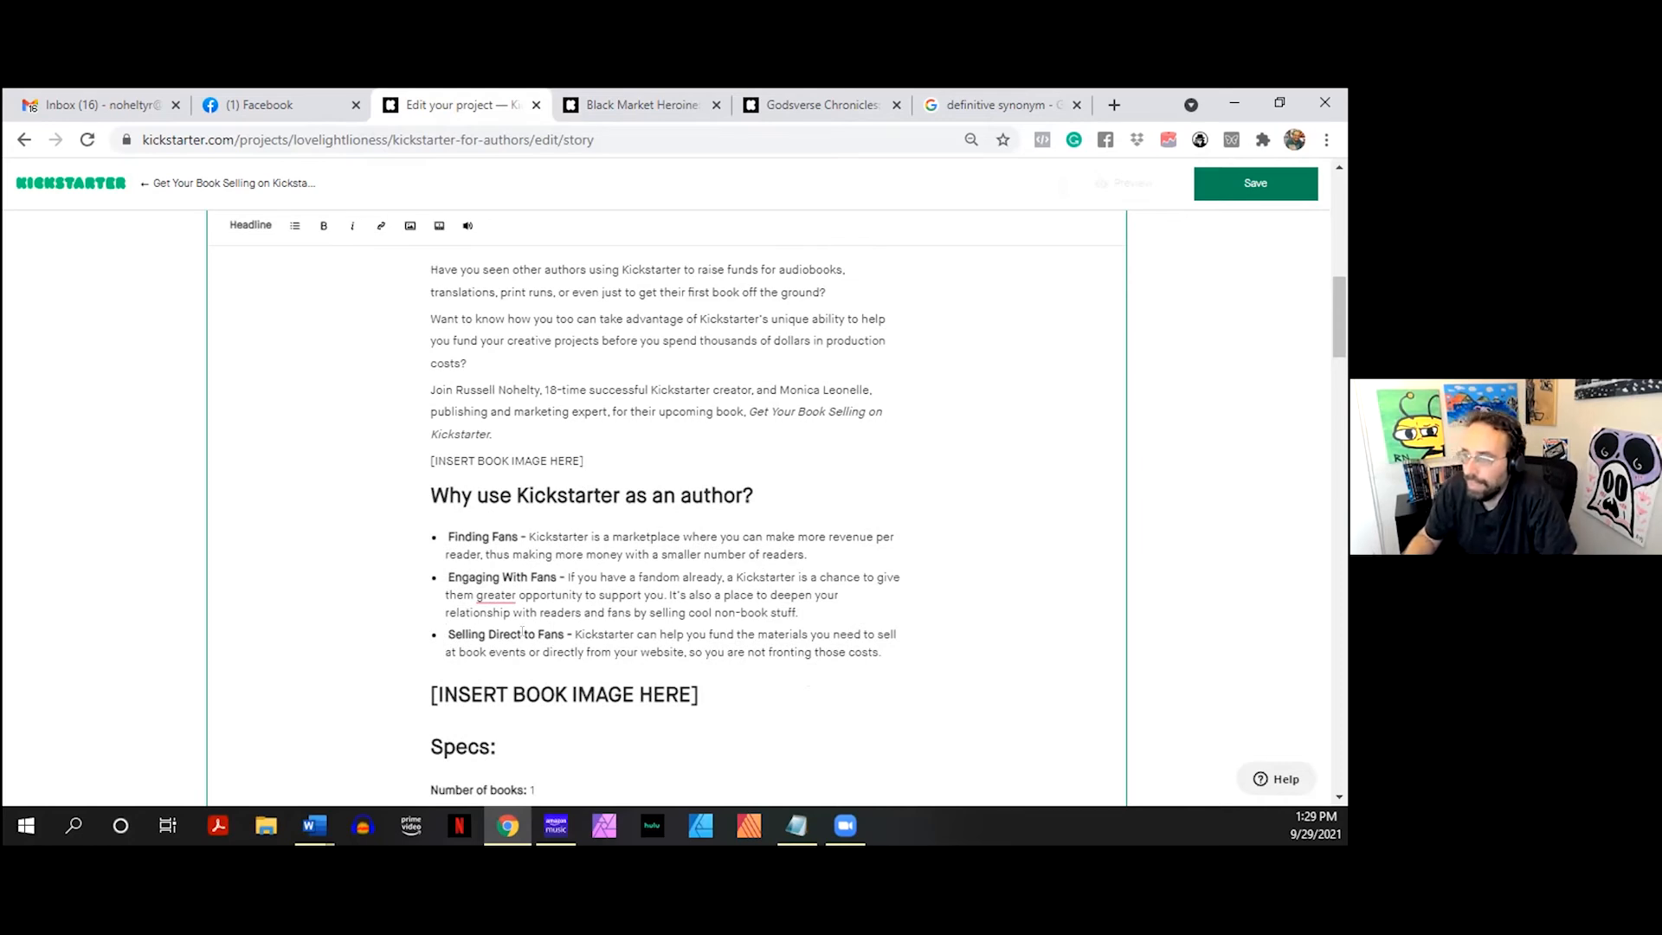
left_click_drag(424, 491, 755, 491)
left_click(755, 491)
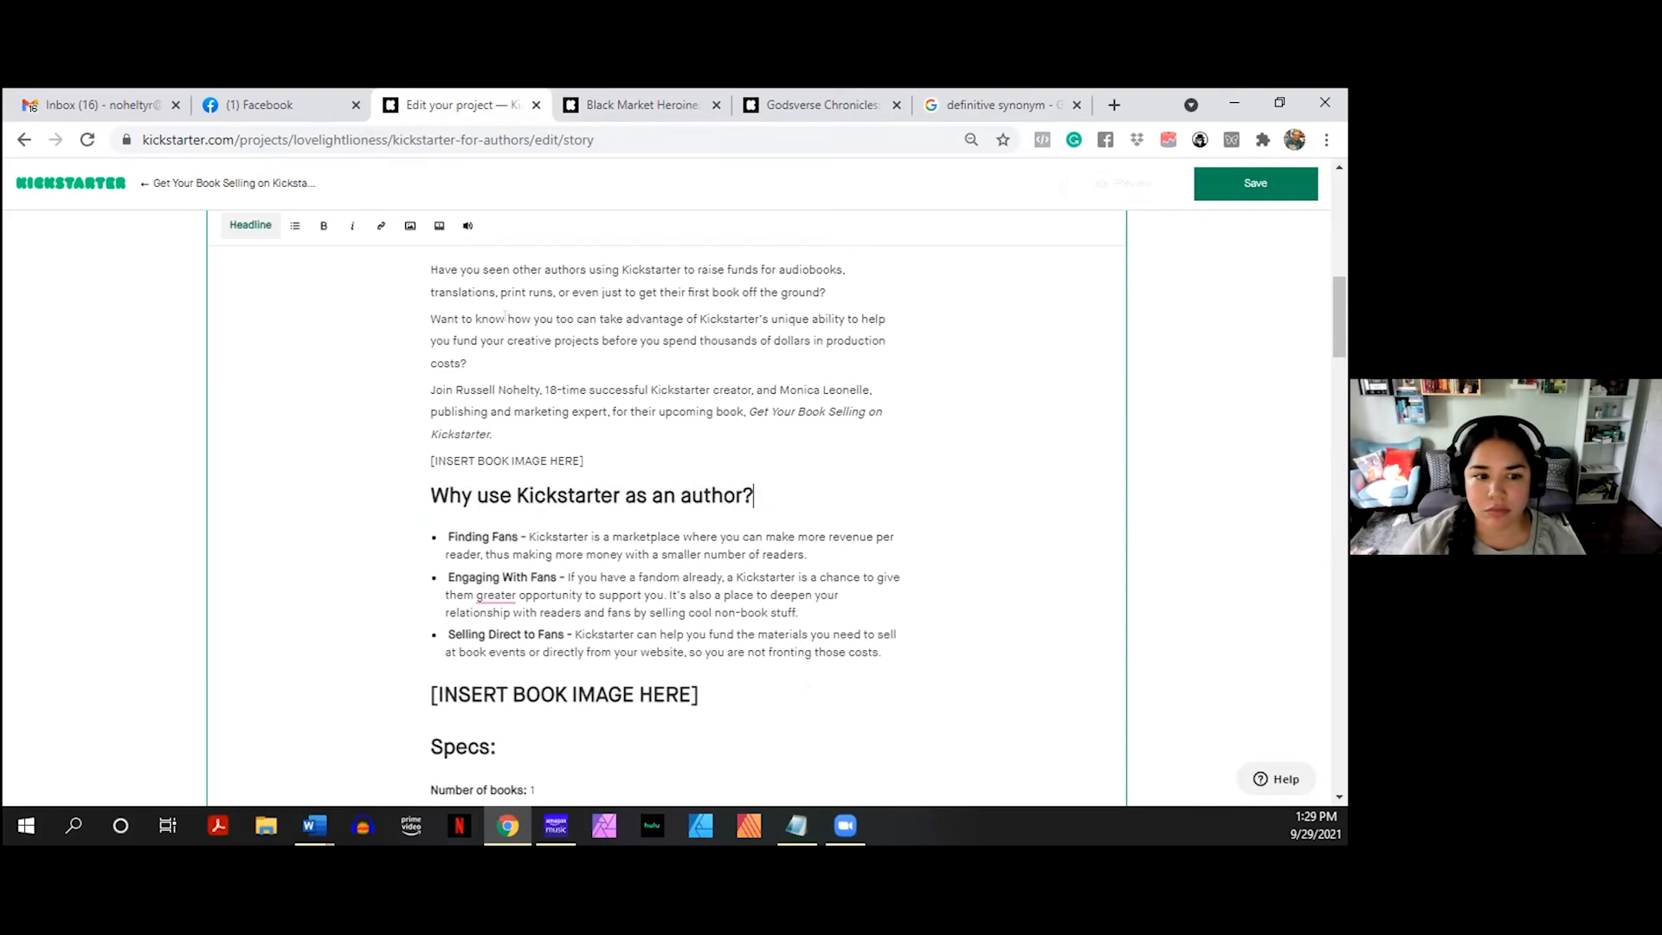
- Add three placeholder lines containing only "-" below the "Selling Direct to Fans" bullet
left_click(891, 649)
key("Return")
key("Return")
type("-")
key("Return")
type("-")
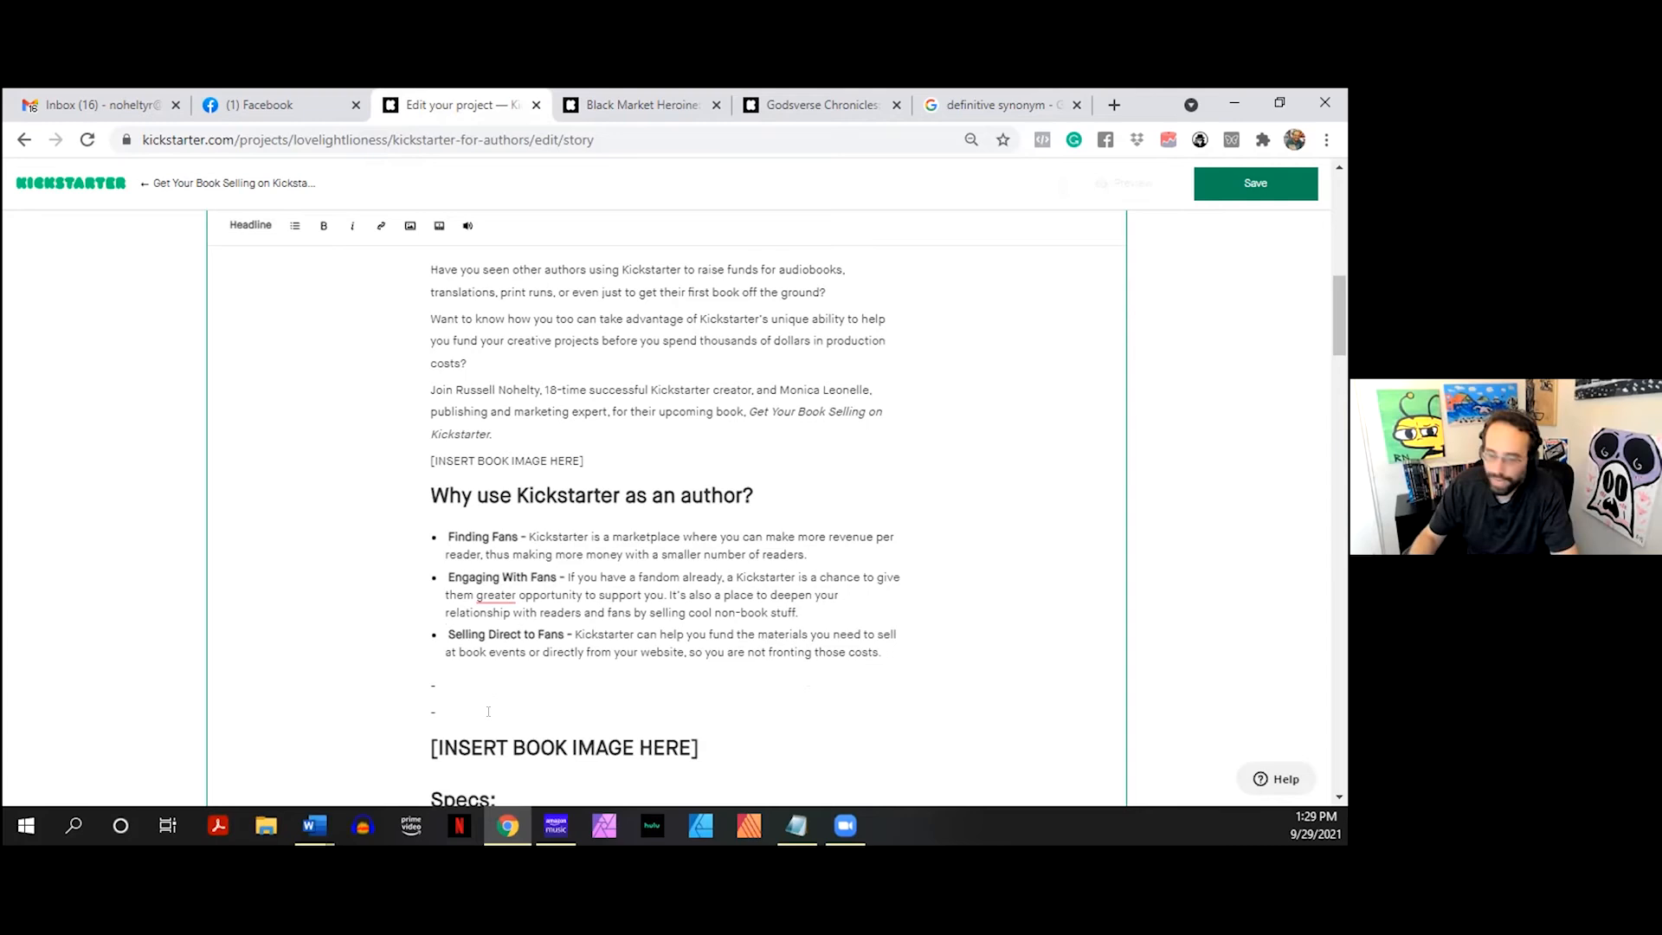
key("Return")
type("-")
scroll(530, 586, "down", 4)
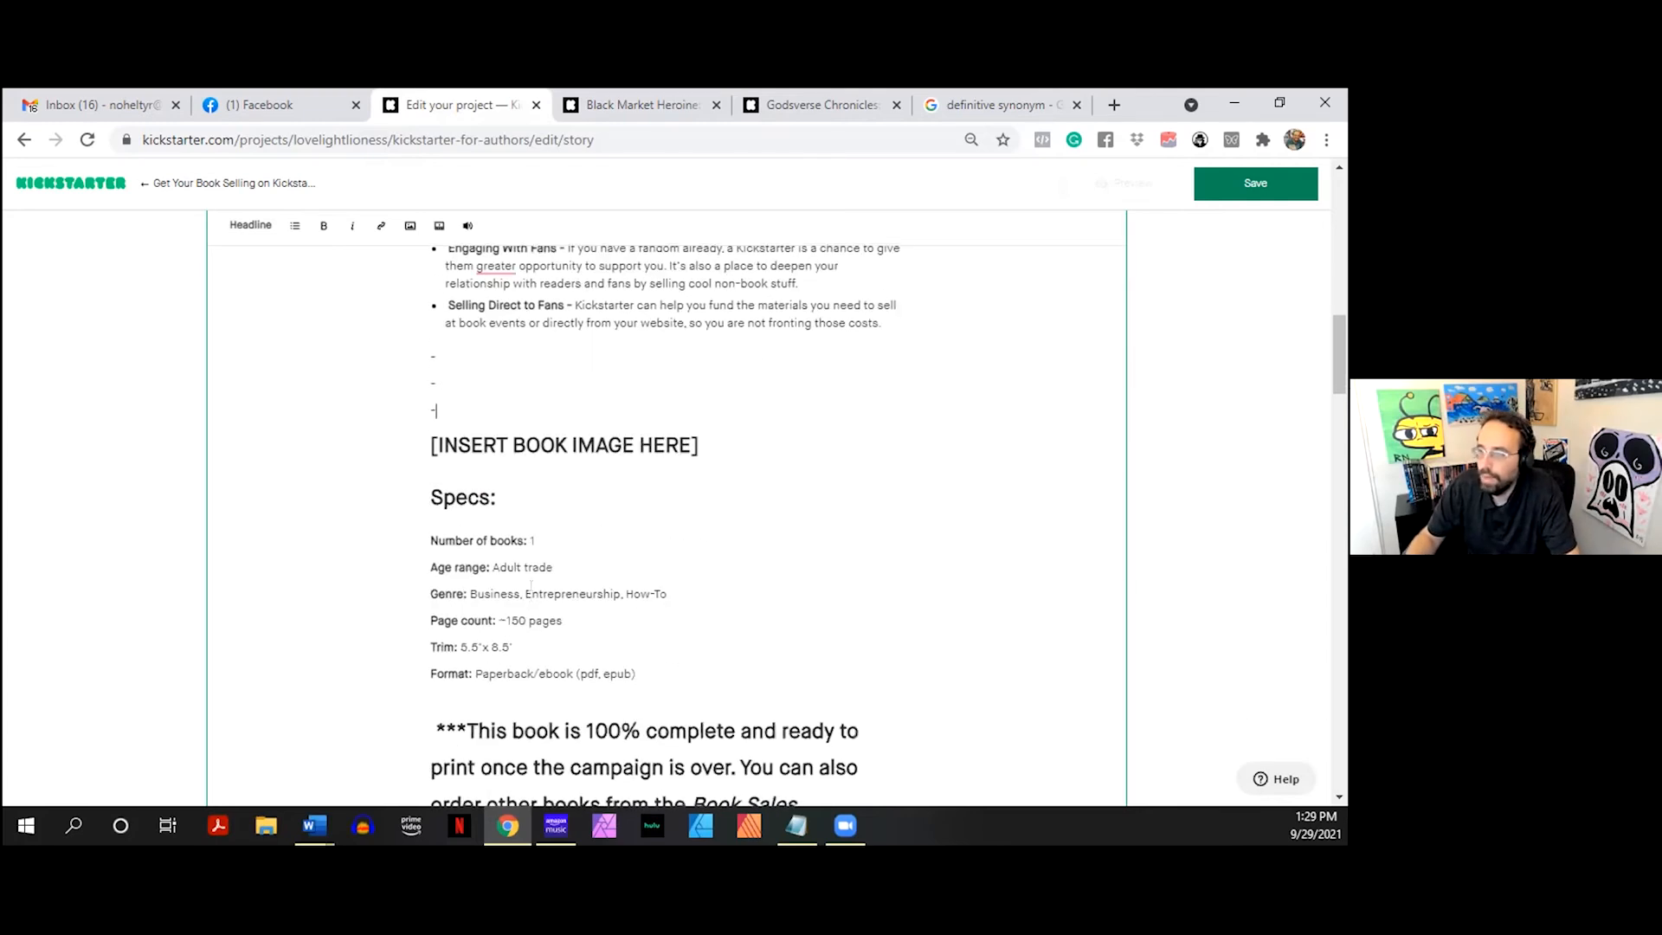
scroll(531, 586, "down", 2)
scroll(548, 512, "up", 4)
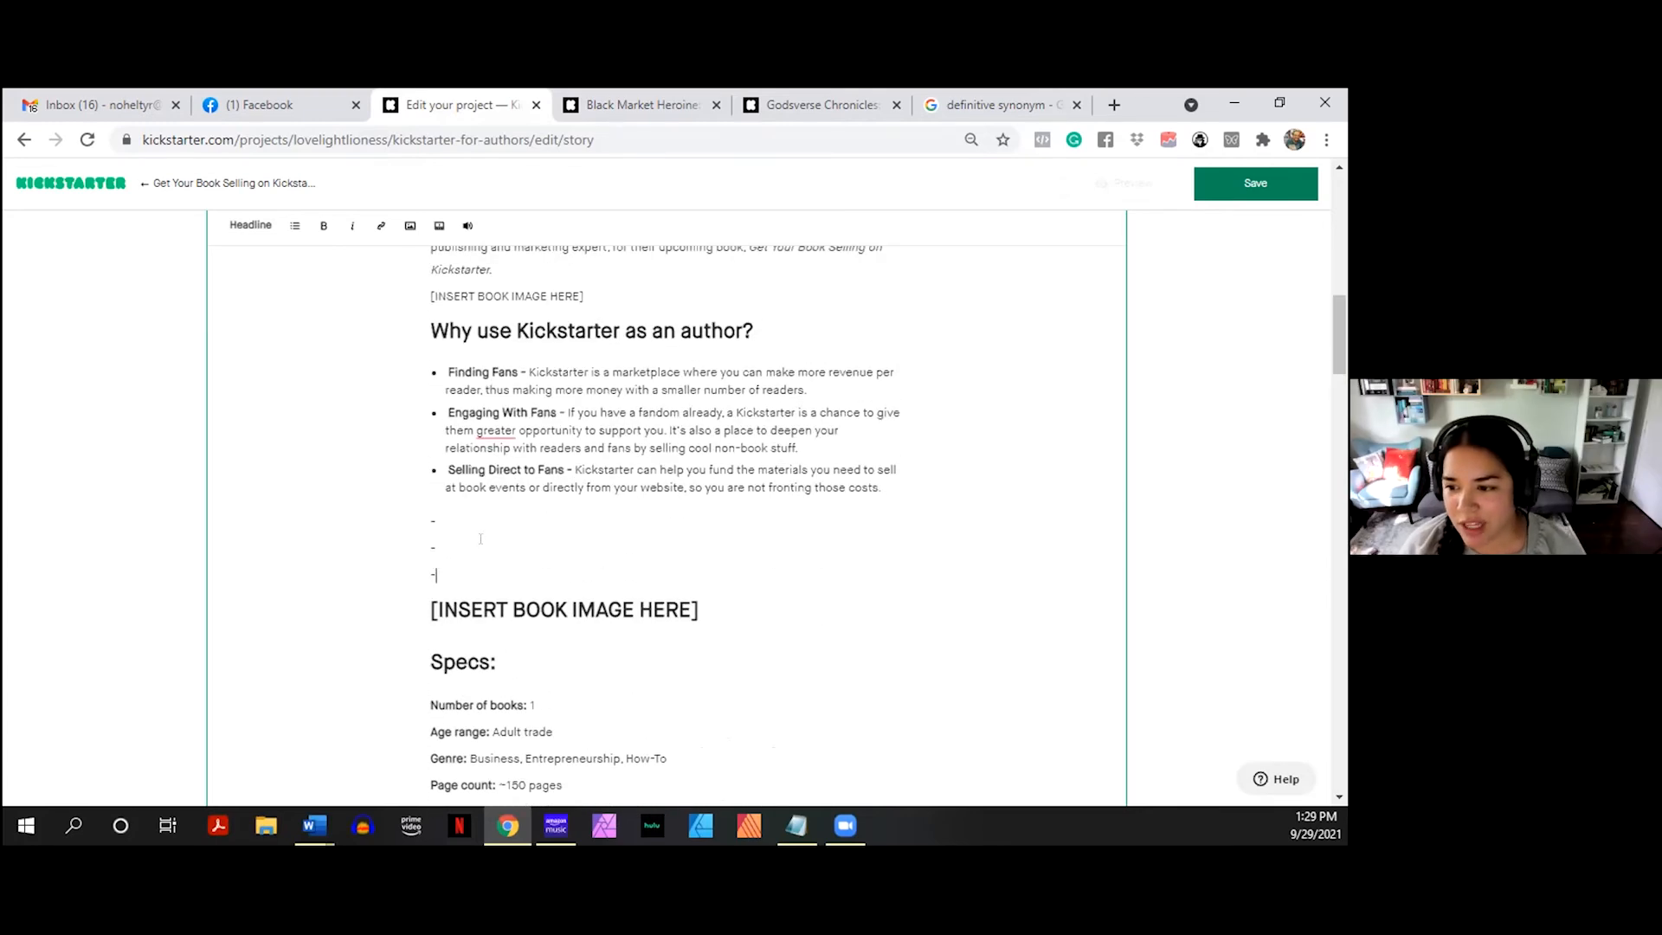
left_click_drag(437, 576, 453, 372)
left_click(483, 435)
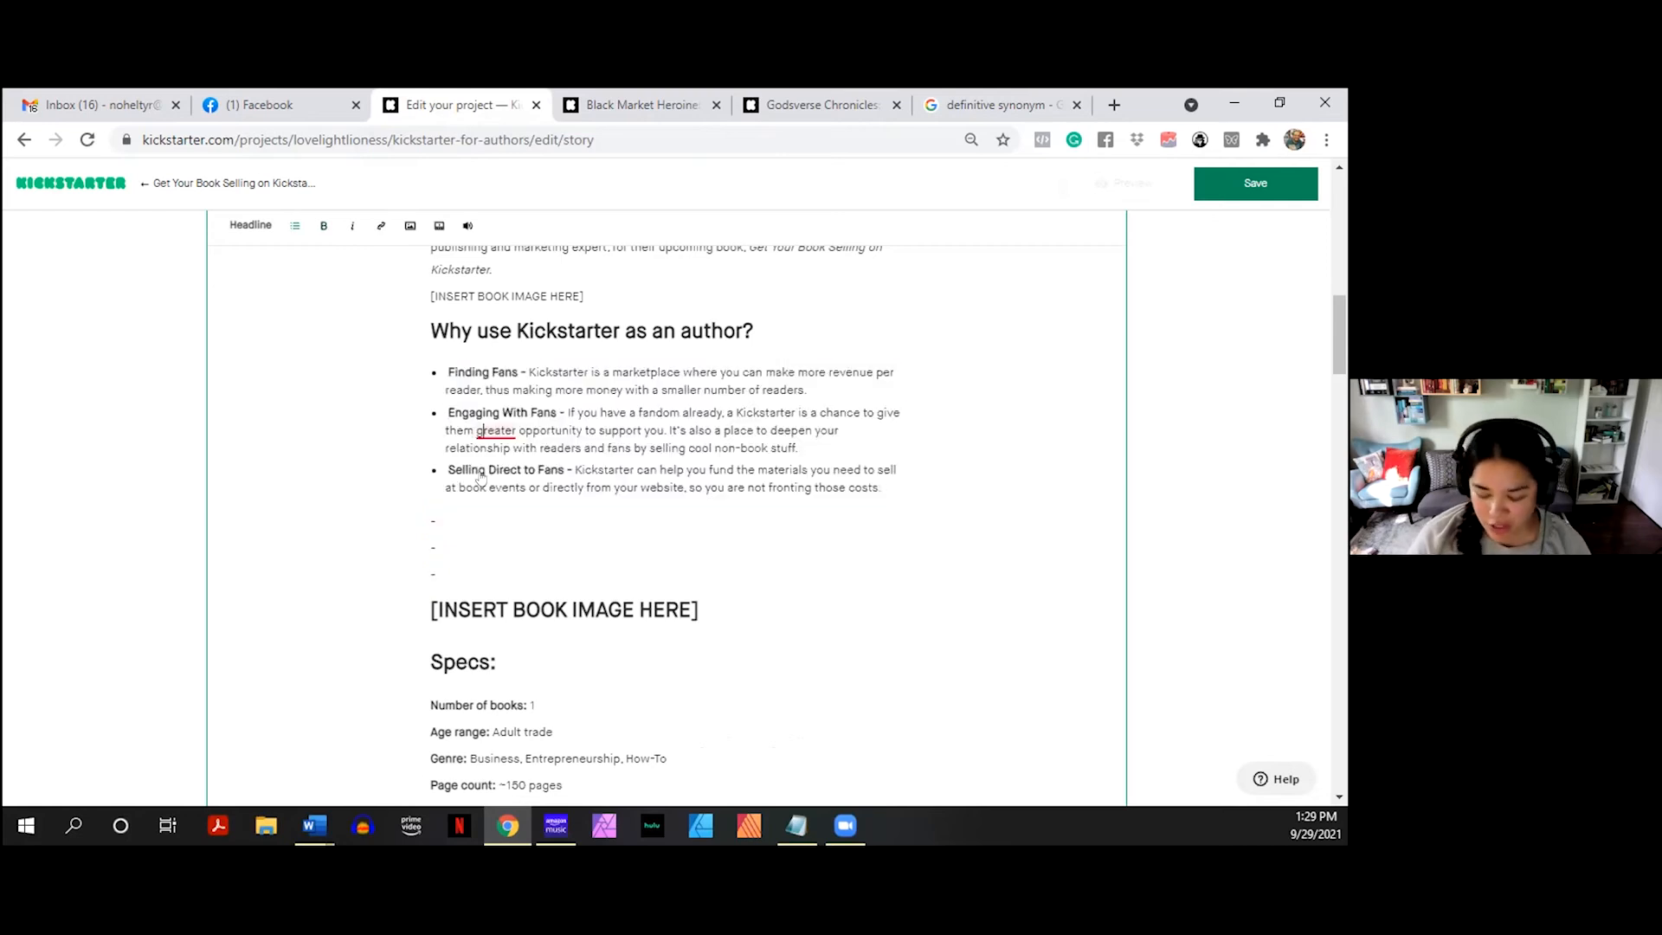
left_click(436, 516)
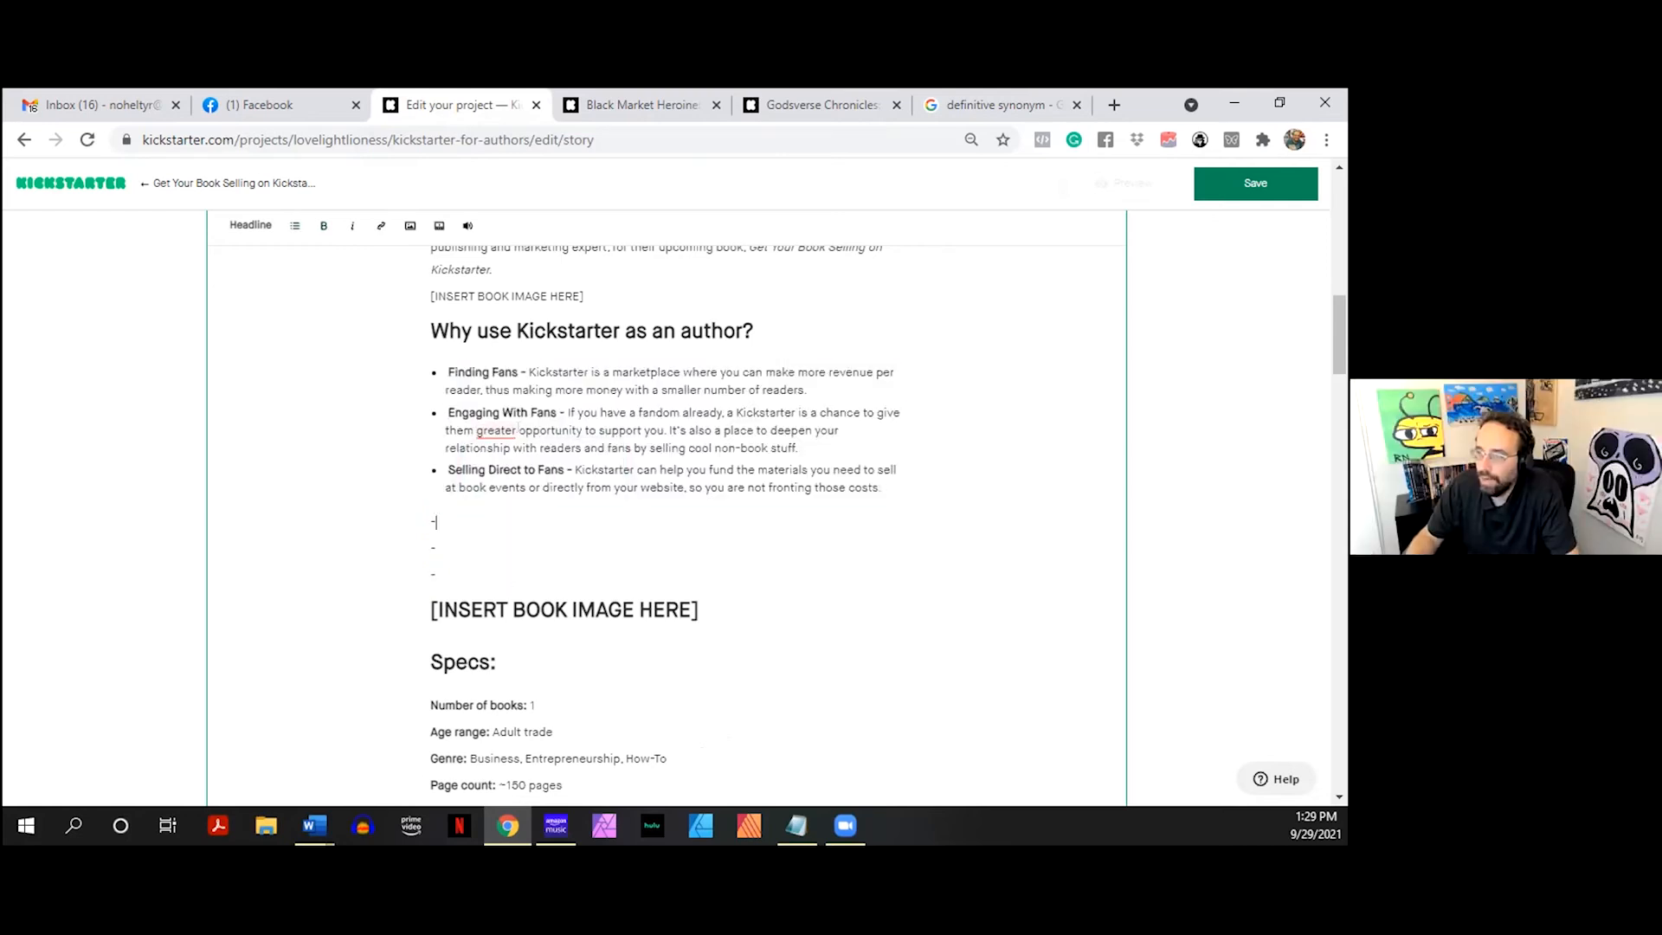
- Paste the SECTIONS OF THE BOOK list below [INSERT IMAGERY HERE] under "WHAT IS THIS BOOK ABOUT?" and format its title as a headline
scroll(530, 582, "down", 6)
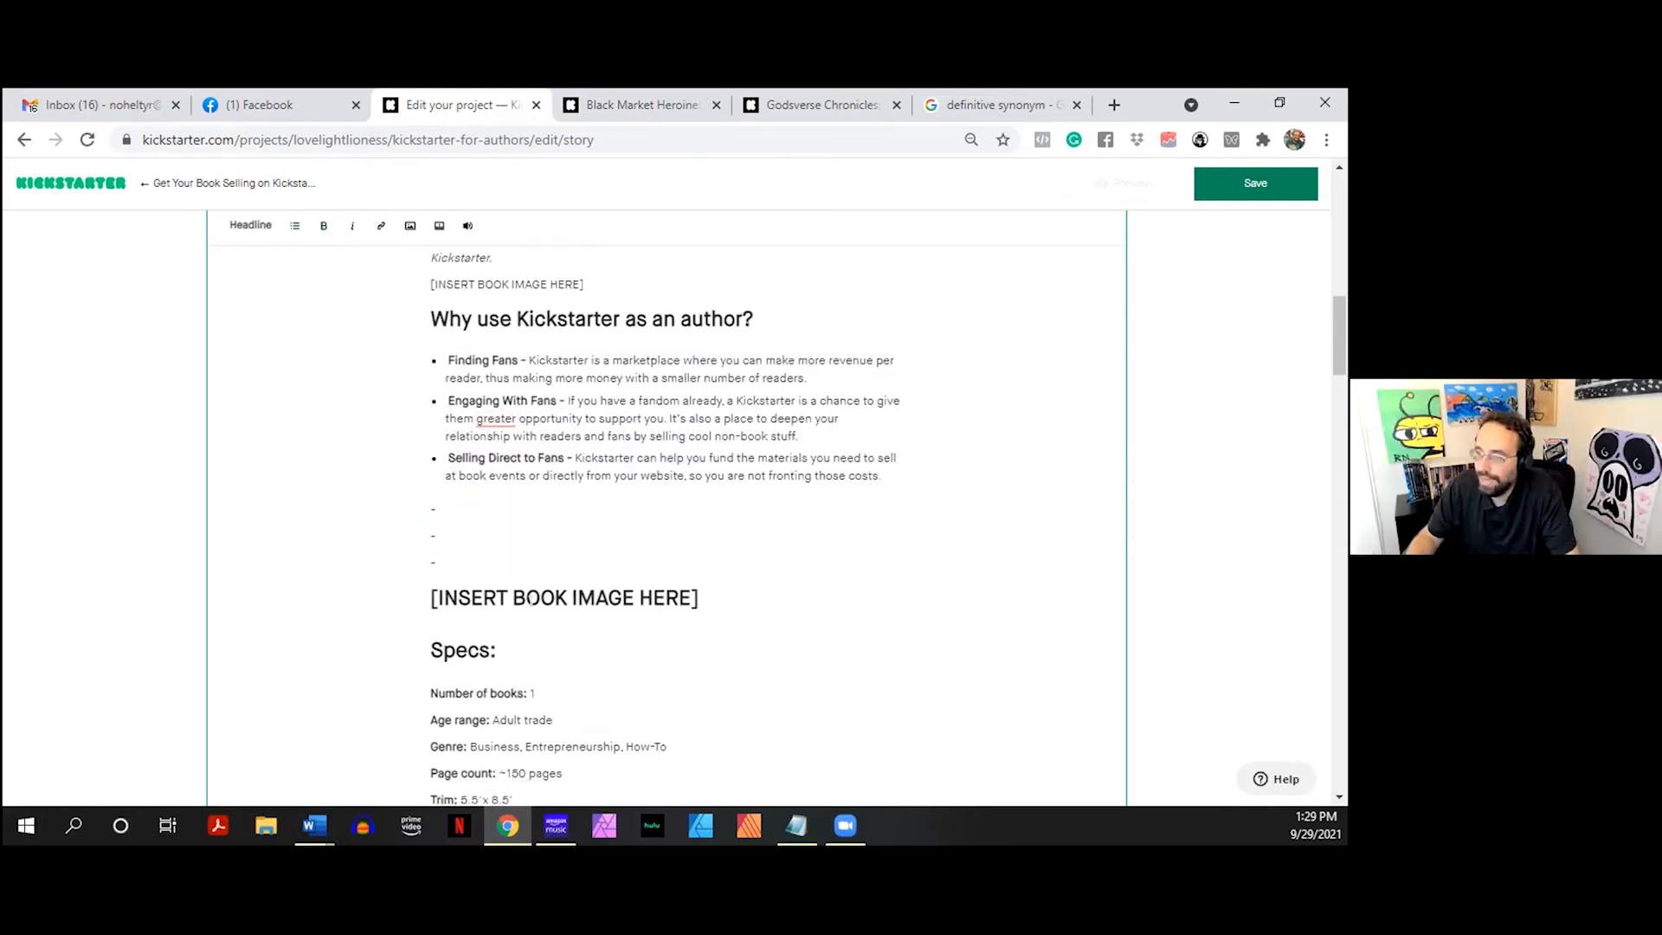
scroll(530, 602, "down", 2)
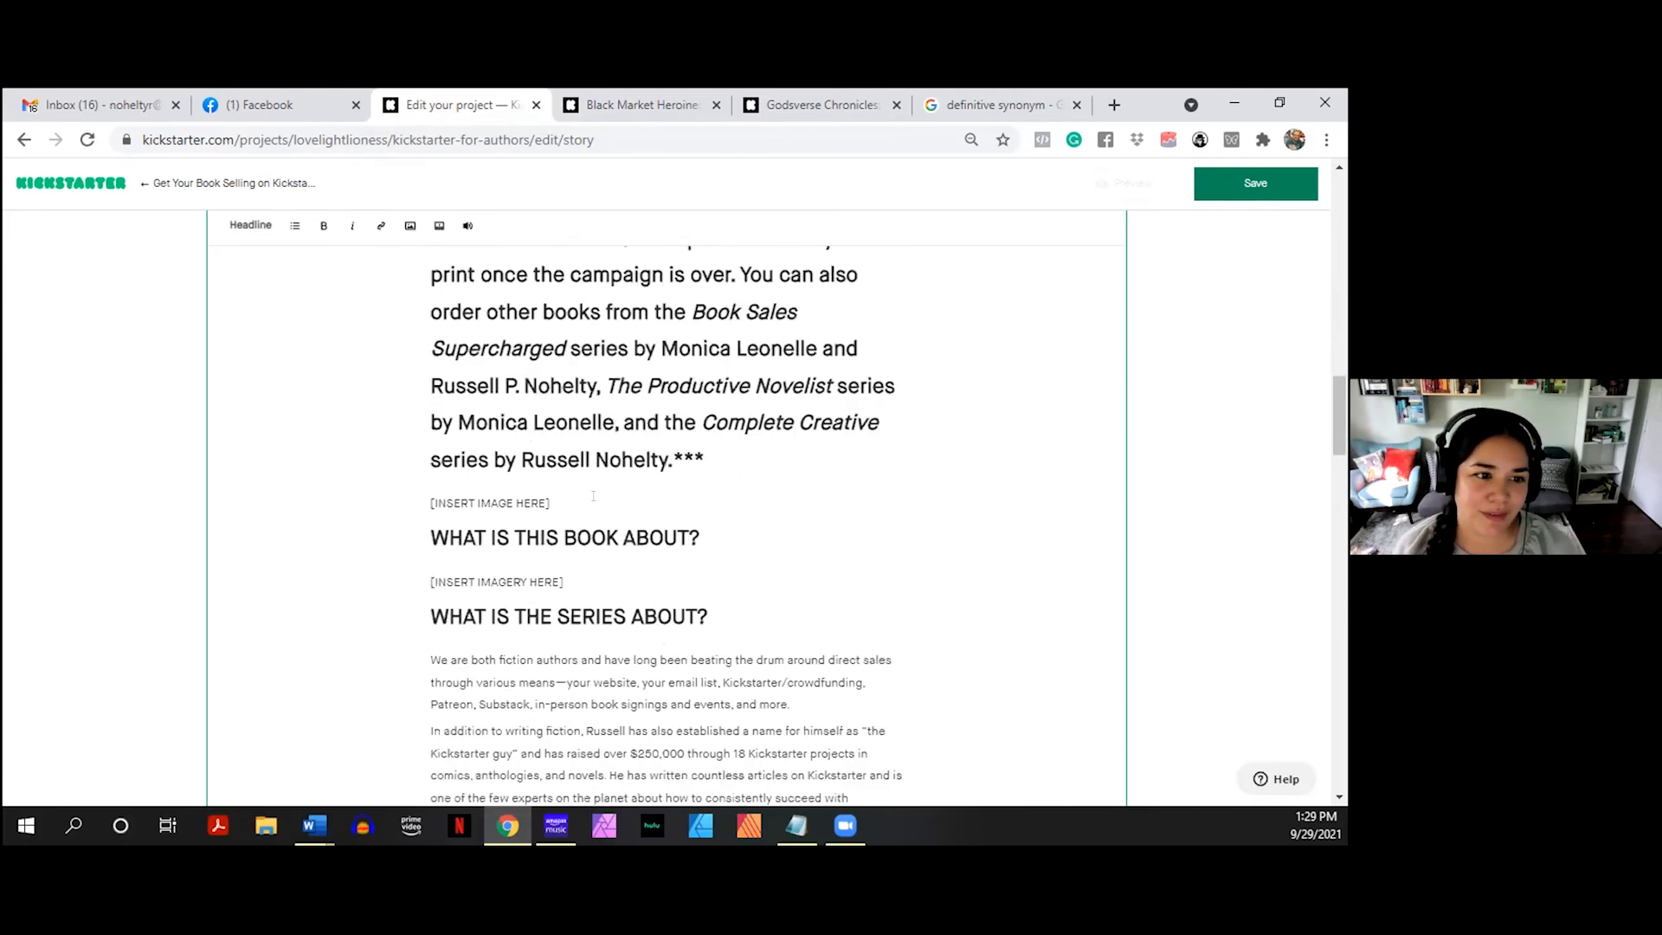
left_click(720, 463)
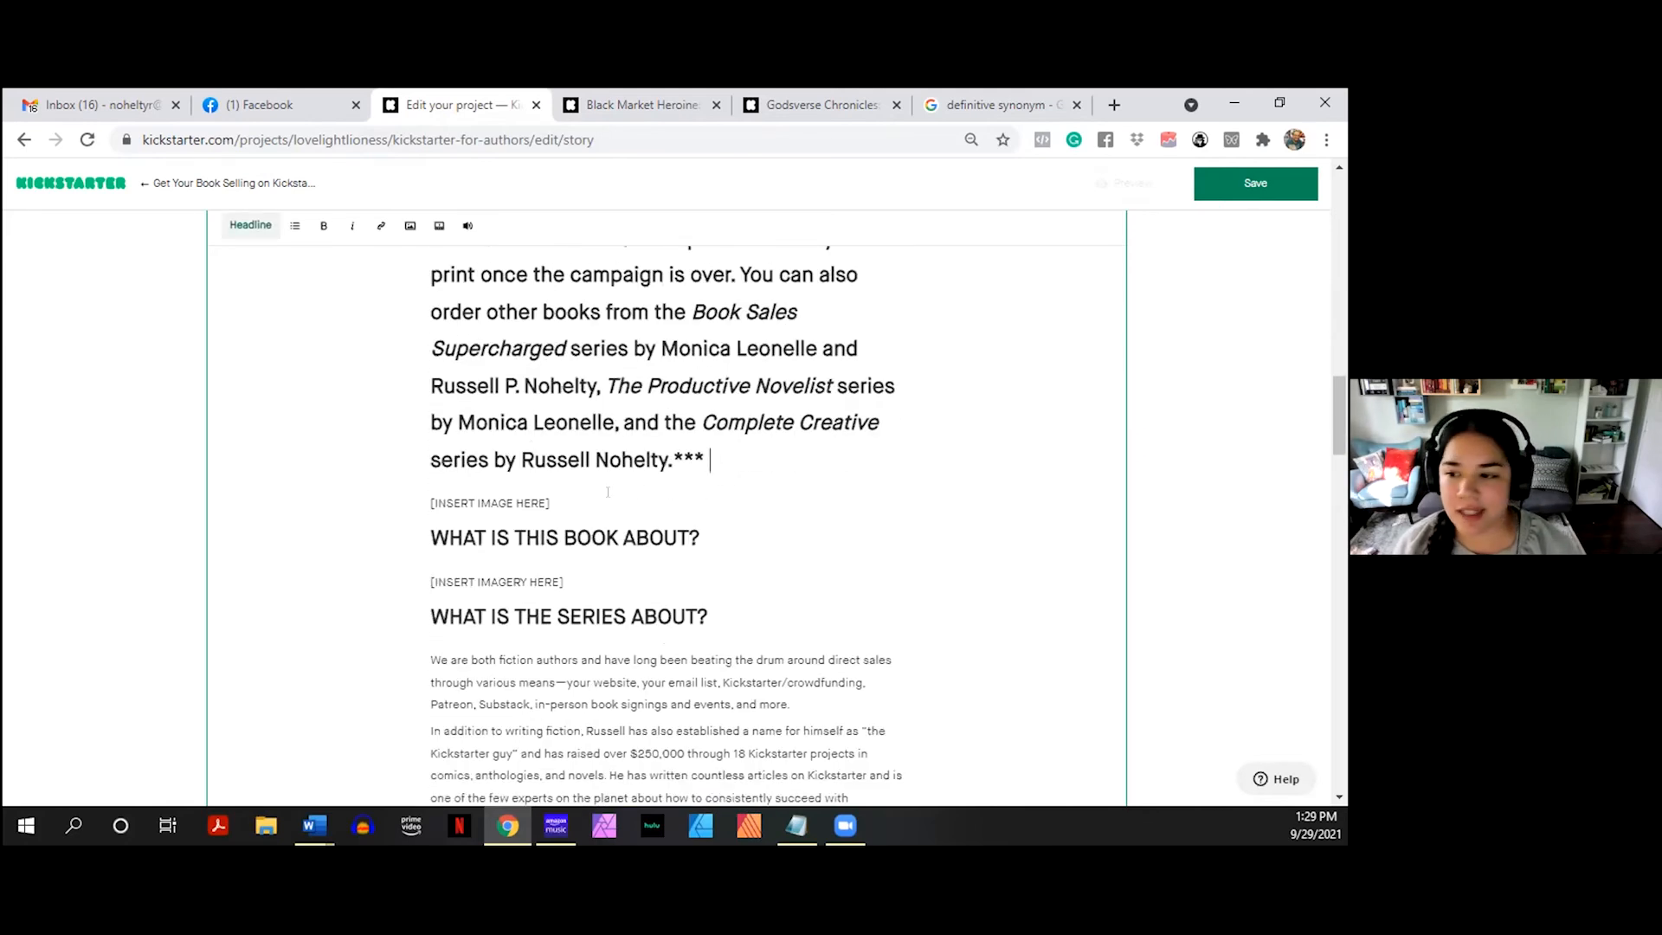
scroll(607, 492, "up", 6)
scroll(522, 490, "down", 4)
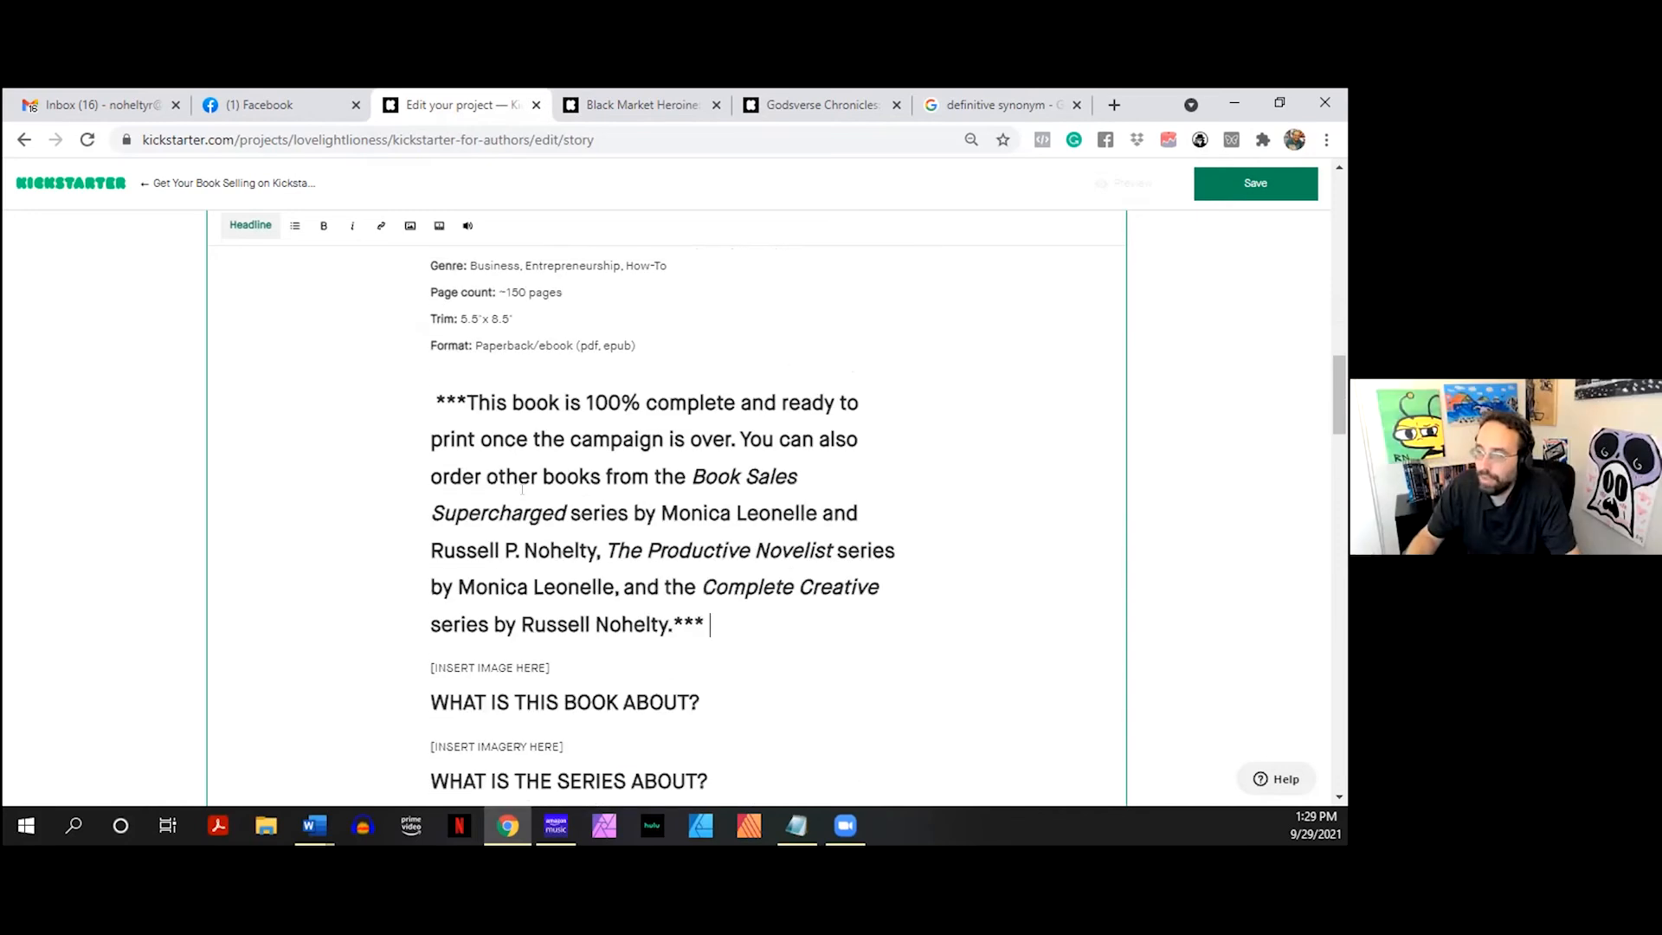
scroll(522, 490, "down", 2)
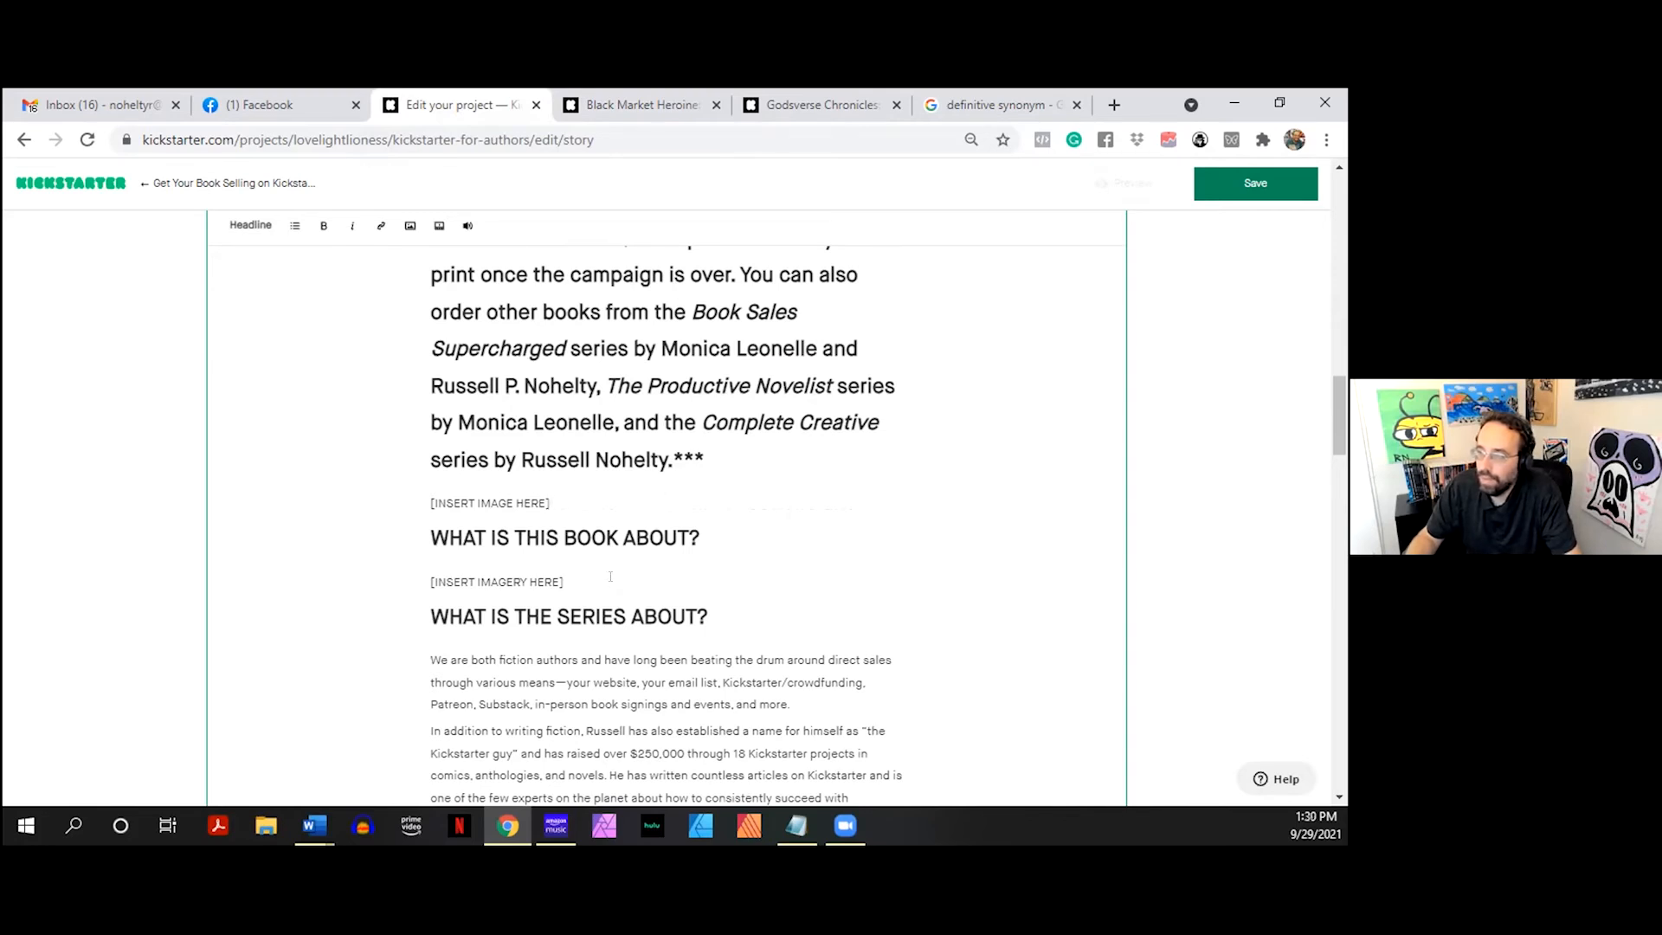
key("ctrl+v")
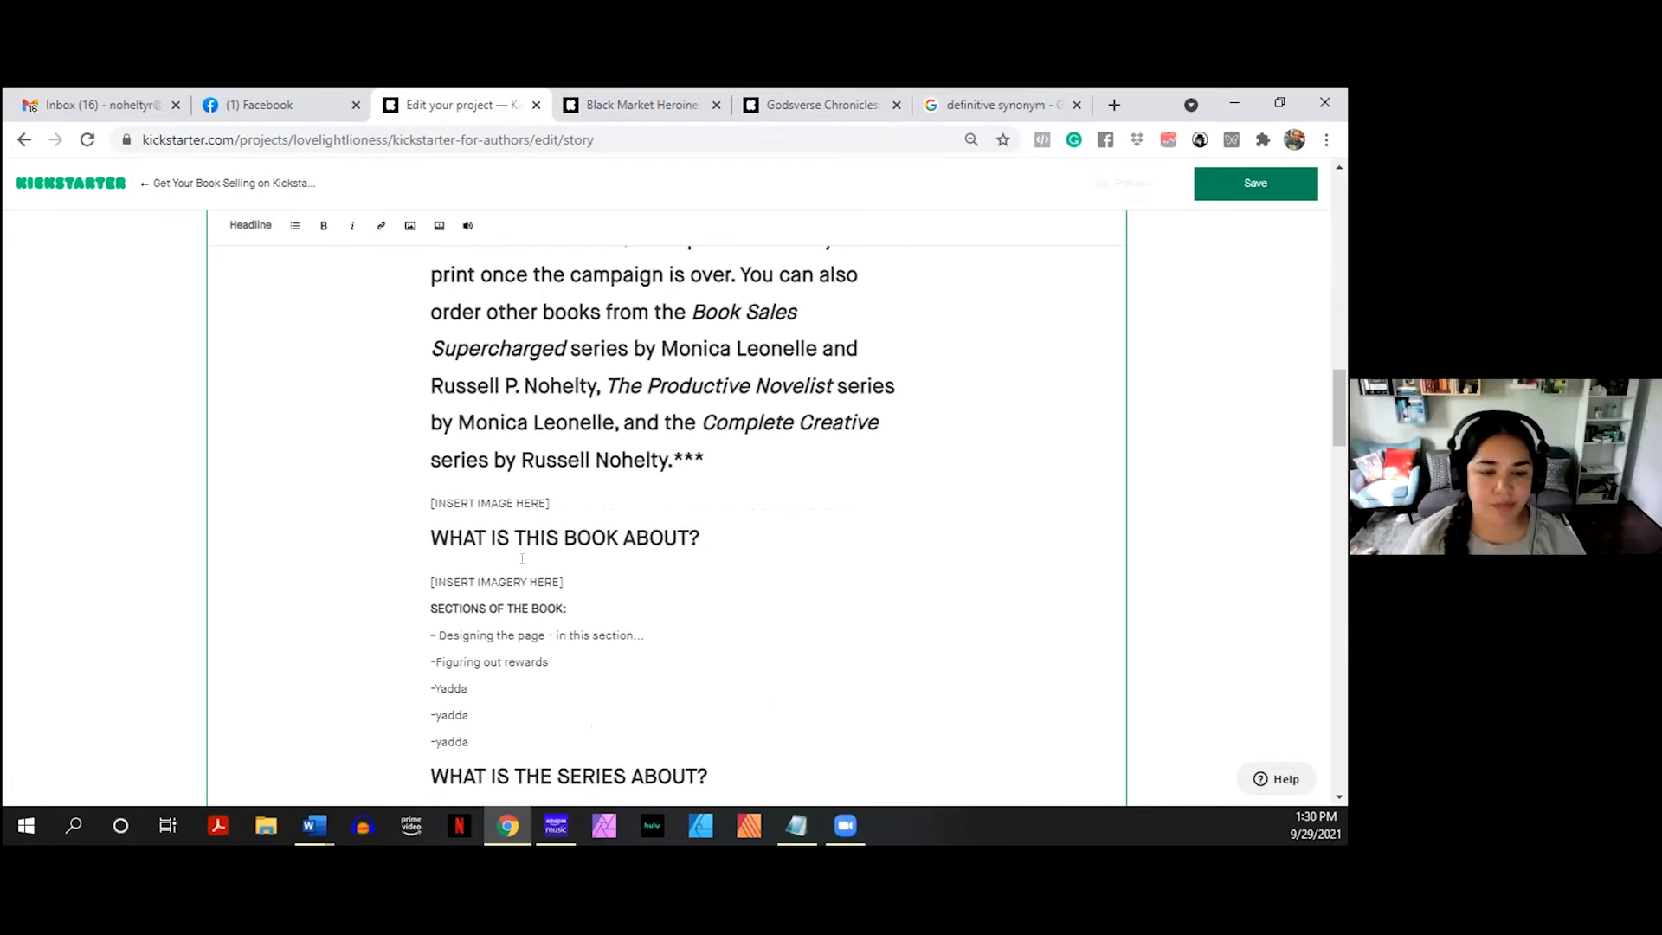
left_click(610, 601)
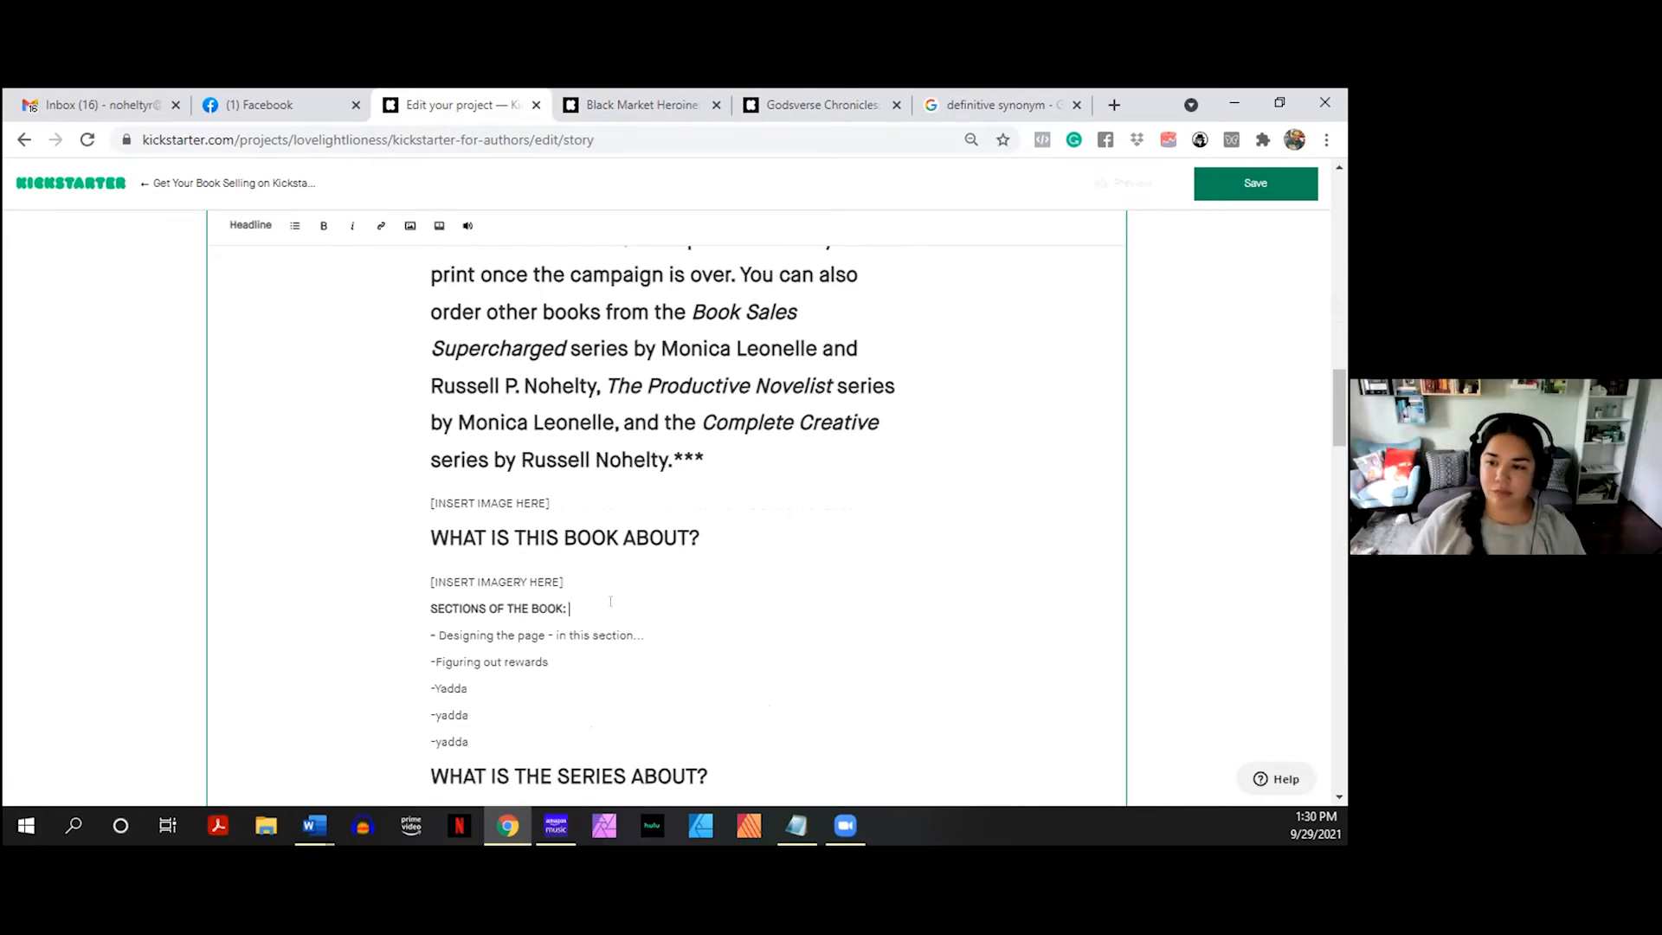
left_click(250, 225)
- Insert an empty line directly below the "WHAT IS THE SERIES ABOUT?" headline
scroll(486, 414, "down", 5)
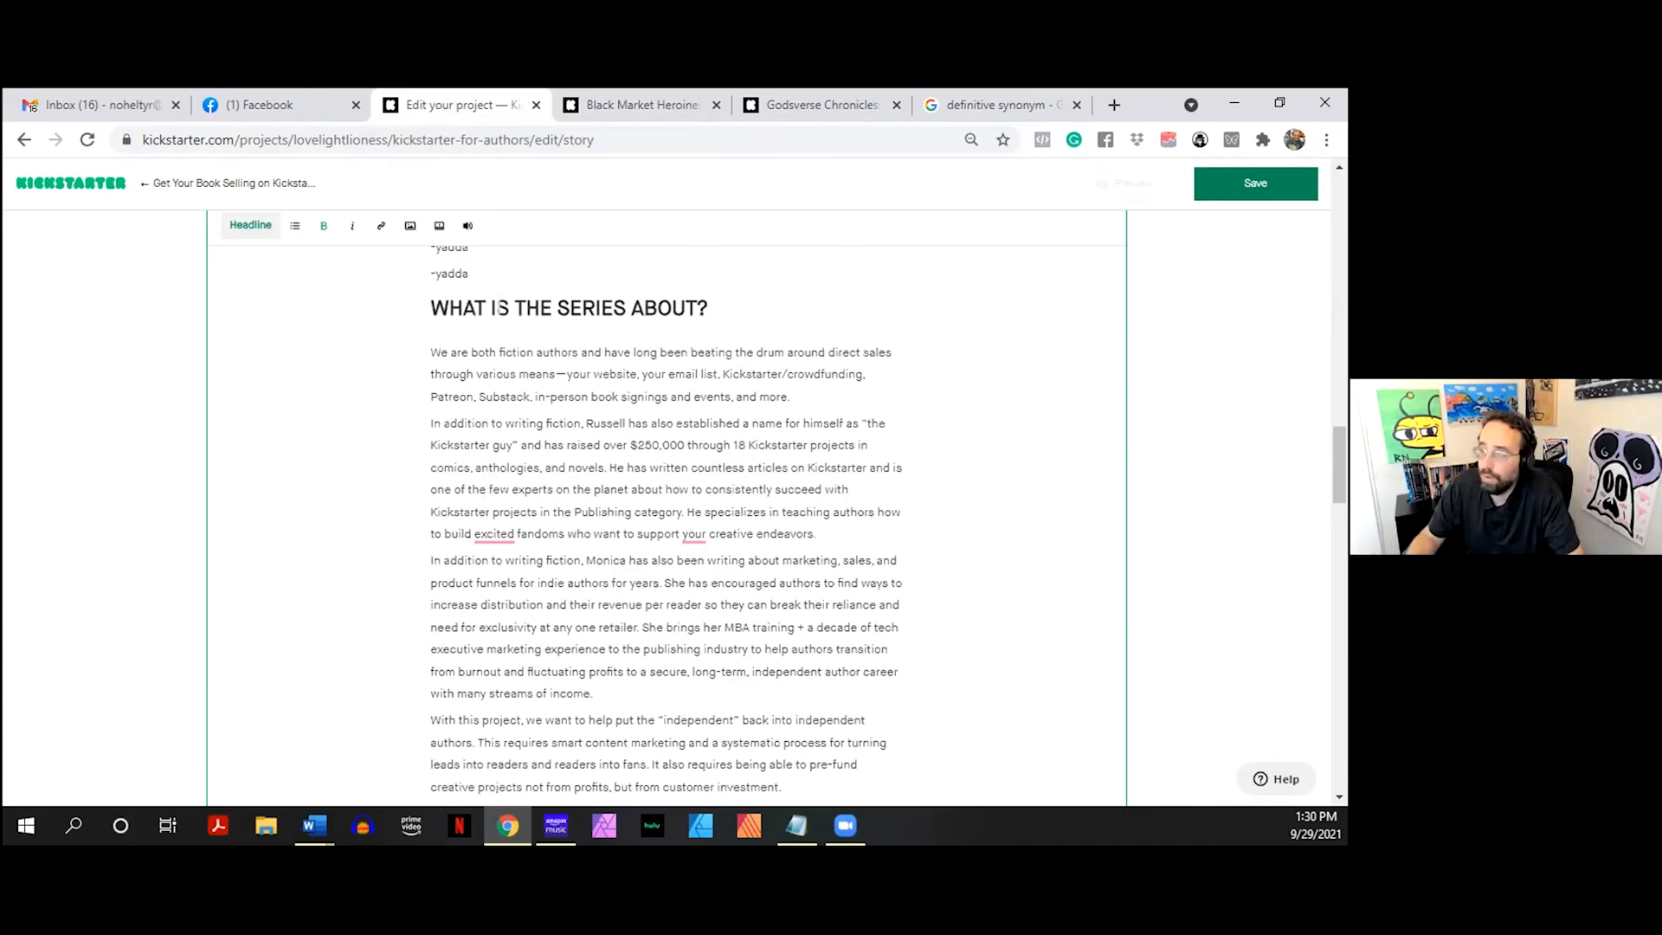
left_click(514, 336)
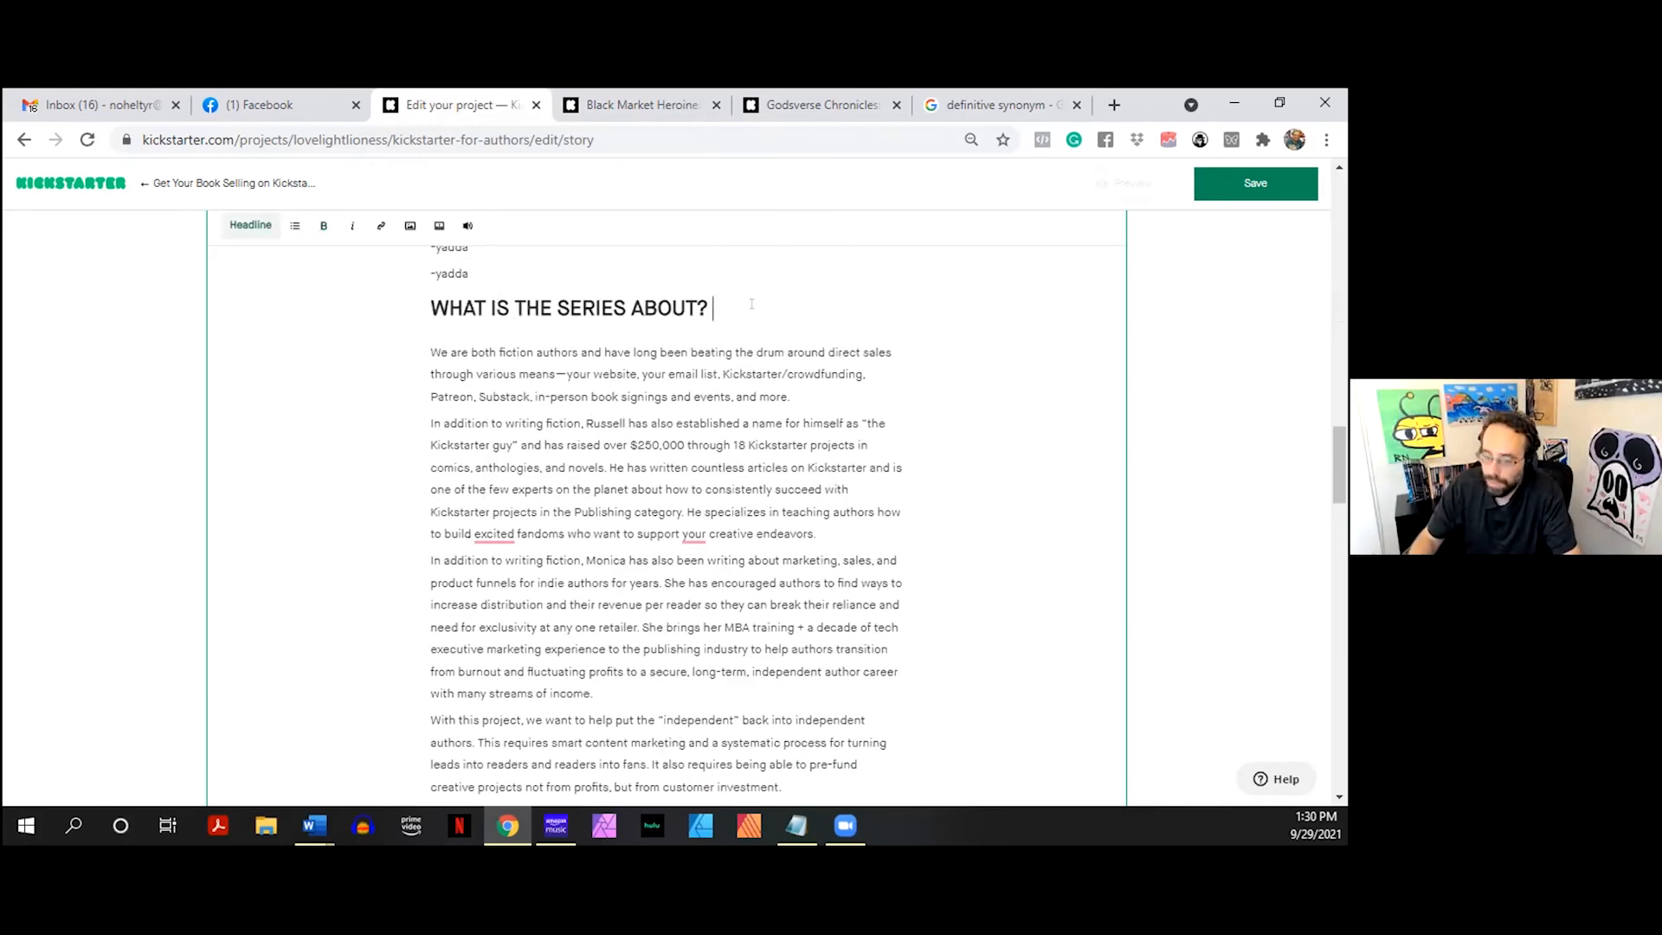
key("Return")
type("I love")
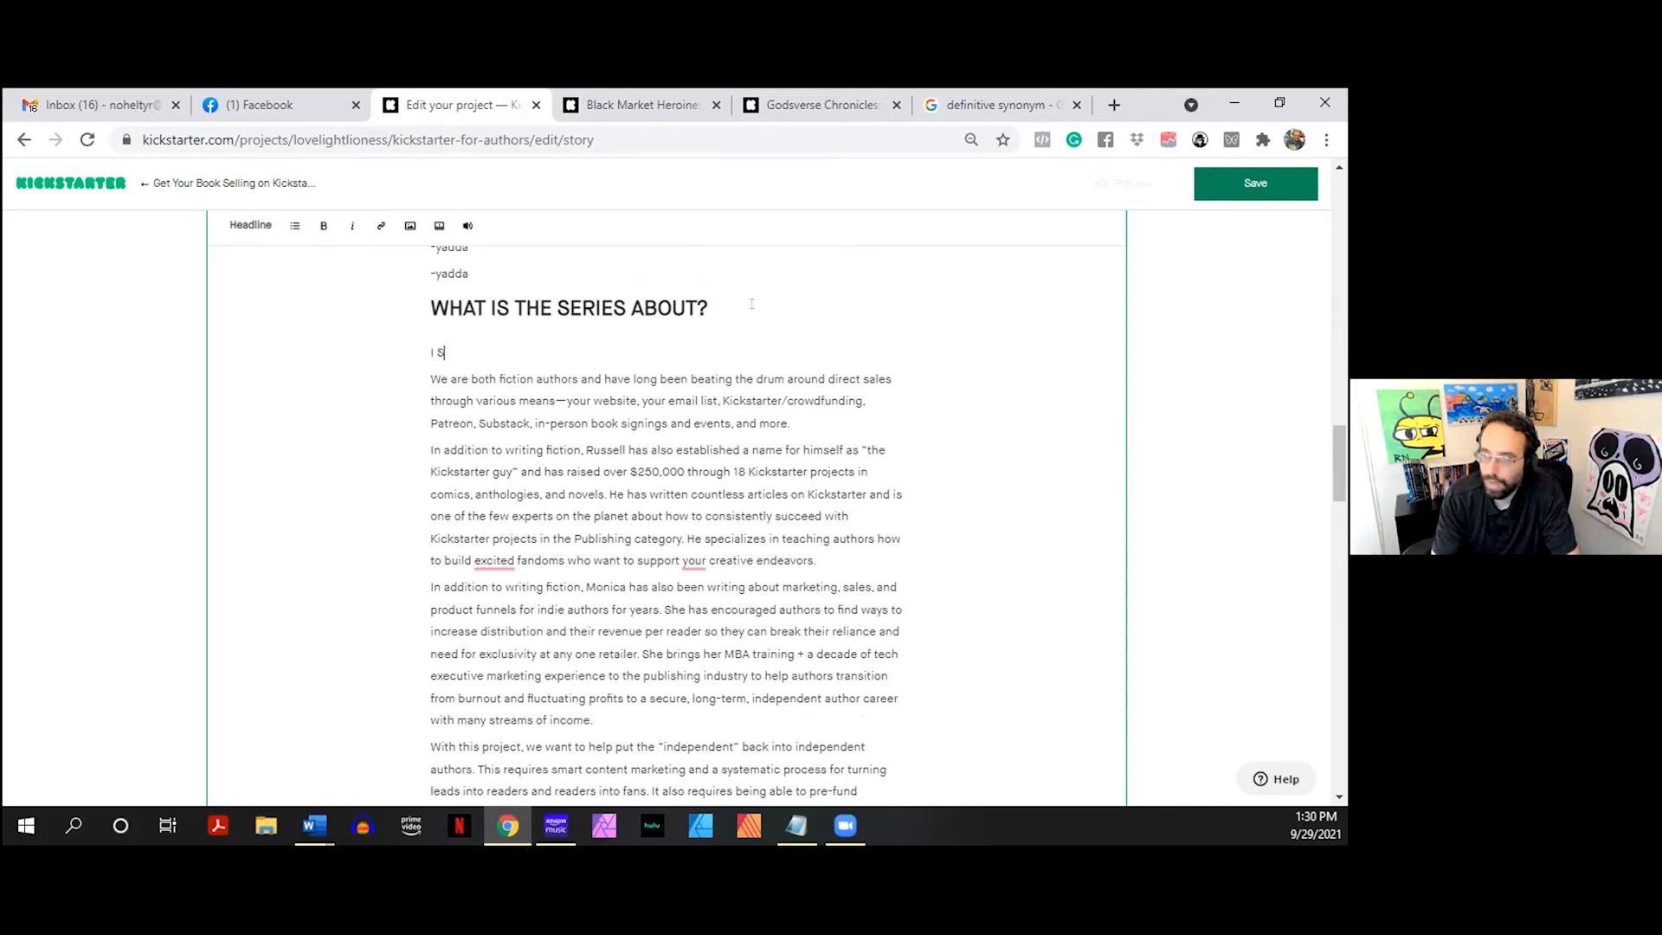
key("BackSpace")
key("BackSpace")
key("BackSpace")
key("BackSpace")
key("BackSpace")
key("BackSpace")
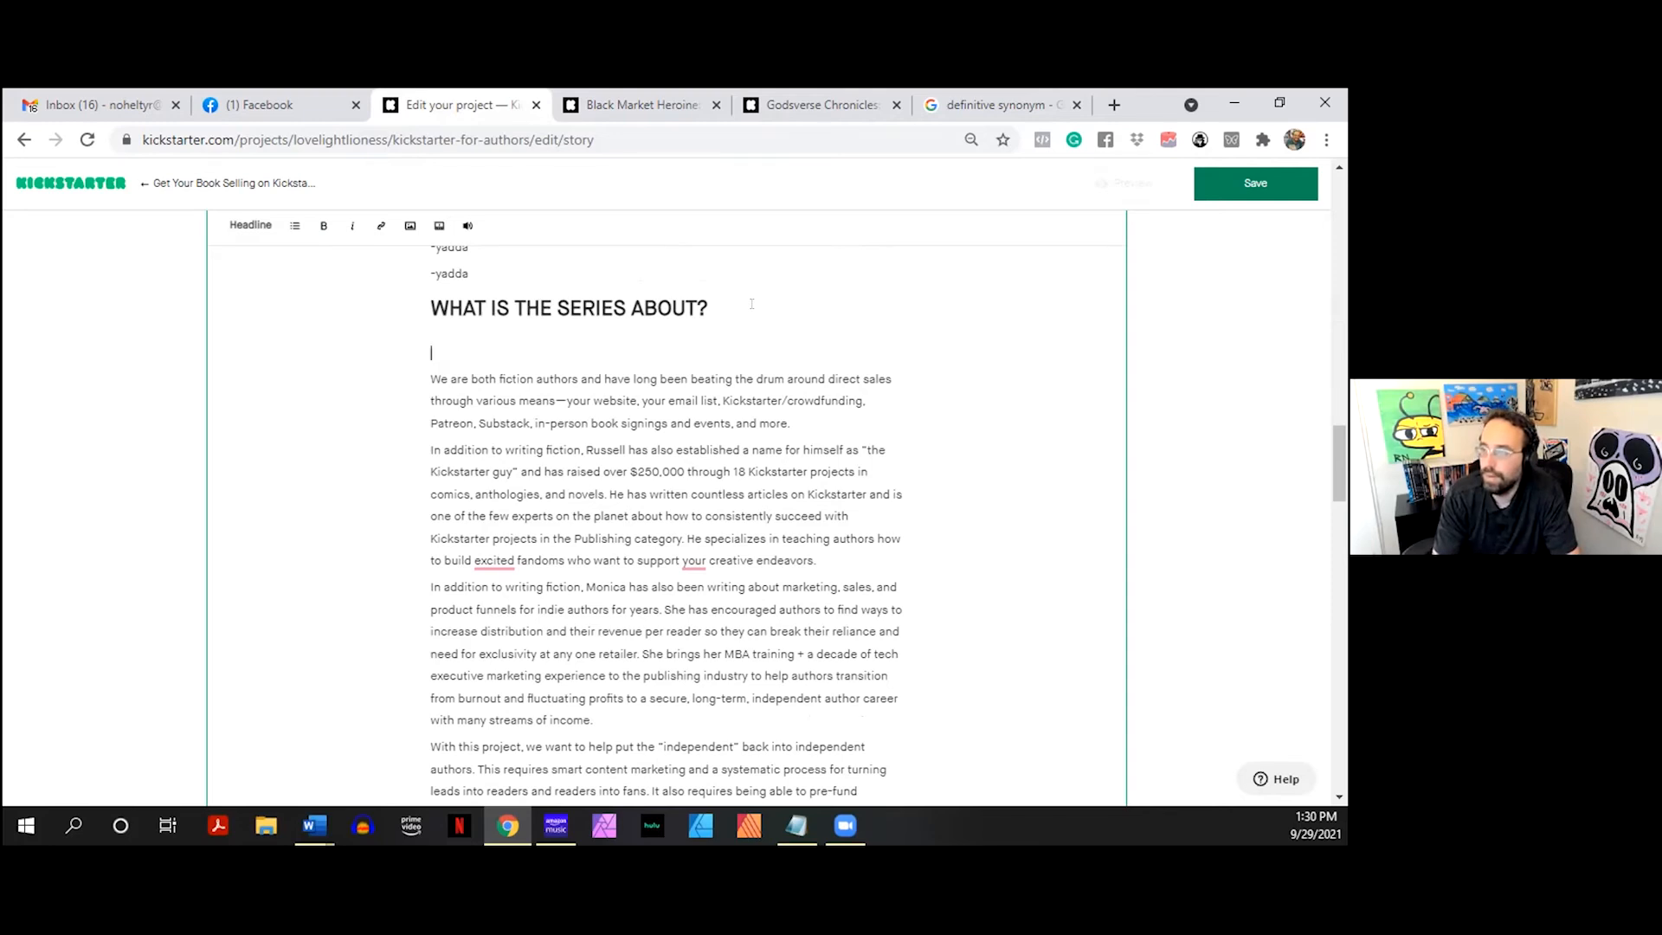
- Enclose the series text in square brackets, from "We are both fiction authors" through "until mid-2022."
key("Down")
scroll(898, 383, "down", 2)
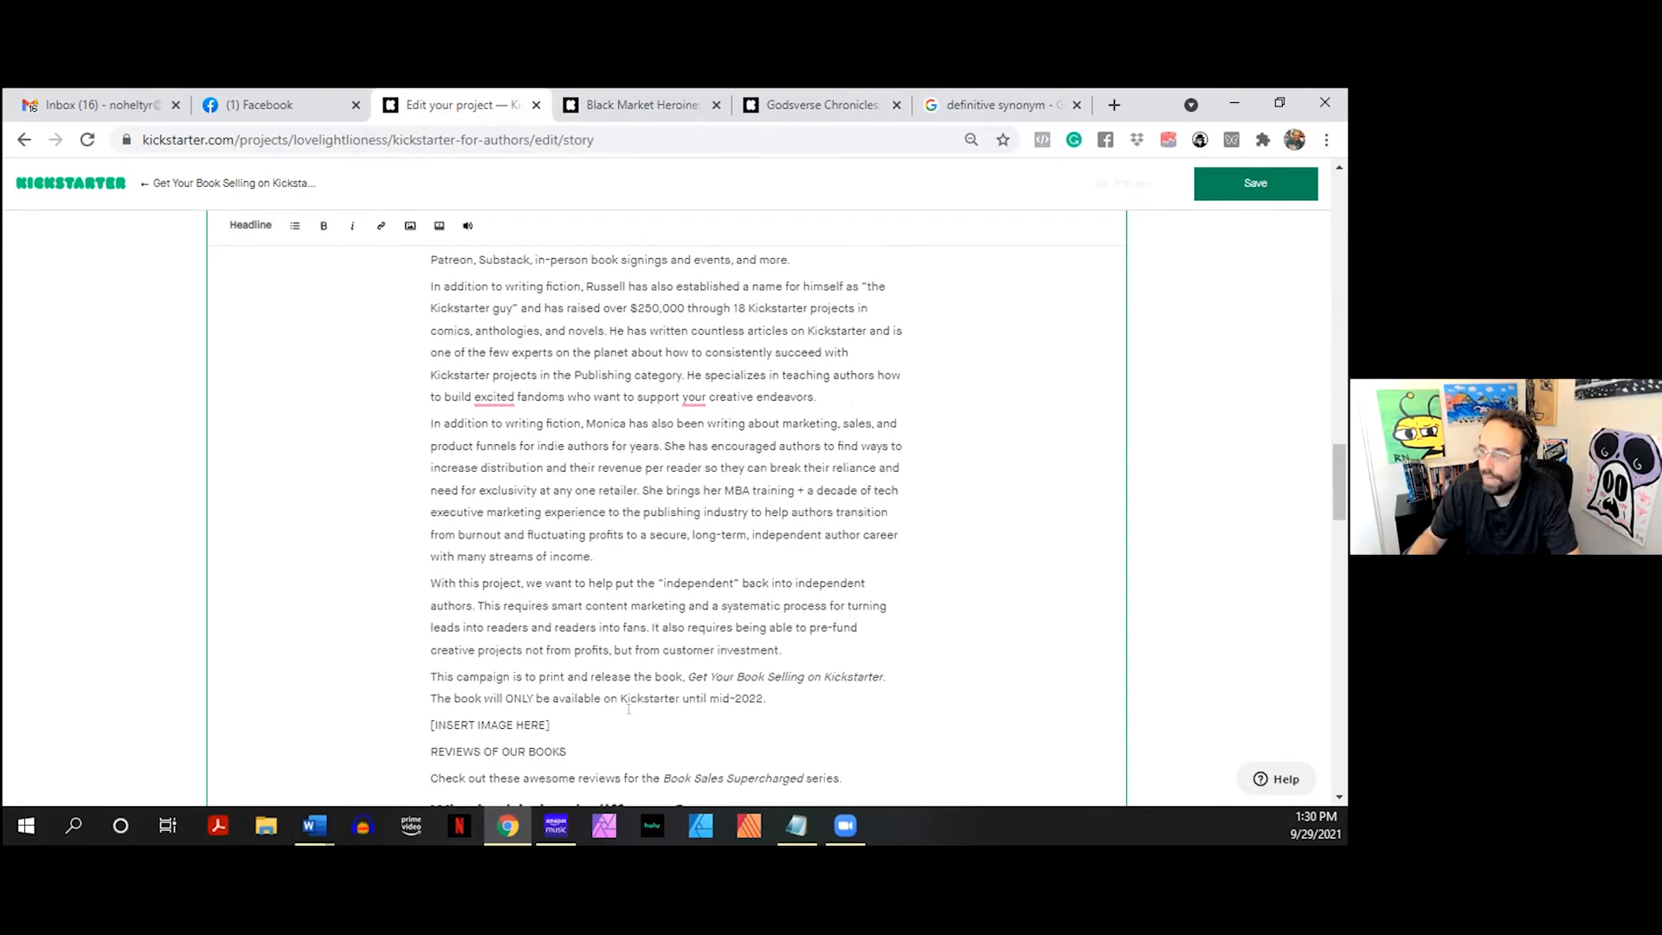
type(".")
left_click(770, 710)
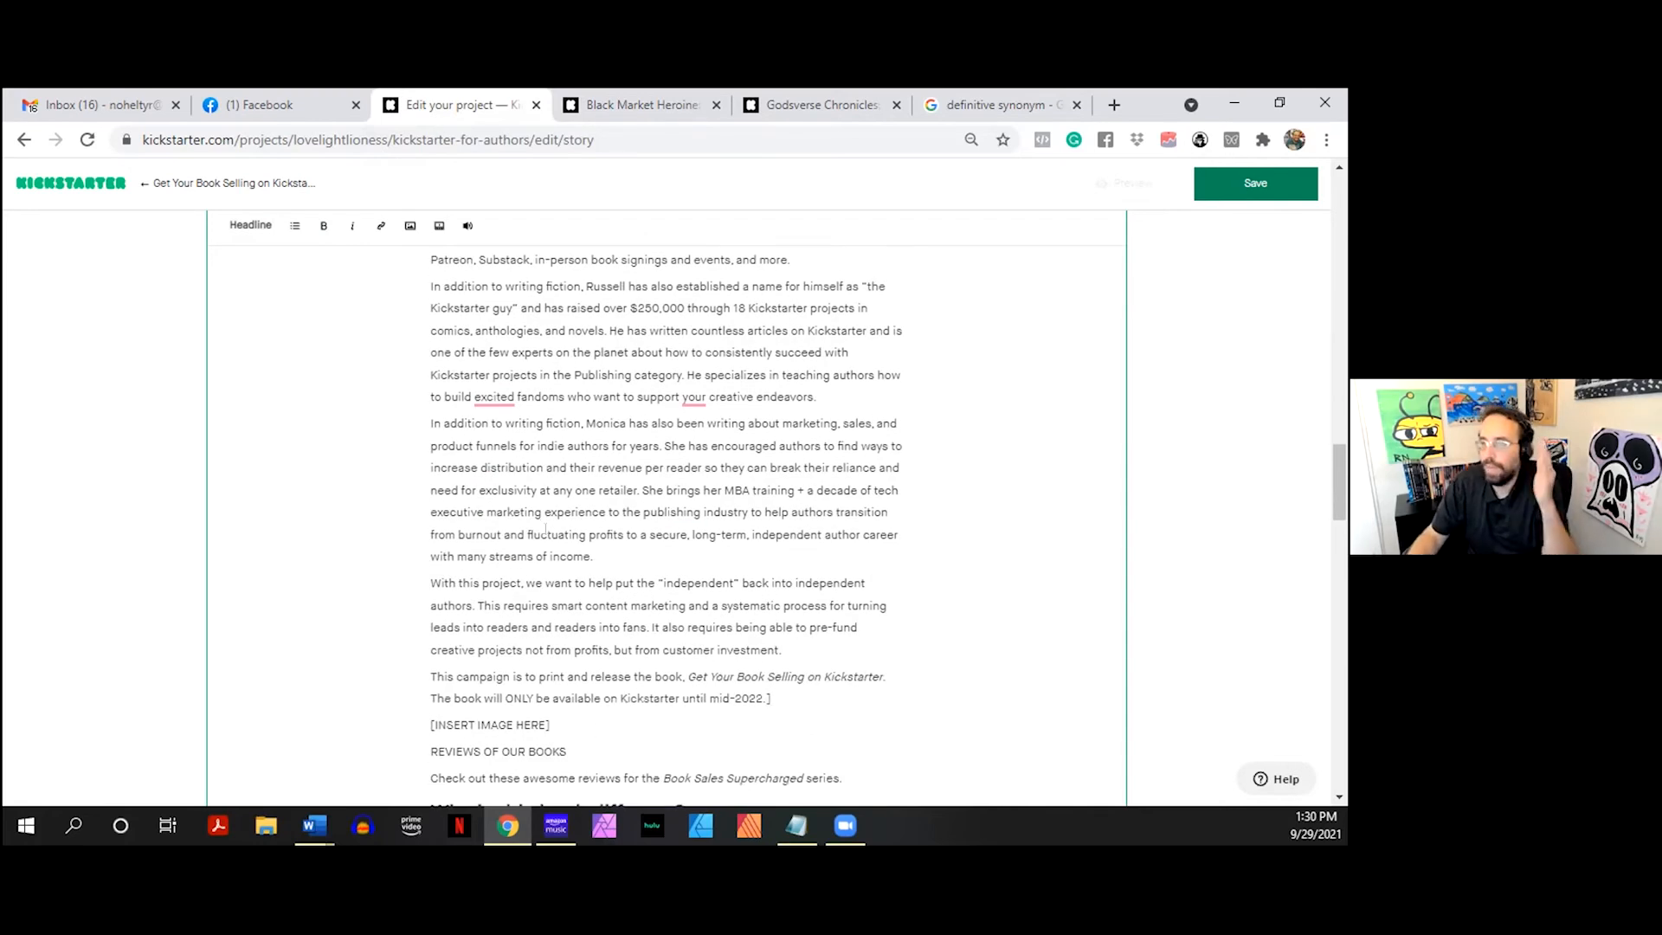
scroll(545, 528, "up", 2)
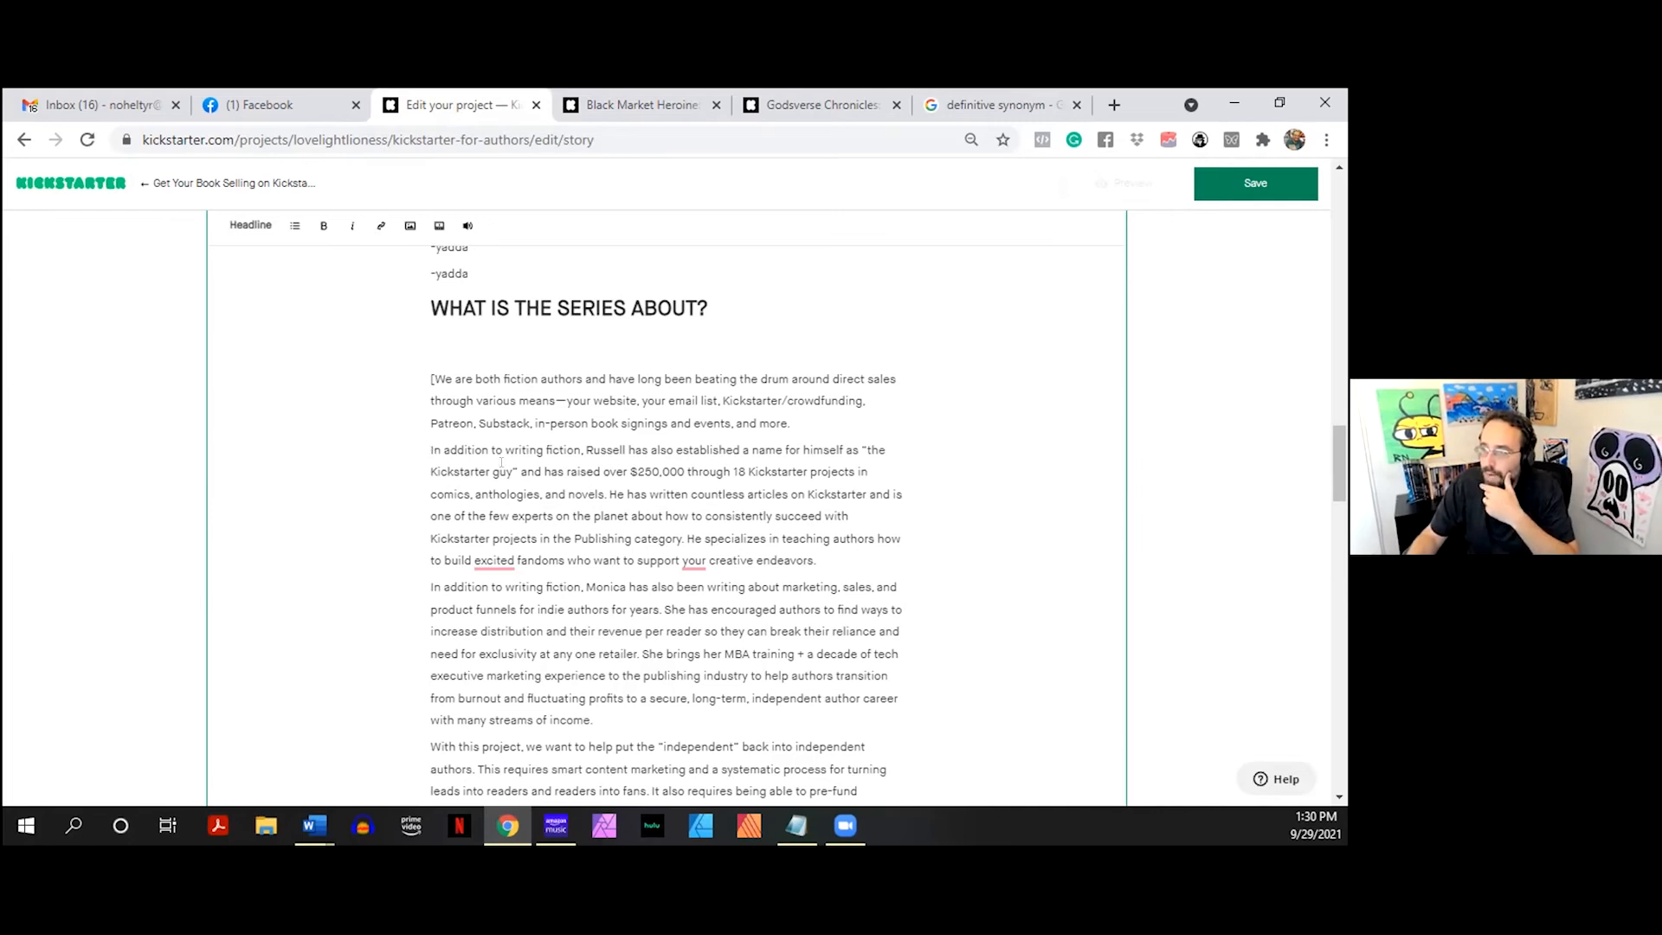
left_click(824, 559)
left_click_drag(827, 555, 428, 456)
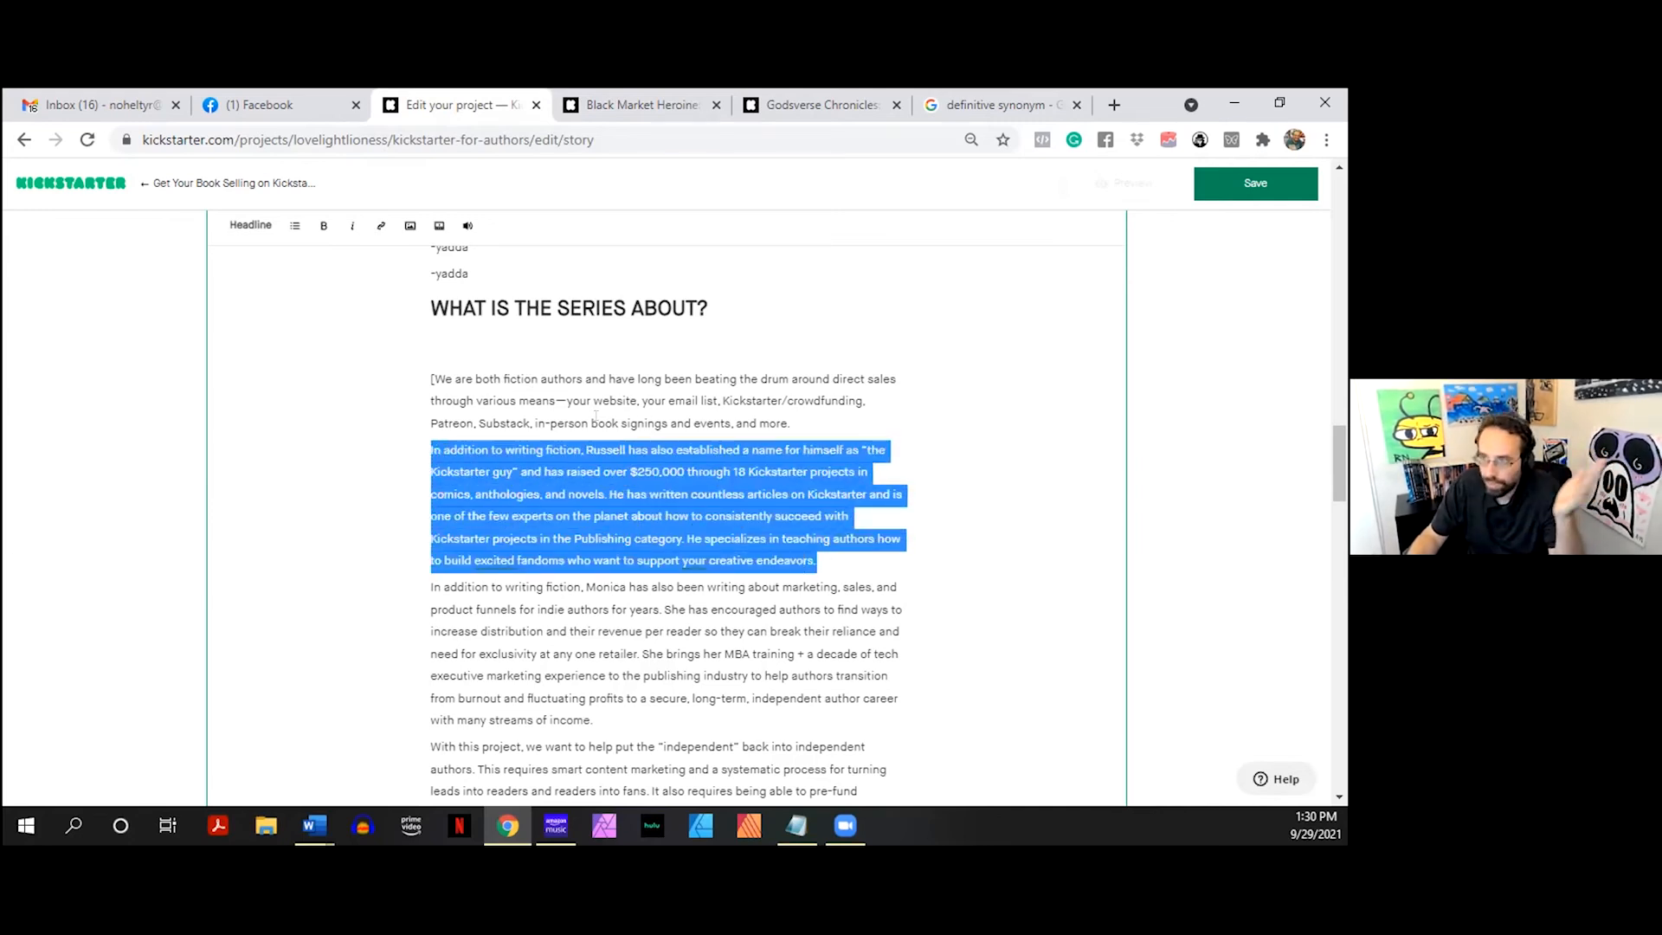
left_click(537, 339)
- Add a "Who are we?" headline followed by an empty line above "Which pledge should I choose?"
scroll(836, 432, "down", 6)
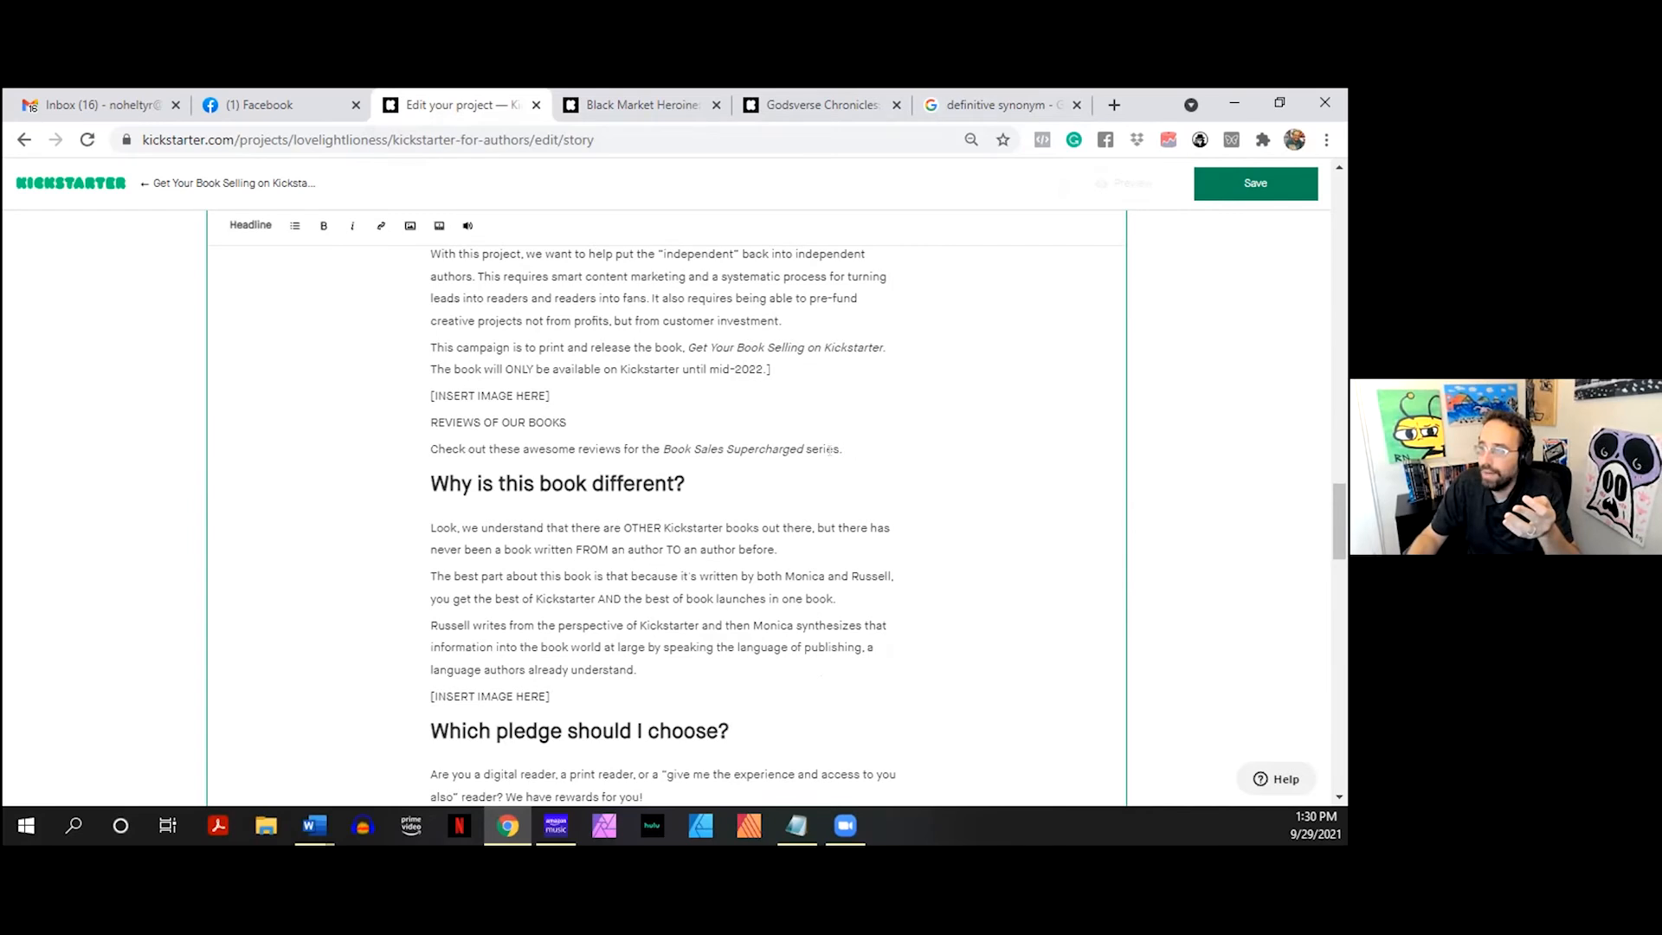
scroll(829, 450, "down", 4)
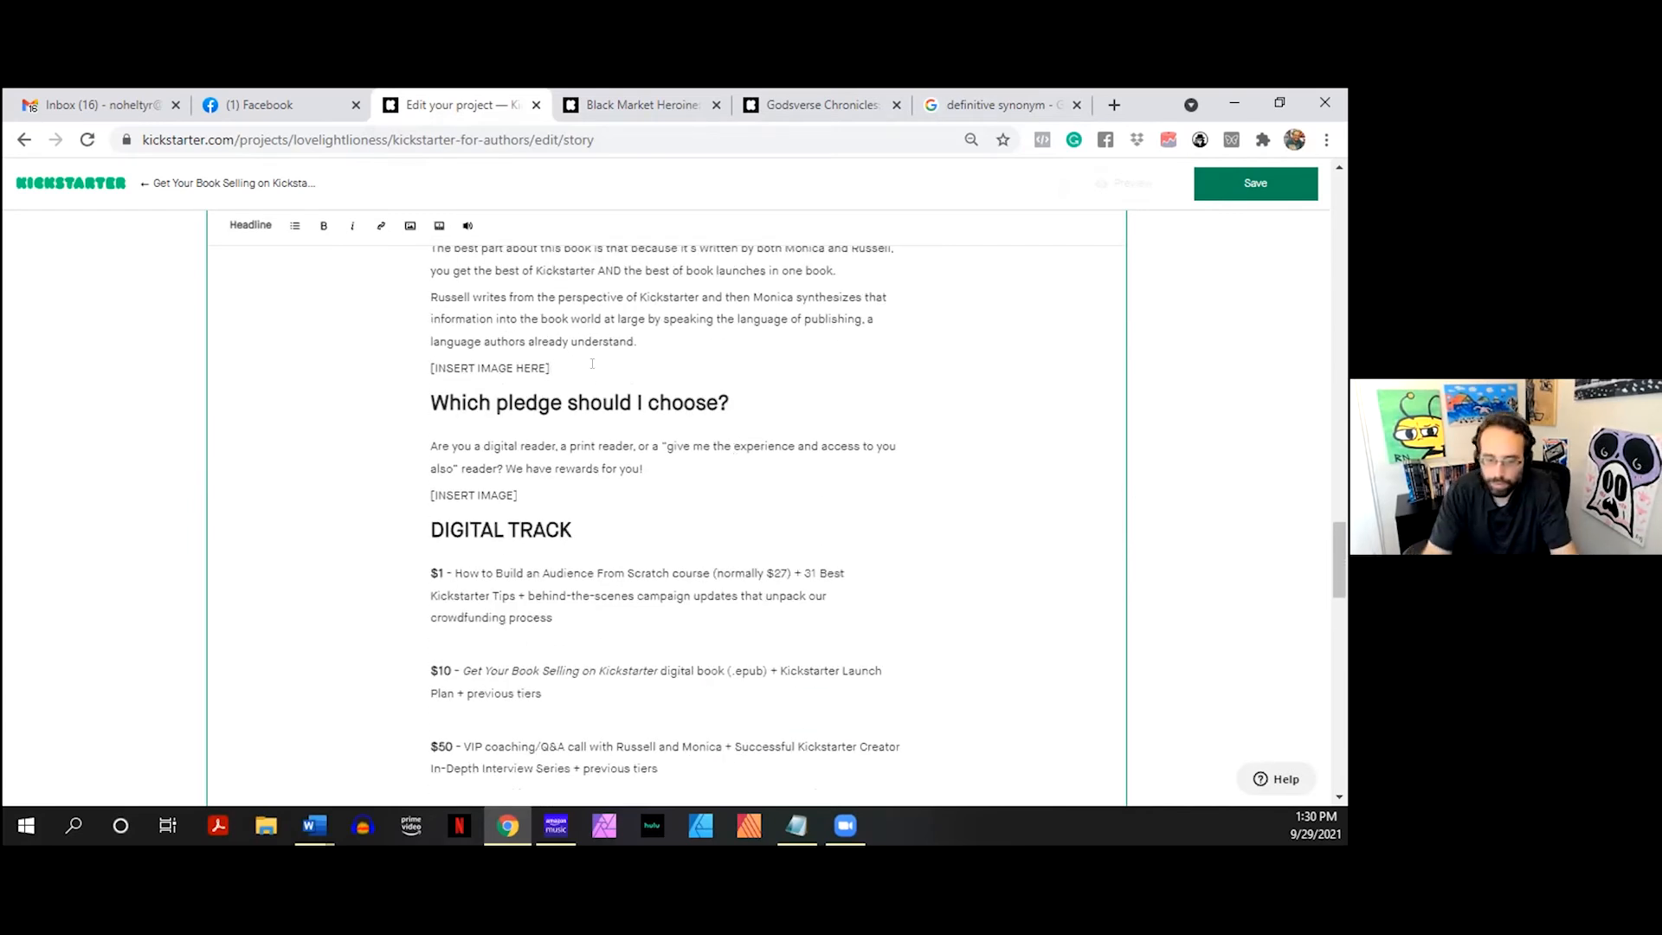
key("Return")
type("Who are we?")
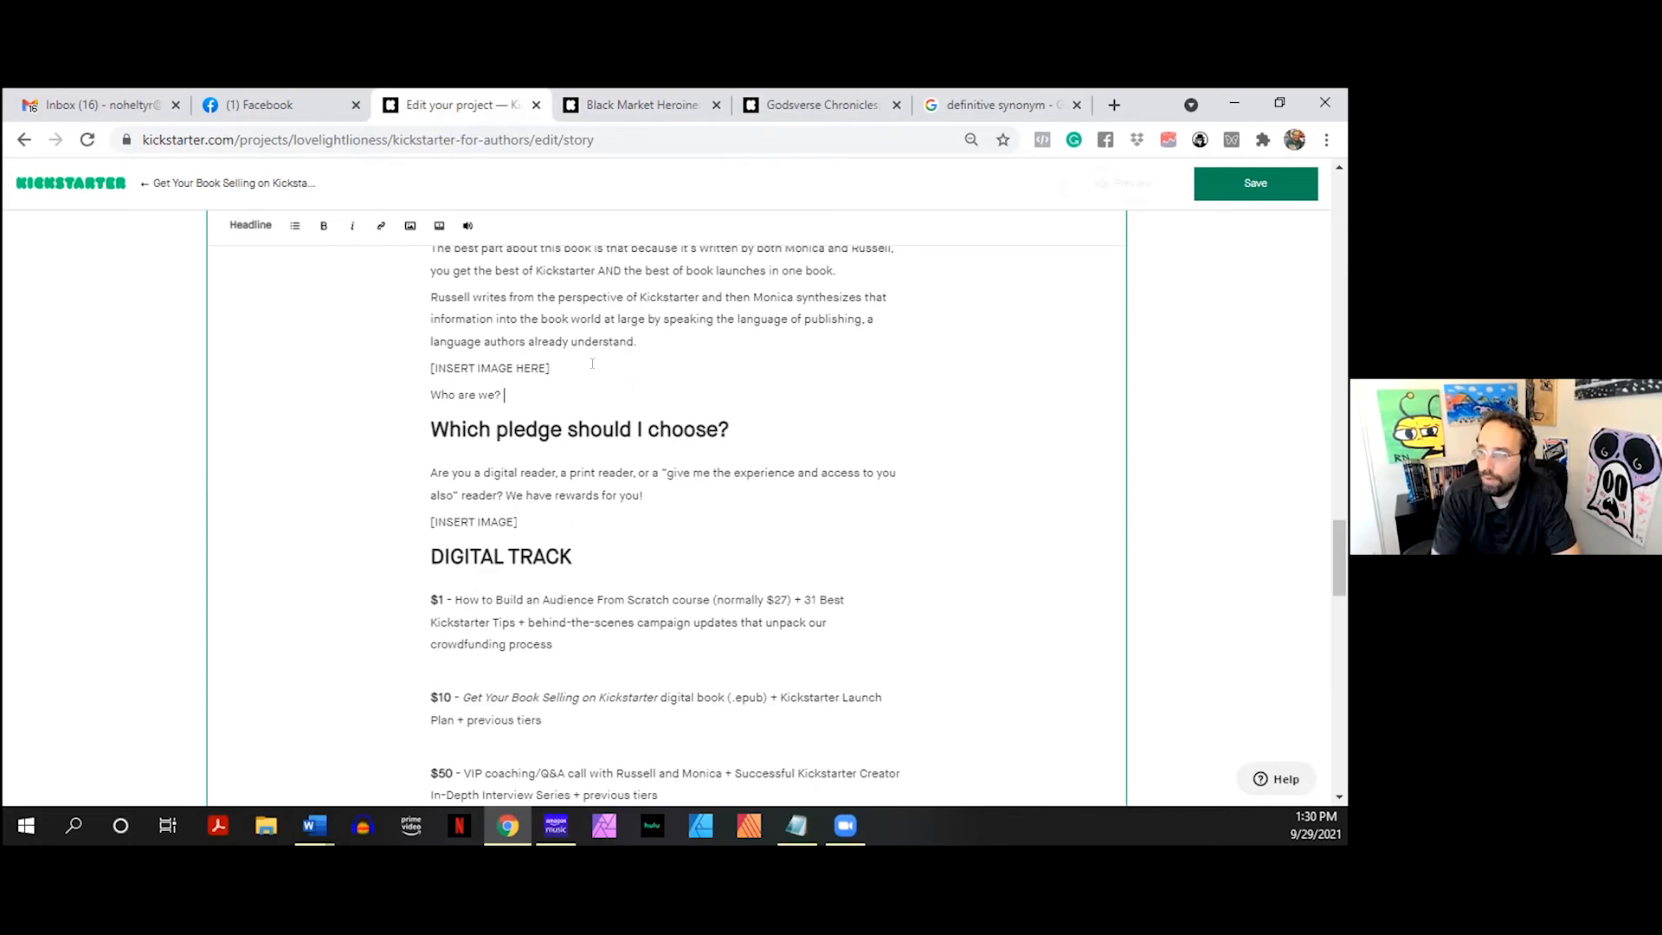
key("Return")
key("Up")
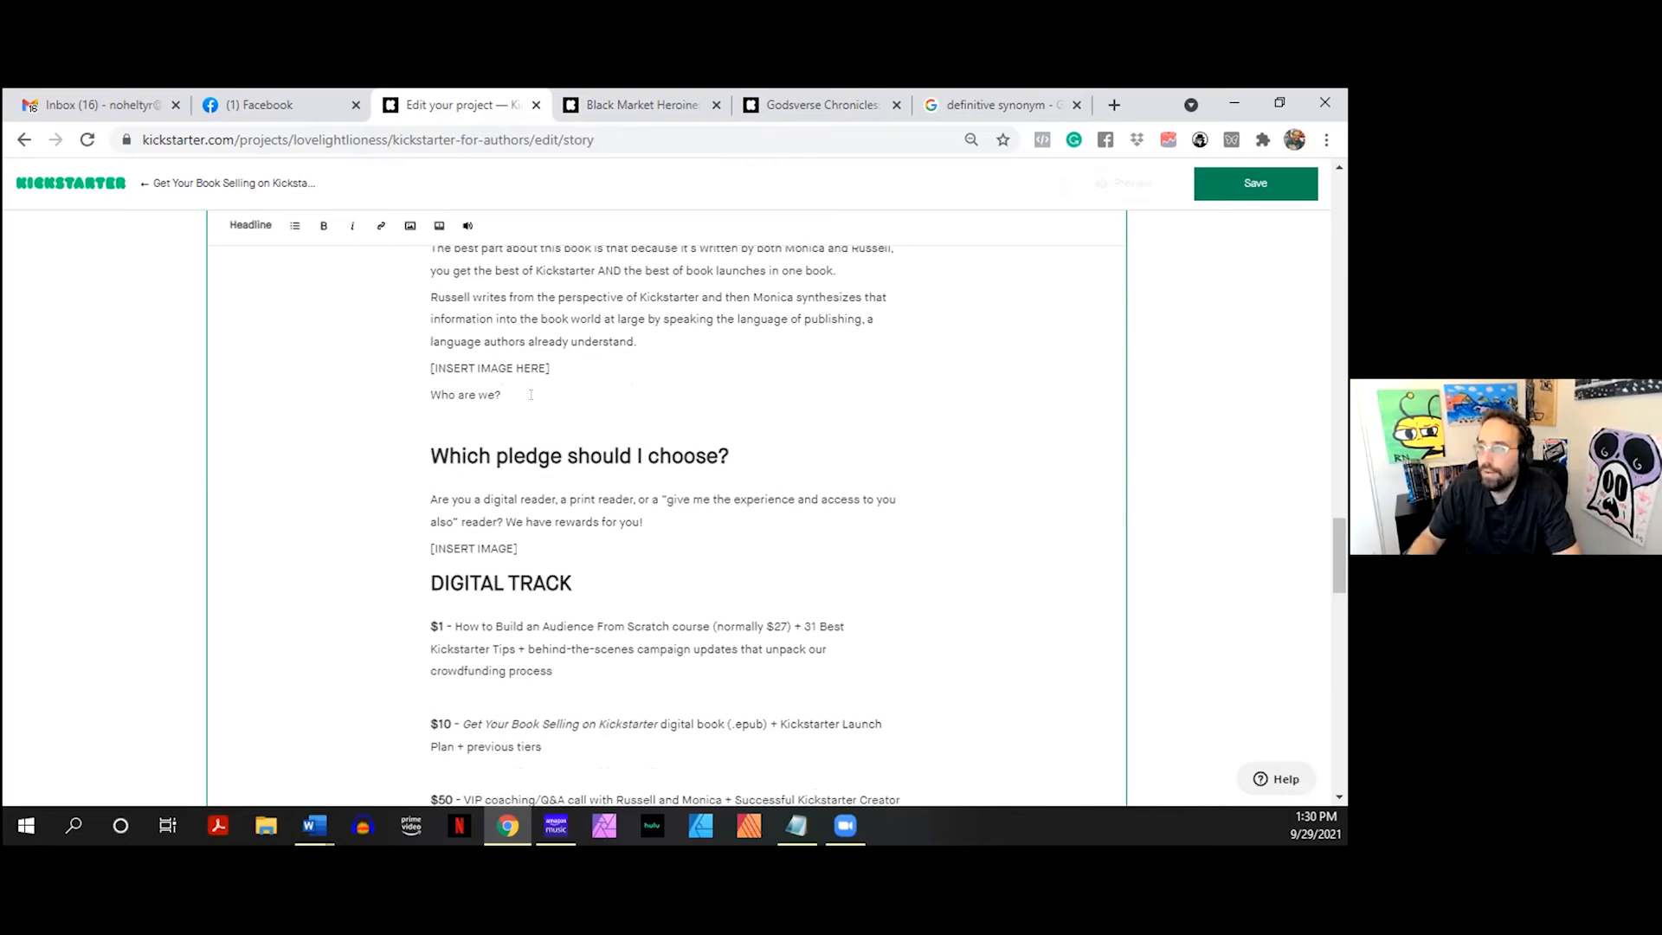
left_click(251, 225)
- Review the story draft's structure, from the opening pitch and image placeholders through the specs to the book sections and series text
scroll(519, 403, "up", 15)
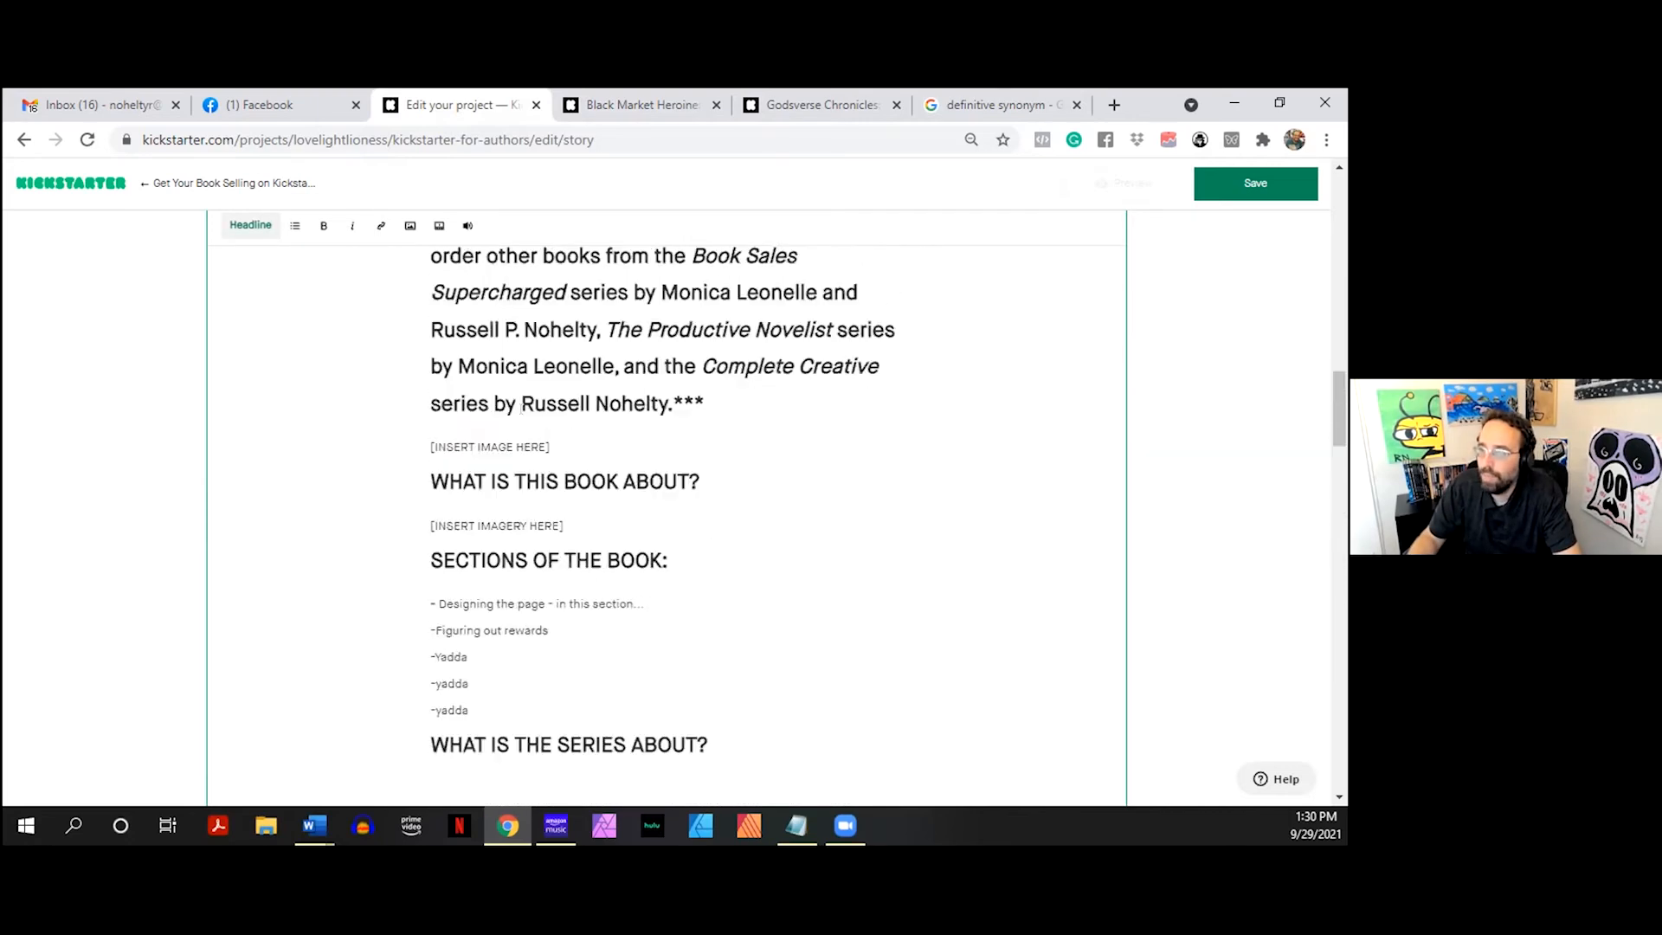
scroll(512, 307, "down", 4)
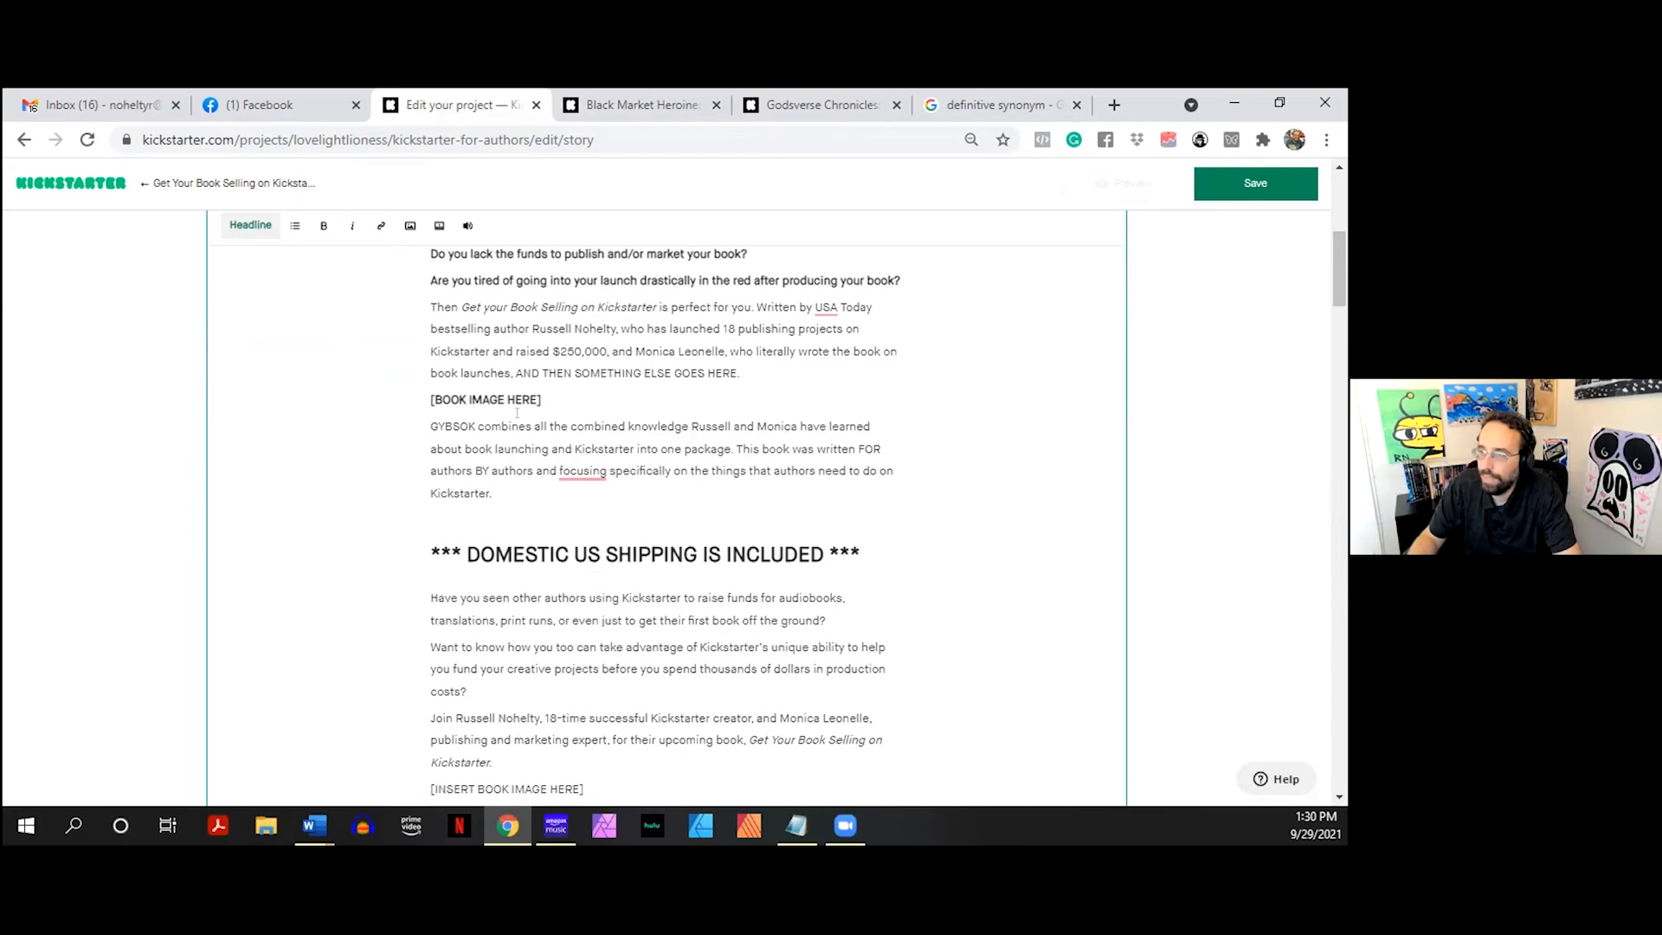
left_click_drag(424, 397, 543, 400)
key("Right")
scroll(512, 381, "down", 4)
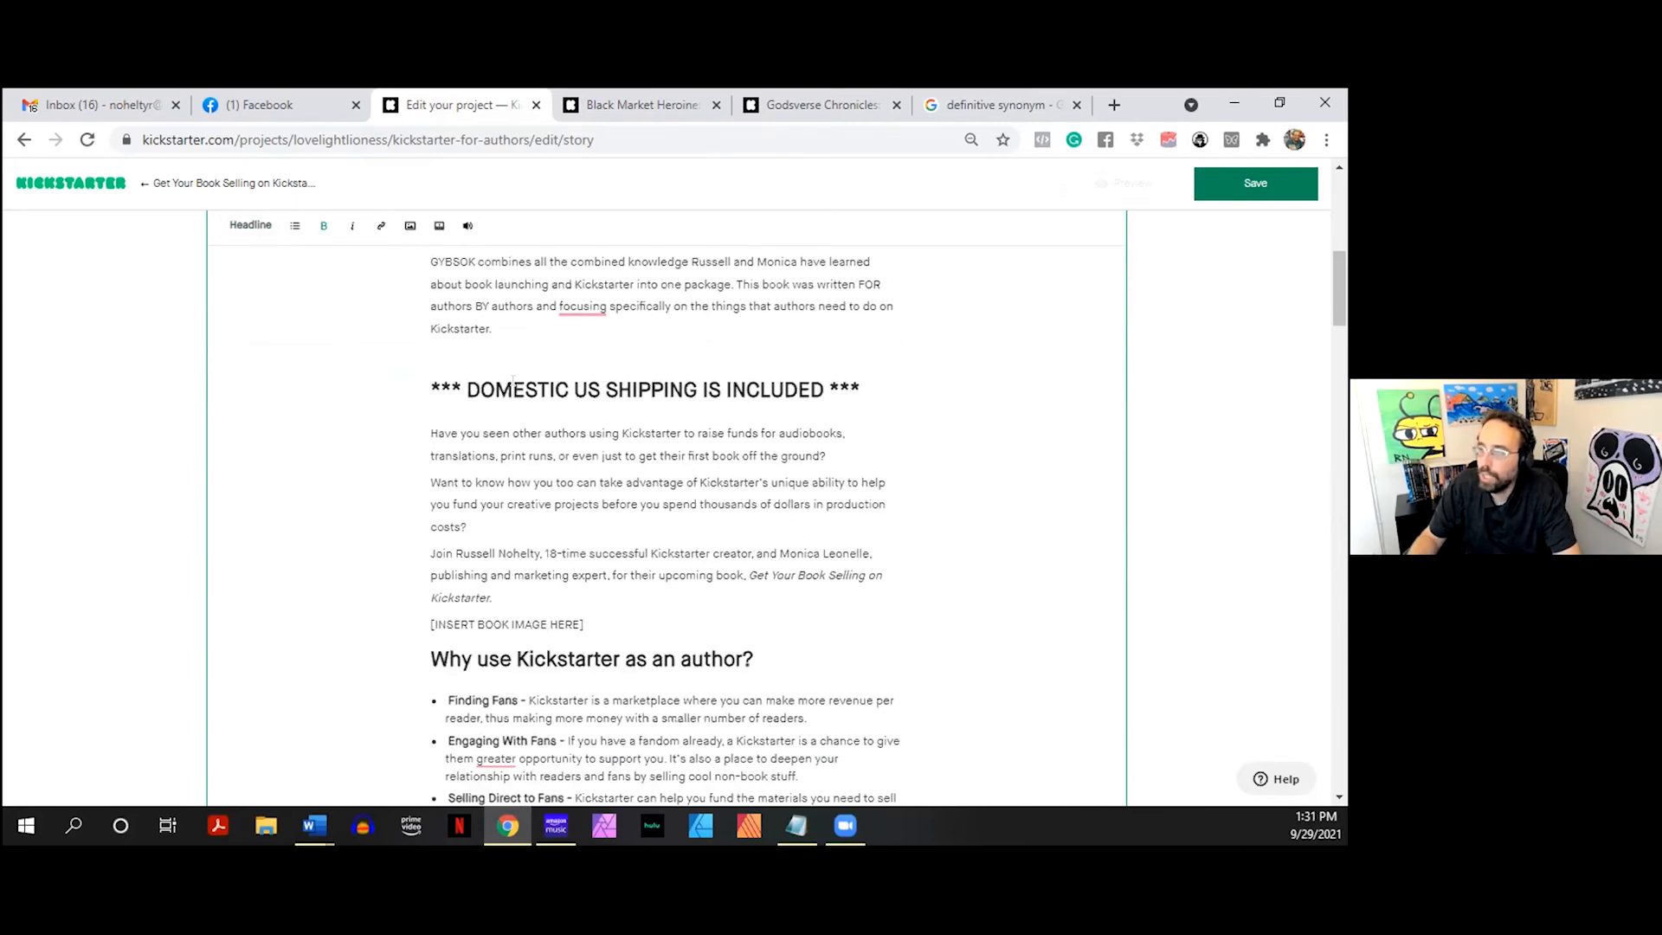
left_click_drag(624, 458, 419, 465)
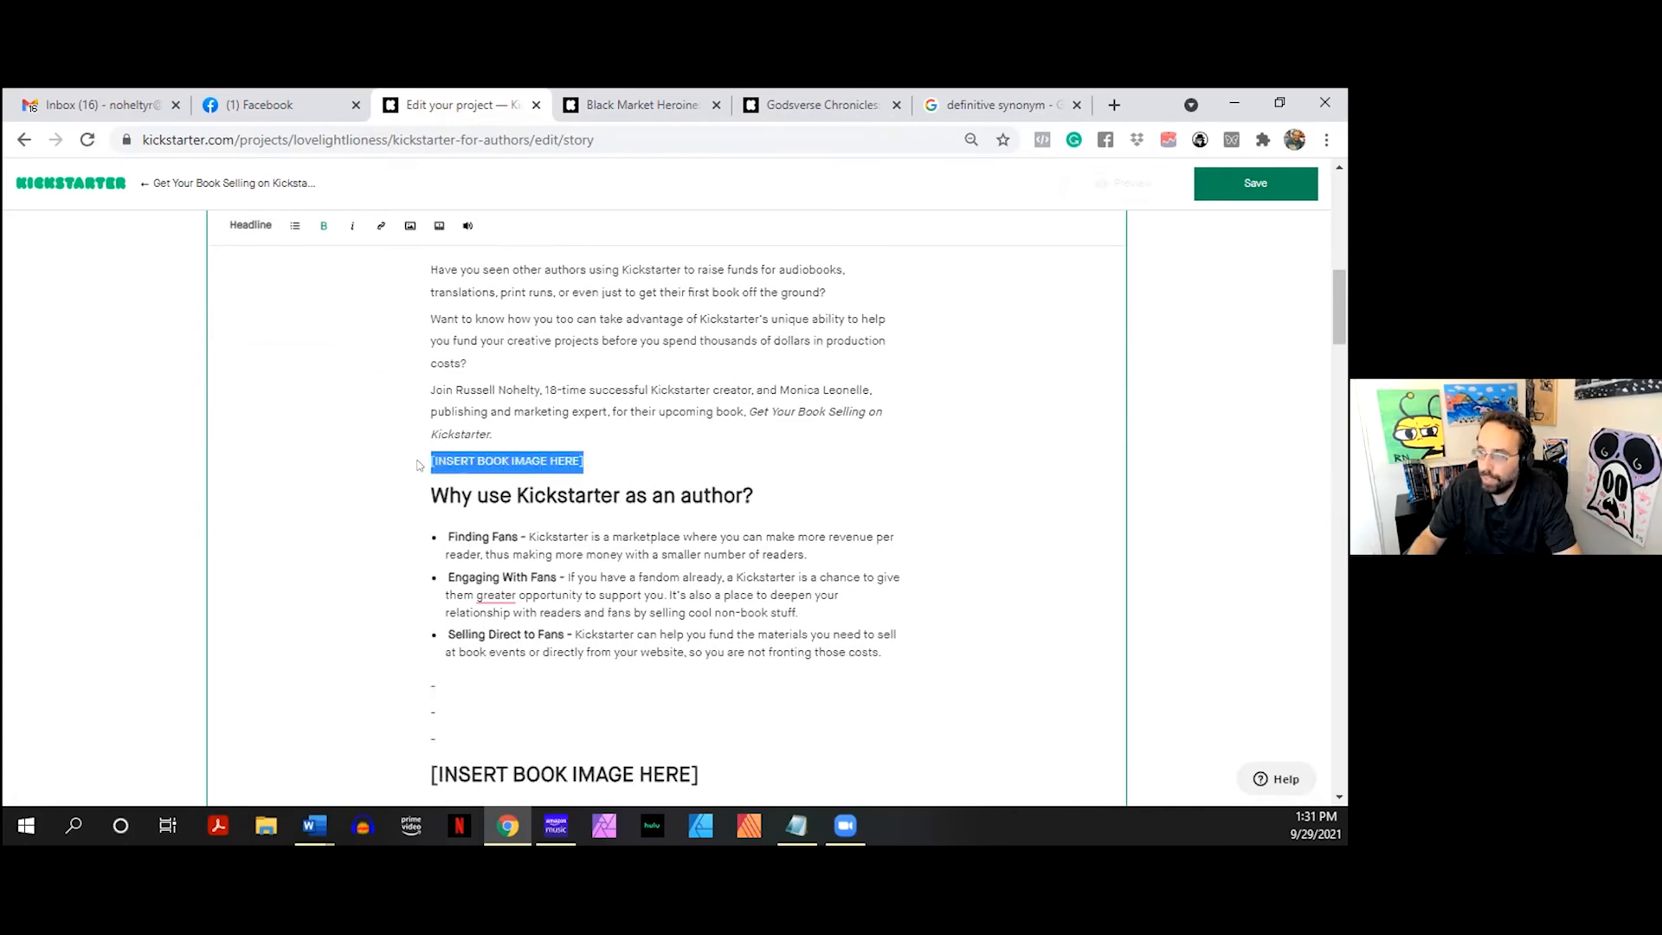
scroll(598, 458, "up", 7)
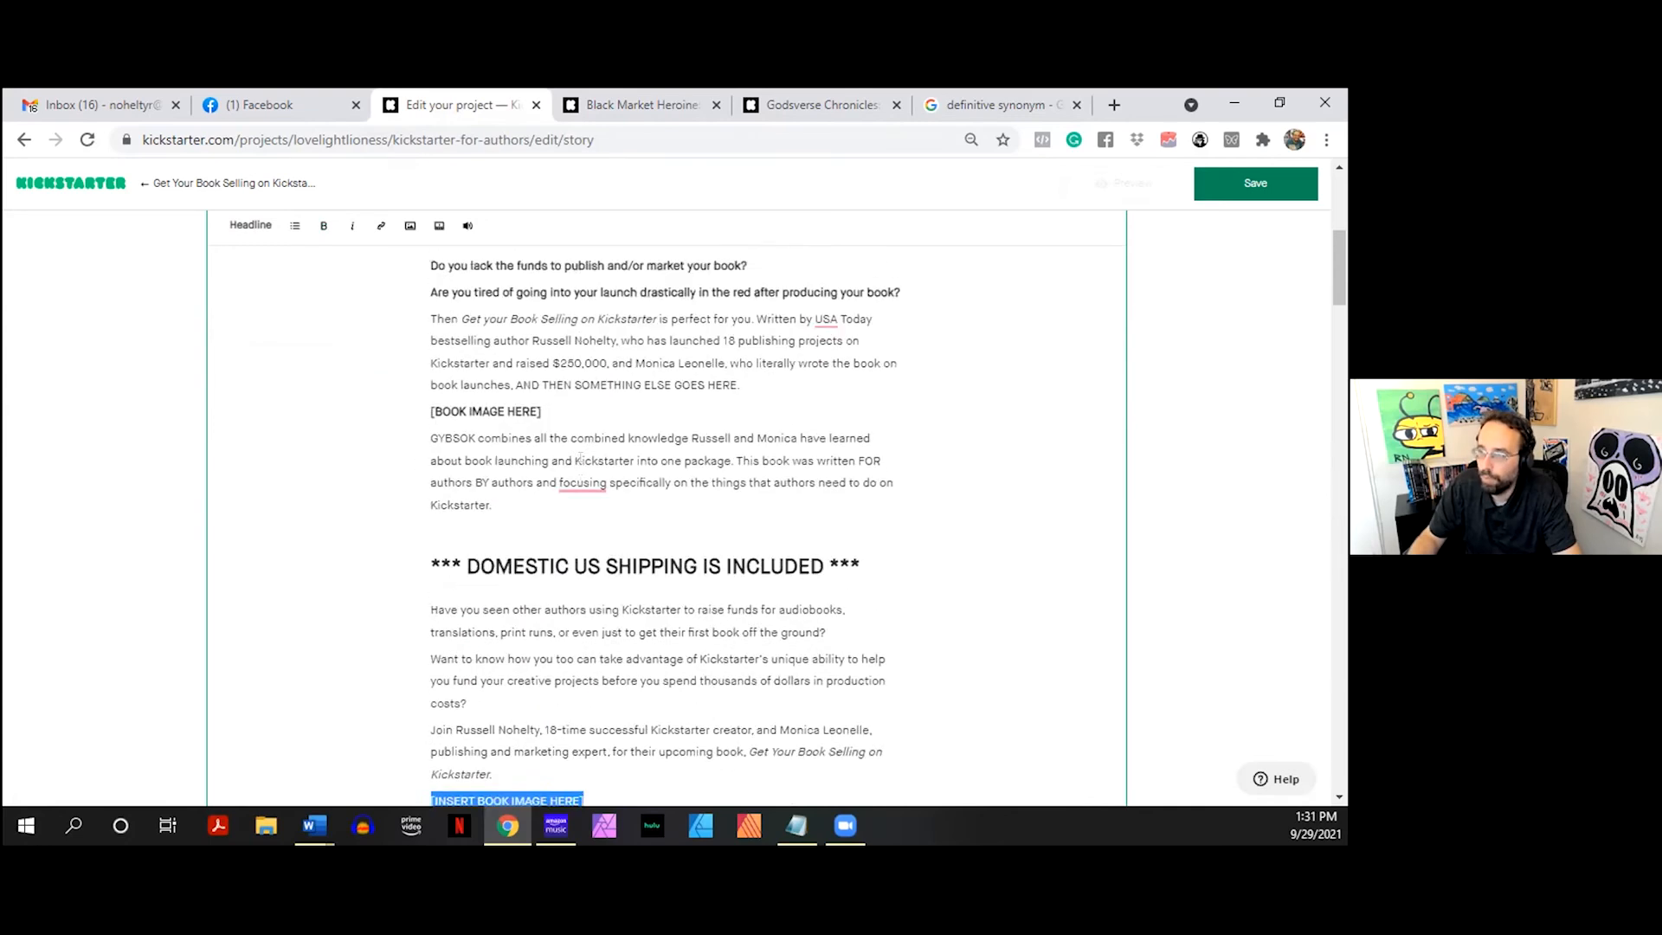
scroll(581, 456, "down", 4)
scroll(581, 457, "down", 6)
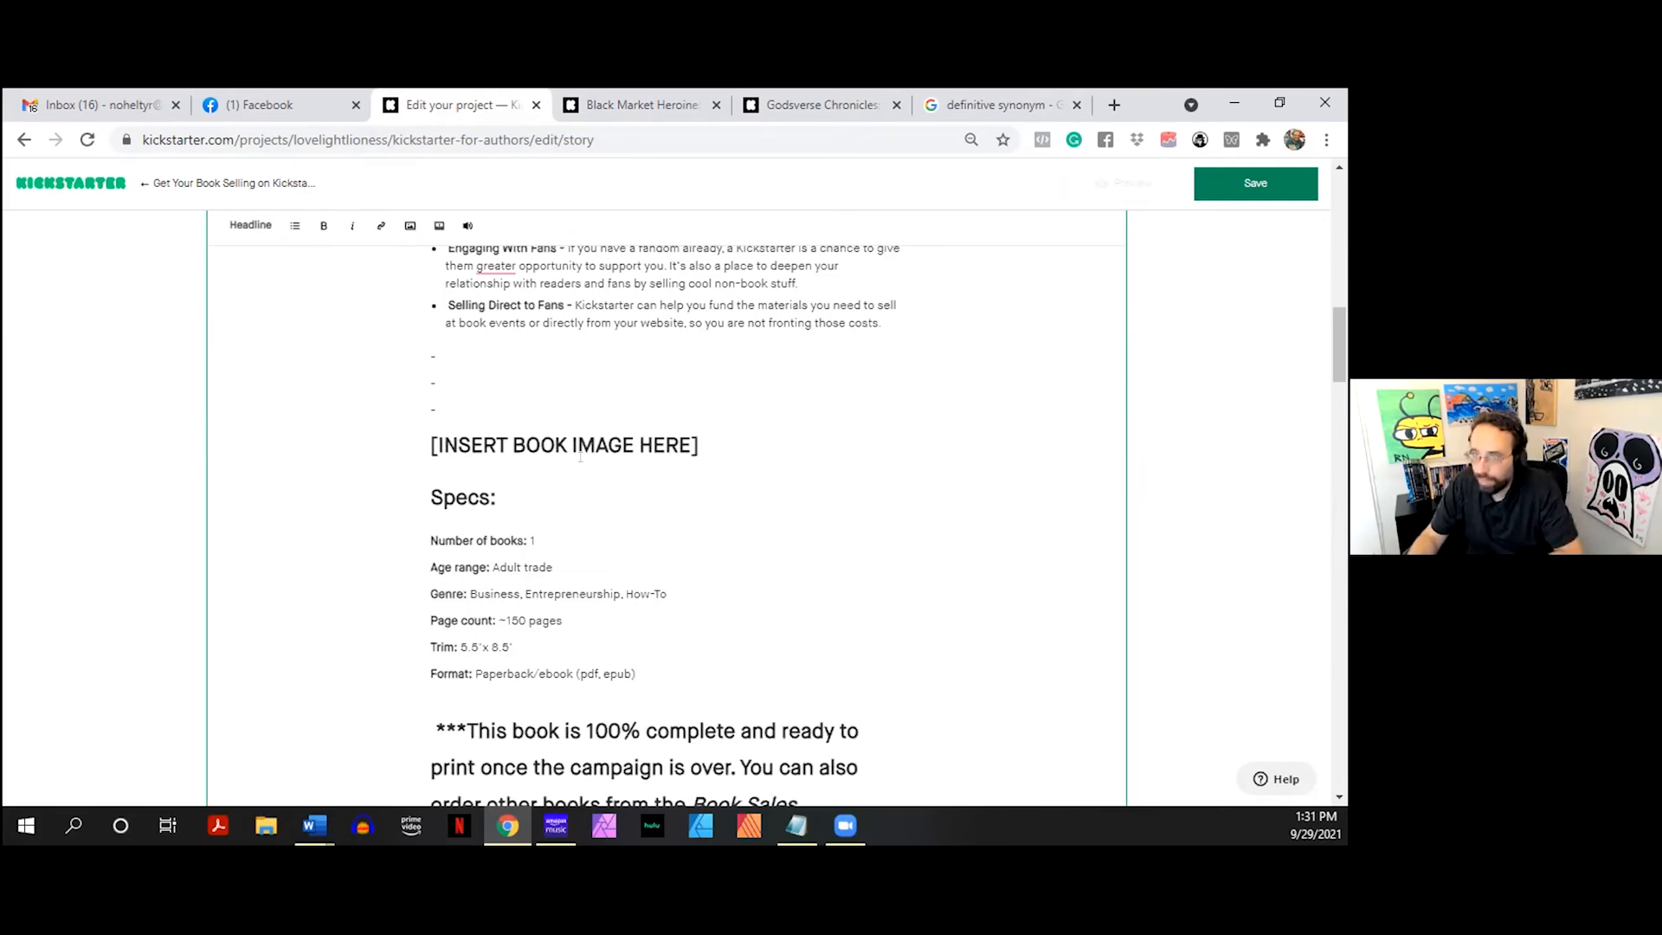
scroll(548, 377, "down", 2)
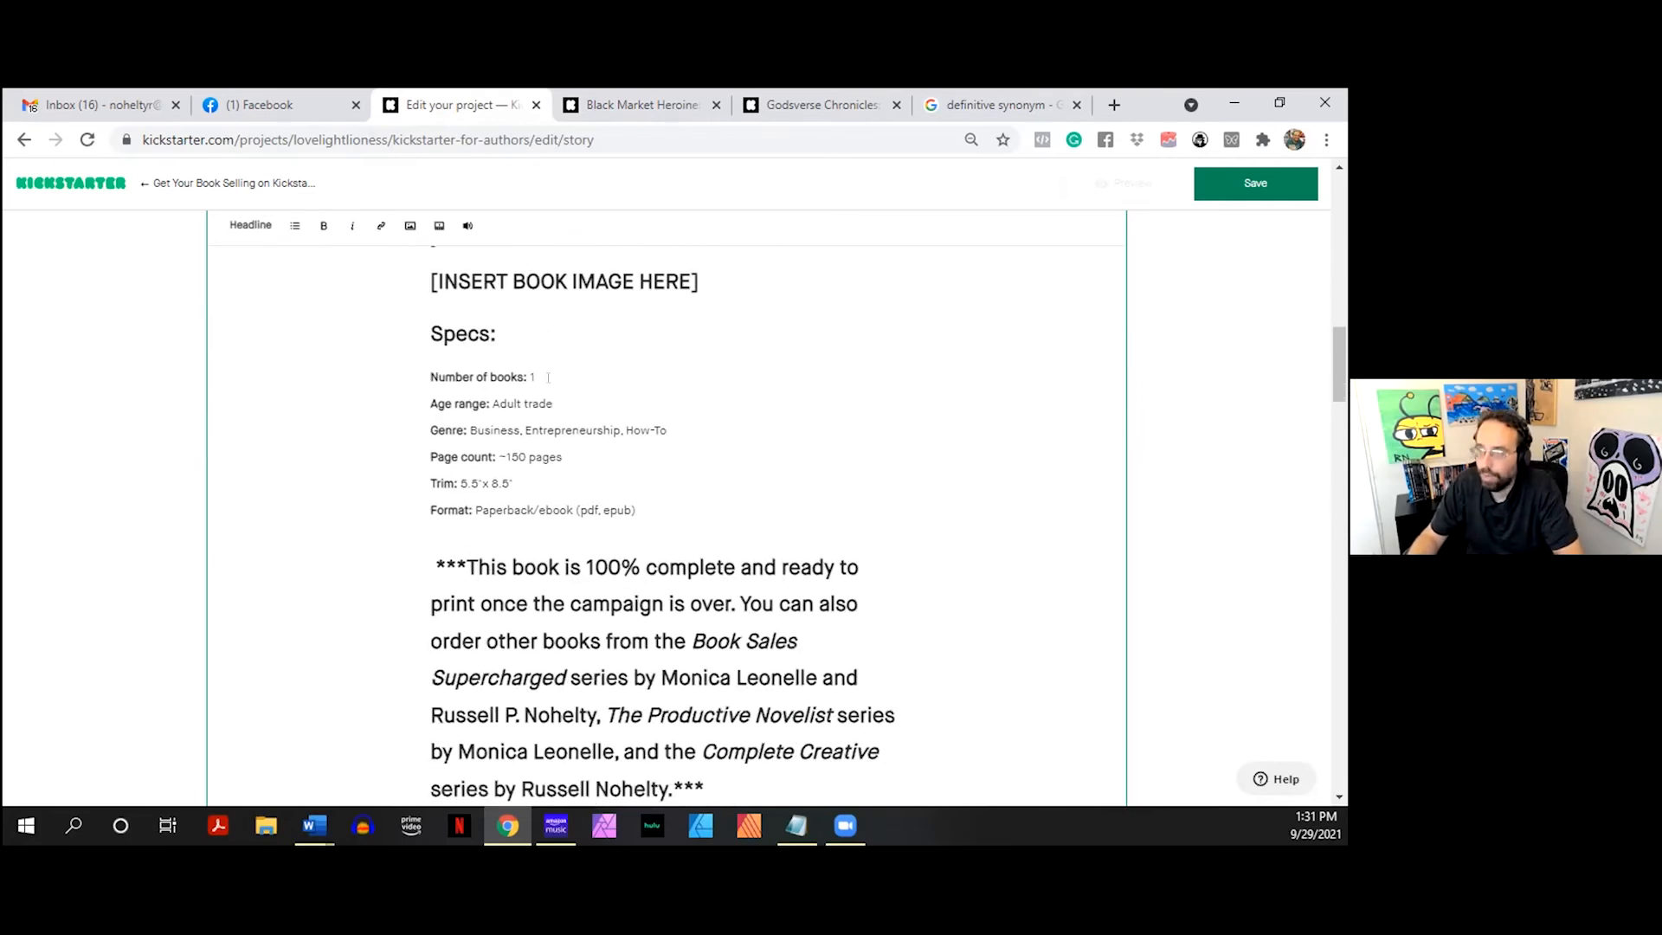
left_click(552, 402)
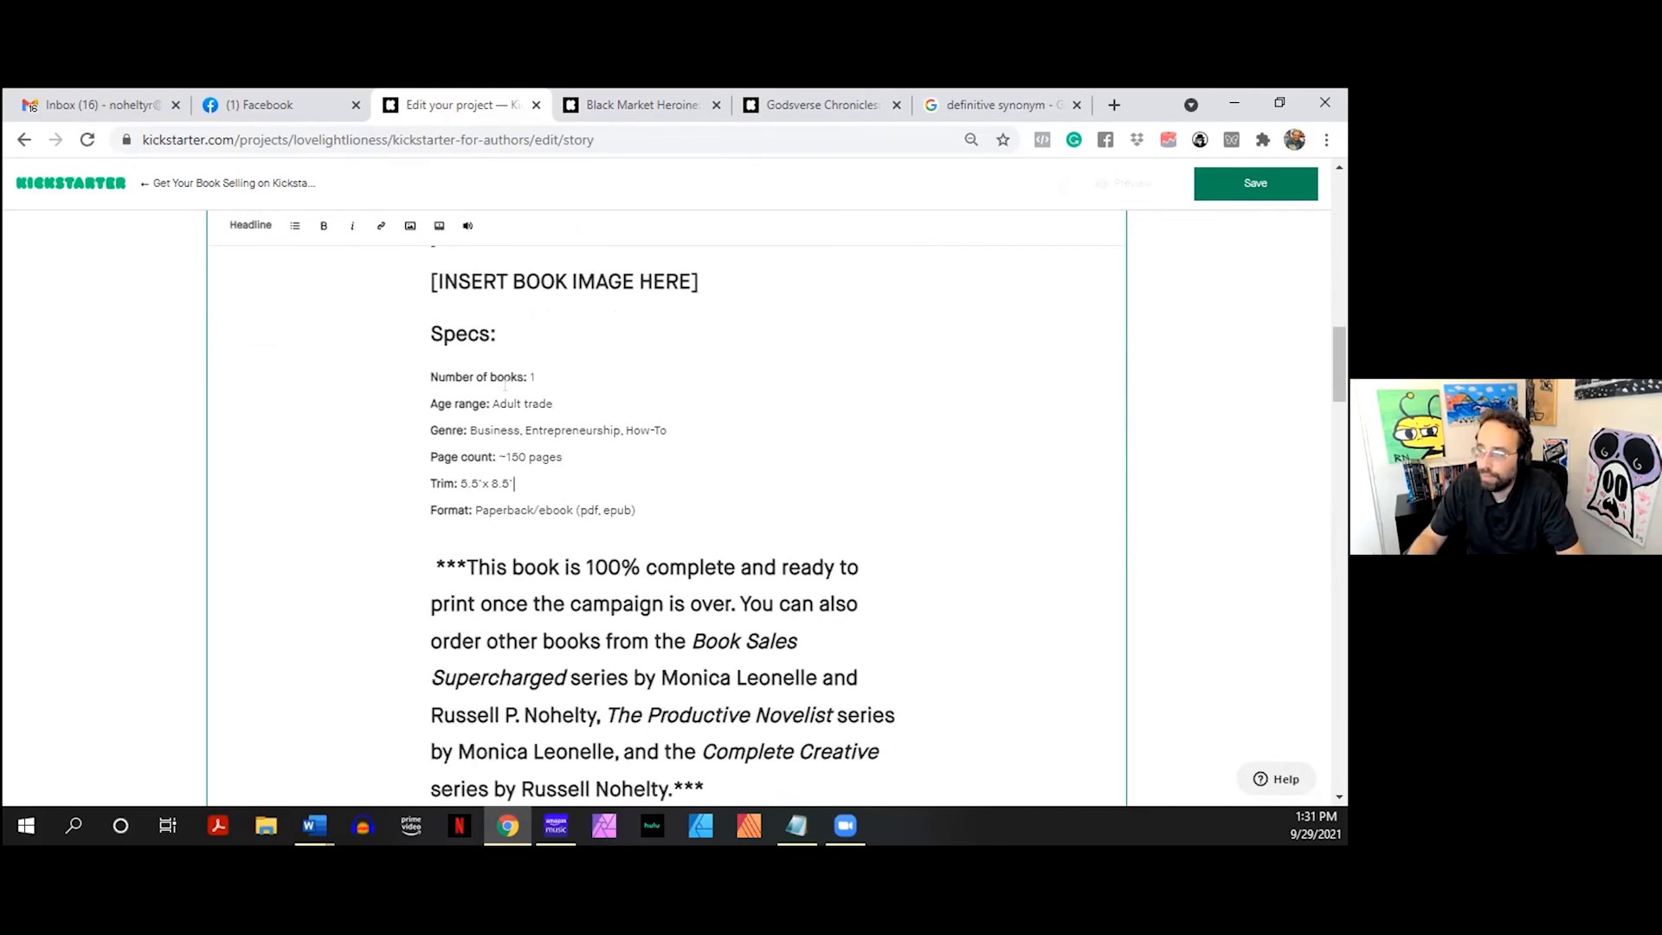
scroll(524, 433, "down", 4)
scroll(502, 369, "up", 2)
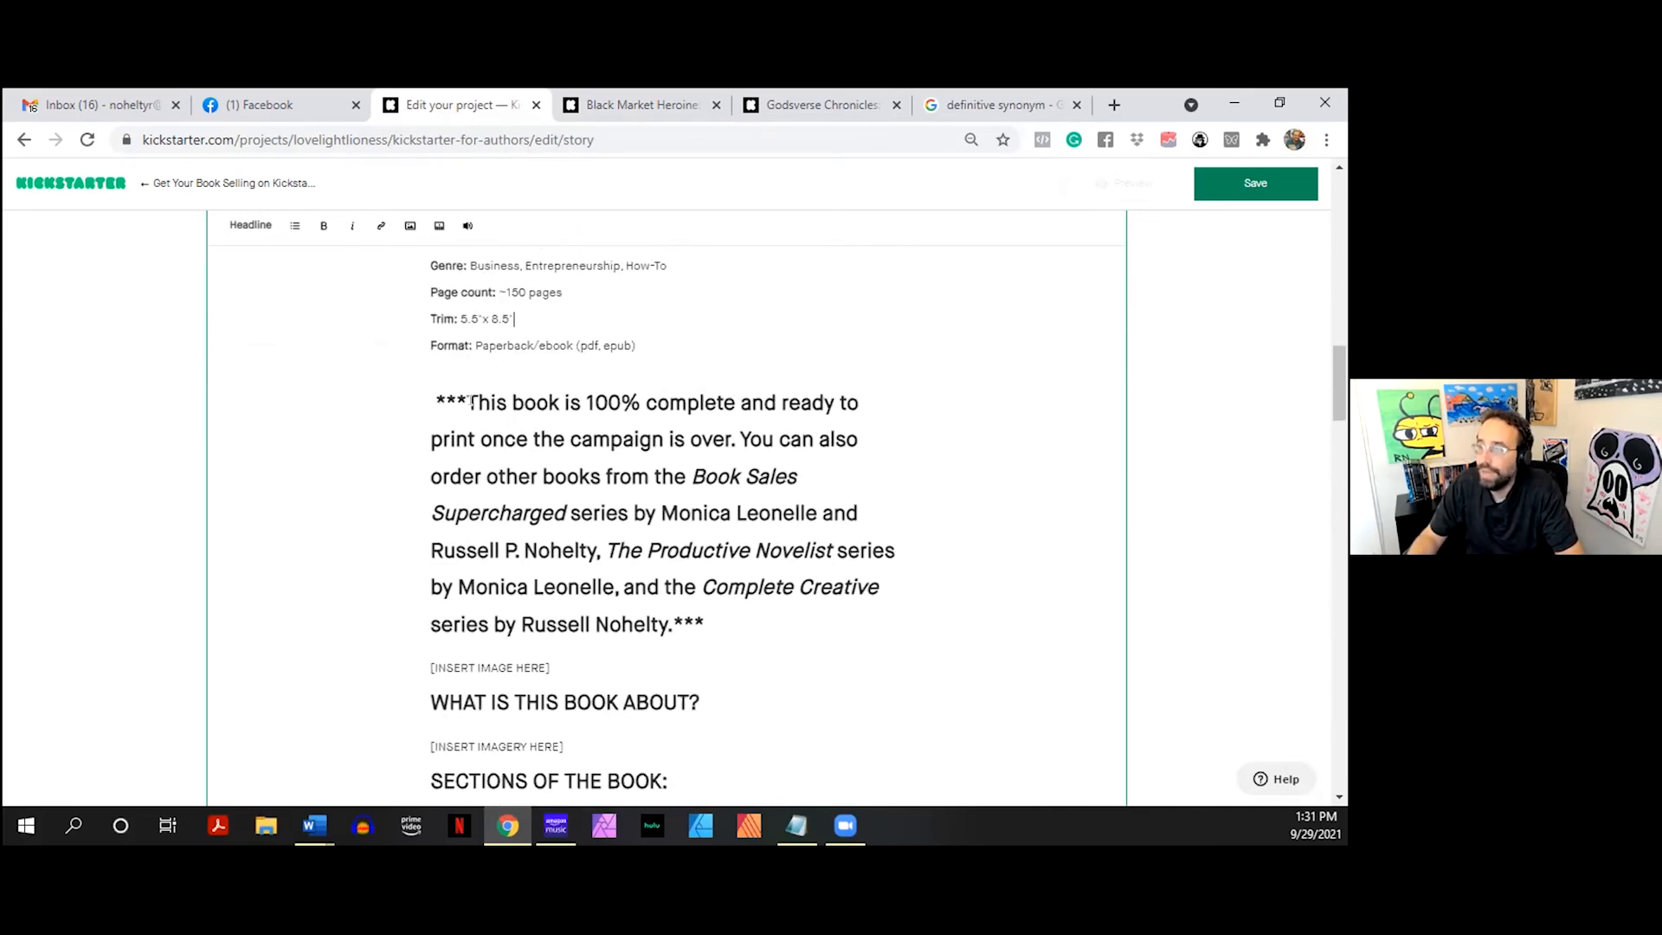
scroll(489, 381, "down", 4)
scroll(471, 398, "down", 4)
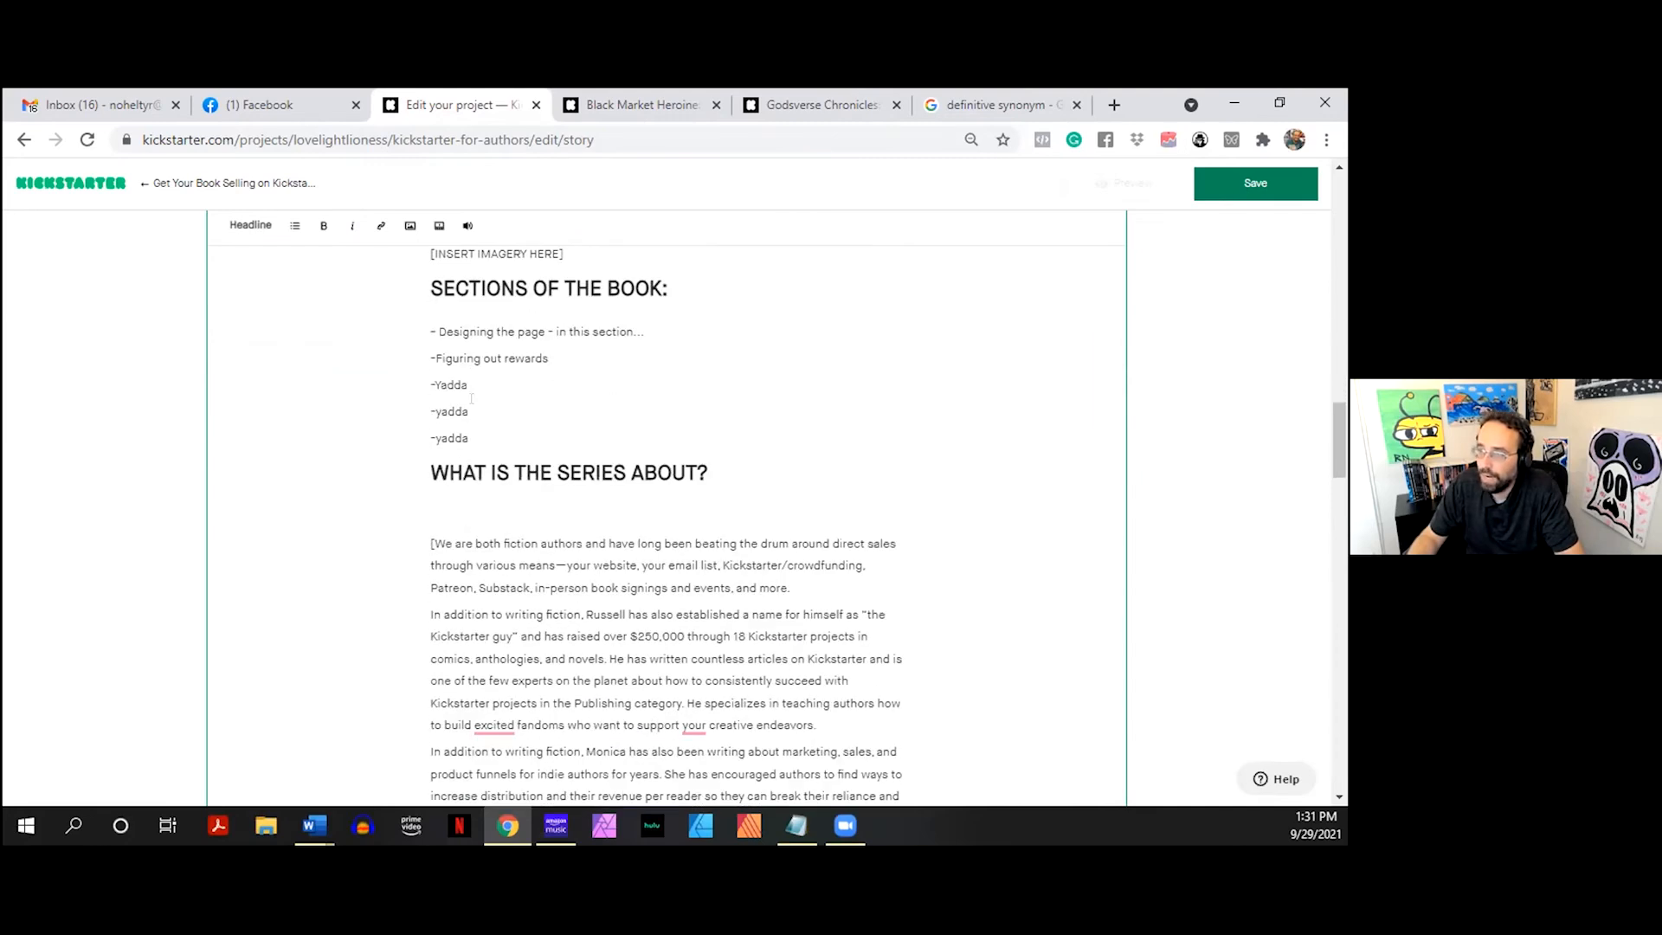
scroll(473, 384, "up", 2)
left_click_drag(453, 277, 471, 438)
left_click(514, 425)
scroll(514, 426, "up", 4)
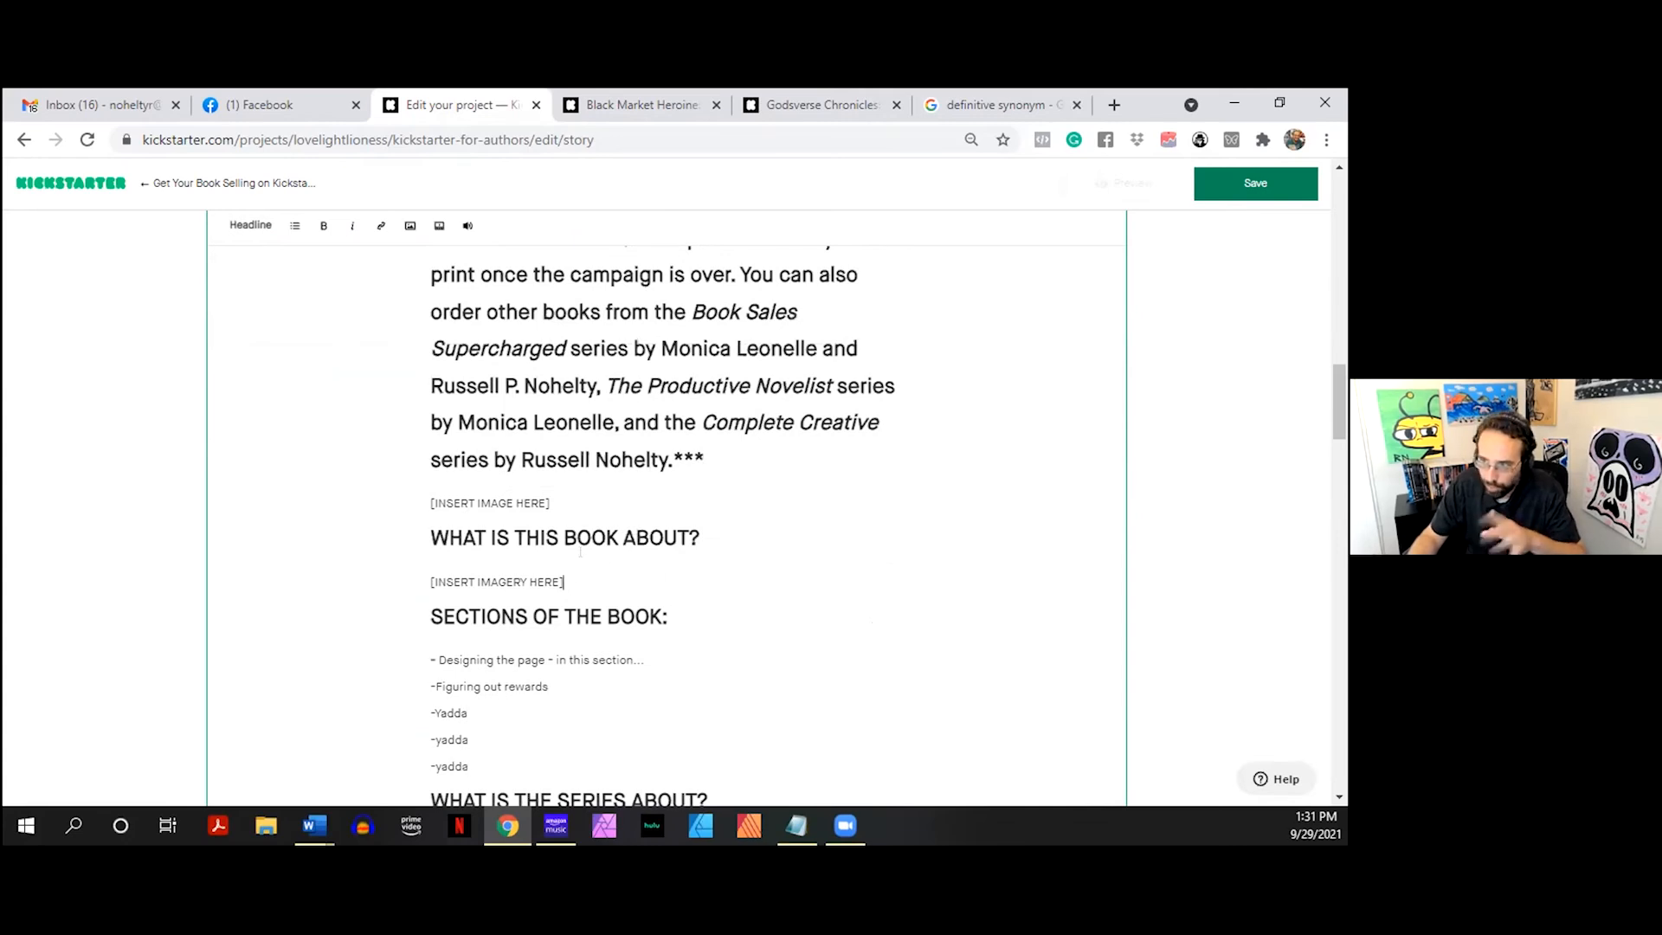
- Review the order of the story sections, from the book sections and series text through "Why is this book different?" to "Who are we?"
scroll(528, 411, "down", 4)
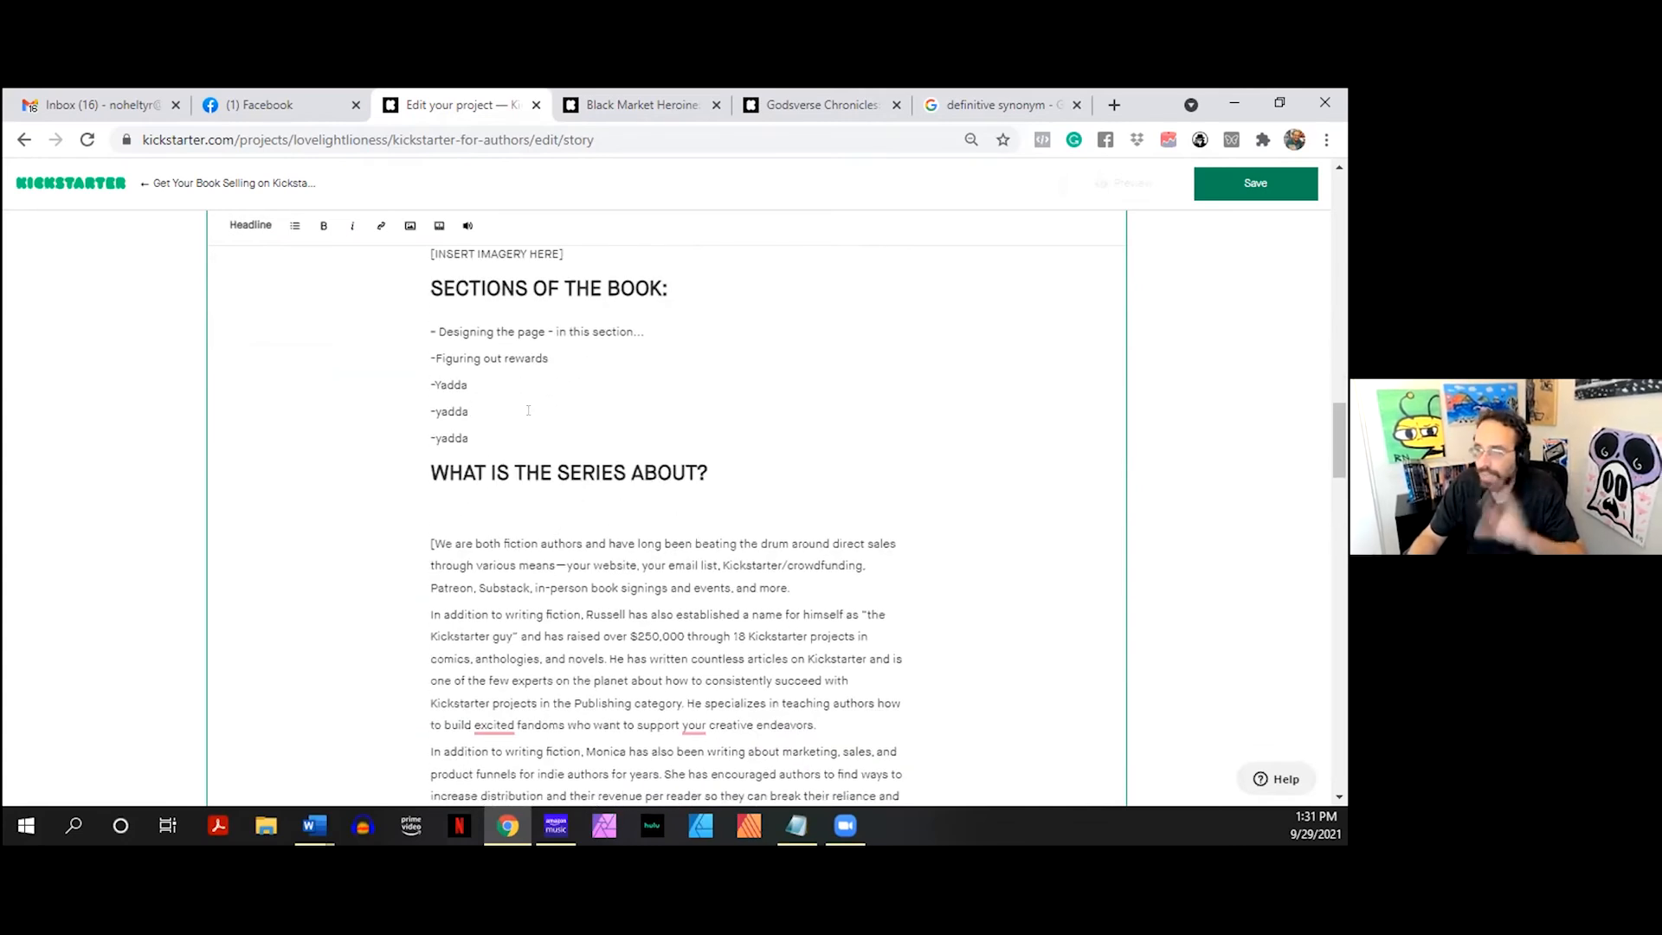
scroll(527, 411, "down", 2)
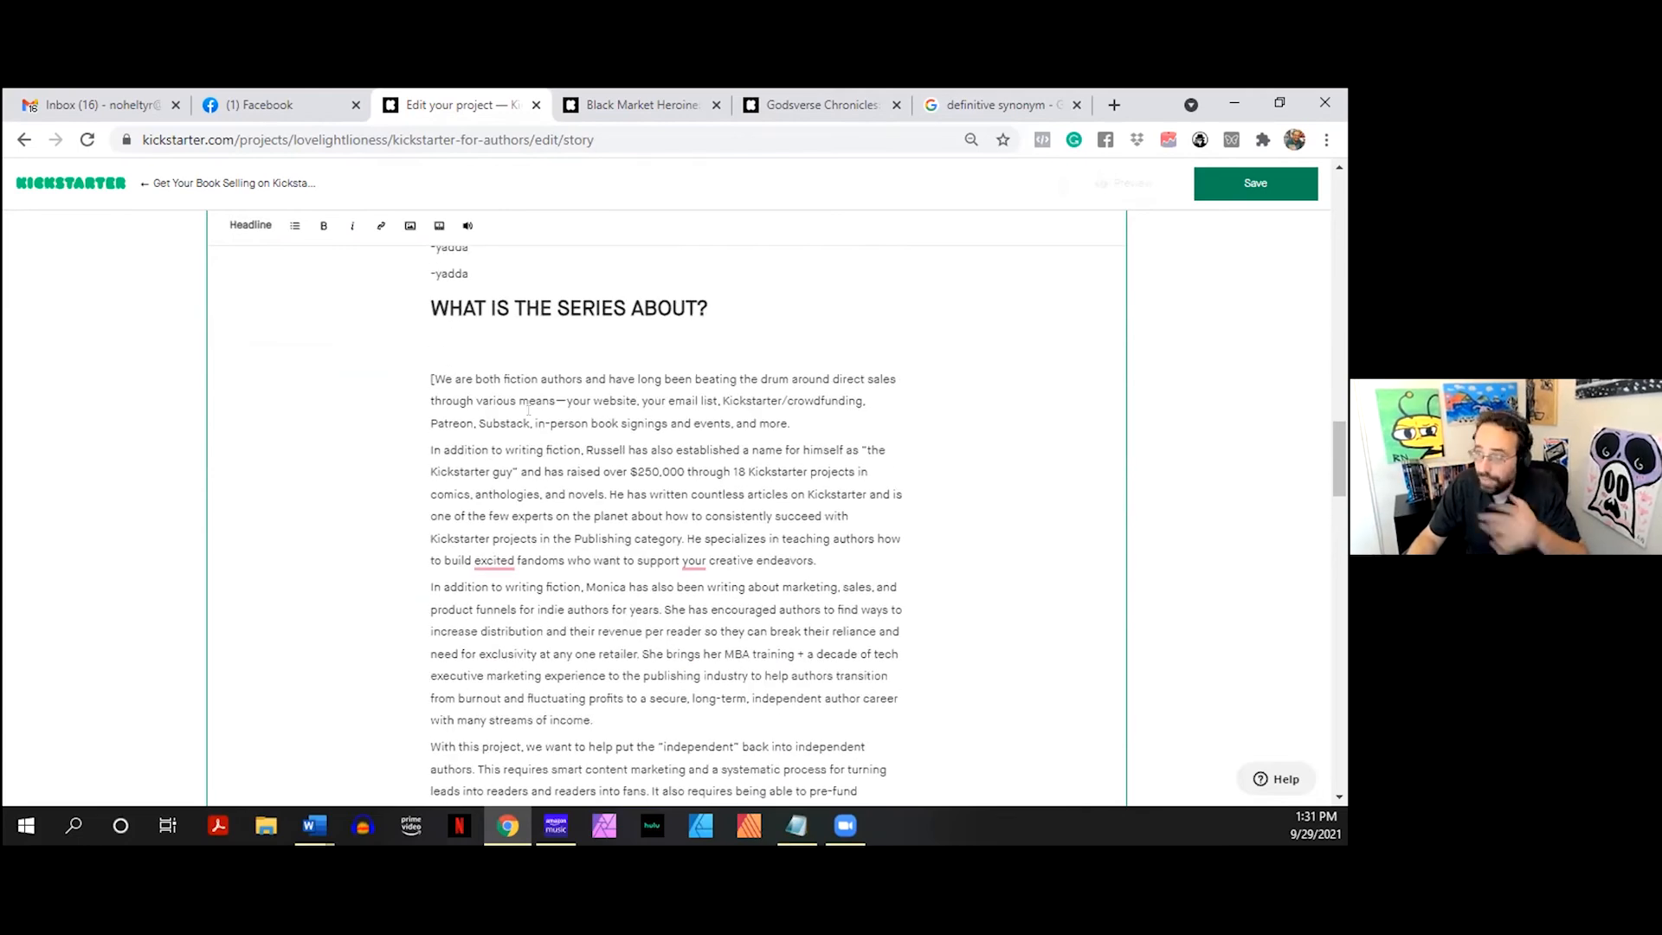
scroll(528, 411, "down", 6)
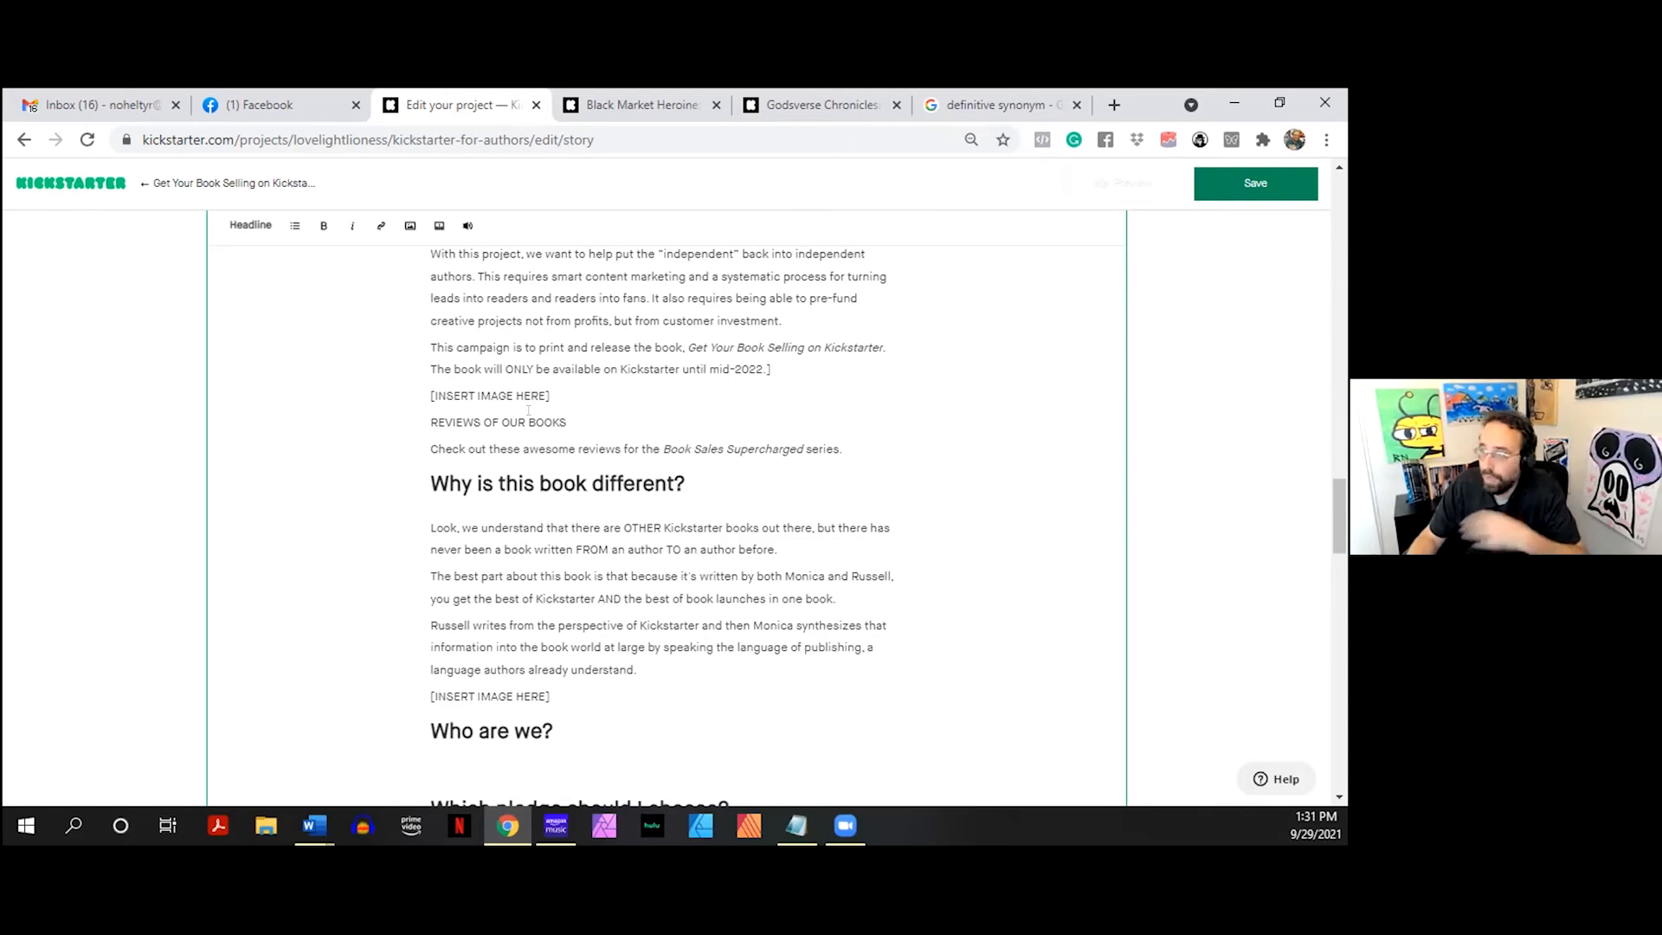
left_click(517, 483)
scroll(514, 482, "down", 2)
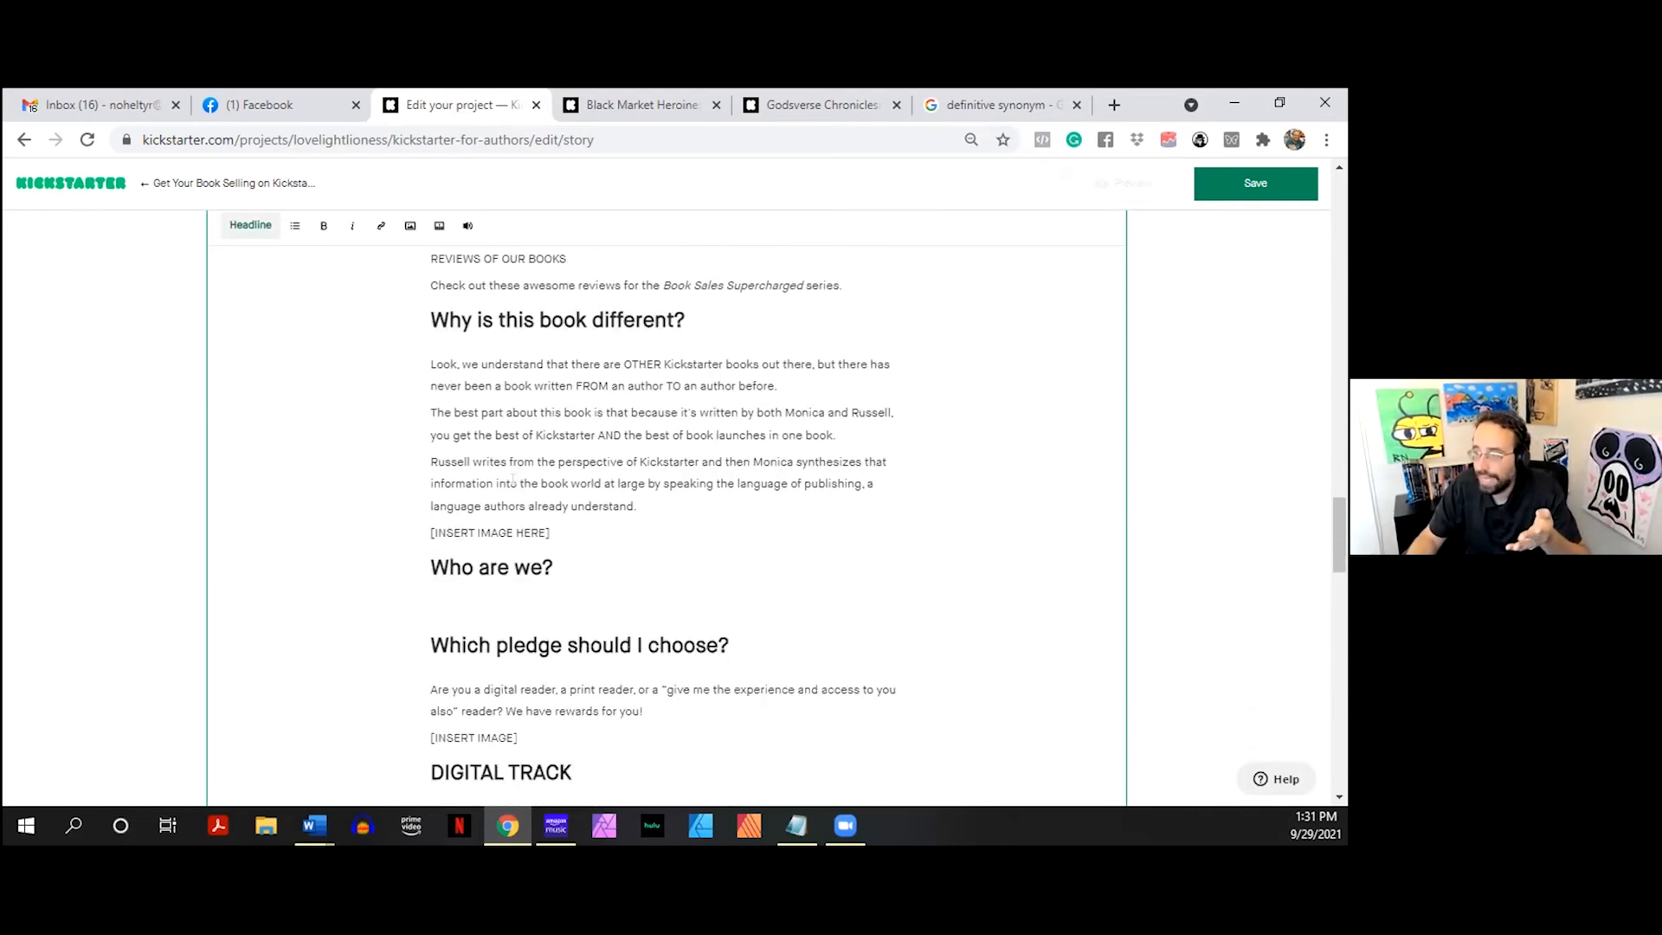
left_click(476, 609)
scroll(468, 519, "up", 1)
scroll(468, 478, "up", 5)
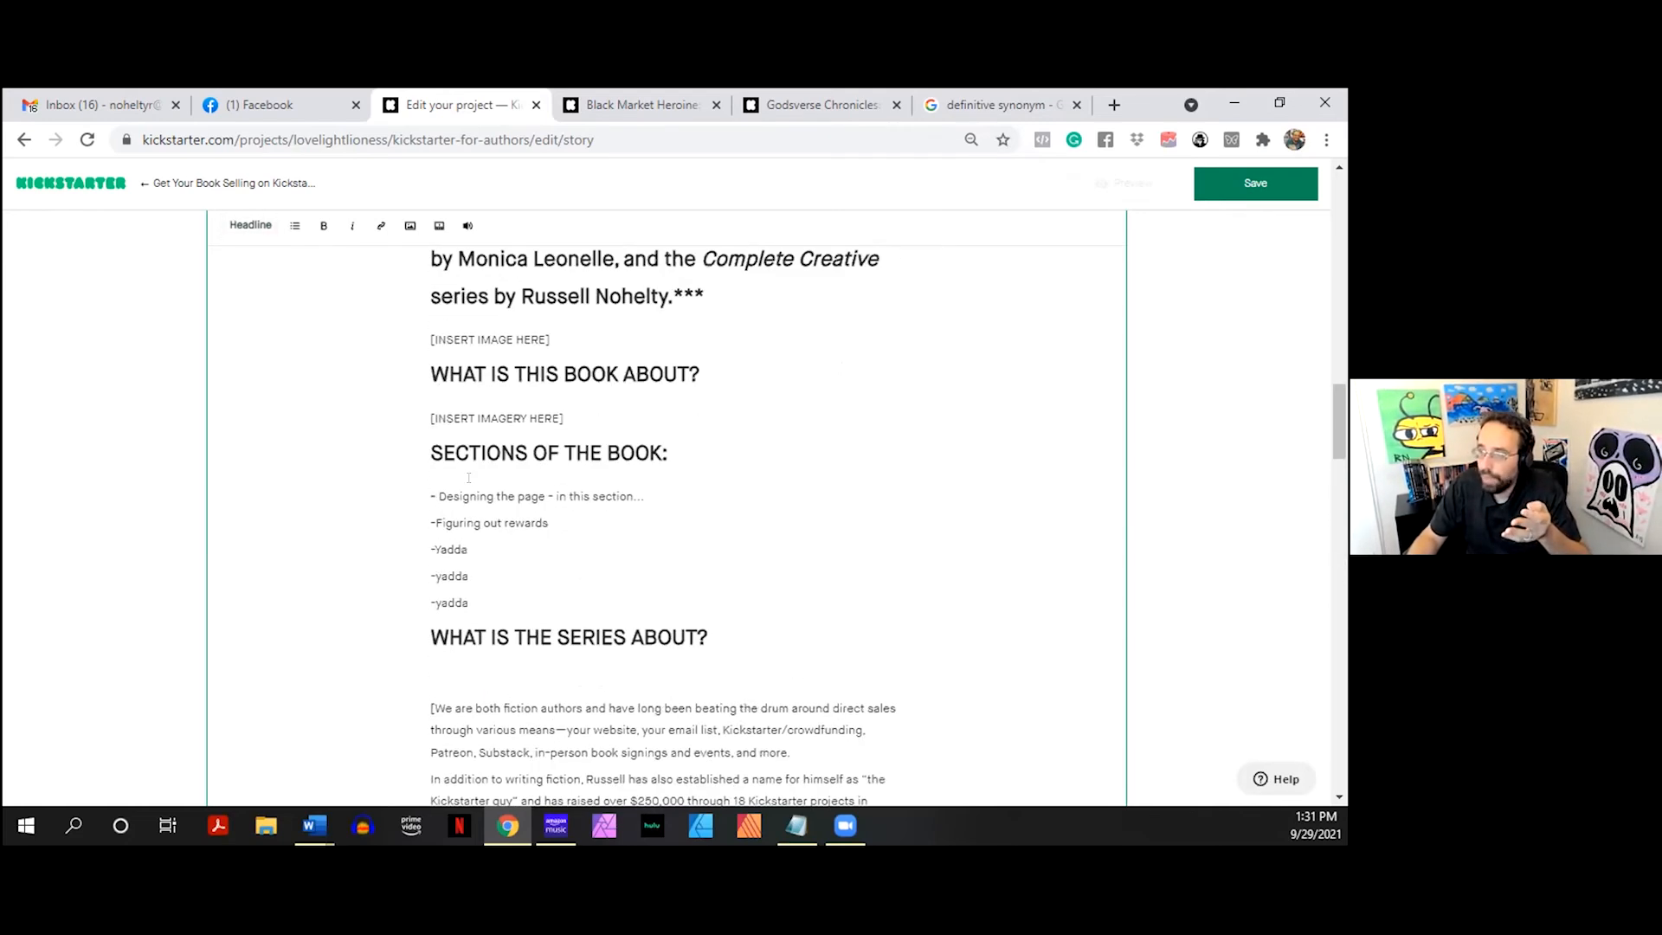
scroll(468, 478, "down", 5)
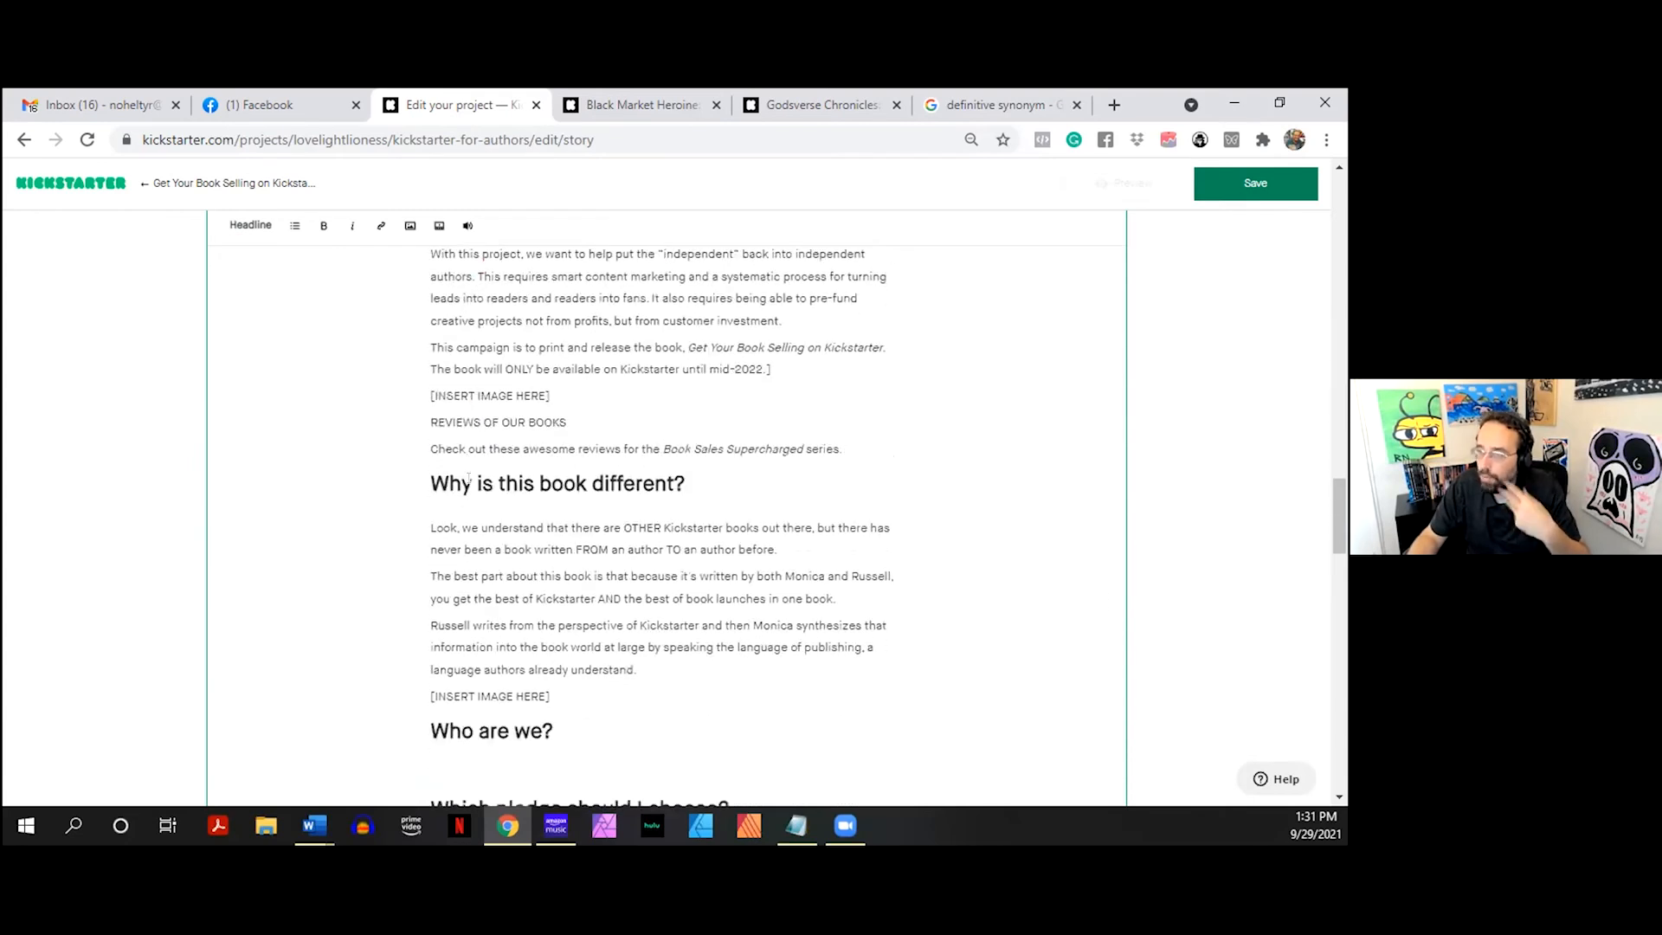
left_click_drag(557, 731, 421, 731)
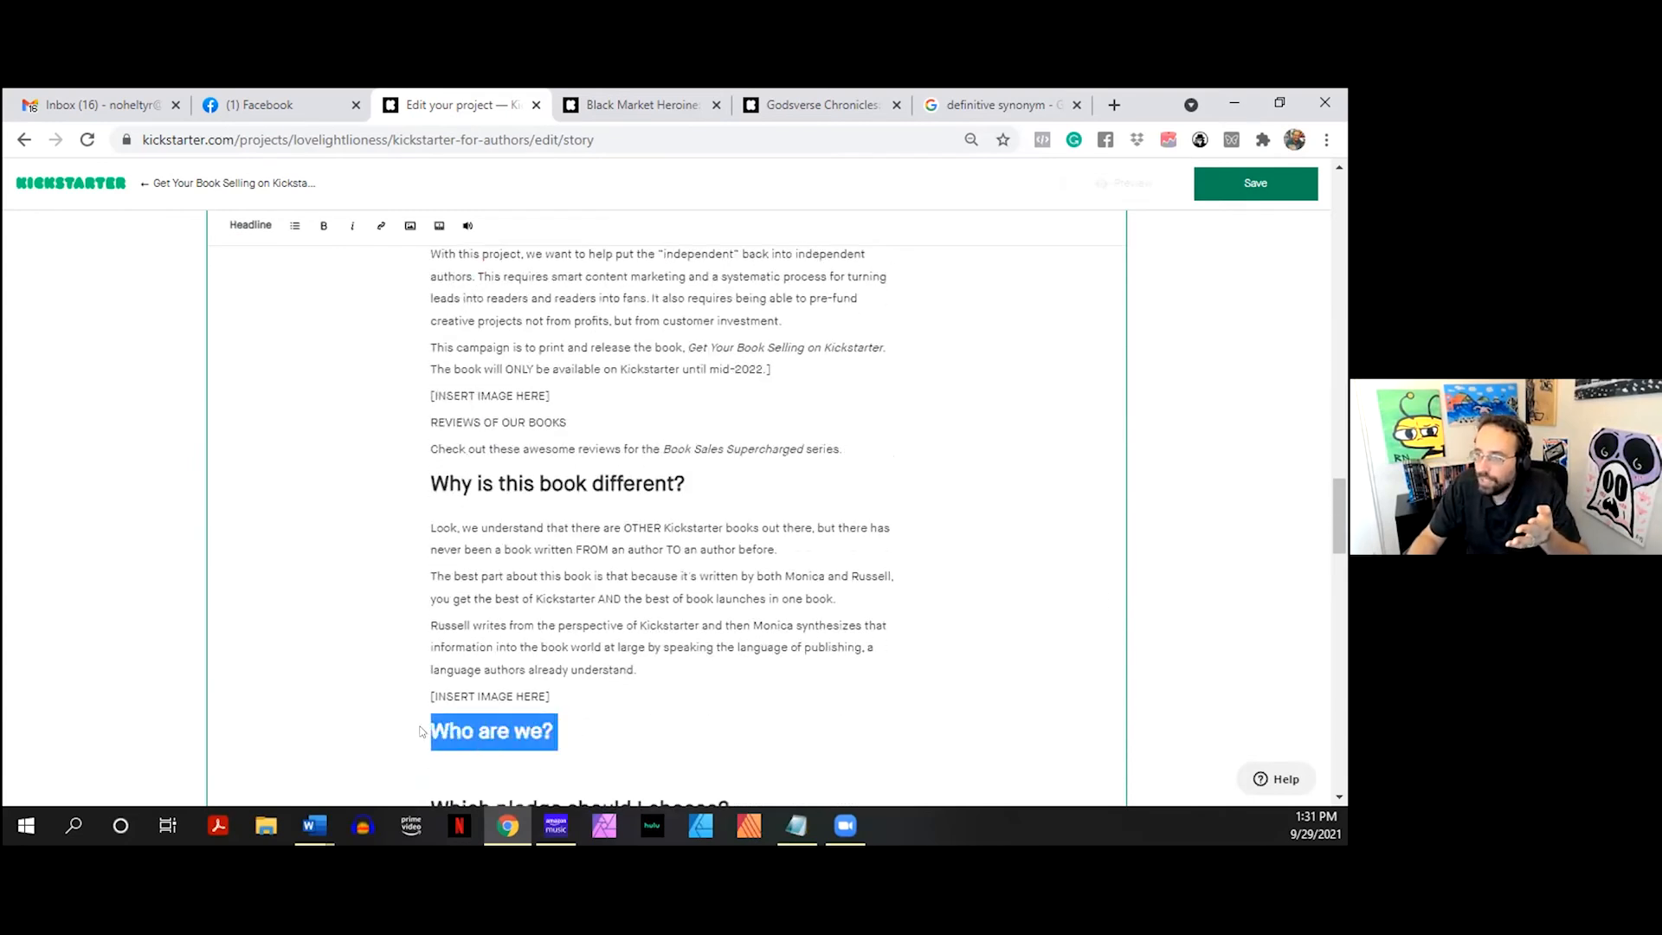
left_click(578, 729)
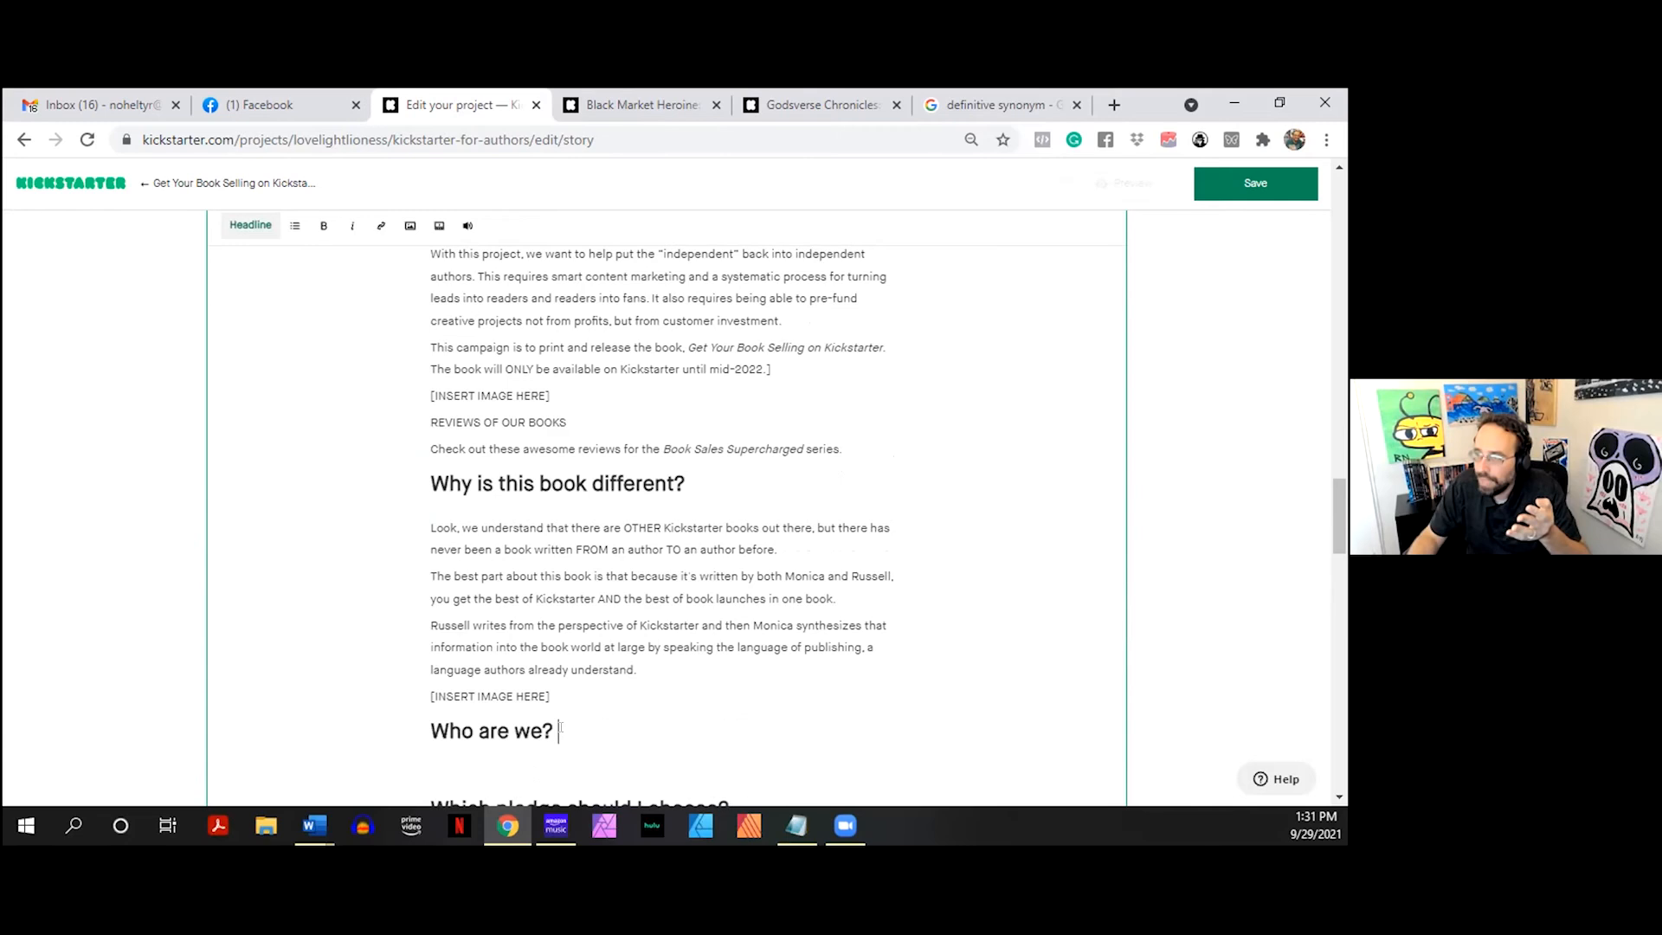
scroll(560, 727, "up", 15)
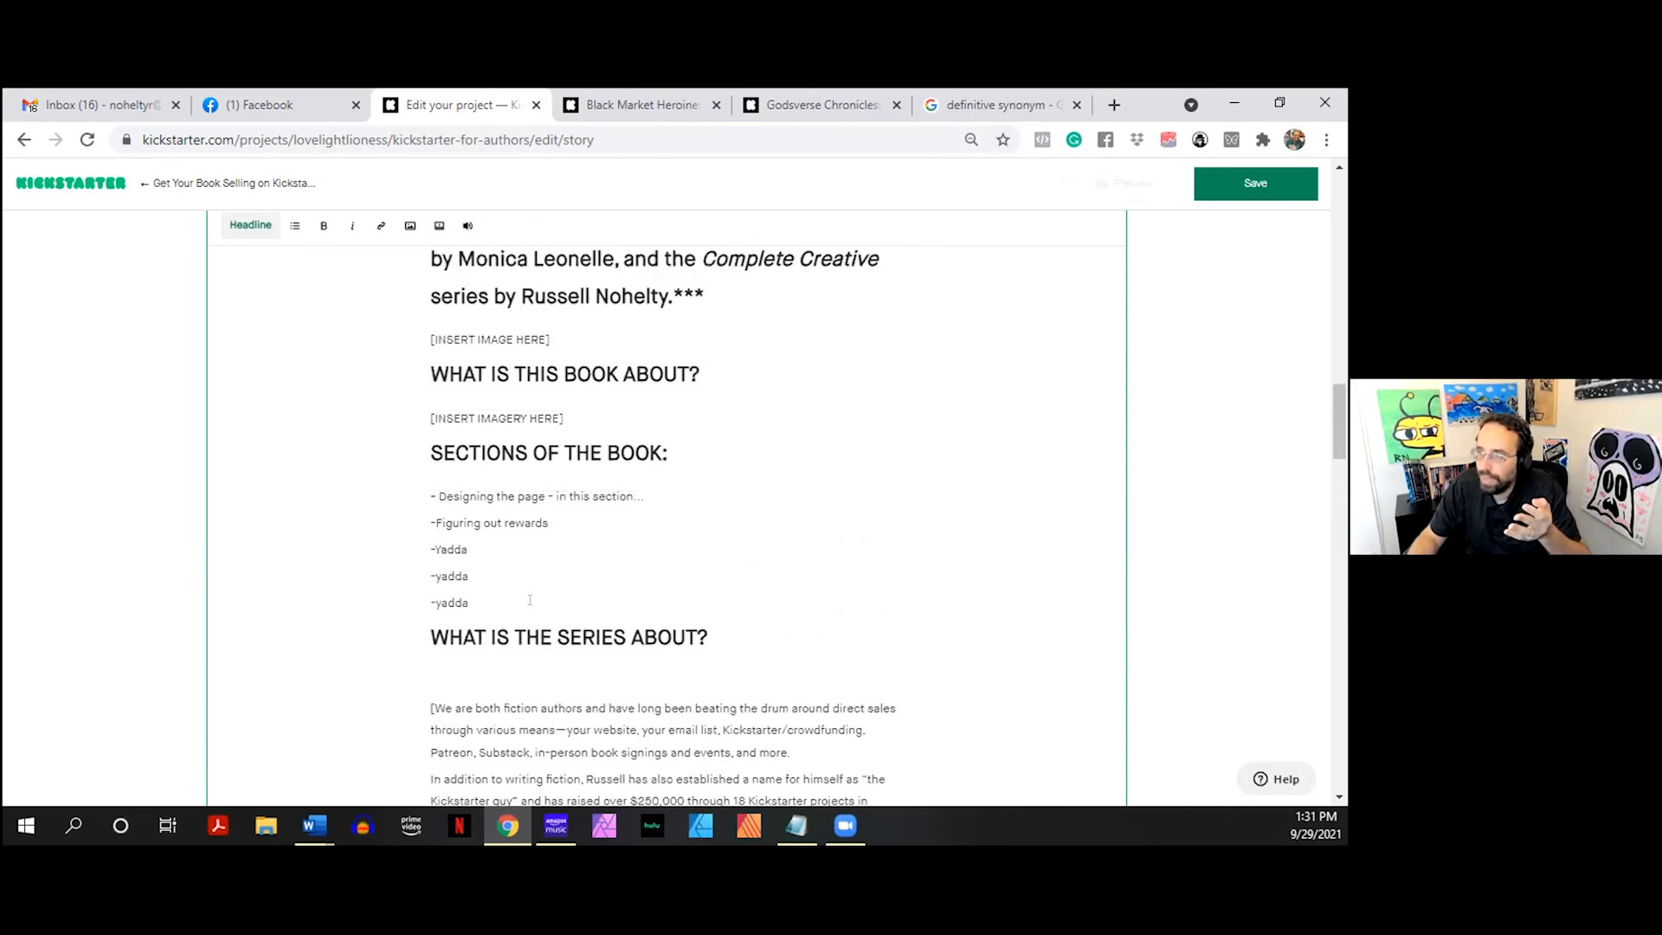
scroll(529, 574, "up", 3)
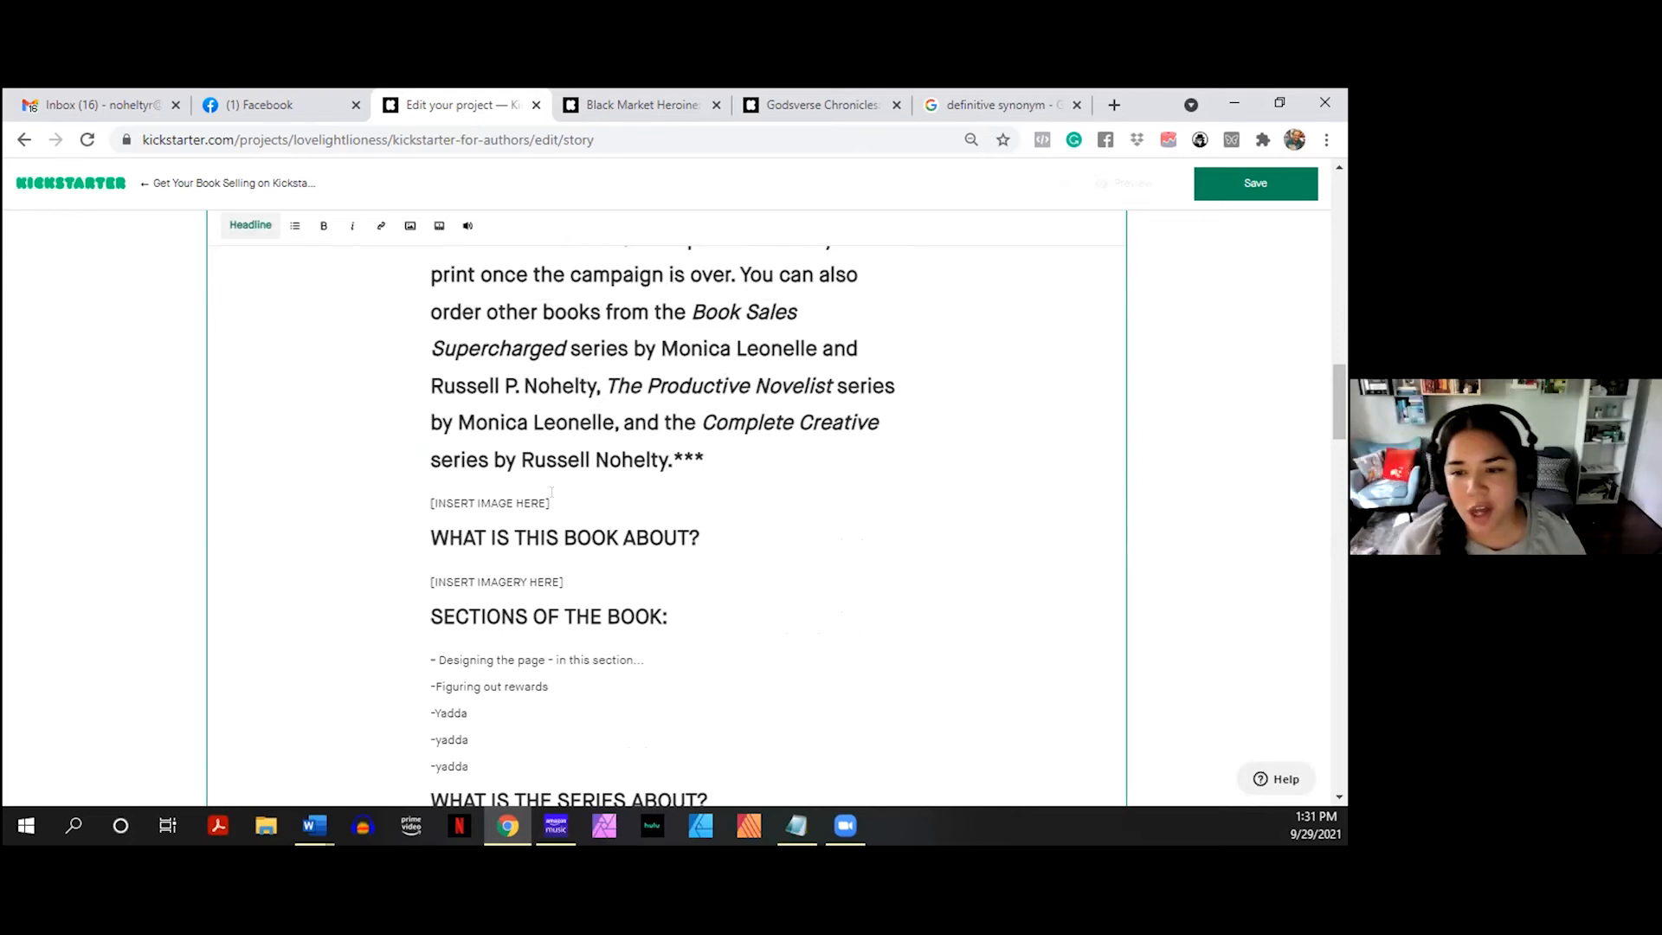
- Add an empty line above "WHAT IS THIS BOOK ABOUT?" and cut the "Who are we?" headline from above "Which pledge should I choose?"
left_click(562, 499)
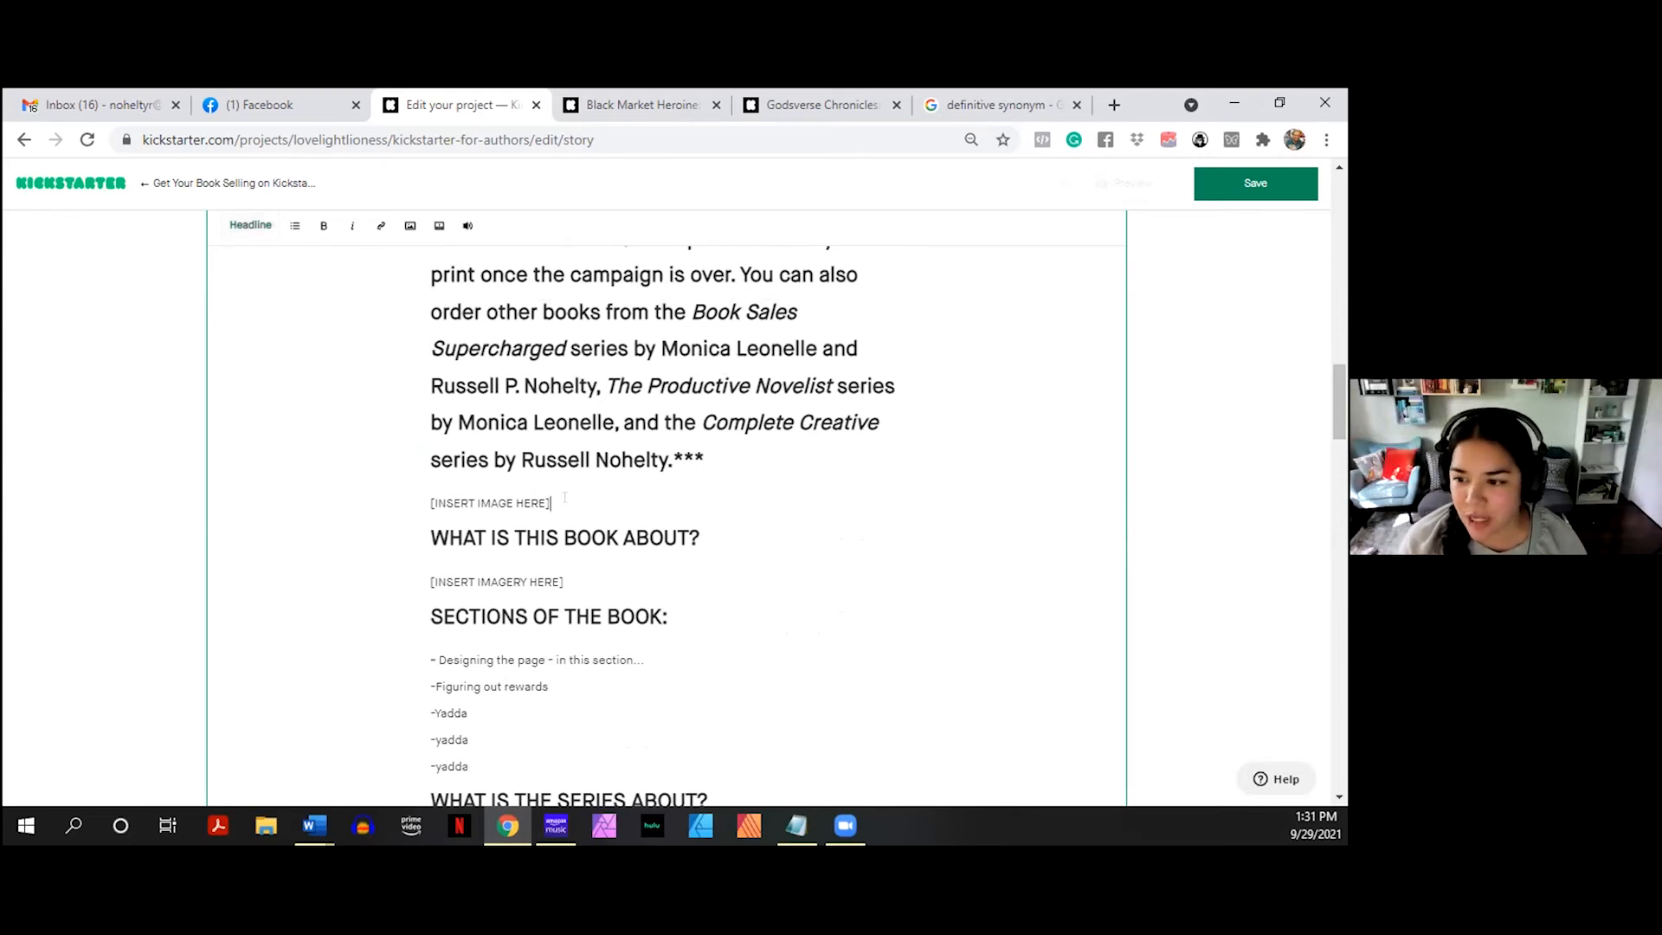
key("Return")
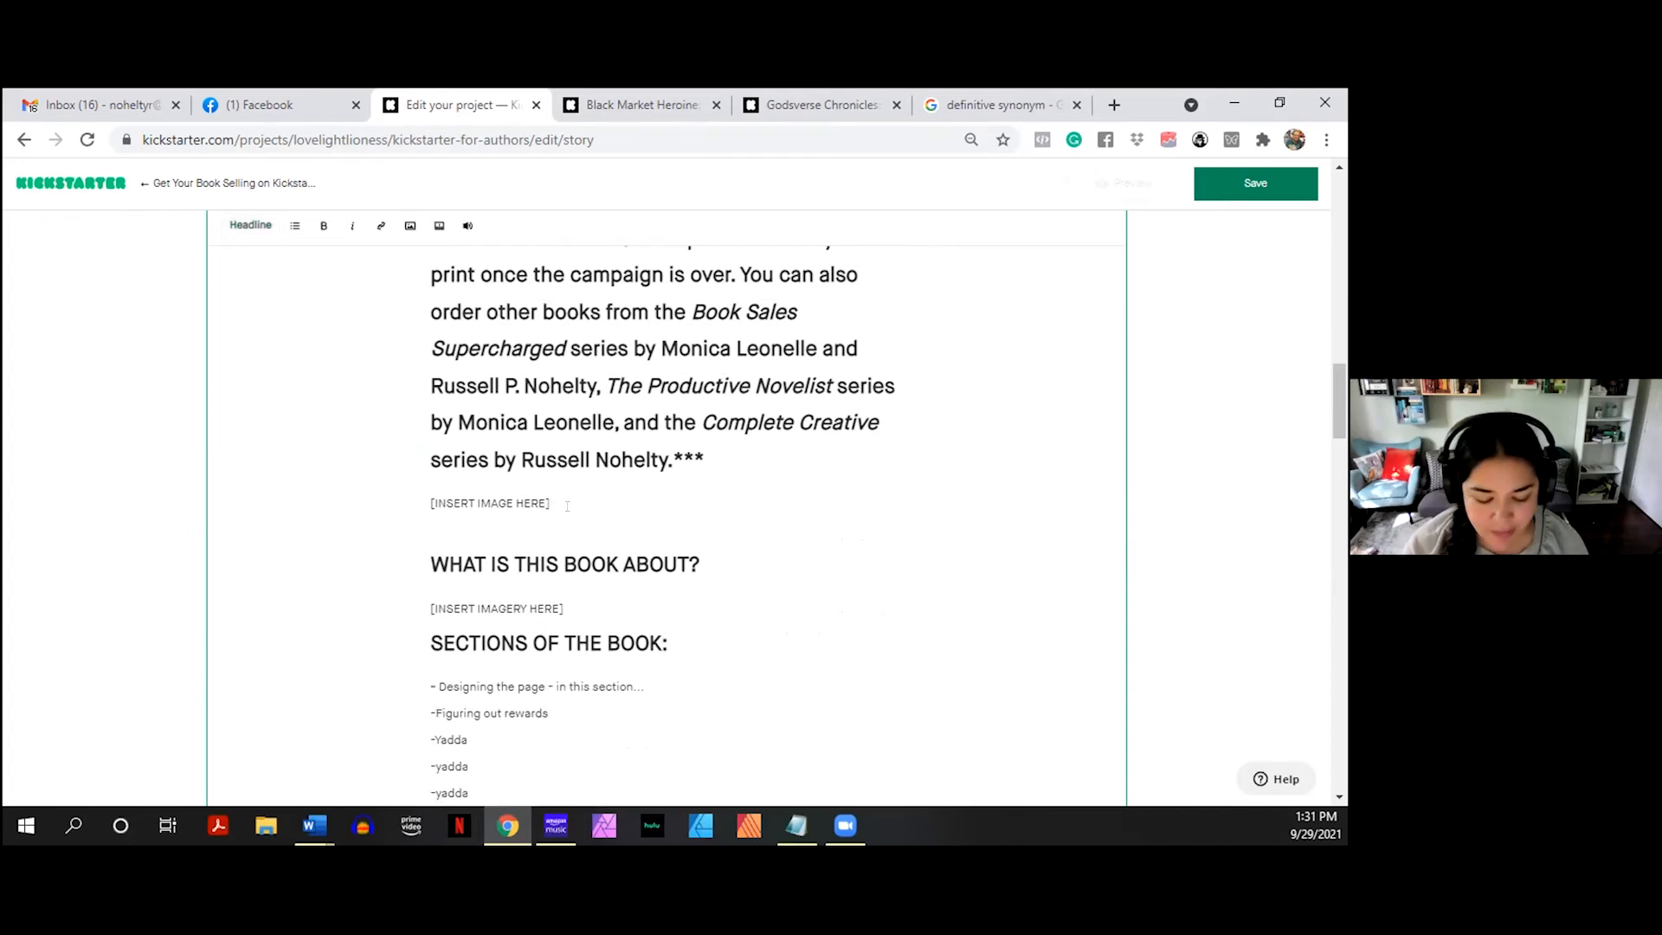
scroll(567, 506, "down", 10)
scroll(578, 509, "down", 2)
left_click_drag(558, 594, 433, 597)
key("ctrl+c")
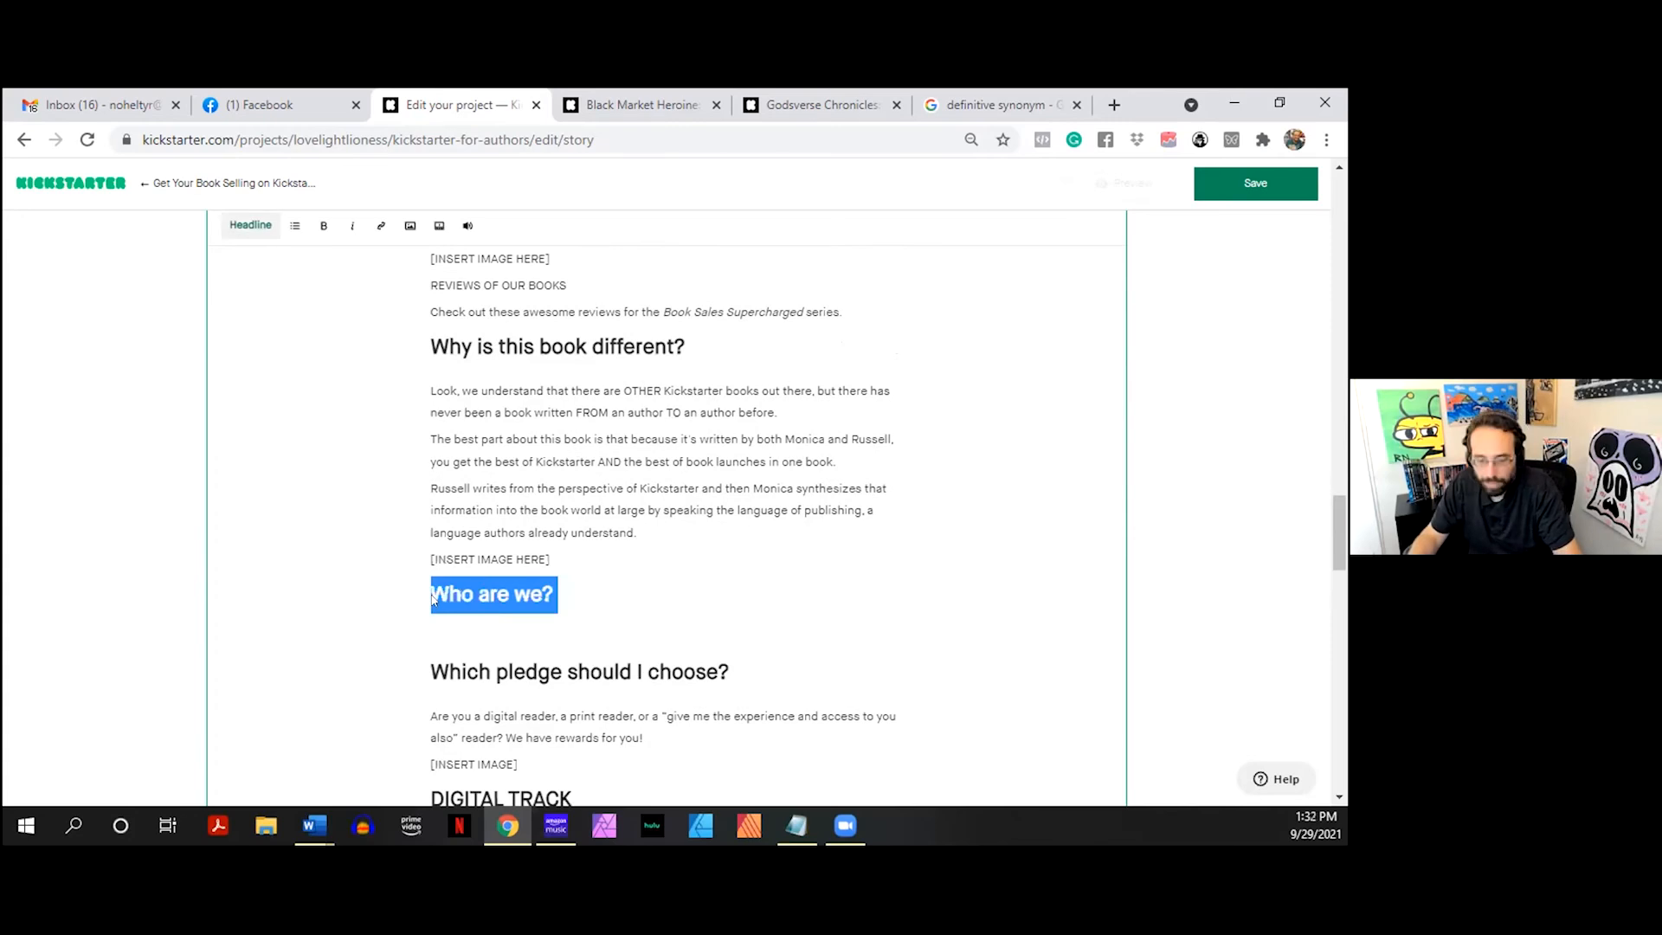
key("BackSpace")
- Paste "Who are we?" on the empty line above "WHAT IS THIS BOOK ABOUT?" and format it as a headline
scroll(536, 528, "up", 12)
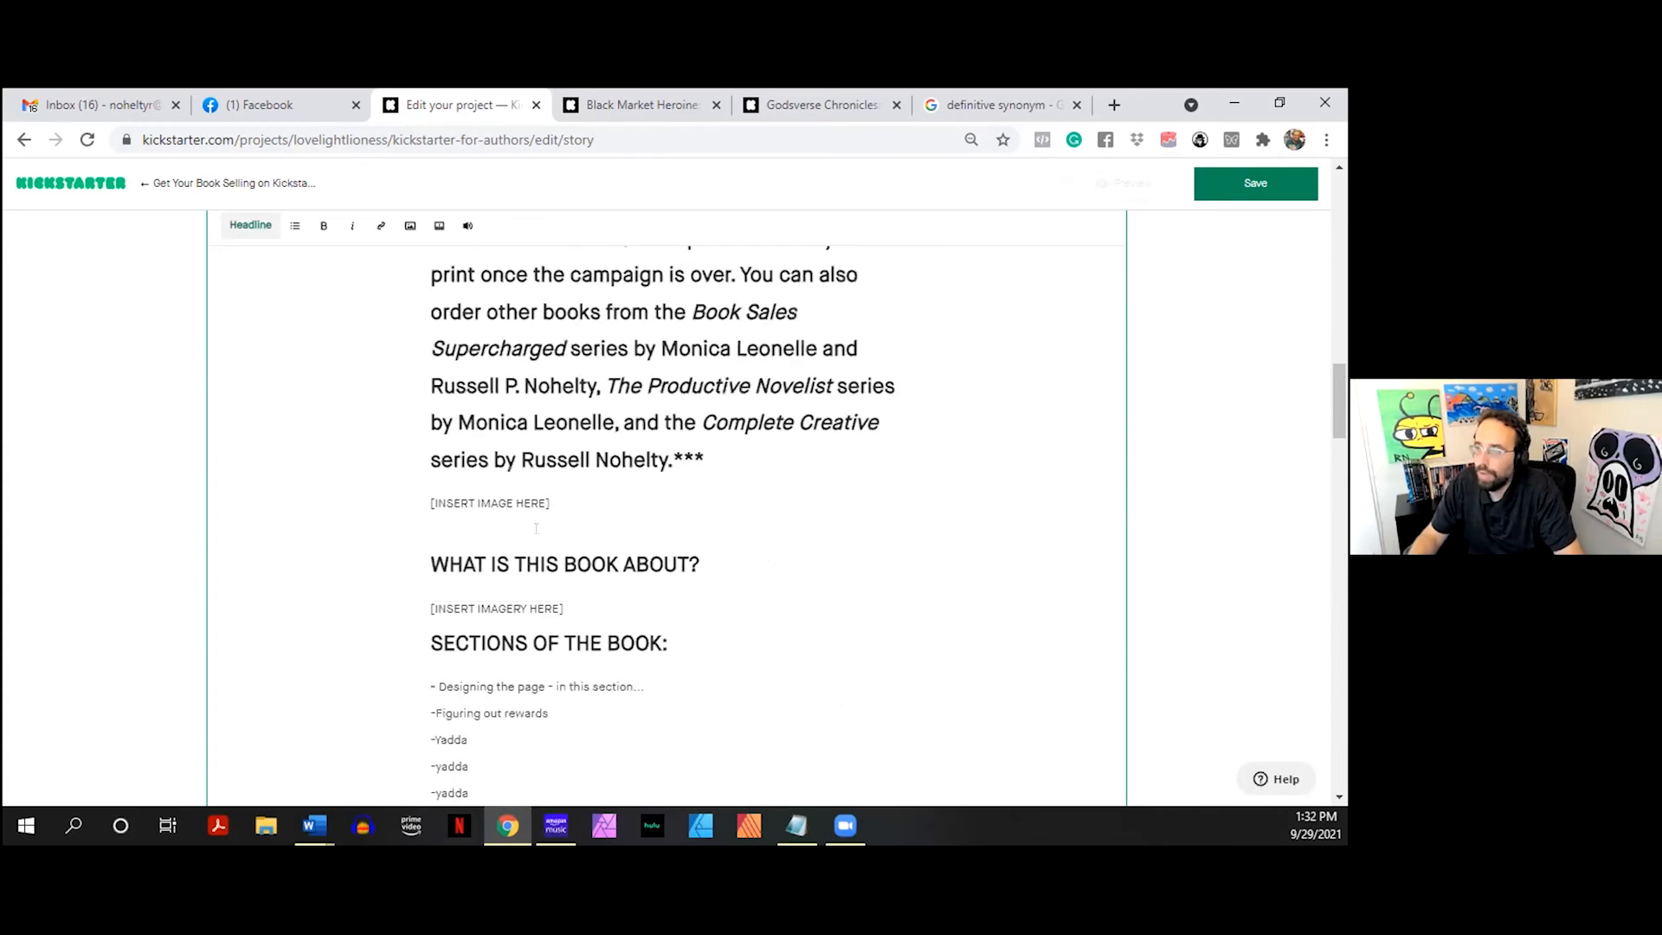
left_click(553, 520)
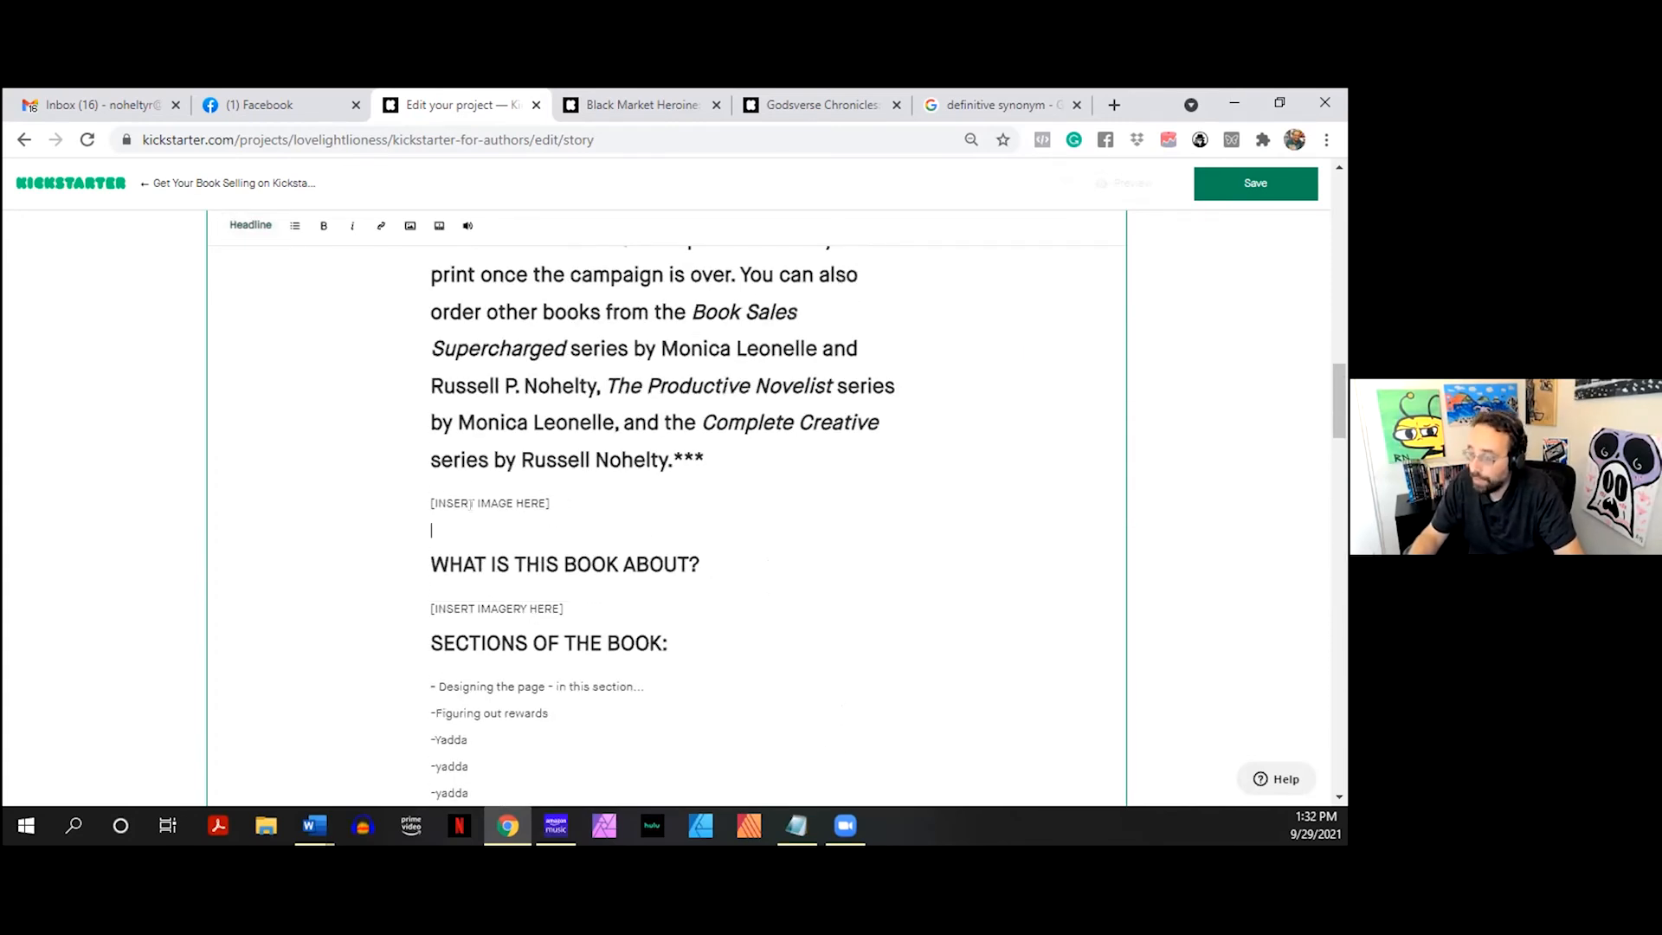
key("ctrl+v")
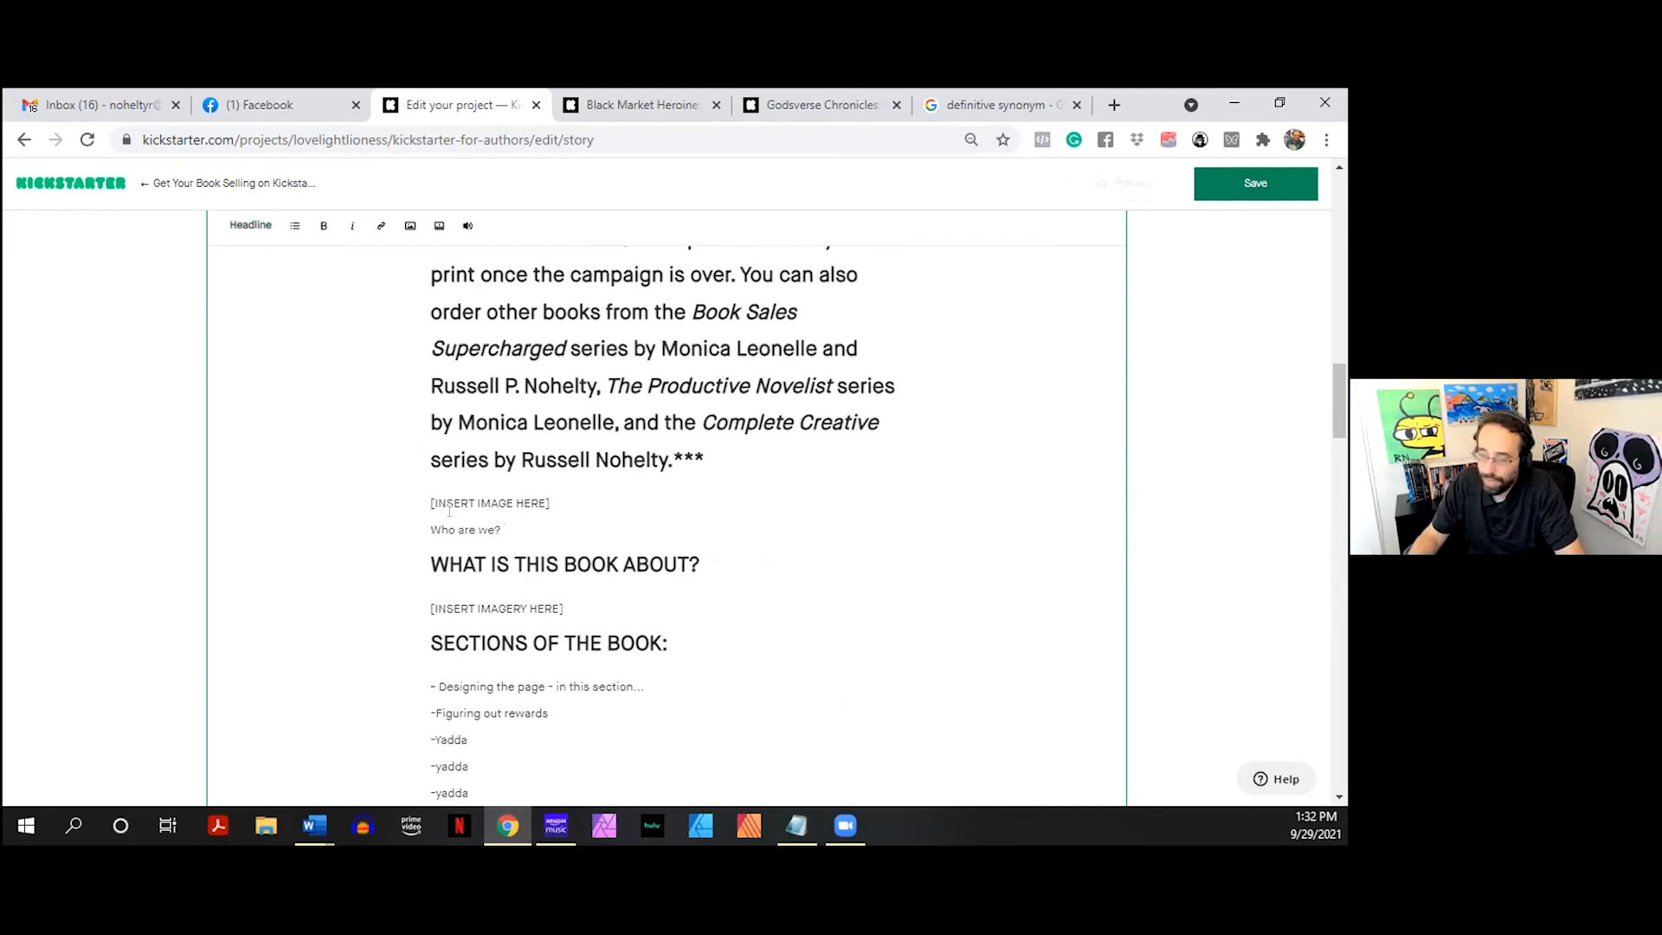
left_click(249, 230)
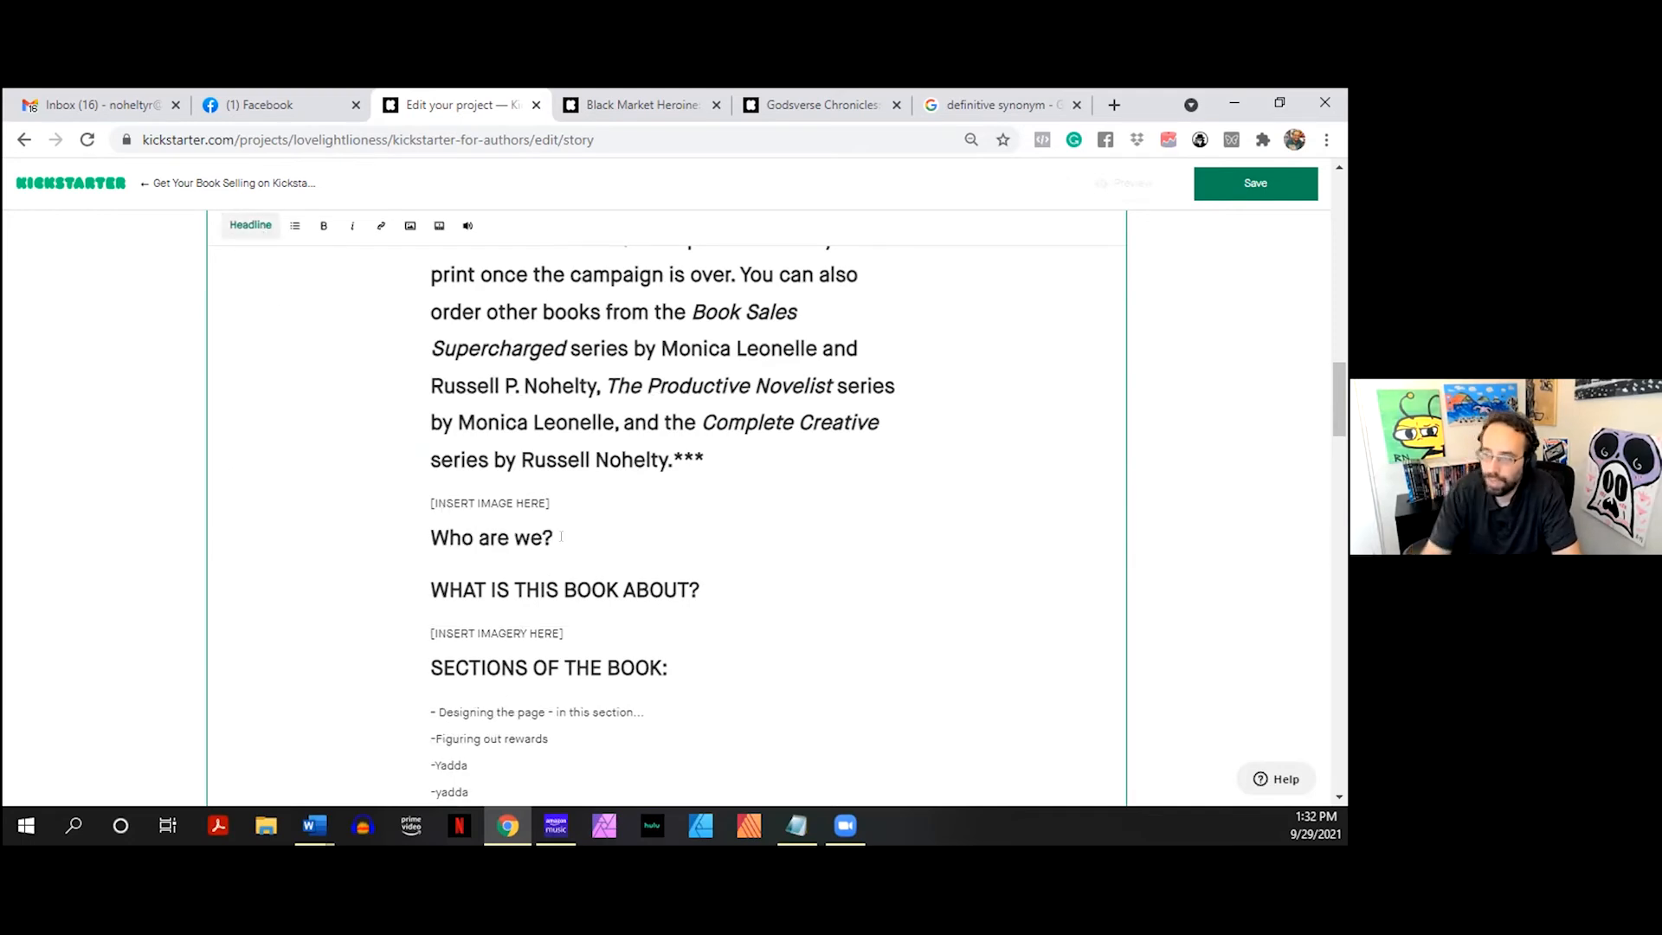
- Add an "[INSERT IMAGE]" placeholder on a new line below the "Who are we?" headline
key("Return")
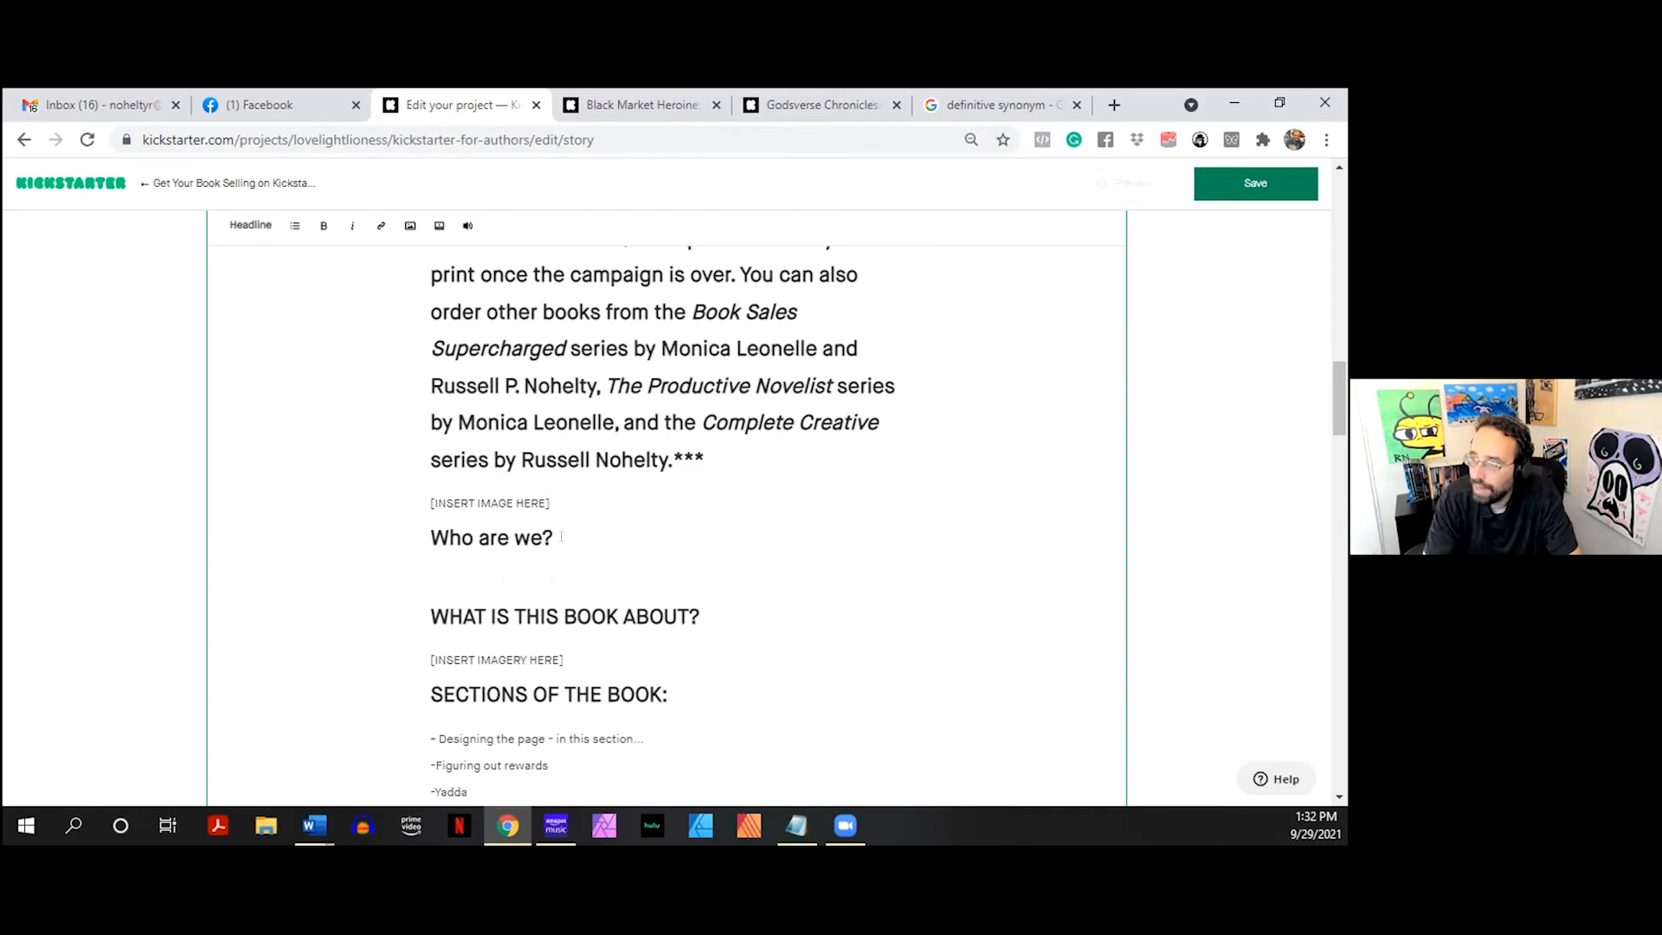
type("[")
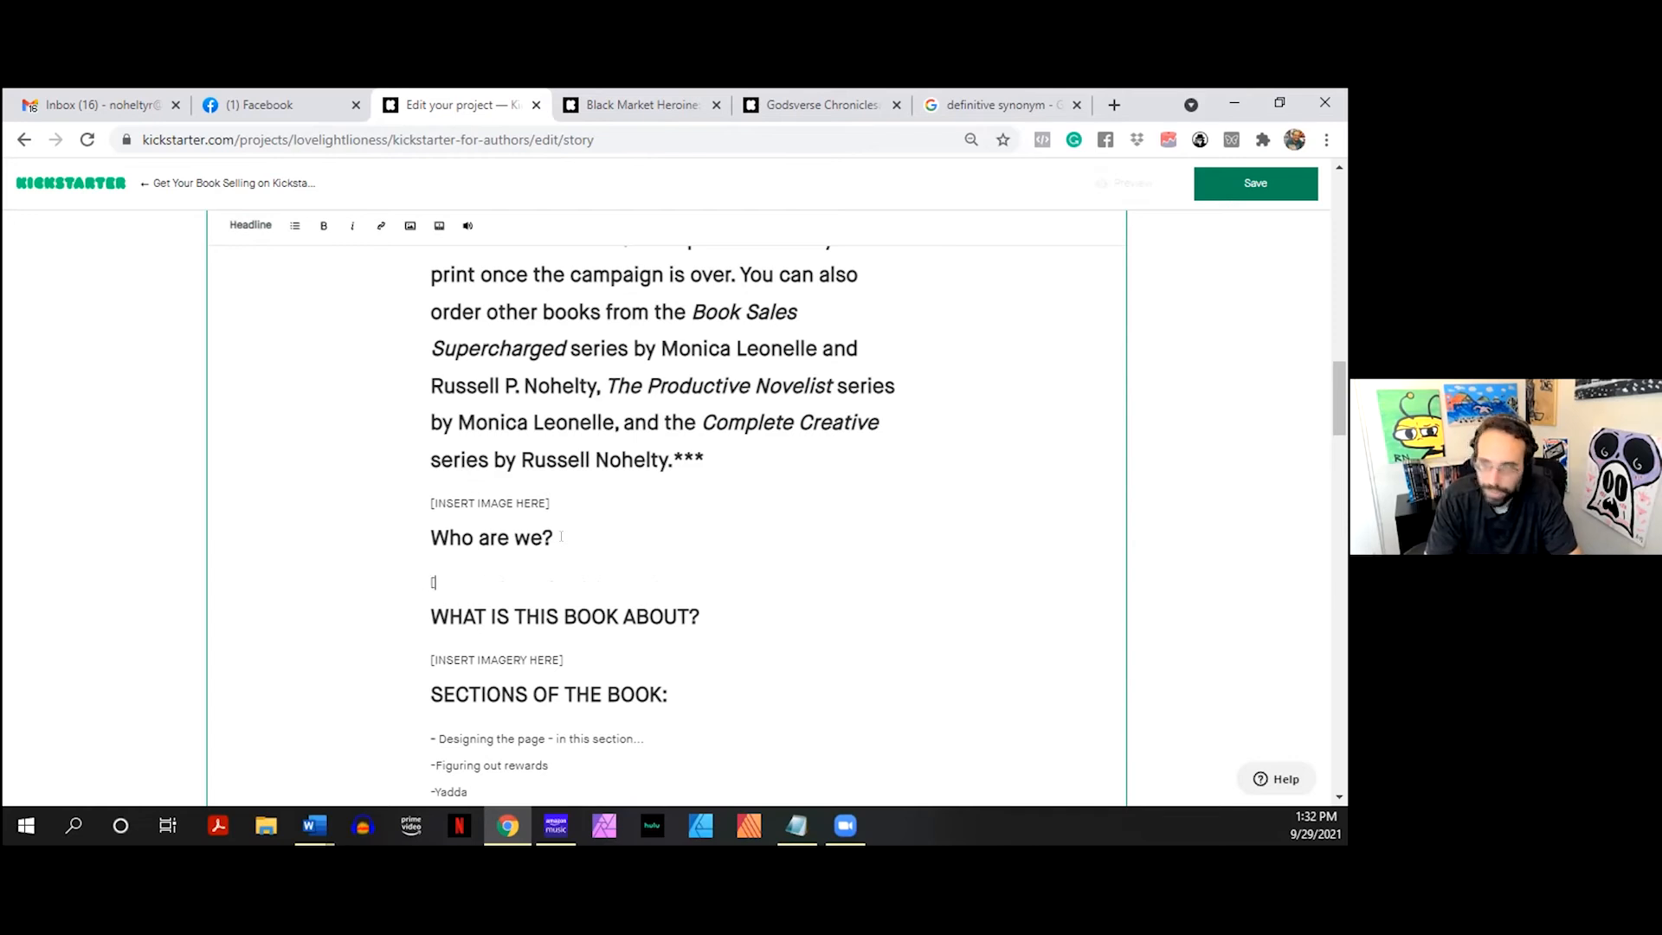
type("INSERT IMAGE")
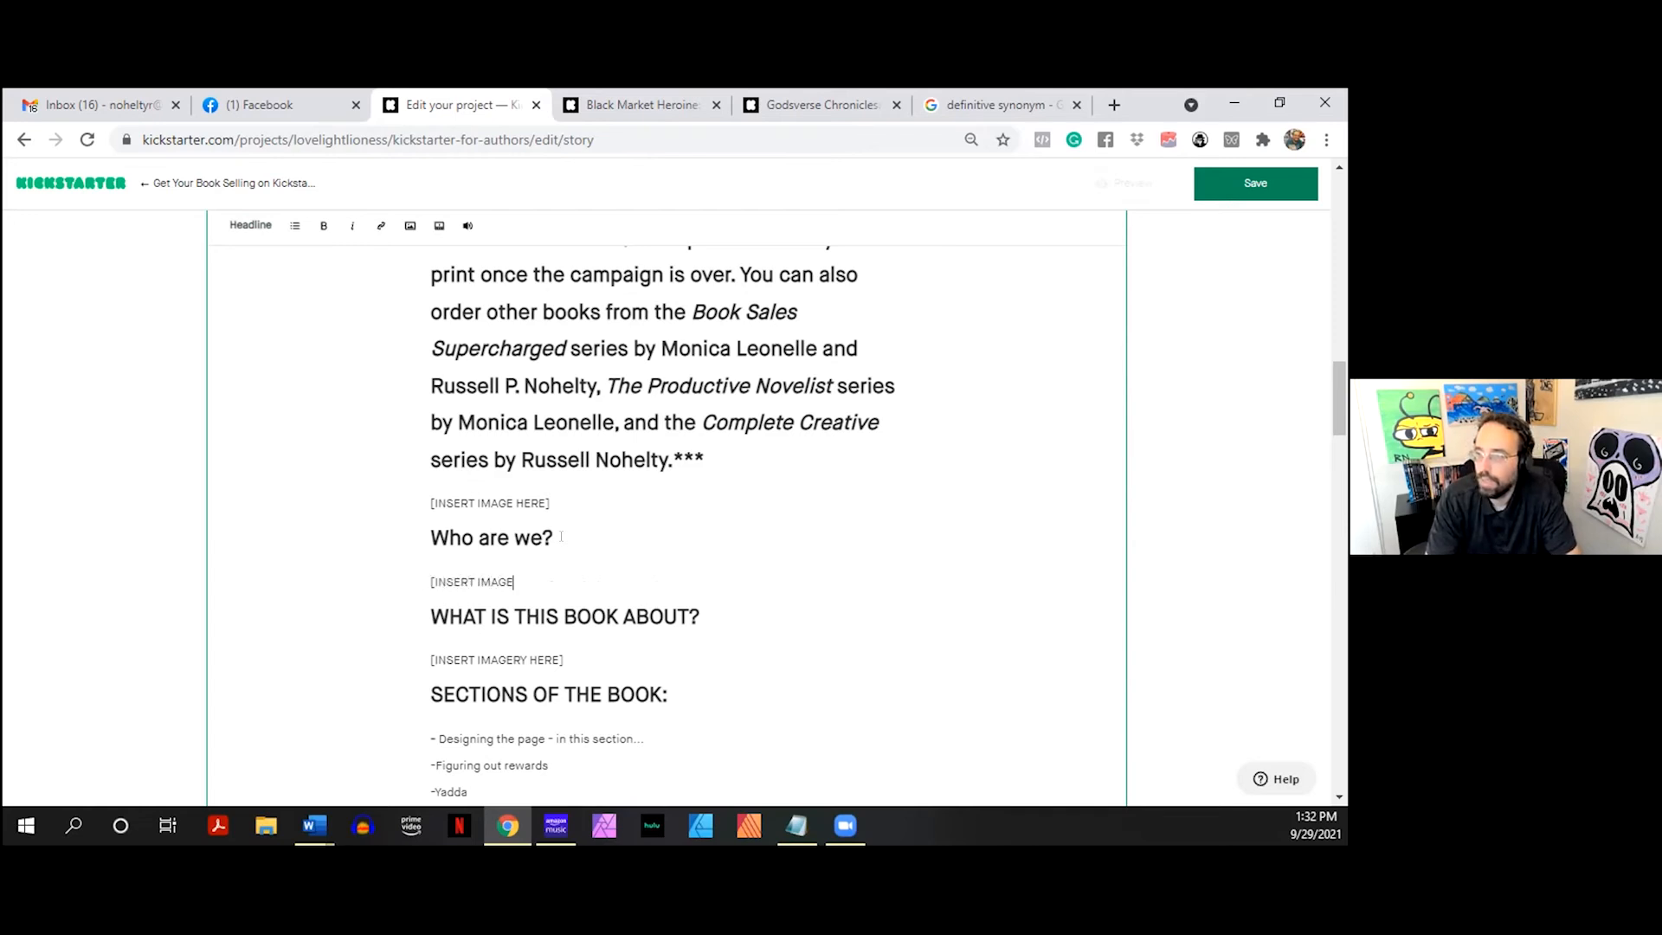
type("]")
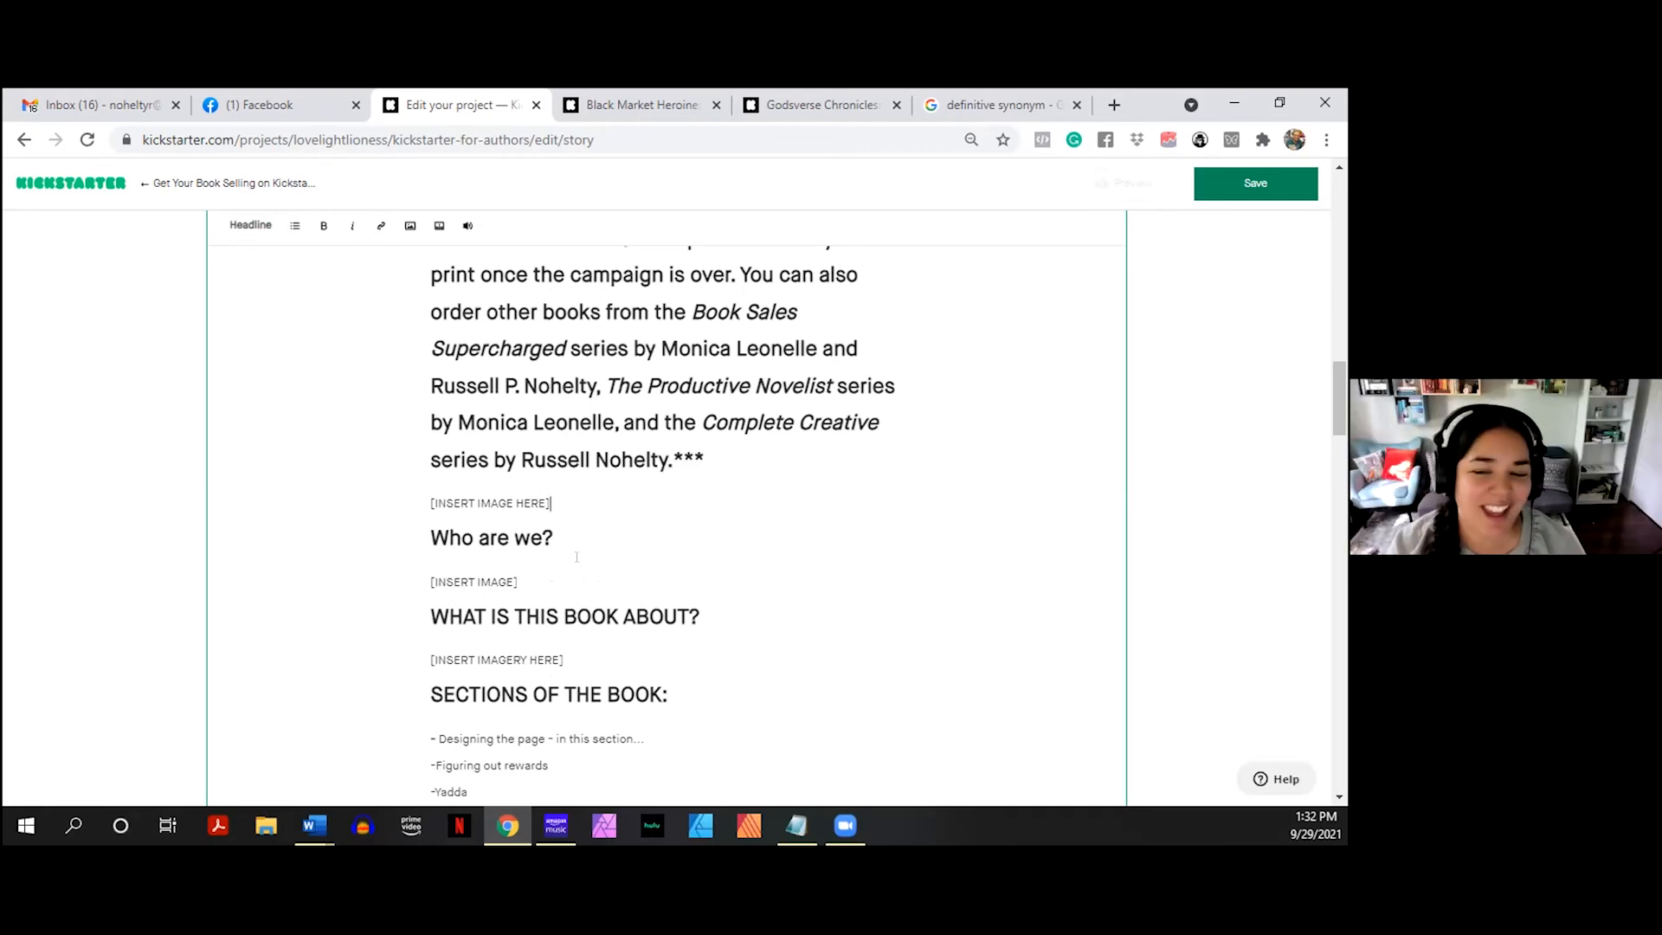
left_click(575, 551)
key("Down")
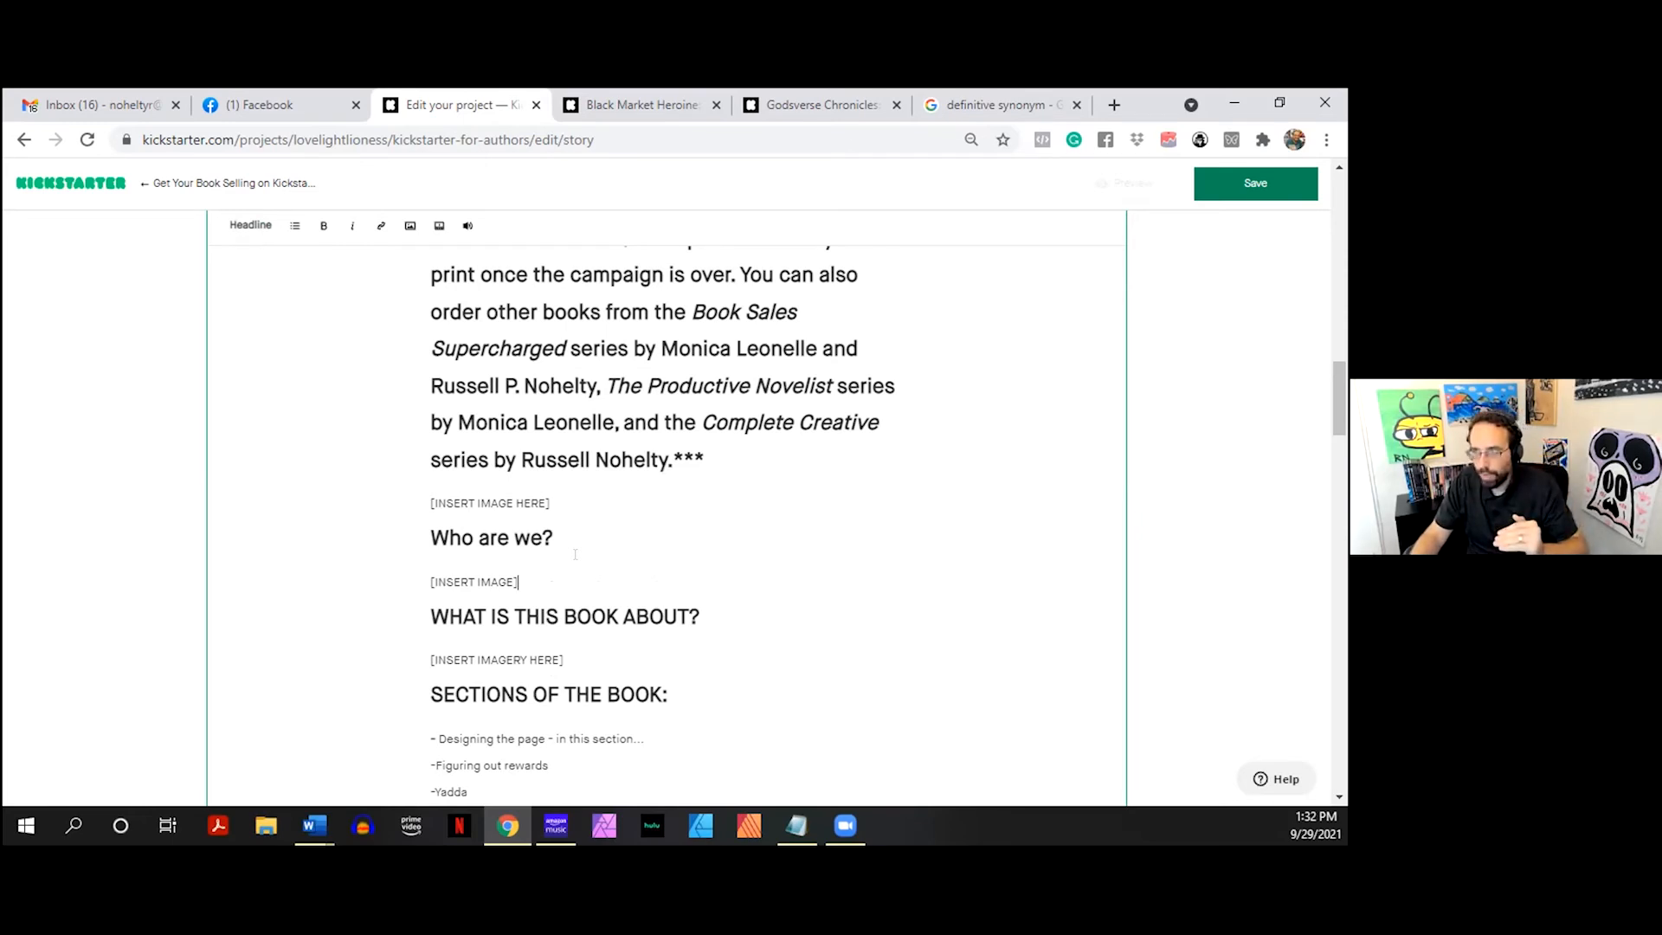
- Examine the upper part of the story draft, from the book image placeholder and specs to the series section
scroll(574, 554, "down", 4)
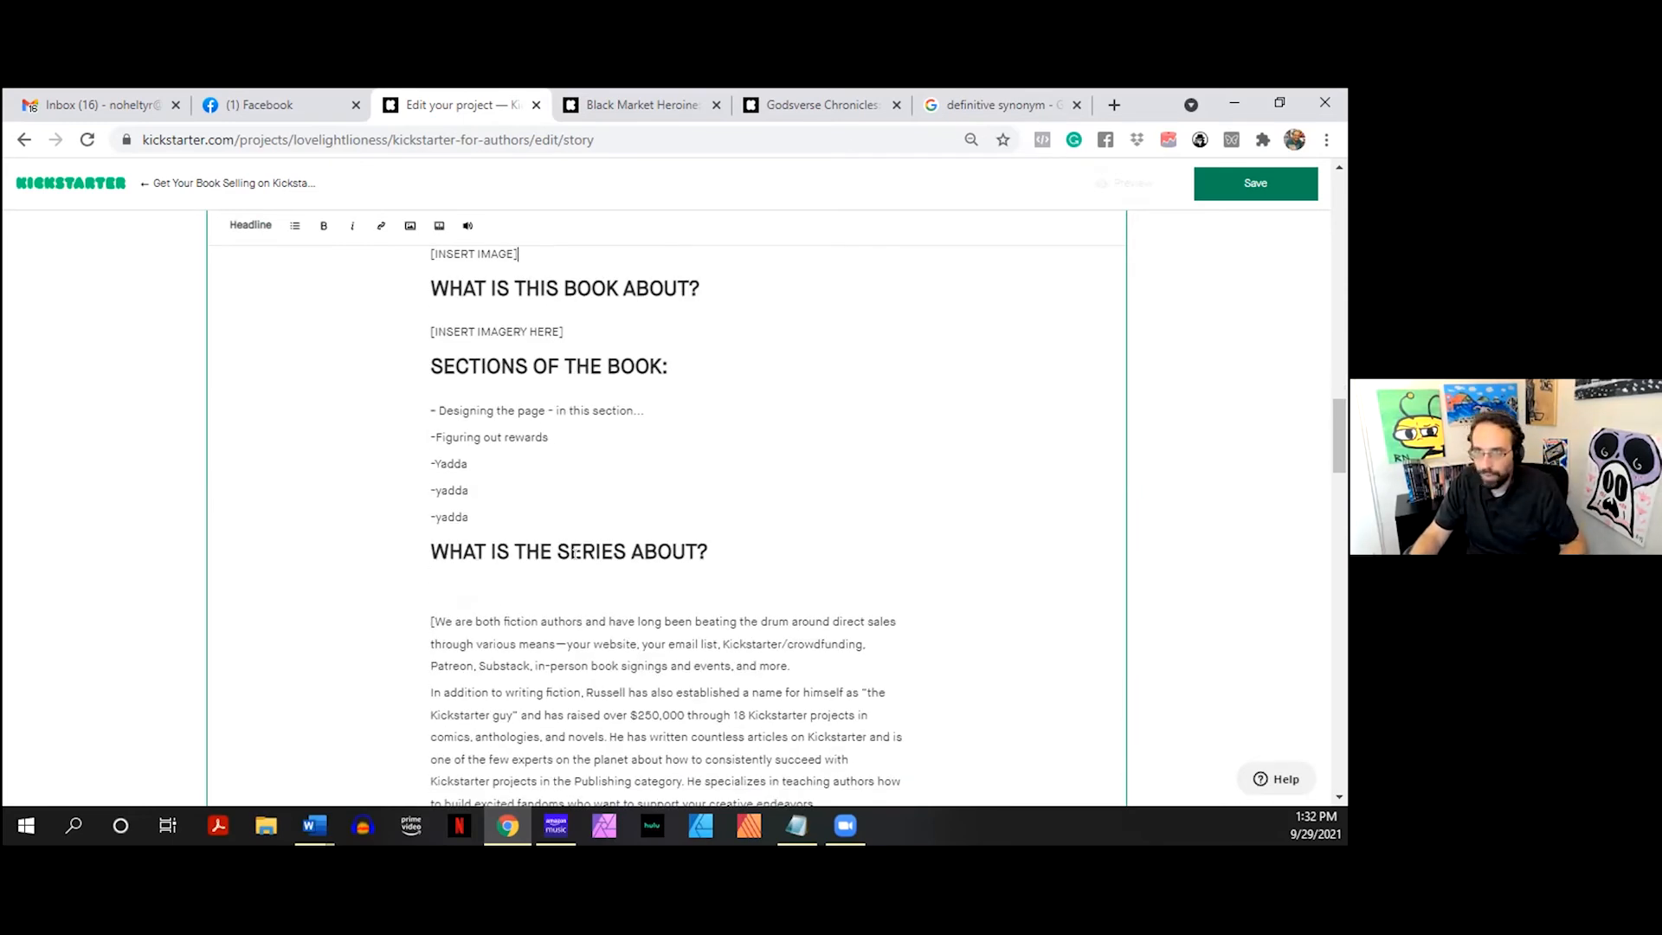
scroll(575, 552, "up", 15)
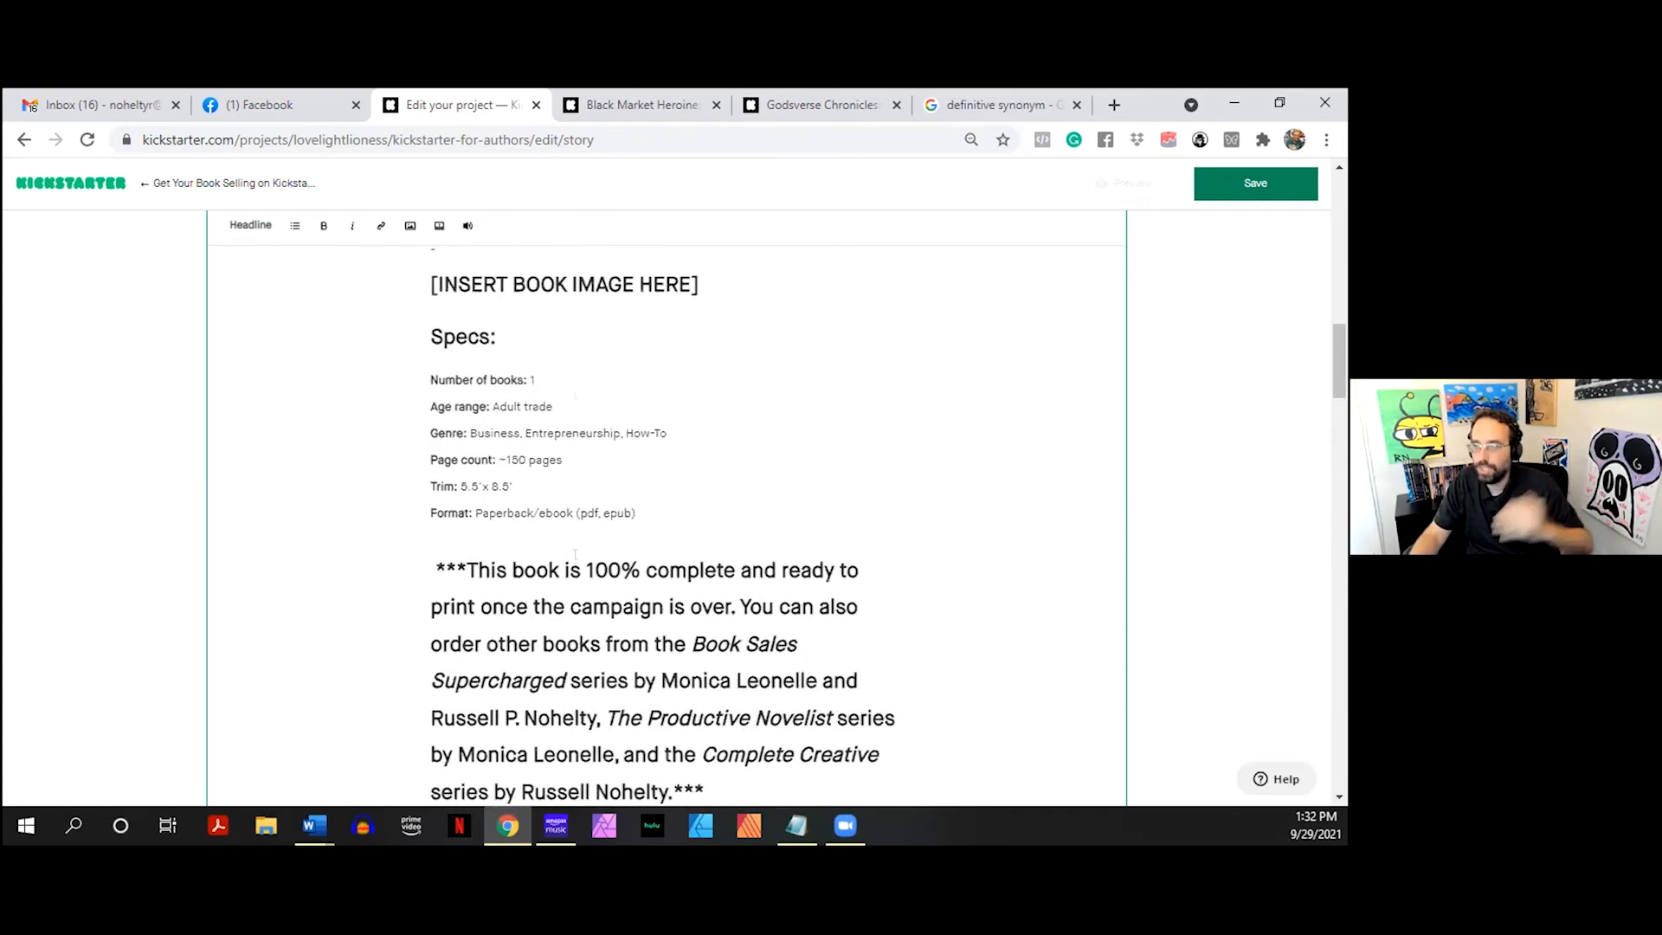
scroll(580, 544, "down", 10)
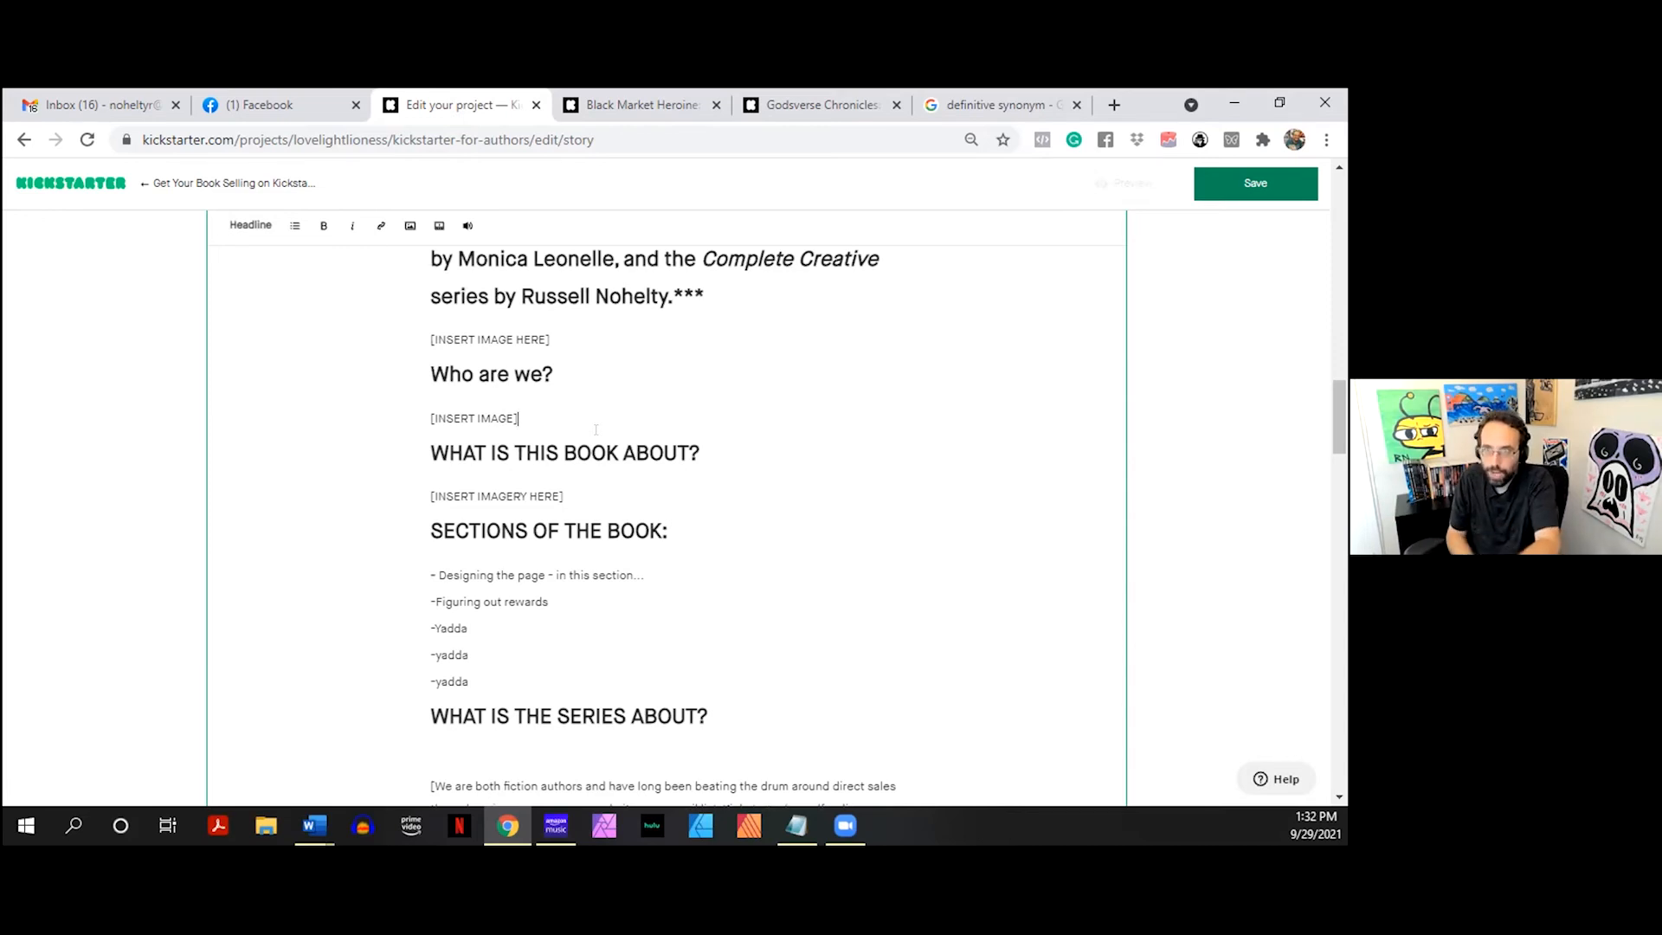
scroll(606, 424, "up", 9)
scroll(639, 398, "down", 2)
scroll(640, 397, "up", 5)
scroll(639, 398, "down", 14)
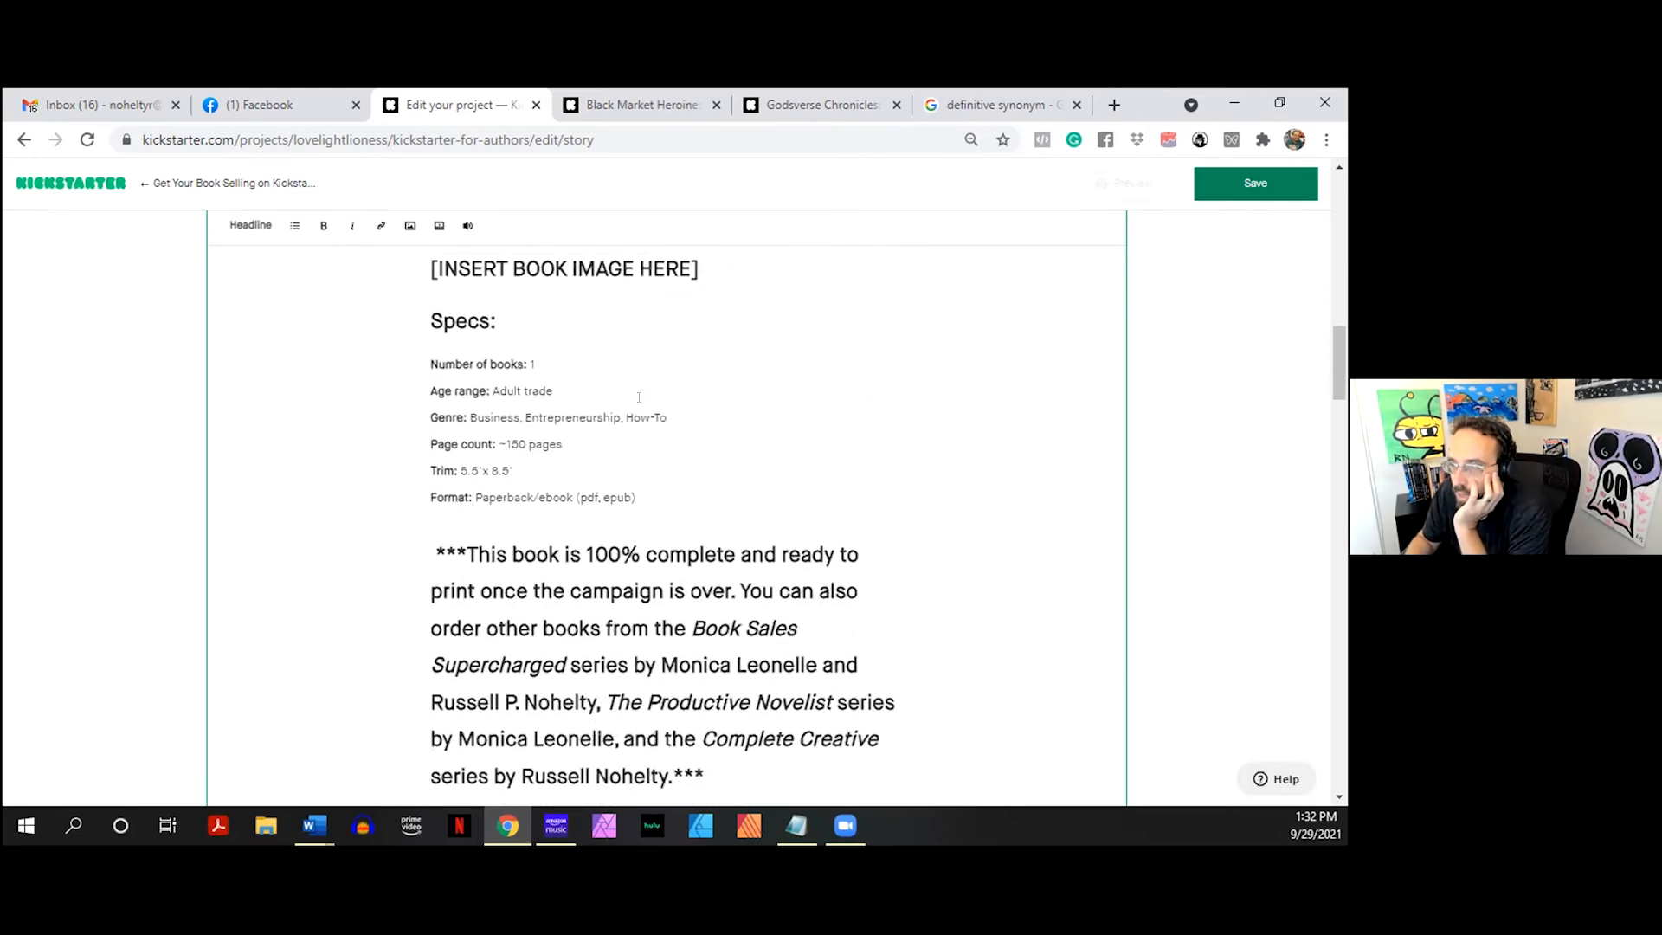
- Add an "[INSERT IMAGE HERE]" placeholder on a new line below the sentence introducing the Book Sales Supercharged reviews
scroll(639, 398, "down", 10)
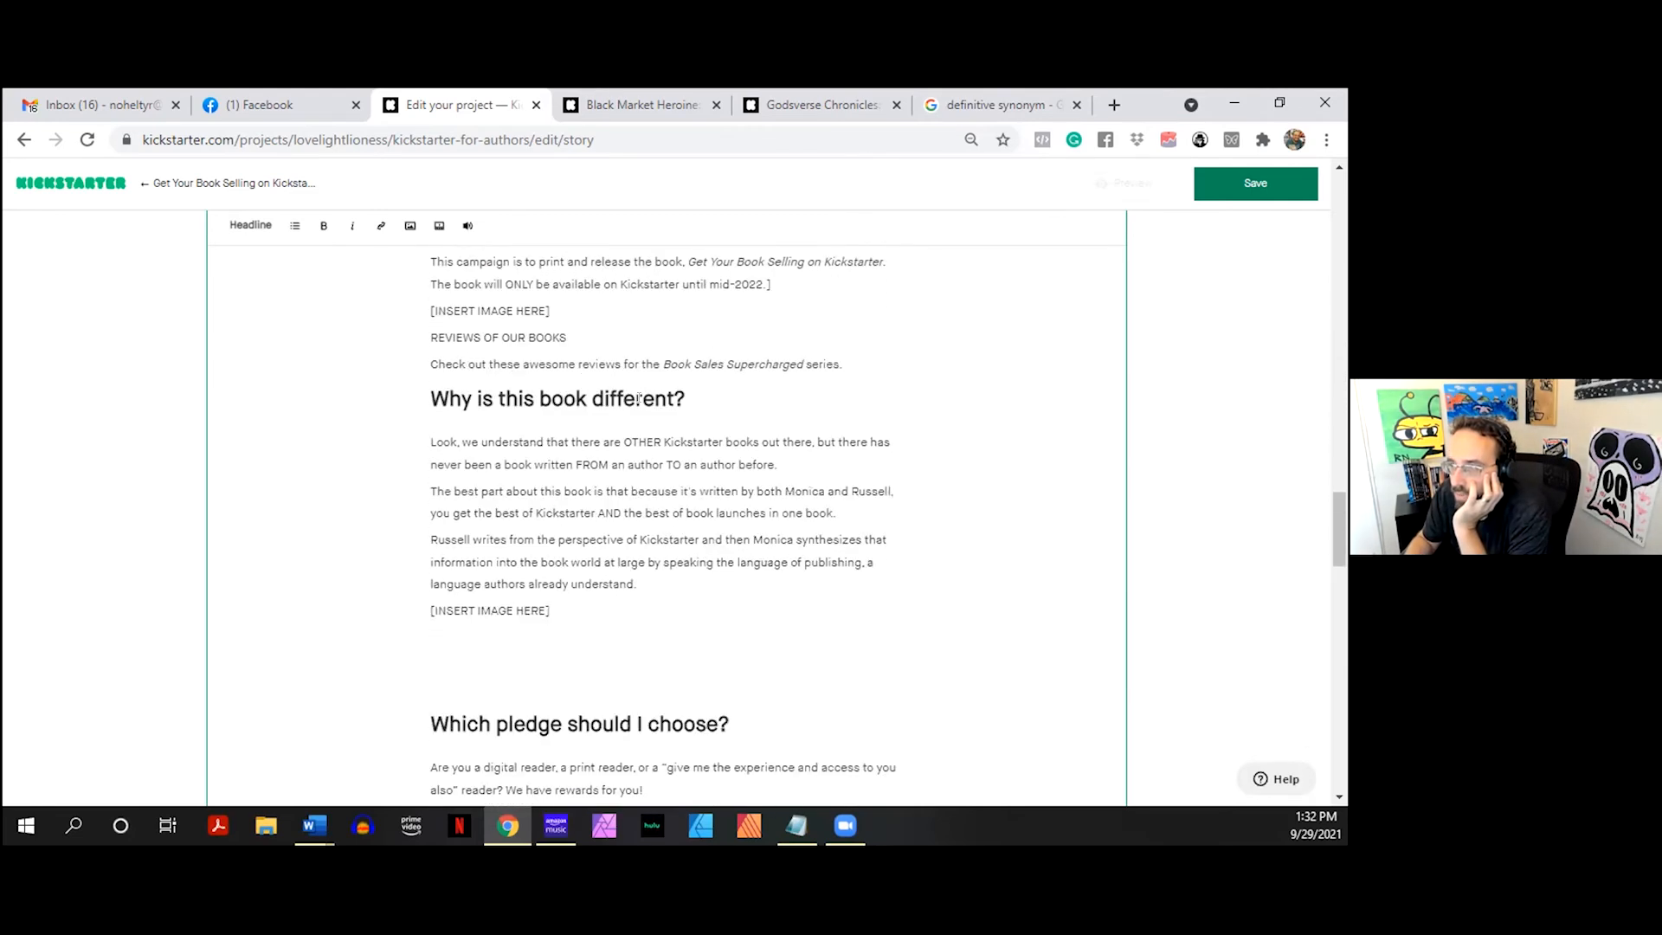
left_click(713, 389)
left_click(874, 355)
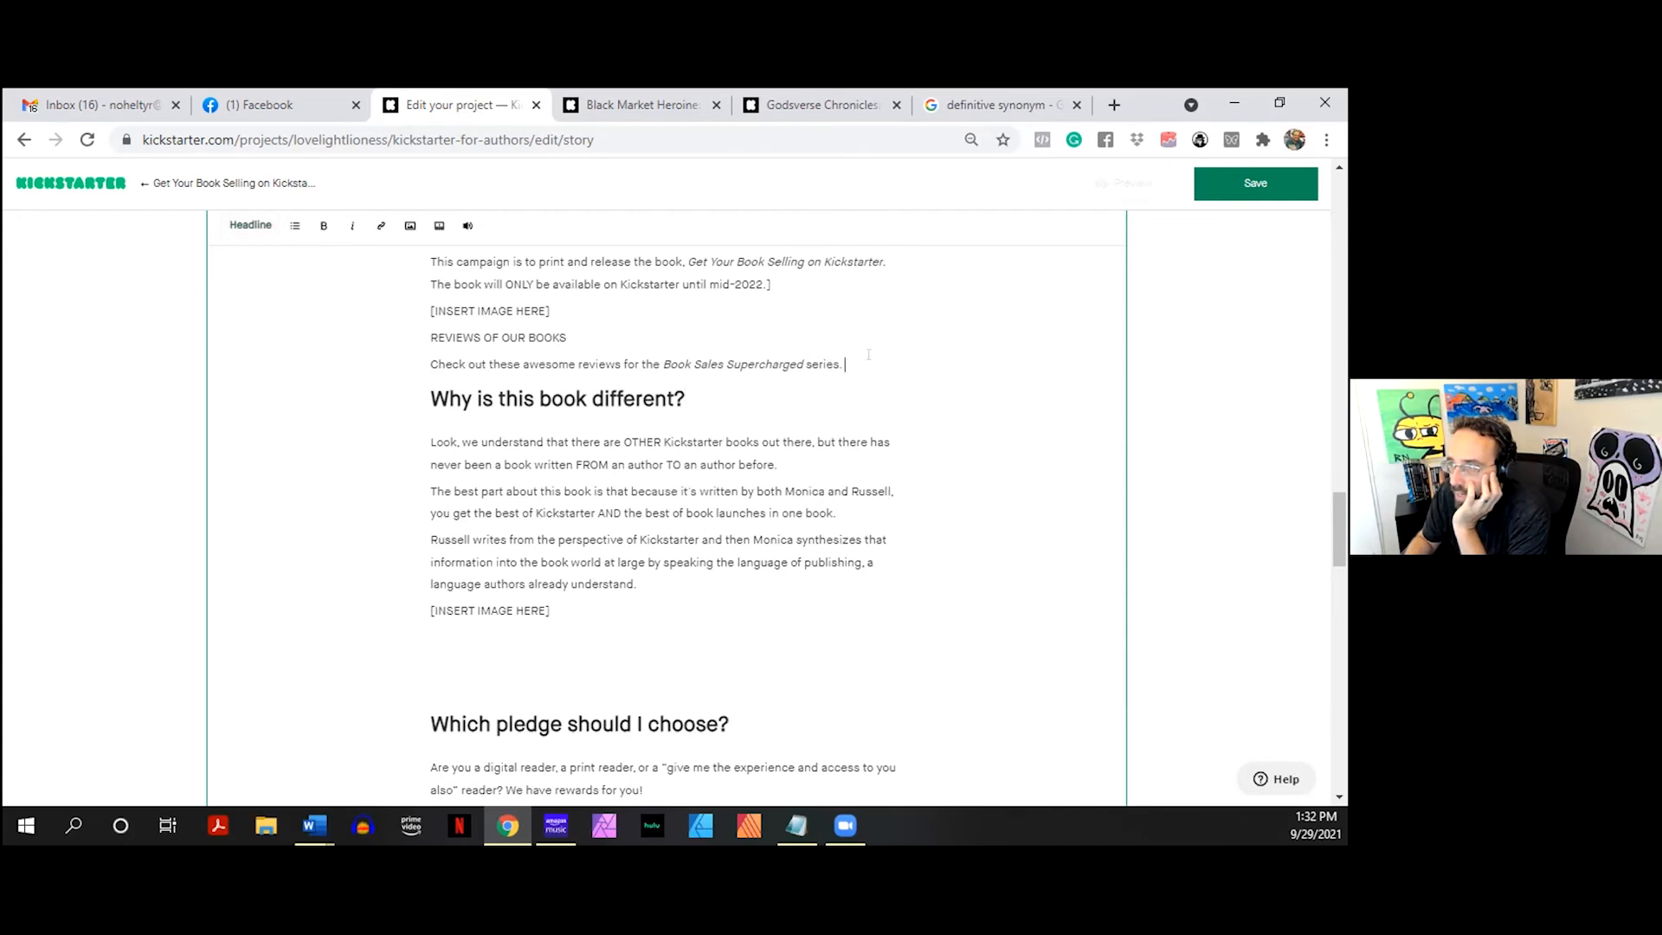
key("Return")
type("[")
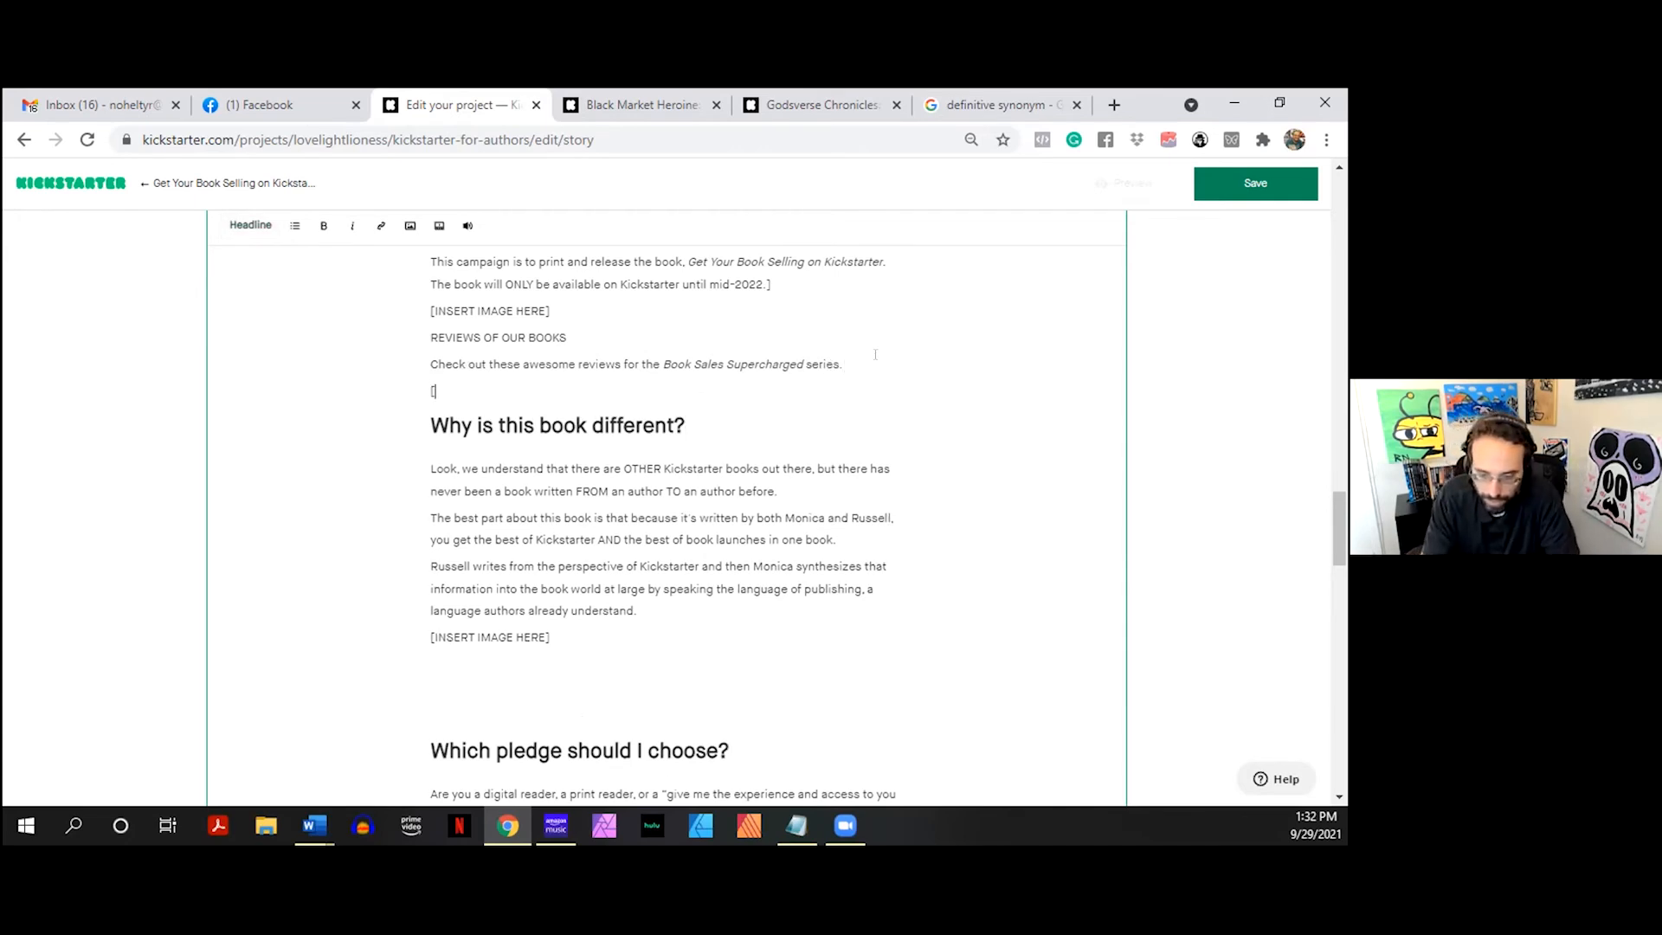
type("INSERT IMAGE HERE")
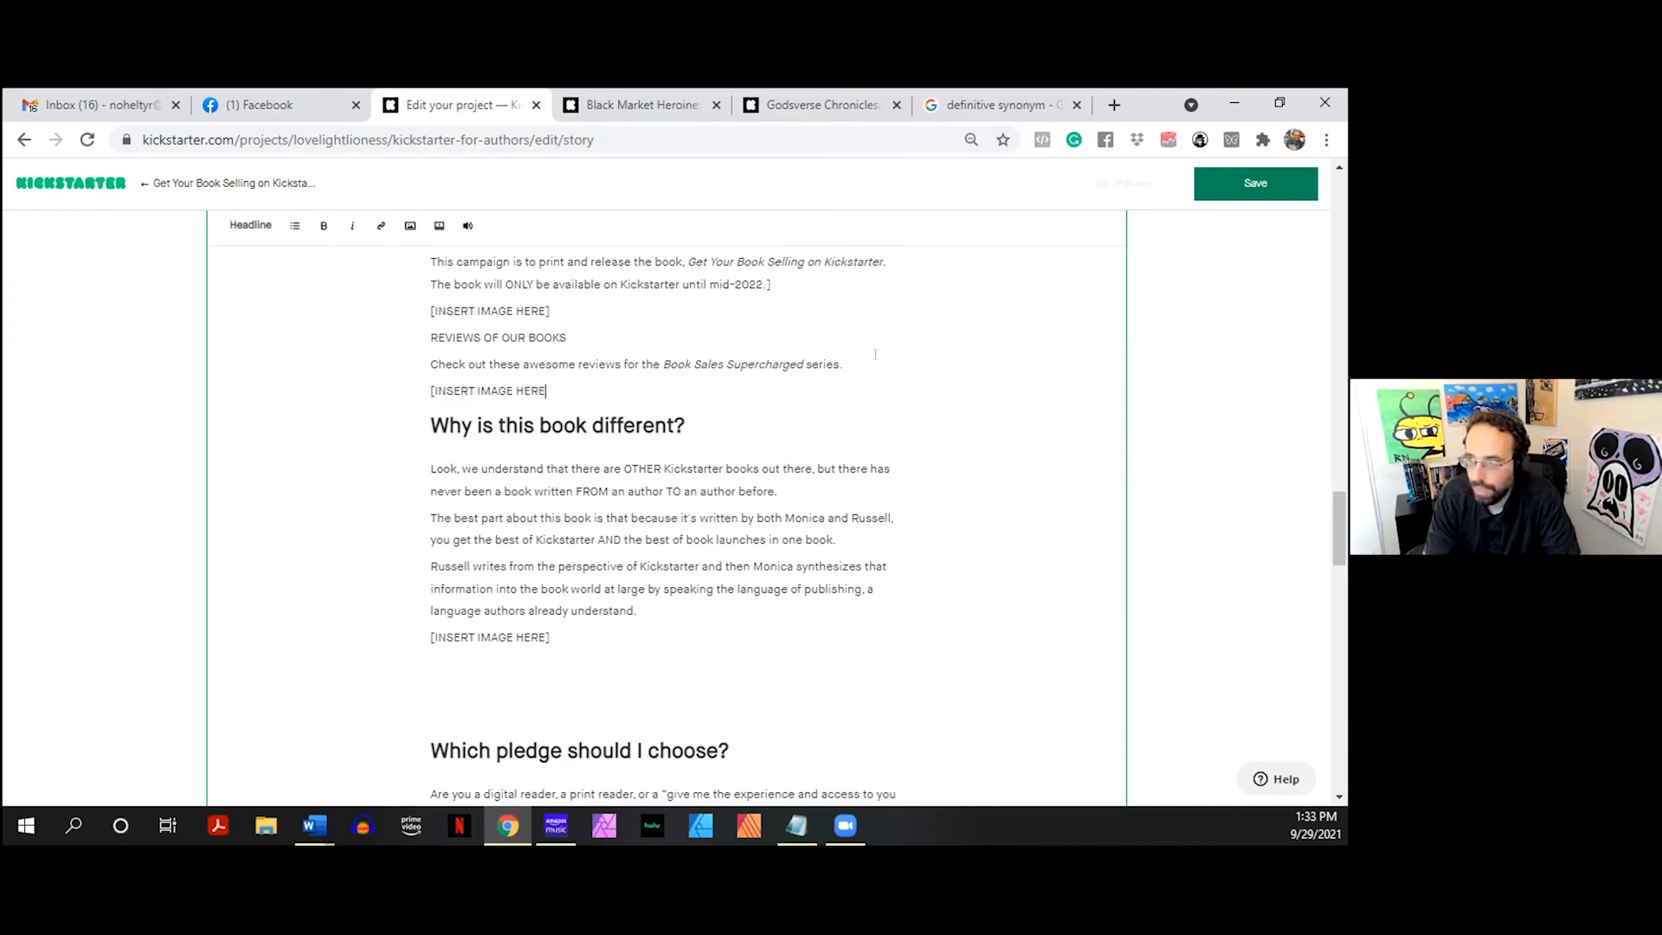
type("]")
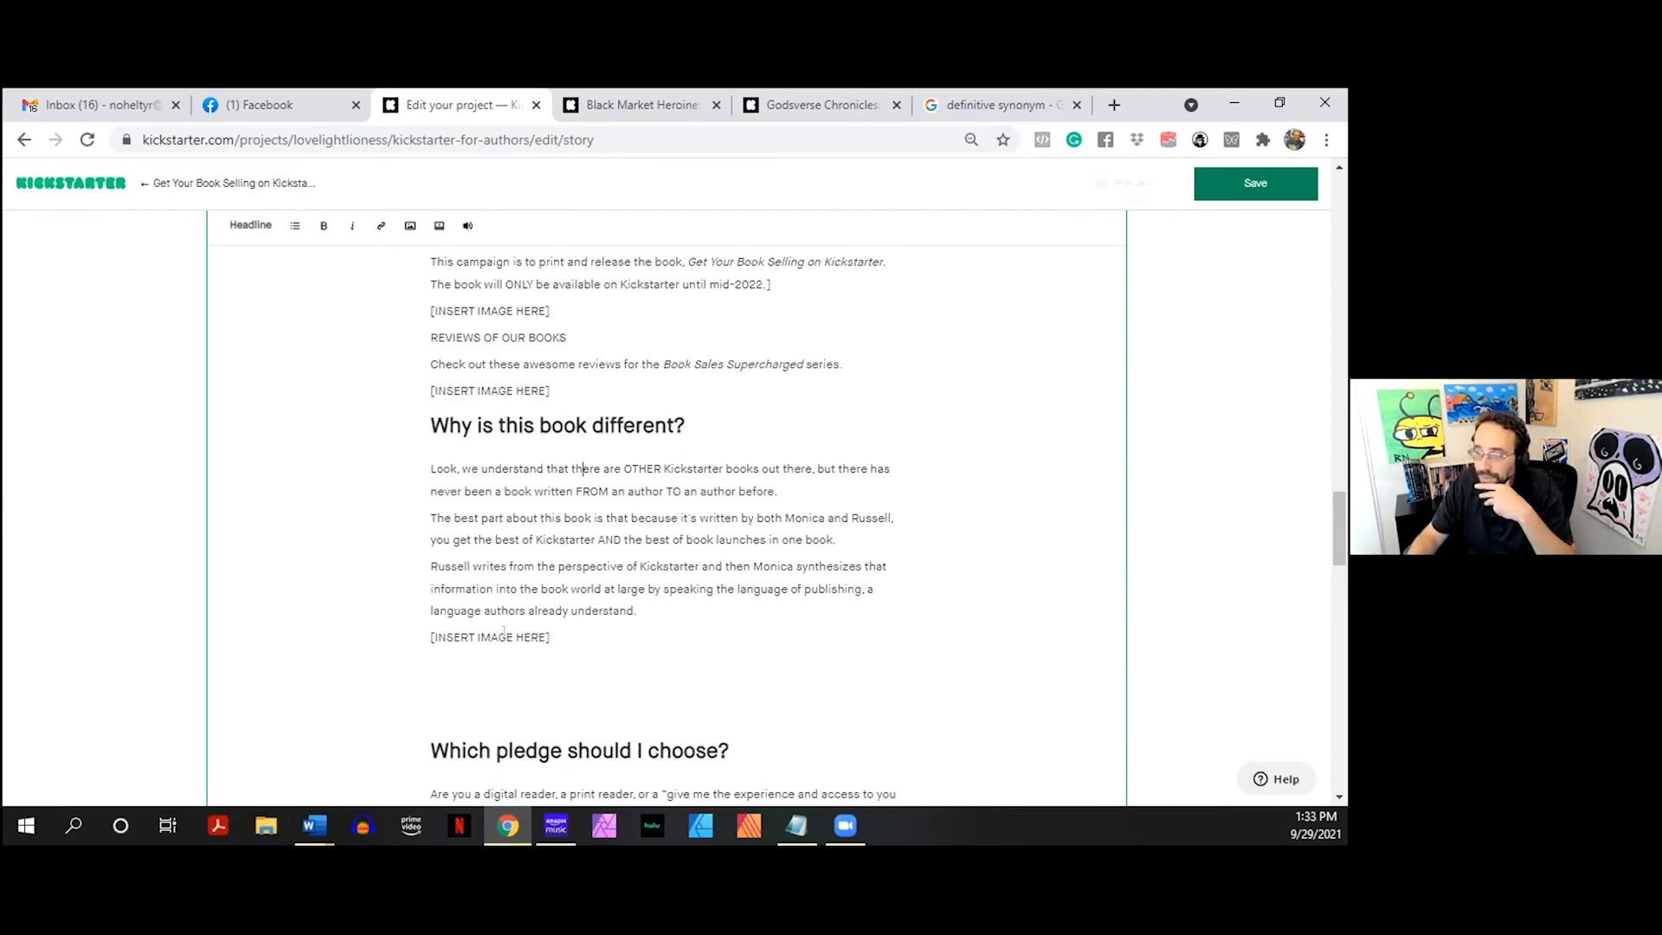
- Read through the rest of the story, from "Why is this book different?" through the pledge tiers to "WHERE IS THE MONEY GOING"
left_click_drag(480, 442, 402, 463)
left_click(575, 637)
left_click(467, 518)
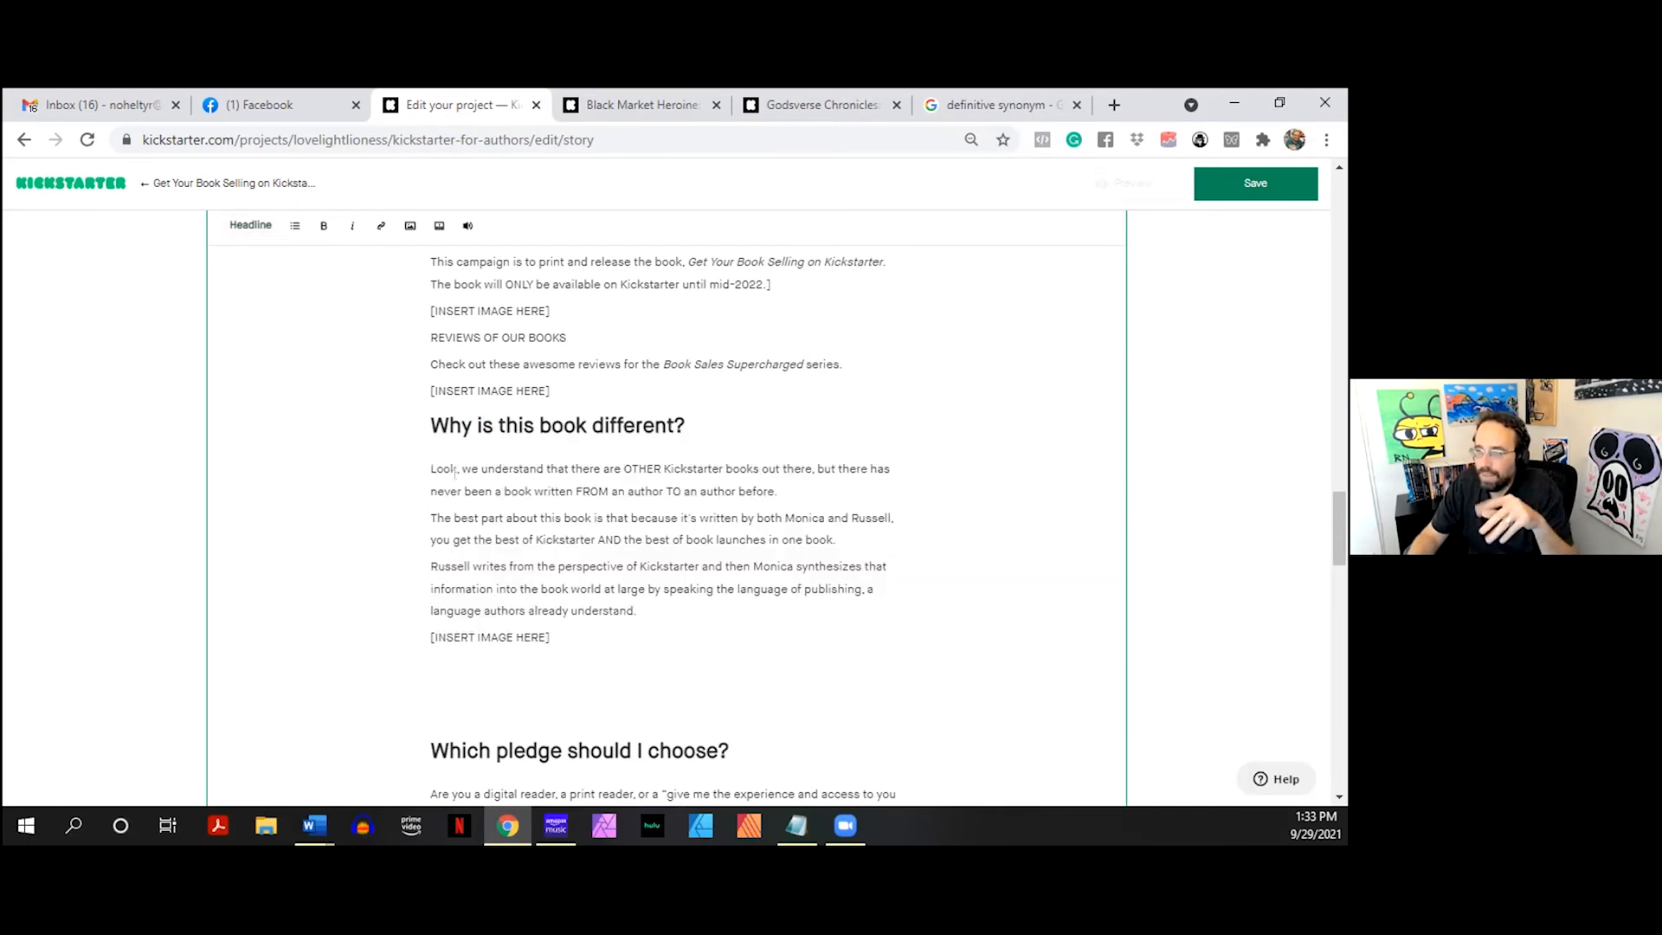
left_click(457, 468)
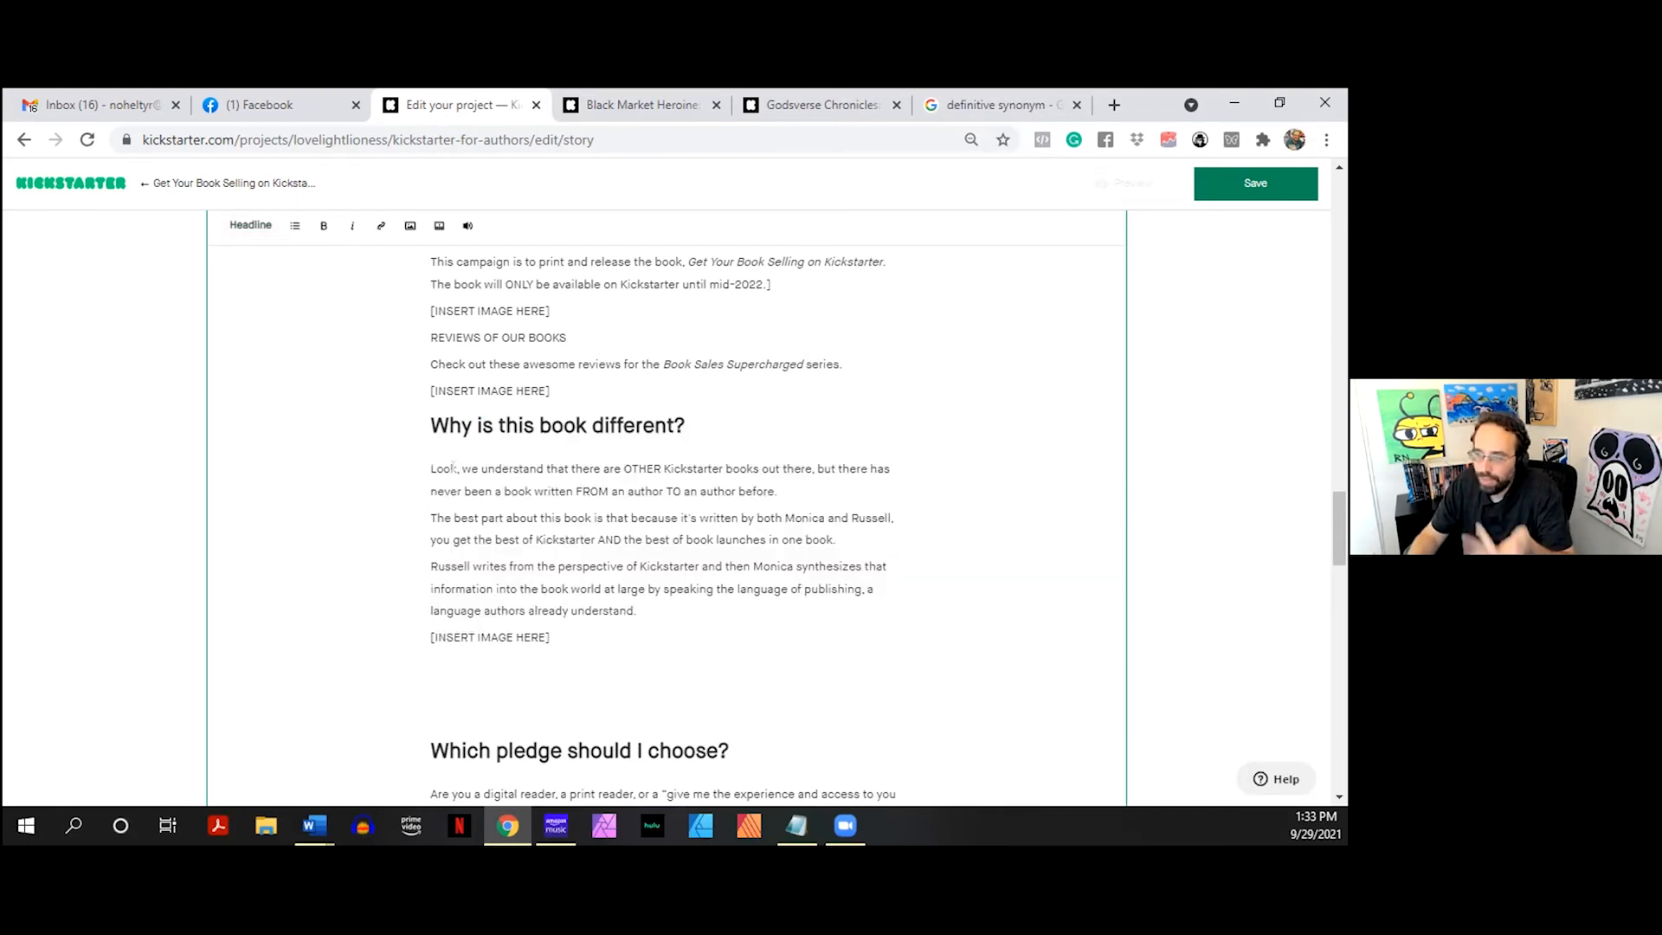
scroll(452, 468, "down", 2)
left_click(471, 520)
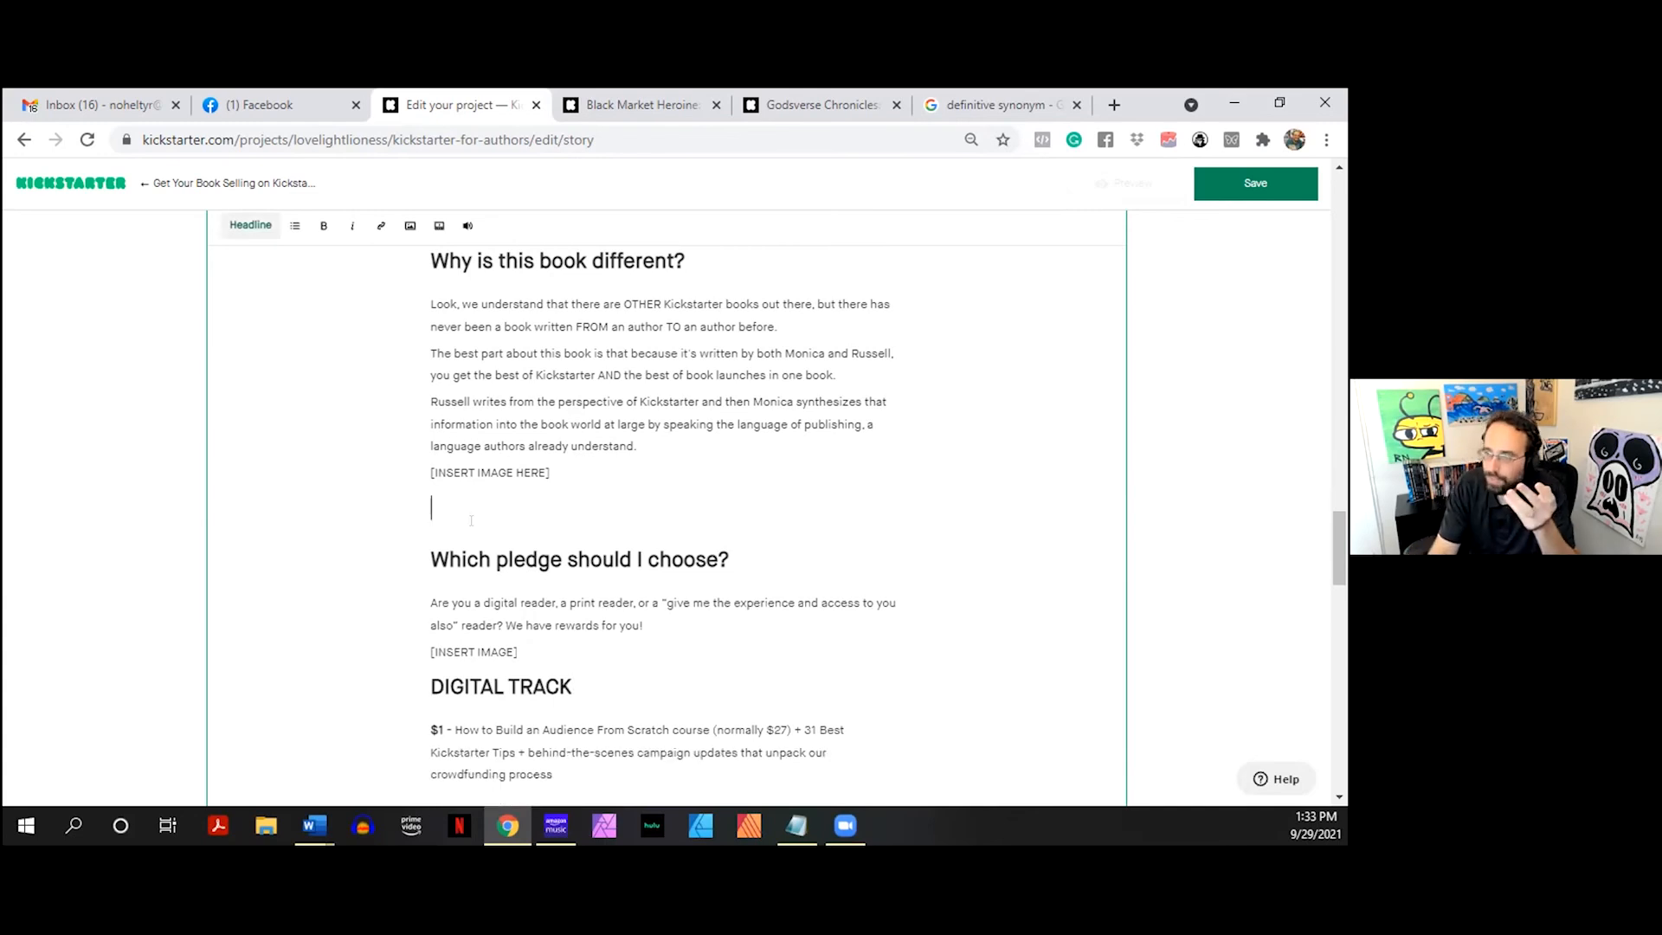
scroll(471, 519, "down", 6)
scroll(471, 519, "down", 8)
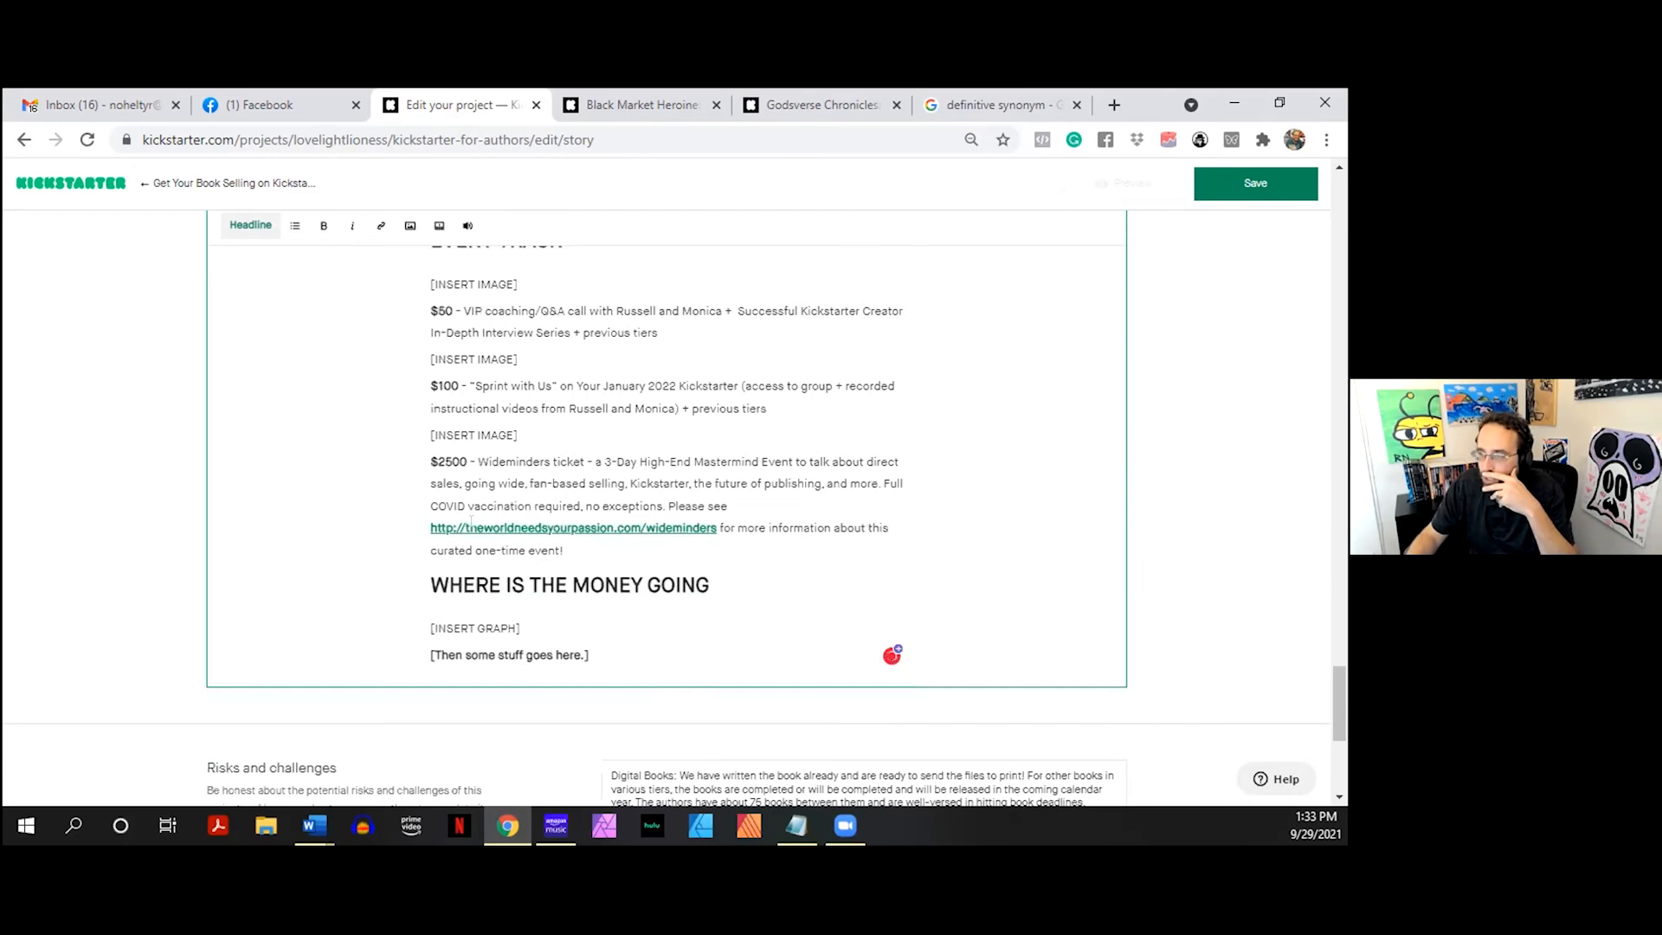
- Add an "OTHER BOOKS" headline on a new line at the end of the story, below "[Then some stuff goes here.]"
scroll(470, 522, "down", 2)
left_click(610, 482)
key("Return")
type("OTHER BOOKS")
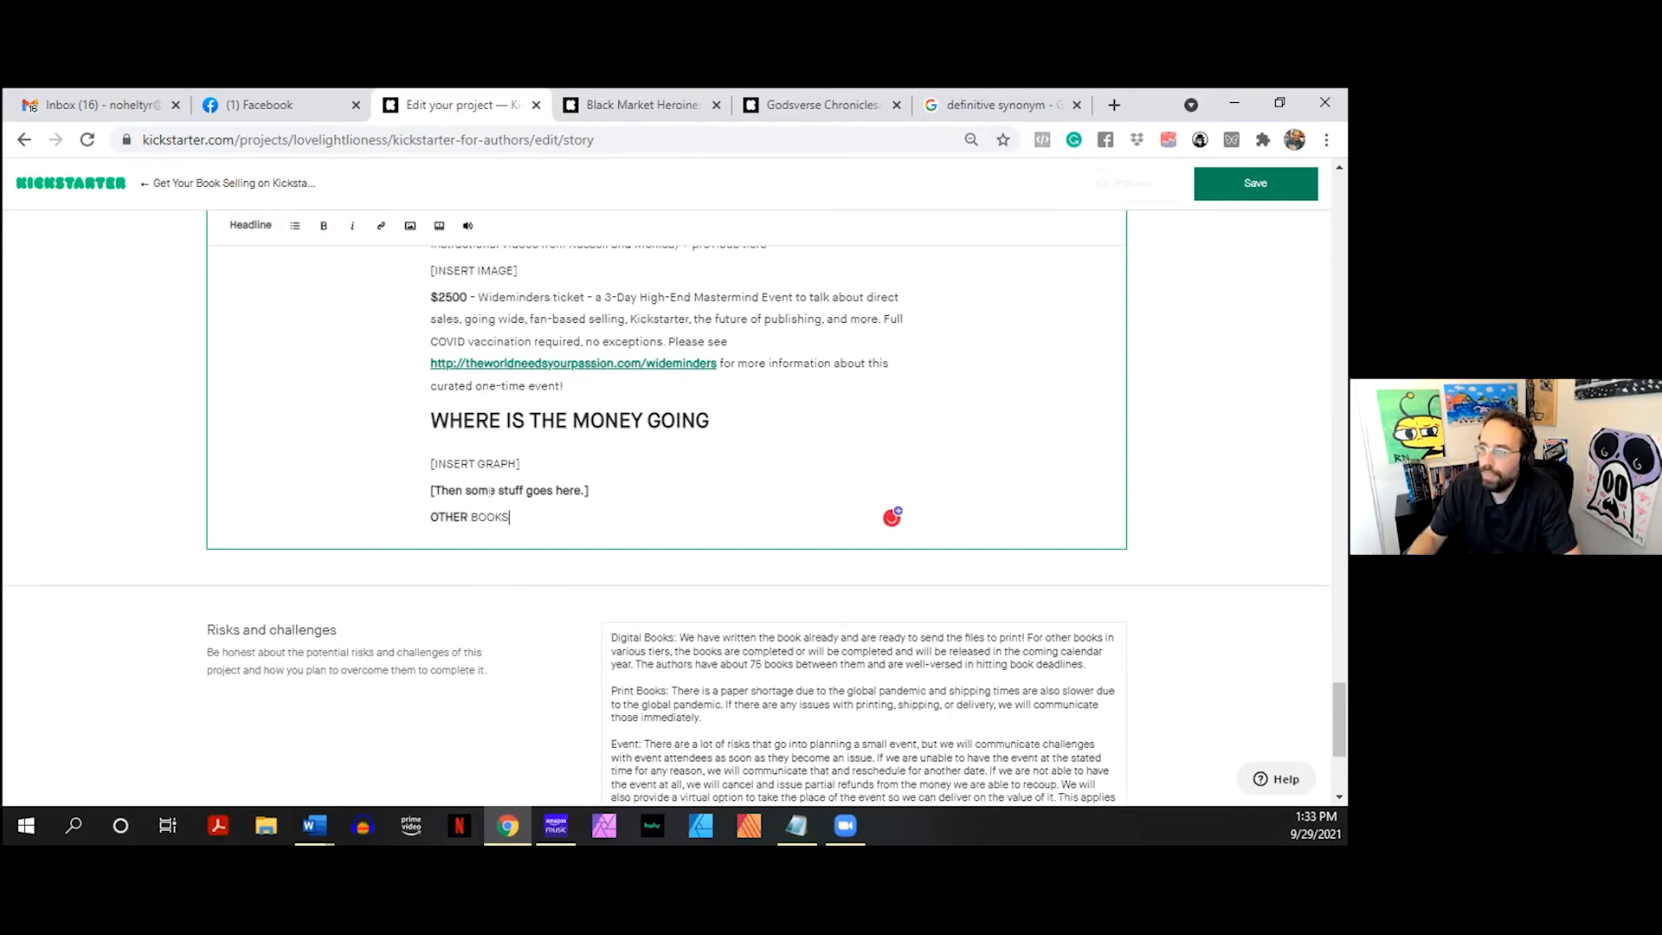
left_click(259, 231)
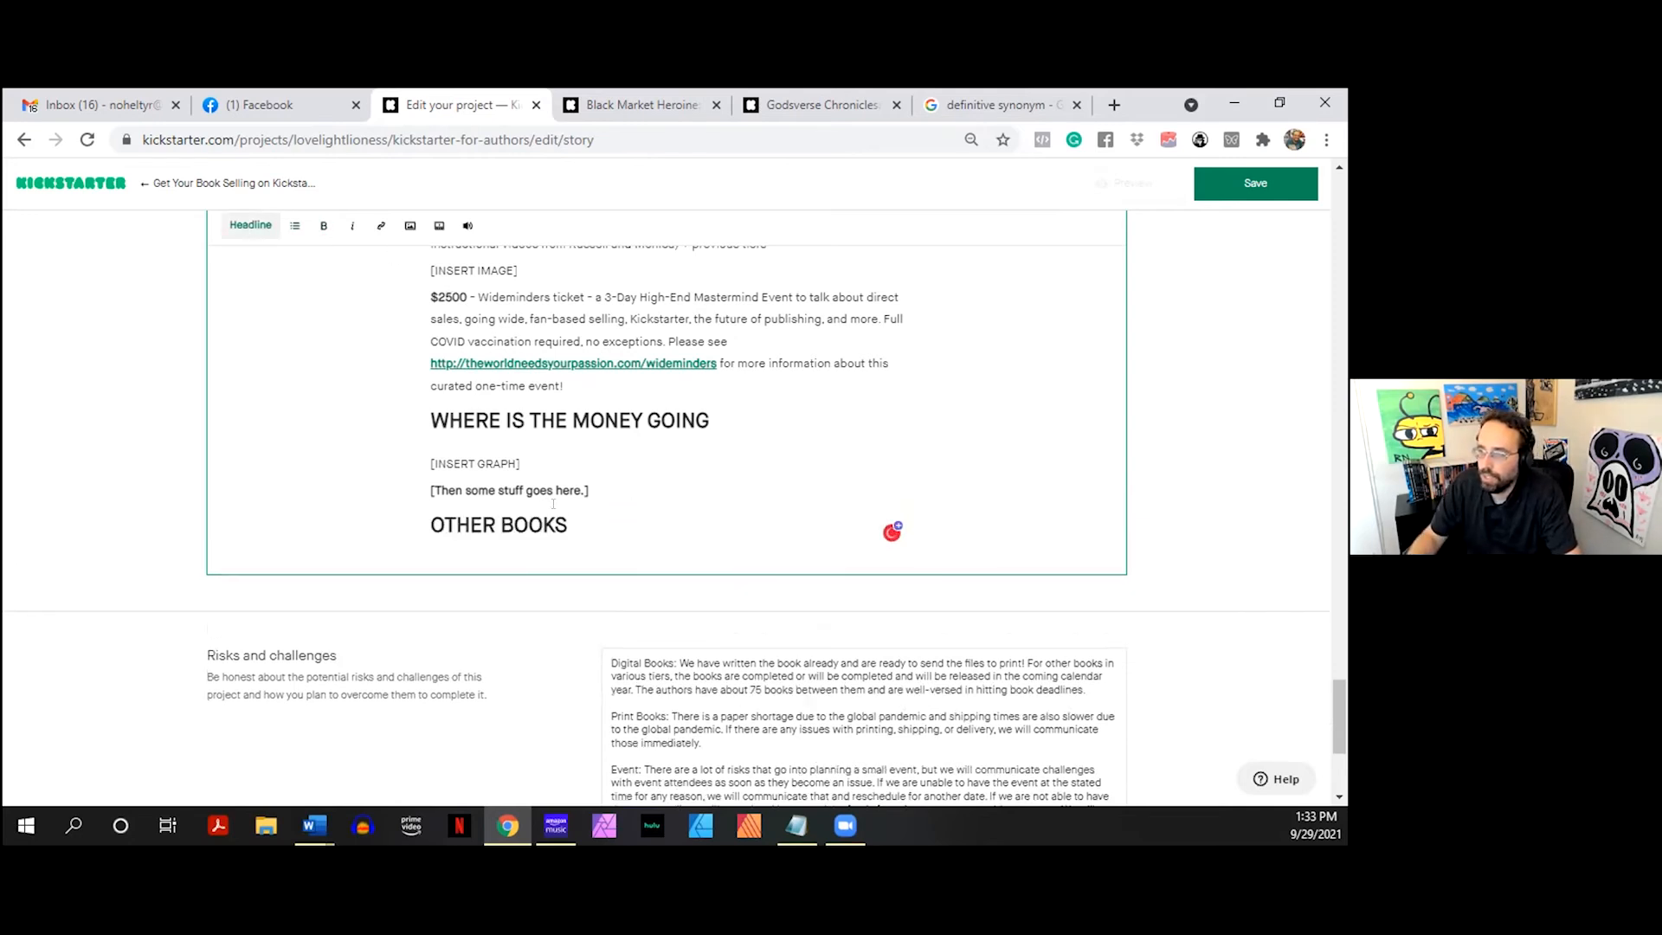
- Add "Productive novelist" as the first line beneath the "OTHER BOOKS" headline
scroll(568, 521, "up", 20)
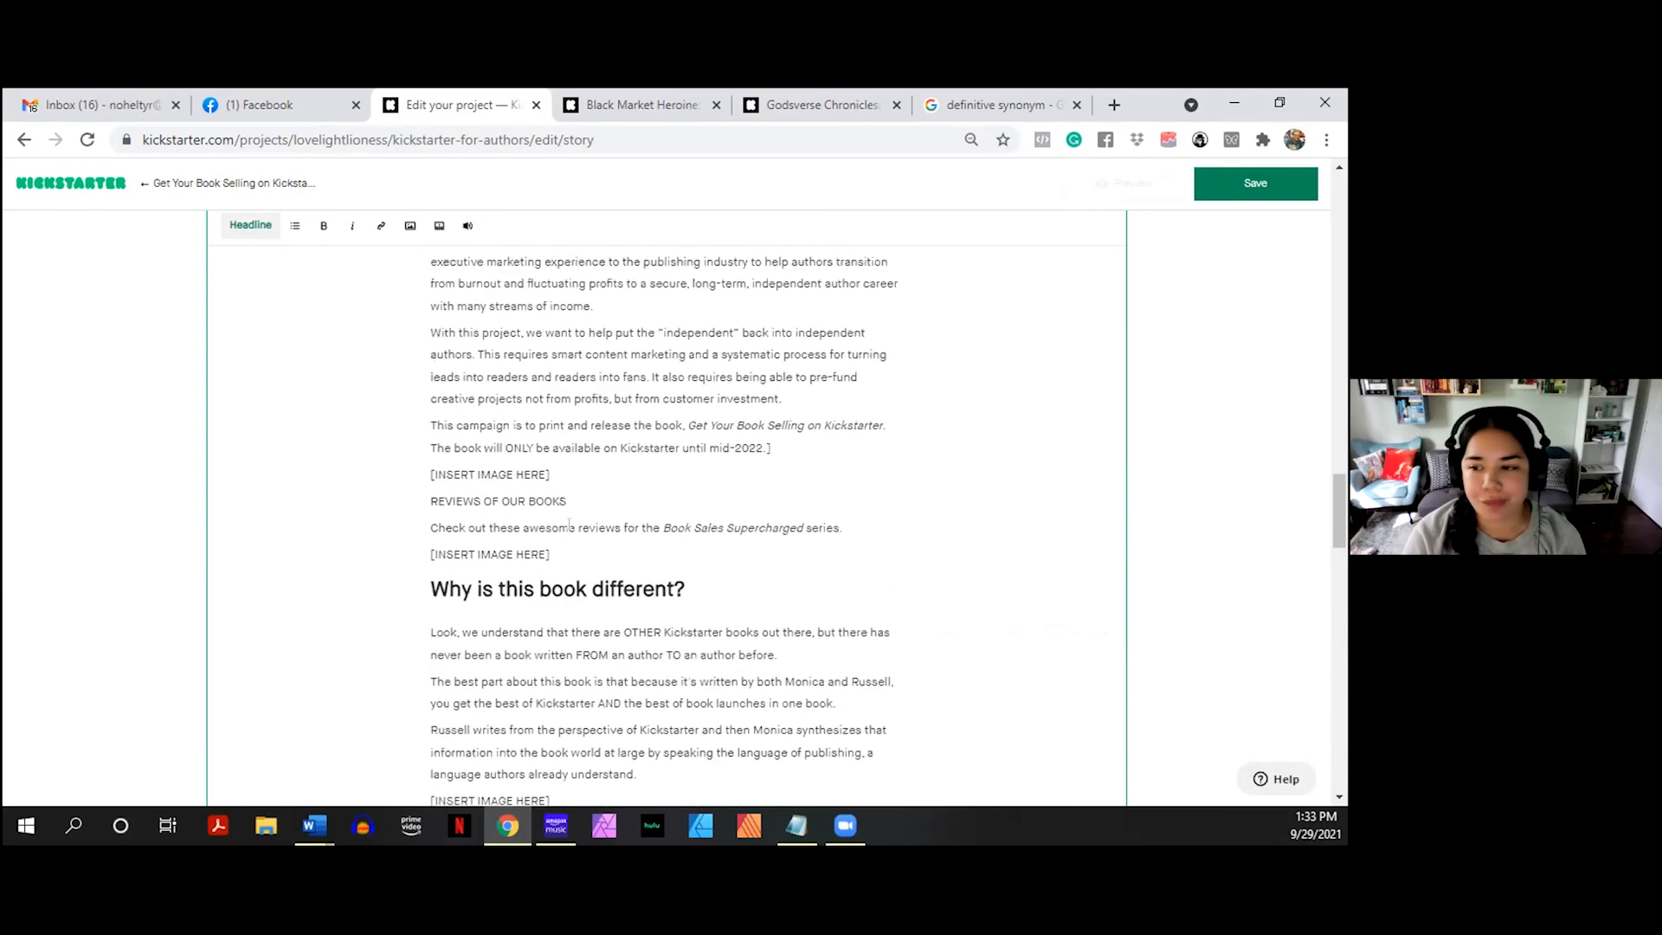
scroll(569, 522, "up", 3)
scroll(569, 522, "down", 1)
left_click_drag(712, 552, 431, 551)
left_click(433, 589)
scroll(538, 571, "down", 20)
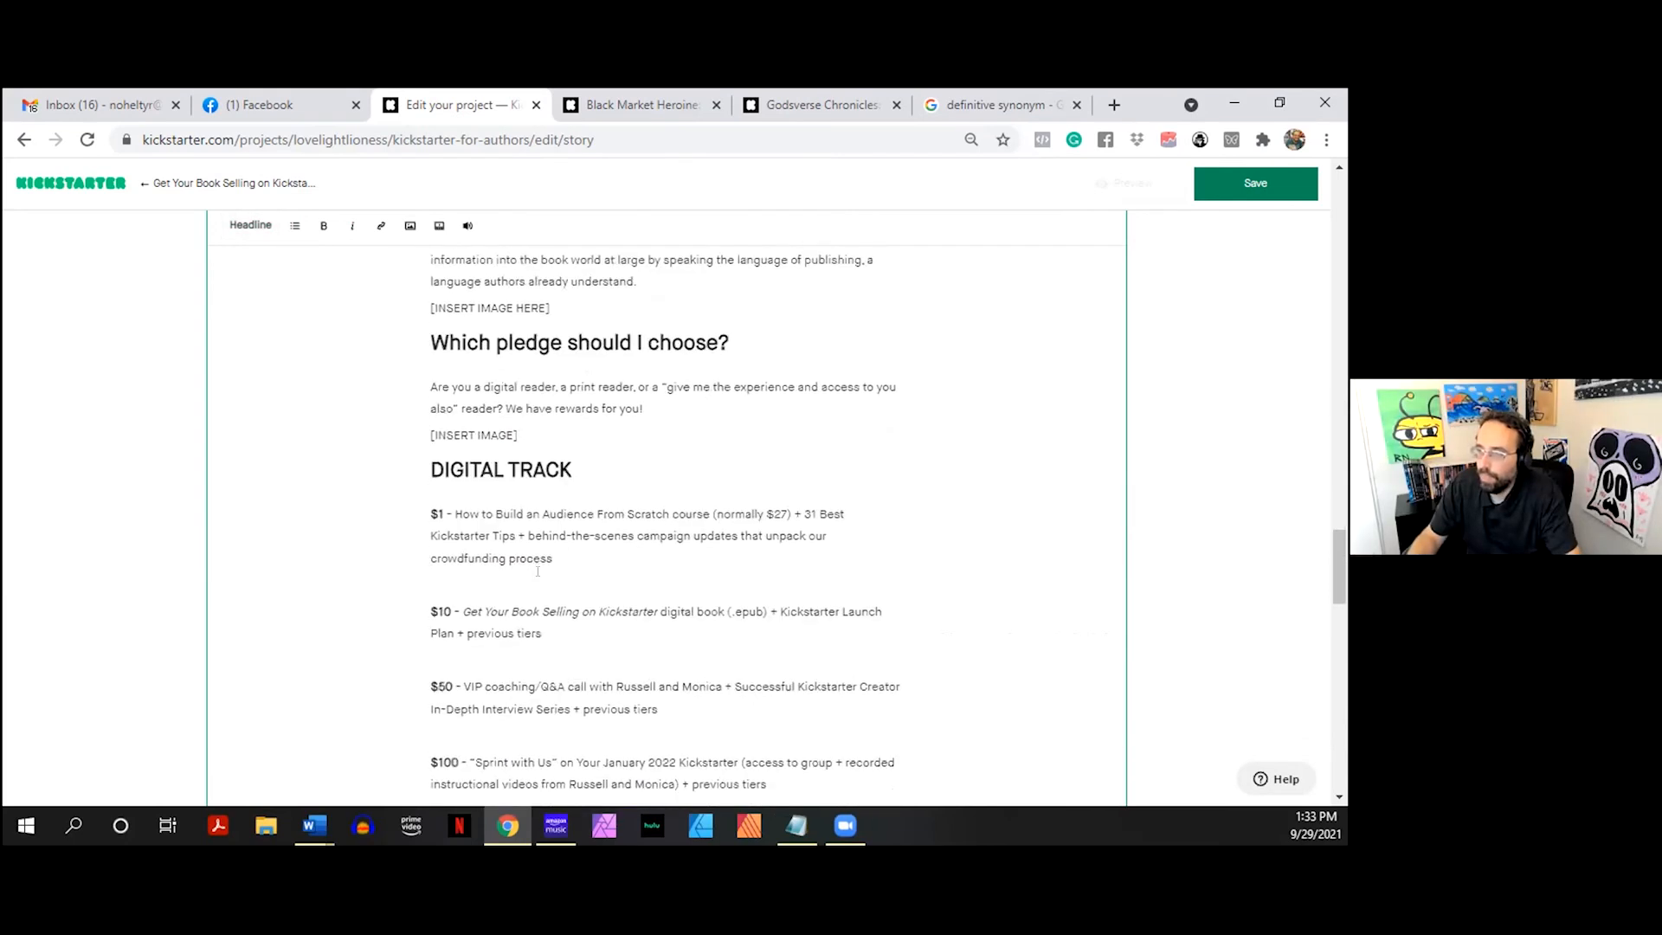
left_click(574, 526)
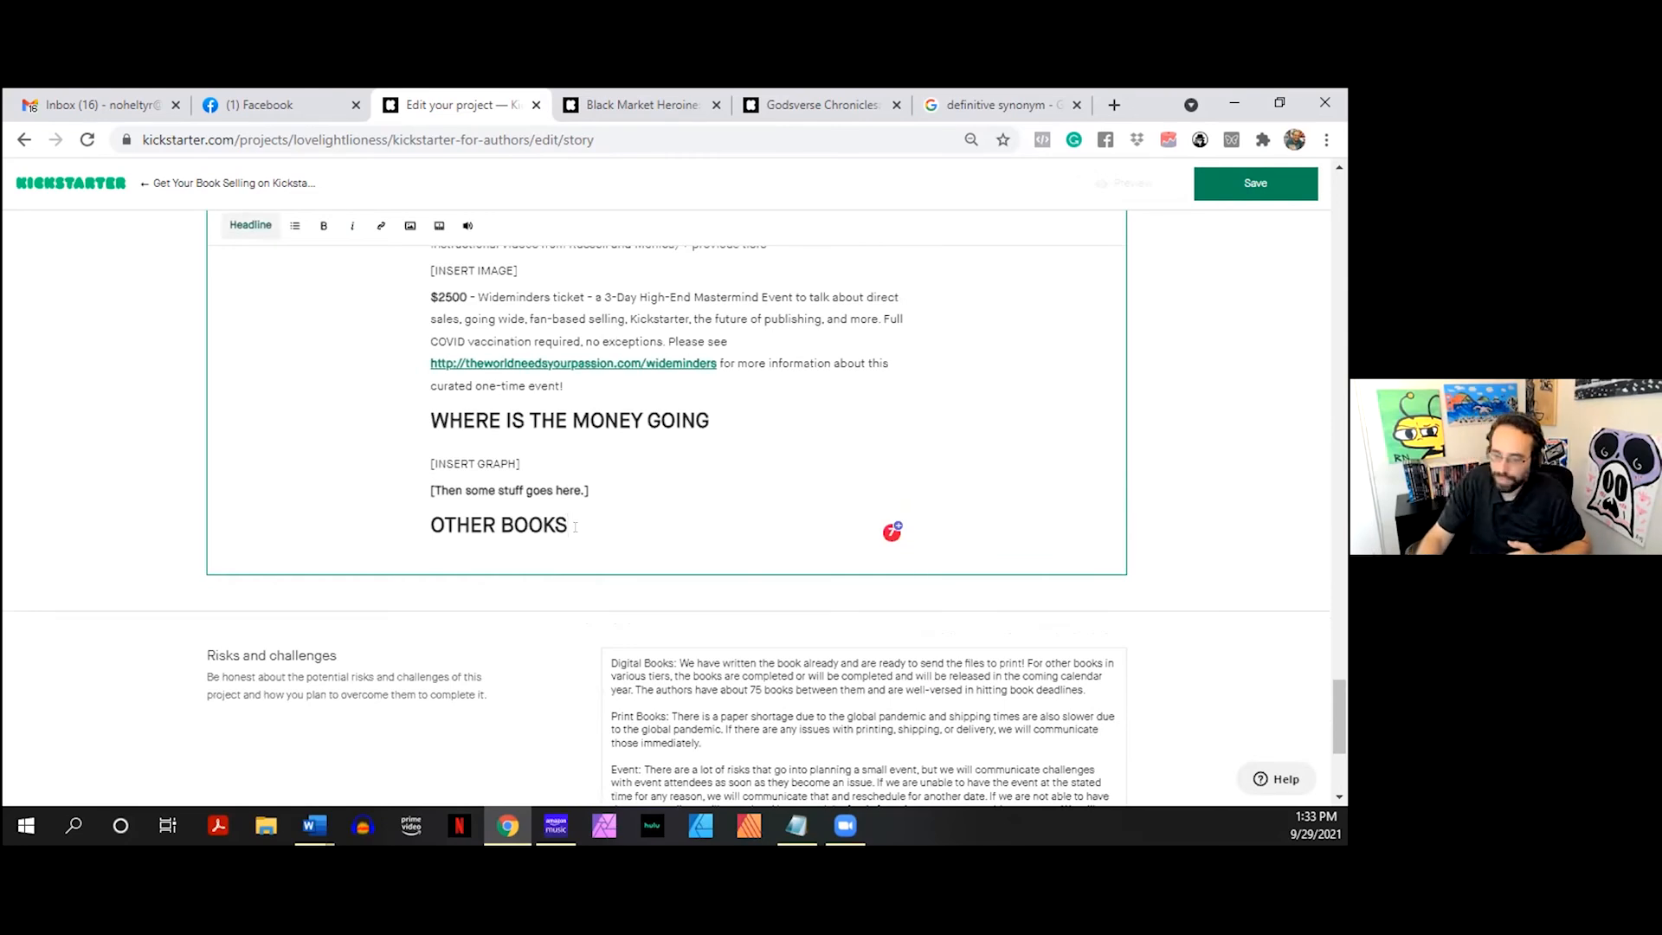
key("Return")
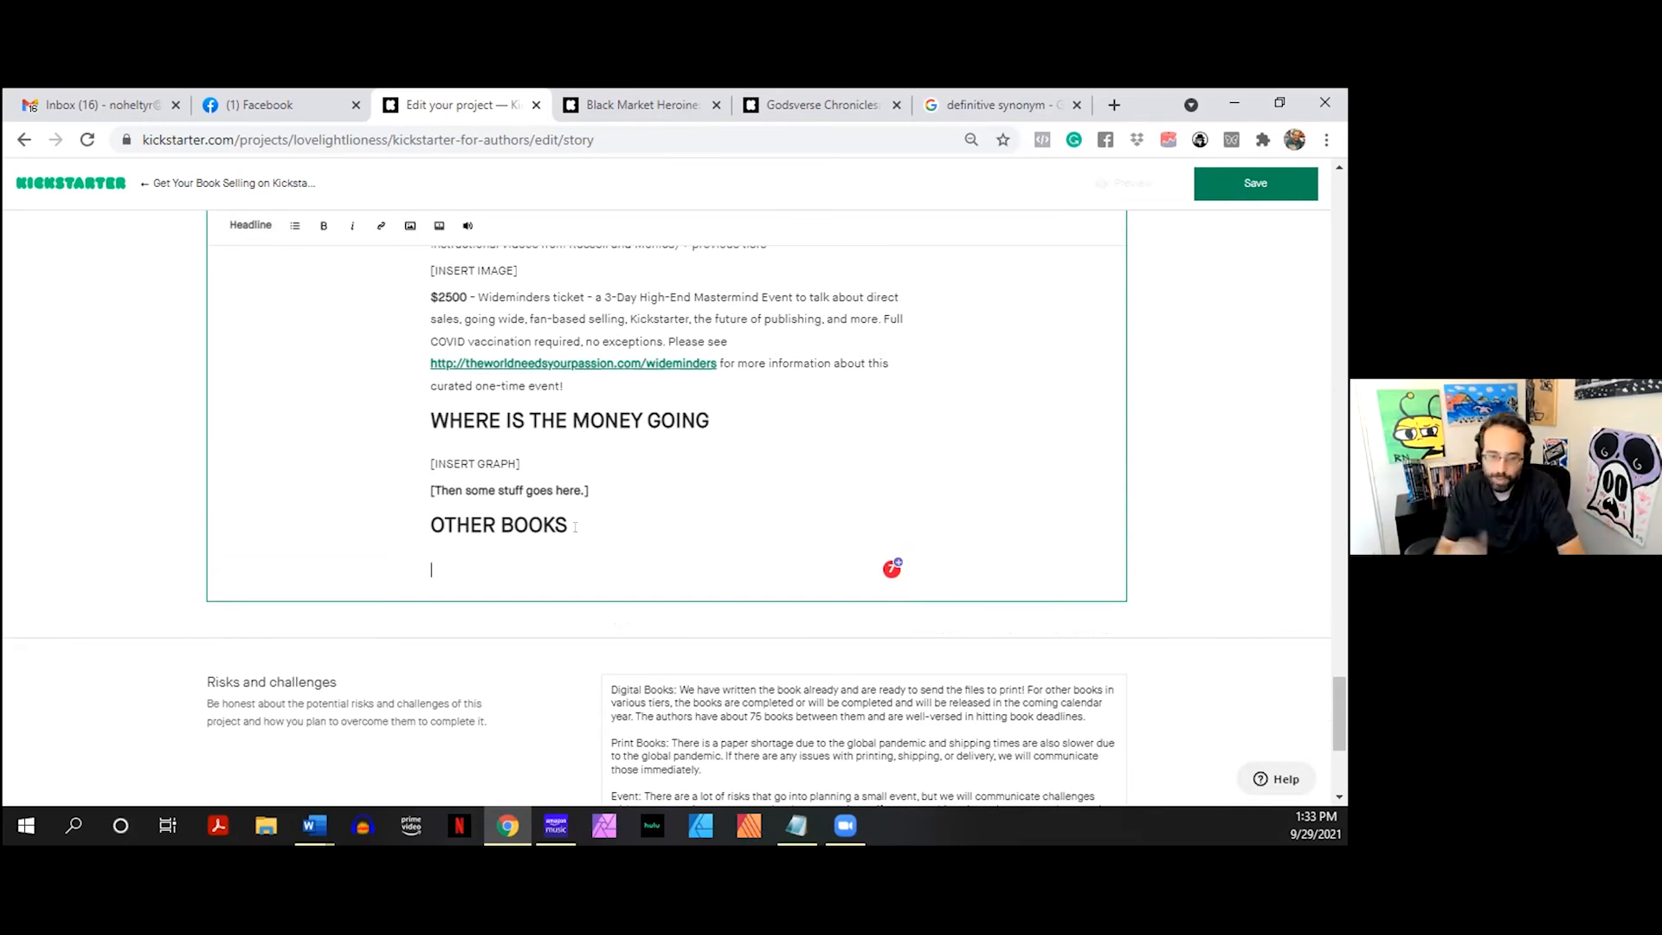
type("Productive ")
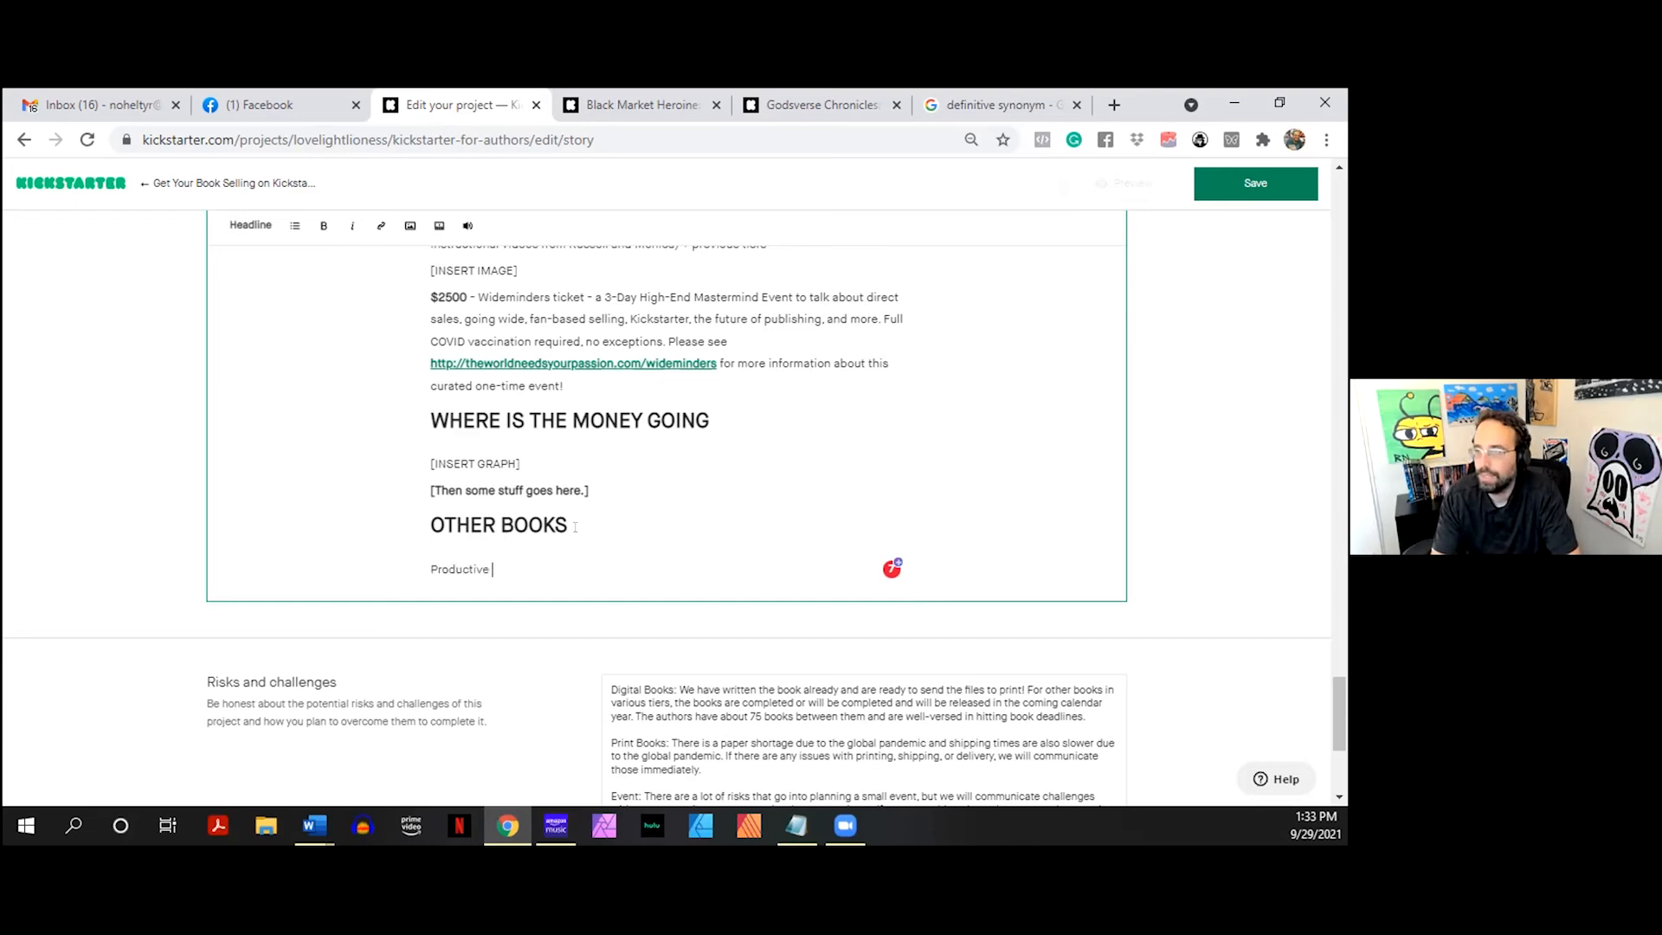
type("novelist")
key("Return")
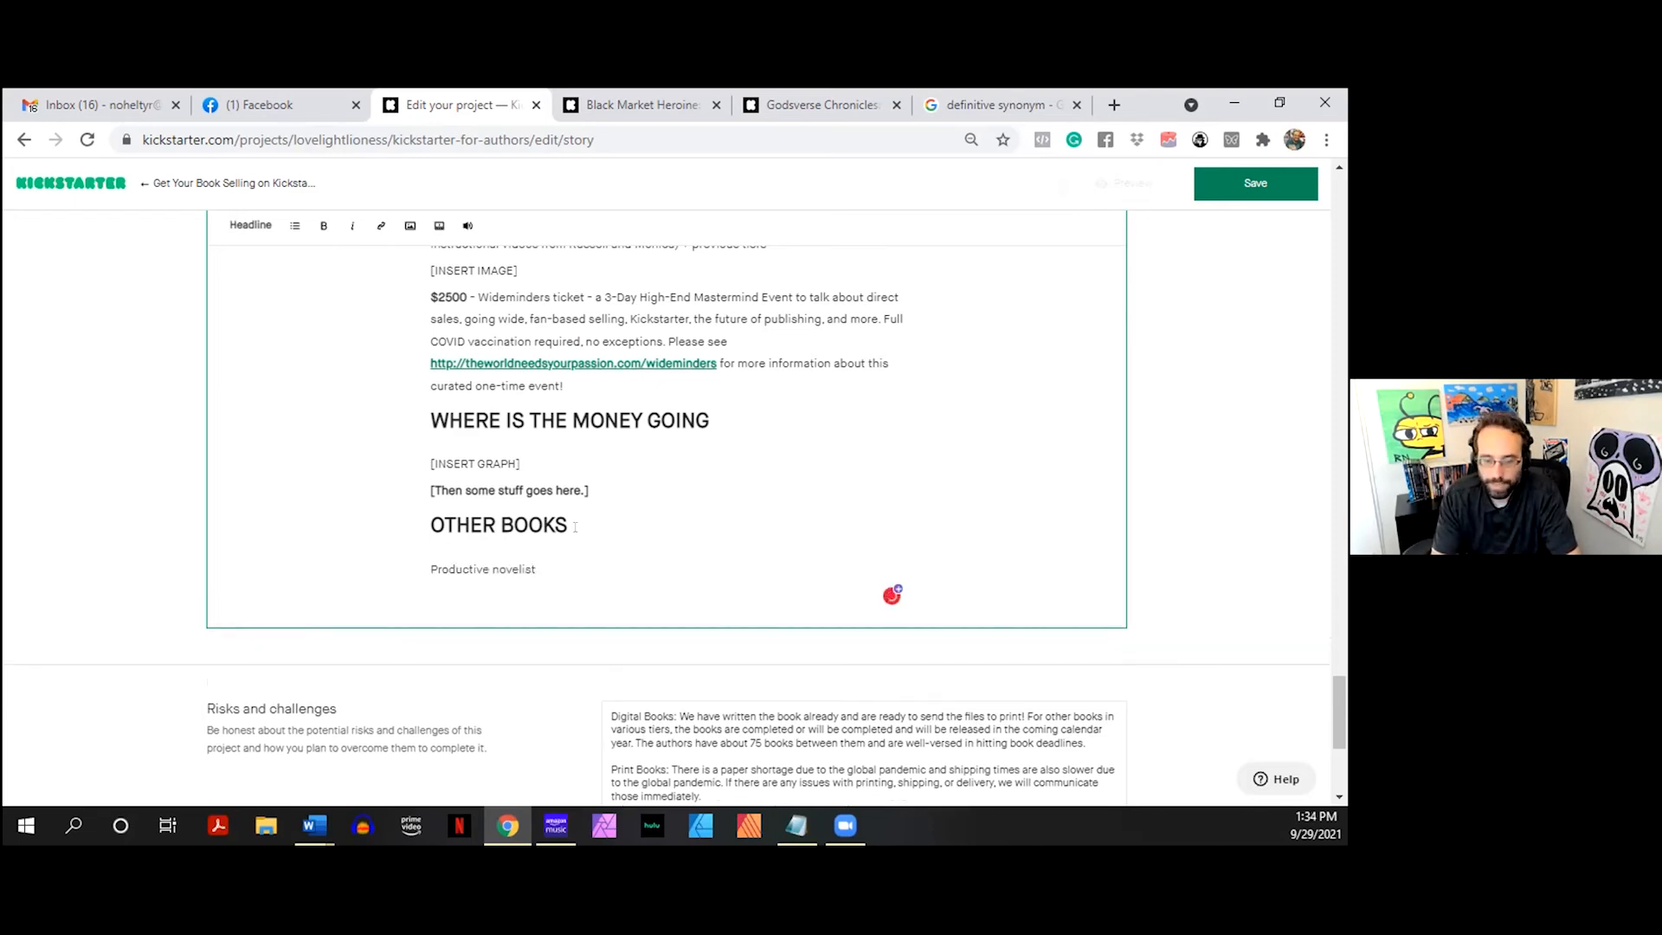
- Add the placeholder line "How to build your..." below "Productive novelist"
type("How to")
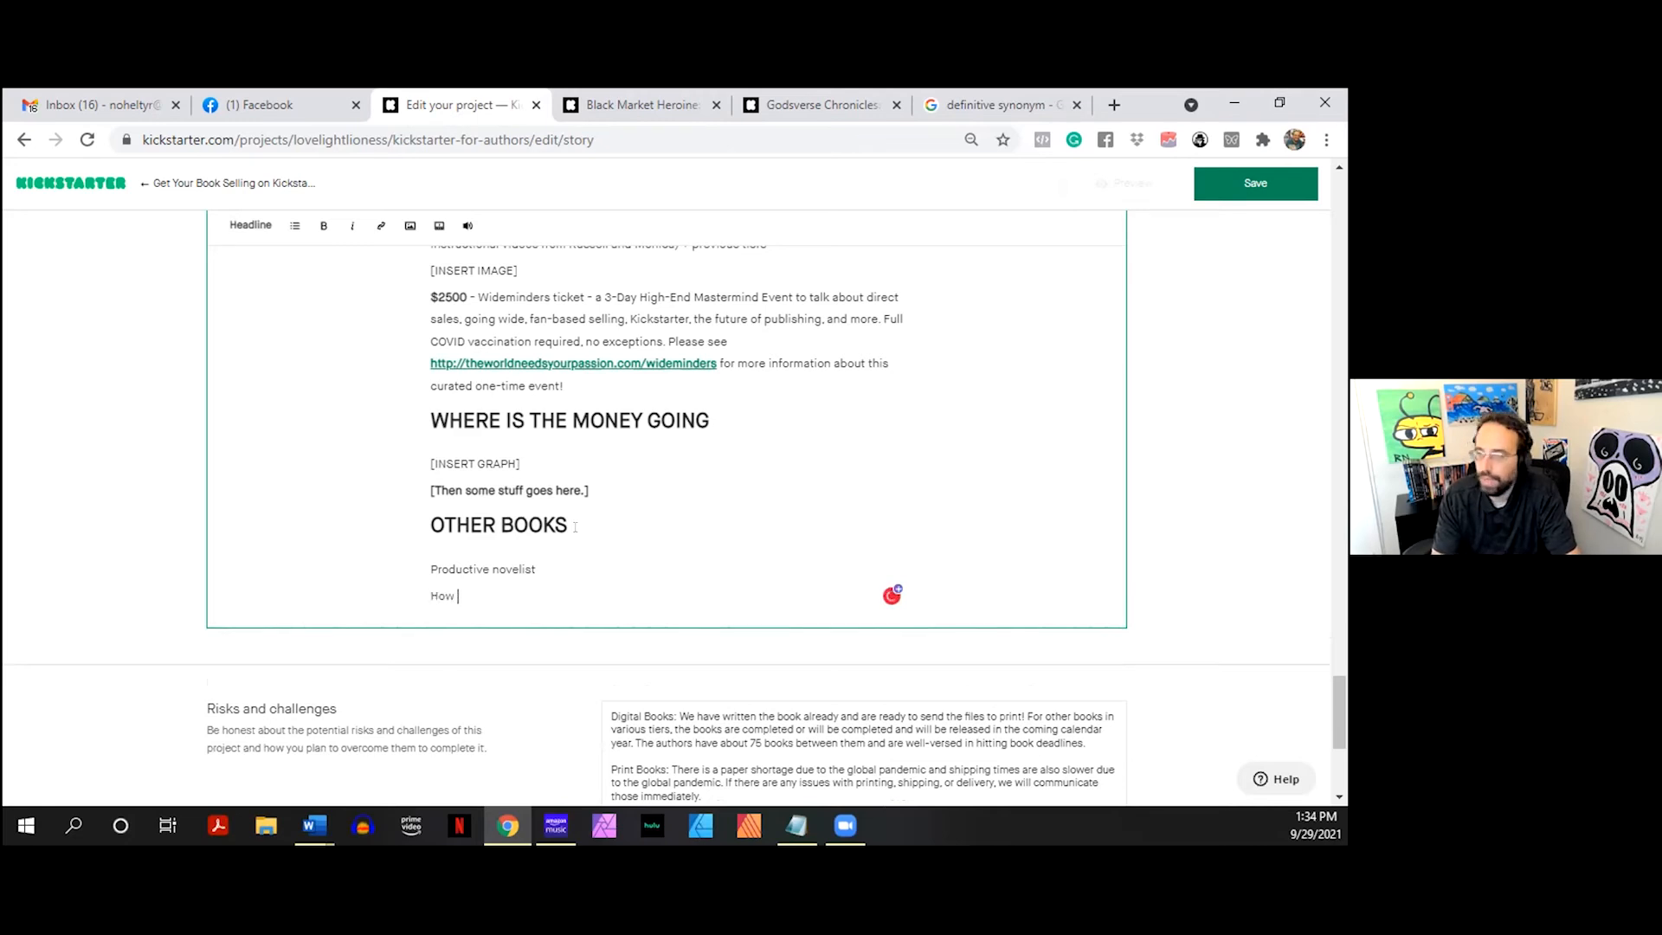
key("BackSpace")
key("BackSpace")
type("to b")
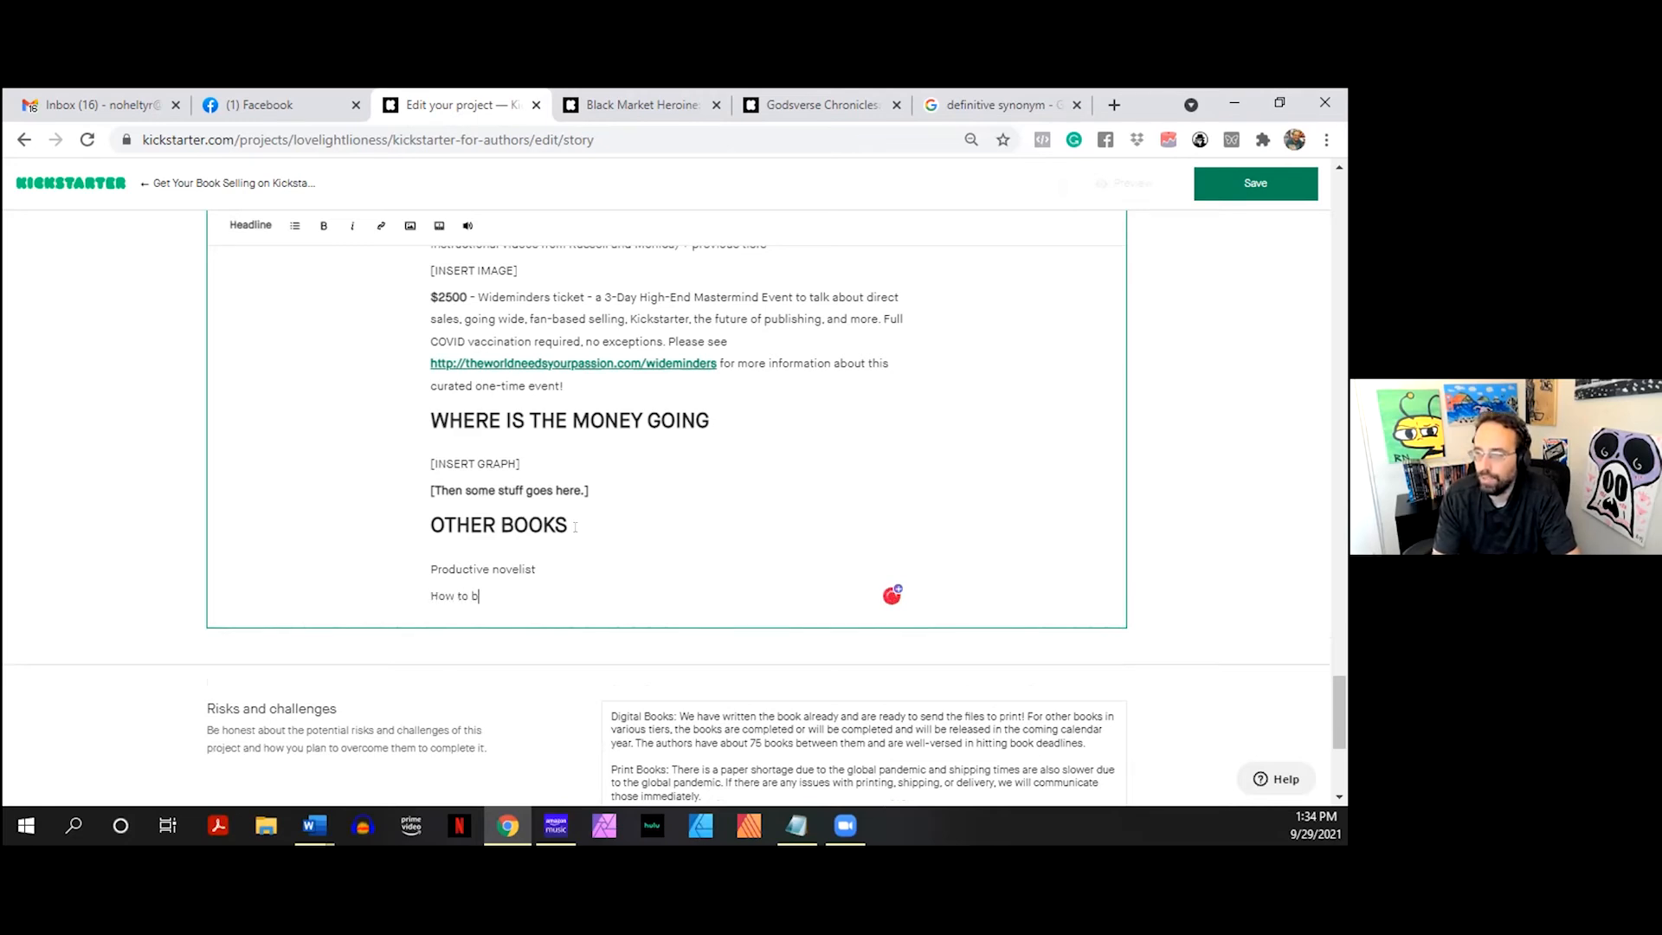
type("uild your...")
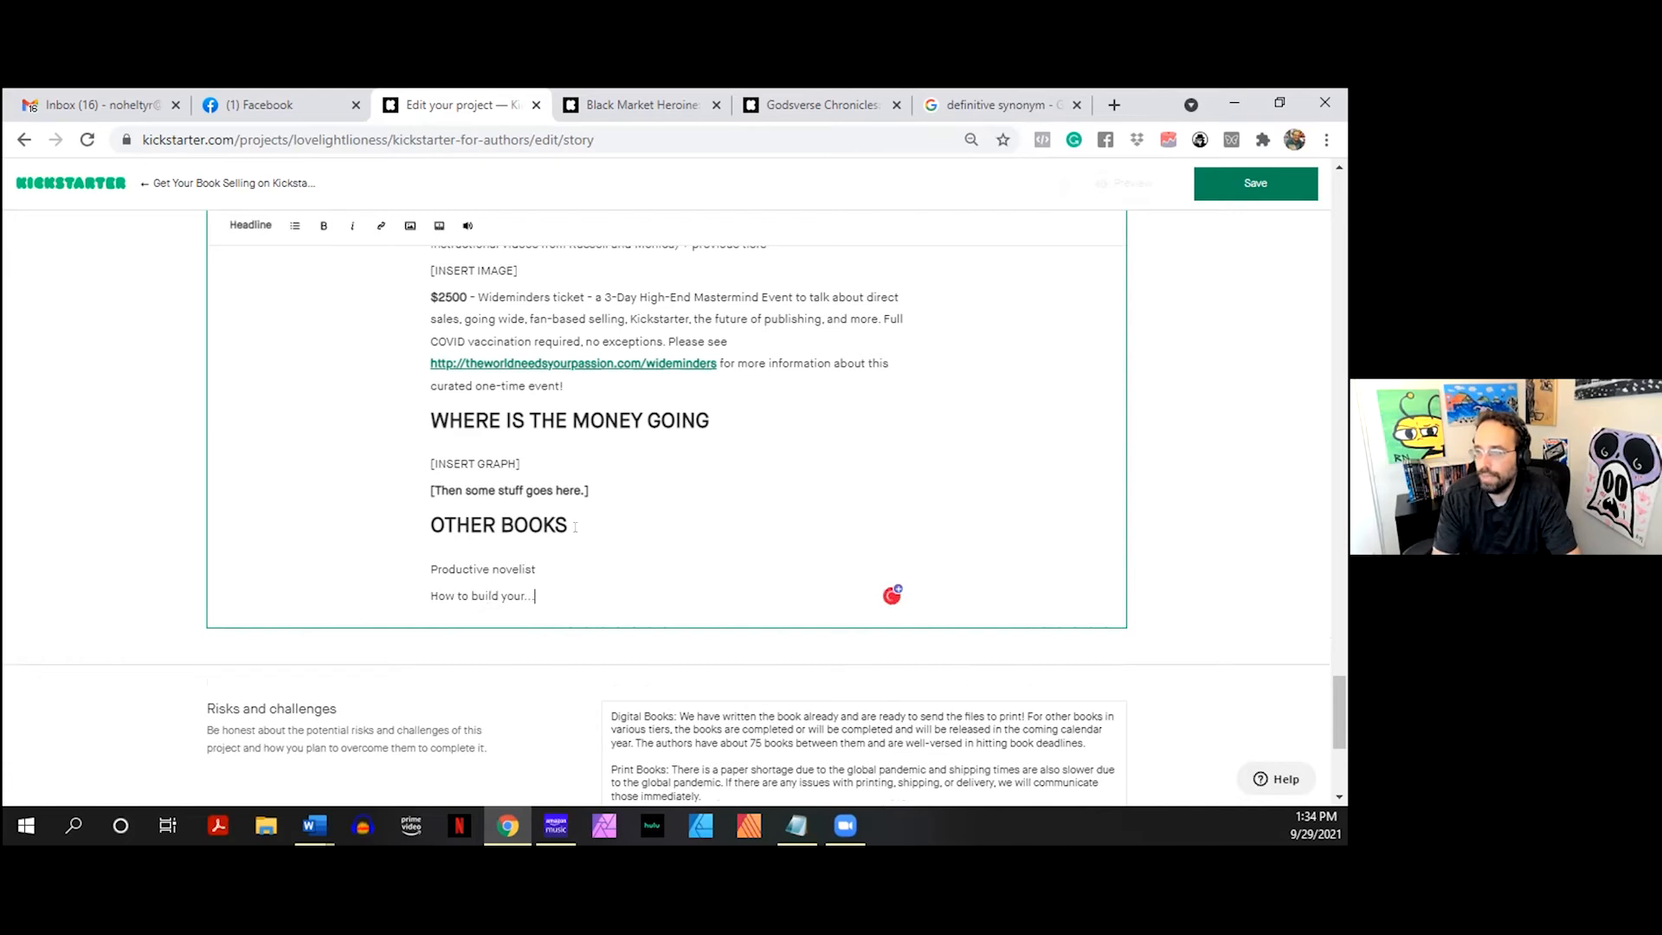
- Add a "Courses..." placeholder as the last line of the "OTHER BOOKS" section
key("Return")
type("Courses")
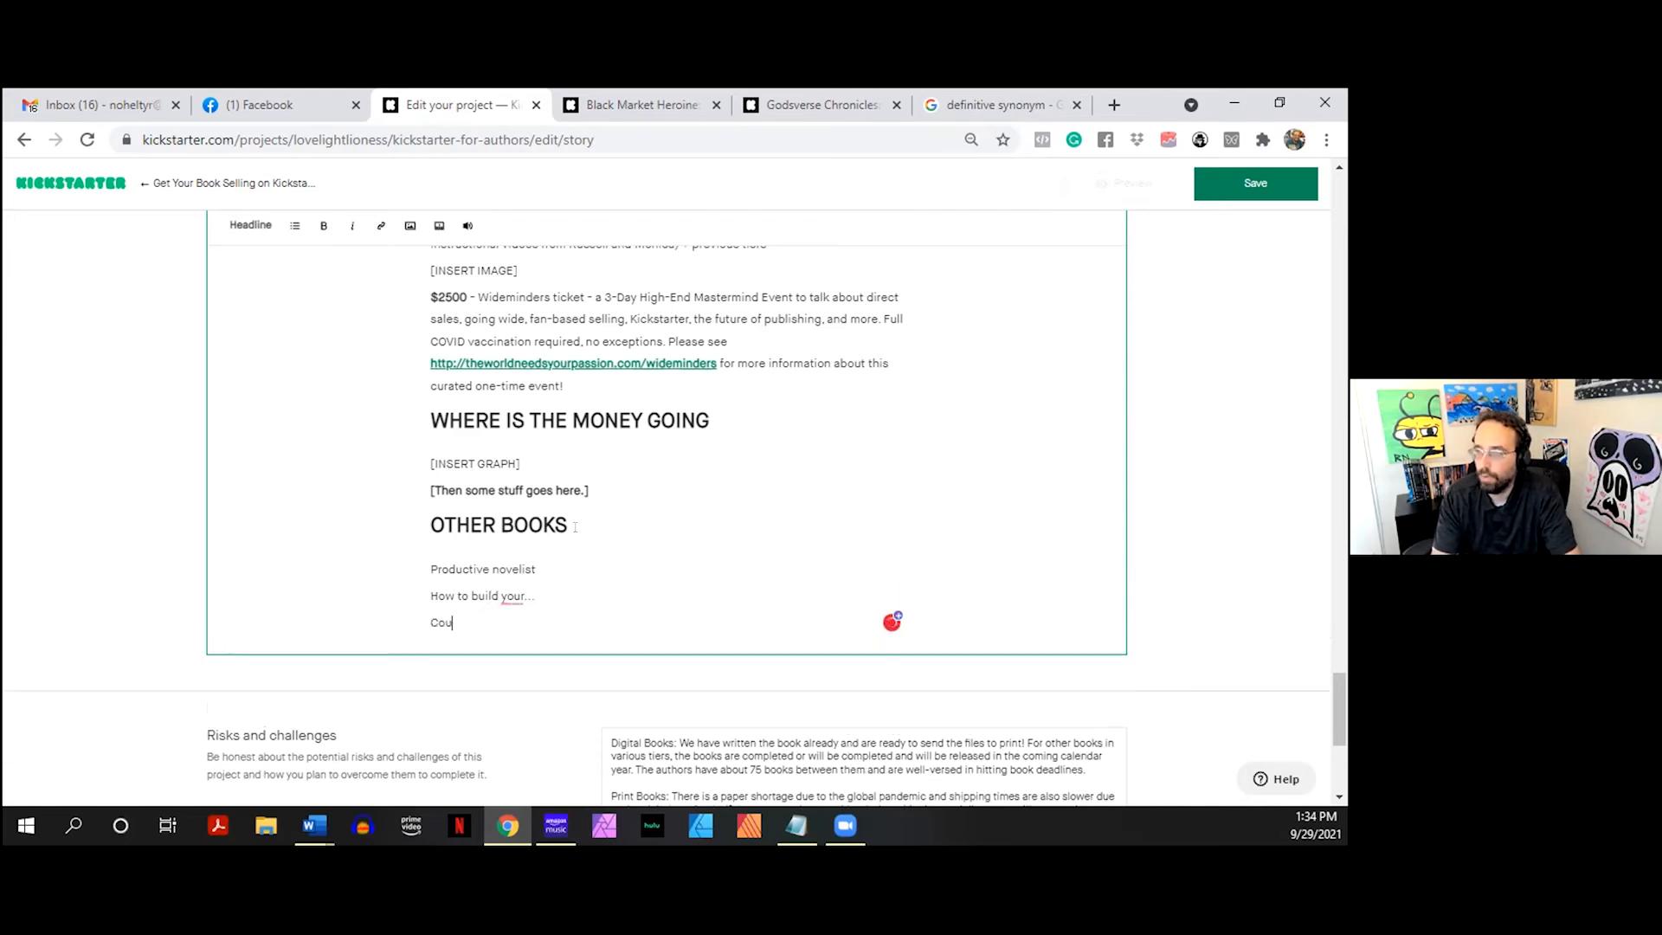
key("BackSpace")
key("BackSpace")
type("ess")
key("BackSpace")
type("...")
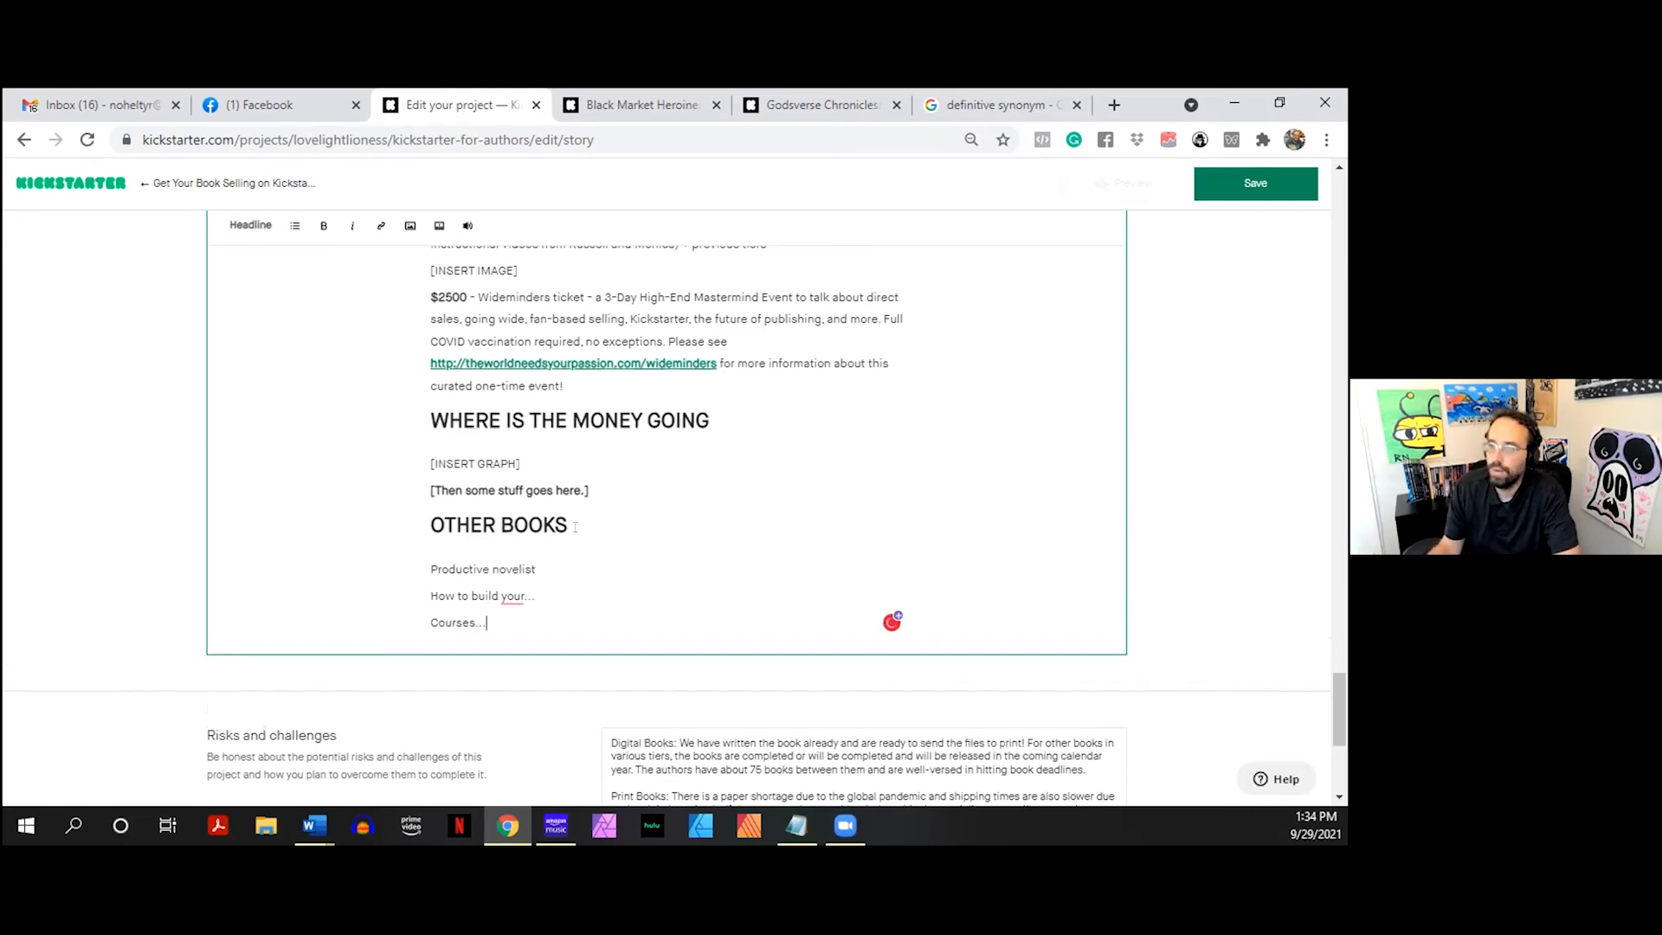
left_click_drag(485, 622, 418, 571)
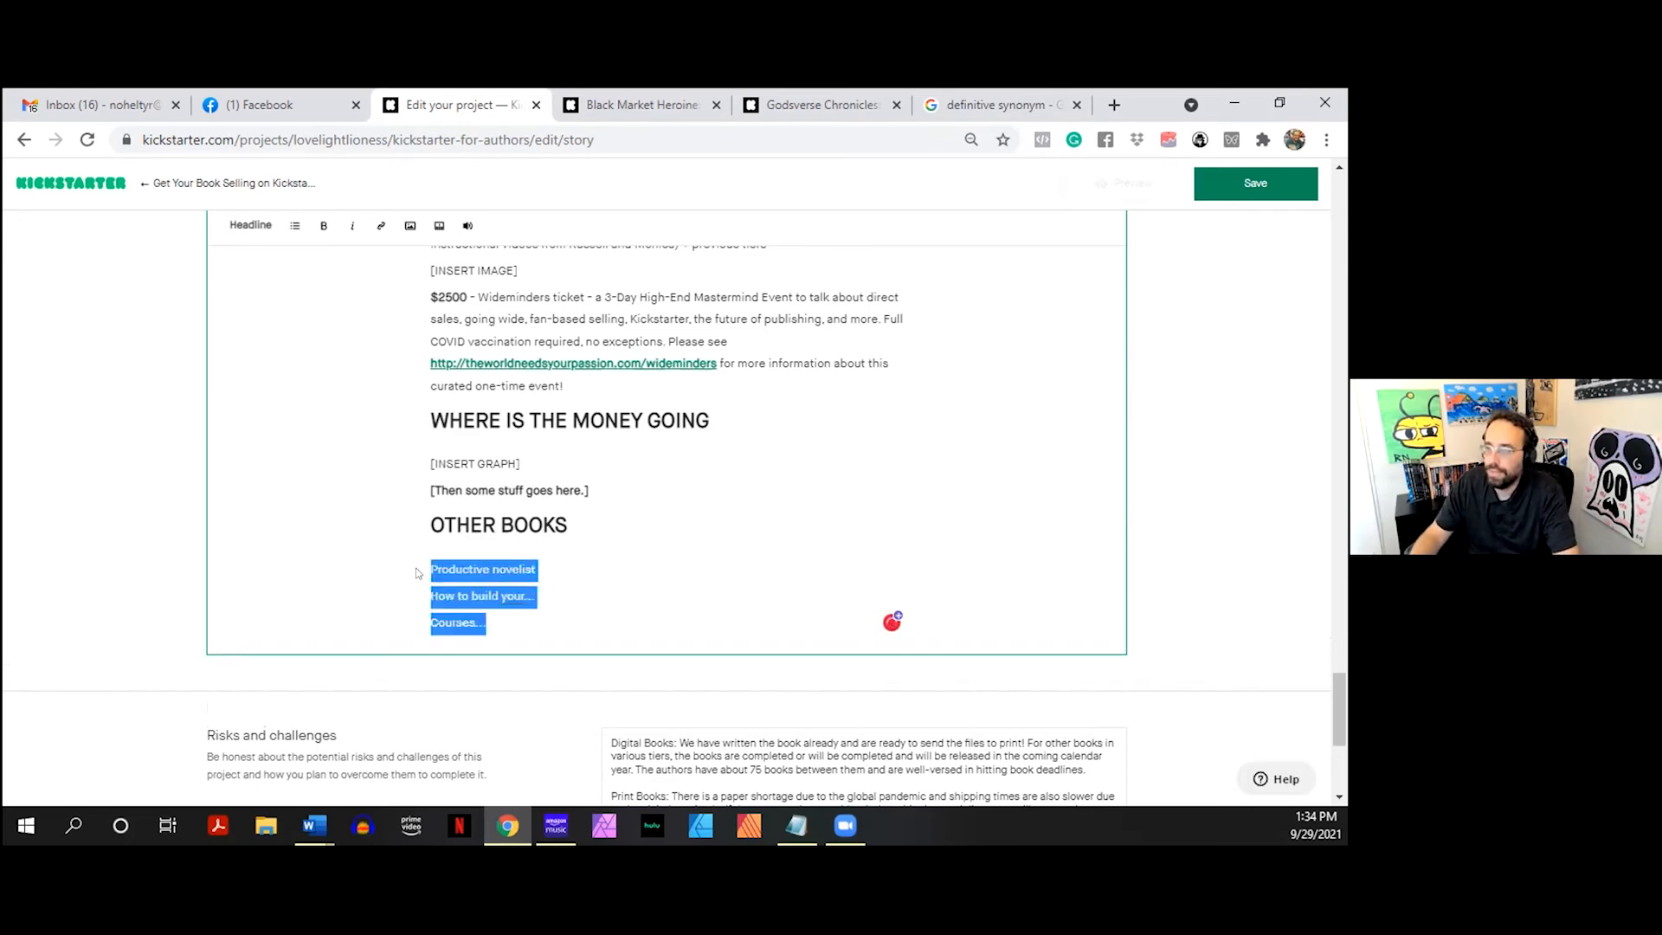
left_click(485, 595)
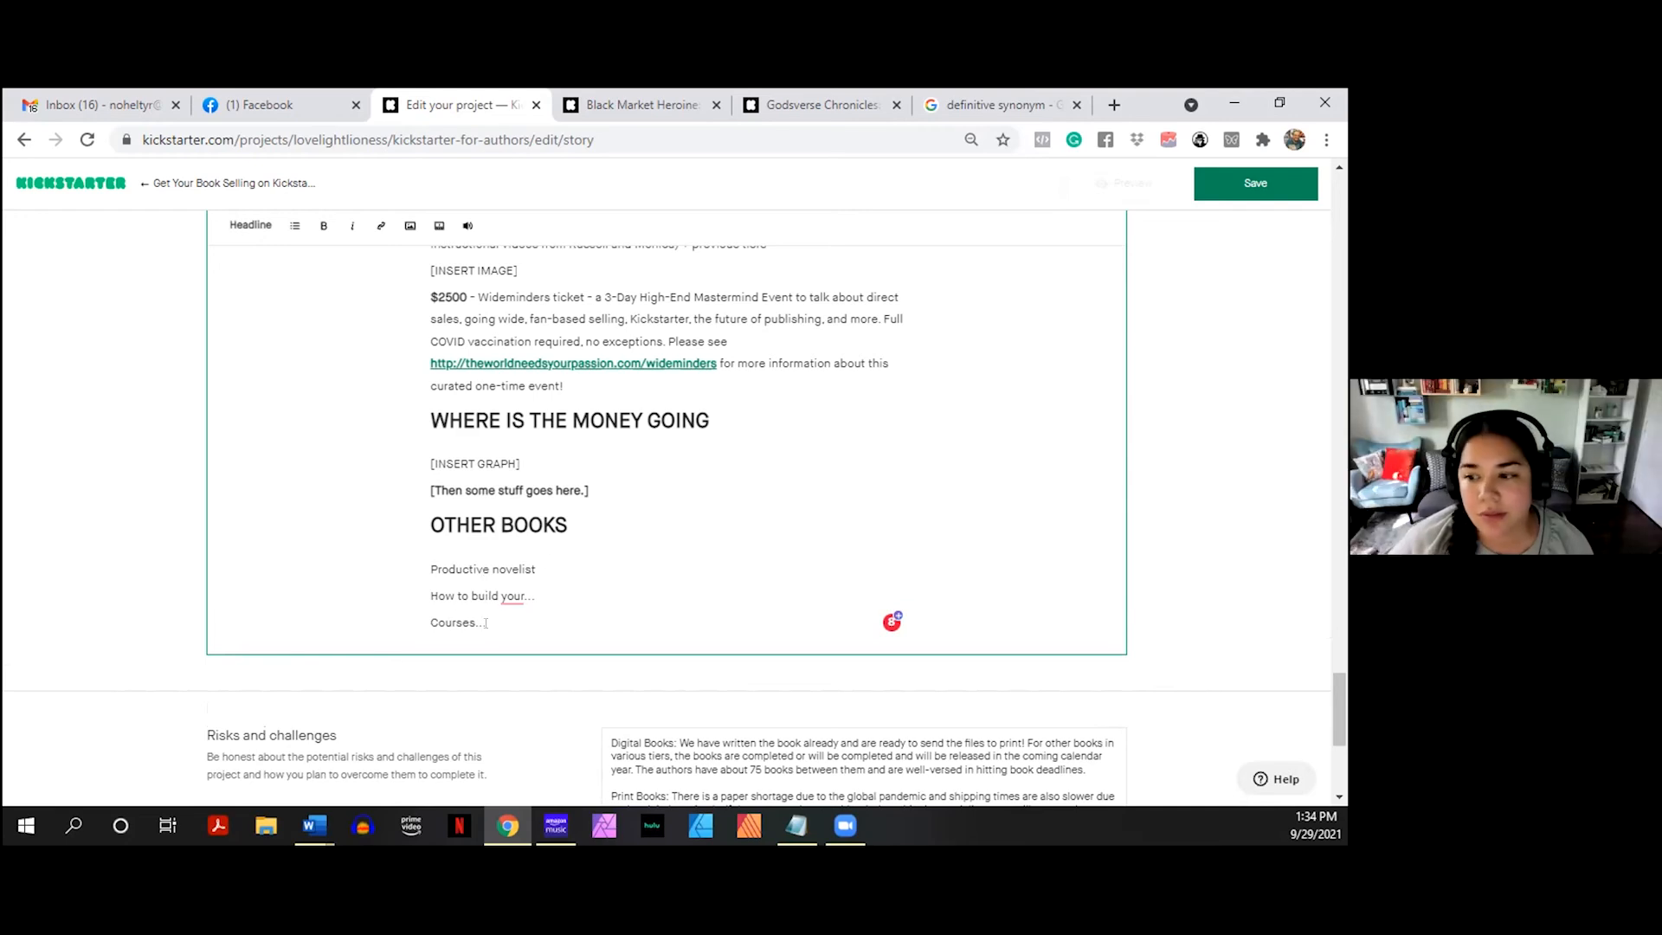
- Look through the Godsverse Chronicles and Black Market Heroine campaign stories to see how they present other books in the series
left_click(640, 97)
left_click(796, 100)
scroll(617, 301, "down", 10)
scroll(620, 307, "down", 6)
scroll(620, 308, "up", 8)
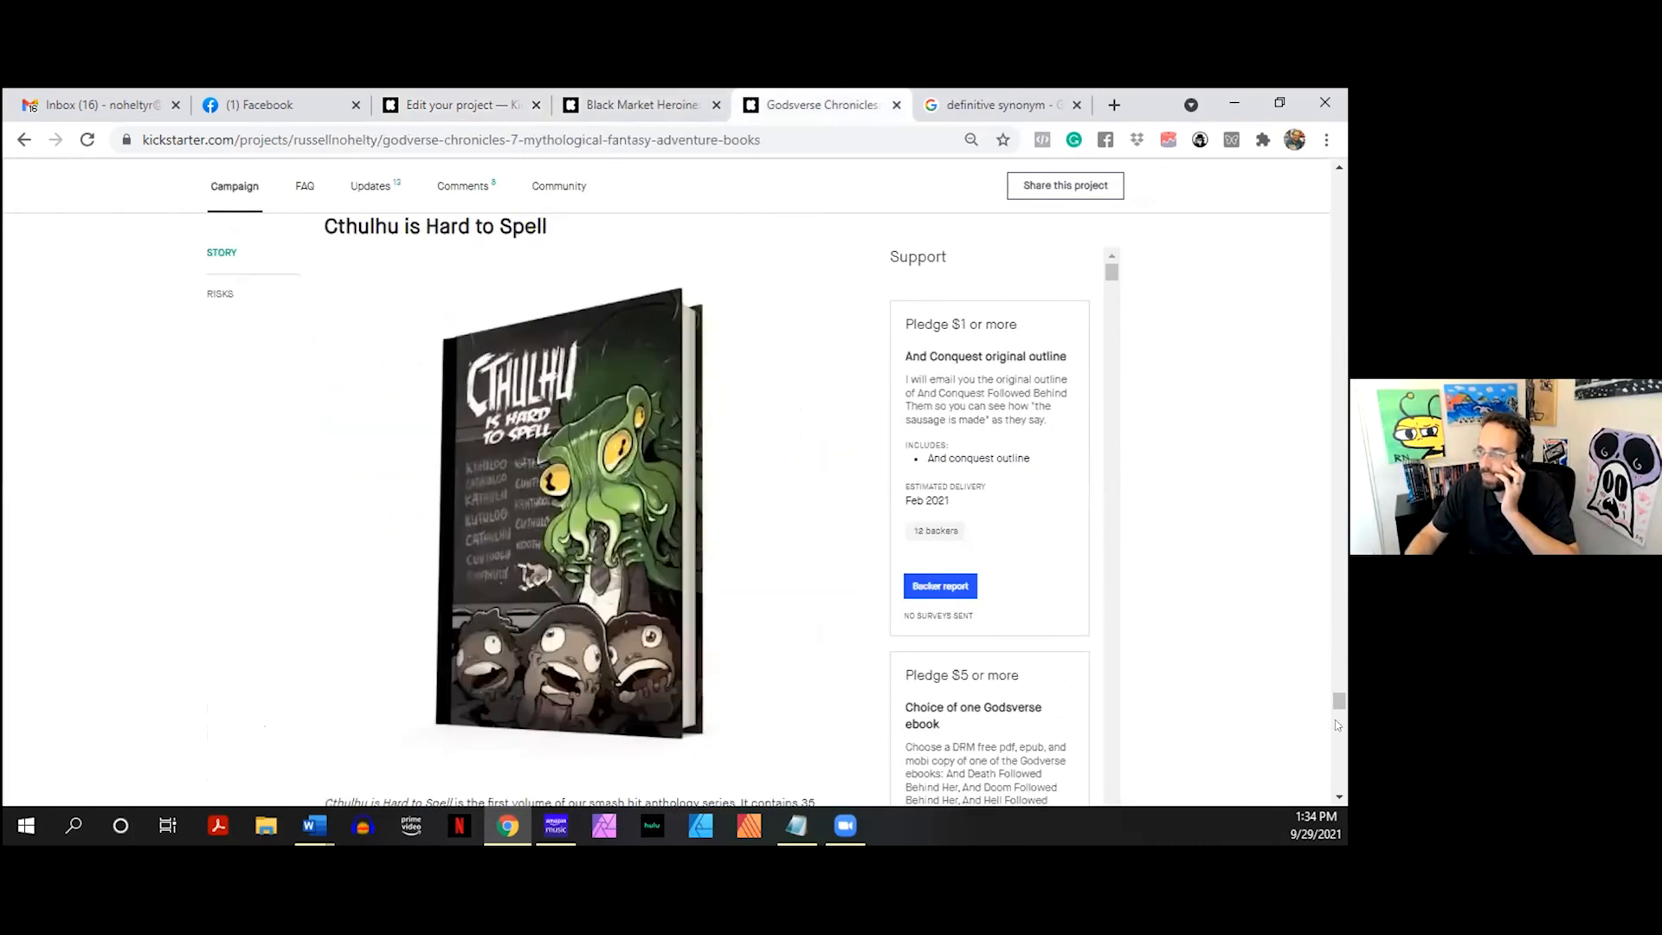
left_click_drag(1338, 701, 1240, 175)
left_click(636, 104)
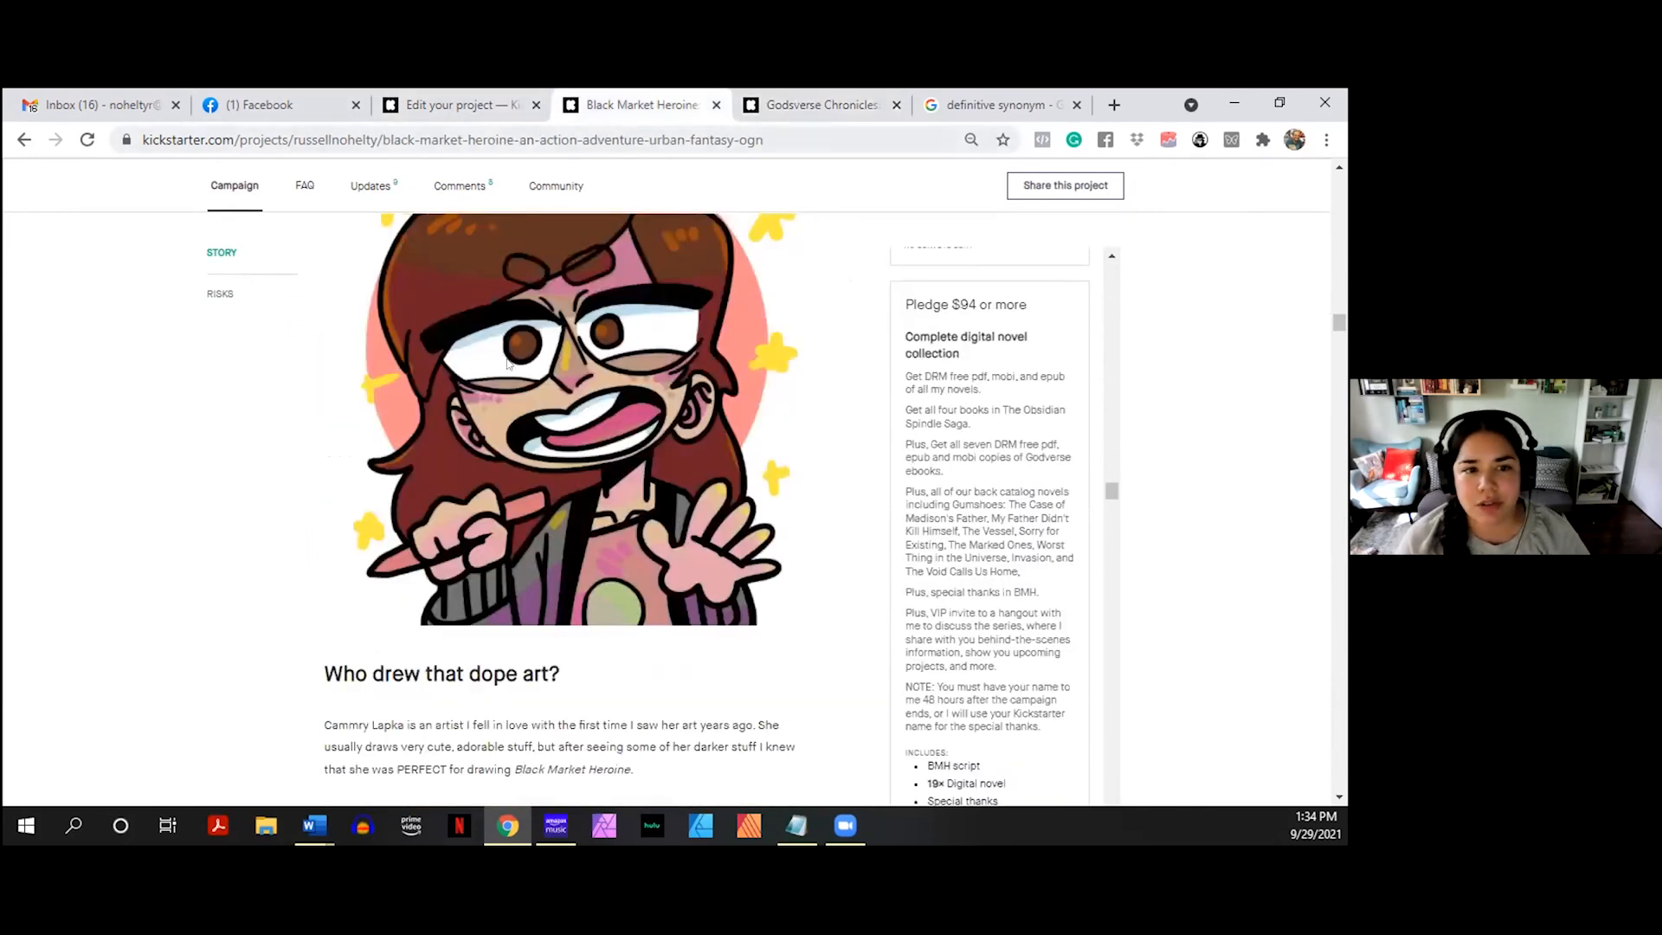
scroll(422, 393, "down", 10)
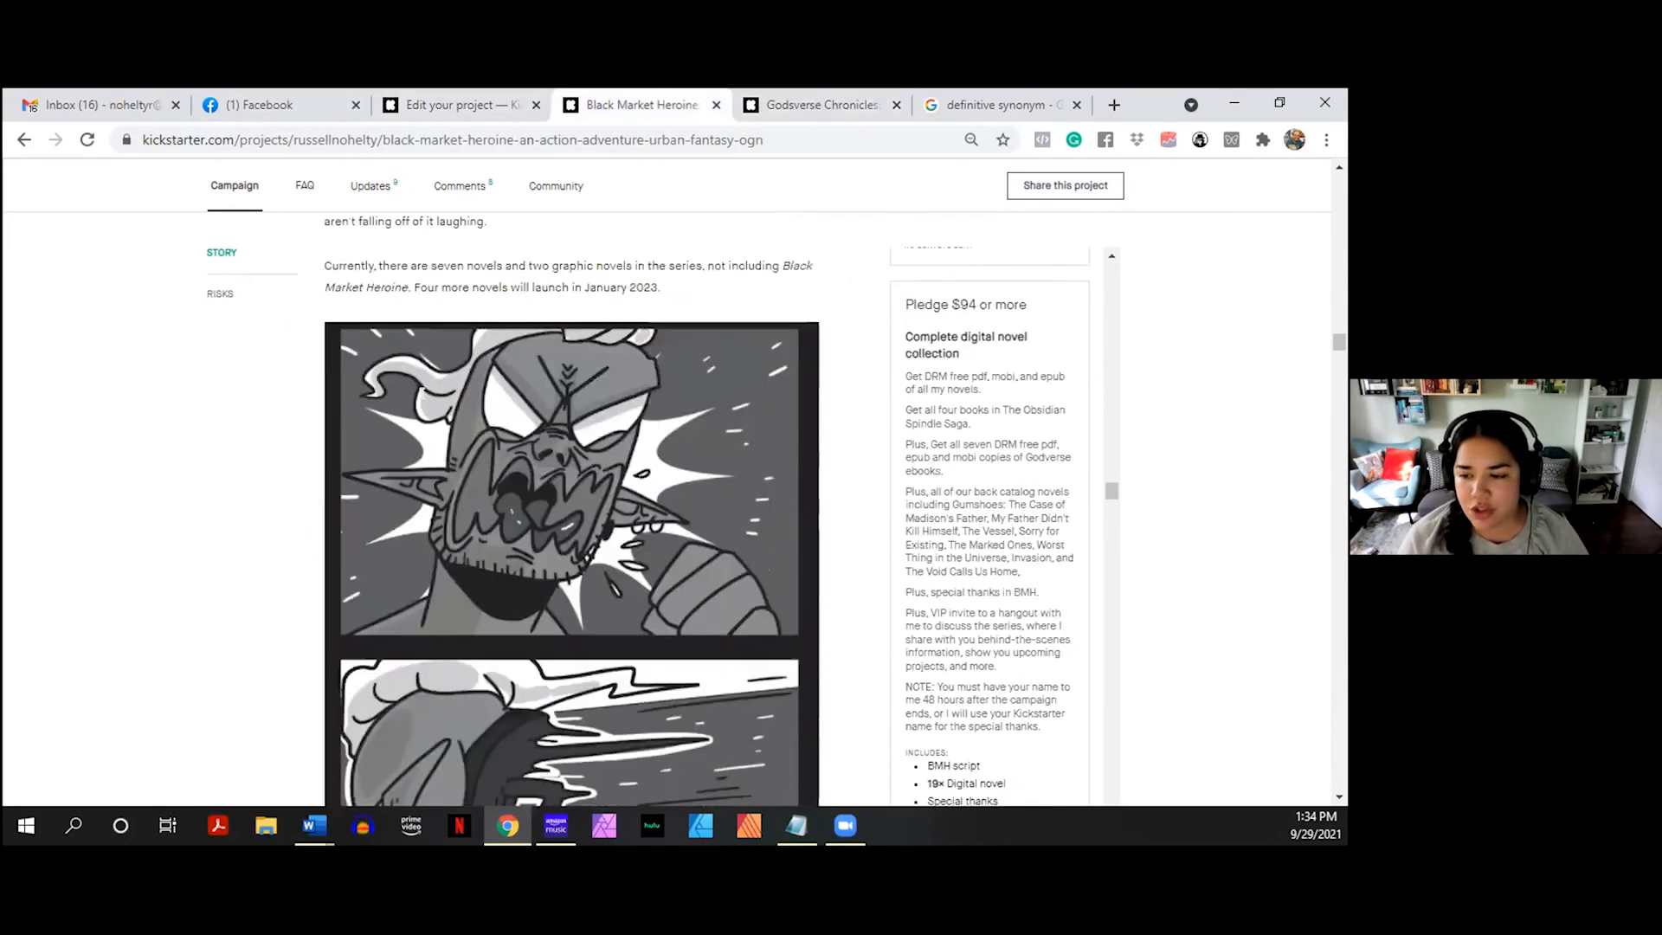
scroll(421, 394, "down", 5)
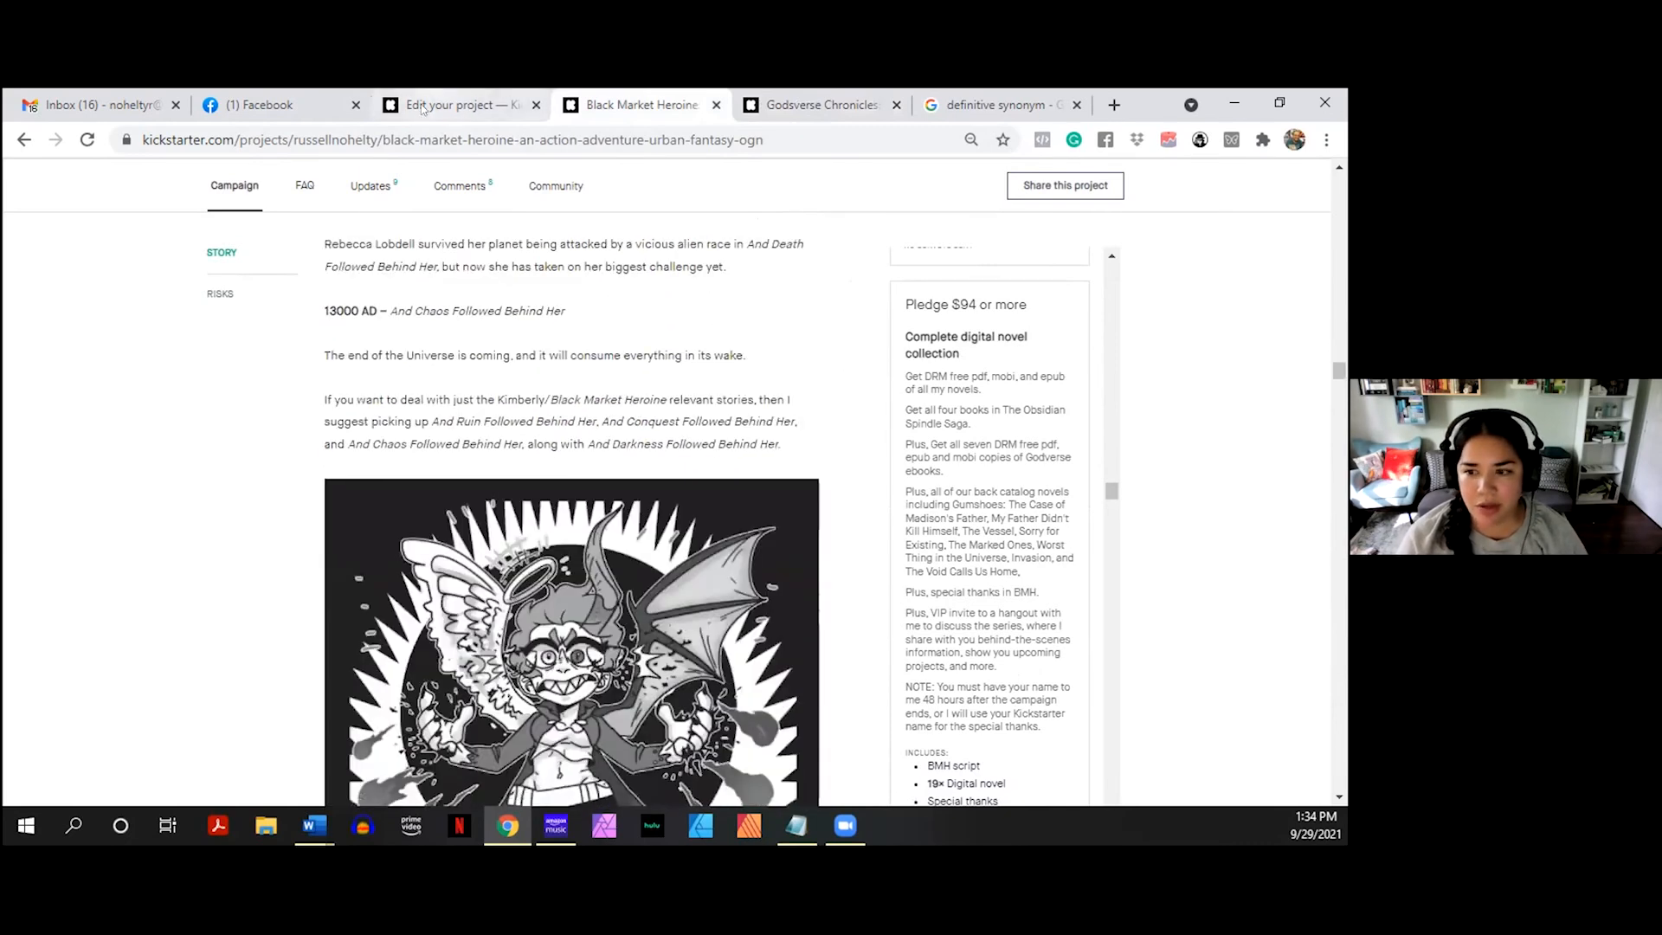
- Return to the story draft and review the digital, print and event track pledge tiers, down to the "OTHER BOOKS" section
left_click(458, 105)
scroll(437, 428, "up", 4)
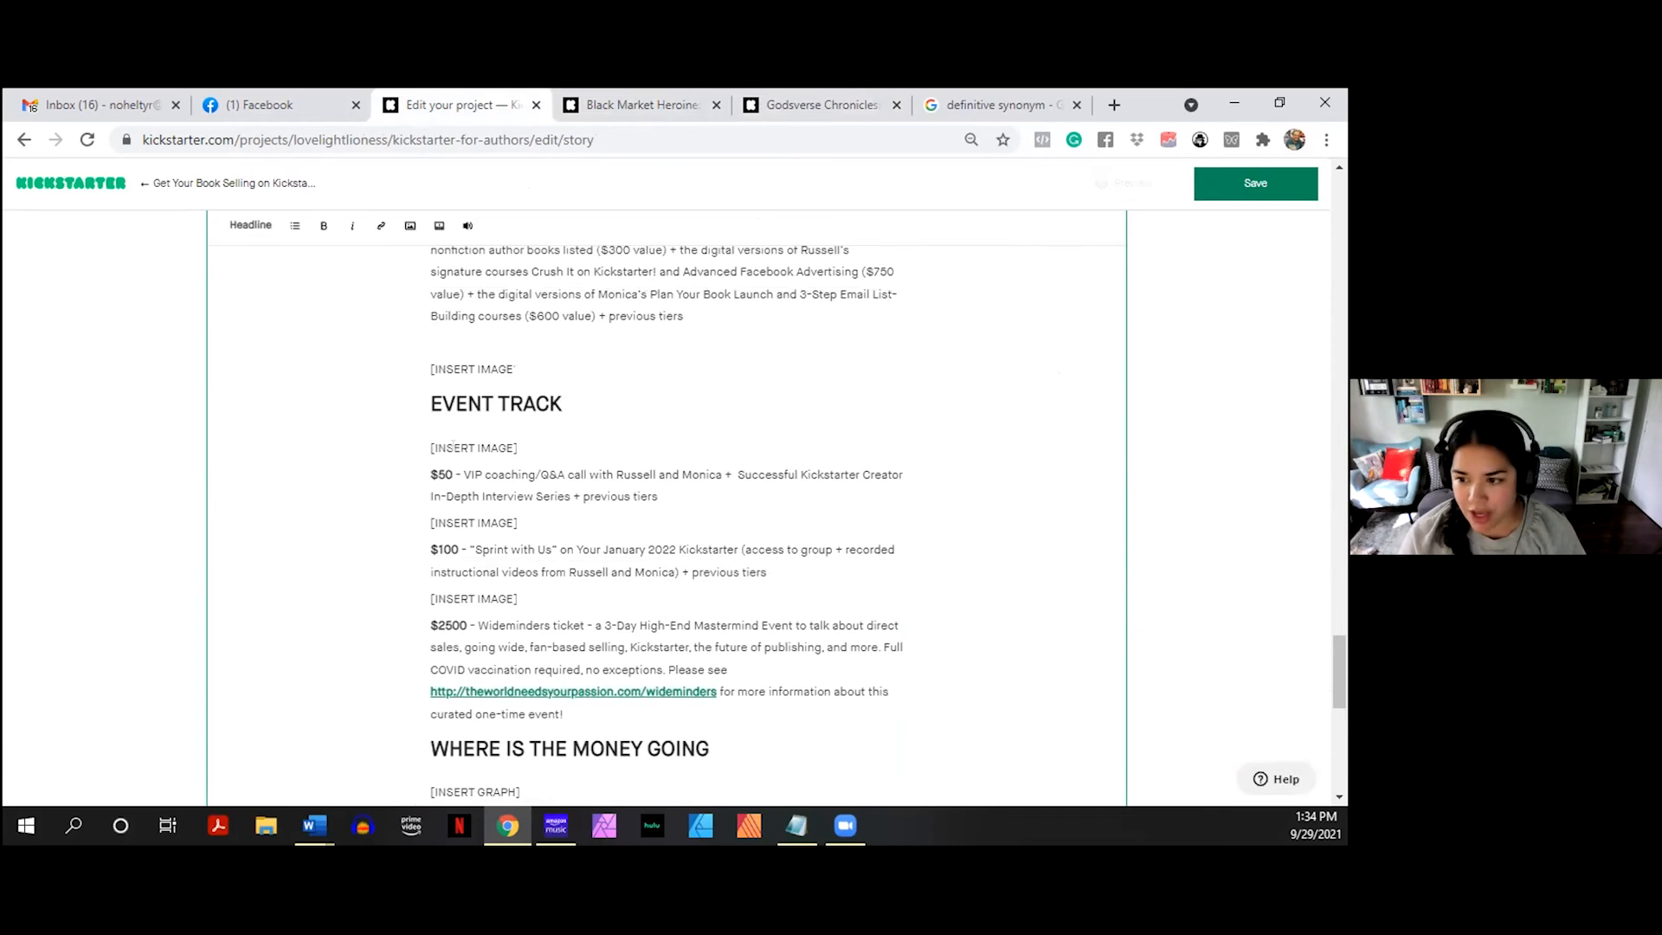
scroll(512, 401, "up", 10)
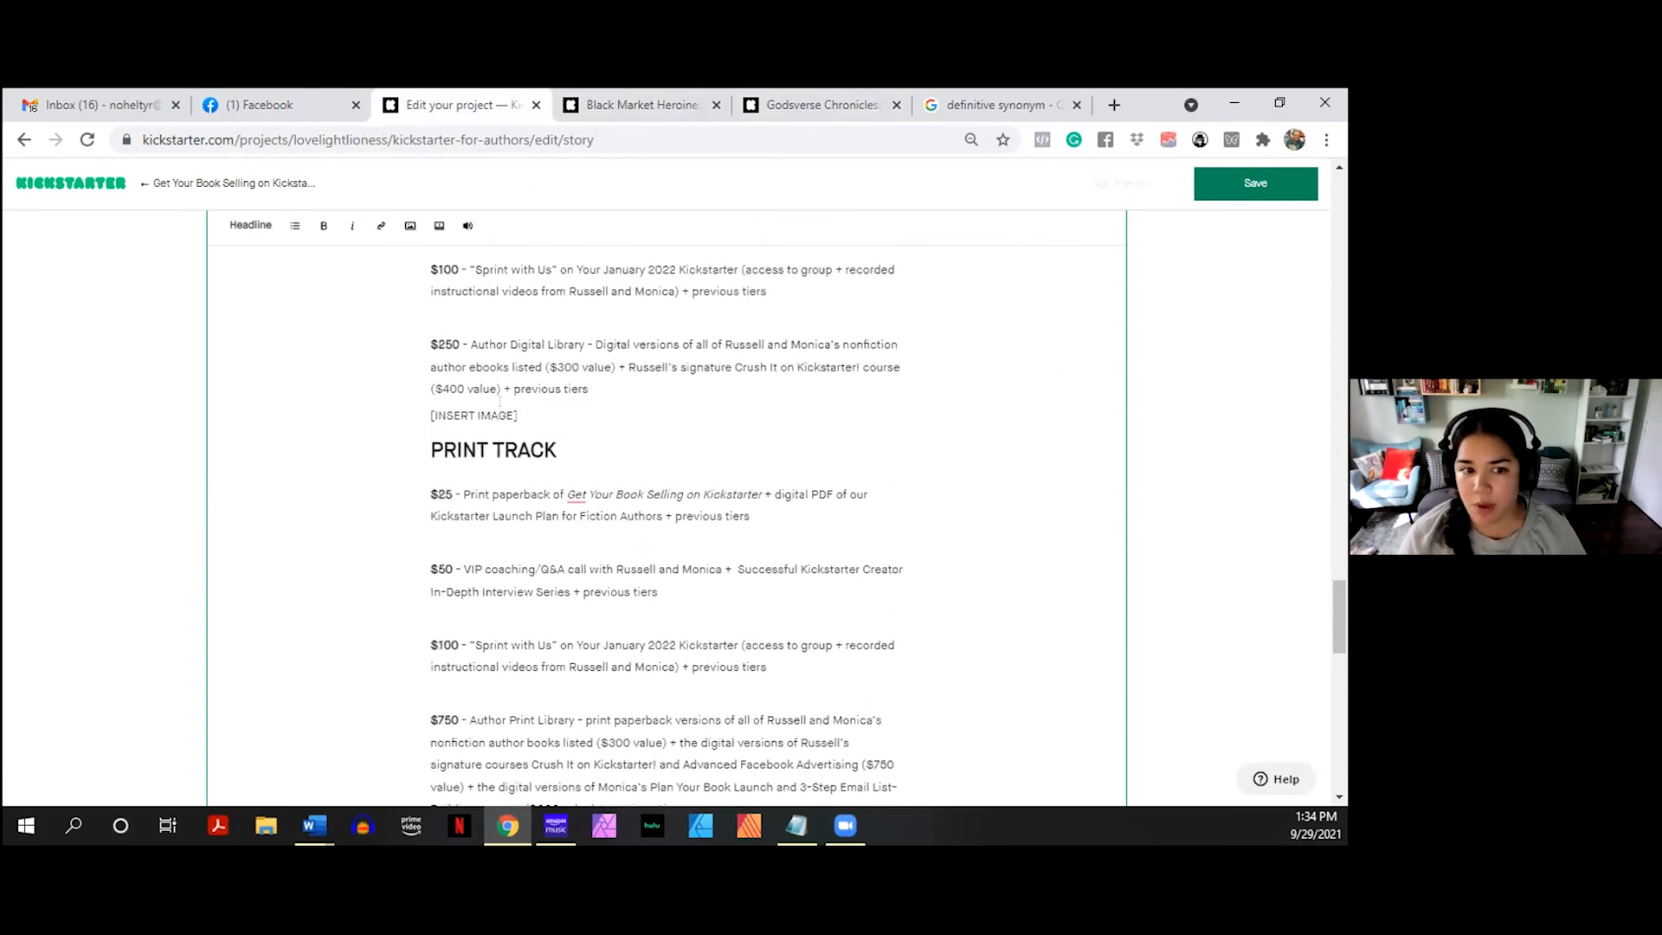
scroll(500, 401, "up", 3)
scroll(500, 401, "down", 3)
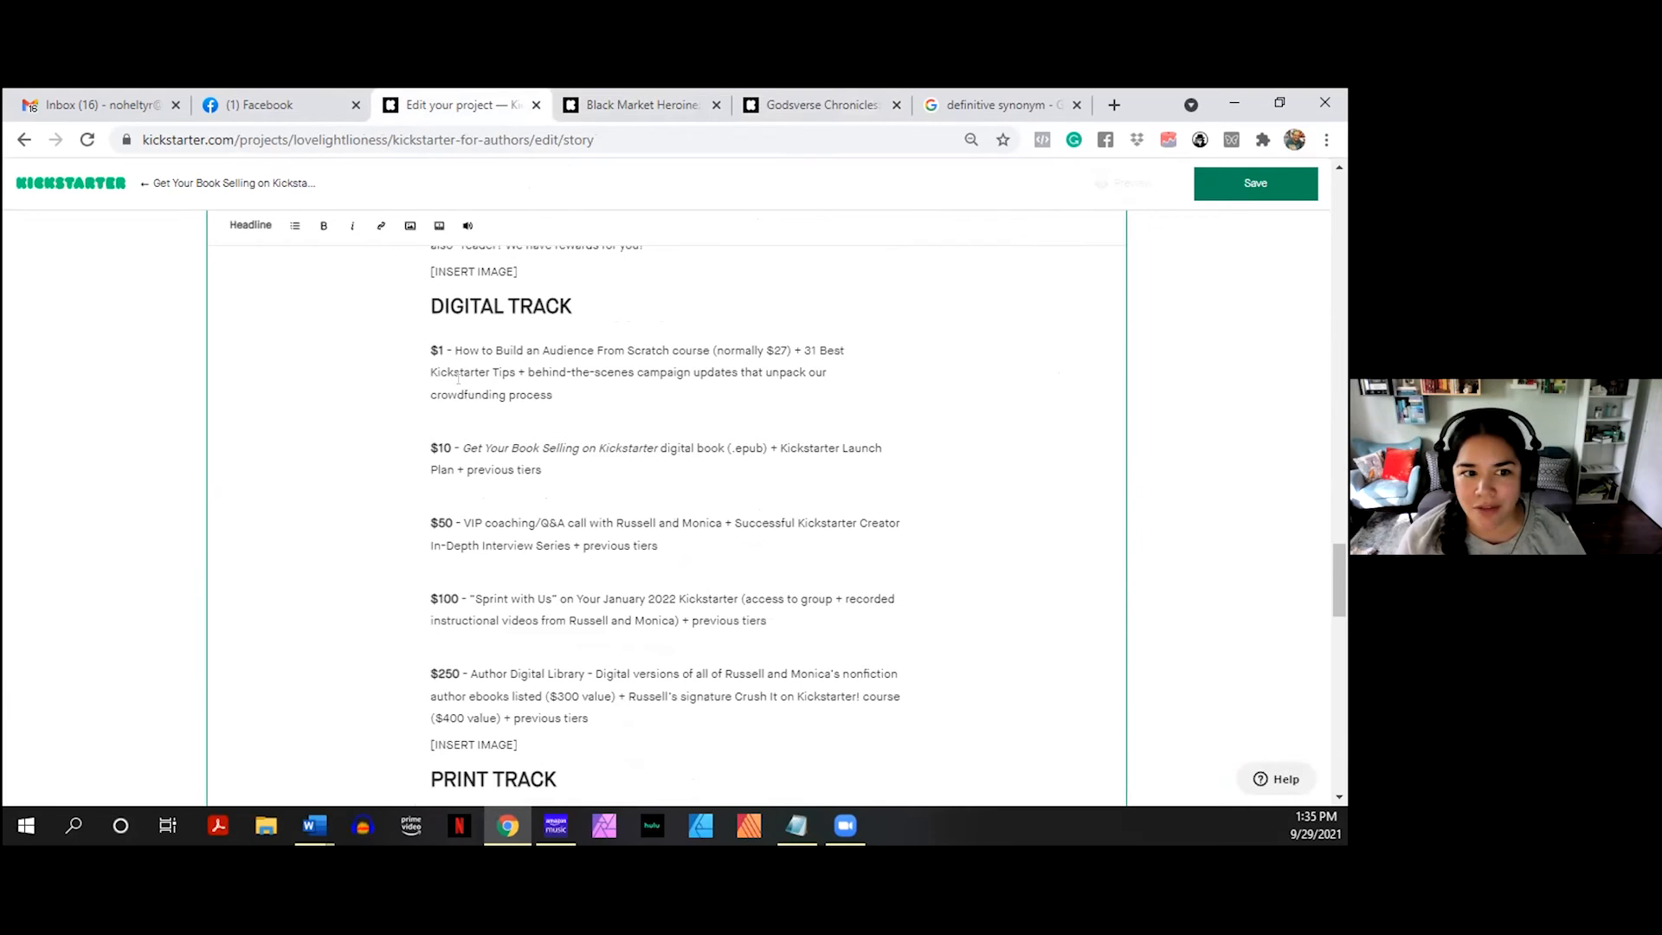
scroll(457, 378, "down", 2)
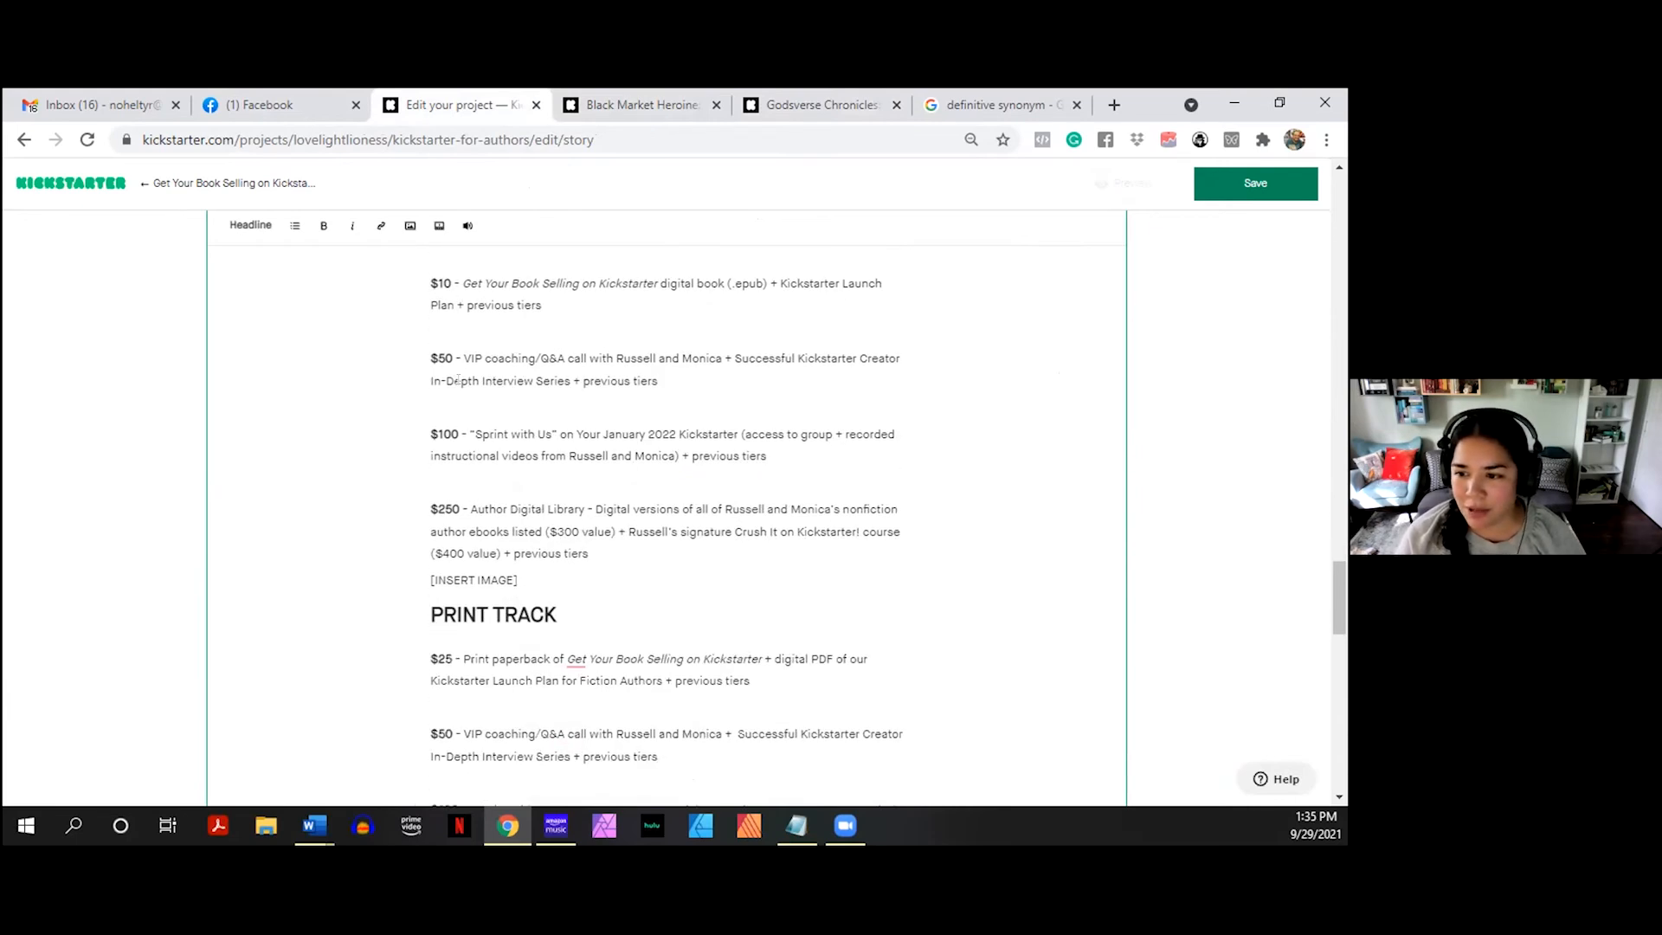
scroll(468, 402, "up", 2)
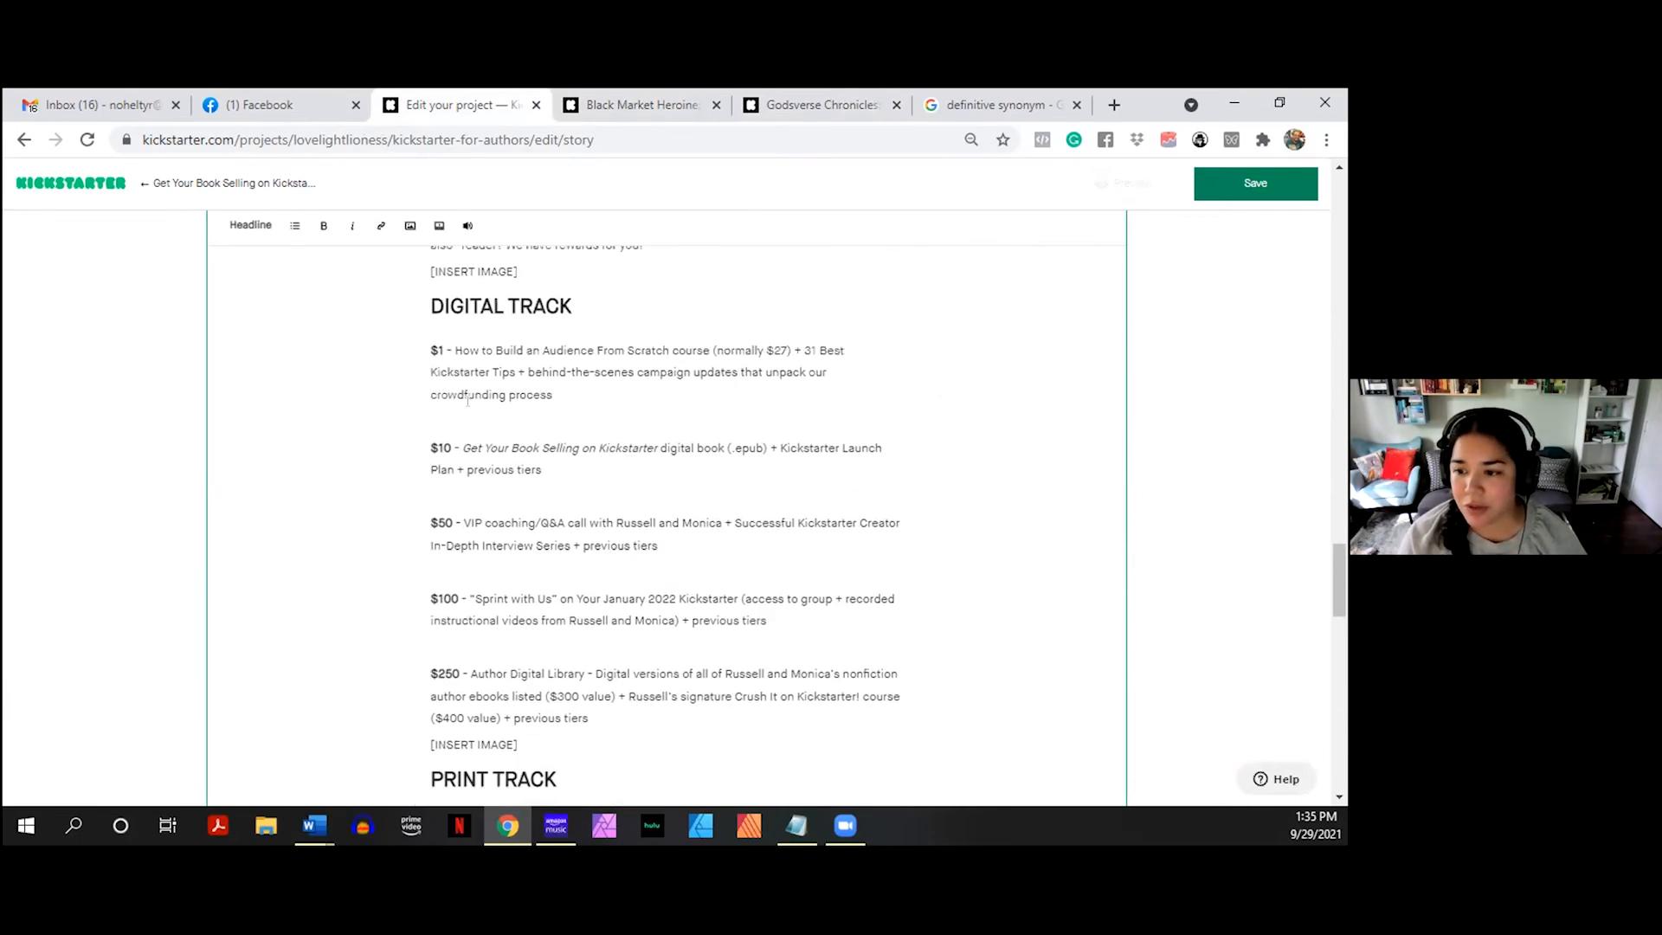
scroll(468, 400, "down", 2)
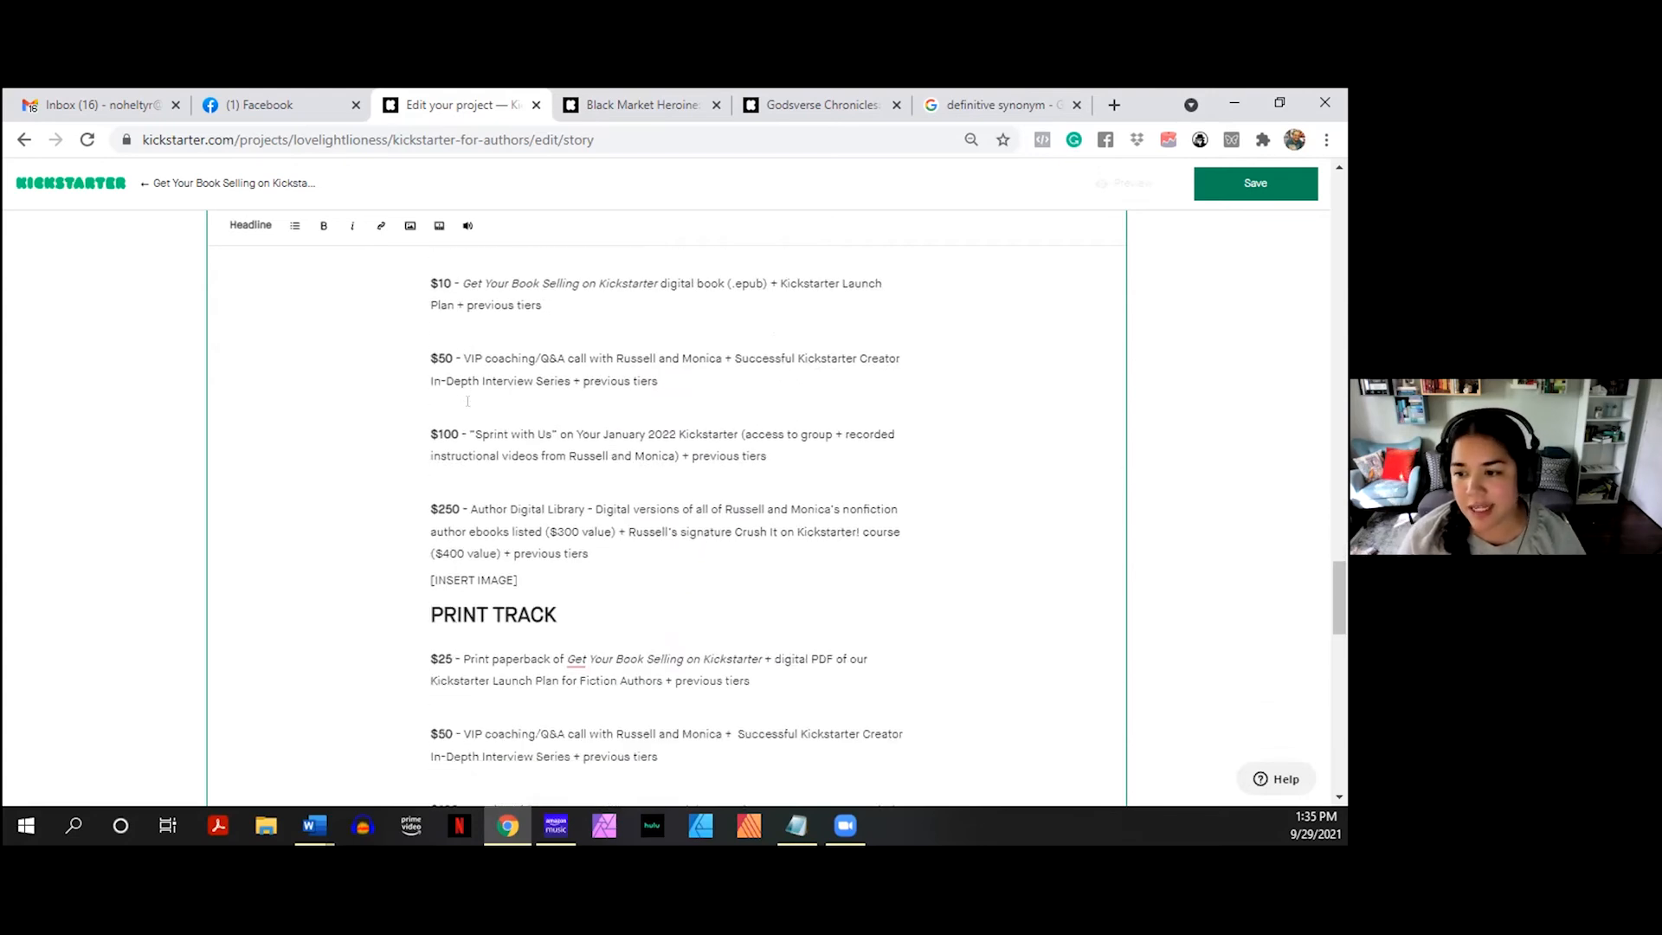
scroll(467, 402, "down", 4)
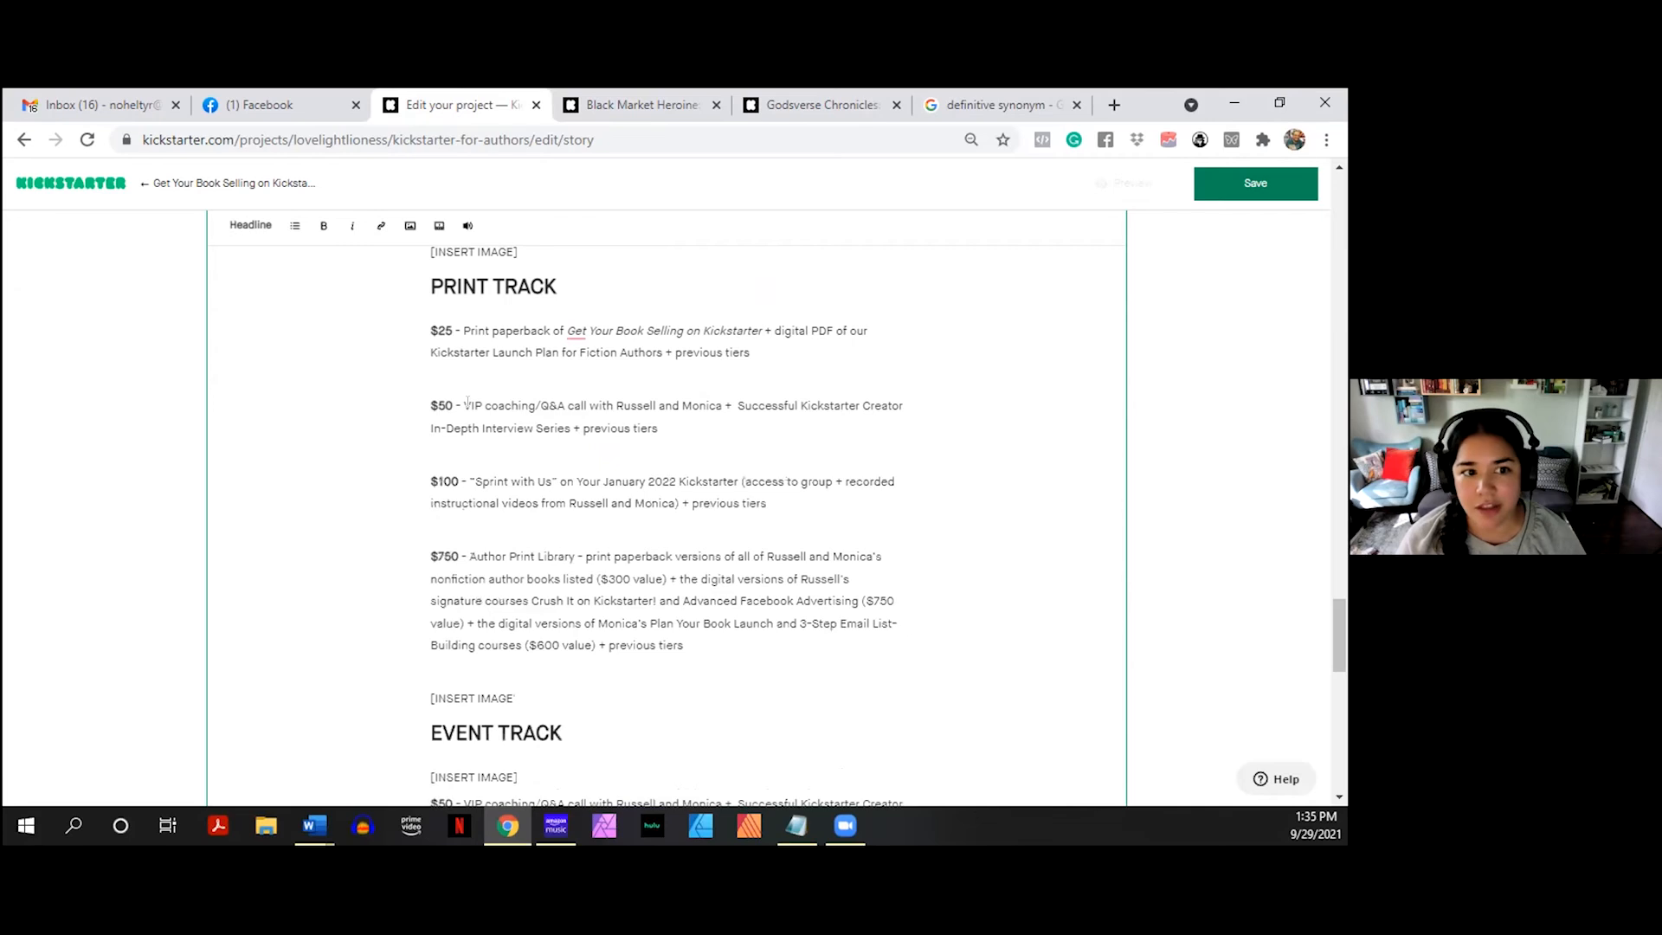
scroll(468, 401, "down", 4)
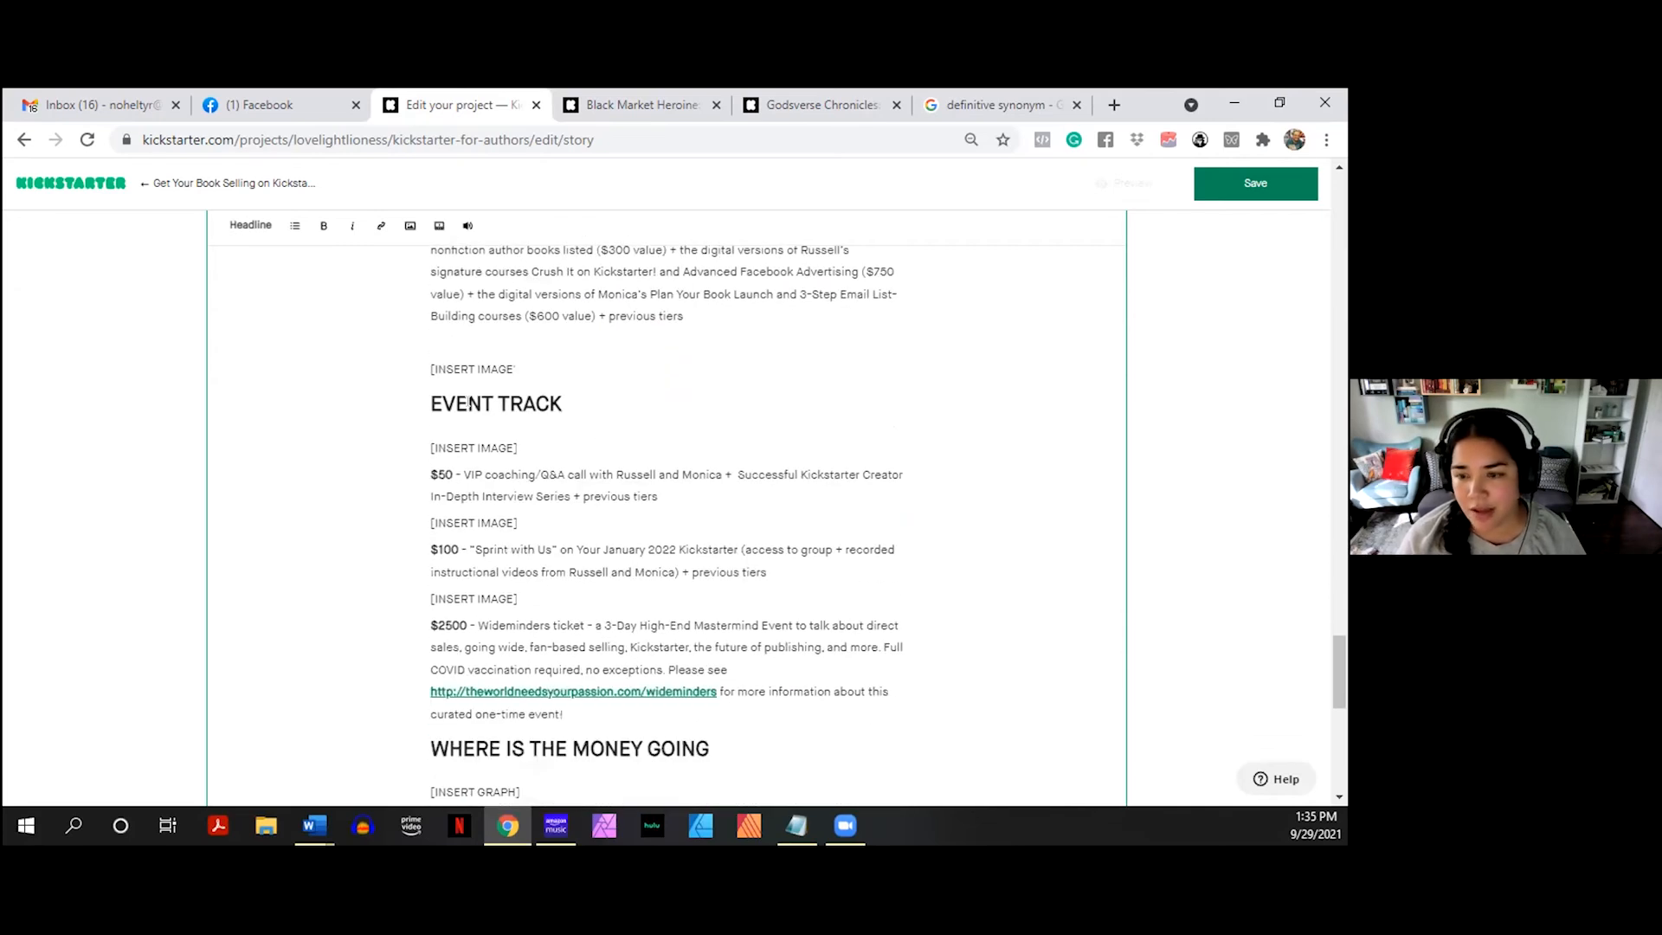
triple_click(564, 400)
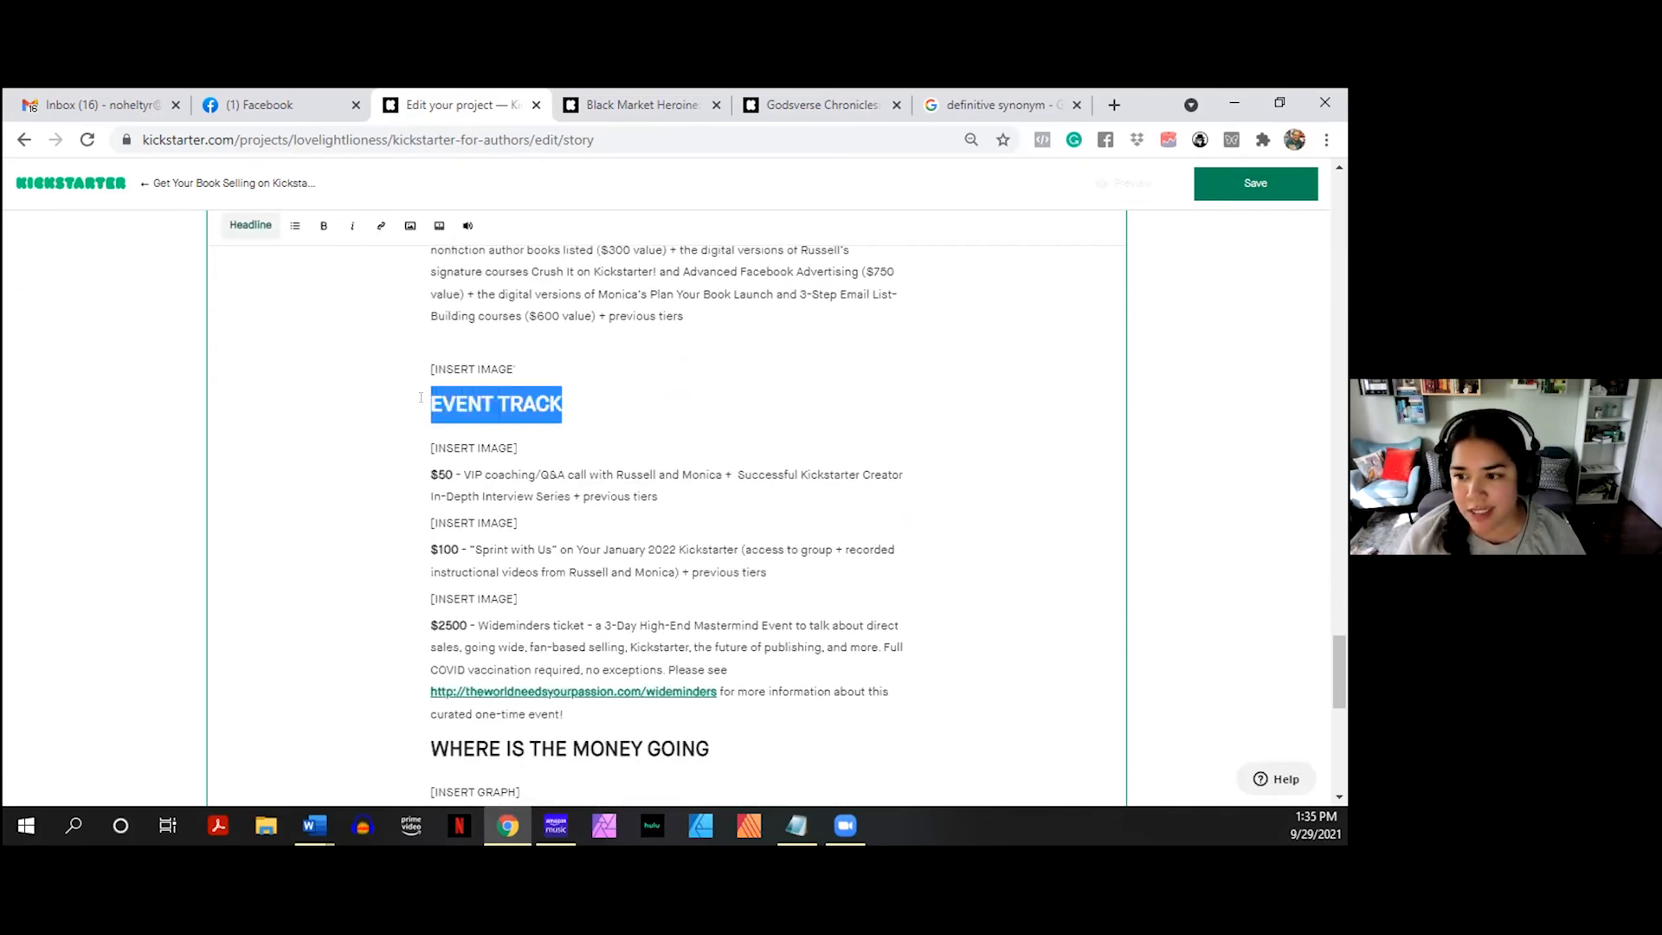
left_click(598, 400)
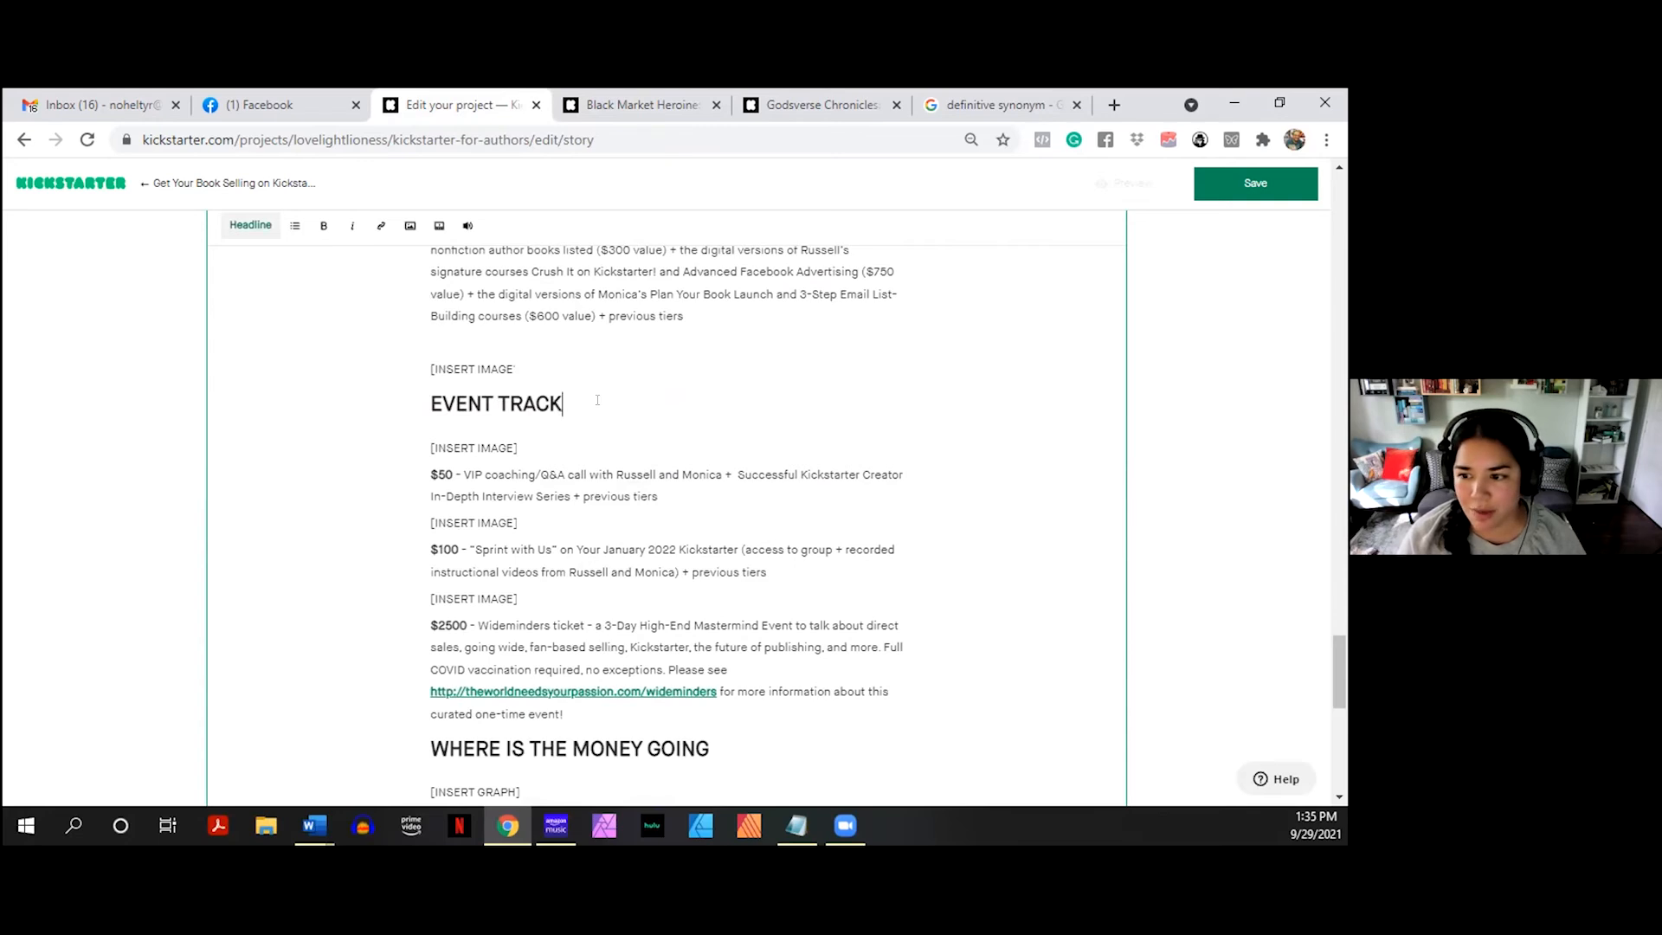
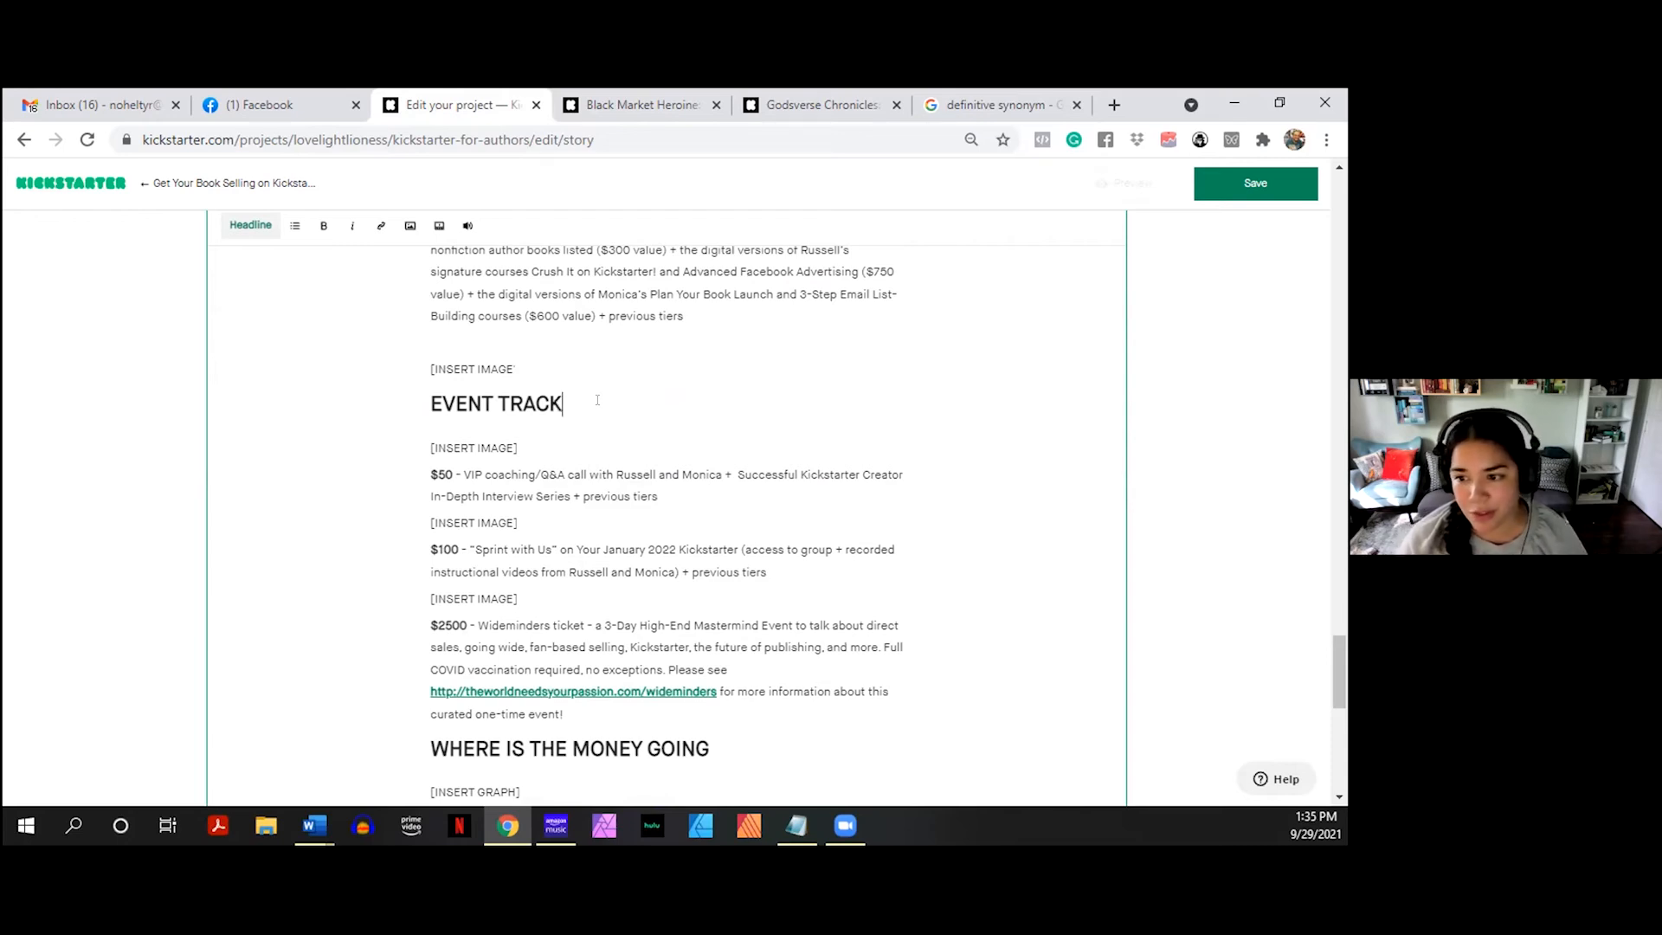
scroll(597, 400, "down", 2)
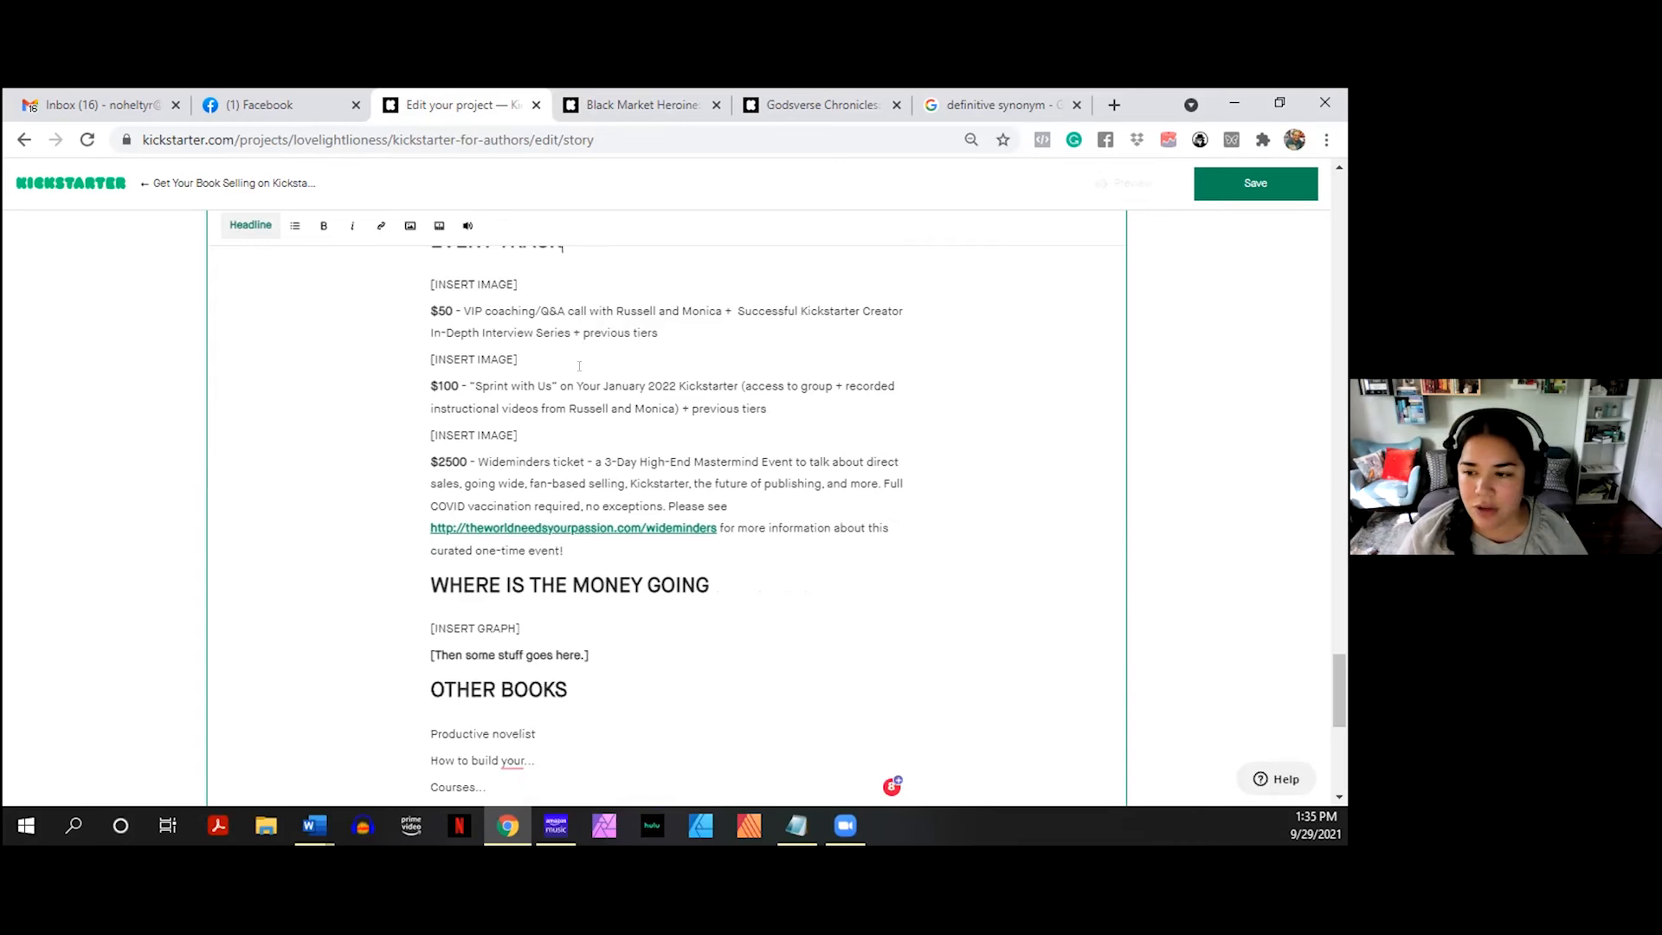
scroll(553, 418, "up", 2)
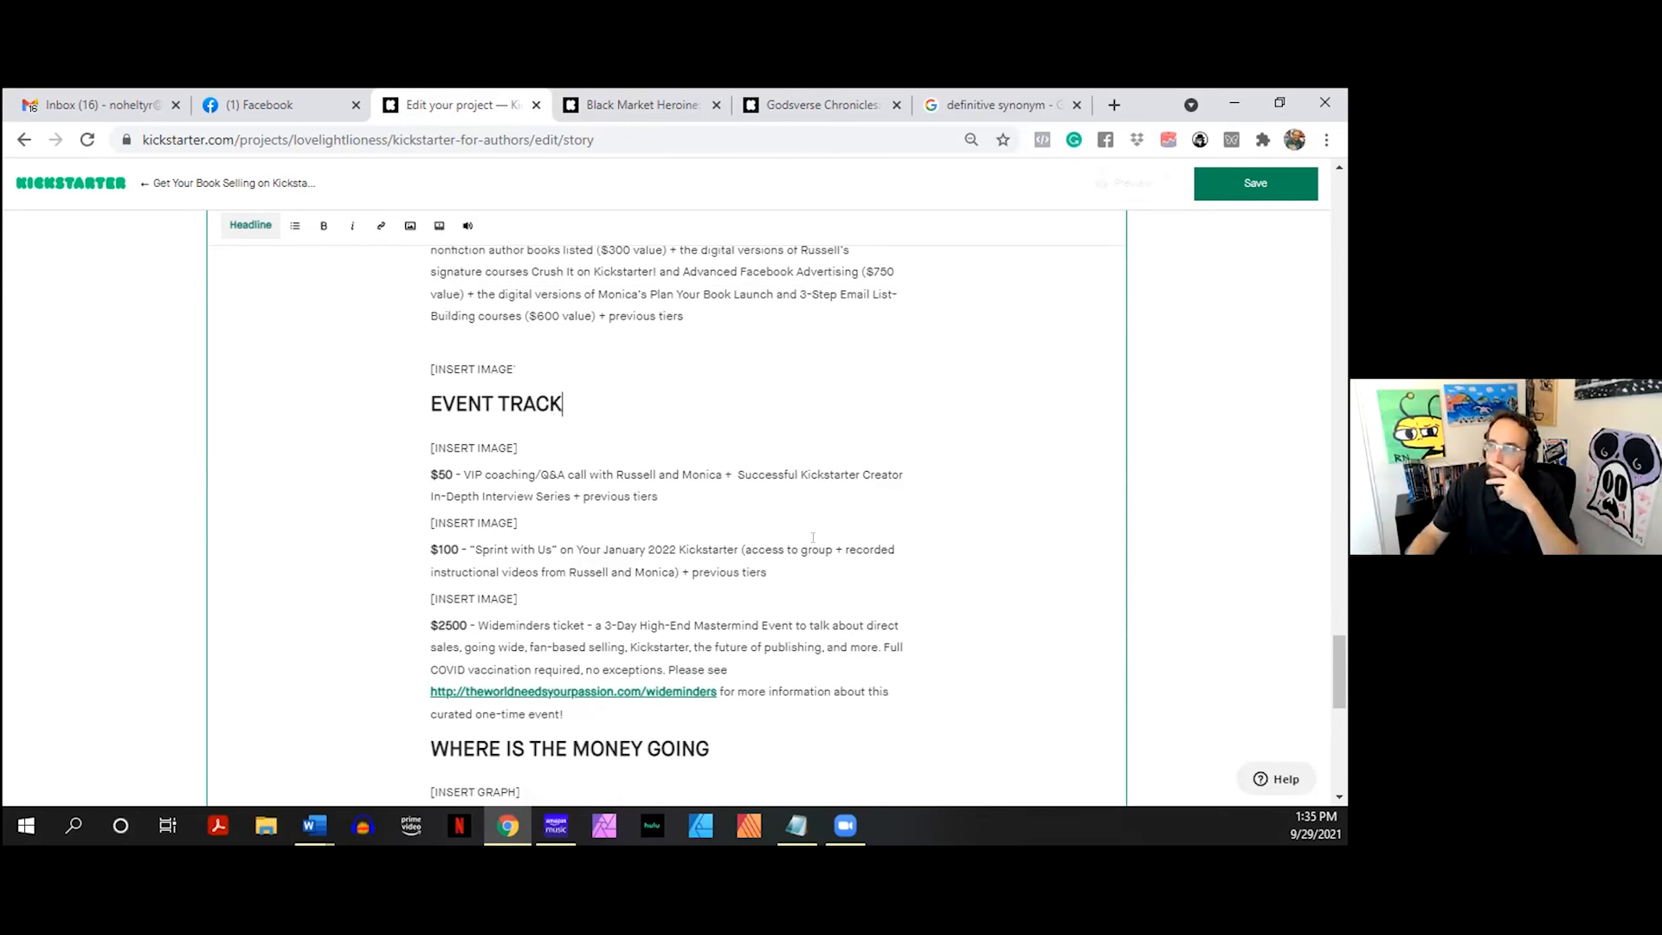
- Save the project story and open the project's Rewards section
left_click_drag(1338, 675, 1339, 181)
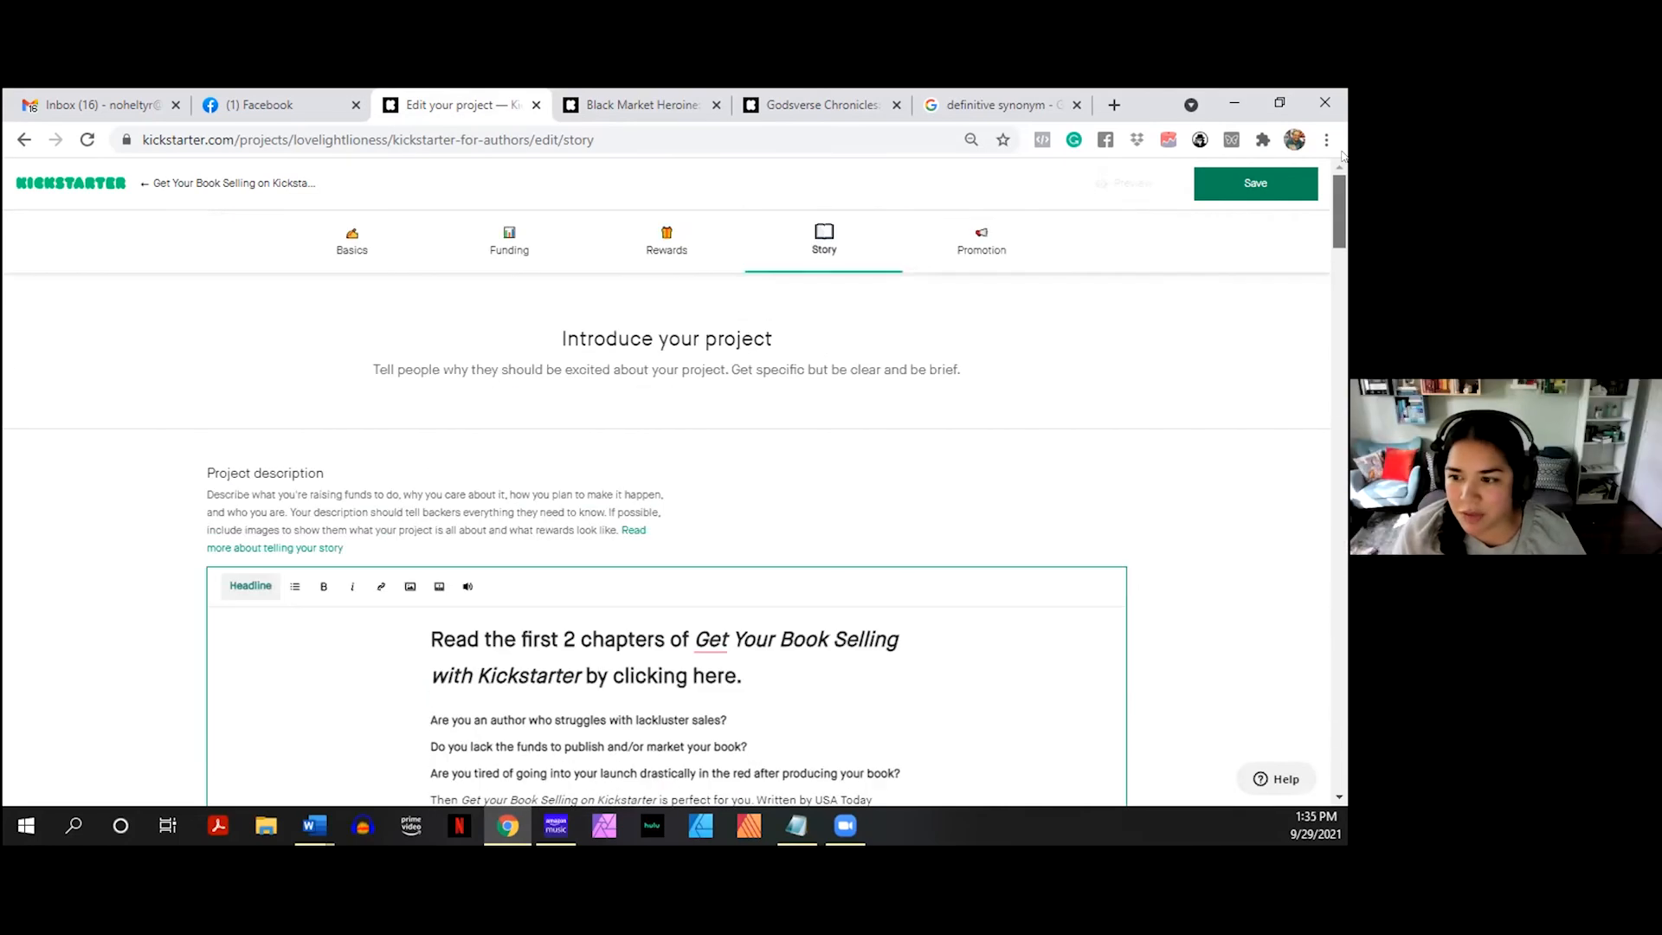
left_click(1224, 180)
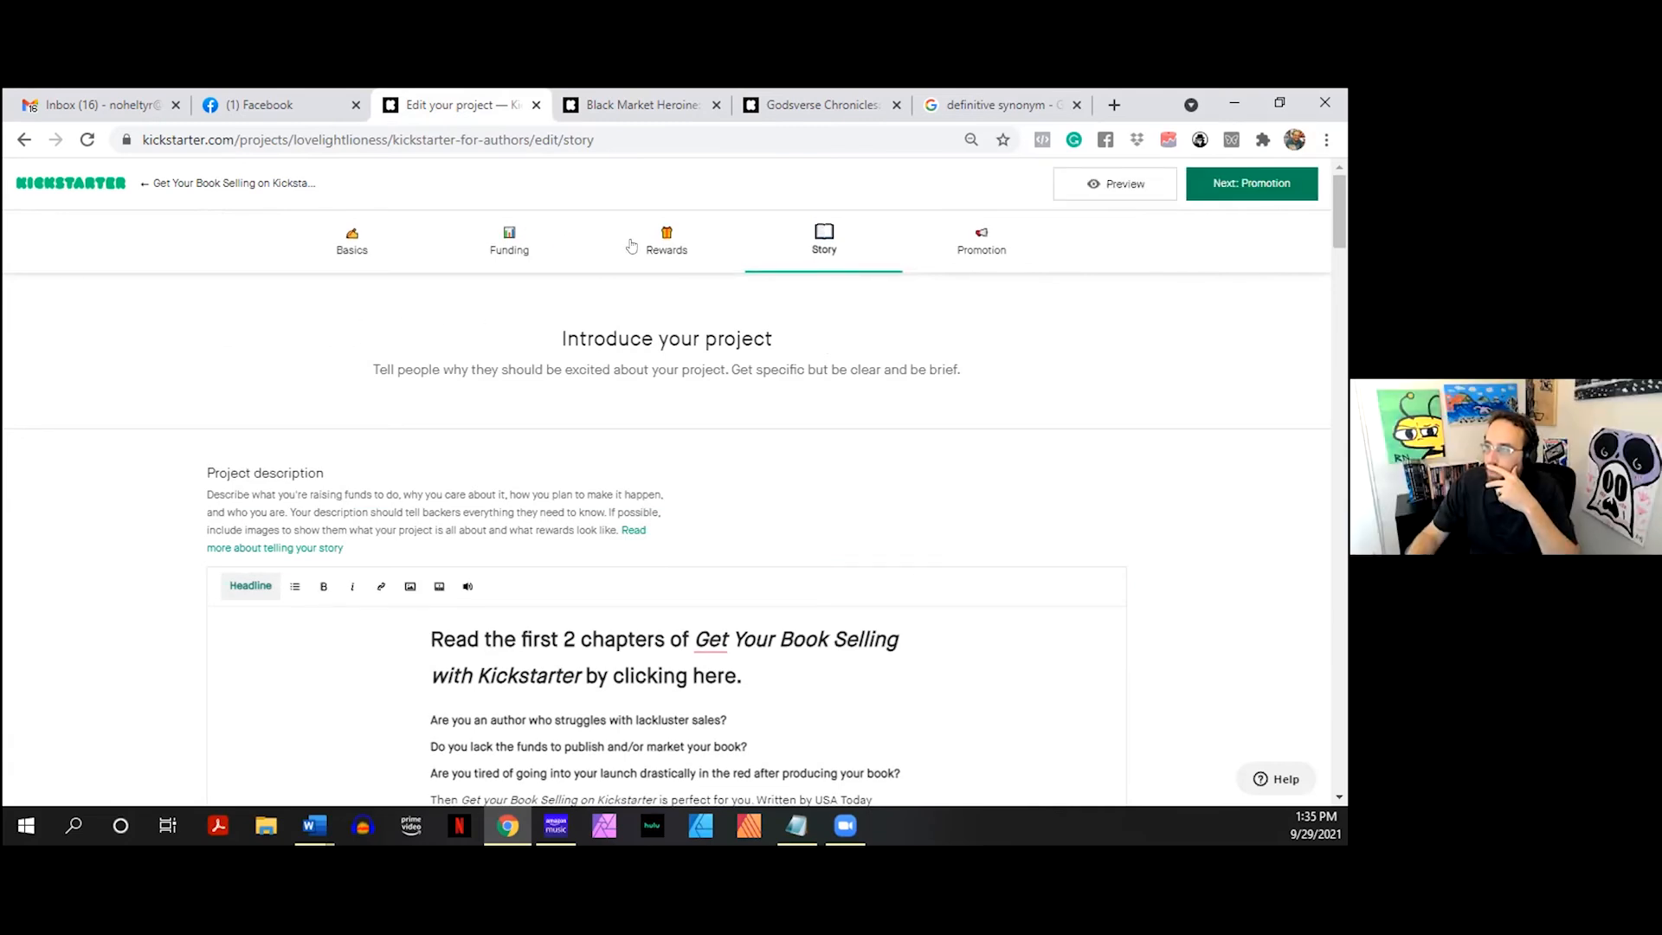
left_click(673, 231)
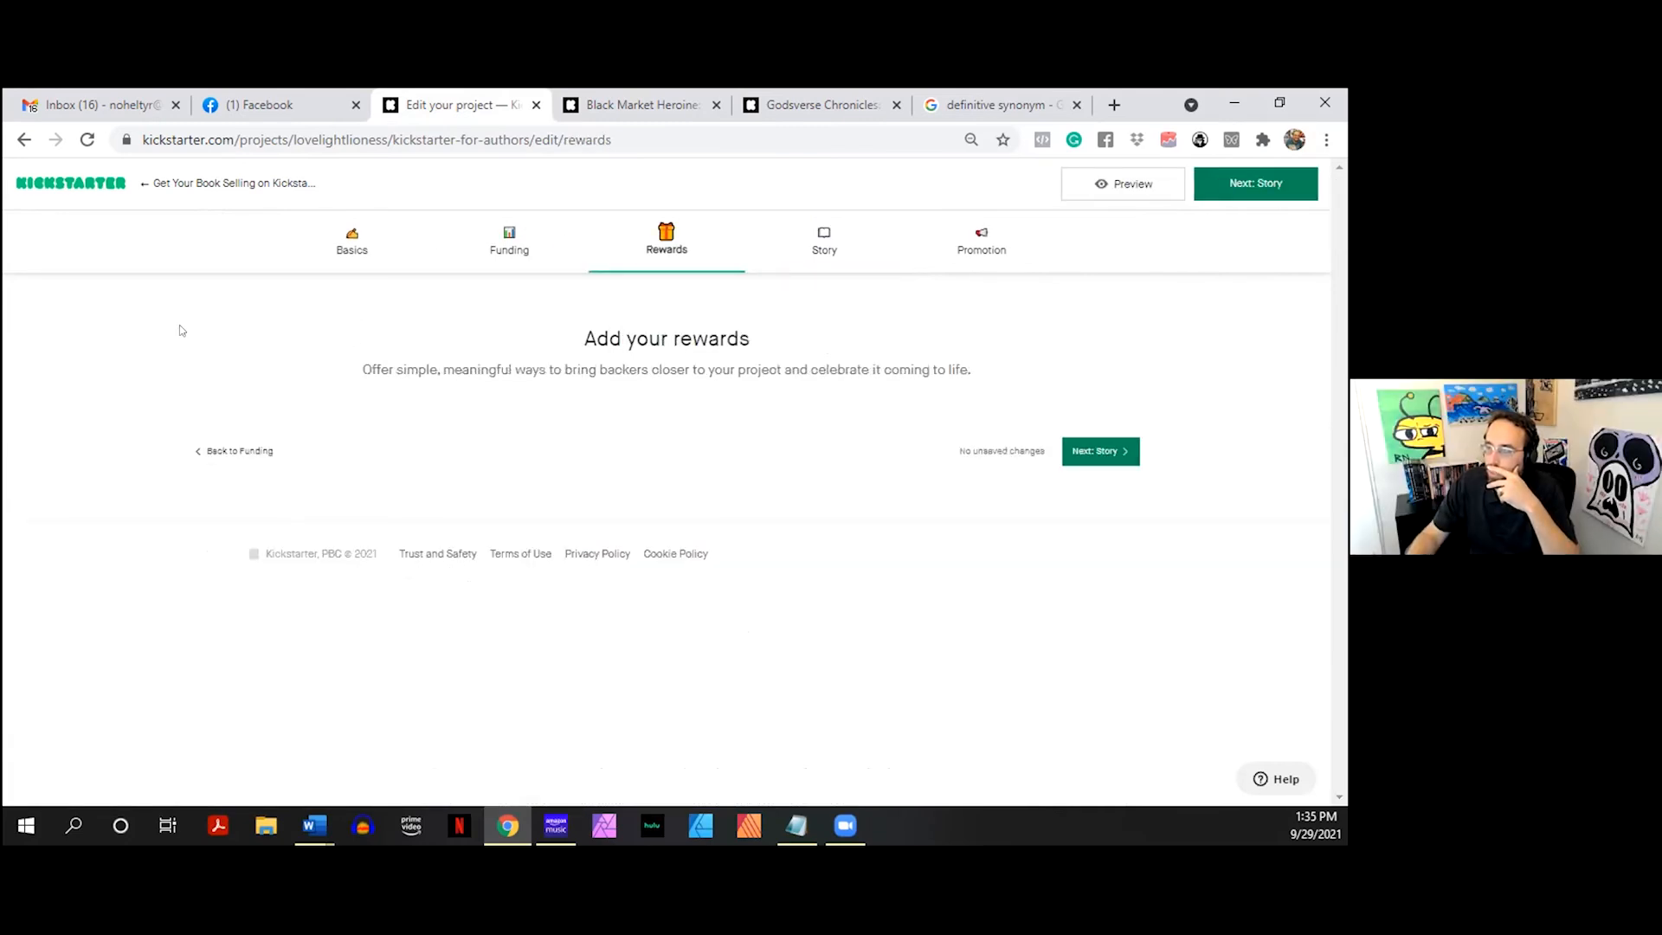
- Look over the project's reward tiers, then examine the Black Market Heroine campaign's pledge list and the digital book track in its story
scroll(257, 345, "down", 1)
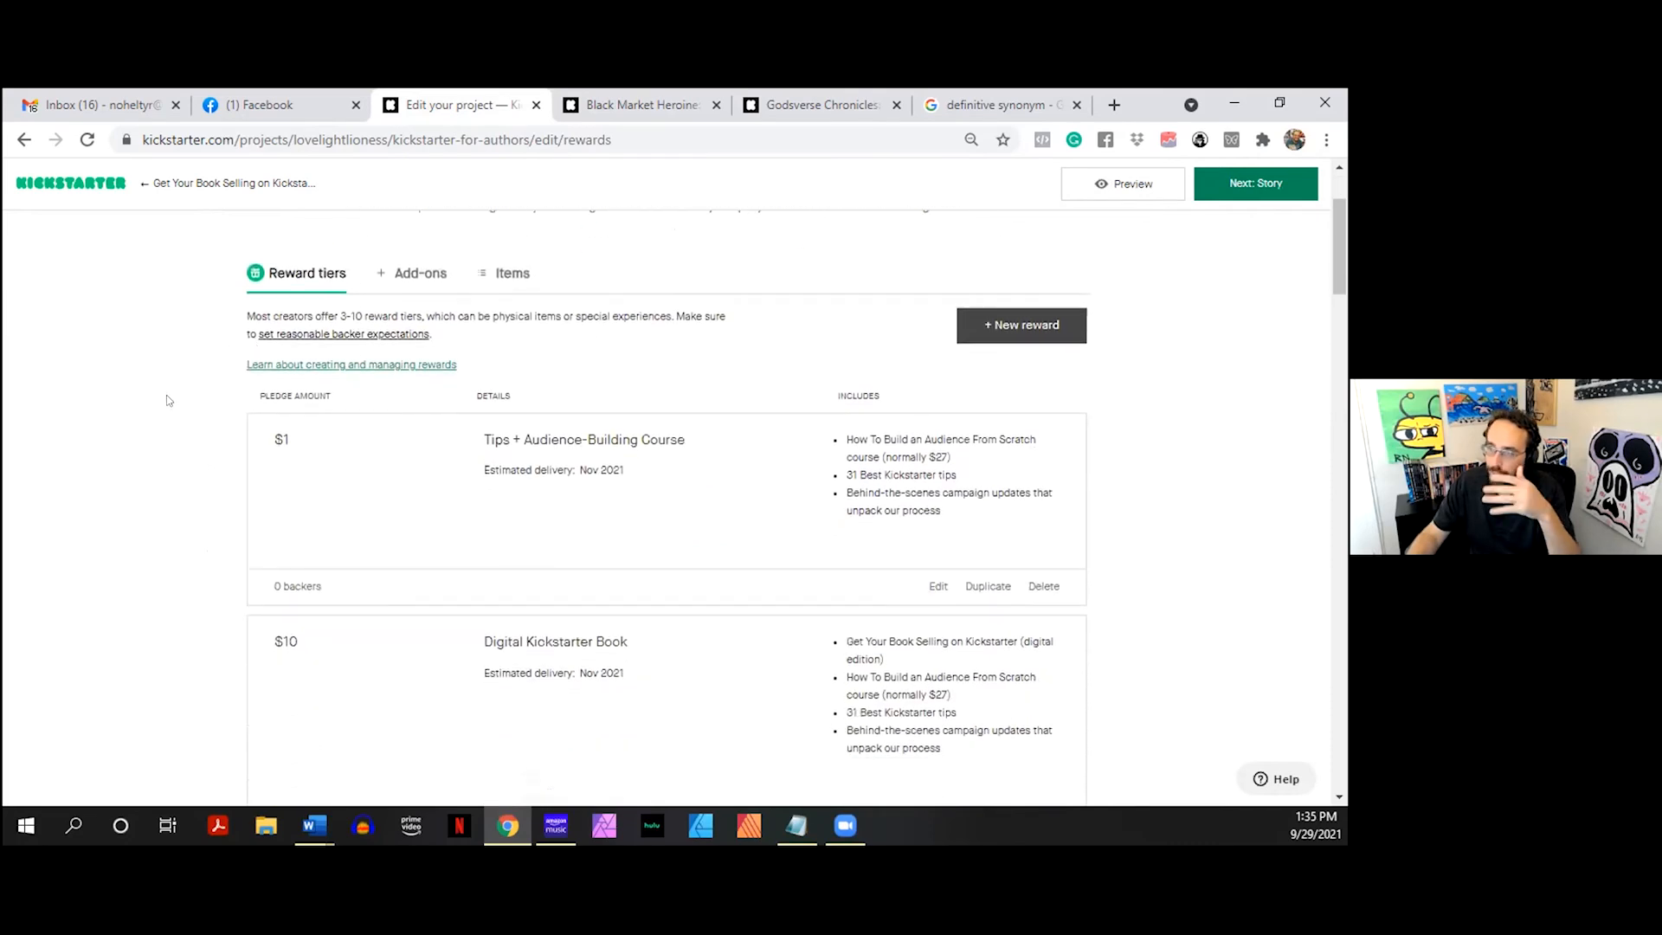
left_click(657, 104)
left_click_drag(1111, 458, 1111, 237)
scroll(951, 396, "down", 5)
scroll(951, 400, "up", 2)
scroll(951, 400, "down", 8)
scroll(952, 399, "up", 1)
scroll(952, 405, "down", 3)
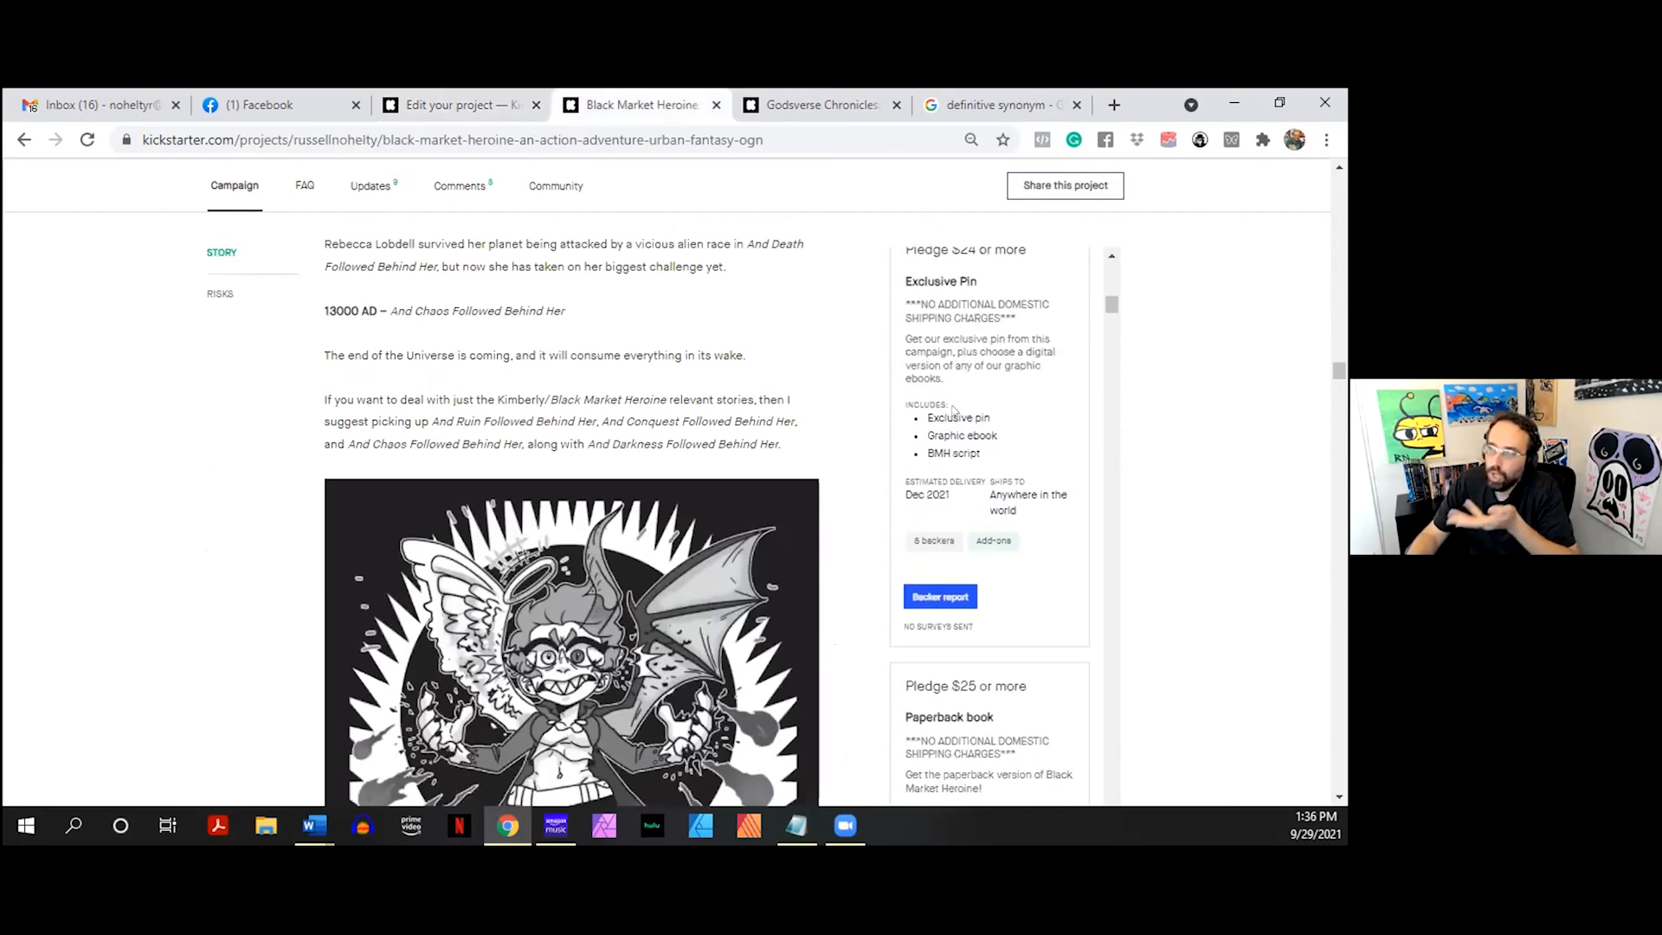
scroll(952, 407, "down", 6)
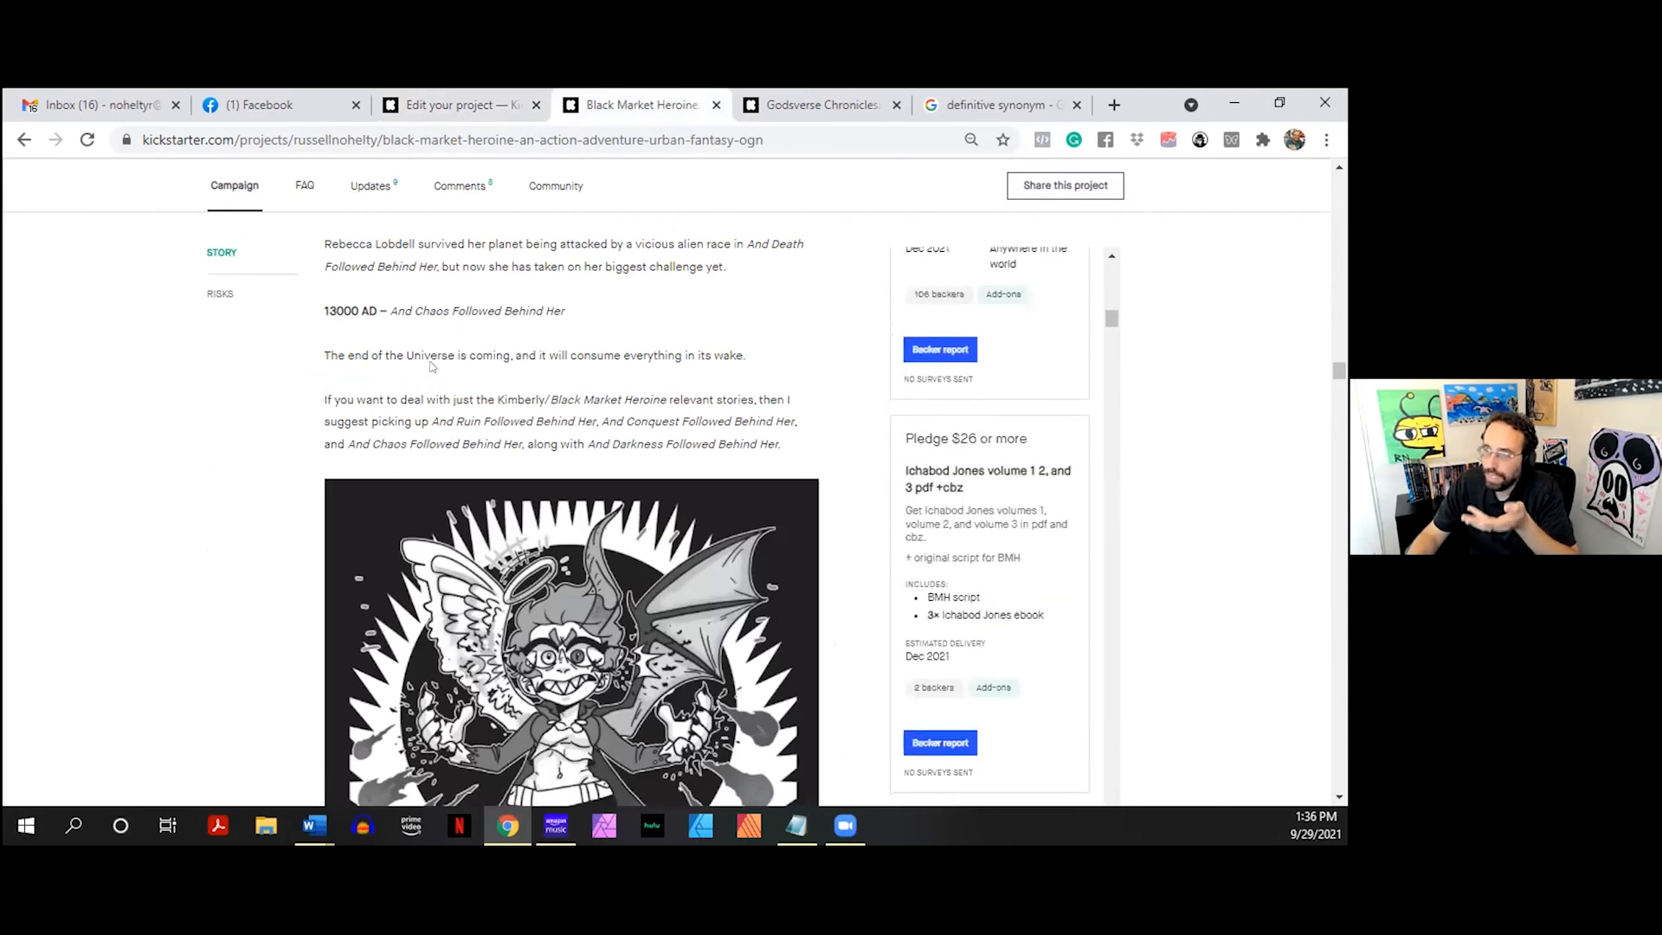
scroll(430, 366, "down", 15)
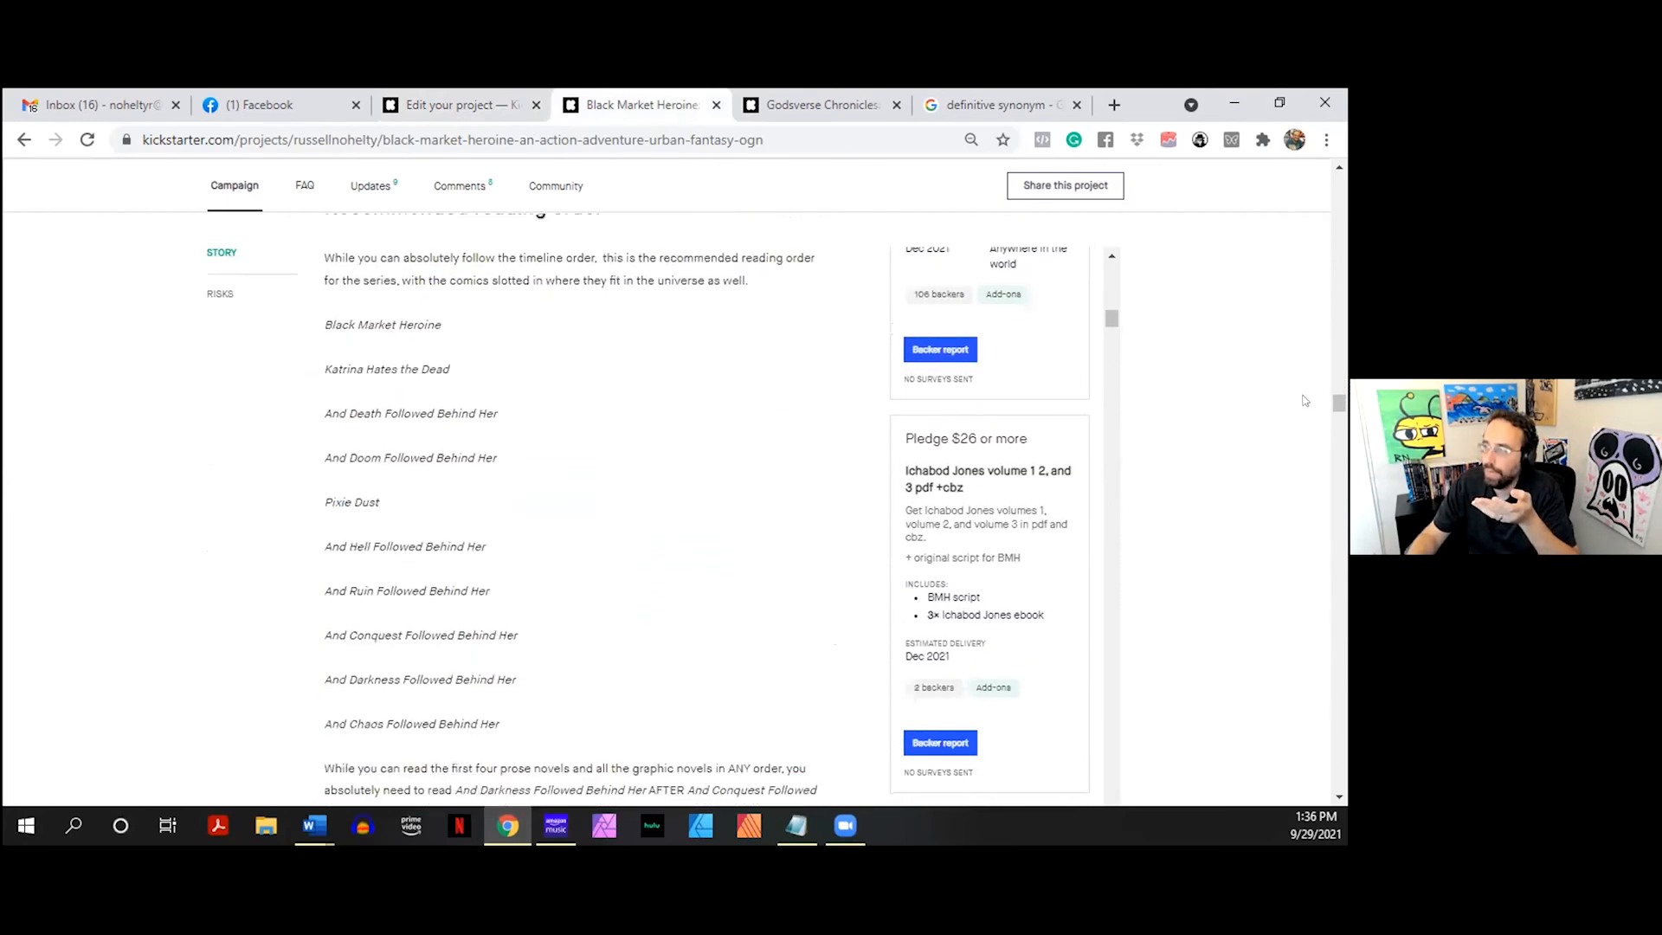
left_click_drag(1338, 401, 1339, 519)
scroll(373, 355, "down", 2)
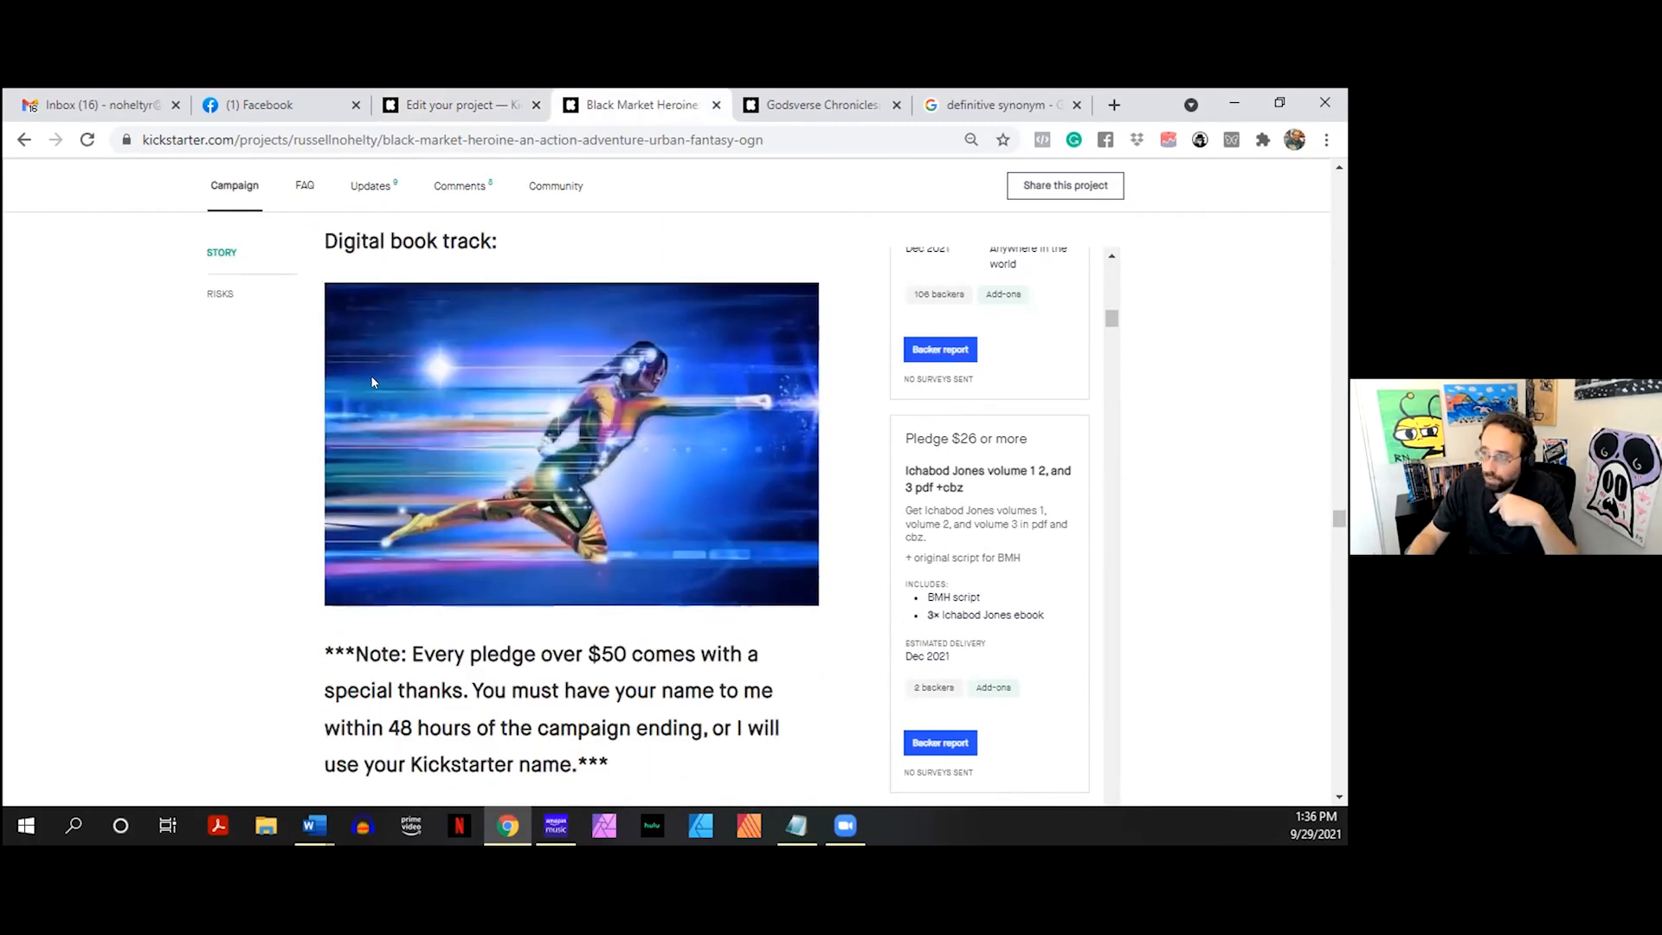
- Examine how the Godsverse Chronicles story lays out its digital, physical and pin tracks, comparing it with Black Market Heroine
left_click(814, 106)
scroll(1311, 258, "down", 3)
left_click_drag(1335, 236, 1344, 459)
left_click(640, 105)
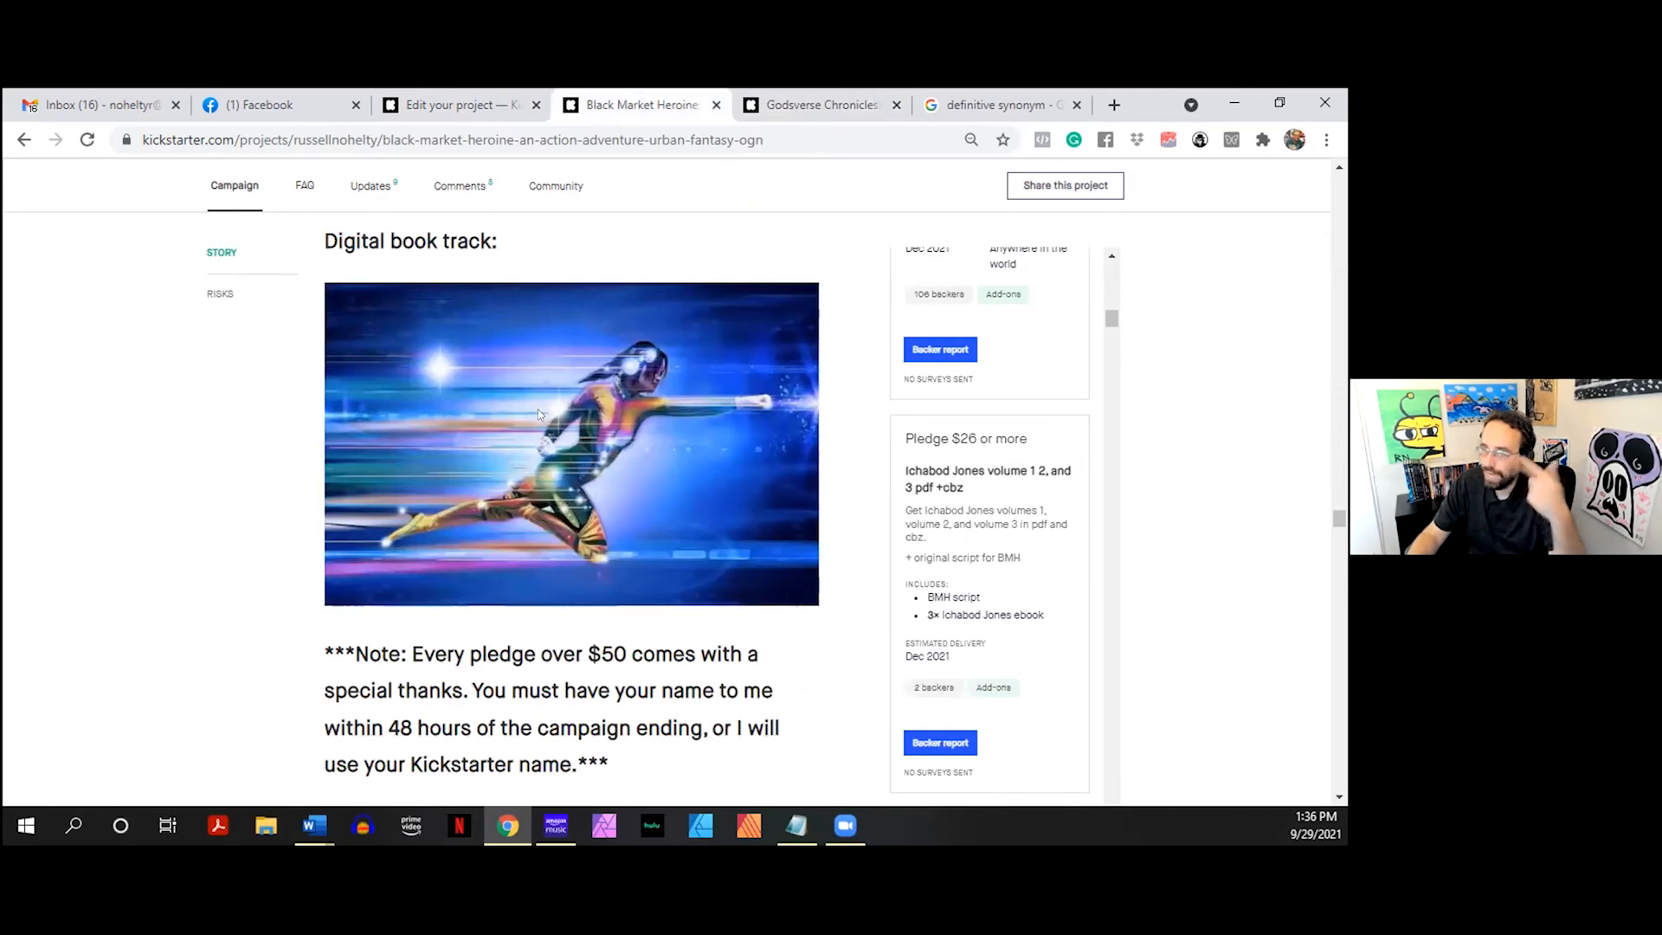
left_click(782, 94)
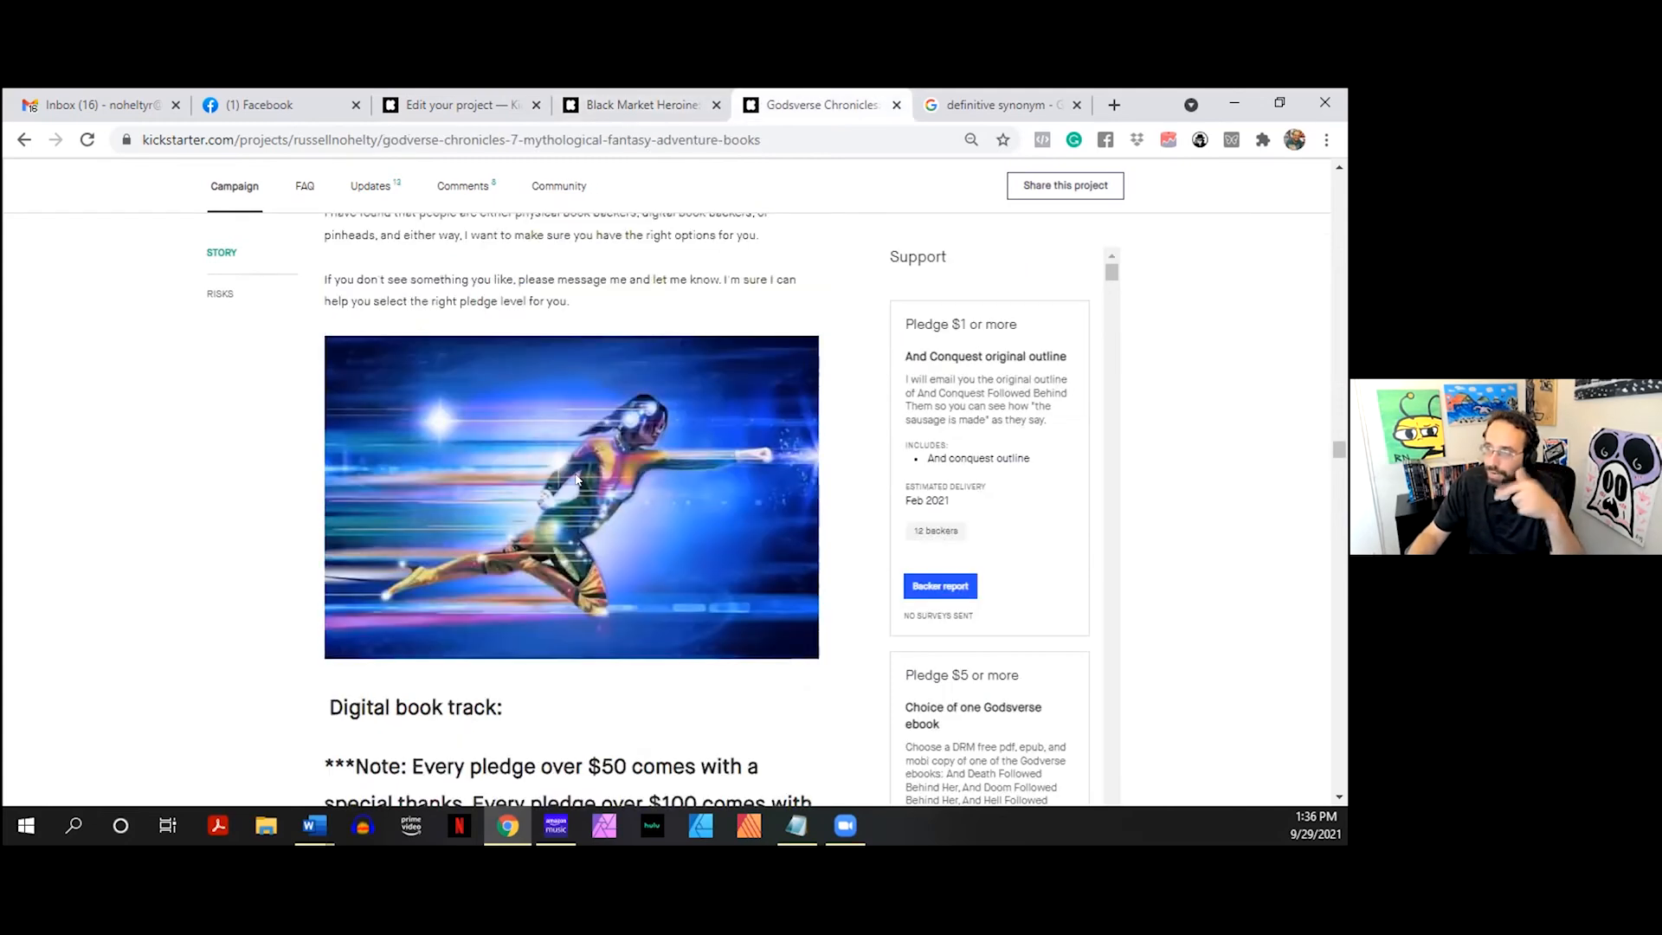
scroll(587, 398, "down", 15)
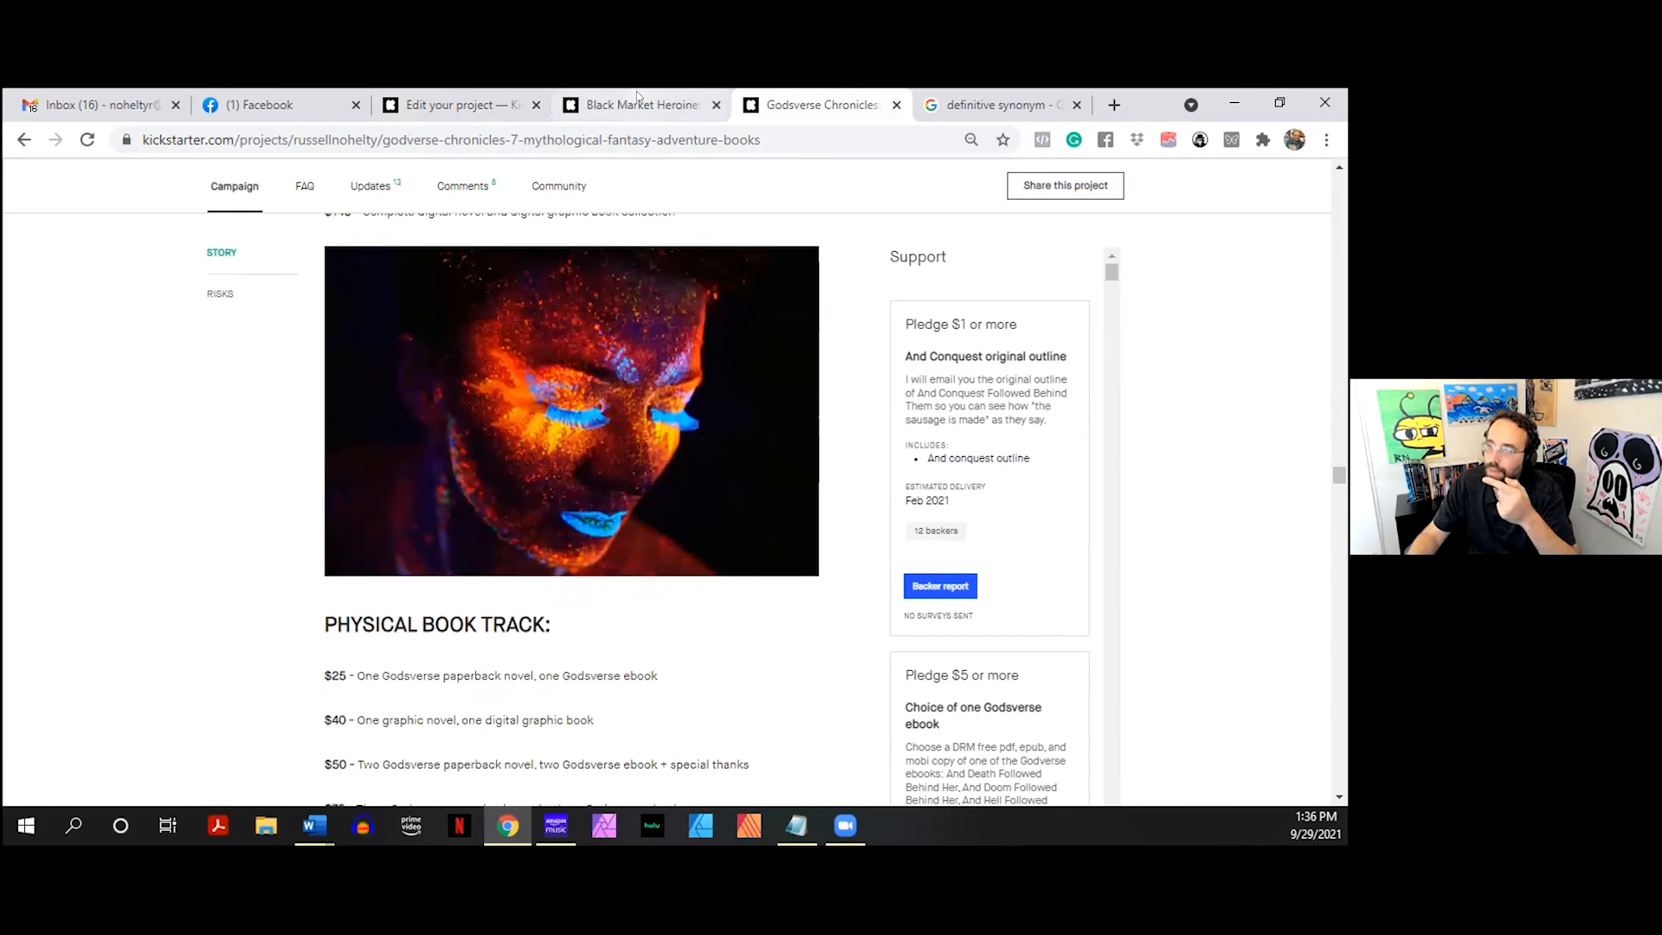
scroll(621, 252, "down", 15)
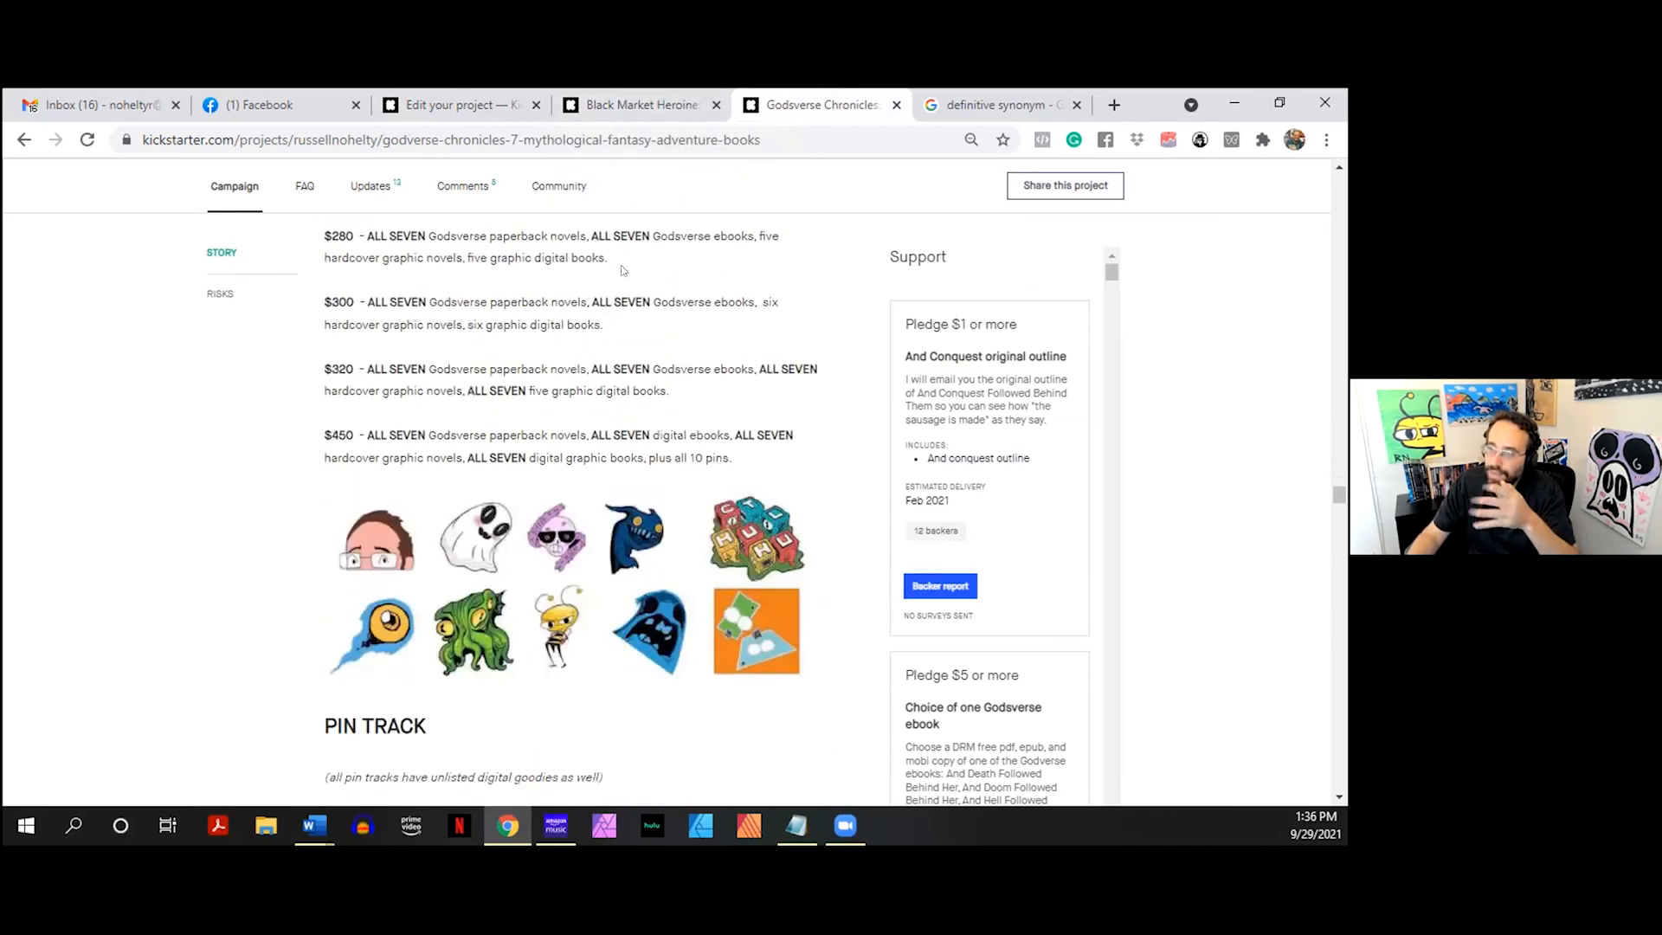
scroll(621, 269, "up", 15)
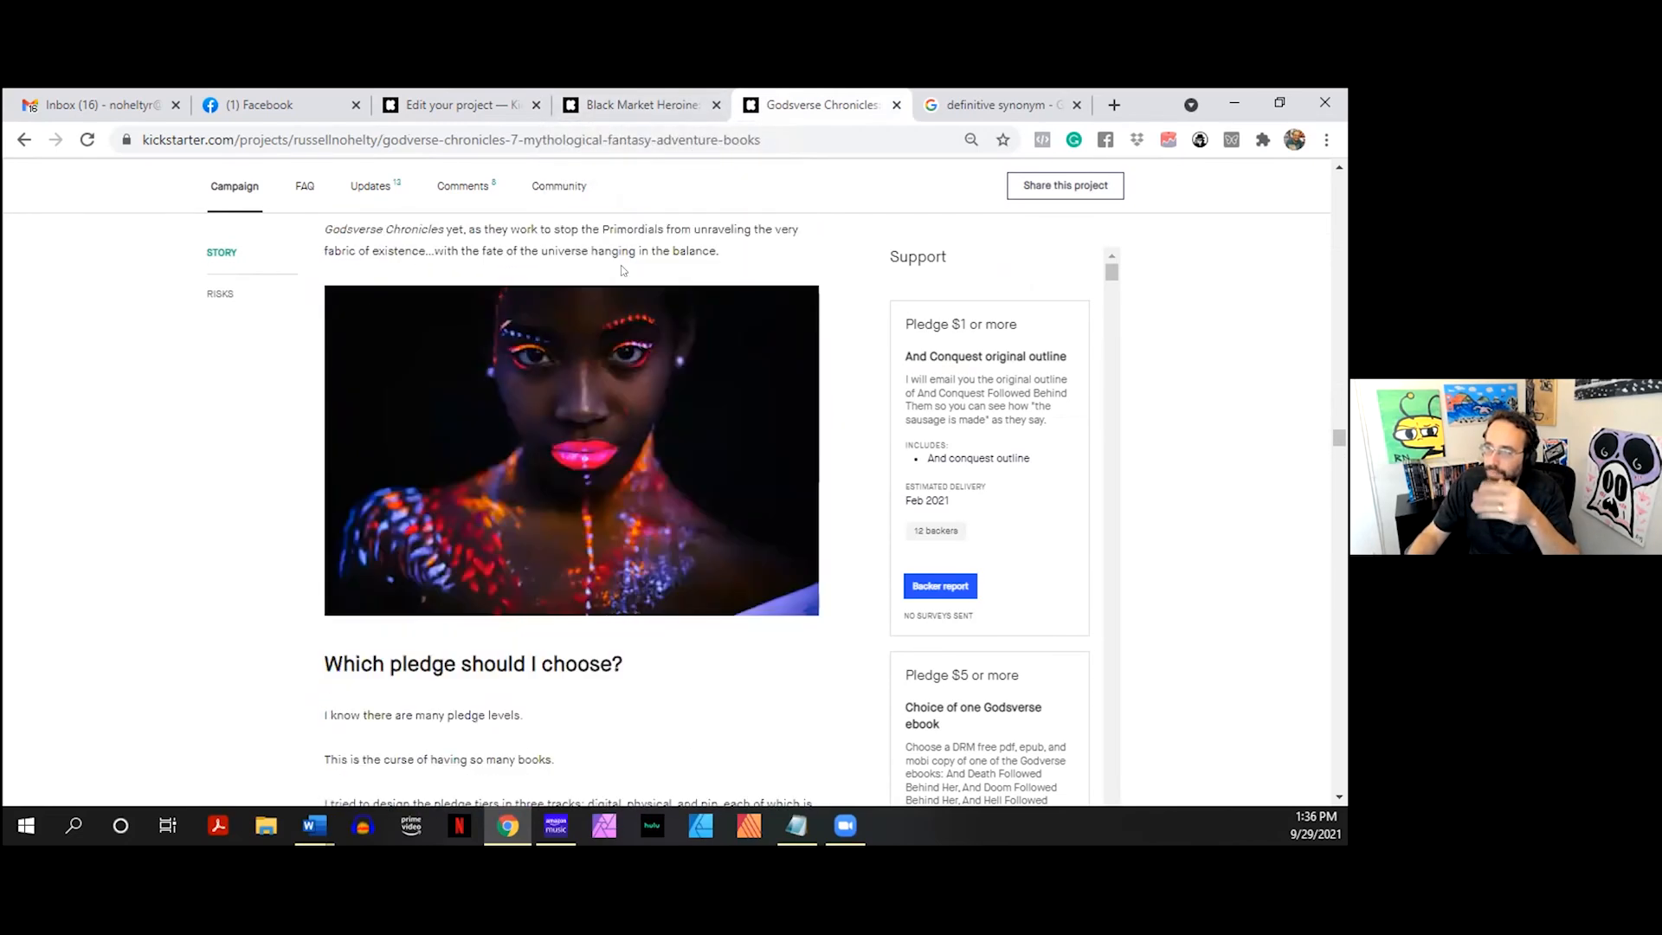
scroll(621, 269, "up", 2)
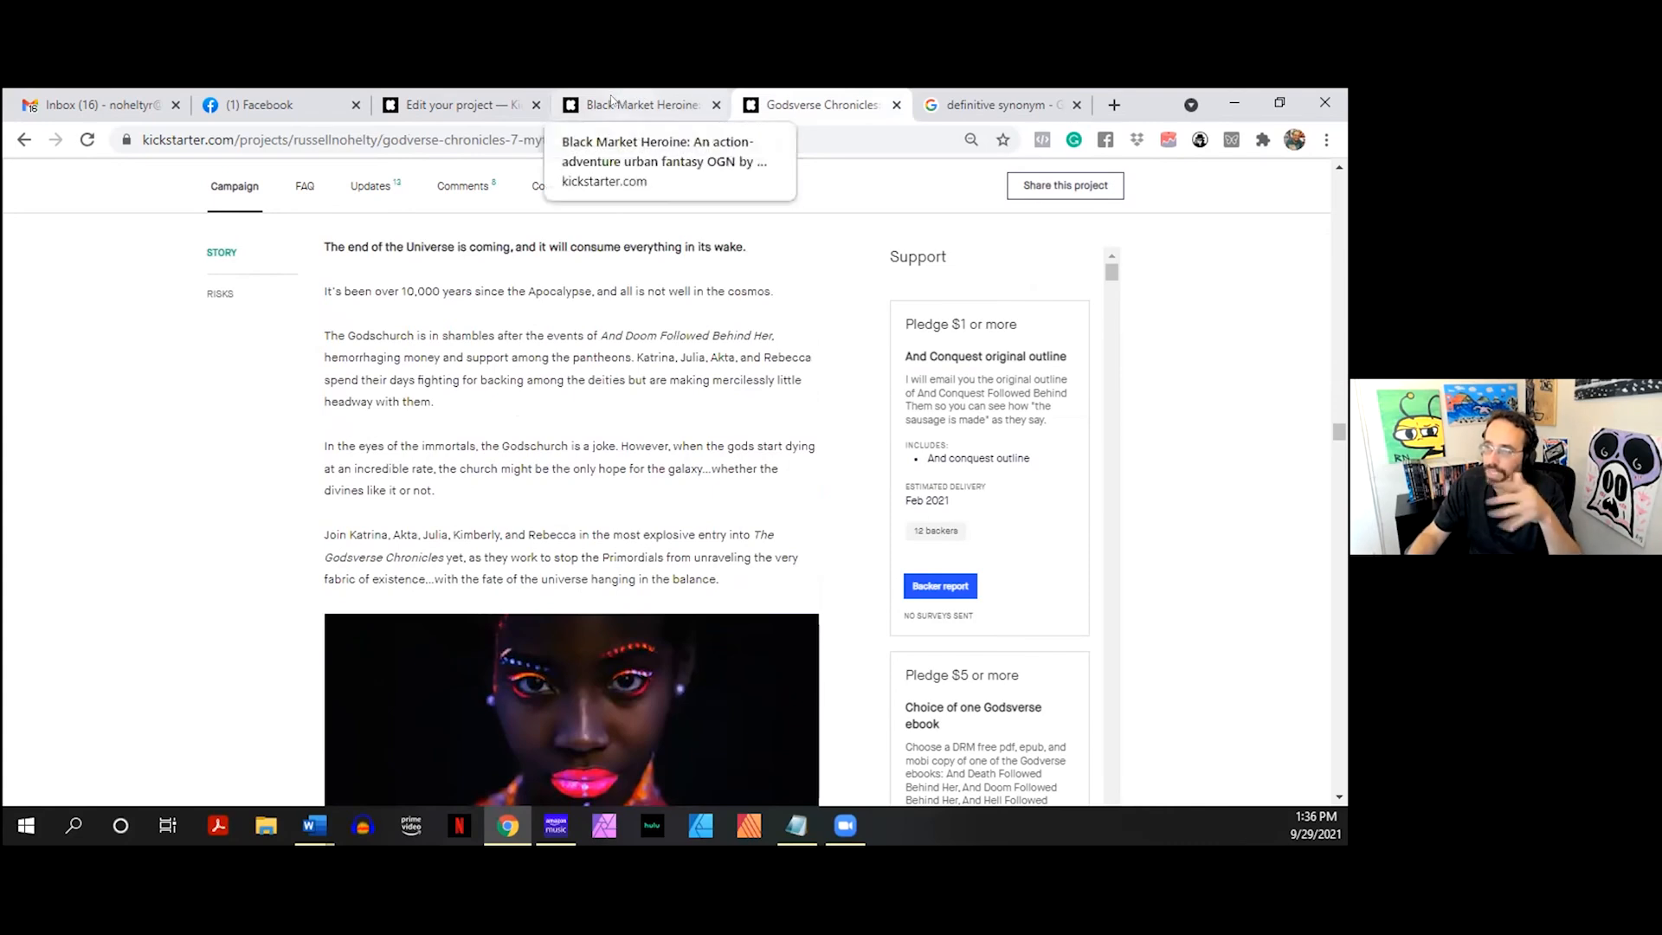
left_click(620, 102)
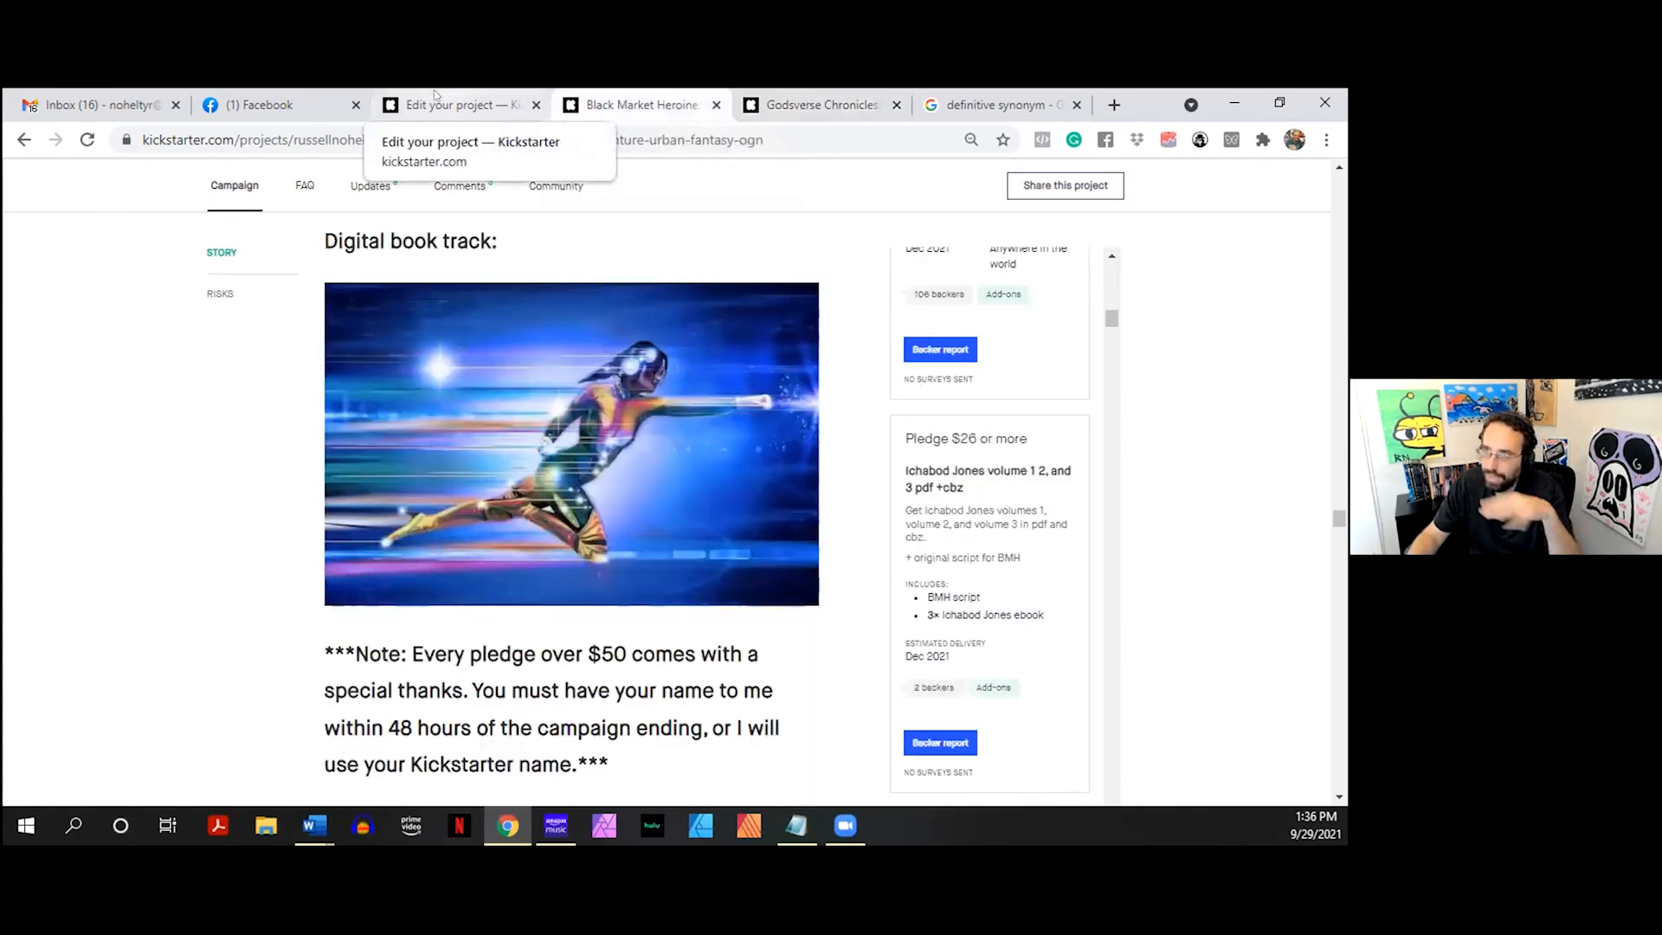
- Return to the project's story draft and add a "CONSULTING" line below the $2500 Wideminders ticket tier
left_click(446, 97)
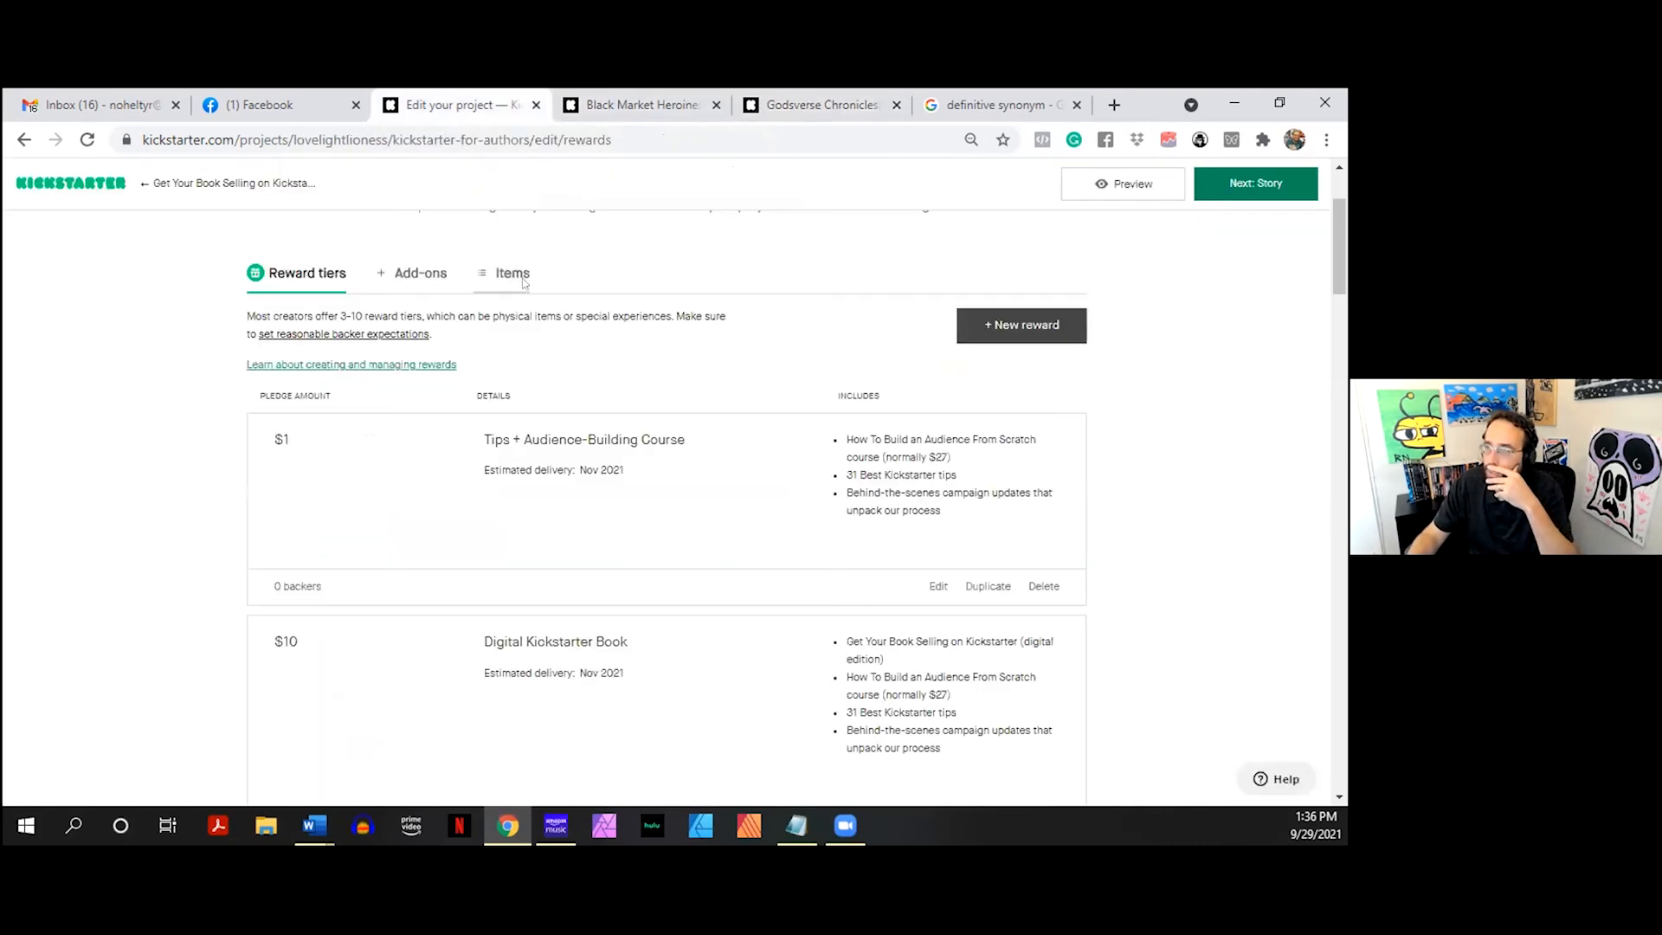
scroll(414, 378, "up", 3)
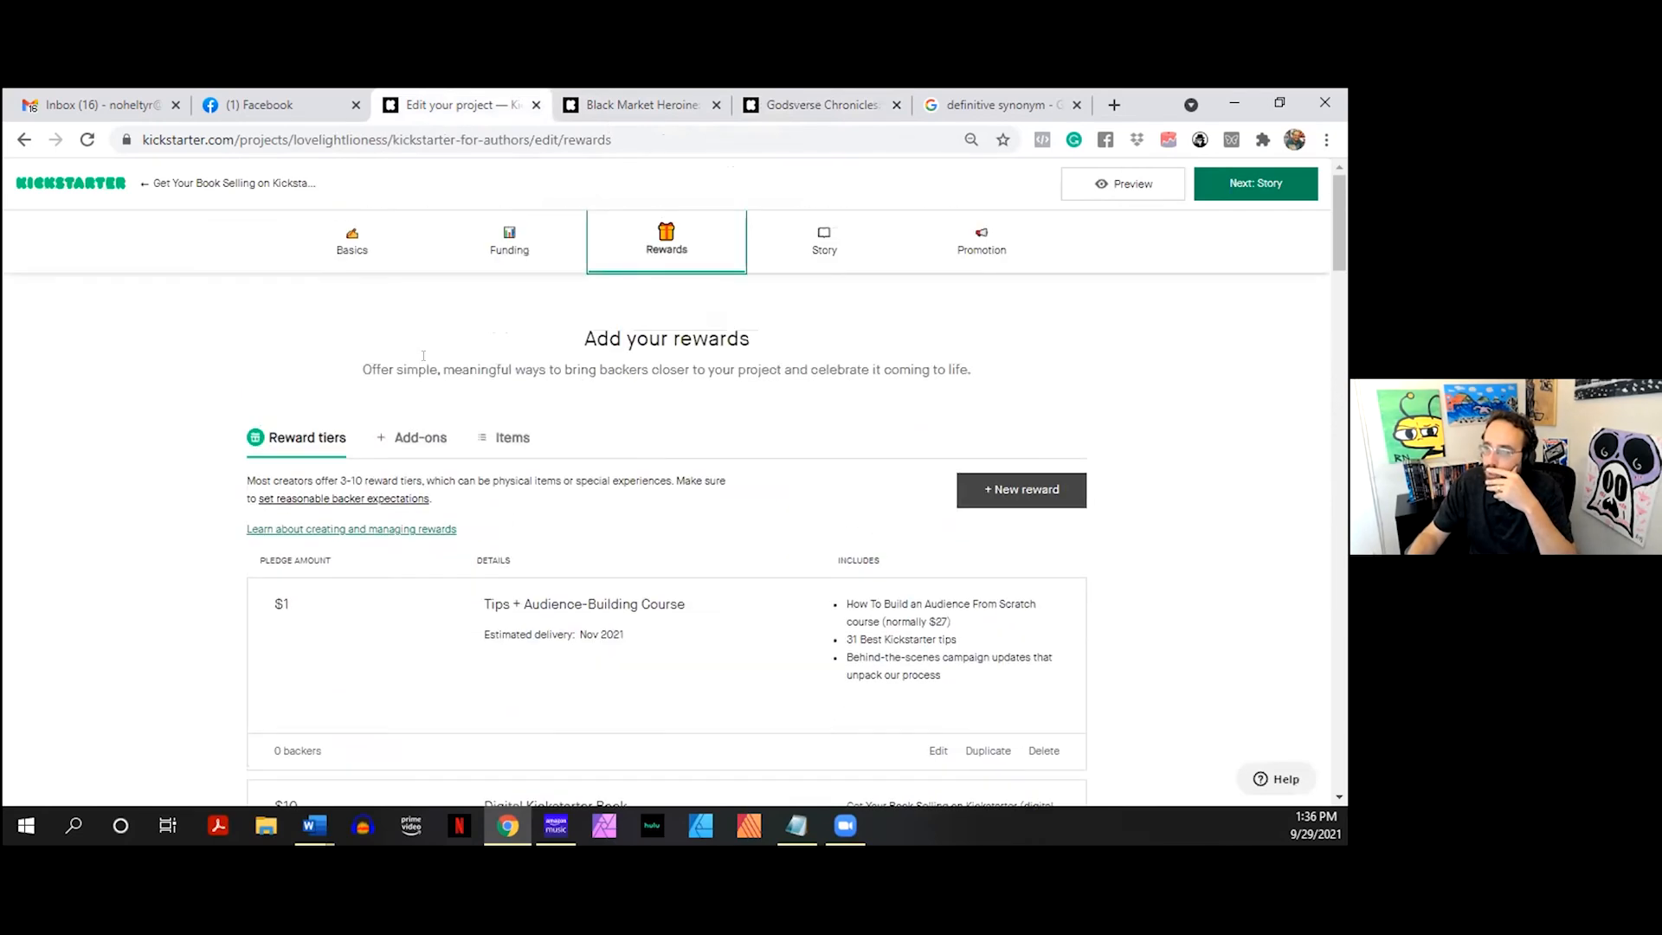
left_click(803, 242)
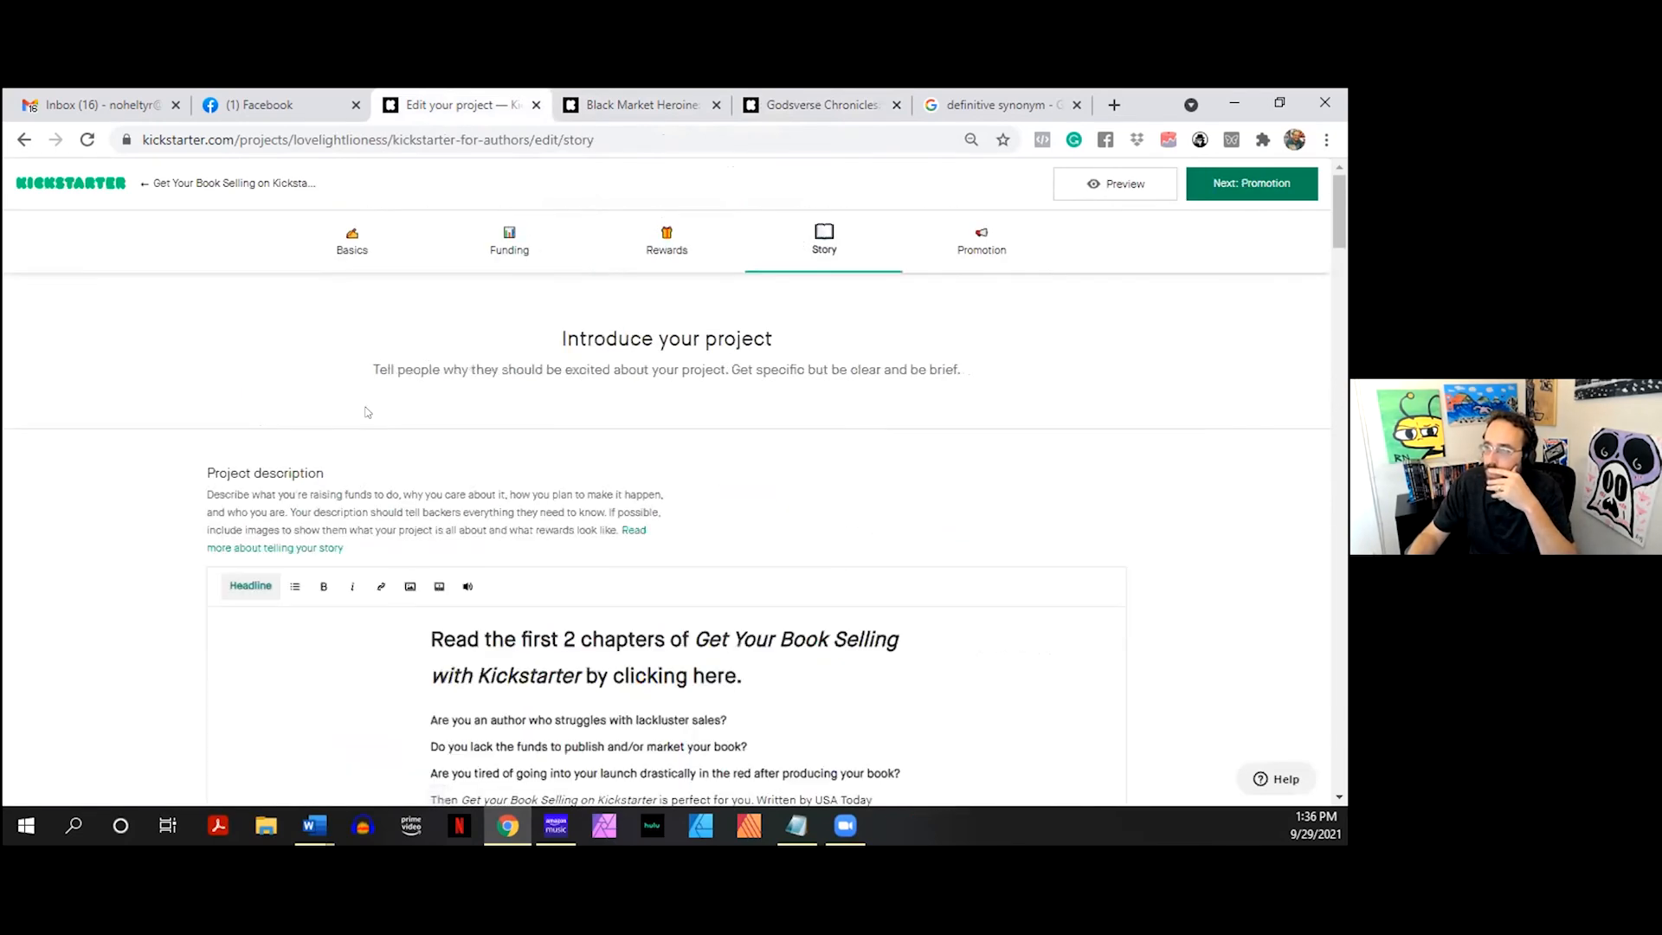
scroll(352, 442, "down", 20)
scroll(352, 443, "down", 15)
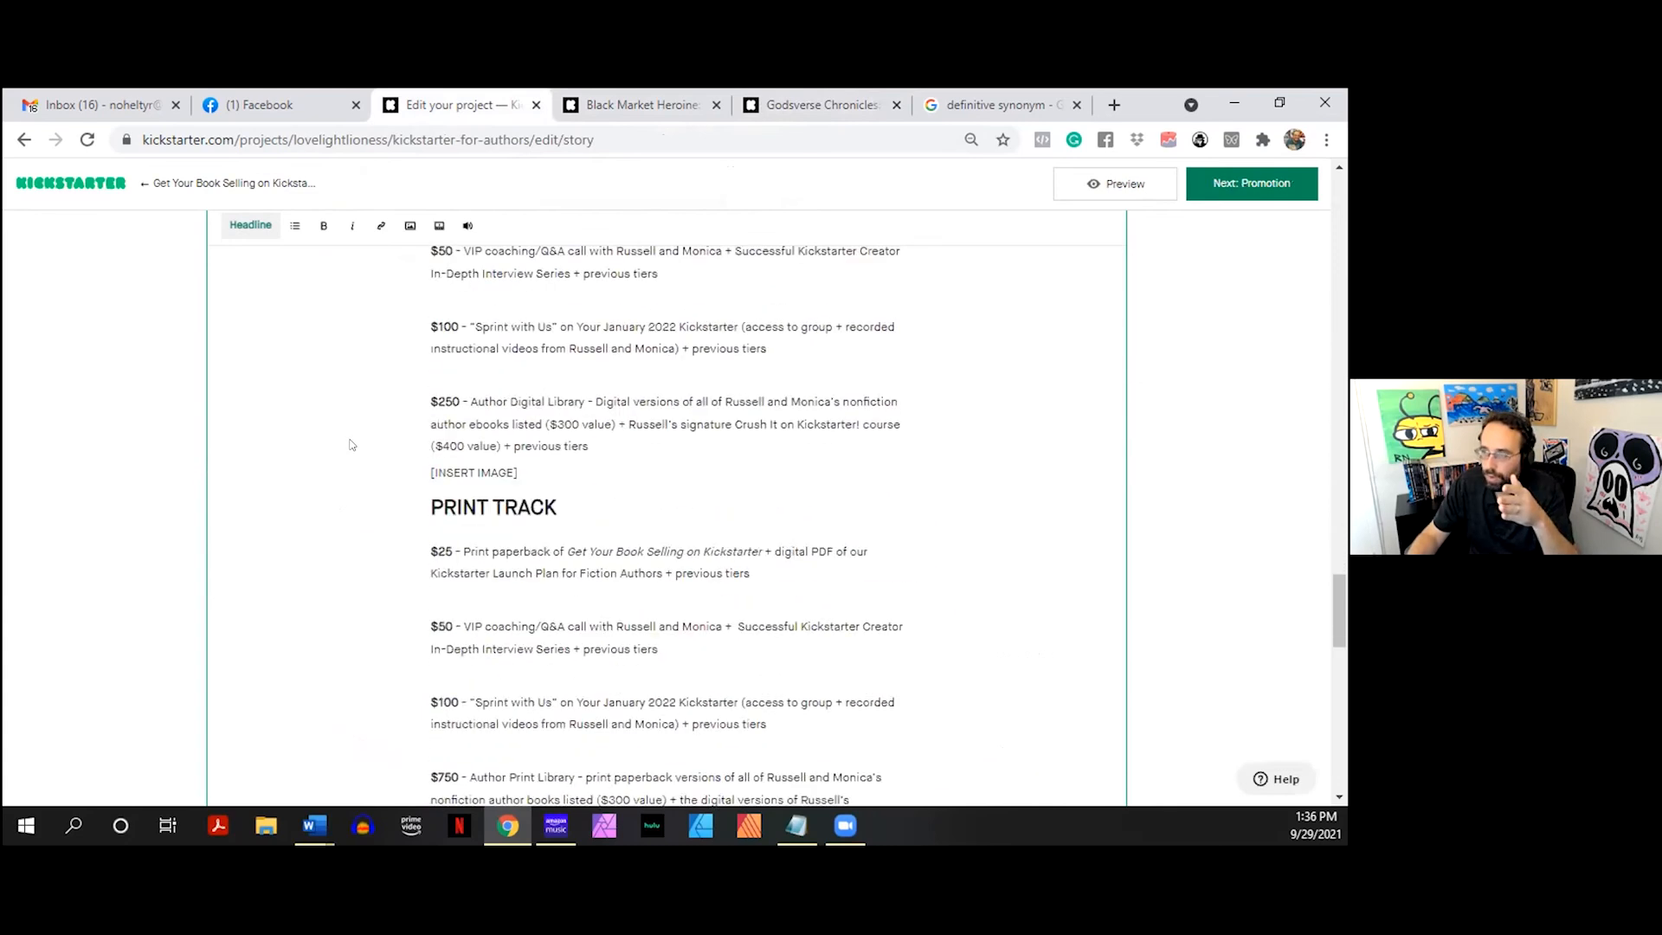
scroll(350, 441, "up", 5)
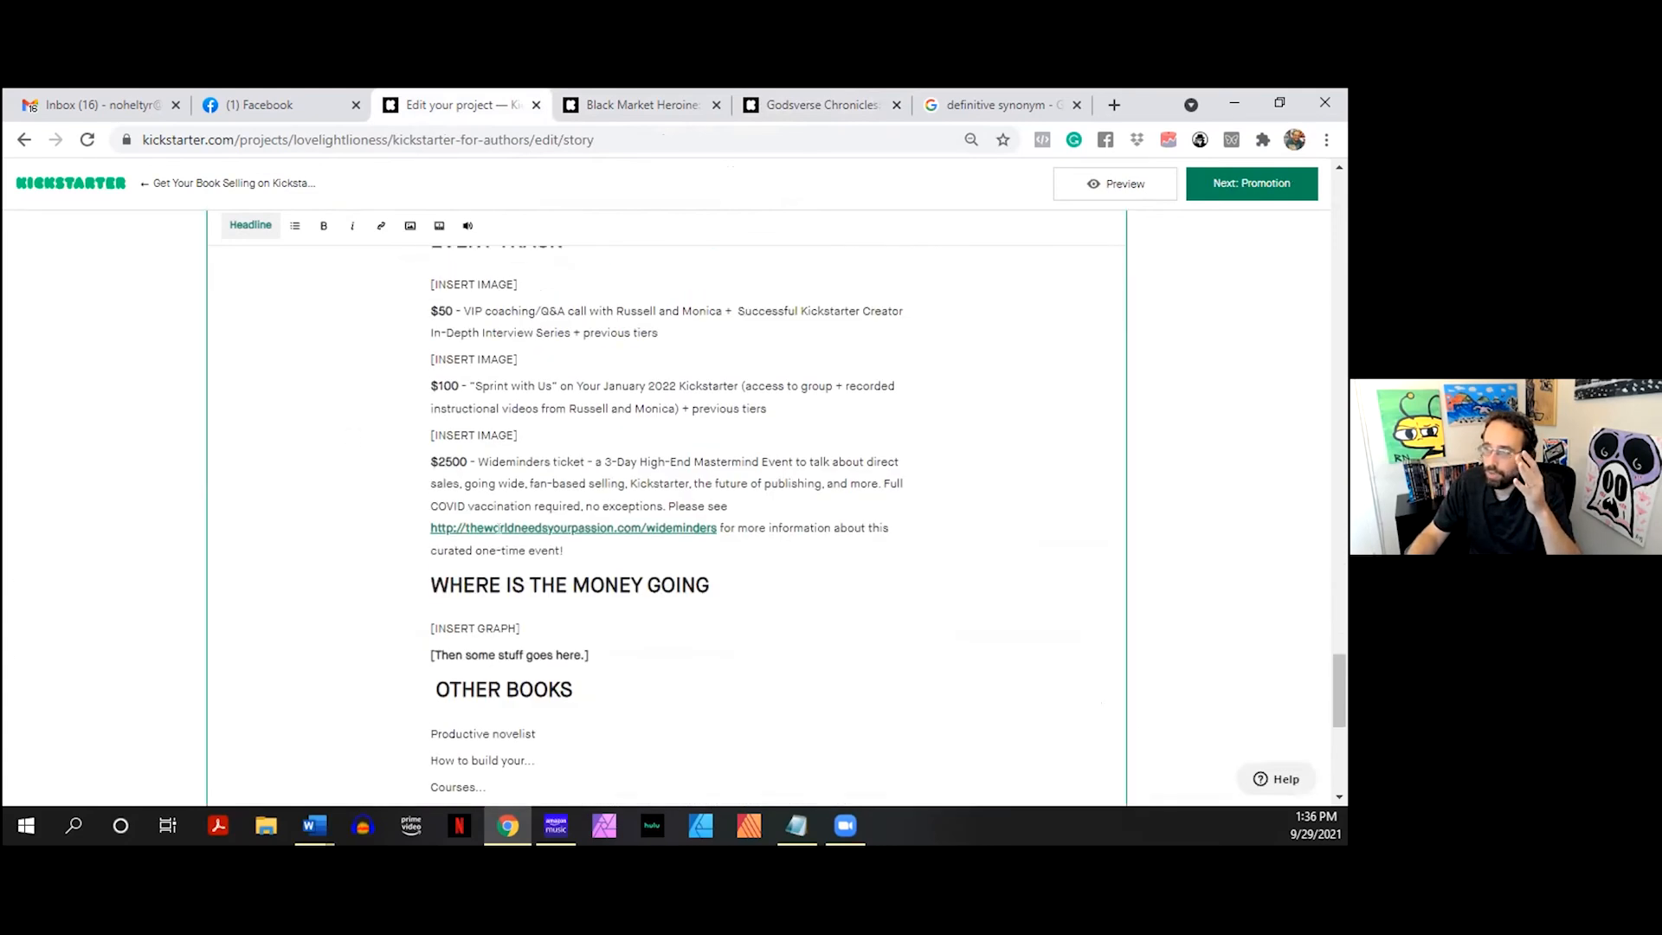
scroll(618, 631, "up", 2)
left_click(608, 717)
key("Return")
type("CONSULTING")
key("Return")
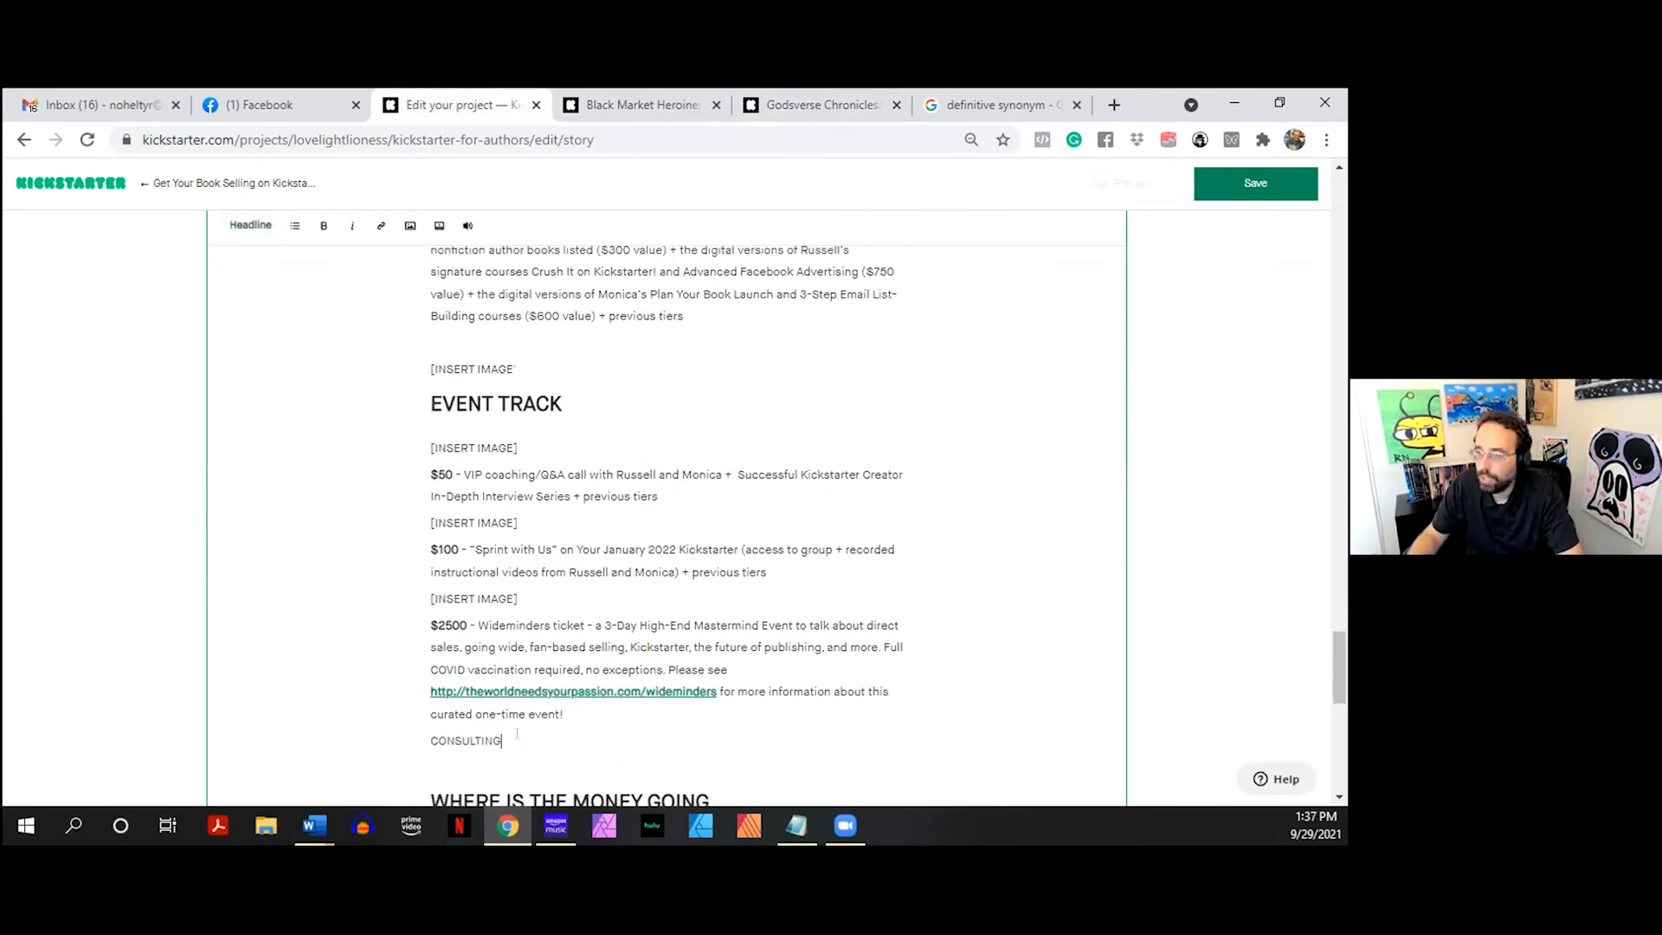
- Format the "CONSULTING" line as a headline and add a "???" placeholder beneath it
left_click(251, 225)
left_click(532, 773)
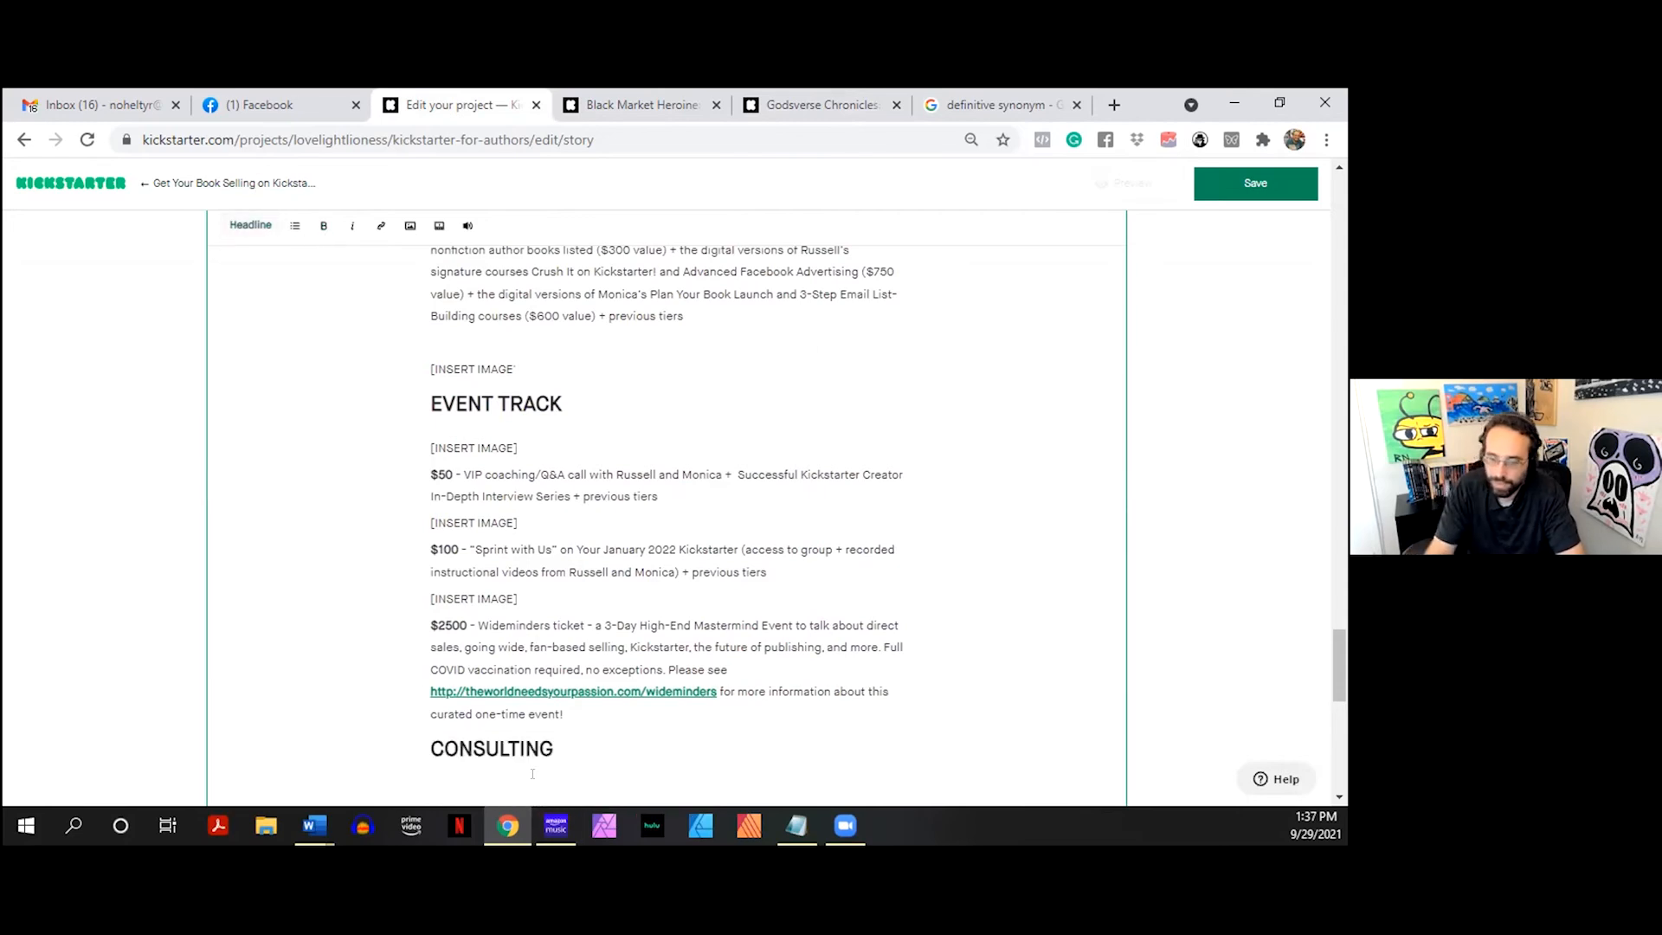
type("???")
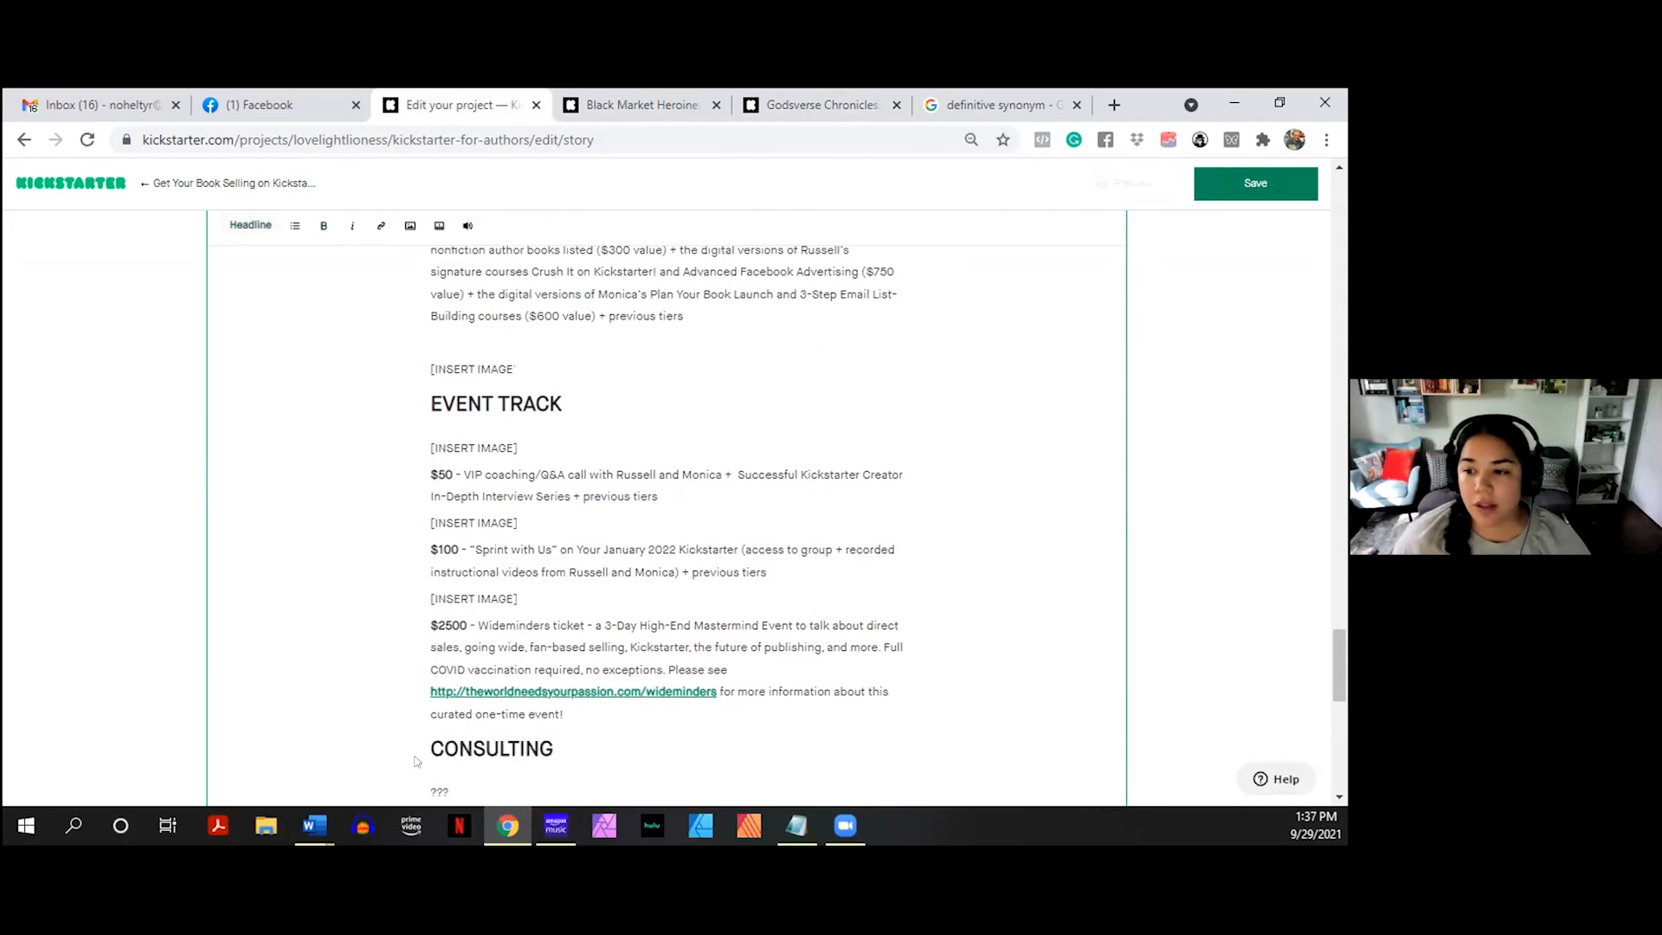
- Extend the consulting headline to read "CONSULTING AND COURSES"
scroll(498, 495, "up", 10)
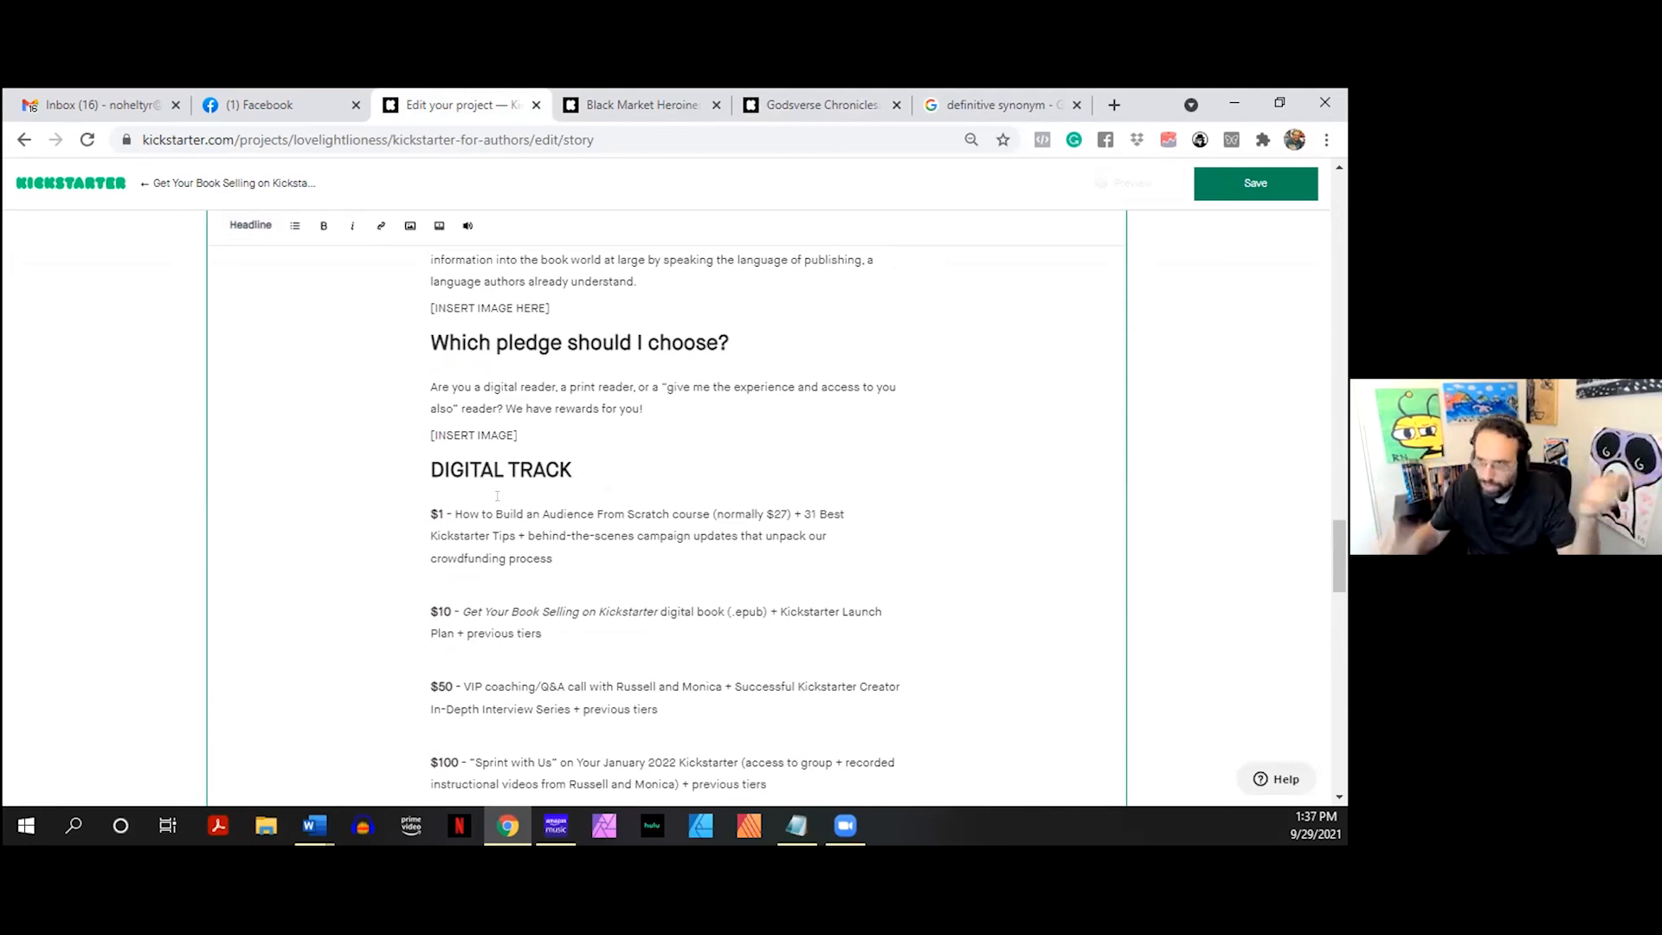
scroll(520, 492, "down", 20)
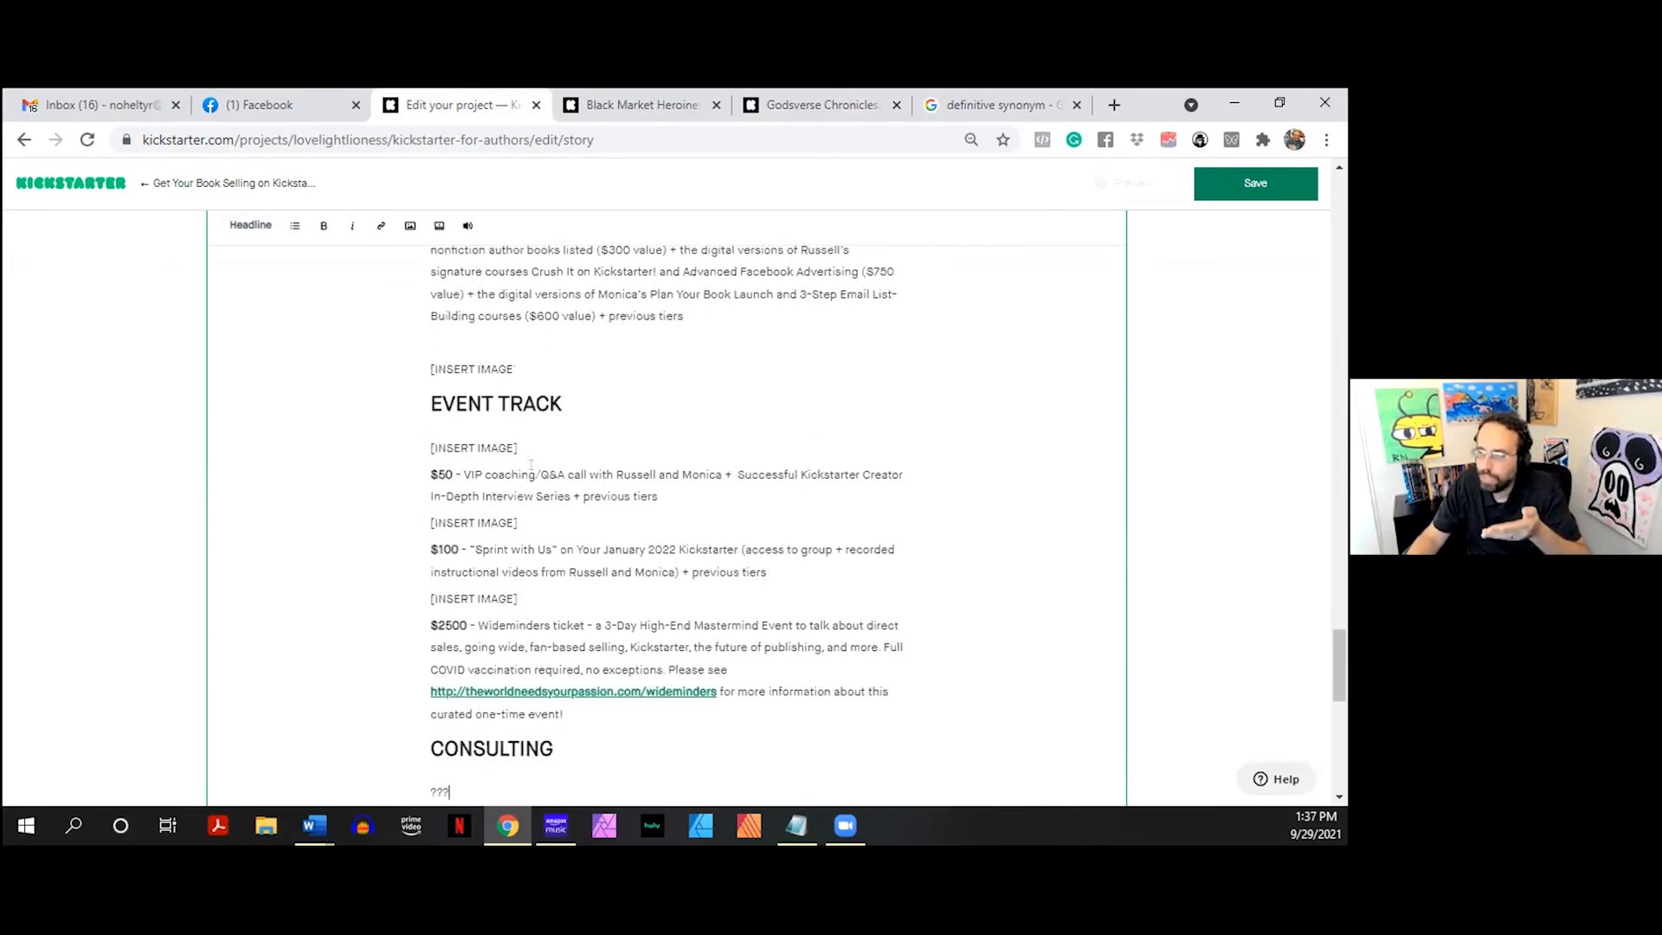
left_click(530, 464)
type("AND COURSE")
key("BackSpace")
type("ES")
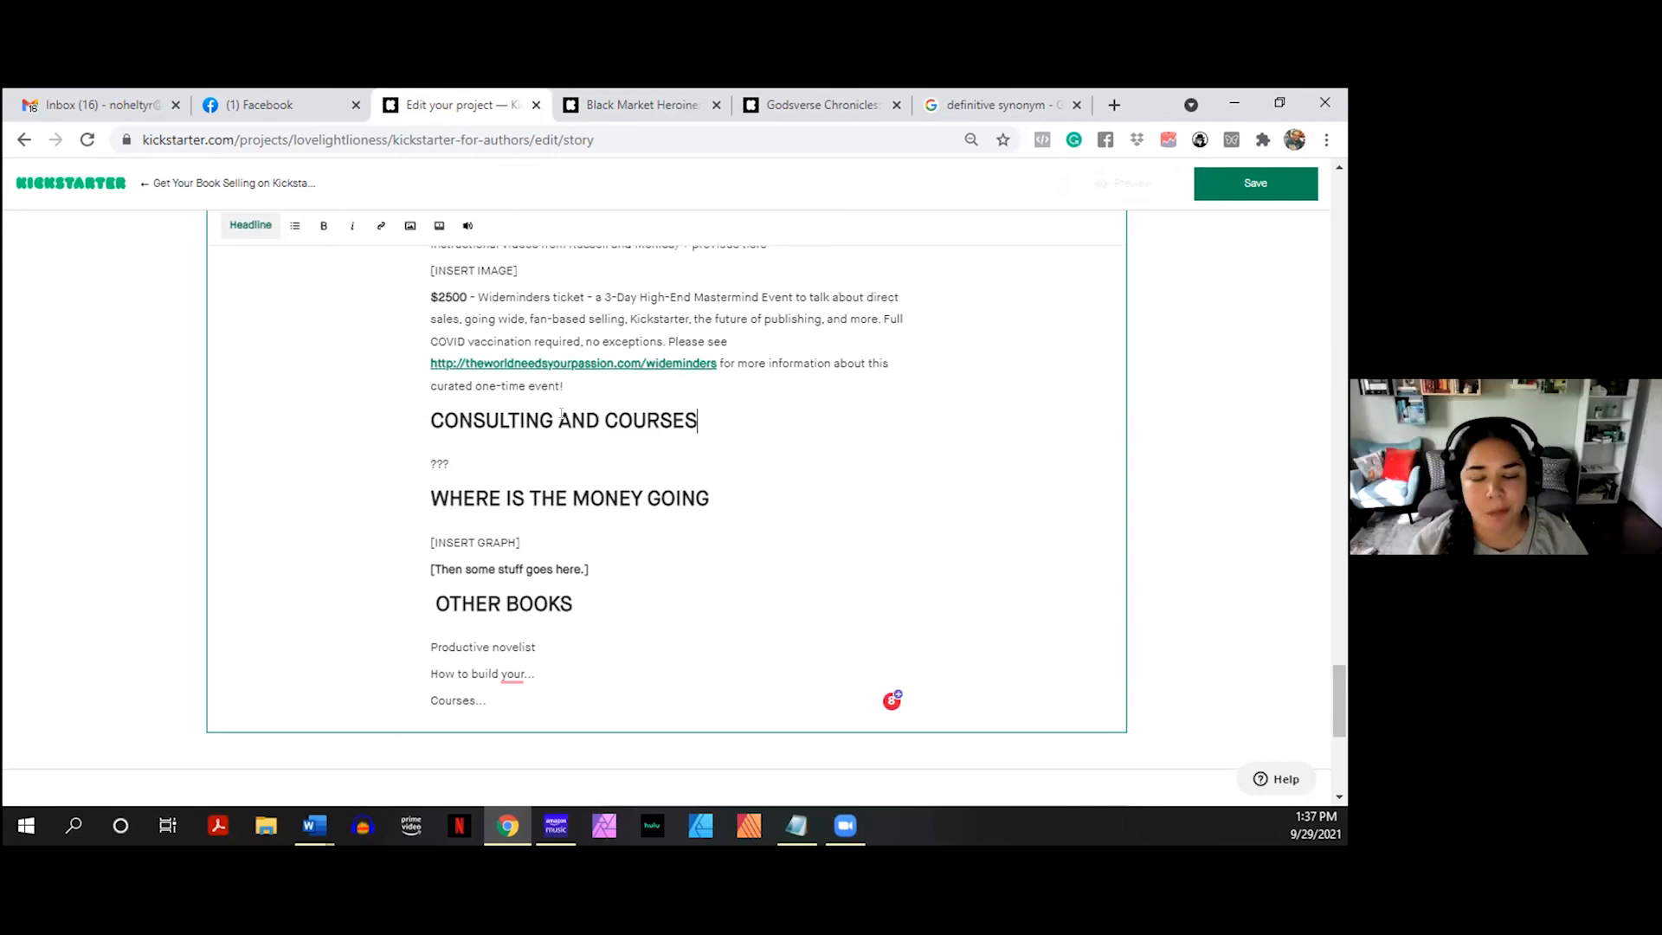
- Review the whole story draft, including the event track tiers and the closing sections, and return to its beginning
scroll(561, 416, "up", 6)
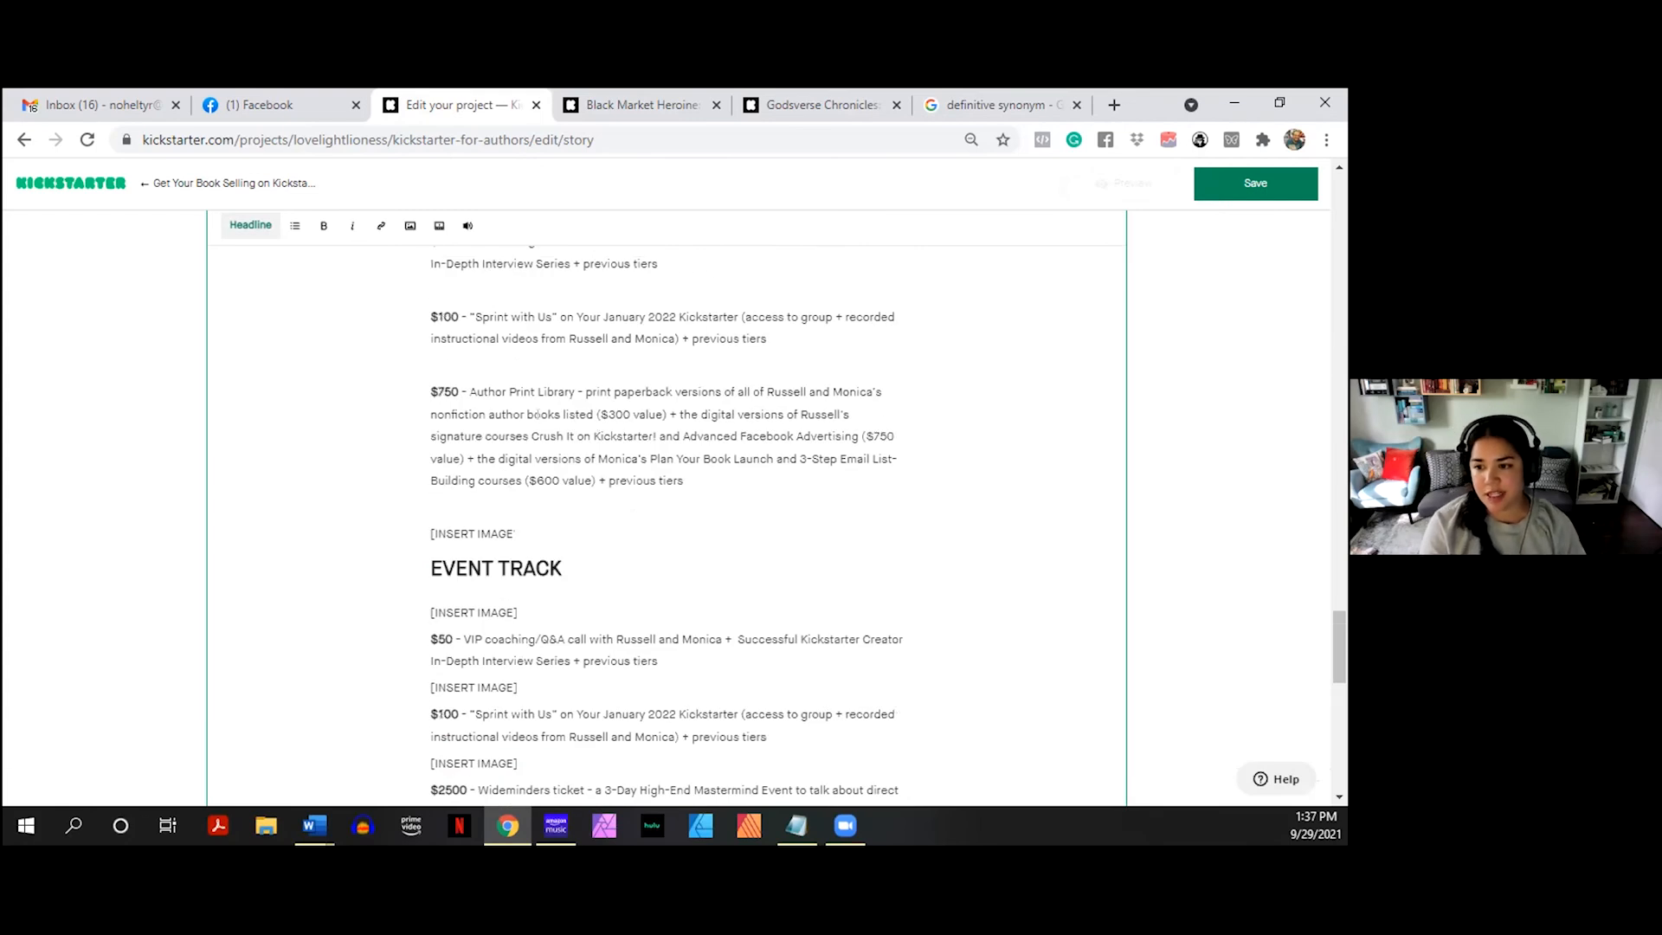
scroll(537, 414, "up", 3)
scroll(537, 415, "up", 15)
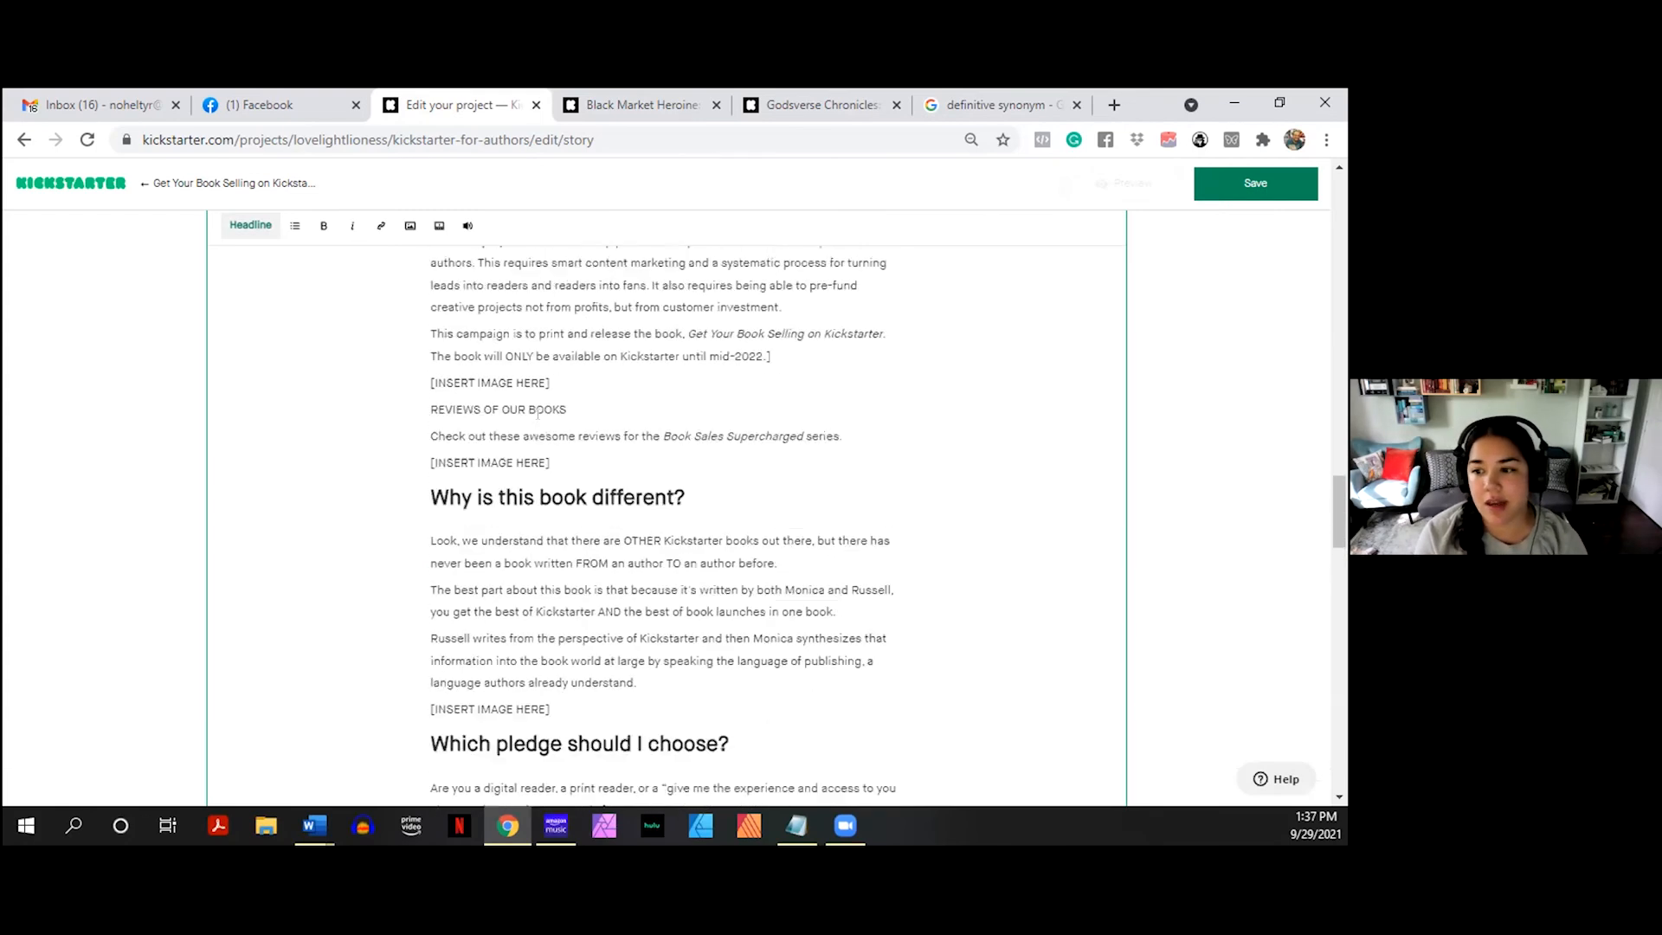
scroll(537, 414, "up", 10)
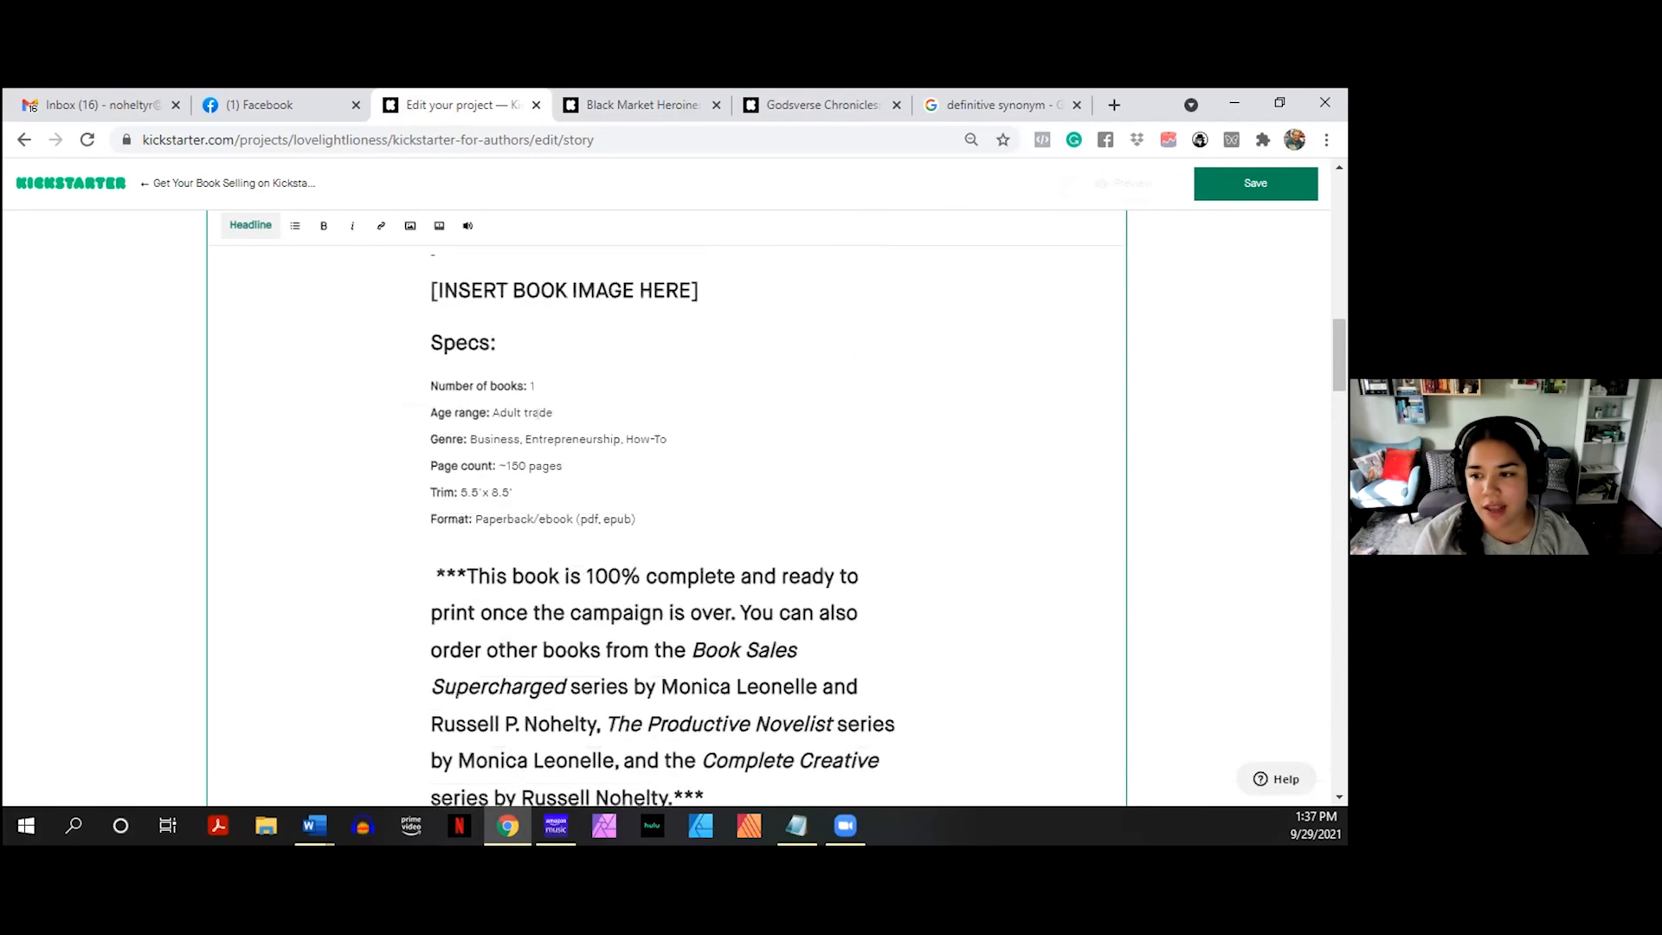
scroll(537, 415, "up", 10)
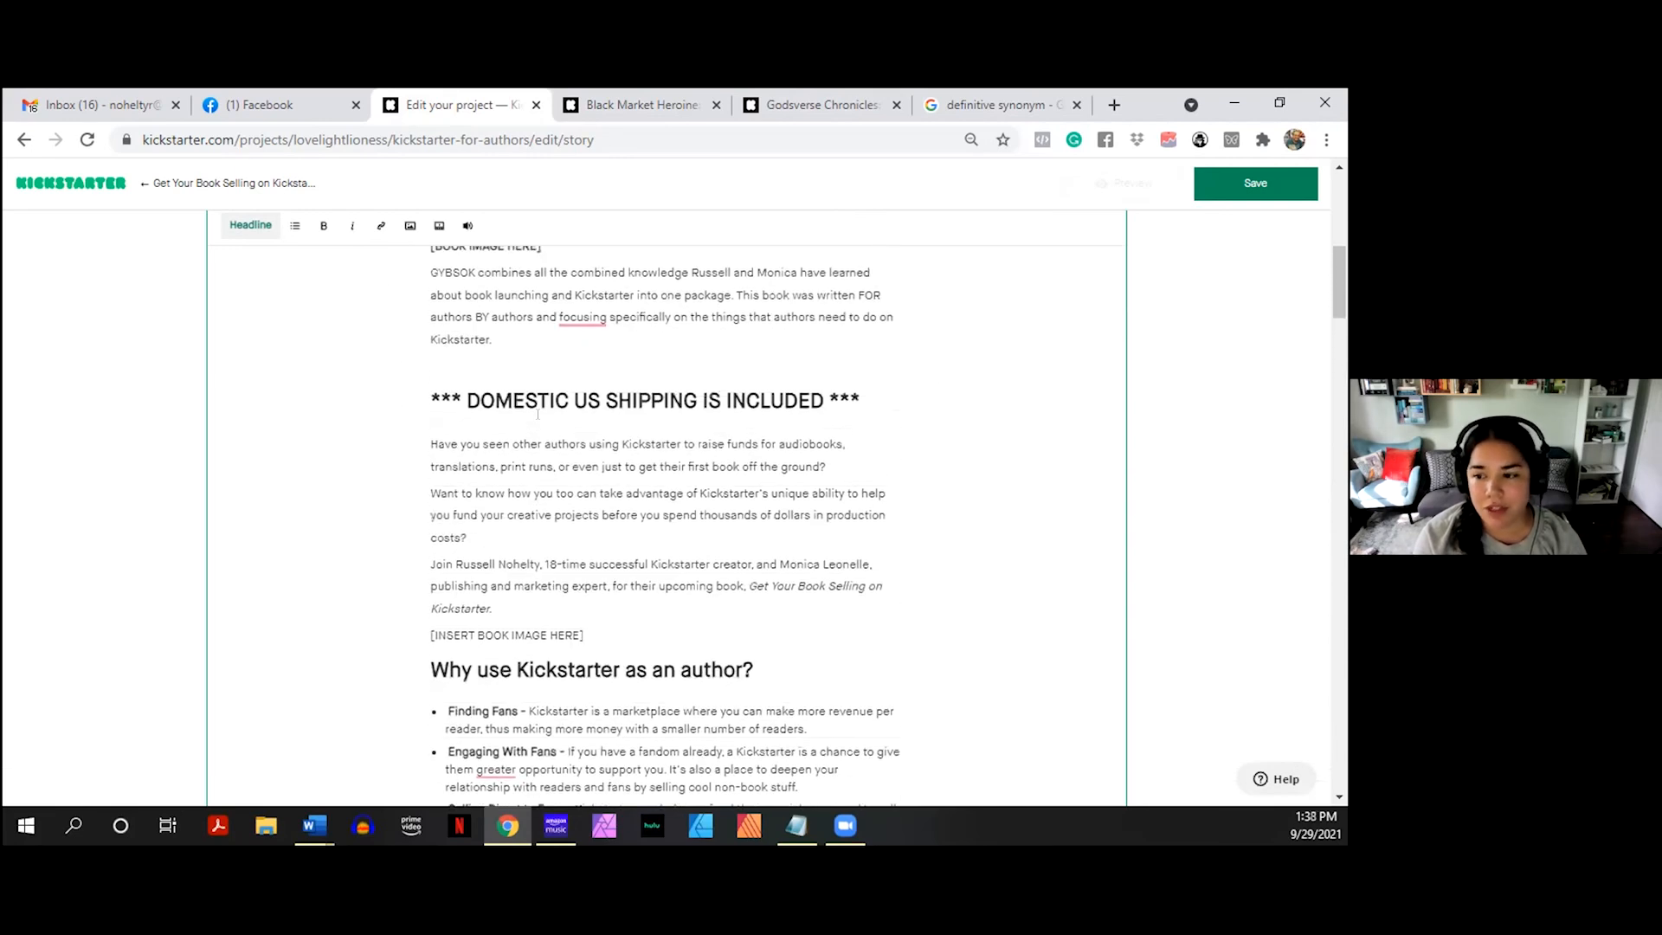
scroll(537, 414, "down", 8)
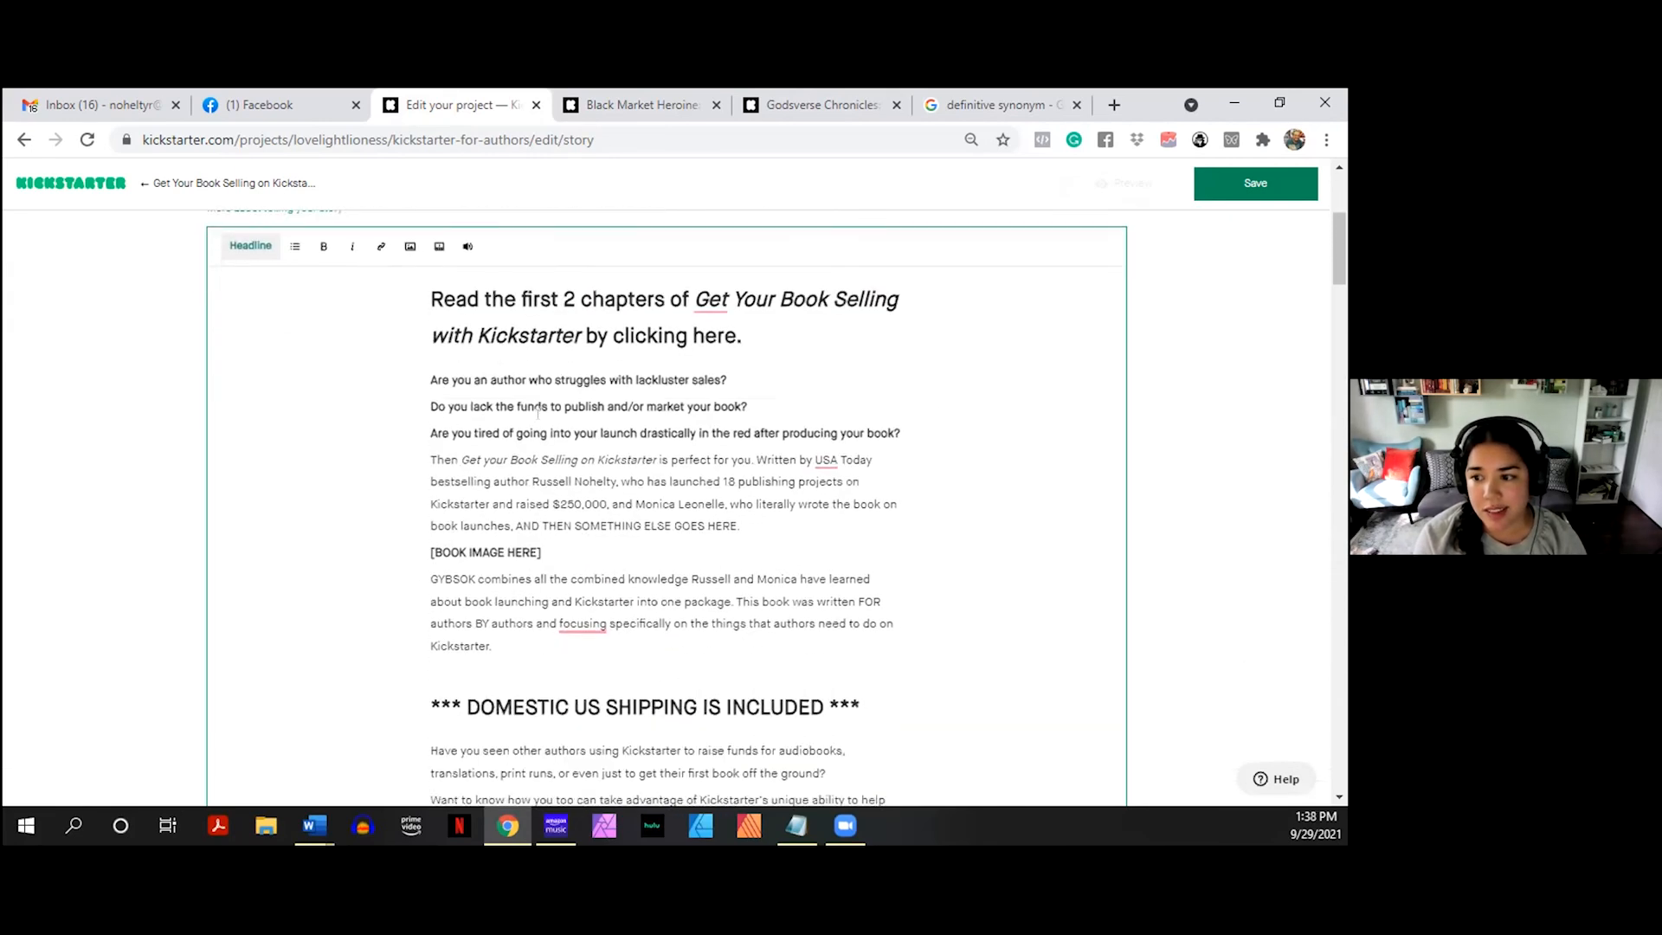
scroll(537, 414, "down", 20)
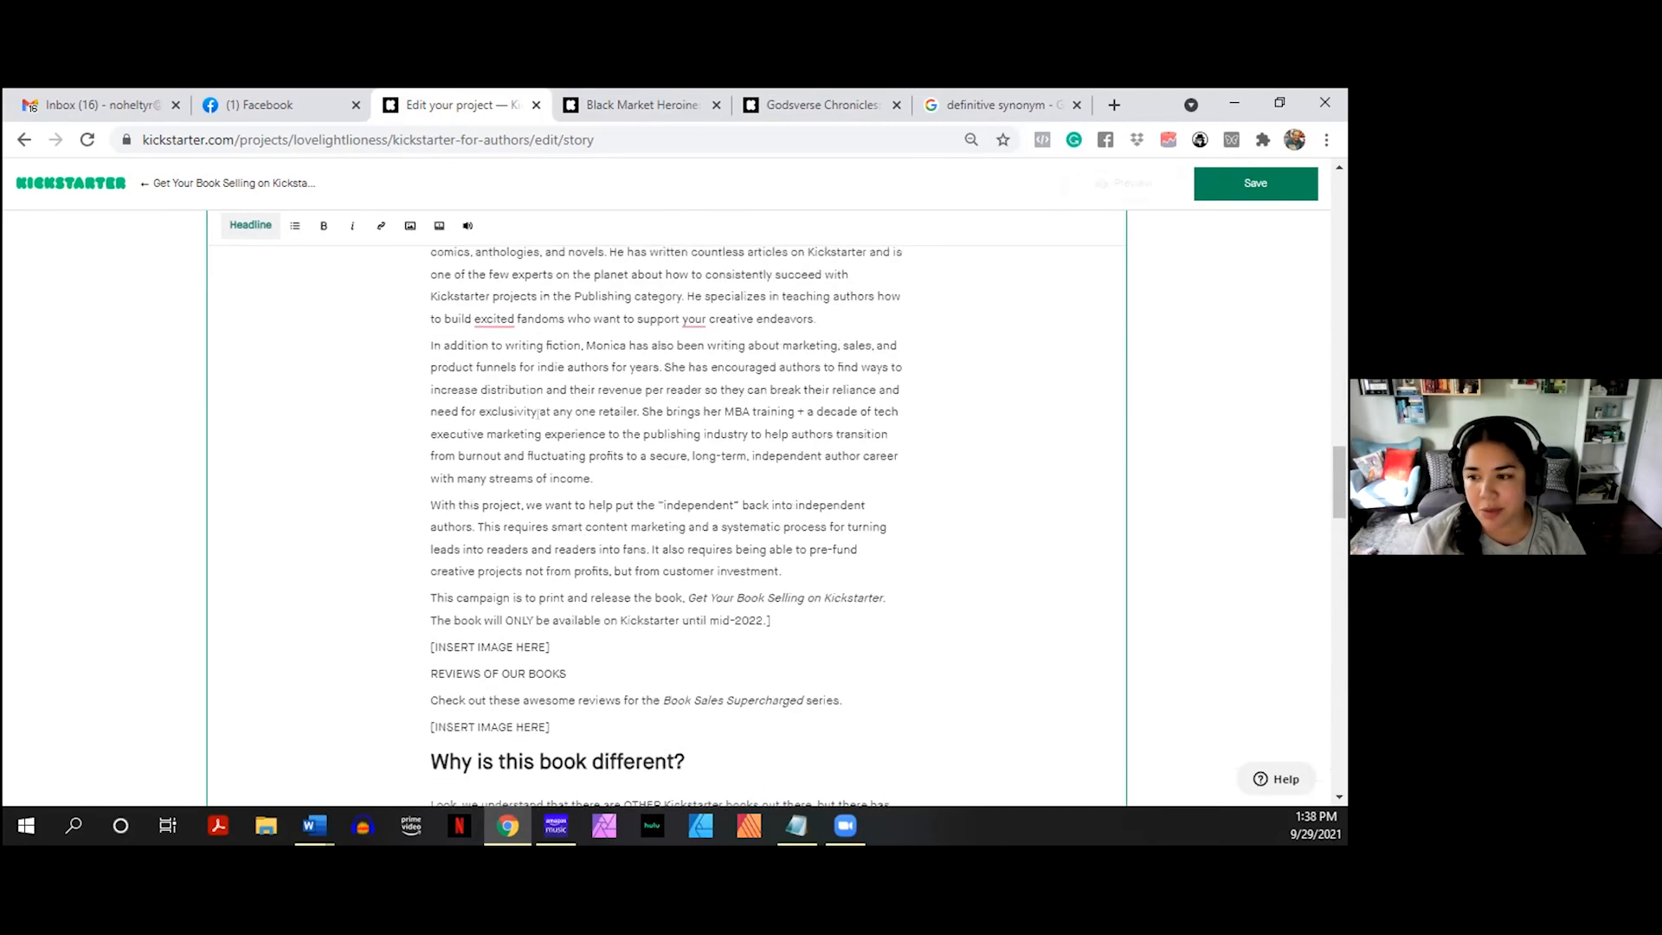
scroll(538, 414, "down", 10)
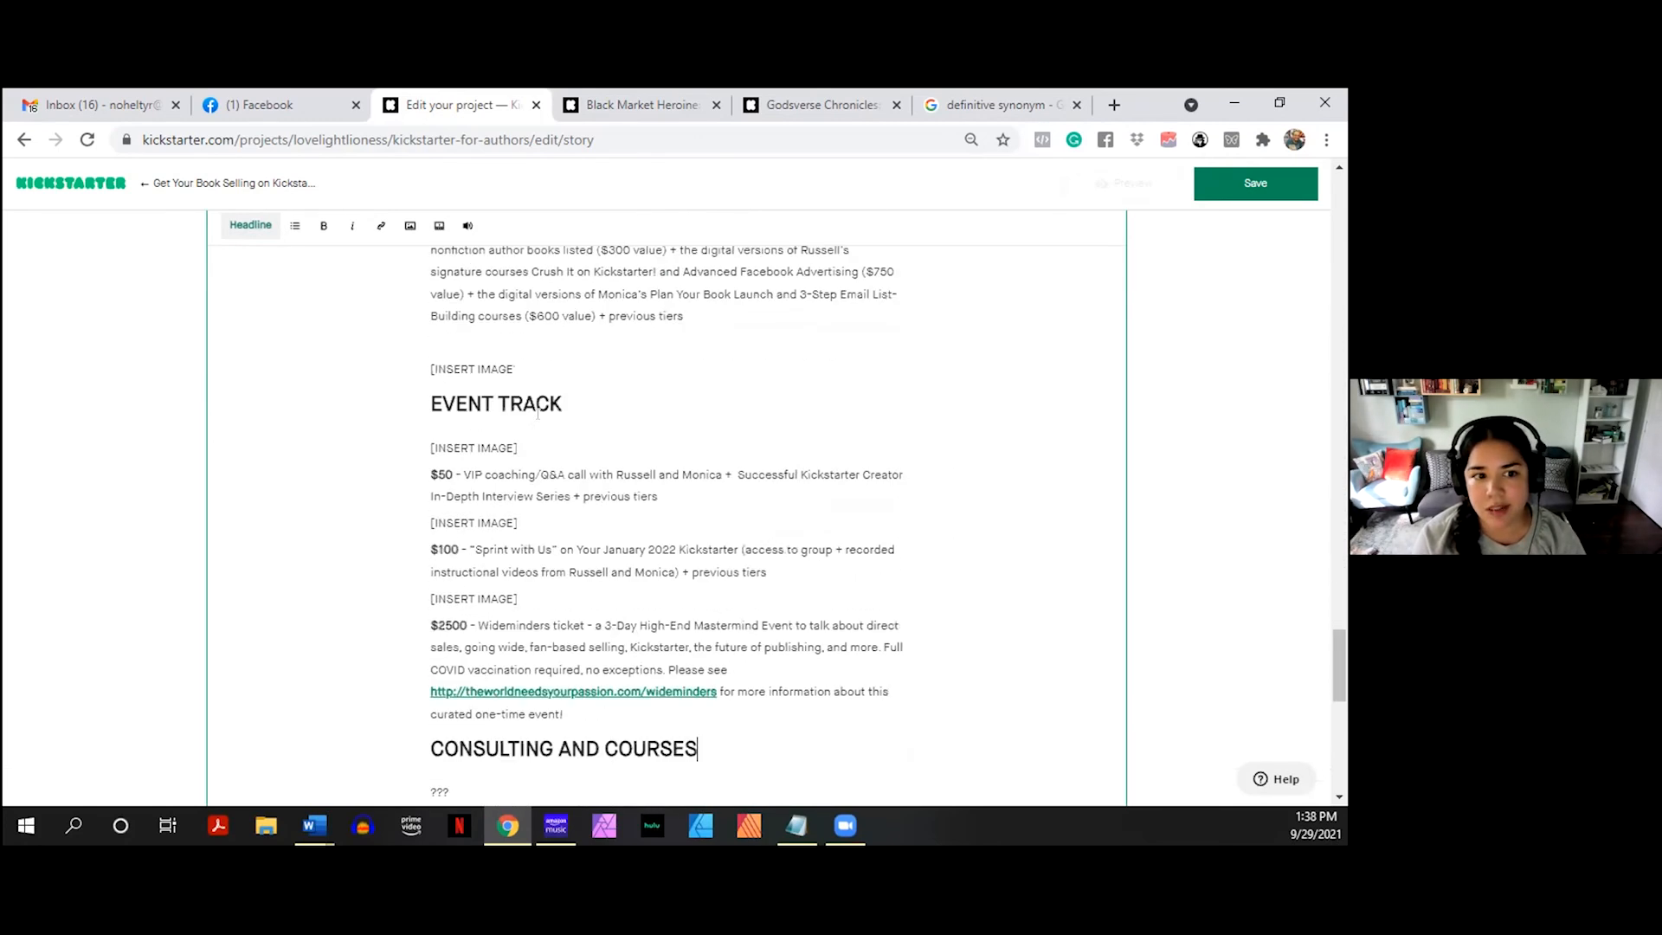
scroll(537, 414, "down", 4)
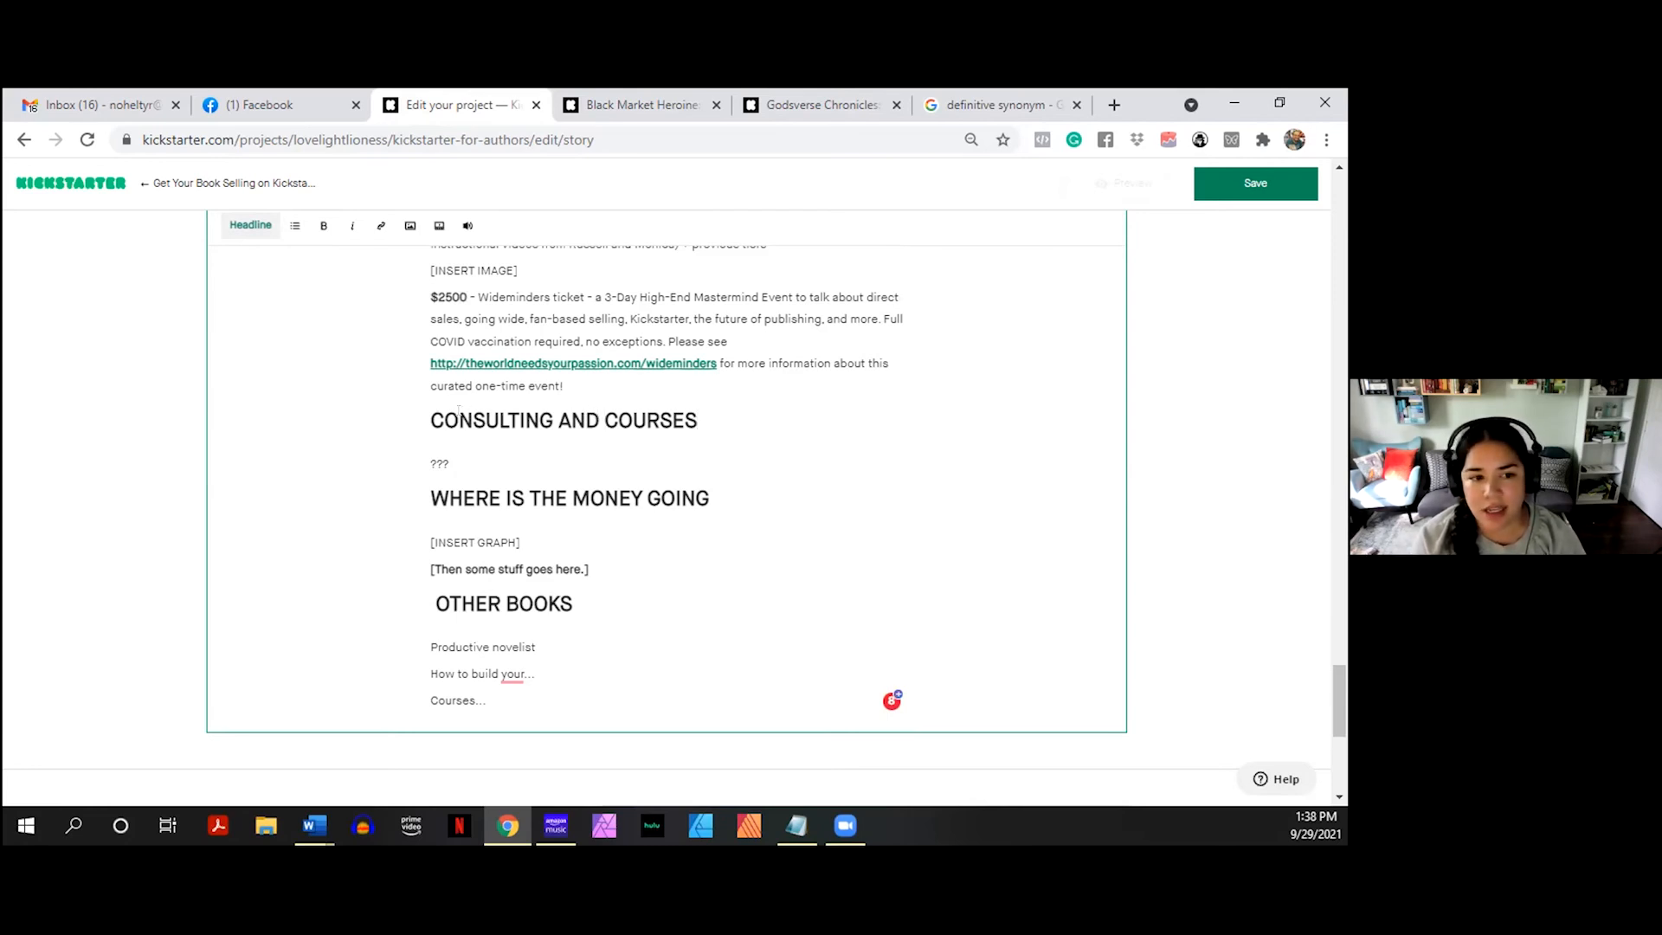
scroll(459, 410, "up", 2)
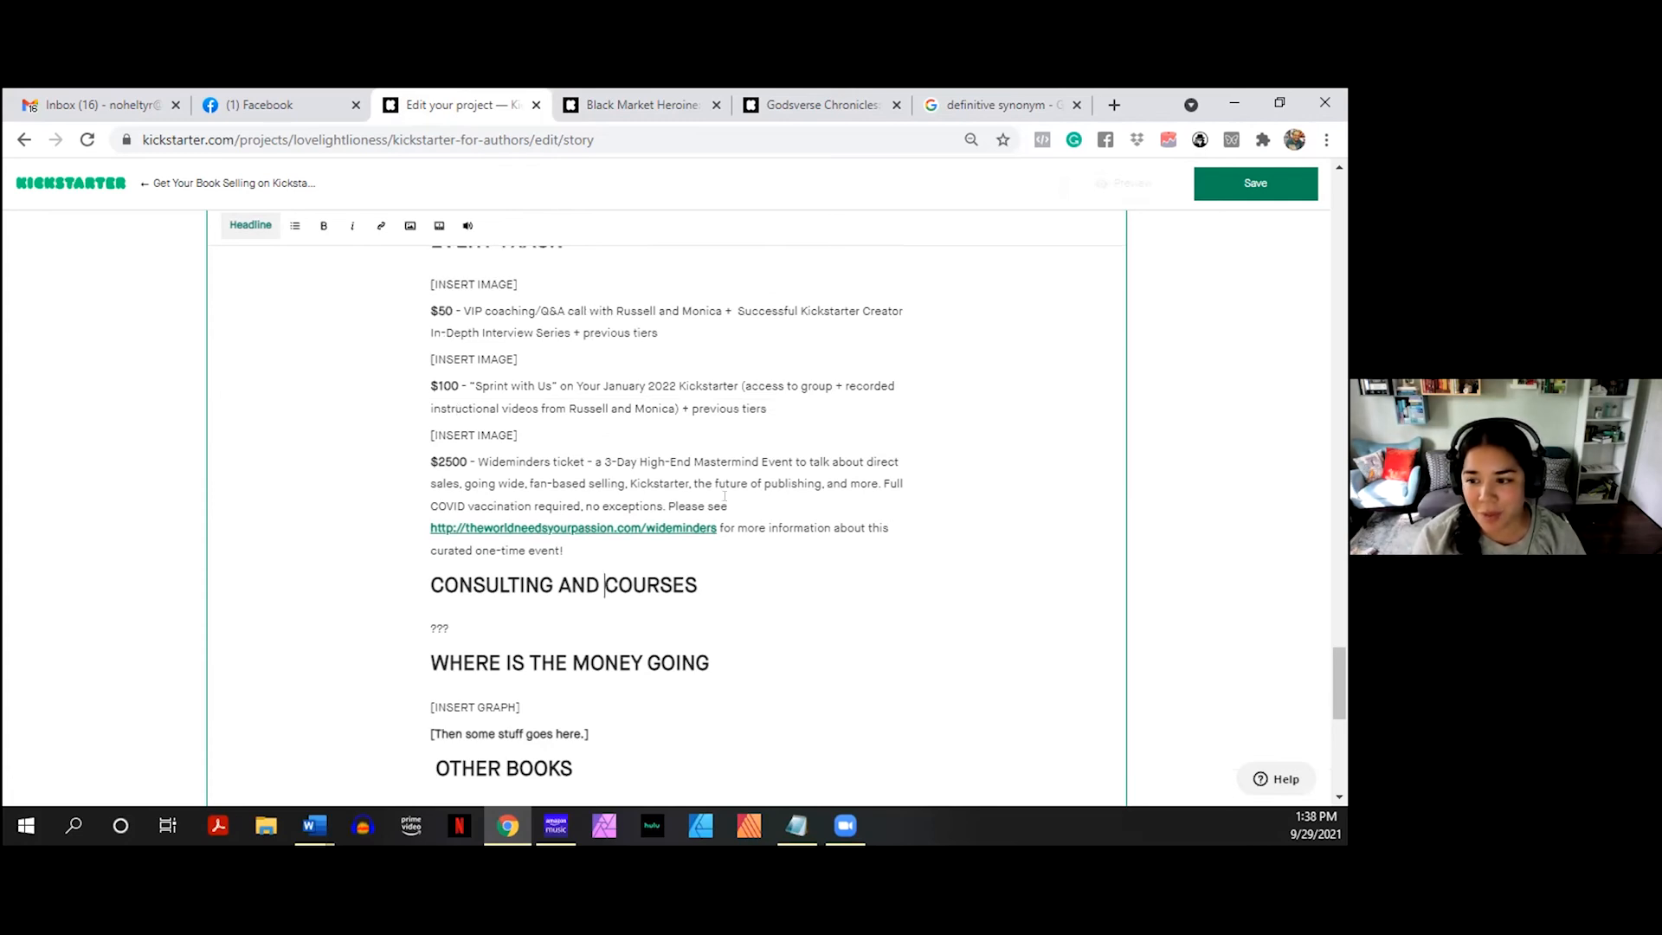
left_click_drag(564, 551, 433, 312)
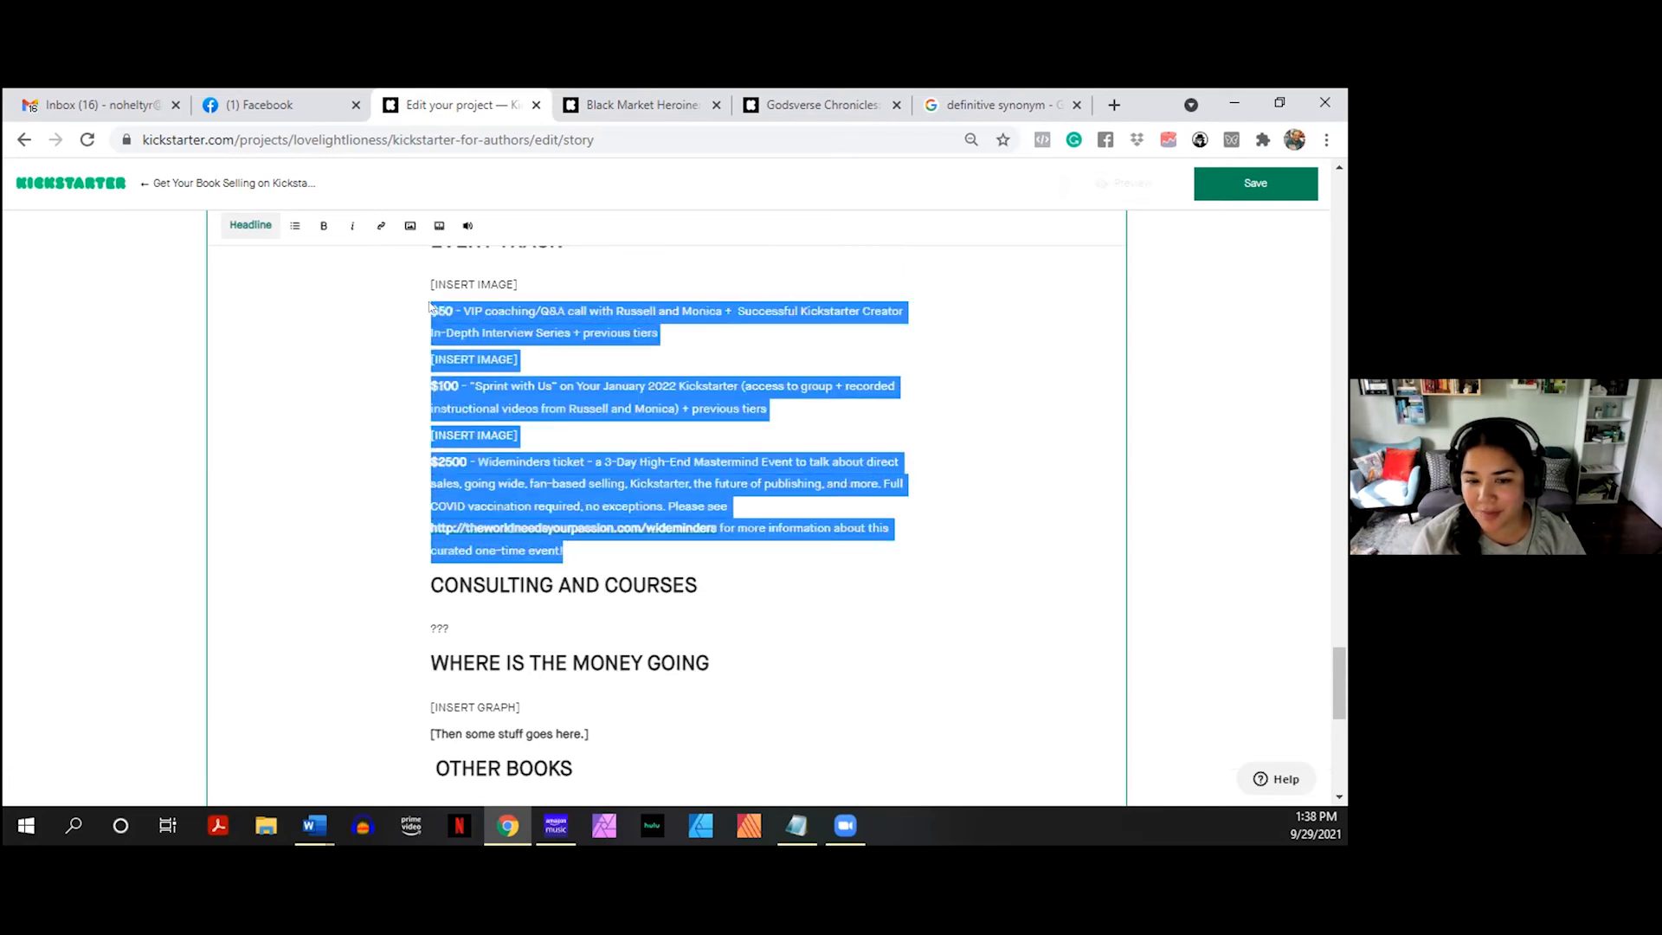
left_click(559, 347)
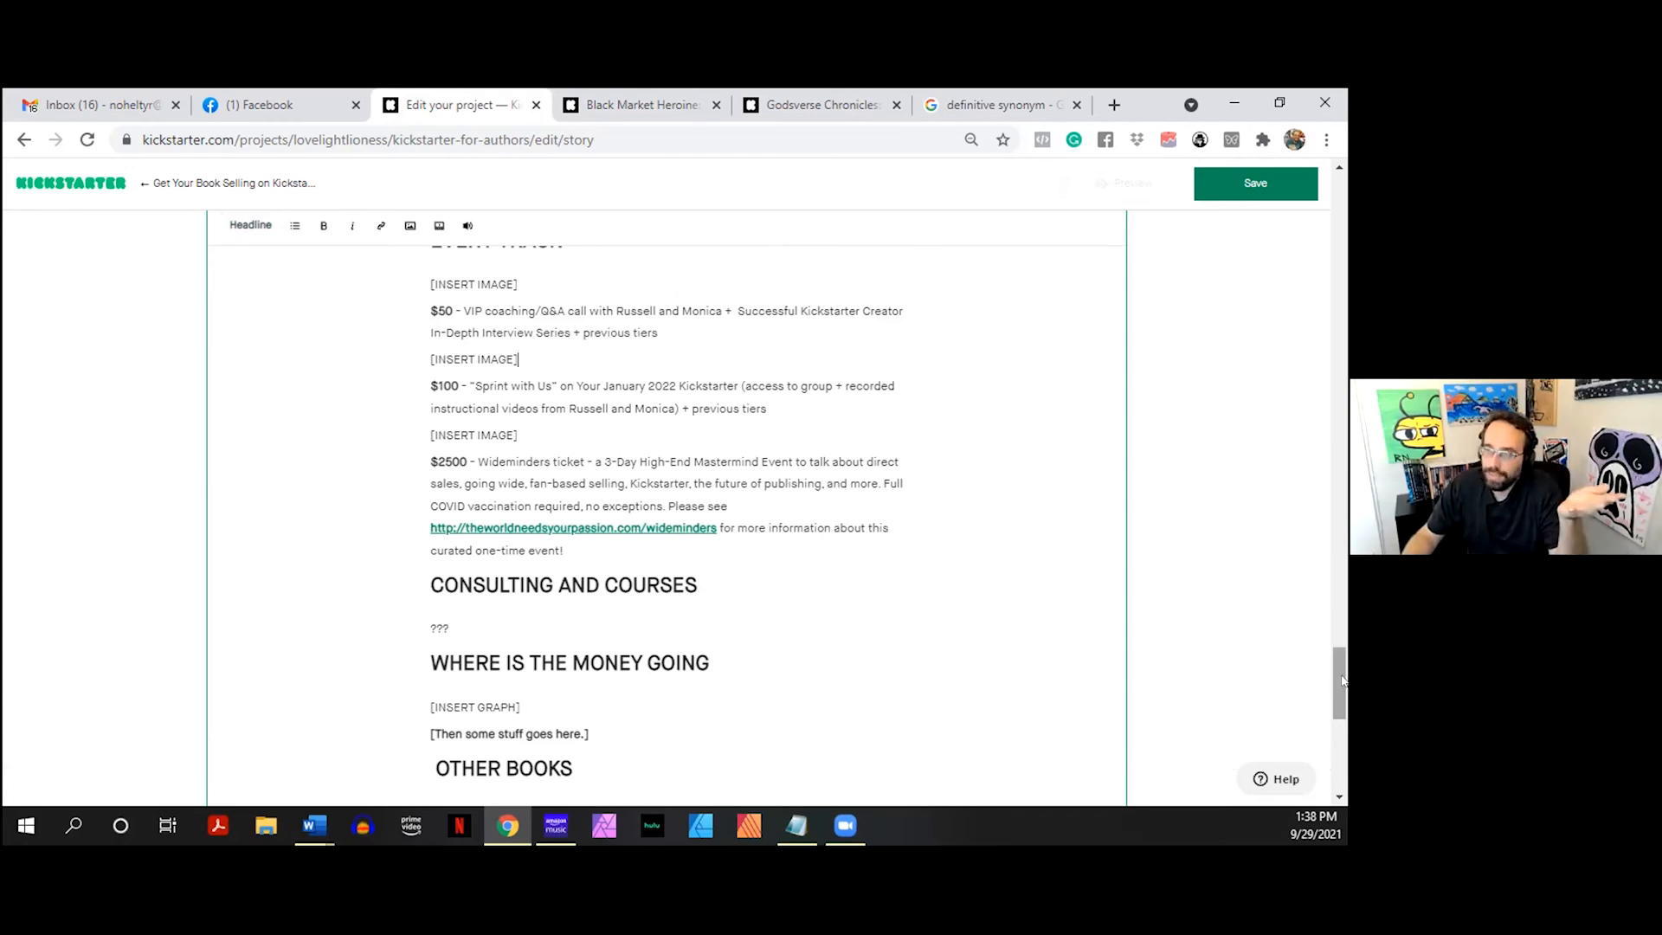
left_click_drag(1342, 681, 1339, 208)
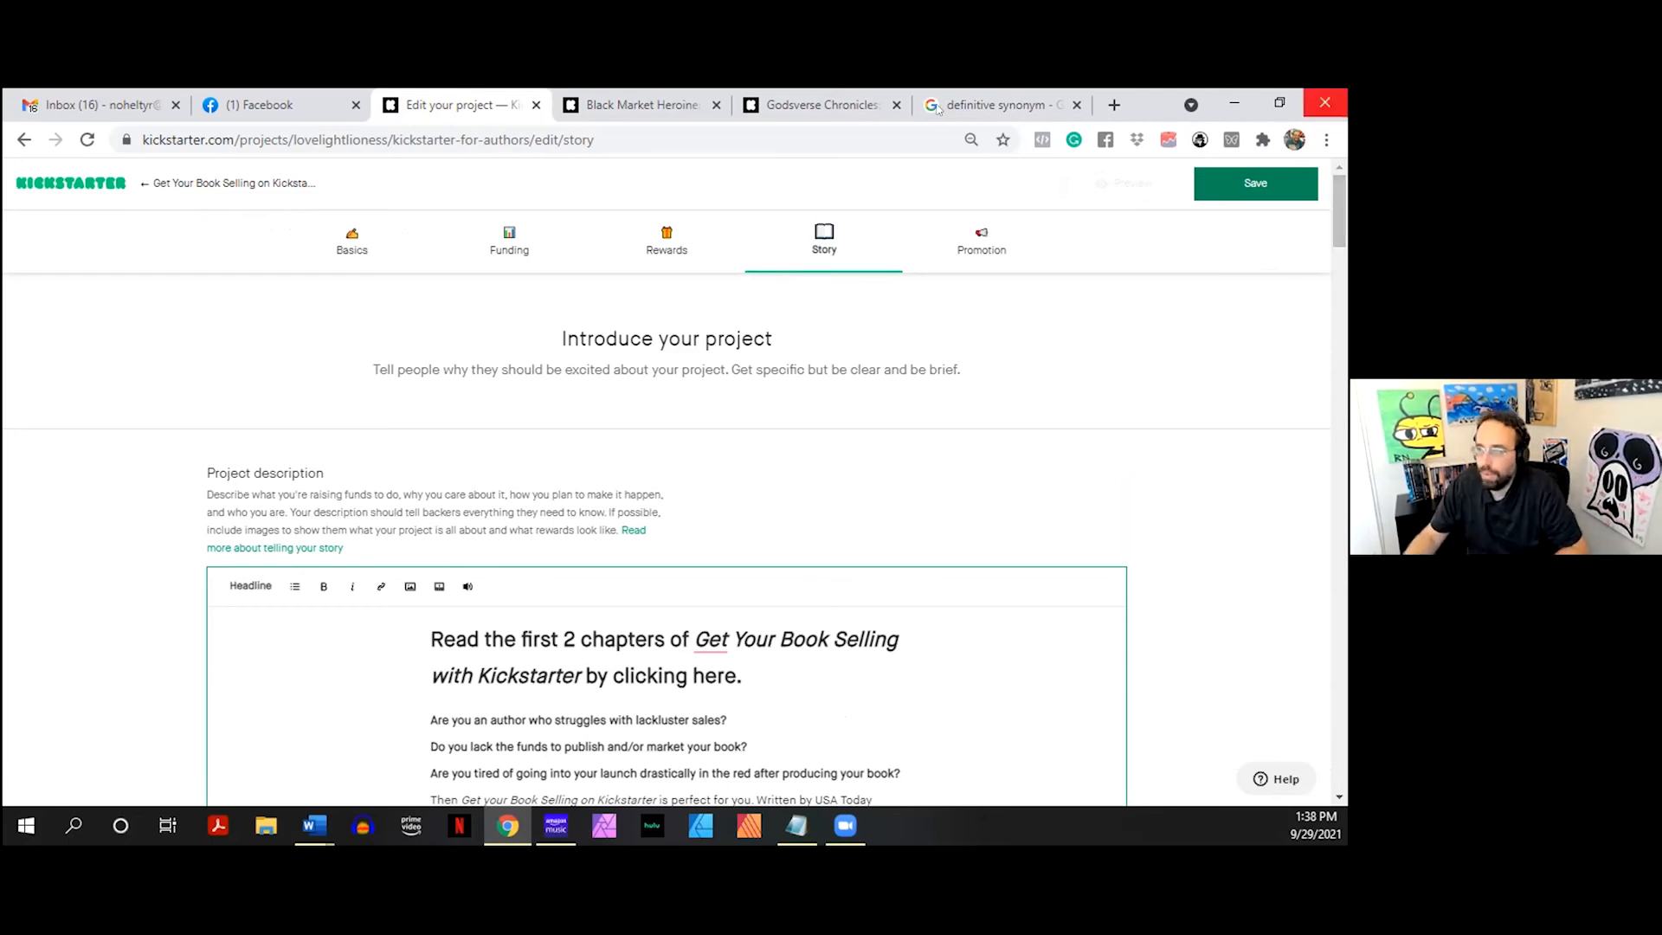
- Glance at the Black Market Heroine campaign, return to the project editor and save the unsaved changes to the story draft
left_click(610, 105)
scroll(554, 521, "down", 5)
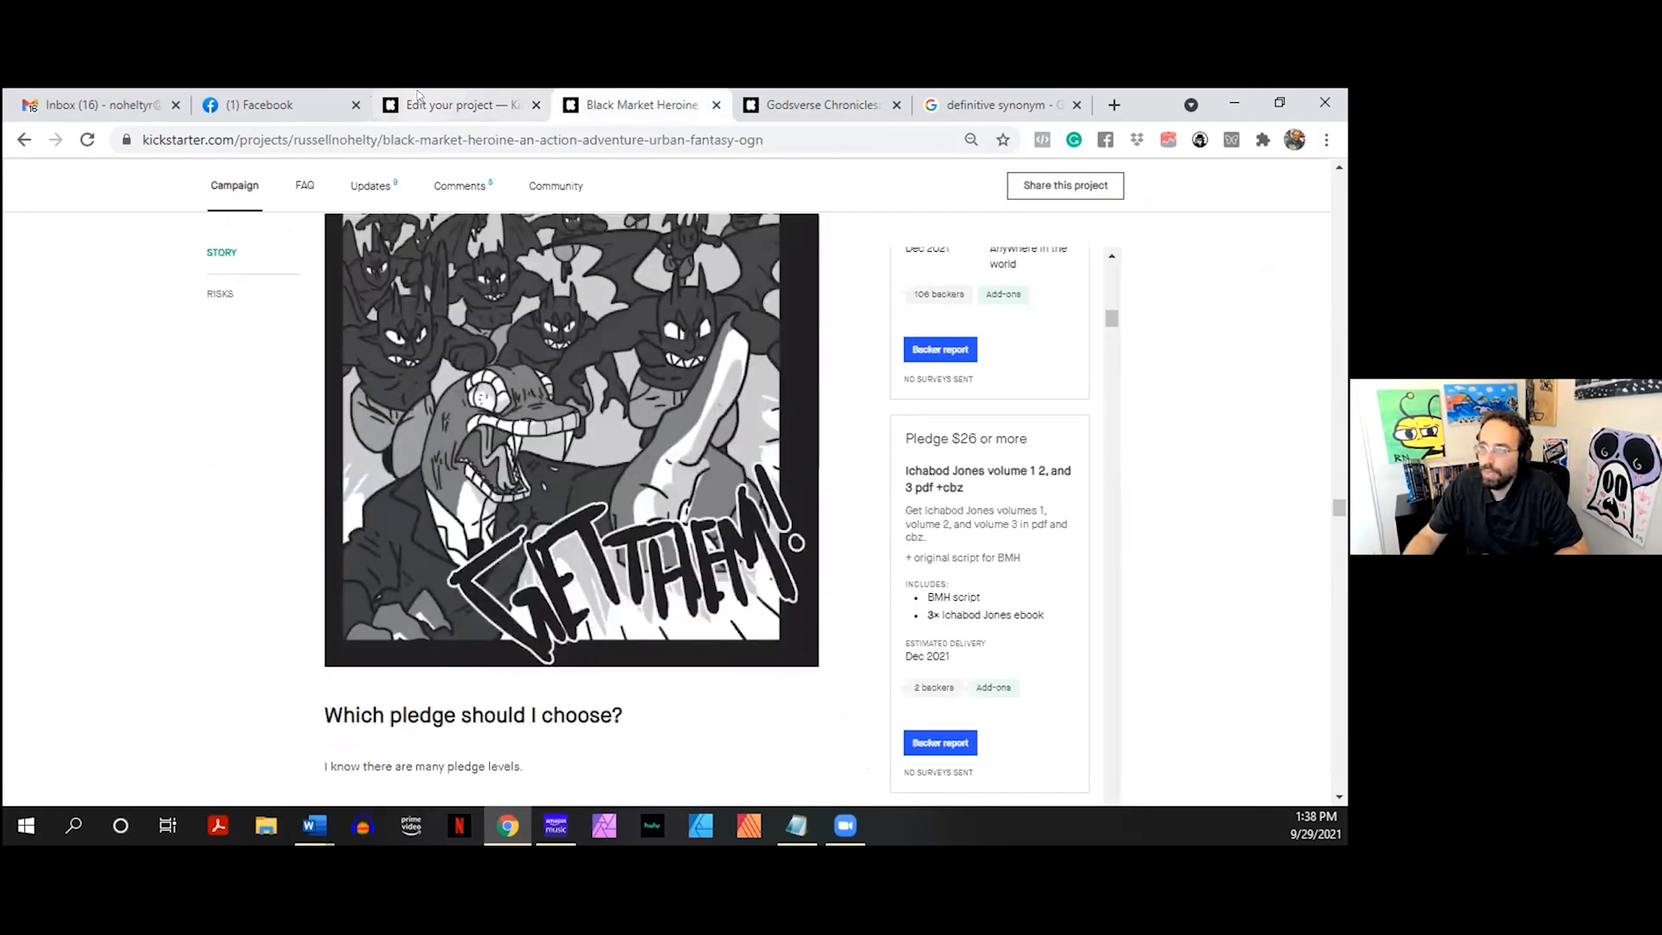
left_click(451, 105)
left_click(638, 235)
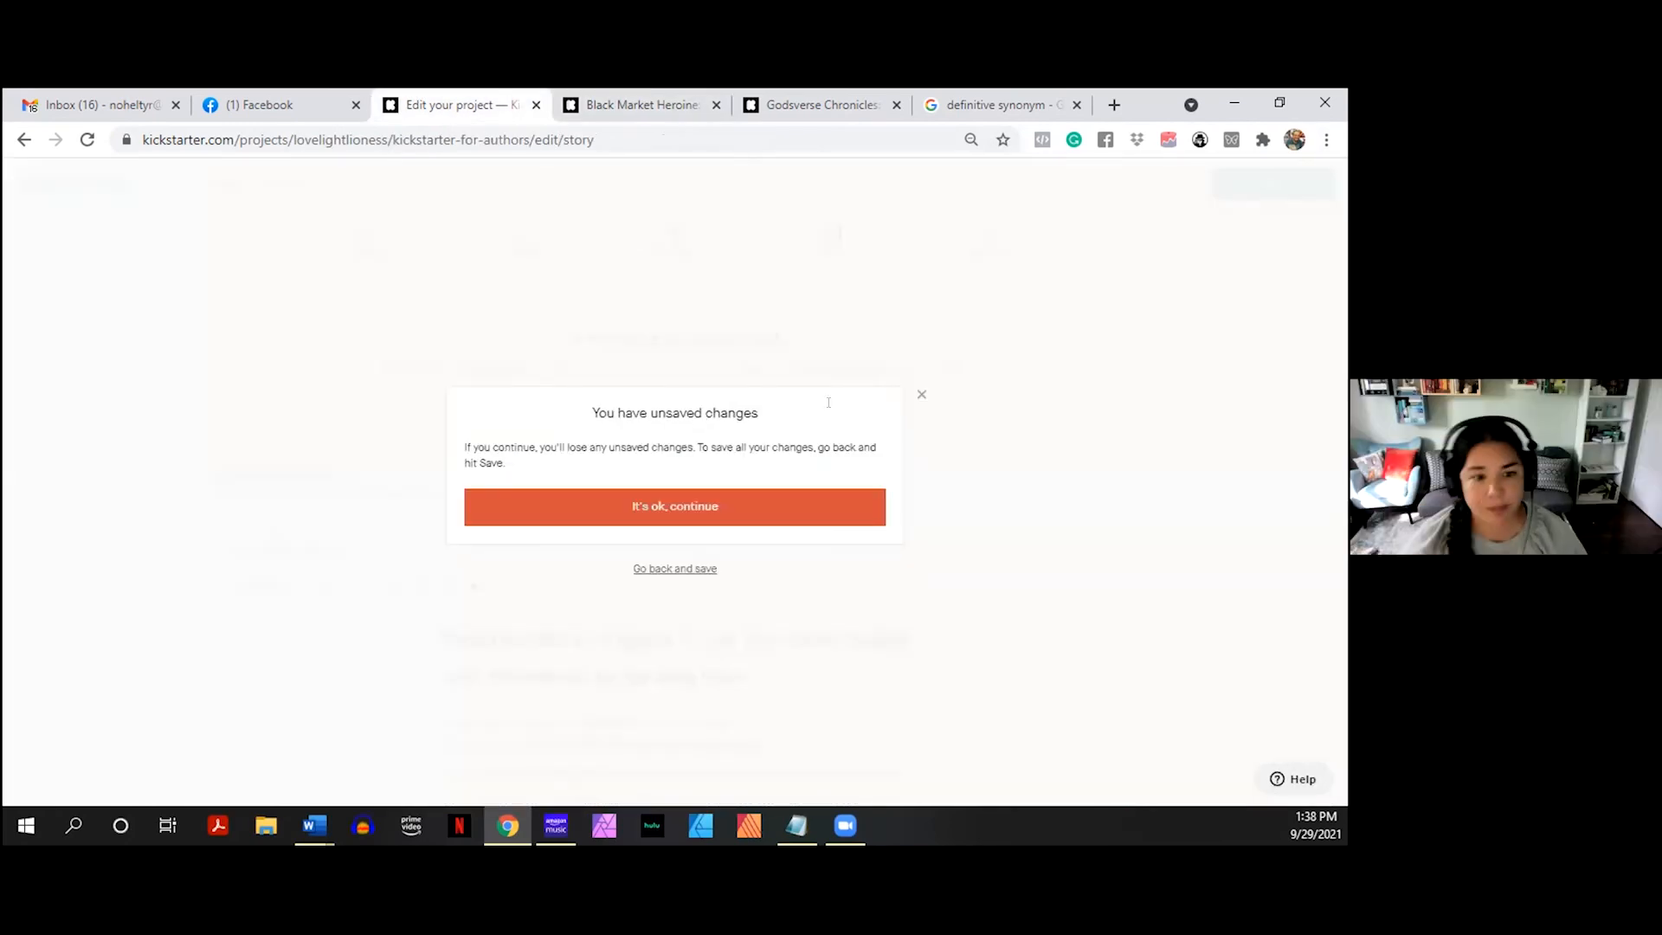
left_click(675, 568)
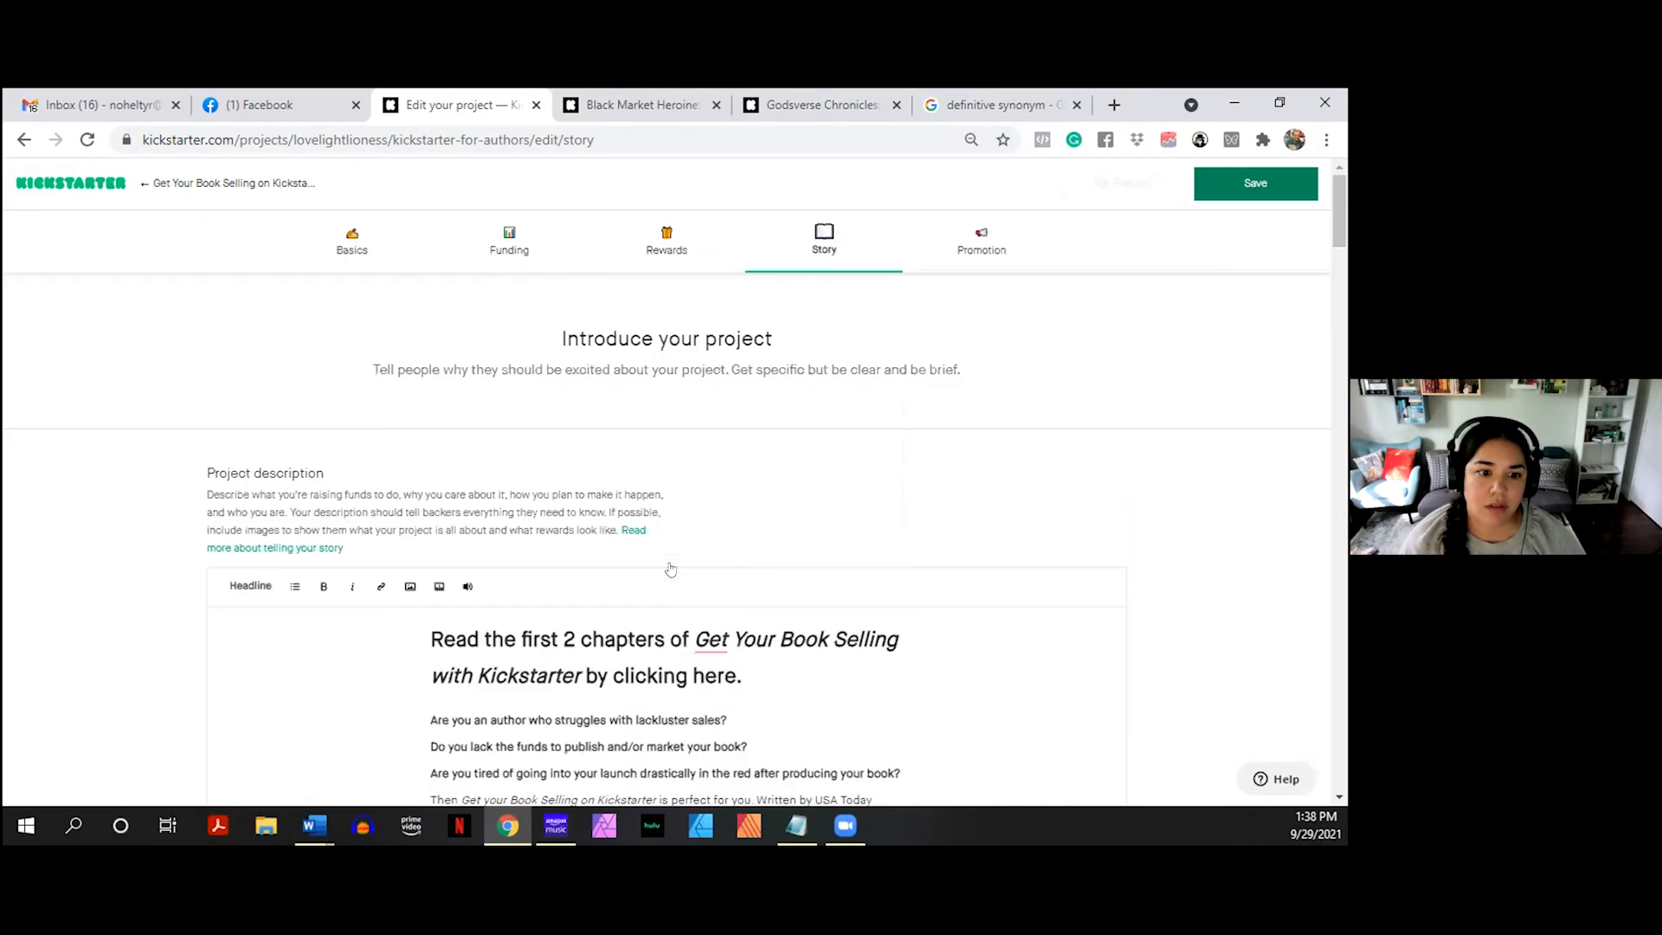
left_click(1269, 191)
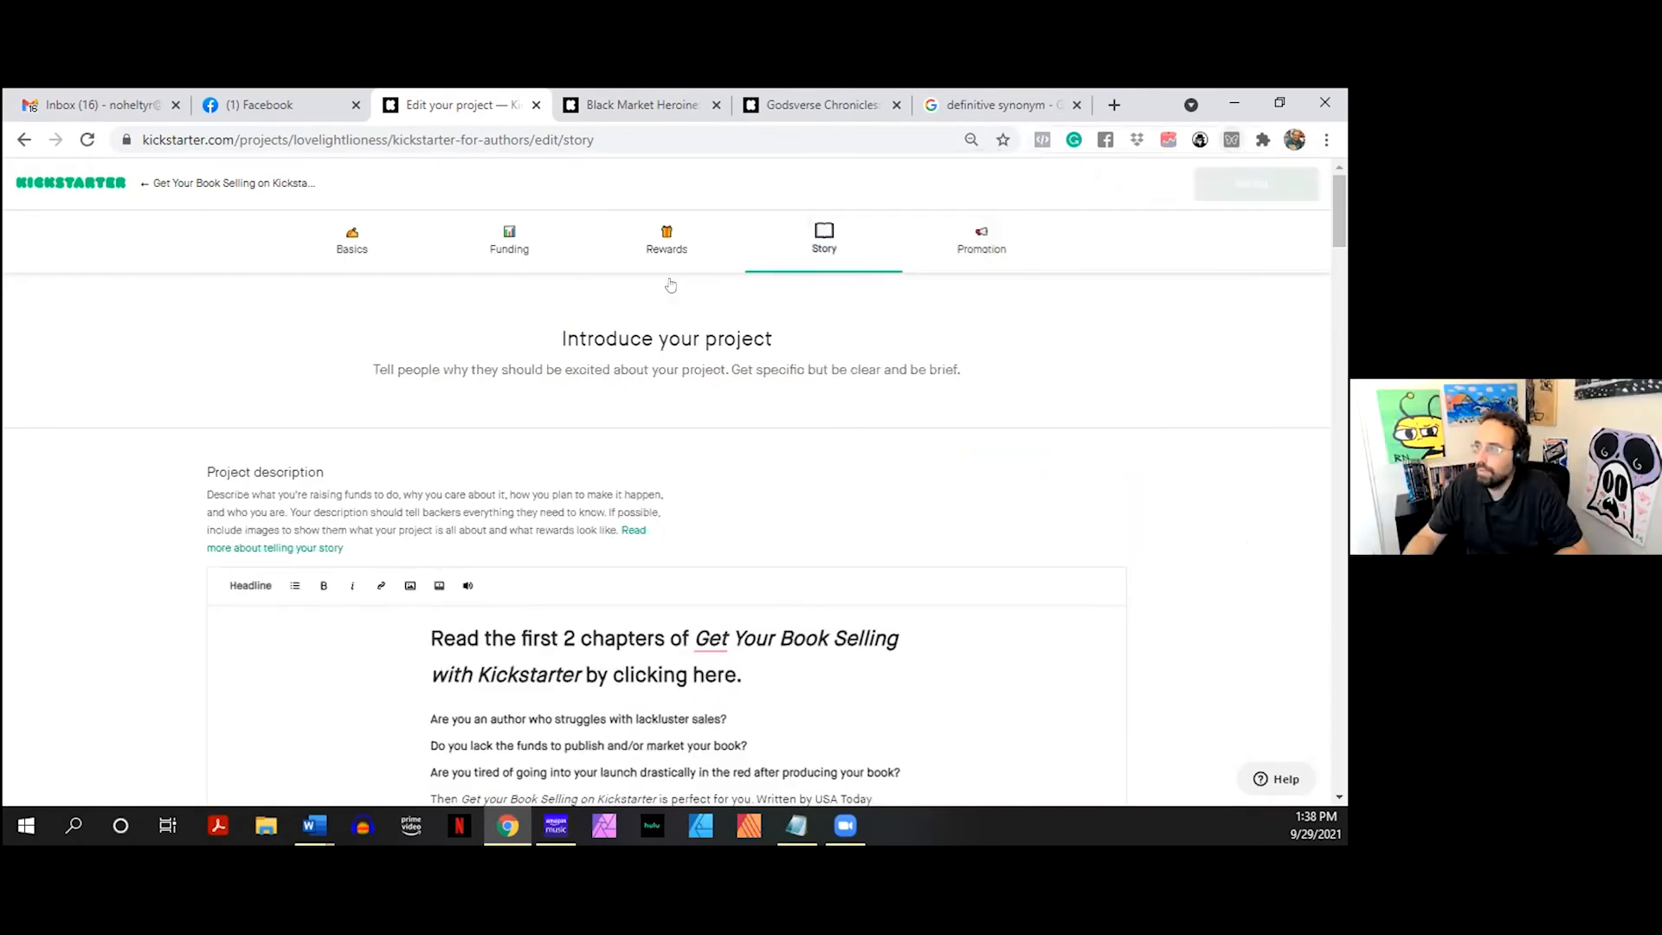
- Look over the project's rewards setup, comparing the reward tiers with the add-ons section
left_click(668, 242)
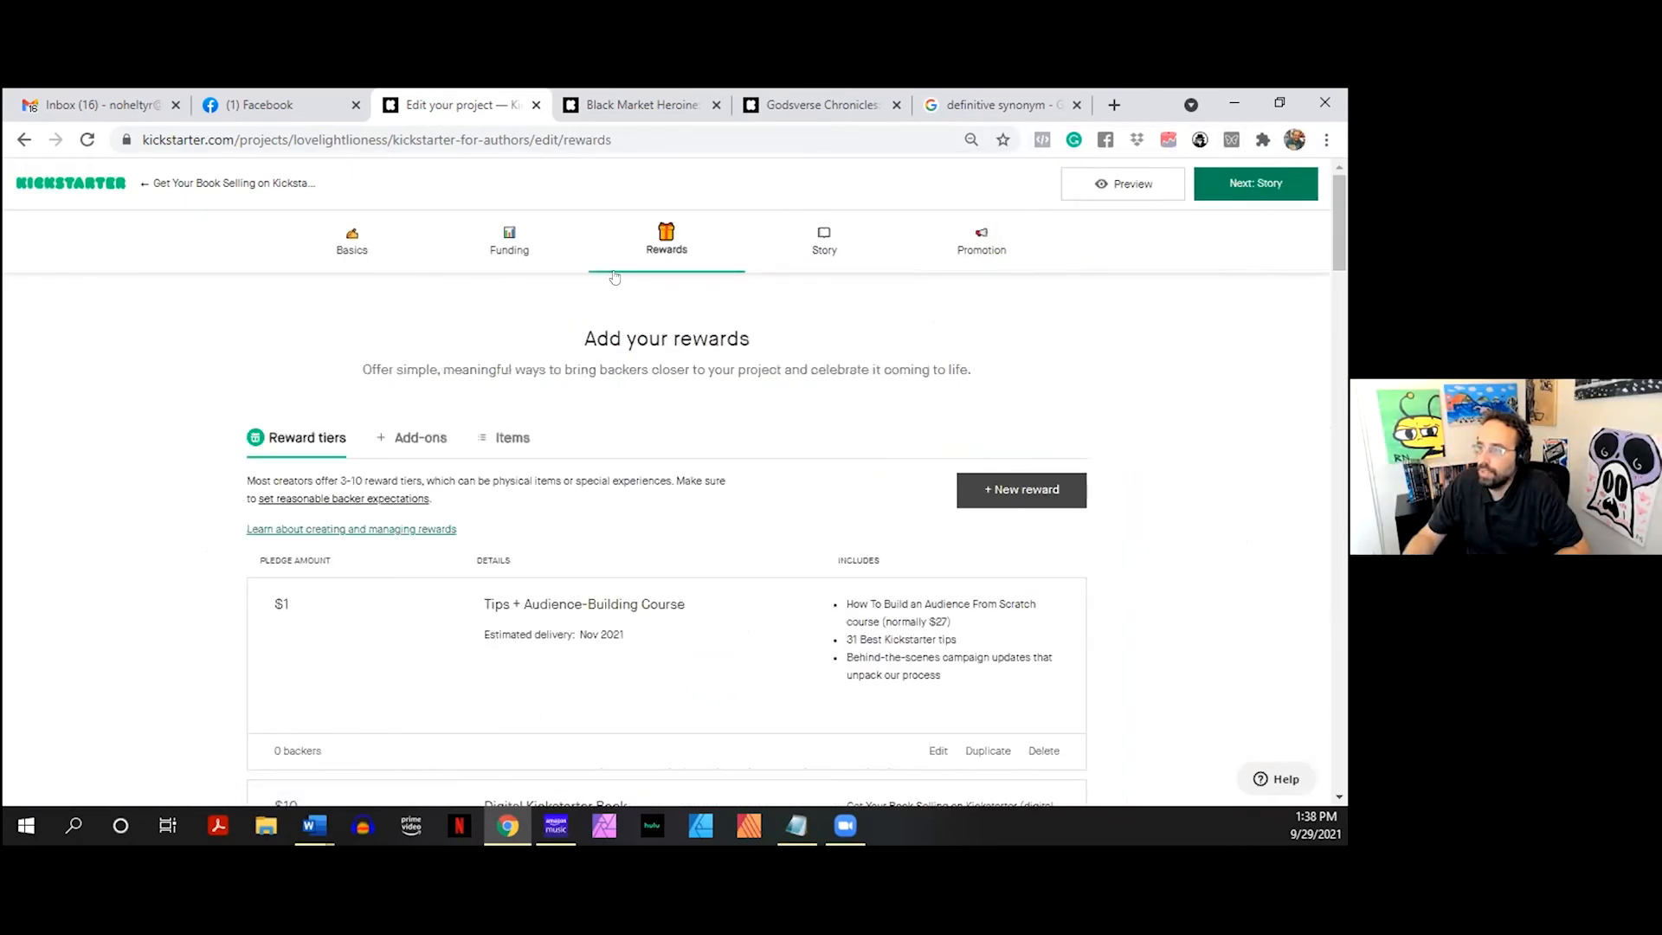
scroll(405, 276, "down", 2)
left_click(404, 273)
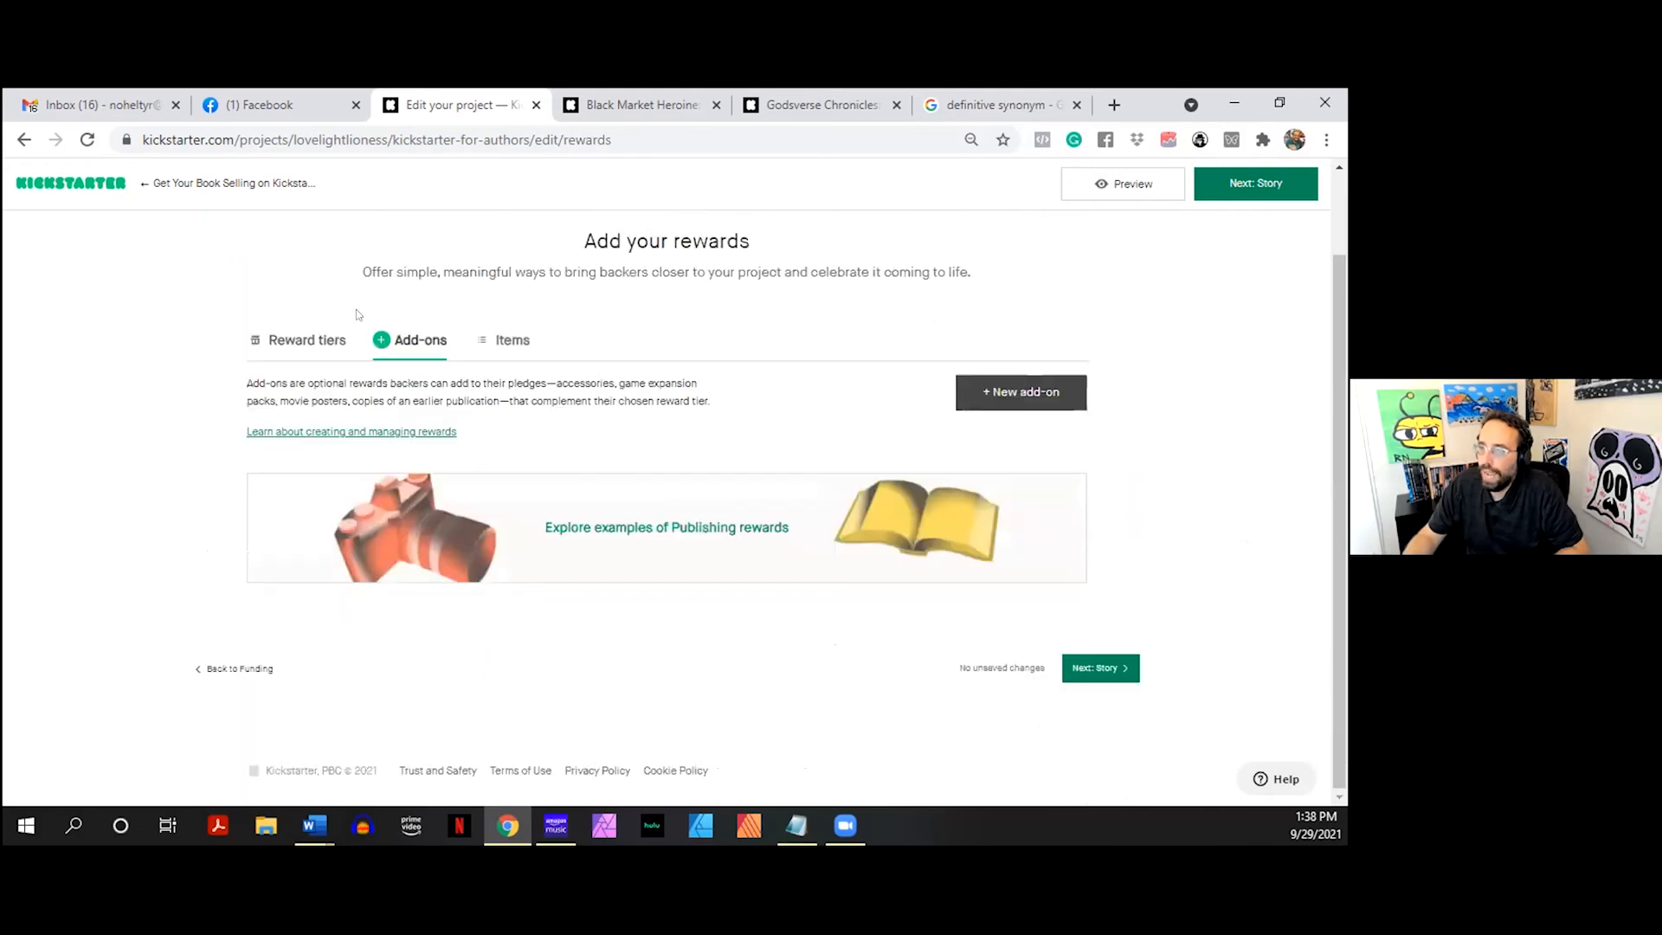
left_click(281, 339)
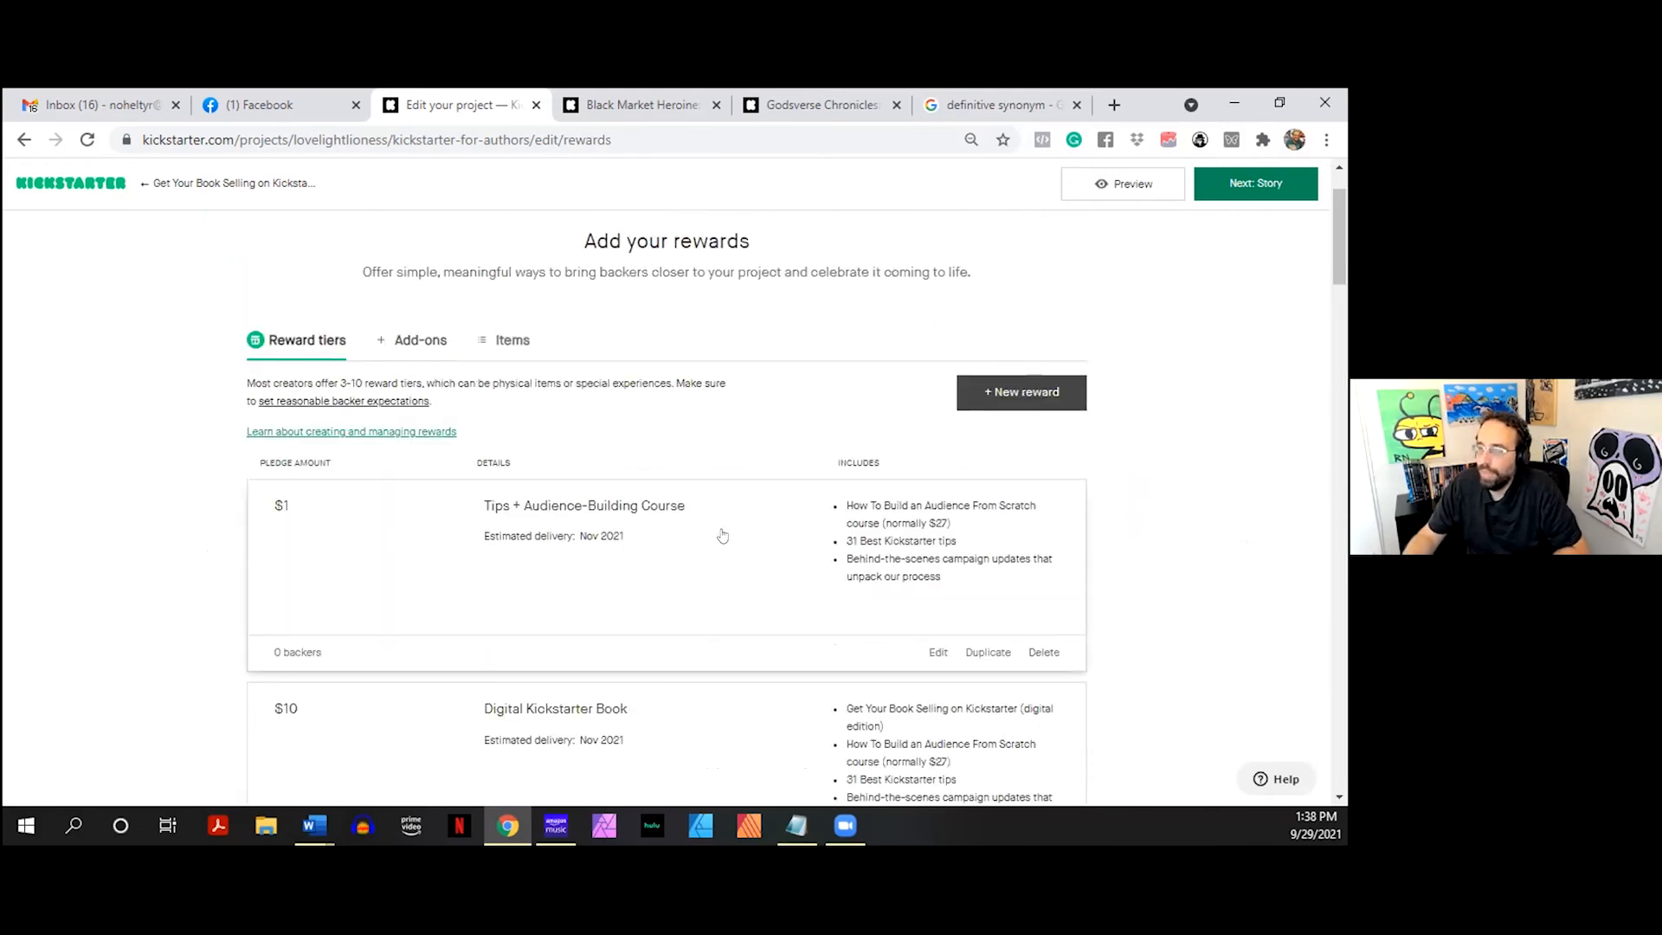
left_click(420, 341)
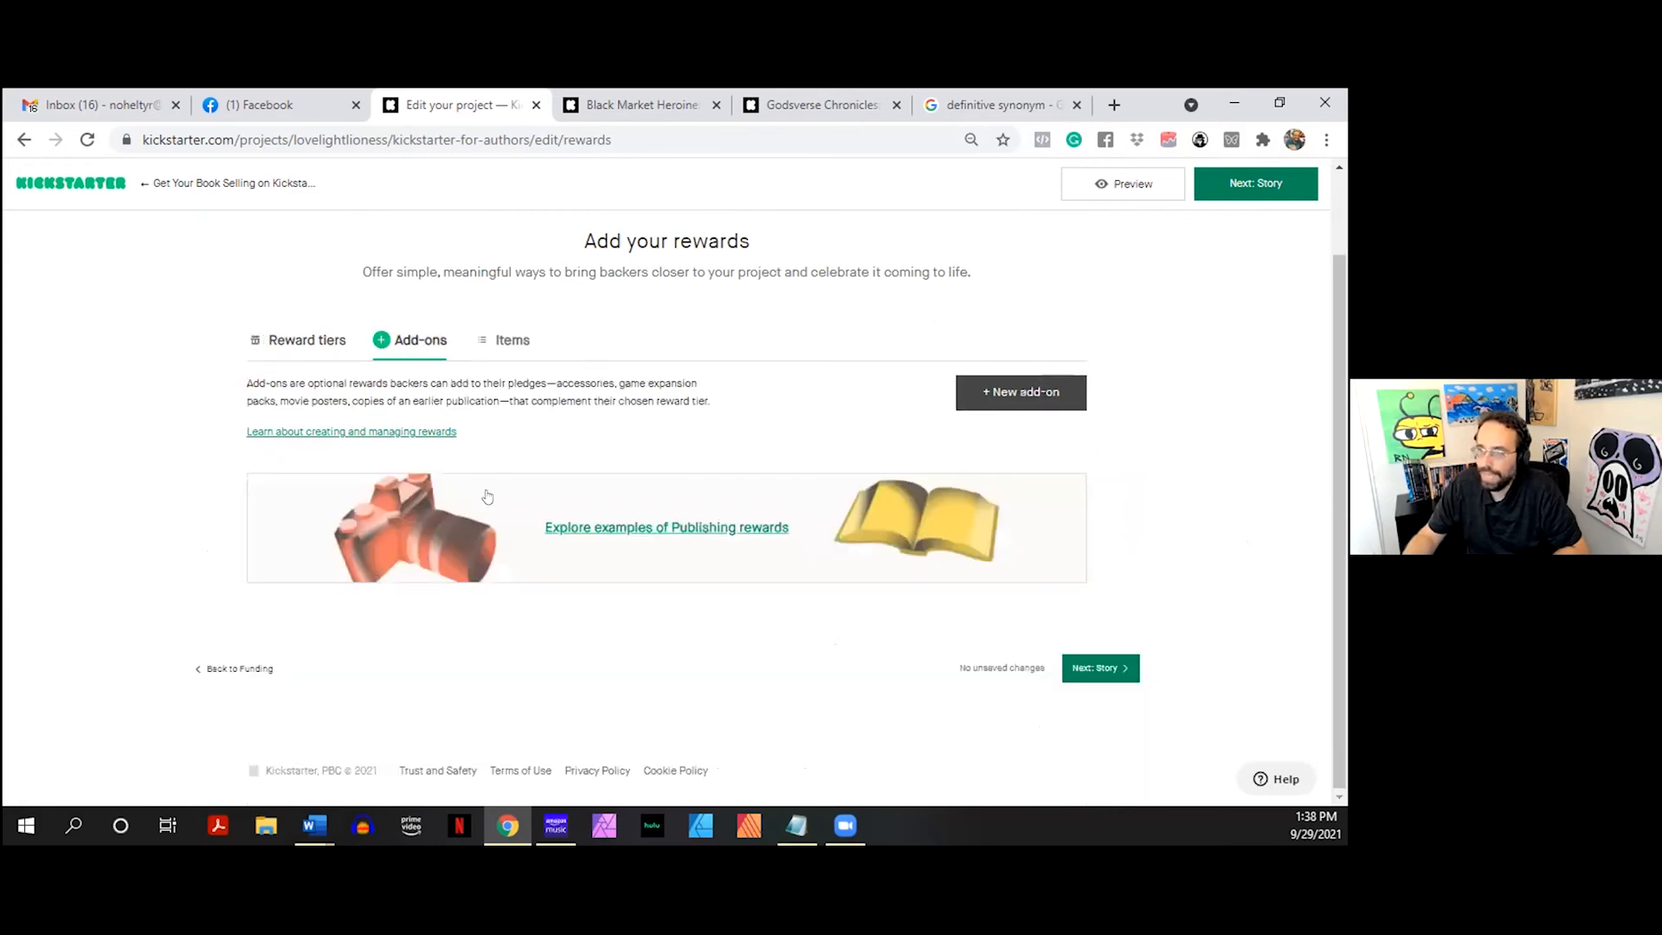
left_click(282, 339)
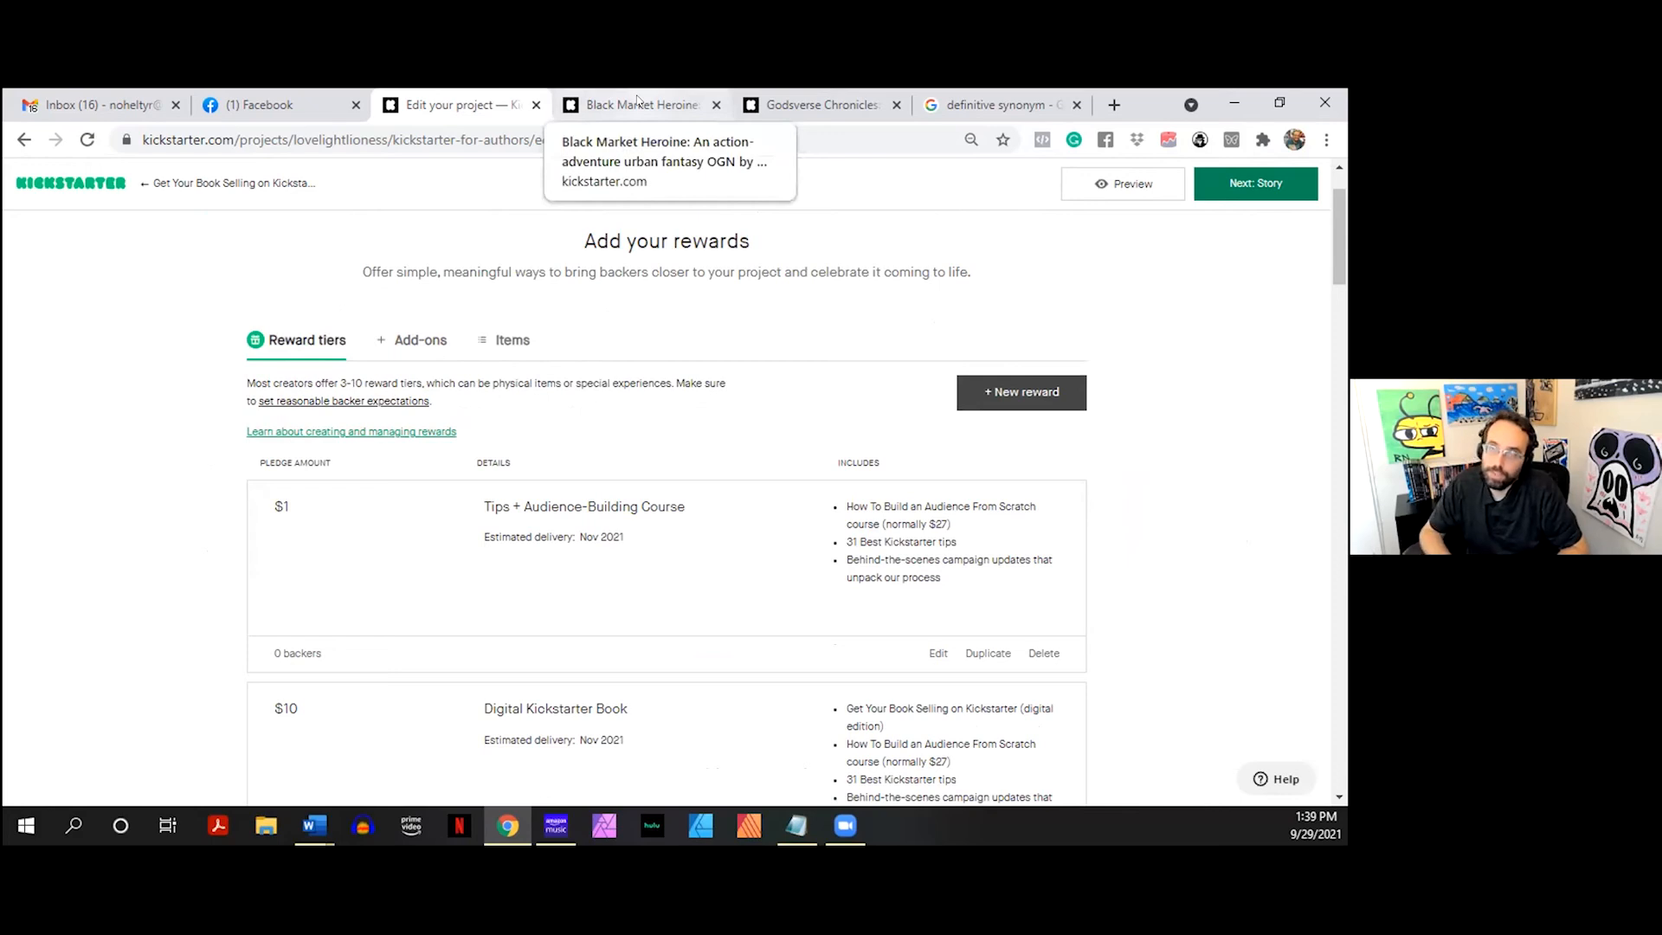
- Examine the $95 "Complete pin collection" pledge in the Godsverse Chronicles campaign and glance at the Black Market Heroine pledges
left_click(818, 105)
scroll(958, 523, "down", 7)
left_click_drag(1110, 289, 1092, 508)
left_click_drag(973, 397, 1031, 503)
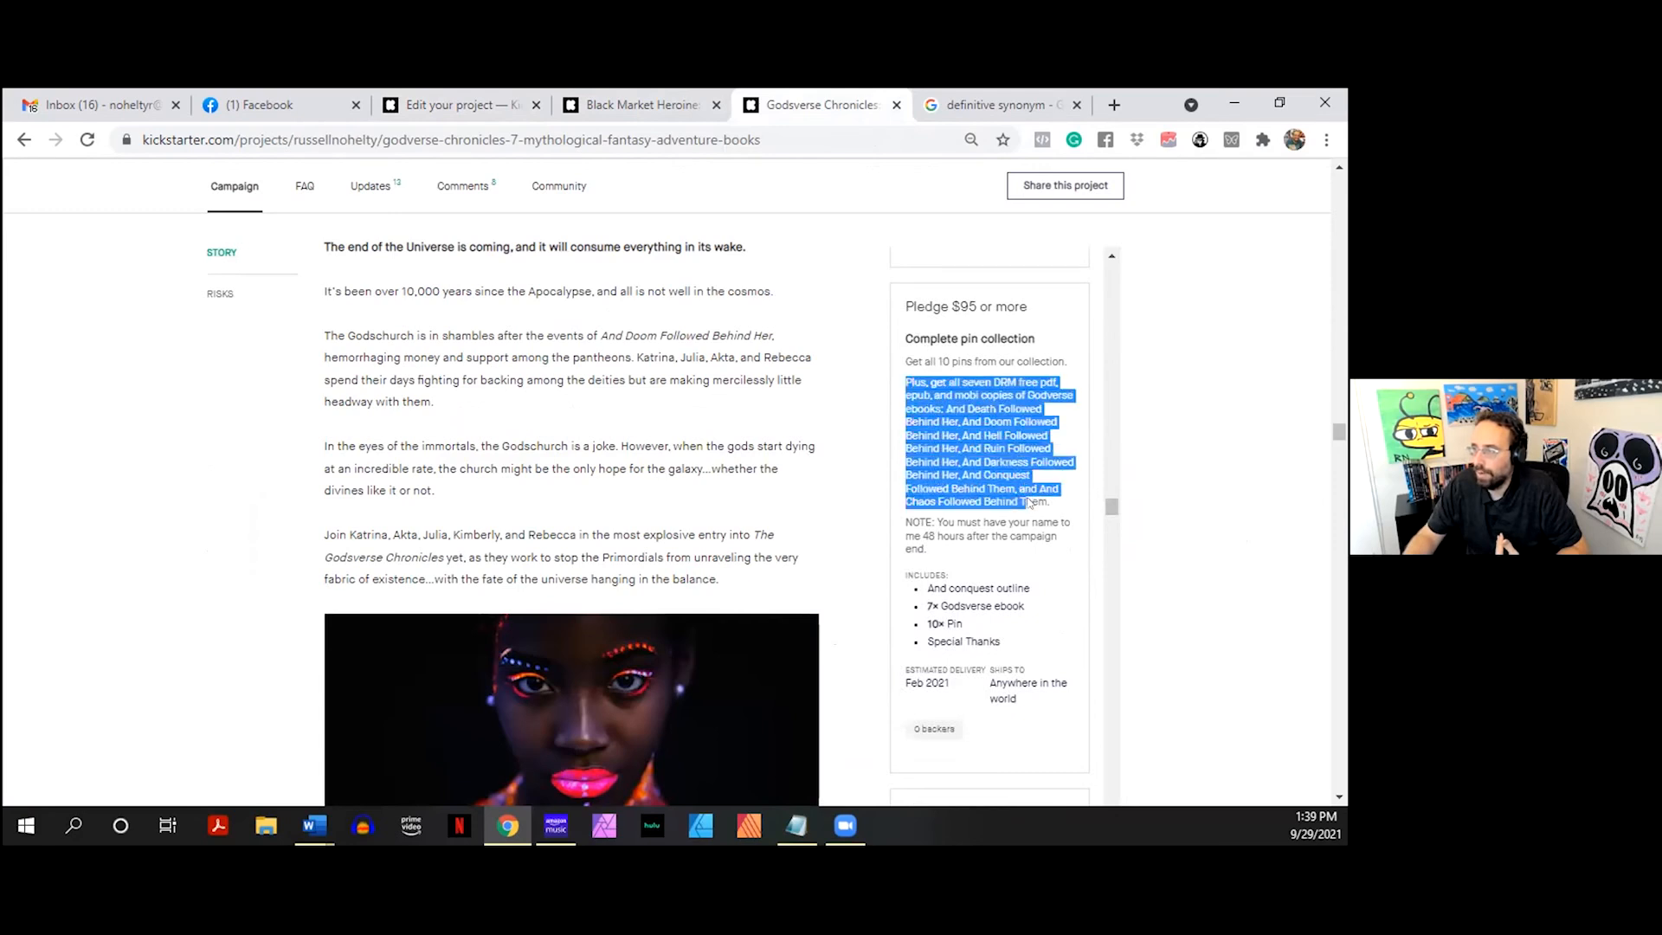
left_click(1000, 490)
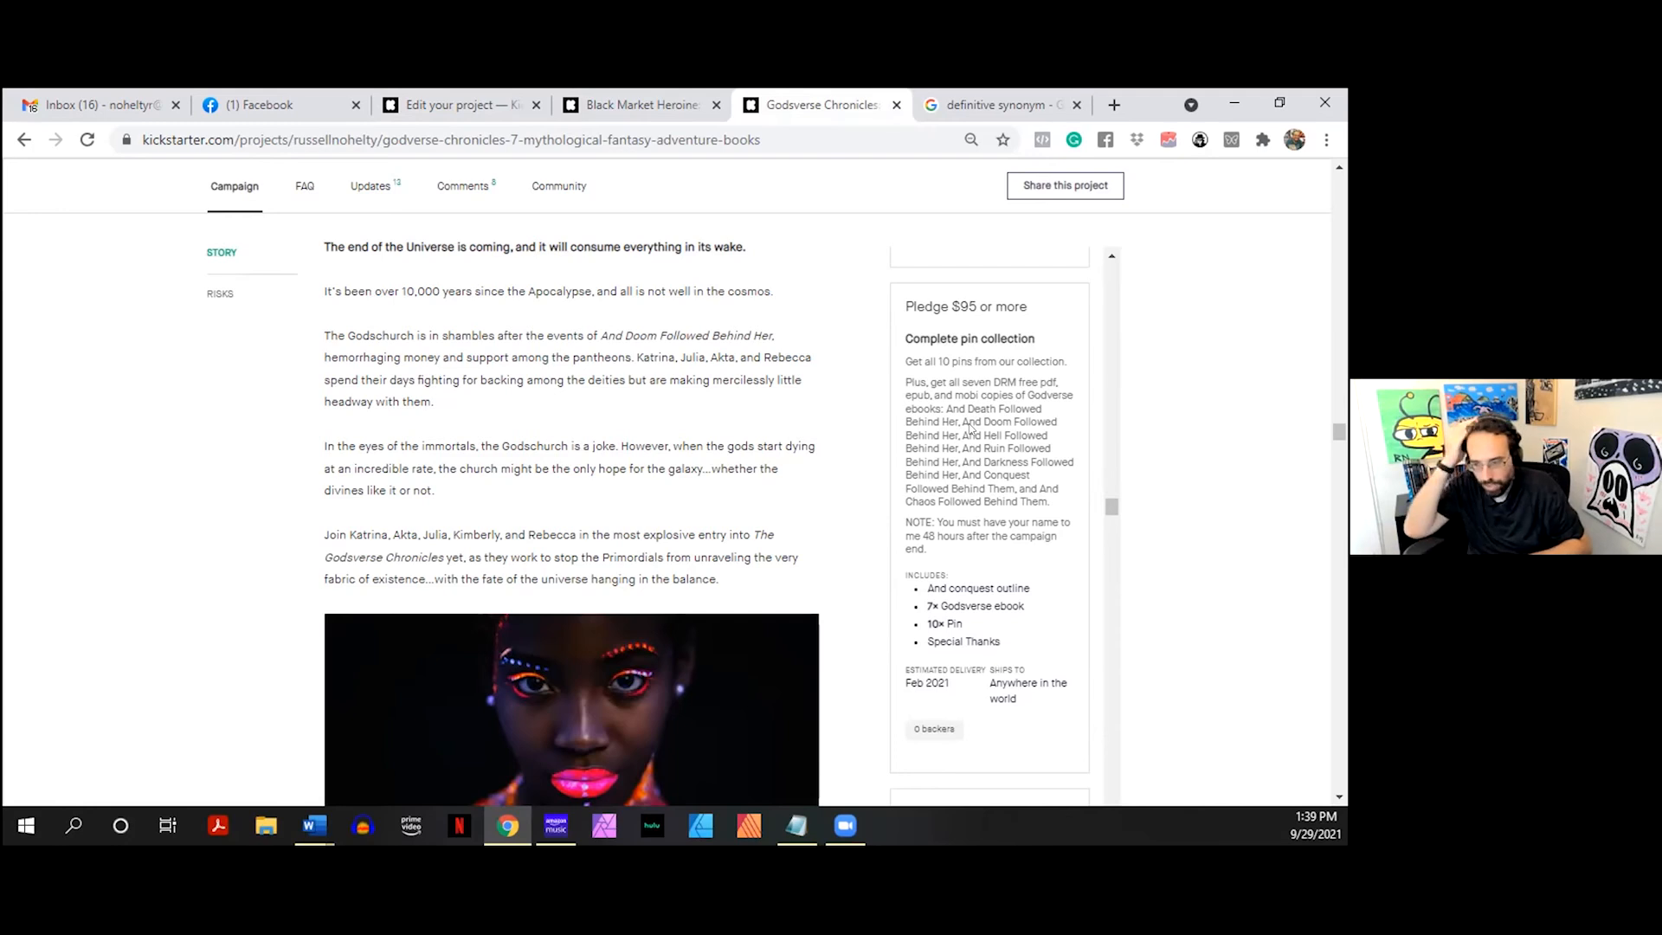
left_click(598, 103)
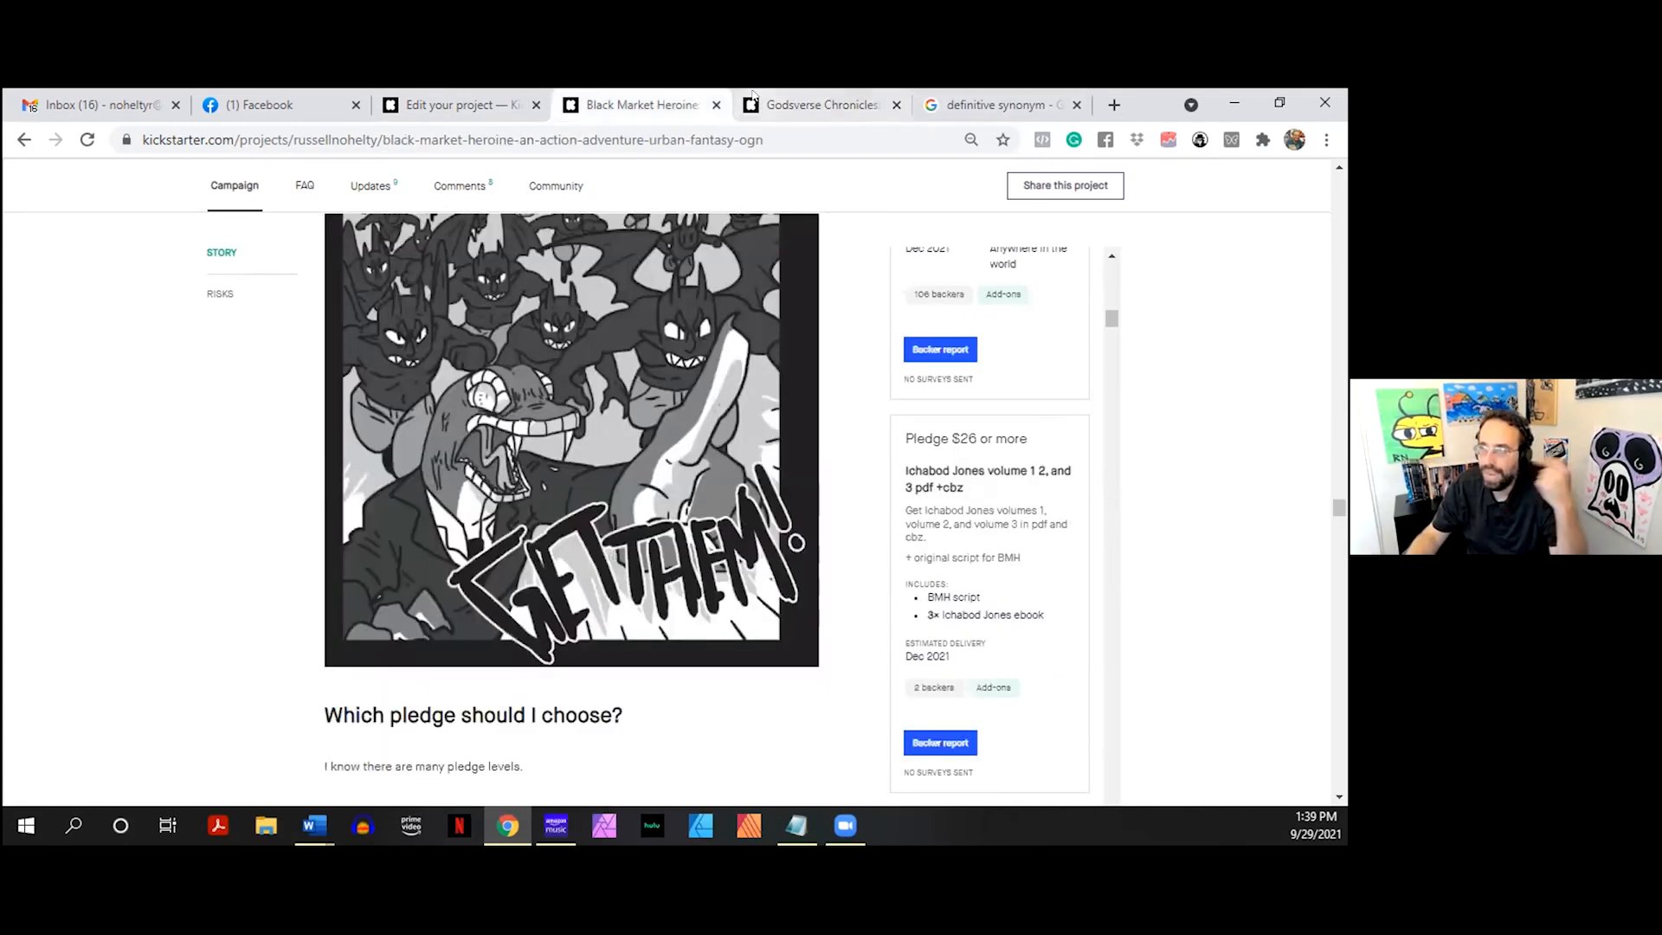
left_click(829, 97)
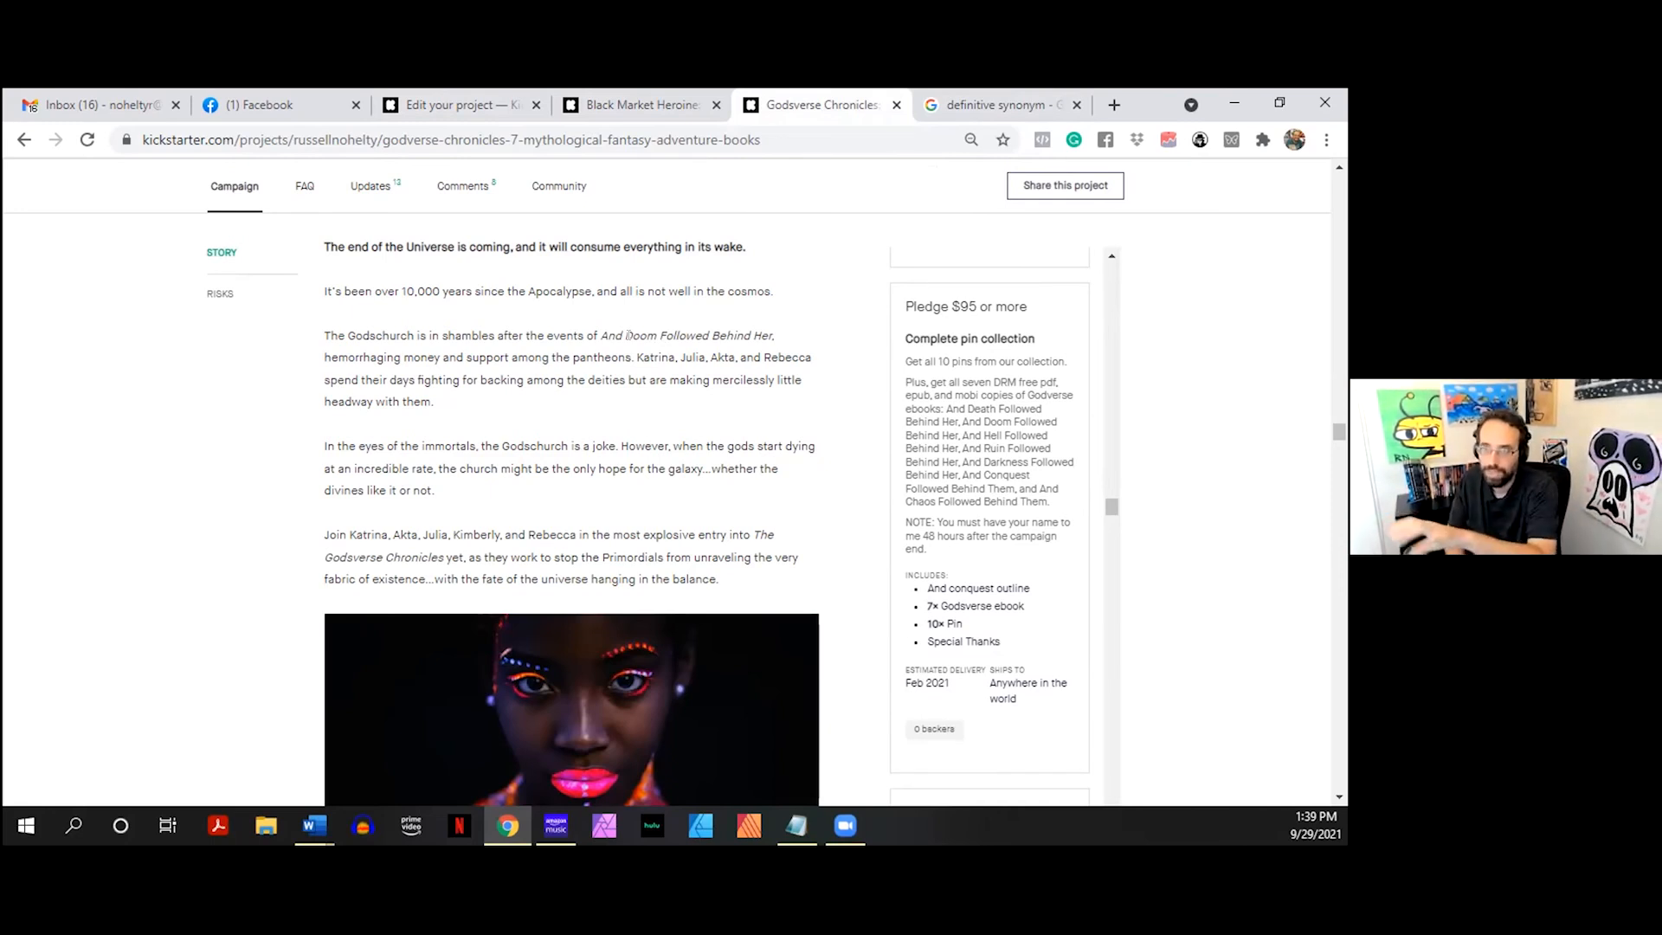
- Return to the project's story draft and review it from the introduction through the pledge tracks and closing sections
left_click(454, 104)
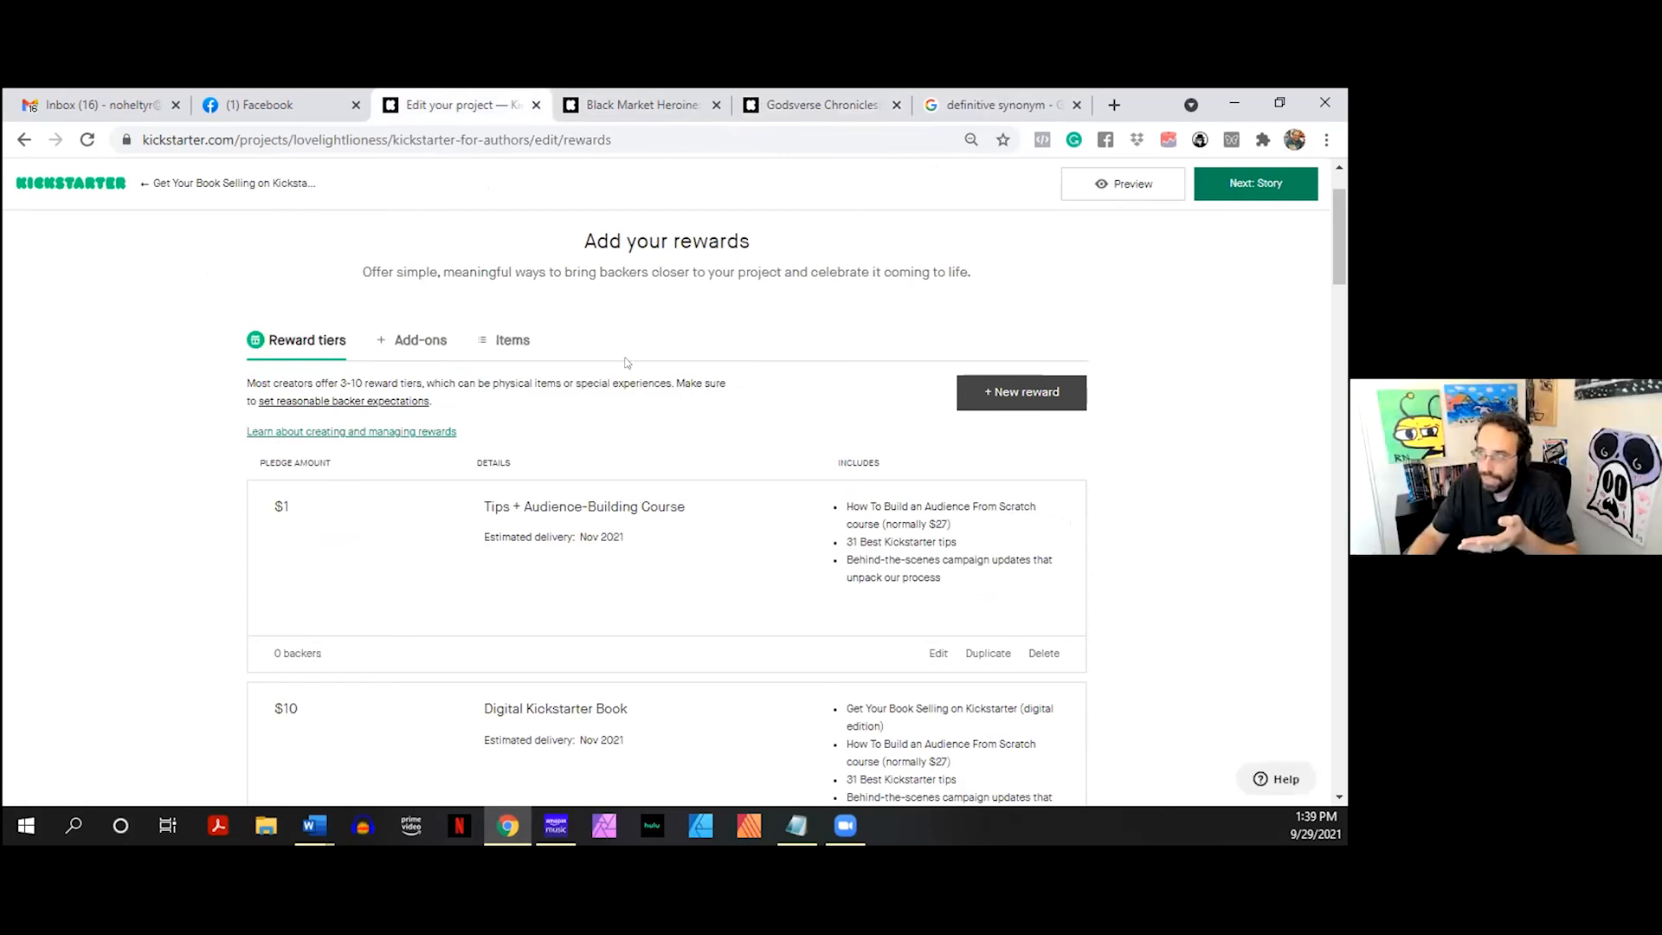
scroll(626, 362, "up", 1)
left_click(821, 241)
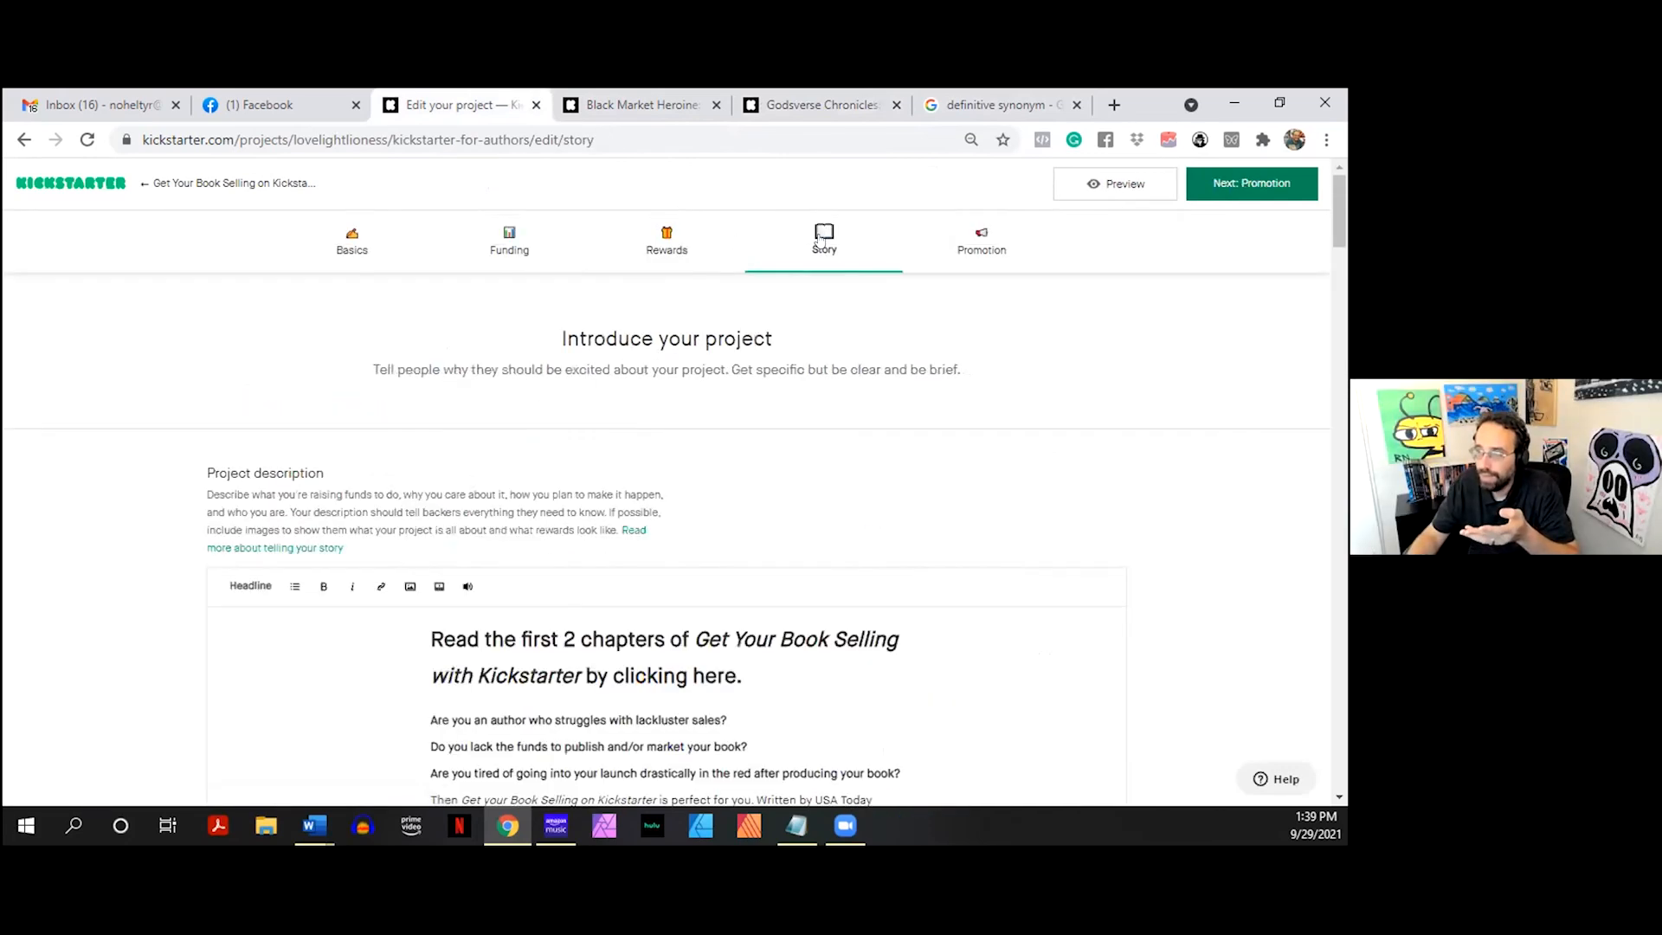
left_click_drag(528, 332, 966, 367)
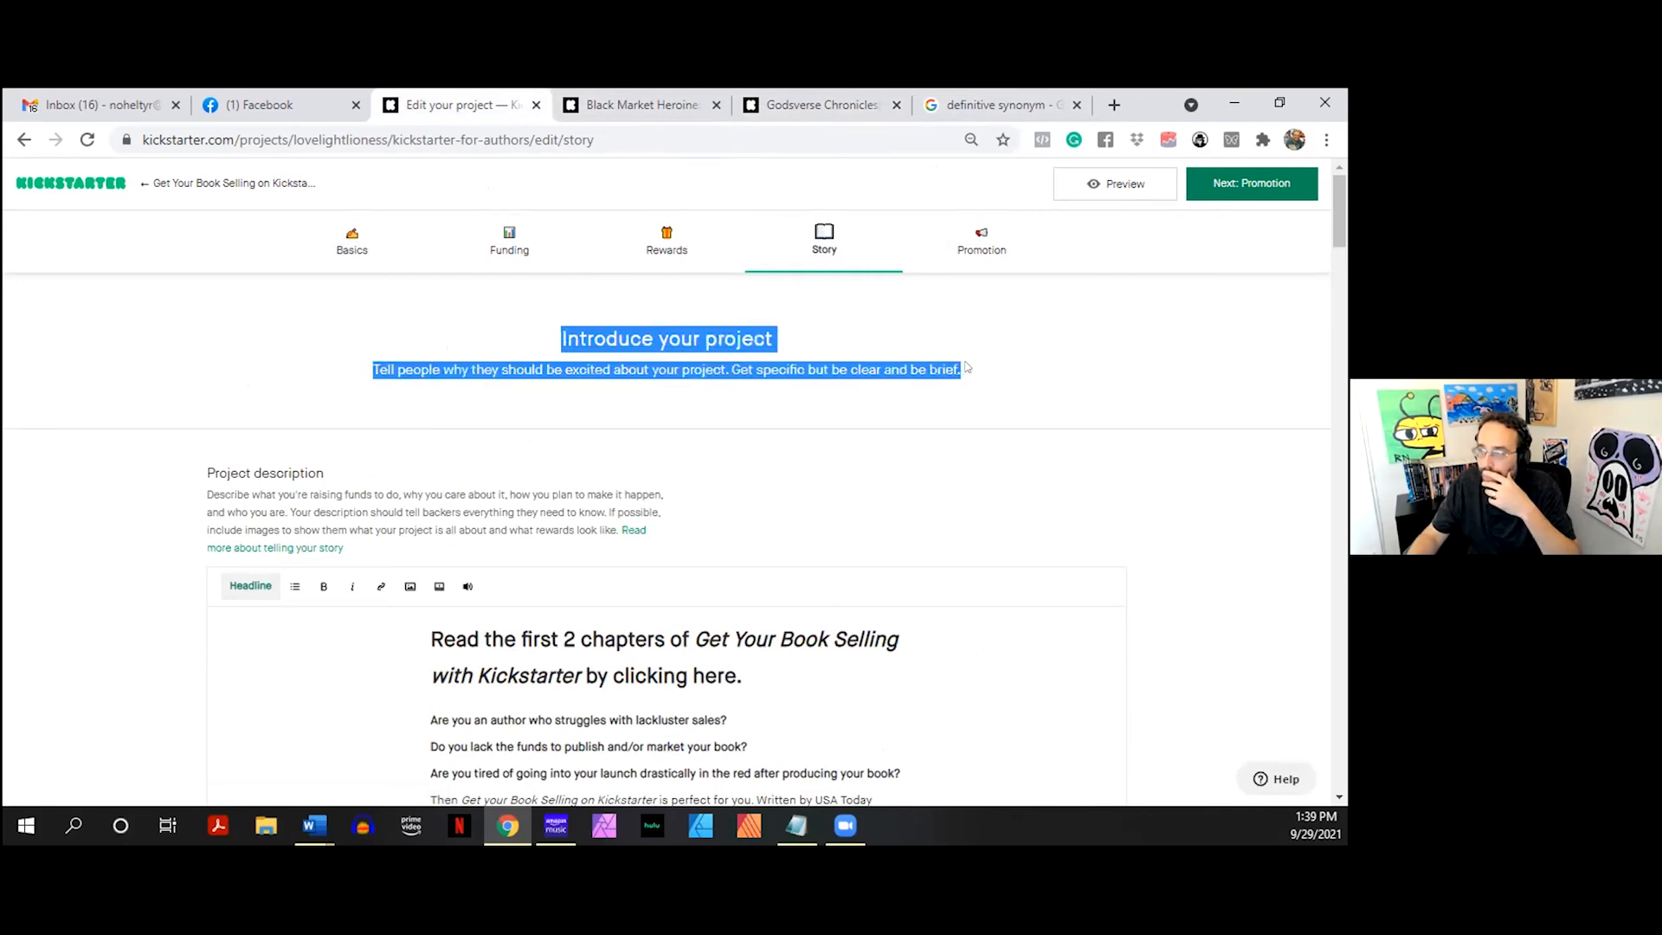
left_click(967, 367)
scroll(485, 363, "down", 2)
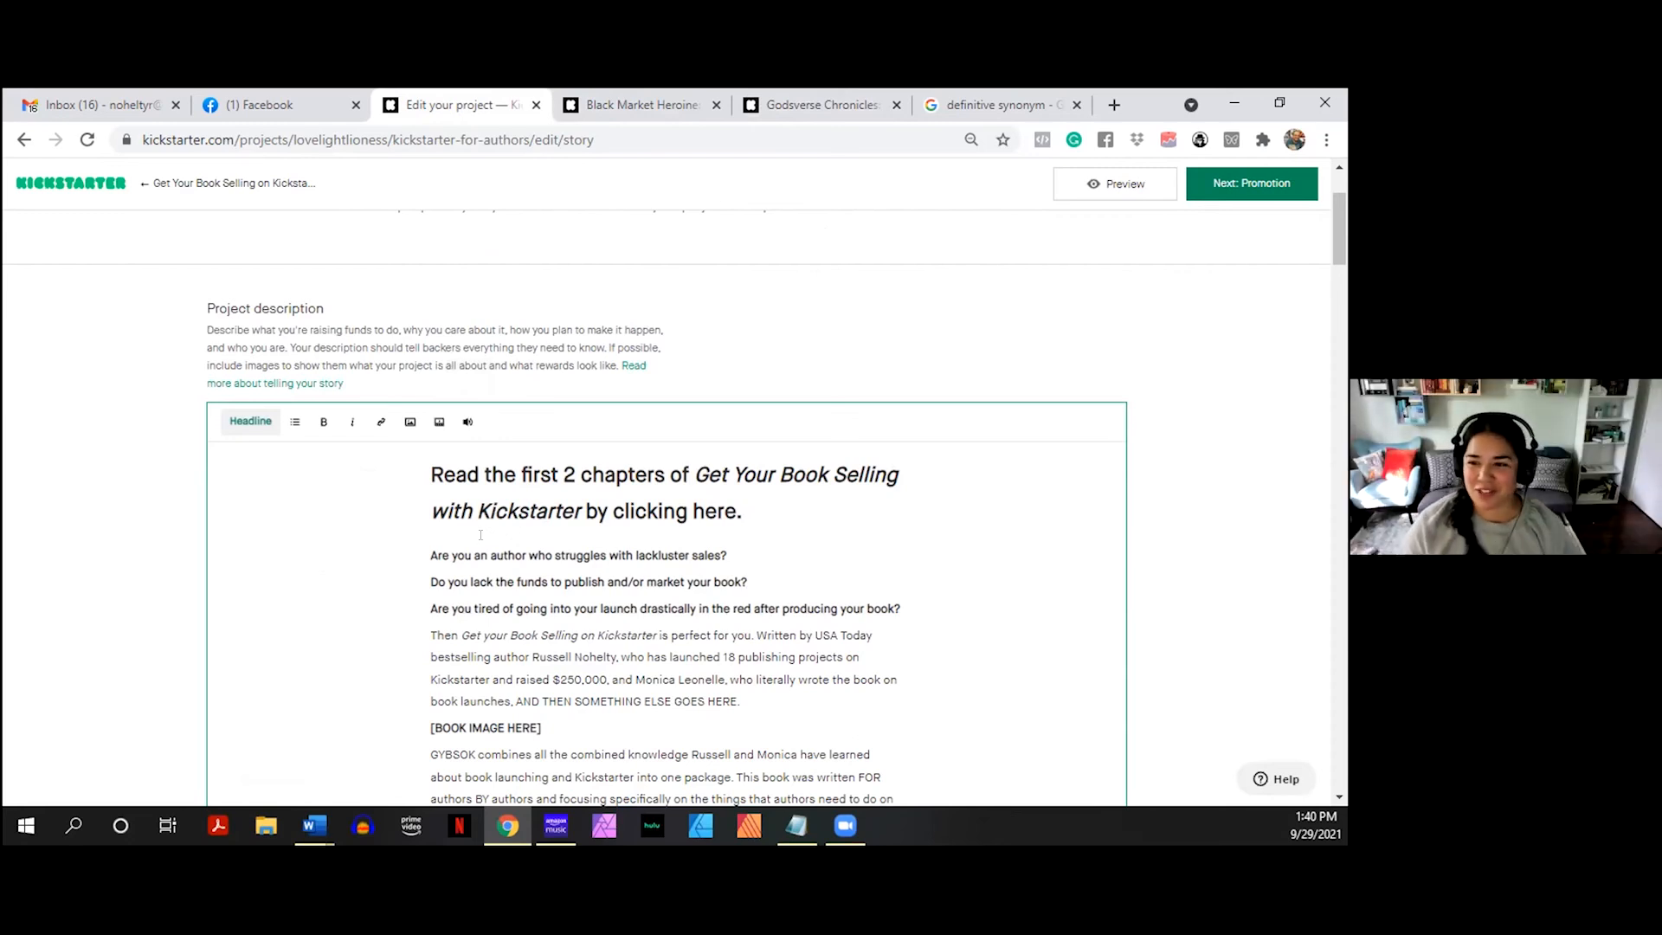
scroll(487, 478, "down", 2)
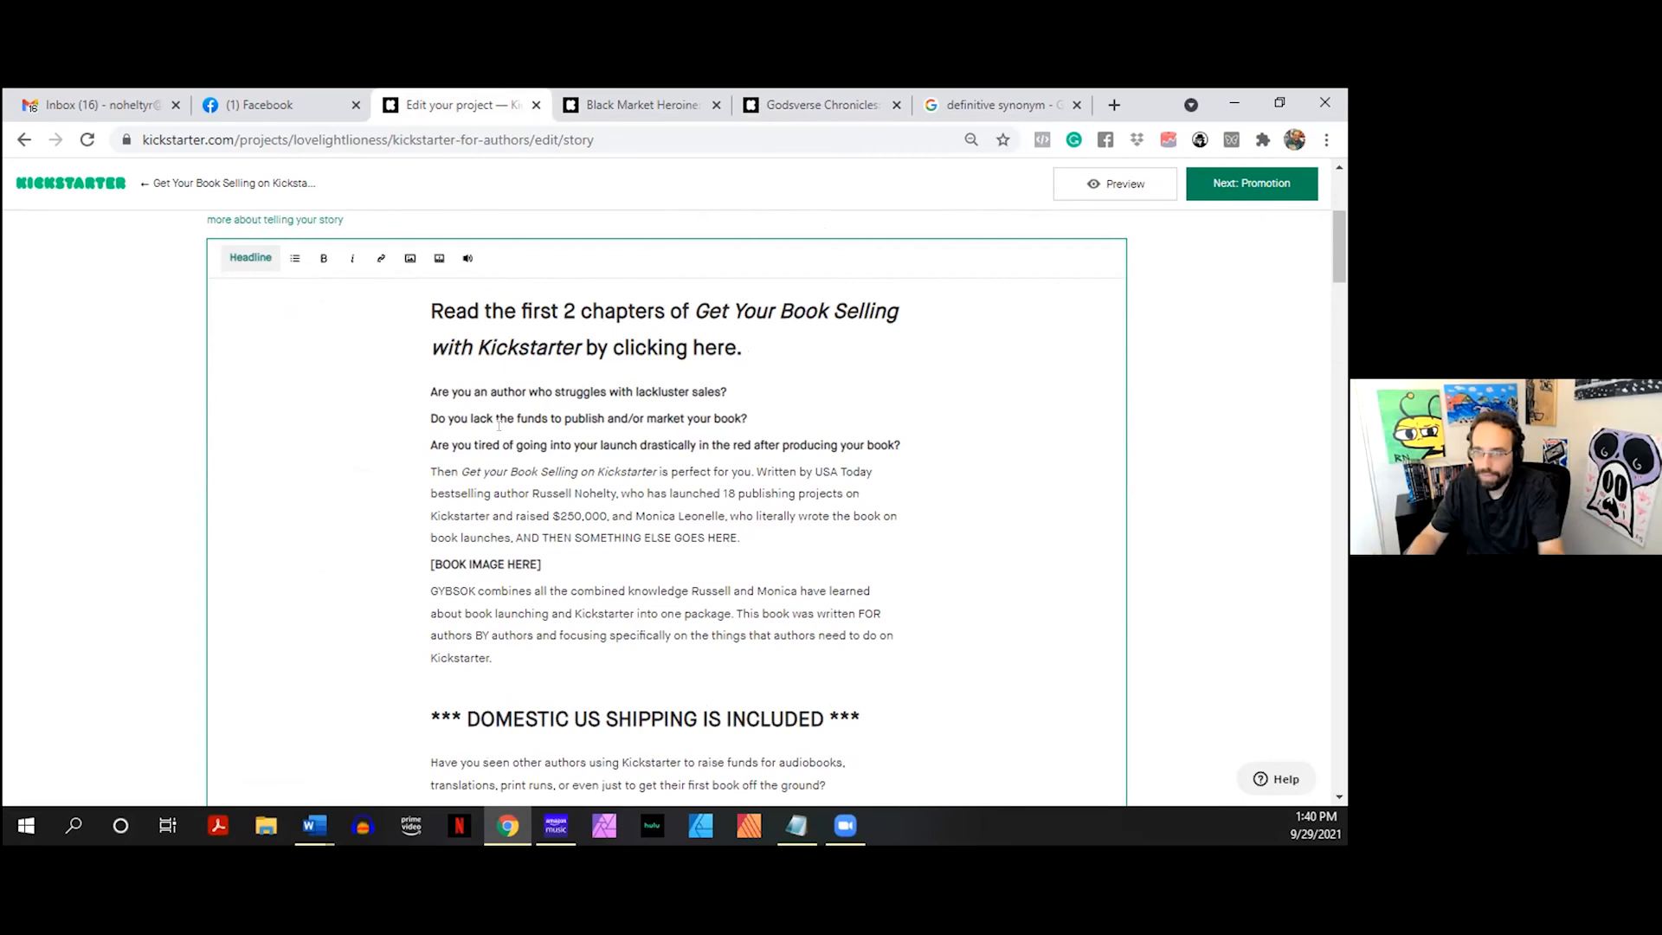
scroll(499, 424, "down", 20)
scroll(532, 482, "down", 10)
scroll(532, 481, "up", 4)
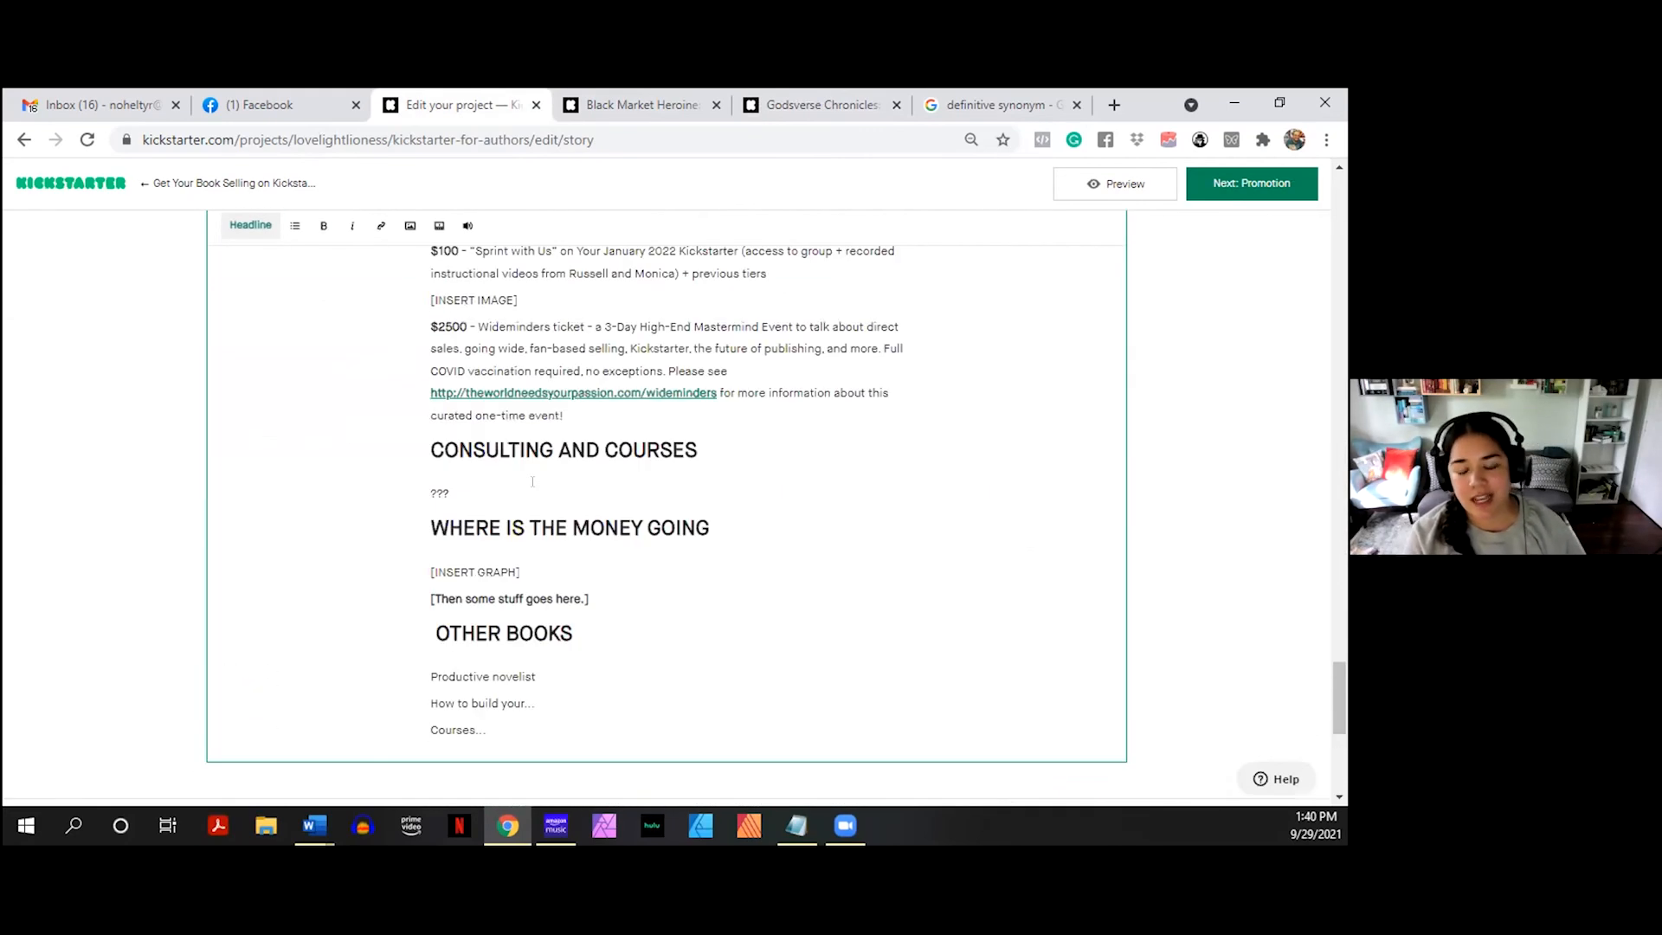
scroll(533, 481, "up", 4)
scroll(533, 482, "up", 4)
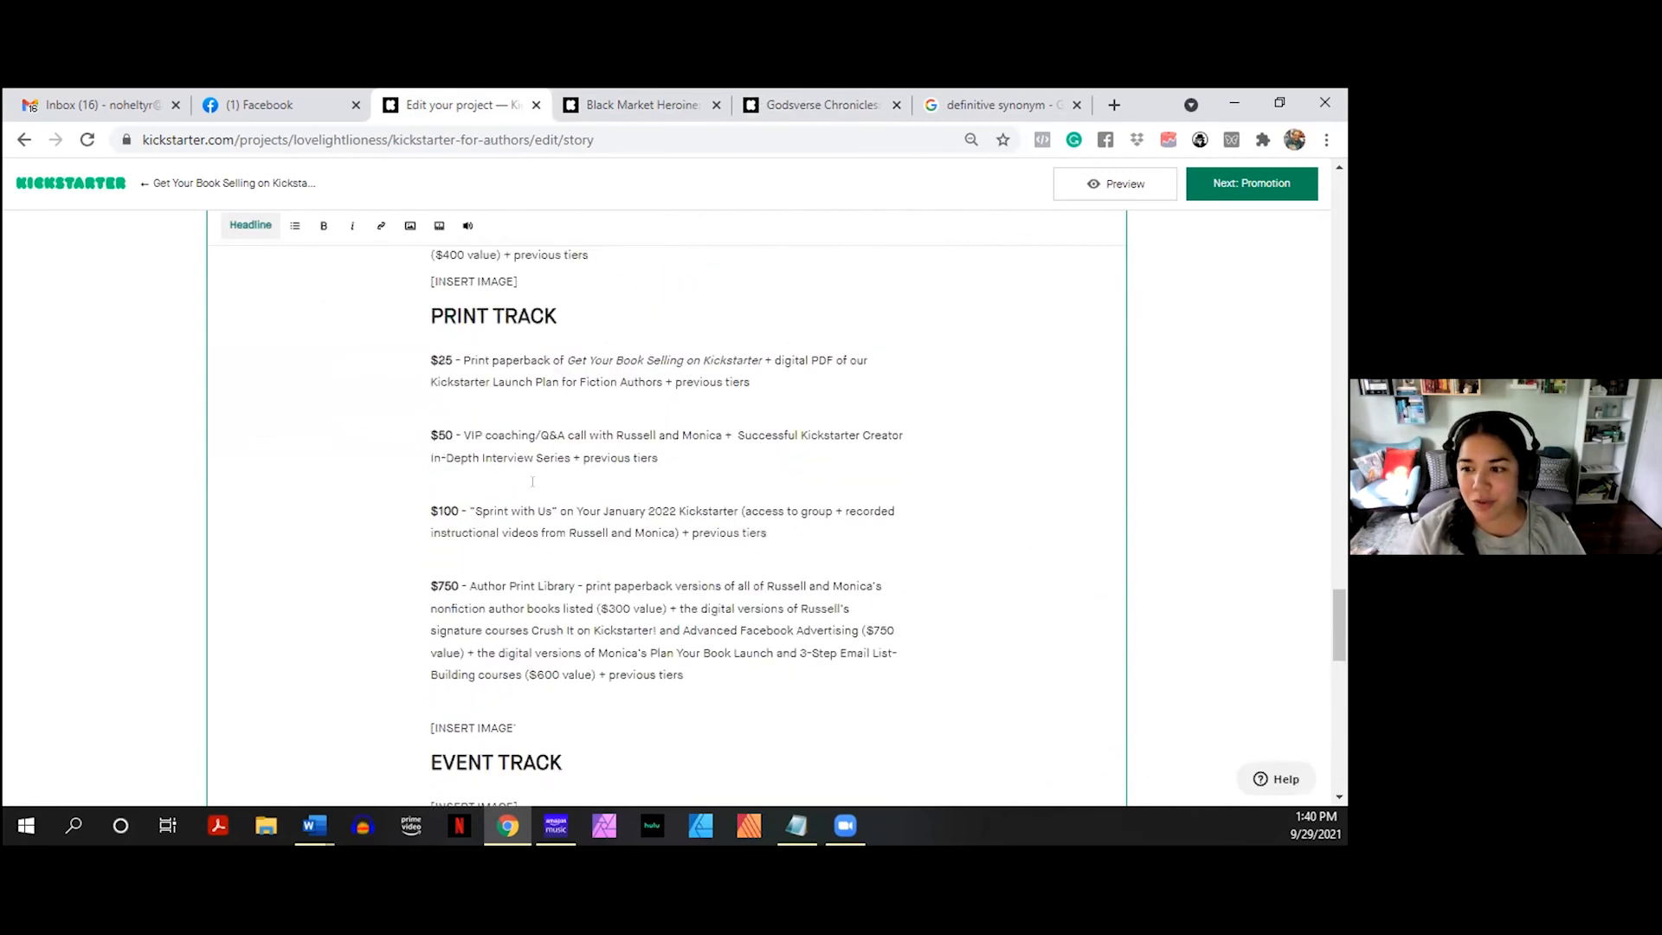
scroll(546, 445, "down", 4)
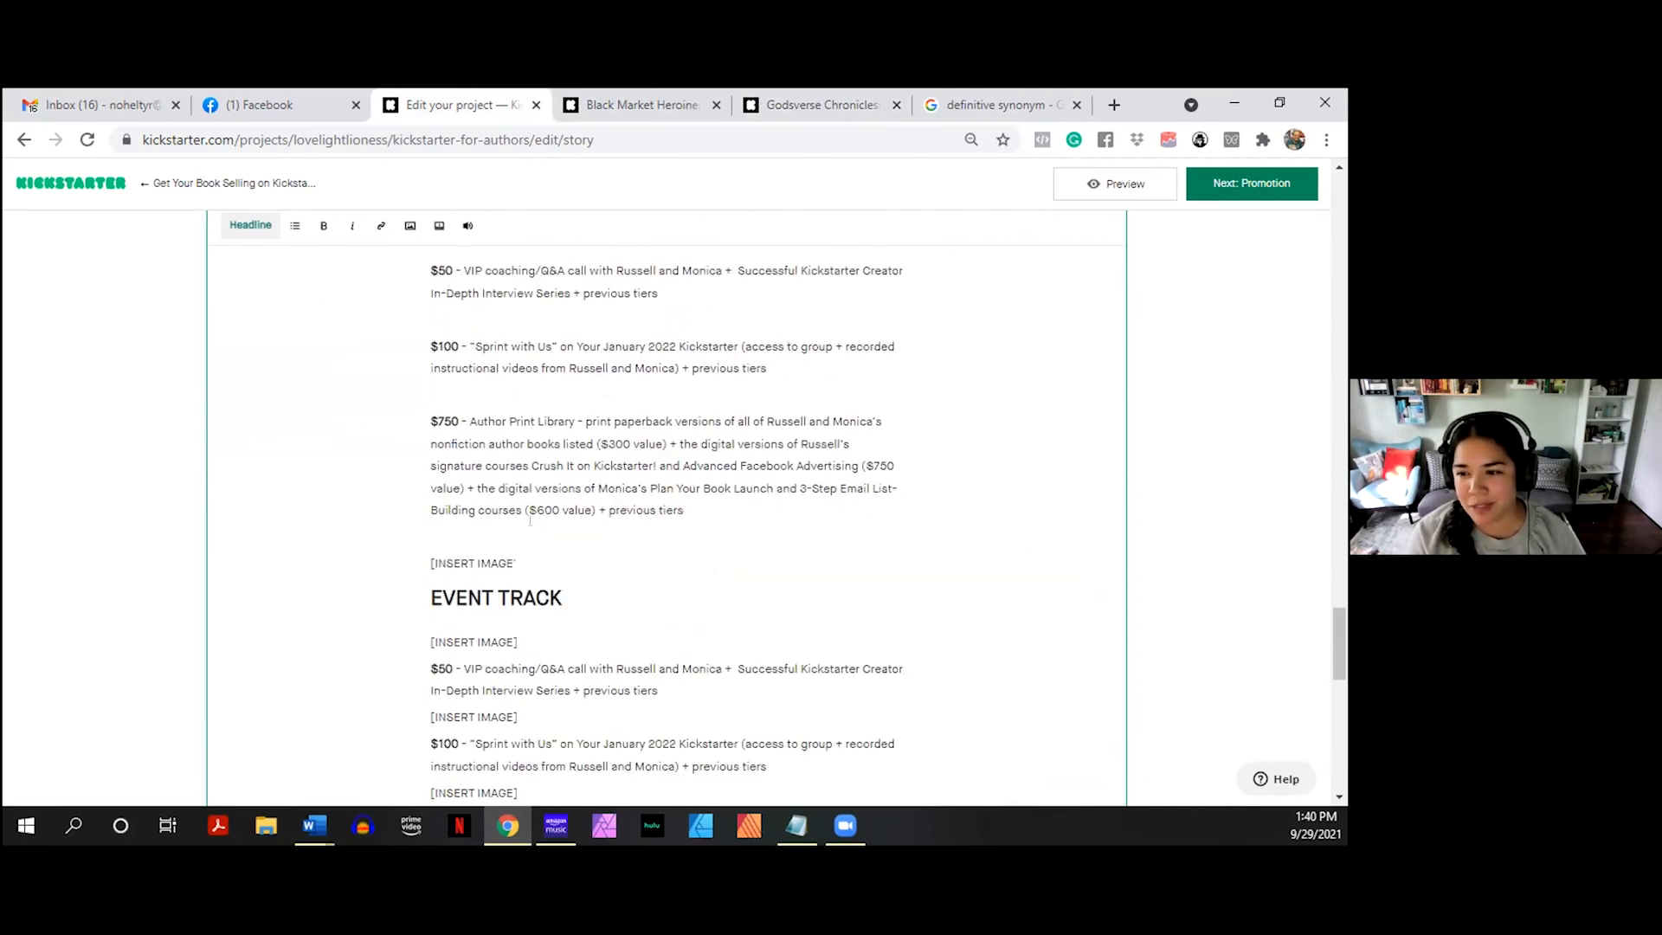
- Add an "[INSERT IMAGE]" placeholder below the $2500 Wideminders ticket tier and another below the "???" line under CONSULTING AND COURSES
scroll(532, 505, "down", 2)
left_click(566, 583)
key("Return")
type("[IMAGE")
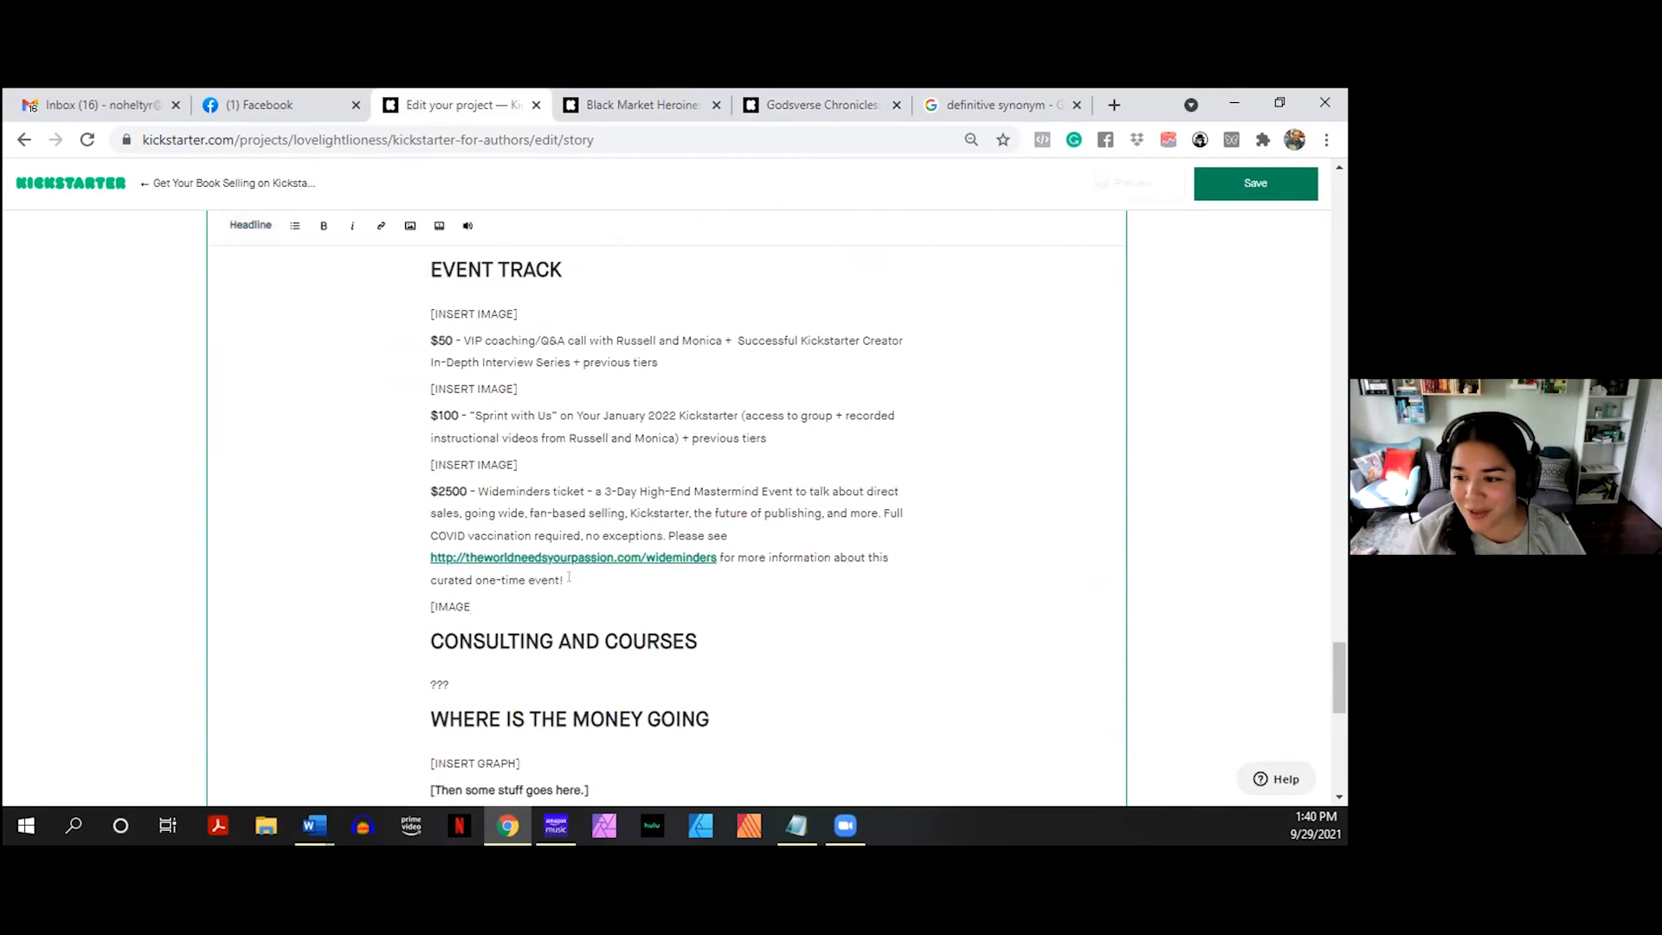
key("BackSpace")
key("BackSpace")
key("BackSpace")
key("BackSpace")
key("BackSpace")
key("BackSpace")
type("[INSERT IMAGE")
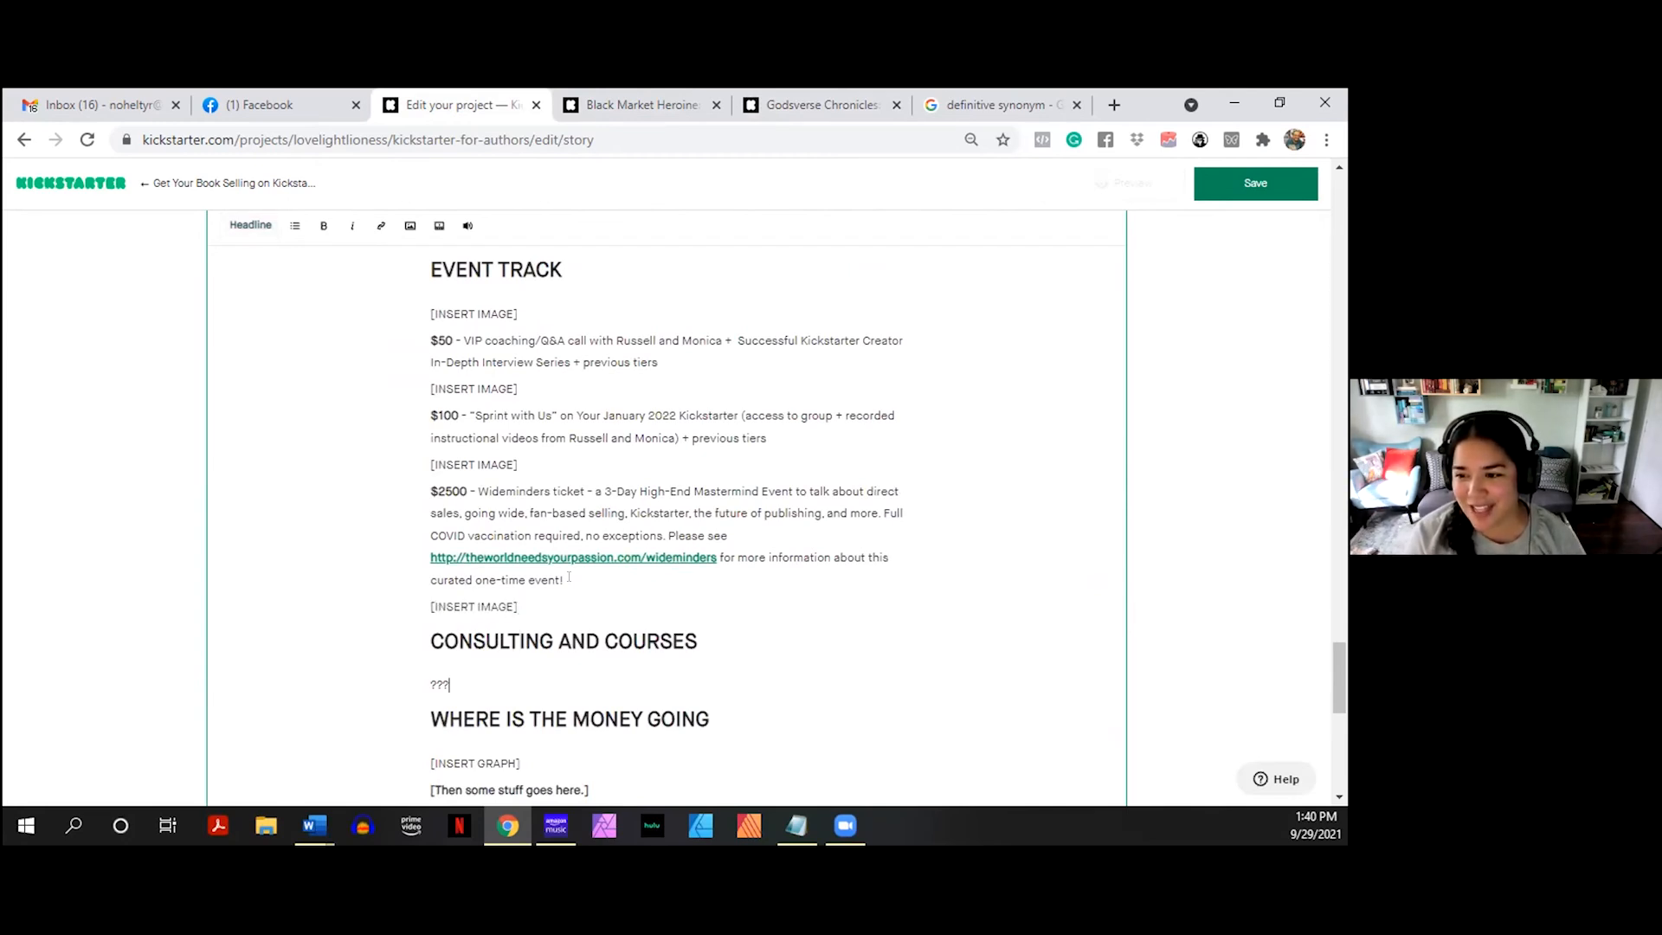
key("Return")
type("[INSERT IMAGE")
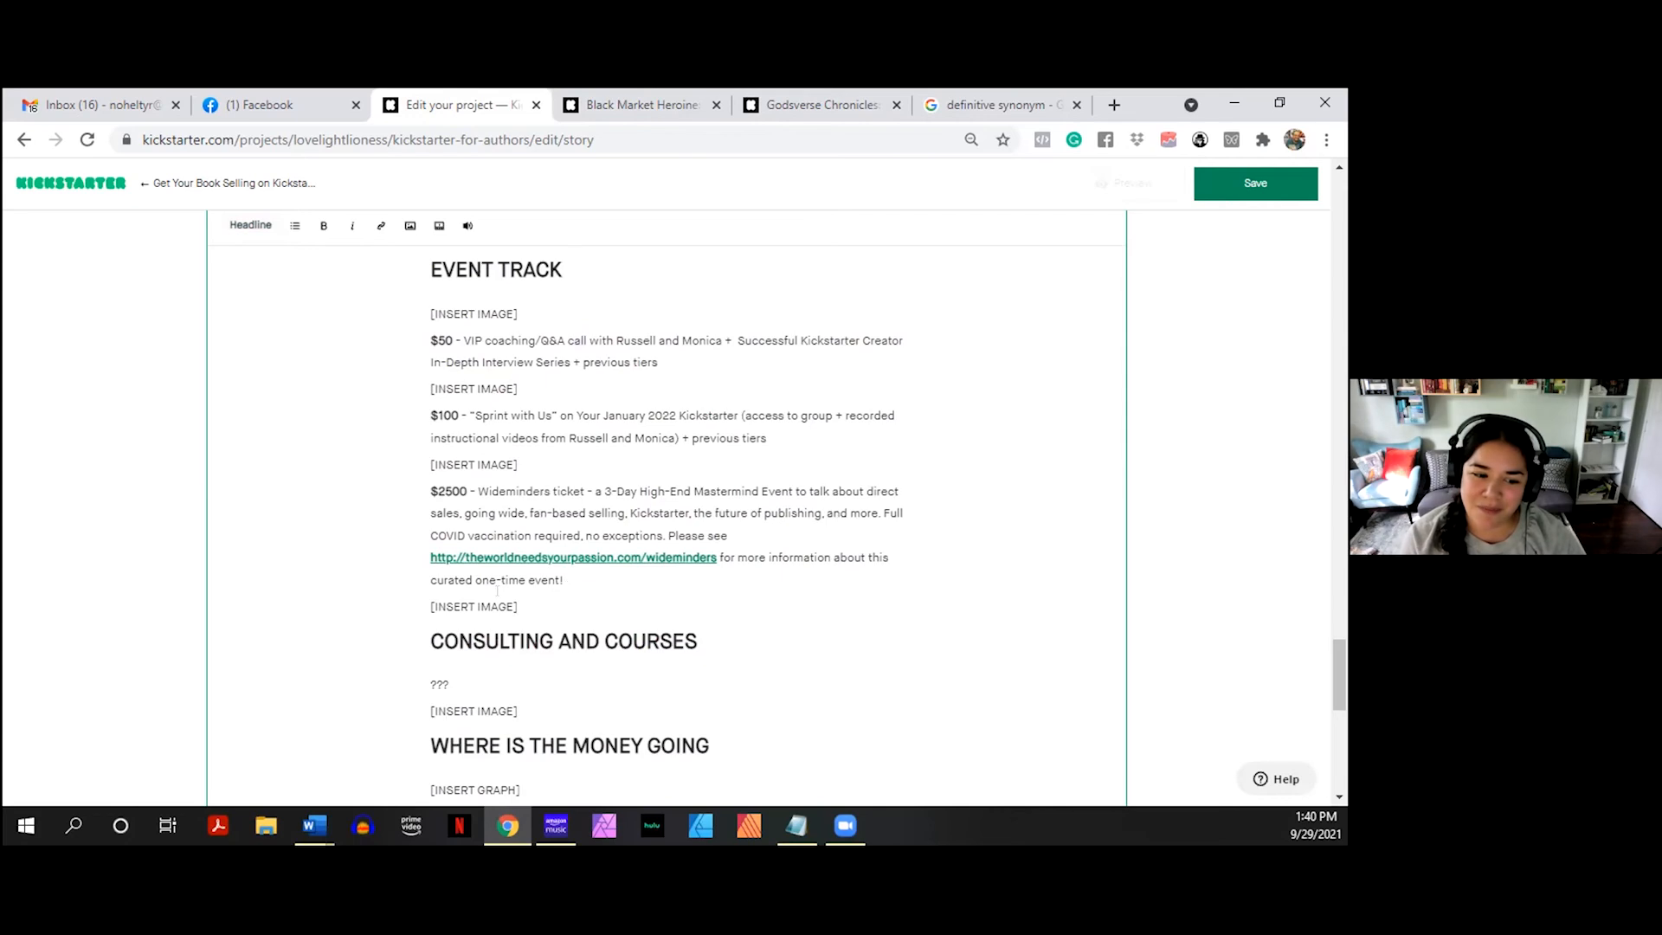
- Remove the stray space before "OTHER BOOKS" and format that line as a headline again
scroll(497, 591, "down", 4)
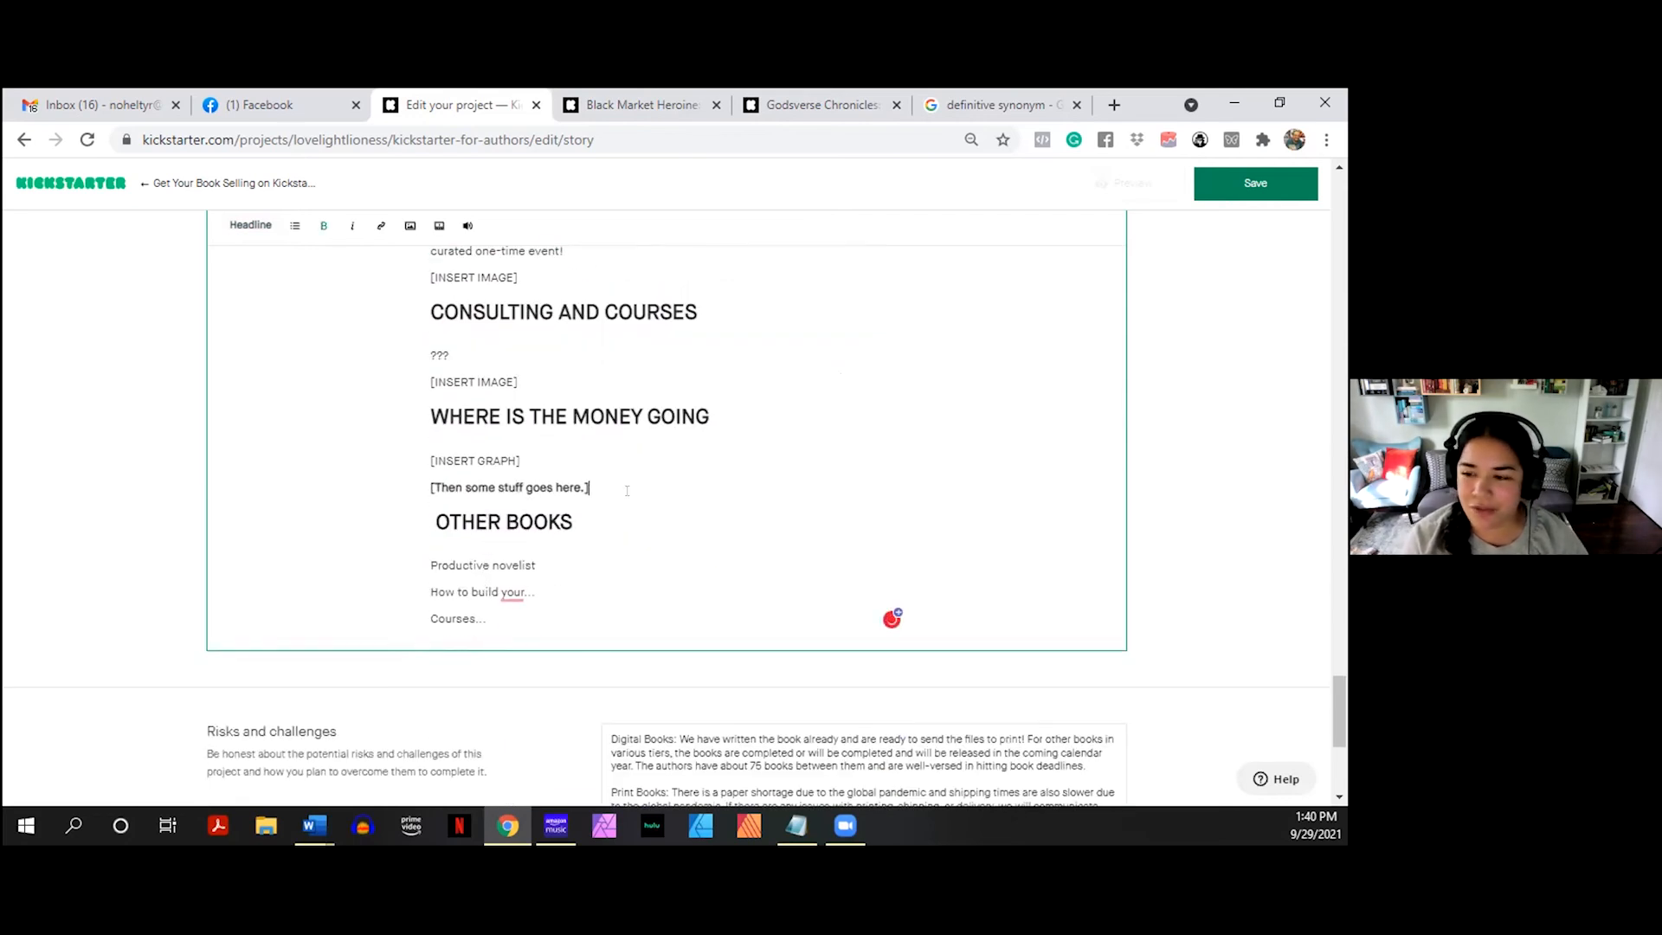
key("Return")
key("Down")
key("BackSpace")
key("Right")
key("BackSpace")
key("Return")
key("BackSpace")
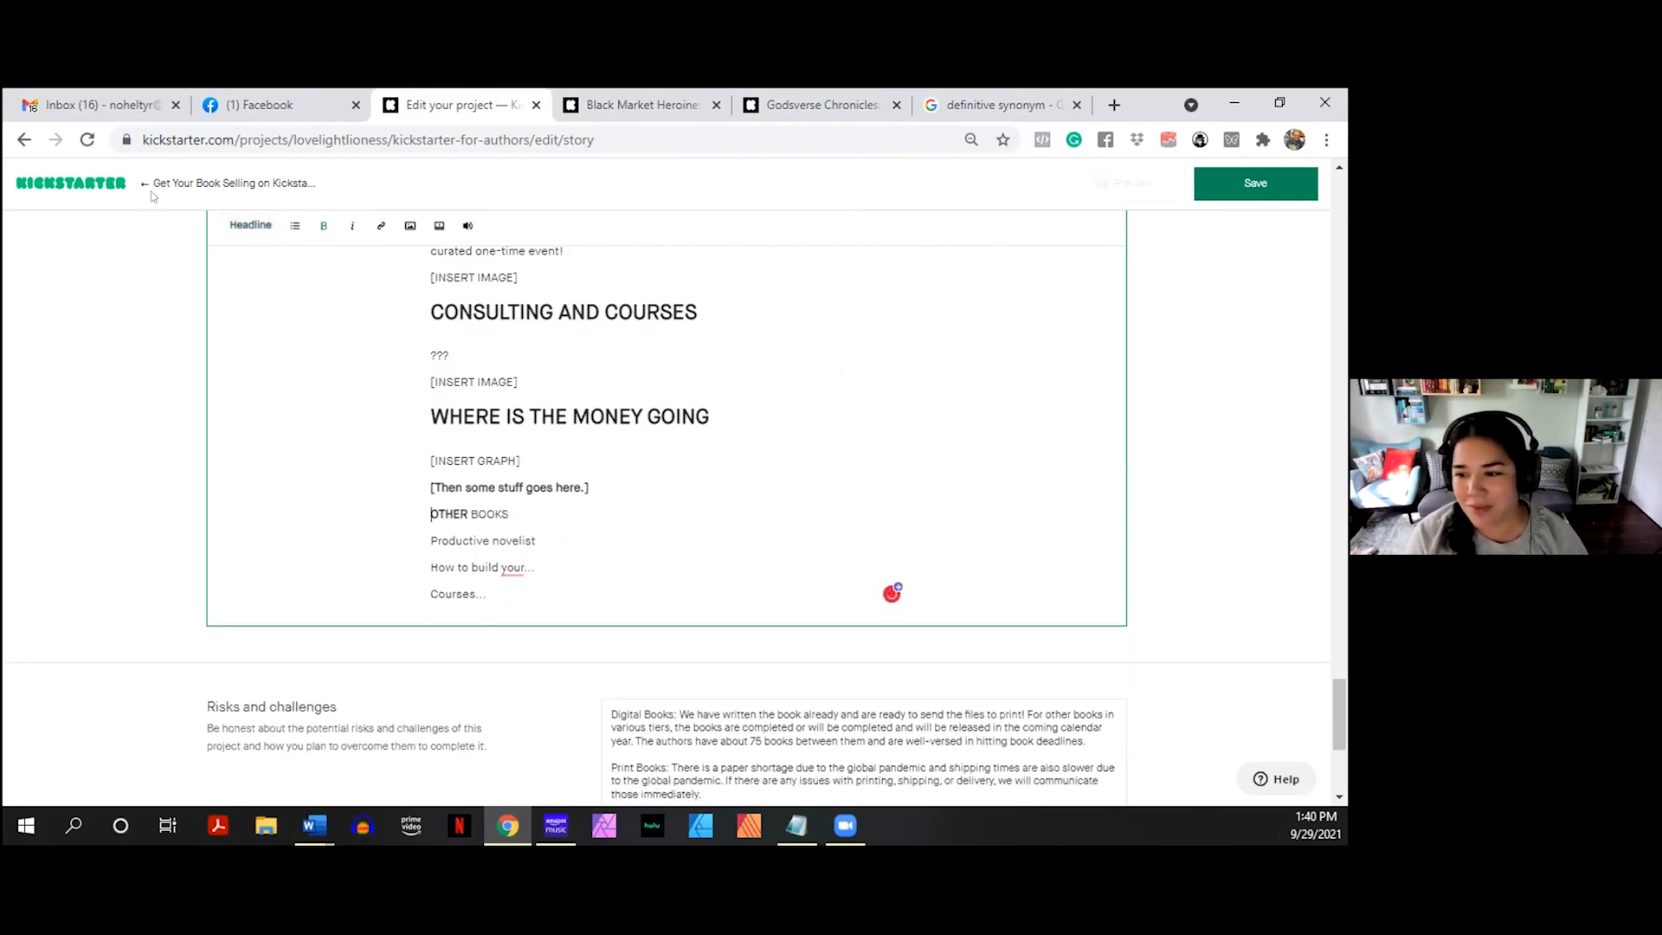
left_click(248, 226)
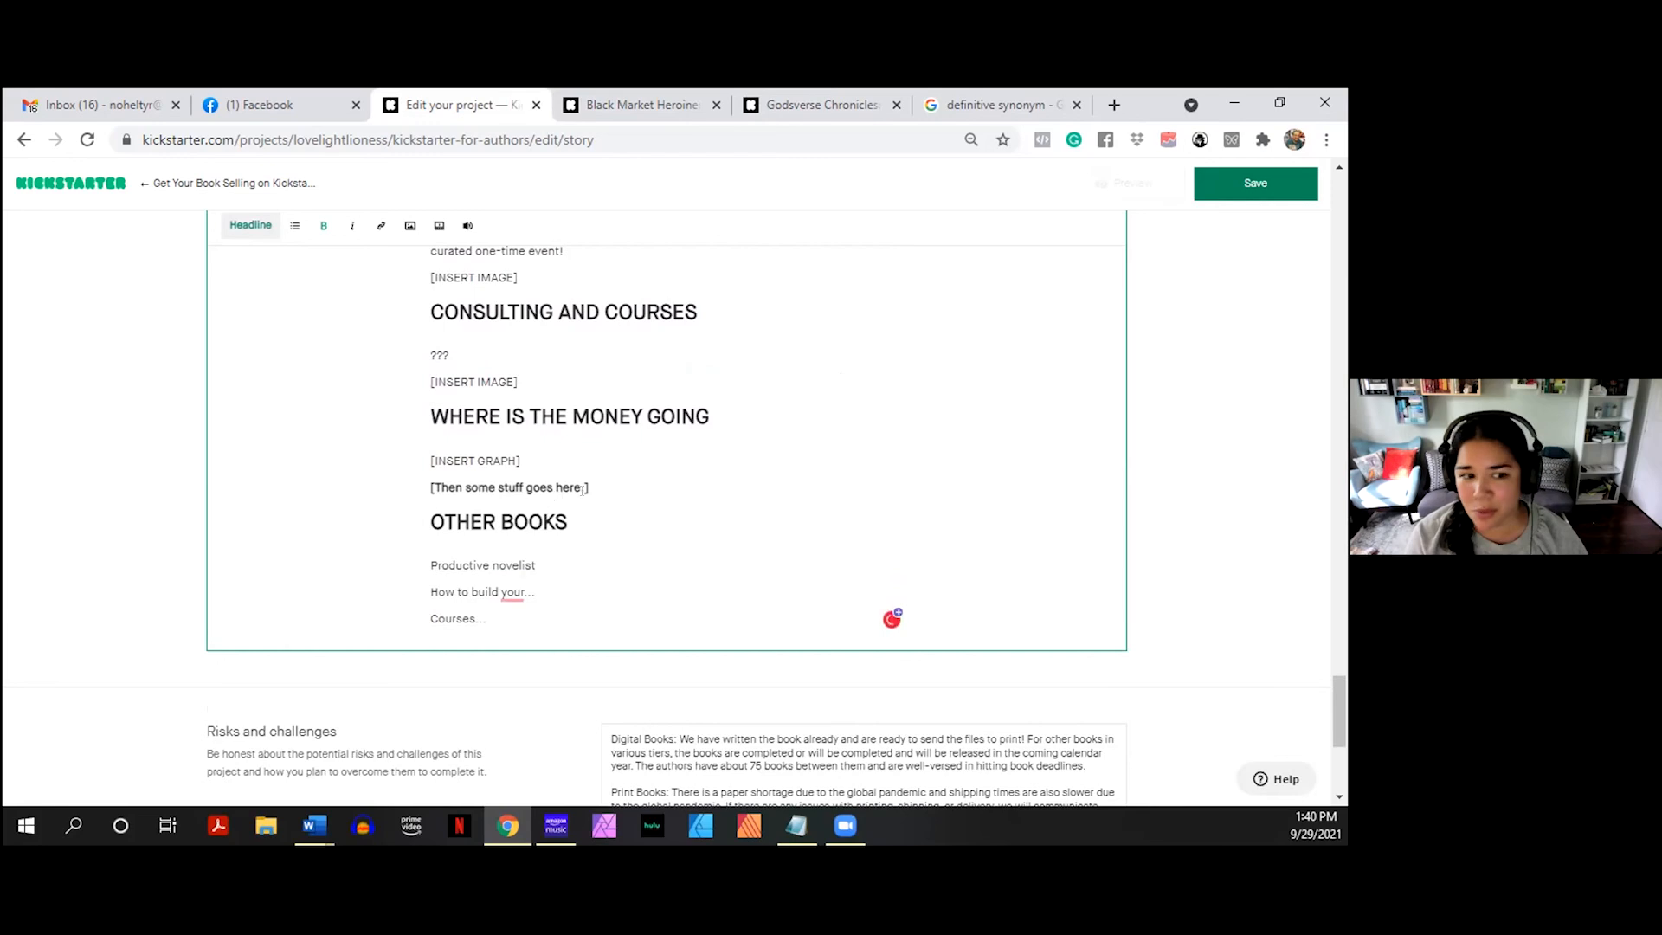
- Add the missing closing bracket to the "[INSERT IMAGE]" placeholder at the end of the PRINT TRACK section
scroll(528, 489, "up", 4)
scroll(528, 489, "up", 6)
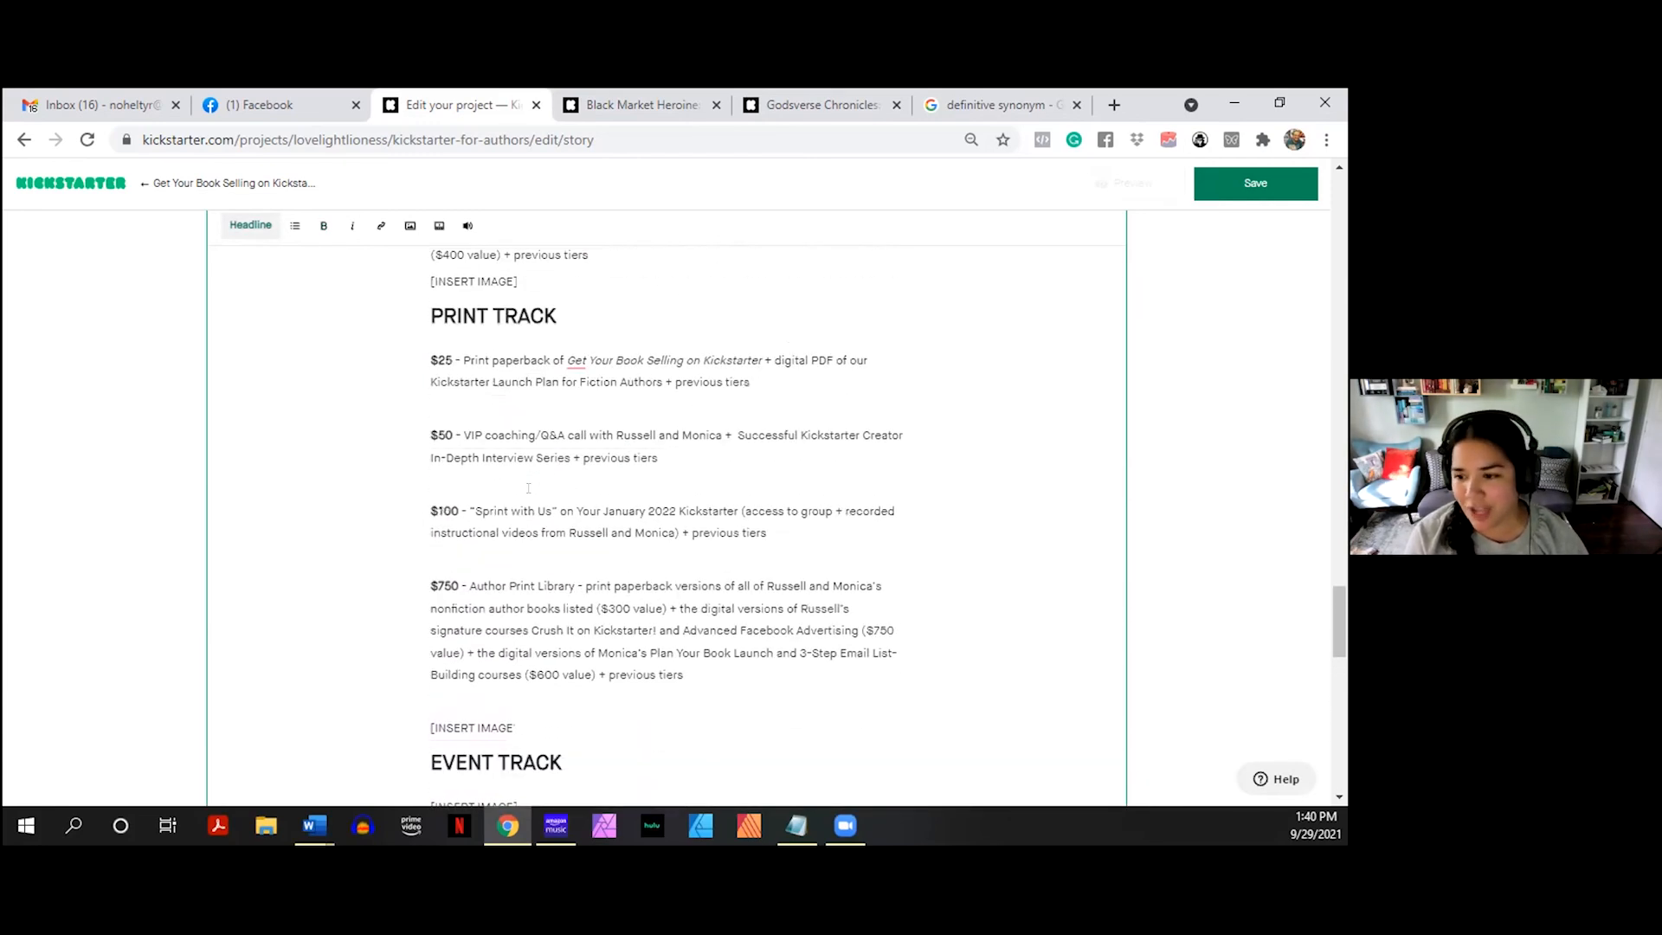
type("]")
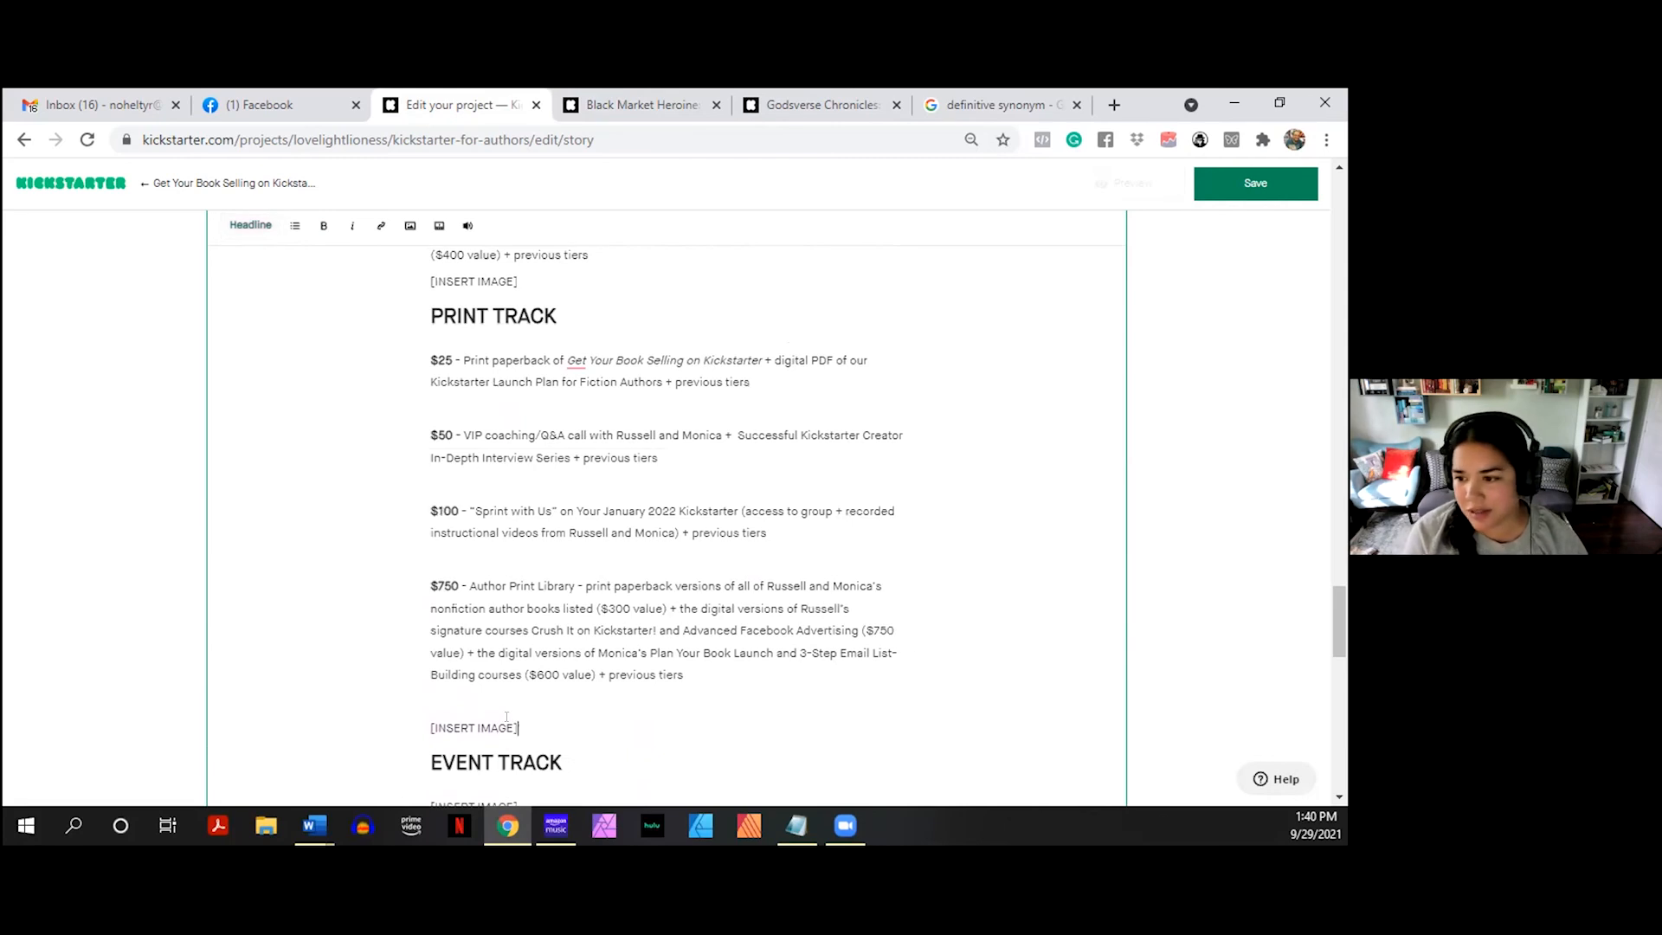
- Check the PRINT TRACK tiers and the neighbouring tracks for layout, and save the story draft
left_click_drag(532, 725, 449, 370)
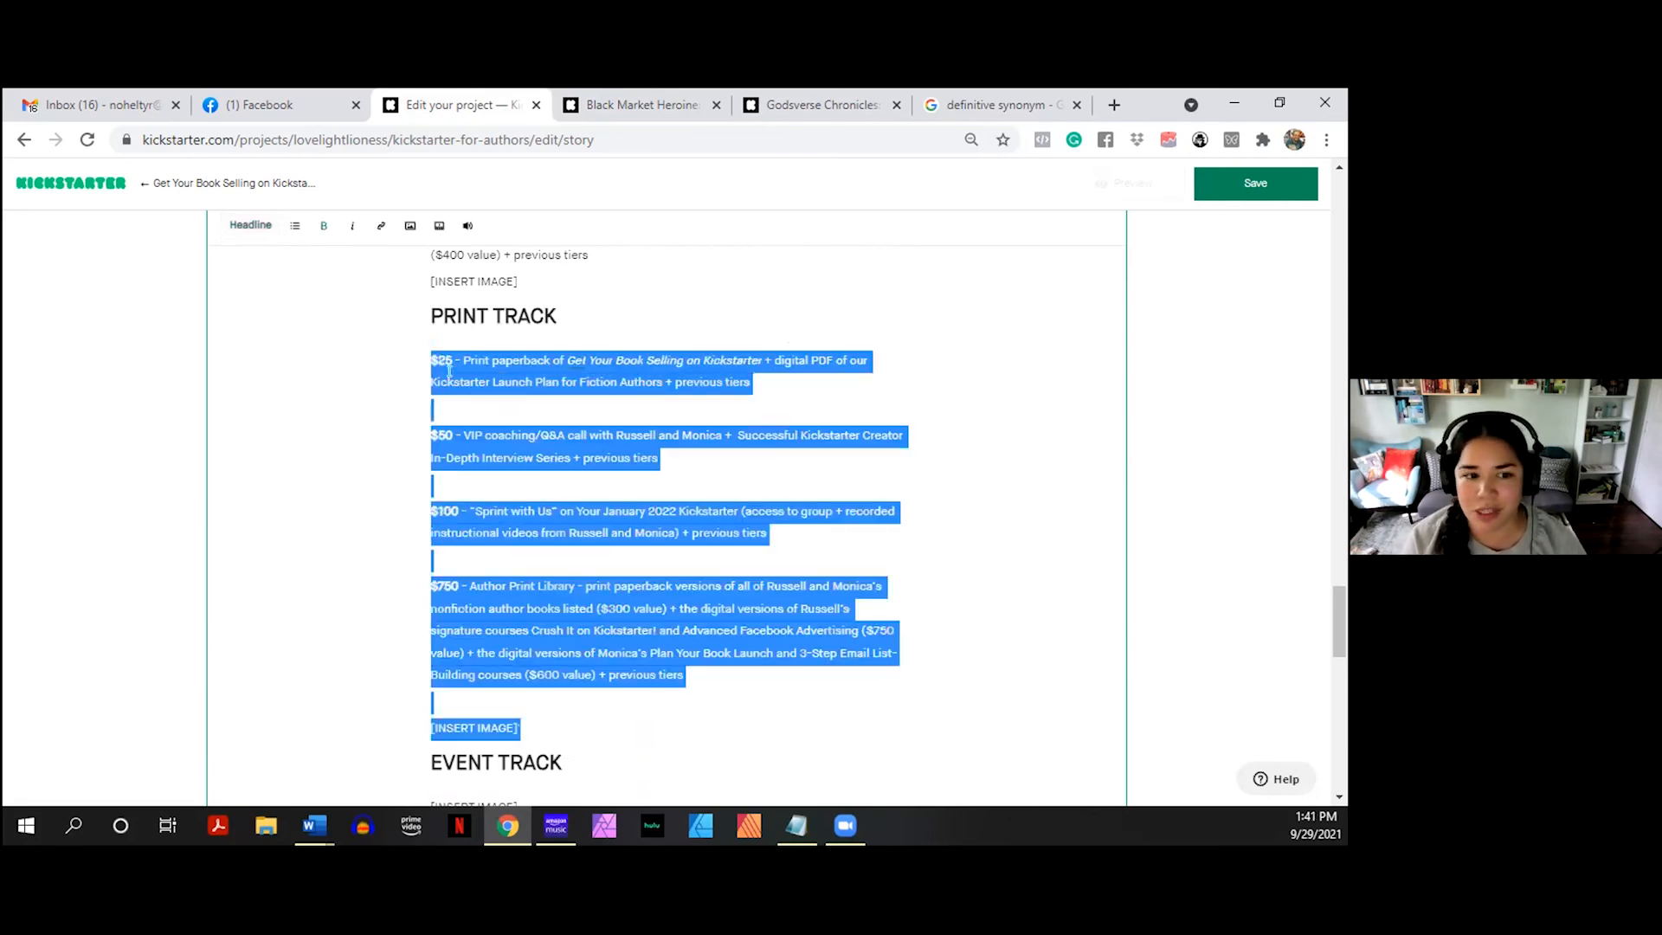
left_click(464, 400)
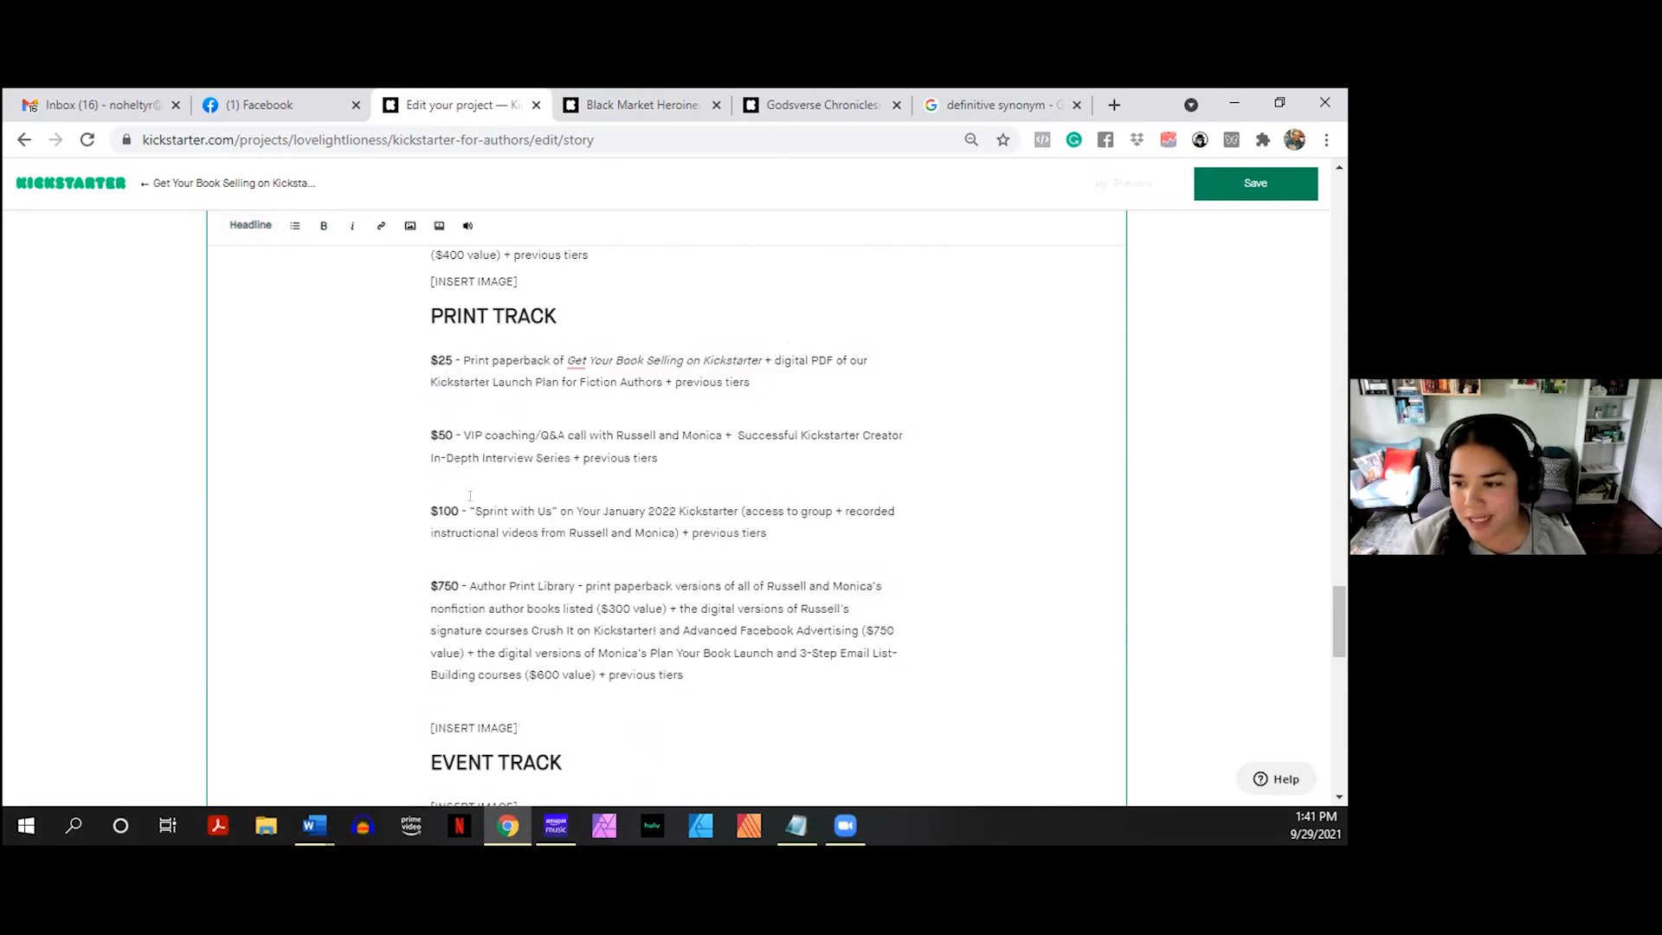
scroll(470, 495, "up", 4)
scroll(470, 495, "down", 2)
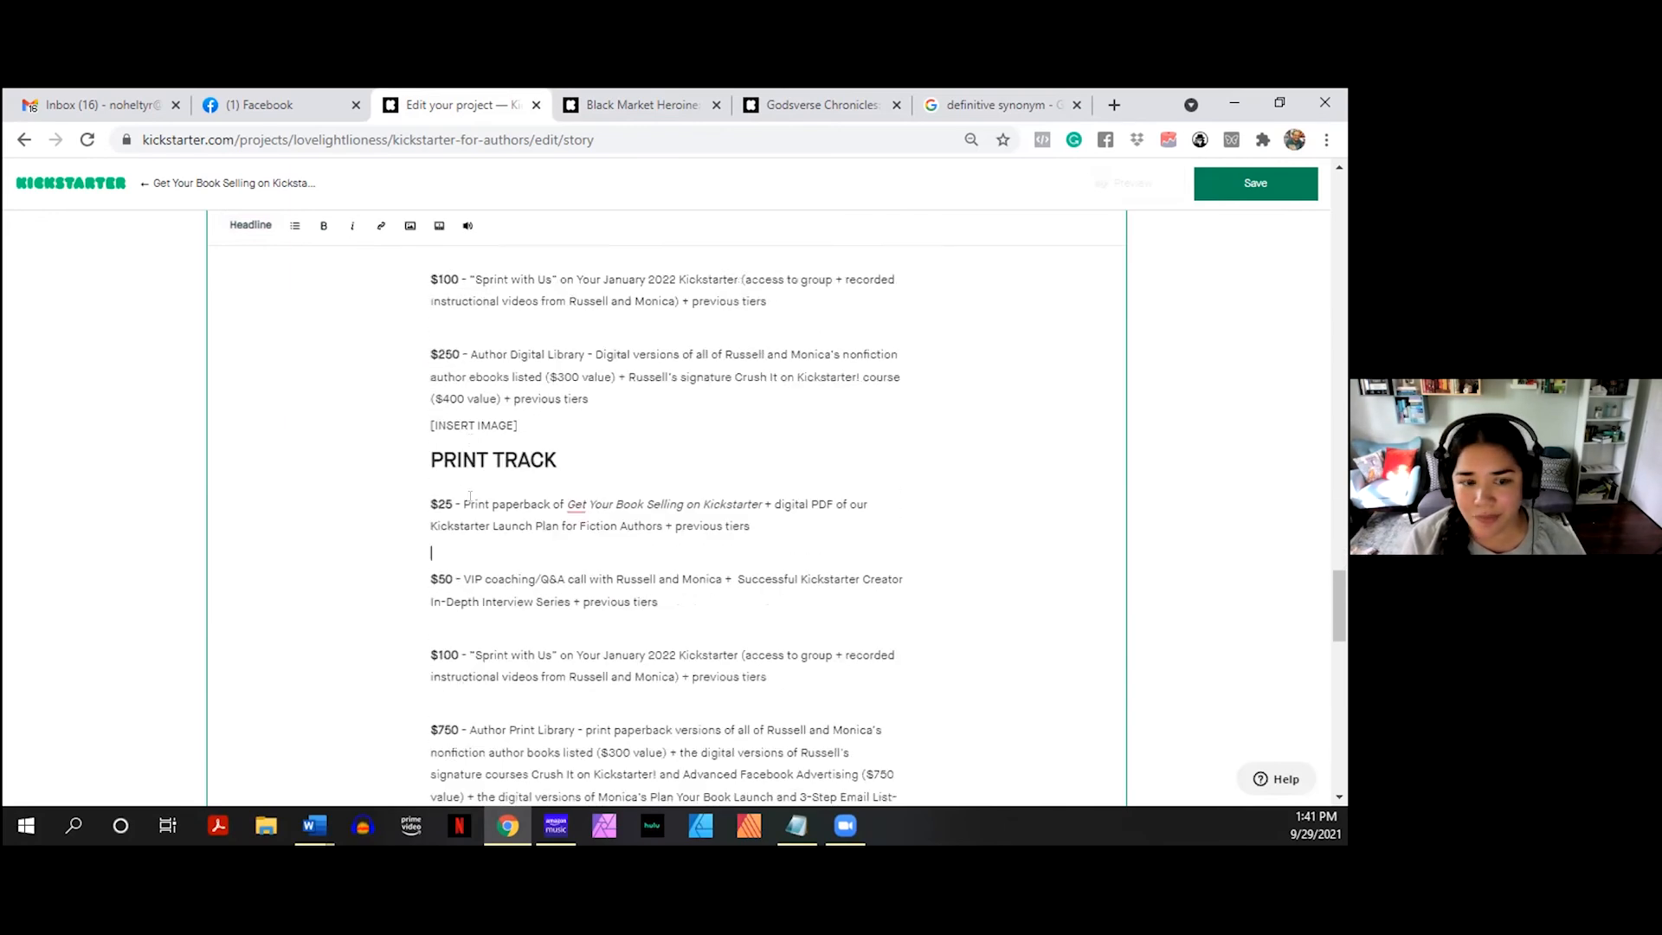
scroll(470, 495, "down", 4)
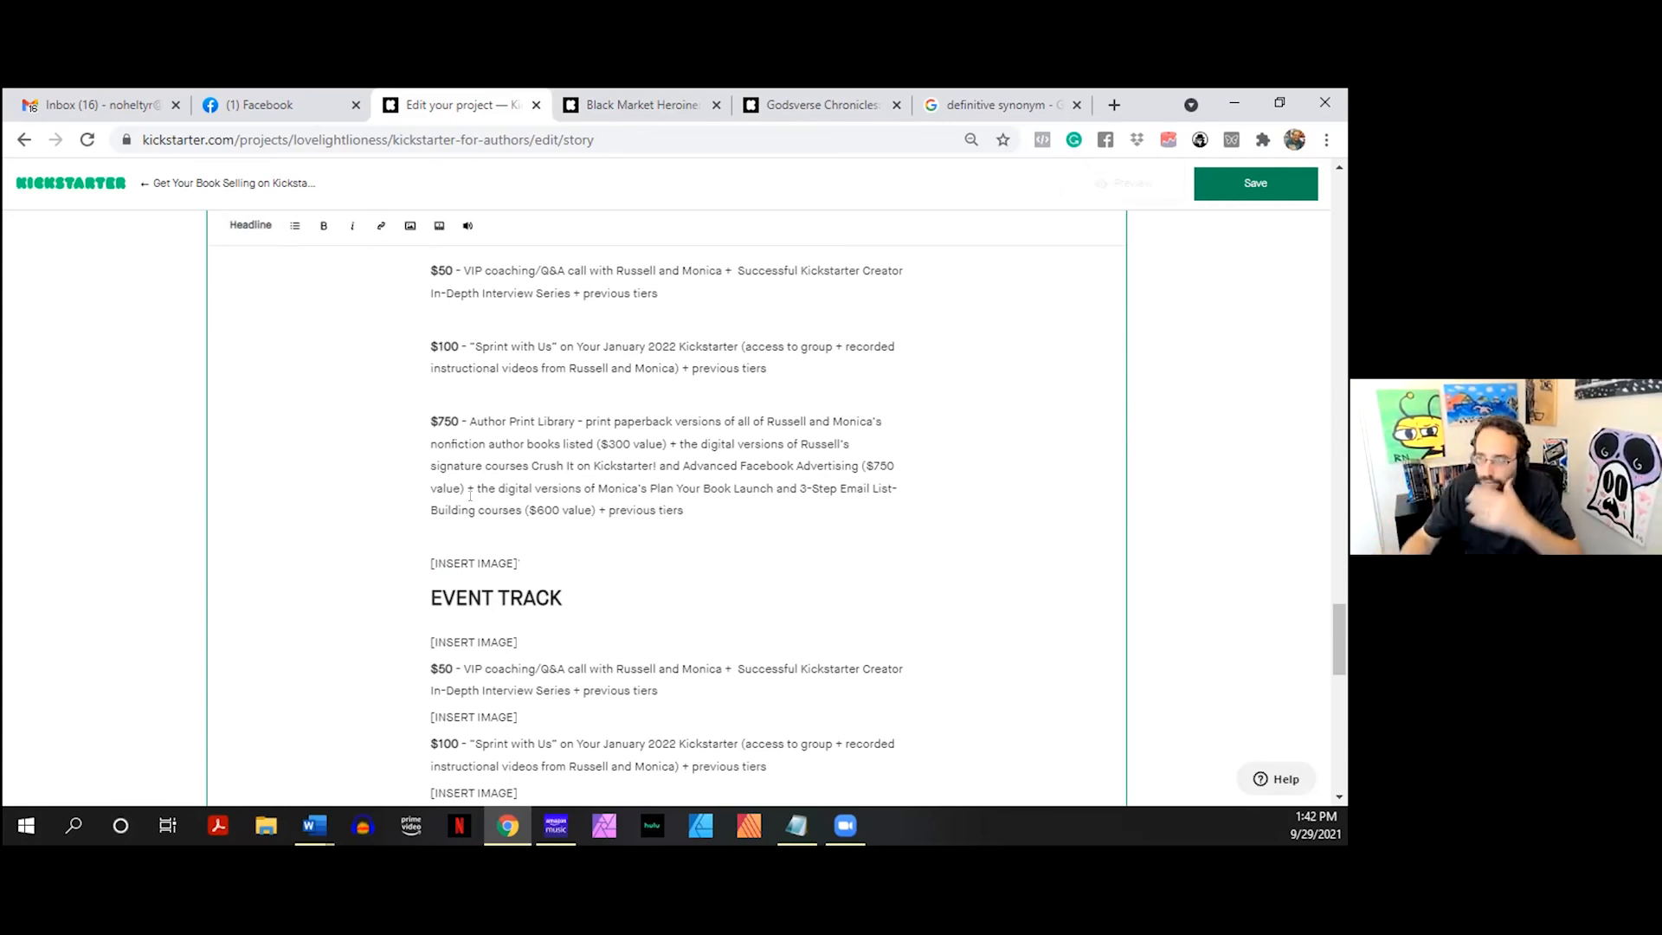
left_click(499, 317)
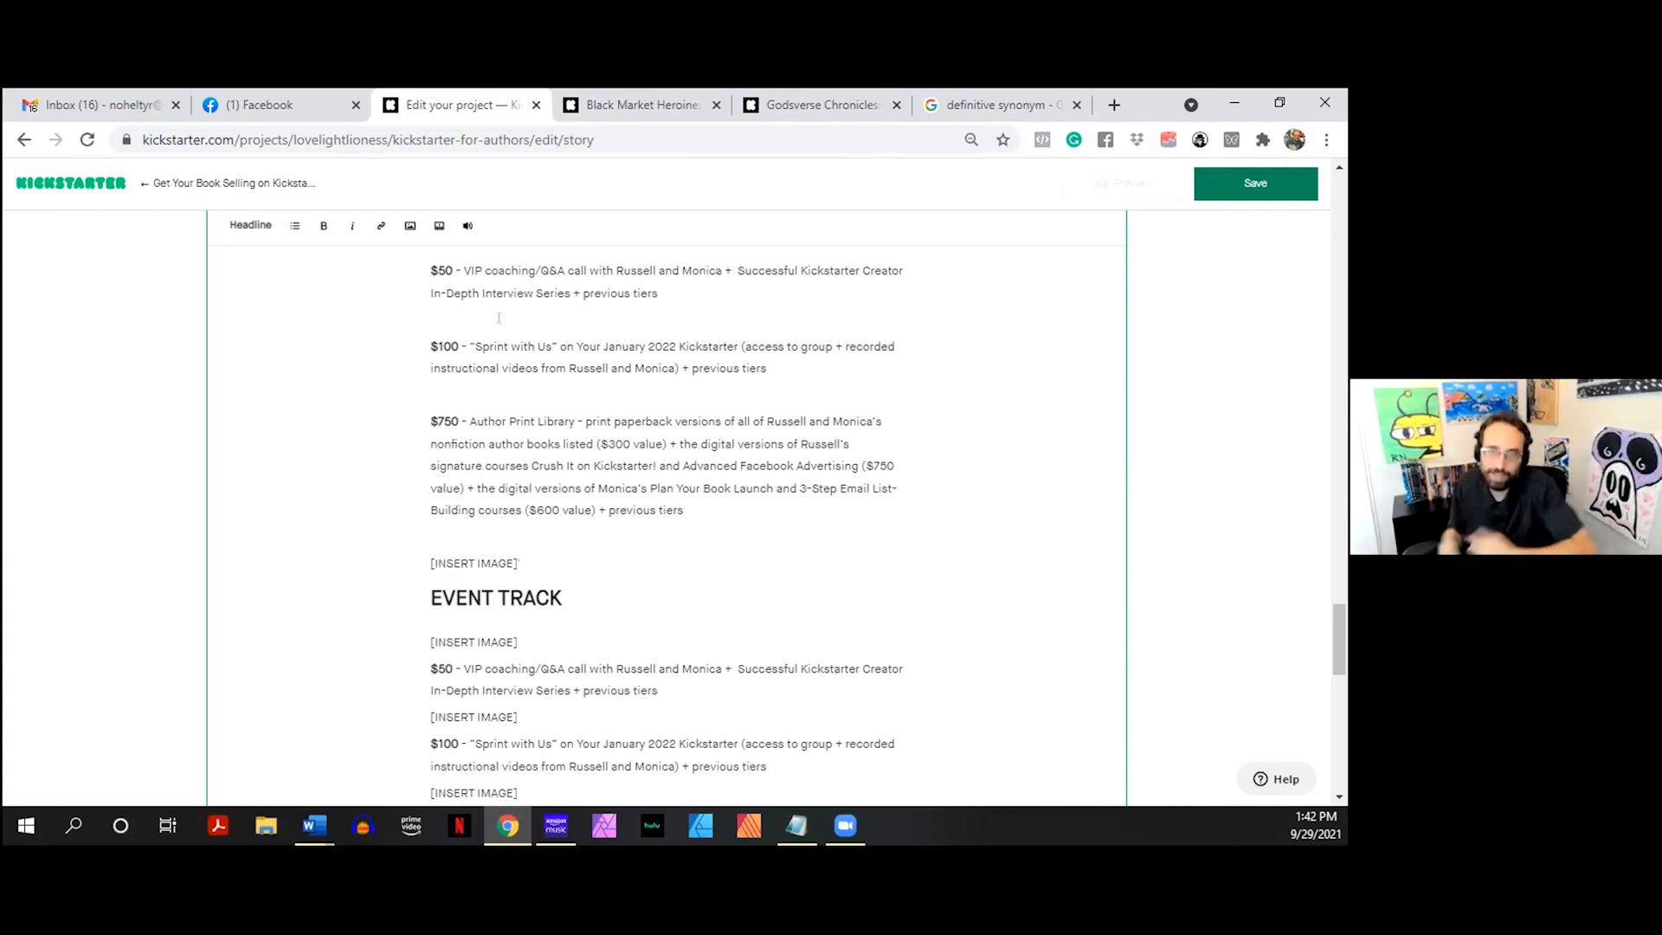
left_click(1243, 187)
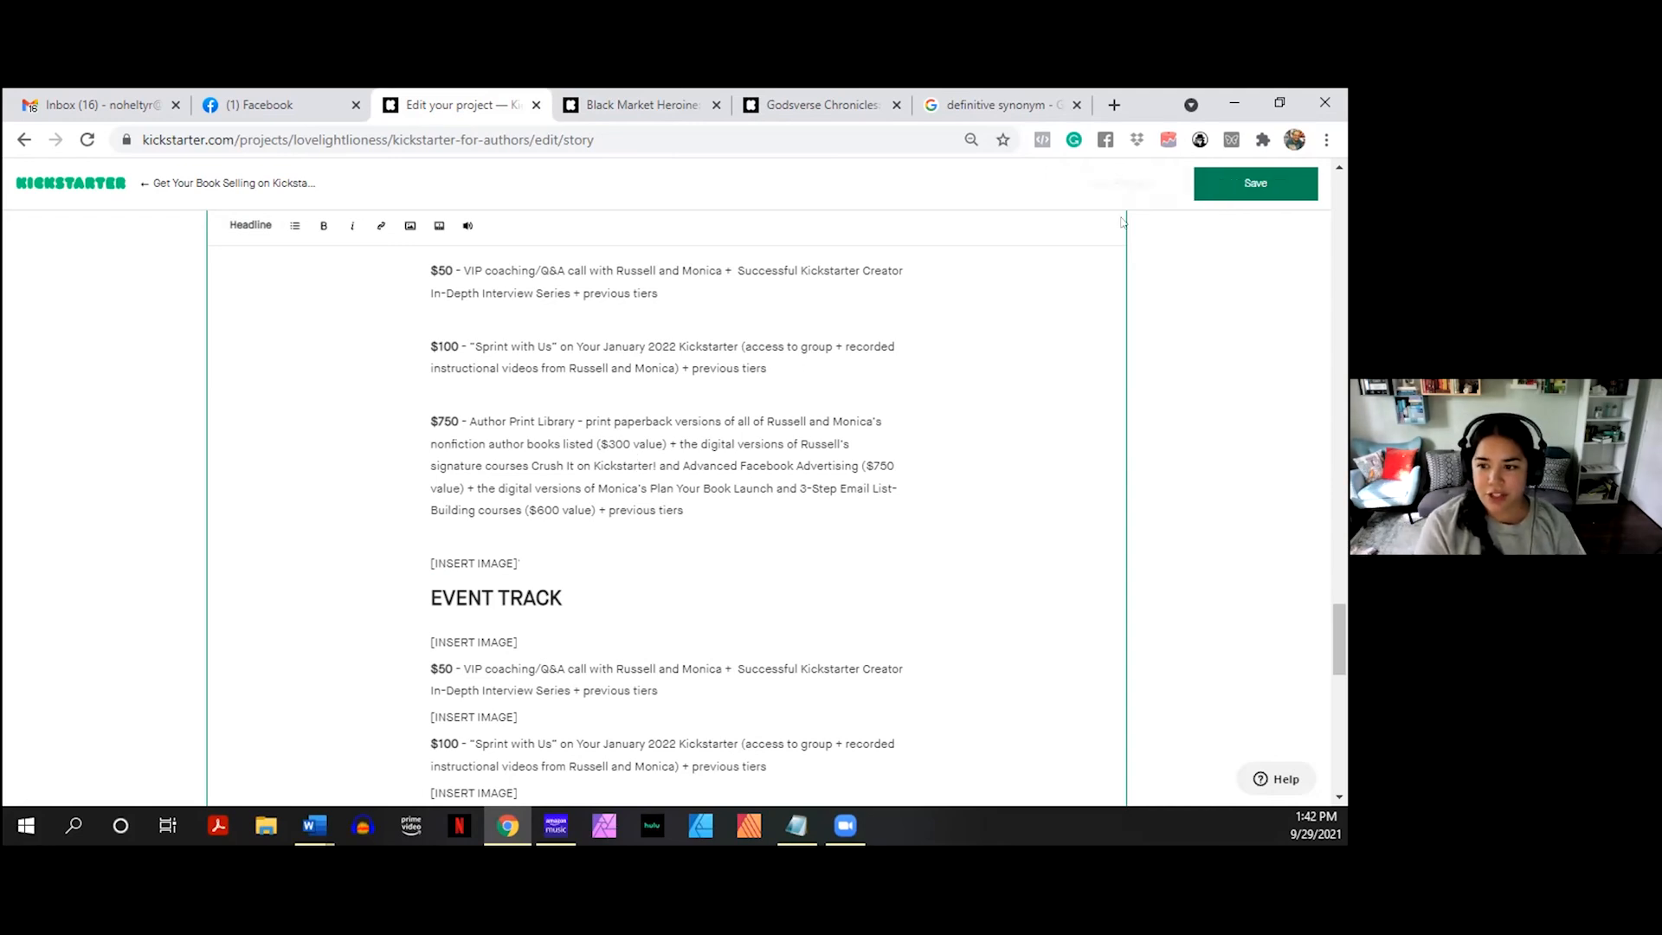
- Review the $25, $50 and $100 tiers in the PRINT TRACK section and how they build on each other
left_click(555, 369)
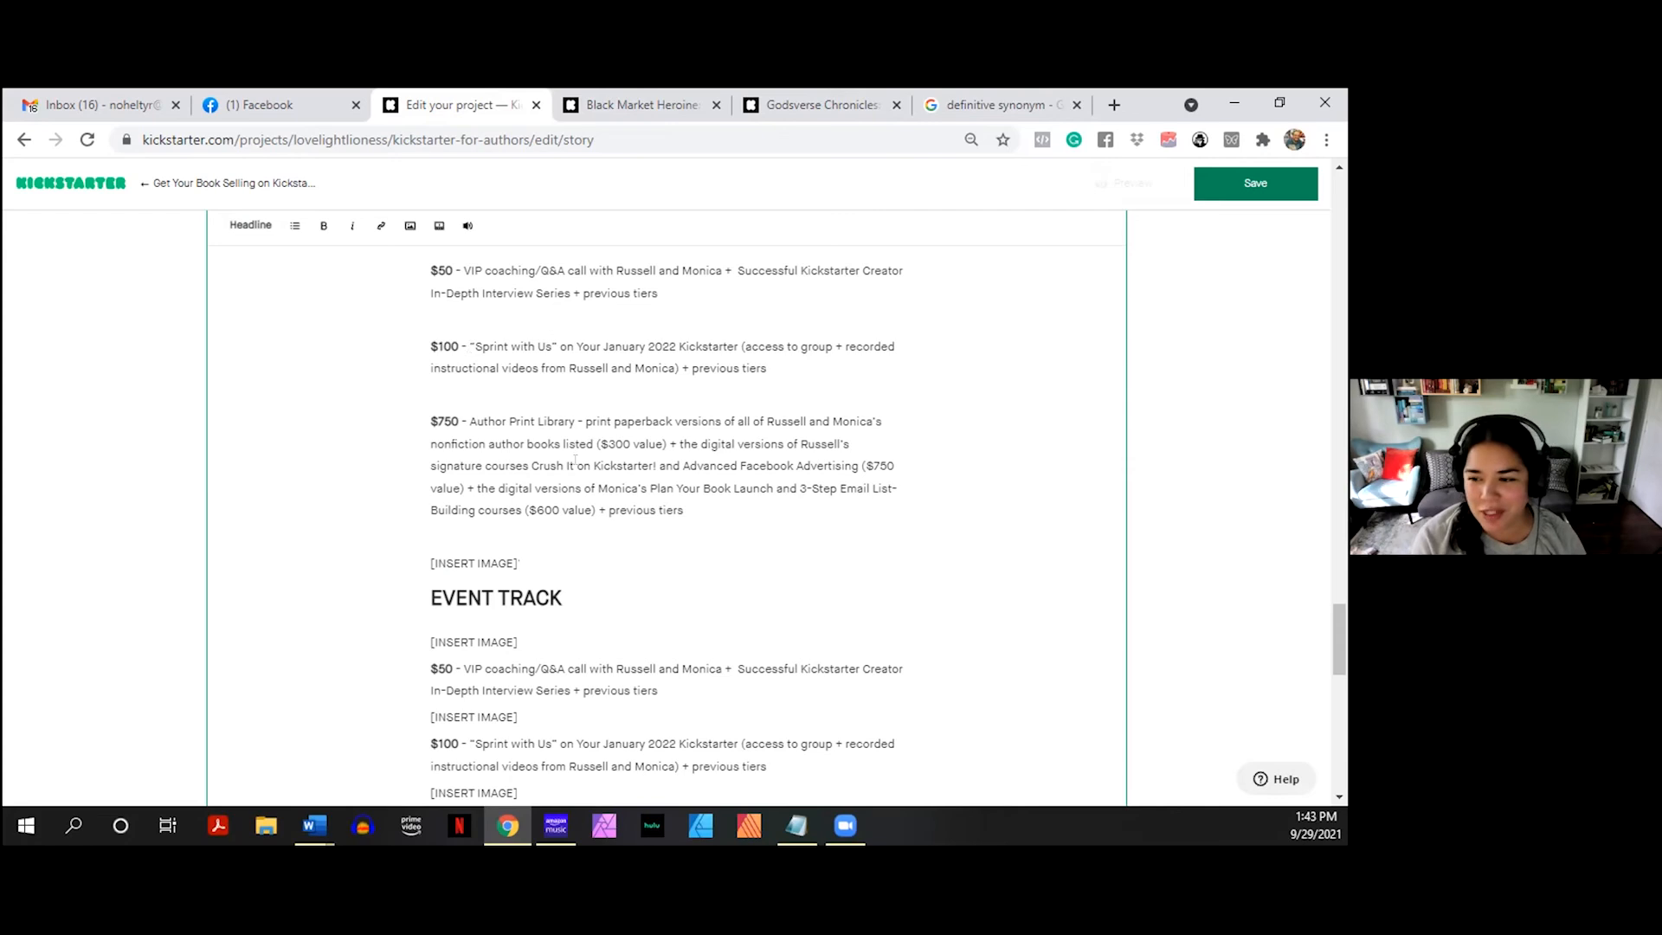
scroll(575, 460, "up", 2)
left_click_drag(658, 458, 428, 441)
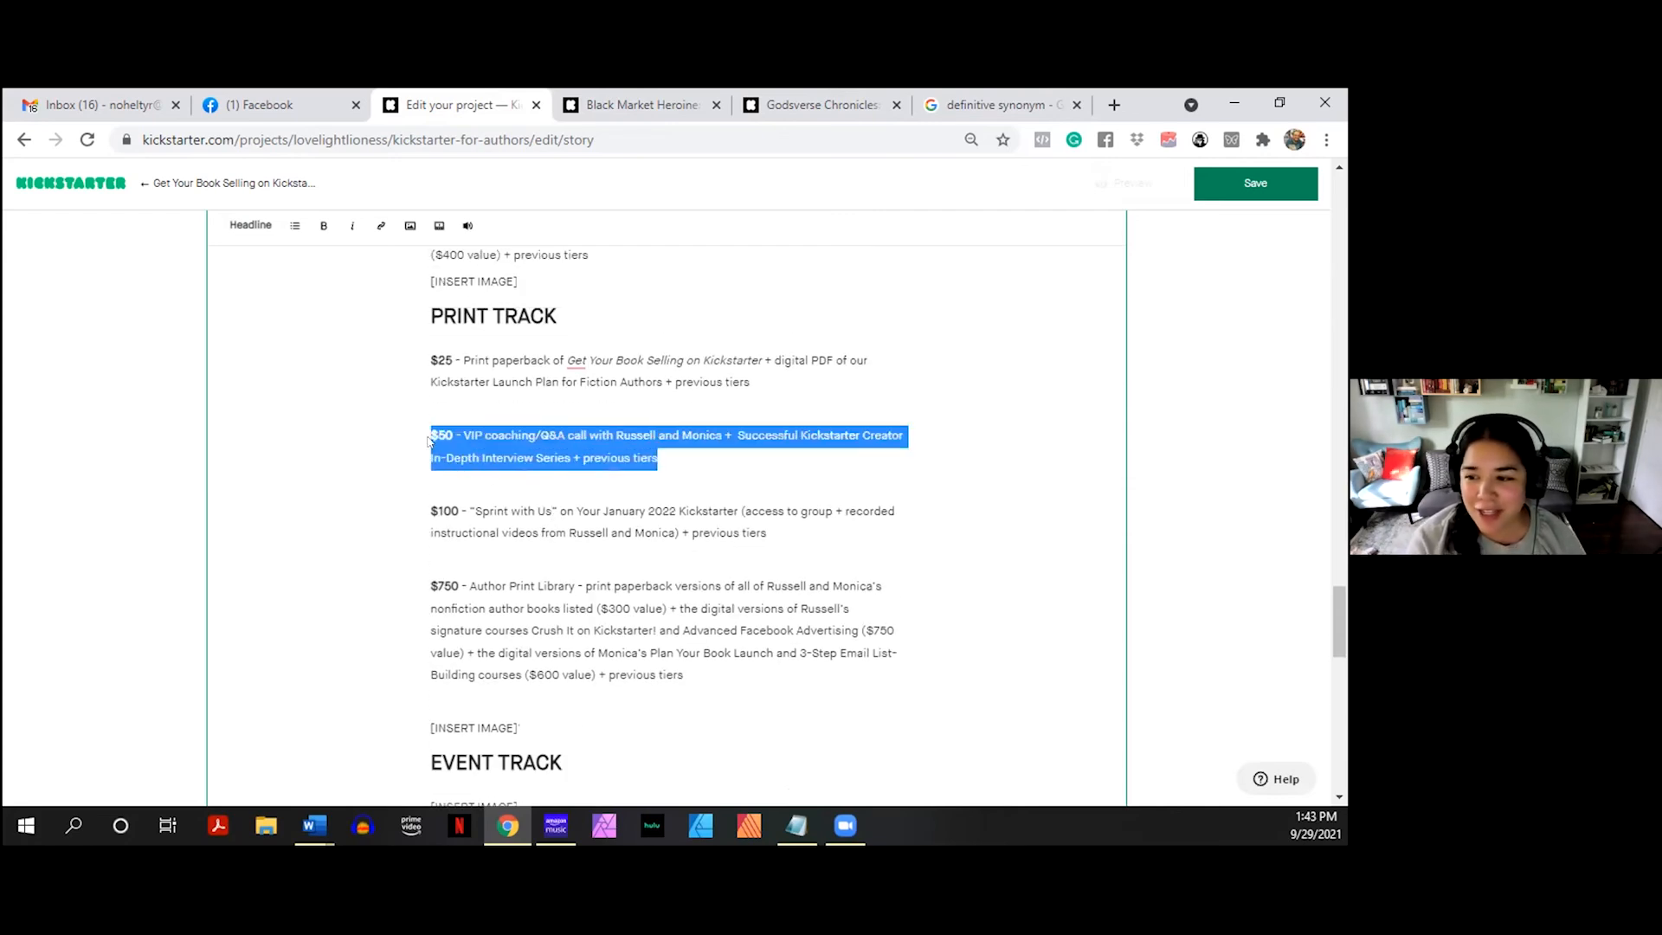
left_click(702, 459)
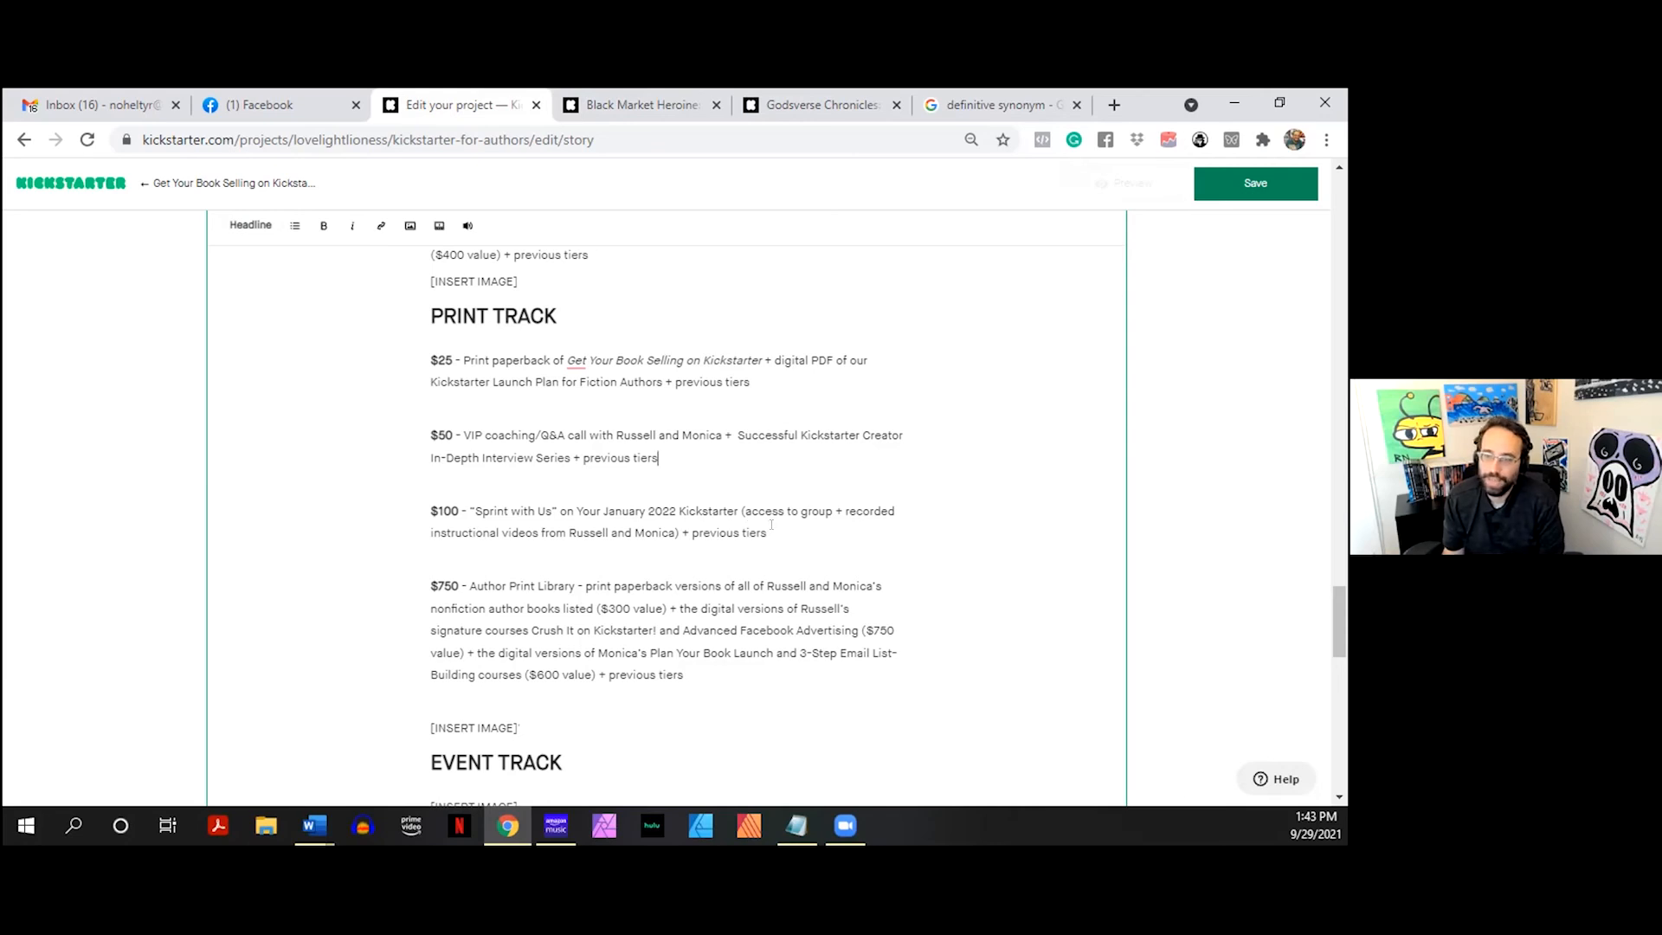
left_click_drag(785, 527, 418, 507)
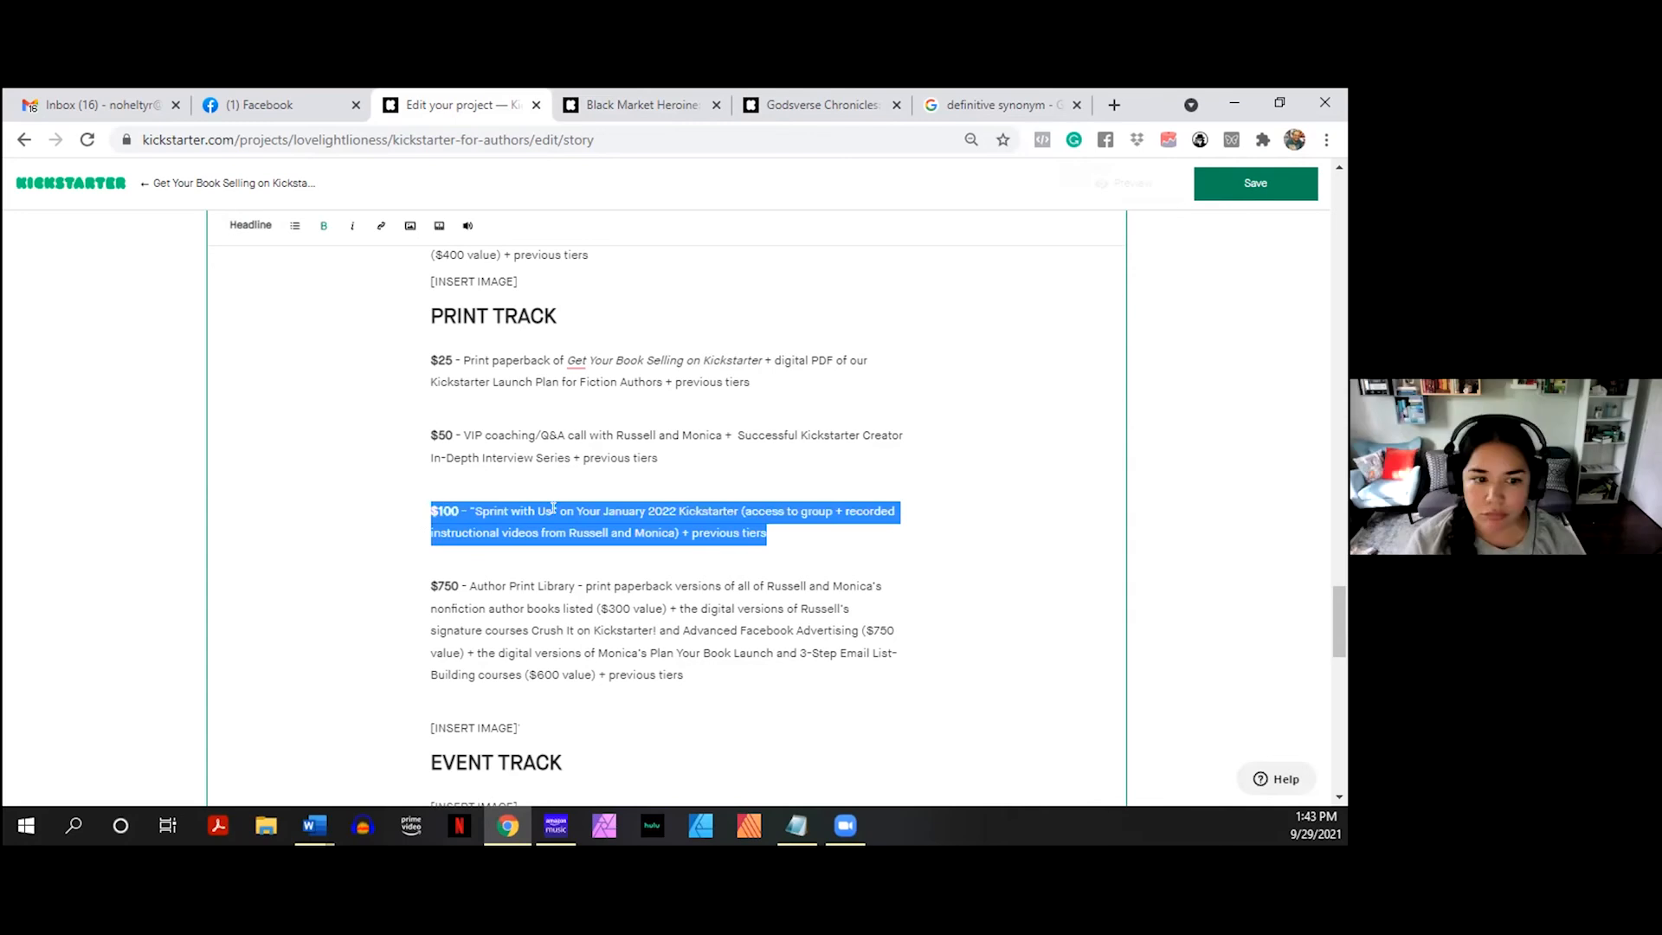
left_click(680, 451)
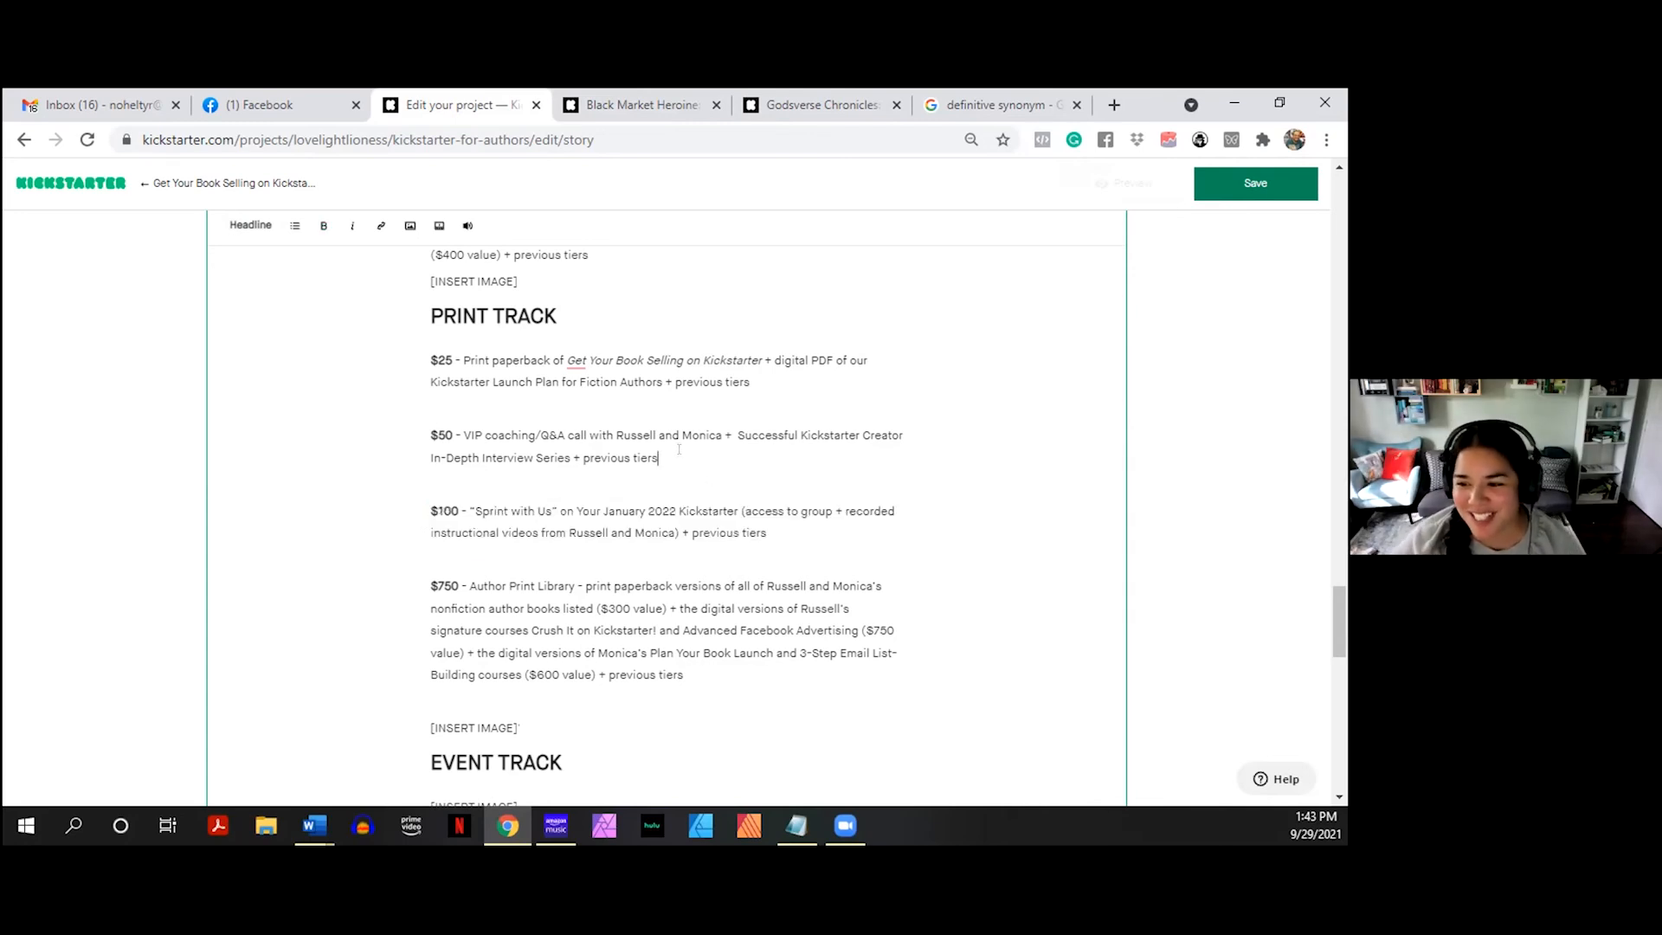
left_click_drag(686, 446, 415, 424)
left_click(585, 436)
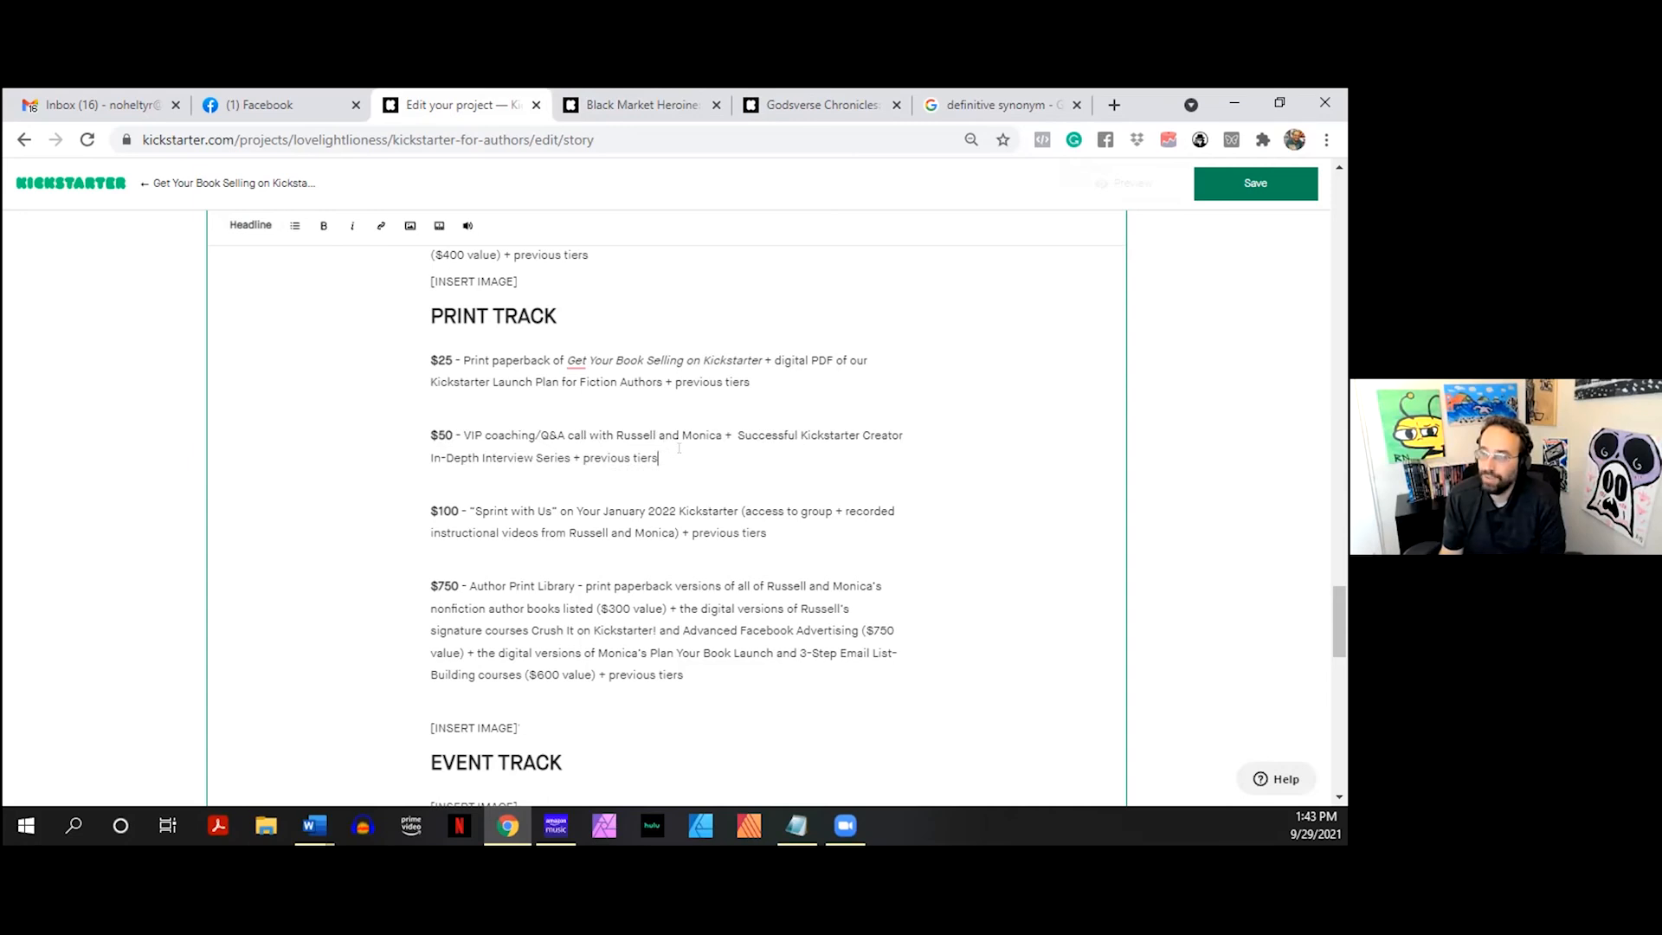
left_click_drag(678, 448, 421, 429)
left_click(644, 383)
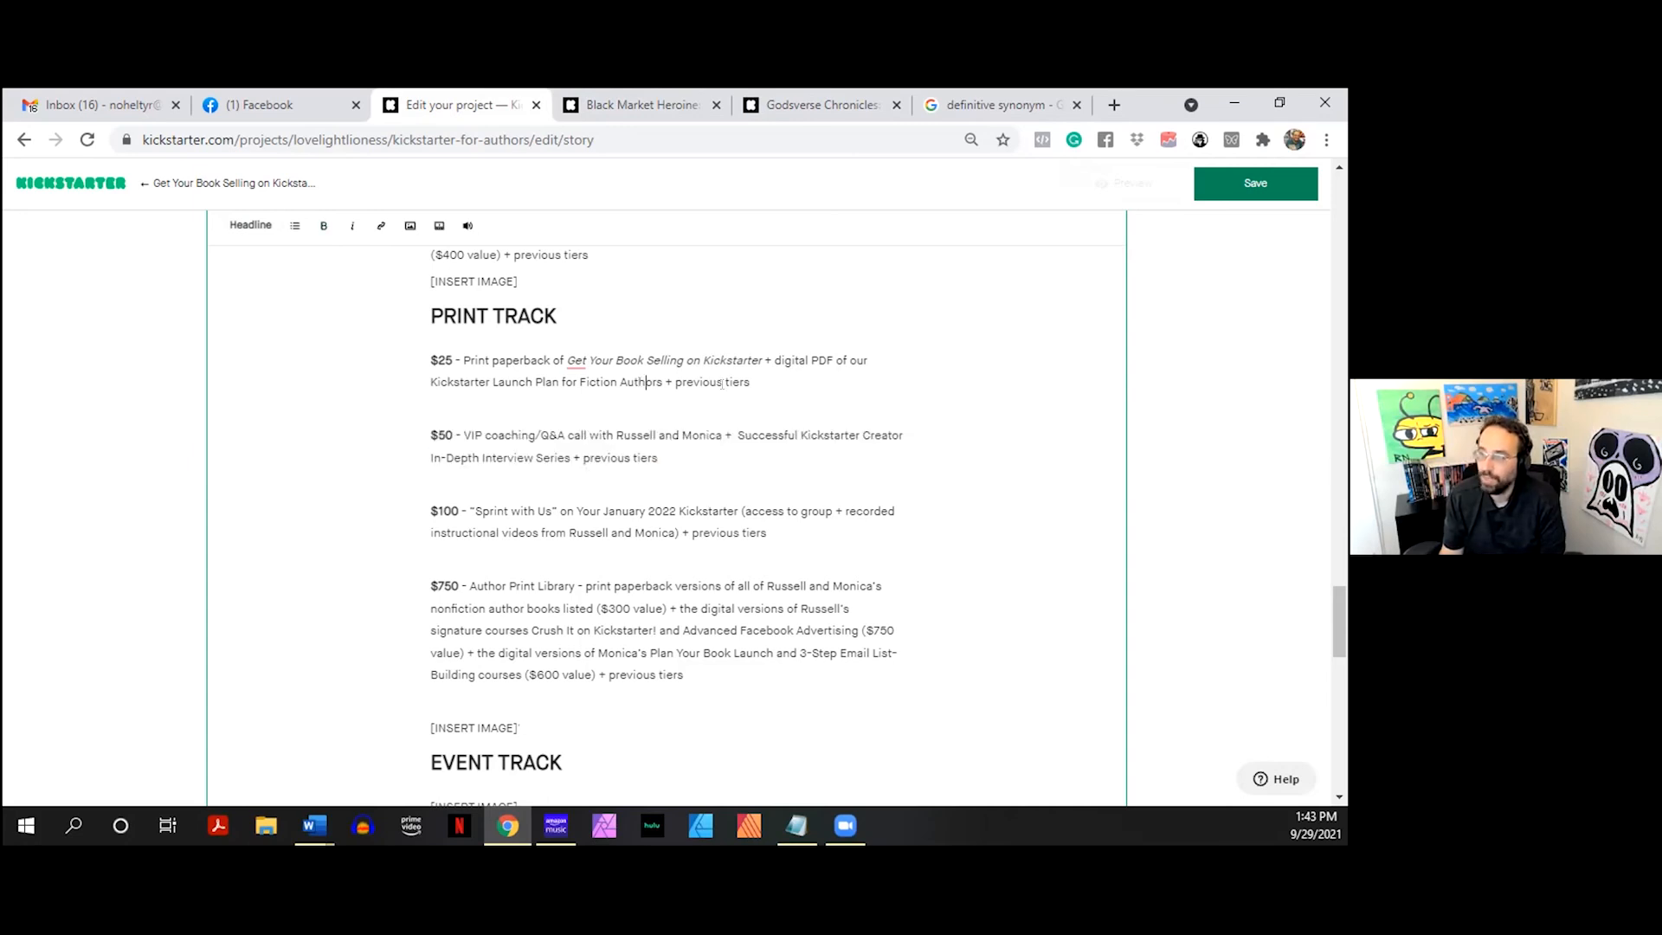
left_click_drag(753, 381, 408, 364)
left_click(521, 362)
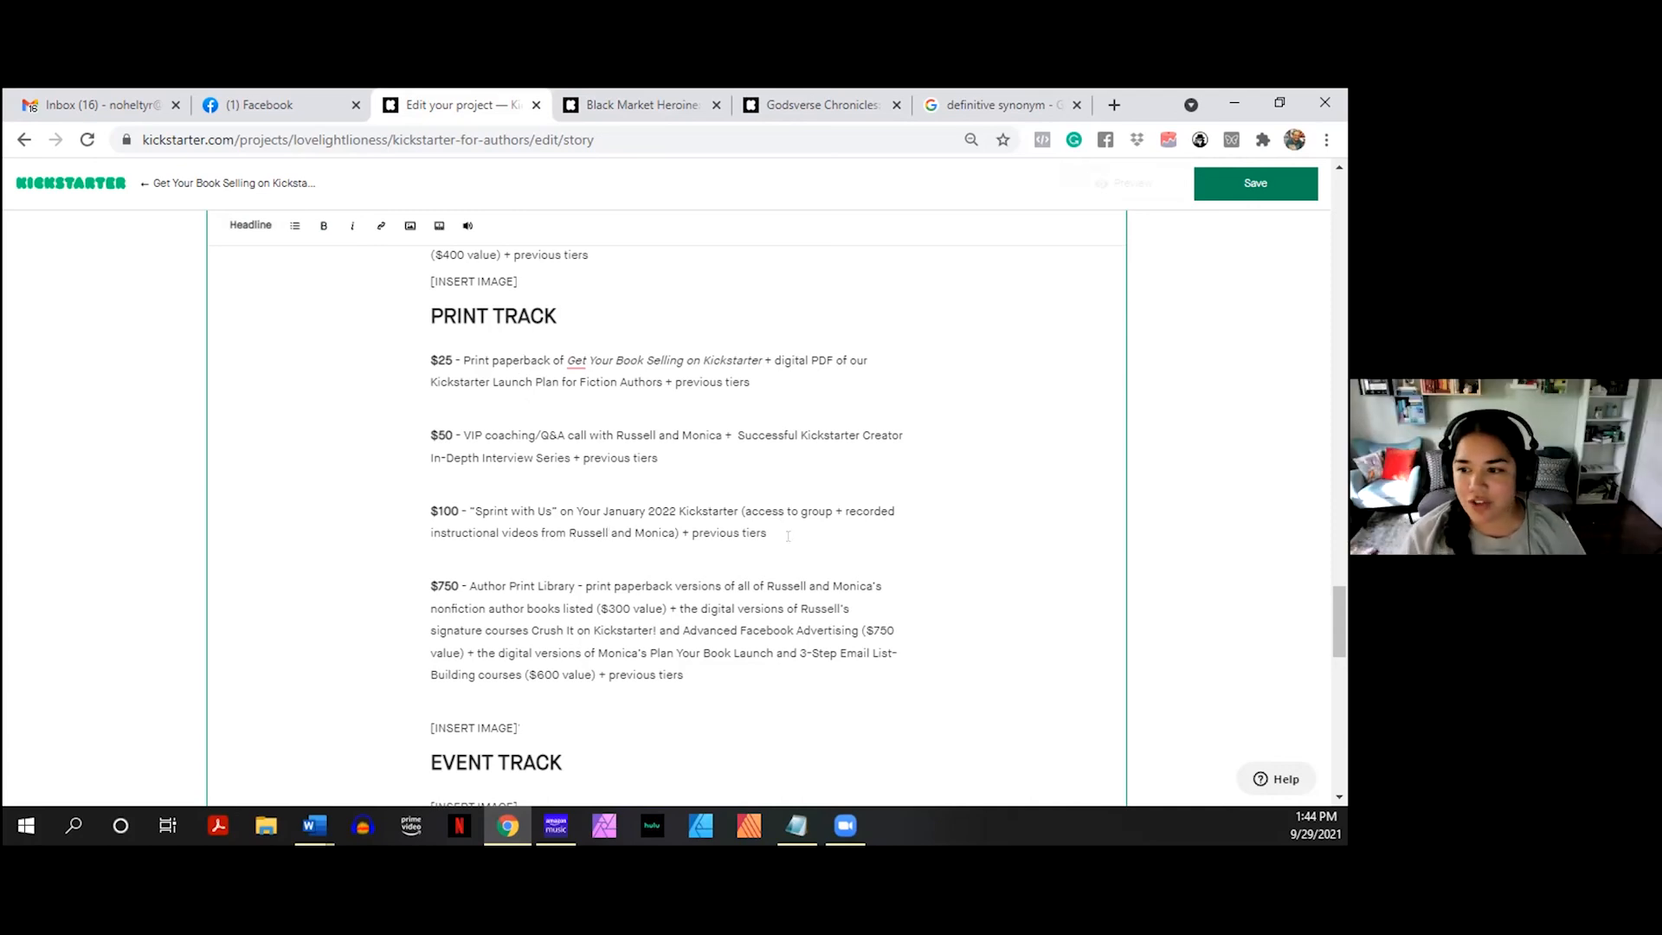
left_click_drag(767, 533, 424, 381)
left_click(566, 435)
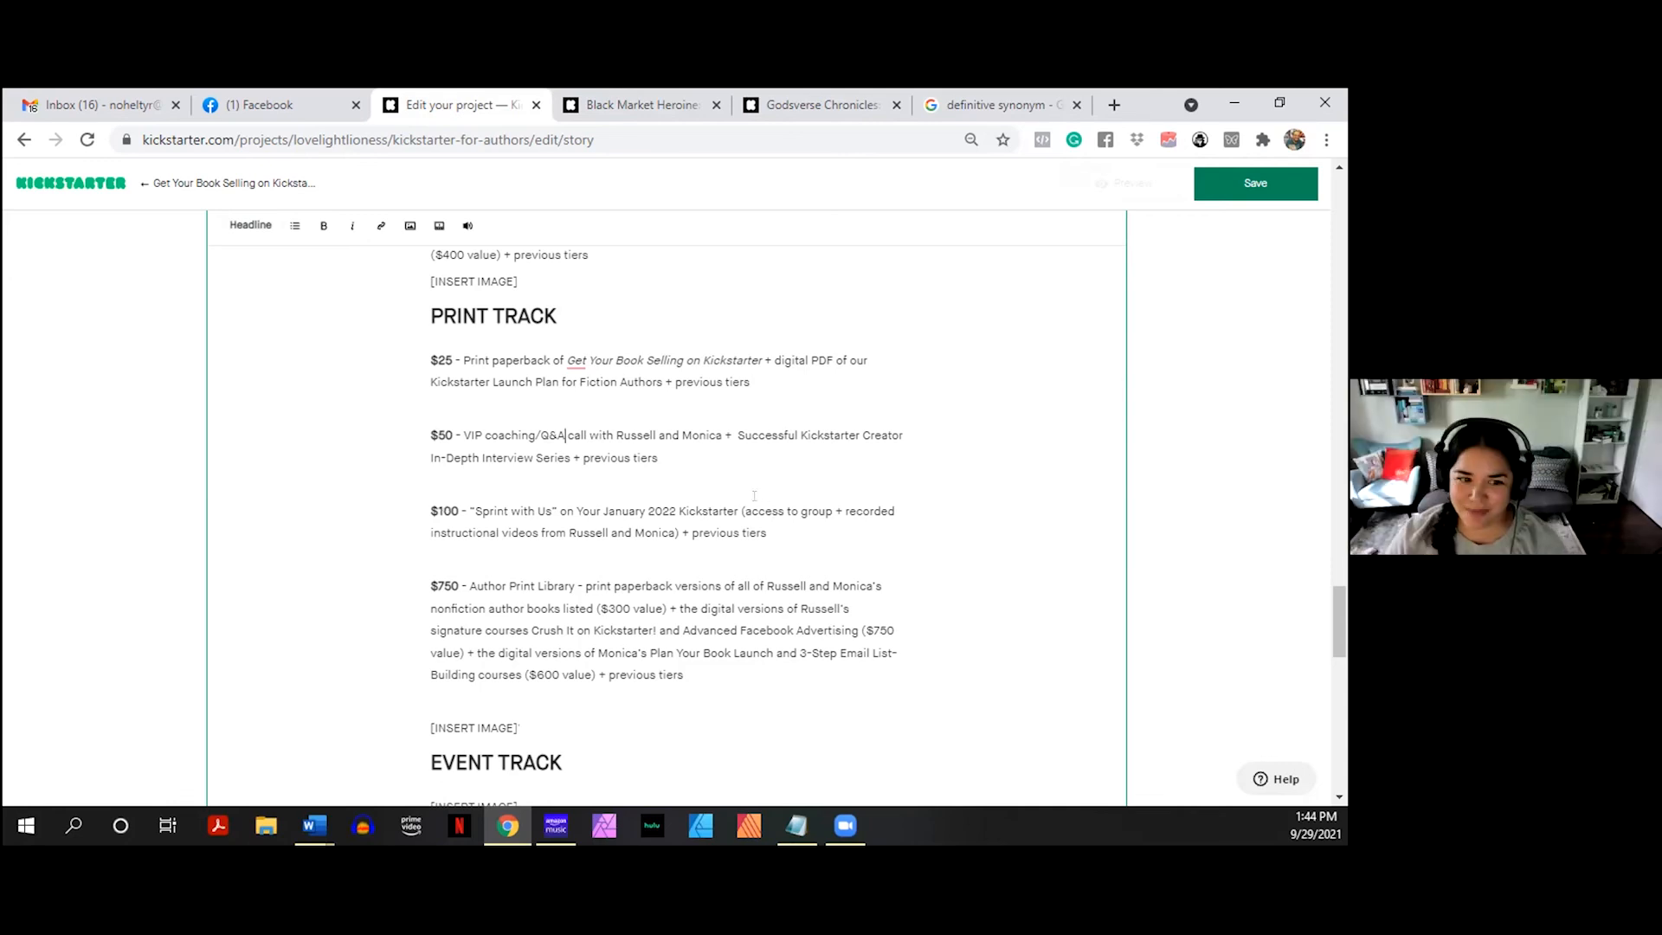
- Compare the $50 and $100 tiers under EVENT TRACK with the matching tiers under PRINT TRACK
scroll(782, 527, "down", 4)
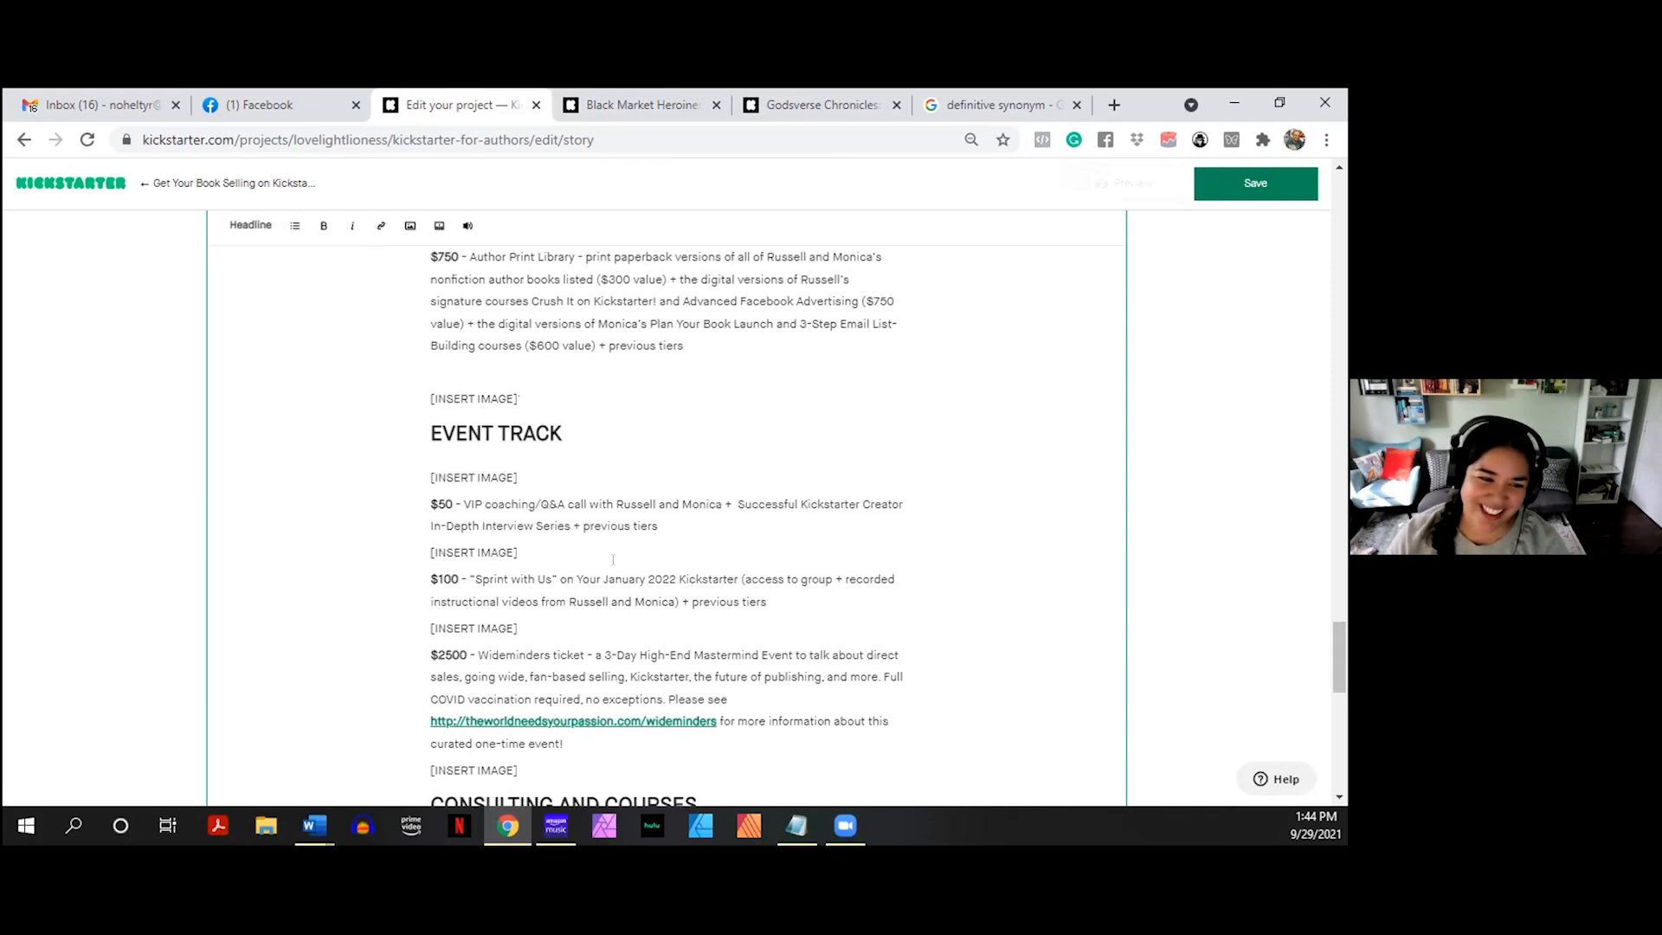
left_click_drag(784, 603, 429, 505)
left_click(582, 564)
scroll(583, 570, "up", 4)
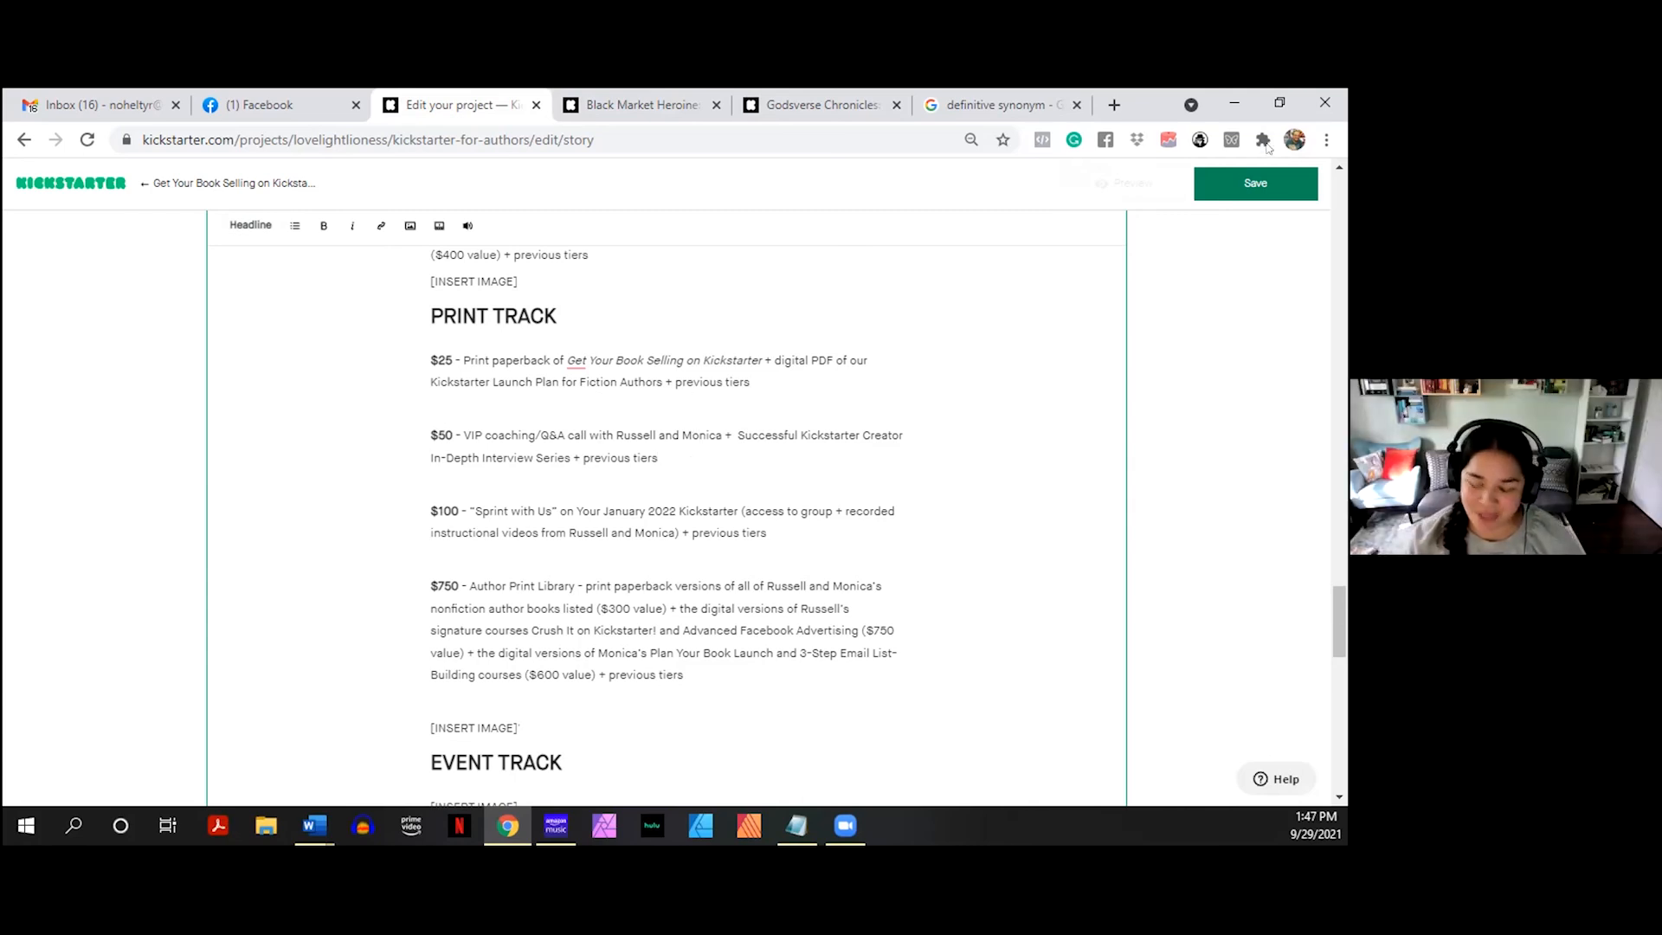
- Review the introduction guidance and the opening paragraphs of the project description at the start of the story
scroll(614, 411, "up", 20)
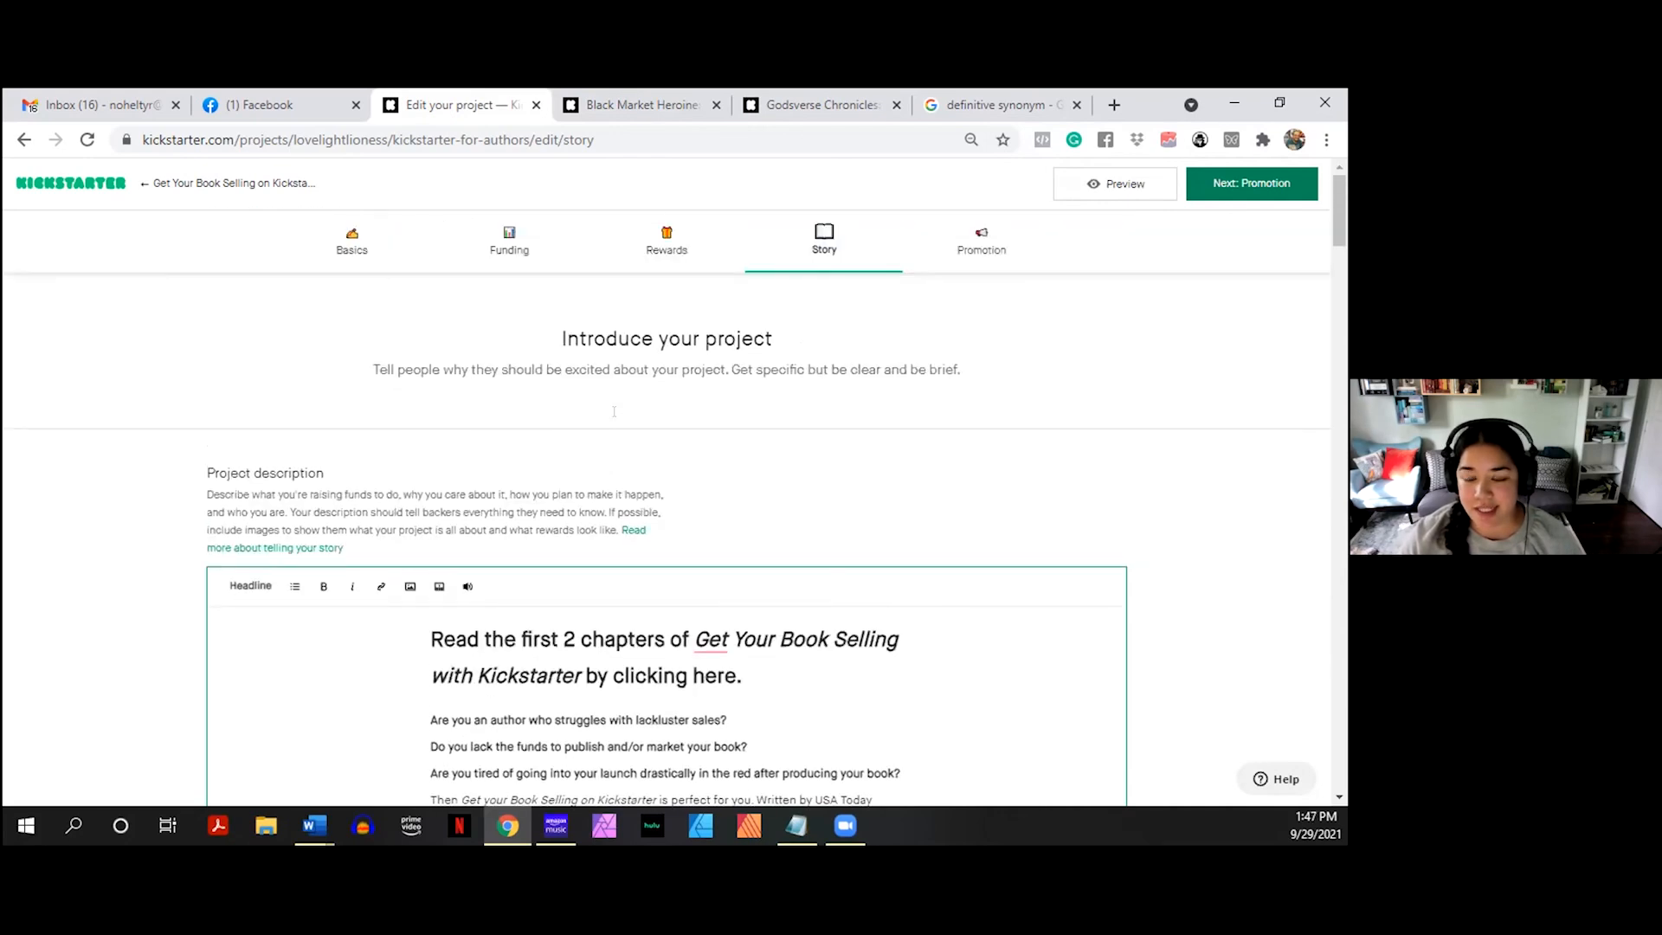
scroll(618, 410, "down", 3)
scroll(618, 415, "down", 1)
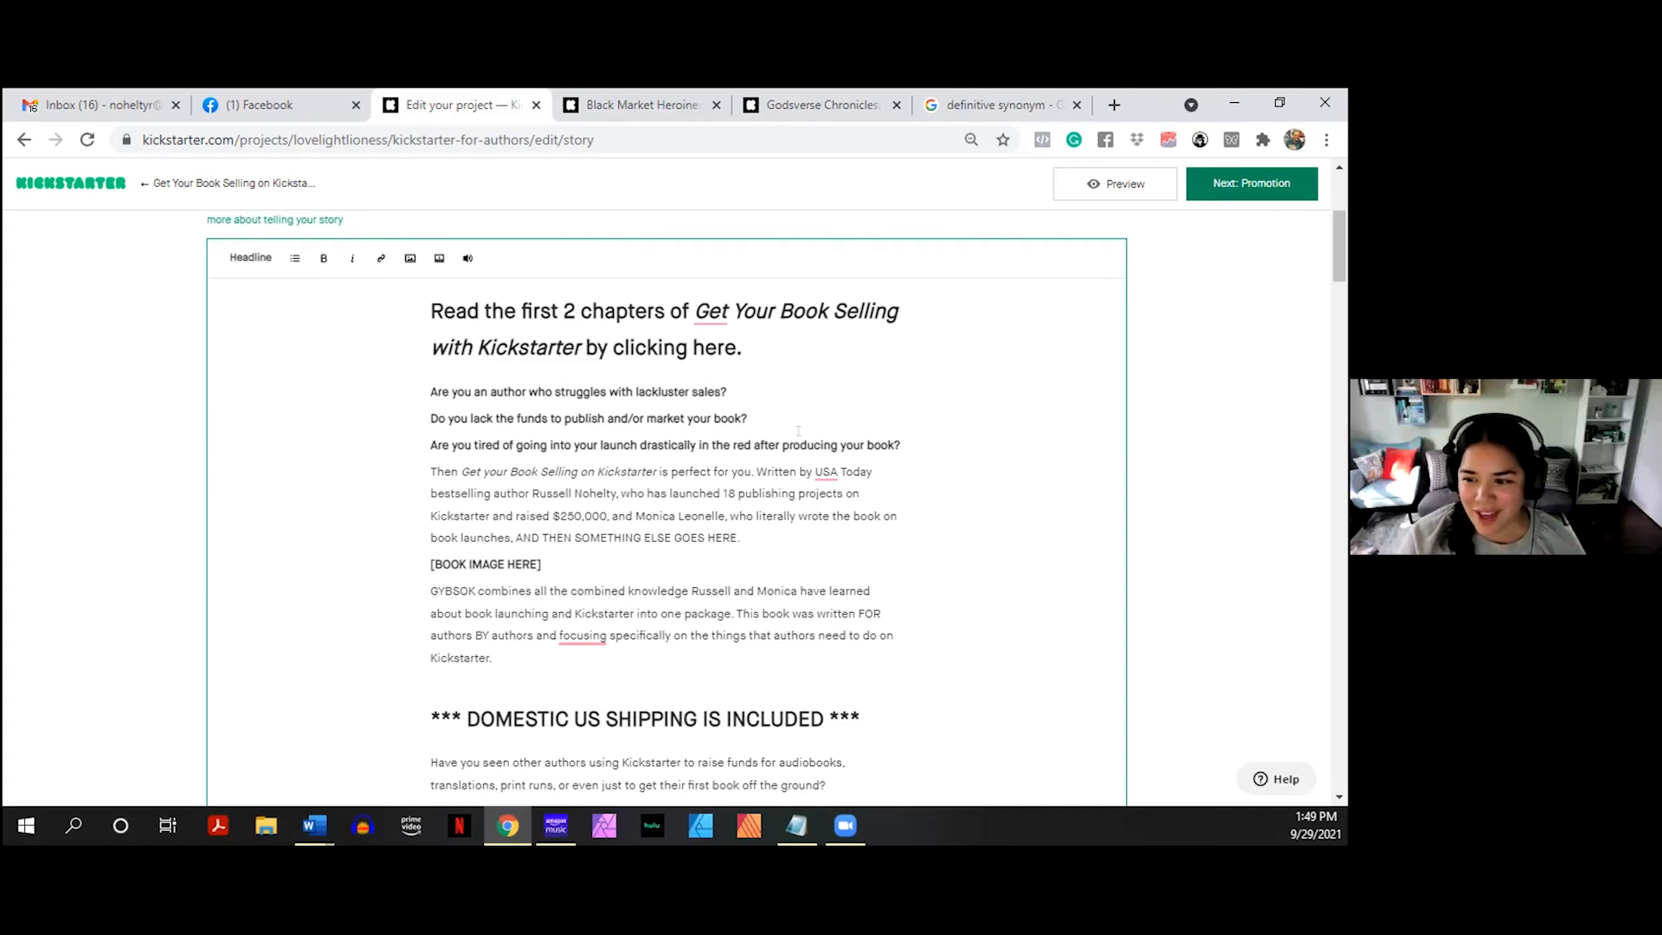
scroll(797, 420, "up", 4)
left_click(1255, 185)
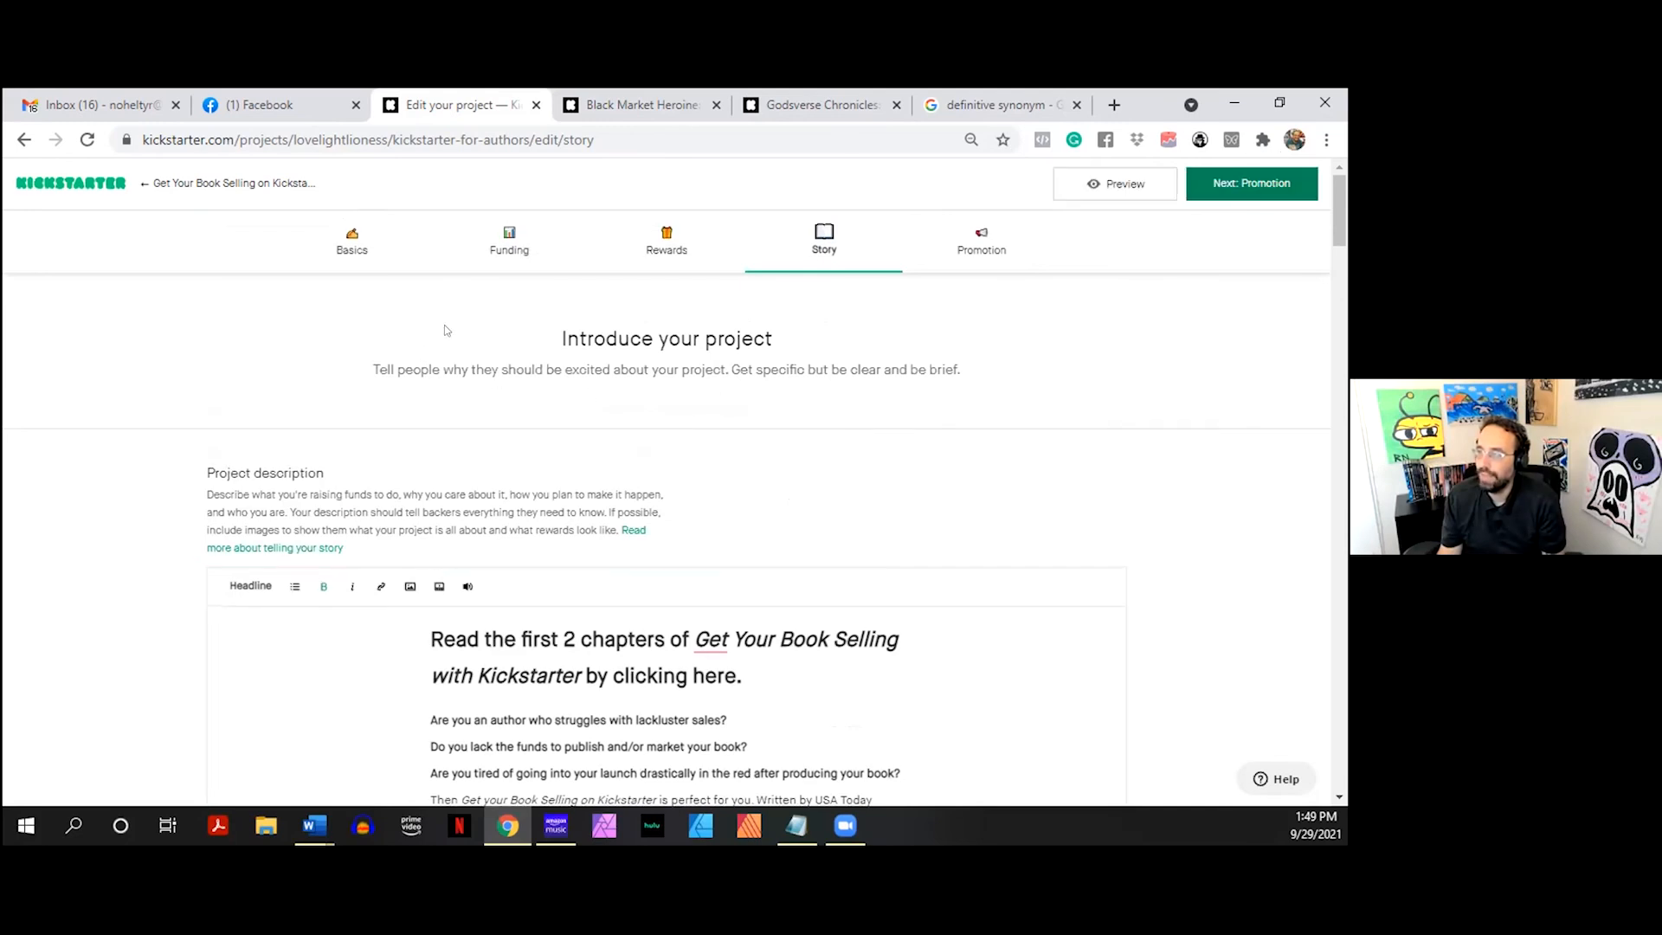
left_click_drag(549, 346, 969, 379)
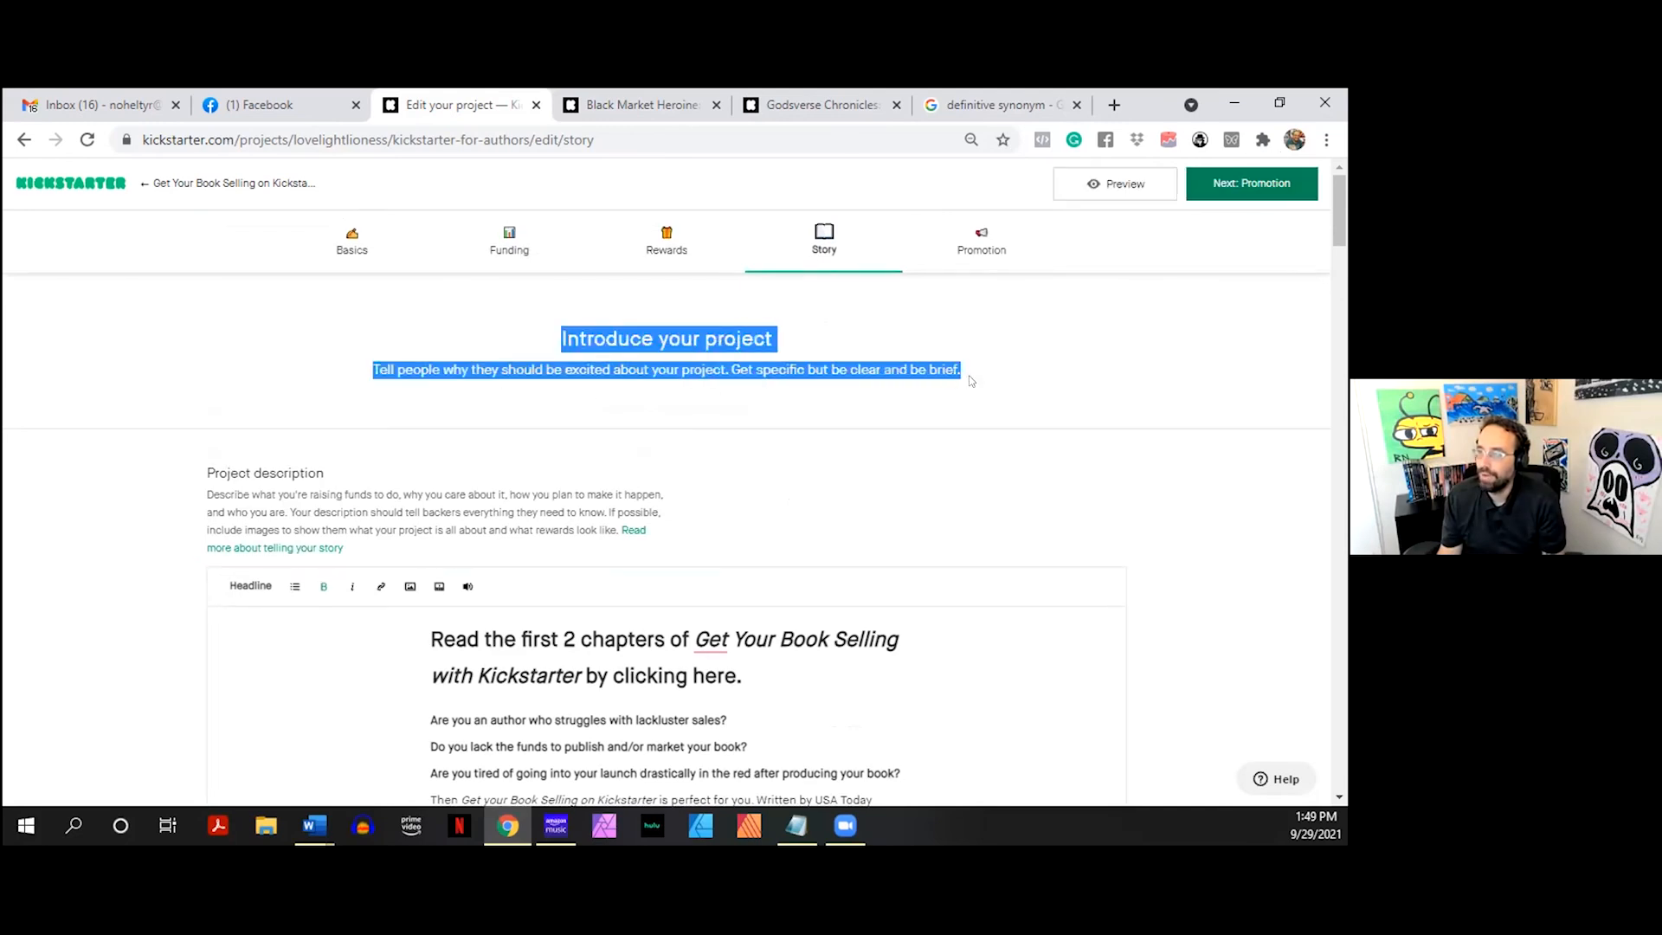
left_click(475, 319)
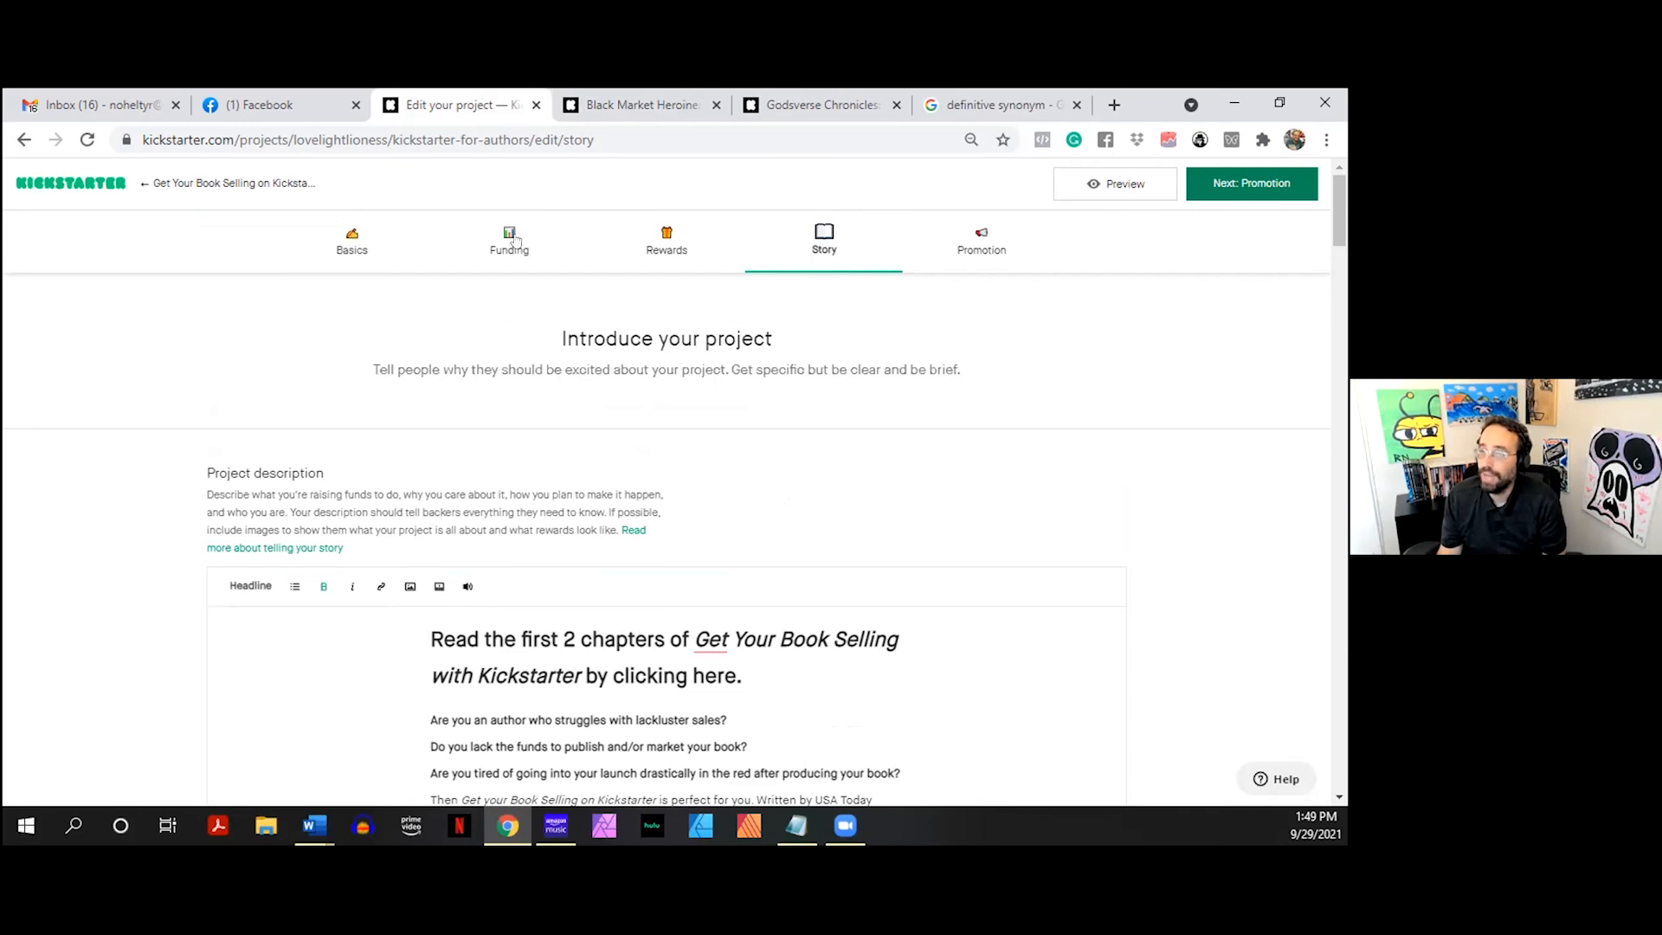
- Look through the project's Basics, Rewards and Promotion sections, including the launch heading, and return to the Story section
left_click(343, 241)
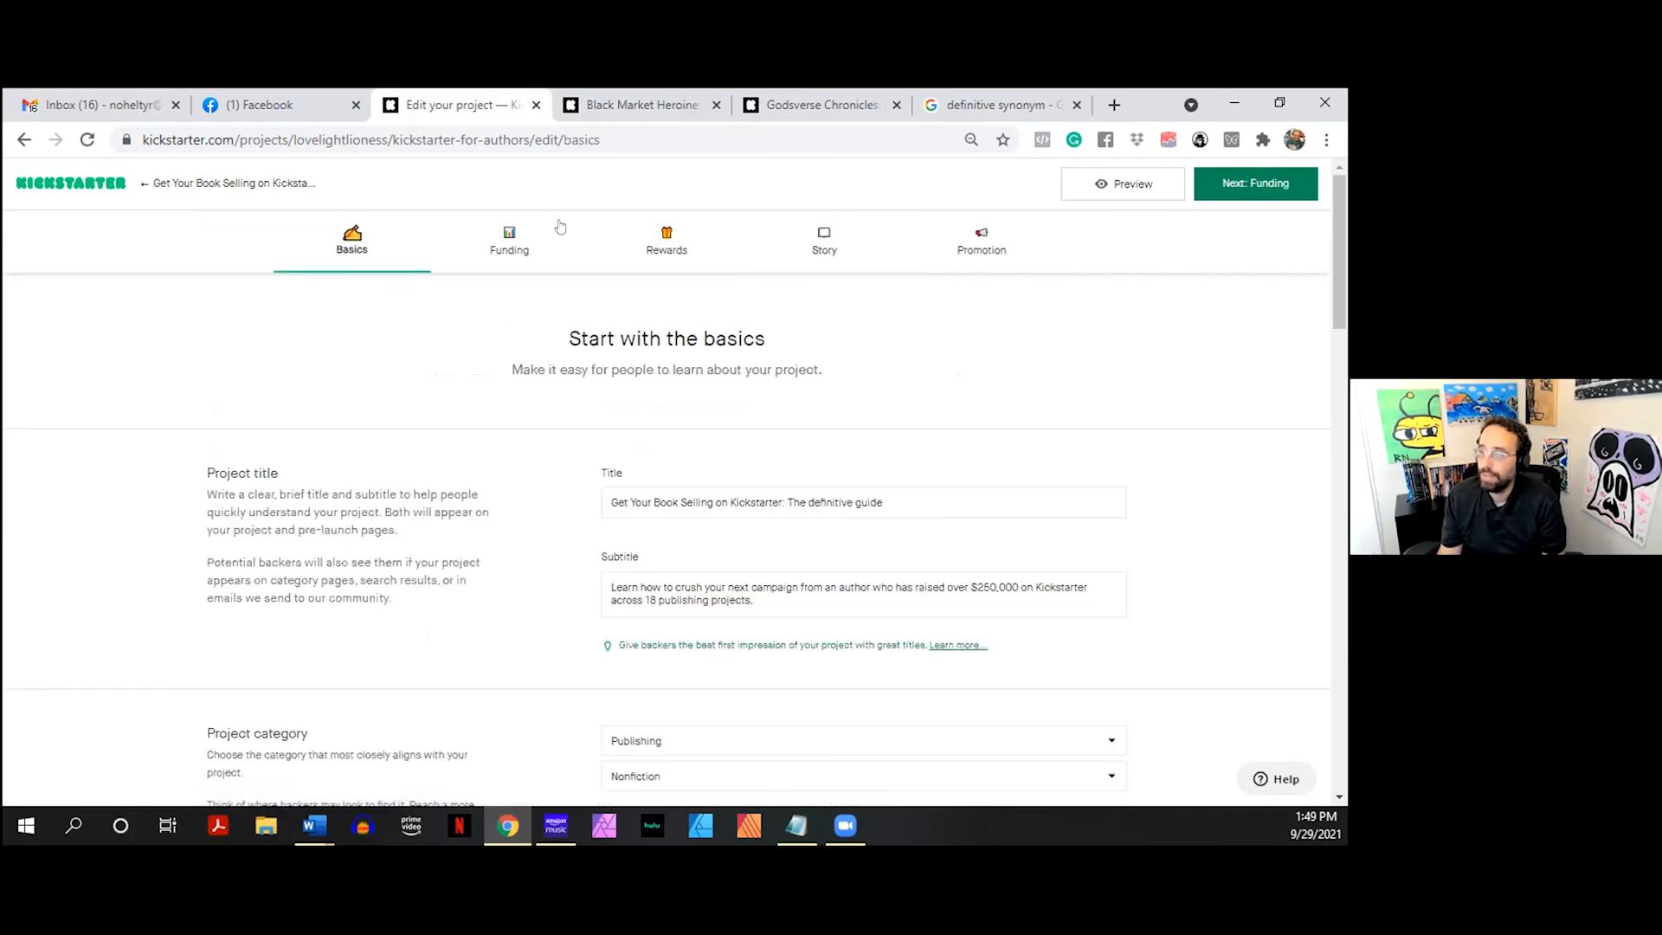
left_click(663, 240)
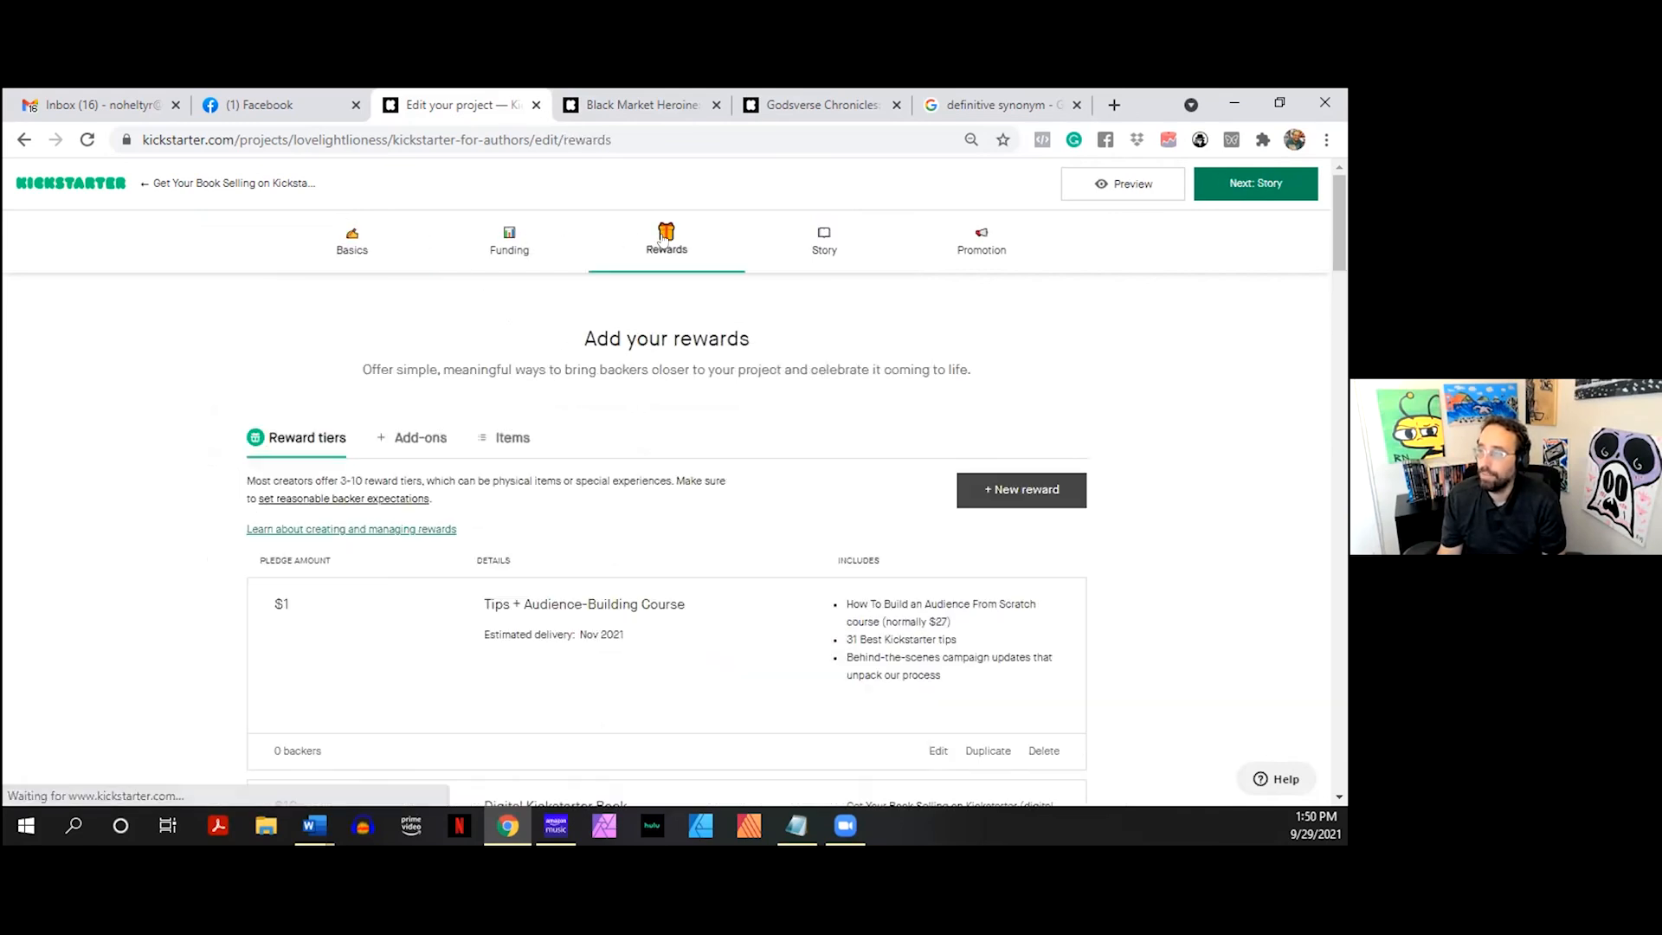
left_click(818, 240)
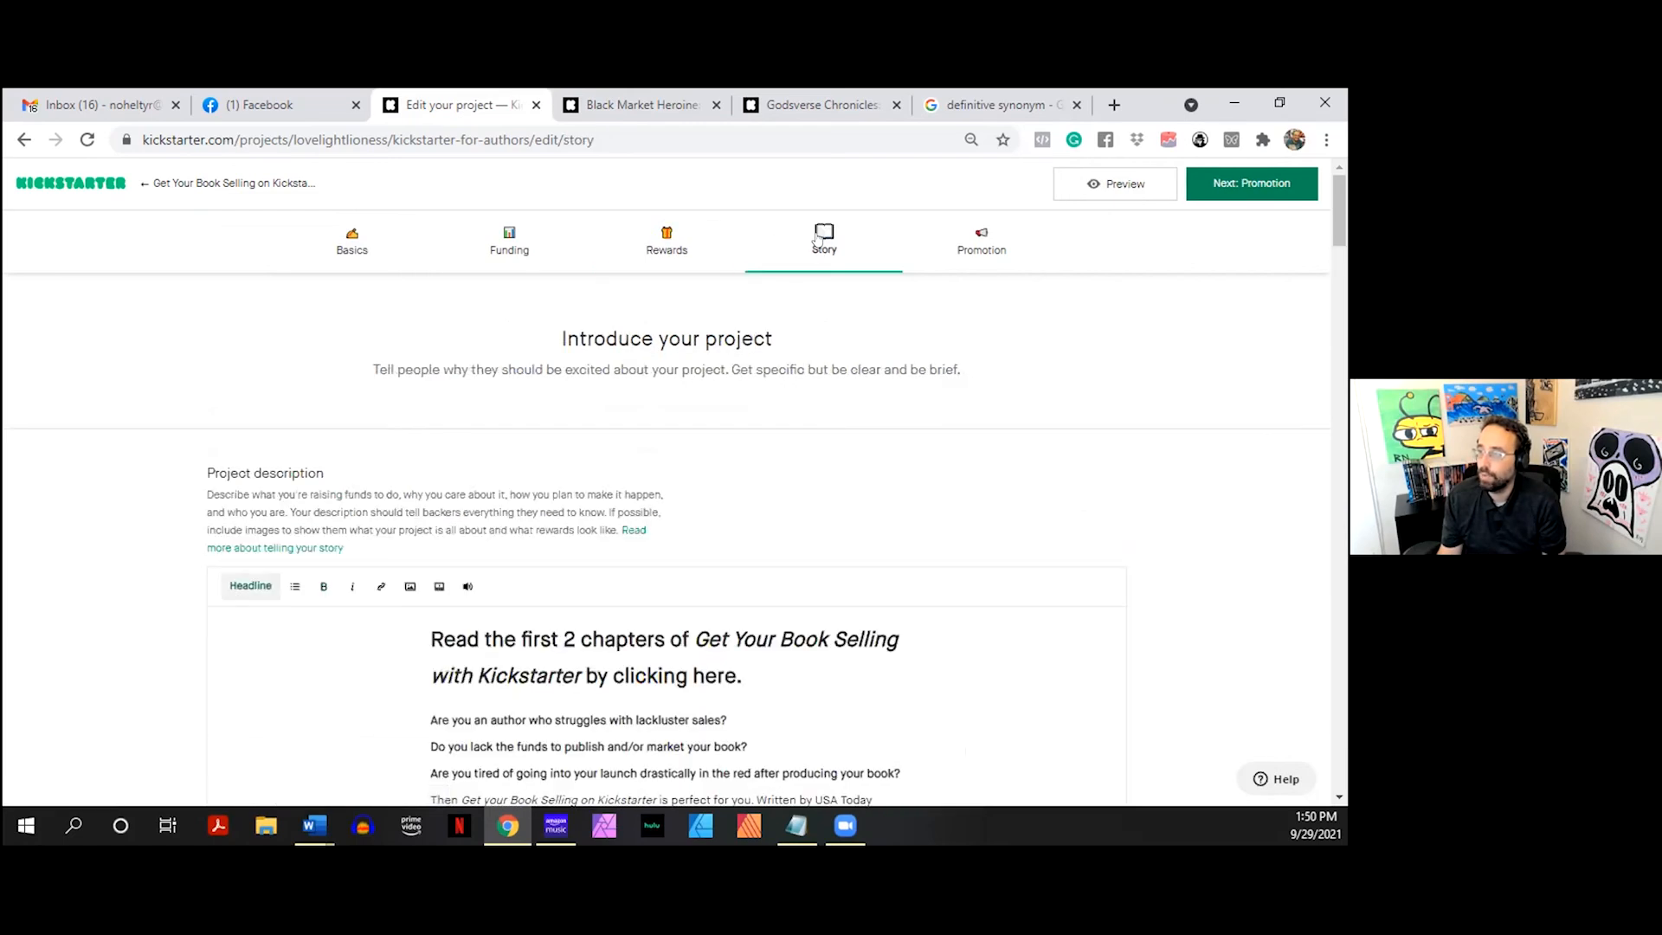
left_click(979, 236)
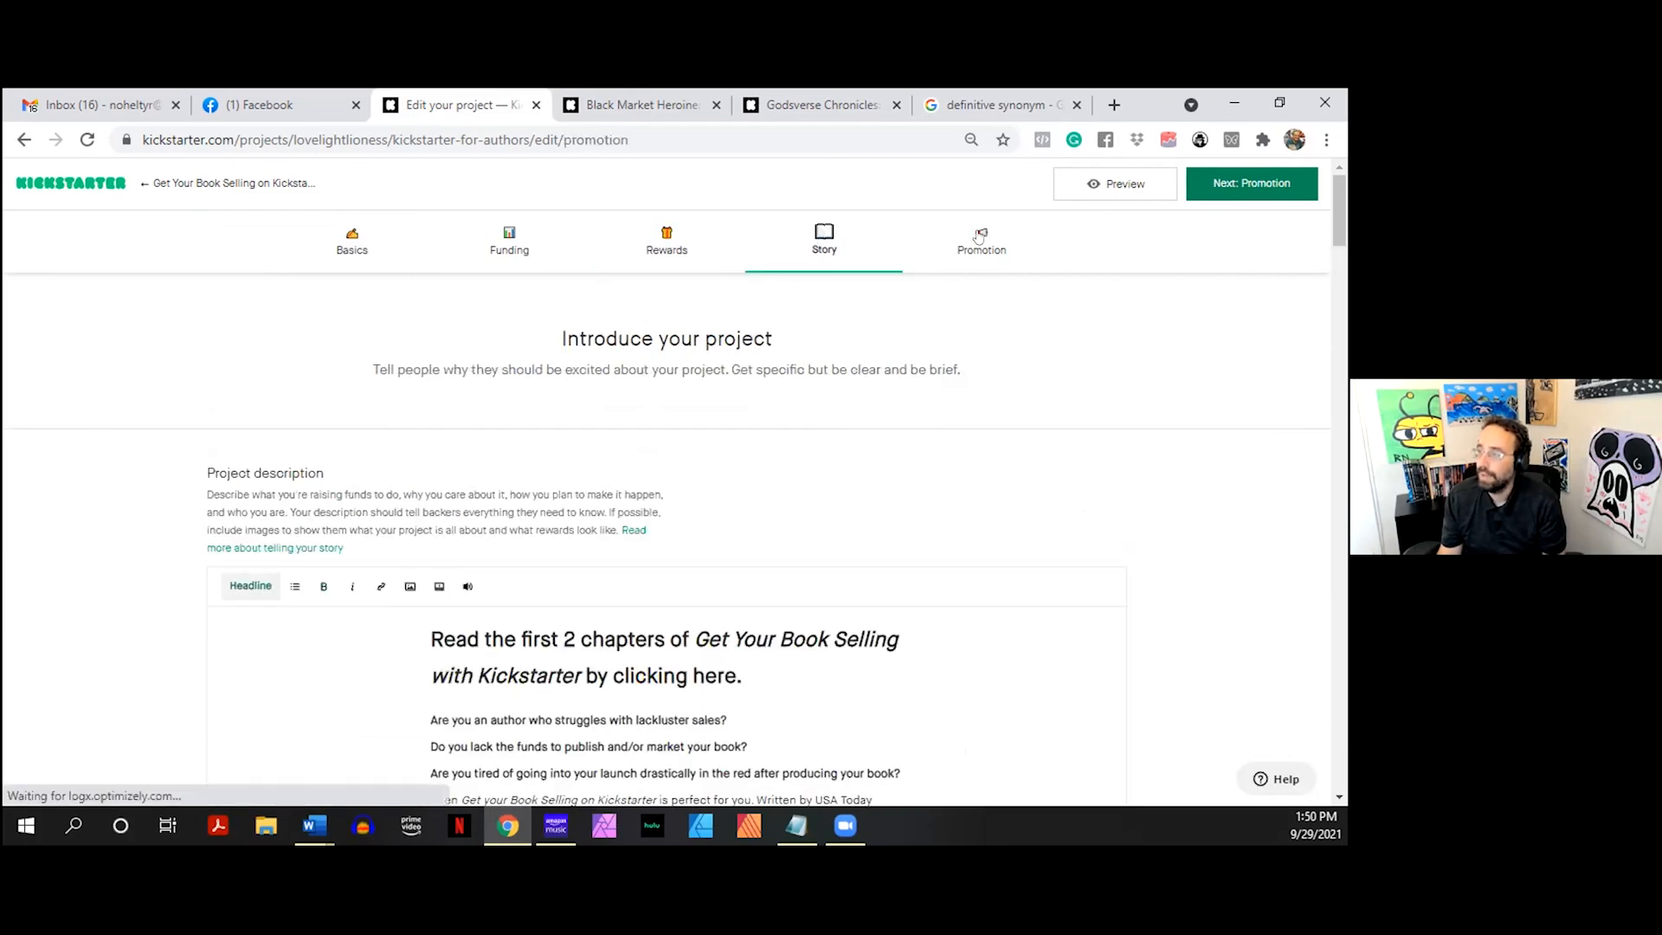
left_click_drag(562, 336, 794, 371)
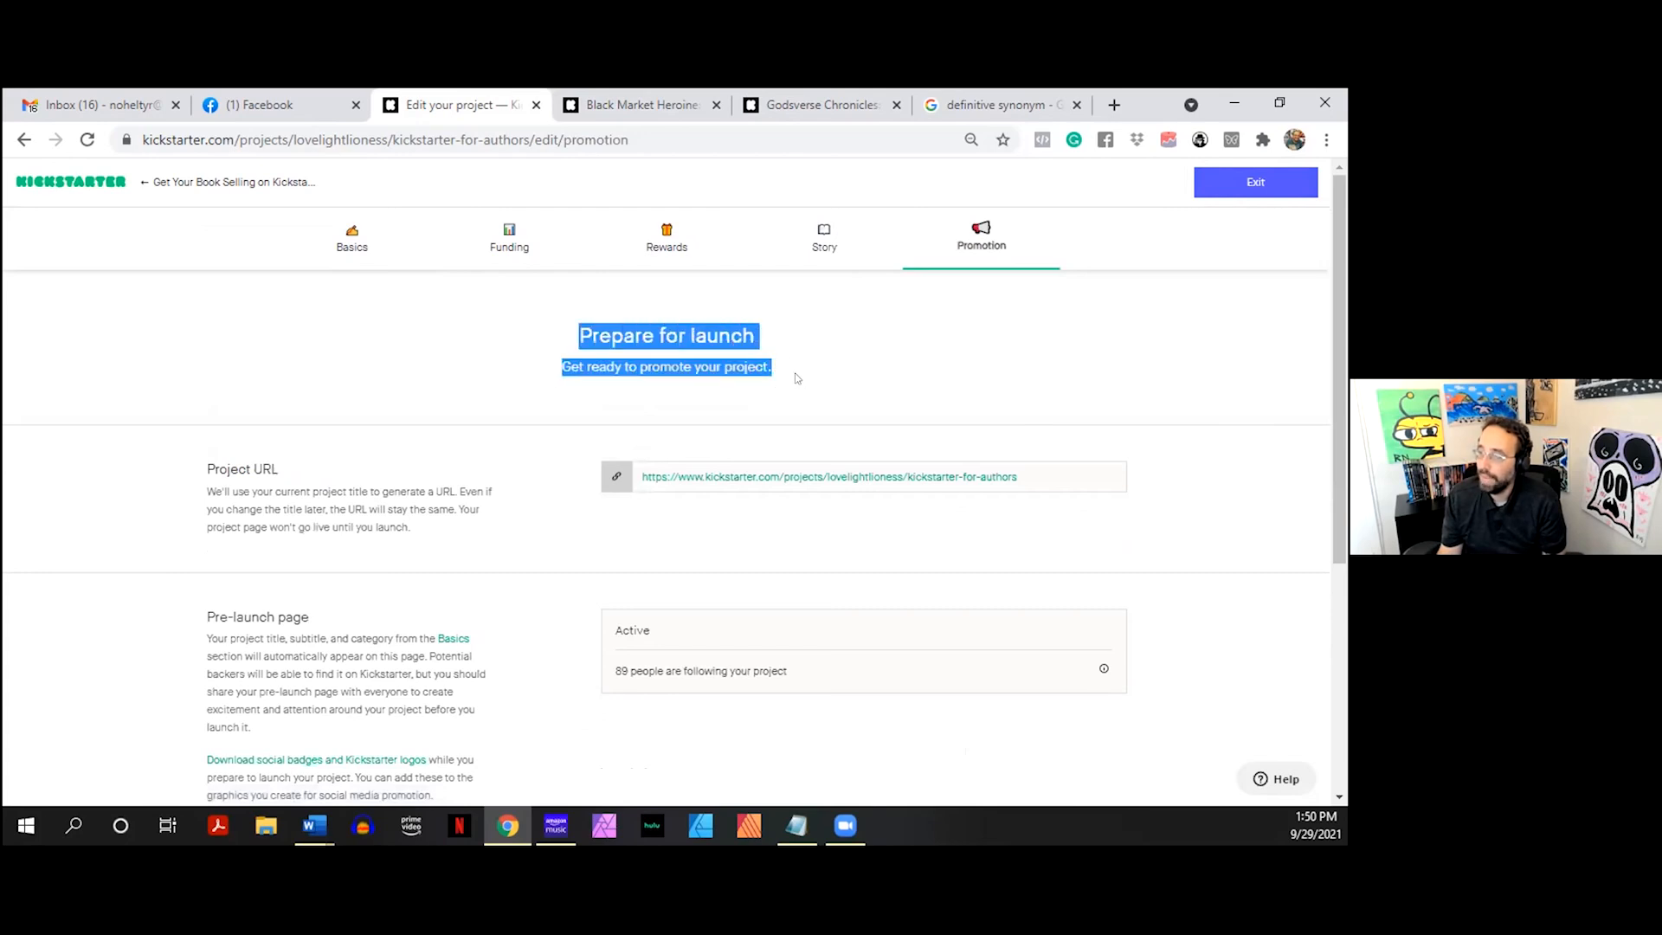
left_click(795, 370)
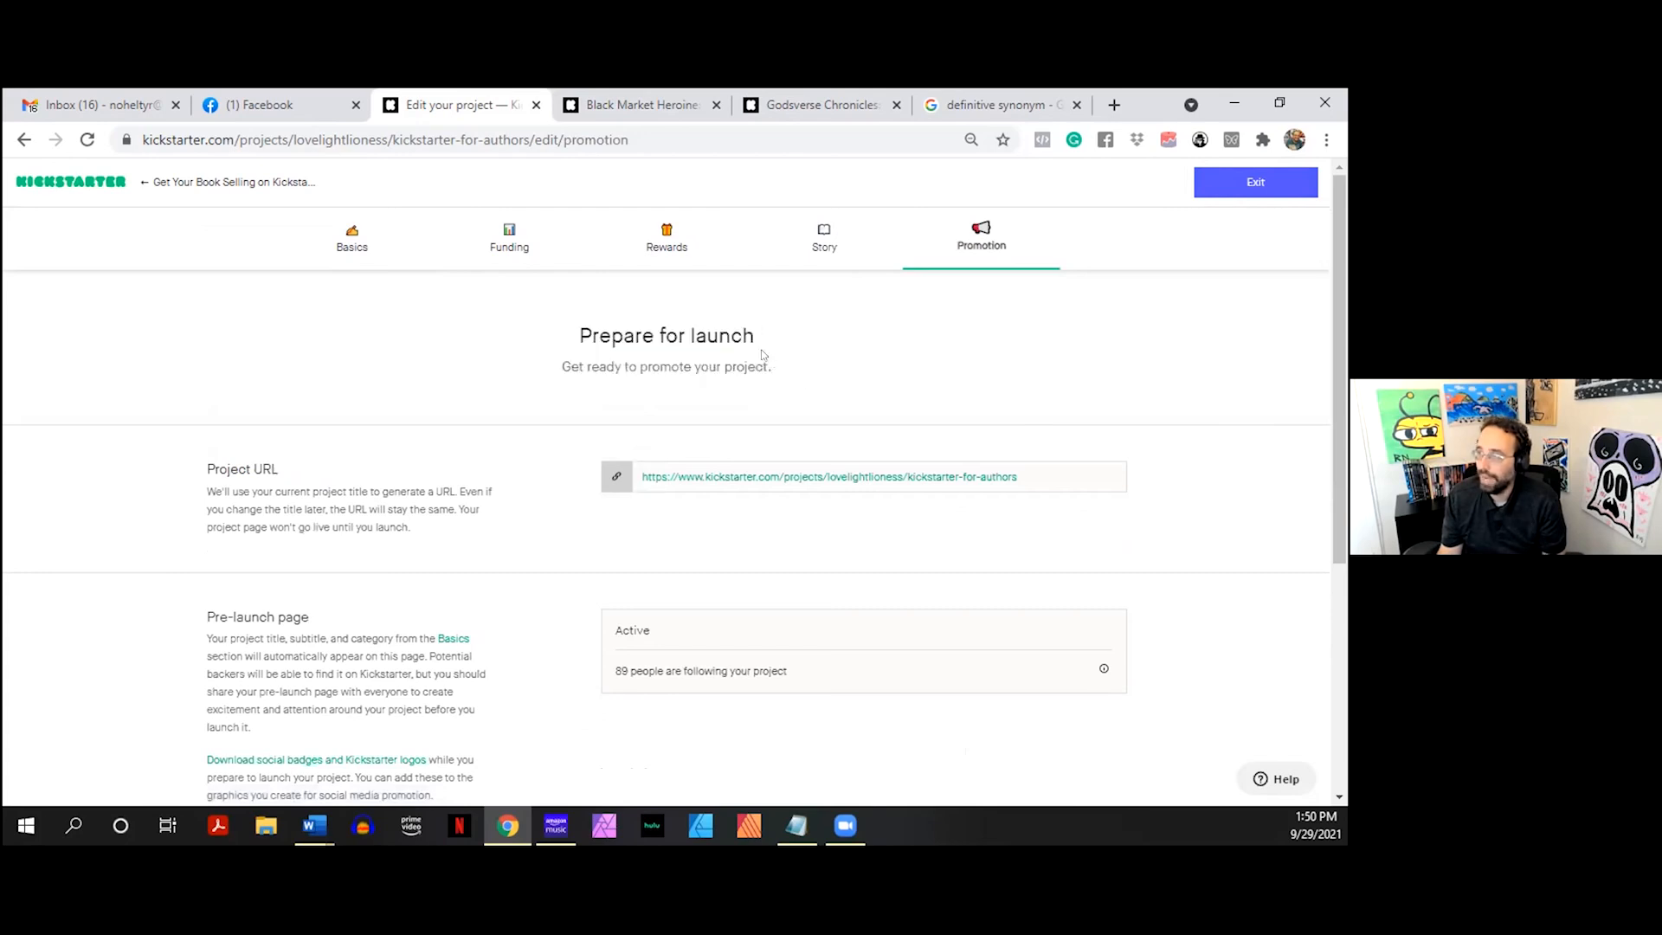
left_click(811, 243)
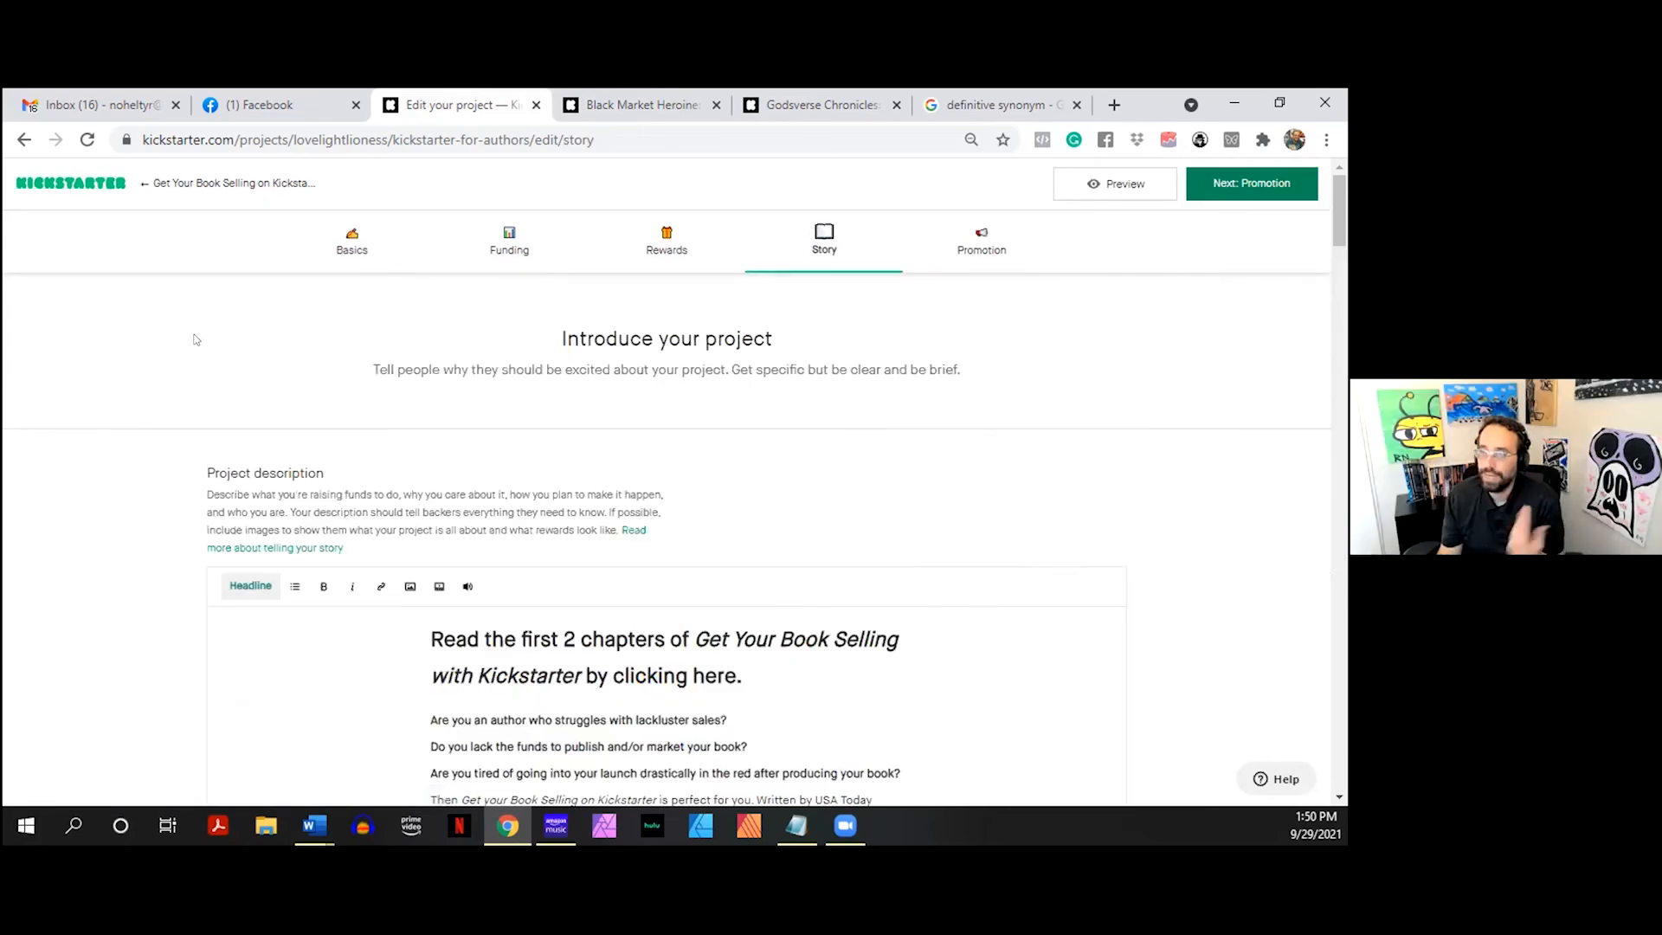